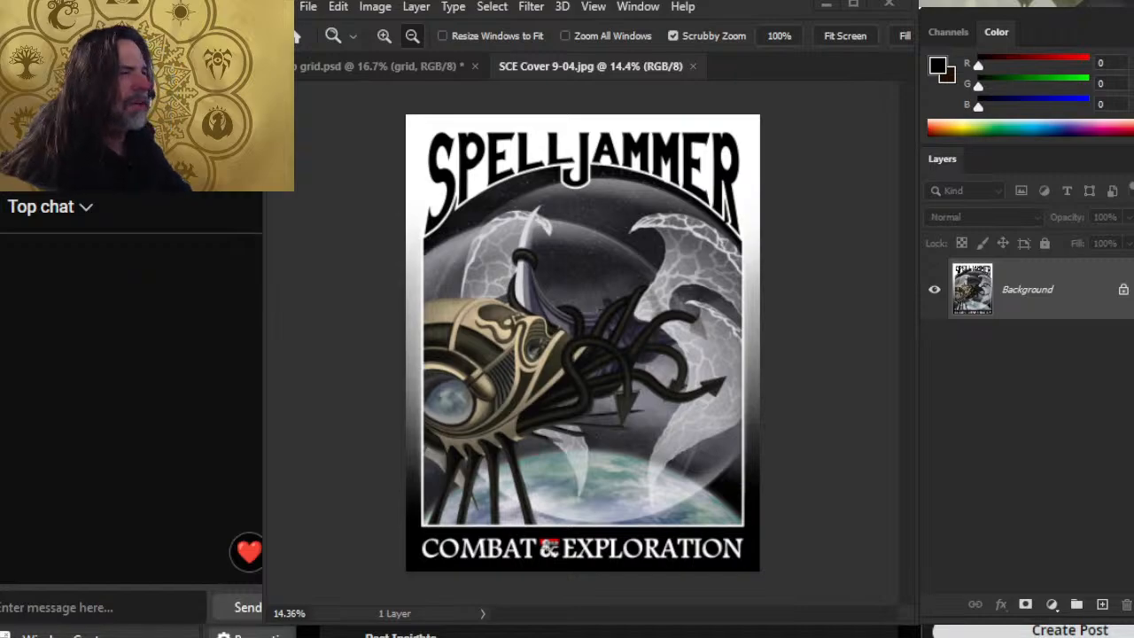
Step: Switch to Chrome, close the X profile page and like the Spelljammer Art Stream ep 298 video on YouTube
key("alt+Tab")
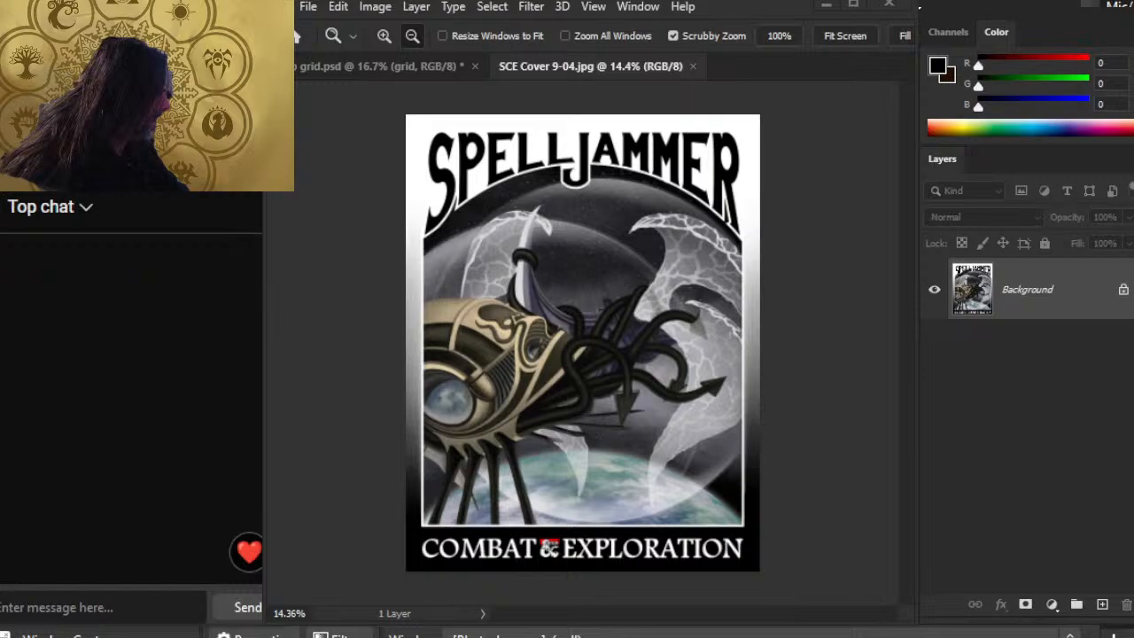
key("alt+Tab")
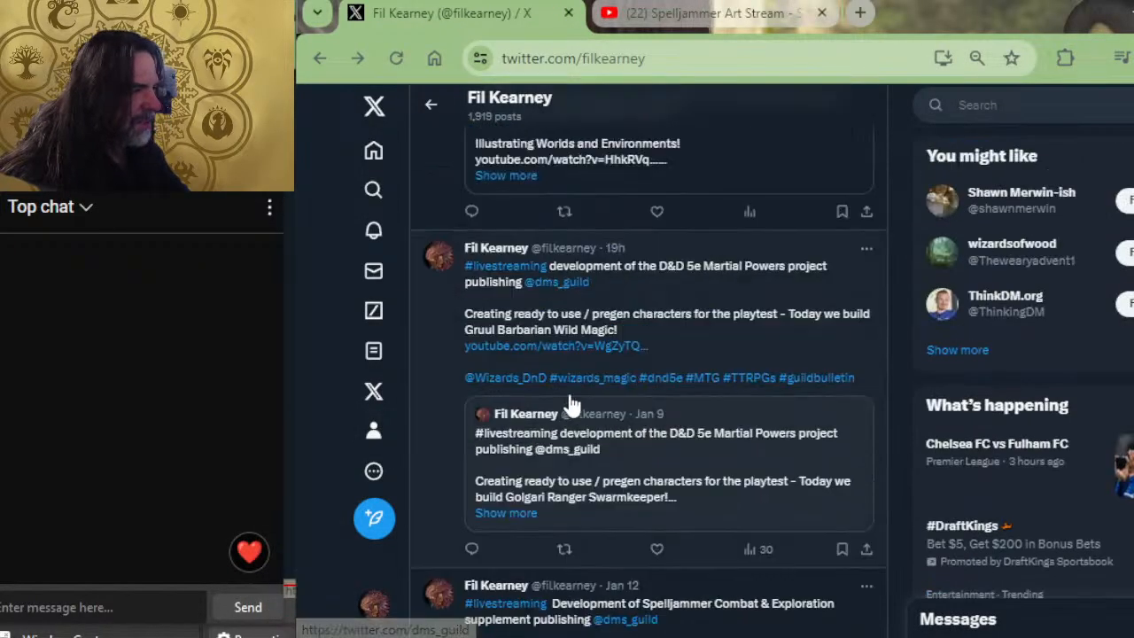
scroll(572, 403, "up", 6)
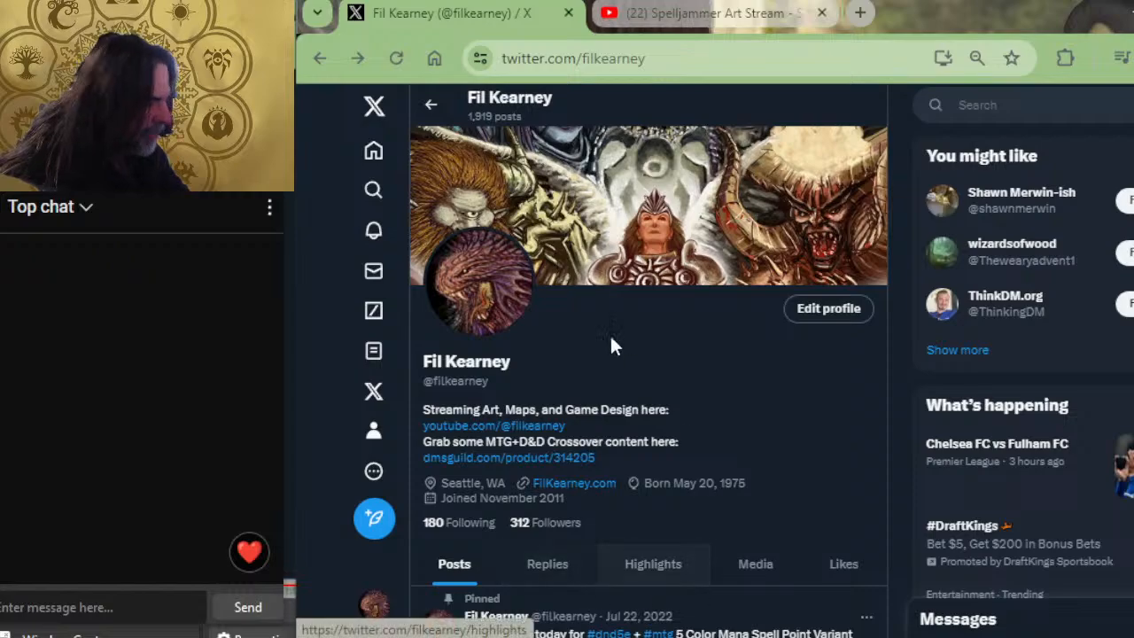
left_click(570, 13)
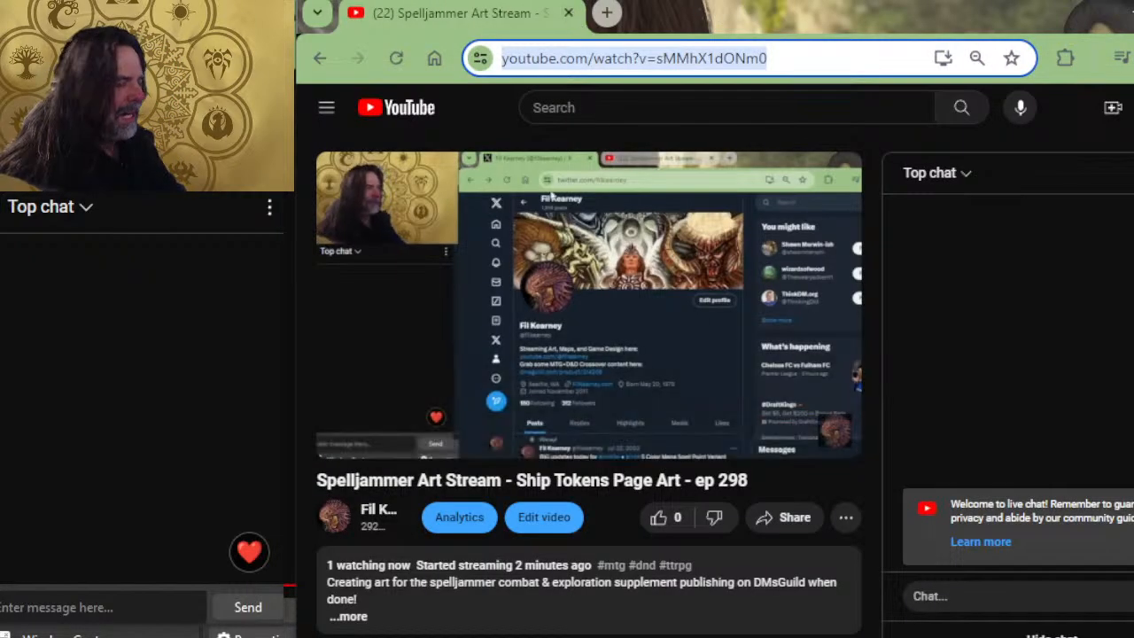
left_click(662, 520)
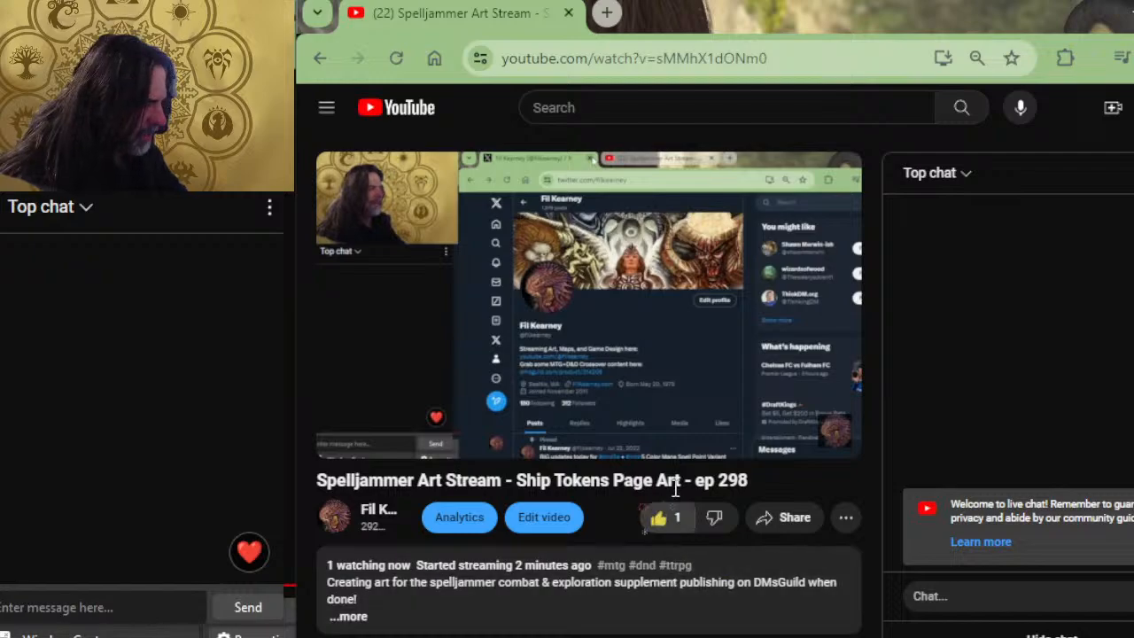
Step: Expand the stream's description, read through its community and product links, and switch back to Photoshop
scroll(570, 497, "down", 2)
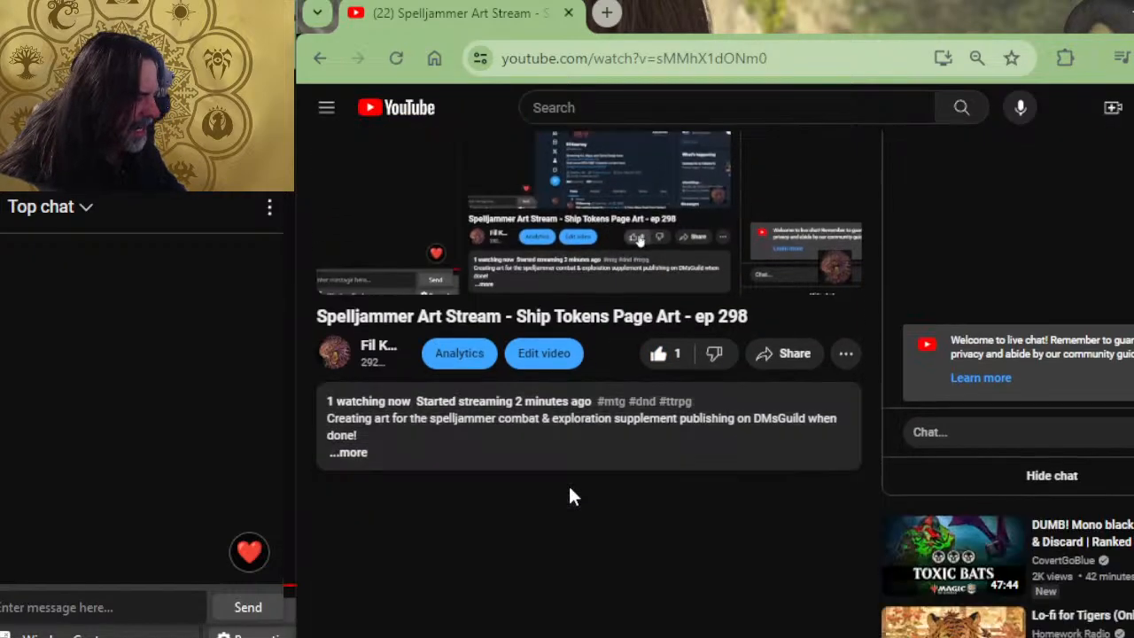
left_click(350, 440)
scroll(493, 400, "down", 2)
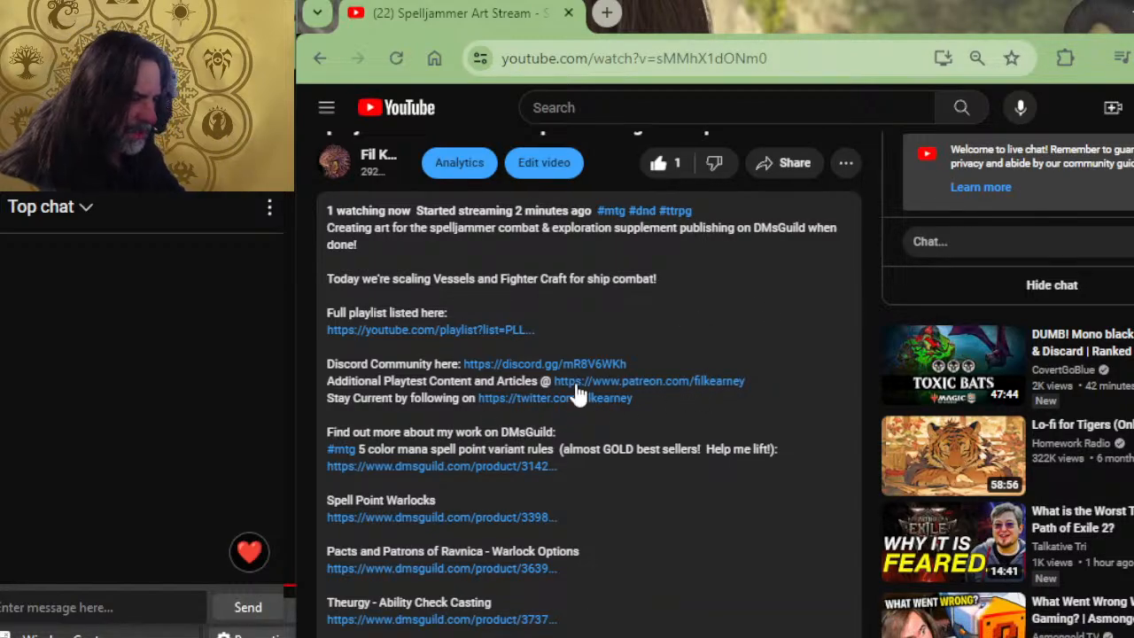
scroll(562, 346, "up", 4)
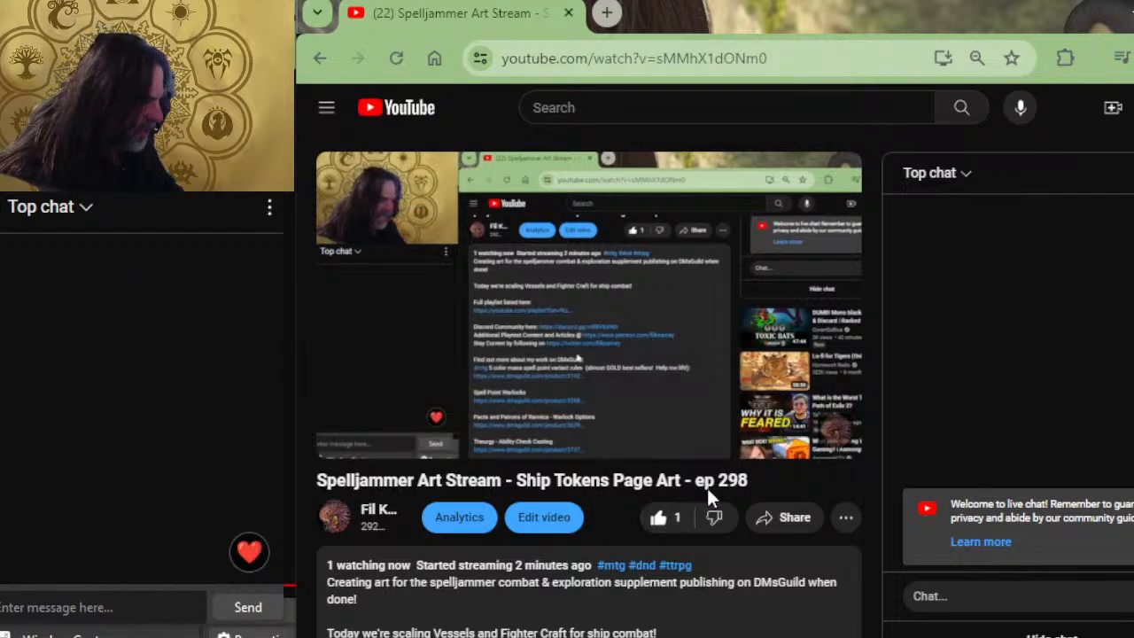
key("alt+Tab")
key("alt+Tab")
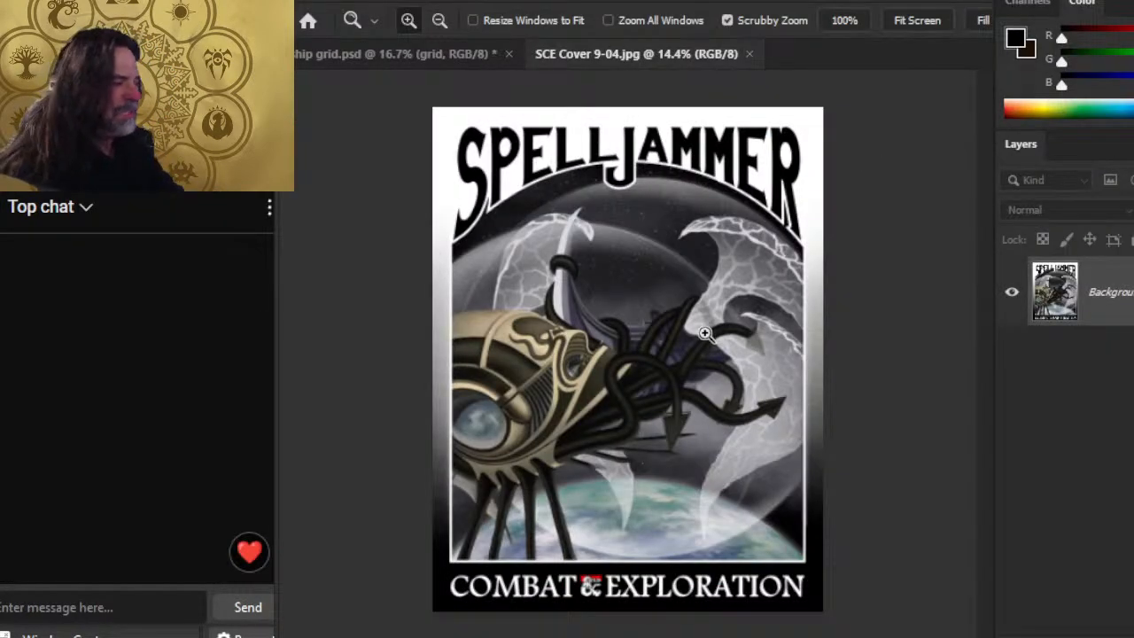
Step: Return to the YouTube stream page, look over its description links again, and switch back to the cover image in Photoshop
key("alt+Tab")
key("alt+Tab")
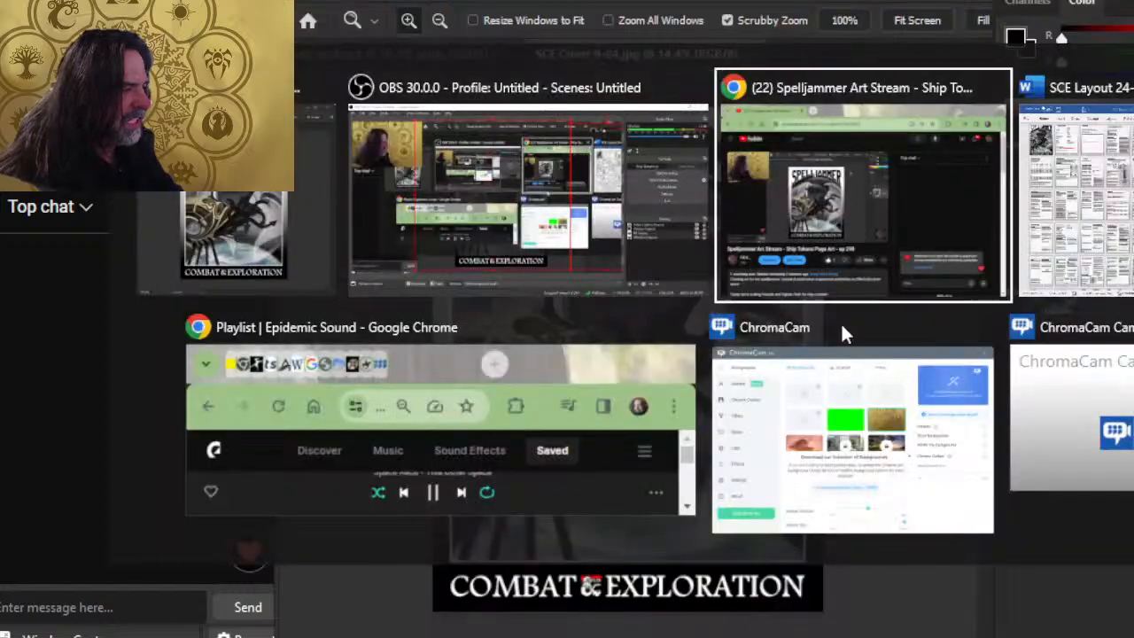
scroll(499, 449, "down", 4)
left_click(499, 449)
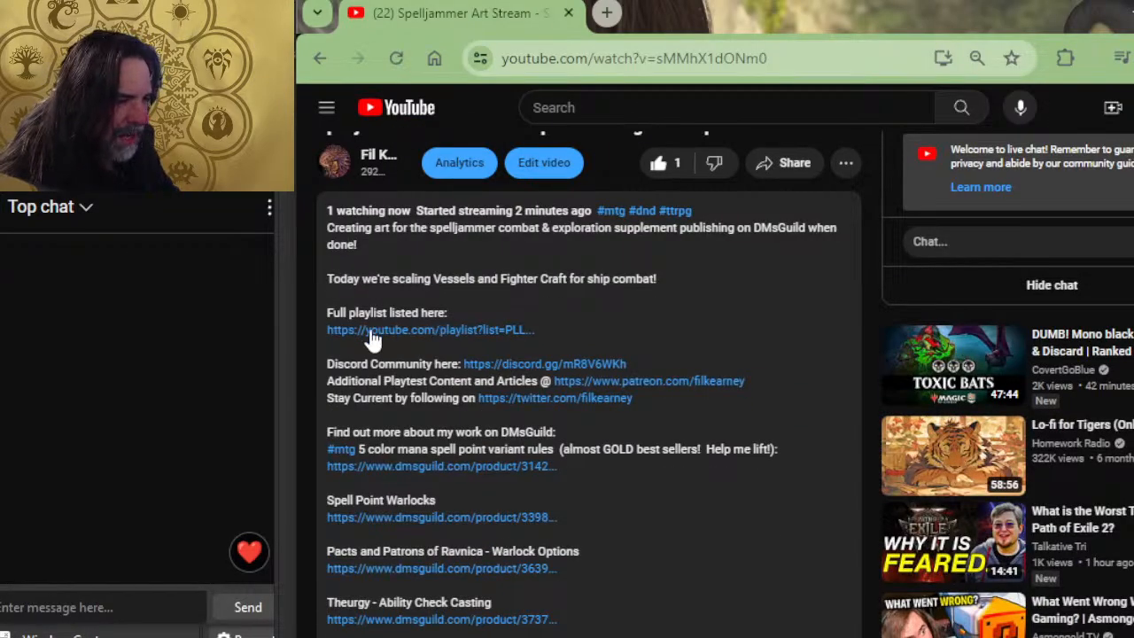
scroll(636, 359, "up", 4)
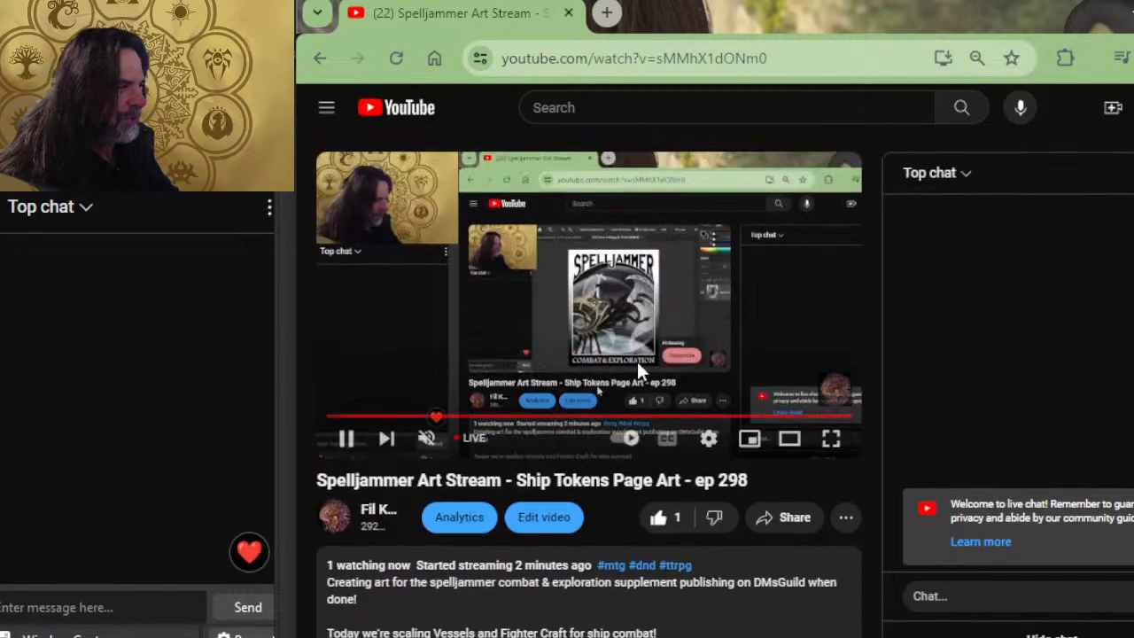
scroll(656, 452, "down", 4)
key("alt+Tab")
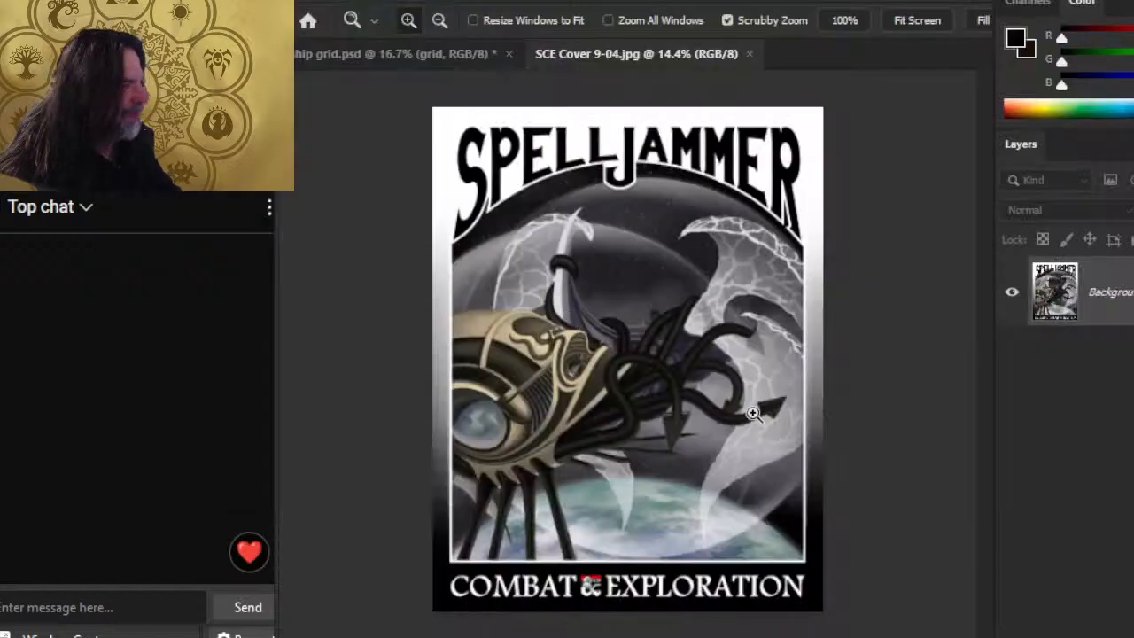
Step: Switch to the SCE Layout document in Word and look through its page overview, ship roles, scuttling and shifting scale pages
key("alt+Tab")
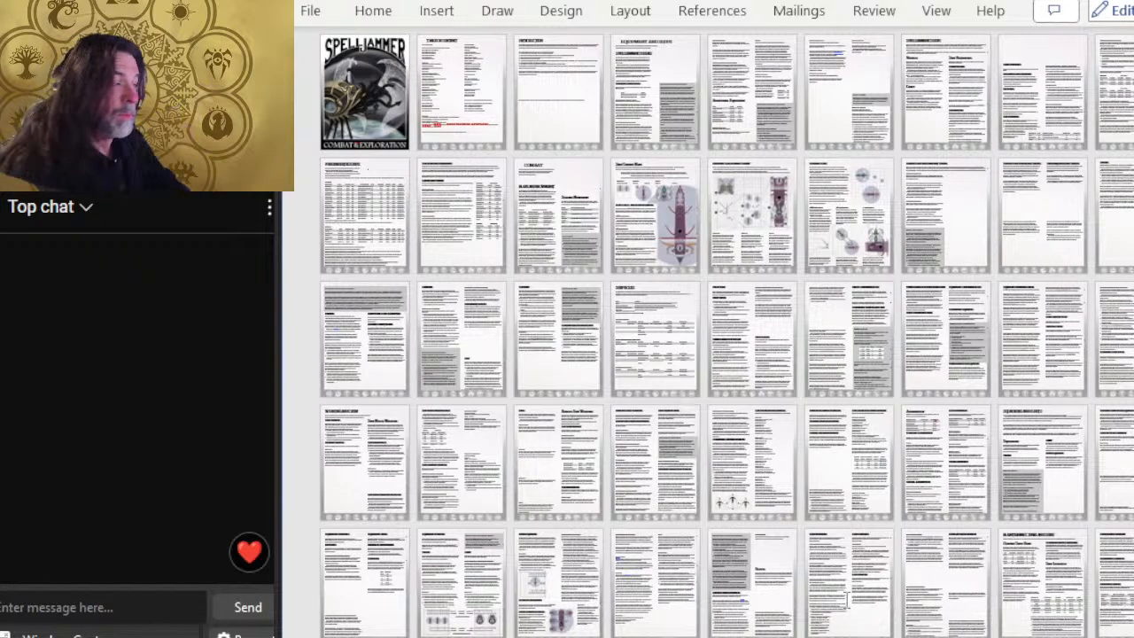
scroll(886, 270, "down", 1)
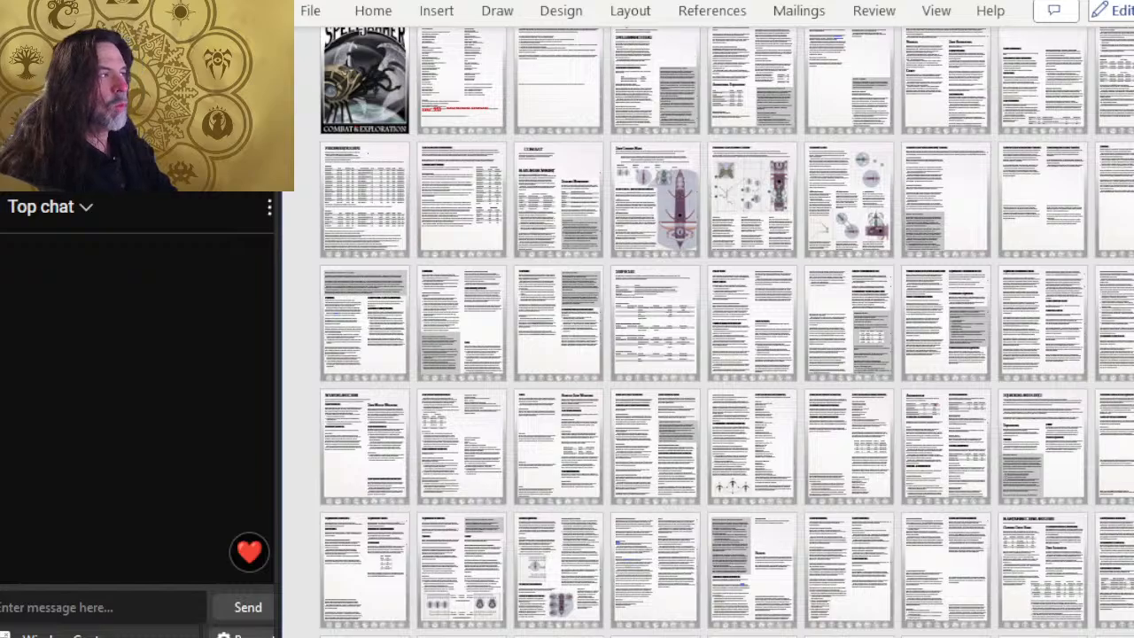
scroll(507, 180, "down", 3)
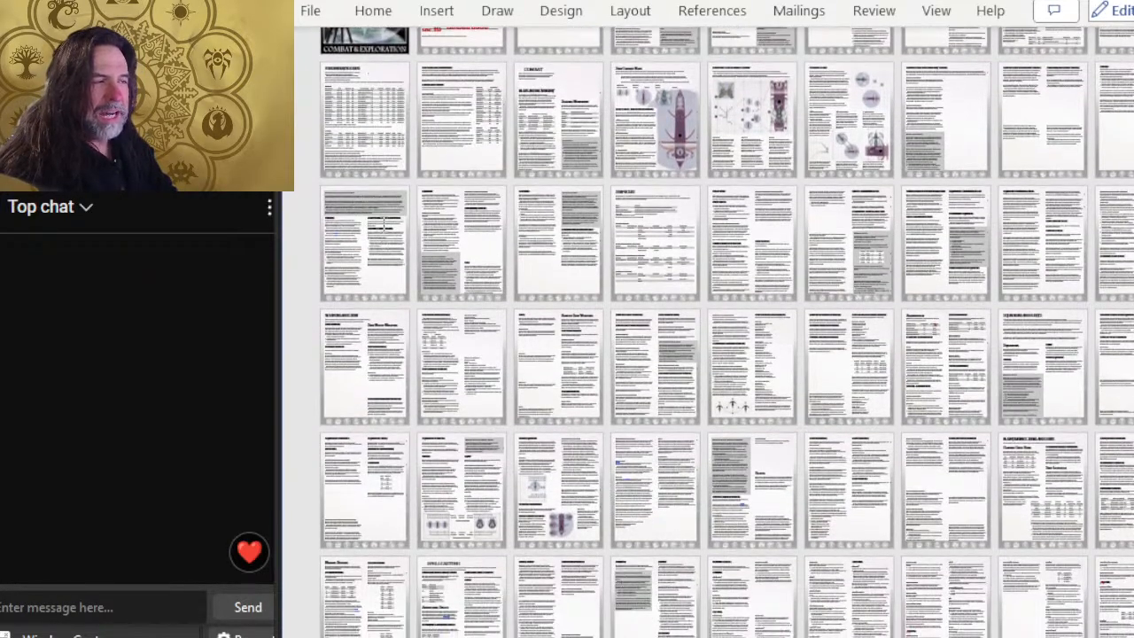
scroll(551, 284, "up", 5, "ctrl")
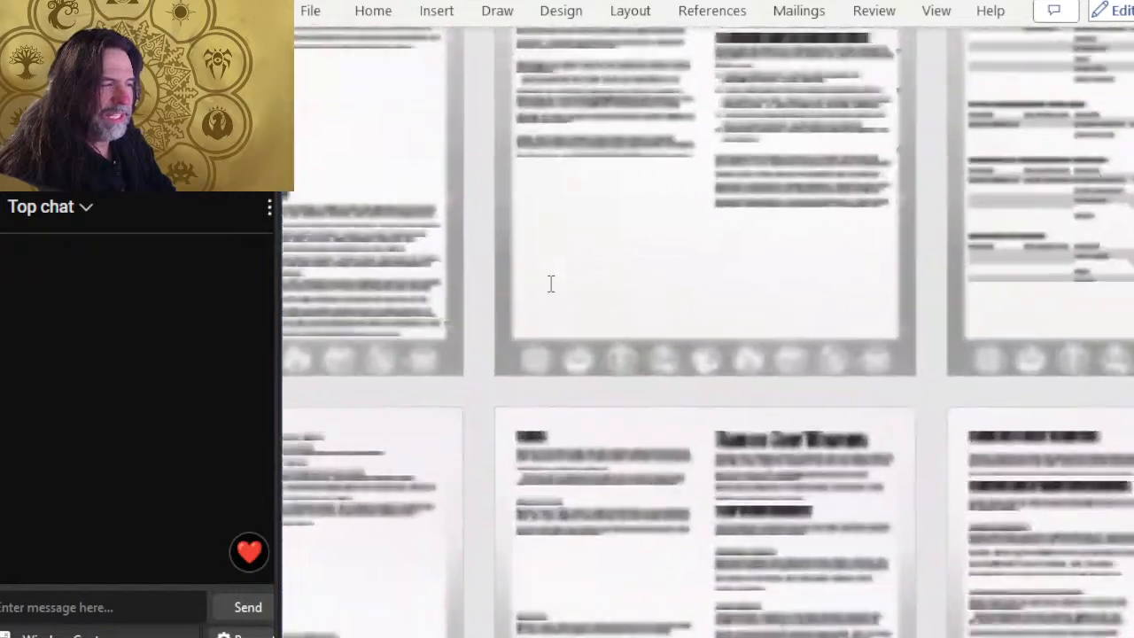
scroll(736, 354, "up", 8)
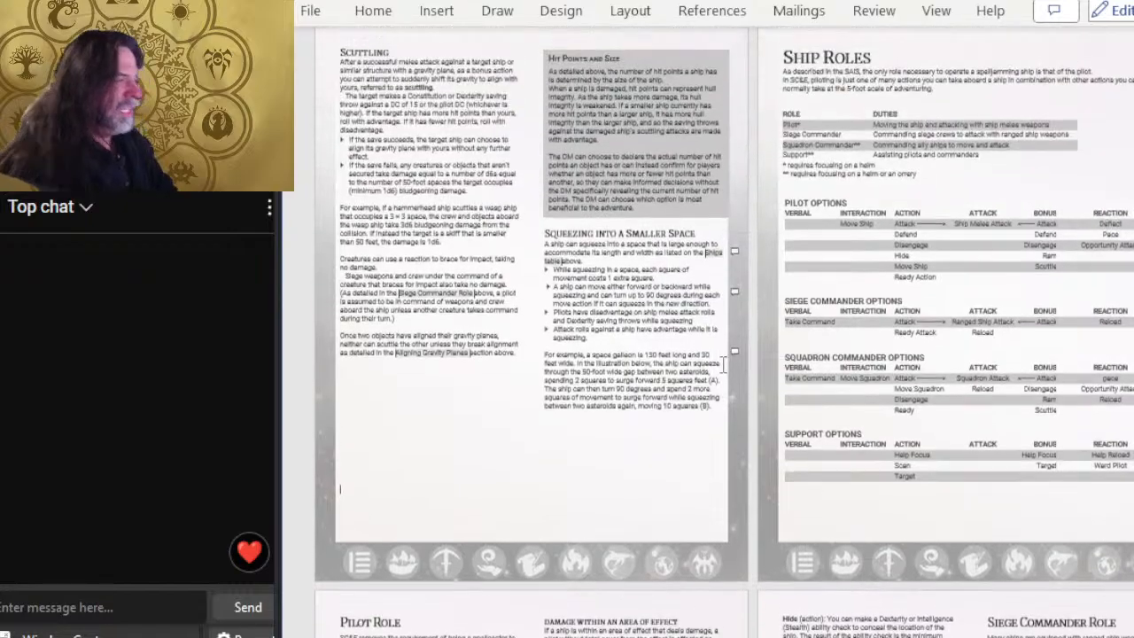
scroll(723, 363, "up", 15)
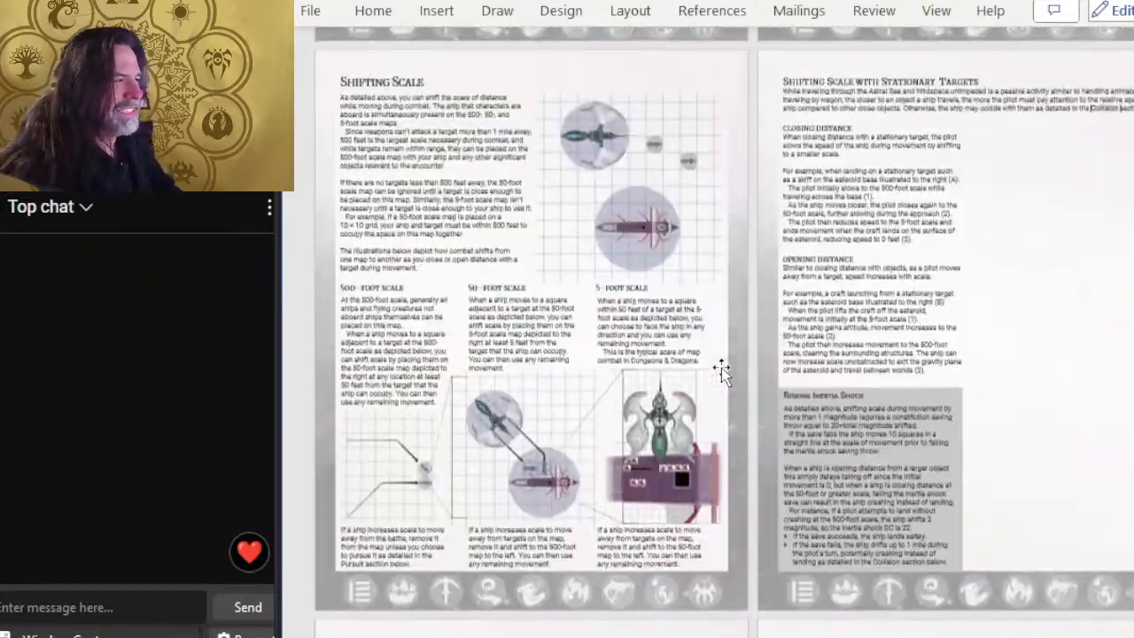
scroll(721, 366, "up", 10)
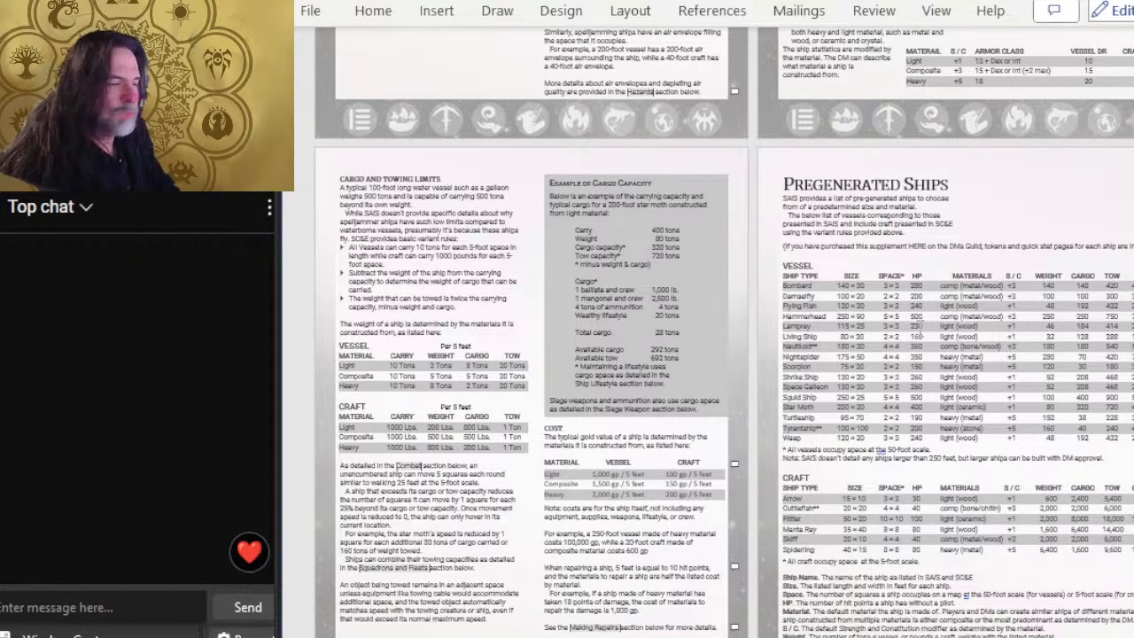
Step: Examine the vessel and craft tables on the Pregenerated Ships page, including the ship sizes and map spaces
scroll(867, 226, "up", 3, "ctrl")
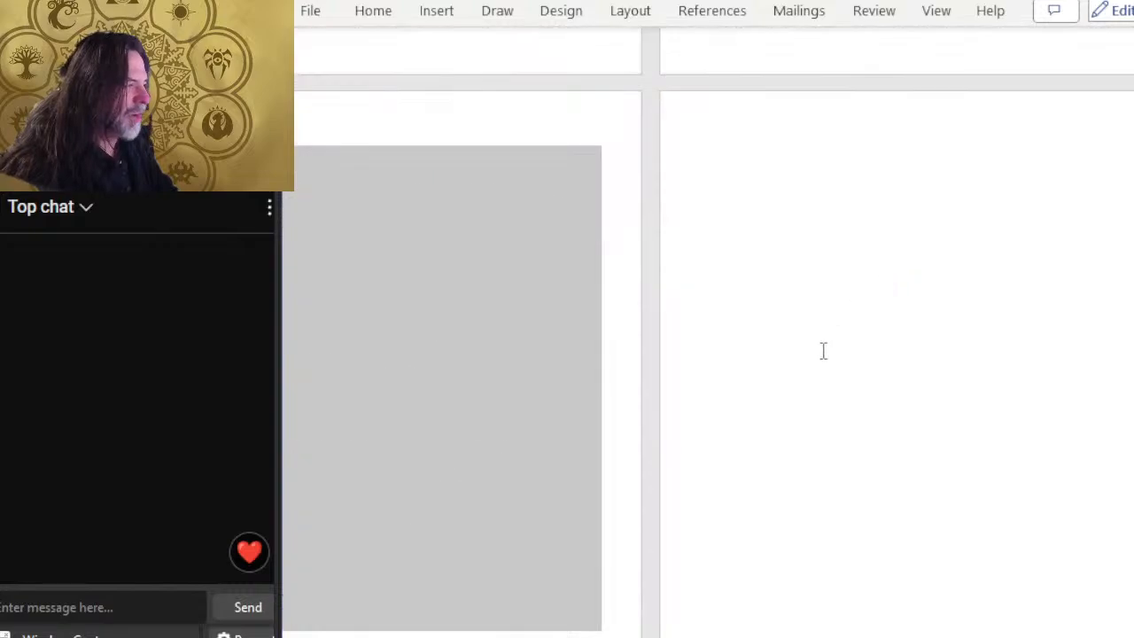
scroll(745, 409, "down", 3)
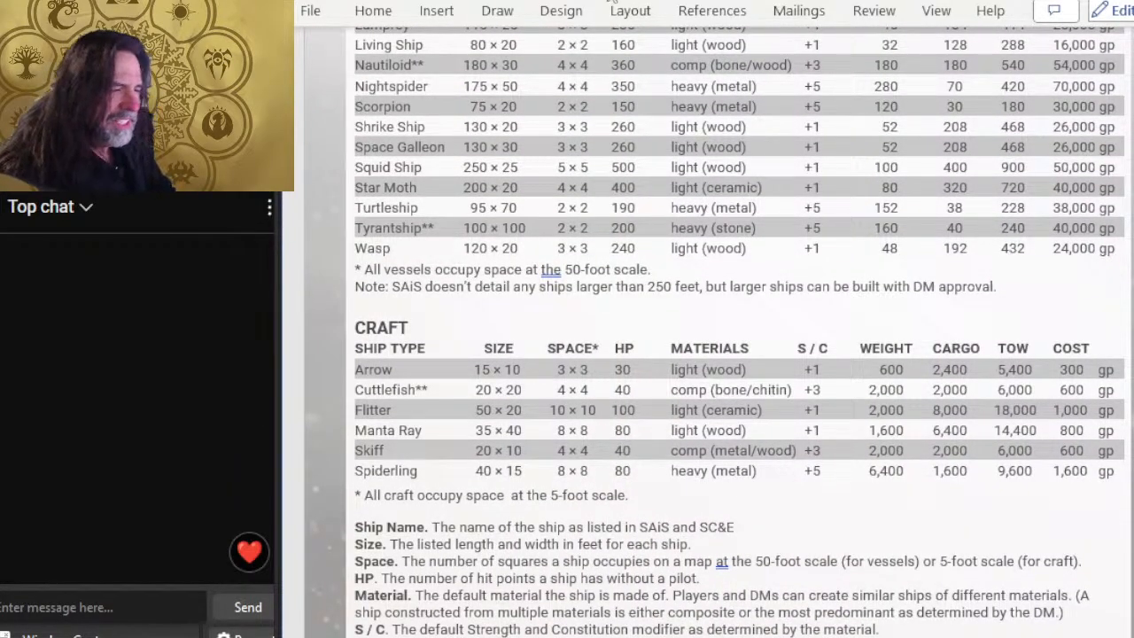
scroll(428, 348, "up", 3)
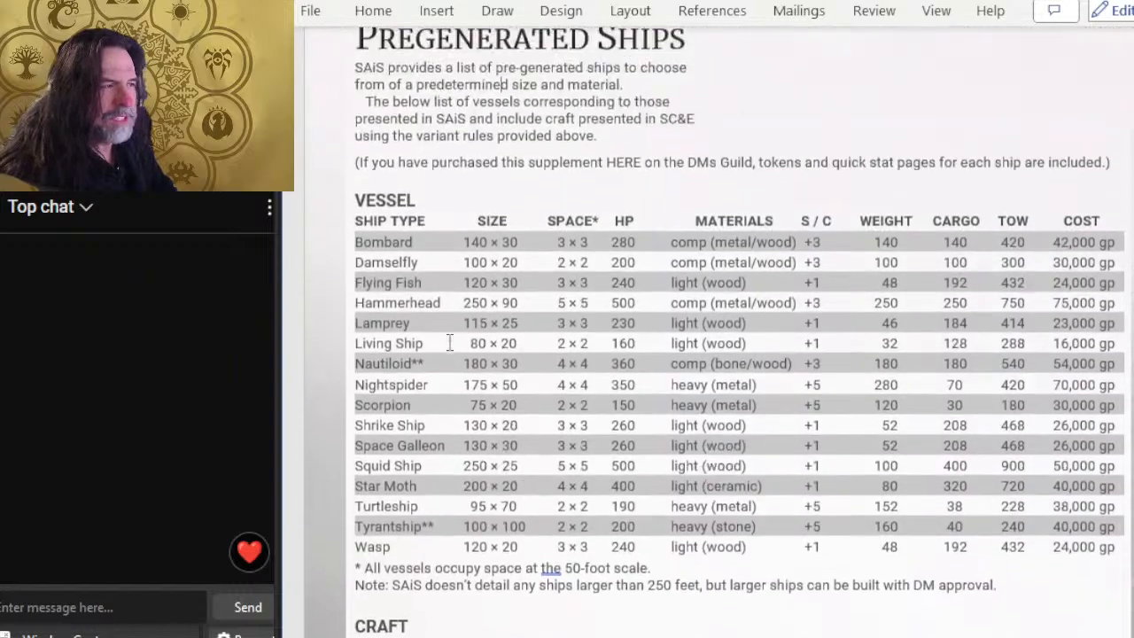
scroll(450, 337, "down", 1)
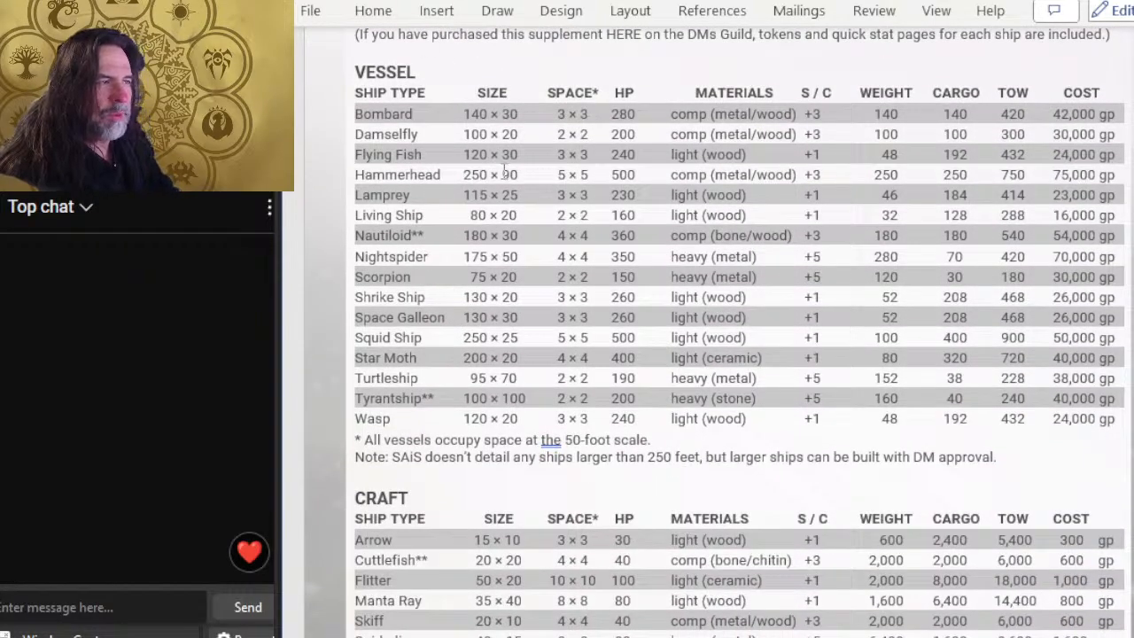
scroll(773, 357, "down", 12)
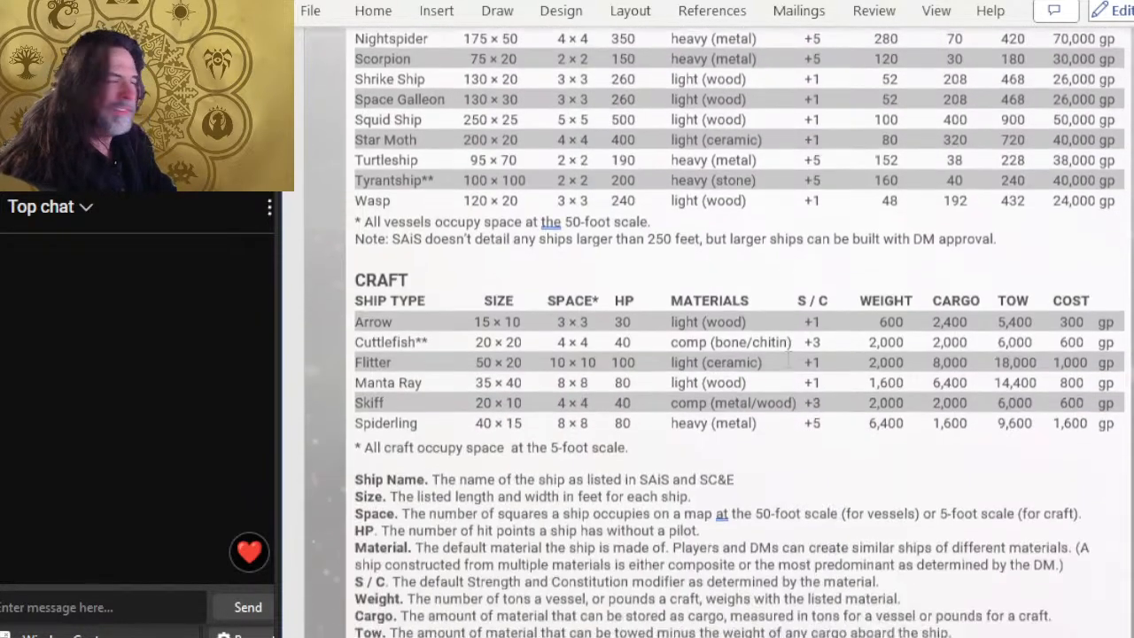
scroll(781, 357, "up", 4)
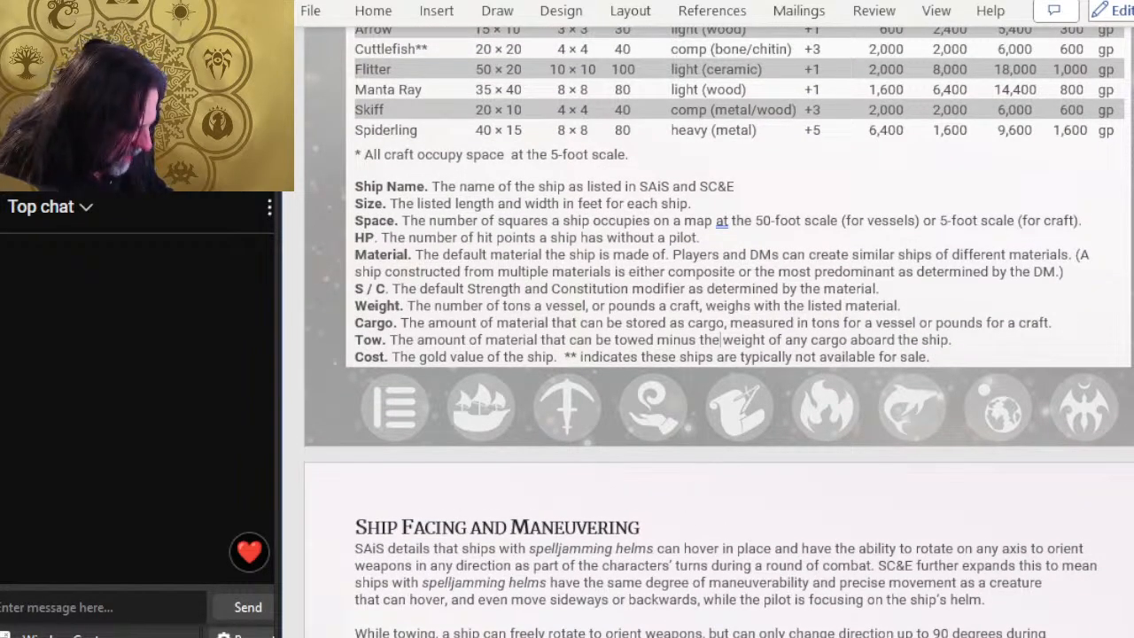
Step: Read the table's column definitions and the following page on Ship Facing and Maneuvering and Landing and Terrain
scroll(693, 497, "down", 3)
scroll(578, 483, "down", 6)
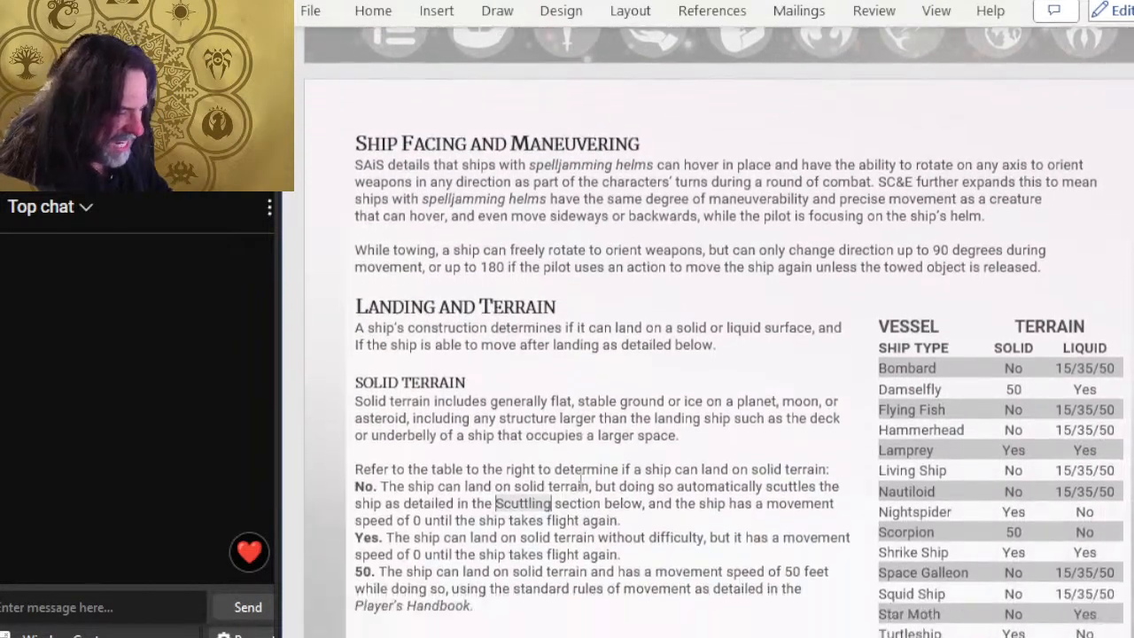
scroll(579, 514, "up", 8)
scroll(622, 319, "down", 2)
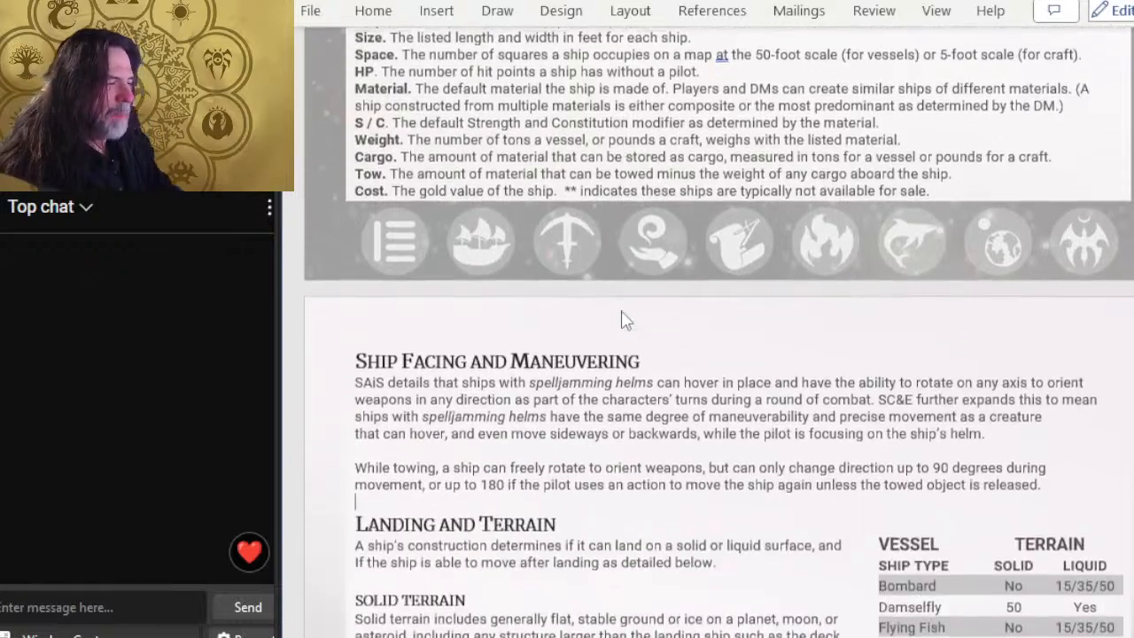
Step: Switch to Photoshop, close SCE Cover 9-04.jpg and look over the grid page in the ship grid document
key("alt+Tab")
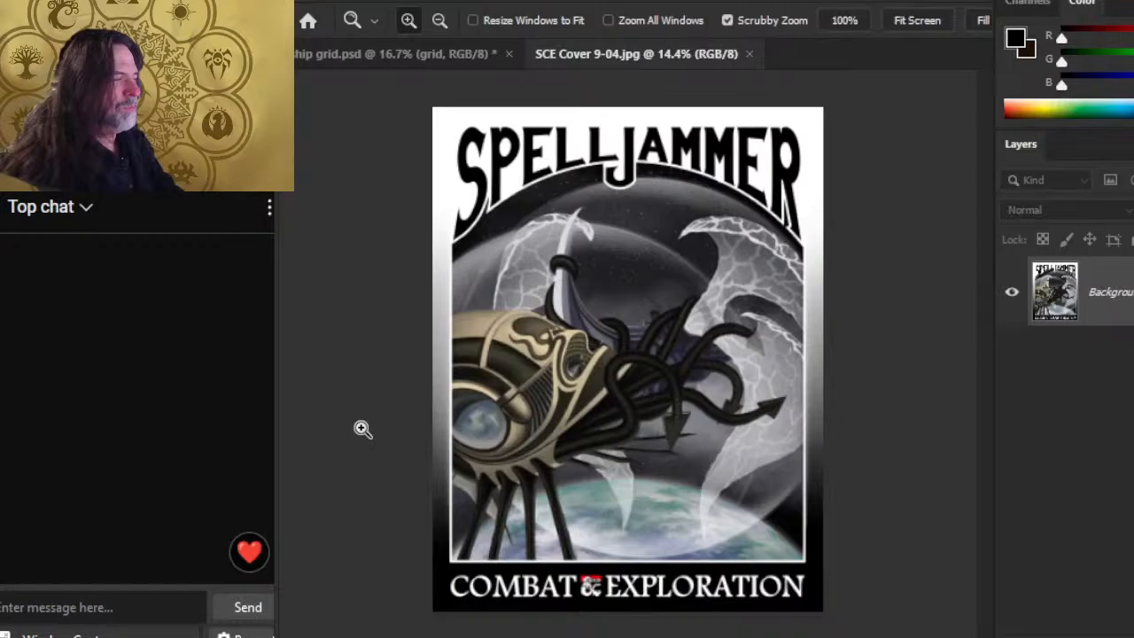
left_click(748, 54)
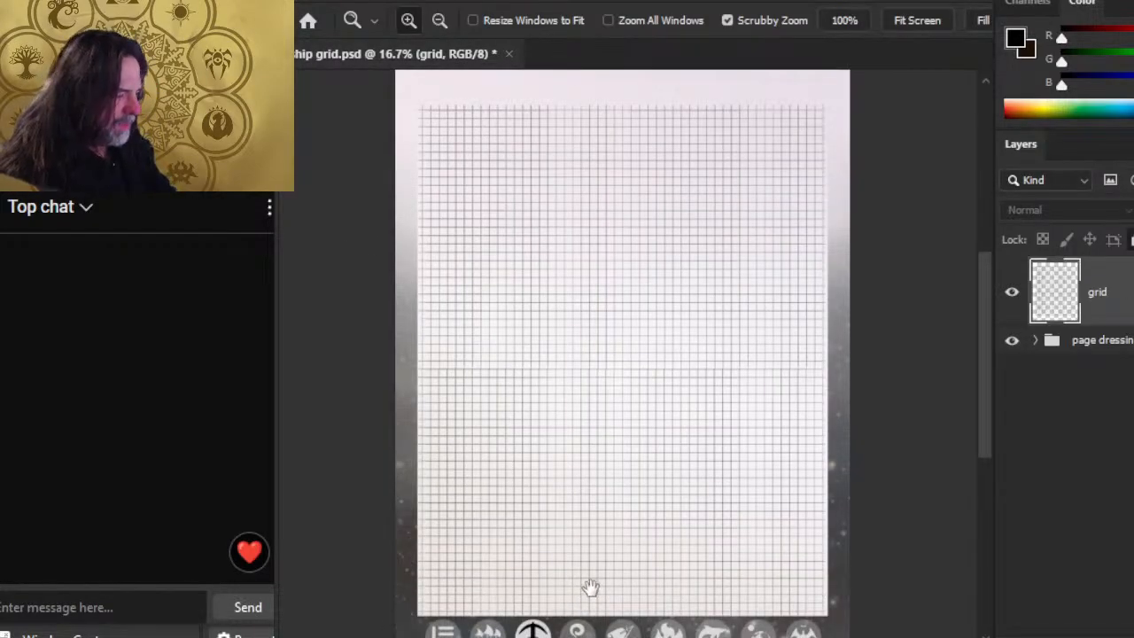
left_click_drag(591, 587, 602, 554)
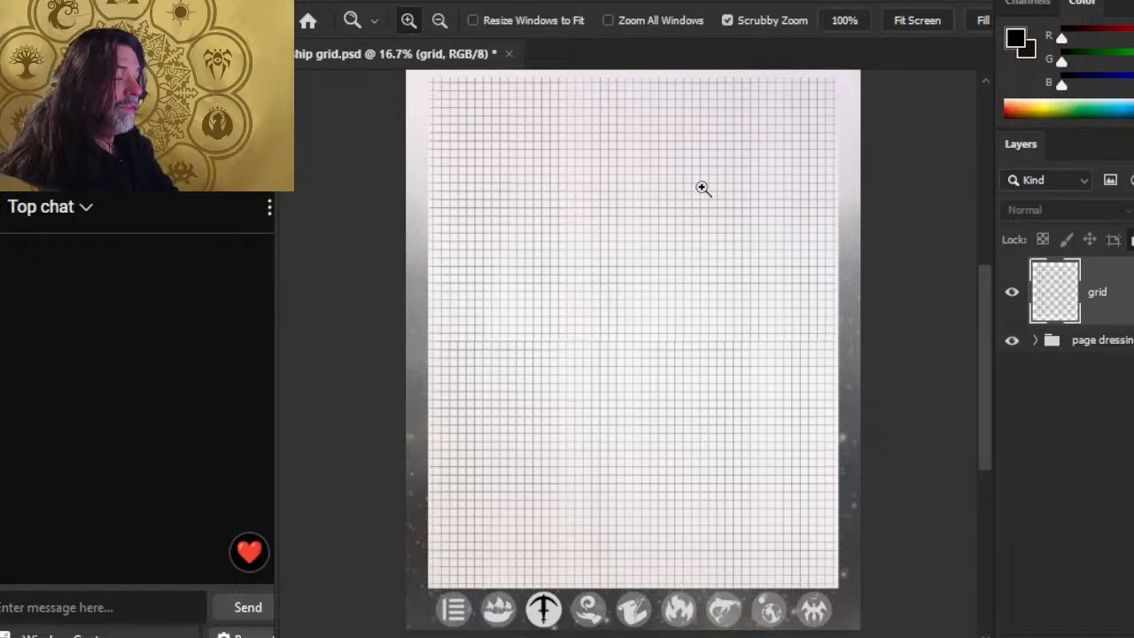
left_click_drag(513, 180, 548, 223)
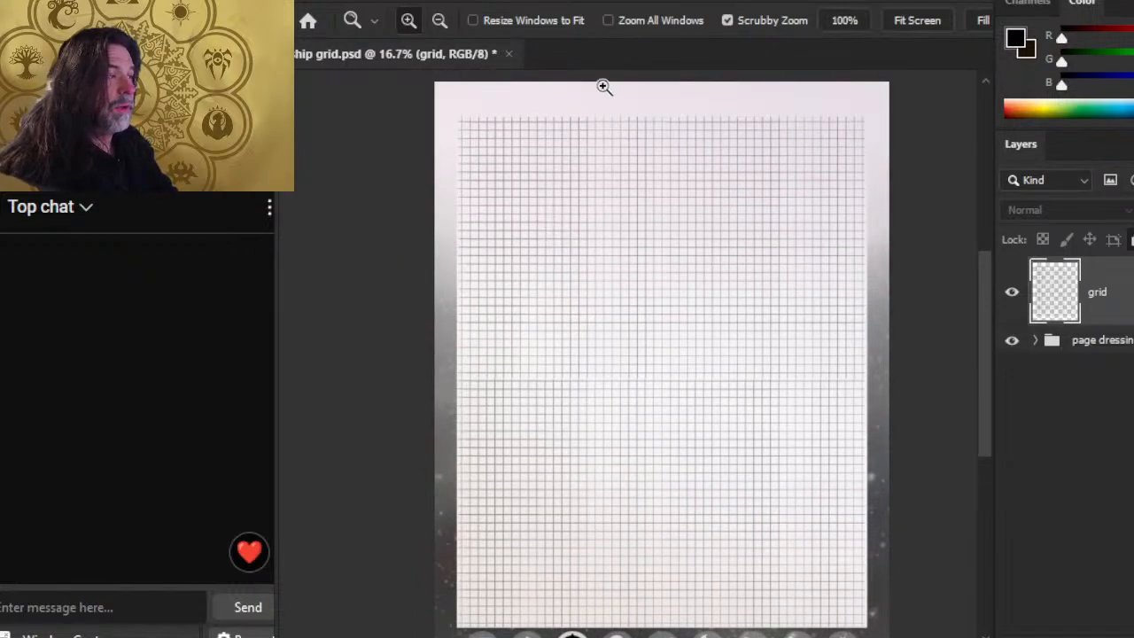
Step: Switch to Word and review the Pregenerated Ships vessel and craft listings through to the Ship Facing and Maneuvering page
key("alt+Tab")
scroll(797, 336, "up", 10)
scroll(811, 345, "down", 5)
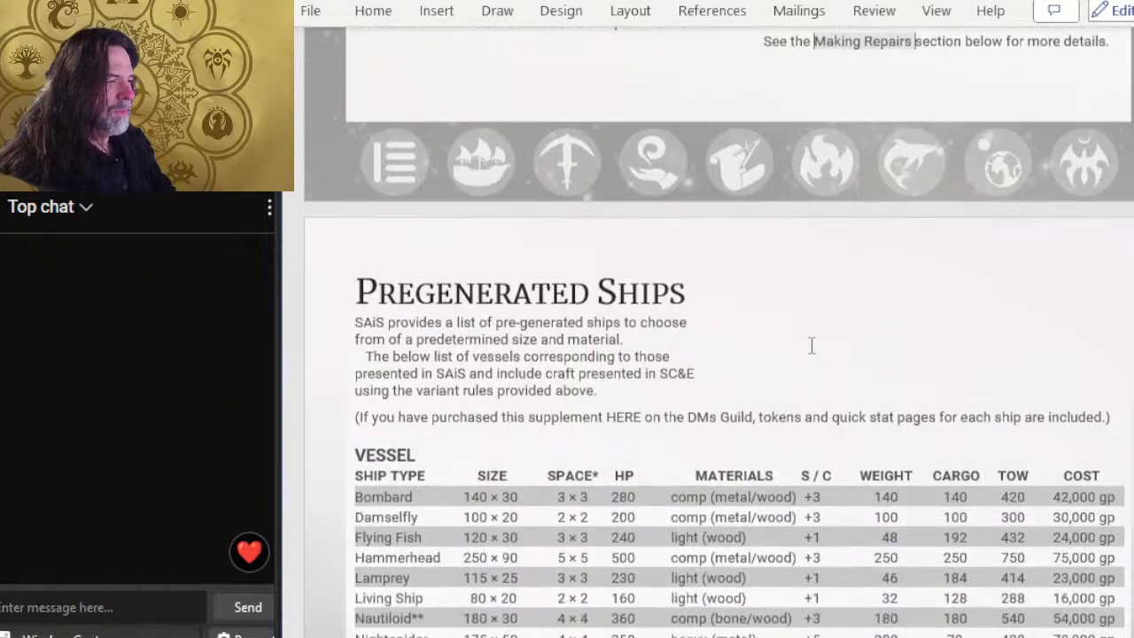
scroll(661, 295, "up", 2)
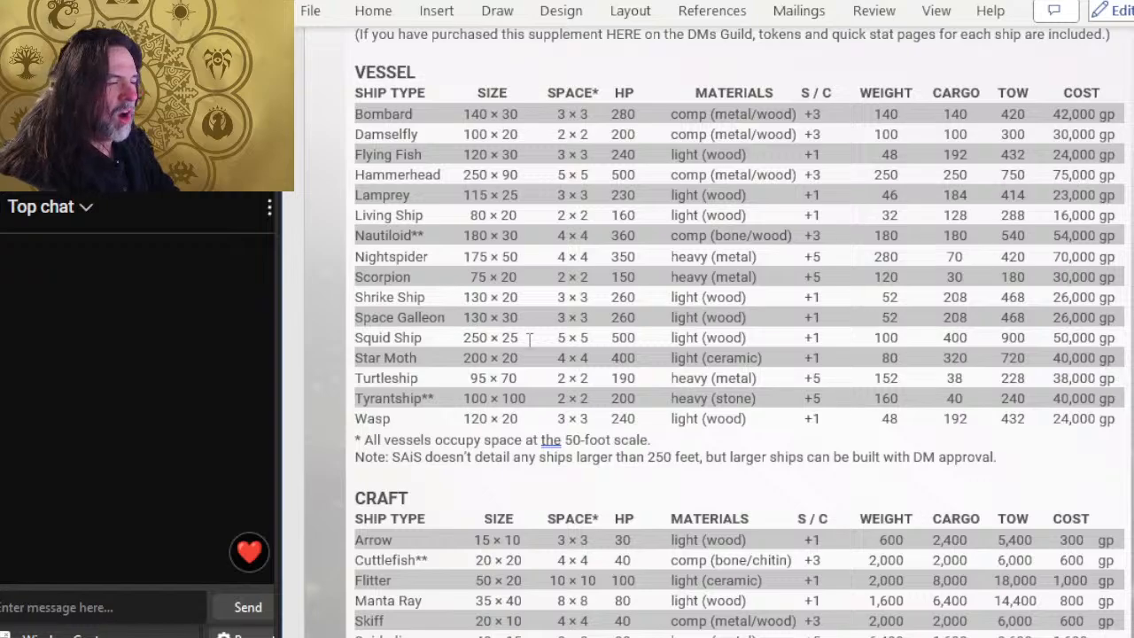
scroll(530, 339, "down", 15)
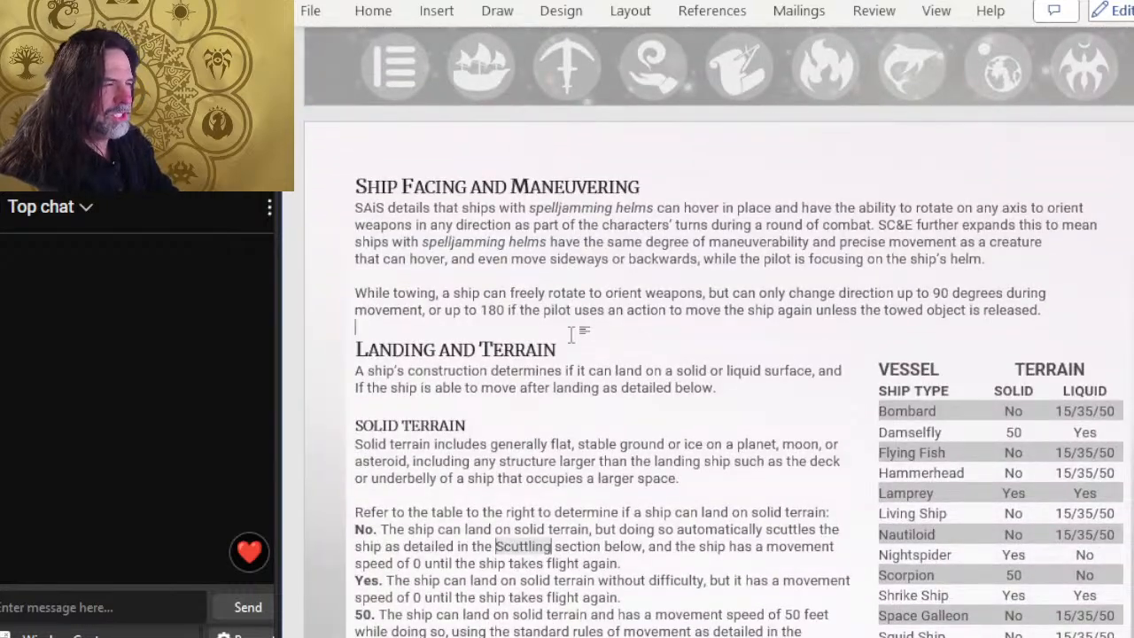
Step: Switch to Photoshop and open the recent file Vessel Tokens.psd alongside the ship grid document
scroll(571, 333, "up", 2)
key("alt+Tab")
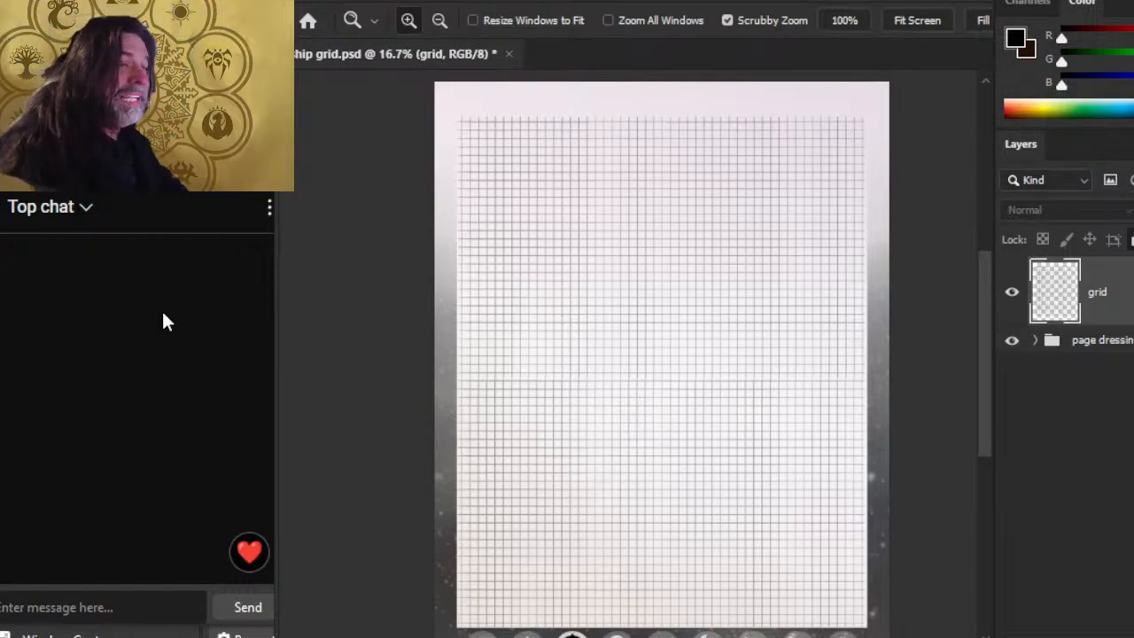
key("alt+Tab")
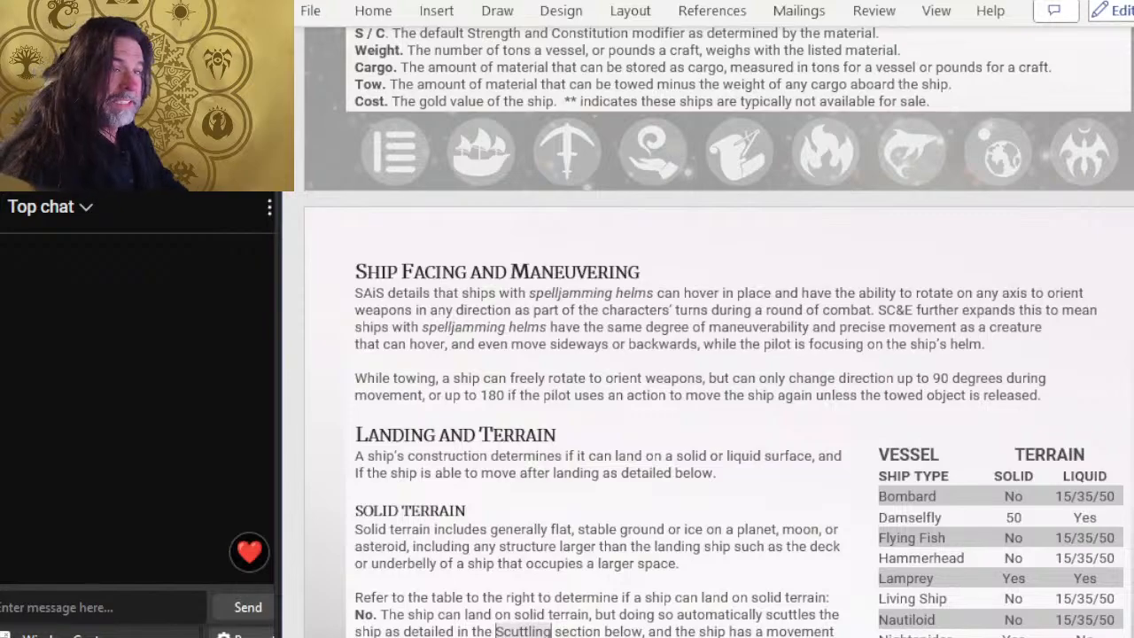
key("alt+Tab")
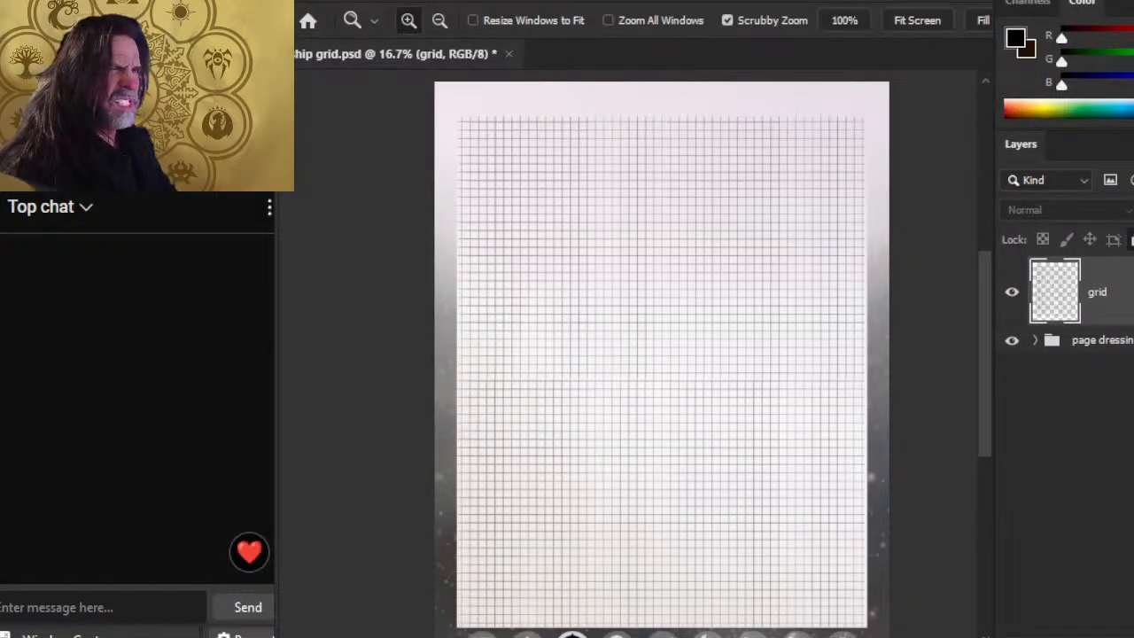
key("alt+f")
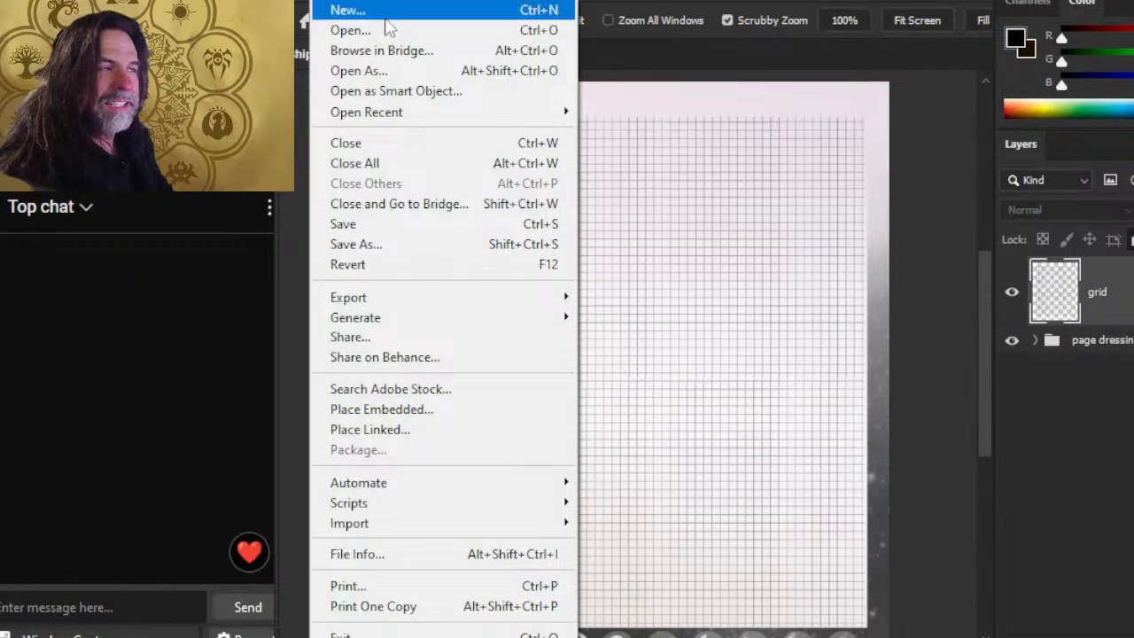
mouse_move(437, 107)
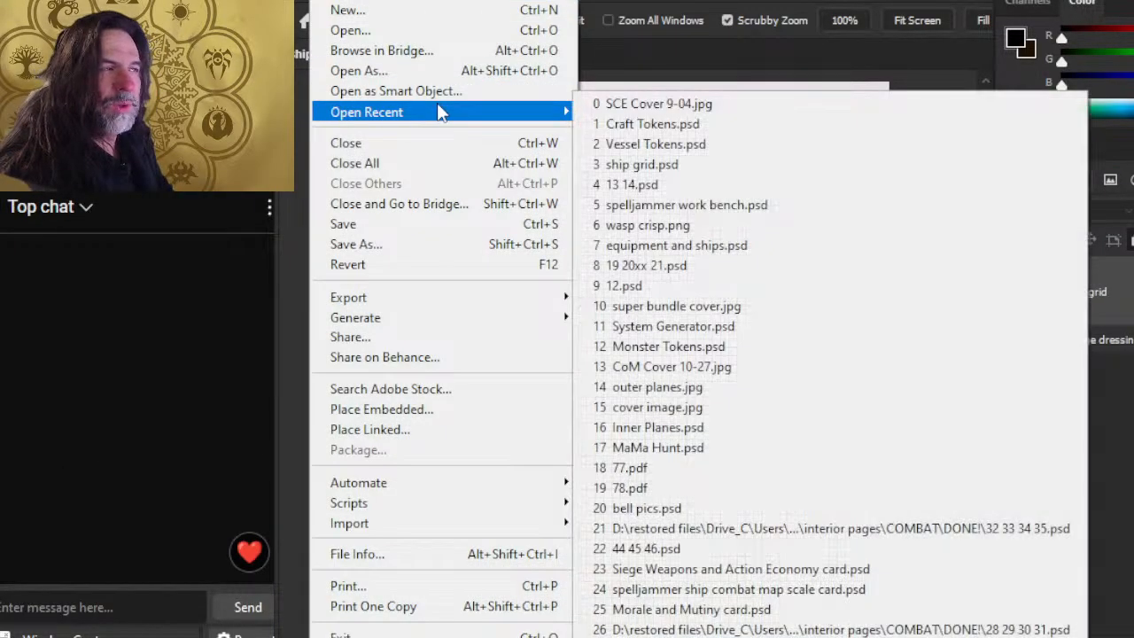
left_click(641, 144)
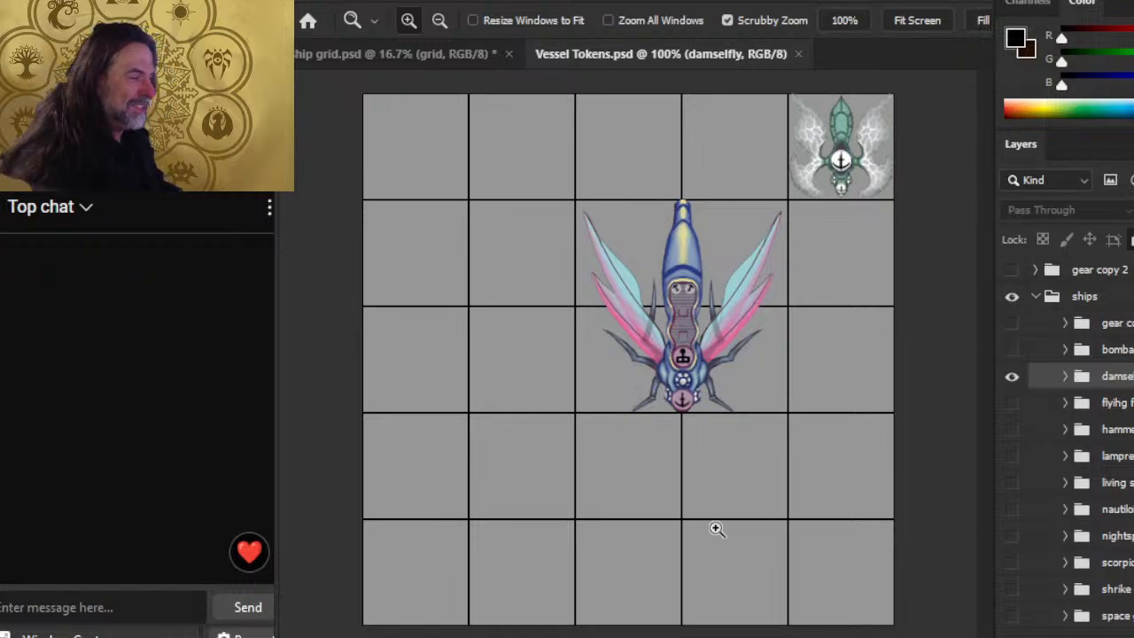
Step: Check the stream's description on the YouTube page in the browser and return to Vessel Tokens.psd in Photoshop
key("alt+Tab")
key("alt+Tab")
key("alt+Tab")
key("Tab")
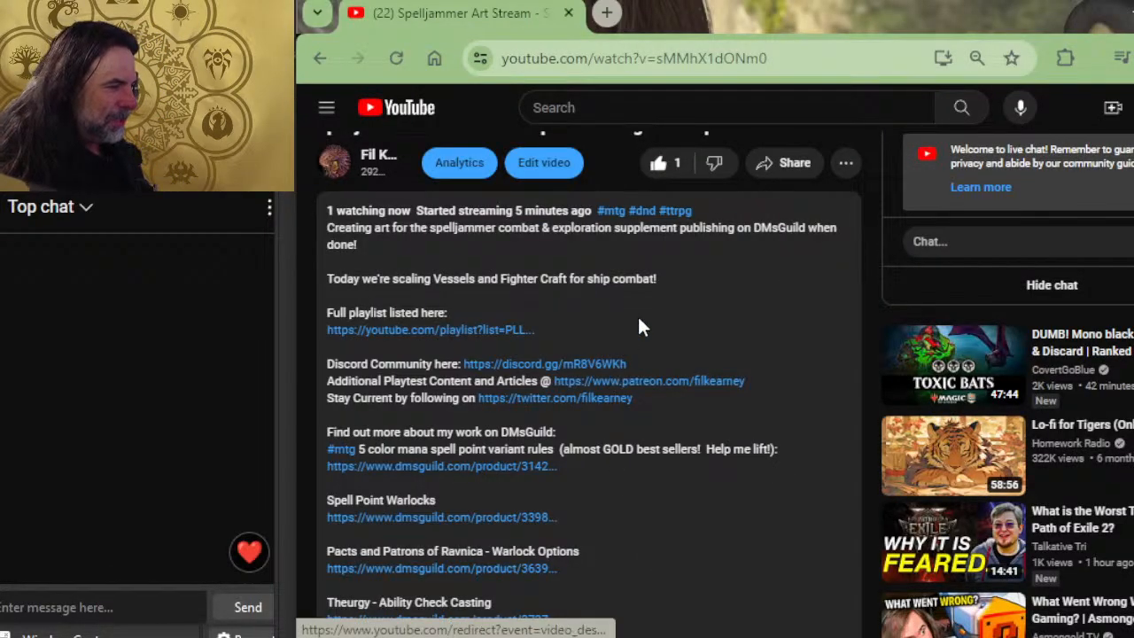
key("alt+Tab")
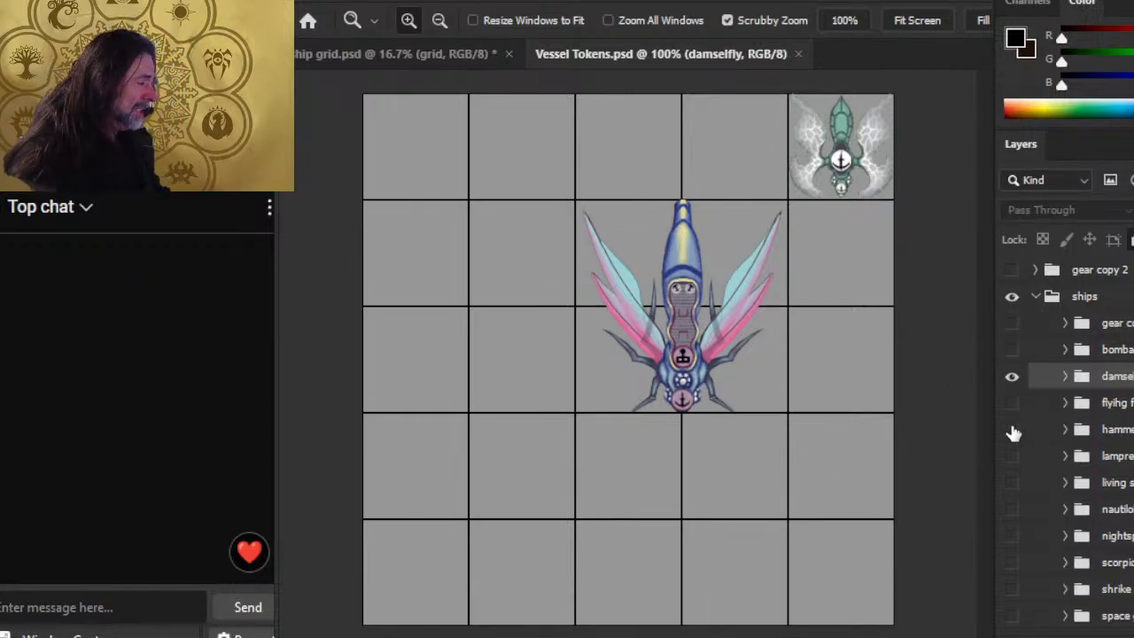
Step: Duplicate the damselfly group into ship grid.psd under the name damselfly
right_click(1043, 381)
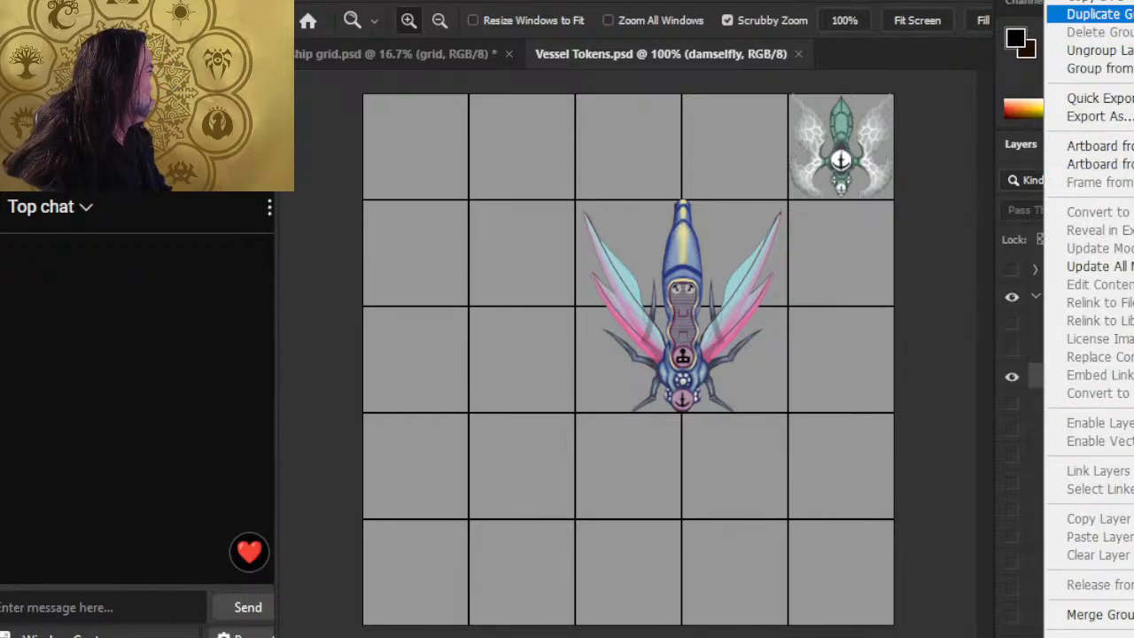
left_click(1090, 15)
left_click(650, 195)
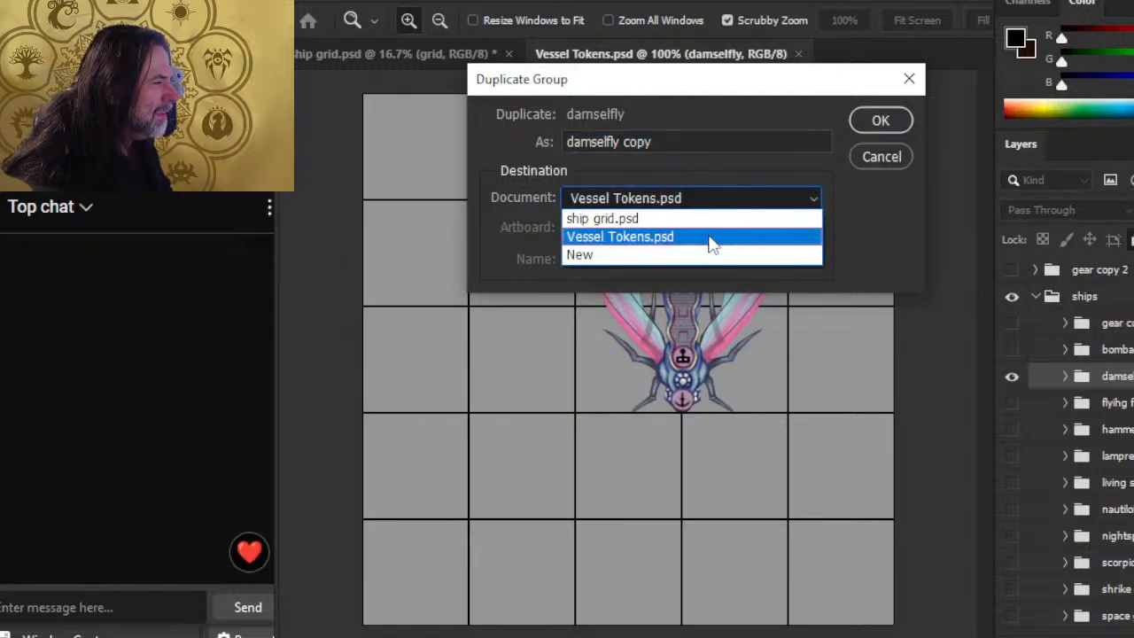
key("Return")
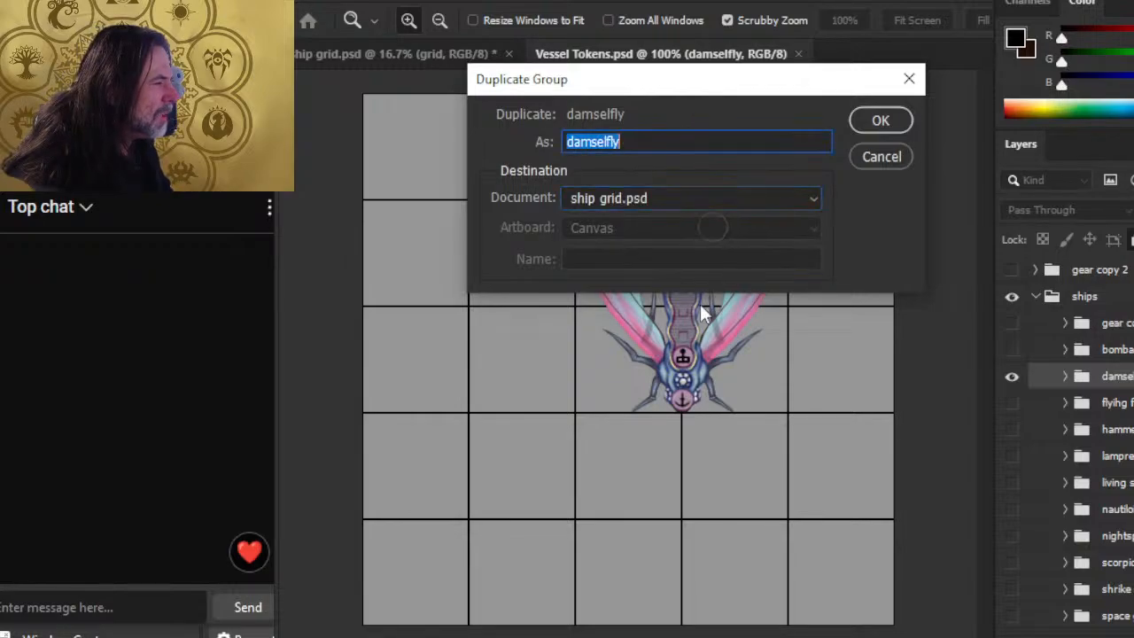
key("Return")
Step: Make the flyihg fish group visible and duplicate it into ship grid.psd under the same name
left_click(1089, 403)
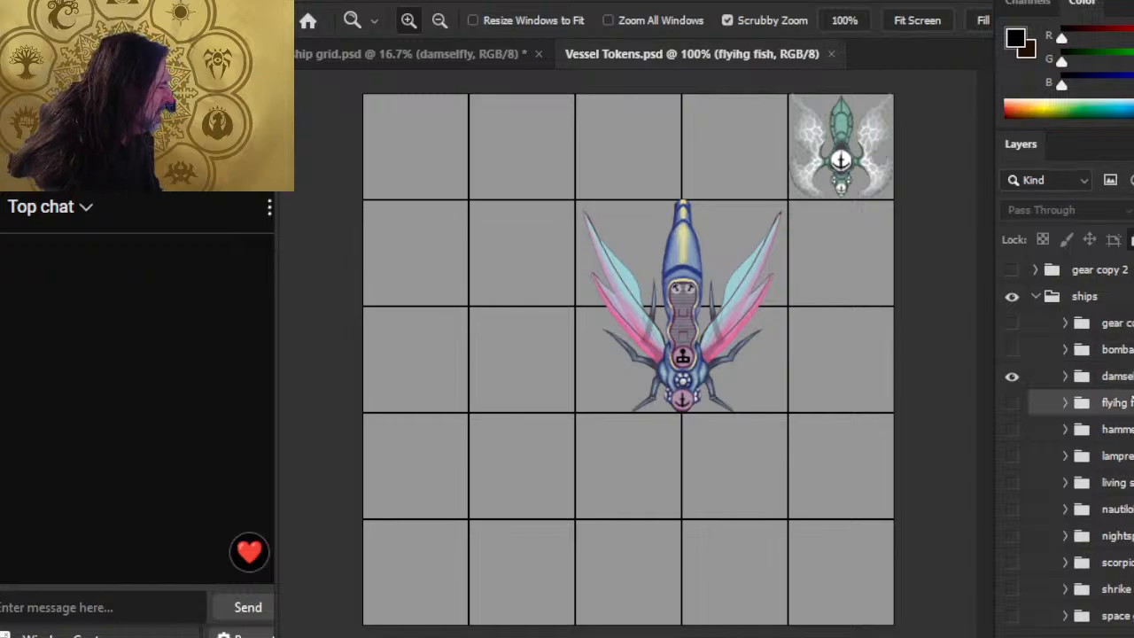
left_click(1012, 403)
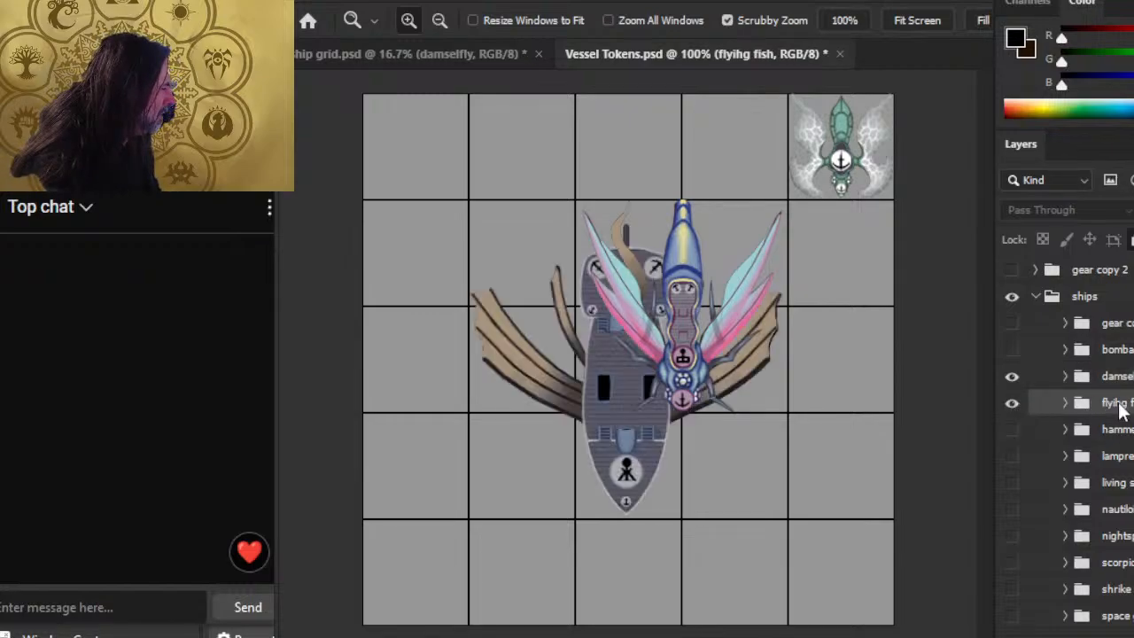
left_click(627, 124)
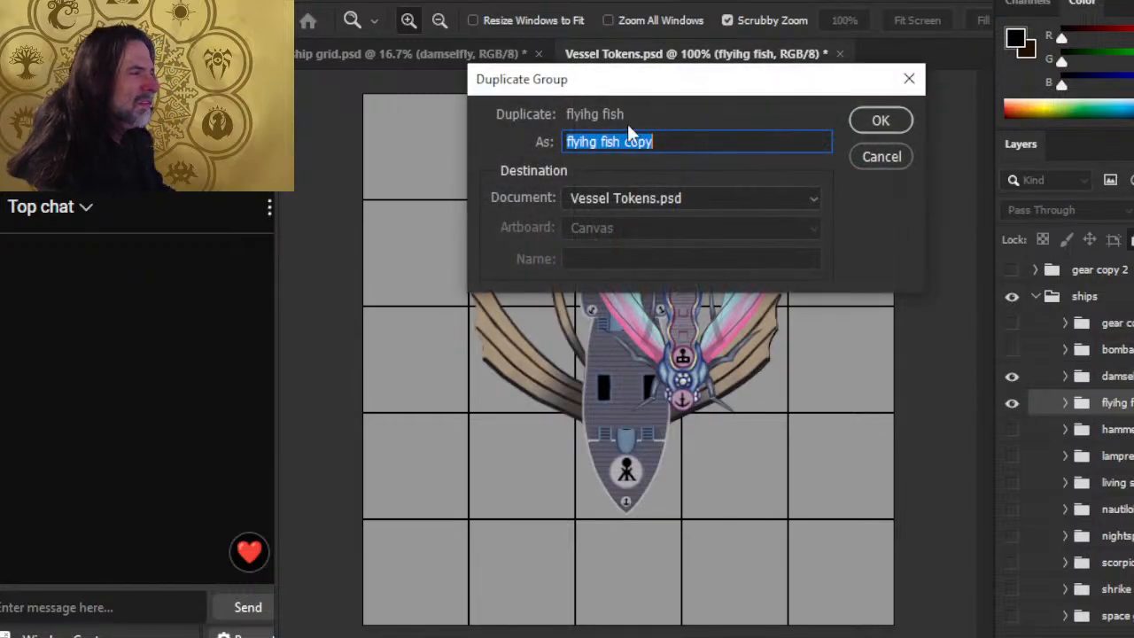
left_click(665, 198)
left_click(703, 219)
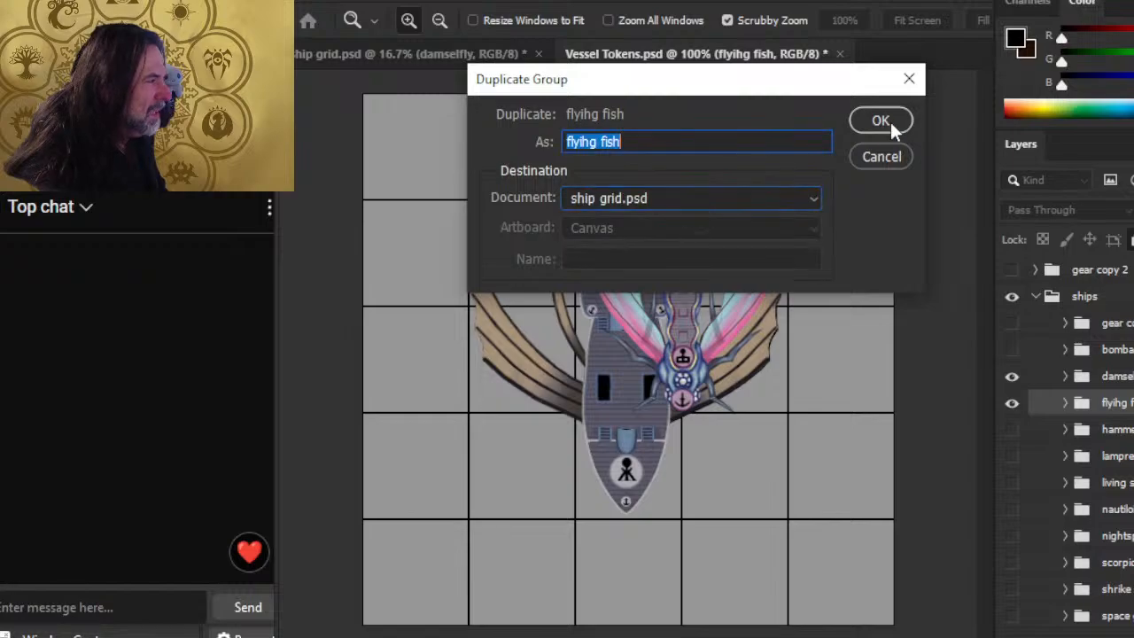
left_click(889, 128)
Step: Show the hammerhead ship group and duplicate it into ship grid.psd as hammerhead ship
left_click(1012, 429)
left_click(1094, 434)
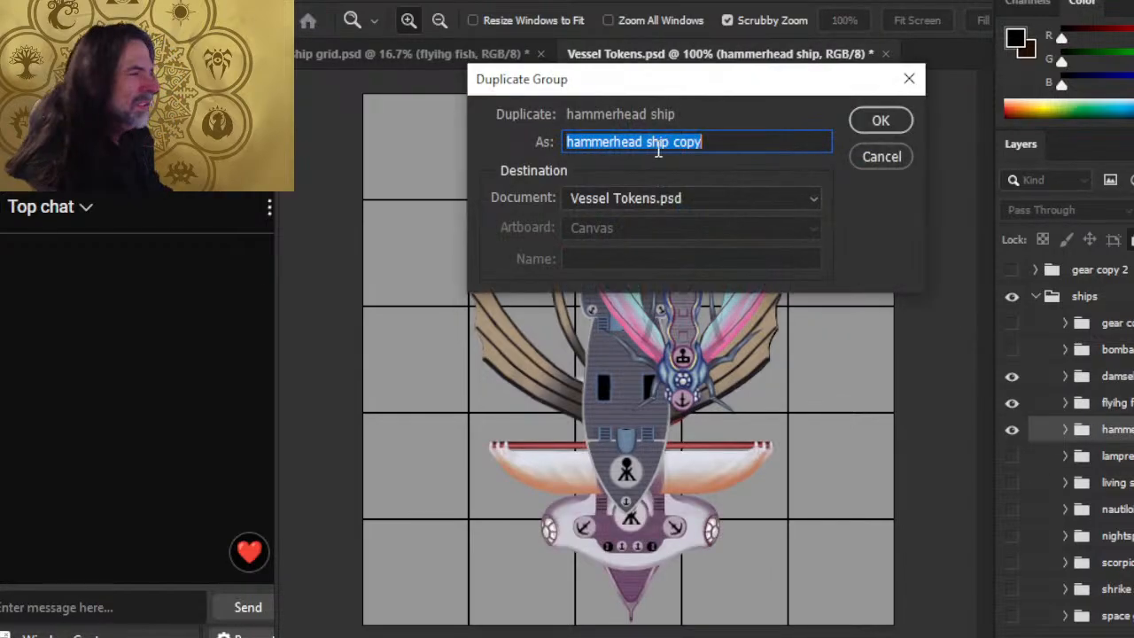
left_click(673, 199)
left_click(682, 217)
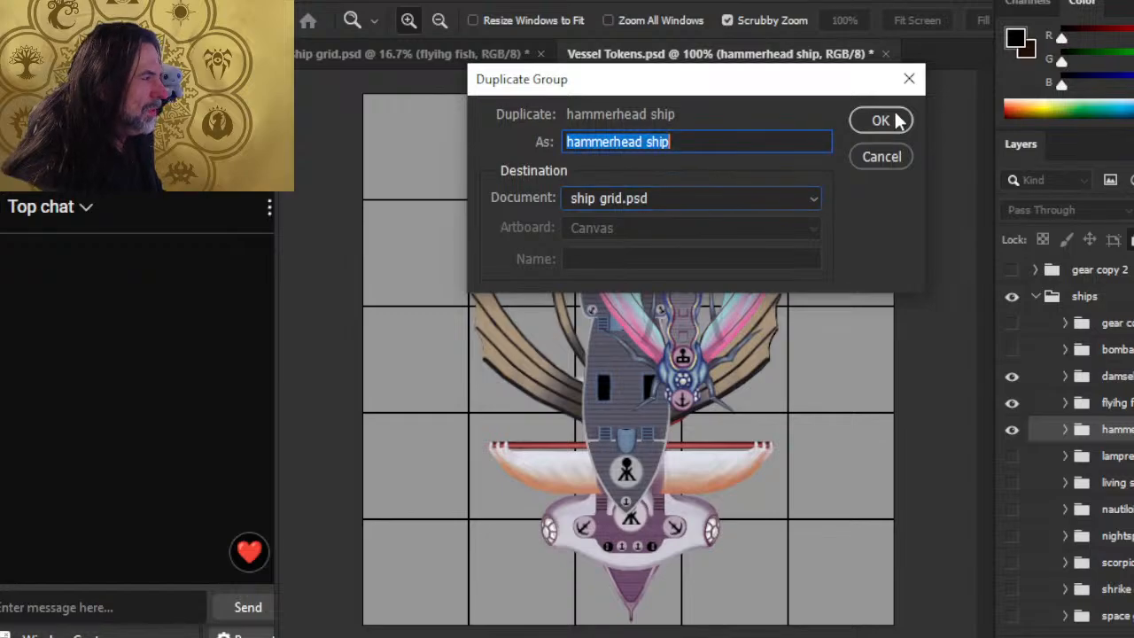
left_click(890, 120)
Step: Turn on the lamprey group's visibility and duplicate the group into ship grid.psd as lamprey
left_click(1125, 456)
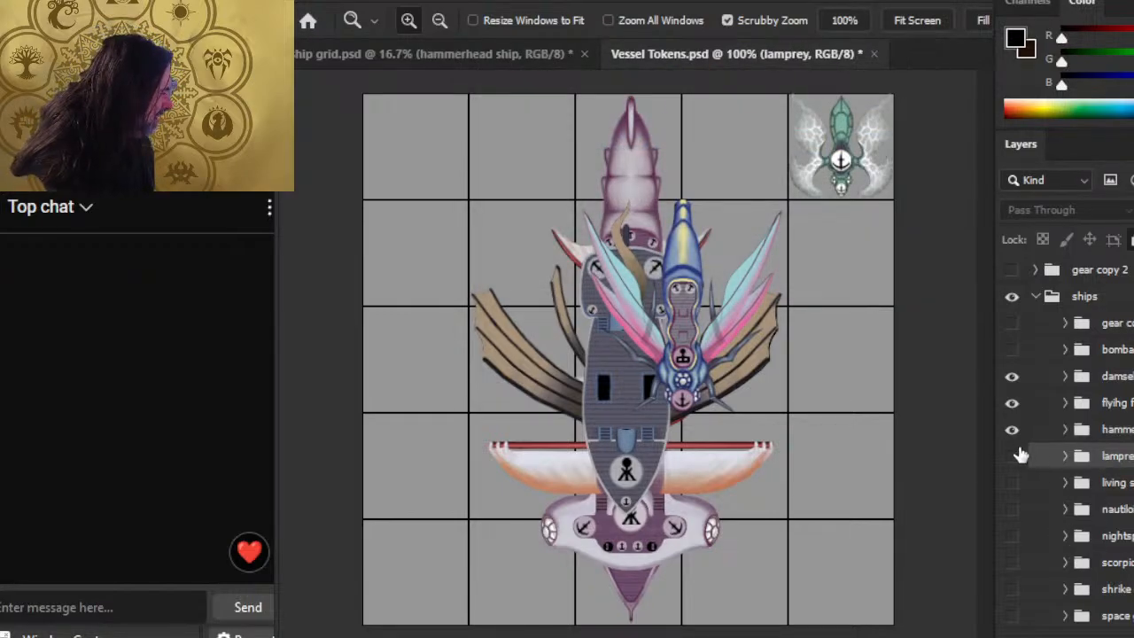
left_click(1012, 456)
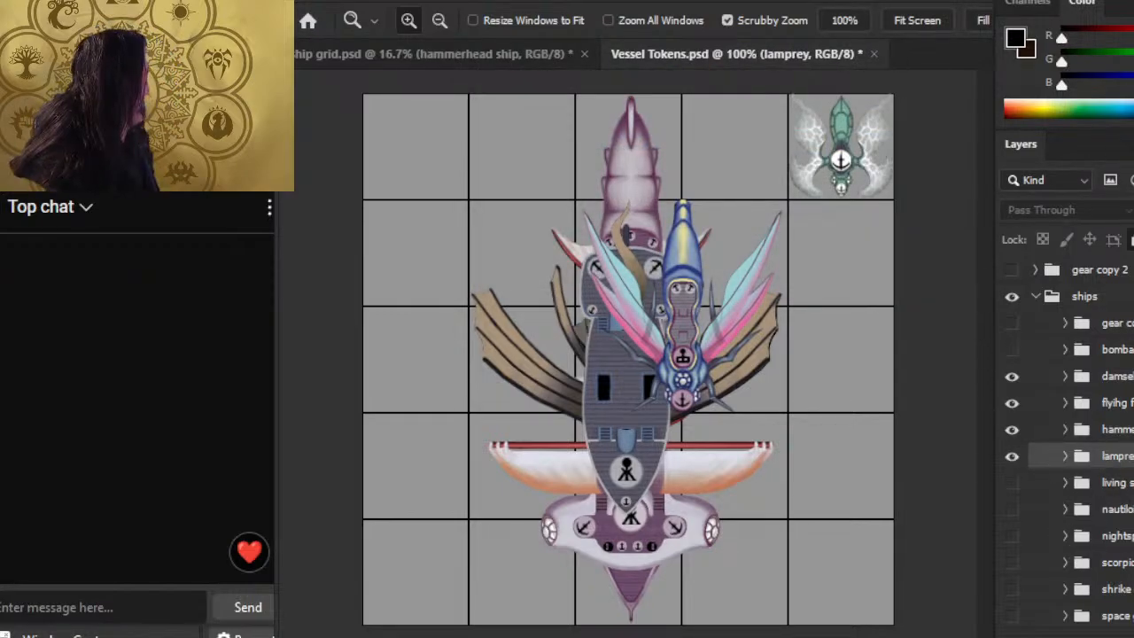
key("ctrl+alt+j")
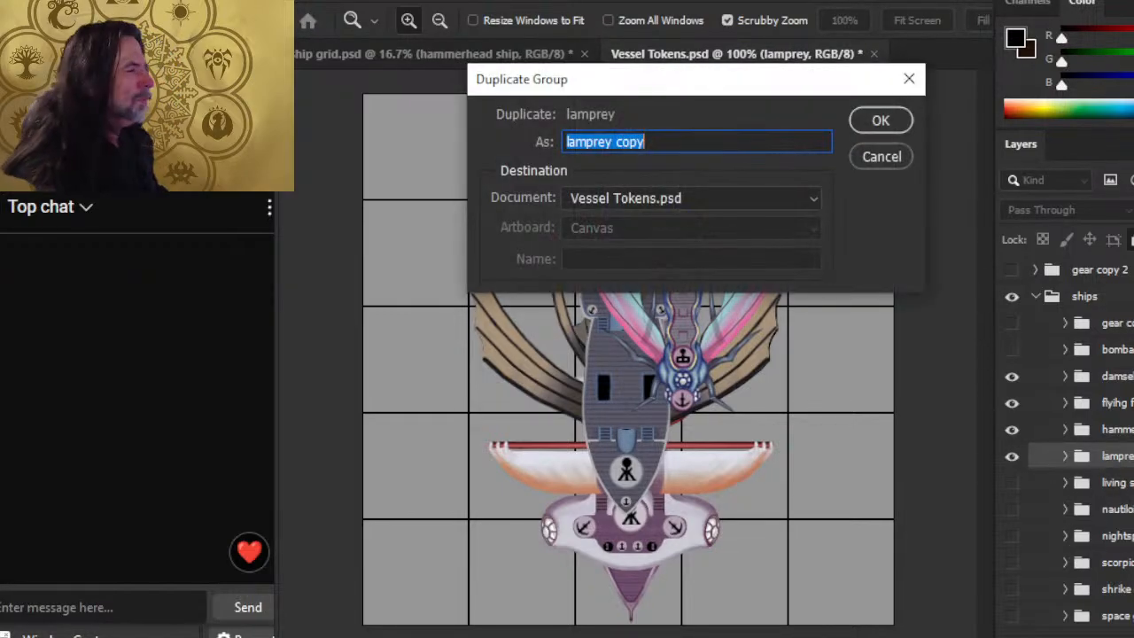
left_click(742, 202)
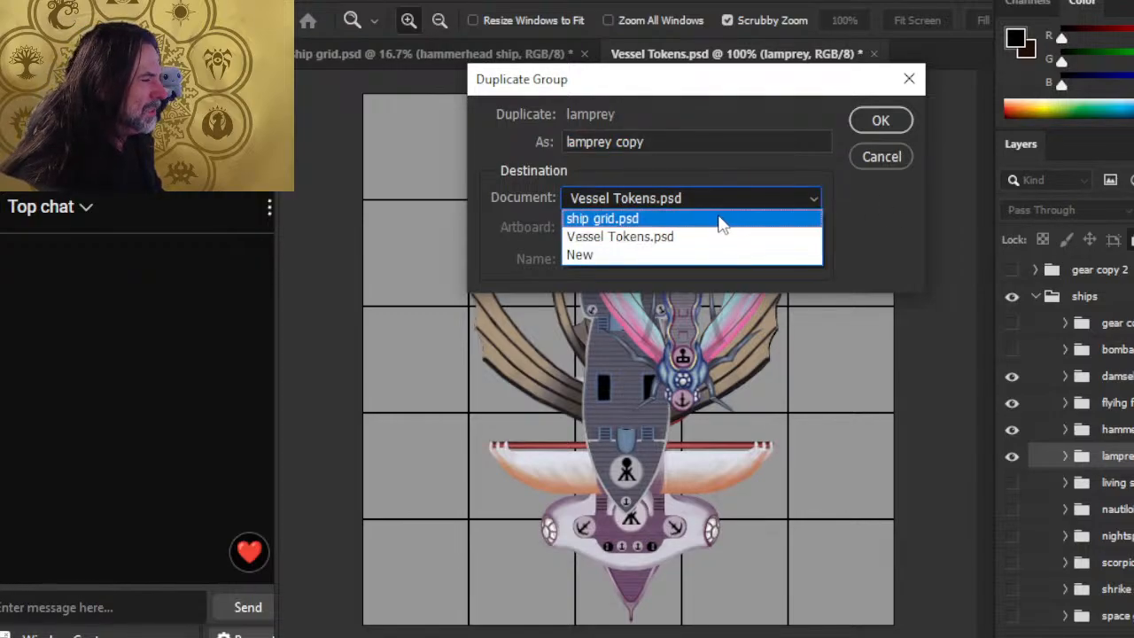
left_click(728, 217)
left_click(898, 121)
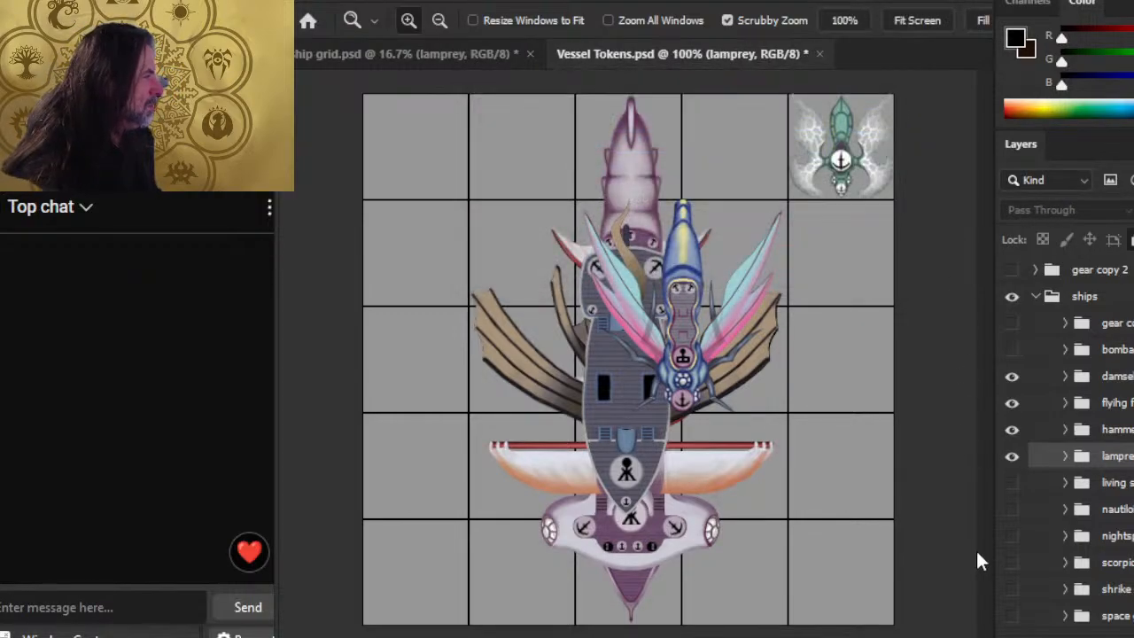
Step: Show the living ship group and duplicate it into ship grid.psd as living ship
left_click(1011, 483)
left_click(1038, 485)
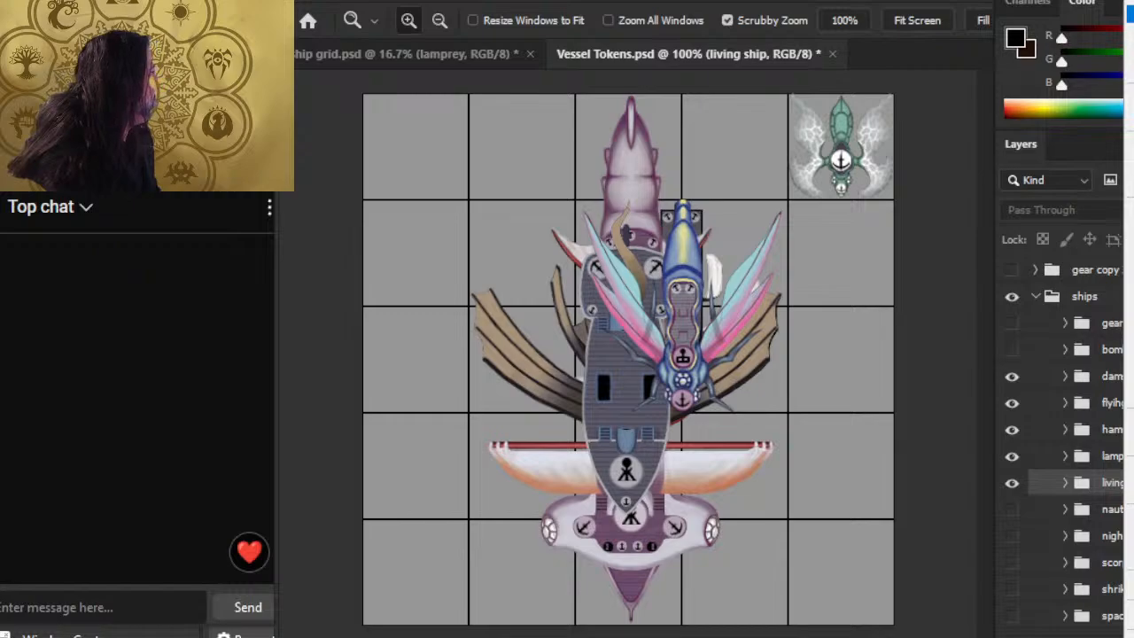
right_click(1034, 479)
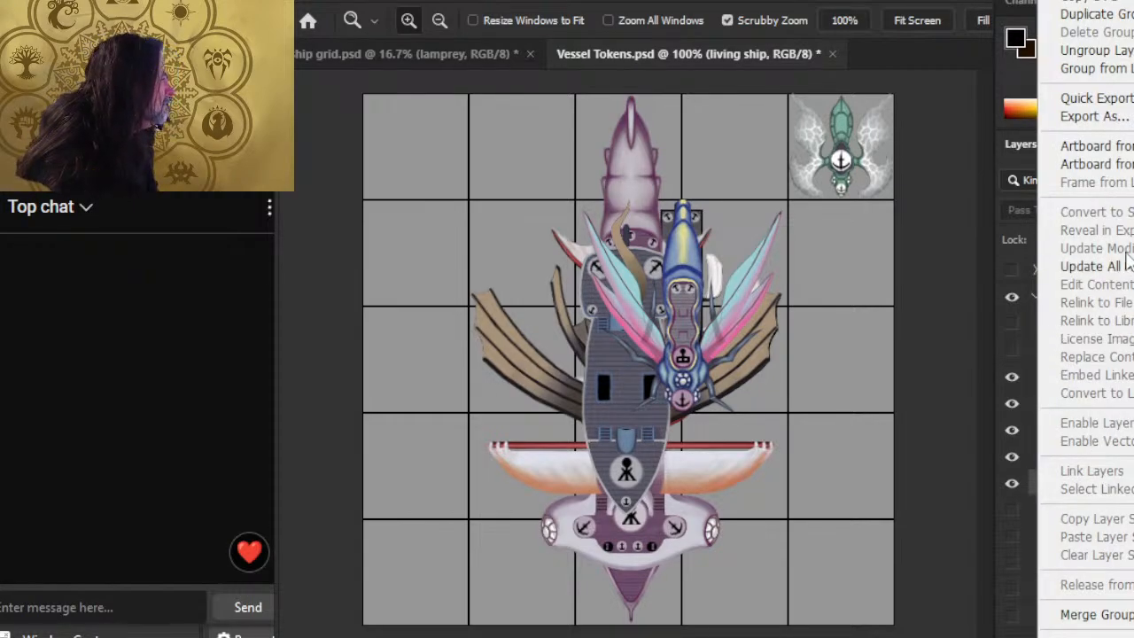
left_click(1096, 15)
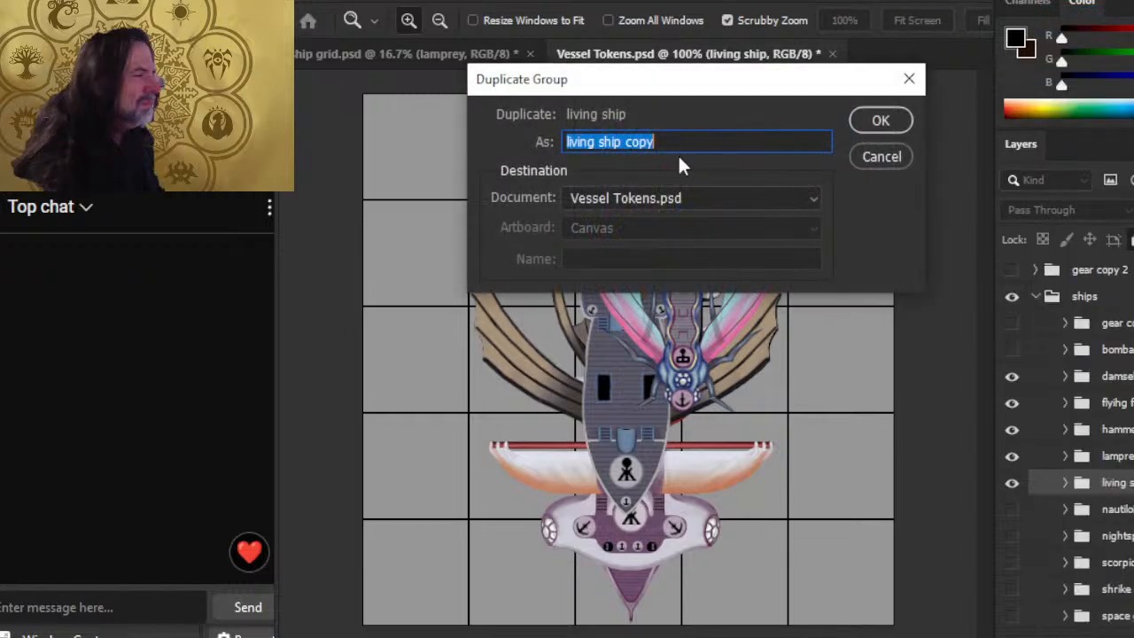
left_click(707, 202)
left_click(700, 218)
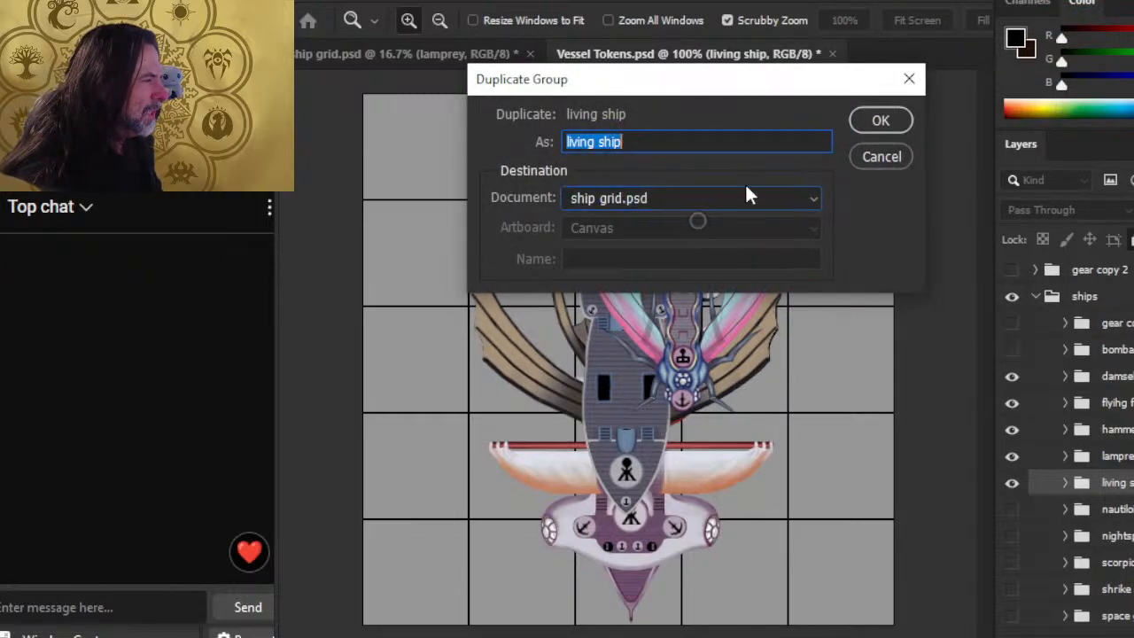
left_click(882, 121)
Step: Make the nautiloid group visible and duplicate it into ship grid.psd as nautiloid
scroll(1067, 443, "down", 6)
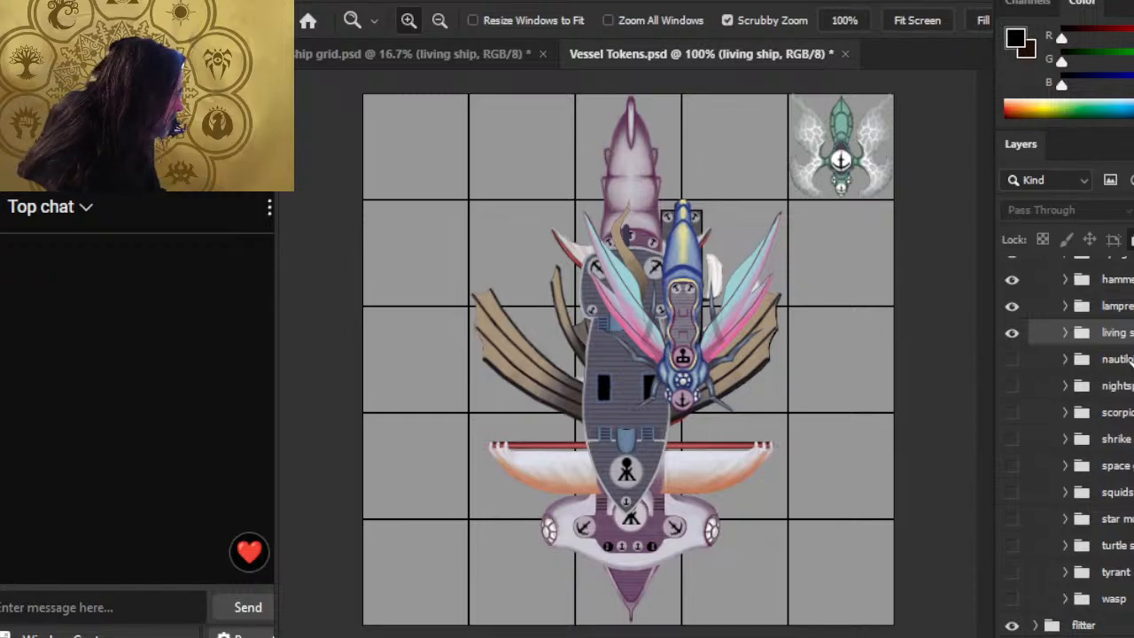
left_click(1012, 361)
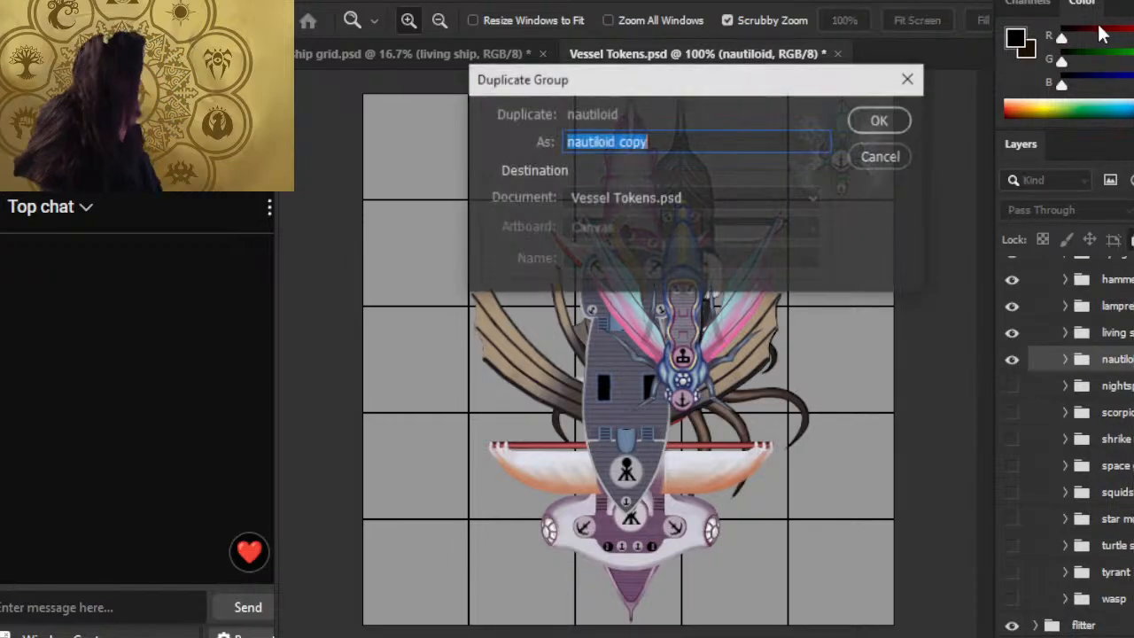
left_click(737, 202)
left_click(650, 222)
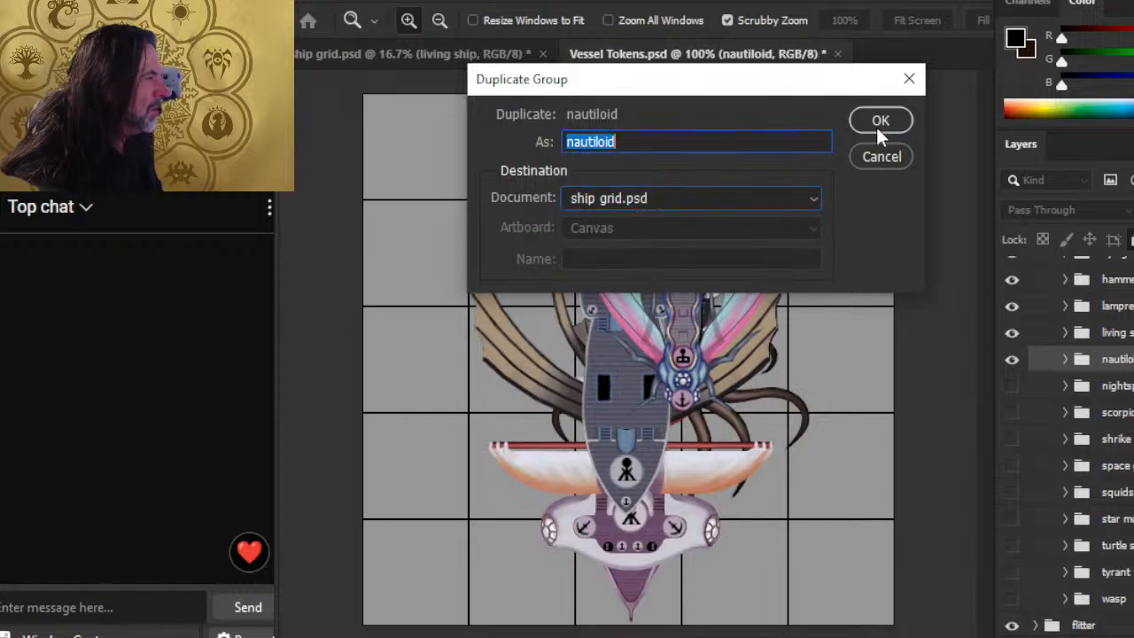
left_click(877, 124)
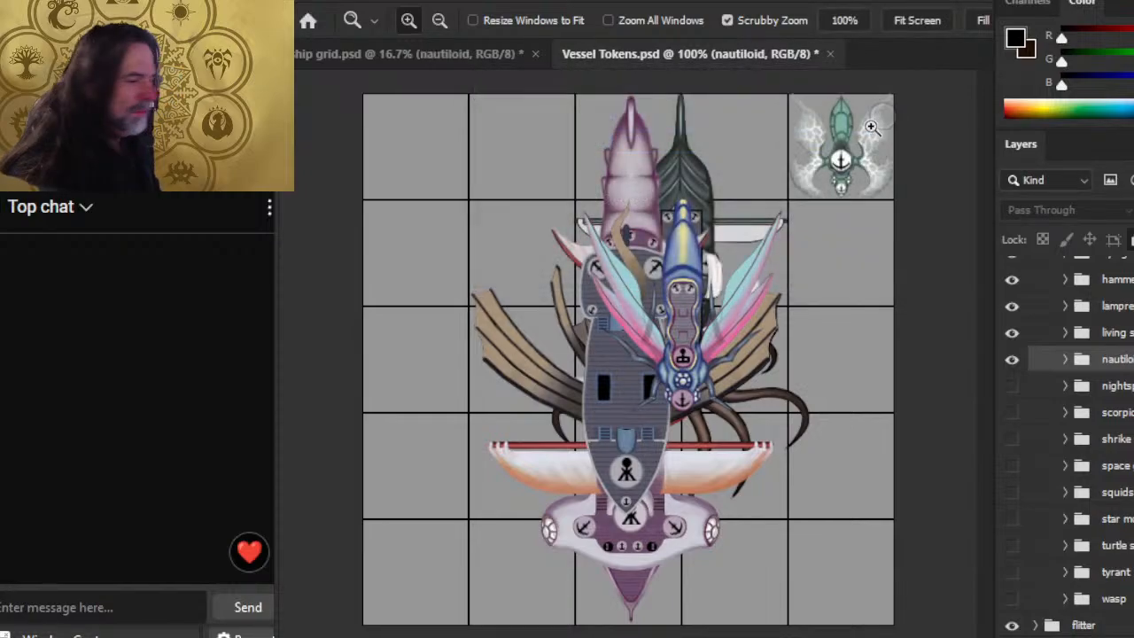
Step: In ship grid.psd, select the damselfly group and move it off the stacked ships onto an empty area of the grid
left_click(473, 66)
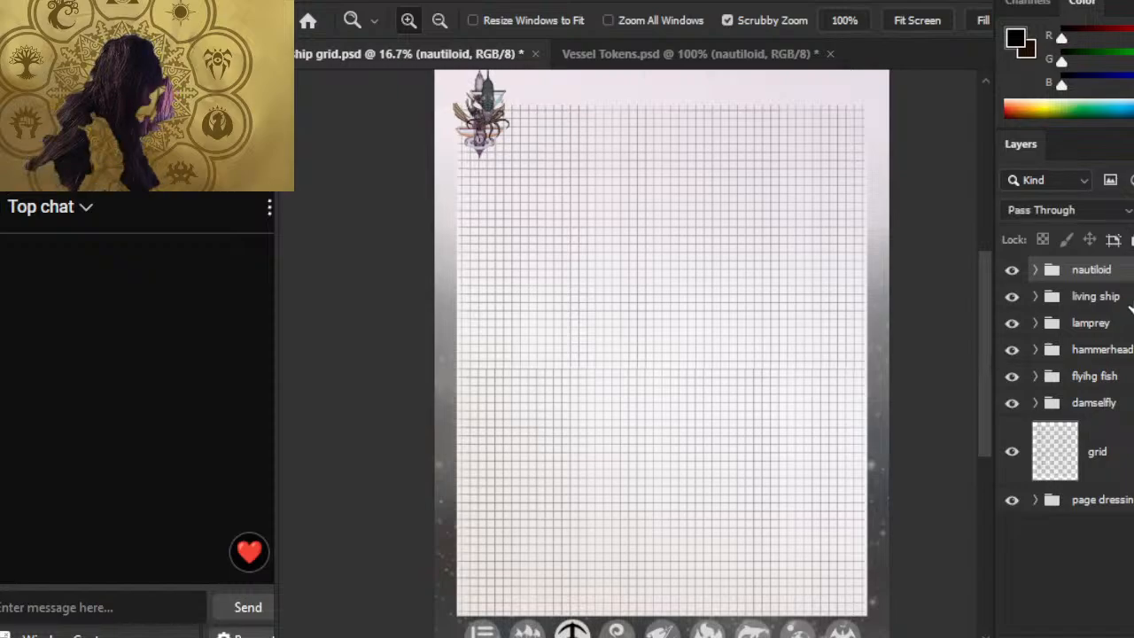
key("alt+bracketleft")
key("alt+bracketleft")
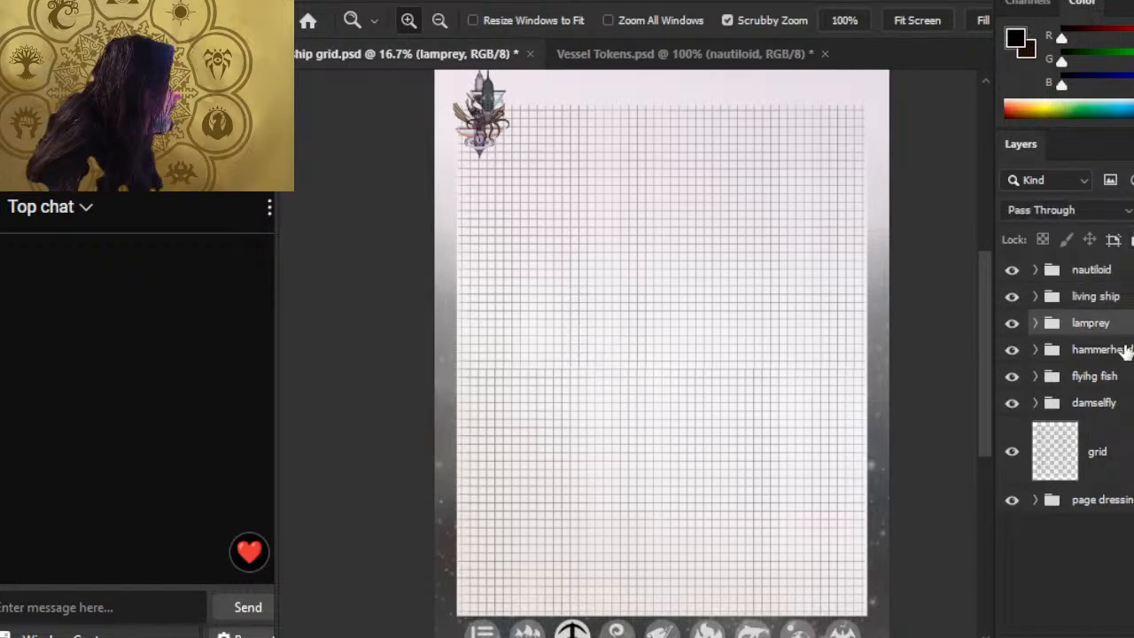
left_click(1122, 352)
left_click(1122, 376)
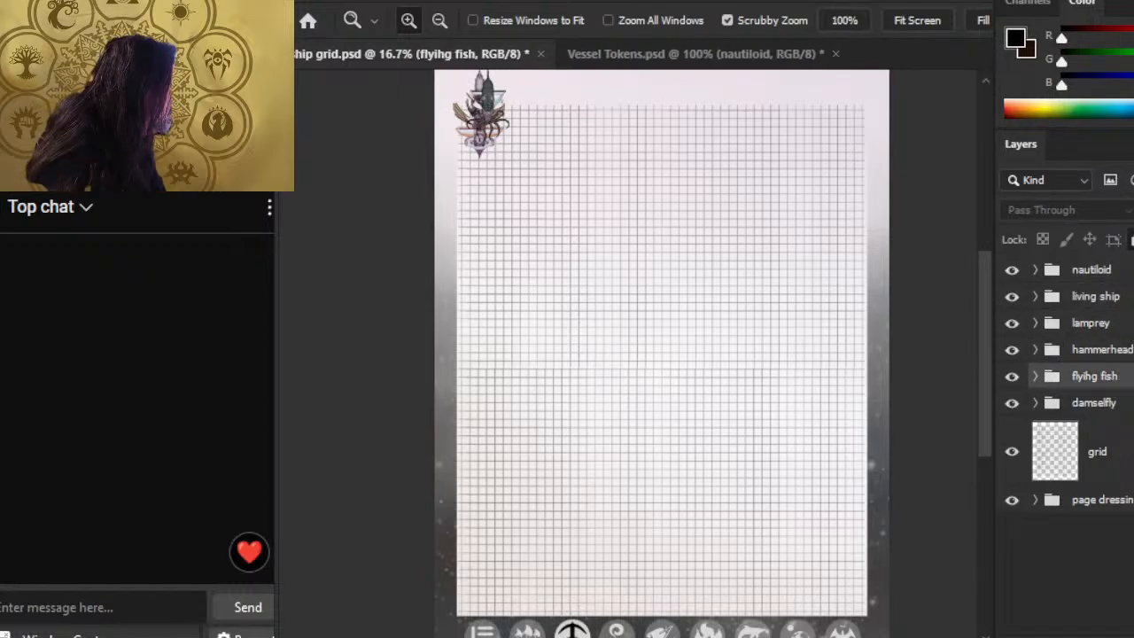
left_click(1121, 375, "ctrl")
left_click(1123, 404)
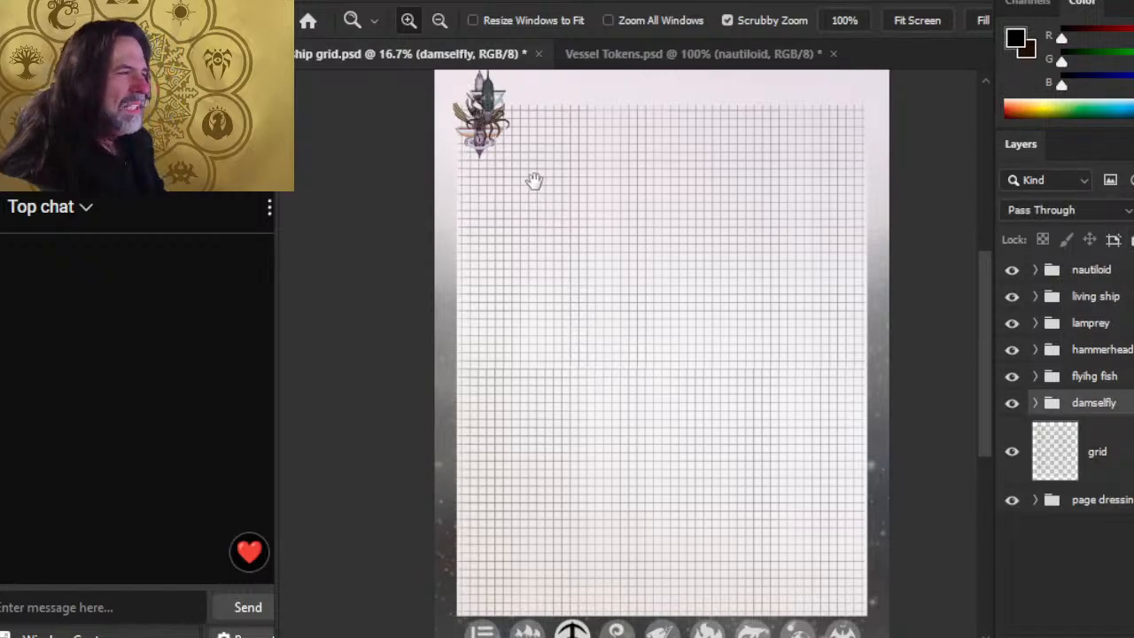
key("v")
left_click_drag(531, 180, 590, 330)
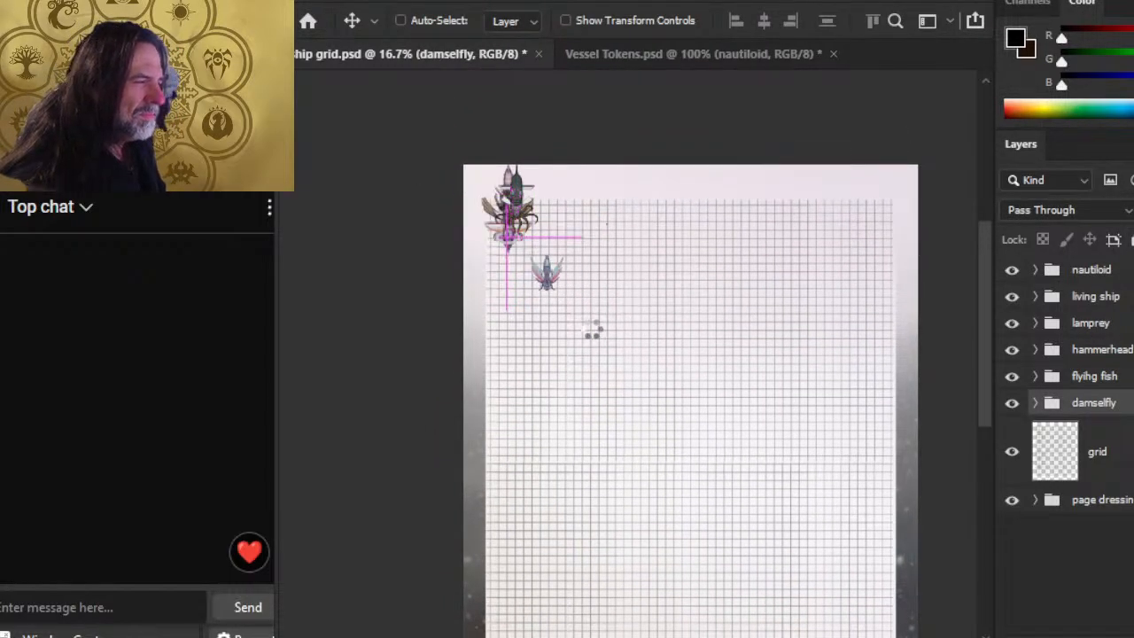
Step: Move the flying fish and hammerhead ship groups off the stacked ships, placing them in a row beside the damselfly
left_click(1058, 376)
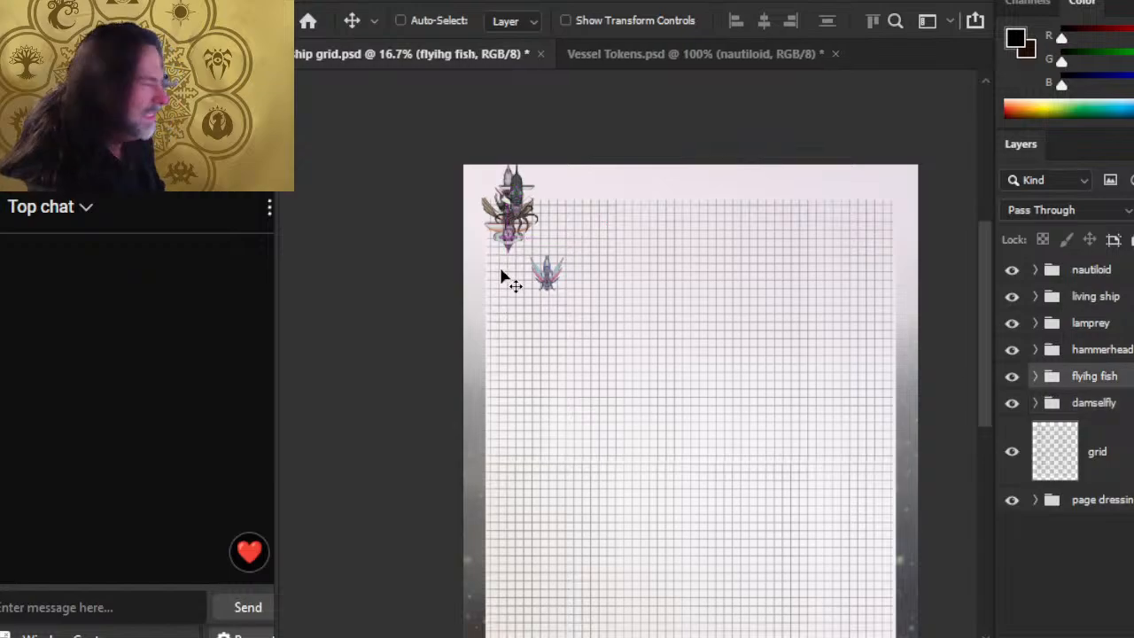
left_click_drag(514, 239, 620, 291)
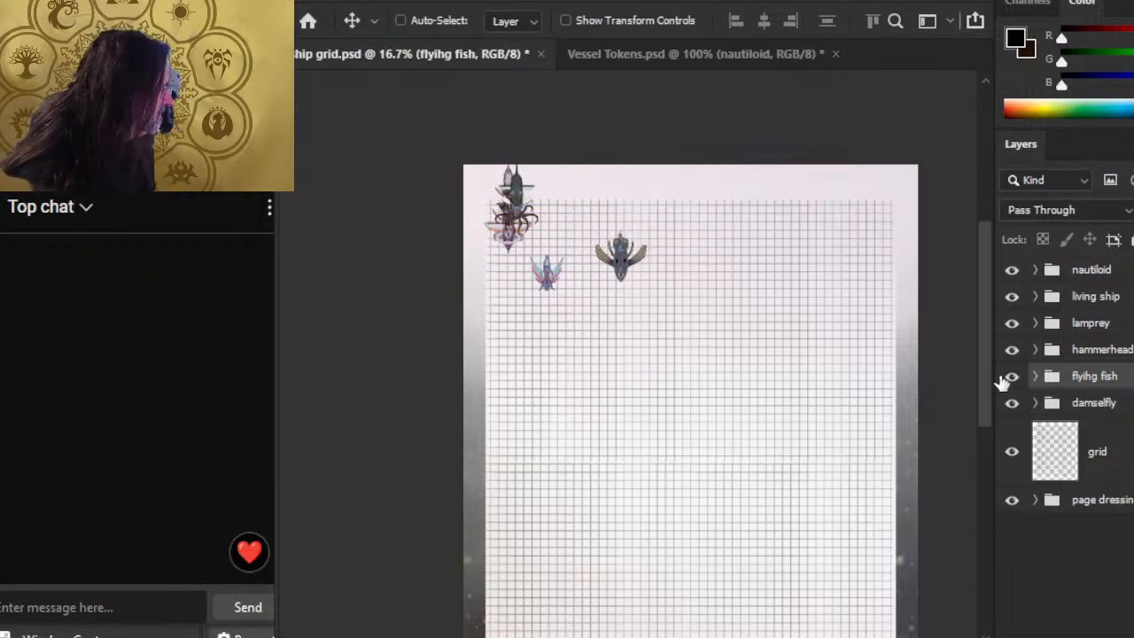
left_click(1059, 350)
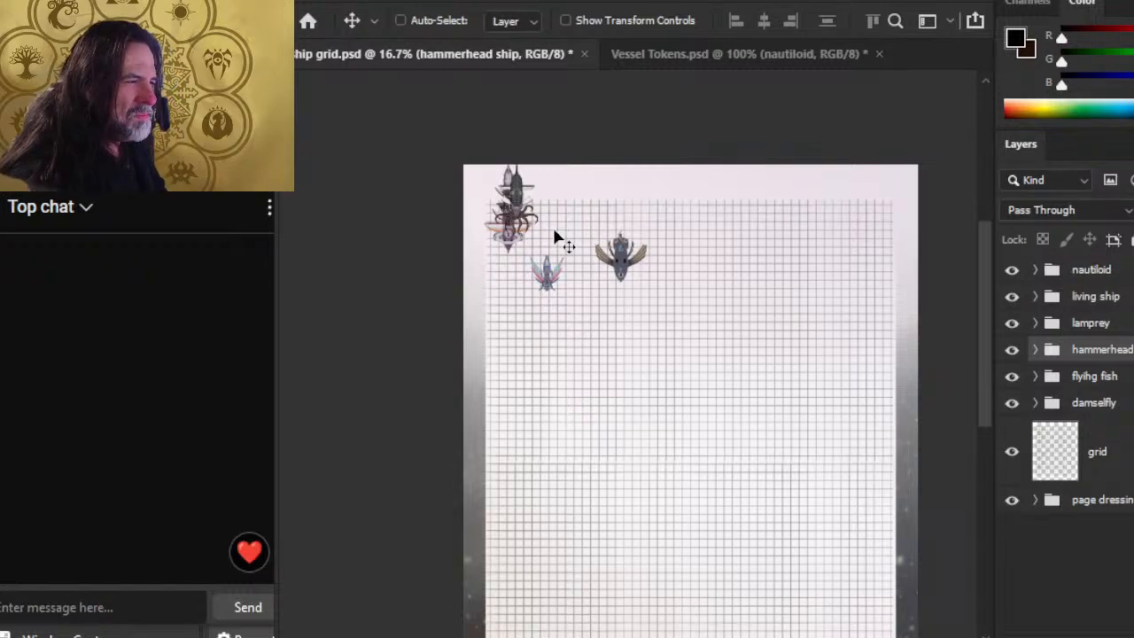
left_click_drag(532, 235, 714, 288)
Step: Spread out the remaining stacked groups, placing the lamprey and living ship at the row's right end and the nautiloid below the damselfly
key("alt+]")
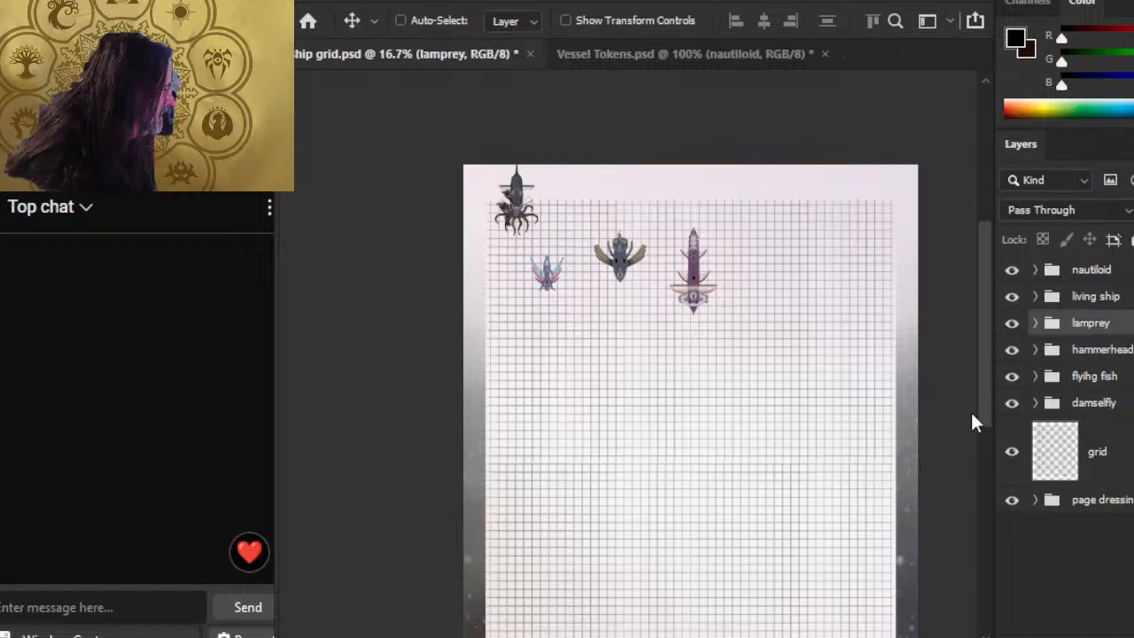
left_click_drag(522, 202, 797, 263)
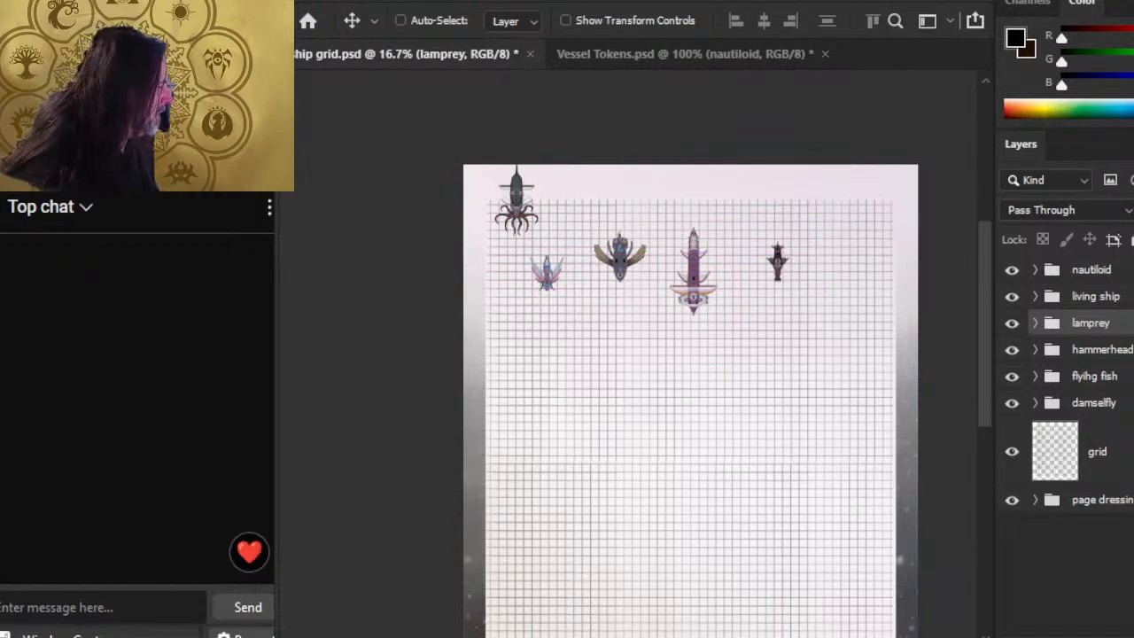
key("alt+]")
left_click_drag(544, 222, 843, 253)
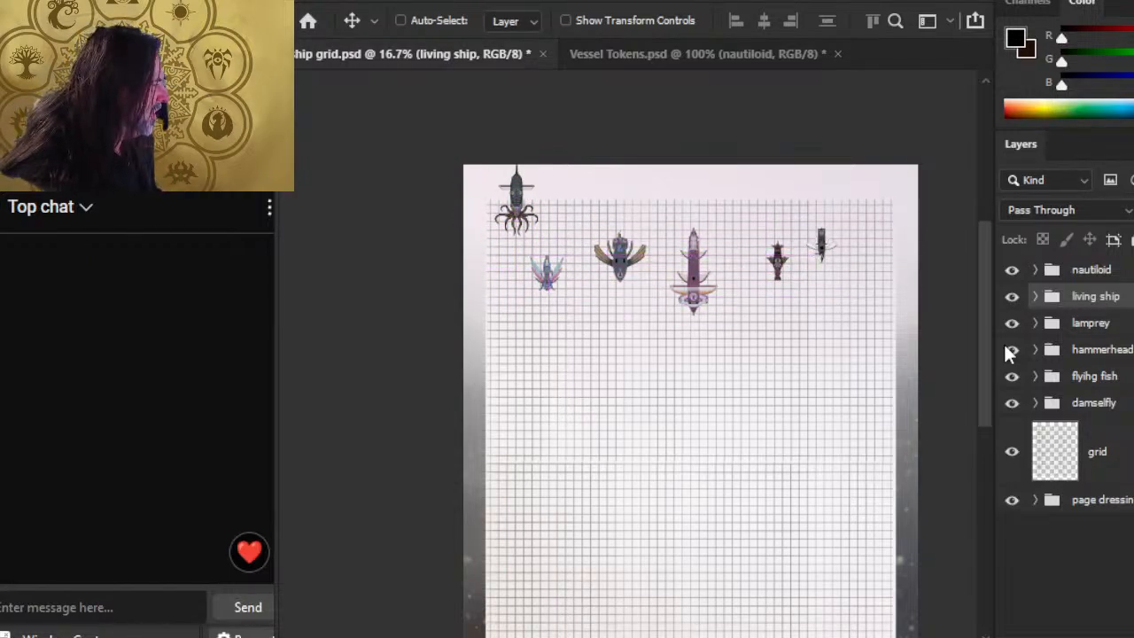
key("alt+]")
left_click_drag(558, 217, 594, 358)
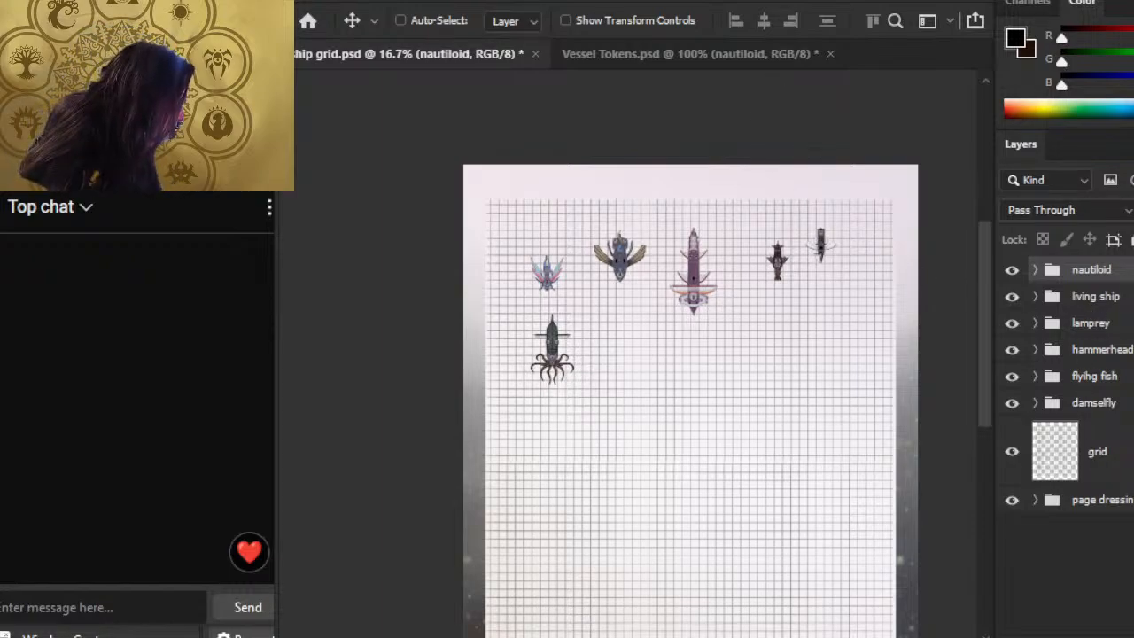
Step: Merge the nautiloid, living ship and lamprey groups each into a single layer of its own
key("ctrl+e")
key("alt+[")
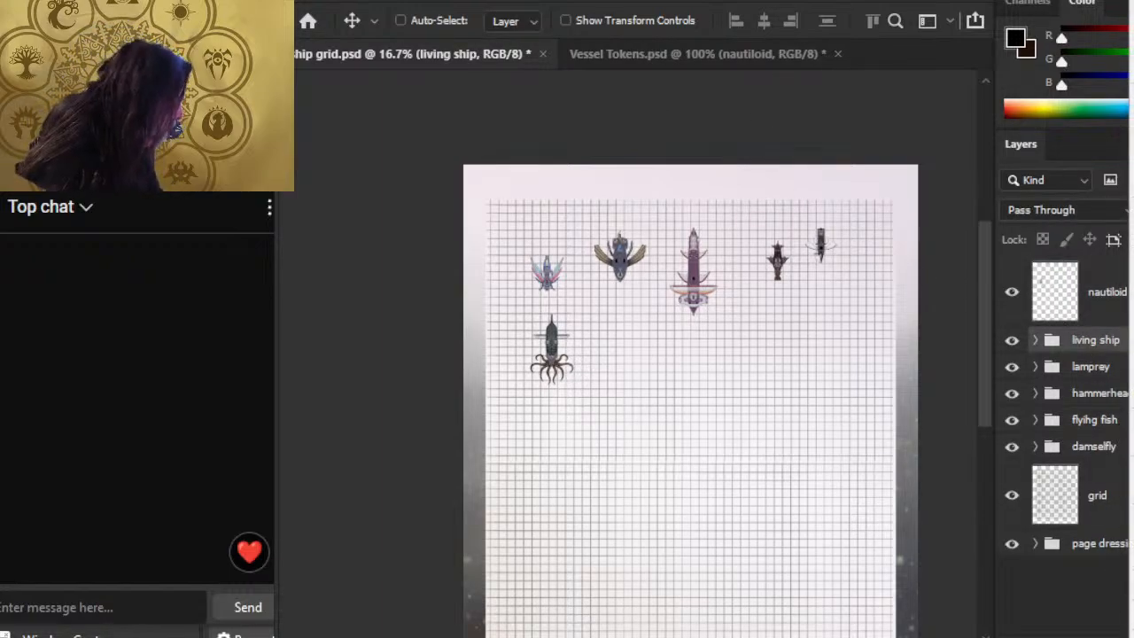
key("ctrl+e")
key("alt+[")
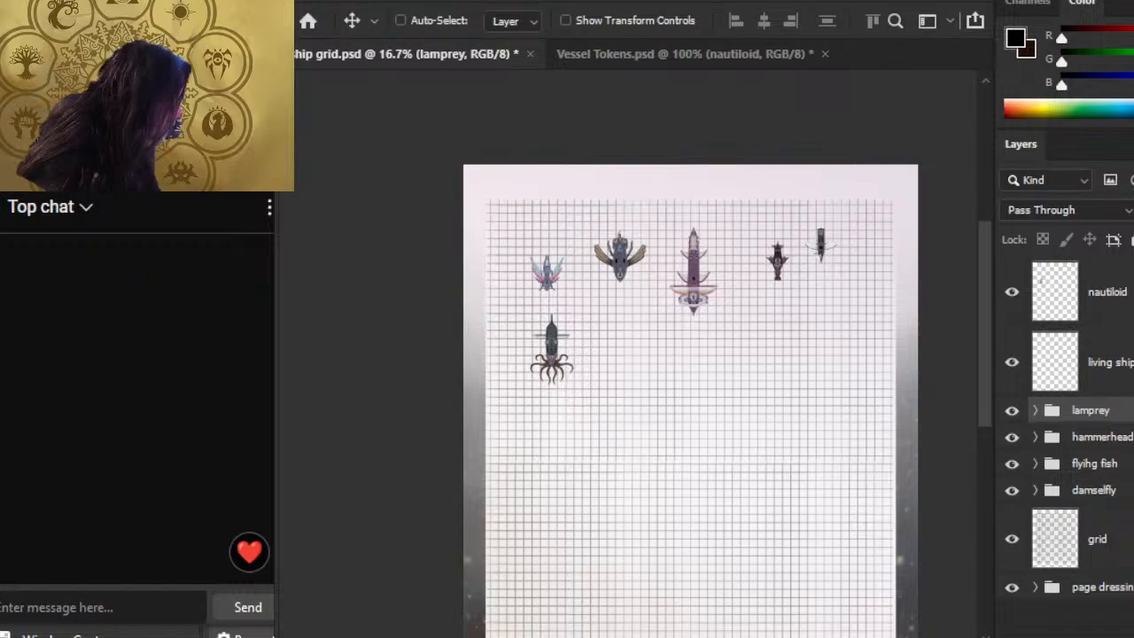
key("ctrl+e")
Step: Merge the hammerhead ship, flying fish and damselfly groups each into a single layer of its own
key("alt+[")
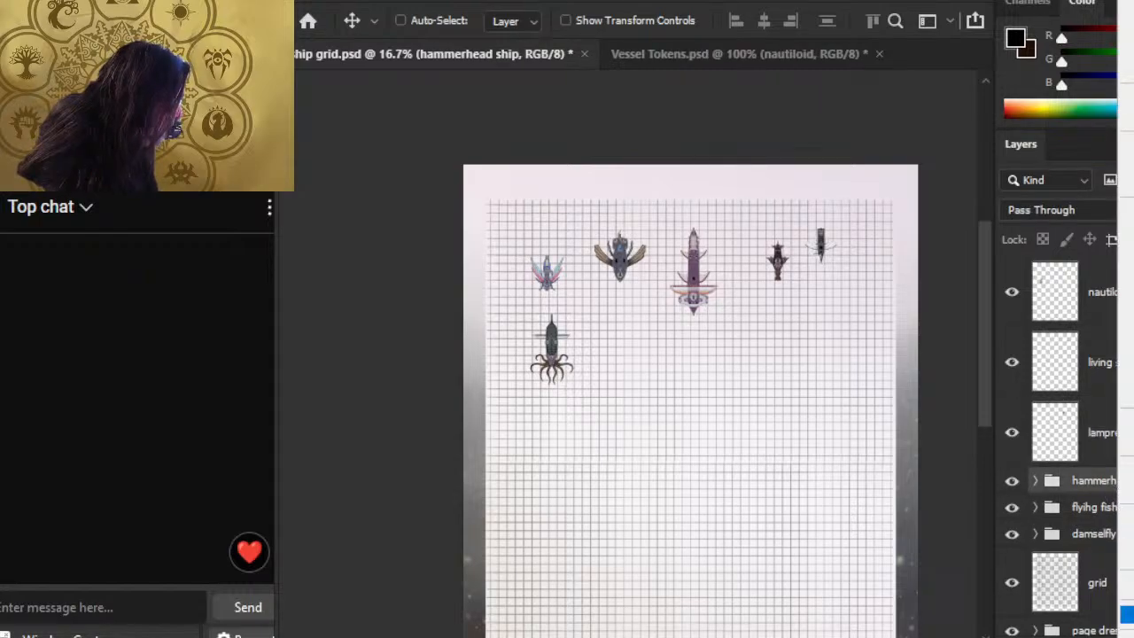
key("ctrl+e")
key("alt+[")
key("ctrl+e")
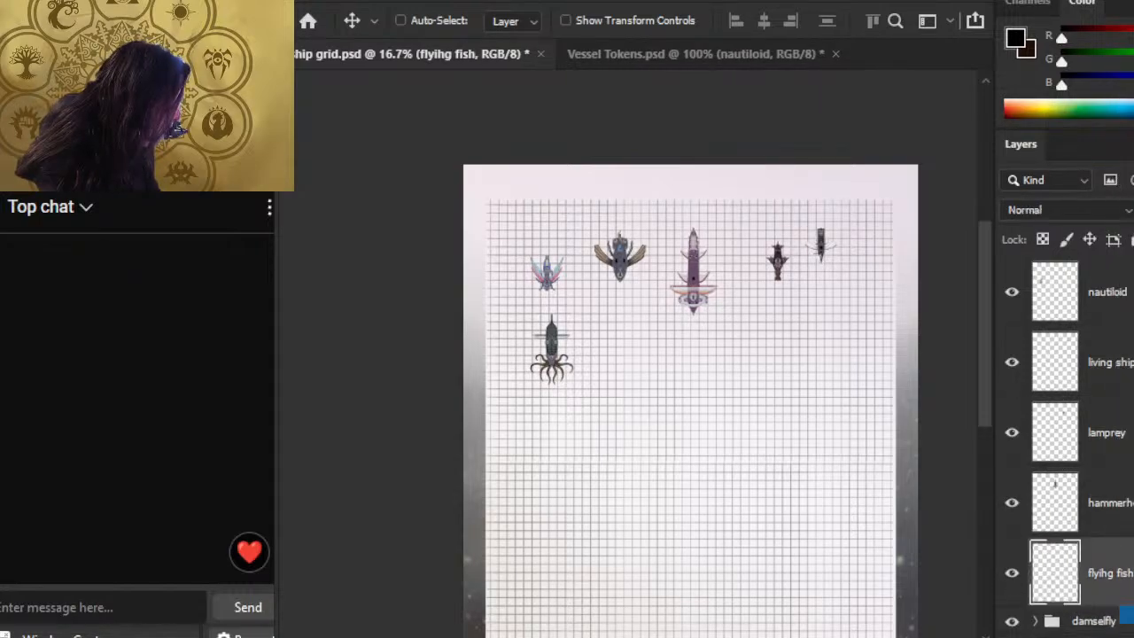
scroll(1072, 443, "down", 3)
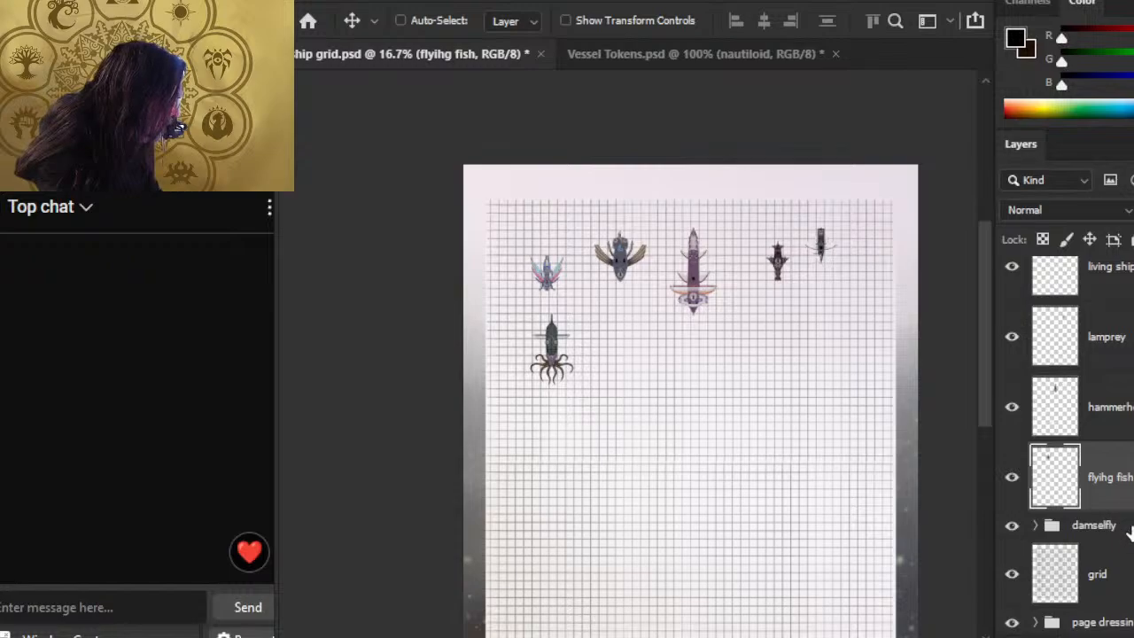
key("alt+[")
key("ctrl+e")
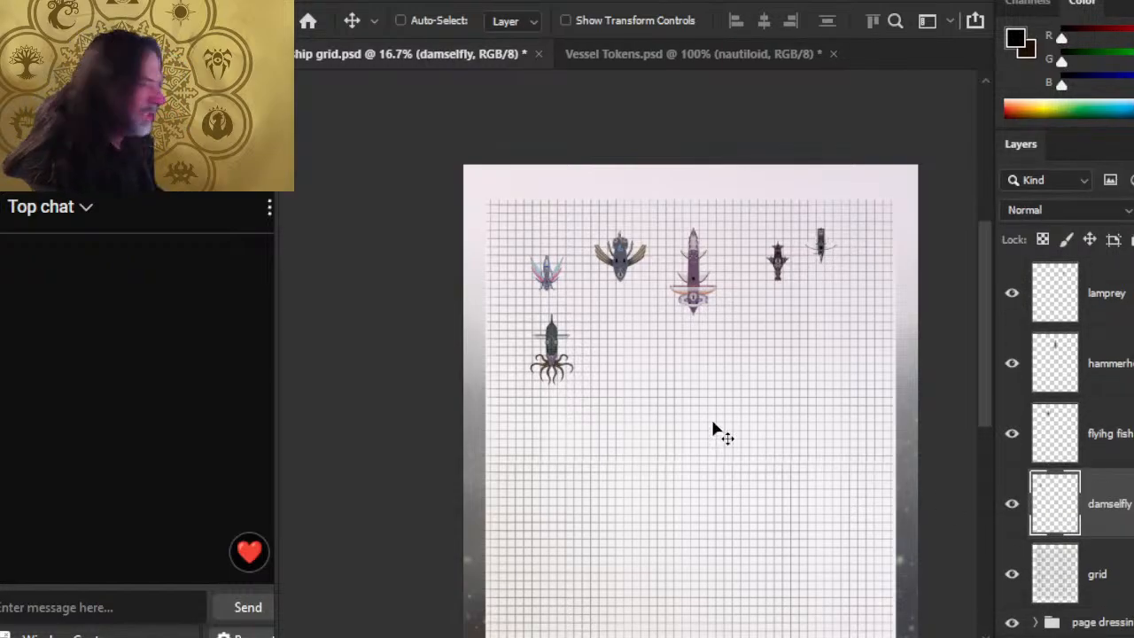
Step: In Vessel Tokens.psd, show the nightspider group, duplicate it into ship grid.psd as nightspider, and view it on the grid page
left_click(656, 53)
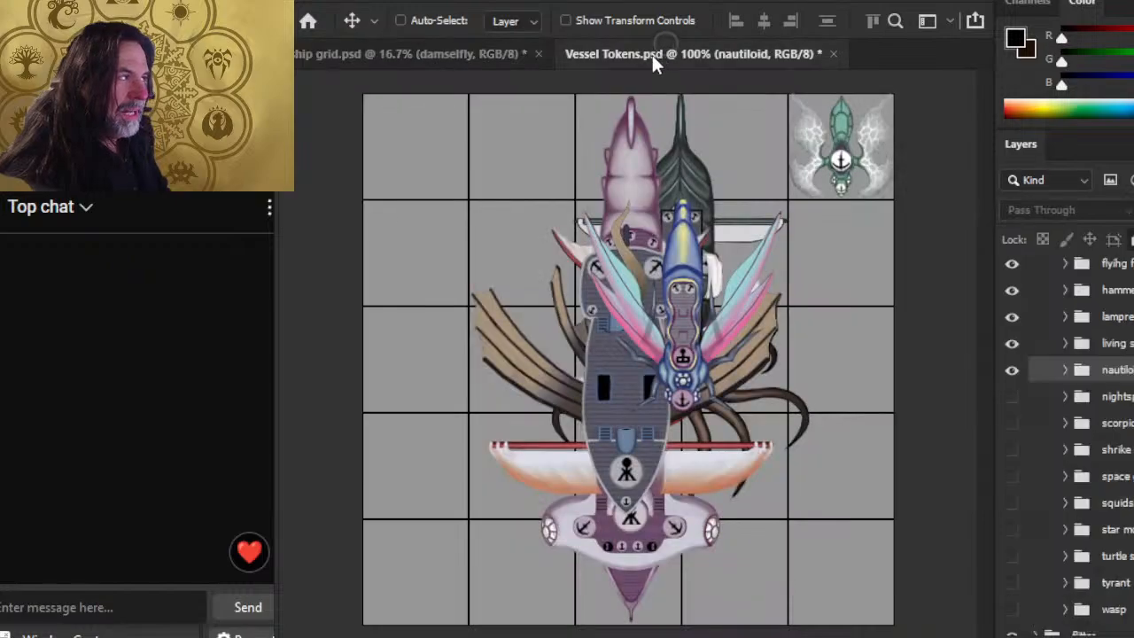
left_click(1012, 396)
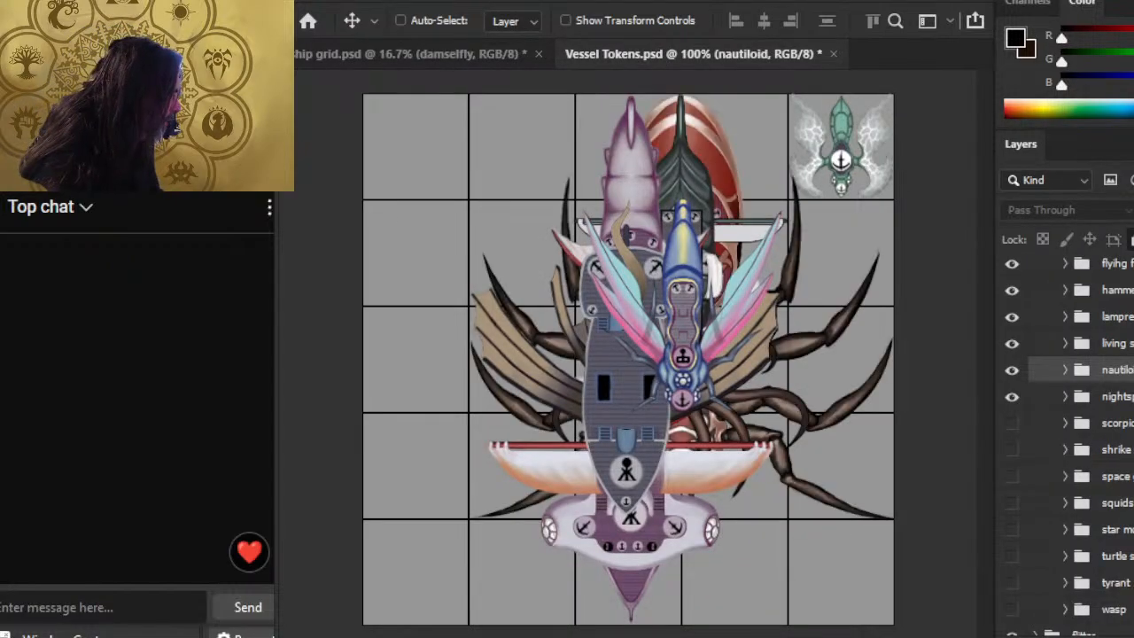
left_click(1085, 399)
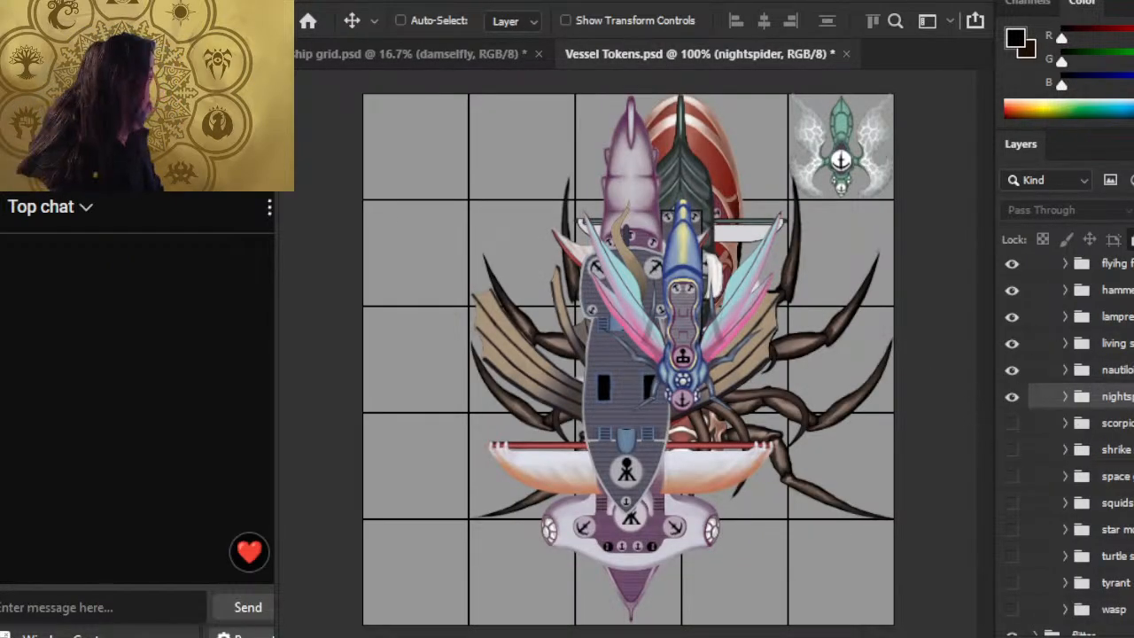
left_click(714, 197)
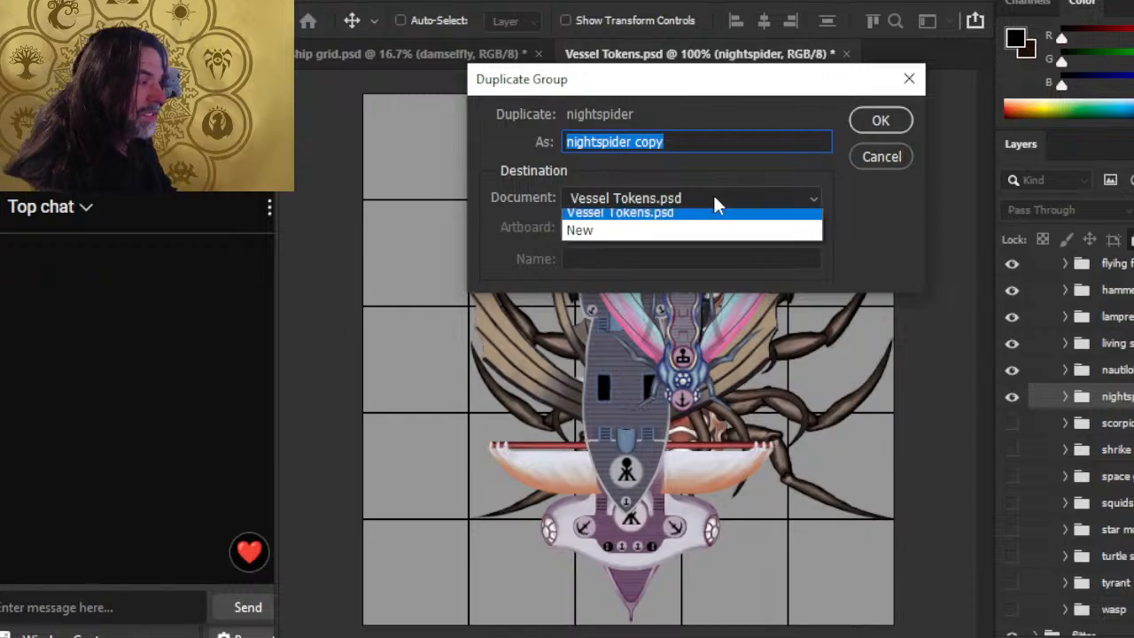
left_click(714, 220)
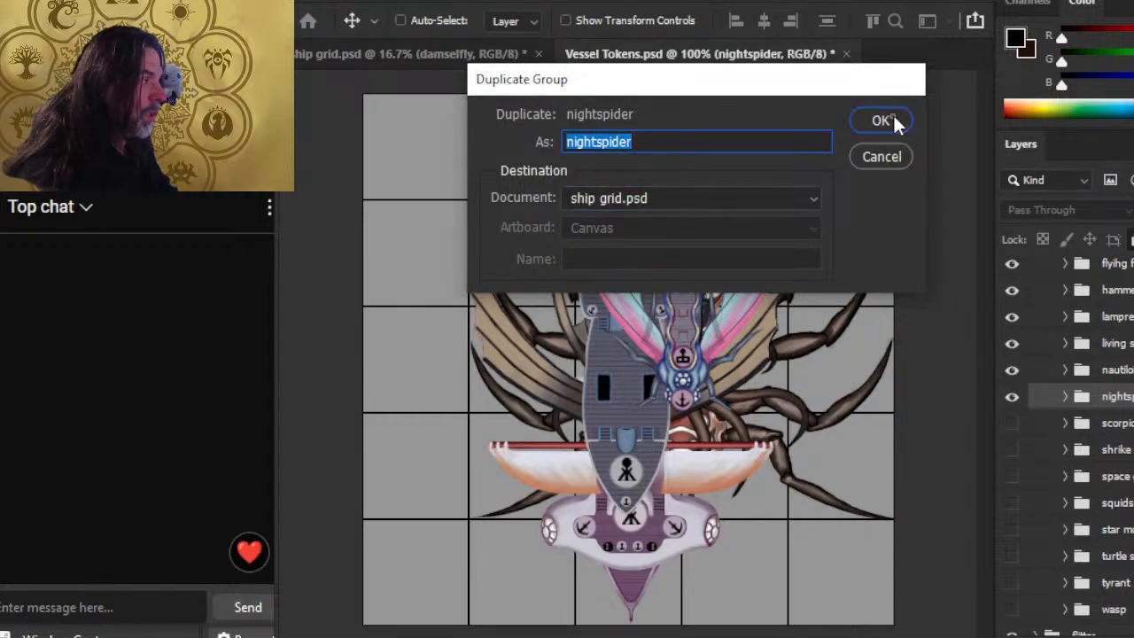
left_click(886, 120)
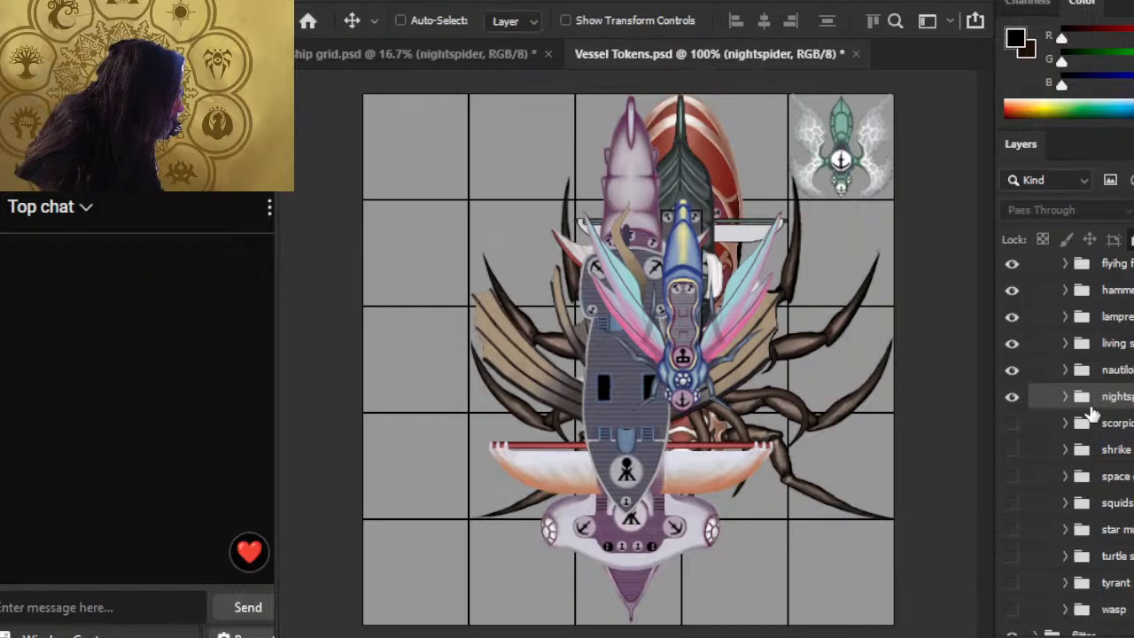
left_click(485, 55)
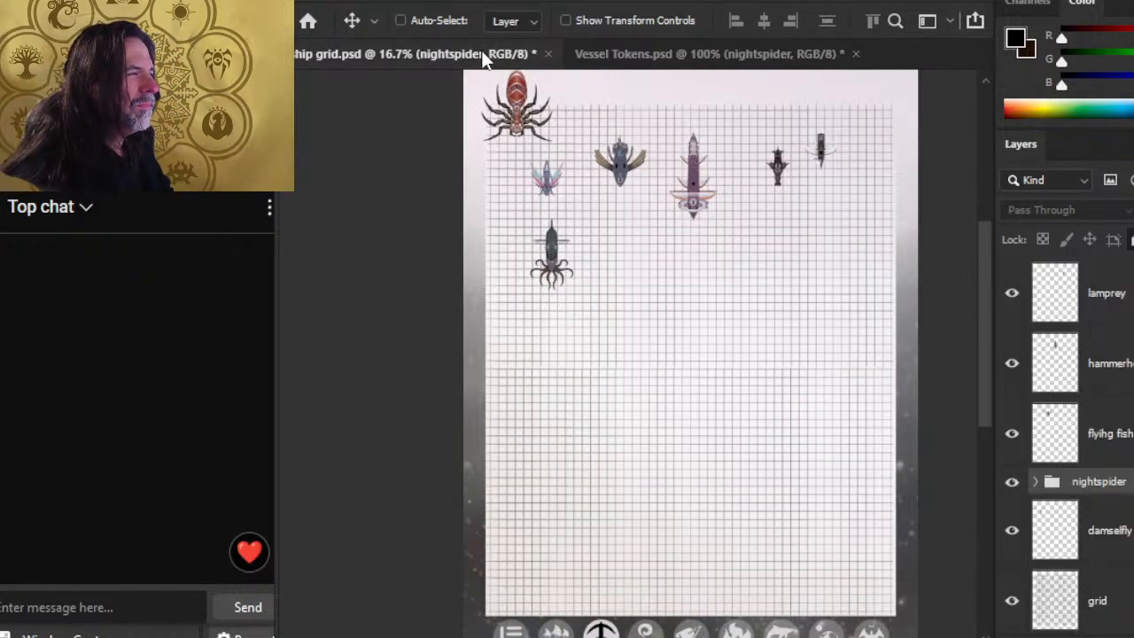
Step: Back in Vessel Tokens.psd, turn on the scorpion group's visibility and duplicate the group into ship grid.psd
left_click(632, 54)
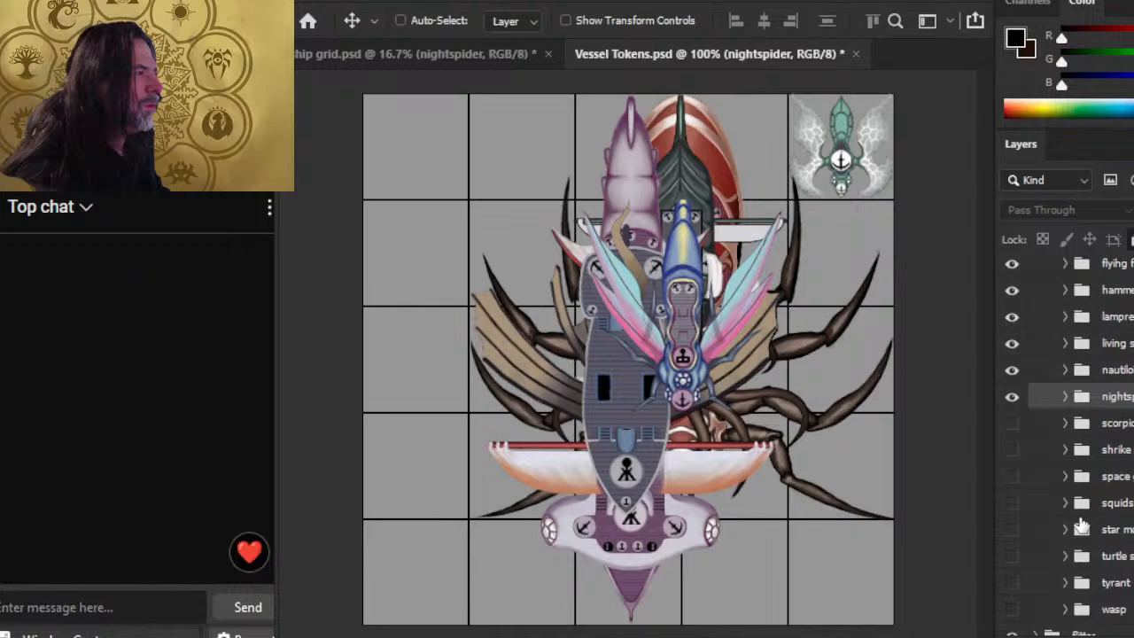
left_click(1010, 432)
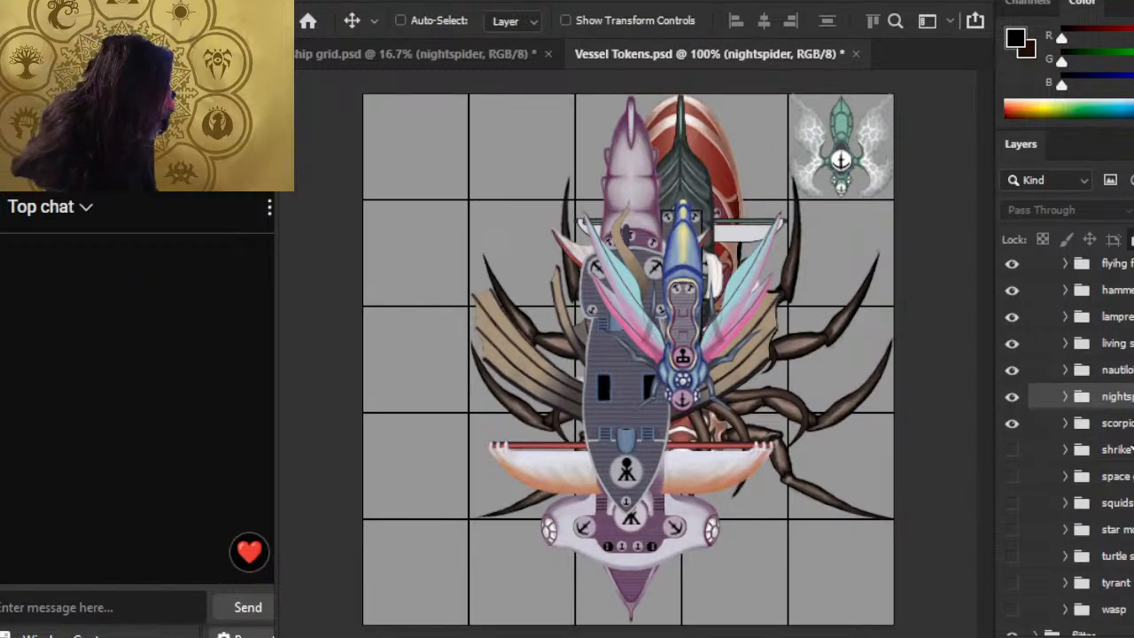
left_click(1114, 423)
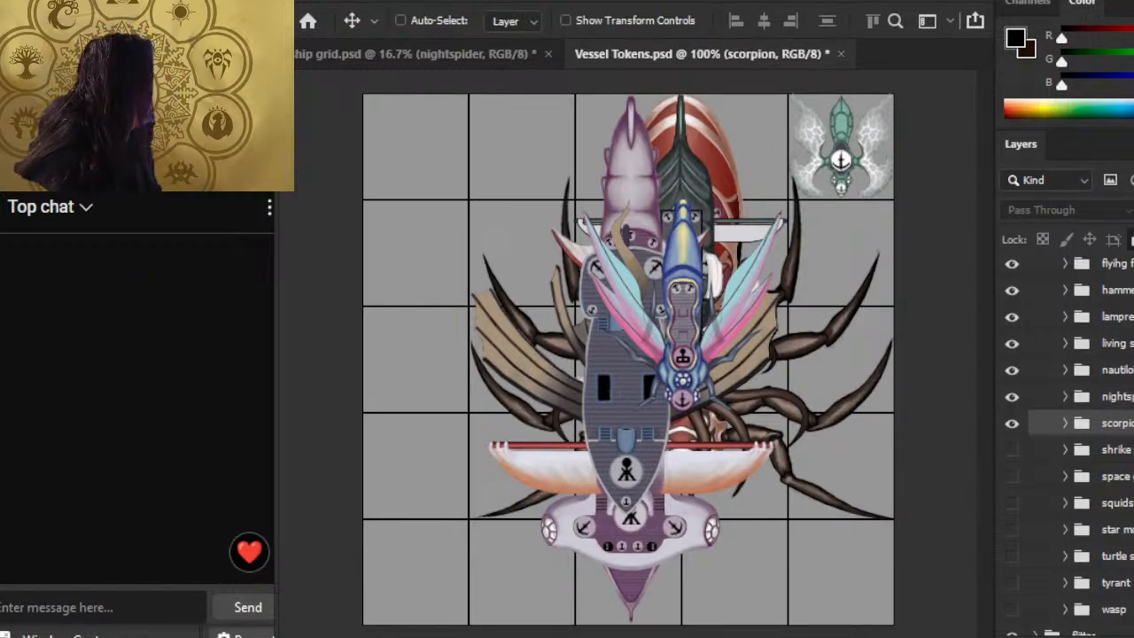
left_click(691, 198)
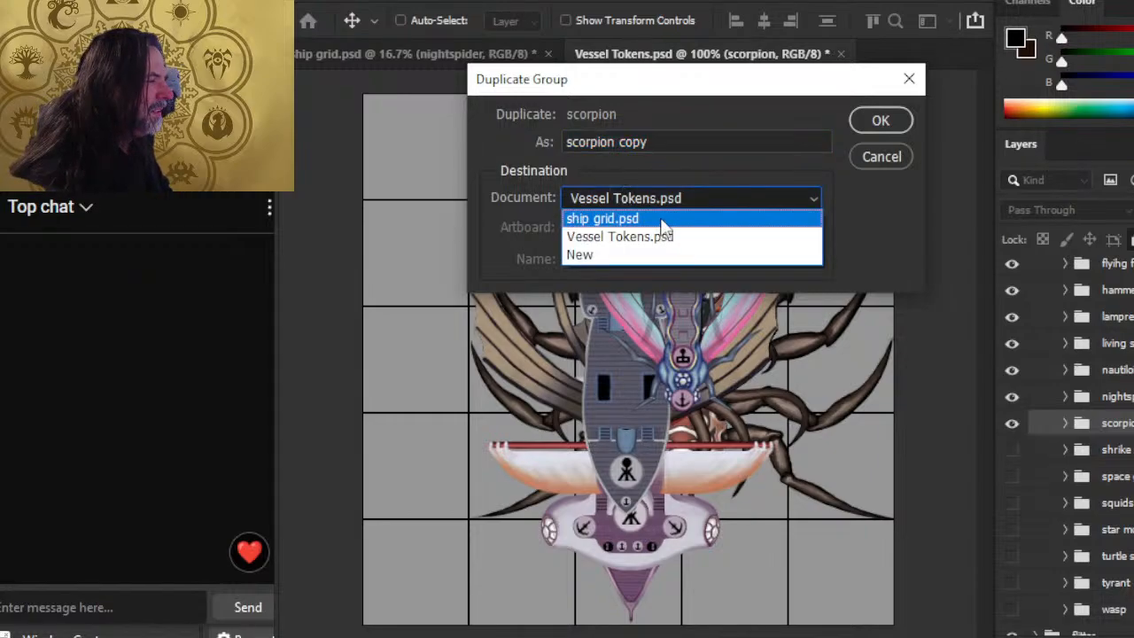
left_click(659, 218)
left_click(891, 118)
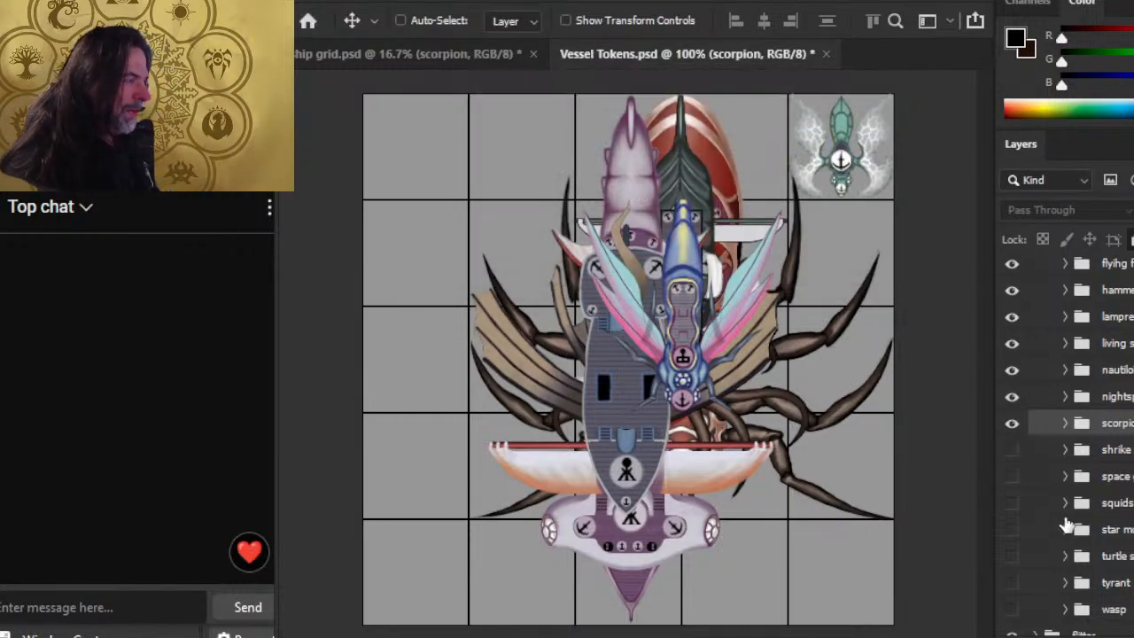
Step: Make the shrike ship group visible and select it in Vessel Tokens.psd
left_click(1027, 450)
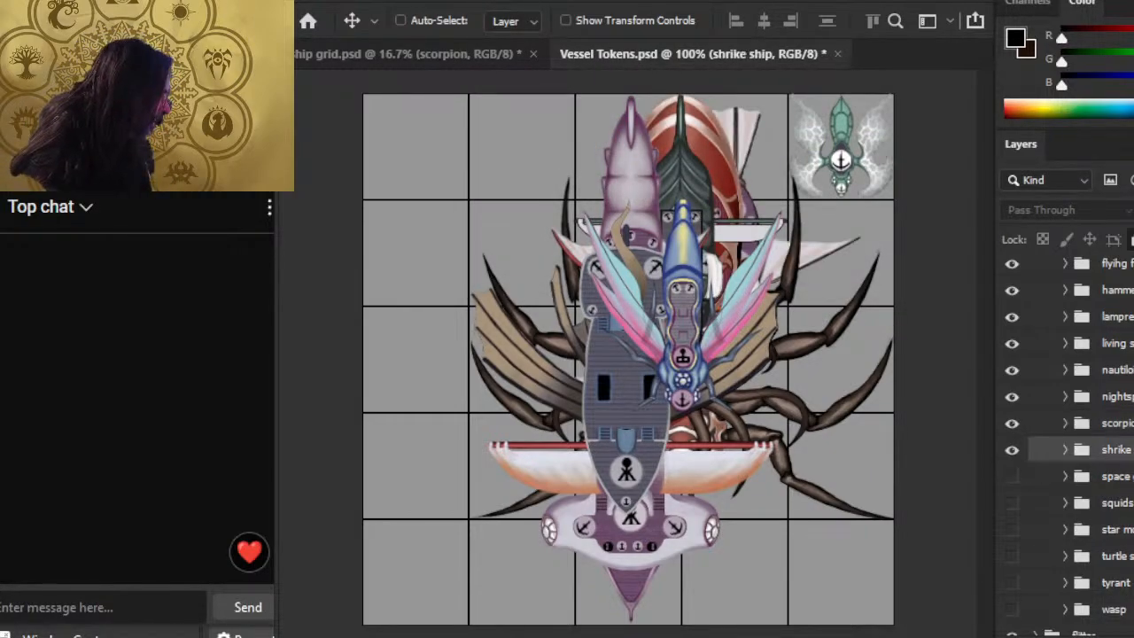
right_click(1110, 445)
right_click(1111, 448)
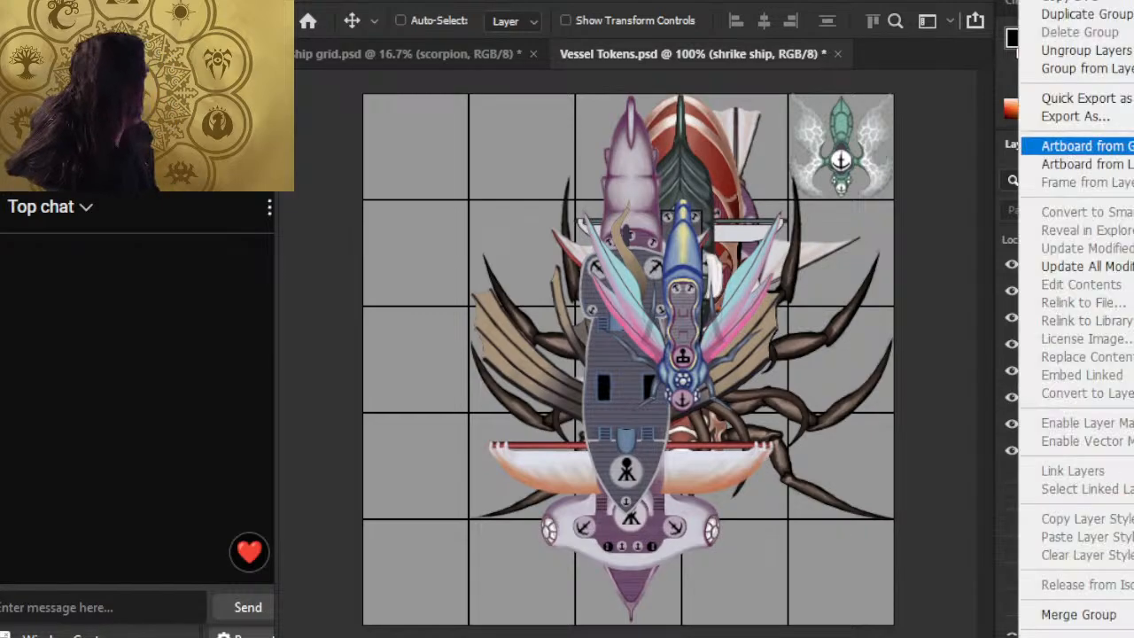
left_click(995, 481)
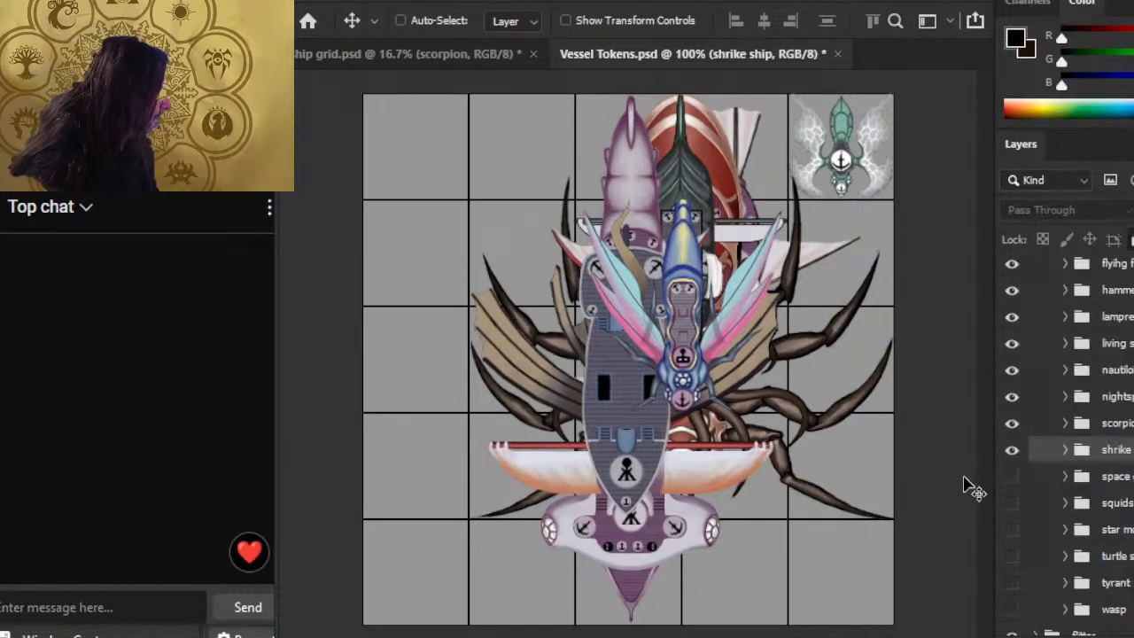
right_click(1112, 450)
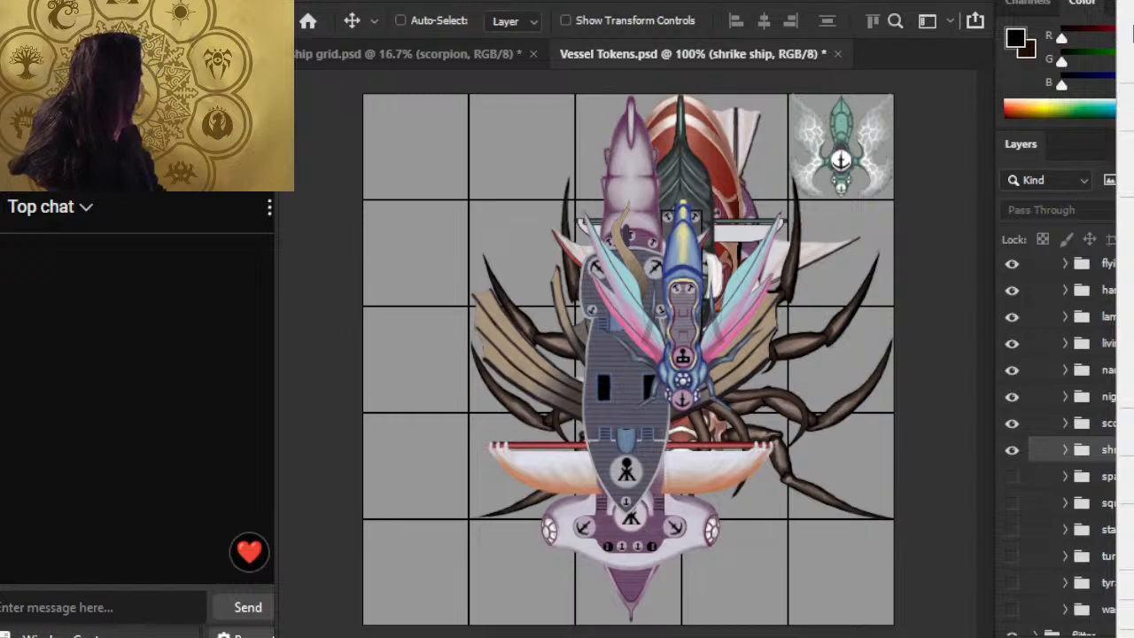
left_click(1127, 13)
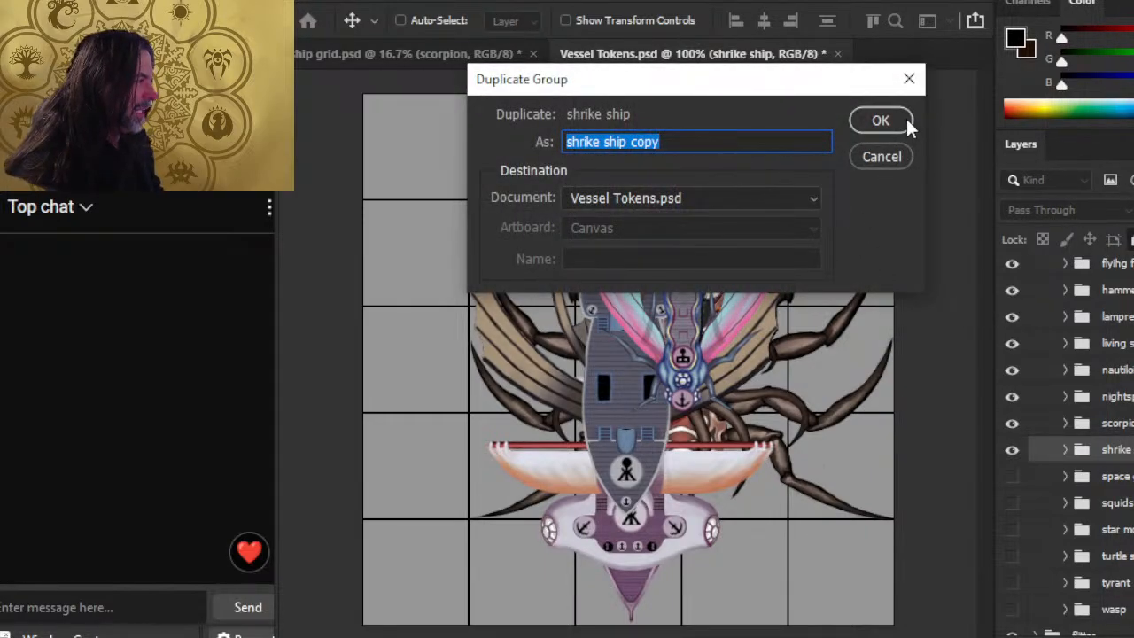
left_click(907, 122)
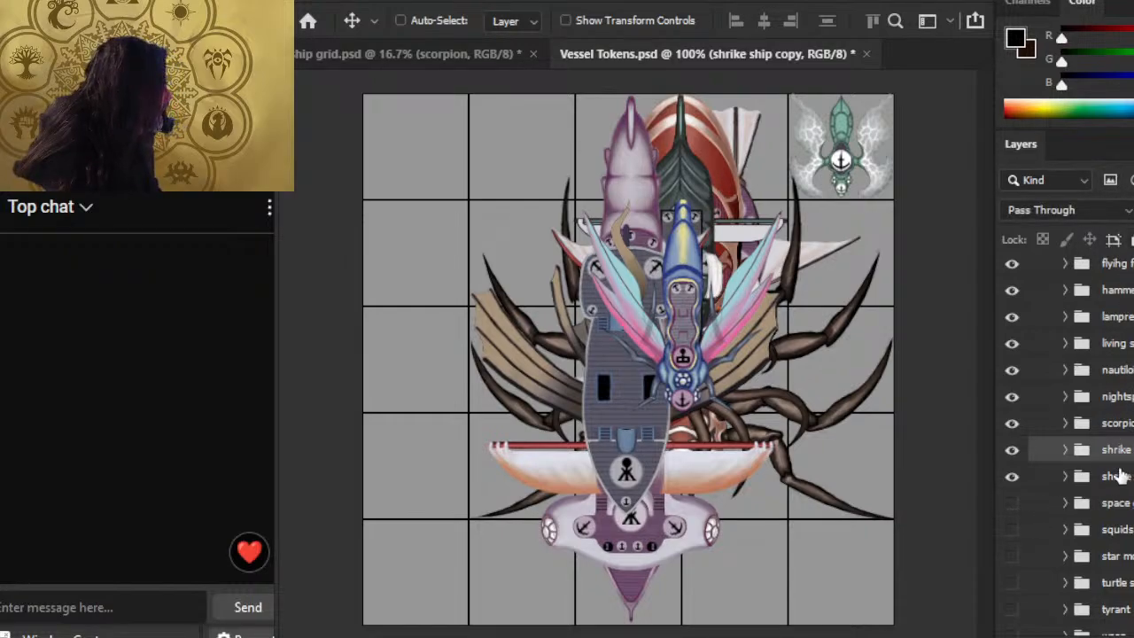
key("Delete")
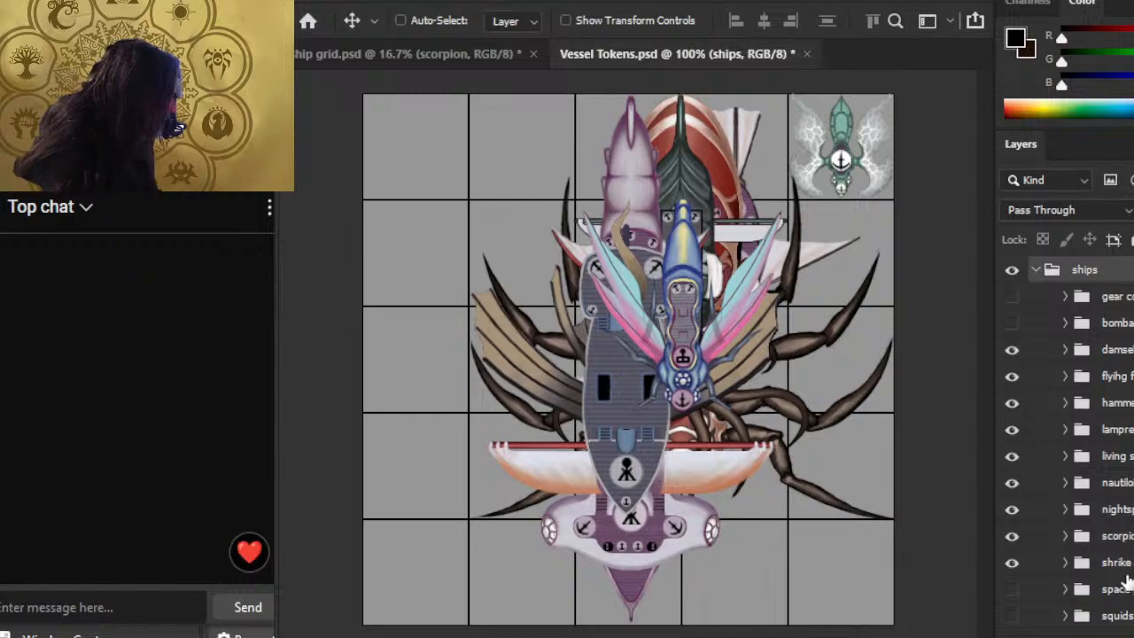
Step: Duplicate the shrike ship group from Vessel Tokens.psd into ship grid.psd
left_click(1122, 565)
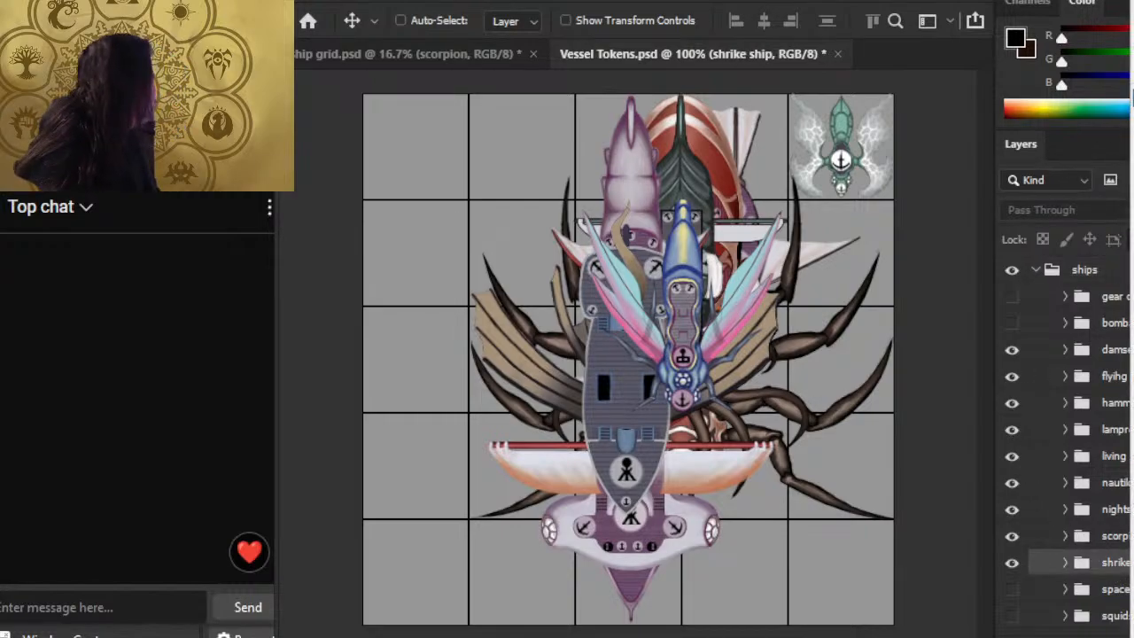
left_click(1132, 53)
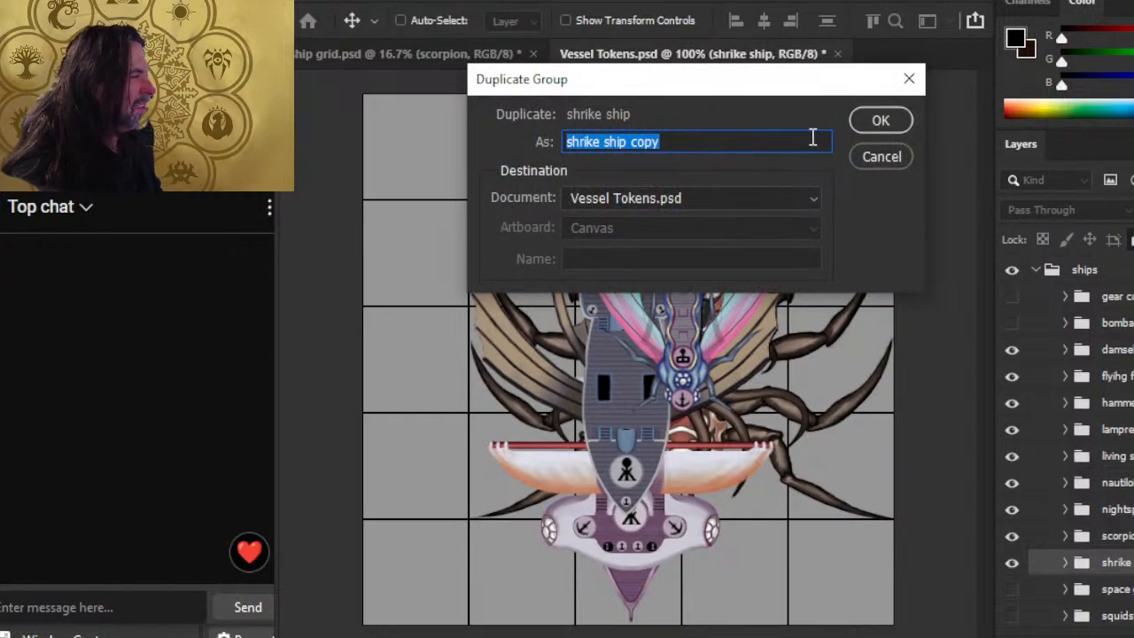
left_click(701, 198)
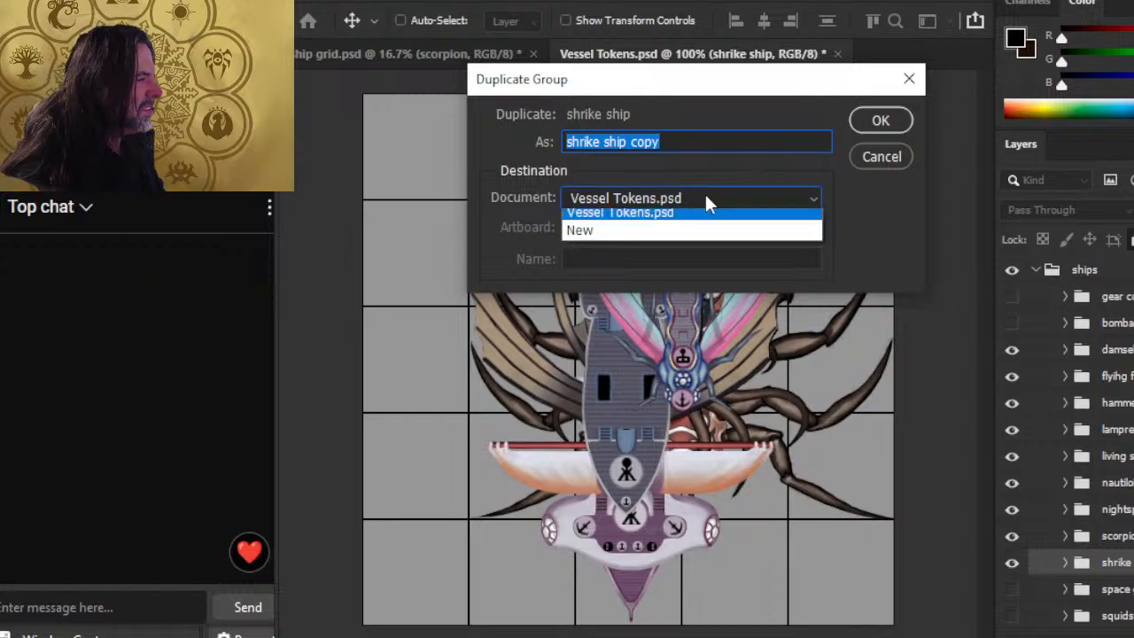
left_click(696, 219)
left_click(886, 120)
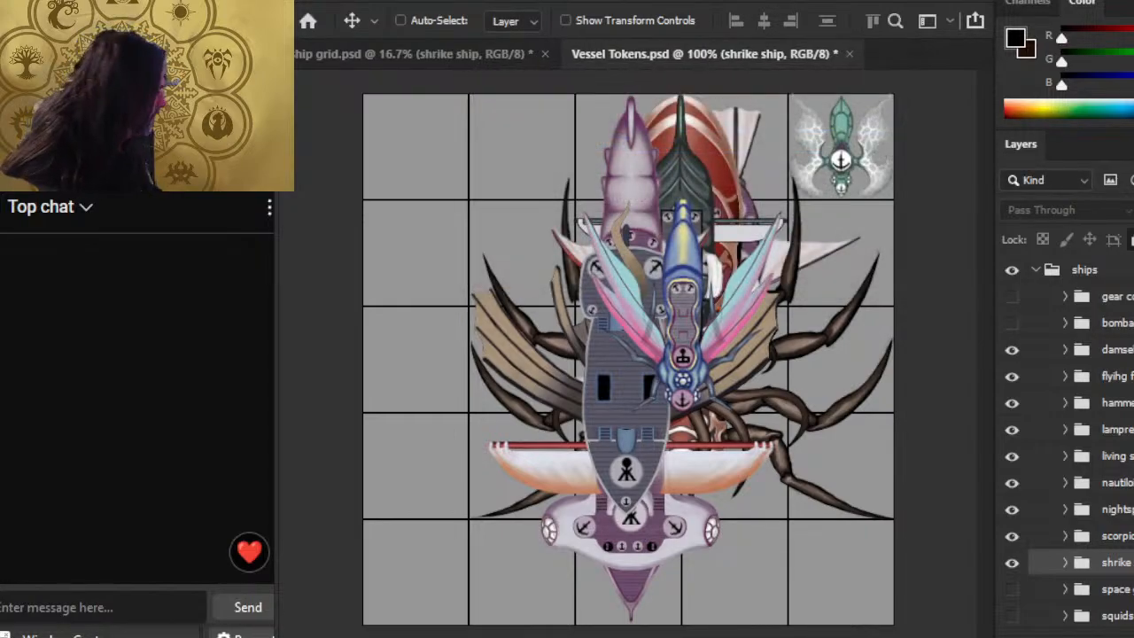
Step: Make the space galleon group visible and duplicate it into ship grid.psd
scroll(1003, 403, "down", 5)
left_click(1010, 421)
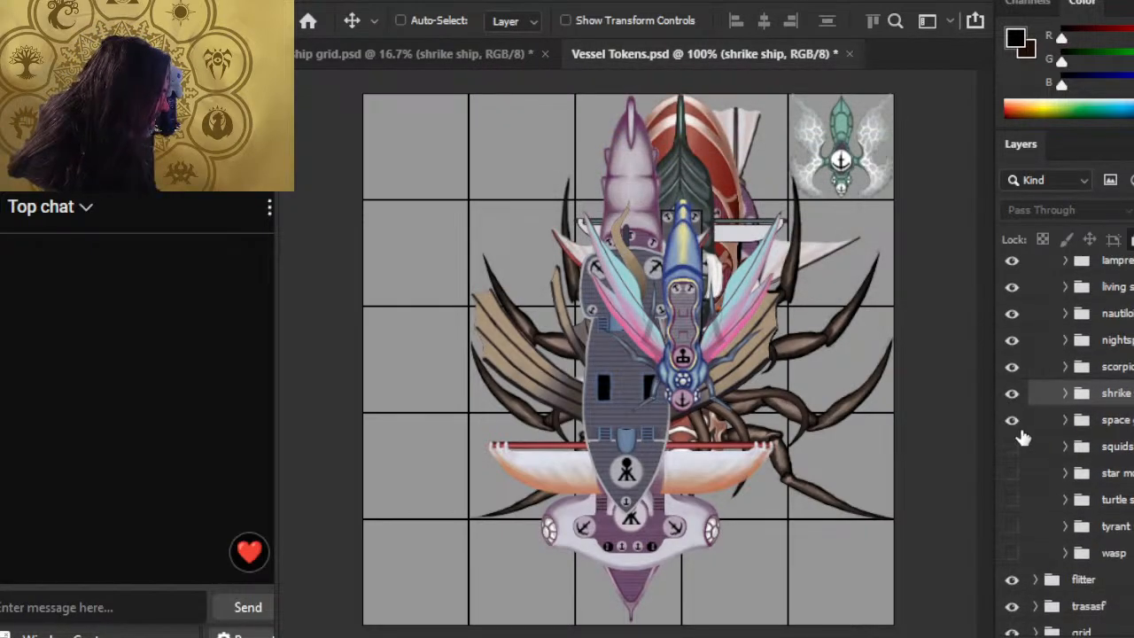
left_click(1055, 423)
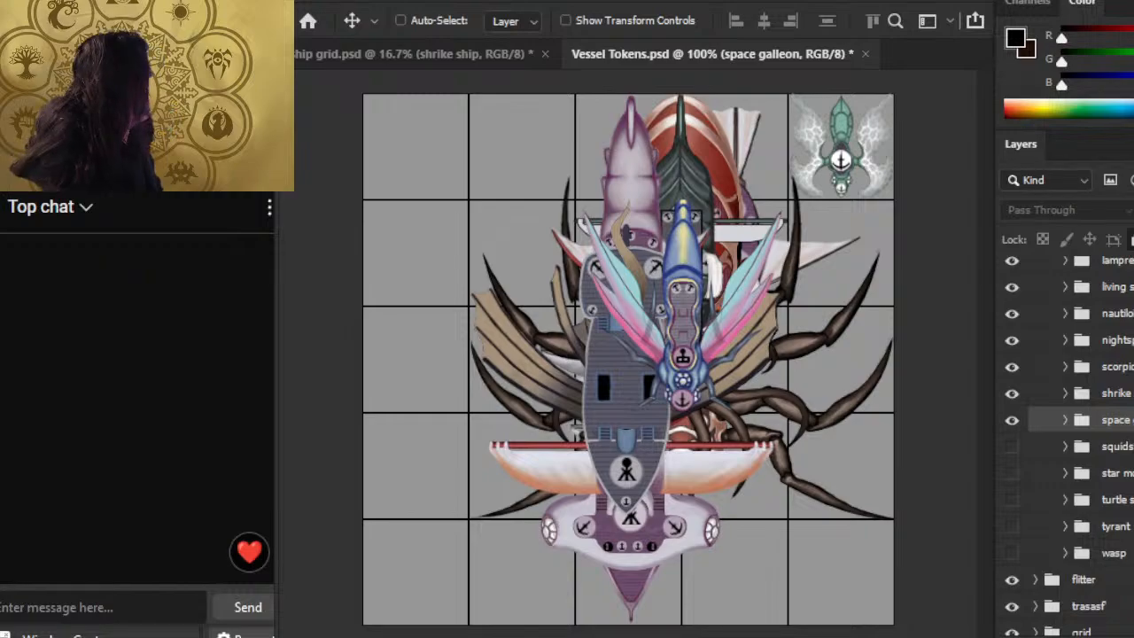
left_click(691, 199)
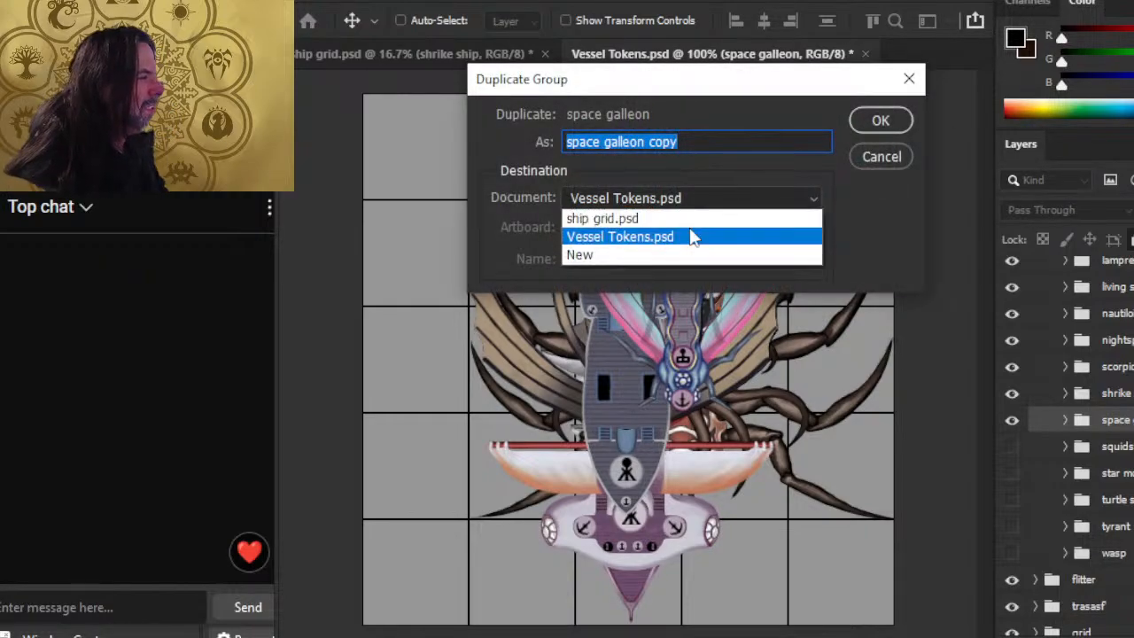
left_click(638, 218)
left_click(901, 129)
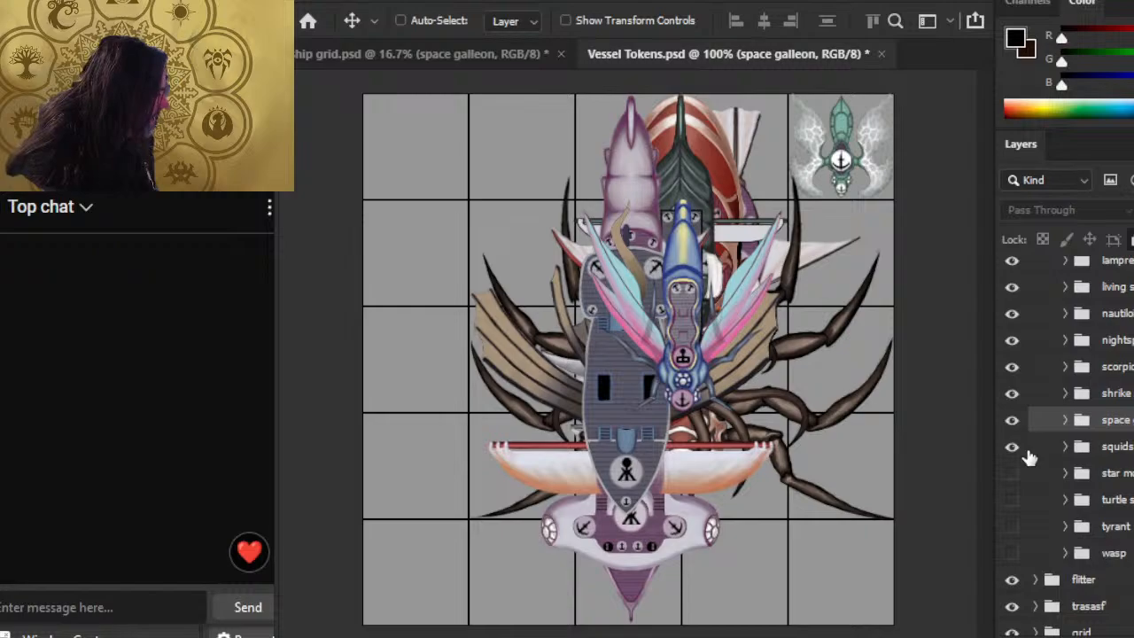
Step: Turn on the squidship group in Vessel Tokens.psd and duplicate it into ship grid.psd as squidship
left_click(1118, 447)
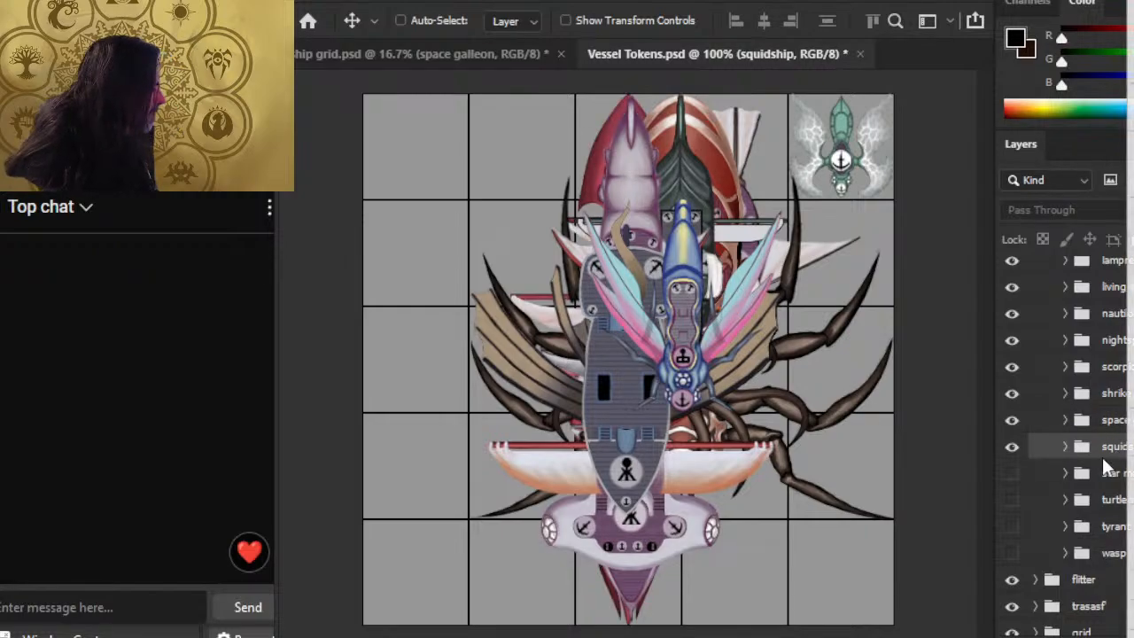
left_click(1129, 85)
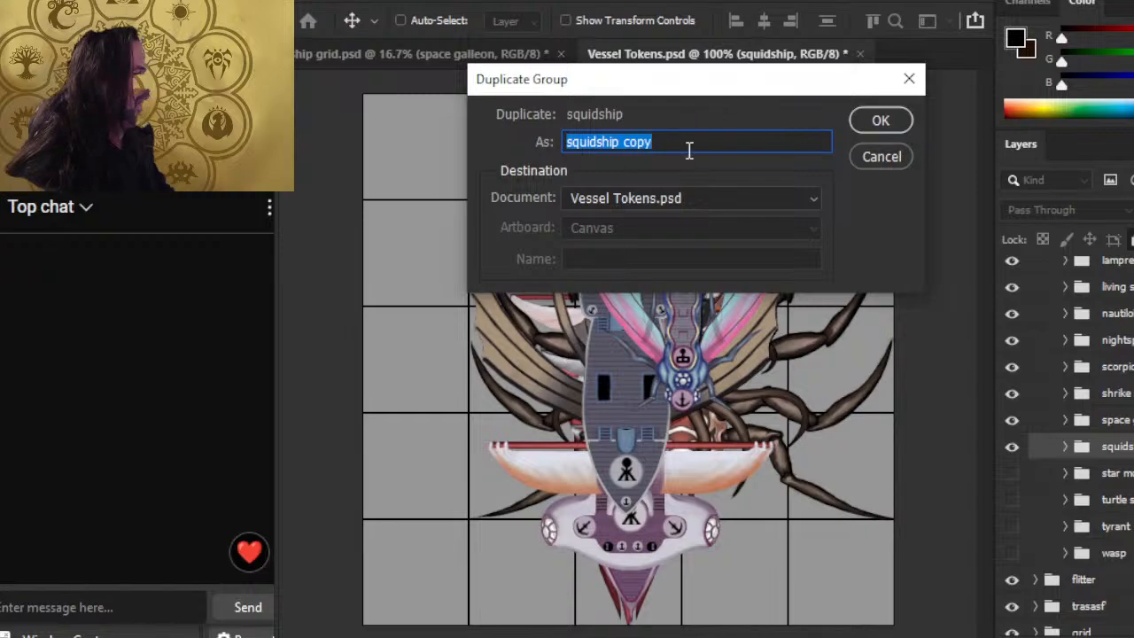
left_click(689, 198)
left_click(671, 218)
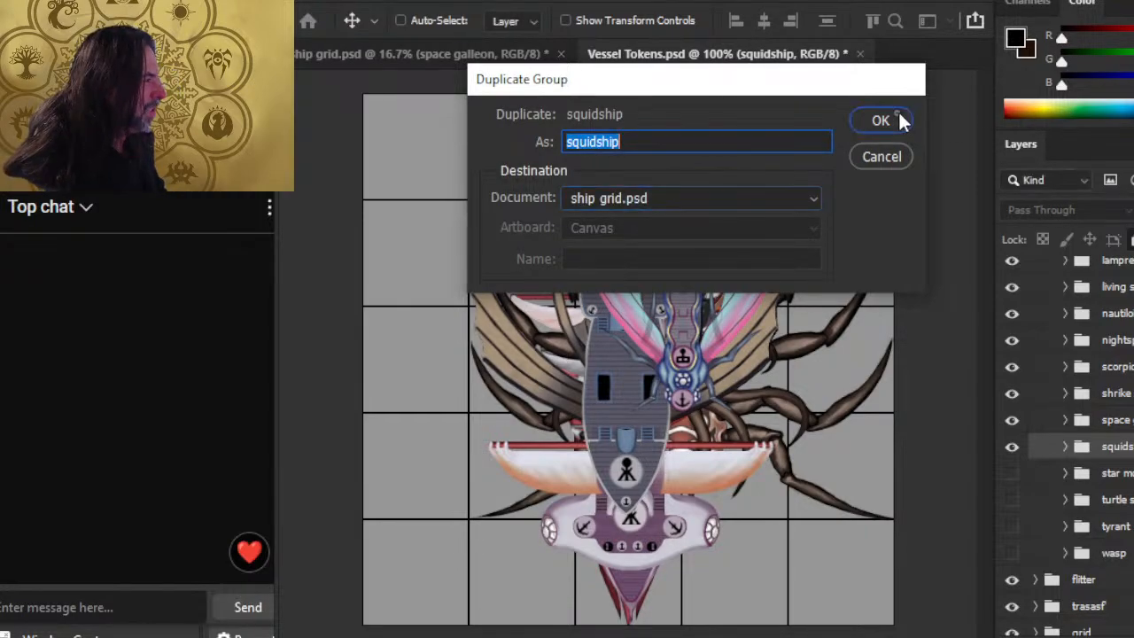
left_click(899, 120)
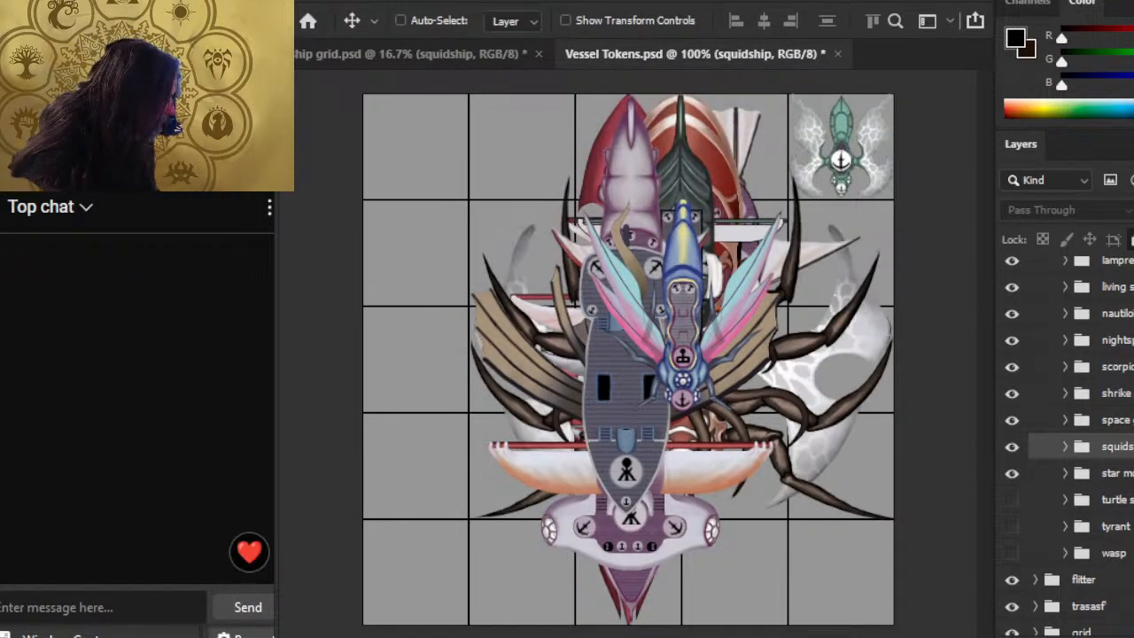
Step: Show the star moth group and duplicate it into the ship grid.psd document
left_click(1123, 475)
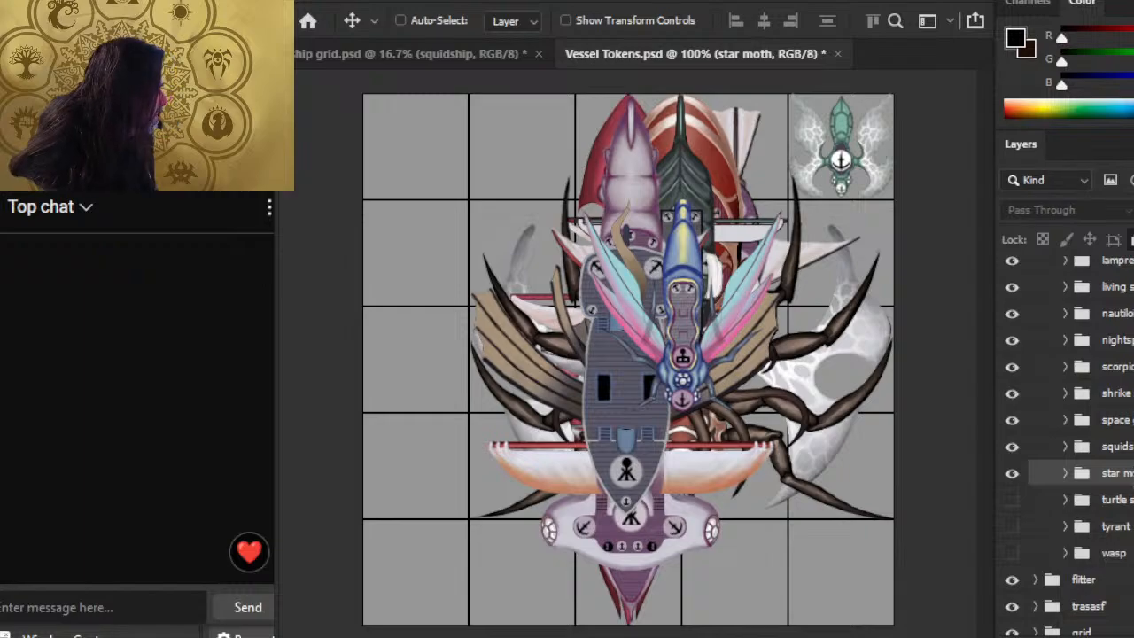
left_click(1132, 115)
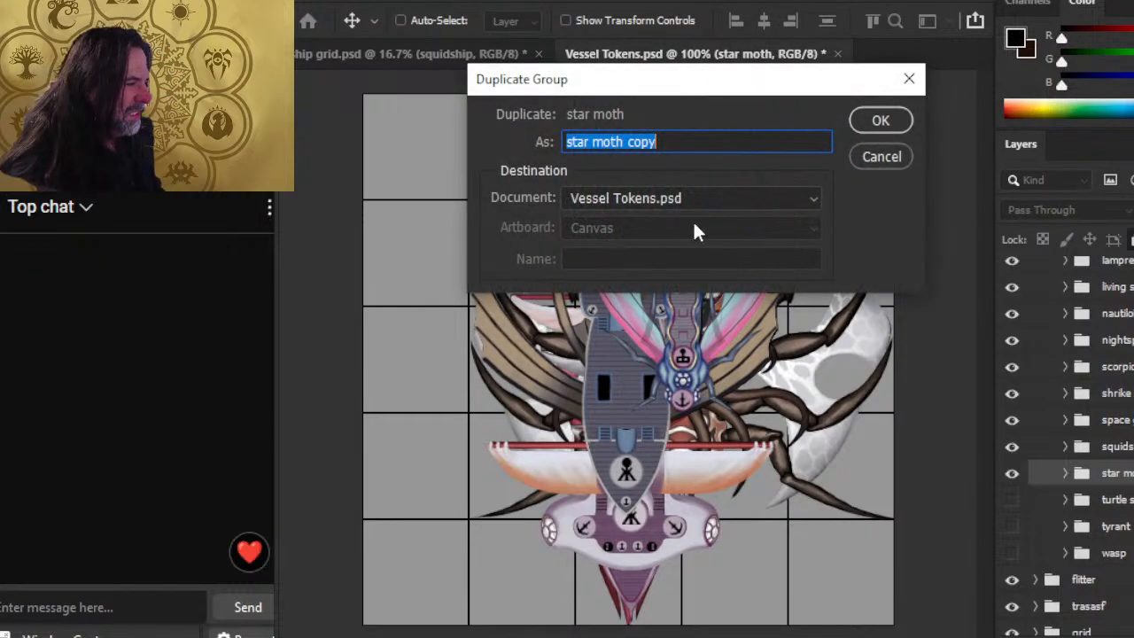
left_click(696, 199)
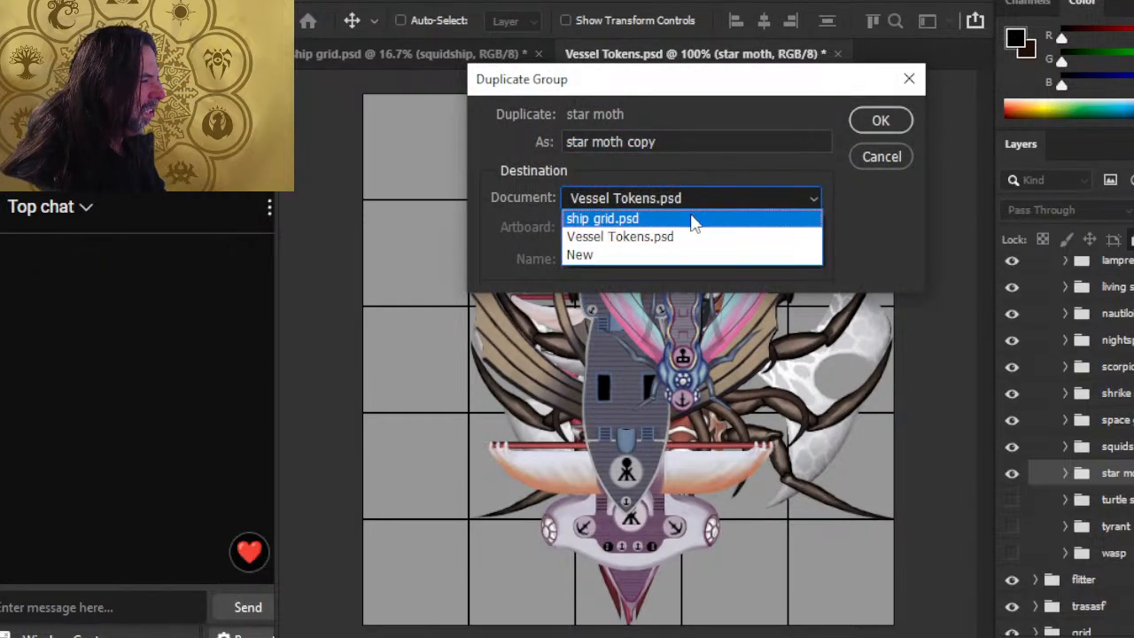
left_click(693, 218)
left_click(881, 120)
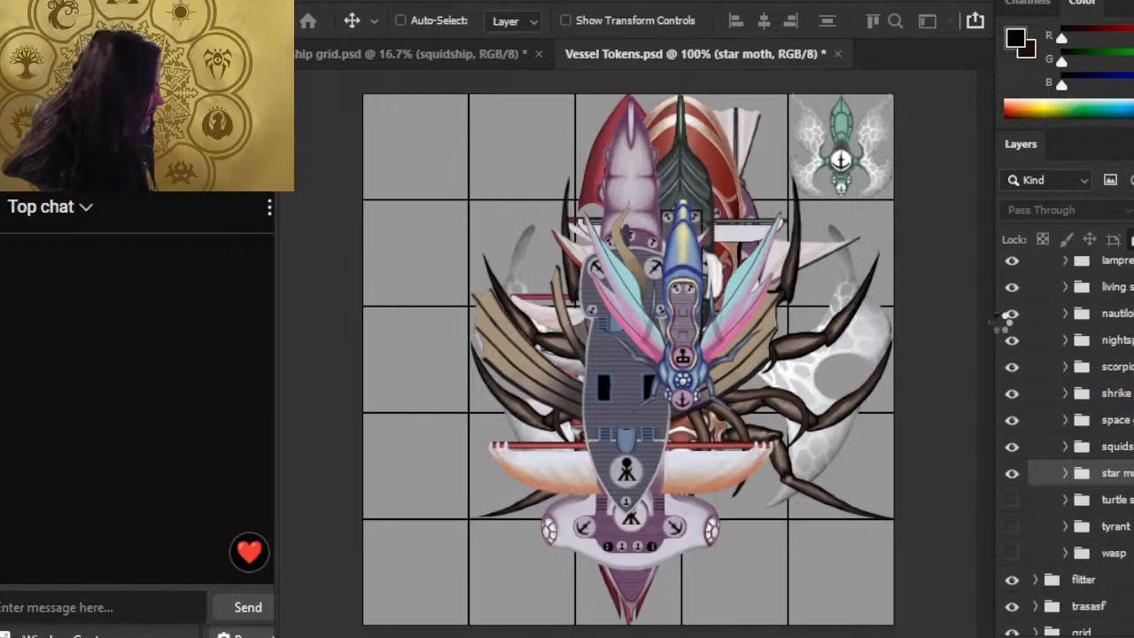
Step: Make the turtle ship group visible and duplicate it into ship grid.psd as turtle ship
left_click(1114, 500)
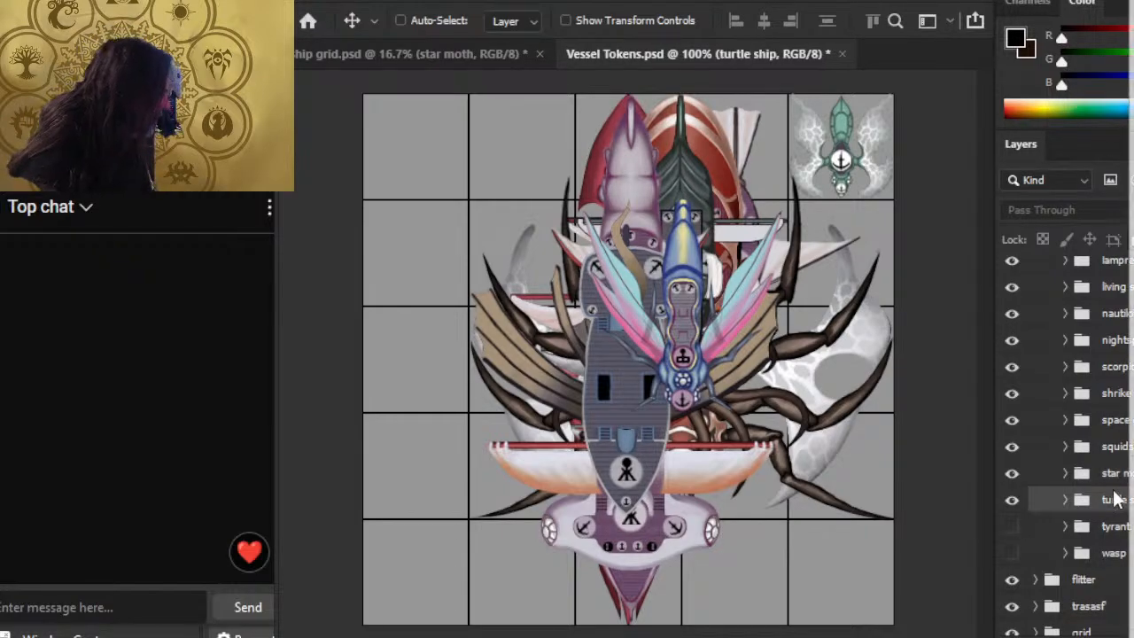
left_click_drag(1130, 269, 1133, 270)
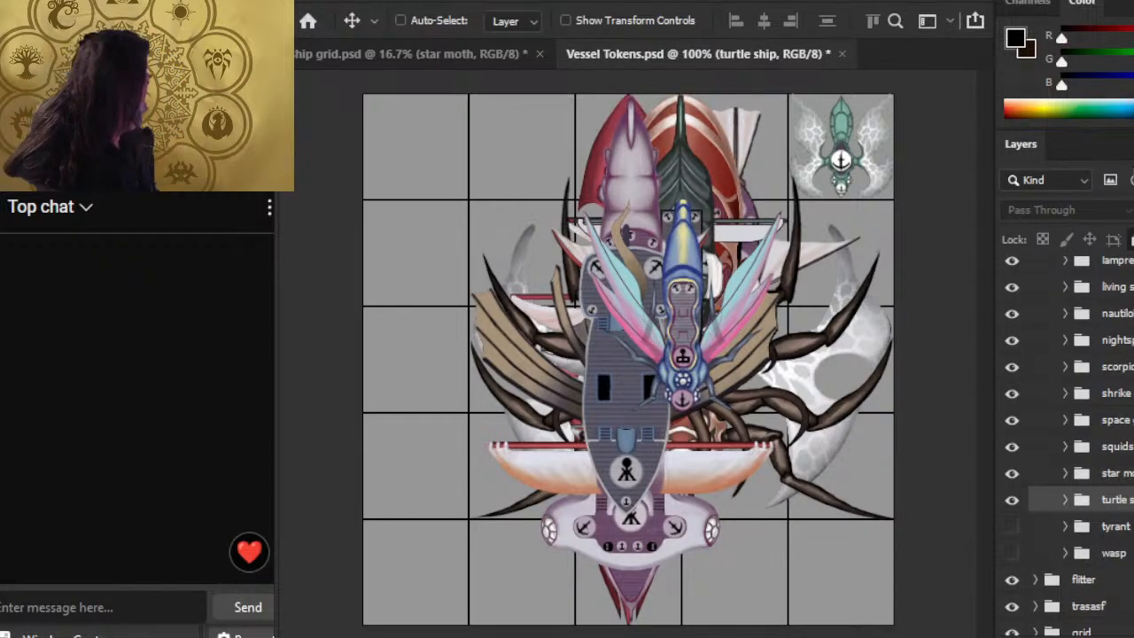
right_click(1105, 497)
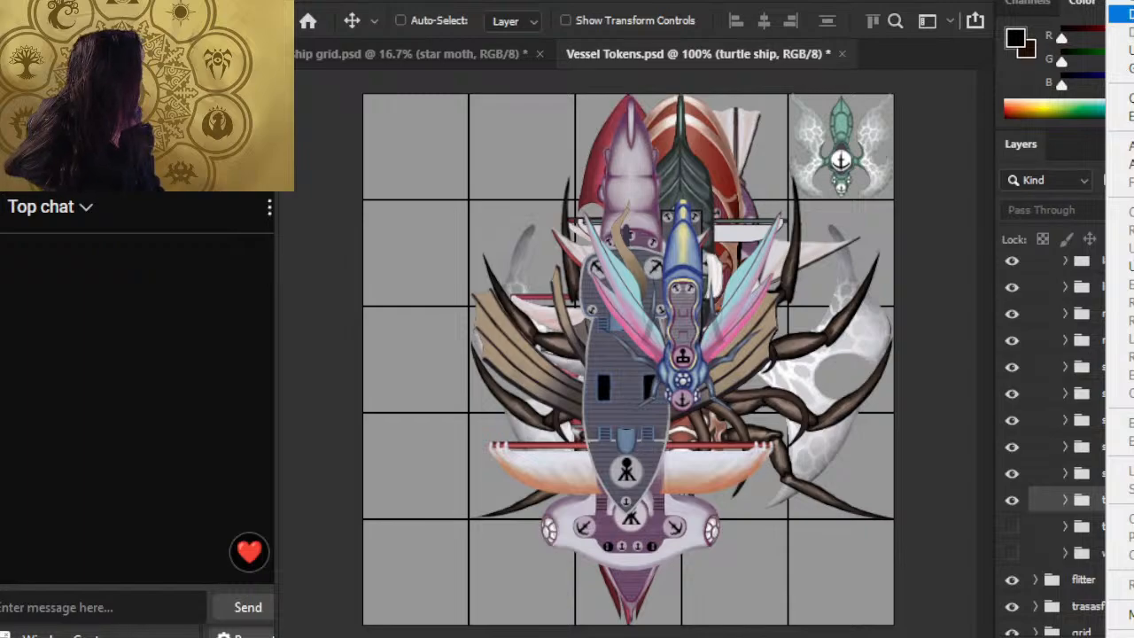
left_click(1120, 36)
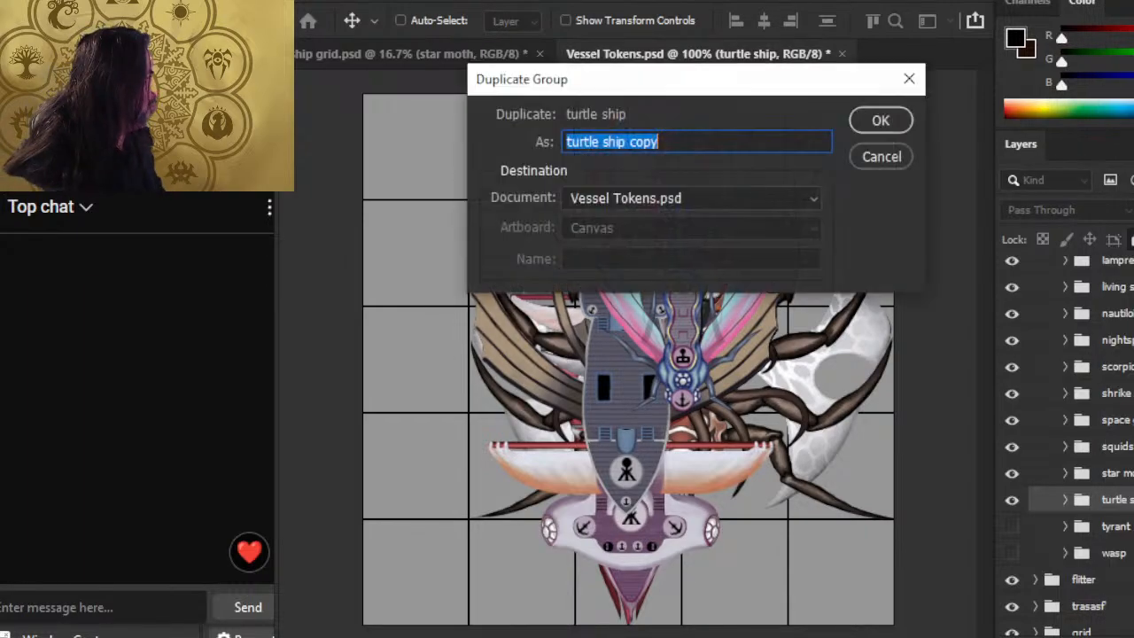
left_click(714, 198)
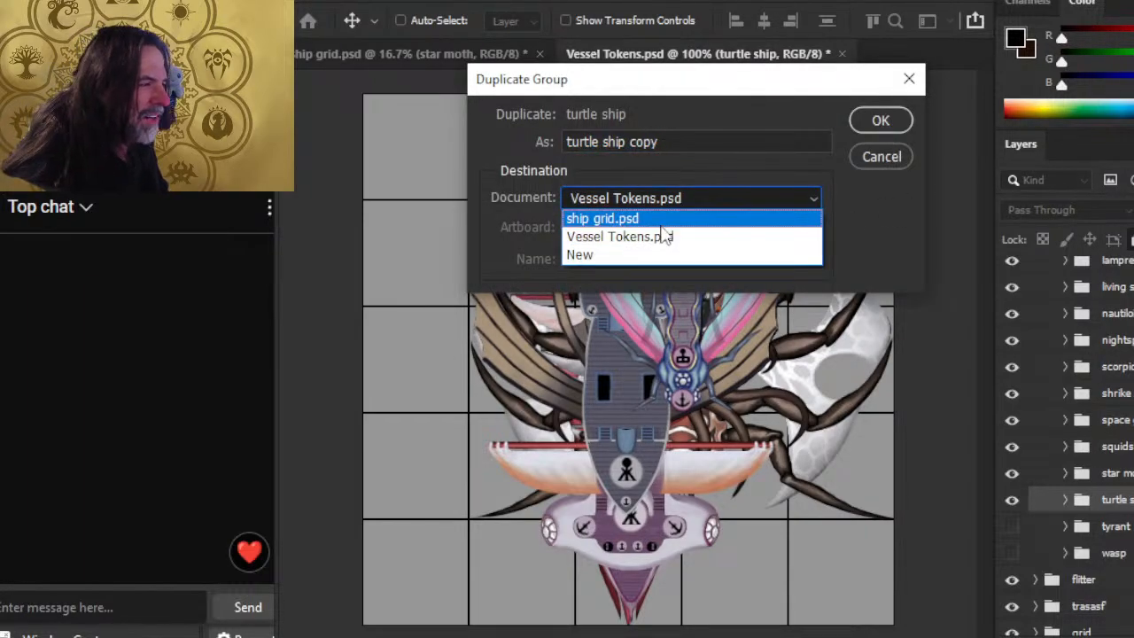
left_click(661, 224)
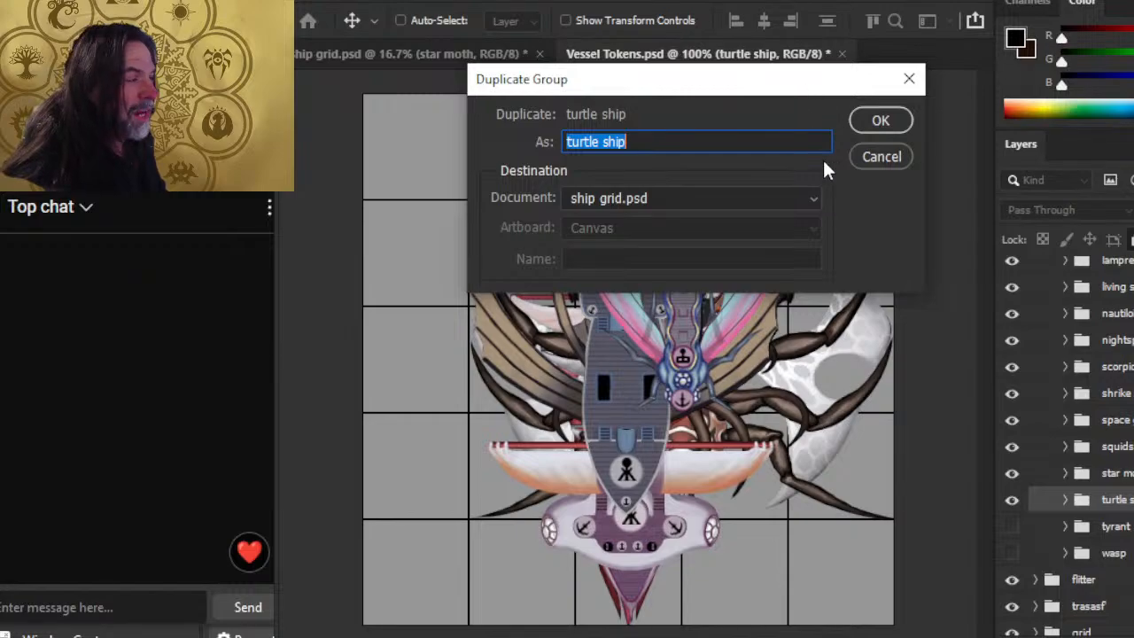
left_click(880, 120)
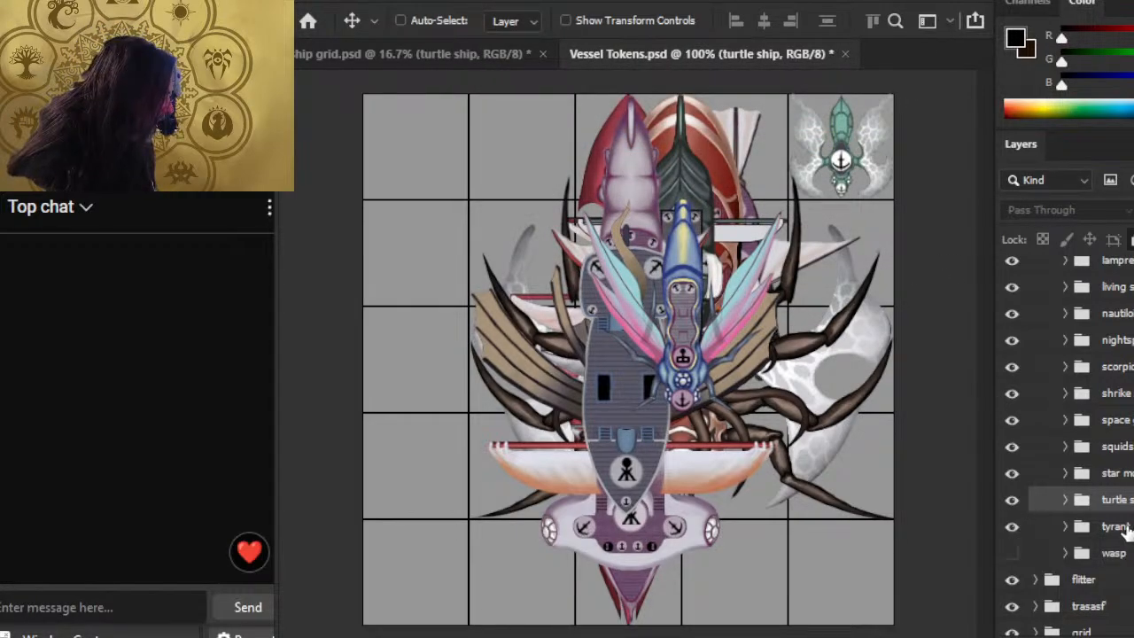
Step: Turn on the tyrant group's visibility and duplicate the group into ship grid.psd
left_click(1117, 528)
right_click(1113, 531)
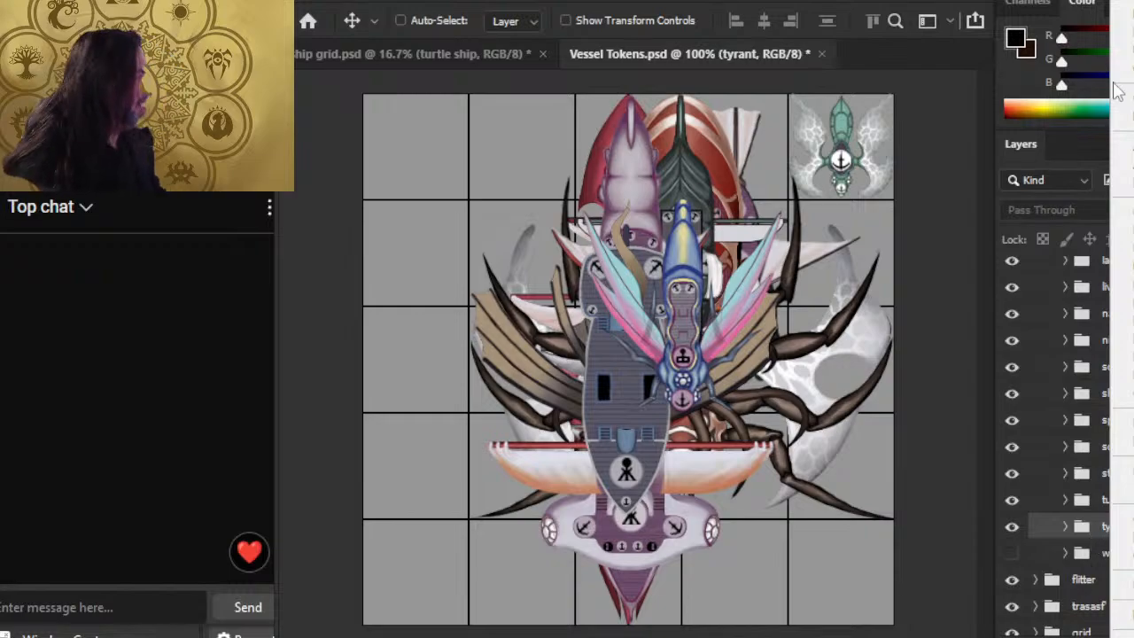
left_click(1118, 9)
left_click(673, 199)
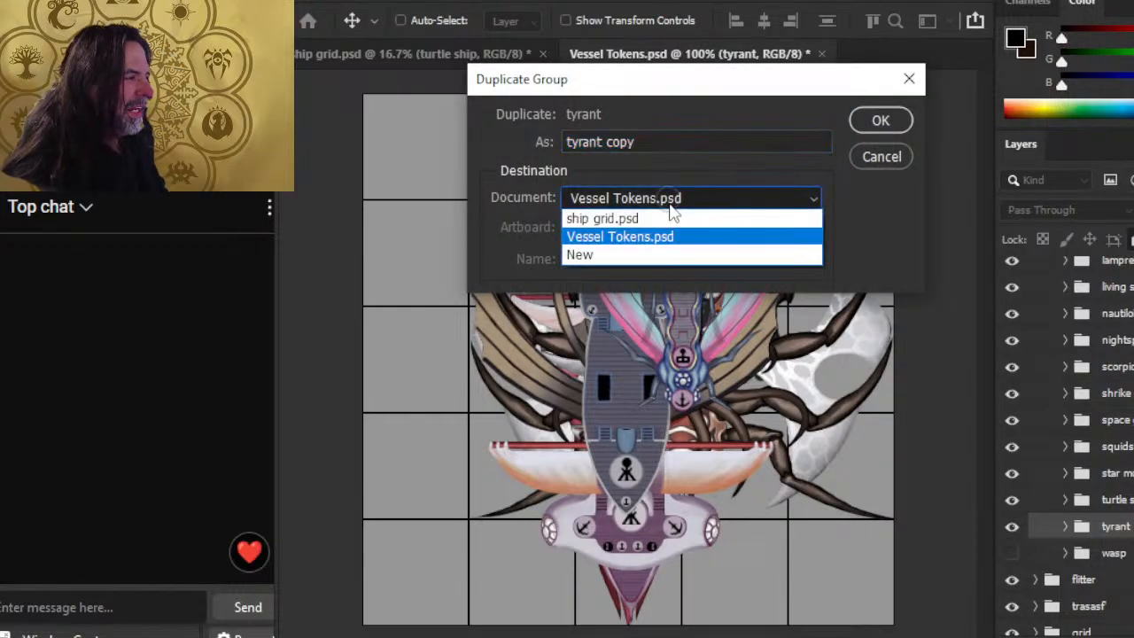
left_click(611, 218)
left_click(873, 128)
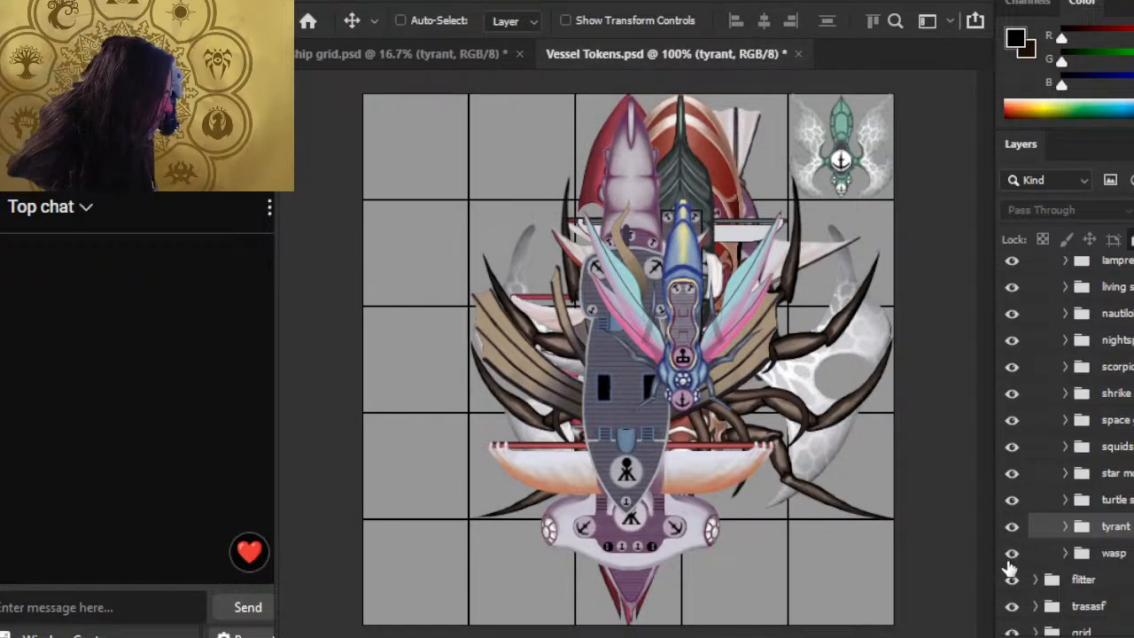
Step: Duplicate the wasp group, made visible in Vessel Tokens.psd, into ship grid.psd
left_click(1032, 553)
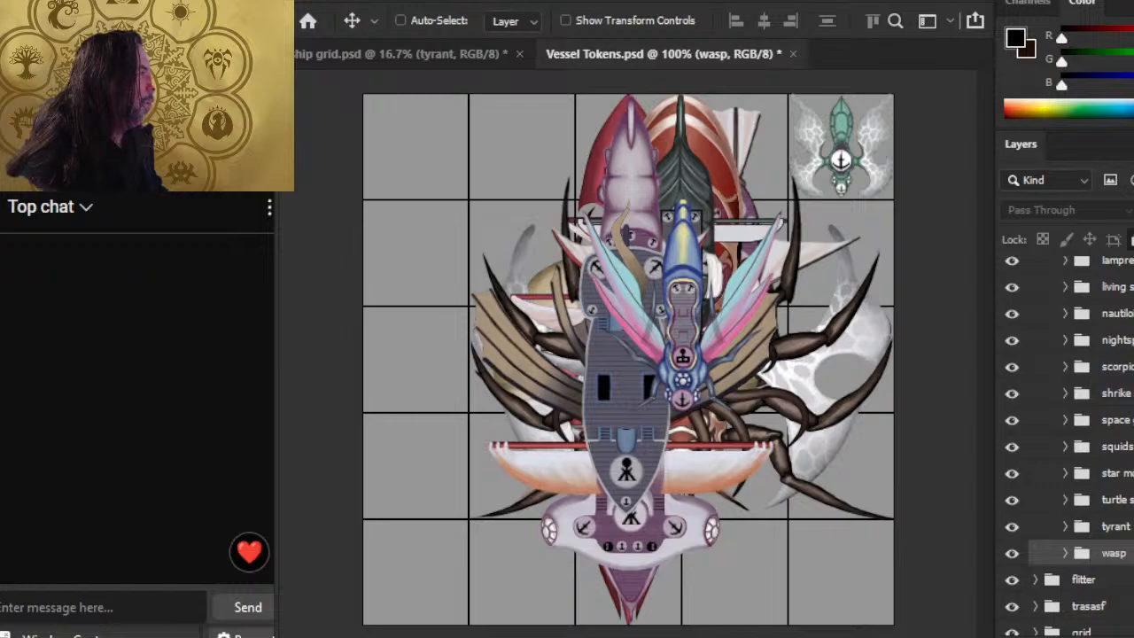
left_click(974, 123)
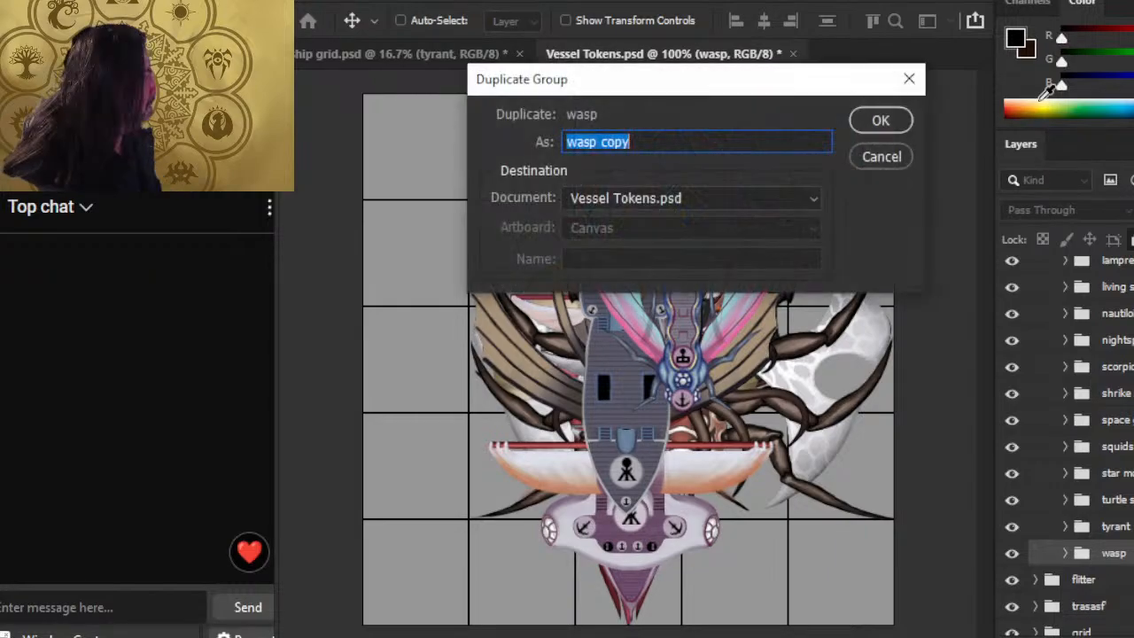
left_click(670, 198)
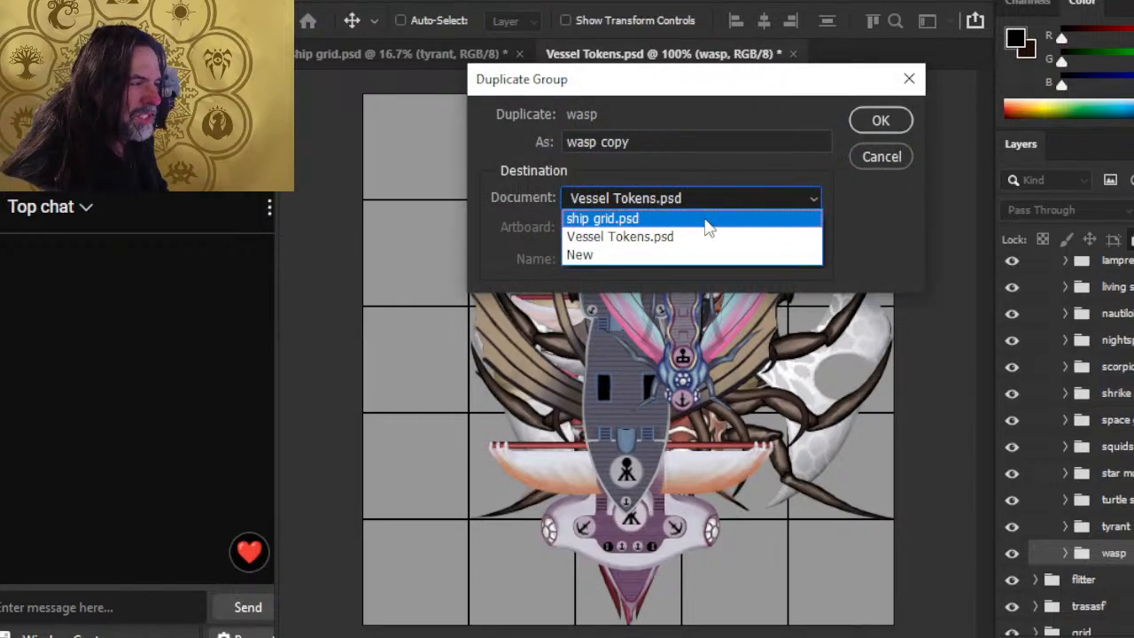
left_click(707, 224)
left_click(879, 122)
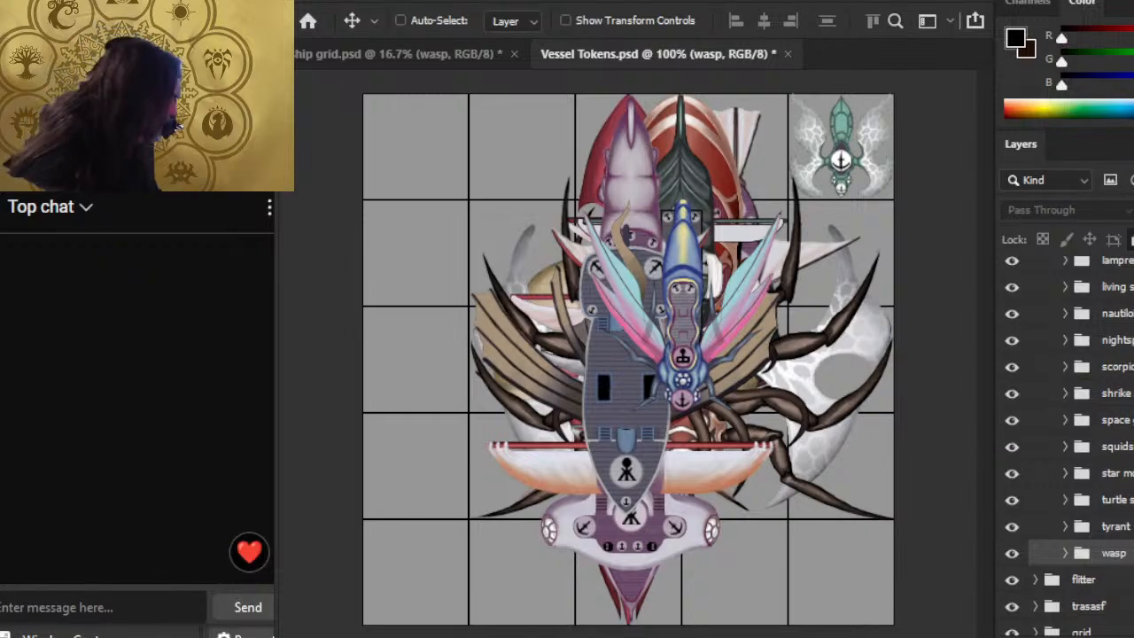
Step: Close Vessel Tokens.psd without saving its changes
scroll(1081, 443, "down", 2)
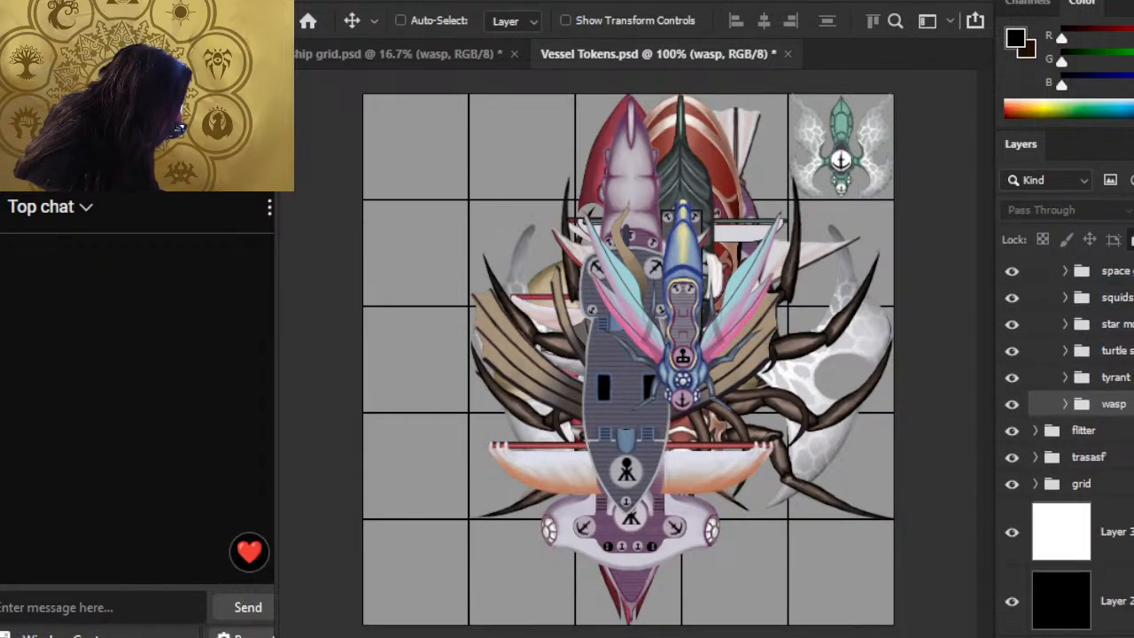
scroll(1080, 443, "up", 5)
left_click(787, 54)
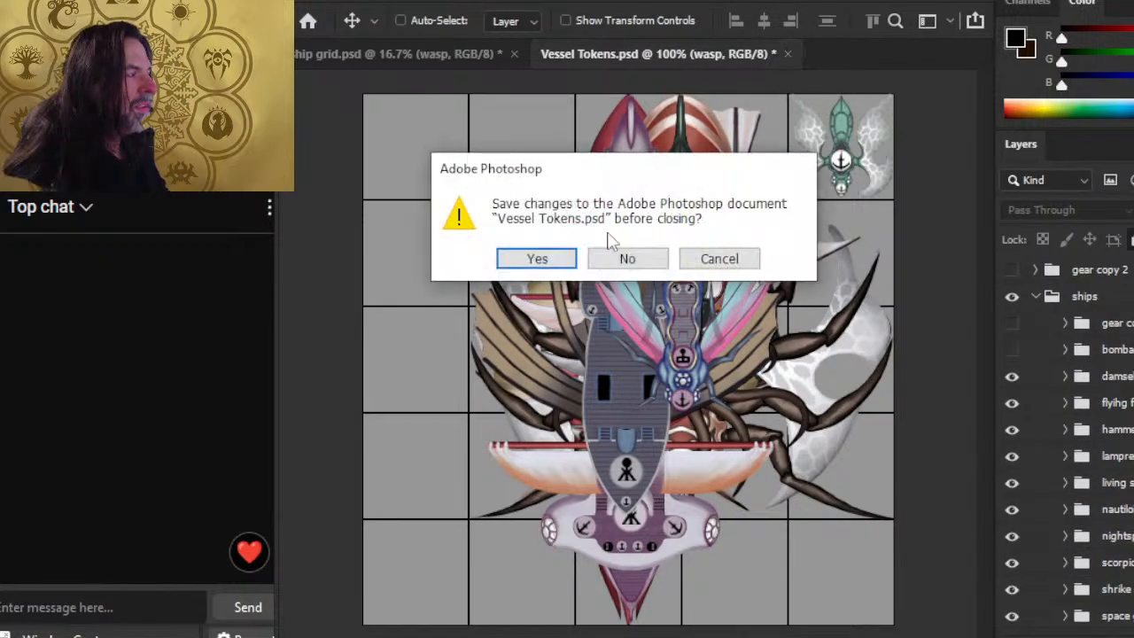
left_click(619, 256)
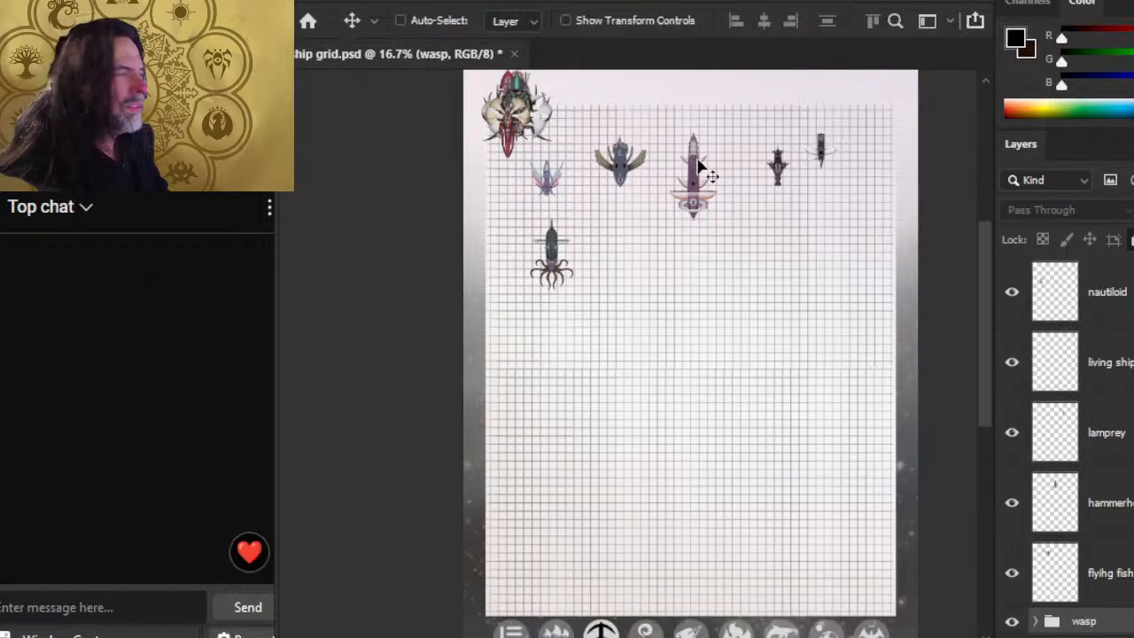
scroll(1063, 443, "down", 4)
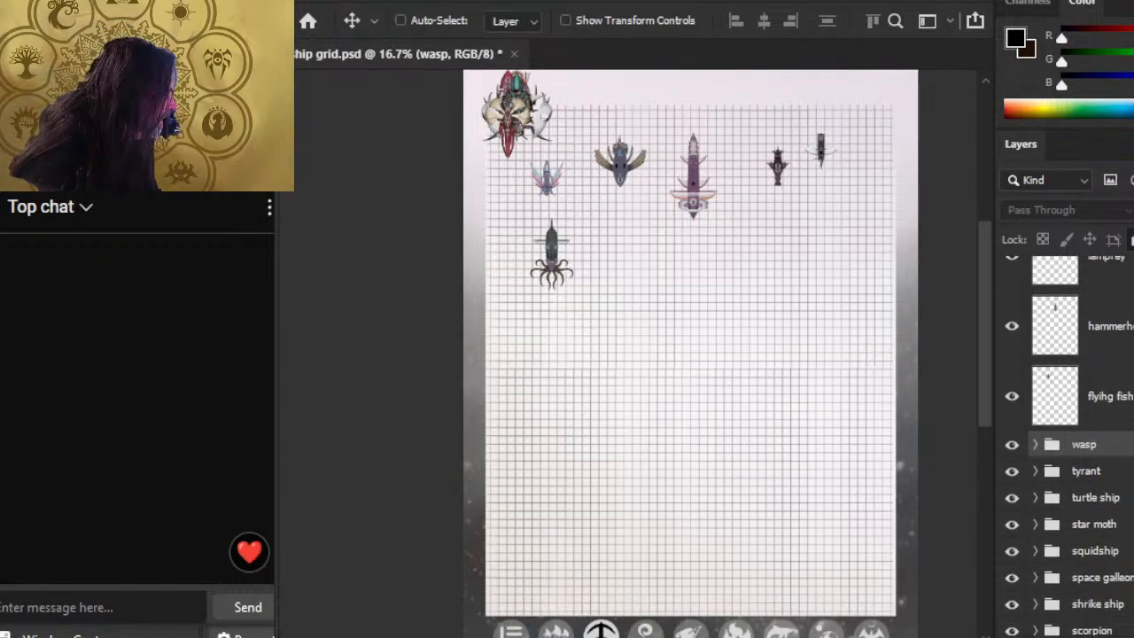
left_click(1121, 446, "ctrl")
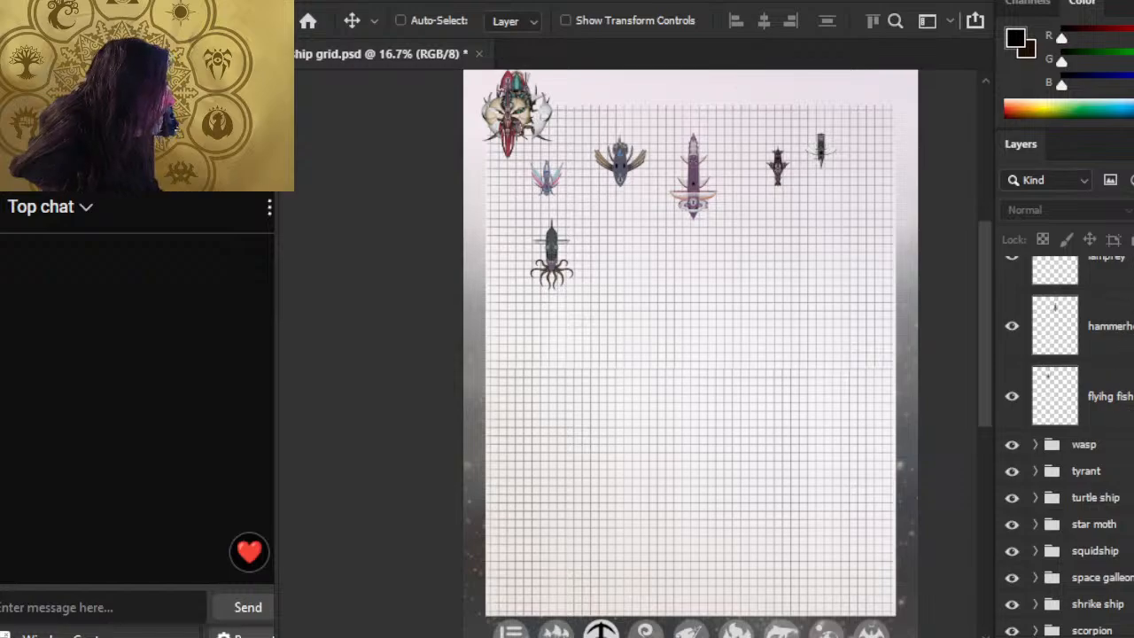
left_click(1120, 474)
scroll(1118, 479, "down", 3)
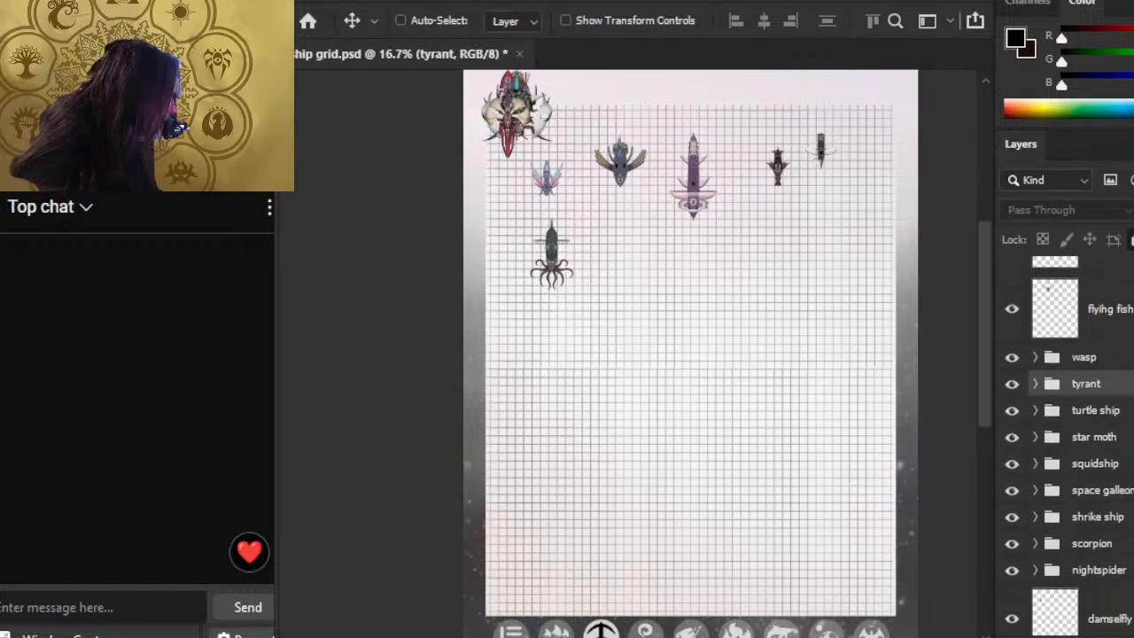
left_click(1118, 491, "shift")
left_click(1116, 518, "shift")
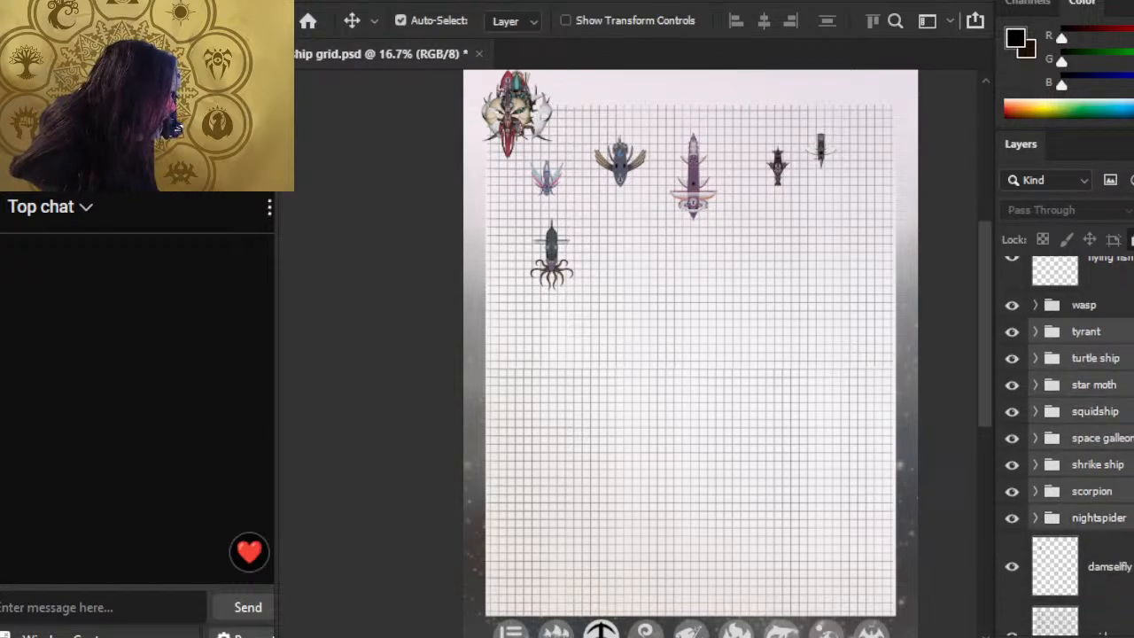
Step: Merge the tyrant, wasp and turtle ship groups each into a single layer of its own
left_click(1131, 332)
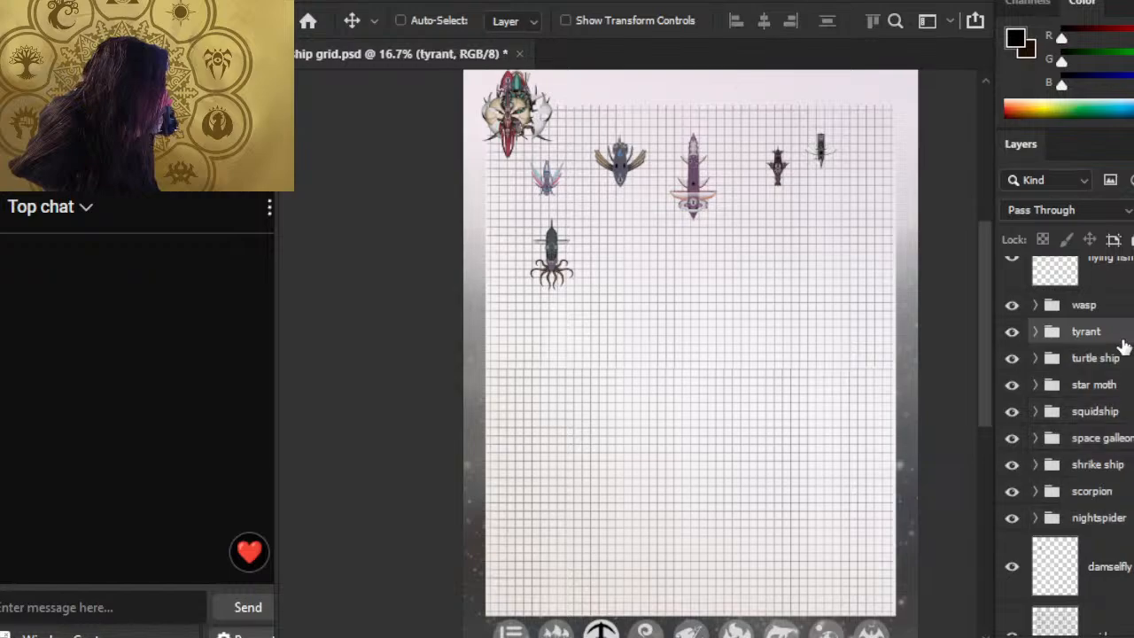
key("ctrl+e")
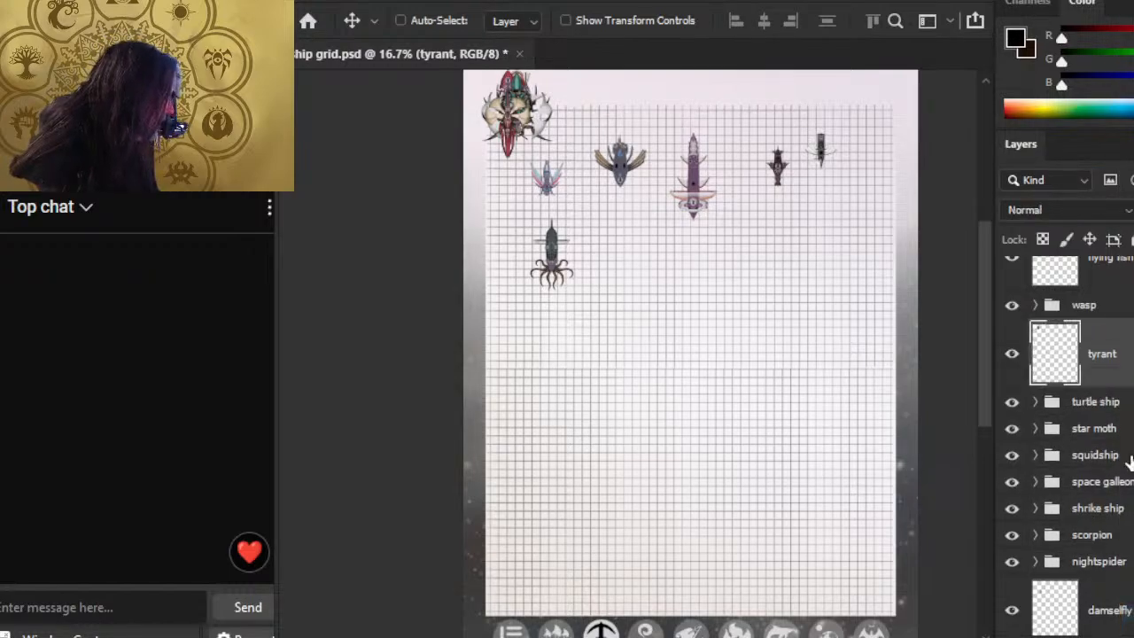
left_click(1129, 410)
left_click(1102, 310)
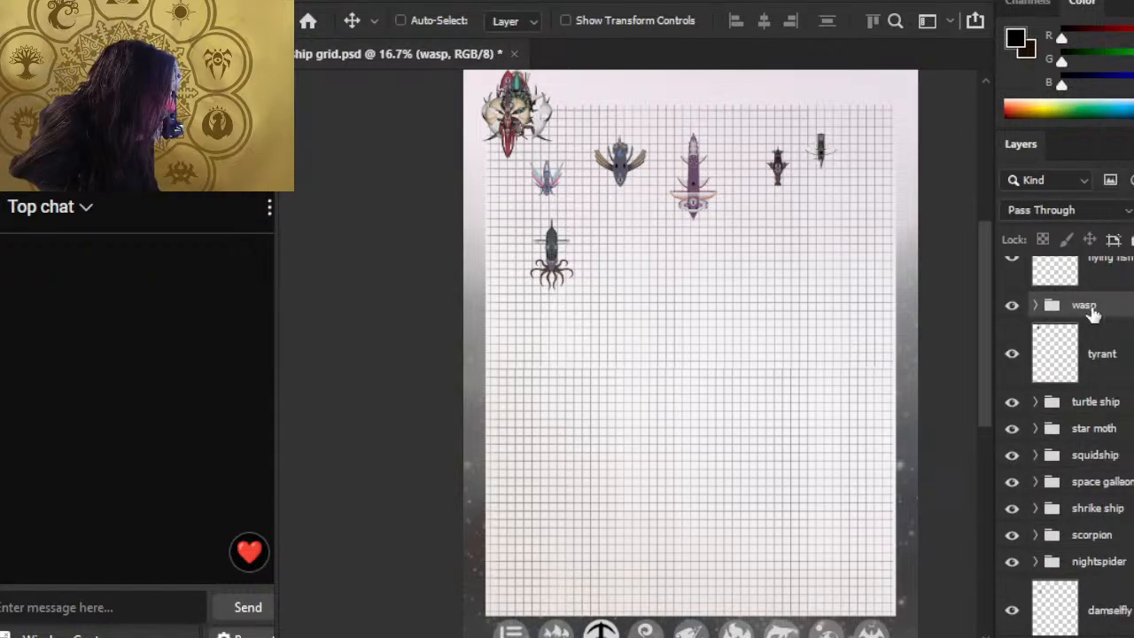
right_click(1091, 313)
left_click(1121, 614)
left_click(1130, 450)
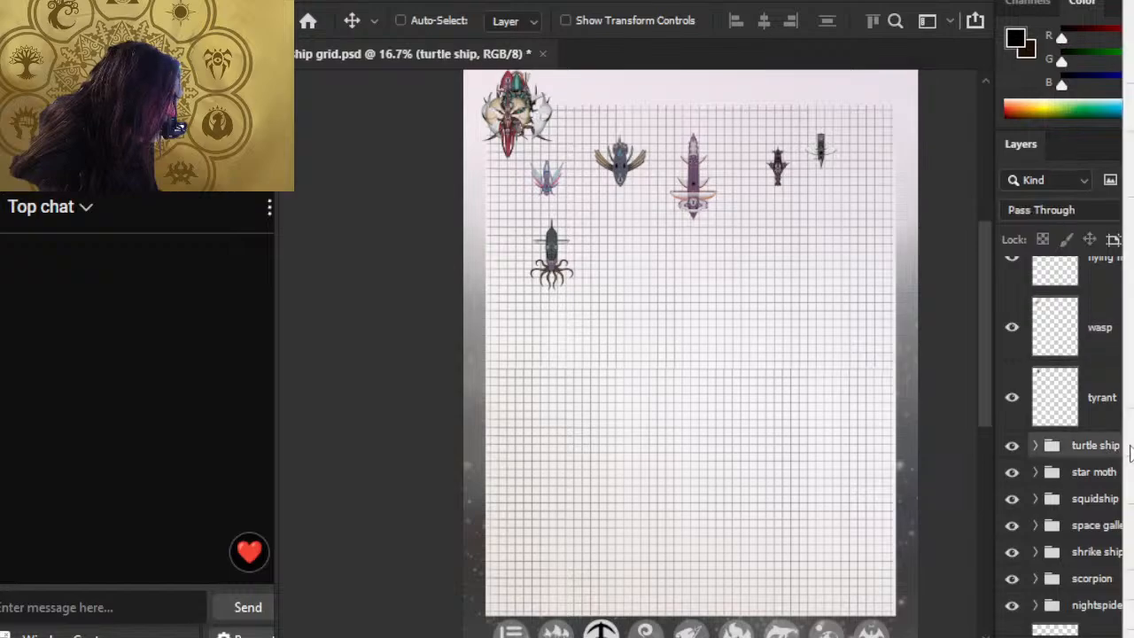
left_click(1128, 614)
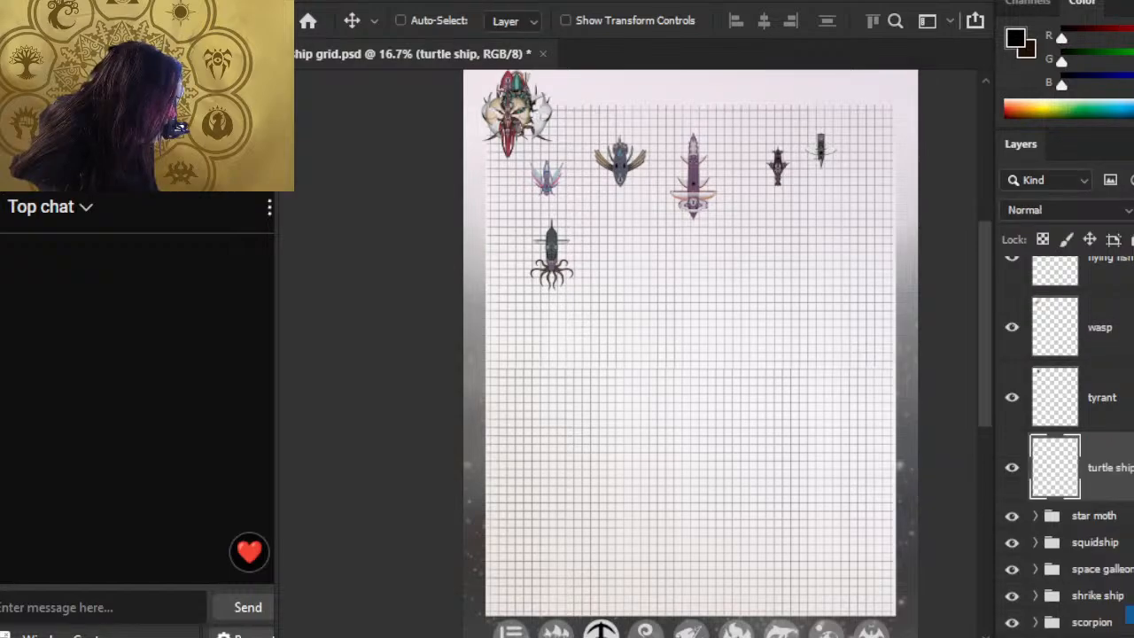
Step: Merge each of the star moth, squidship and space galleon groups into its own single layer
right_click(1115, 519)
left_click(1129, 614)
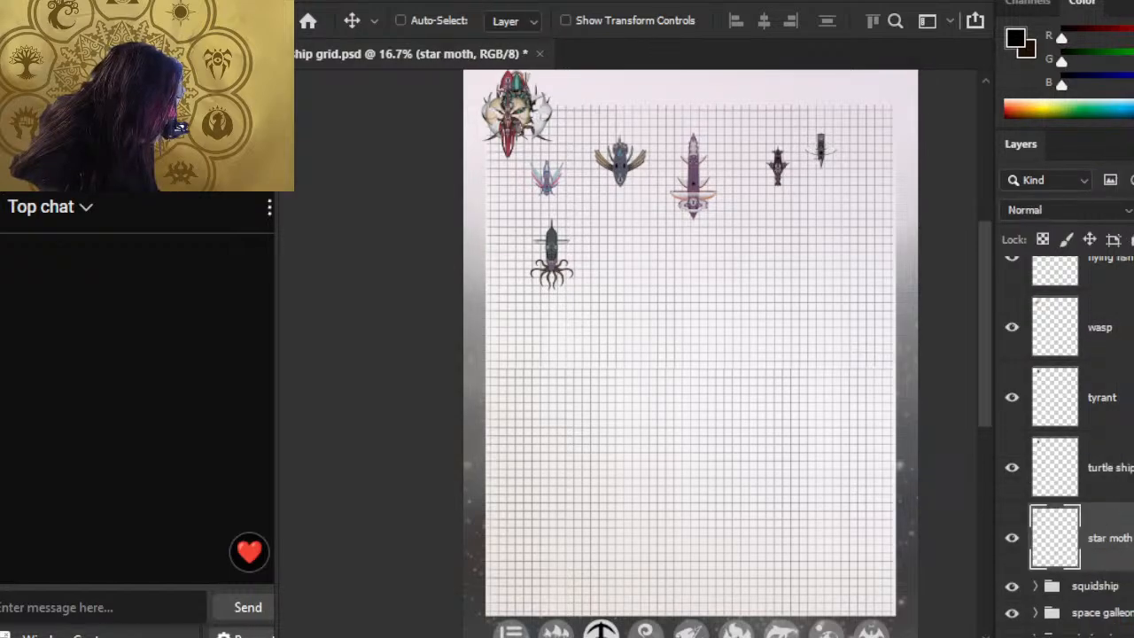
right_click(1120, 587)
left_click(1129, 614)
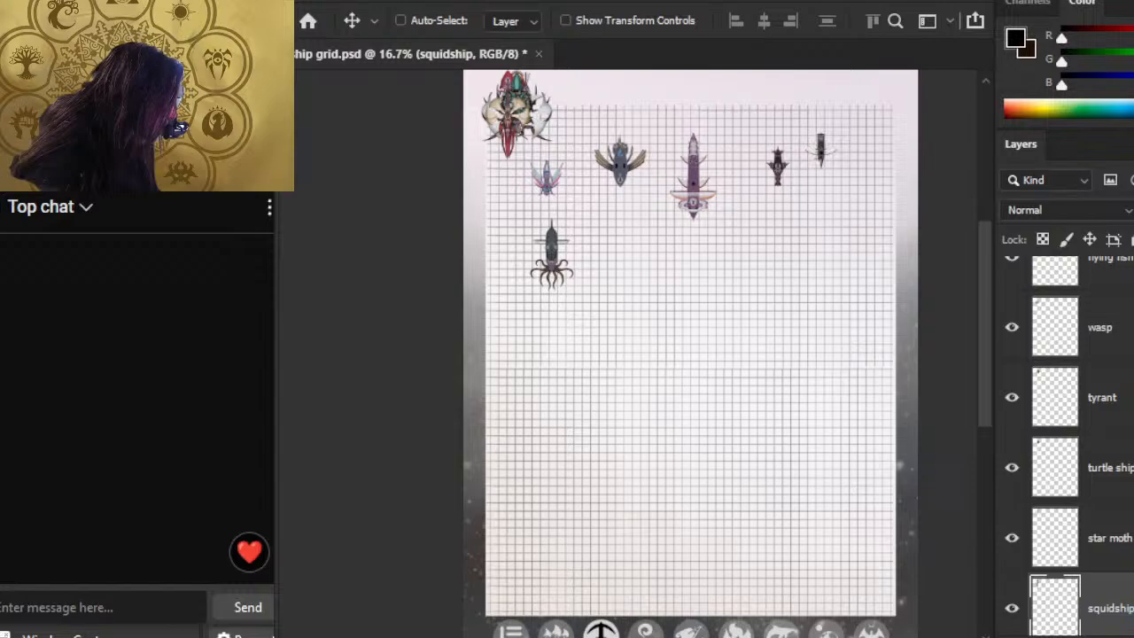
scroll(1098, 443, "down", 3)
left_click(1103, 420)
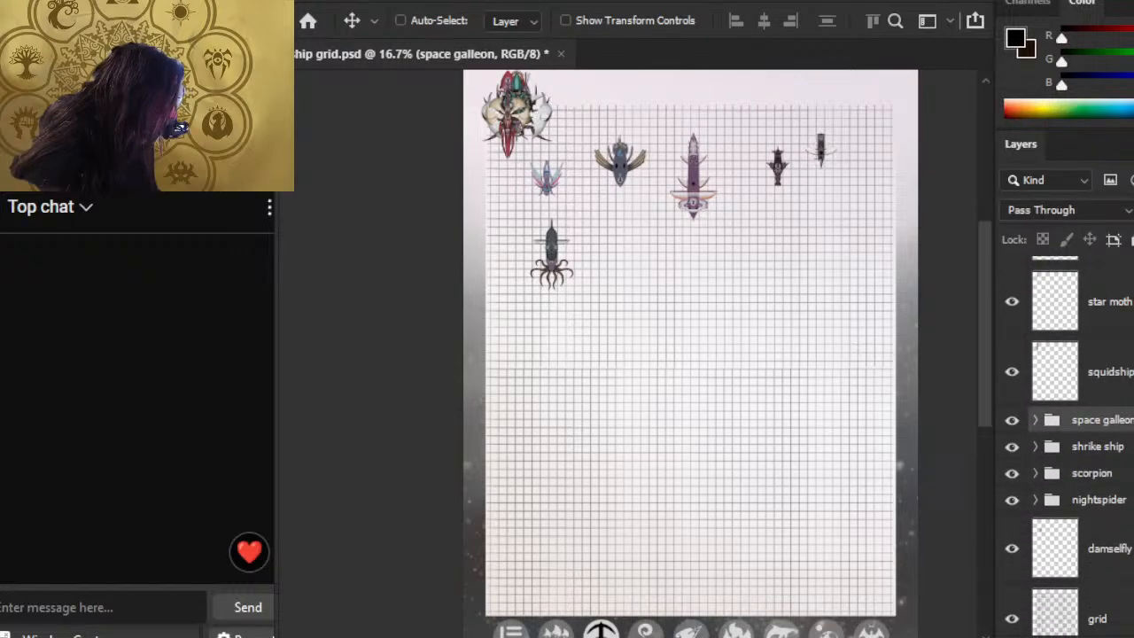
key("ctrl+e")
Step: Flatten the shrike ship, scorpion and nightspider groups into one separate layer each
left_click(1129, 493)
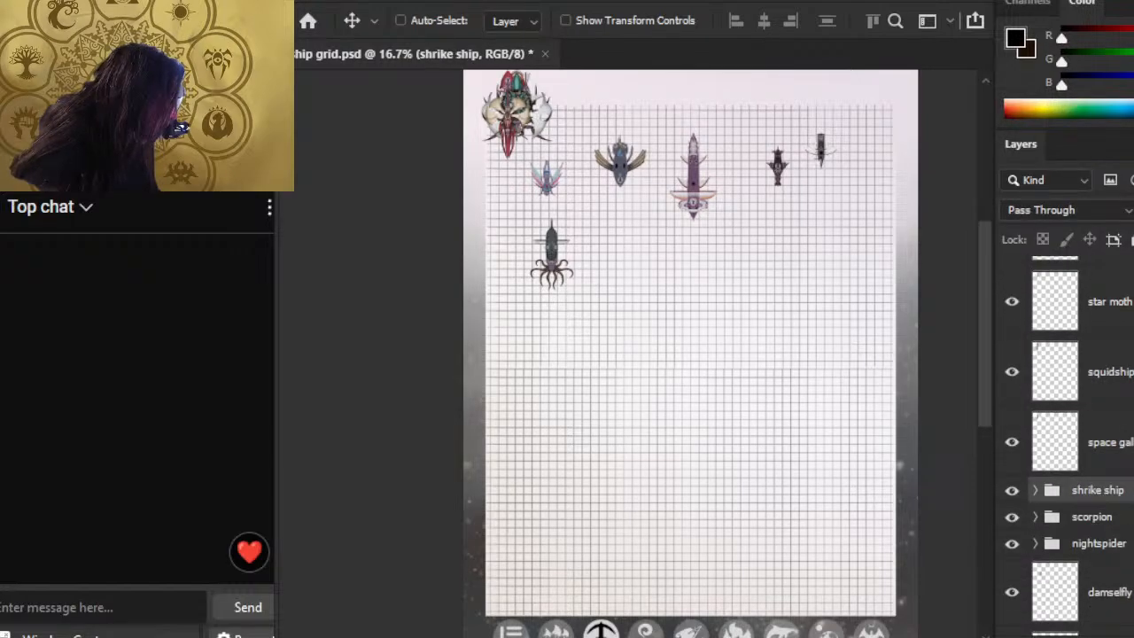
key("ctrl+e")
left_click(1129, 560)
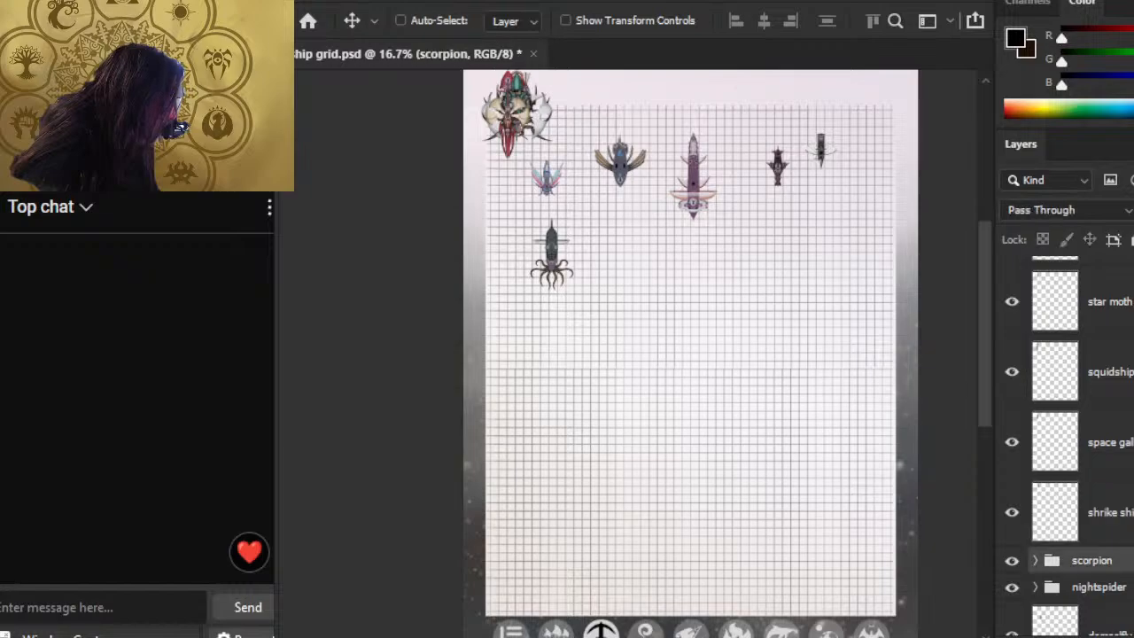
key("ctrl+e")
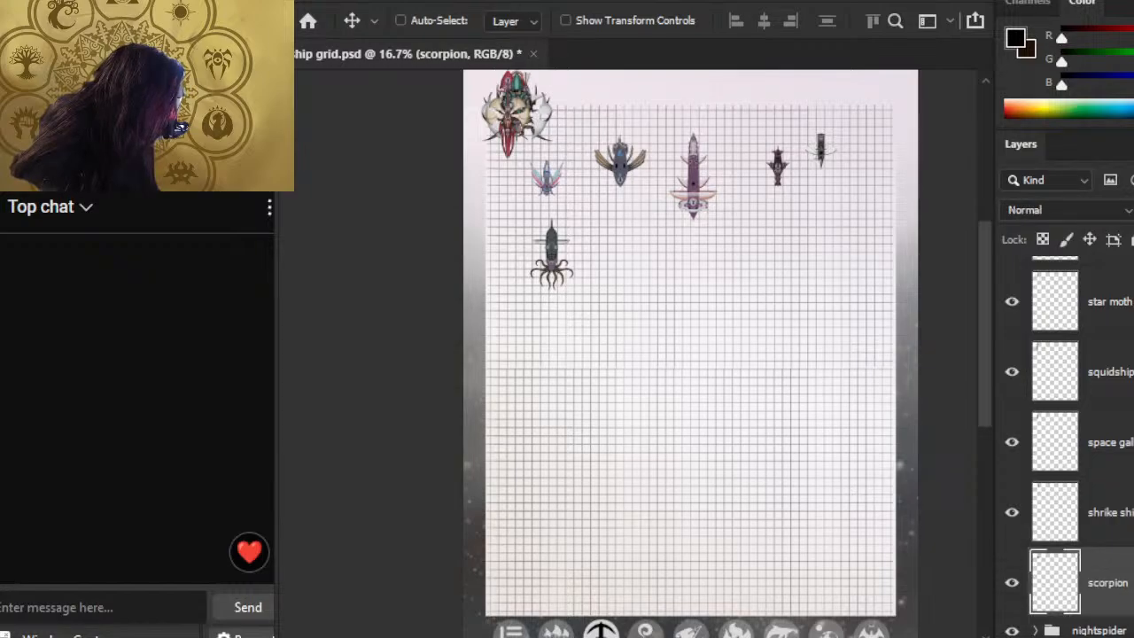
scroll(1080, 443, "down", 2)
left_click(1129, 512)
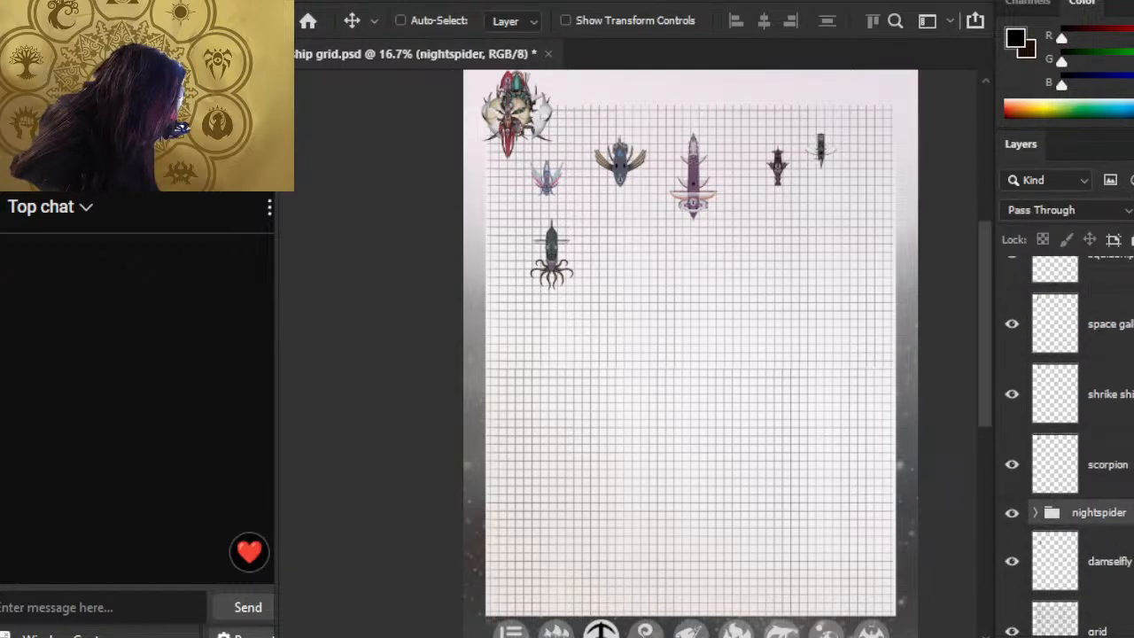
key("ctrl+e")
scroll(1070, 443, "down", 2)
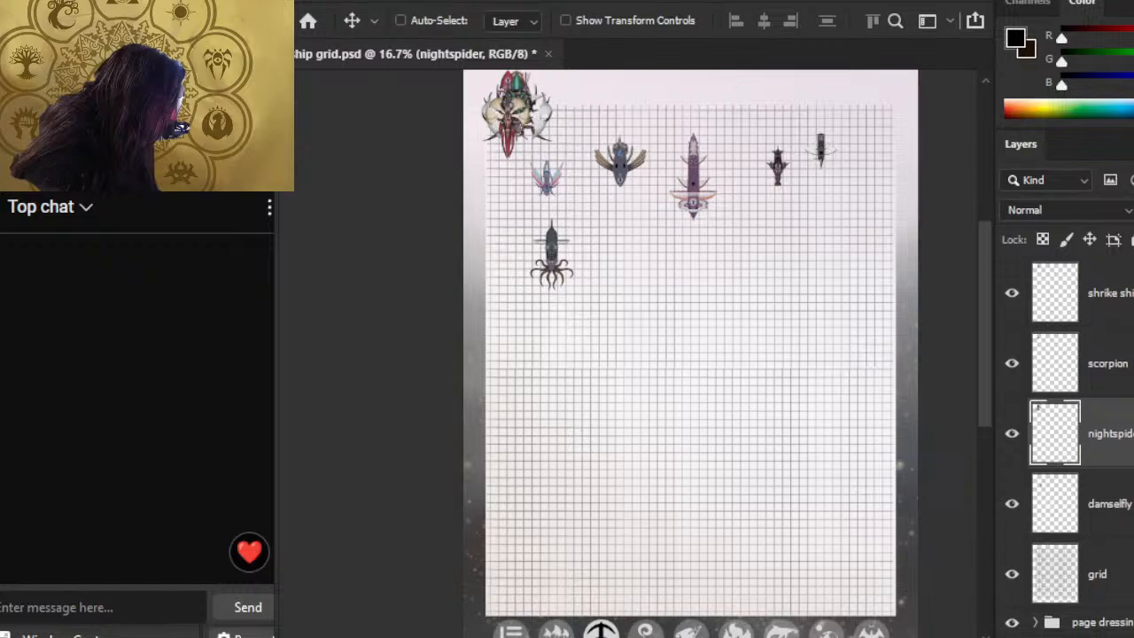
Step: Spread the damselfly, nightspider and scorpion tokens over separate empty areas in the upper half of the grid
left_click(1129, 501)
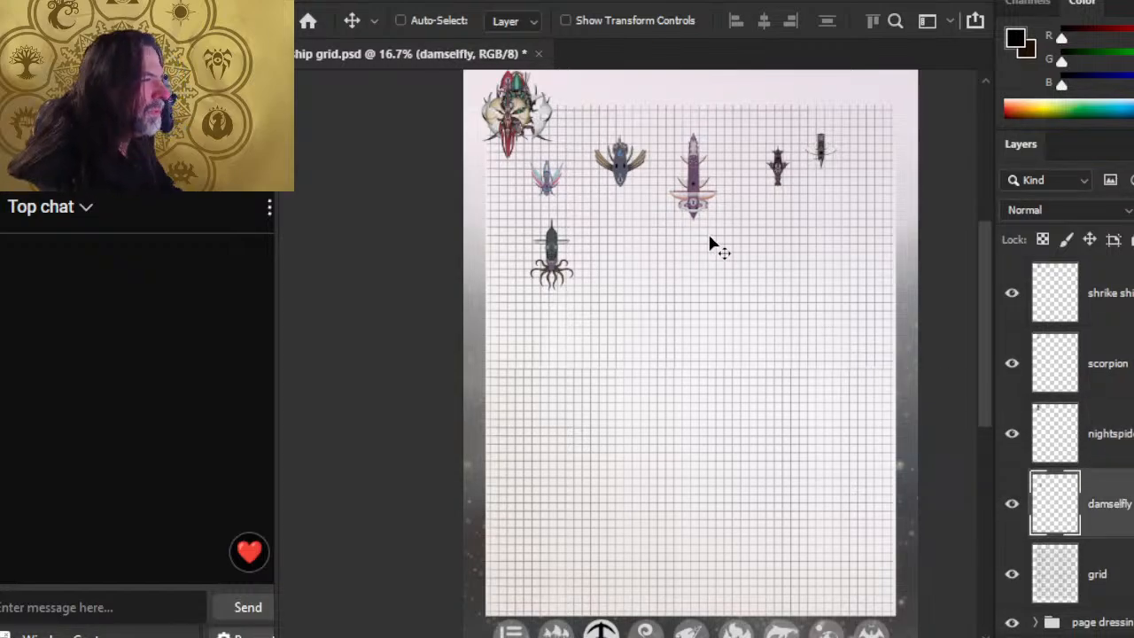
left_click_drag(699, 239, 747, 382)
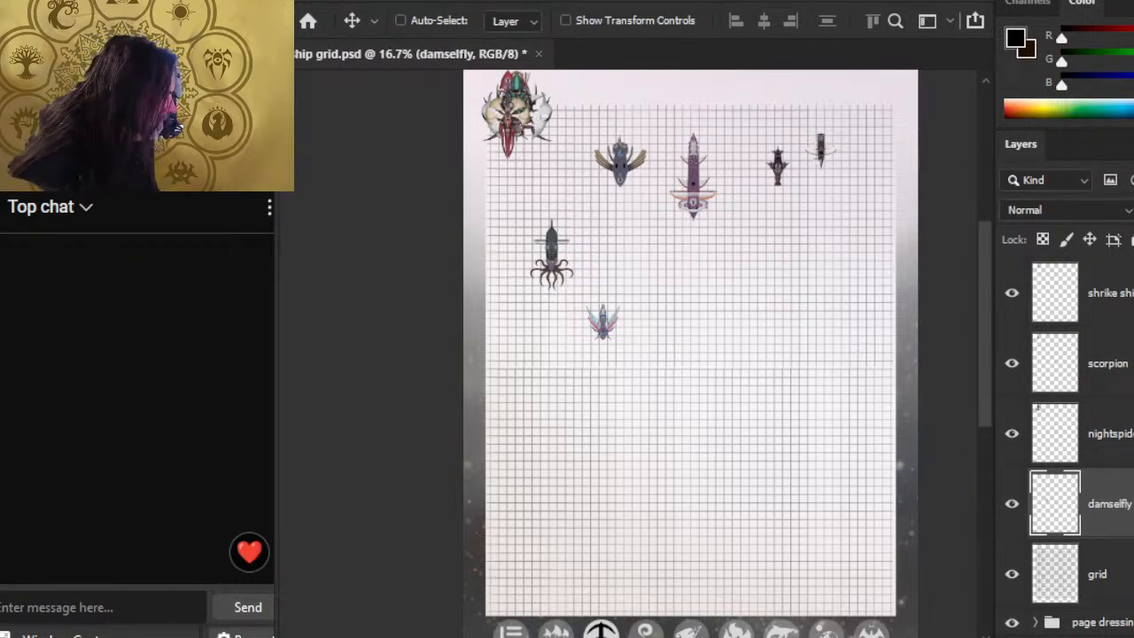
left_click(1108, 433)
left_click_drag(648, 240, 881, 435)
left_click(1107, 364)
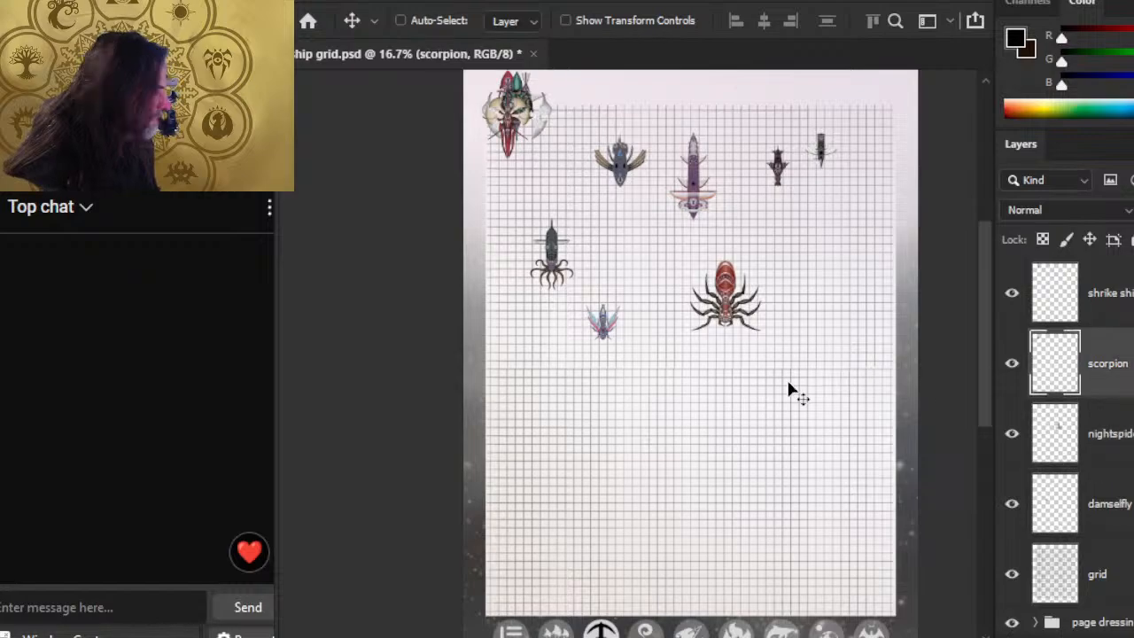
left_click_drag(791, 392, 772, 410)
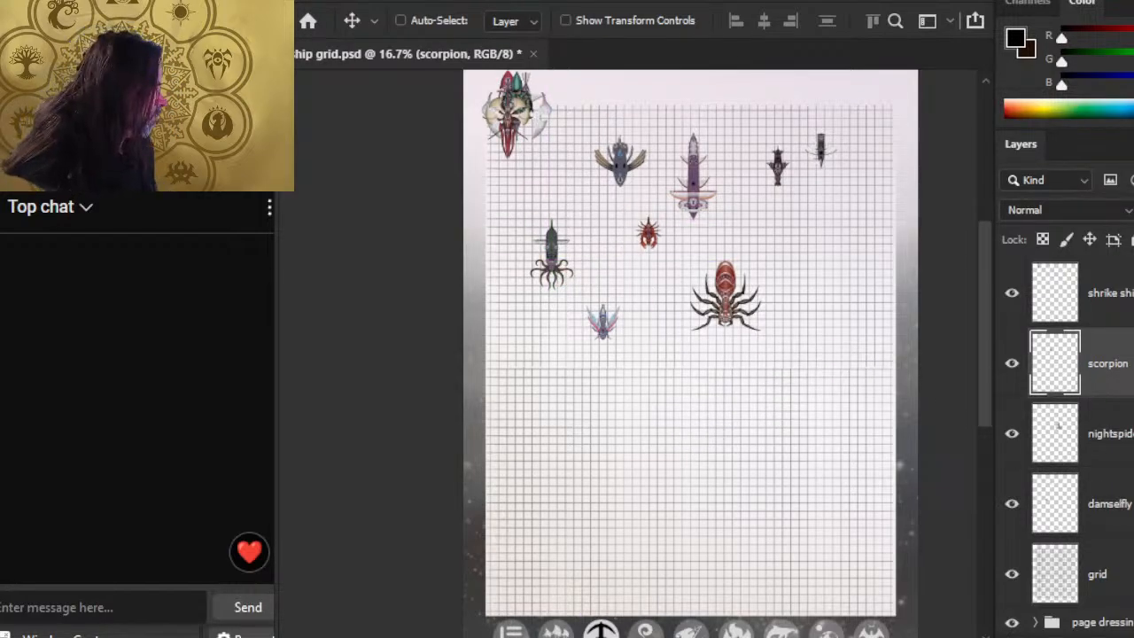
Step: Move the shrike ship token beside the nightspider and the space galleon token above the tentacled ship
left_click(1107, 293)
left_click_drag(620, 189, 880, 363)
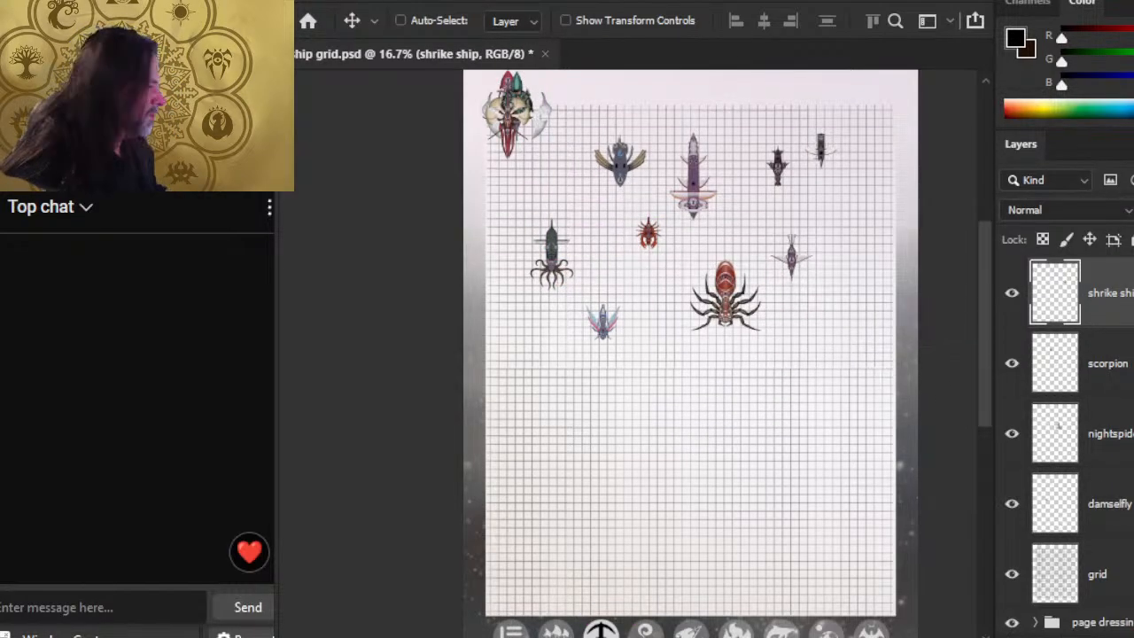
scroll(1069, 446, "up", 5)
left_click(1107, 462)
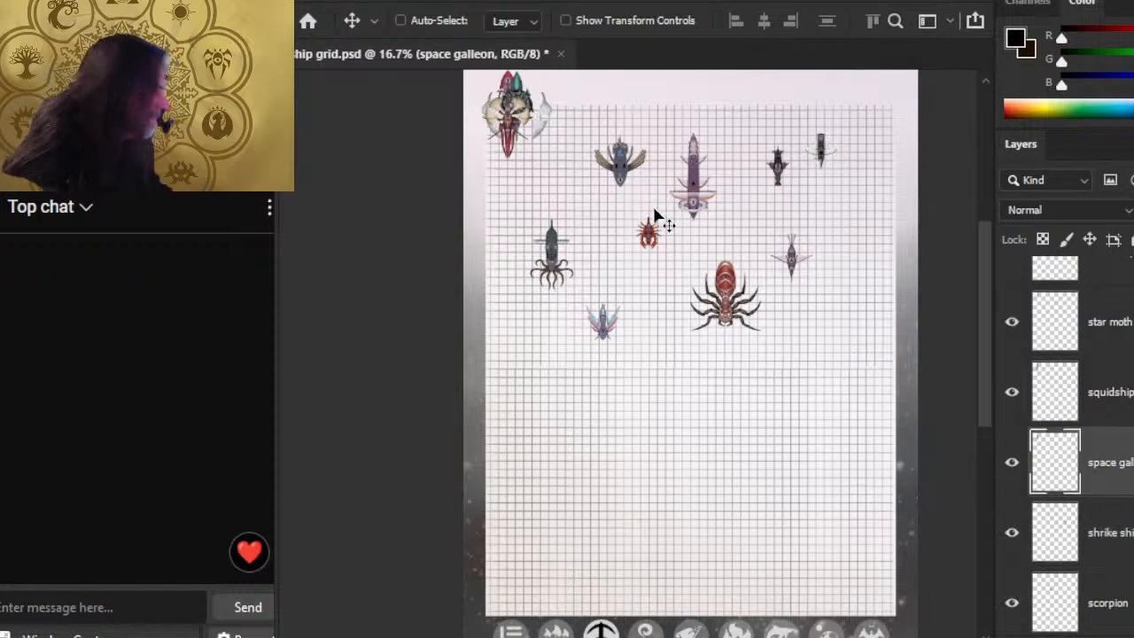
left_click_drag(653, 222, 734, 311)
Step: Place the squidship and star moth tokens side by side in the empty area below the nightspider
left_click(1108, 392)
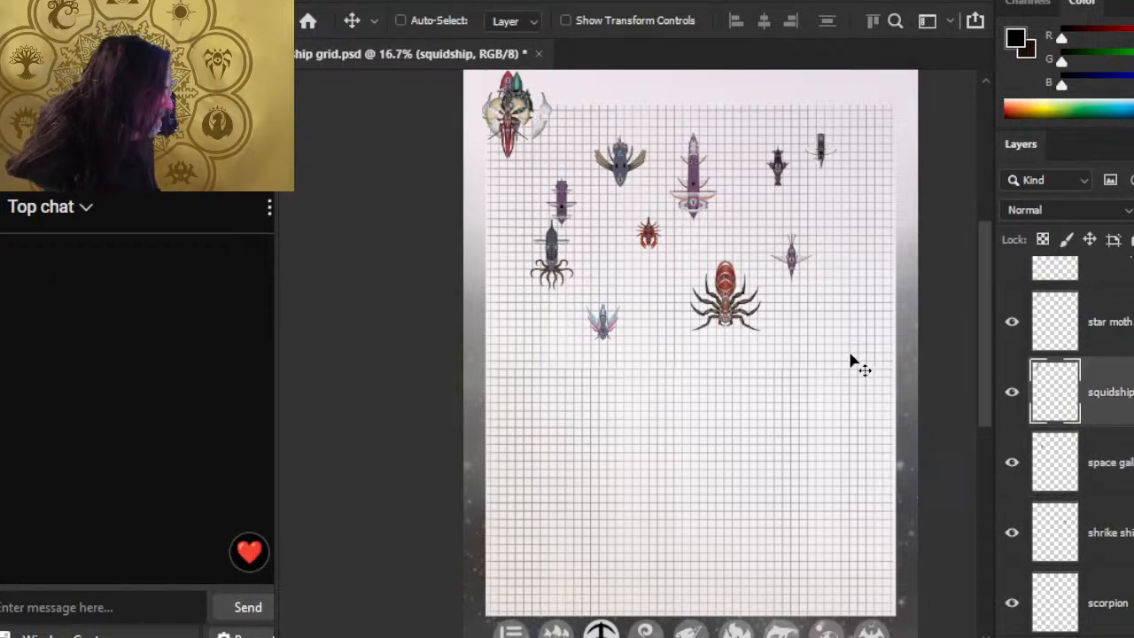
left_click_drag(850, 367, 881, 487)
left_click(1108, 322)
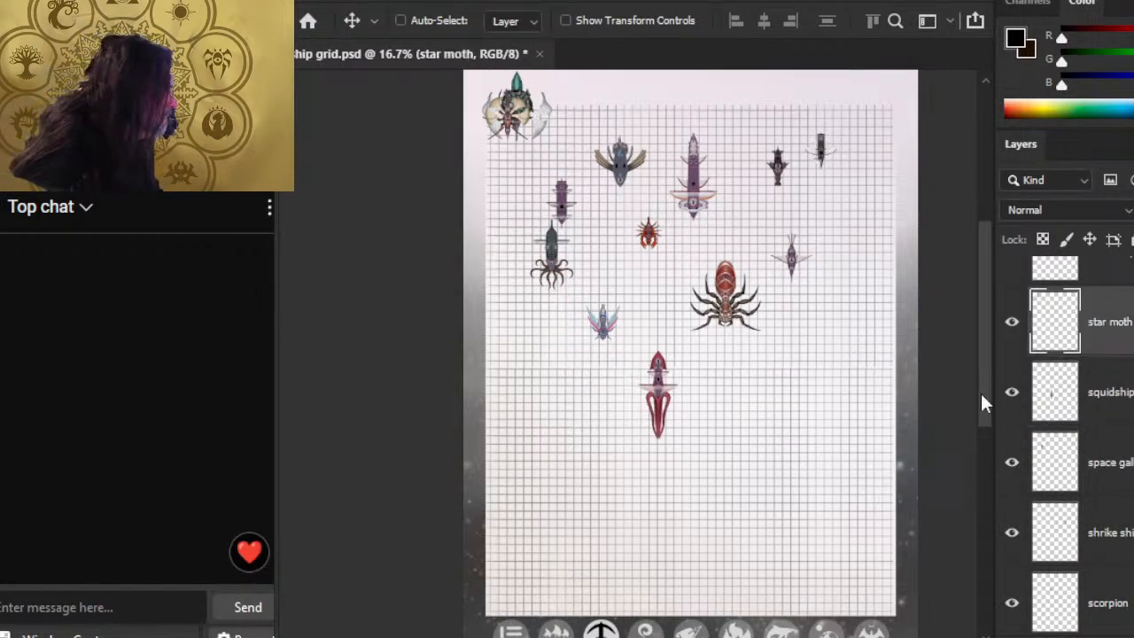
left_click_drag(635, 218, 898, 501)
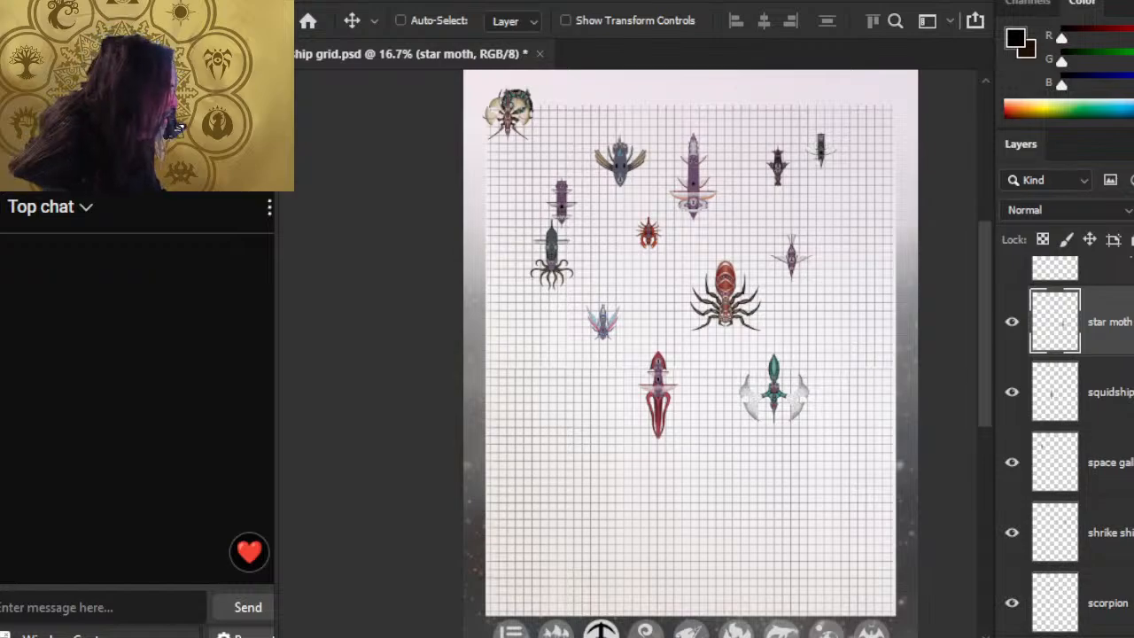
Step: Place the turtle ship and tyrant tokens above the shrike ship, and the wasp inside the grid's upper-left corner
scroll(1081, 398, "up", 3)
left_click(1107, 418)
left_click_drag(675, 223, 809, 251)
left_click(1098, 348)
left_click_drag(612, 203, 917, 311)
left_click_drag(793, 282, 819, 276)
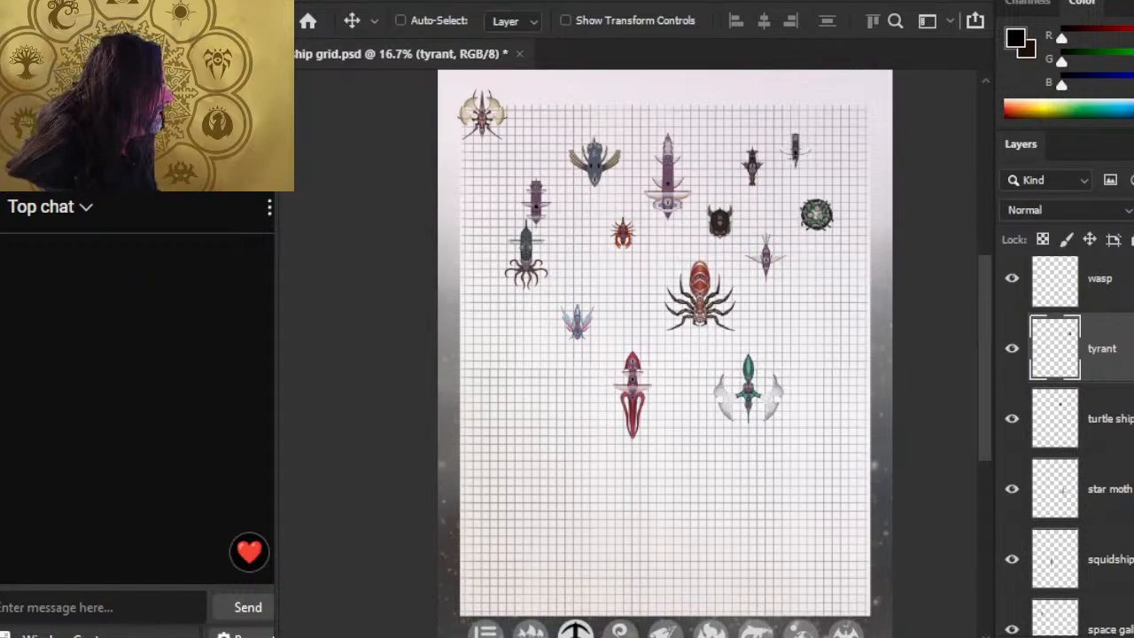
left_click(1099, 278)
left_click_drag(552, 223, 594, 236)
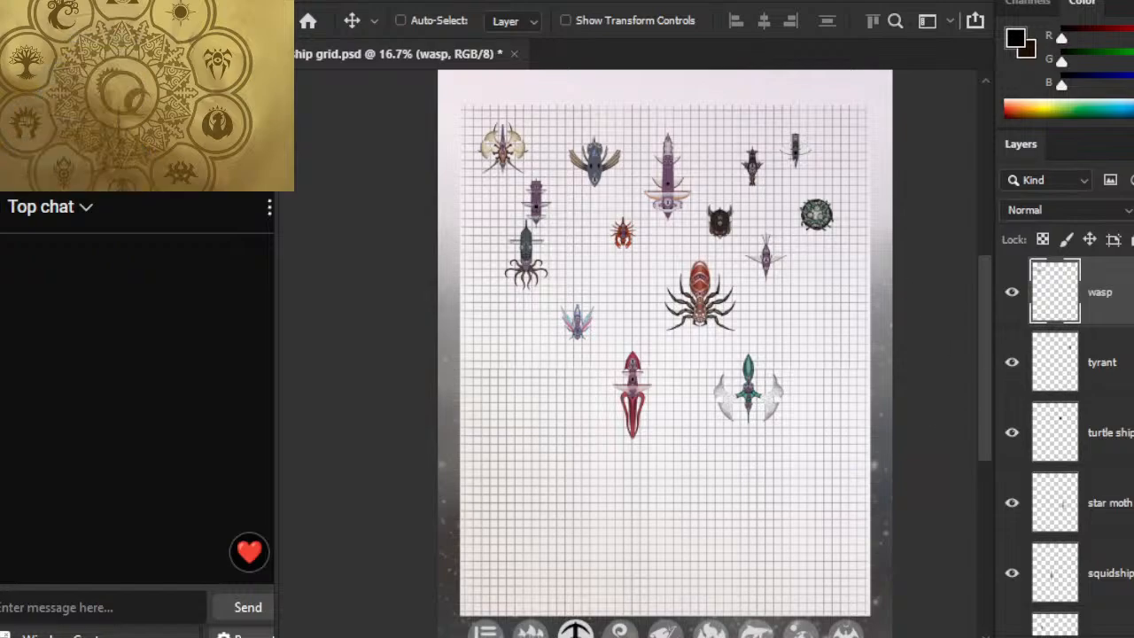
Step: Reorder the uppermost ship layers alphabetically from the top: flying fish, hammerhead ship, lamprey, living ship, nautiloid
scroll(1063, 443, "up", 5)
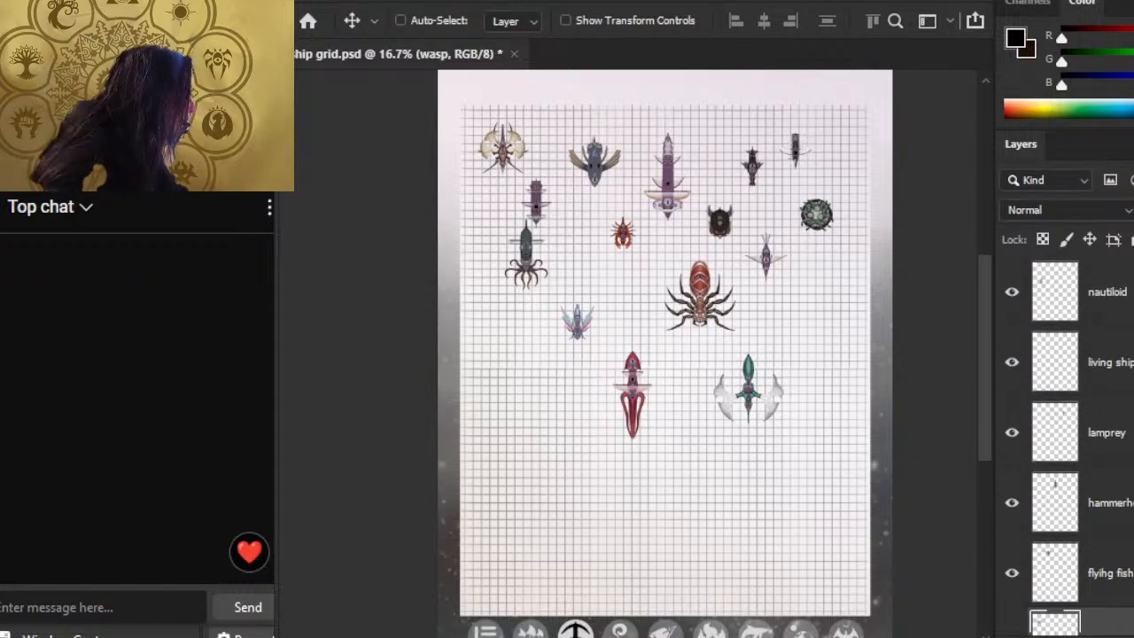
scroll(1108, 354, "down", 1)
scroll(1125, 279, "up", 1)
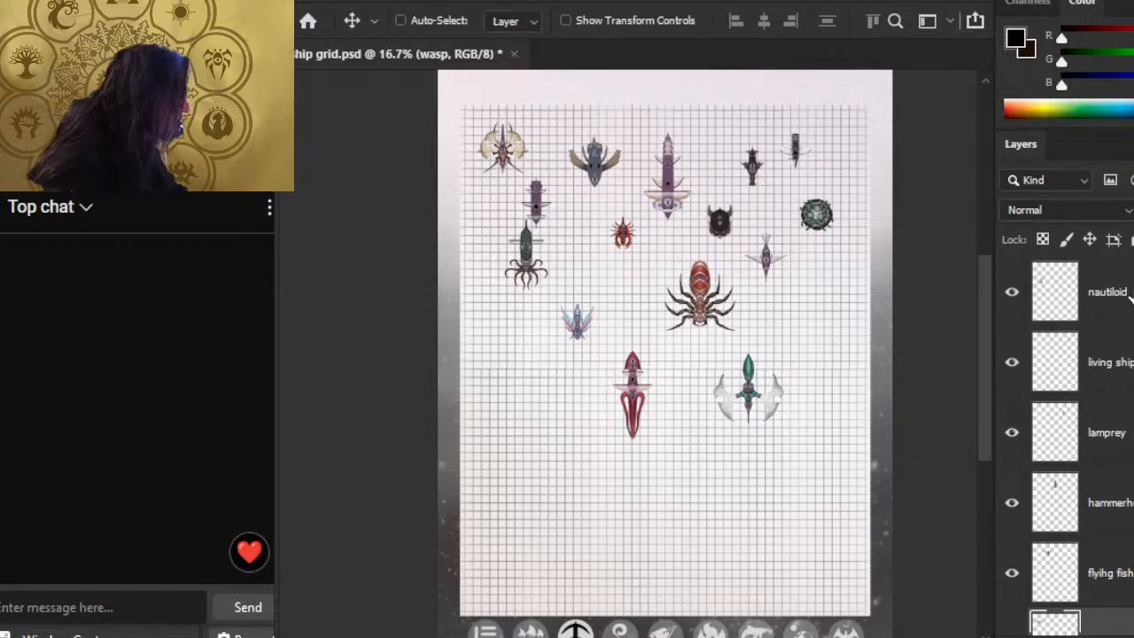
left_click_drag(1130, 297, 1127, 394)
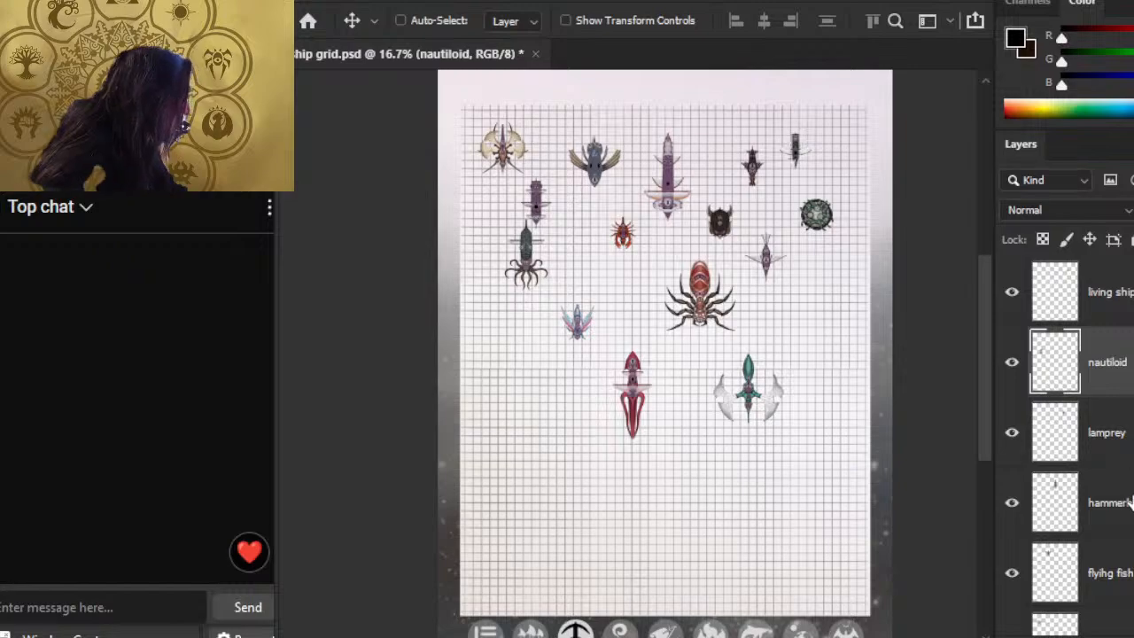
left_click_drag(1129, 503, 1127, 328)
left_click_drag(1118, 572, 1125, 270)
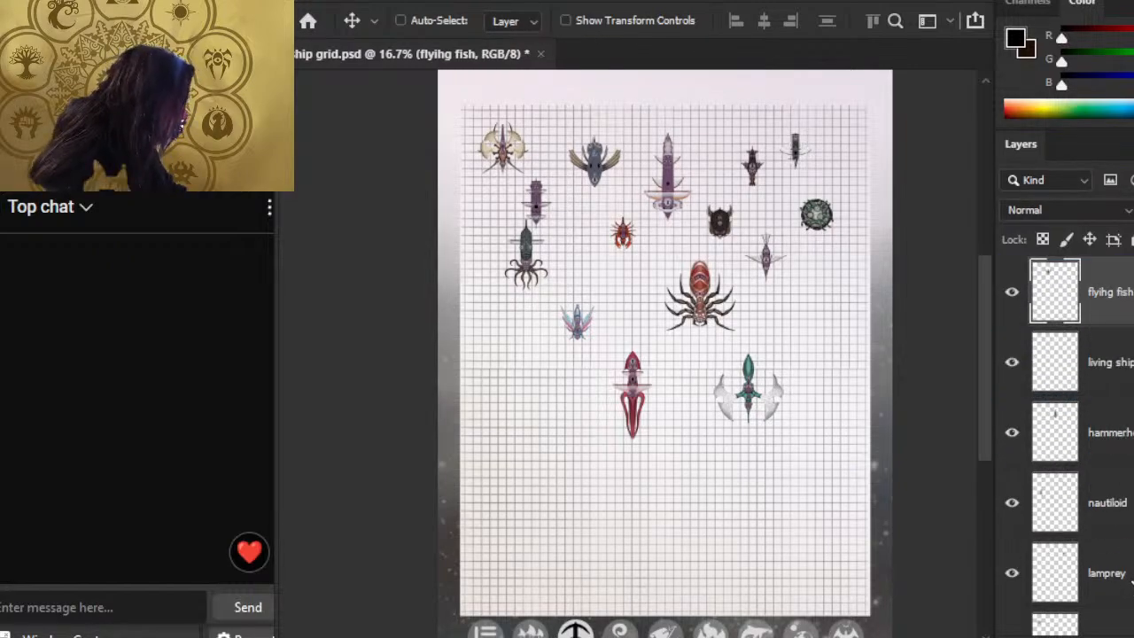
left_click_drag(1129, 574, 1131, 356)
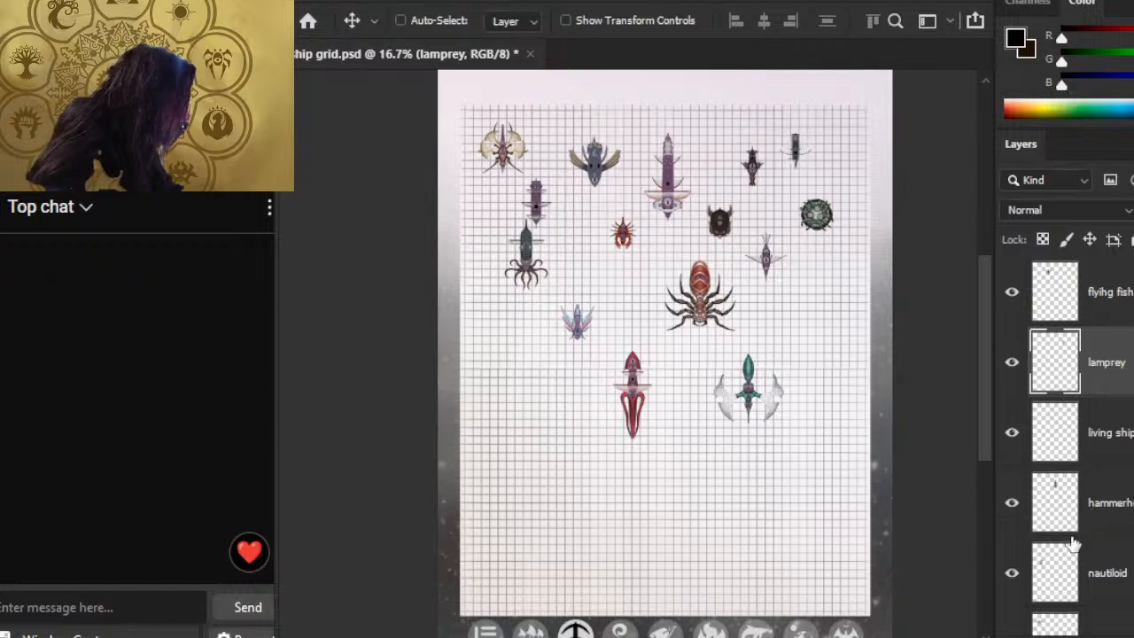
left_click_drag(1131, 513, 1129, 340)
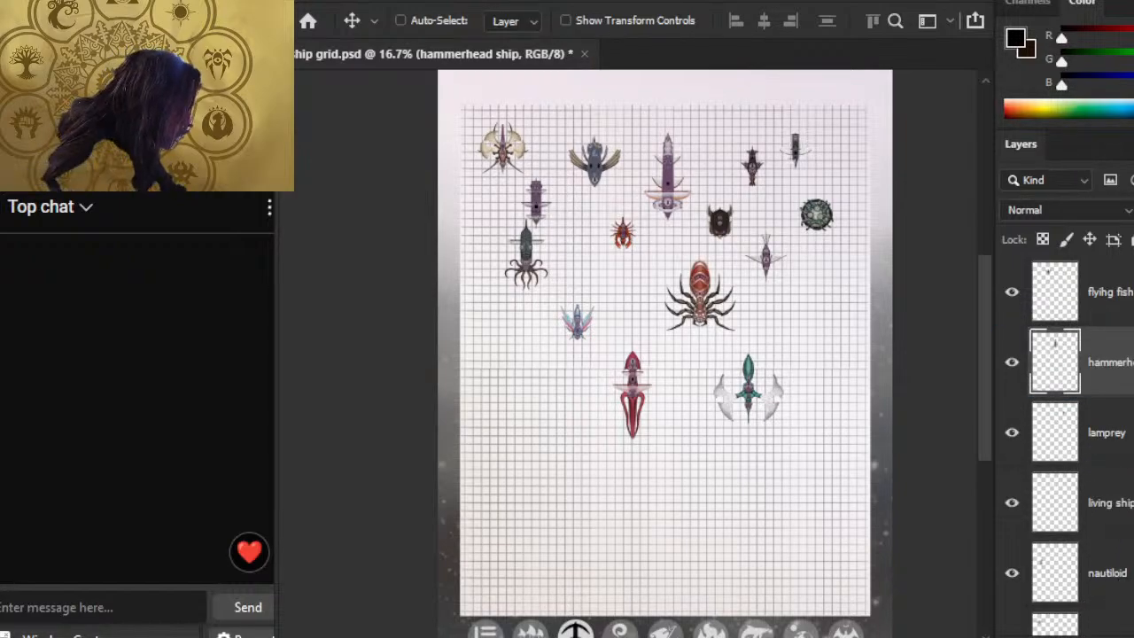
scroll(1103, 561, "down", 2)
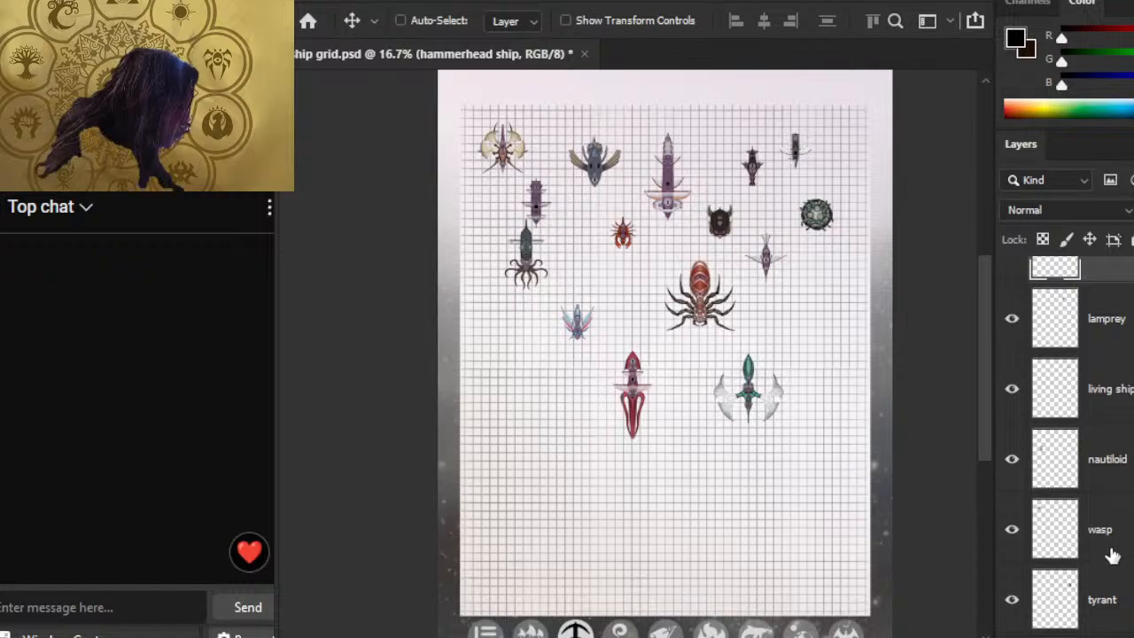
Step: Move the tyrant layer above wasp, and bring the squidship, star moth and turtle ship layers above tyrant in alphabetical order
left_click_drag(1130, 600, 1130, 523)
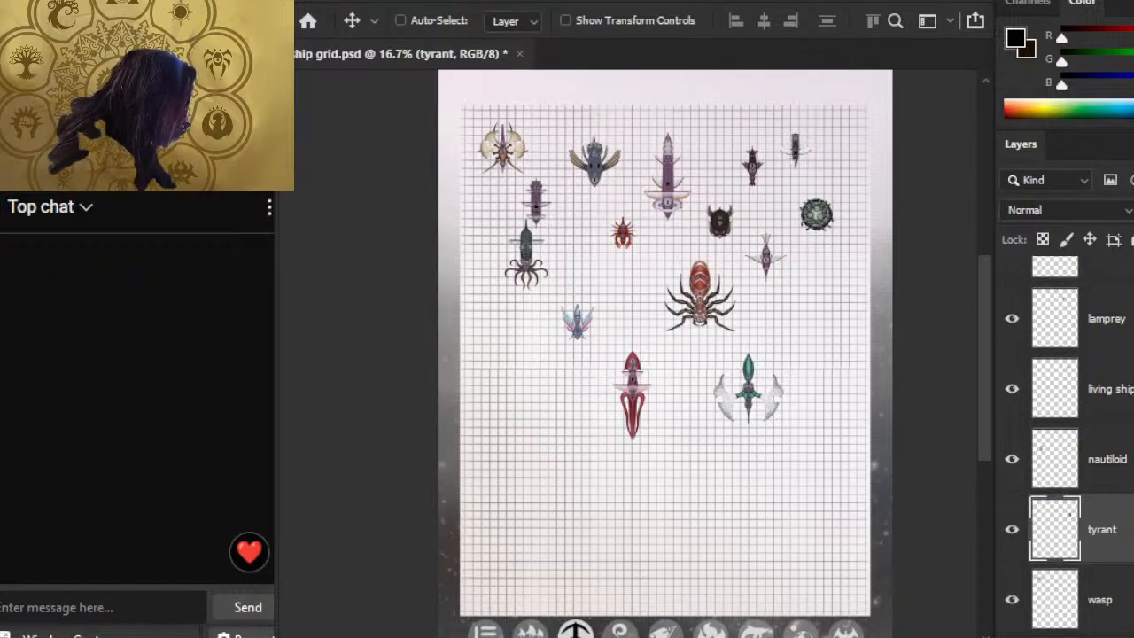
scroll(1126, 485, "down", 3)
left_click_drag(1125, 469, 1122, 297)
left_click_drag(1107, 447, 1107, 305)
left_click_drag(1107, 592, 1107, 306)
scroll(1107, 443, "down", 2)
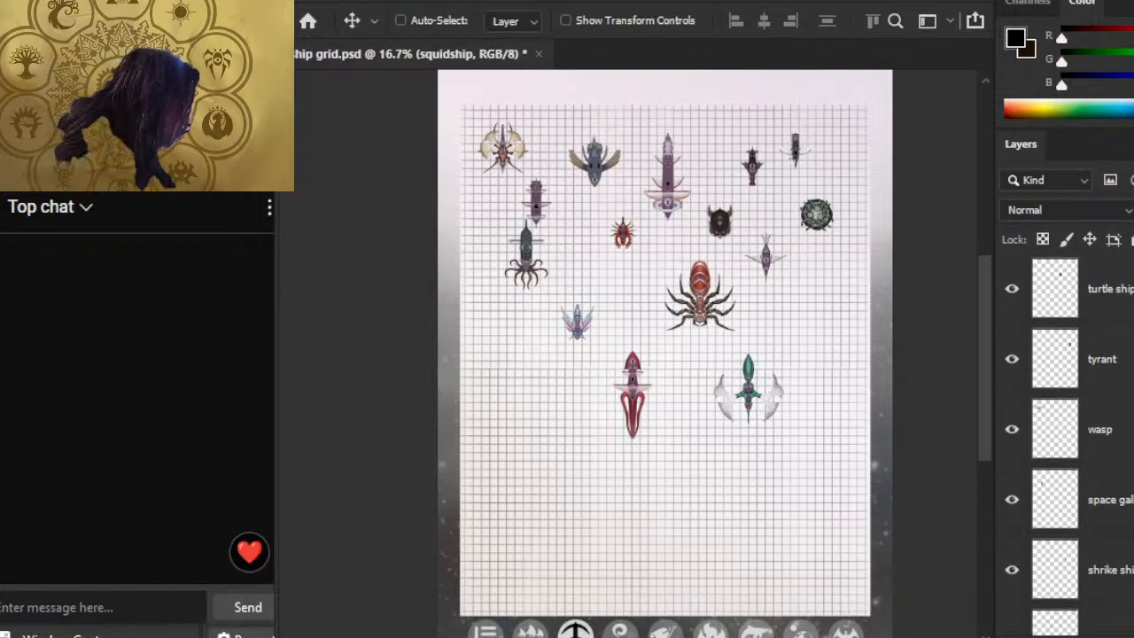
Step: Bring the space galleon, shrike ship, nightspider, damselfly and scorpion layers up above the tyrant layer
left_click_drag(1107, 501, 1107, 359)
left_click_drag(1125, 575, 1125, 359)
scroll(1107, 443, "down", 3)
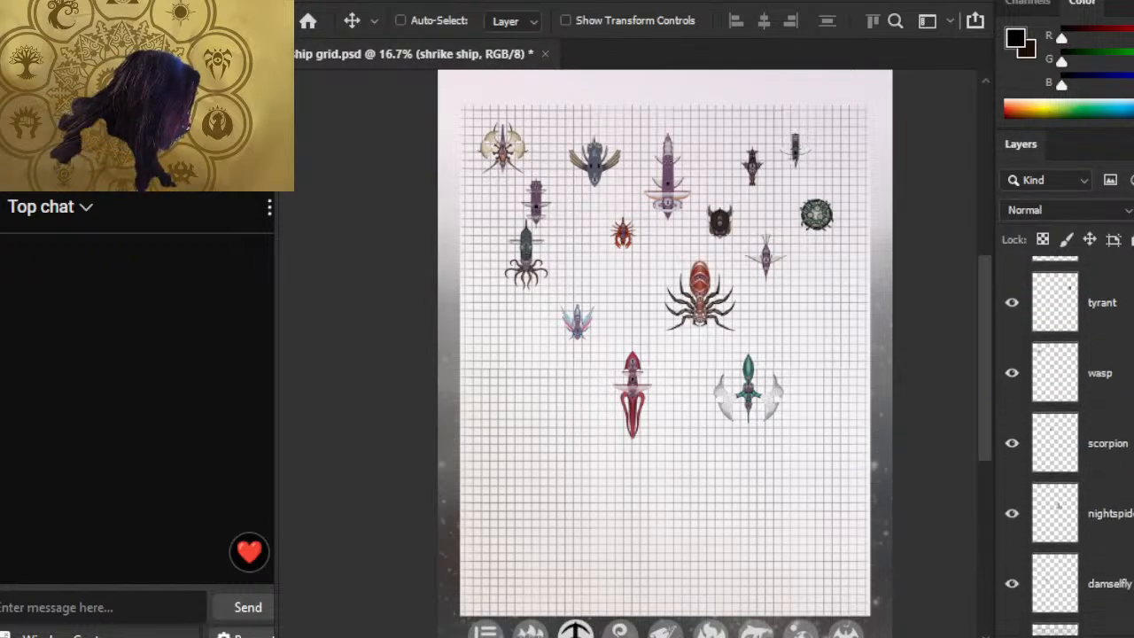
left_click_drag(1108, 513, 1108, 302)
left_click_drag(1108, 381, 1107, 372)
scroll(1107, 443, "down", 2)
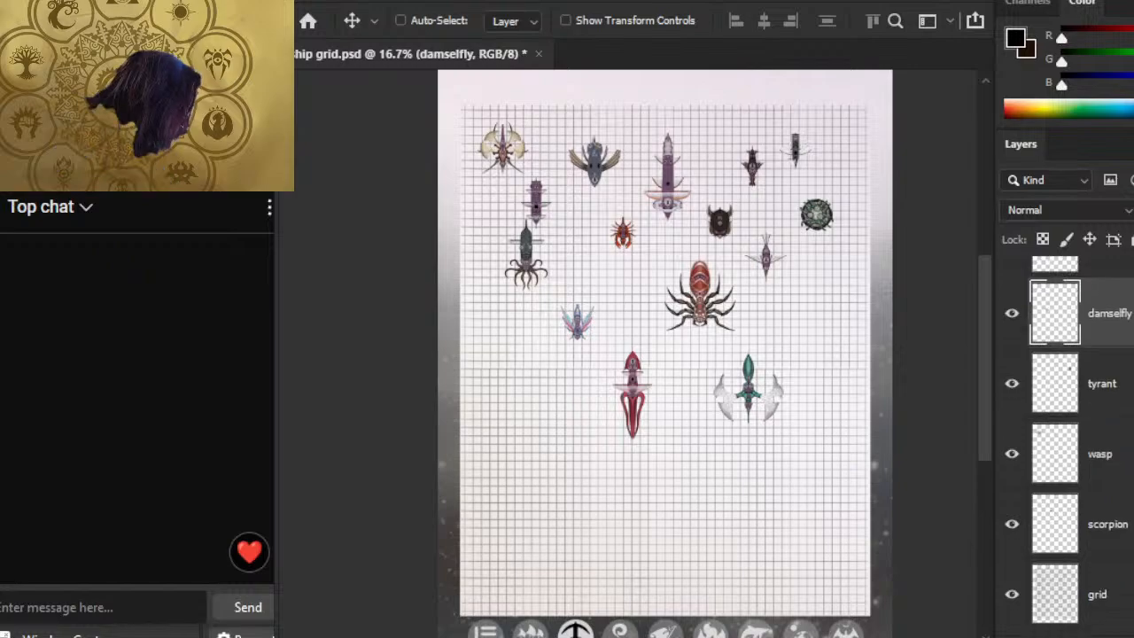
left_click_drag(1108, 503, 1107, 335)
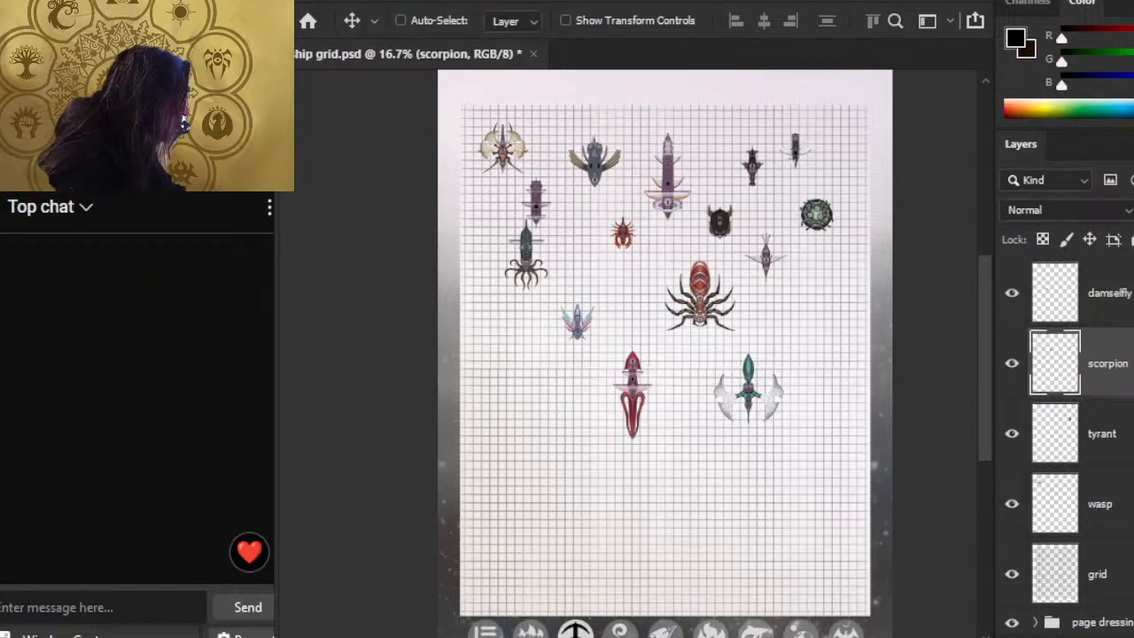
Step: Order the damselfly, nightspider, scorpion, shrike ship and space galleon layers alphabetically and select all five together
scroll(1071, 443, "up", 5)
left_click_drag(1107, 575, 1107, 271)
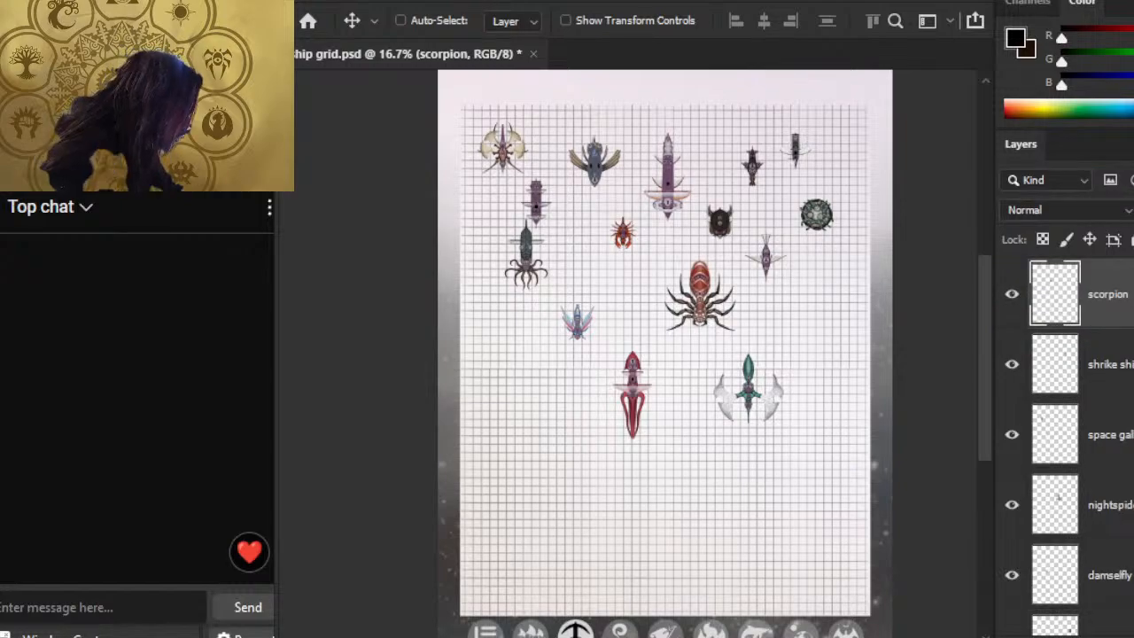
left_click_drag(1108, 575, 1107, 268)
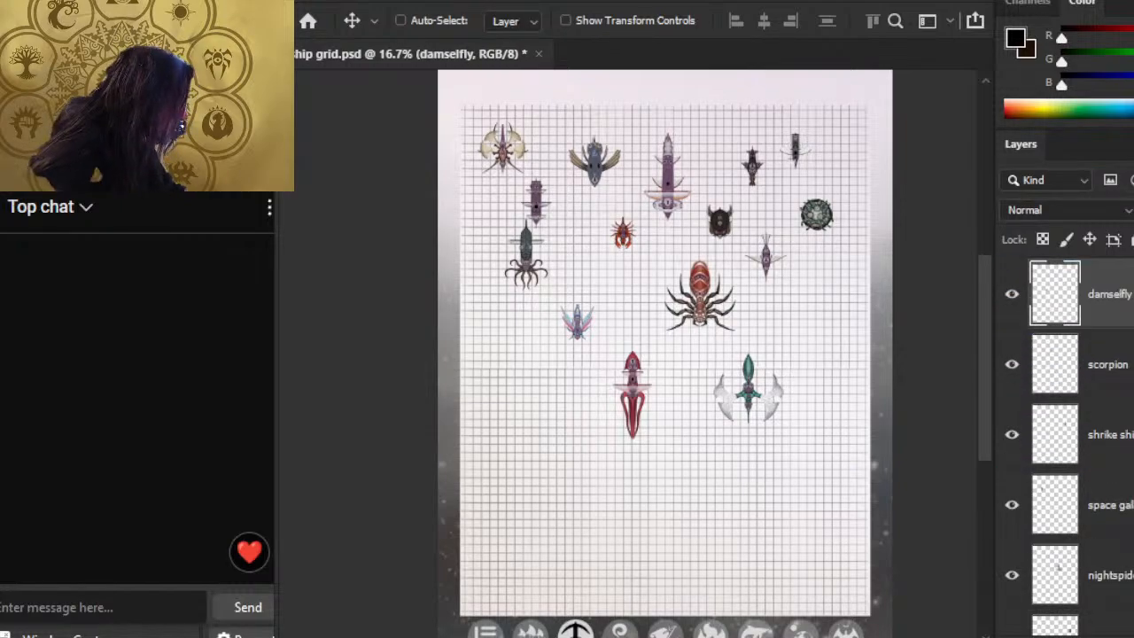
left_click_drag(1108, 364, 1107, 354)
left_click(1108, 575)
left_click(400, 20)
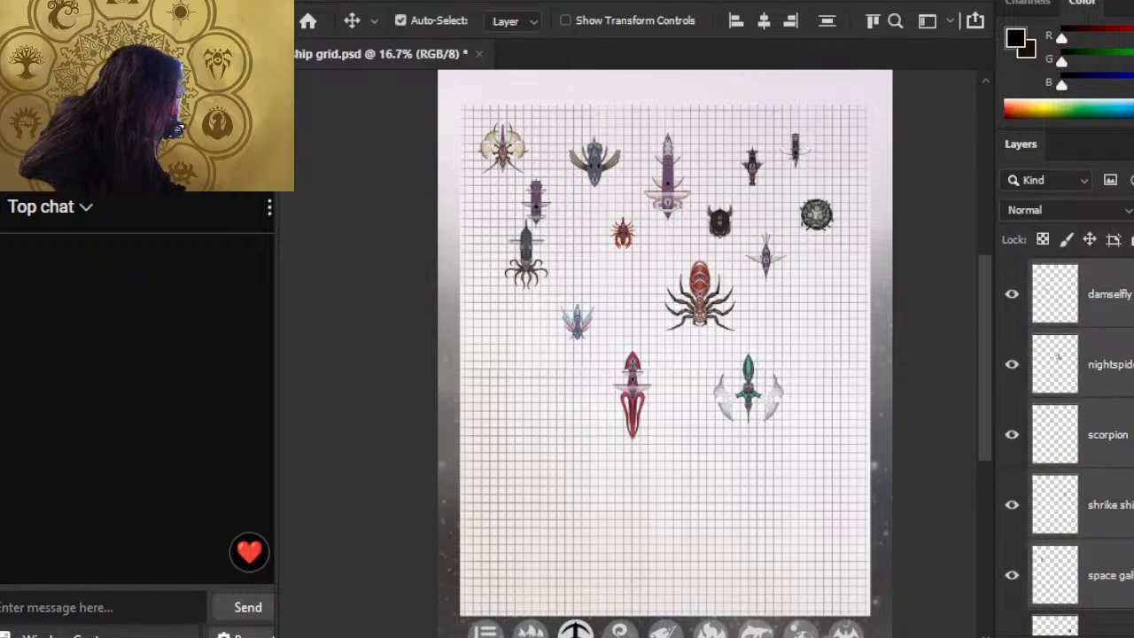
Step: Move the five selected layers up in the stack so they sit between the nautiloid and squidship layers
scroll(1080, 443, "up", 3)
left_click_drag(1116, 499, 1108, 423)
scroll(1080, 443, "down", 4)
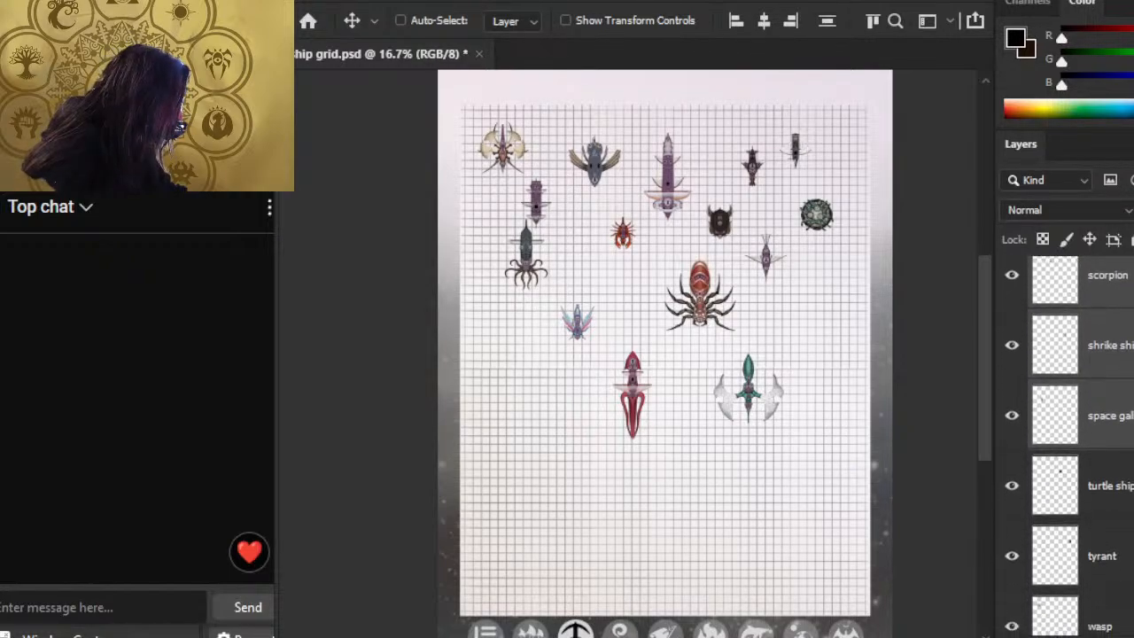
scroll(1081, 443, "up", 3)
scroll(1112, 425, "up", 1)
left_click_drag(1111, 443, 1112, 377)
scroll(1112, 425, "up", 2)
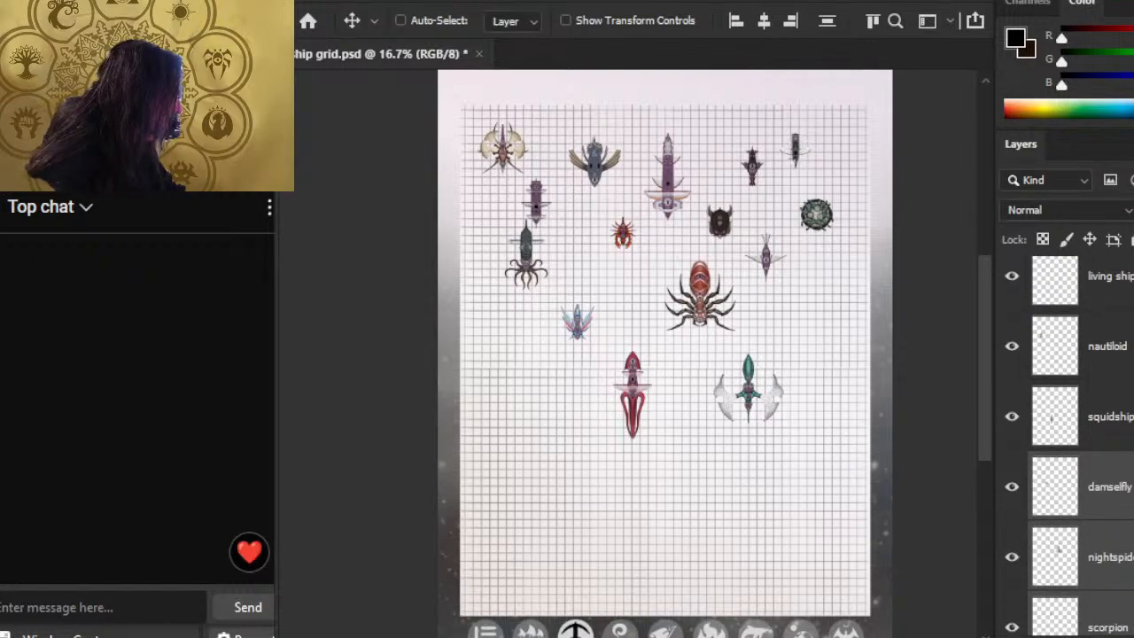
left_click_drag(1112, 474, 1112, 389)
Step: Examine the alphabetical order of the ship layers, reducing the selection to the space galleon layer
scroll(1081, 443, "down", 5)
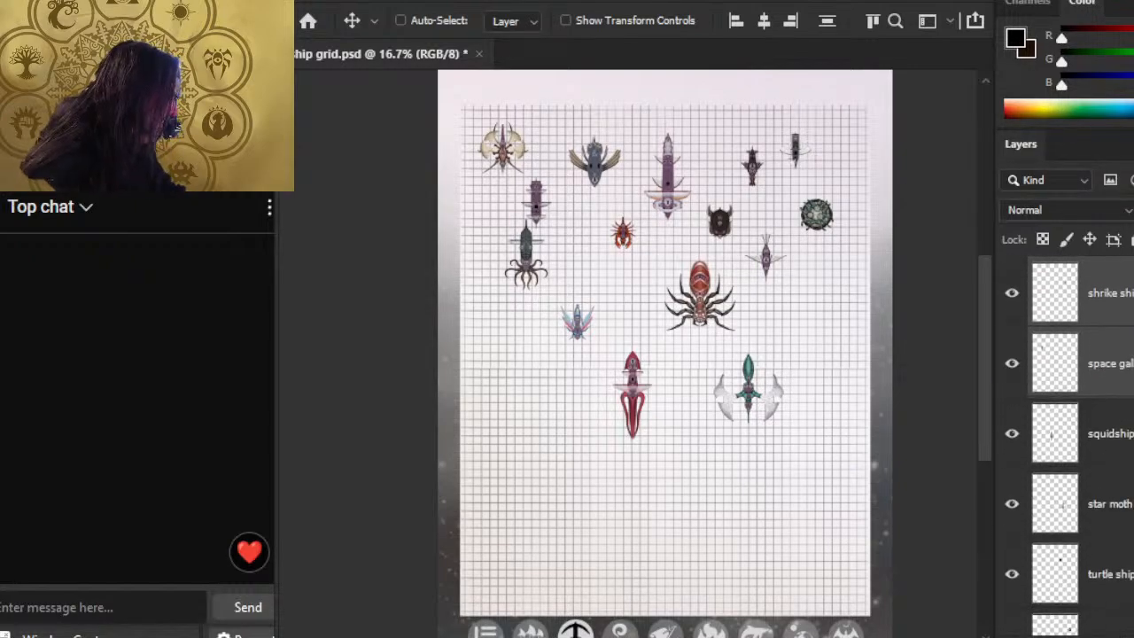
scroll(1081, 443, "down", 1)
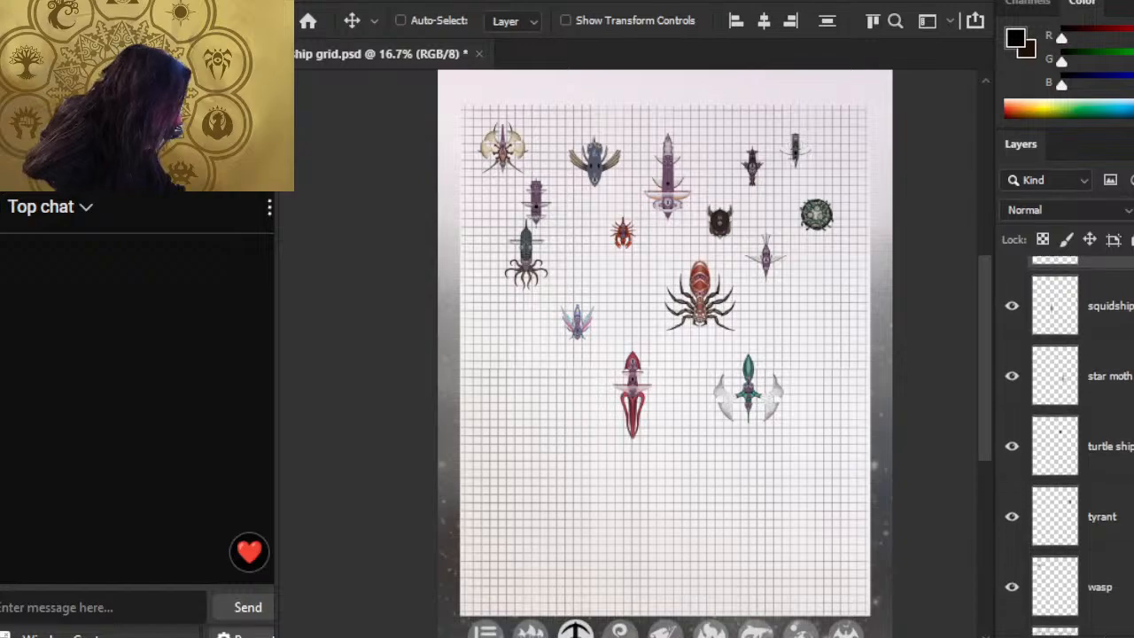
scroll(1081, 443, "up", 3)
scroll(1080, 443, "up", 1)
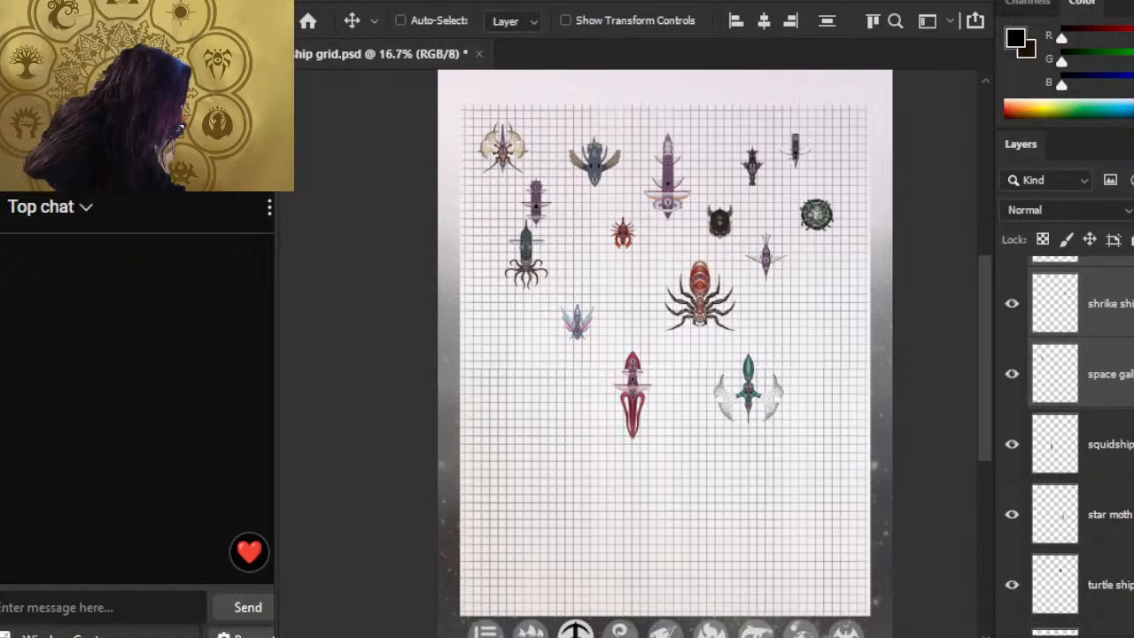
left_click(1098, 379)
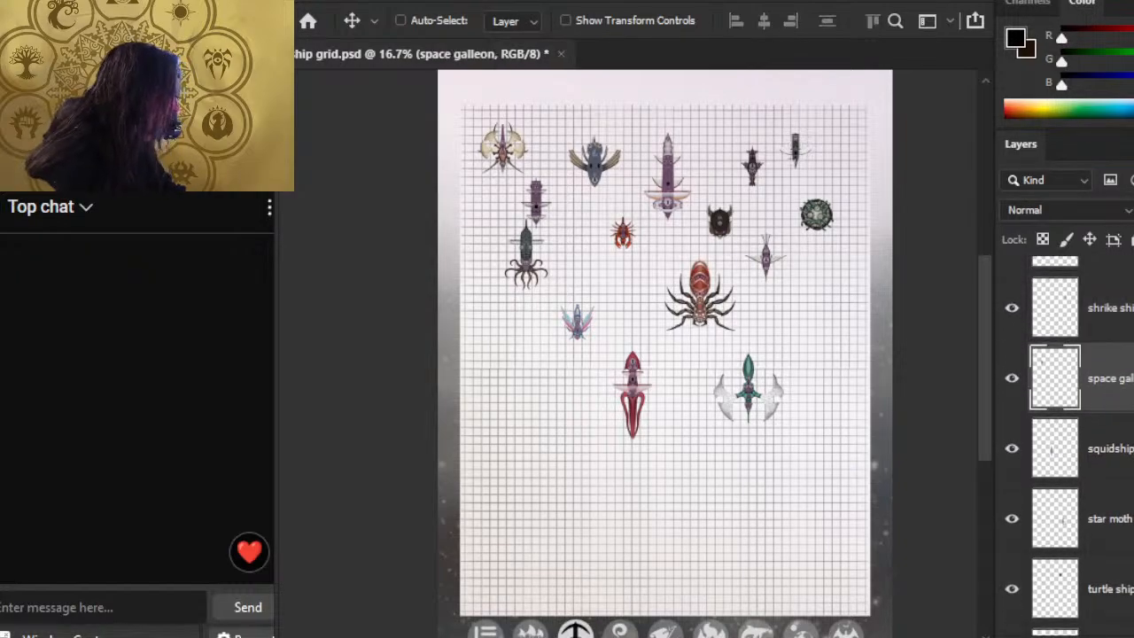
scroll(1081, 443, "up", 3)
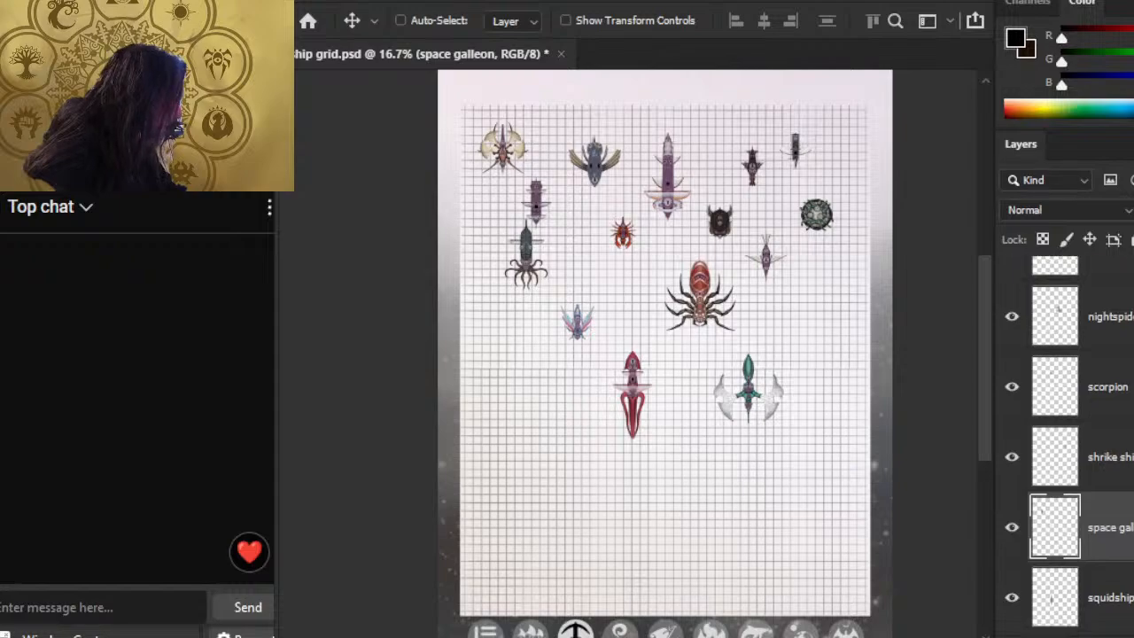
scroll(1071, 443, "up", 2)
scroll(1072, 443, "up", 2)
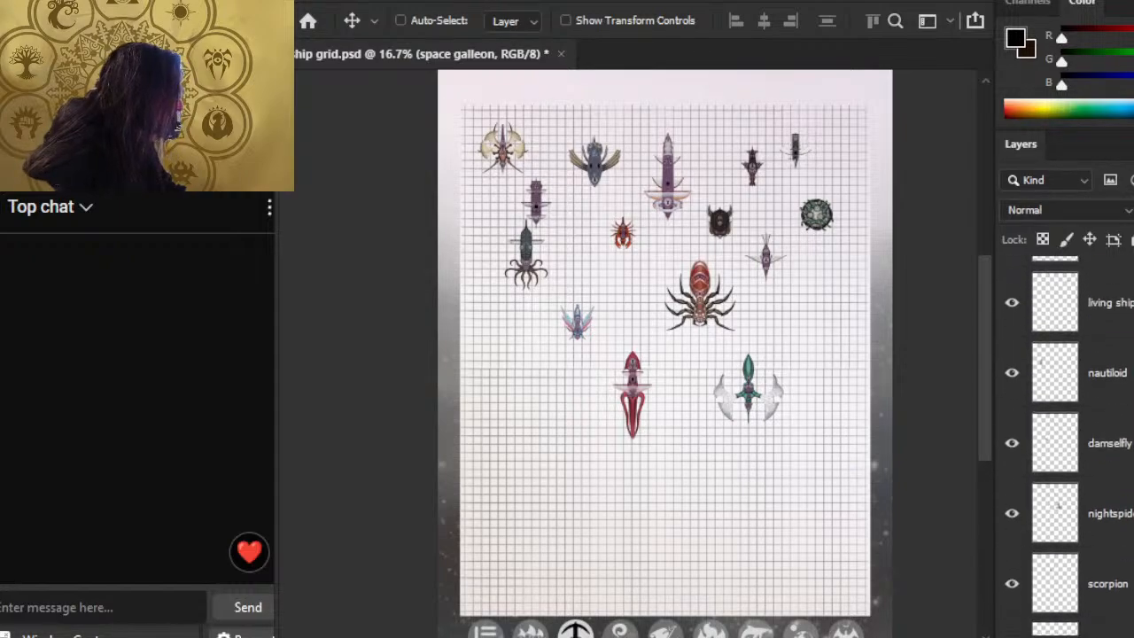
Step: Move the nautiloid layer below nightspider, and bring the damselfly layer to the head of the ship layers above flying fish
left_click_drag(1063, 398, 1063, 549)
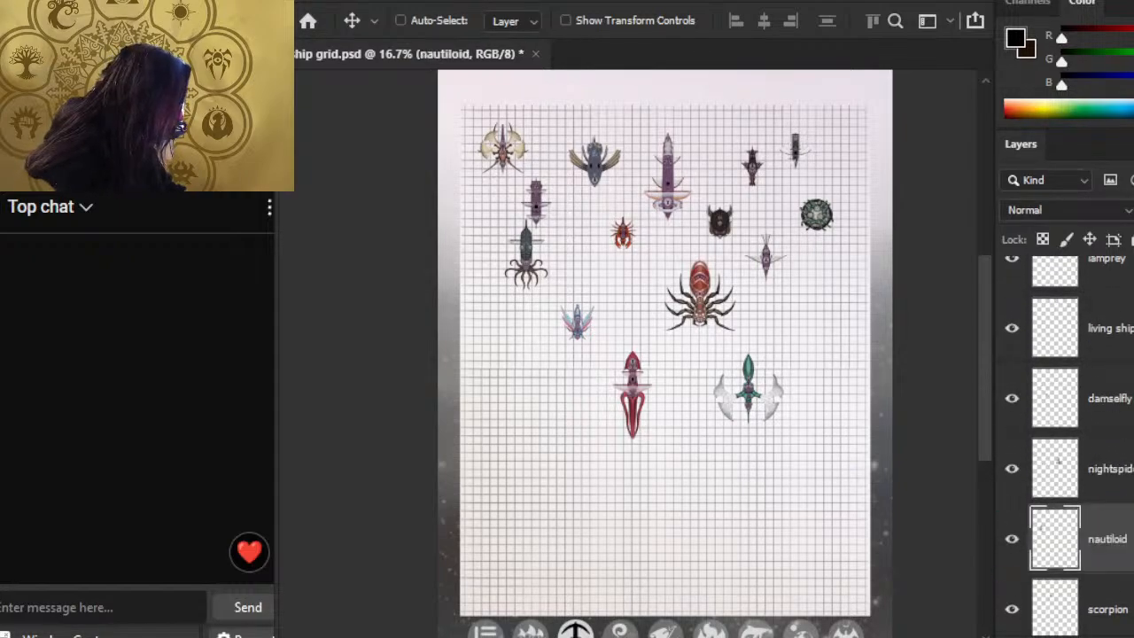
scroll(1072, 443, "up", 1)
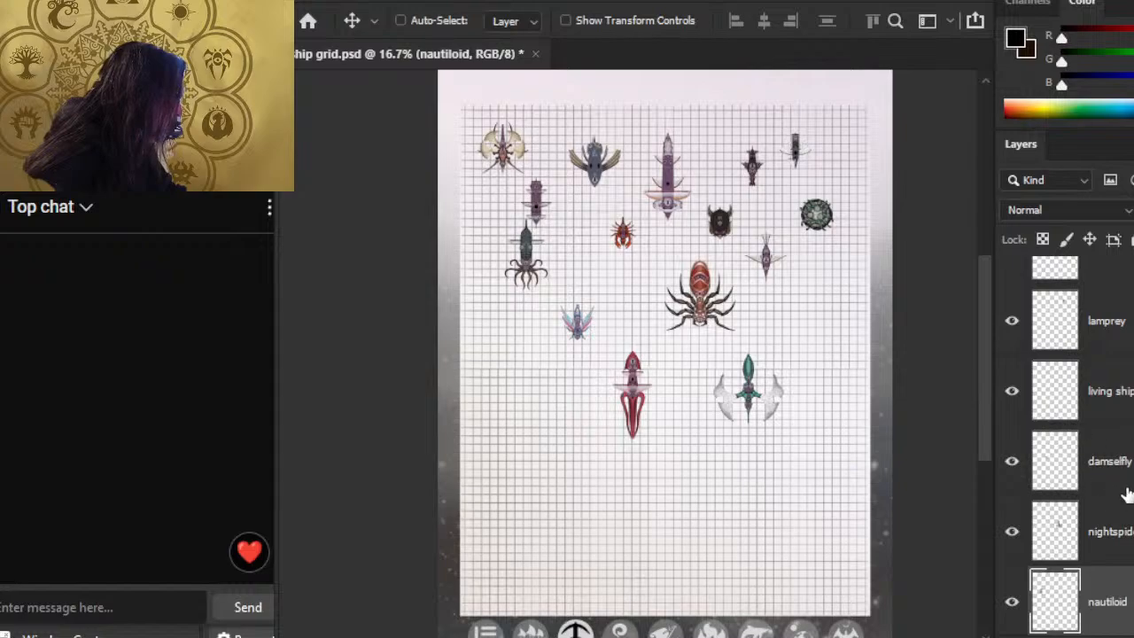
left_click_drag(1127, 494, 1098, 290)
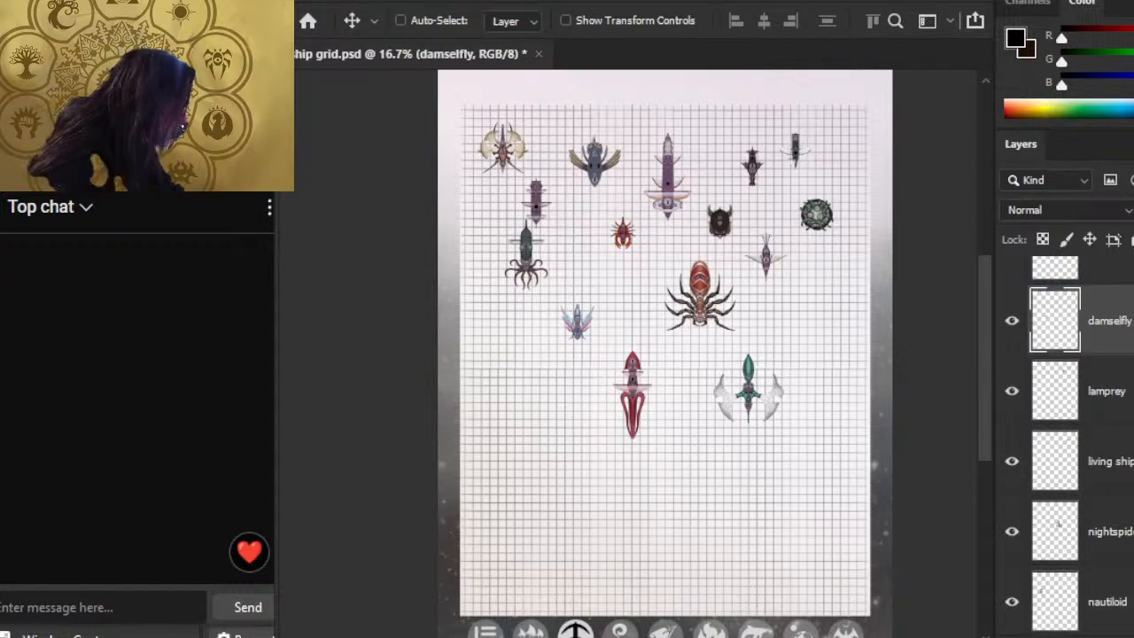
scroll(1072, 443, "up", 2)
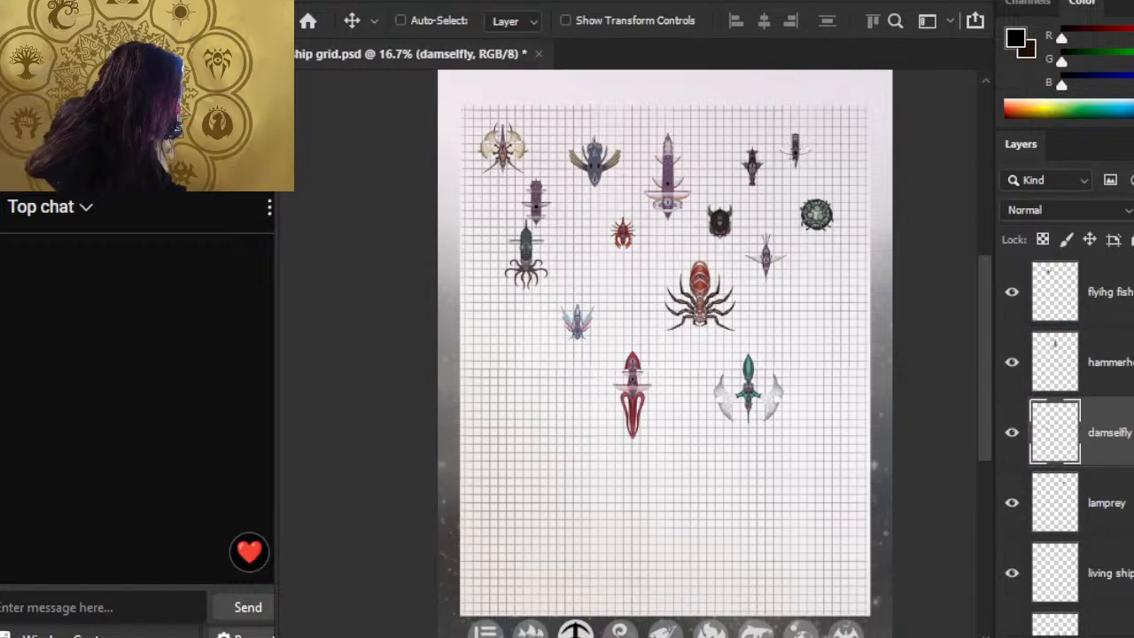
left_click_drag(1107, 432, 1108, 285)
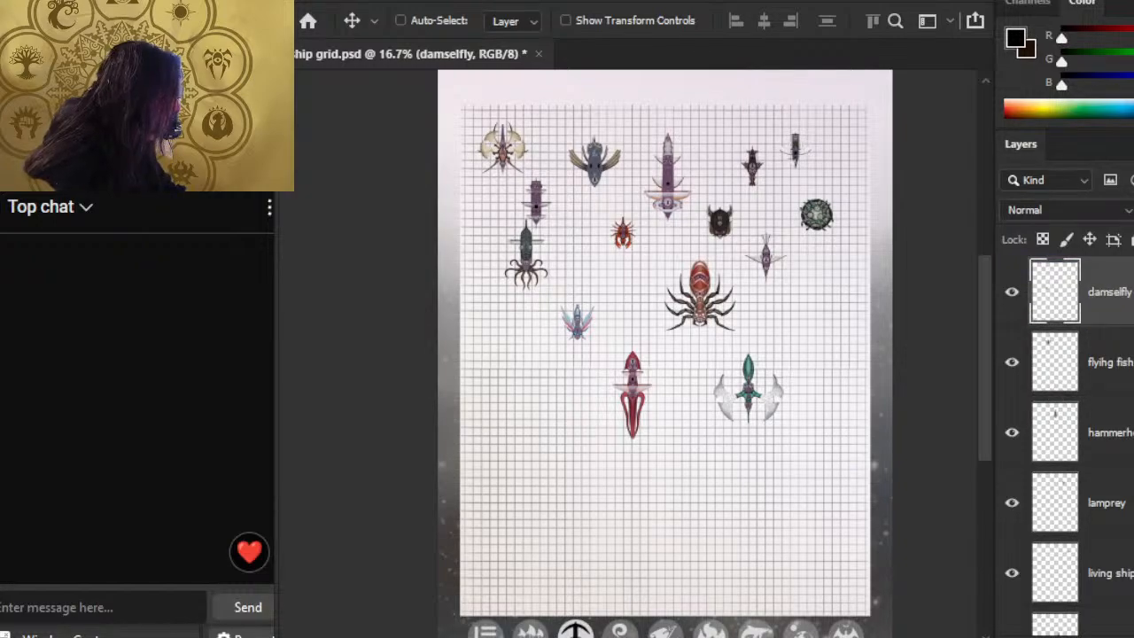
Step: Move the nightspider layer below nautiloid and check the order of the remaining ship layers down to wasp
scroll(1071, 443, "down", 1)
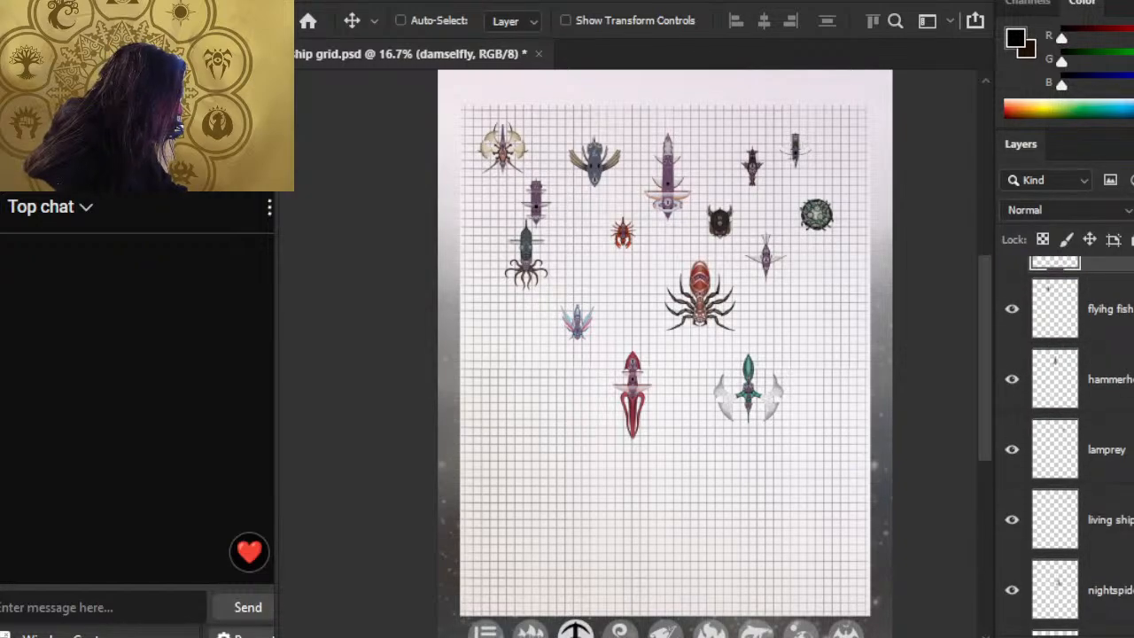
scroll(1072, 443, "down", 3)
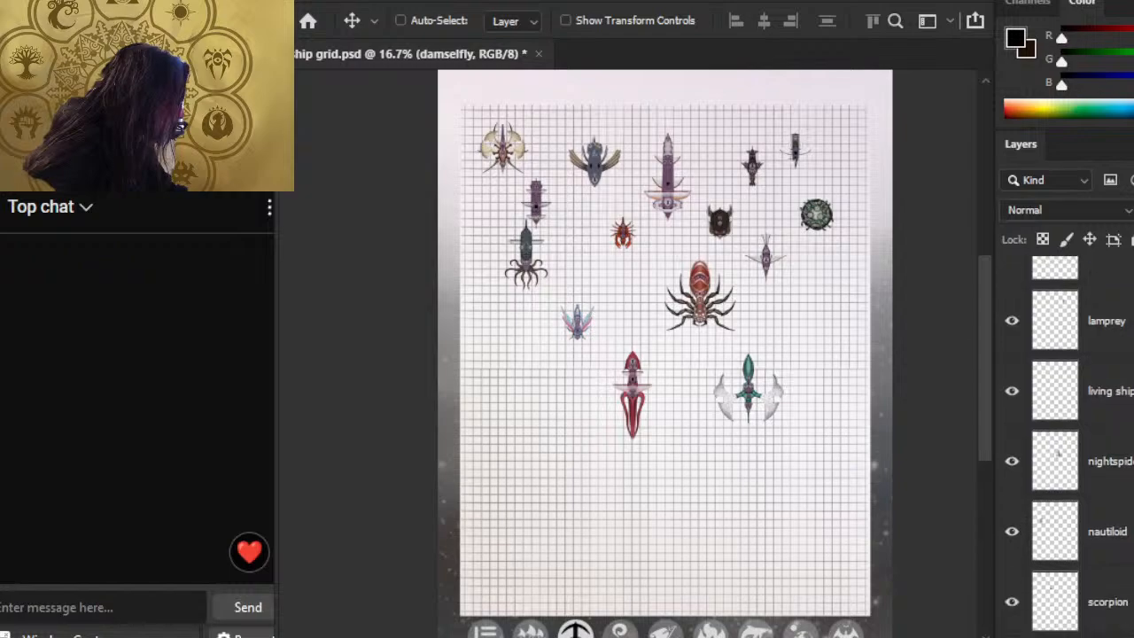
scroll(1072, 443, "down", 2)
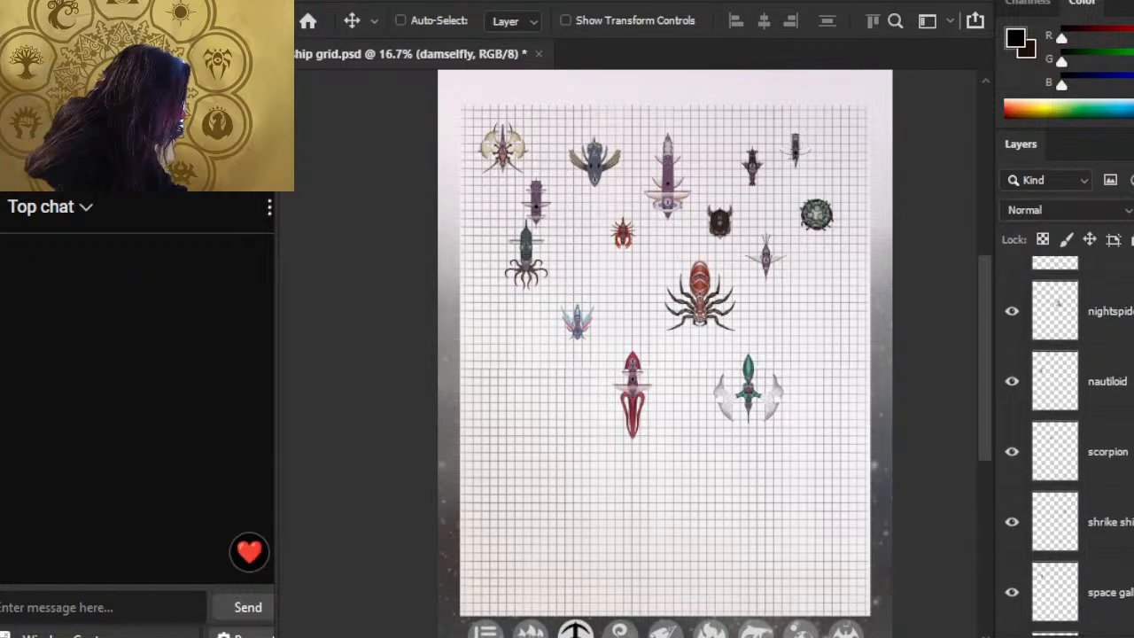
left_click_drag(1099, 315, 1098, 422)
scroll(1072, 443, "down", 2)
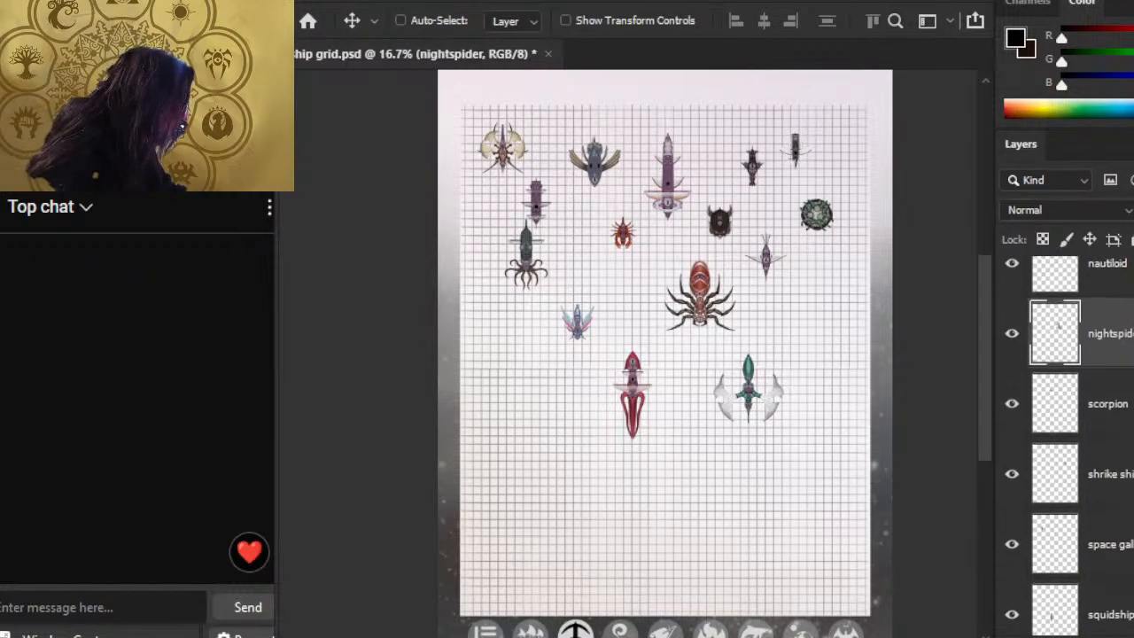
scroll(1072, 443, "down", 2)
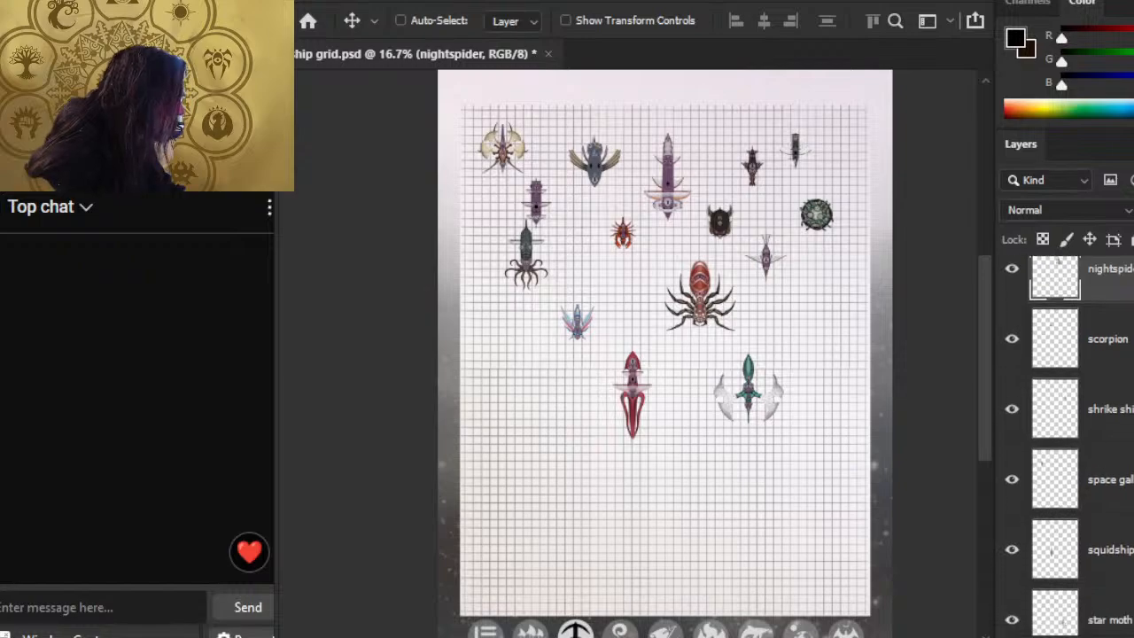
scroll(1072, 443, "down", 2)
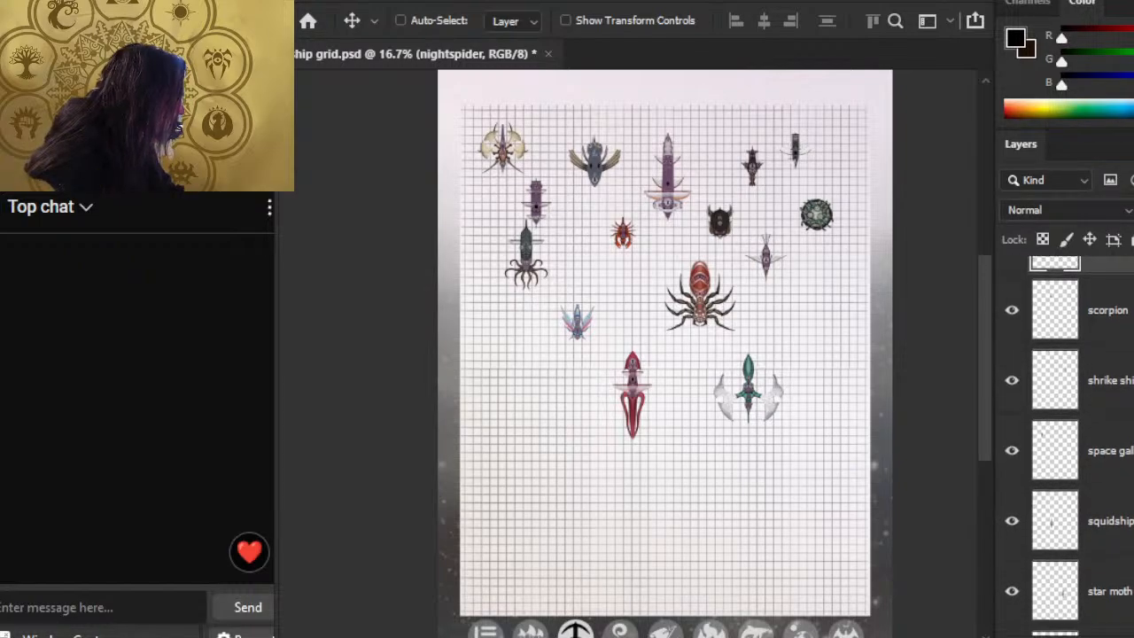
scroll(1072, 443, "down", 3)
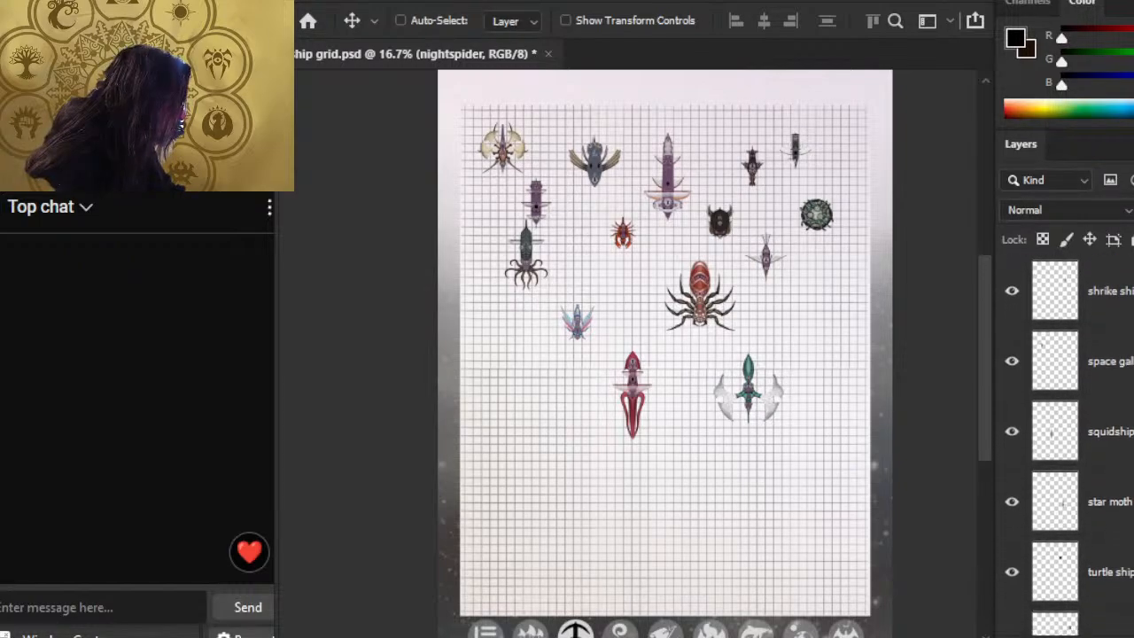
scroll(1072, 443, "down", 2)
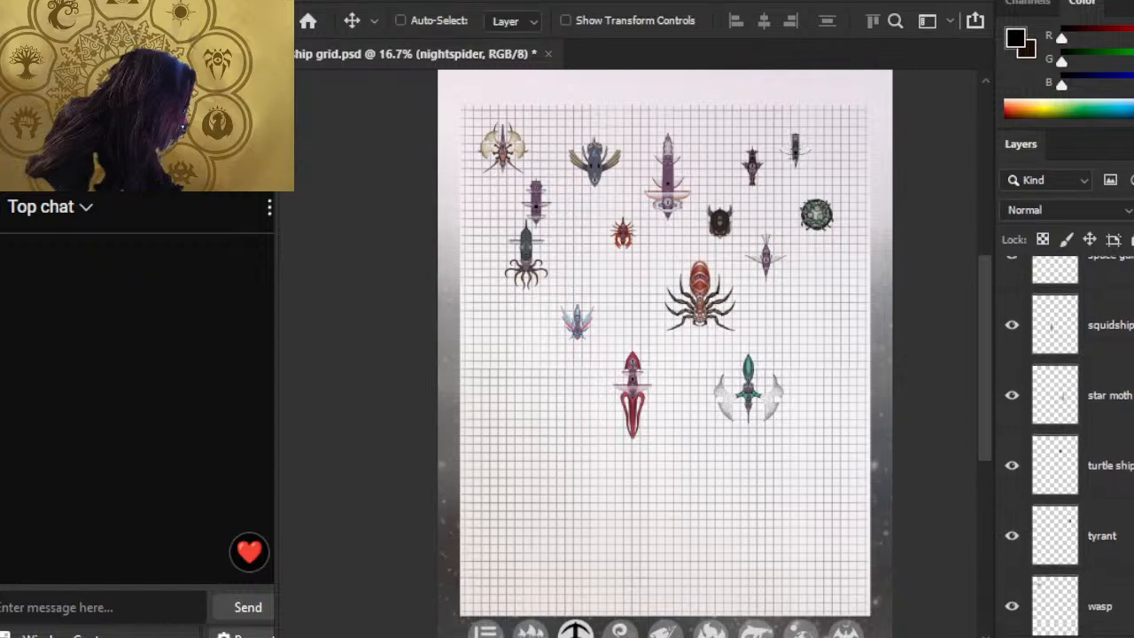
Step: Select the damselfly layer, zoom in on the page's upper-left area and place its token between the tentacled ship and the red scorpion
scroll(1072, 443, "up", 20)
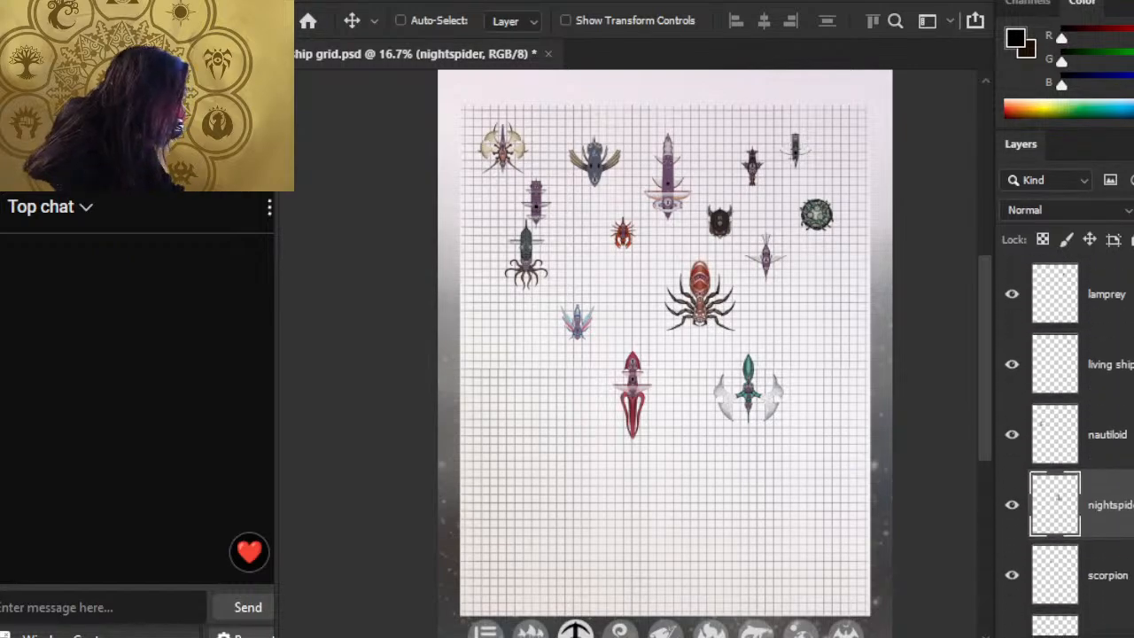
left_click(1054, 292)
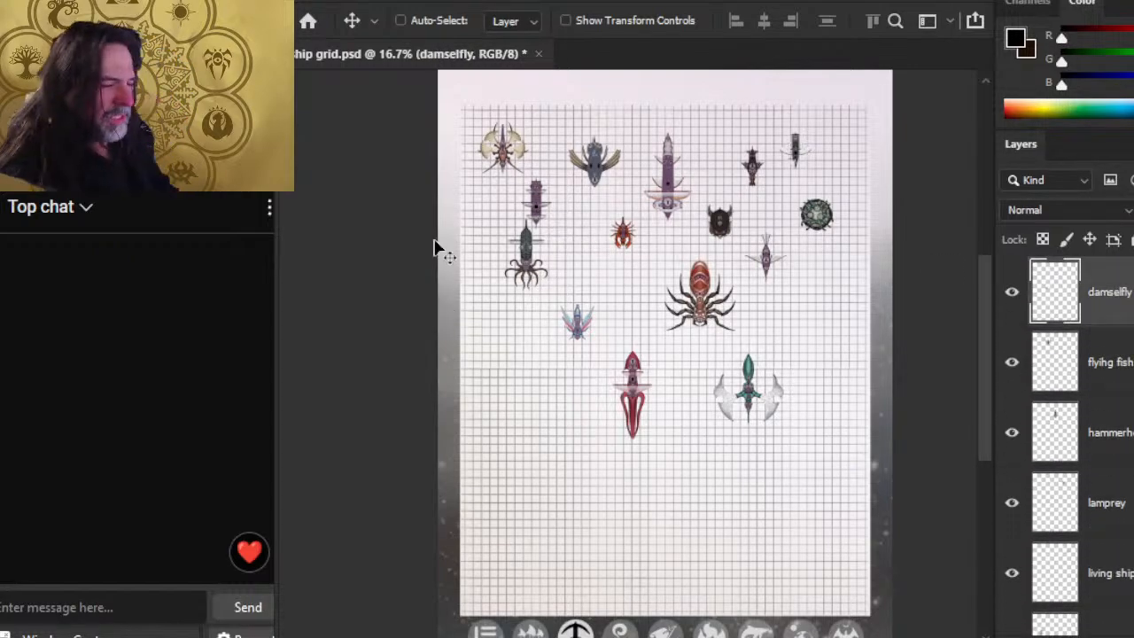
key("z")
left_click_drag(481, 203, 567, 332)
key("v")
left_click_drag(670, 430, 678, 281)
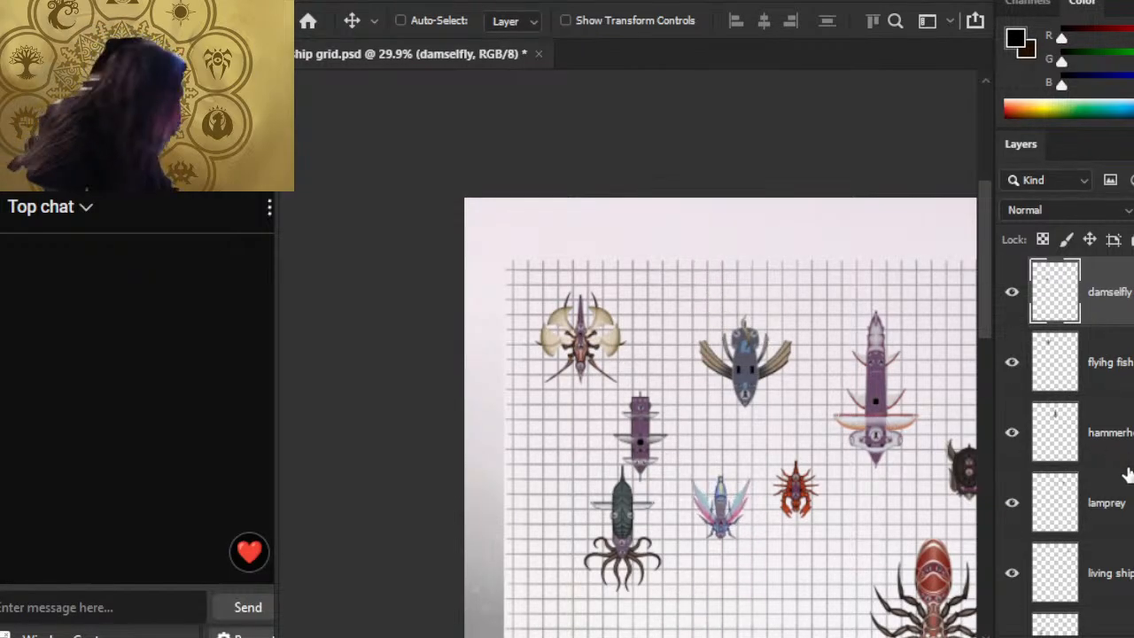
Step: Select the wasp layer and move its token from the grid's upper-left corner to the space below the damselfly and scorpion
scroll(1125, 470, "down", 10)
scroll(1127, 531, "down", 3)
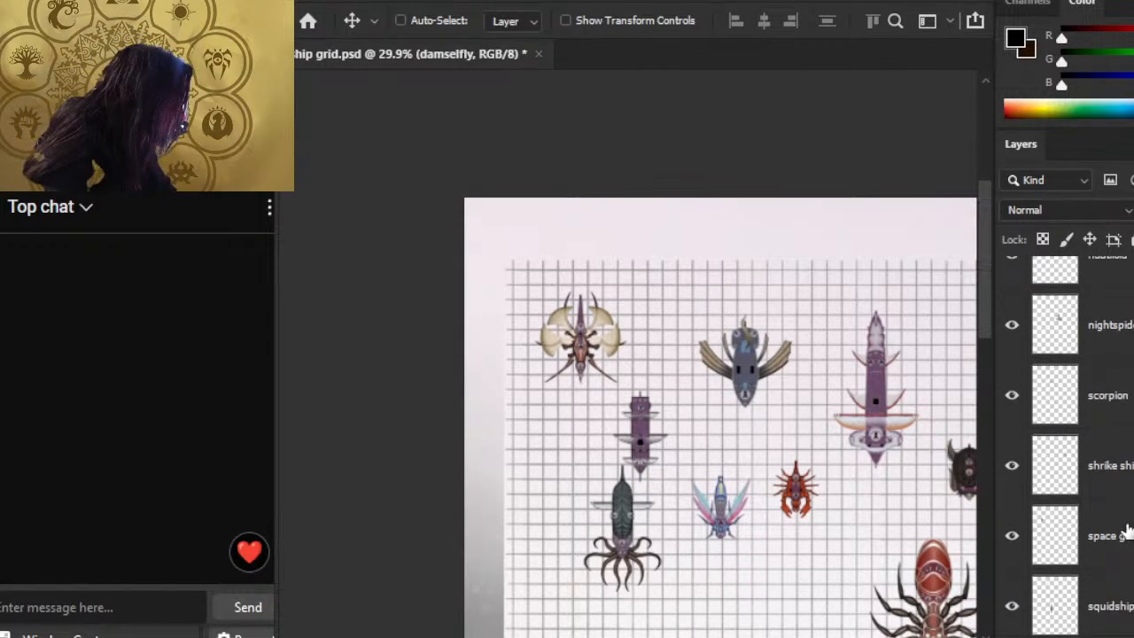
scroll(1127, 531, "down", 10)
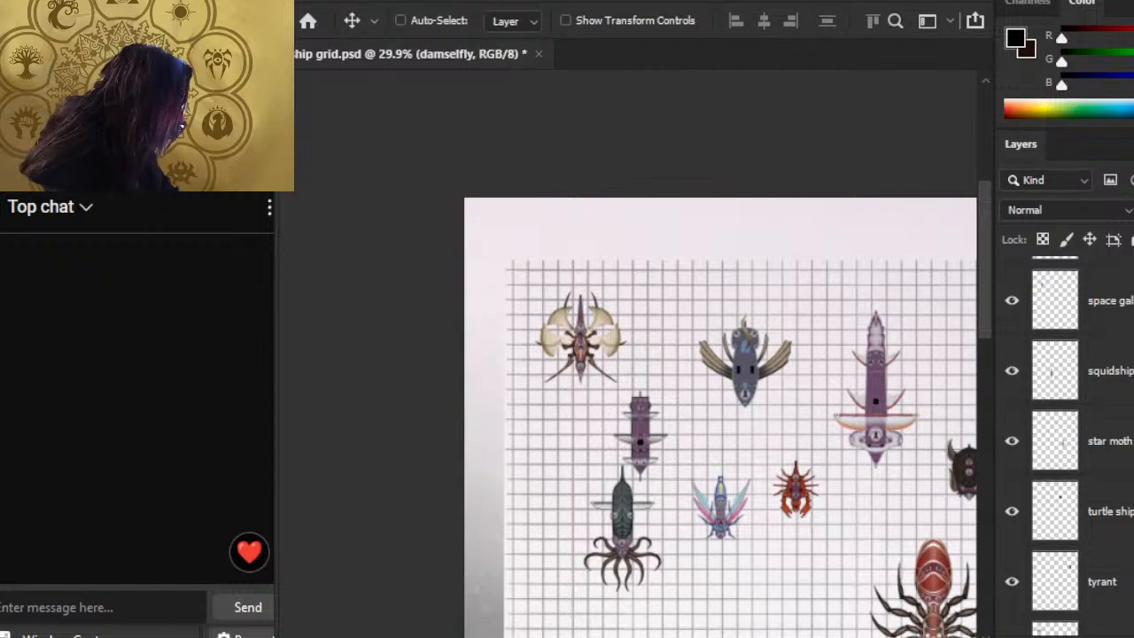
scroll(1127, 532, "down", 6)
left_click(1118, 580)
left_click(1123, 519)
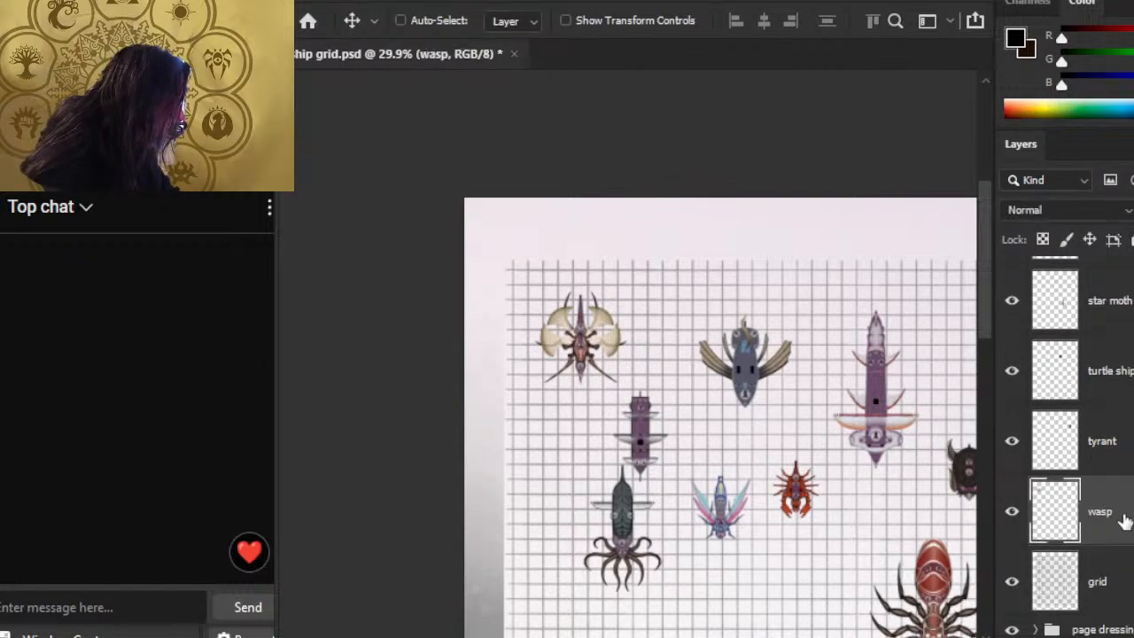
left_click_drag(673, 311, 868, 551)
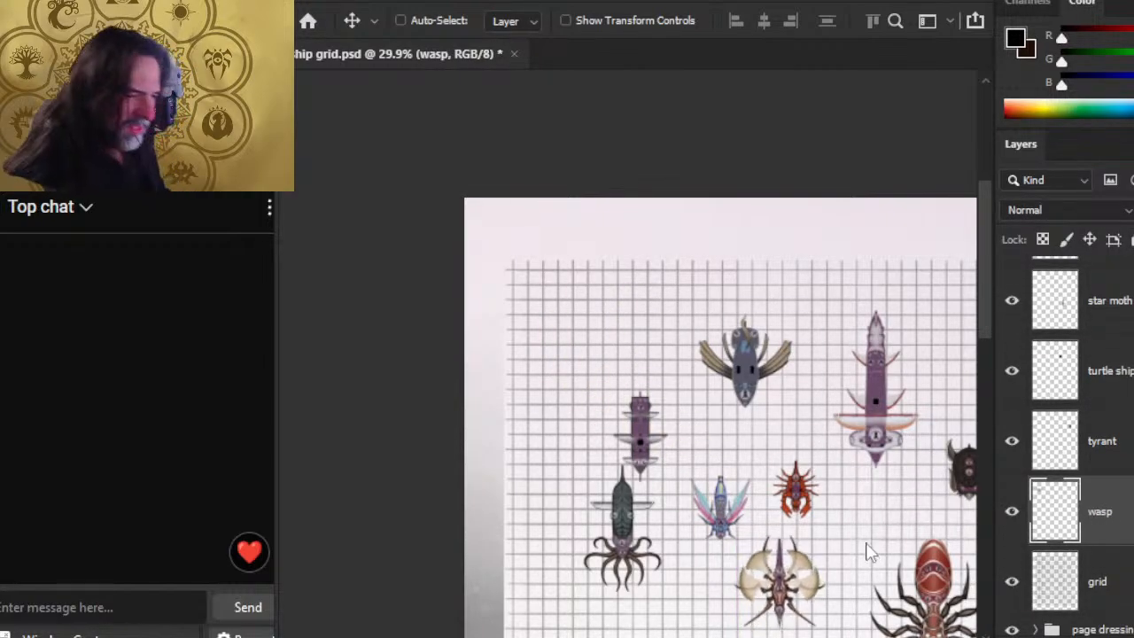
Step: Set the grid layer's opacity to 50% and lock the layer completely
left_click(1028, 602)
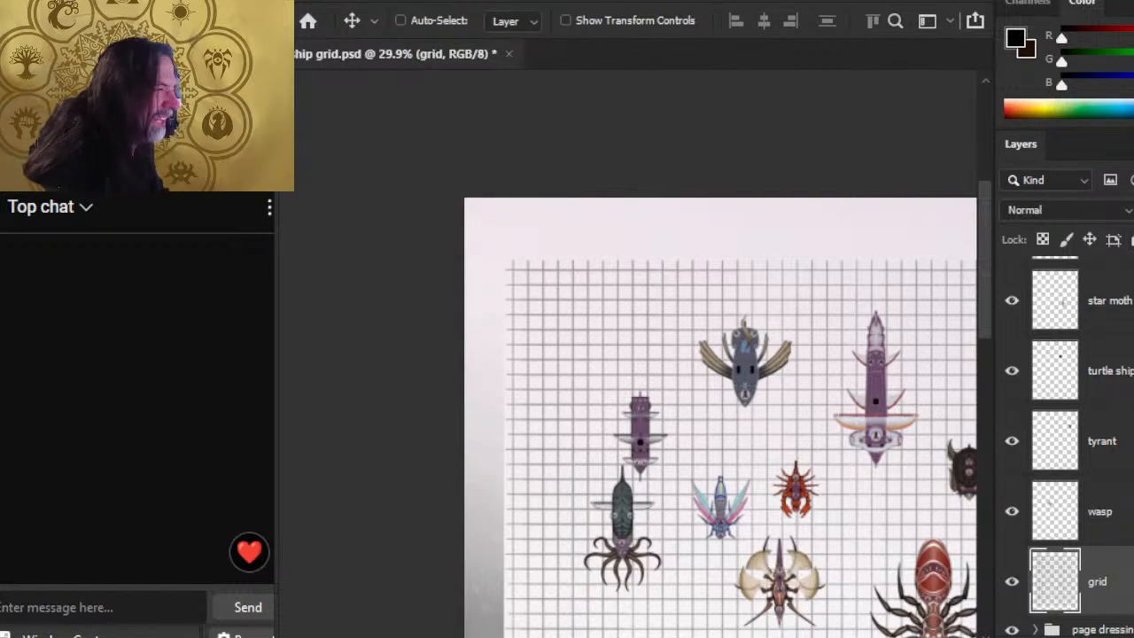
key("5")
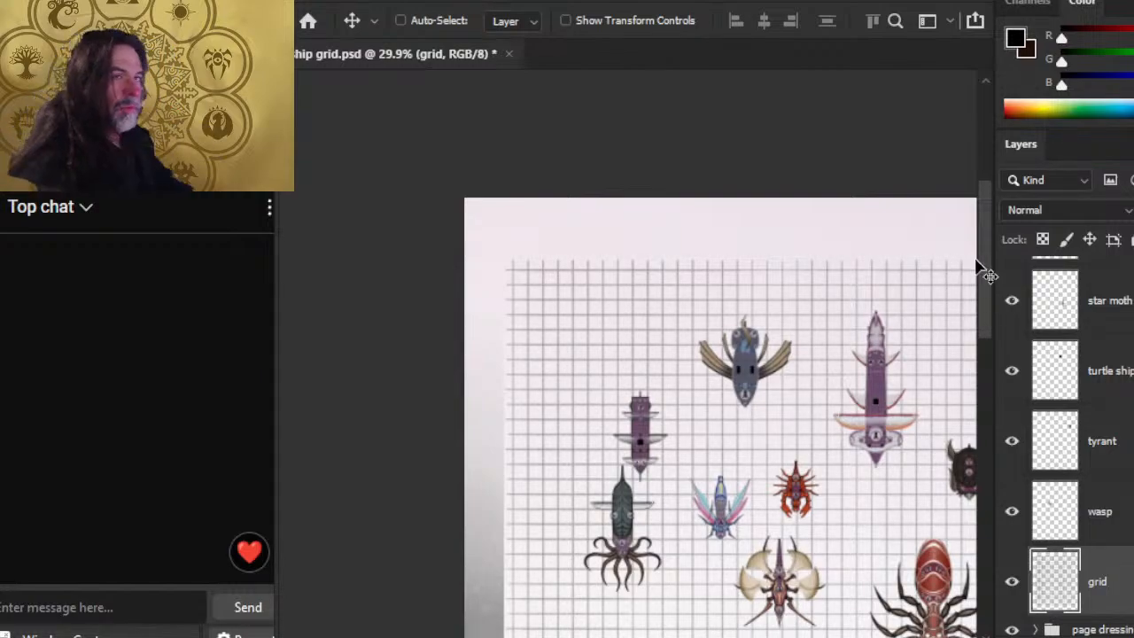
scroll(1063, 443, "up", 5)
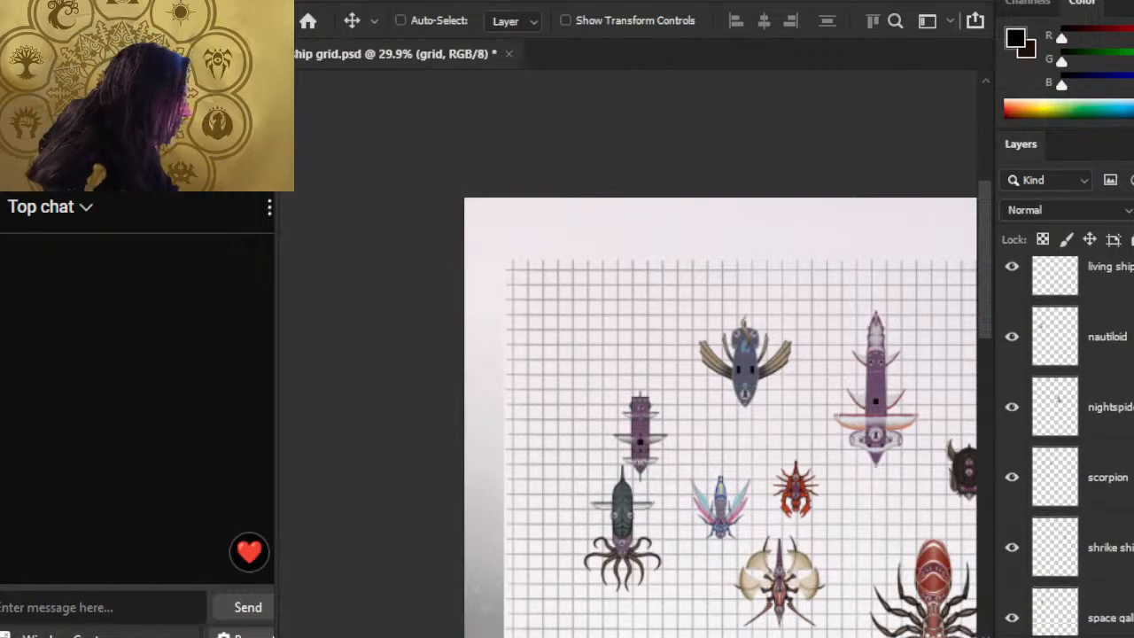
scroll(1063, 443, "down", 5)
scroll(1063, 443, "up", 4)
scroll(1063, 443, "down", 4)
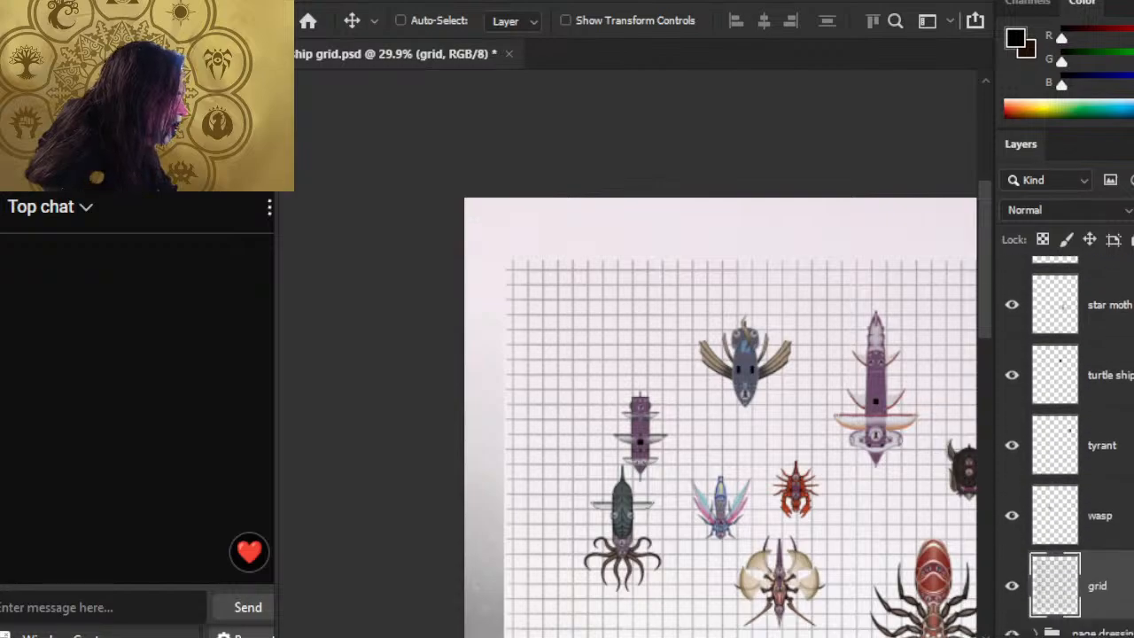
scroll(1063, 442, "up", 1)
scroll(1063, 443, "down", 1)
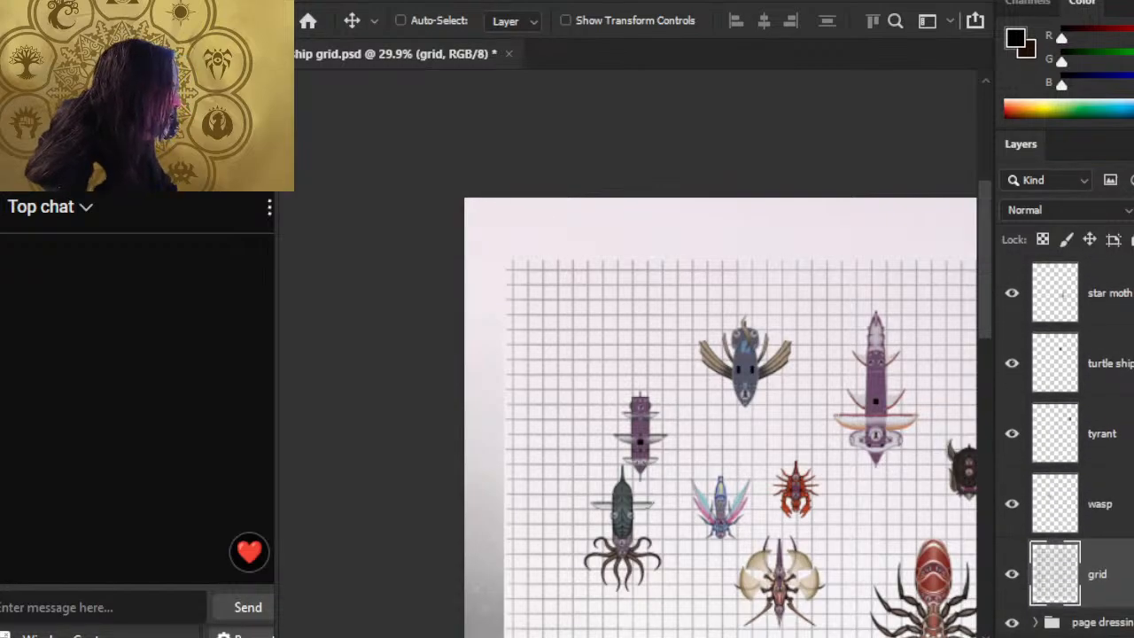
left_click(1133, 240)
scroll(1063, 443, "up", 1)
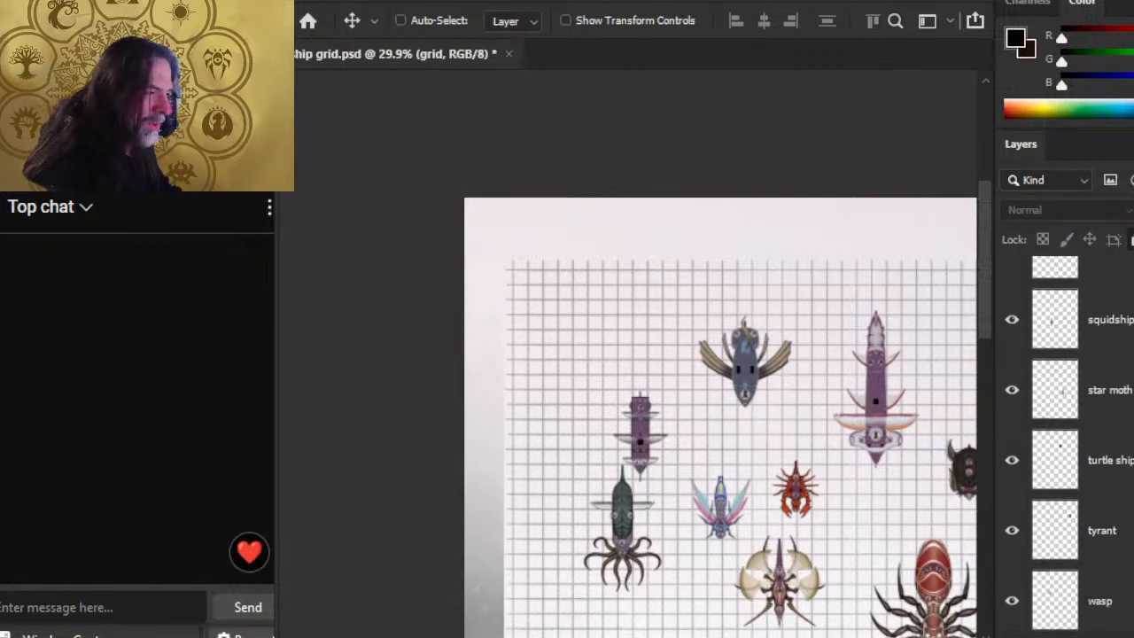
scroll(1063, 443, "up", 3)
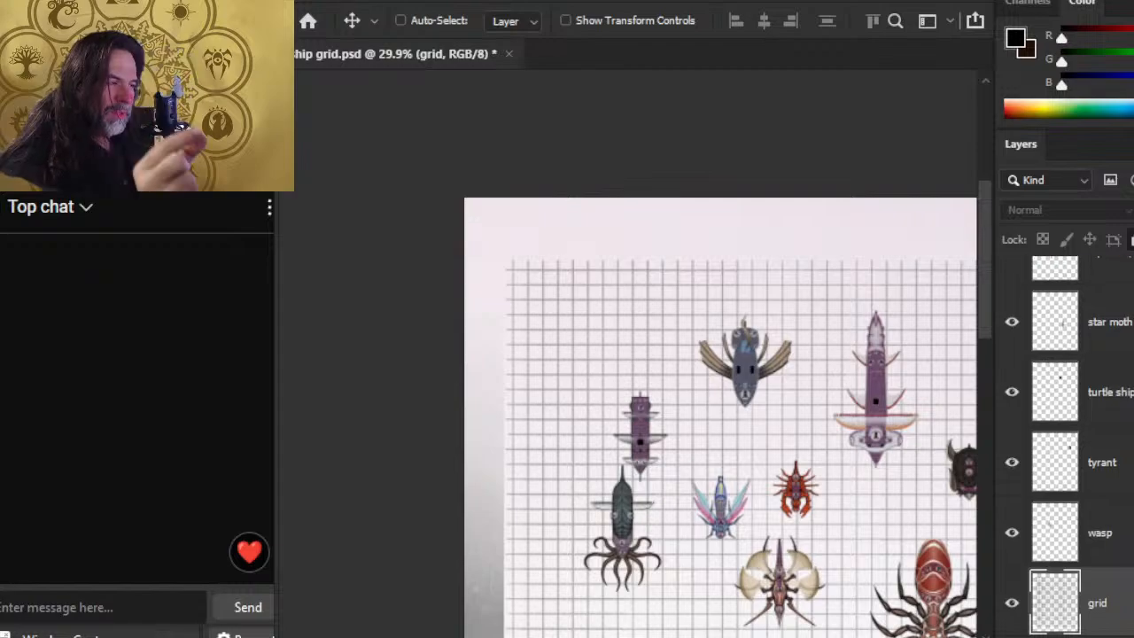
Step: Examine a grid line intersection at high magnification, then the whole page with all ship tokens
key("z")
left_click_drag(639, 291, 760, 368)
left_click_drag(676, 259, 835, 287)
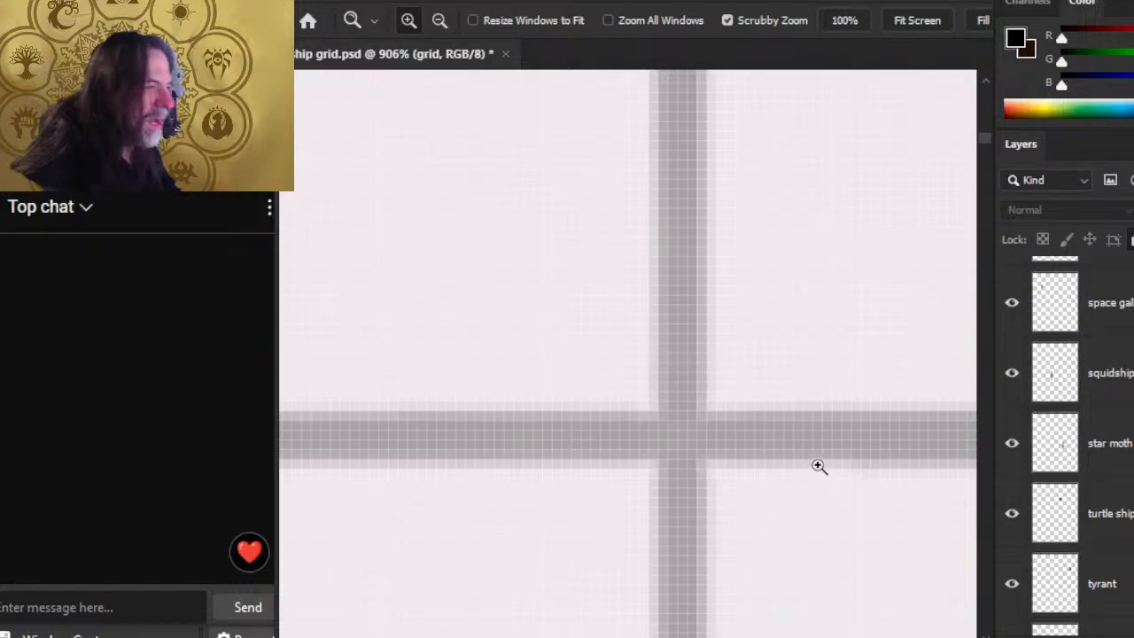
left_click_drag(819, 466, 542, 369)
left_click_drag(722, 425, 636, 412)
key("space")
left_click_drag(777, 466, 560, 232)
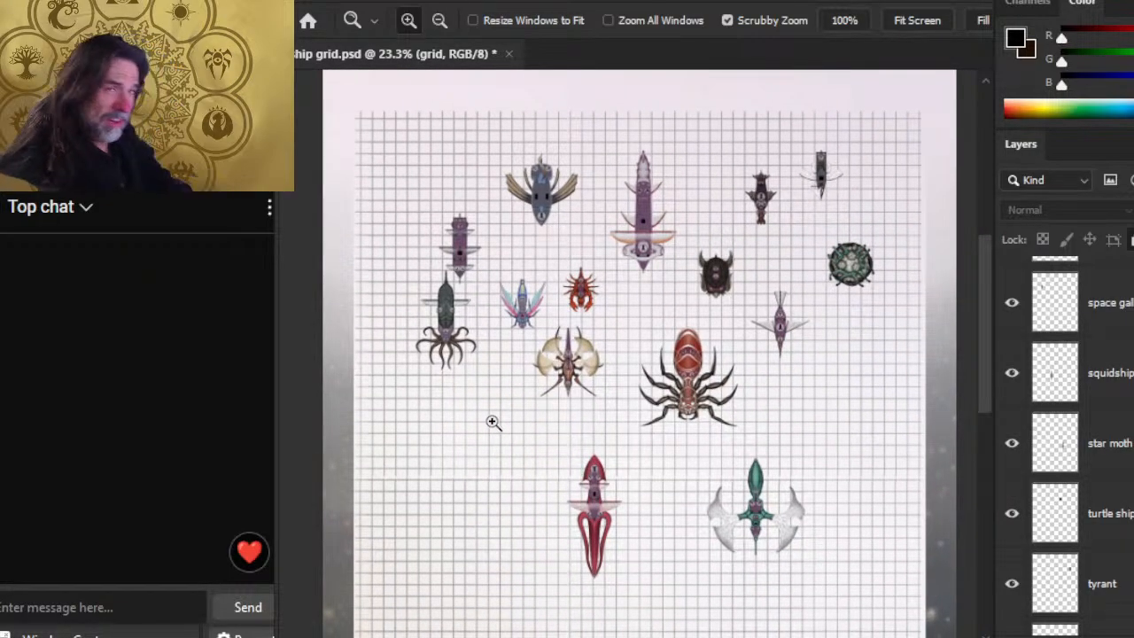
left_click_drag(745, 446, 663, 438)
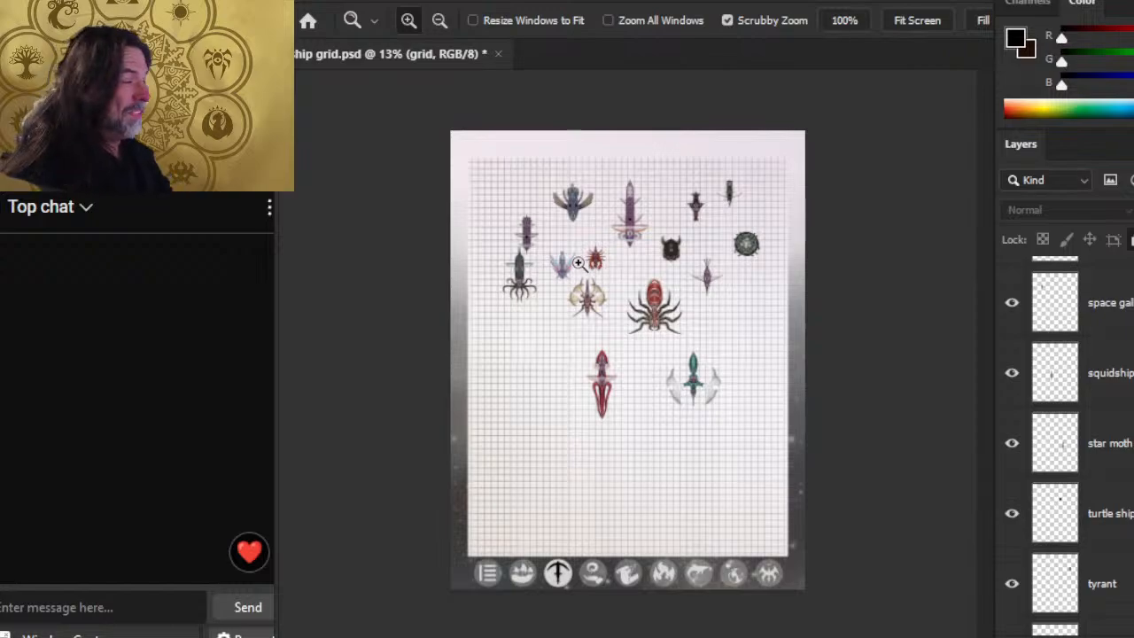
Step: Place the damselfly token in the grid's upper-left corner and the flying fish directly to its right
scroll(1063, 443, "up", 9)
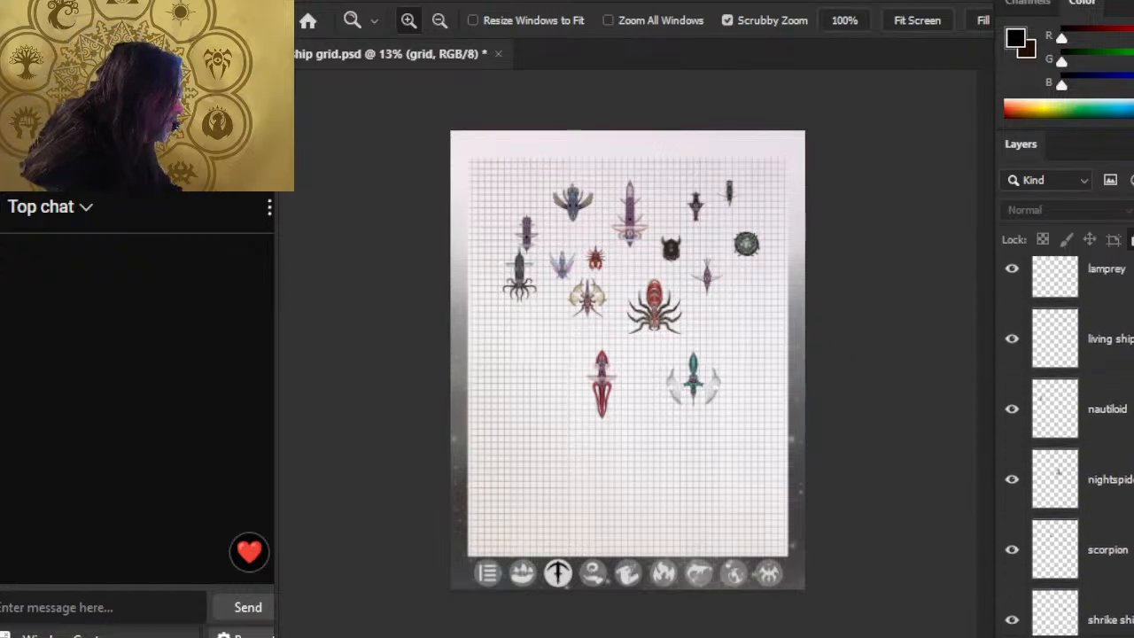
left_click(1110, 292)
key("v")
left_click_drag(597, 311, 534, 241)
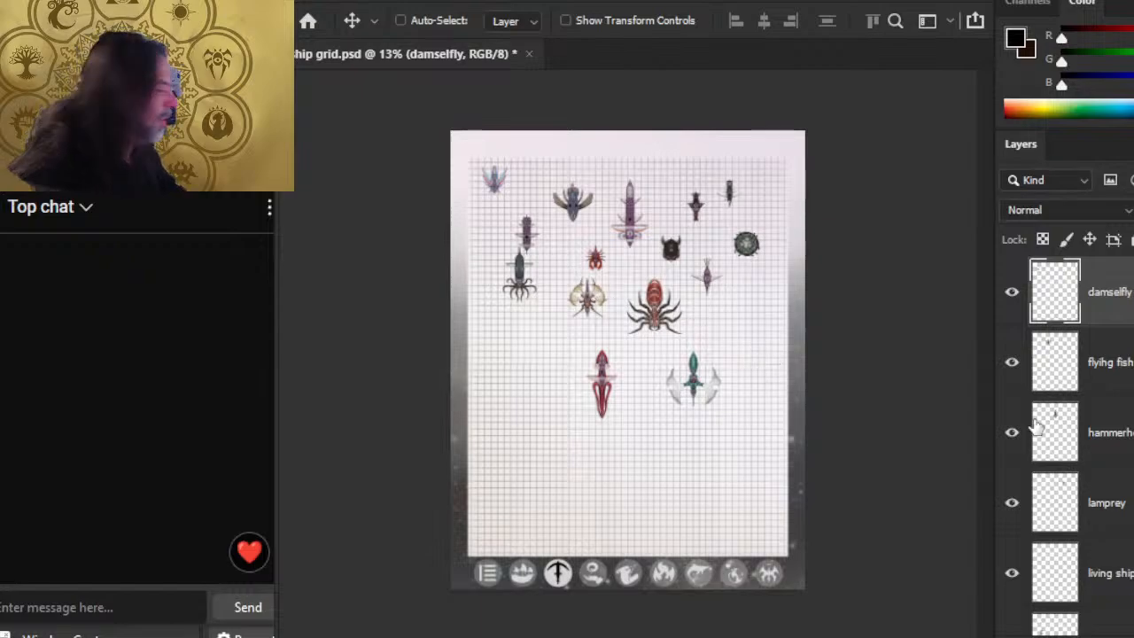
left_click(1124, 372)
left_click_drag(684, 361, 658, 347)
Step: Complete the top row by placing the hammerhead ship, lamprey and living ship tokens to the right of the flying fish
left_click(1107, 432)
mouse_move(715, 405)
left_mouse_down()
mouse_move(699, 395)
mouse_move(714, 401)
left_mouse_up()
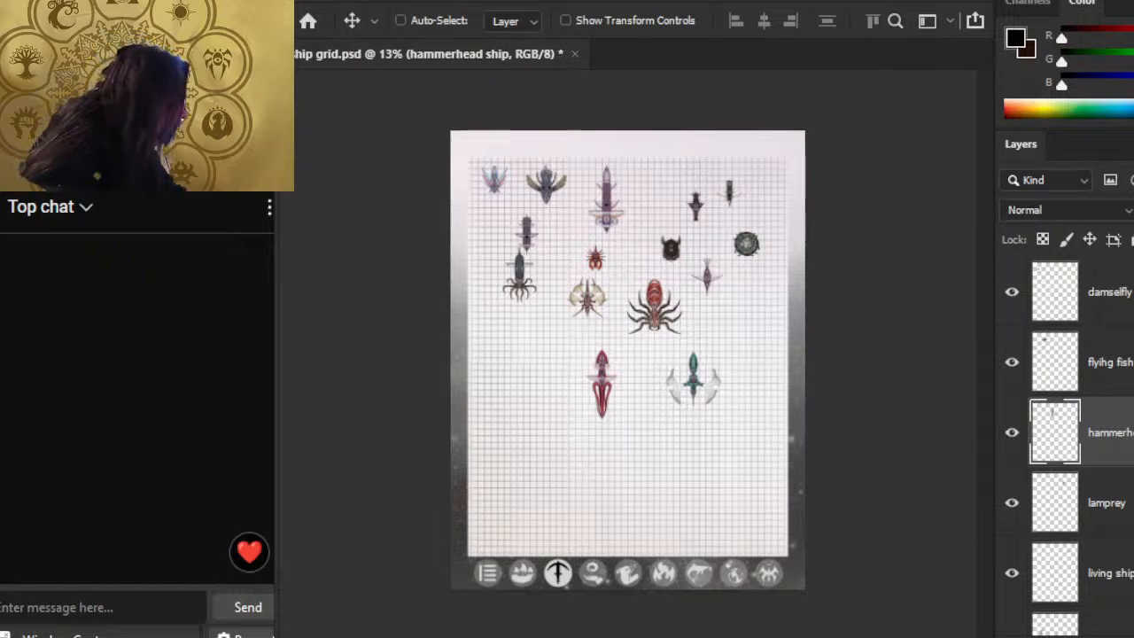
left_click(1108, 503)
left_click_drag(729, 331, 723, 330)
left_click(1058, 572)
mouse_move(773, 393)
left_mouse_down()
mouse_move(833, 363)
mouse_move(757, 369)
mouse_move(753, 394)
left_mouse_up()
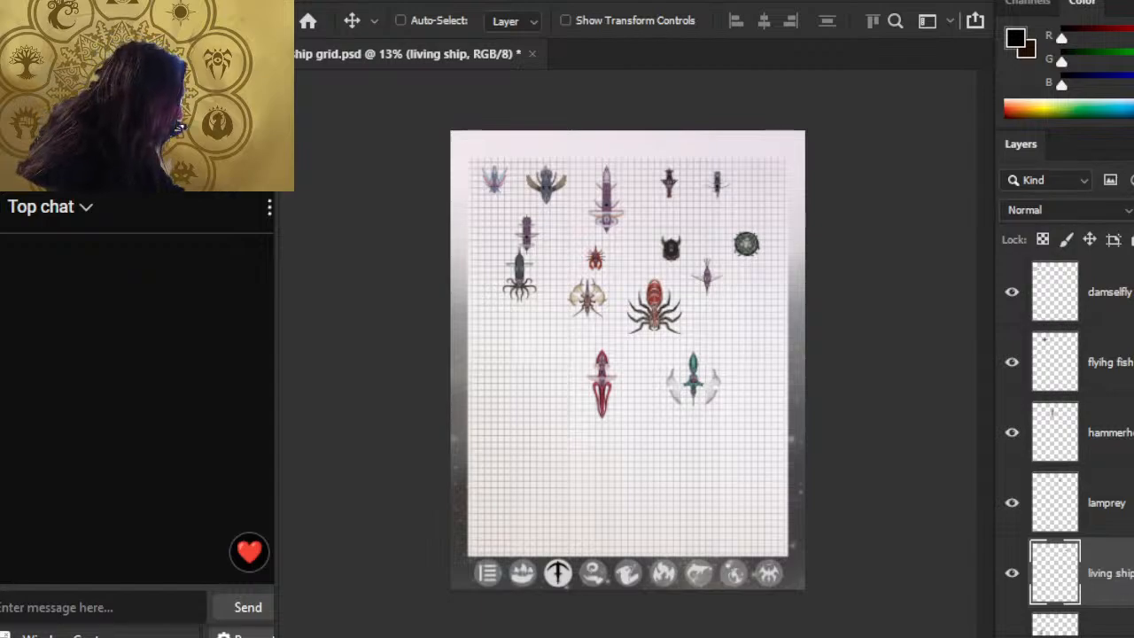
Step: Start a second row with the nautiloid at the grid's left edge and the nightspider beside it, both clear of the top row
scroll(1122, 517, "down", 2)
left_click(1108, 474)
left_click_drag(772, 393, 777, 361)
left_click(1112, 542)
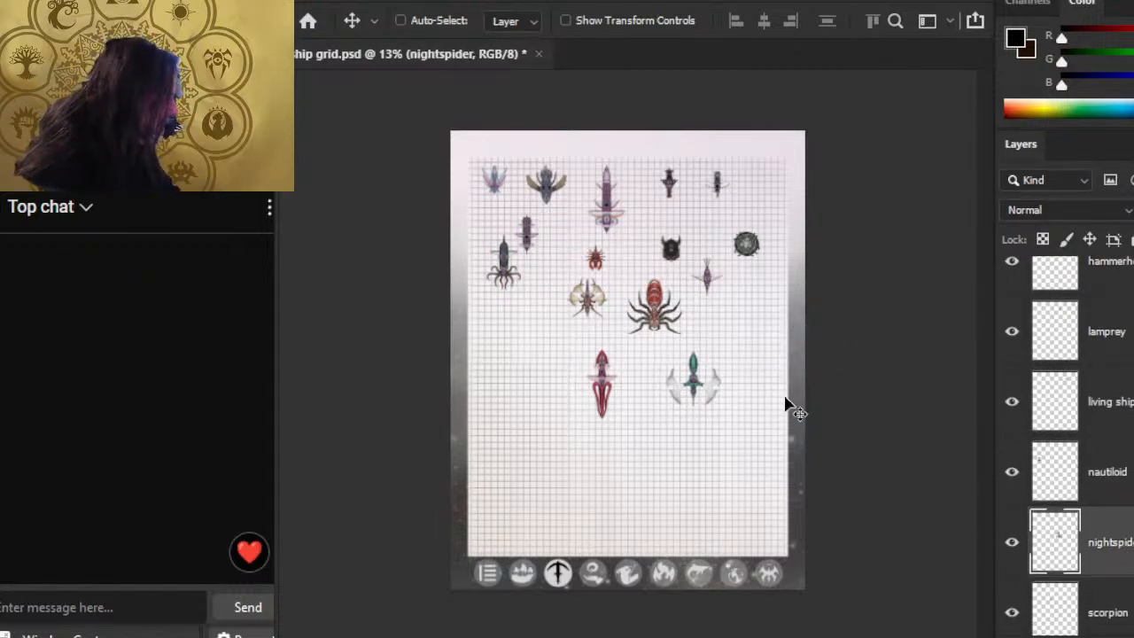
left_click_drag(785, 404, 673, 381)
left_click(1099, 485)
left_click_drag(772, 405, 766, 430)
left_click(1106, 543)
mouse_move(658, 325)
left_mouse_down()
mouse_move(694, 353)
mouse_move(725, 342)
mouse_move(656, 301)
mouse_move(653, 329)
left_mouse_up()
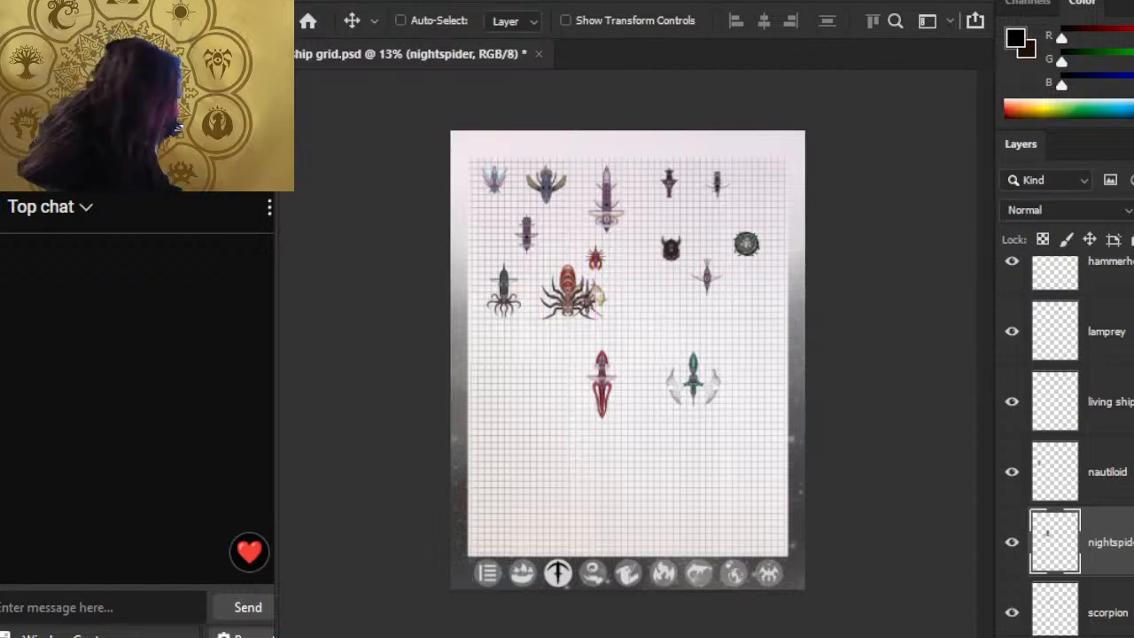
Step: Continue the second row to the right of the nightspider with the scorpion, shrike ship and space galleon tokens
scroll(1108, 443, "down", 2)
left_click(1107, 482)
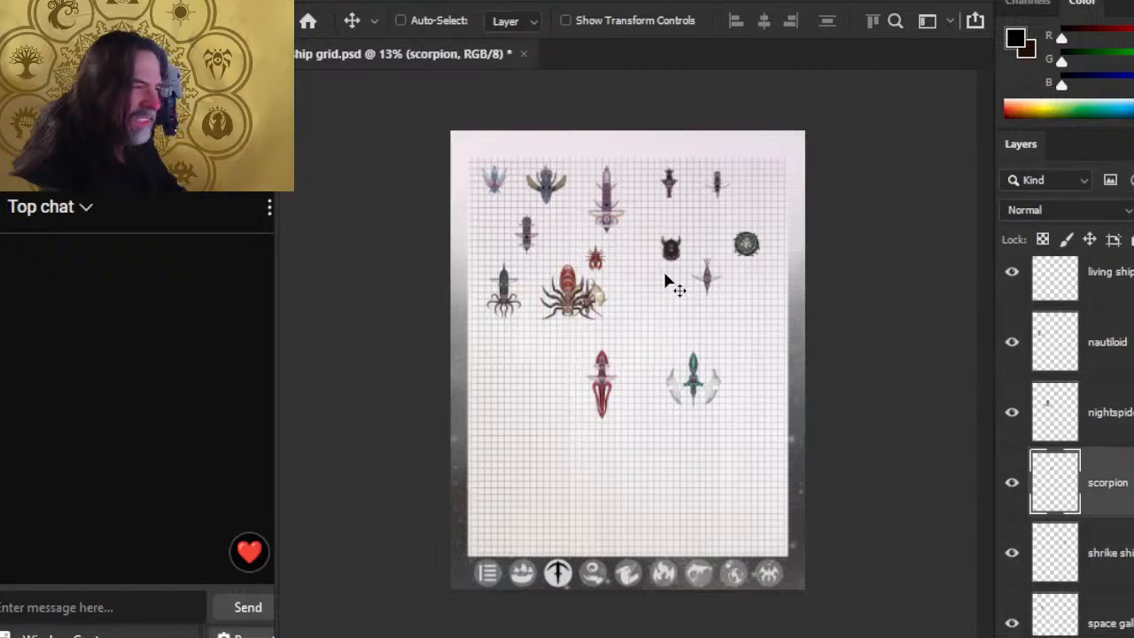
left_click_drag(670, 284, 705, 299)
left_click(1118, 556)
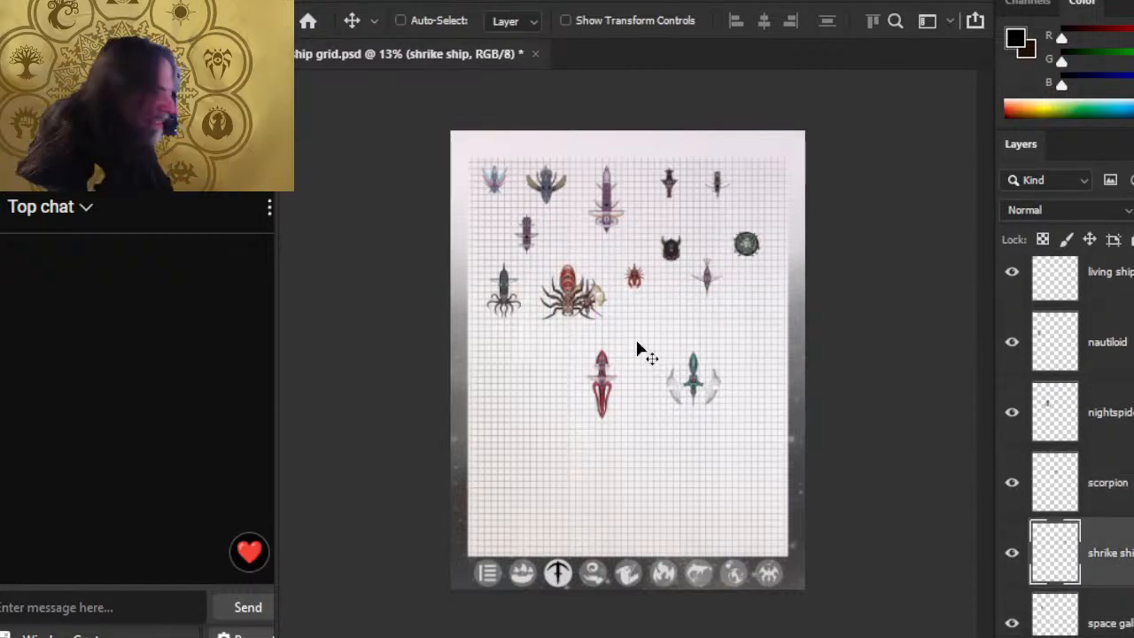
mouse_move(652, 360)
left_mouse_down()
mouse_move(694, 380)
mouse_move(638, 357)
left_mouse_up()
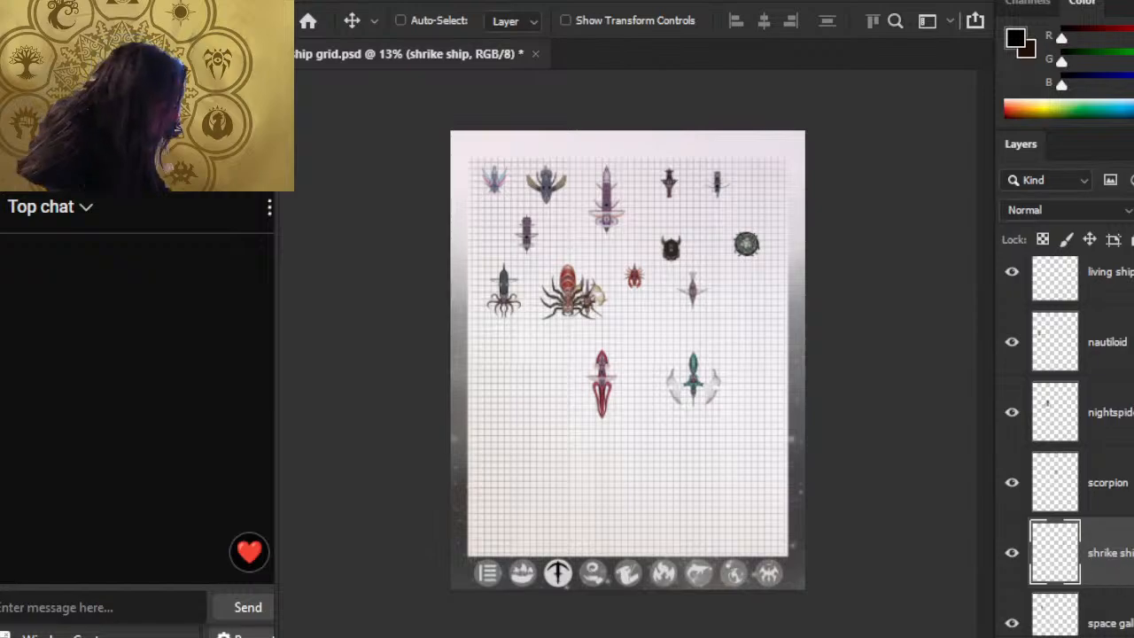
left_click(1115, 622)
left_click_drag(645, 404, 851, 471)
Step: Start a third row from the grid's left side with the squidship, star moth and turtle ship tokens
scroll(1081, 443, "down", 3)
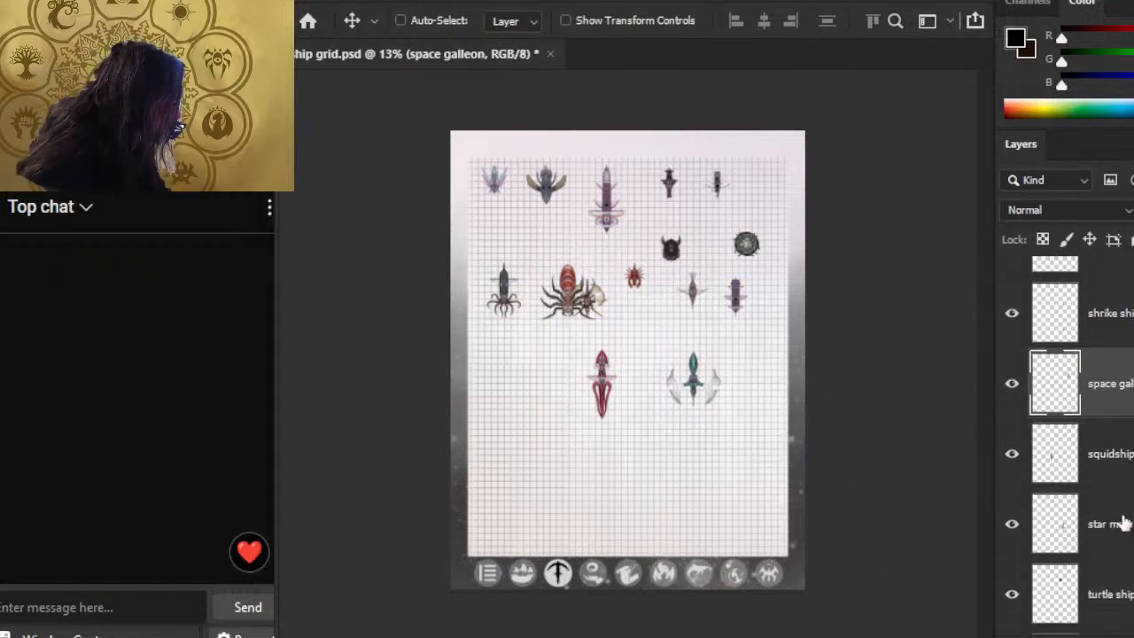
left_click(1111, 453)
left_click_drag(758, 306, 551, 287)
left_click(1063, 522)
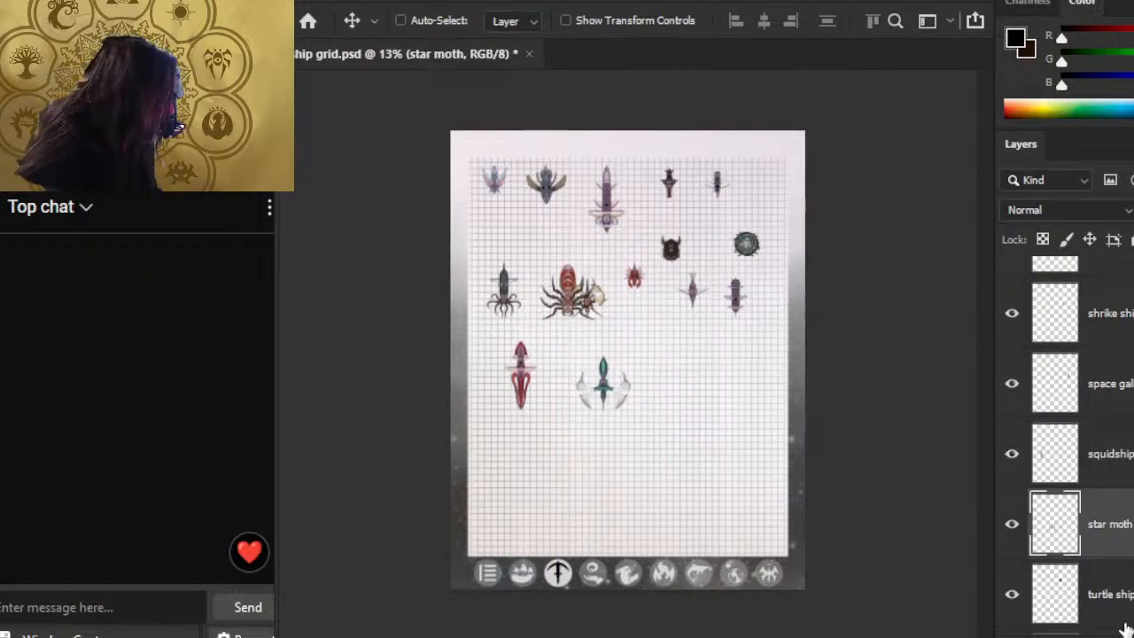
left_click(1077, 598)
left_click_drag(691, 338, 688, 440)
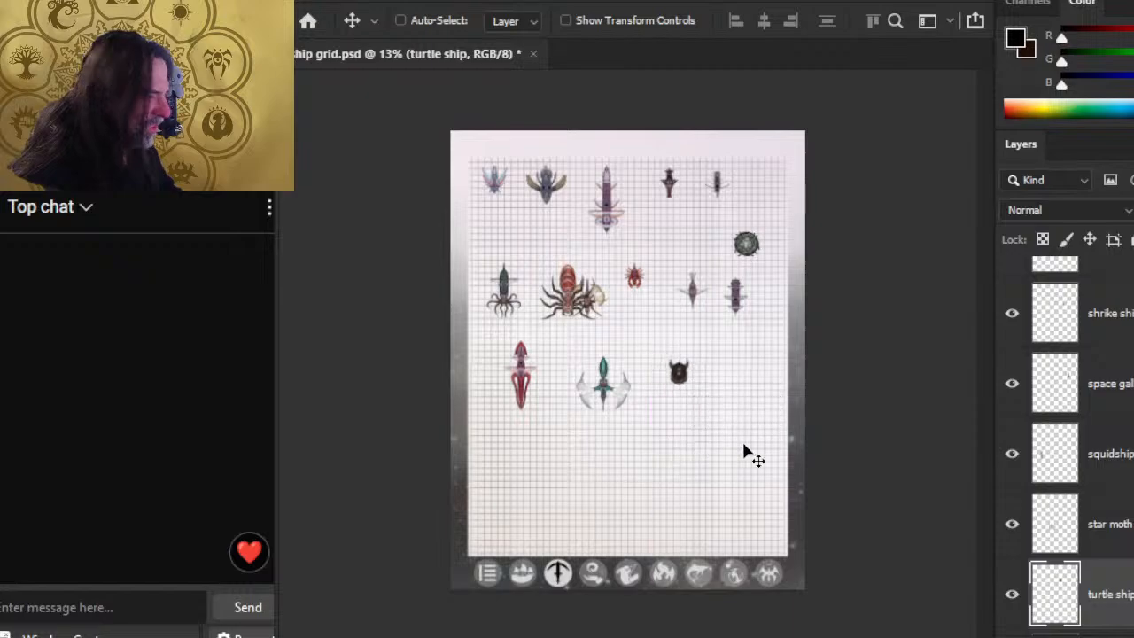
Step: Place the tyrant token to the right of the turtle ship and the wasp below the two of them
scroll(1077, 443, "down", 2)
scroll(1077, 443, "down", 2)
left_click(1063, 476)
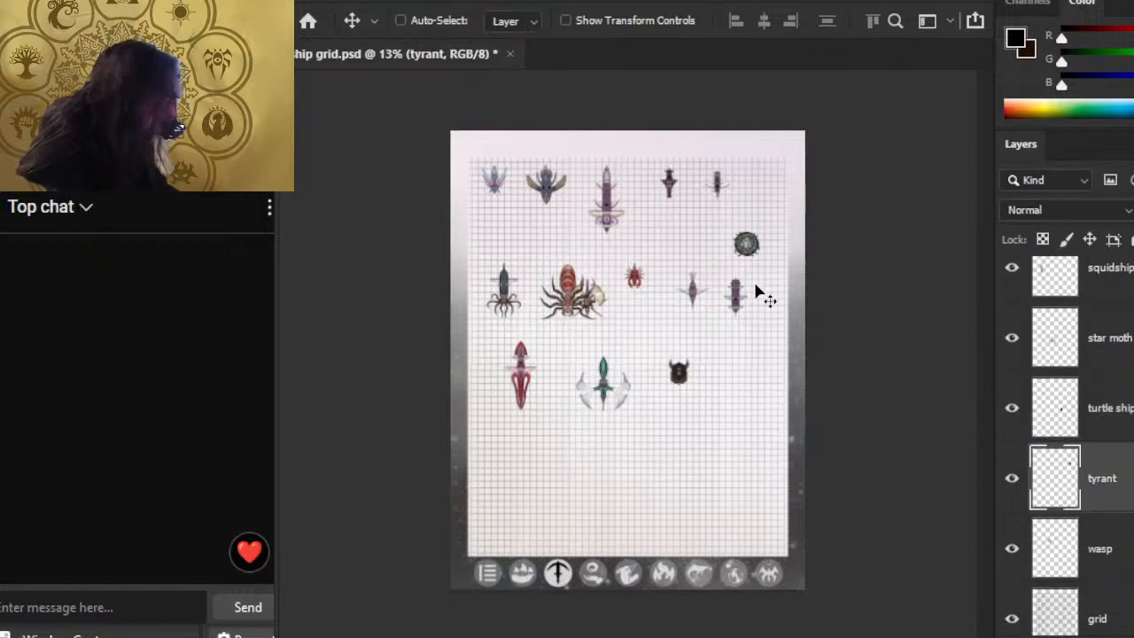
left_click_drag(800, 323, 777, 446)
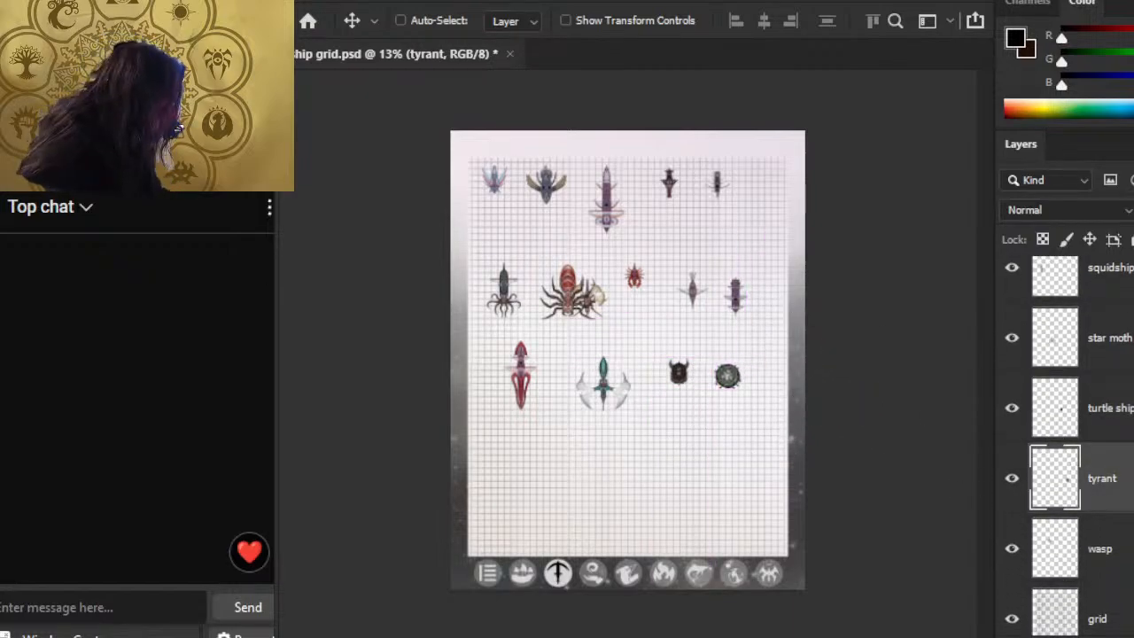
left_click(1059, 548)
left_click_drag(613, 319, 727, 478)
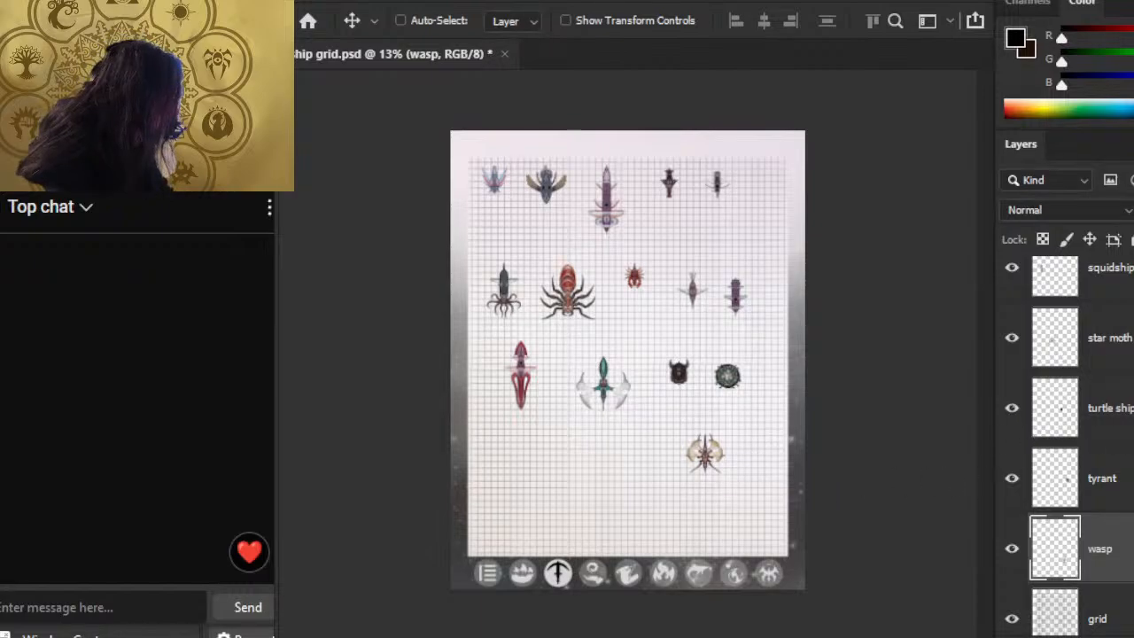
Step: Shift the squidship through wasp tokens slightly left, then line up the turtle ship, tyrant and wasp at the third row's right end
left_click(744, 429)
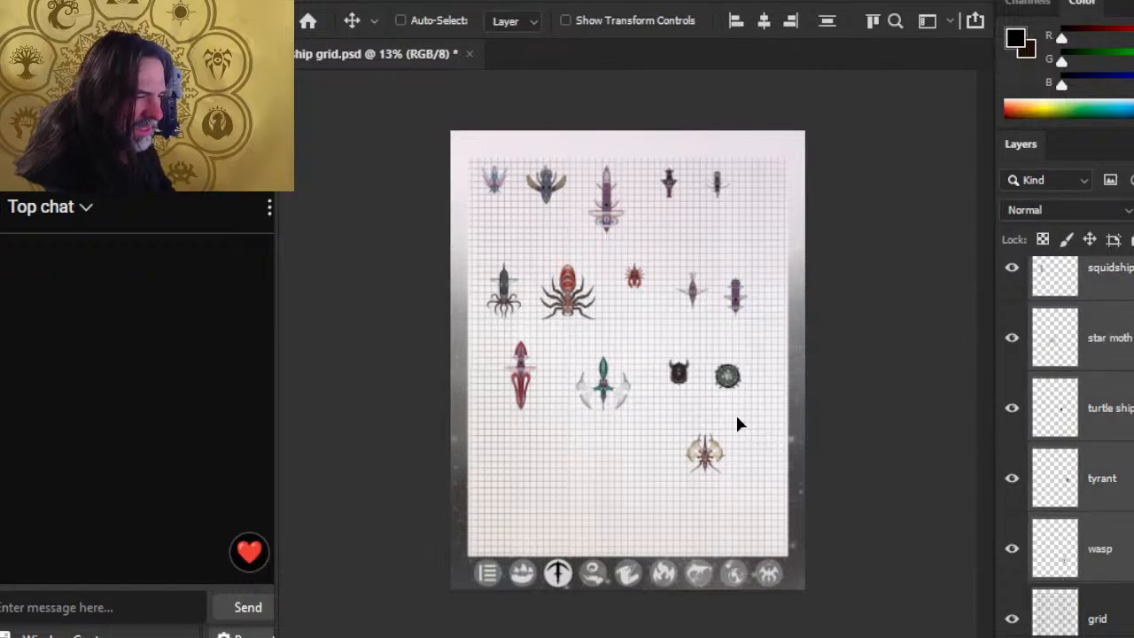
left_click_drag(738, 422, 720, 422)
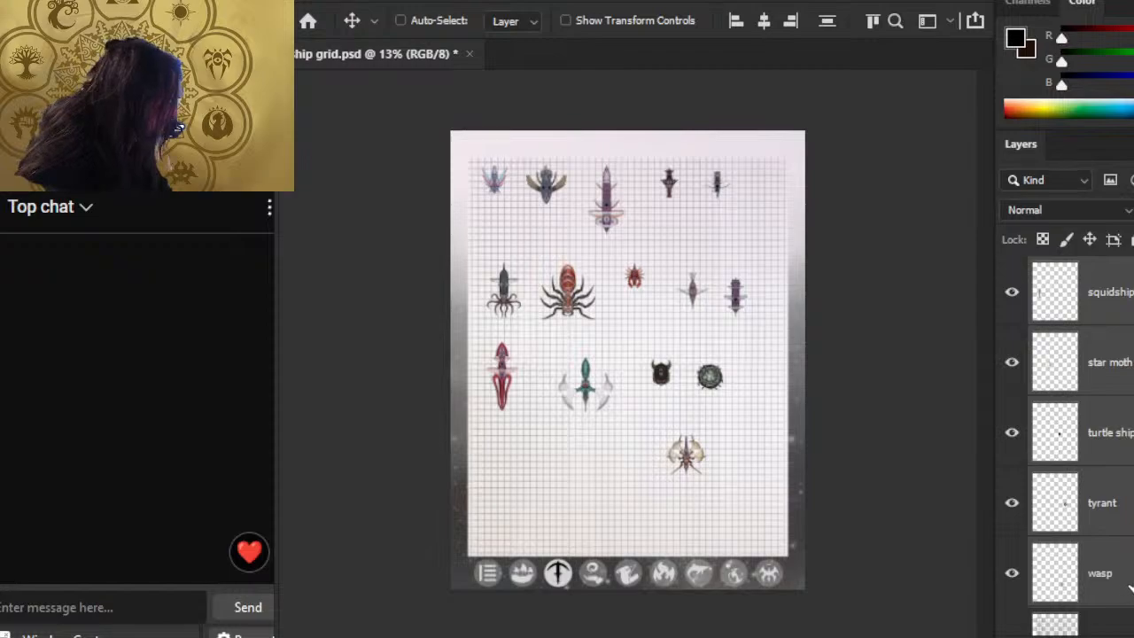
left_click(1130, 589)
left_click_drag(664, 544, 817, 468)
left_click(1103, 503)
left_click(1103, 432)
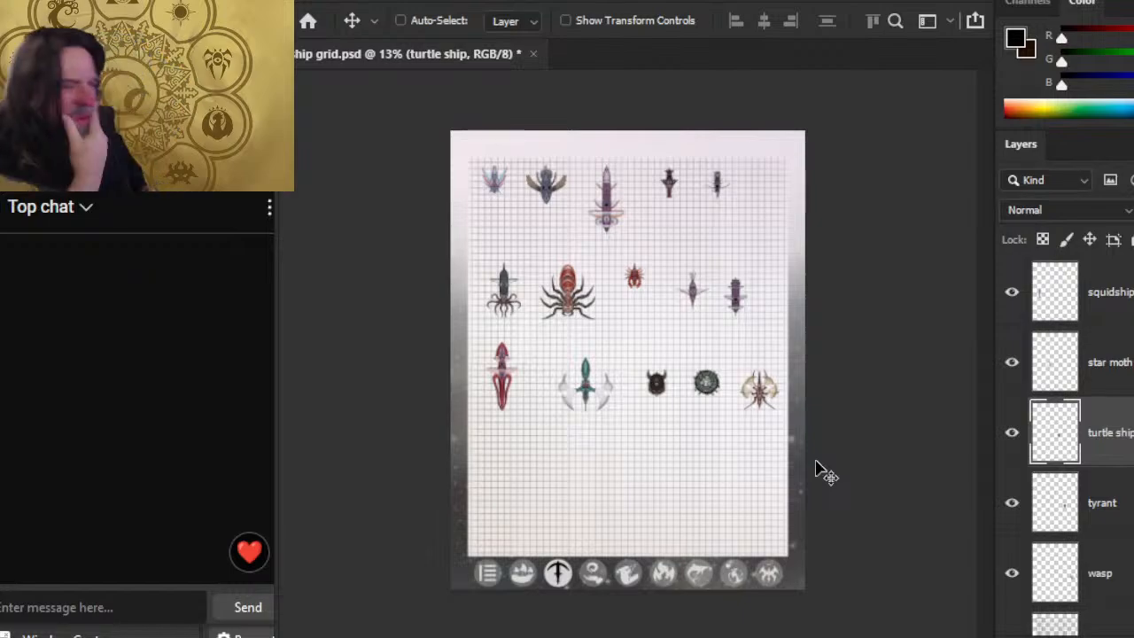
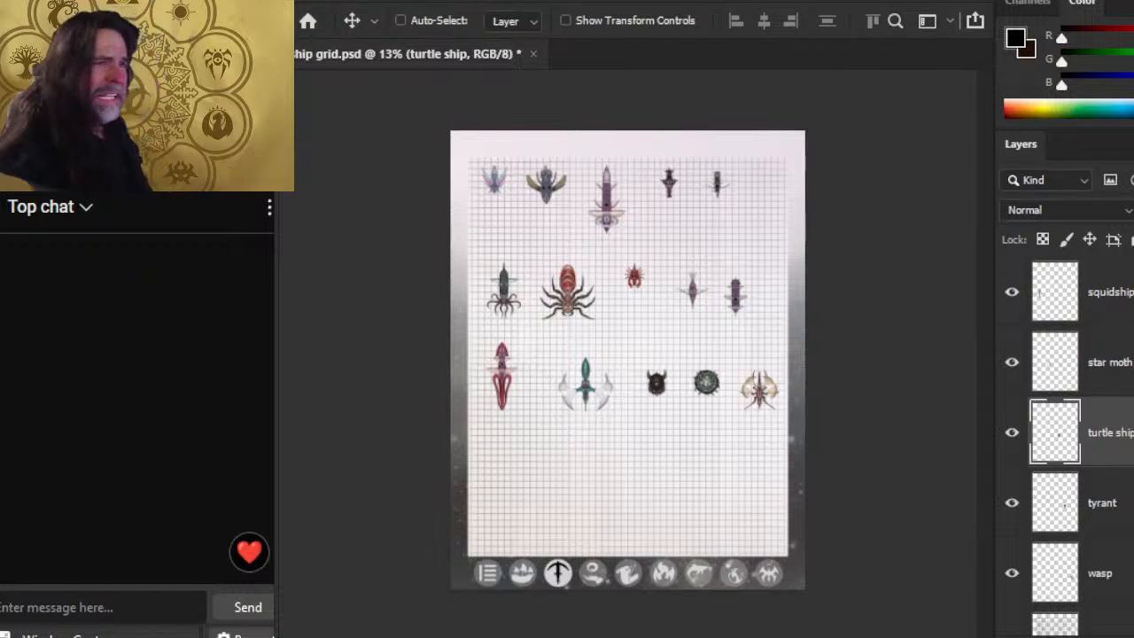
Step: Open the file 13 14.psd from the DONE! folder
left_click(327, 2)
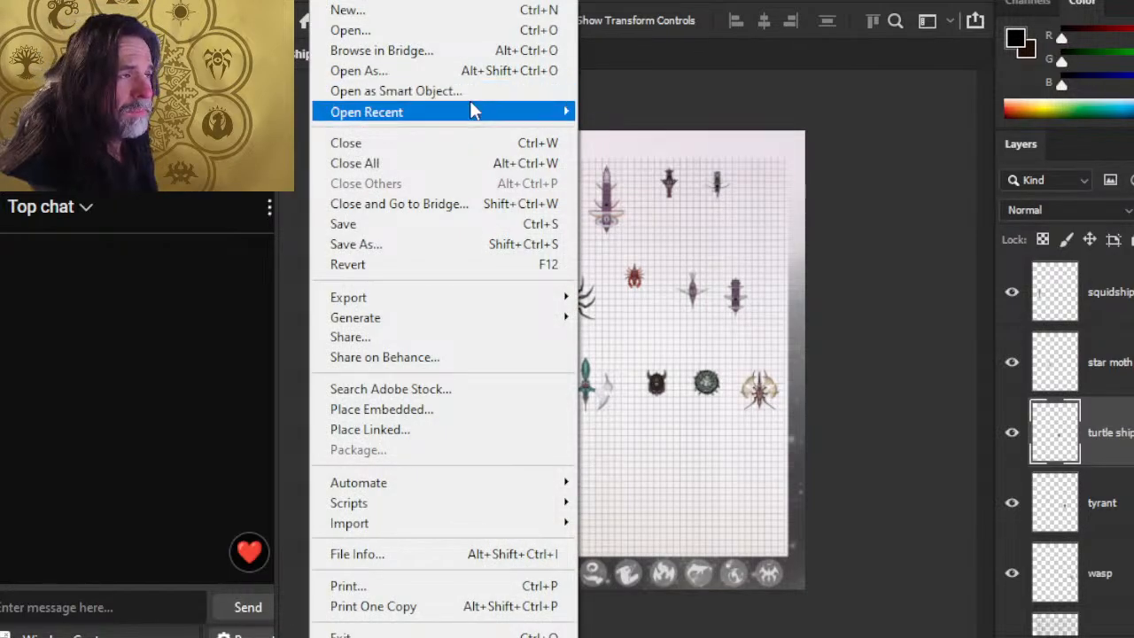
mouse_move(470, 110)
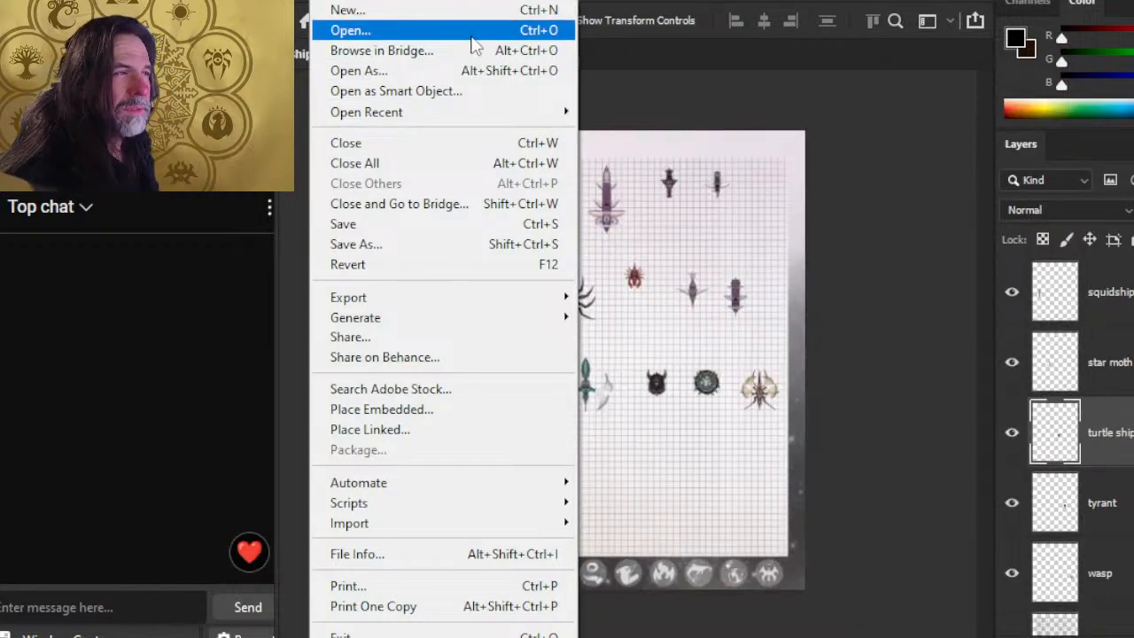
left_click(471, 32)
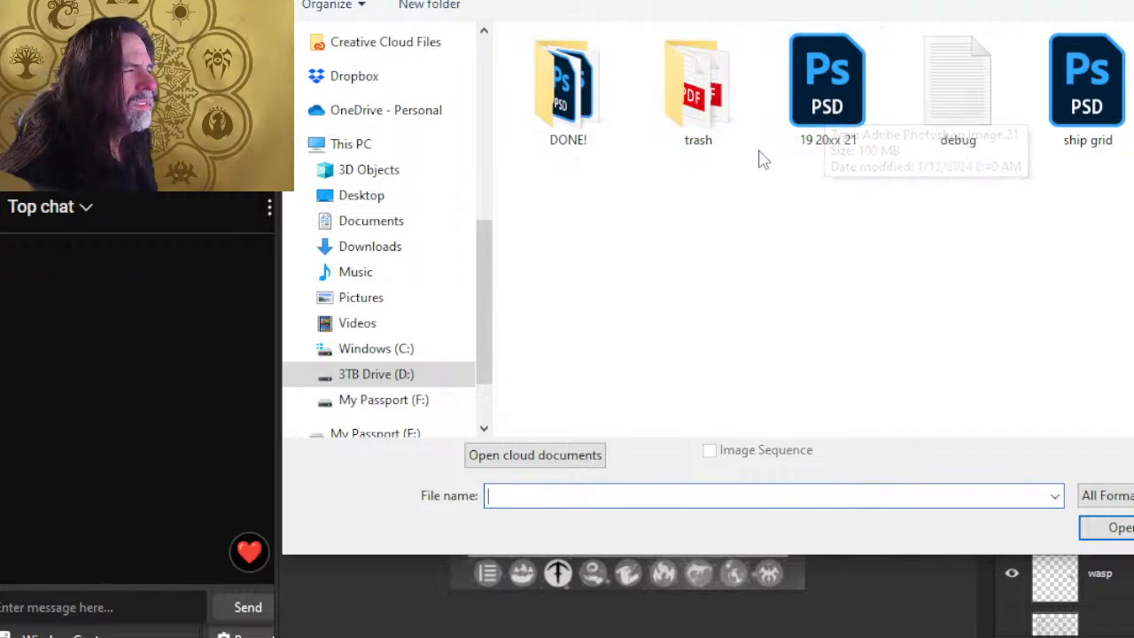
double_click(567, 80)
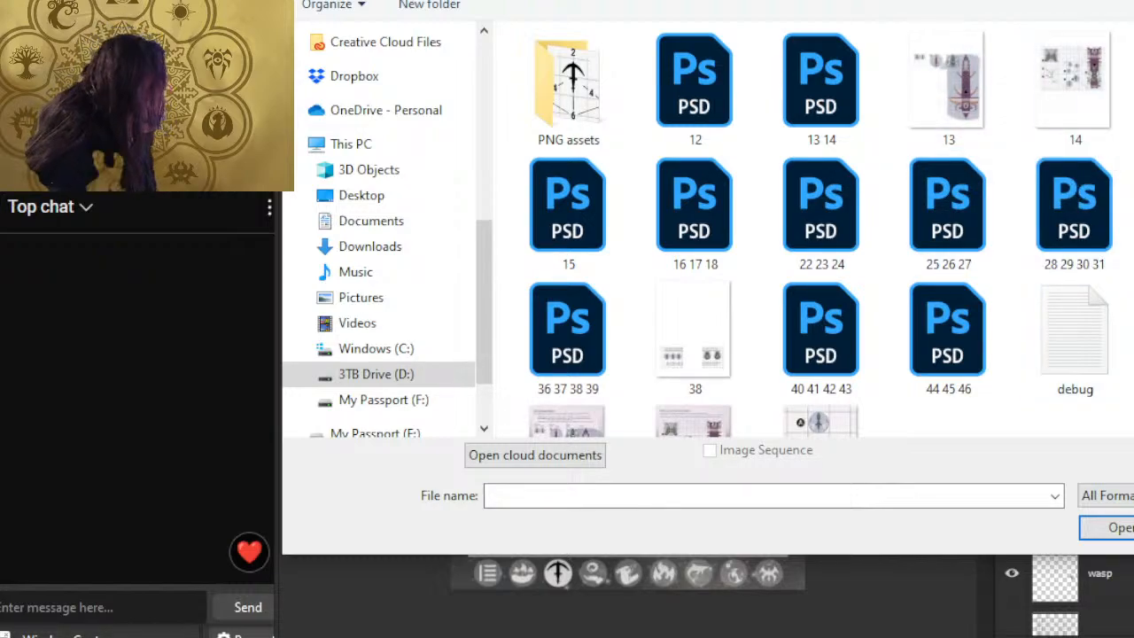
scroll(924, 327, "down", 1)
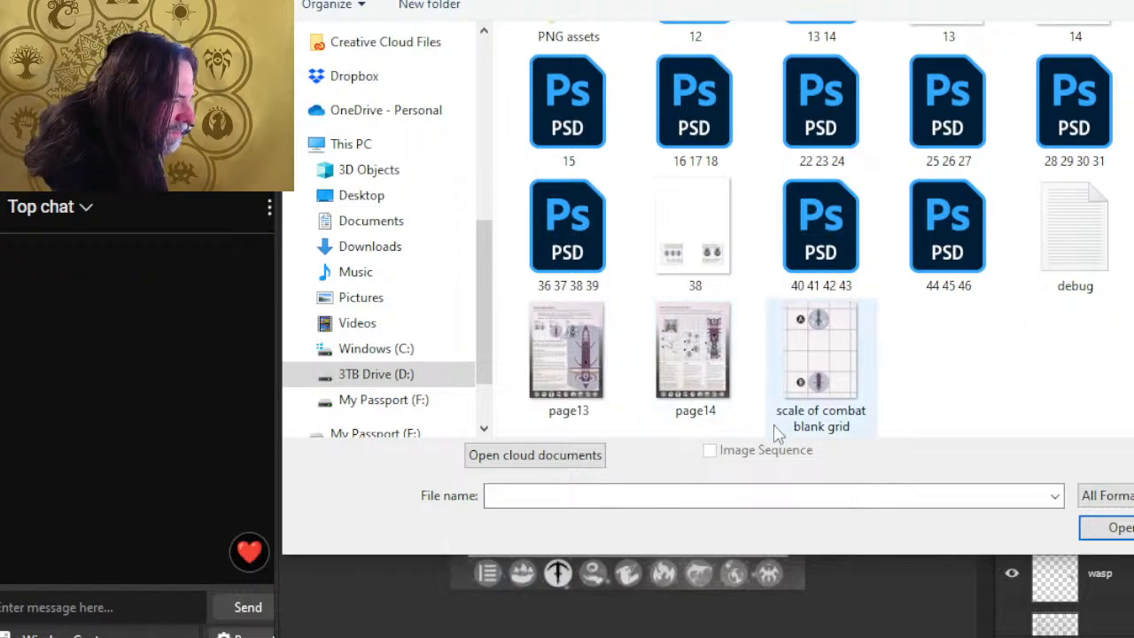
scroll(744, 337, "up", 1)
double_click(843, 114)
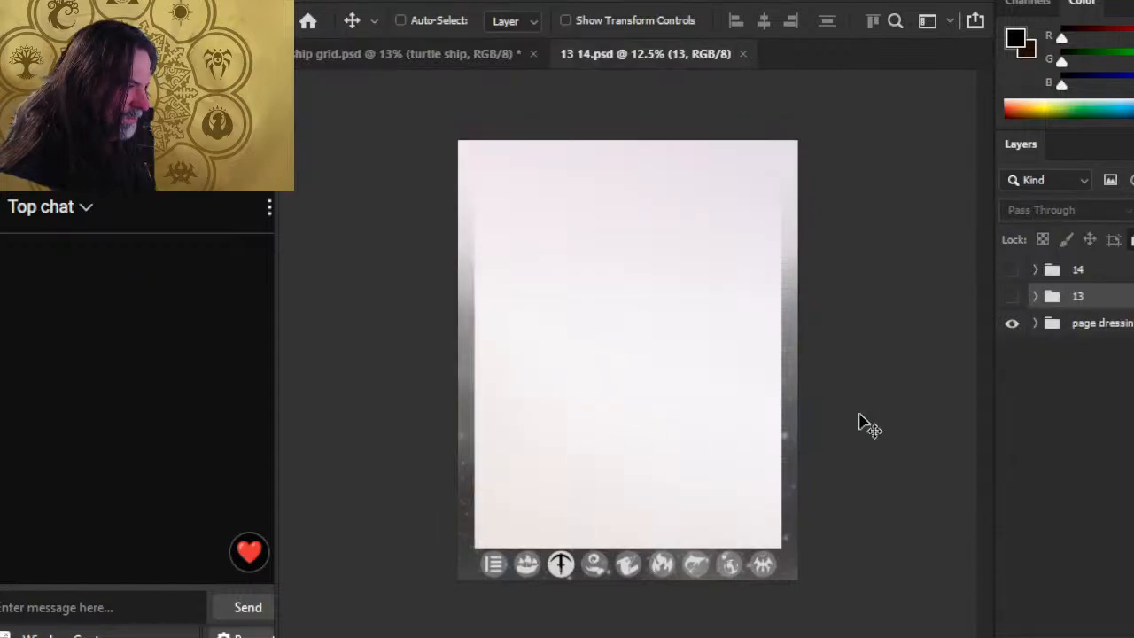
Step: Show the hidden page group 14 and examine the butterfly-shaped token marked A in its scale illustration
left_click(1012, 270)
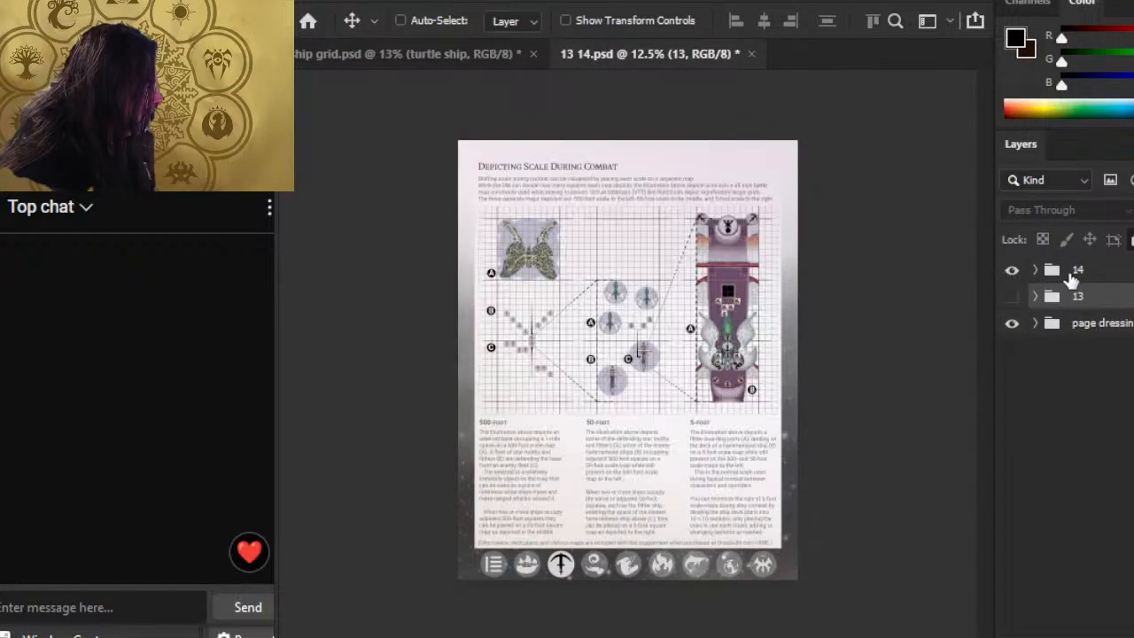
left_click(1067, 273)
key("z")
left_click_drag(515, 248, 642, 258)
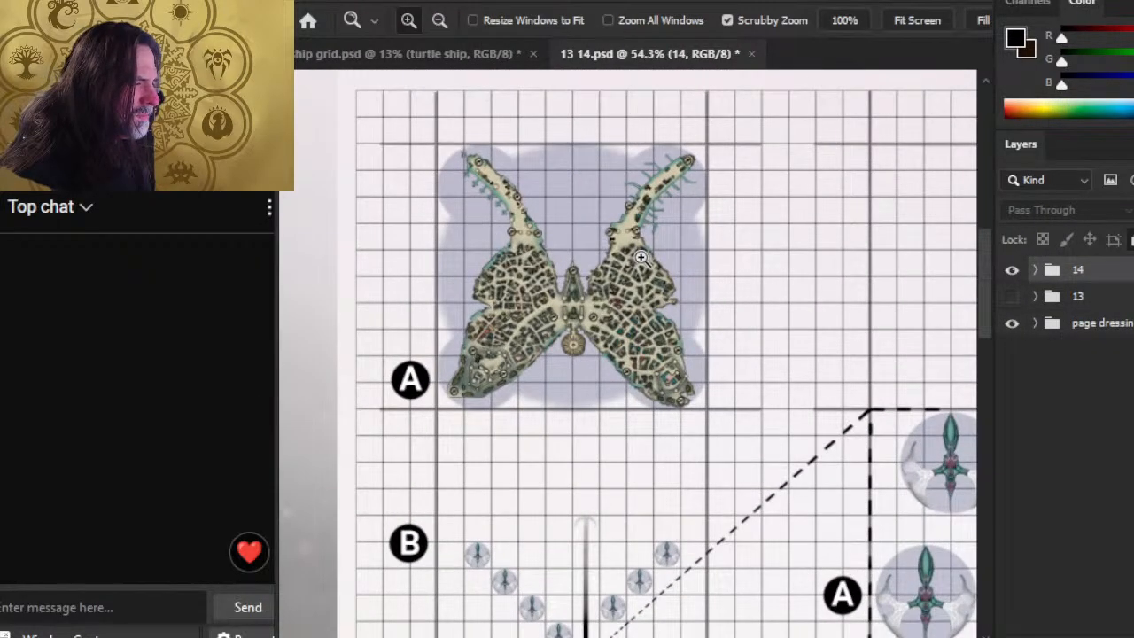
Step: Expand group 14's illo group and the subgroup holding the butterfly token, checking the subgroup by toggling its visibility
left_click(1035, 270)
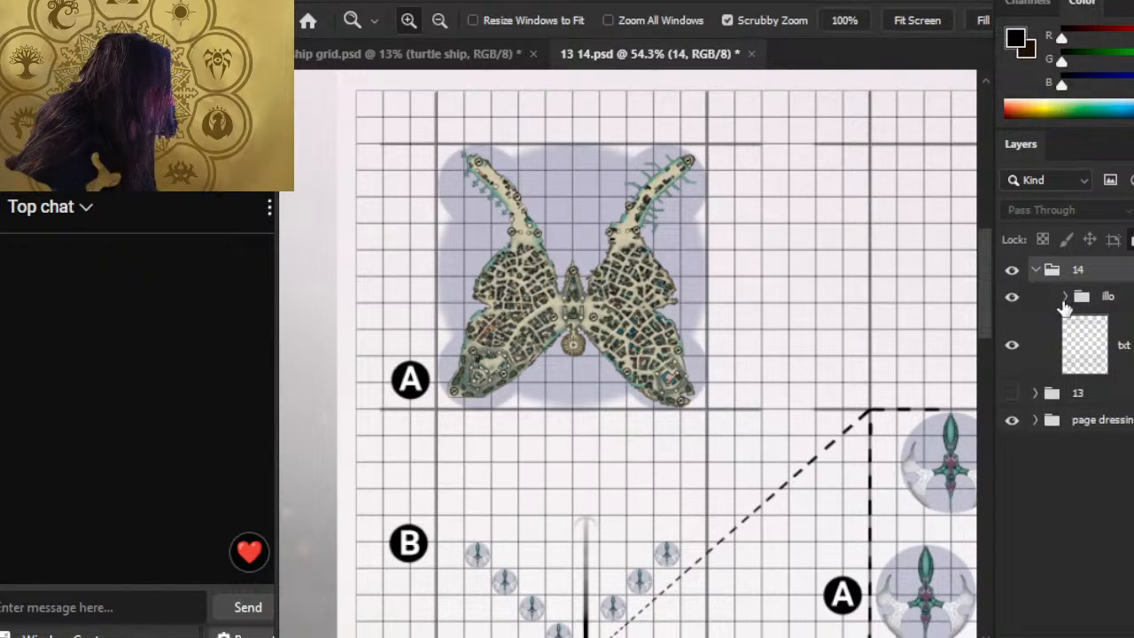
left_click(1065, 298)
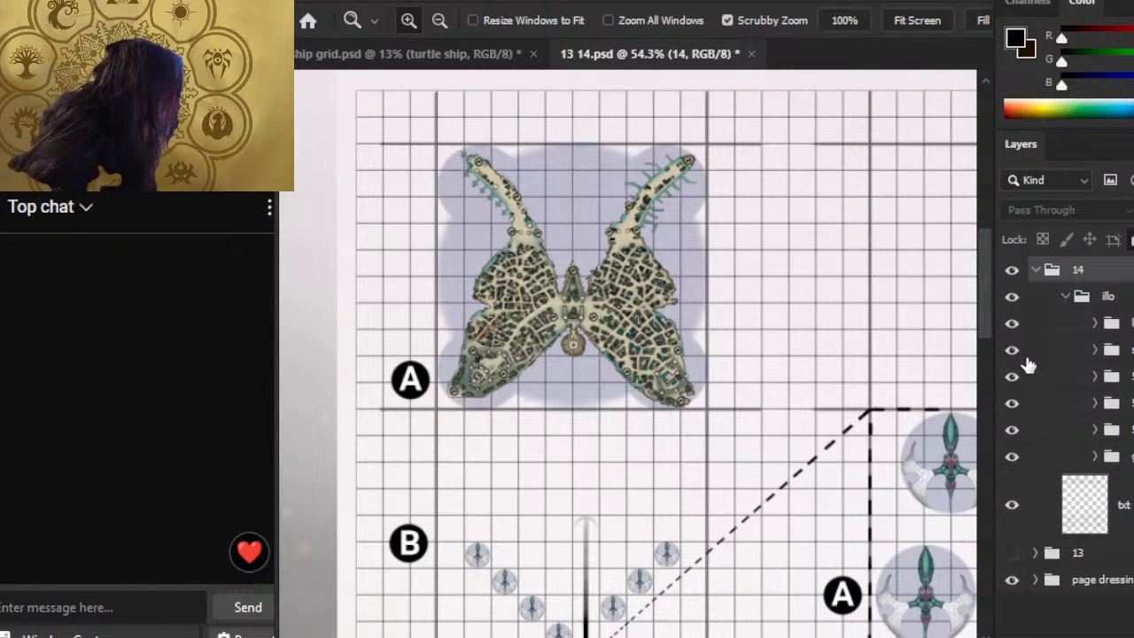
left_click(1014, 432)
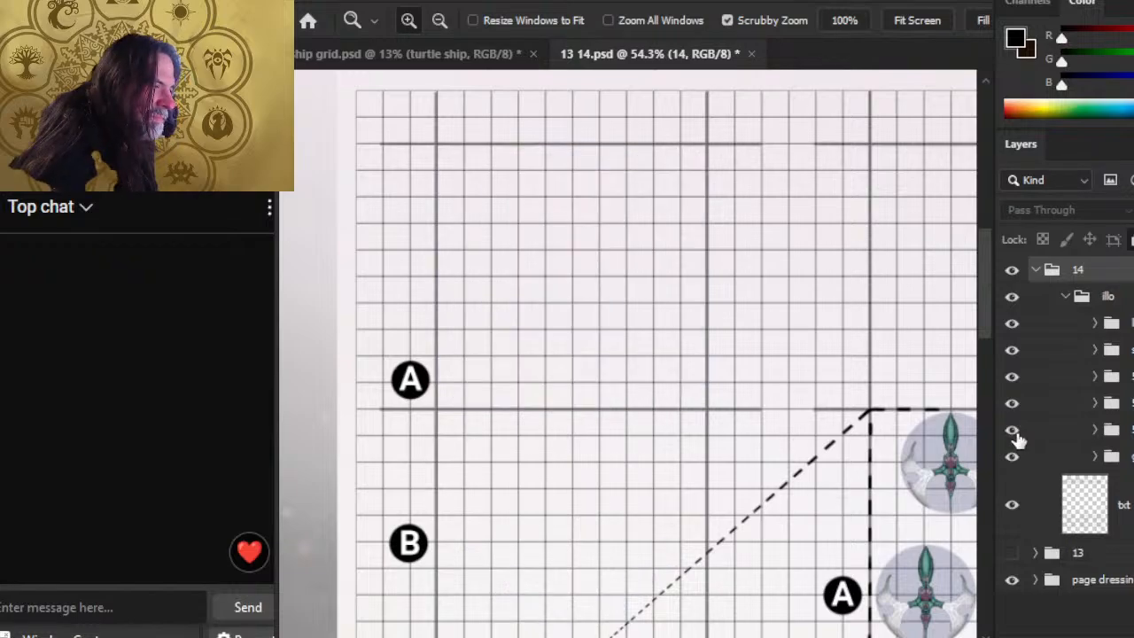
left_click(1015, 432)
left_click(1095, 430)
scroll(1083, 424, "up", 1)
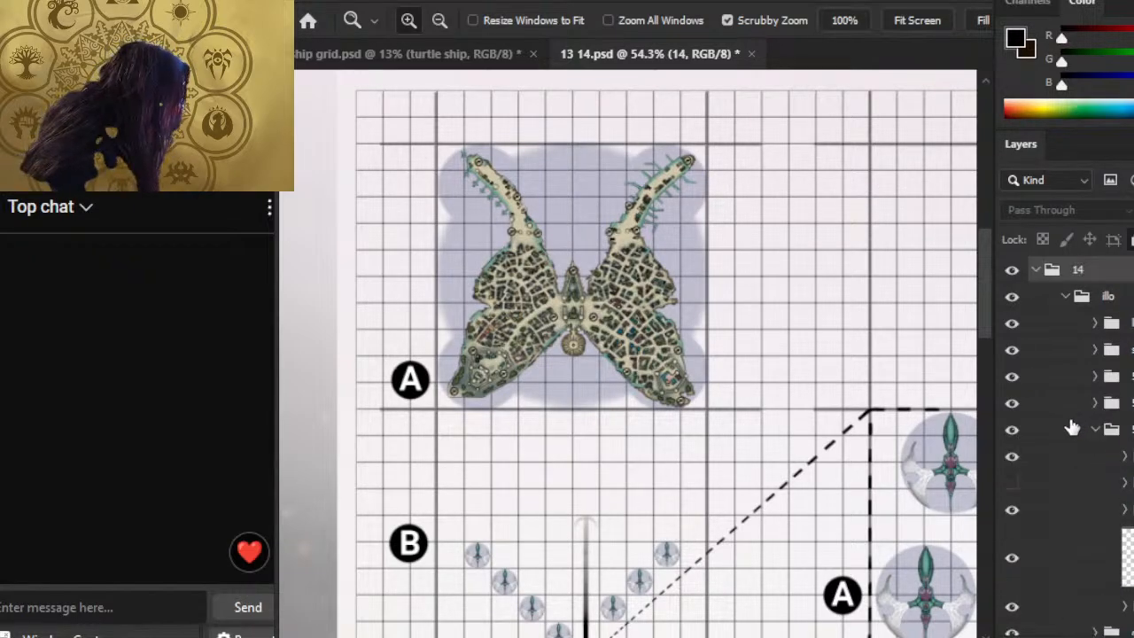
Step: Look through the butterfly token's nested layers, toggling visibility to identify one of the translucent blue circle layers behind it
scroll(1128, 472, "down", 2)
left_click(1125, 401)
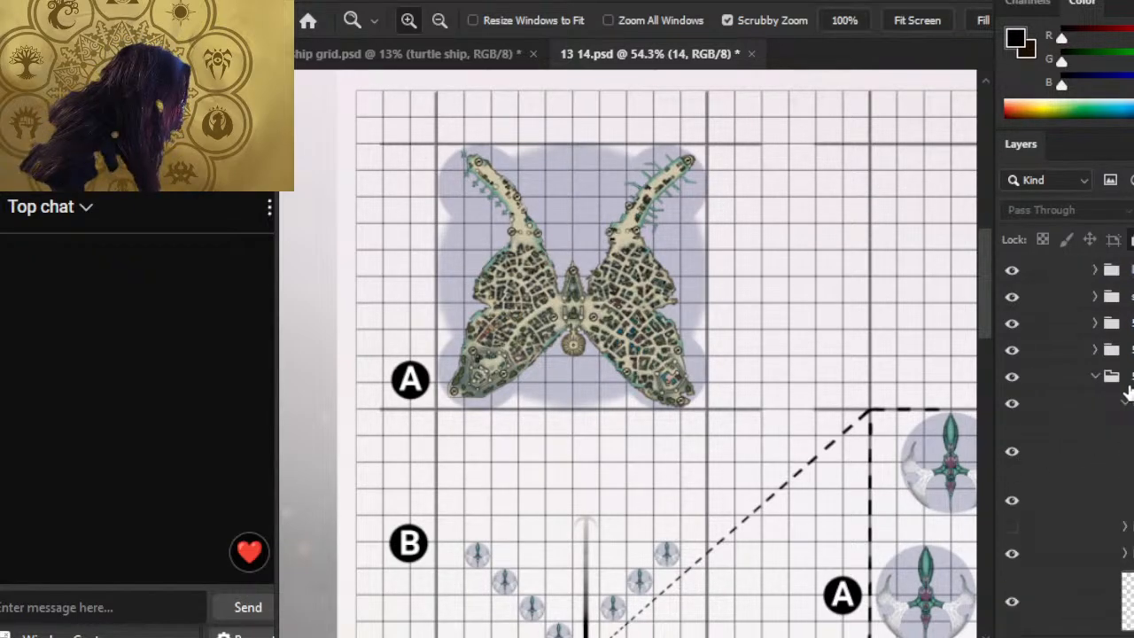
left_click(1020, 459)
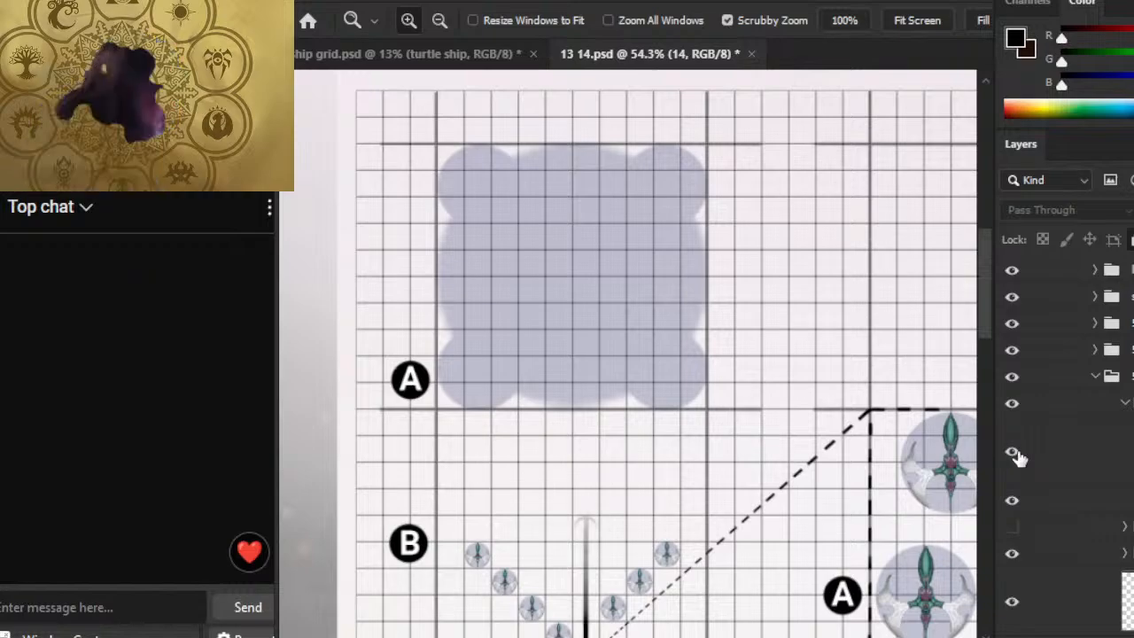
left_click(1014, 454)
scroll(1118, 448, "down", 5)
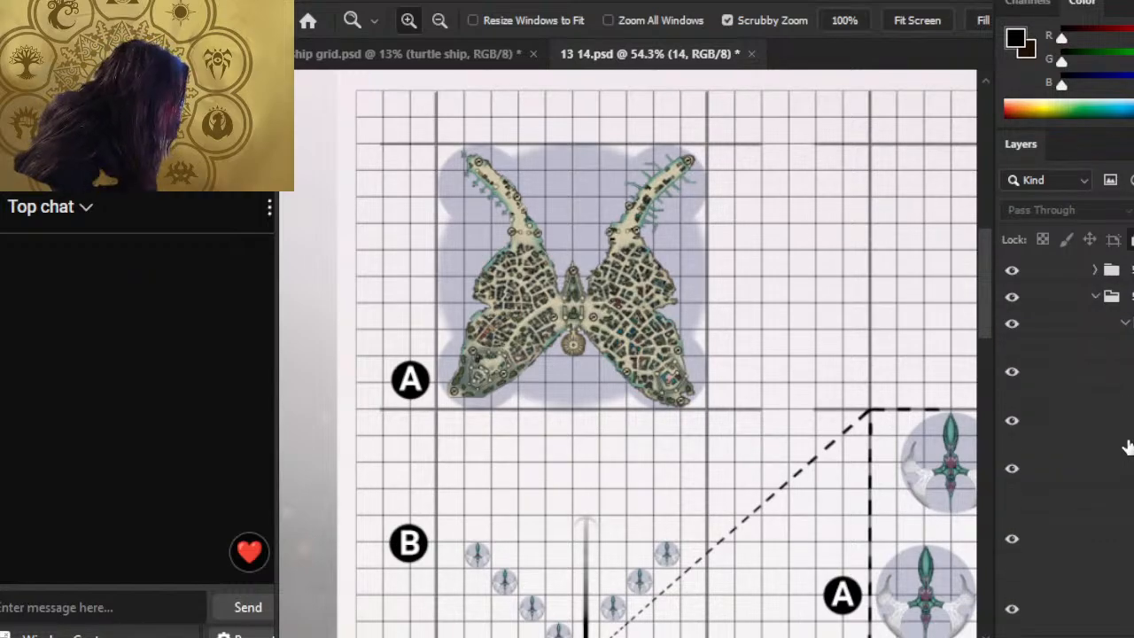
scroll(1103, 459, "up", 1)
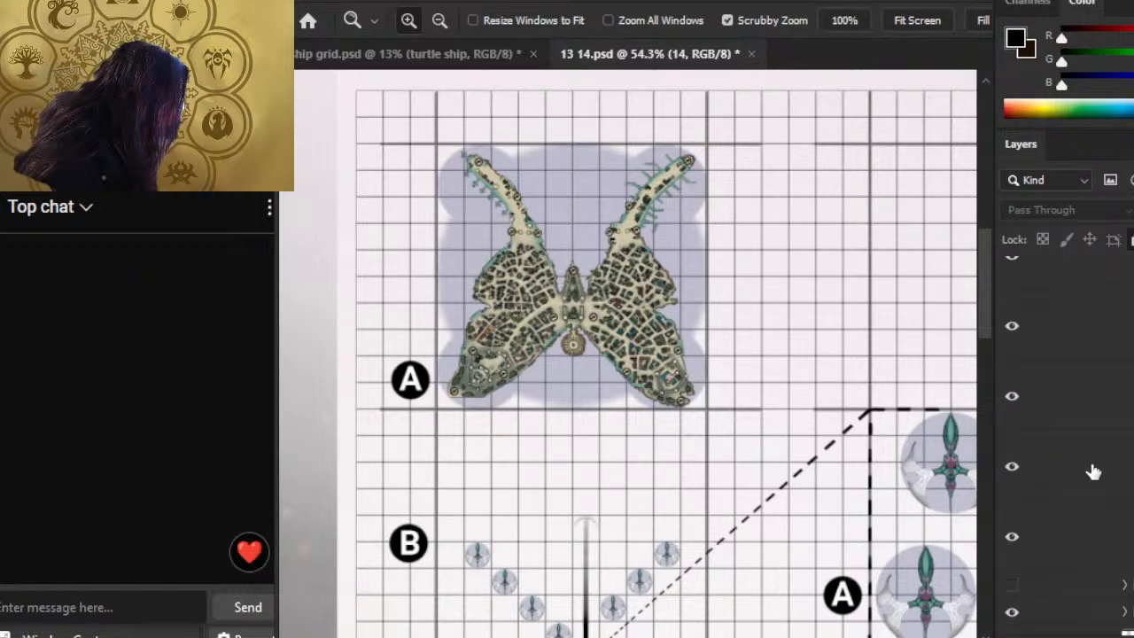
left_click(1012, 538)
left_click(1012, 538)
Step: Duplicate the blue circle layer from 13 14.psd into ship grid.psd and switch to that document
right_click(1063, 544)
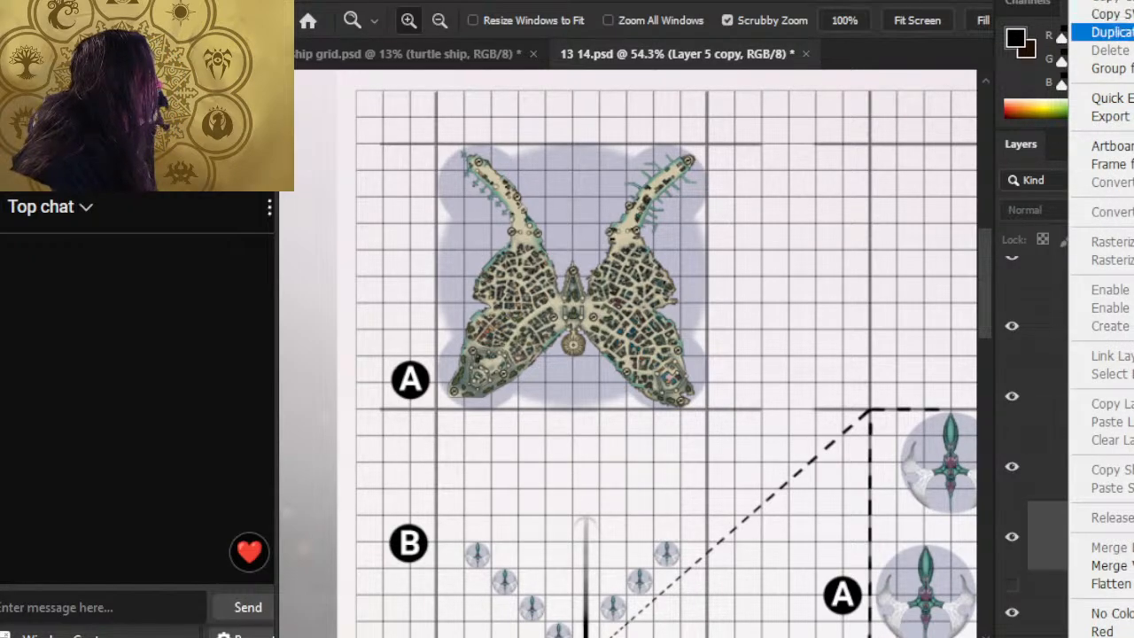
left_click(1107, 32)
left_click(634, 198)
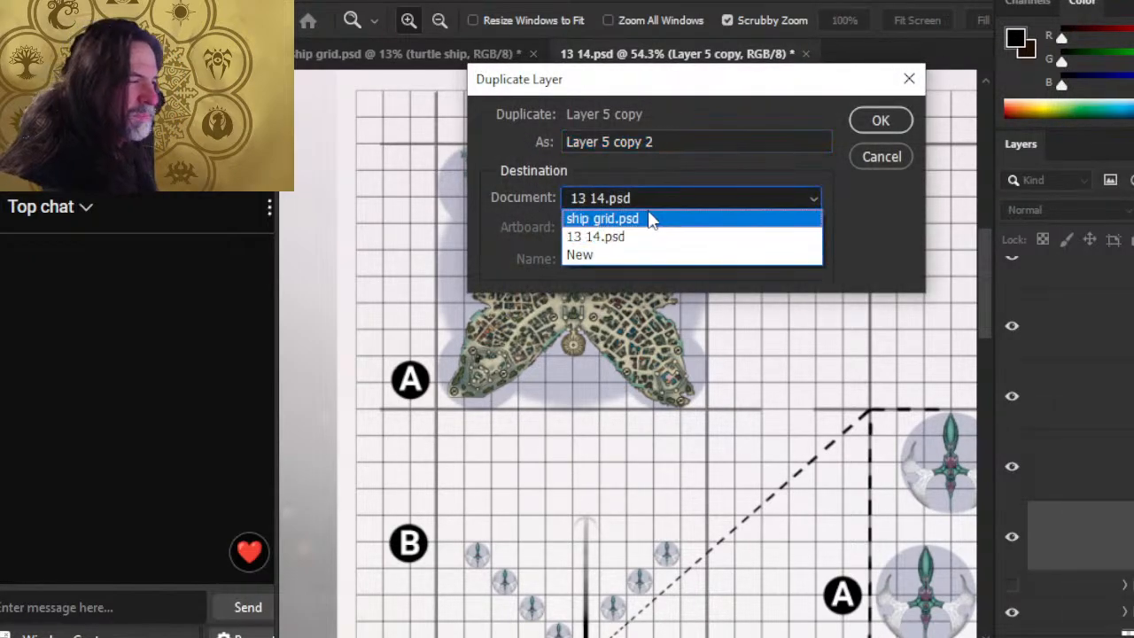
left_click(653, 215)
left_click(879, 119)
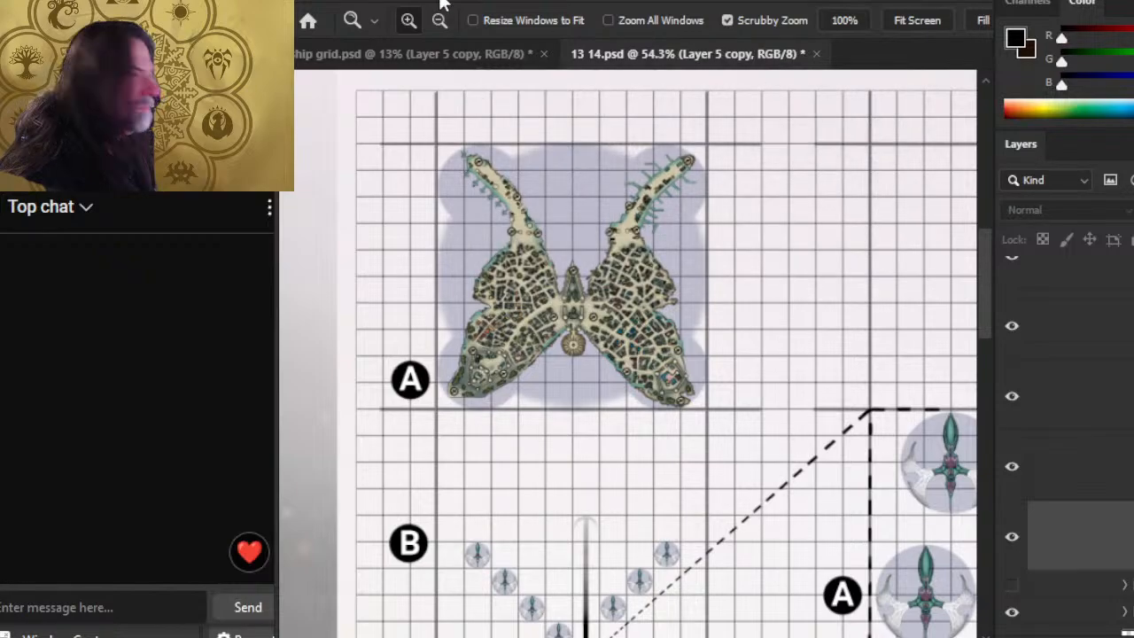
left_click(444, 53)
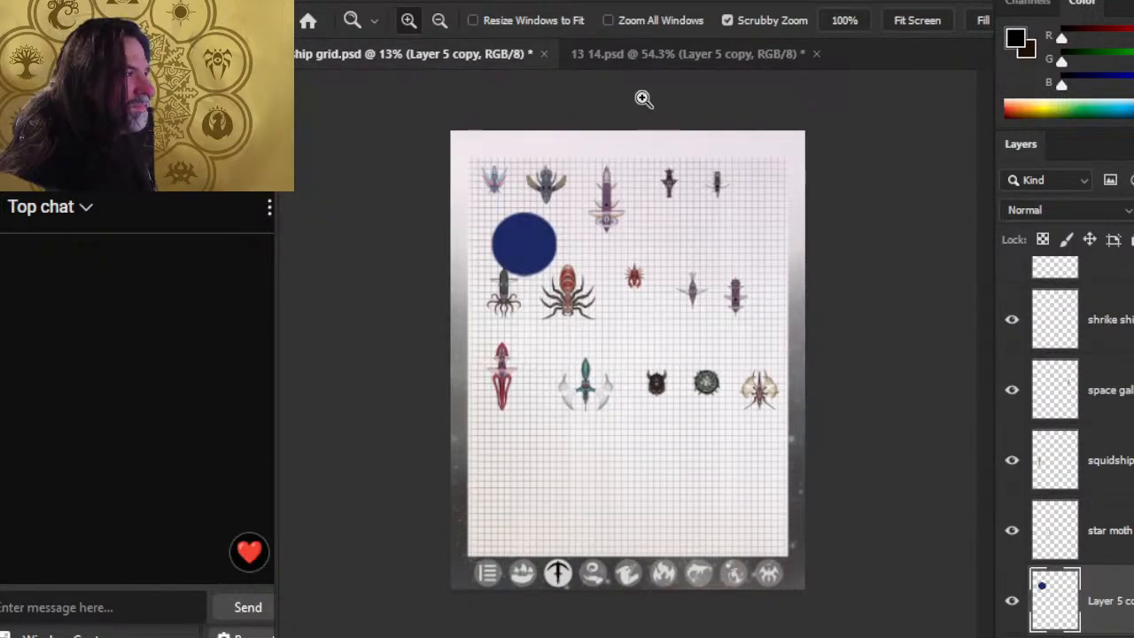
Step: Float ship grid.psd in its own window over 13 14.psd and set the copied circle layer's opacity to 25%
left_click(682, 53)
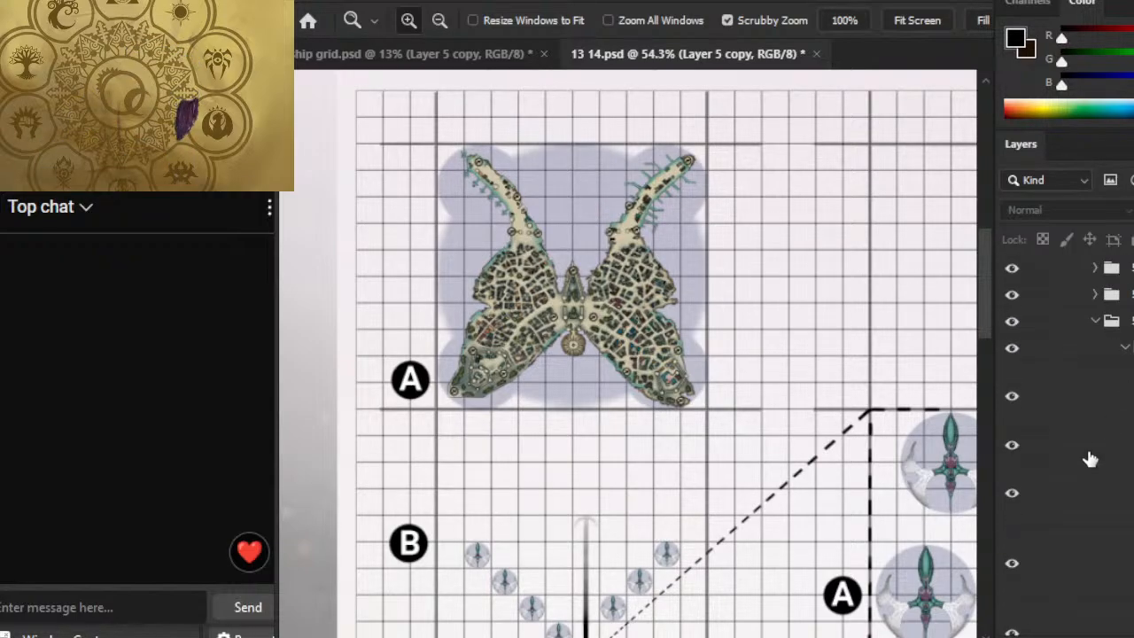
left_click(1089, 453)
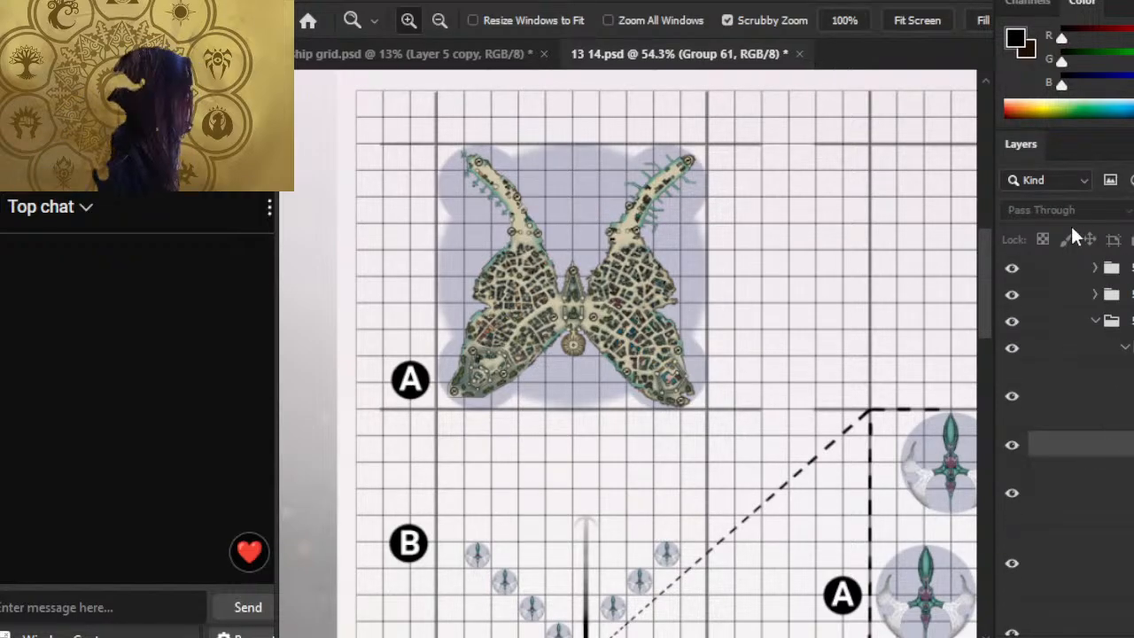
left_click_drag(355, 54, 355, 86)
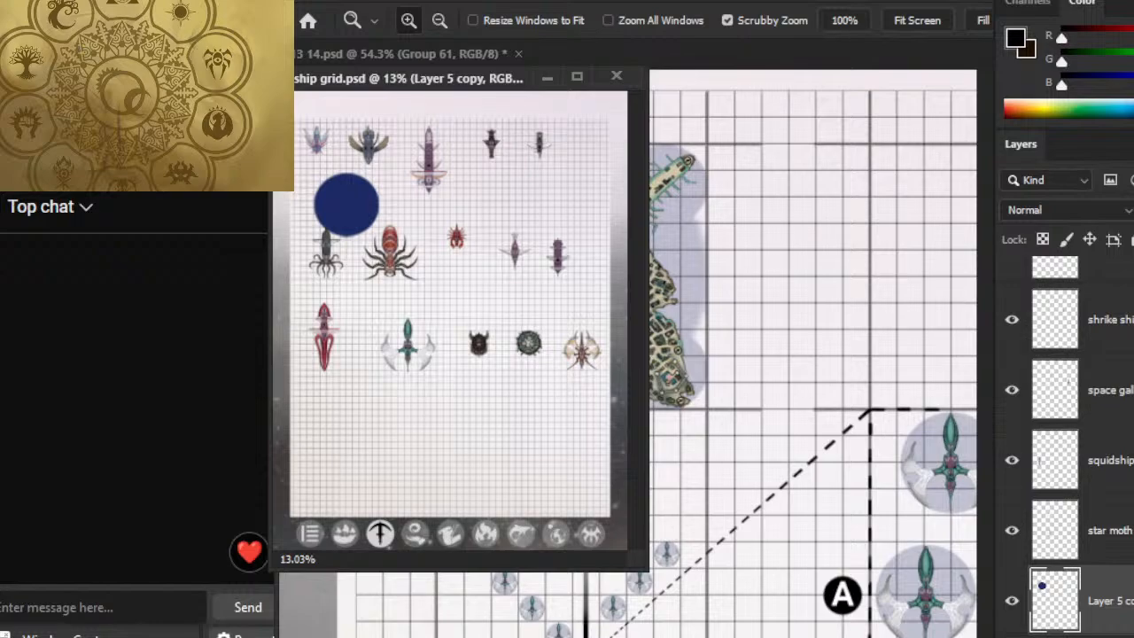
key("2")
key("5")
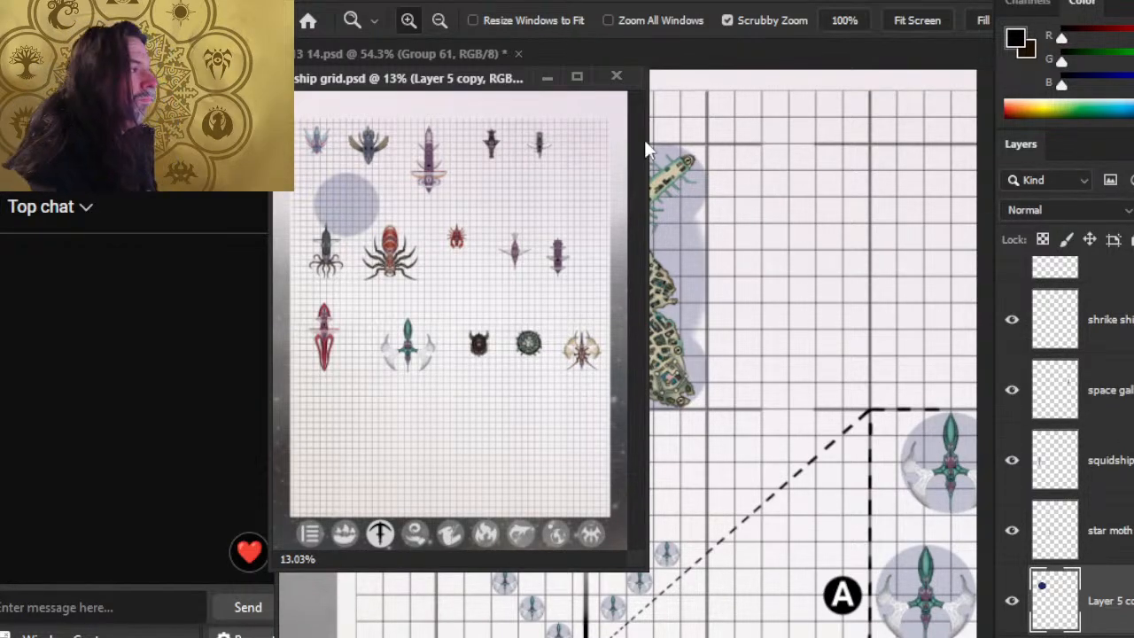
left_click_drag(447, 92, 610, 160)
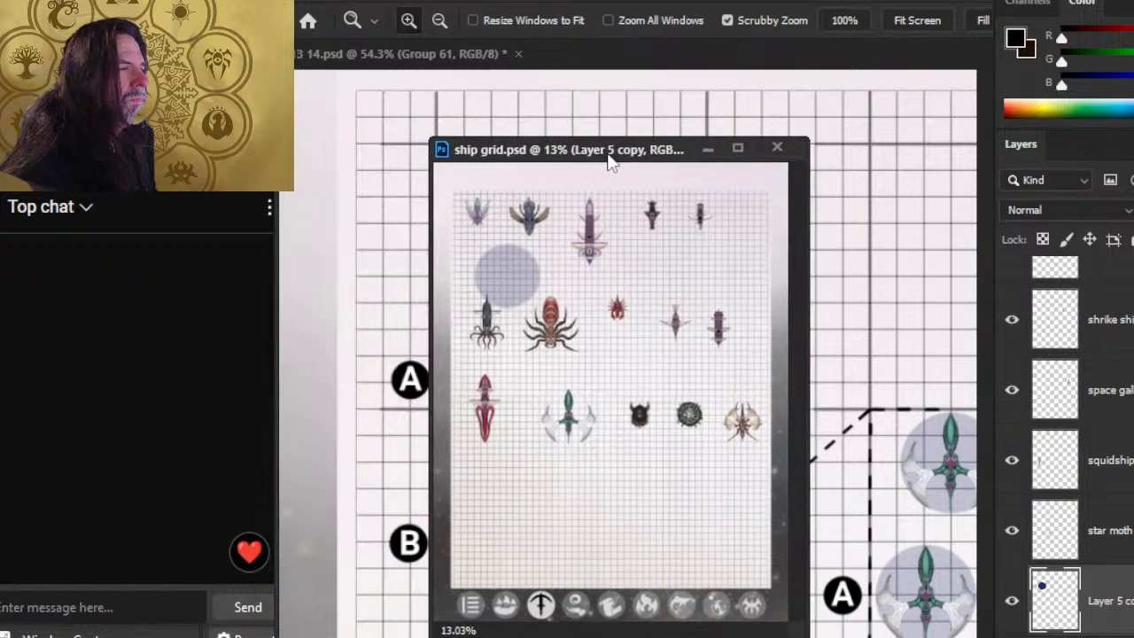
Step: Close 13 14.psd without saving its changes
left_click(451, 55)
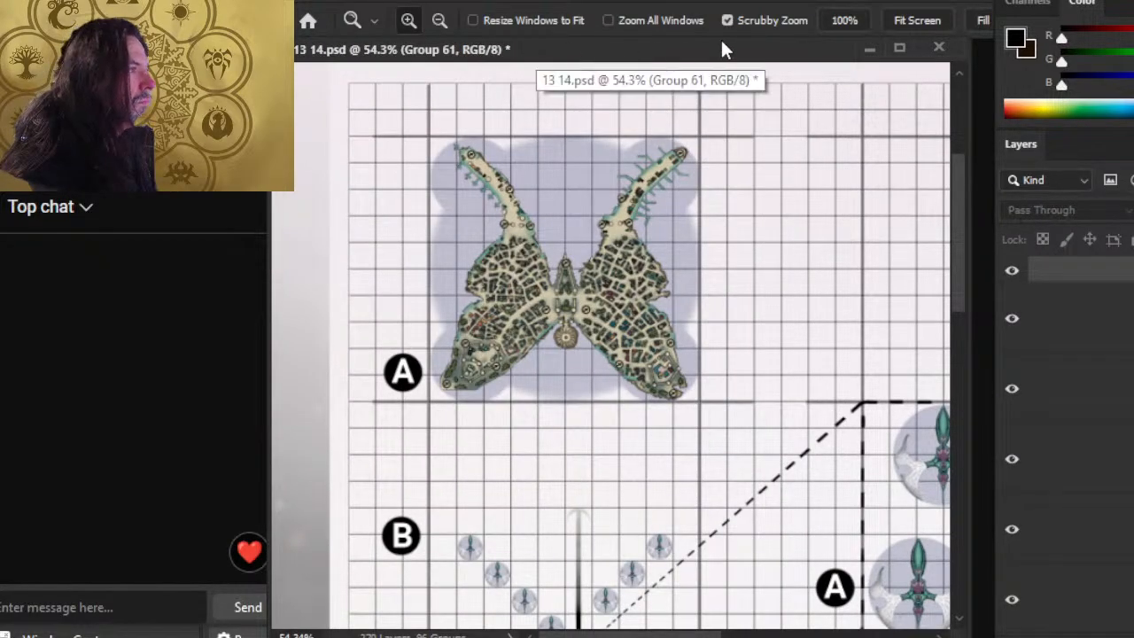
left_click(939, 48)
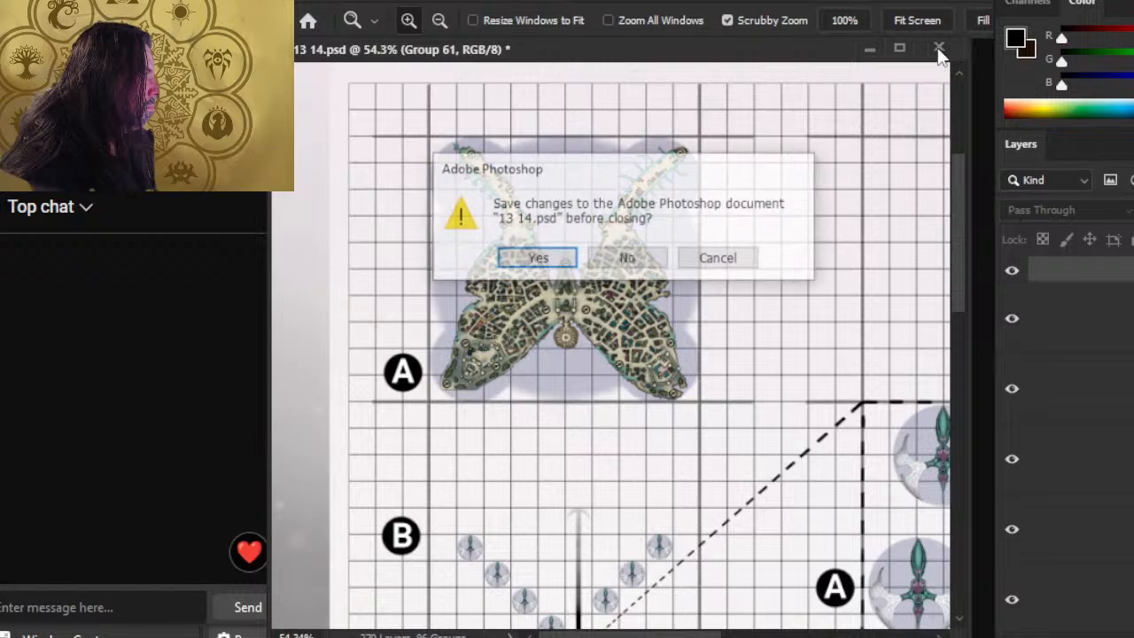
left_click(627, 259)
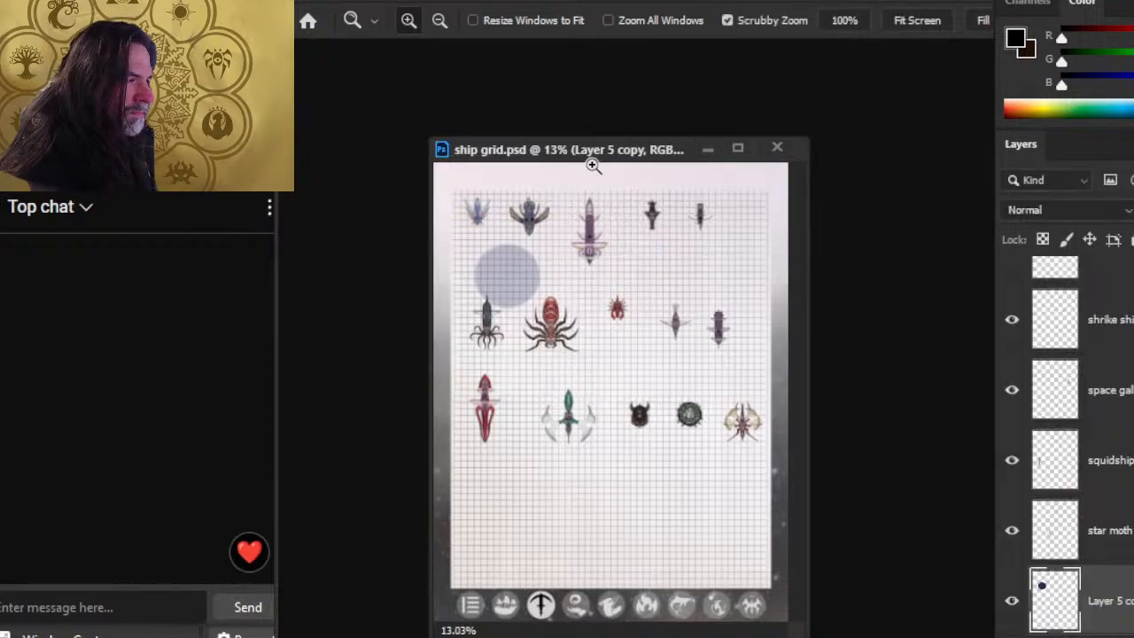
Step: Close ship grid.psd with its changes kept and reopen it from the recent files
left_click(778, 148)
left_click(330, 4)
mouse_move(323, 5)
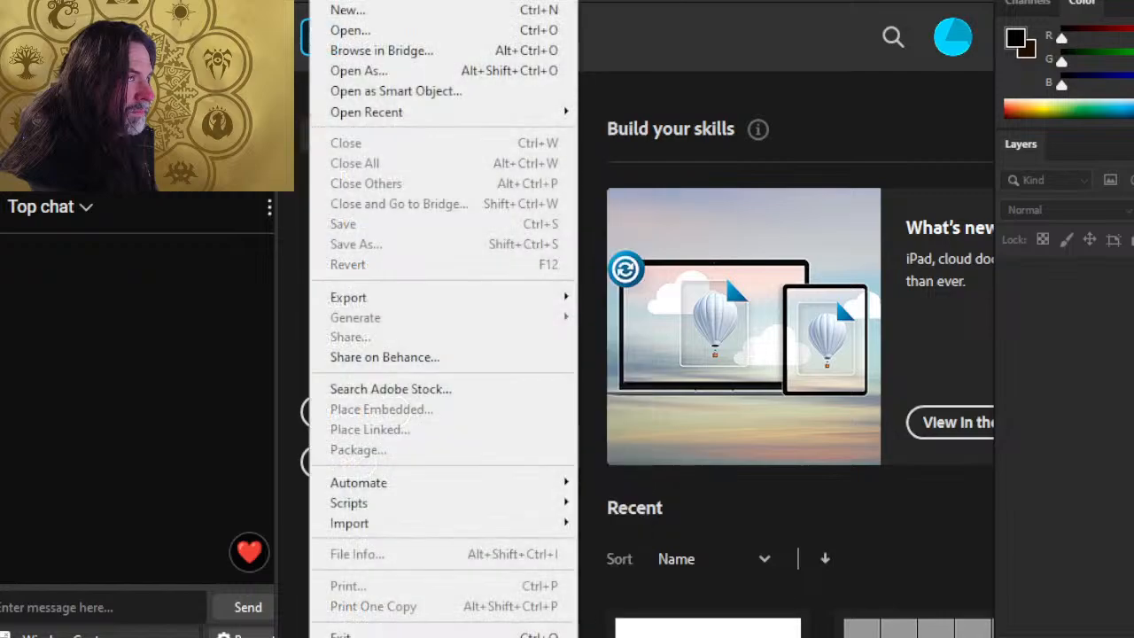
mouse_move(470, 115)
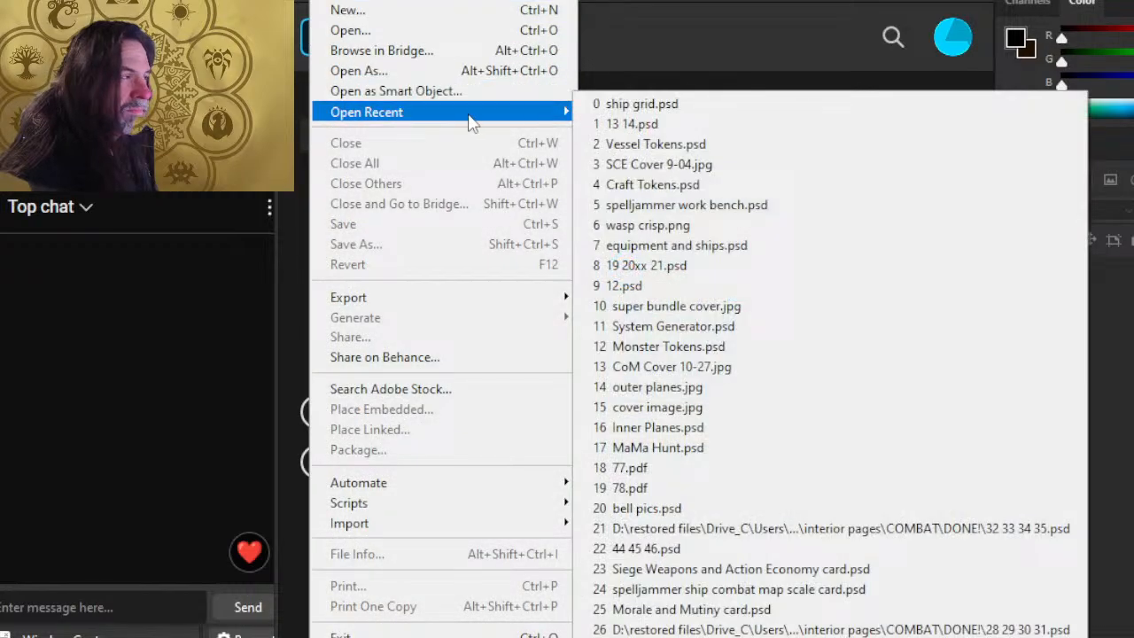
left_click(640, 104)
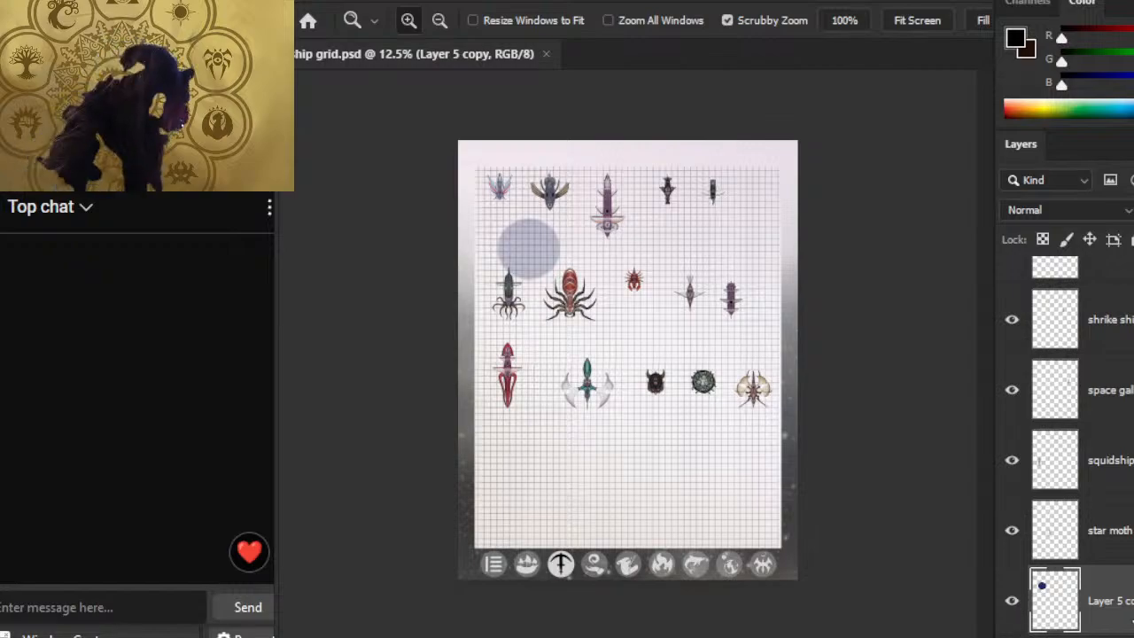
Step: Move the translucent blue circle behind the long purple ship, third in the first row, and centre it on the ship
key("v")
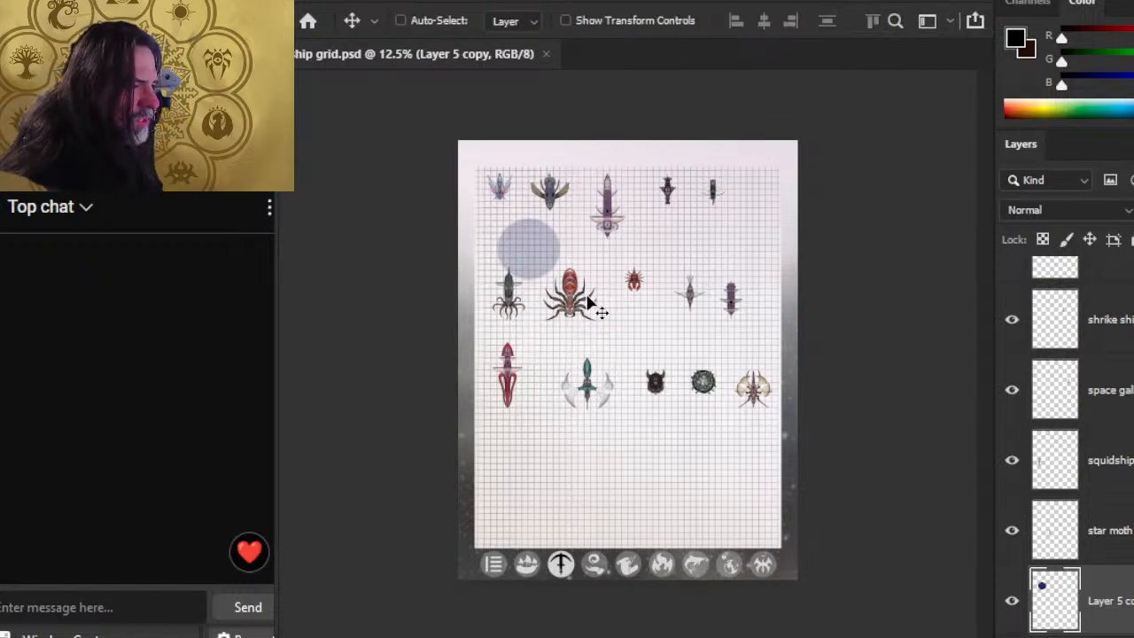
left_click_drag(584, 298, 670, 266)
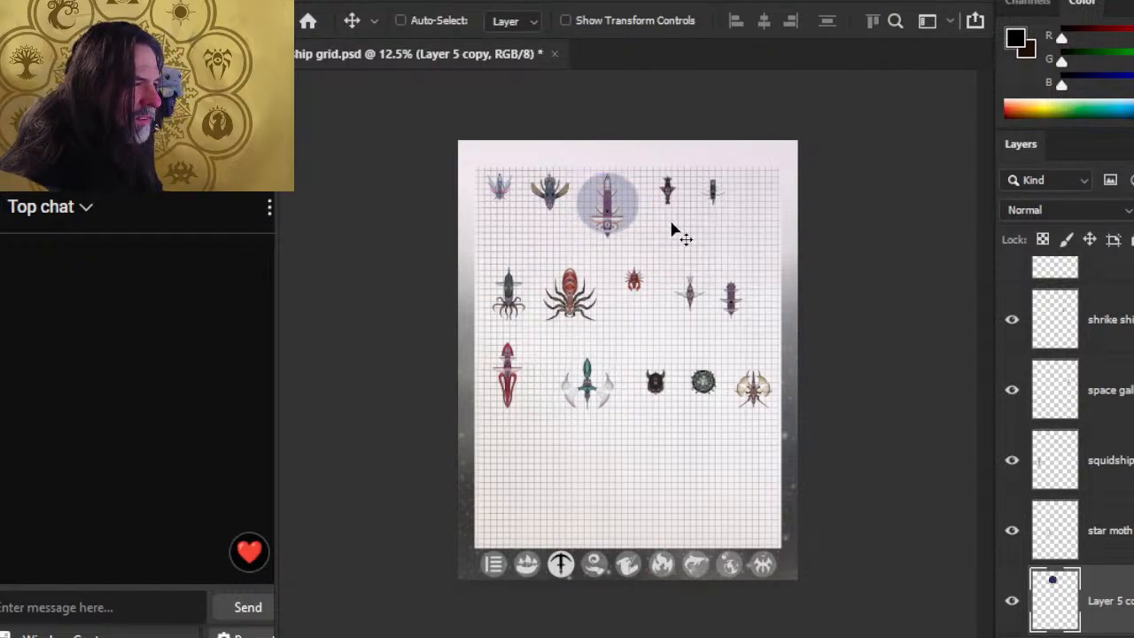
key("z")
left_click_drag(664, 208, 721, 254)
key("v")
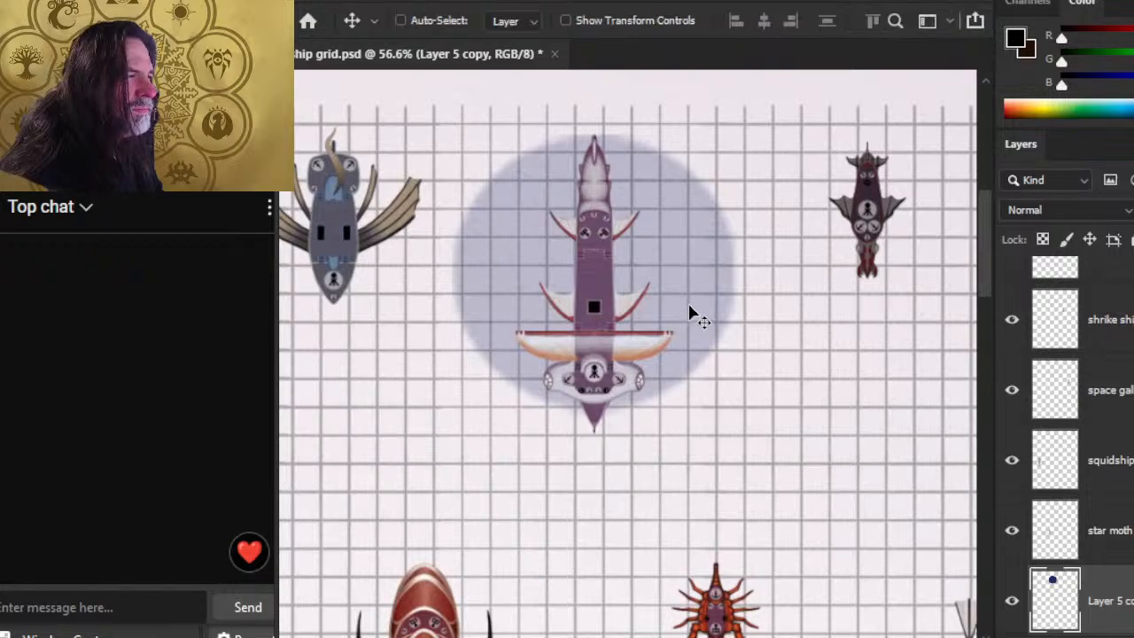
left_click_drag(688, 311, 690, 303)
key("l")
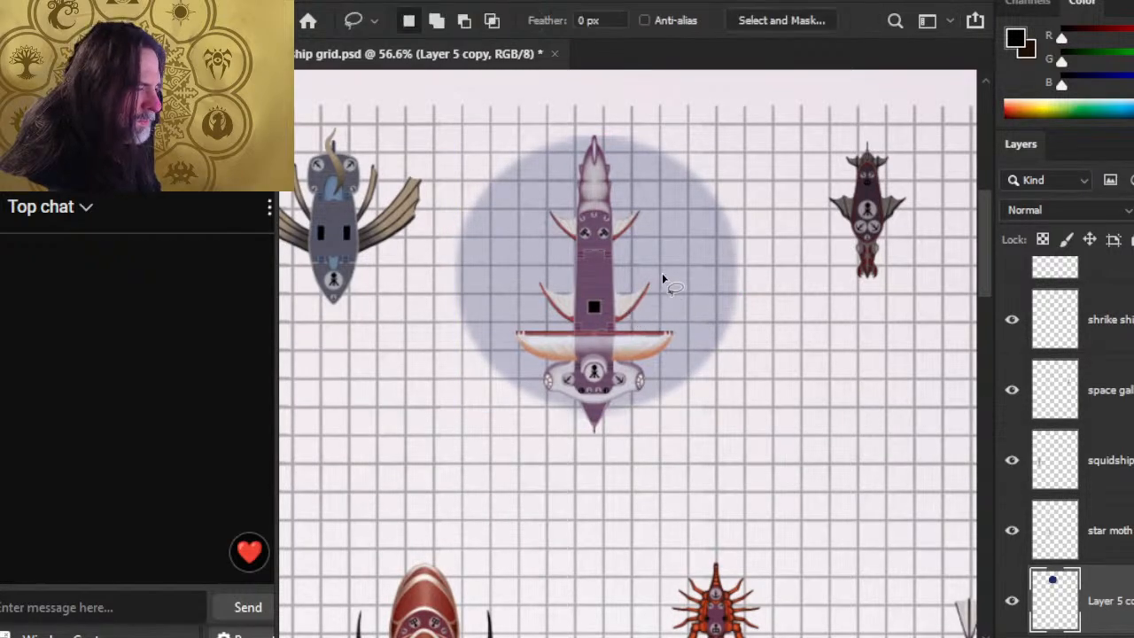
Step: Enlarge the translucent circle with Free Transform so it spans the full length of the long purple ship, and nudge it into place
right_click(663, 277)
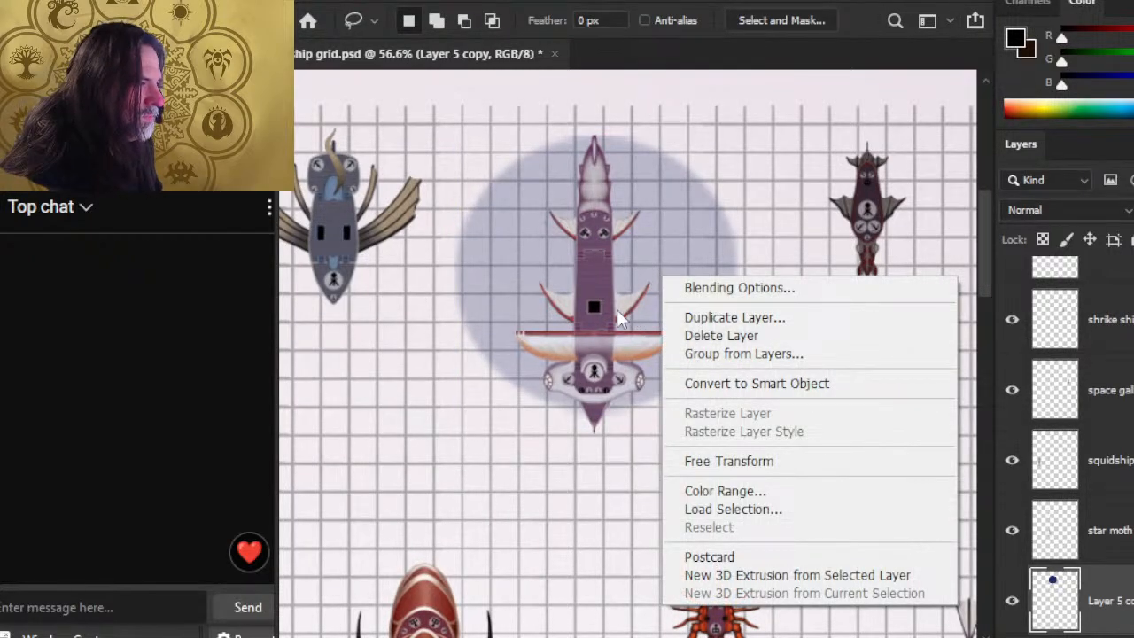
left_click(715, 462)
left_click(1108, 476)
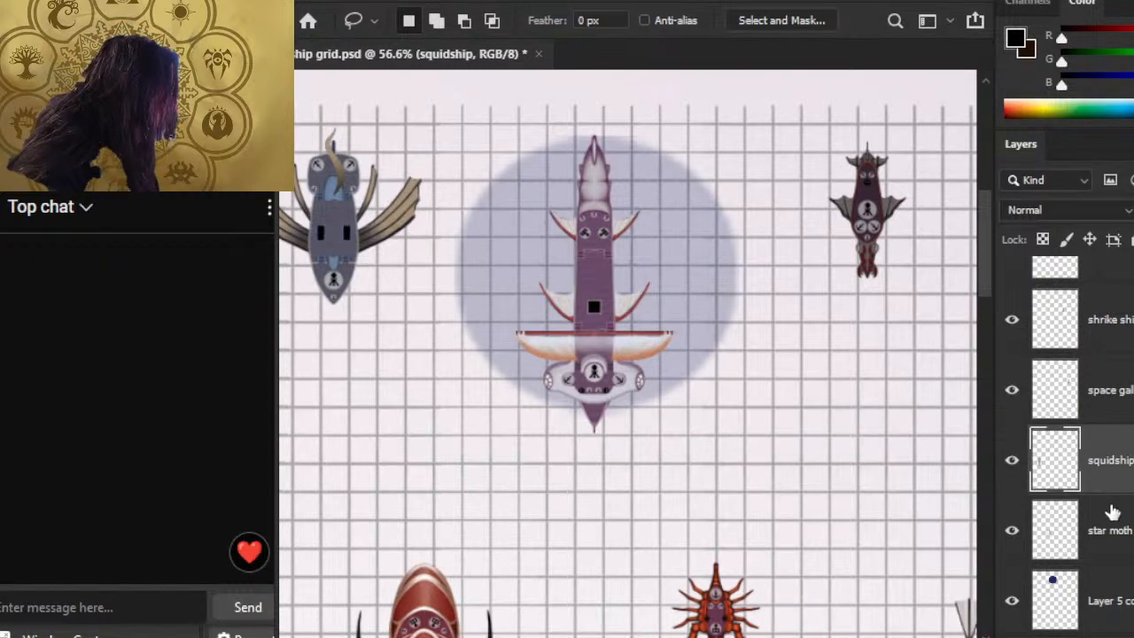
left_click(1095, 602)
right_click(584, 230)
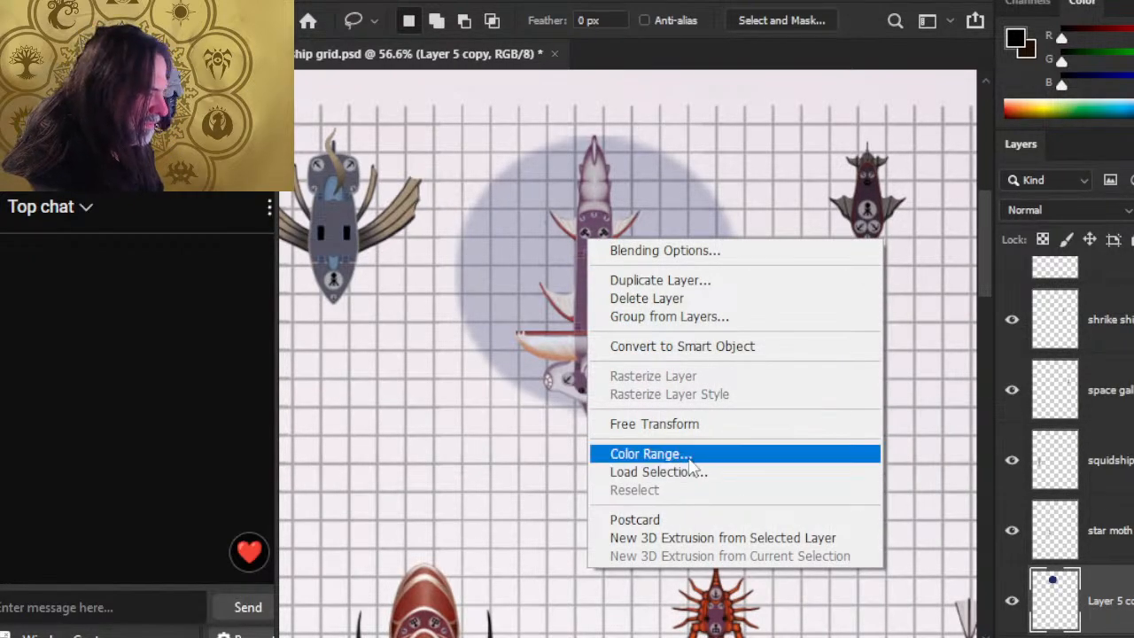
left_click(689, 425)
left_click_drag(593, 428, 602, 439)
key("Return")
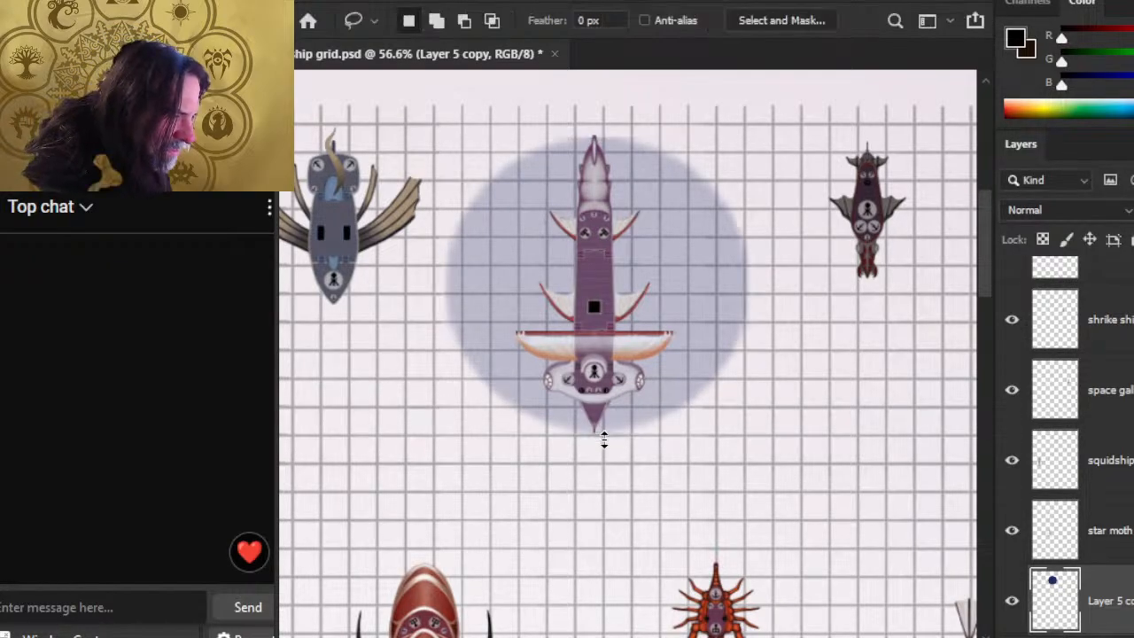
key("v")
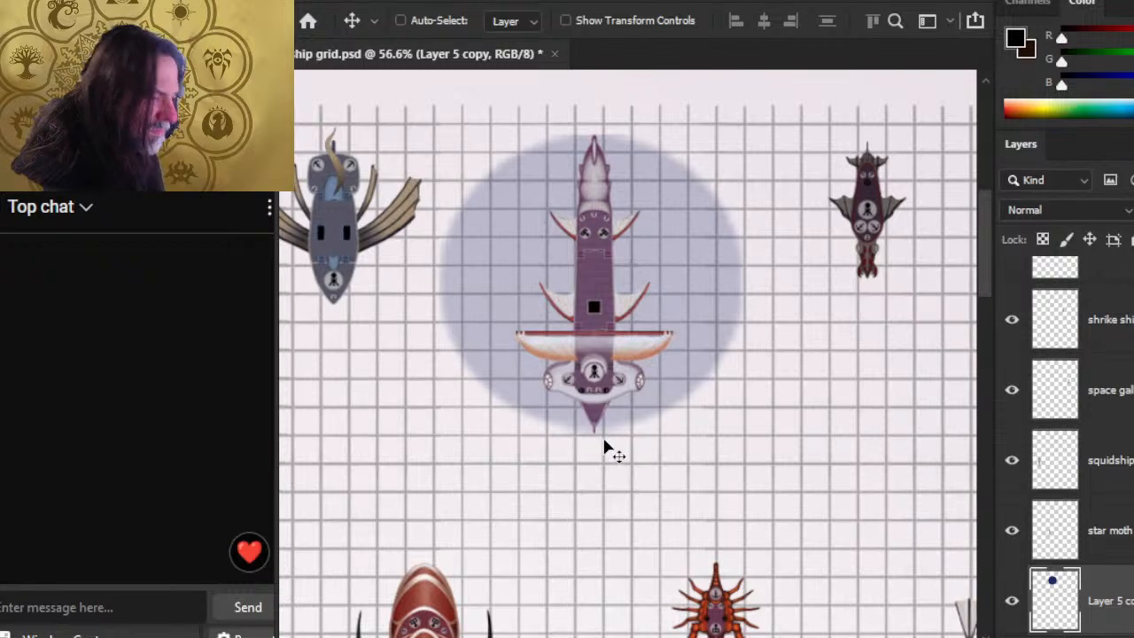
key("l")
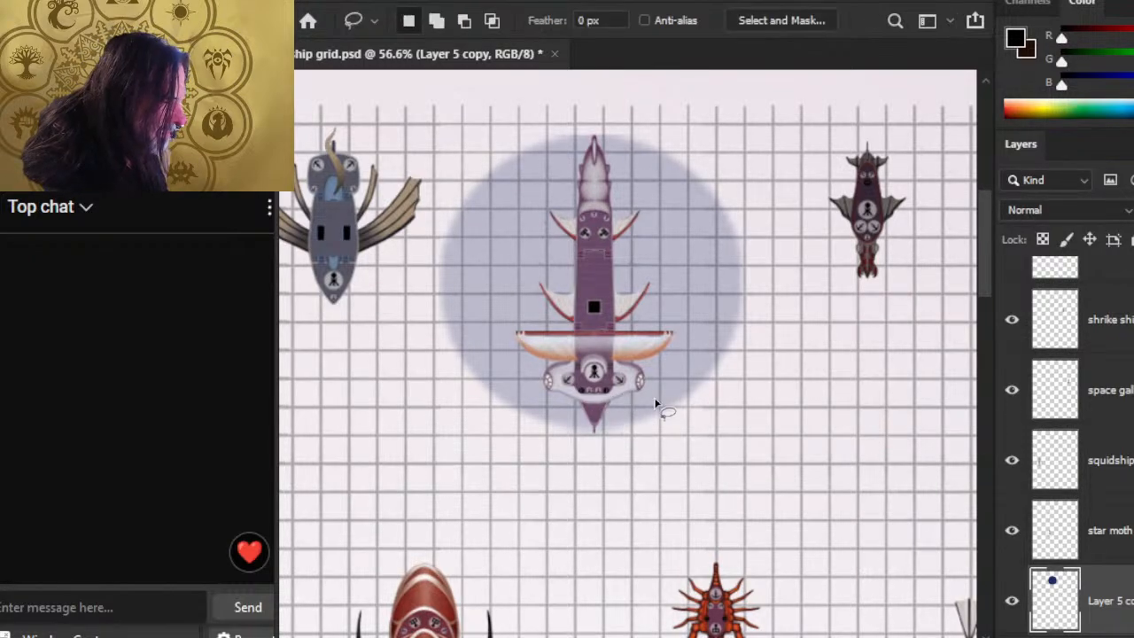
Step: Try 50% opacity on the circle layer and undo it
key("v")
key("5")
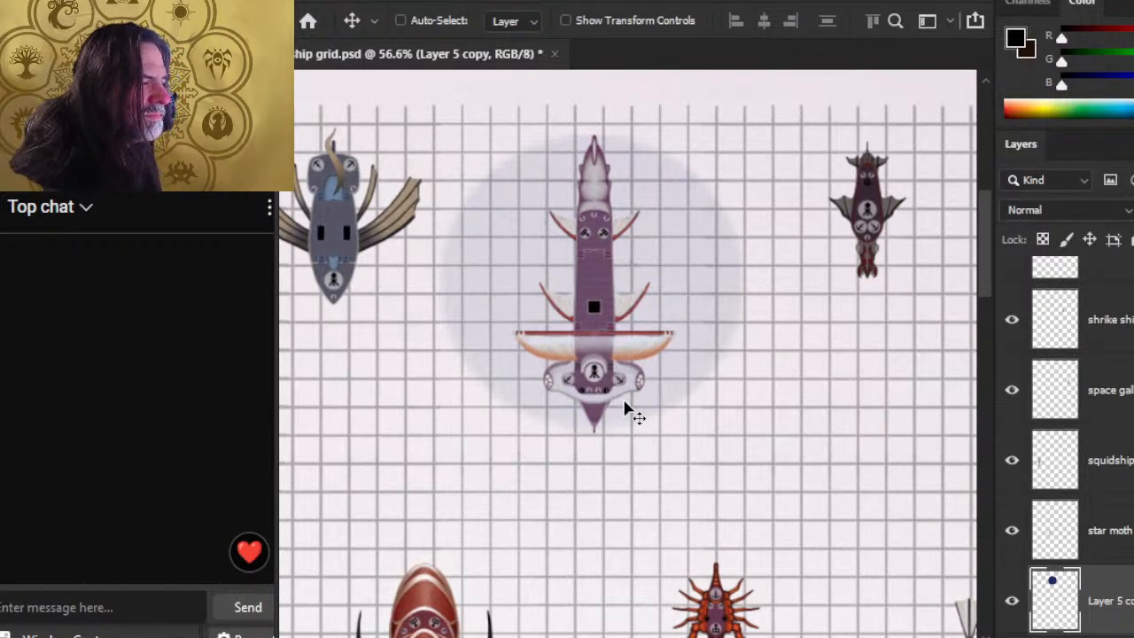
key("ctrl+z")
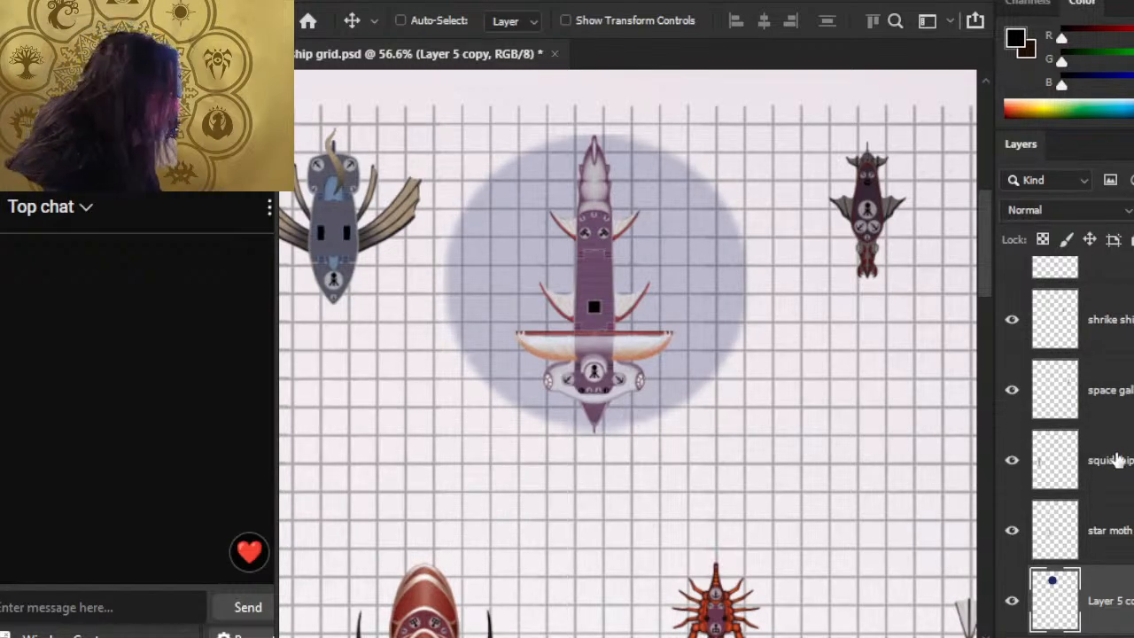
Step: Select the hammerhead ship layer and move the ship slightly down over its circle
scroll(1063, 452, "up", 5)
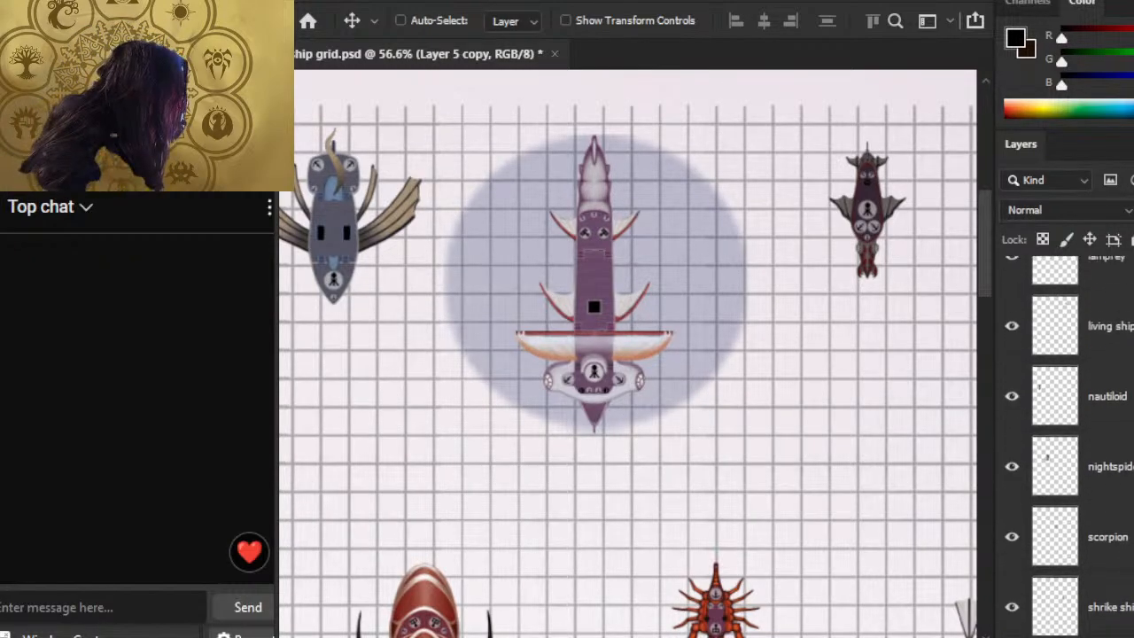
scroll(1063, 443, "down", 1)
left_click(1063, 337)
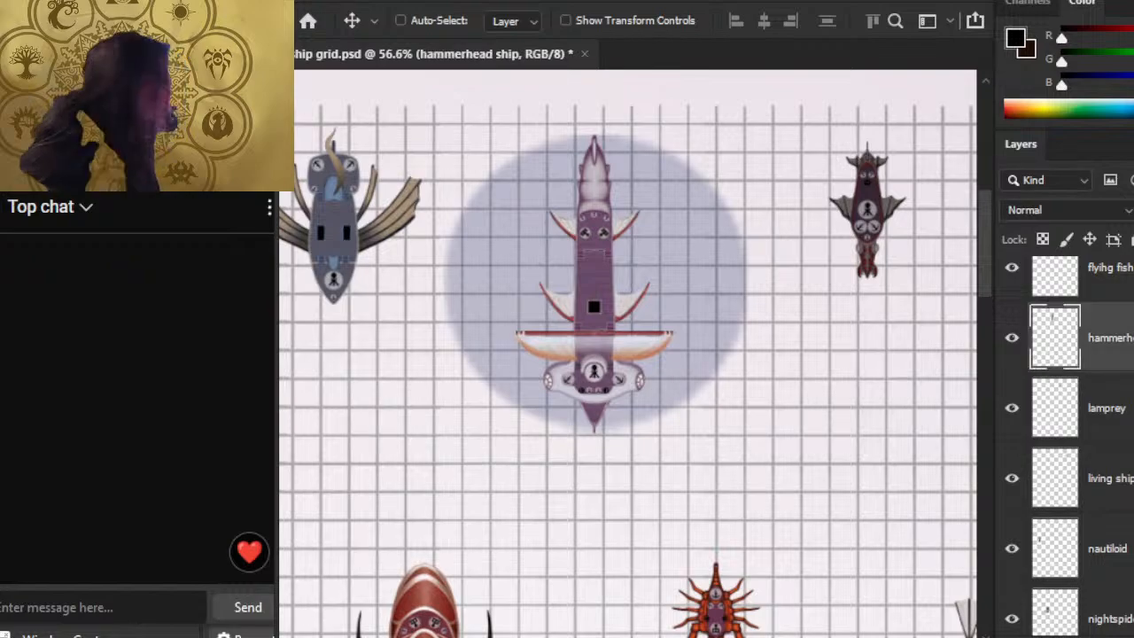
left_click_drag(594, 307, 591, 323)
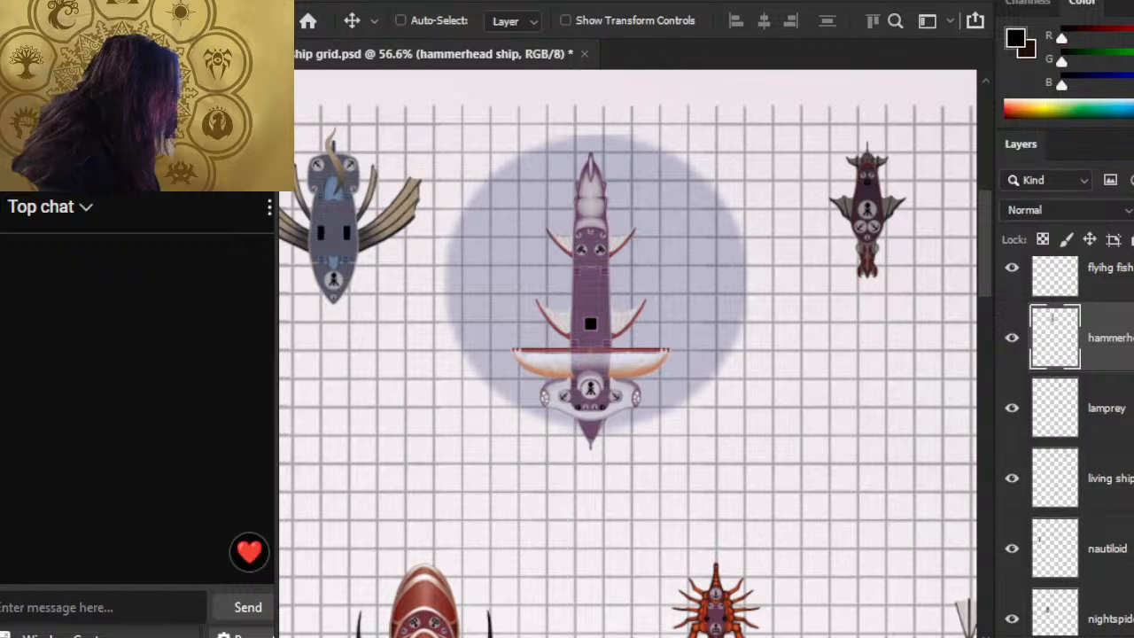
Step: Scale the grid layer up to about 169% so that it covers the whole page width
scroll(1063, 443, "down", 10)
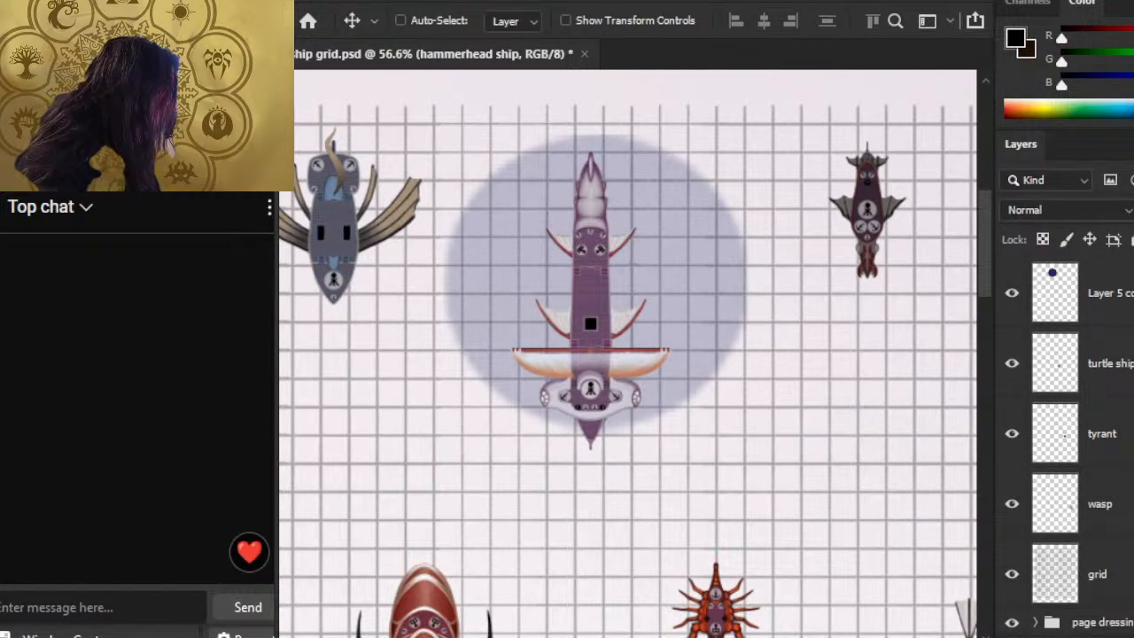
left_click(1054, 573)
key("z")
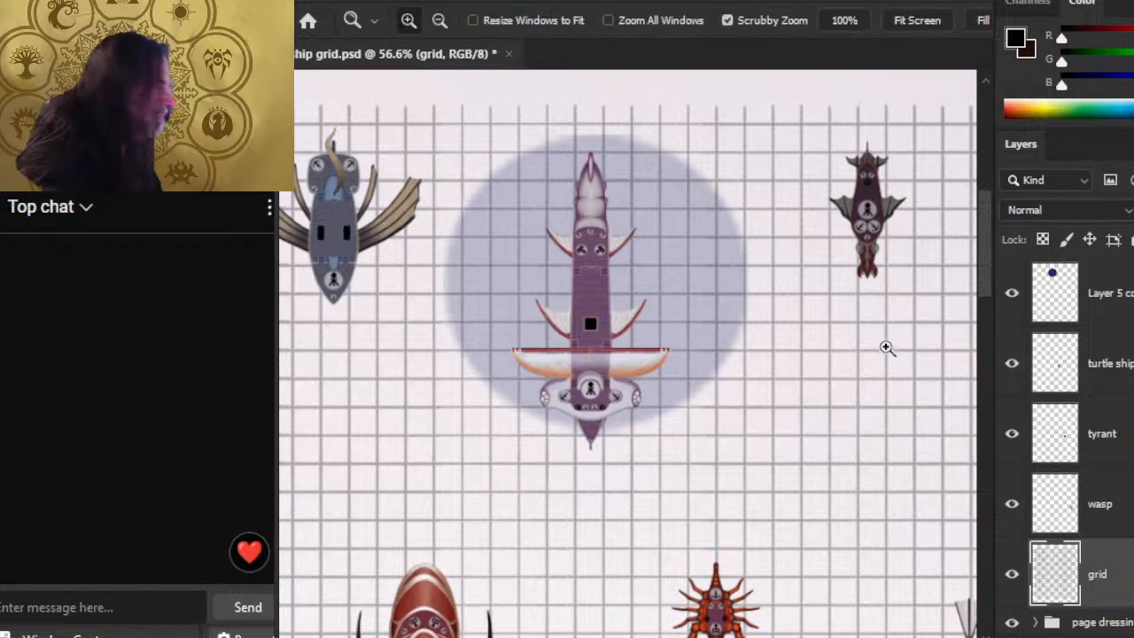
left_click_drag(881, 342, 744, 327)
key("l")
right_click(610, 297)
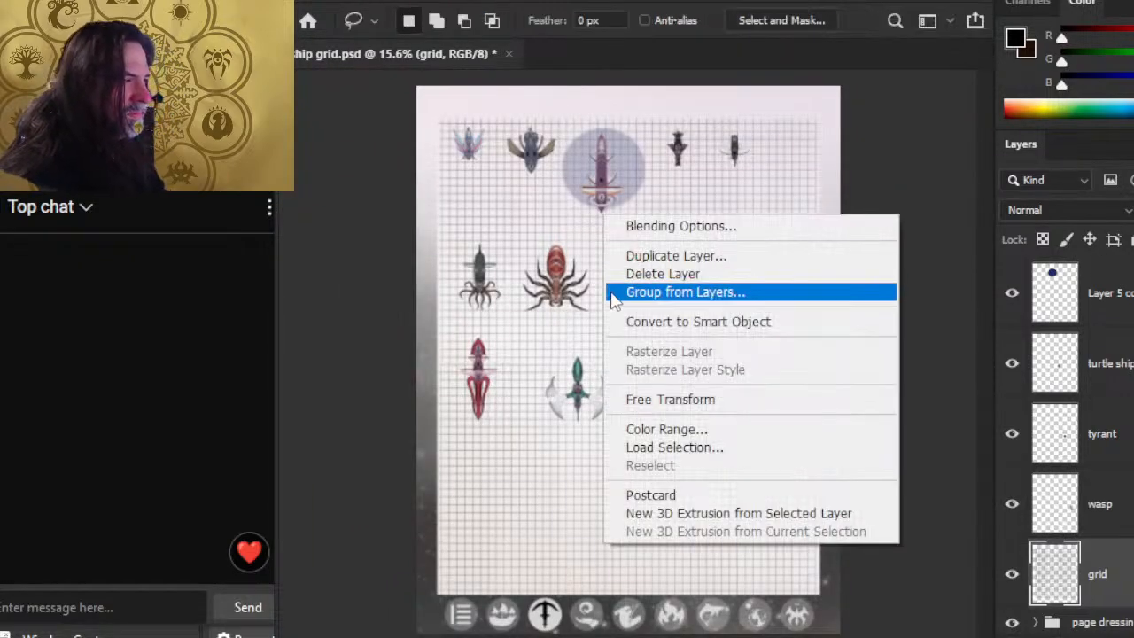
left_click(682, 404)
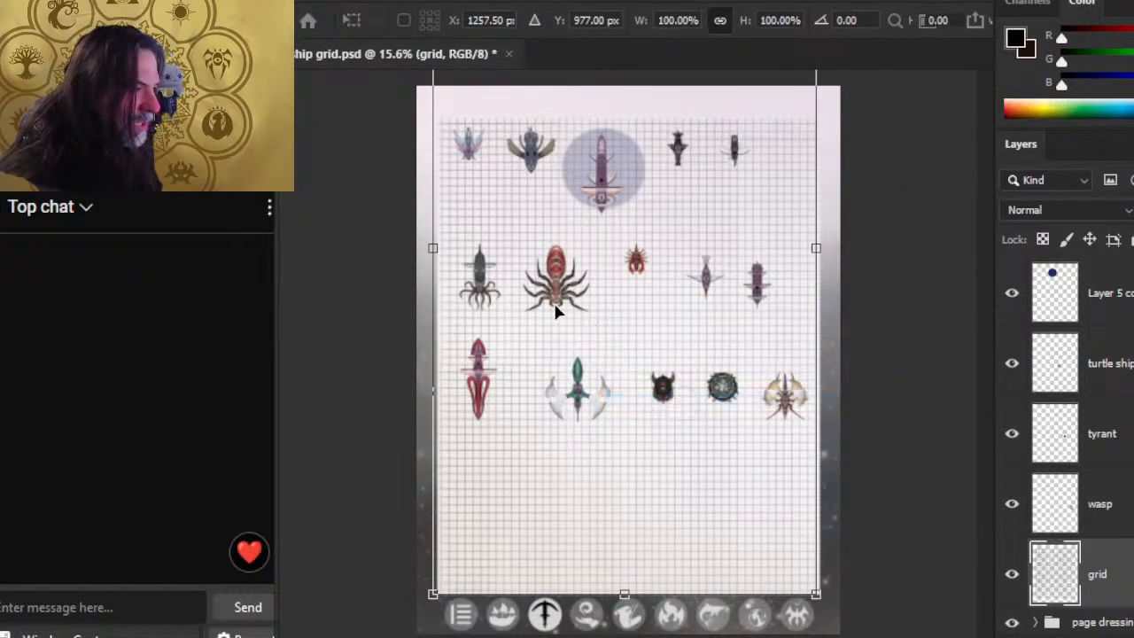
left_click_drag(816, 245, 977, 239)
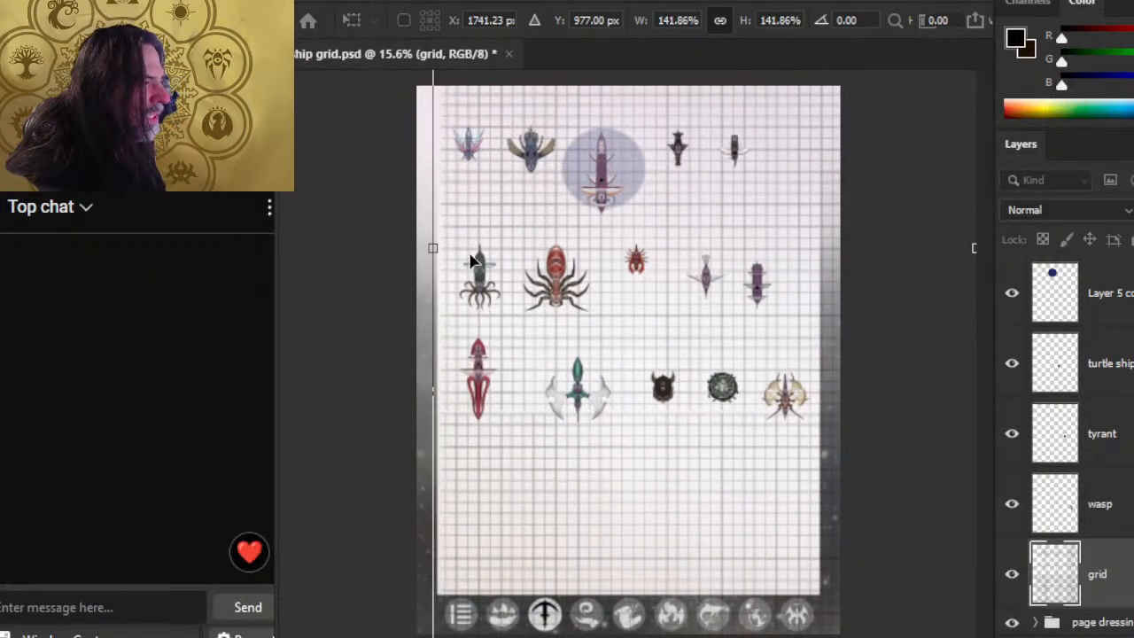
left_click_drag(431, 248, 330, 248)
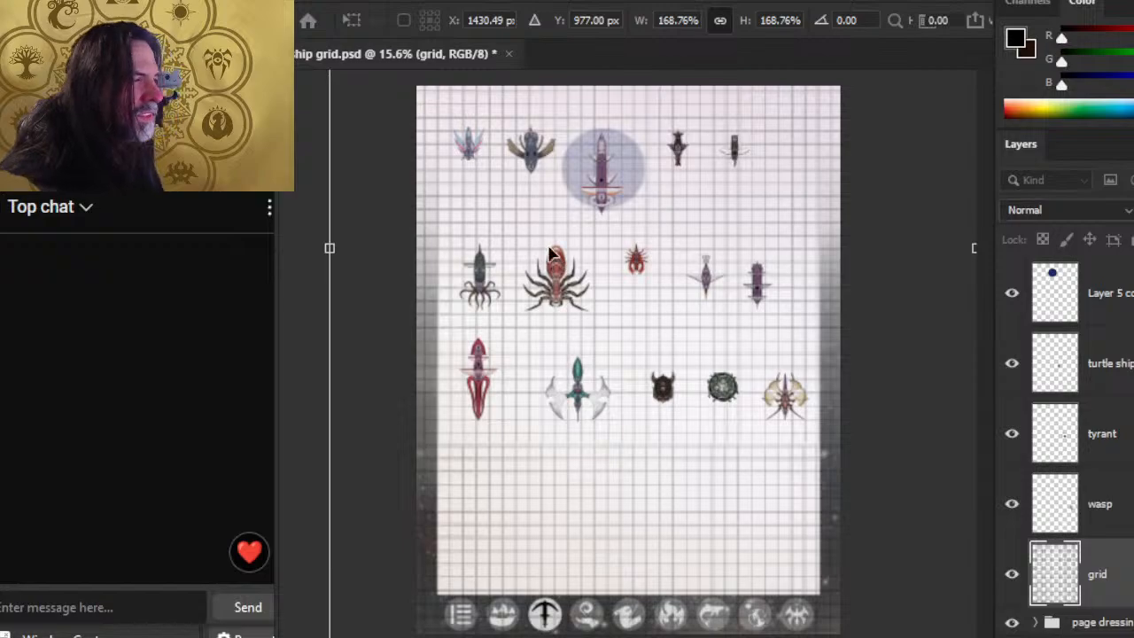
key("Return")
Step: Shift the grid layer slightly to line it up with the hammerhead ship and its circle
key("z")
left_click_drag(626, 167, 720, 195)
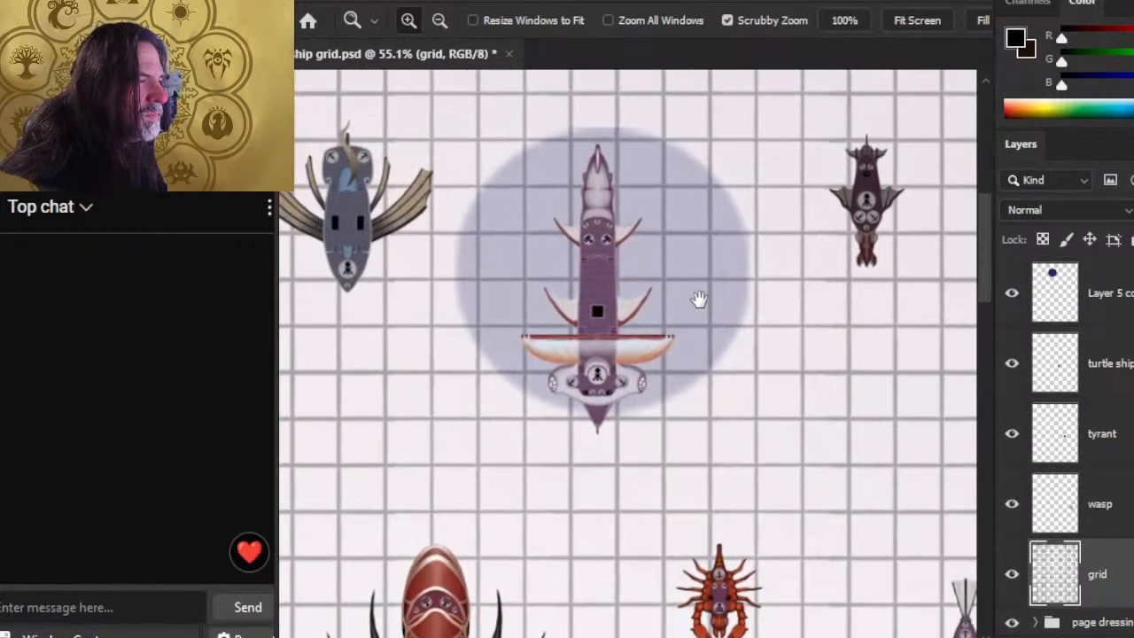
key("v")
mouse_move(768, 312)
left_mouse_down()
mouse_move(776, 332)
mouse_move(767, 304)
left_mouse_up()
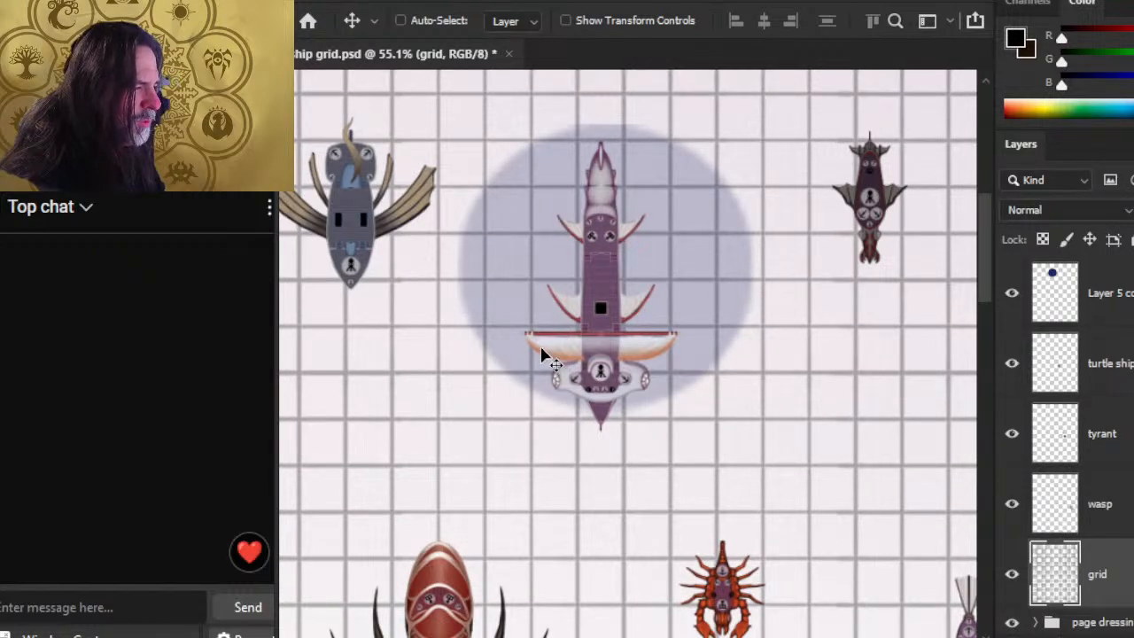
Step: Scale the grid layer up by a further 113% and check the square size against the hammerhead ship
key("z")
left_click_drag(729, 432, 582, 443)
key("l")
right_click(603, 288)
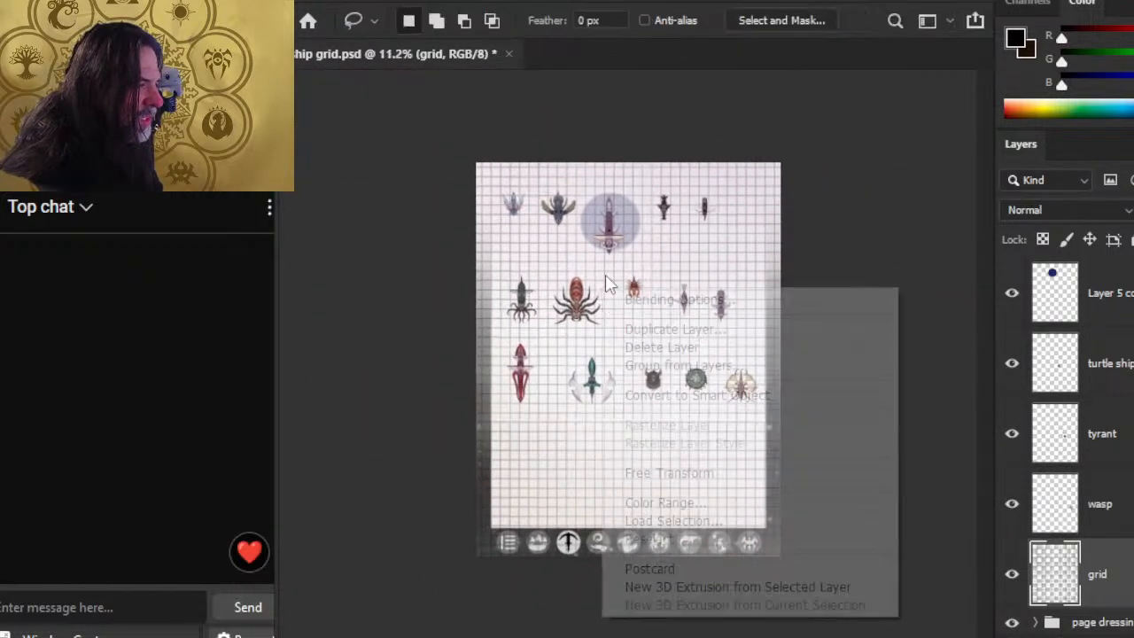
left_click(724, 475)
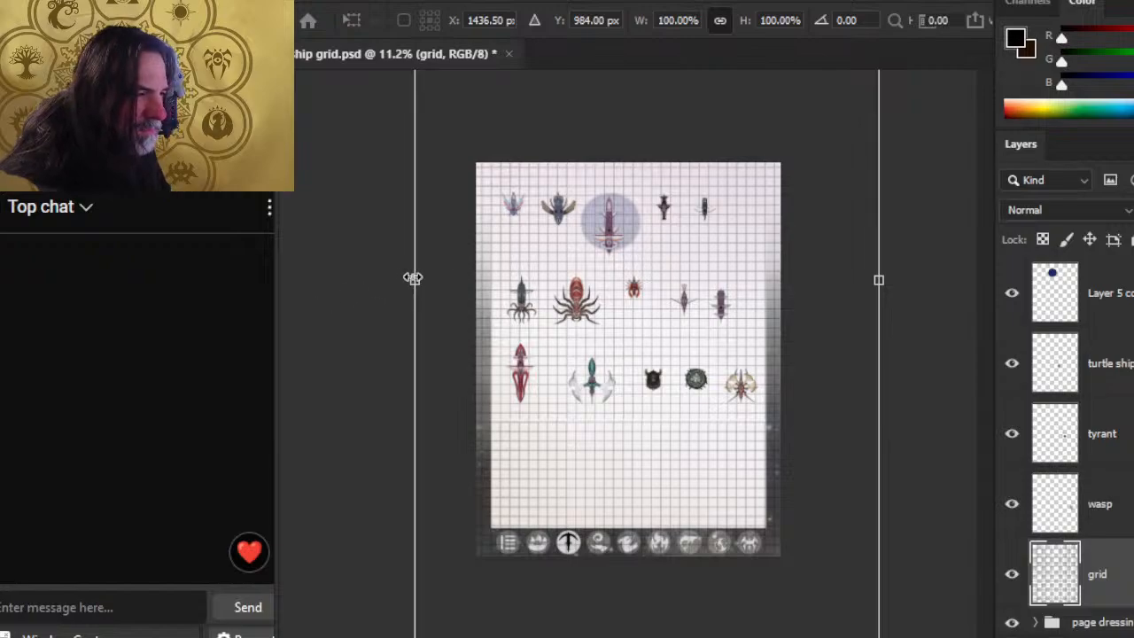
left_click_drag(414, 280, 349, 279)
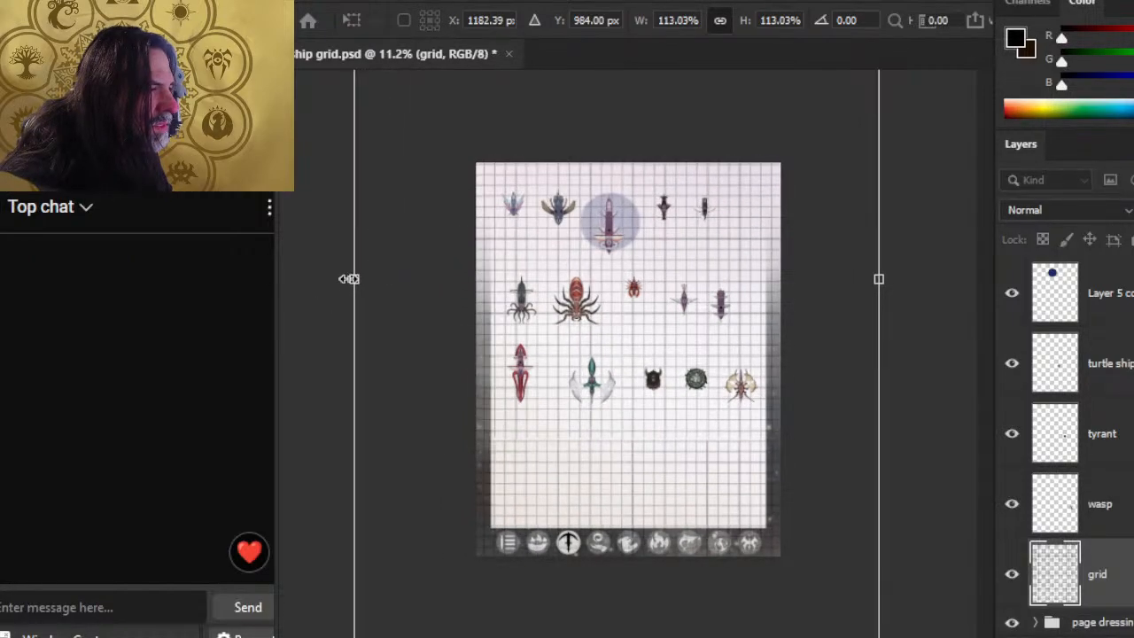
key("Return")
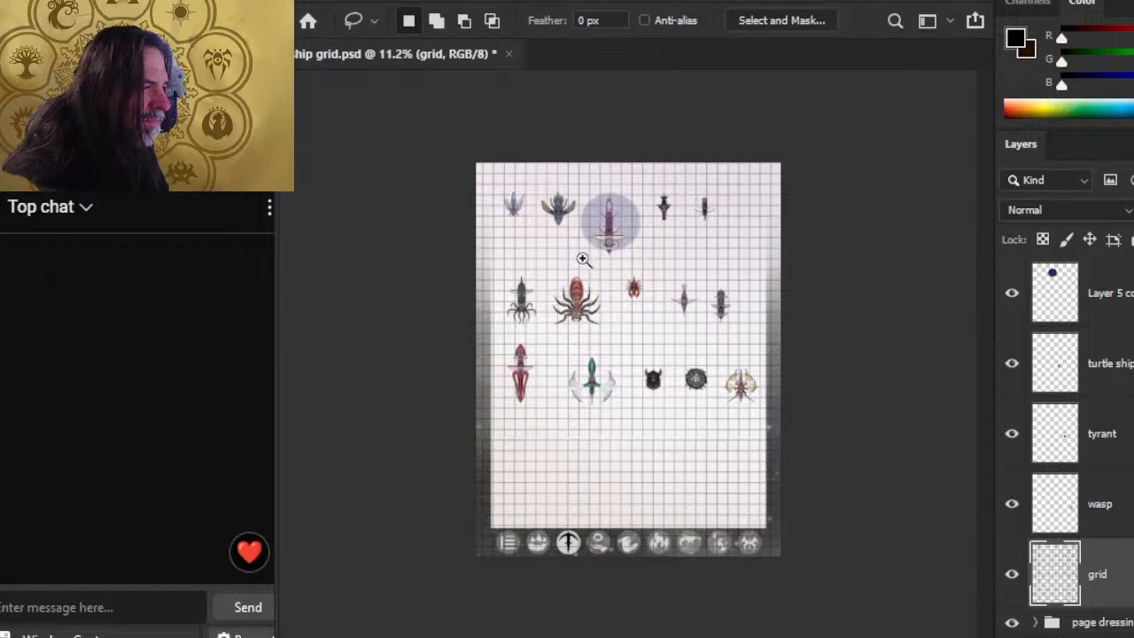
key("z")
left_click(579, 231)
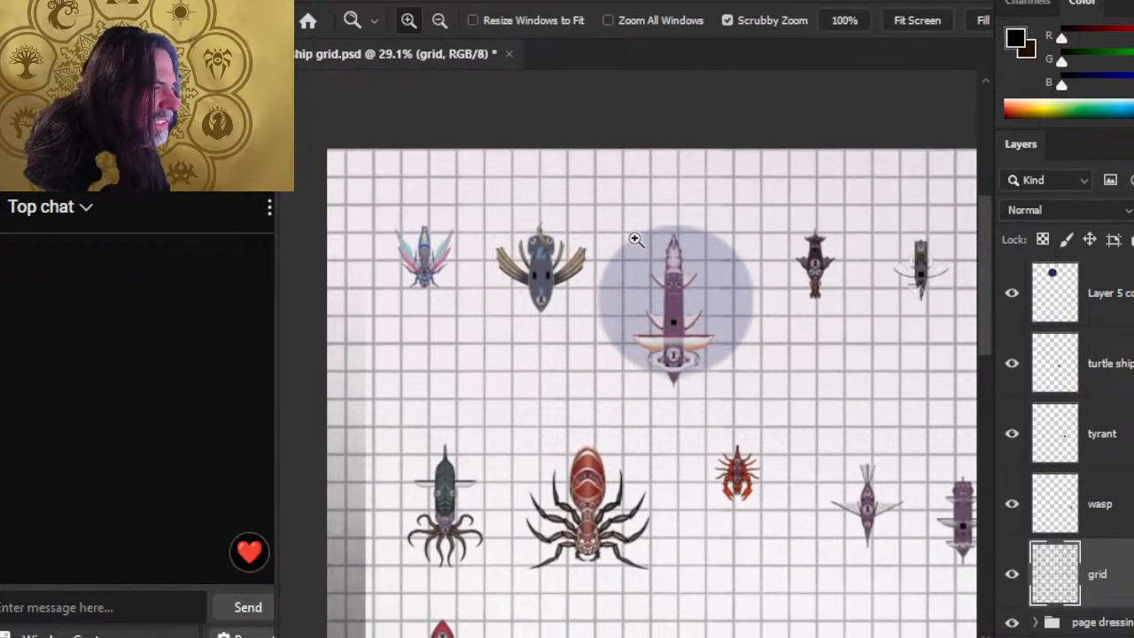
key("v")
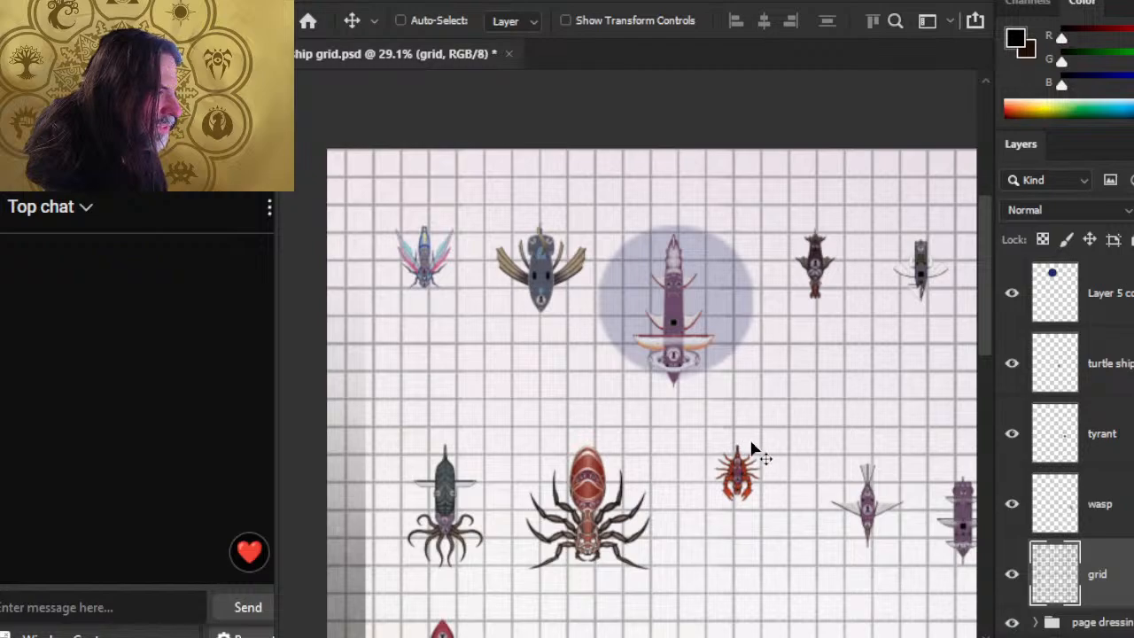
Step: Enlarge the grid layer a little more by extending its left side, and compare it with the ships
key("z")
left_click_drag(750, 450, 653, 393)
key("l")
right_click(649, 375)
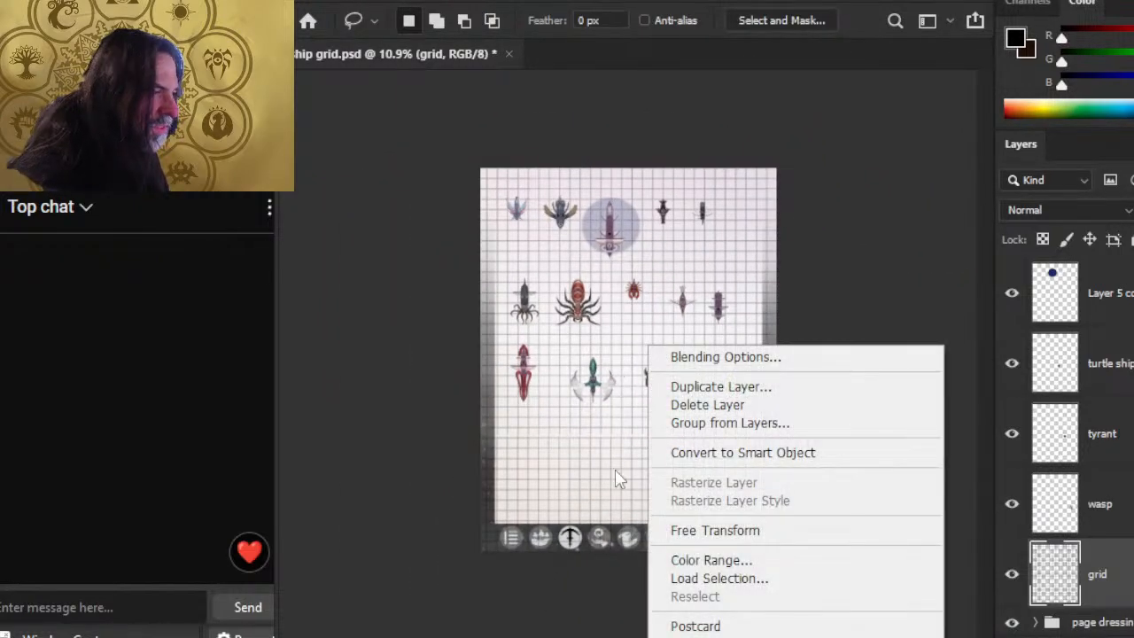
left_click(681, 531)
left_click_drag(366, 287, 332, 275)
key("Return")
key("z")
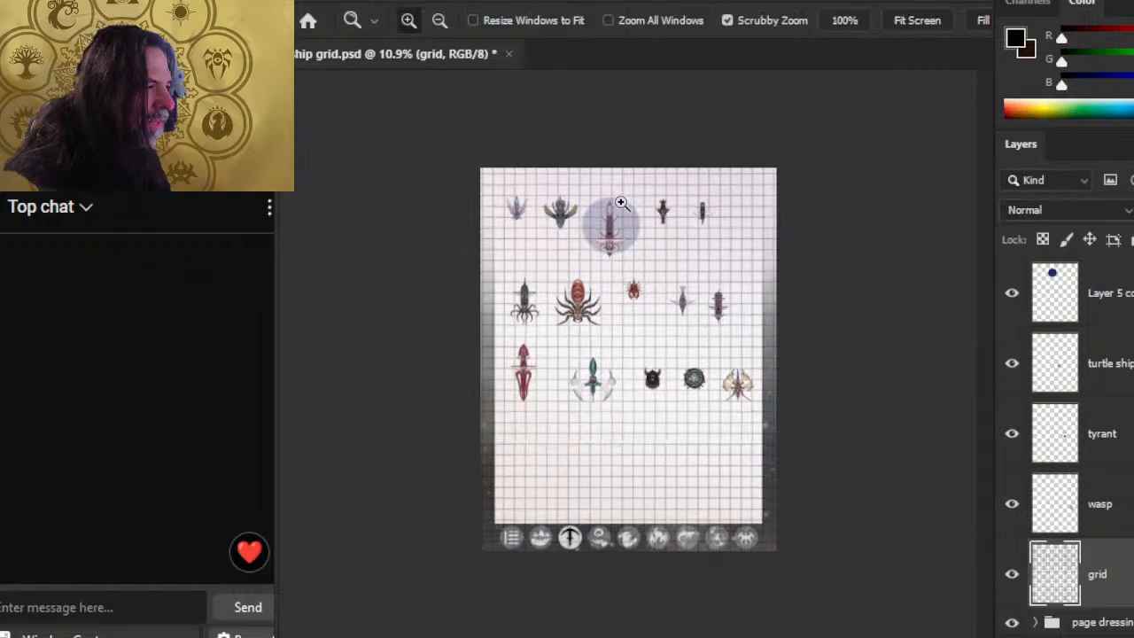
left_click_drag(620, 217, 711, 338)
key("v")
Step: Scale the grid layer up once more to about 106% of its current size
key("z")
left_click_drag(767, 364, 620, 337)
key("l")
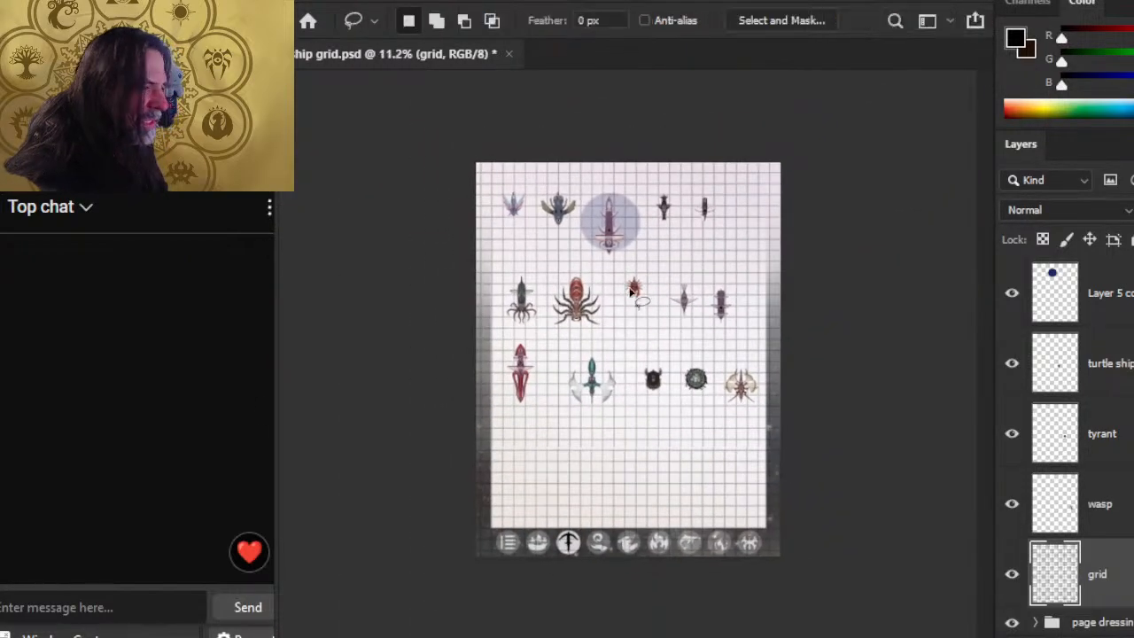
right_click(623, 291)
left_click(676, 476)
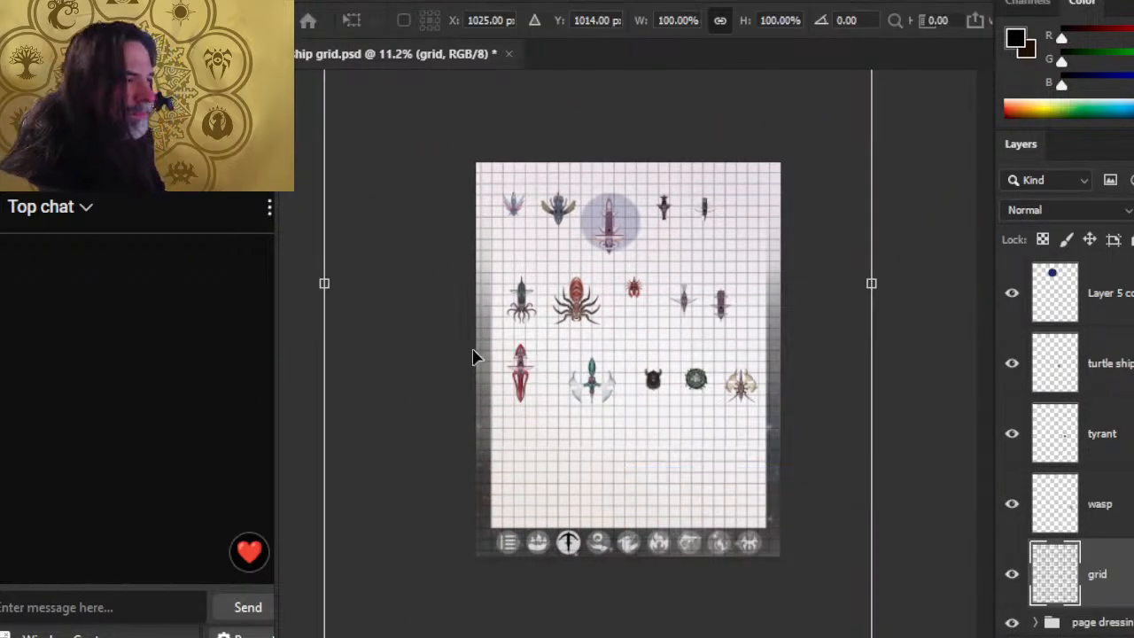
left_click_drag(319, 284, 291, 283)
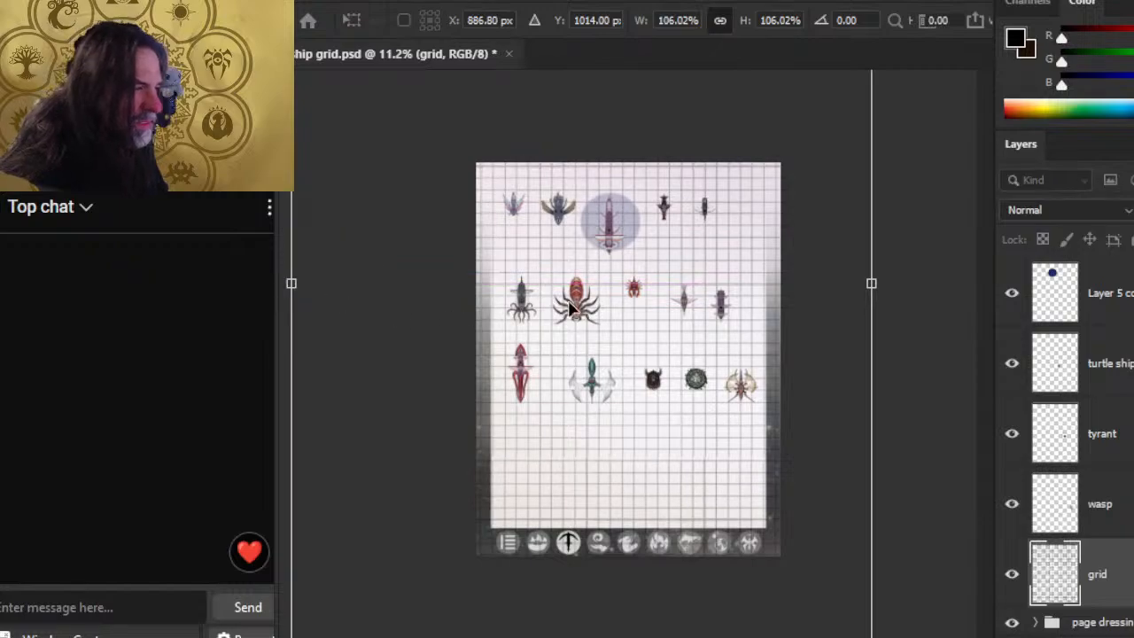
key("Return")
Step: Reposition the enlarged grid so its lines meet the nose and tail of the hammerhead ship
key("z")
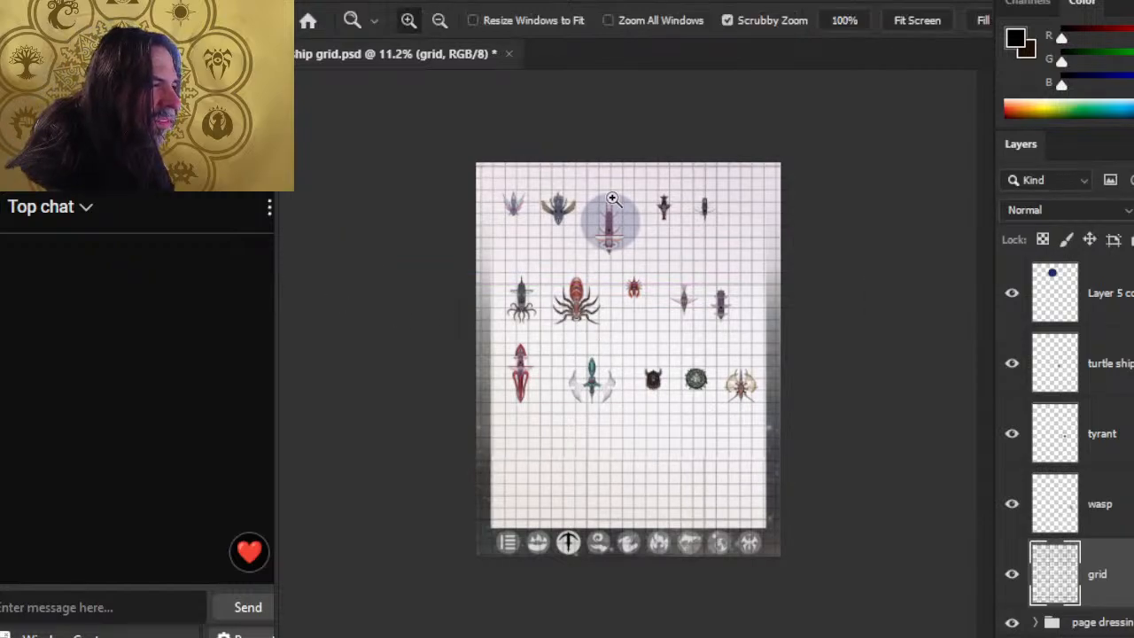
left_click_drag(610, 198, 711, 252)
key("v")
left_click_drag(649, 211, 750, 304)
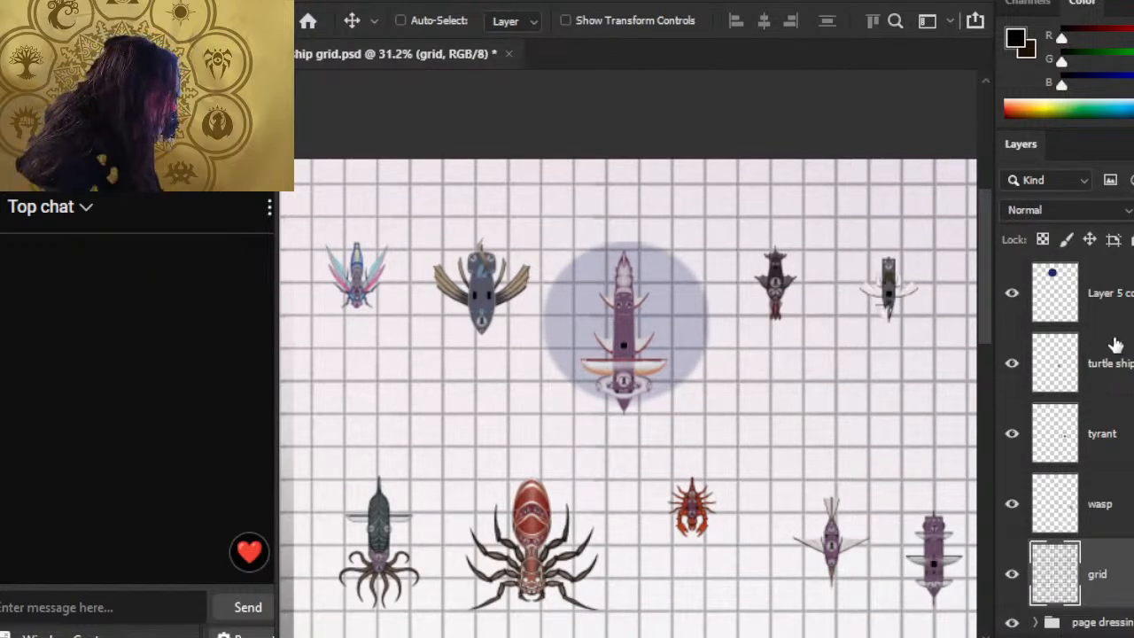
Step: Recentre the translucent circle layer on the hammerhead ship and activate the Brush tool
left_click(1094, 297)
left_click_drag(715, 309, 708, 315)
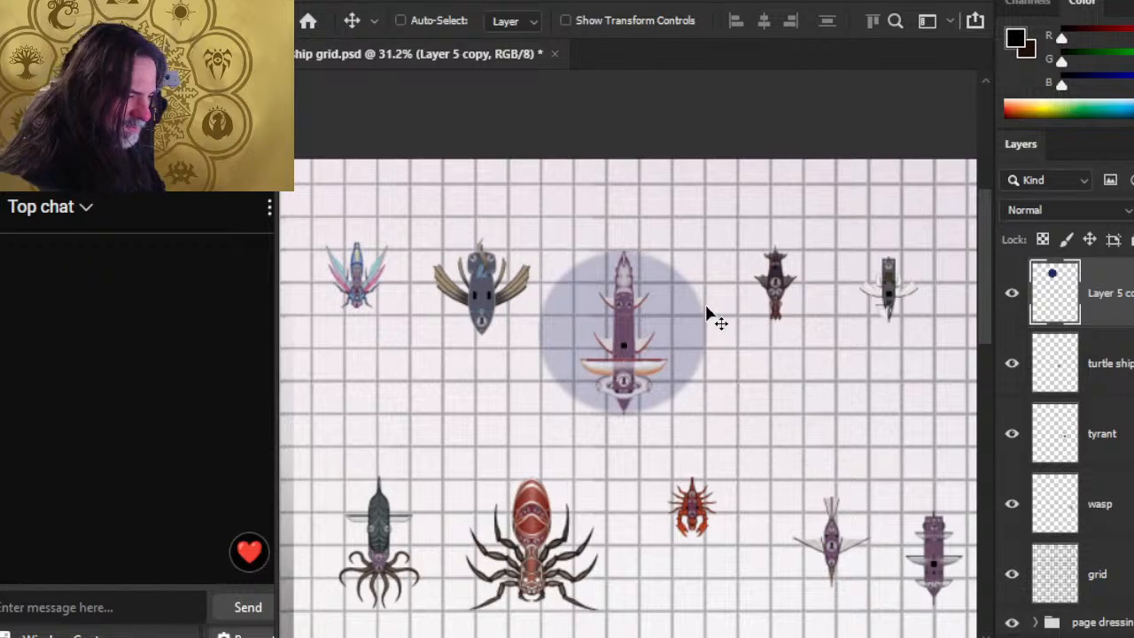
key("z")
left_click(595, 292)
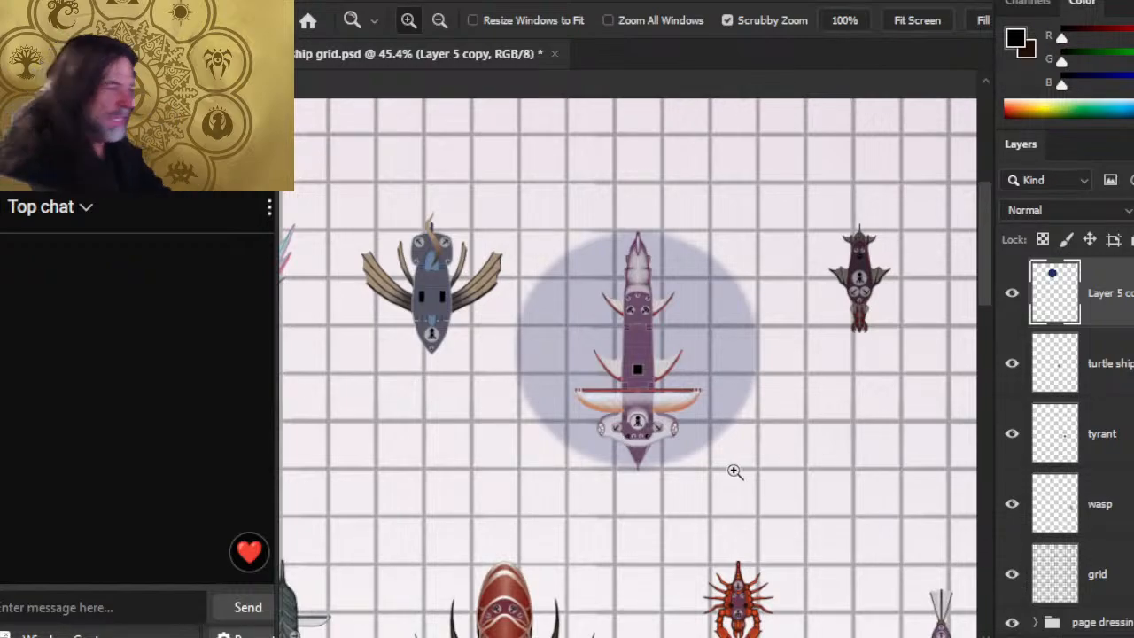
key("b")
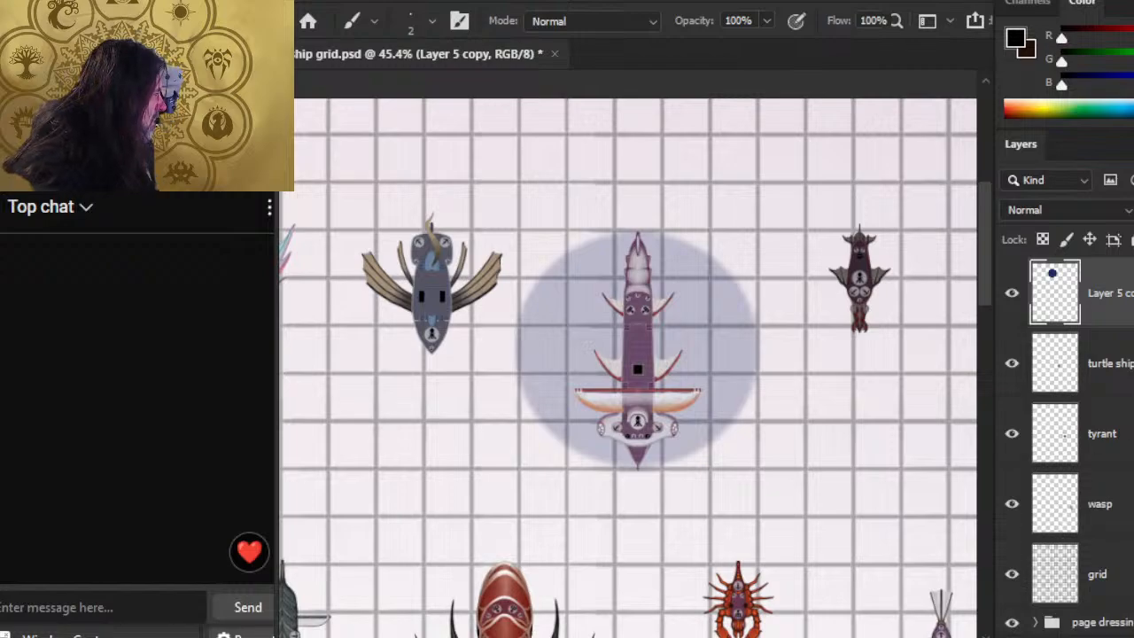
Step: Set the brush size to 20 and sketch a small crossed square on the empty grid beside the hammerhead ship
key("bracketright")
key("bracketright")
key("bracketright")
key("bracketright")
key("bracketright")
key("bracketright")
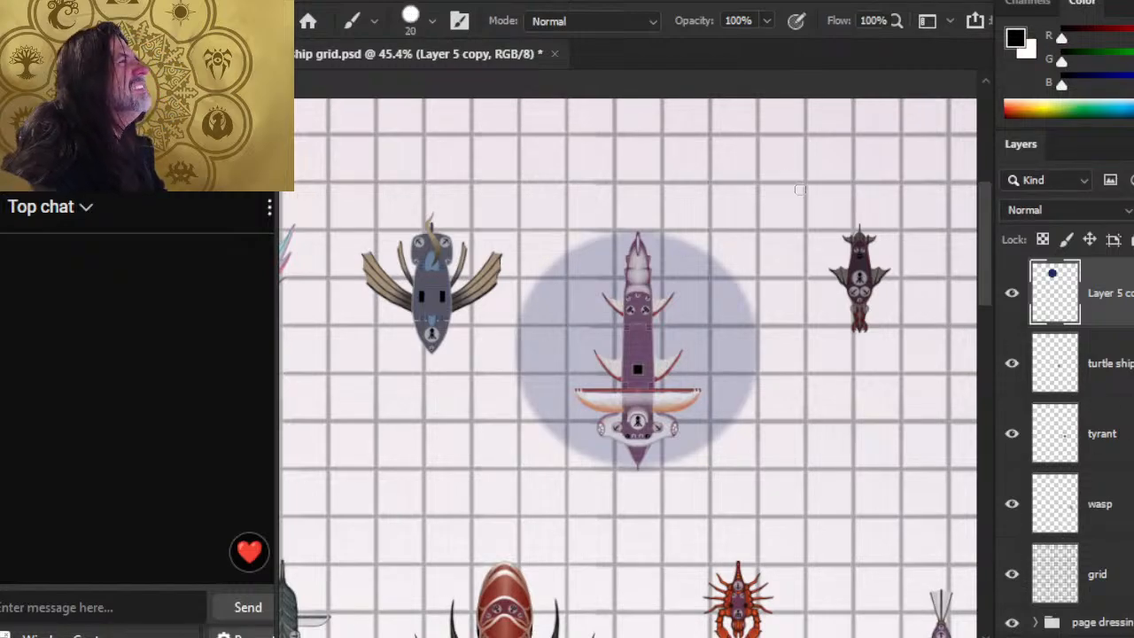
mouse_move(813, 367)
left_mouse_down()
mouse_move(903, 479)
mouse_move(801, 400)
mouse_move(849, 410)
mouse_move(794, 422)
left_mouse_up()
key("ctrl+z")
key("ctrl+z")
mouse_move(865, 426)
left_mouse_down()
mouse_move(791, 460)
mouse_move(801, 398)
mouse_move(850, 459)
left_mouse_up()
left_click_drag(861, 419, 796, 493)
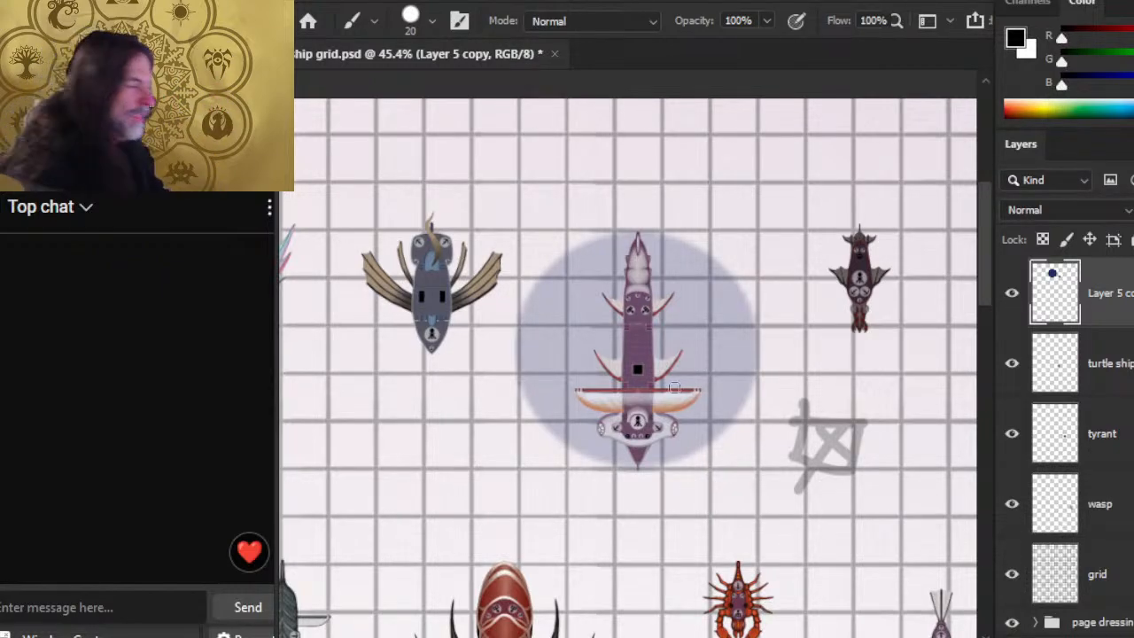
Step: Erase the crossed square and the loose test strokes beside the hammerhead ship
key("e")
mouse_move(815, 411)
left_mouse_down()
mouse_move(808, 509)
mouse_move(903, 509)
mouse_move(905, 433)
mouse_move(804, 423)
left_mouse_up()
key("b")
key("e")
mouse_move(844, 459)
left_mouse_down()
mouse_move(896, 456)
mouse_move(903, 496)
left_mouse_up()
key("b")
left_click_drag(818, 409, 818, 379)
mouse_move(829, 585)
left_mouse_down()
mouse_move(983, 581)
mouse_move(909, 396)
mouse_move(861, 397)
left_mouse_up()
left_click_drag(870, 517, 713, 411)
key("e")
left_click_drag(768, 336, 750, 289)
Step: Sketch a square outline about four grid squares wide beside the hammerhead ship and mark divisions inside it
key("b")
left_click_drag(671, 253, 808, 434)
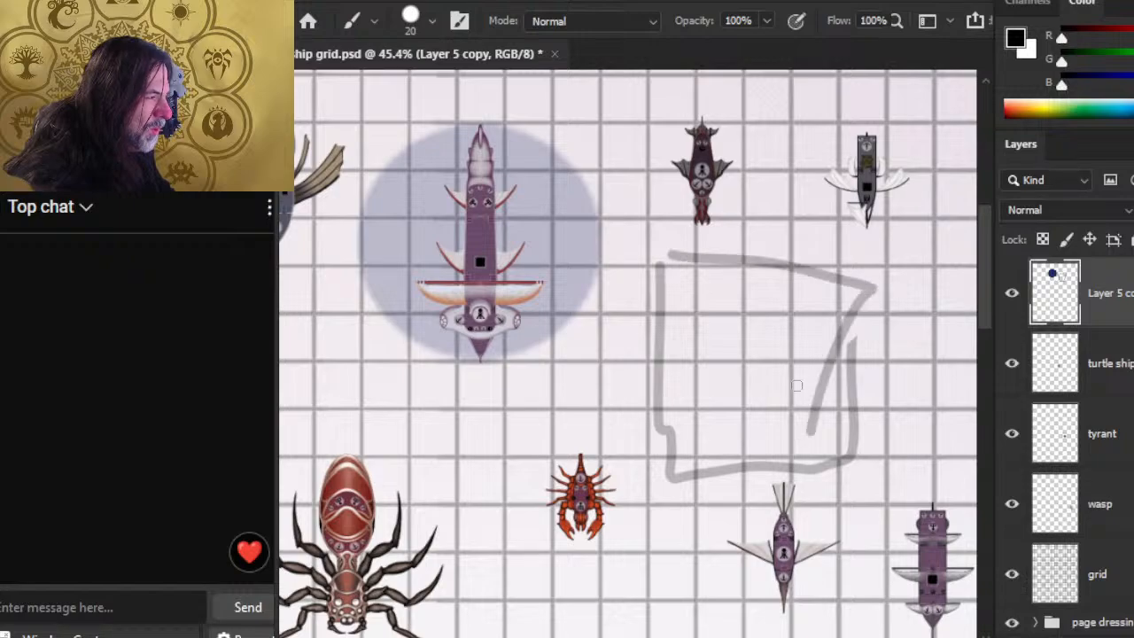
mouse_move(656, 346)
left_mouse_down()
mouse_move(755, 359)
mouse_move(751, 266)
left_mouse_up()
left_click_drag(742, 325, 736, 404)
left_click_drag(713, 279, 665, 354)
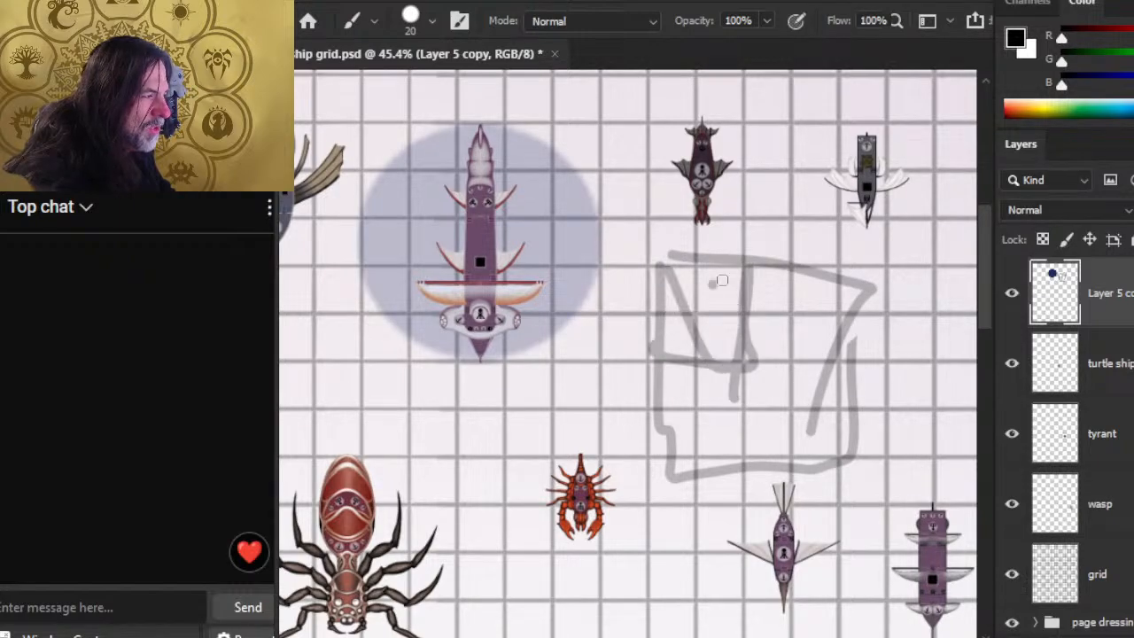
mouse_move(682, 315)
left_mouse_down()
mouse_move(633, 403)
mouse_move(709, 416)
mouse_move(833, 337)
mouse_move(811, 443)
left_mouse_up()
Step: Erase the sketched square outline with the Eraser at size 250 and reactivate the Brush tool
key("e")
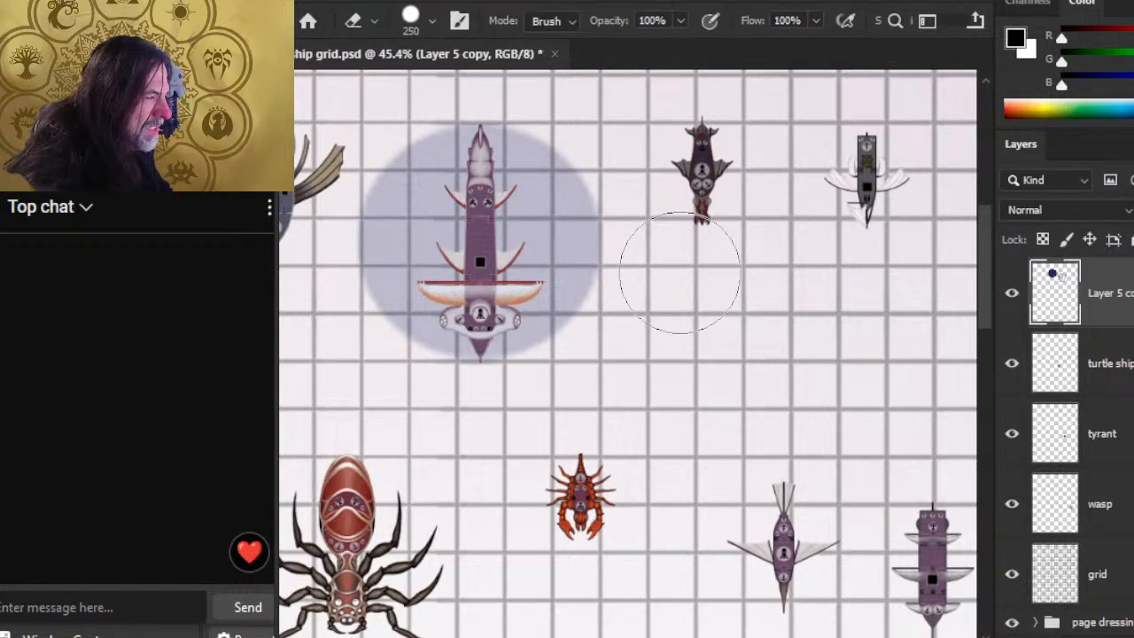
left_click_drag(561, 287, 664, 373)
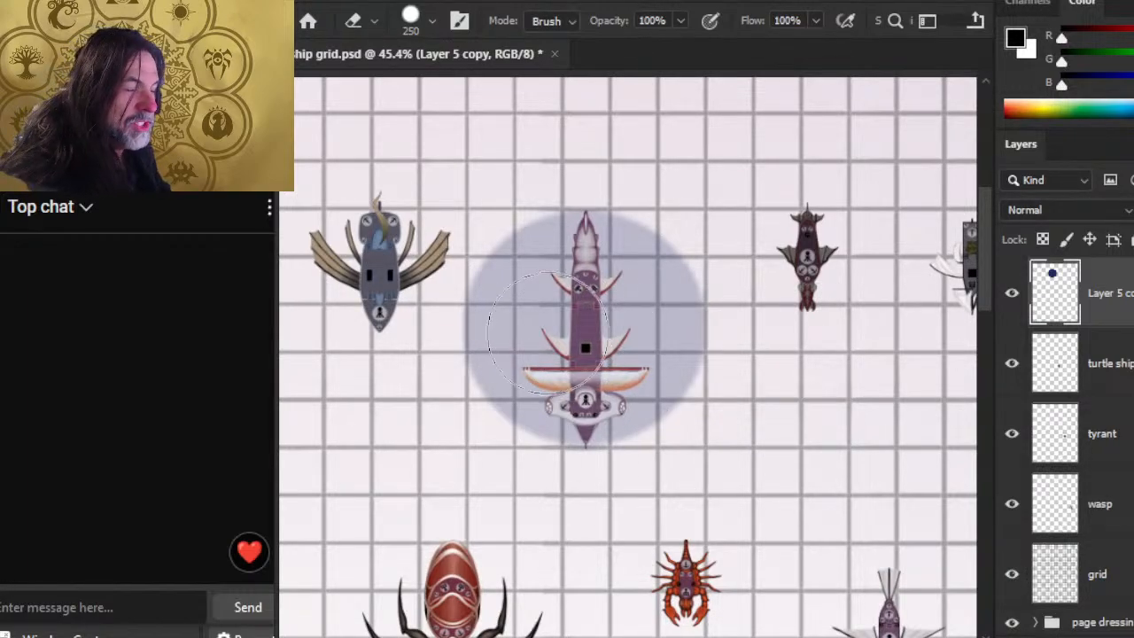
key("b")
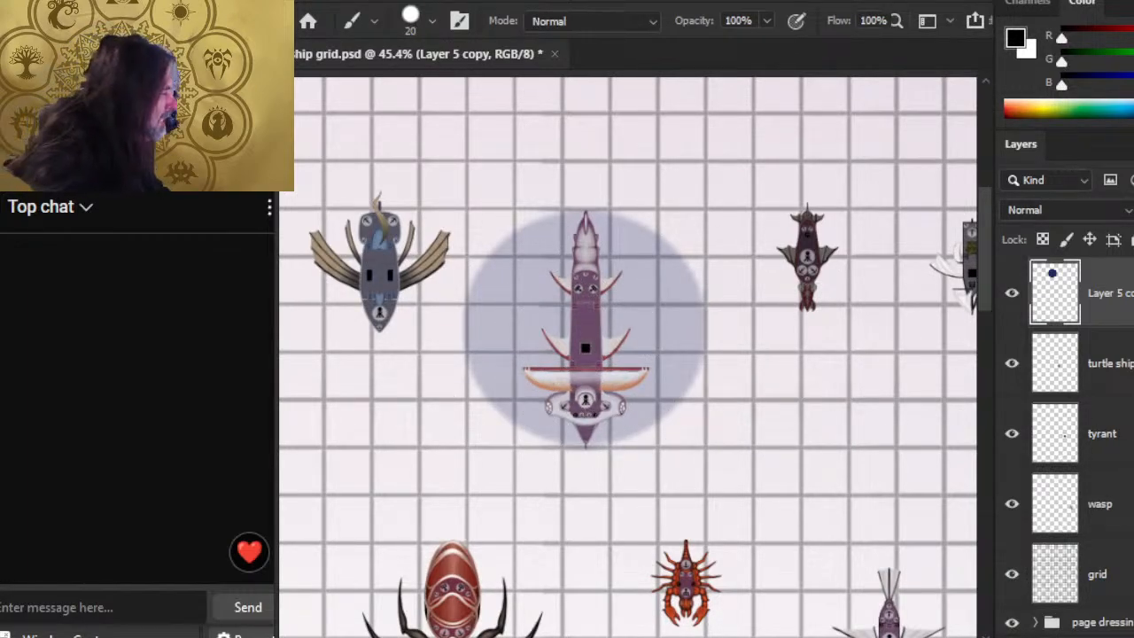
Step: Select the hammerhead ship layer and try rotating the ship inside its circle with Free Transform
scroll(1069, 443, "up", 6)
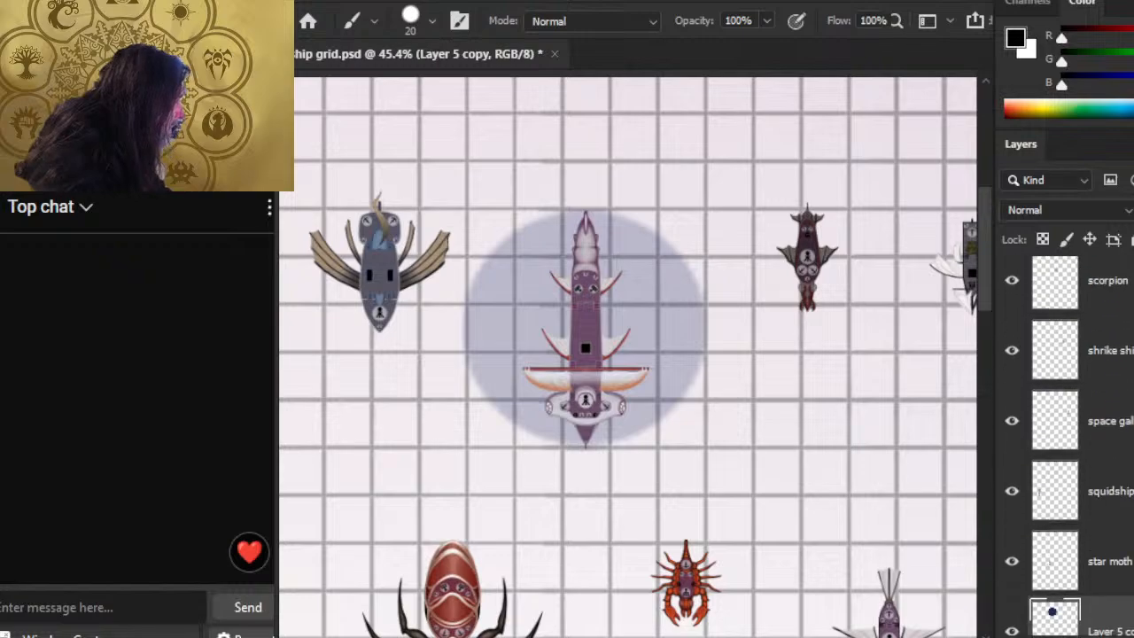
scroll(1070, 443, "up", 2)
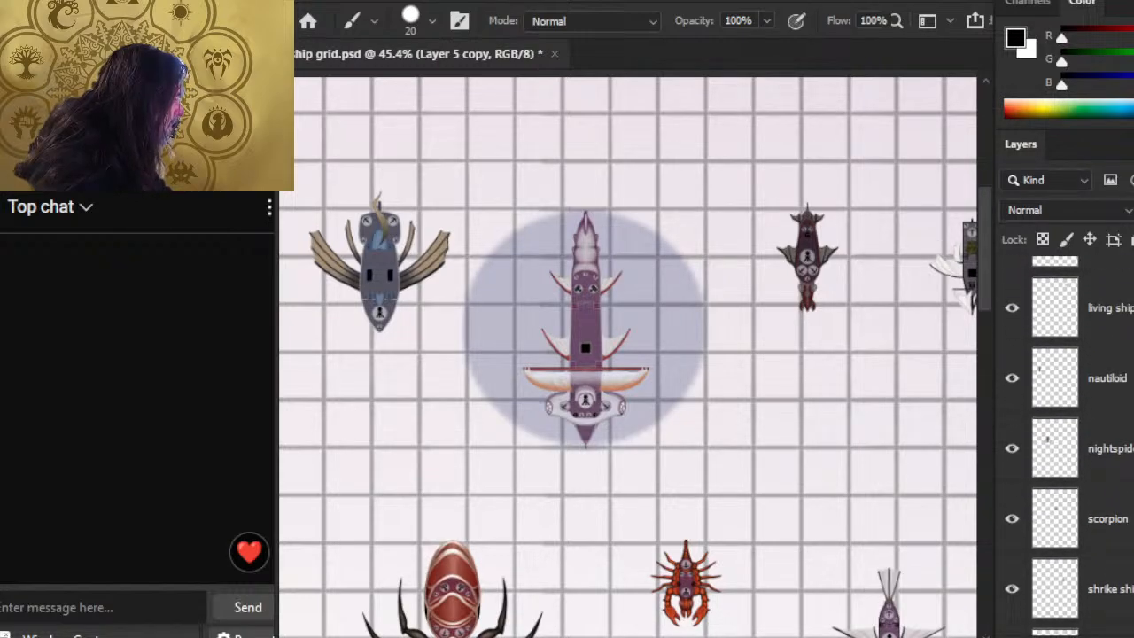
scroll(1069, 443, "up", 3)
left_click(1107, 374)
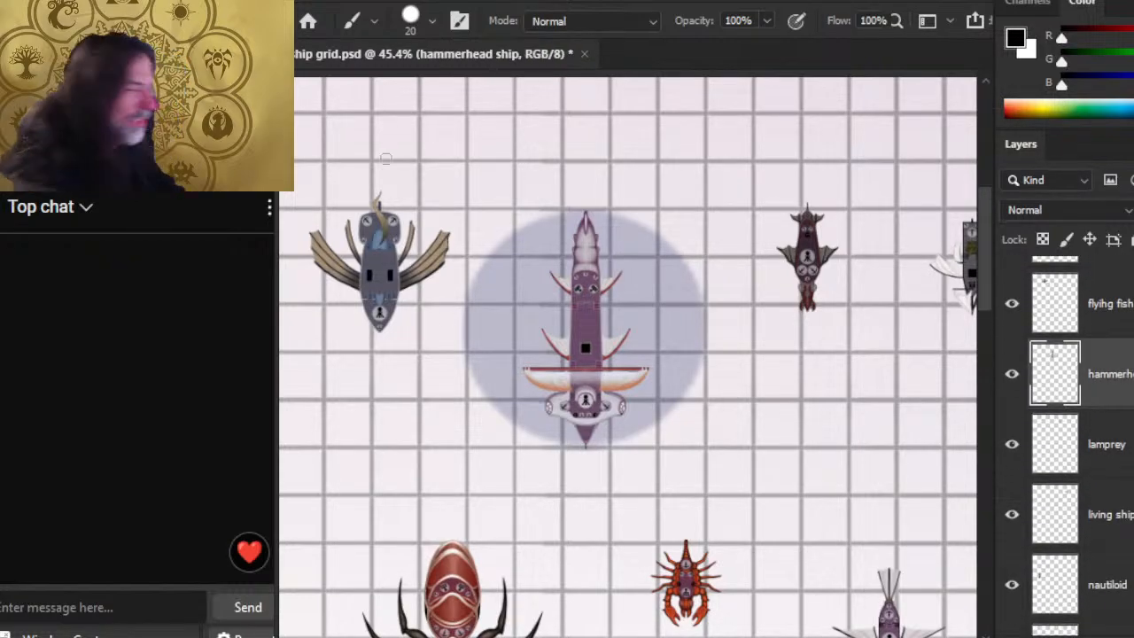
key("l")
right_click(569, 251)
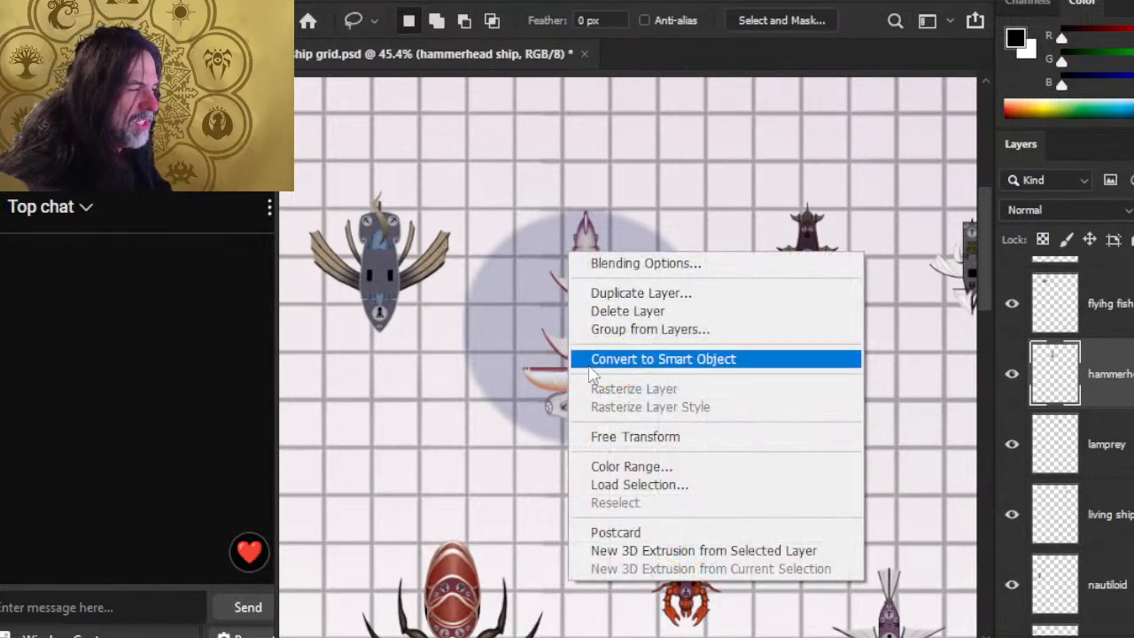
left_click(670, 443)
left_click_drag(721, 183, 440, 504)
key("Return")
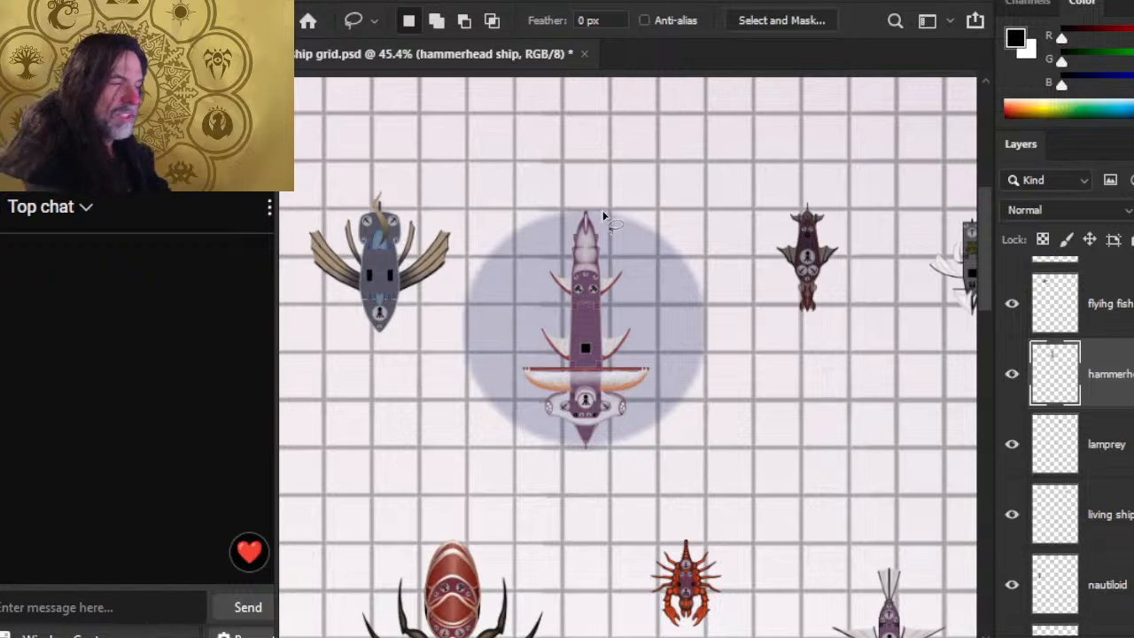
Step: Paint black strokes on all four sides of the small dark ship beside the hammerhead to mark its surrounding space
key("b")
left_click_drag(769, 200, 760, 324)
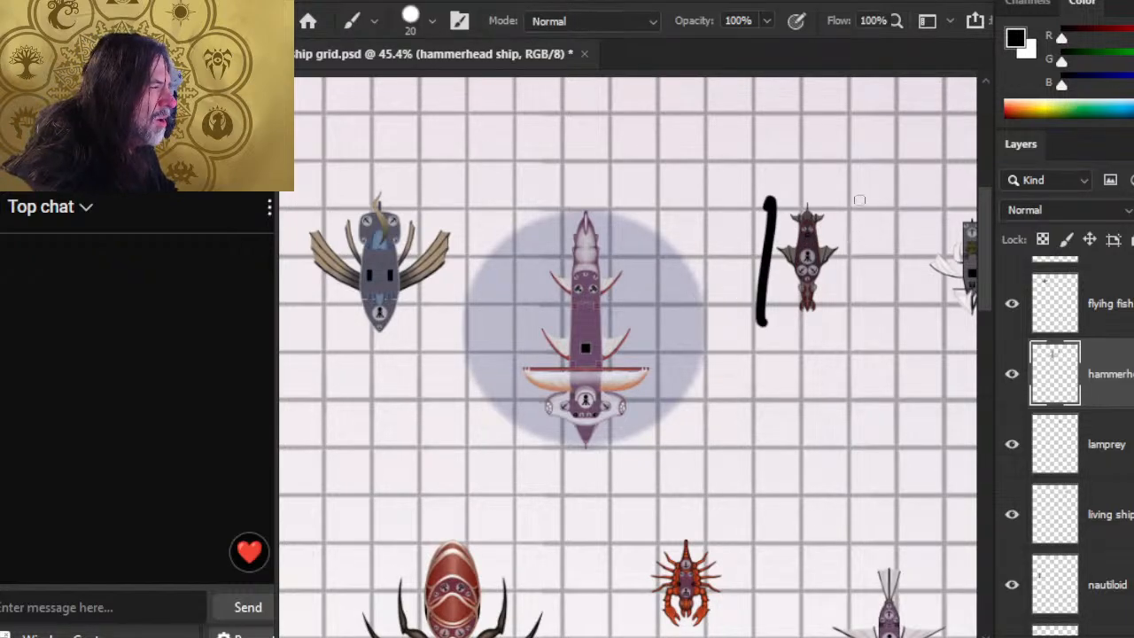
mouse_move(858, 195)
left_mouse_down()
mouse_move(802, 345)
mouse_move(800, 425)
left_mouse_up()
left_click_drag(811, 146, 819, 189)
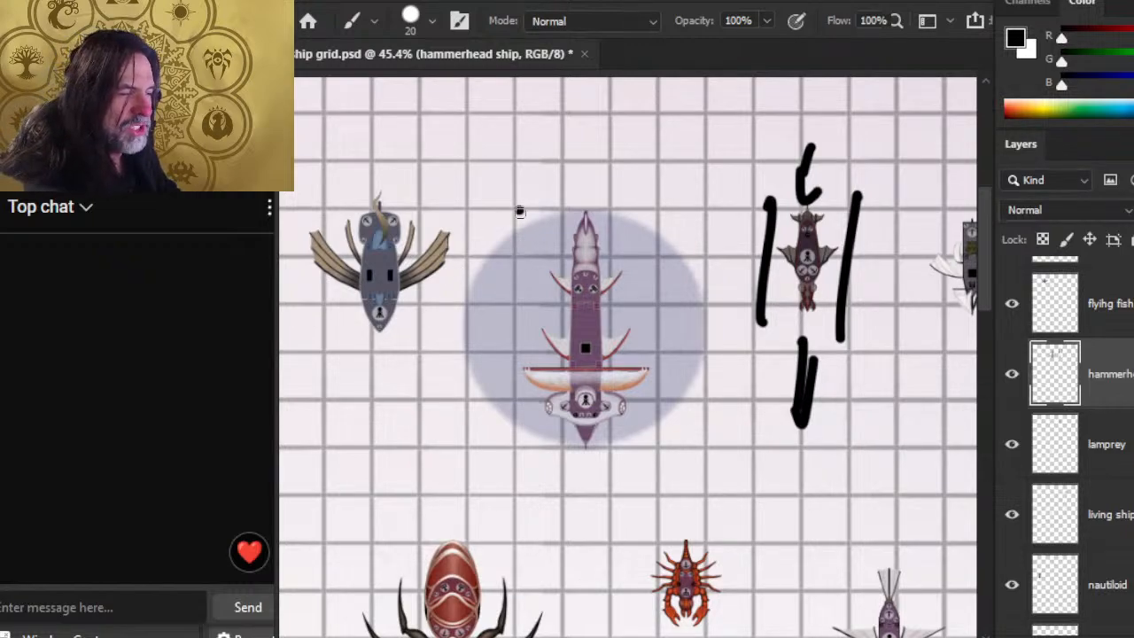
Step: Paint long black strokes along both sides of the hammerhead ship, shorter ones at the circle's edges, and one below it
left_click_drag(520, 212, 487, 500)
left_click_drag(666, 188, 661, 533)
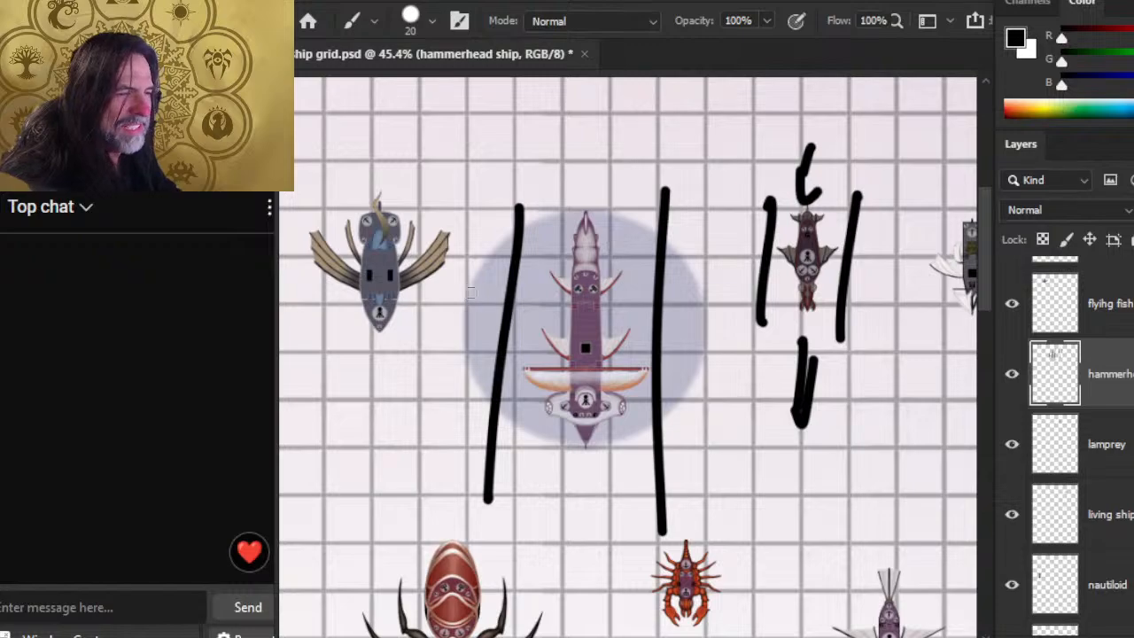
left_click_drag(449, 271, 445, 420)
left_click_drag(715, 265, 708, 383)
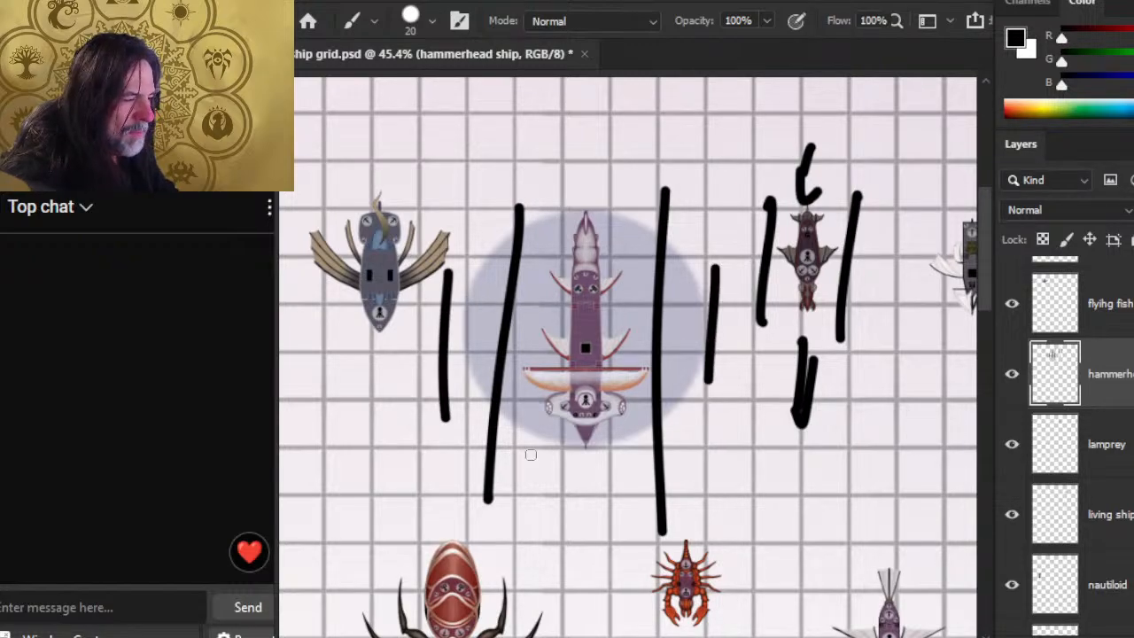
mouse_move(519, 461)
left_mouse_down()
mouse_move(586, 479)
mouse_move(565, 476)
left_mouse_up()
left_click_drag(636, 561, 619, 340)
Step: Draw a black box about four grid squares wide and high around the nautiloid
left_click_drag(506, 435, 615, 388)
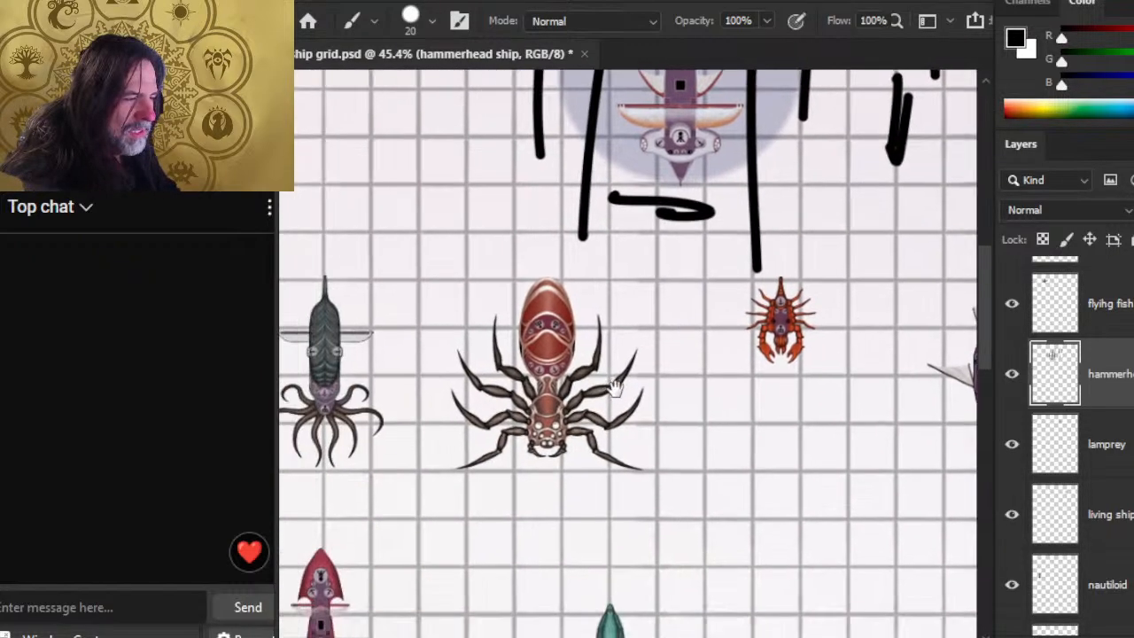
left_click_drag(334, 412, 549, 416)
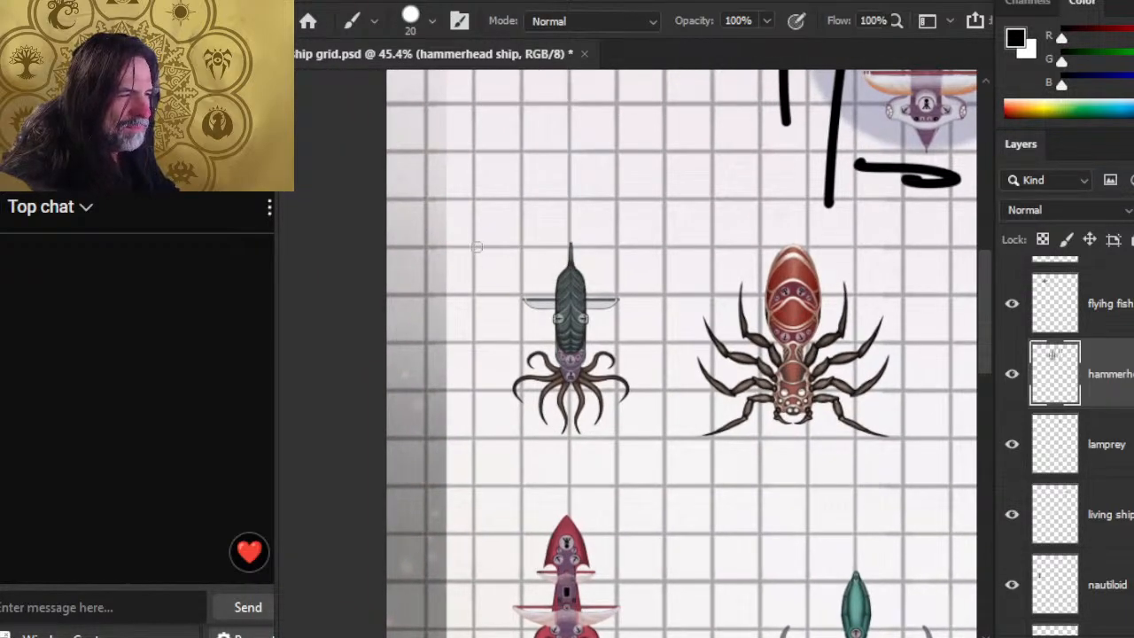
mouse_move(472, 241)
left_mouse_down()
mouse_move(678, 240)
mouse_move(662, 449)
mouse_move(440, 440)
mouse_move(472, 432)
mouse_move(472, 226)
left_mouse_up()
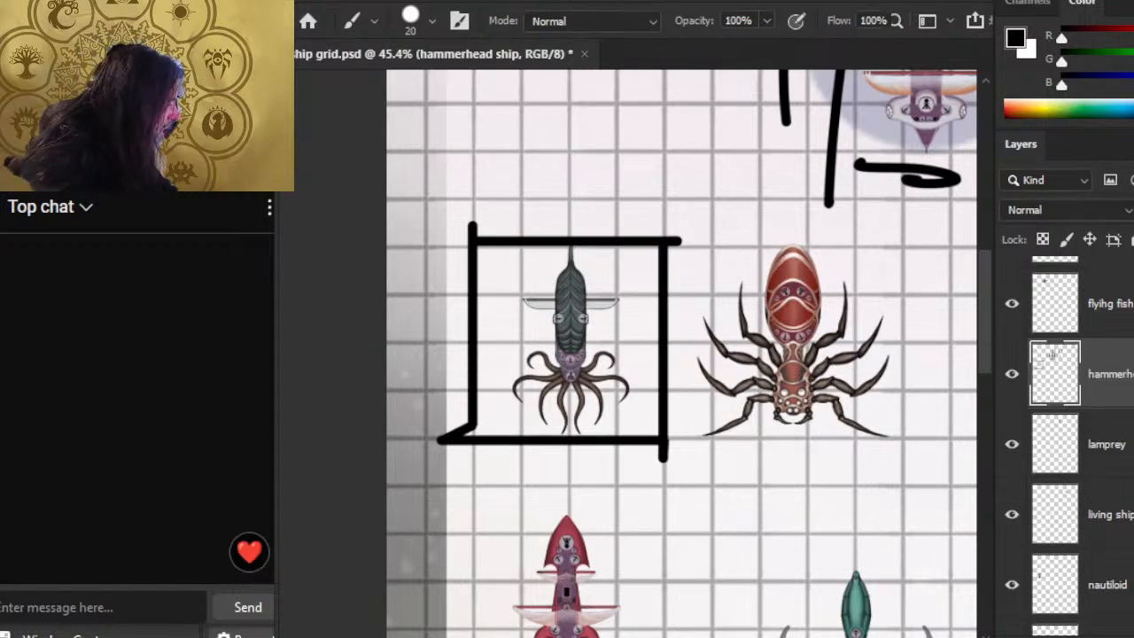
Step: Nudge the nautiloid layer slightly left and paint two vertical lines through the box along the ship's sides
left_click(1108, 585)
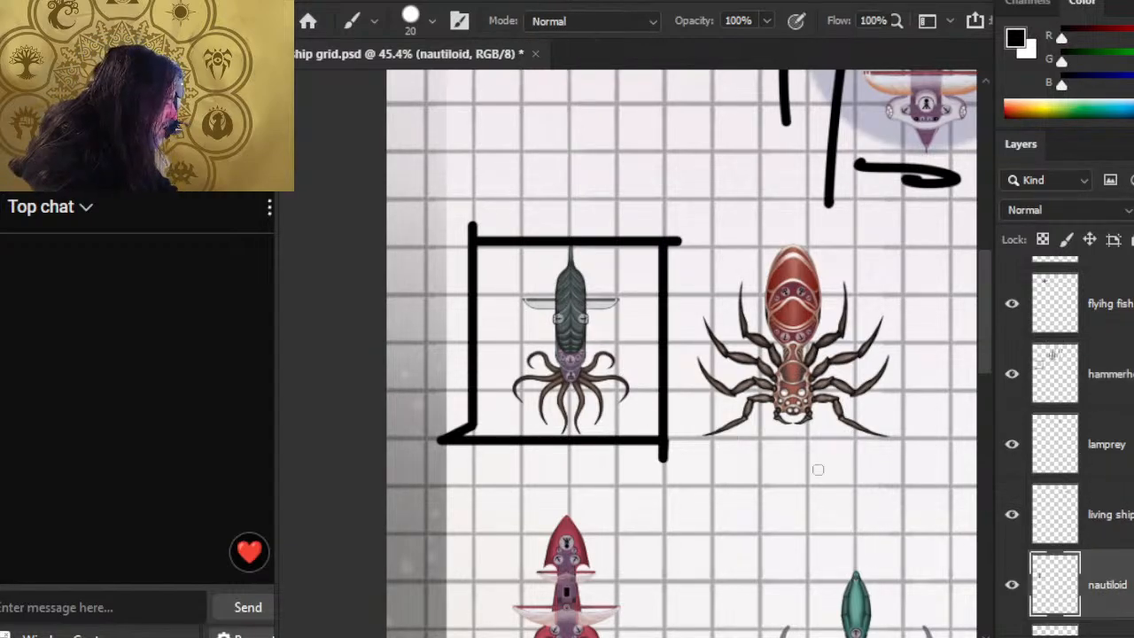
key("v")
mouse_move(729, 405)
left_mouse_down()
mouse_move(698, 401)
mouse_move(722, 406)
left_mouse_up()
key("b")
left_click_drag(522, 234, 521, 499)
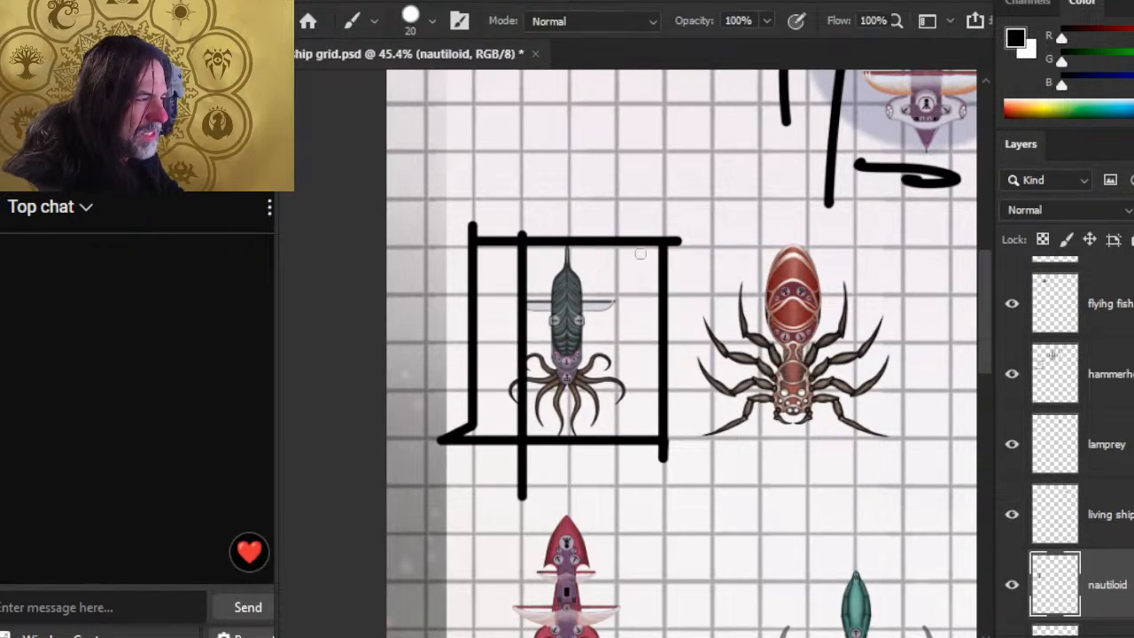
left_click_drag(612, 234, 612, 513)
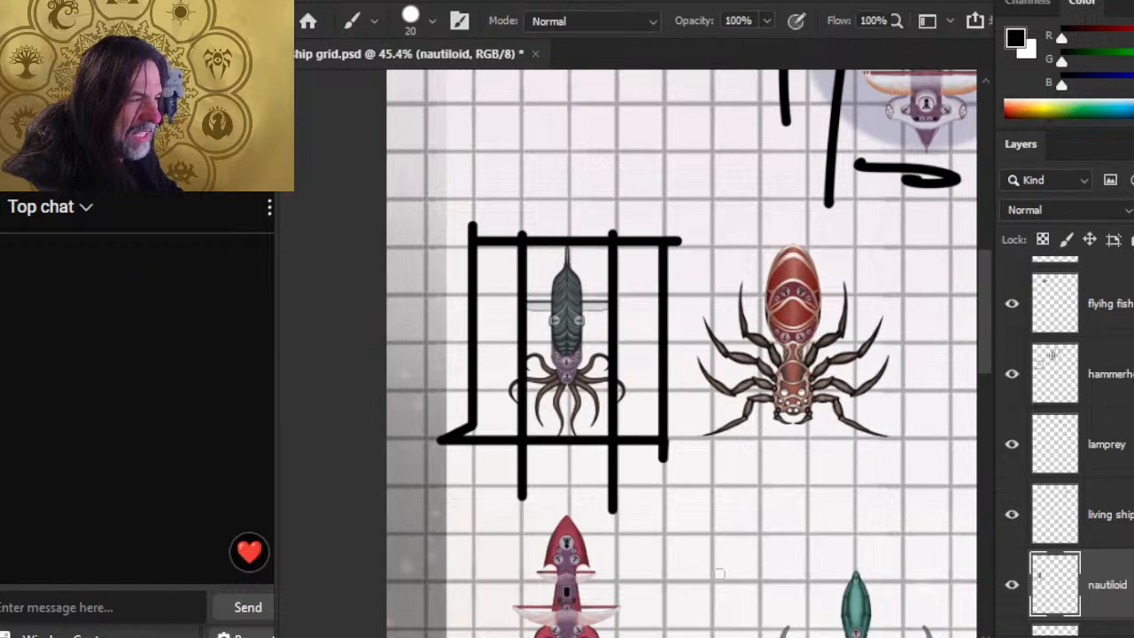
Step: Undo the nautiloid nudge and all black brush marks around the nautiloid, hammerhead and small dark ship
key("ctrl+z")
key("ctrl+z")
key("ctrl+z")
key("ctrl+z")
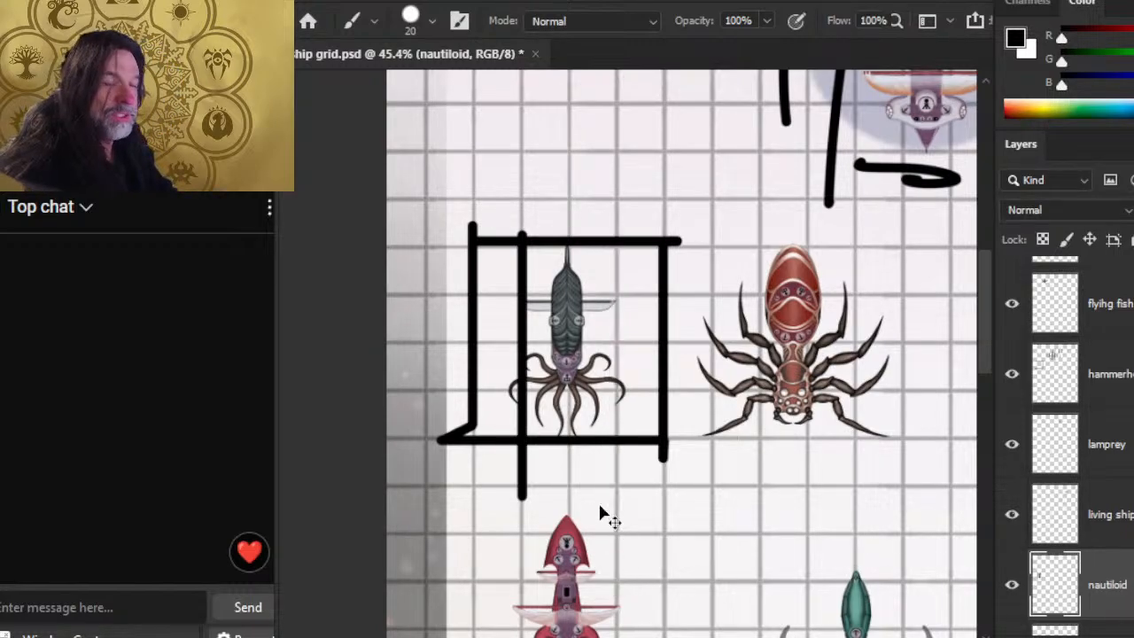
key("ctrl+z")
key("ctrl+z")
key("ctrl+z")
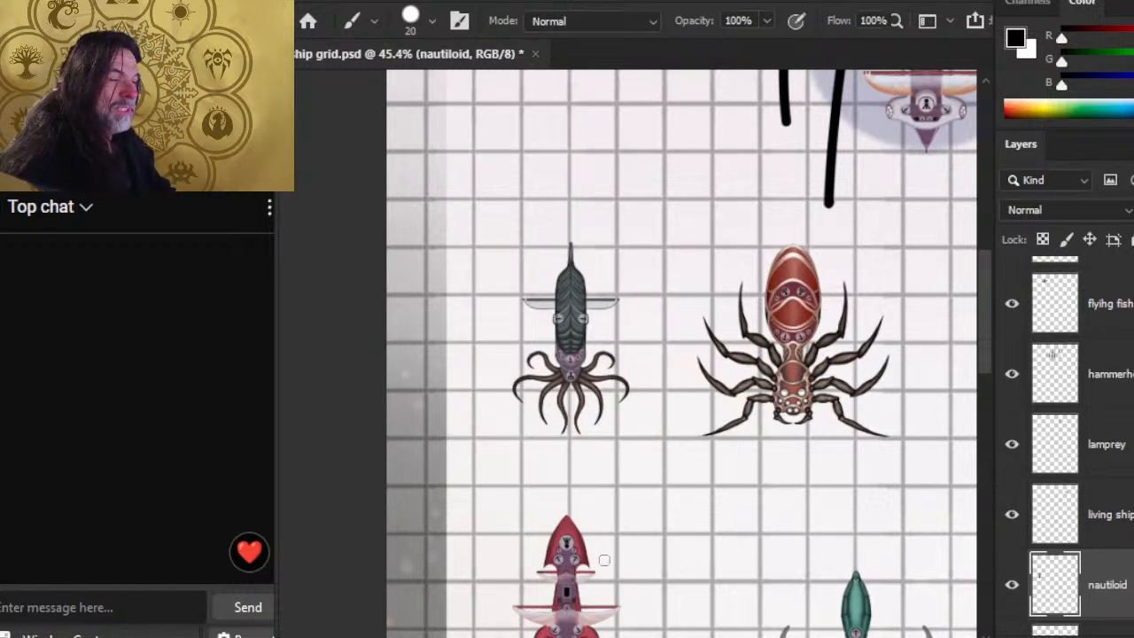
key("ctrl+minus")
key("z")
scroll(690, 372, "down", 5)
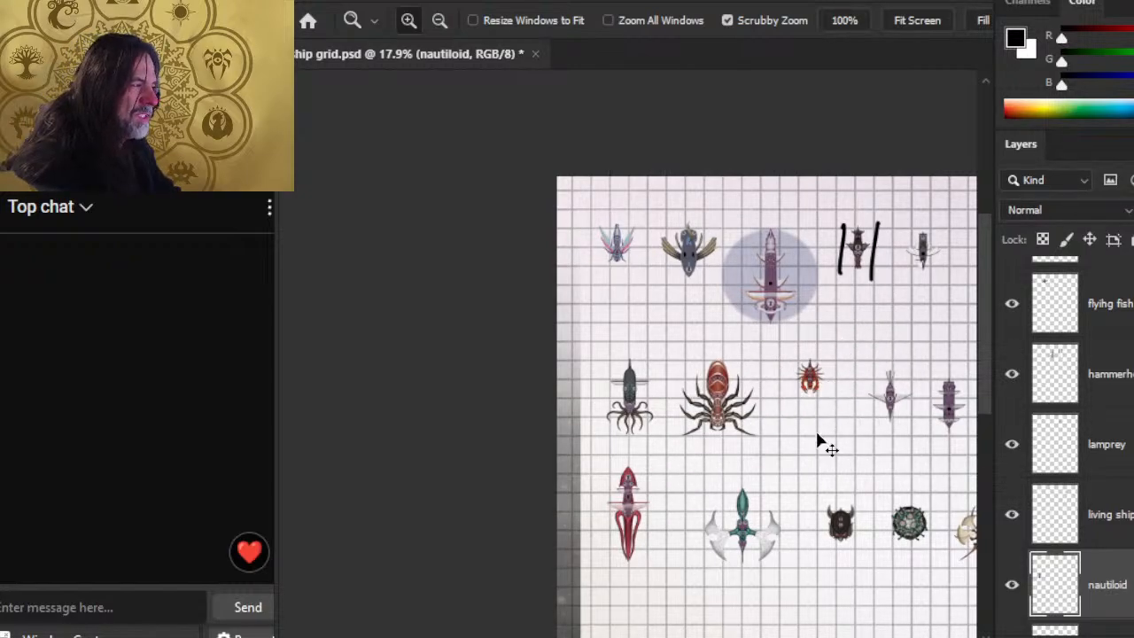
key("ctrl+z")
key("ctrl+z")
key("ctrl+z")
Step: Examine how the hammerhead ship, nautiloid and spider ship fit the squares of the resized grid
left_click_drag(828, 412, 675, 413)
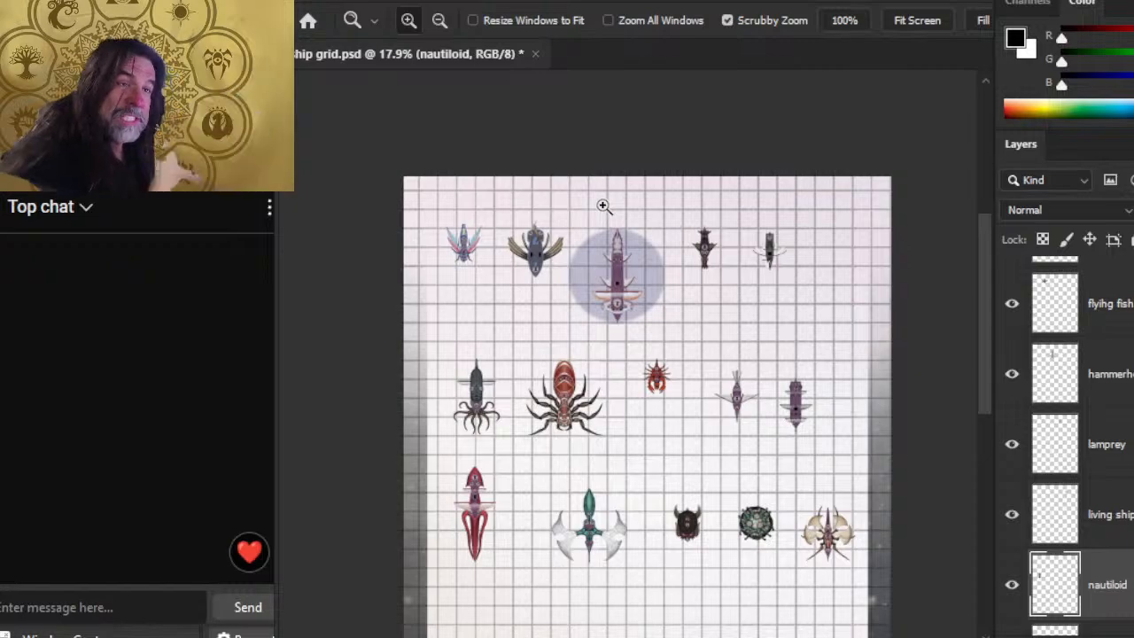
left_click_drag(600, 292, 662, 333)
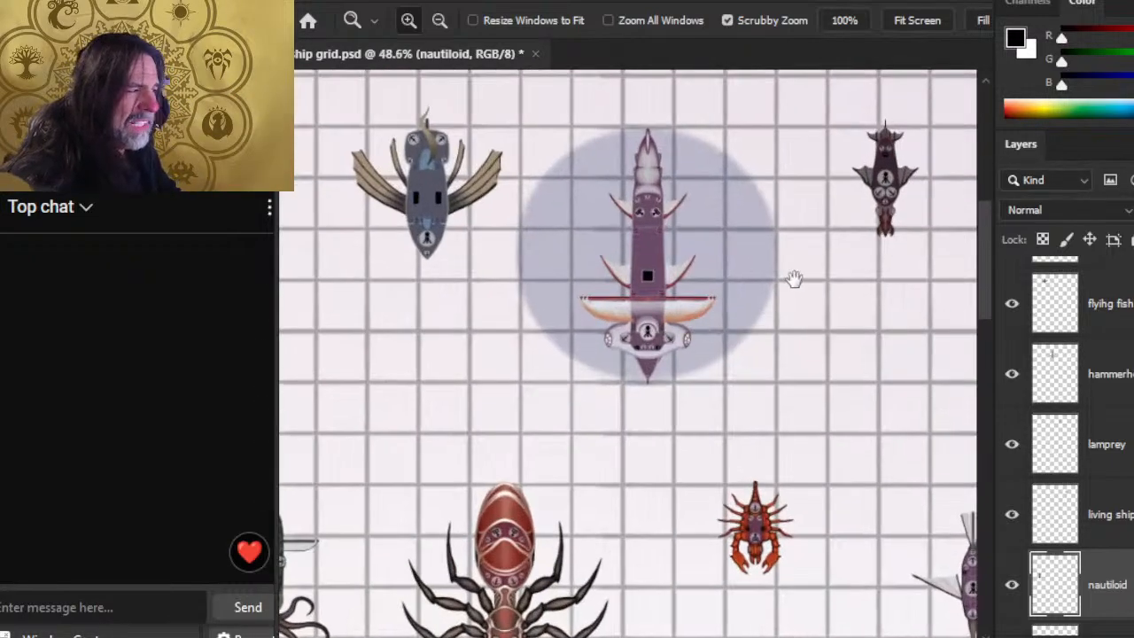
left_click_drag(794, 278, 801, 341)
key("v")
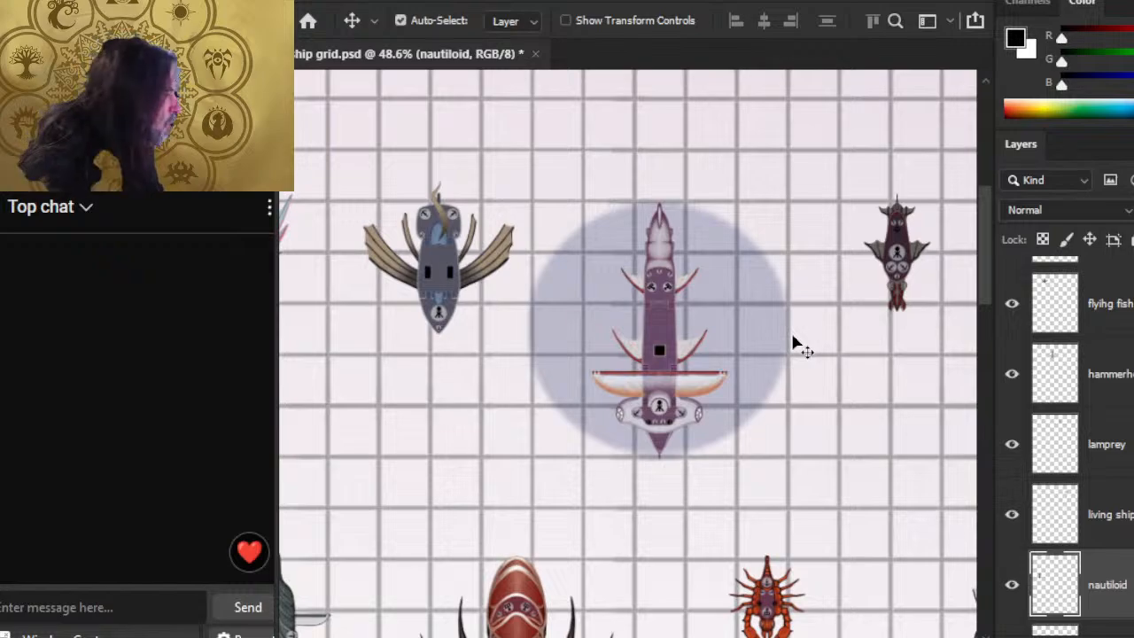
left_click_drag(701, 494, 772, 342)
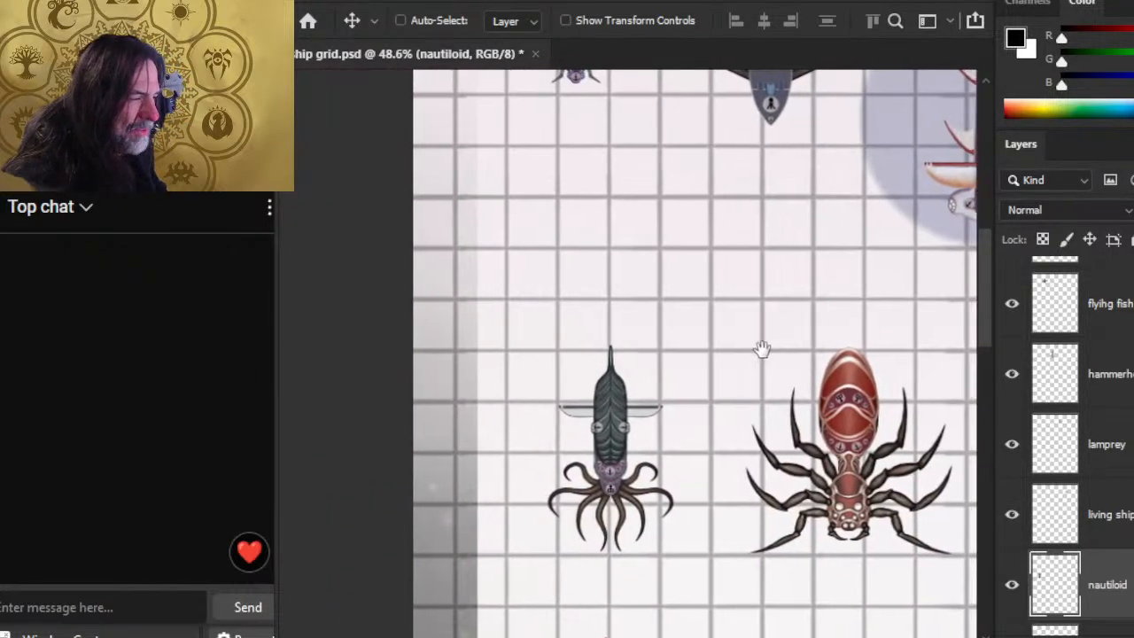
left_click_drag(734, 469, 618, 372)
key("z")
Step: Switch to the Spelljammer Combat & Exploration document in Word and look over its ship rules and ship combat map pages
key("alt+Tab")
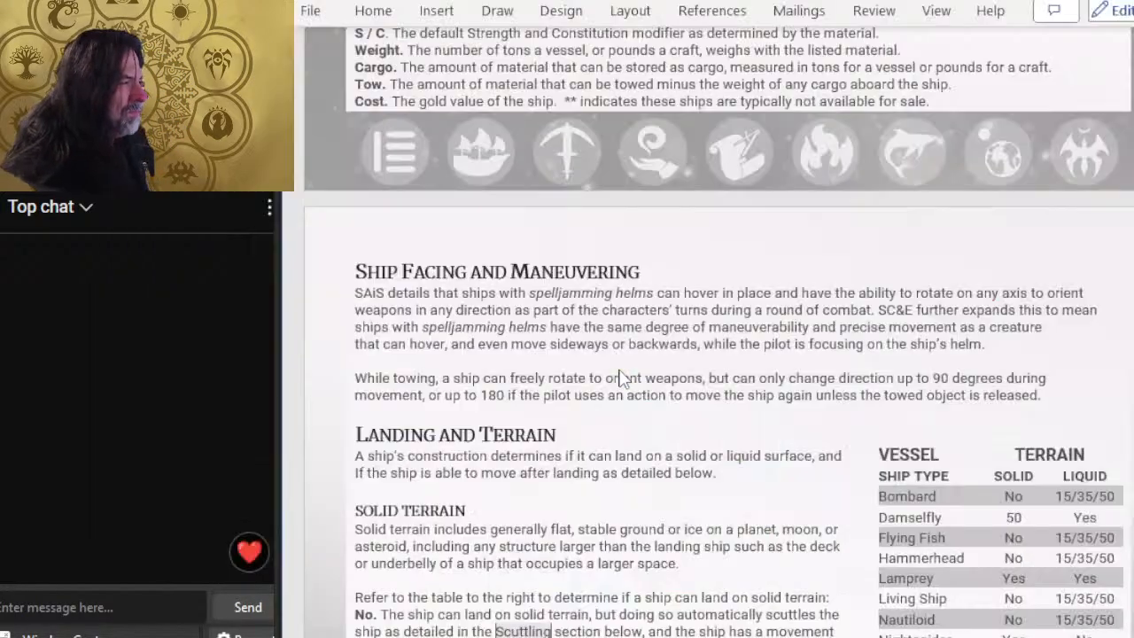
scroll(678, 104, "up", 2)
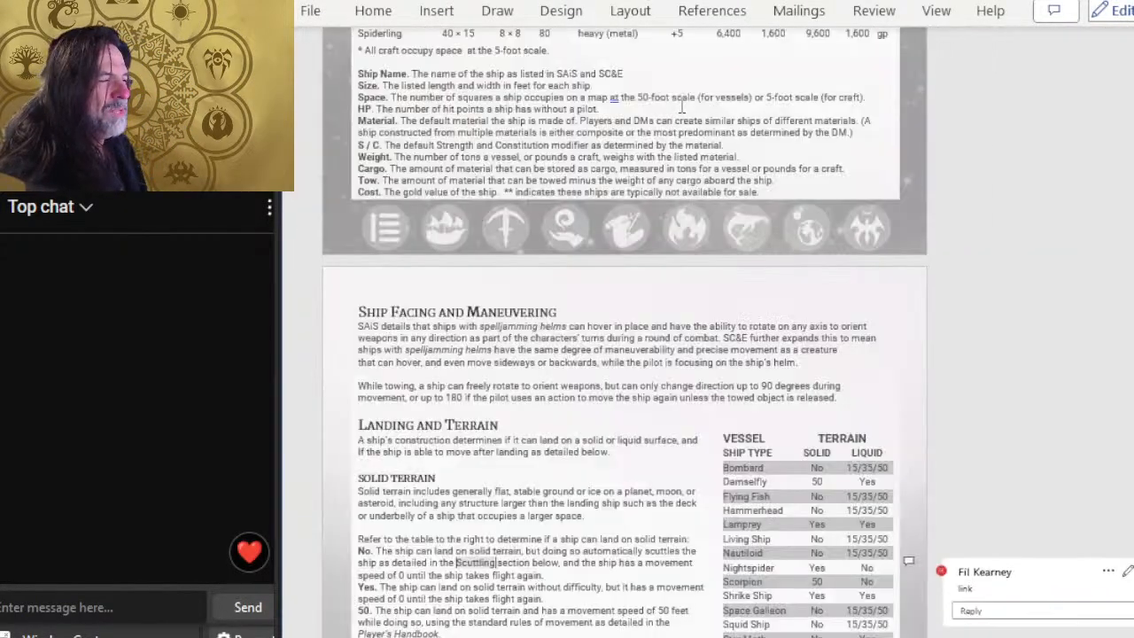
scroll(622, 82, "down", 4)
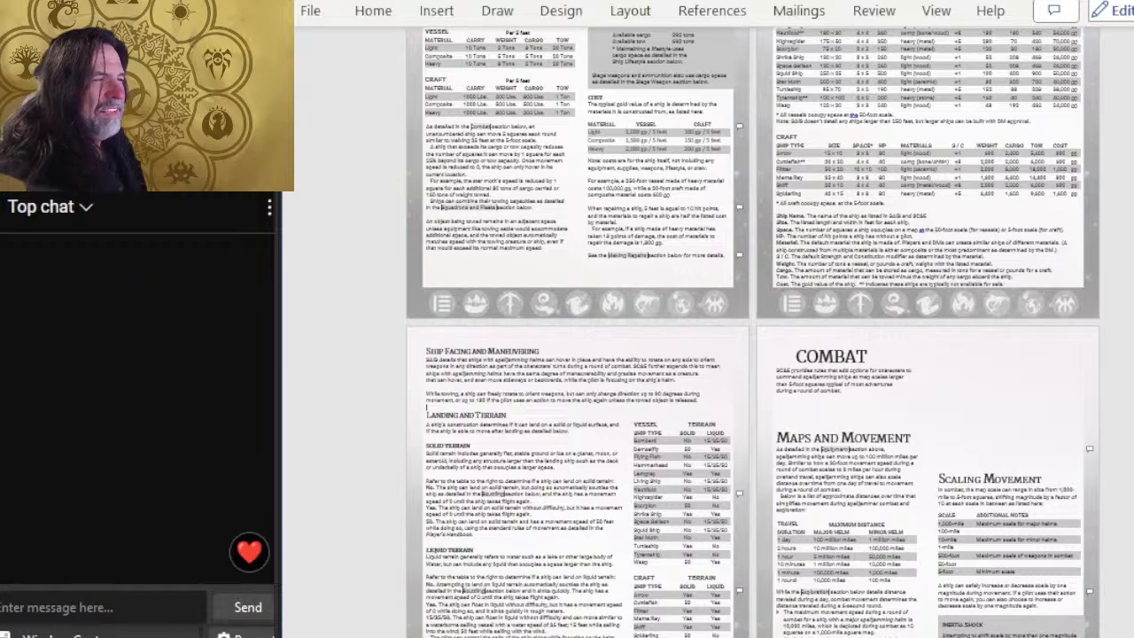
scroll(559, 171, "down", 5)
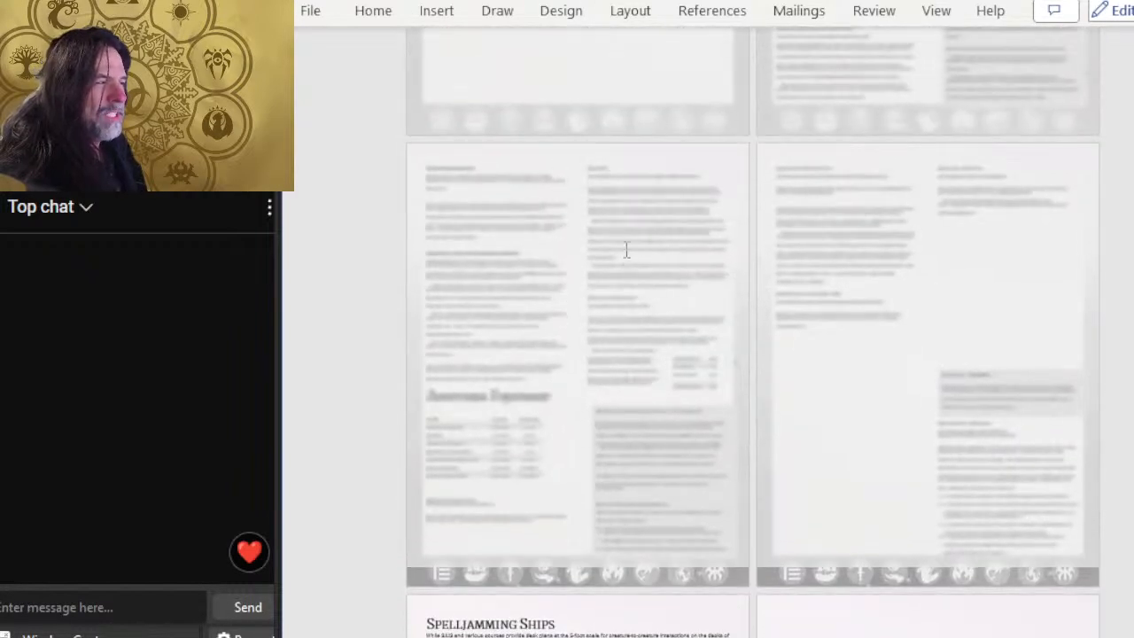
scroll(634, 245, "down", 3)
scroll(642, 251, "up", 2)
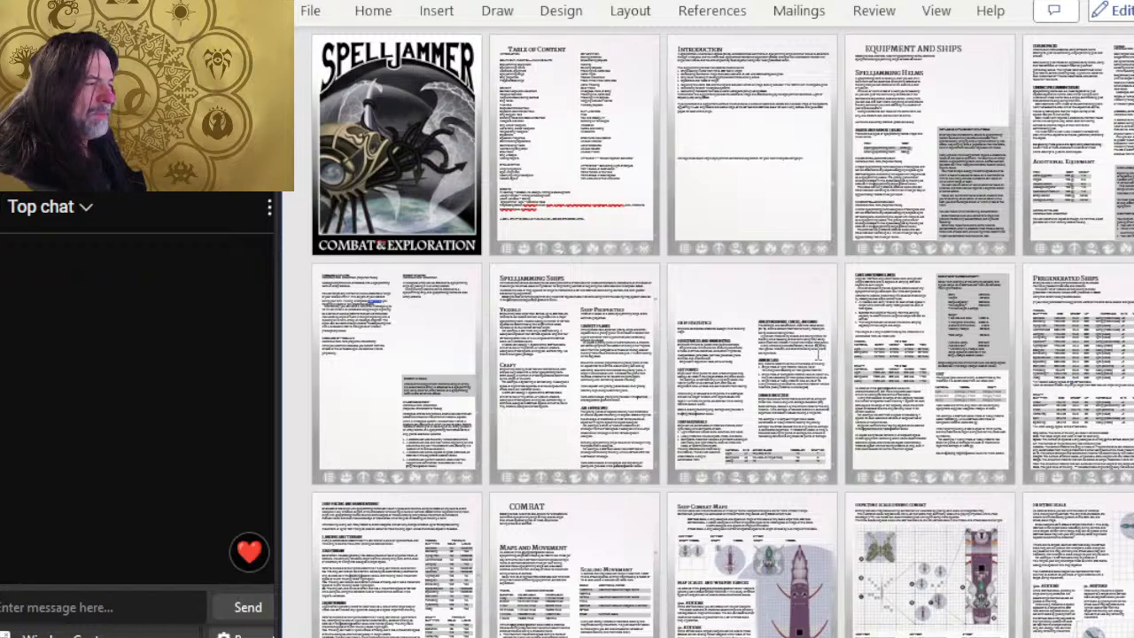
scroll(910, 277, "down", 3)
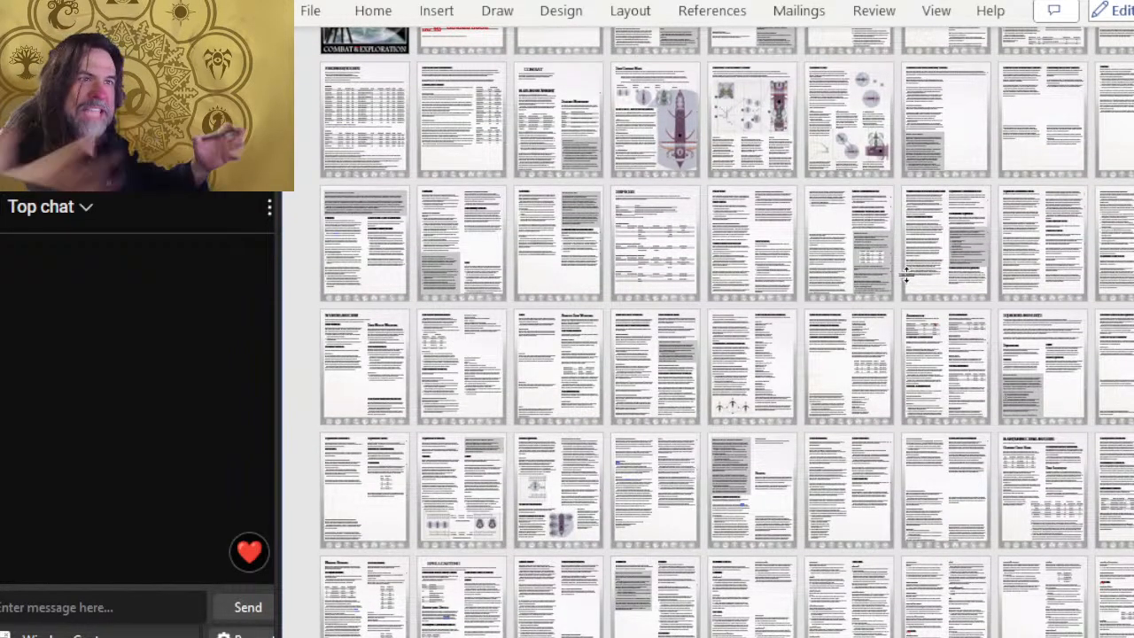
Step: Look over the ship combat map and rules pages of the Spelljammer document, comparing them with the ship grid in Photoshop
scroll(908, 276, "down", 1)
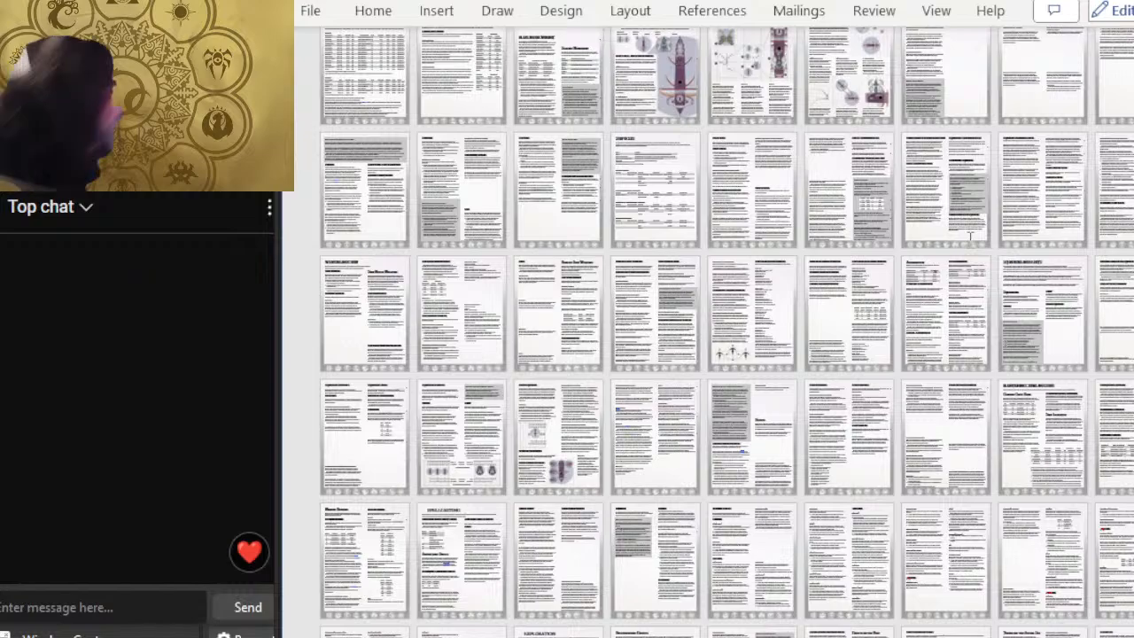
scroll(970, 236, "down", 1)
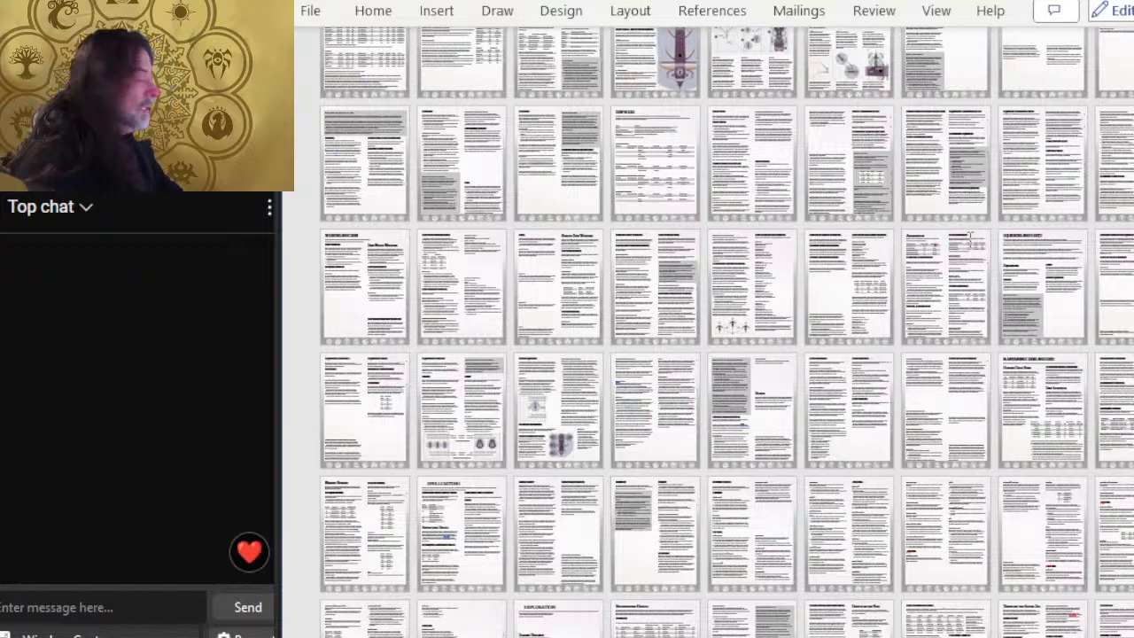
key("alt+Tab")
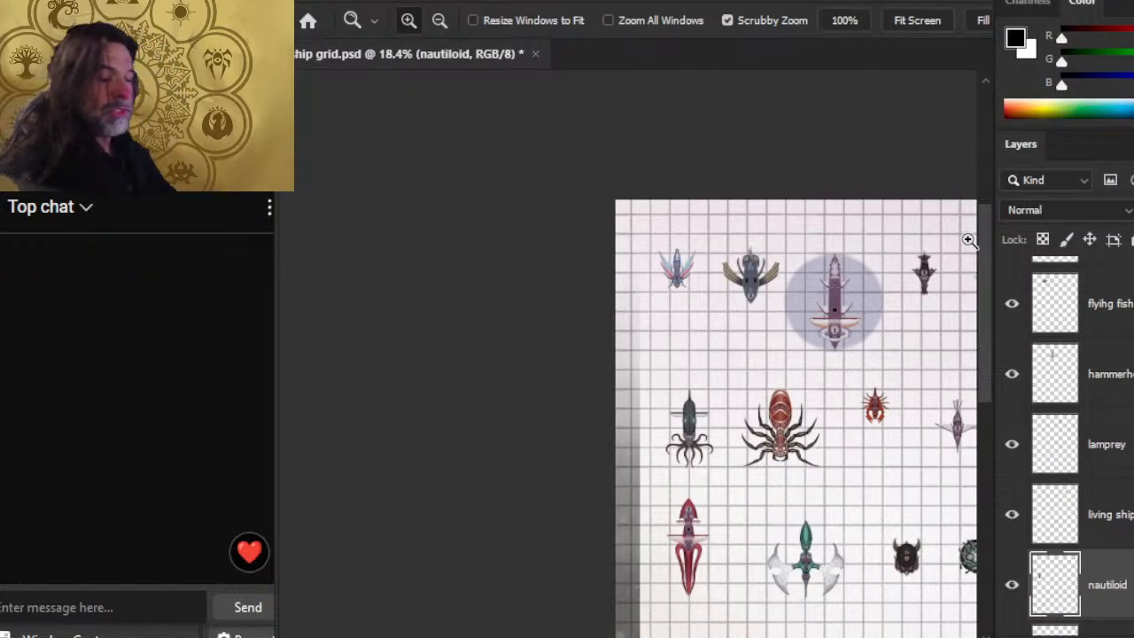
key("alt+Tab")
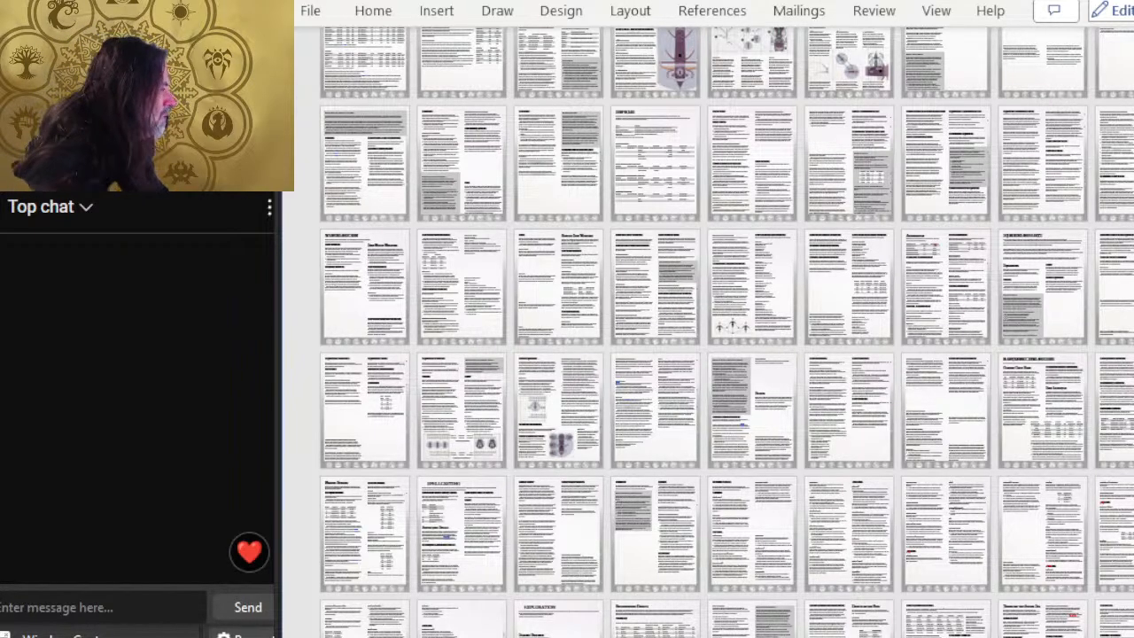
scroll(727, 333, "up", 3)
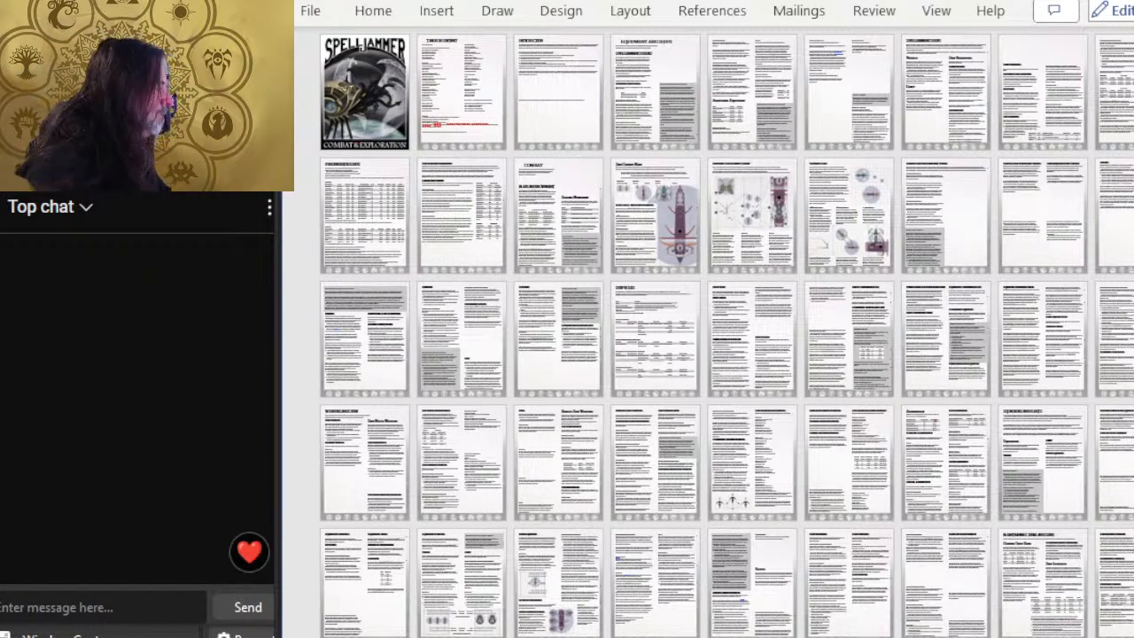
Step: Switch back to ship grid.psd in Photoshop and look through the ship layers for the translucent circle's layer
key("alt+Tab")
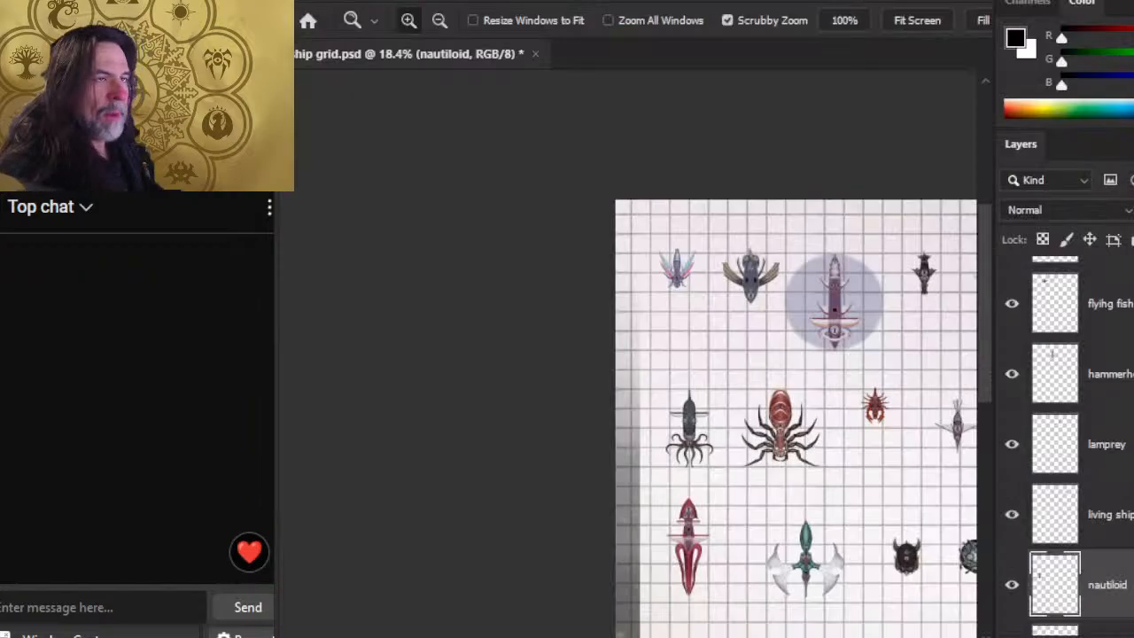
left_click_drag(817, 355, 559, 241)
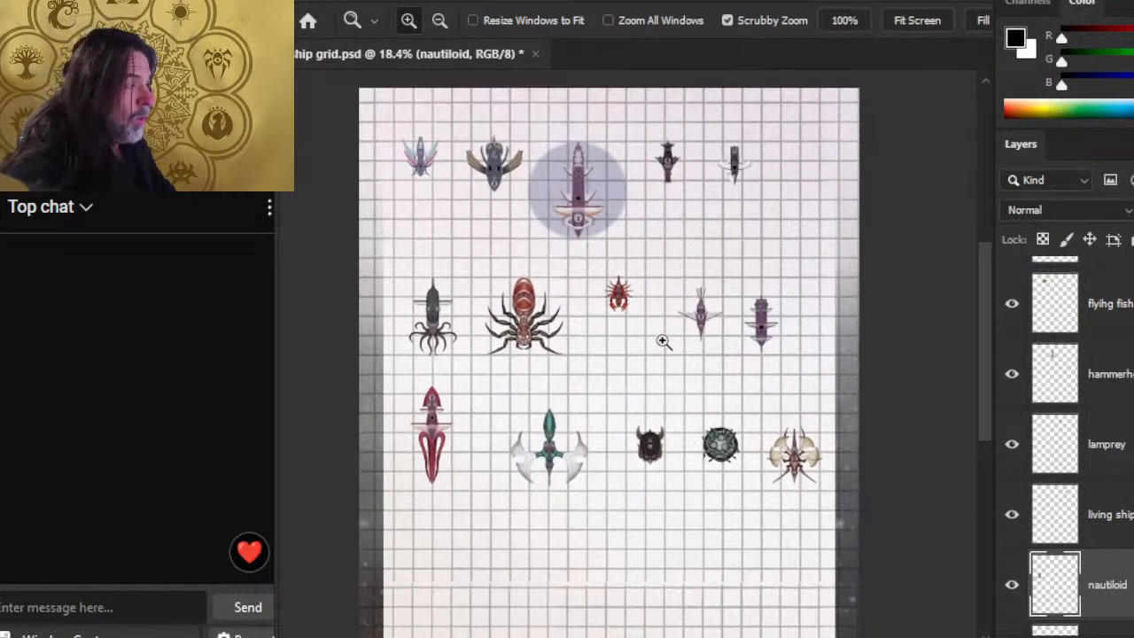
left_click_drag(682, 365, 559, 261)
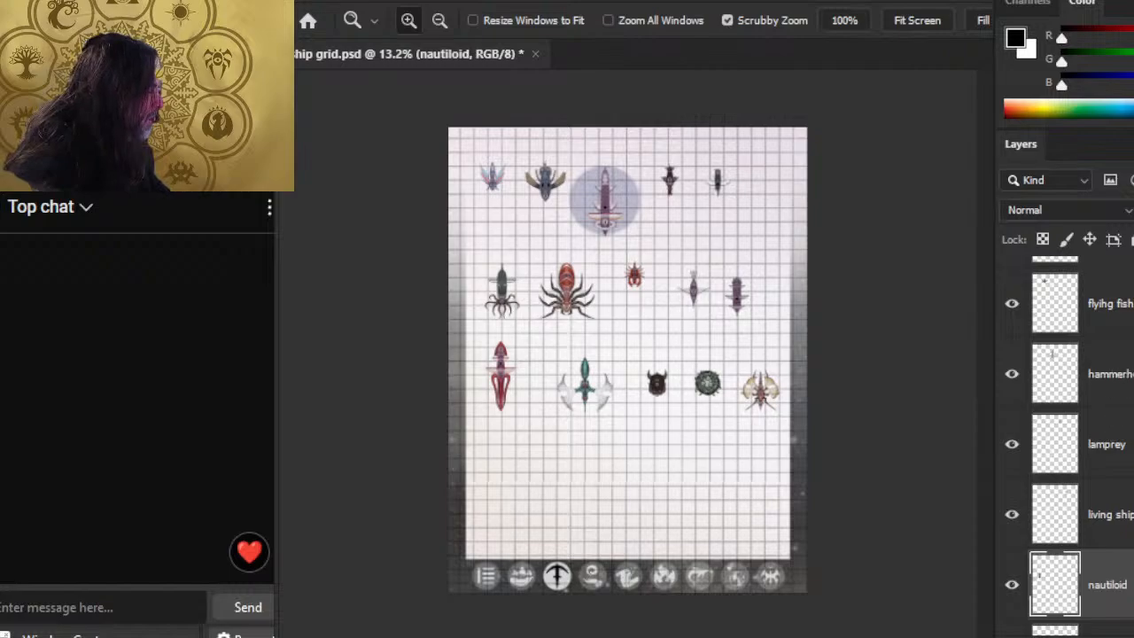
scroll(1072, 443, "down", 4)
scroll(1072, 443, "up", 2)
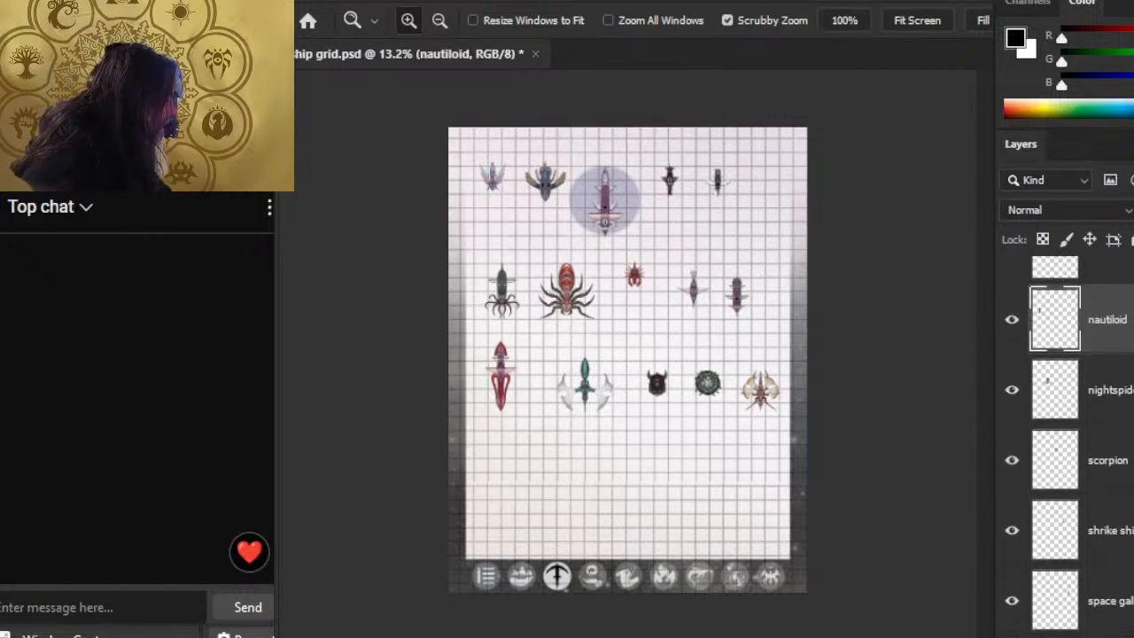
scroll(1071, 442, "up", 2)
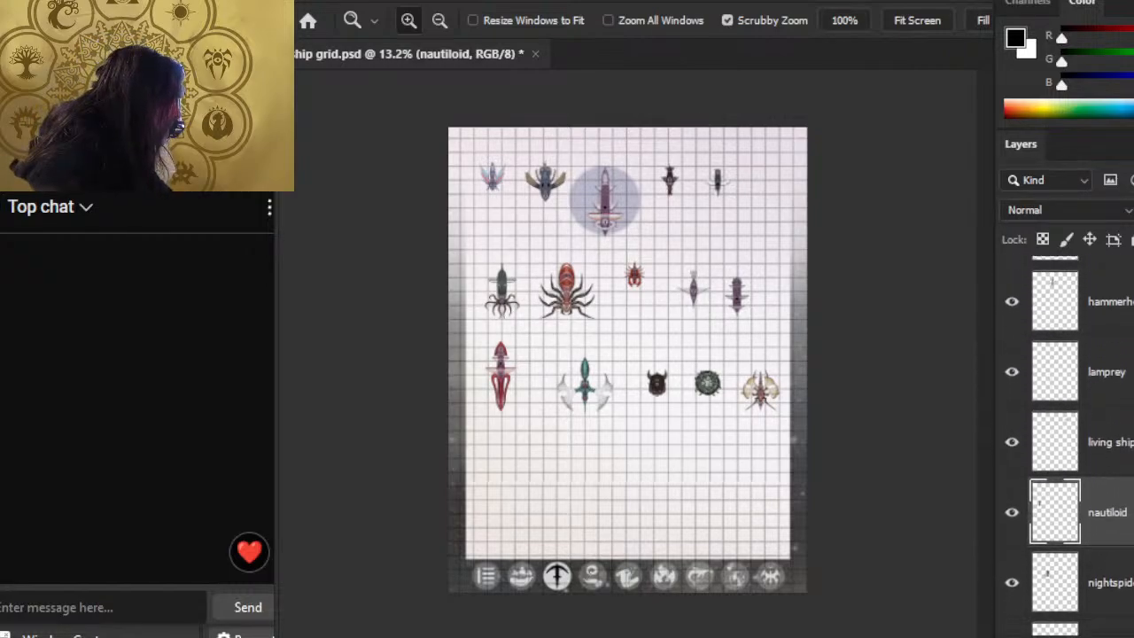
scroll(1072, 443, "down", 7)
scroll(1071, 443, "up", 1)
left_click_drag(1130, 548, 1130, 299)
scroll(1072, 443, "up", 5)
scroll(1072, 443, "up", 1)
left_click(1107, 387)
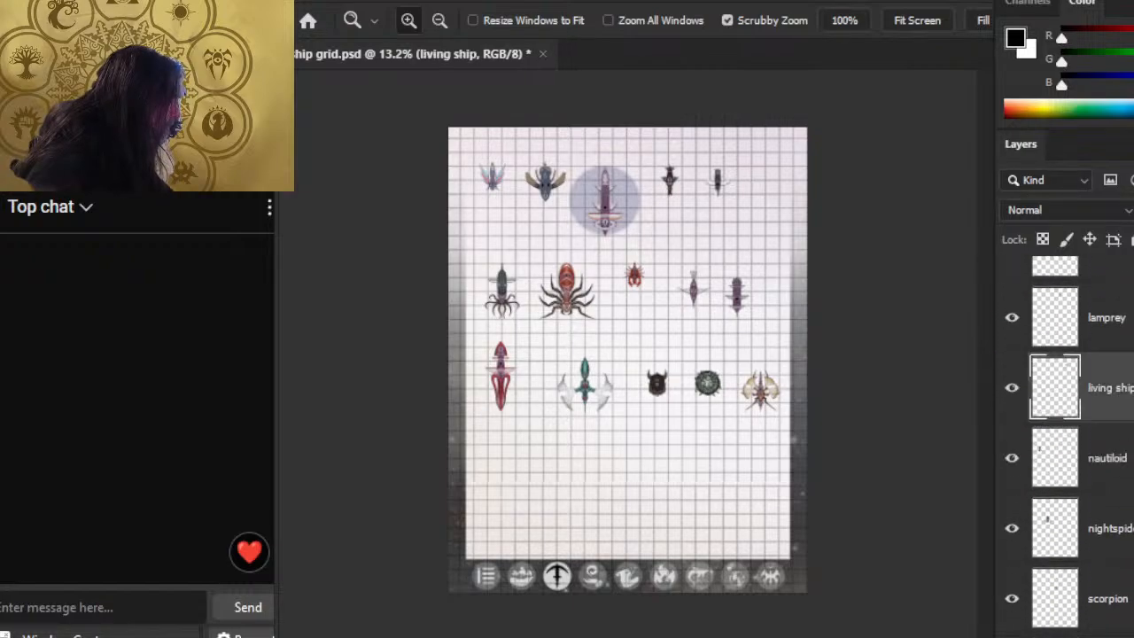
Step: Move the circle layer, Layer 5 copy, up the layer stack to sit directly below the hammerhead layer
scroll(1072, 443, "down", 4)
scroll(1072, 443, "up", 1)
left_click_drag(1107, 561, 1107, 342)
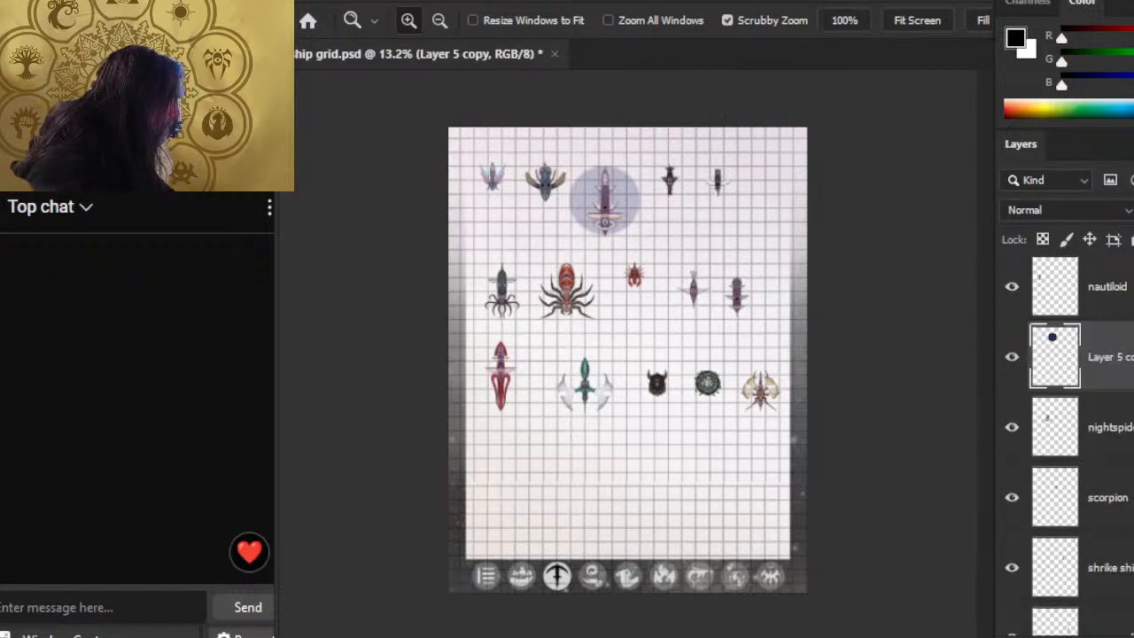
scroll(1072, 443, "up", 4)
left_click_drag(1107, 611, 1108, 404)
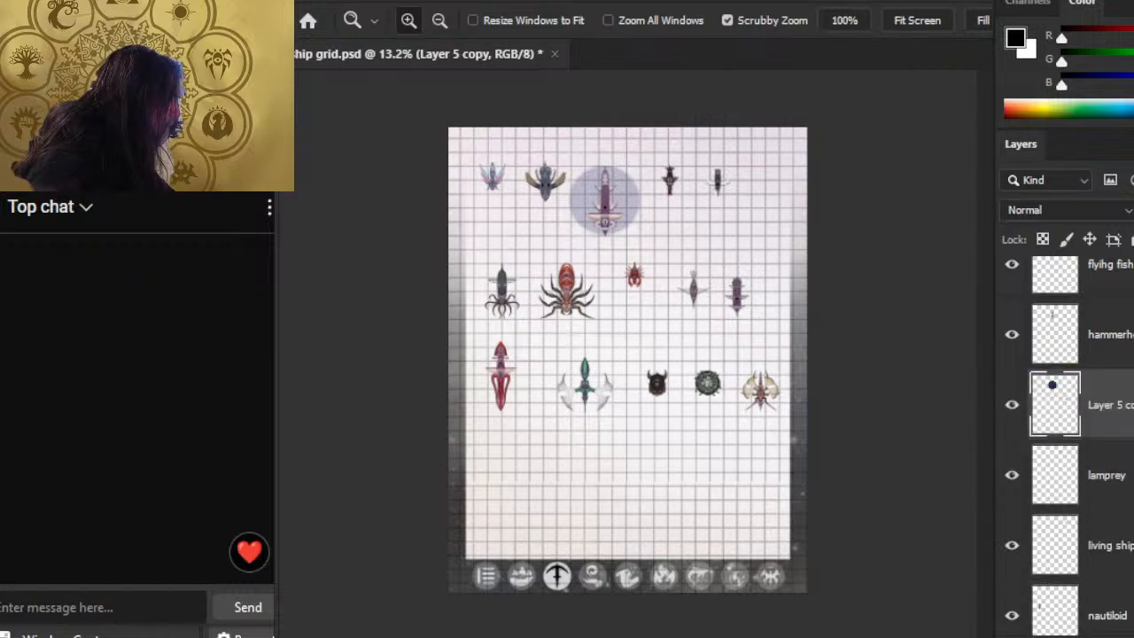
Step: Duplicate the circle layer below the hammerhead and place the duplicate between the damselfly and flying fish layers
scroll(1072, 443, "up", 1)
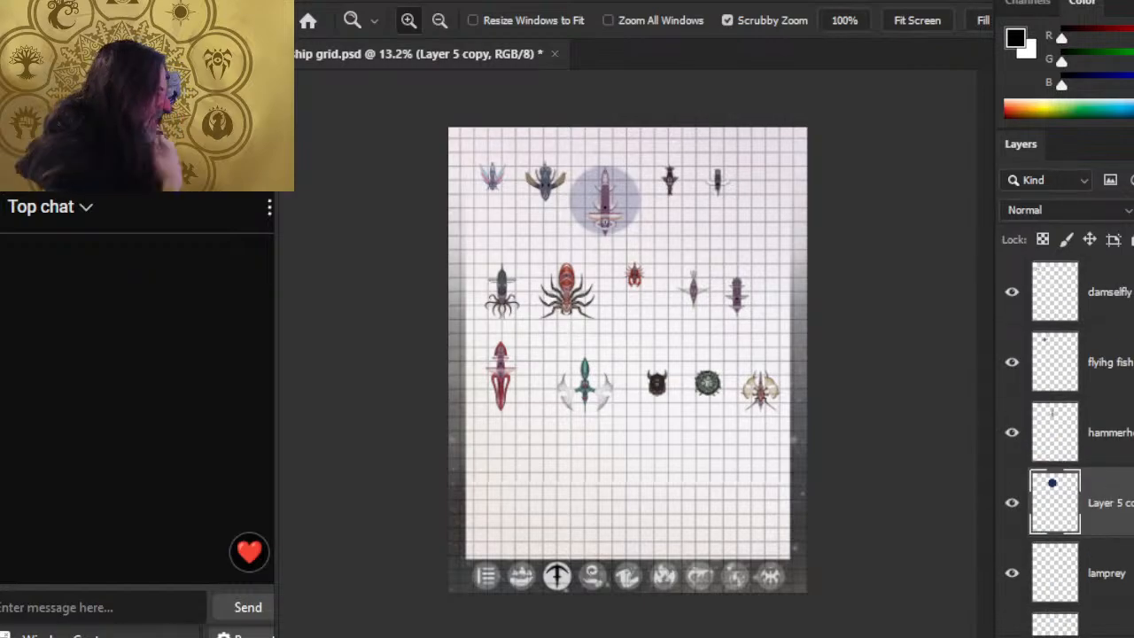
right_click(1099, 131)
left_click(942, 32)
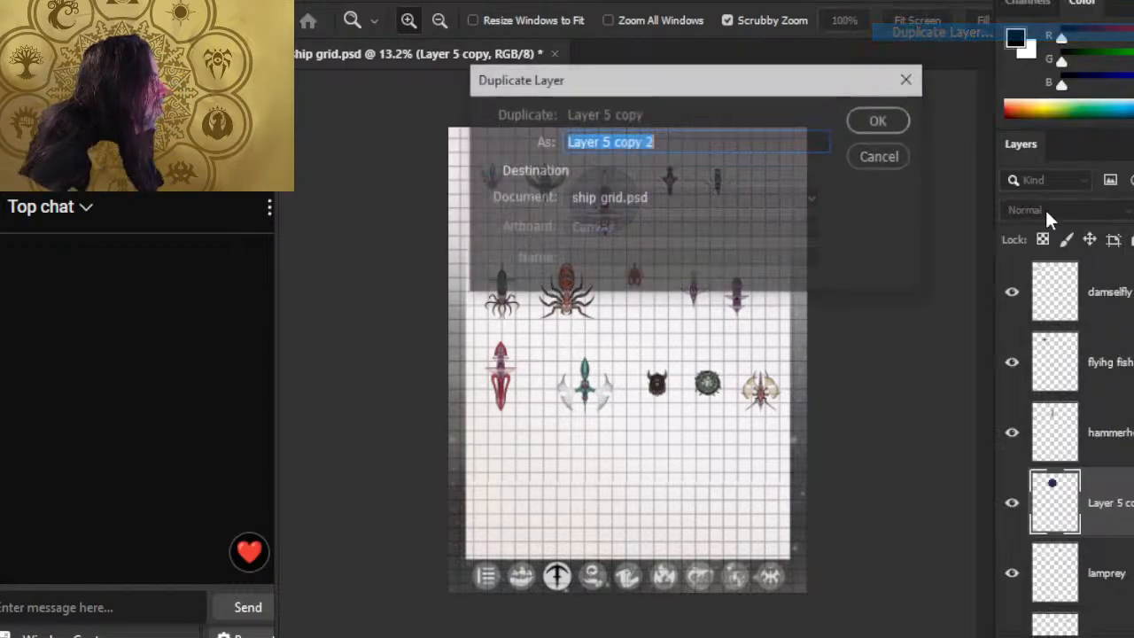
key("Return")
left_click_drag(1109, 467, 1108, 353)
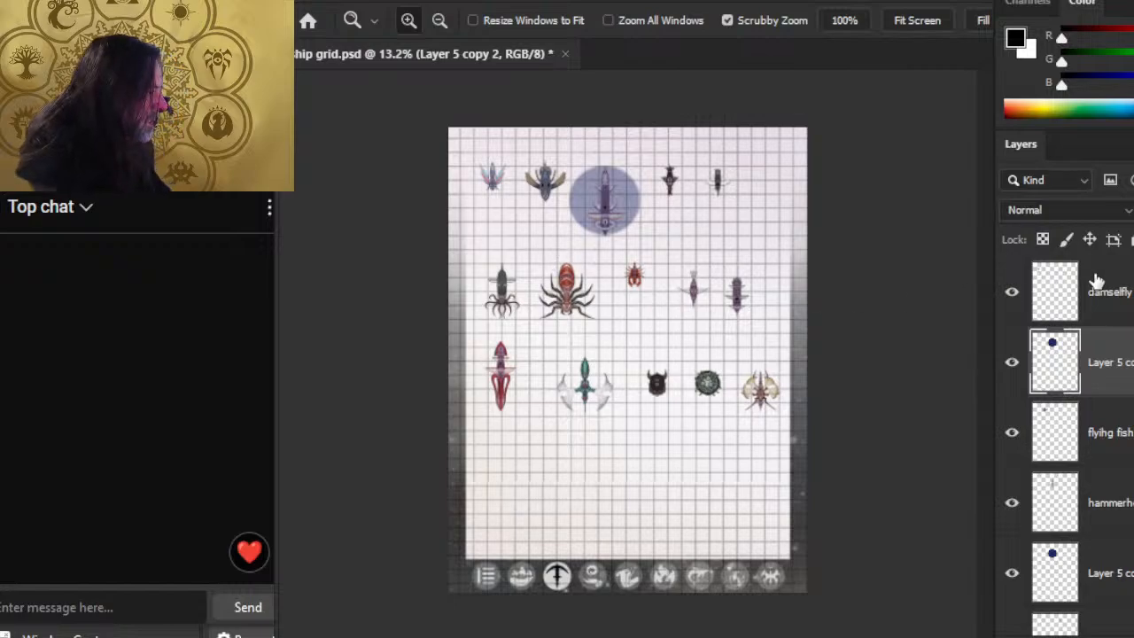
Step: Move the copied circle from the hammerhead to the damselfly, and align the damselfly with a two-by-two block of grid squares
left_click(1106, 317)
left_click_drag(455, 183, 777, 286)
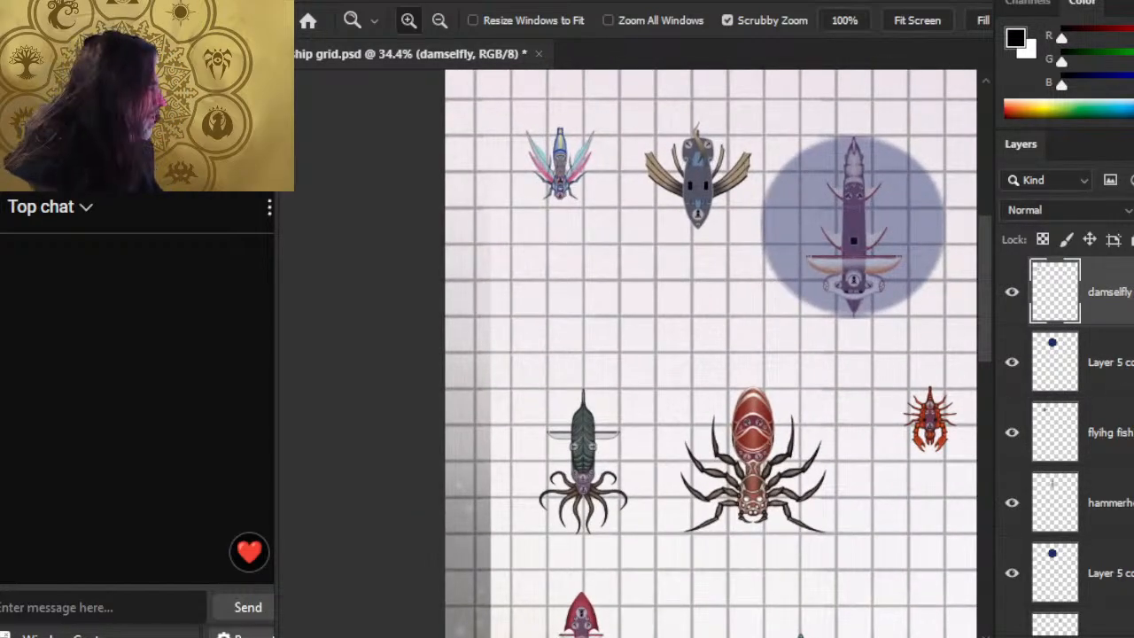
key("v")
key("alt+bracketleft")
left_click_drag(828, 344, 576, 324)
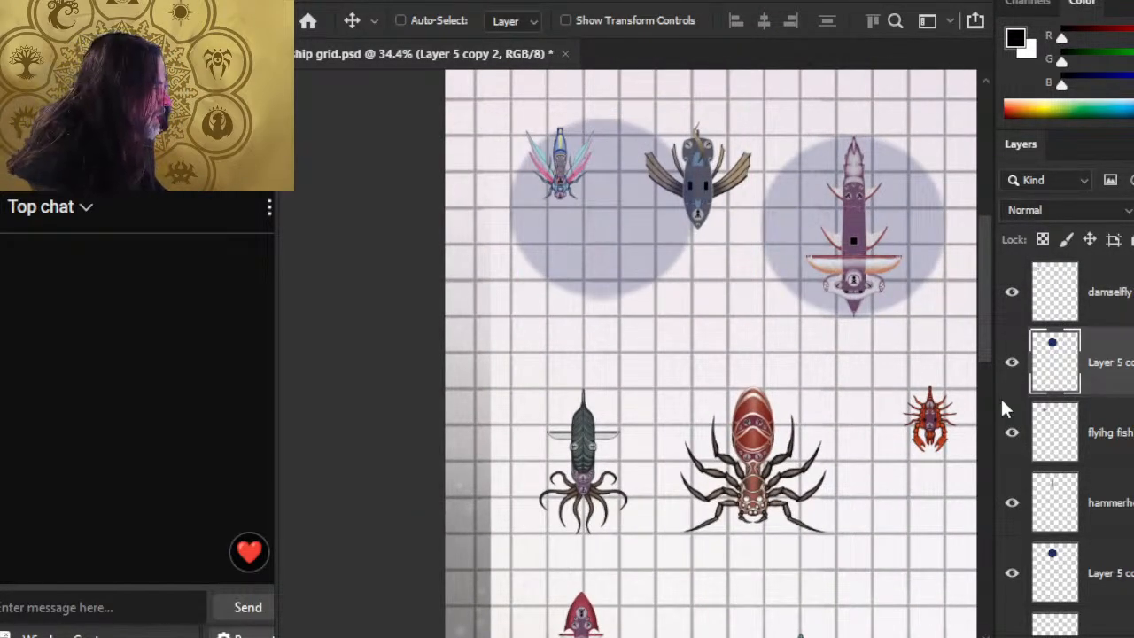
key("alt+bracketright")
left_click_drag(575, 204, 590, 306)
left_click_drag(572, 269, 616, 318)
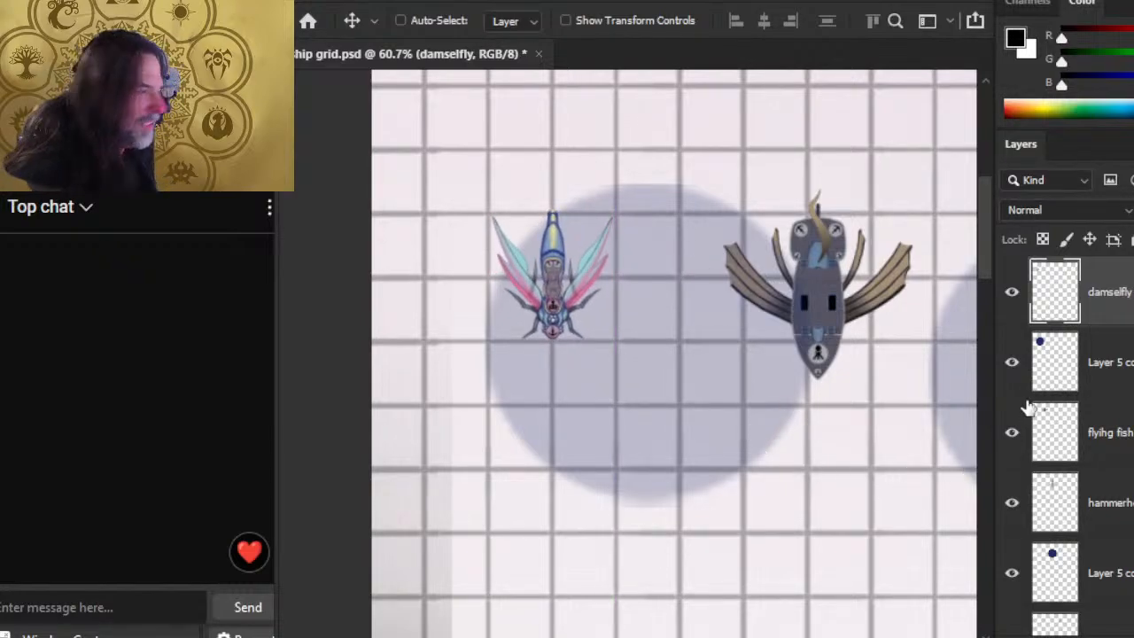
Step: Scale the circle copy down to 40.58% and centre it behind the damselfly
left_click(1104, 361)
key("m")
right_click(653, 251)
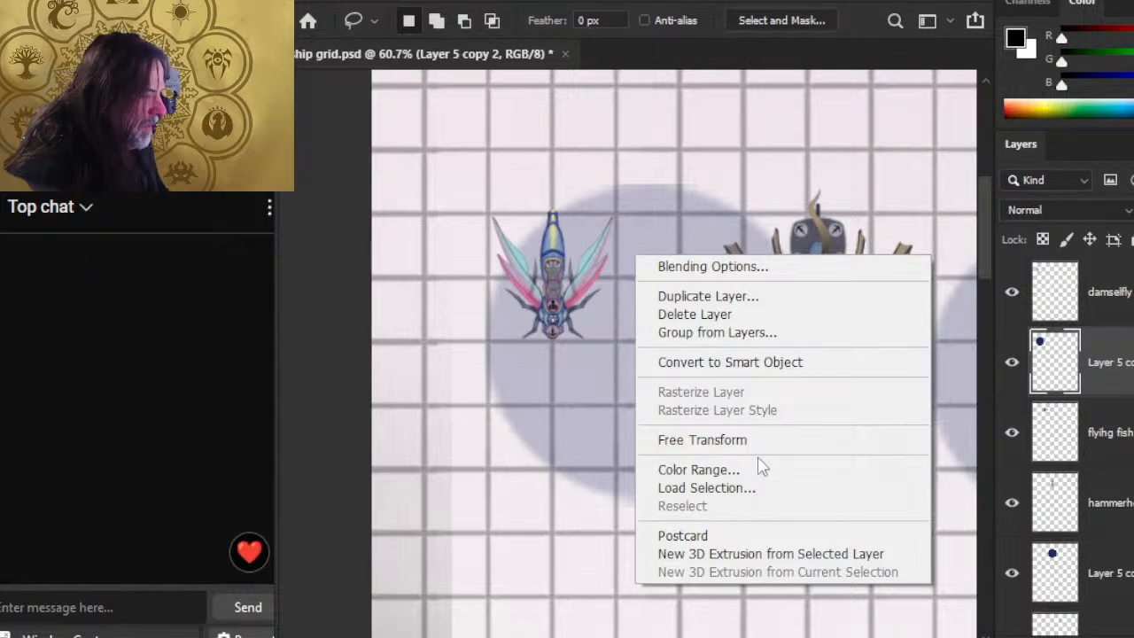
left_click(716, 434)
left_click_drag(813, 507, 596, 357)
left_click_drag(579, 249, 571, 259)
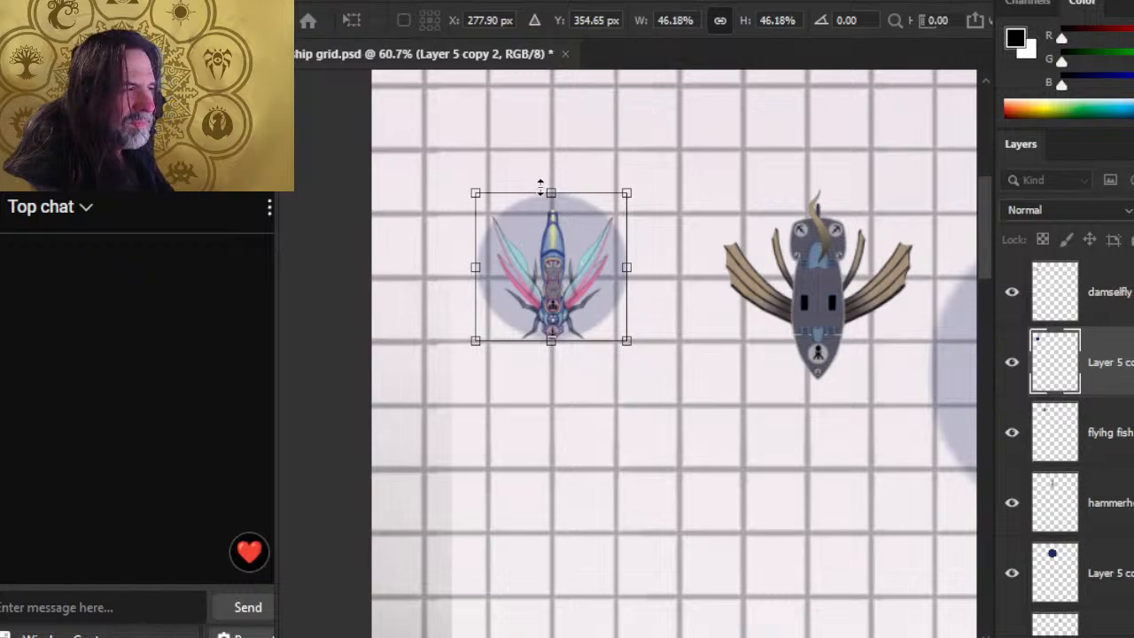
left_click_drag(543, 197, 541, 206)
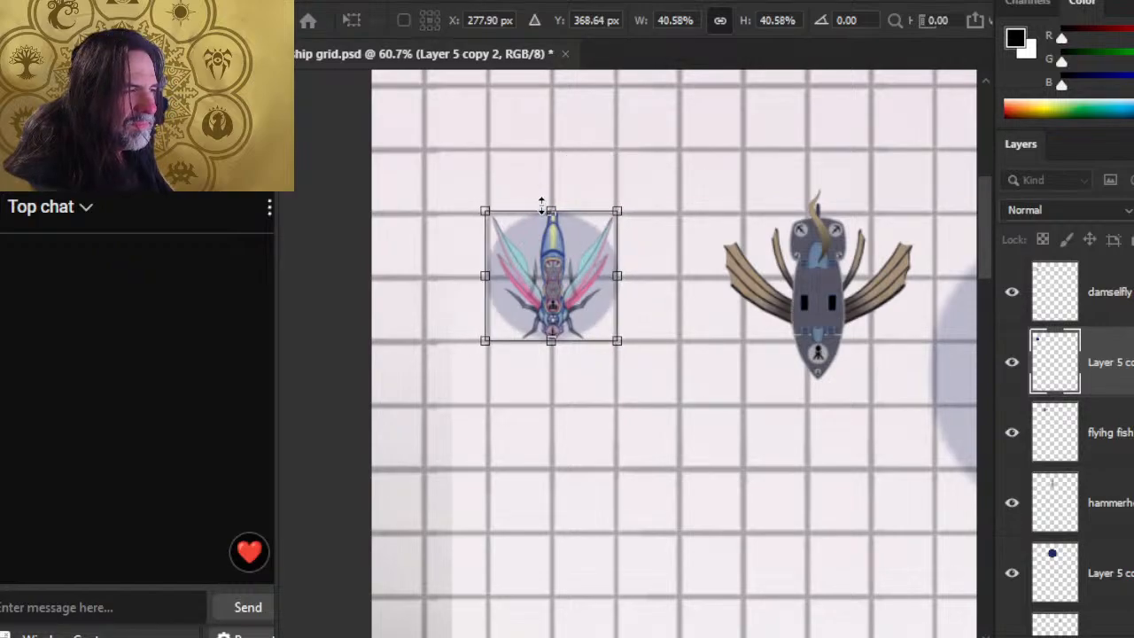
key("Return")
key("v")
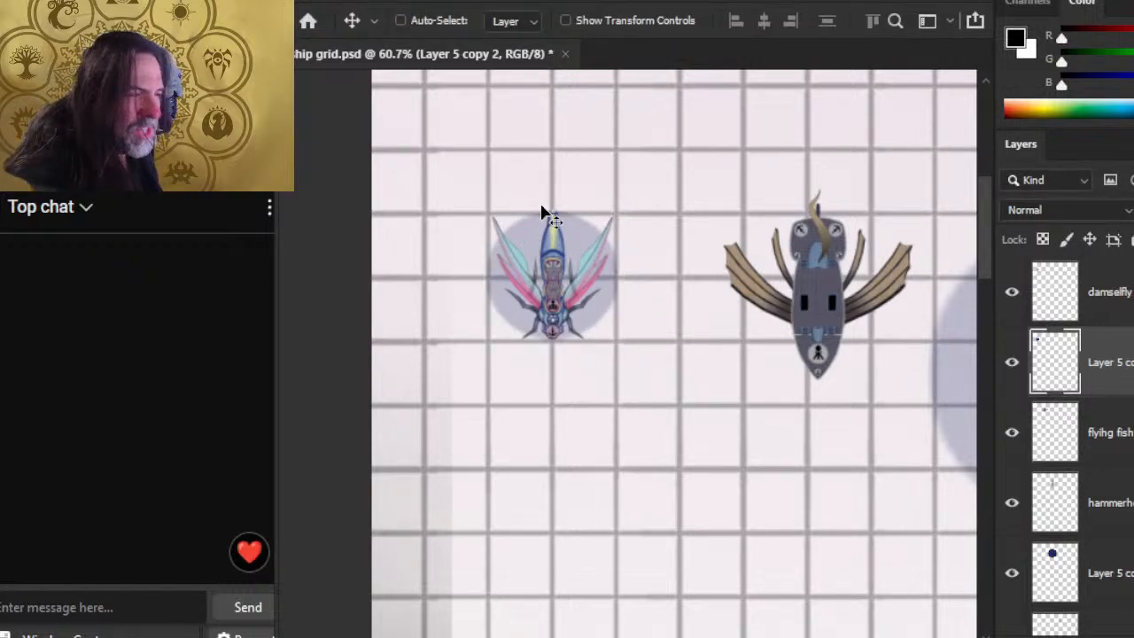
left_click_drag(615, 287, 601, 281)
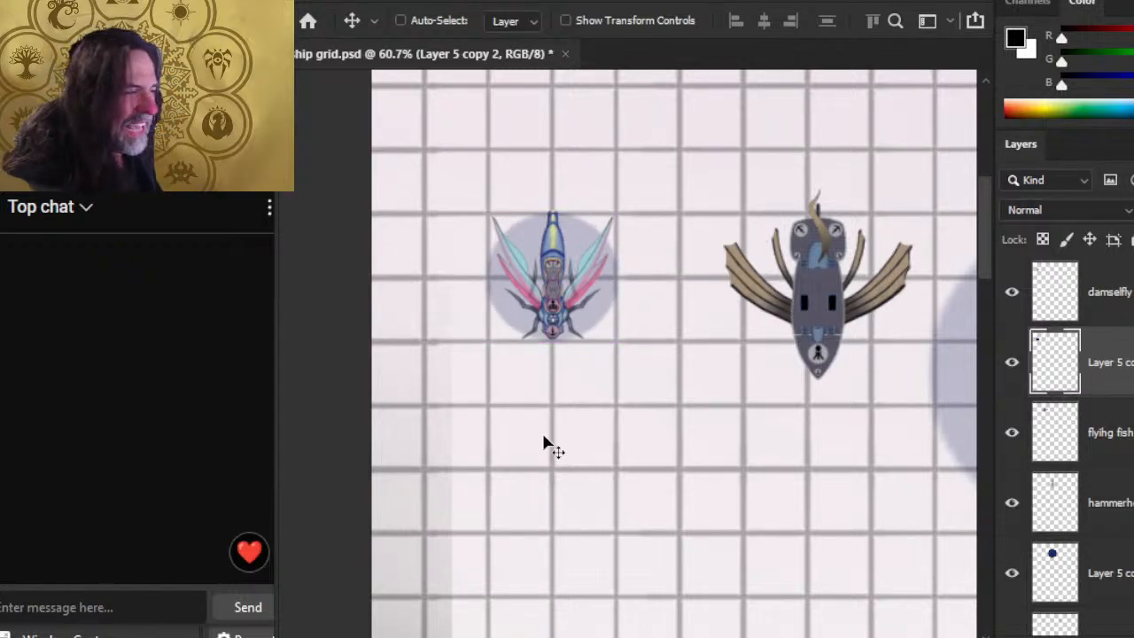
Step: Widen the damselfly's circle slightly to fit its two grid squares, and group the circle with the damselfly layer
key("l")
right_click(690, 359)
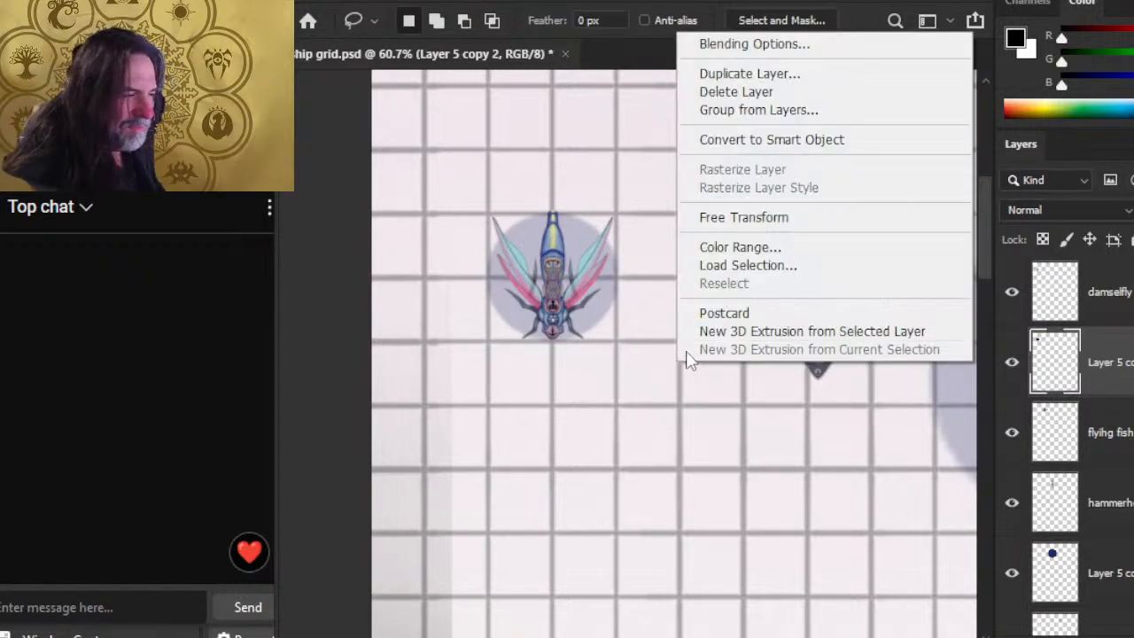
left_click(725, 217)
left_click_drag(484, 278, 478, 281)
key("Return")
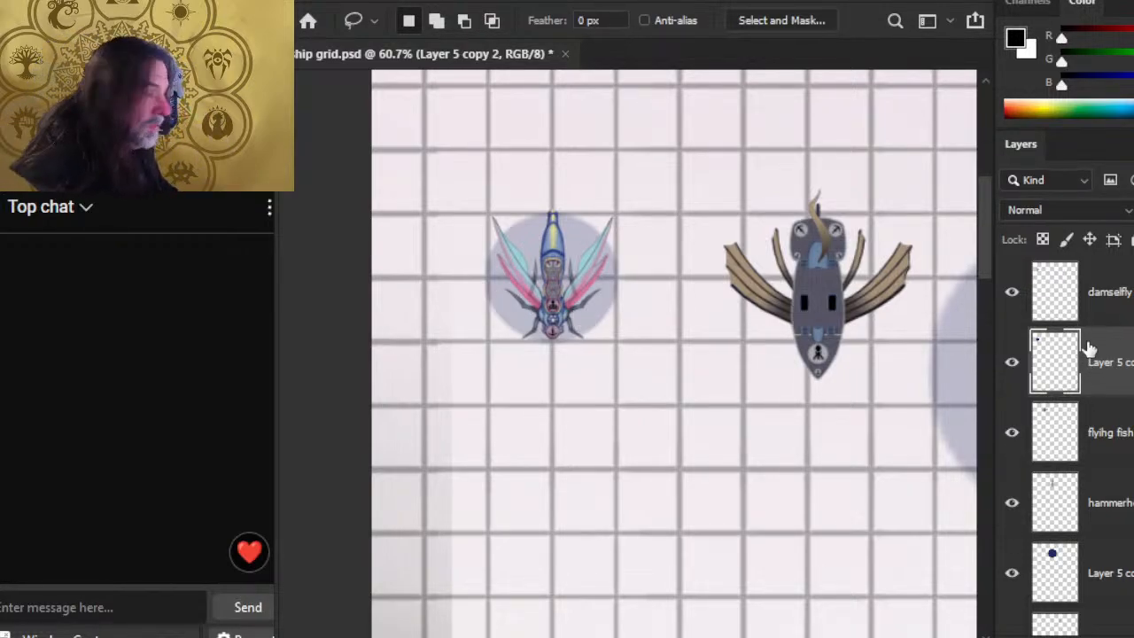
key("ctrl+g")
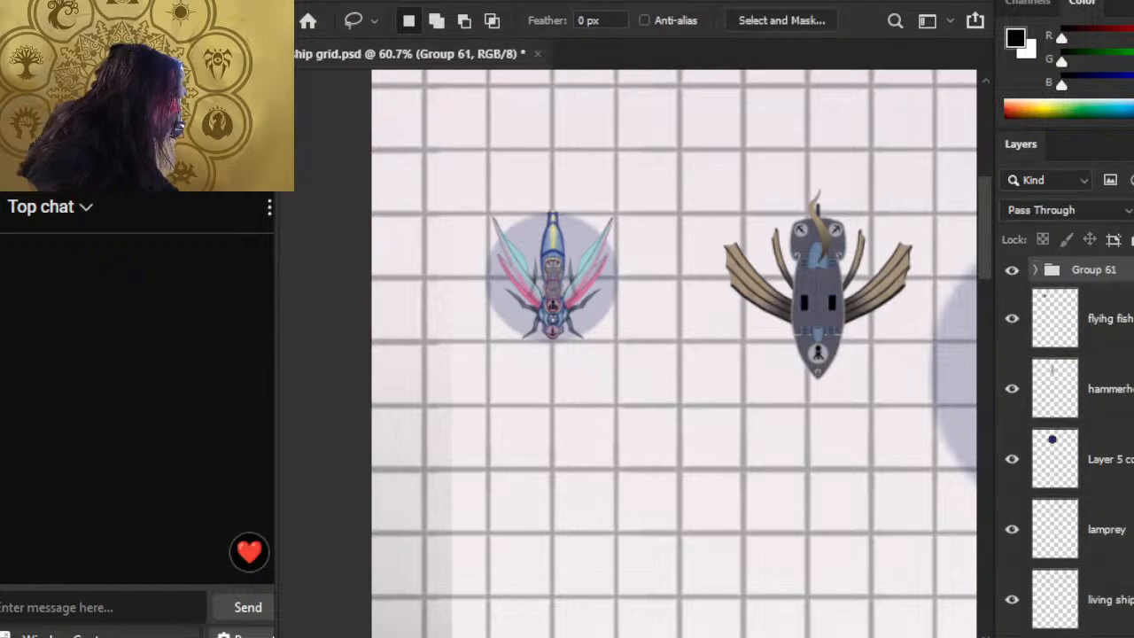
Step: Duplicate the hammerhead's circle, place the copy directly beneath the flying fish layer, and reposition the circle and flying fish on the grid
left_click(1123, 457)
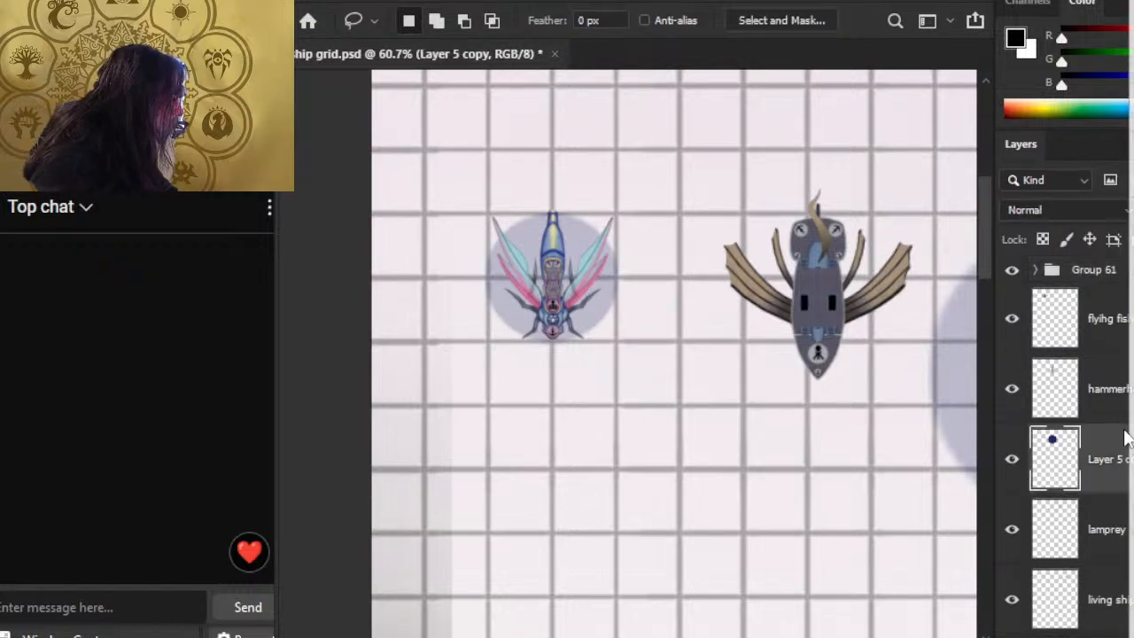
key("ctrl+alt+j")
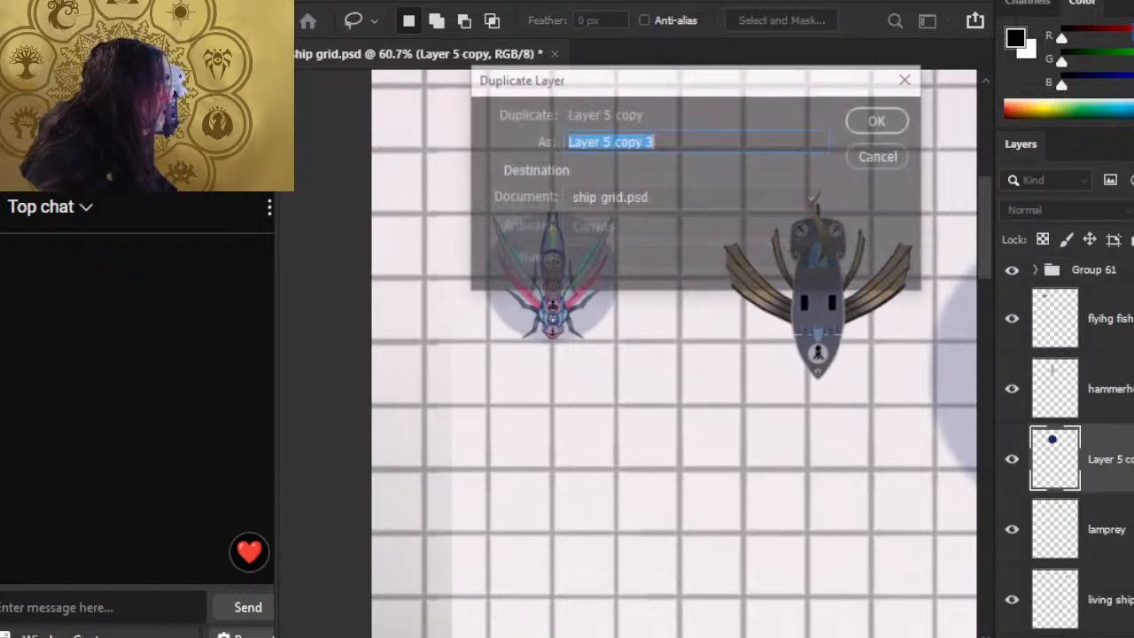
key("Return")
left_click_drag(1104, 476, 1112, 376)
key("v")
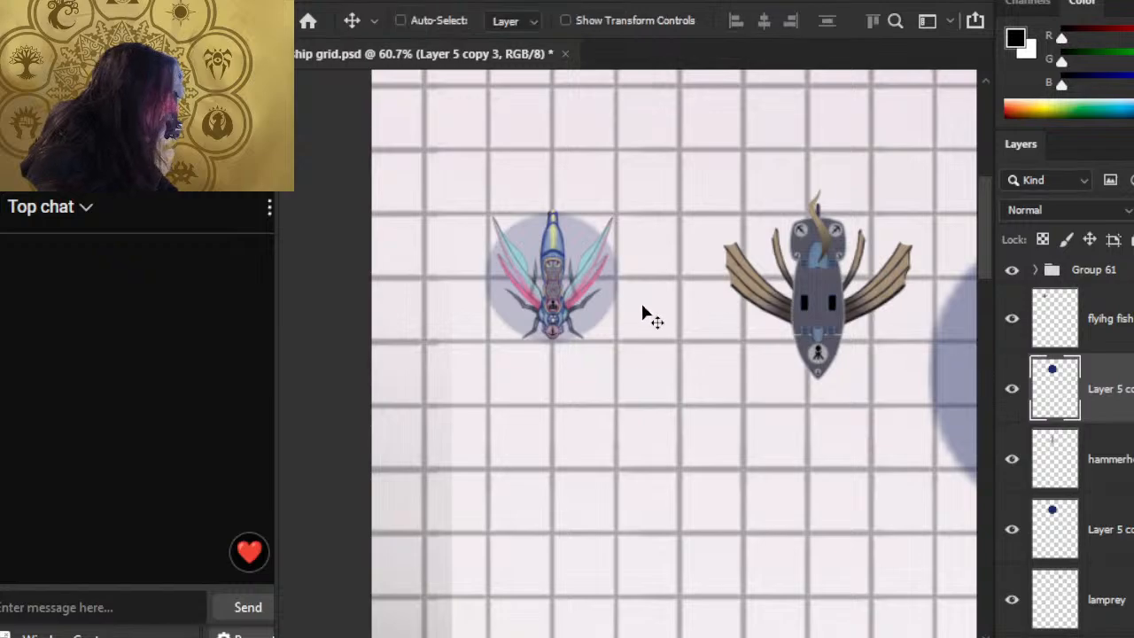
left_click_drag(641, 305, 545, 273)
mouse_move(872, 388)
left_mouse_down()
mouse_move(647, 390)
mouse_move(657, 399)
left_mouse_up()
left_click(735, 315, "ctrl")
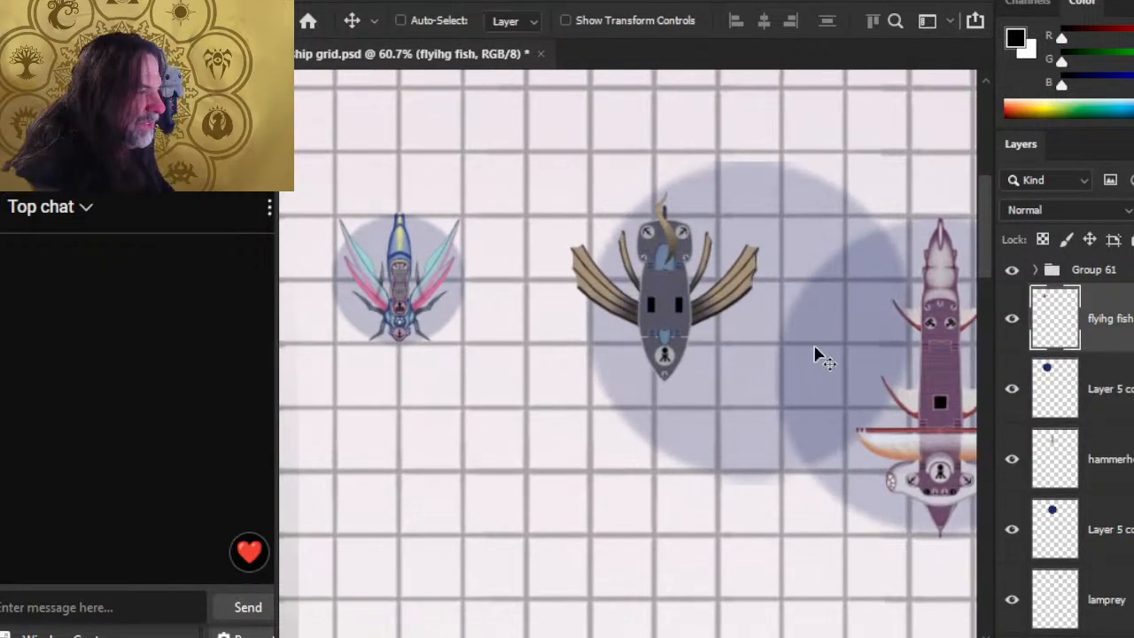
left_click_drag(815, 352, 771, 381)
Step: Switch to the Word document and check the vessels' size and space values in the Pregenerated Ships table
key("alt+Tab")
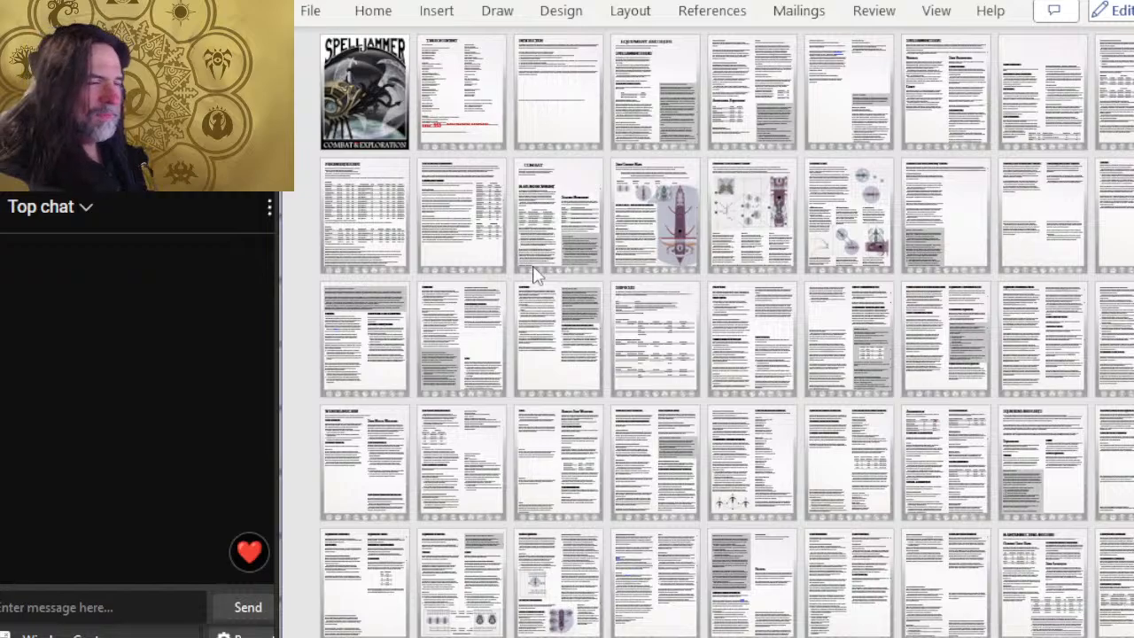
key("alt+Tab")
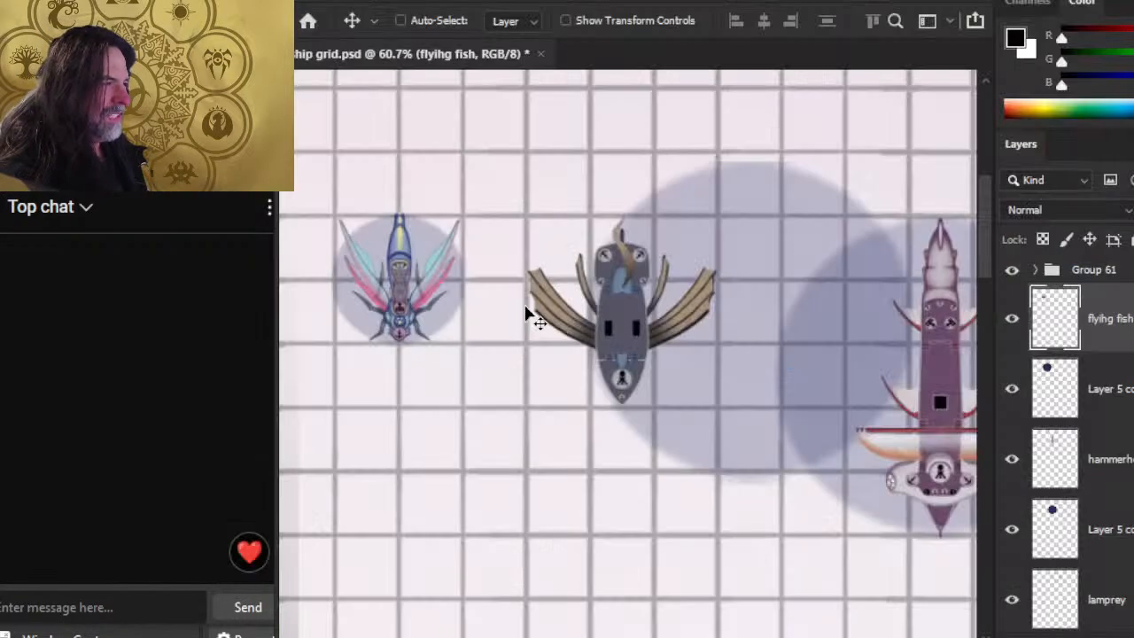
key("alt+Tab")
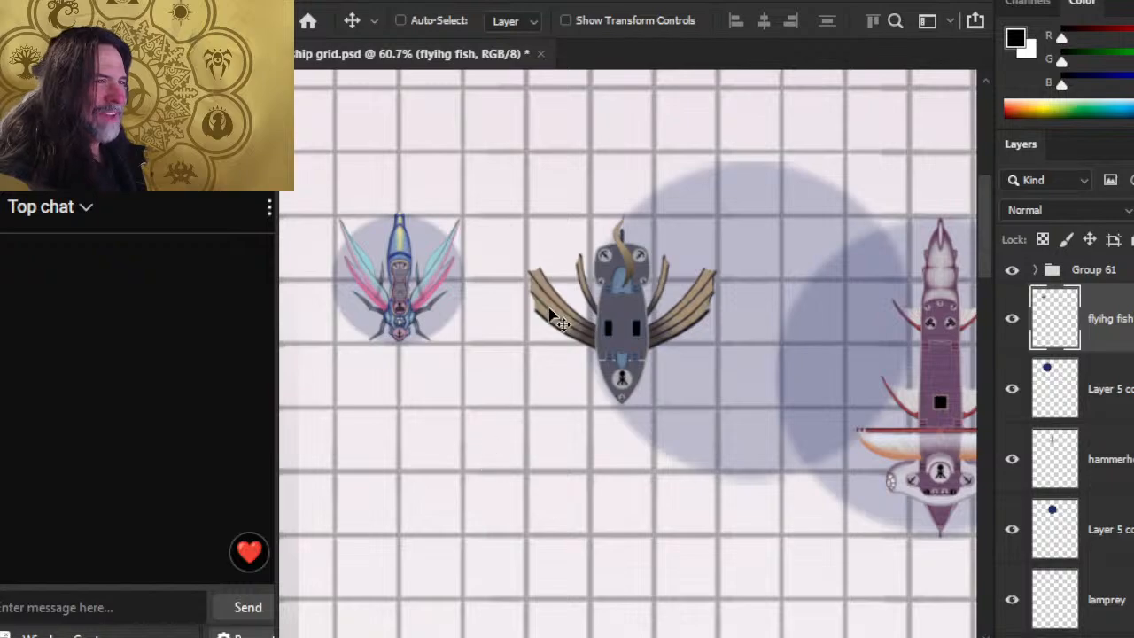
key("alt+Tab")
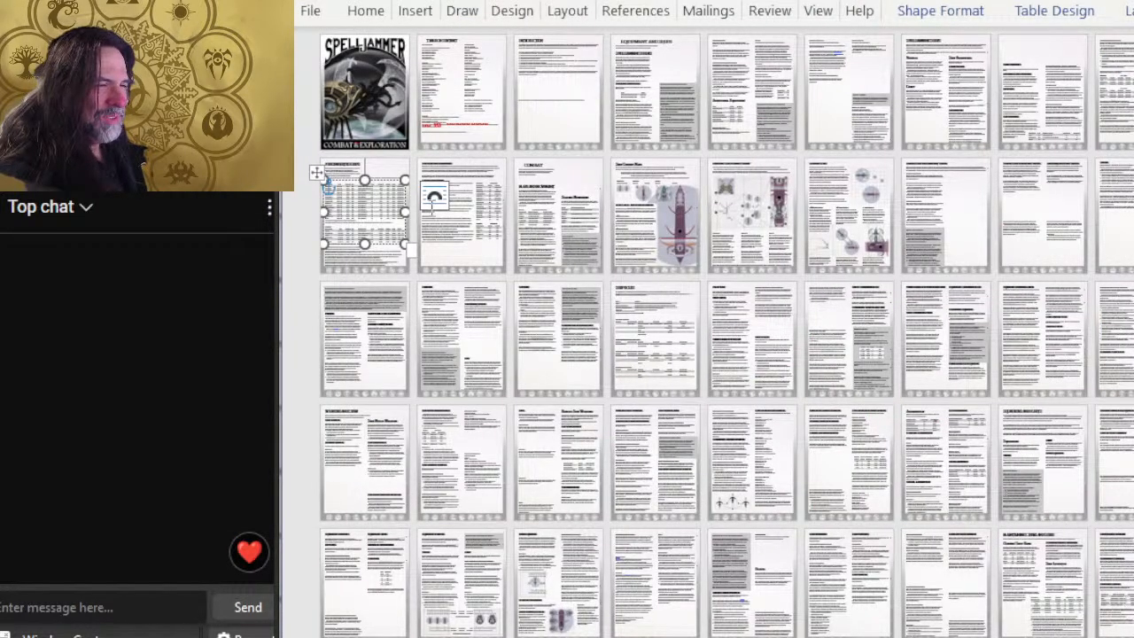
left_click(368, 181)
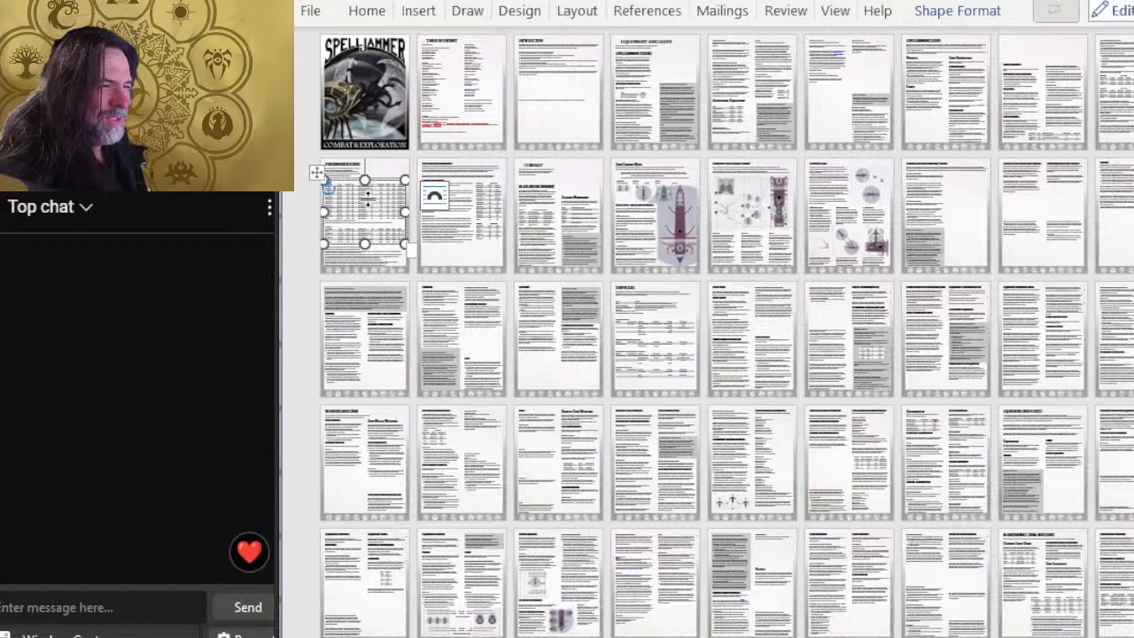
scroll(367, 203, "up", 2, "ctrl")
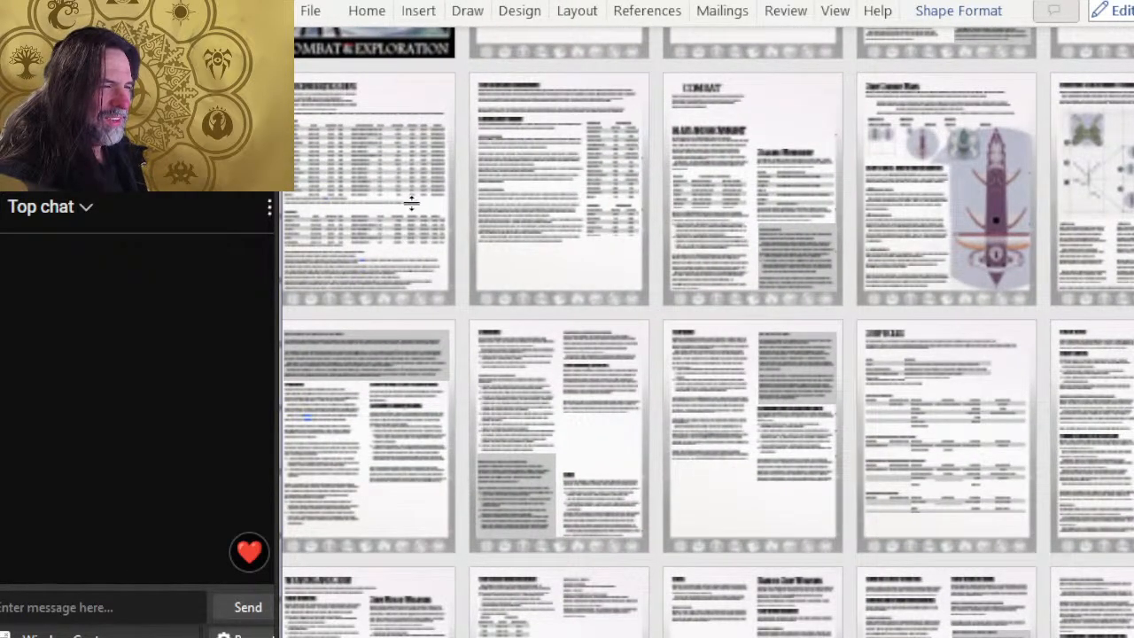
scroll(412, 212, "up", 3, "ctrl")
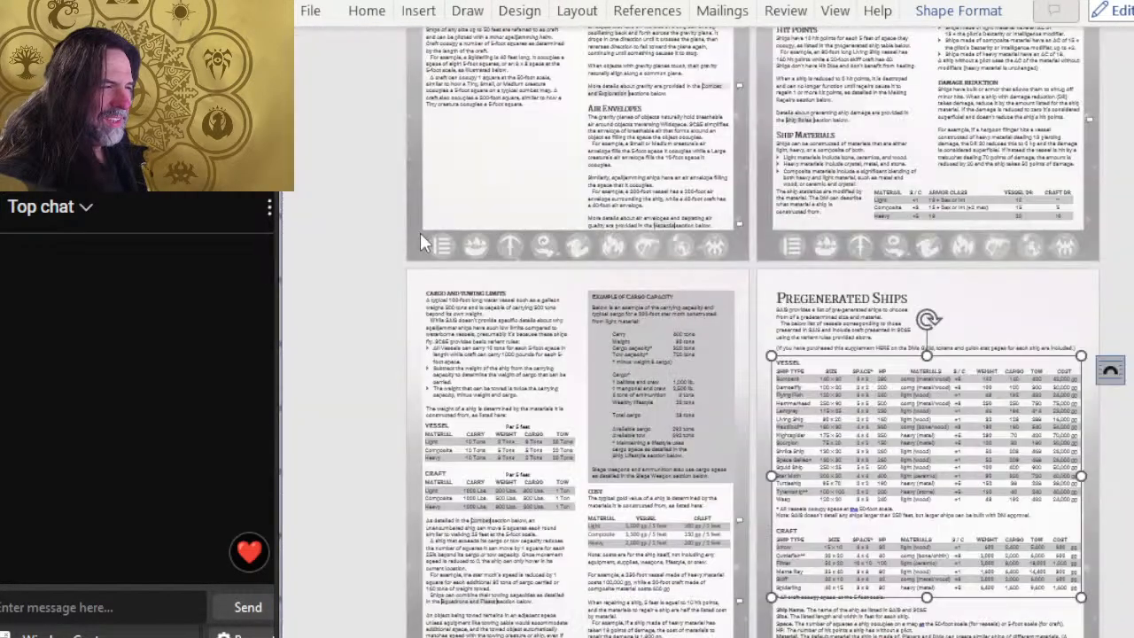
scroll(826, 399, "up", 4, "ctrl")
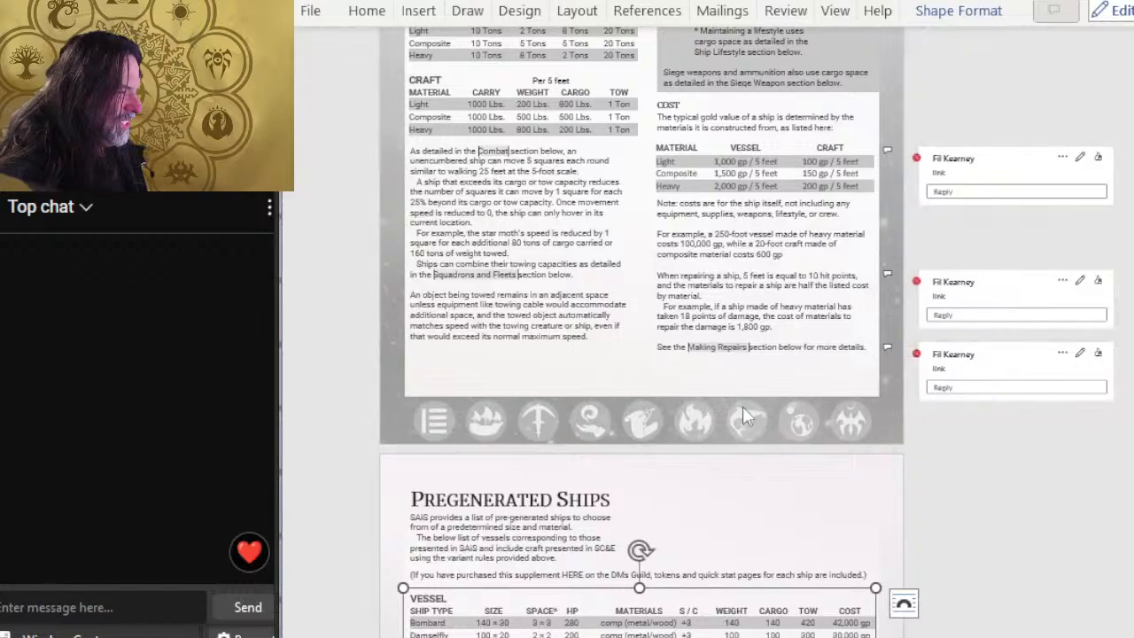
scroll(670, 401, "up", 3, "ctrl")
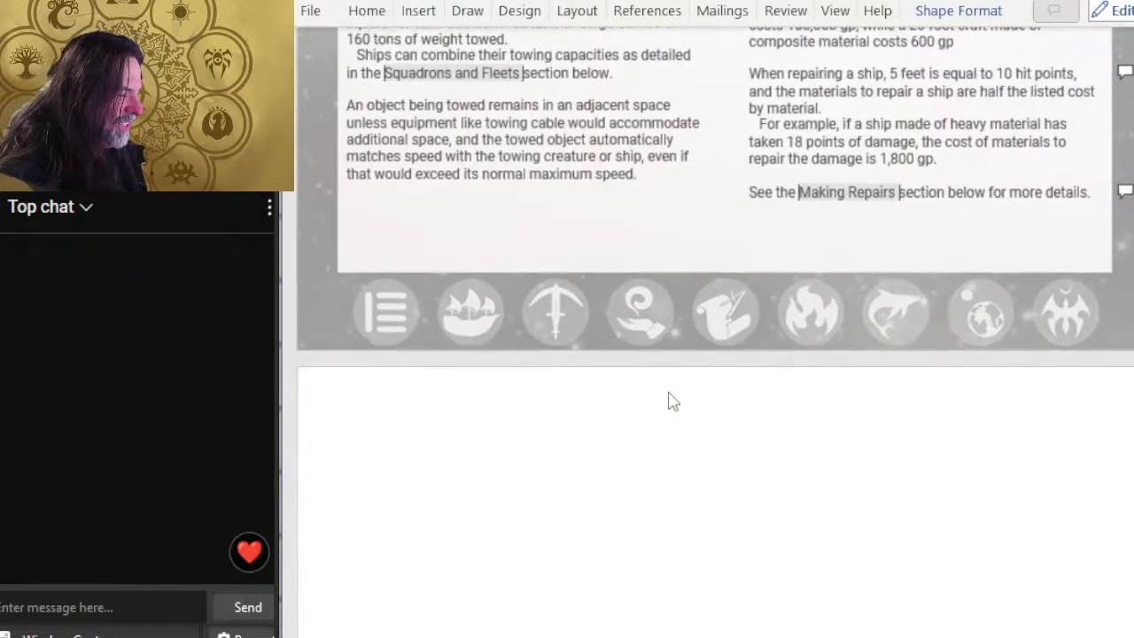
scroll(670, 400, "down", 4)
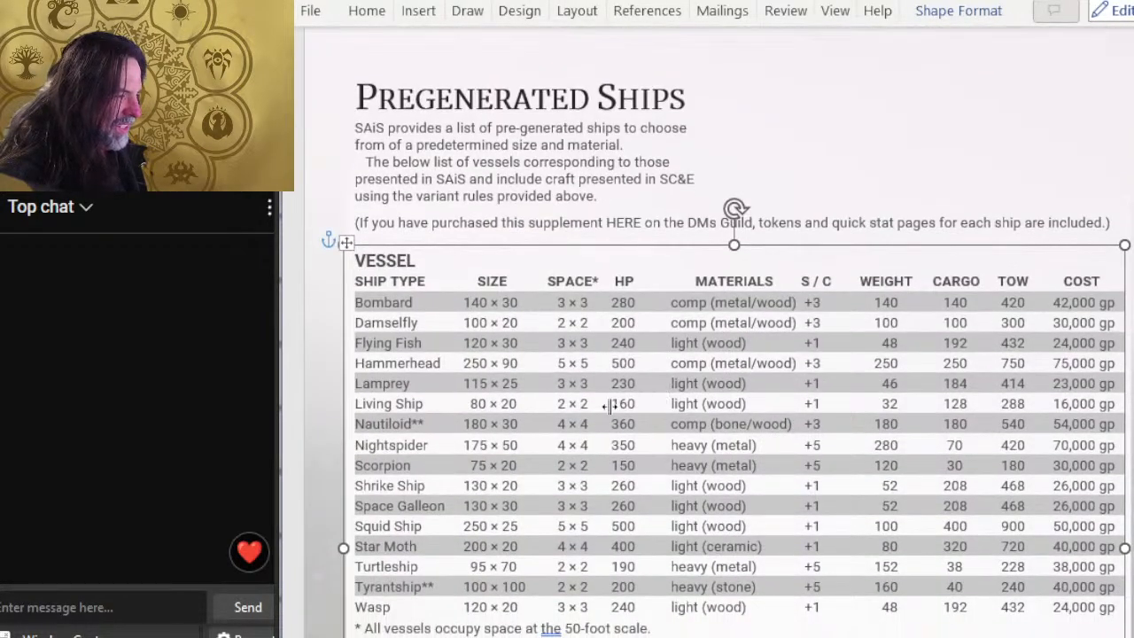
left_click(427, 331)
Step: Switch back to Photoshop and open the recent file Vessel Tokens.psd
key("alt+Tab")
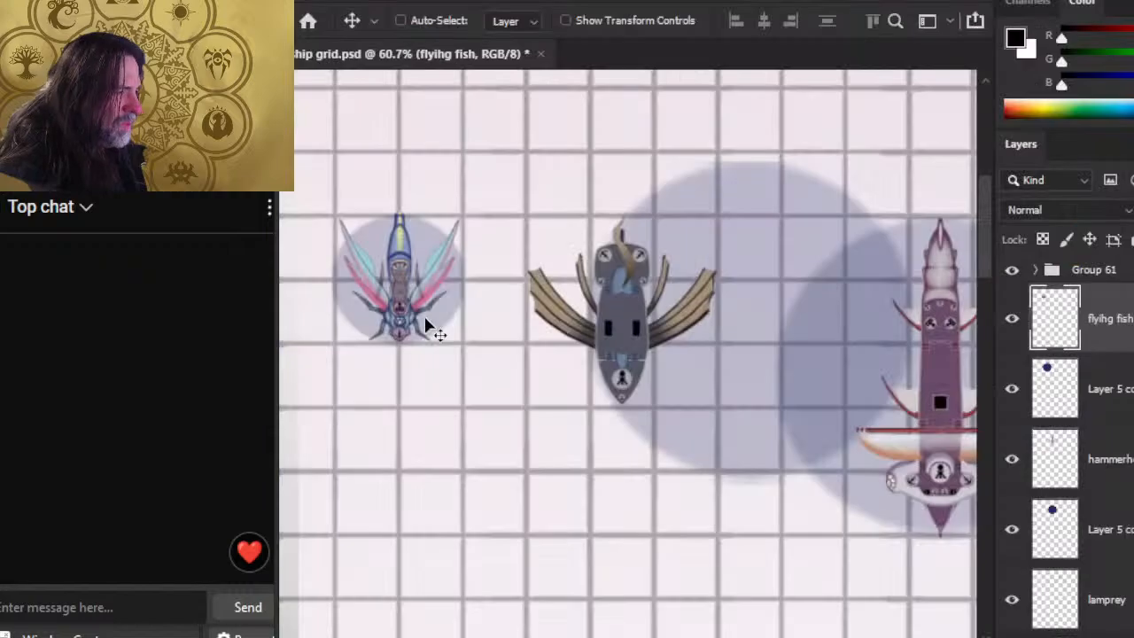
key("z")
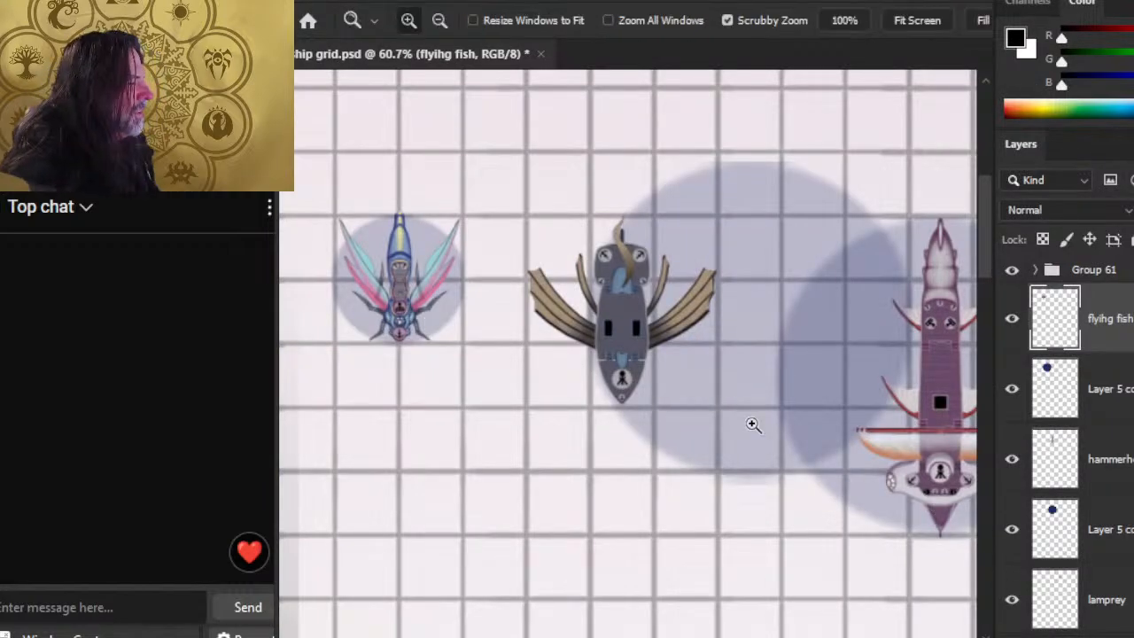
left_click_drag(752, 425, 666, 390)
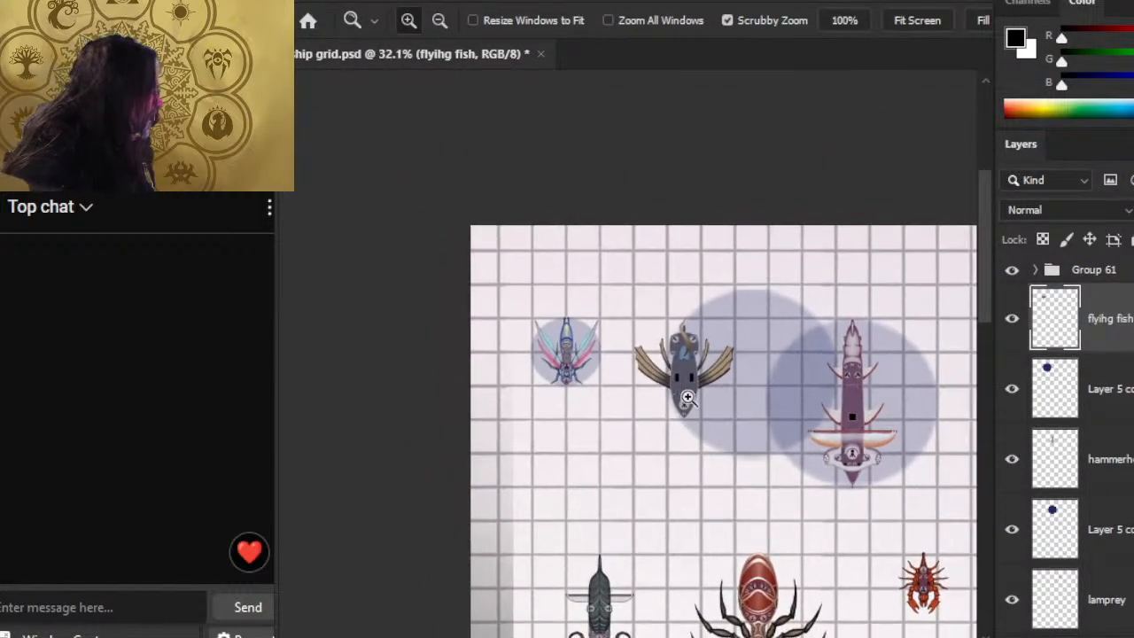
left_click(337, 0)
mouse_move(432, 123)
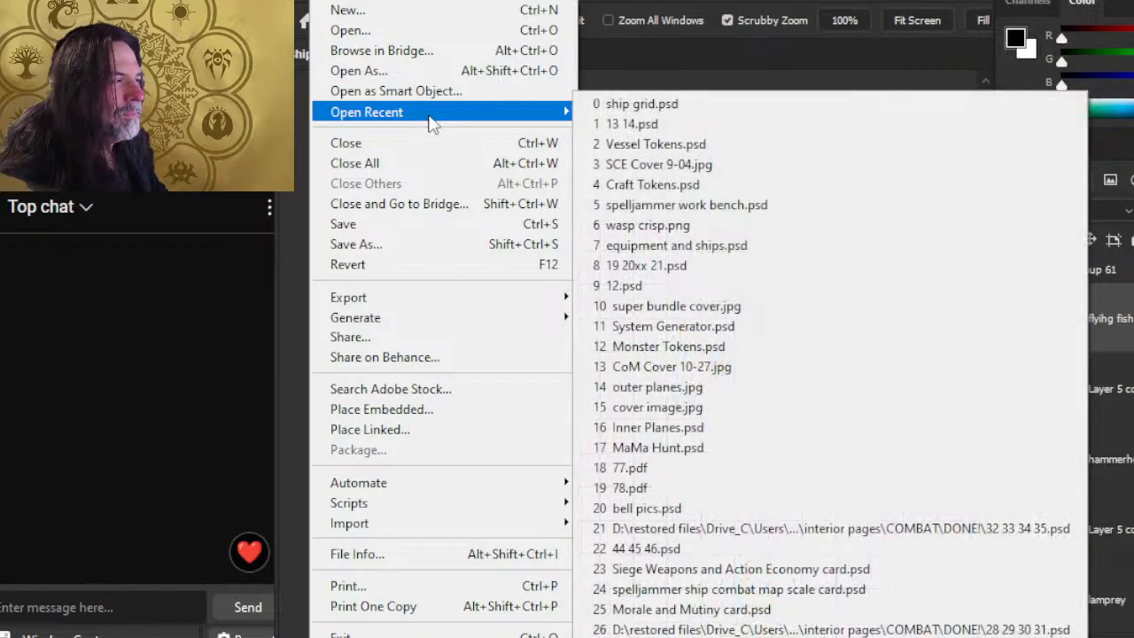
left_click(750, 144)
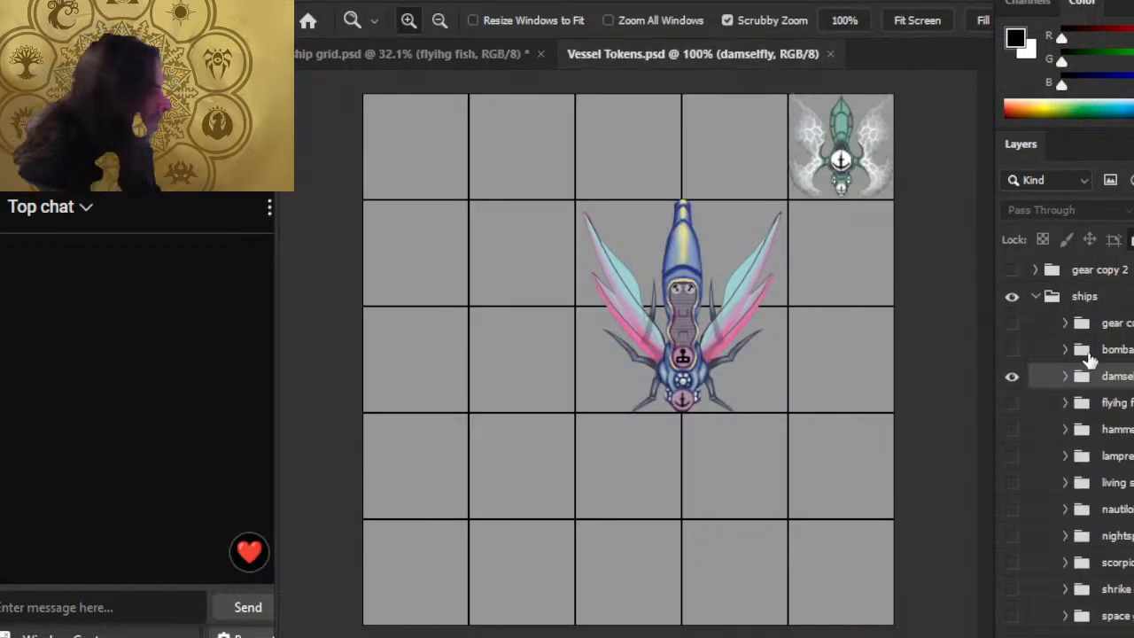
Step: Select and show the bombard group within the ships group, and hide the damselfly group
left_click(1103, 349)
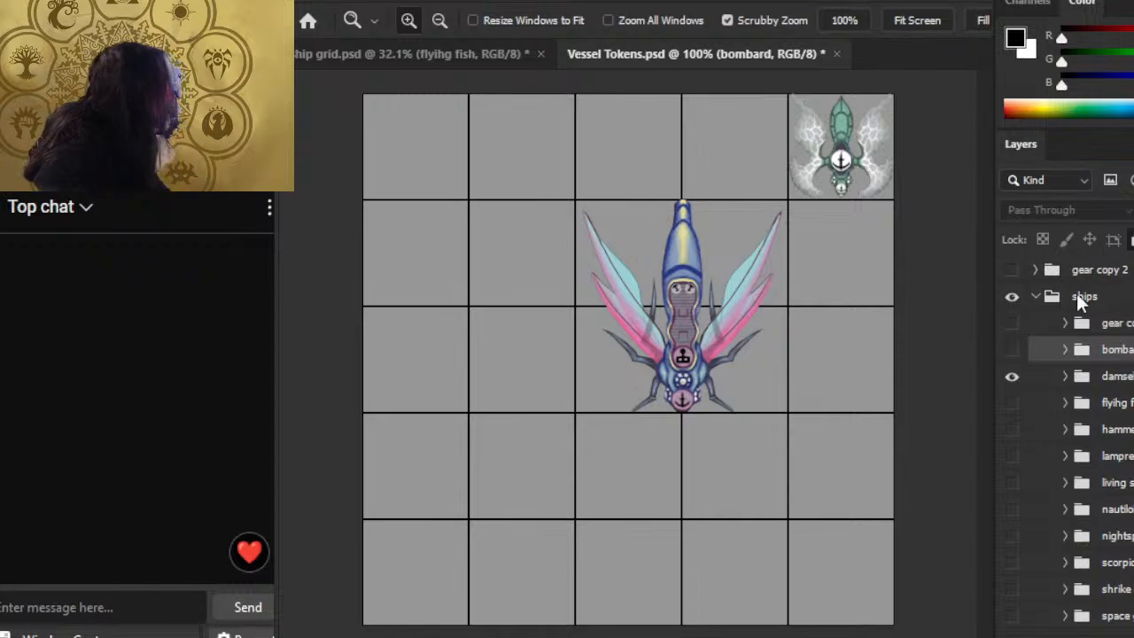
left_click(1012, 351)
left_click(1012, 376)
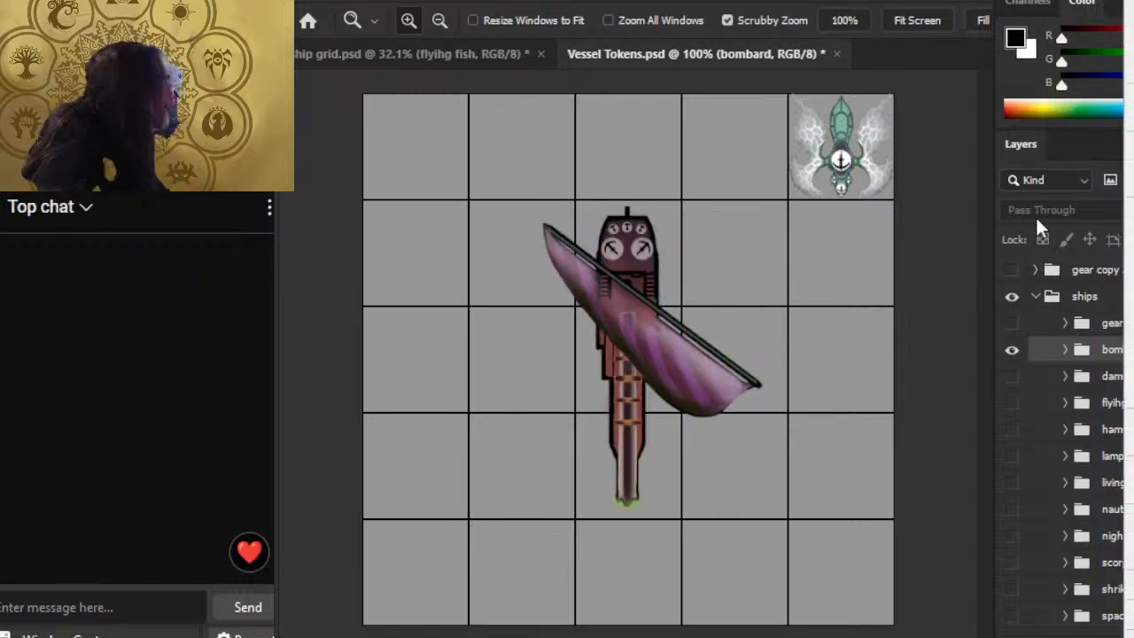
Step: Duplicate the bombard group into ship grid.psd under the name bombard
left_click(1130, 14)
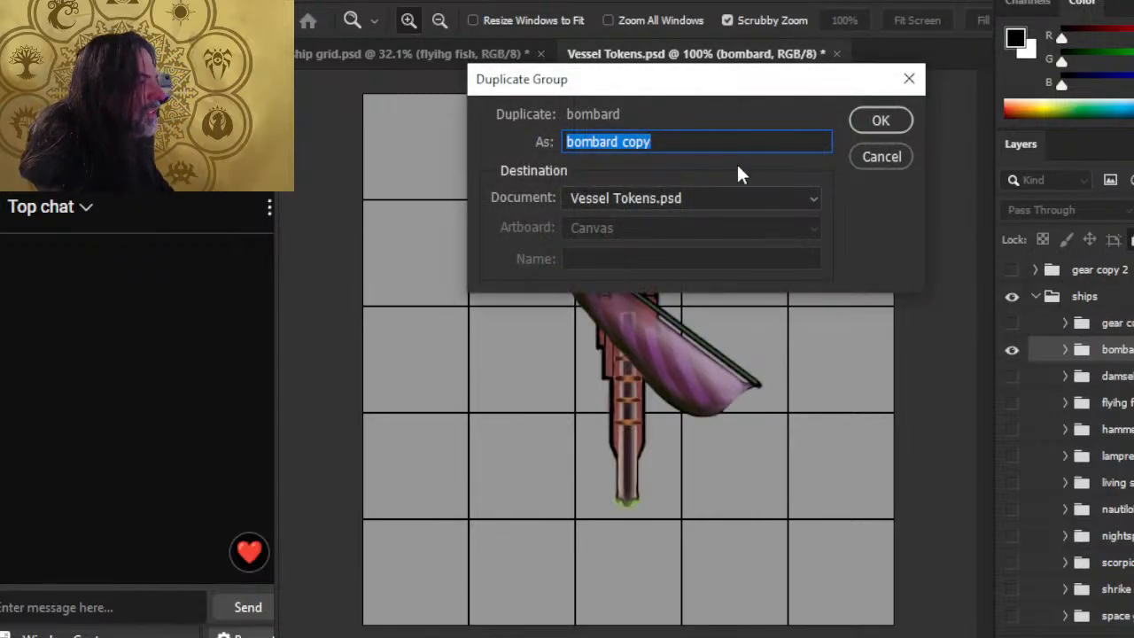
left_click(665, 198)
left_click(667, 216)
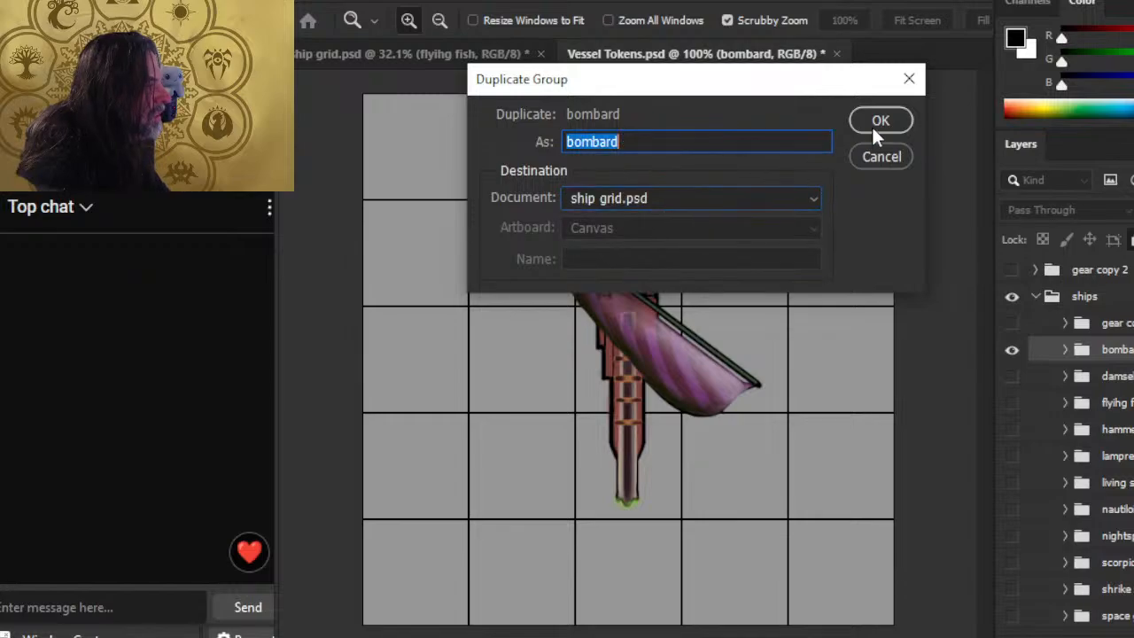
left_click(874, 125)
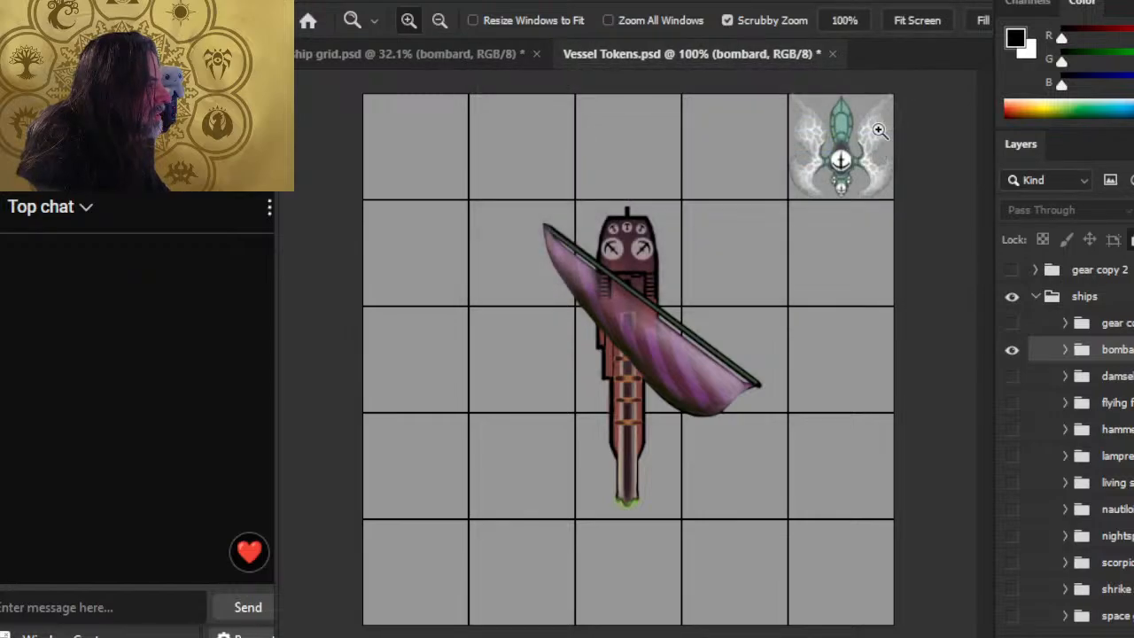
Step: Close Vessel Tokens.psd and return to ship grid.psd
left_click(833, 54)
left_click(643, 257)
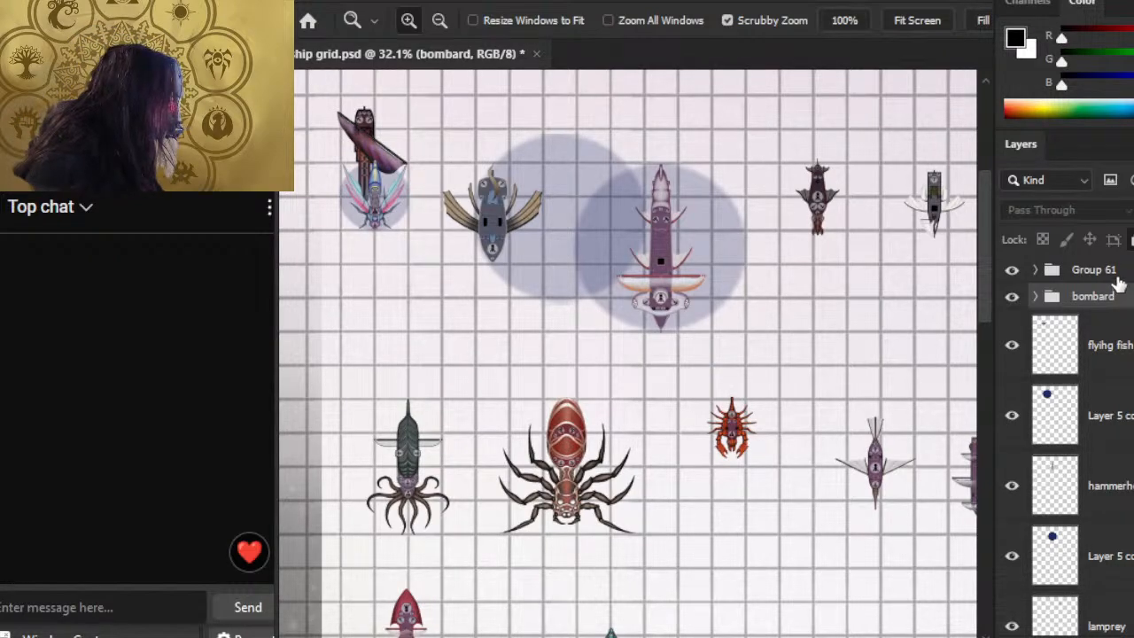
Step: Place the damselfly's group directly below the bombard group in the layer order and rename it damsel
left_click_drag(1127, 273, 1124, 314)
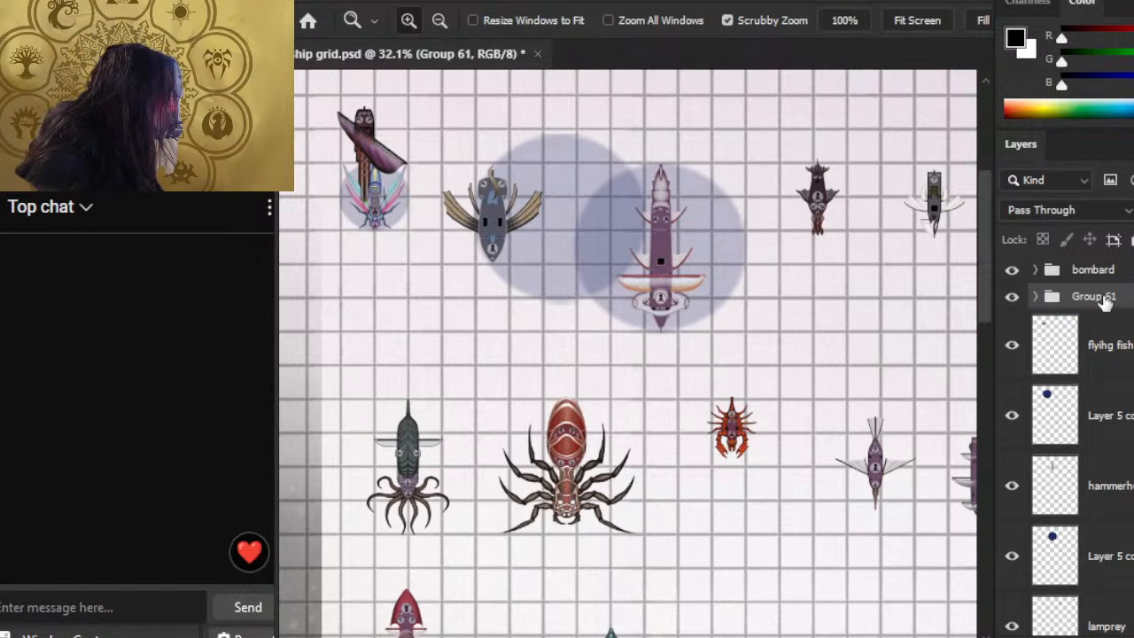
double_click(1095, 297)
type("damsel")
key("Return")
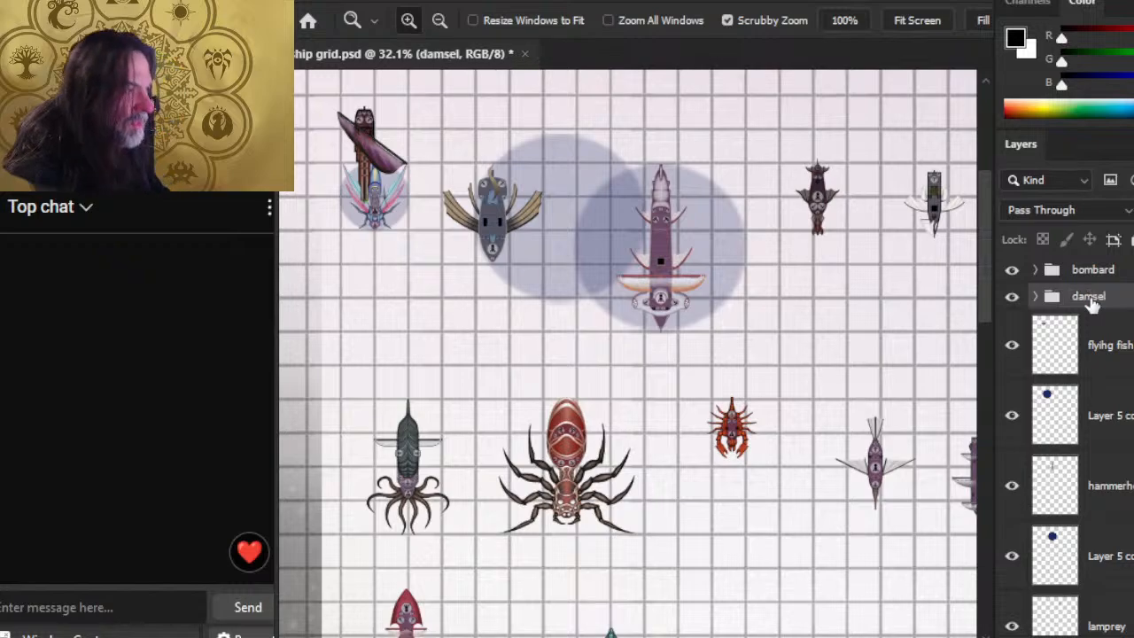
Step: Move the damsel group down the grid so it sits clear of the bombard ship
key("v")
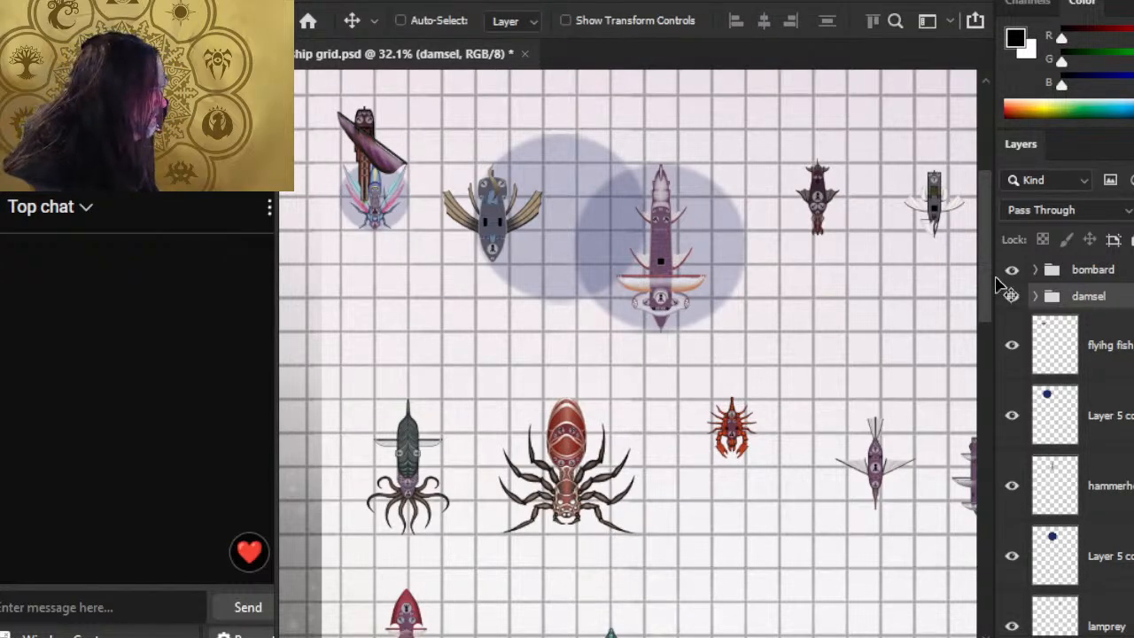
left_click_drag(479, 261, 558, 393)
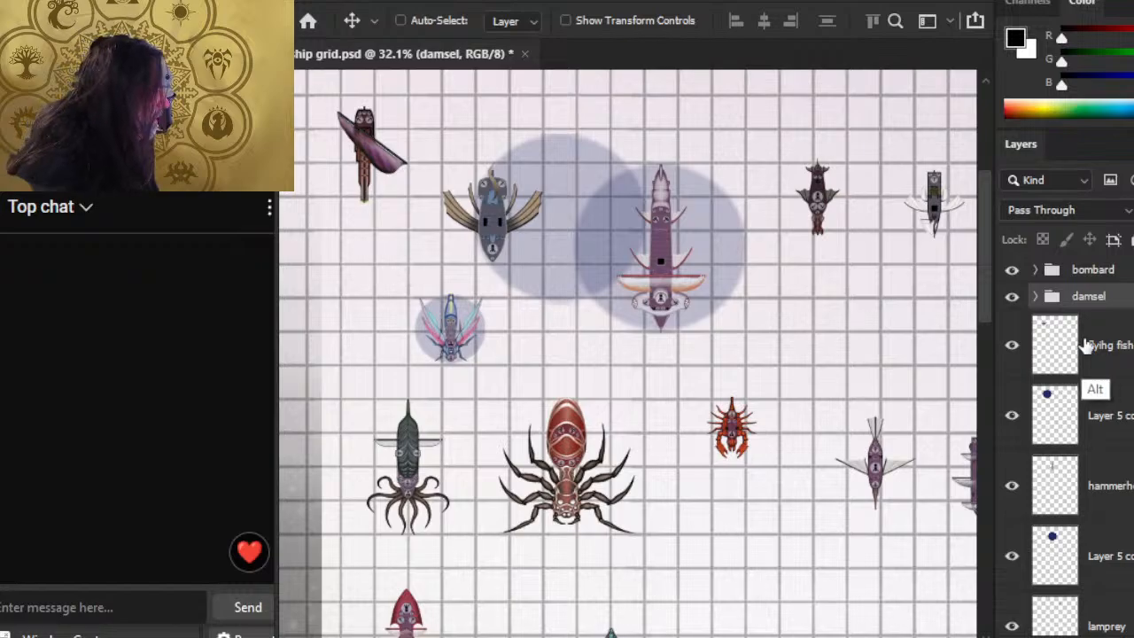
key("alt+Tab")
key("alt+Tab")
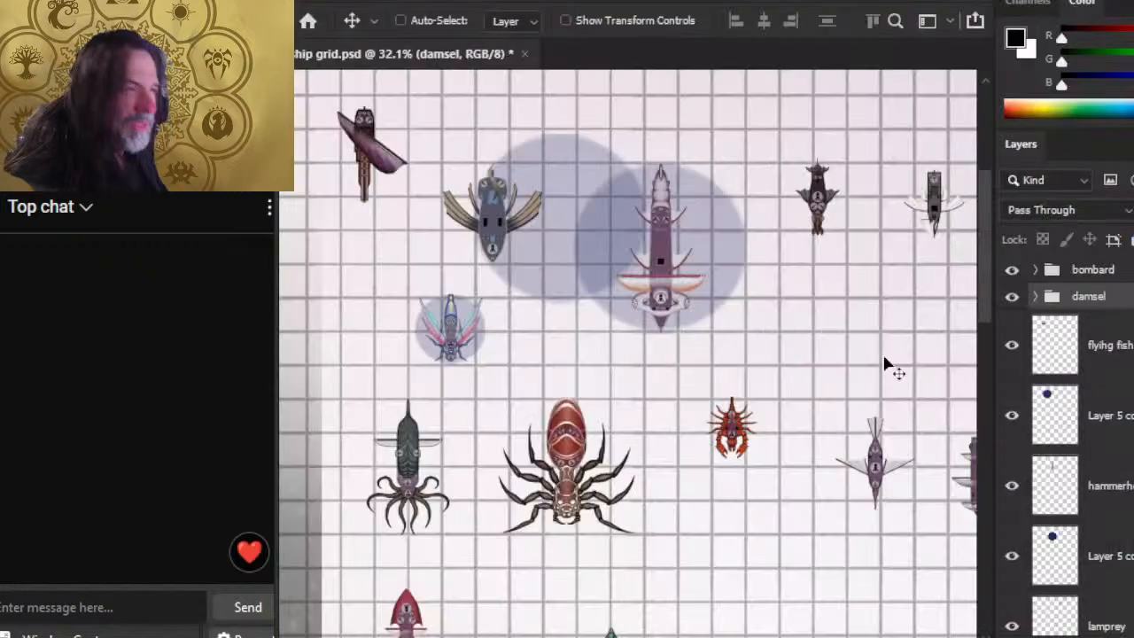
Step: Merge the bombard group into a single layer and place a duplicate of the flying fish's circle layer directly beneath it
left_click(1123, 271)
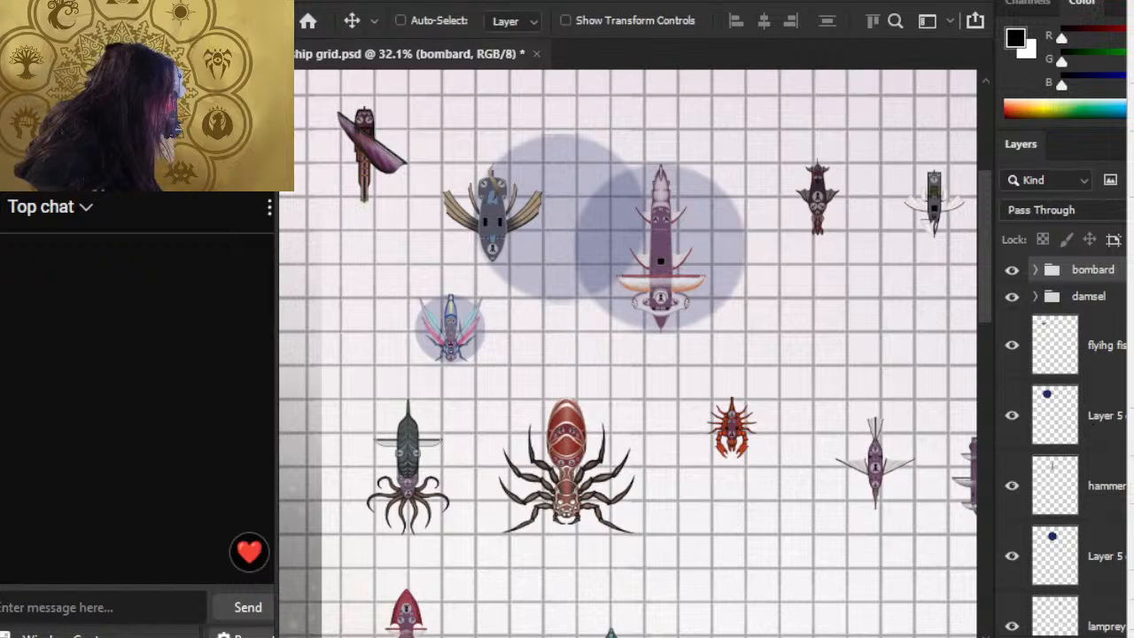
key("ctrl+e")
right_click(1116, 478)
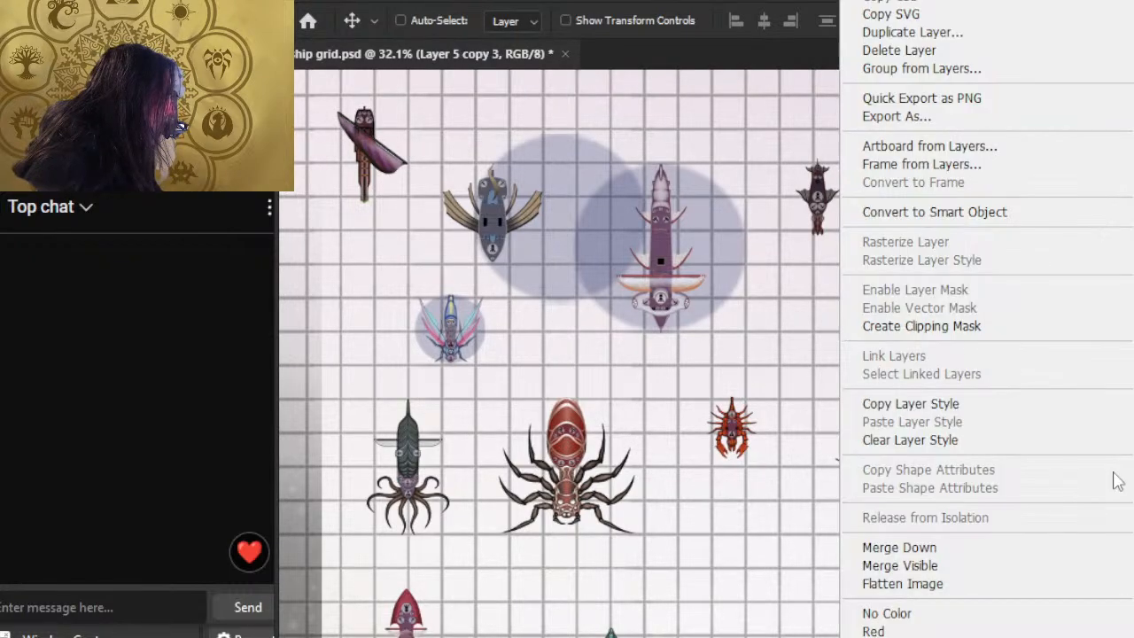
left_click(1033, 35)
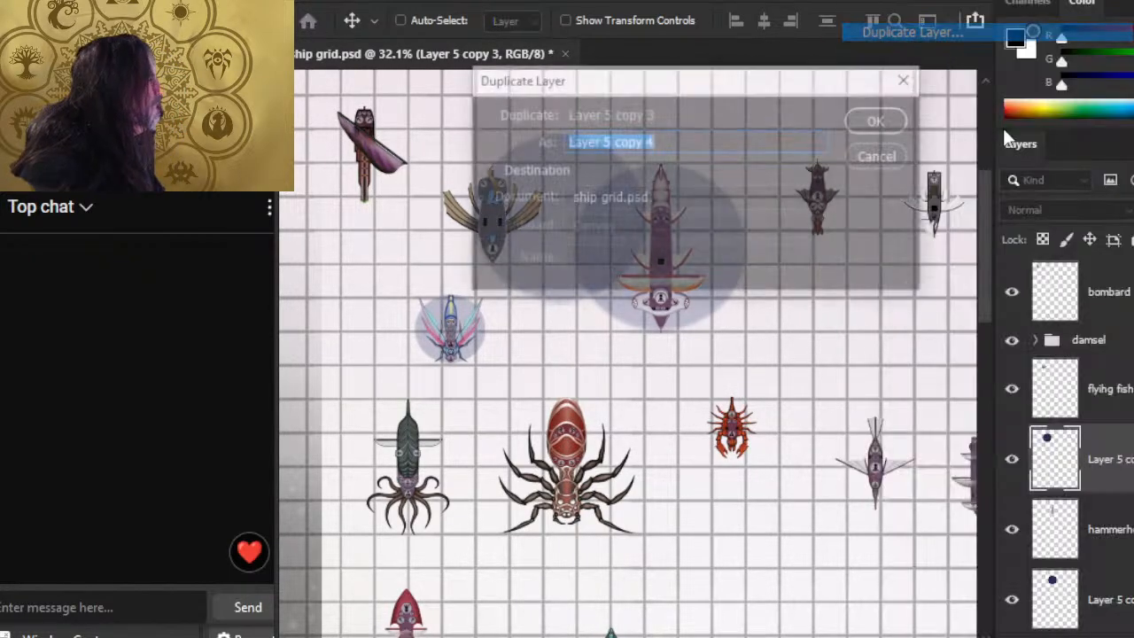
key("Return")
left_click_drag(1115, 464, 1128, 310)
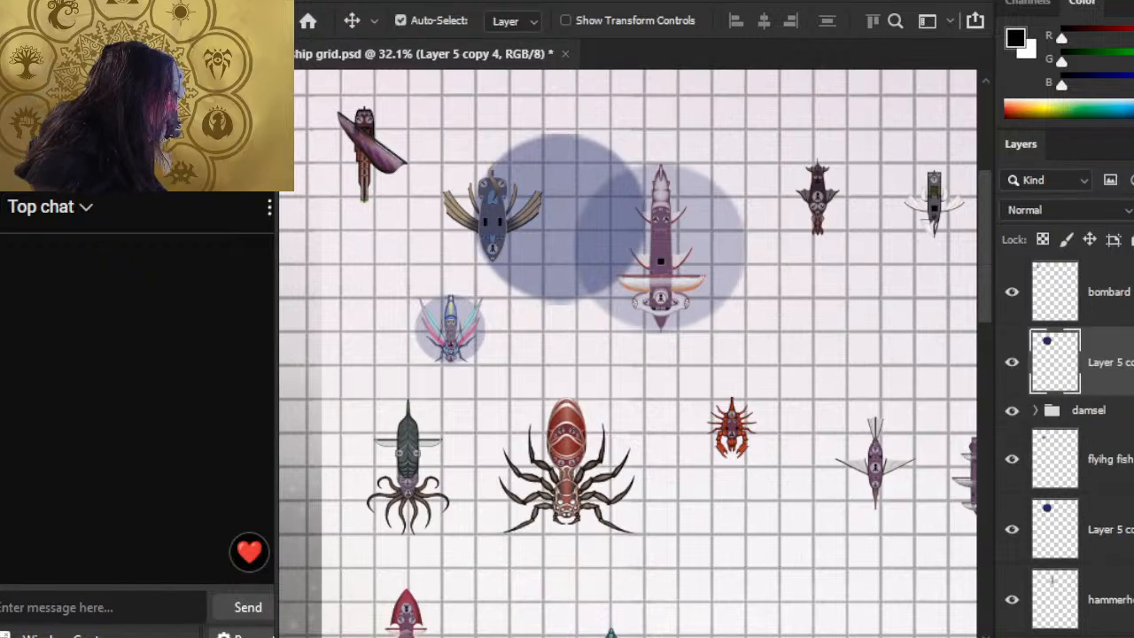
Step: Group the bombard layer with the duplicated circle layer and name the group bombard
left_click(1127, 297, "ctrl")
key("ctrl+g")
double_click(1101, 271)
type("bo")
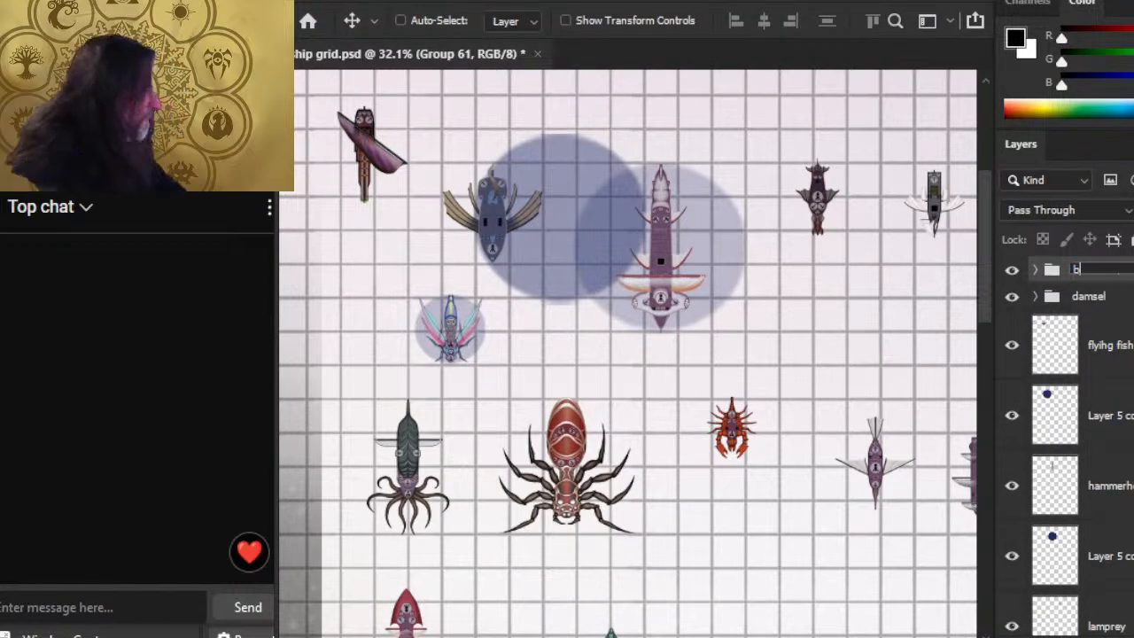
type("mbar")
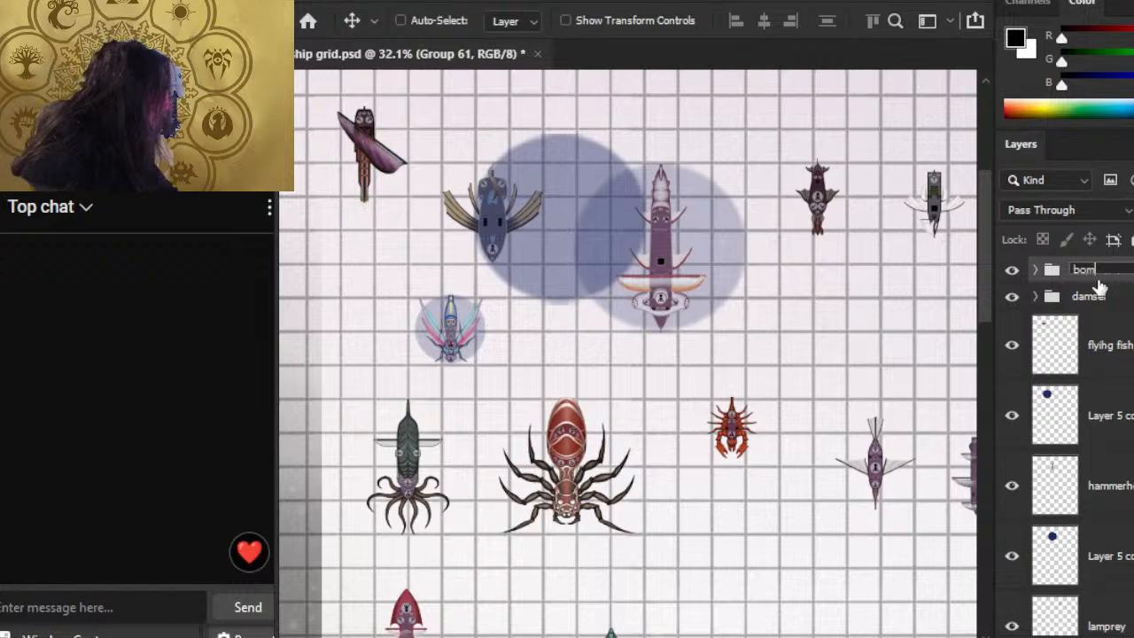
type("d")
key("Return")
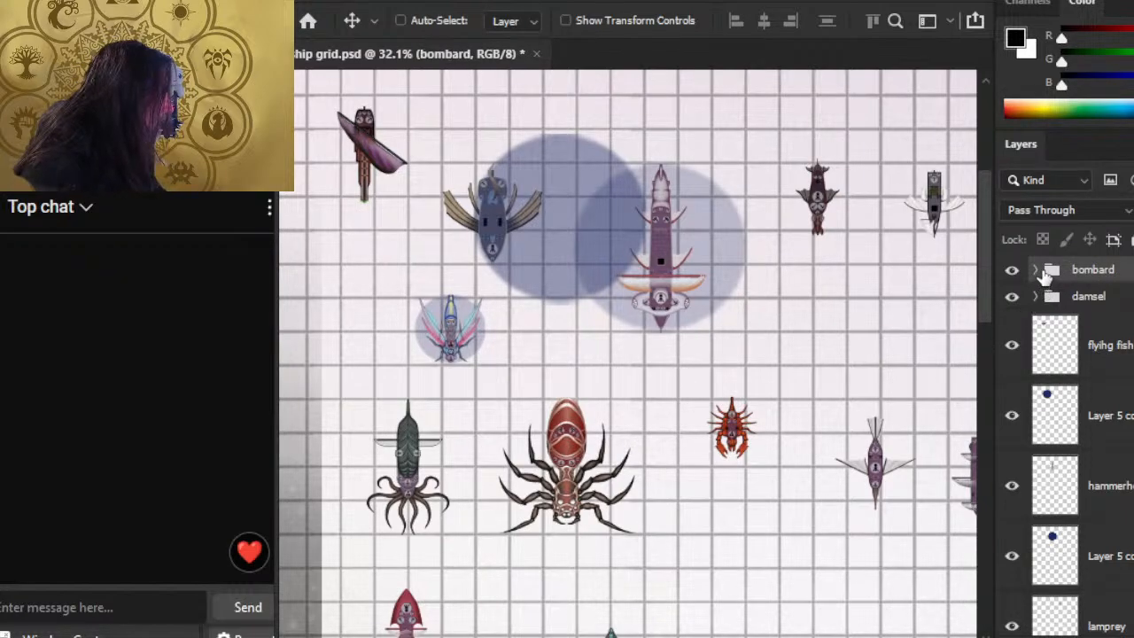
Step: Select the circle layer inside the bombard group and move it off the original circle toward the bombard ship
left_click(1035, 270)
left_click(1077, 365)
left_click_drag(559, 295, 704, 427)
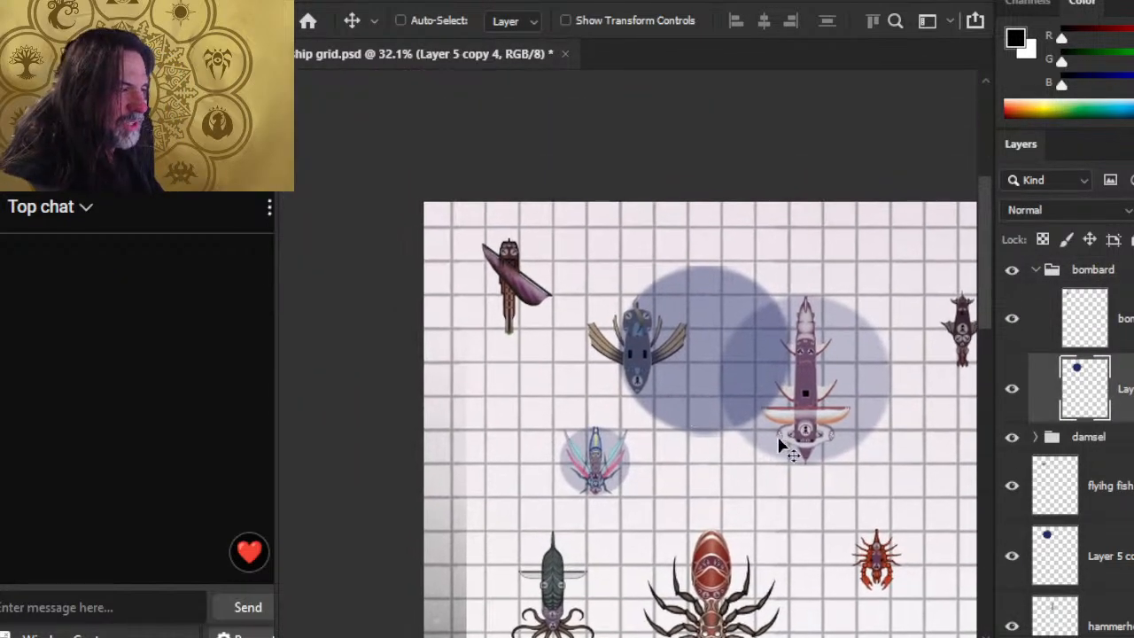
left_click_drag(774, 444, 629, 485)
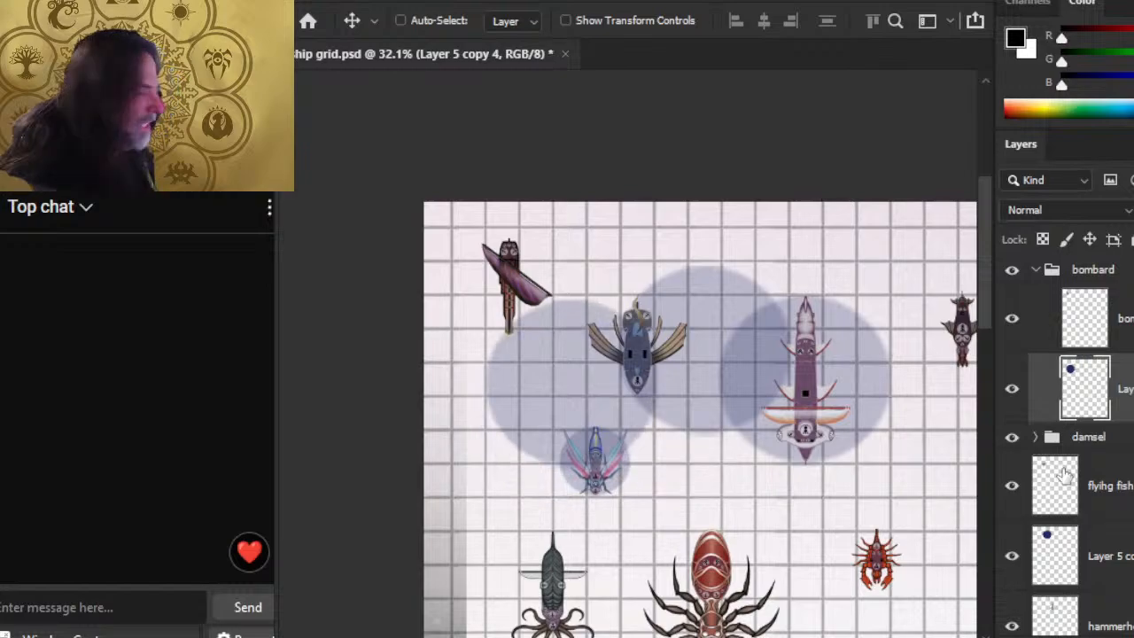
Step: Move the bombard ship layer into alignment with the grid squares near the page's upper-left corner
left_click(1084, 318)
key("ctrl+space")
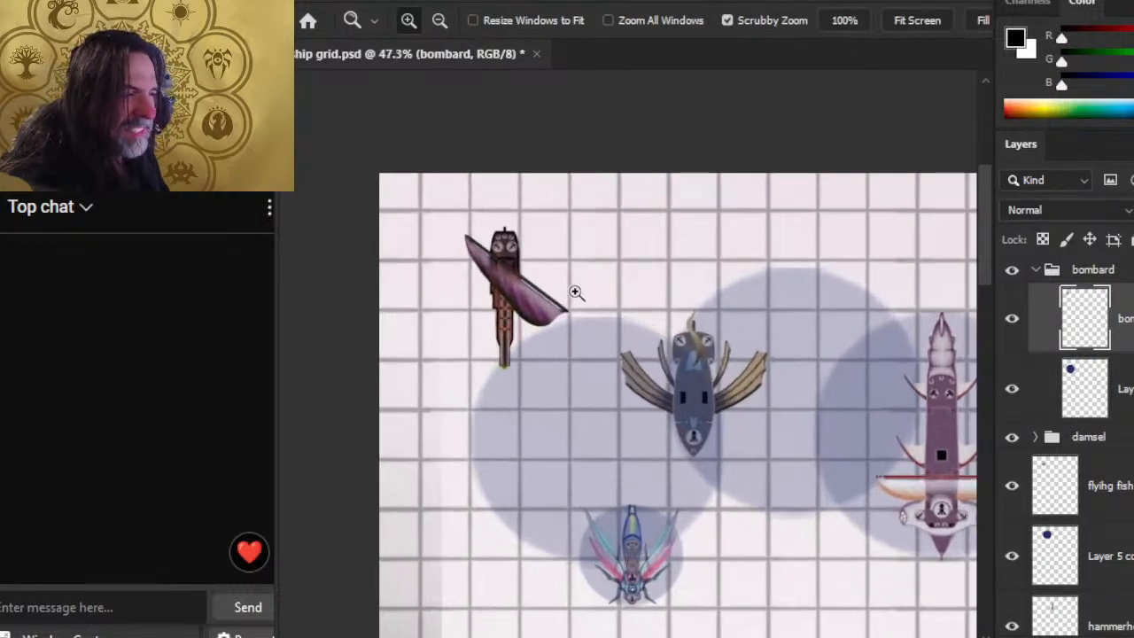
left_click(580, 302)
left_click_drag(641, 322, 647, 332)
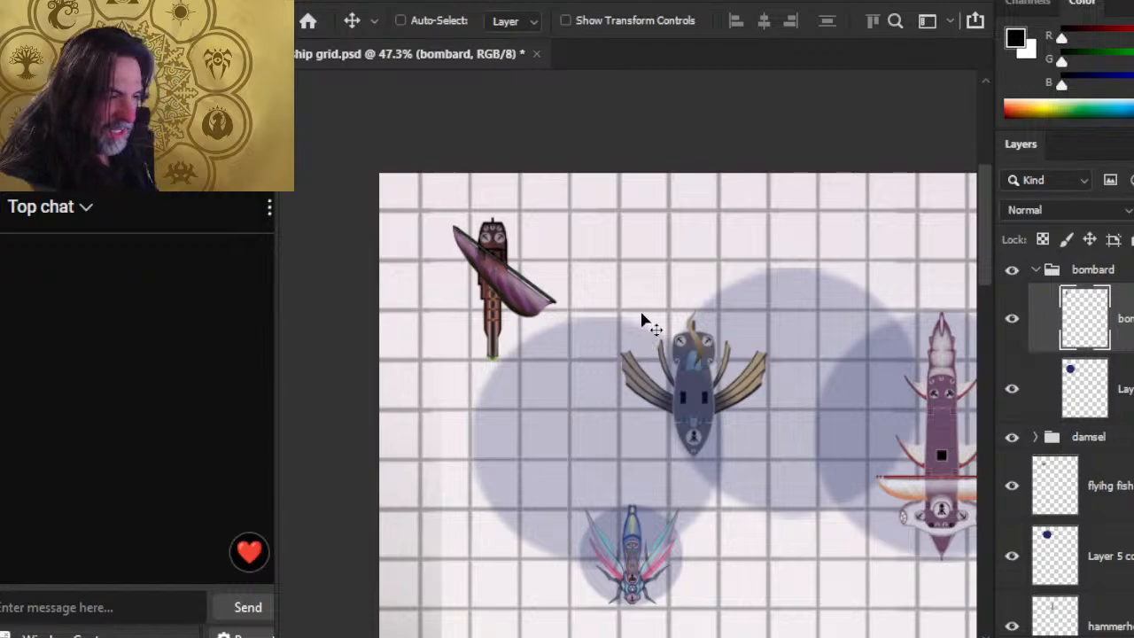
key("Right")
key("Right")
key("Right")
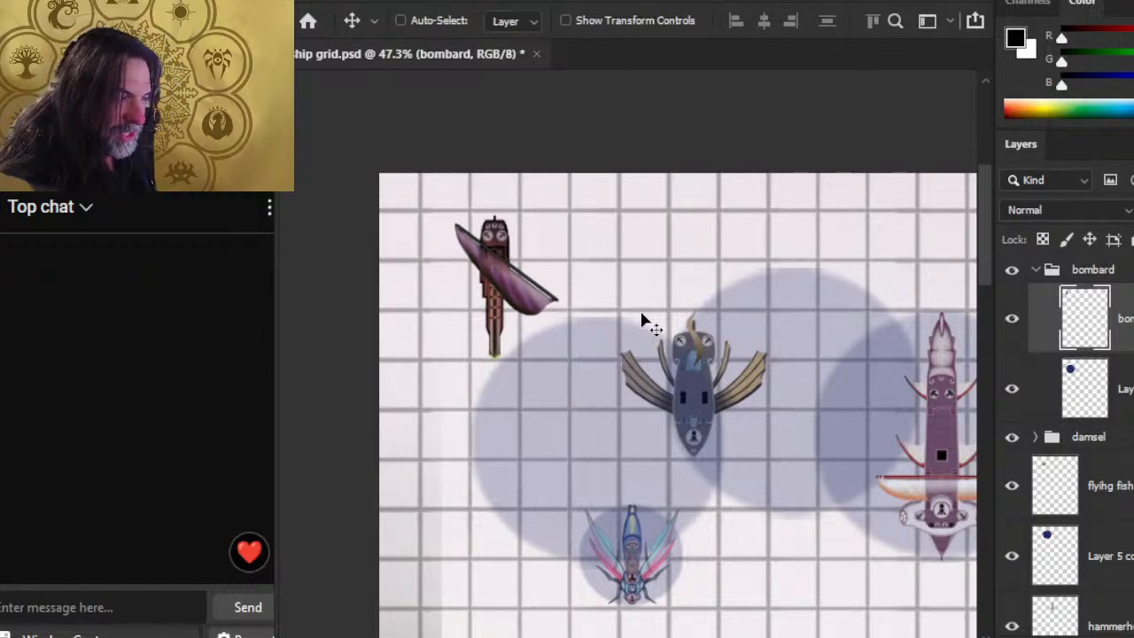
key("Left")
key("Left")
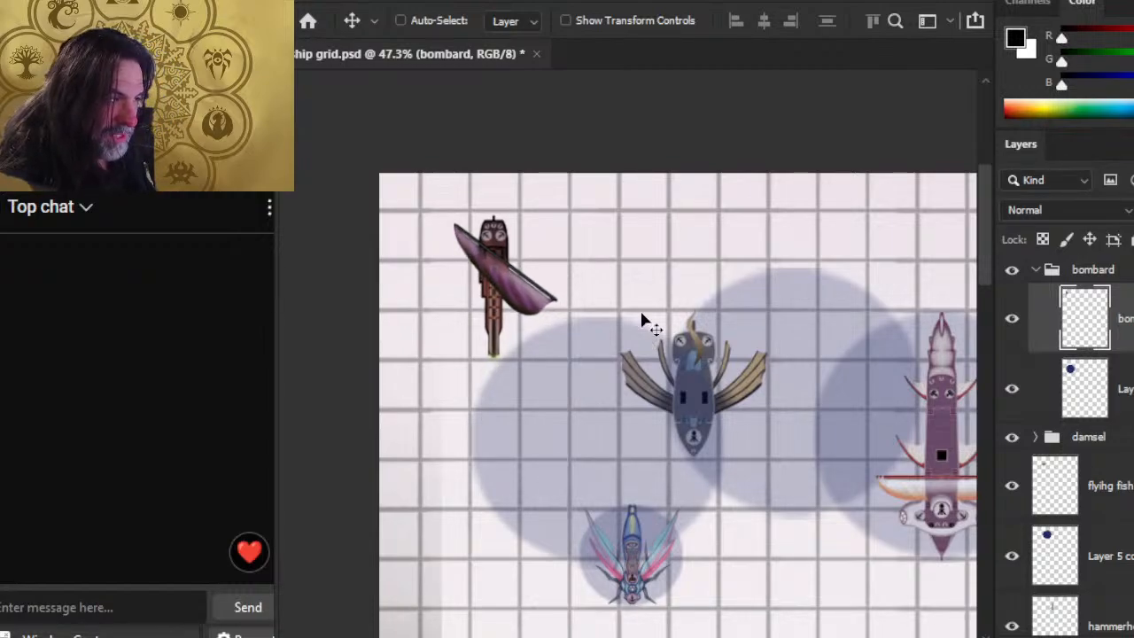
Step: Move the bombard's circle over the ship, scale it down to 3 × 3 grid squares, and center it on the ship
left_click(1112, 390)
mouse_move(732, 438)
left_mouse_down()
mouse_move(646, 328)
mouse_move(604, 313)
mouse_move(611, 321)
left_mouse_up()
key("l")
right_click(594, 366)
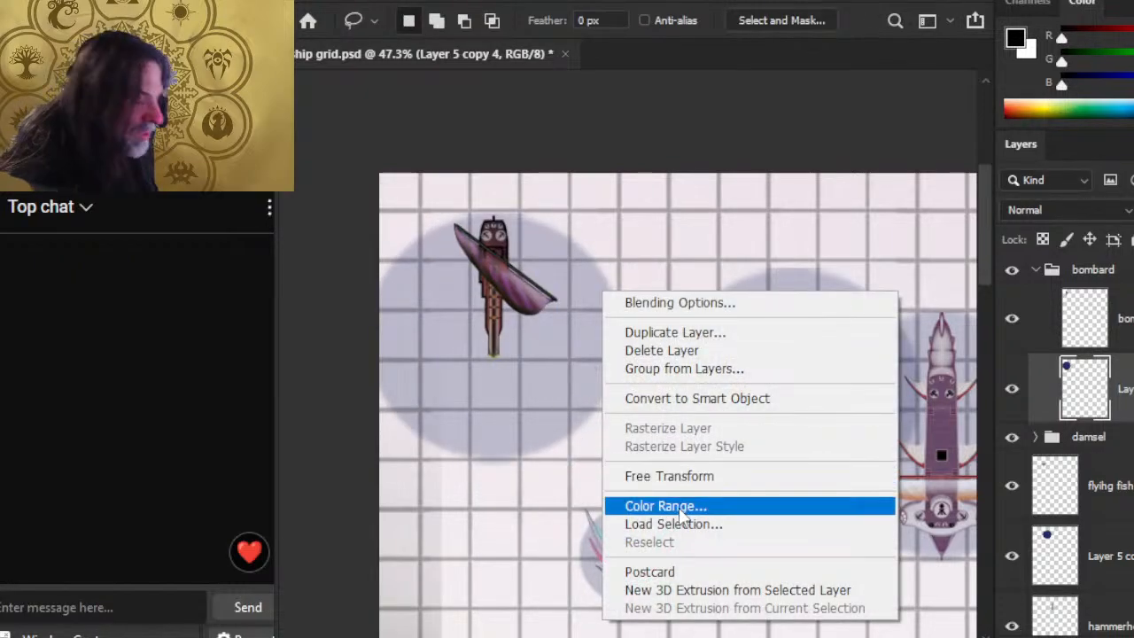
left_click(677, 476)
left_click_drag(481, 463, 507, 363)
key("Return")
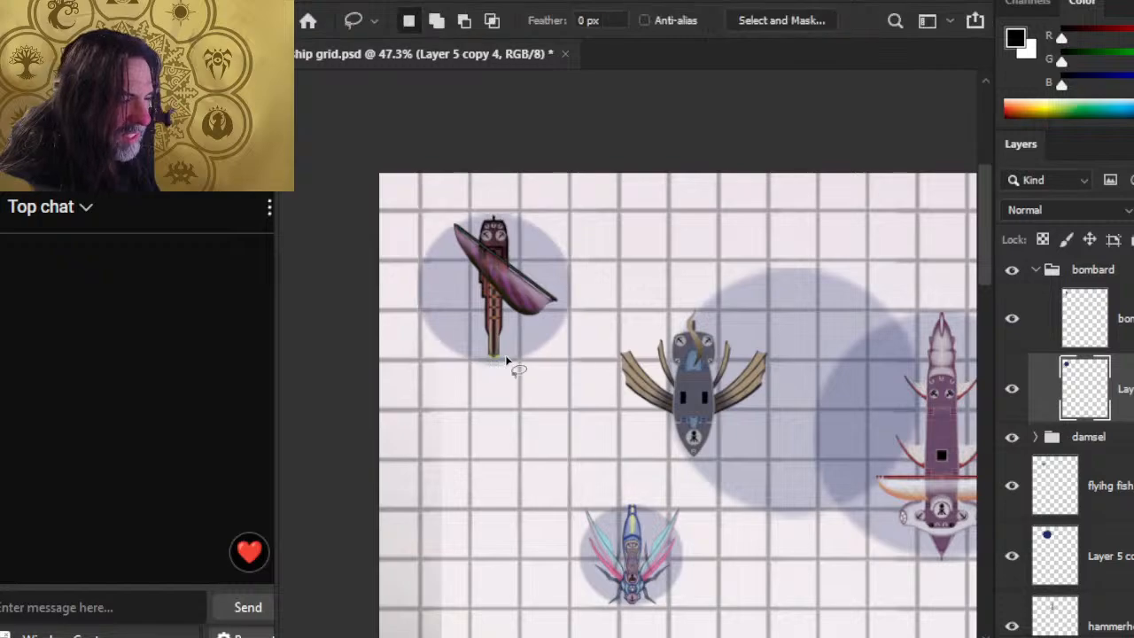
key("v")
left_click_drag(554, 395, 583, 400)
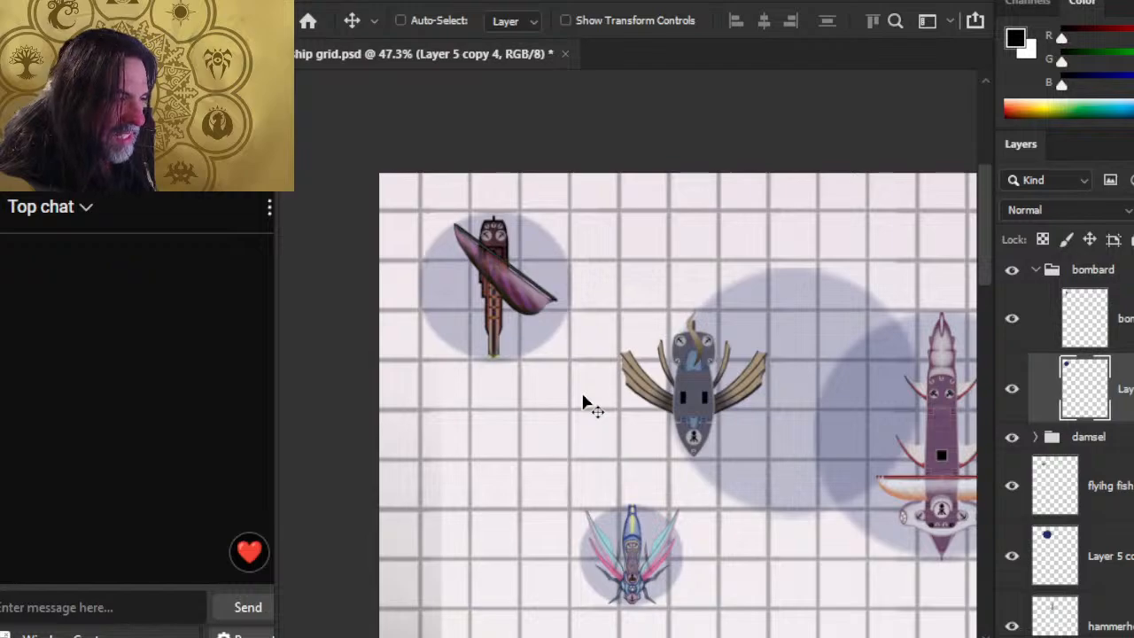
Step: Move the damsel group up to the top row of the grid, beside the bombard token
left_click(1050, 270)
left_click(1035, 269)
left_click(1098, 301)
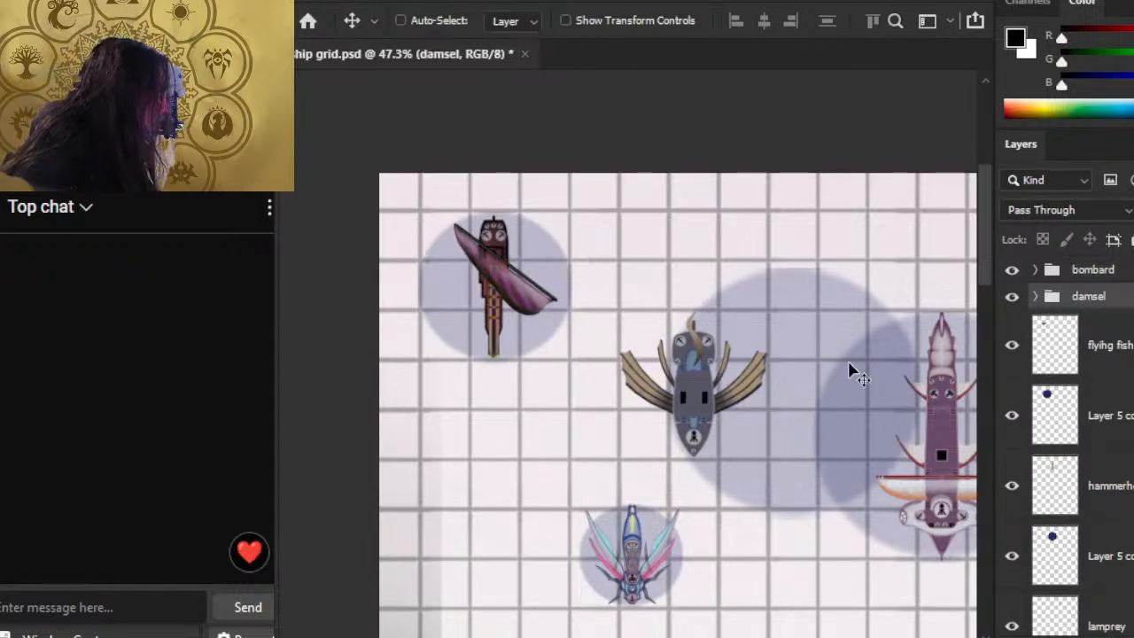
left_click_drag(741, 446, 837, 279)
key("z")
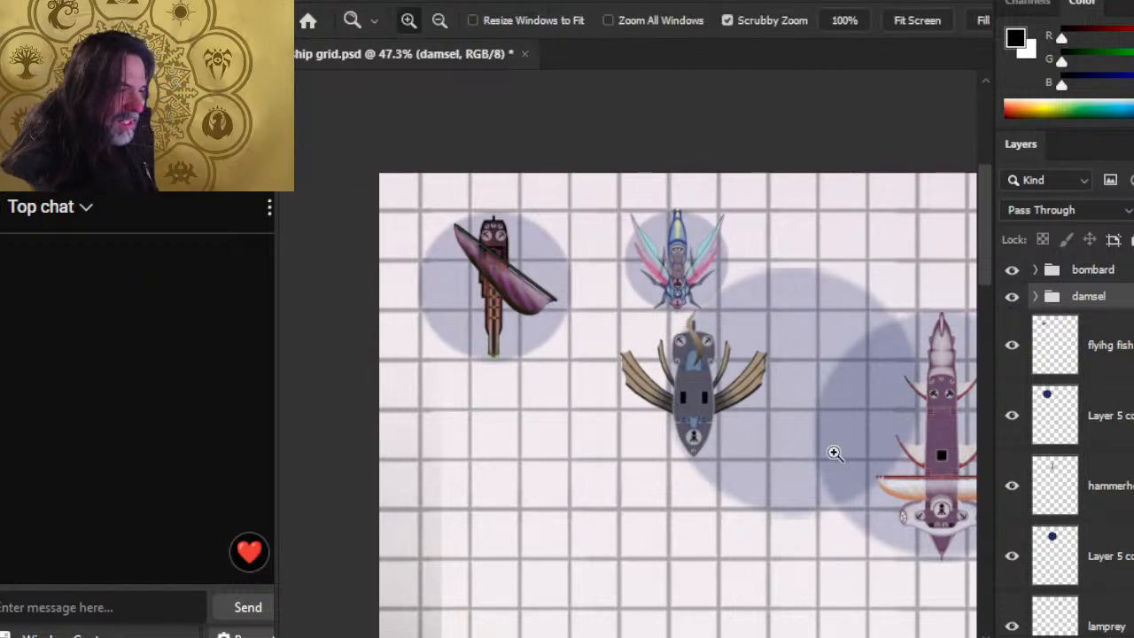
left_click_drag(830, 451, 767, 476)
Step: Check the vessels' space values in the Word document's Pregenerated Ships table and return to Photoshop
key("alt")
key("alt+Tab")
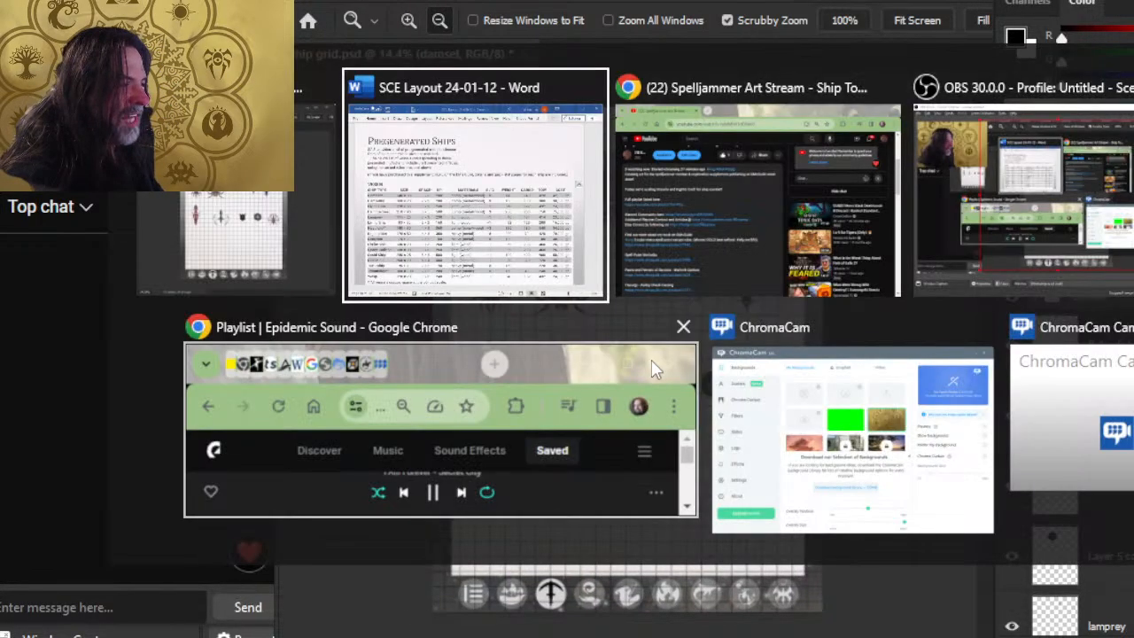
scroll(653, 360, "up", 9)
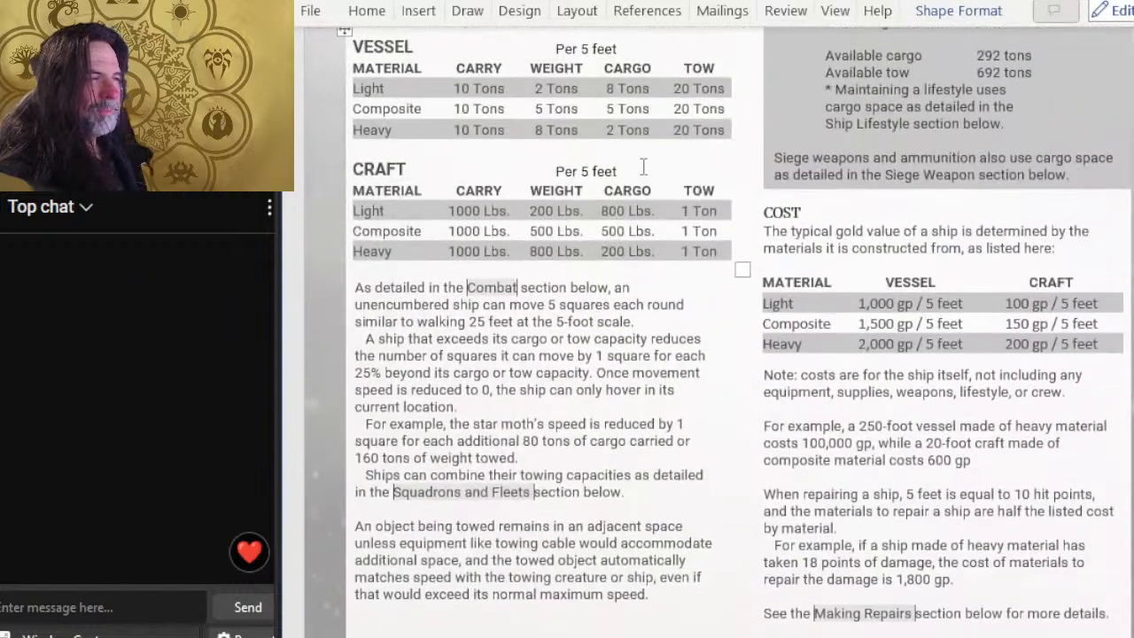
scroll(644, 168, "down", 5)
scroll(644, 168, "down", 3)
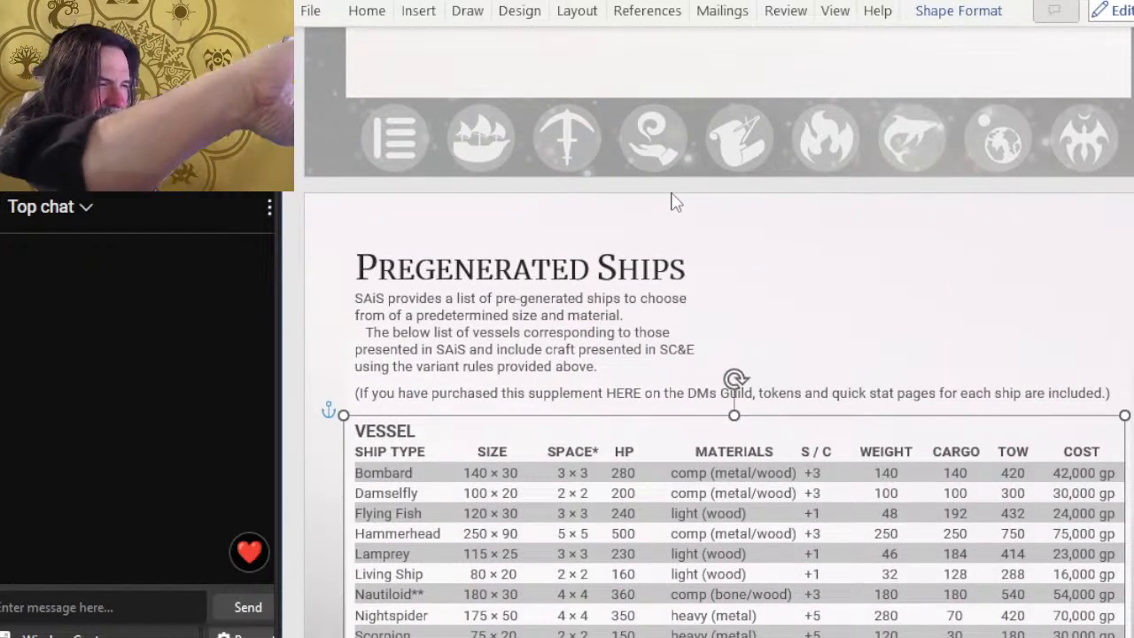
key("alt+Tab")
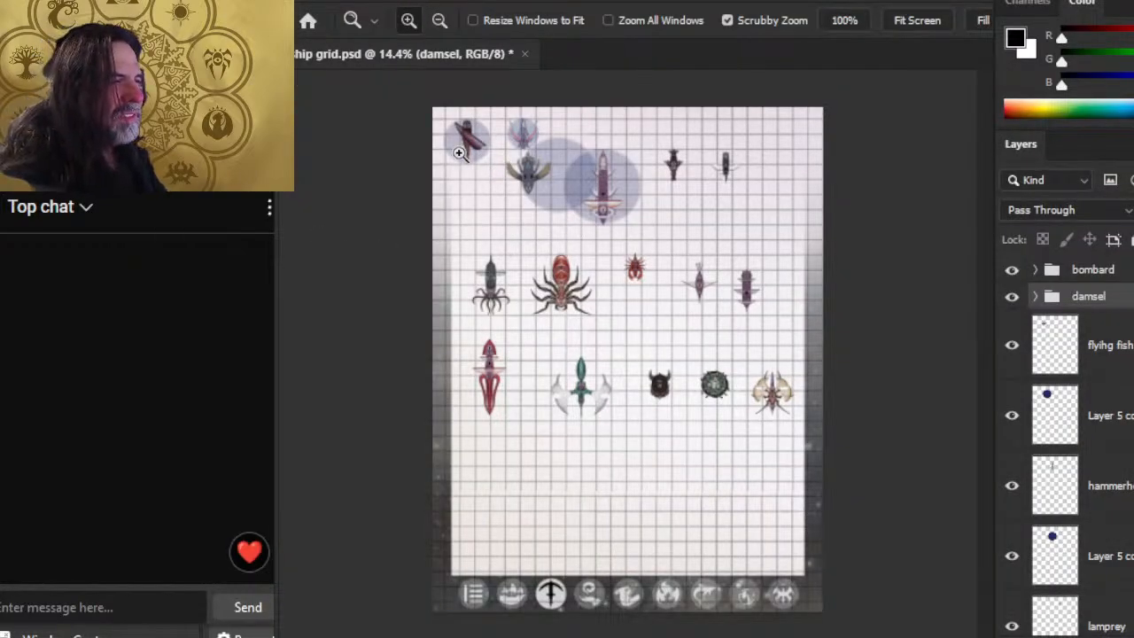
Step: Move the bombard group and the damsel group each one grid square right and one down
left_click_drag(458, 150, 551, 187)
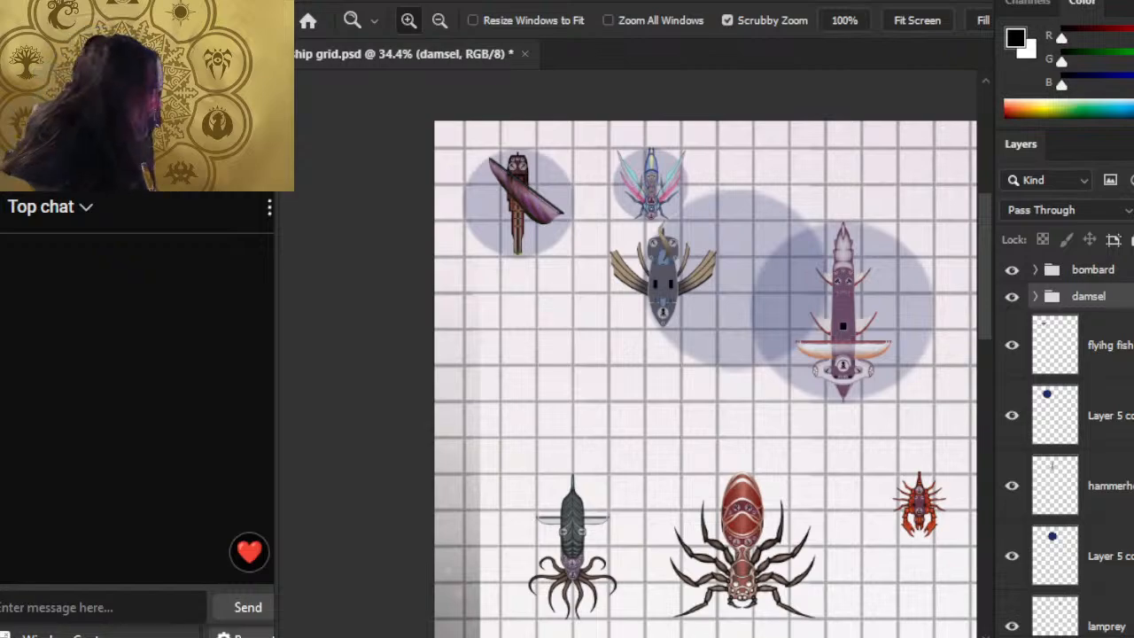
left_click(1076, 269)
key("v")
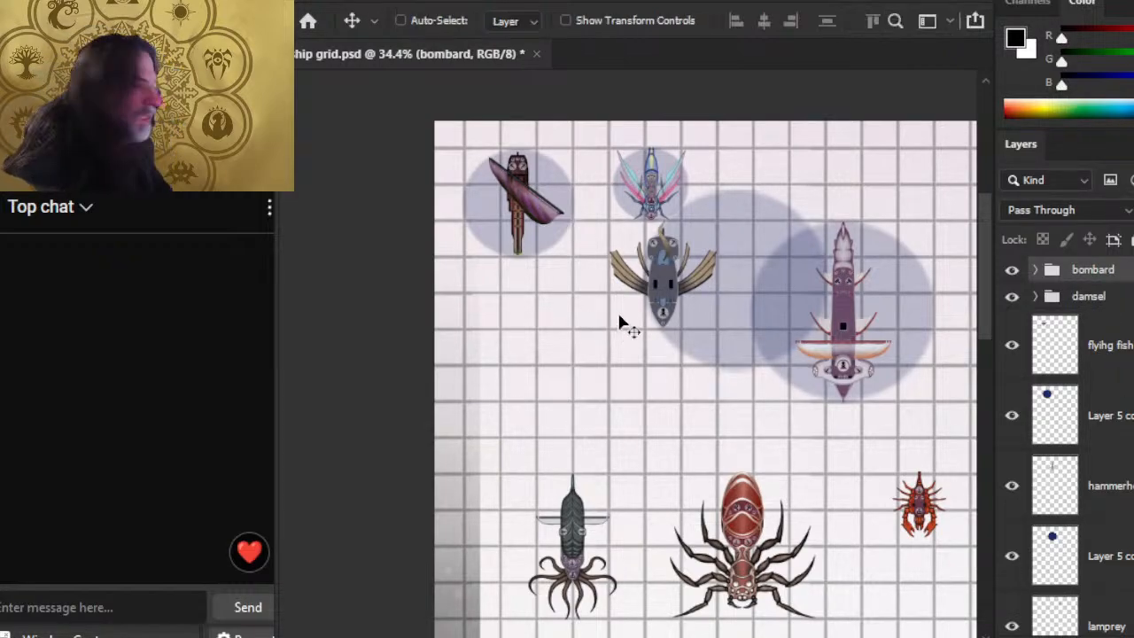
left_click_drag(630, 286, 674, 324)
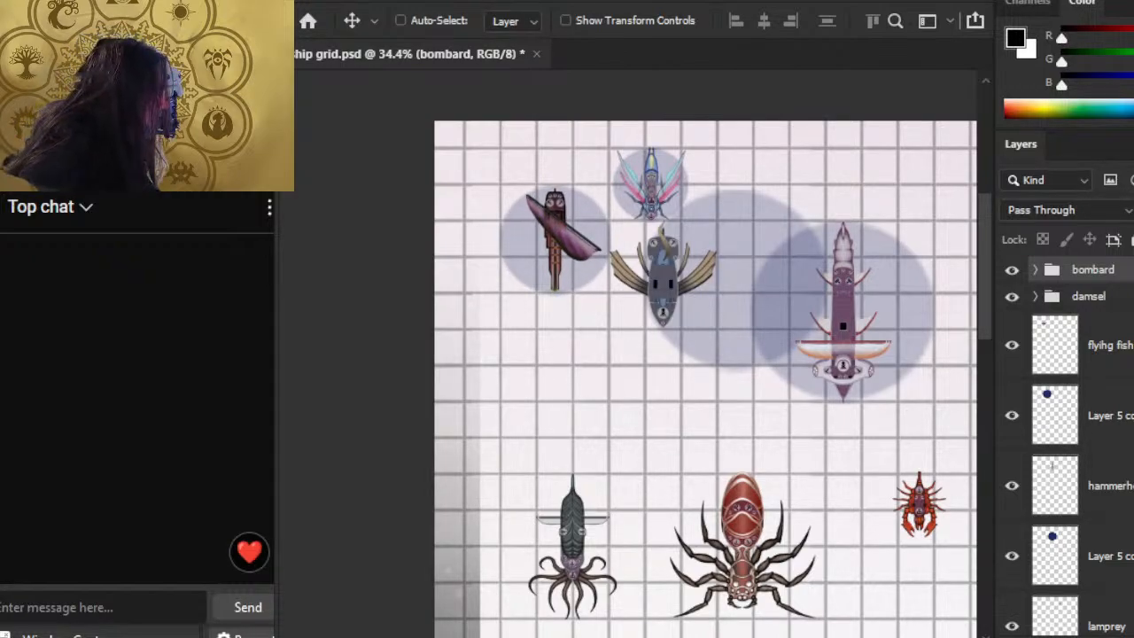
left_click(1089, 296)
left_click_drag(688, 301, 715, 326)
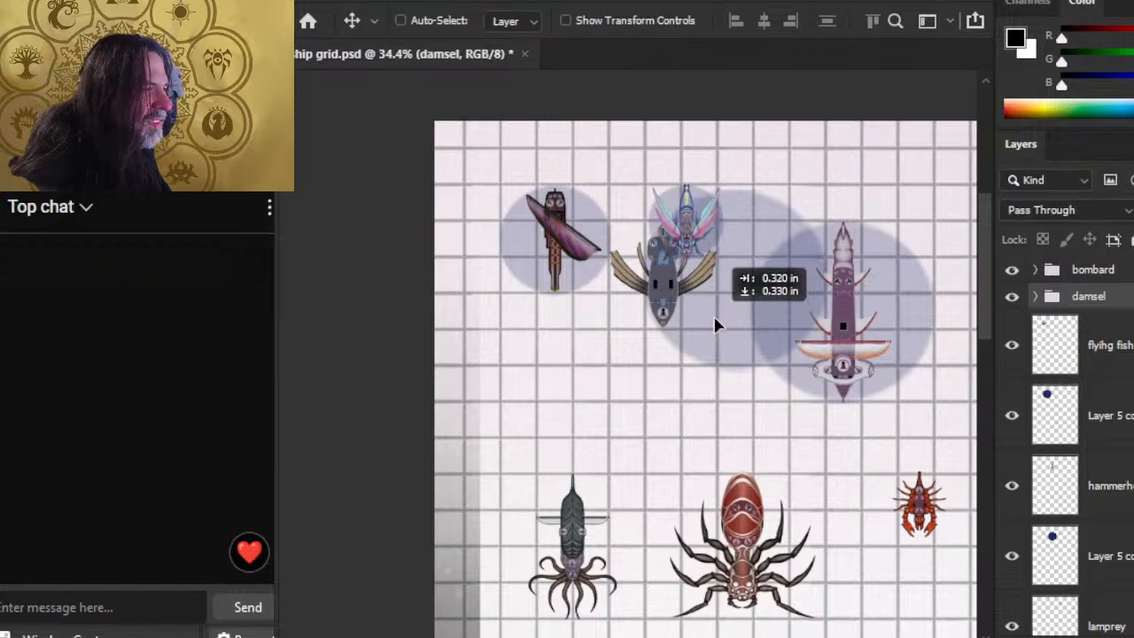
Step: Select the flying fish layer together with its circle layer and move both to the right and slightly up
left_click_drag(893, 342, 668, 316)
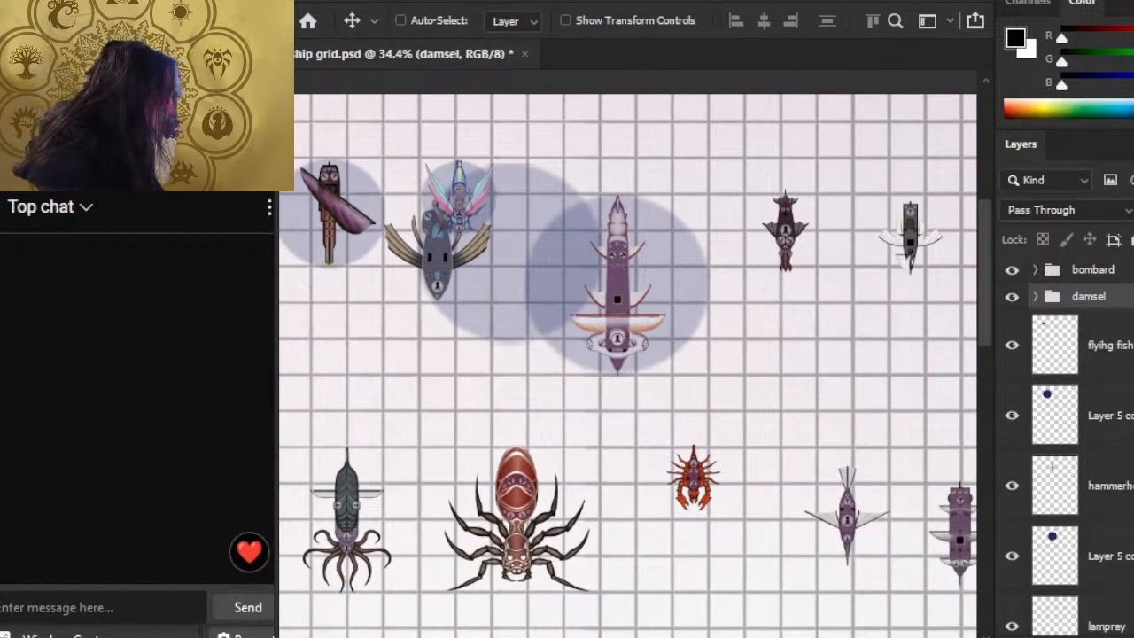
left_click(1107, 345)
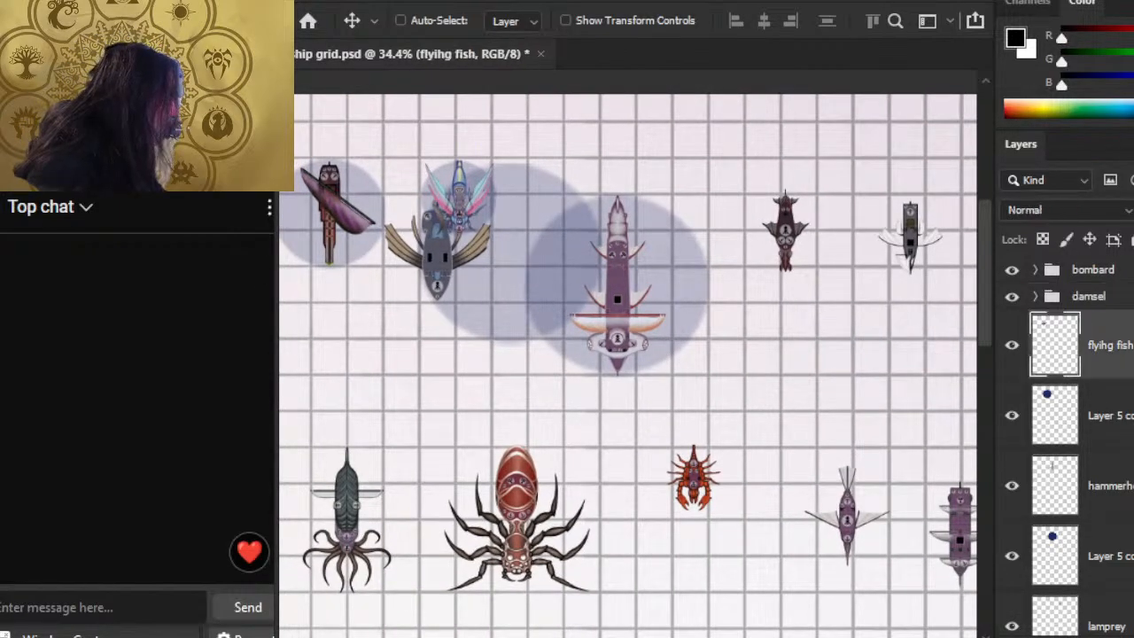
left_click(1118, 438, "ctrl")
left_click_drag(547, 306, 697, 267)
Step: Check the vessels' space values in the Word document's Pregenerated Ships table and return to Photoshop
key("alt+Tab")
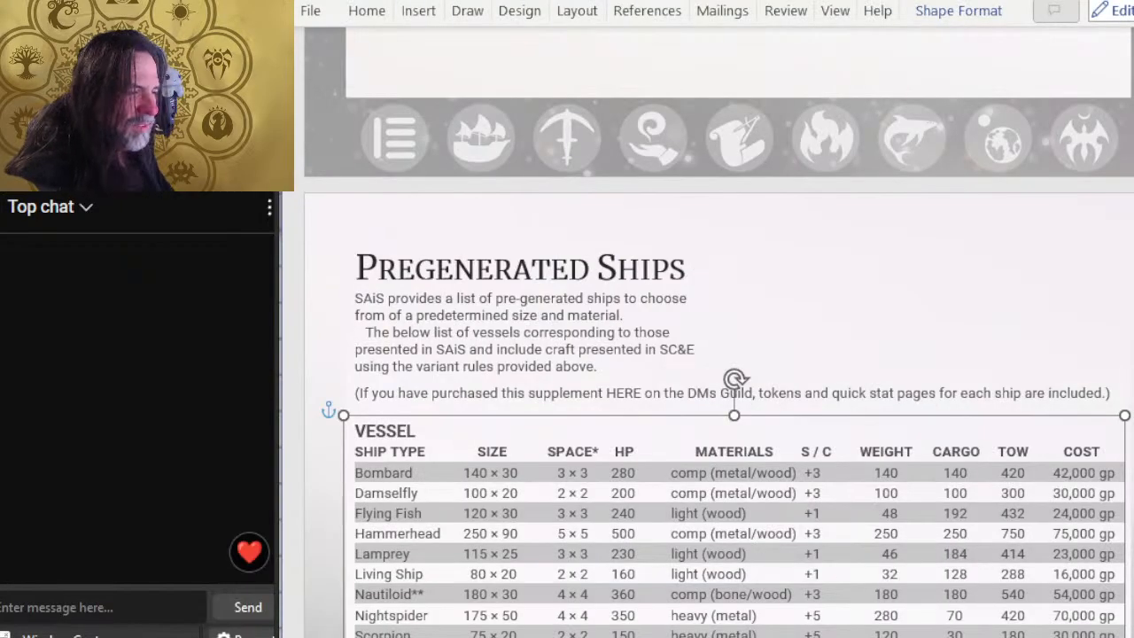
scroll(709, 398, "down", 3)
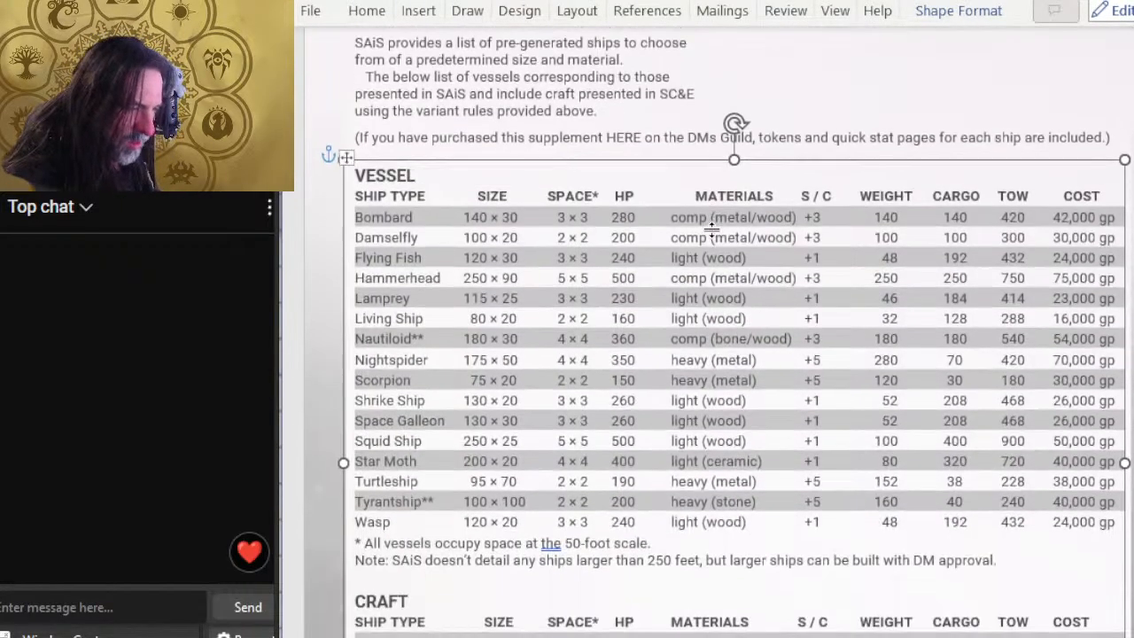
key("alt+Tab")
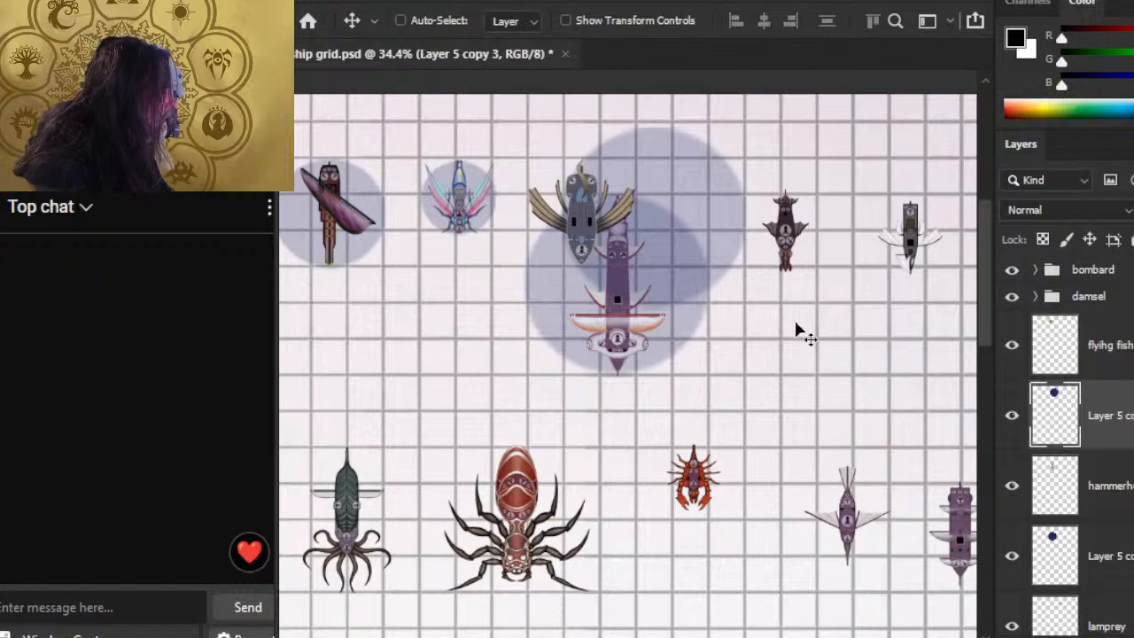
key("alt+Tab")
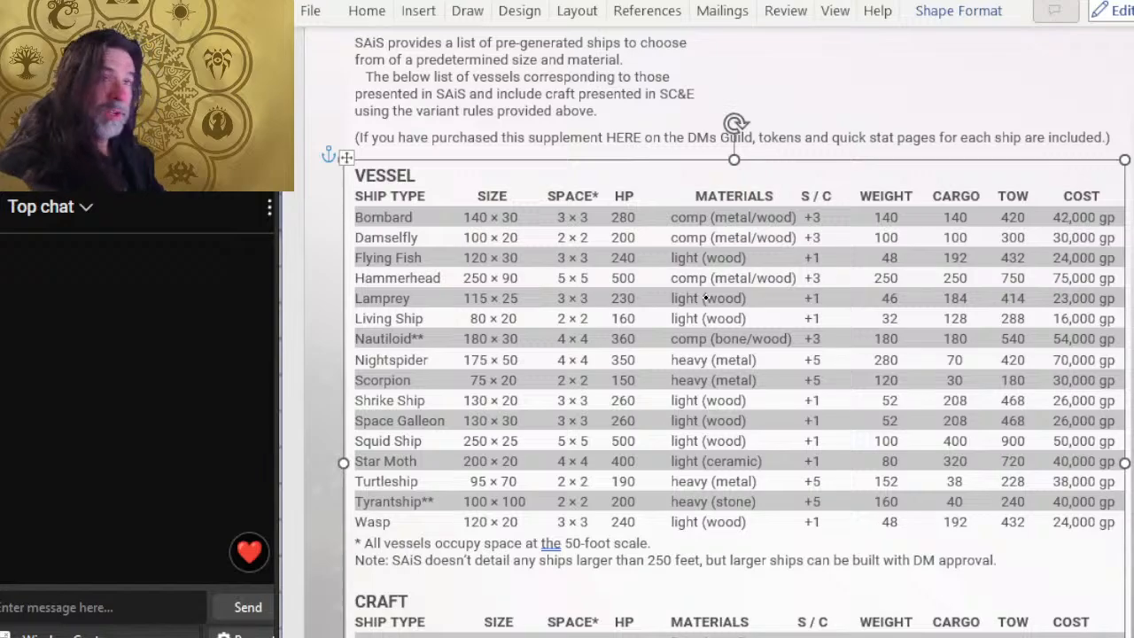
key("alt+Tab")
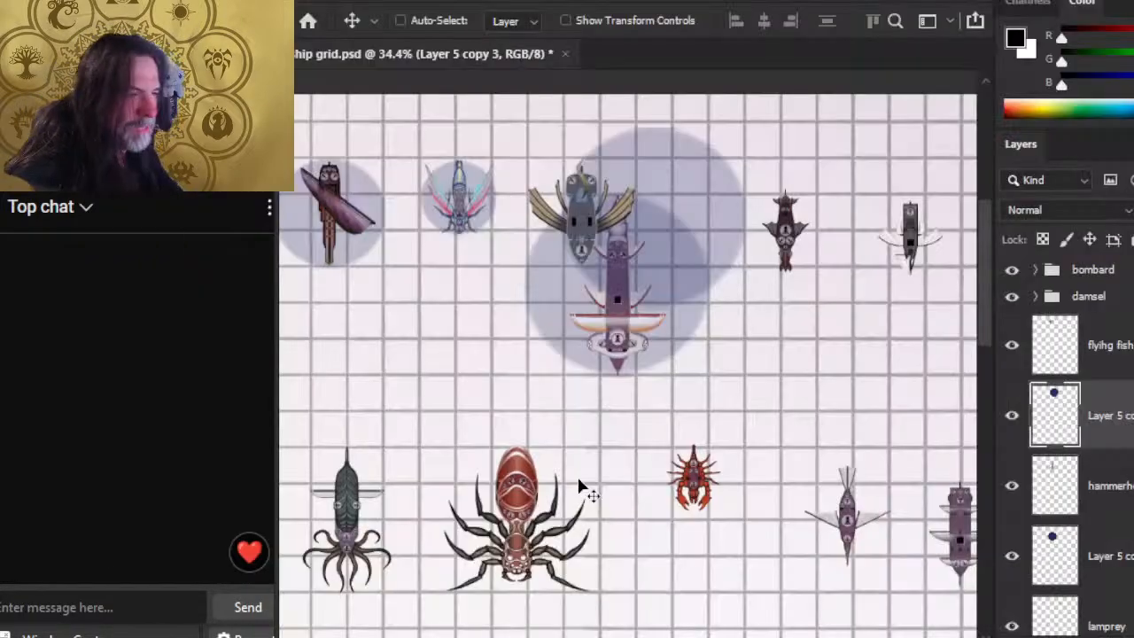
key("alt+Tab")
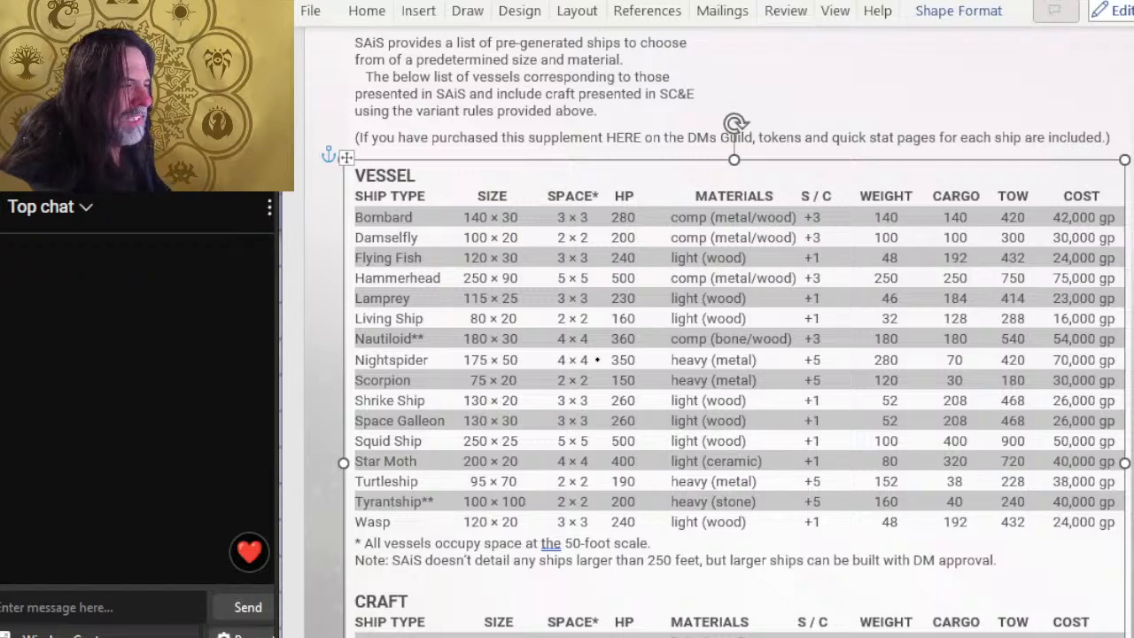
key("alt+Tab")
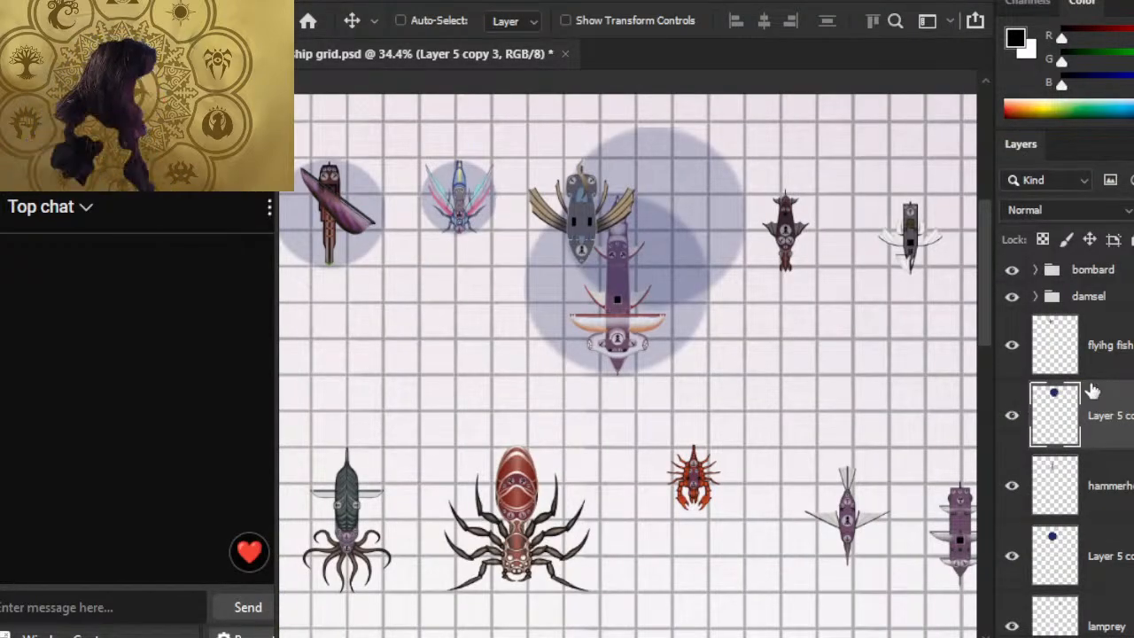
Step: Move the flying fish's circle down and to the left, and scale it down to about three grid squares across
left_click_drag(788, 367, 724, 380)
key("l")
right_click(576, 211)
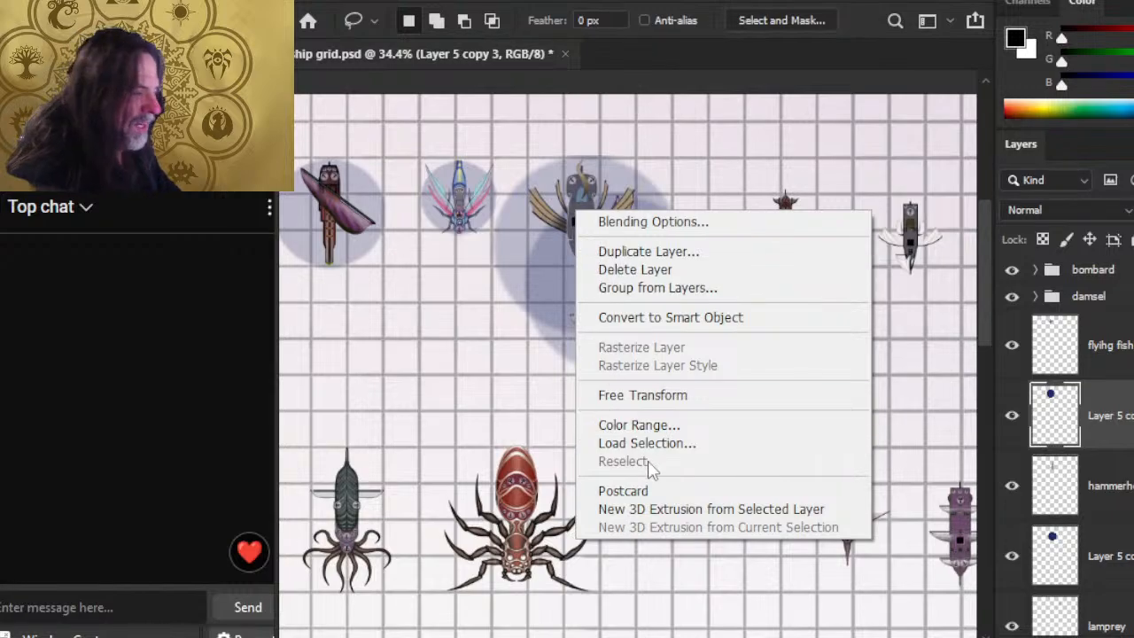
left_click(664, 409)
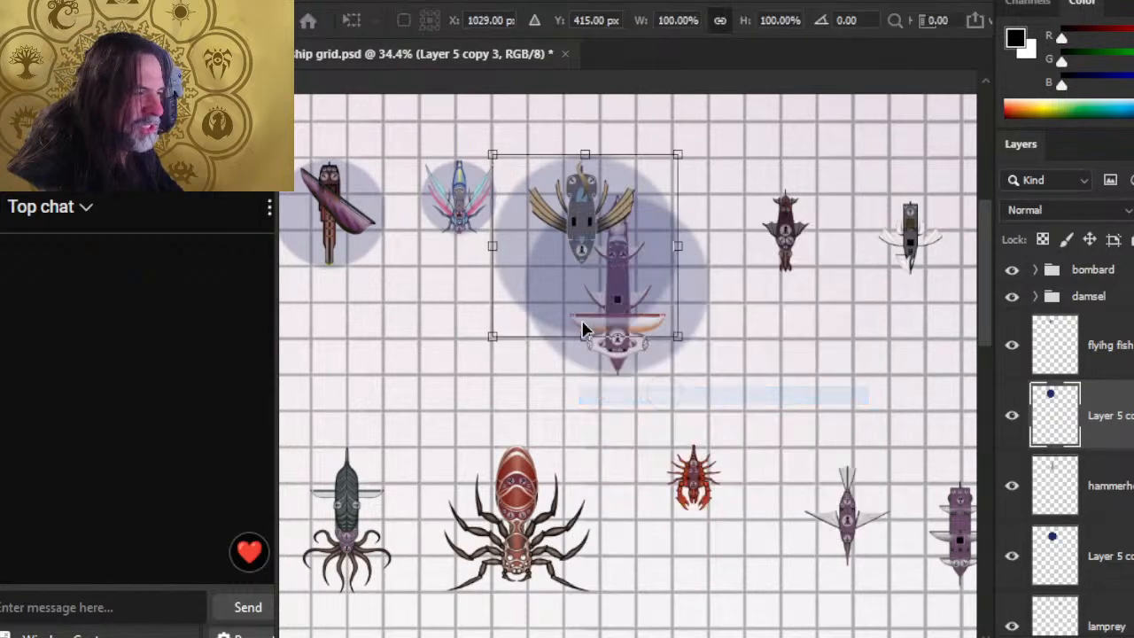
left_click_drag(593, 335, 593, 270)
key("Return")
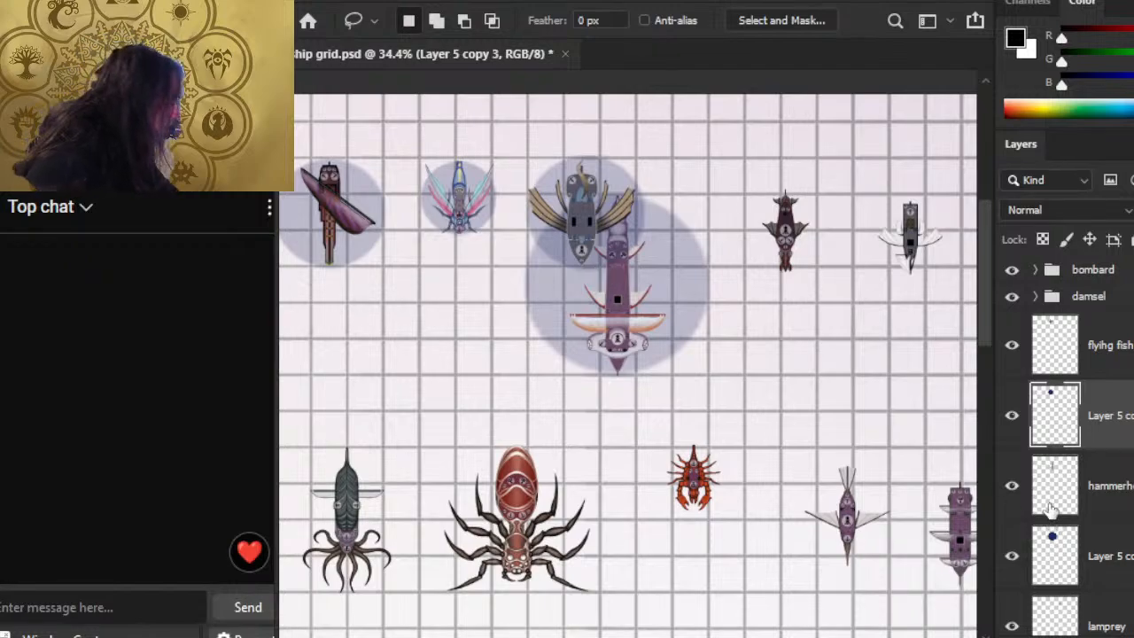
Step: Group the hammerhead layer with its circle layer and move the group right and down, clear of the flying fish
left_click(1118, 512)
left_click(1122, 560, "ctrl")
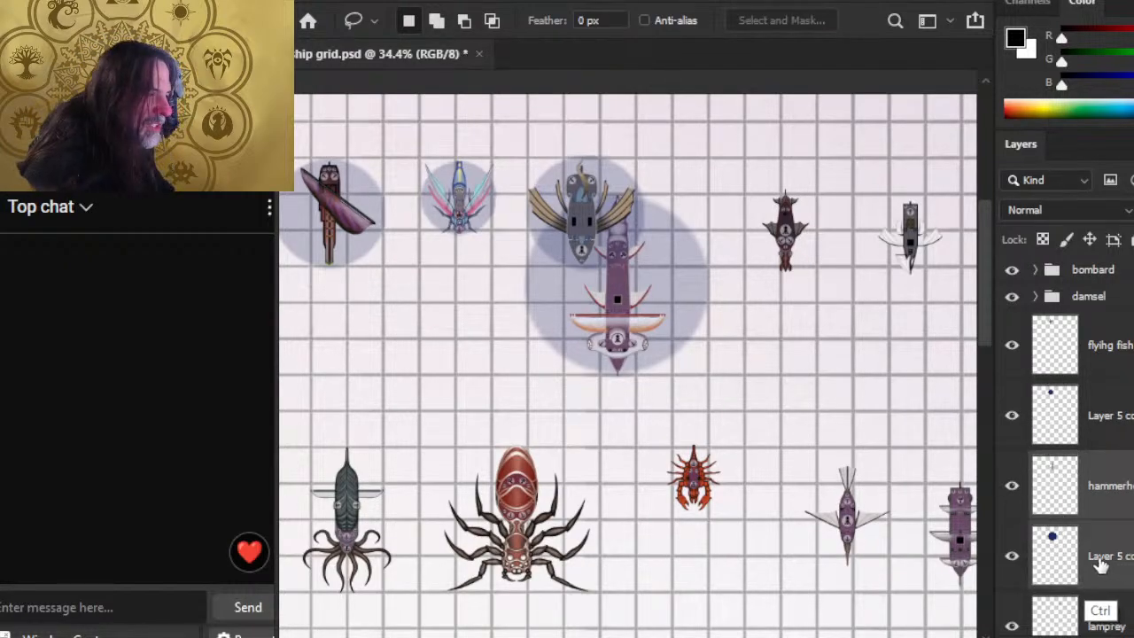
key("ctrl+g")
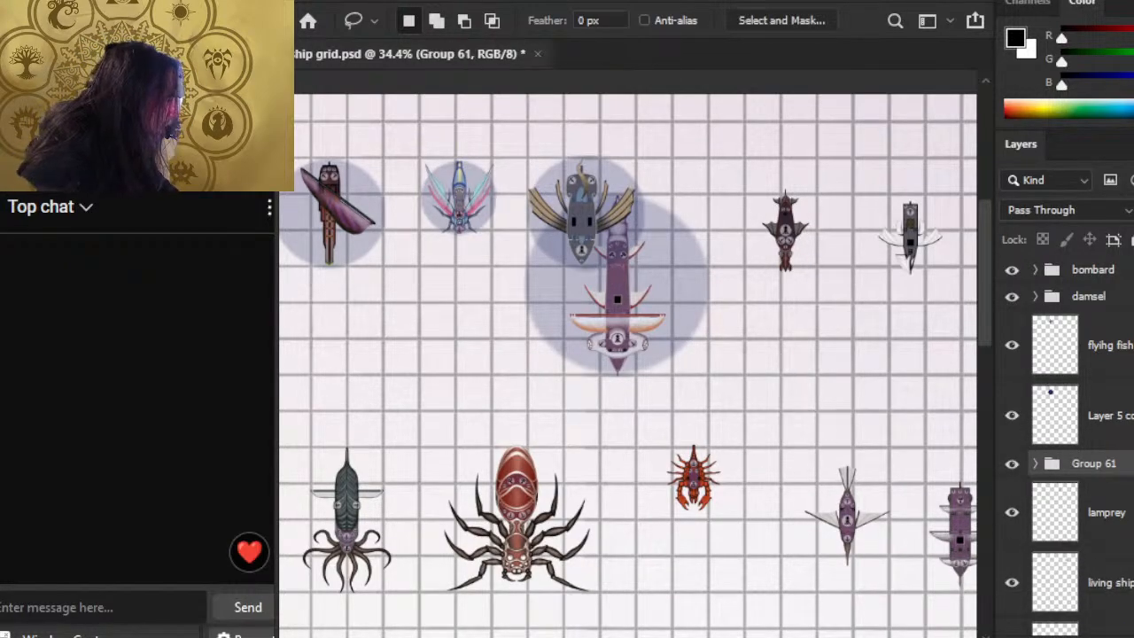
key("v")
left_click_drag(700, 365, 883, 438)
Step: Slightly shrink the flying fish's circle so it fits exactly within three by three grid squares
left_click(1111, 415)
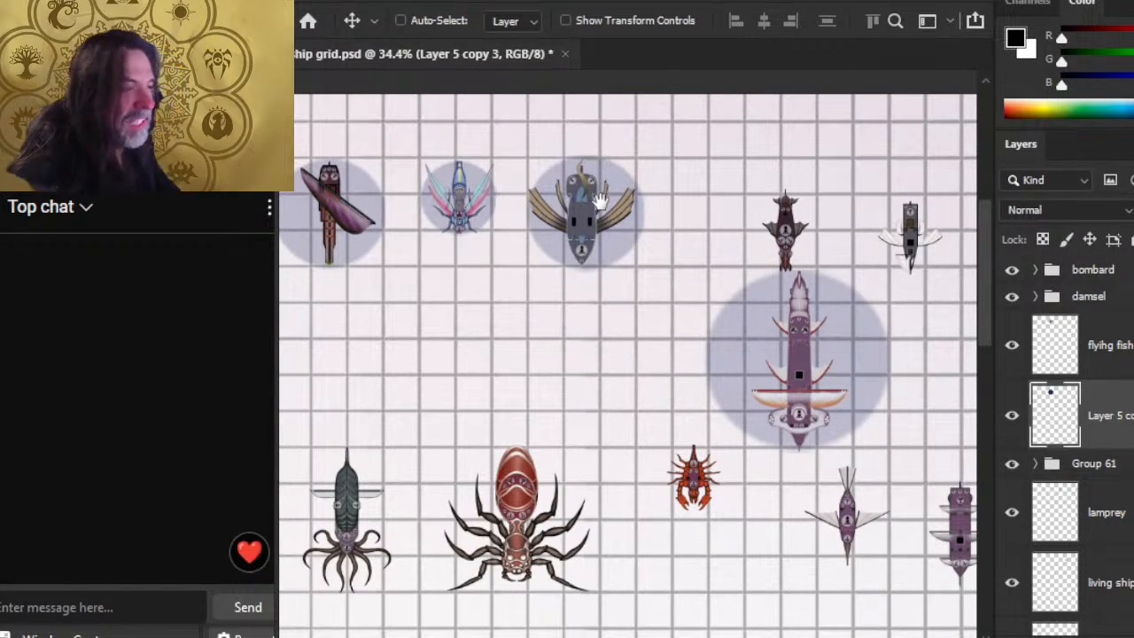
key("ctrl+space")
left_click_drag(601, 195, 699, 287)
left_click_drag(767, 376, 754, 367)
key("l")
right_click(662, 374)
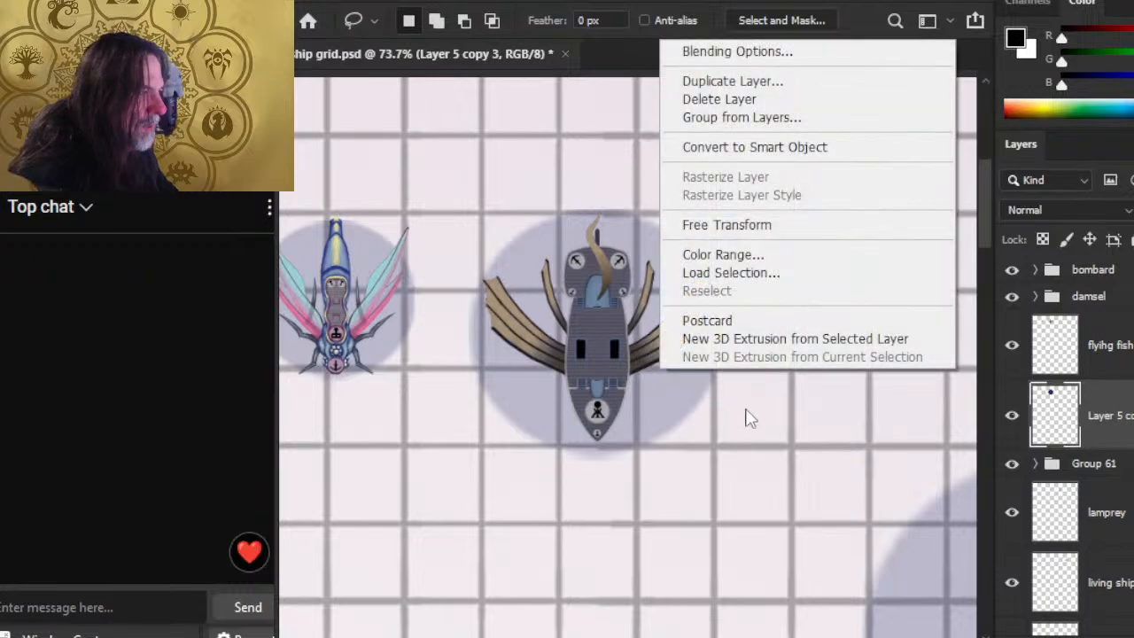
left_click(800, 235)
left_click_drag(596, 458, 600, 440)
key("Return")
key("v")
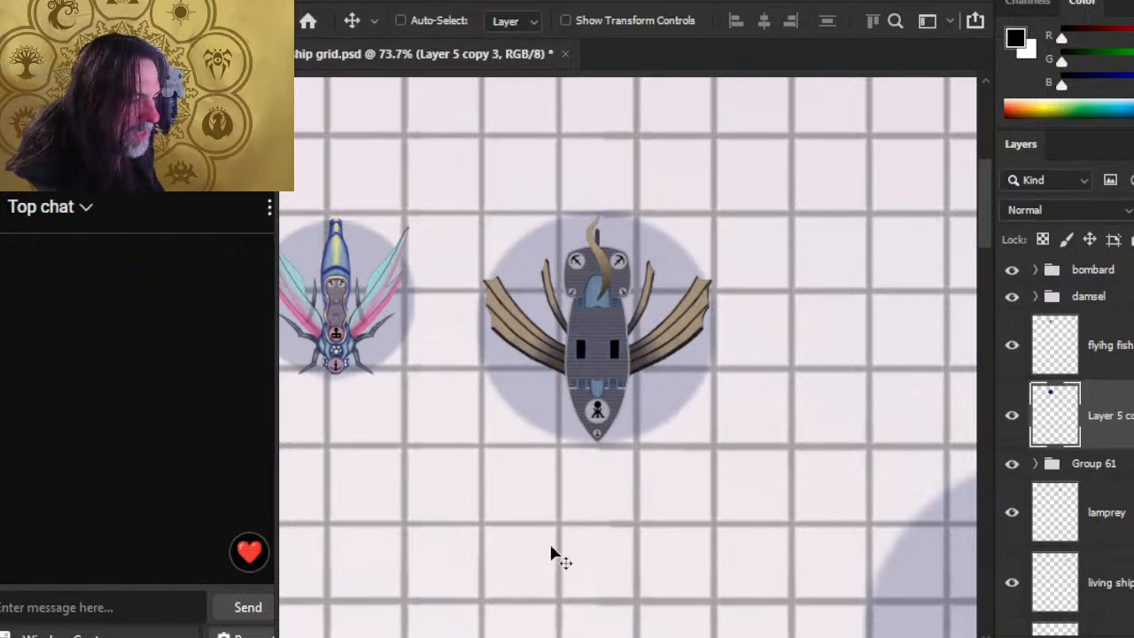
Step: Group the flying fish layer with its circle layer and name the group Flying Fish
key("z")
left_click_drag(705, 415, 645, 354)
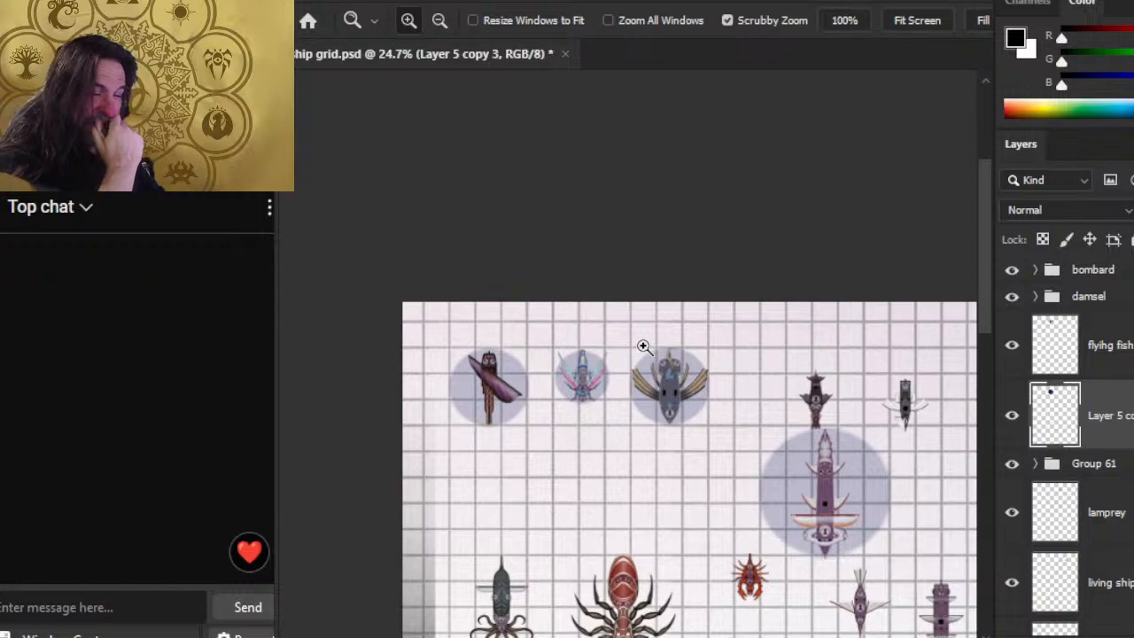
left_click_drag(791, 433, 685, 363)
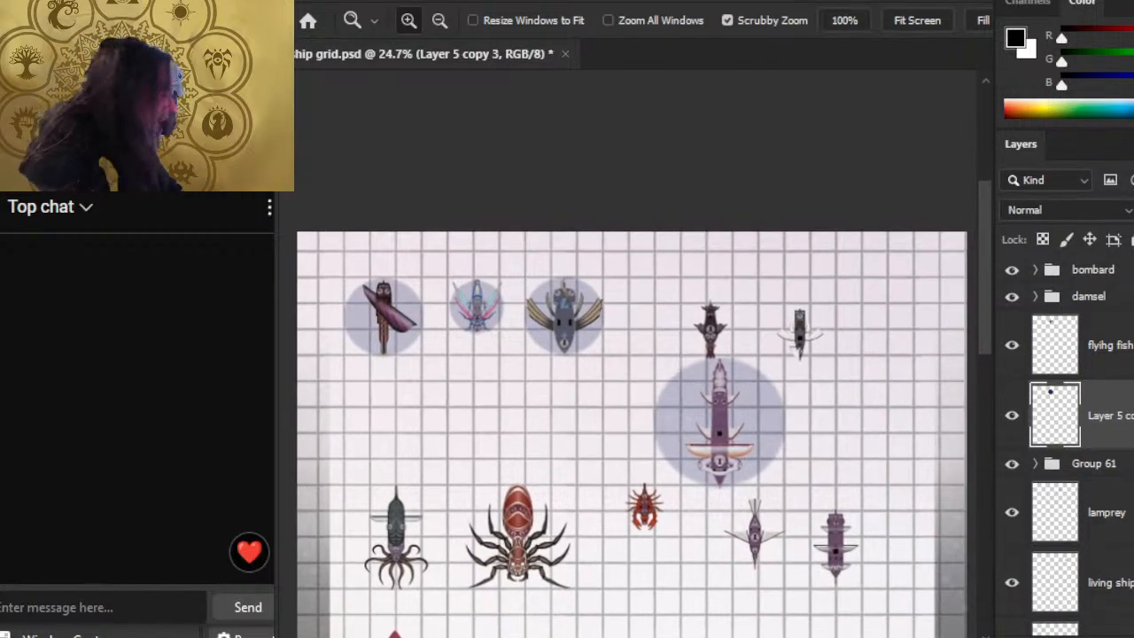
left_click(1103, 355, "shift")
key("ctrl+g")
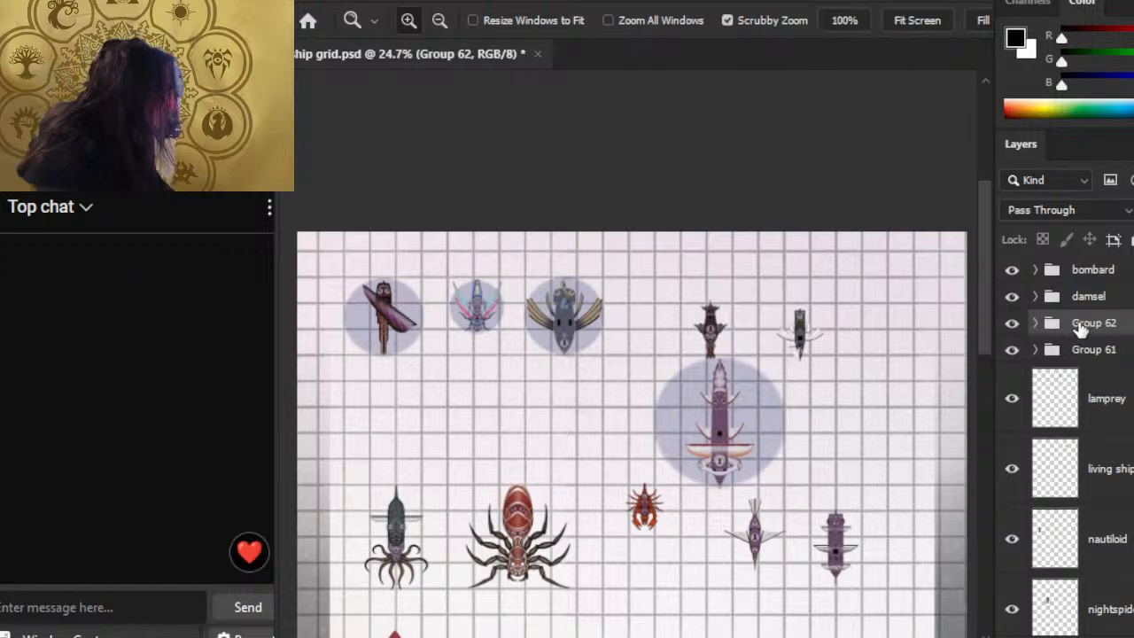
double_click(1103, 325)
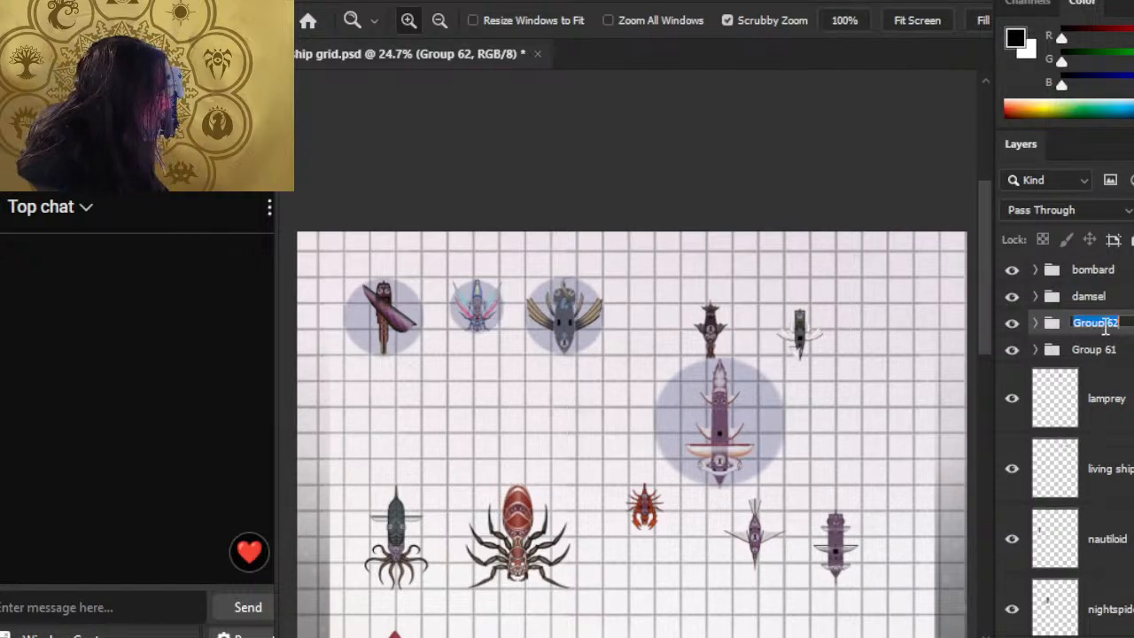
type("Flying")
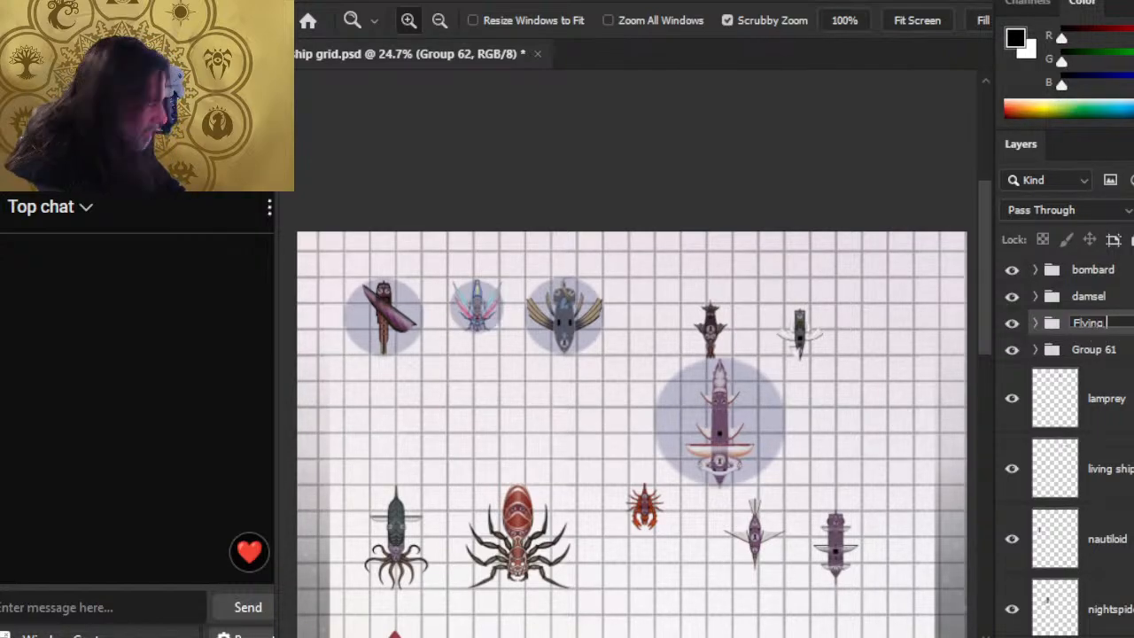
type(" Flish")
key("Return")
key("v")
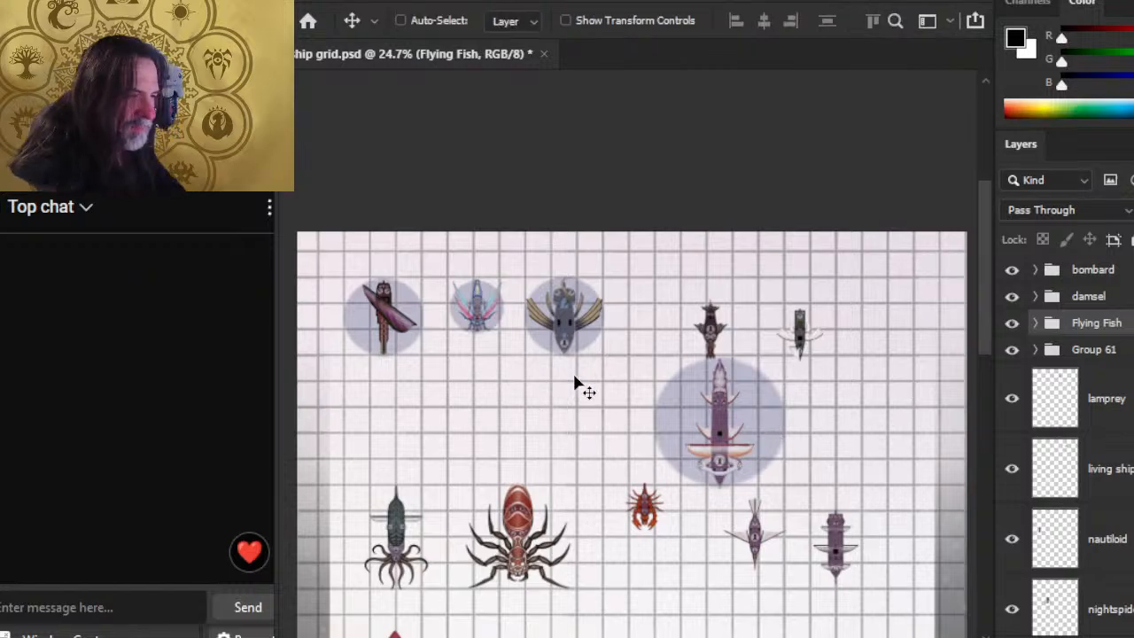
Step: Rename the group holding the hammerhead and its circle as hammerjhea\d
double_click(1089, 351)
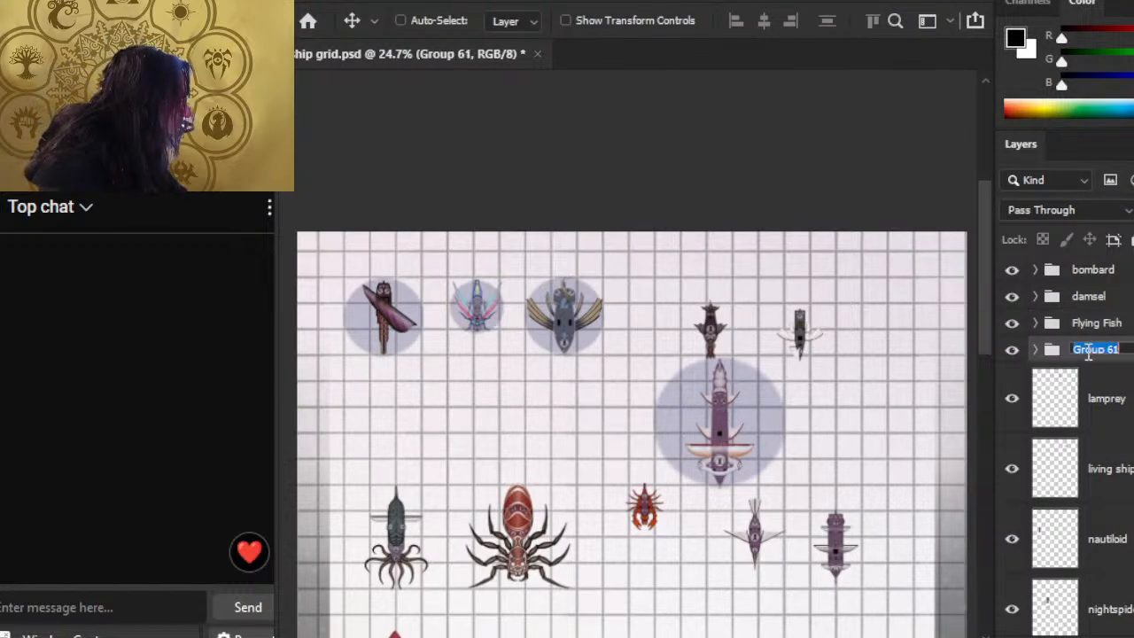
type("hammerhea")
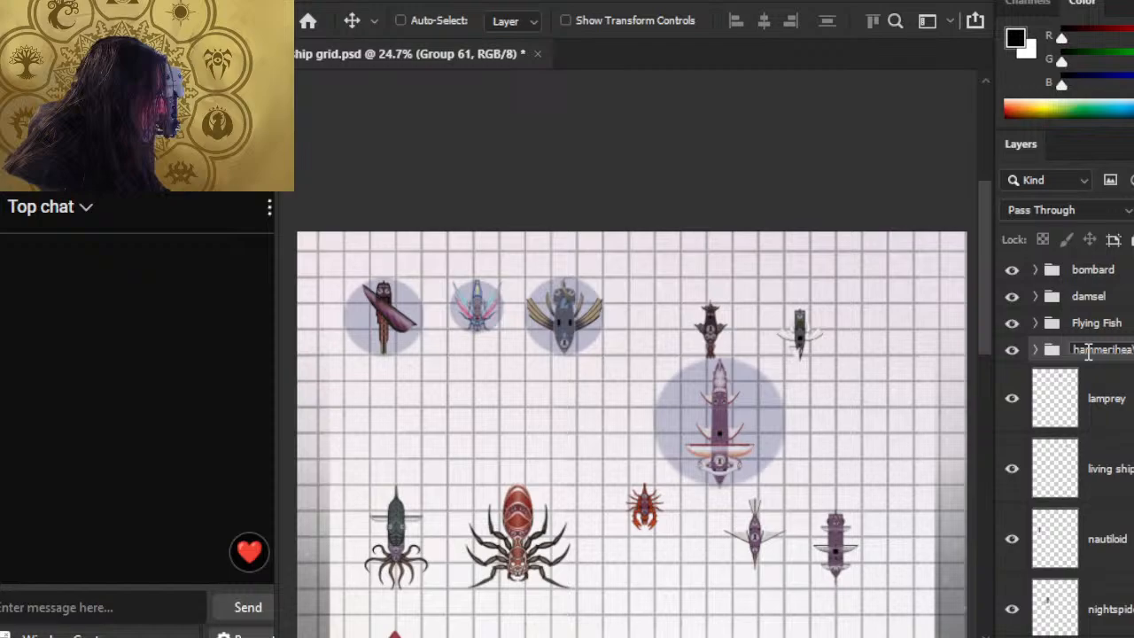
key("Return")
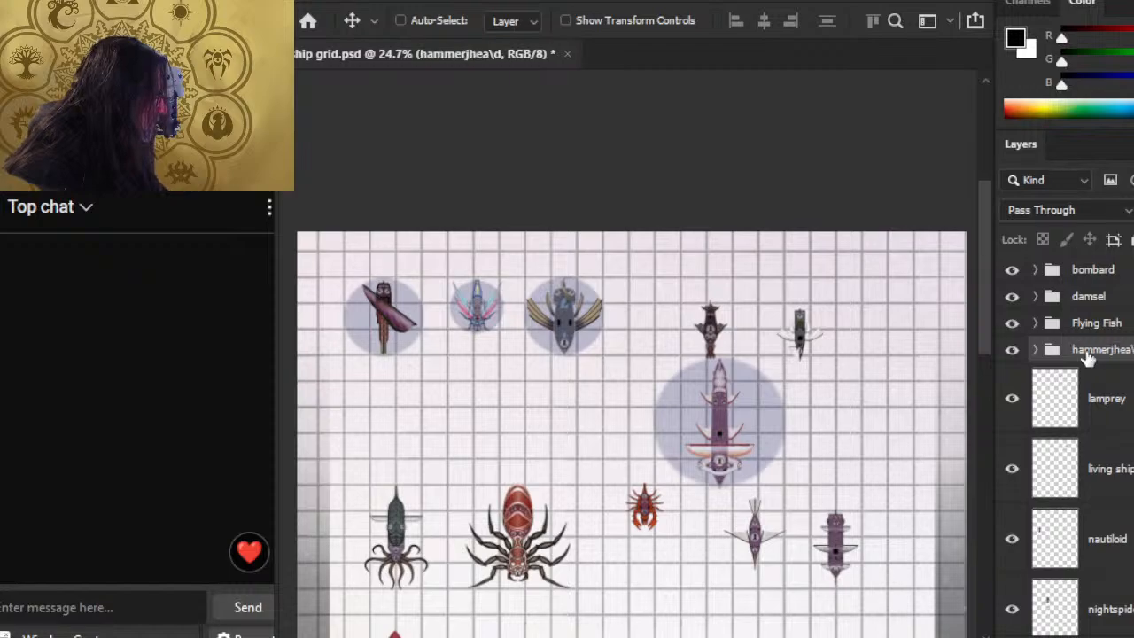
Step: Move the hammerhead group up to the top row beside the flying fish and nudge it into line with the grid
left_click_drag(752, 496, 735, 407)
key("shift+Up")
key("shift+Up")
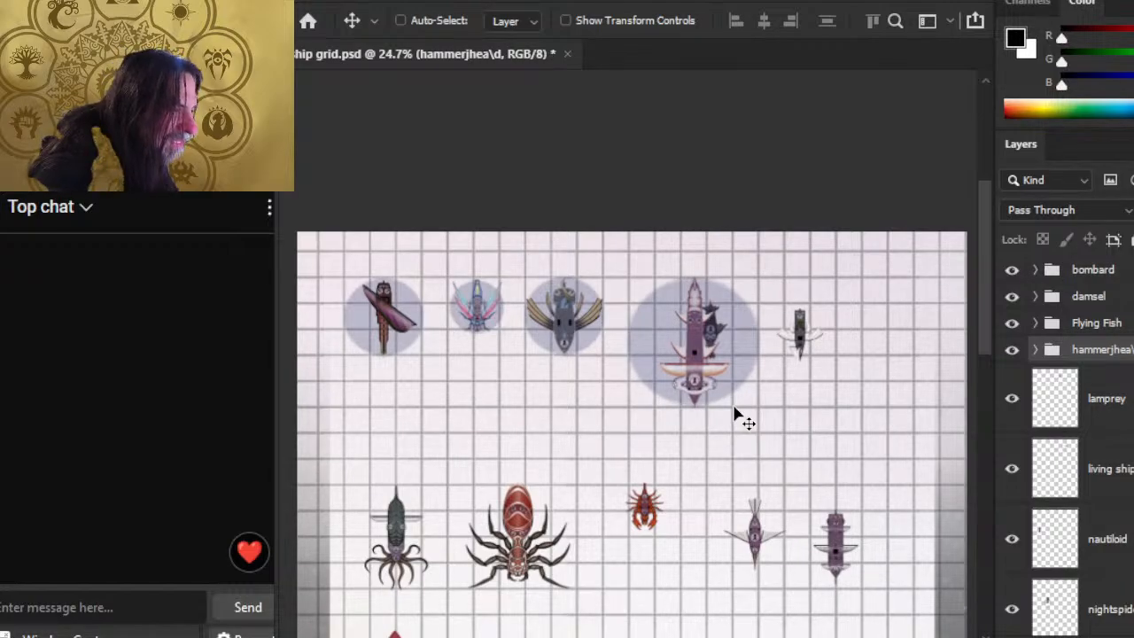
key("ctrl+space")
left_click(735, 414)
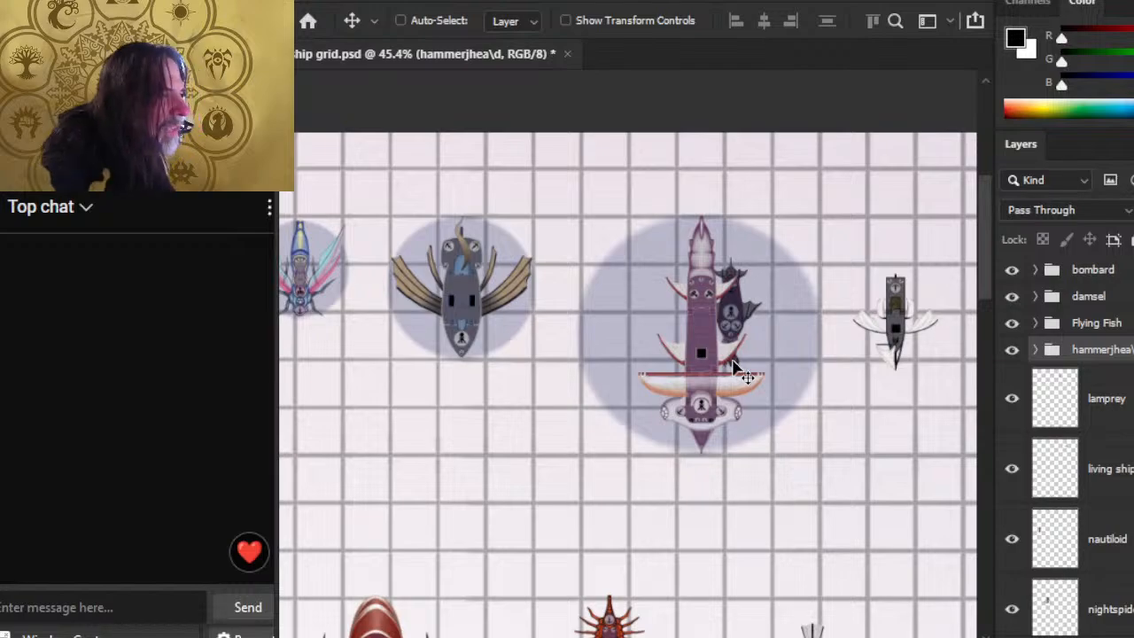
key("Right")
key("Right")
key("Right")
key("Right")
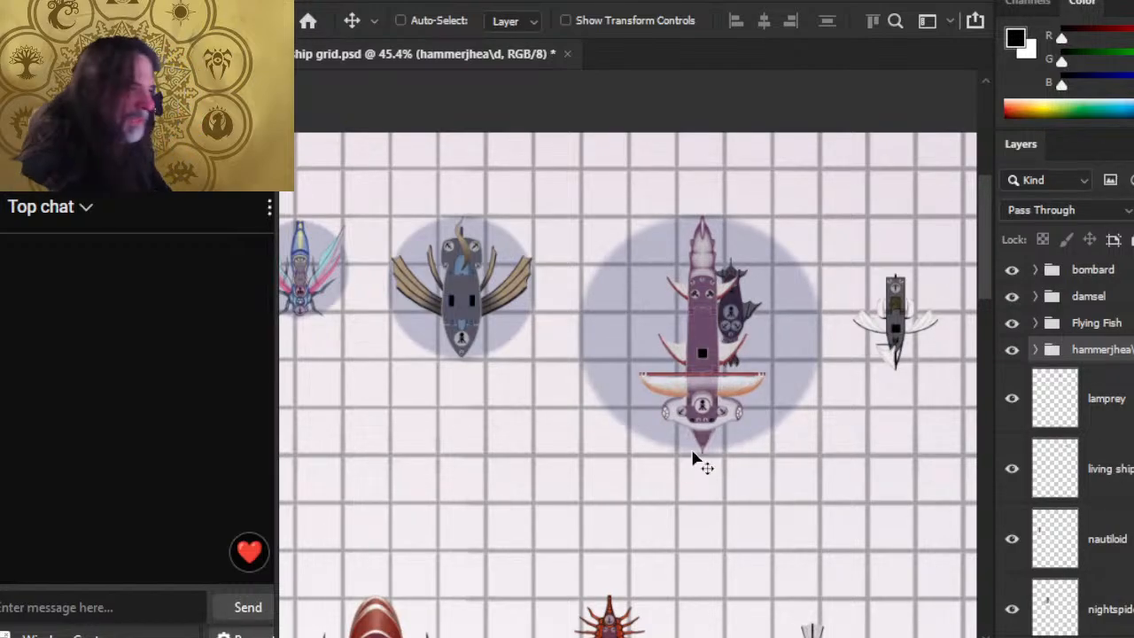
Step: Select the lamprey layer and check its space value in the Word document's vessel table, returning to Photoshop
key("ctrl+space")
left_click_drag(822, 432, 698, 411)
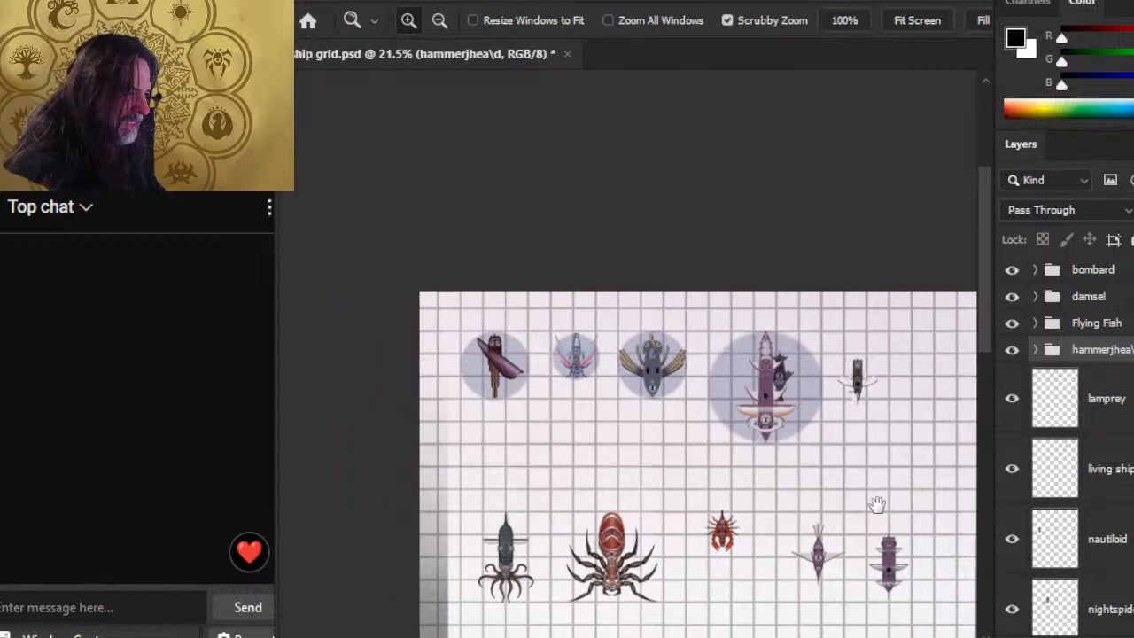
left_click_drag(876, 503, 630, 304)
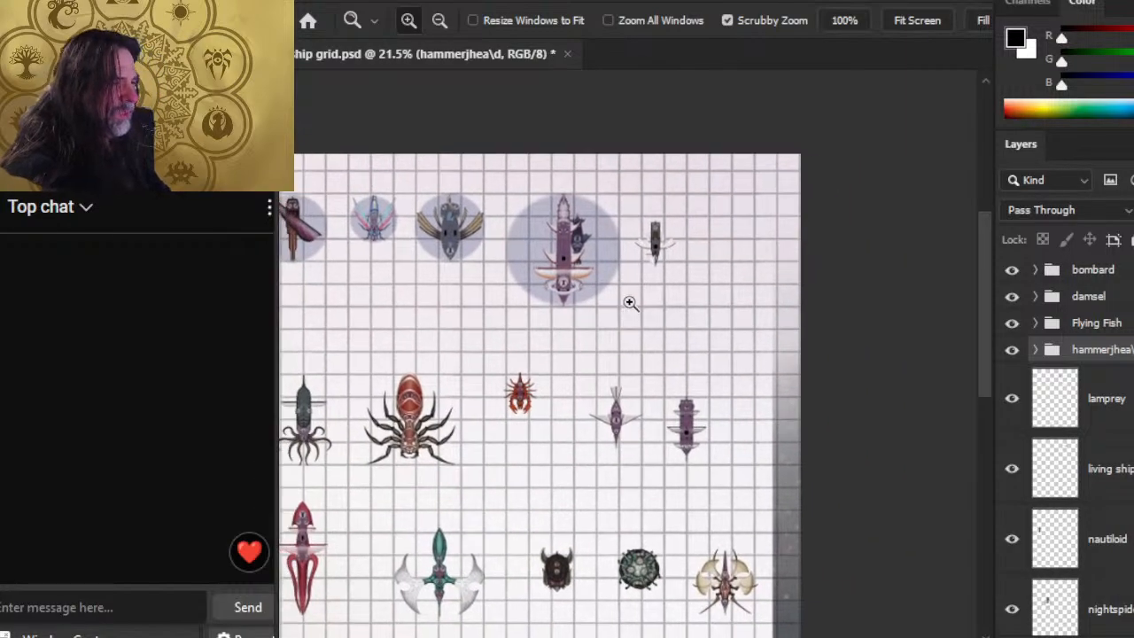
left_click(1117, 404)
key("alt+Tab")
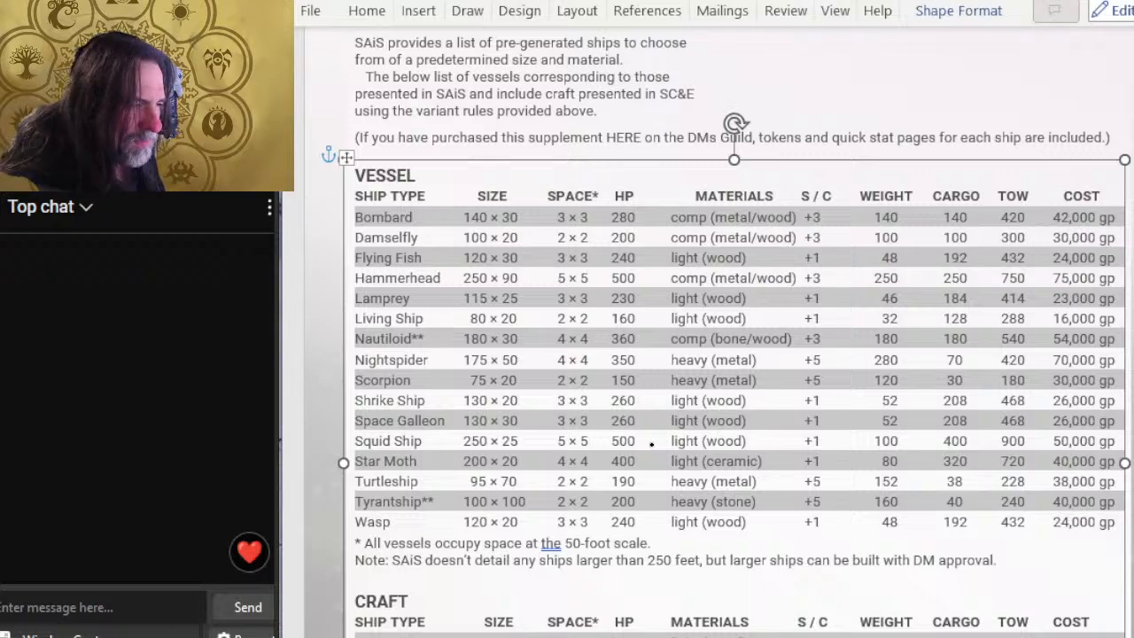
key("alt+Tab")
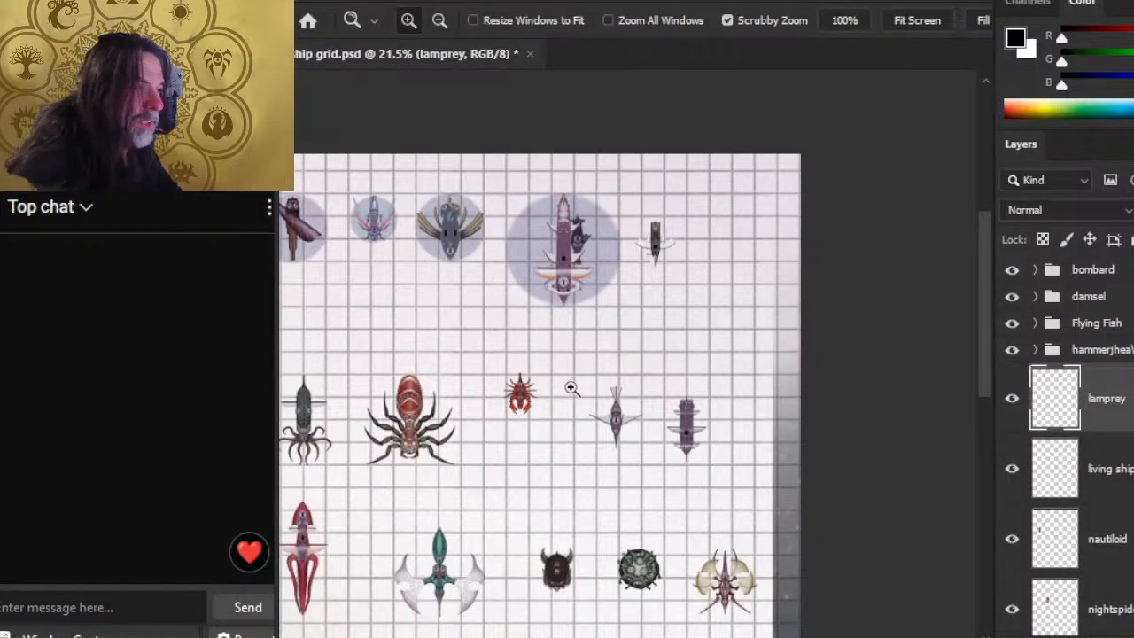
Step: Move the lamprey to the right of the hammerhead's circle and the living ship down out of the top row
left_click_drag(647, 377, 749, 372)
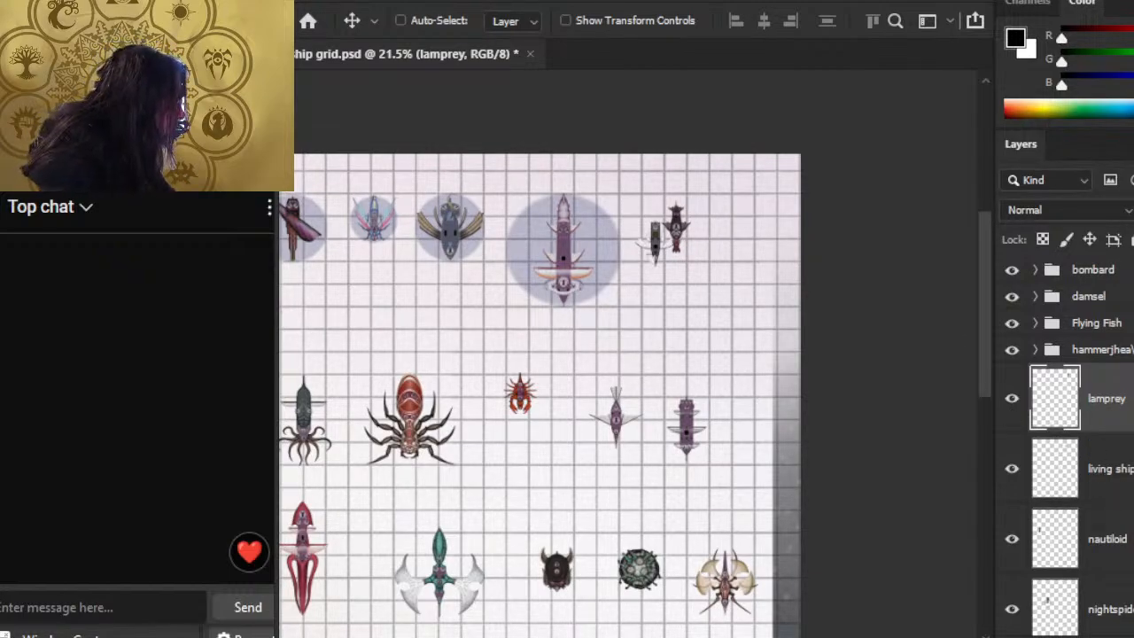
key("alt+bracketleft")
left_click_drag(776, 437, 781, 441)
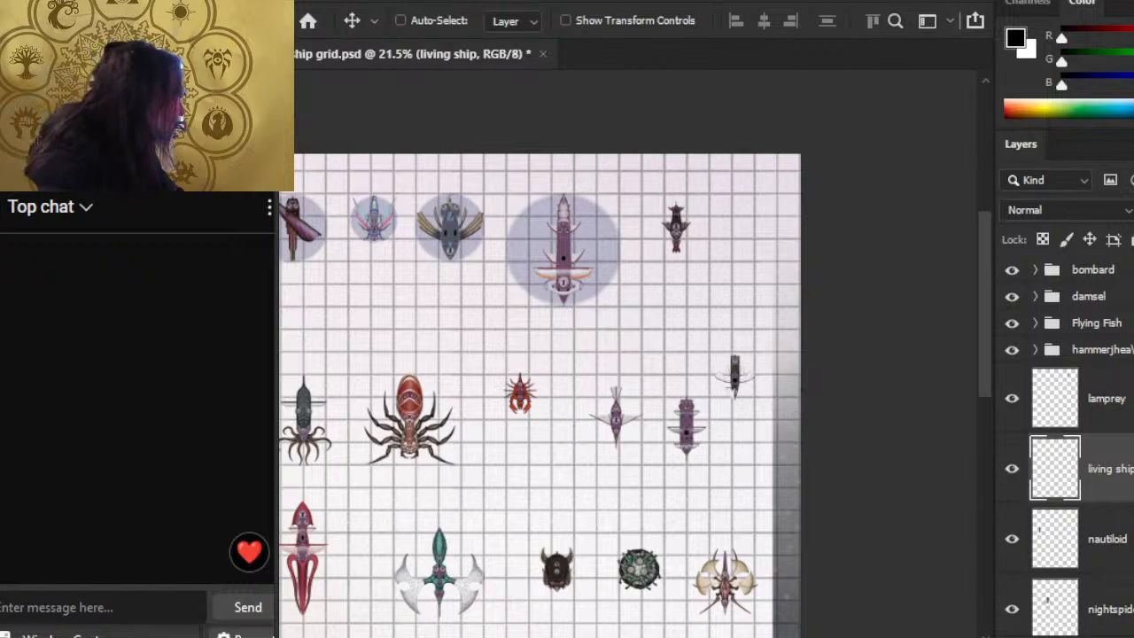
Step: Duplicate the circle from the Flying Fish group and place the copy directly beneath the lamprey layer in the layer stack
left_click(1107, 398)
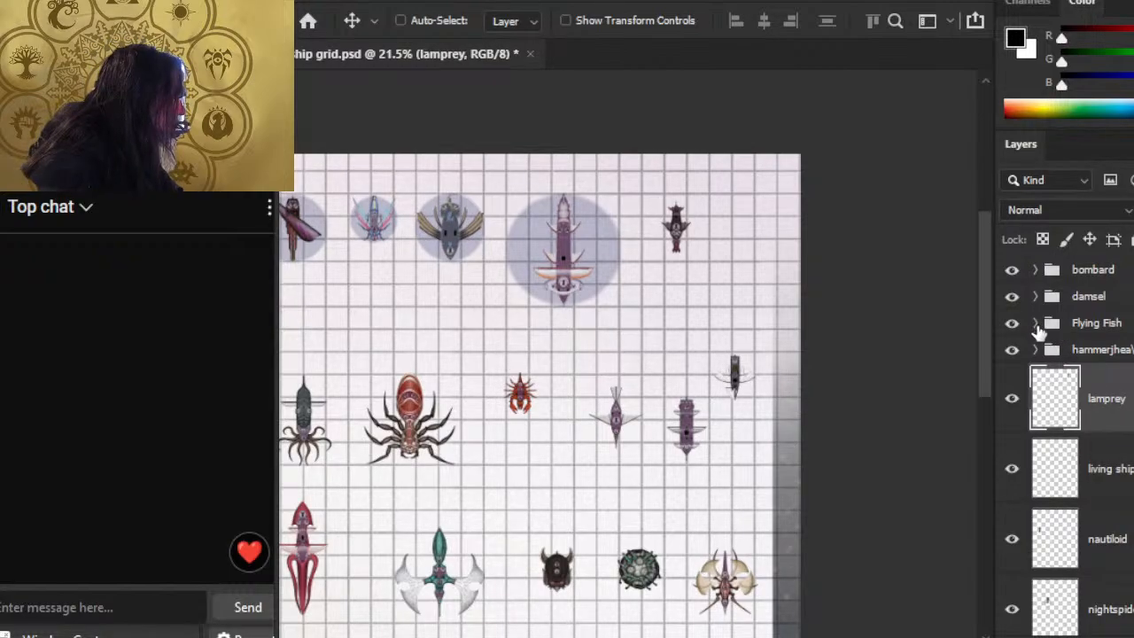
left_click(1034, 322)
right_click(1108, 441)
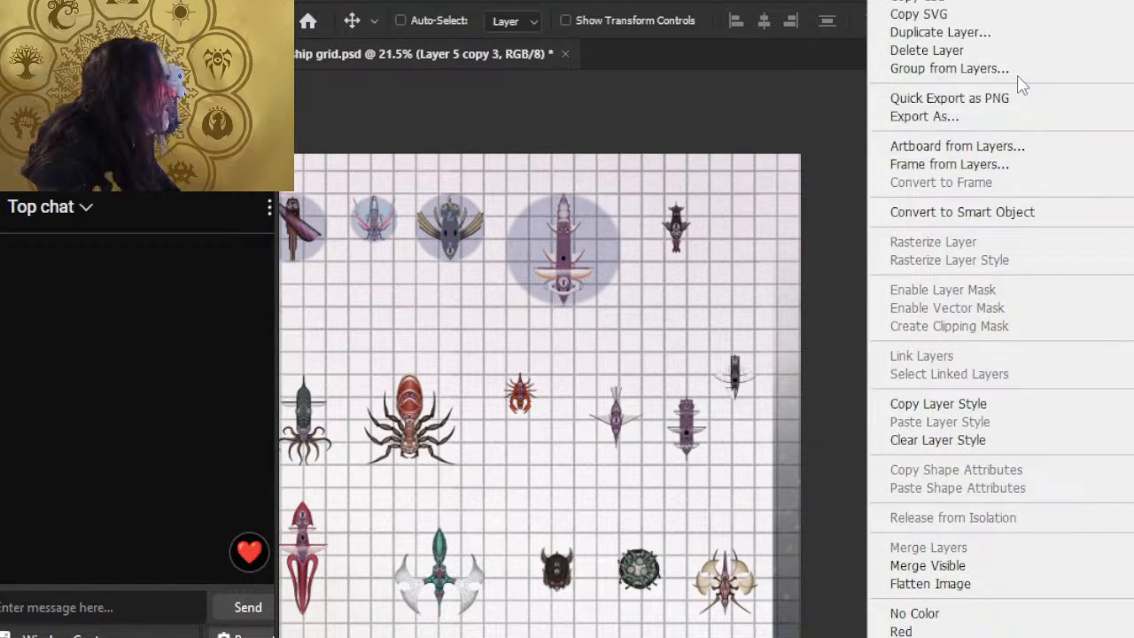
left_click(1032, 40)
key("Return")
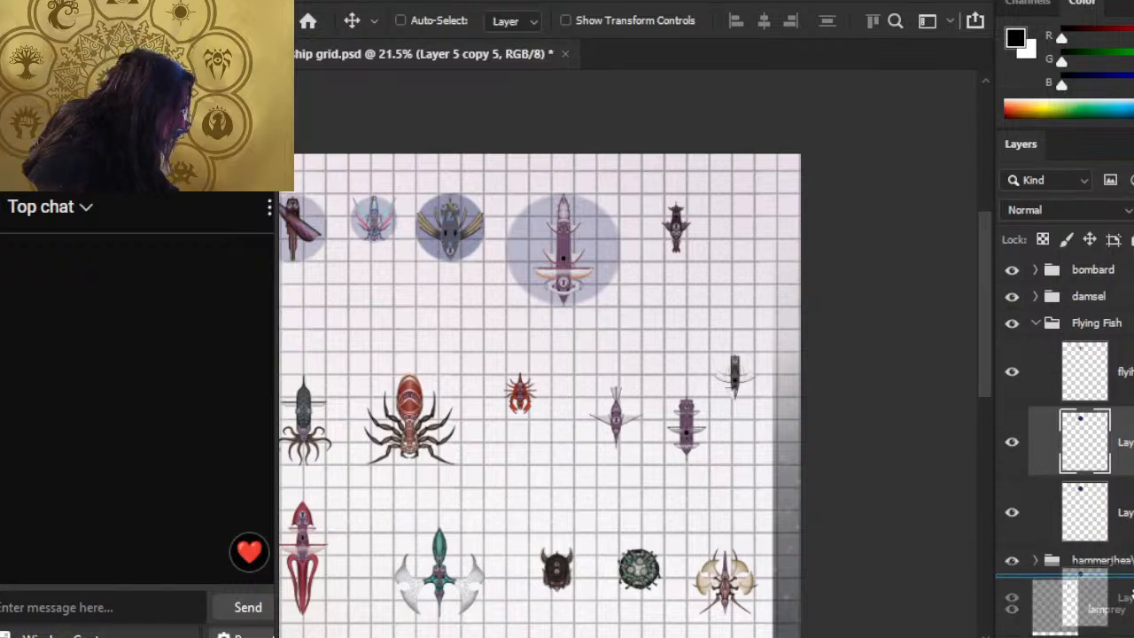
left_click_drag(1109, 602, 1109, 532)
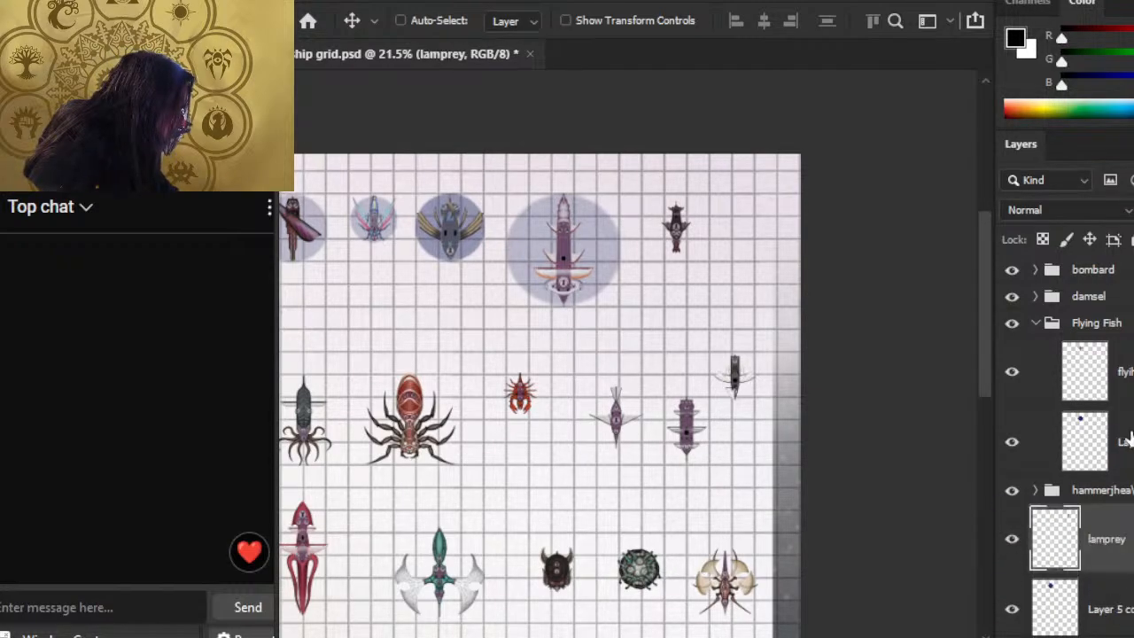
left_click(1035, 323)
Step: Group the lamprey layer with its circle copy and name the group lanprey
left_click(1113, 483, "shift")
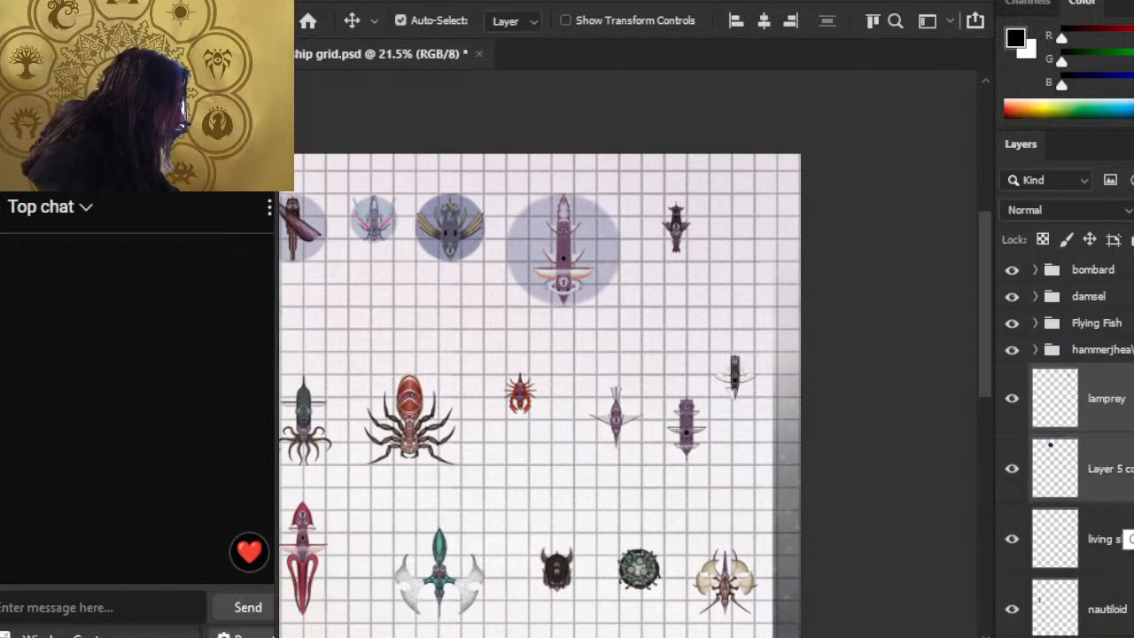
key("ctrl+g")
double_click(1091, 382)
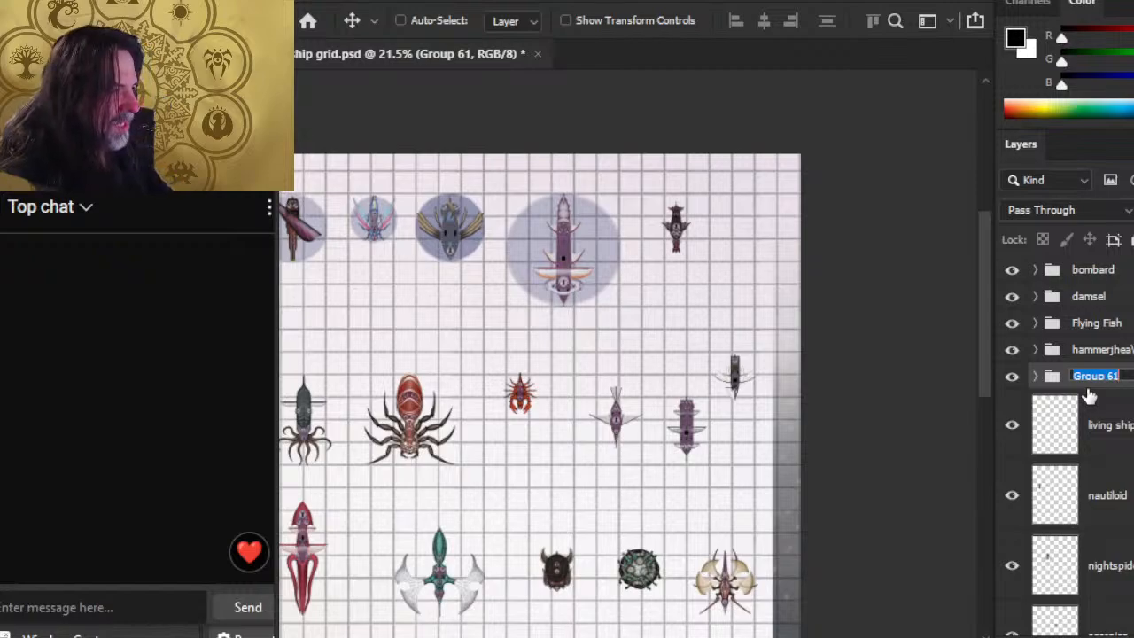
type("lamp")
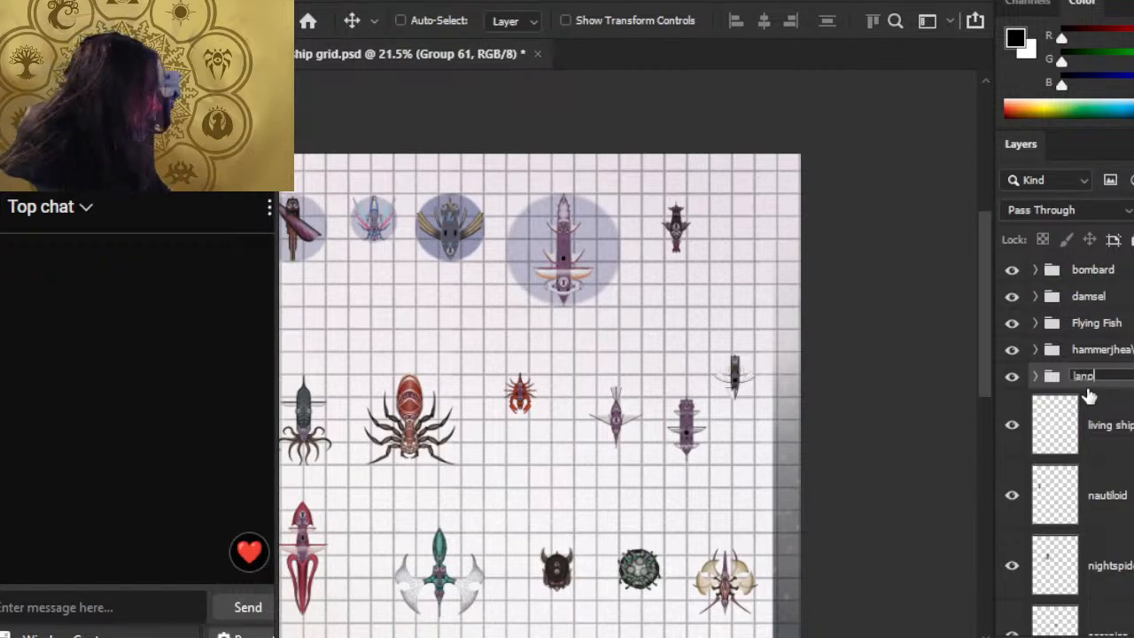
type("rey")
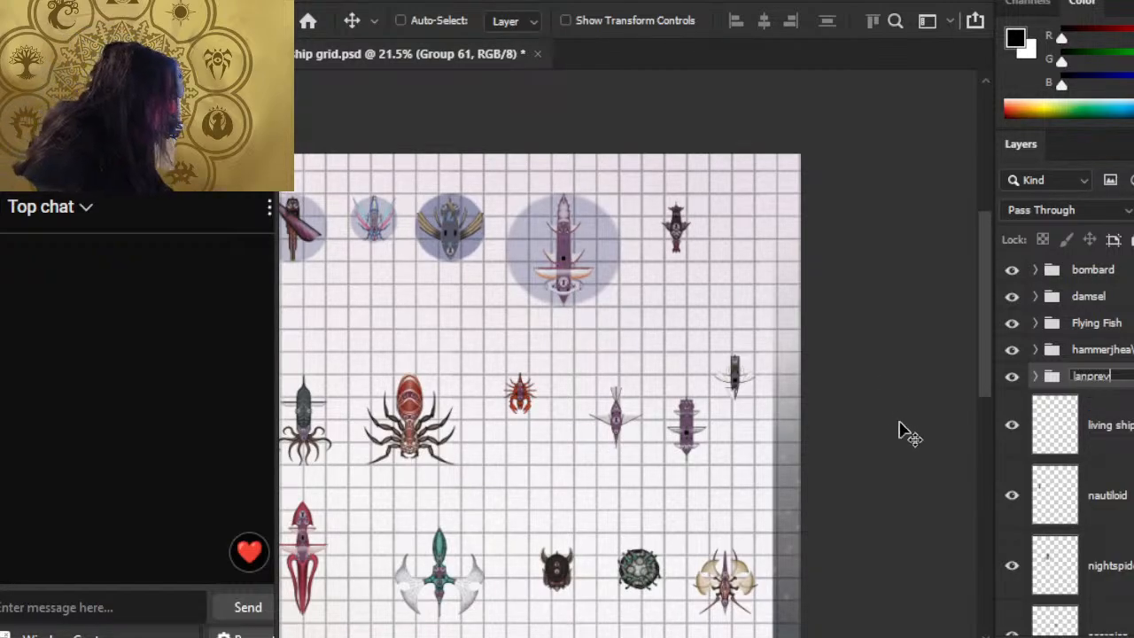
Step: Move the circle inside the lanprey group so it surrounds the lamprey ship, and check its fit against the grid
left_click(1035, 376)
left_click(1001, 492)
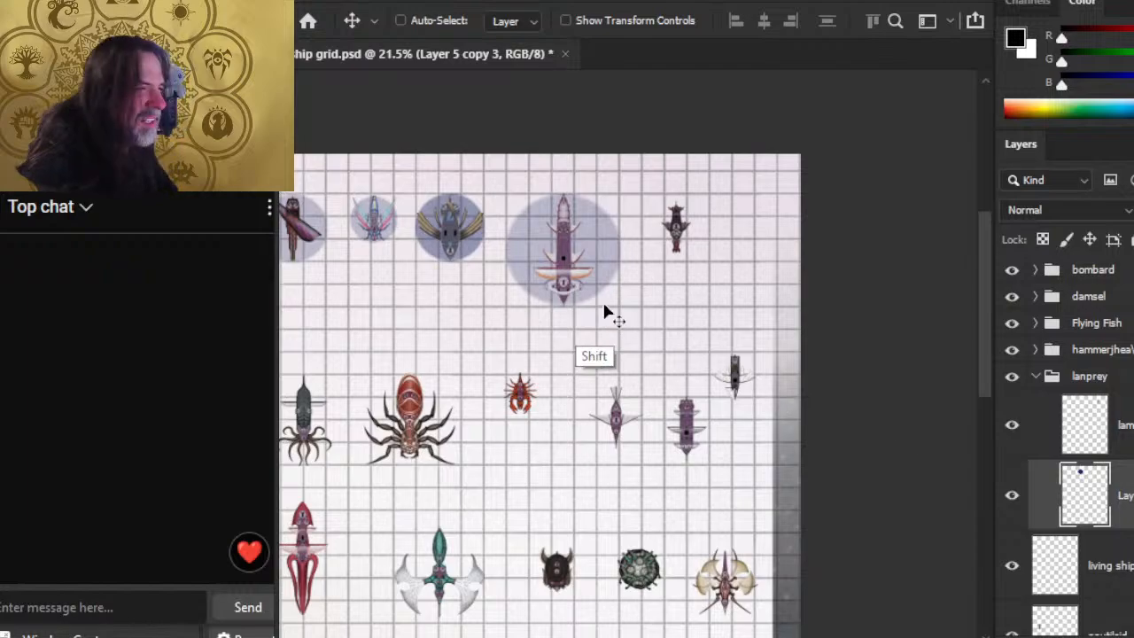
left_click_drag(608, 311, 818, 332)
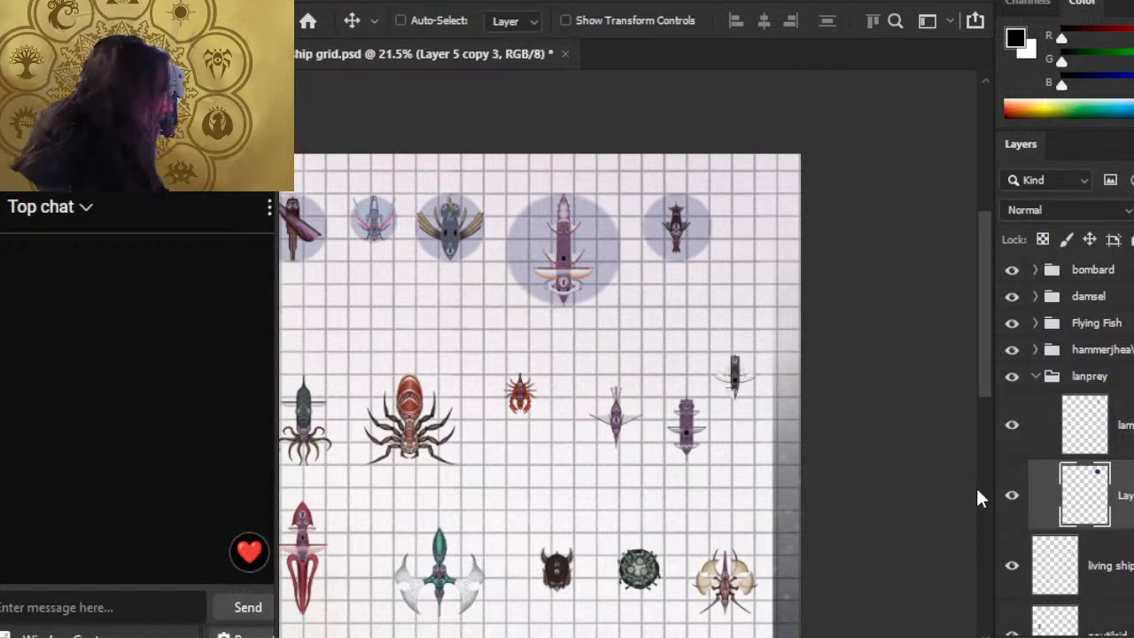
key("z")
left_click_drag(673, 220, 735, 278)
key("v")
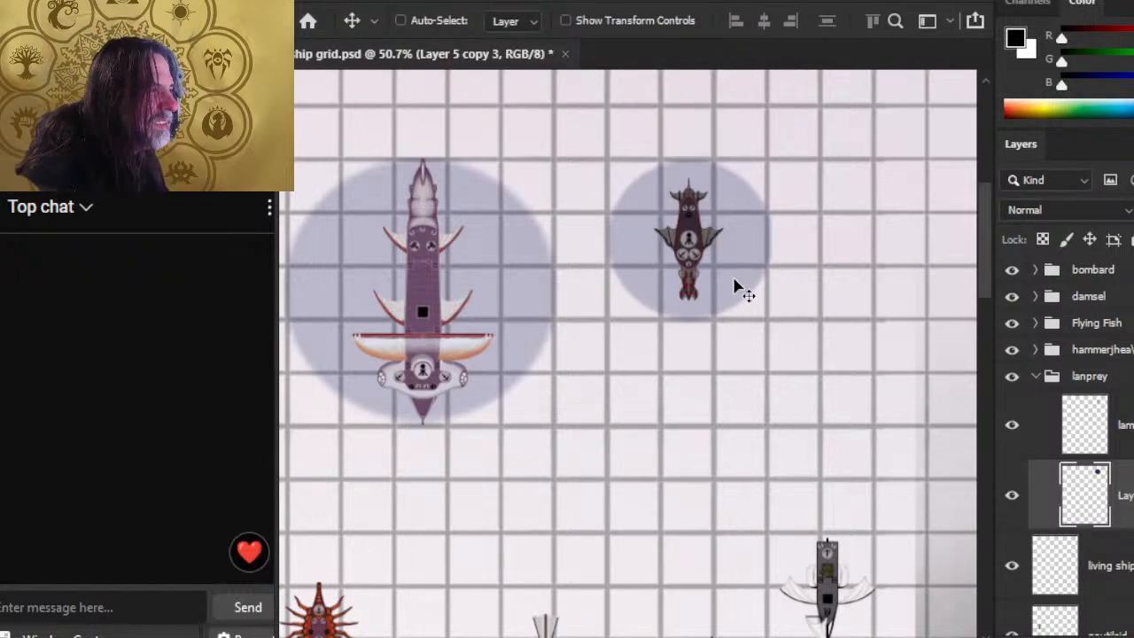
key("z")
left_click_drag(642, 409, 456, 410)
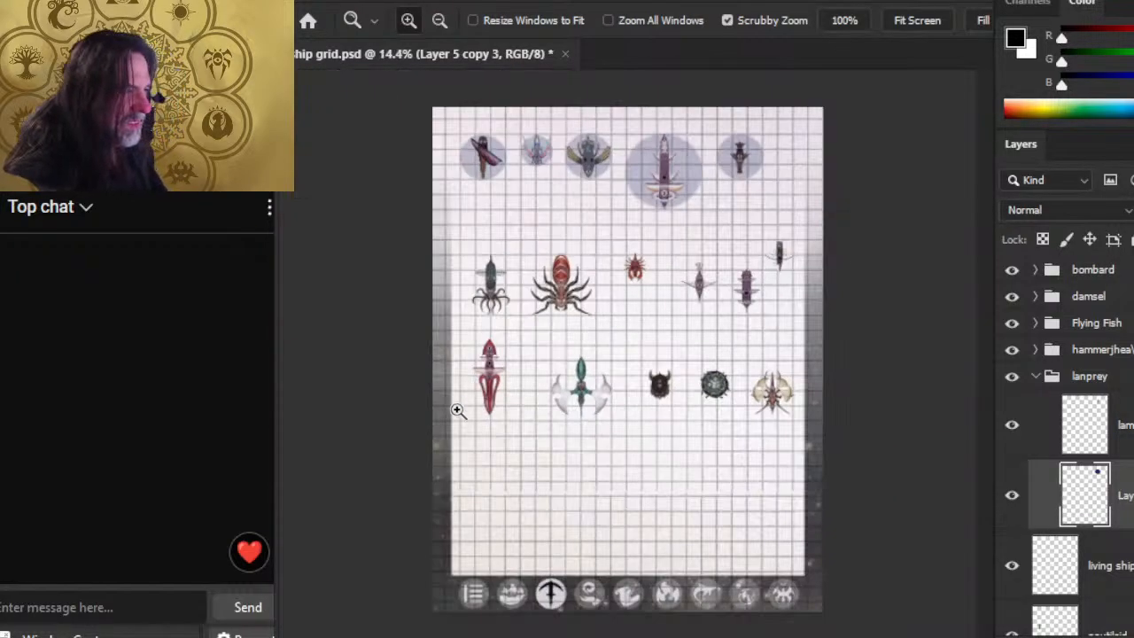
Step: Shift the bombard, damsel, Flying Fish, hammerhead and lanprey groups together about one grid square to the right
left_click(1035, 375)
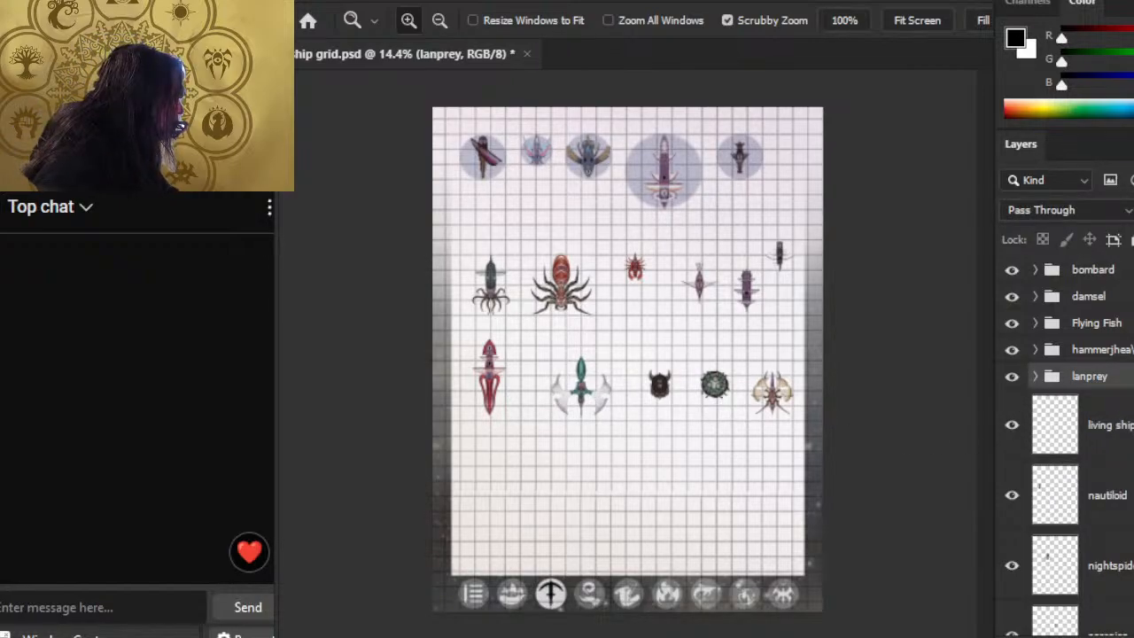
left_click(1113, 324, "shift")
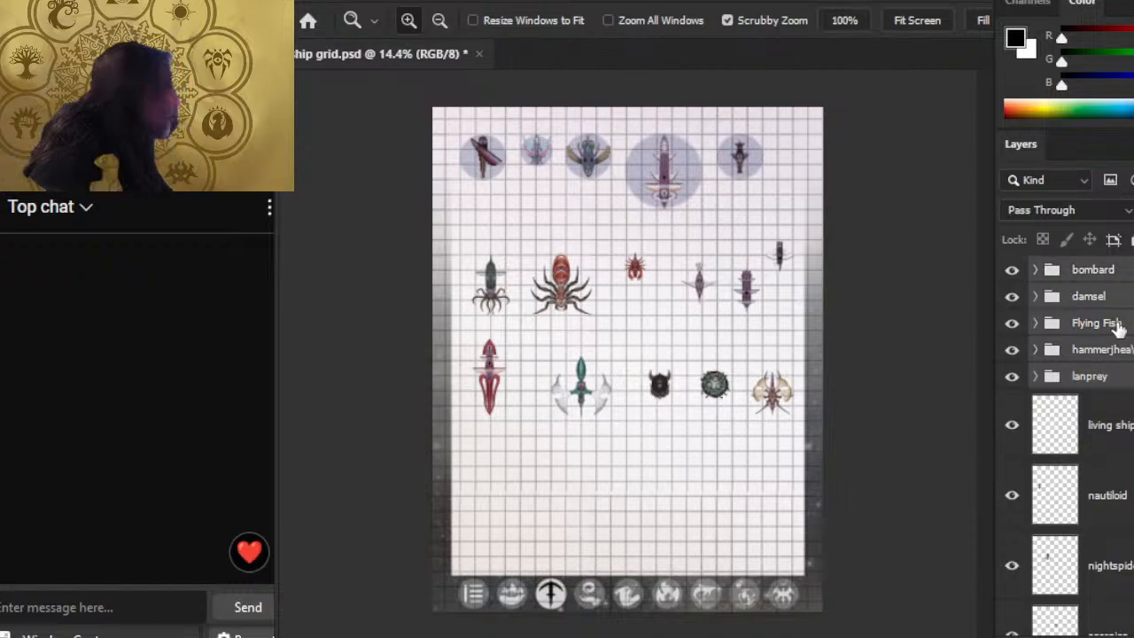
key("v")
left_click_drag(622, 372, 636, 359)
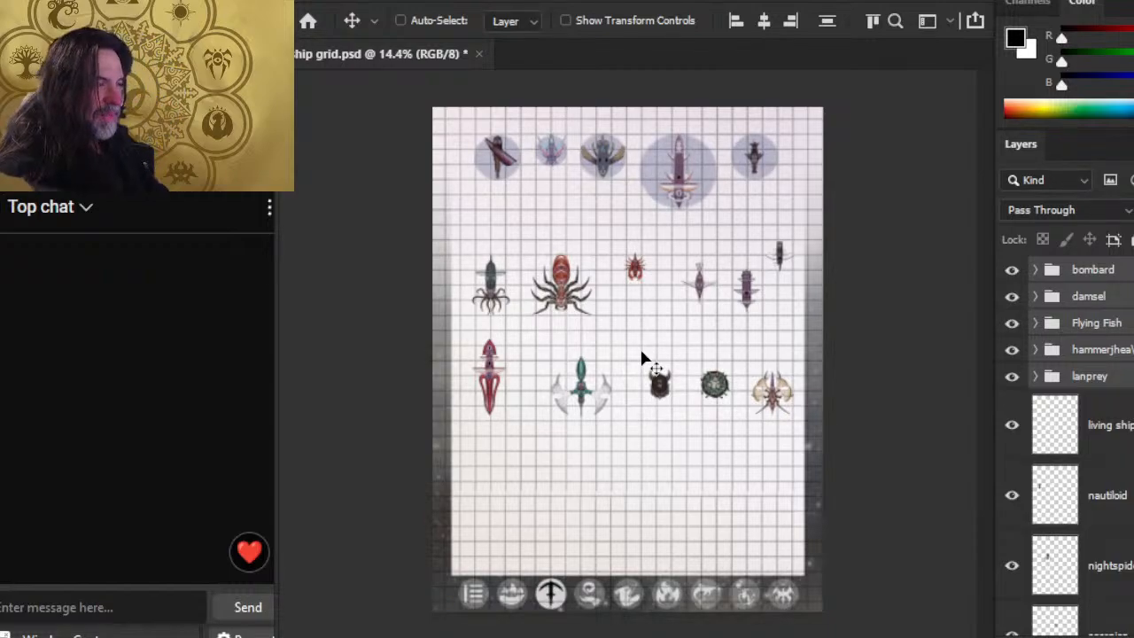
Step: Move the living ship to the start of a second row beneath the bombard and check its space value in the Word vessel table
left_click(1047, 431)
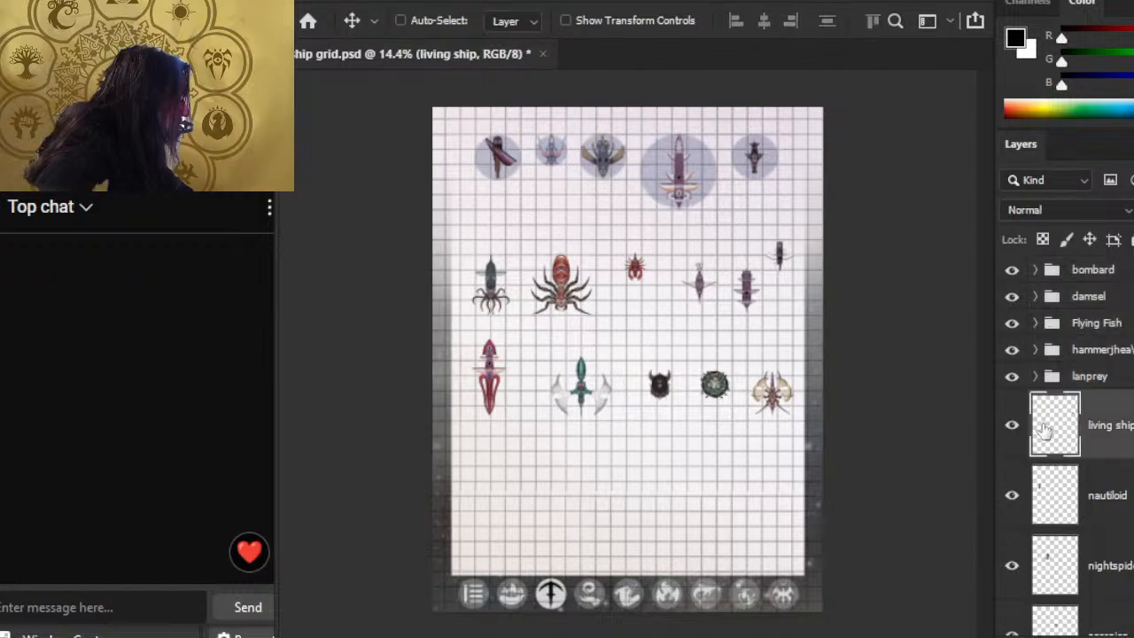
left_click_drag(638, 293, 580, 317)
key("alt+Tab")
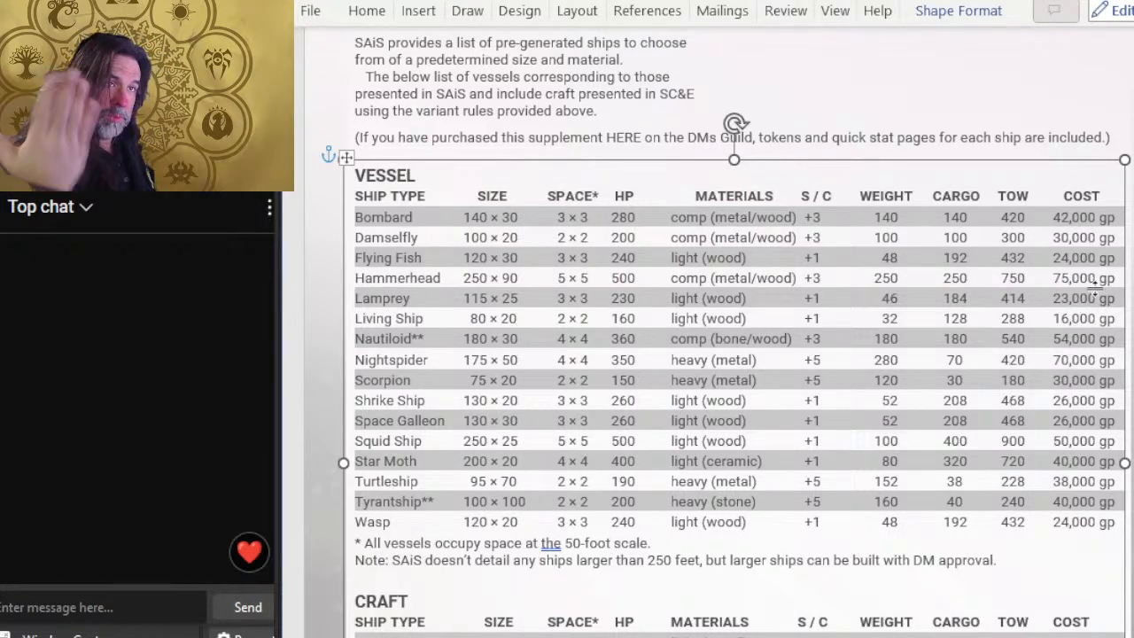
key("alt+Tab")
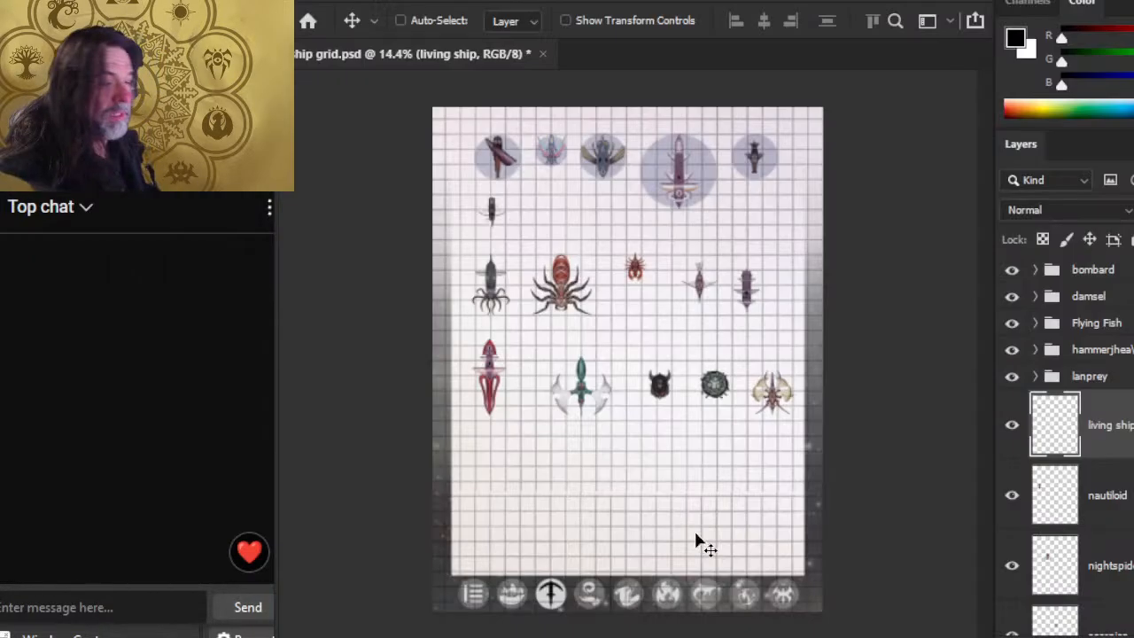
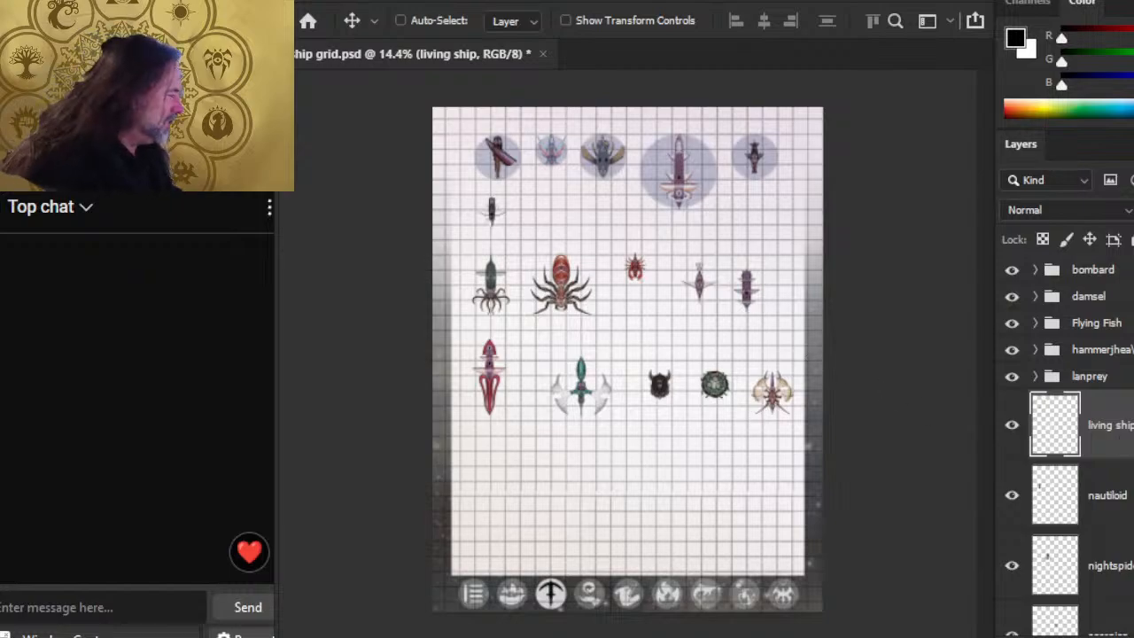
Step: Adjust the living ship's position slightly so it lines up with the grid lines around it
key("z")
mouse_move(552, 248)
left_mouse_down()
mouse_move(592, 233)
mouse_move(656, 293)
mouse_move(642, 302)
left_mouse_up()
key("v")
key("z")
left_click_drag(539, 226, 665, 284)
key("l")
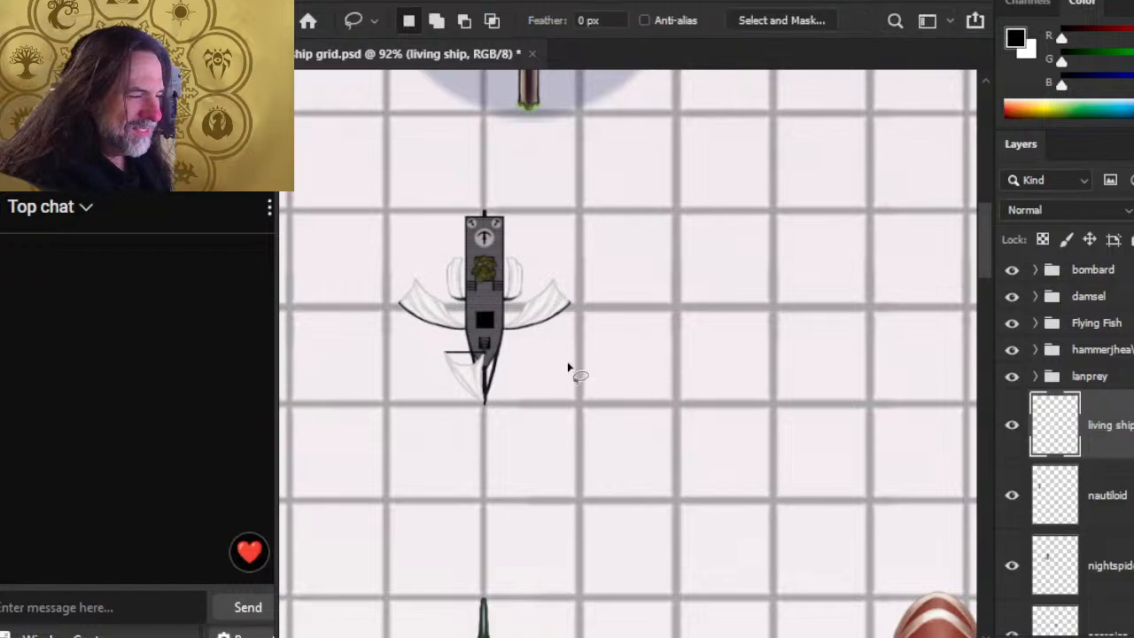
key("v")
left_click_drag(628, 344, 625, 324)
key("z")
scroll(726, 347, "down", 3)
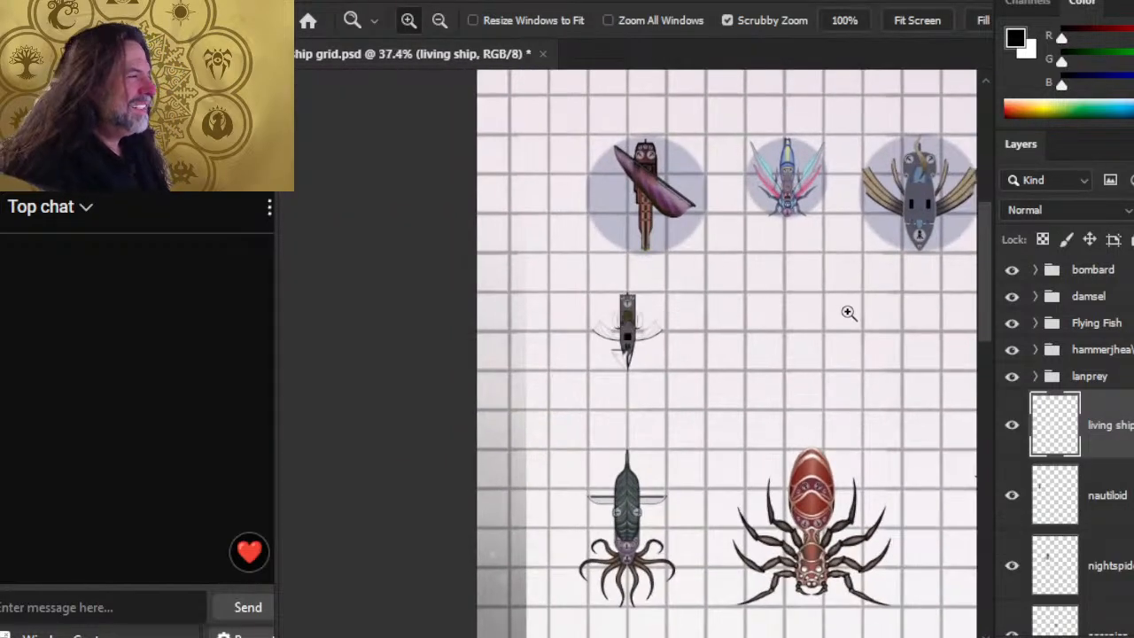
Step: Duplicate the circle in the damsel group and place one copy directly beneath the living ship layer in the layer stack
left_click(1034, 296)
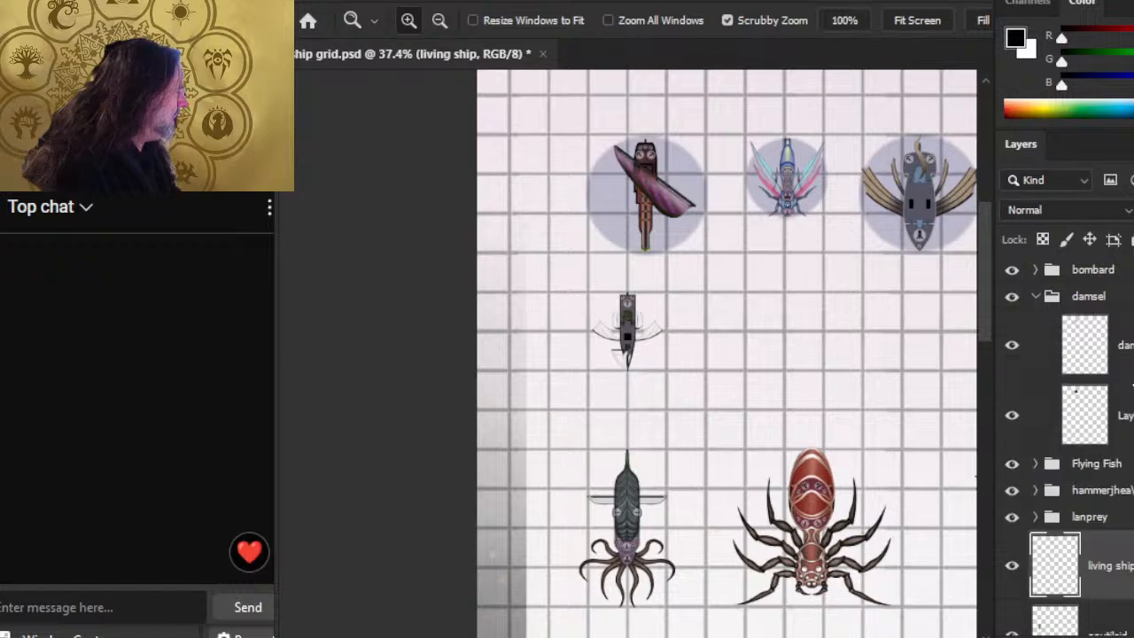
right_click(1099, 414)
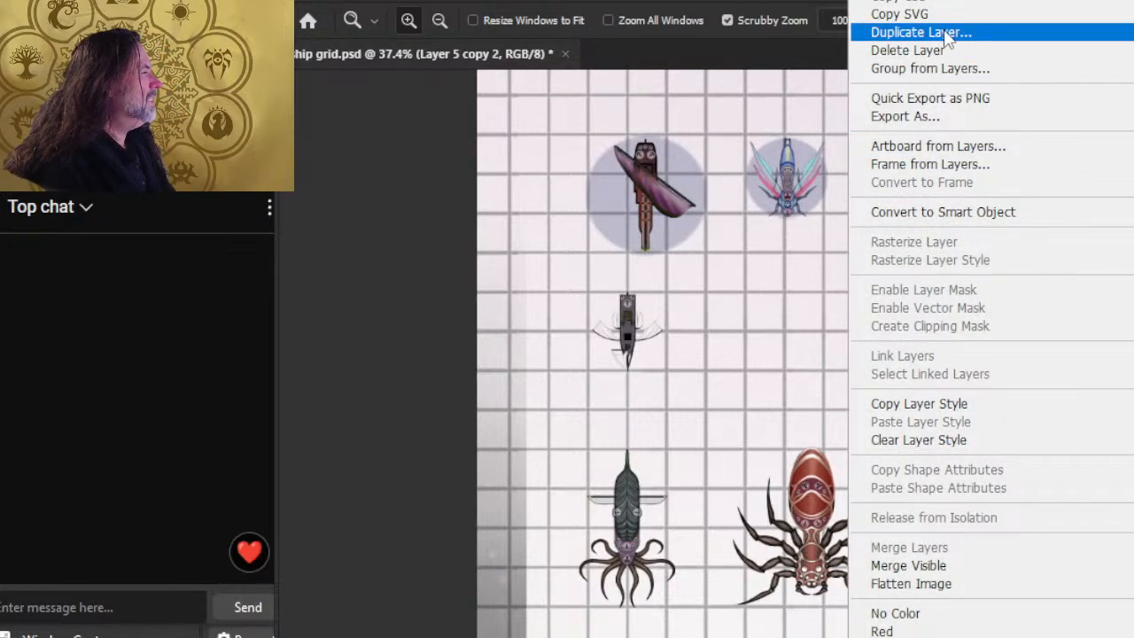
left_click(921, 31)
key("Return")
scroll(1089, 416, "down", 3)
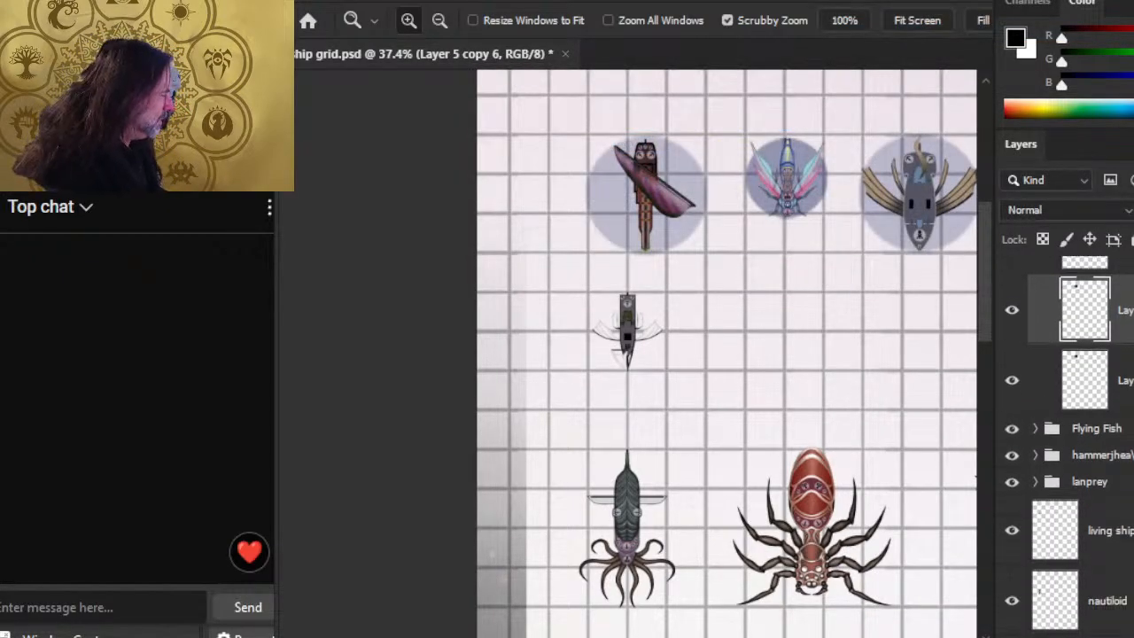
left_click(1123, 292)
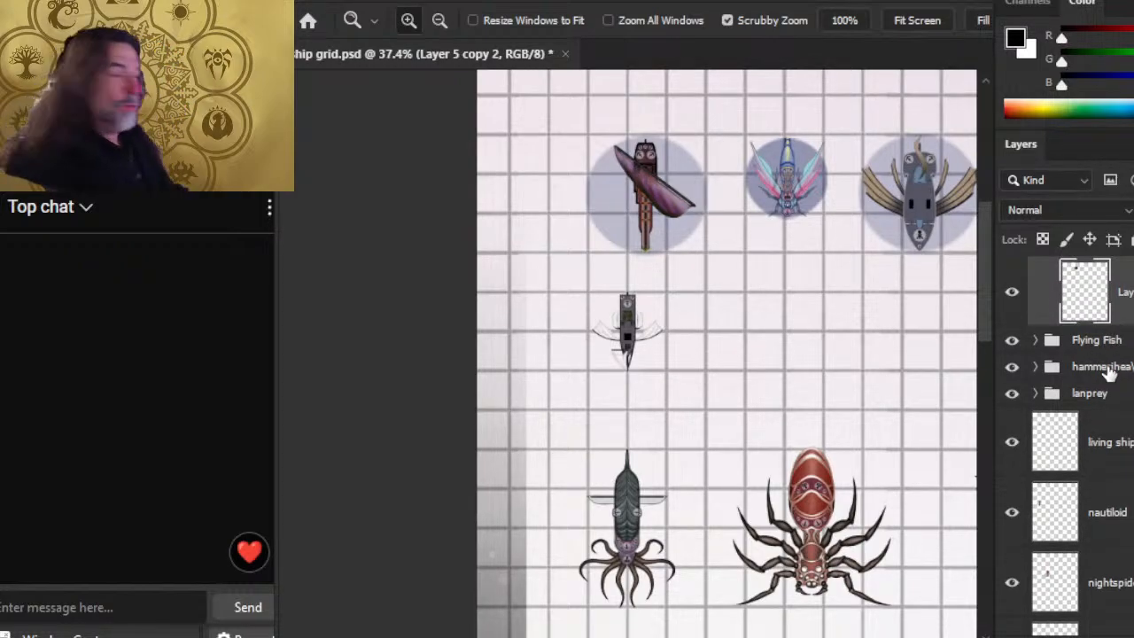
left_click_drag(1085, 292, 1054, 475)
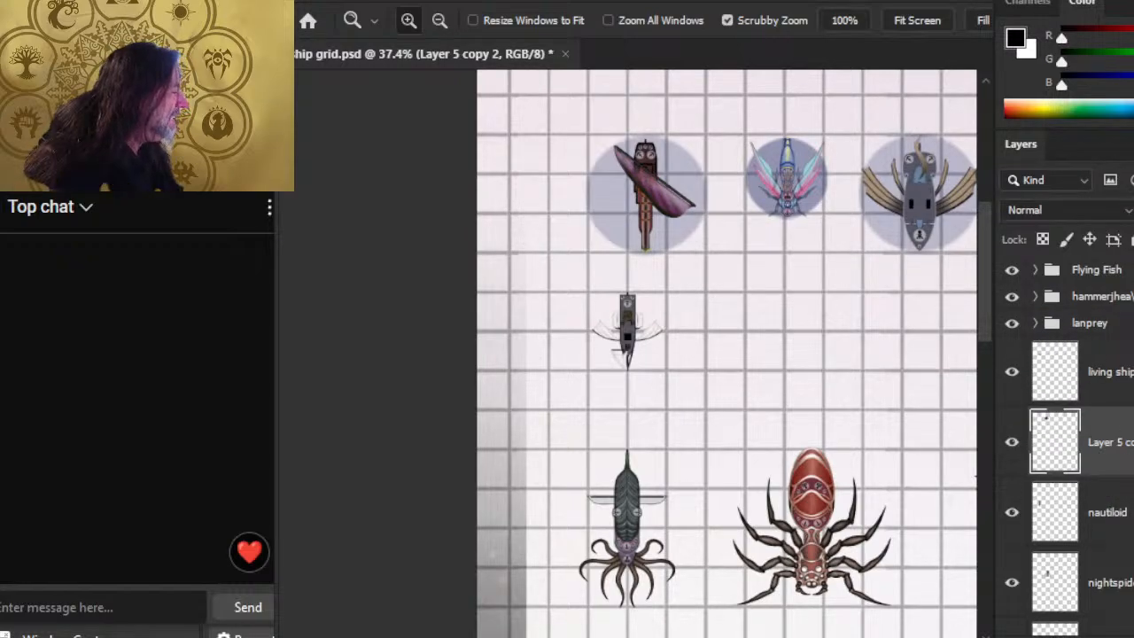
Step: Move the circle beneath the living ship layer onto the ship and nudge it left into line with the grid
left_click(1110, 372, "shift")
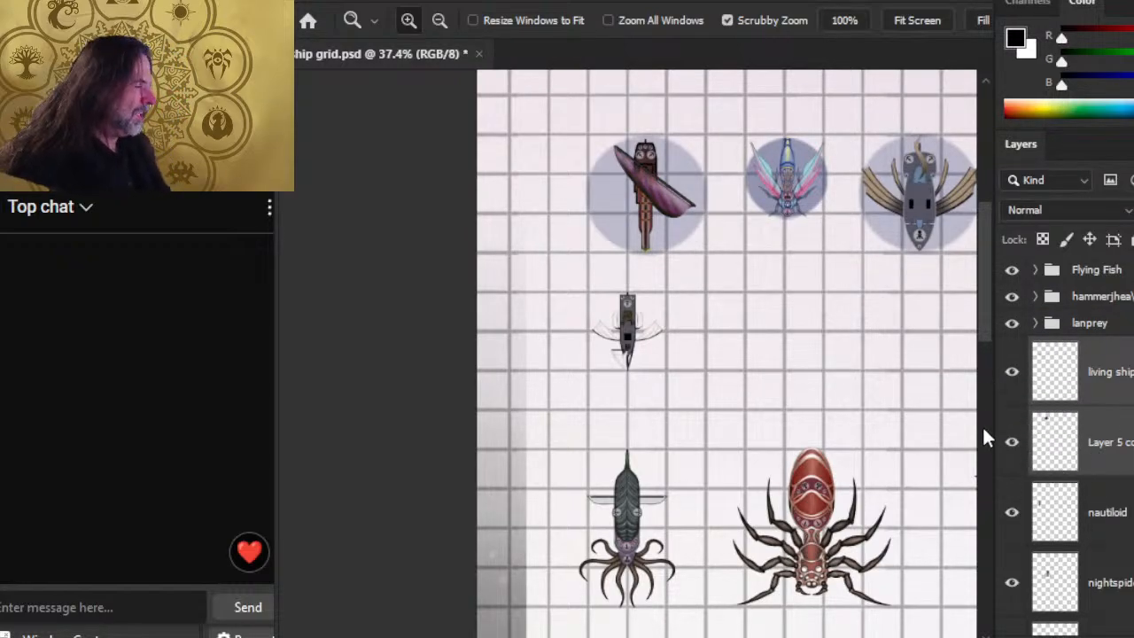
left_click(1054, 441)
key("v")
left_click_drag(856, 246, 695, 406)
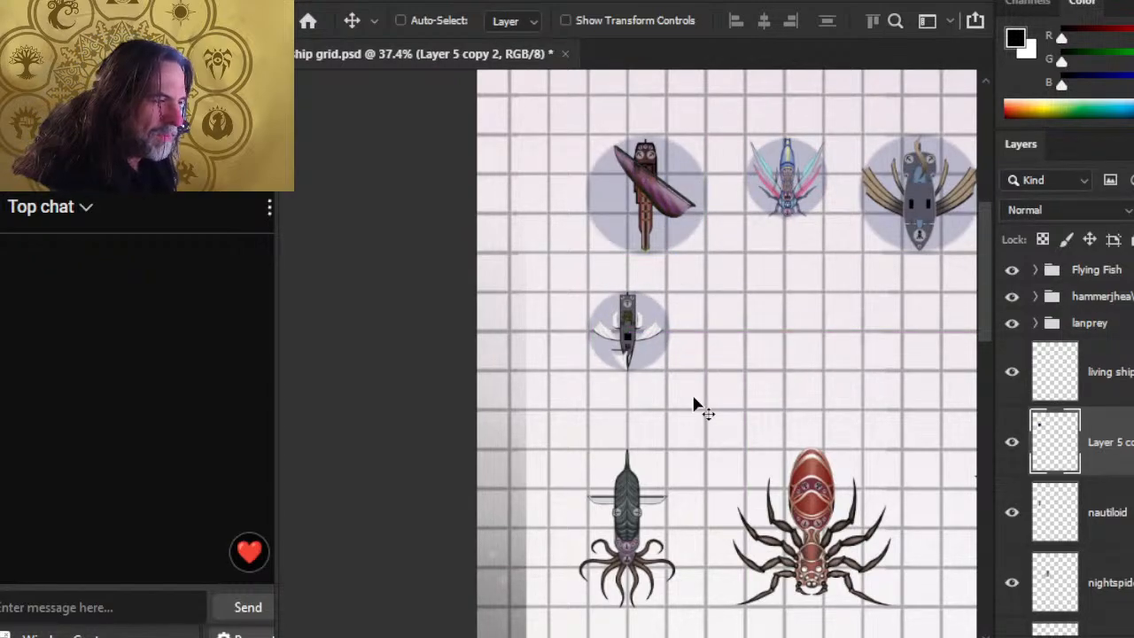
key("Left")
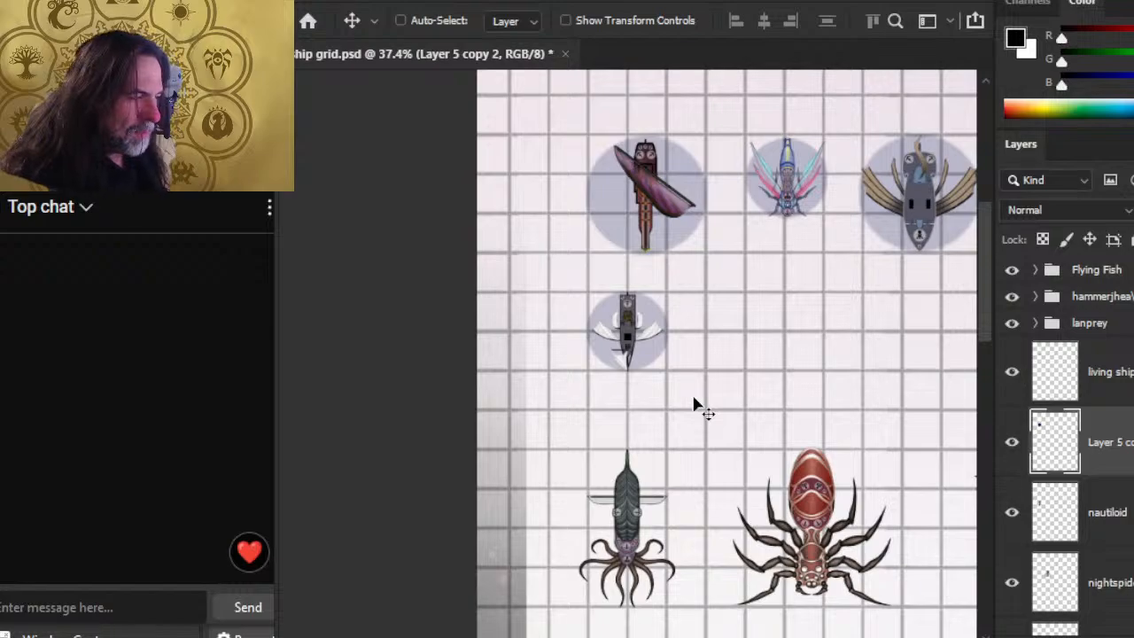
Step: Group the living ship with its circle, name the group living, and toggle the group's visibility to check its contents
left_click(1119, 385, "ctrl")
key("ctrl+g")
double_click(1099, 351)
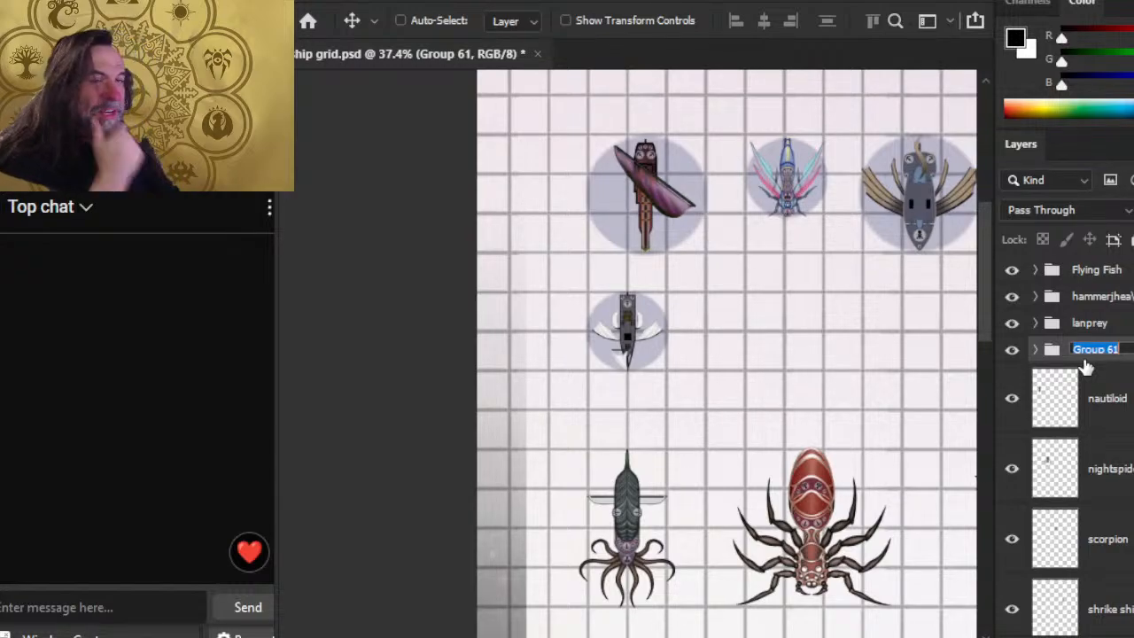
type("living")
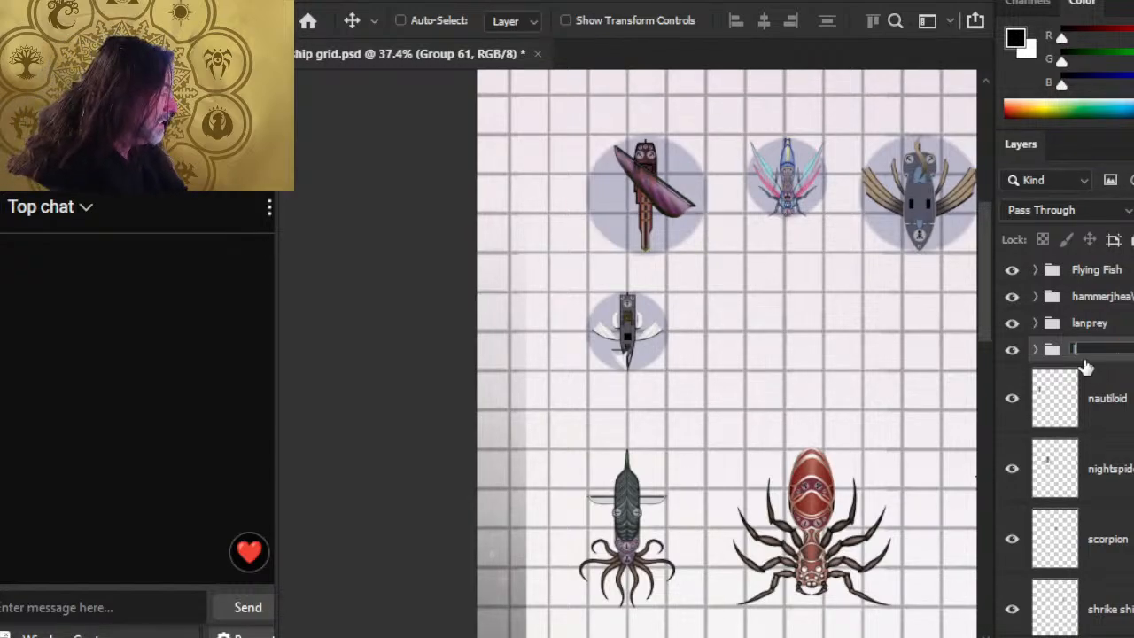
key("Return")
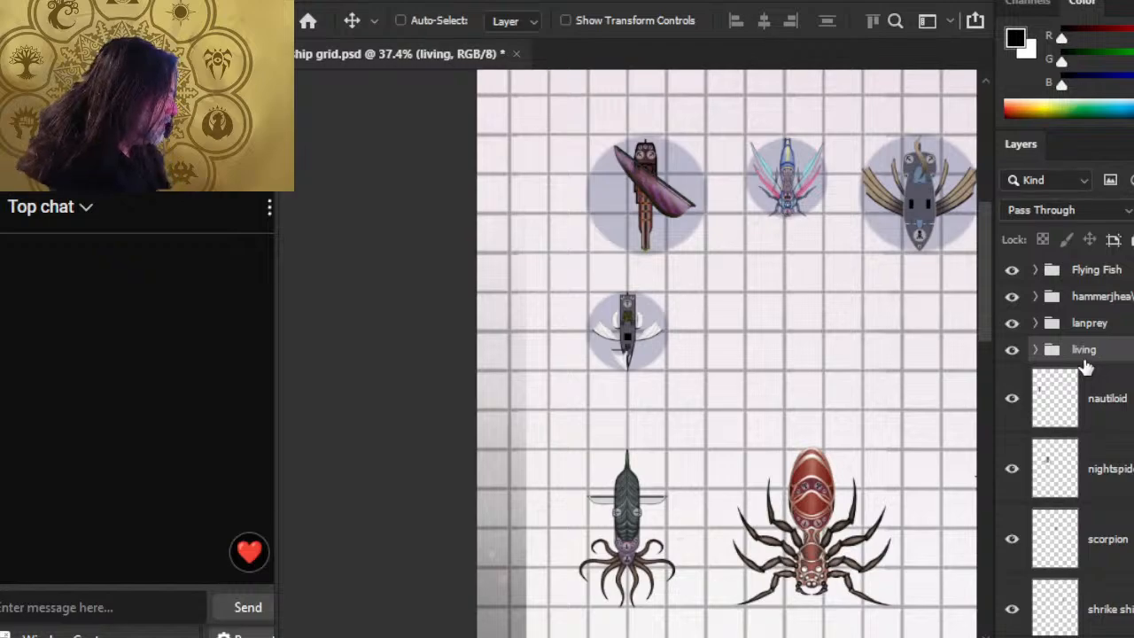
left_click(1013, 355)
left_click(1012, 351)
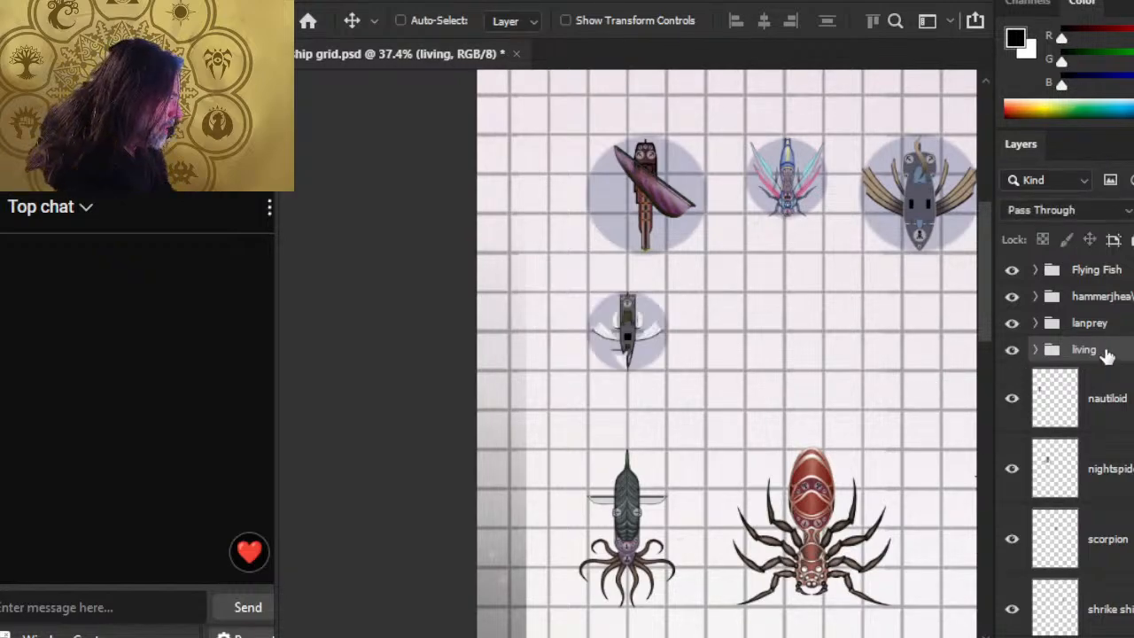
left_click(1106, 354, "ctrl")
left_click(1090, 350)
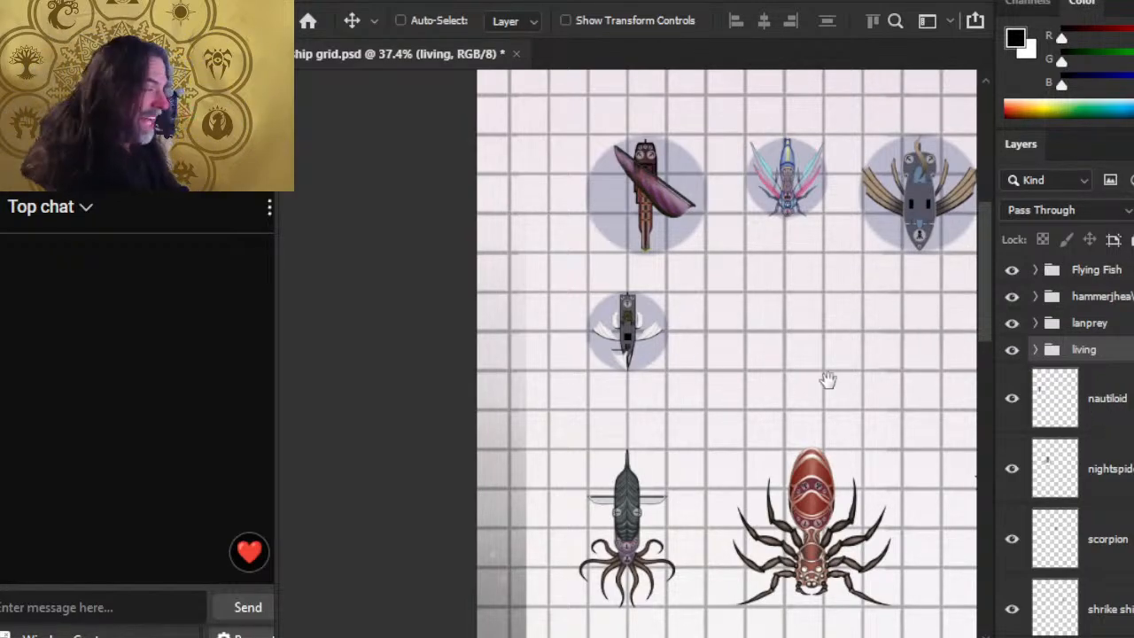
Step: Move the nautiloid ship up into the second row, beside the living ship and aligned with the grid
scroll(827, 395, "right", 2)
key("alt+bracketleft")
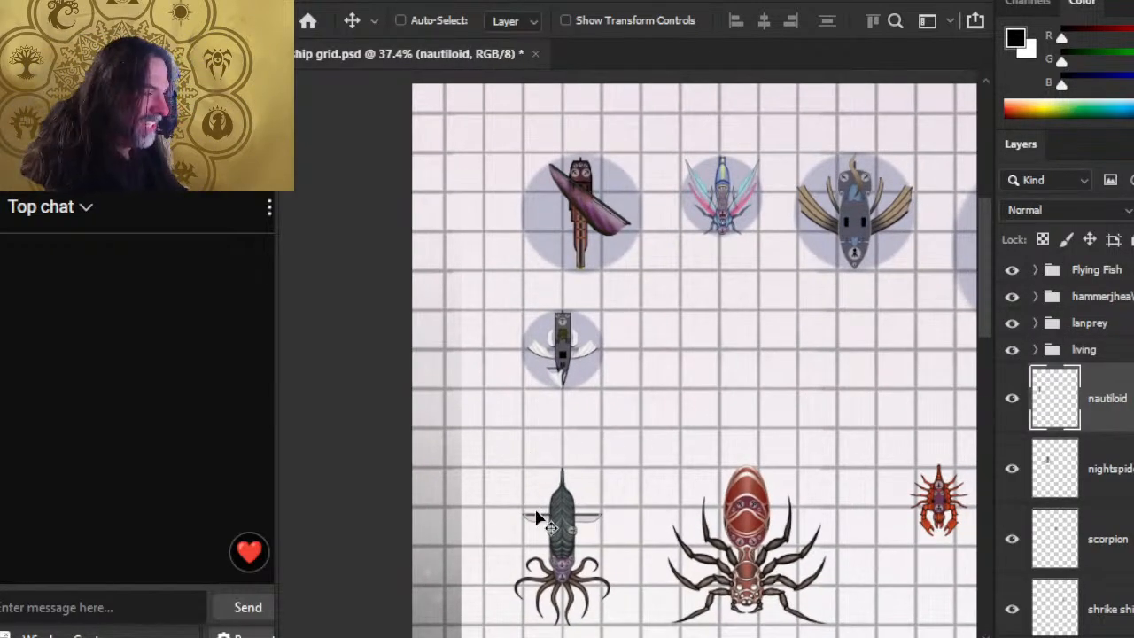
left_click_drag(540, 518, 777, 369)
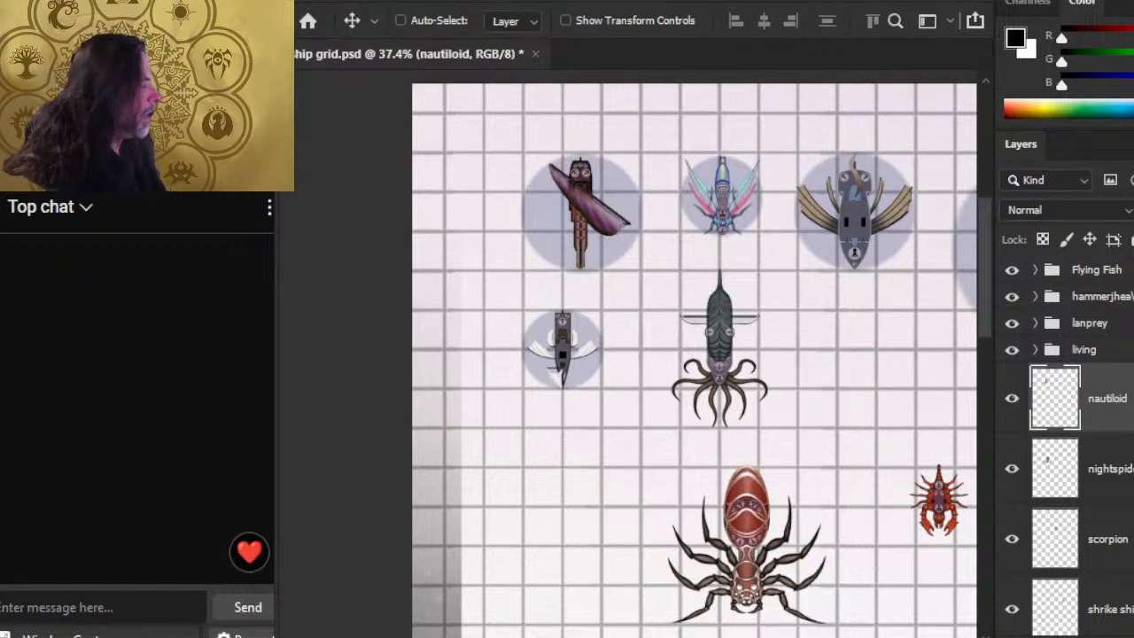
Step: Correct the misspelled hammerhead group's name to hammerhead
double_click(1103, 297)
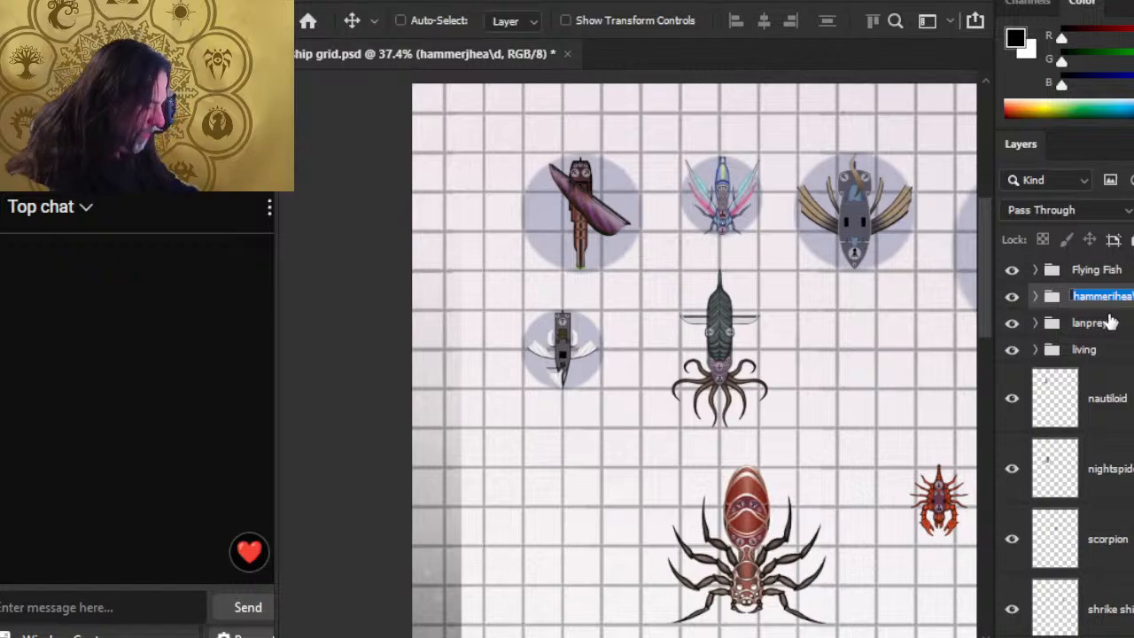
type("hammerhead")
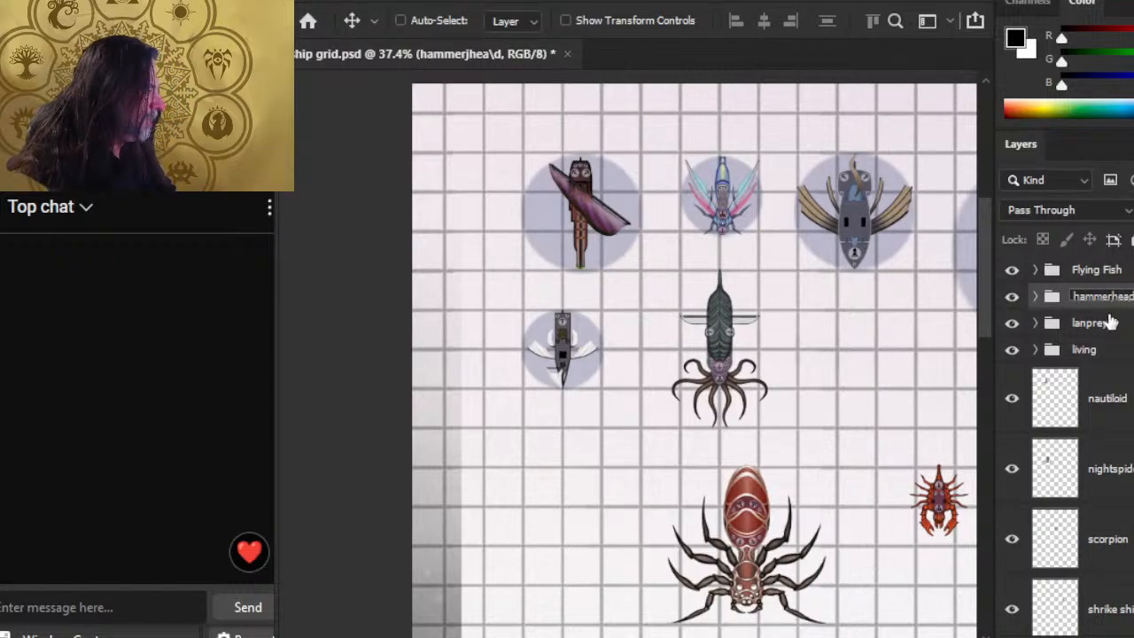
key("Return")
Step: Duplicate the circle in the hammerhead group, place one copy directly beneath the nautiloid layer in the stack, and collapse the open groups
left_click(1034, 295)
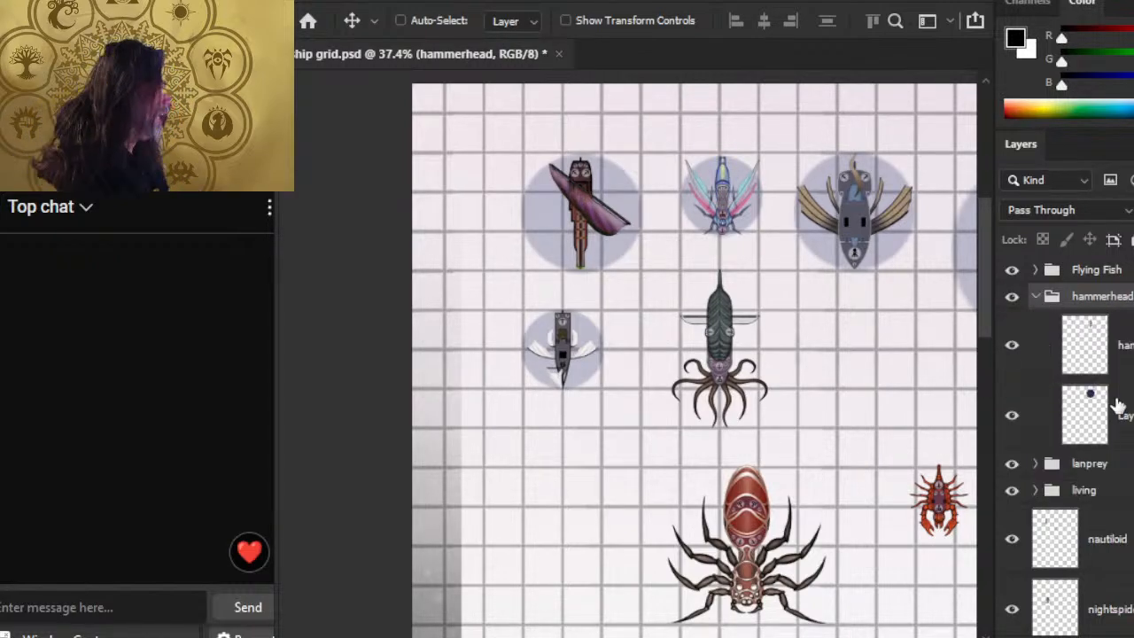
left_click(1118, 406)
right_click(1118, 406)
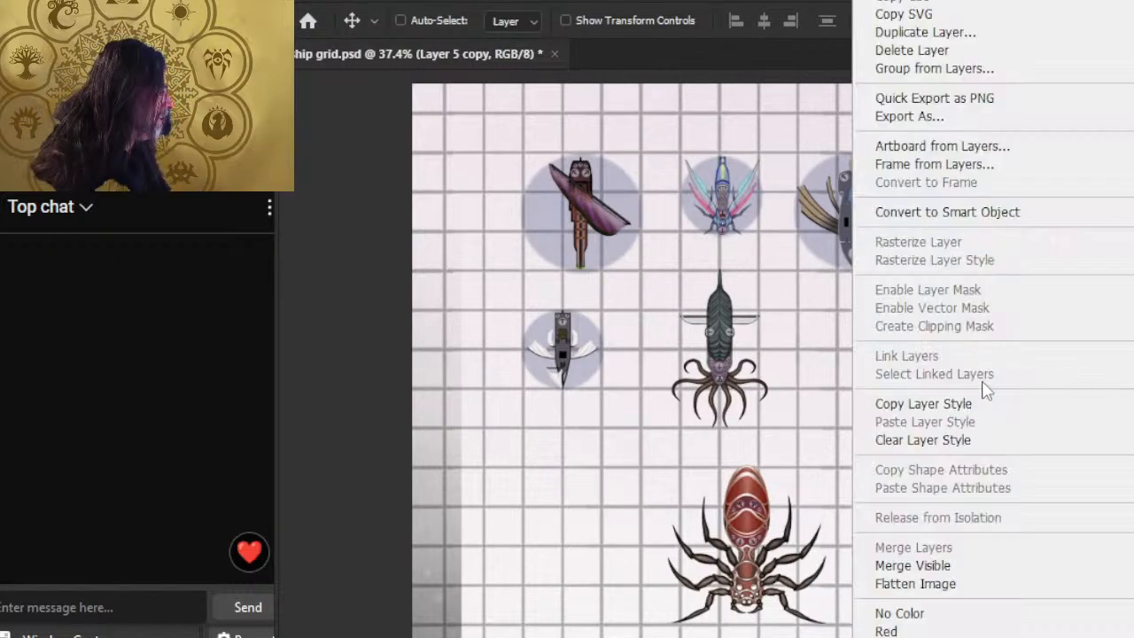
left_click(993, 33)
key("Return")
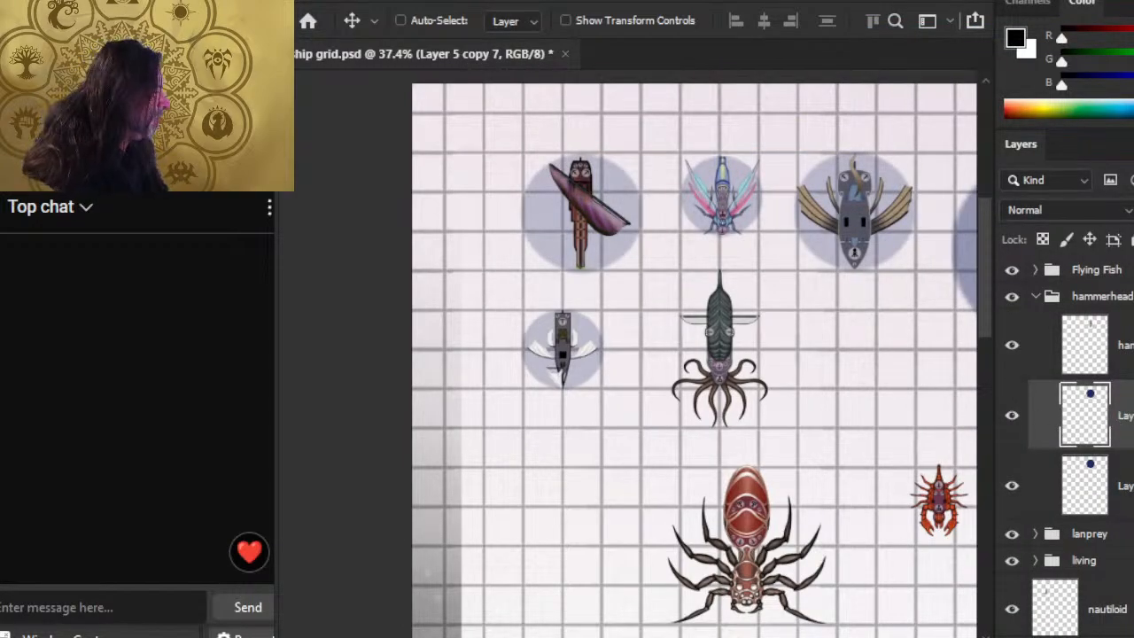
scroll(1063, 443, "down", 3)
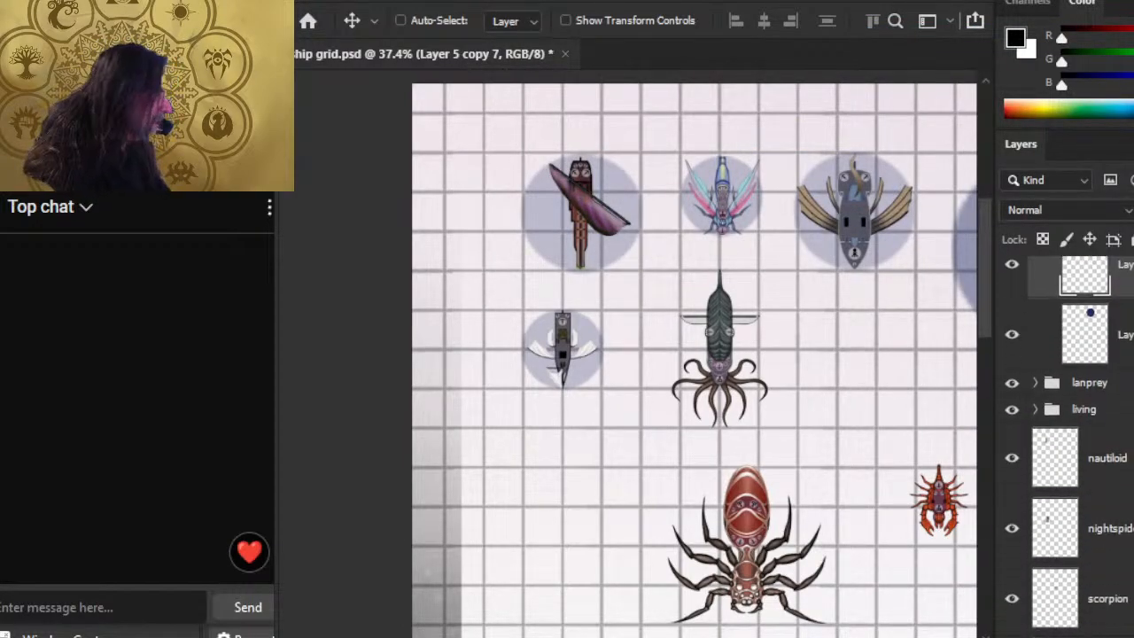
left_click(1054, 458)
scroll(1063, 399, "up", 3)
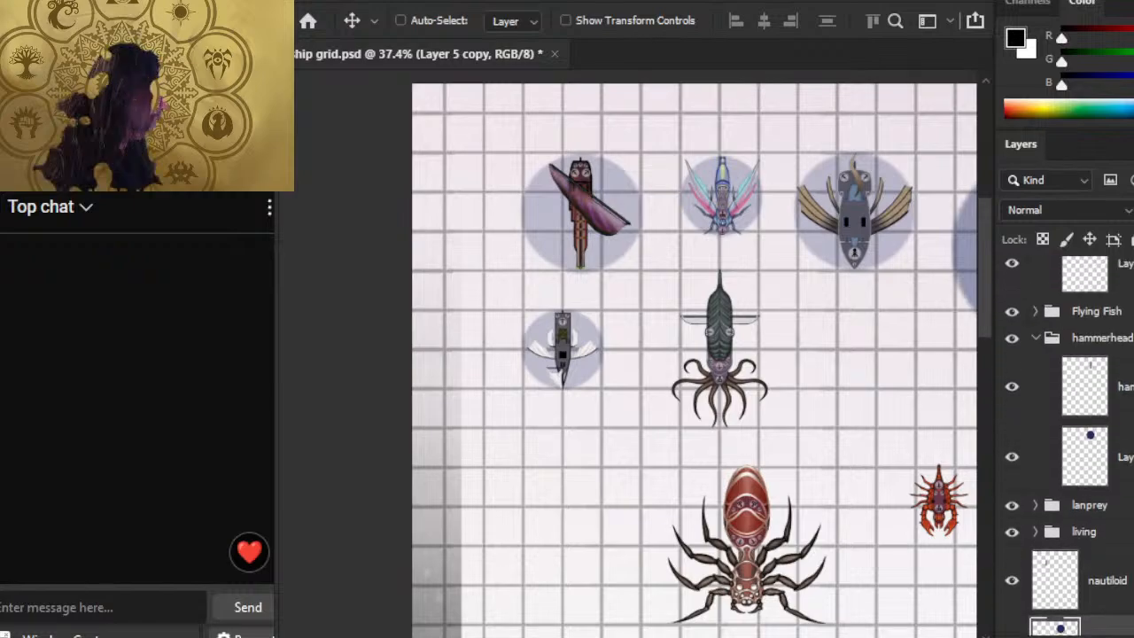
left_click(1035, 350)
scroll(1063, 398, "up", 2)
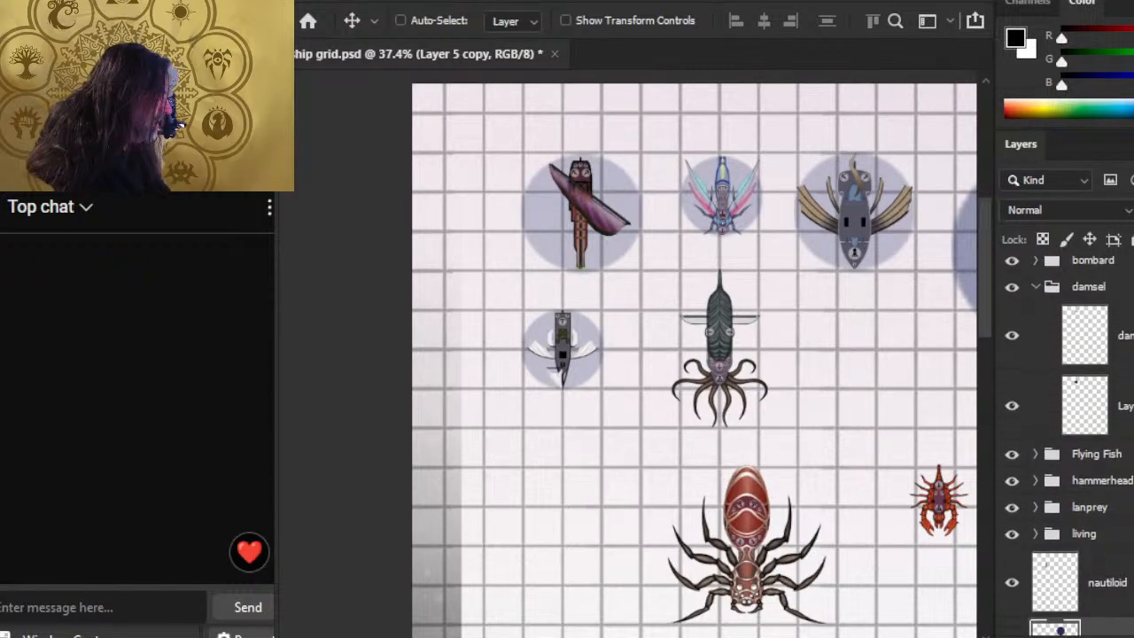
left_click(1035, 290)
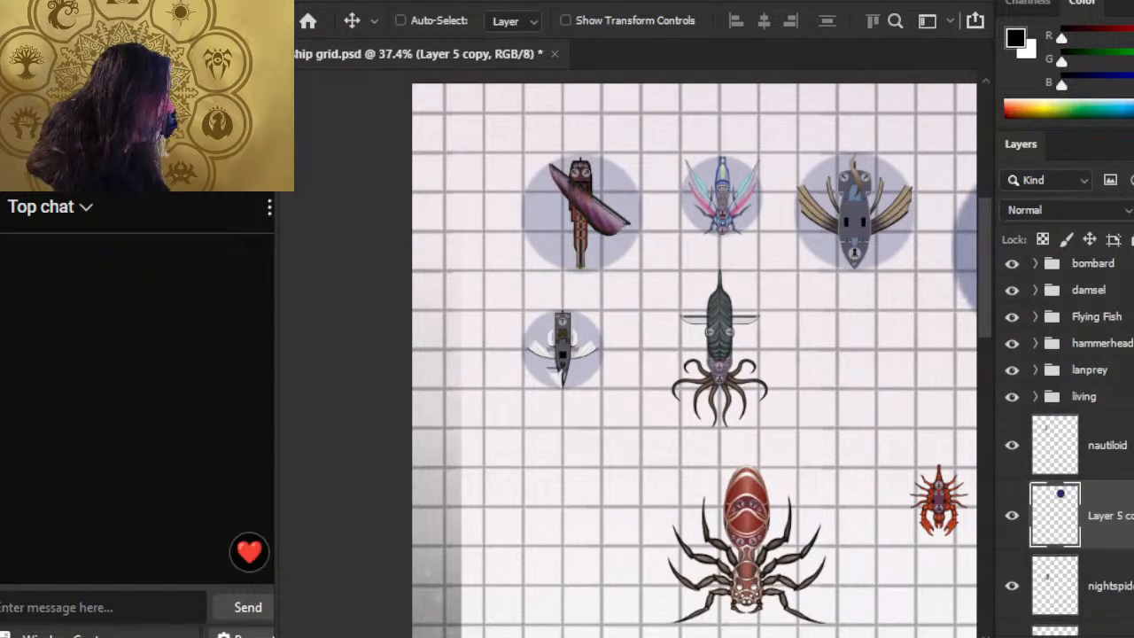
Step: Move the circle beneath the nautiloid layer onto the ship and scale it proportionally to 80.40% to span four grid squares
scroll(1063, 399, "down", 3)
mouse_move(896, 342)
left_mouse_down()
mouse_move(724, 397)
mouse_move(795, 398)
mouse_move(785, 425)
mouse_move(838, 405)
mouse_move(823, 398)
mouse_move(851, 423)
left_mouse_up()
key("l")
right_click(771, 365)
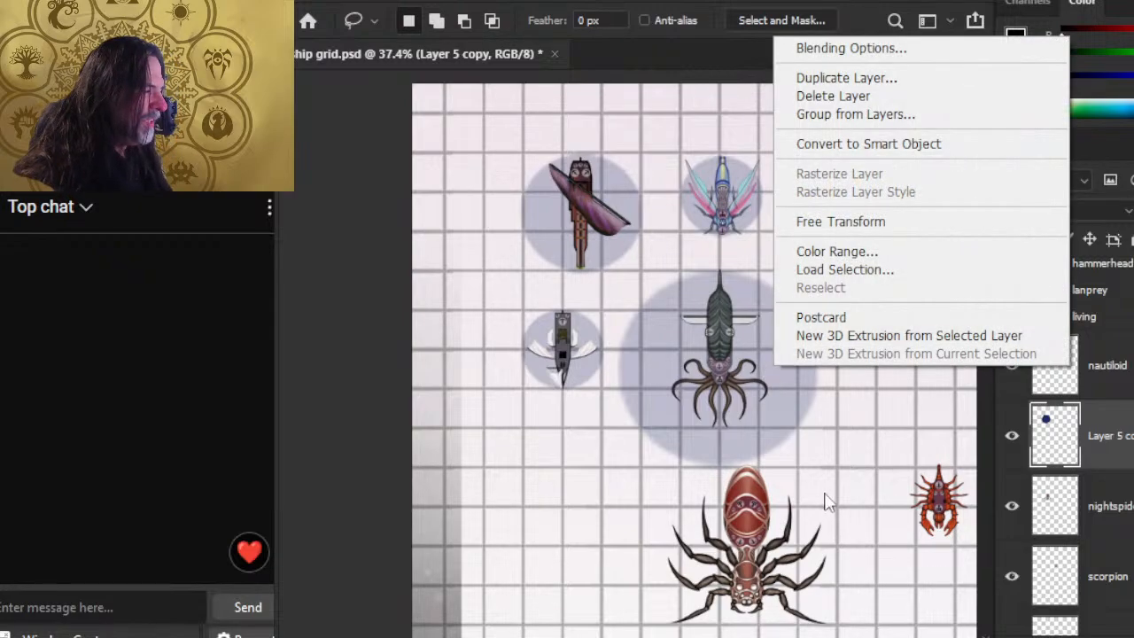
left_click(916, 223)
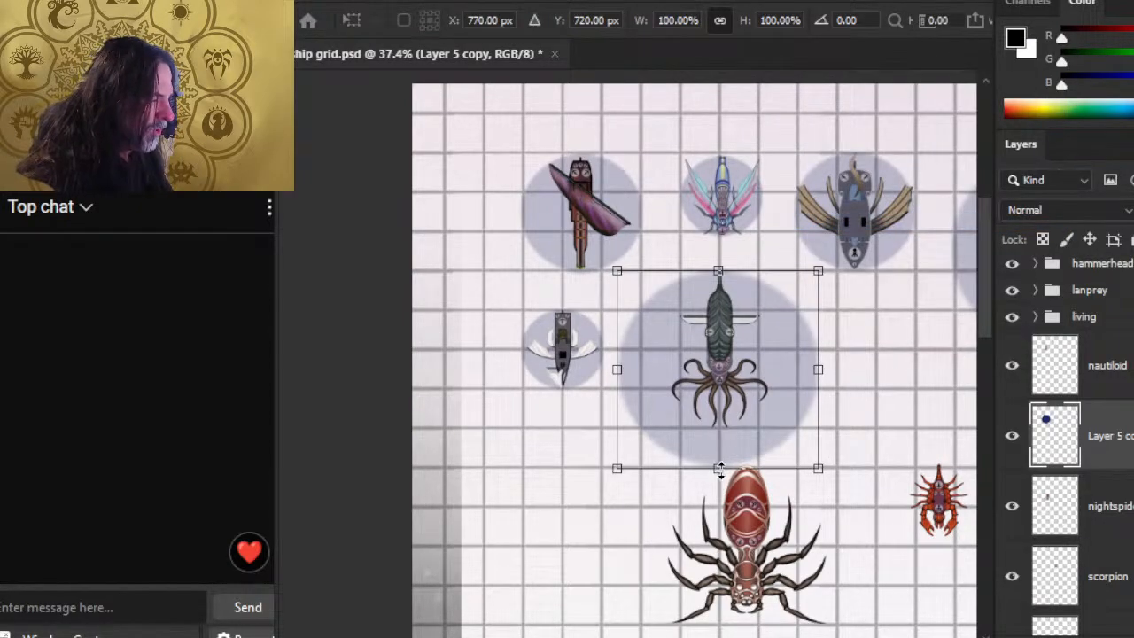
left_click_drag(719, 471, 727, 431)
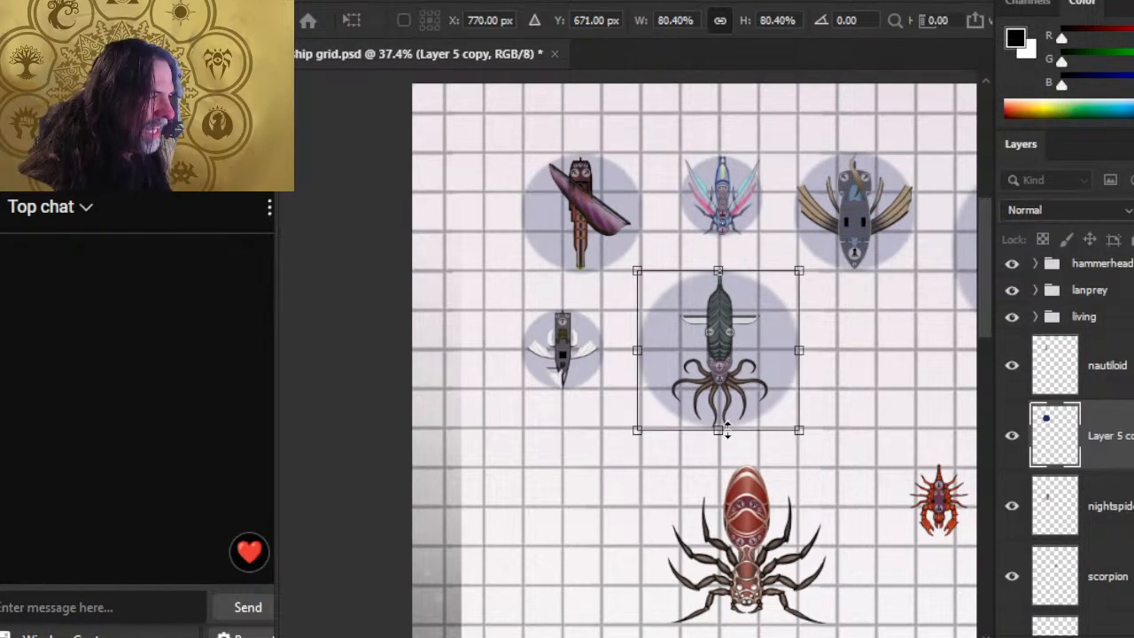
key("Return")
key("v")
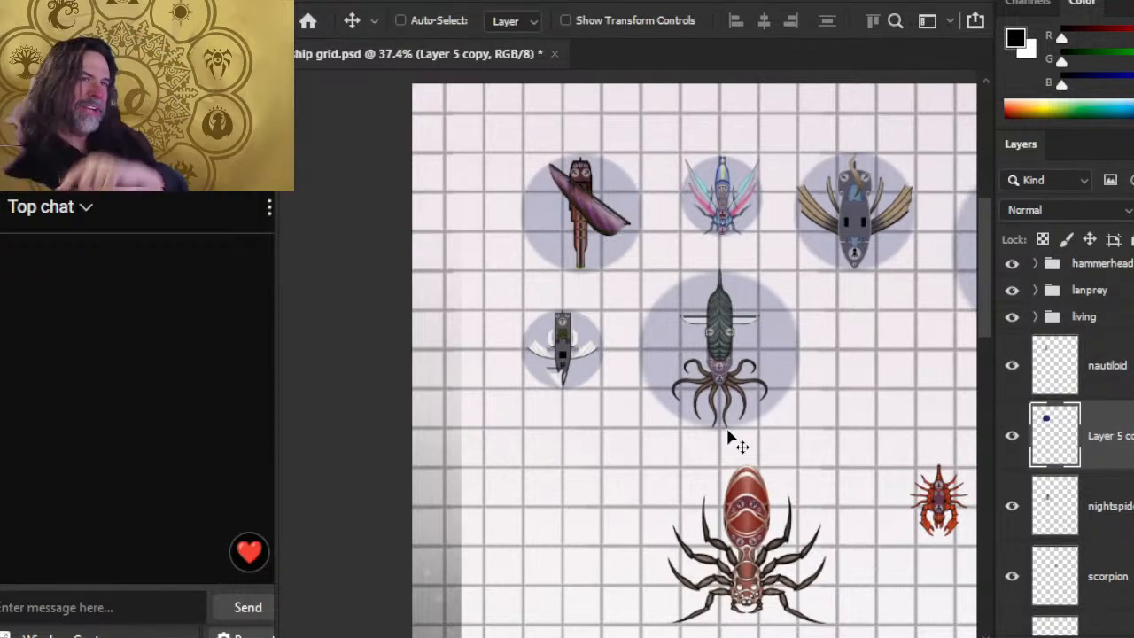
Step: Group the nautiloid ship with its circle and name the group nautiloid
key("z")
left_click_drag(704, 314, 735, 313)
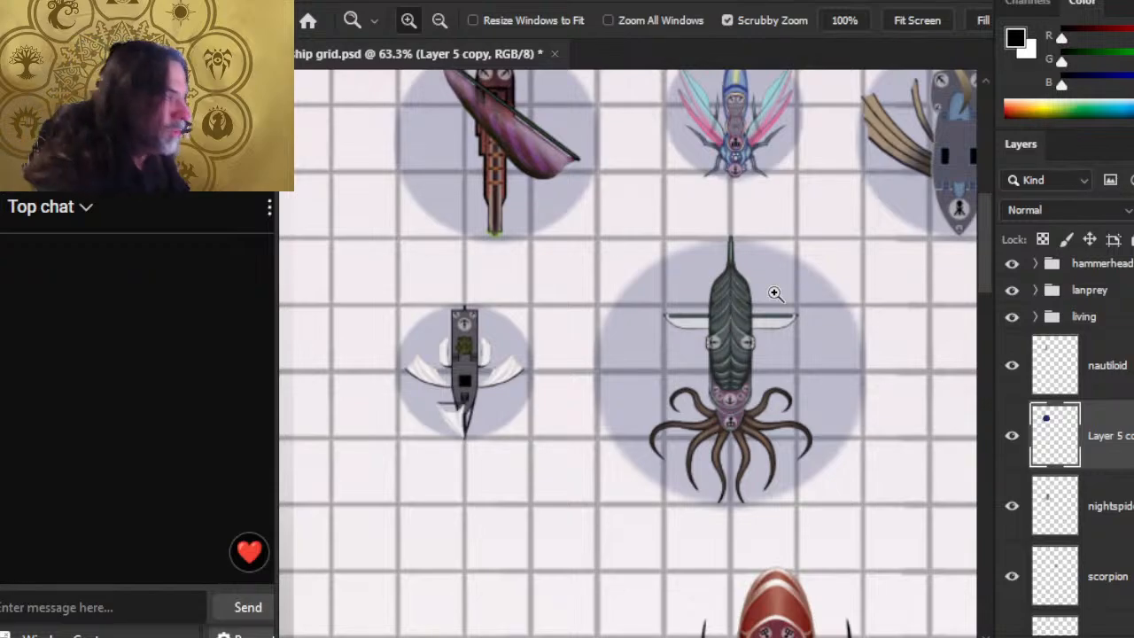
key("v")
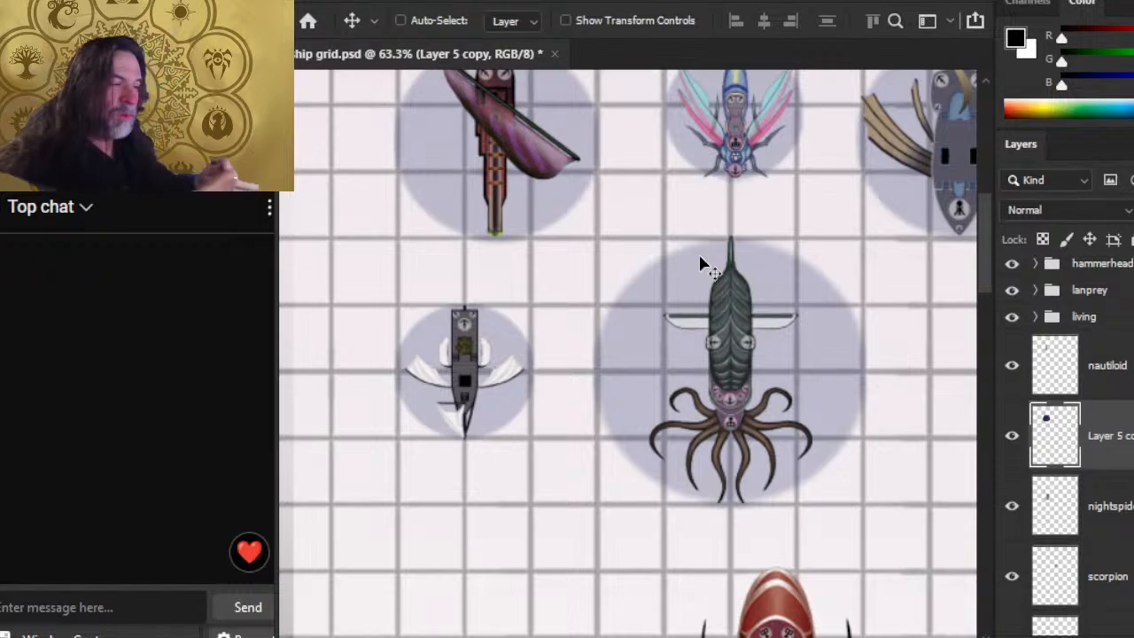
key("z")
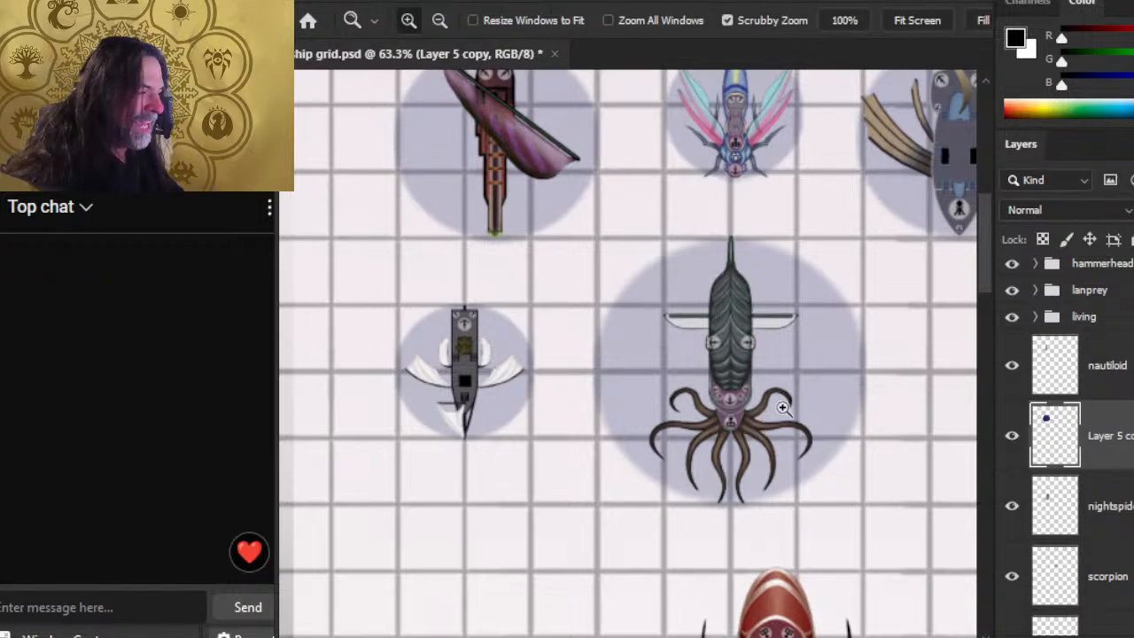
left_click_drag(700, 266, 553, 296)
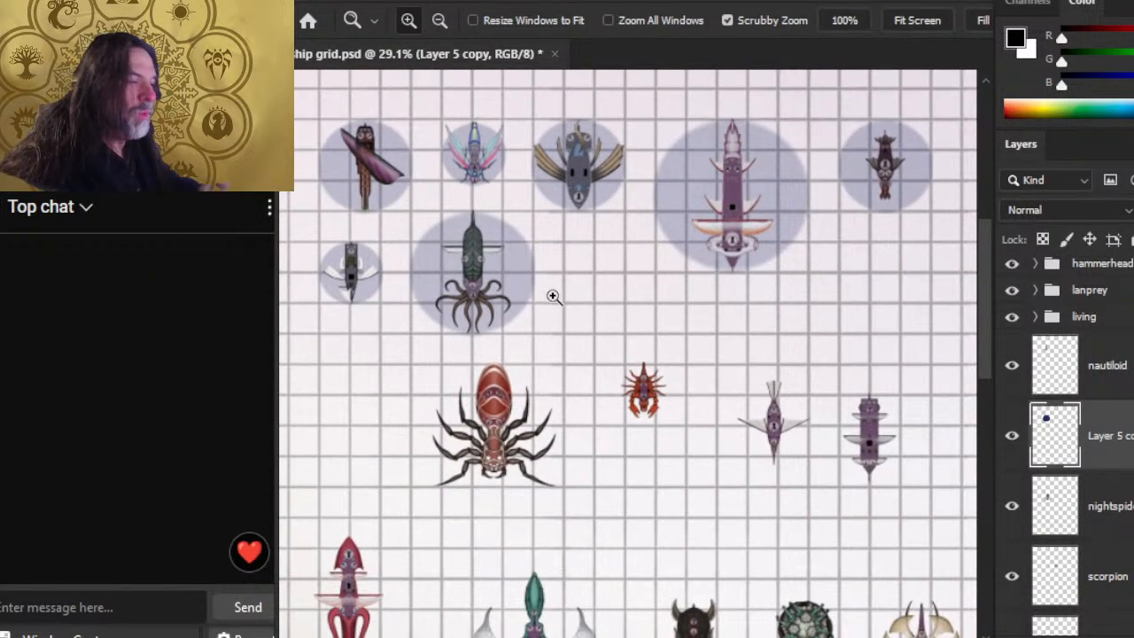
left_click(1119, 368, "shift")
key("ctrl+g")
double_click(1095, 347)
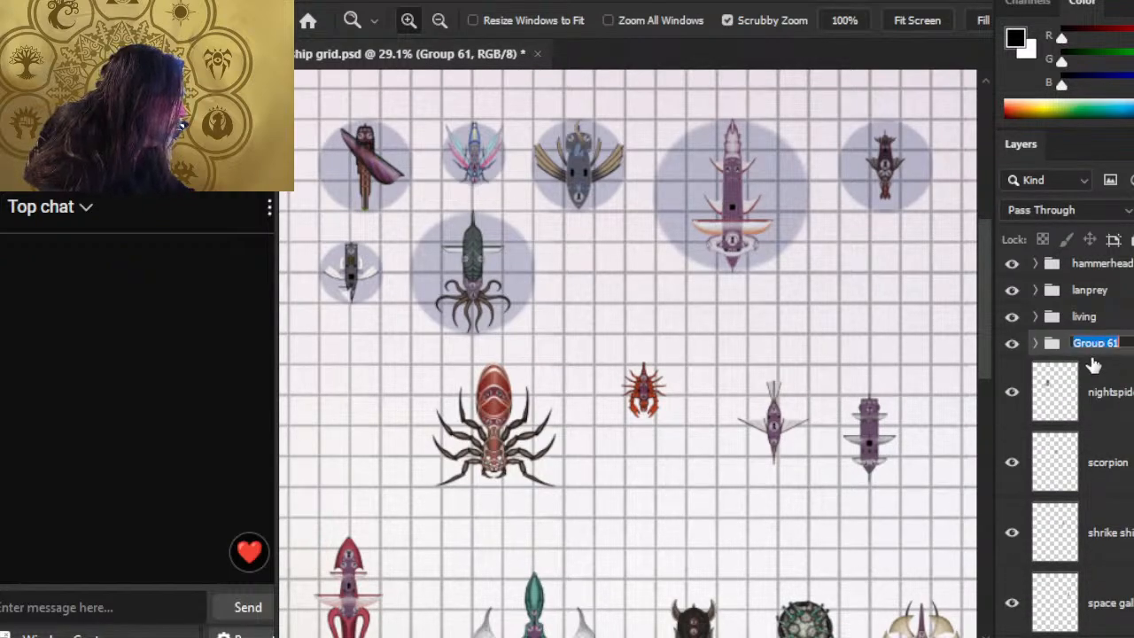
type("NM")
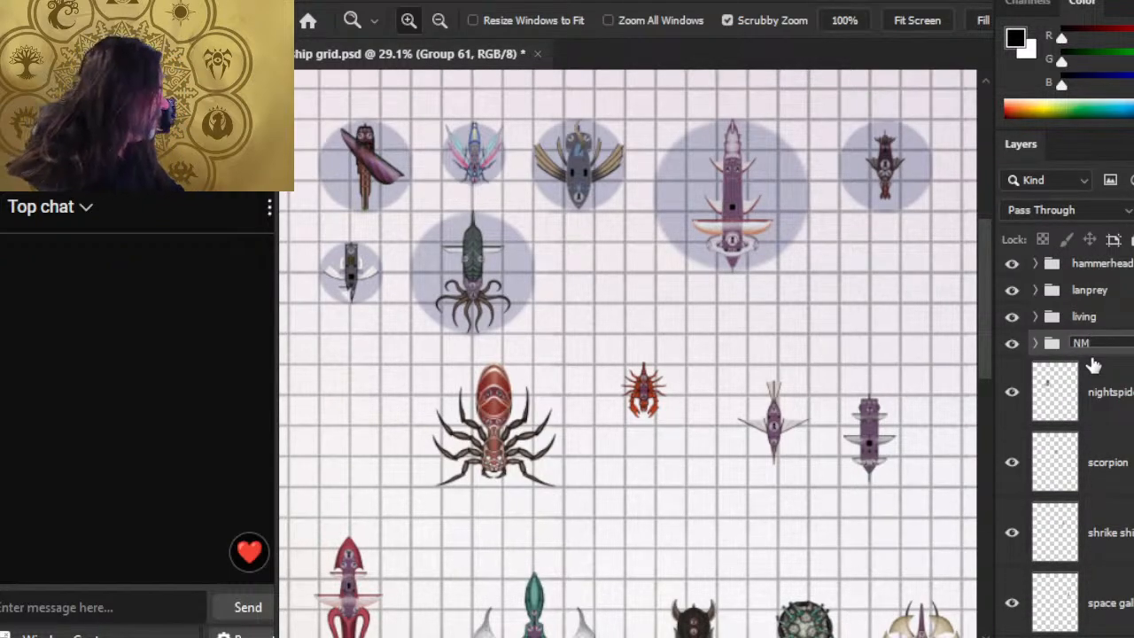
key("BackSpace")
key("BackSpace")
type("nau")
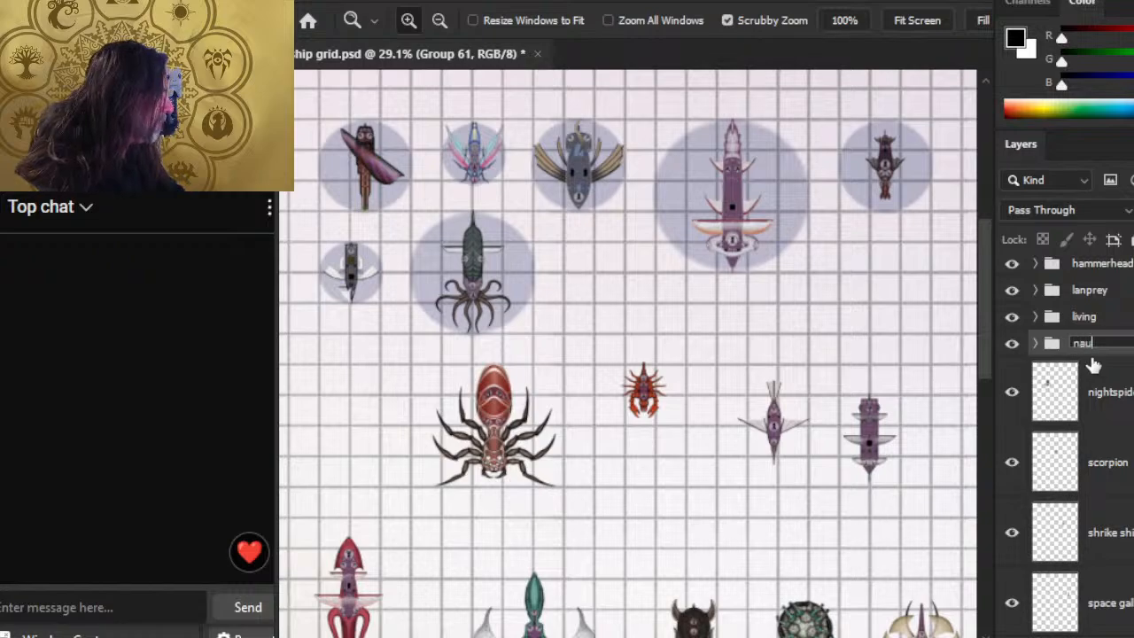
type("tiloid")
key("Return")
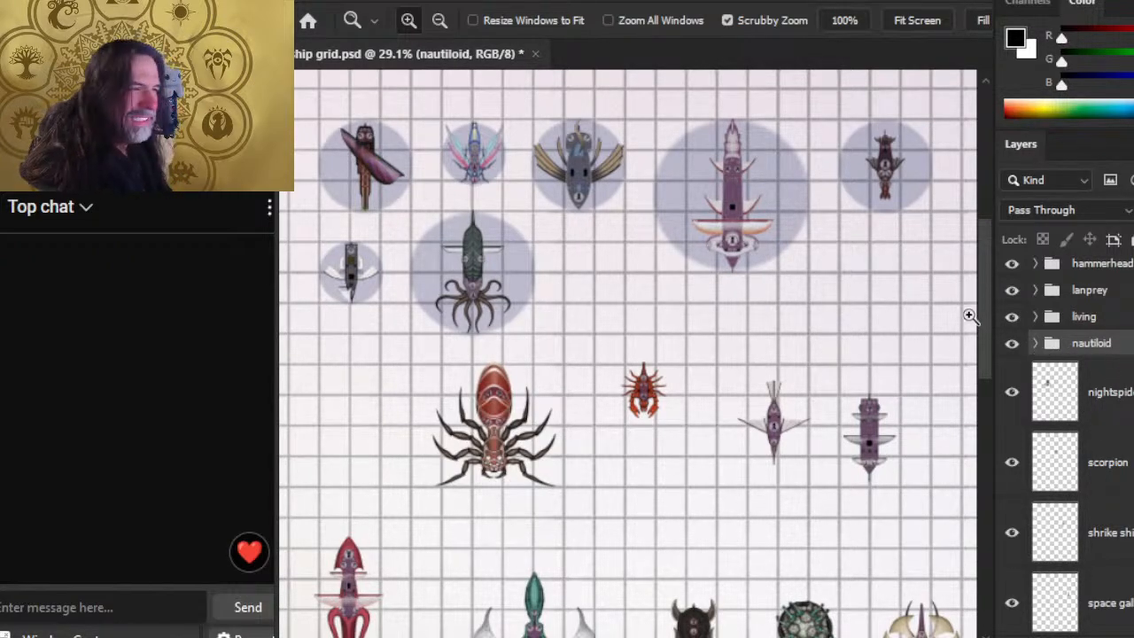
Step: Duplicate the circle in the nautiloid group, place one copy directly beneath the nightspider layer in the stack, and collapse the group
left_click(1035, 343)
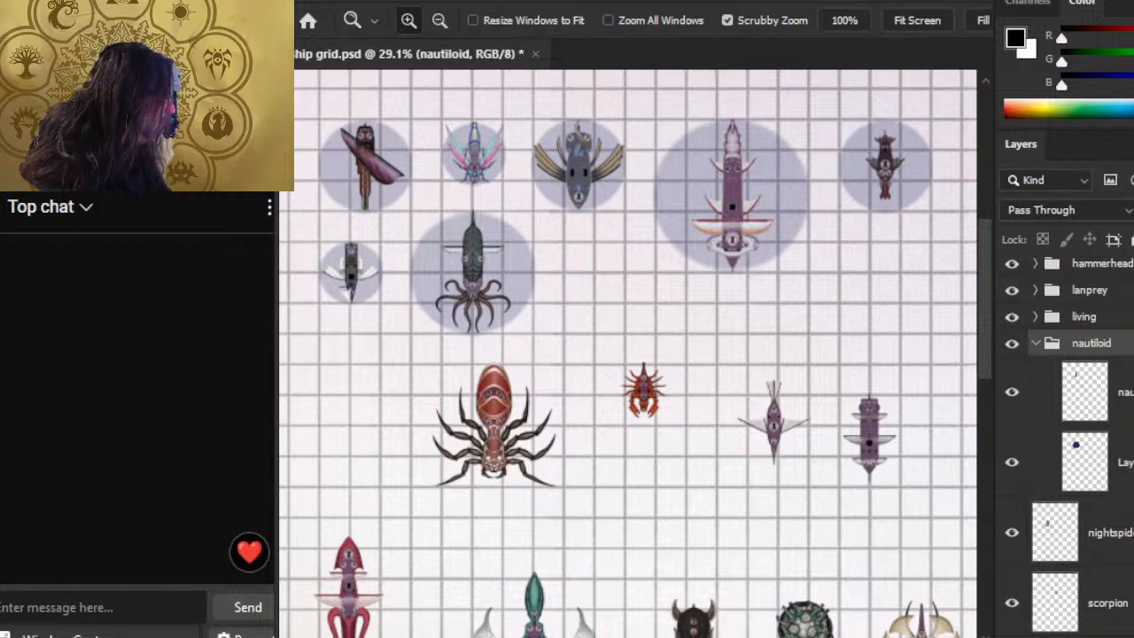
right_click(1121, 462)
left_click(918, 32)
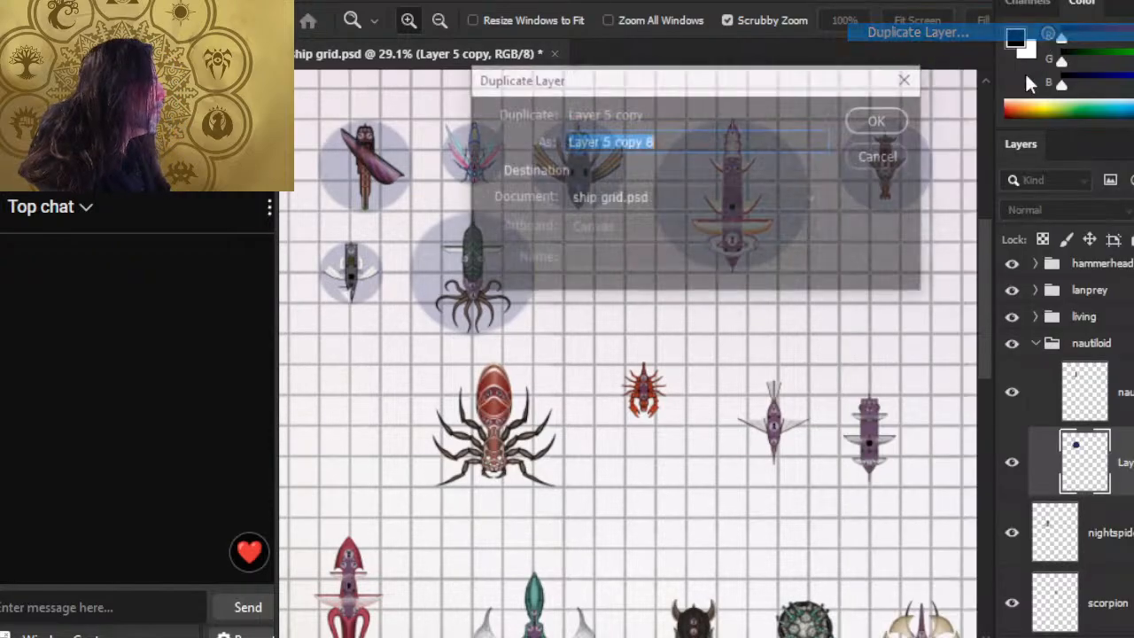
key("Return")
left_click_drag(1118, 532, 1112, 631)
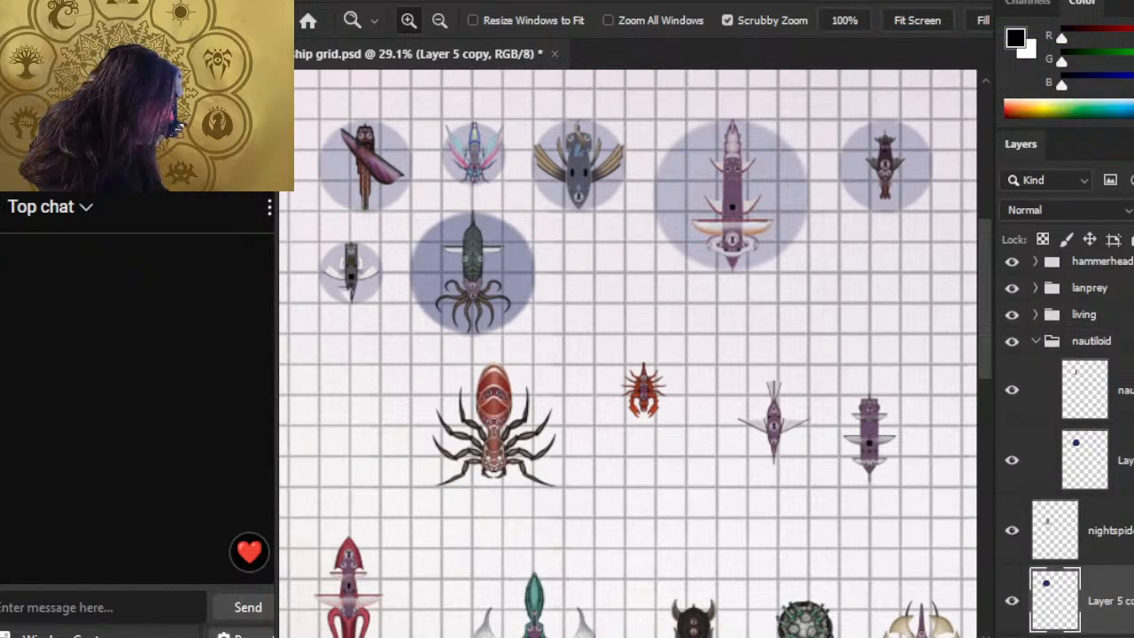
left_click(1035, 341)
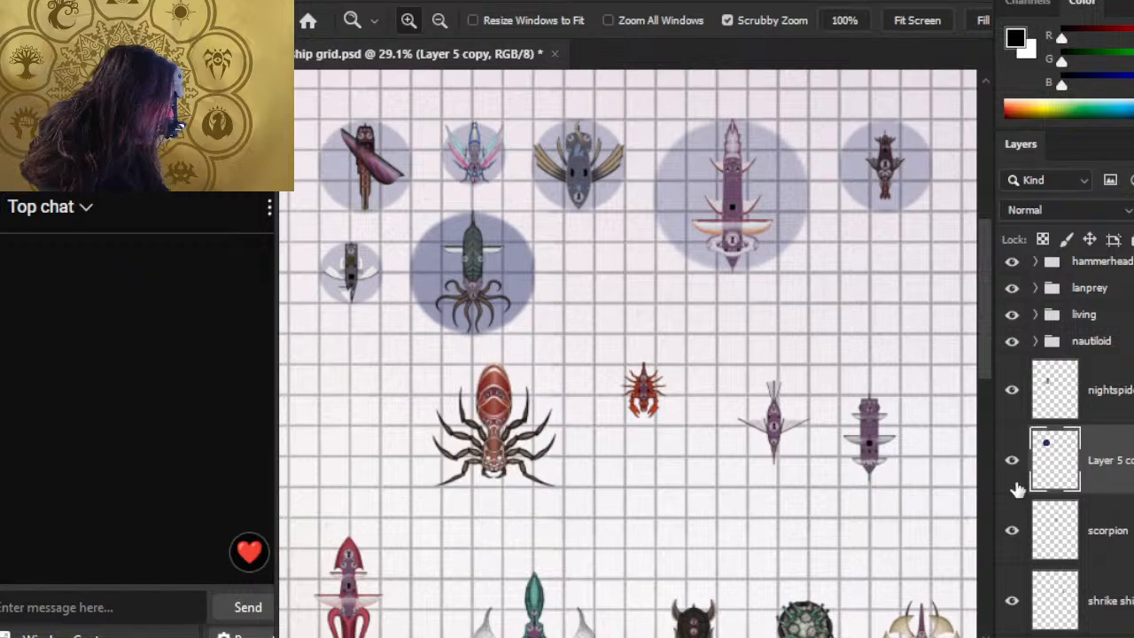
Step: Move the circle beneath the nightspider layer onto the ship, aligned with the grid, and nudge the nightspider right to centre it on the circle
key("v")
left_click_drag(529, 346, 588, 458)
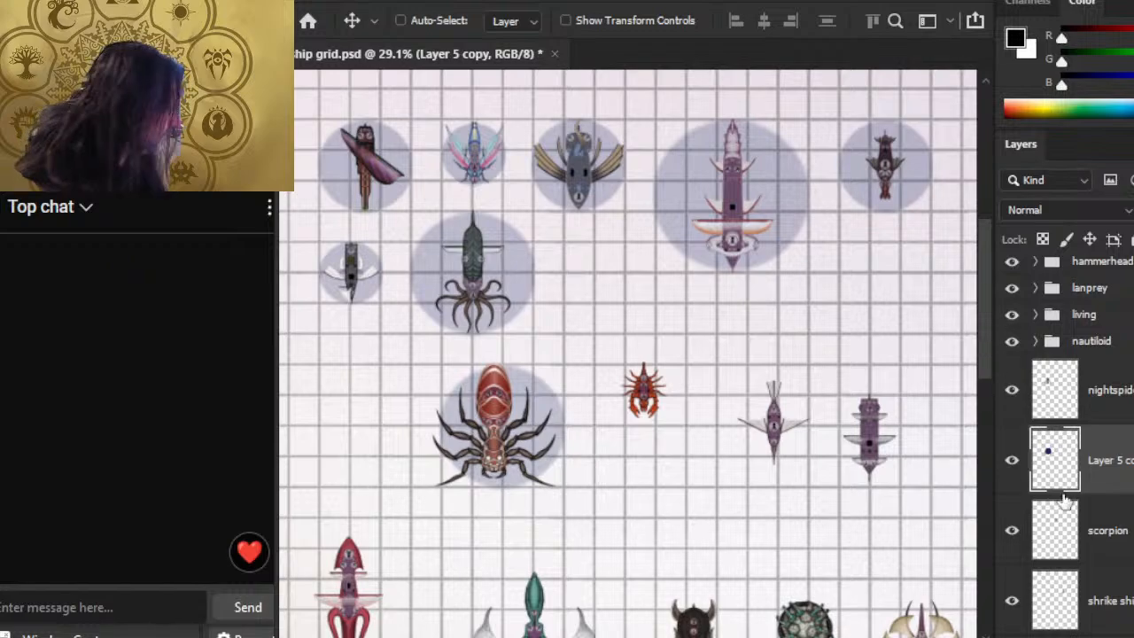
left_click(1127, 416)
key("Right")
key("Right")
key("Right")
key("Right")
key("Right")
key("Right")
key("Right")
key("Right")
key("Right")
key("Right")
key("Right")
key("Right")
key("Right")
key("Right")
key("Right")
key("Right")
key("Right")
key("Right")
key("Right")
key("Right")
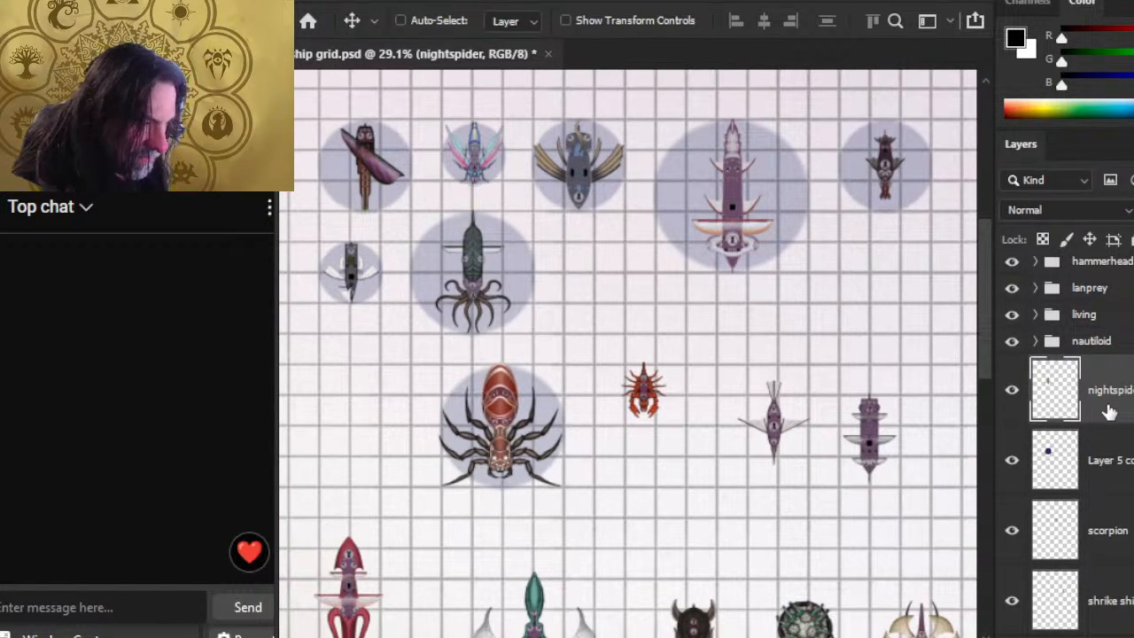
key("Right")
key("Right")
key("Right")
key("Right")
key("Right")
key("Right")
key("Right")
key("Right")
key("Right")
key("Right")
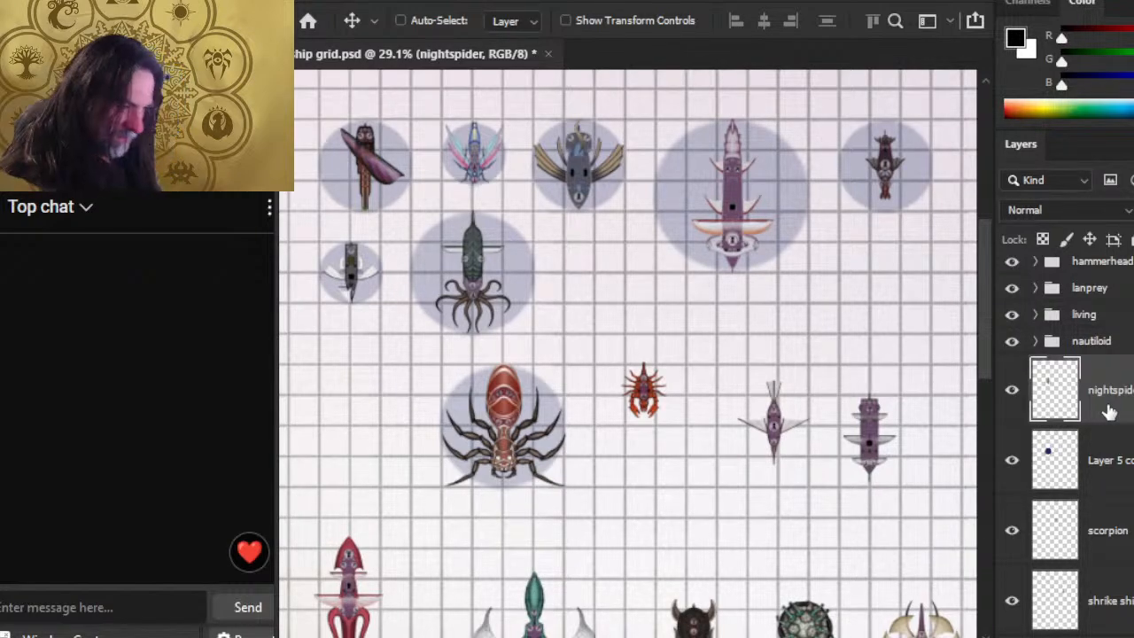
Step: Group the nightspider ship with its circle and name the group nightspider
left_click(1118, 469, "shift")
key("ctrl+g")
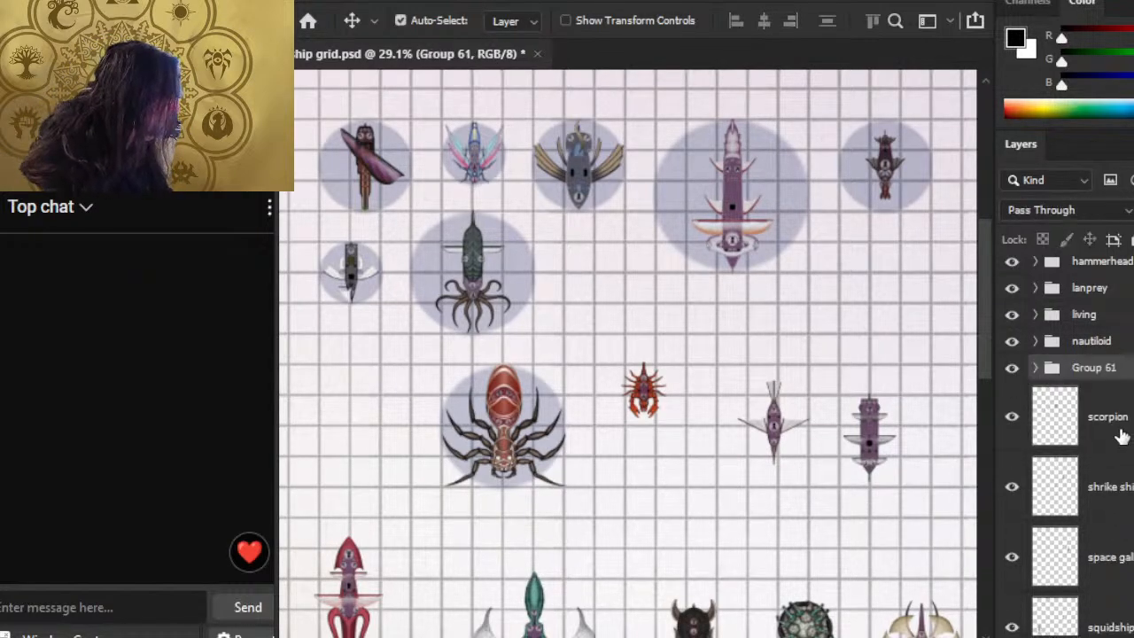
double_click(1089, 370)
type("night")
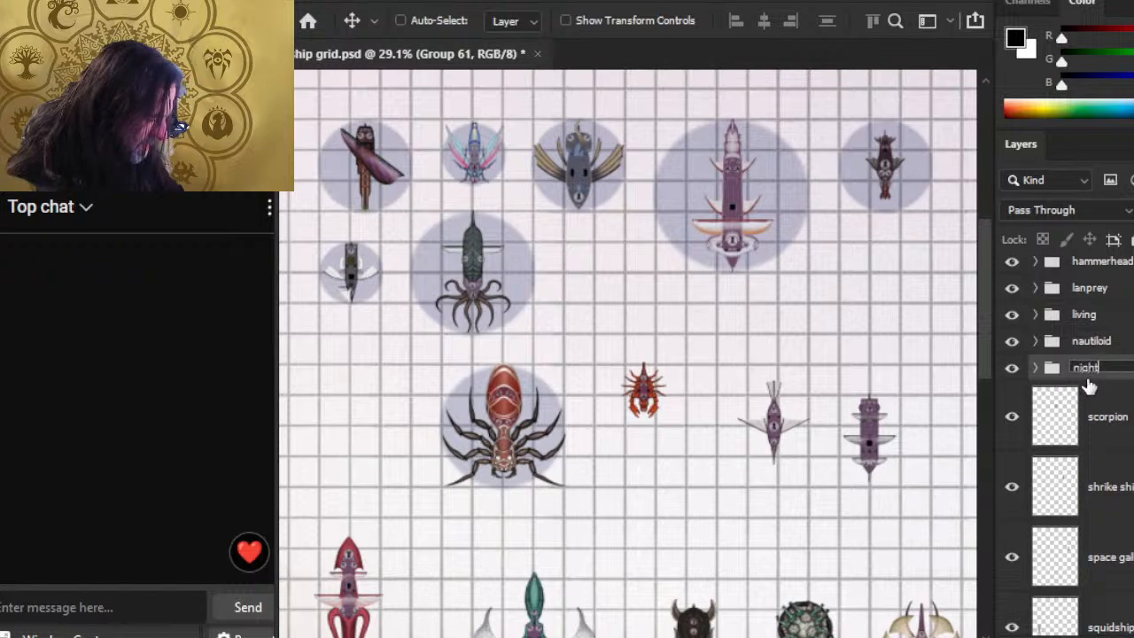
type("spider")
key("Return")
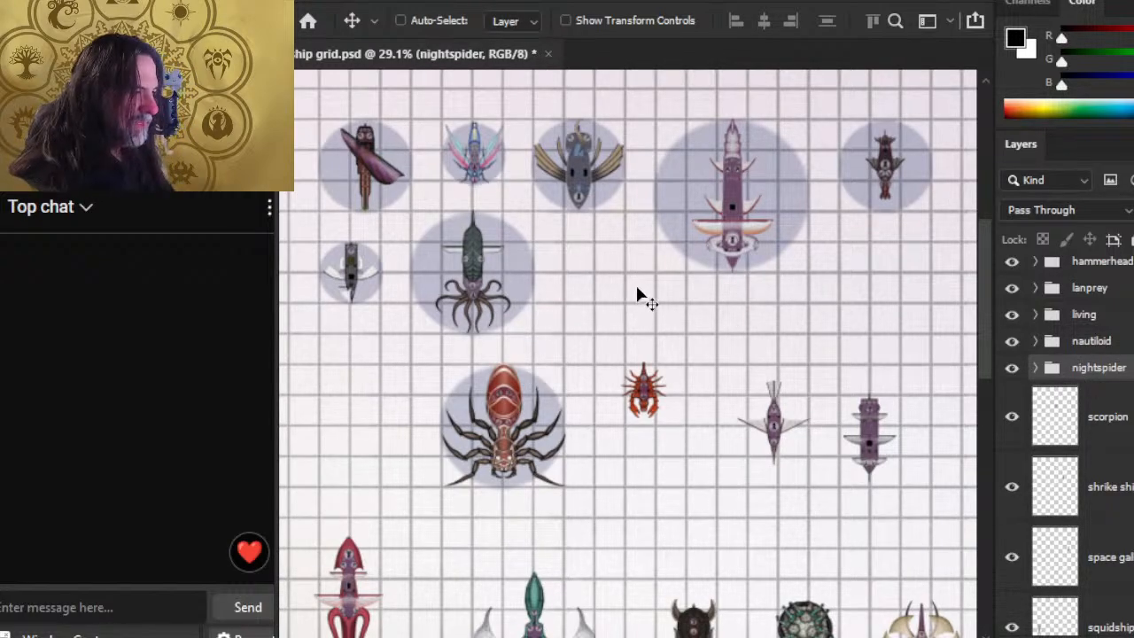
Step: Move the scorpion ship down out of the way and move the nightspider group up into the second row, beside the nautiloid
left_click(1058, 417)
left_click_drag(825, 448, 824, 541)
key("alt+bracketright")
left_click_drag(632, 413, 779, 352)
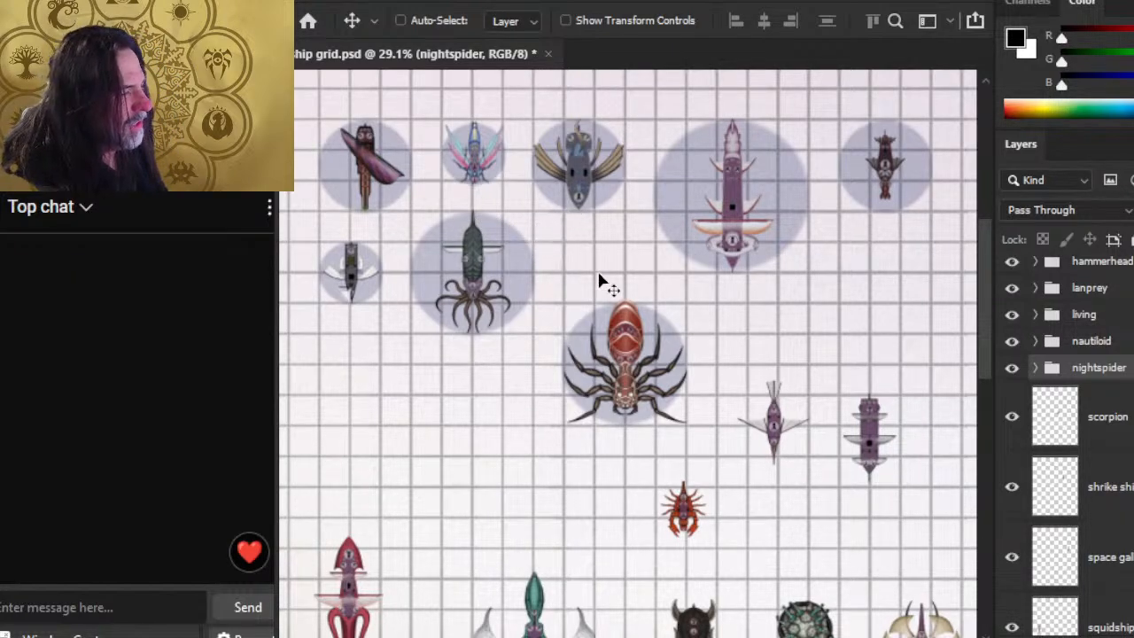
left_click_drag(698, 431, 696, 395)
key("shift+Up")
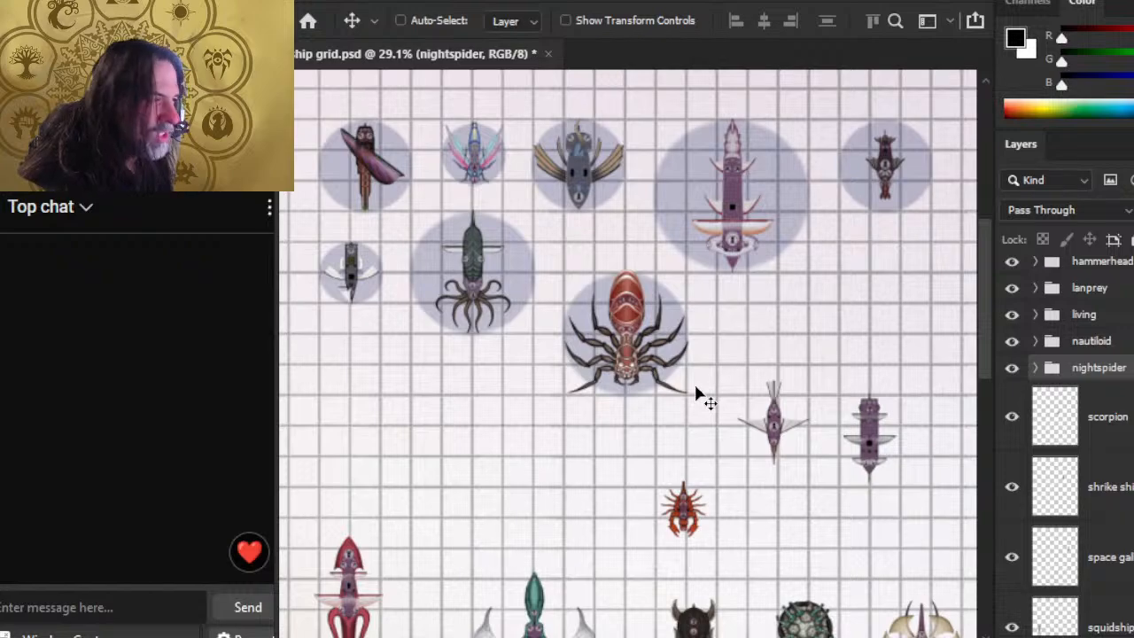
Step: Move the scorpion ship up beside the nightspider and nudge it slightly left to centre it on a grid intersection
key("shift+Down")
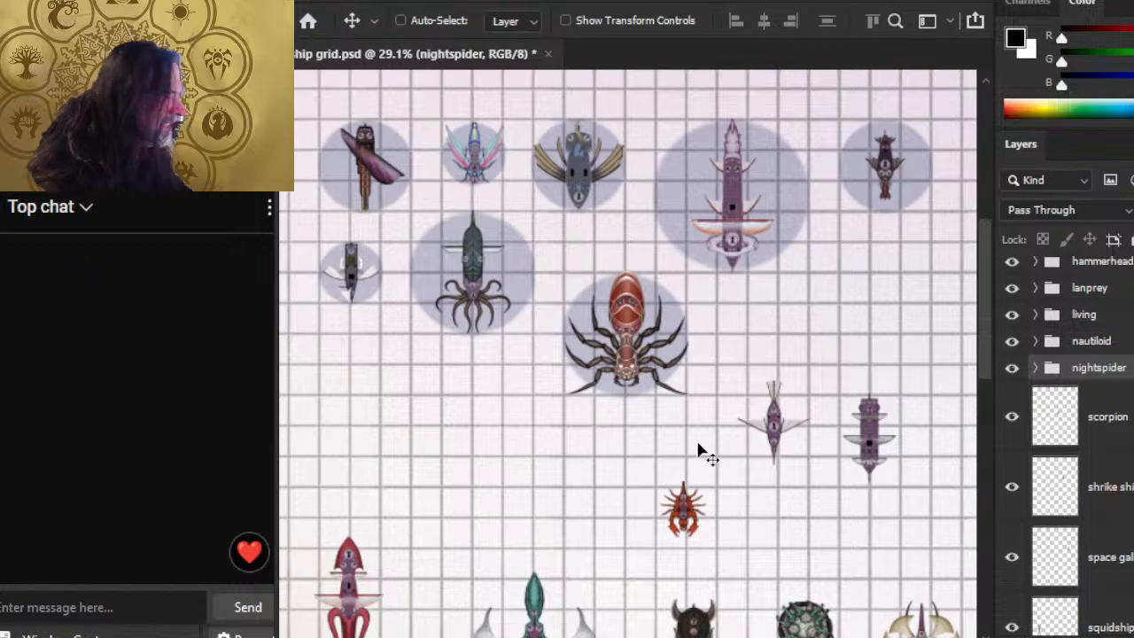
key("alt+bracketleft")
left_click_drag(742, 532, 816, 365)
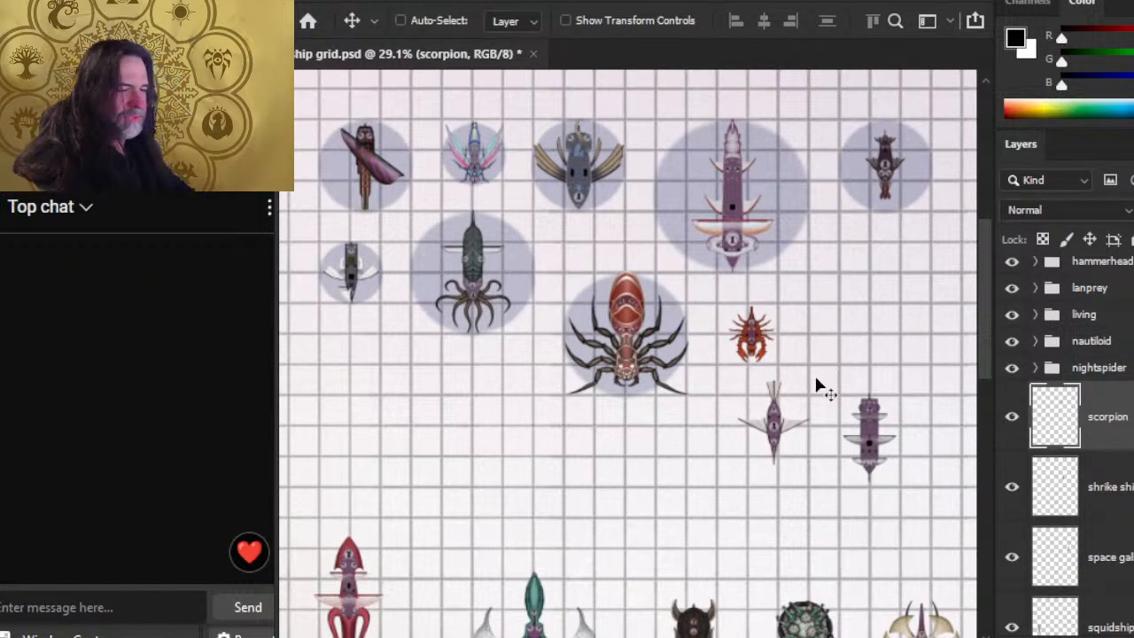
key("shift+Down")
key("Left")
key("Left")
key("Left")
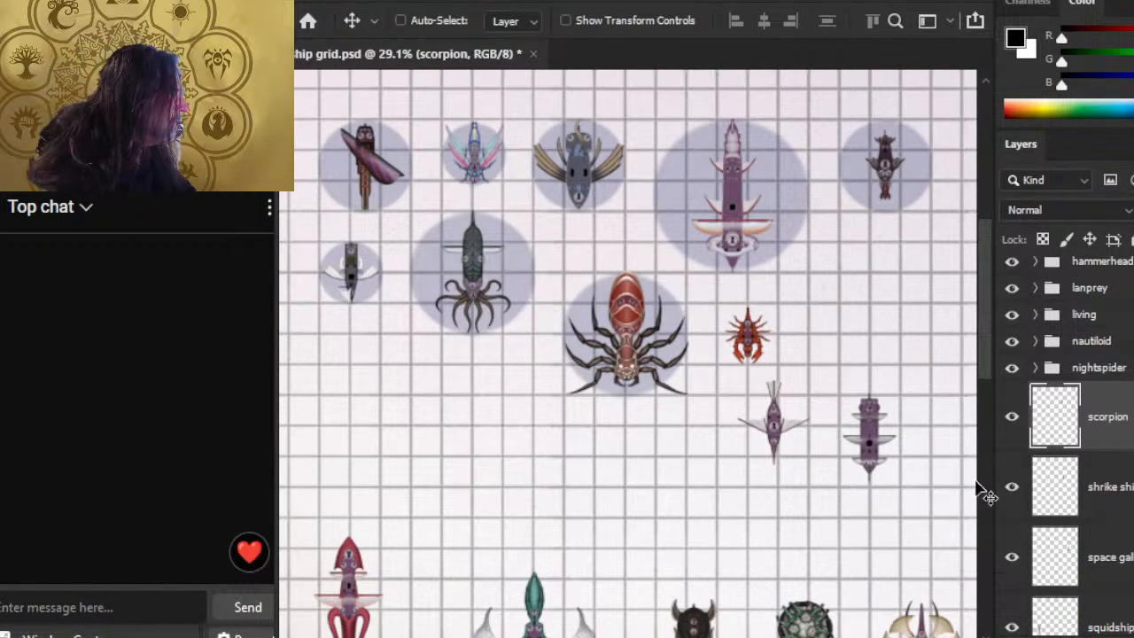
Step: Switch to the Word document and check the scorpion's grid space in the vessel table, returning to the Photoshop ship grid
key("alt+Tab")
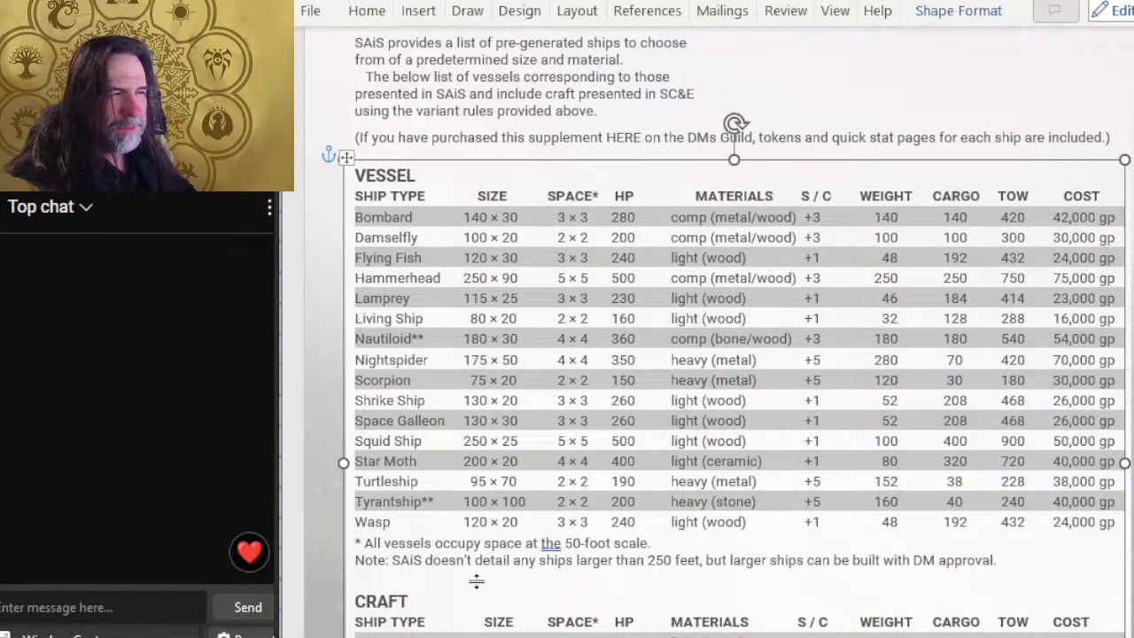
key("alt+Tab")
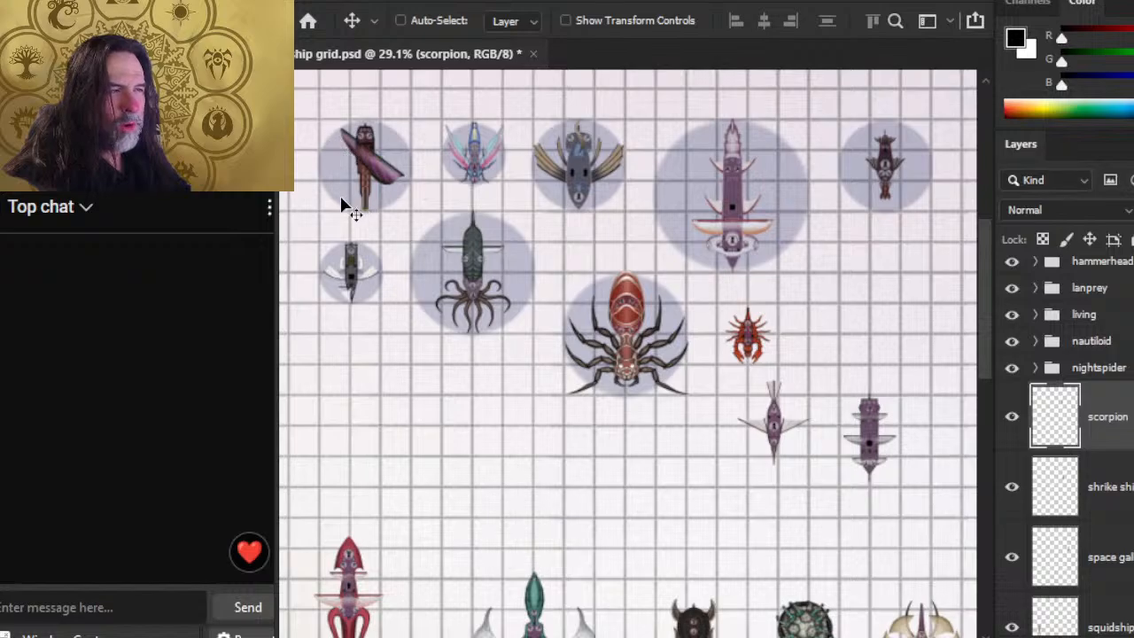
key("alt+Tab")
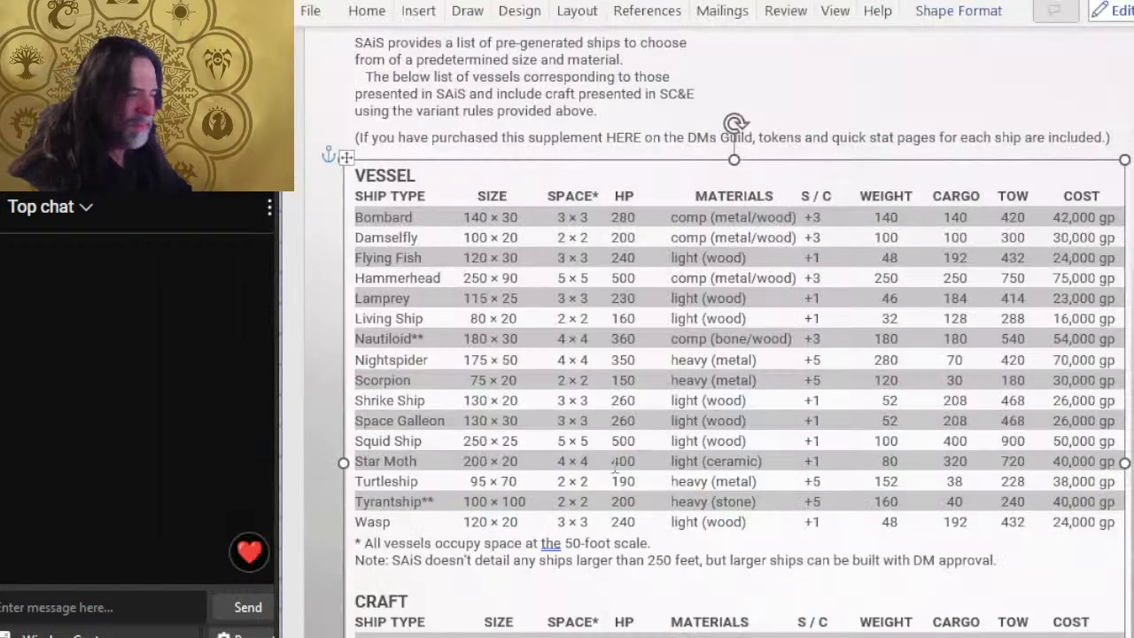
key("alt+Tab")
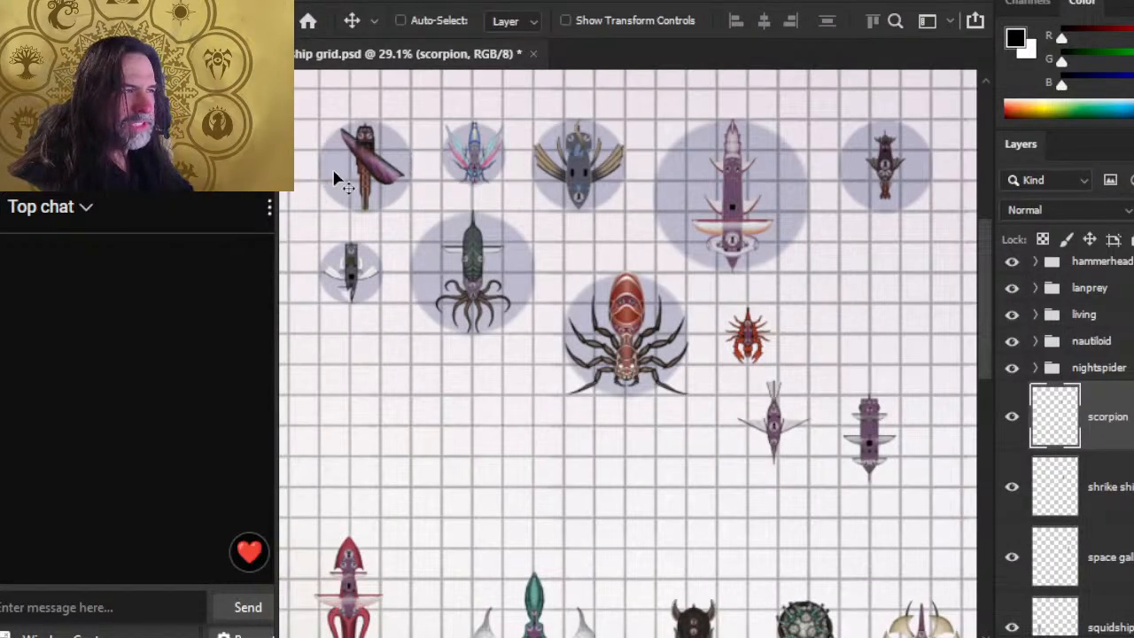
key("alt+Tab")
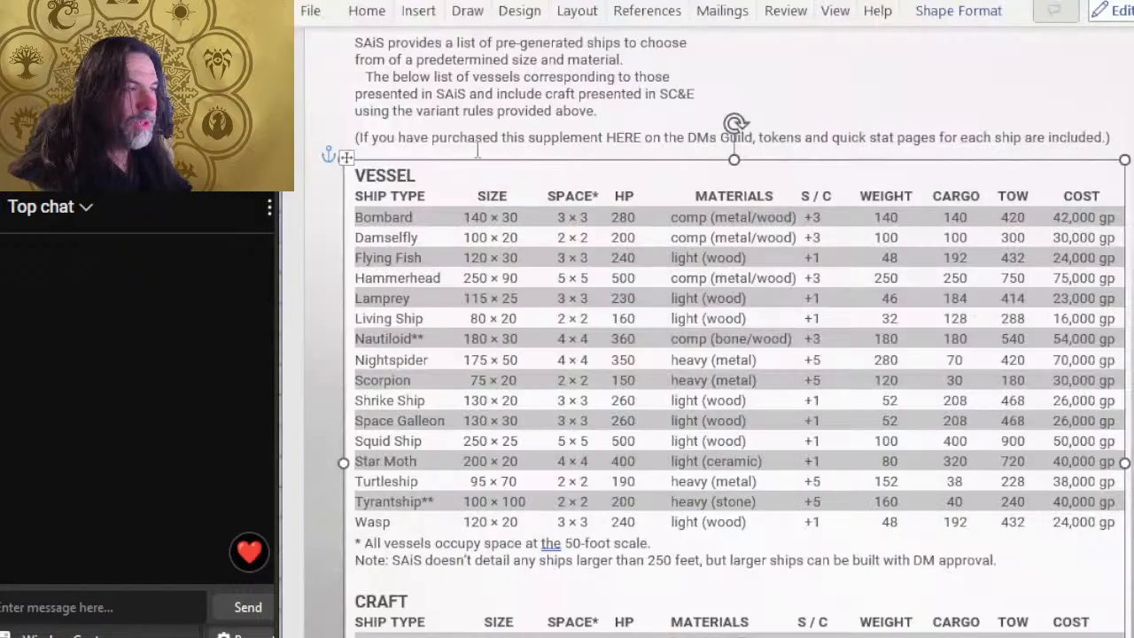
key("alt+Tab")
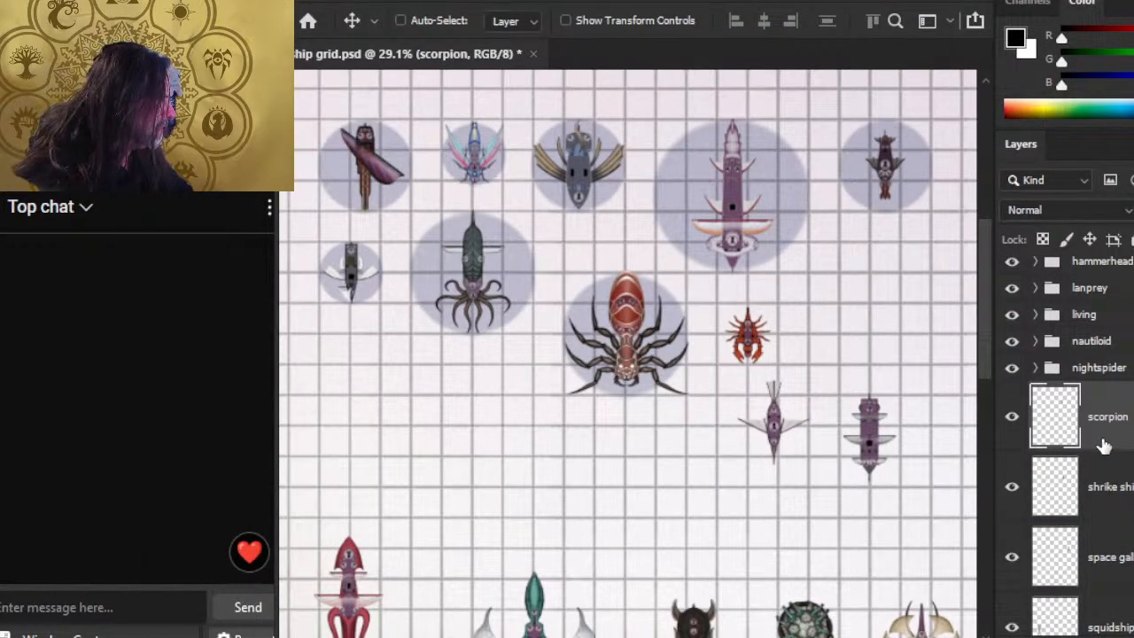
Step: Duplicate the circle in the damsel group, place one copy directly beneath the scorpion layer, and collapse the group
scroll(1060, 320, "up", 3)
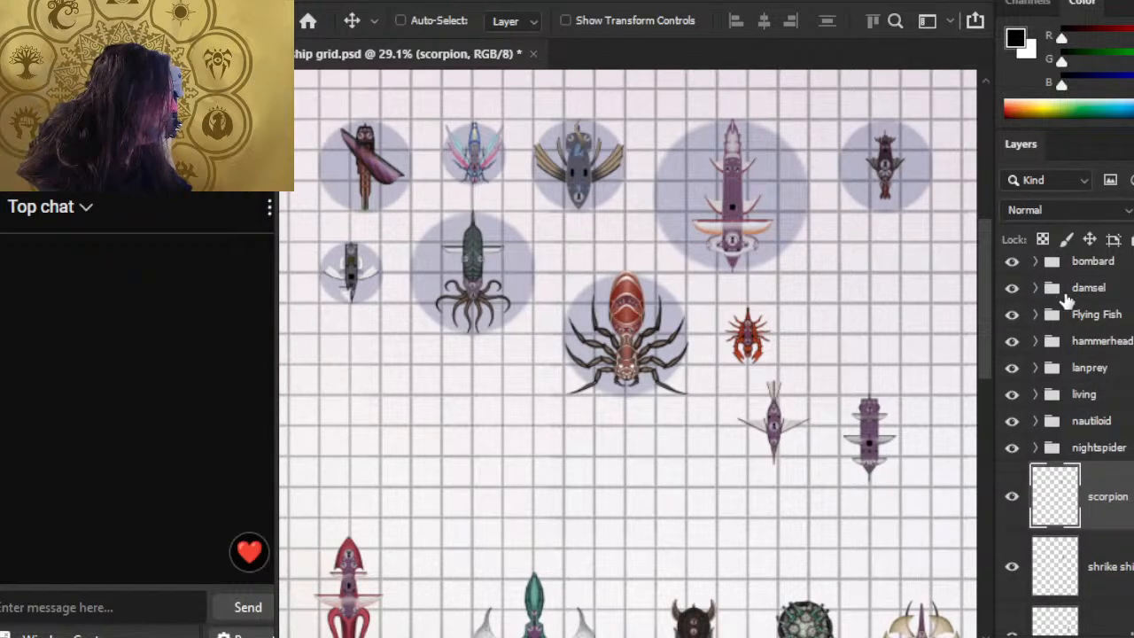
left_click(1035, 289)
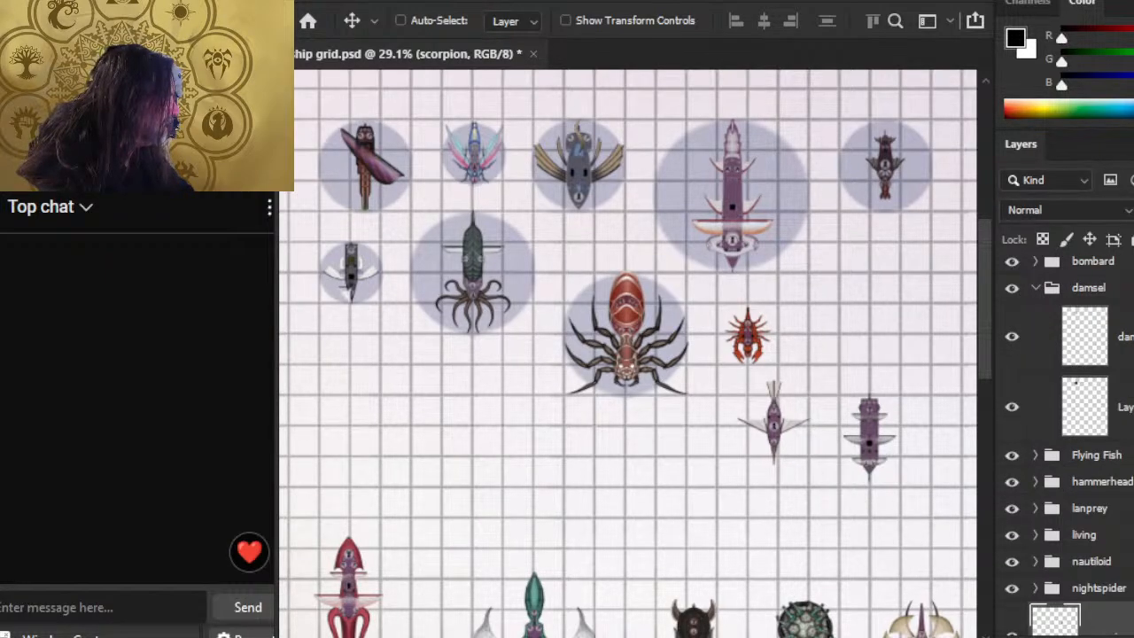
right_click(1099, 406)
left_click(937, 30)
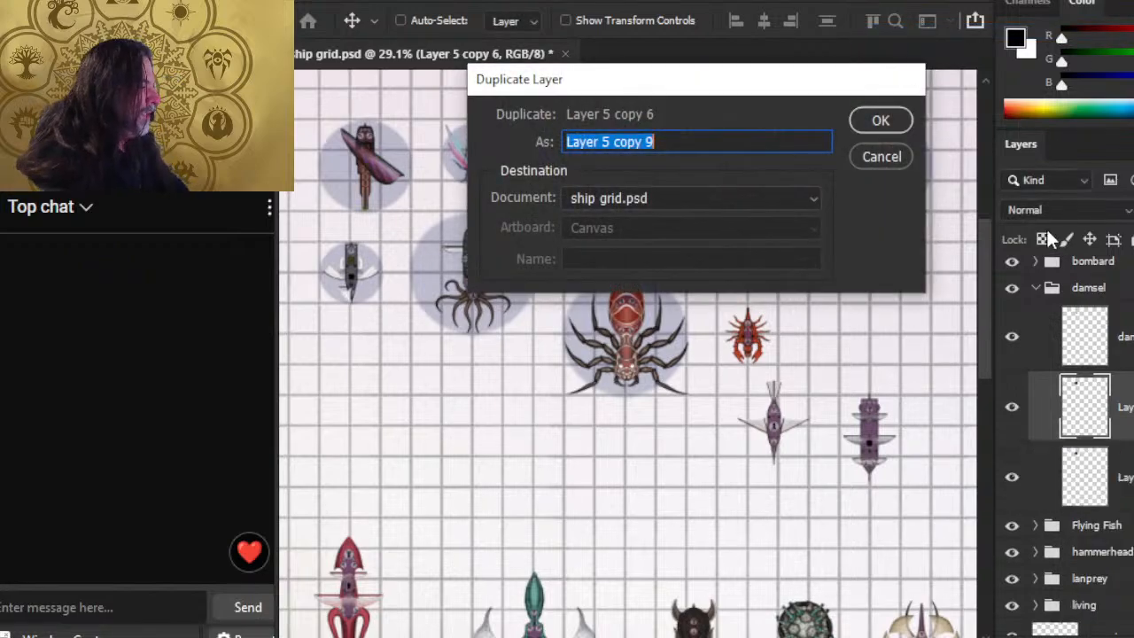
key("Return")
scroll(1063, 399, "down", 3)
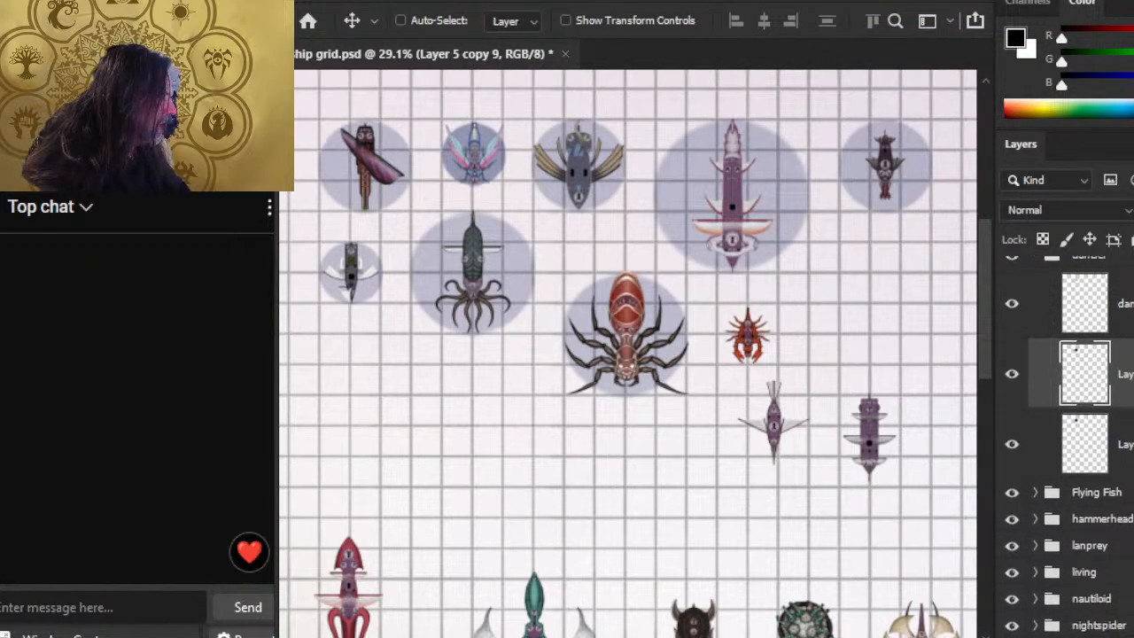
left_click_drag(1085, 356, 1054, 587)
scroll(1064, 399, "up", 3)
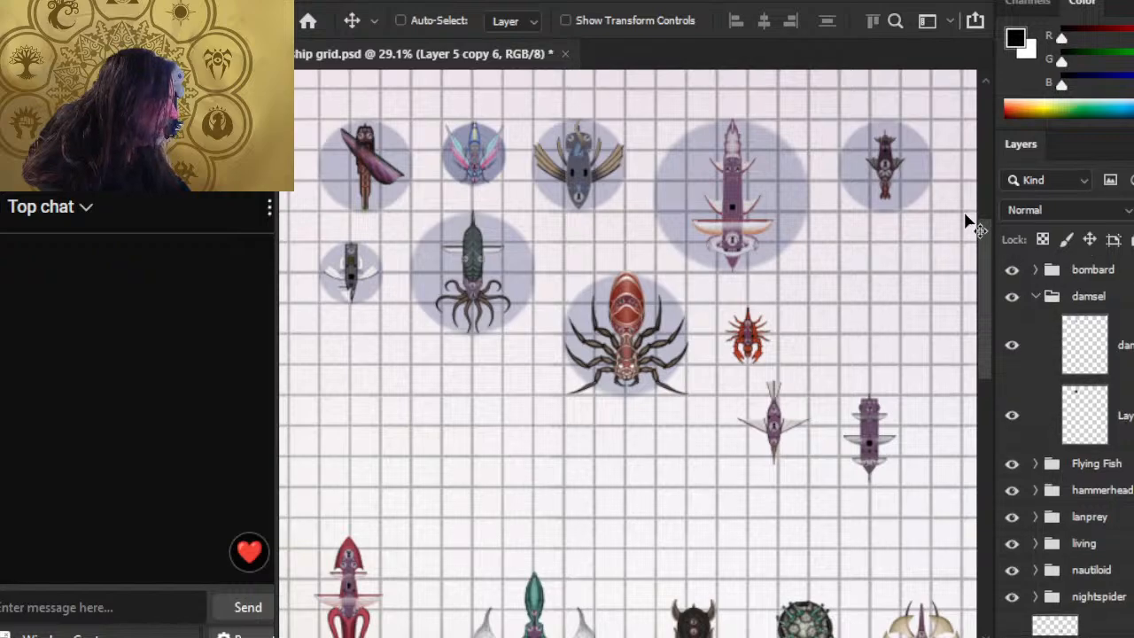
left_click(1035, 296)
Step: Move the circle beneath the scorpion layer onto the scorpion ship, aligned with the grid, and check its fit up close
key("alt+Tab")
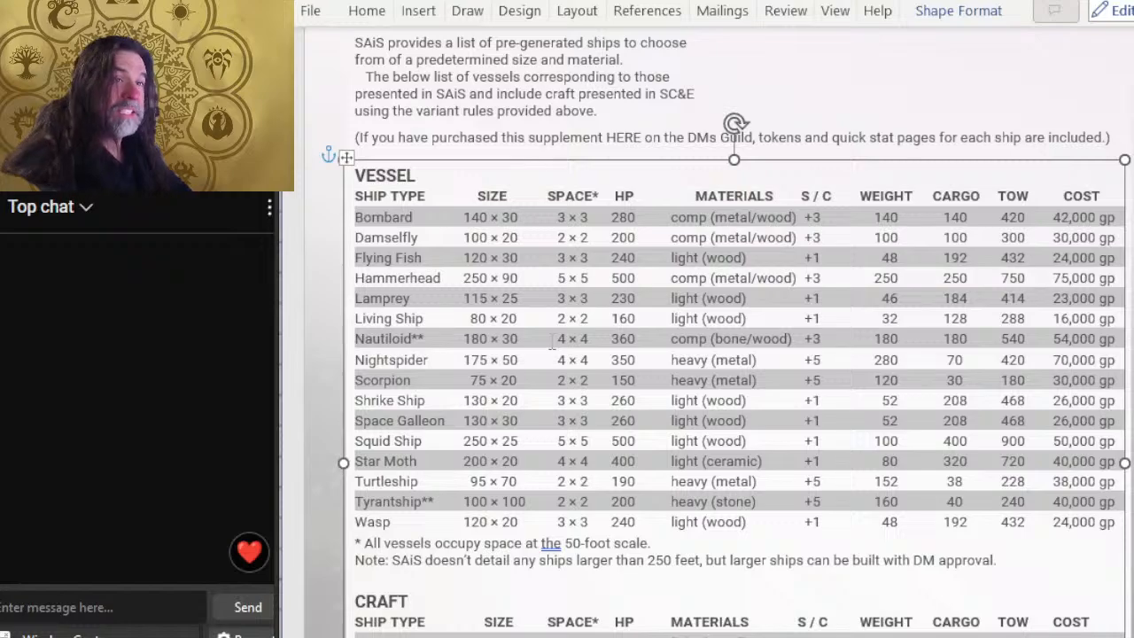
key("alt+Tab")
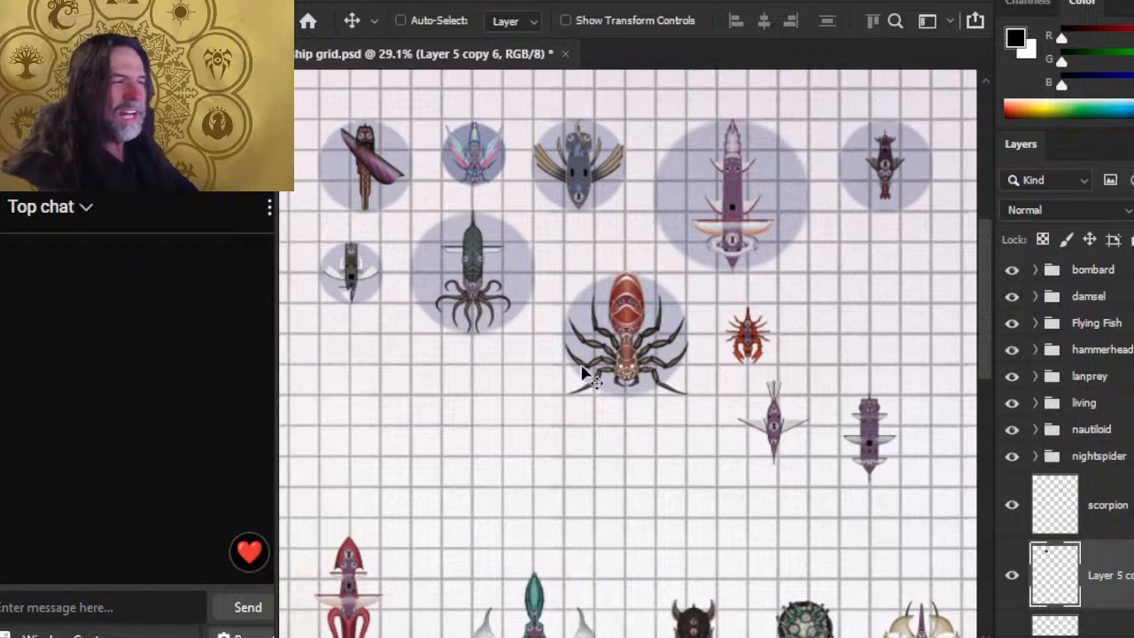
left_click_drag(584, 372, 857, 409)
key("ctrl+space")
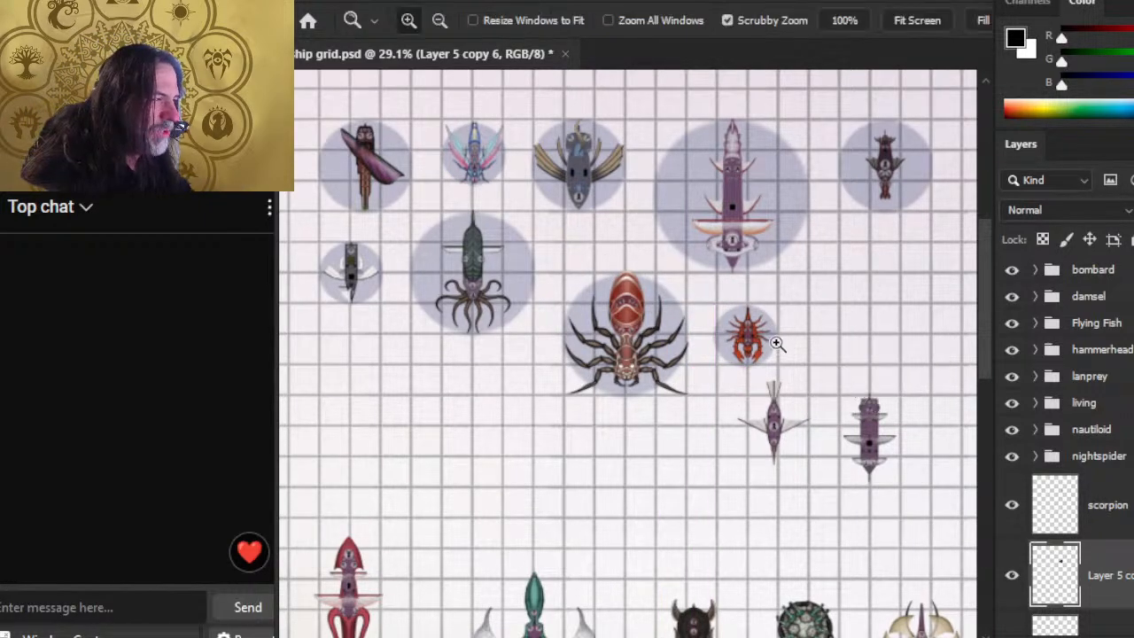
left_click_drag(771, 346, 833, 410)
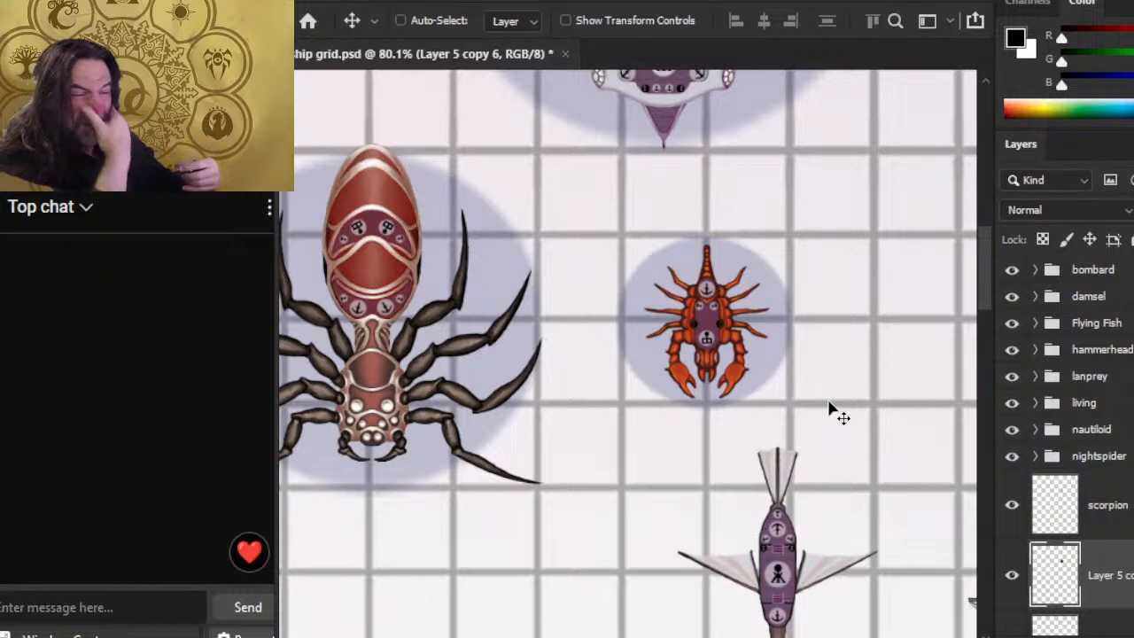
key("ctrl+space")
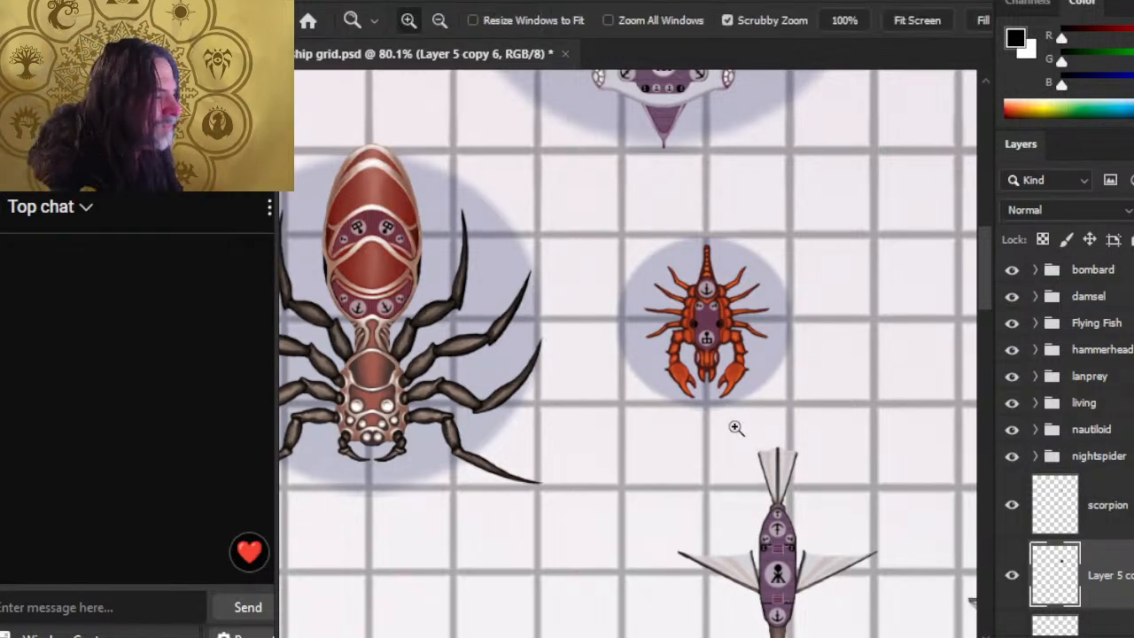
left_click_drag(768, 481, 642, 478)
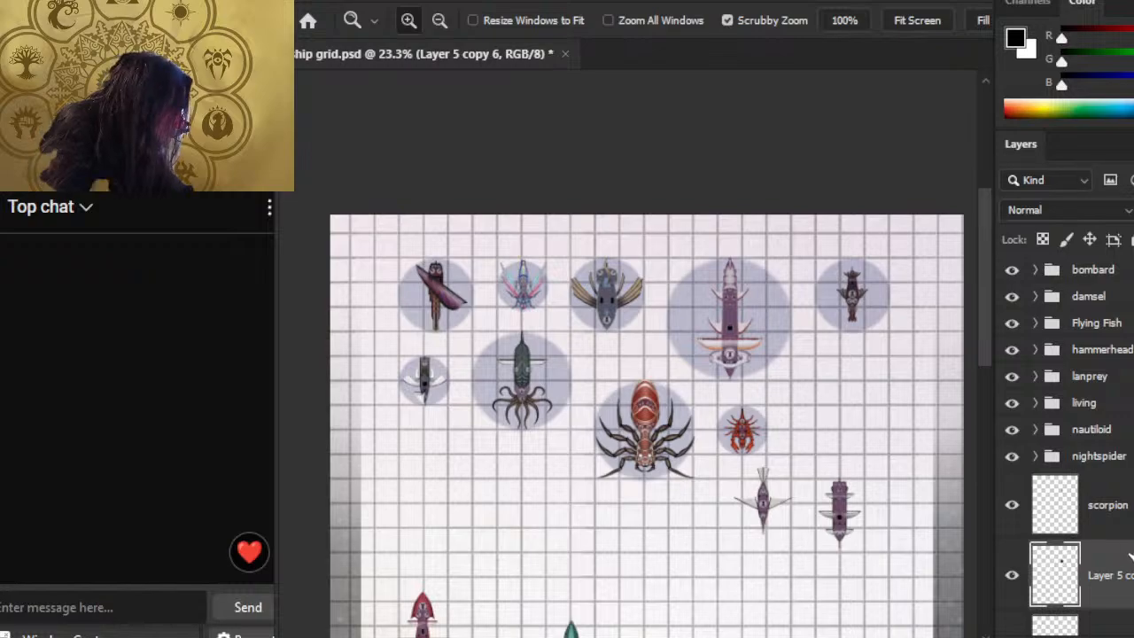
Step: Group the scorpion ship with its circle and name the group scorpion
key("ctrl+g")
double_click(1095, 483)
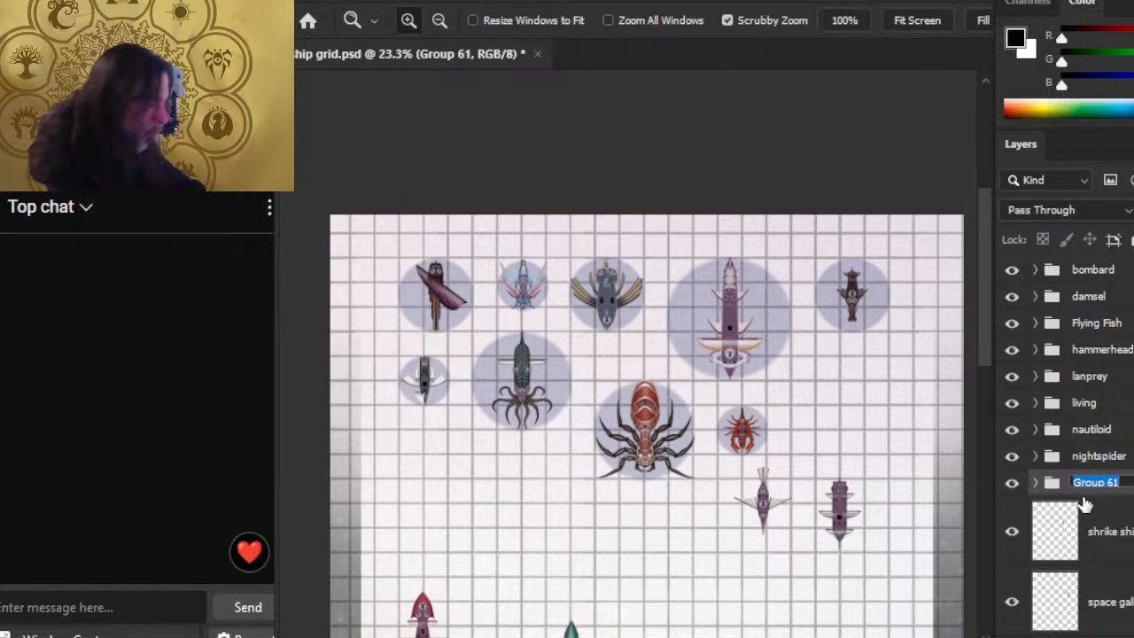
type("scorpion")
key("Return")
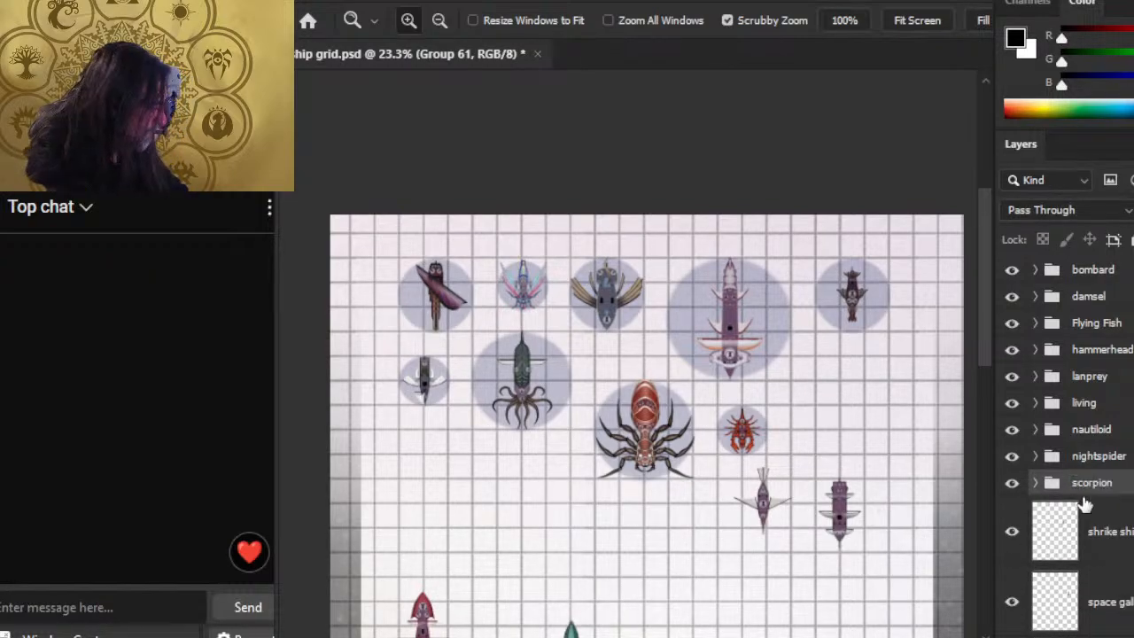
Step: Move the shrike ship up beside the scorpion at the end of the second row
key("v")
left_click_drag(780, 531, 899, 475)
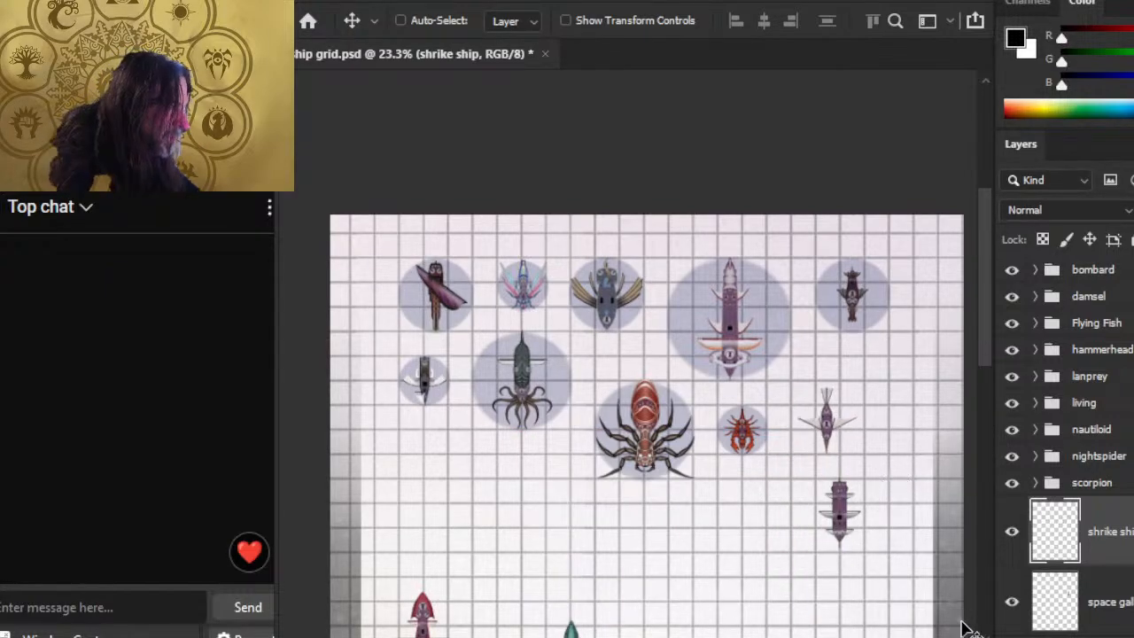
left_click_drag(939, 554, 944, 544)
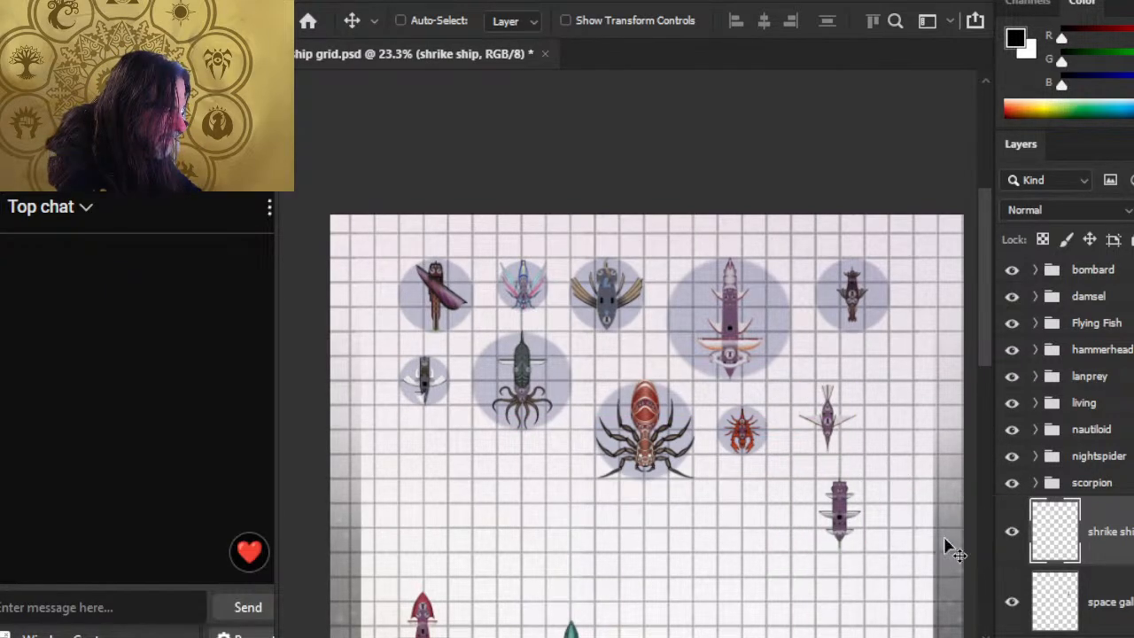
Step: Duplicate the circle in the lanprey group, place one copy directly beneath the shrike ship layer, and collapse the group
left_click(1036, 376)
right_click(1123, 487)
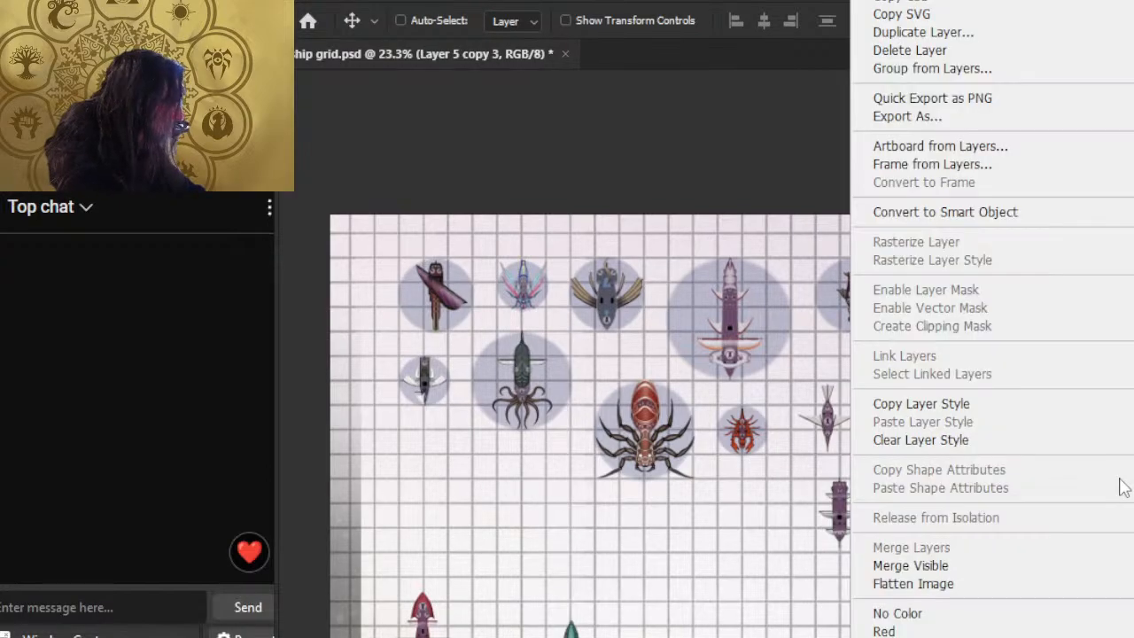
left_click(995, 34)
key("Return")
scroll(1071, 425, "down", 3)
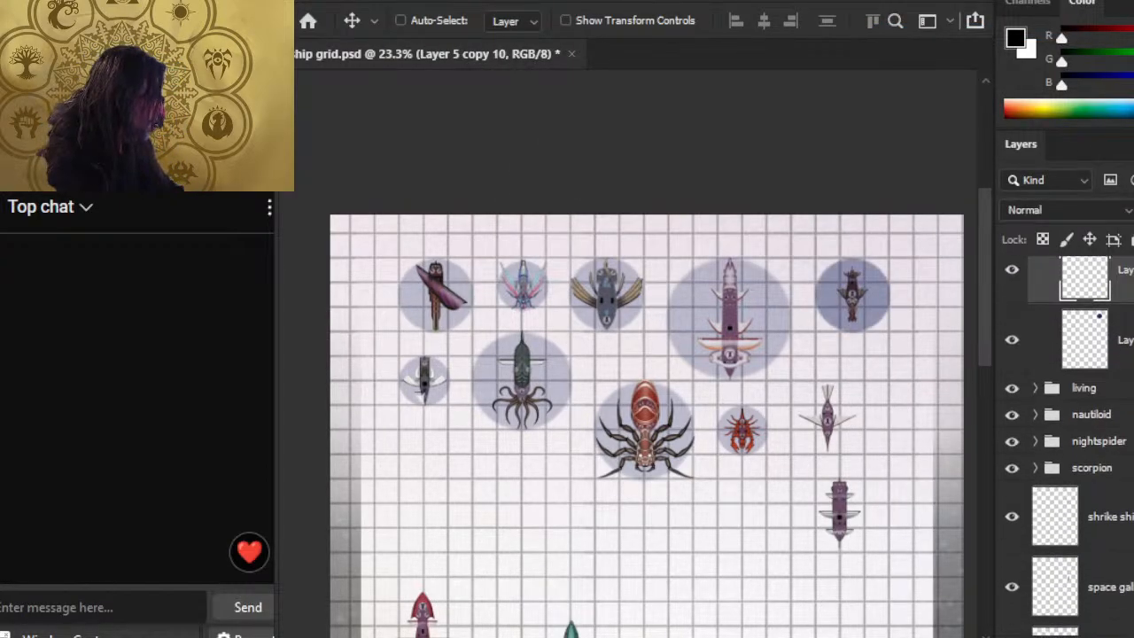
left_click_drag(1112, 344, 1112, 546)
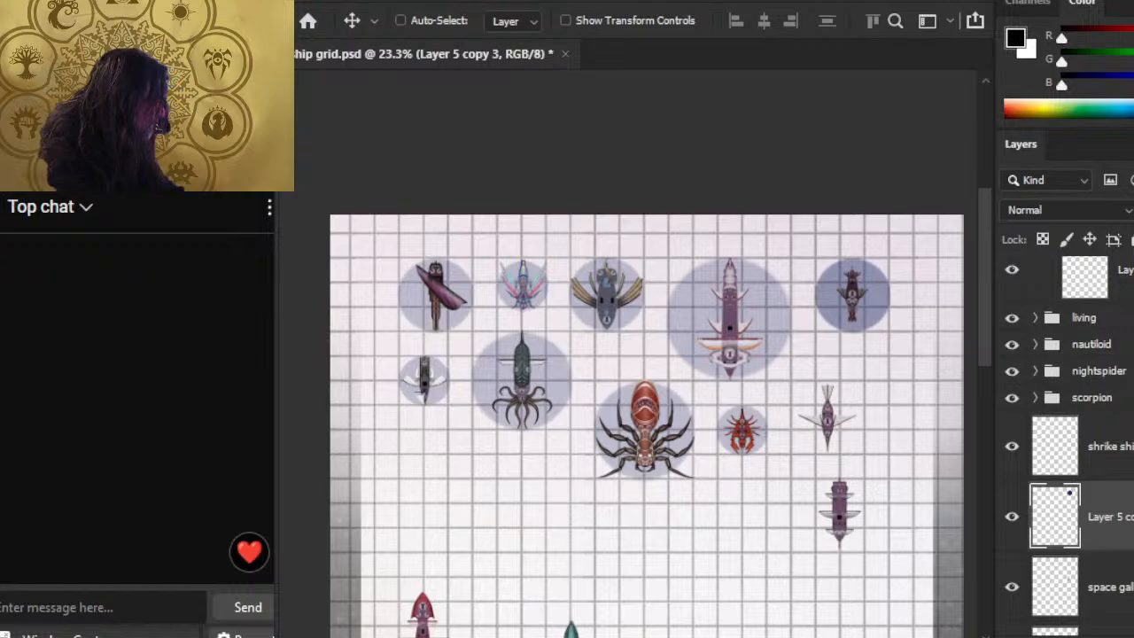
scroll(1072, 426, "up", 3)
left_click(1035, 343)
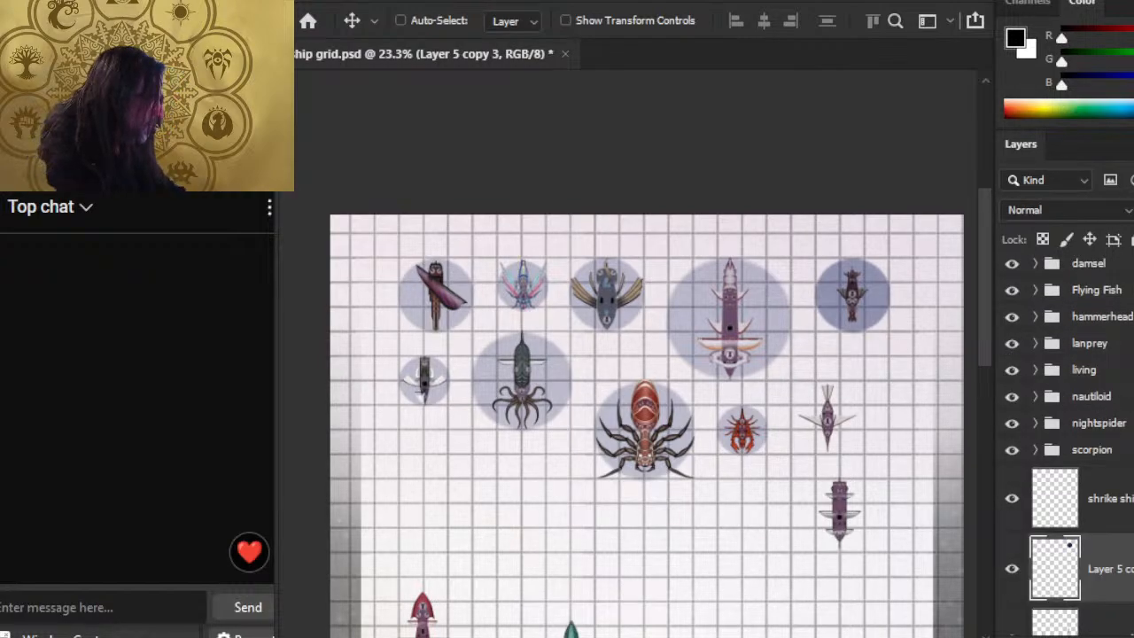
Step: Group the shrike ship with its circle and name the group shrike
scroll(1121, 478, "down", 2)
left_click(1121, 469, "ctrl")
key("ctrl+g")
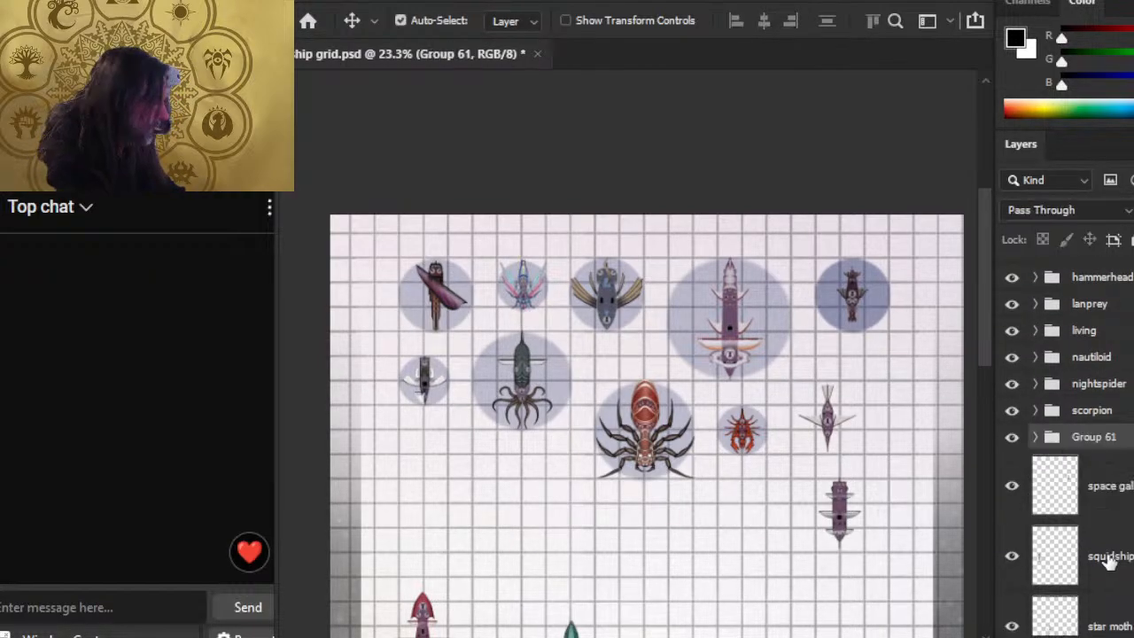
double_click(1096, 438)
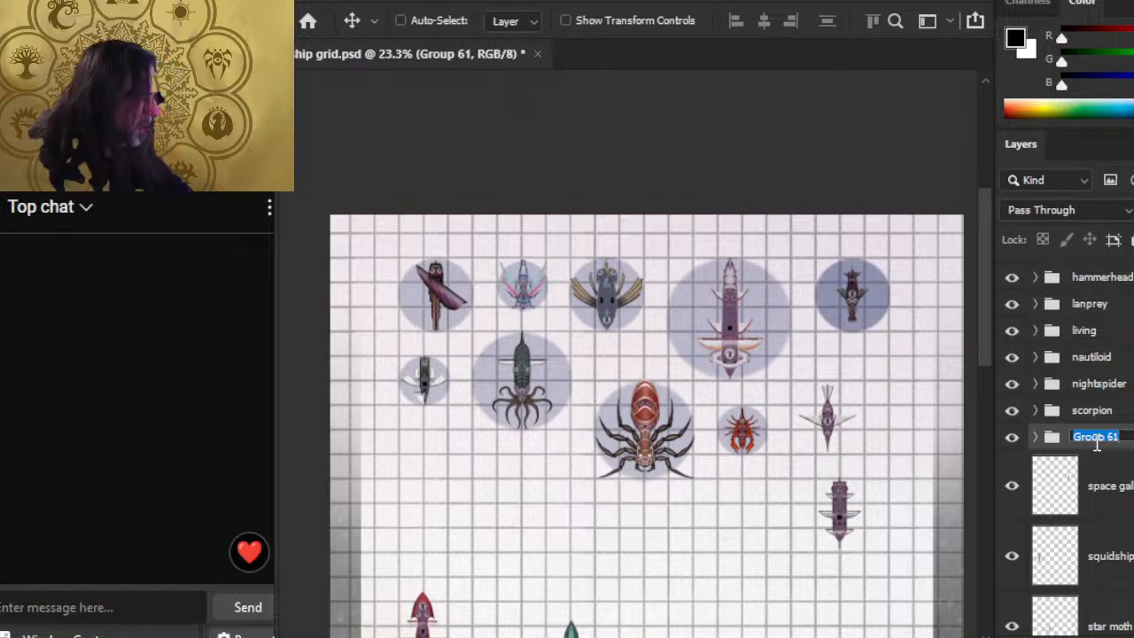
type("s")
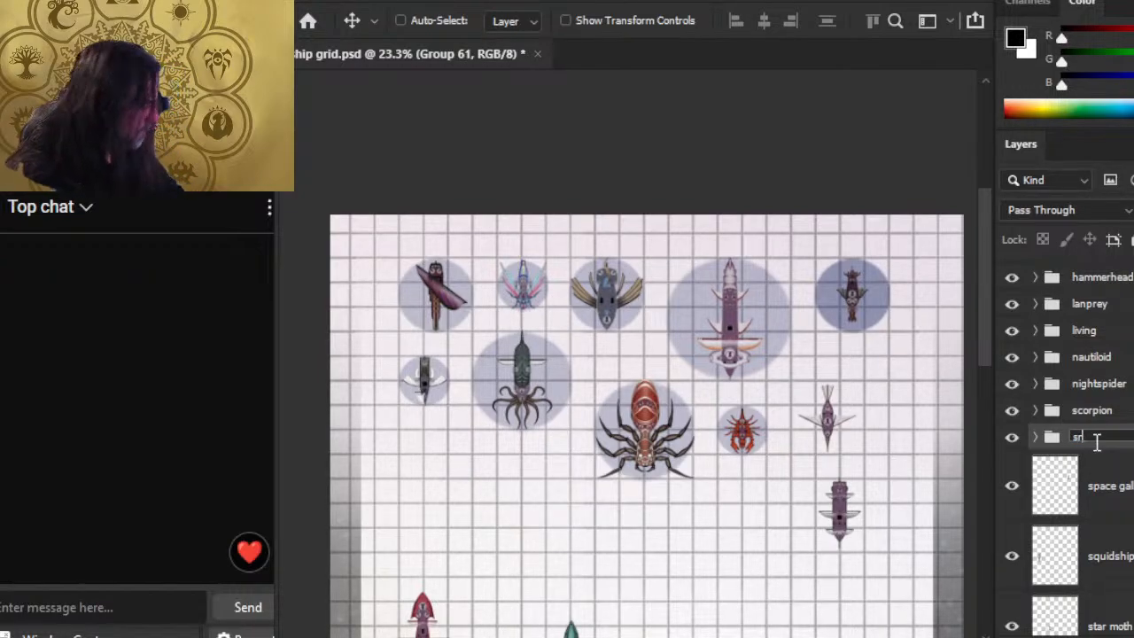
type("hrike")
key("Return")
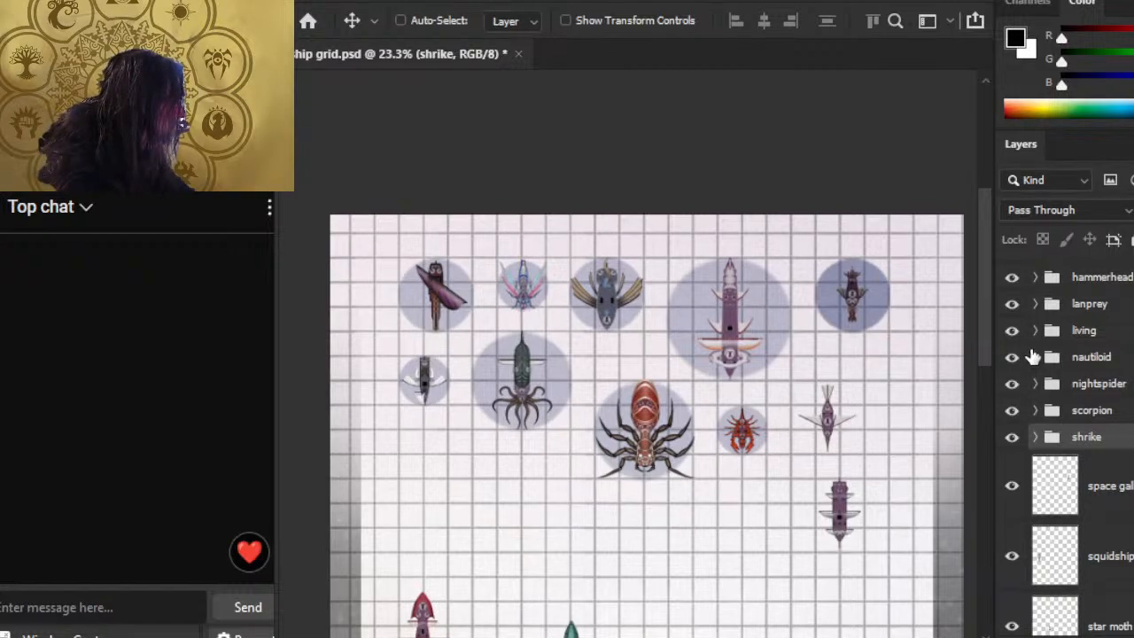
Step: Move the shrike group's circle from the lanprey ship onto the shrike ship and collapse the shrike group
left_click(1036, 304)
left_click(1063, 417)
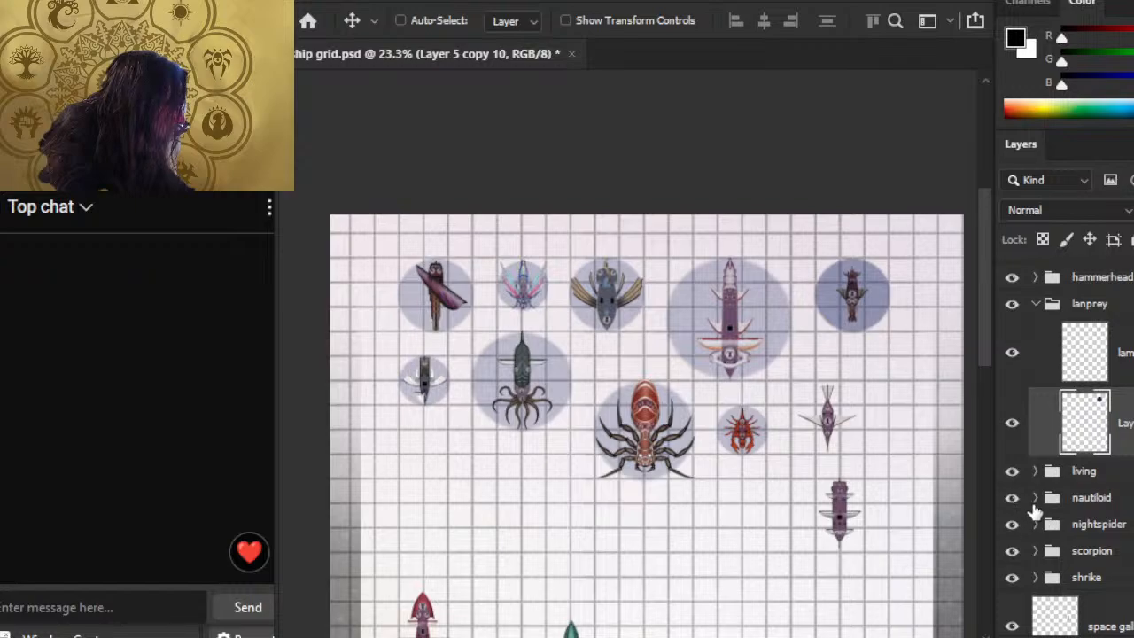
left_click(1037, 303)
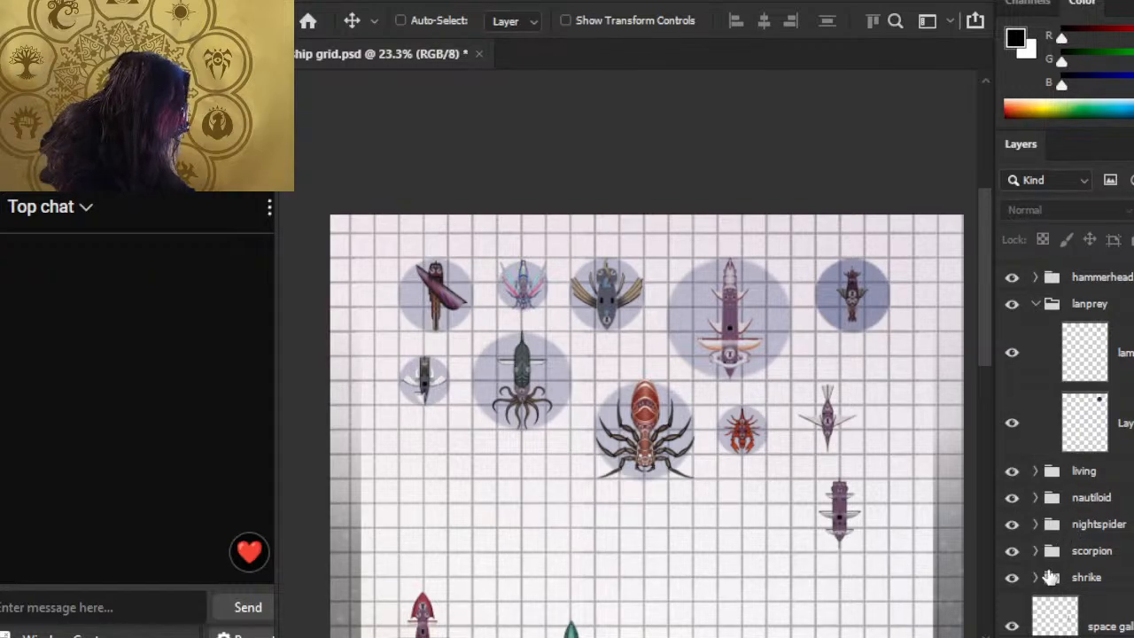
left_click(1050, 577)
scroll(1072, 443, "down", 3)
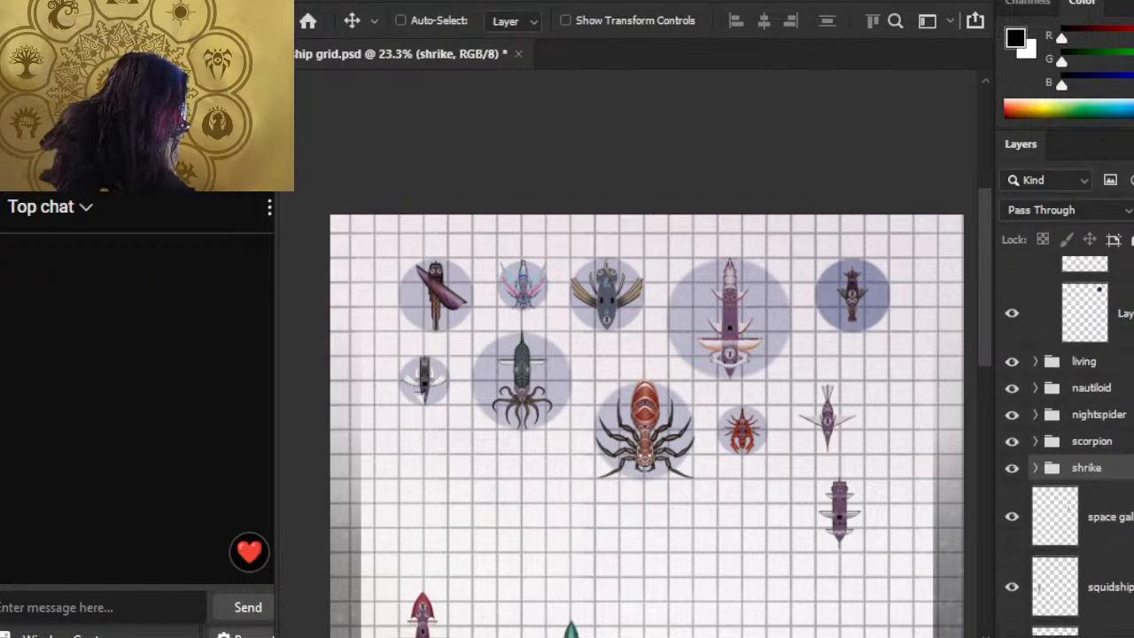
left_click(1036, 398)
left_click(1120, 518)
left_click_drag(926, 346, 896, 472)
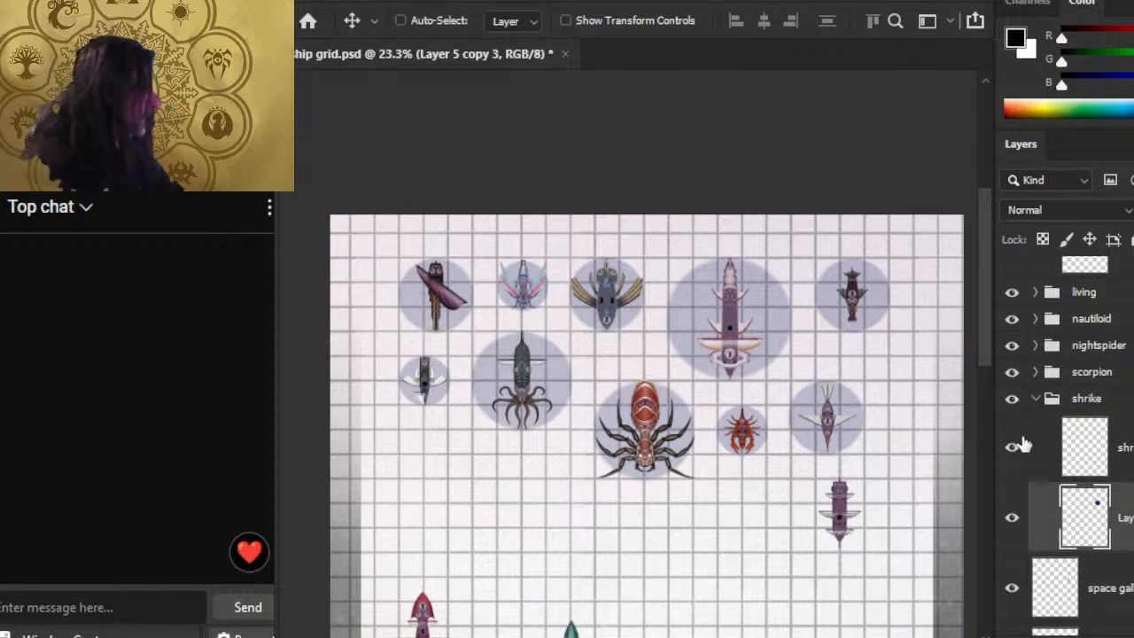
left_click(1035, 399)
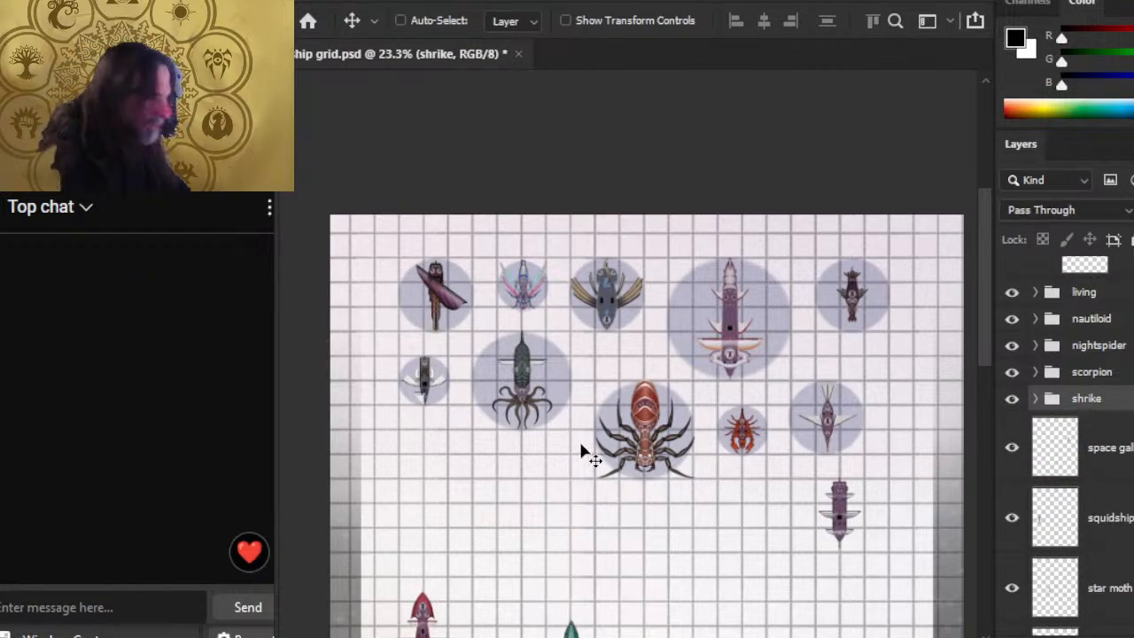
Step: Duplicate the circle in the shrike group, place one copy directly beneath the space galleon layer, and collapse the group
key("z")
left_click_drag(752, 478, 714, 524)
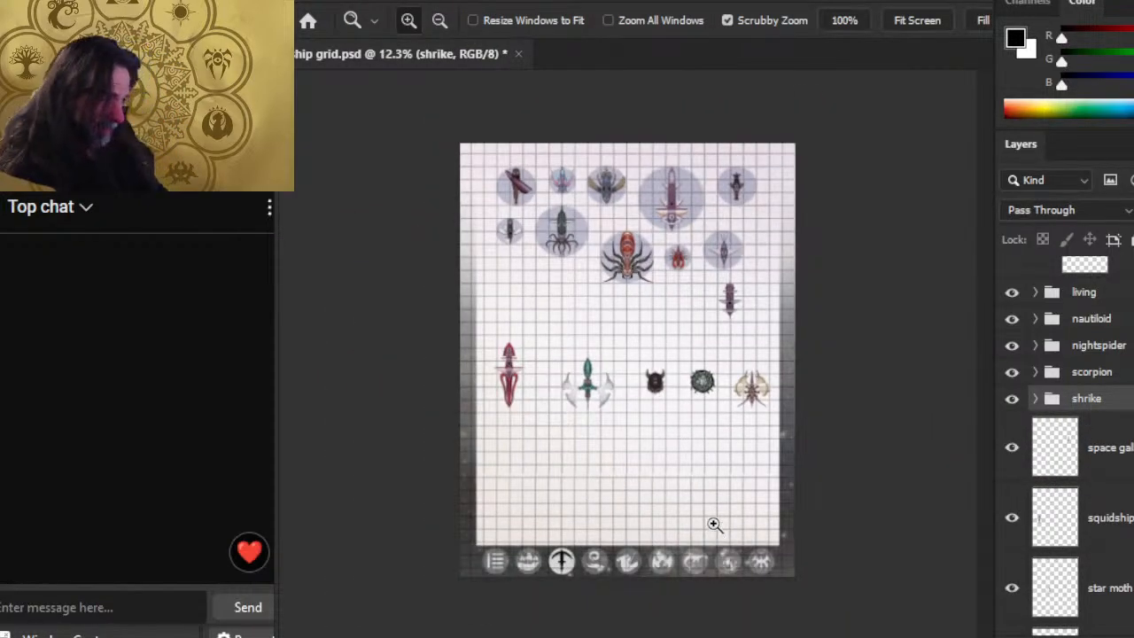
left_click(1094, 448)
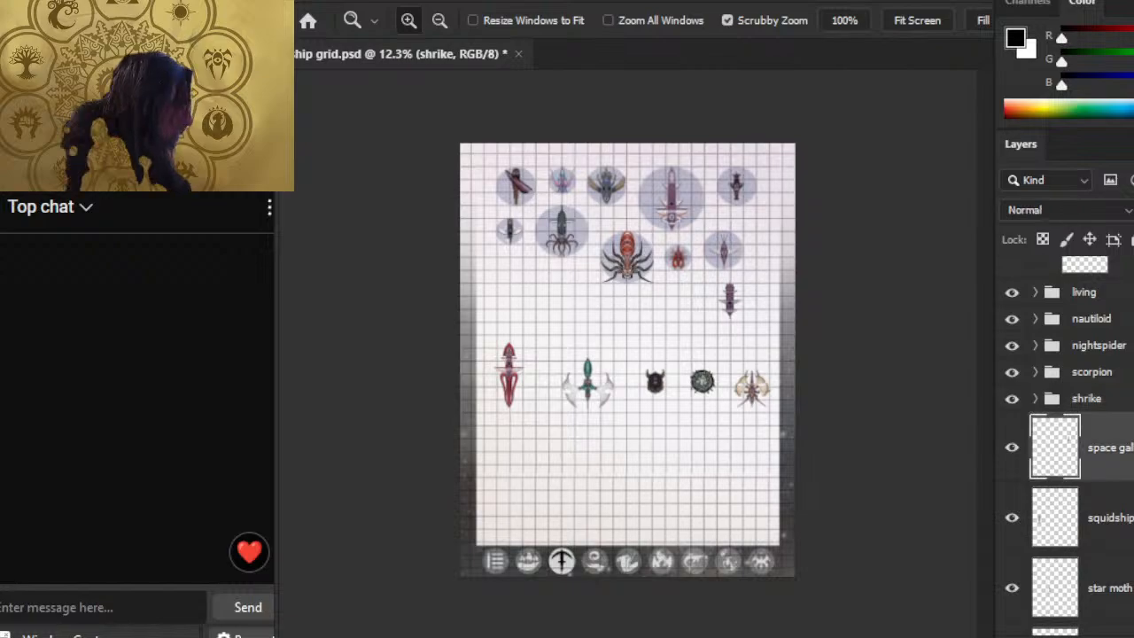
left_click(1054, 398)
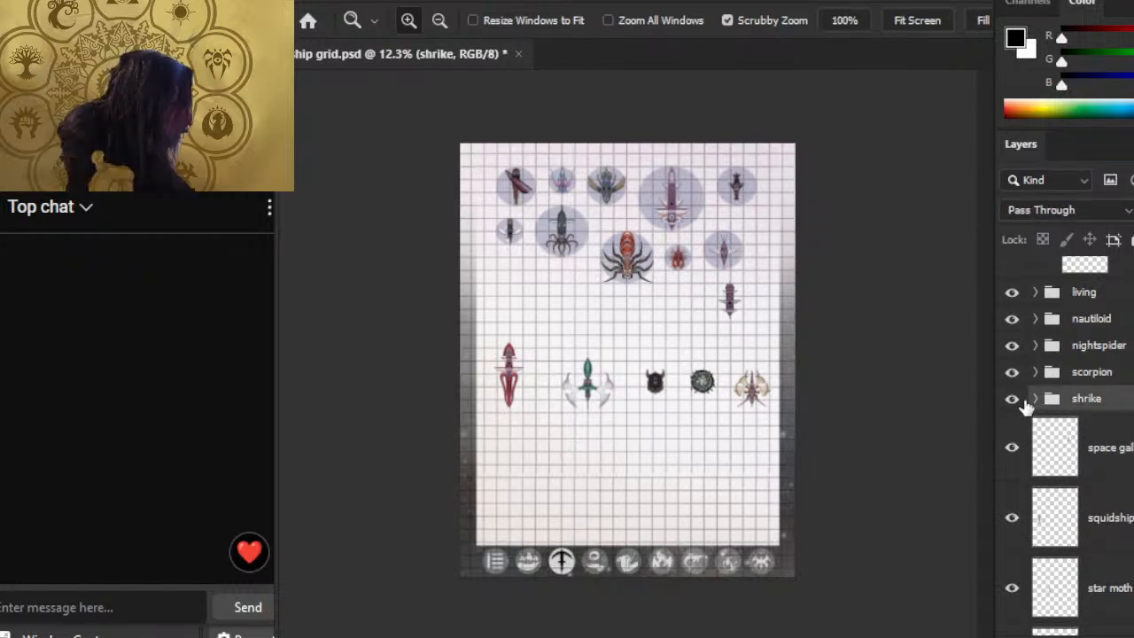
left_click(1036, 399)
right_click(1086, 517)
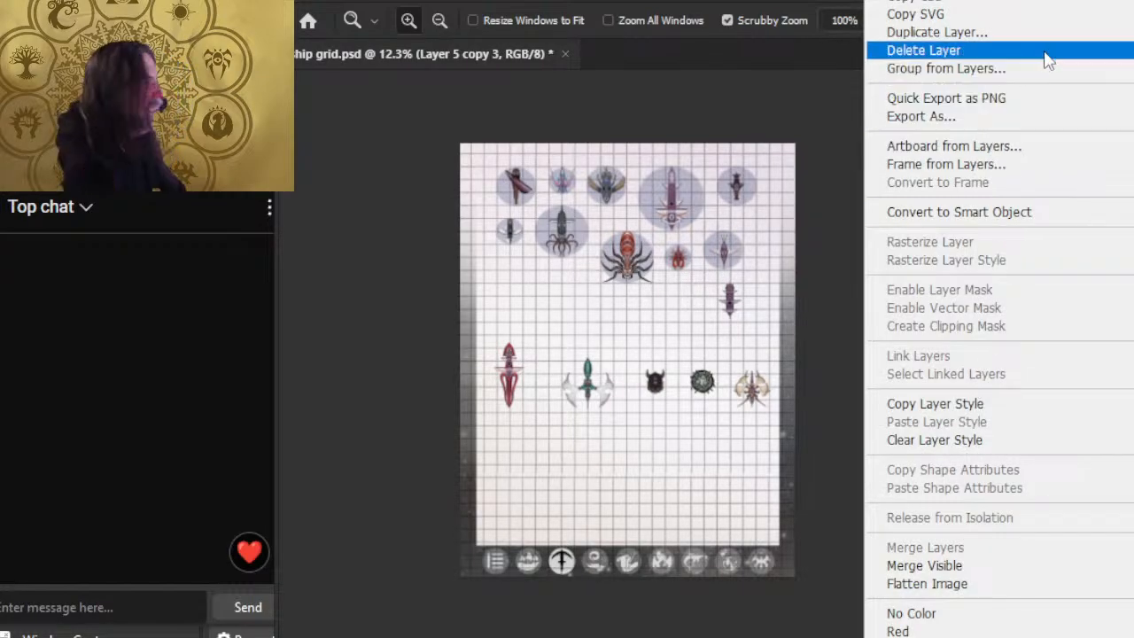
left_click(972, 35)
key("Return")
scroll(1063, 443, "down", 3)
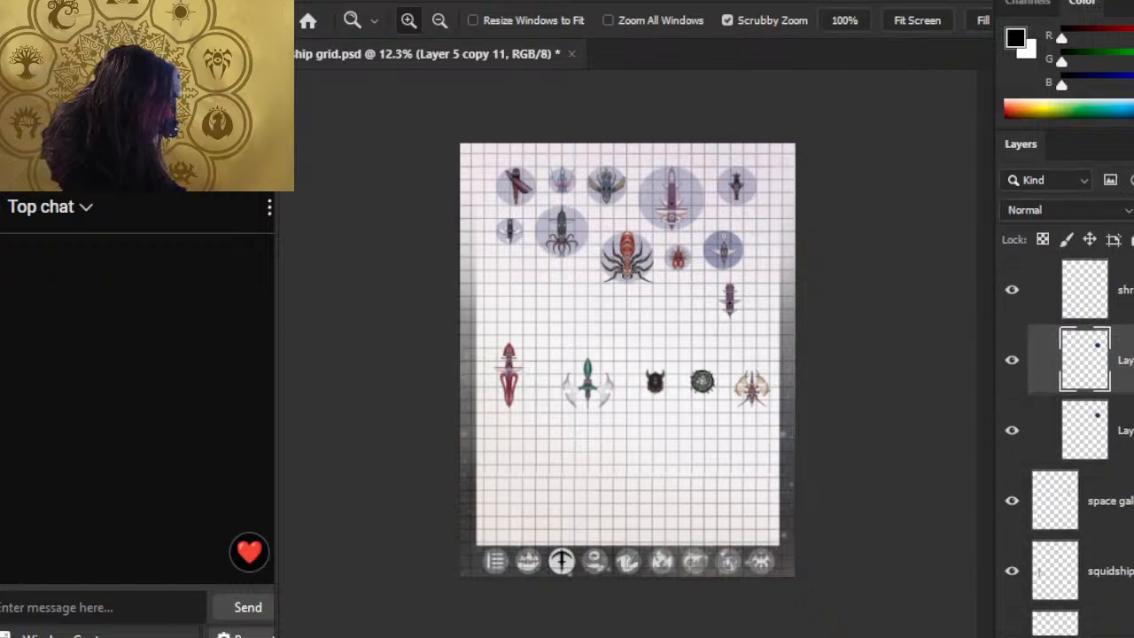
left_click_drag(1081, 412, 1076, 487)
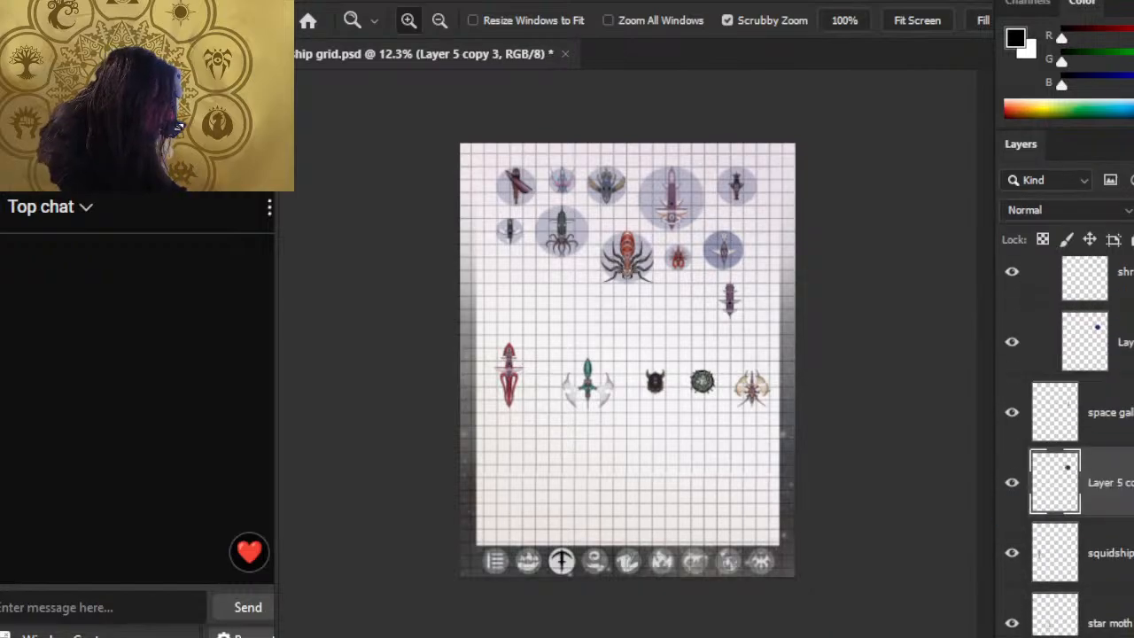
scroll(1063, 442, "up", 3)
left_click(1045, 376)
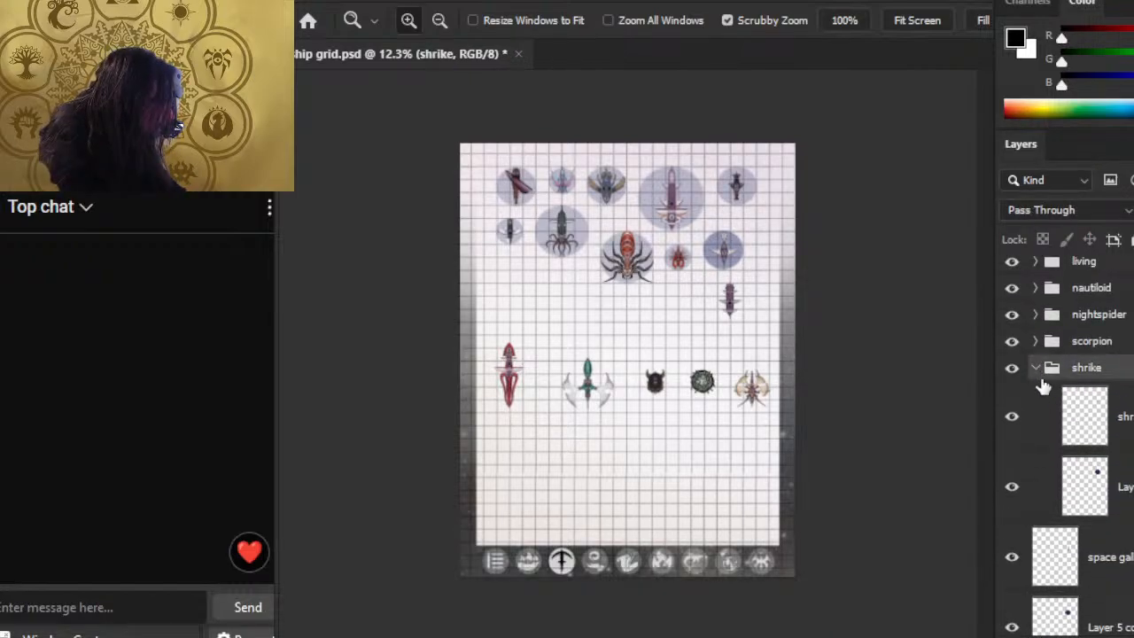
left_click(1034, 368)
Step: Move the copied circle onto the space galleon and group it with the ship layer
scroll(1108, 425, "down", 3)
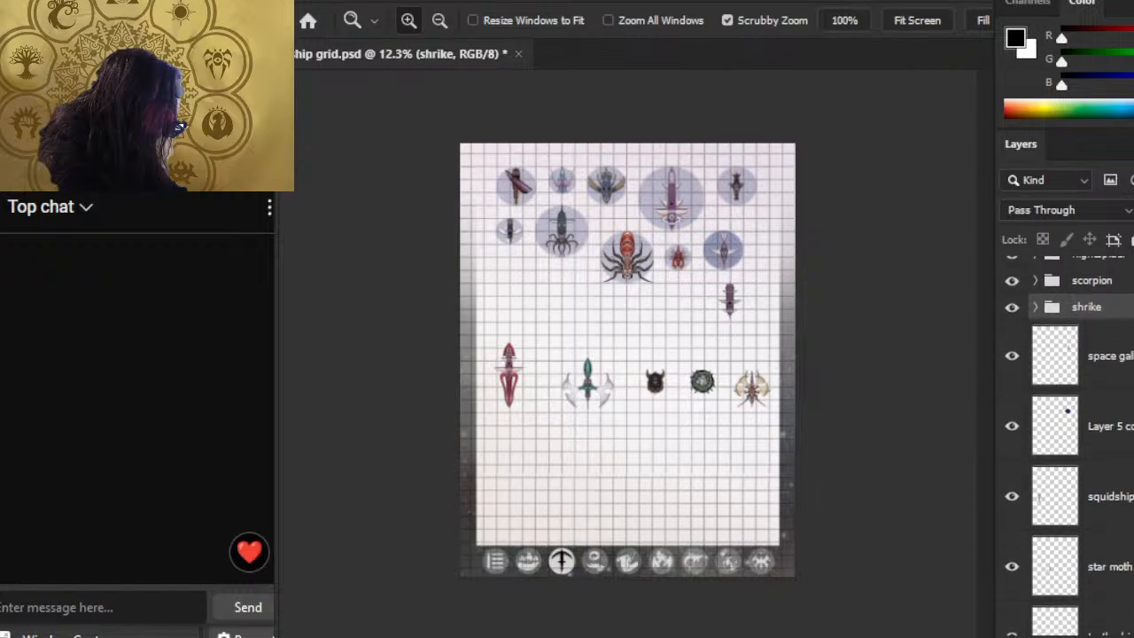
left_click(1111, 426)
key("v")
left_click_drag(796, 311, 803, 356)
left_click(1122, 356, "ctrl")
key("ctrl+g")
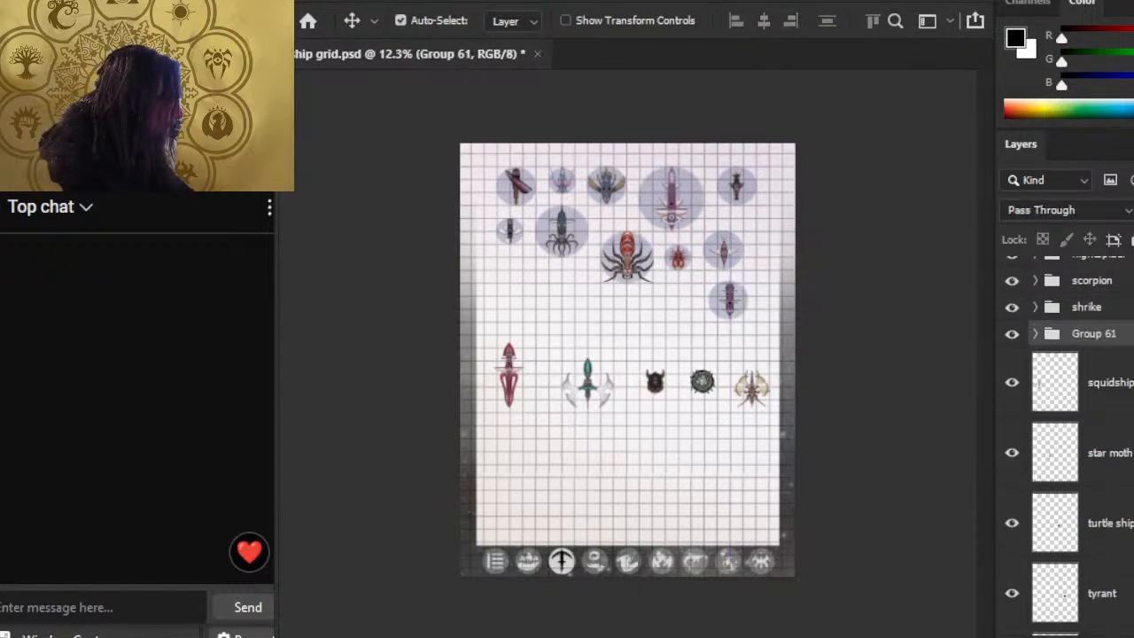
Step: Move the grouped space galleon and circle to the start of the third row, aligned with the grid
left_click_drag(822, 397, 750, 458)
key("z")
key("v")
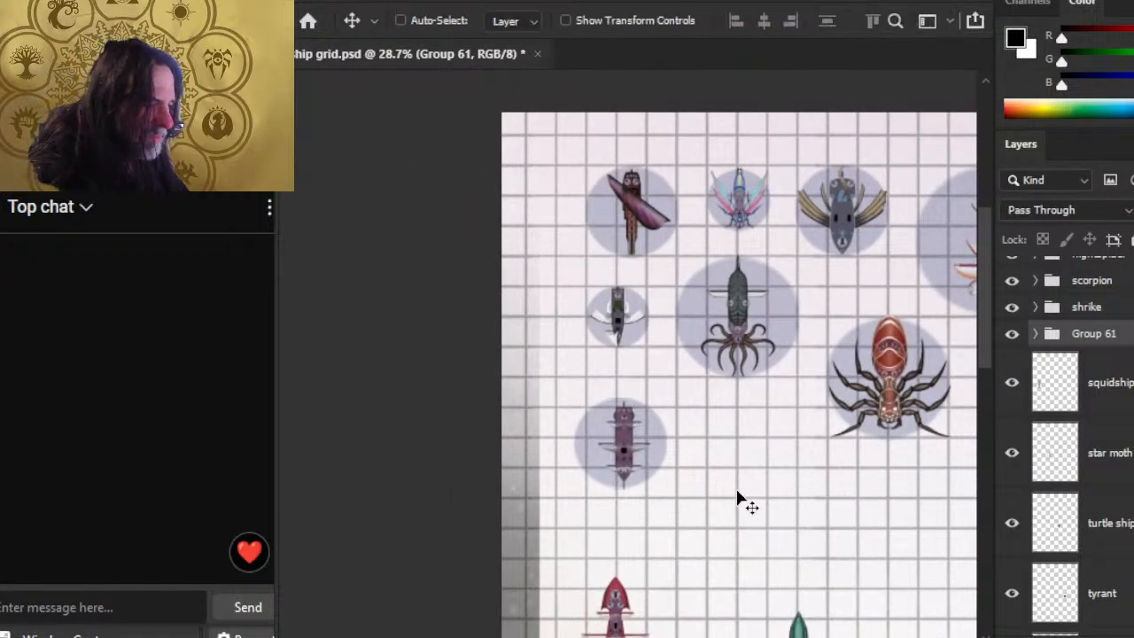
left_click_drag(736, 501, 752, 465)
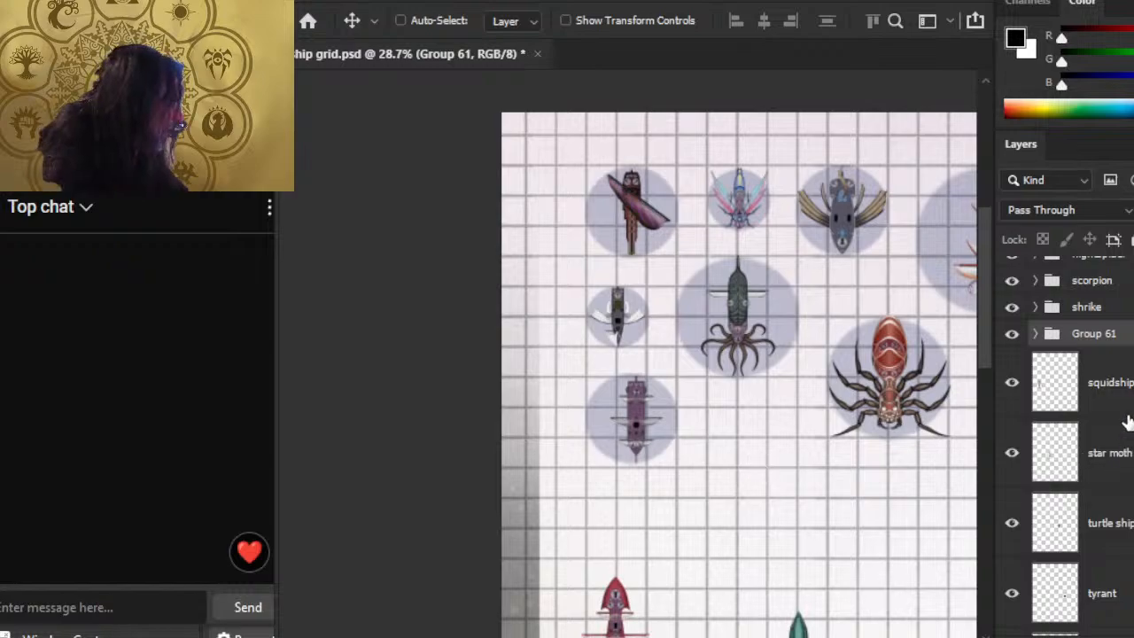
Step: Expand the space galleon's group and rename it galleon
left_click(1041, 333)
double_click(1091, 334)
type("c")
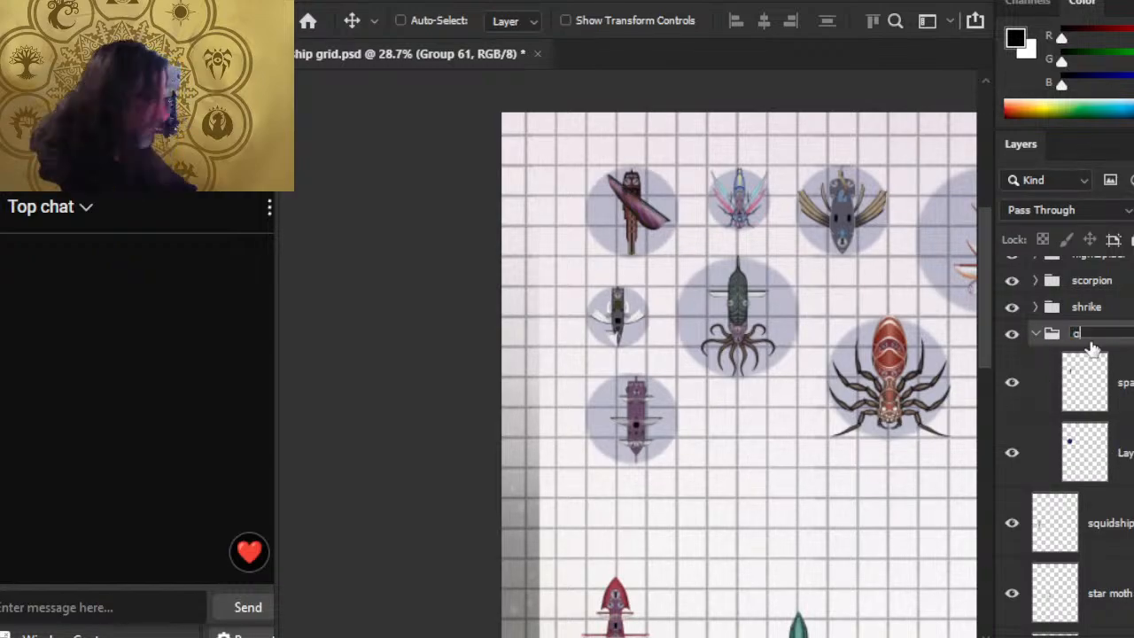
type("alleon")
key("Return")
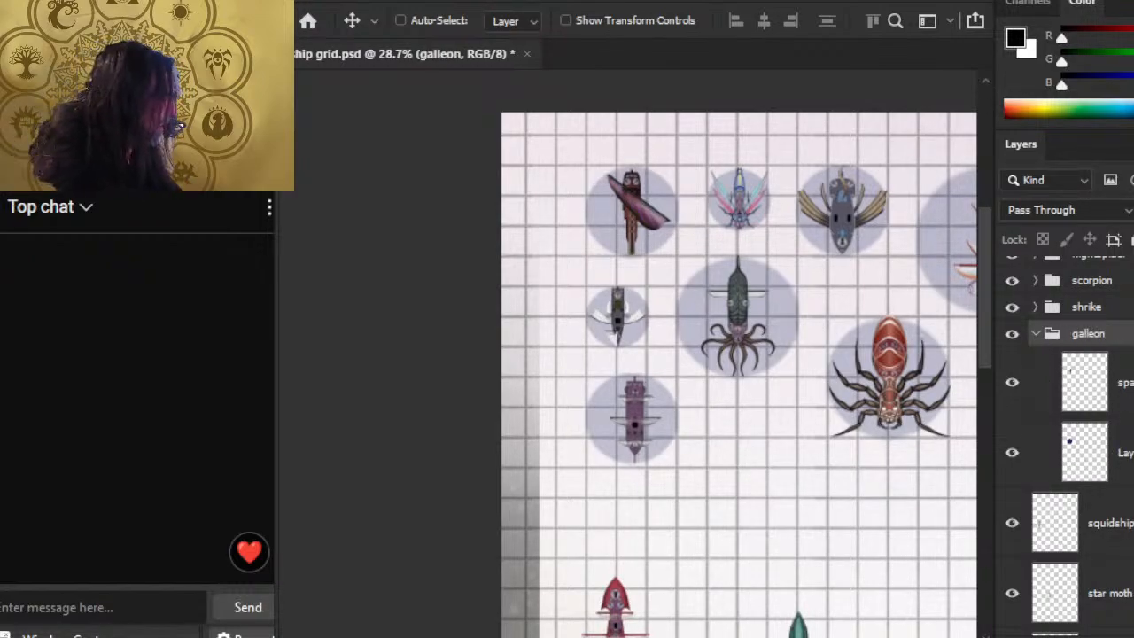
Step: Center the space galleon on its circle, nudge the circle into line with the grid, and collapse the galleon group
left_click(1099, 381)
left_click_drag(767, 438, 771, 441)
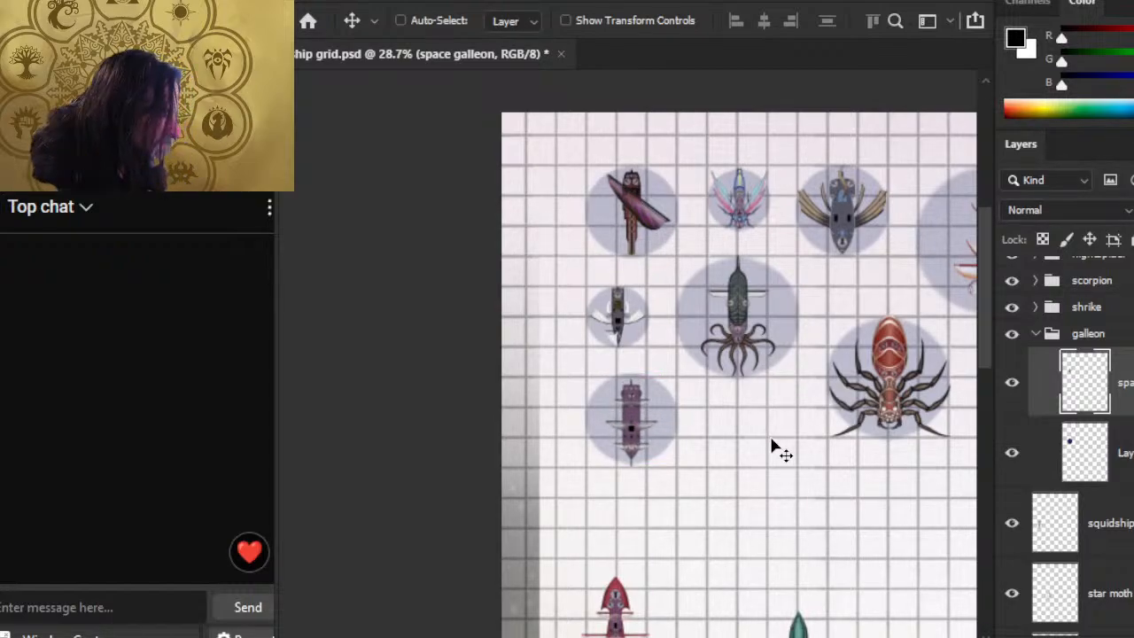
left_click(1127, 455)
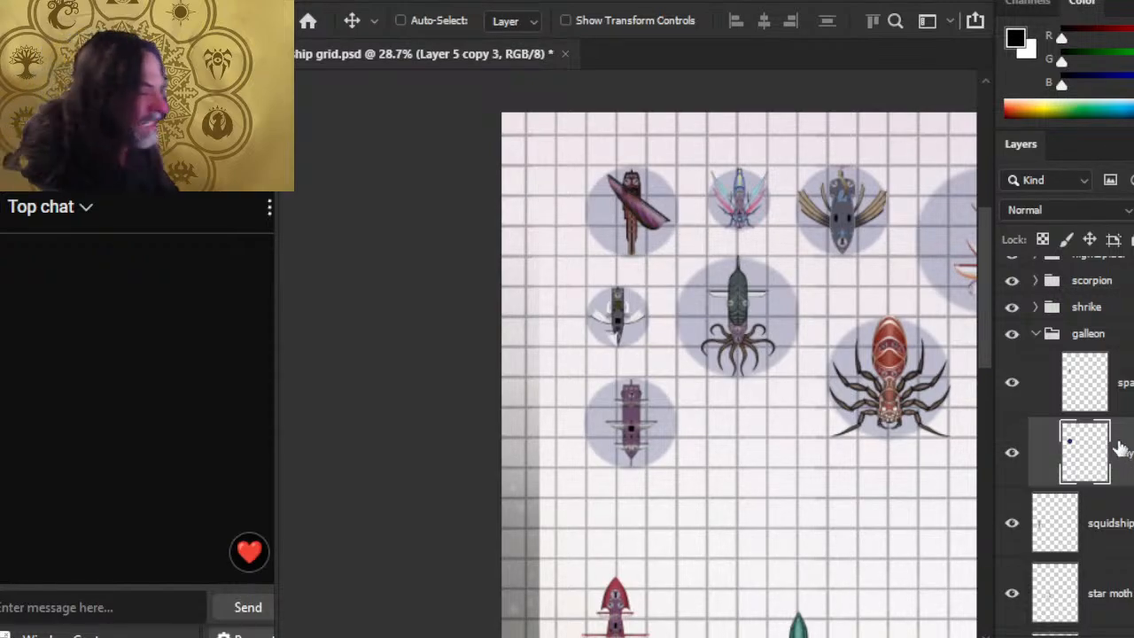
left_click(1035, 333)
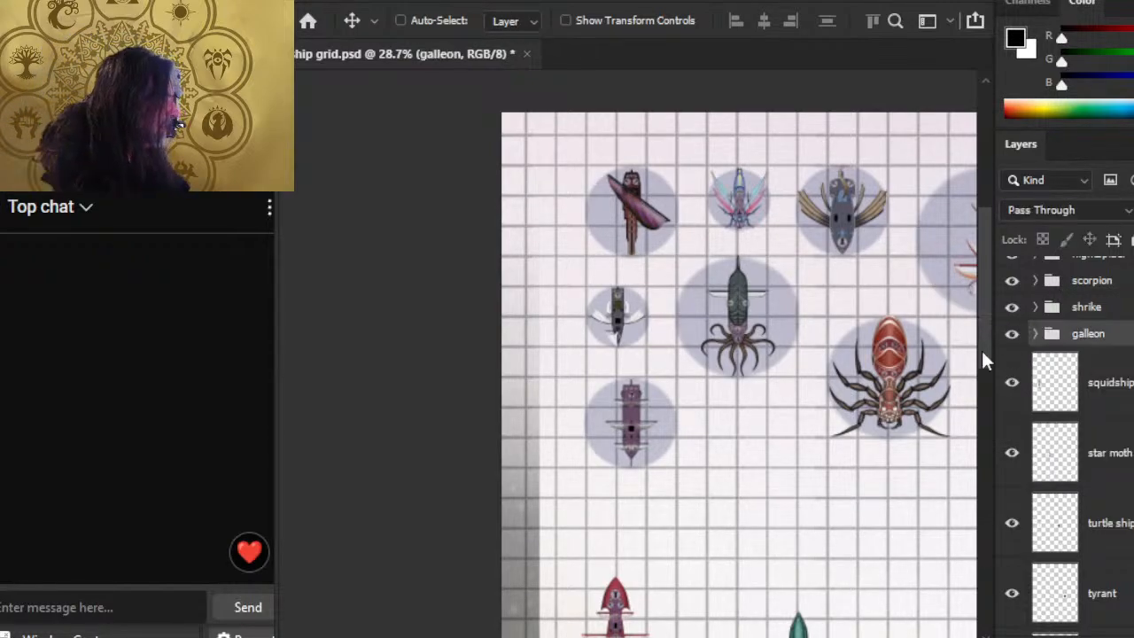
left_click(1010, 344)
left_click(1010, 344)
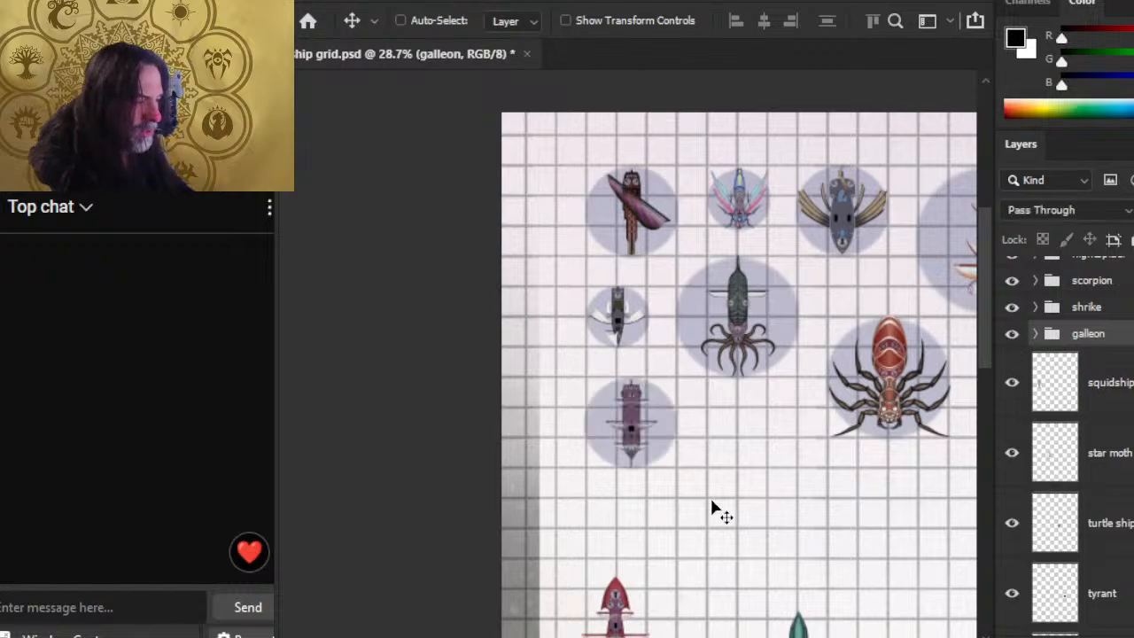
Step: Move the squidship up beside the galleon in the third row
key("z")
scroll(841, 497, "down", 3)
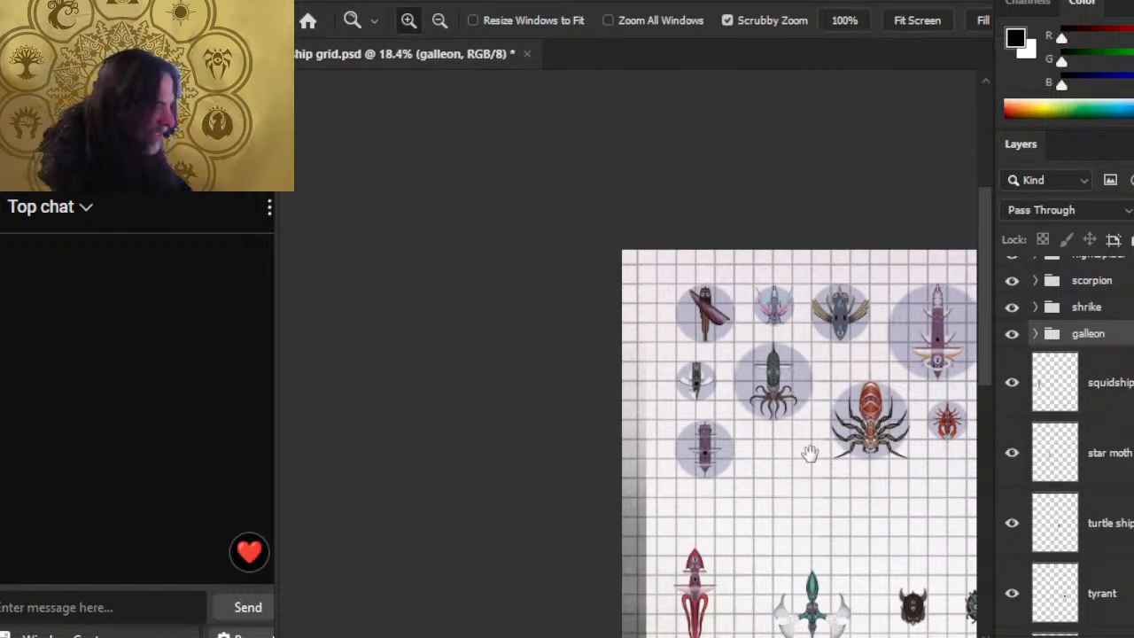
left_click_drag(810, 454, 722, 350)
key("alt+bracketleft")
key("v")
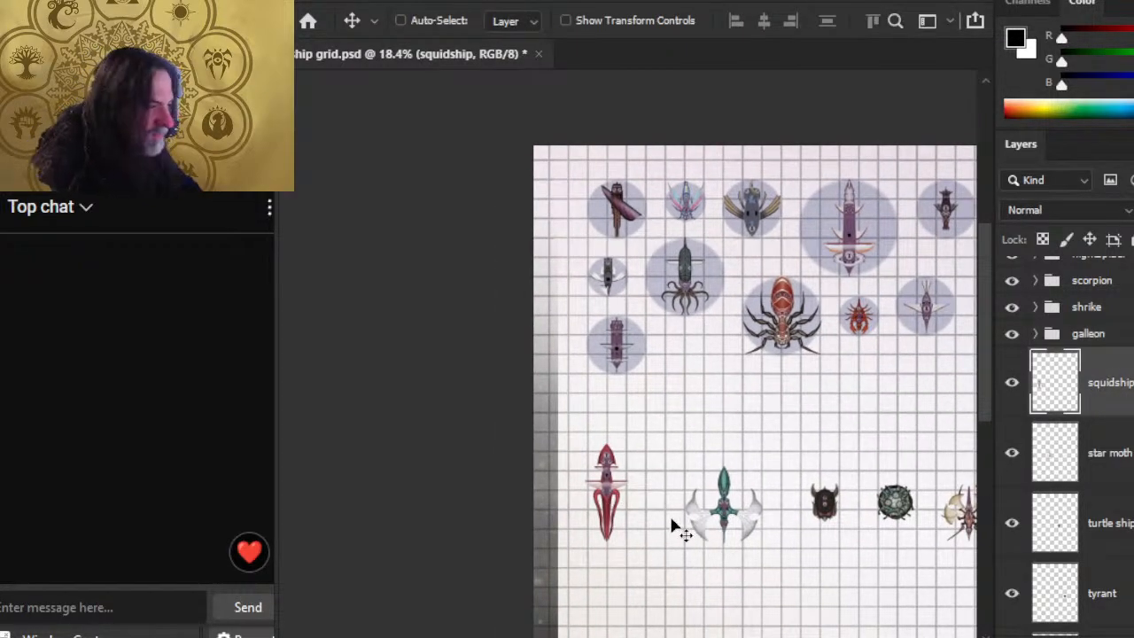
left_click_drag(678, 527, 758, 437)
key("z")
scroll(752, 497, "down", 2)
scroll(751, 498, "down", 1)
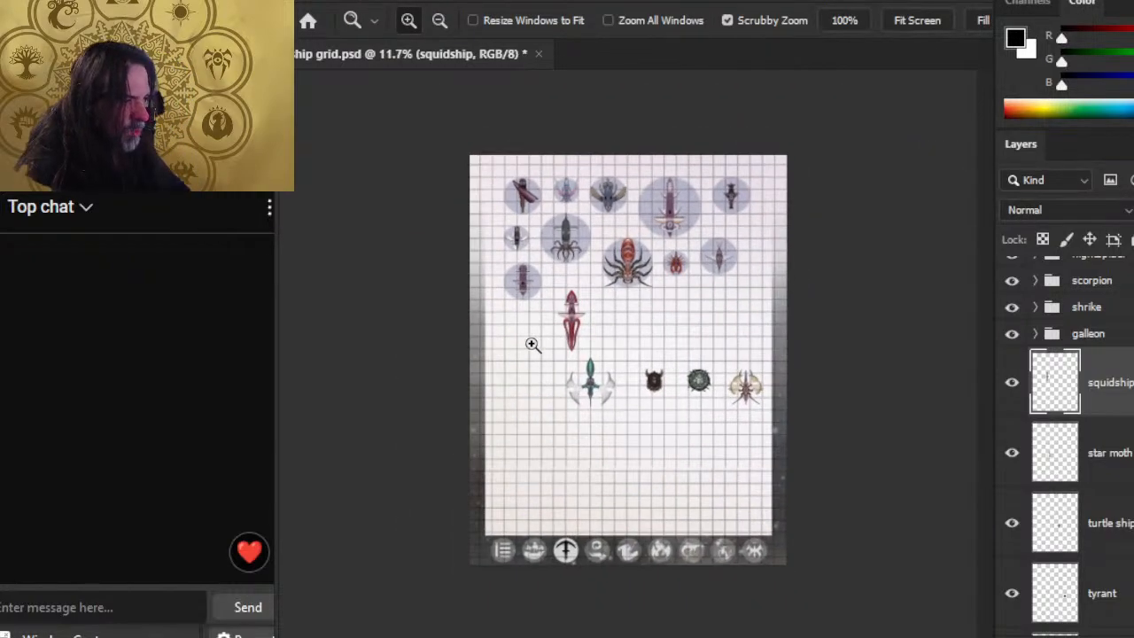
scroll(585, 323, "up", 2)
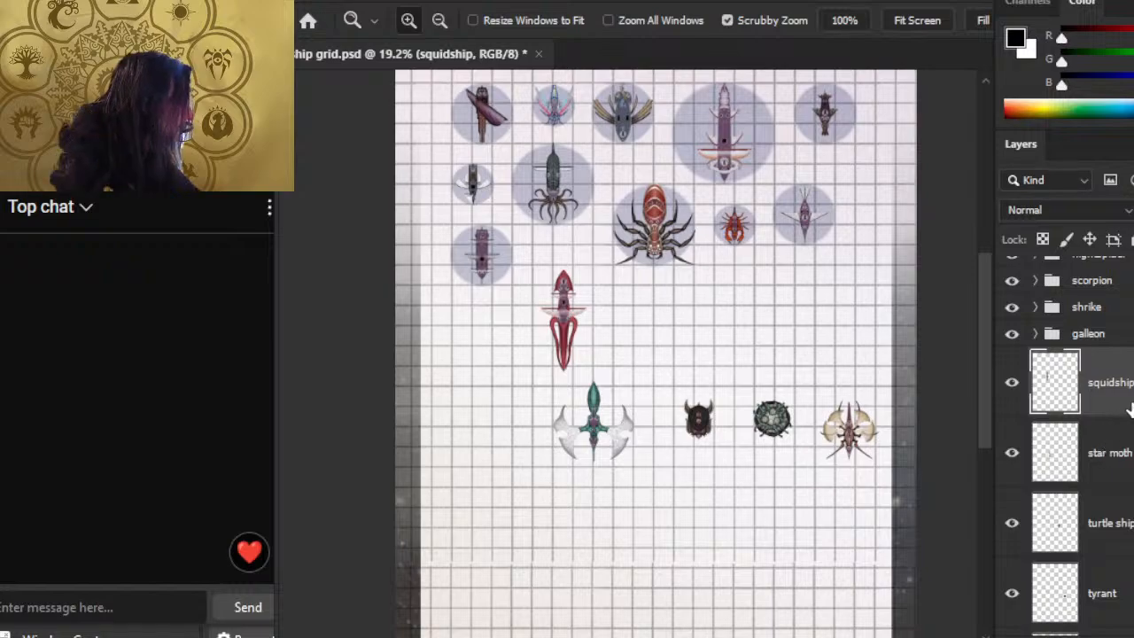
Step: Duplicate the circle in the hammerhead group, place one copy directly beneath the squidship layer, and collapse the group
scroll(1067, 443, "up", 3)
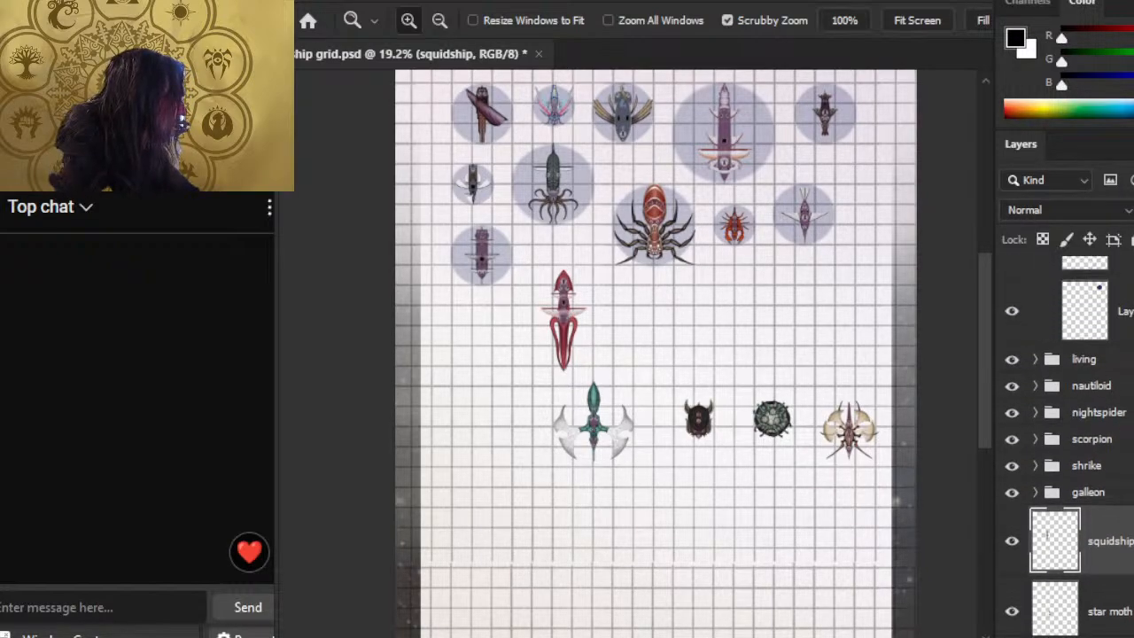
scroll(1043, 368, "up", 5)
left_click(1037, 363)
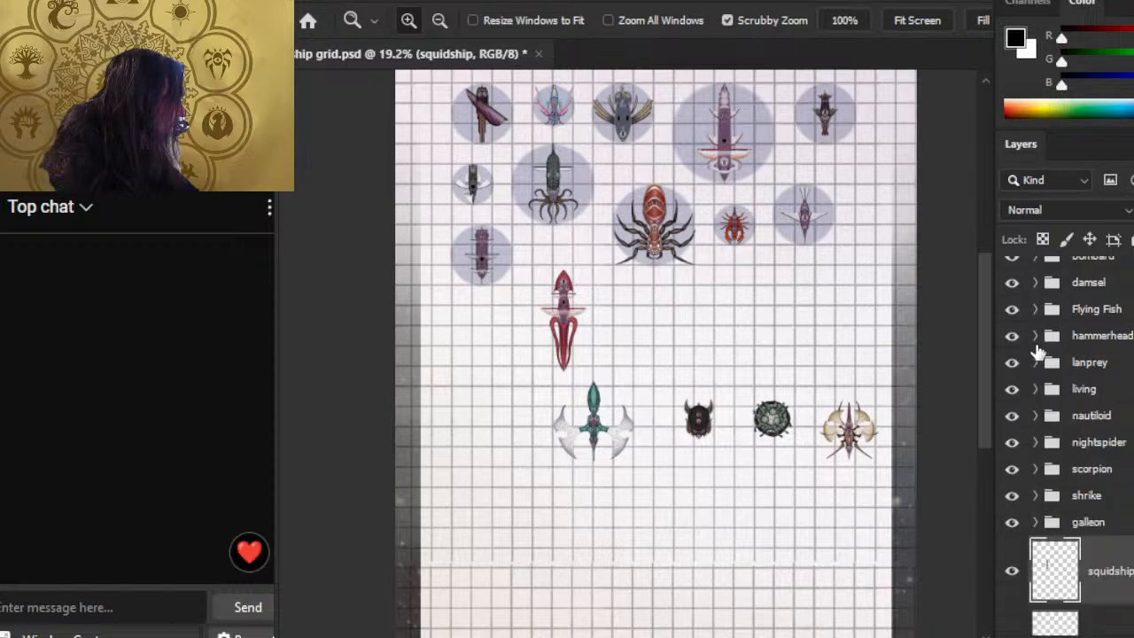
left_click(1036, 337)
right_click(1057, 390)
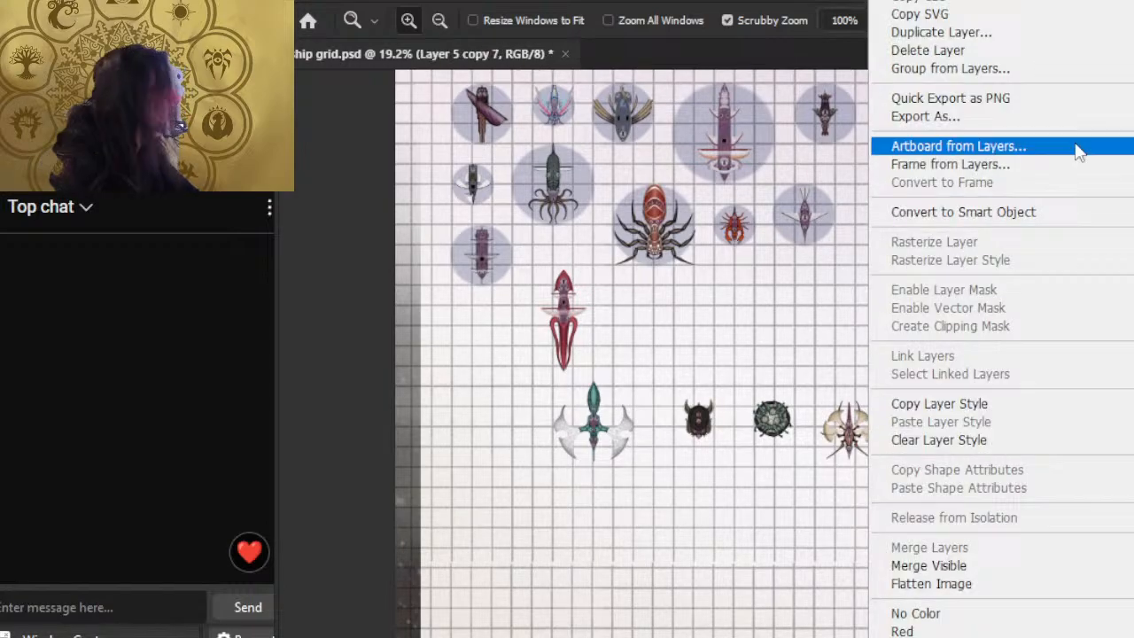
left_click(1052, 33)
scroll(1069, 443, "down", 3)
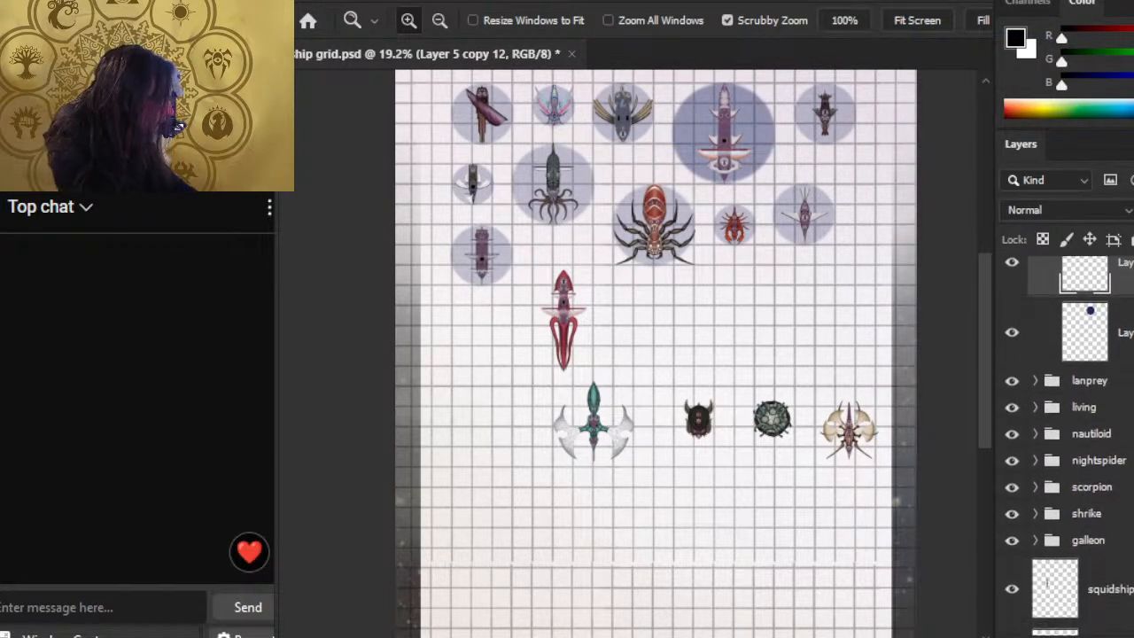
left_click_drag(1086, 333, 1063, 549)
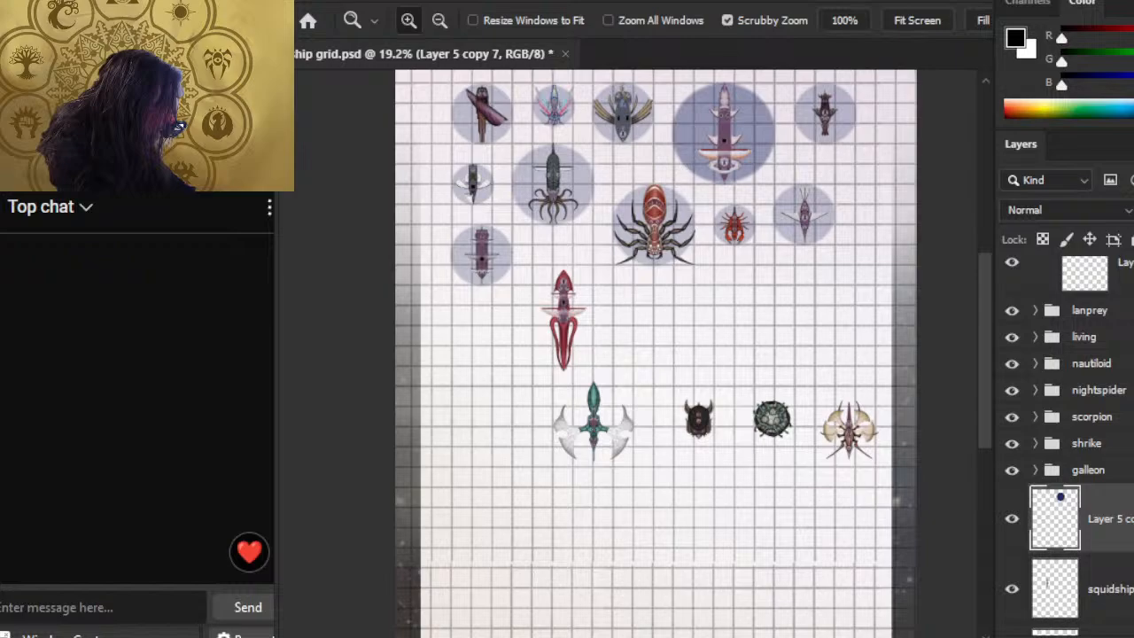
left_click(1111, 590)
scroll(1030, 354, "up", 4)
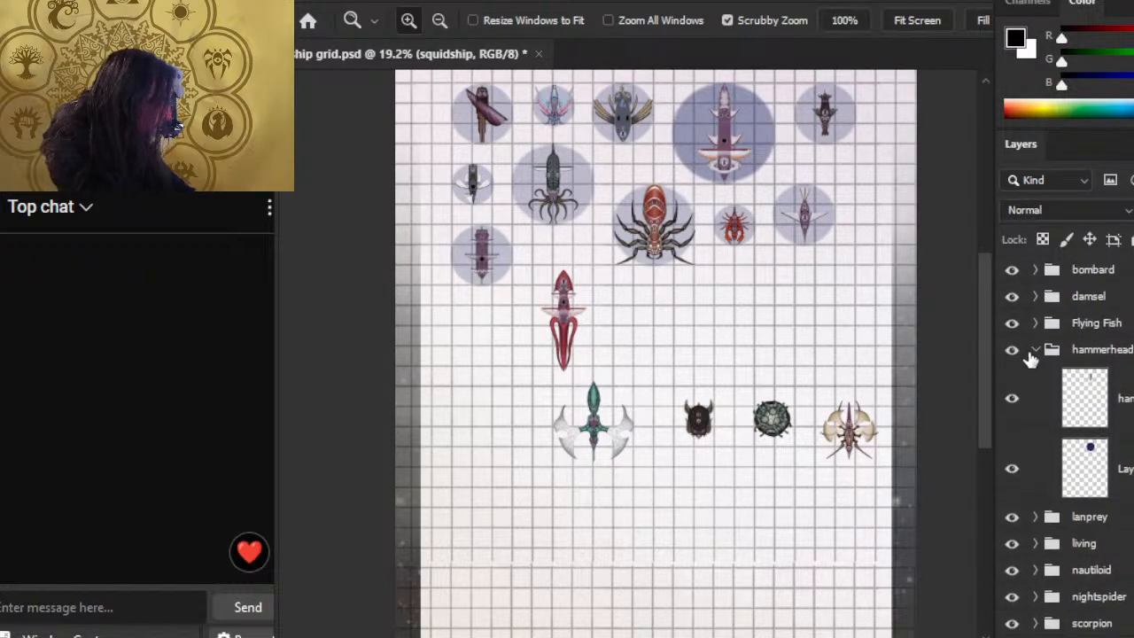
left_click(1035, 351)
scroll(1071, 399, "down", 3)
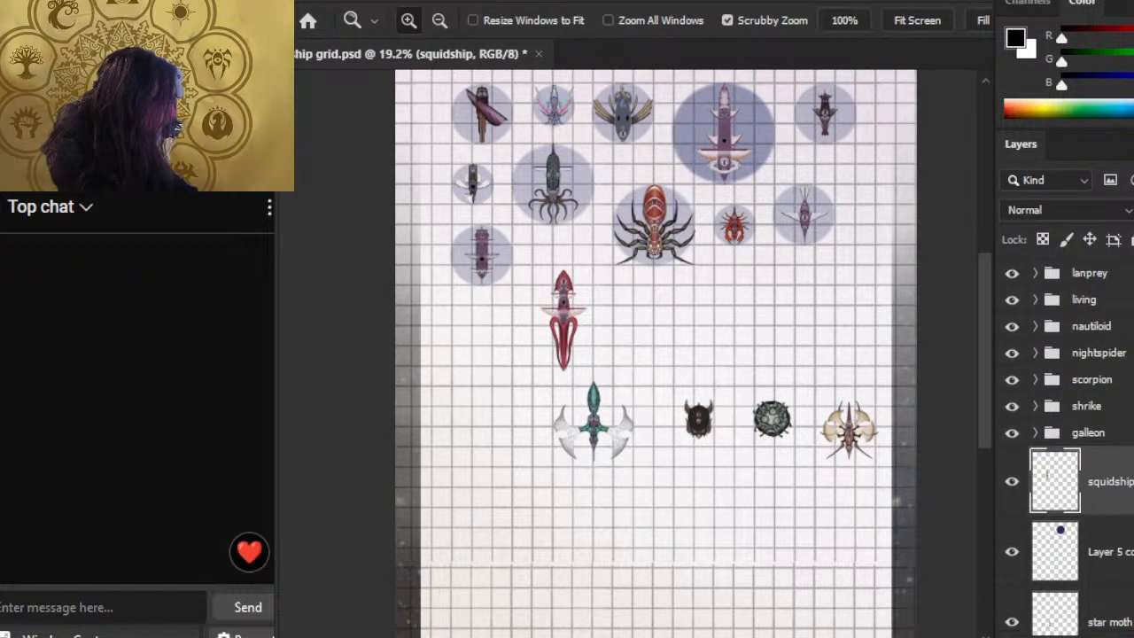
Step: Move the copied large circle from the hammerhead ship onto the squidship
left_click(1098, 551, "ctrl")
left_click(1129, 531)
key("v")
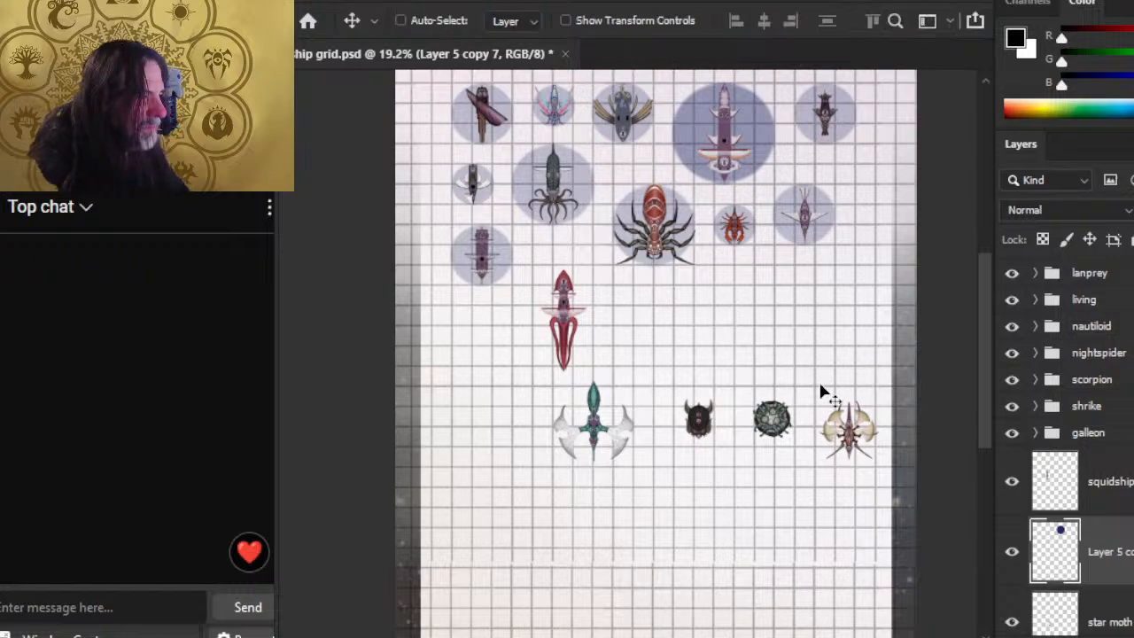
left_click_drag(848, 381, 693, 543)
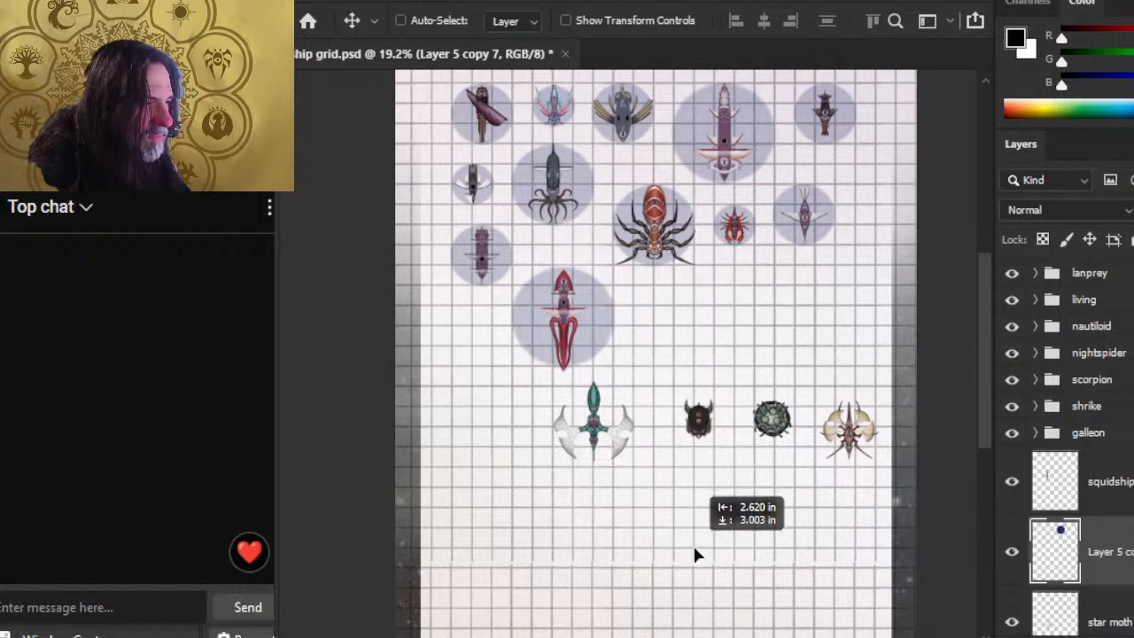
Step: Fine-tune the position of the squidship's large circle so its edges line up with the grid
key("z")
left_click_drag(538, 320, 667, 354)
scroll(734, 362, "down", 1)
key("v")
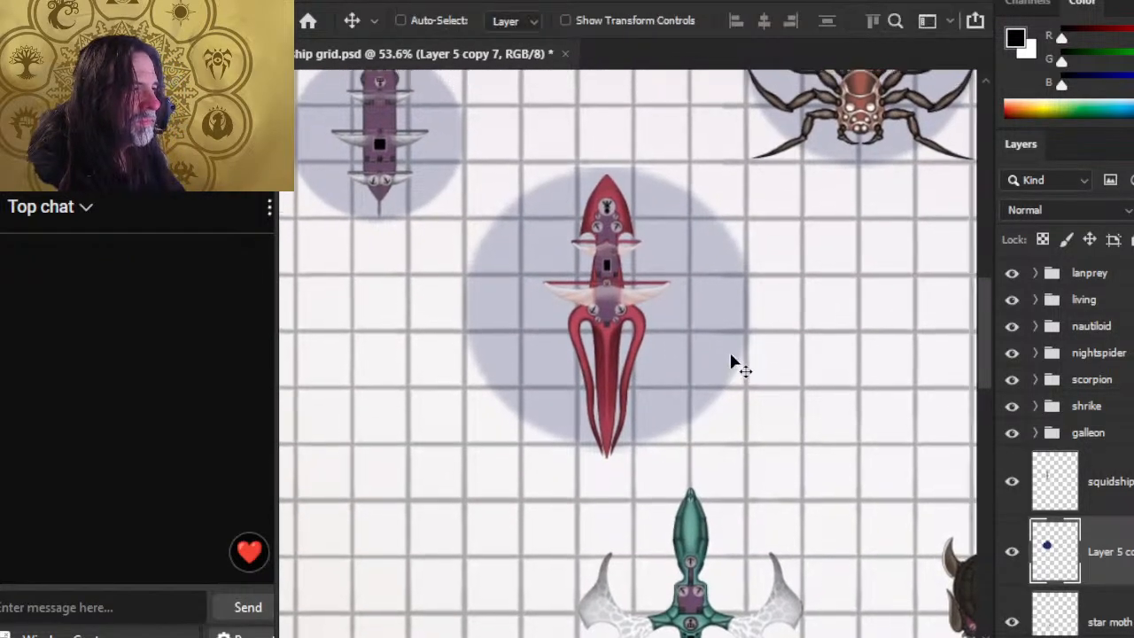
left_click_drag(734, 364, 735, 377)
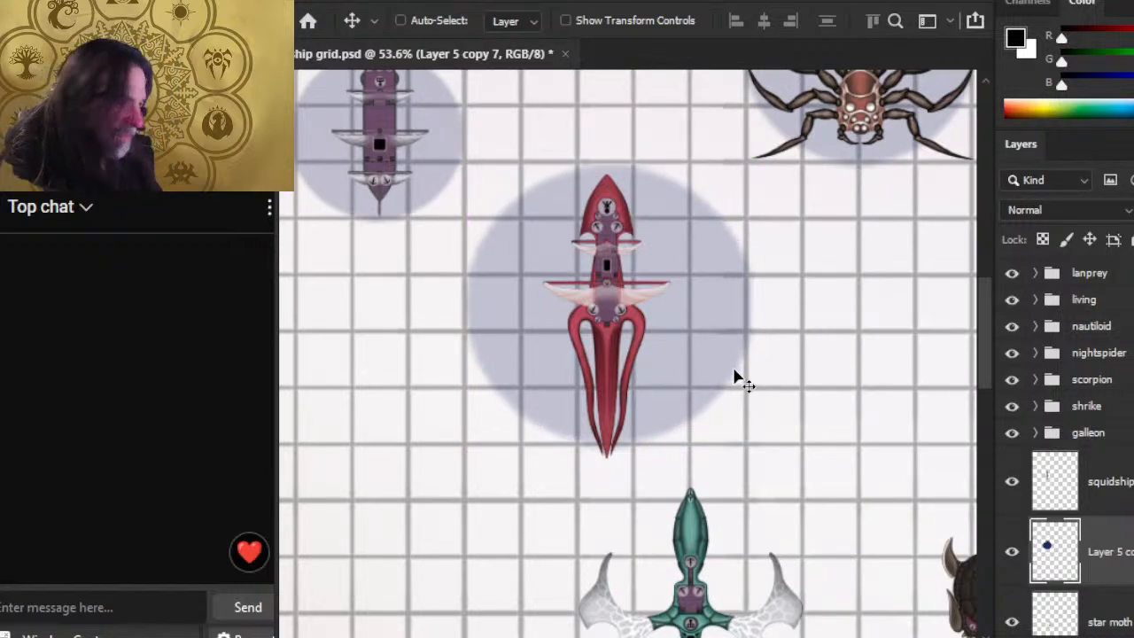
Step: Nudge the squidship layer up until the ship sits centered on its circle
left_click(1099, 503)
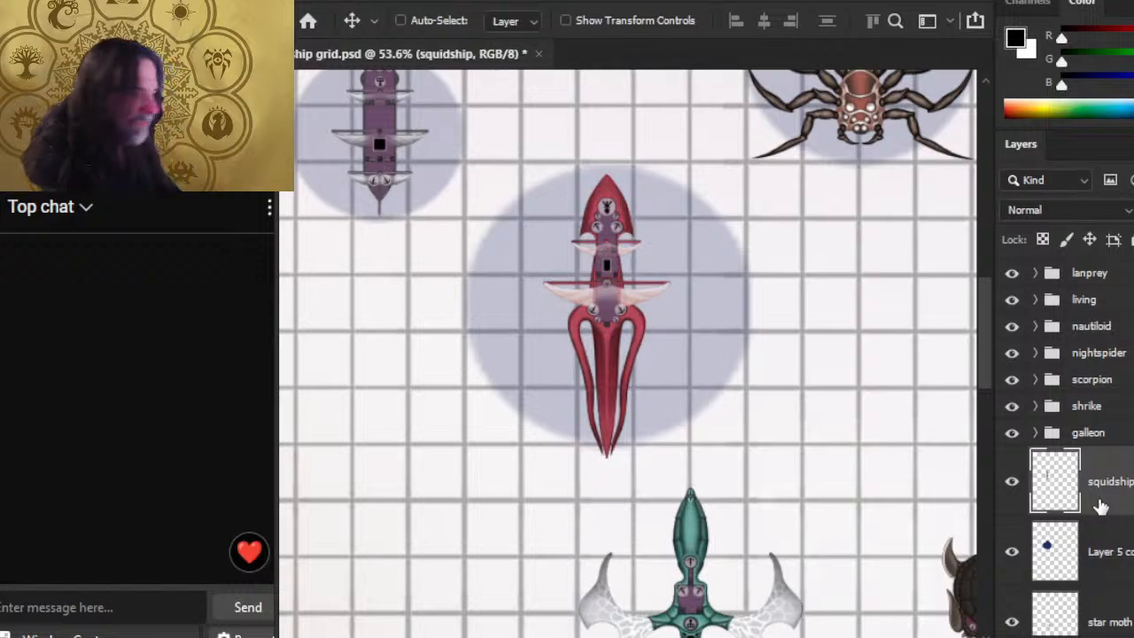
key("Up")
key("Up")
key("Up")
key("Up")
key("Up")
key("Up")
key("Up")
key("Up")
key("Up")
key("Up")
key("Up")
key("Up")
key("Up")
key("Up")
key("Up")
key("Up")
key("Up")
key("Up")
key("Up")
key("Up")
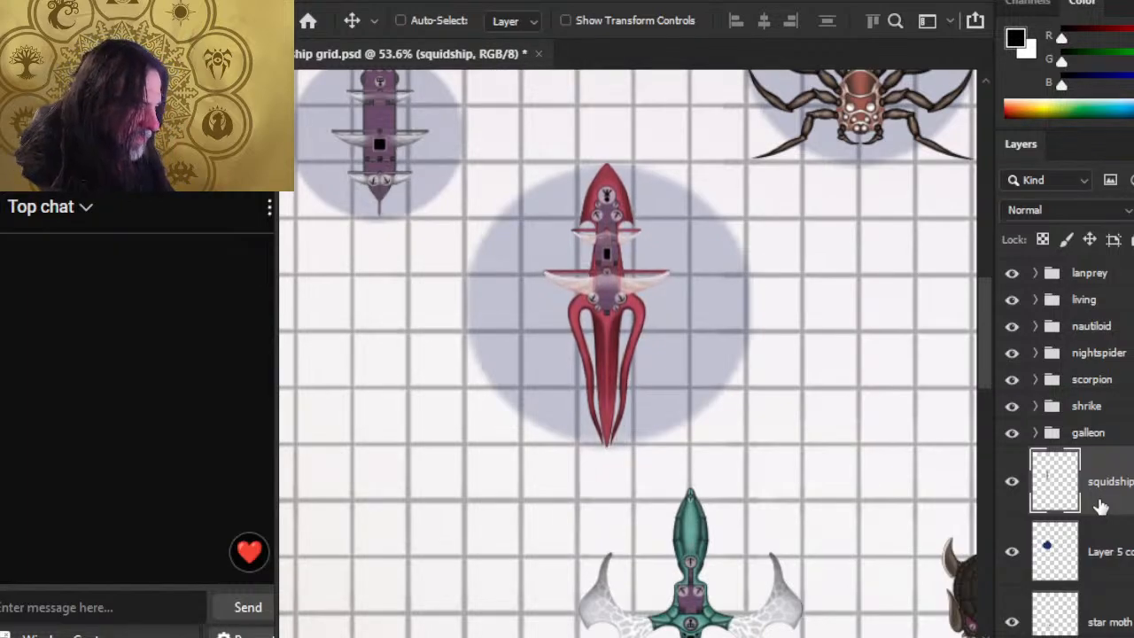
key("Up")
key("Up")
key("Up")
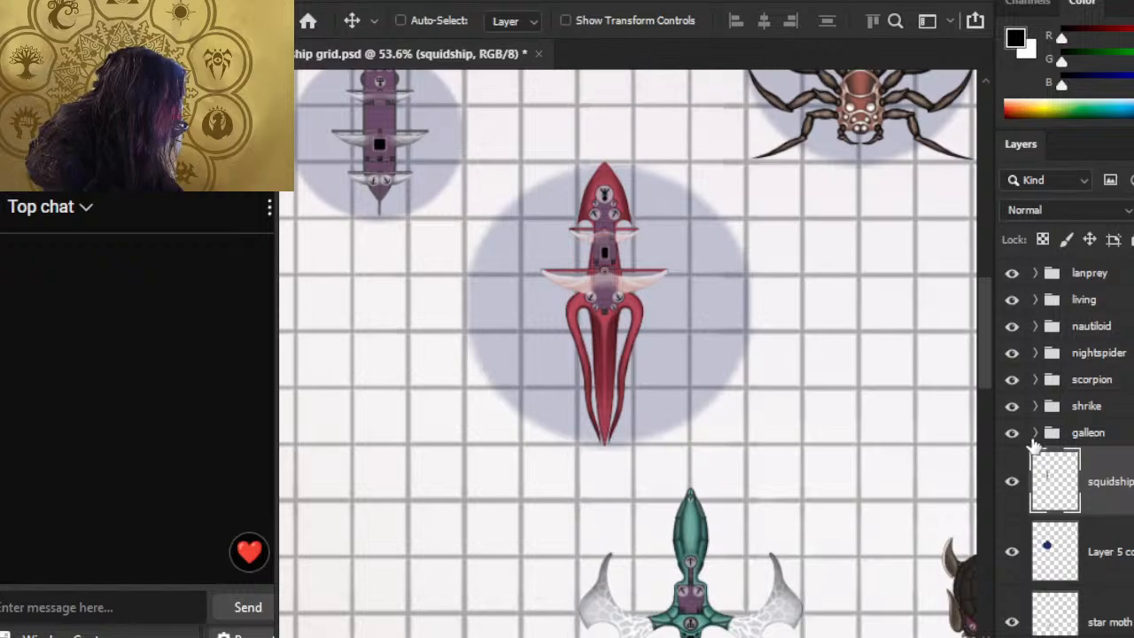
Step: Group the squidship with its circle and name the group "squid ship"
left_click(1112, 529, "shift")
key("ctrl+g")
double_click(1088, 460)
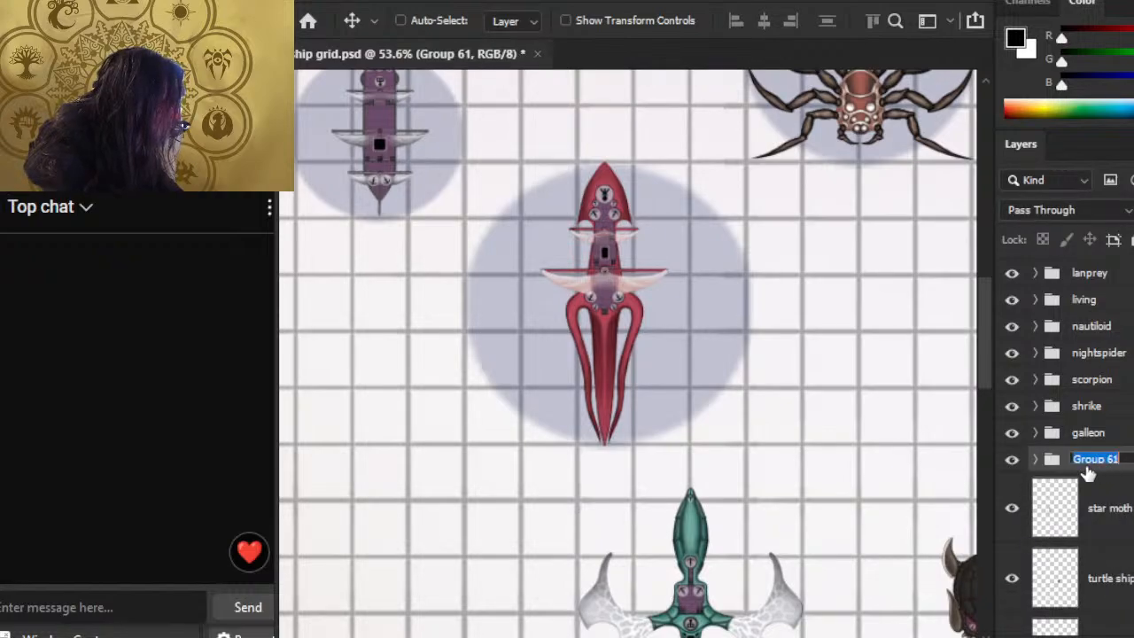
type("sc")
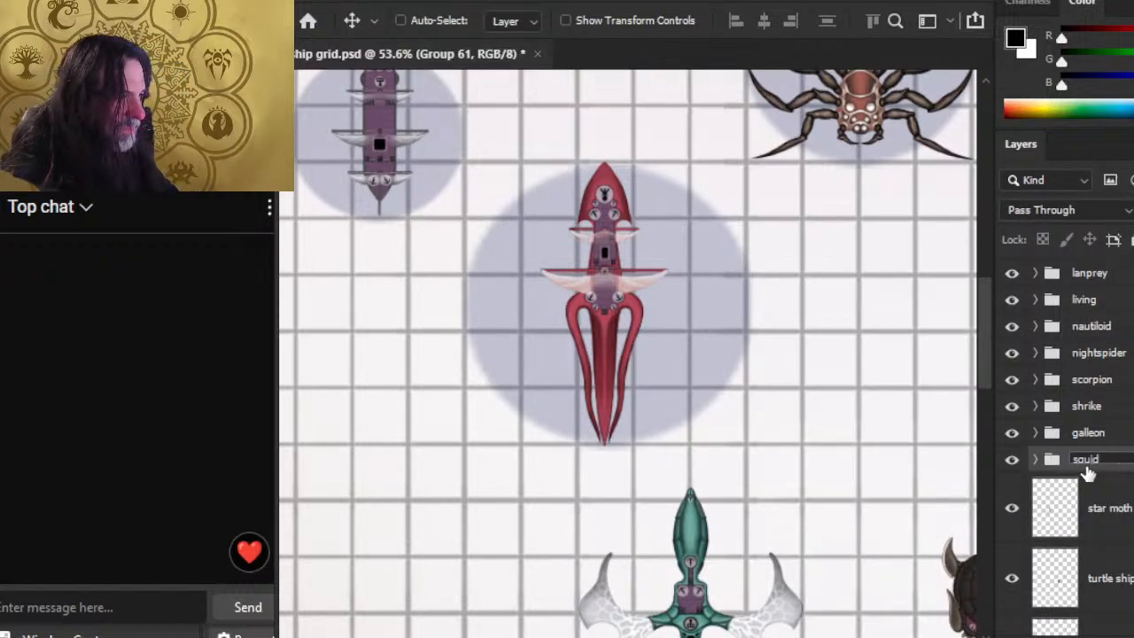
type("uid ship")
key("Return")
Step: Duplicate the circle in the nautiloid group and place one copy directly beneath the star moth layer
key("z")
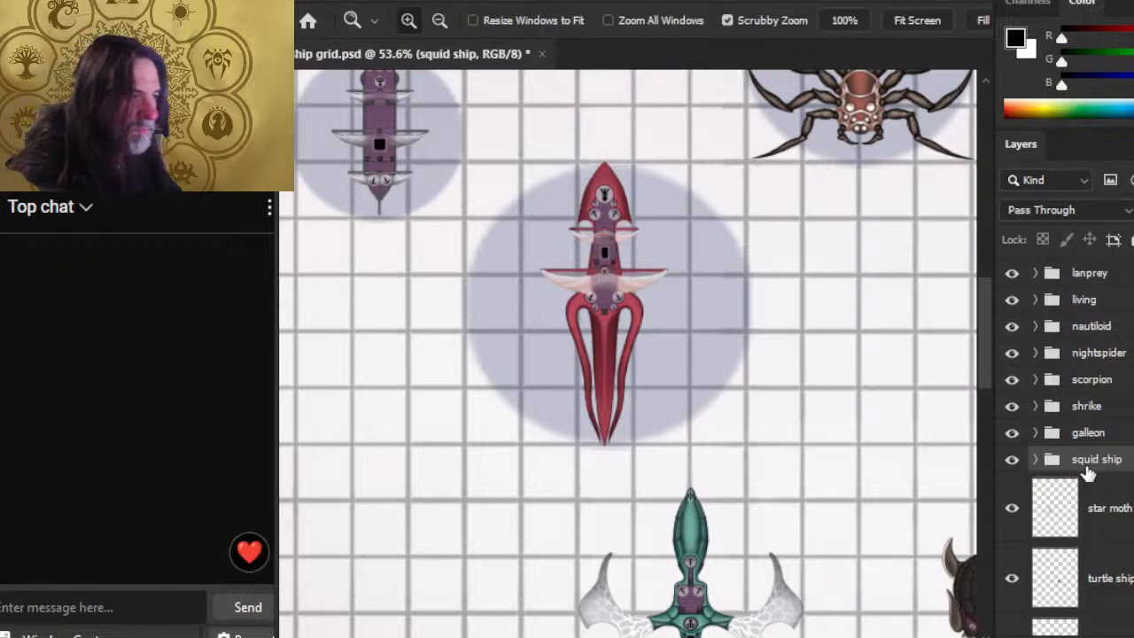
left_click_drag(607, 237, 519, 273)
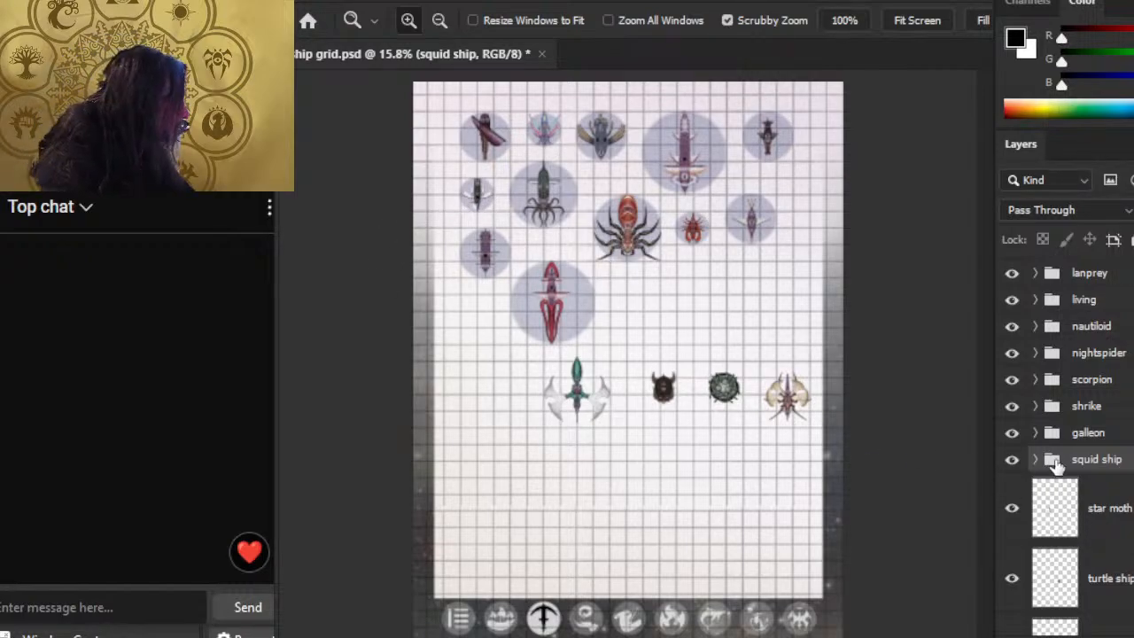
left_click(1036, 327)
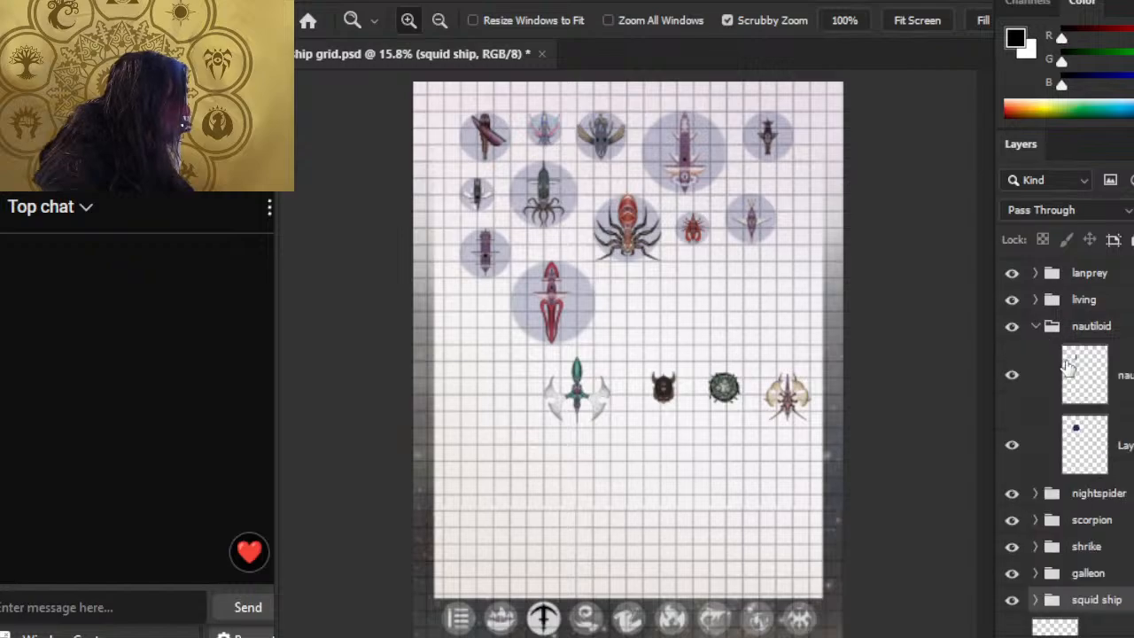
right_click(1063, 445)
left_click(1019, 35)
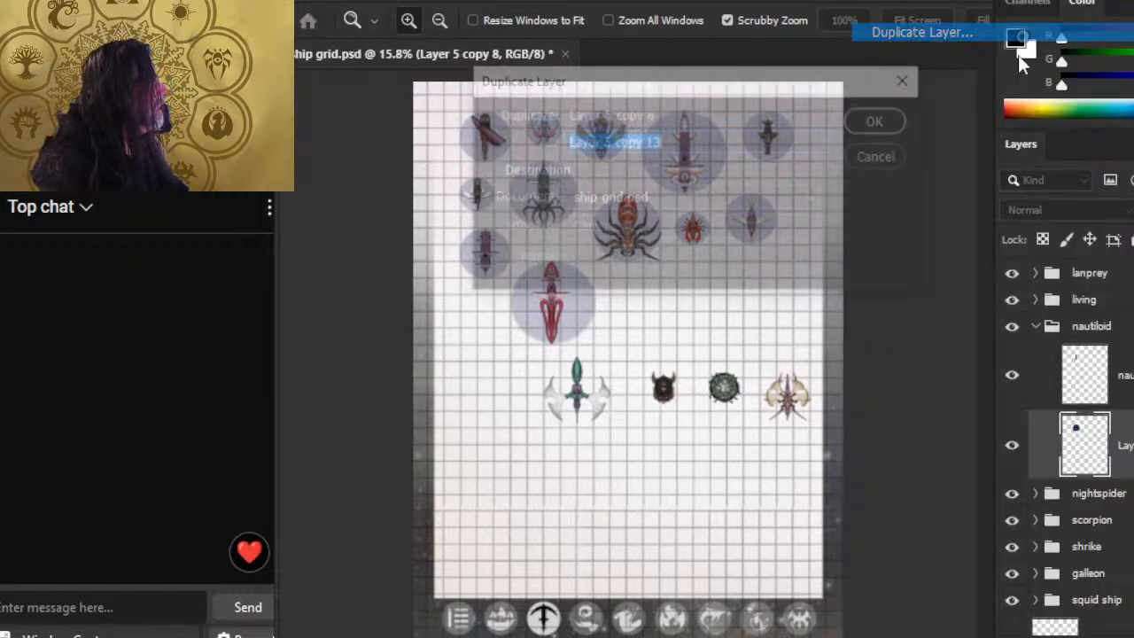
key("Return")
left_click_drag(1084, 445, 1081, 483)
Step: Move the copied circle onto the star moth, and shift ship and circle together up beside the squid ship
key("v")
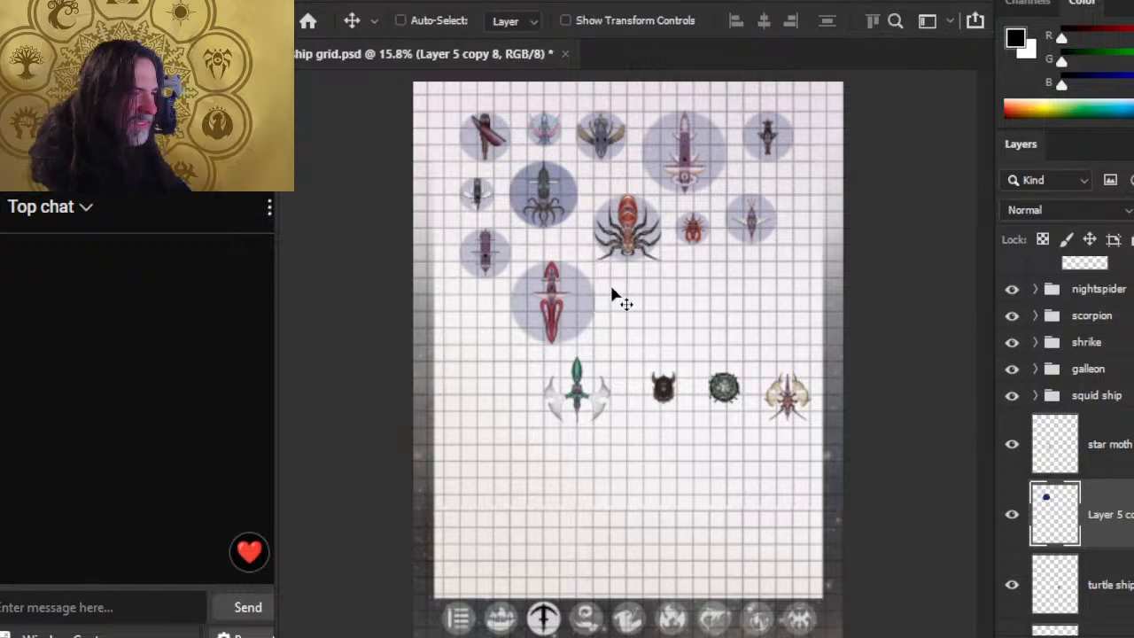
left_click_drag(610, 296, 669, 492)
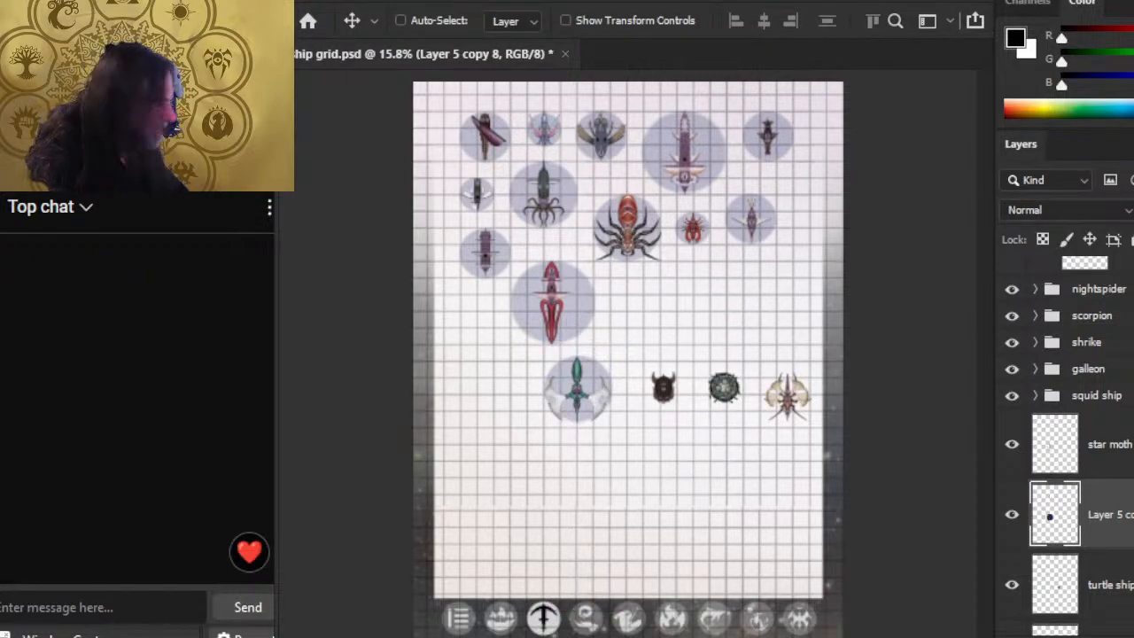
left_click(587, 388, "ctrl")
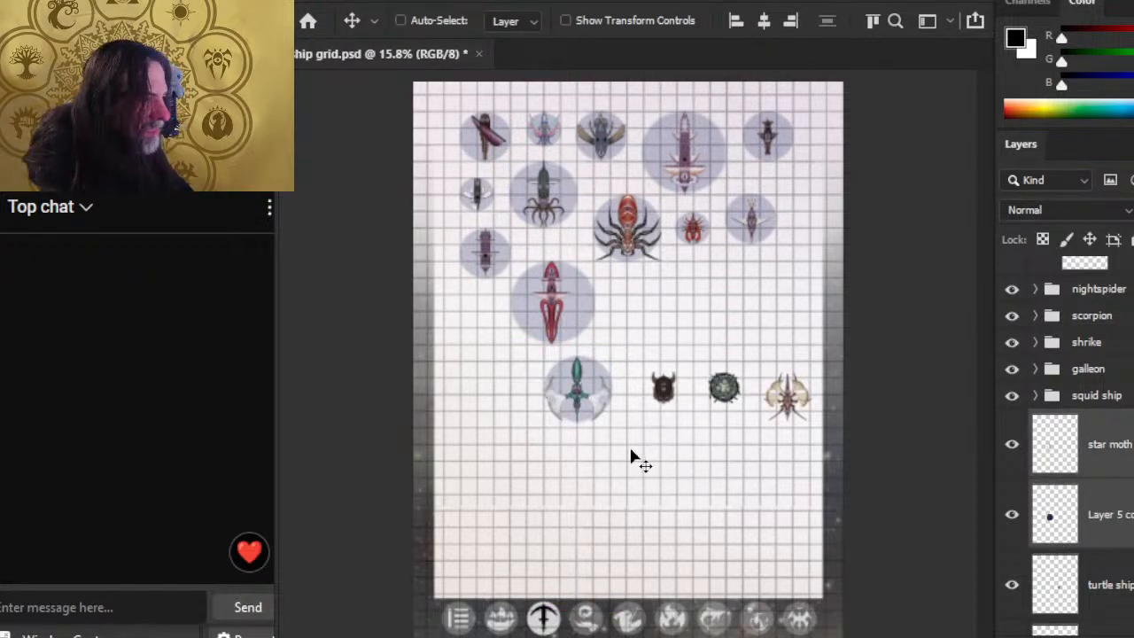
left_click_drag(641, 458, 701, 375)
Step: Nudge the star moth and its circle together up and left to line the circle up with the grid
key("ctrl+space")
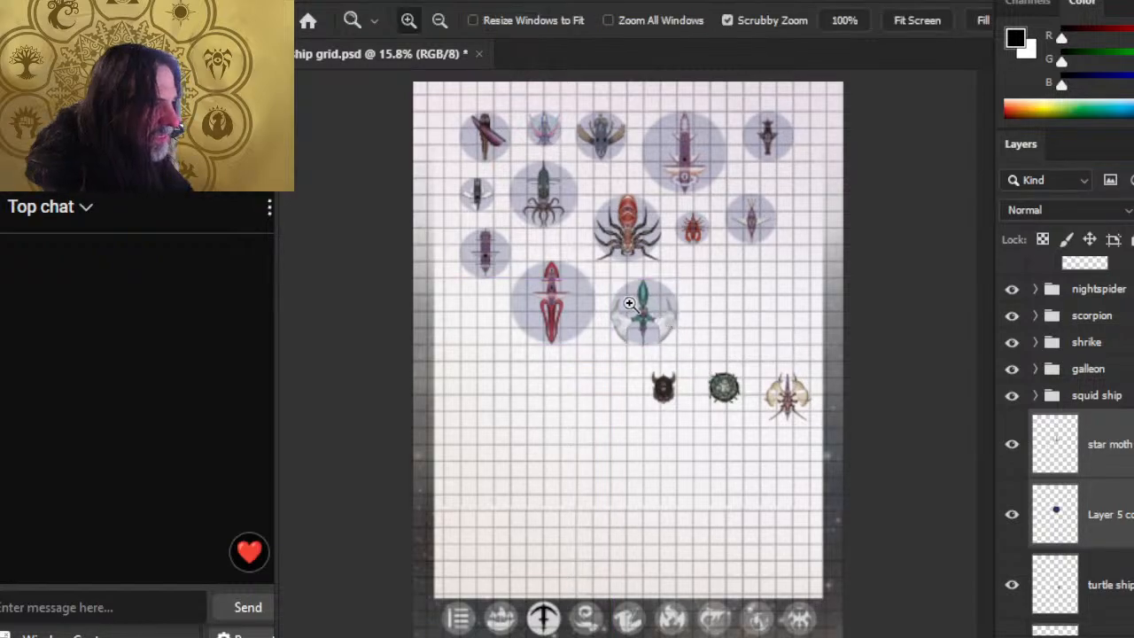
left_click_drag(629, 300, 720, 348)
key("Up")
key("Up")
key("Up")
key("Up")
key("Up")
key("Up")
key("Up")
key("Up")
key("Up")
key("Up")
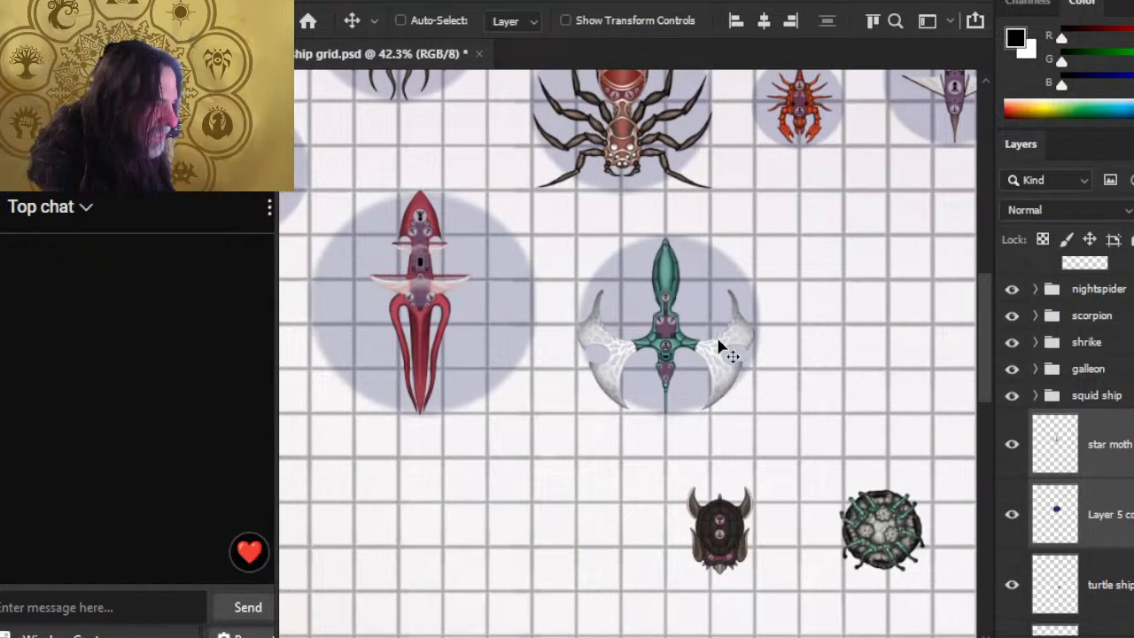
key("Up")
key("Up")
key("Up")
key("Up")
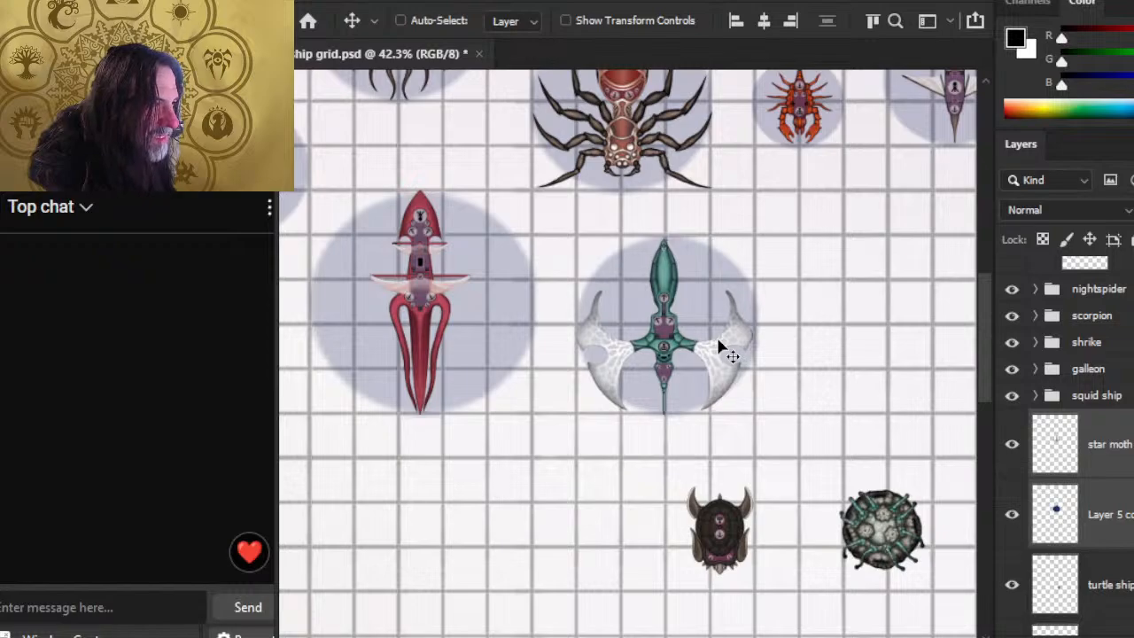
key("Left")
key("Left")
key("Left")
key("Left")
key("Left")
key("Left")
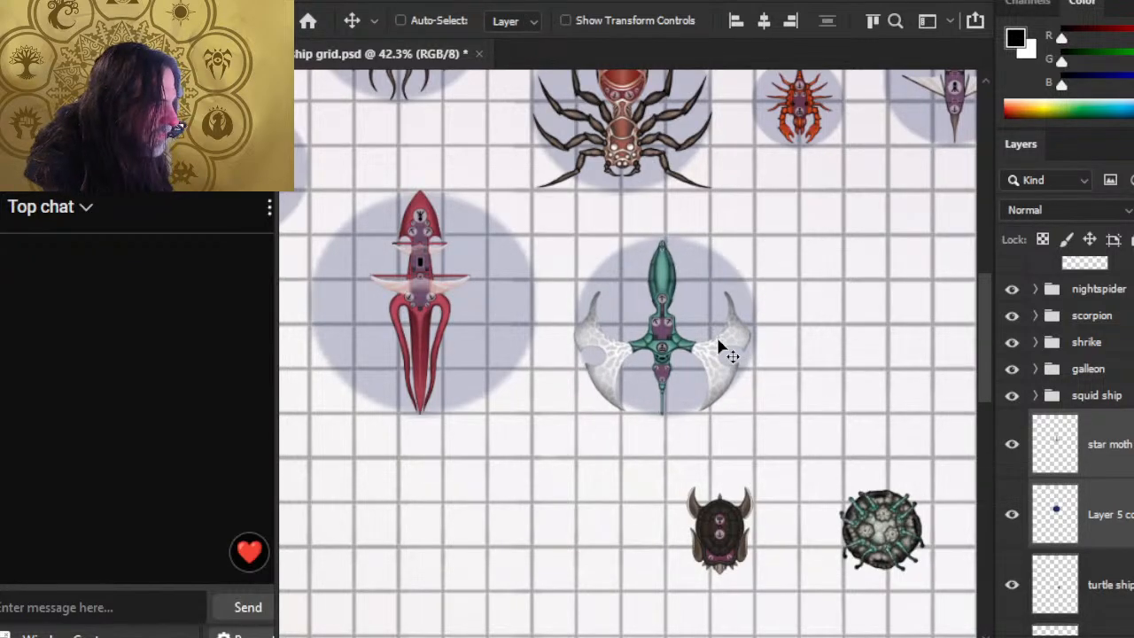
Step: Nudge only the star moth up and right until it is centered on its circle
left_click(1103, 448)
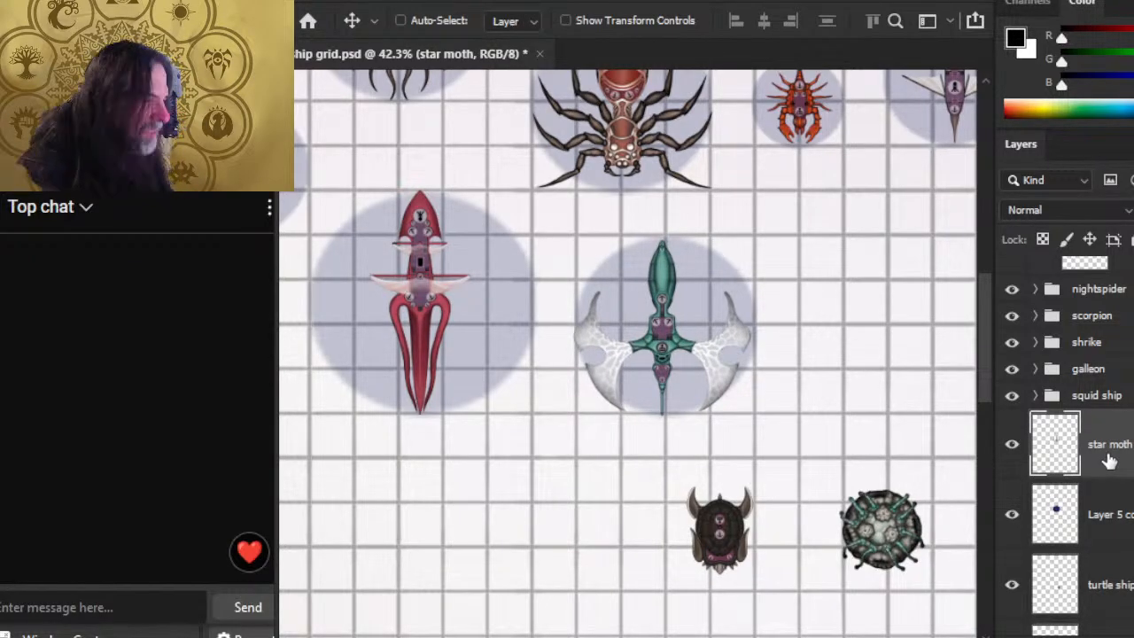
key("Up")
key("Up")
key("Up")
key("Up")
key("Right")
key("Right")
key("Right")
key("Right")
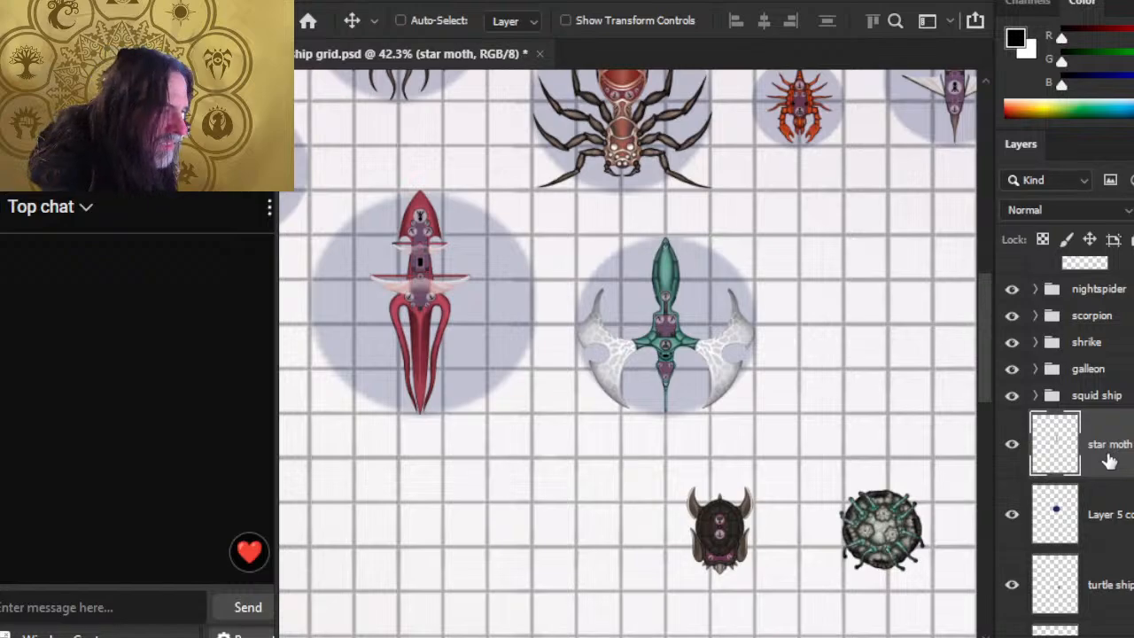
key("Up")
key("Up")
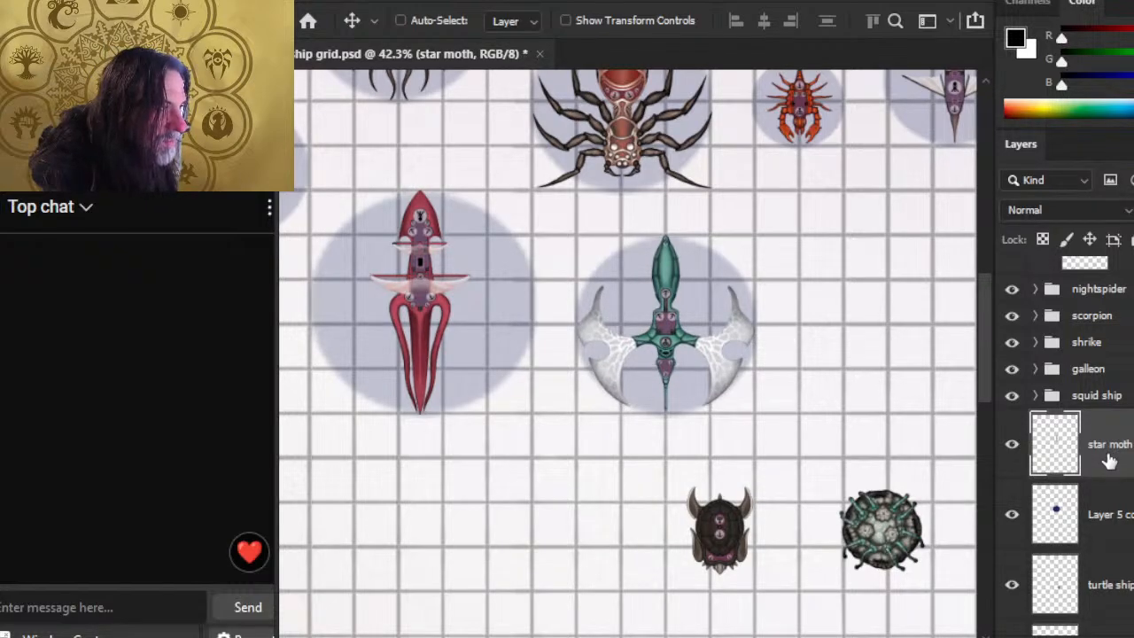
key("Up")
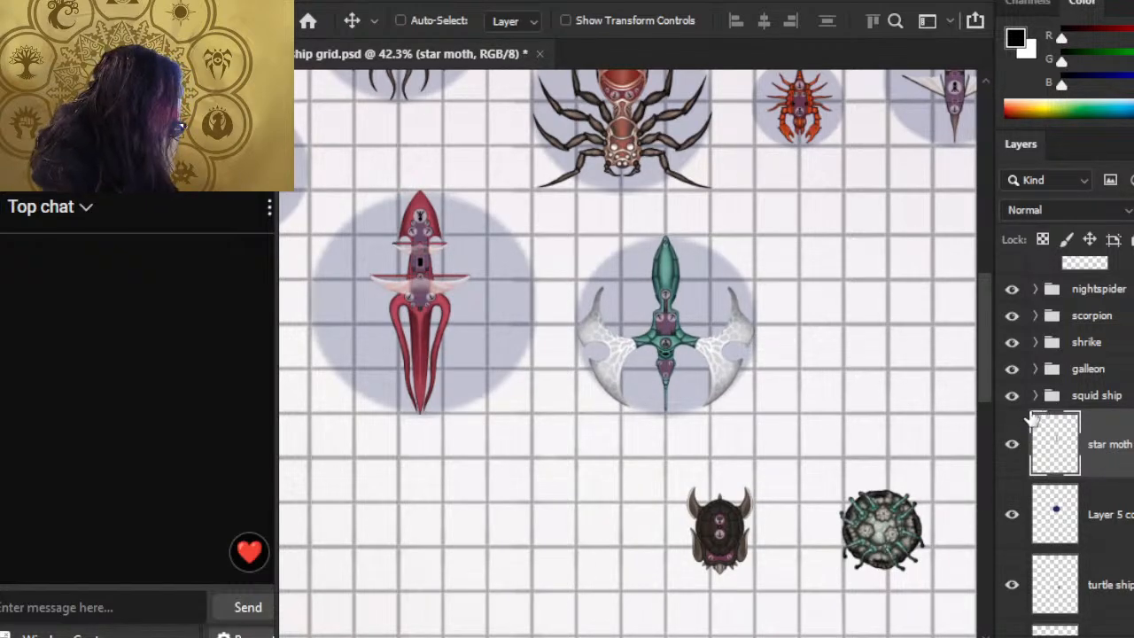
Step: Group the star moth with its circle and name the group "star moth"
left_click(1118, 476, "ctrl")
key("ctrl+g")
double_click(1089, 421)
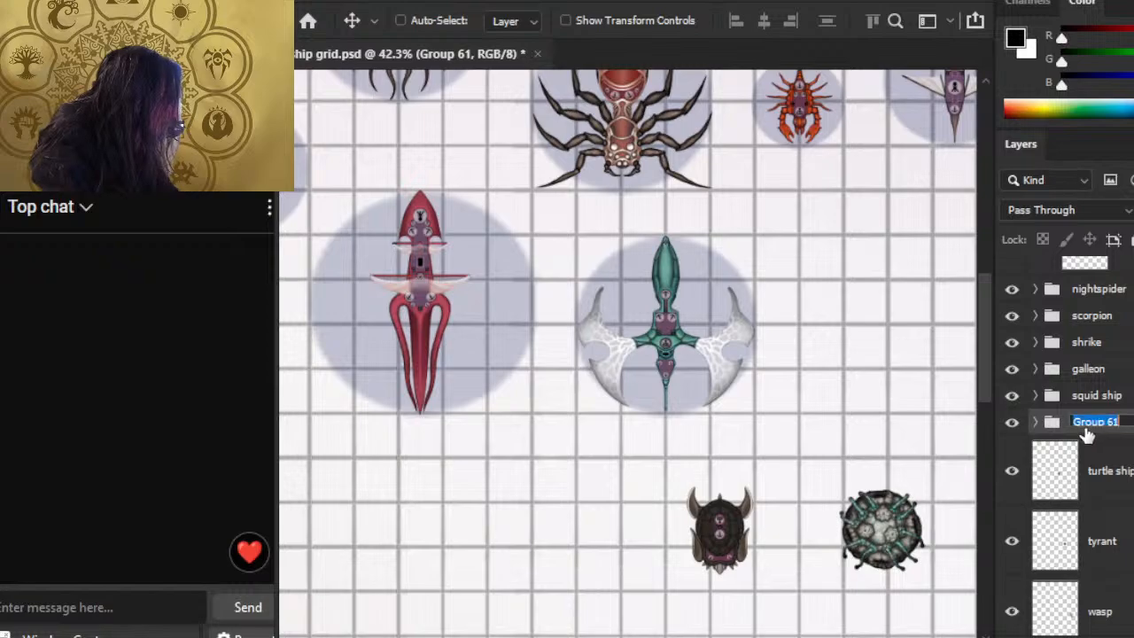
type("star mo")
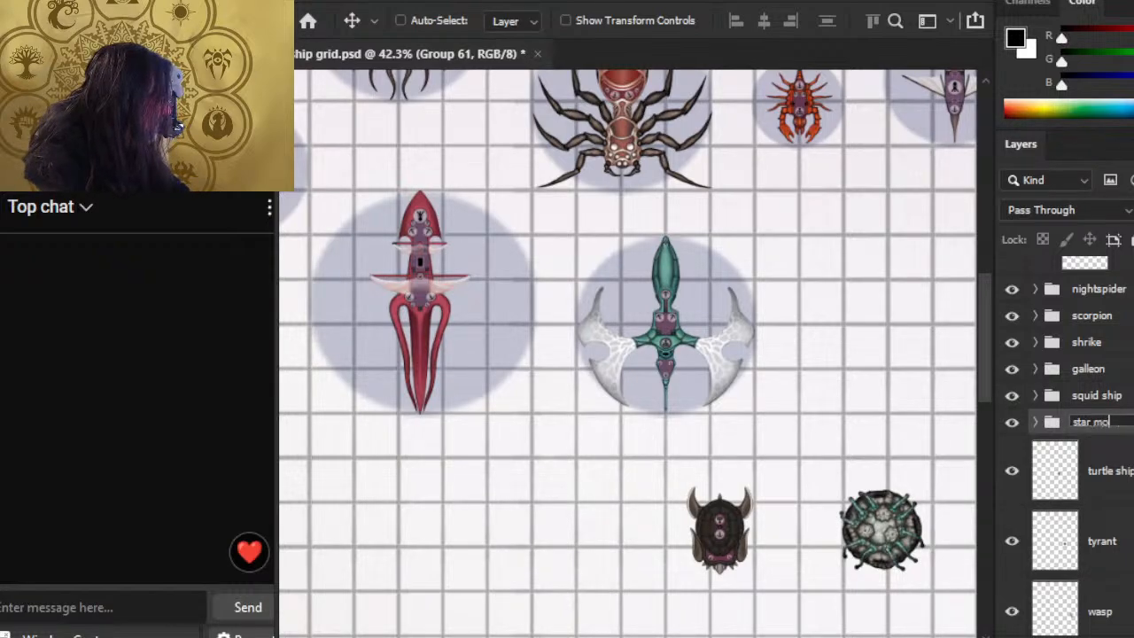
type("th")
key("Return")
Step: Rename the galleon group as "space galleon"
double_click(1086, 369)
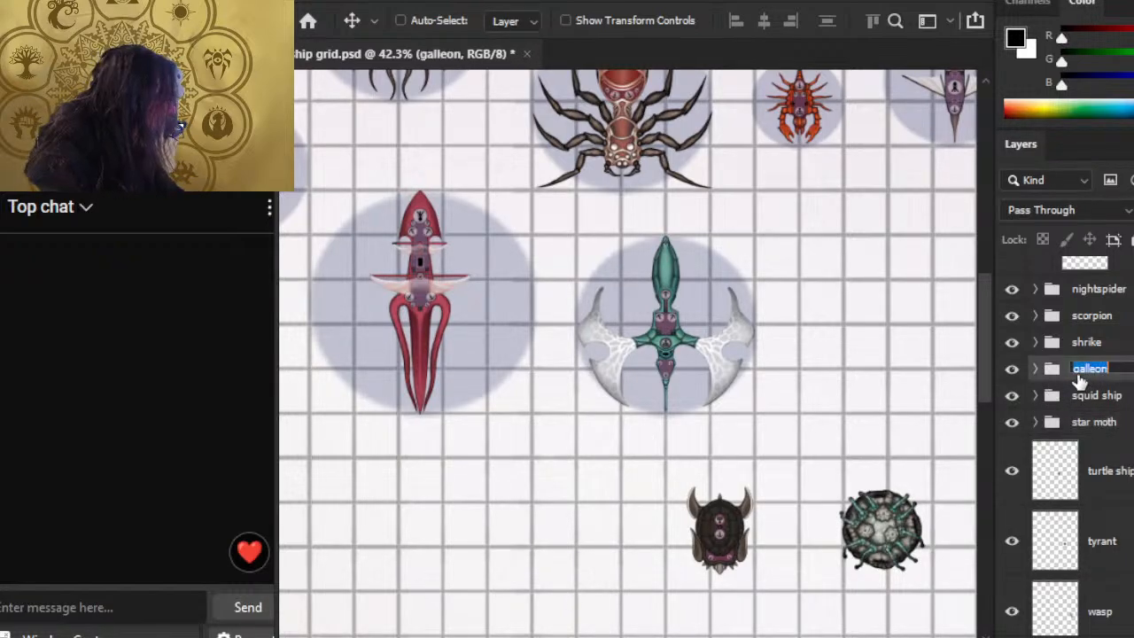
type("space galle")
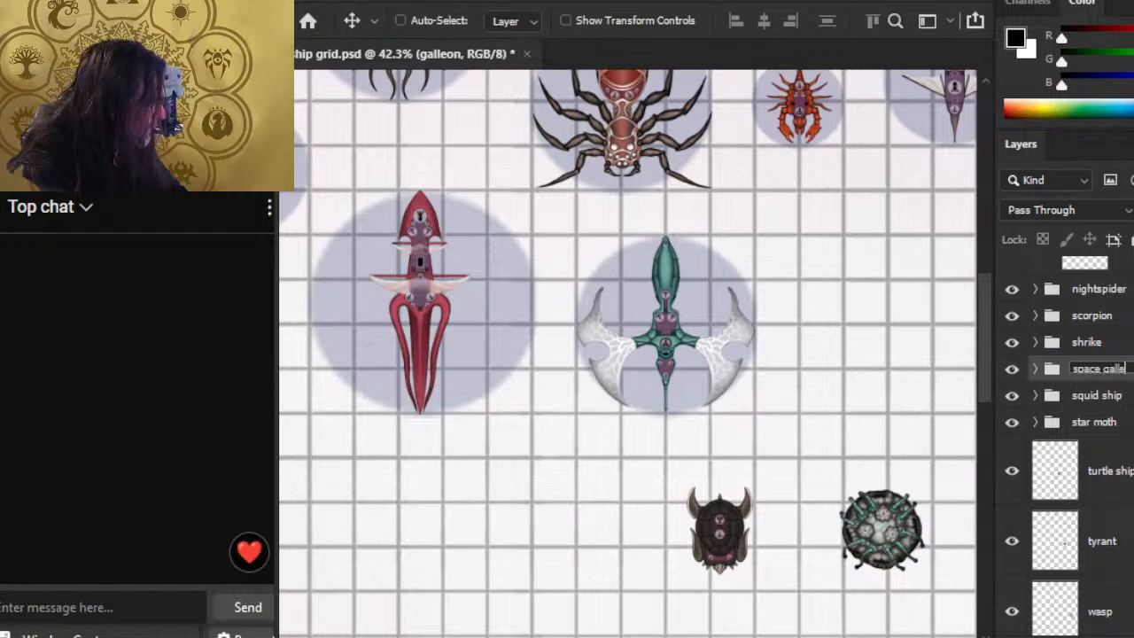
type("on")
key("Return")
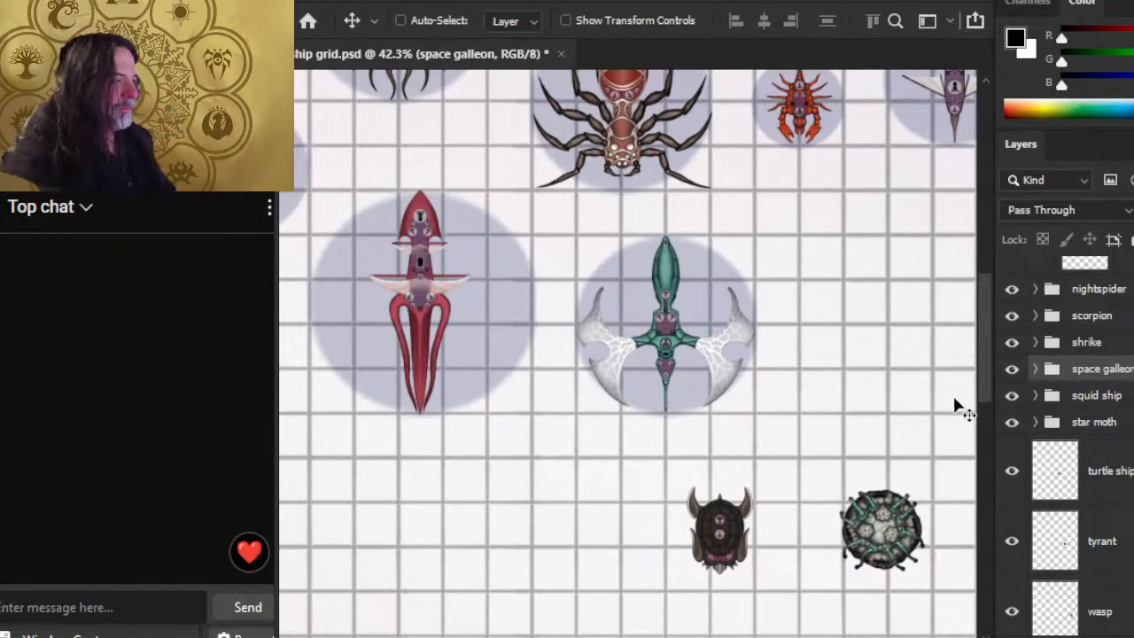
Step: Duplicate the circle in the scorpion group, place one copy directly beneath the turtle ship layer, and collapse the scorpion group
key("z")
left_click_drag(721, 380, 645, 377)
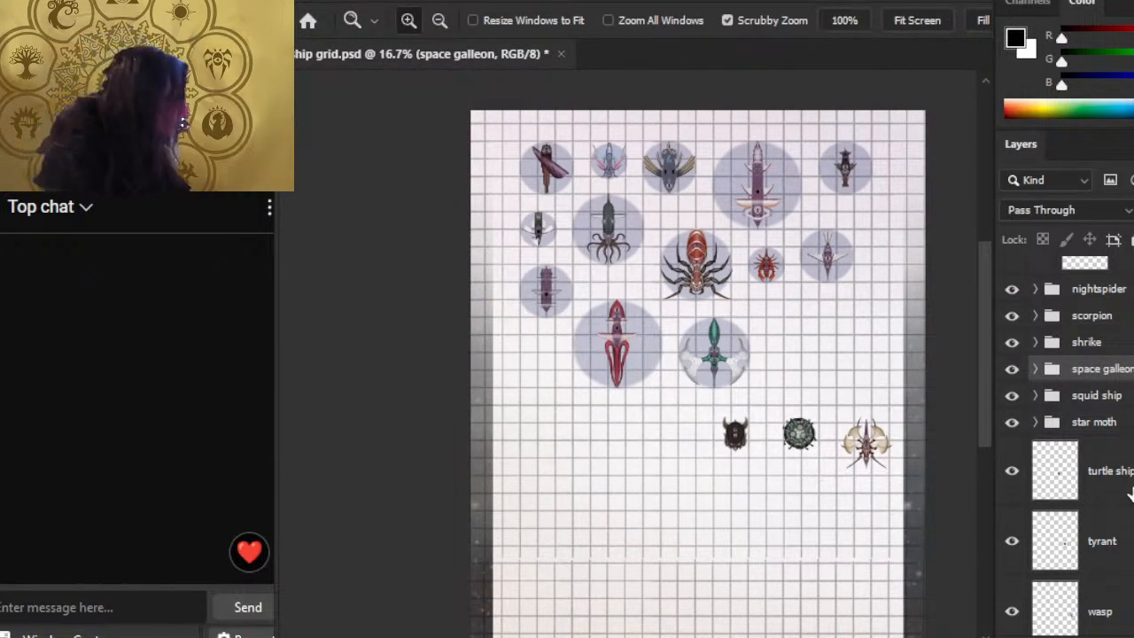
left_click(1054, 470)
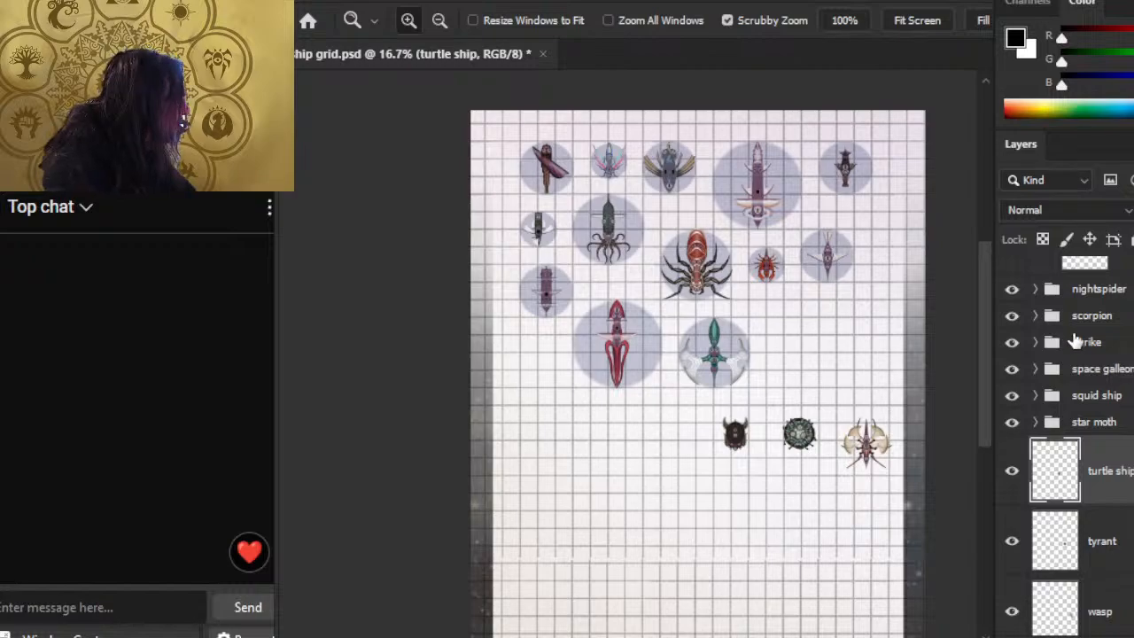
left_click(1035, 316)
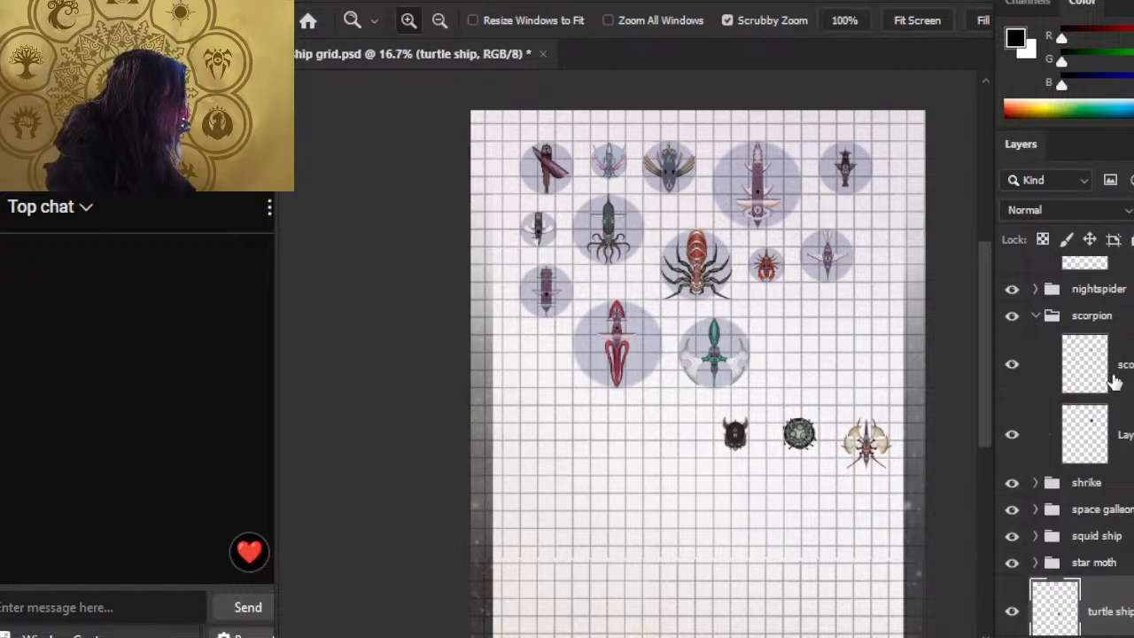
left_click(1121, 443)
key("ctrl+j")
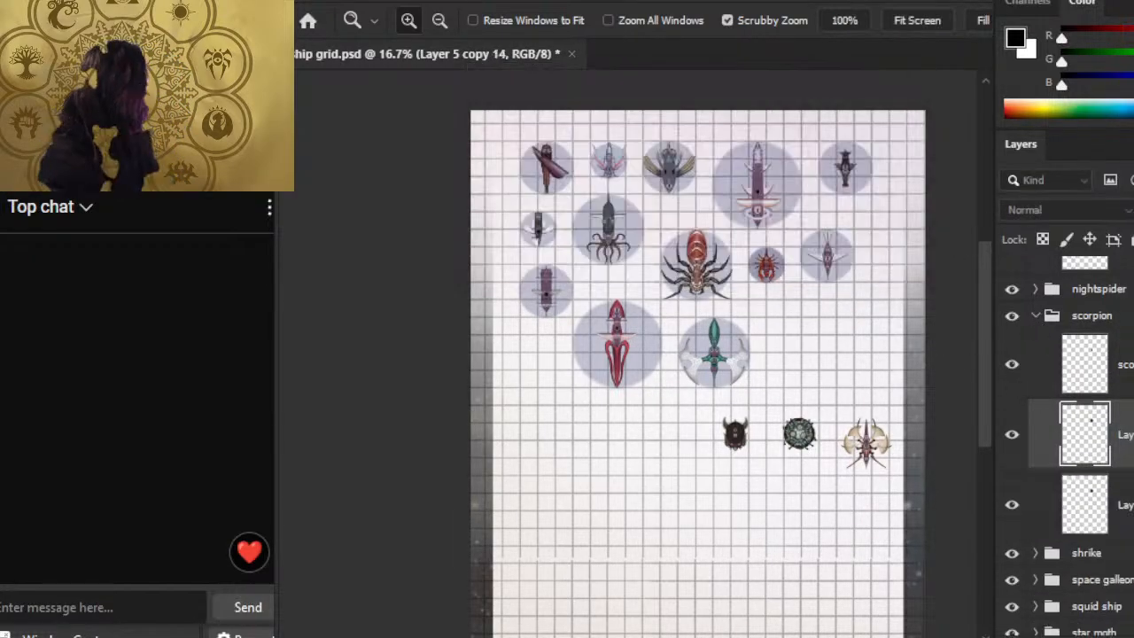
scroll(1072, 443, "down", 3)
left_click_drag(1098, 532, 1072, 542)
scroll(1055, 416, "up", 3)
left_click(1035, 398)
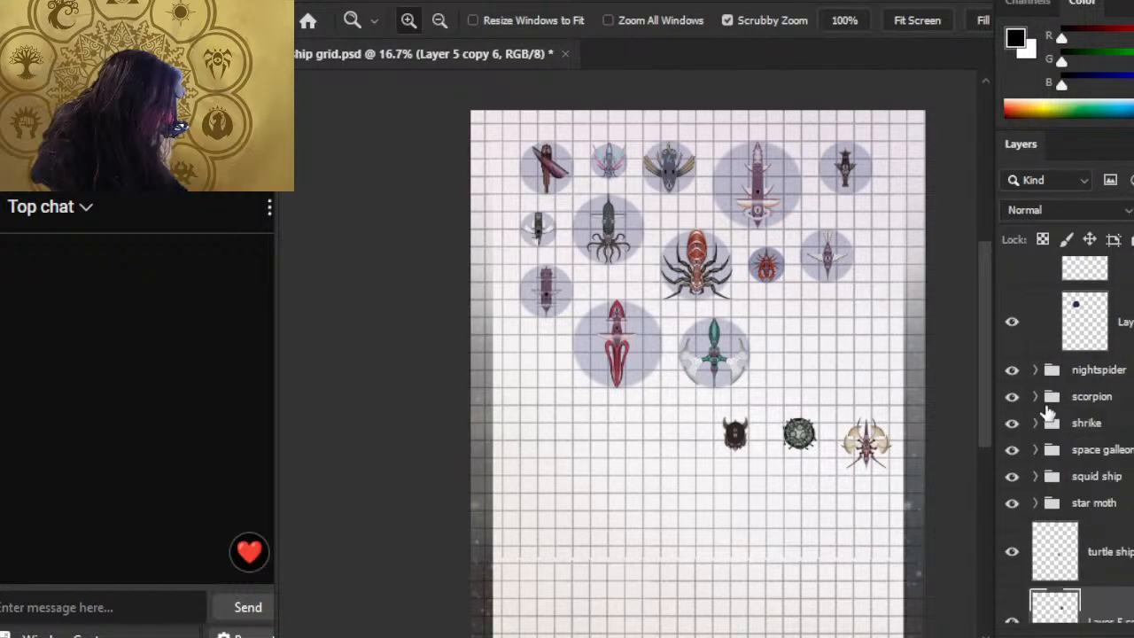
Step: Move the copied small circle from the scorpion onto the turtle ship
scroll(1071, 443, "down", 2)
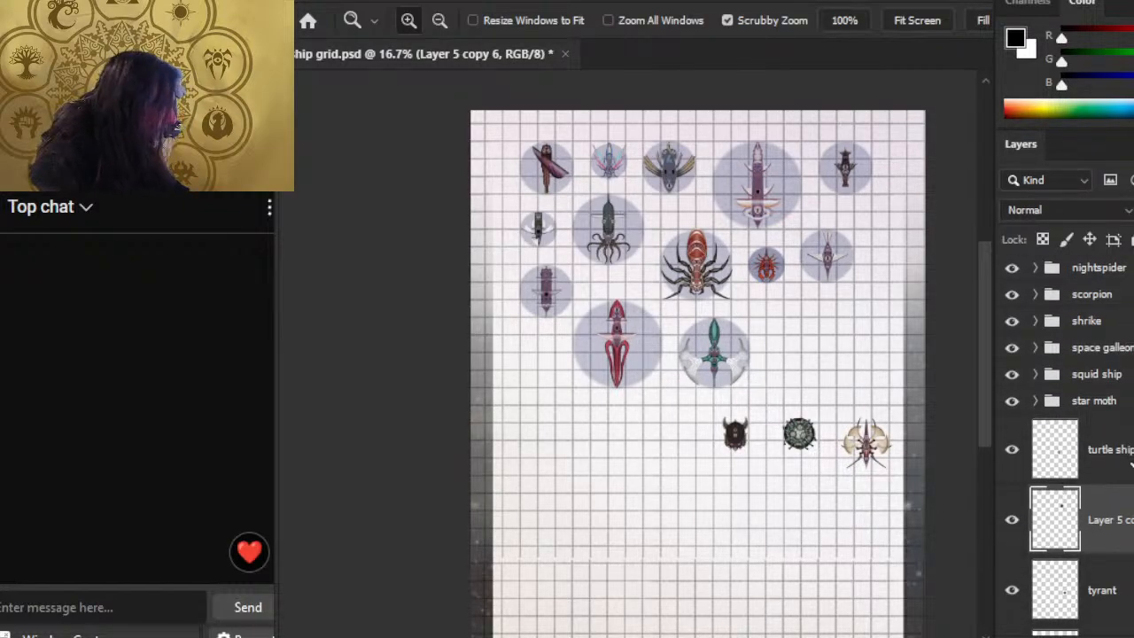
key("v")
left_click_drag(818, 354, 846, 536)
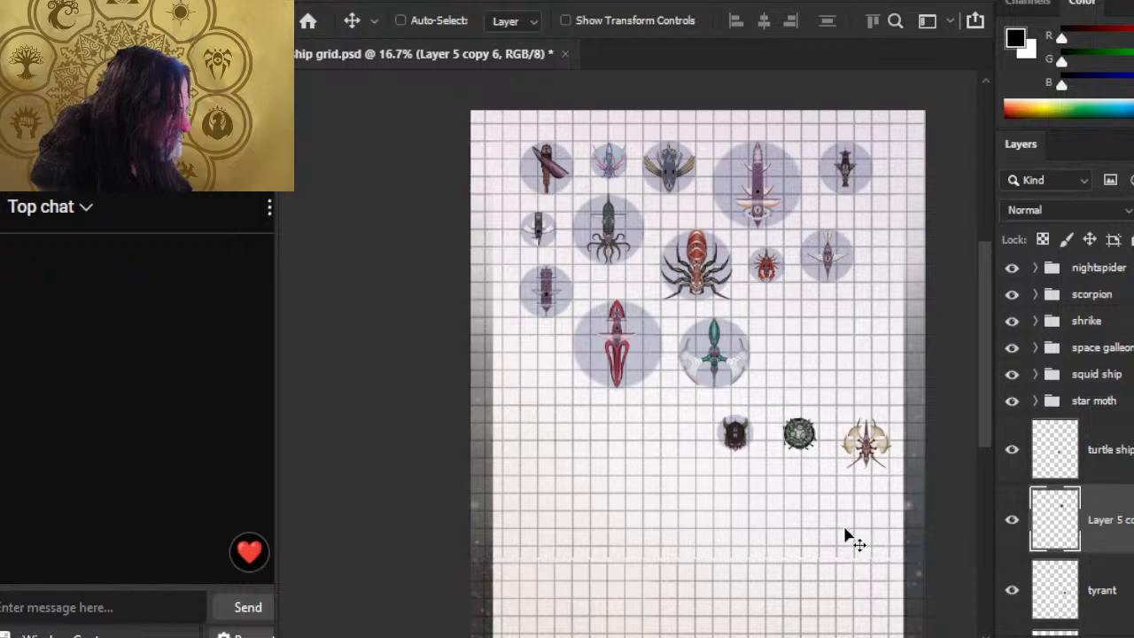
scroll(1072, 443, "down", 1)
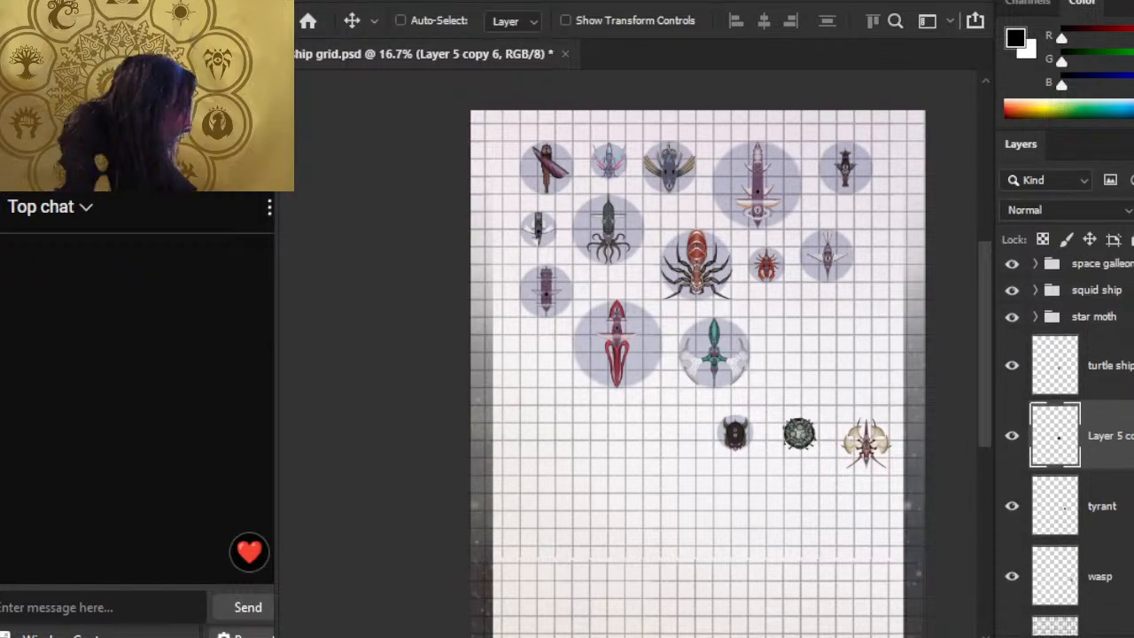
Step: Duplicate the turtle ship's circle, place the copy directly beneath the tyrant layer, and move it onto the tyrant ship
right_click(1098, 435)
left_click(973, 32)
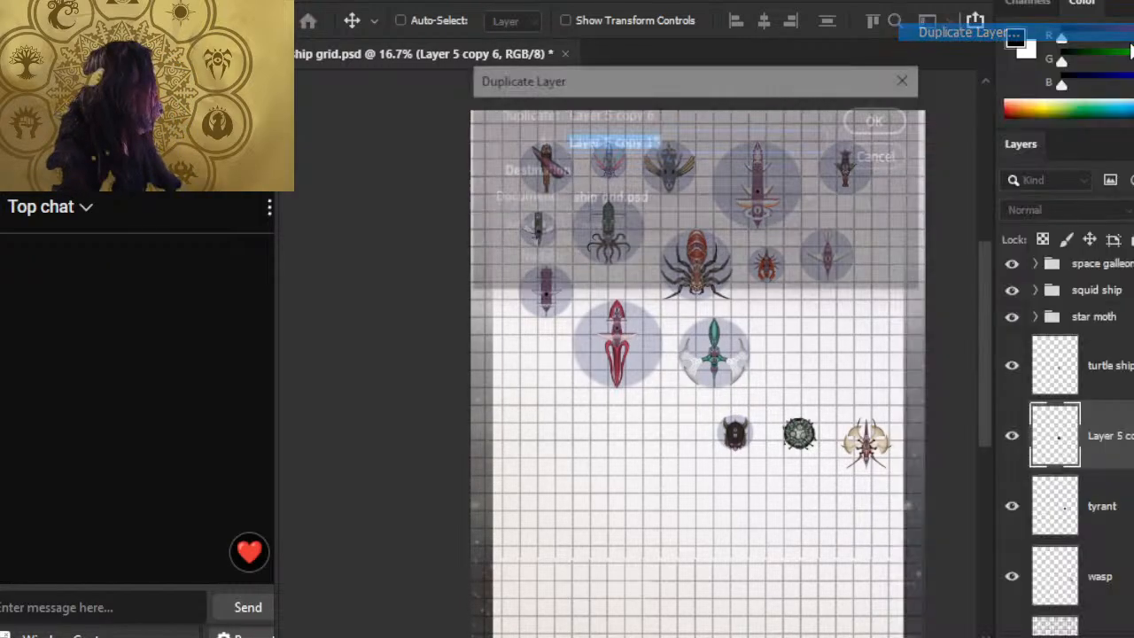
key("Return")
left_click(1108, 576)
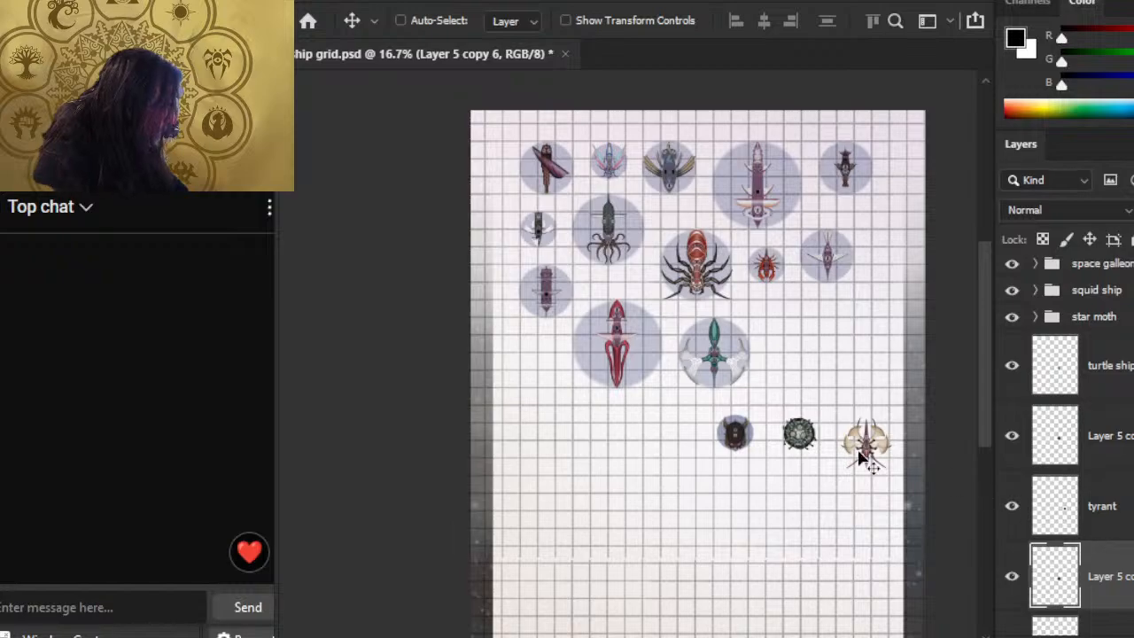
left_click_drag(767, 481, 826, 484)
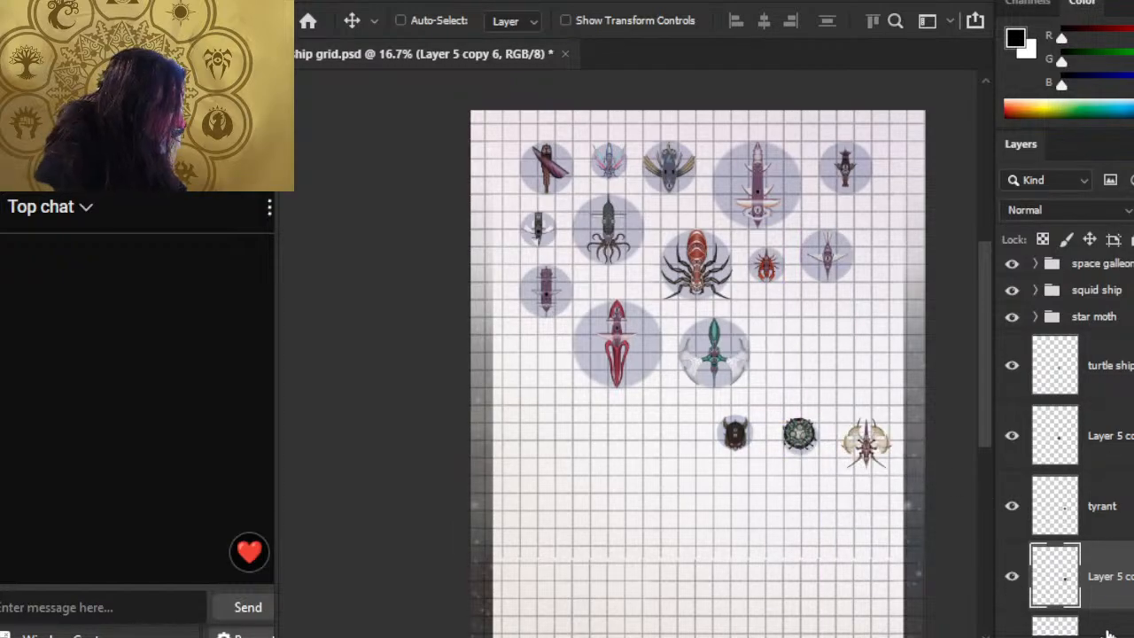
Step: Duplicate the space galleon's circle, place the copy directly beneath the wasp layer, and move it onto the wasp ship
scroll(1034, 377, "up", 2)
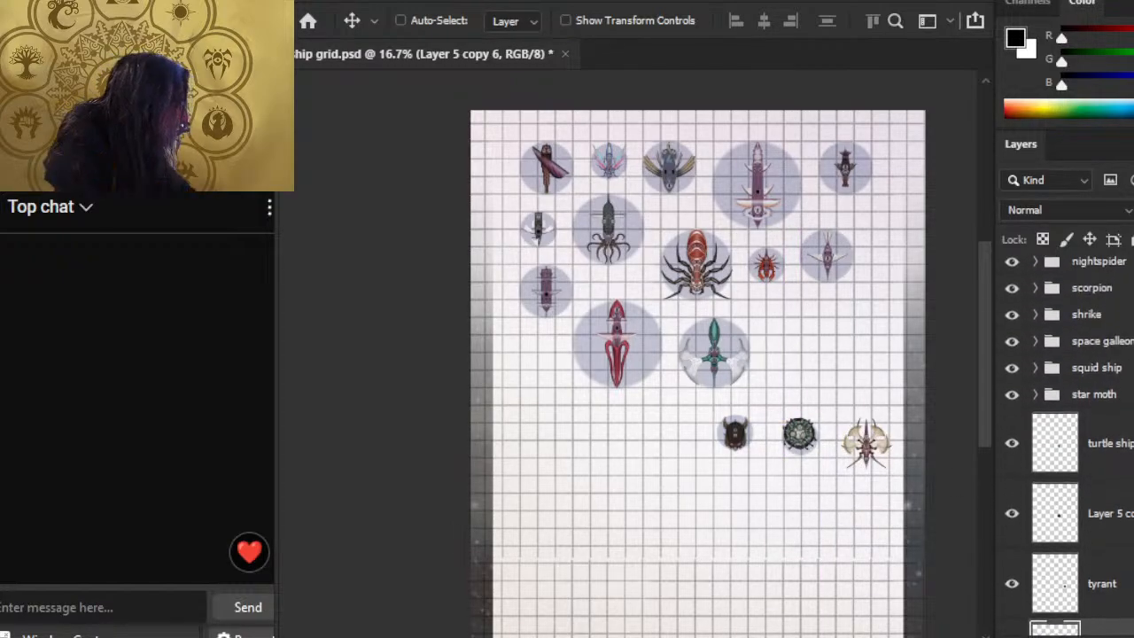
left_click(1034, 344)
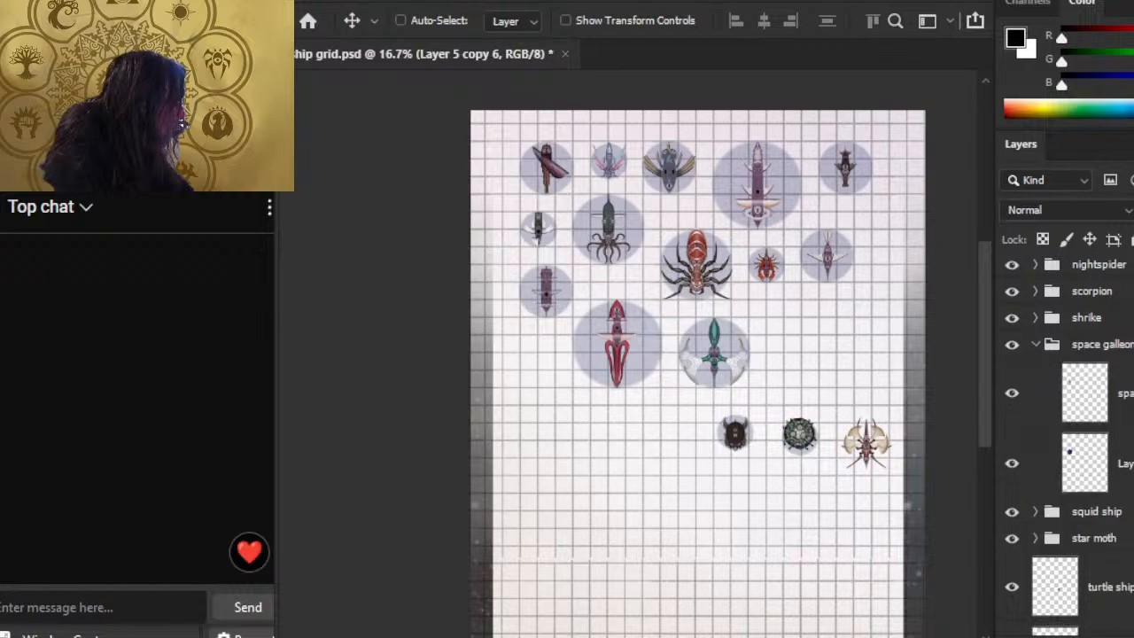
right_click(1103, 463)
left_click(1052, 51)
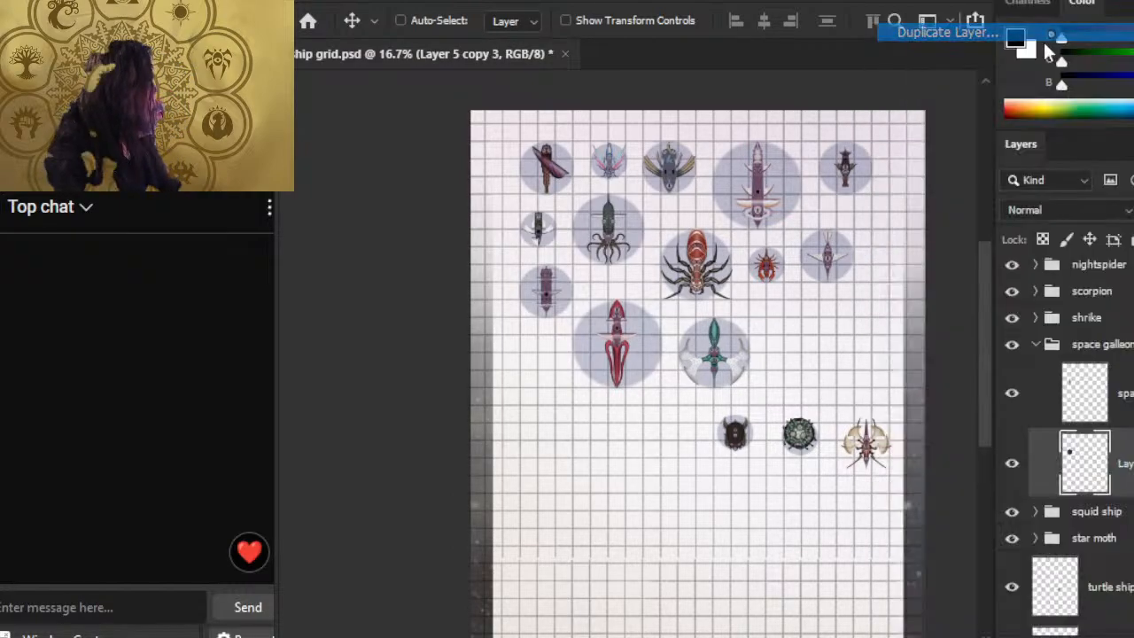
key("ctrl+z")
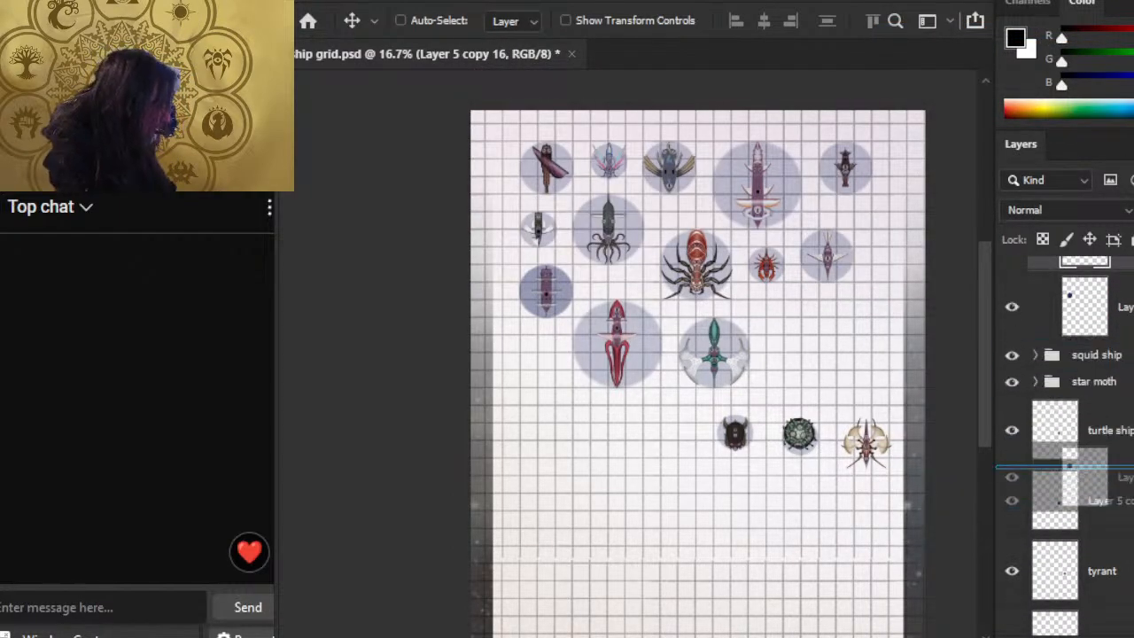
scroll(1068, 434, "down", 2)
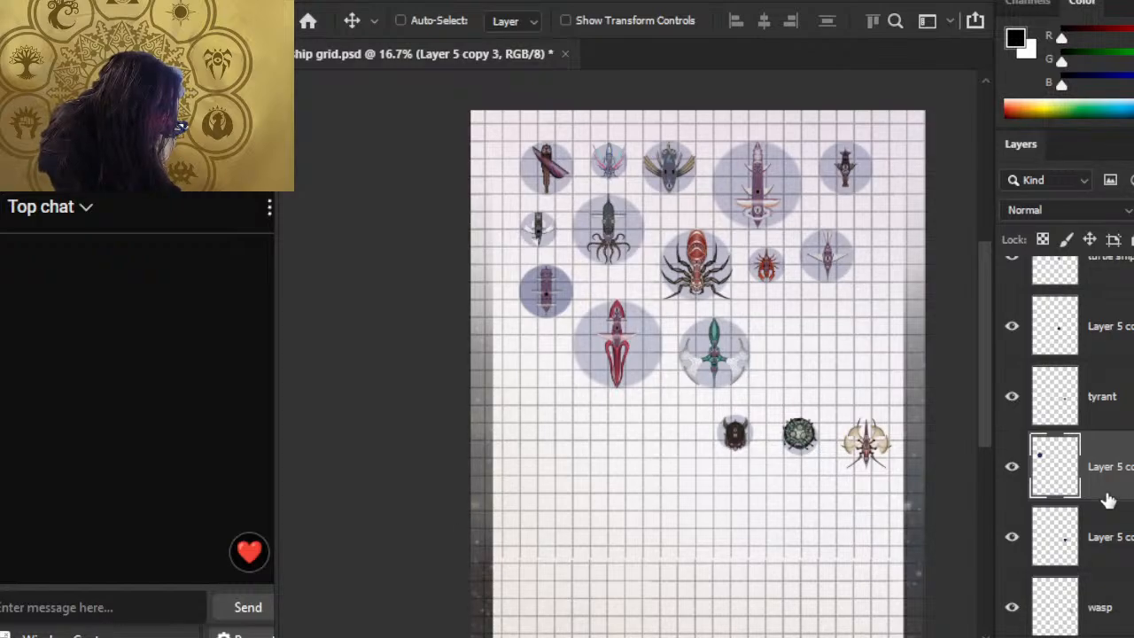
left_click(1014, 537)
left_click(1014, 537)
left_click_drag(1125, 490, 1126, 627)
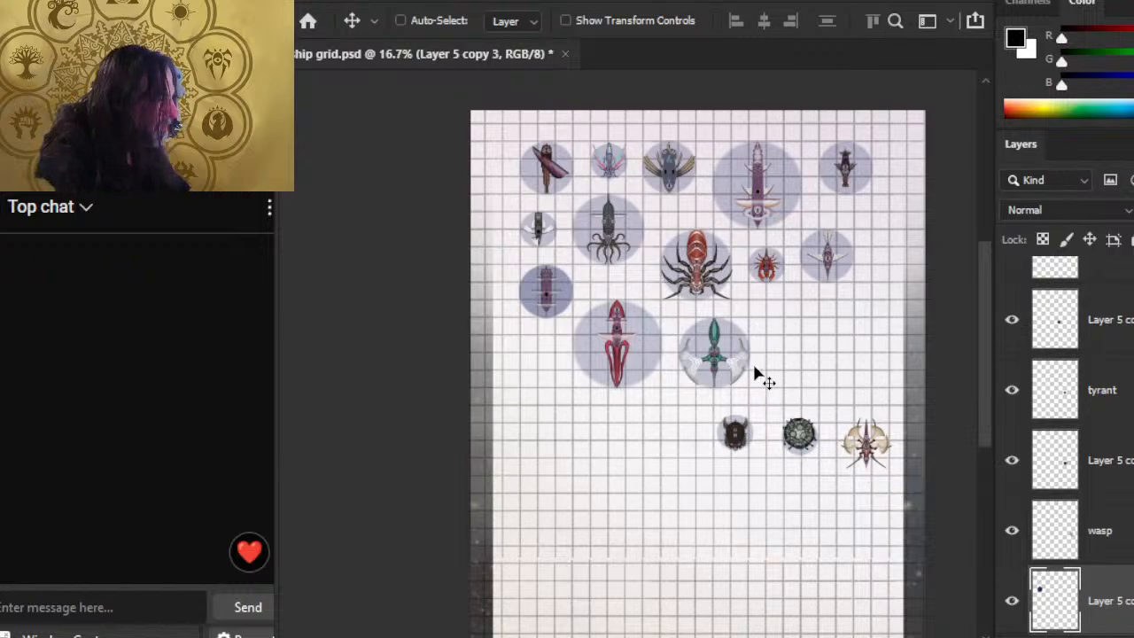
left_click_drag(759, 374, 906, 534)
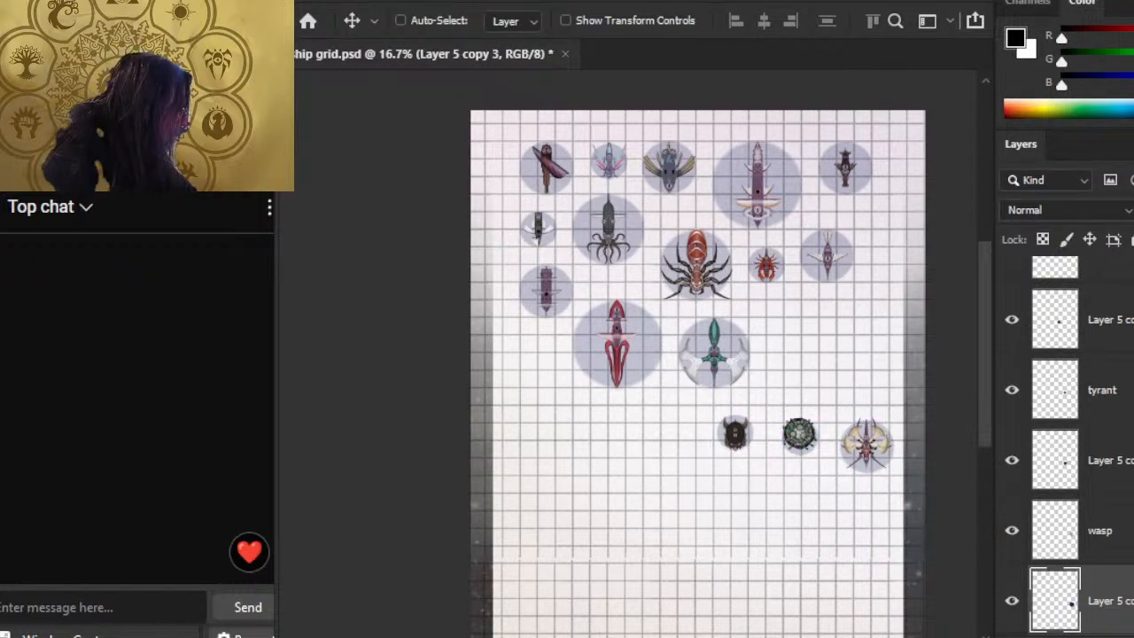
Step: Move the turtle ship together with its circle up beside the star moth, below the scorpion, and align the circle with the grid
scroll(1081, 443, "up", 5)
left_click(1103, 454)
left_click(1103, 524, "shift")
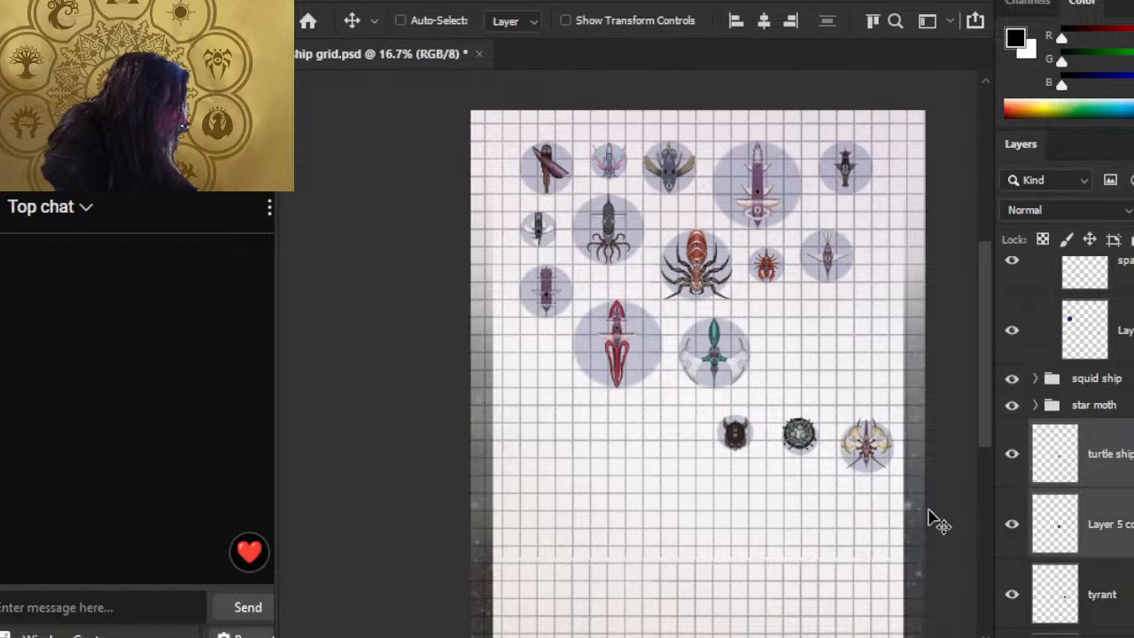
left_click_drag(774, 558, 829, 448)
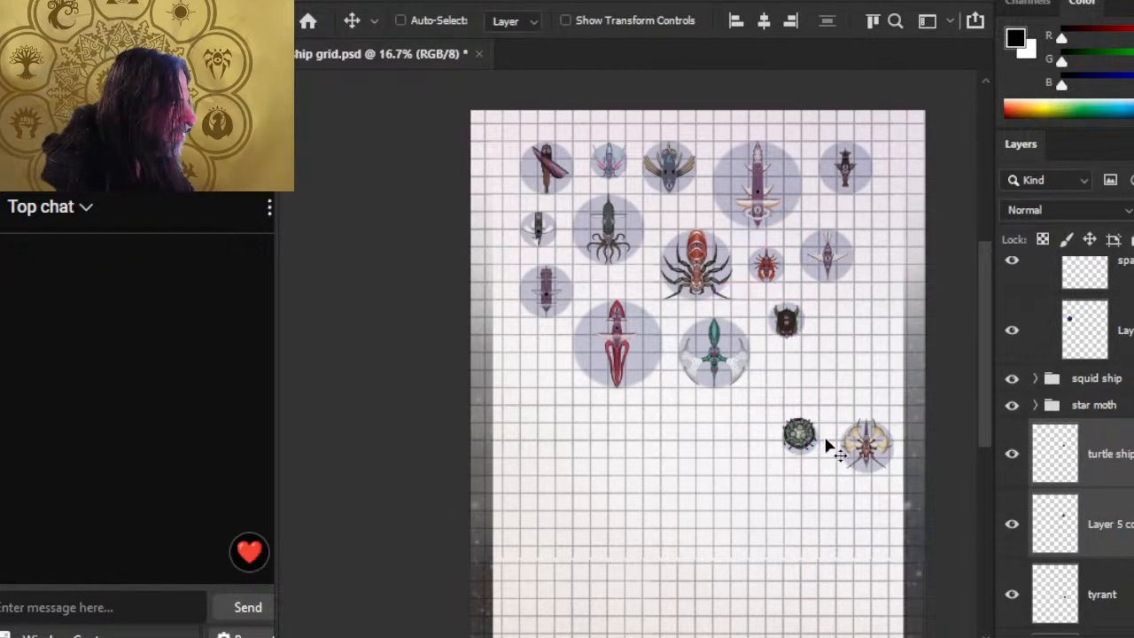
key("shift+Up")
key("shift+Left")
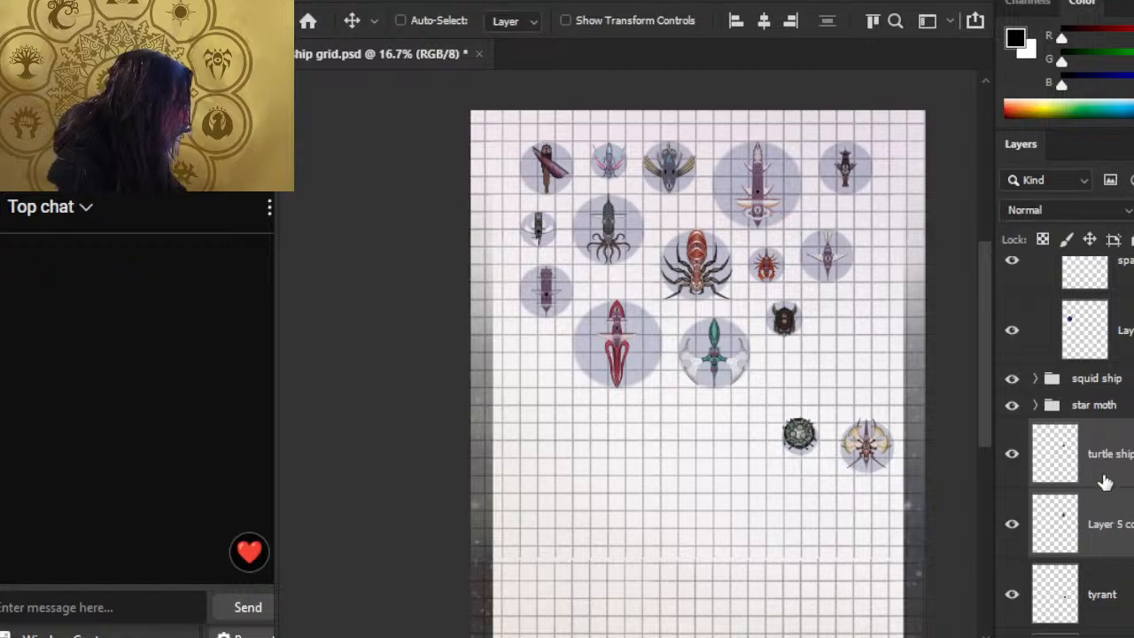
key("z")
left_click_drag(784, 282, 931, 410)
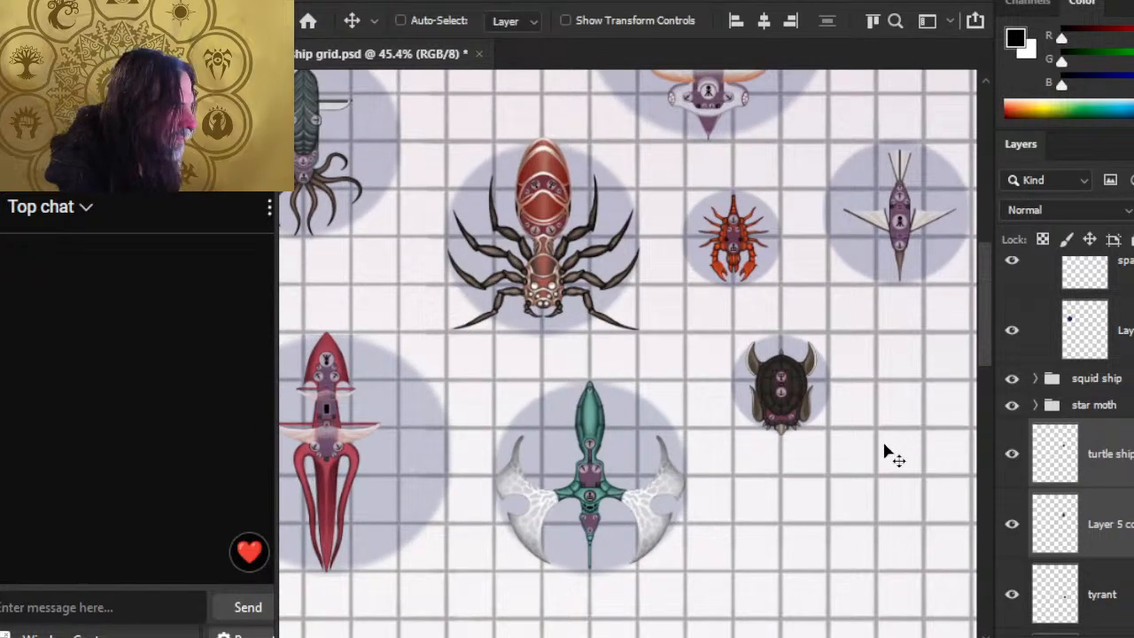
key("shift+Up")
Step: Nudge the turtle ship layer upward to center the ship on its circle
left_click(1129, 479)
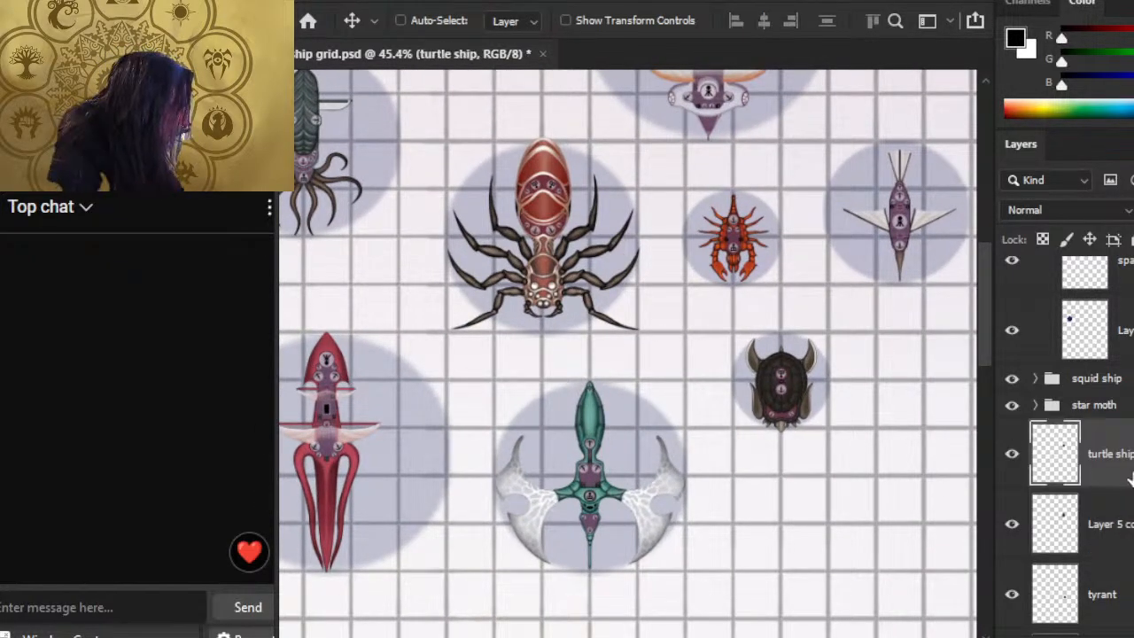
key("shift+Up")
key("Down")
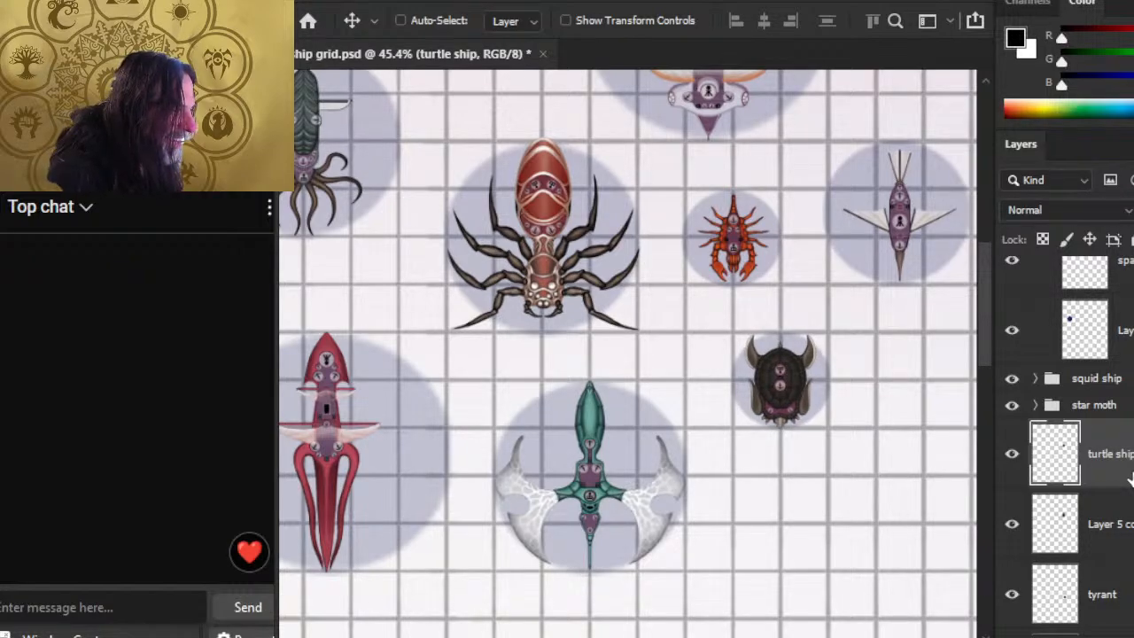
Step: Group the turtle ship with its circle and name the group "turtle"
left_click(1109, 524, "ctrl")
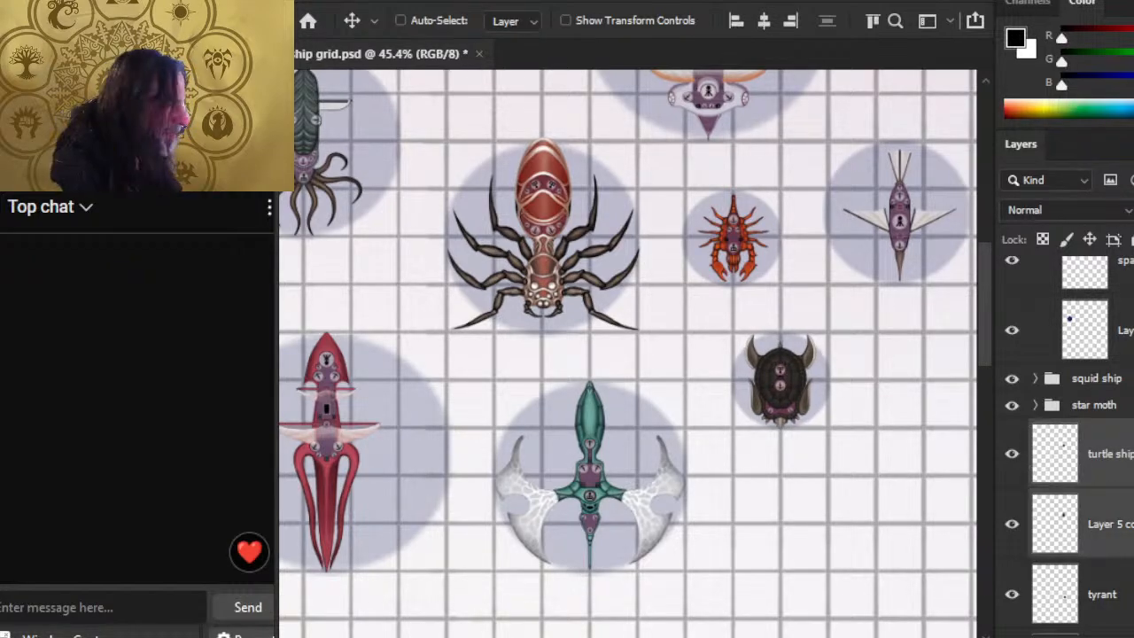
left_click(1107, 524)
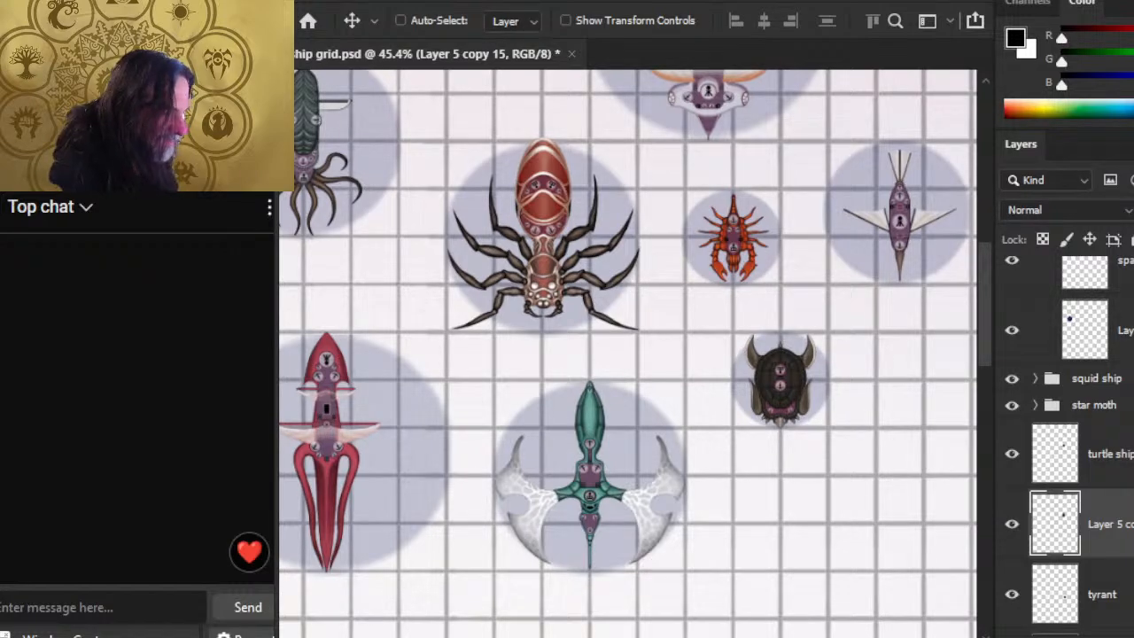
left_click(1107, 453, "ctrl")
key("ctrl+g")
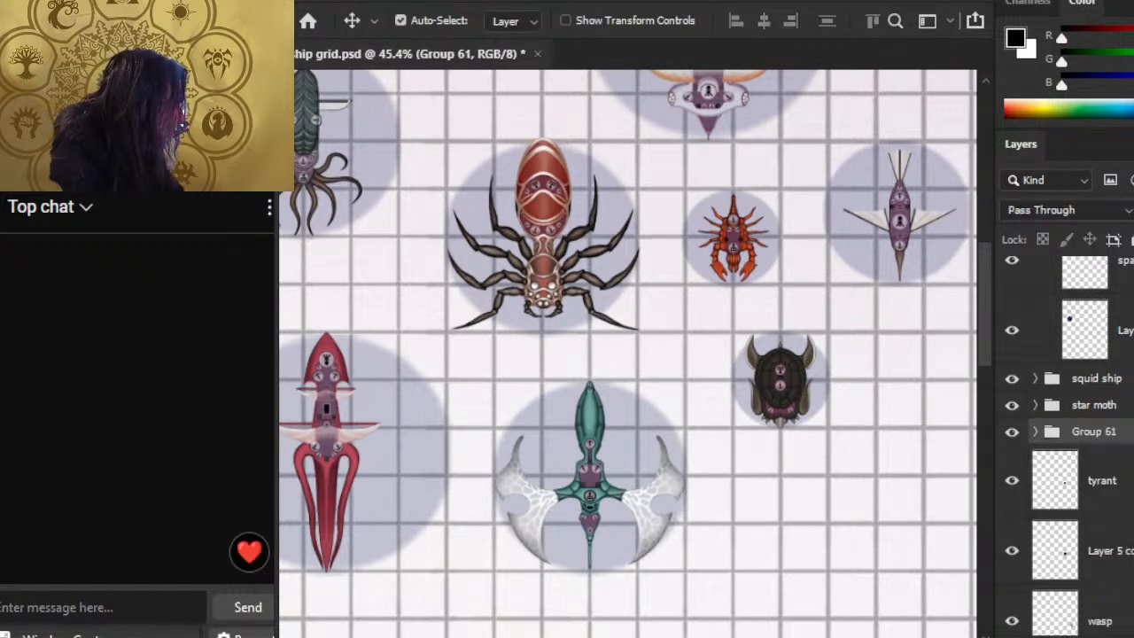
double_click(1095, 432)
type("turtle")
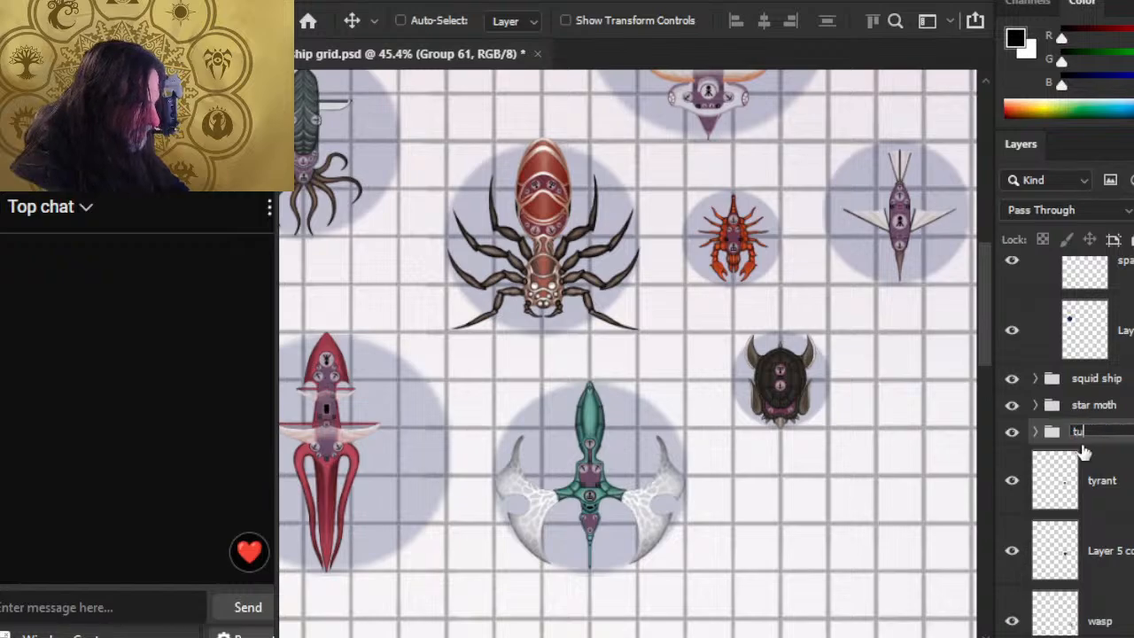
key("Return")
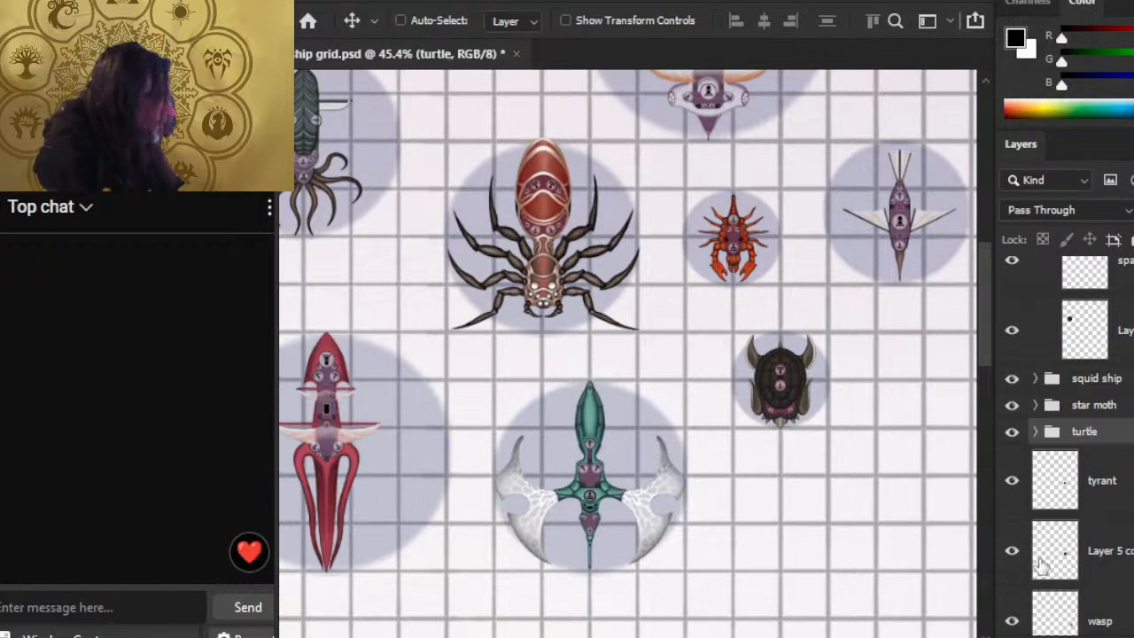
Step: Move the tyrant together with its circle up beside the turtle ship, one grid square apart, with the circle aligned to the grid
left_click(1103, 512)
left_click(1126, 556, "ctrl")
left_click_drag(761, 386, 560, 164)
left_click_drag(664, 440, 792, 233)
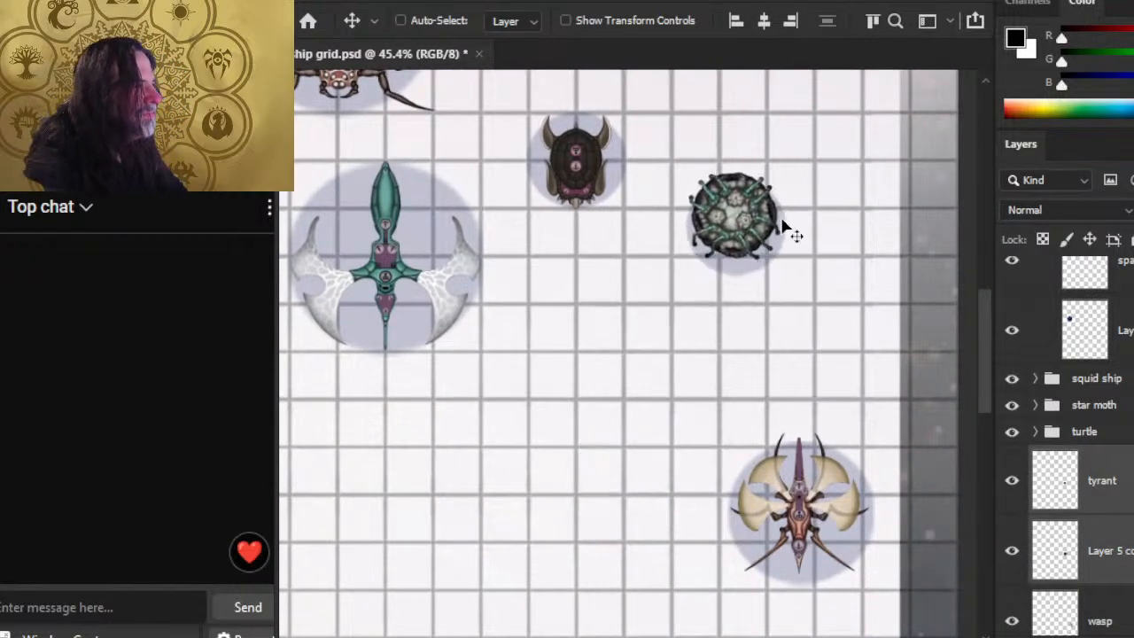
scroll(792, 562, "up", 3)
left_click_drag(832, 547, 806, 471)
Step: Nudge the tyrant ship layer down and to the right until it is centered on its circle
left_click(1118, 496)
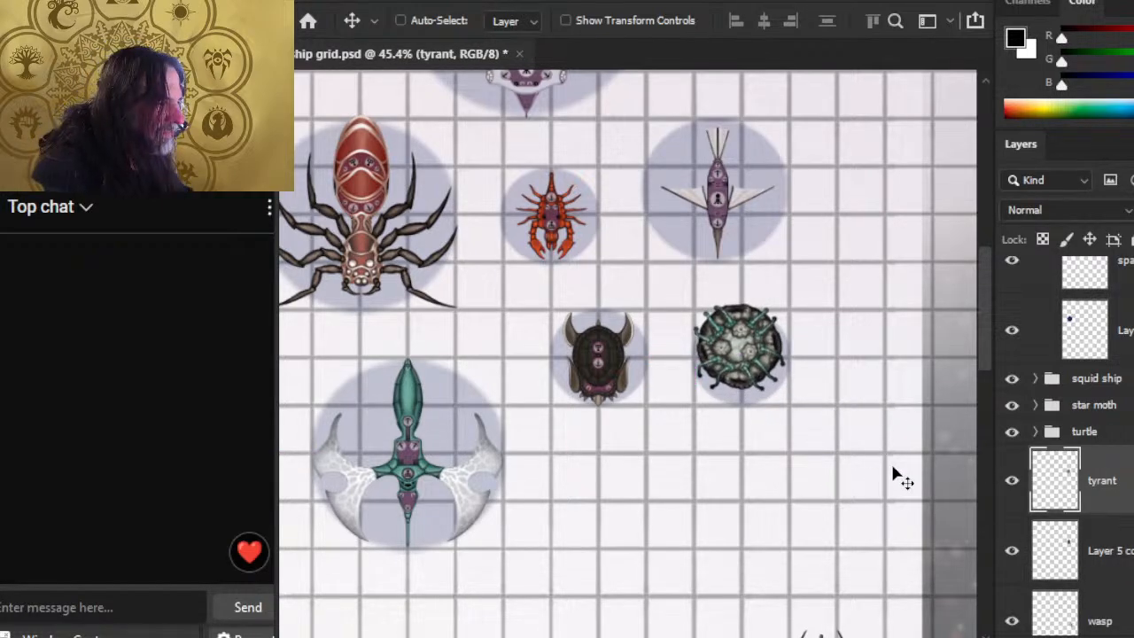
key("Down")
key("Down")
key("Down")
key("Down")
key("Down")
key("Down")
key("Down")
key("Down")
key("Down")
key("Down")
key("Down")
key("Down")
key("Down")
key("Down")
key("Down")
key("Down")
key("Down")
key("Down")
key("Right")
key("Right")
key("Right")
key("Right")
key("Right")
key("Right")
key("Right")
key("Right")
key("Right")
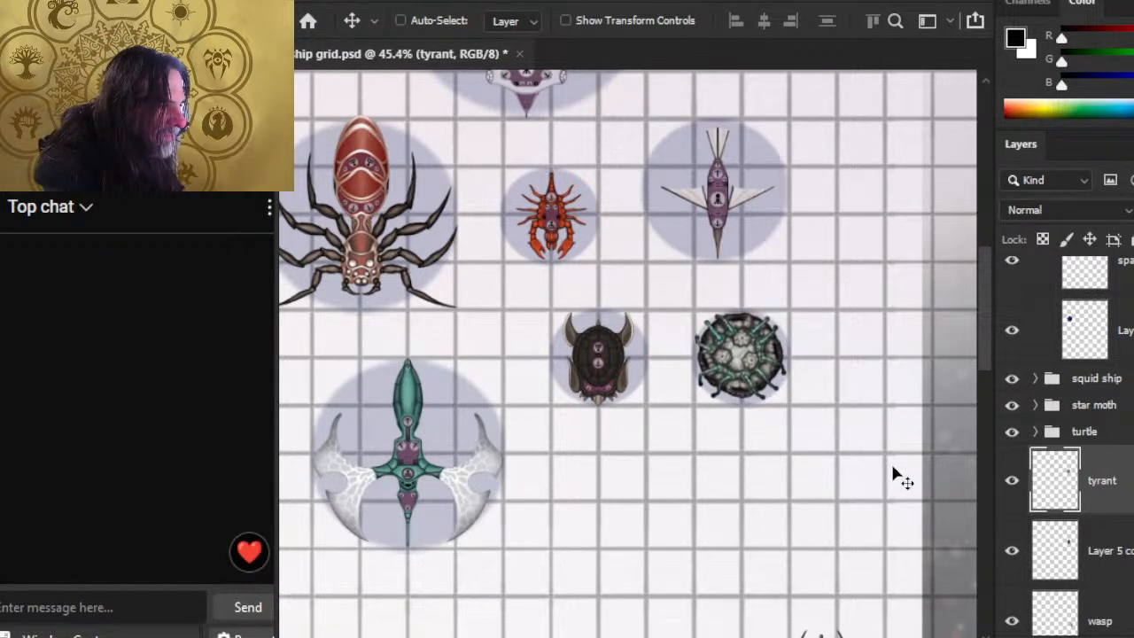
key("Down")
key("Down")
key("Down")
key("Down")
key("Down")
key("Down")
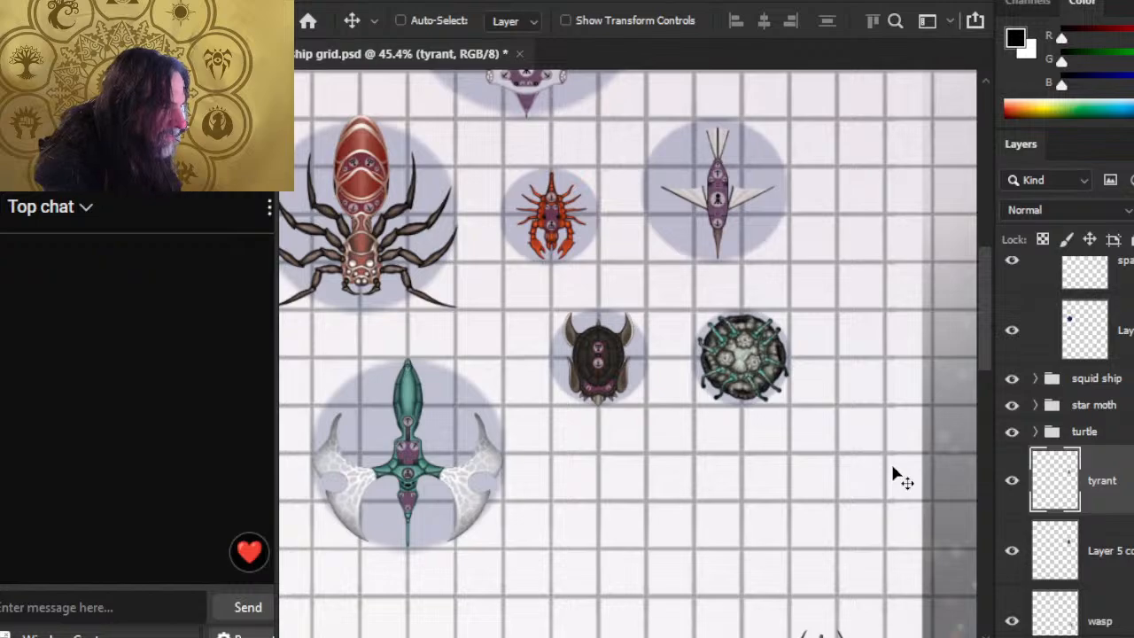
Step: Fine-tune the horizontal position of the tyrant's circle so it lines up with the grid and the ship
left_click(1118, 567)
key("Right")
key("Right")
key("Right")
key("Right")
key("Right")
key("Right")
key("Right")
key("Right")
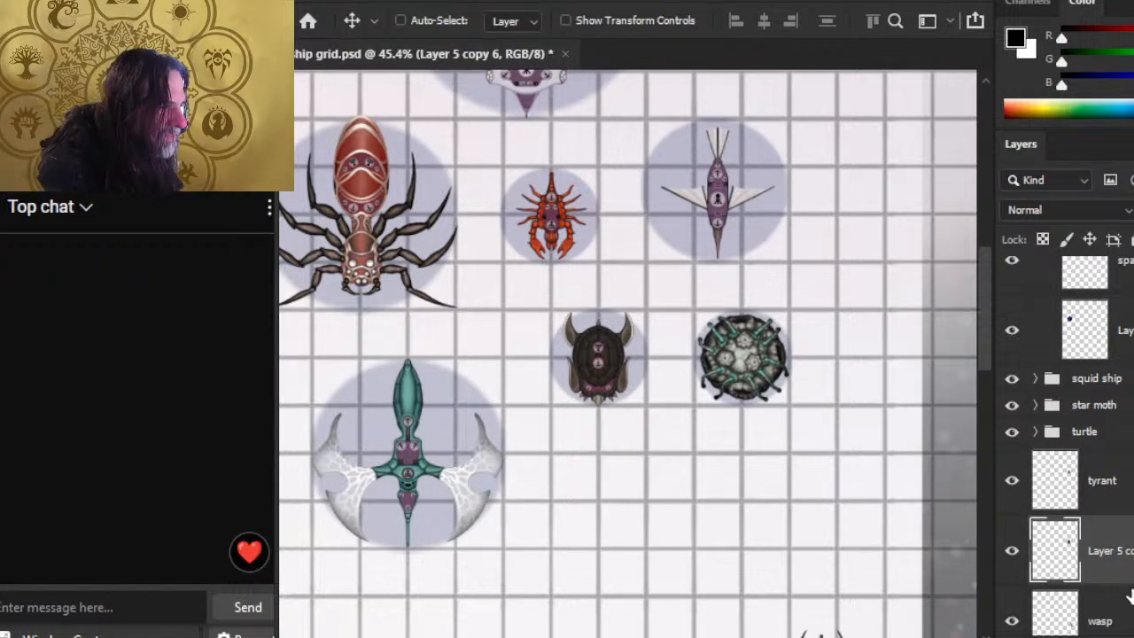
key("Left")
key("Left")
key("Left")
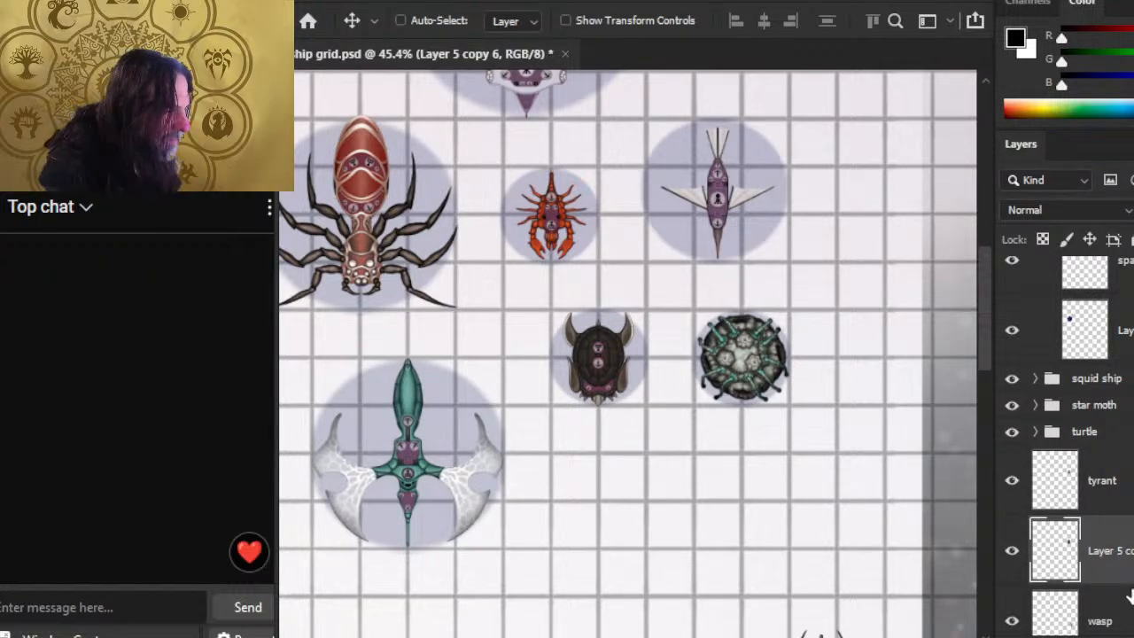
Step: Group the tyrant with its circle and name the group "tyrant"
left_click(1102, 479, "shift")
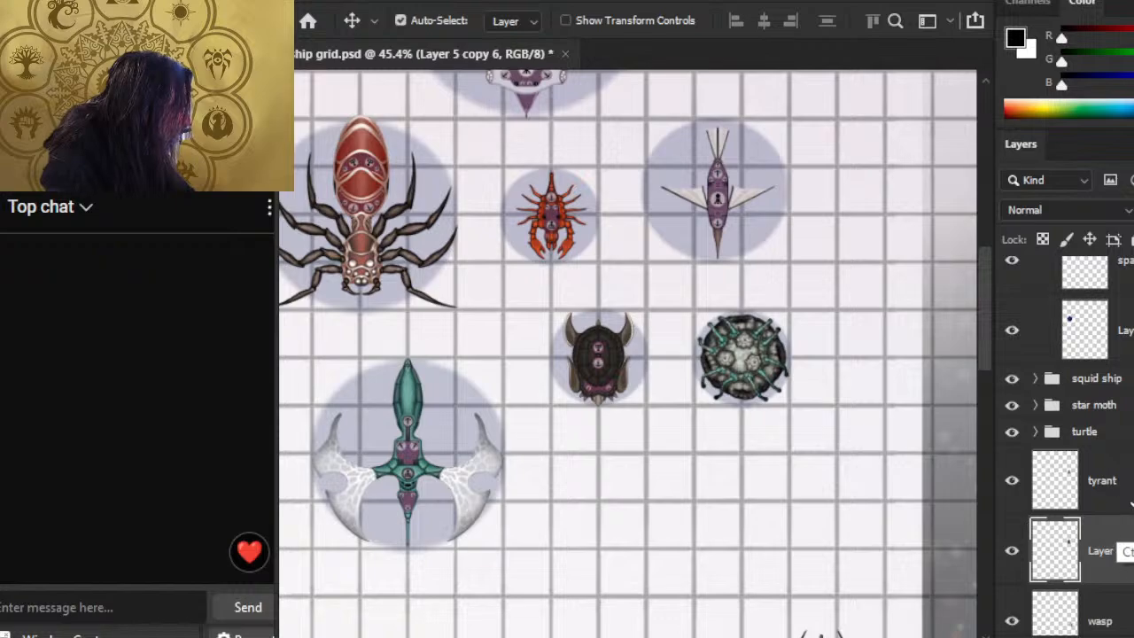
key("ctrl+g")
double_click(1092, 460)
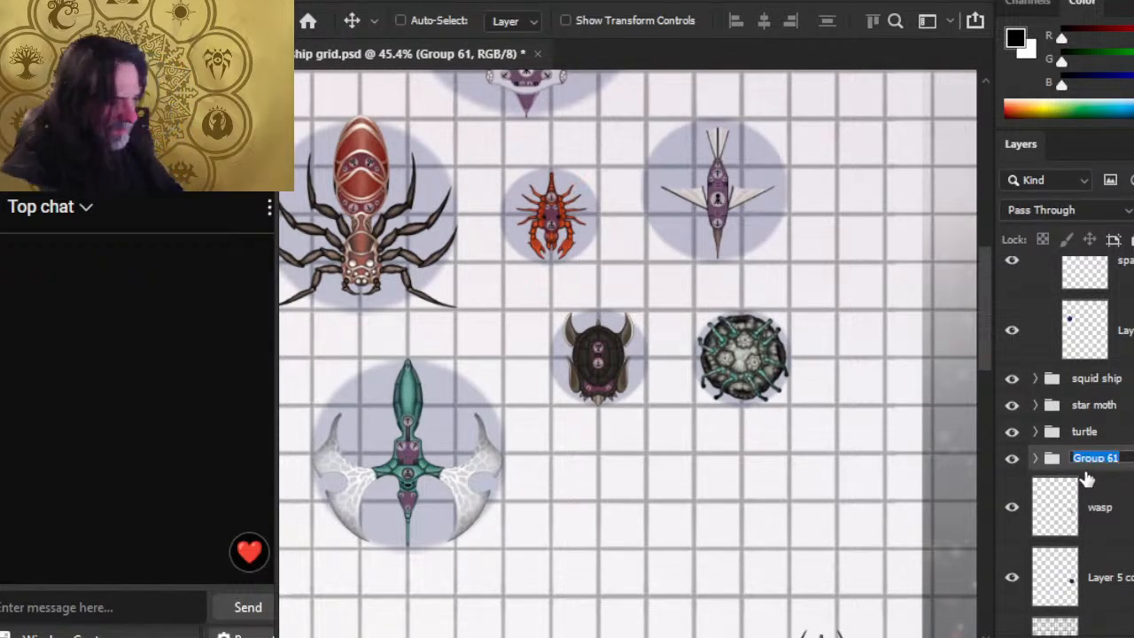
type("tyrant")
key("Return")
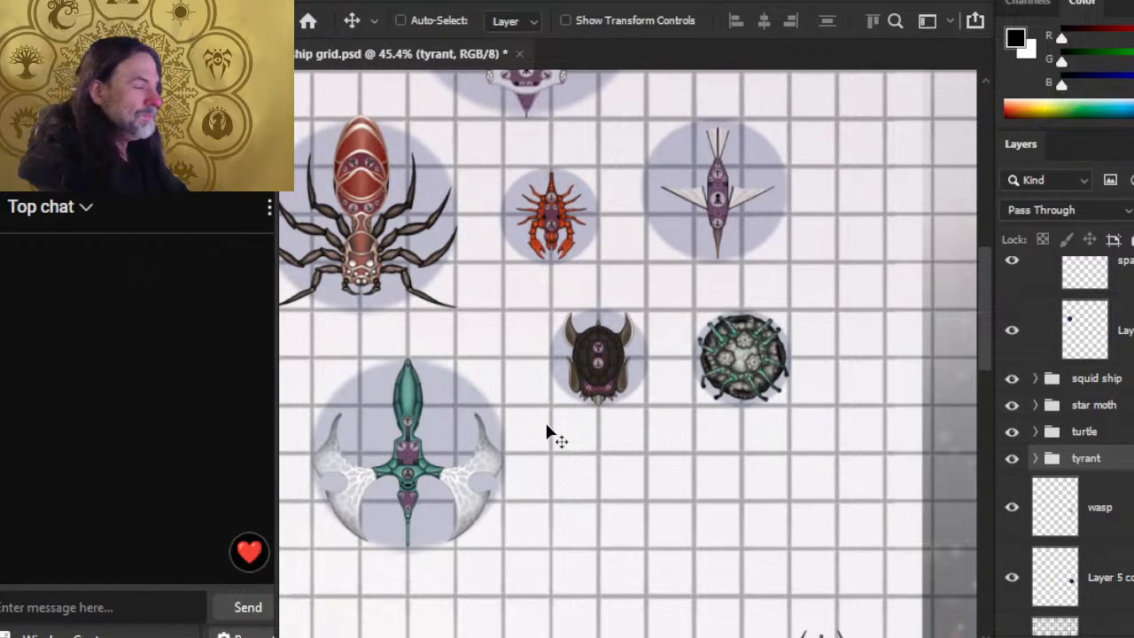
Step: Move the wasp together with its circle to the page's left side, below the space galleon
key("z")
left_click_drag(800, 476, 736, 529)
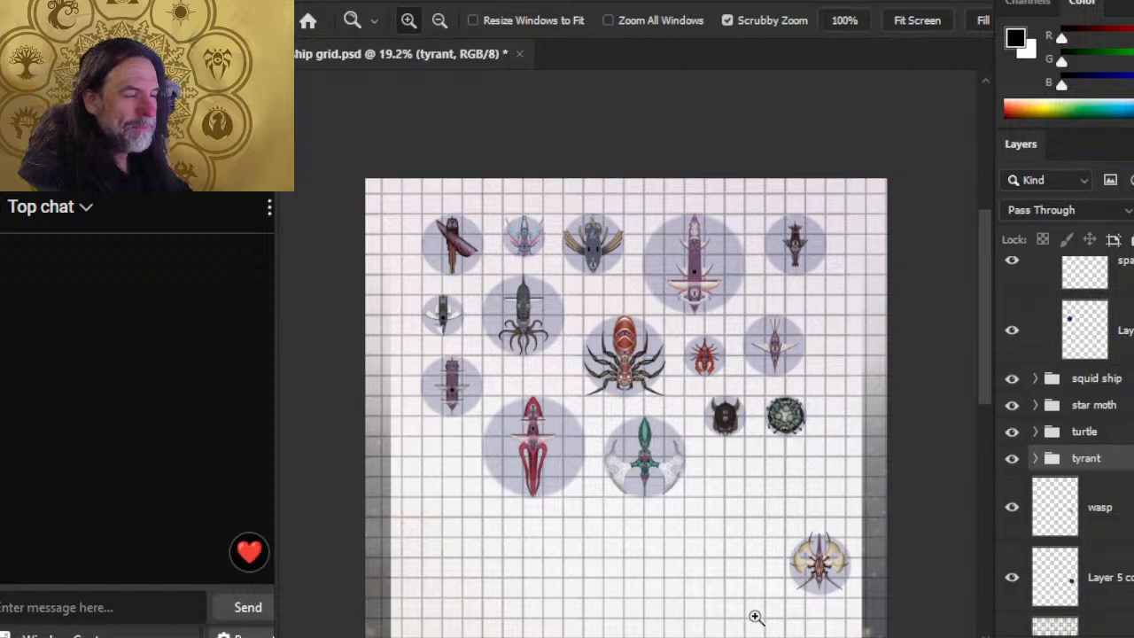
left_click(1124, 528)
left_click(1099, 598, "shift")
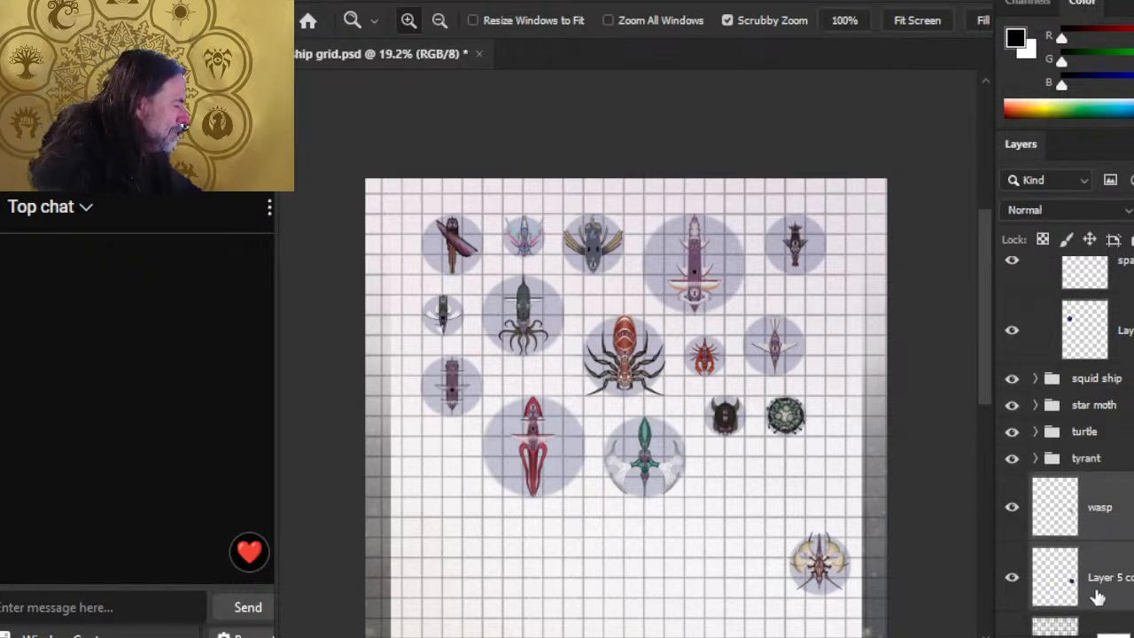
key("v")
left_click_drag(840, 587, 835, 526)
left_click_drag(628, 567, 601, 519)
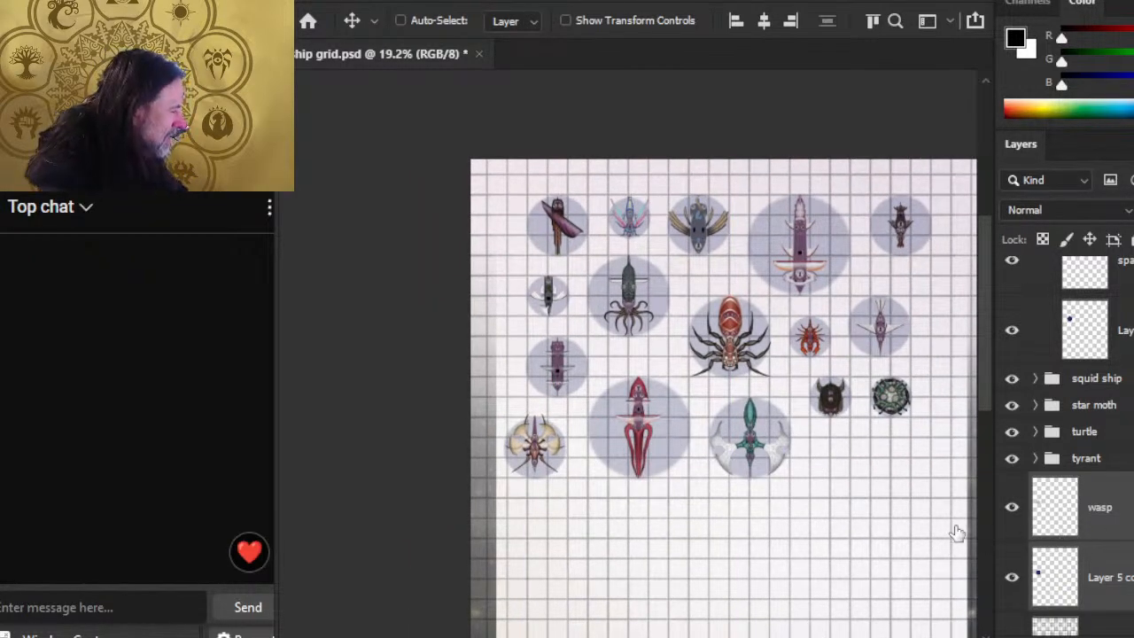
Step: Nudge the wasp and its circle right and down until the circle lines up with the grid lines
key("z")
left_click_drag(494, 435, 567, 461)
key("Right")
key("Right")
key("Down")
key("Down")
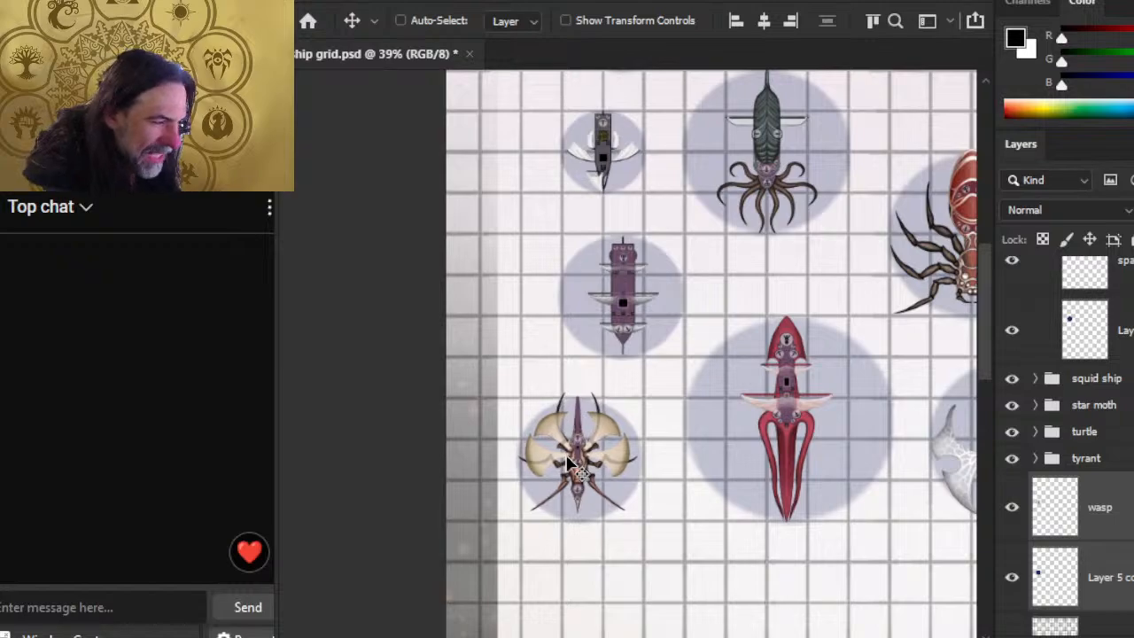
key("Right")
key("Right")
key("Right")
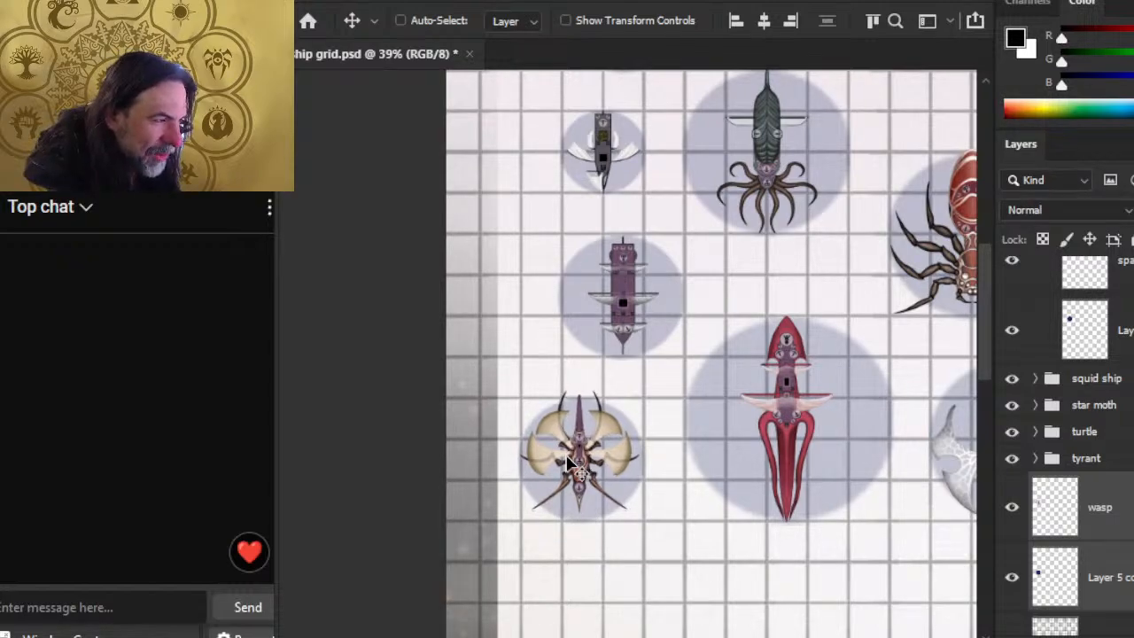
Step: Nudge the wasp alone slightly right and down until it is centered on its circle
left_click(1101, 532)
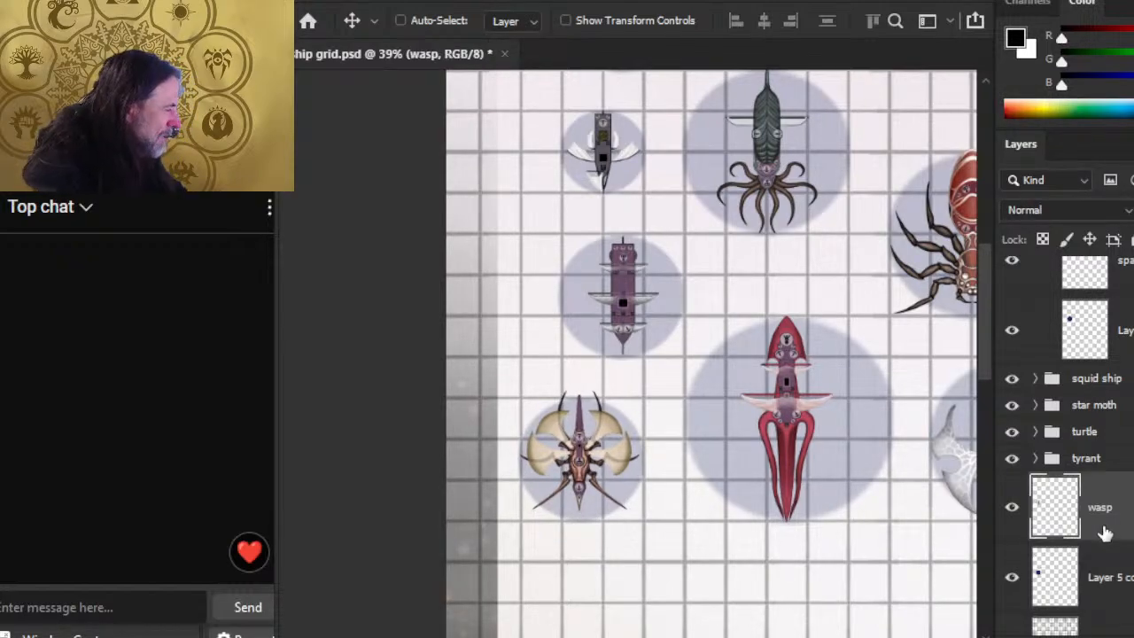
key("Down")
key("Down")
key("Down")
key("Right")
key("Right")
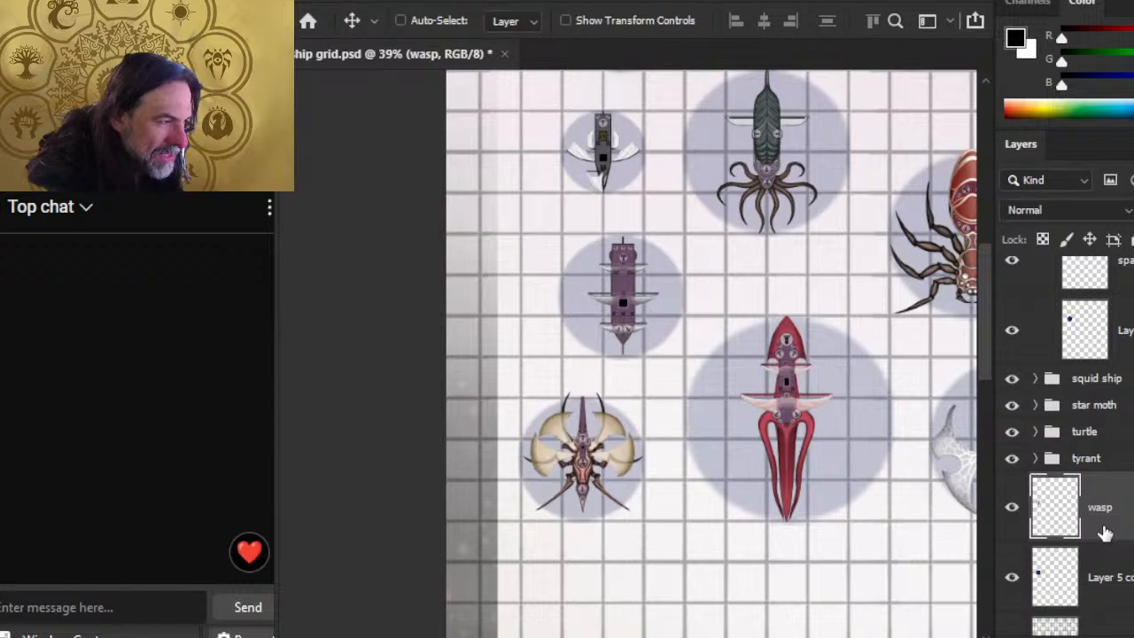
key("Down")
key("Down")
key("Down")
key("Down")
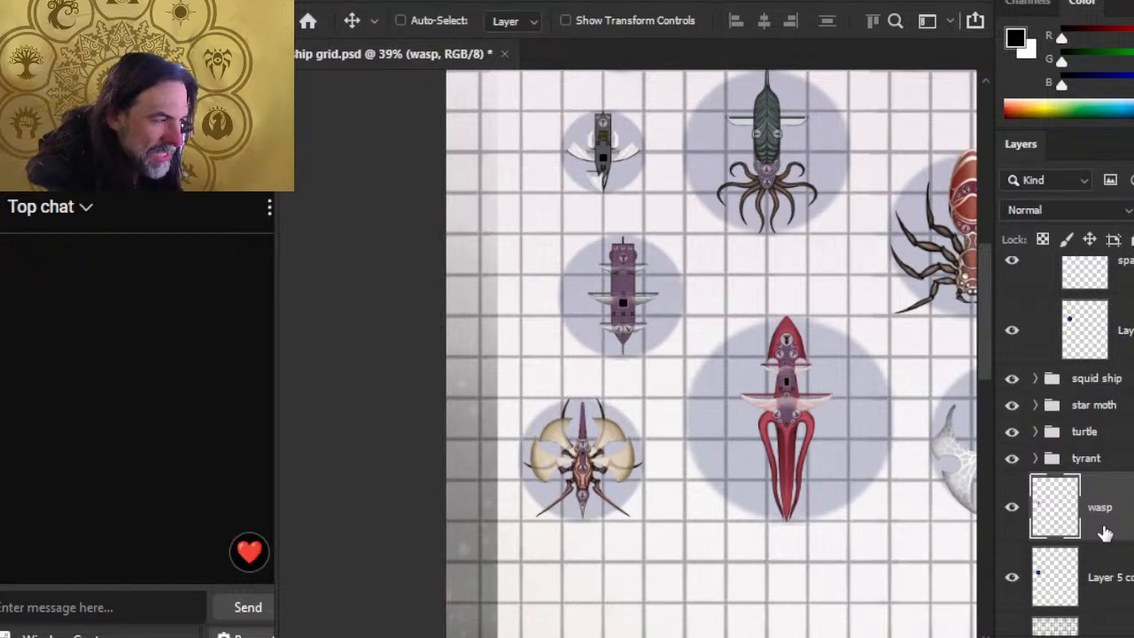
key("Down")
key("Down")
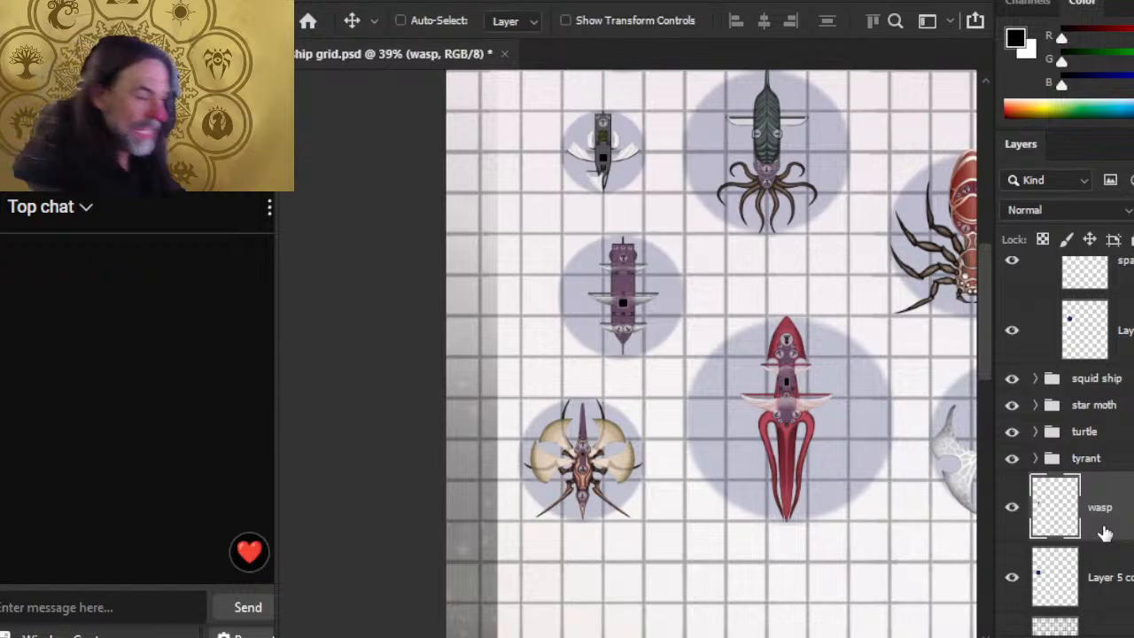
Step: Group the wasp with its circle and name the group "wasp"
left_click(1120, 580)
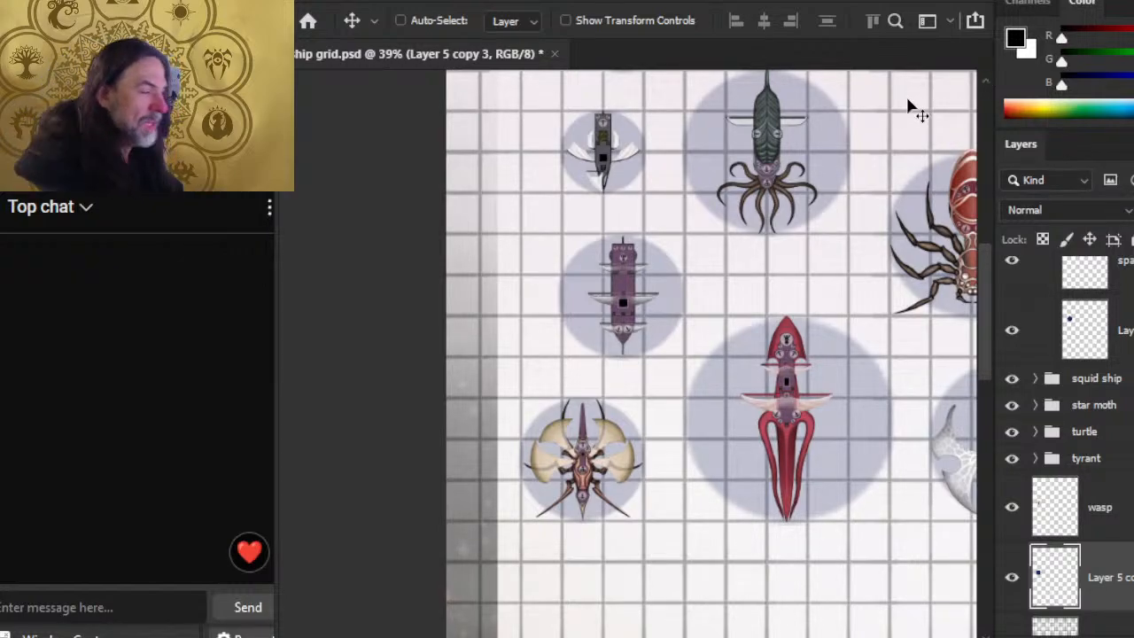
key("z")
left_click_drag(709, 405, 597, 390)
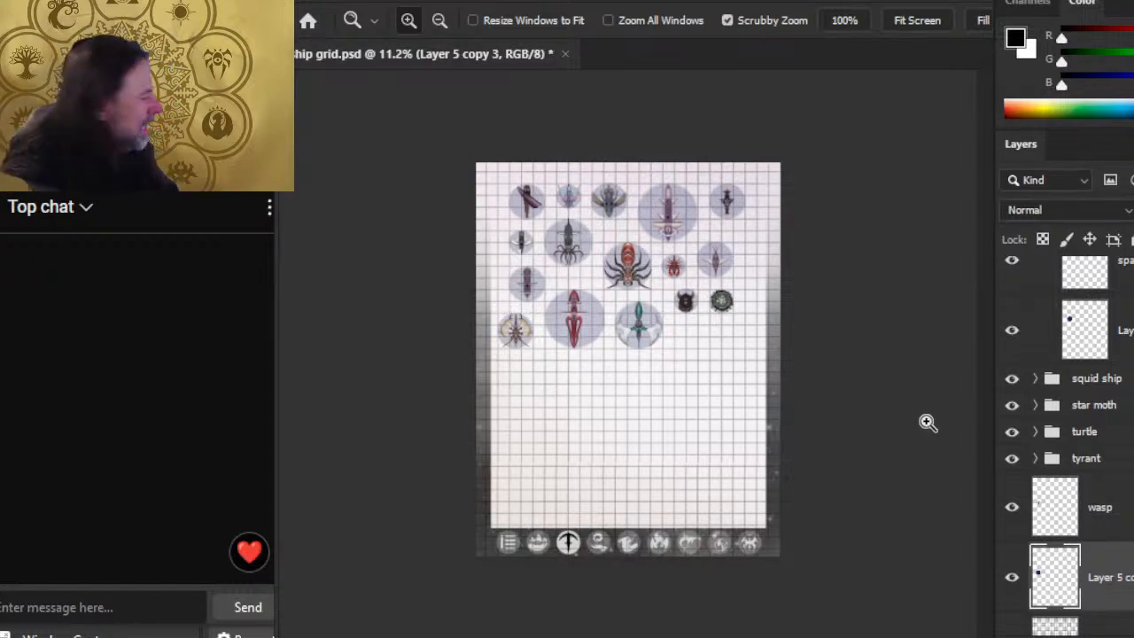
left_click(1118, 507, "shift")
key("ctrl+g")
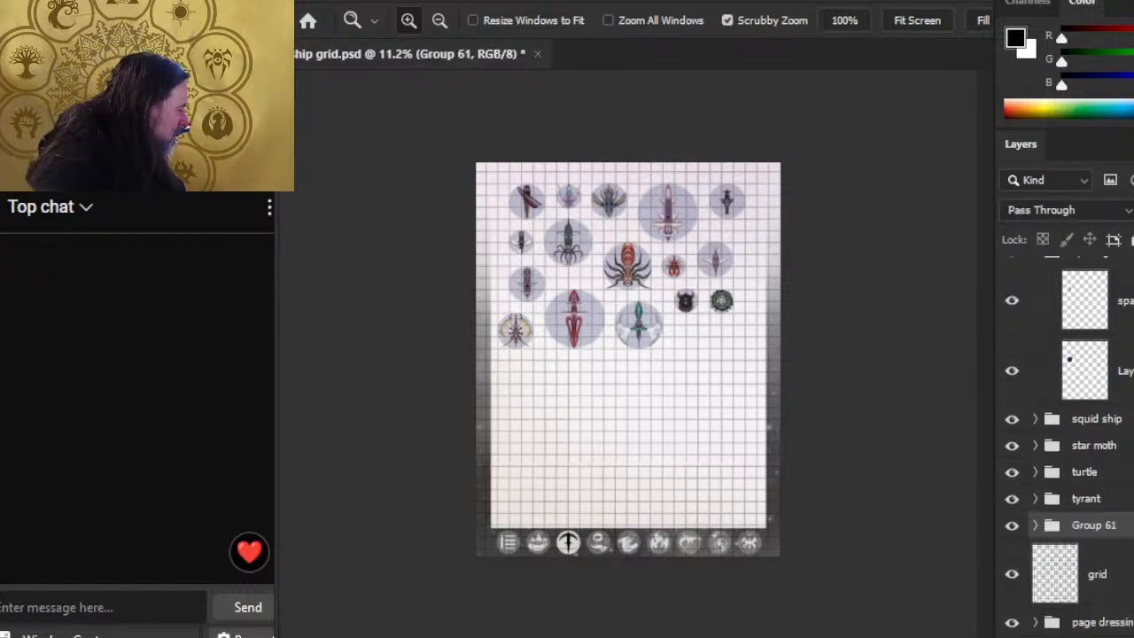
double_click(1088, 526)
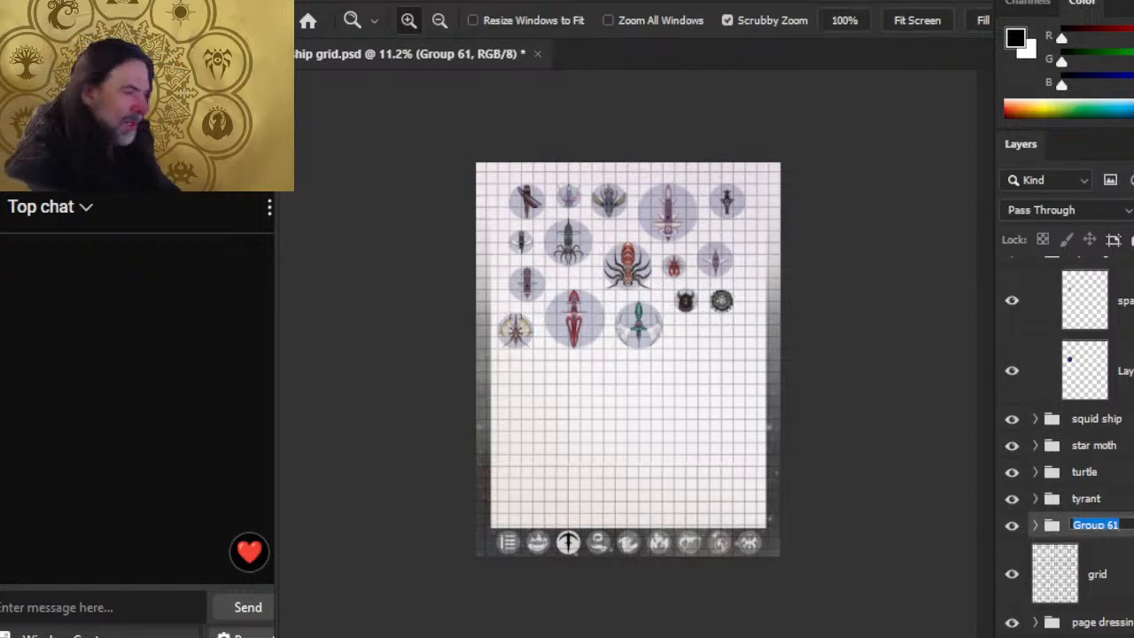
type("wasp")
key("Return")
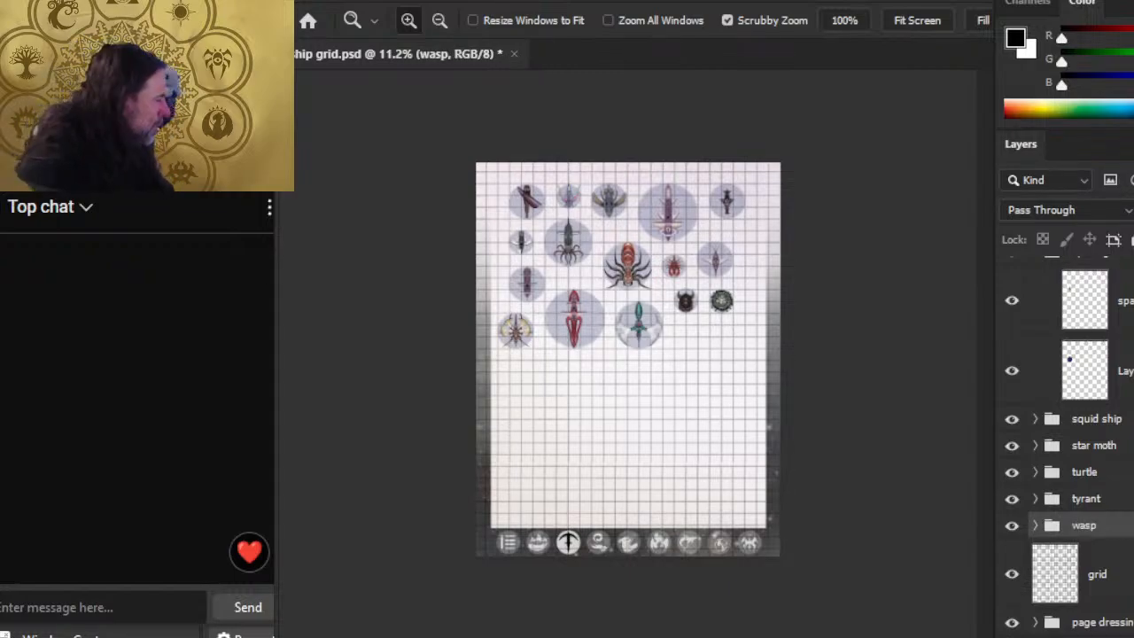
Step: Collapse the ship groups that are still expanded in the layer list
scroll(1063, 443, "up", 4)
left_click(1035, 437)
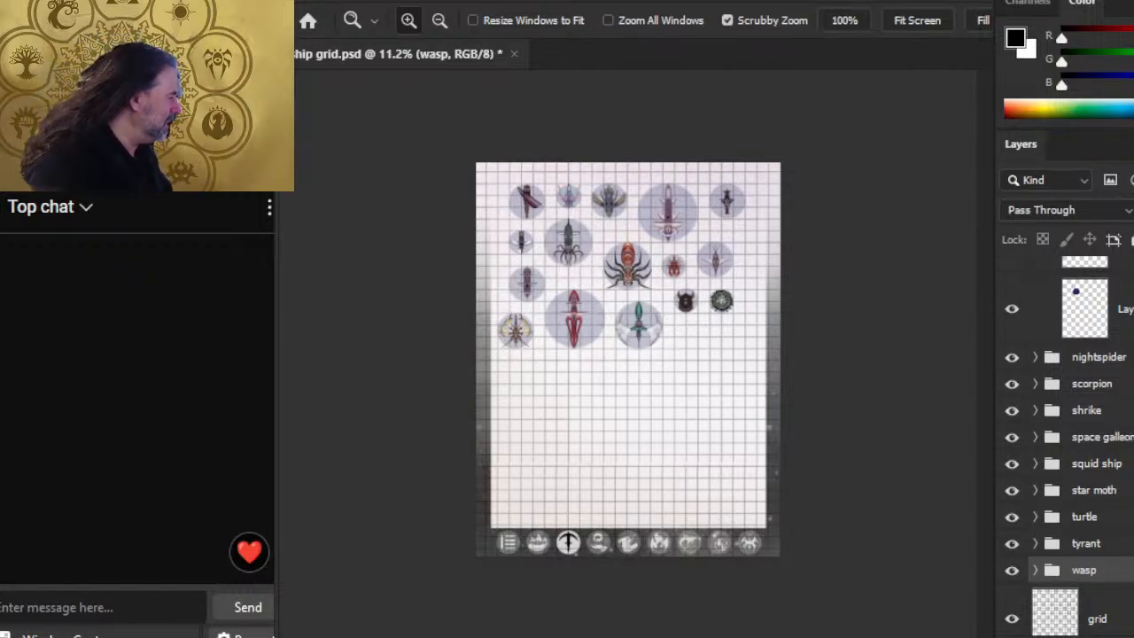
scroll(1127, 382, "up", 5)
left_click(1034, 394)
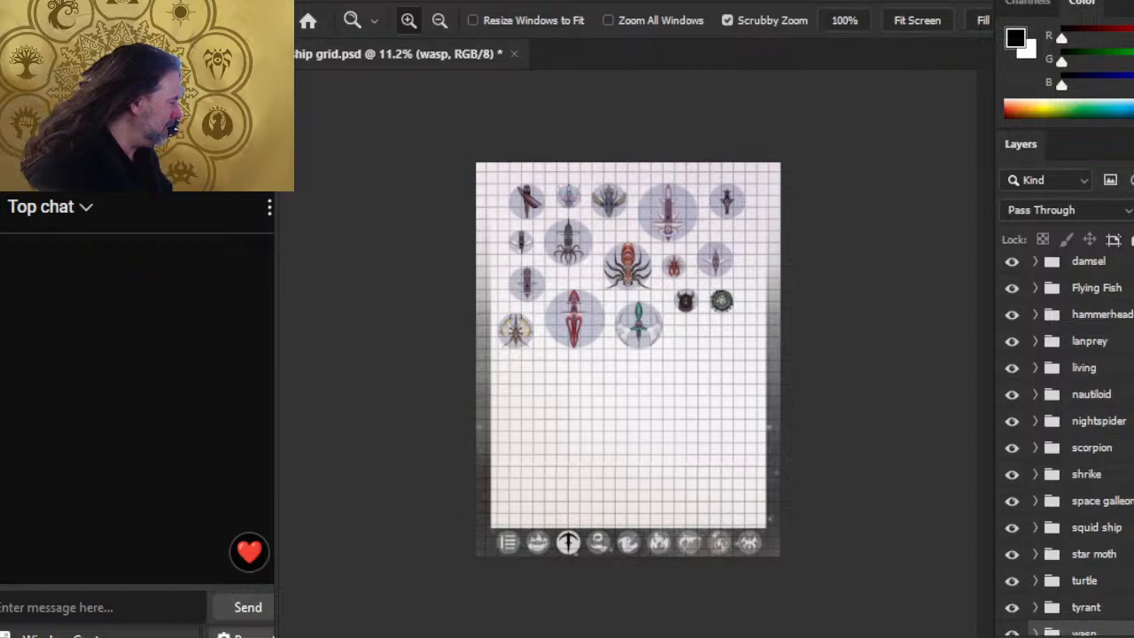
scroll(1070, 443, "down", 2)
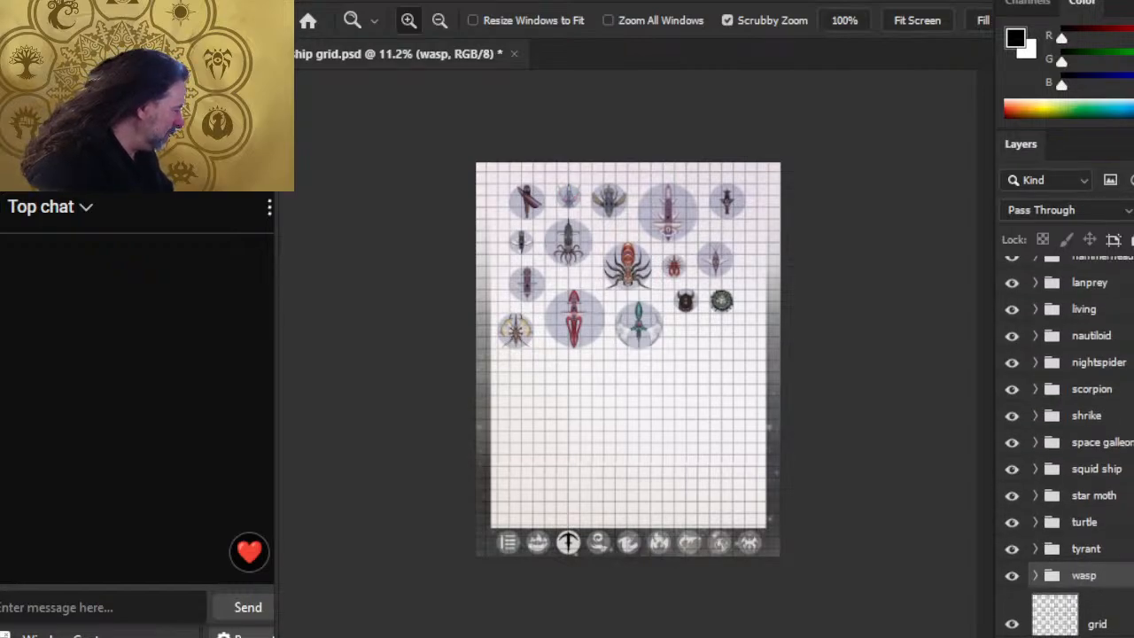
Step: Gather all the ship groups down to wasp into one parent group named "vessels"
scroll(1098, 399, "up", 3)
left_click(1089, 268, "shift")
key("ctrl+g")
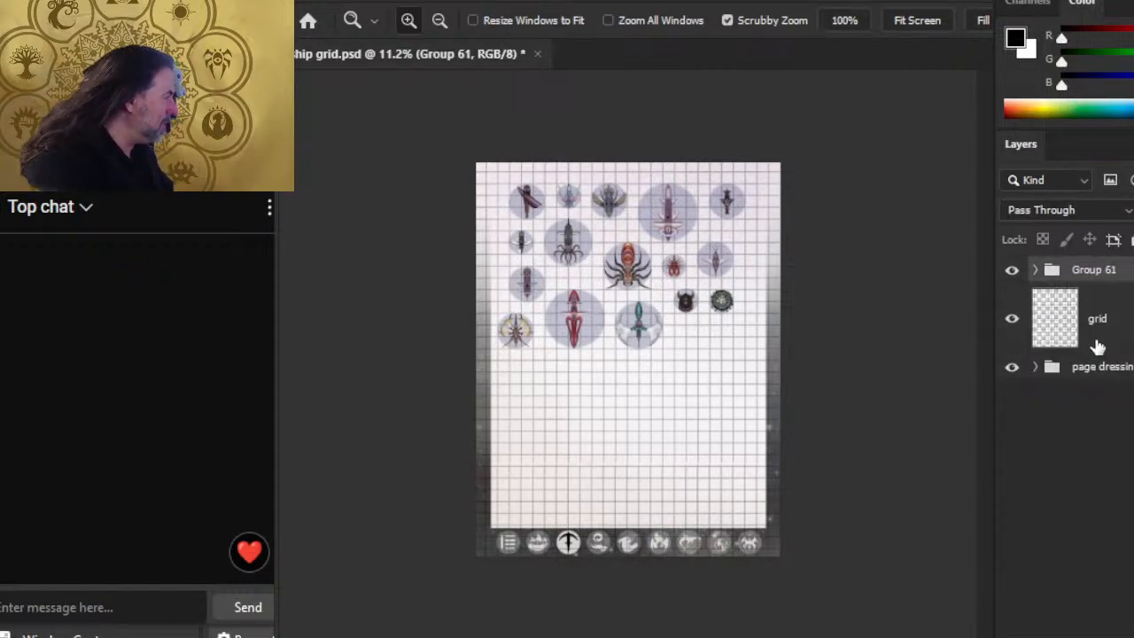
double_click(1097, 270)
type("vessels")
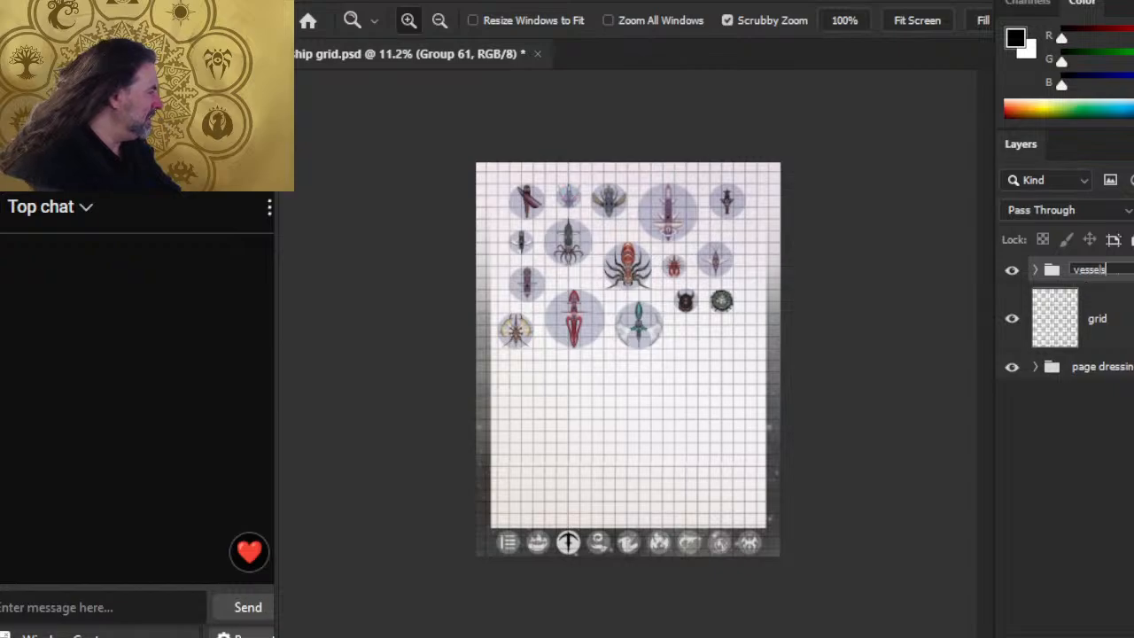
key("Return")
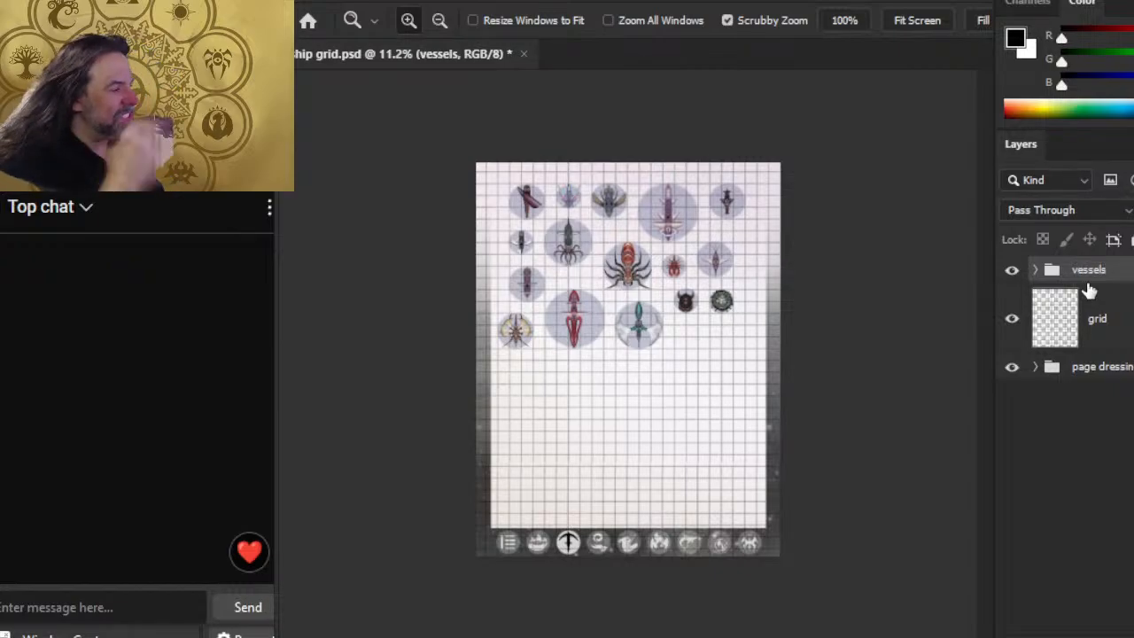
Step: Try painting a straight size 80 brush line across the page below the ship rows, and undo it
key("b")
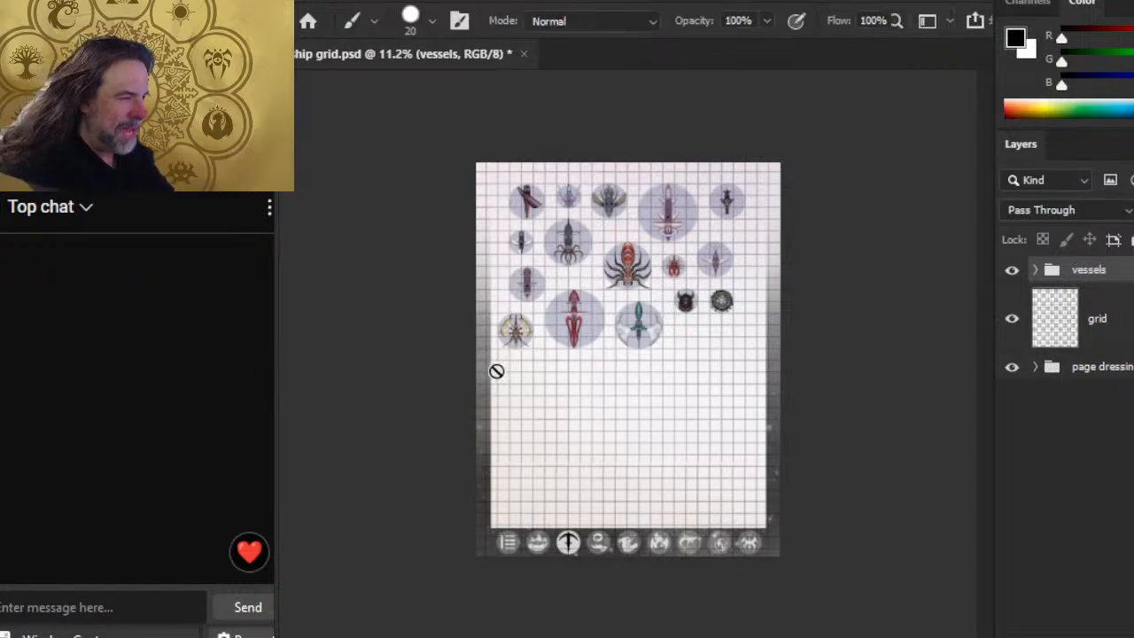
left_click(1097, 318)
key("ctrl+shift+alt+n")
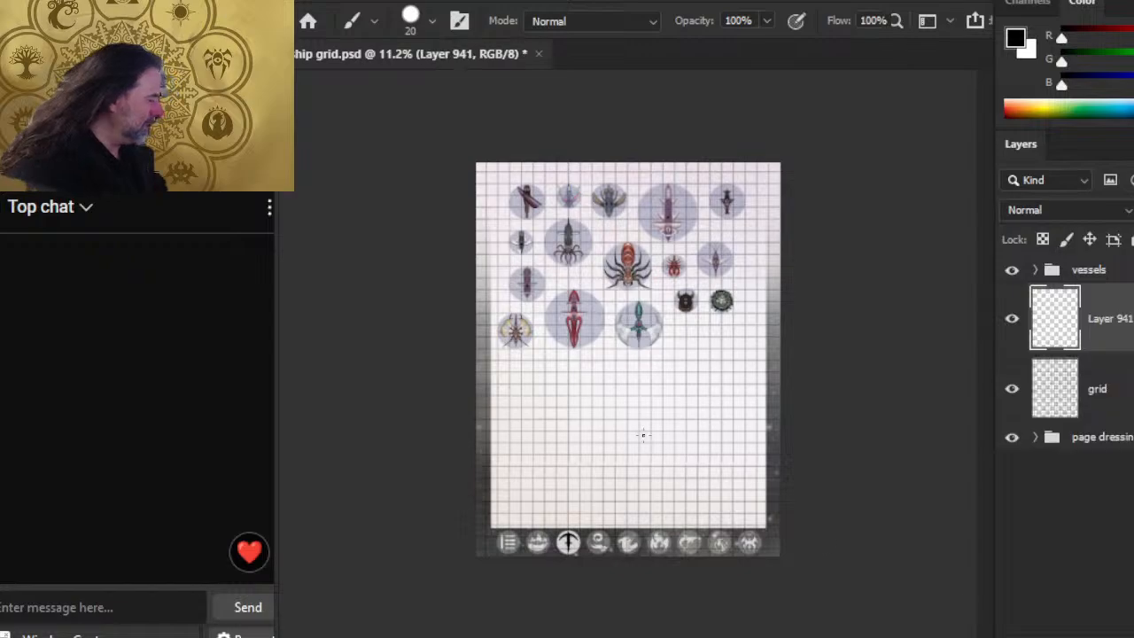
key("shift")
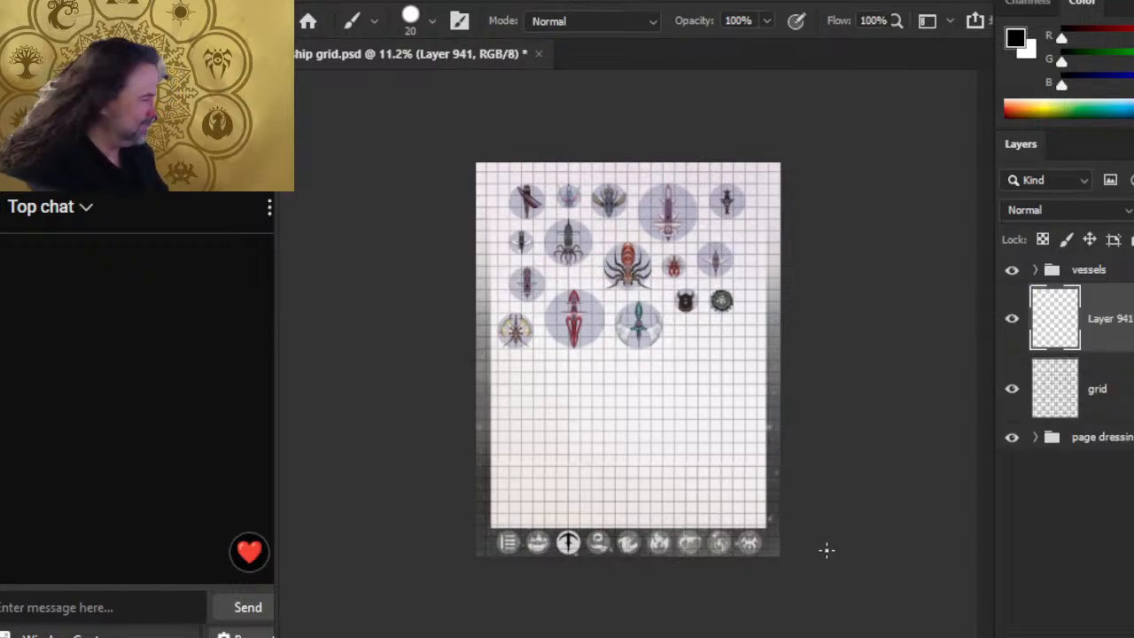
key("ctrl+z")
left_click(491, 362)
left_click(780, 361, "shift")
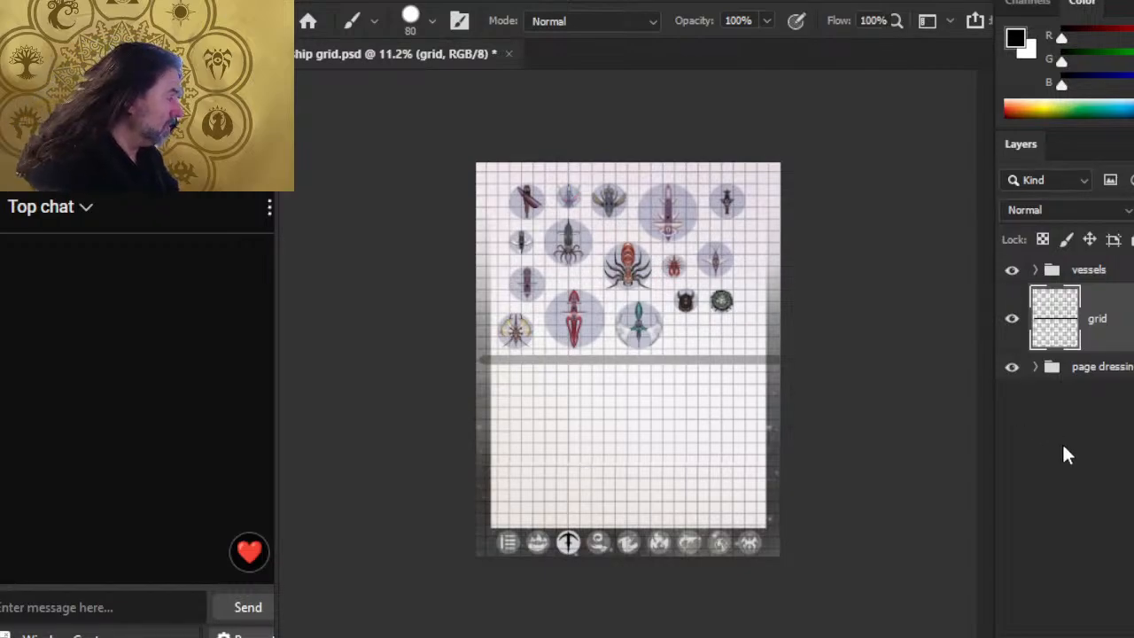
key("ctrl+z")
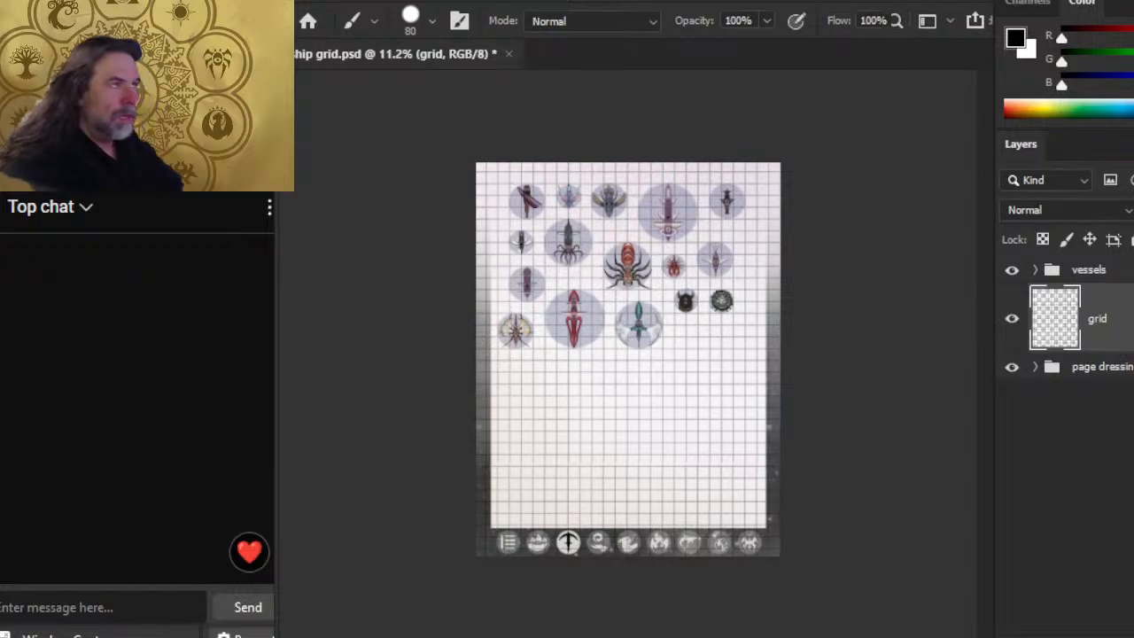
Step: Open the recent file Craft Tokens.psd and preview its Arrow group, leaving it hidden
left_click(332, 3)
mouse_move(451, 115)
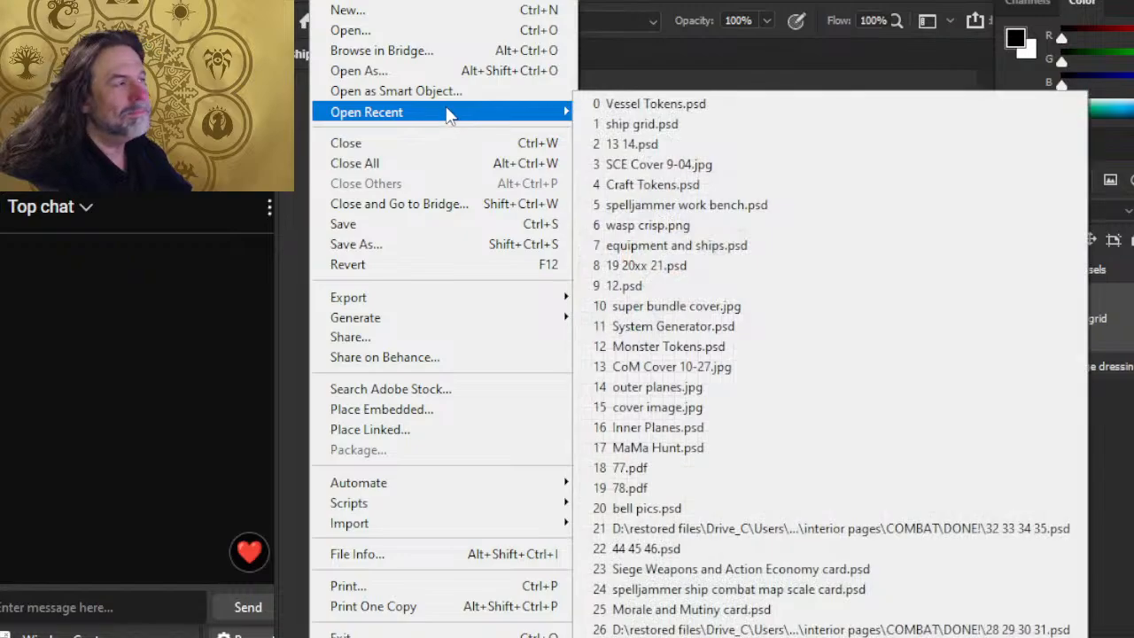
left_click(693, 186)
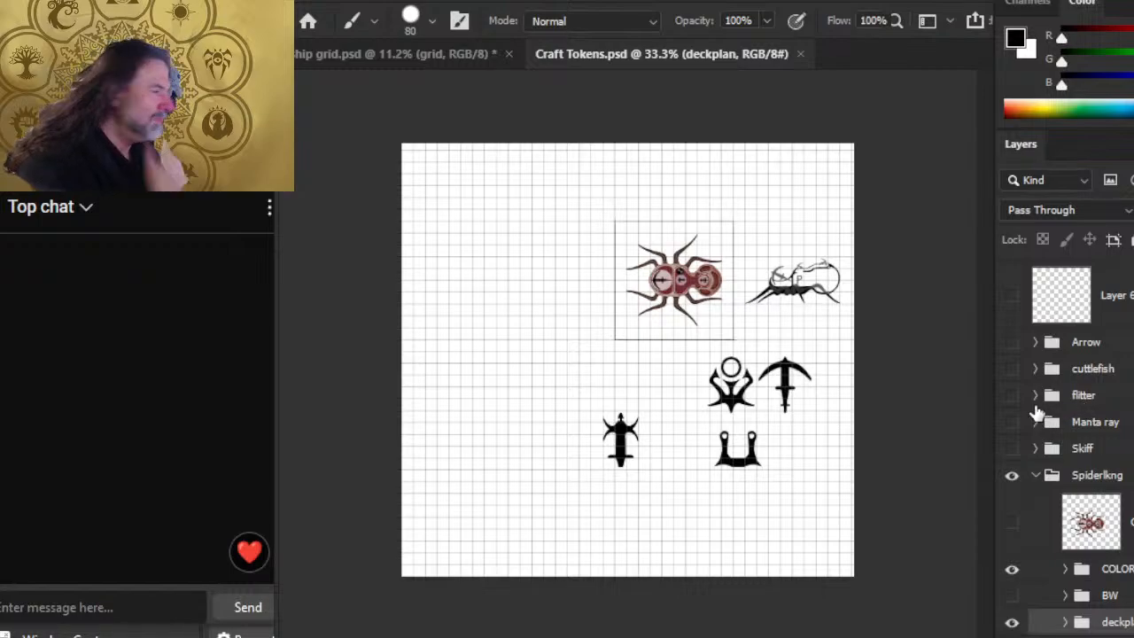
left_click(1012, 342)
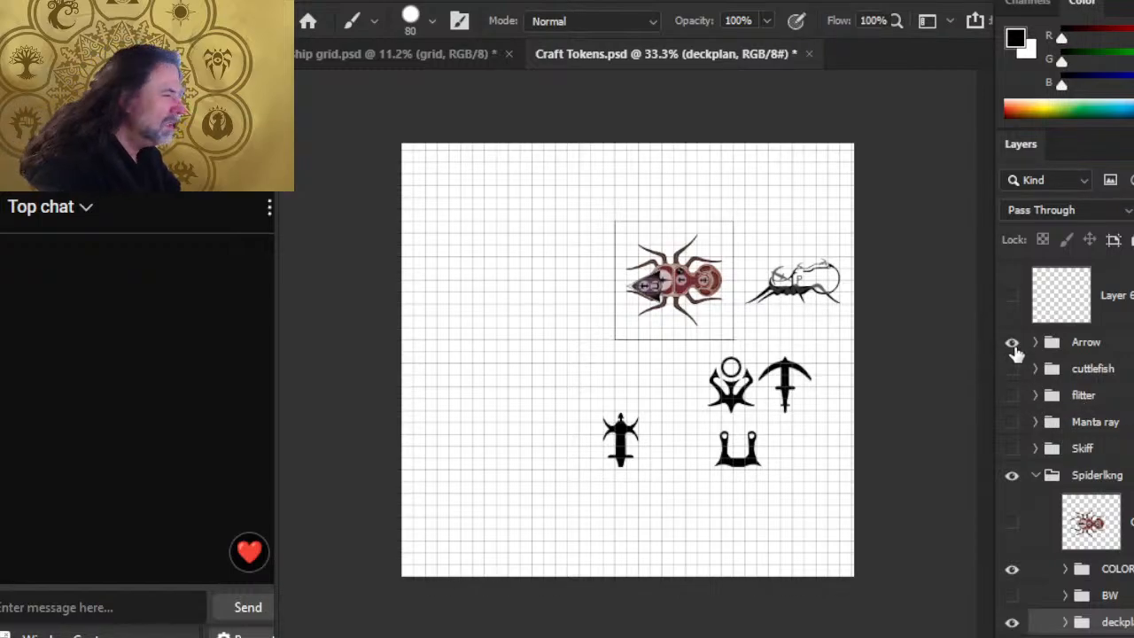
left_click(1011, 342)
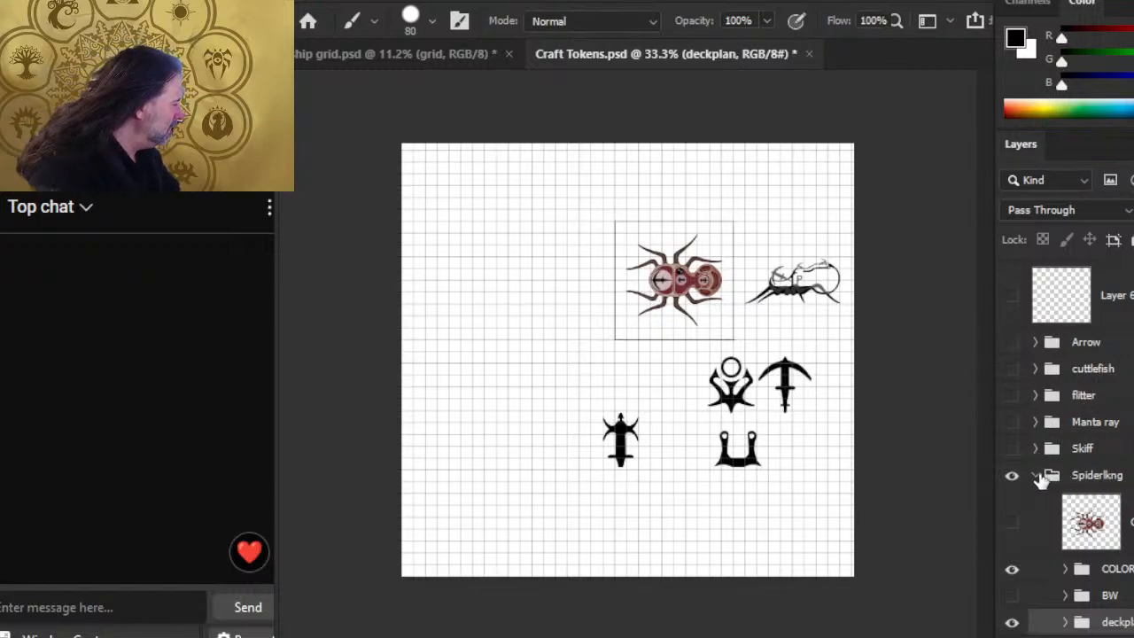
Step: Collapse the Spiderlkng group and duplicate it into ship grid.psd
left_click(1035, 475)
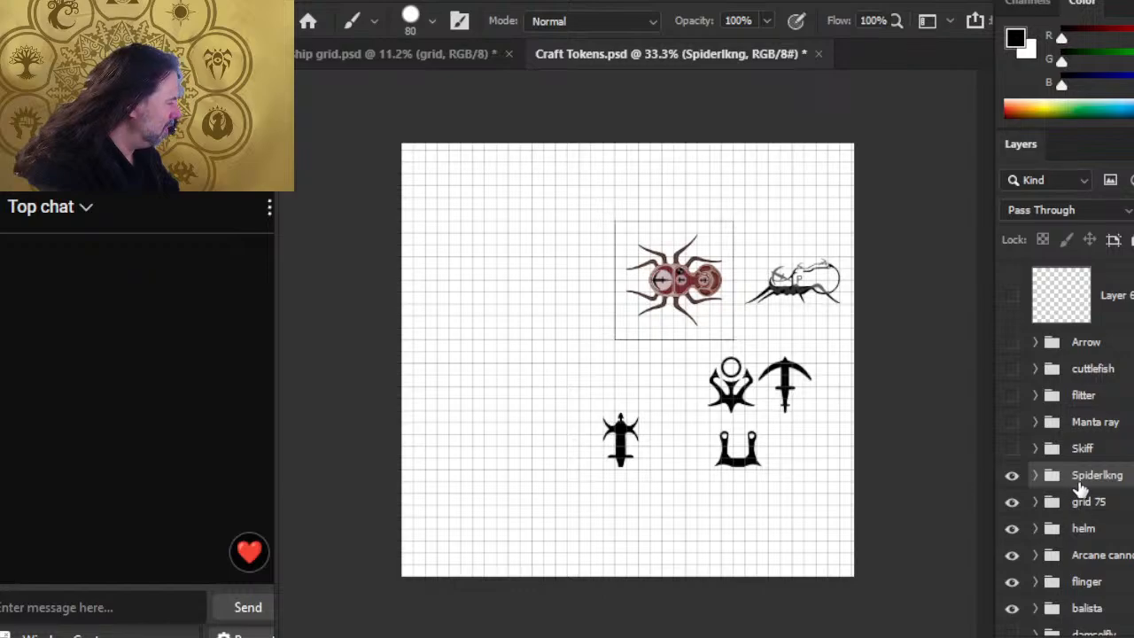
right_click(1077, 485)
left_click(1076, 478)
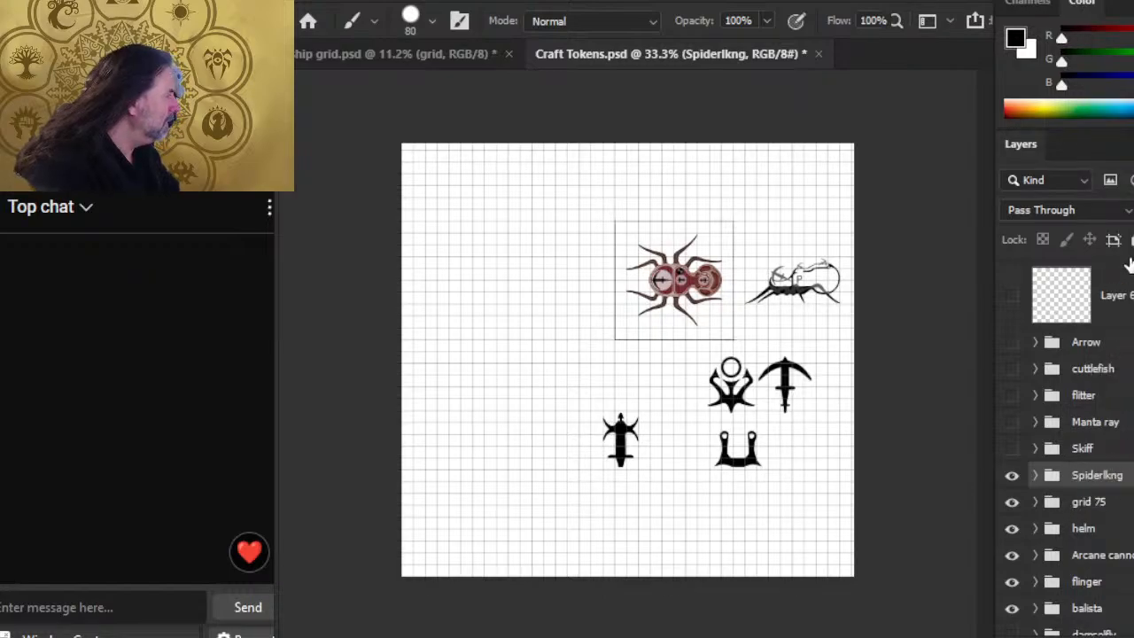
right_click(1089, 480)
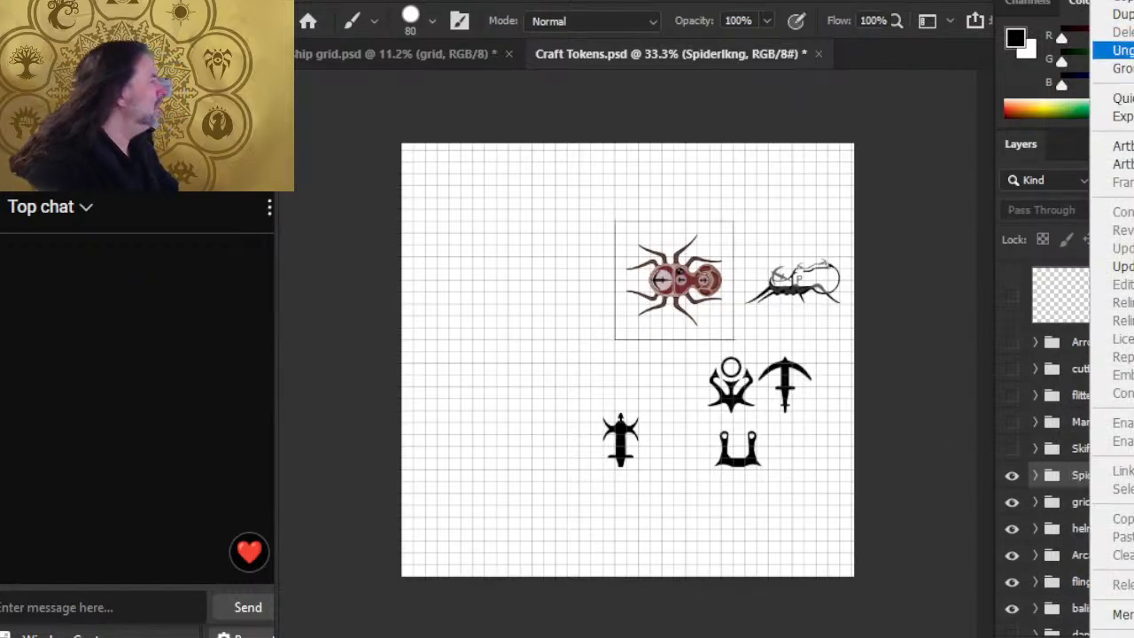
left_click(1118, 15)
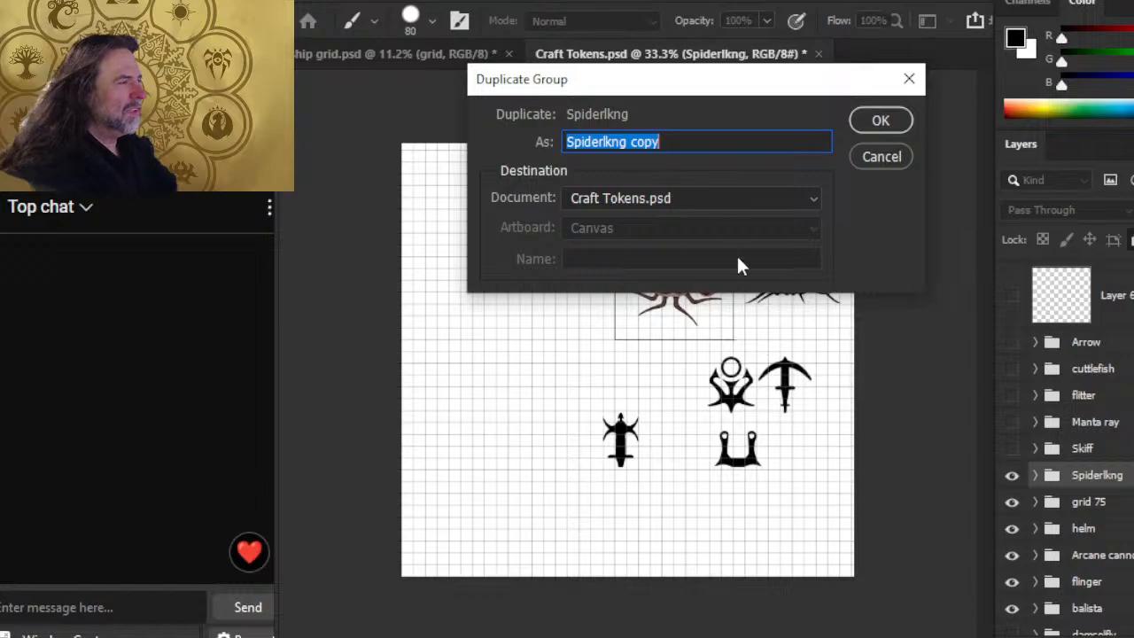
left_click(726, 200)
left_click(735, 219)
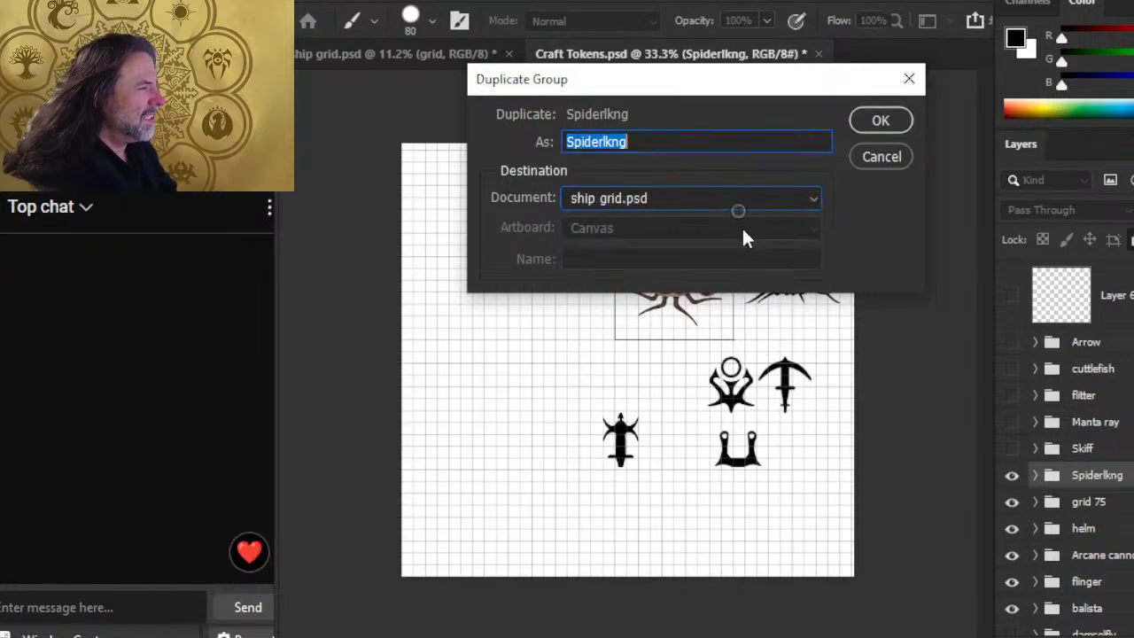
left_click(890, 123)
Step: Hide Spiderlkng, show the Skiff group and duplicate it into ship grid.psd
left_click(1011, 474)
left_click(1012, 450)
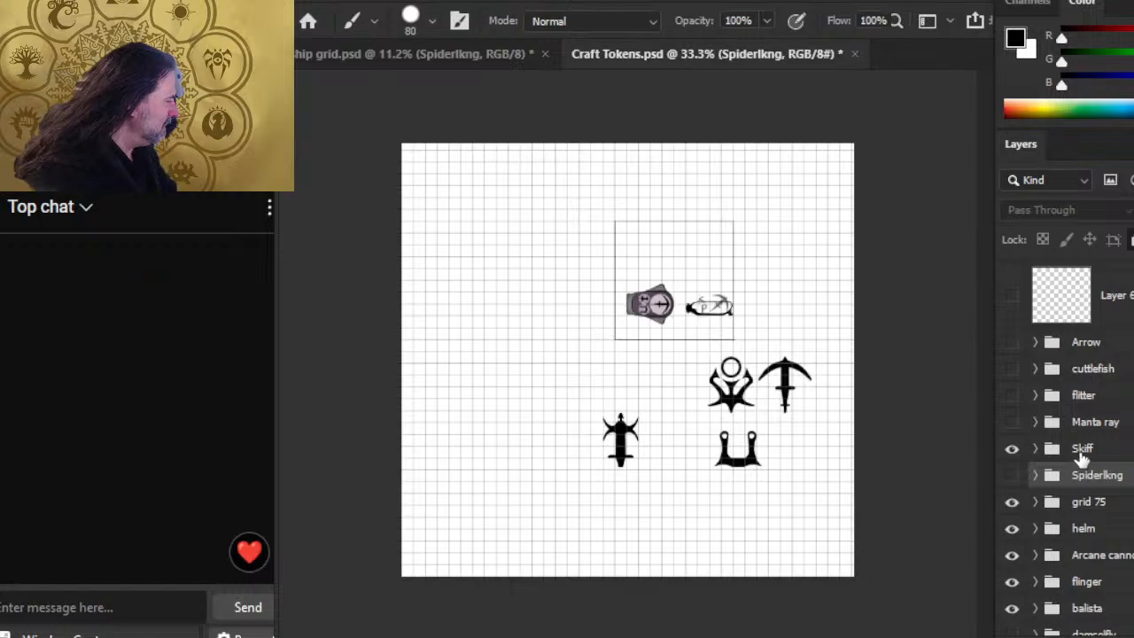
right_click(1081, 448)
left_click(1118, 14)
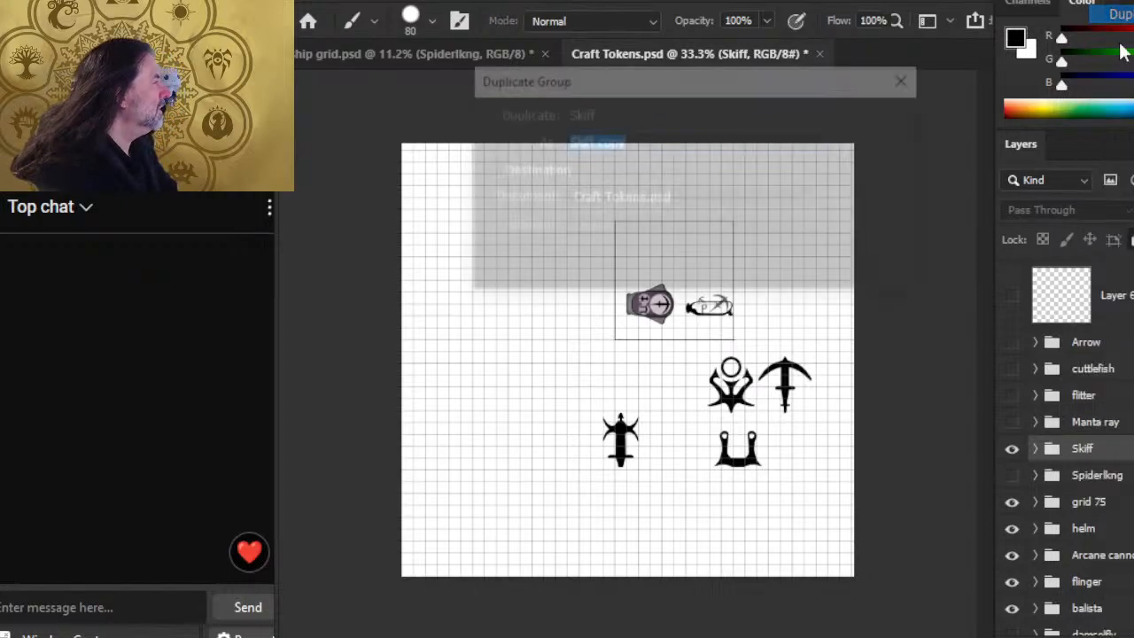
left_click(694, 215)
left_click(706, 218)
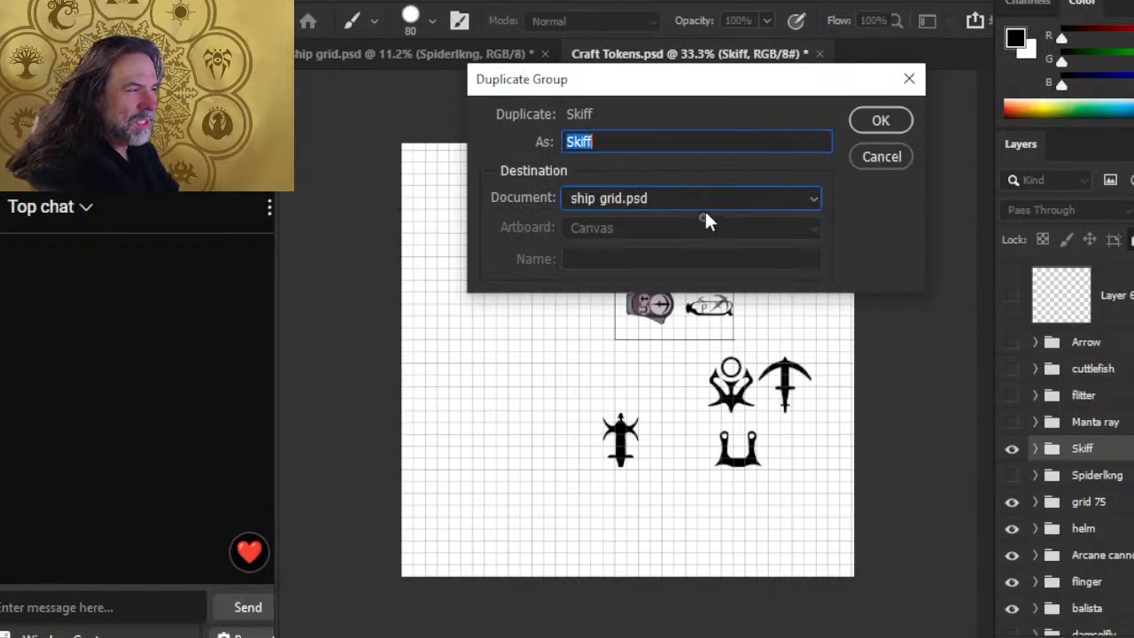
left_click(896, 120)
Step: Hide the Skiff group, show the Manta ray group and duplicate it into ship grid.psd
left_click(1012, 448)
left_click(1011, 423)
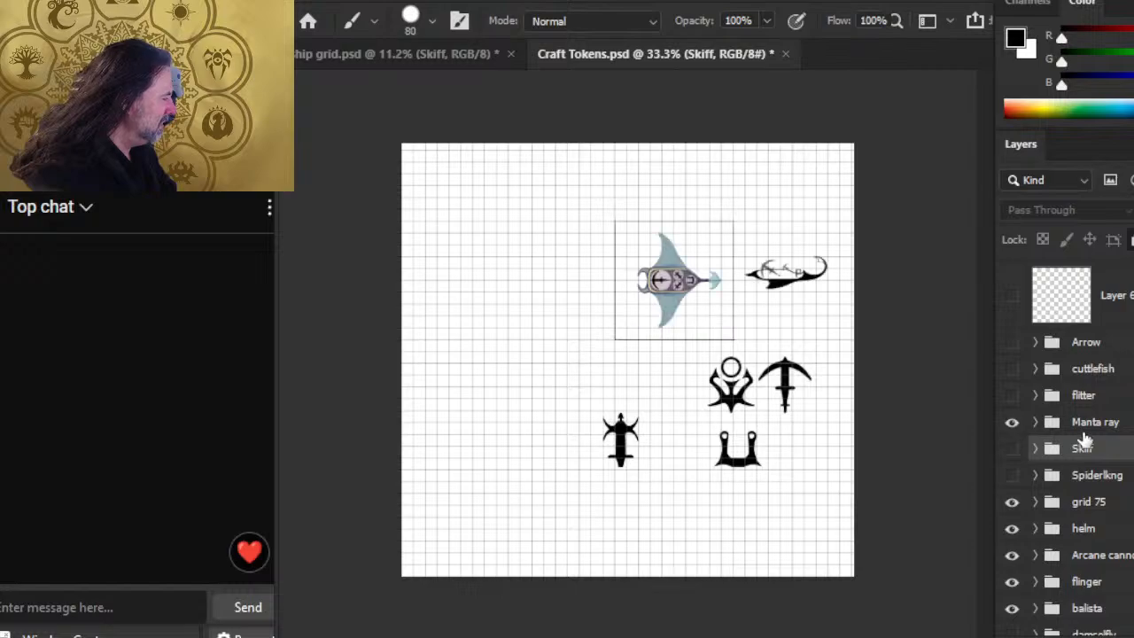
left_click(1076, 428)
right_click(1075, 427)
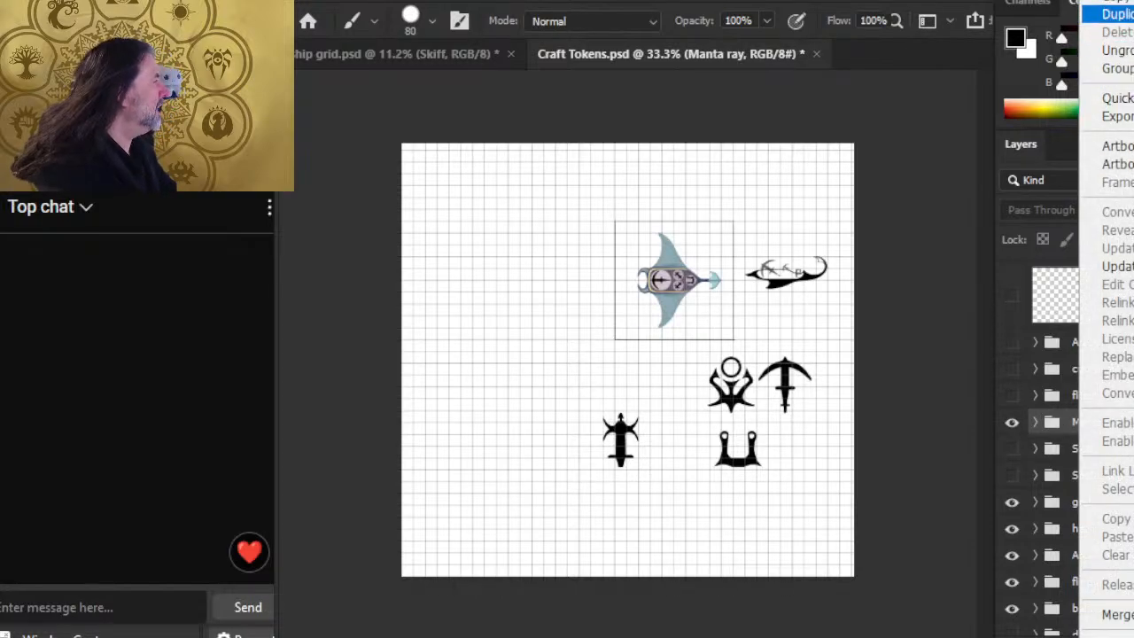
left_click(1118, 14)
left_click(680, 205)
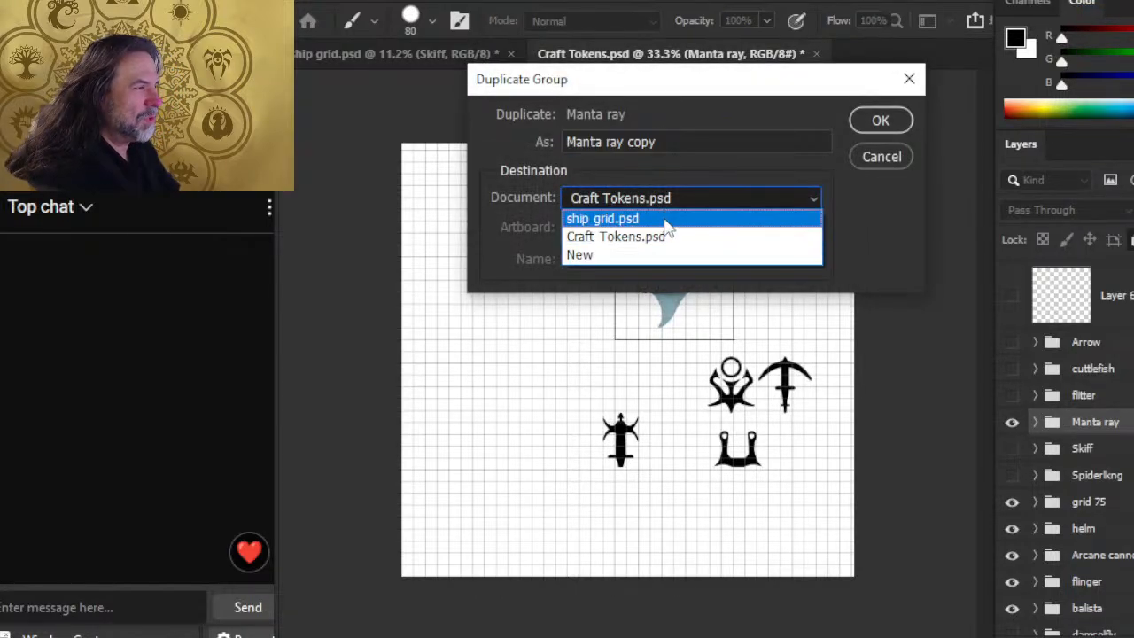
left_click(667, 215)
left_click(895, 122)
Step: Hide the Manta ray group, show the flitter group and duplicate it into ship grid.psd
left_click(1011, 423)
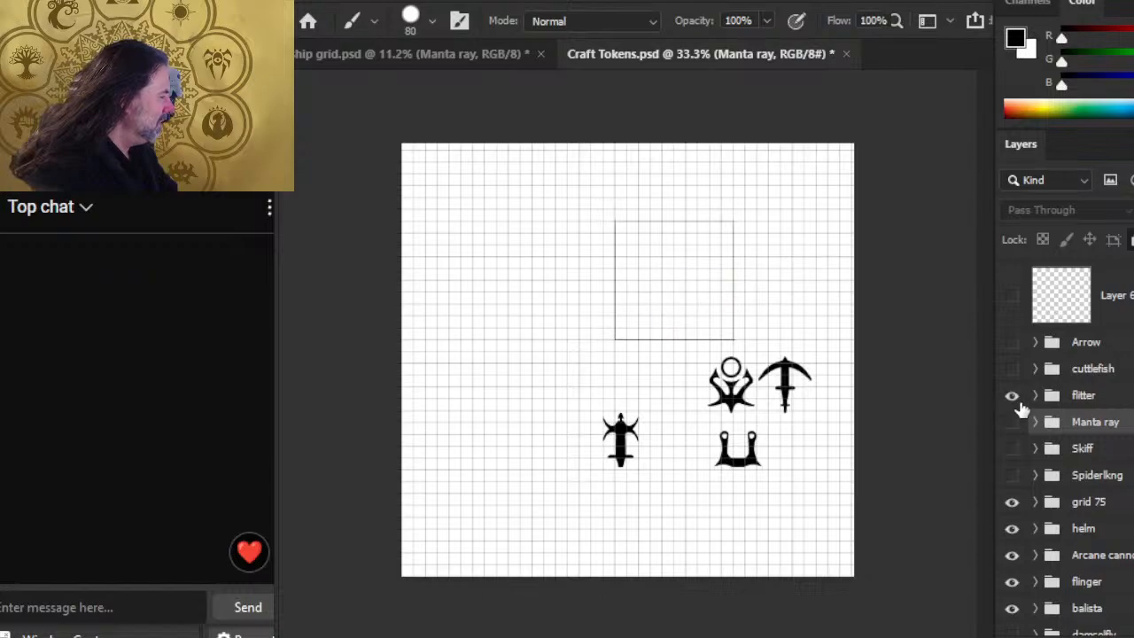
left_click(1011, 395)
right_click(1095, 422)
right_click(1076, 396)
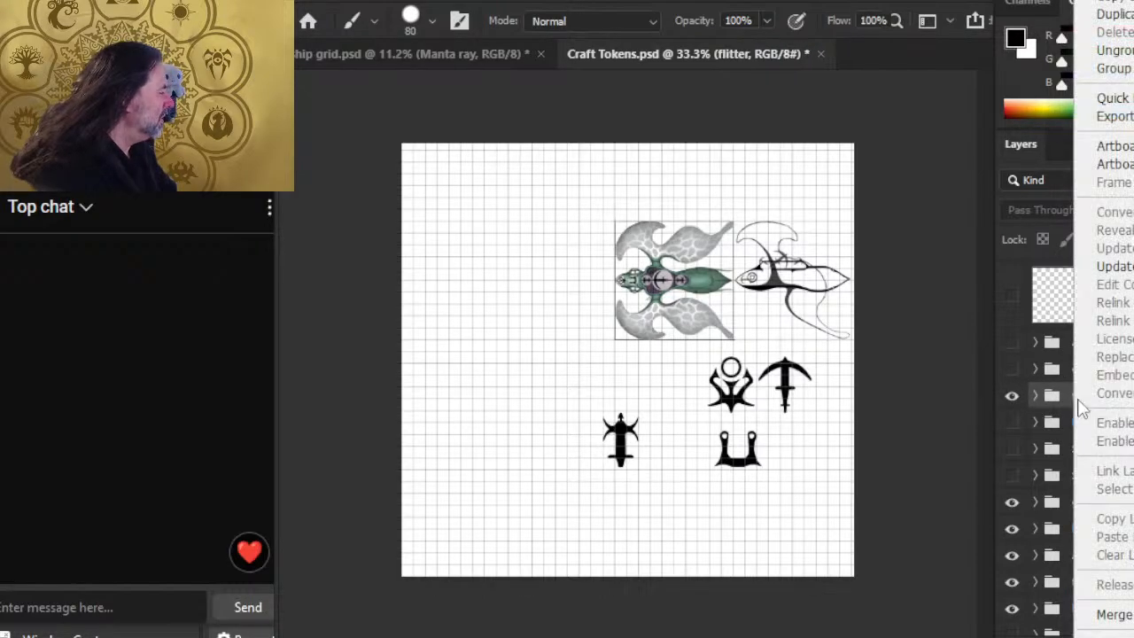
left_click(1107, 14)
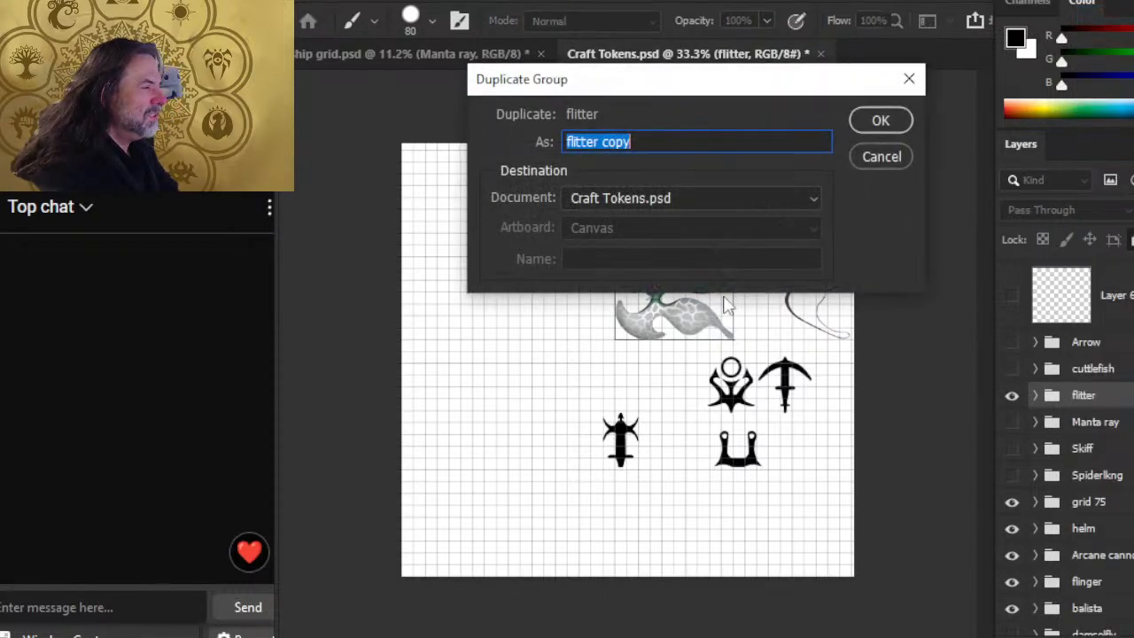
left_click(713, 197)
left_click(697, 219)
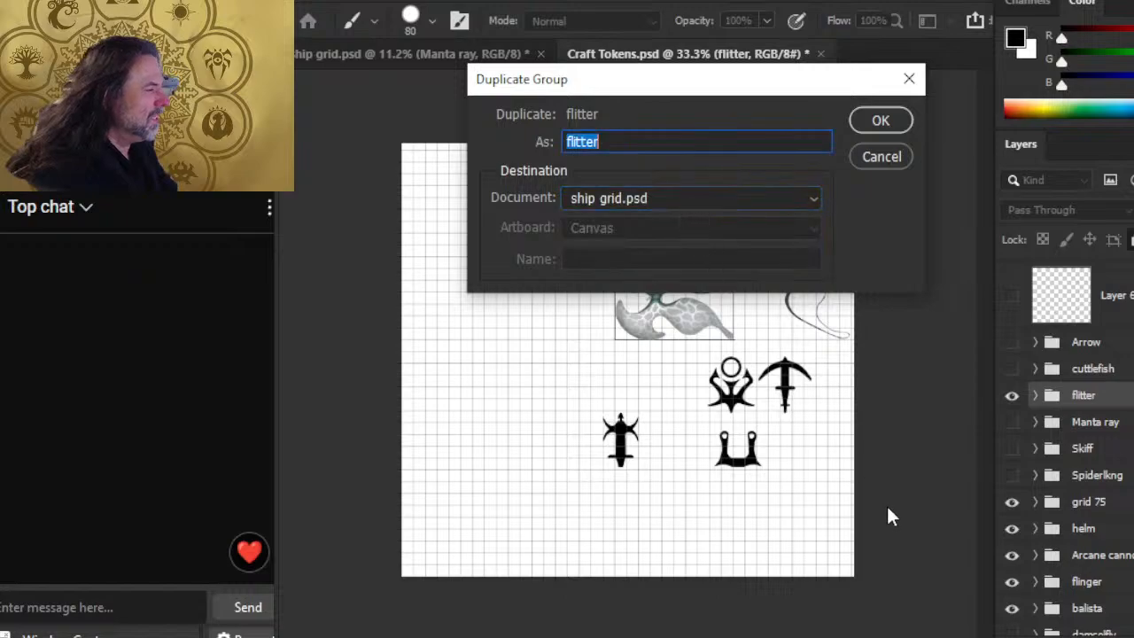
key("Return")
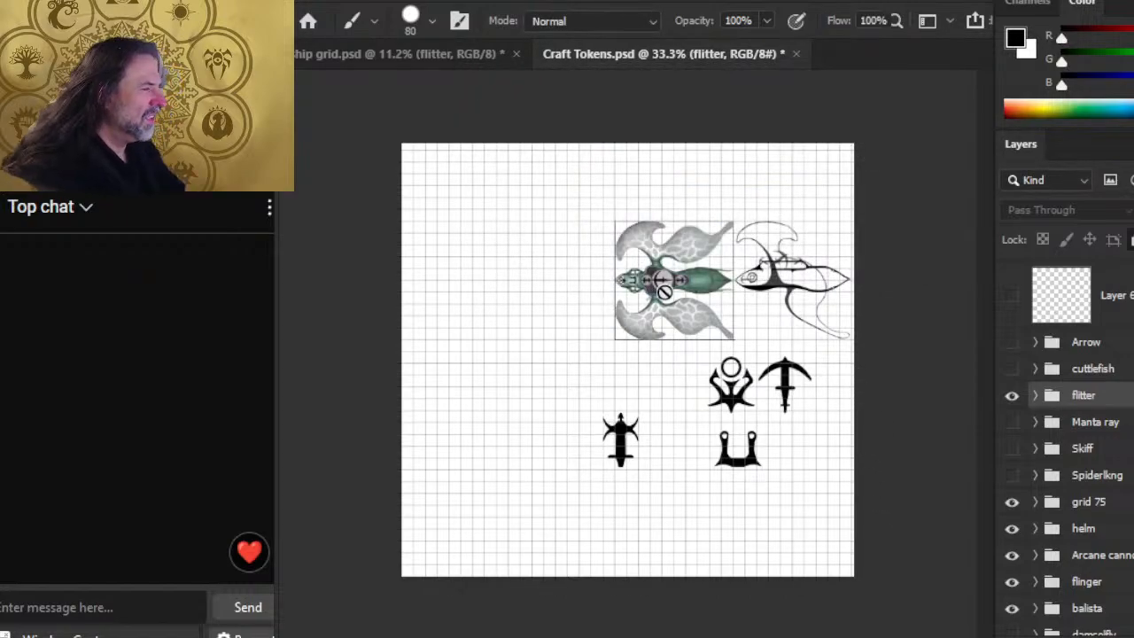
Step: Hide the flitter group, show the cuttlefish group and duplicate it into ship grid.psd
key("z")
left_click_drag(671, 279, 786, 325)
left_click(786, 325, "alt")
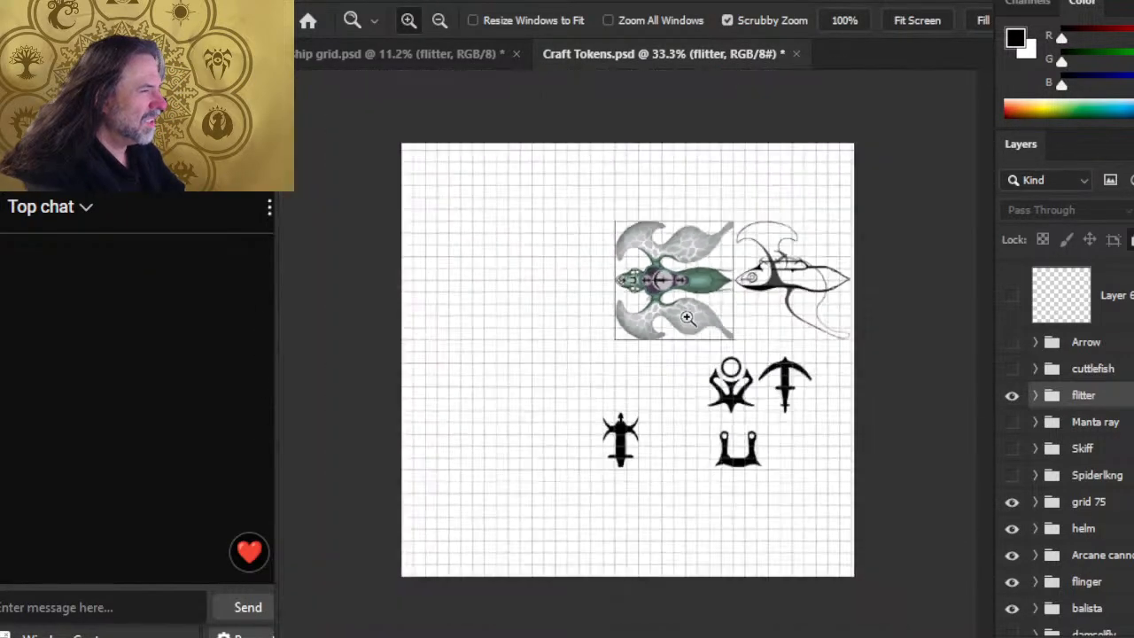
left_click(1011, 396)
right_click(1076, 369)
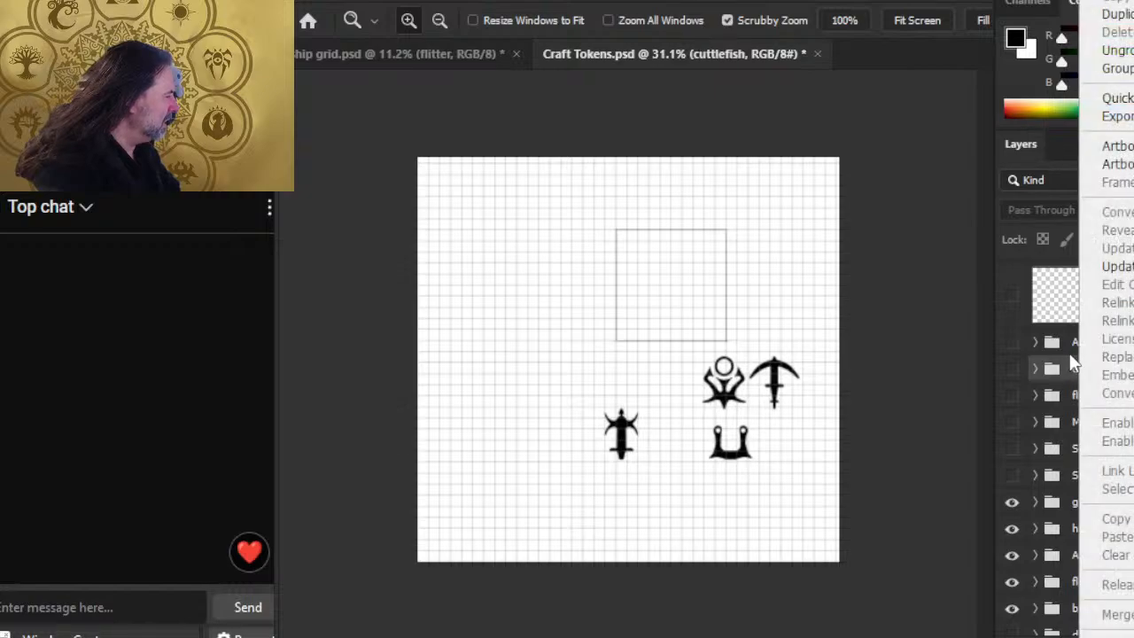
left_click(1011, 368)
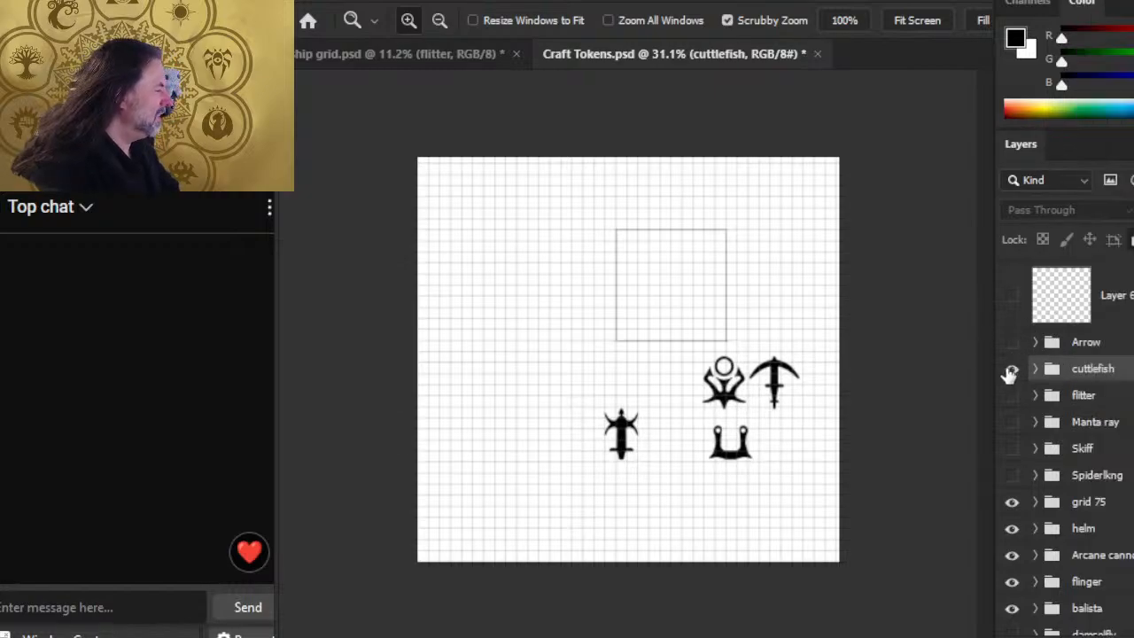
right_click(1118, 364)
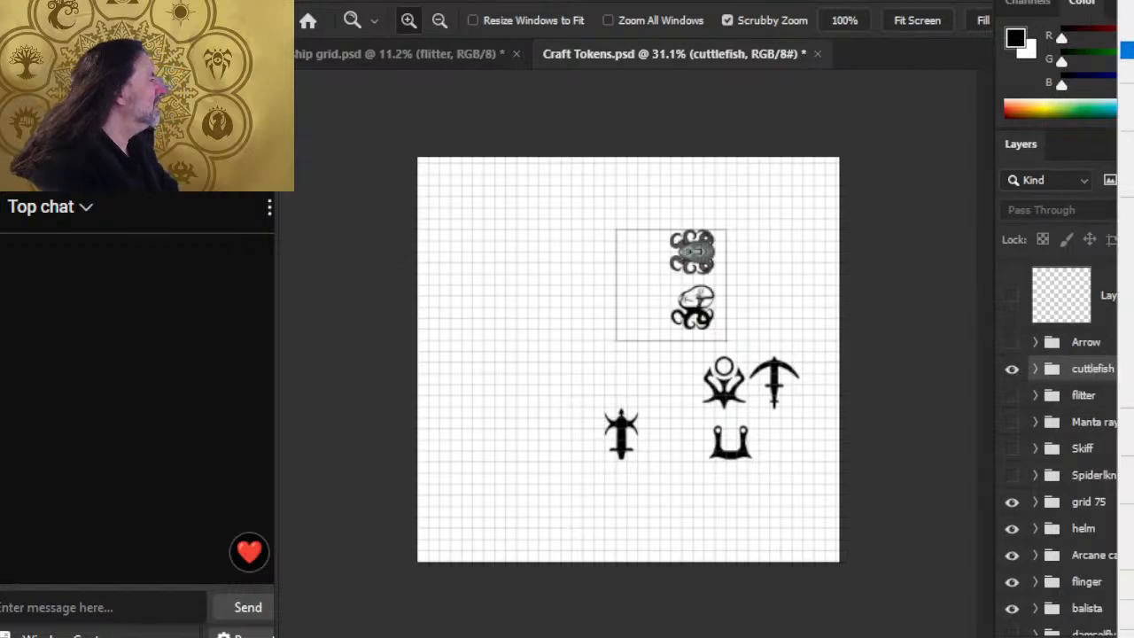
left_click(1127, 13)
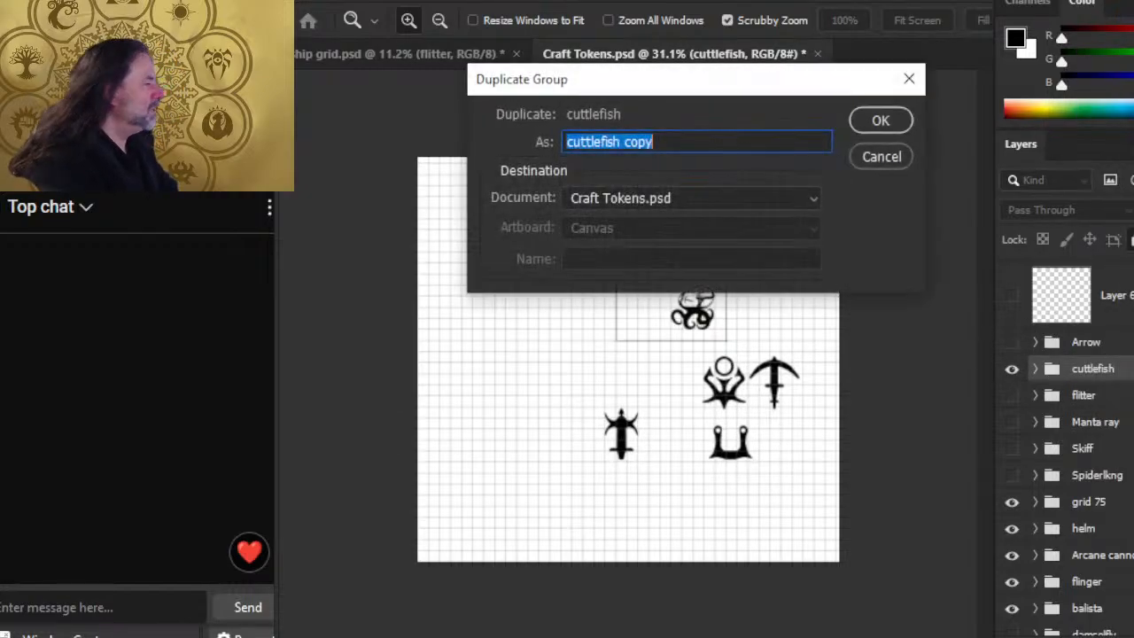
left_click(749, 198)
left_click(741, 219)
left_click(890, 121)
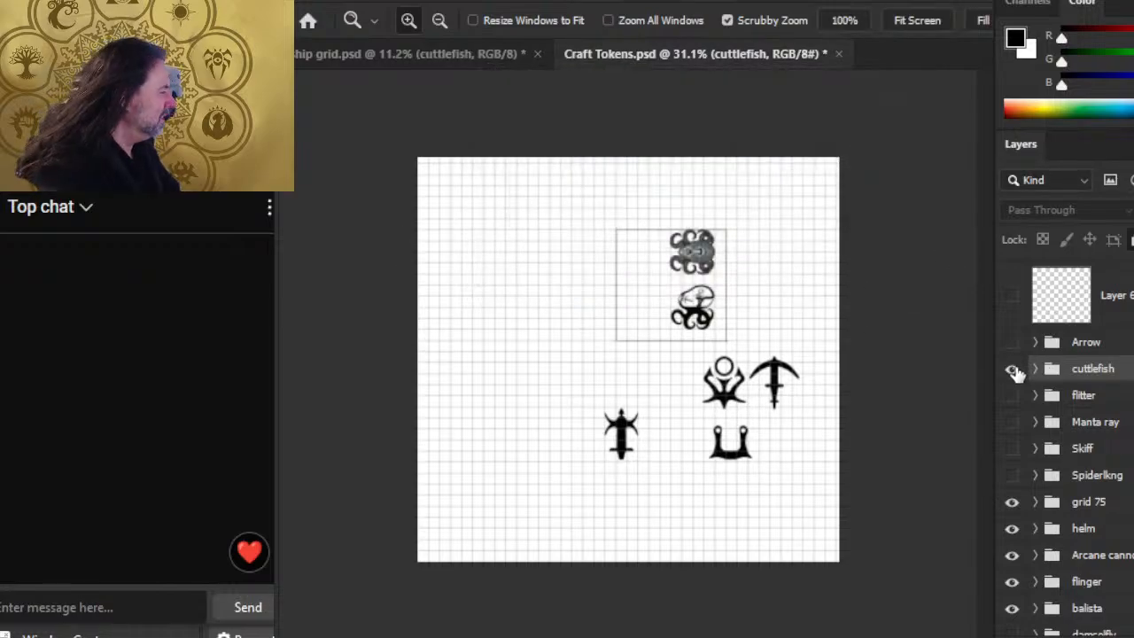
Step: Hide the cuttlefish group, show the Arrow group and start duplicating it
left_click(1012, 368)
left_click(1011, 342)
right_click(1069, 347)
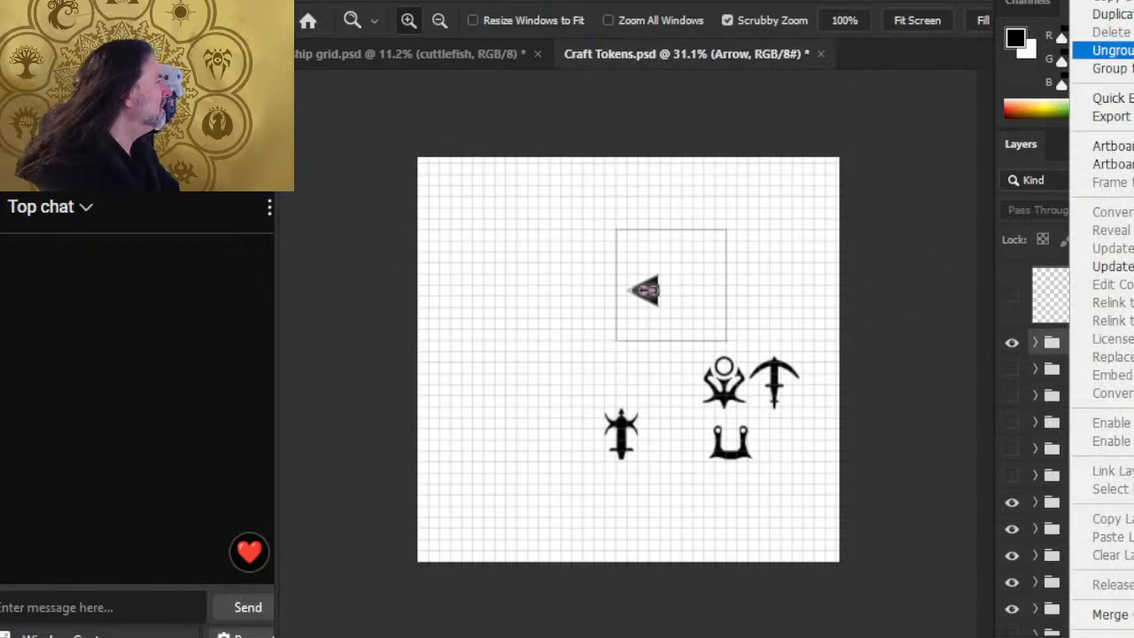
Step: Duplicate the Arrow group into ship grid.psd under the name Arrow, and close Craft Tokens.psd
left_click(1118, 14)
left_click(714, 198)
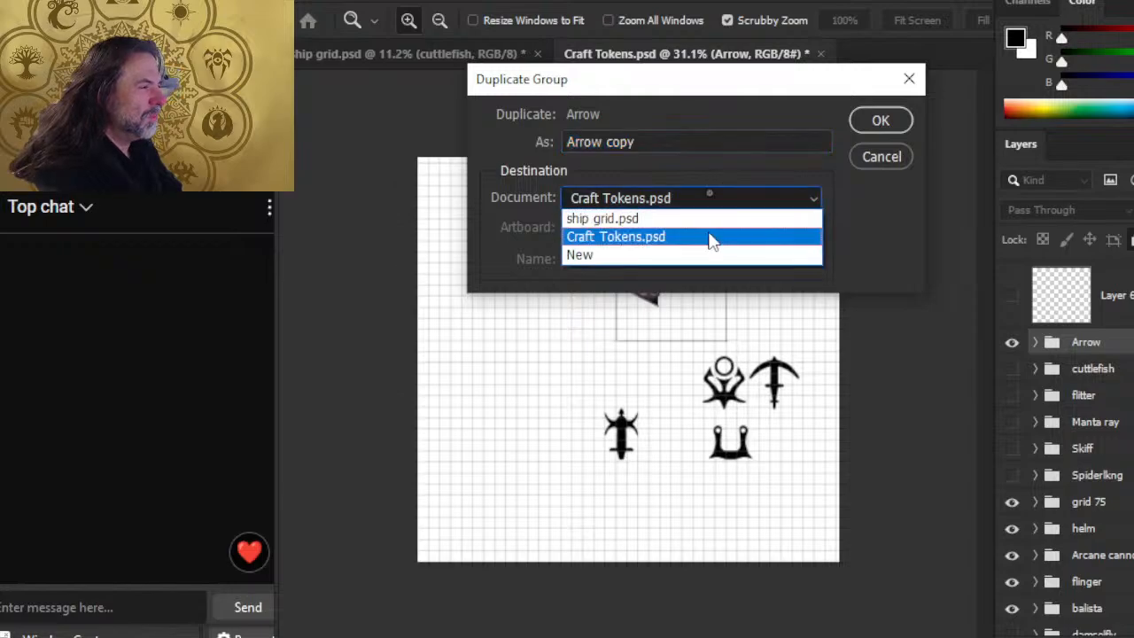
left_click(716, 220)
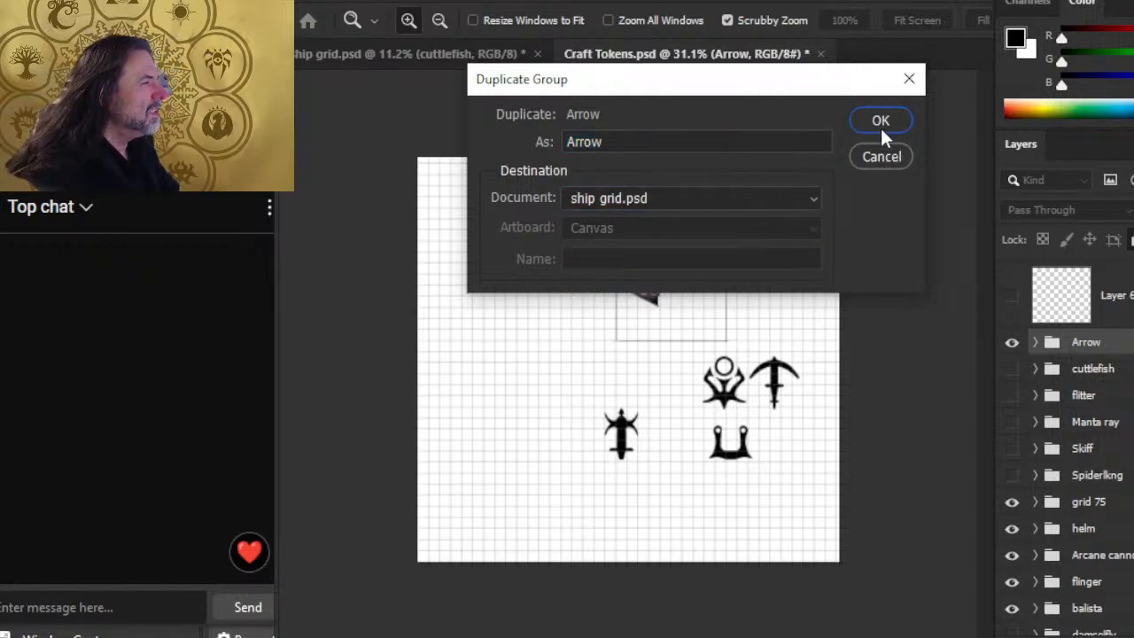
left_click(880, 126)
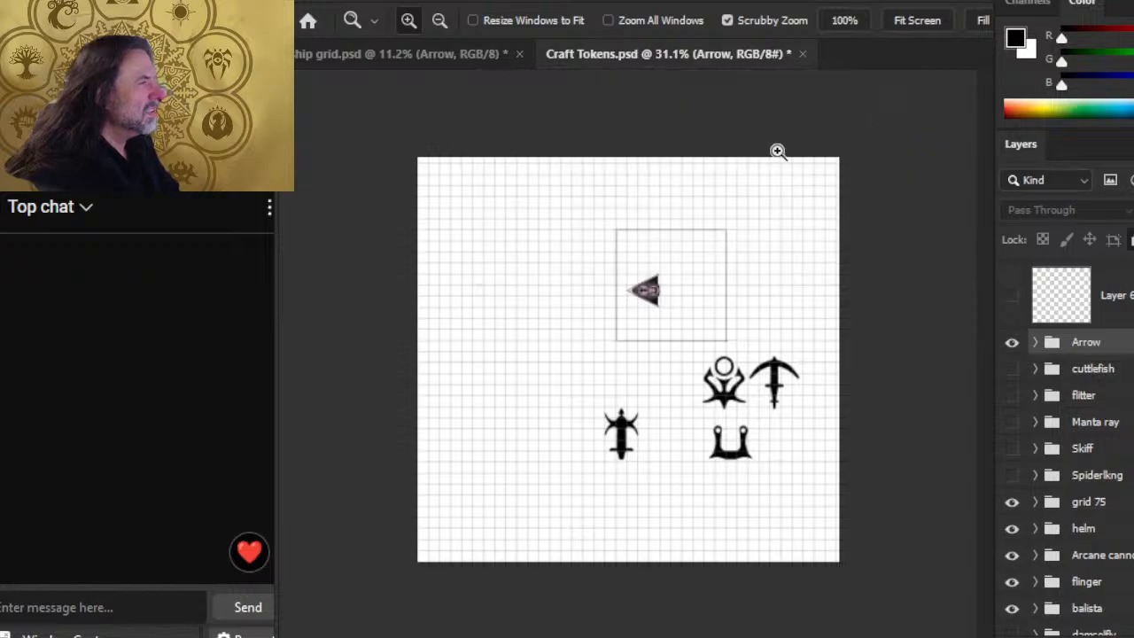
left_click(802, 54)
left_click(647, 264)
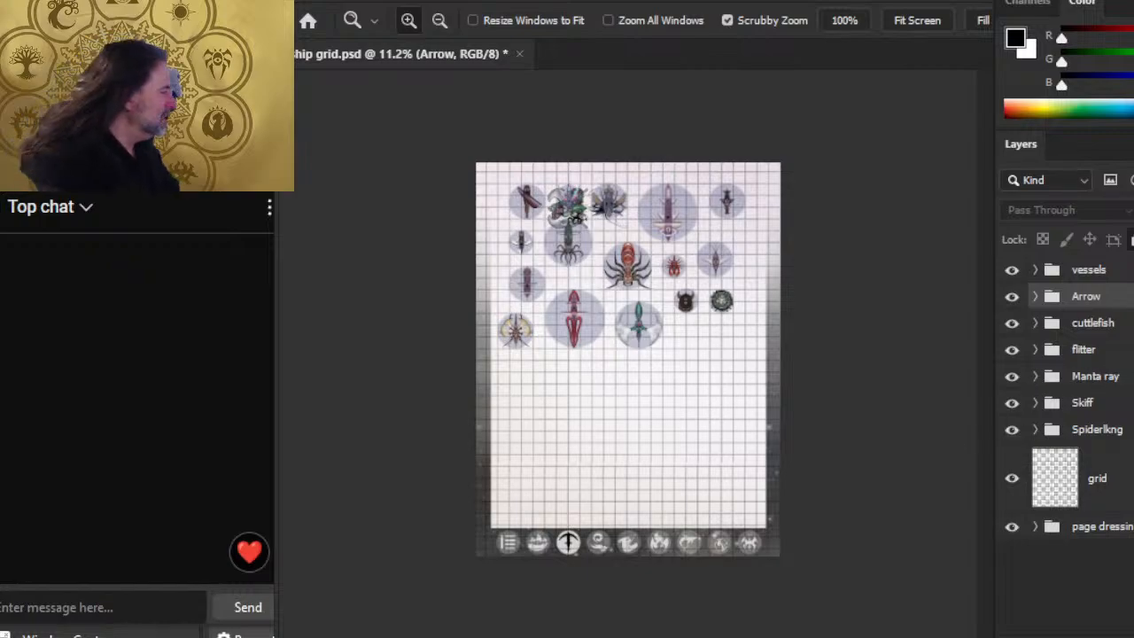
Step: Group the Arrow through Spiderlkng groups as "craft" and move the group to the empty grid area below the vessel tokens
left_click(1123, 430, "shift")
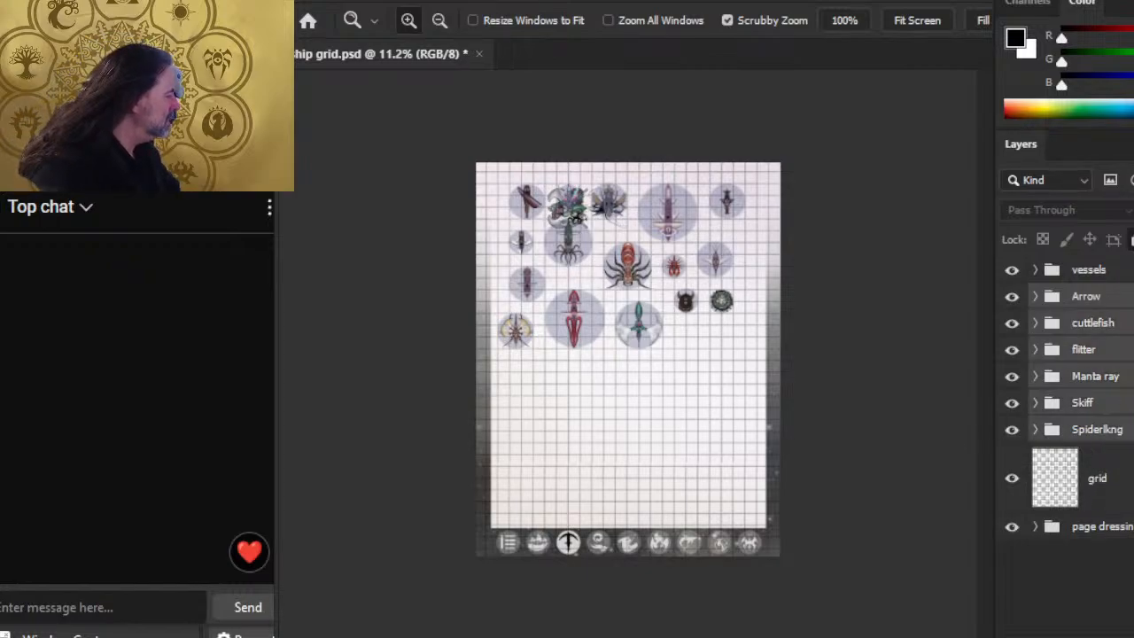
key("ctrl+g")
double_click(1095, 296)
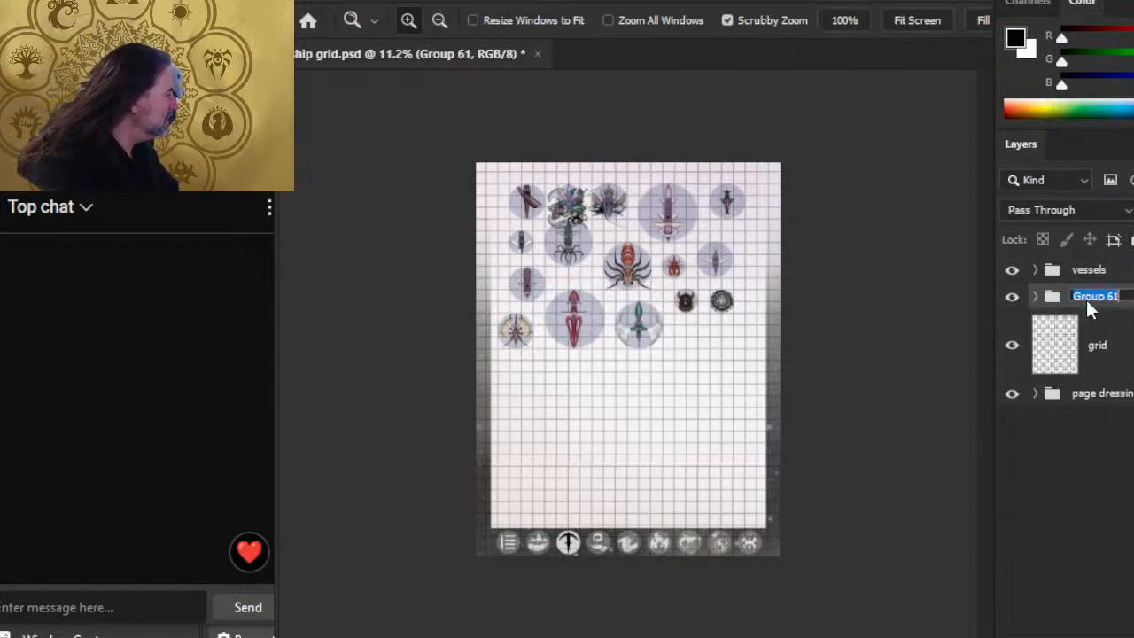
type("craft")
key("Return")
key("v")
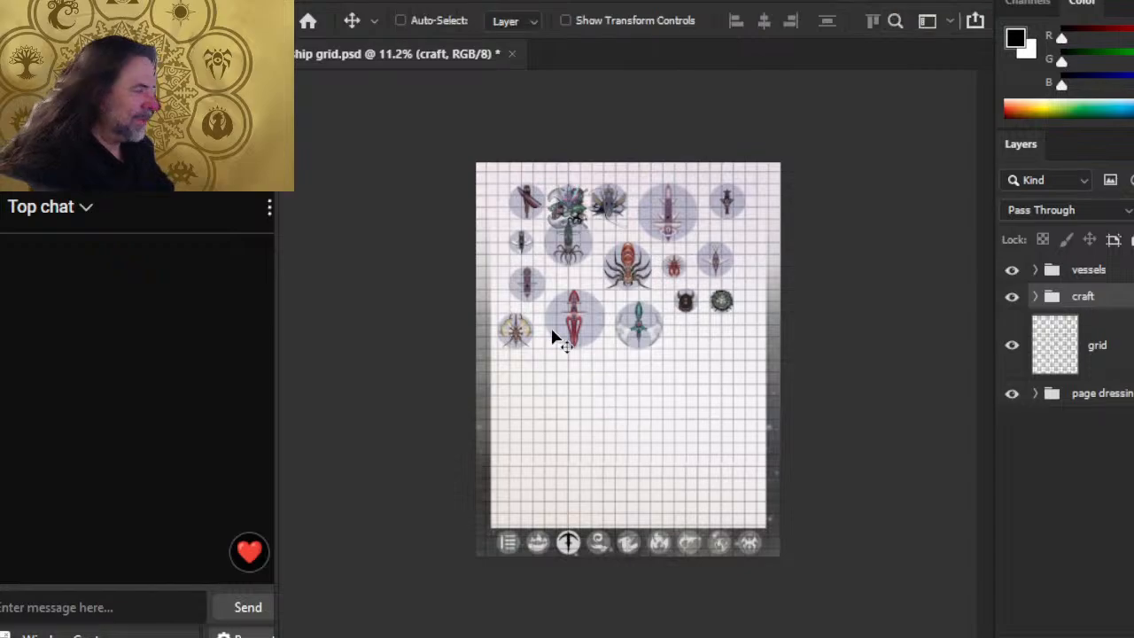
left_click_drag(659, 238, 643, 453)
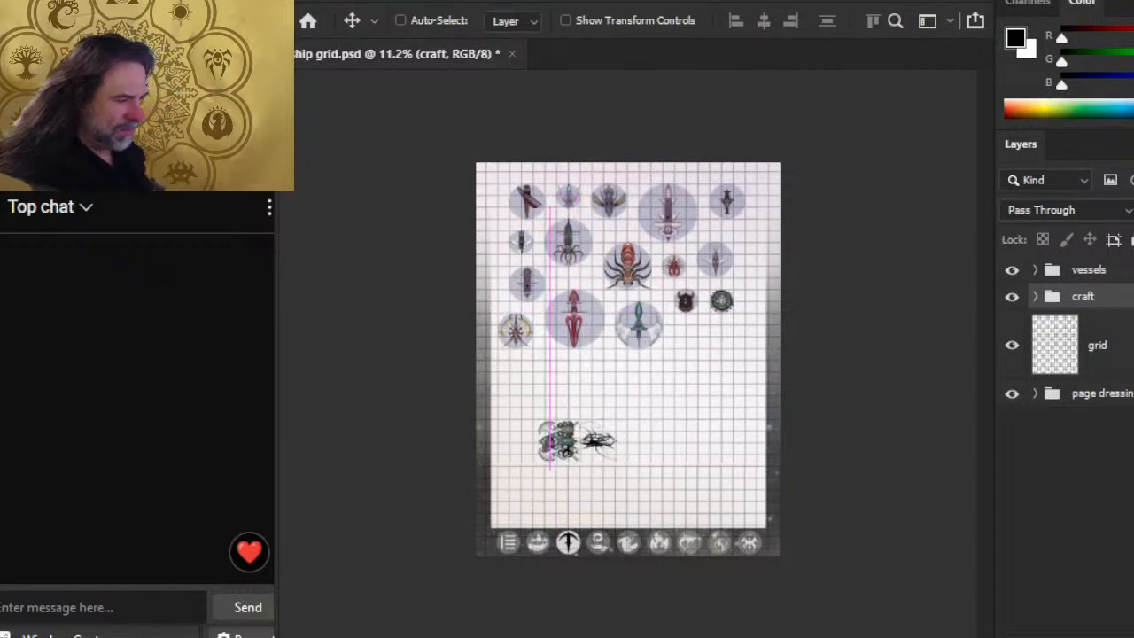
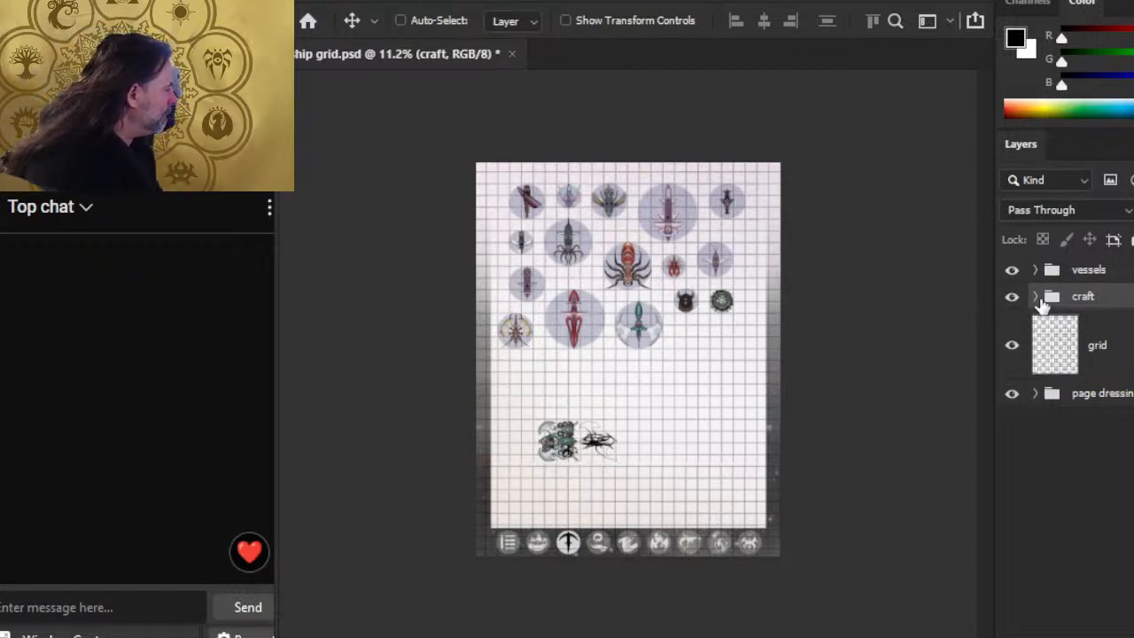
Step: Move the Arrow group inside the craft group away from the pile to the empty grid below the yellow-winged vessel
left_click(1036, 298)
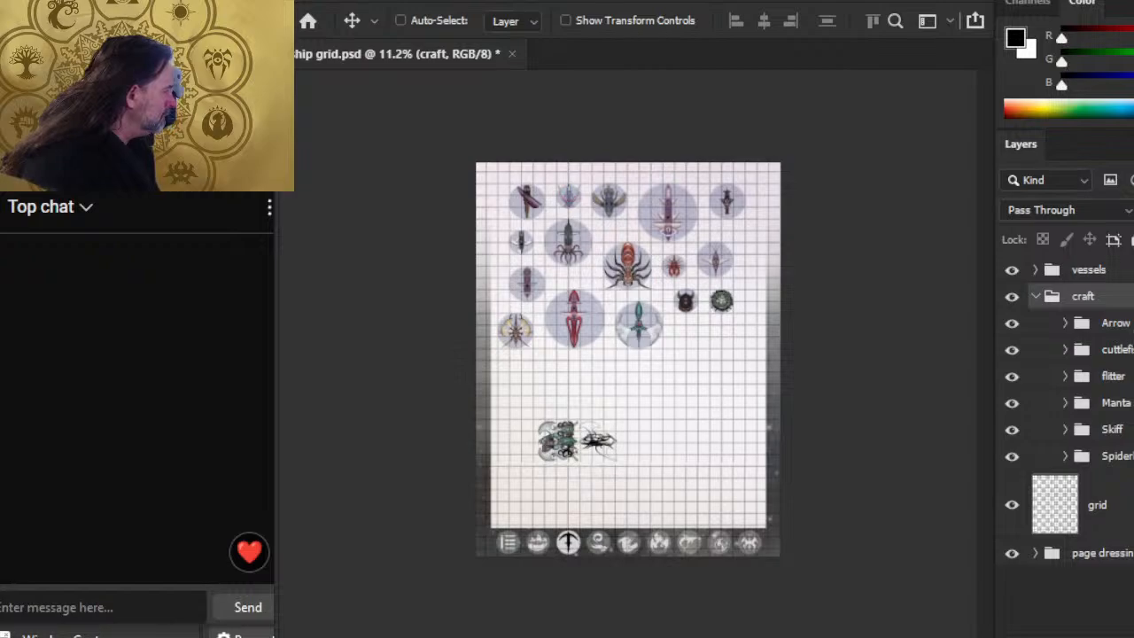
left_click(1107, 322)
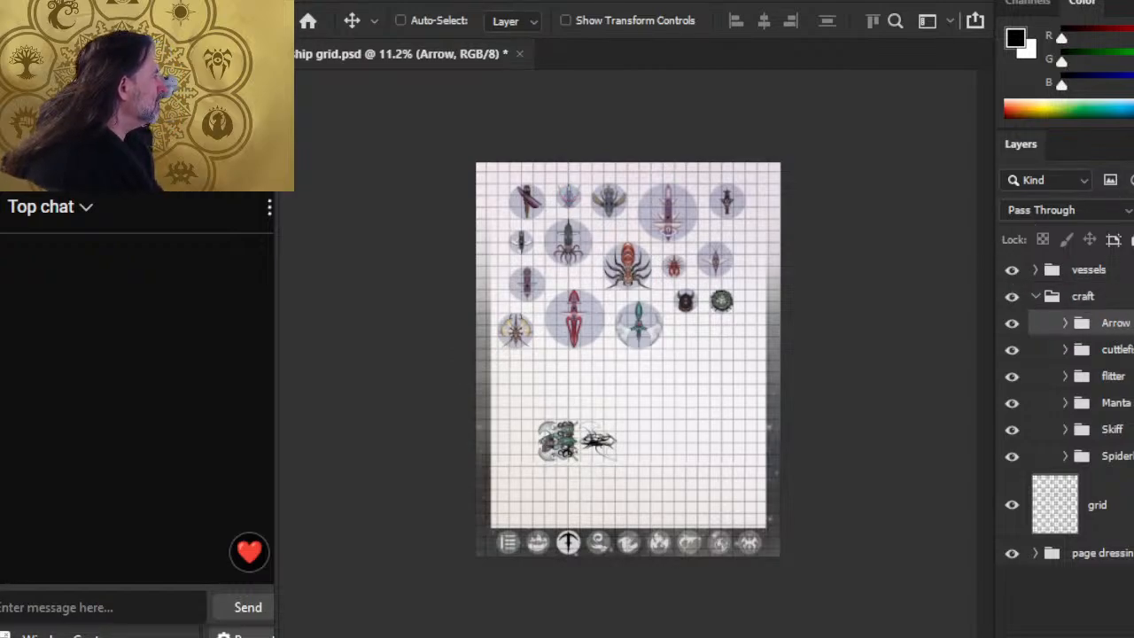
left_click_drag(567, 421, 633, 420)
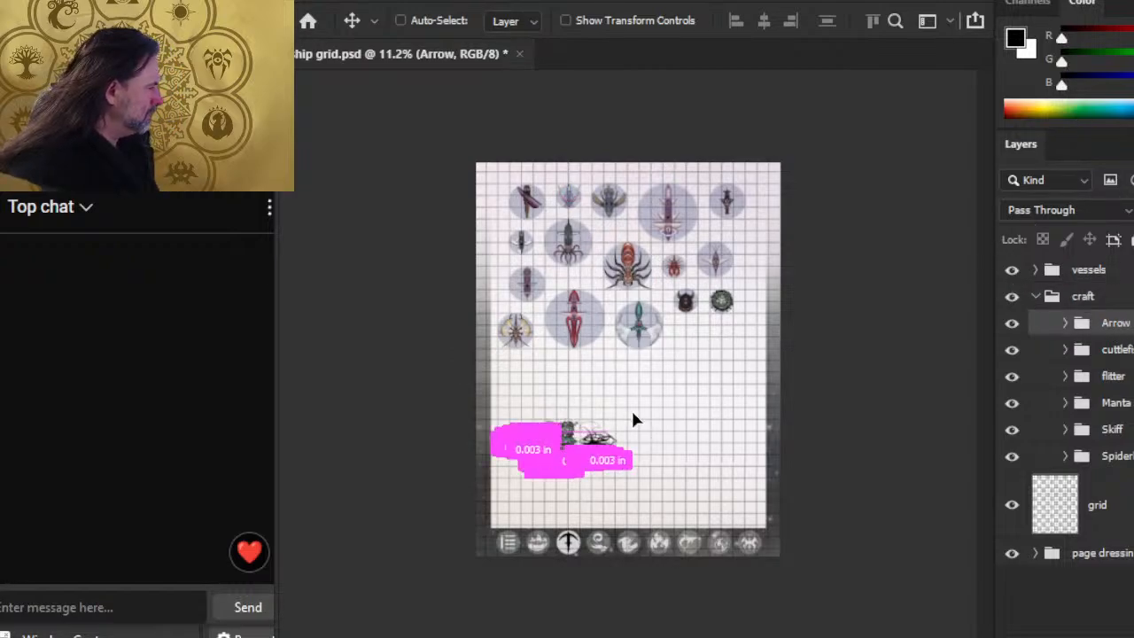
key("z")
left_click(545, 446)
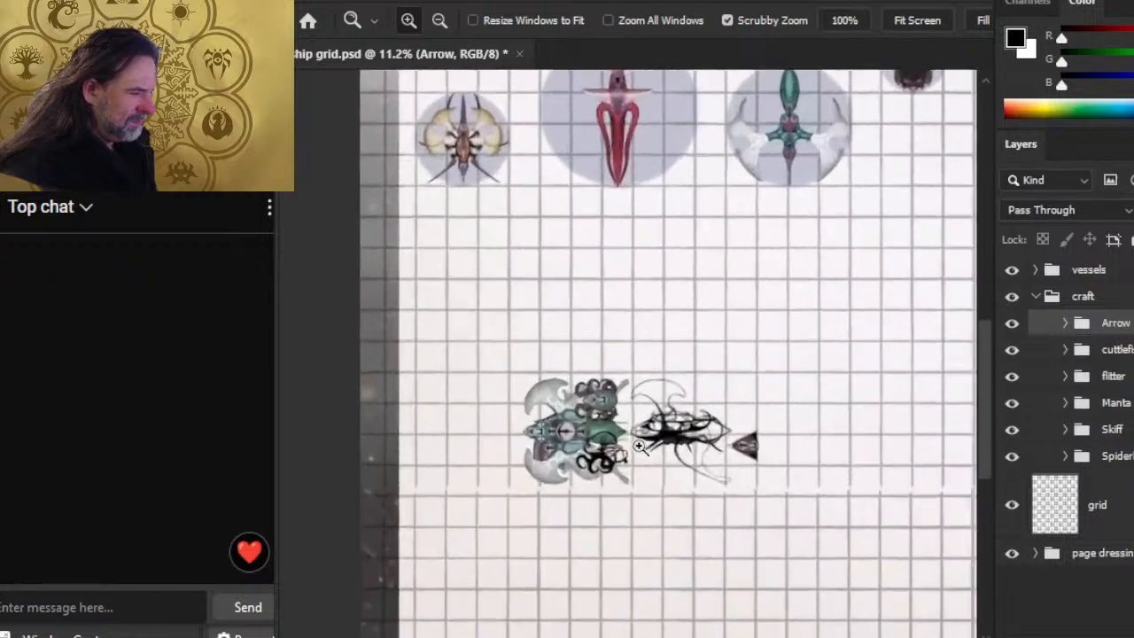
key("v")
left_click_drag(790, 519, 426, 280)
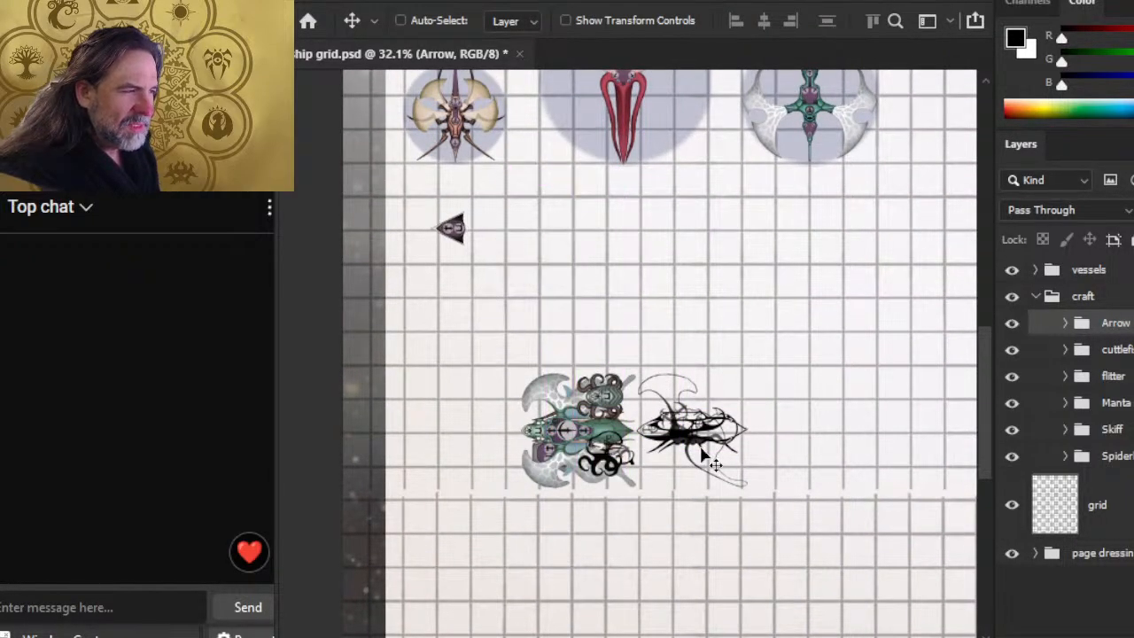
left_click_drag(635, 359, 650, 398)
Step: Arrange the cuttlefish, flitter and Manta ray groups in a spaced row to the right of the Arrow token
left_click(1112, 349)
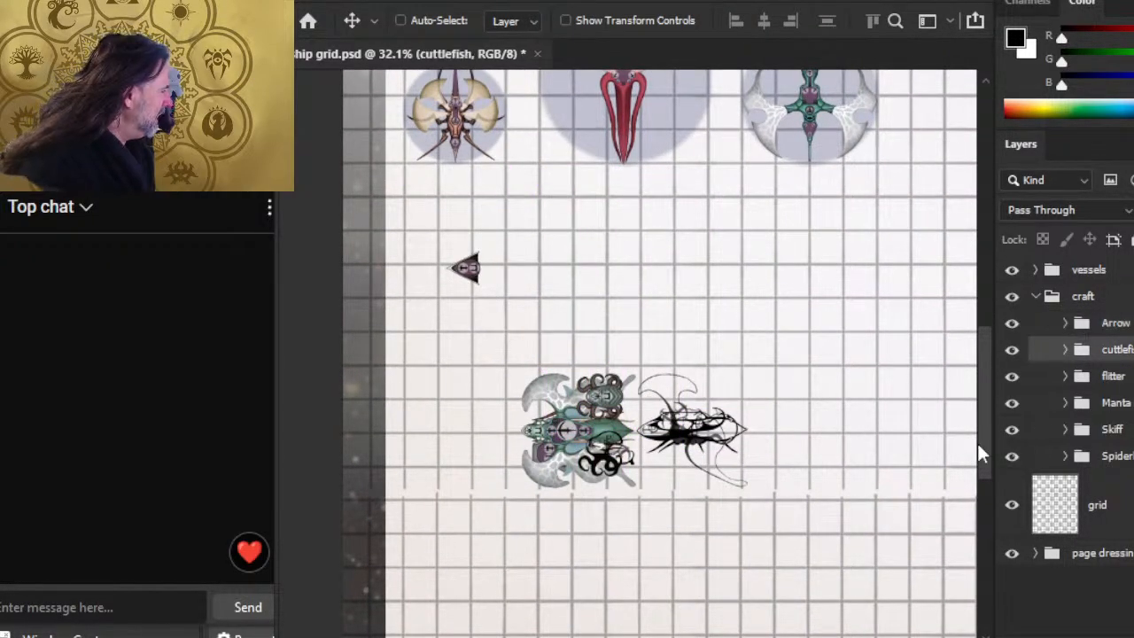
left_click_drag(612, 452, 535, 461)
left_click(1129, 377)
left_click_drag(639, 545, 724, 409)
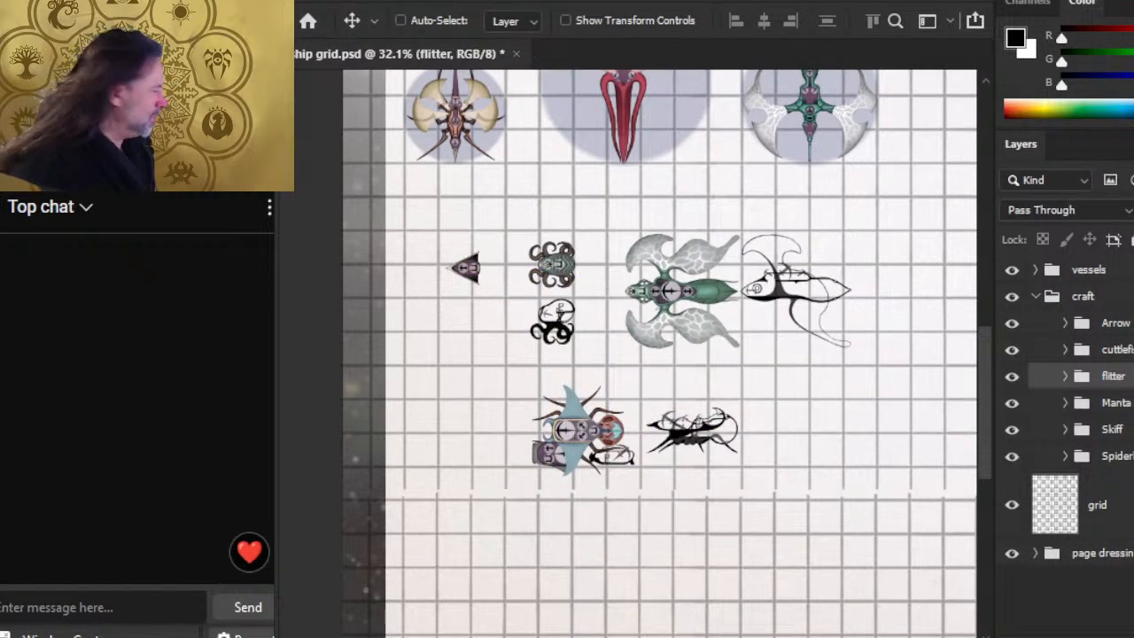
left_click(1128, 404)
left_click_drag(571, 558, 749, 518)
left_click_drag(780, 575, 852, 454)
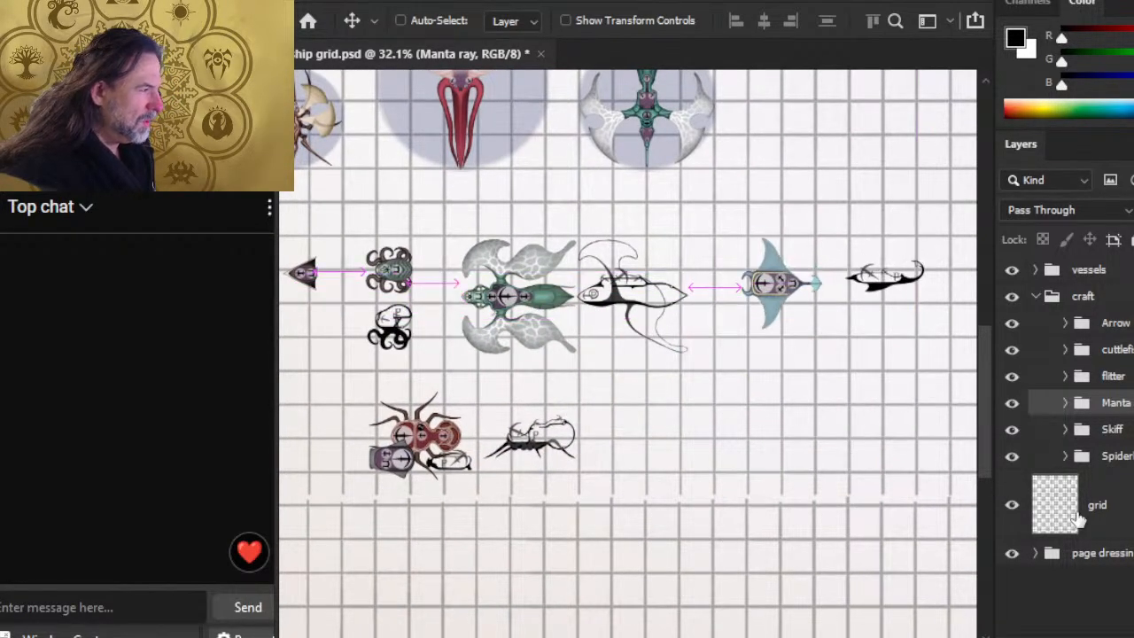
Step: Separate the last two craft by moving the Skiff group below the row's left end and the Spiderlkng group beneath the flitter
left_click(1112, 429)
scroll(643, 567, "left", 3)
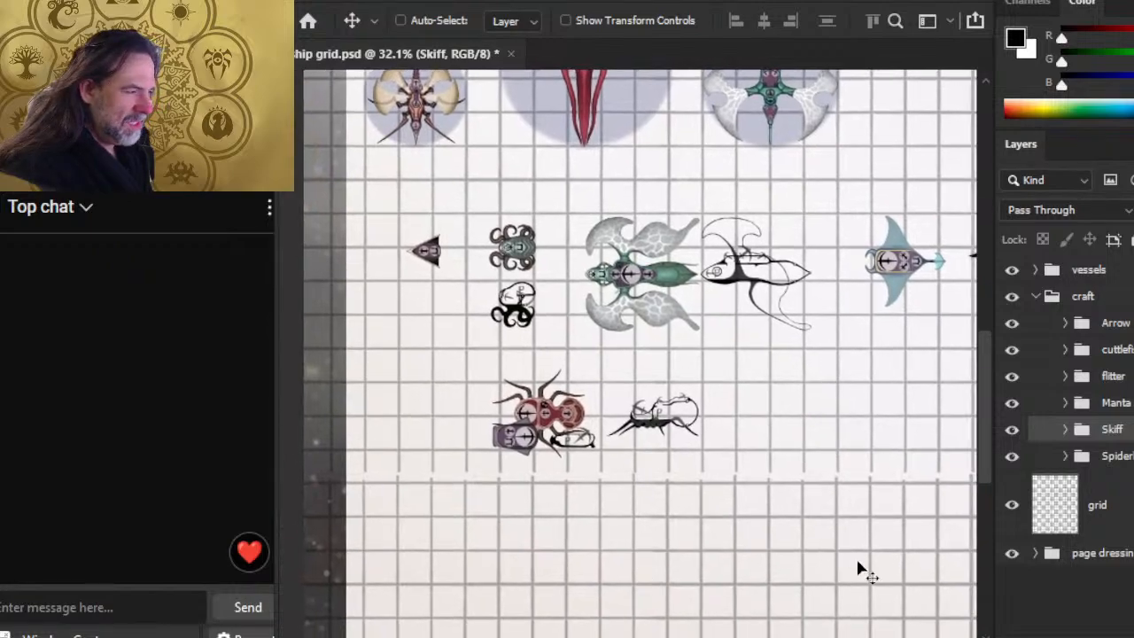
left_click_drag(861, 572, 756, 634)
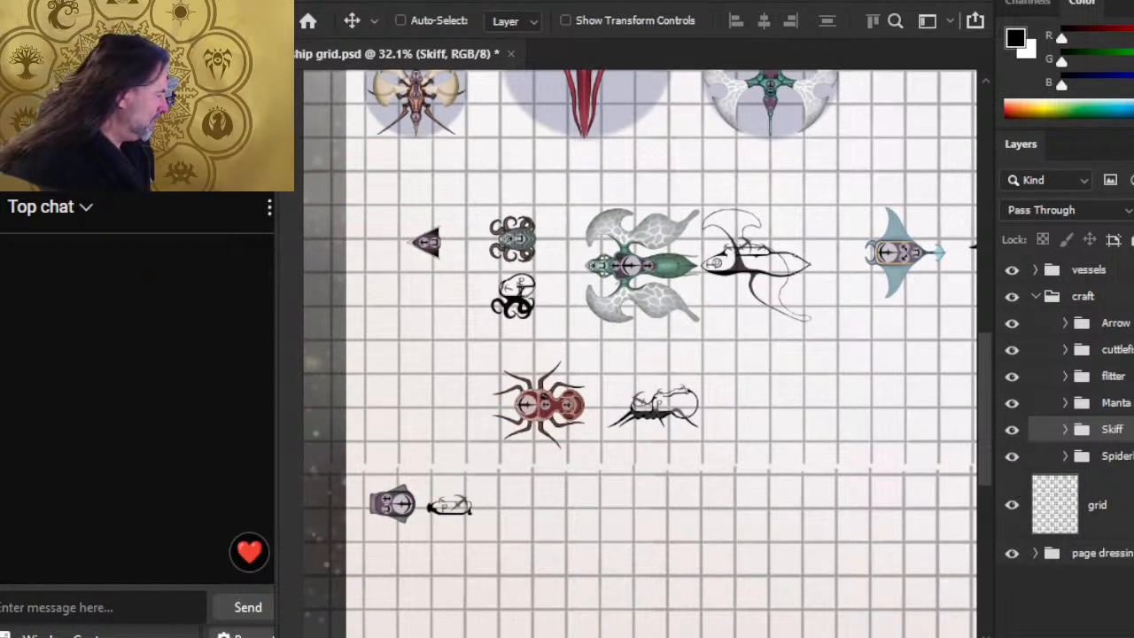
key("alt+bracketleft")
left_click_drag(635, 558, 706, 573)
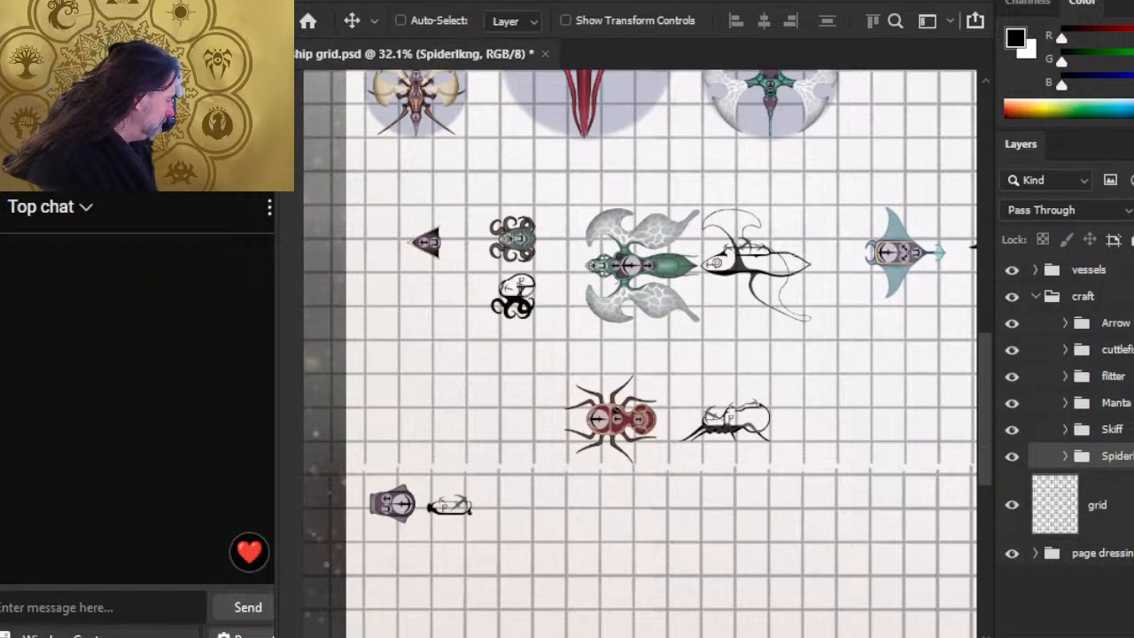
Step: Merge each of the six craft groups, from Spiderlkng up to Arrow, into its own single layer
key("ctrl+e")
key("alt+bracketright")
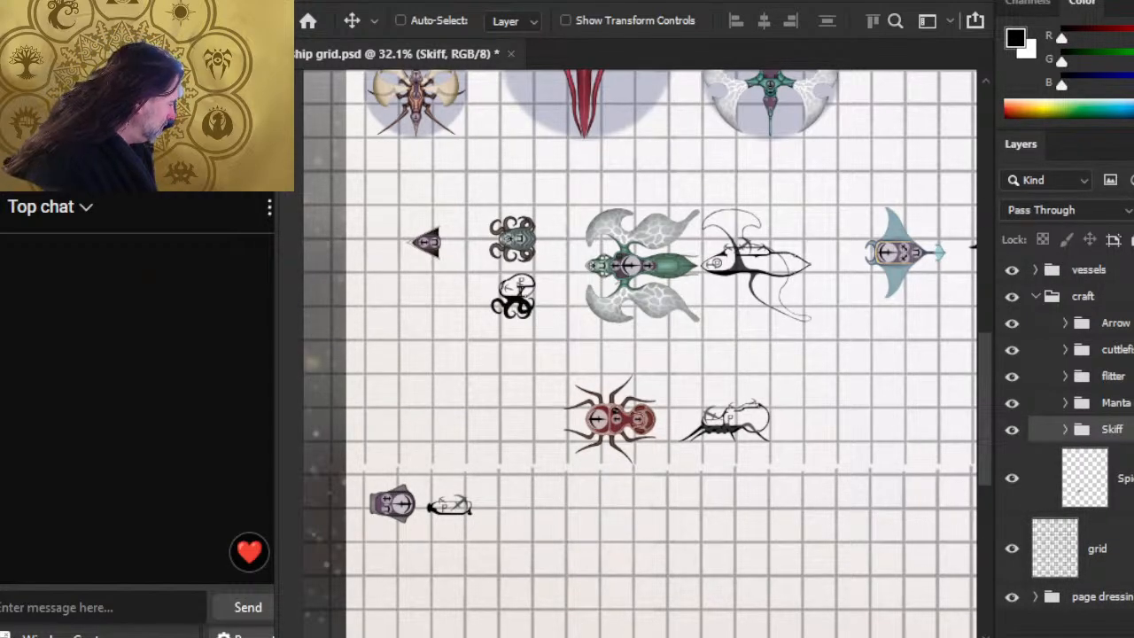
key("ctrl+e")
key("alt+bracketright")
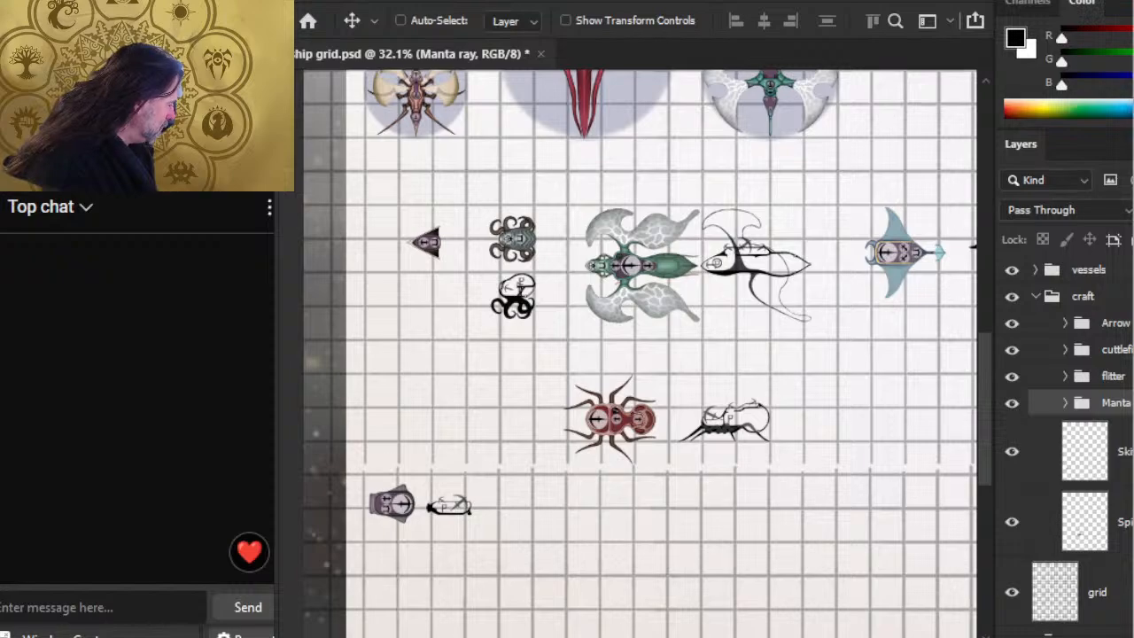
key("ctrl+e")
key("alt+bracketright")
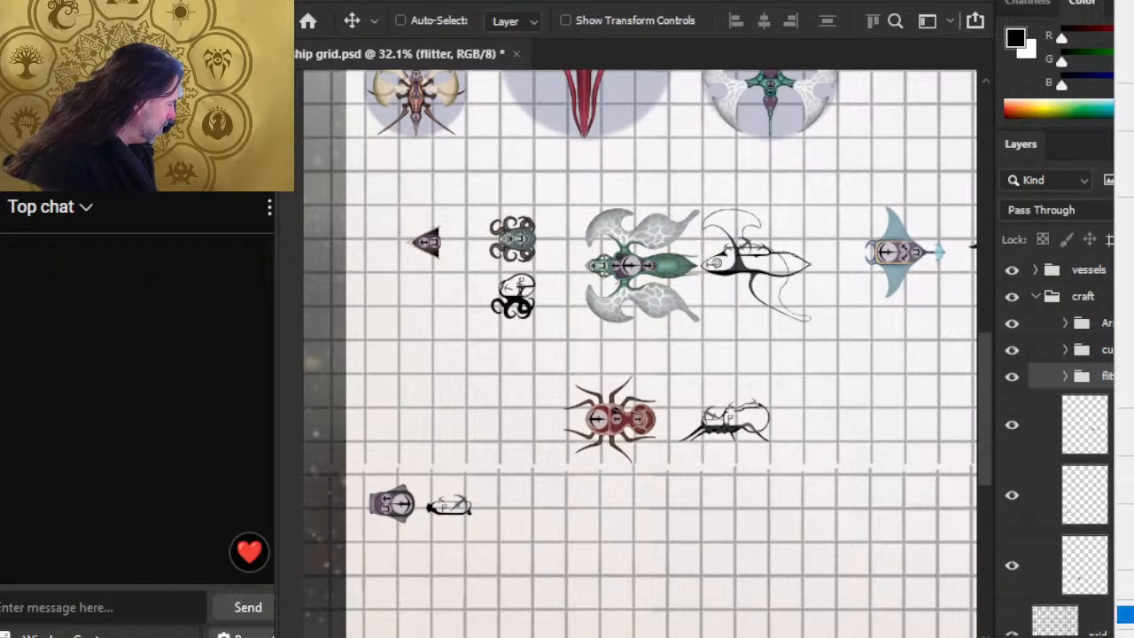
key("ctrl+e")
key("alt+bracketright")
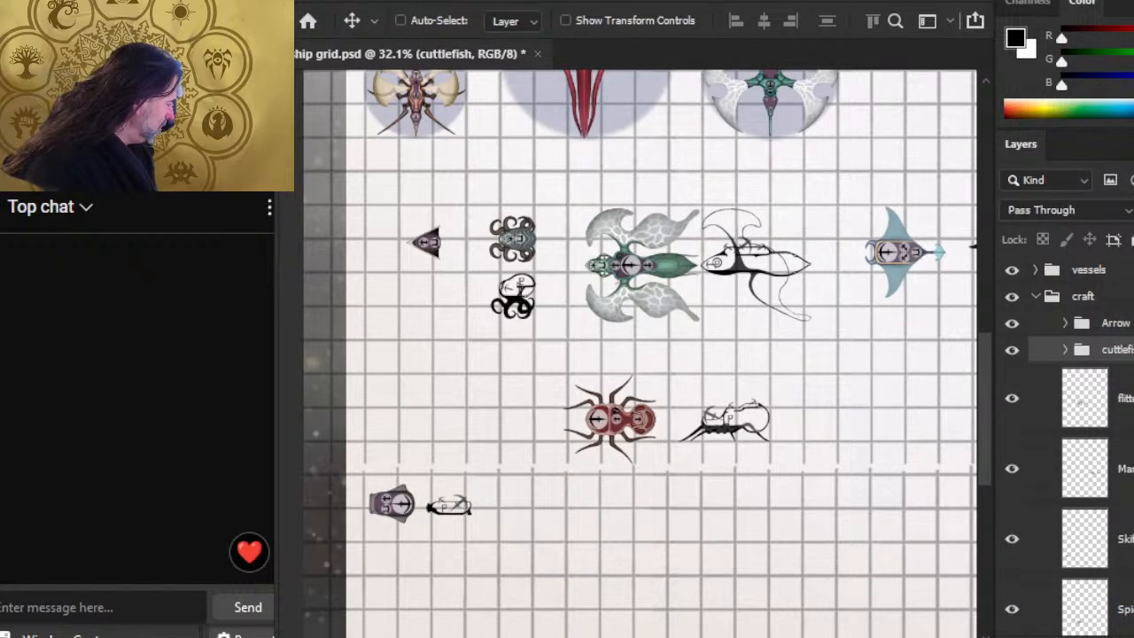
key("ctrl+e")
key("alt+bracketright")
key("ctrl+e")
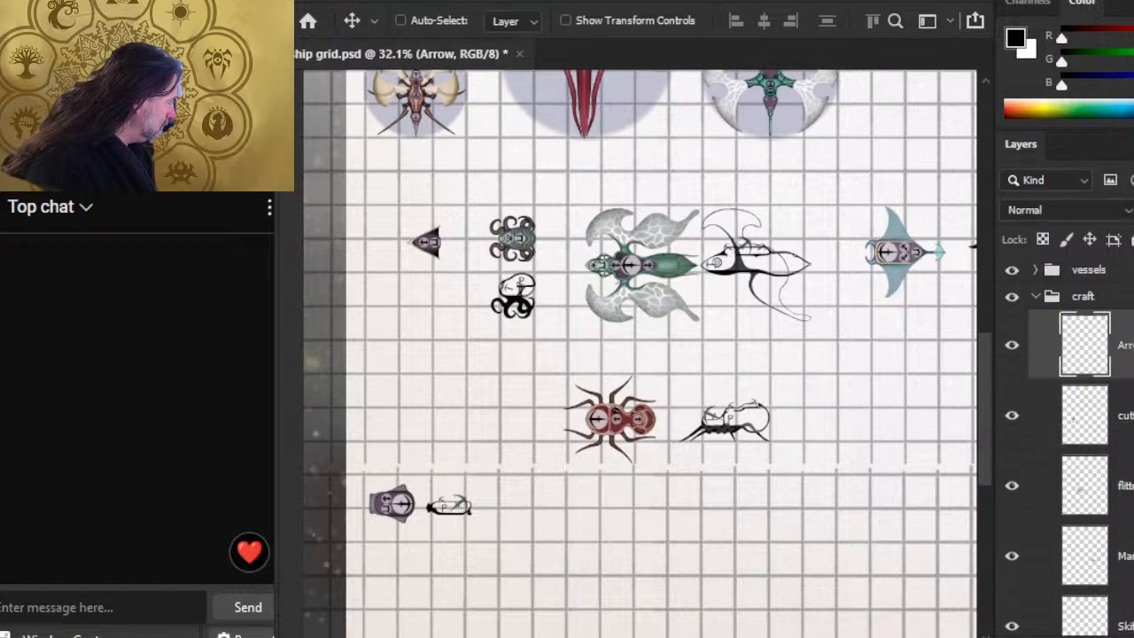
Step: Erase the black side-view drawing beneath the token on the cuttlefish layer
key("z")
left_click_drag(403, 295, 592, 358)
key("e")
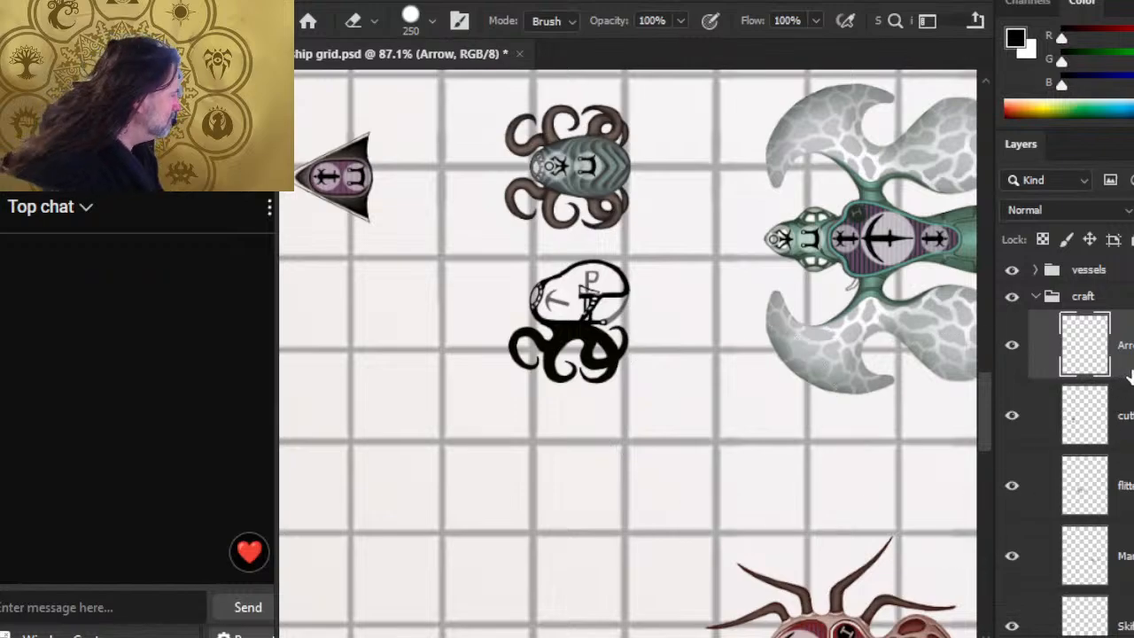
left_click(1085, 415)
mouse_move(541, 402)
left_mouse_down()
mouse_move(521, 392)
mouse_move(558, 387)
left_mouse_up()
Step: Erase the black side-view drawing beside the token on the flitter layer, reducing the eraser size to 175
mouse_move(823, 516)
left_mouse_down()
mouse_move(496, 473)
mouse_move(387, 496)
left_mouse_up()
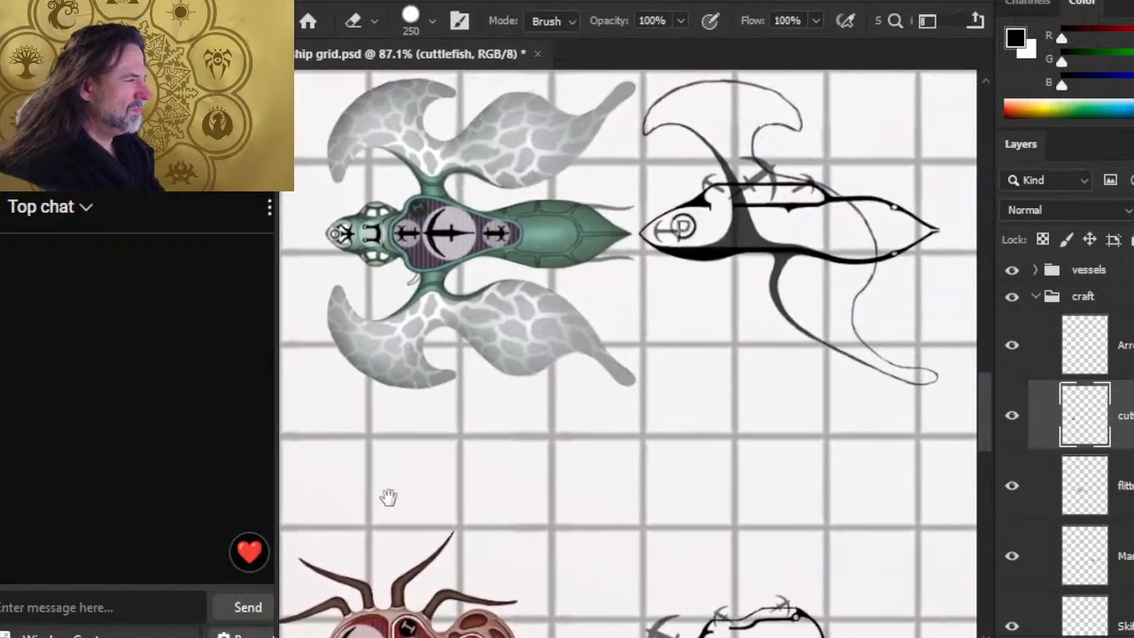
left_click(1116, 496)
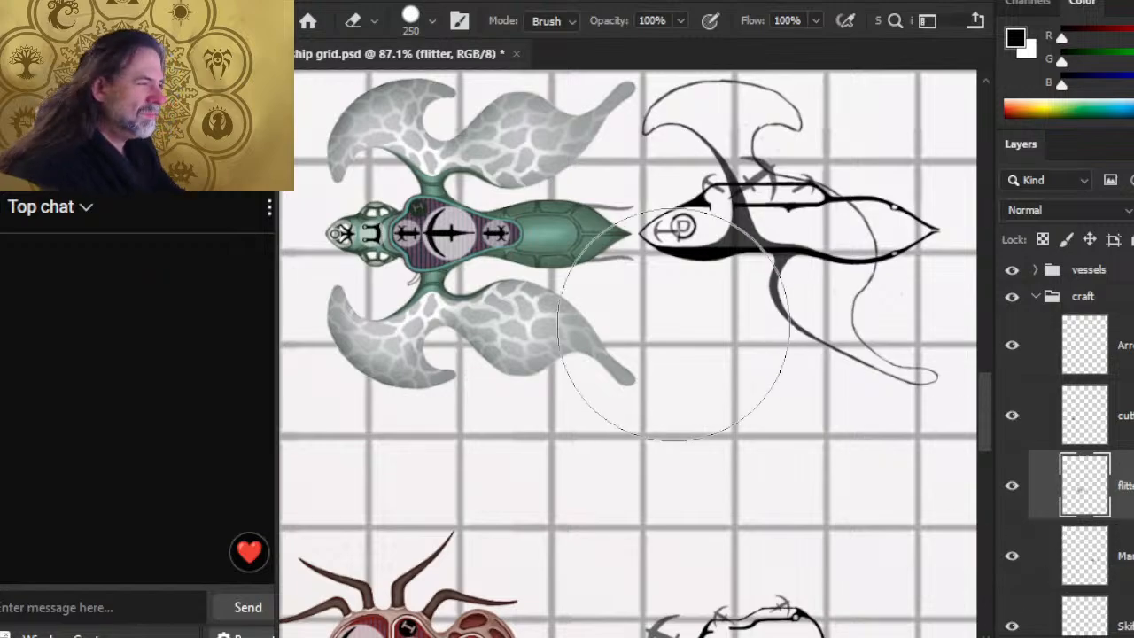
mouse_move(748, 272)
left_mouse_down()
mouse_move(761, 383)
mouse_move(747, 253)
mouse_move(735, 266)
mouse_move(727, 250)
mouse_move(700, 293)
mouse_move(762, 372)
left_mouse_up()
key("bracketleft")
key("bracketleft")
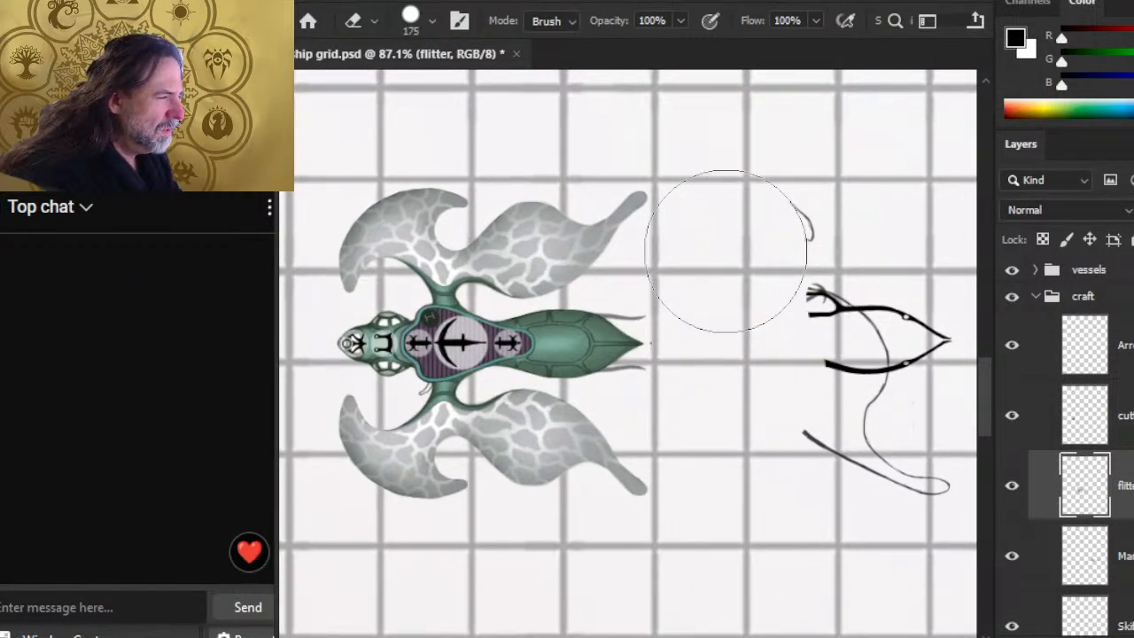
mouse_move(726, 250)
left_mouse_down()
mouse_move(729, 240)
mouse_move(843, 413)
left_mouse_up()
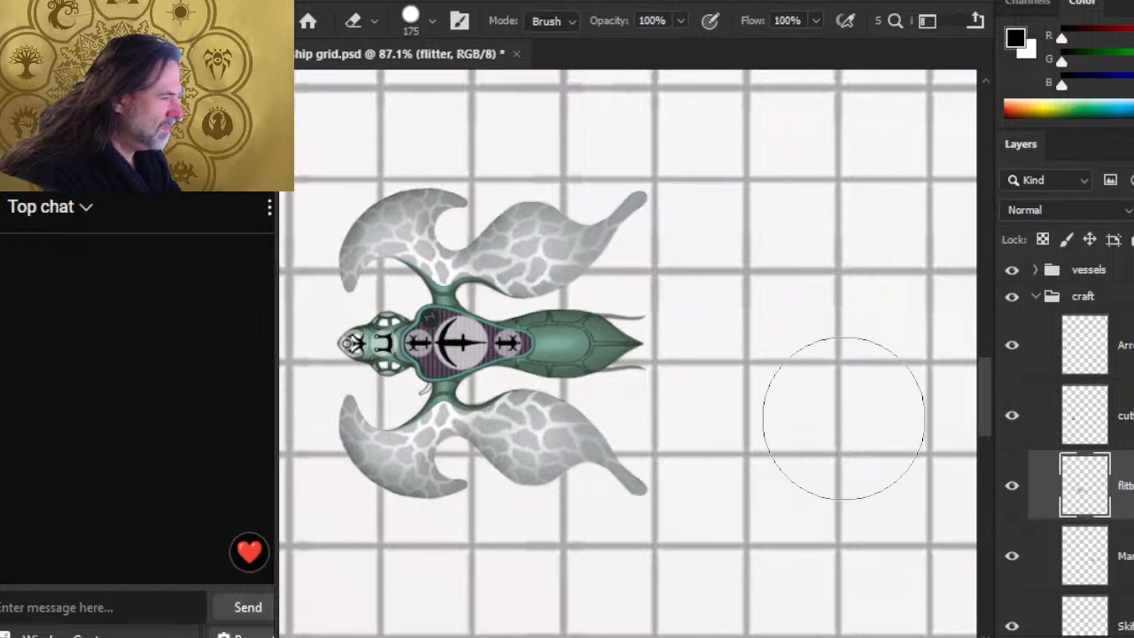
Step: Reduce the eraser size to 40 and erase the thin strands beside the flitter's pointed tail
key("bracketleft")
key("bracketleft")
key("bracketleft")
key("bracketleft")
key("bracketleft")
key("bracketleft")
key("bracketleft")
key("bracketleft")
key("bracketleft")
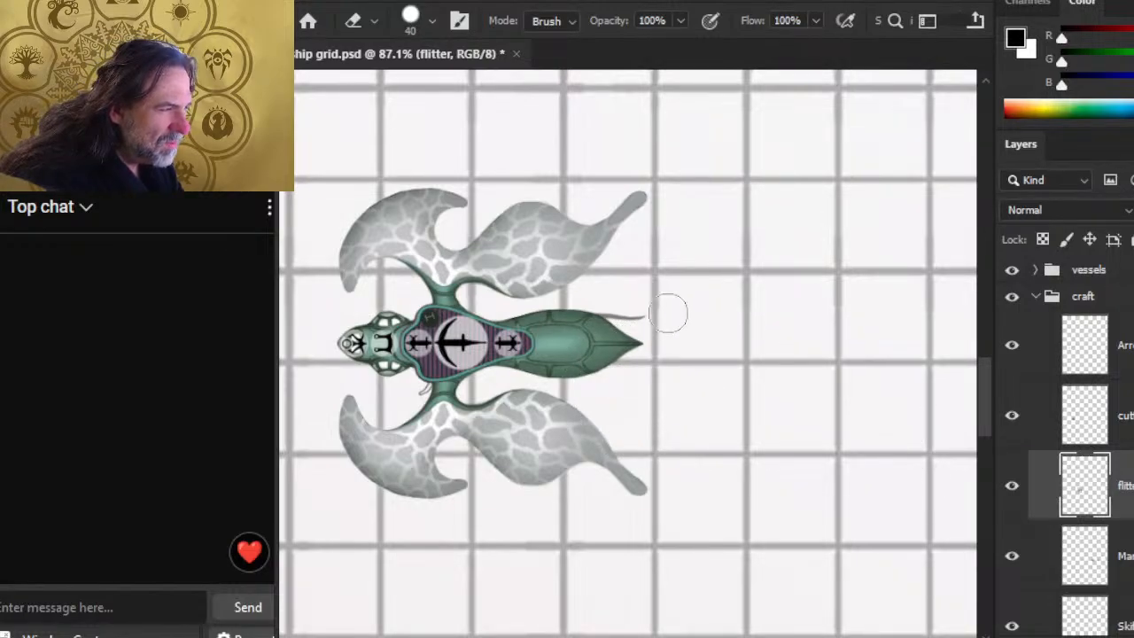
left_click_drag(668, 311, 661, 312)
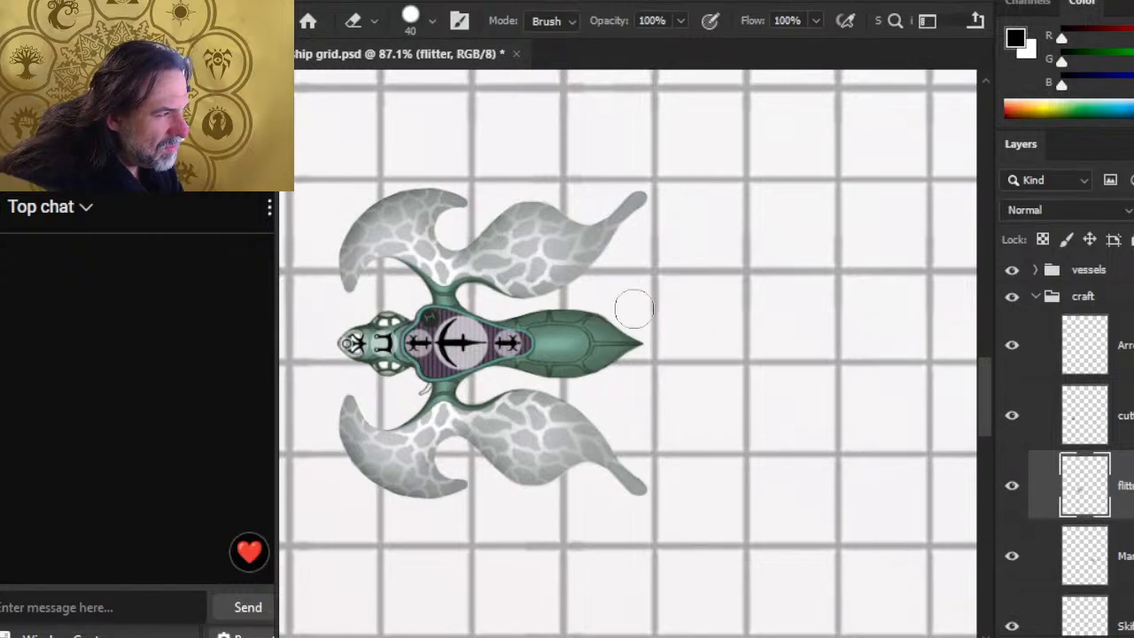
Step: Erase the black side-view drawing to the right of the token on the Manta ray layer
key("z")
left_click_drag(833, 433, 762, 469)
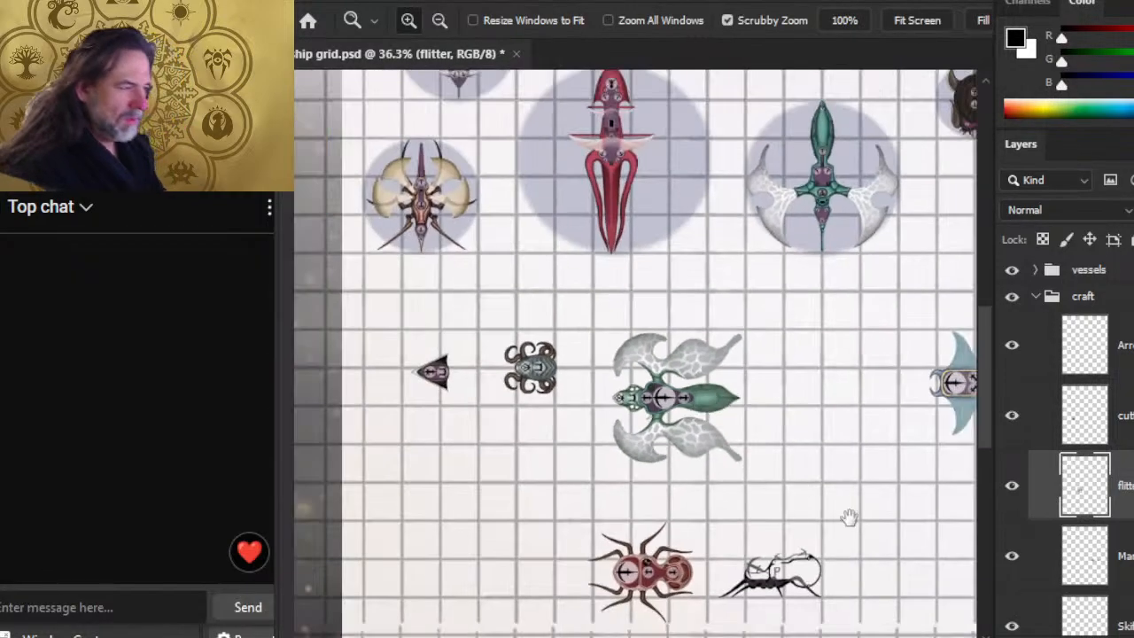
left_click_drag(851, 519, 582, 408)
left_click(1123, 555)
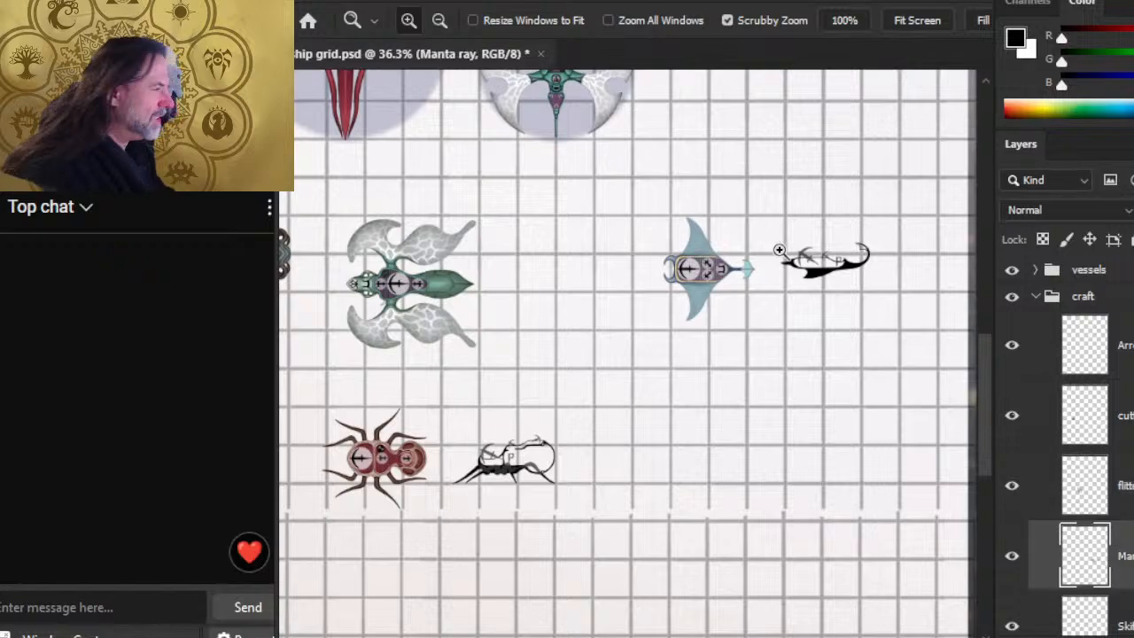
key("e")
left_click_drag(782, 256, 789, 252)
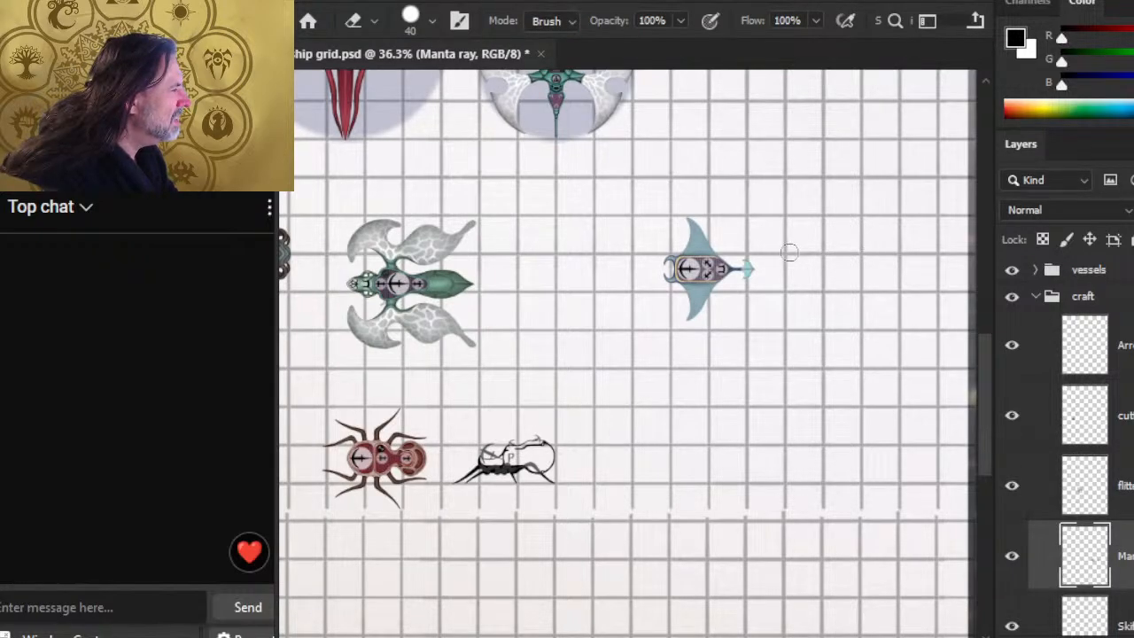
Step: Set the eraser size to 70 and erase the black side-view drawing beside the red spider token on the Spiderlkng layer
key("alt+bracketleft")
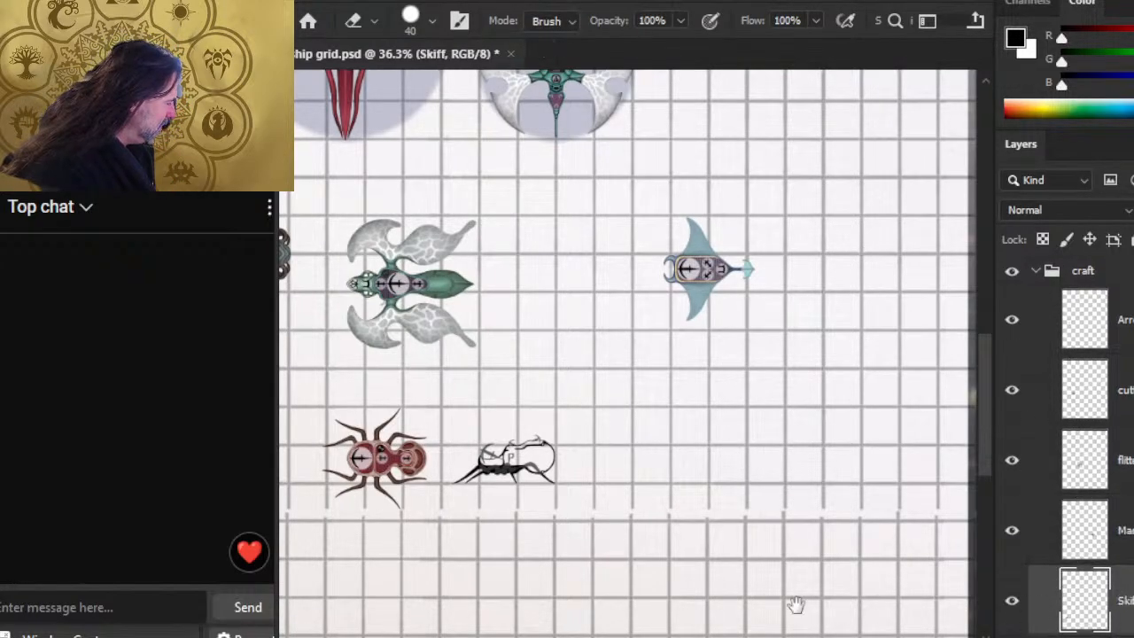
left_click_drag(527, 419, 875, 448)
mouse_move(493, 589)
left_mouse_down()
mouse_move(582, 400)
mouse_move(611, 381)
left_mouse_up()
key("bracketright")
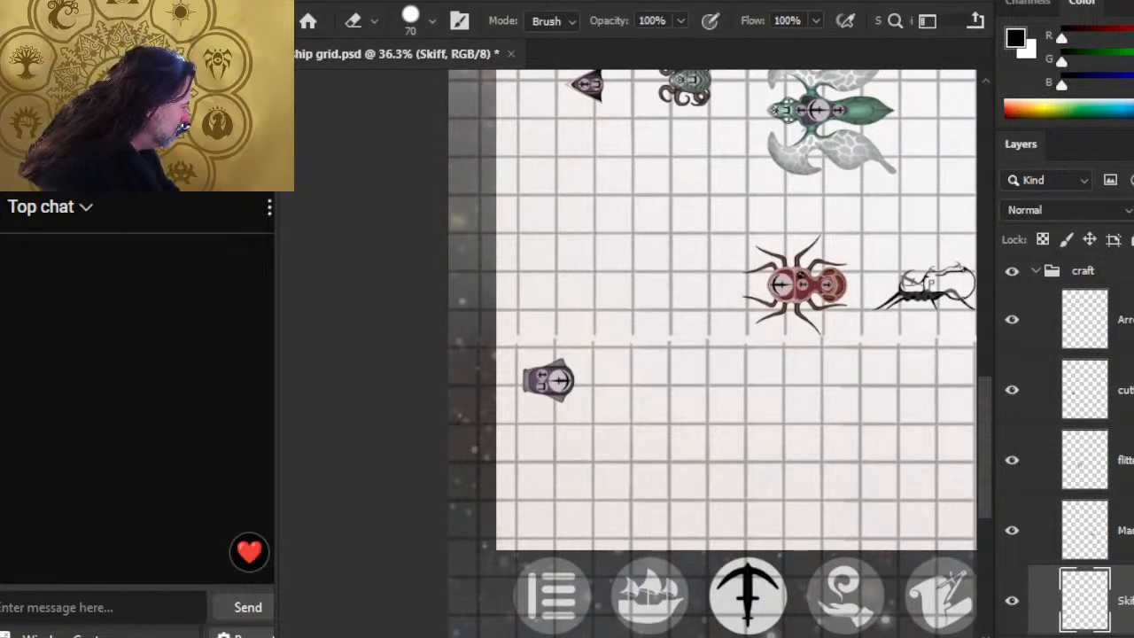
scroll(1072, 443, "down", 2)
left_click(1085, 576)
mouse_move(782, 398)
left_mouse_down()
mouse_move(683, 412)
mouse_move(602, 457)
left_mouse_up()
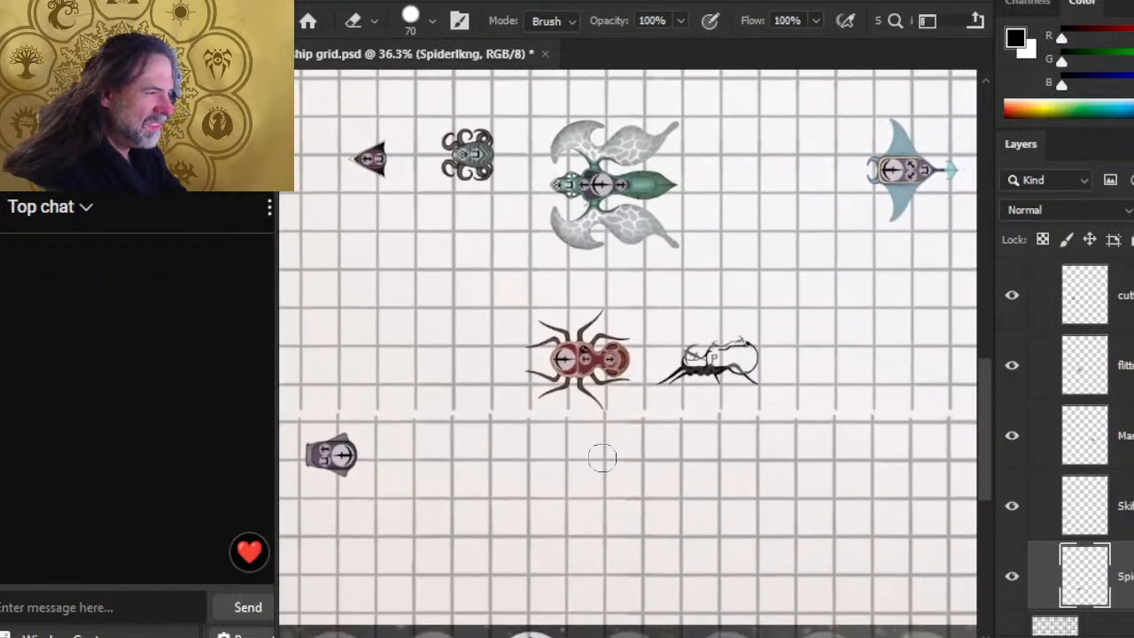
mouse_move(715, 332)
left_mouse_down()
mouse_move(699, 363)
mouse_move(711, 331)
left_mouse_up()
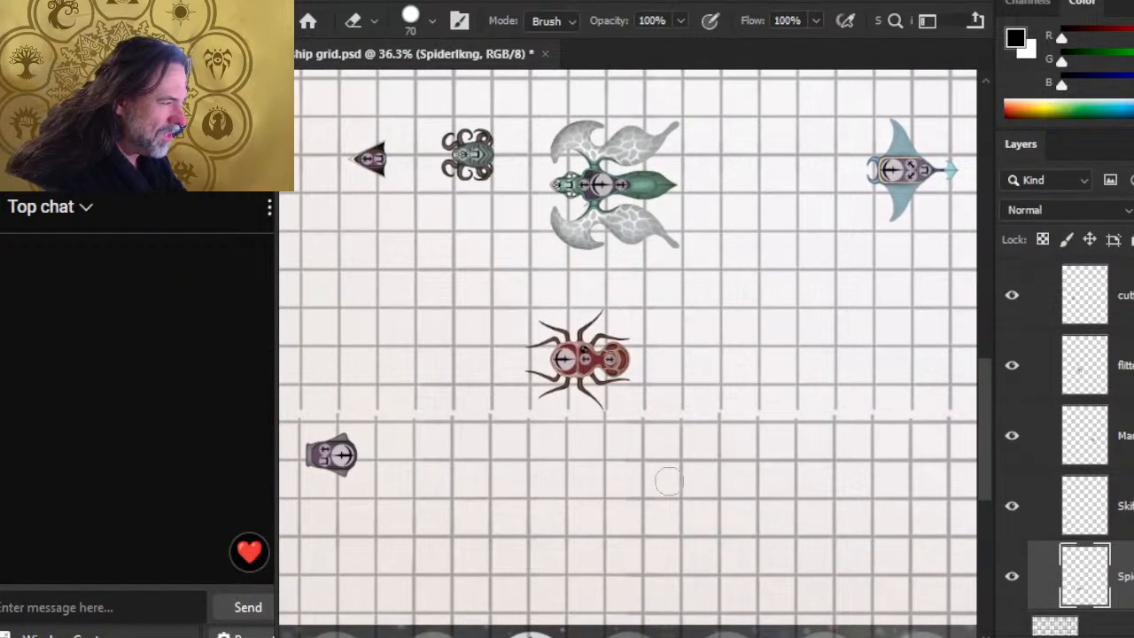
Step: Make the grid layer active to work on the break in the grid near the page's lower edge
key("z")
key("ctrl+0")
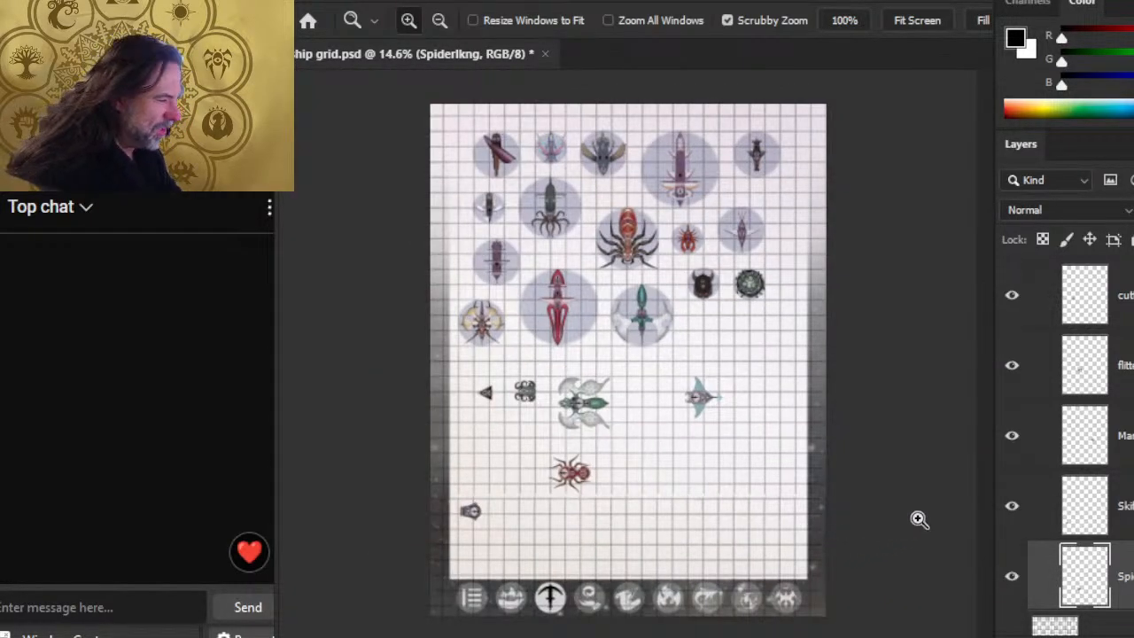
scroll(1099, 505, "down", 1)
left_click(1098, 574)
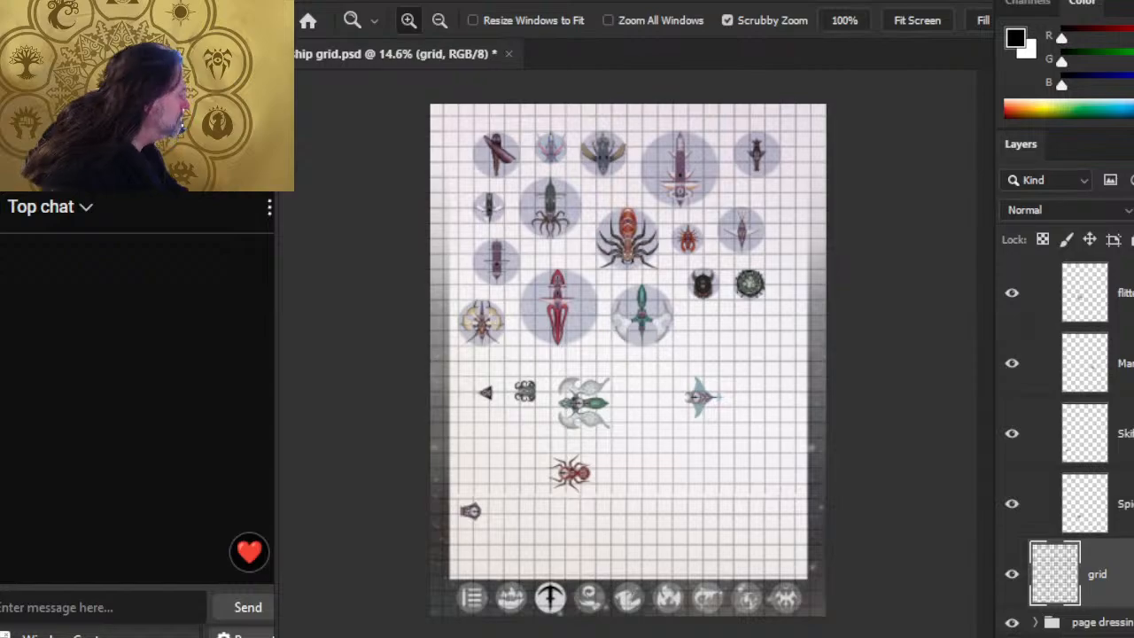
mouse_move(439, 509)
left_mouse_down()
mouse_move(646, 552)
mouse_move(714, 527)
mouse_move(743, 497)
mouse_move(719, 478)
left_mouse_up()
key("l")
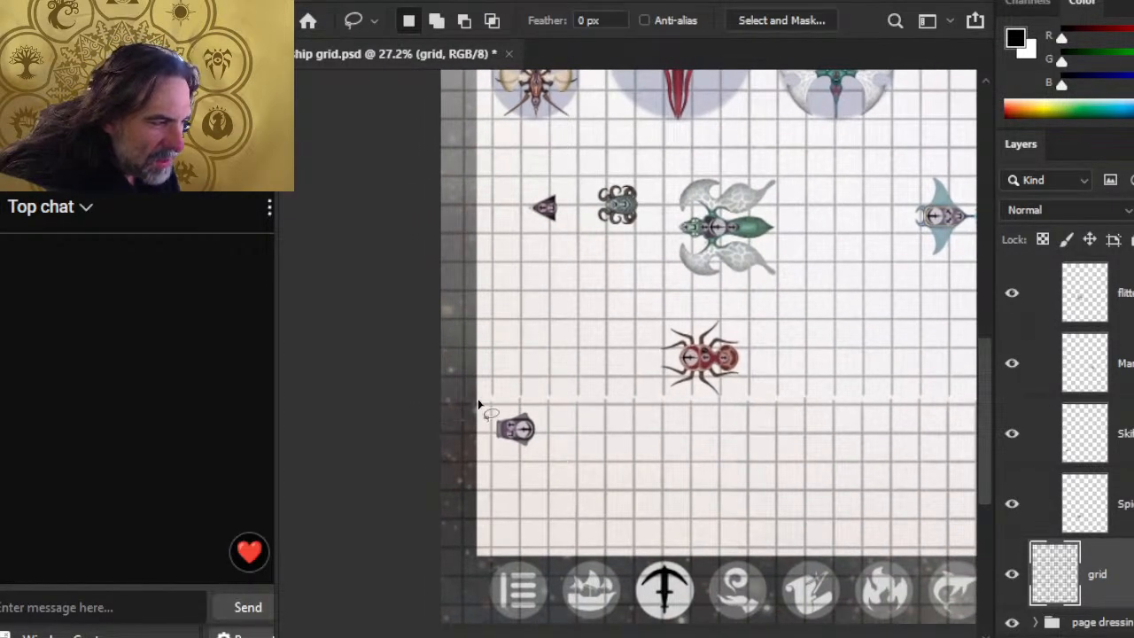
mouse_move(483, 401)
left_mouse_down()
mouse_move(440, 502)
mouse_move(605, 622)
mouse_move(790, 588)
mouse_move(753, 471)
mouse_move(607, 416)
mouse_move(487, 404)
left_mouse_up()
key("m")
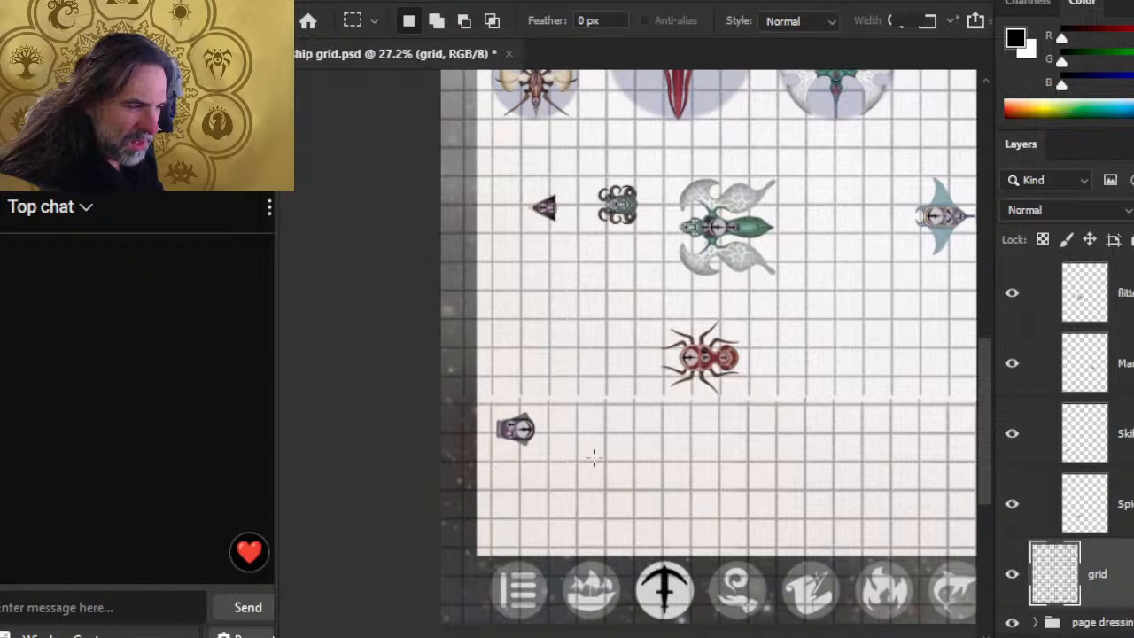
key("l")
mouse_move(632, 329)
left_mouse_down()
mouse_move(810, 336)
mouse_move(709, 478)
mouse_move(913, 430)
left_mouse_up()
Step: Marquee-select the full-width lower section of the grid, from the break below the spider token down to the page's bottom edge
key("m")
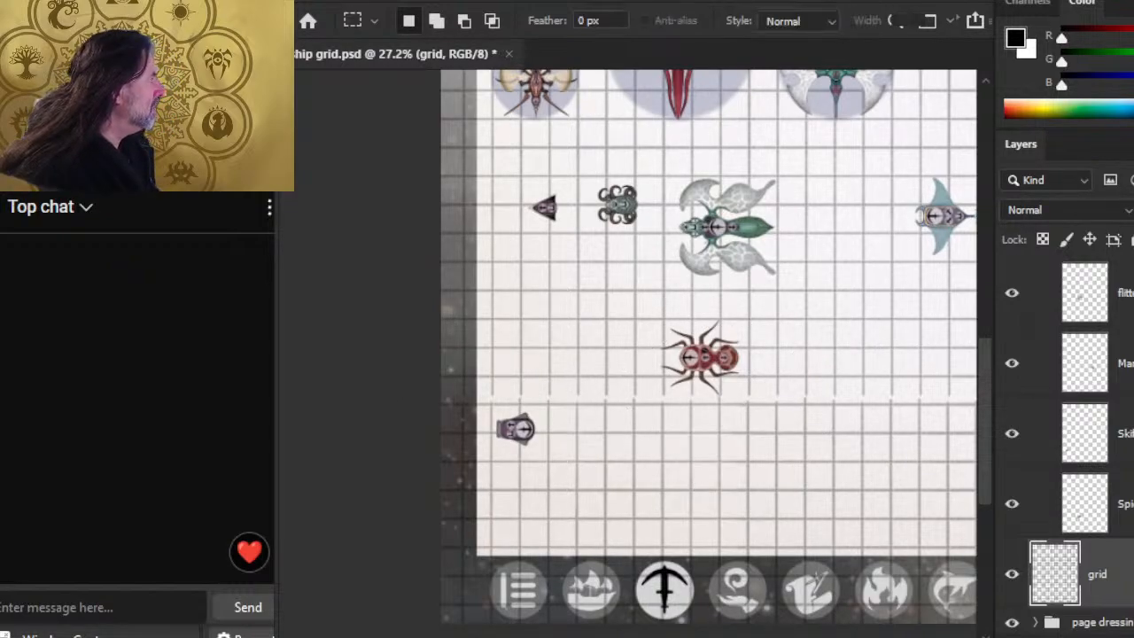
left_click_drag(415, 395, 720, 587)
scroll(771, 380, "down", 3)
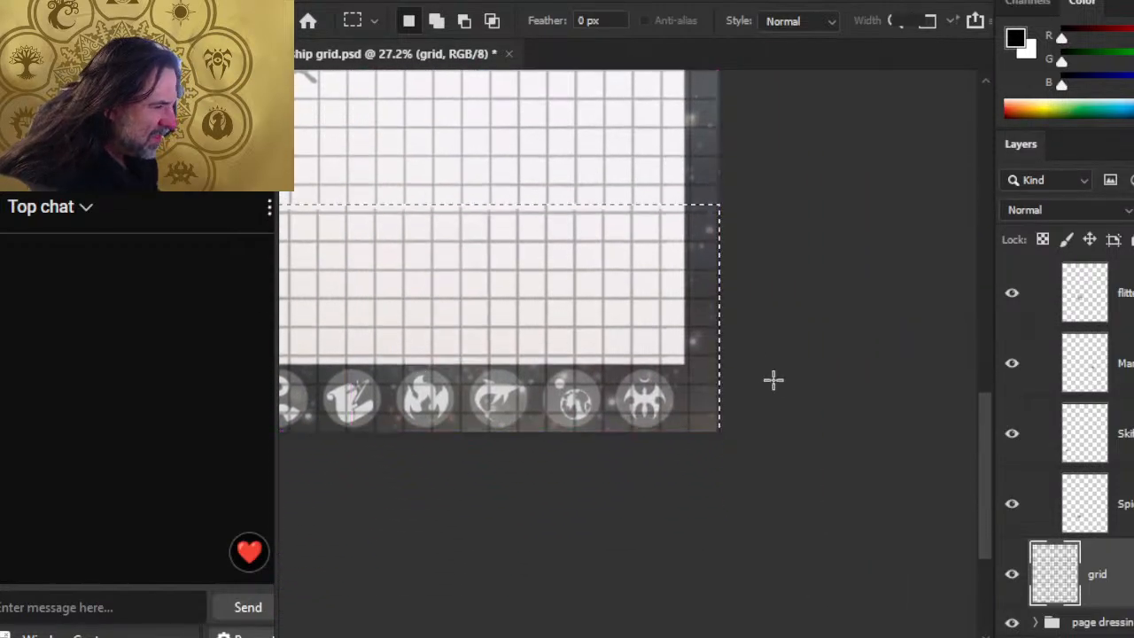
left_click_drag(643, 278, 638, 278)
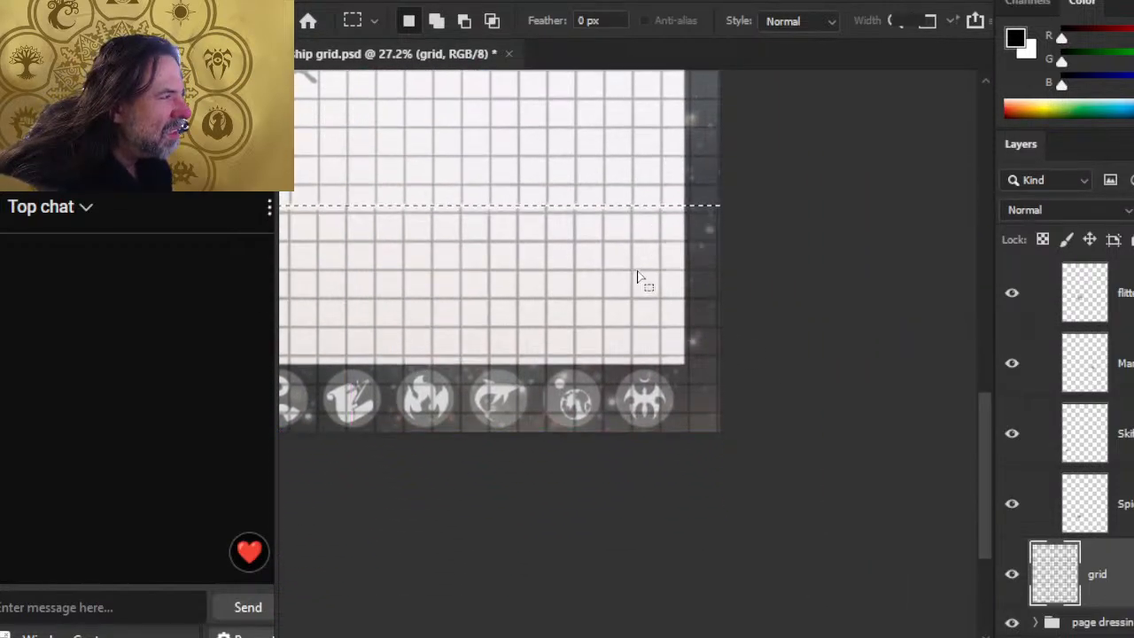
left_click_drag(496, 337, 775, 486)
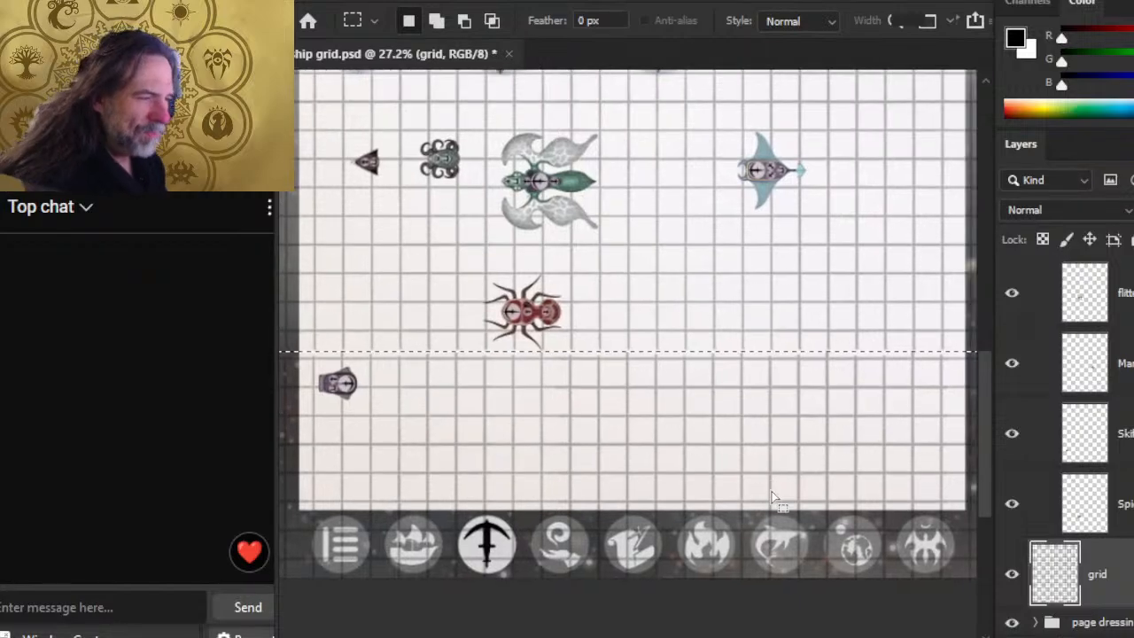
Step: Move the selected lower grid section up about one square to close the break and align it with the lines above
key("v")
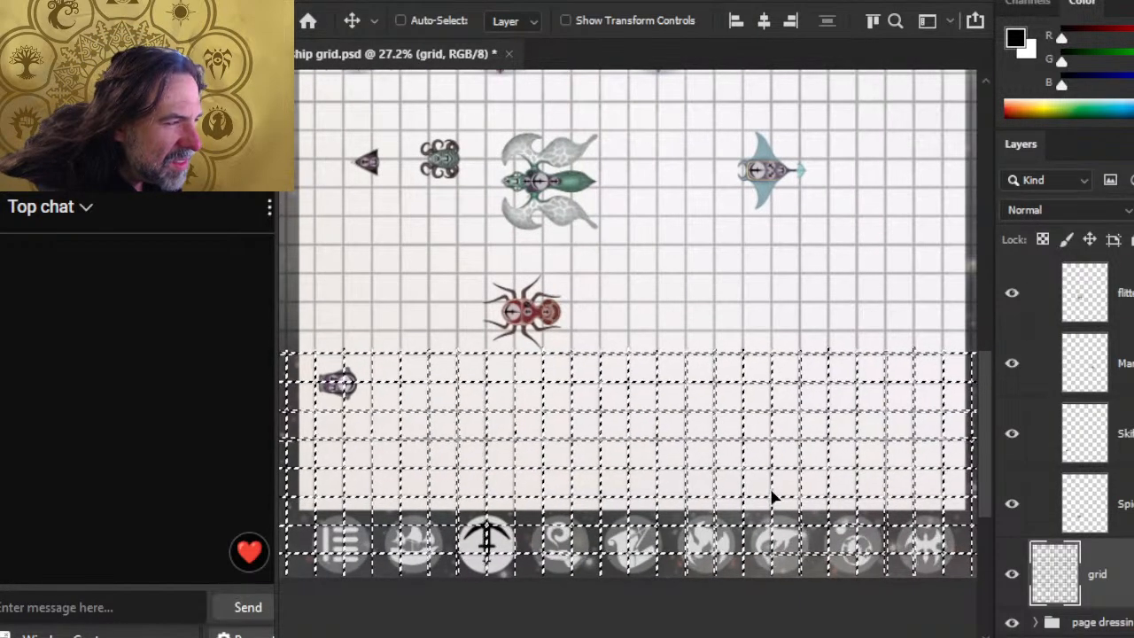
key("l")
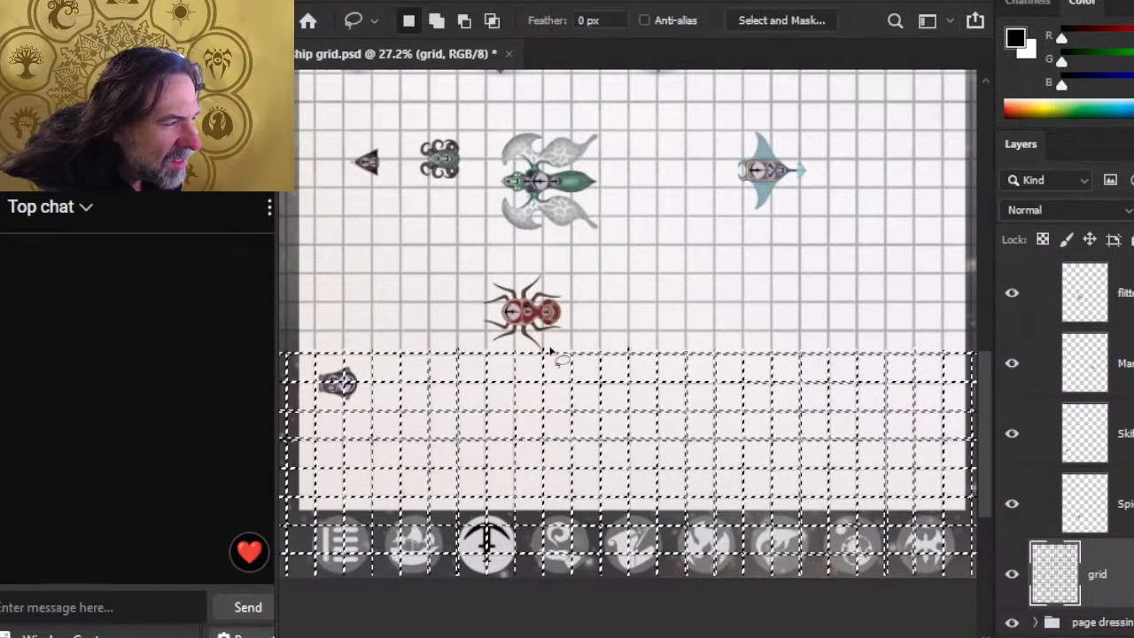
key("ctrl+d")
key("ctrl+z")
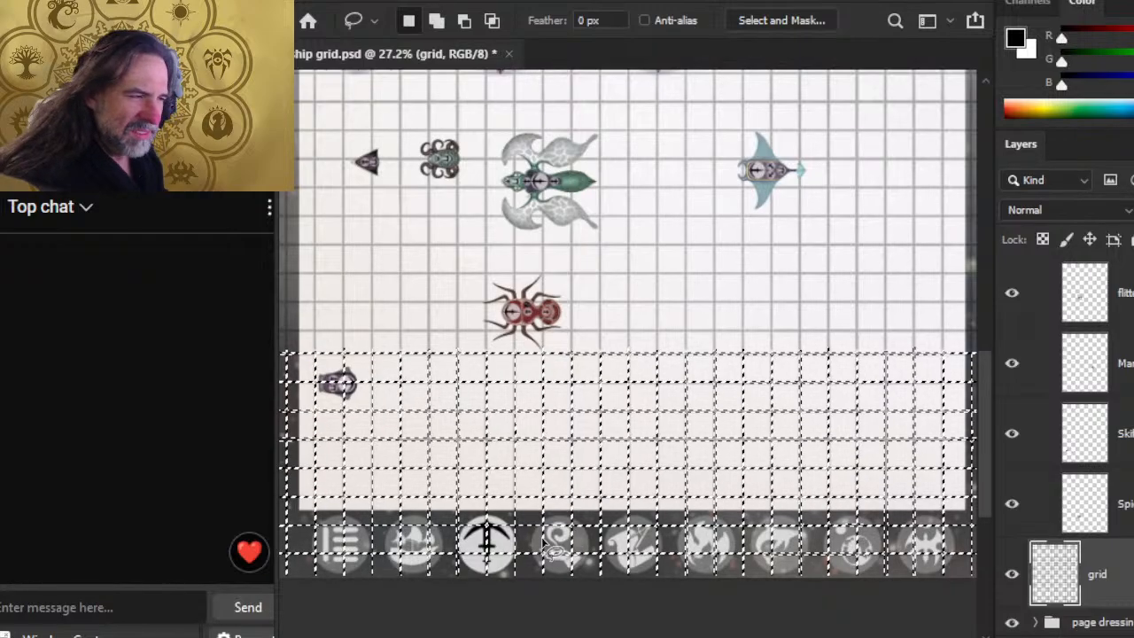
key("v")
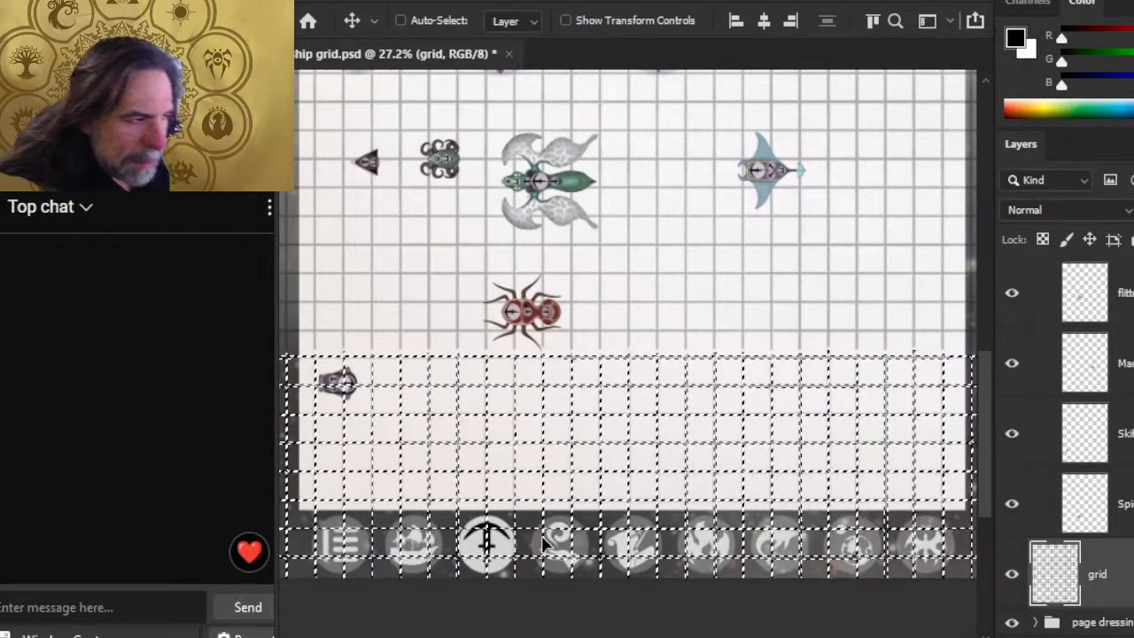
key("ctrl")
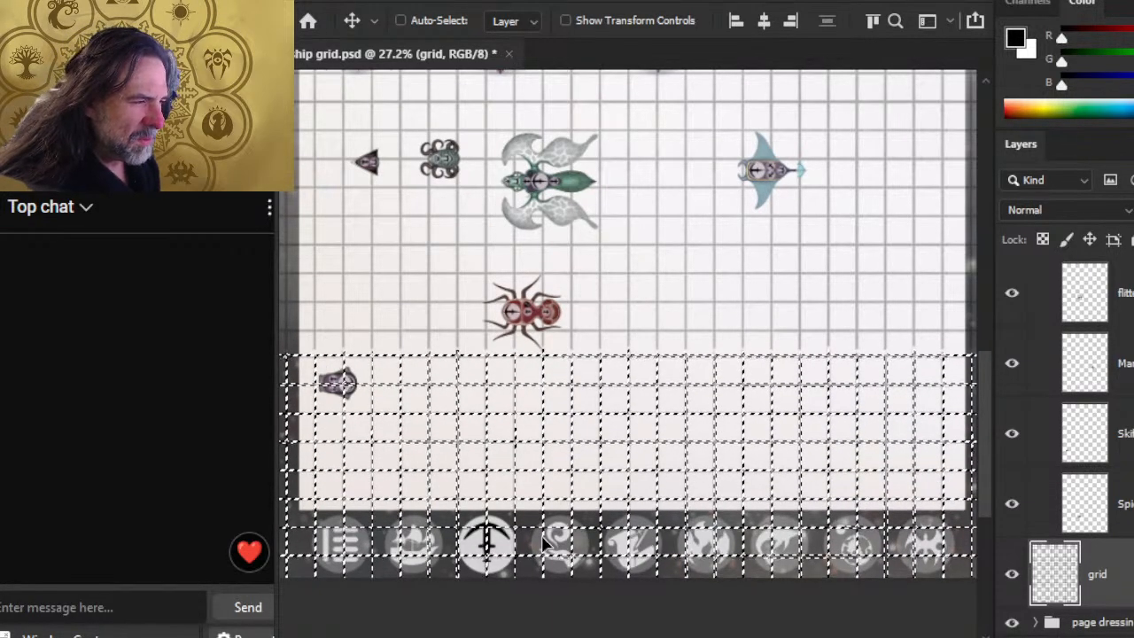
key("ctrl+z")
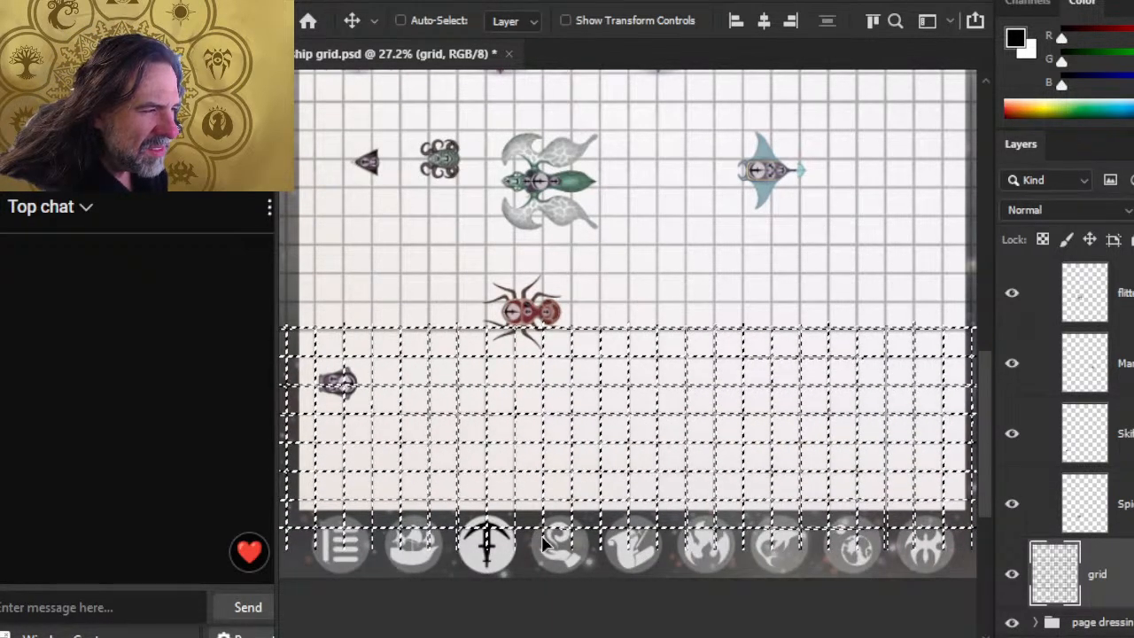
key("shift+Down")
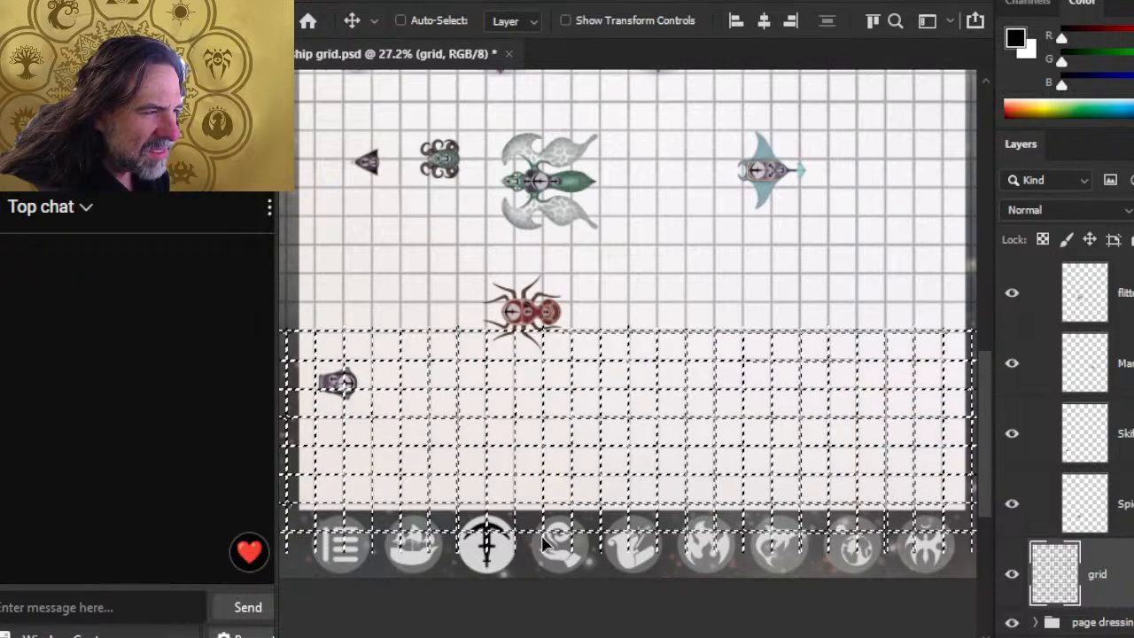
Step: Place the selected lower grid section on its own layer and nudge it slightly up into line with the grid above
key("l")
key("ctrl+d")
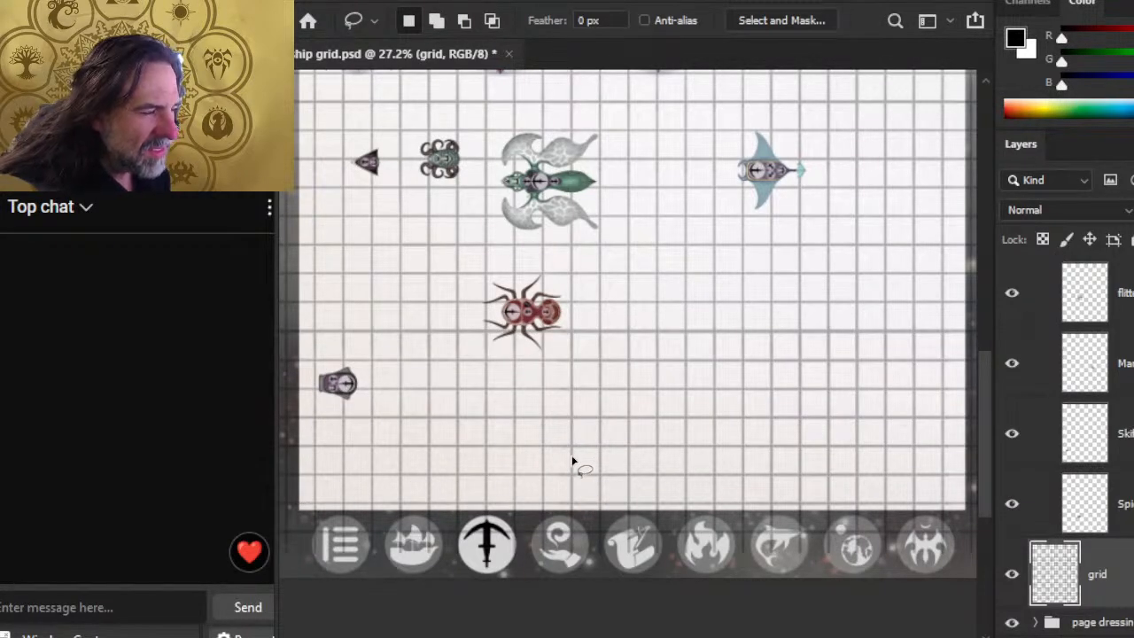
key("ctrl+shift+d")
key("ctrl+j")
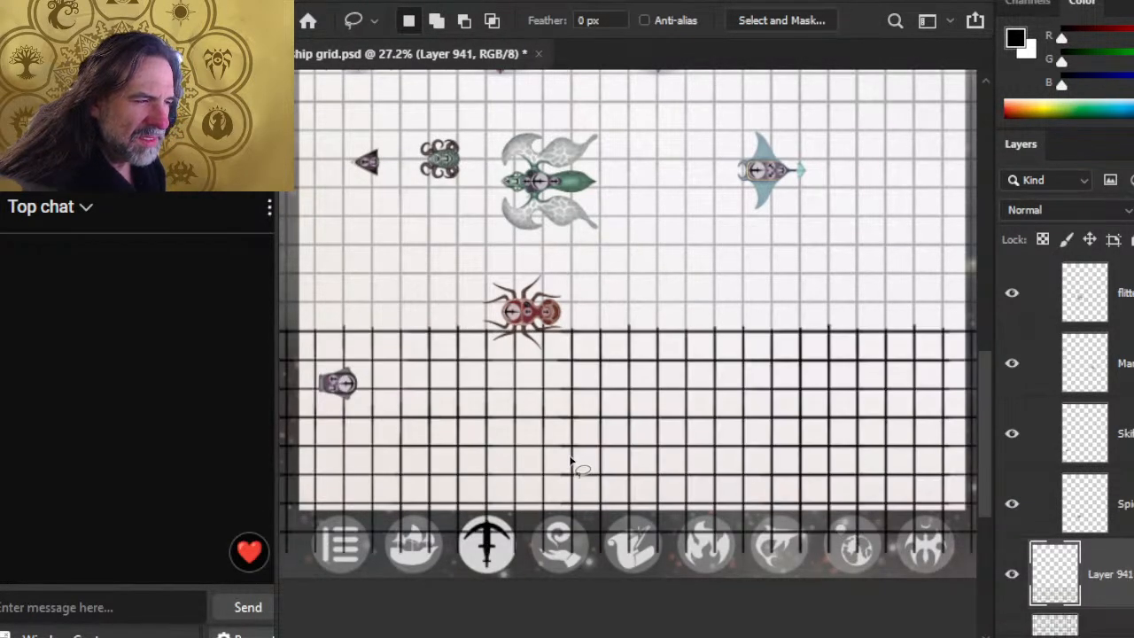
key("v")
key("Up")
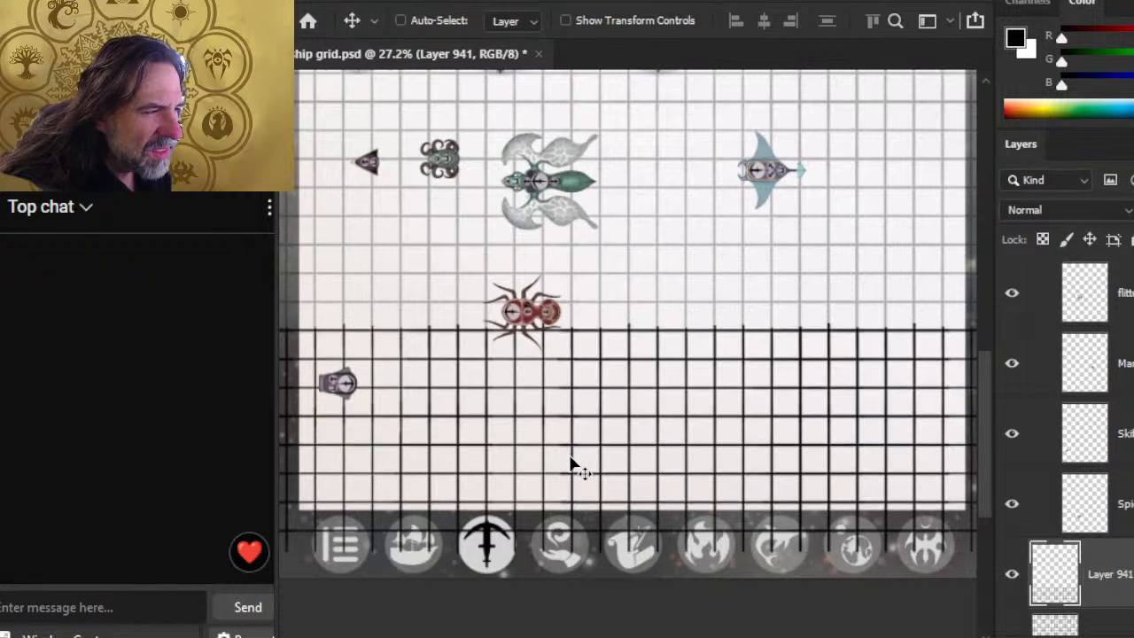
key("Right")
key("Left")
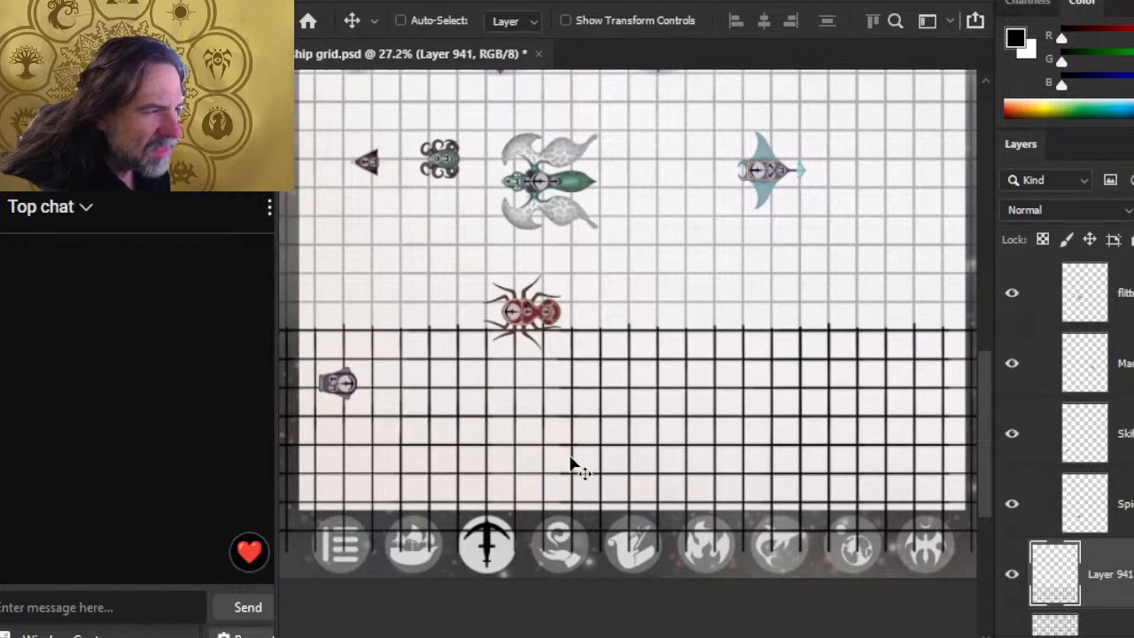
Step: Set the grid layer to 100% opacity and merge Layer 941 down into it
left_click(1126, 632)
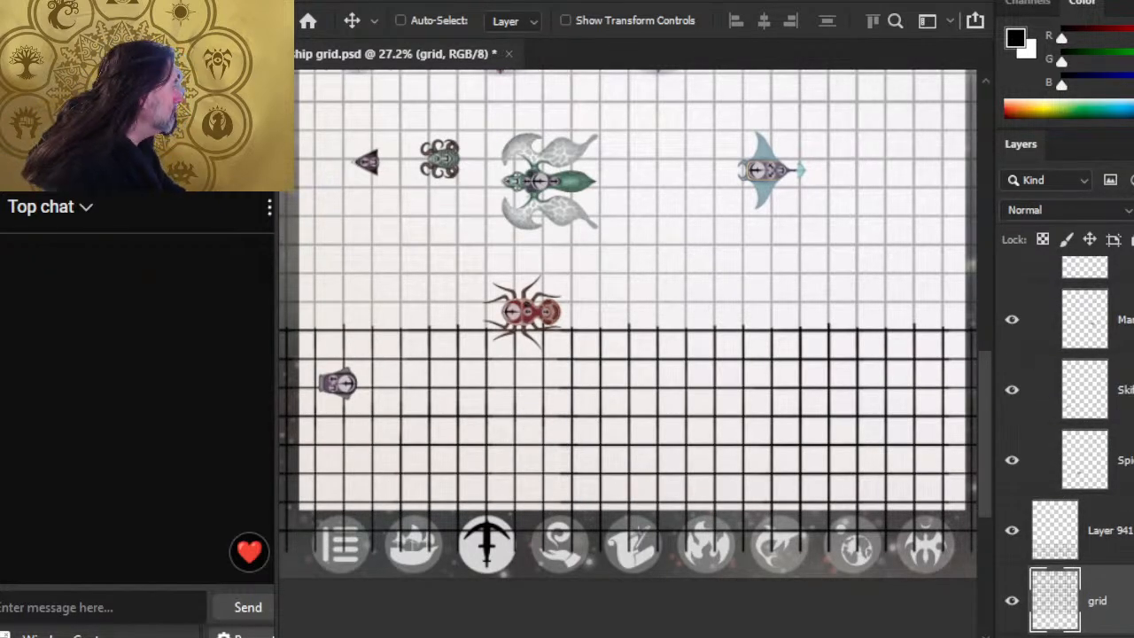
key("0")
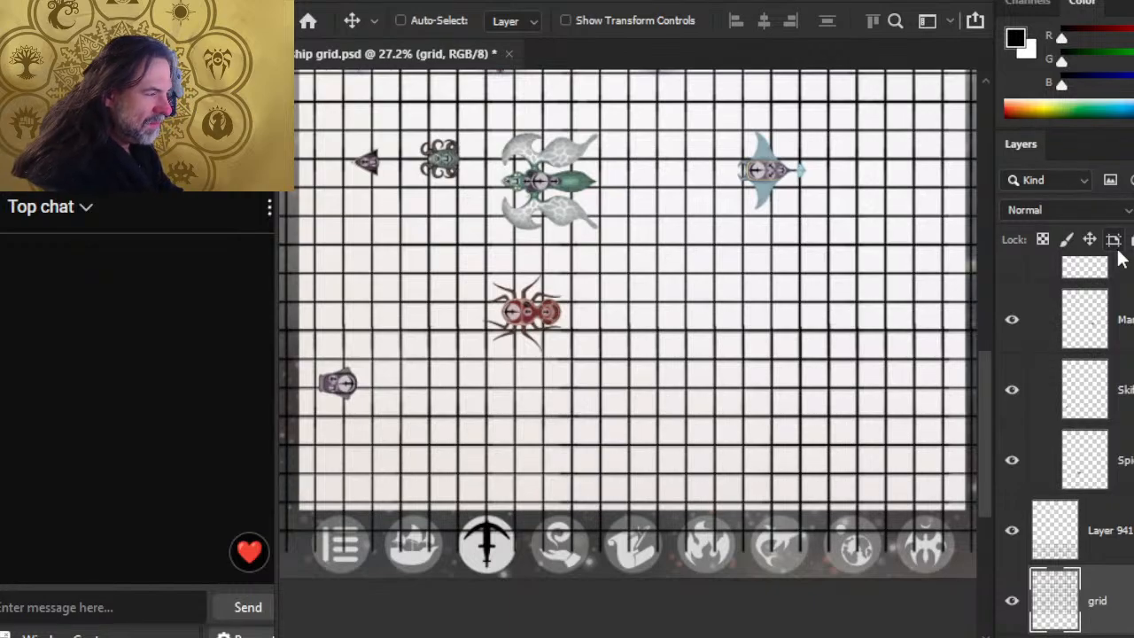
left_click(1097, 537)
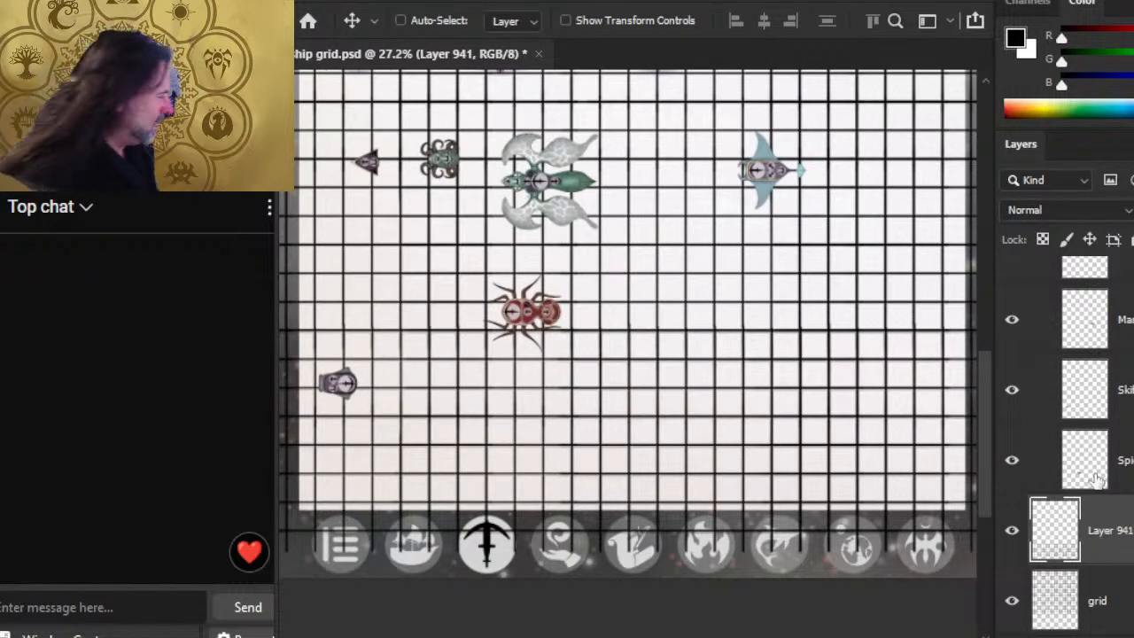
right_click(1097, 528)
left_click(1060, 544)
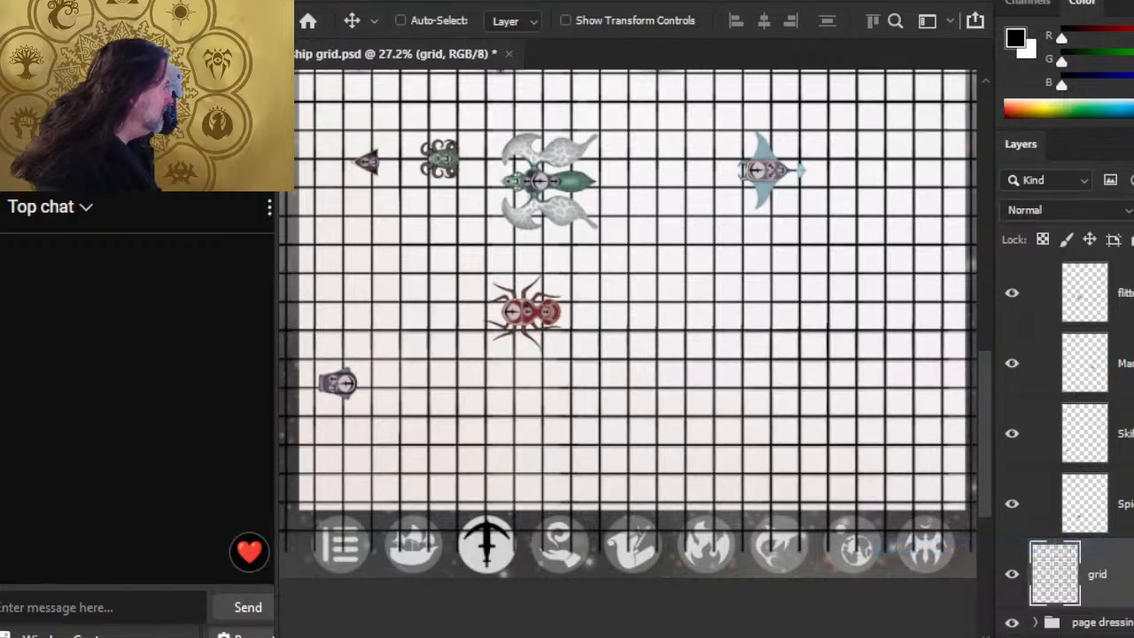
Step: Lower the merged grid layer's opacity to 20% and check the repaired grid across the page
key("2")
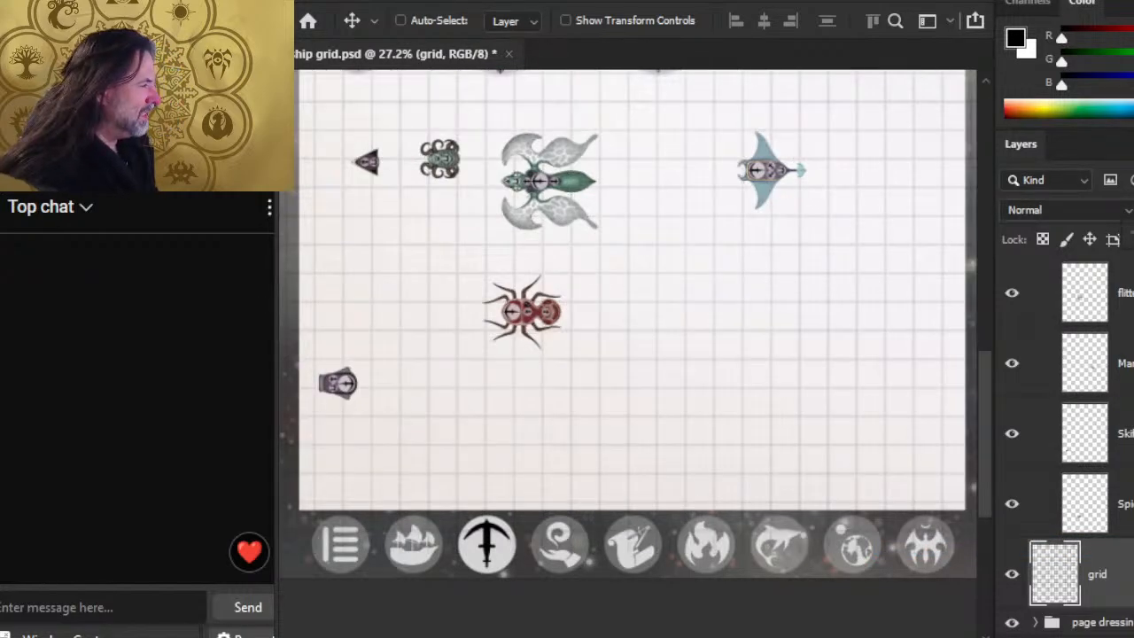
key("z")
scroll(987, 443, "down", 5)
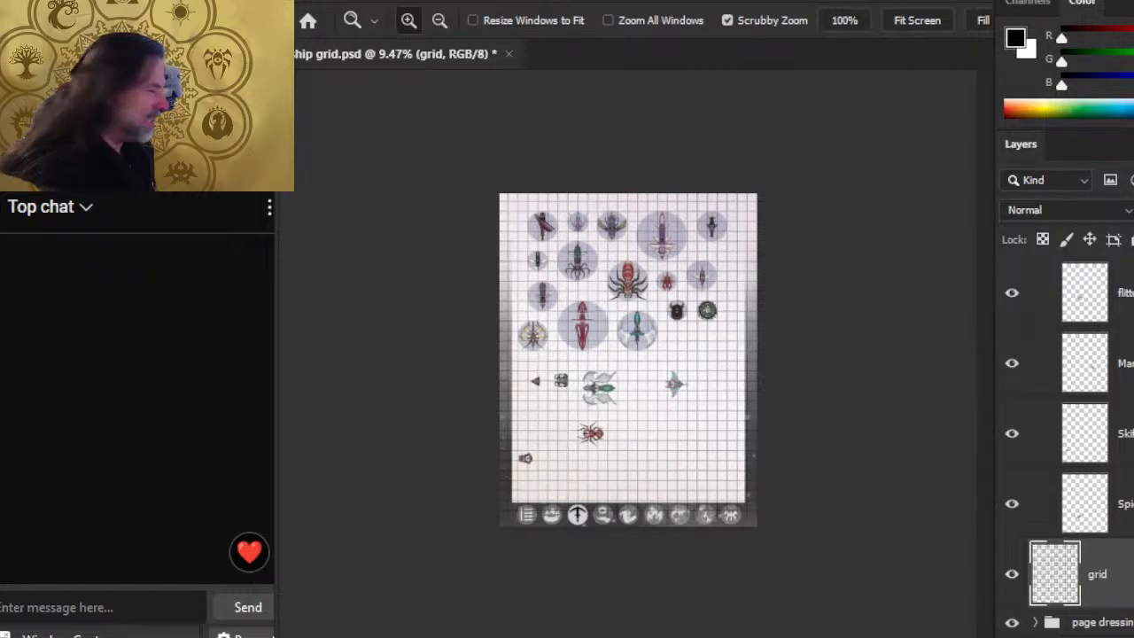
scroll(1081, 443, "up", 1)
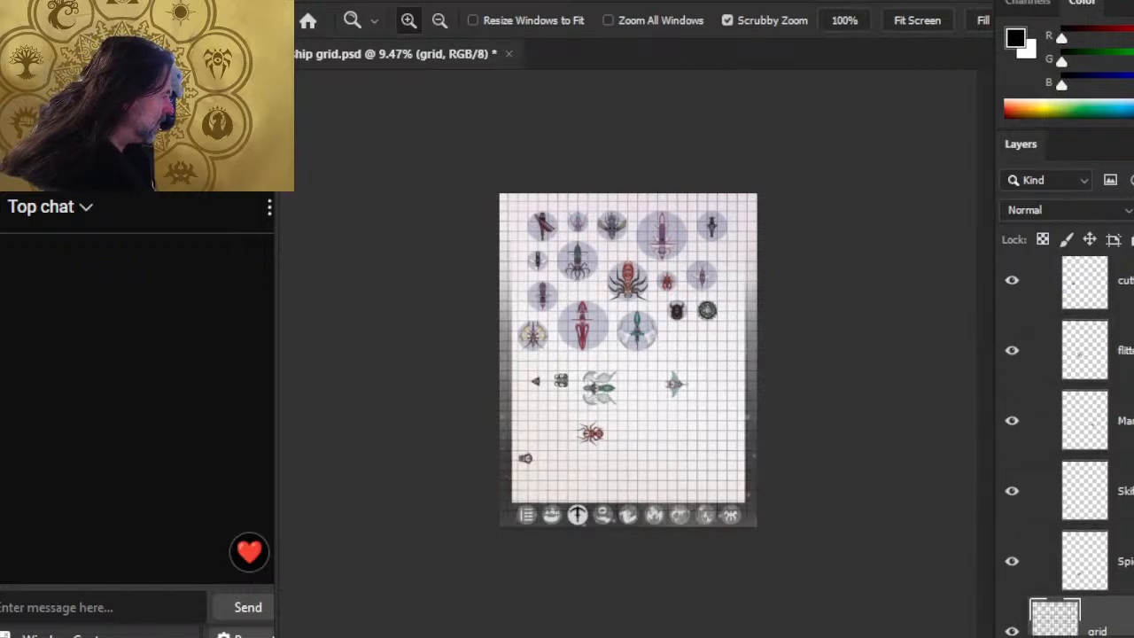
left_click_drag(582, 459, 654, 483)
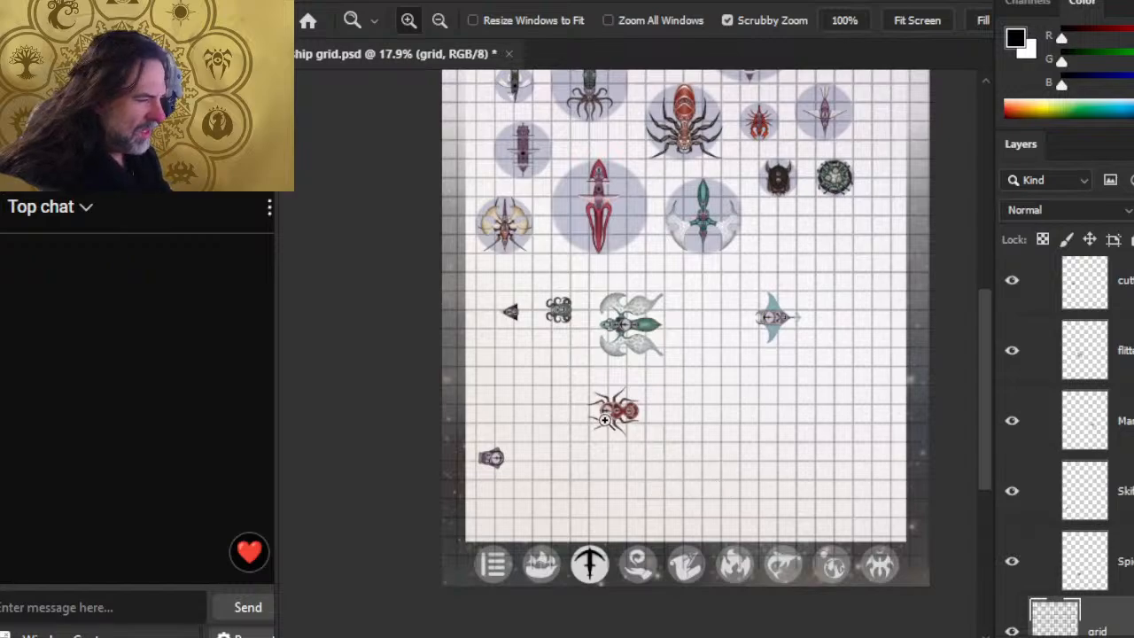
left_click_drag(784, 412, 733, 384)
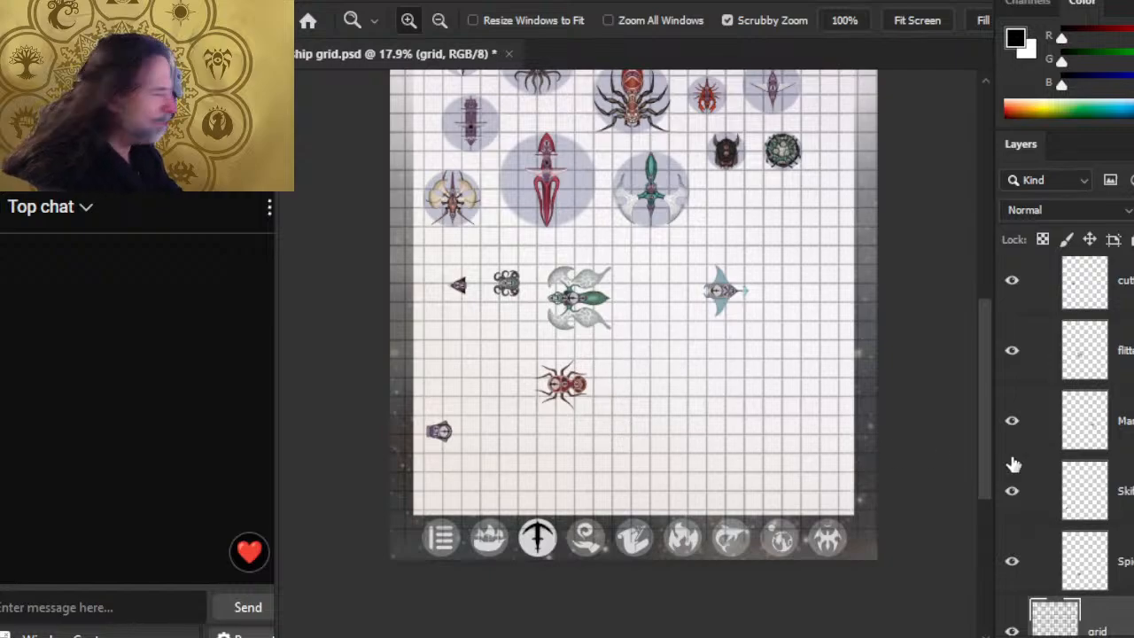
Step: Select the whole craft layer group instead of the grid layer
scroll(1081, 398, "up", 2)
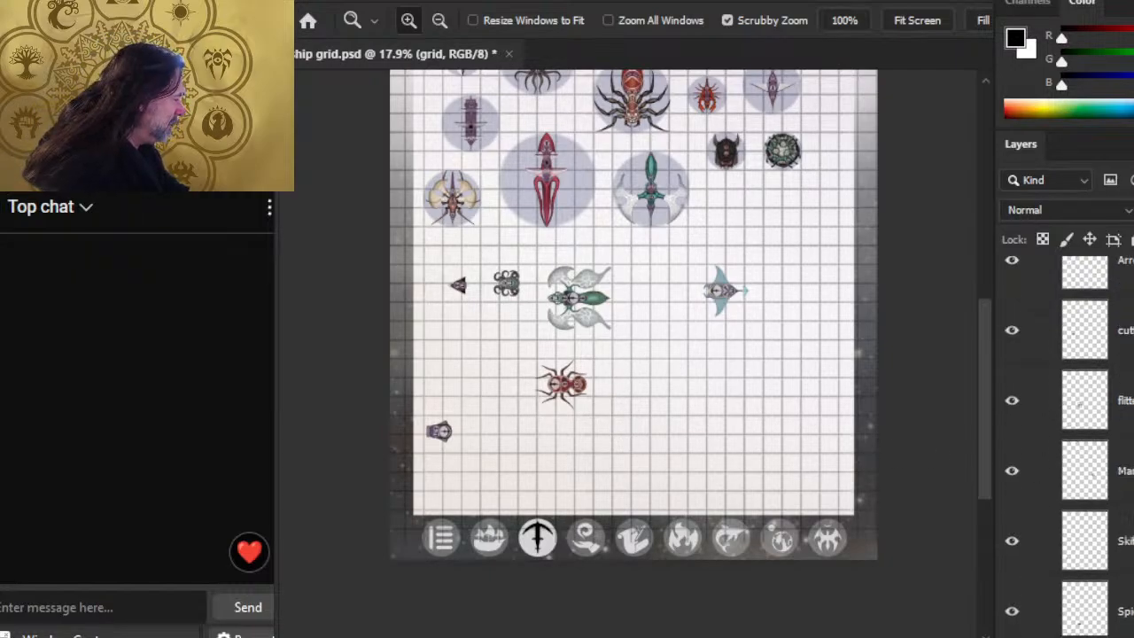
left_click(1083, 283)
key("l")
right_click(609, 299)
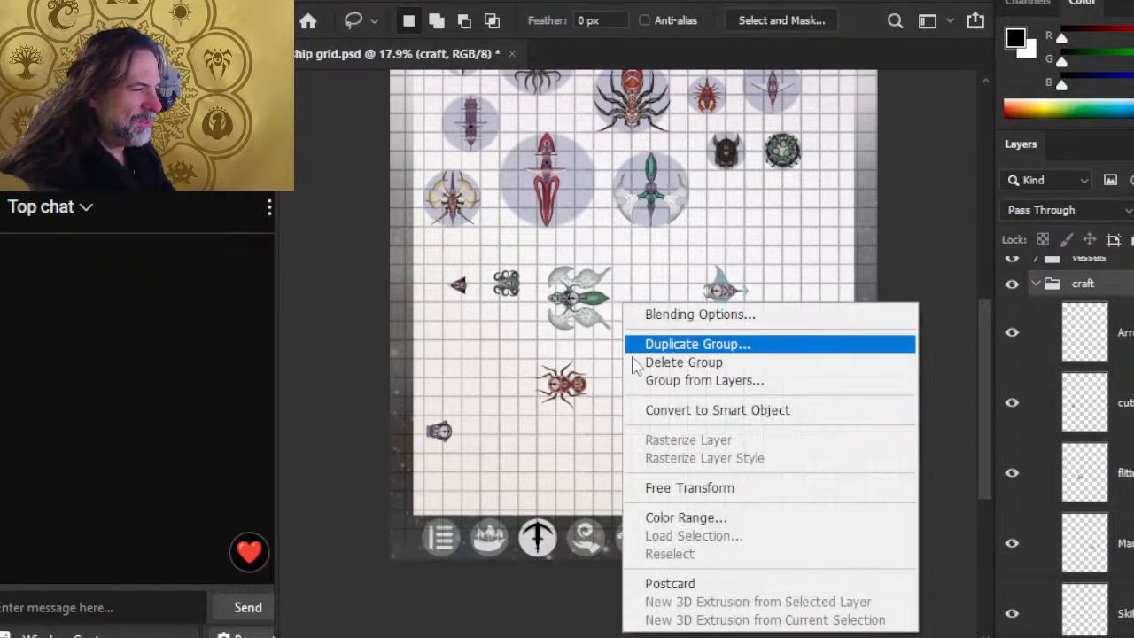
left_click(718, 486)
left_click_drag(549, 493, 516, 474)
key("Escape")
Step: Rotate the whole craft group 90° counter-clockwise so the sideways tokens stand upright on the page
right_click(583, 463)
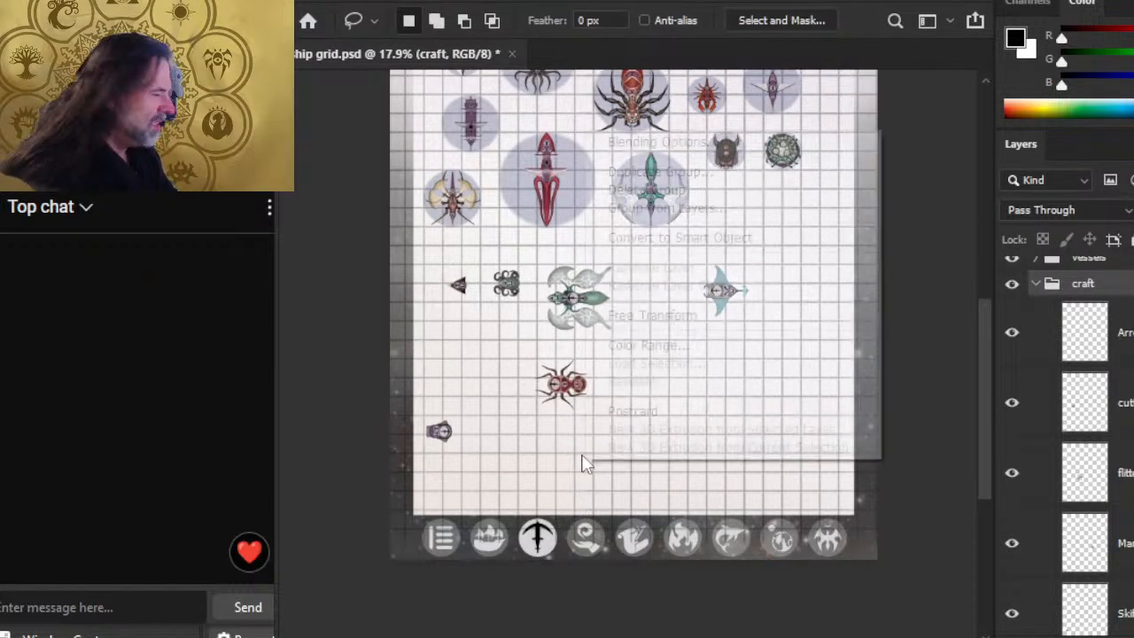
left_click(666, 315)
mouse_move(855, 381)
left_mouse_down()
mouse_move(549, 173)
mouse_move(616, 163)
mouse_move(656, 176)
left_mouse_up()
key("Return")
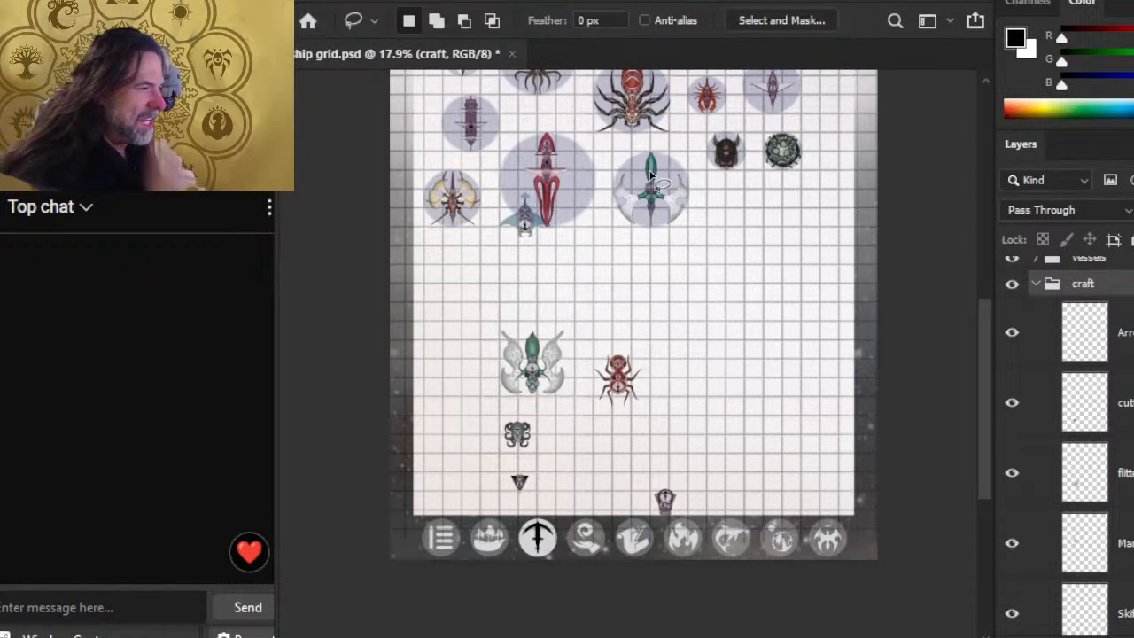
Step: Move the Manta ray token to the open grid below the green winged vessel and set the Skiff beside it on the right
left_click(1085, 542)
key("v")
left_click_drag(659, 364, 812, 414)
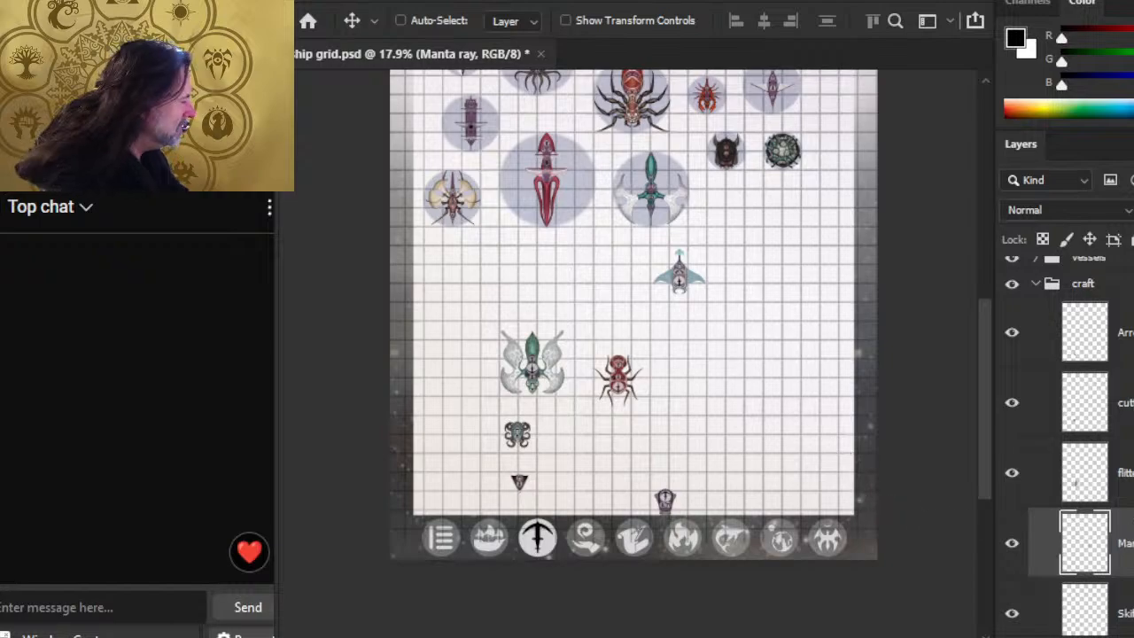
scroll(1081, 443, "down", 2)
left_click(1084, 578)
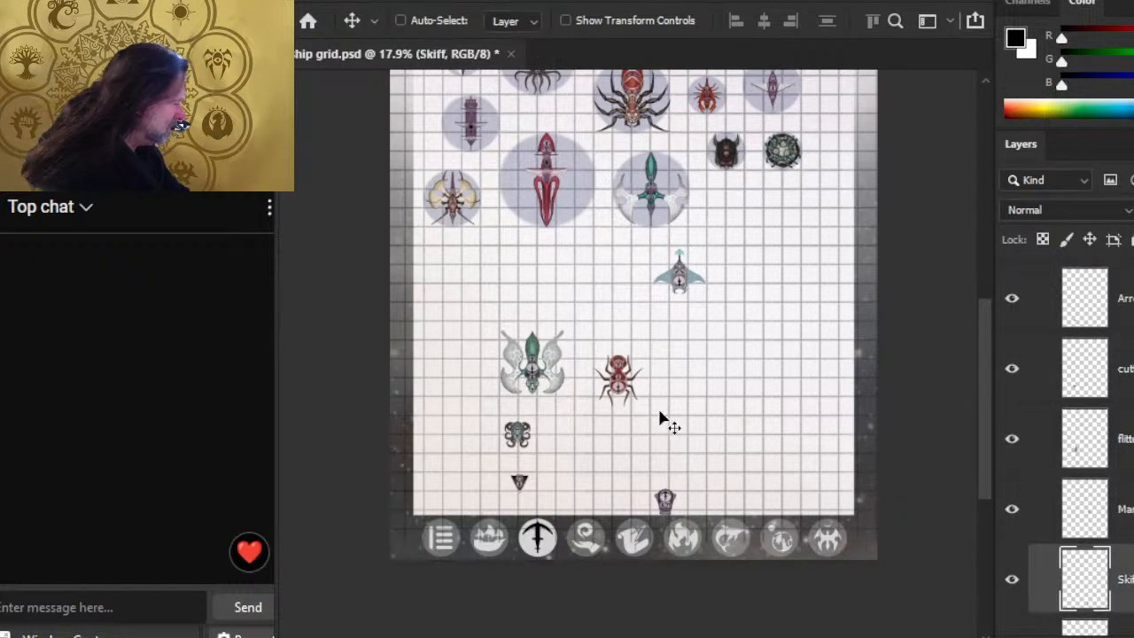
left_click_drag(676, 498, 793, 262)
Step: Move the spider token to the right side of the open grid and the flitter to just below the Manta ray
scroll(1081, 443, "down", 1)
left_click(1085, 601)
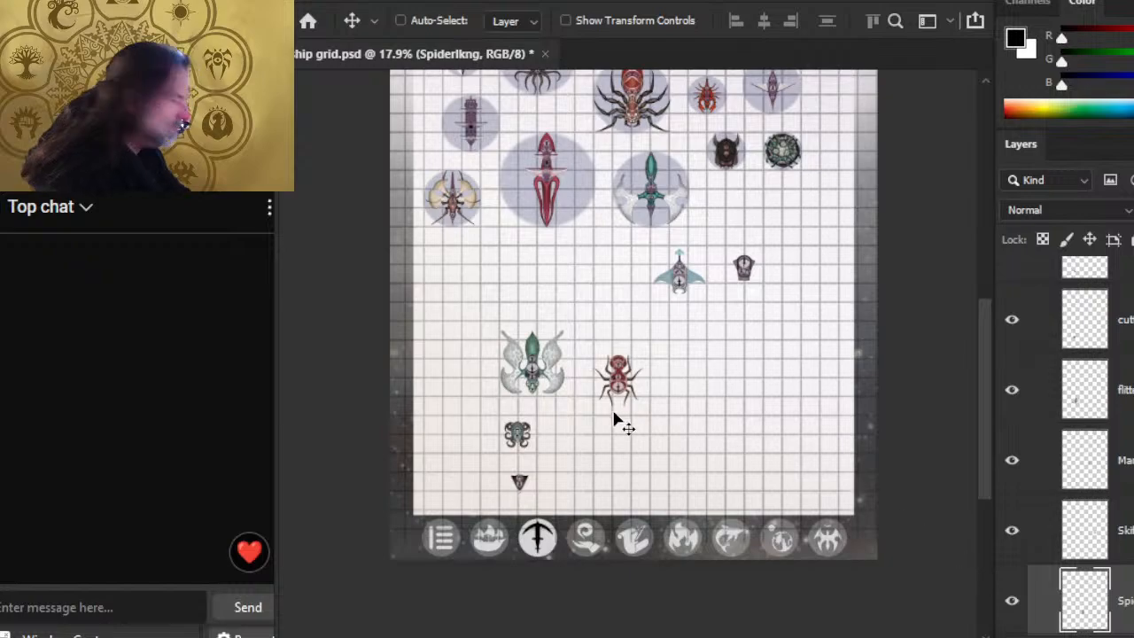
left_click_drag(613, 413, 823, 401)
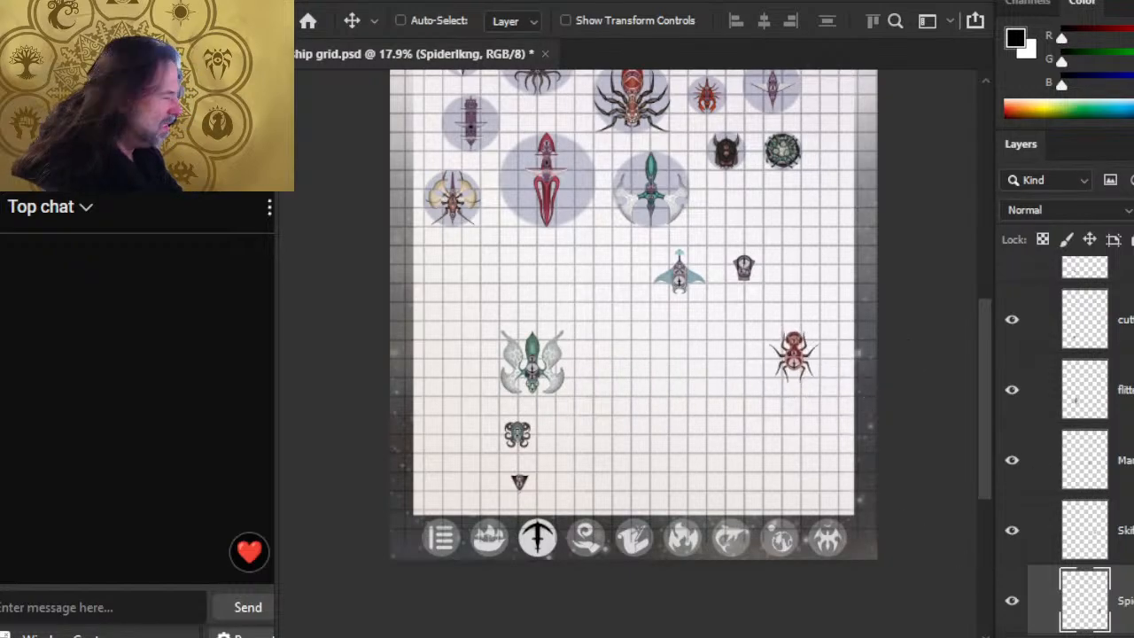
left_click(1125, 390)
left_click_drag(691, 425, 793, 415)
Step: Place the cuttlefish token left of the flitter and the Arrow token below the leftmost vessel
key("alt+]")
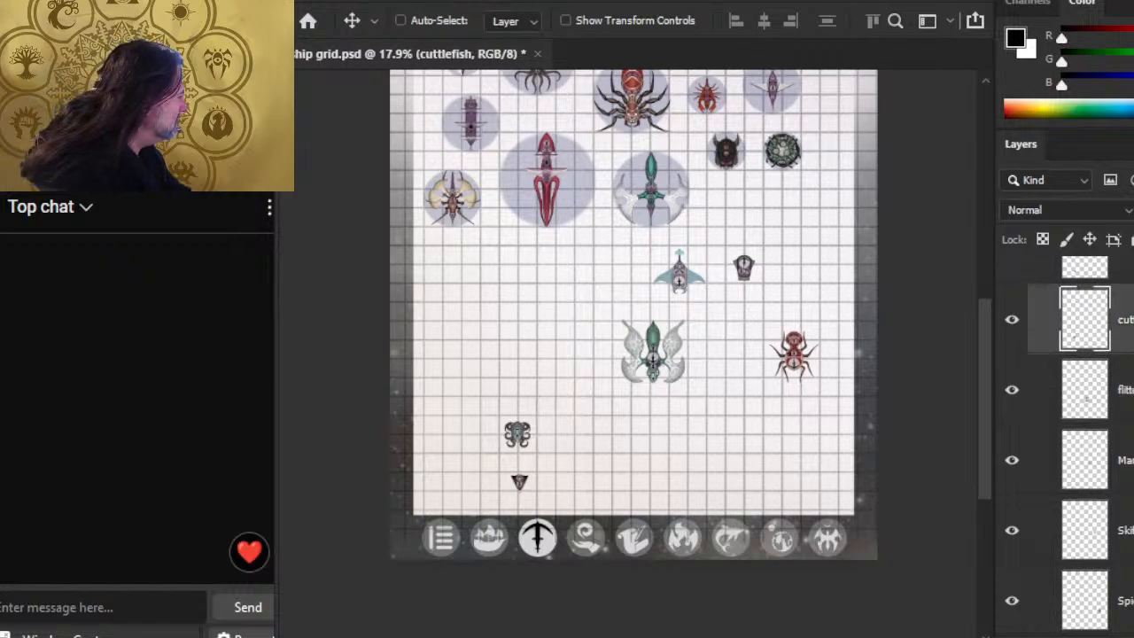
left_click_drag(726, 530, 770, 443)
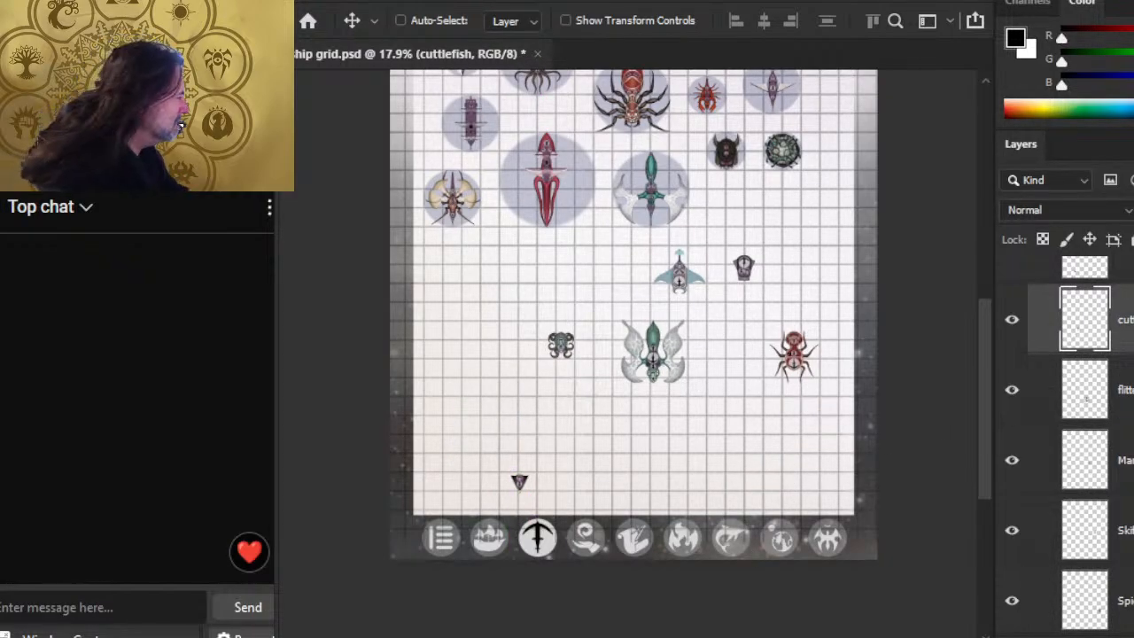
key("alt+]")
left_click_drag(645, 547, 596, 341)
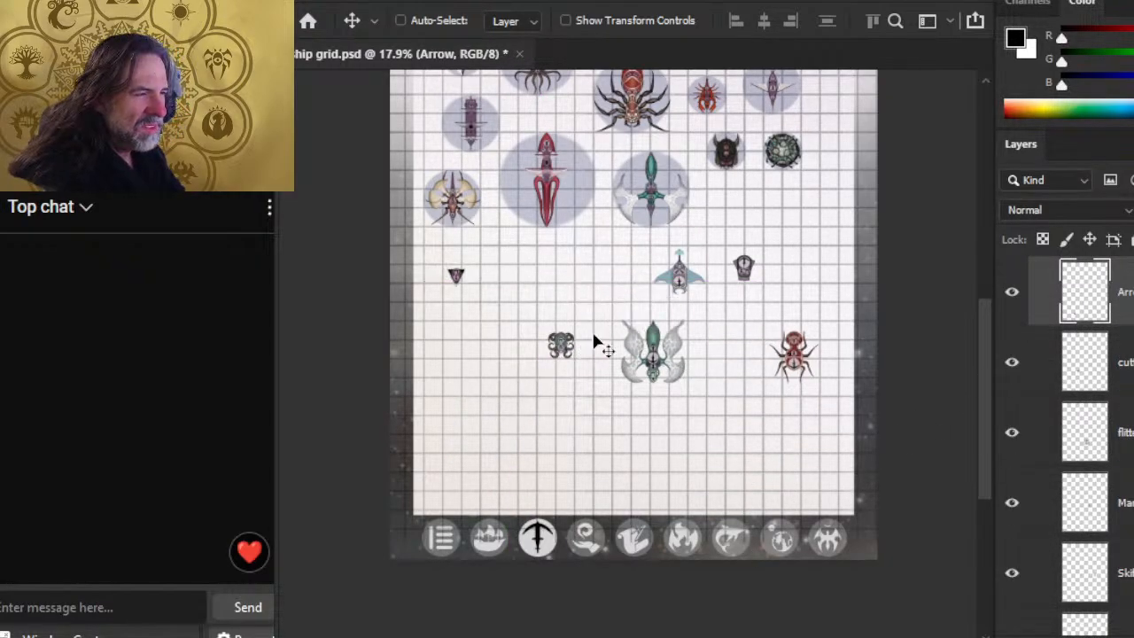
Step: Line up the cuttlefish, flitter and Manta ray tokens in a row to the right of the Arrow, just below the vessels
key("alt+[")
left_click_drag(877, 457, 853, 375)
key("alt+[")
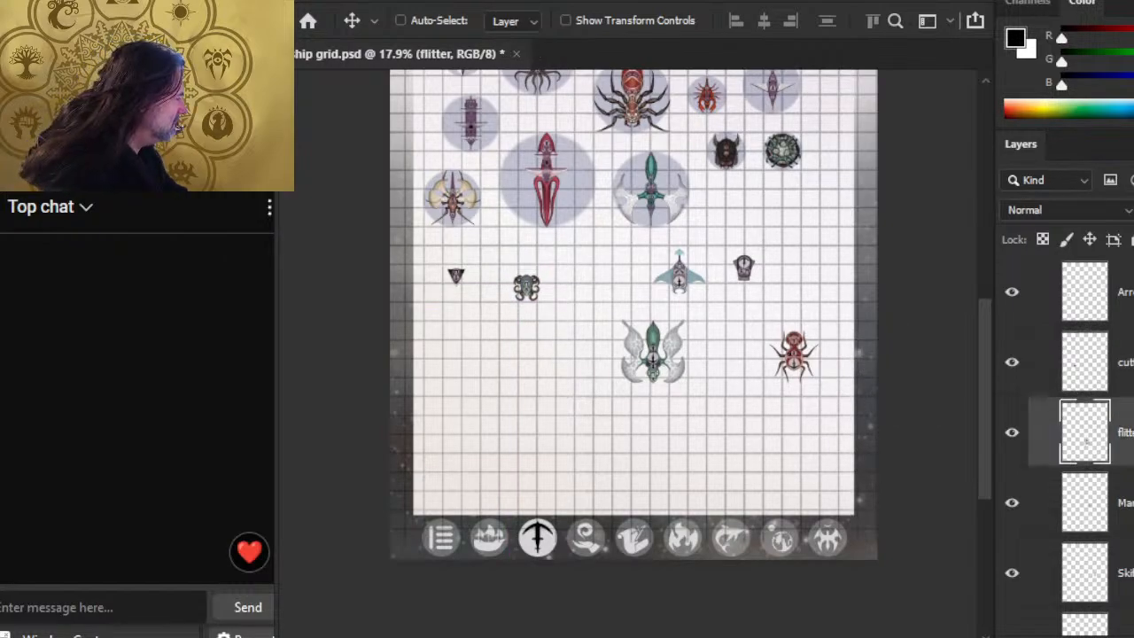
left_click_drag(936, 534, 888, 483)
key("alt+[")
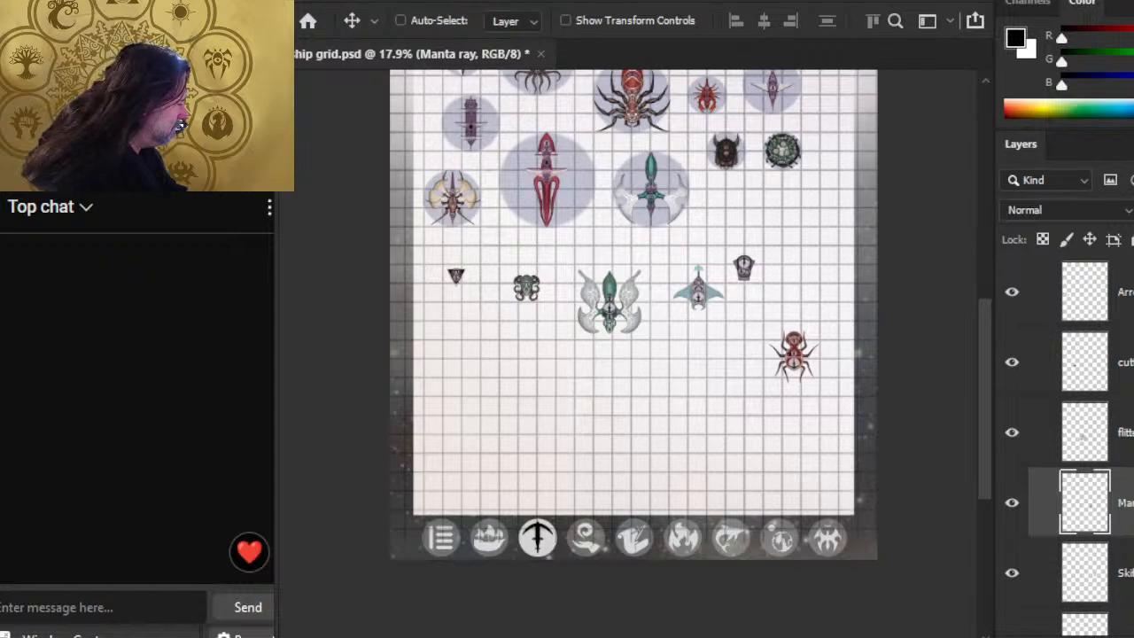
Step: Place the Skiff in a second row between the Arrow and cuttlefish, and move the spider token below the Manta ray
key("alt+[")
left_click_drag(863, 537, 604, 618)
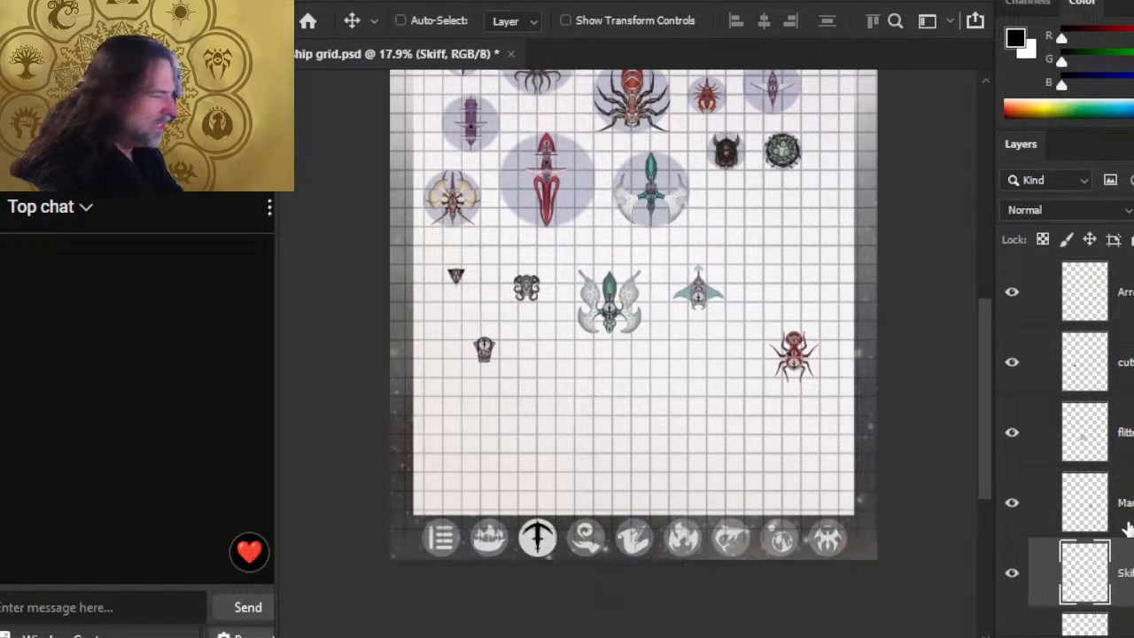
key("alt+[")
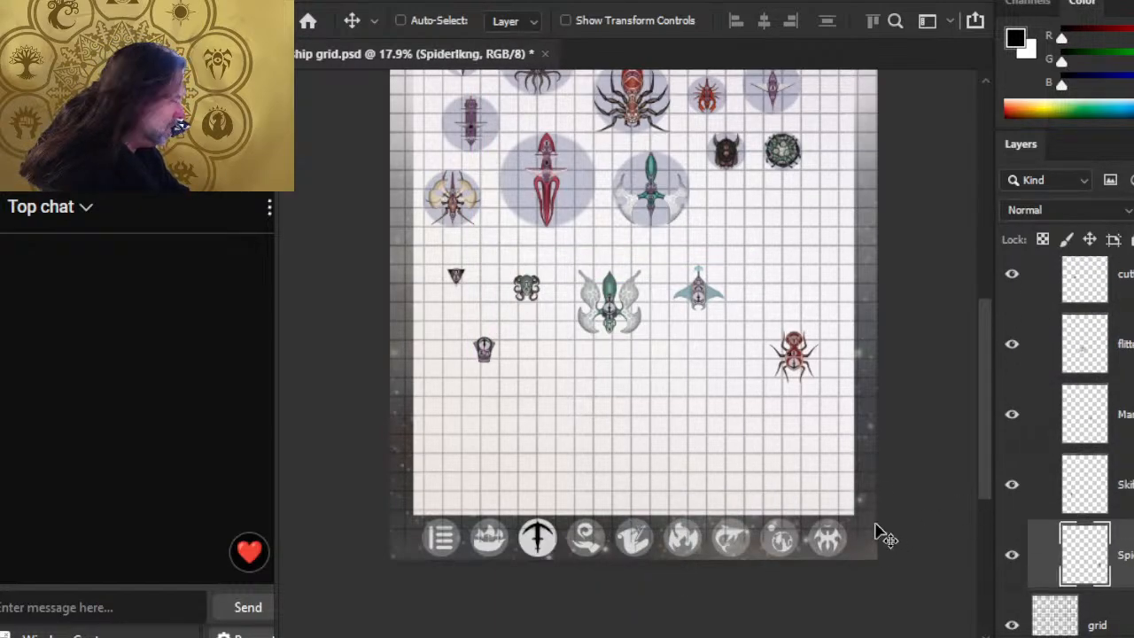
left_click_drag(875, 531, 796, 542)
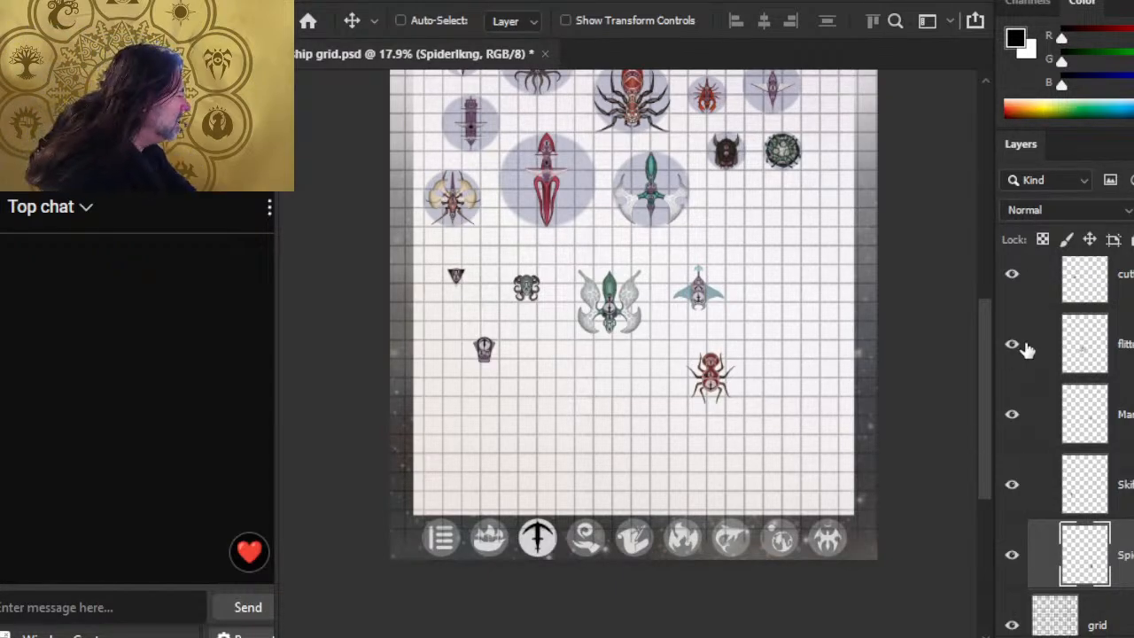
Step: Collapse the craft group and scale all its tokens up proportionally to 295% over the empty grid
scroll(1045, 354, "up", 3)
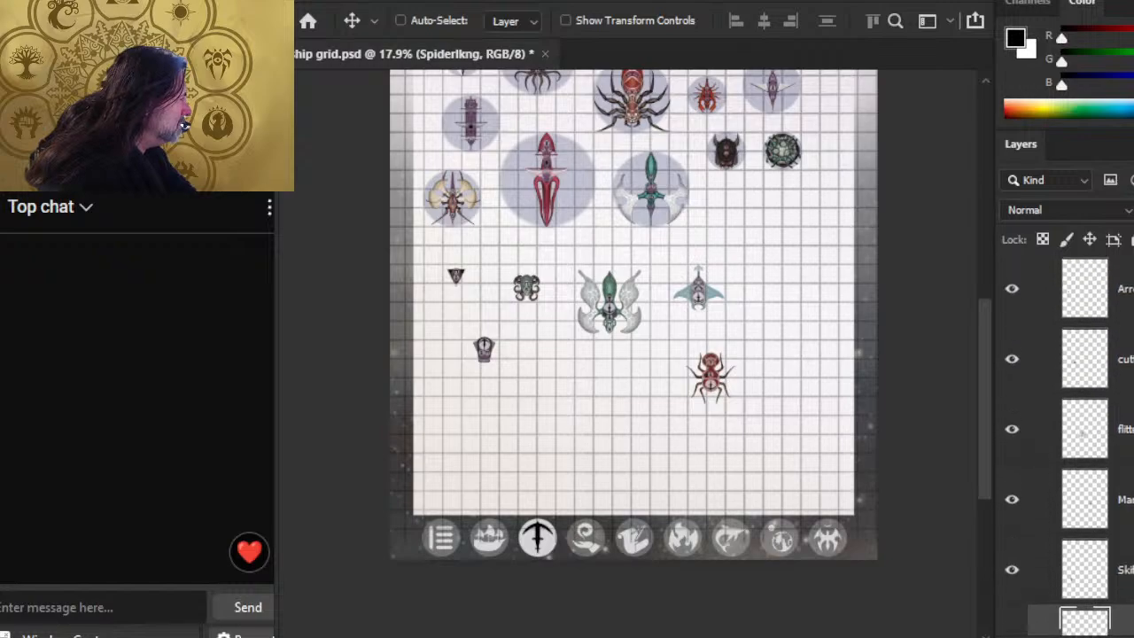
left_click(1039, 299)
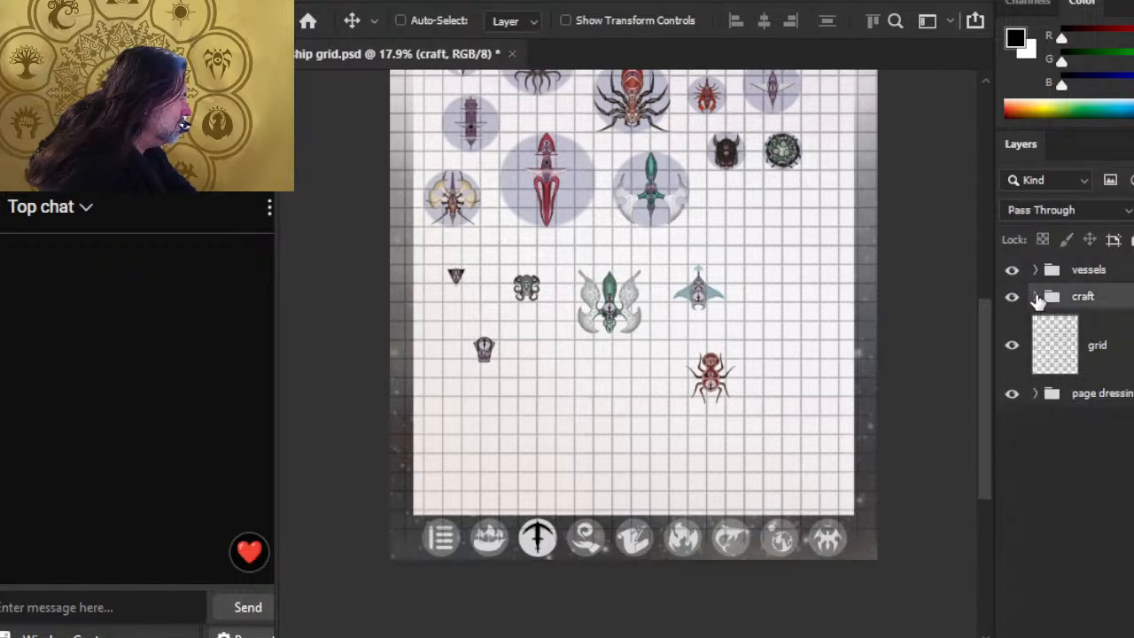
key("l")
right_click(740, 360)
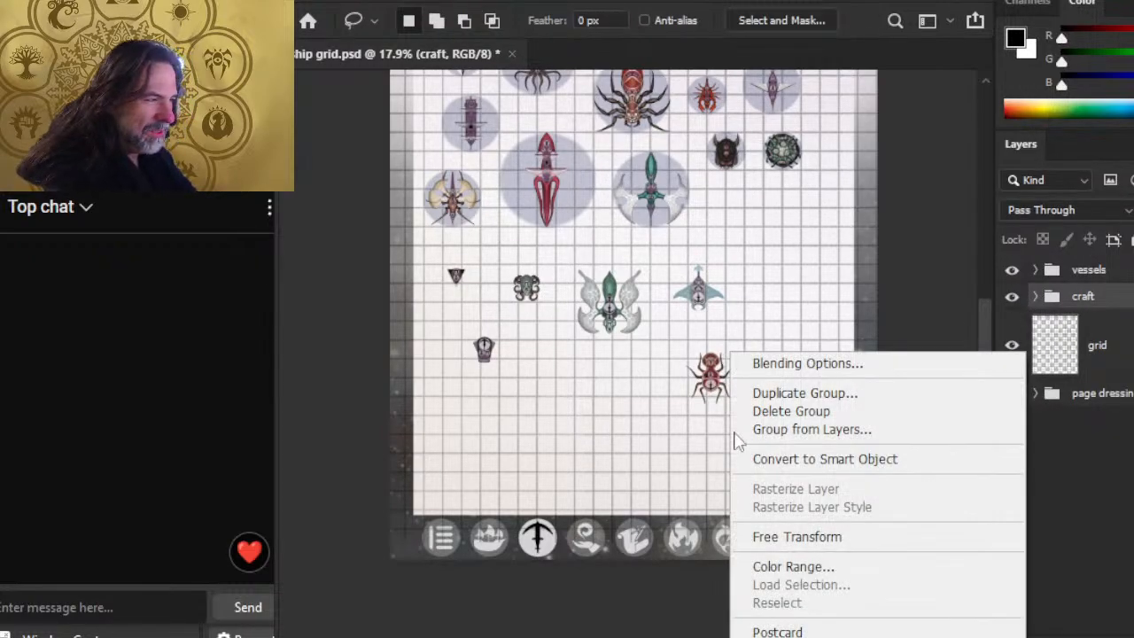
left_click(778, 533)
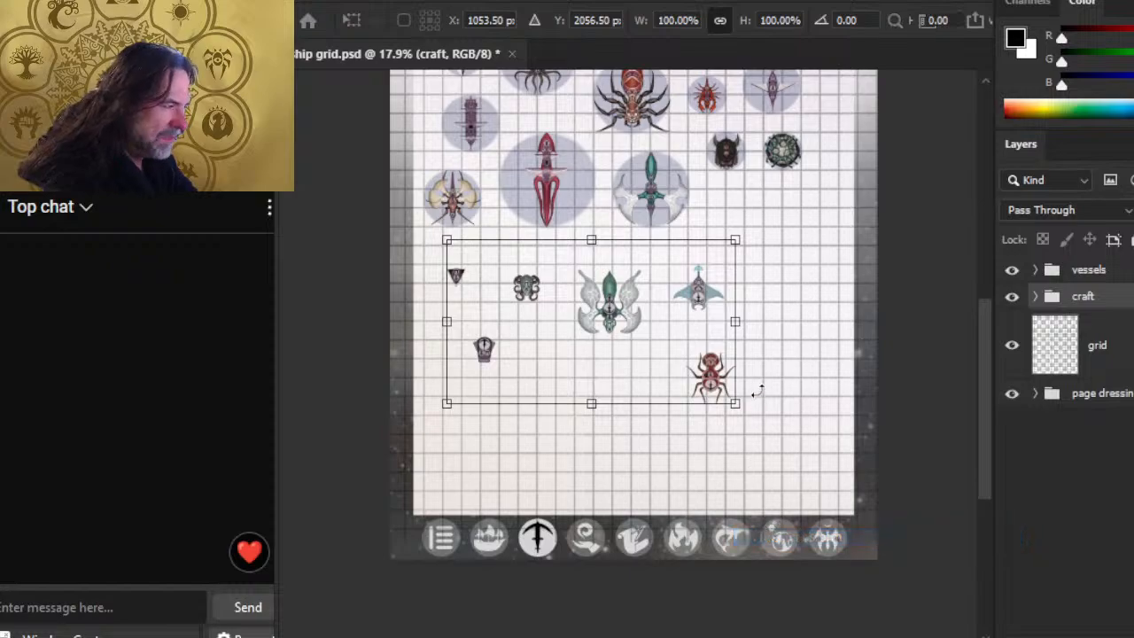
left_click_drag(737, 399, 873, 482)
left_click_drag(660, 483, 678, 580)
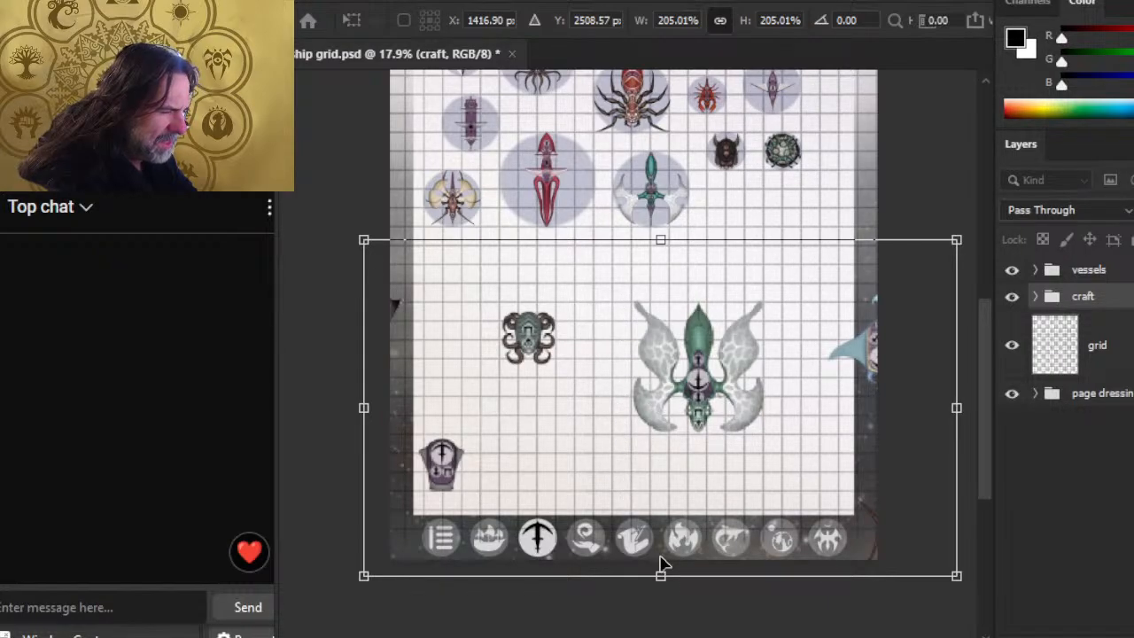
left_click_drag(661, 576, 678, 635)
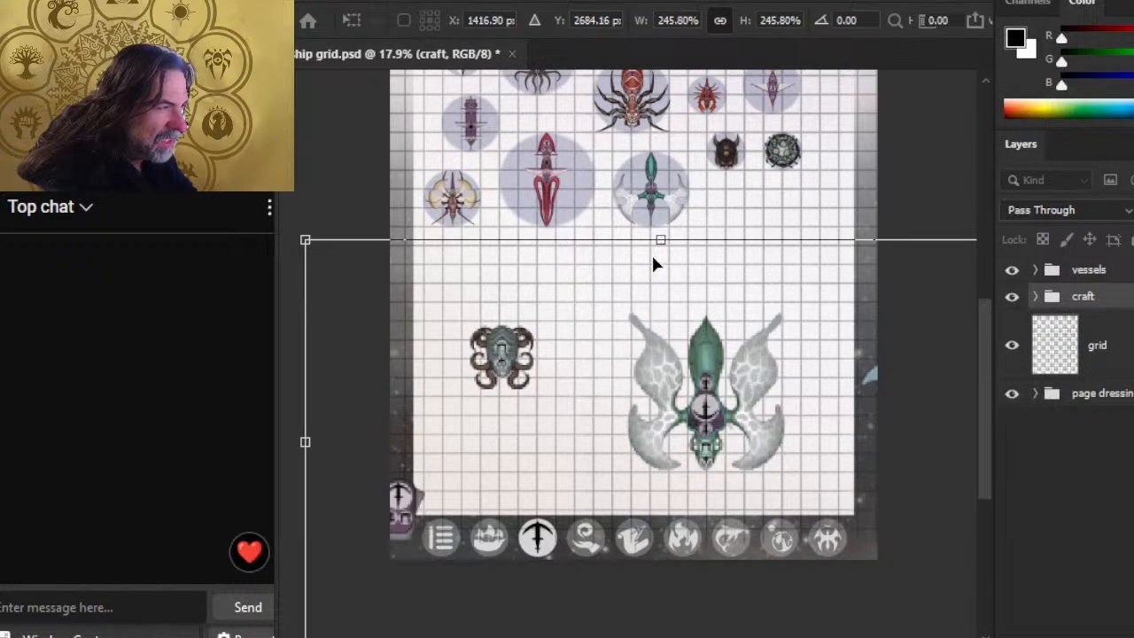
left_click_drag(660, 238, 657, 193)
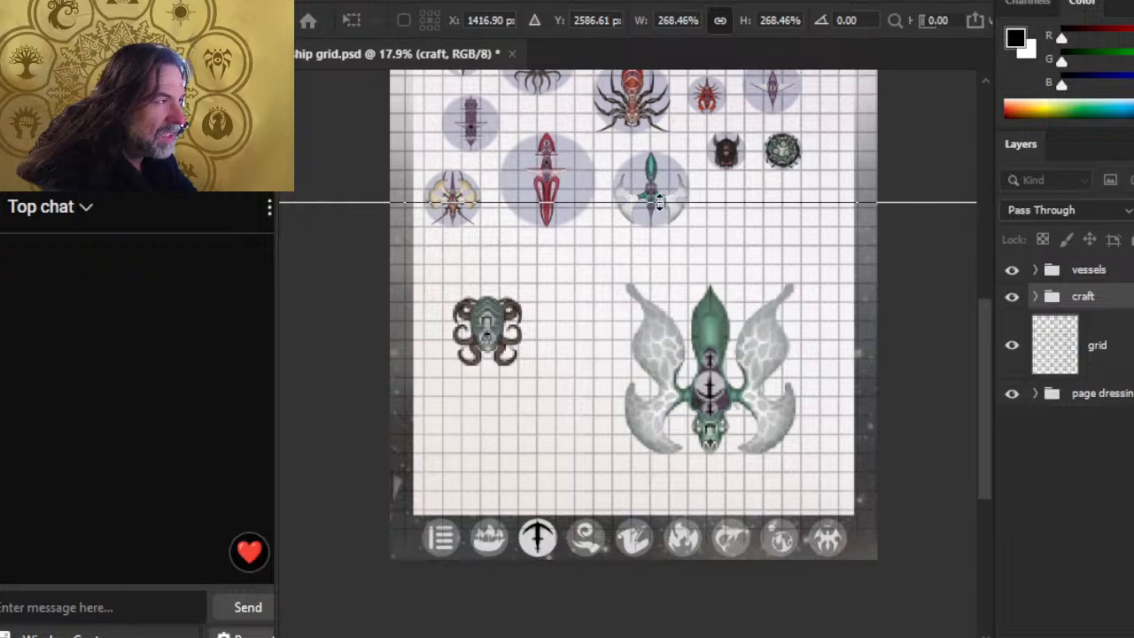
left_click_drag(657, 202, 649, 159)
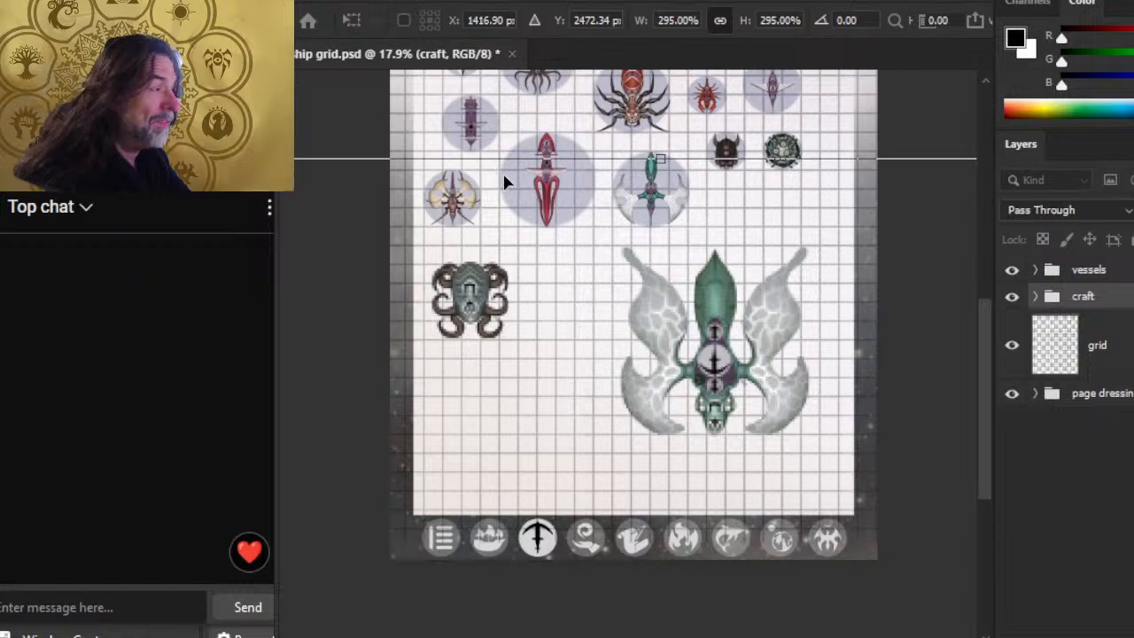
Step: Reduce the craft group's scale to about 147% and position it across the lower part of the page
left_click_drag(662, 167, 661, 335)
left_click_drag(659, 634, 668, 584)
left_click_drag(709, 527, 699, 524)
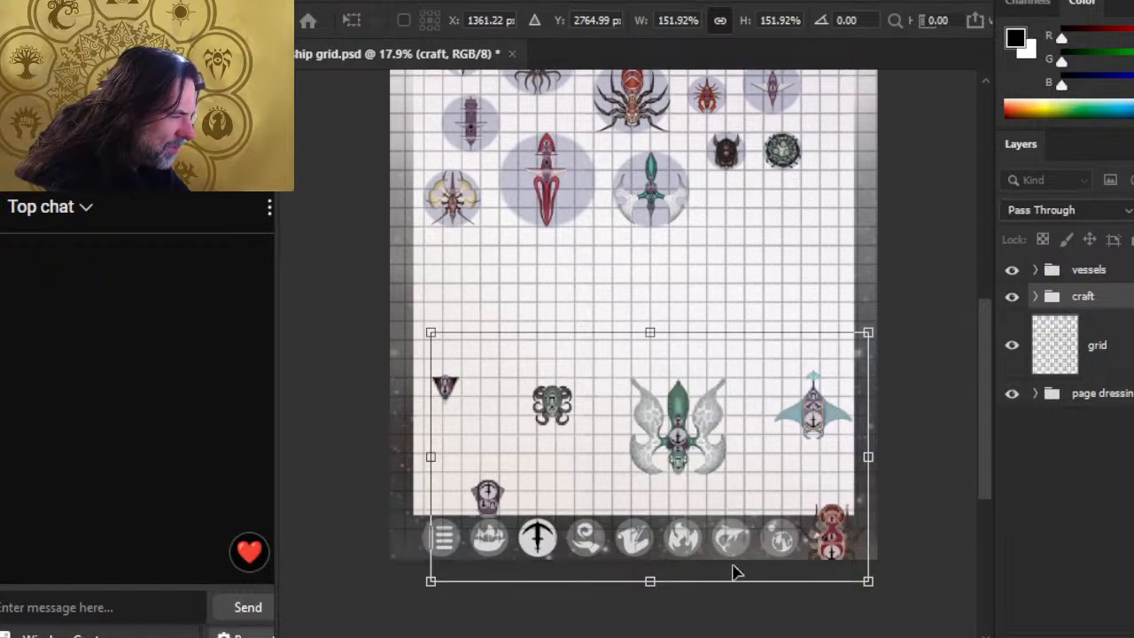
left_click_drag(651, 581, 651, 577)
key("Down")
key("Down")
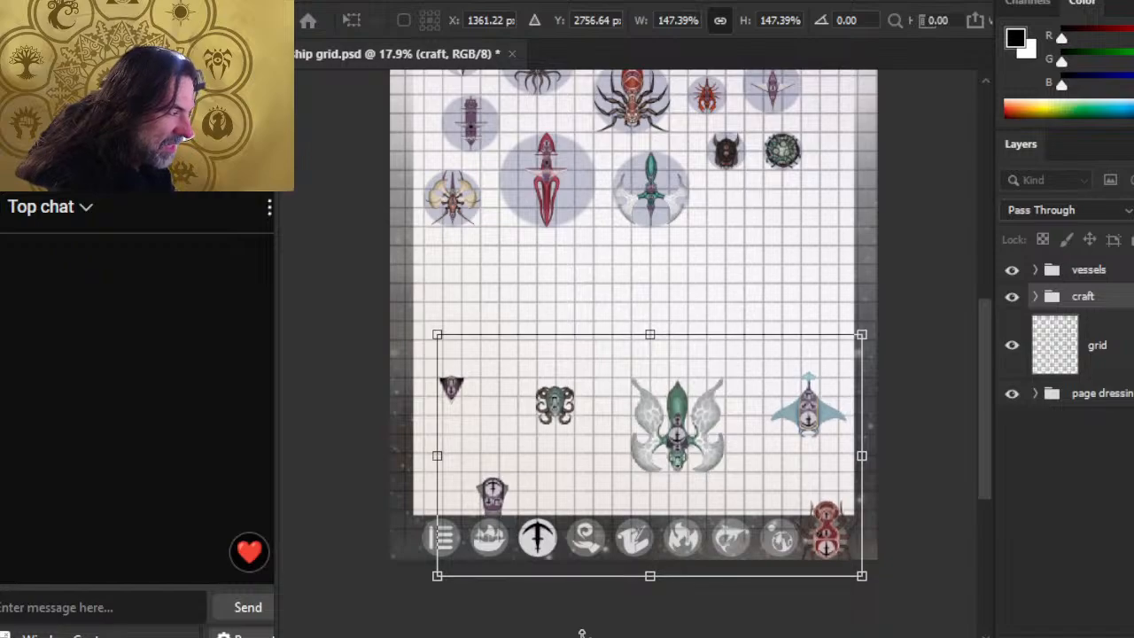
key("Return")
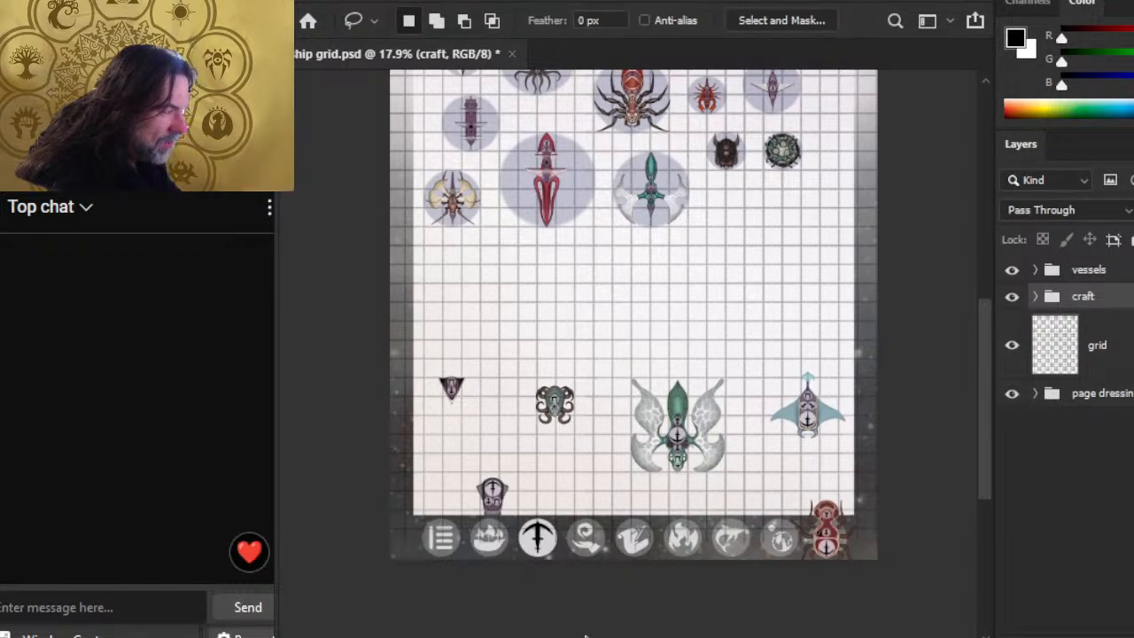
Step: Duplicate the hammerhead group's blue circle layer, move the copy out to just above that group, and collapse the group
left_click(1035, 297)
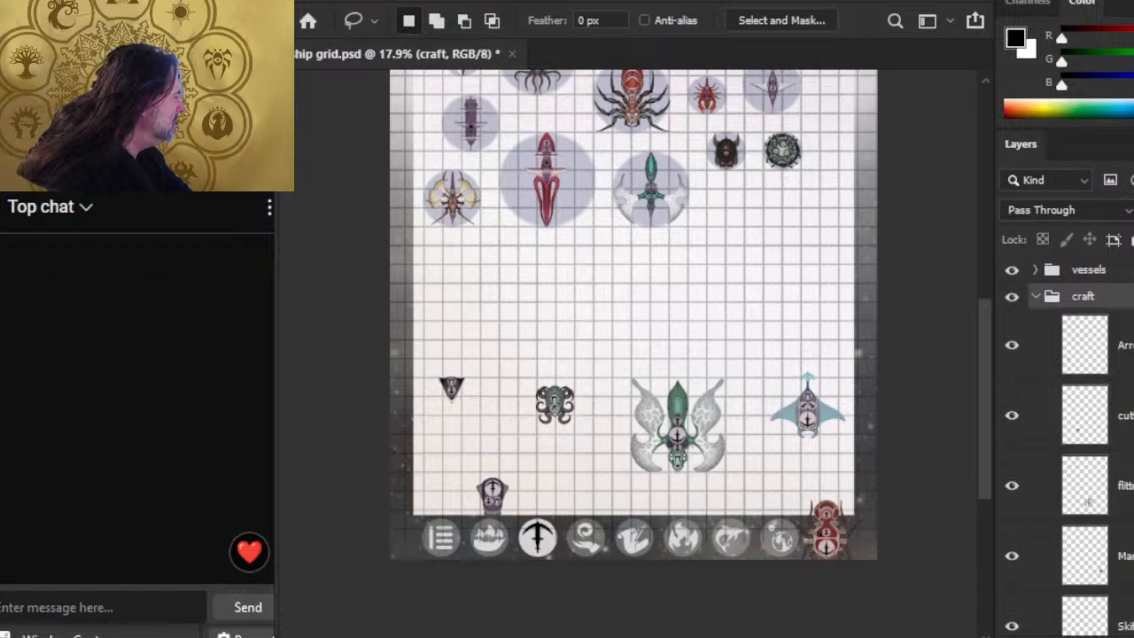
left_click(1083, 347)
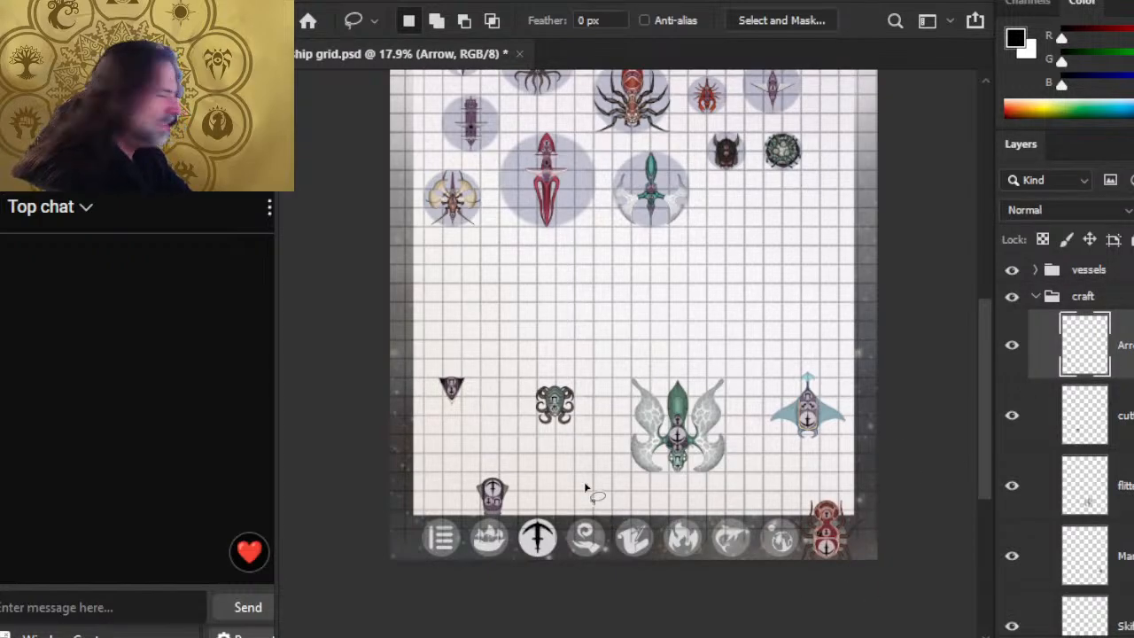
left_click(1033, 275)
left_click(1034, 271)
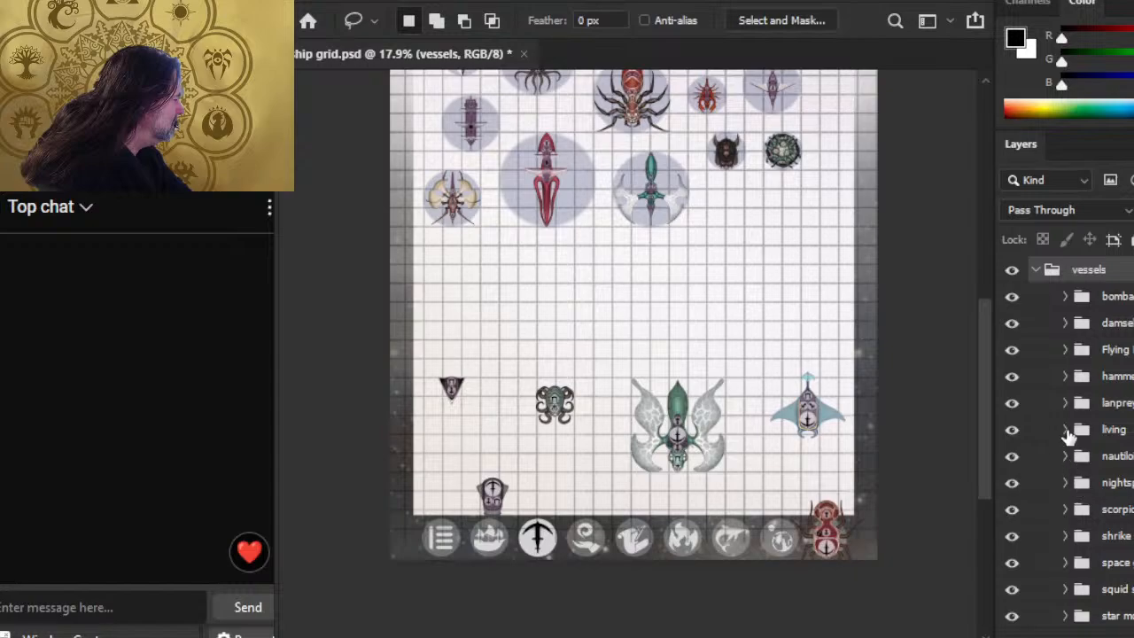
left_click(1070, 380)
left_click(1067, 378)
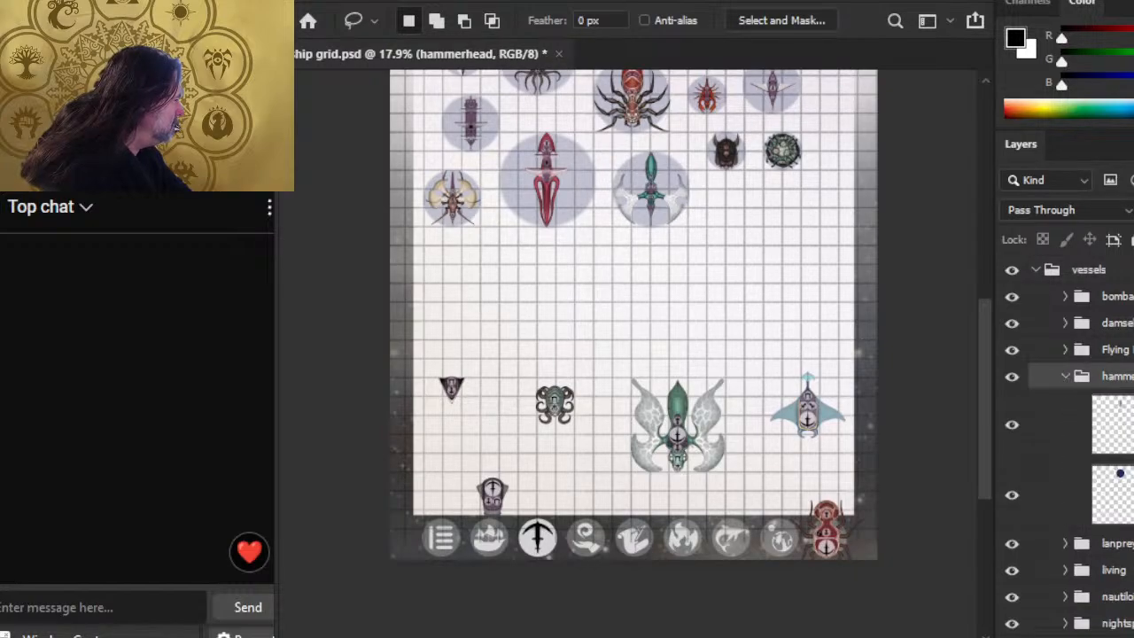
right_click(1094, 436)
left_click(1010, 32)
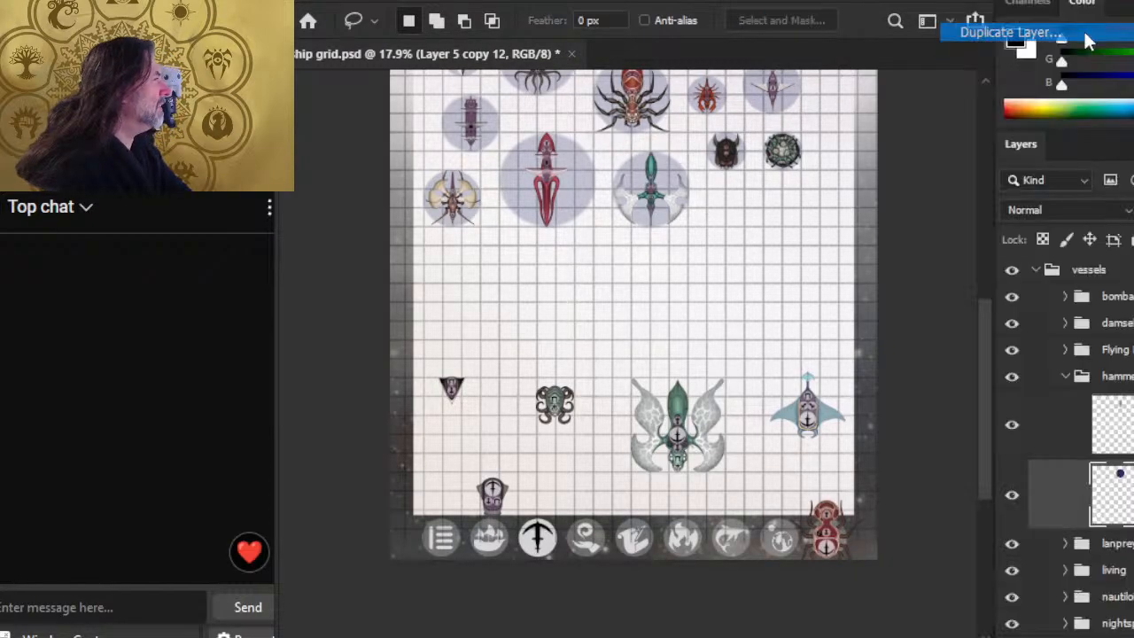
key("Return")
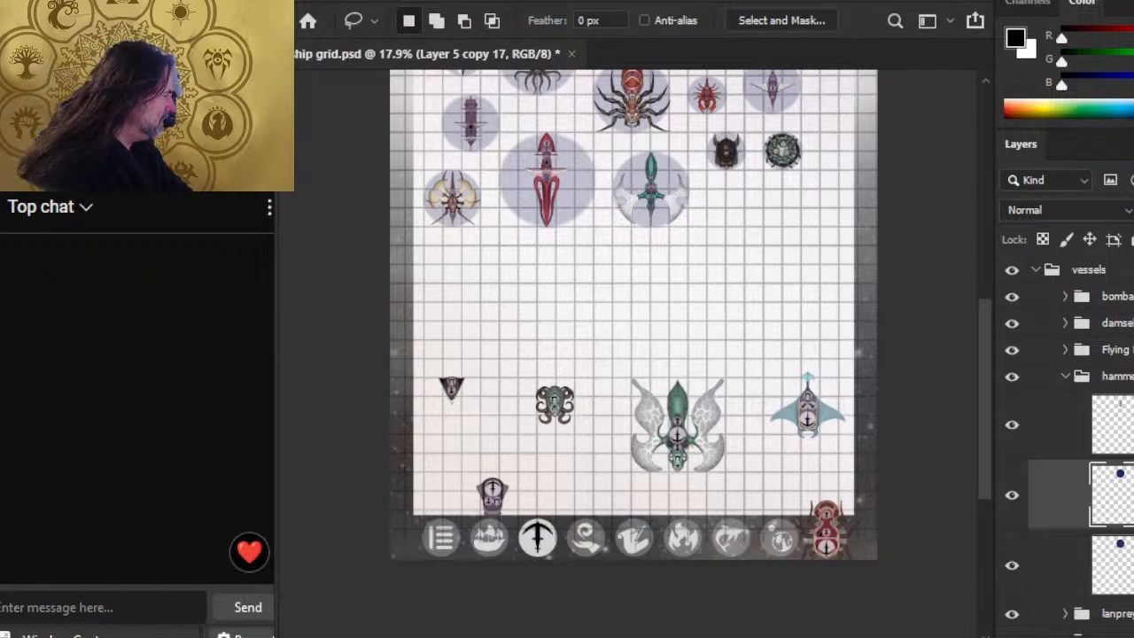
left_click_drag(1112, 494, 1099, 365)
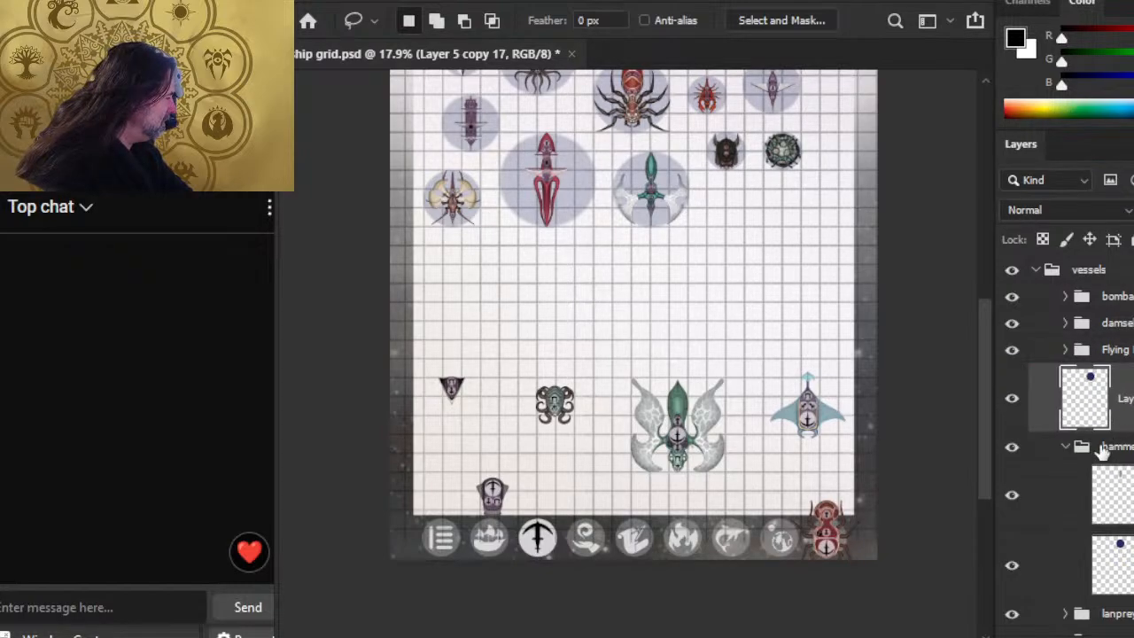
left_click(1065, 447)
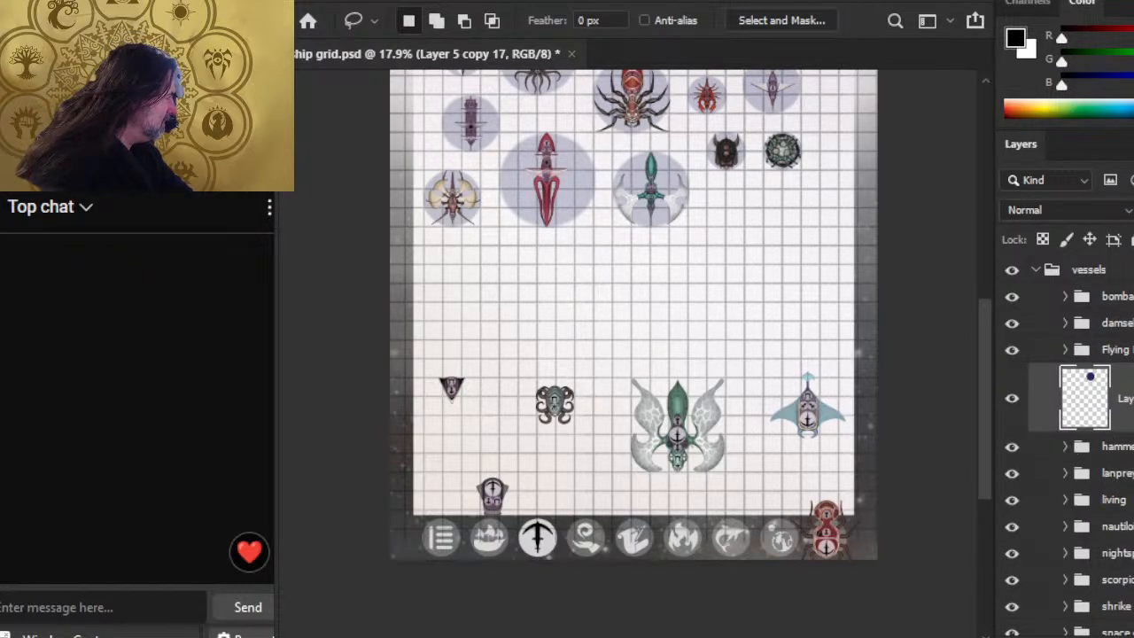
Step: Move the copied blue circle layer into the craft group beneath the flitter layer and place it behind the flitter token
left_click_drag(1088, 399, 1118, 556)
left_click(1036, 341)
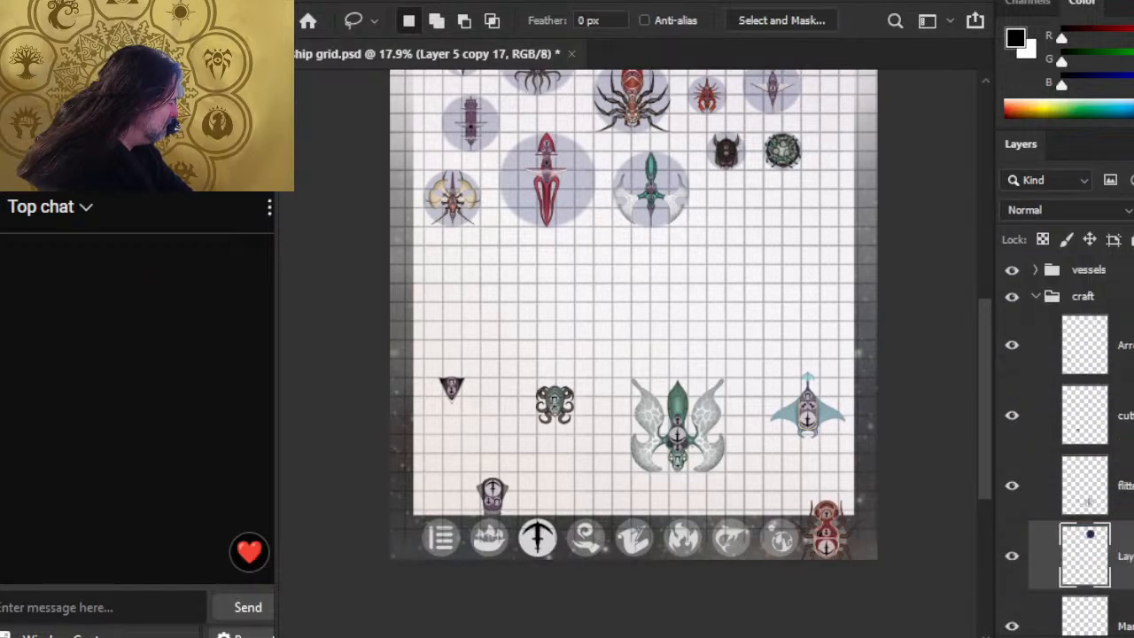
key("v")
left_click_drag(609, 273, 676, 406)
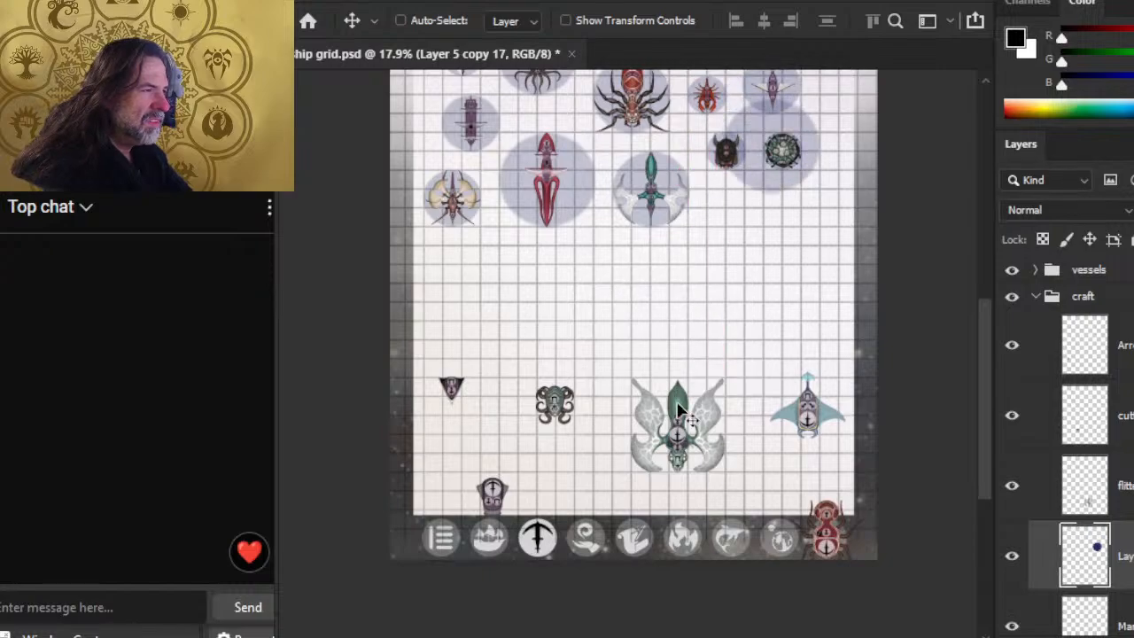
left_click_drag(795, 224, 754, 392)
left_click_drag(751, 180, 700, 280)
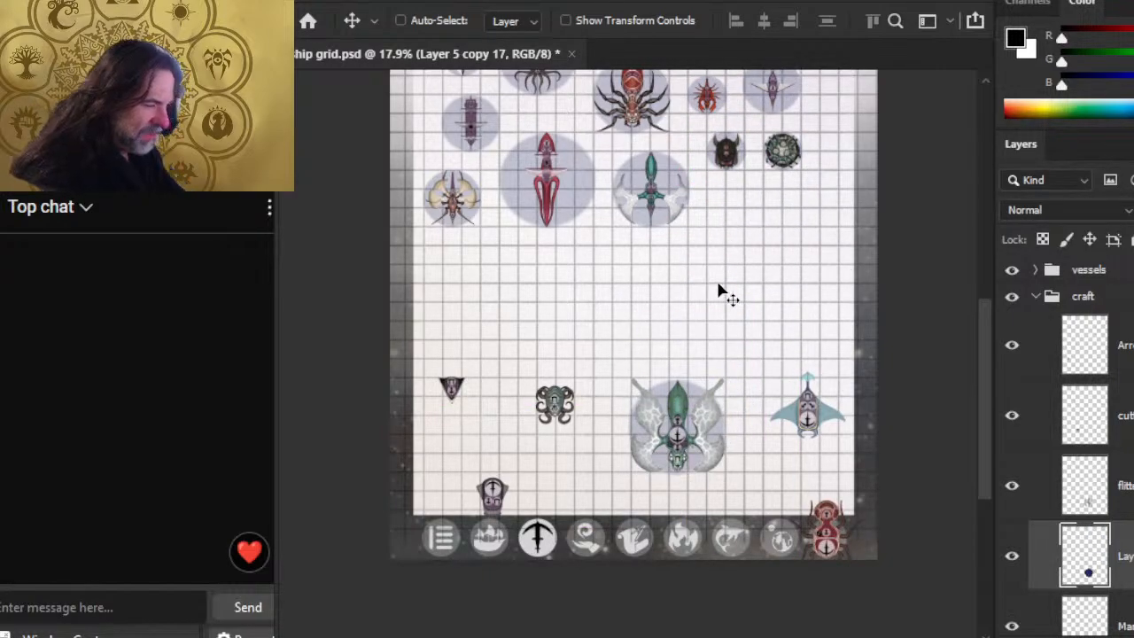
Step: Nudge the flitter token slightly to the right to centre it over its blue circle
key("z")
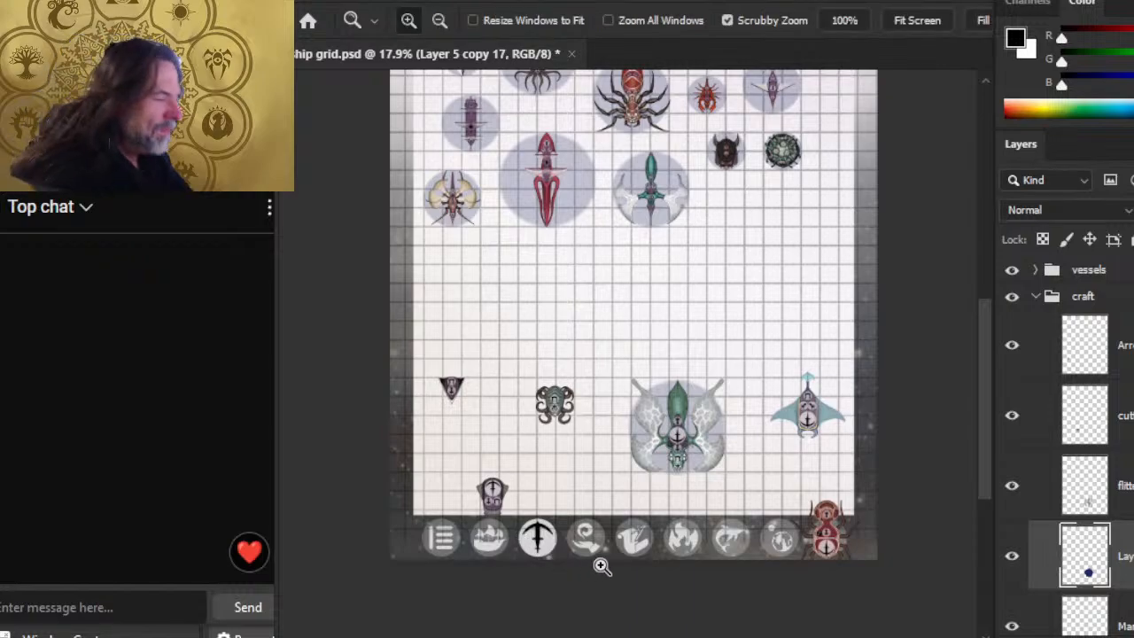
left_click_drag(708, 458, 751, 472)
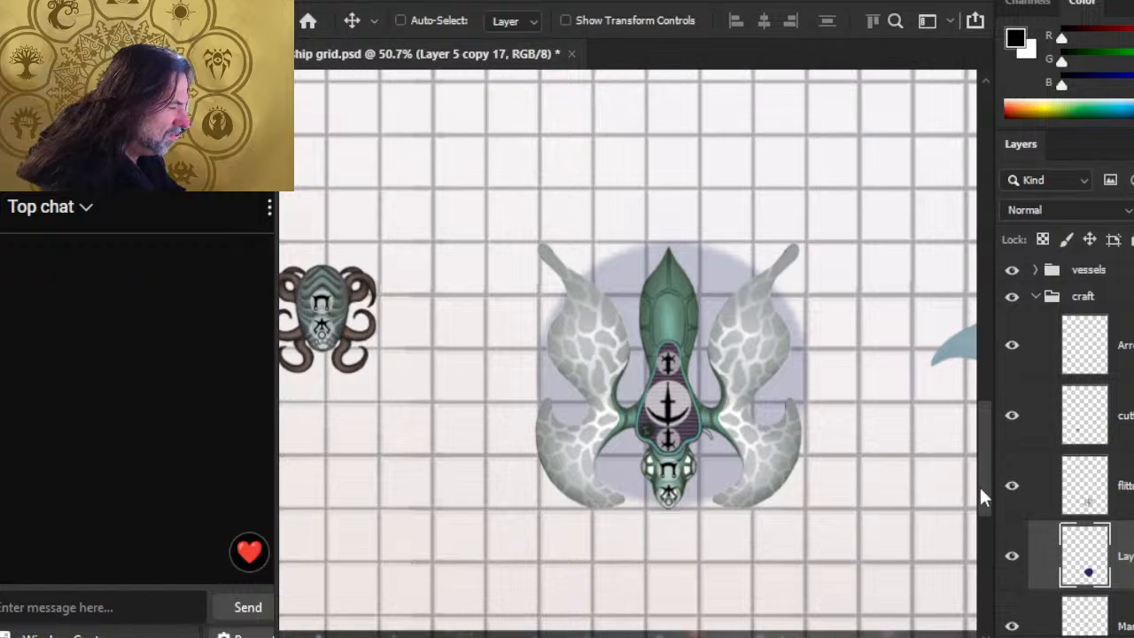
left_click(1098, 484)
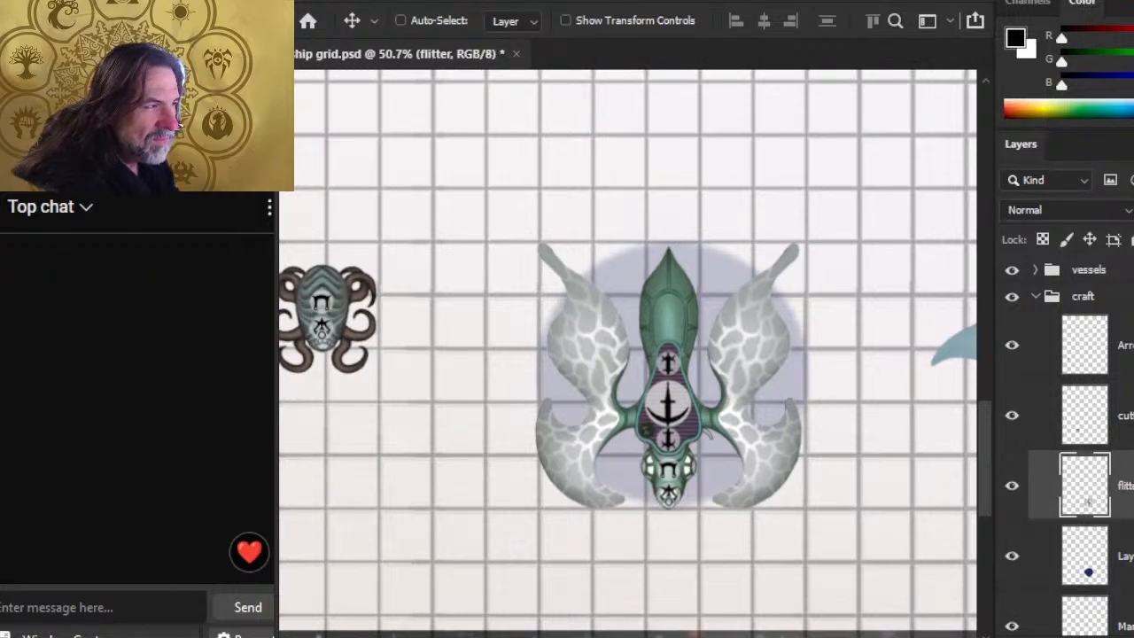
key("Right")
key("Right")
key("Right")
key("Right")
key("Right")
key("Right")
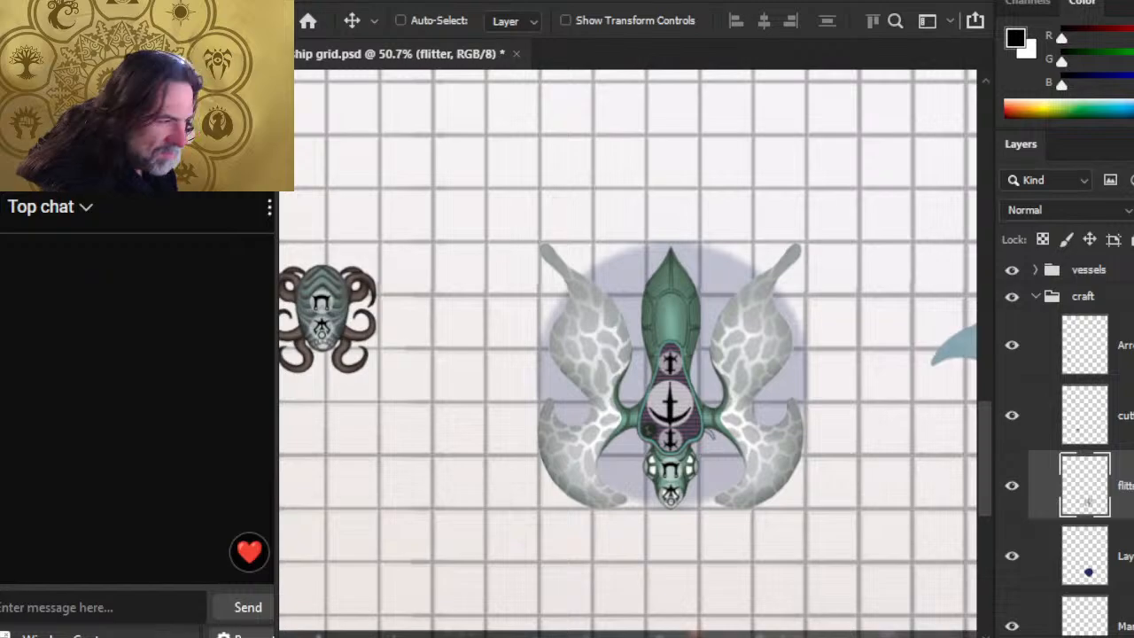
key("Right")
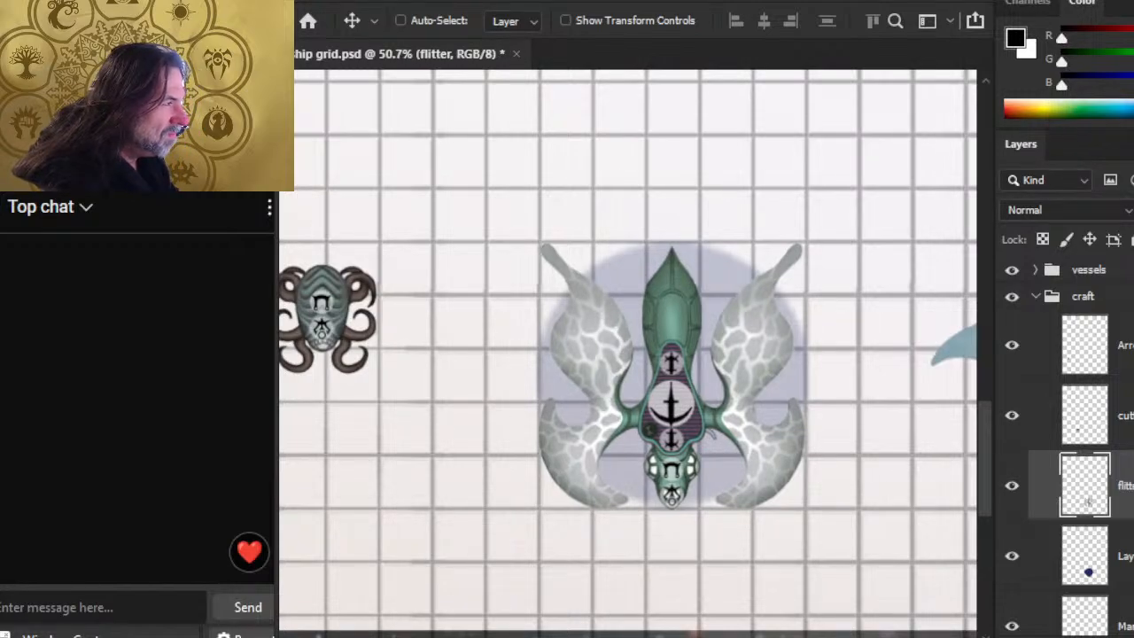
key("Right")
key("Right")
key("Right")
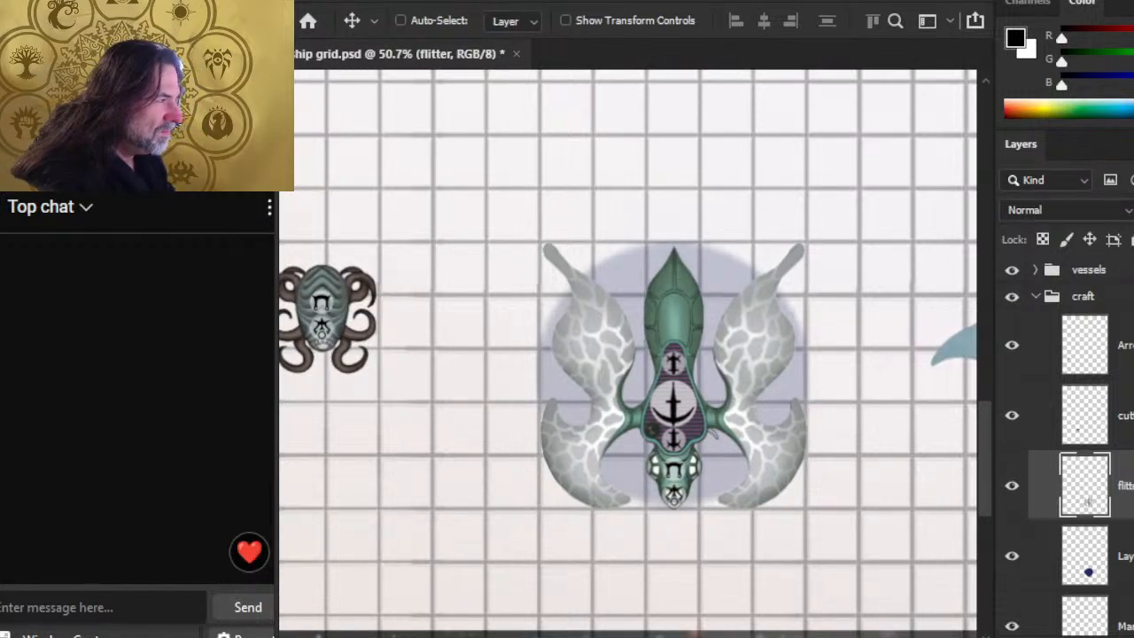
key("Right")
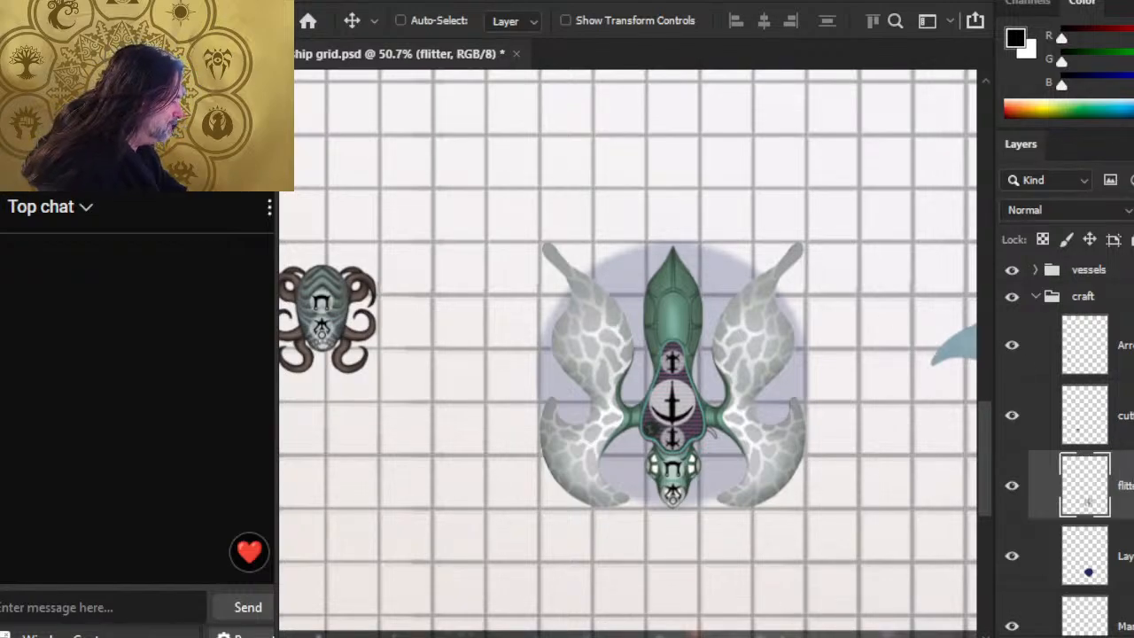
Step: Group the flitter token with its circle layer and name the group "flitter"
key("alt+bracketleft")
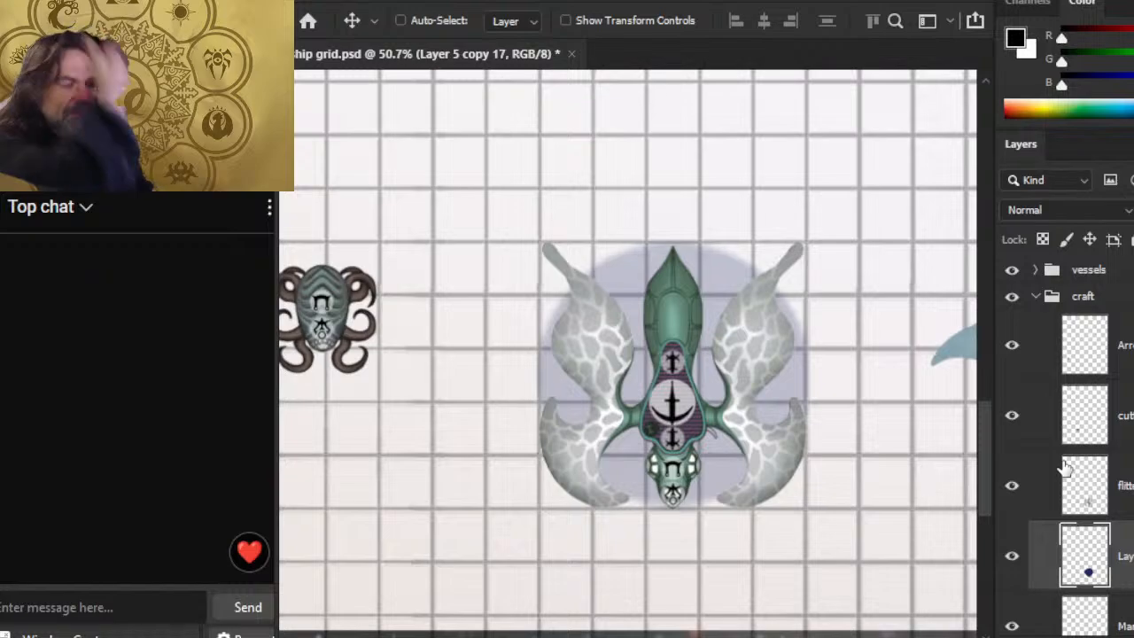
key("z")
left_click_drag(785, 527, 683, 481)
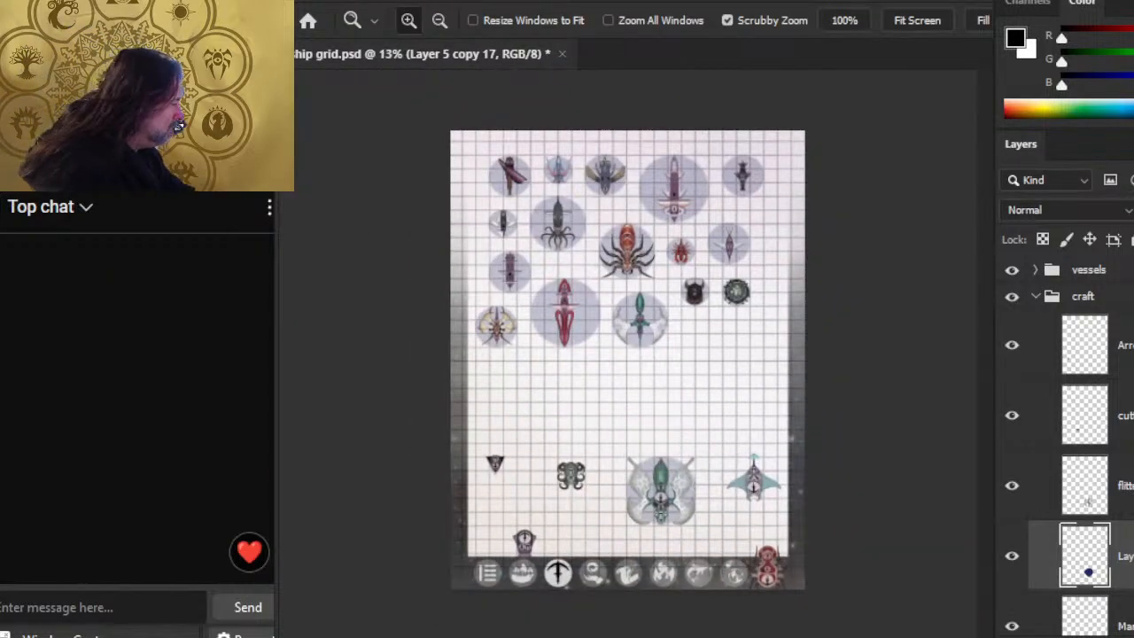
key("ctrl+g")
double_click(1118, 463)
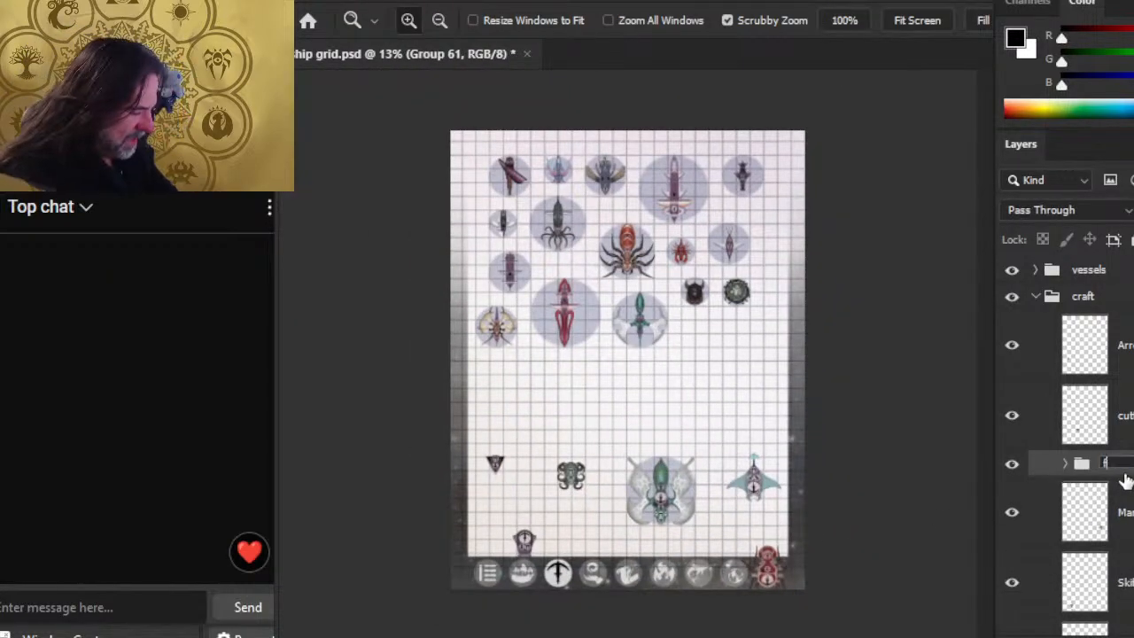
type("flitter")
key("Return")
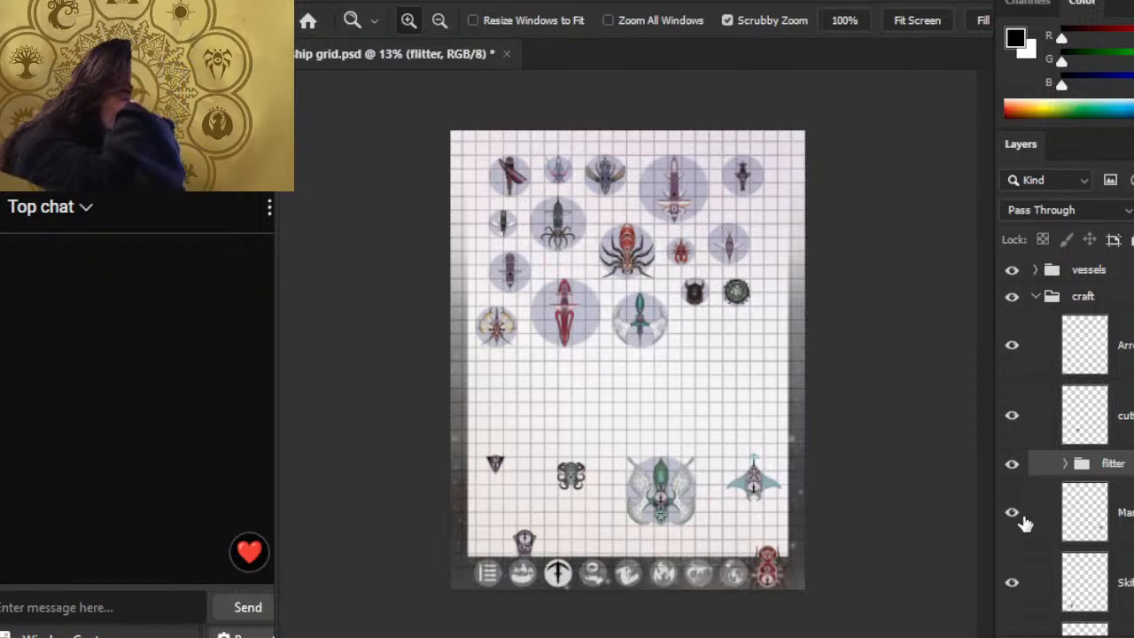
Step: Move the flitter group up below the Star Moth vessel and place the Manta ray token level with it on the right
key("v")
left_click_drag(620, 509, 716, 479)
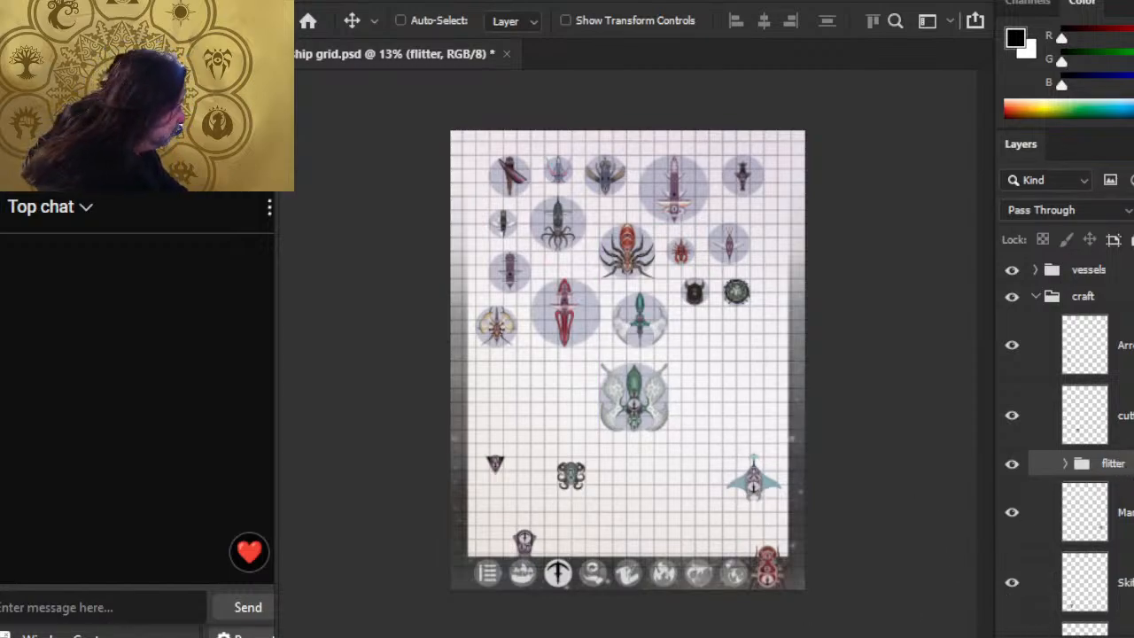
left_click(1063, 512)
left_click_drag(838, 578, 819, 551)
left_click_drag(816, 490, 815, 498)
Step: Look up the Manta Ray's size and space in the Word document's craft table and compare them with its token in Photoshop
key("alt+Tab")
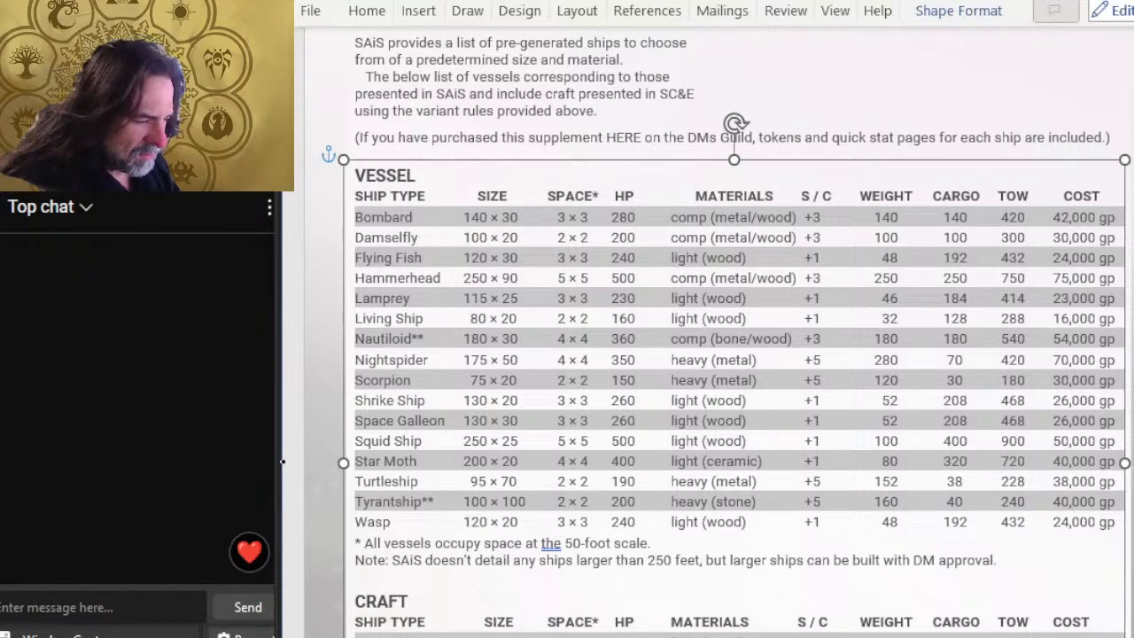
scroll(417, 450, "down", 3)
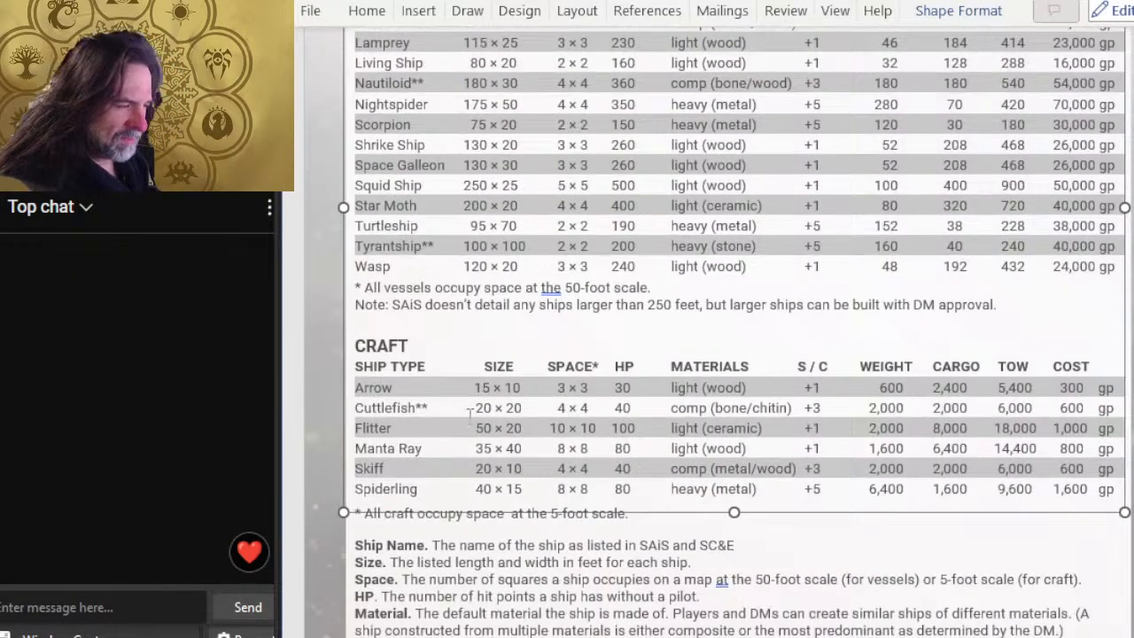
key("alt+Tab")
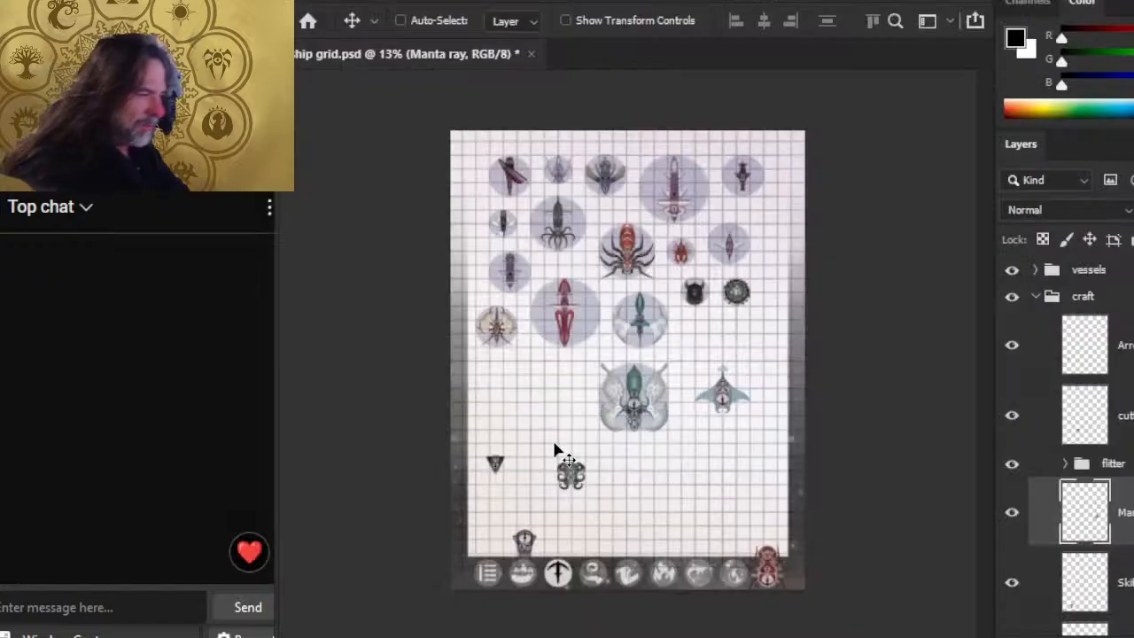
key("z")
left_click_drag(710, 395, 808, 496)
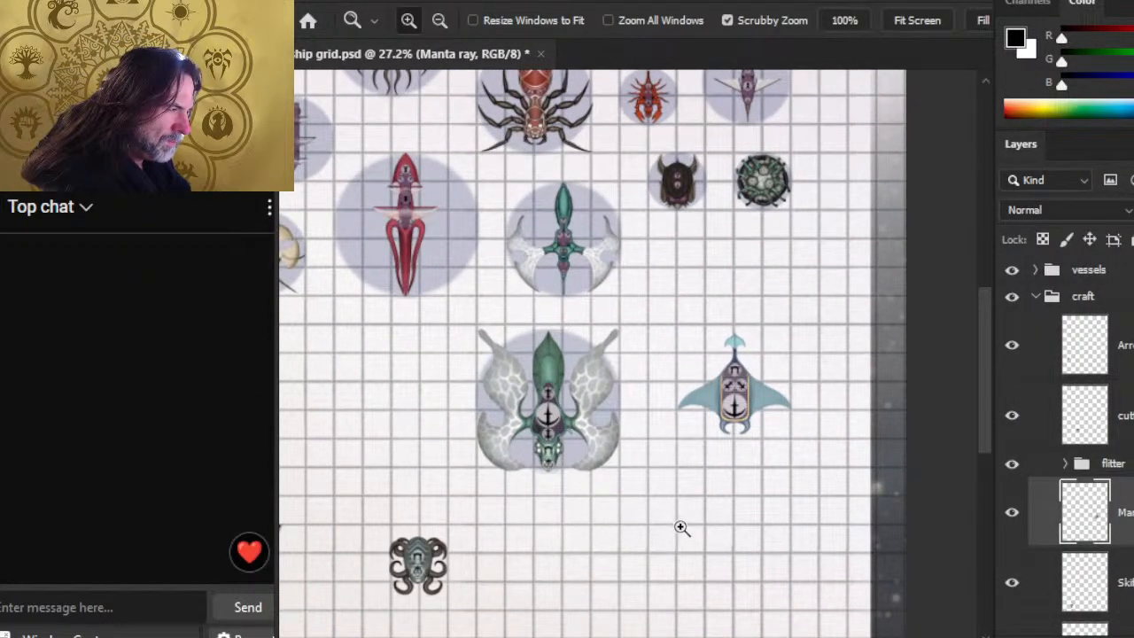
key("alt+Tab")
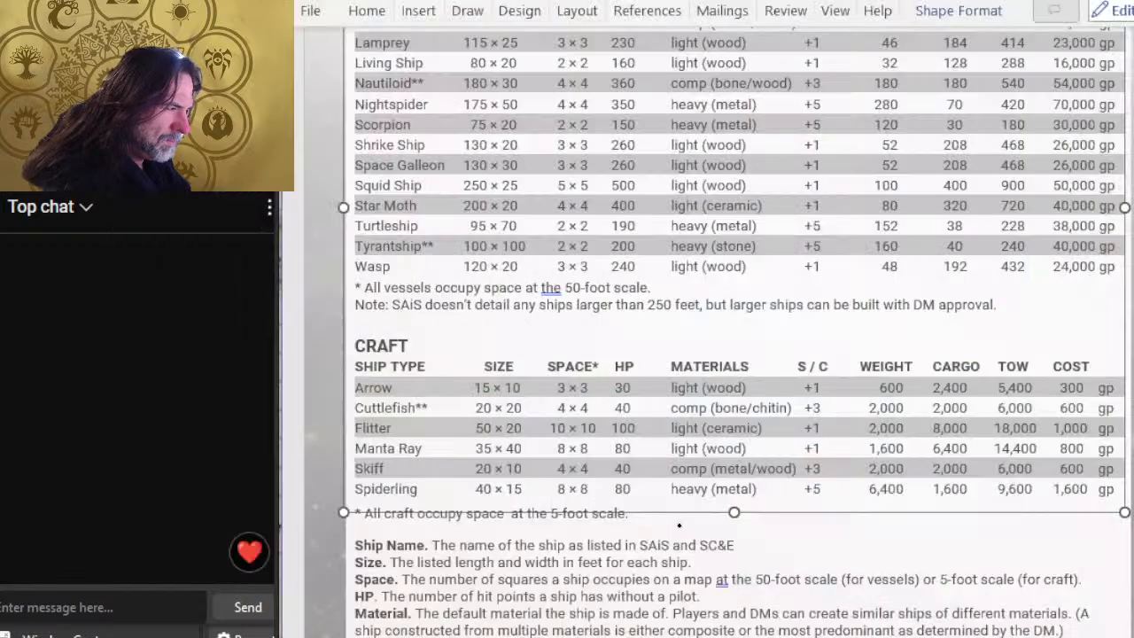
key("alt+Tab")
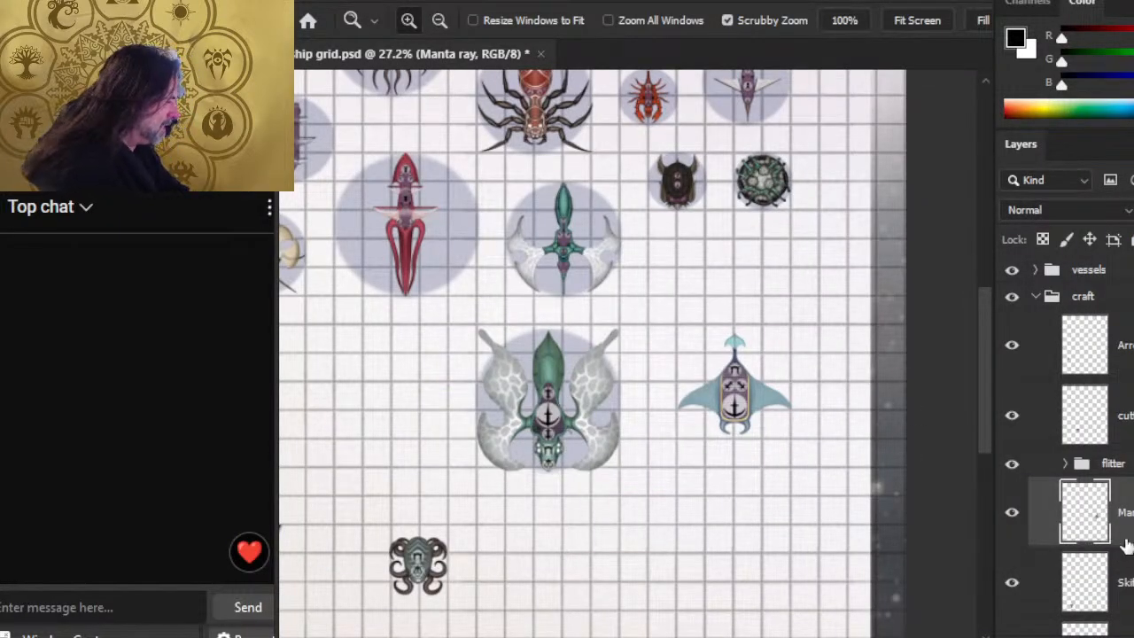
Step: Duplicate the flitter group's circle layer, move the copy out to just above that group, and collapse the group
left_click(1064, 463)
right_click(1111, 567)
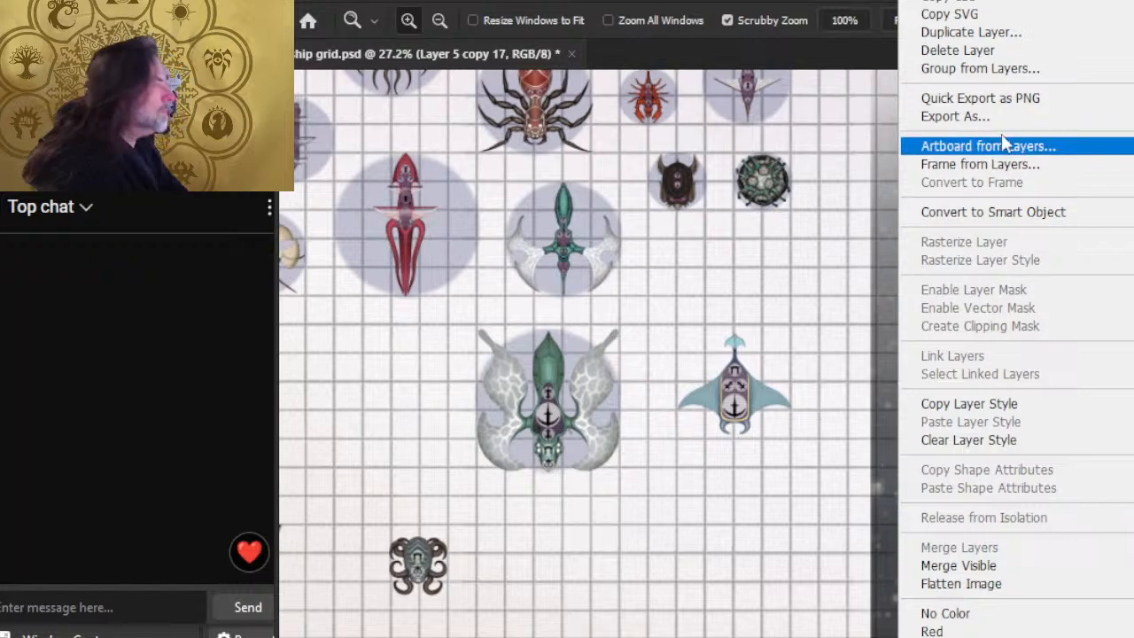
left_click(949, 33)
key("Return")
left_click_drag(1103, 580, 1076, 532)
left_click(1067, 534)
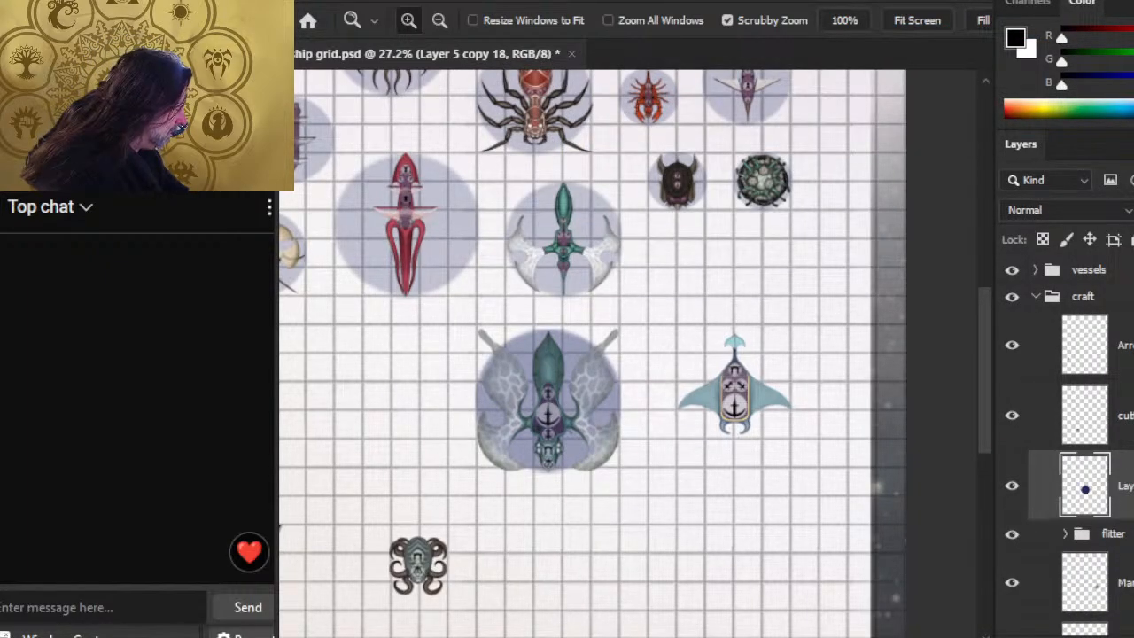
Step: Reorder the new circle layer to just beneath the Manta ray layer and place the circle behind the Manta ray token
key("ctrl+[")
key("ctrl+[")
key("v")
left_click_drag(650, 514, 841, 512)
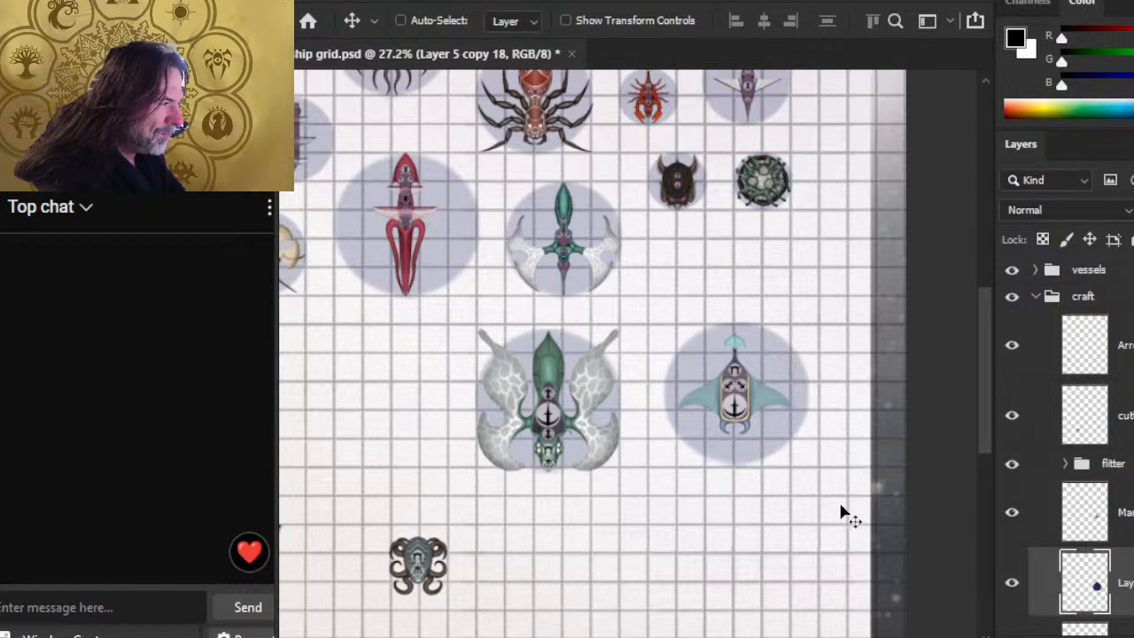
Step: Scale the Manta ray's circle proportionally to about 80% and shift it to sit centred behind the token
key("l")
right_click(714, 502)
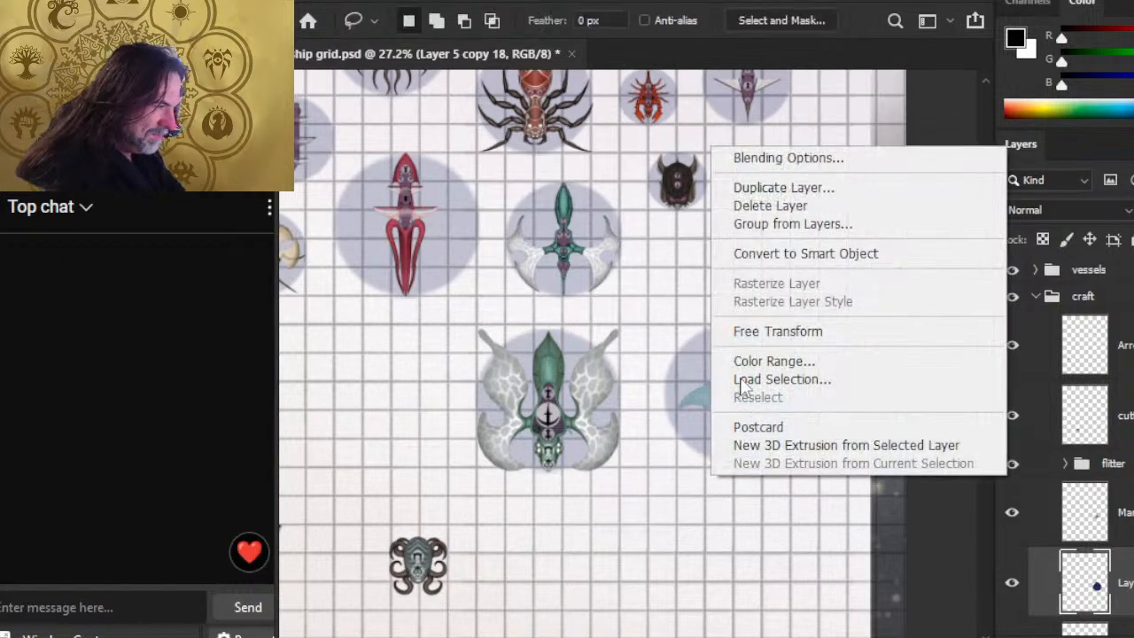
left_click(810, 331)
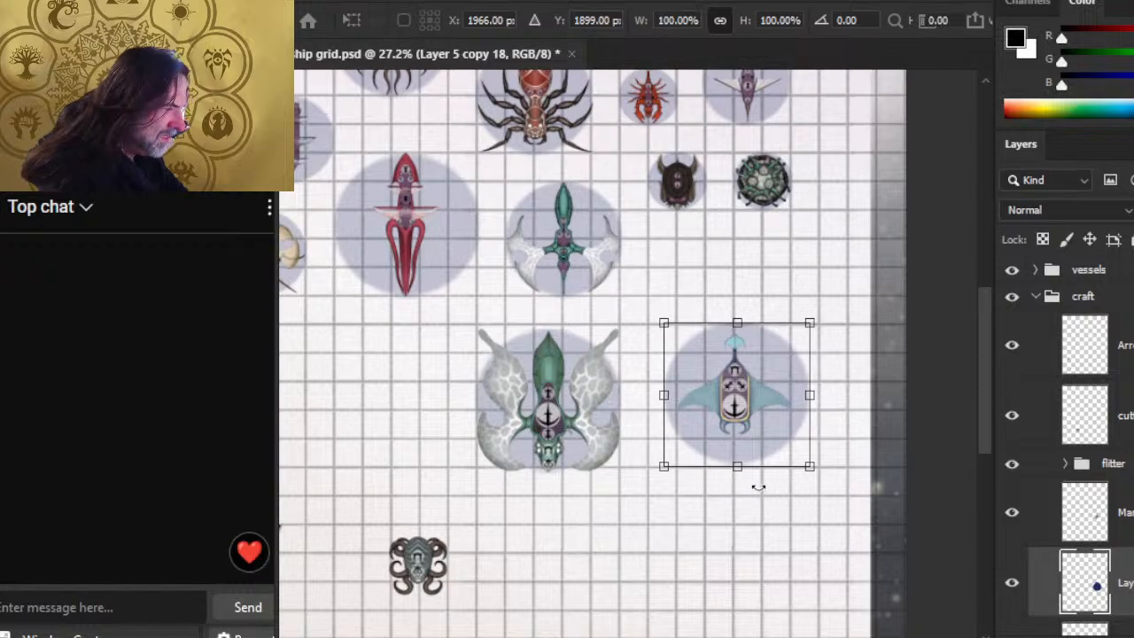
left_click_drag(736, 468, 736, 448)
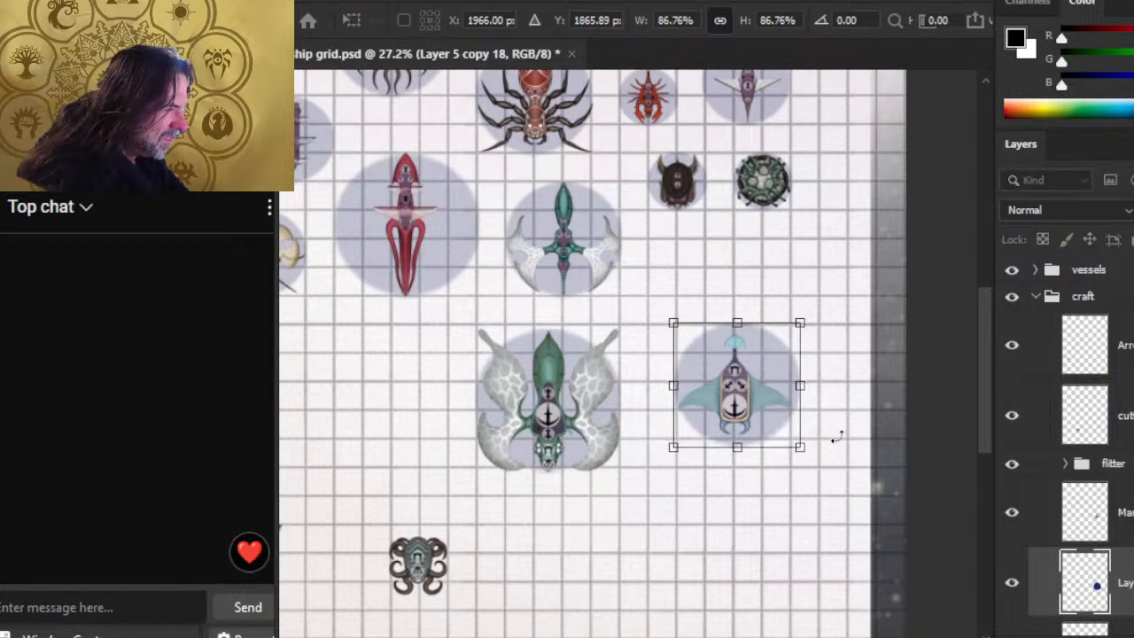
left_click_drag(771, 382, 770, 387)
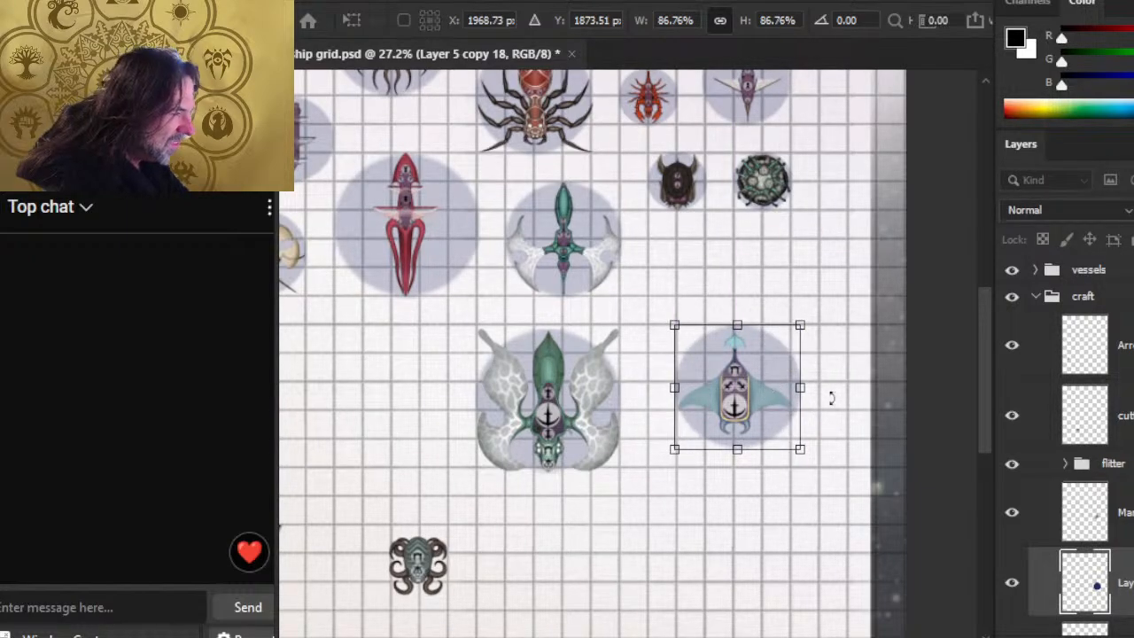
left_click_drag(738, 449, 737, 440)
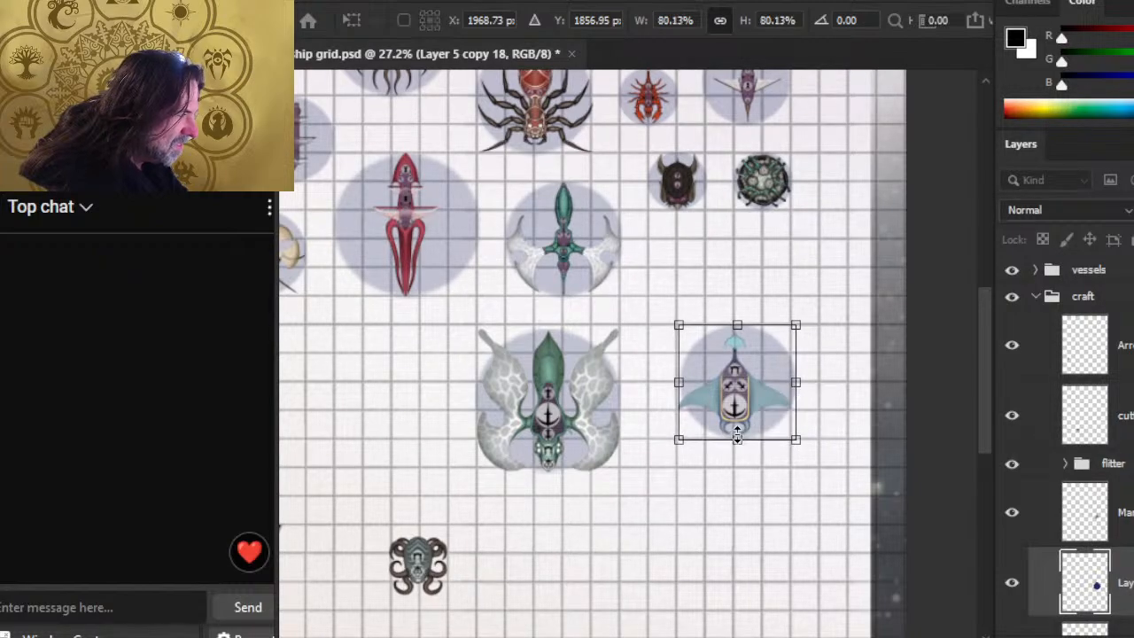
key("Return")
key("v")
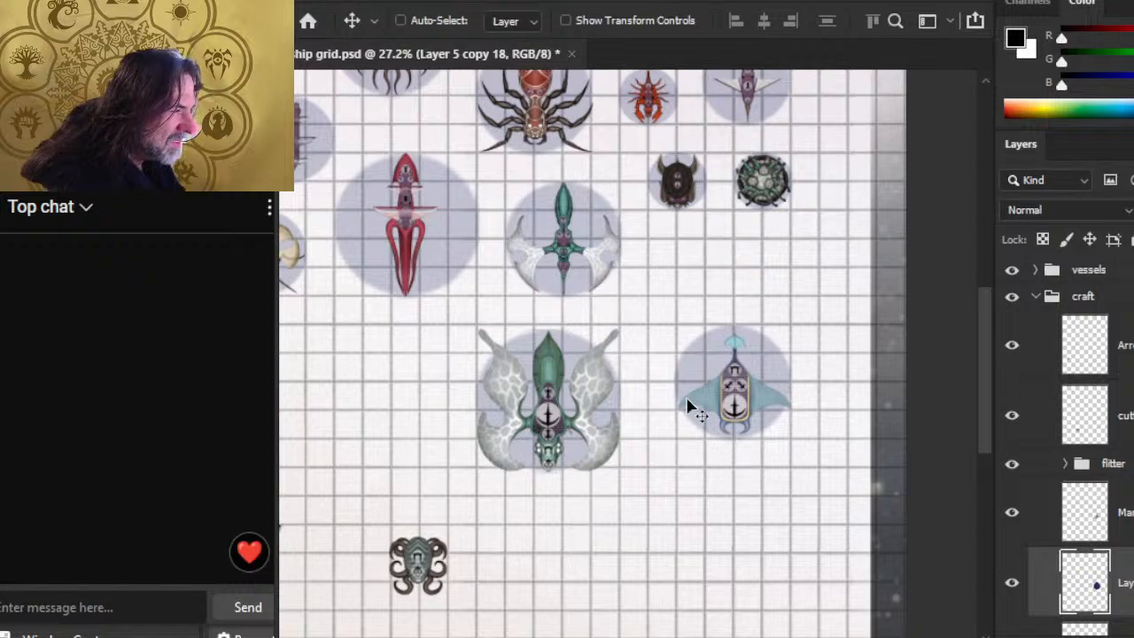
Step: Shrink the Manta ray's circle very slightly with Free Transform to fit the token's wingspan
key("l")
right_click(737, 439)
left_click(816, 298)
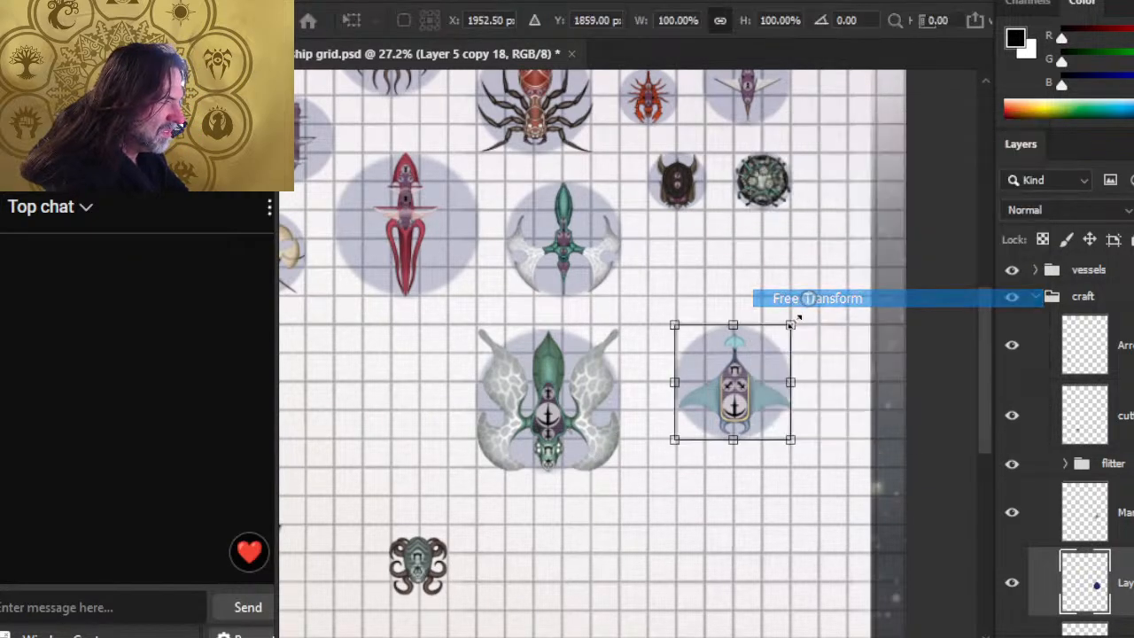
left_click_drag(733, 436, 733, 435)
key("Return")
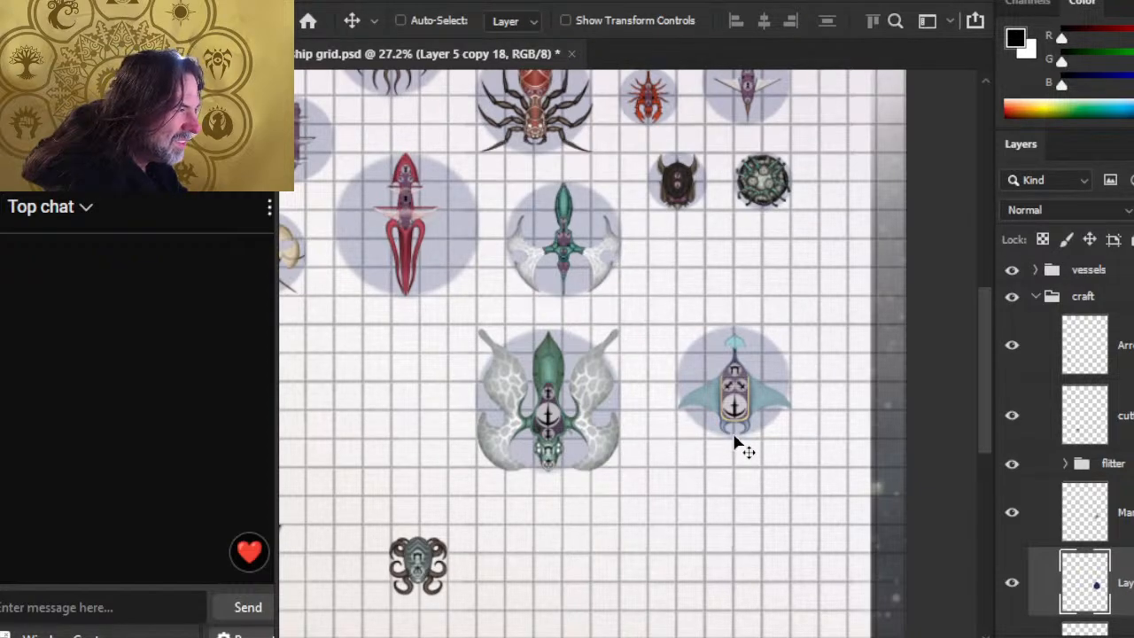
Step: Nudge the Manta ray token slightly upward to centre it on its circle
key("l")
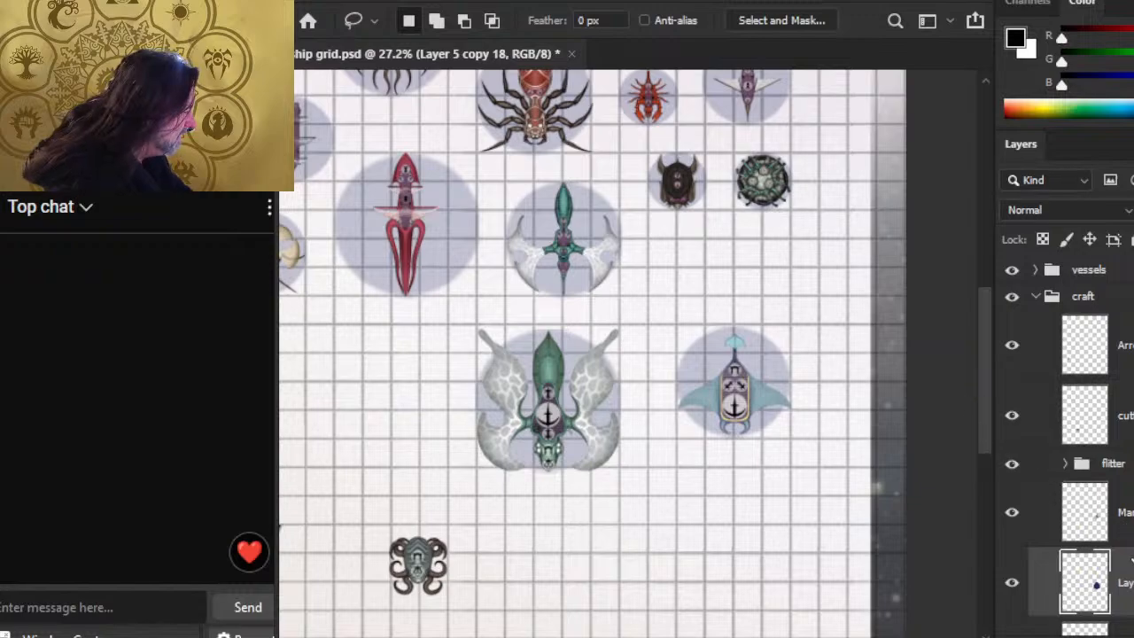
left_click(1087, 530)
key("v")
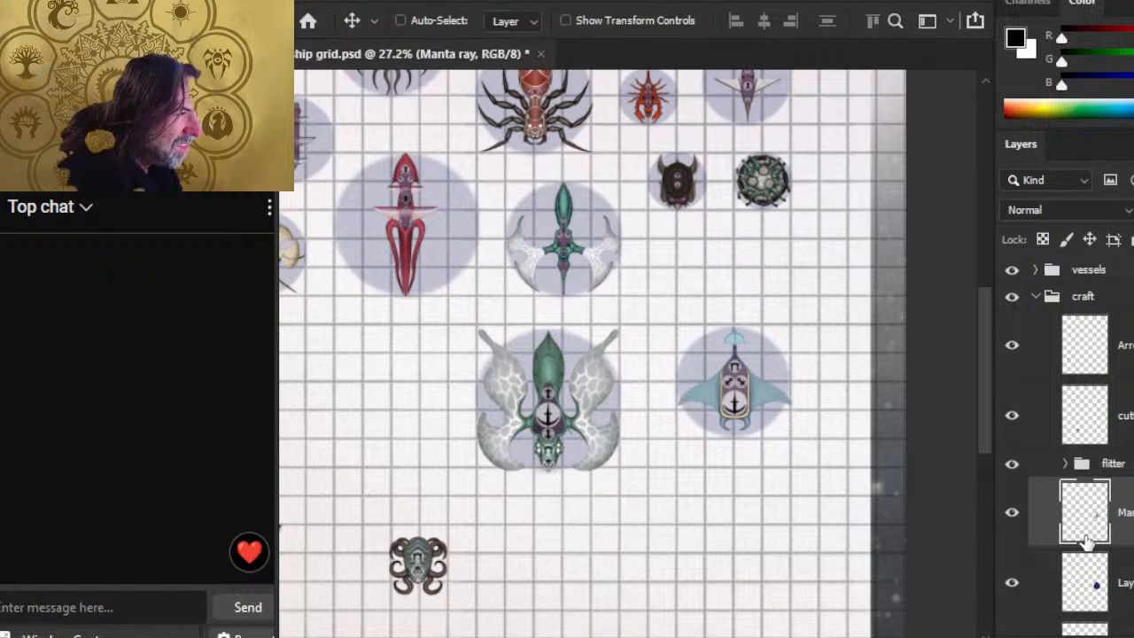
key("Up")
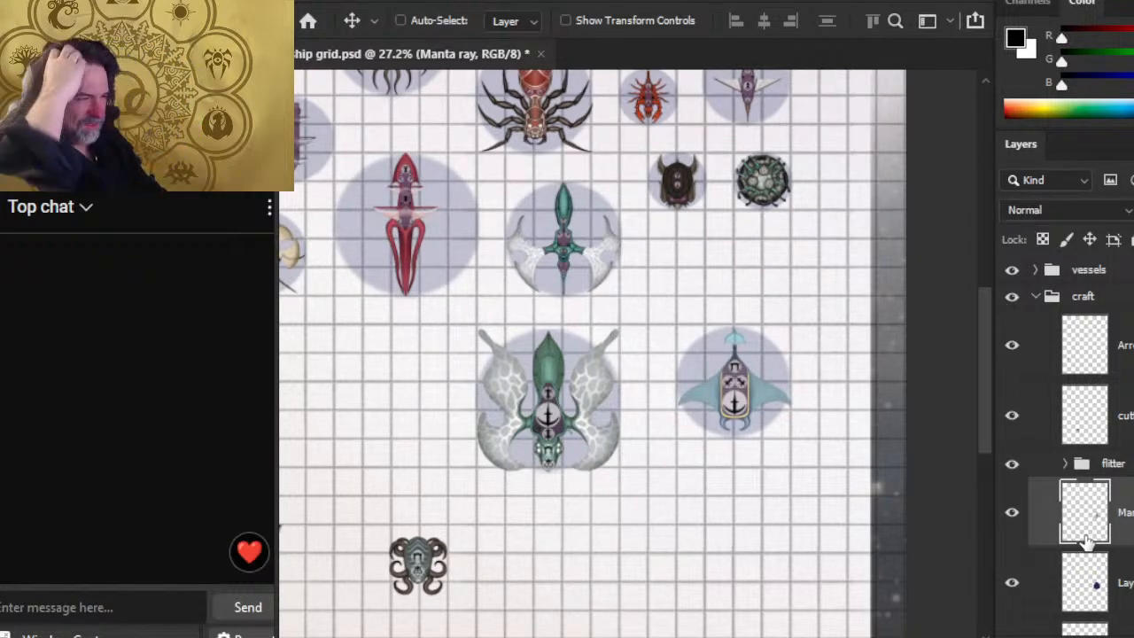
Step: Group the Manta ray token with its circle and name the group "manta"
key("ctrl+g")
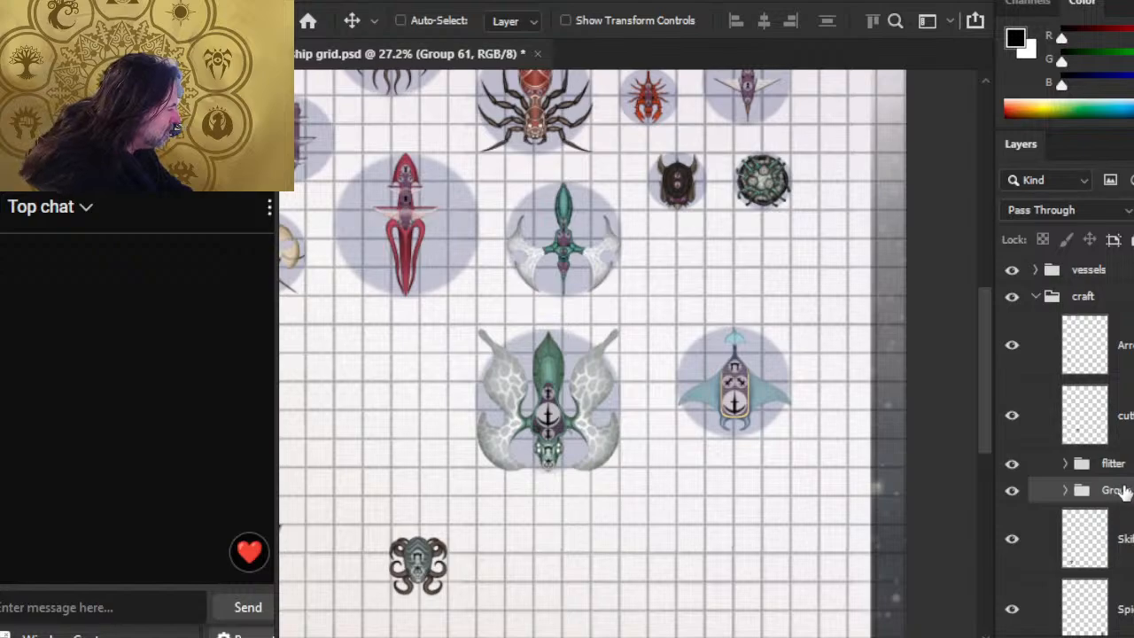
double_click(1118, 491)
type("manta")
key("Return")
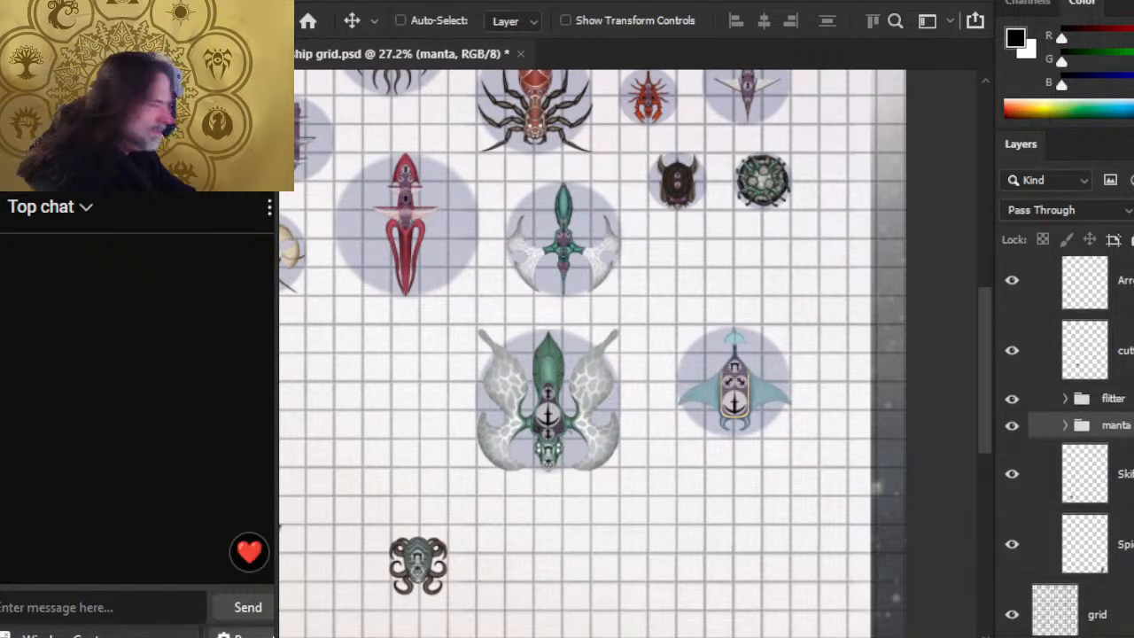
Step: Move the cuttlefish token up into the open squares beside the large green winged flitter
left_click_drag(710, 511, 809, 450)
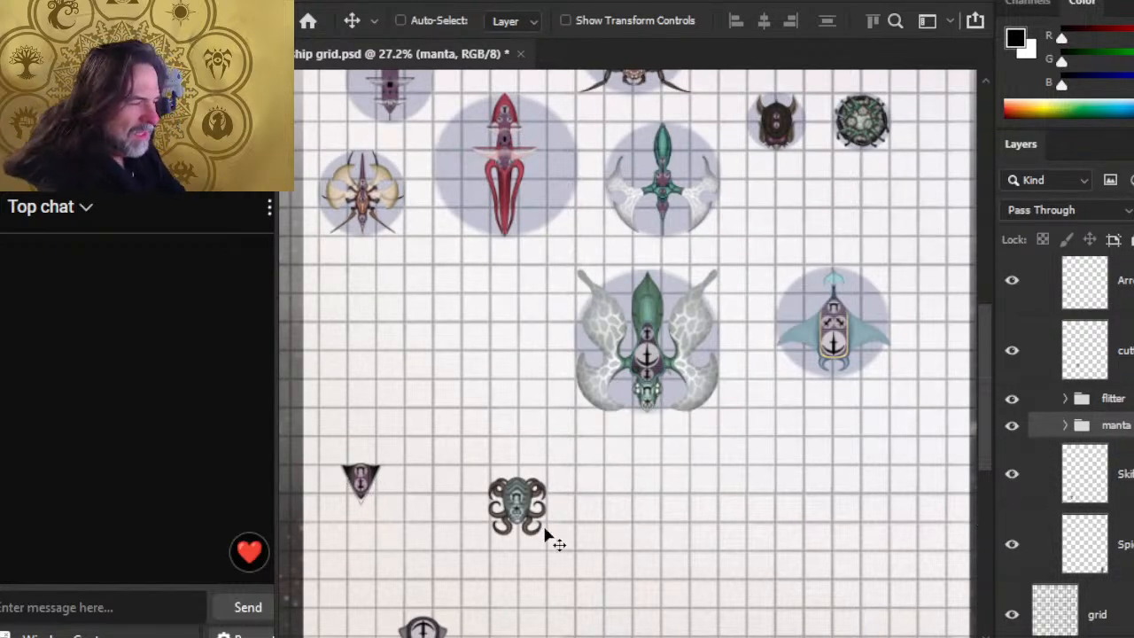
left_click_drag(547, 537, 636, 546)
key("ctrl+z")
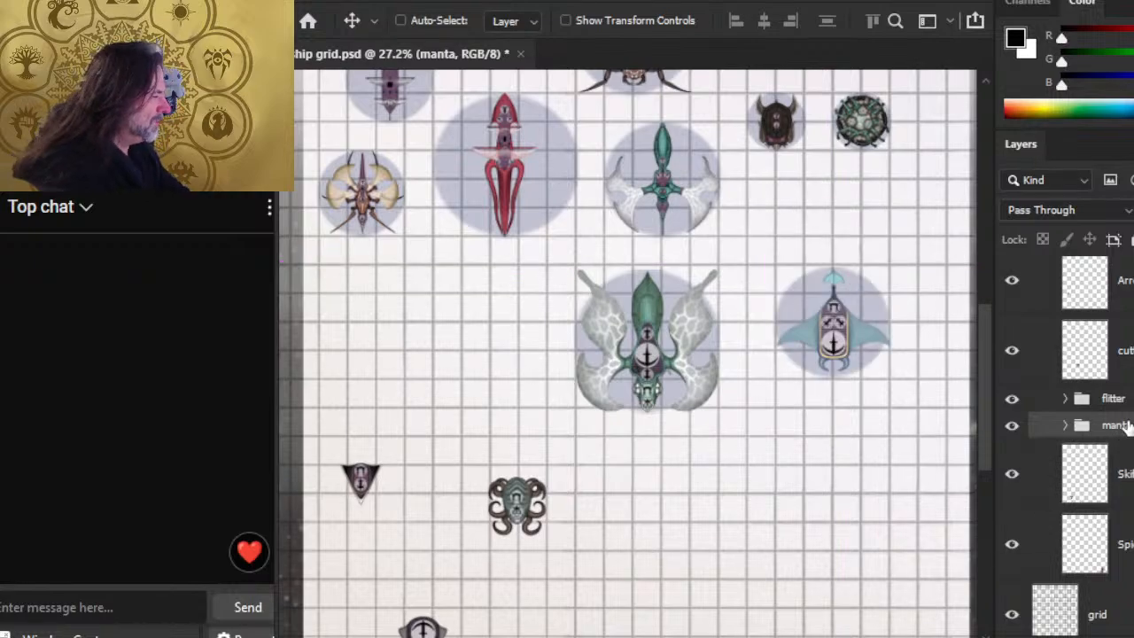
left_click(1063, 354)
left_click_drag(647, 592, 624, 441)
Step: Nudge the cuttlefish token upward to line it up with a two-by-two block of grid squares
key("z")
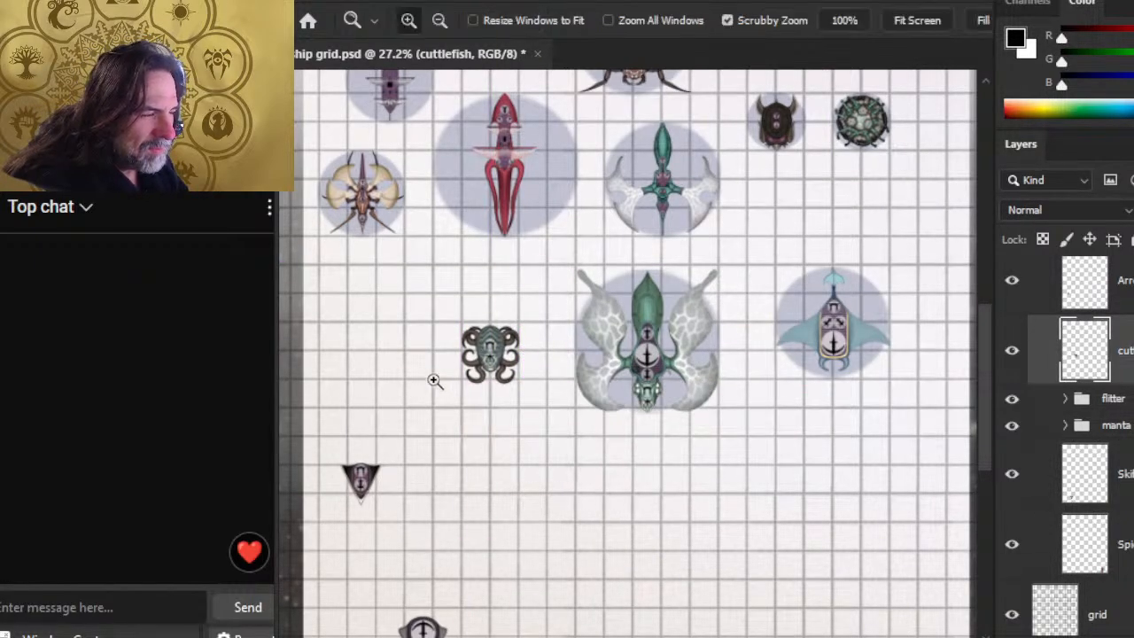
left_click_drag(443, 376, 567, 443)
key("v")
key("shift+Up")
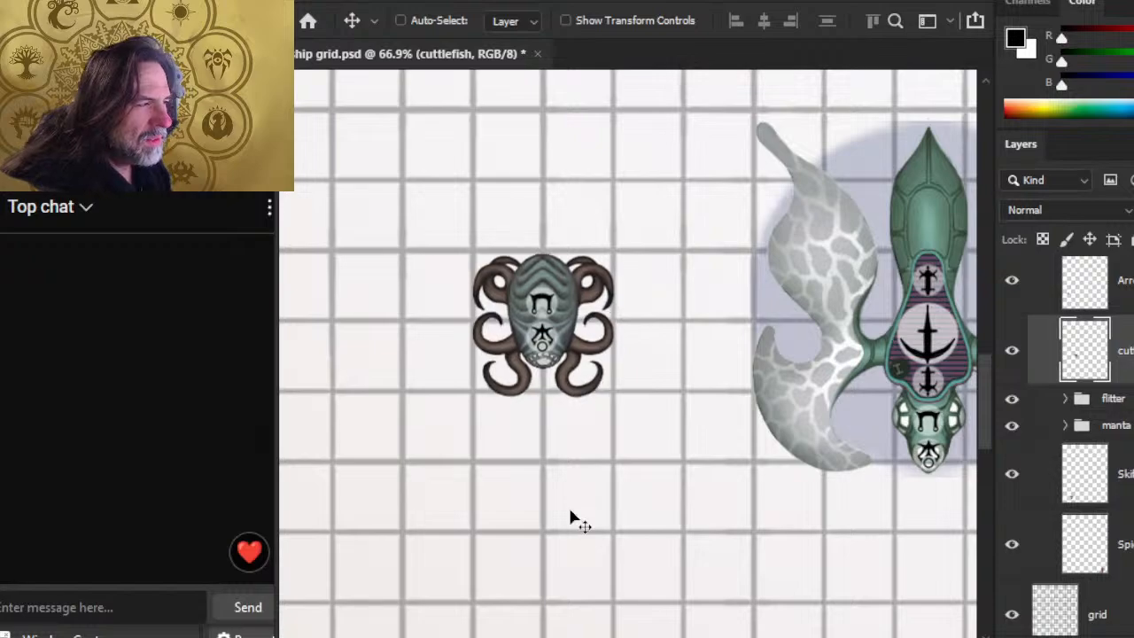
key("l")
key("v")
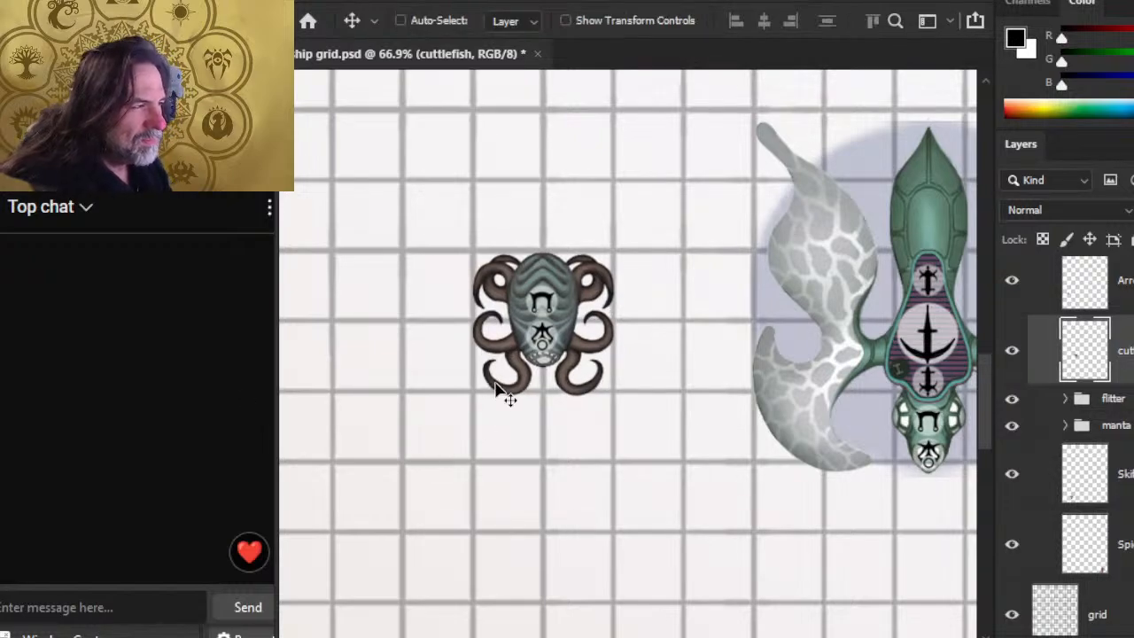
key("Up")
key("Up")
key("Up")
key("Up")
key("Up")
key("Up")
key("Up")
Step: Shrink the cuttlefish token slightly with Free Transform and nudge it up to centre it within its two-by-two block
key("l")
right_click(494, 444)
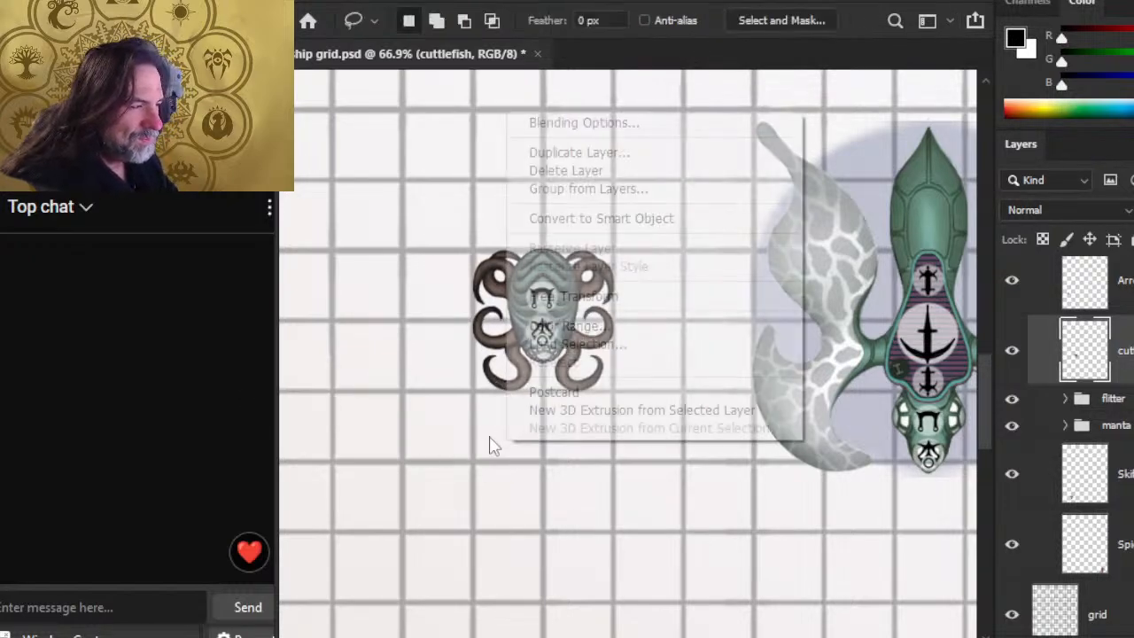
left_click(634, 300)
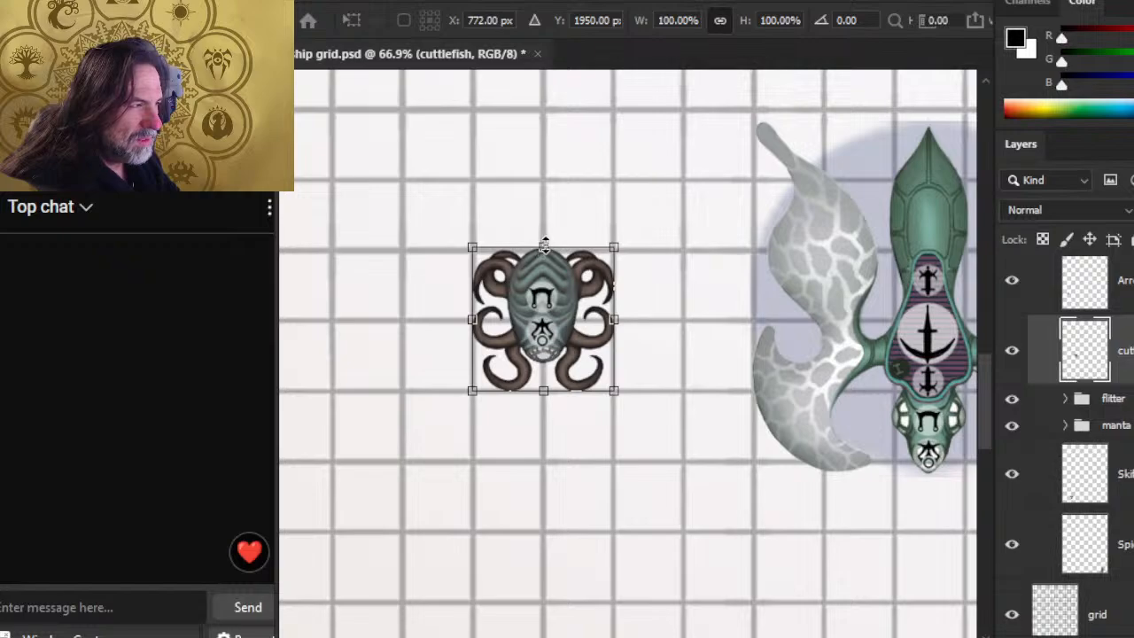
left_click_drag(534, 239, 541, 253)
key("Return")
key("v")
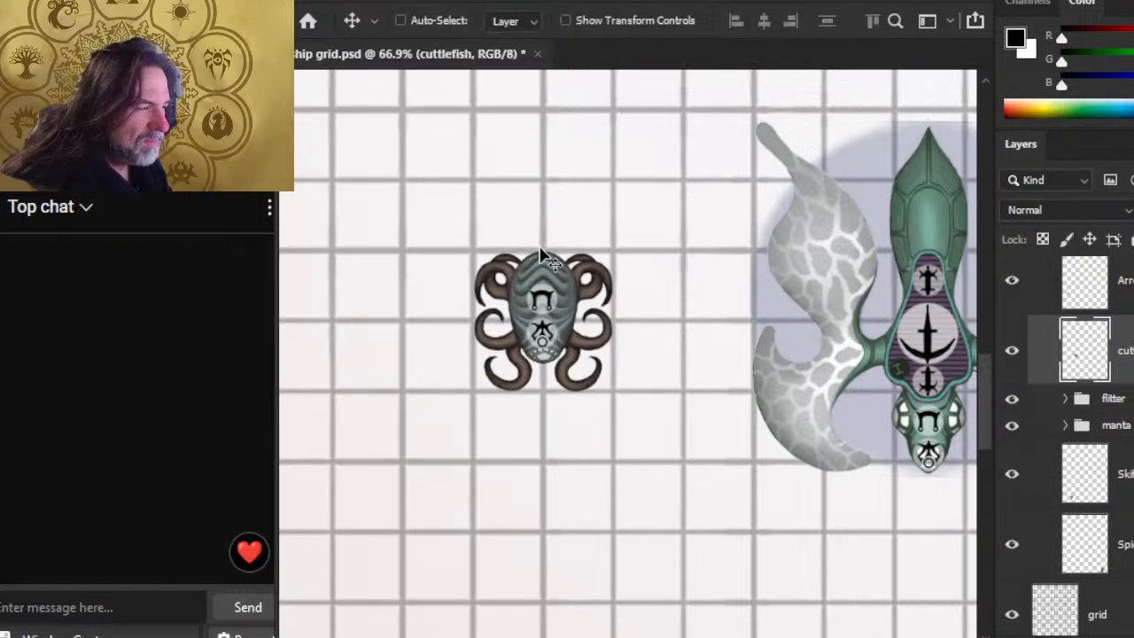
key("Up")
key("Up")
key("Up")
key("Up")
key("Up")
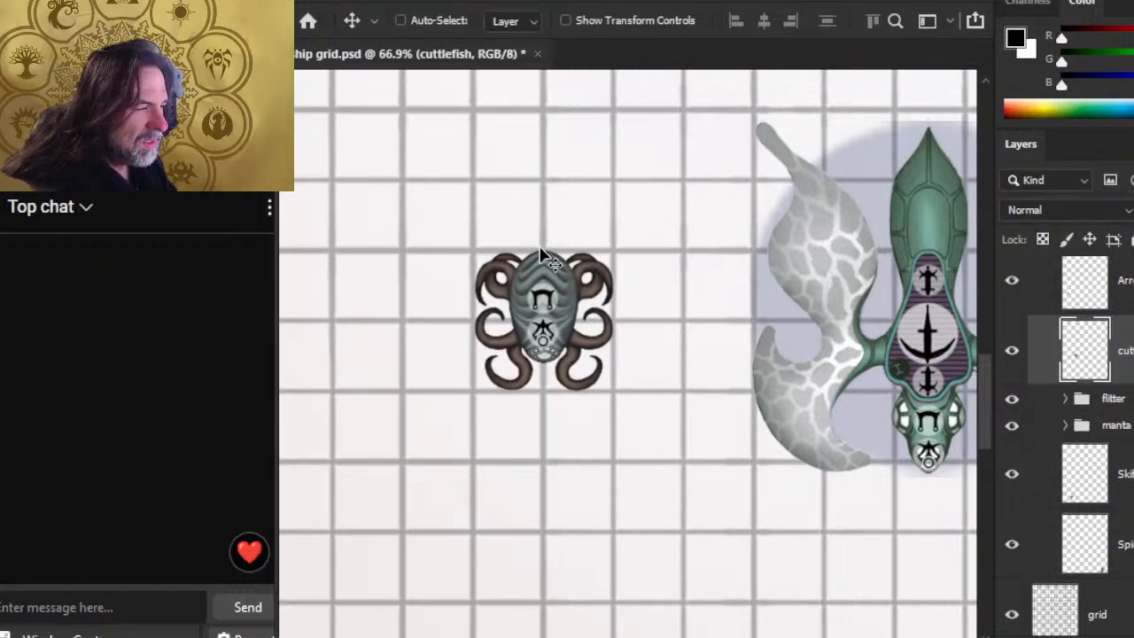
Step: Duplicate the base circle layer from the living ship's group inside the vessels folder
key("z")
left_click_drag(853, 457, 745, 439)
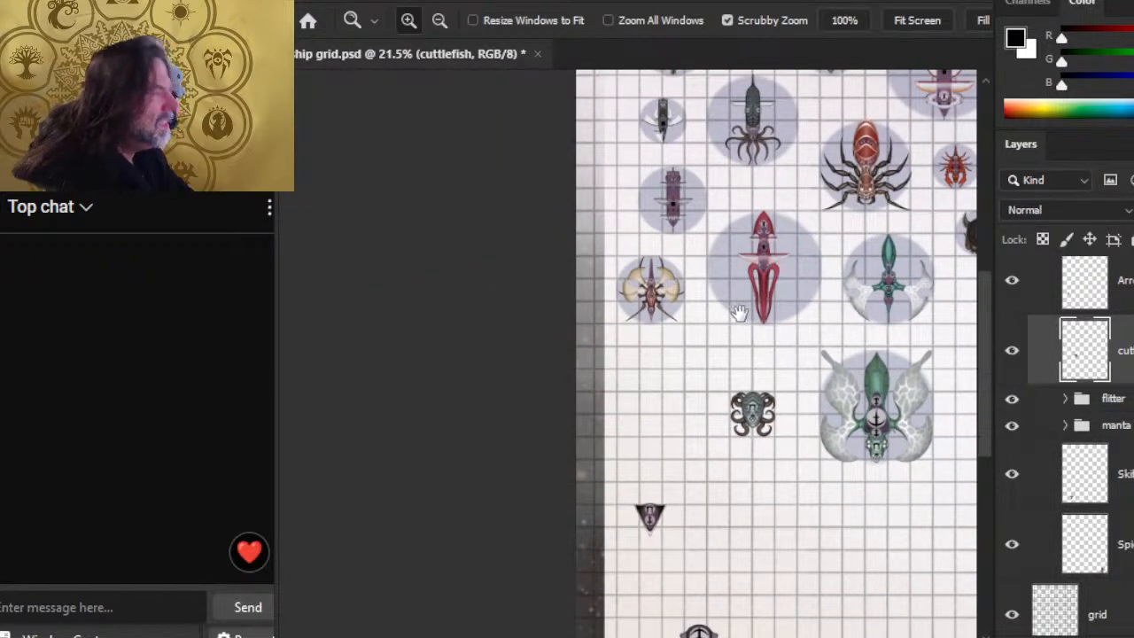
left_click_drag(740, 313, 735, 384)
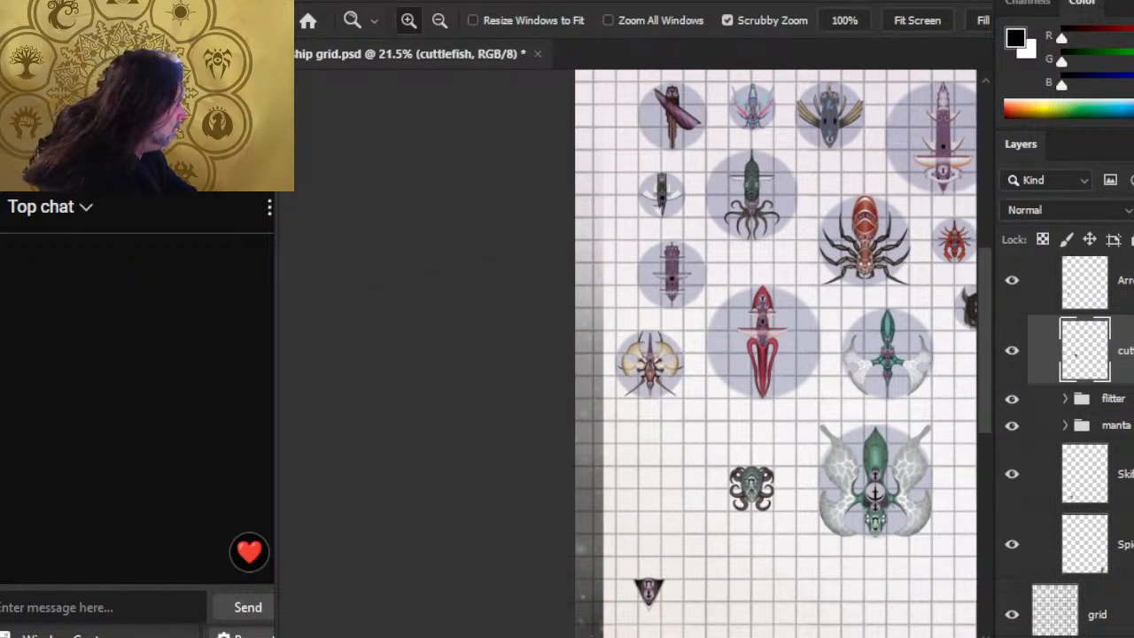
scroll(1072, 408, "up", 2)
left_click(1035, 269)
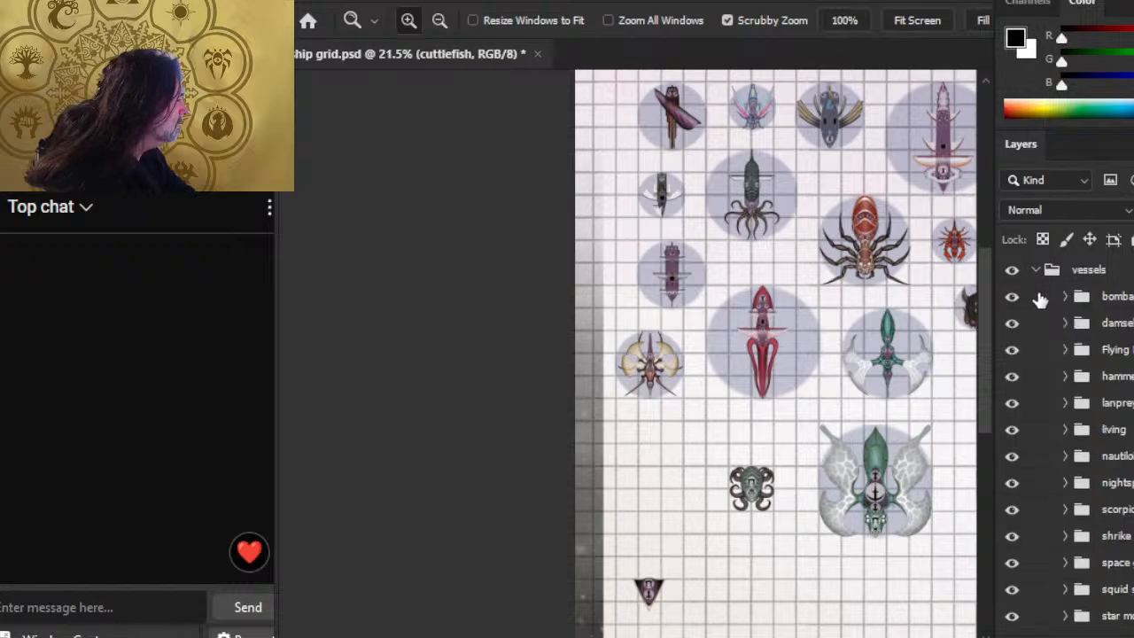
left_click(1064, 429)
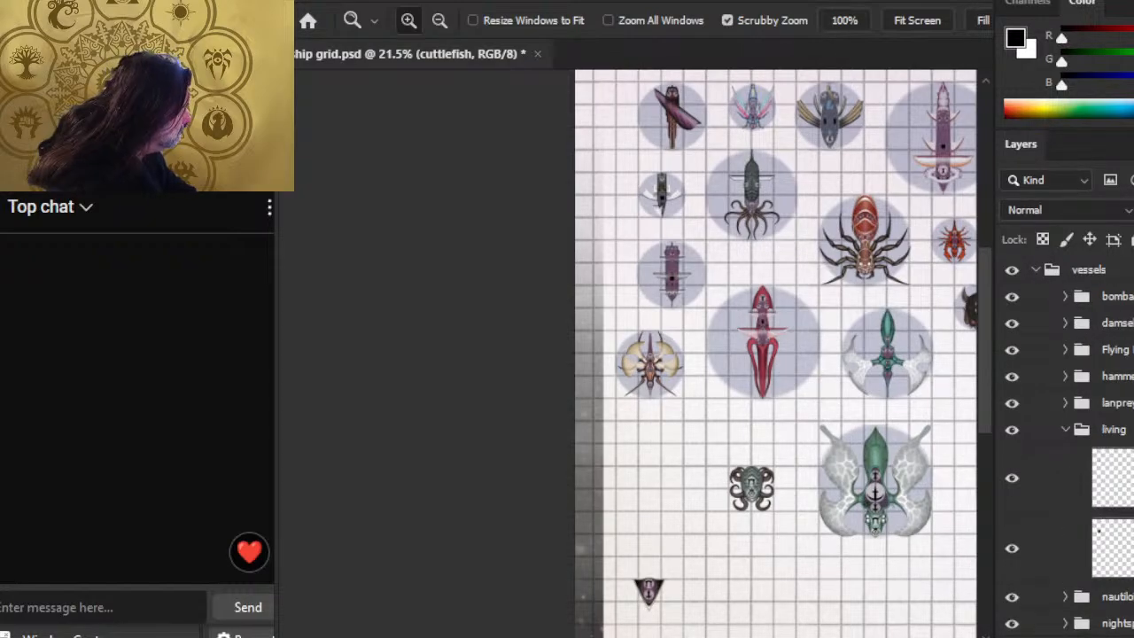
right_click(1099, 548)
left_click(1044, 32)
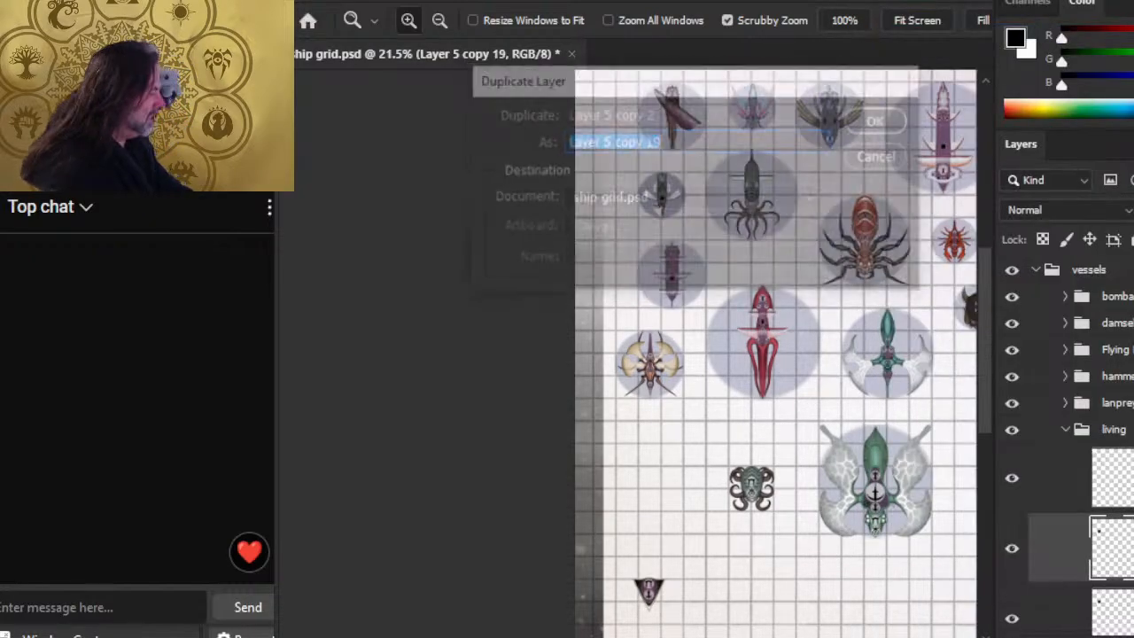
Step: Move the duplicated circle layer out of the vessels folder and into the craft folder, just beneath the cuttlefish layer
left_click_drag(1099, 547, 1070, 303)
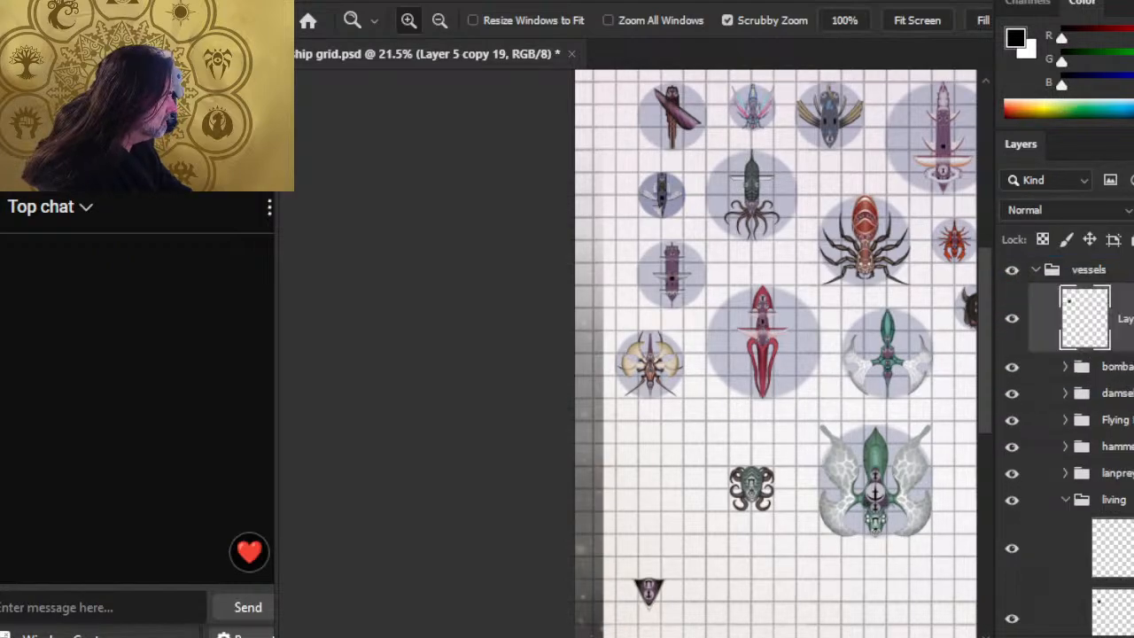
left_click_drag(1084, 317, 1060, 262)
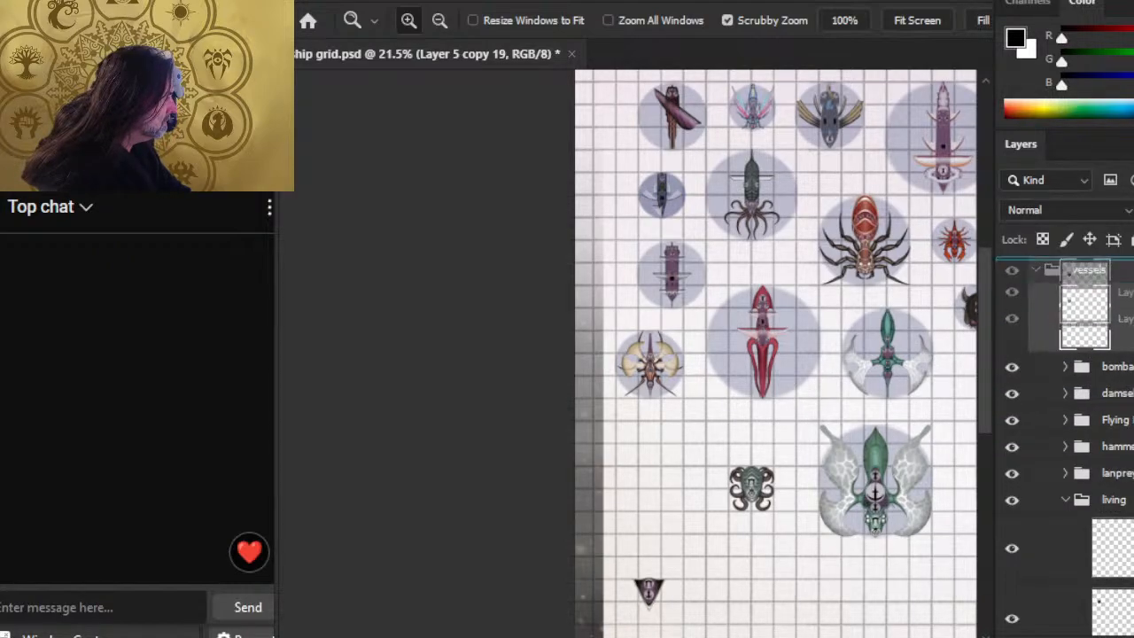
left_click(1065, 499)
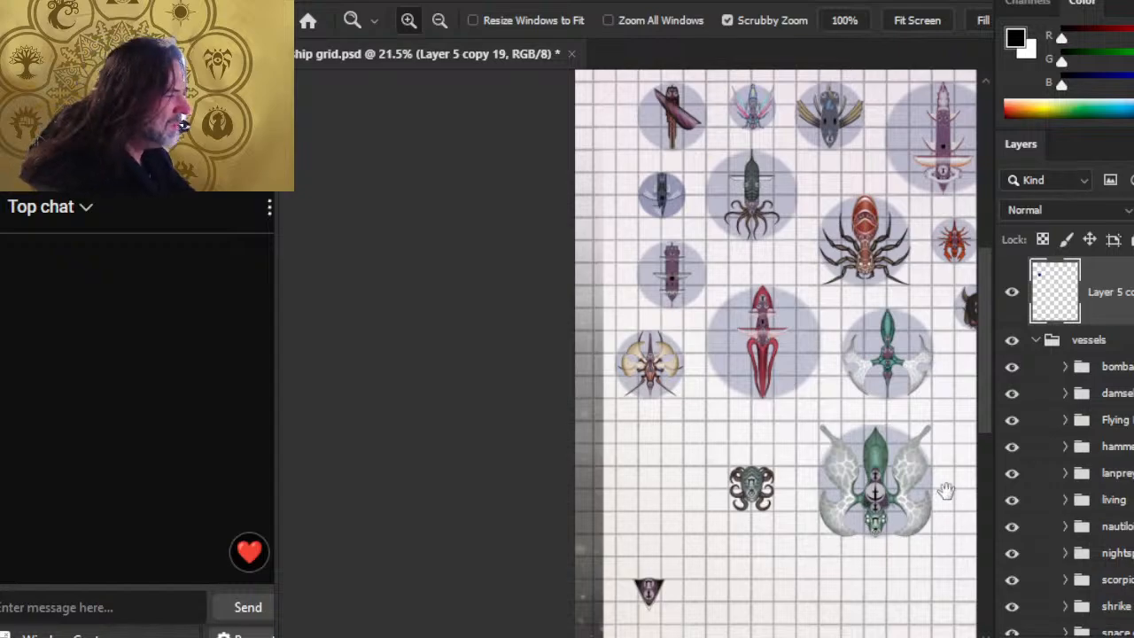
left_click_drag(749, 410, 620, 380)
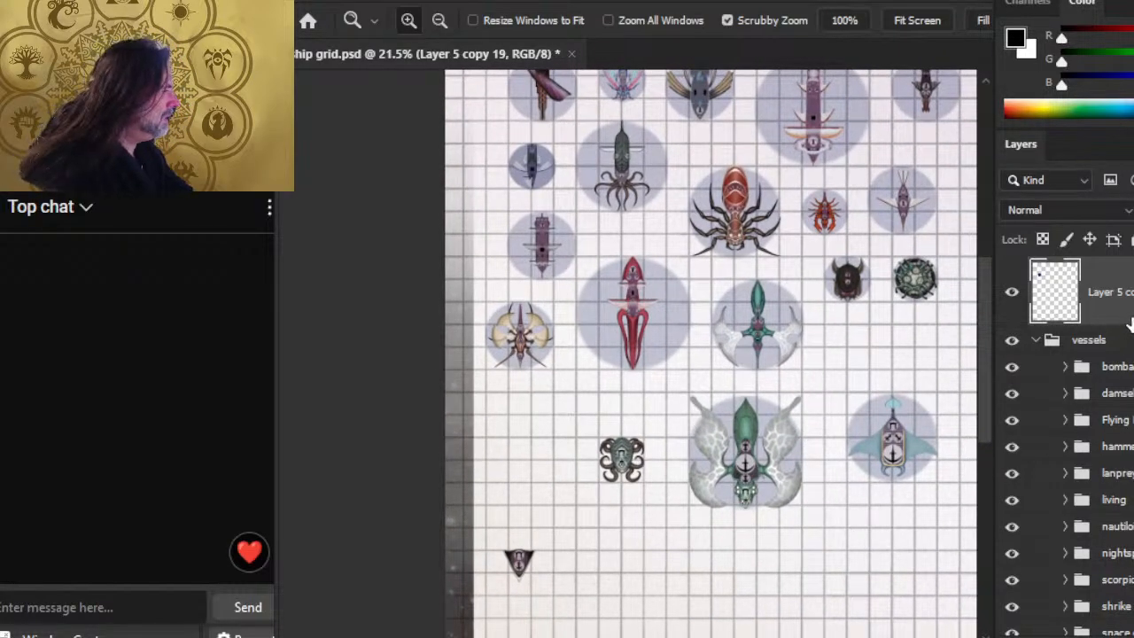
left_click(1036, 342)
left_click_drag(1054, 293, 1124, 506)
Step: Position the duplicated circle centred behind the cuttlefish token
key("v")
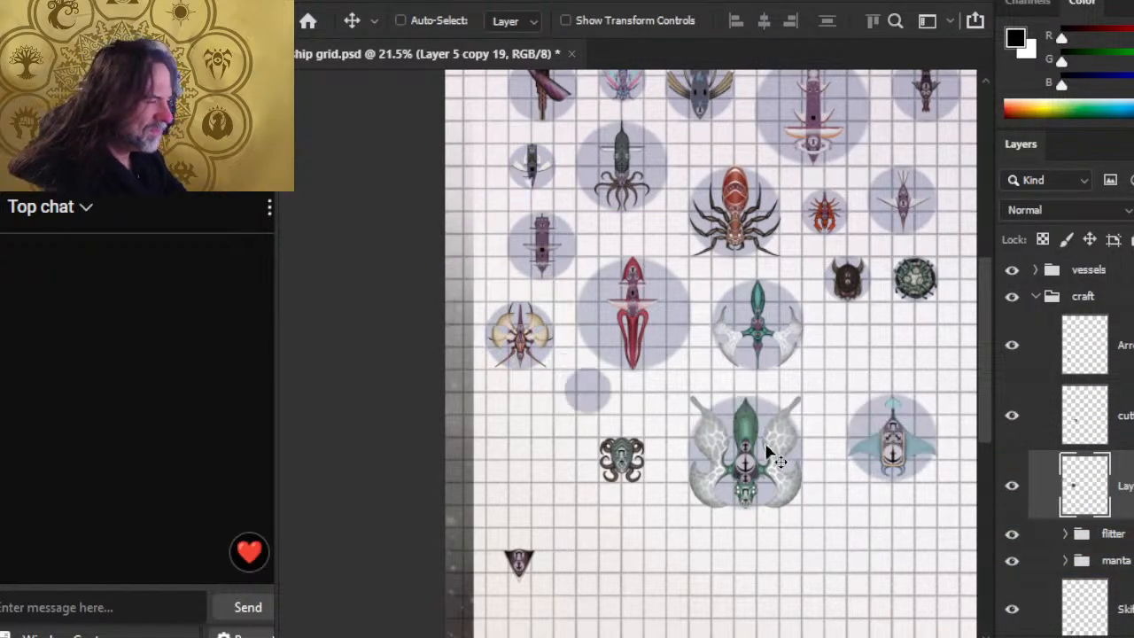
left_click_drag(769, 453, 759, 509)
key("z")
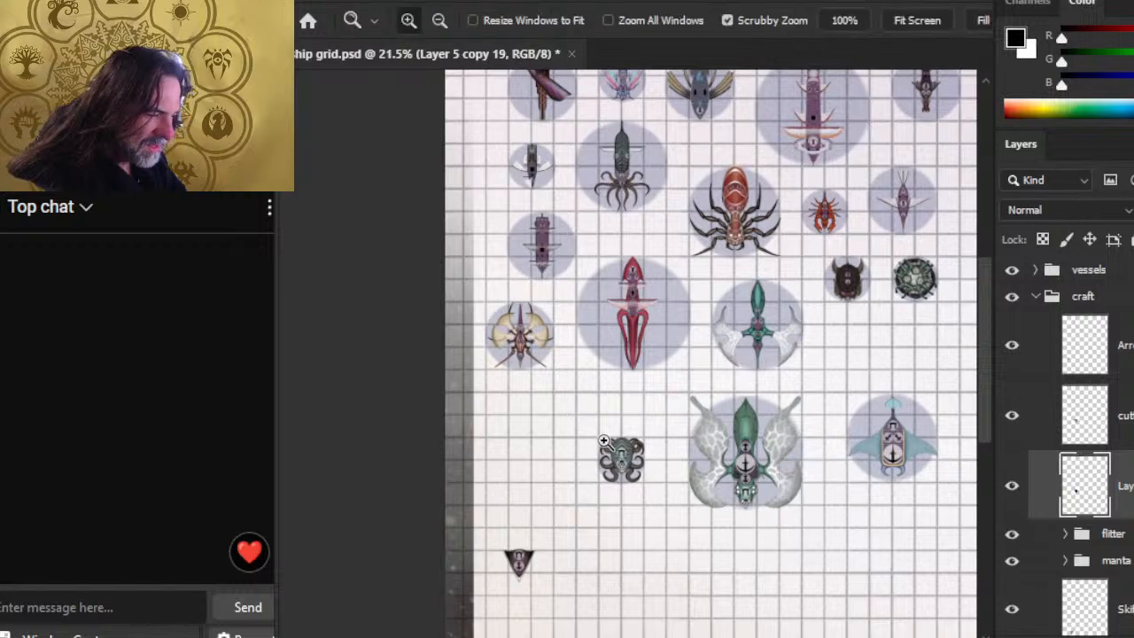
left_click_drag(604, 441, 744, 494)
key("v")
left_click_drag(797, 567, 788, 543)
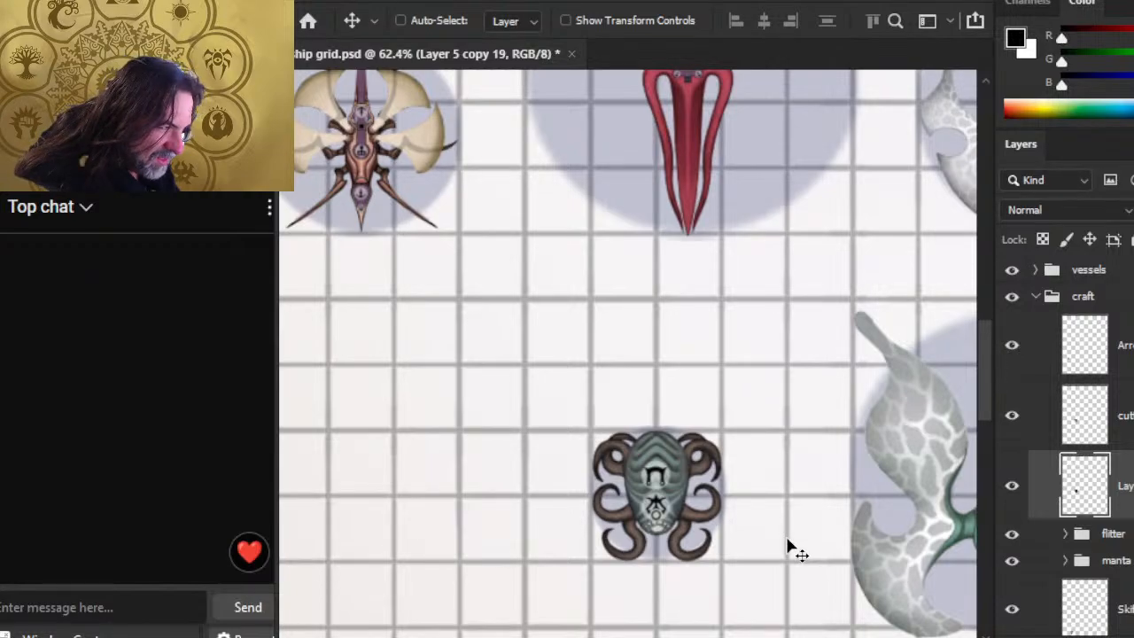
Step: Group the cuttlefish token with its circle and name the group "cuttlefish"
key("z")
left_click_drag(735, 473, 608, 400)
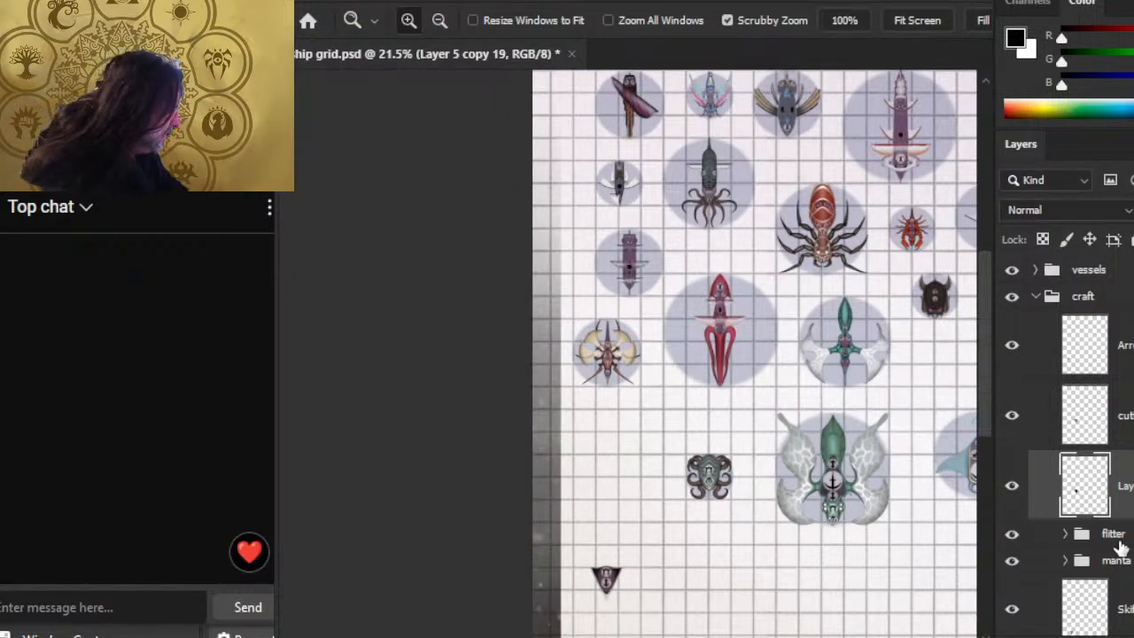
key("ctrl+g")
double_click(1115, 394)
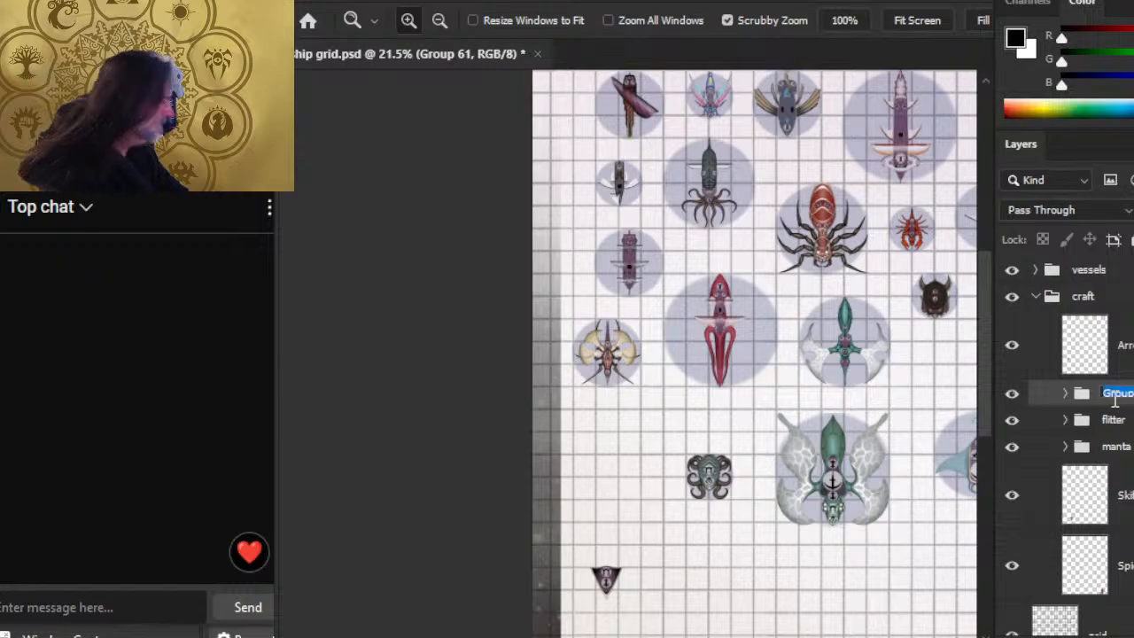
type("cuttlefi")
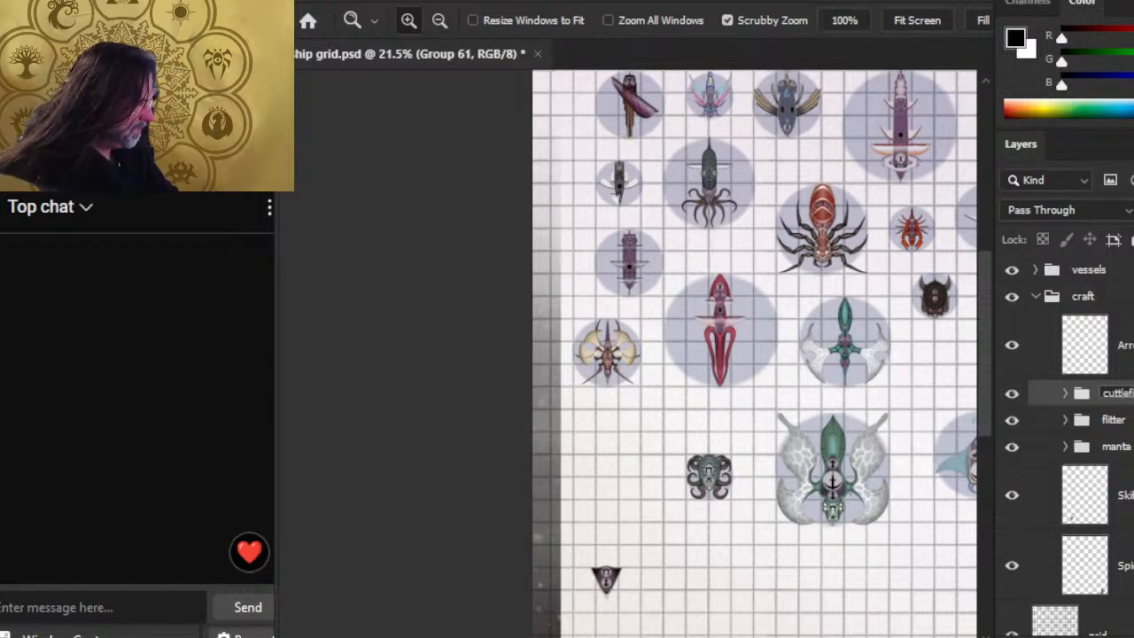
type("sh")
key("Return")
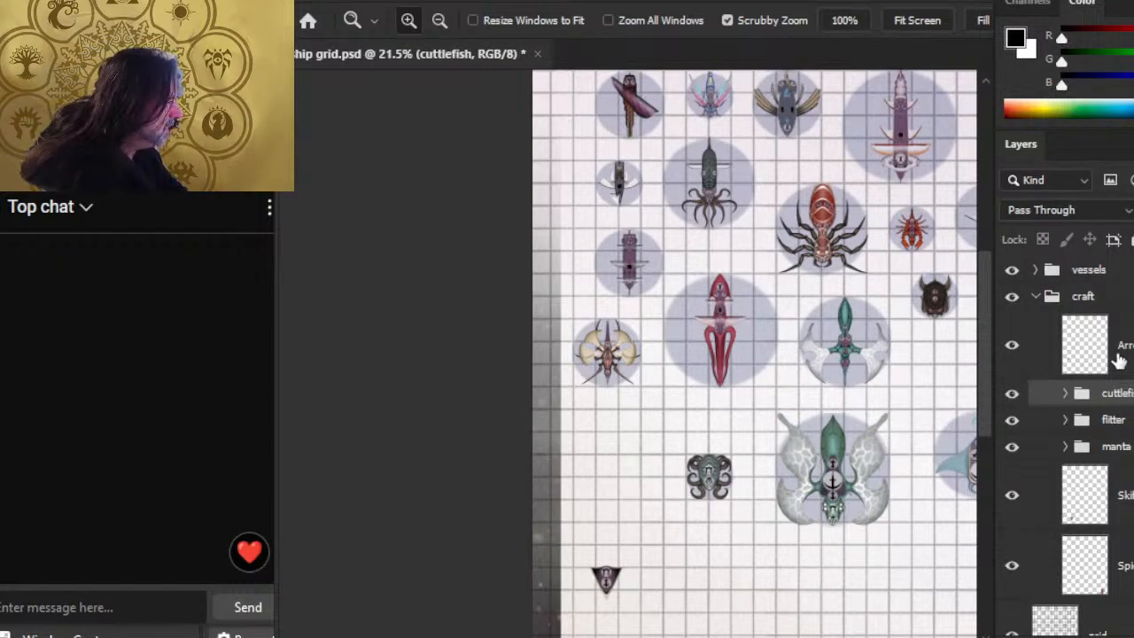
Step: Select the Arrow layer and check the Arrow's size and space in the Word document's craft table
left_click(1082, 365)
key("alt+Tab")
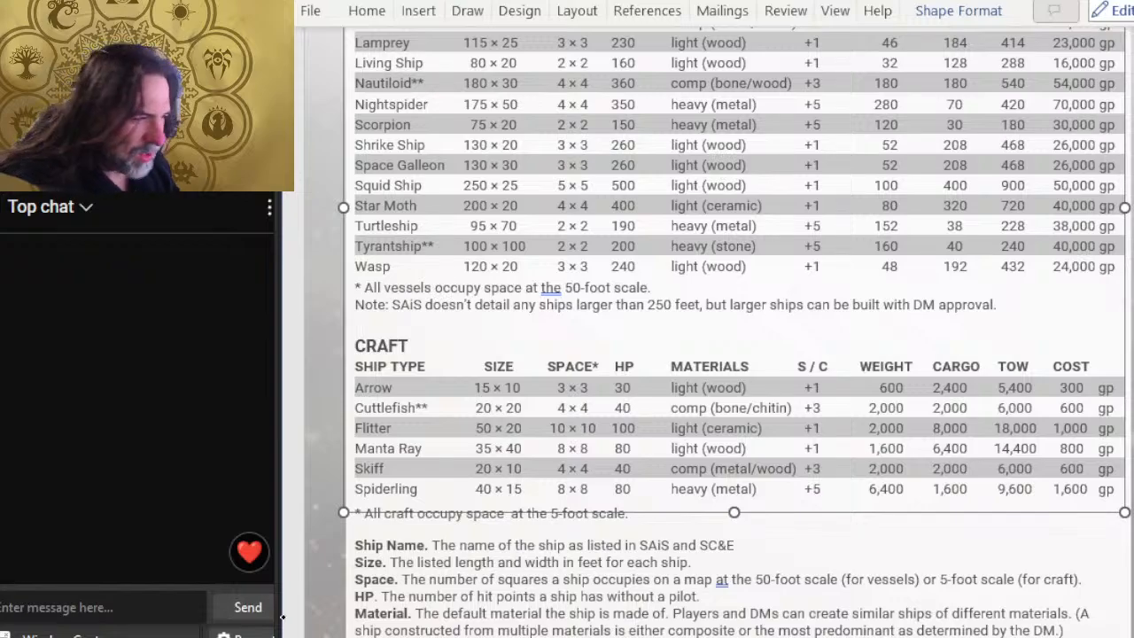
key("alt+Tab")
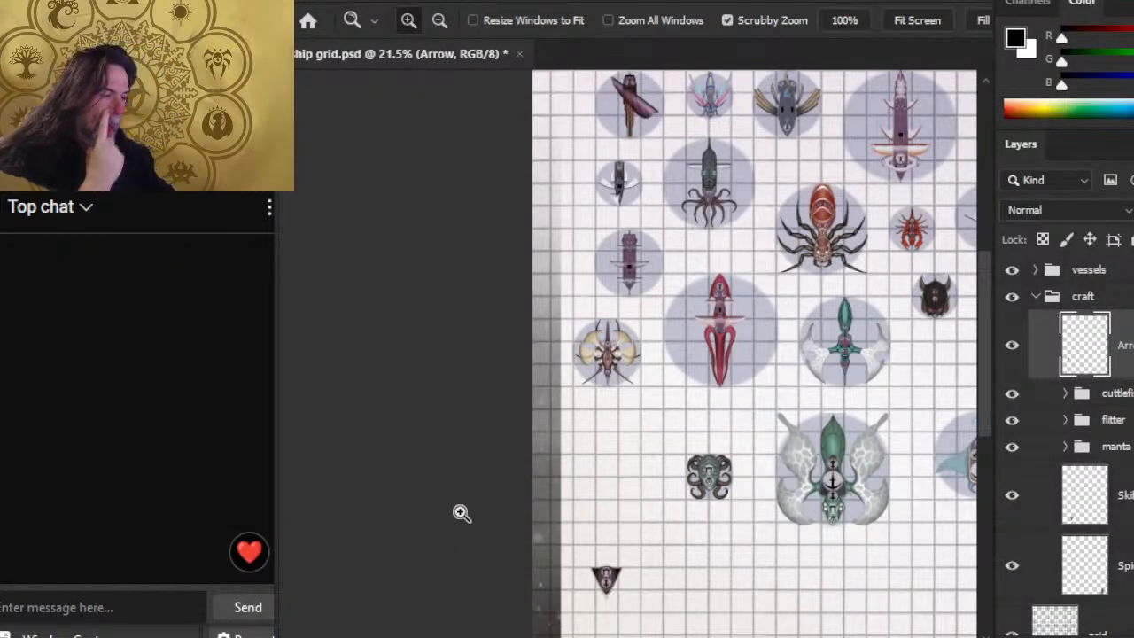
Step: Move the Arrow token up to the open grid squares beside the cuttlefish, aligned with the grid lines
left_click(1124, 420)
left_click(1125, 345)
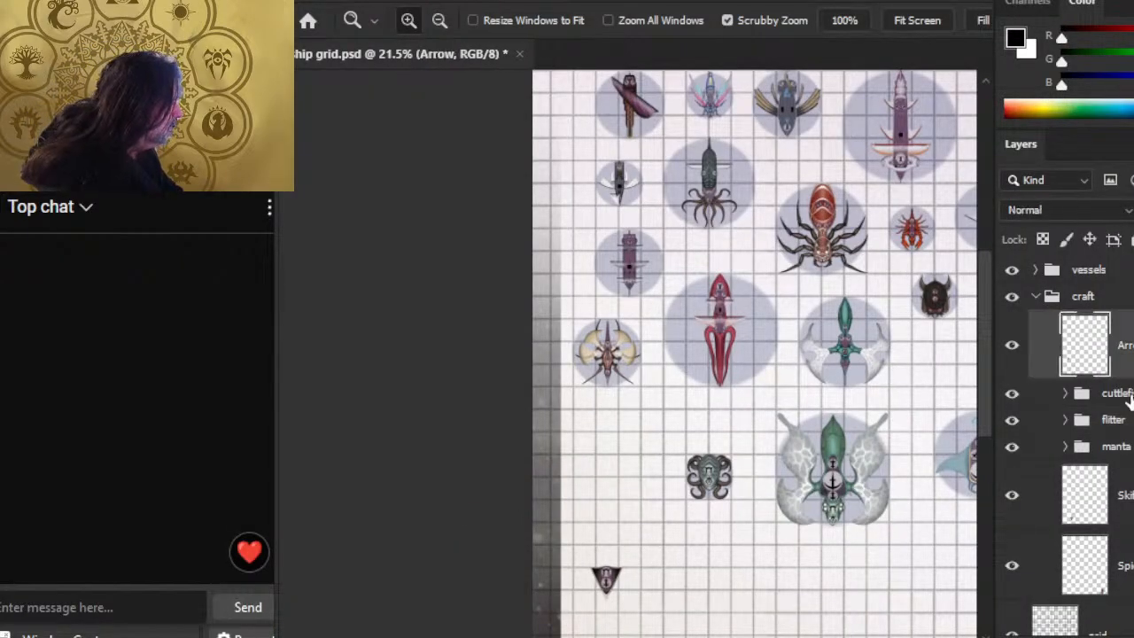
left_click_drag(655, 499, 704, 505)
key("v")
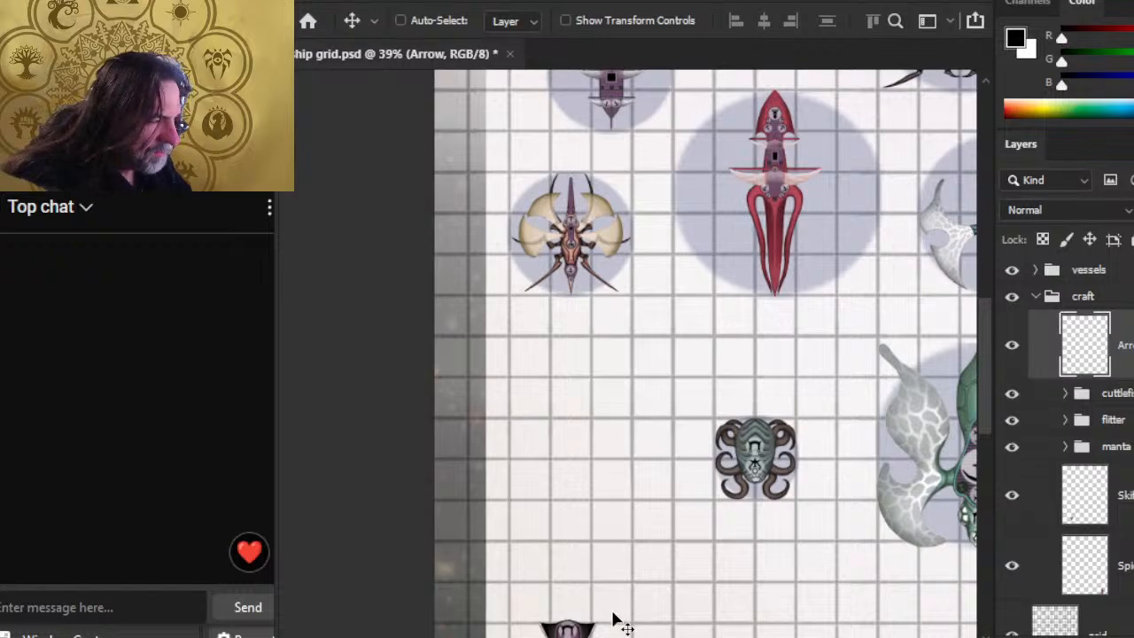
left_click_drag(614, 618, 656, 429)
left_click_drag(689, 511, 670, 452)
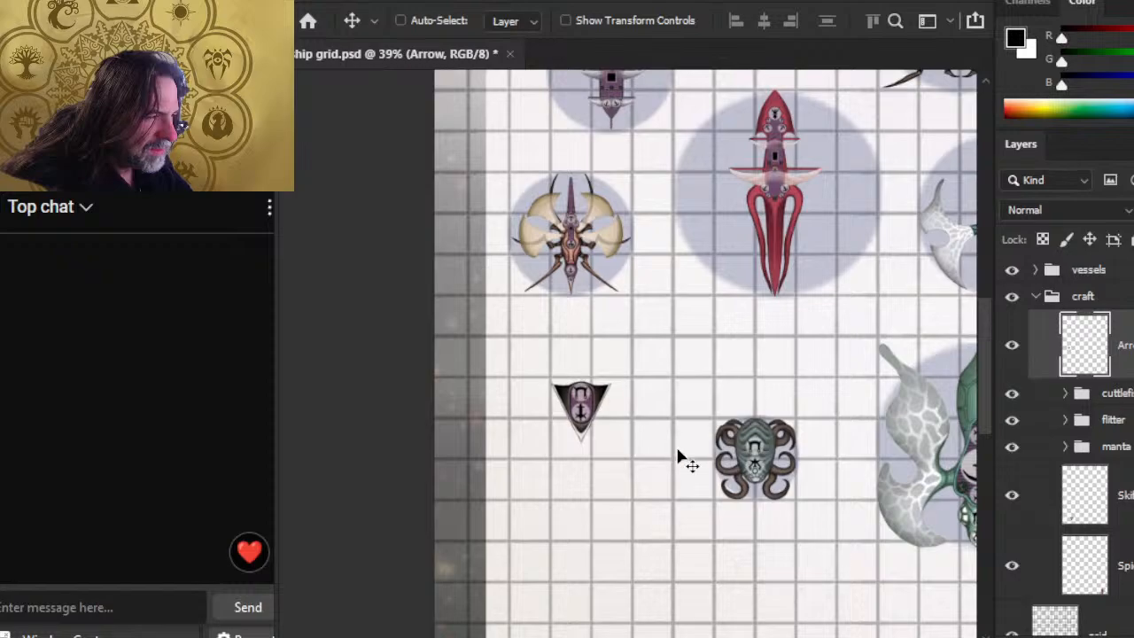
Step: Scale the Arrow token down proportionally to about 87% with Free Transform
key("l")
right_click(613, 416)
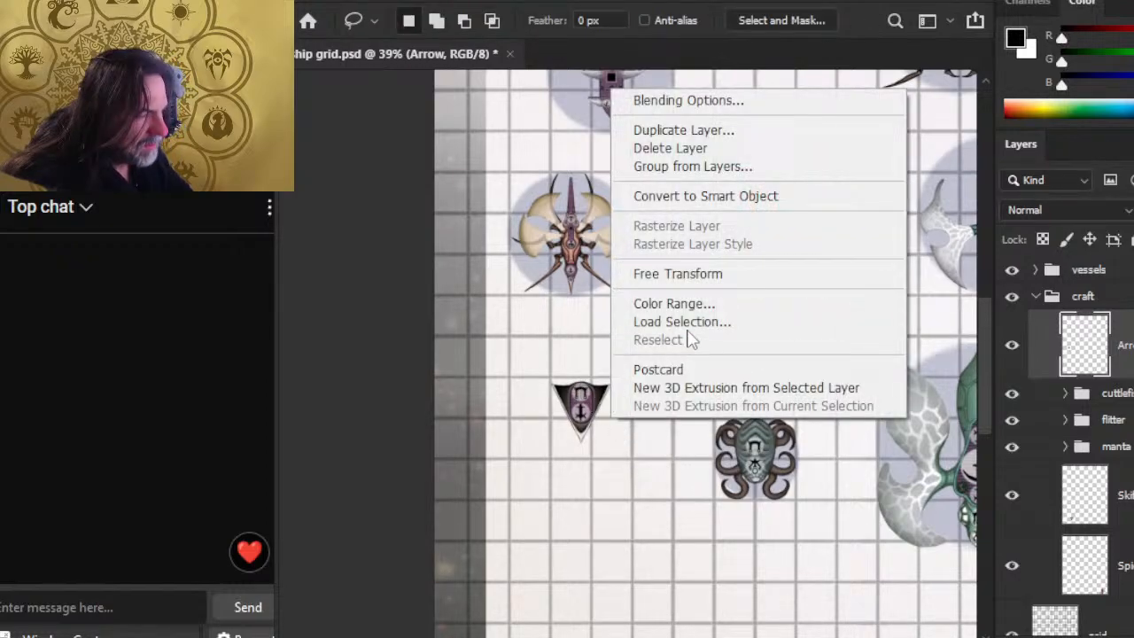
left_click(724, 278)
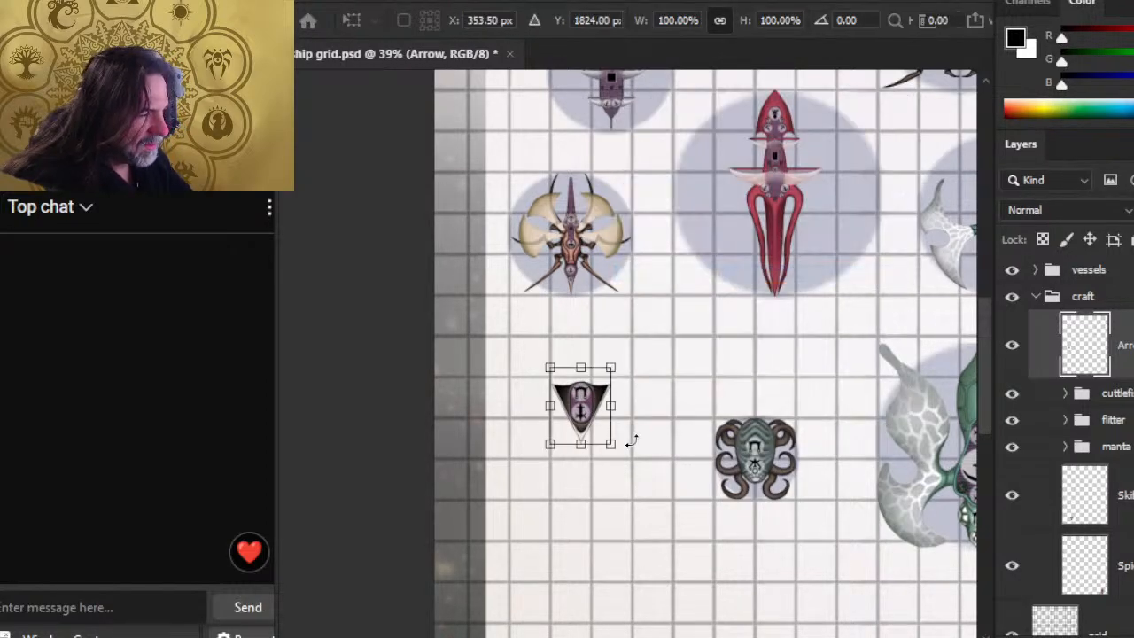
left_click_drag(614, 445, 601, 431)
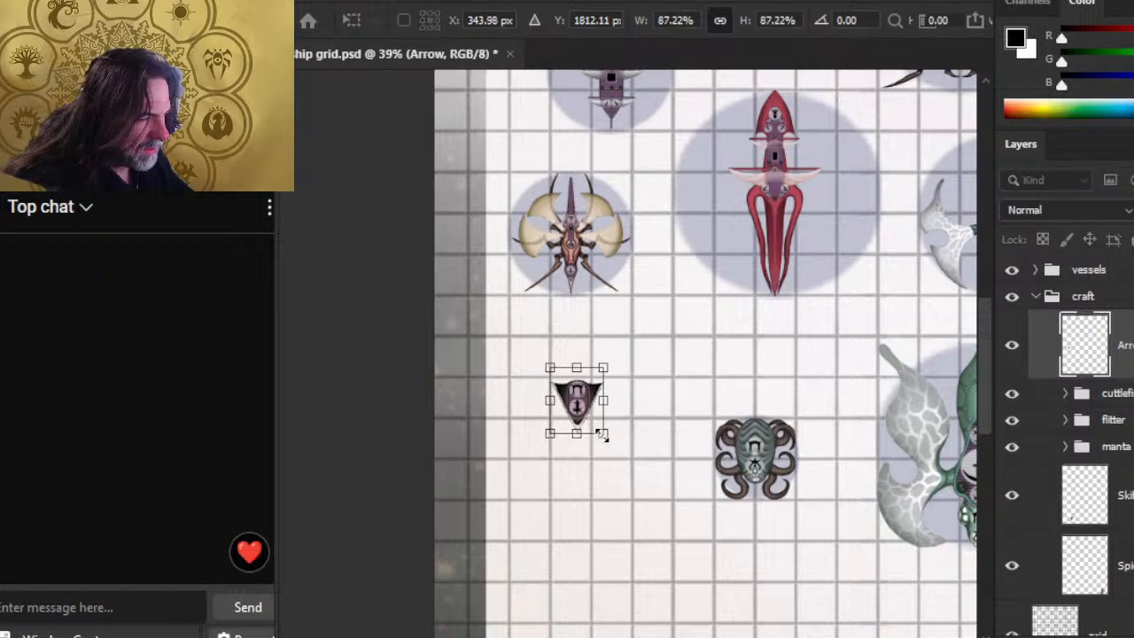
key("Return")
type("vv")
key("Return")
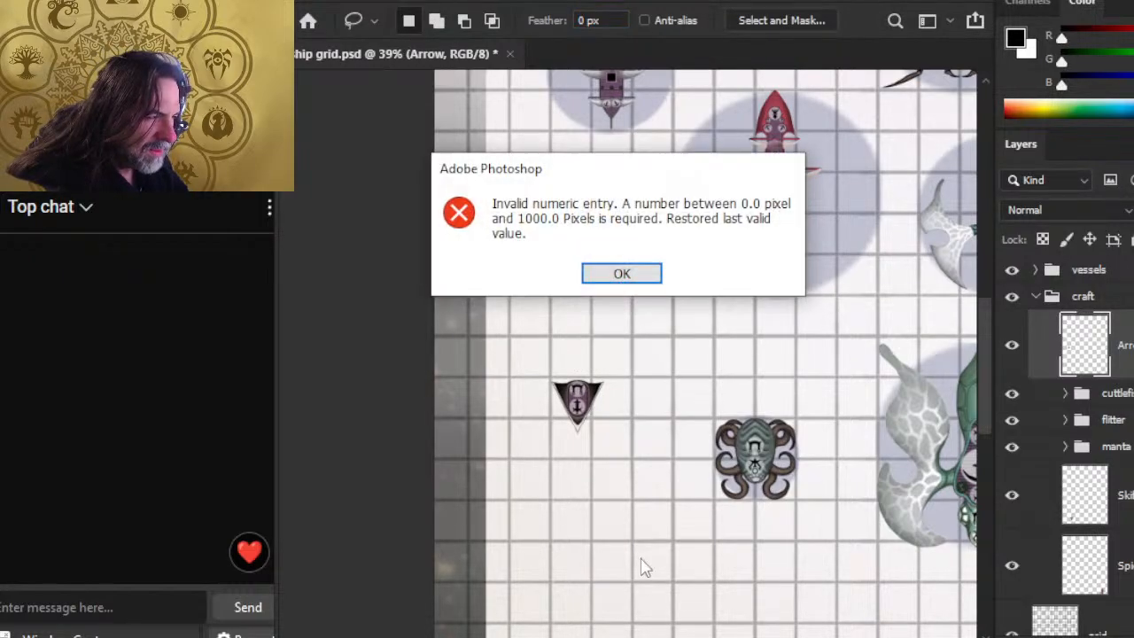
key("Return")
type("v")
key("Return")
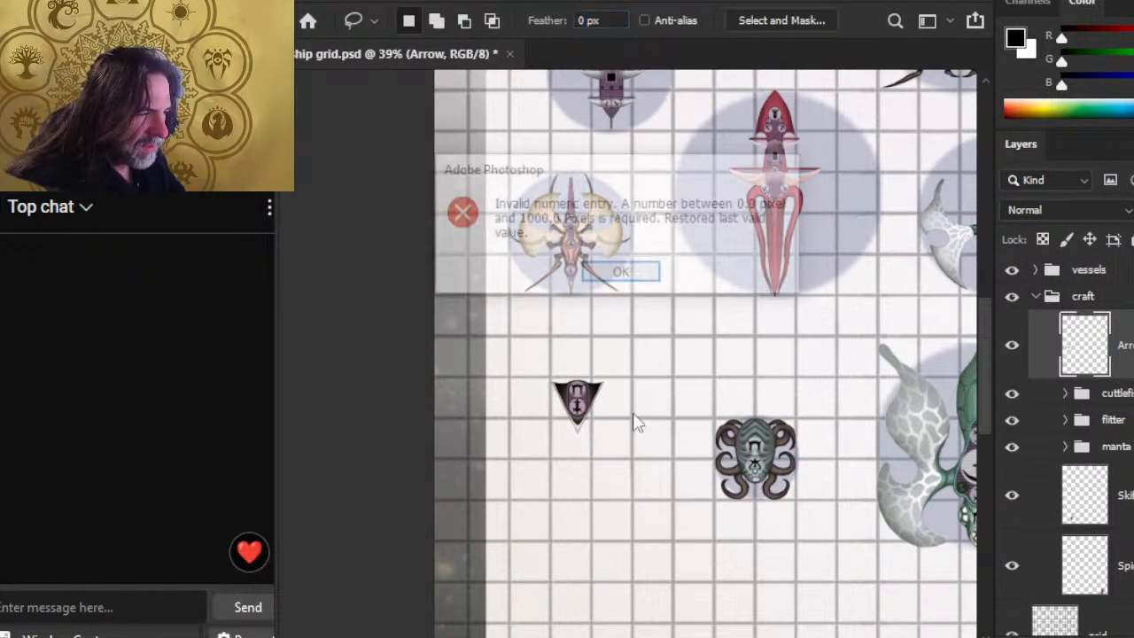
key("Return")
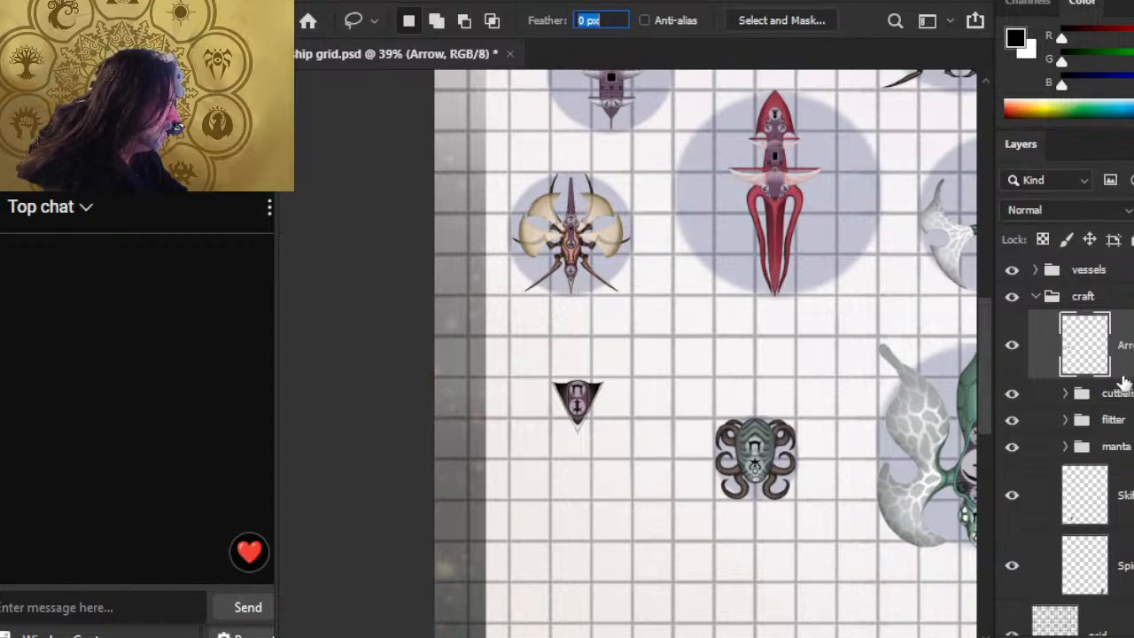
type("v")
left_click(690, 415)
key("Return")
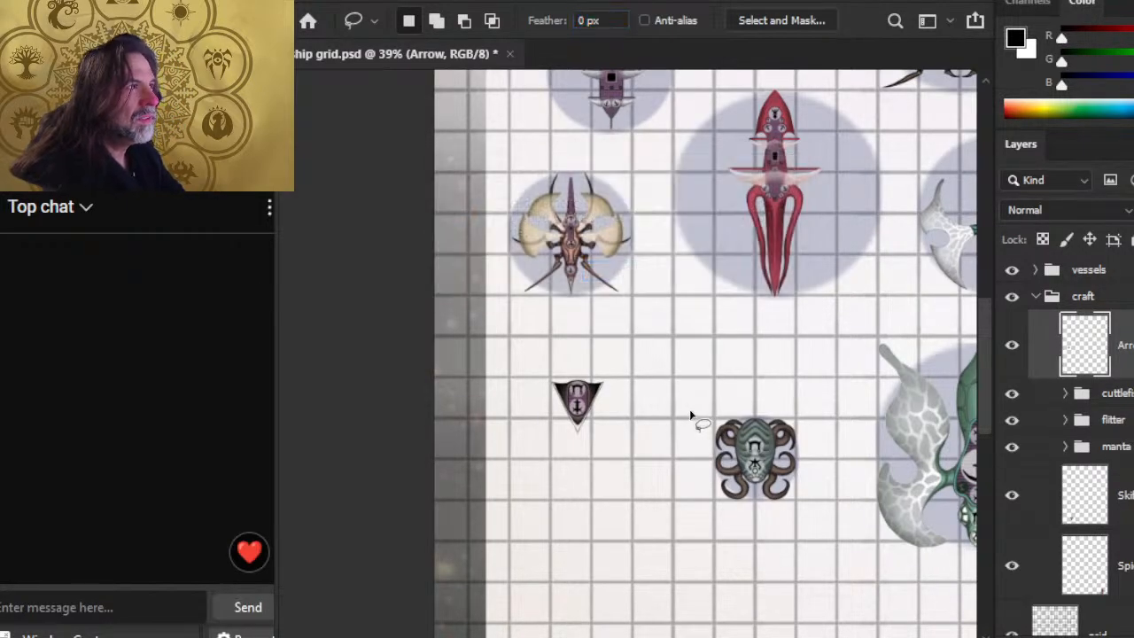
Step: Move the Arrow token slightly down and right so it is centred on the nearby grid-line intersection
key("v")
mouse_move(689, 431)
left_mouse_down()
mouse_move(720, 435)
mouse_move(702, 438)
left_mouse_up()
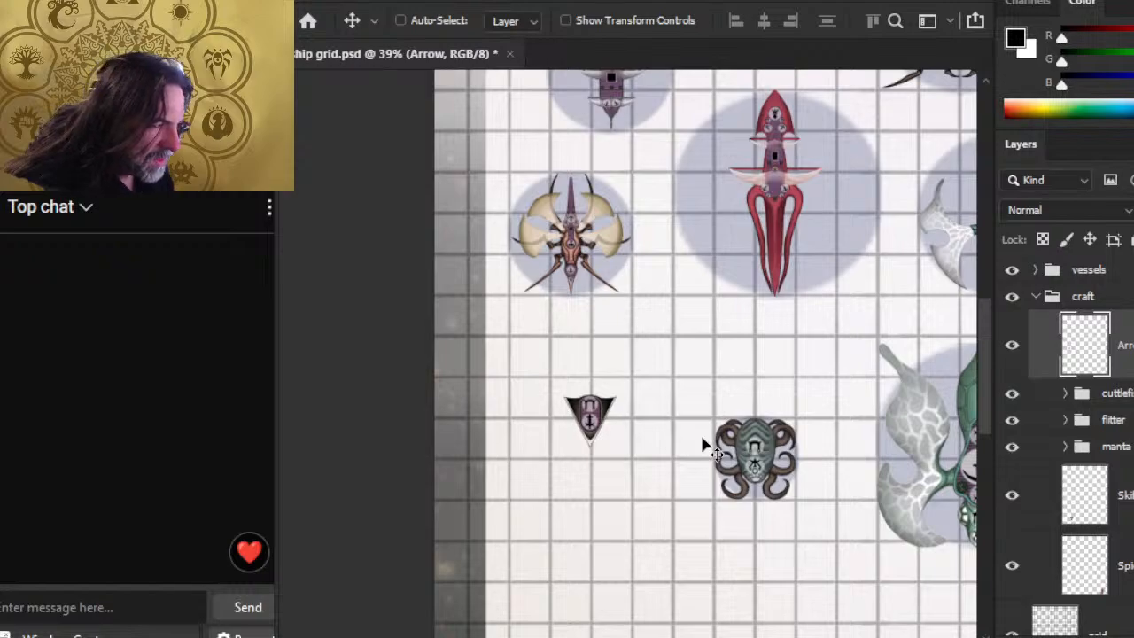
key("Right")
key("Right")
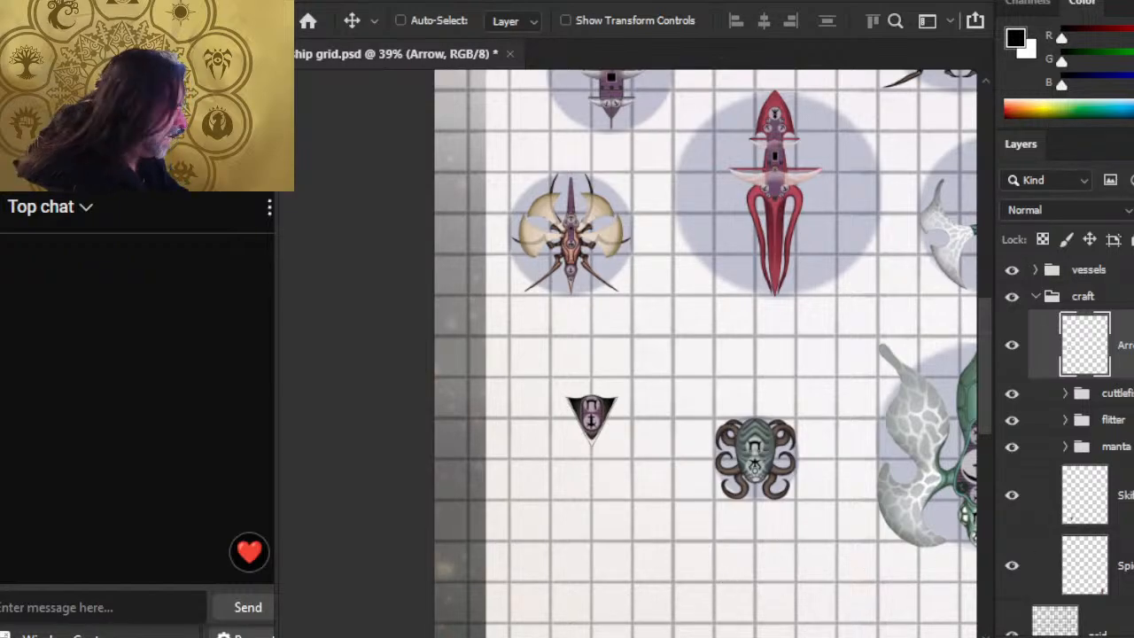
Step: Duplicate the cuttlefish group's circle layer and place the copy outside the group, directly below the Arrow layer
left_click(1066, 448)
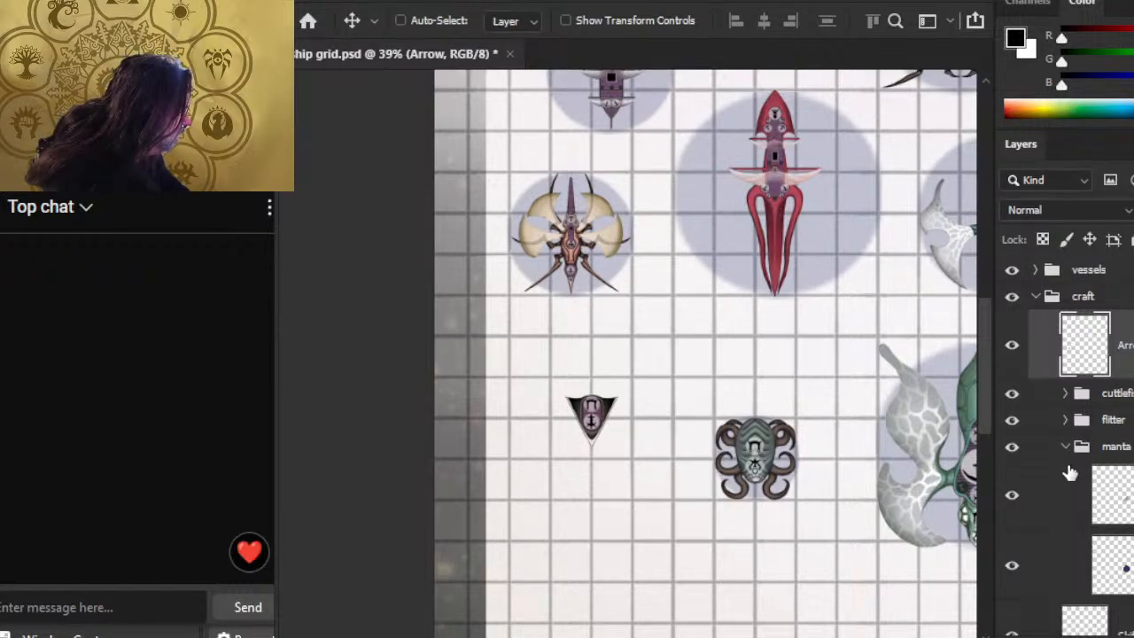
left_click(1066, 448)
left_click(1066, 420)
left_click(1067, 421)
left_click(1077, 397)
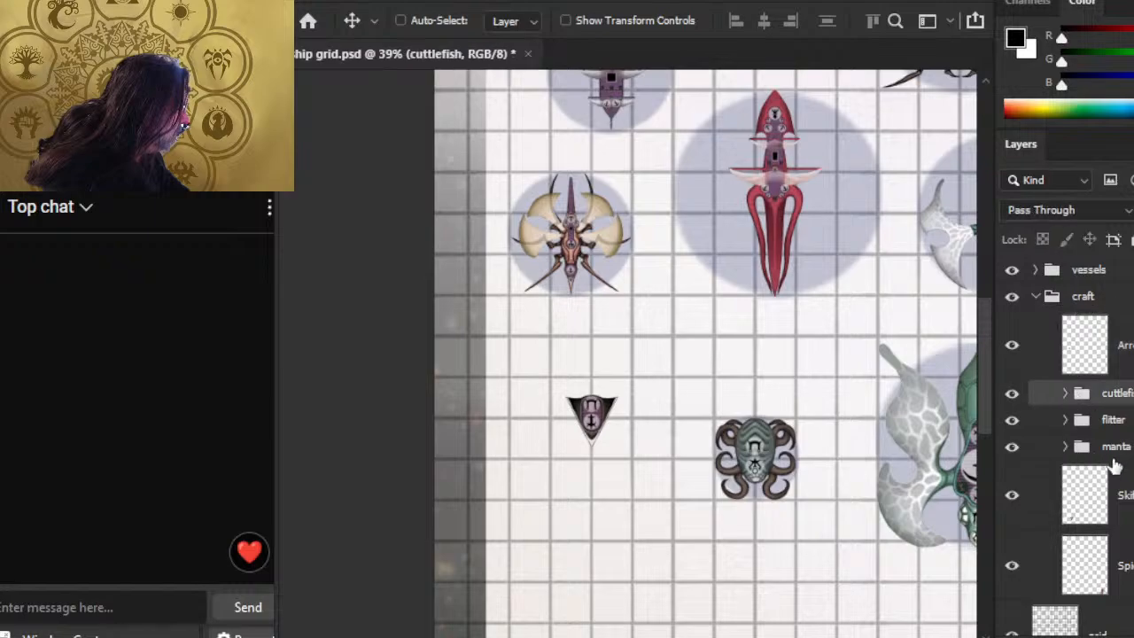
left_click(1066, 401)
right_click(1111, 478)
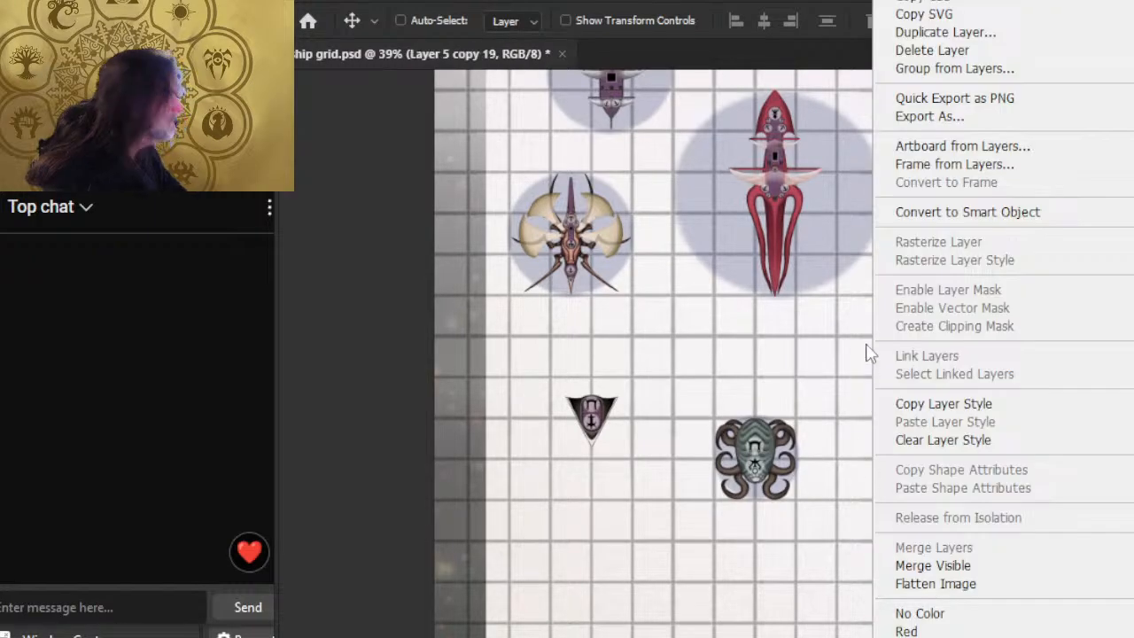
left_click(1073, 32)
key("Return")
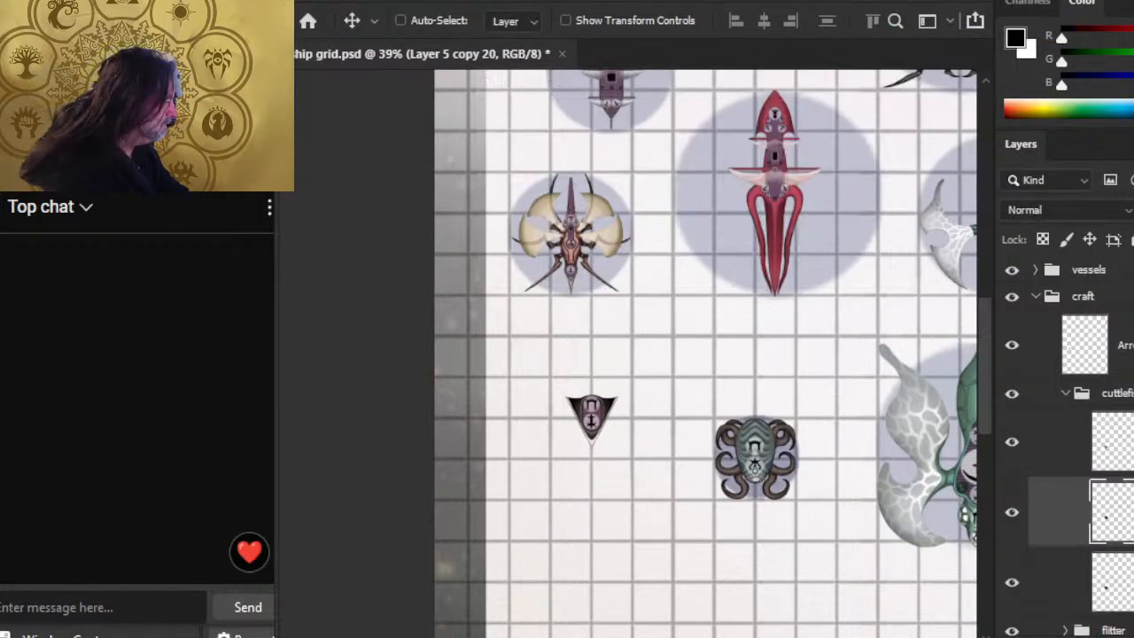
left_click_drag(1059, 512, 1103, 390)
left_click(1066, 465)
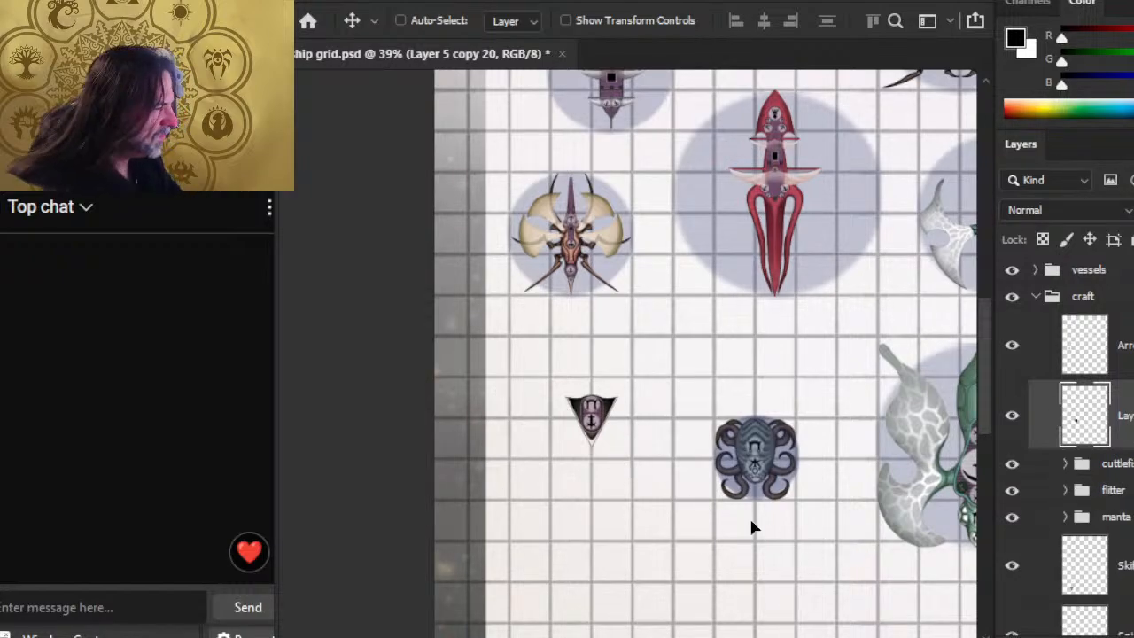
Step: Position the duplicated circle centred behind the Arrow token and shrink it to fit closely around the token
left_click_drag(752, 523, 651, 514)
key("l")
right_click(597, 407)
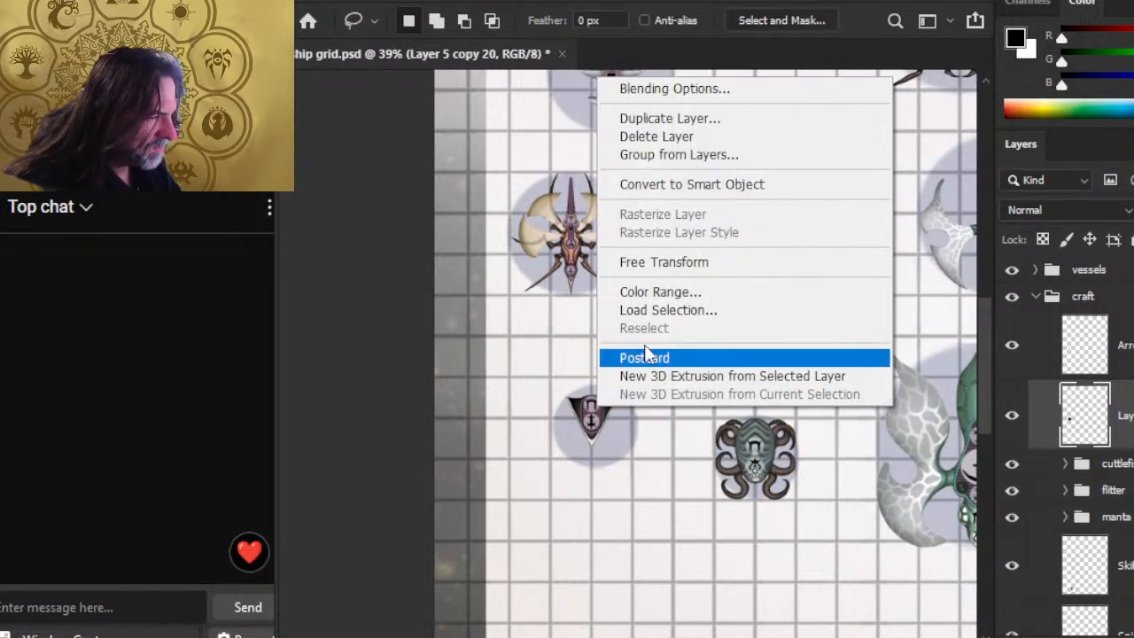
left_click(658, 263)
left_click_drag(594, 470, 746, 448)
key("Return")
key("z")
key("v")
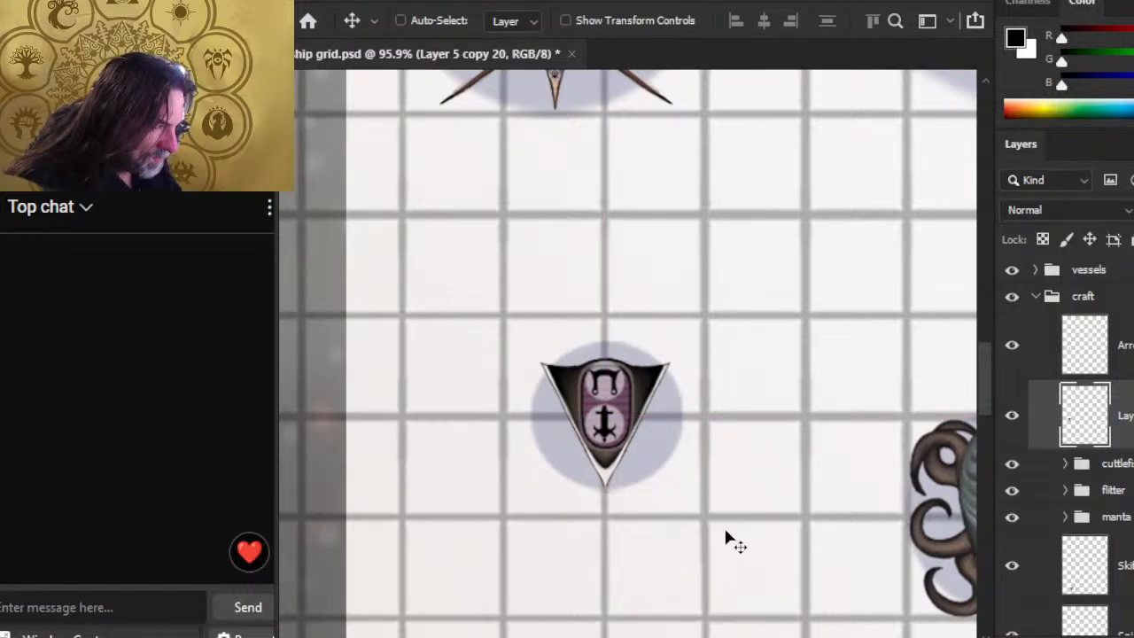
key("z")
left_click_drag(749, 538, 673, 523)
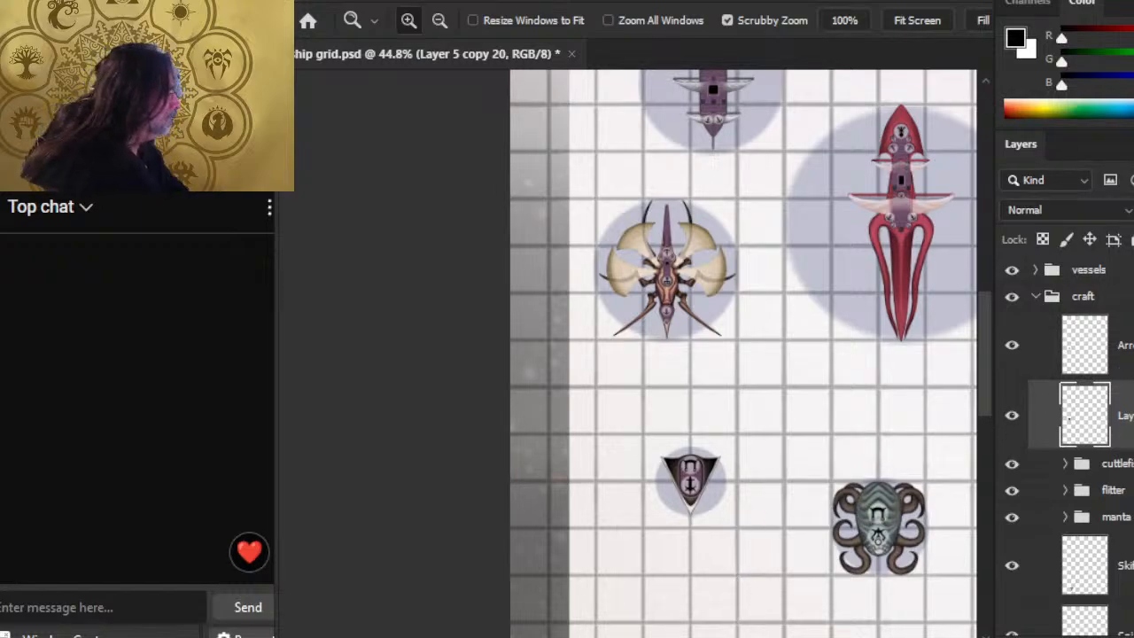
Step: Group the Arrow token with its circle and name the group "arrow"
key("ctrl+g")
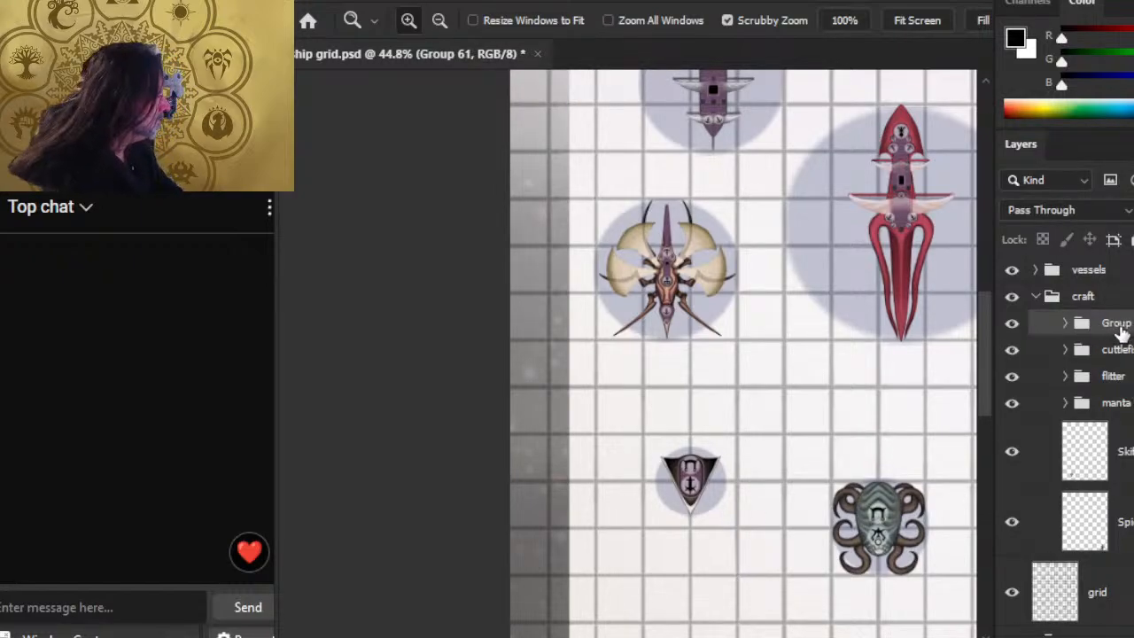
double_click(1118, 324)
type("arrow")
key("Return")
key("v")
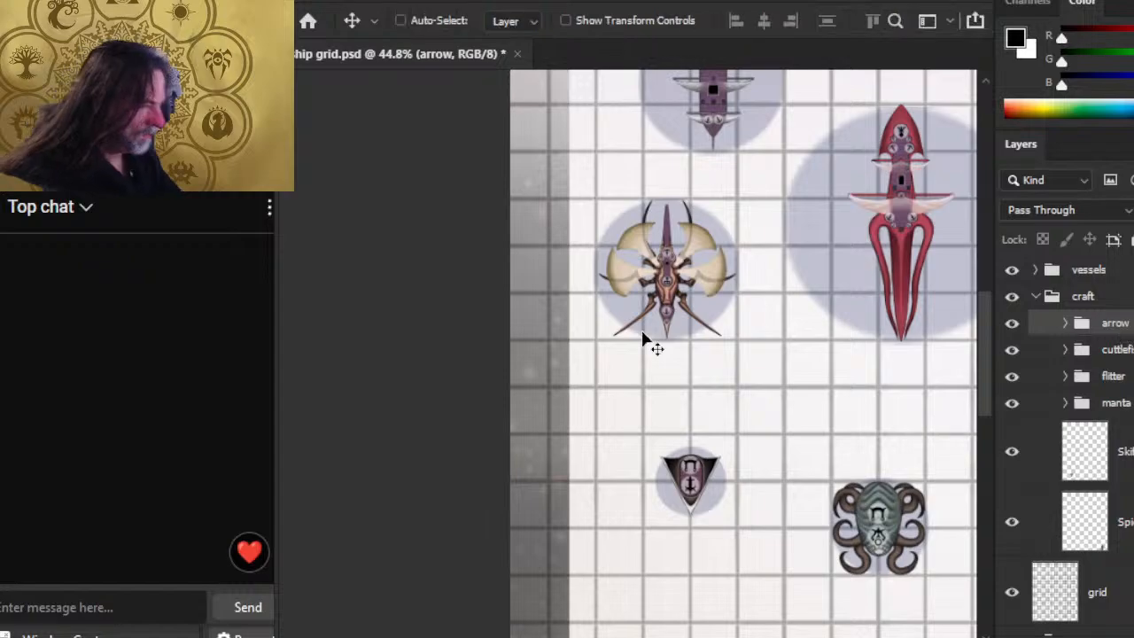
Step: Move the arrow group toward the grid's left edge and bring the cuttlefish group close beside it
mouse_move(776, 578)
left_mouse_down()
mouse_move(767, 543)
mouse_move(780, 556)
left_mouse_up()
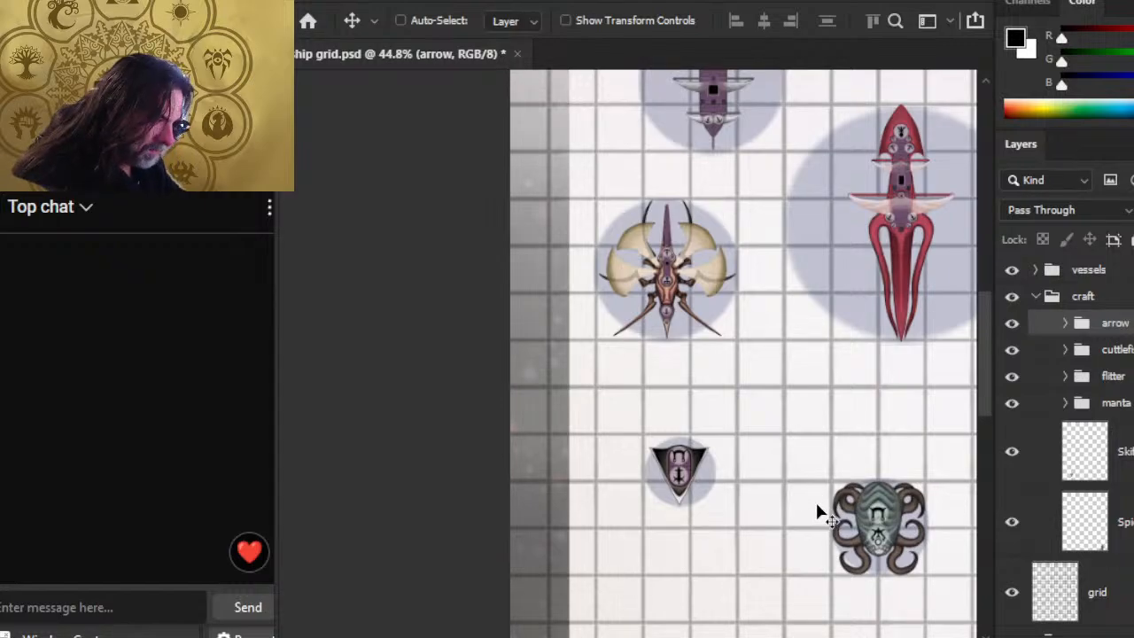
key("z")
scroll(832, 532, "down", 3)
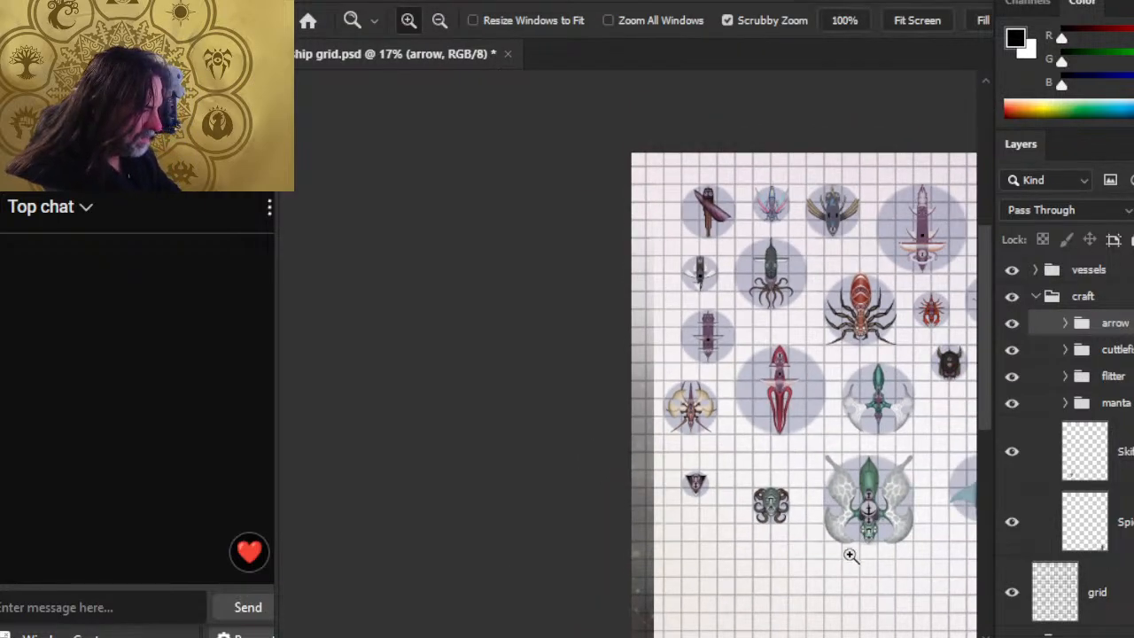
left_click(1118, 350)
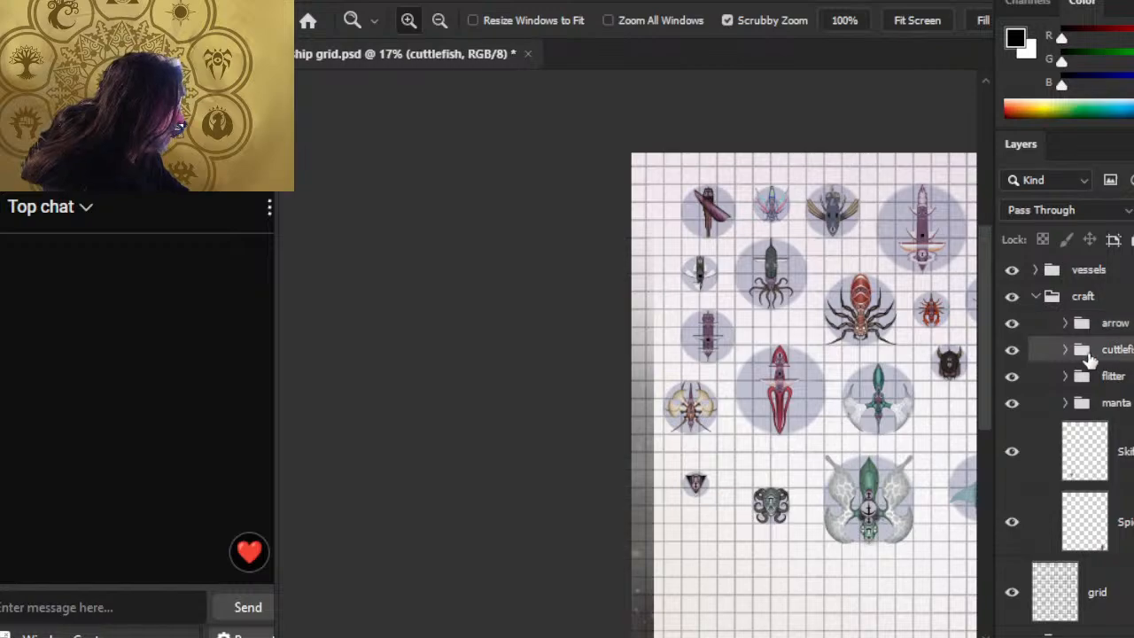
key("v")
left_click_drag(881, 620, 824, 566)
left_click(1112, 376)
key("ctrl+z")
left_click(1114, 323)
mouse_move(836, 612)
left_mouse_down()
mouse_move(860, 599)
mouse_move(852, 611)
left_mouse_up()
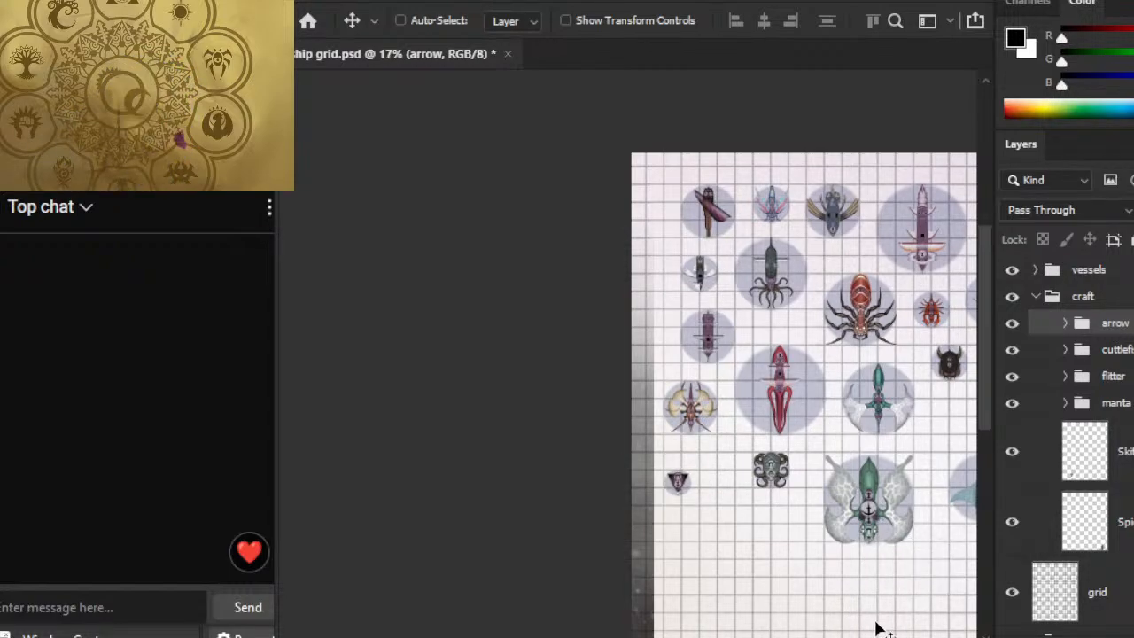
key("alt+bracketleft")
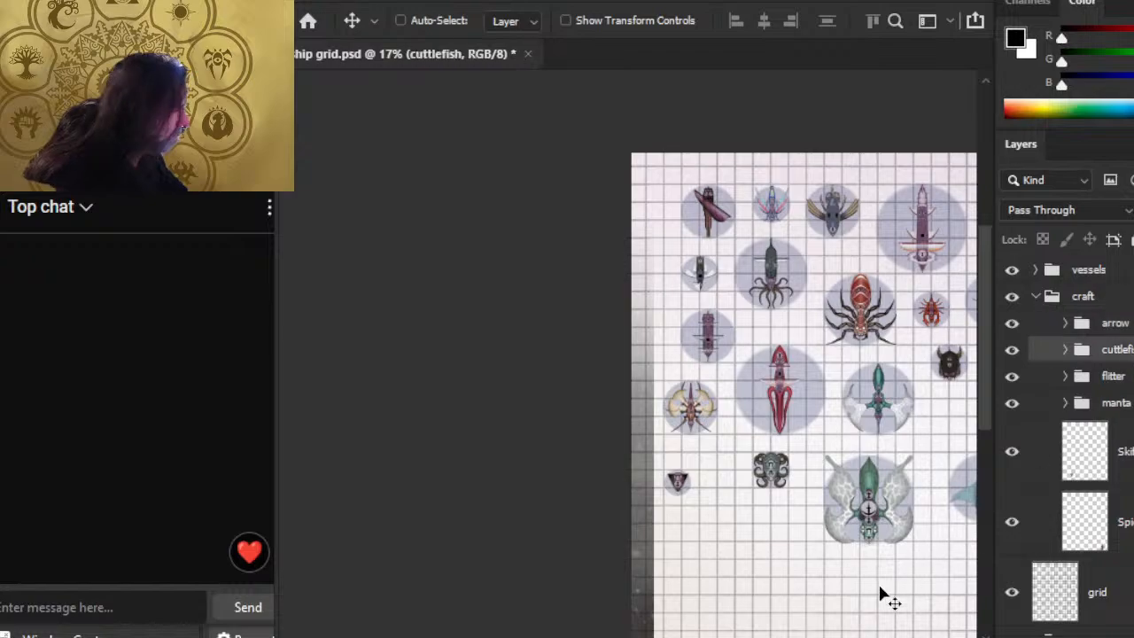
left_click_drag(880, 597, 855, 563)
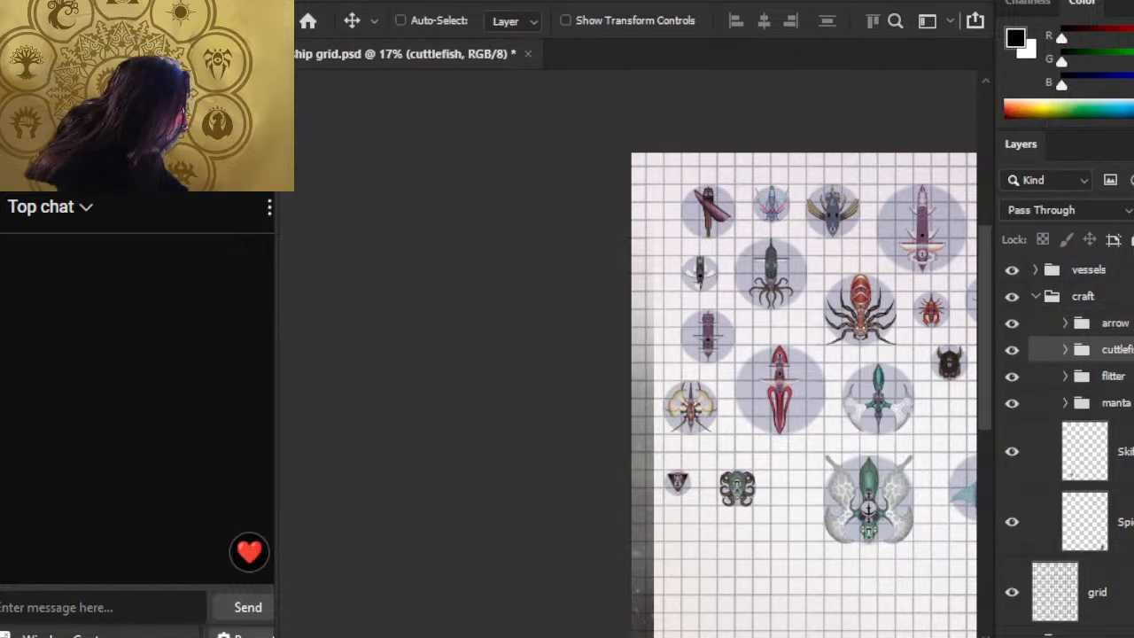
Step: Move the flitter and manta groups left along the craft row to close the gaps after the cuttlefish
key("alt+bracketleft")
left_click_drag(926, 597, 857, 470)
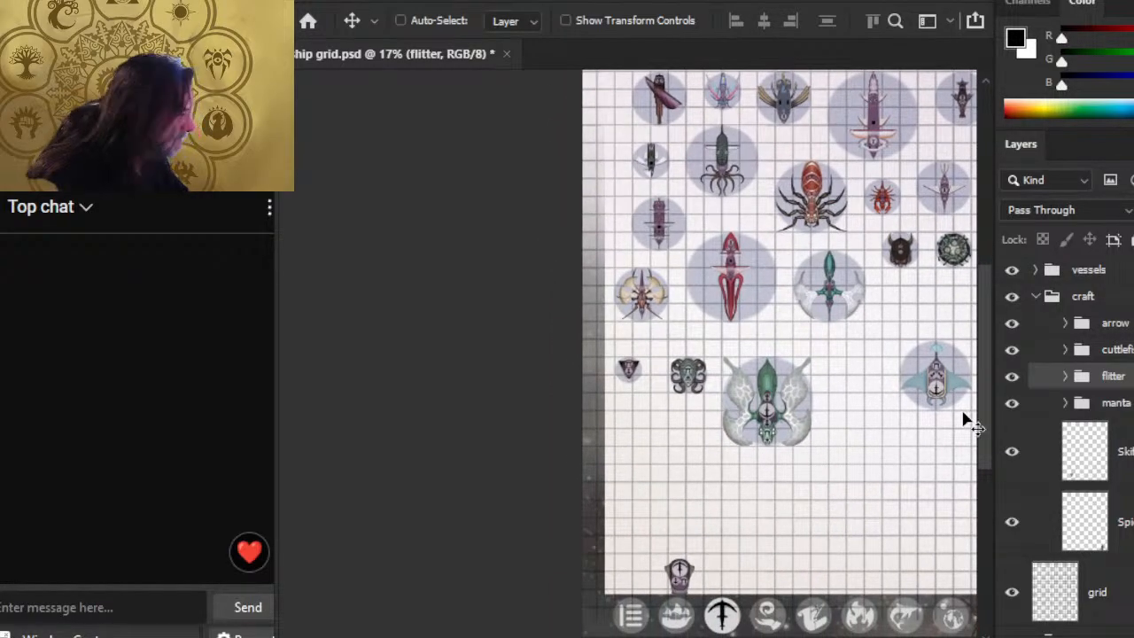
key("alt+bracketleft")
left_click_drag(844, 465, 688, 438)
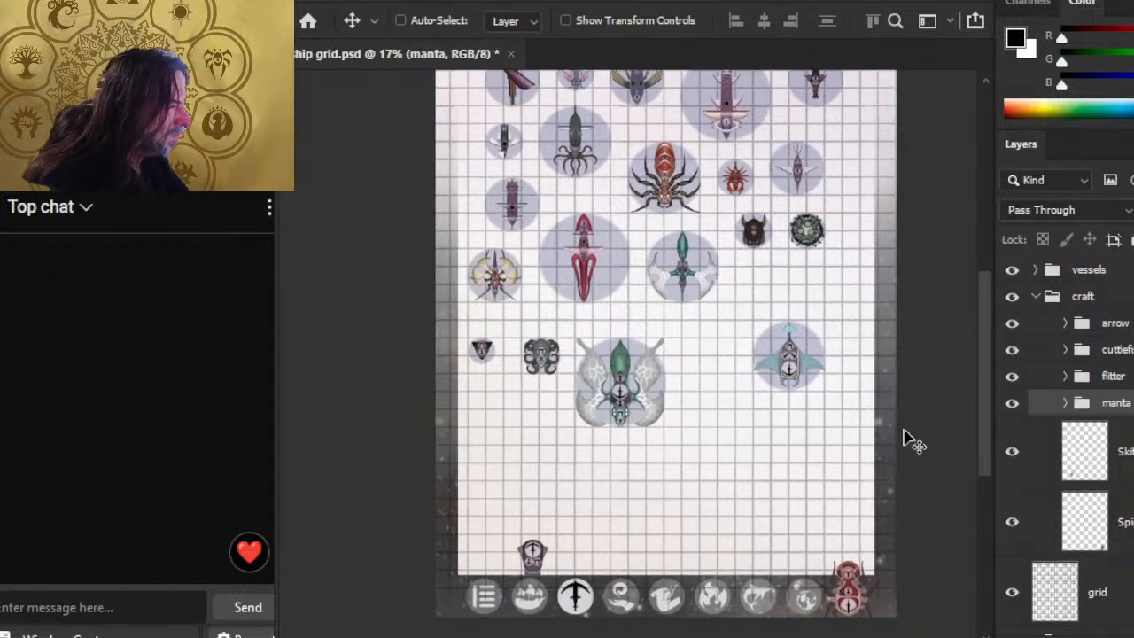
left_click_drag(909, 437, 839, 435)
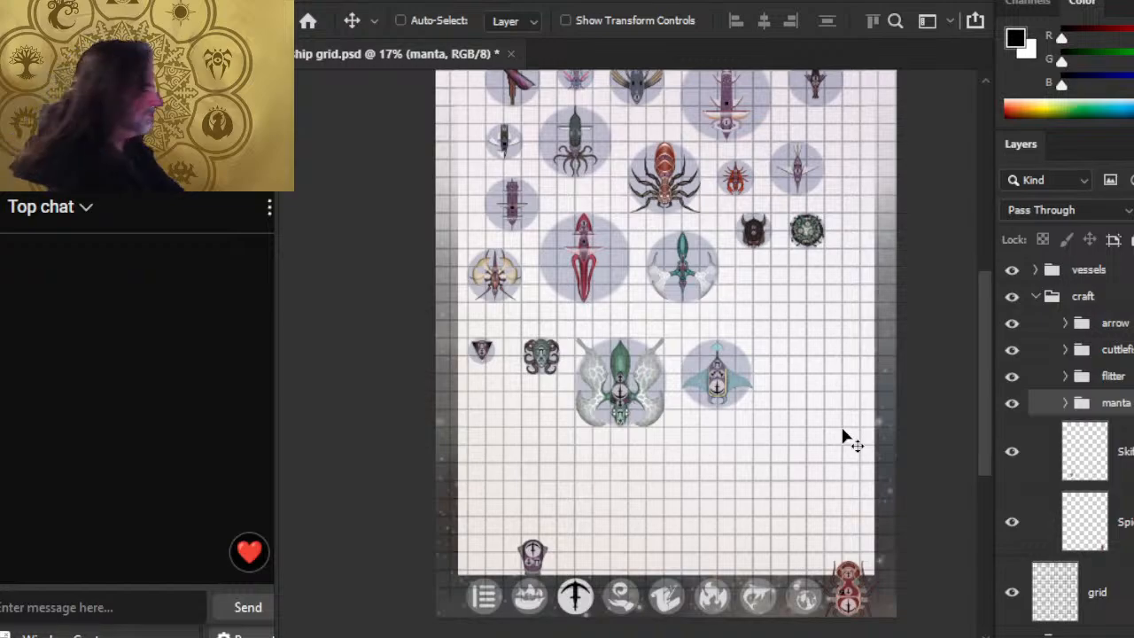
Step: Move the Skiff token from the bottom of the grid up into the craft row, just right of the manta
left_click(1125, 452)
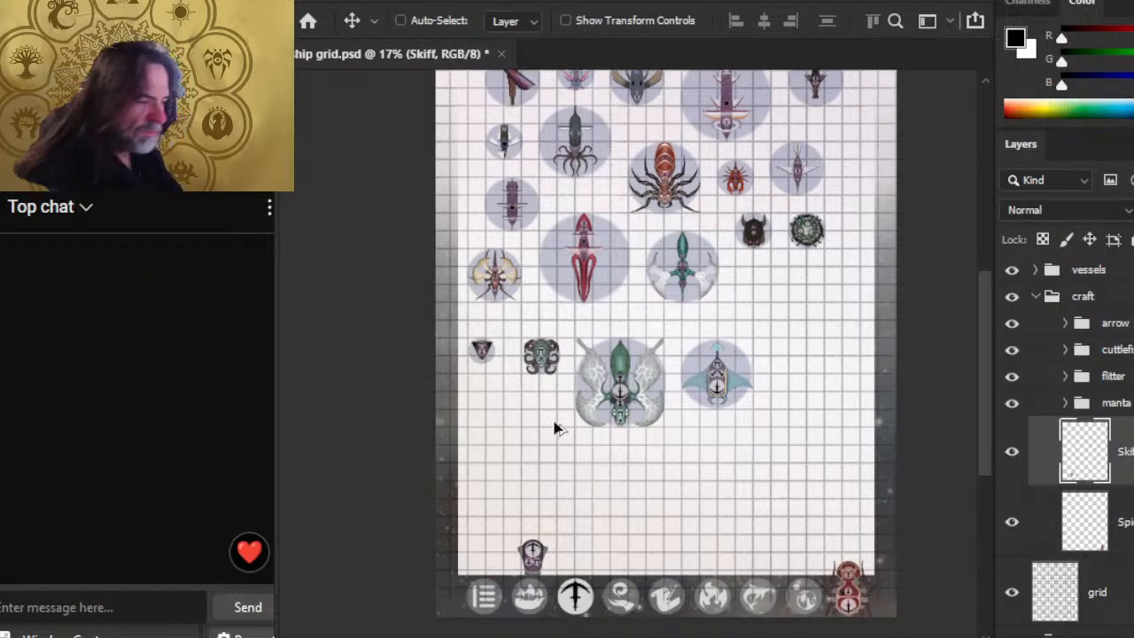
key("alt+Tab")
key("alt+Tab")
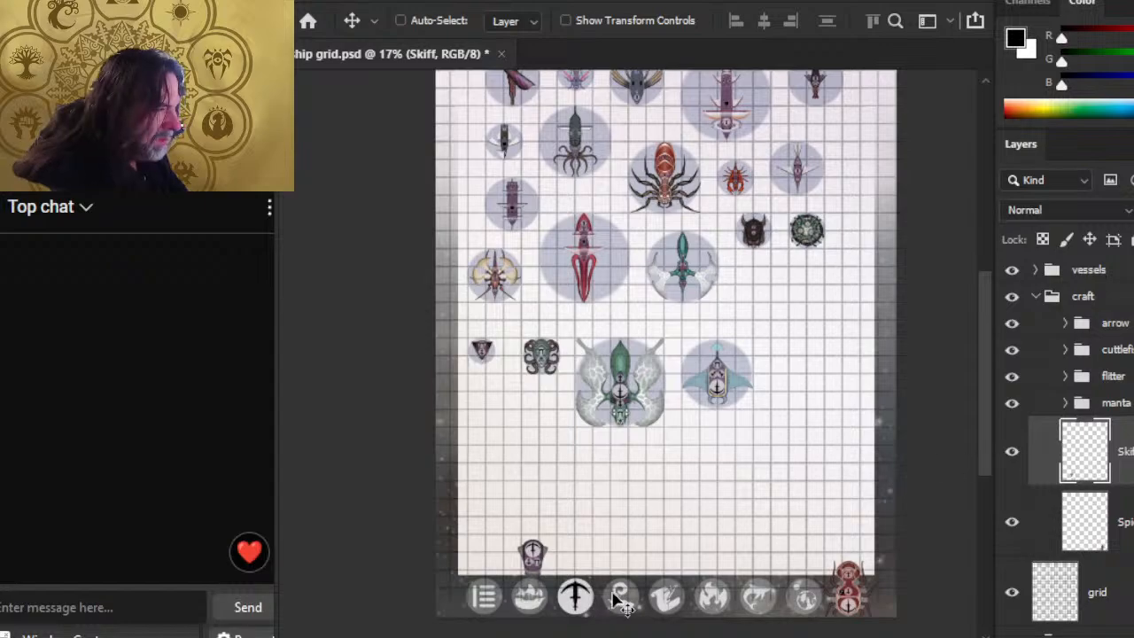
left_click_drag(611, 600, 833, 434)
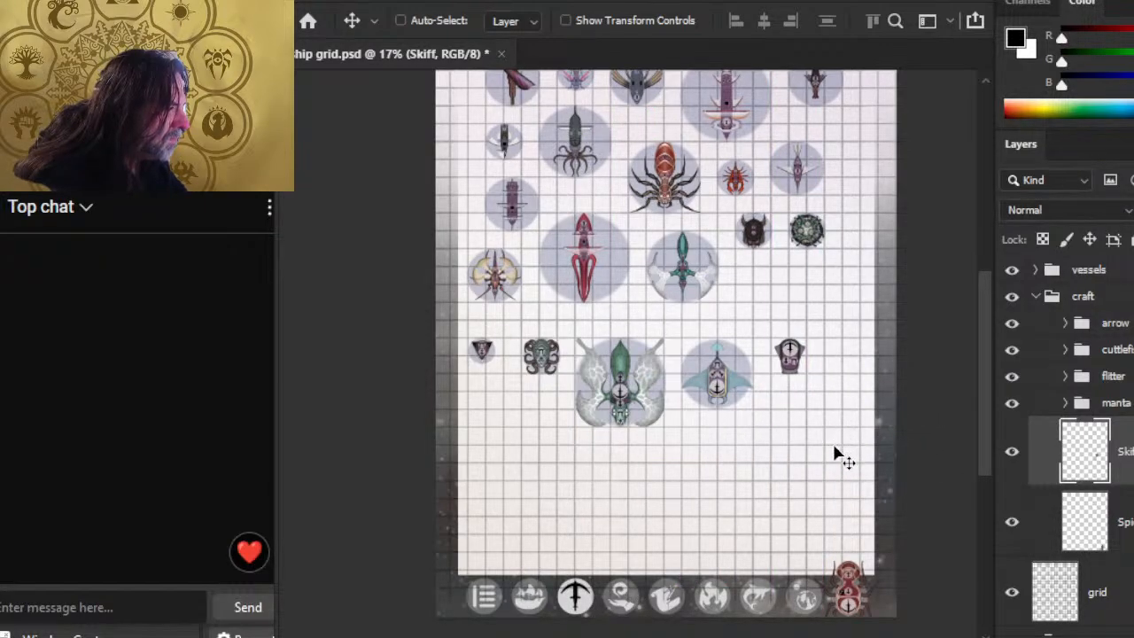
Step: Duplicate the cuttlefish group's circle layer and place one of the two circles directly below the Skiff layer
left_click(1073, 351)
left_click(1066, 351)
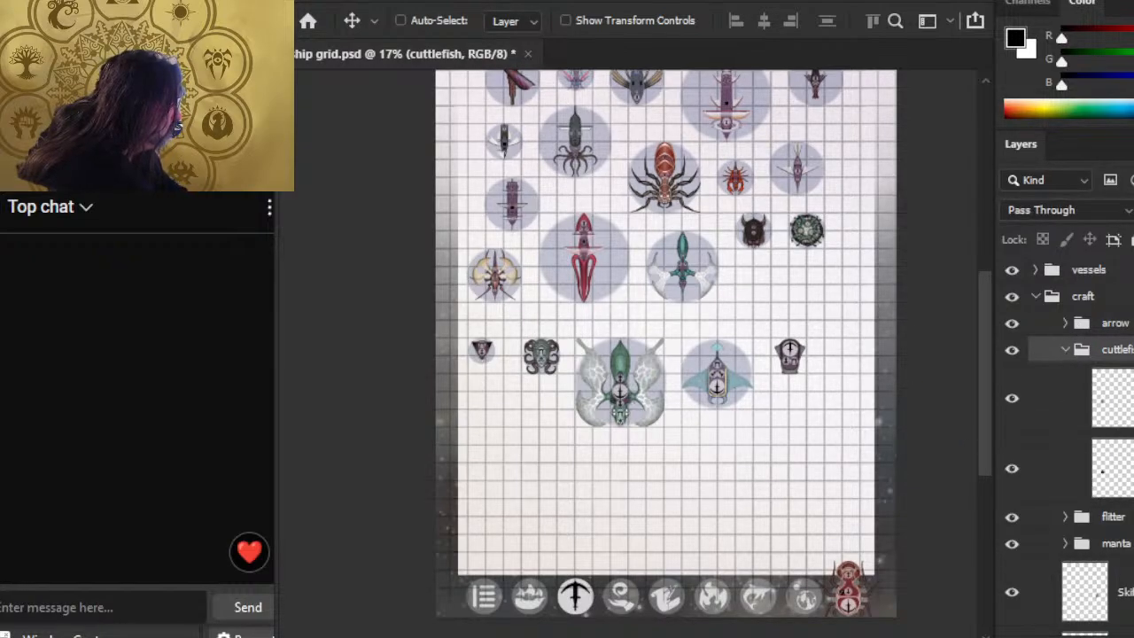
right_click(1063, 467)
left_click(939, 35)
key("Return")
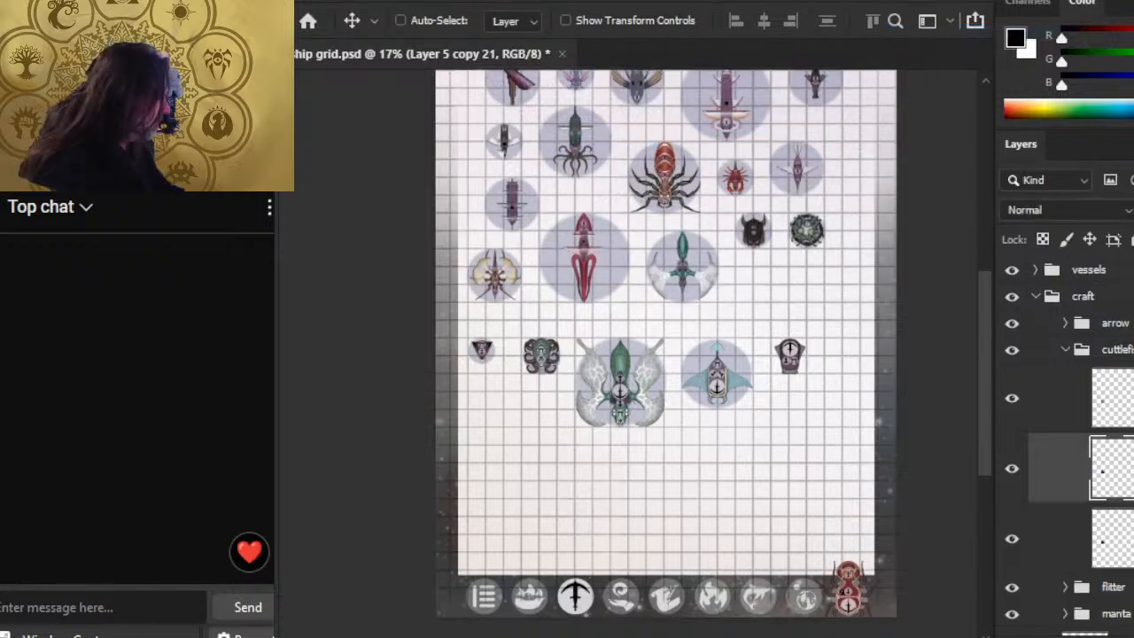
scroll(1063, 443, "down", 2)
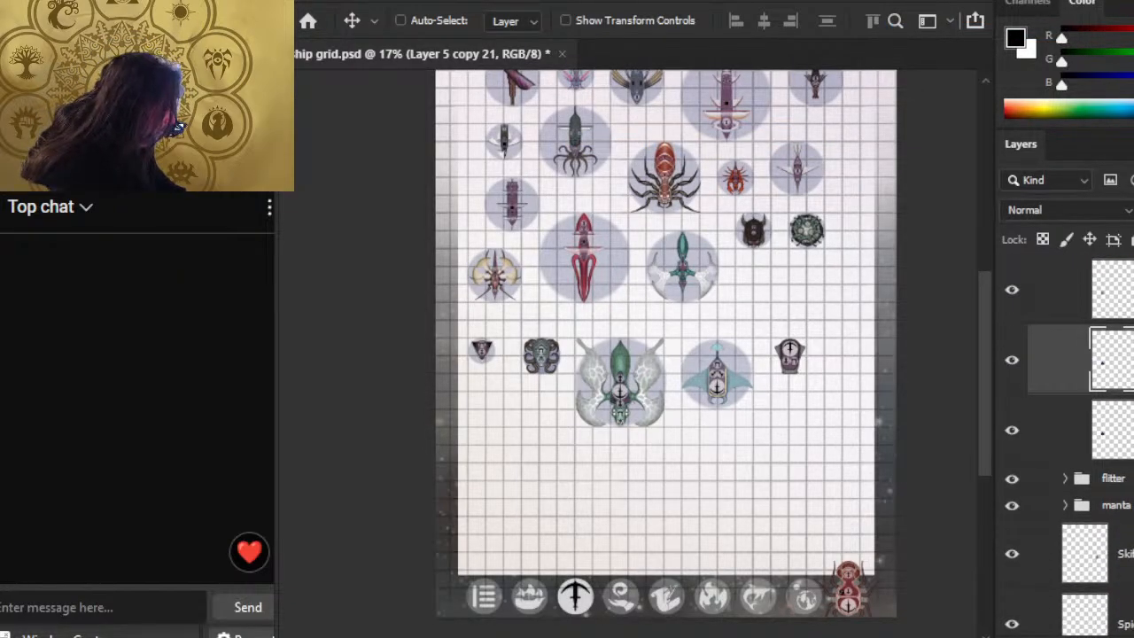
left_click_drag(1099, 430, 1108, 584)
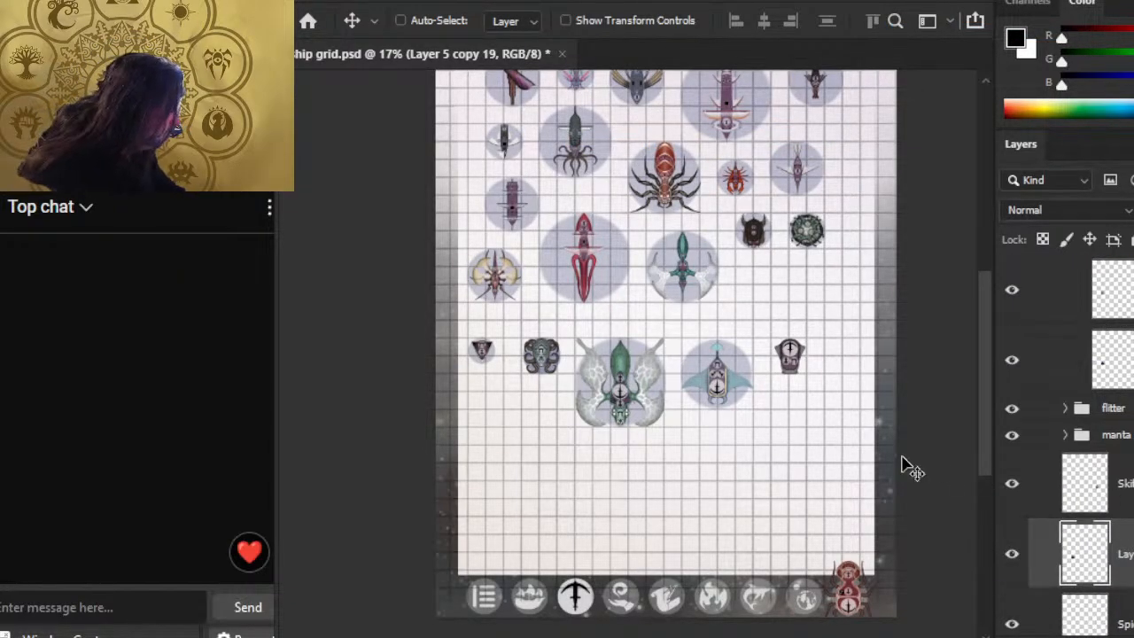
Step: Move the duplicated circle across the craft row so it sits under the Skiff token
left_click_drag(631, 517, 779, 443)
key("z")
left_click(826, 358)
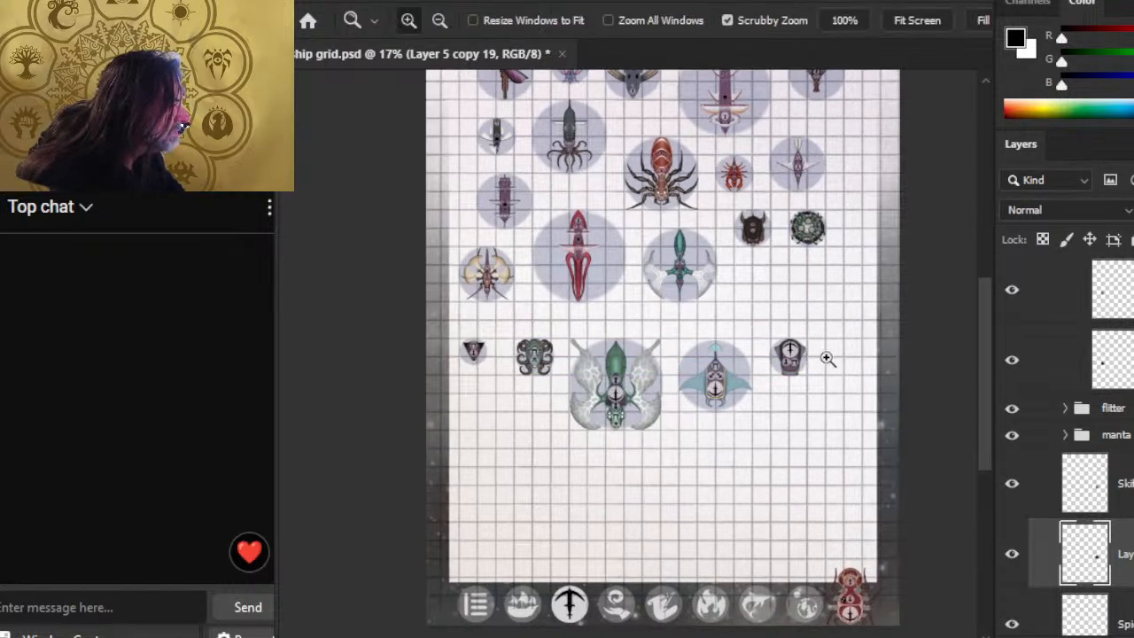
left_click_drag(826, 358, 886, 375)
key("v")
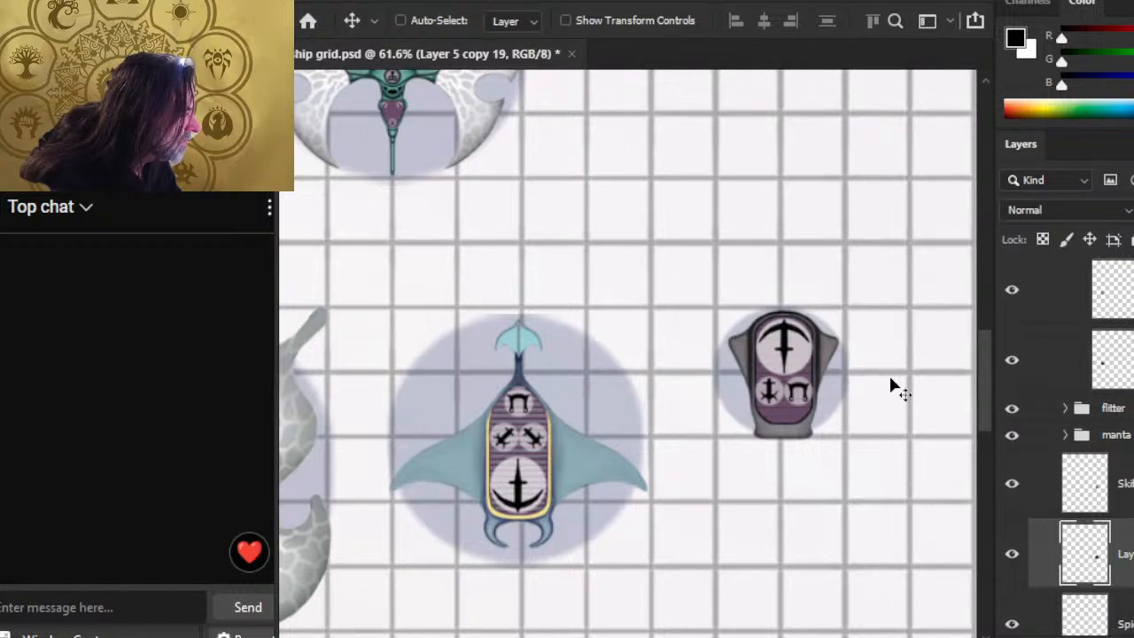
Step: Nudge the Skiff token slightly up and left until it is centred on its base circle
left_click(1116, 499)
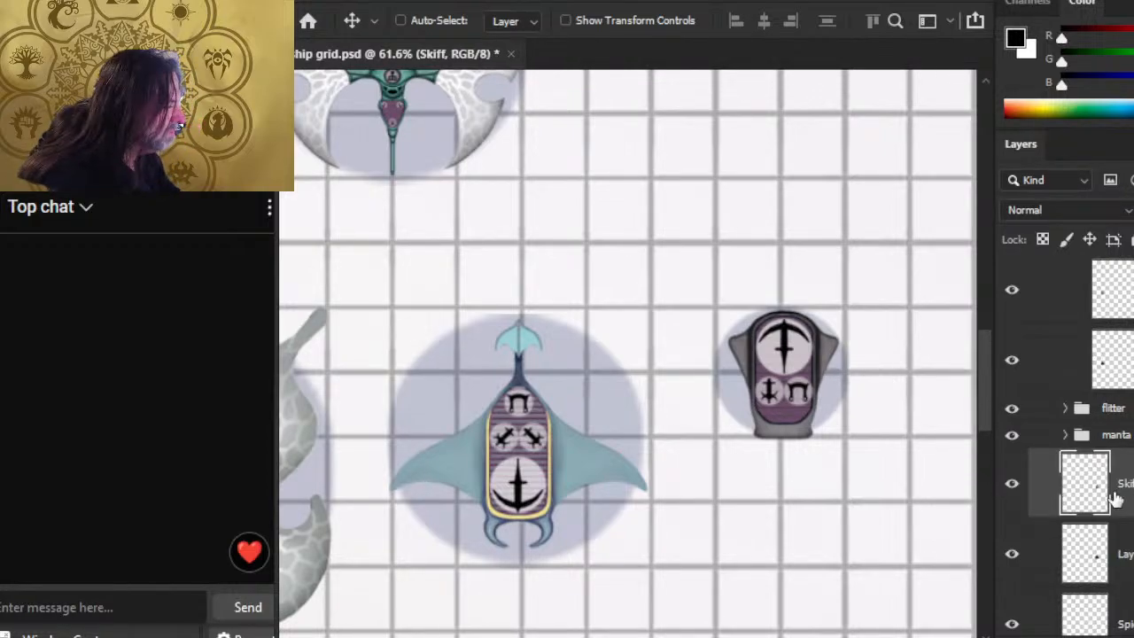
key("Up")
key("Up")
key("Up")
key("Up")
key("Up")
key("Up")
key("Left")
key("Left")
key("Left")
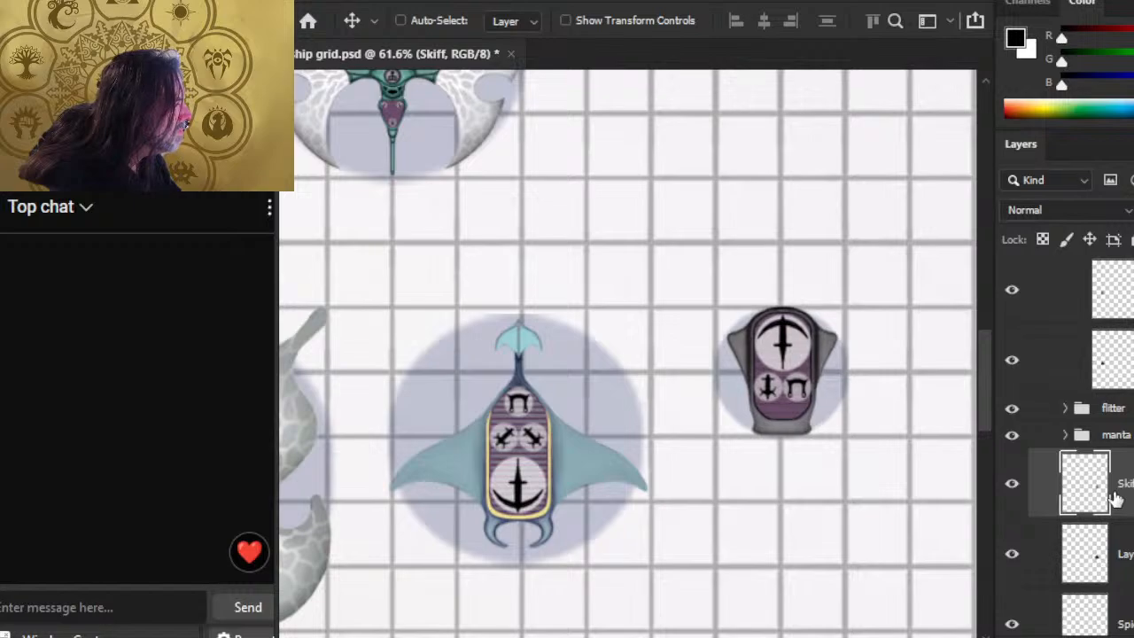
key("Left")
key("Left")
key("Left")
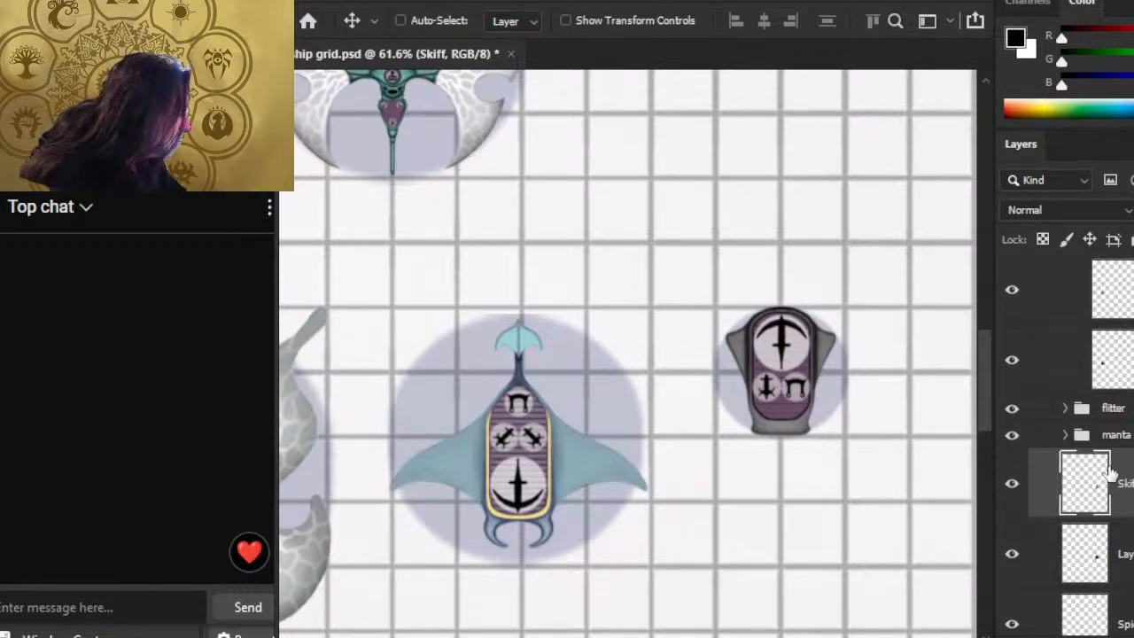
Step: Group the Skiff token with its base circle and name the group skiff
key("ctrl+g")
double_click(1113, 465)
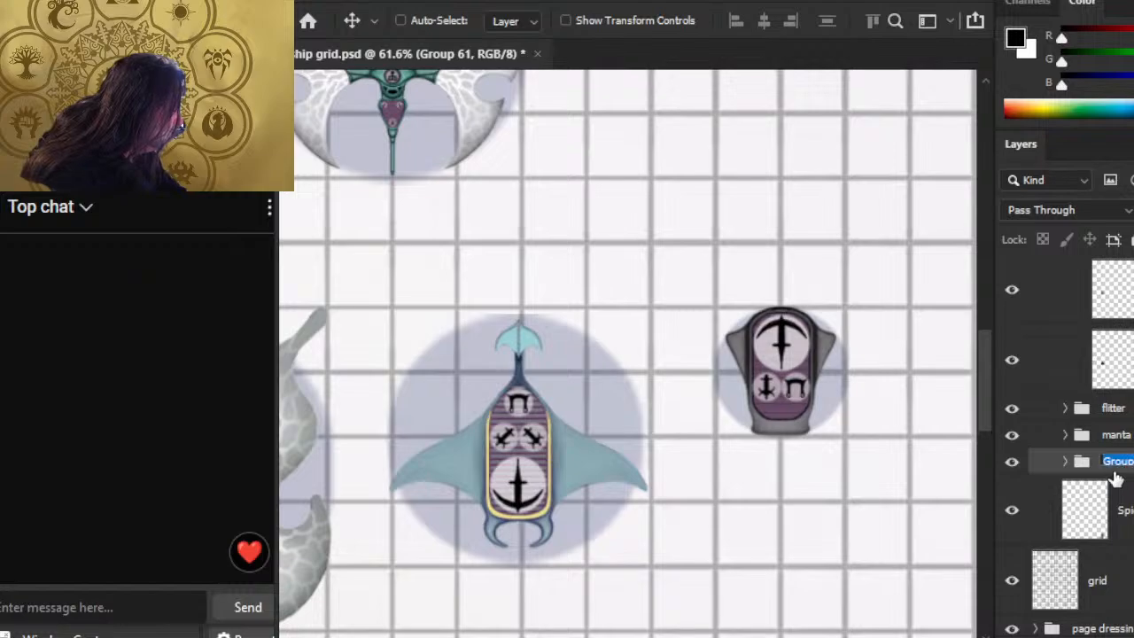
type("skiff")
key("Return")
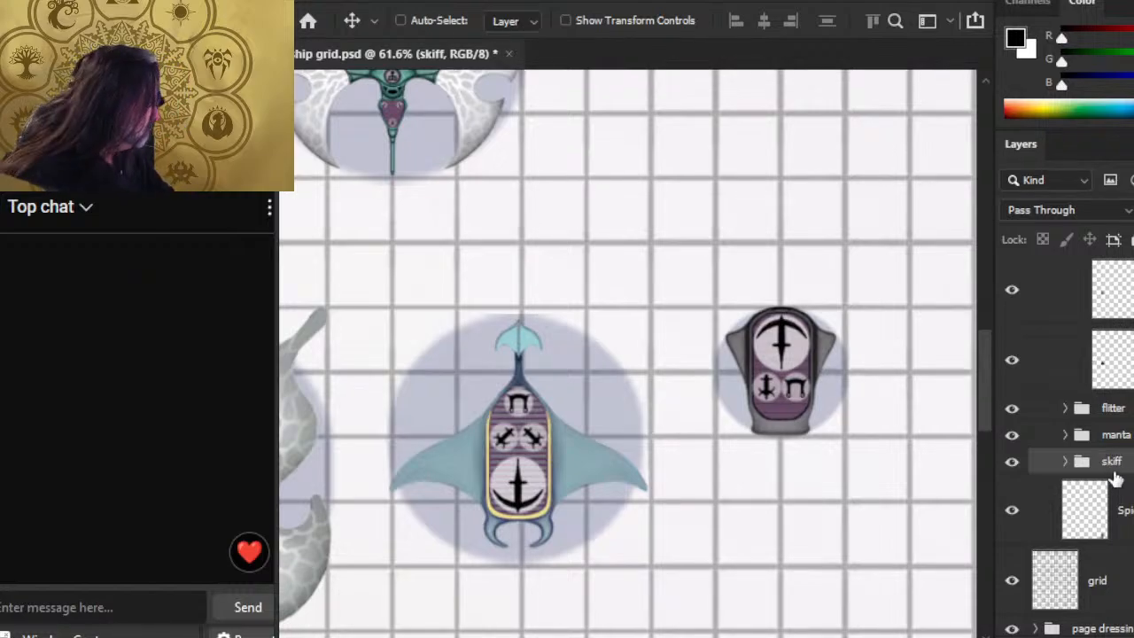
Step: Duplicate the manta group's circle layer and place the copy directly below the Spiderlkng layer, collapsing the open craft groups
scroll(1063, 373, "up", 3)
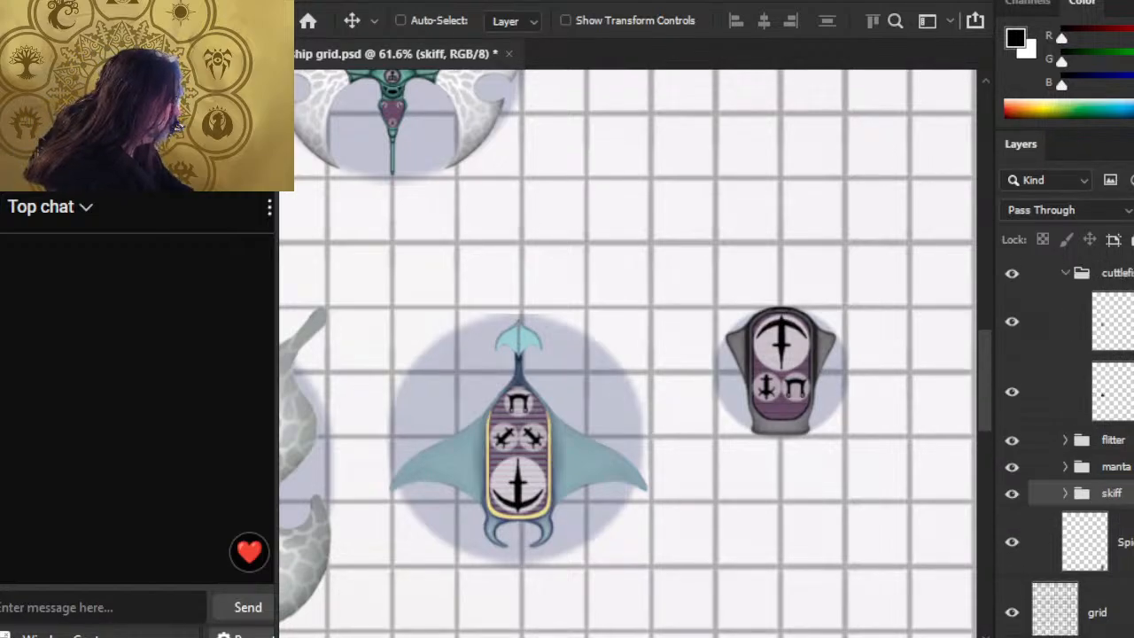
left_click(1066, 349)
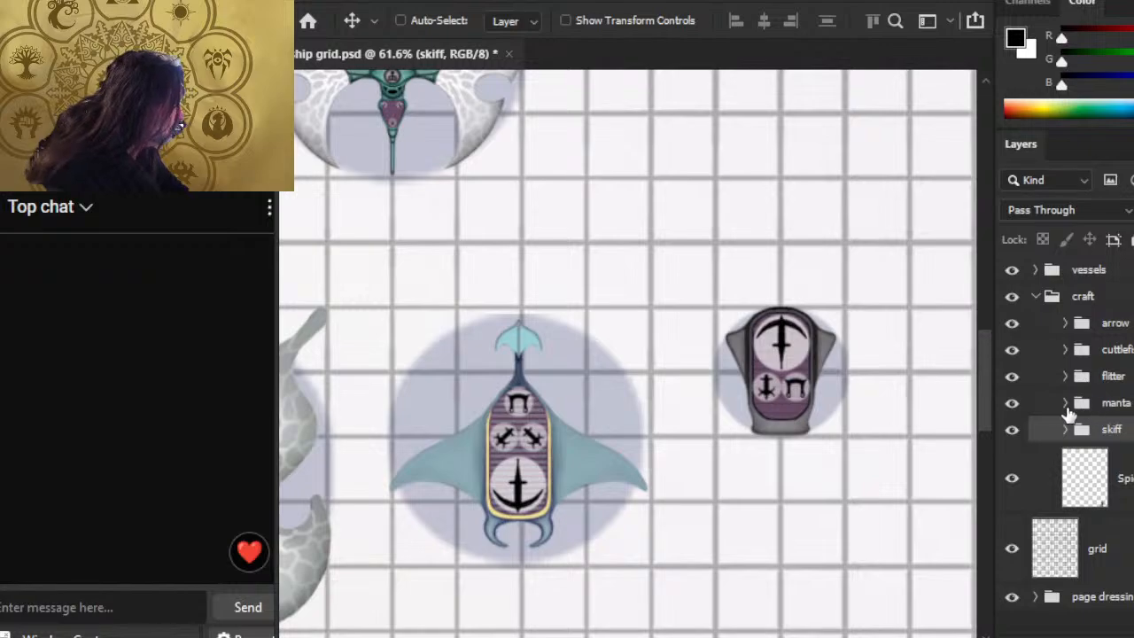
left_click(1069, 412)
left_click(1065, 403)
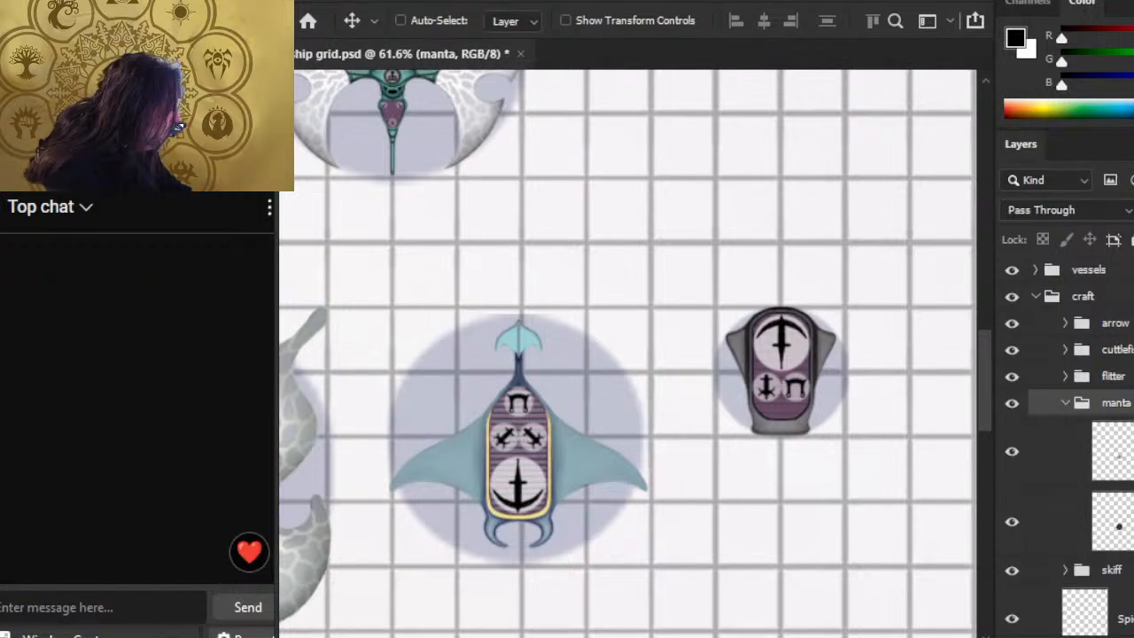
scroll(1063, 443, "down", 1)
right_click(1112, 434)
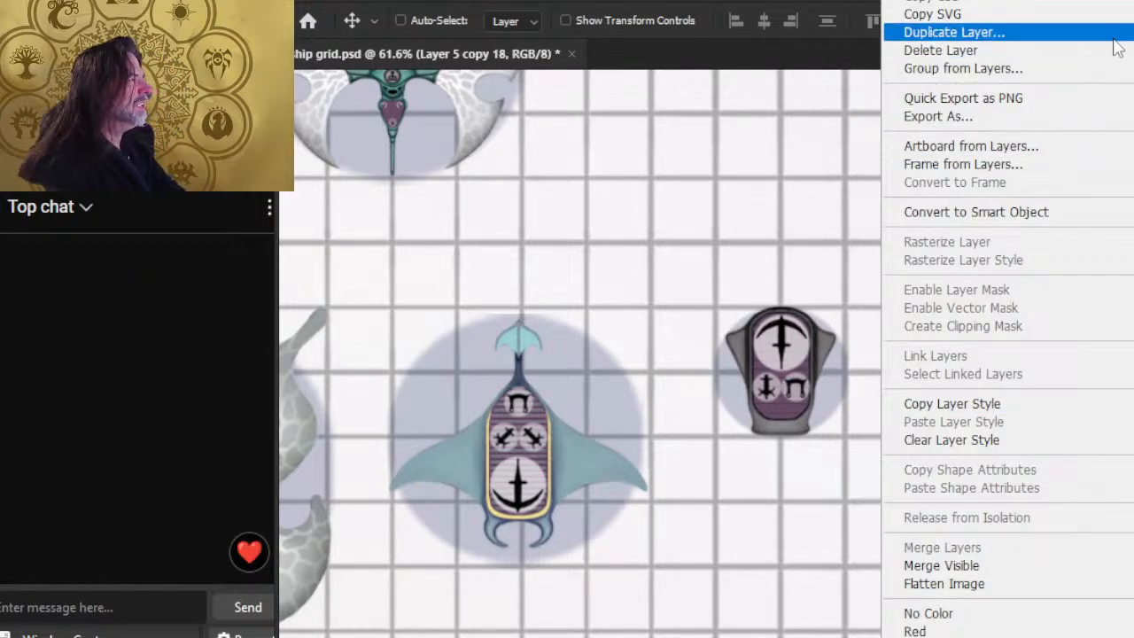
left_click(954, 32)
key("Return")
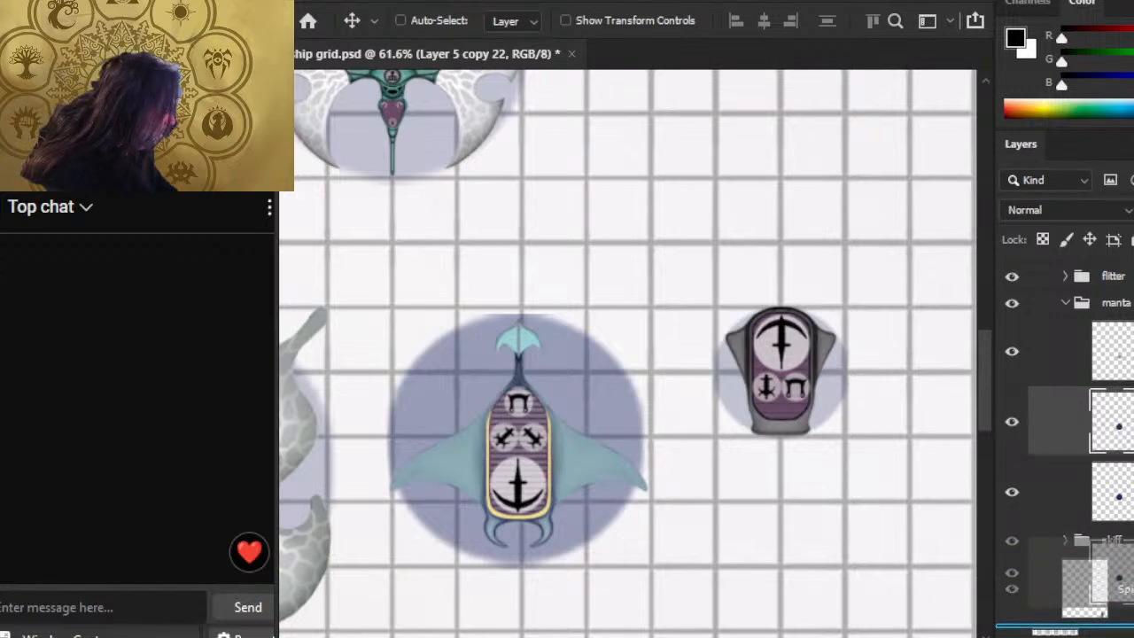
left_click(1065, 303)
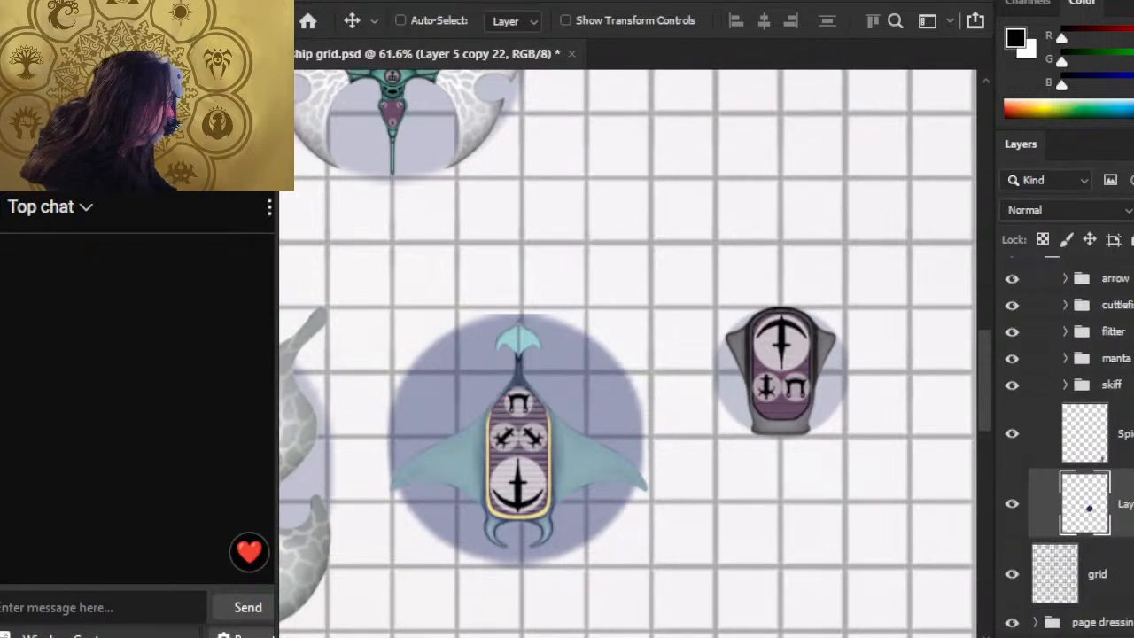
Step: Move the new circle to the free space below the skiff and place the red spider token on top of it
scroll(770, 443, "down", 3)
left_click_drag(788, 339, 888, 499)
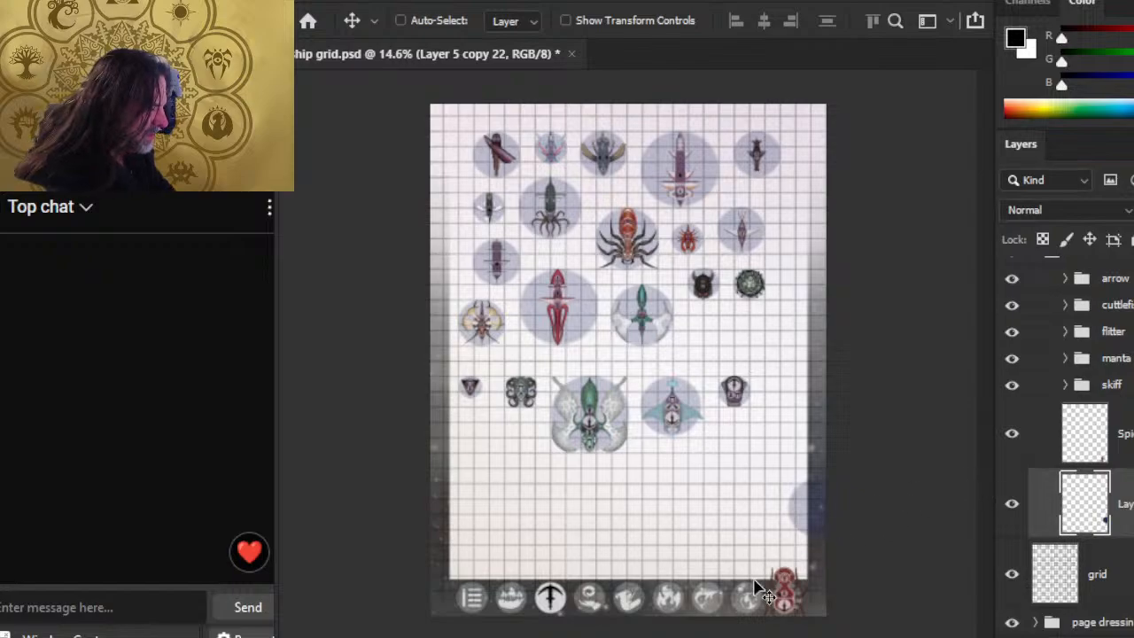
left_click_drag(765, 592, 673, 545)
left_click(1099, 433)
left_click_drag(852, 611, 807, 489)
left_click_drag(844, 537, 846, 537)
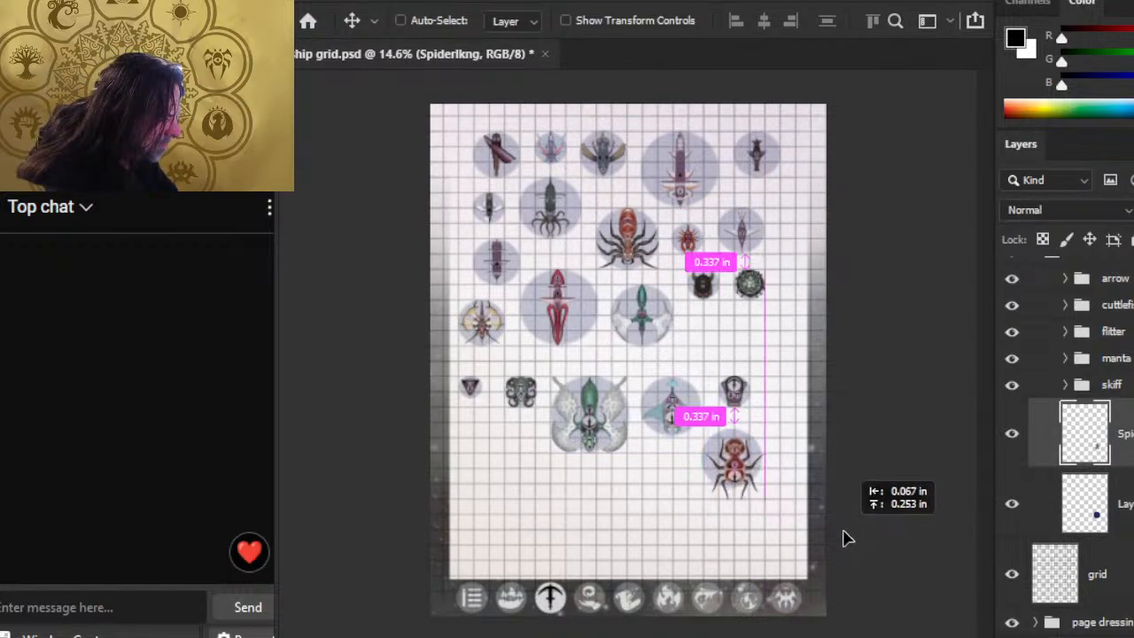
Step: Nudge the red spider token right and up until its body and legs line up with the grid squares
key("z")
left_click_drag(777, 489, 831, 488)
key("v")
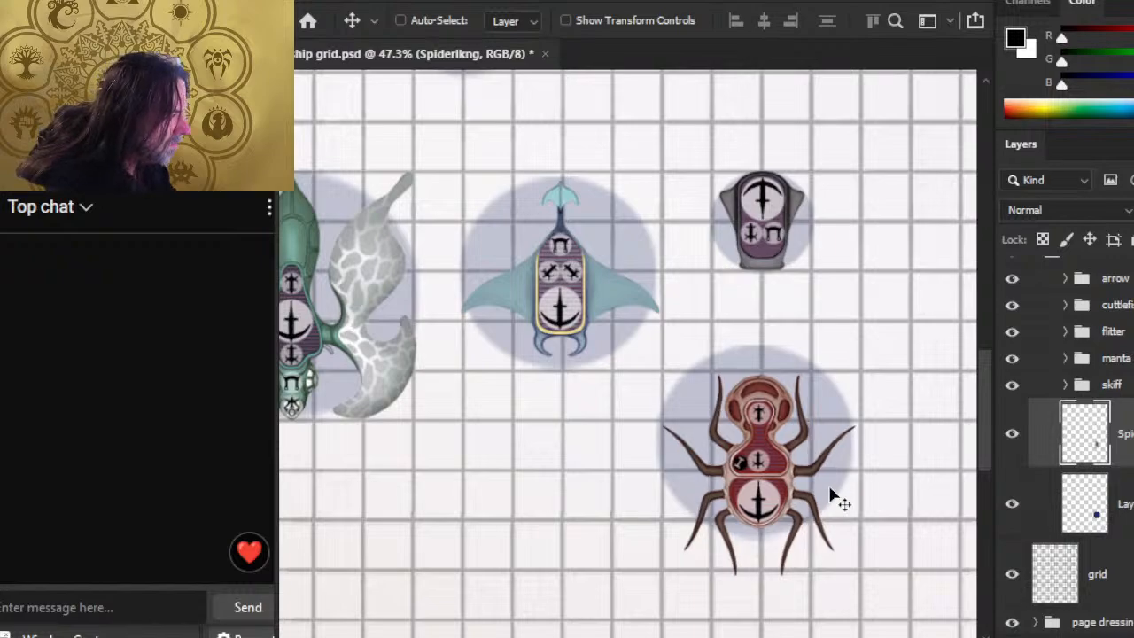
key("Right")
key("Right")
key("Right")
key("Right")
key("Up")
key("Up")
key("Up")
key("Up")
key("Up")
key("Up")
key("Up")
key("Up")
key("Up")
key("Up")
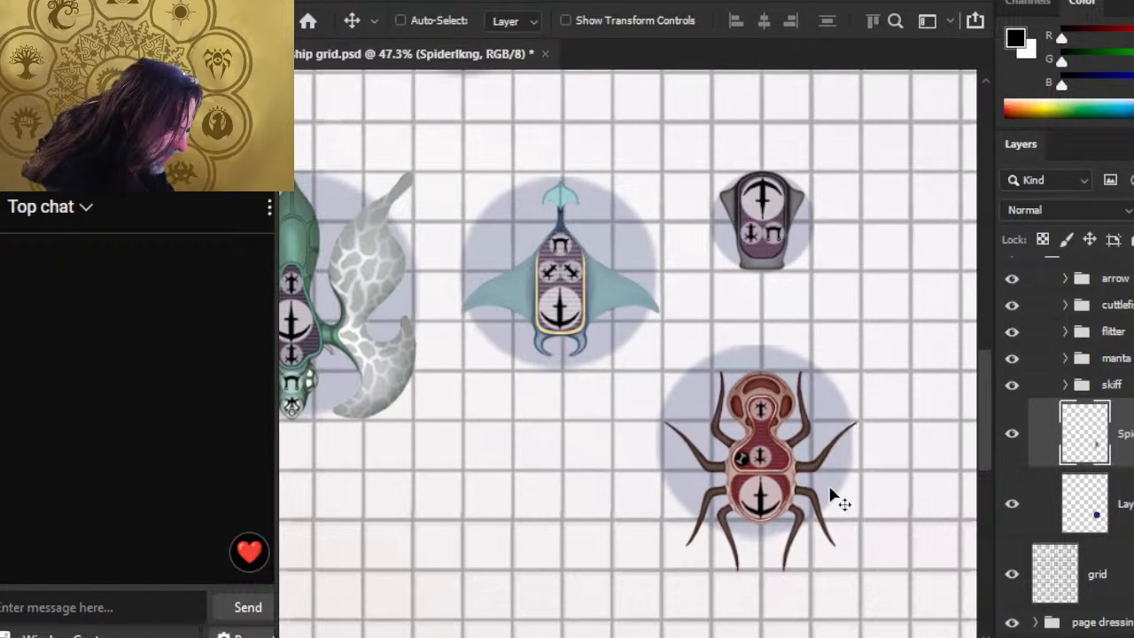
key("Right")
key("Right")
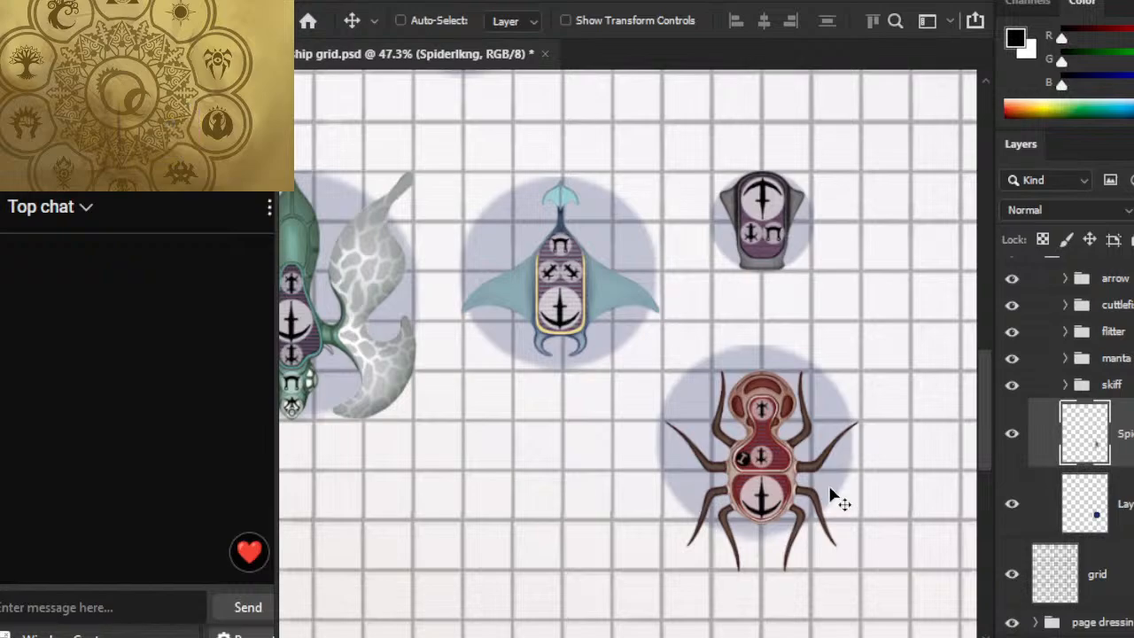
key("Up")
key("Up")
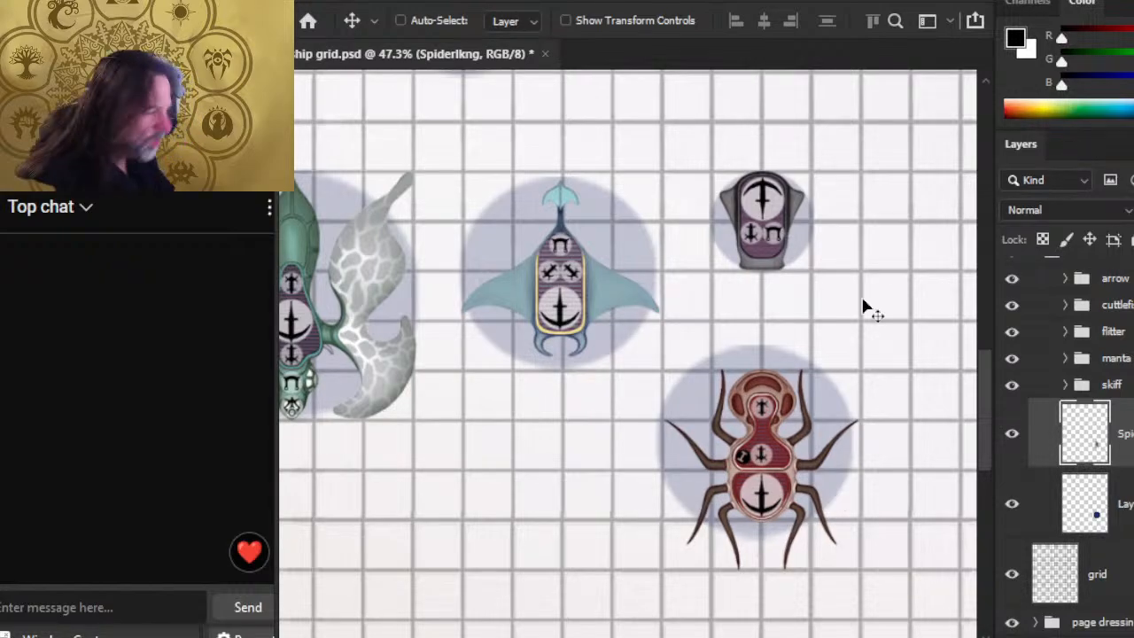
Step: Nudge the spider's base circle down and slightly right to centre it beneath the token
key("alt+bracketleft")
key("Down")
key("Down")
key("Down")
key("Down")
key("Down")
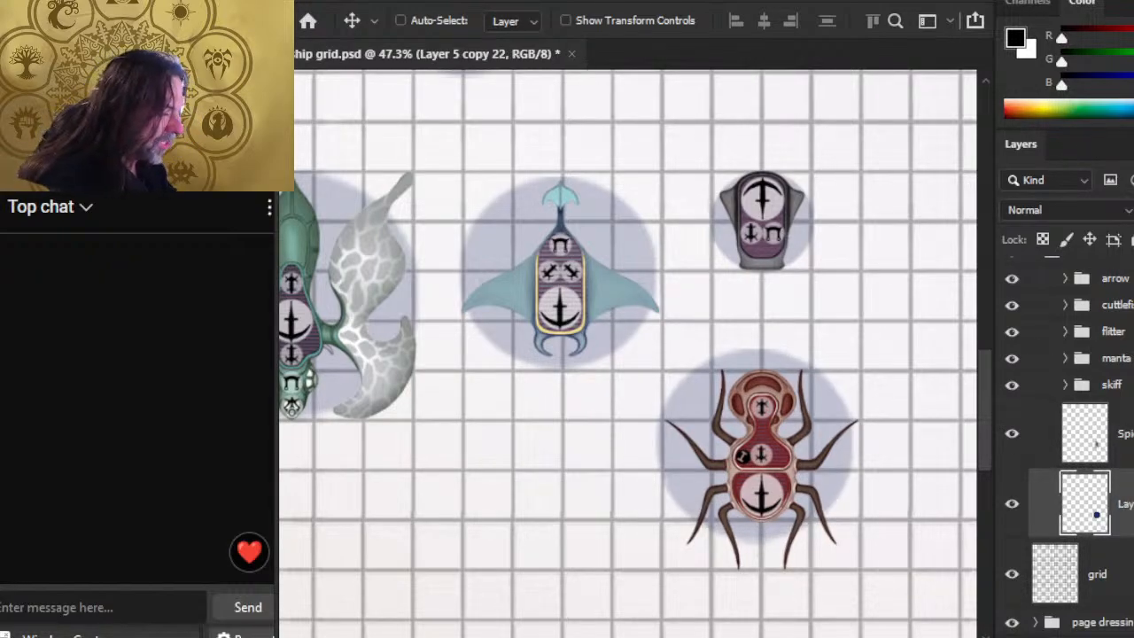
key("Right")
key("Right")
key("Right")
key("Right")
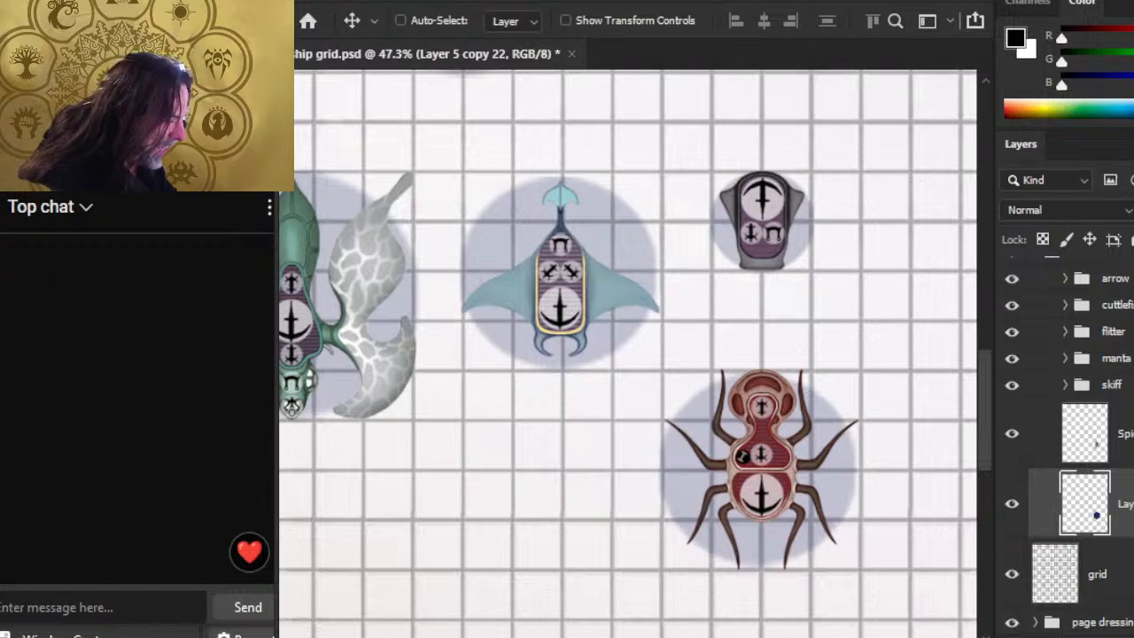
key("Right")
key("Right")
key("Right")
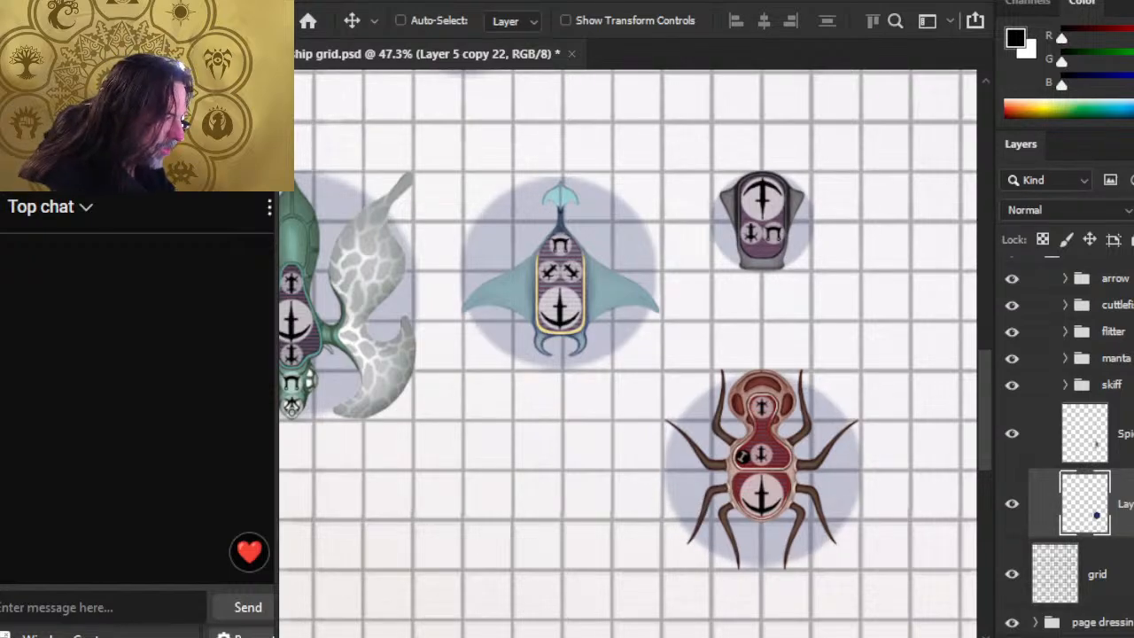
key("Left")
key("Left")
key("Left")
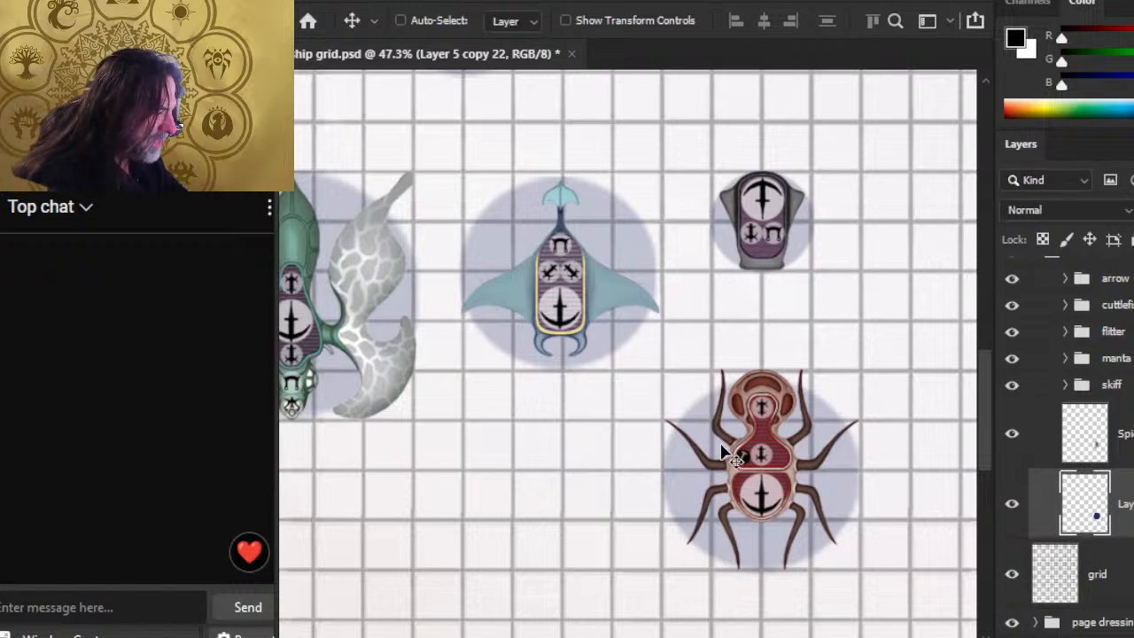
Step: Scale the spider's base circle up proportionally to 103.26% so it reaches the grid line at the token's head
key("m")
right_click(724, 452)
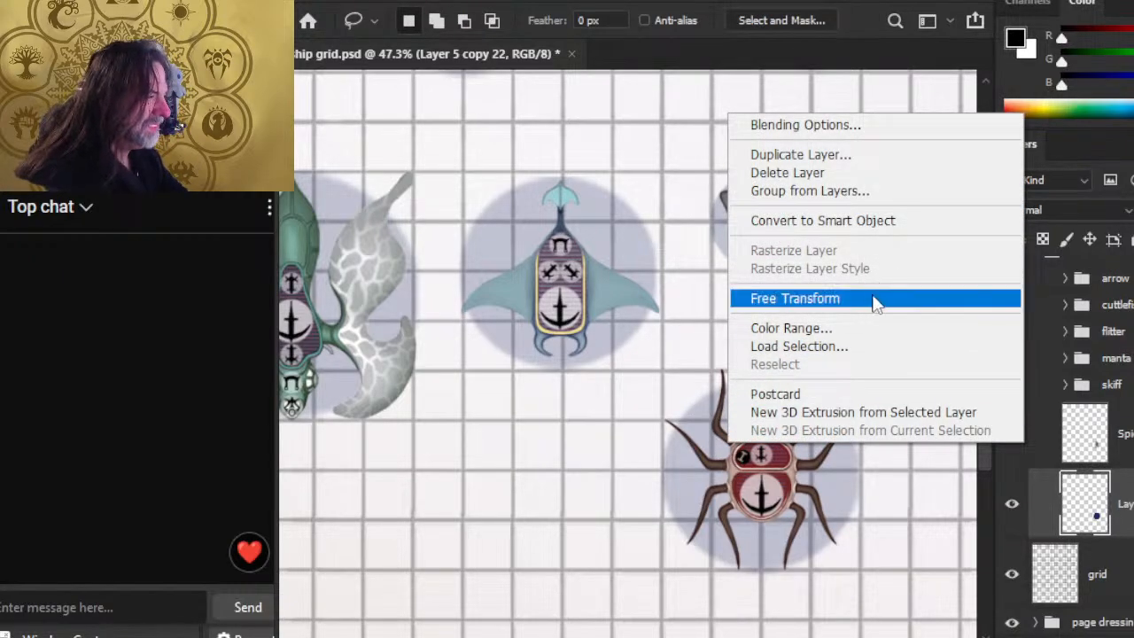
left_click(871, 299)
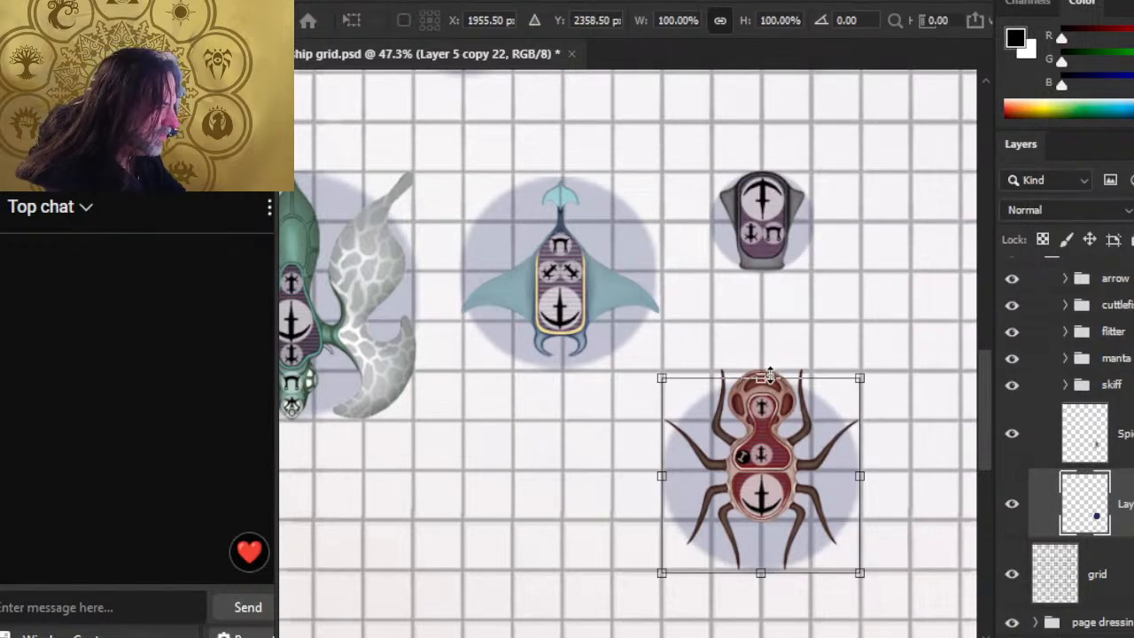
left_click_drag(760, 365, 754, 367)
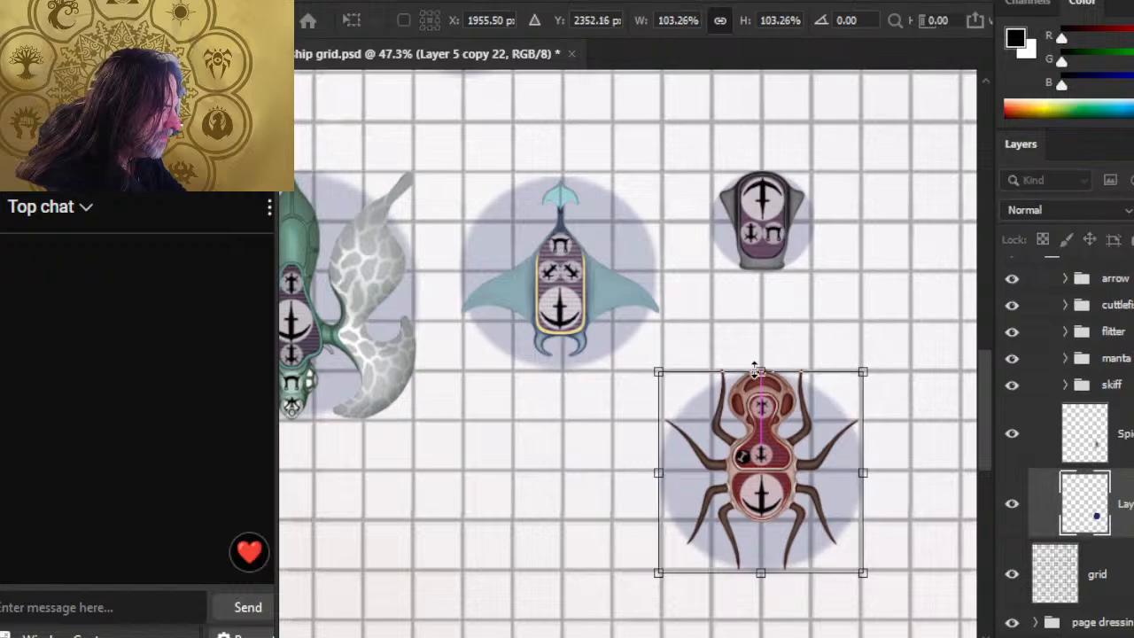
key("Return")
key("v")
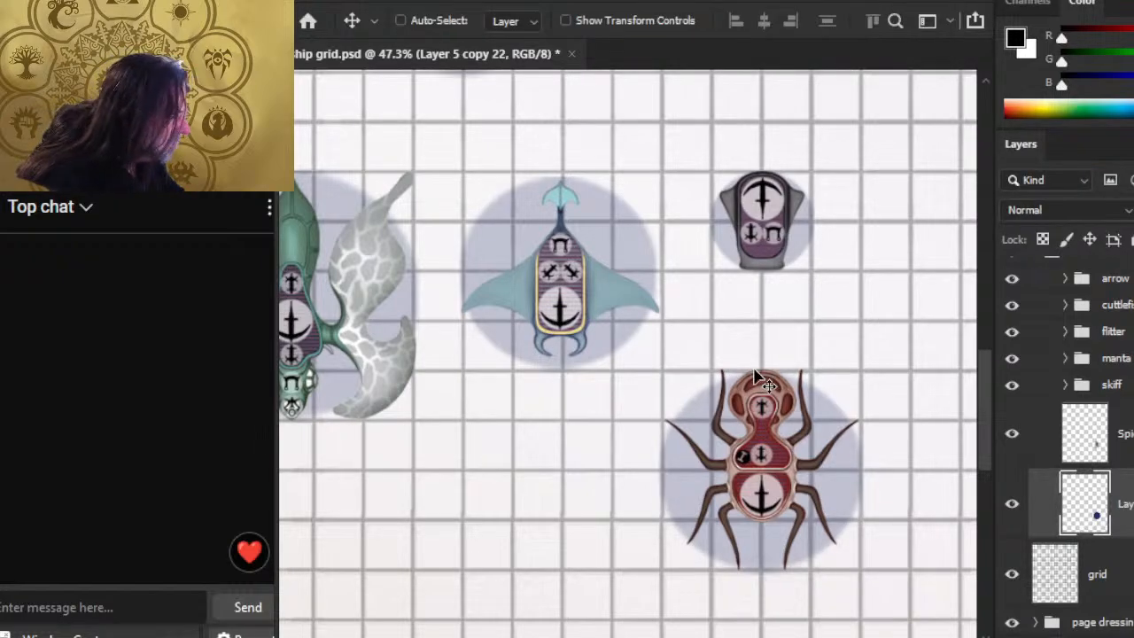
Step: Scale the manta group's base circle up proportionally to 101.72% so it meets the grid line at its upper edge
key("z")
left_click_drag(752, 374, 620, 377)
left_click_drag(428, 410, 554, 496)
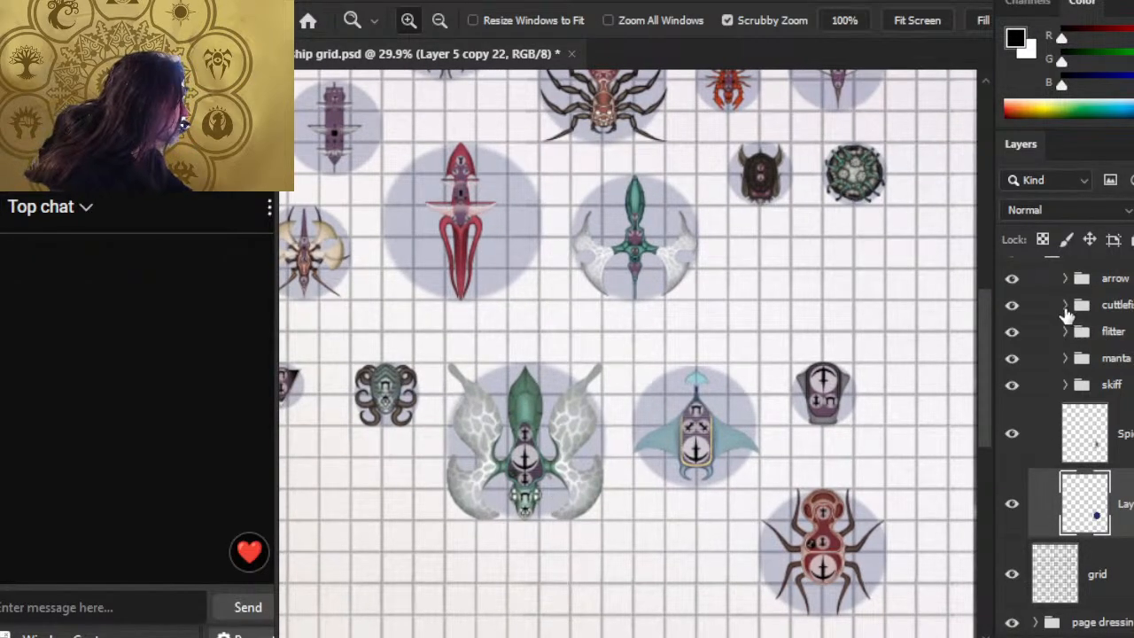
left_click(1064, 359)
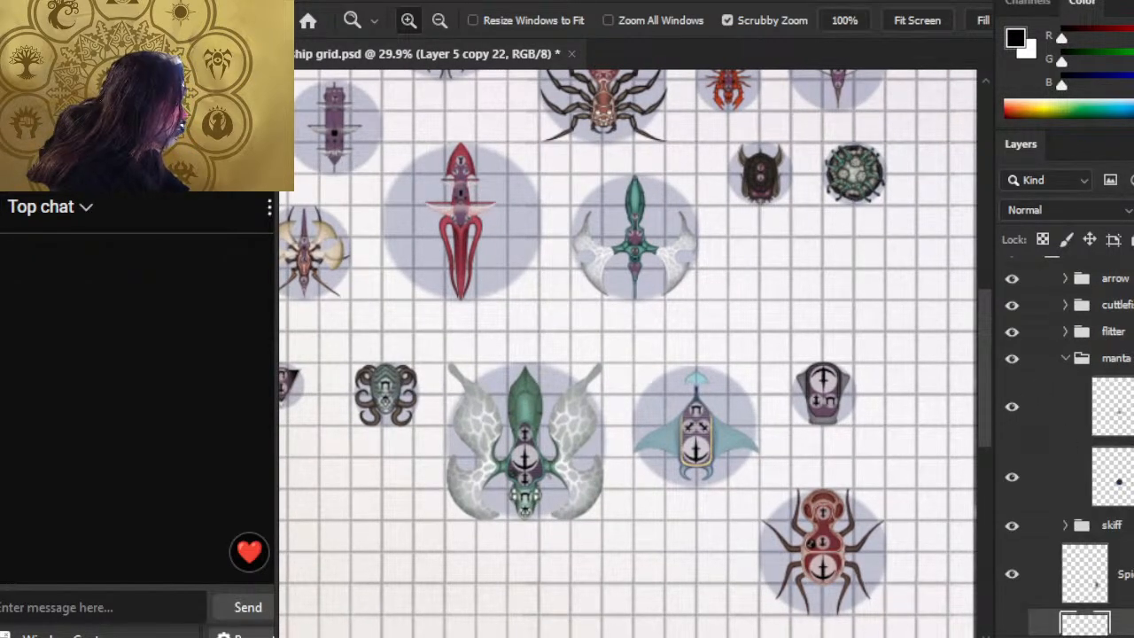
left_click(1113, 477)
key("l")
right_click(819, 418)
left_click(890, 274)
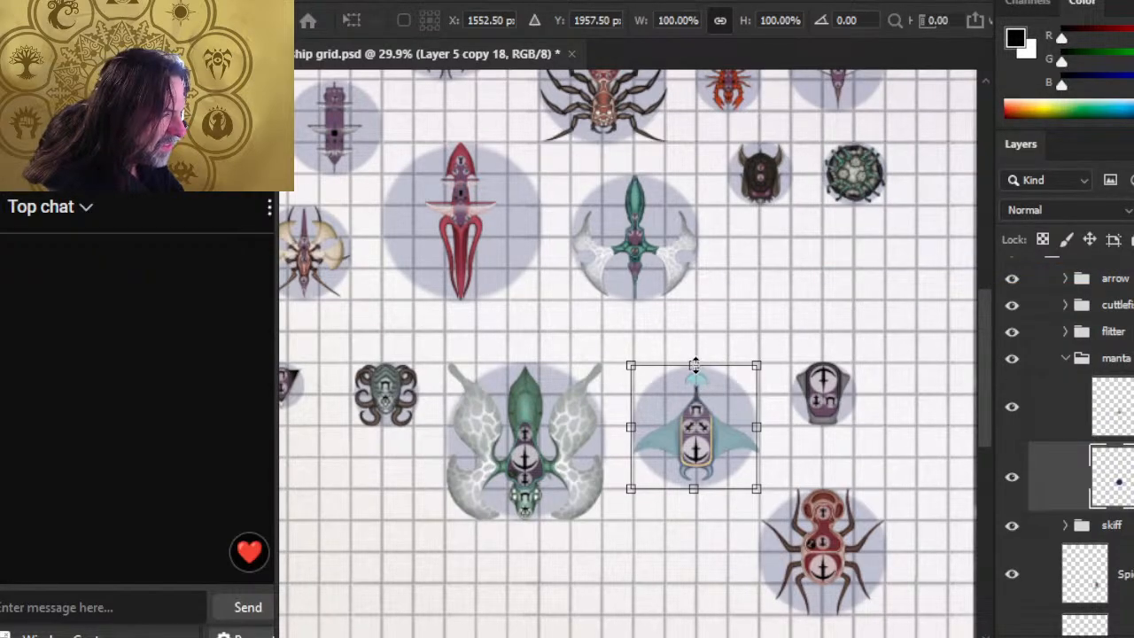
left_click_drag(693, 366, 693, 363)
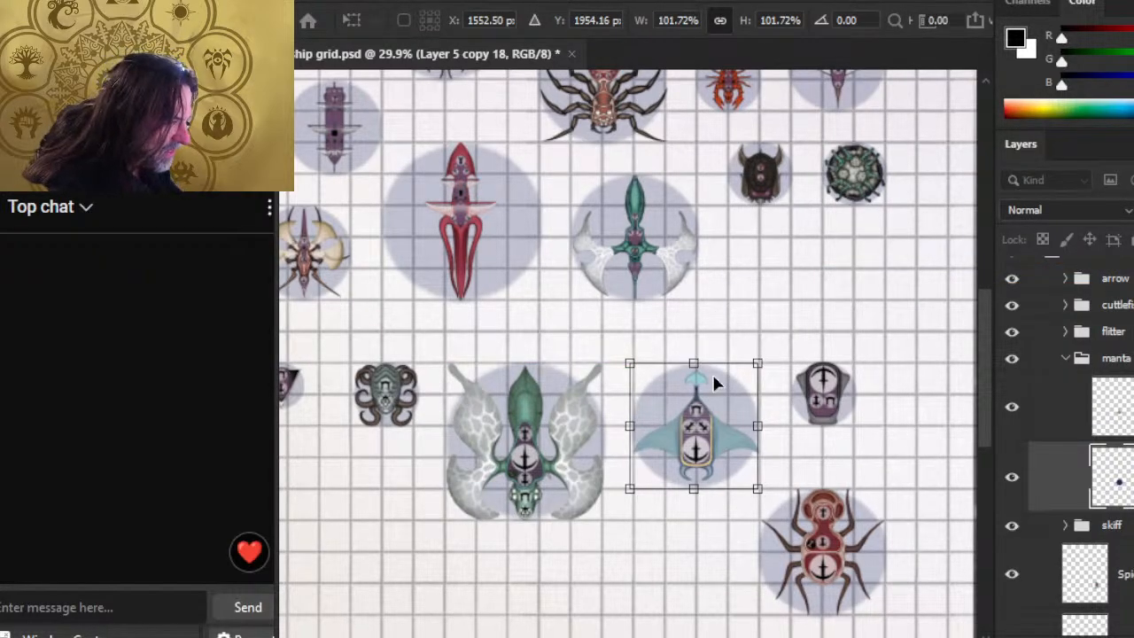
key("Return")
key("v")
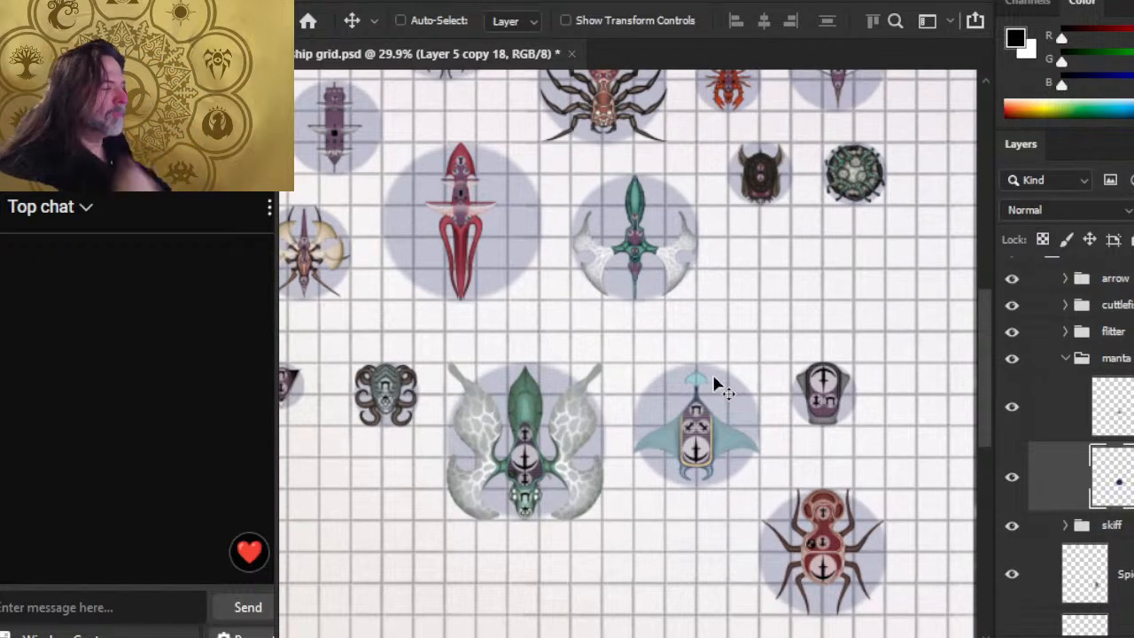
Step: Collapse the manta group and group the Spiderlkng token with its base circle
key("z")
left_click_drag(678, 502, 643, 494)
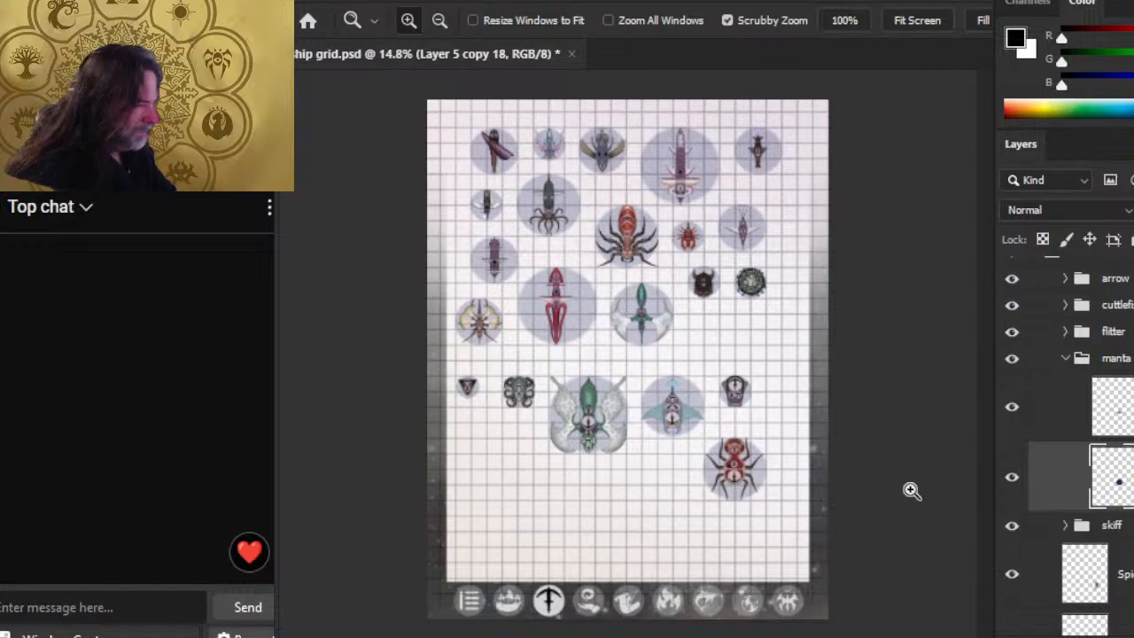
left_click(1095, 385, "shift")
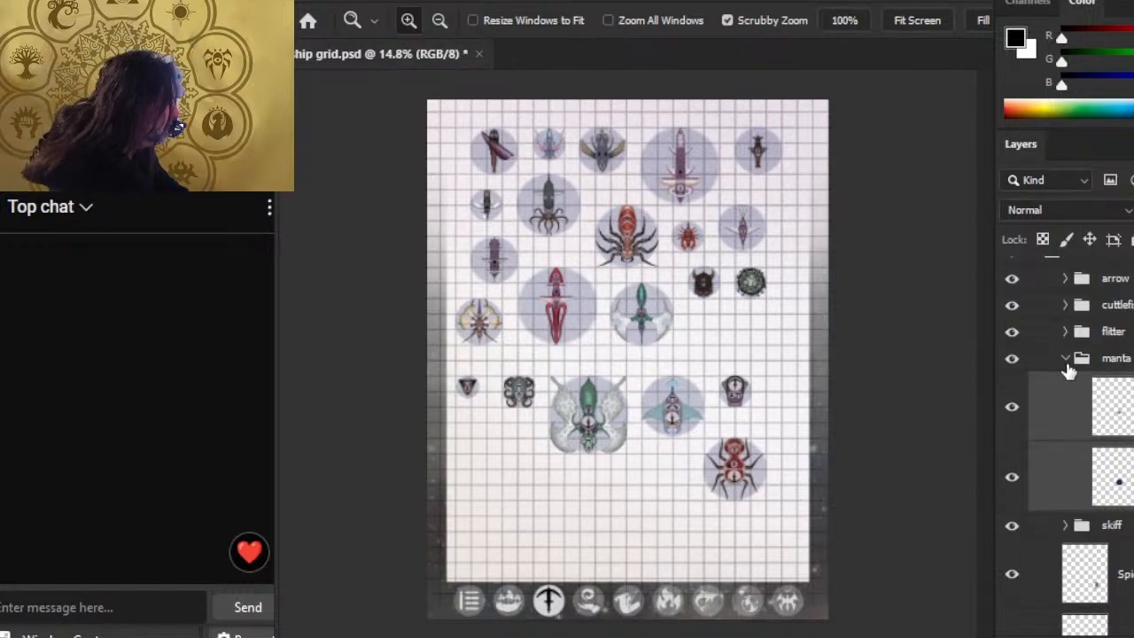
left_click(1066, 358)
left_click(1118, 433)
key("ctrl+g")
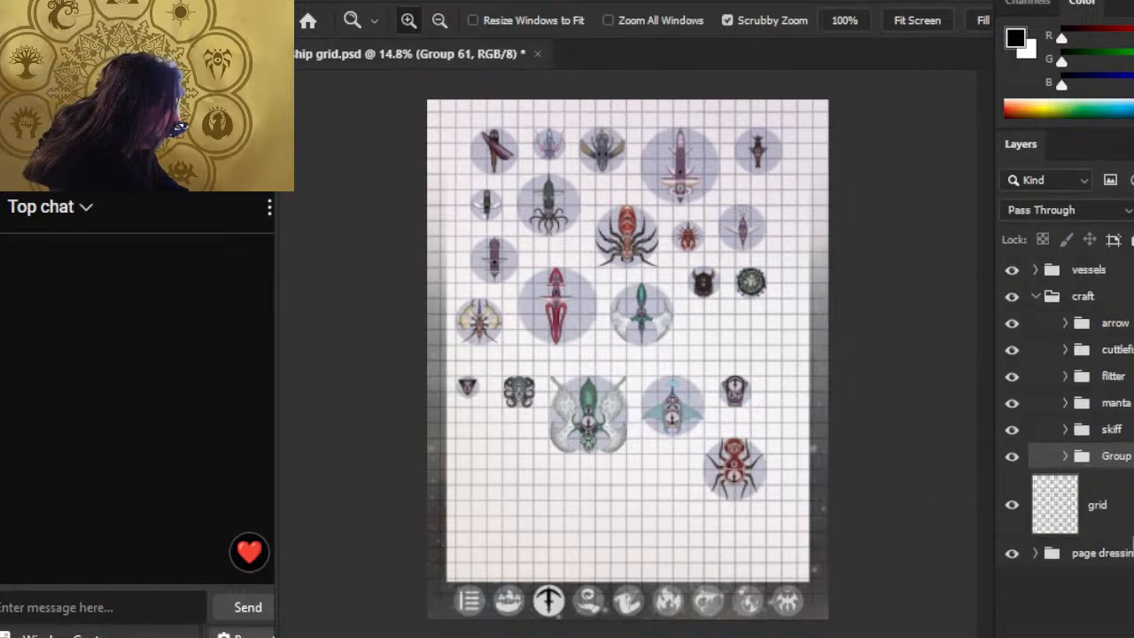
Step: Rename the spider token's new group as spiderling
double_click(1118, 456)
type("s")
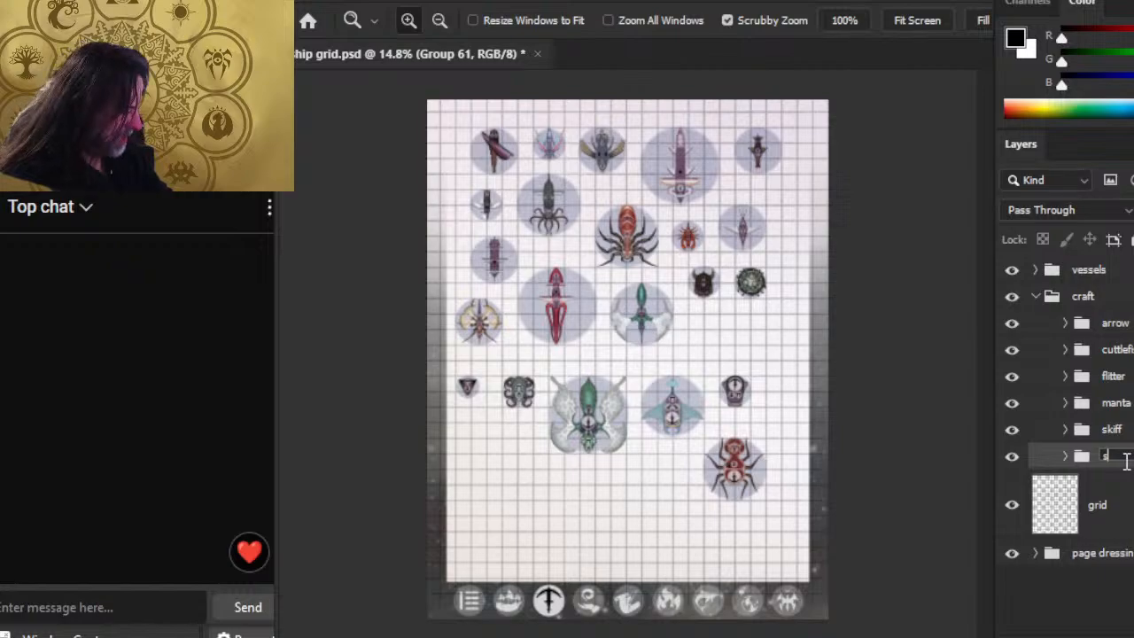
type("piderling")
key("Return")
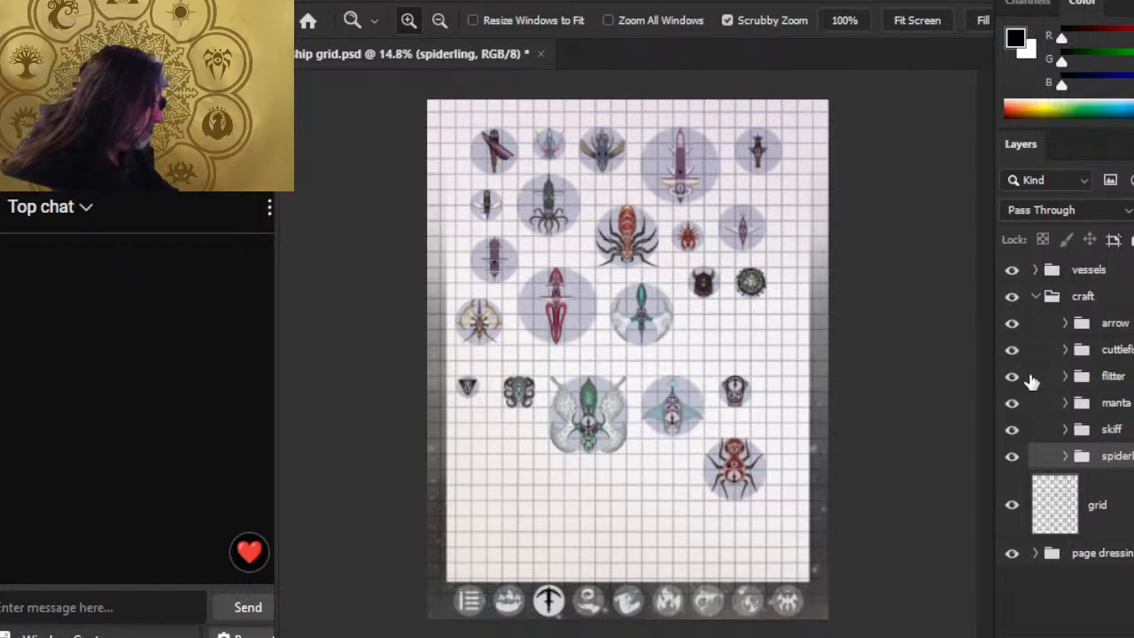
Step: Move the skiff group beneath the arrow token at the start of the craft row
left_click(1112, 432)
key("v")
left_click_drag(725, 464, 521, 503)
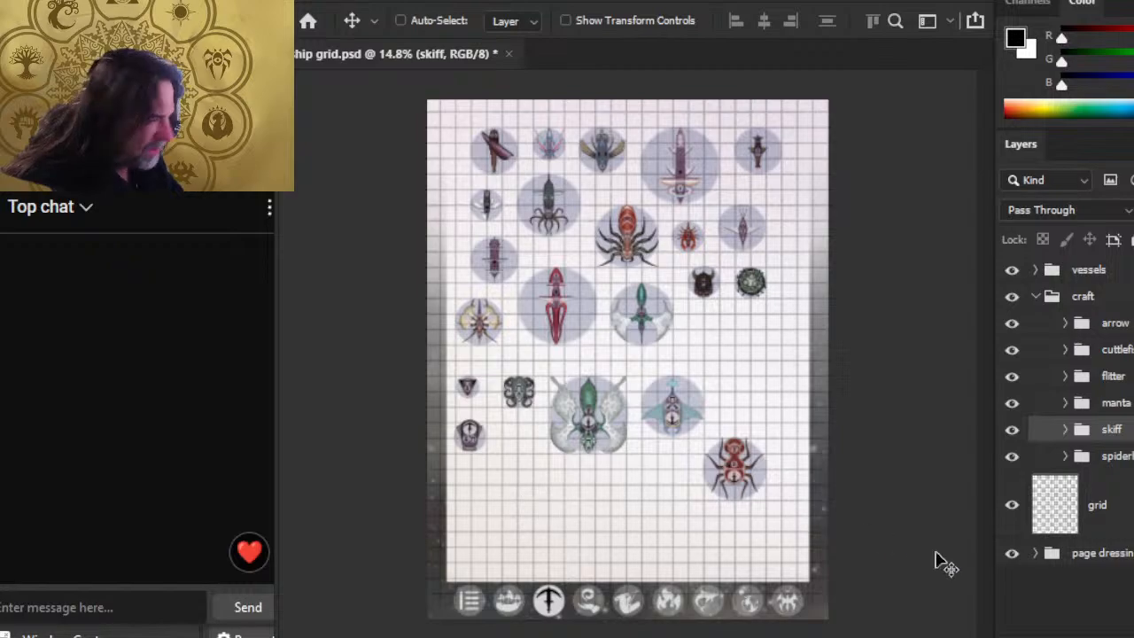
Step: Move the spiderling group up into the craft row, beside the manta
key("alt+bracketleft")
left_click_drag(839, 574, 807, 519)
left_click_drag(847, 557, 851, 550)
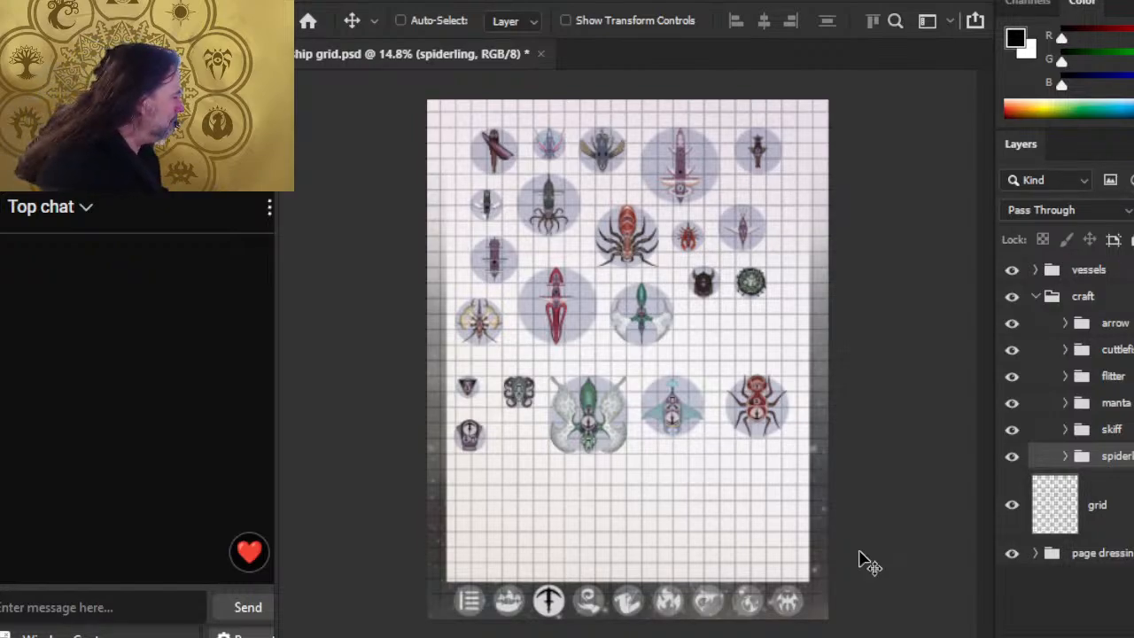
Step: Move the skiff group out of the way below the spiderling, and place the cuttlefish group directly beneath the arrow
left_click(1104, 428)
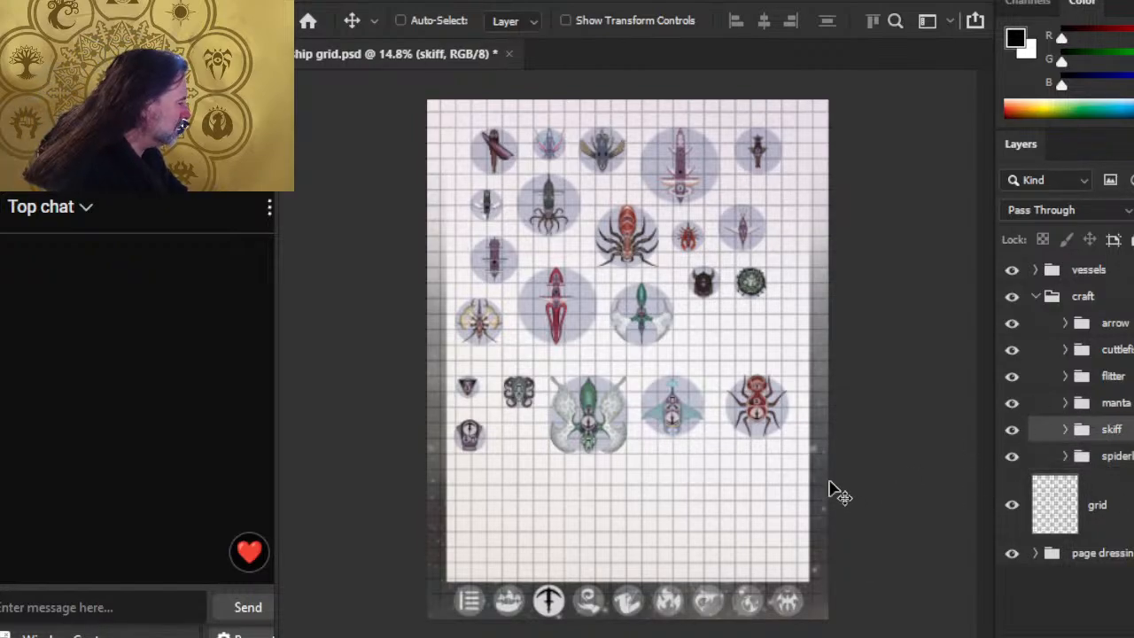
mouse_move(830, 488)
left_mouse_down()
mouse_move(893, 524)
mouse_move(850, 496)
left_mouse_up()
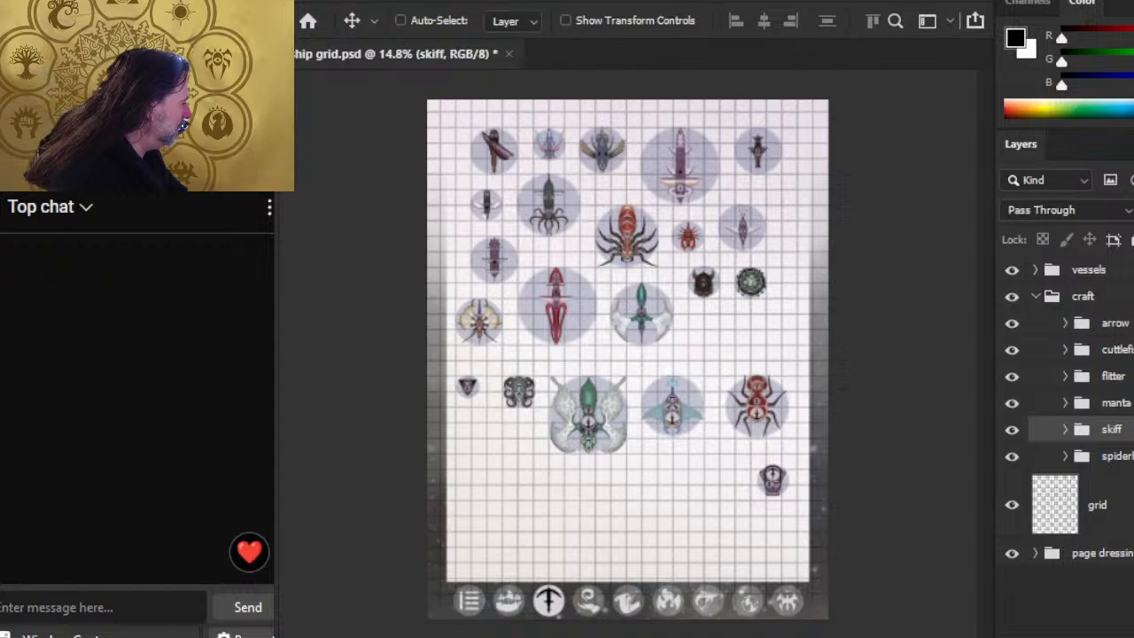
left_click(1116, 351)
left_click_drag(675, 470, 613, 488)
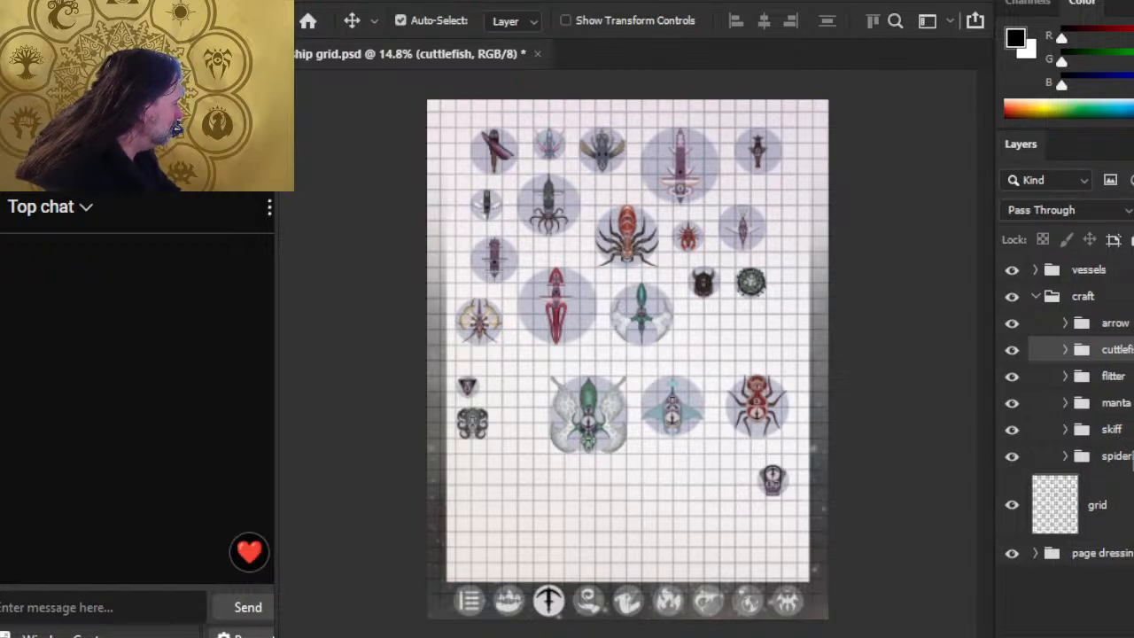
Step: Move the flitter, manta and spiderling groups together horizontally to close the gap beside the arrow and cuttlefish
left_click(1131, 403, "shift")
left_click(1131, 456, "ctrl")
left_click(1131, 350, "ctrl")
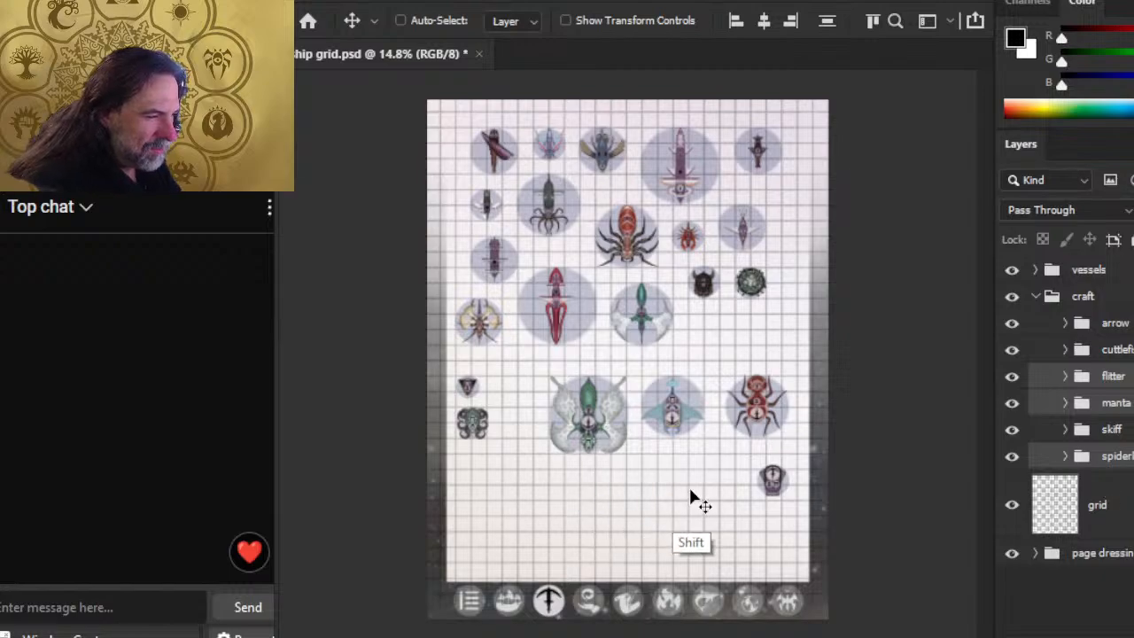
left_click_drag(691, 498, 644, 502)
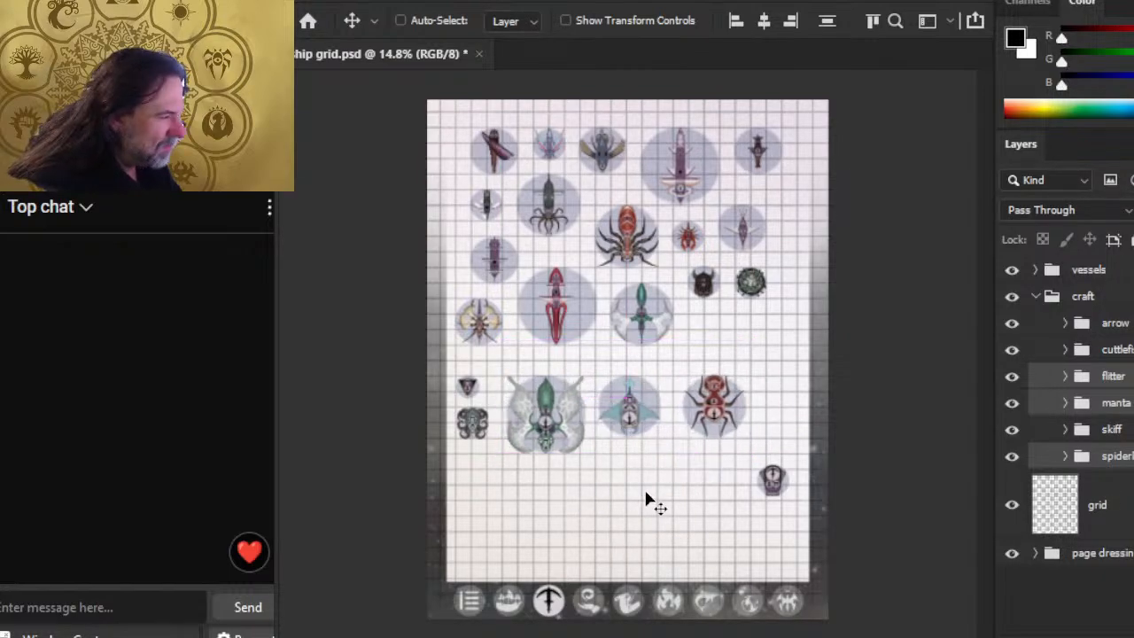
Step: Lower the skiff group slightly and move the spiderling group away from the manta, toward the grid's outer edge
left_click(1092, 431)
left_click_drag(783, 561, 760, 571)
left_click(1105, 456)
left_click_drag(799, 441, 835, 453)
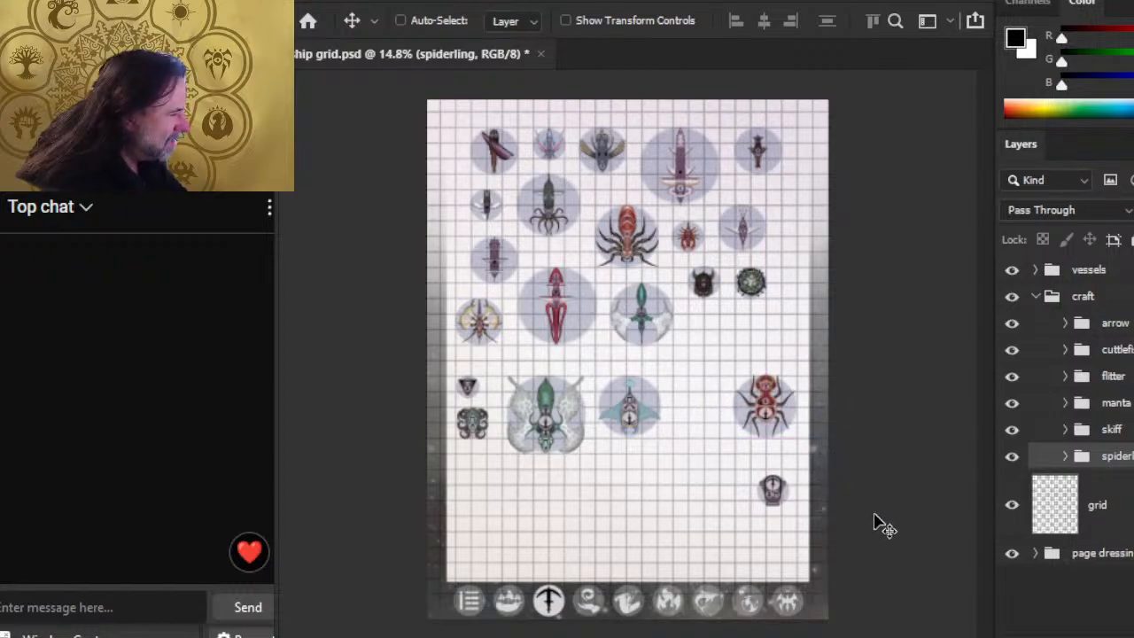
Step: Move the skiff group up into the gap between the manta and the spiderling
left_click(1118, 471, "ctrl")
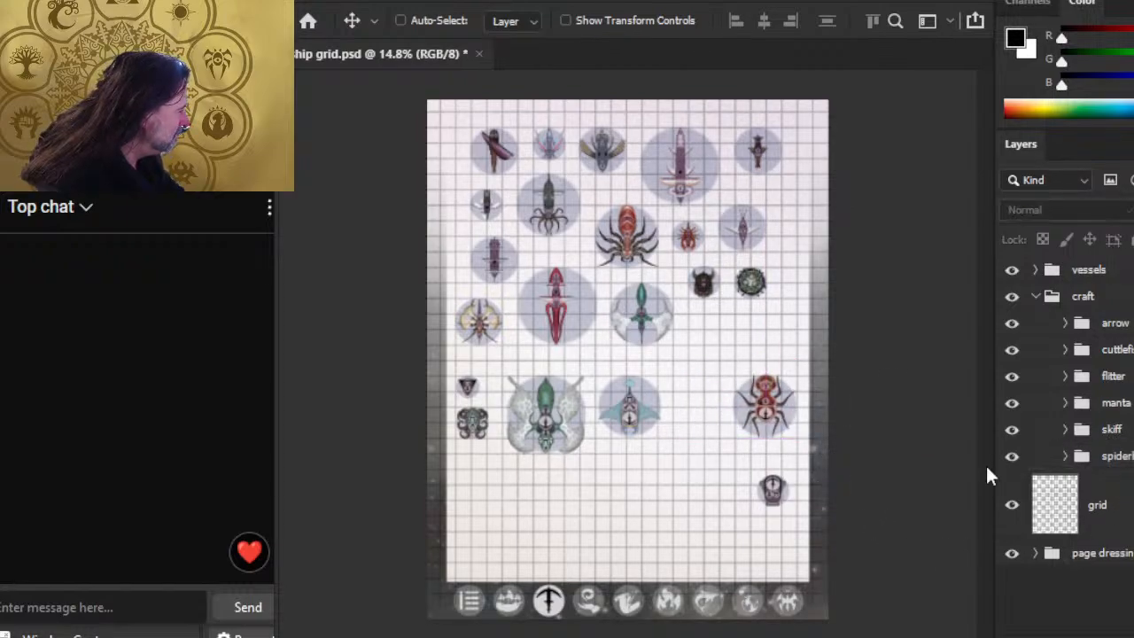
left_click(796, 547)
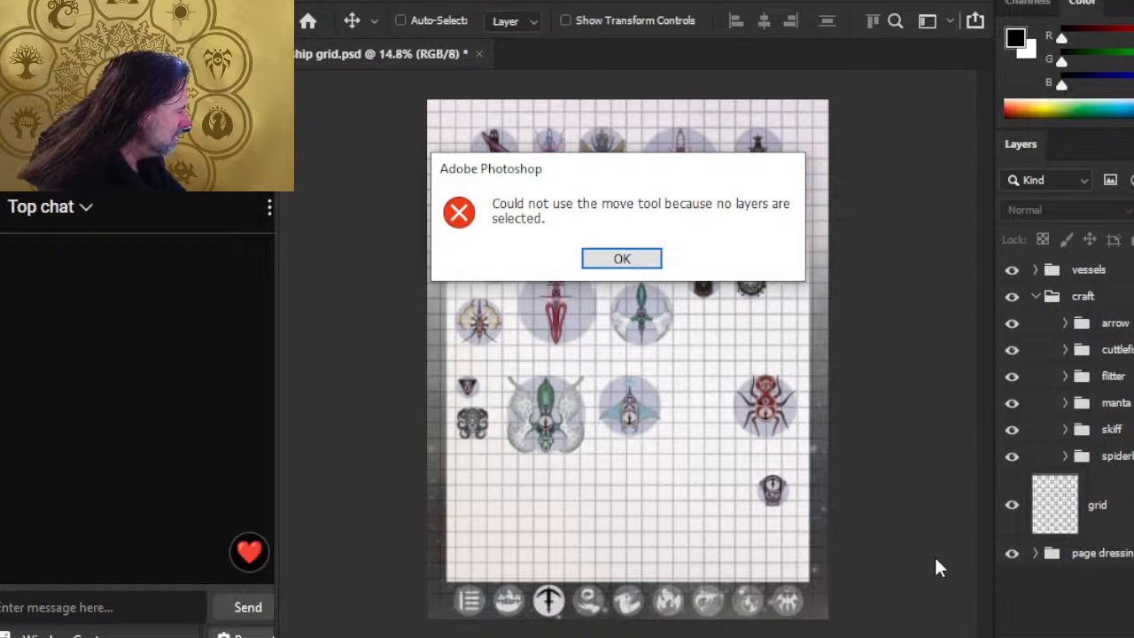
key("Return")
left_click(1118, 433)
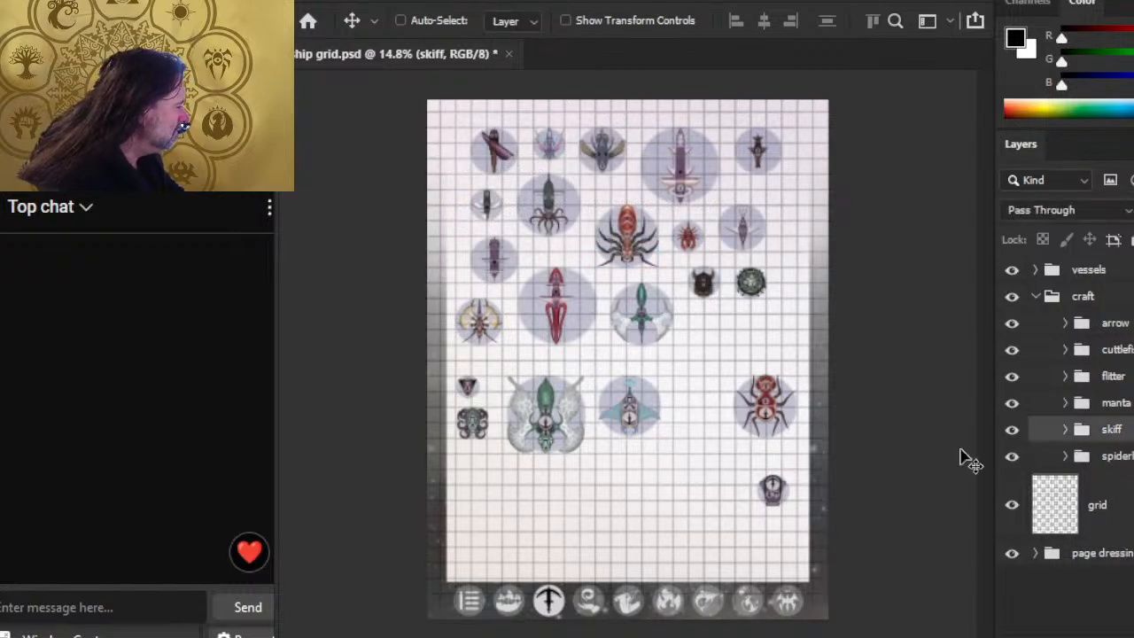
left_click_drag(772, 493, 760, 438)
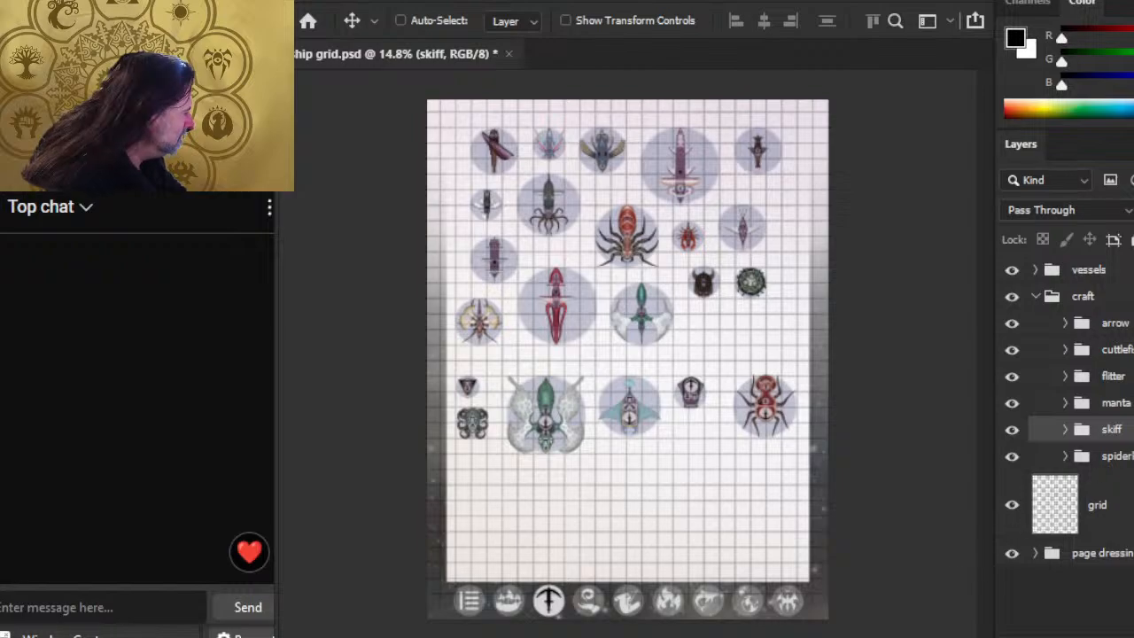
Step: Shift the spiderling group closer to the skiff, and the skiff group slightly toward the manta, to even out the row
left_click(1018, 452)
mouse_move(840, 531)
left_mouse_down()
mouse_move(824, 532)
mouse_move(826, 522)
left_mouse_up()
left_click(997, 503)
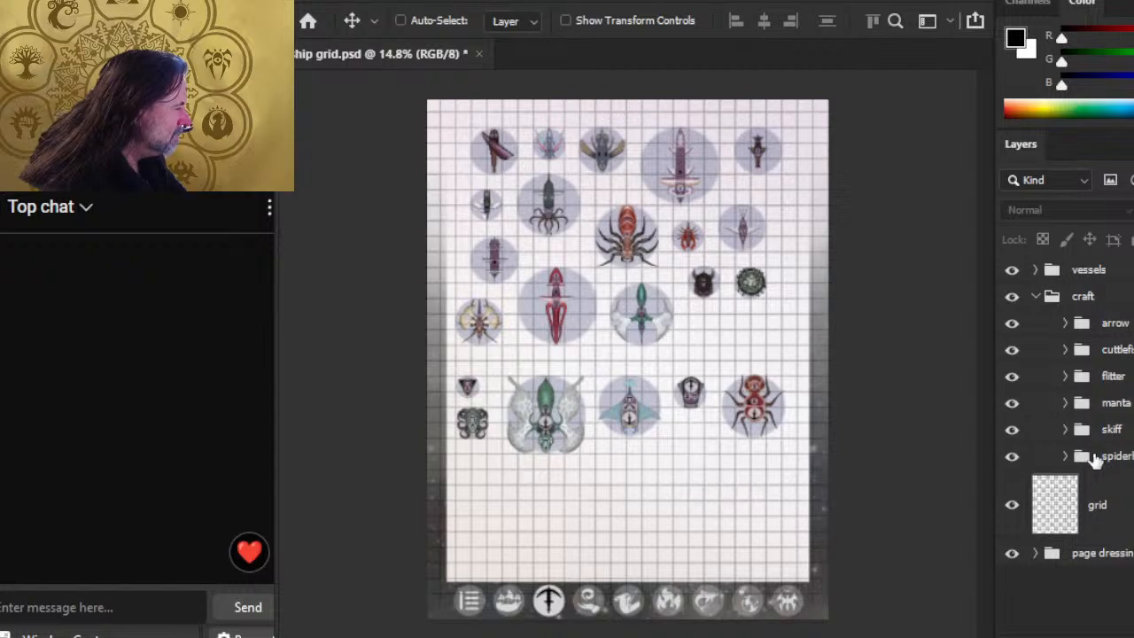
left_click(1019, 432)
left_click_drag(732, 468, 732, 462)
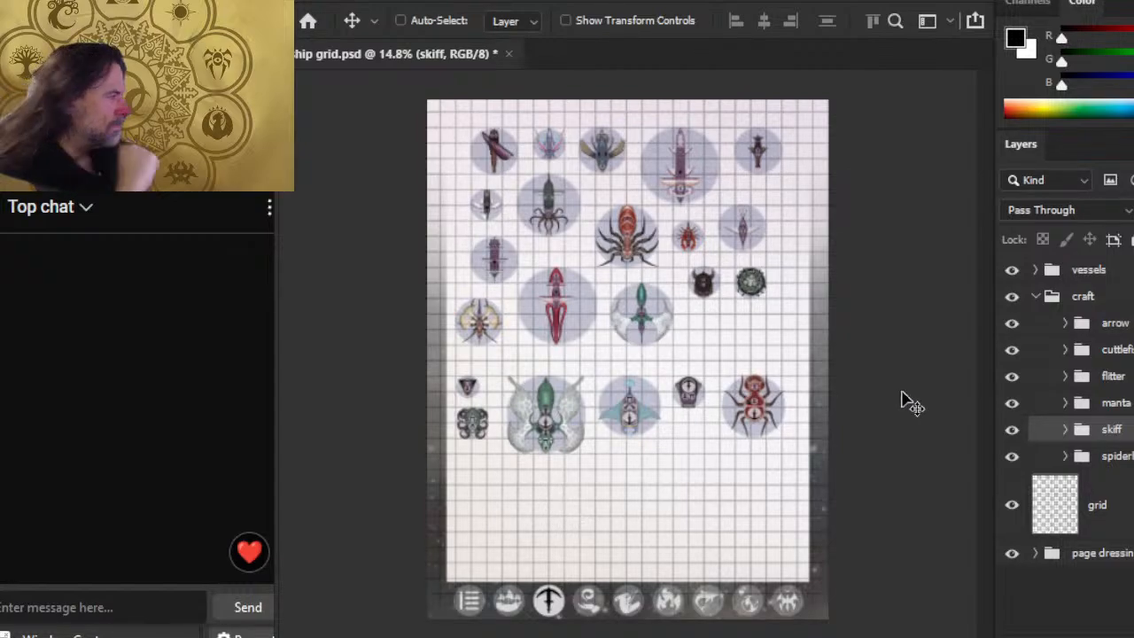
Step: Collapse the craft group and move it straight down about six grid squares toward the page's lower edge
left_click(1035, 298)
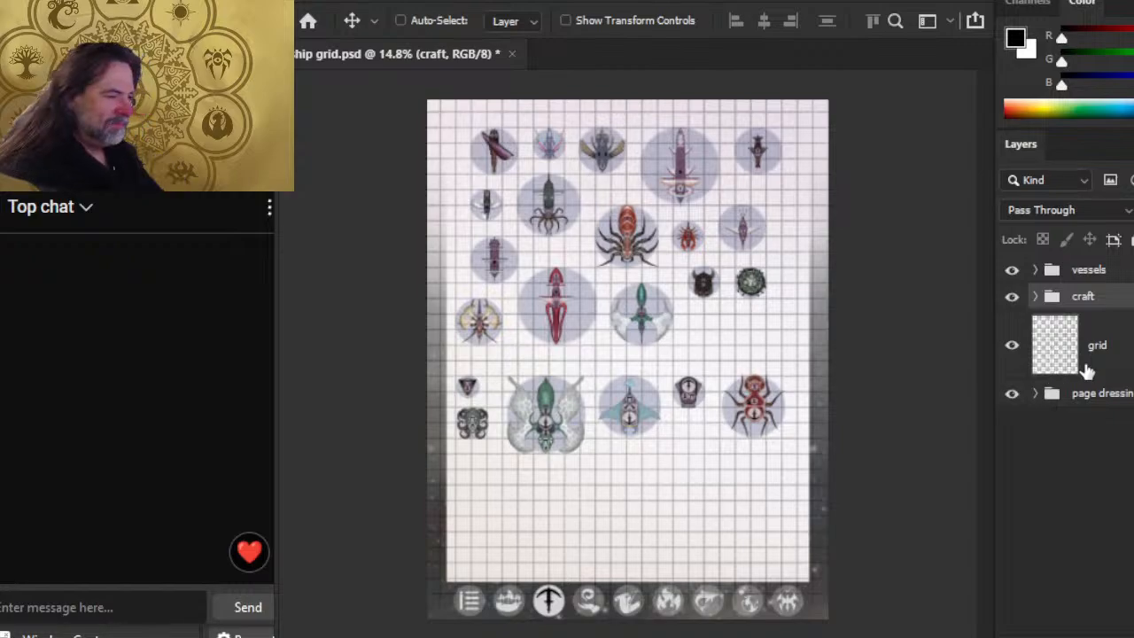
key("shift+Down")
key("shift+Down")
key("shift+Down")
key("shift+Down")
key("shift+Down")
key("shift+Down")
key("shift+Down")
key("shift+Down")
key("shift+Down")
key("shift+Down")
key("shift+Down")
key("shift+Down")
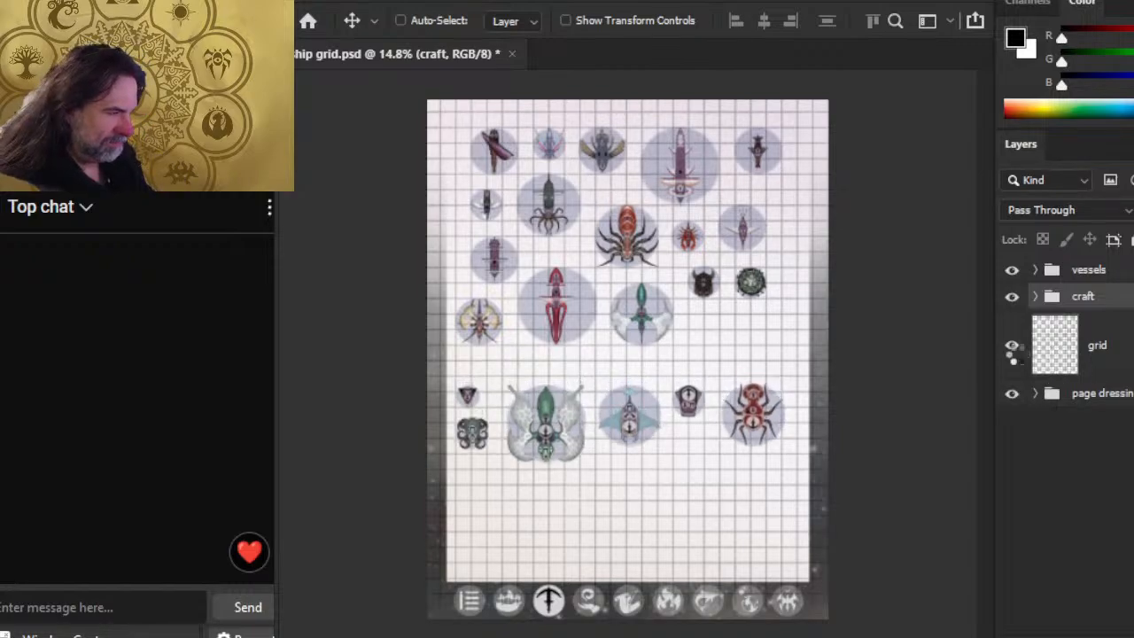
key("shift+Down")
key("shift+Down")
key("shift+Down")
key("shift+Down")
key("shift+Down")
key("shift+Down")
key("shift+Down")
key("shift+Down")
key("shift+Down")
key("shift+Down")
key("shift+Down")
key("shift+Down")
key("shift+Down")
key("shift+Down")
key("shift+Down")
key("shift+Down")
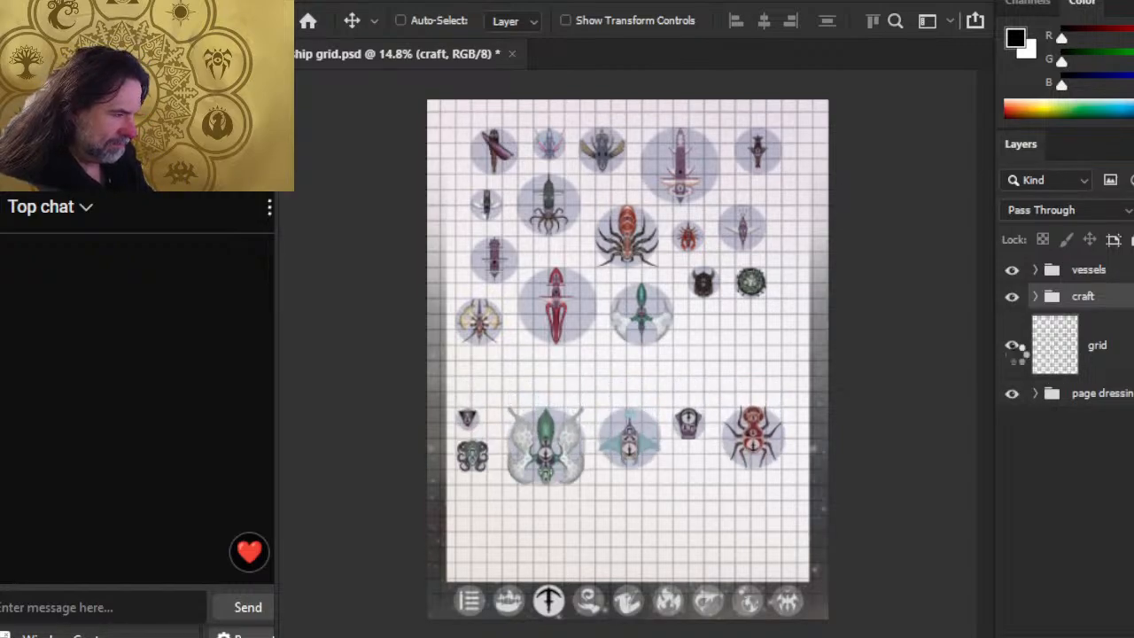
key("shift+Down")
key("shift+Down")
key("shift+Down")
key("shift+Down")
key("shift+Down")
key("shift+Down")
key("shift+Down")
key("shift+Down")
key("shift+Down")
key("shift+Down")
key("shift+Down")
key("shift+Down")
key("shift+Down")
key("shift+Down")
key("shift+Down")
key("shift+Down")
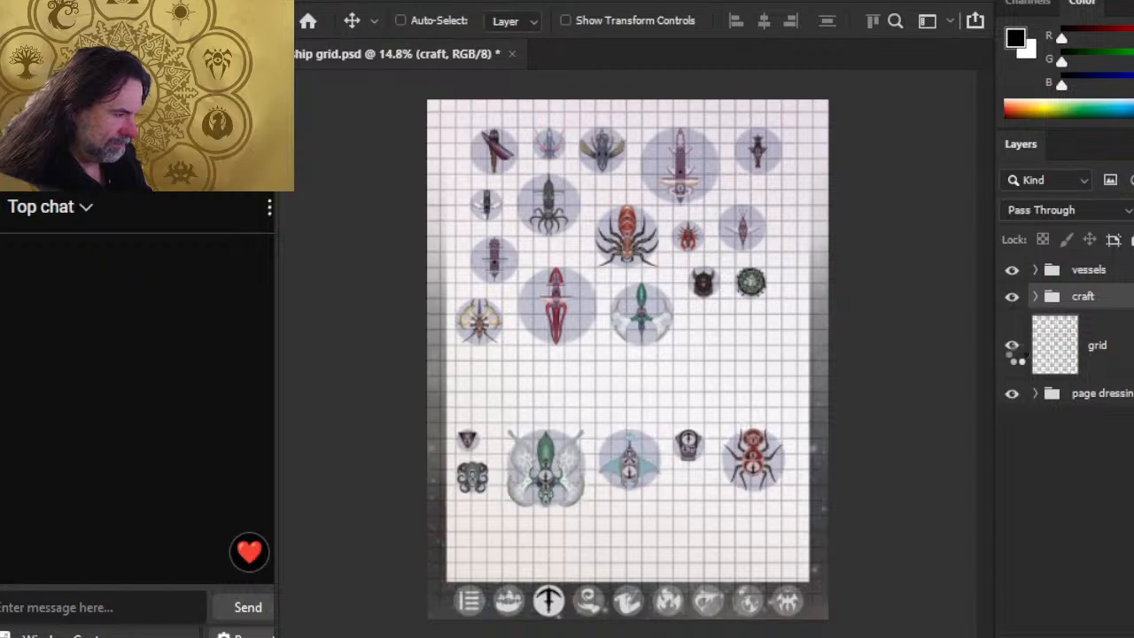
key("shift+Down")
key("shift+Down")
key("shift+Down")
key("shift+Down")
key("shift+Down")
key("shift+Down")
key("shift+Down")
key("shift+Down")
key("shift+Down")
key("shift+Down")
key("shift+Down")
key("shift+Down")
key("shift+Down")
key("shift+Down")
key("shift+Down")
key("shift+Down")
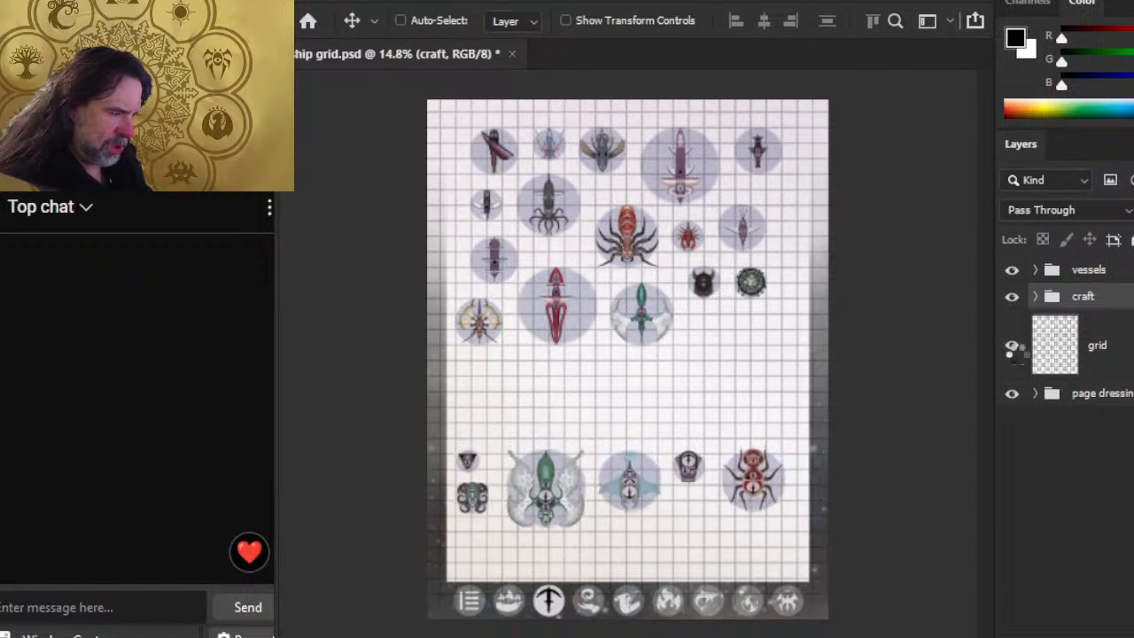
key("shift+Down")
key("shift+Down")
key("shift+Down")
key("shift+Down")
key("shift+Down")
key("shift+Down")
key("shift+Down")
key("shift+Down")
key("shift+Down")
key("shift+Down")
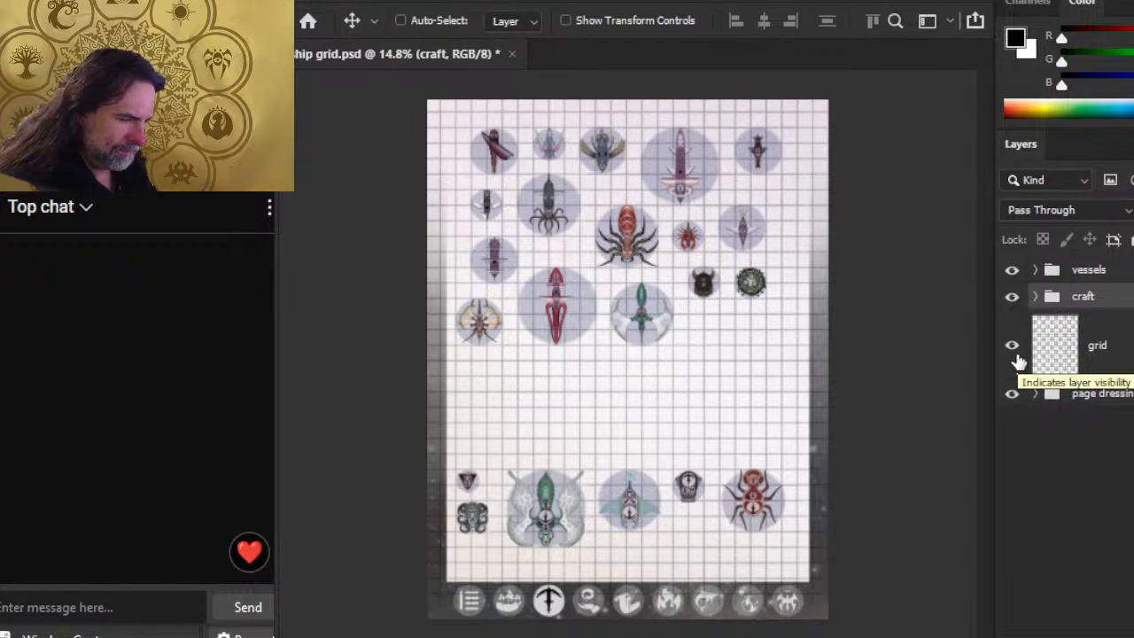
Step: Expand the craft group and lower the cuttlefish group until its bottom edge lines up with the flitter's
left_click(1035, 297)
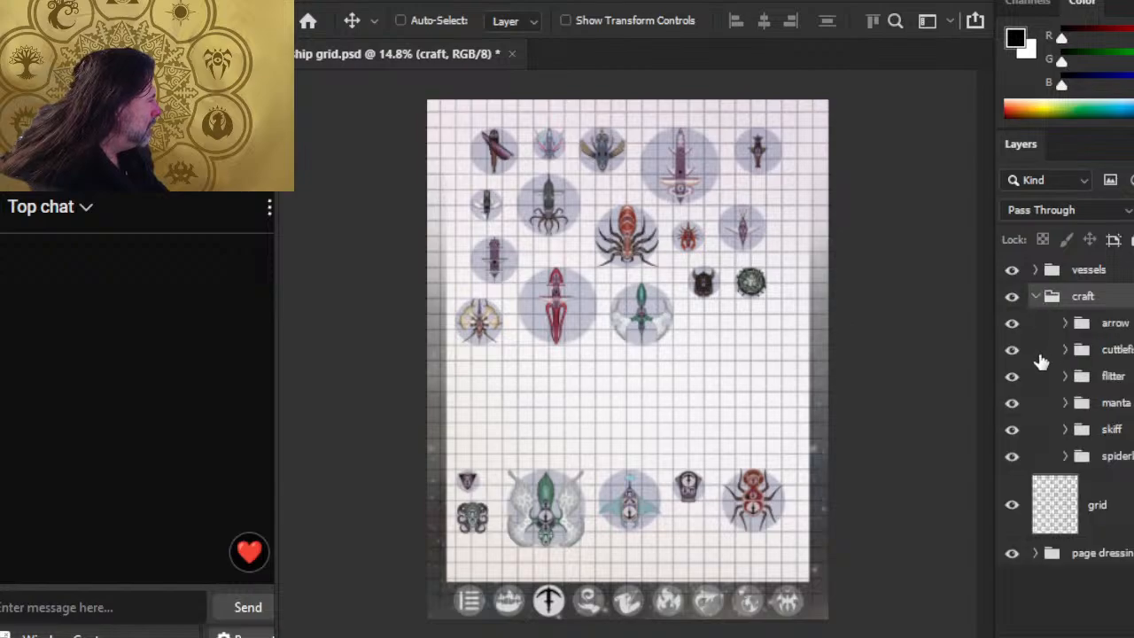
left_click(1098, 349)
key("shift+Down")
key("shift+Down")
key("shift+Down")
key("shift+Down")
key("shift+Down")
key("shift+Down")
key("shift+Down")
key("shift+Down")
key("shift+Down")
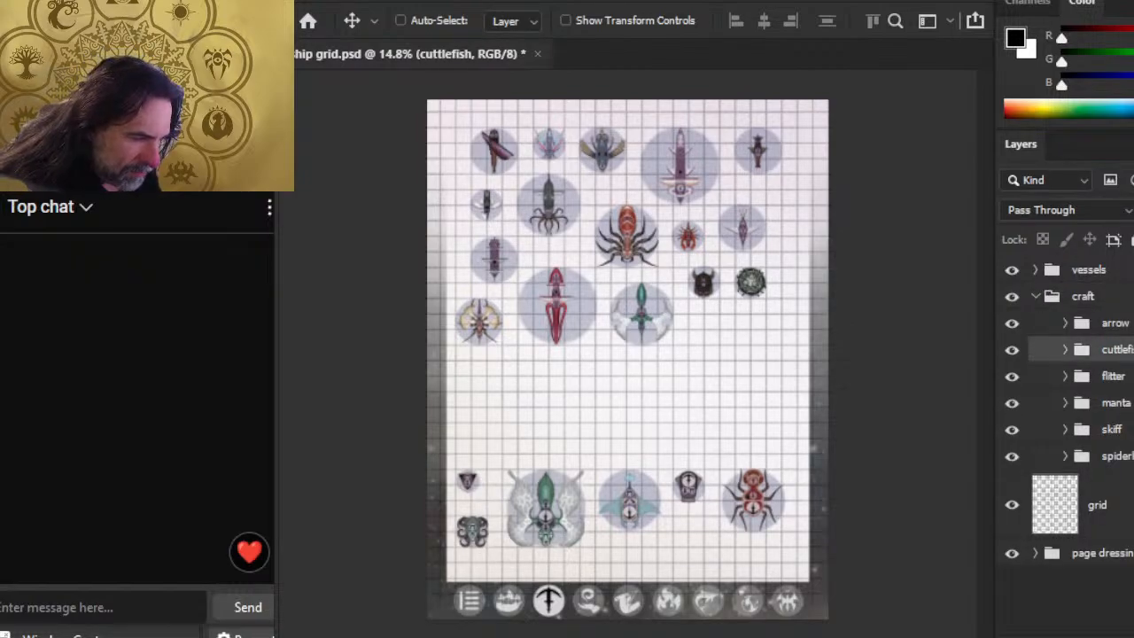
key("shift+Down")
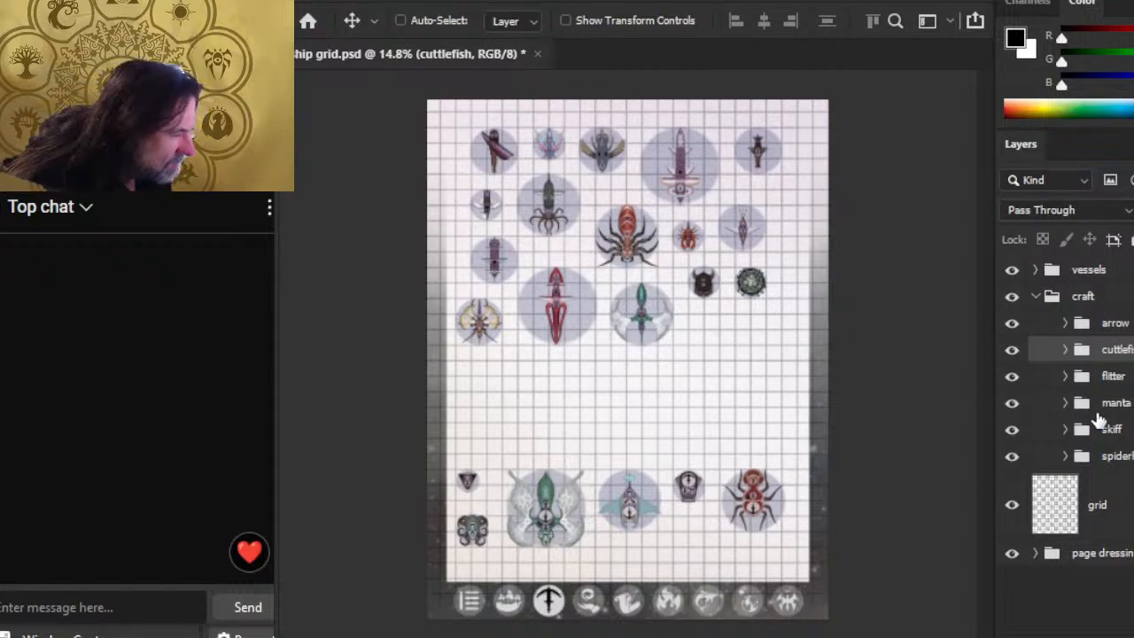
Step: Shift the whole craft group right by about one grid square to centre it across the page
left_click(1096, 298)
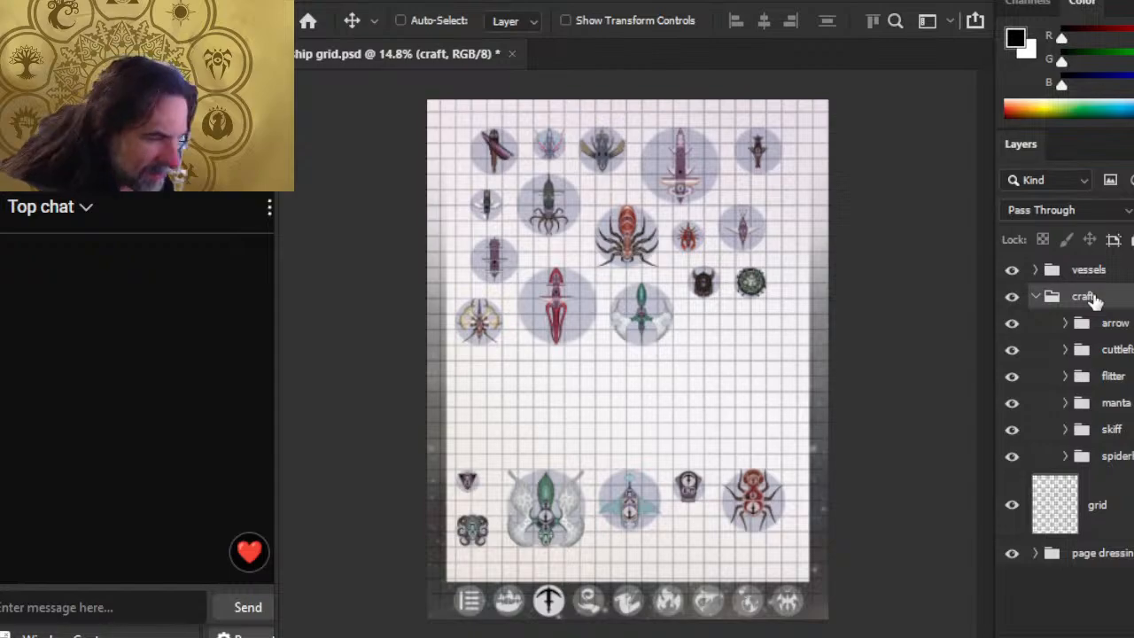
key("shift+Left")
key("shift+Left")
key("shift+Left")
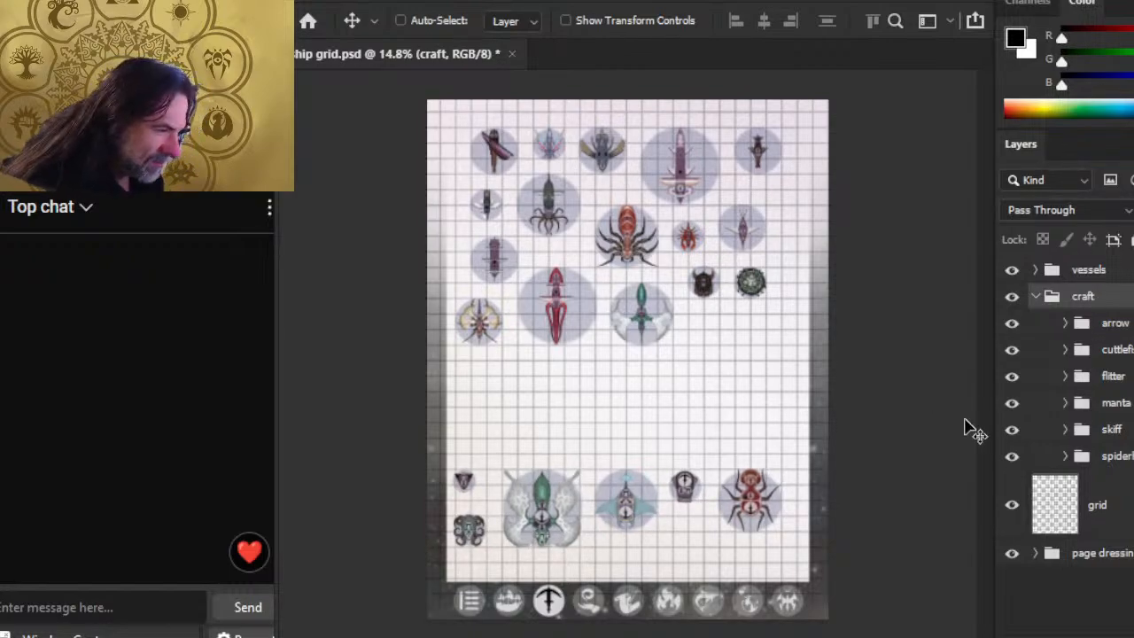
key("shift+Right")
key("shift+Right")
key("shift+Right")
key("shift+Right")
key("shift+Right")
key("shift+Right")
key("shift+Right")
key("shift+Right")
key("shift+Right")
key("shift+Right")
key("shift+Right")
key("shift+Right")
key("shift+Right")
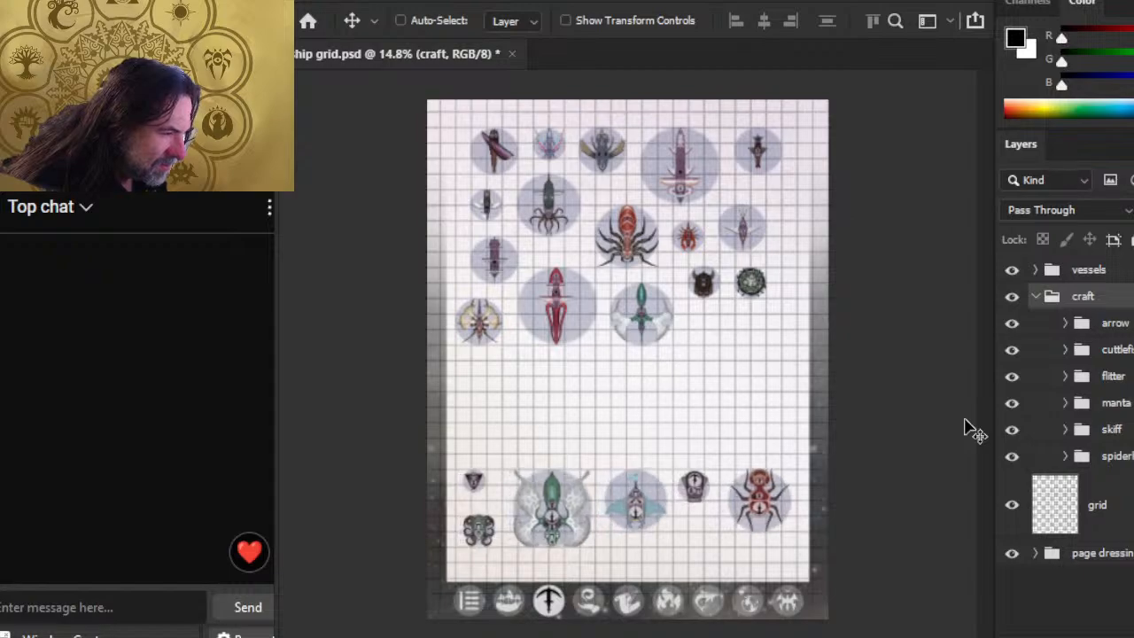
key("shift+Right")
key("shift+Right")
key("shift+Right")
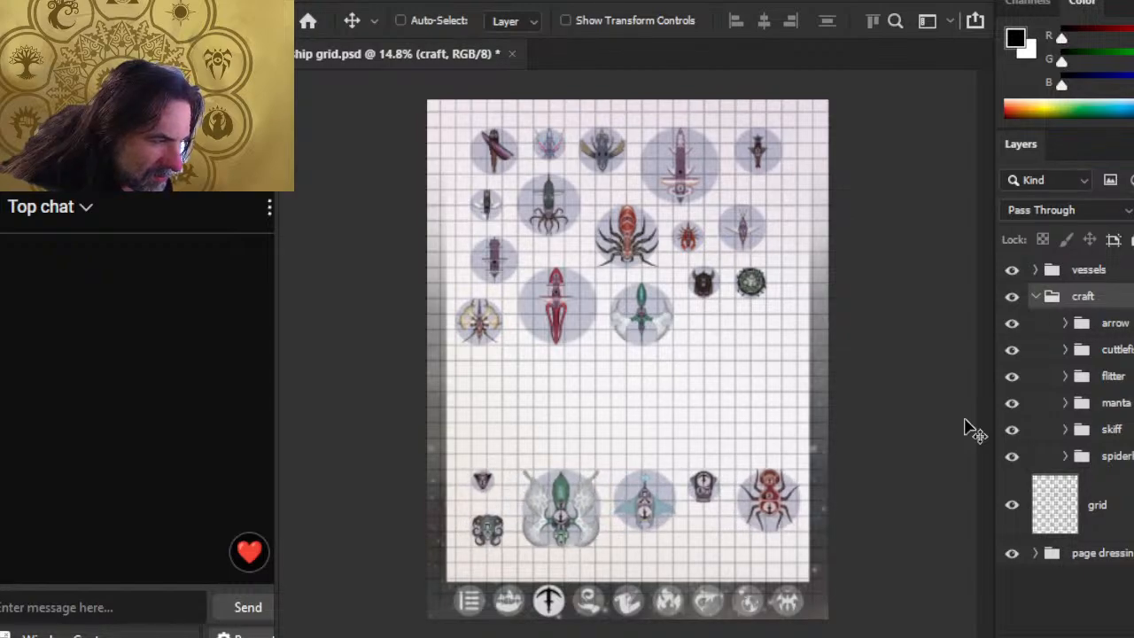
key("shift+Left")
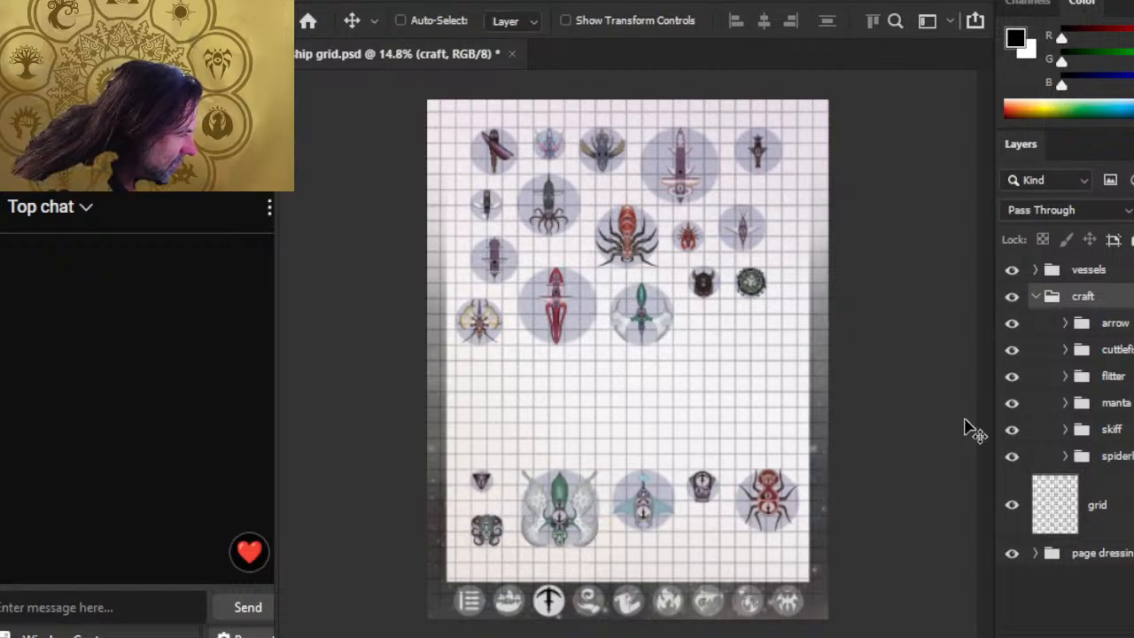
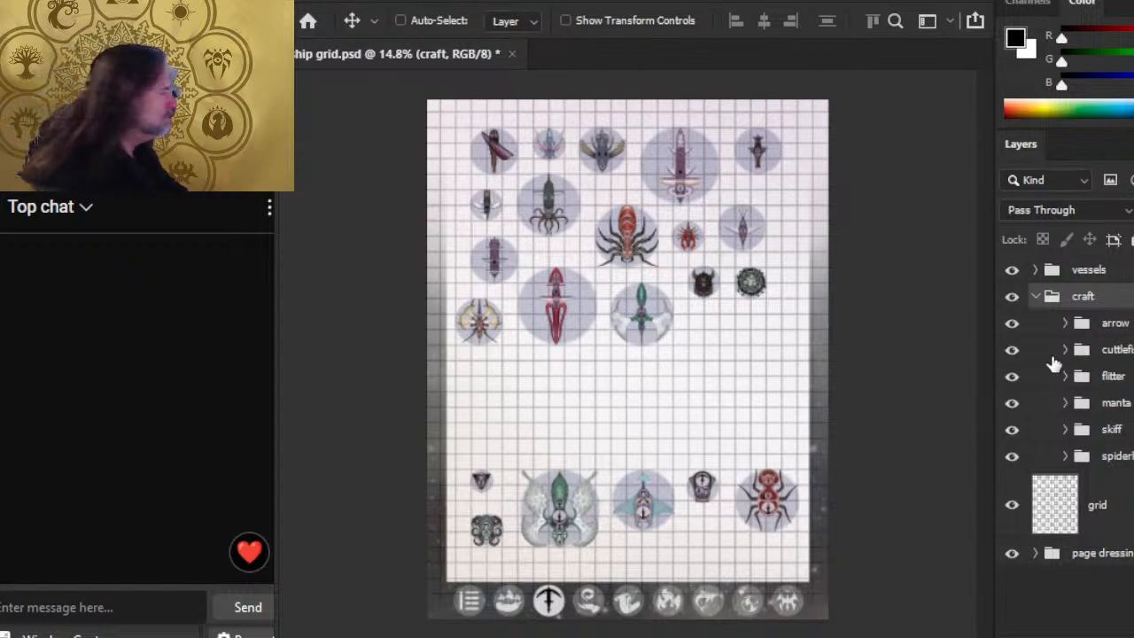
Step: Collapse the craft group and add a new empty layer above the vessels group
left_click(1036, 296)
left_click(1088, 269)
key("ctrl+shift+alt+n")
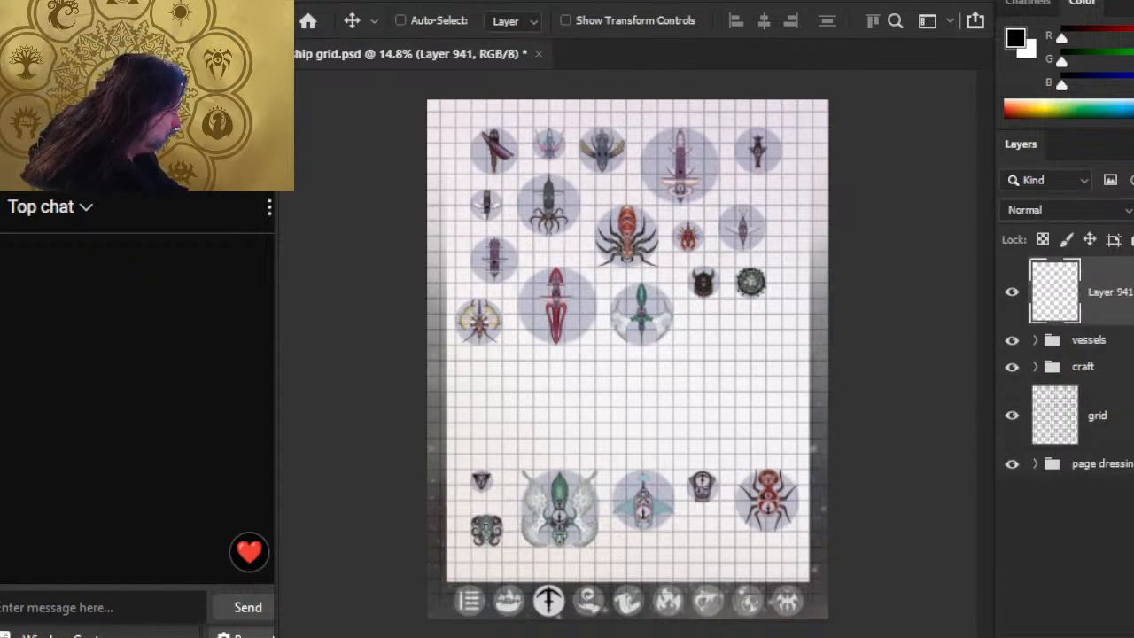
Step: Move the vessels group straight down about three grid squares to leave space above its first row
key("z")
left_click_drag(477, 148, 561, 327)
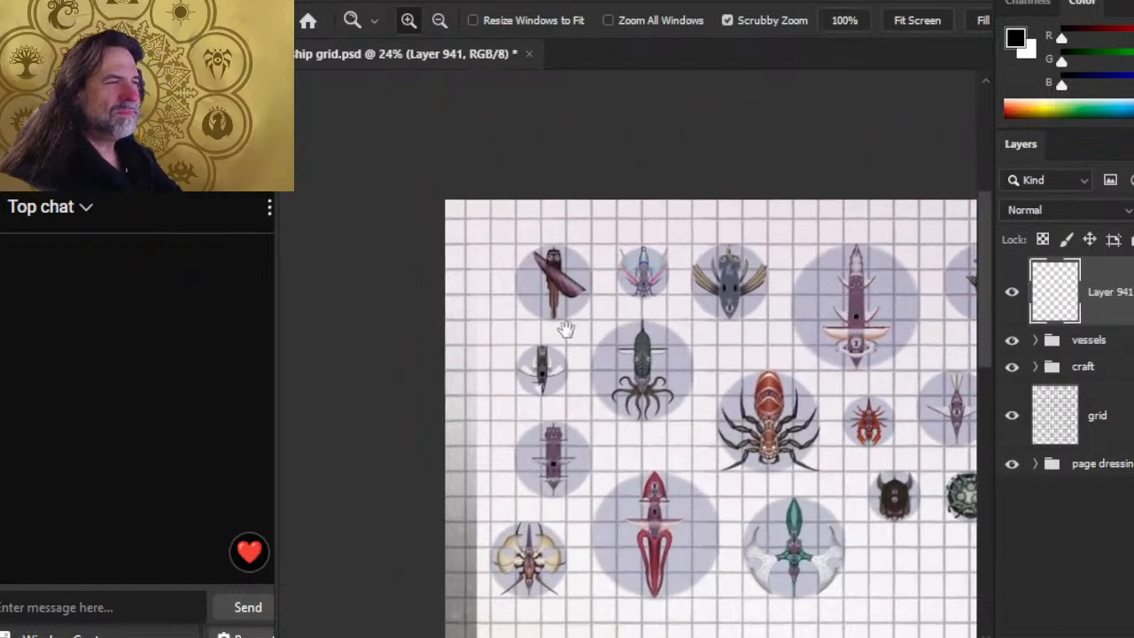
left_click(1088, 340)
key("v")
left_click_drag(785, 337, 788, 409)
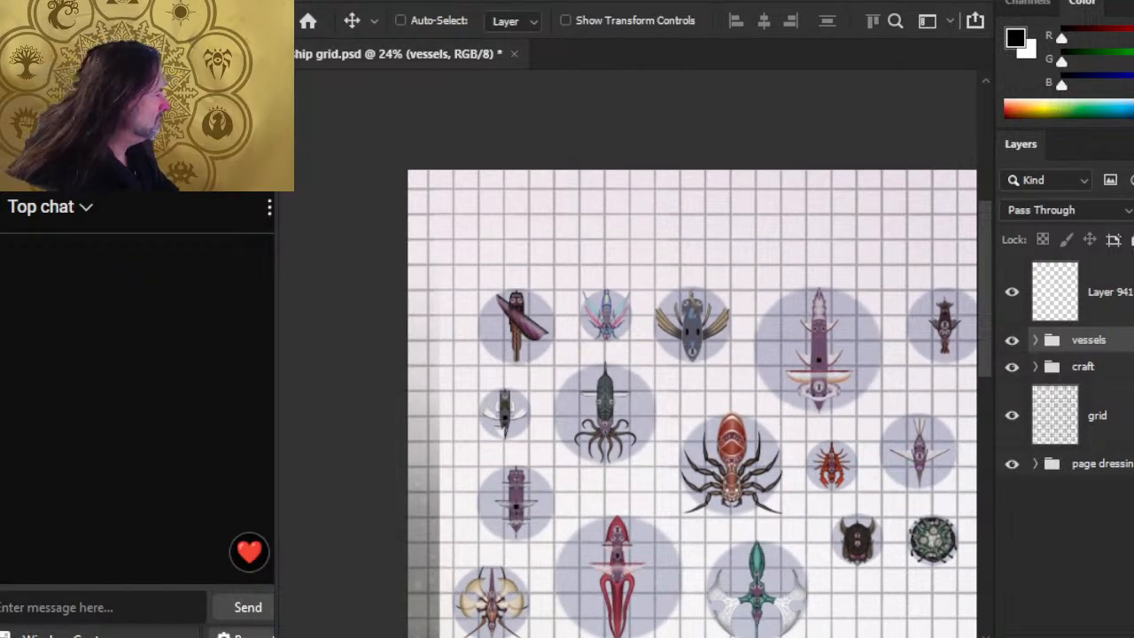
Step: Hand-letter the black heading VESSELS above the first row of vessels on the empty layer with a size 25 brush
key("alt+bracketright")
key("b")
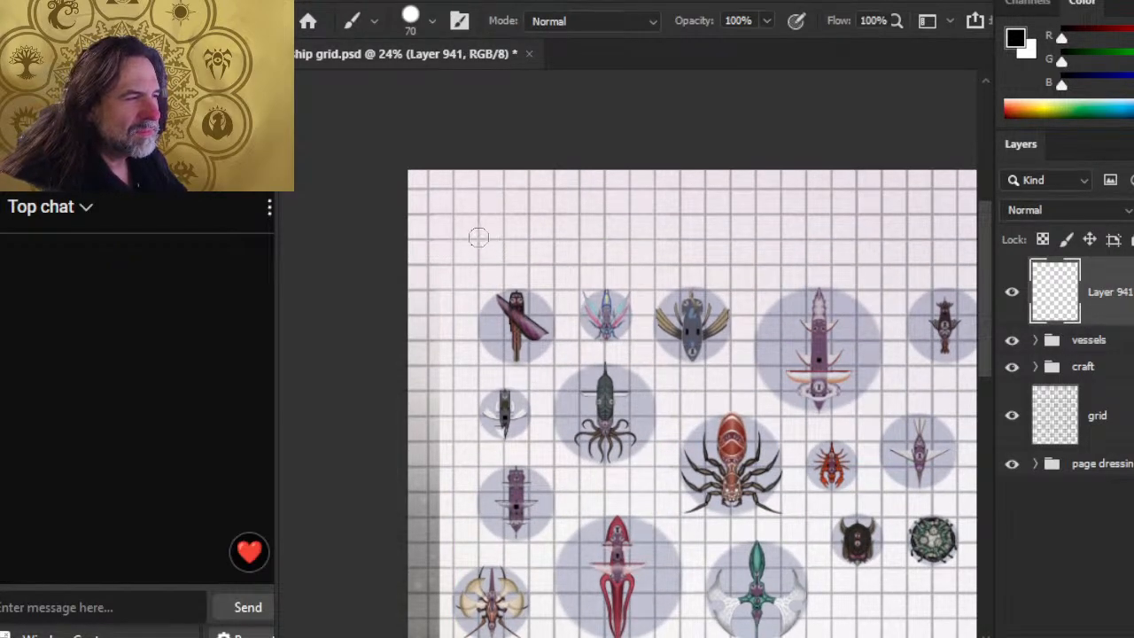
key("bracketleft")
key("bracketleft")
key("bracketleft")
key("bracketleft")
key("bracketleft")
key("bracketleft")
key("bracketleft")
mouse_move(464, 229)
left_mouse_down()
mouse_move(484, 229)
mouse_move(507, 267)
mouse_move(510, 230)
left_mouse_up()
mouse_move(529, 227)
left_mouse_down()
mouse_move(510, 264)
mouse_move(530, 266)
mouse_move(561, 234)
mouse_move(576, 262)
left_mouse_up()
left_click_drag(561, 247, 574, 245)
mouse_move(561, 230)
left_mouse_down()
mouse_move(578, 227)
mouse_move(604, 263)
left_mouse_up()
left_click_drag(627, 227, 611, 264)
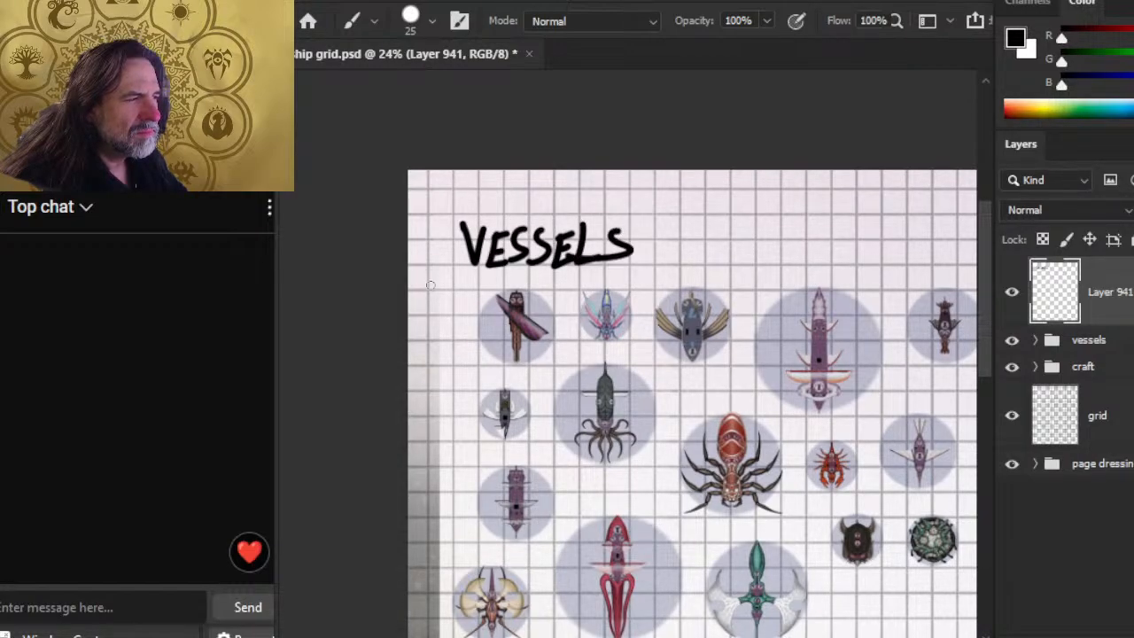
Step: Scale the VESSELS heading down with Free Transform so it spans about five grid squares
key("l")
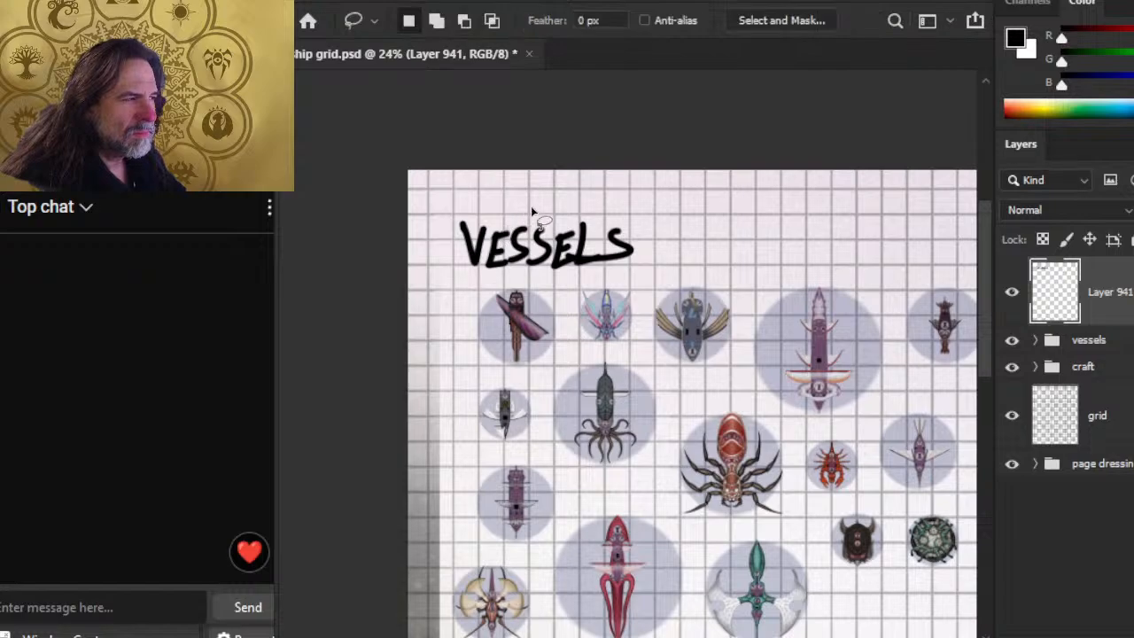
right_click(490, 260)
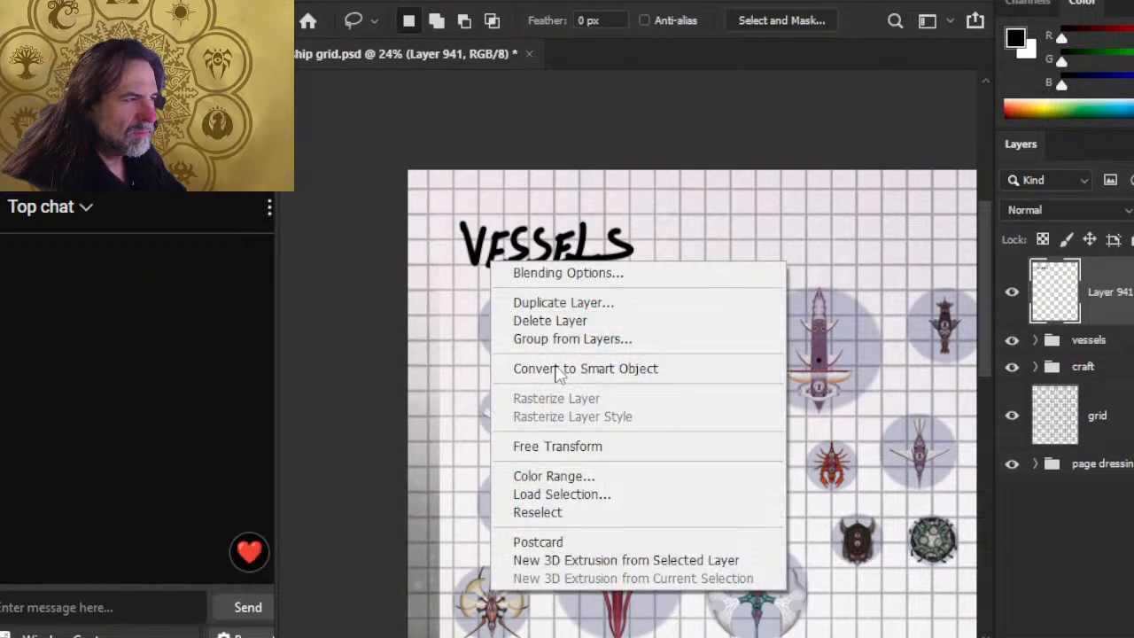
left_click(622, 447)
left_click_drag(634, 266, 591, 246)
key("Return")
Step: Nudge the VESSELS heading slightly up and to the left above the first vessel row
key("v")
key("shift+Up")
key("shift+Up")
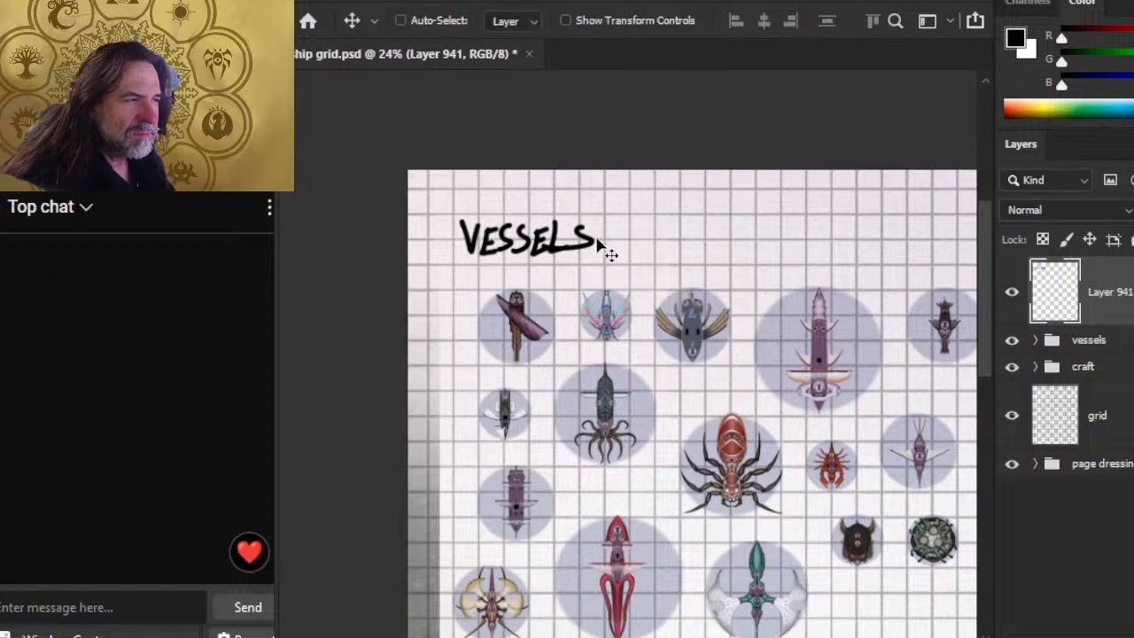
key("shift+Left")
key("shift+Left")
key("shift+Left")
key("shift+Left")
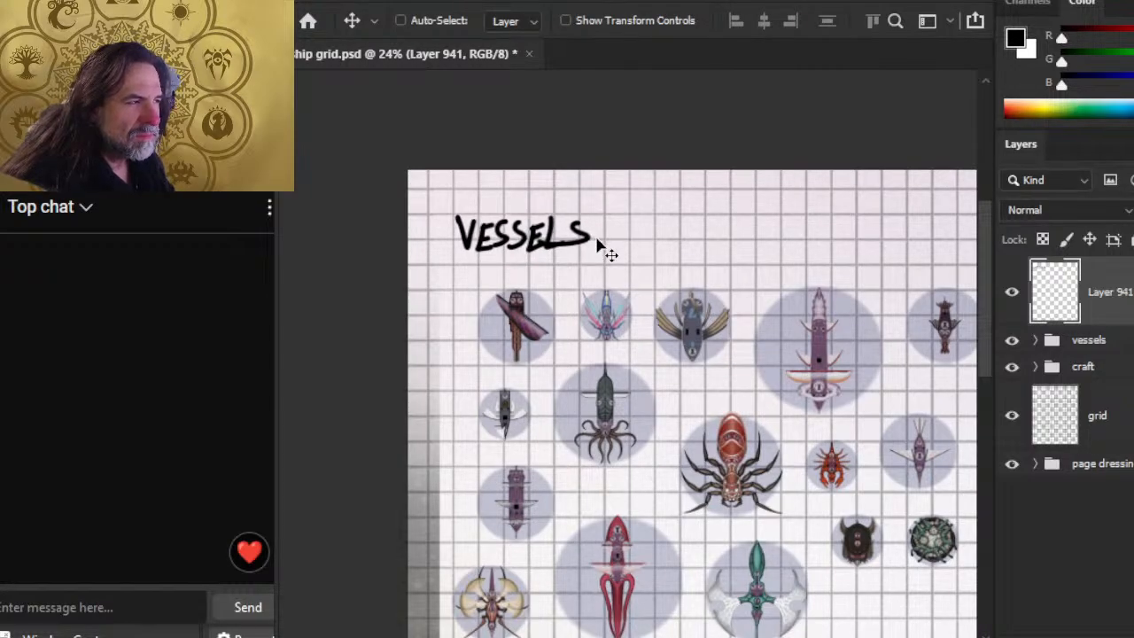
key("shift+Up")
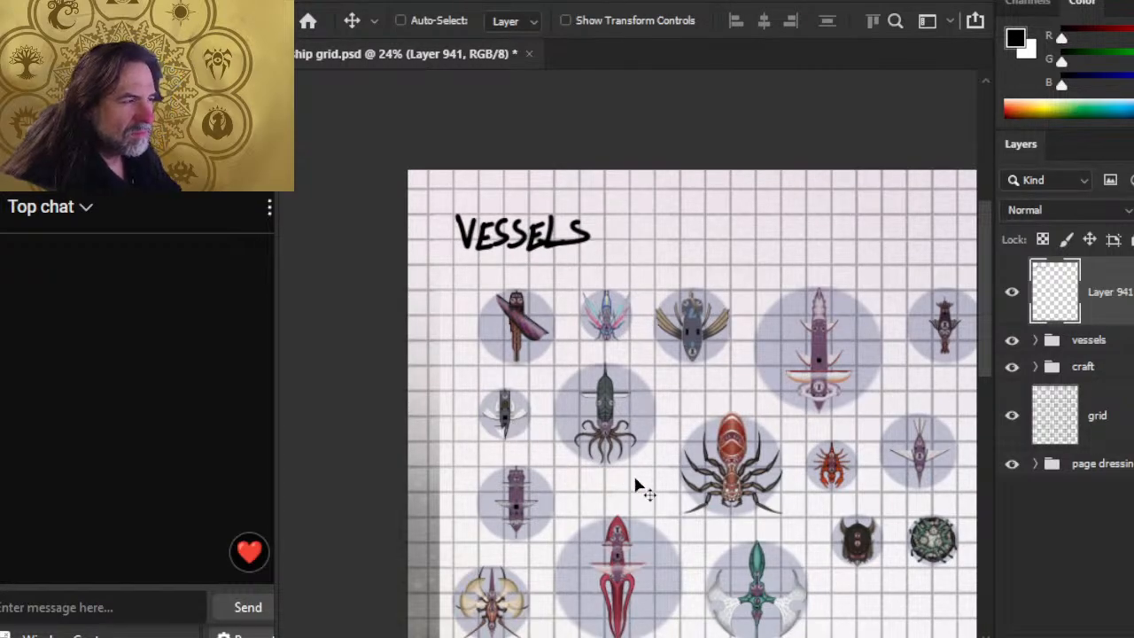
Step: Move the whole vessels group up about one grid square, closer to the VESSELS heading
key("z")
left_click_drag(696, 498, 676, 465)
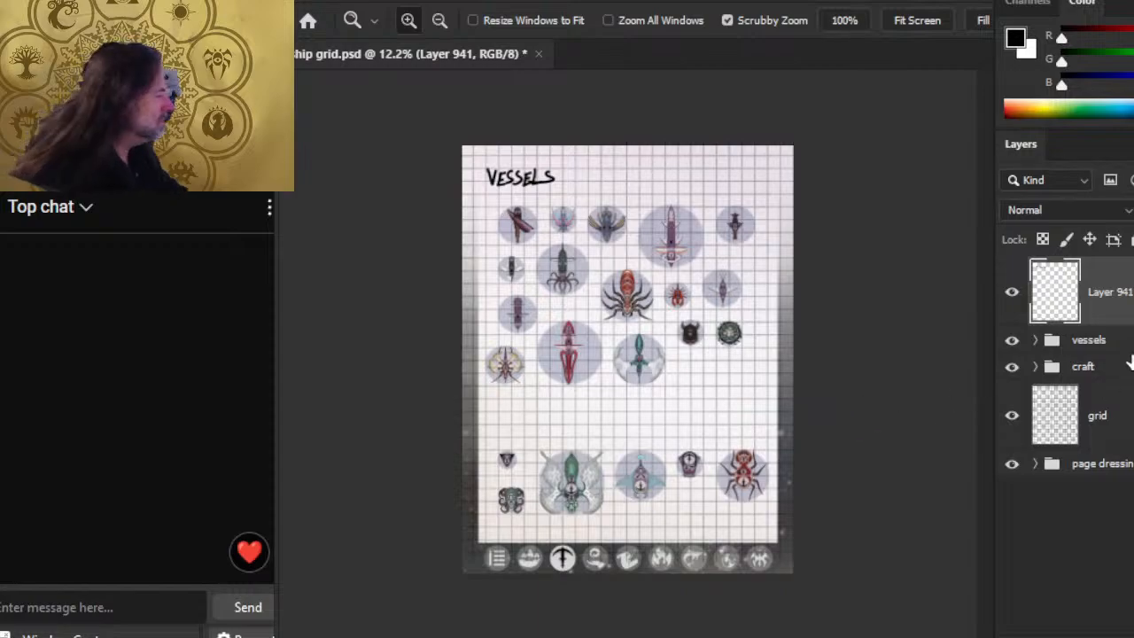
left_click(1124, 344)
key("v")
left_click_drag(749, 400, 744, 388)
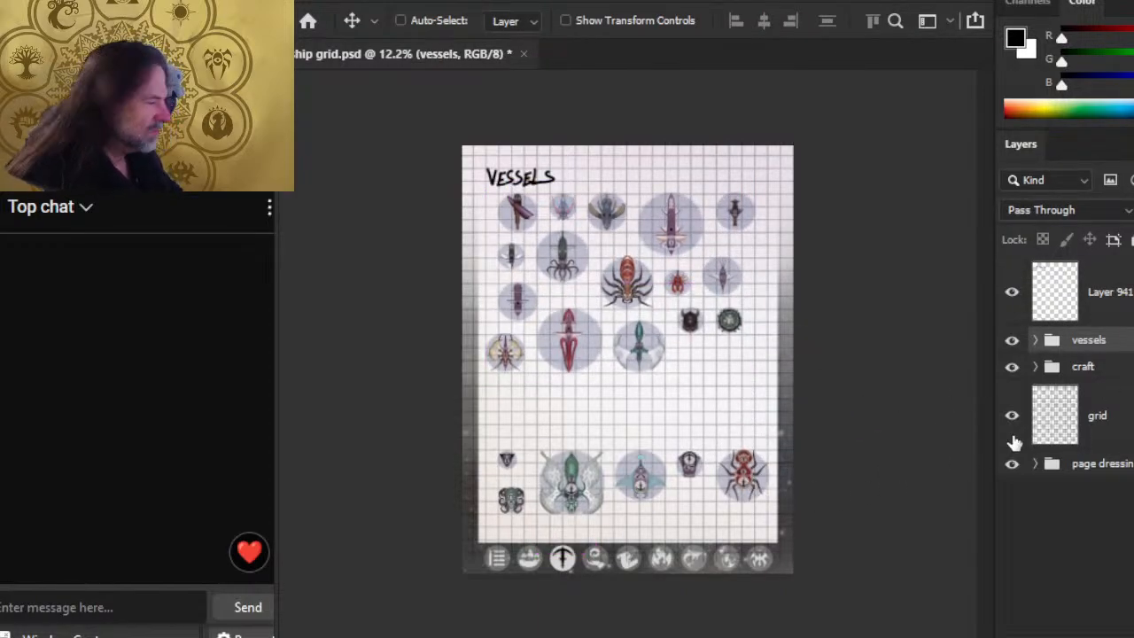
Step: Hand-letter the heading CRAFT on Layer 941 in the gap between the vessels and craft tokens
left_click(1112, 296)
key("b")
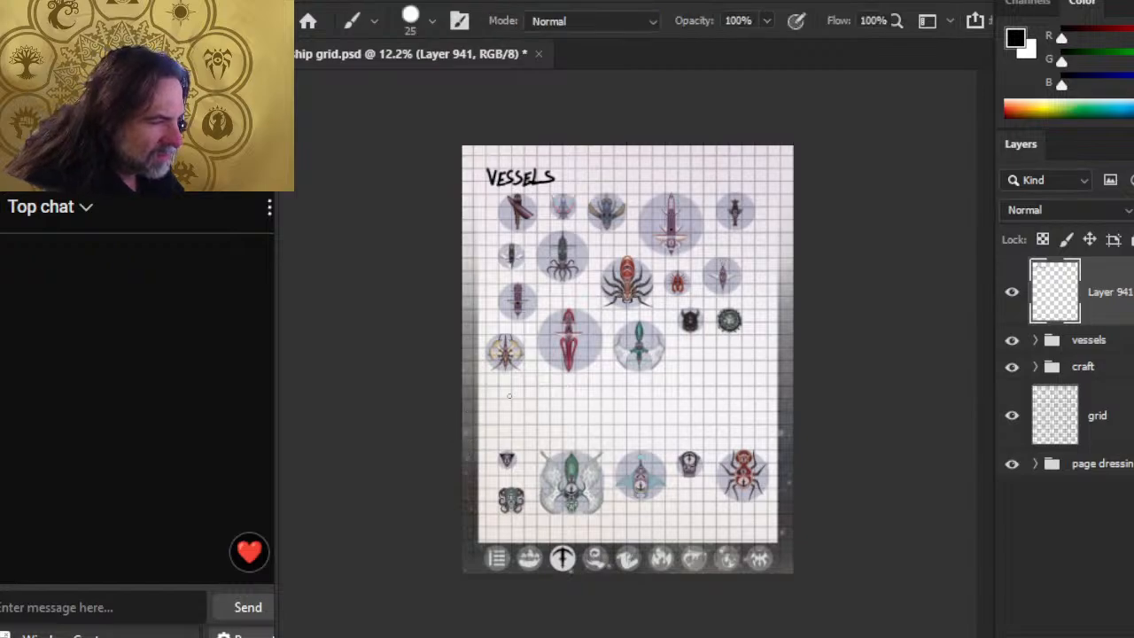
mouse_move(498, 398)
left_mouse_down()
mouse_move(524, 421)
mouse_move(560, 412)
left_mouse_up()
key("e")
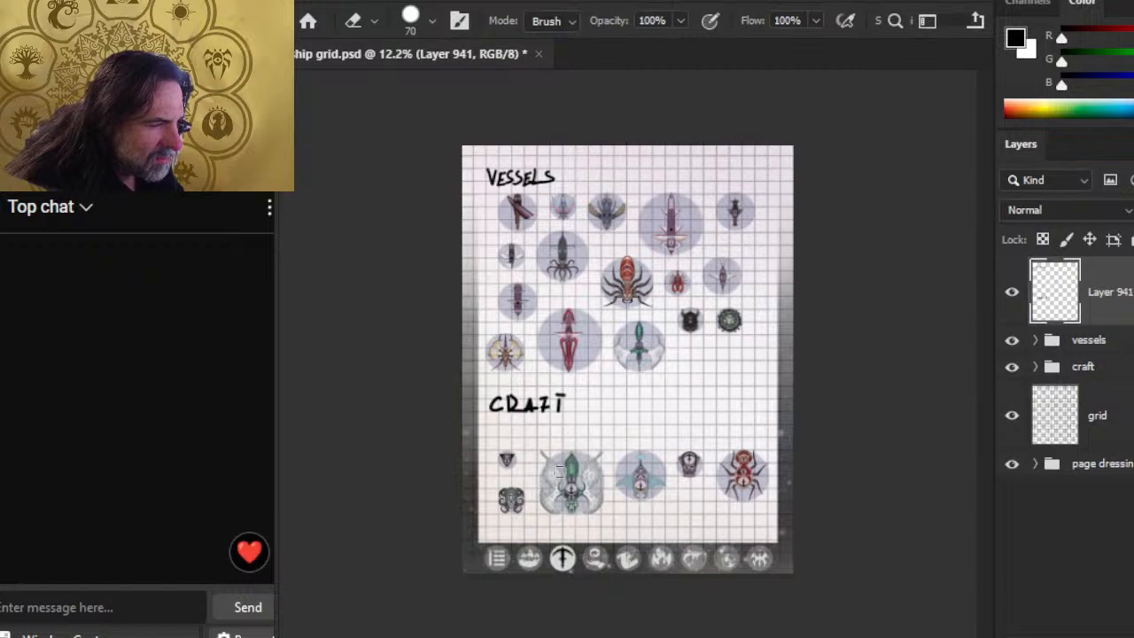
Step: Select the handwritten CRAFT heading with the Lasso and cut it onto its own new layer
key("l")
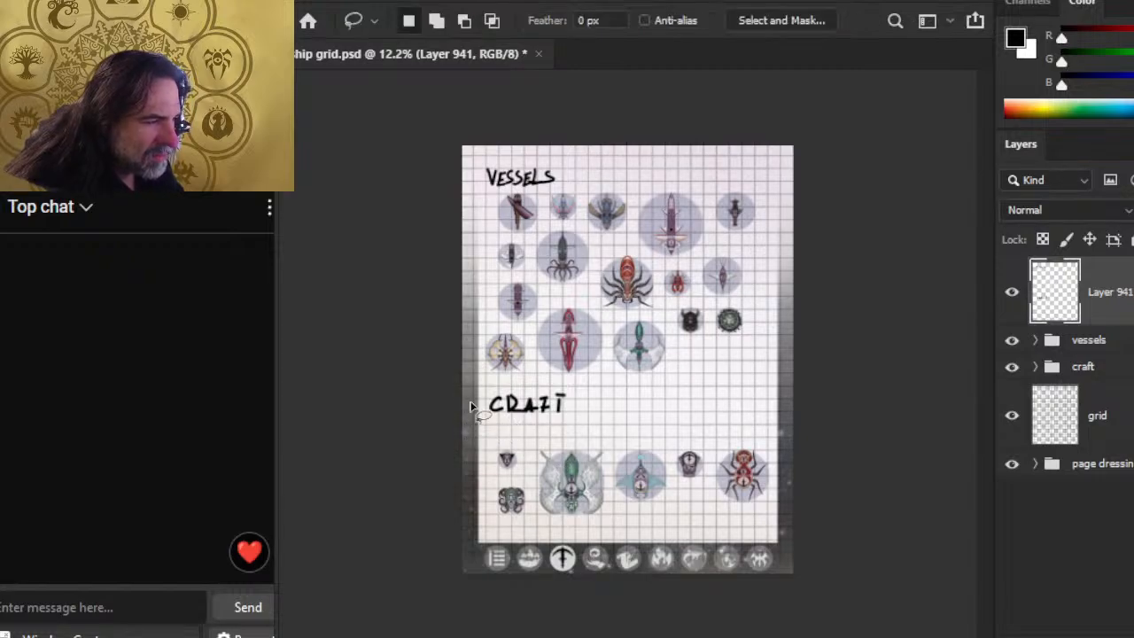
mouse_move(473, 399)
left_mouse_down()
mouse_move(572, 380)
mouse_move(479, 372)
left_mouse_up()
right_click(479, 372)
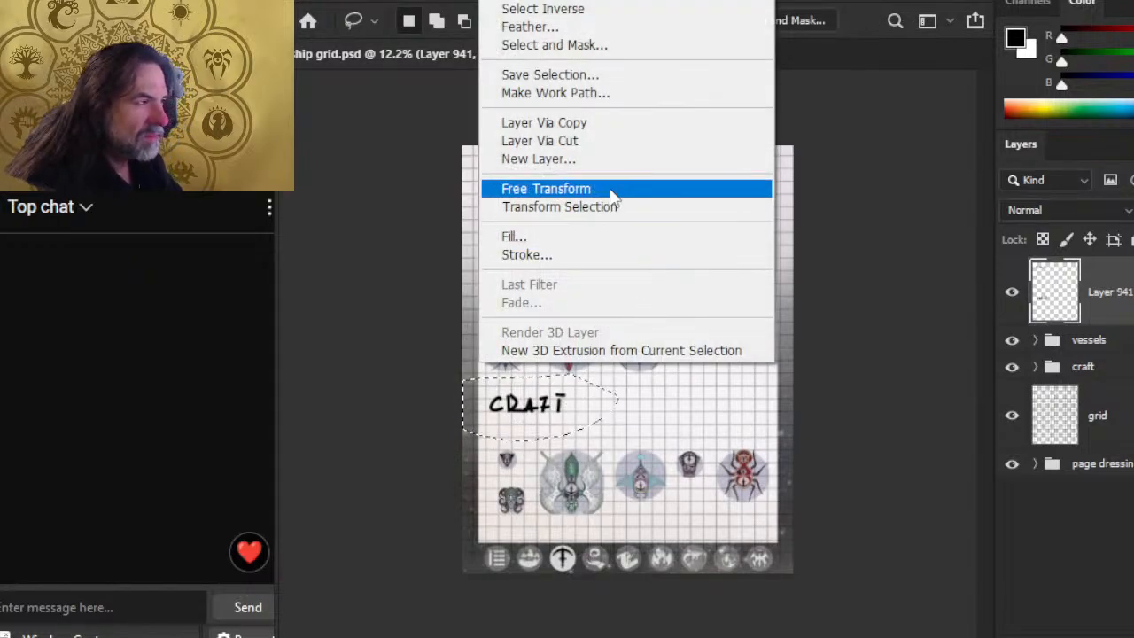
left_click(576, 189)
mouse_move(613, 436)
left_mouse_down()
mouse_move(602, 433)
mouse_move(610, 438)
left_mouse_up()
key("Return")
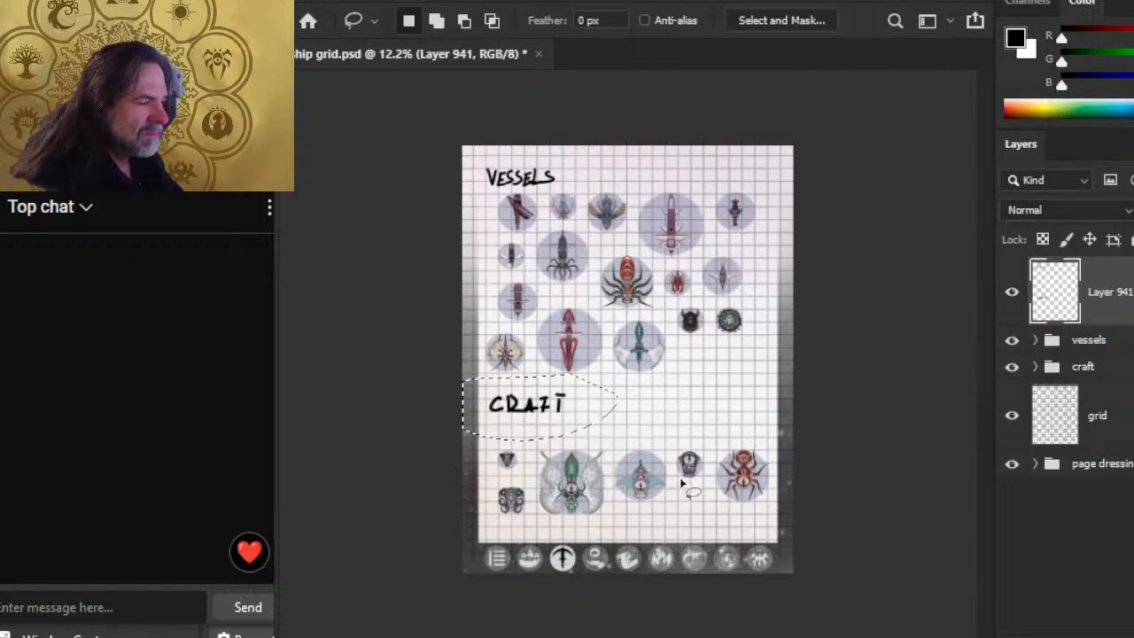
key("ctrl+shift+j")
Step: Scale the CRAFT heading down proportionally to match the lettering size of the VESSELS heading
right_click(656, 426)
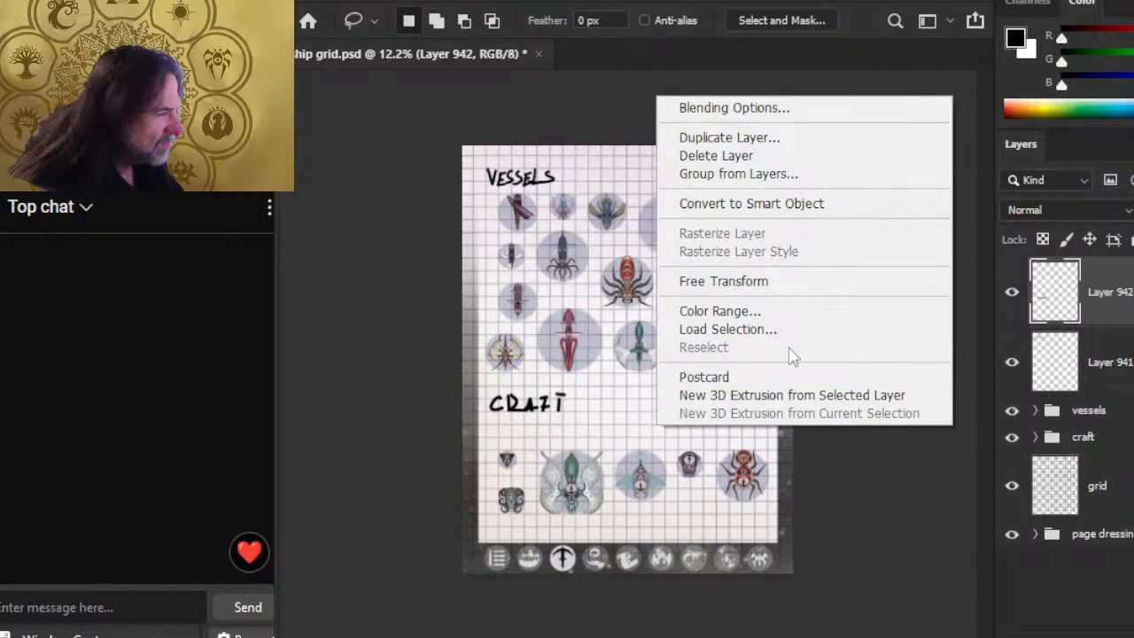
left_click(777, 280)
left_click_drag(570, 423, 550, 413)
key("Return")
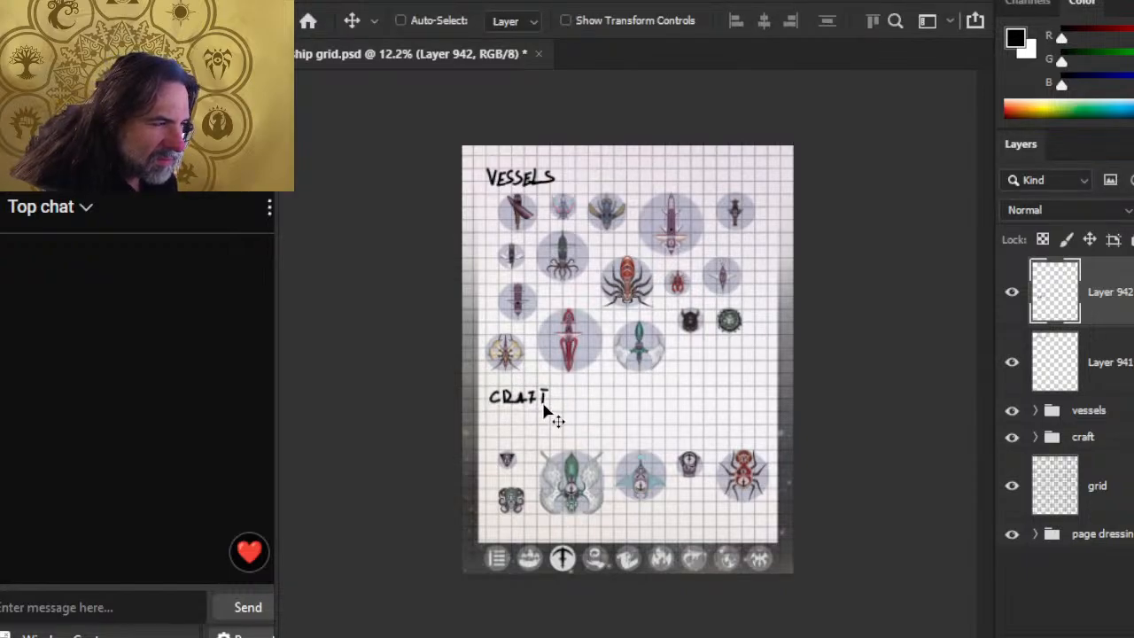
Step: Move the CRAFT heading straight down about one grid square towards the craft tokens
key("shift+Down")
key("shift+Down")
key("shift+Down")
key("shift+Down")
key("shift+Down")
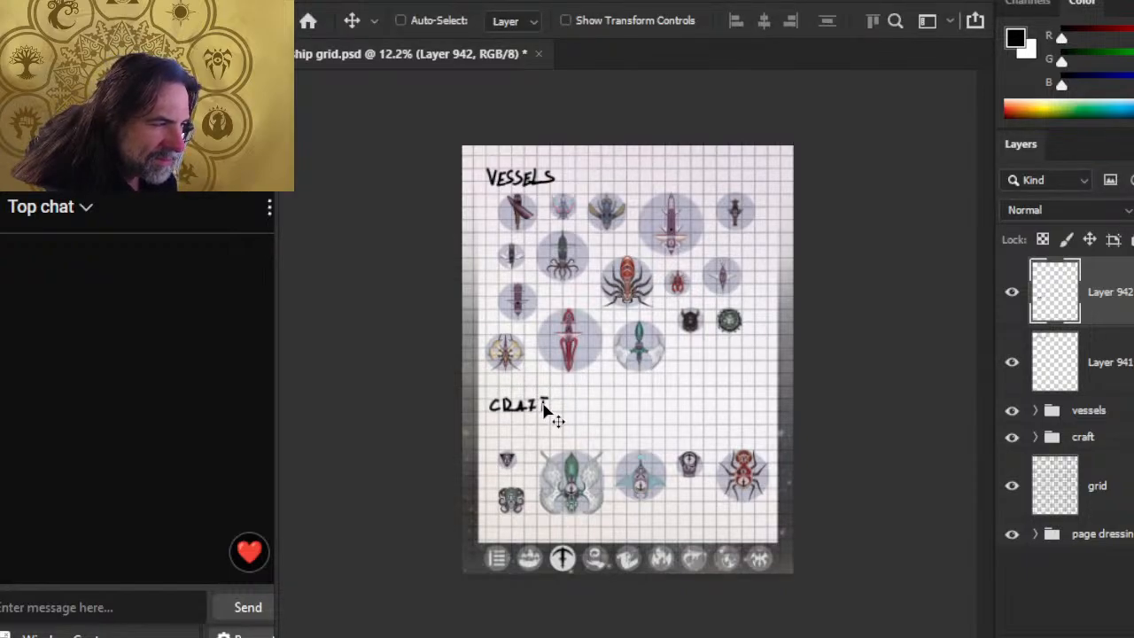
key("shift+Down")
key("shift+Down")
key("shift+Down")
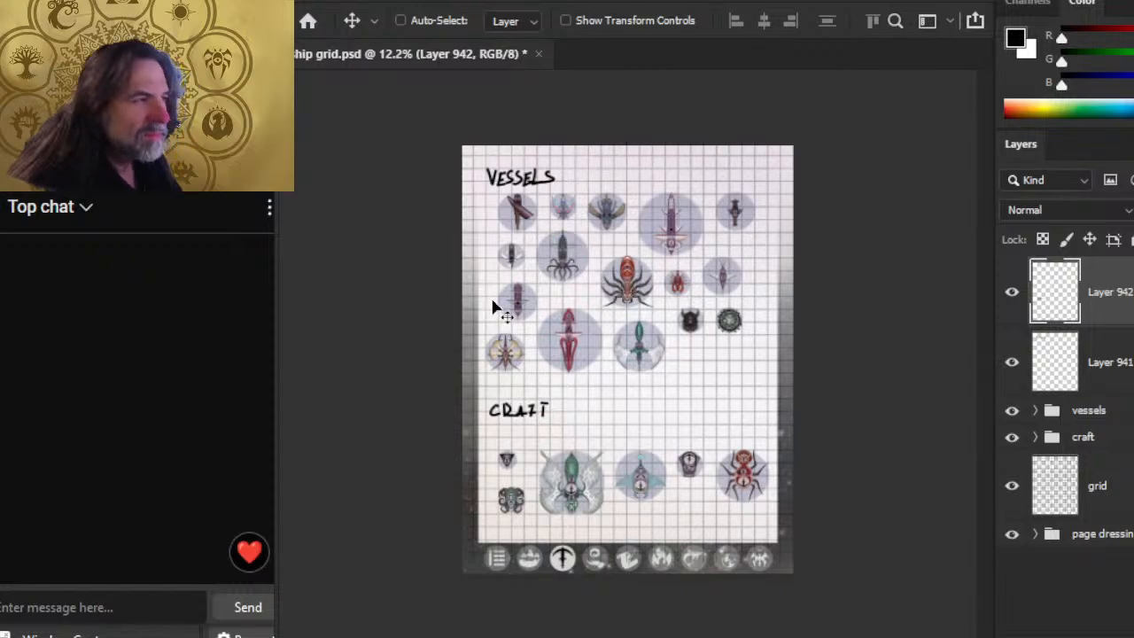
Step: Stretch the CRAFT heading to about 111% of its height and nudge it slightly downward
key("l")
right_click(573, 403)
left_click(716, 256)
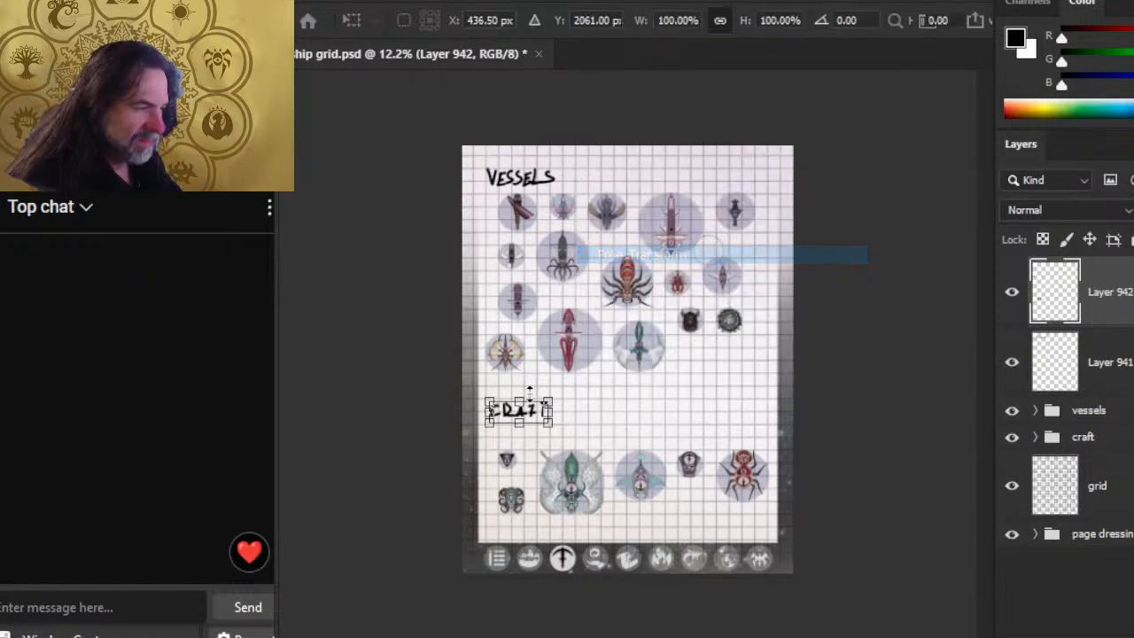
left_click_drag(519, 398, 520, 400)
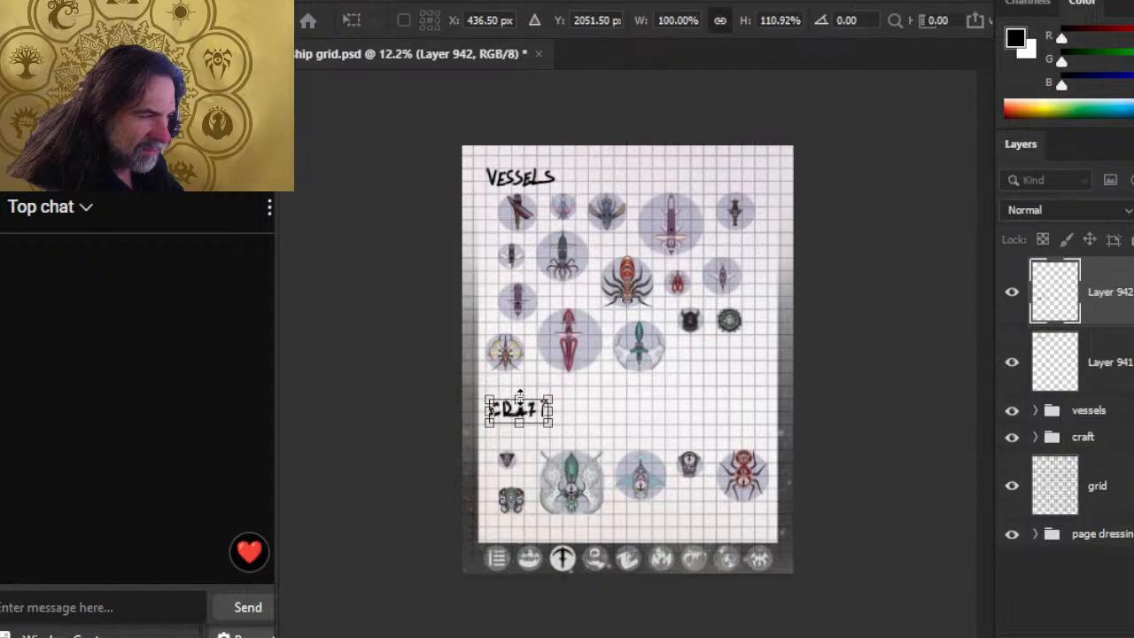
key("Return")
key("v")
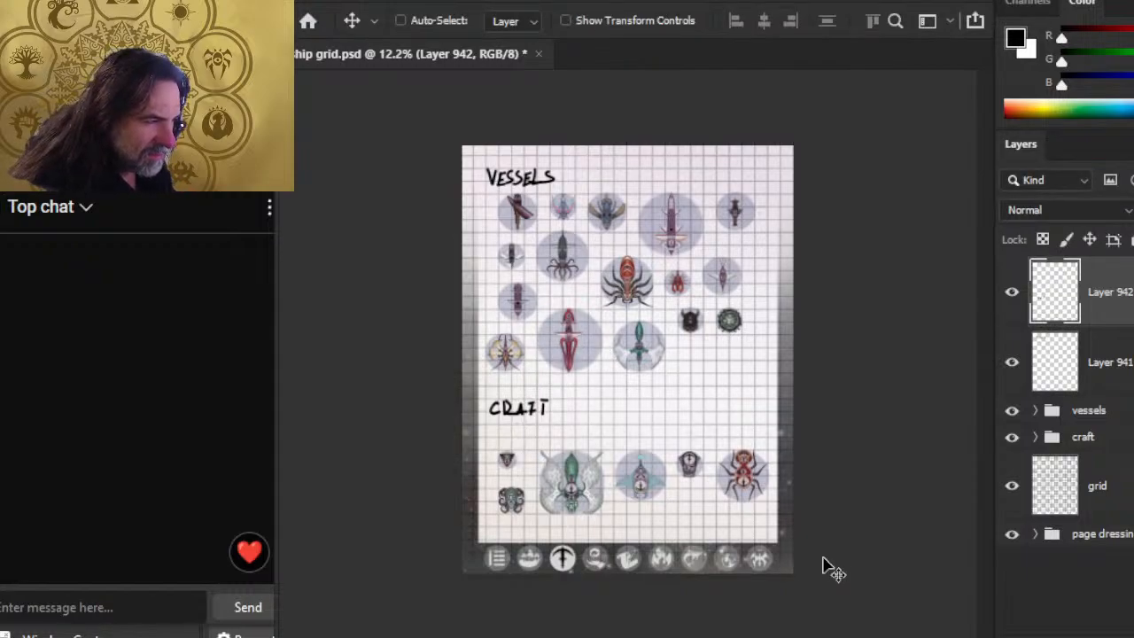
key("Down")
key("Down")
key("Down")
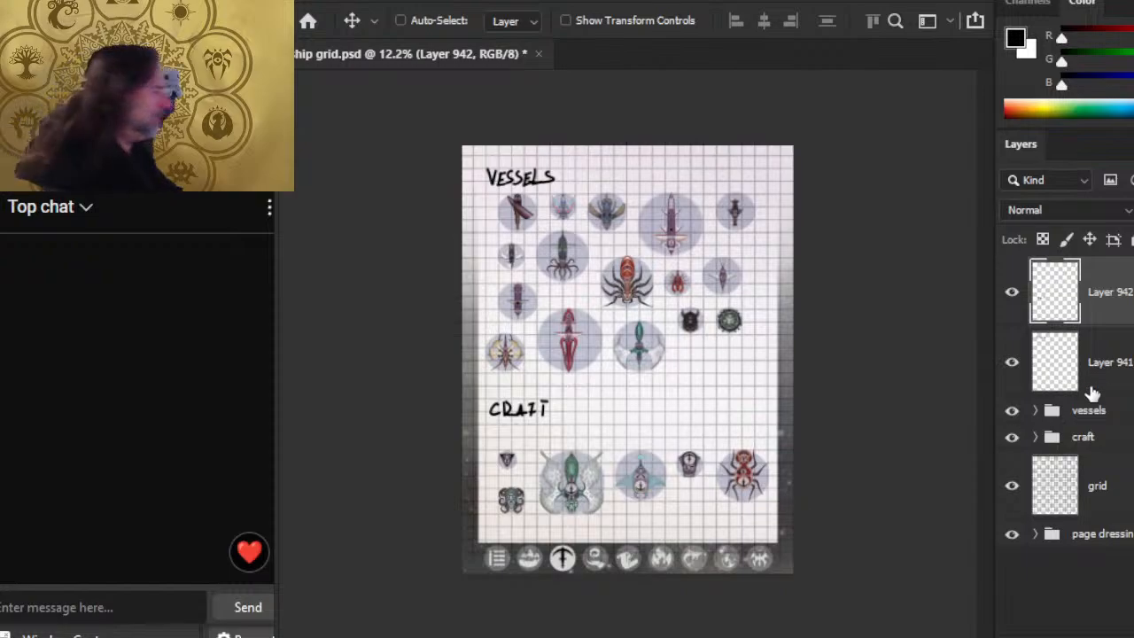
Step: Check Layer 941 by toggling its visibility and merge the CRAFT heading's layer down into it
left_click(1118, 363)
left_click(1012, 363)
left_click(1013, 363)
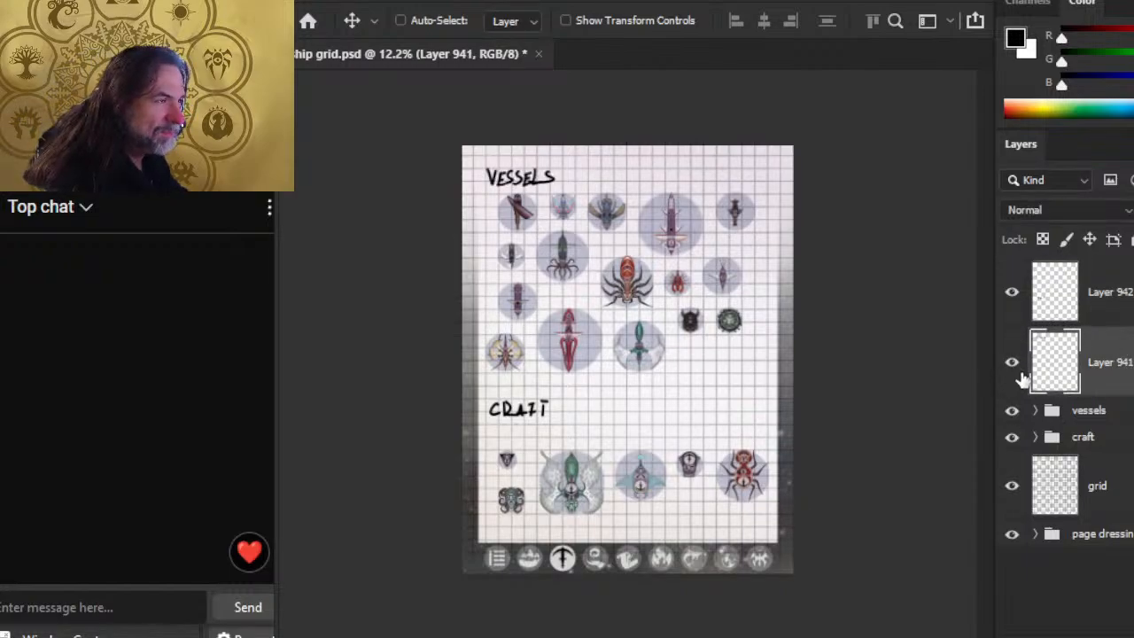
left_click(1114, 293)
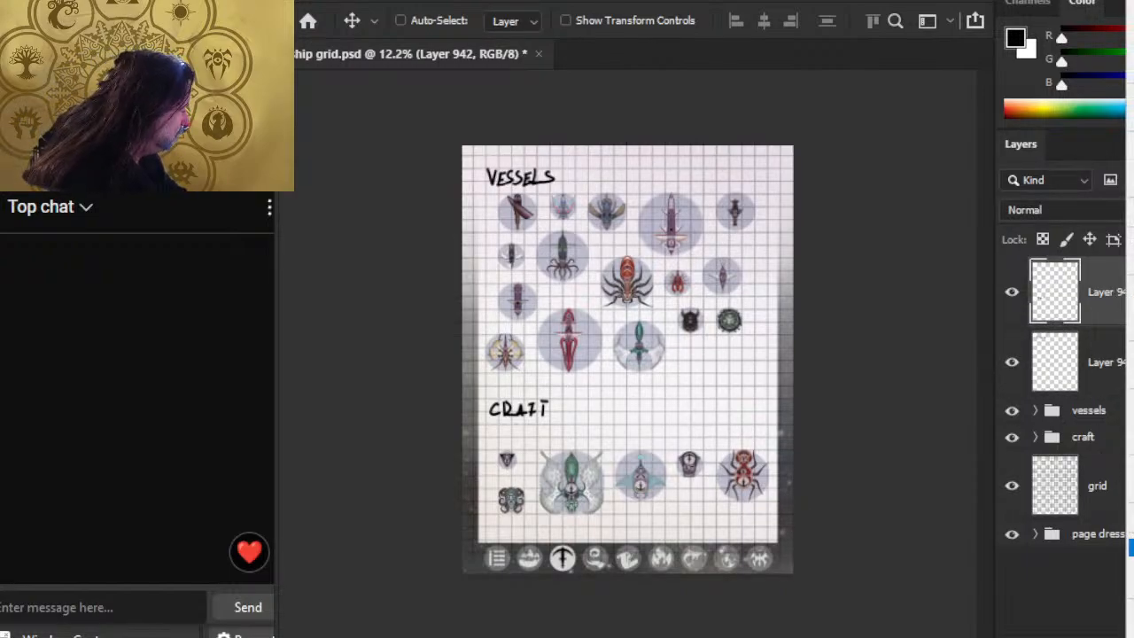
key("ctrl+e")
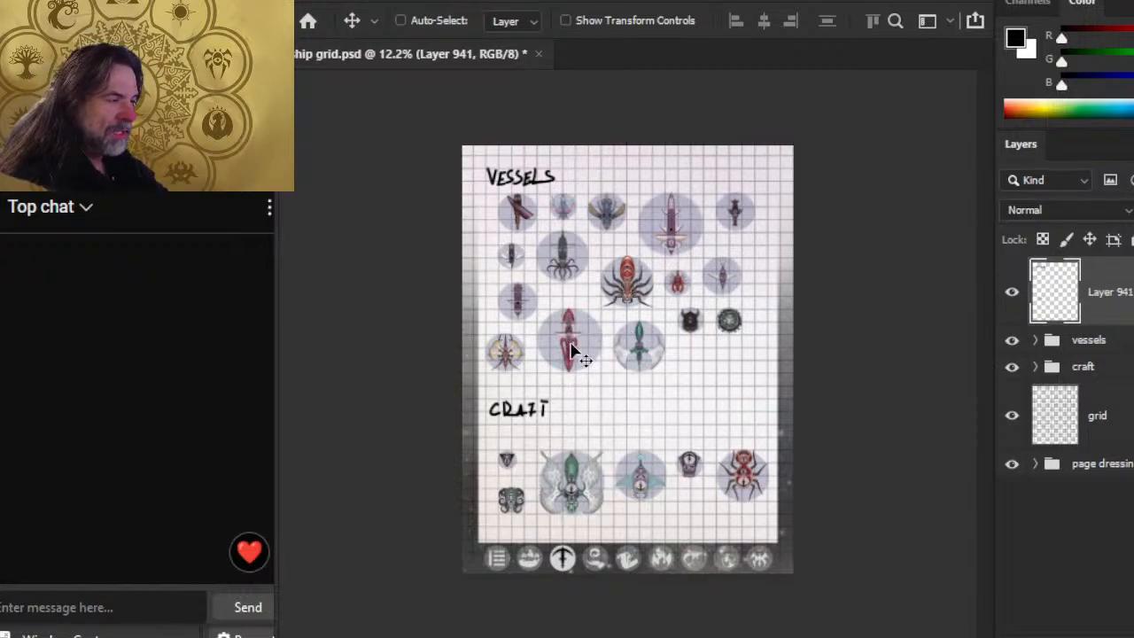
Step: Set up a white size 60 brush, try a vertical strip between the red squid and green ships, and undo the last stroke
key("z")
left_click_drag(567, 306, 633, 398)
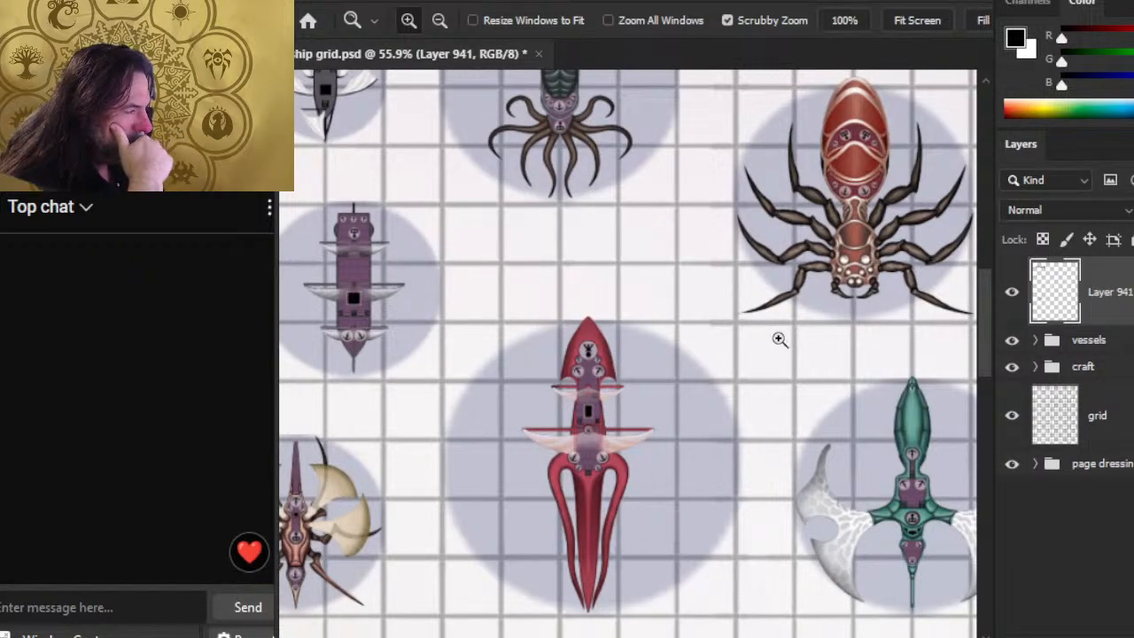
key("b")
key("x")
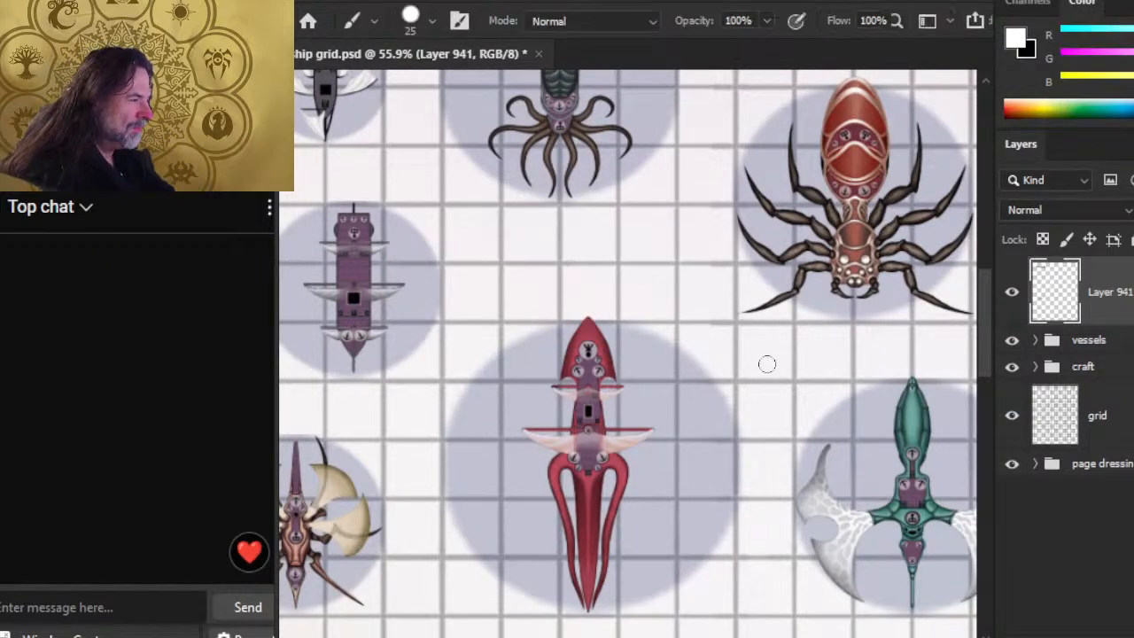
left_click_drag(766, 359, 764, 631)
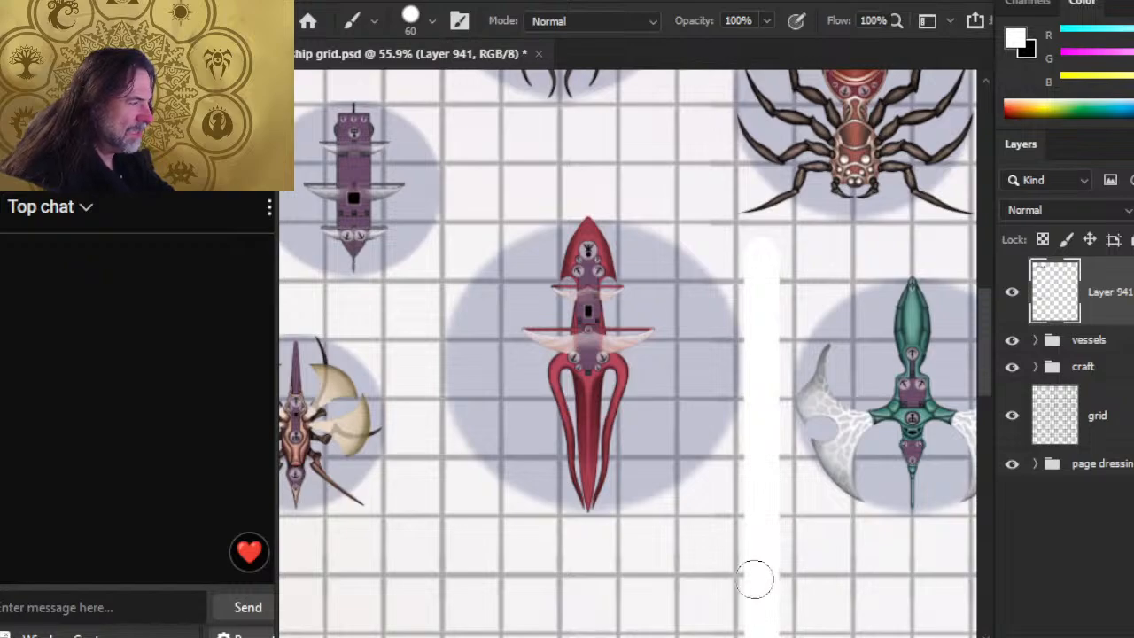
key("ctrl+z")
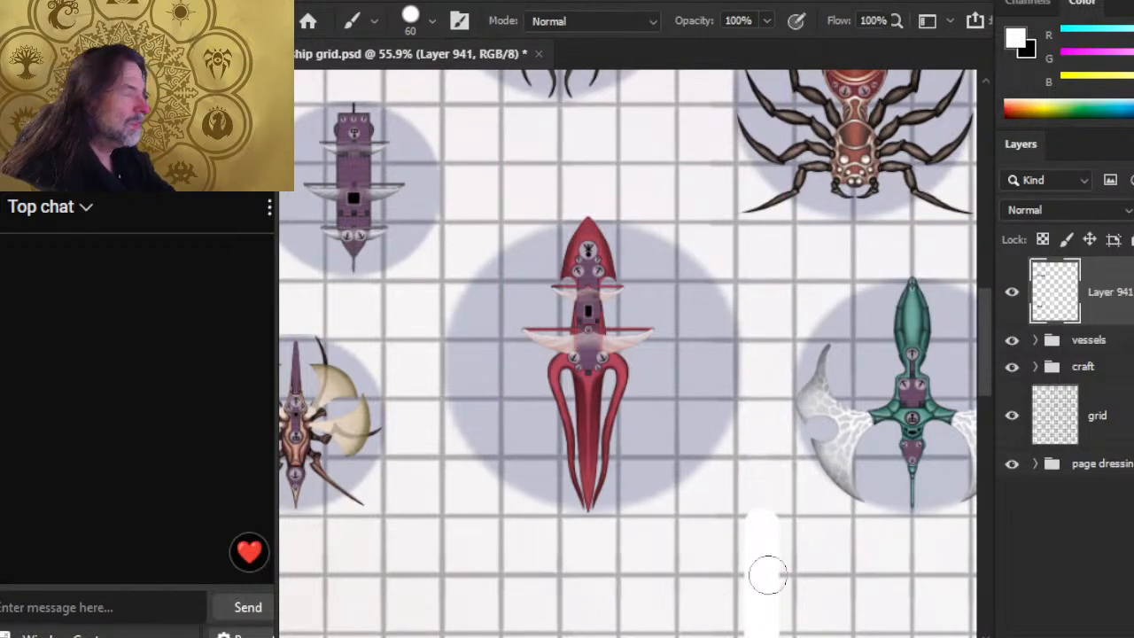
Step: Paint straight white bands one grid square wide below the red squid ship and along its right side
left_click(481, 544, "shift")
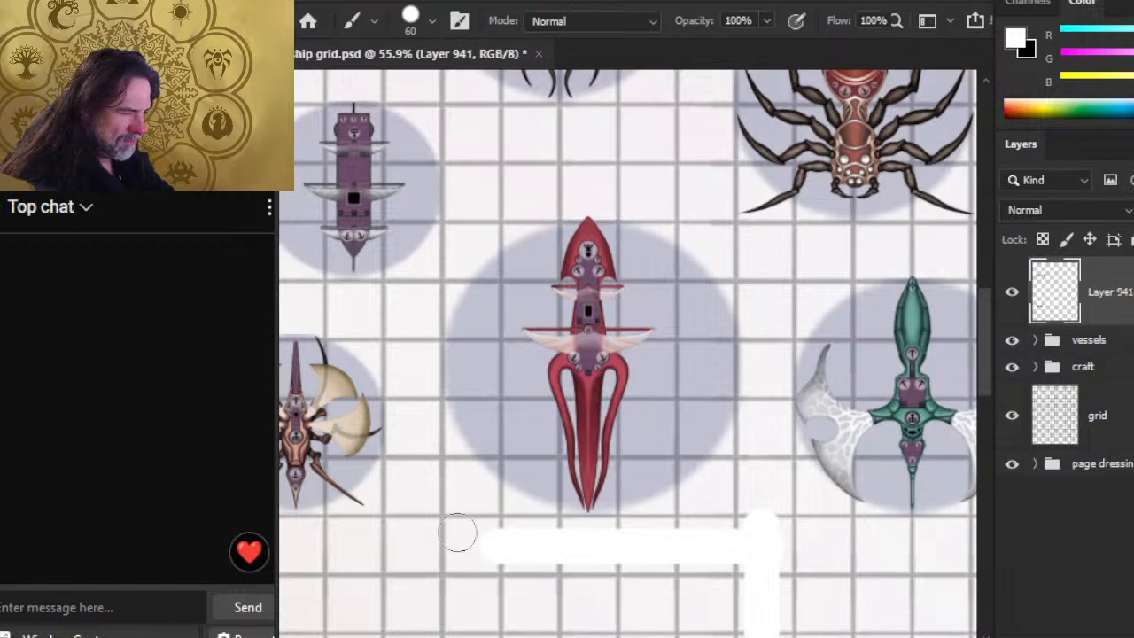
left_click(425, 532, "shift")
left_click(764, 559, "shift")
left_click(460, 560, "shift")
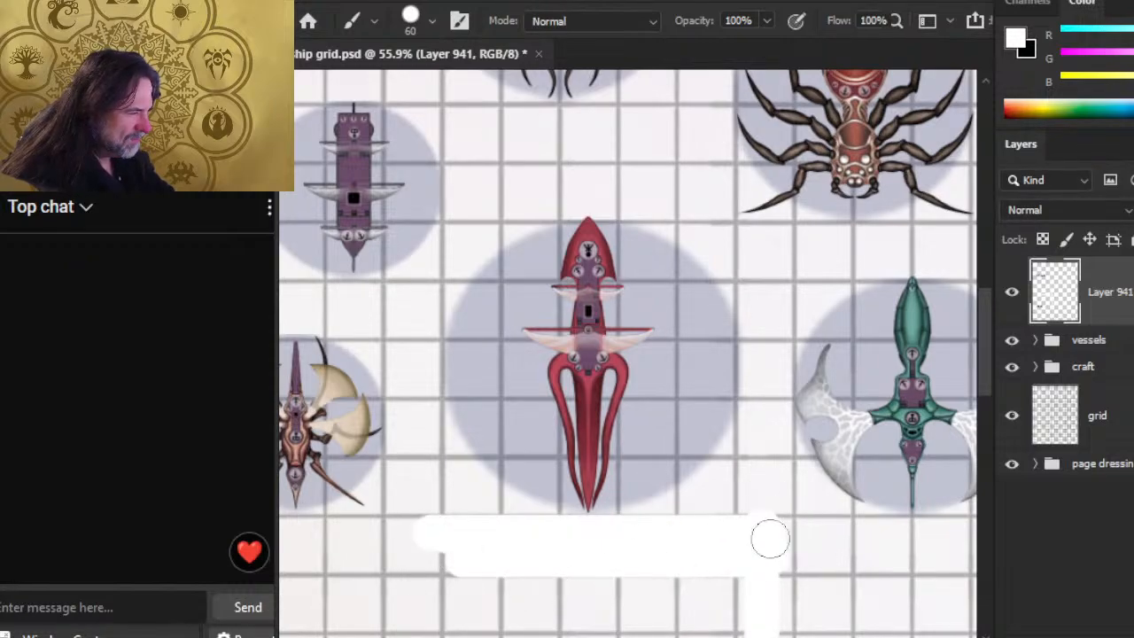
left_click(781, 562, "shift")
left_click(783, 234, "shift")
left_click(749, 514, "shift")
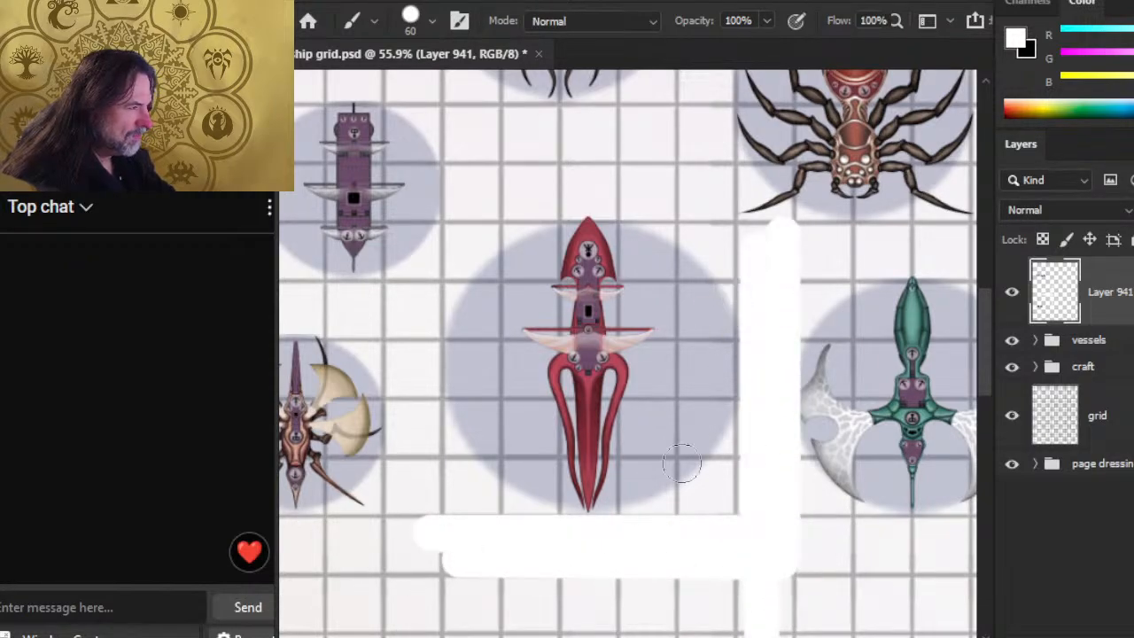
Step: Try to box in the red squid ship with white bands above it and along its left side
left_click_drag(792, 544, 658, 519)
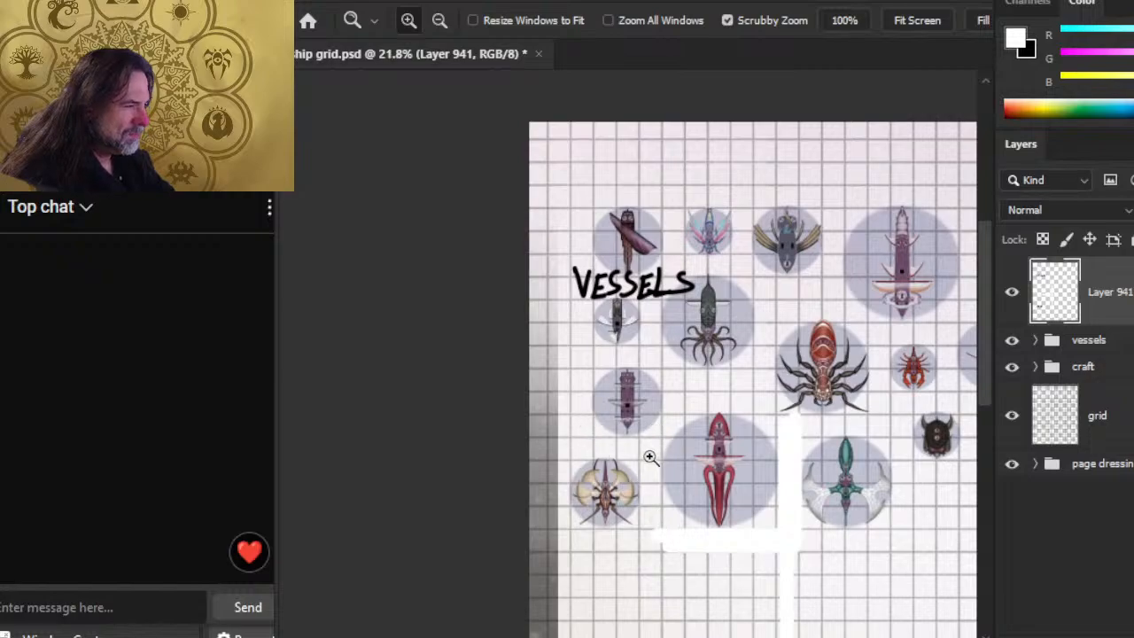
left_click_drag(682, 403, 783, 402)
left_click(650, 426, "shift")
left_click(649, 568, "shift")
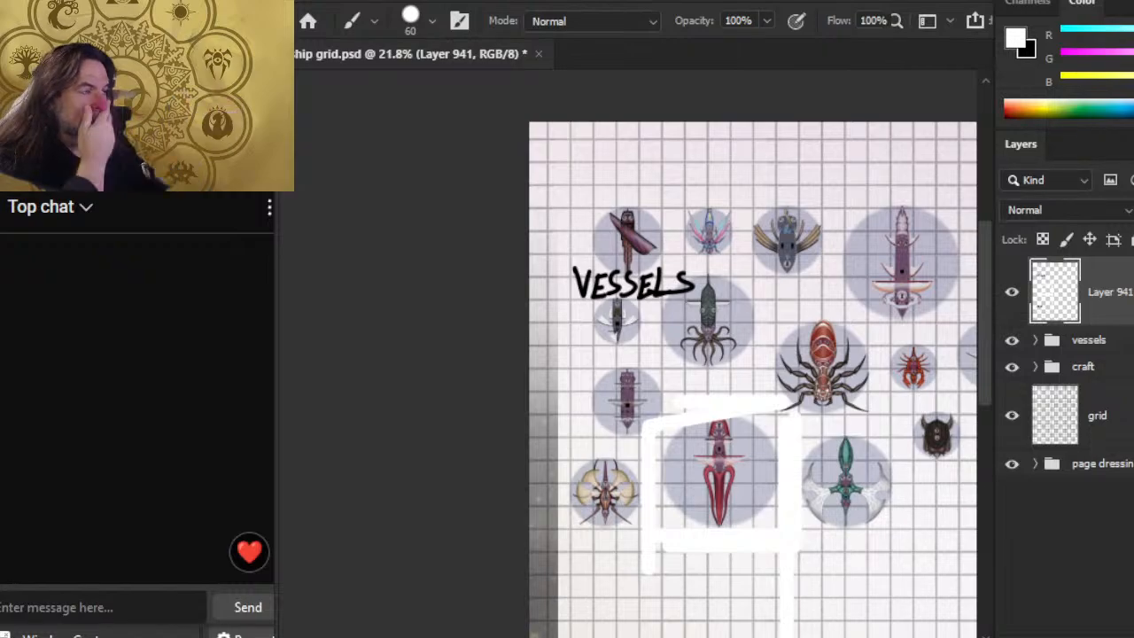
Step: Undo the white bands painted above and to the left of the red squid ship
key("ctrl+z")
key("ctrl+z")
key("ctrl+z")
key("ctrl+z")
key("ctrl+z")
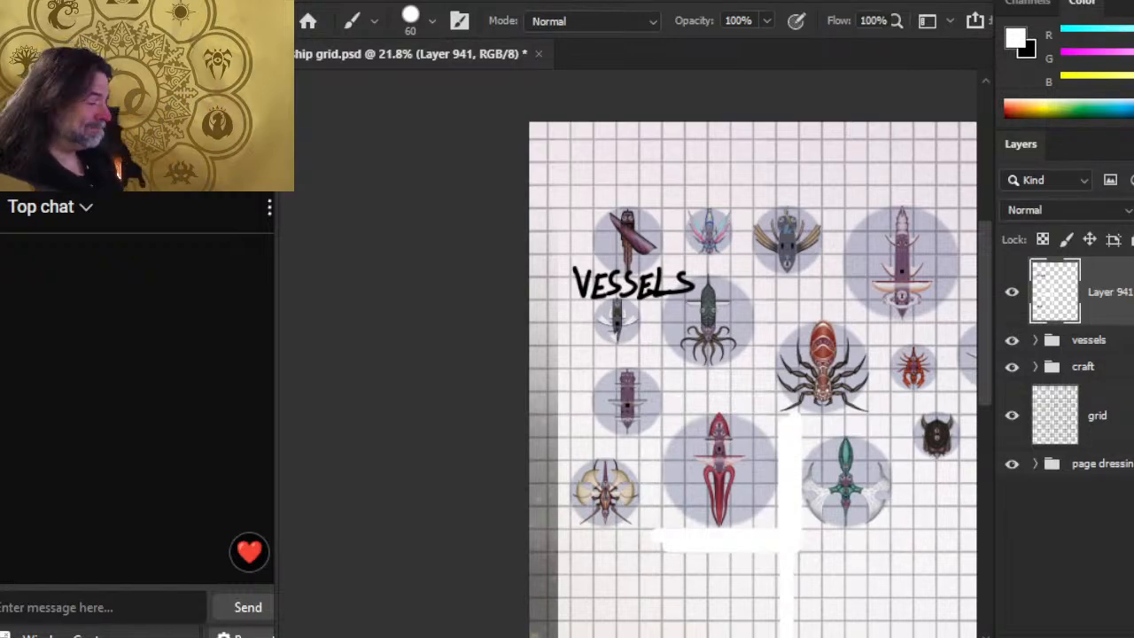
Step: Undo the remaining white bands around the red squid ship and the moves of the handwritten headings
key("ctrl+z")
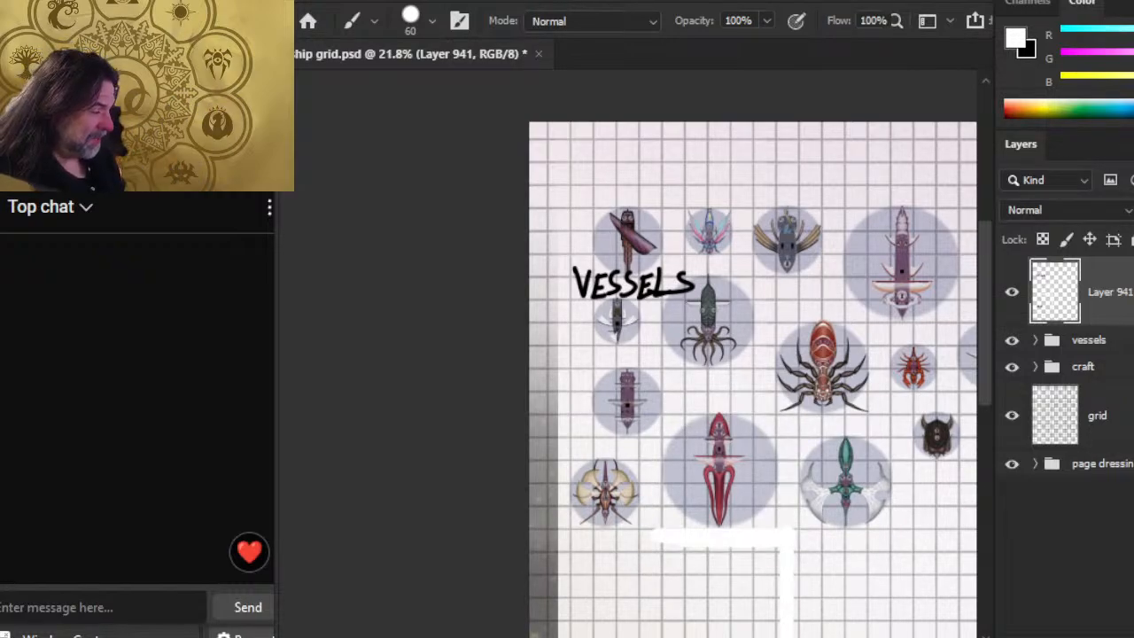
key("ctrl+z")
key("ctrl+z")
key("ctrl+z")
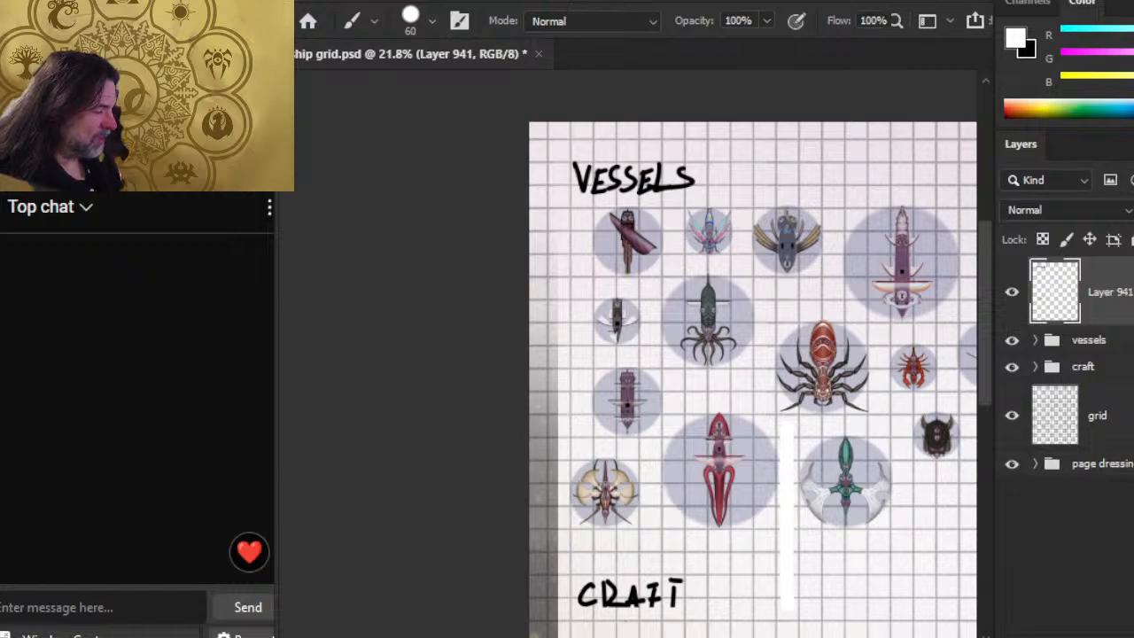
key("ctrl+z")
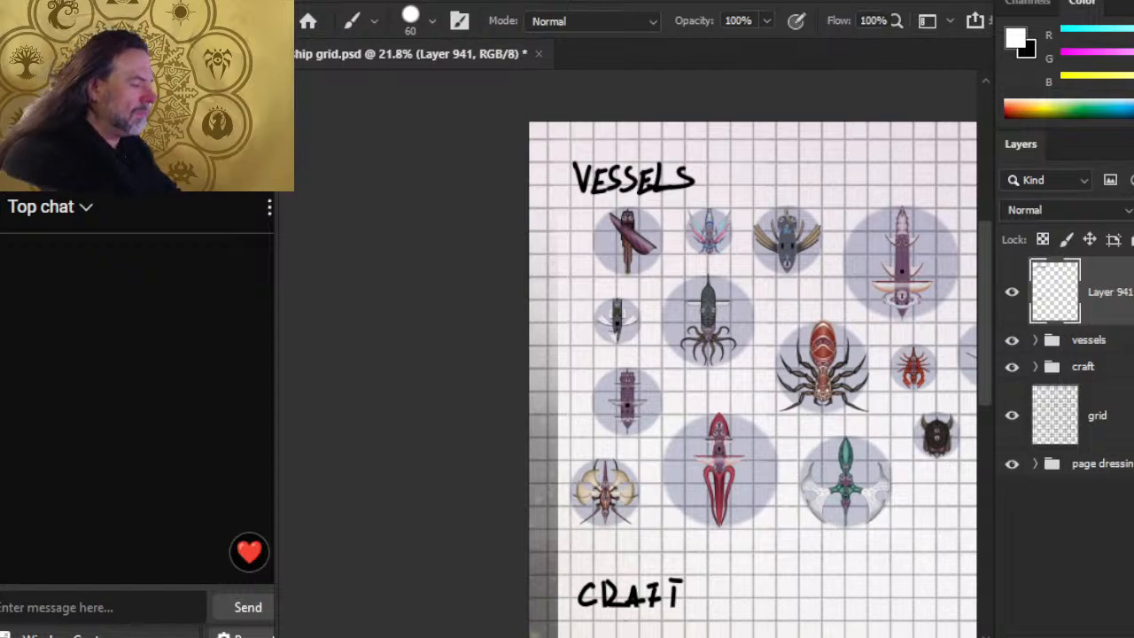
left_click_drag(716, 557, 620, 254)
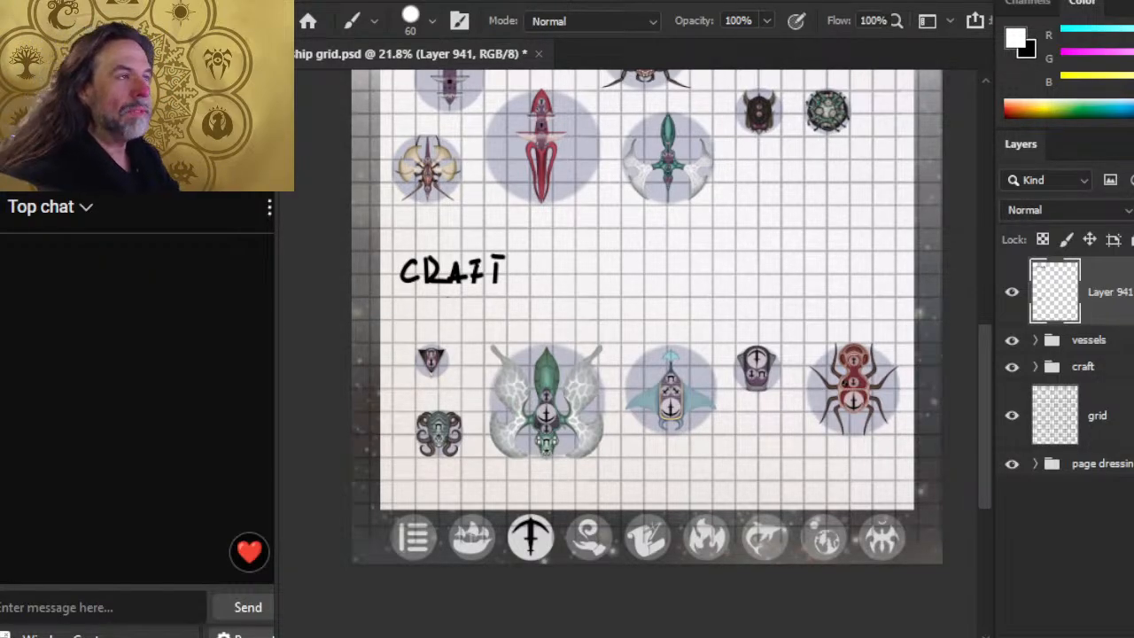
Step: Open the recent file Craft Tokens.psd and zoom in on the red spider craft
left_click(330, 4)
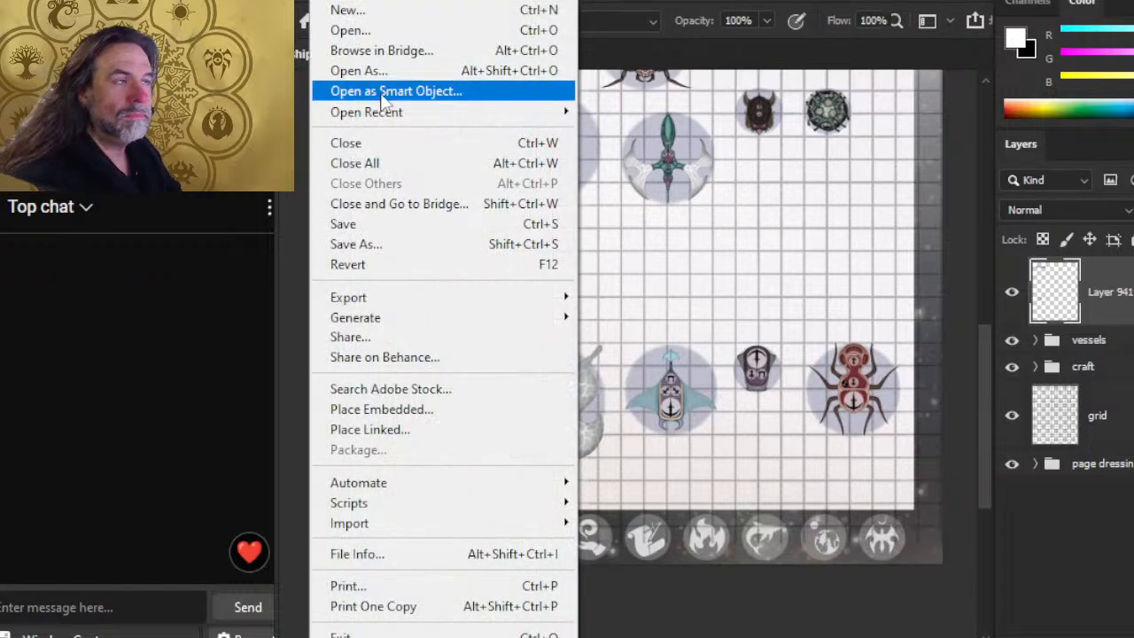
mouse_move(413, 113)
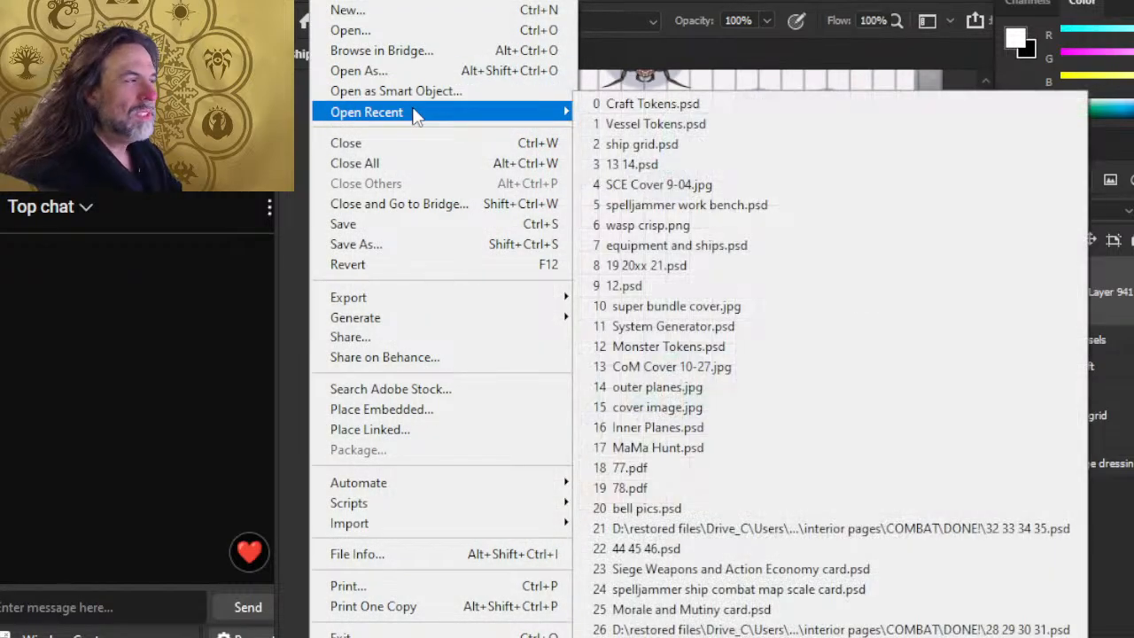
left_click(693, 103)
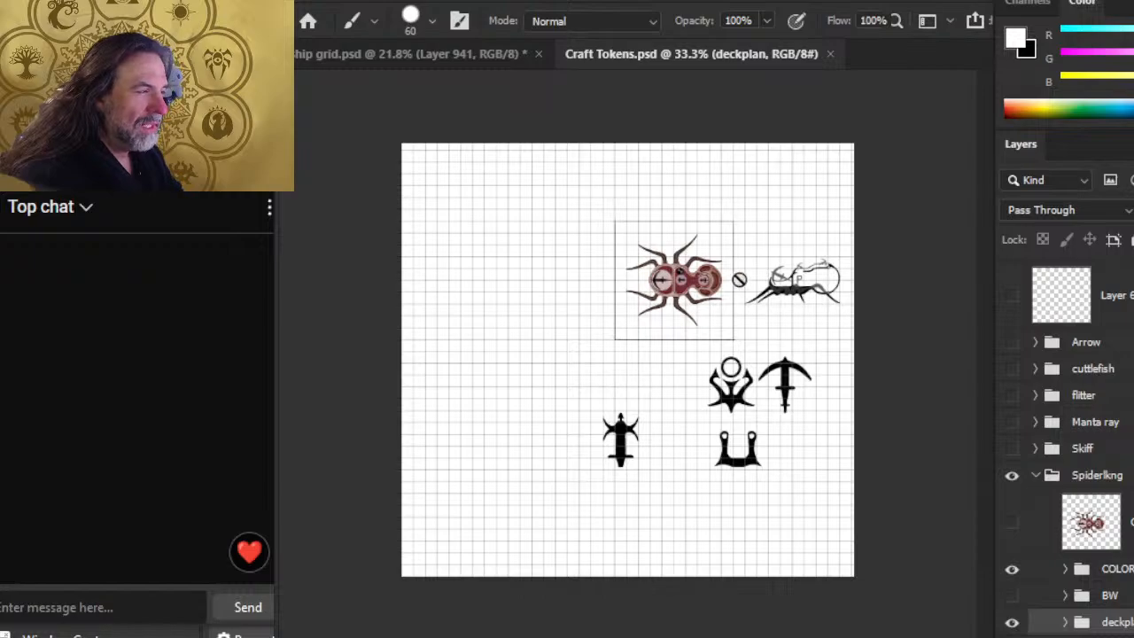
key("z")
left_click(716, 267)
left_click_drag(716, 268, 810, 319)
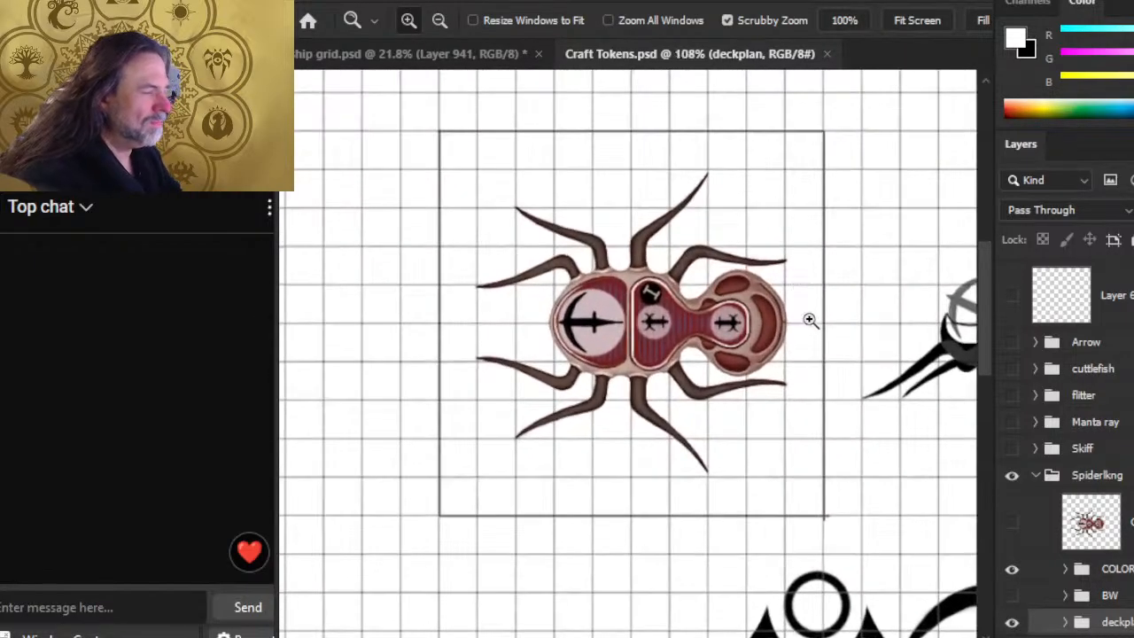
Step: Toggle the grid 75 group to identify it and hide the square frame layer inside it
scroll(1126, 461, "down", 3)
scroll(1127, 460, "down", 5)
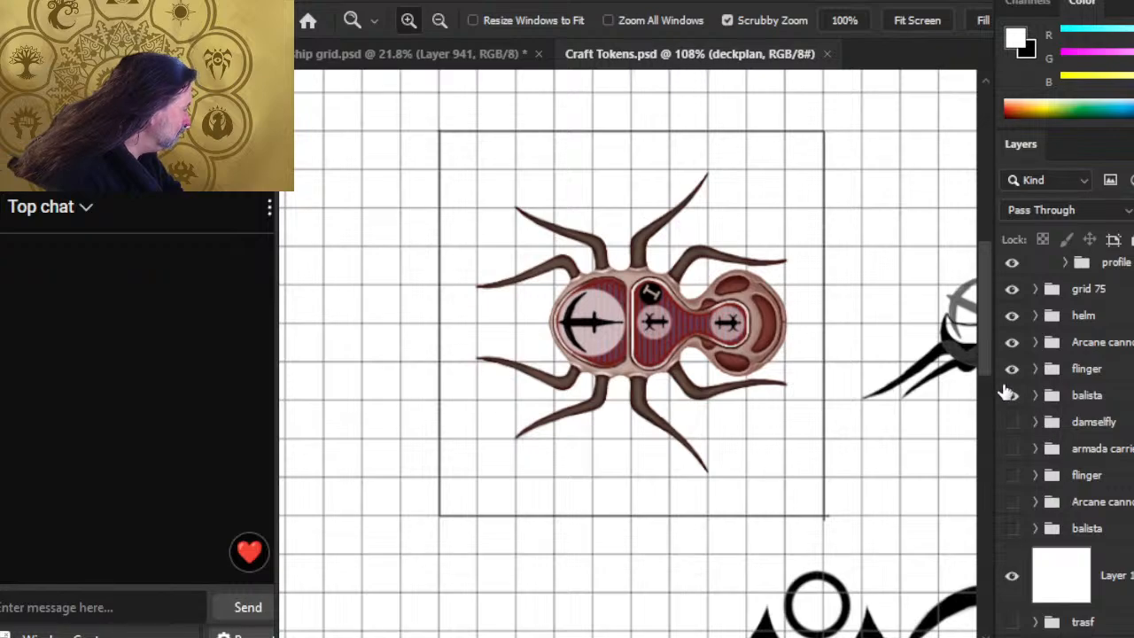
left_click(1012, 290)
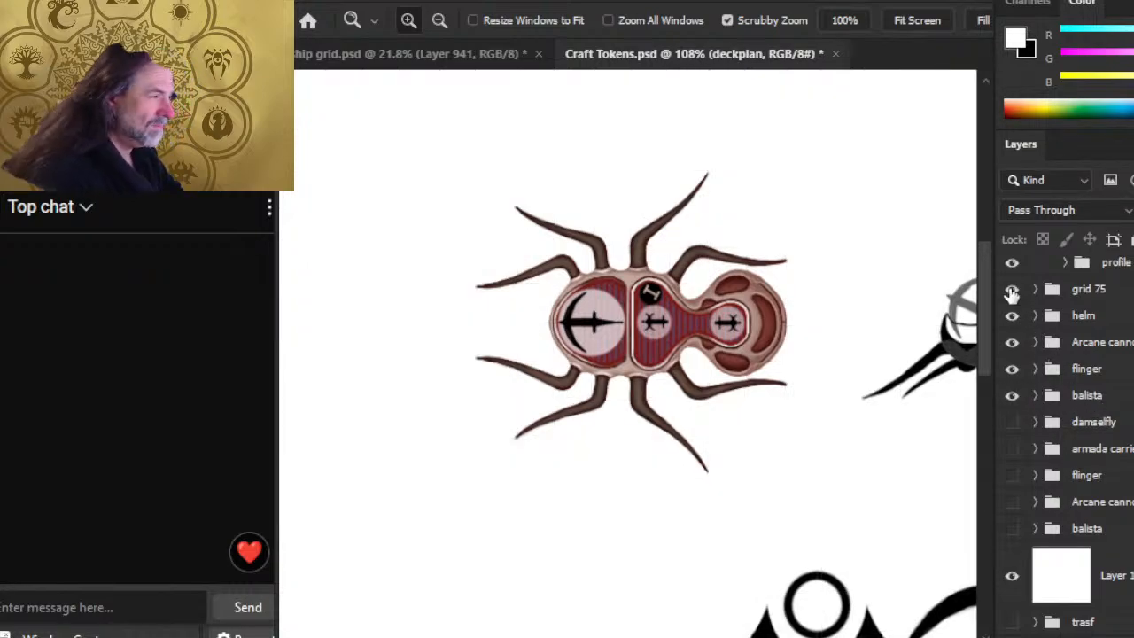
left_click(1011, 292)
left_click(1039, 298)
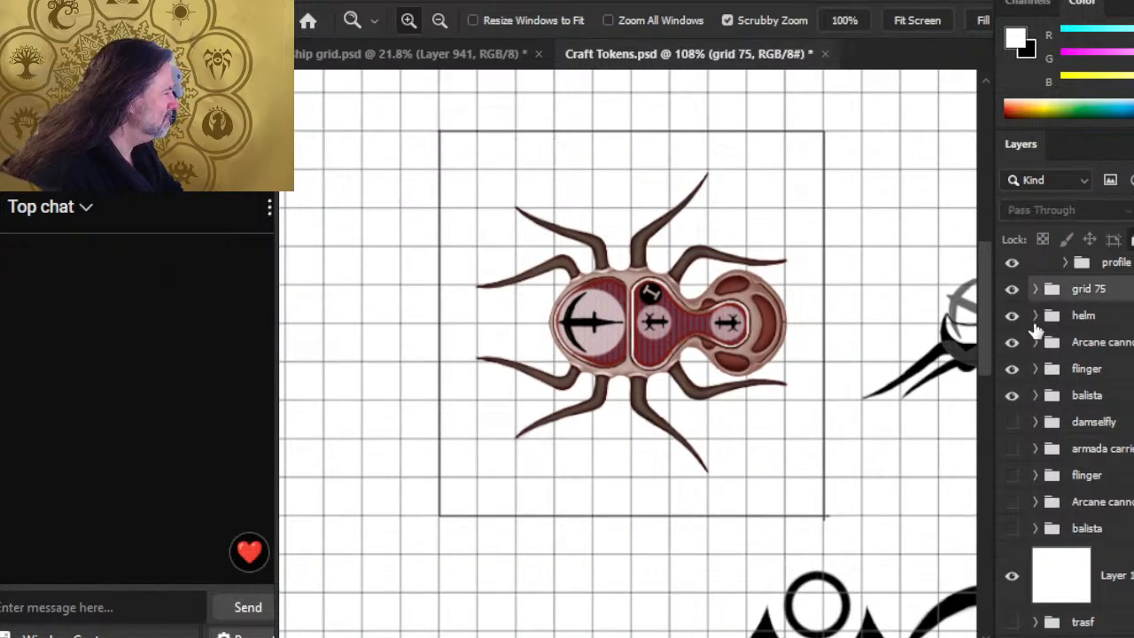
left_click(1035, 290)
left_click(1015, 340)
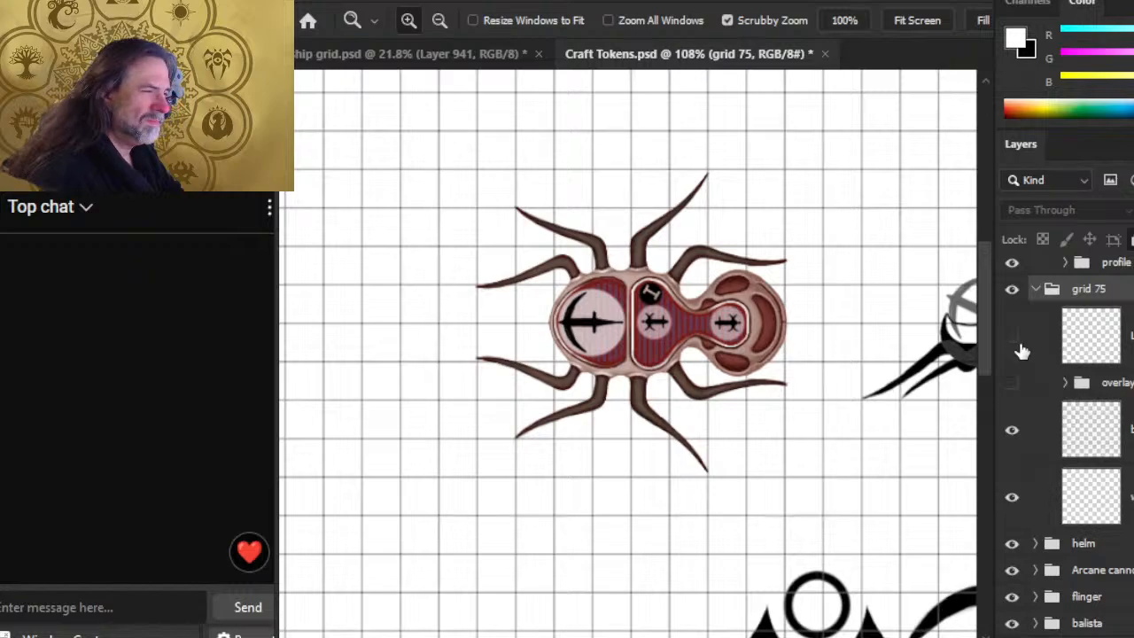
left_click(1035, 291)
Step: Duplicate the grid 75 group into ship grid.psd and close Craft Tokens.psd without saving
right_click(1093, 295)
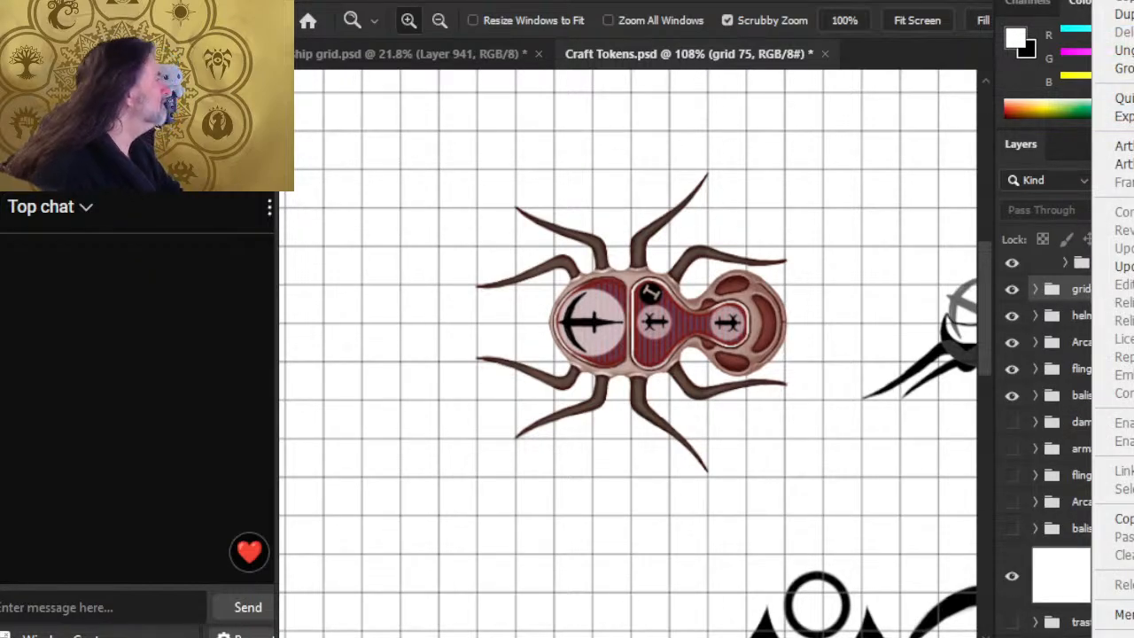
left_click(1118, 14)
left_click(713, 204)
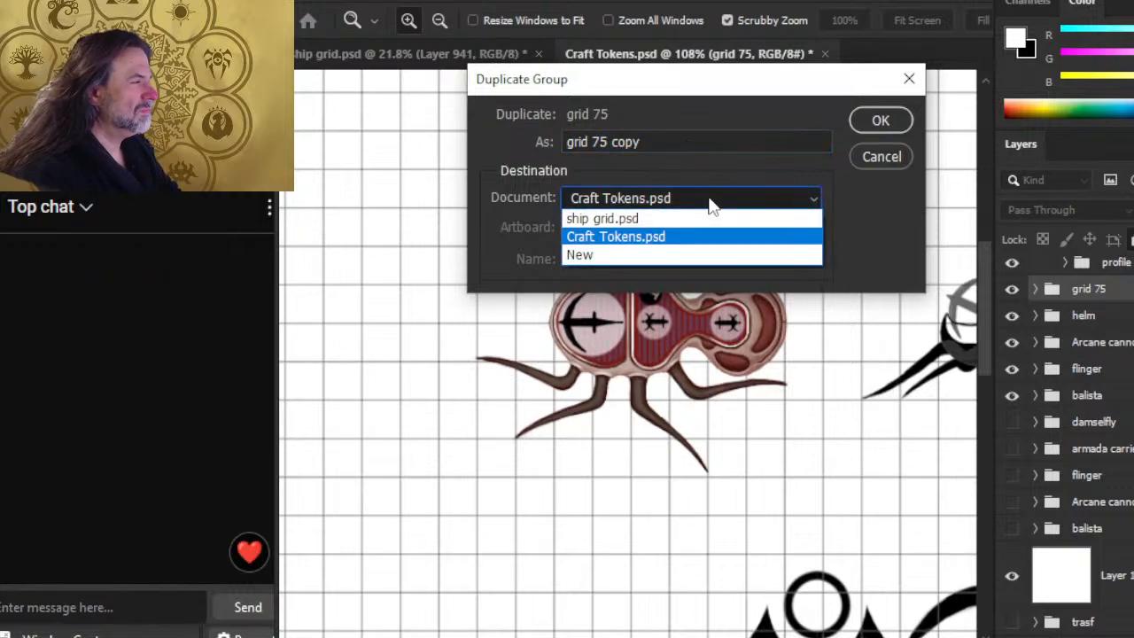
left_click(716, 220)
left_click(877, 124)
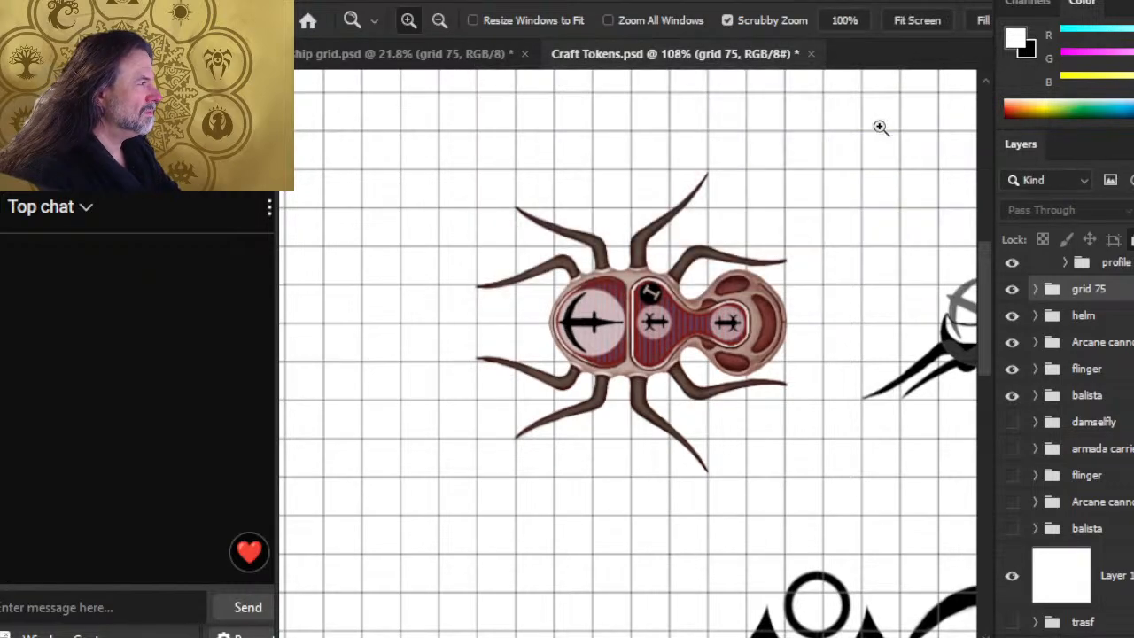
left_click(810, 54)
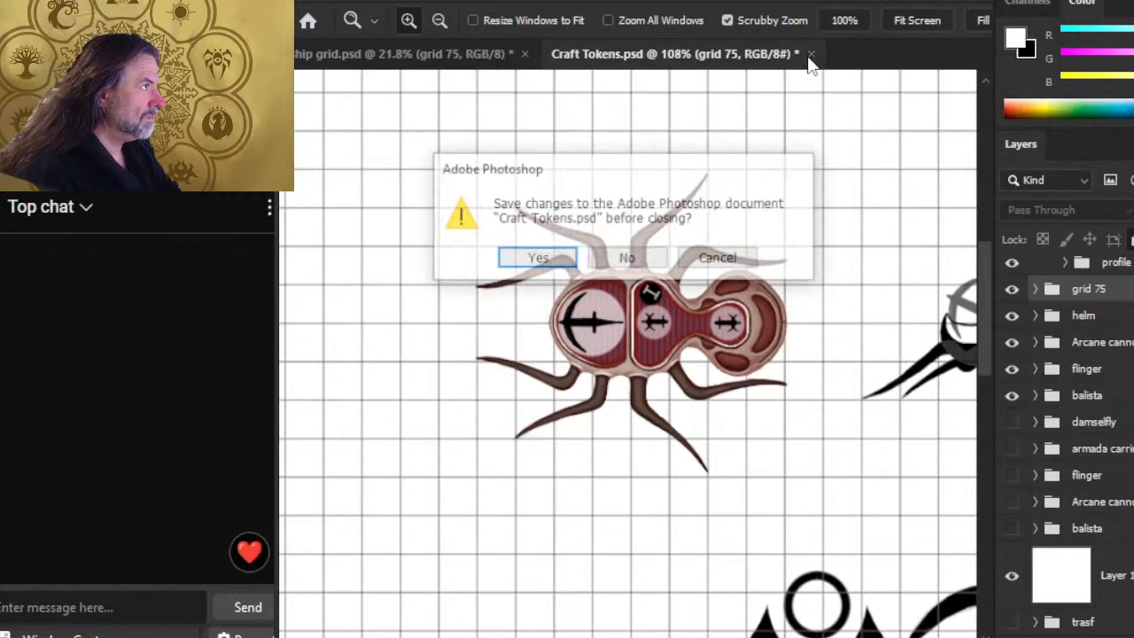
left_click(657, 258)
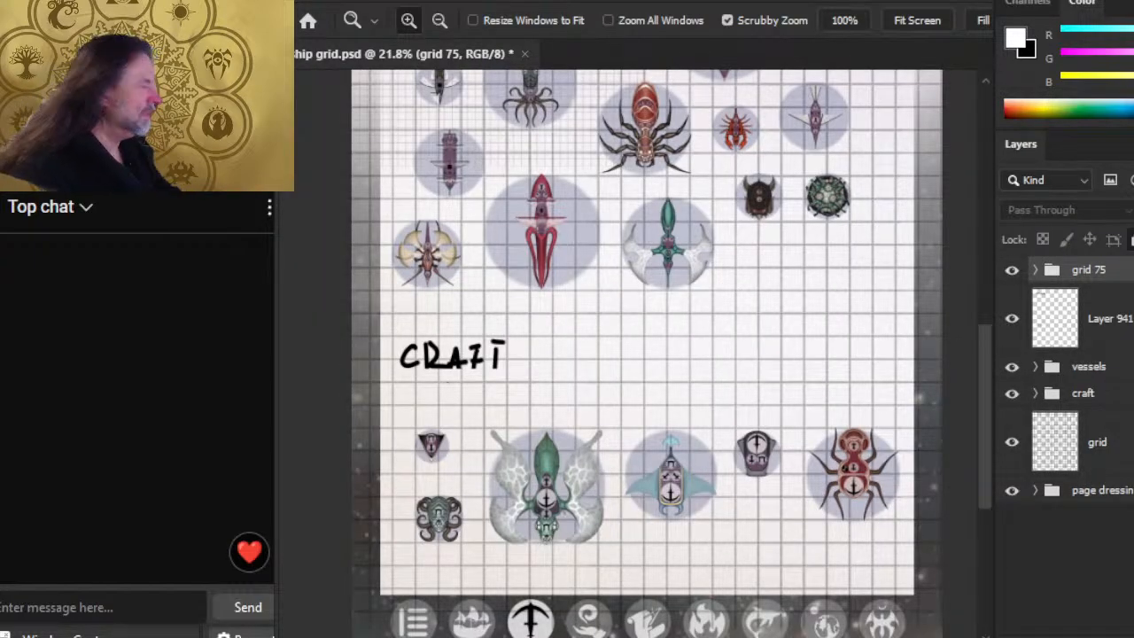
Step: Move the grid 75 group away from the page's upper corner and hide the original grid layer
left_click_drag(598, 354, 497, 332)
left_click_drag(556, 301, 625, 427)
key("v")
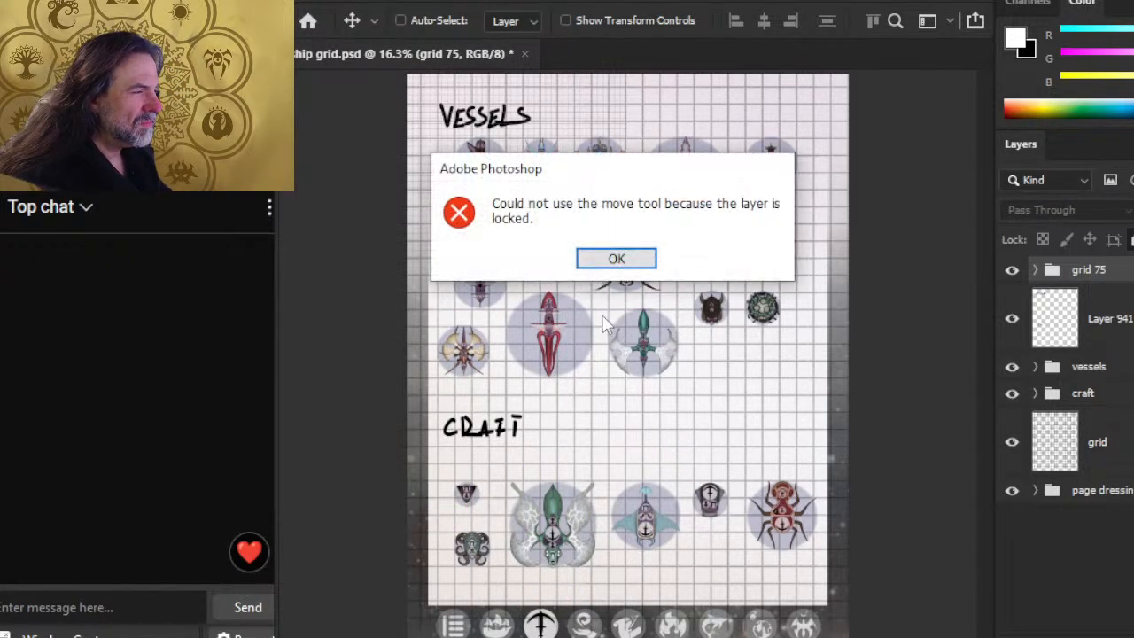
left_click(590, 257)
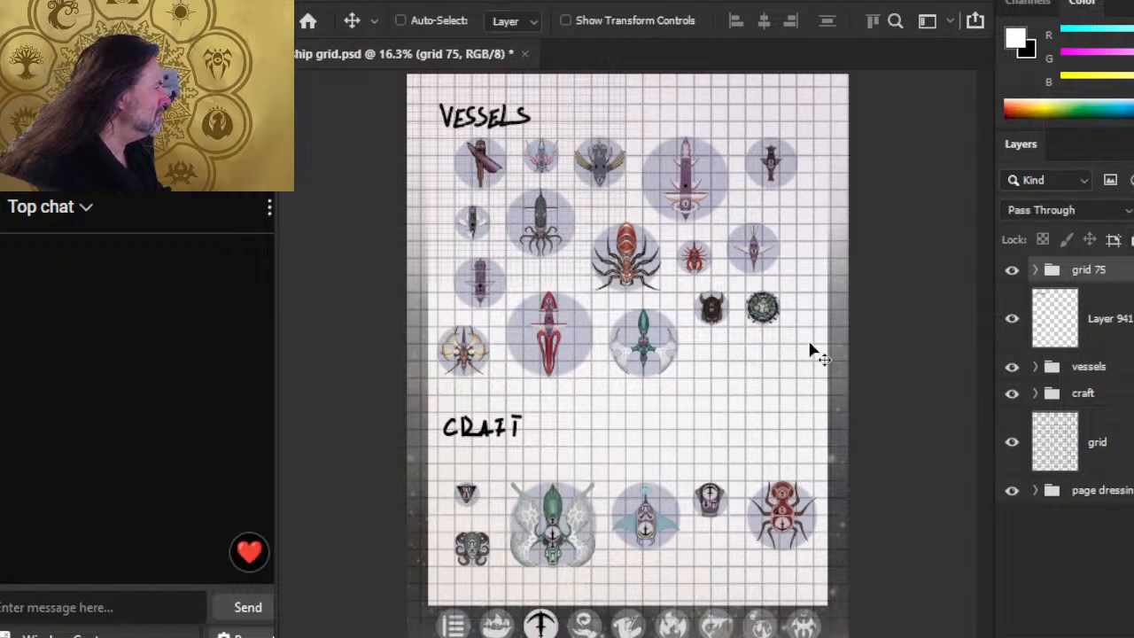
left_click_drag(584, 232, 881, 293)
left_click(1011, 443)
Step: Examine how the grid 75 squares compare in size with the green winged craft and its neighbours
key("z")
key("v")
key("z")
left_click_drag(860, 385, 608, 390)
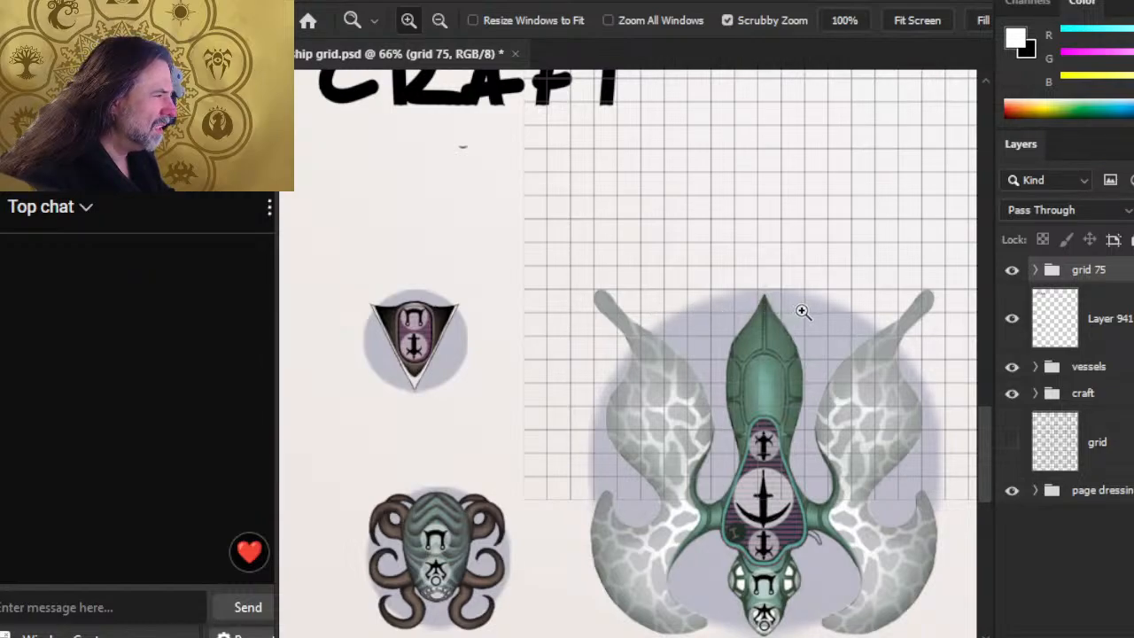
left_click_drag(867, 360, 833, 372)
left_click_drag(871, 422, 741, 388)
scroll(824, 400, "down", 3)
key("l")
right_click(772, 333)
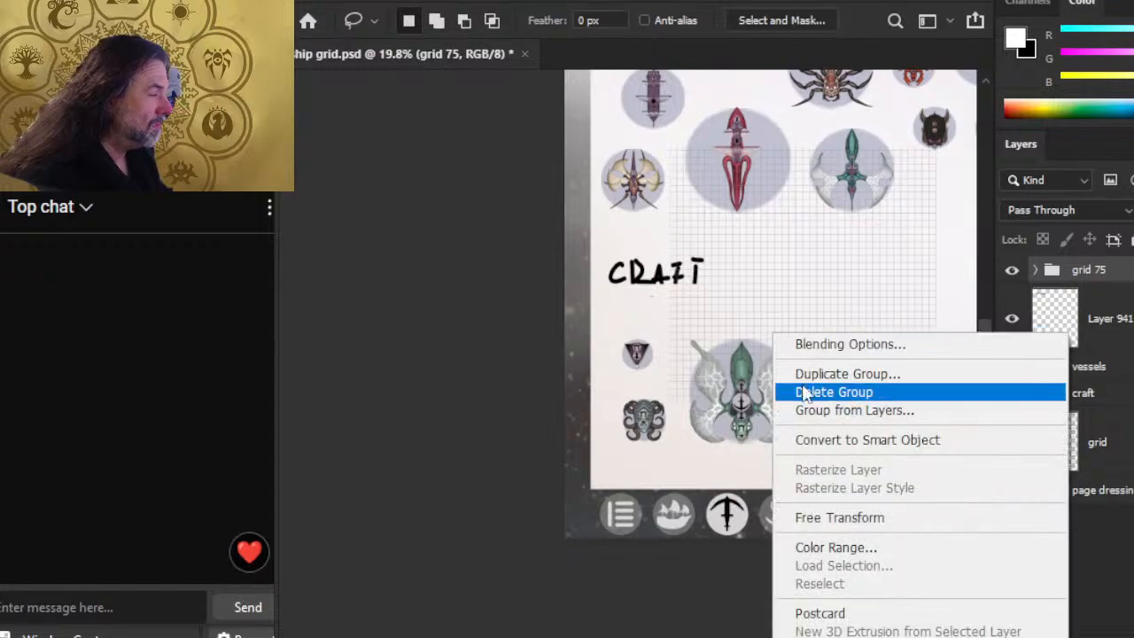
left_click(786, 276)
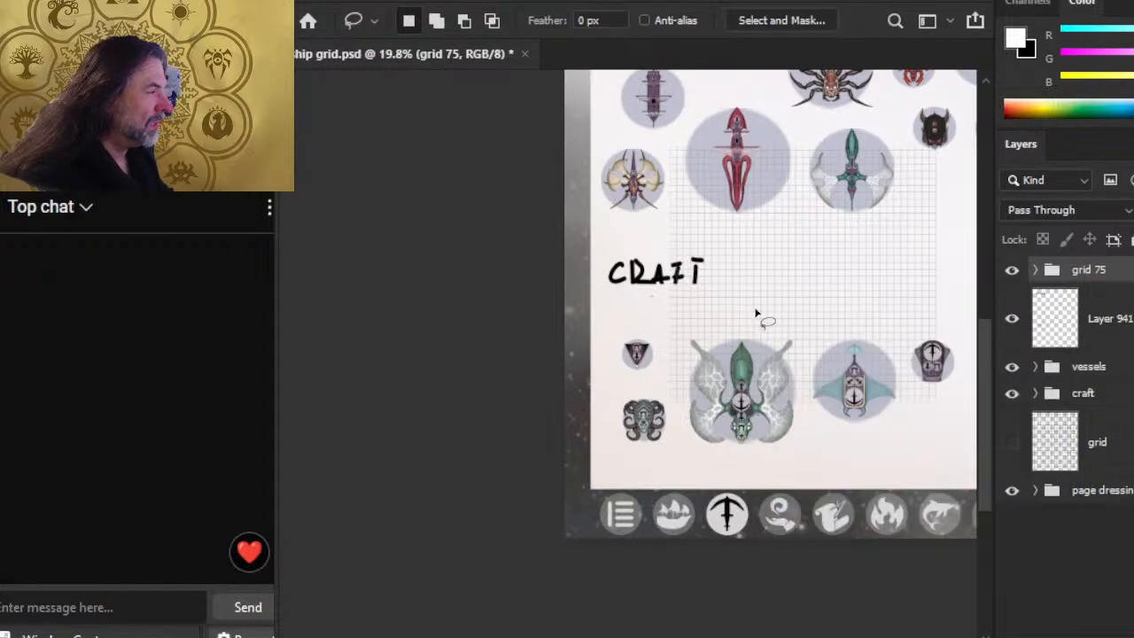
Step: Move the grid 75 group over the red squid ship and compare its squares with the token
key("z")
left_click_drag(784, 229, 792, 197)
key("v")
scroll(798, 354, "up", 3)
left_click_drag(820, 492, 822, 370)
key("z")
scroll(777, 293, "up", 3)
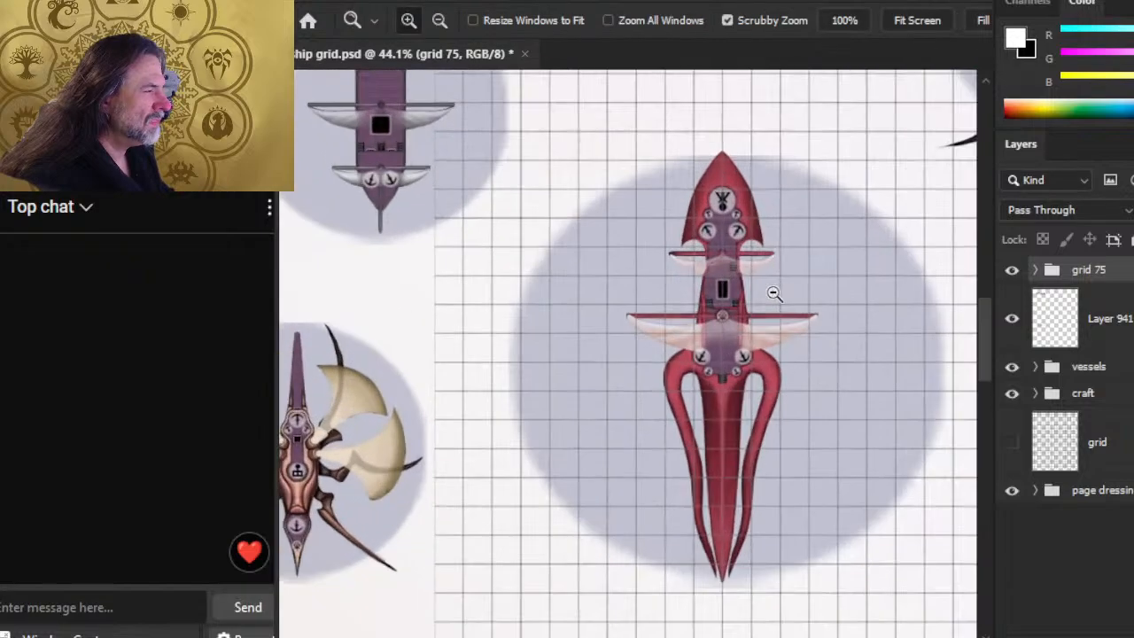
left_click_drag(731, 385, 840, 463)
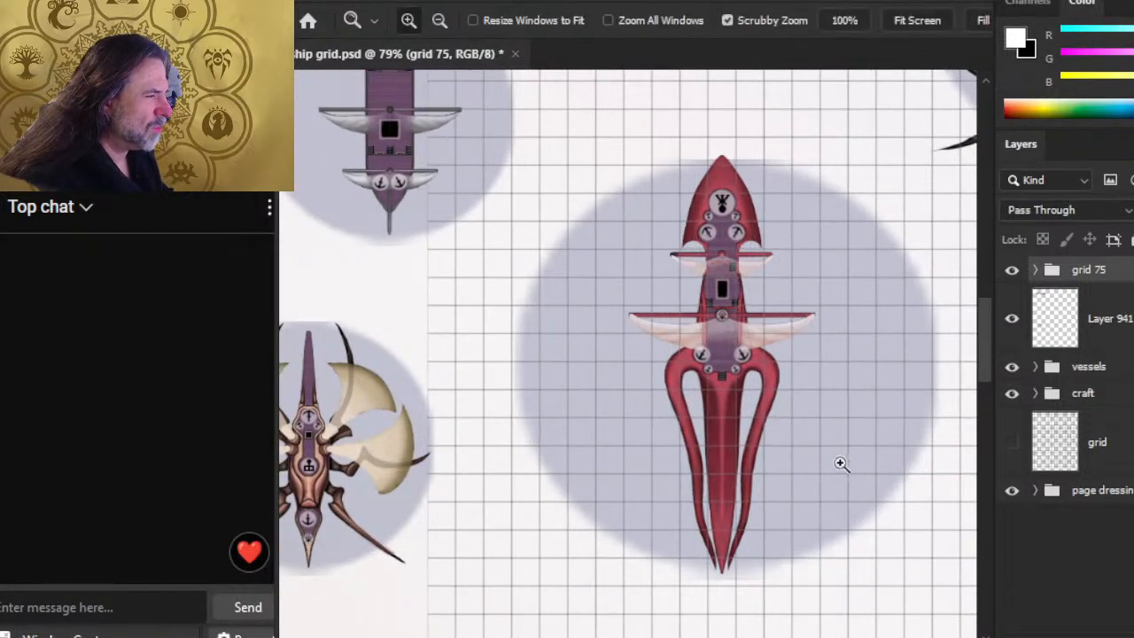
Step: Move the grid 75 group down so it covers the green winged craft in the CRAFT section
scroll(841, 463, "down", 5)
left_click_drag(822, 505, 691, 274)
scroll(676, 385, "up", 3)
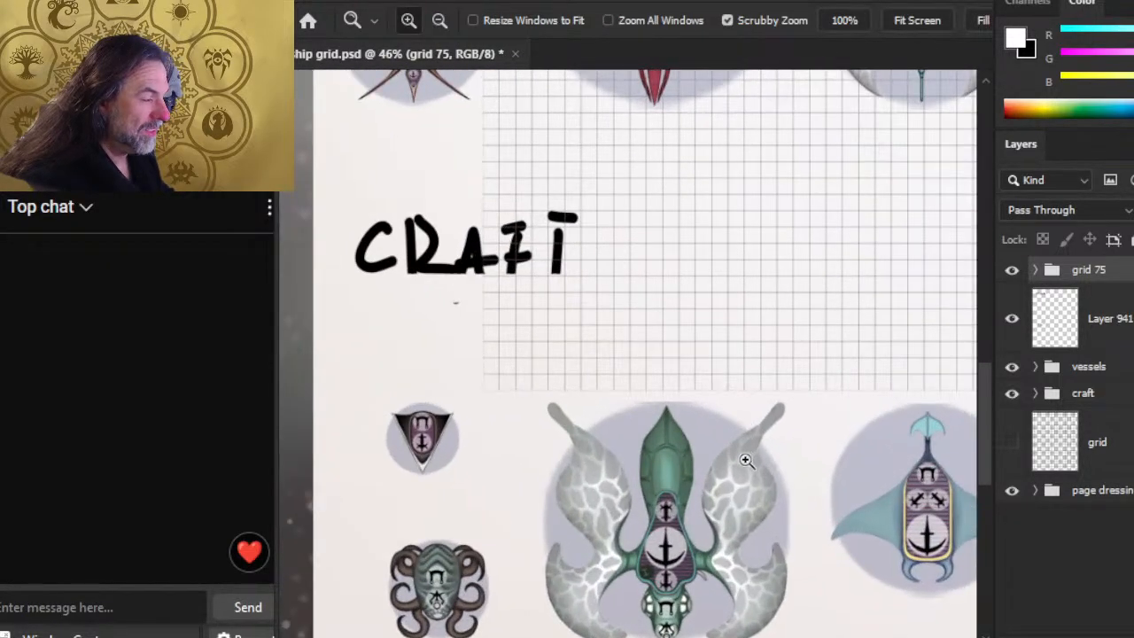
mouse_move(747, 458)
left_mouse_down()
mouse_move(694, 527)
mouse_move(701, 453)
mouse_move(670, 309)
mouse_move(688, 296)
mouse_move(733, 321)
left_mouse_up()
Step: Free-transform the grid 75 group to 139.96% proportionally and shift it to X 826.07 px, Y 2407.88 px
right_click(657, 267)
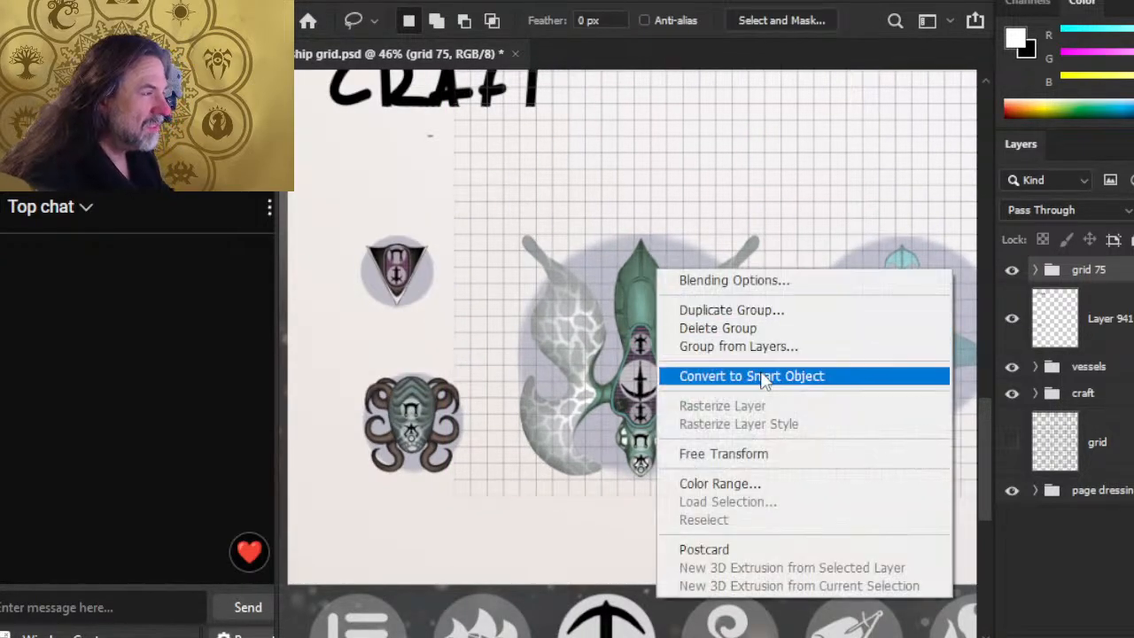
left_click(767, 454)
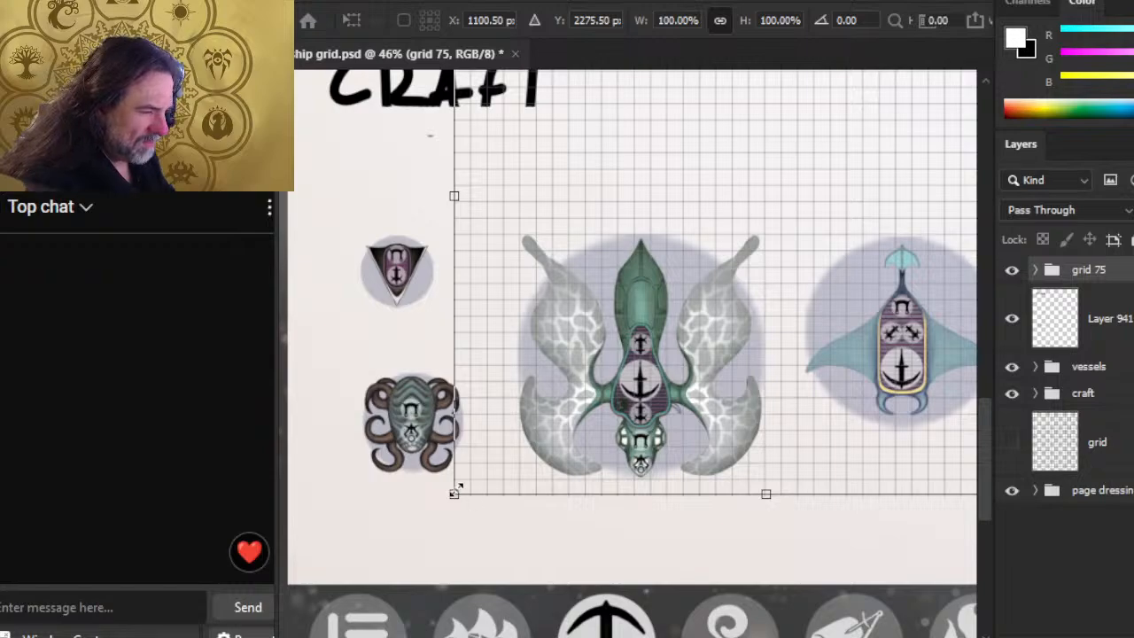
left_click_drag(456, 493, 338, 563)
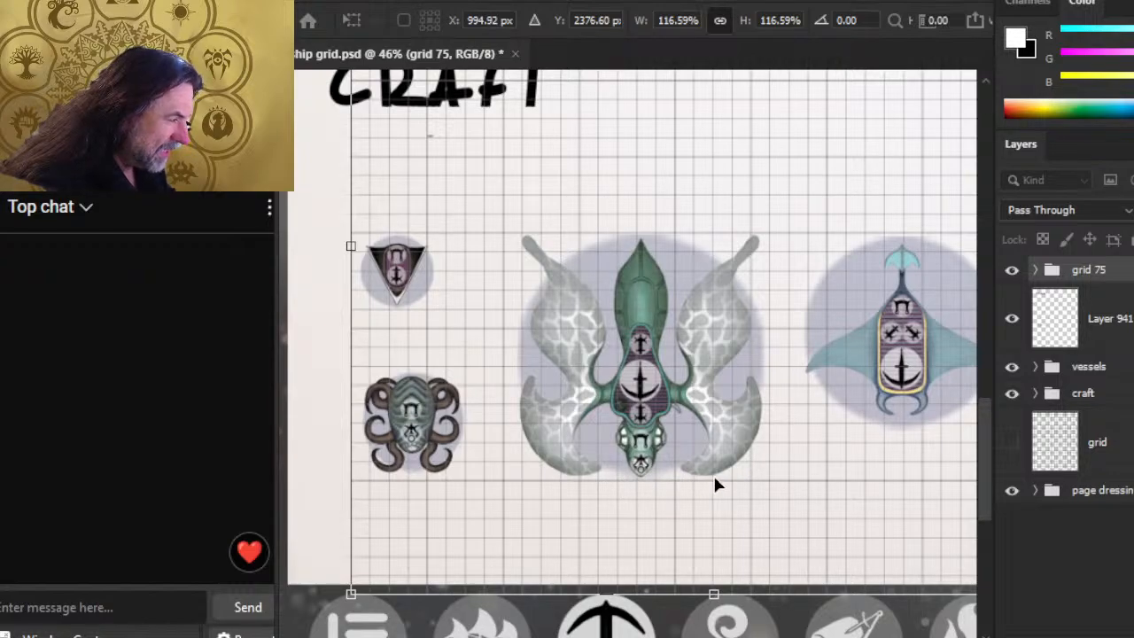
left_click_drag(422, 319, 585, 353)
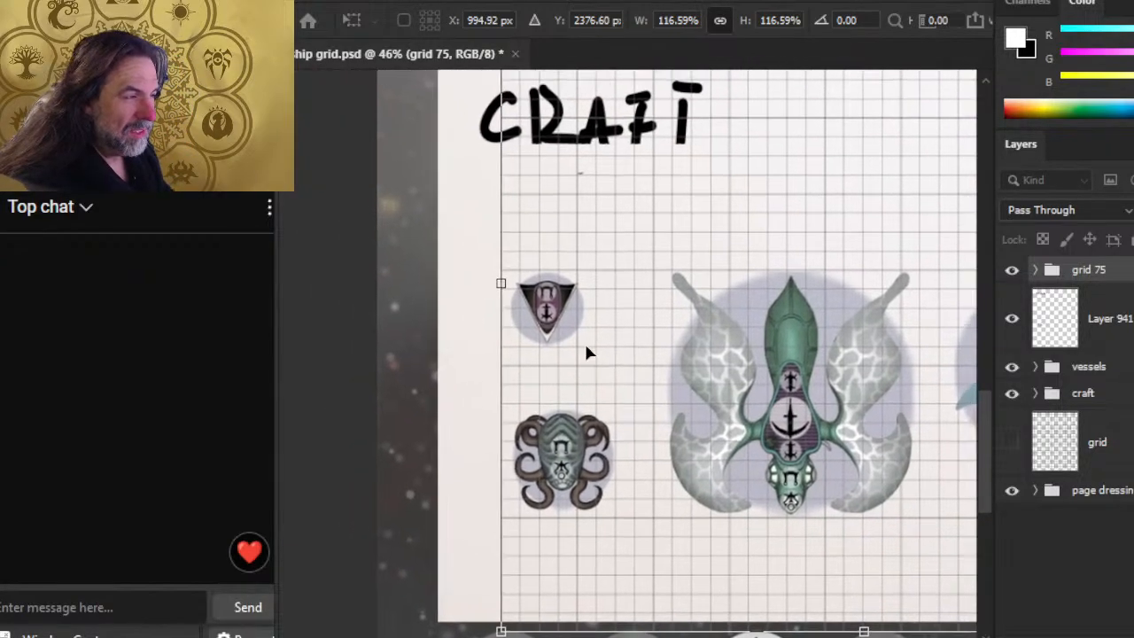
left_click_drag(502, 283, 355, 284)
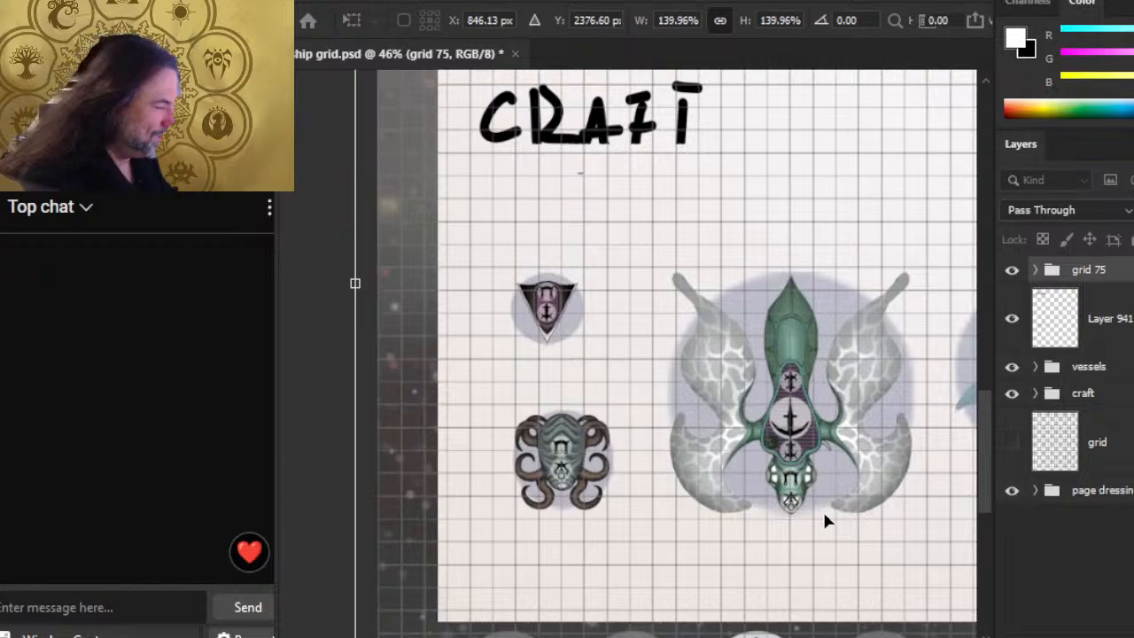
left_click_drag(826, 507, 815, 453)
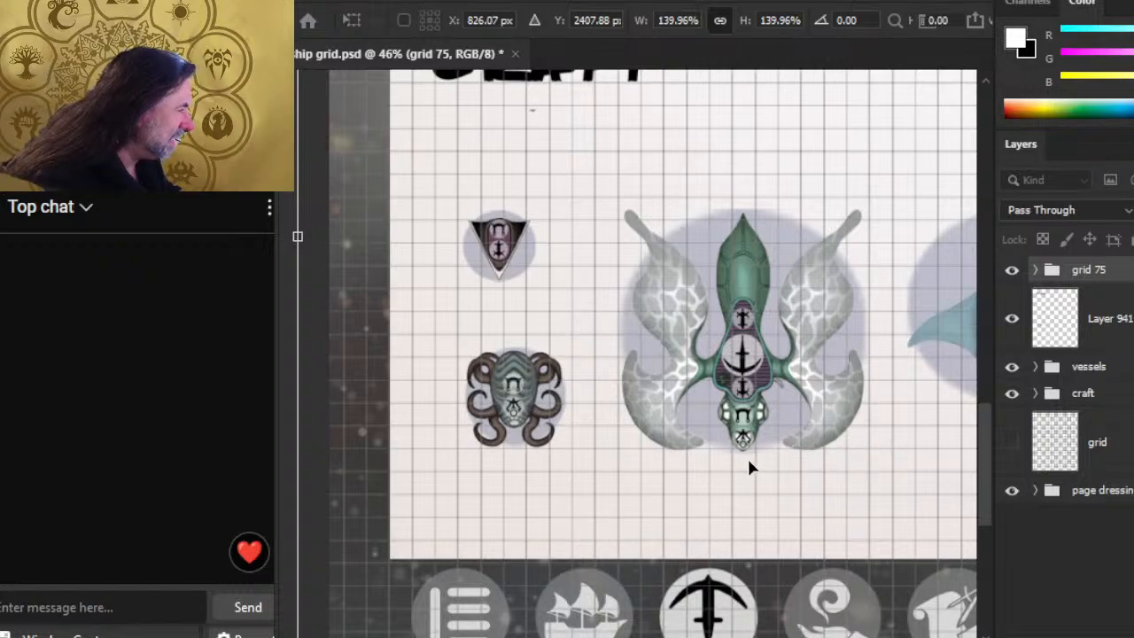
Step: Enlarge the grid 75 group proportionally to 148.61%, place it at X 747.15 px, Y 2433.95 px, and commit the transform
scroll(639, 439, "left", 5)
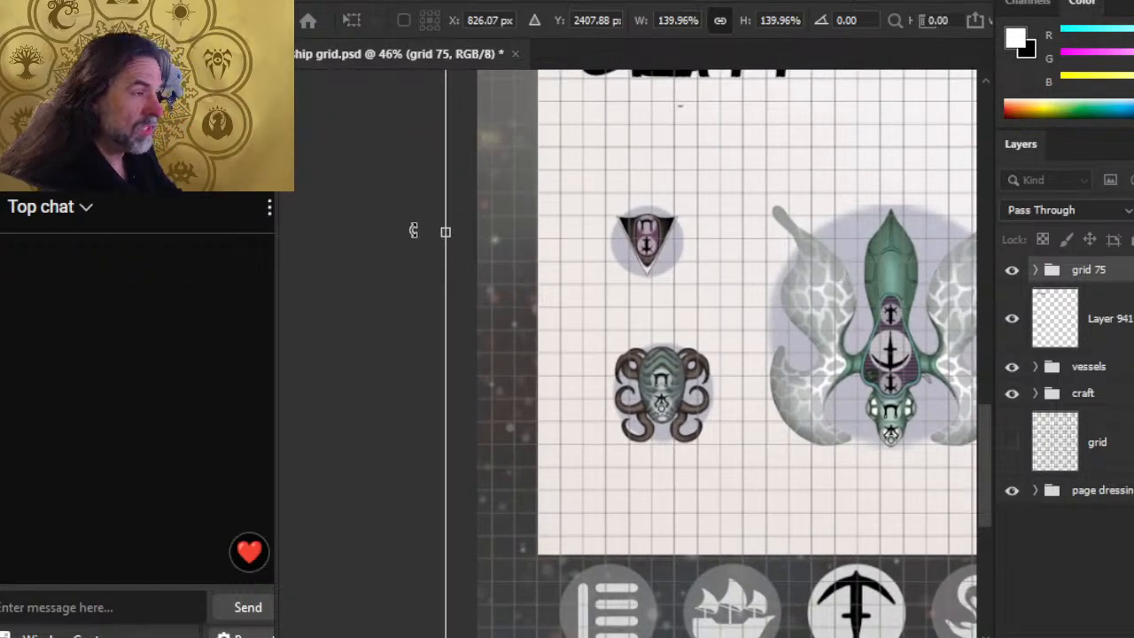
left_click_drag(447, 235, 368, 235)
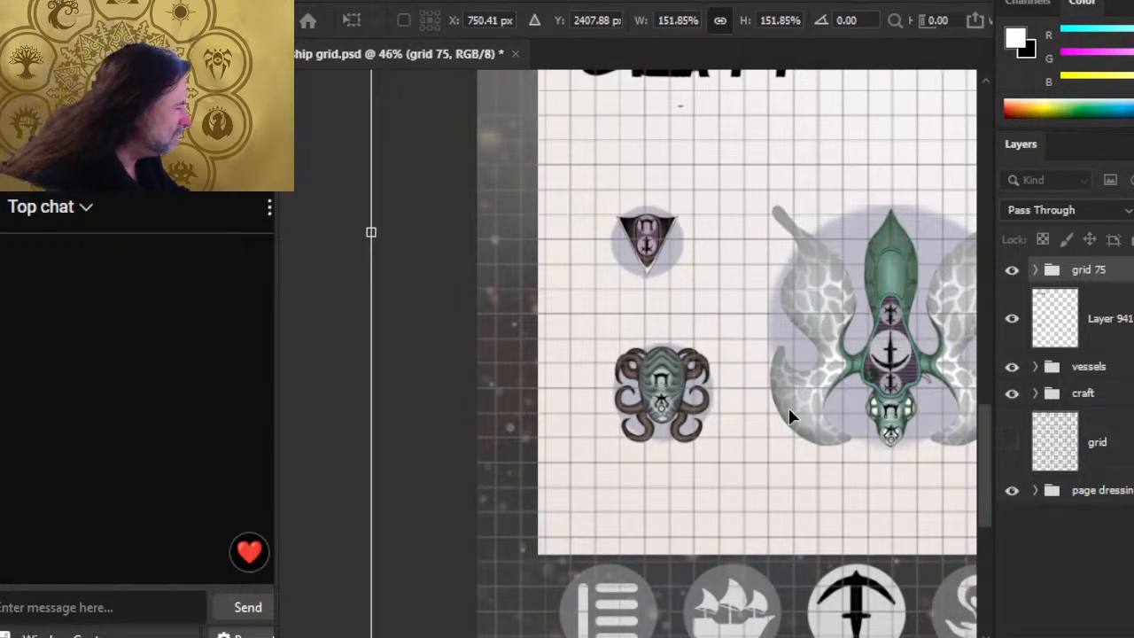
left_click_drag(789, 413, 789, 421)
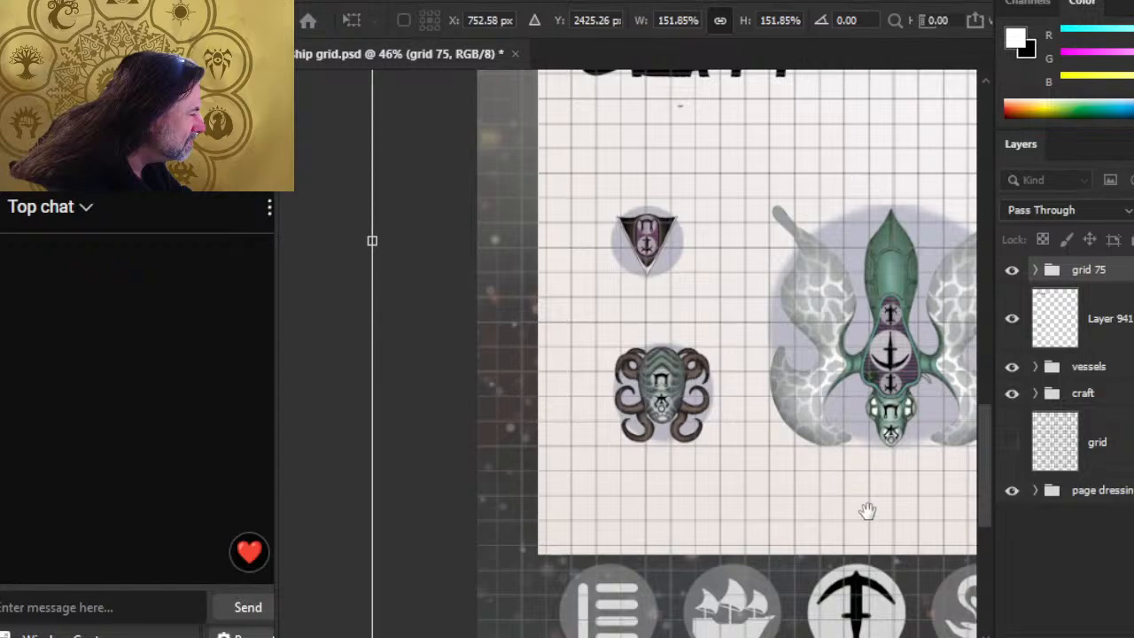
left_click_drag(868, 510, 714, 488)
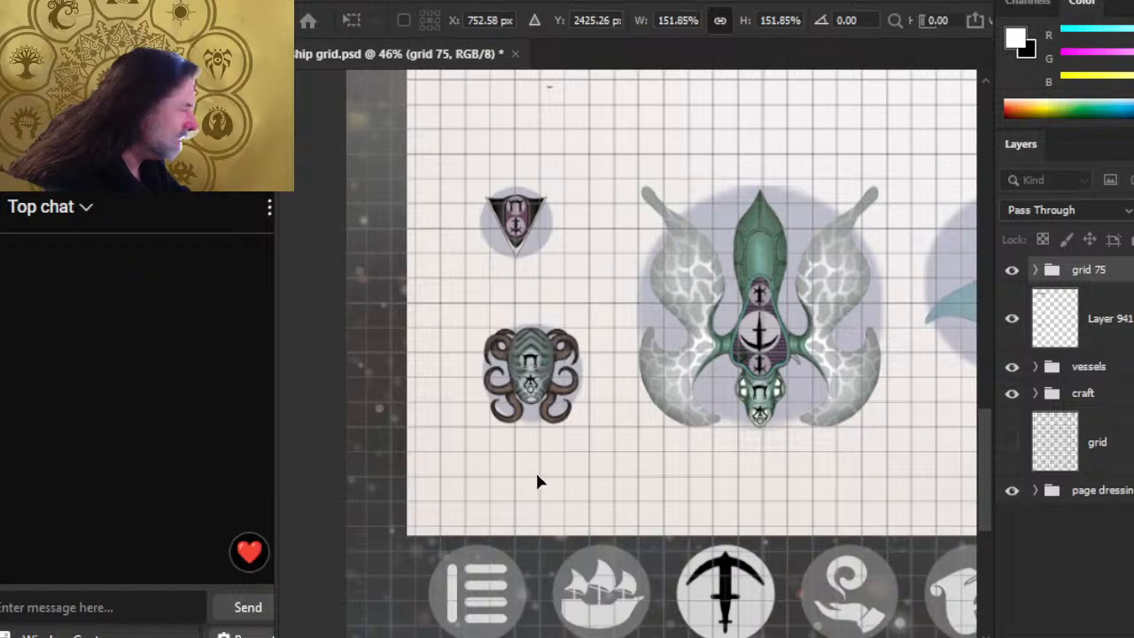
scroll(501, 338, "left", 4)
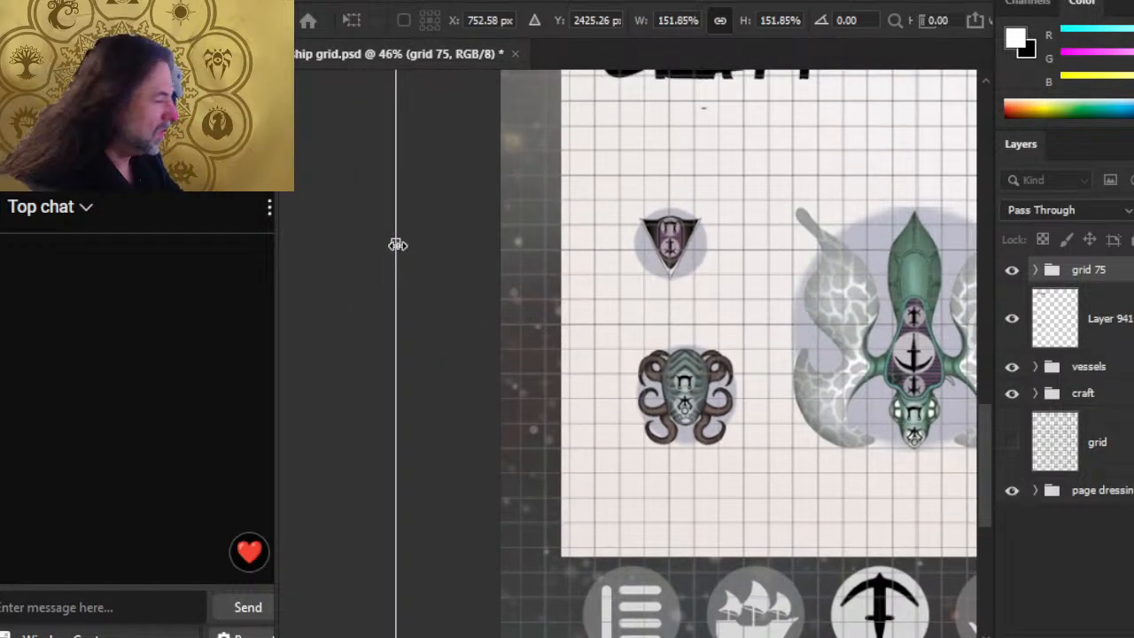
left_click_drag(397, 245, 413, 243)
scroll(825, 382, "right", 4)
left_click_drag(851, 425, 828, 428)
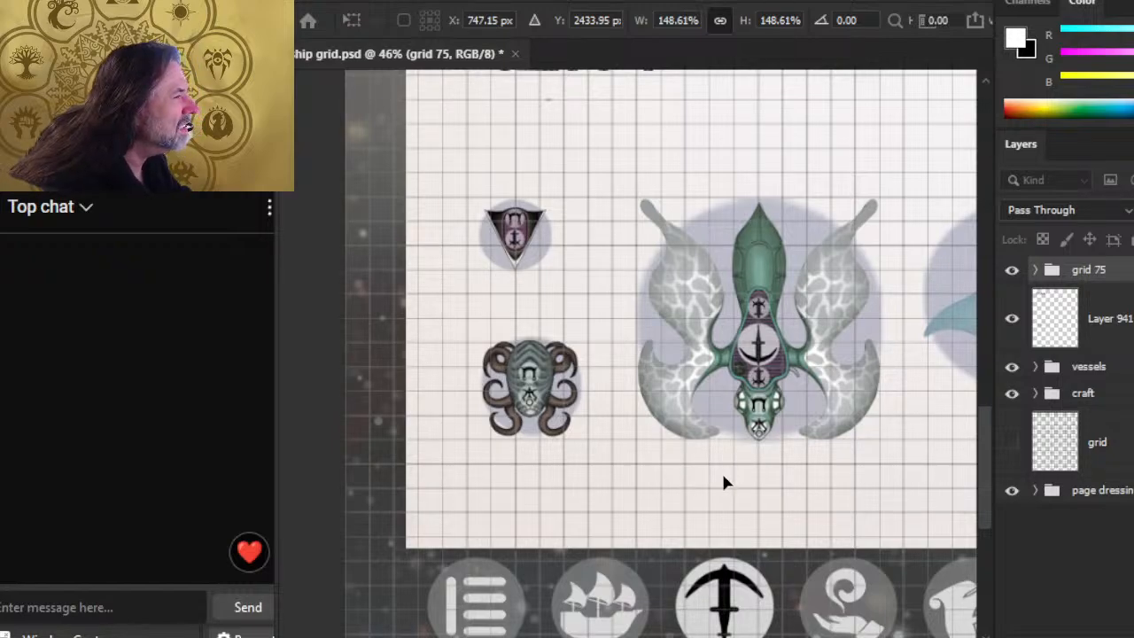
key("Return")
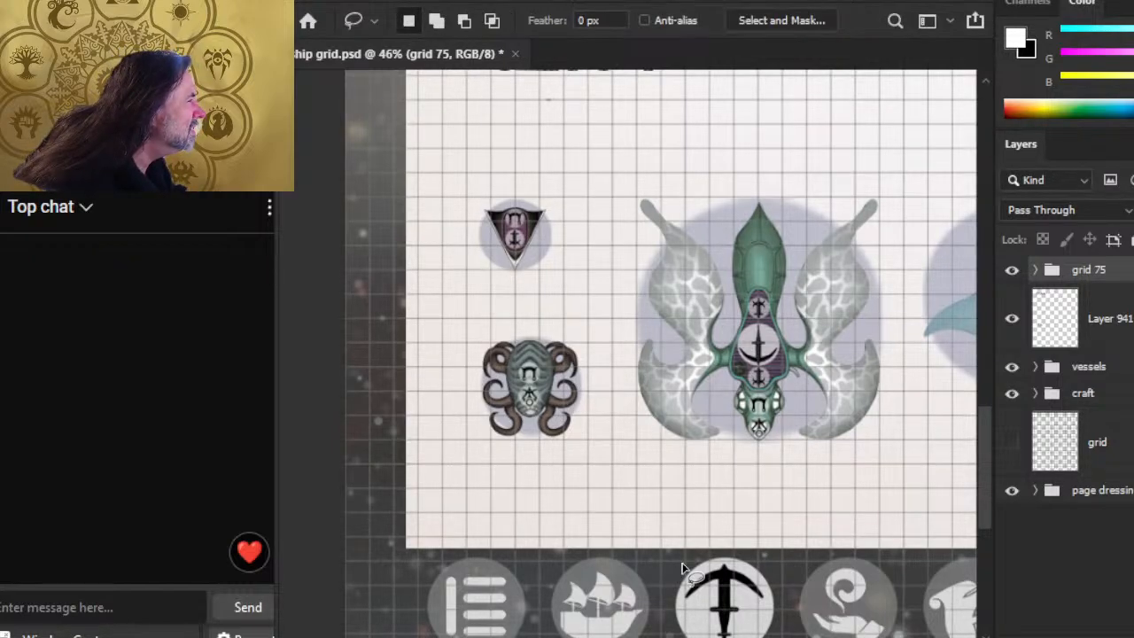
Step: Examine how the resized grid squares line up with the wings, body and head of the green winged craft and its neighbours
key("v")
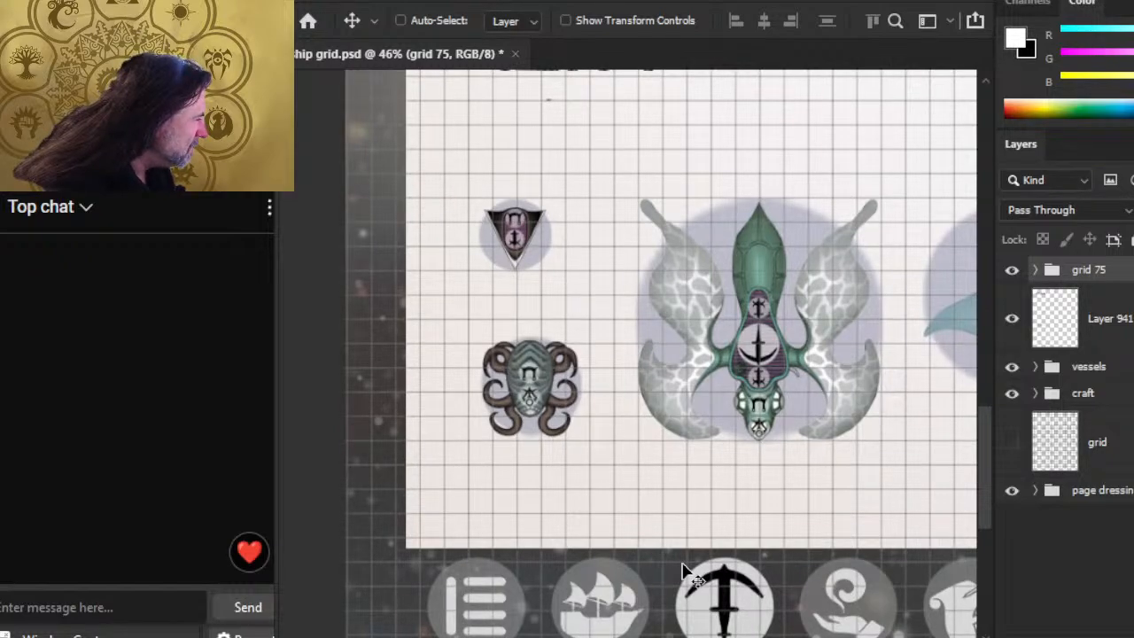
left_click_drag(780, 193, 762, 275)
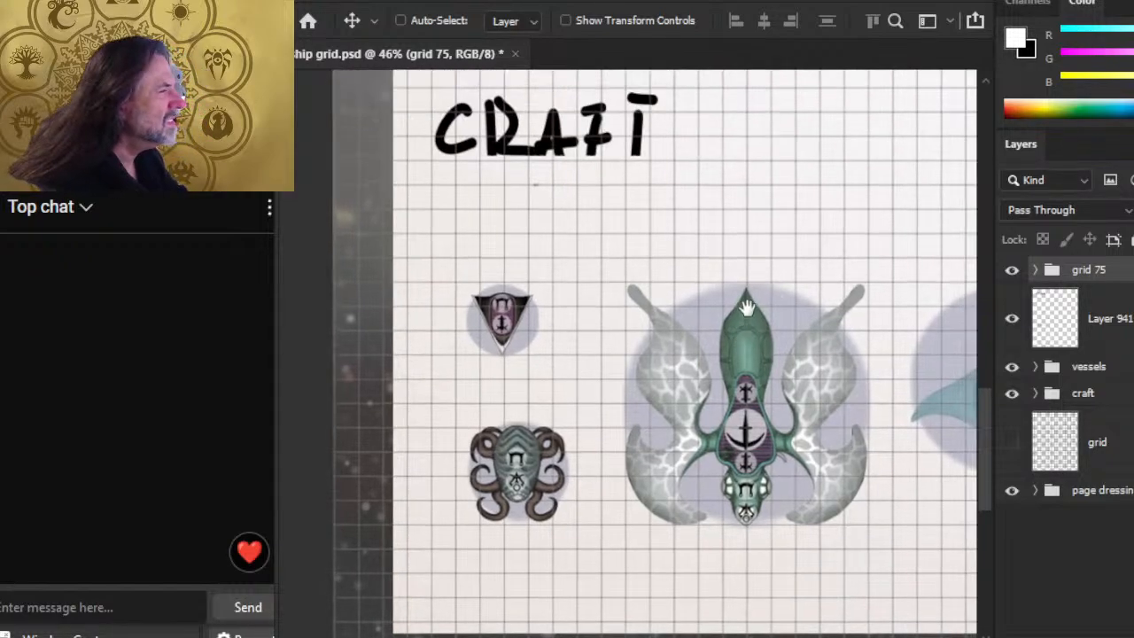
key("z")
left_click_drag(672, 273, 820, 443)
key("v")
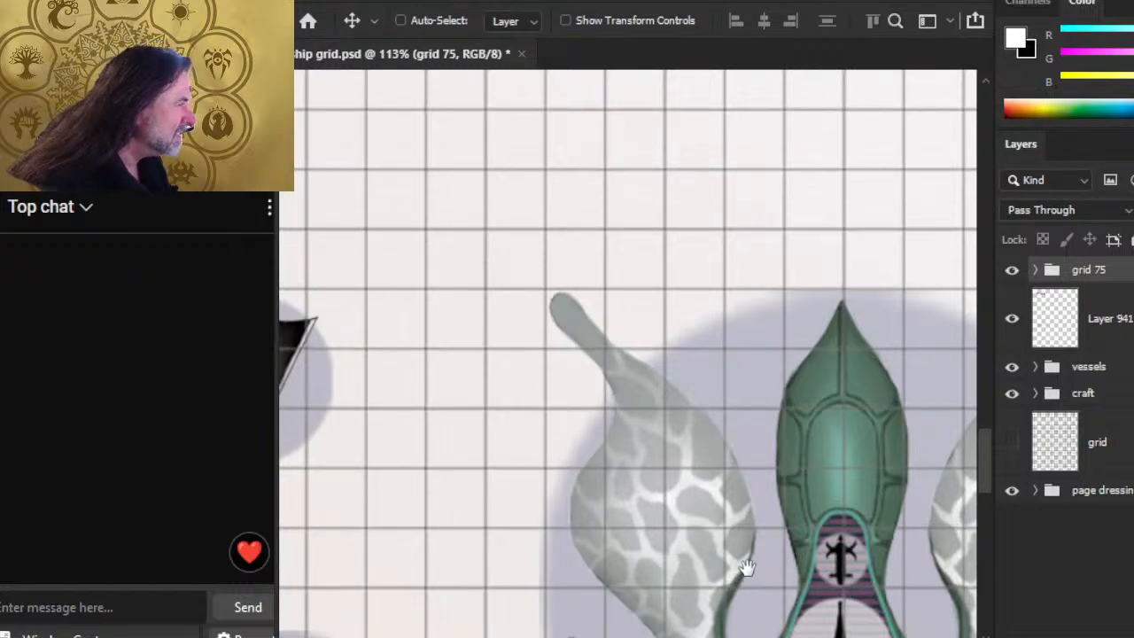
left_click_drag(747, 568, 596, 170)
key("z")
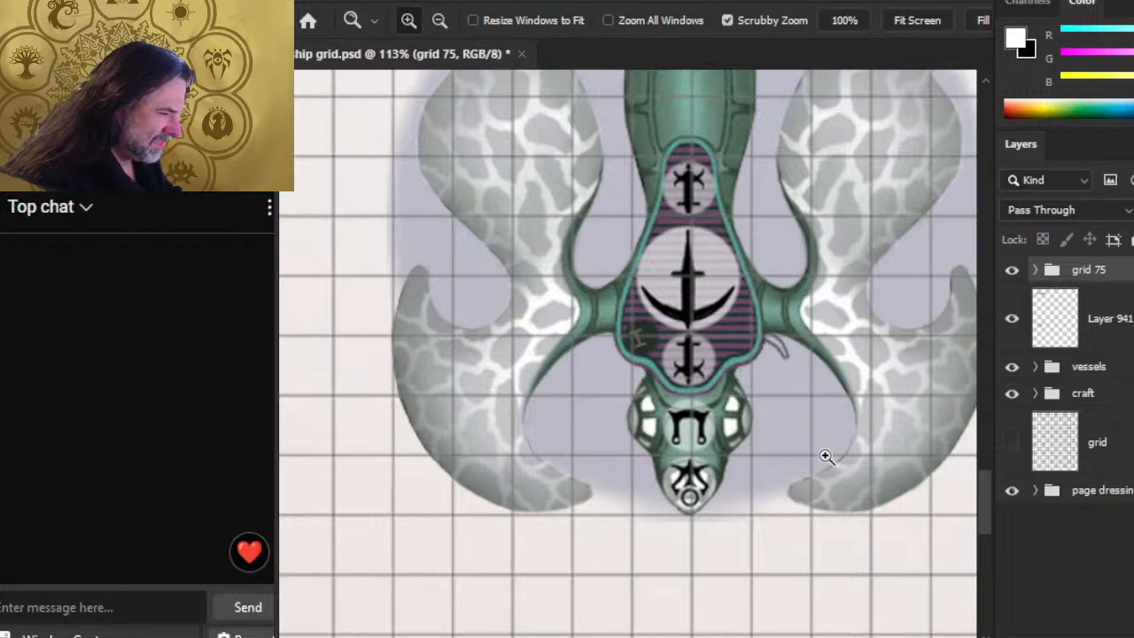
scroll(823, 456, "down", 3)
key("v")
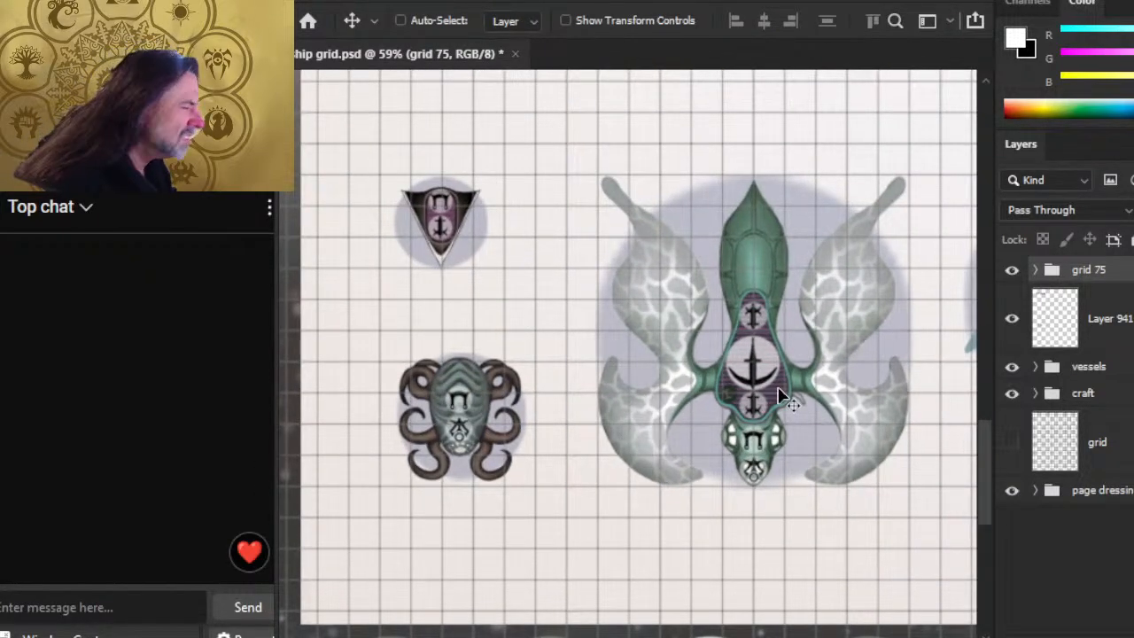
left_click_drag(499, 304, 653, 418)
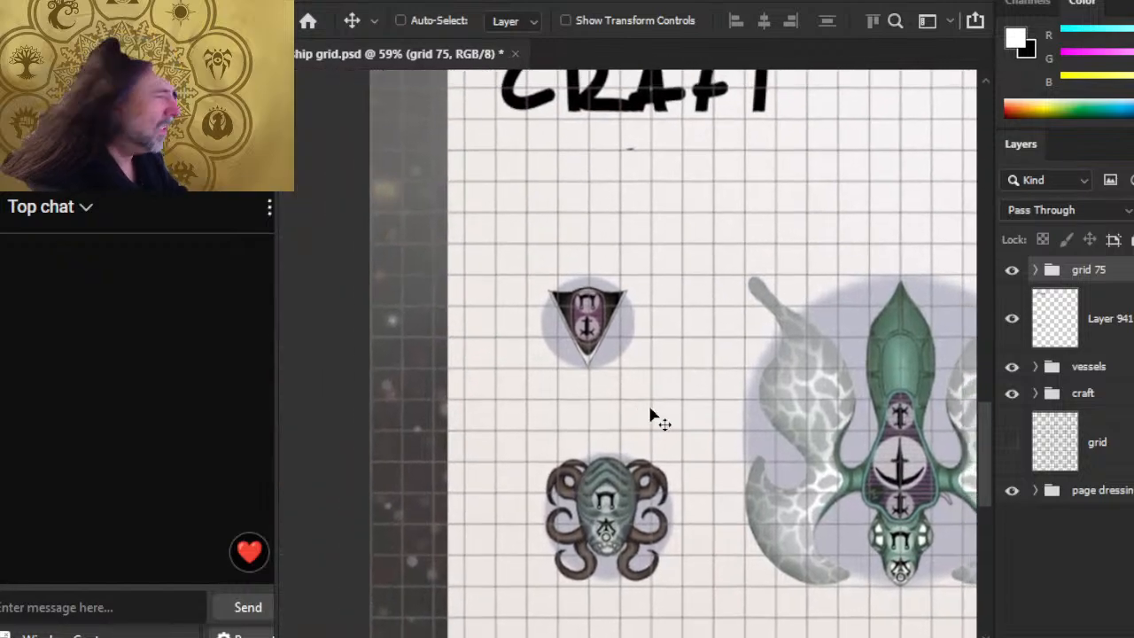
Step: Move the grid 75 group beneath the craft group and the grid layer, directly above page dressing, so it lies behind the tokens
left_click_drag(1120, 270, 1112, 462)
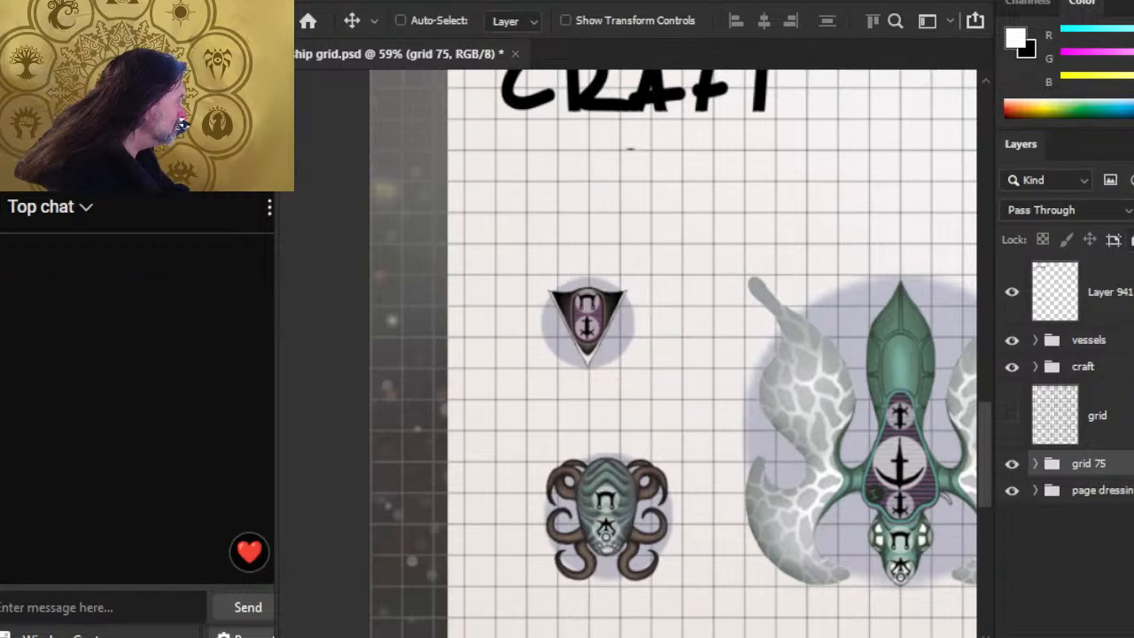
left_click(1125, 436)
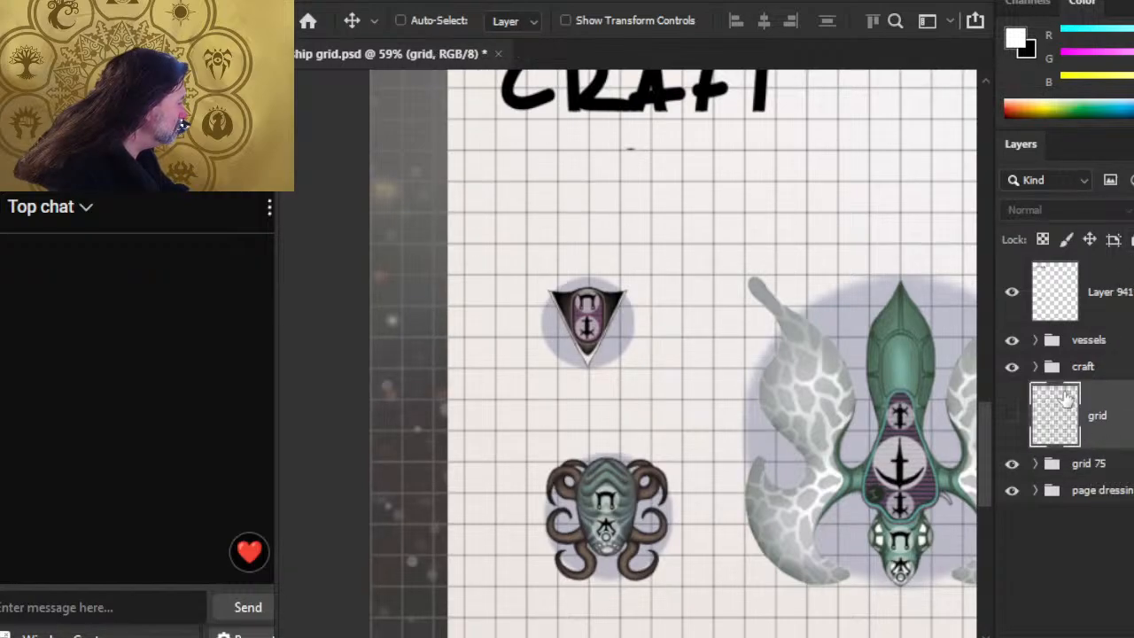
left_click(1012, 367)
left_click(1013, 366)
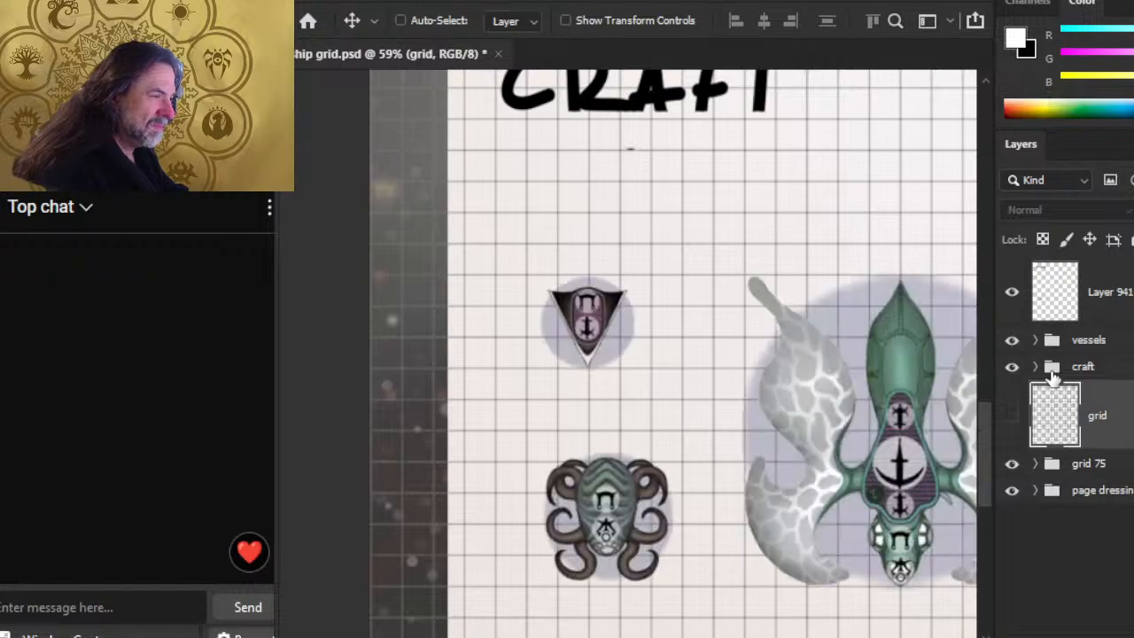
Step: Expand the craft group and select the arrow group that holds the small black triangular craft
left_click(1050, 367)
left_click(1035, 366)
left_click(620, 360, "ctrl")
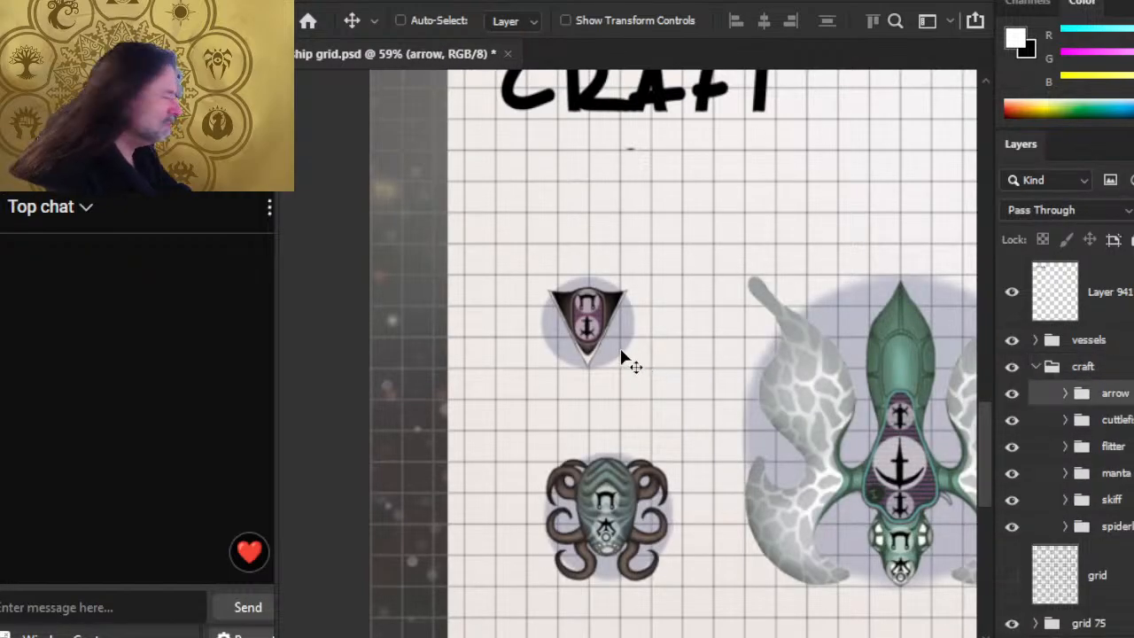
Step: Shift the small arrow craft slightly left beneath the CRAFT heading
left_click_drag(772, 431, 755, 426)
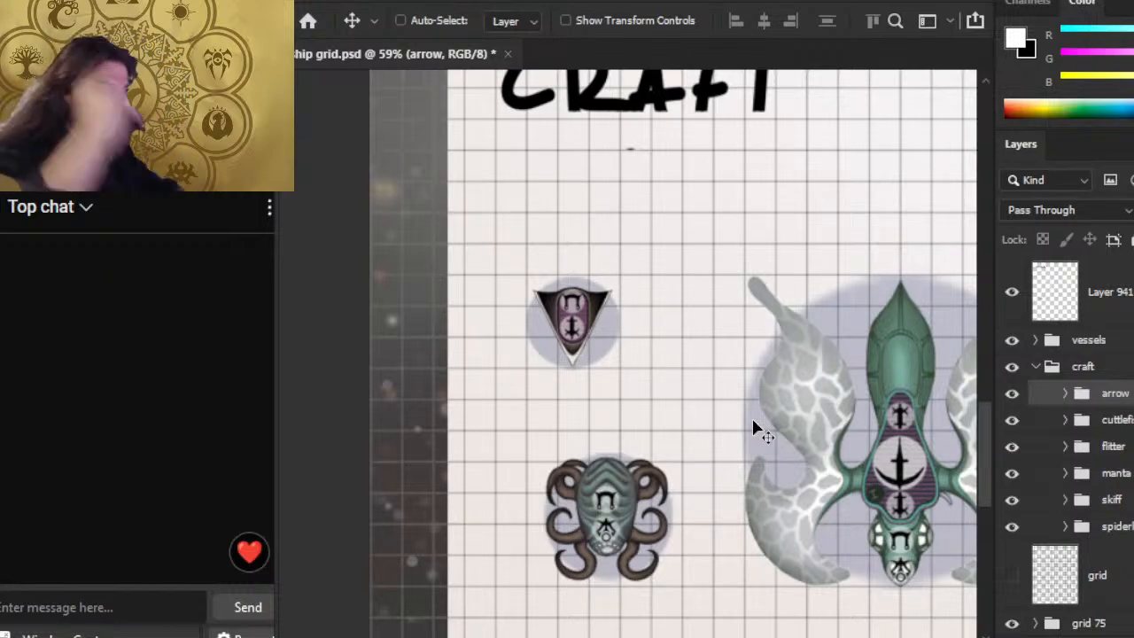
key("z")
left_click_drag(735, 449, 576, 438)
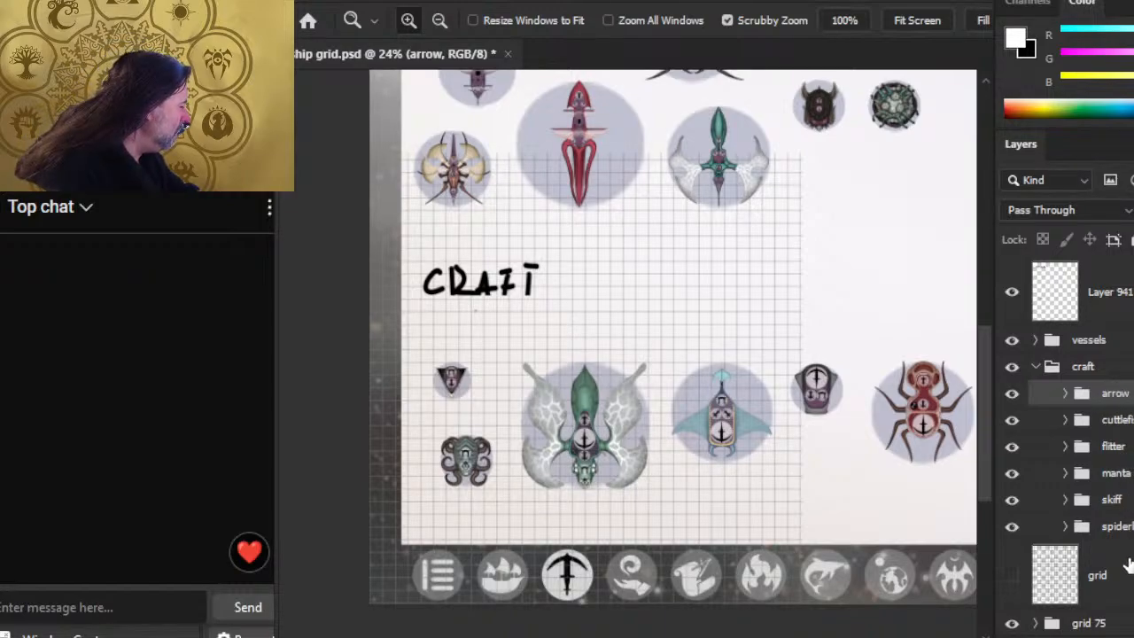
Step: Move the grid 75 group right and slightly down across the craft section, and merge it into a single layer
left_click(1123, 624)
key("v")
left_click_drag(653, 476, 540, 366)
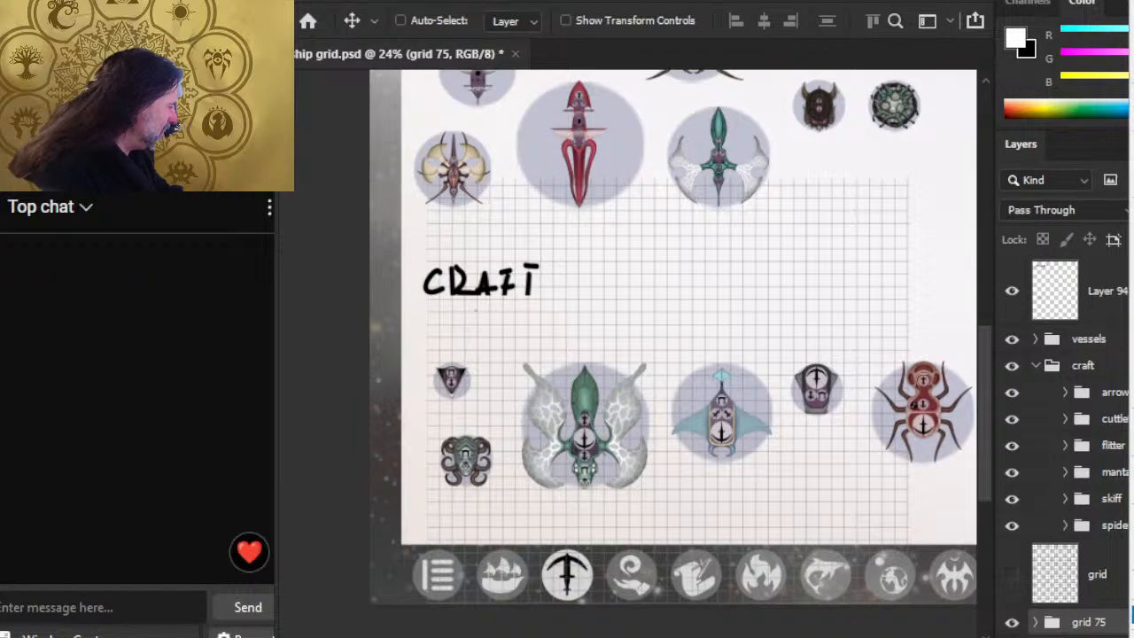
left_click(1132, 609)
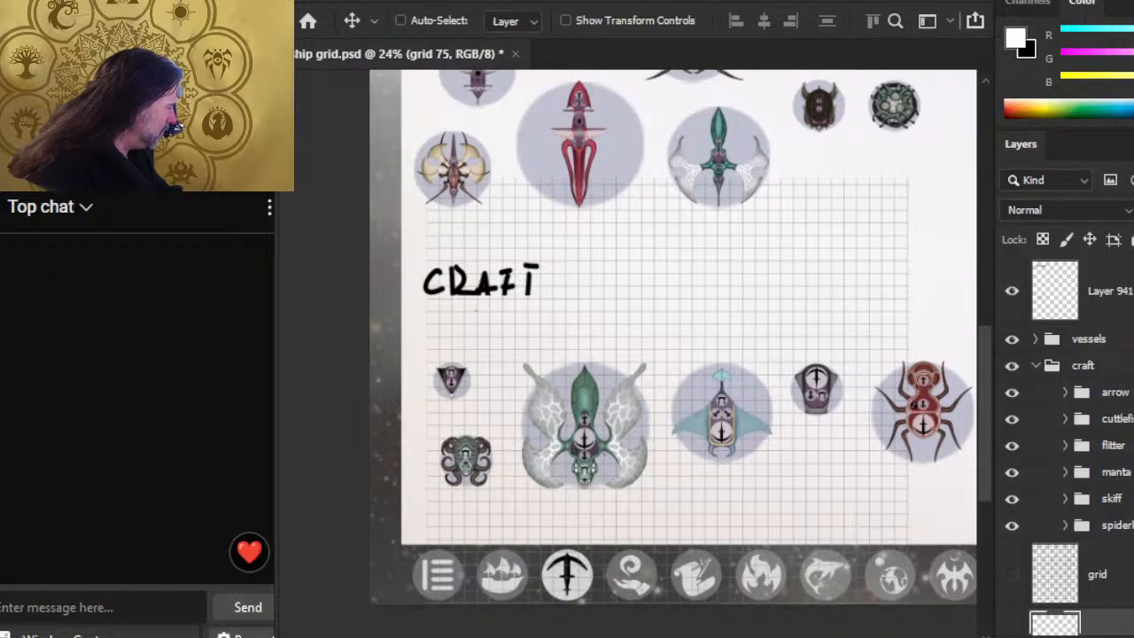
Step: Delete the hidden coarse grid layer and undo the deletion
scroll(1058, 520, "down", 1)
left_click(1010, 534)
left_click(1010, 536)
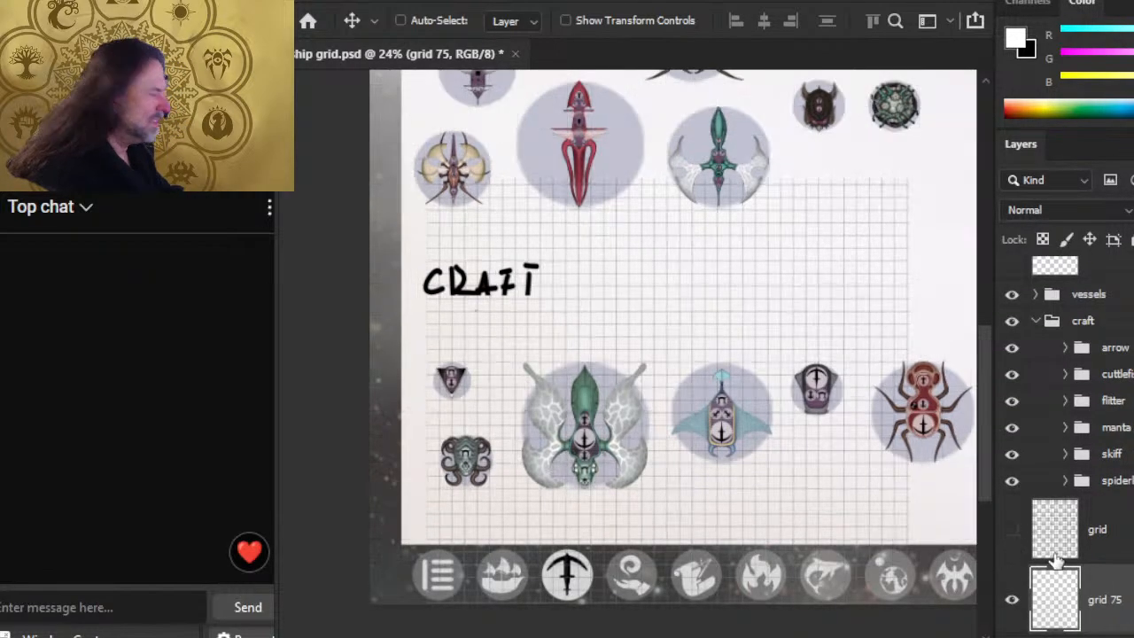
left_click(1055, 553)
key("Delete")
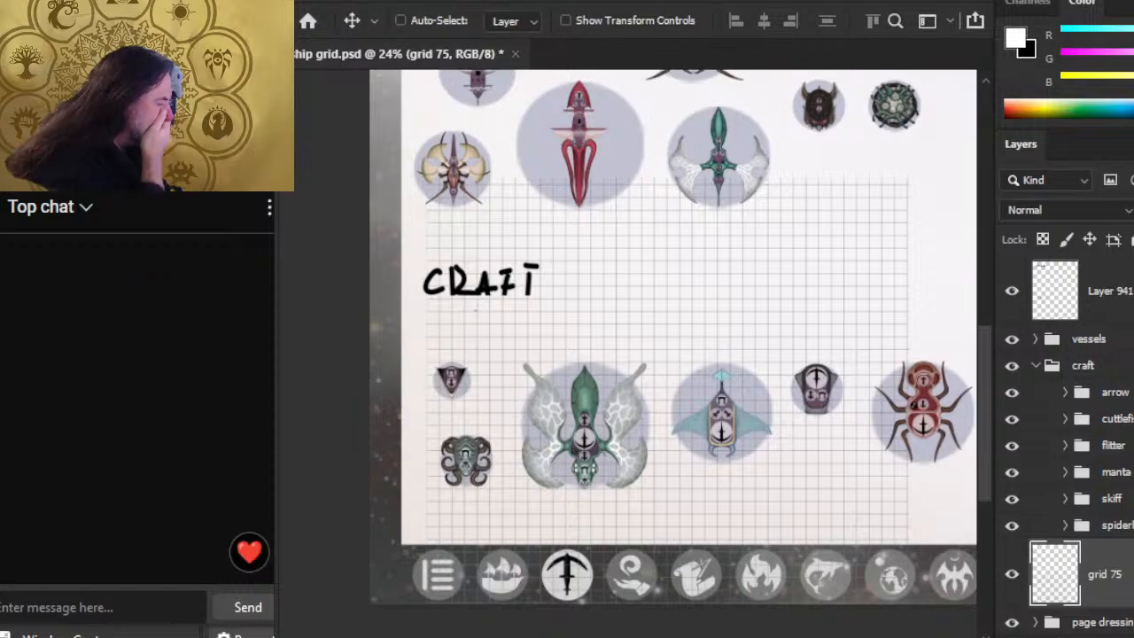
key("ctrl+z")
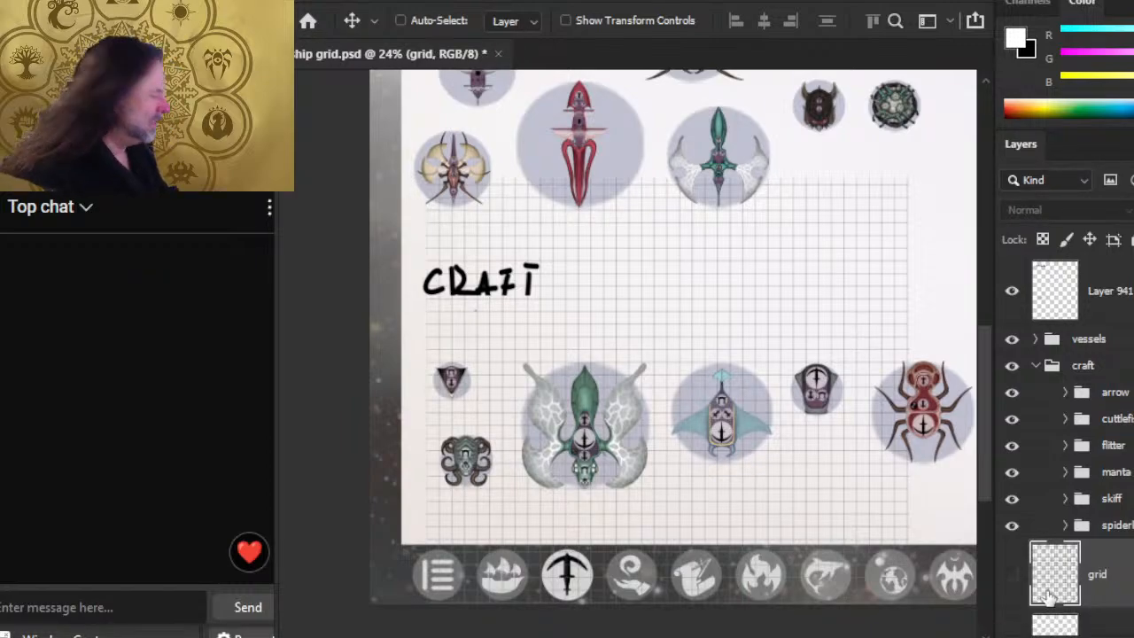
Step: Show the coarse grid layer at 50% opacity and hide the grid 75 layer
left_click(1012, 574)
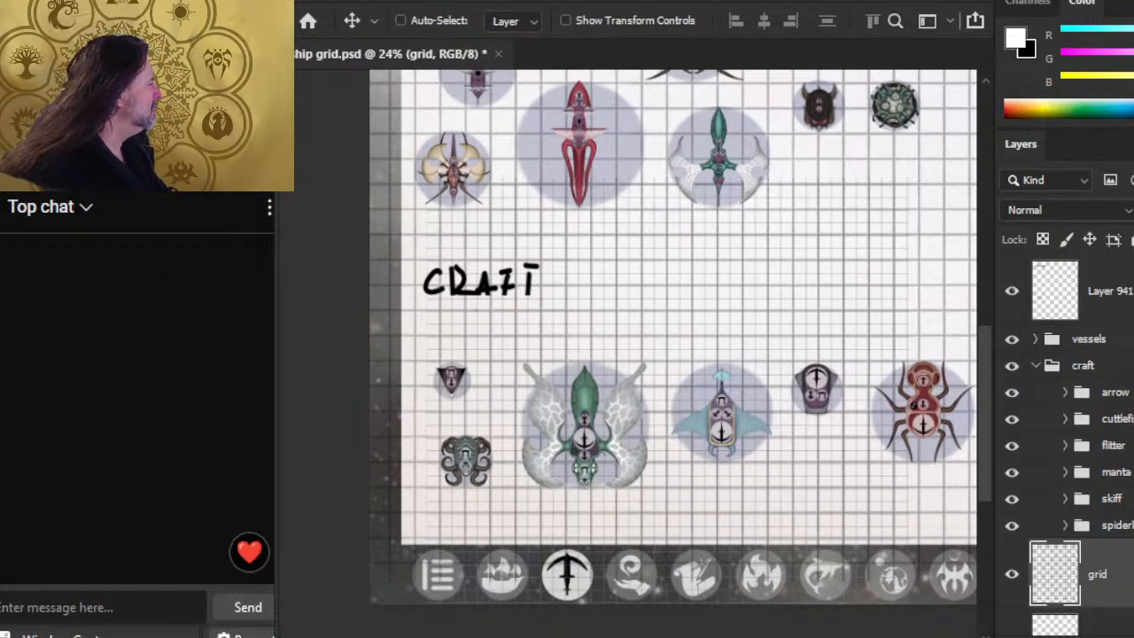
key("5")
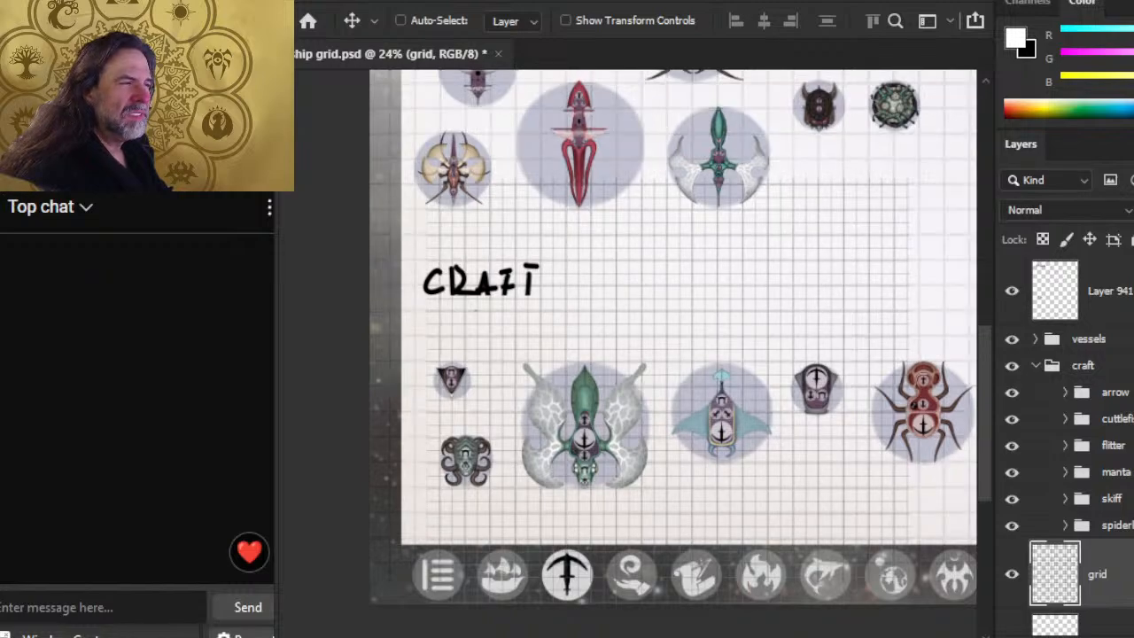
left_click_drag(618, 168, 688, 443)
key("z")
left_click_drag(620, 354, 673, 235)
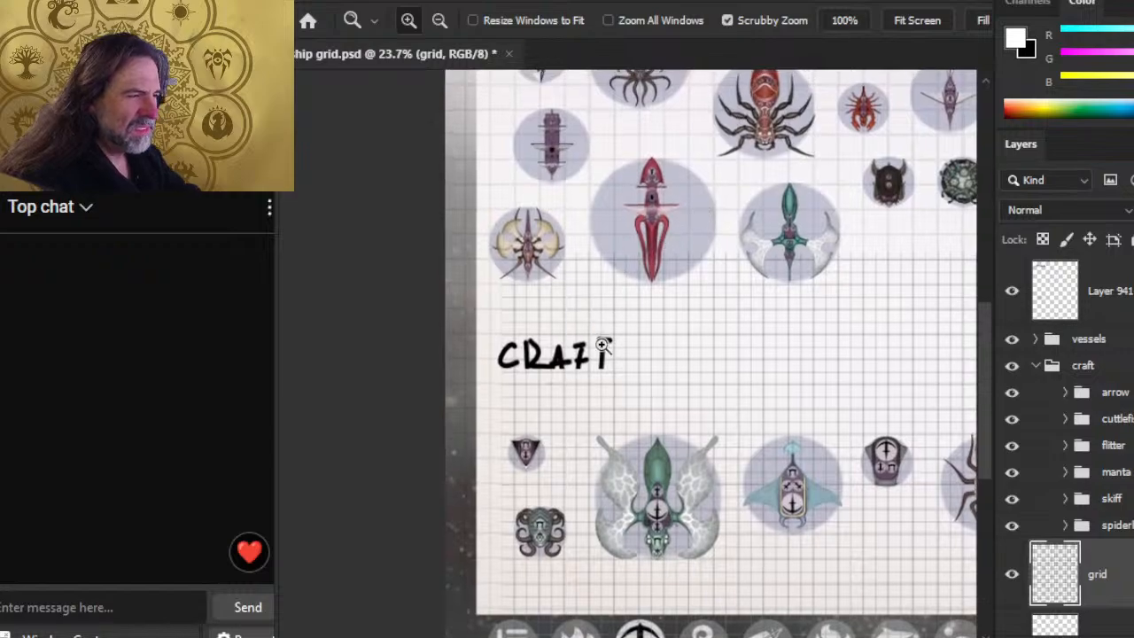
left_click(1011, 630)
Step: Erase the coarse grid around the CRAFT heading and across the whole craft section with a 250 px eraser
key("e")
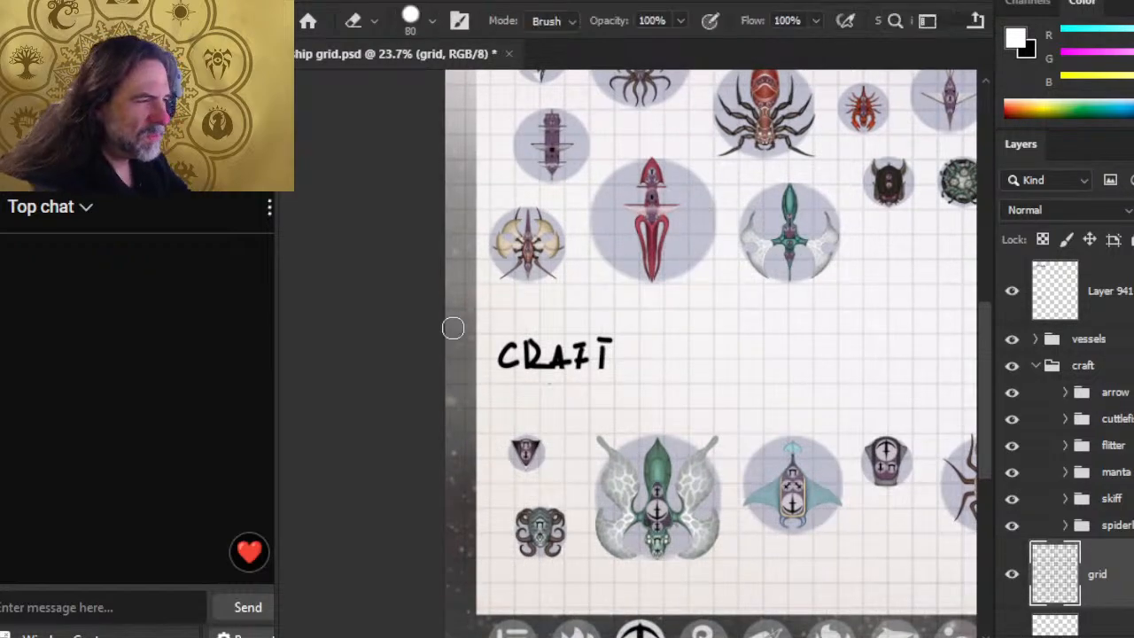
mouse_move(451, 340)
left_mouse_down()
mouse_move(726, 354)
mouse_move(987, 484)
left_mouse_up()
mouse_move(381, 408)
left_mouse_down()
mouse_move(420, 413)
mouse_move(810, 362)
left_mouse_up()
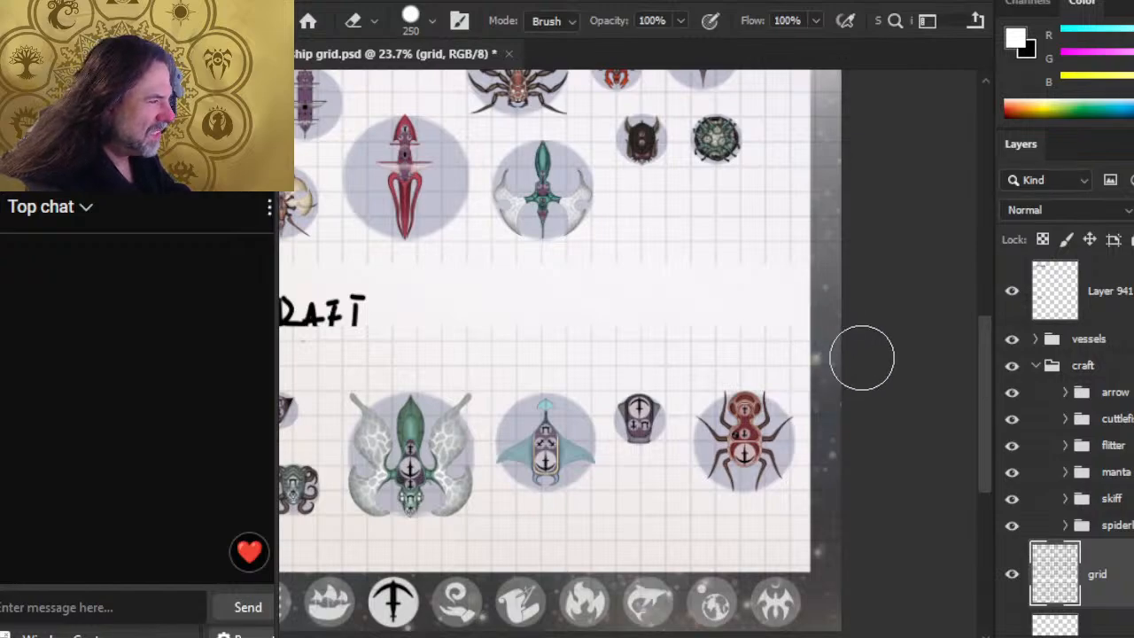
left_click_drag(522, 429, 764, 366)
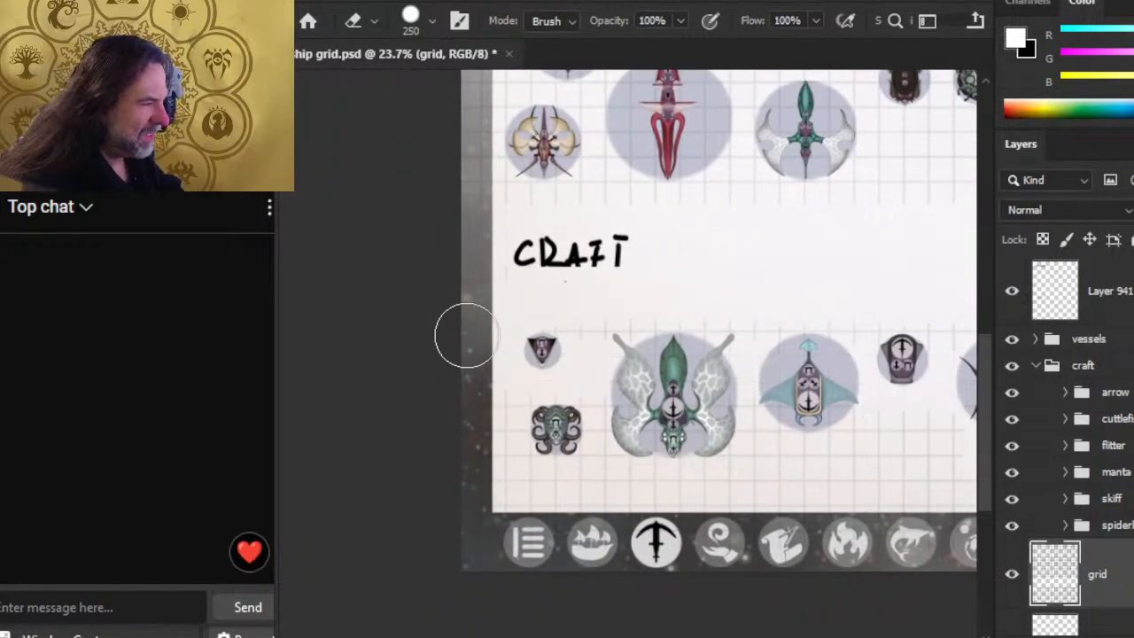
left_click(523, 424, "shift")
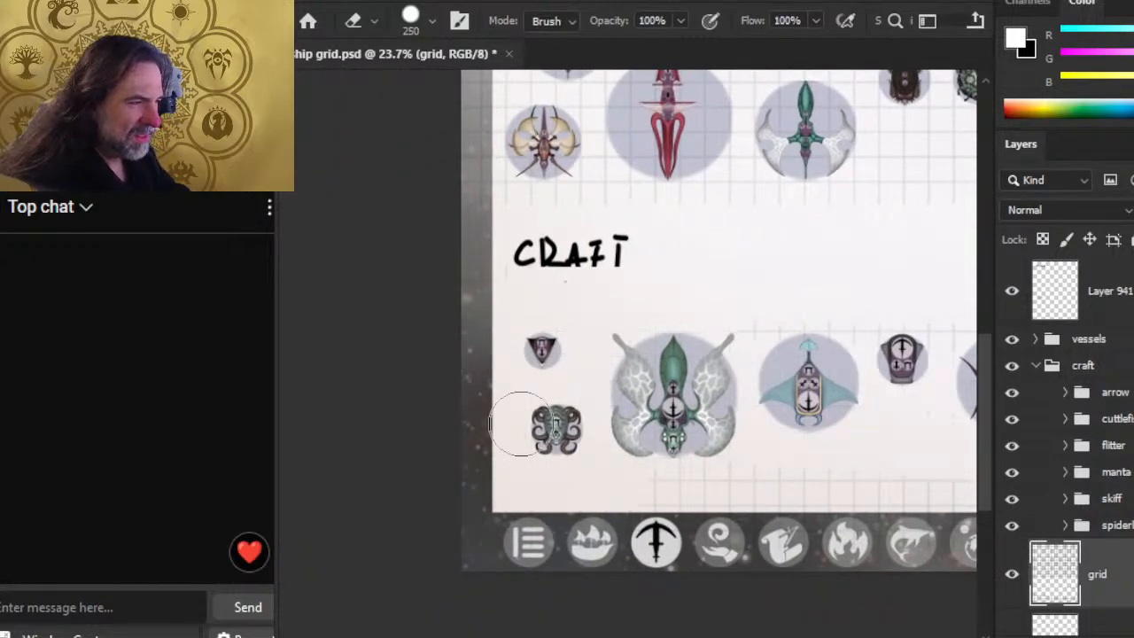
left_click_drag(773, 471, 461, 477)
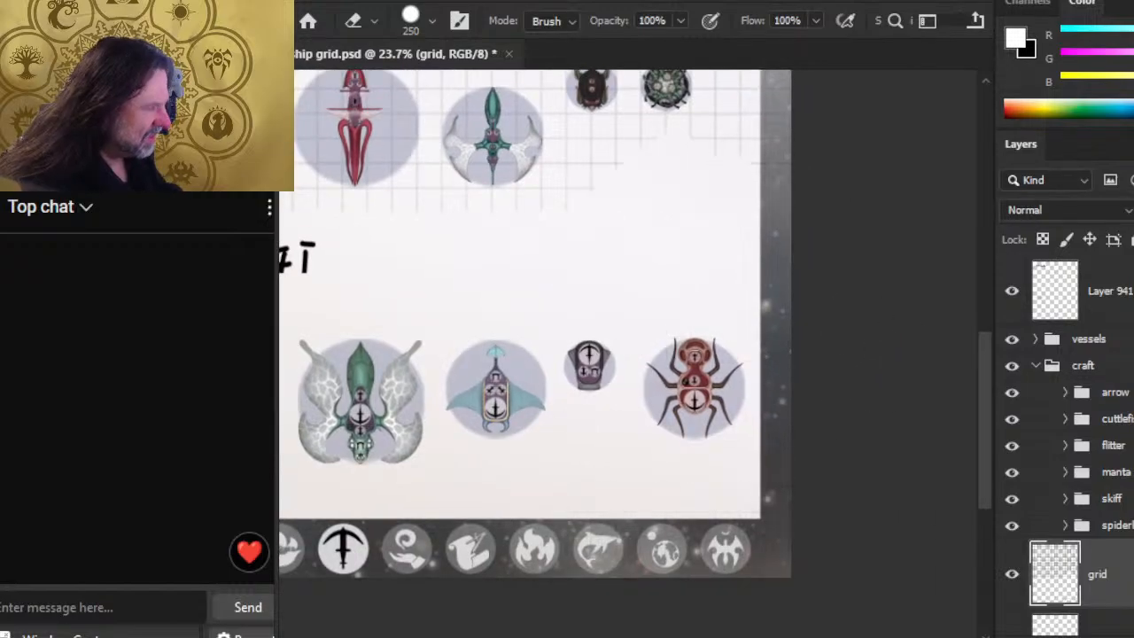
Step: Erase the coarse grid along the right, top and left page margins around the vessels
left_click_drag(584, 309, 633, 567)
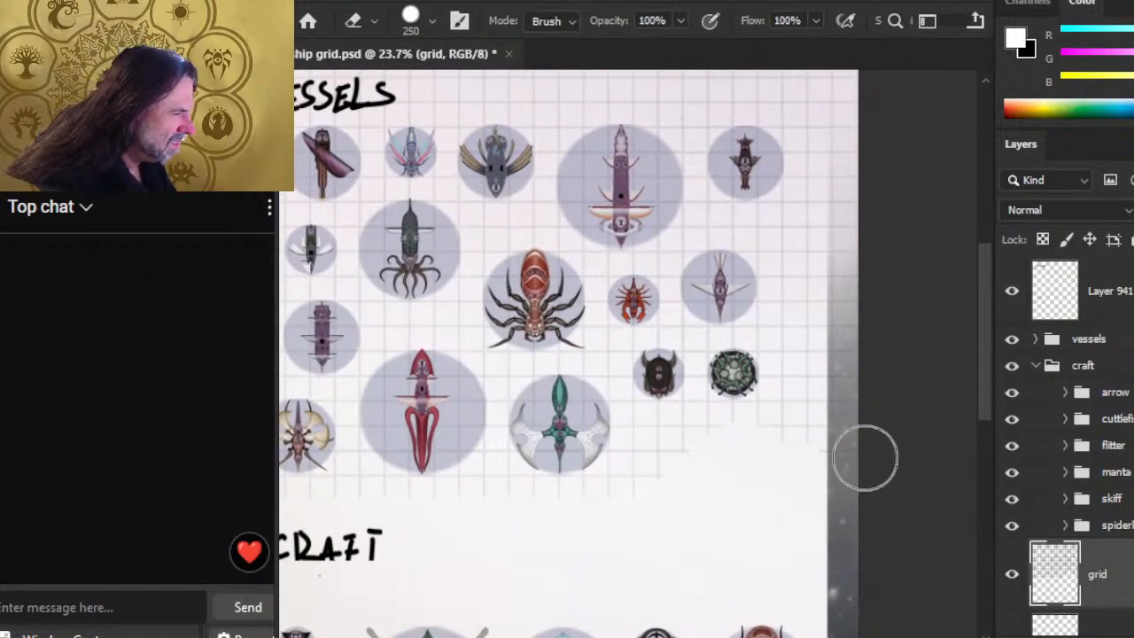
scroll(856, 475, "up", 3)
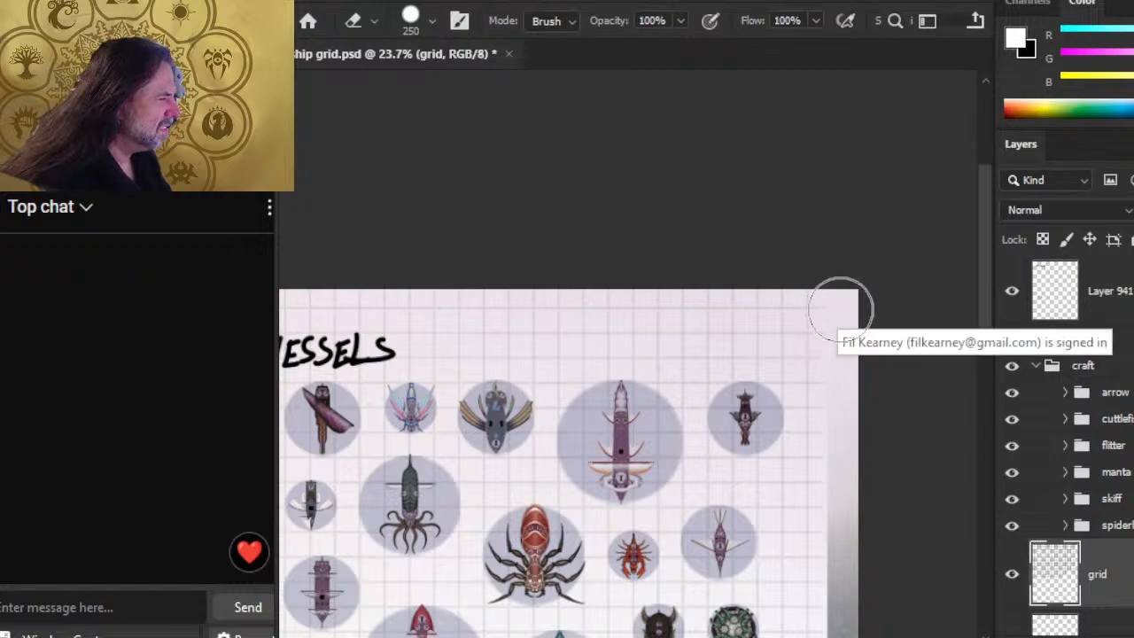
mouse_move(510, 408)
left_mouse_down()
mouse_move(691, 431)
mouse_move(592, 388)
left_mouse_up()
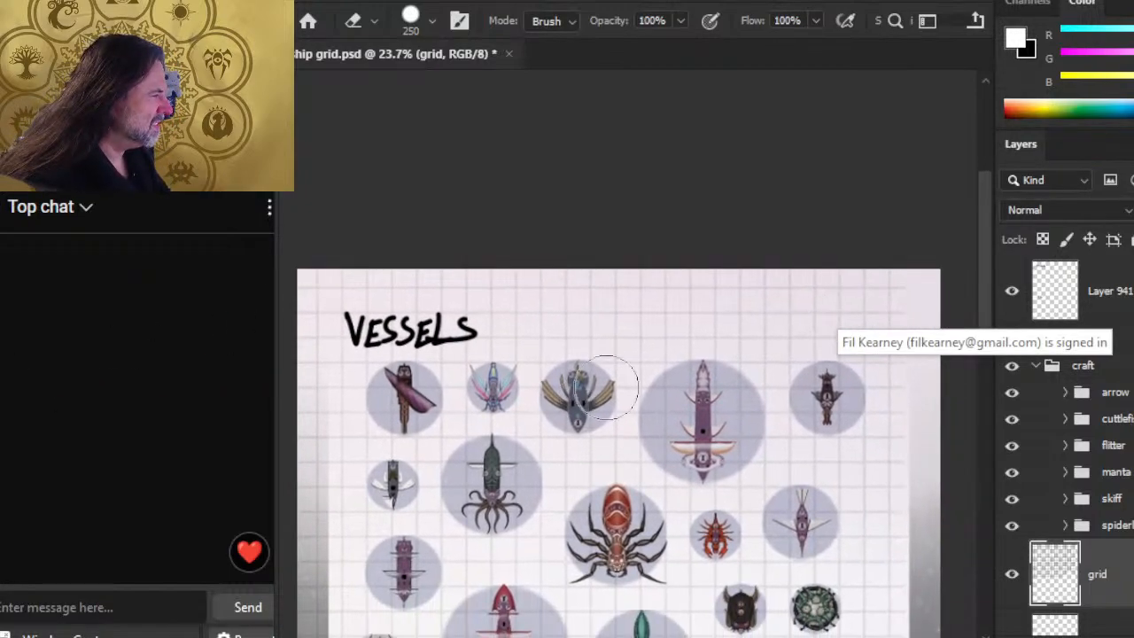
left_click(916, 298)
left_click(324, 297, "shift")
mouse_move(210, 419)
left_mouse_down()
mouse_move(418, 438)
mouse_move(632, 413)
mouse_move(467, 372)
mouse_move(671, 273)
left_mouse_up()
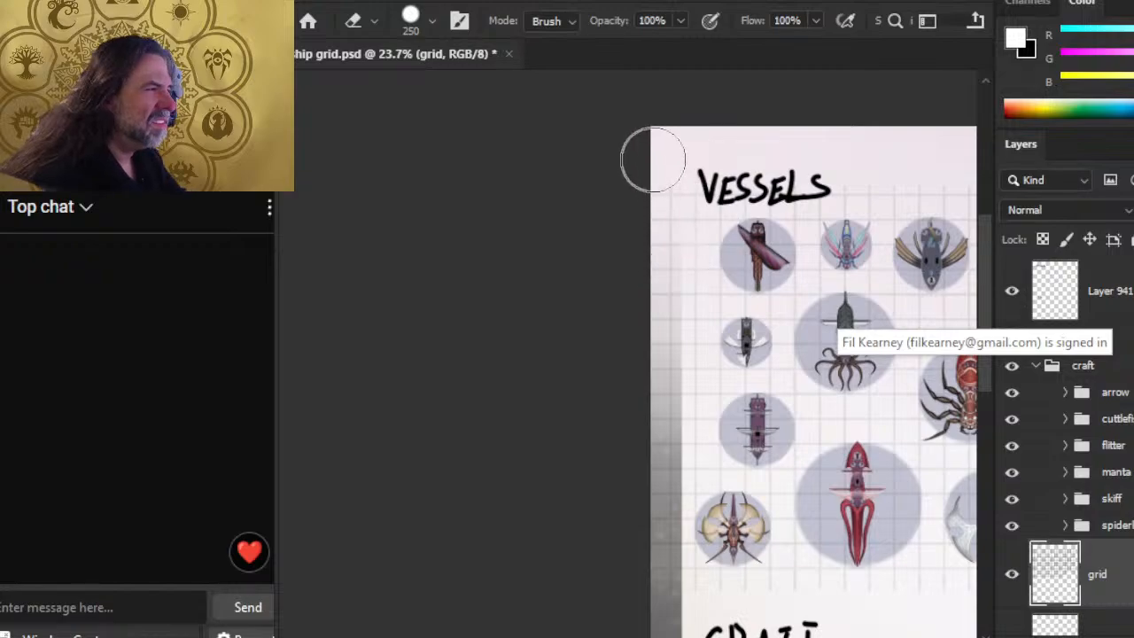
scroll(696, 532, "down", 5)
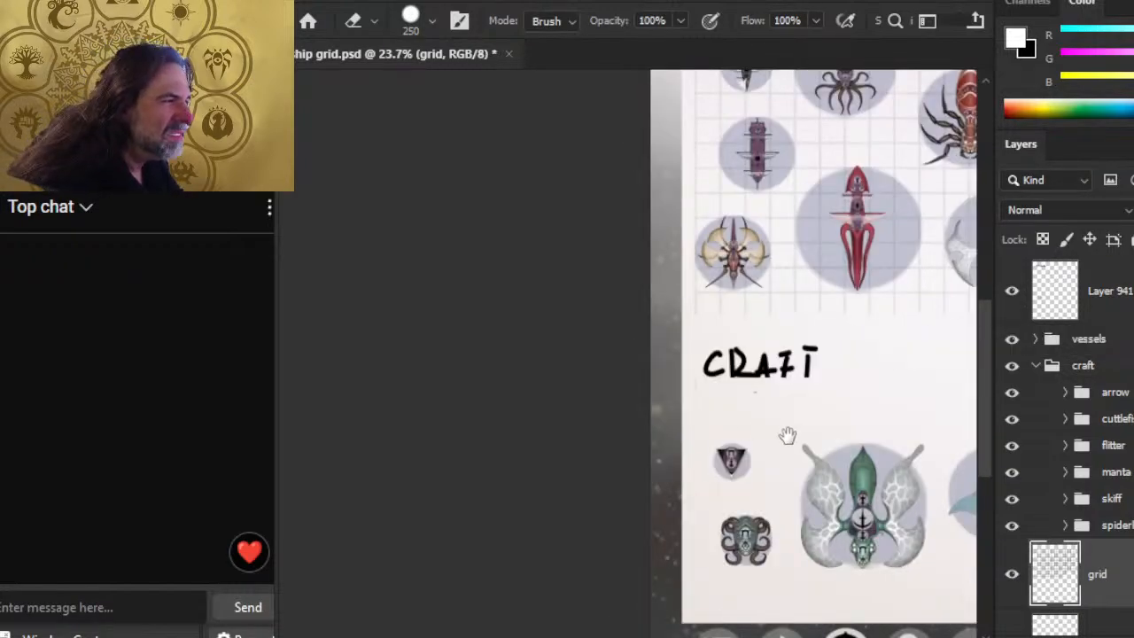
Step: Make the grid 75 layer visible beneath the craft and select it
left_click_drag(788, 435, 744, 538)
left_click_drag(765, 435, 688, 398)
key("v")
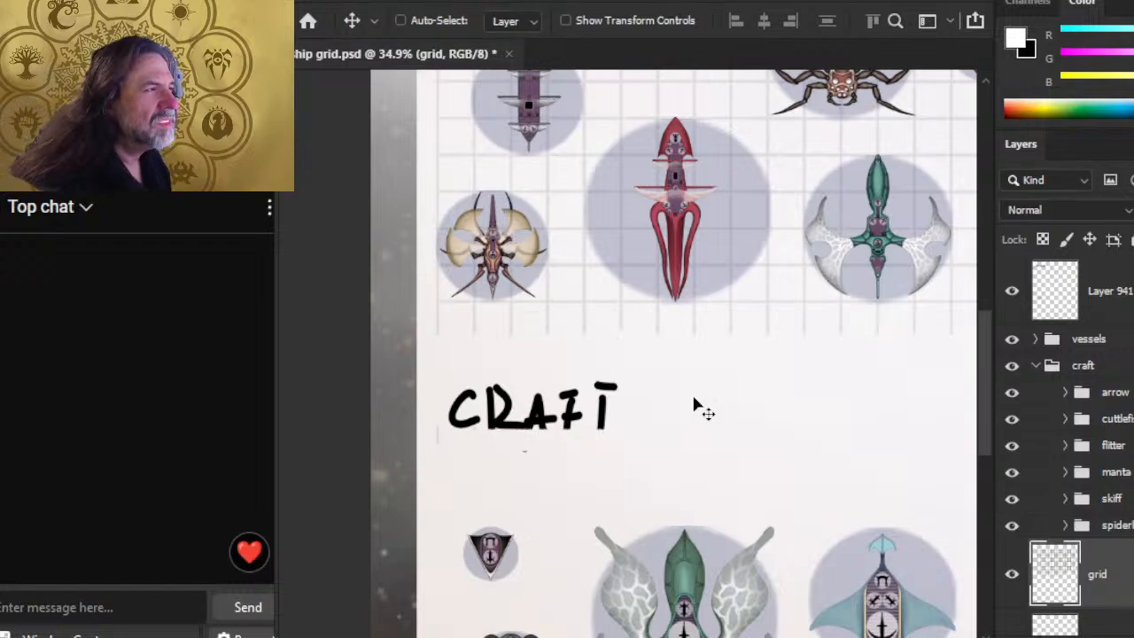
key("z")
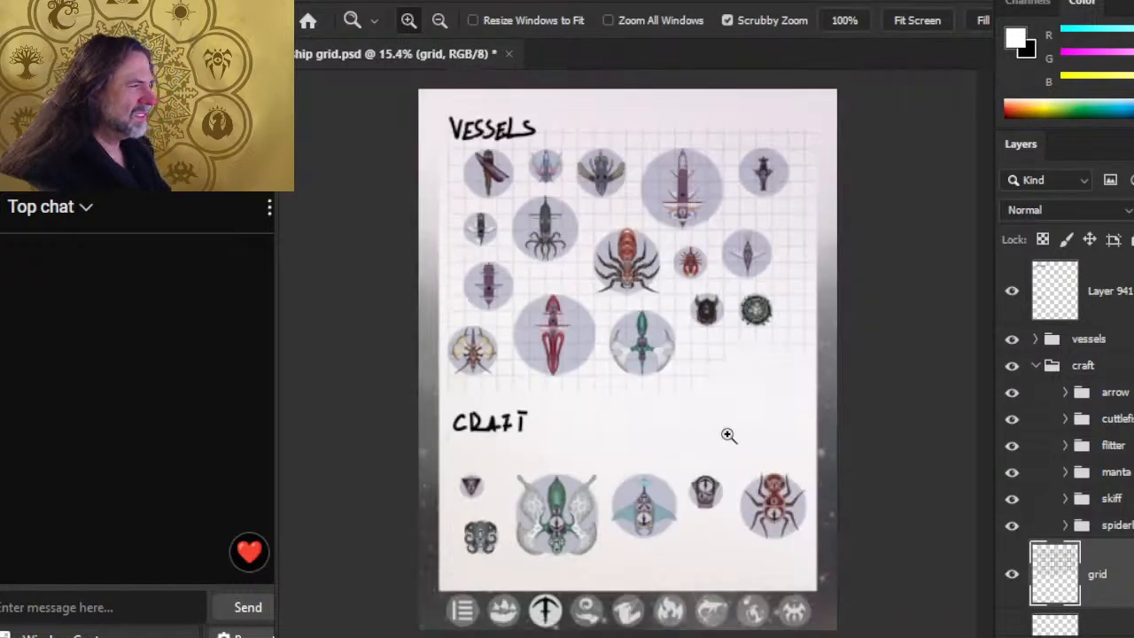
key("ctrl+0")
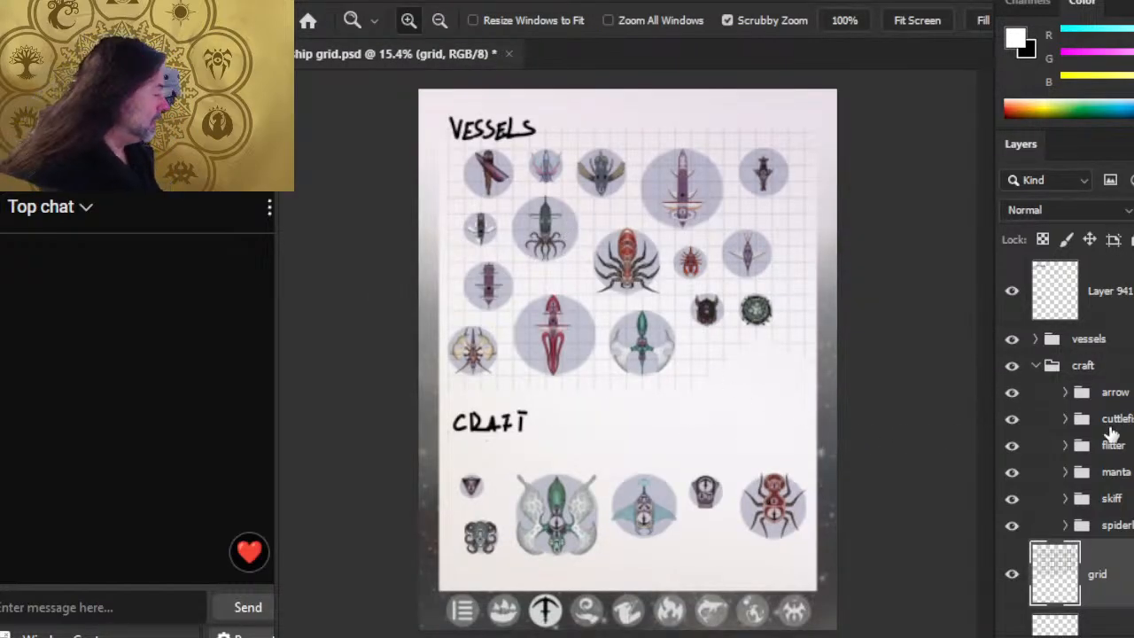
scroll(1054, 531, "down", 1)
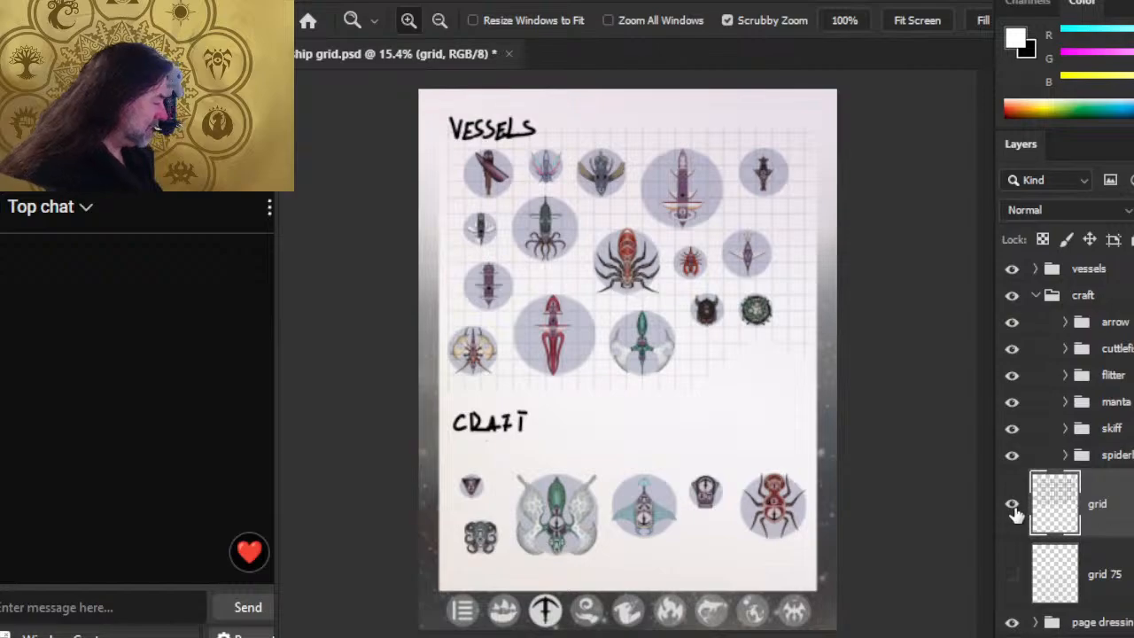
left_click(1011, 574)
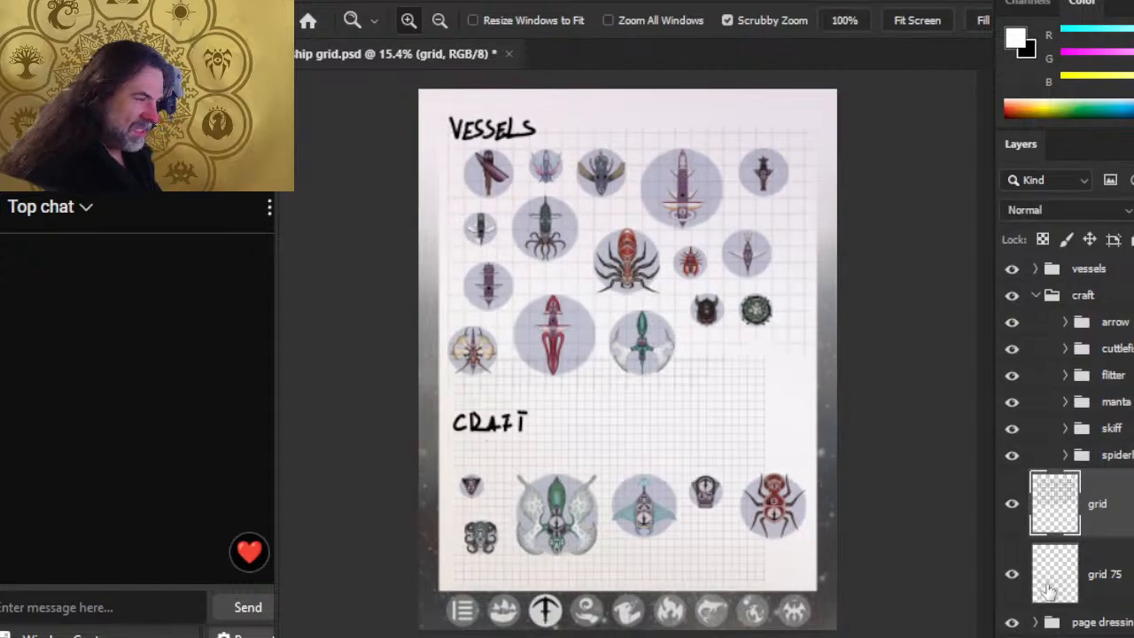
left_click(1045, 581)
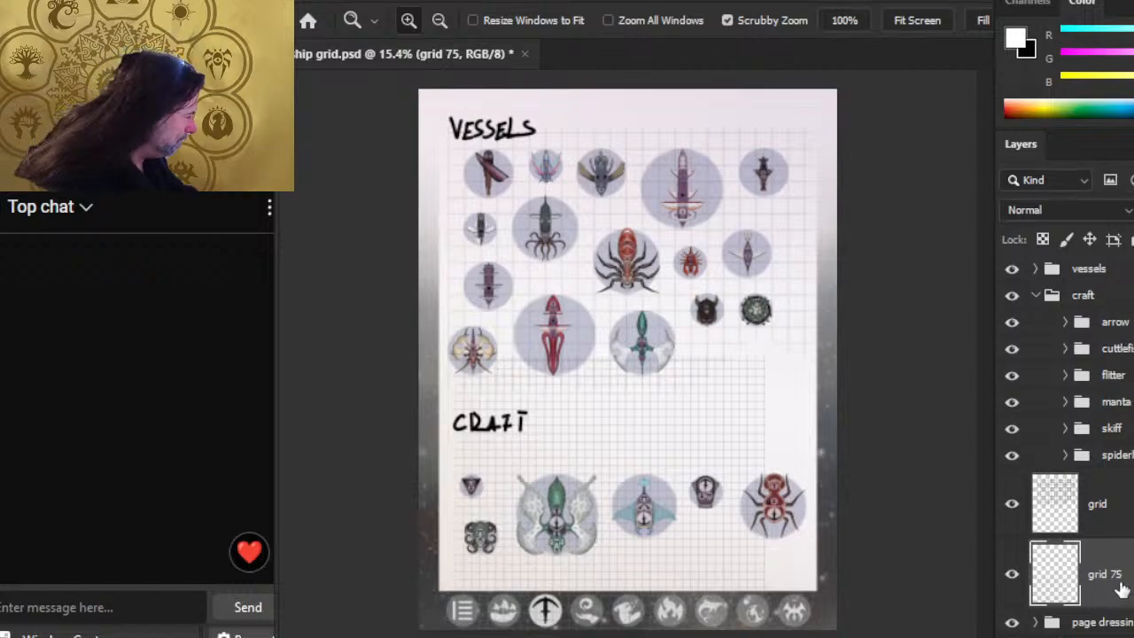
Step: Move the spiderling craft directly below the skiff
left_click(1118, 455)
key("v")
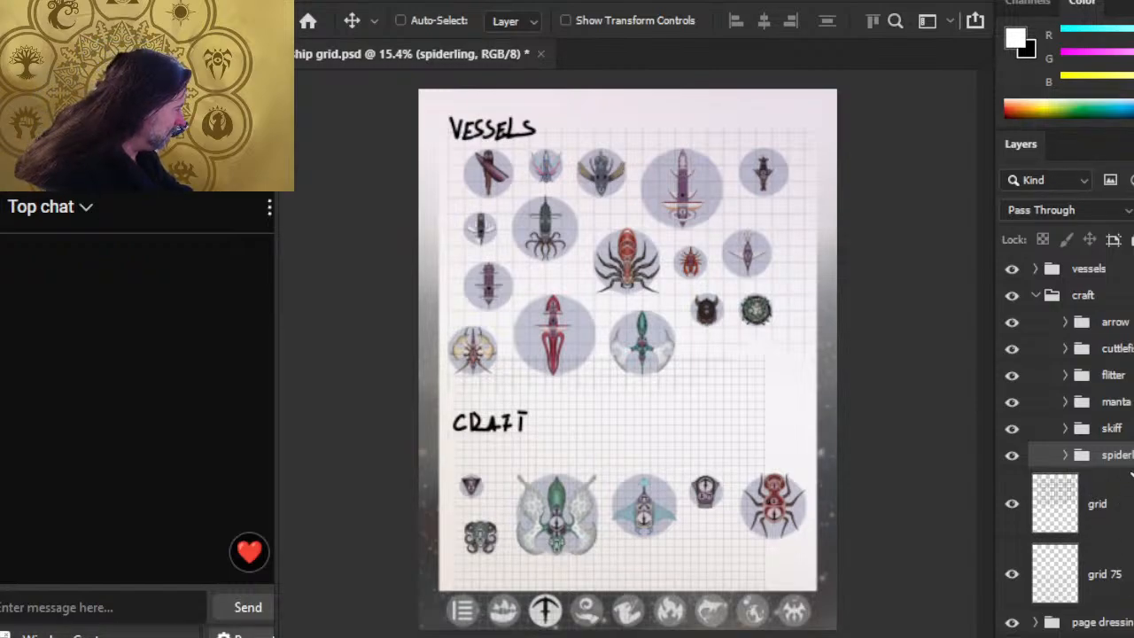
left_click_drag(835, 552, 778, 475)
left_click(742, 539, "ctrl")
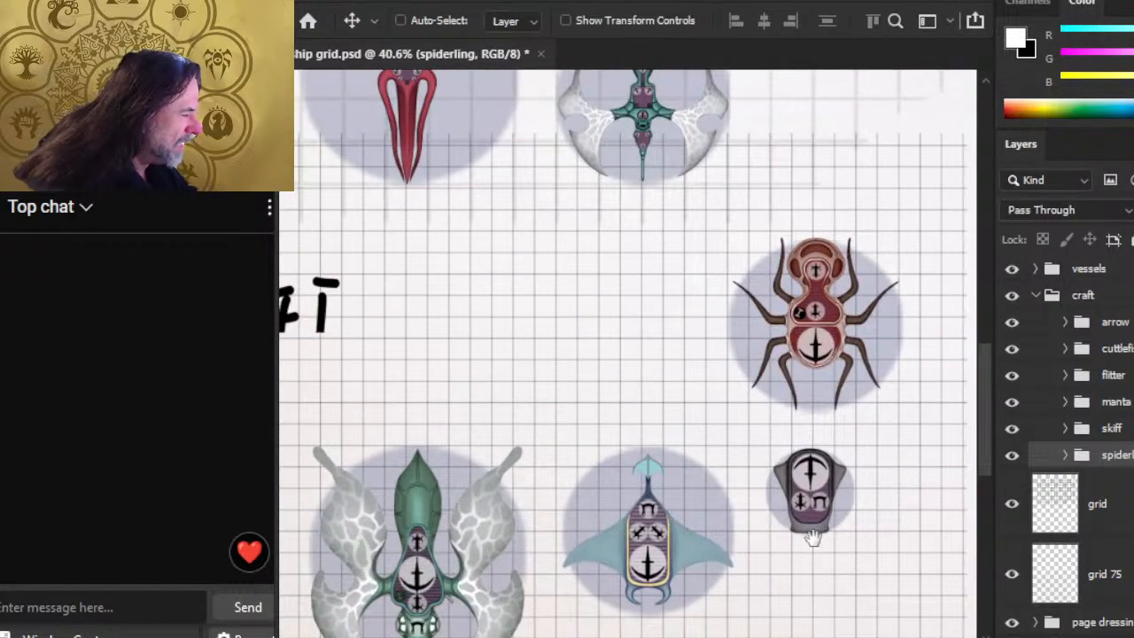
left_click_drag(812, 538, 911, 519)
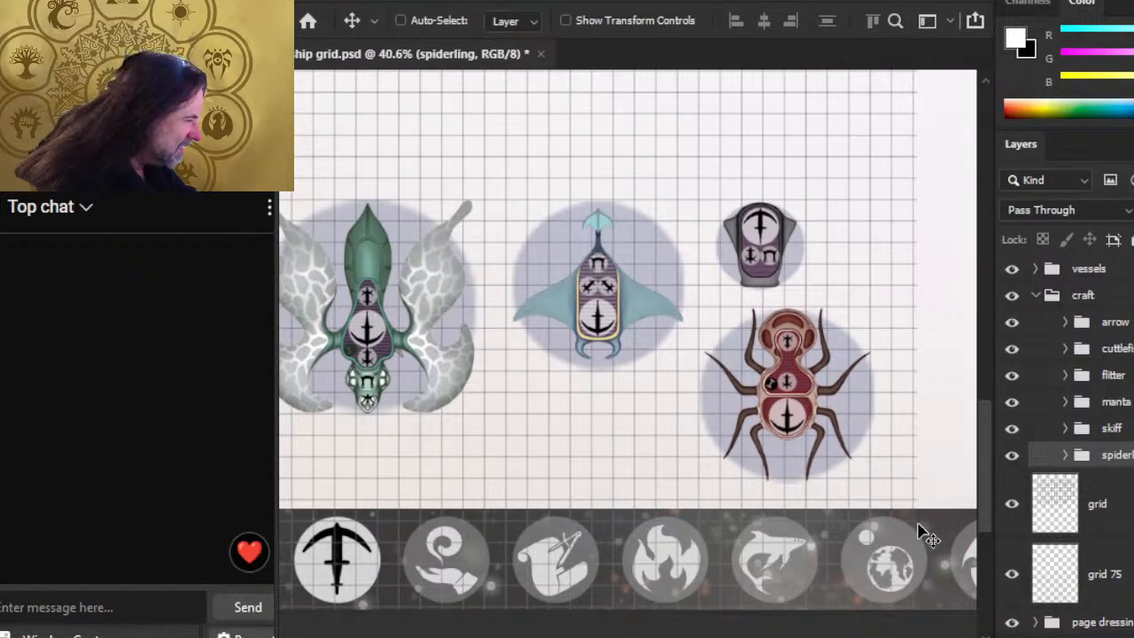
Step: Nudge the spiderling in small increments up and left to align its base circle with the fine grid
key("Up")
key("Up")
key("Up")
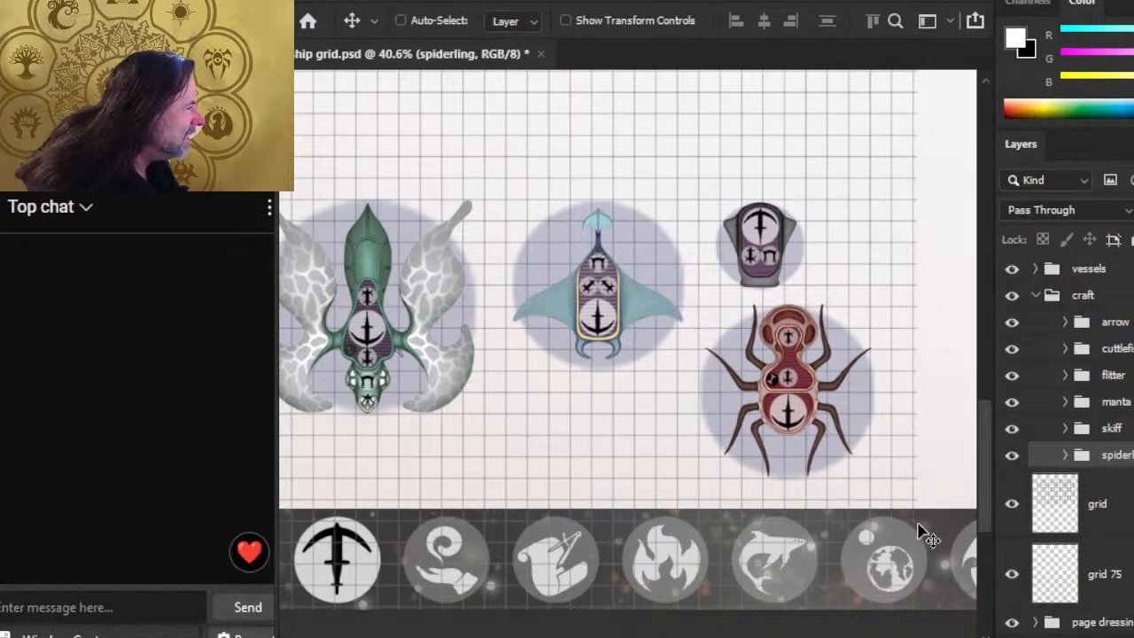
key("Left")
key("Left")
key("Left")
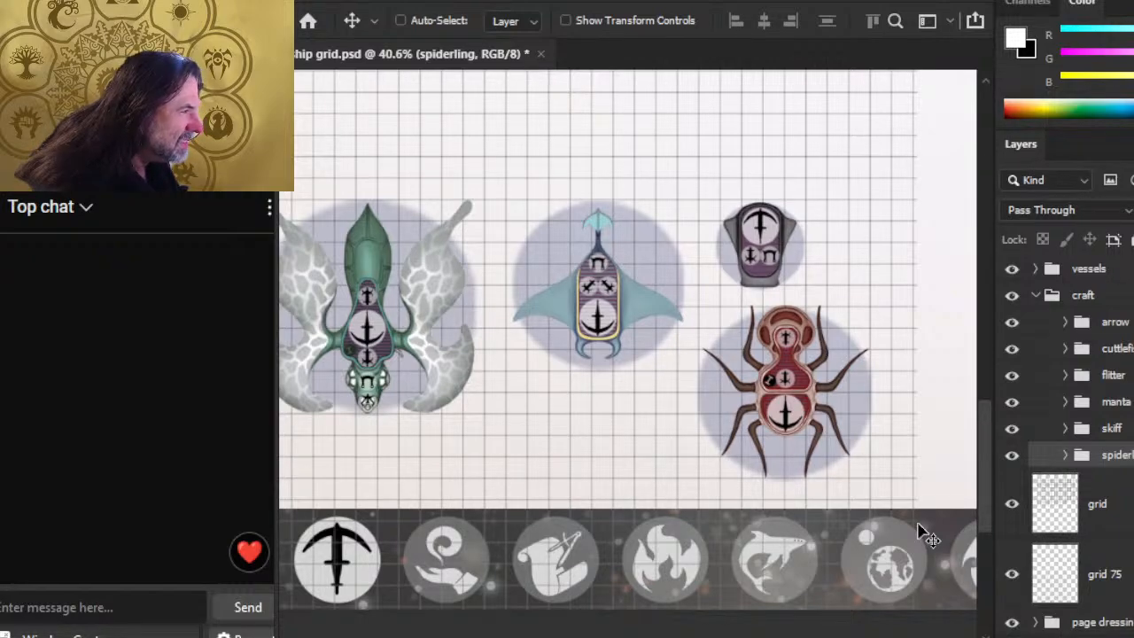
key("Left")
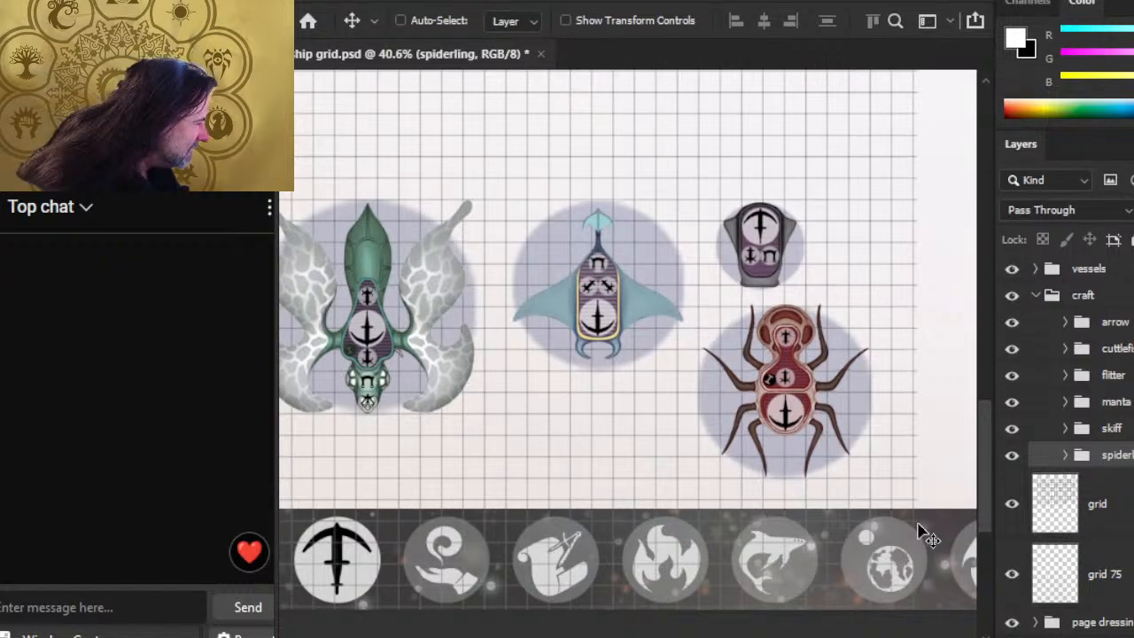
key("Down")
key("Down")
key("Down")
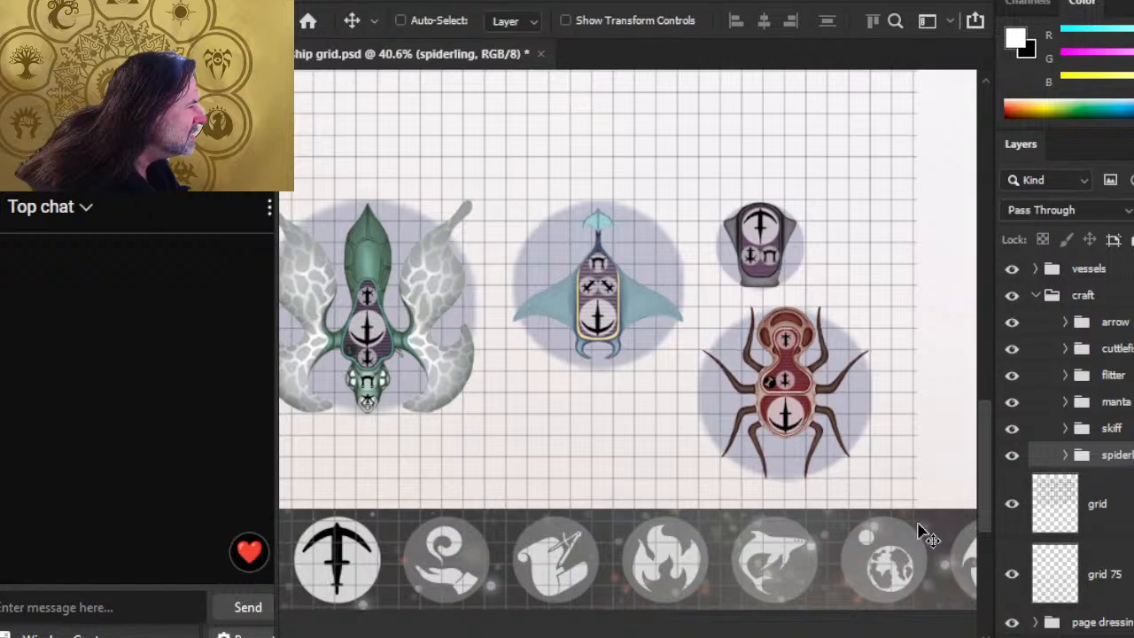
key("Left")
key("Left")
key("Left")
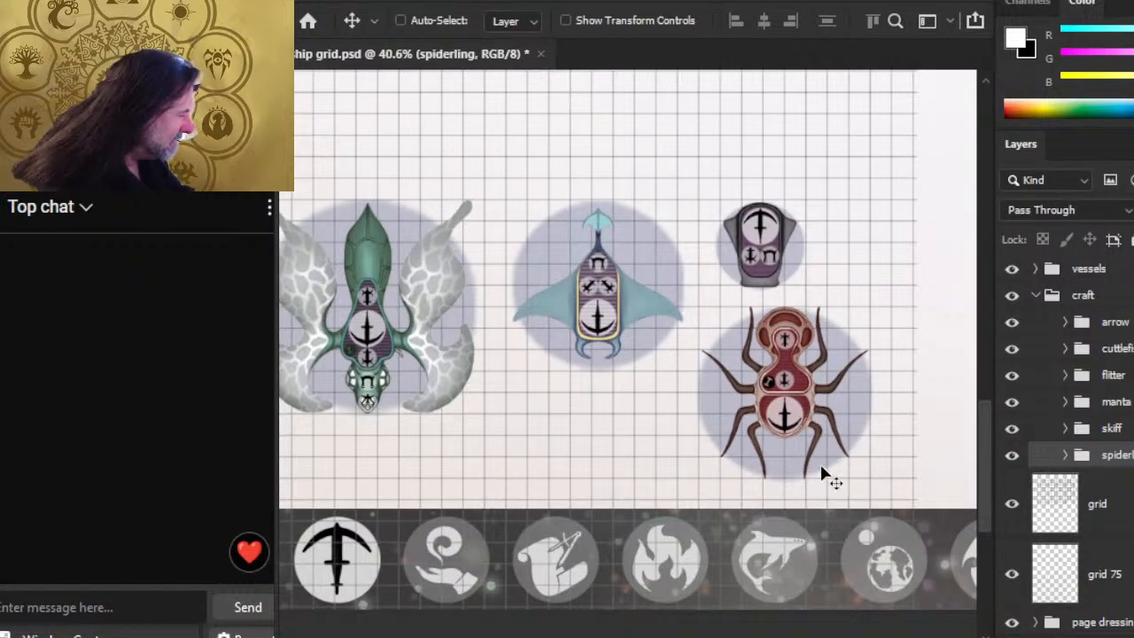
key("l")
right_click(799, 409)
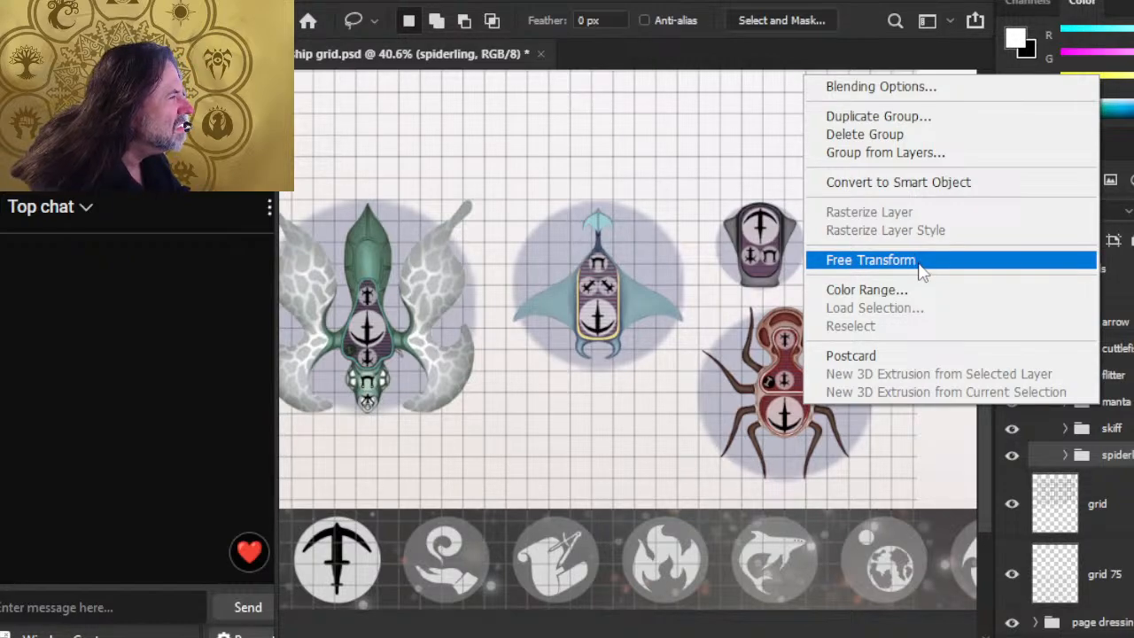
left_click(907, 475)
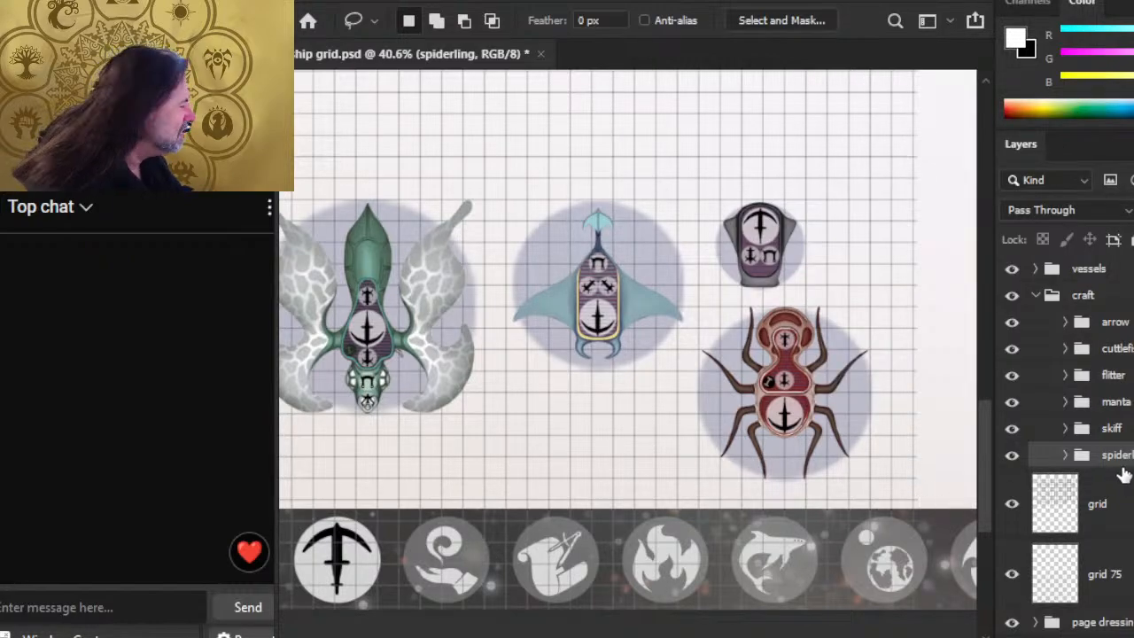
Step: Nudge the grid 75 layer slightly down to line up with the bases of the craft
left_click(1124, 518)
left_click(1107, 558)
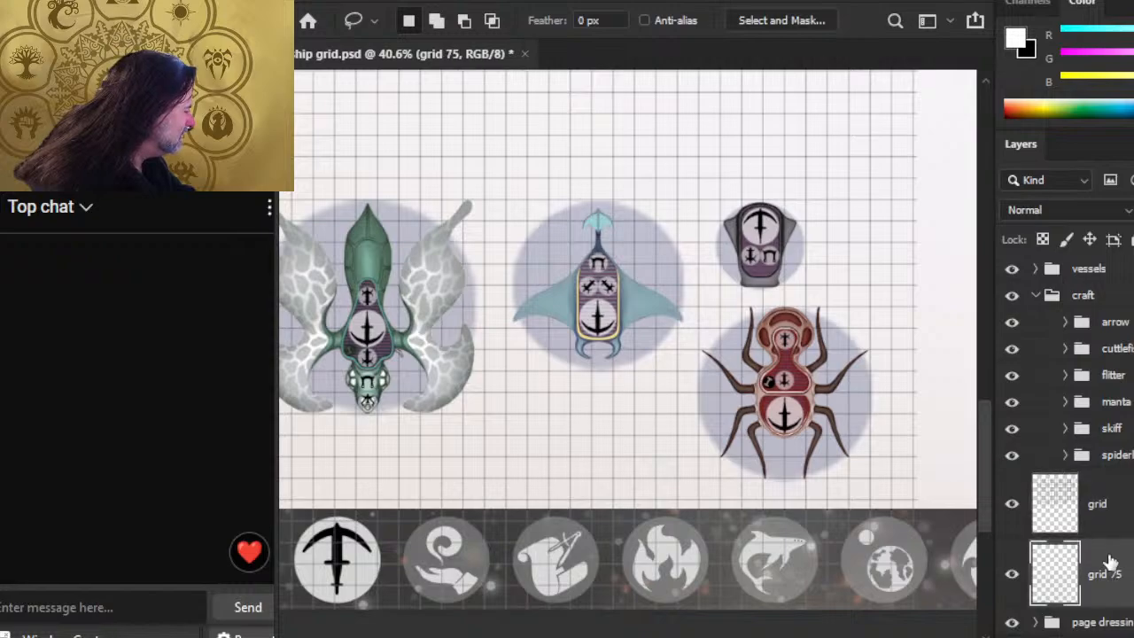
key("v")
key("Down")
key("Down")
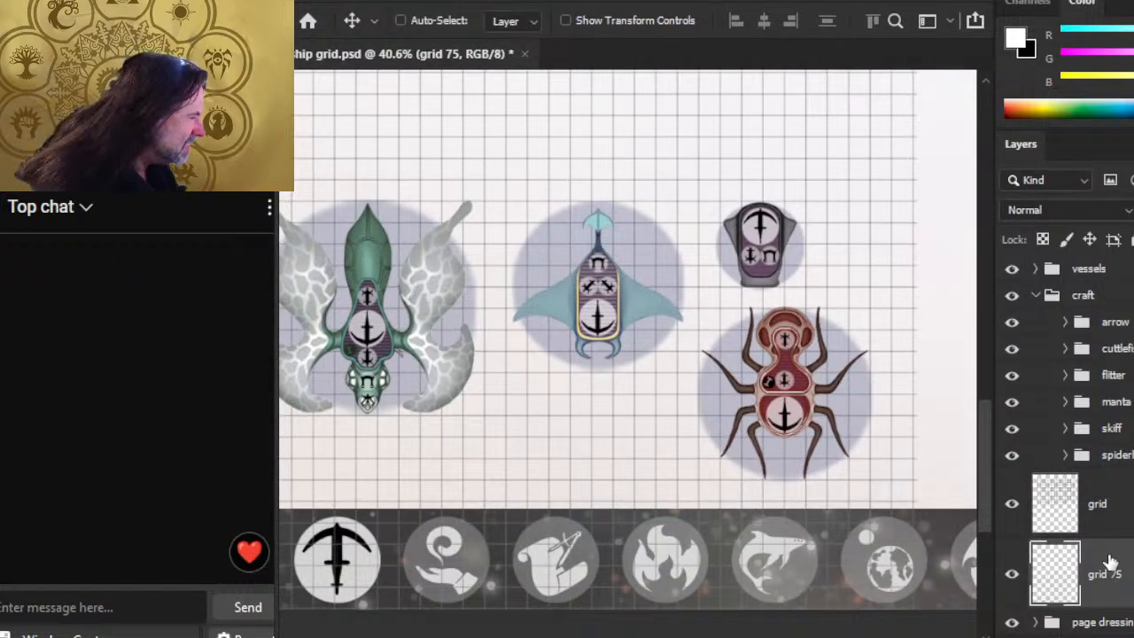
Step: Move the flitter slightly right and down so its base circle lines up with the fine grid
left_click(1123, 463)
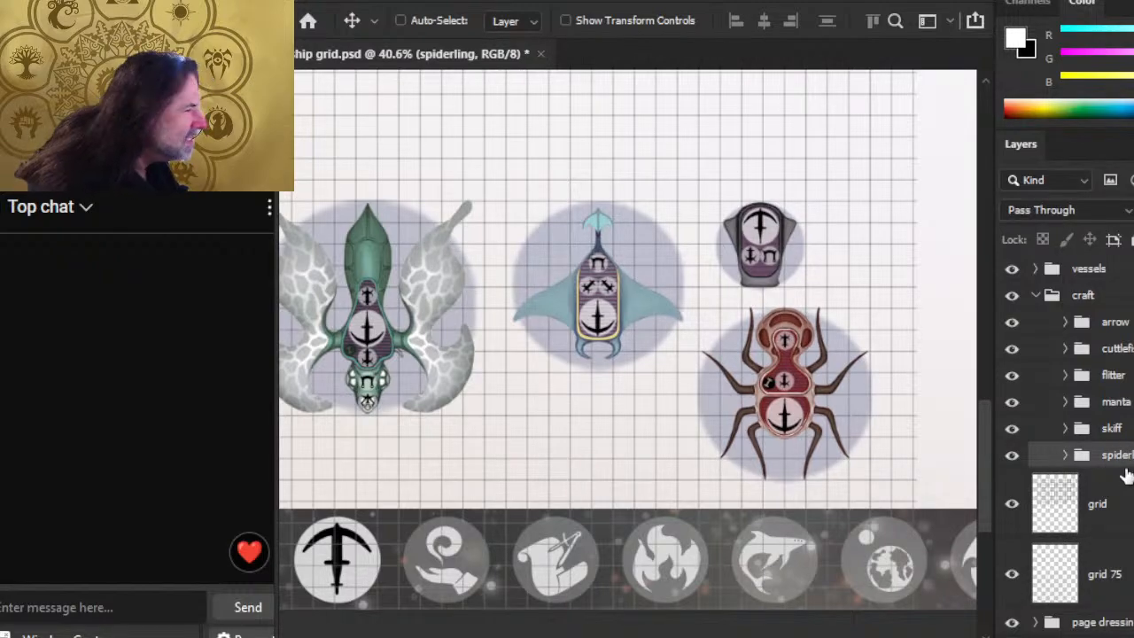
left_click_drag(450, 398, 706, 486)
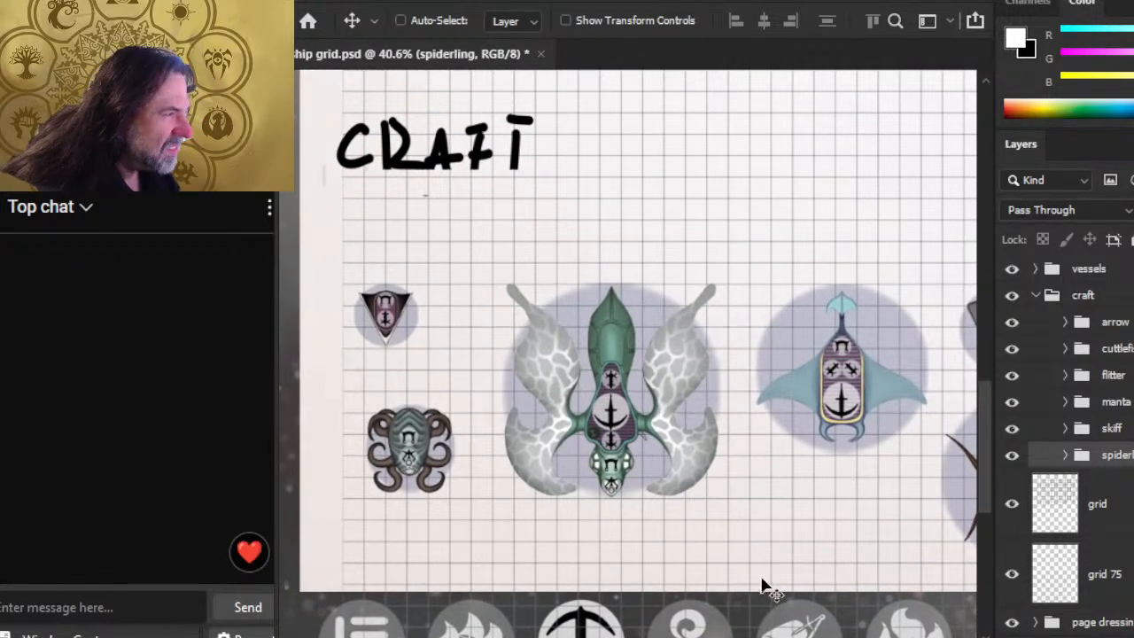
left_click(1130, 349)
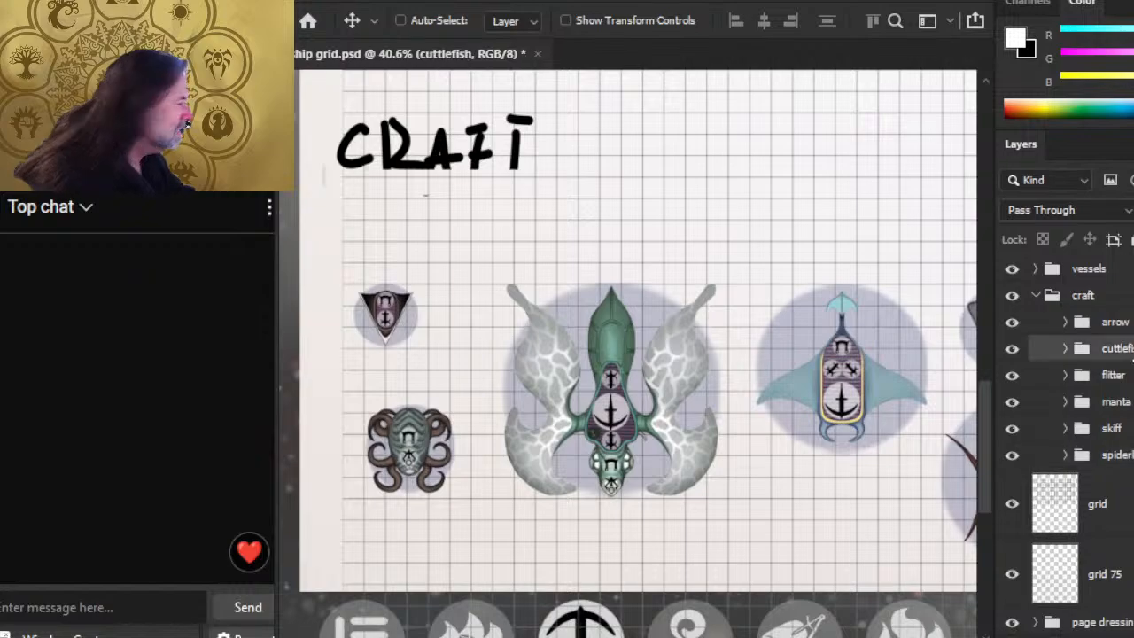
left_click(1130, 377)
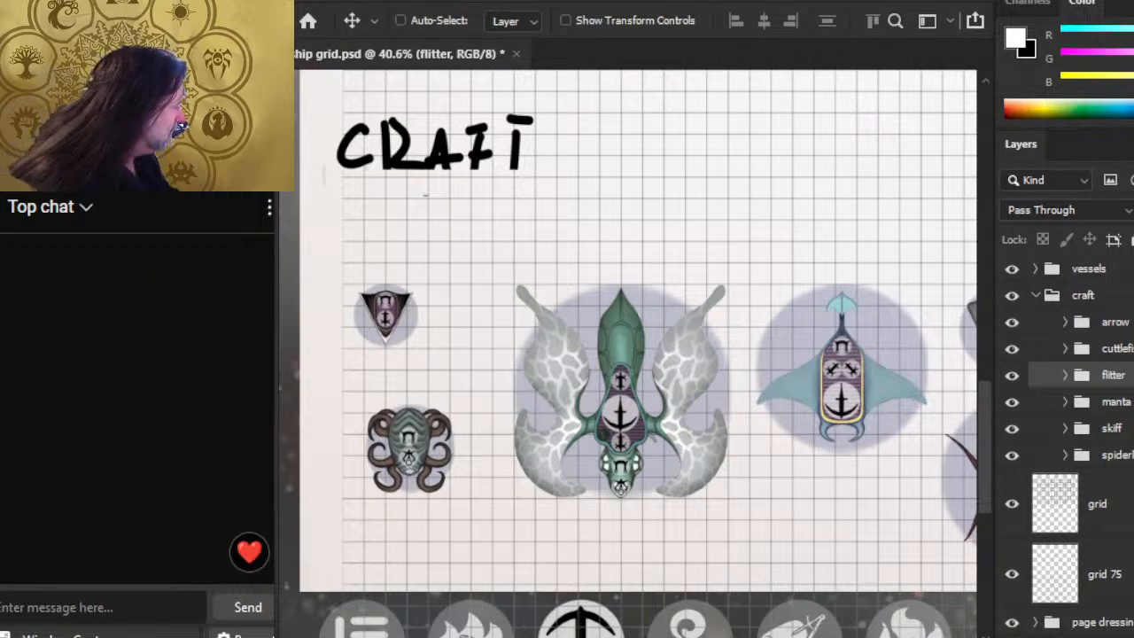
Step: Nudge the cuttlefish craft down in small increments to align its base circle with the fine grid
left_click(1112, 348)
key("Down")
key("Down")
key("Down")
key("Down")
key("Down")
key("Down")
key("Down")
key("Down")
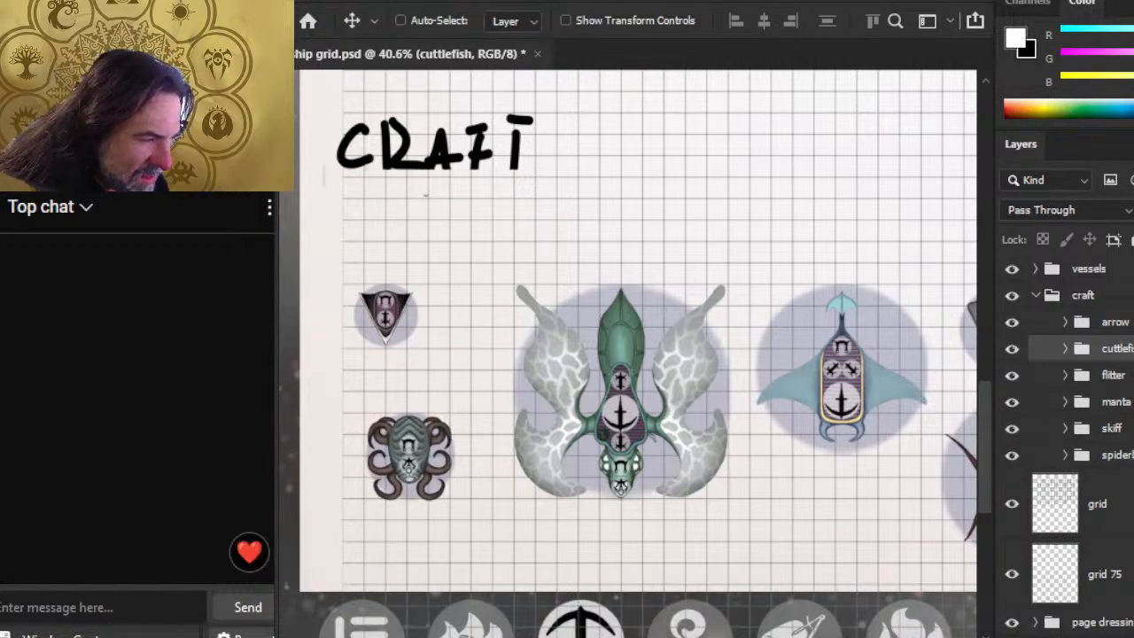
key("Up")
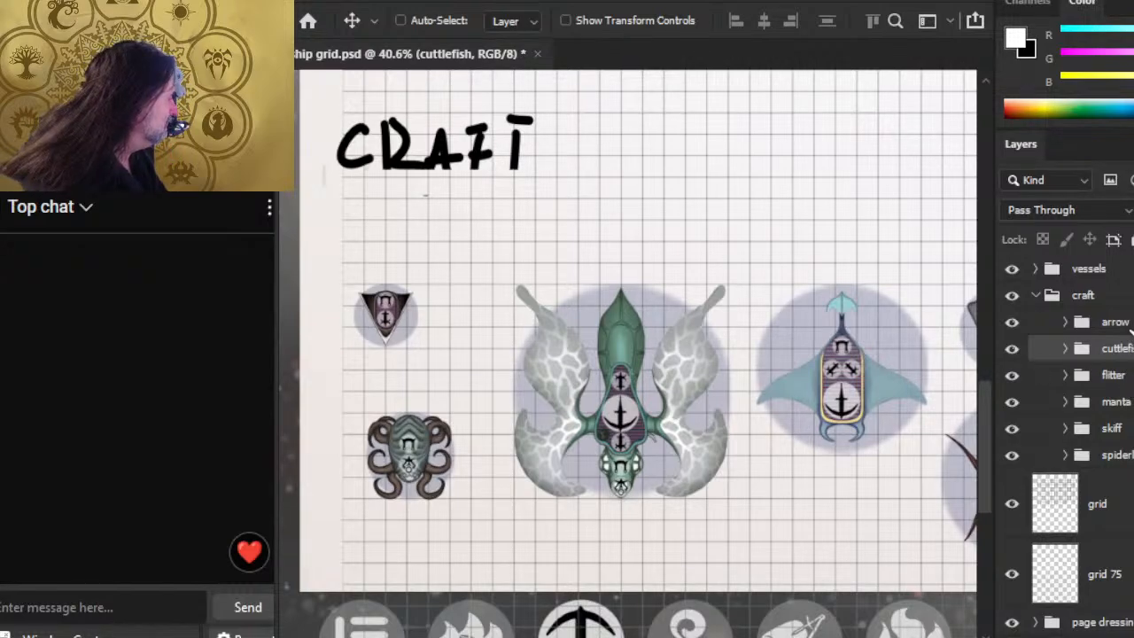
Step: Move the arrow craft right, fine-tuning it back left so its base circle fits the fine grid
left_click(1114, 322)
left_click_drag(493, 371, 503, 372)
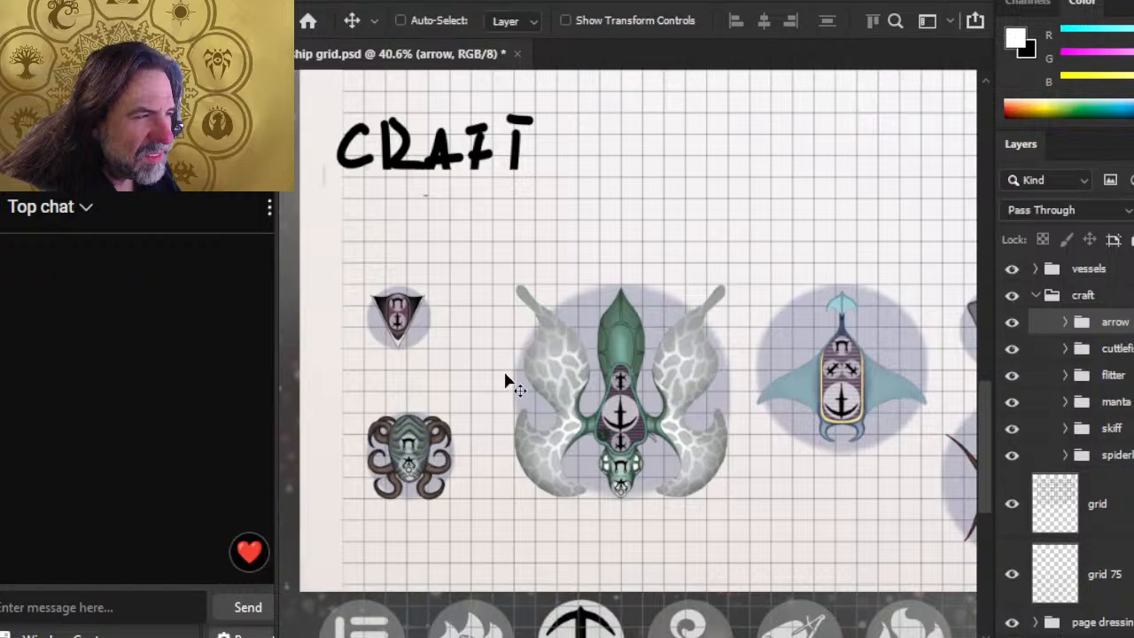
key("Left")
key("Left")
key("Left")
key("Left")
key("Left")
key("Left")
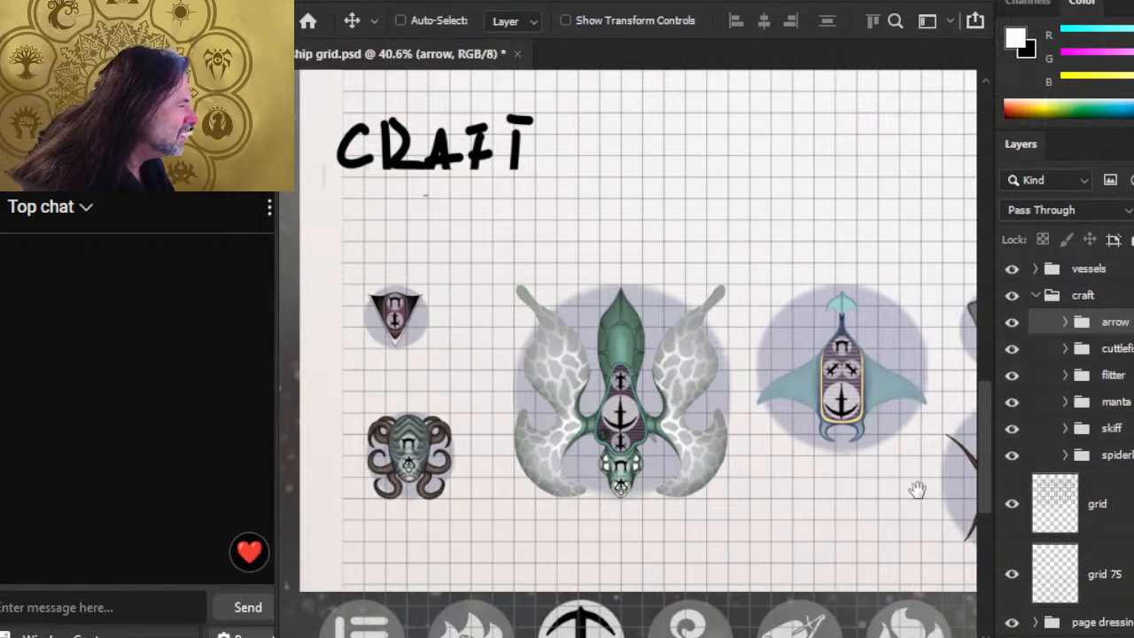
Step: Nudge the manta craft left in small increments to align its base circle with the fine grid
left_click_drag(919, 496, 825, 487)
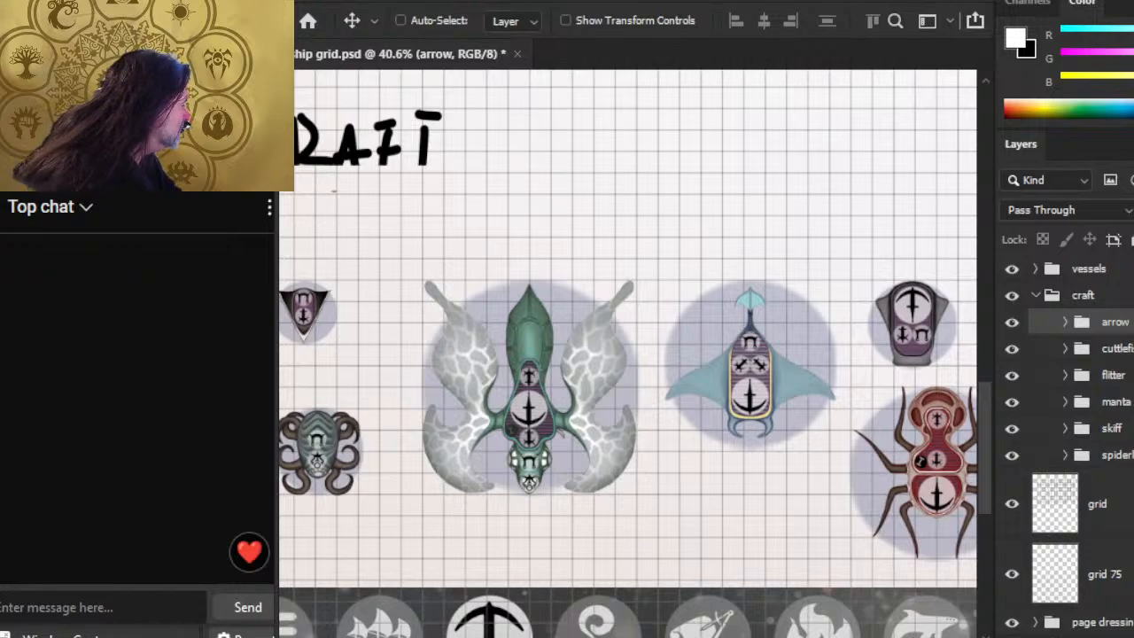
left_click(1041, 404)
key("Left")
key("Left")
key("Left")
key("Left")
key("Left")
key("Left")
key("Left")
key("Left")
key("Left")
key("Left")
key("Left")
key("Left")
key("Left")
key("Left")
key("Left")
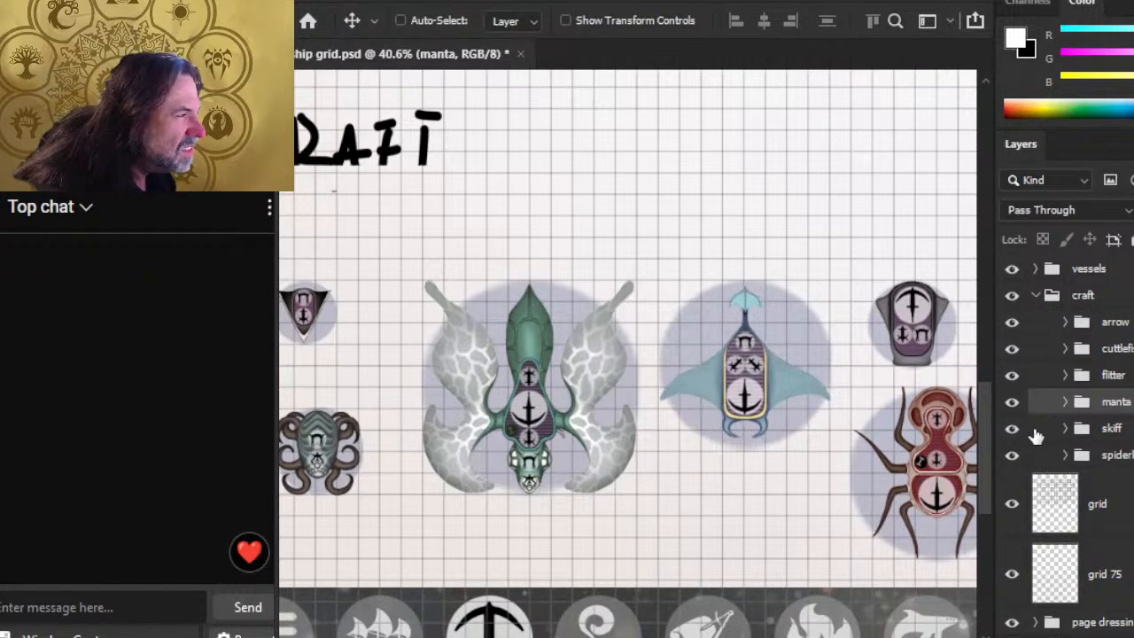
key("Left")
key("Left")
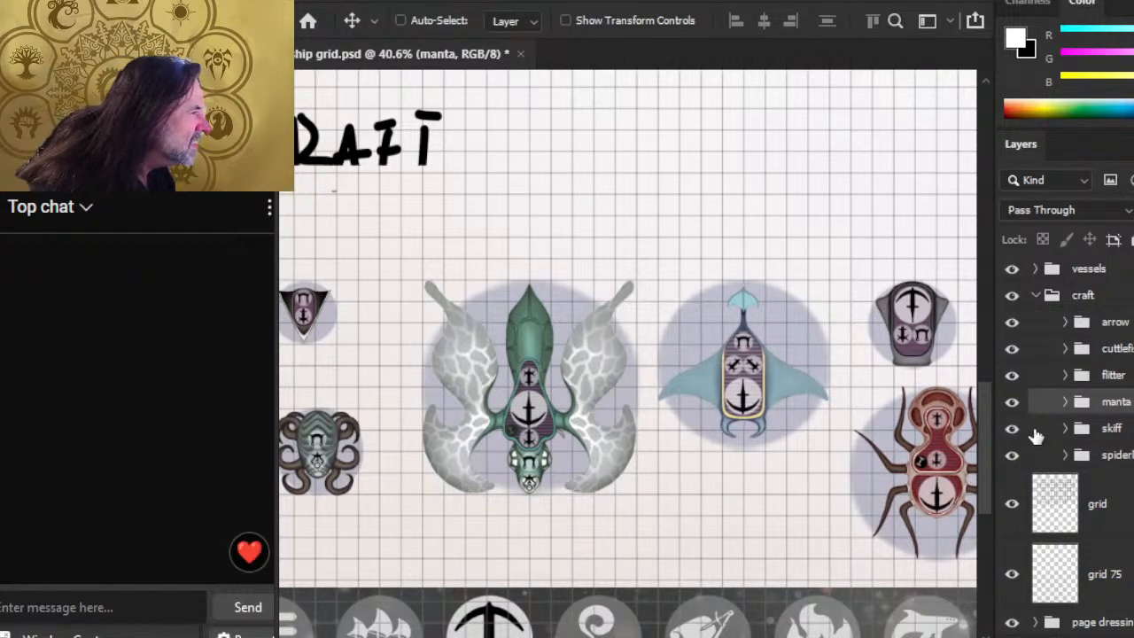
key("Left")
key("Left")
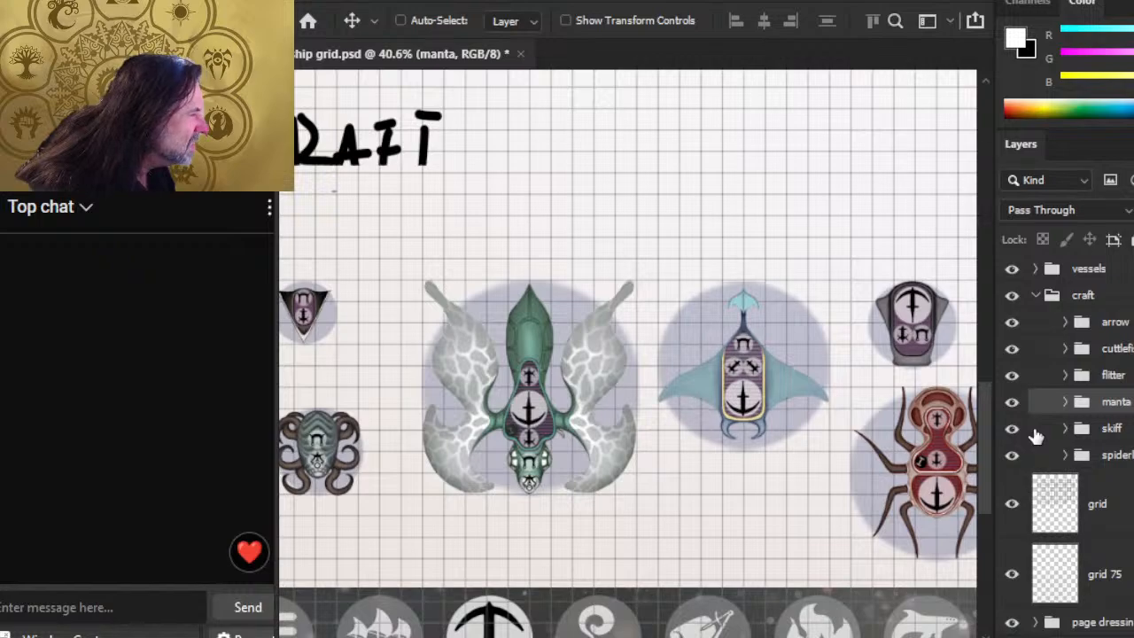
key("Left")
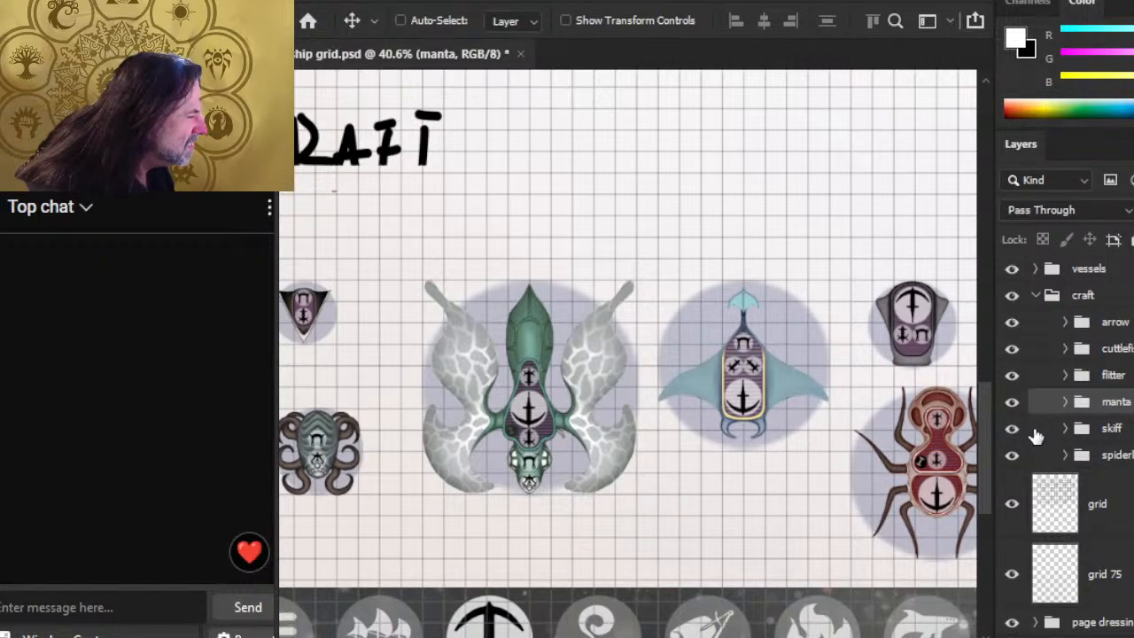
Step: Erase the grid 75 rows behind and above the CRAFT title and trim the fine grid's lower edge along the page bottom
scroll(739, 488, "right", 3)
scroll(739, 488, "up", 1)
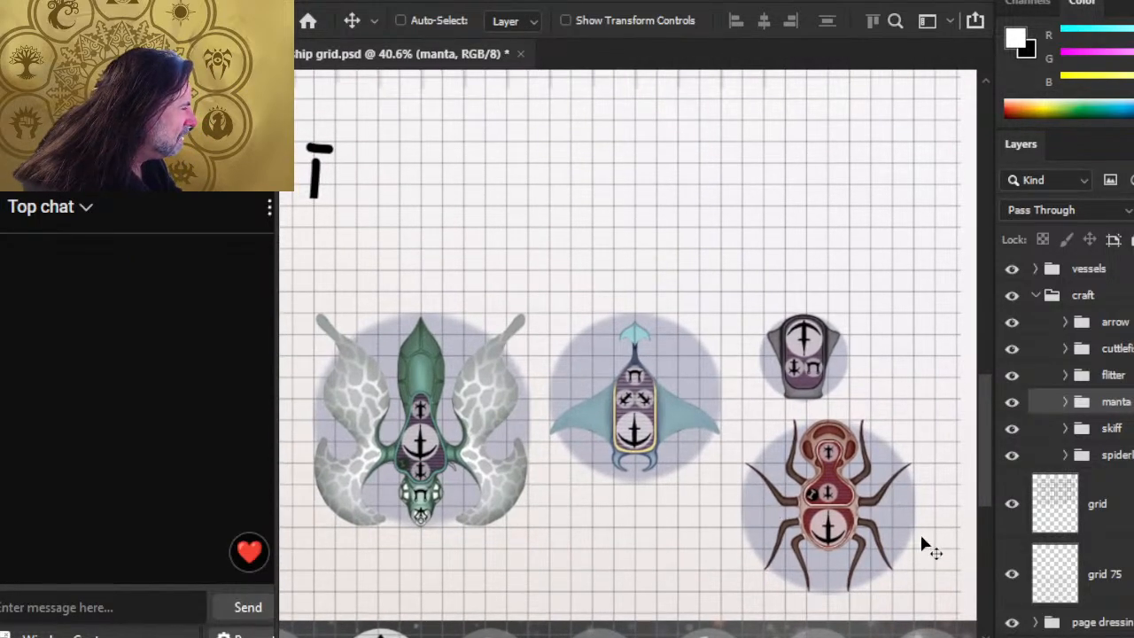
key("z")
left_click_drag(877, 502, 803, 497)
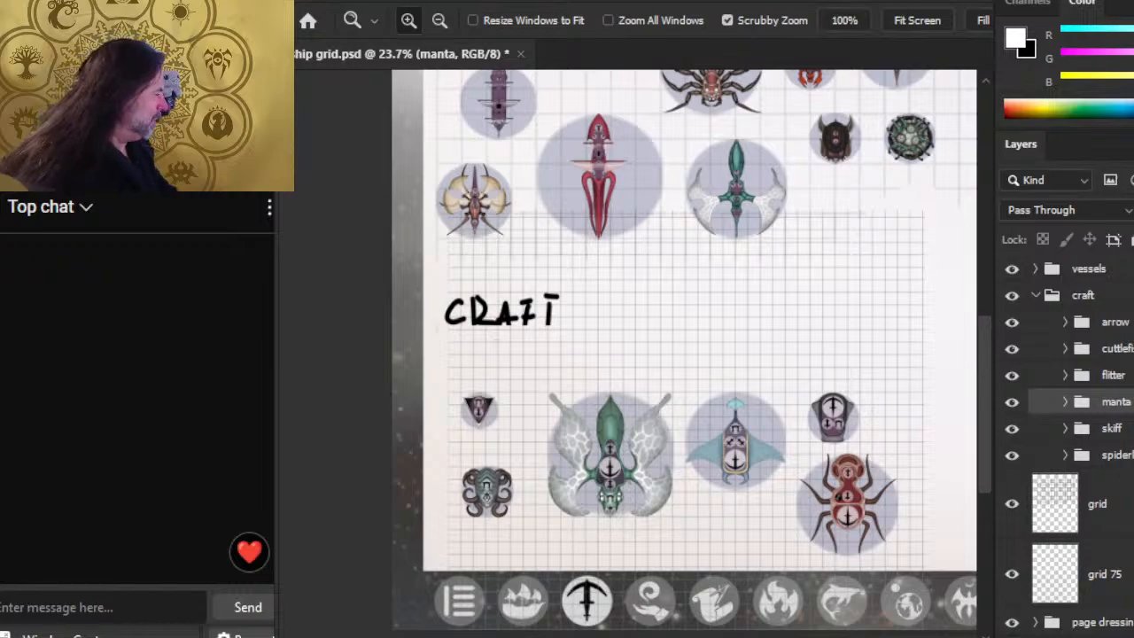
left_click(1118, 601)
key("e")
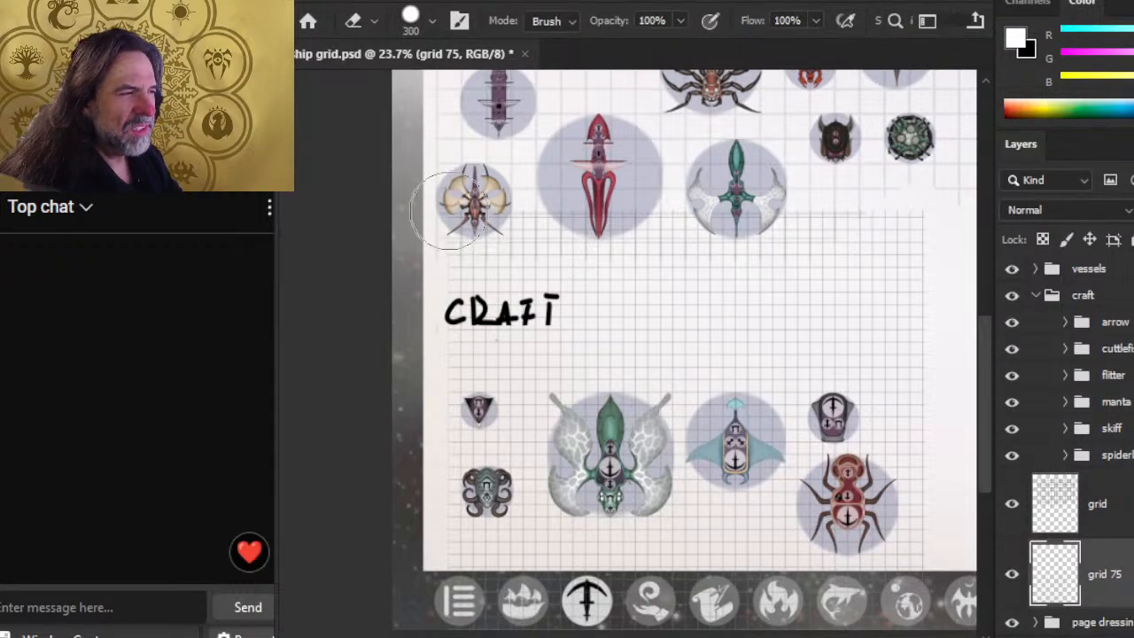
scroll(802, 323, "right", 6)
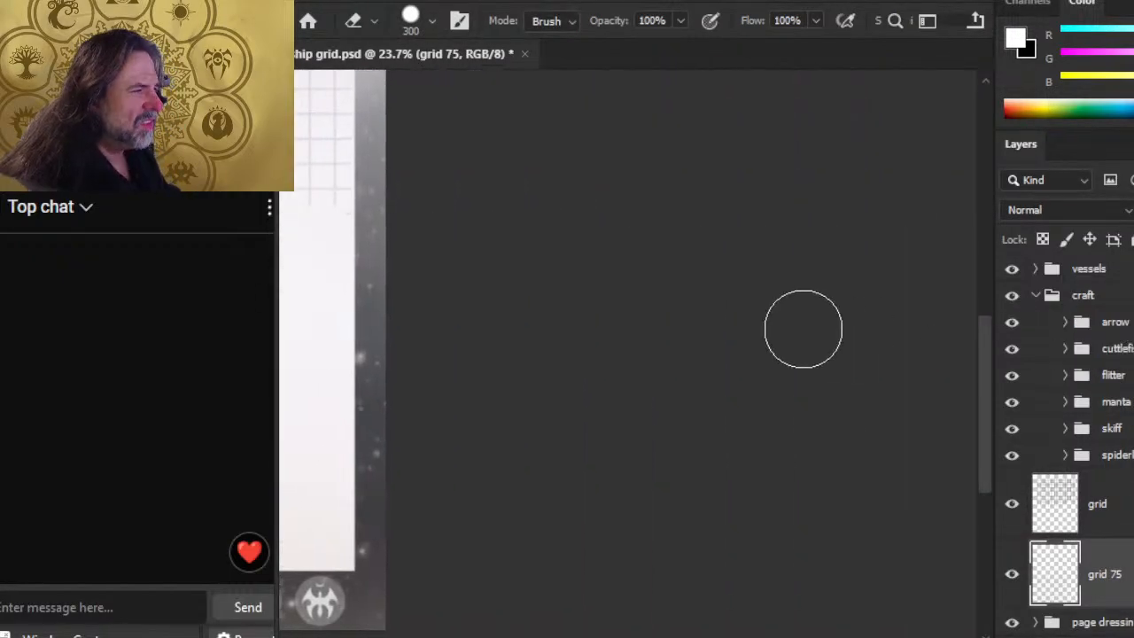
scroll(863, 405, "left", 6)
scroll(305, 303, "left", 2)
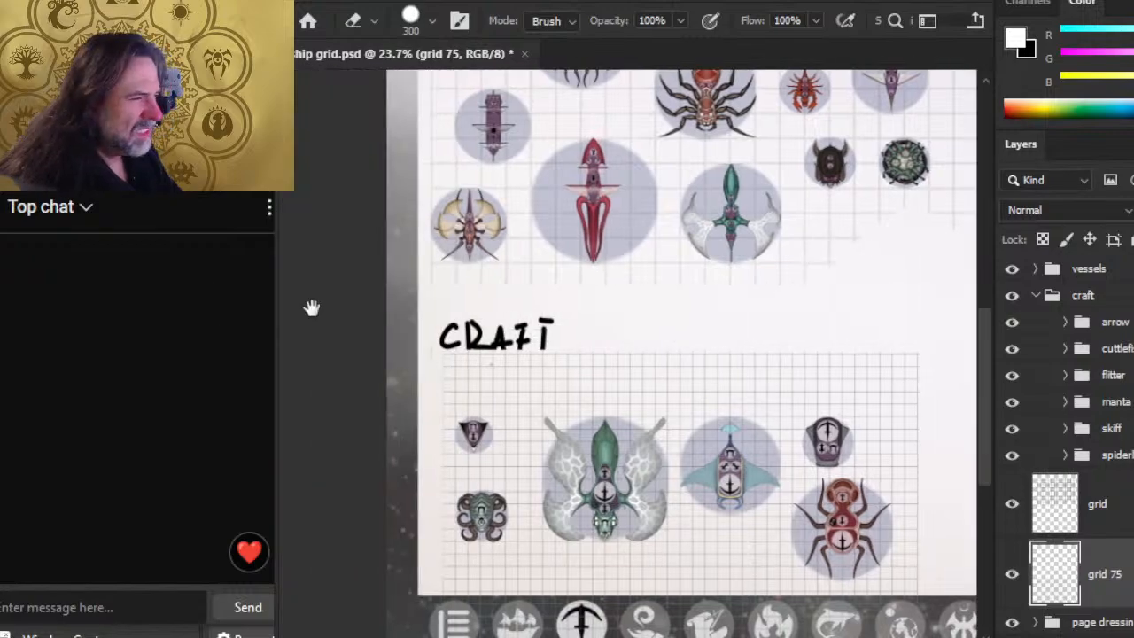
scroll(987, 442, "right", 4)
scroll(987, 443, "down", 1)
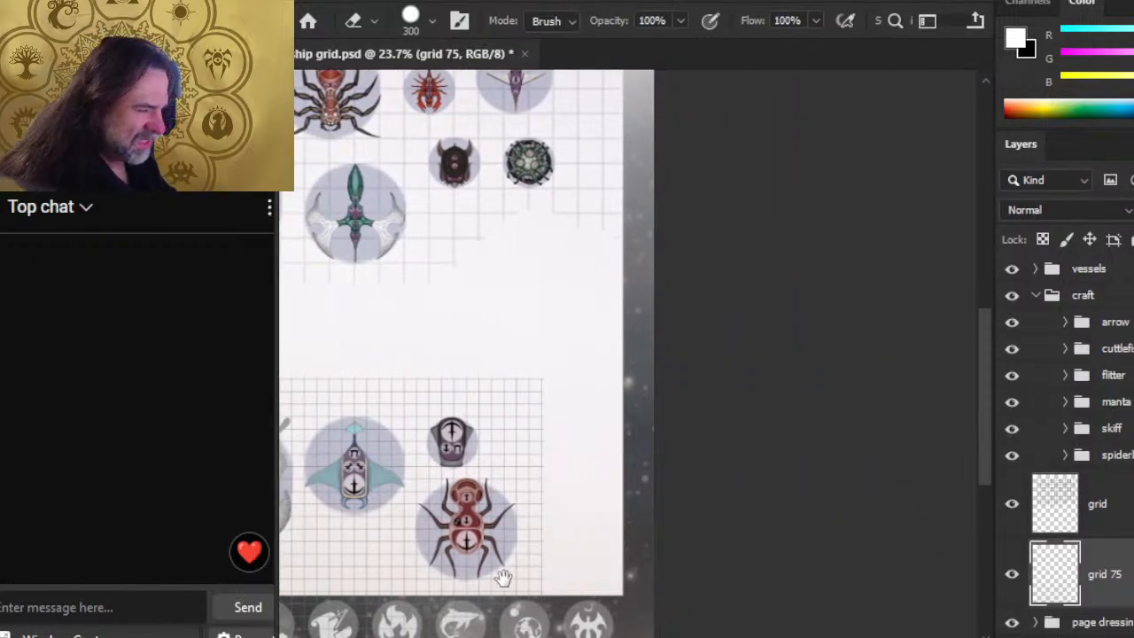
scroll(740, 416, "left", 3)
scroll(740, 416, "down", 1)
scroll(815, 497, "left", 6)
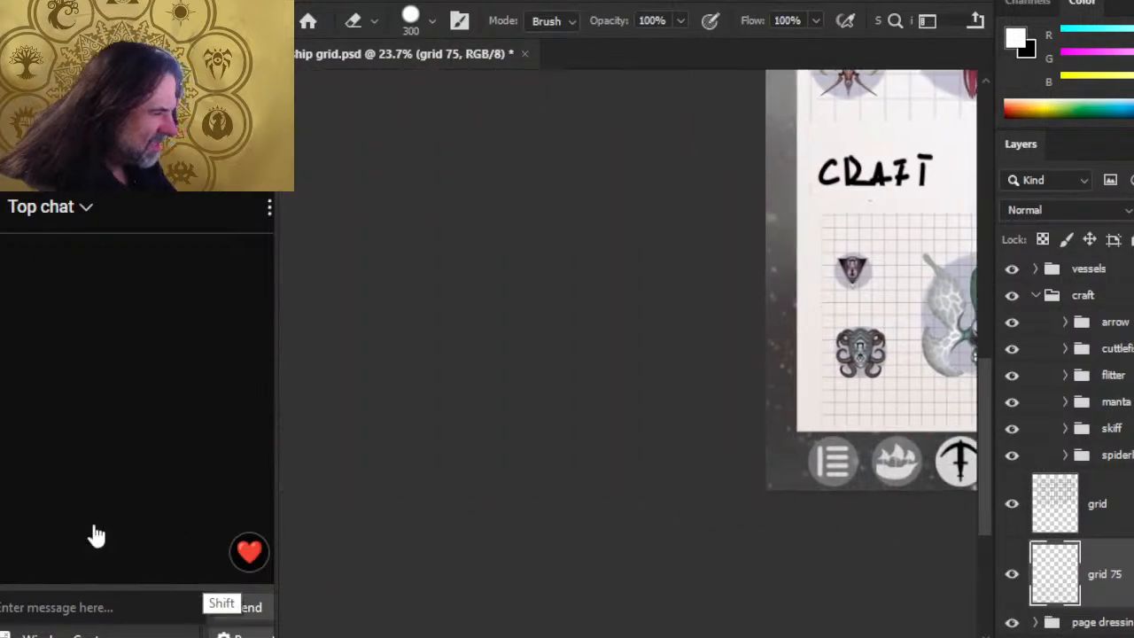
left_click_drag(795, 517, 648, 557)
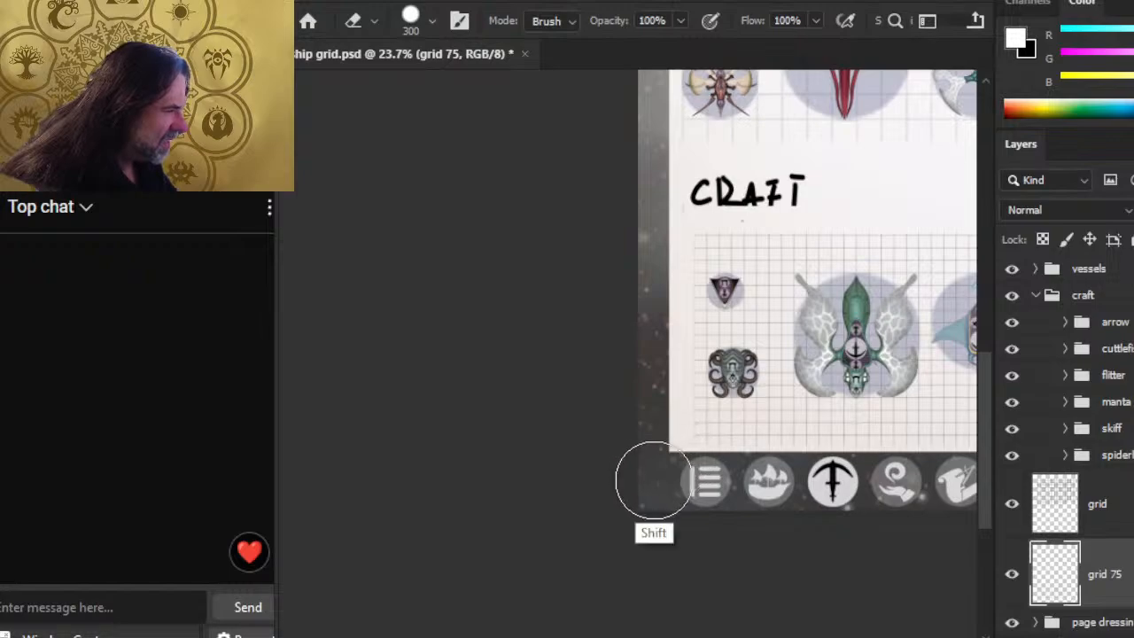
scroll(545, 542, "right", 4)
scroll(545, 542, "up", 1)
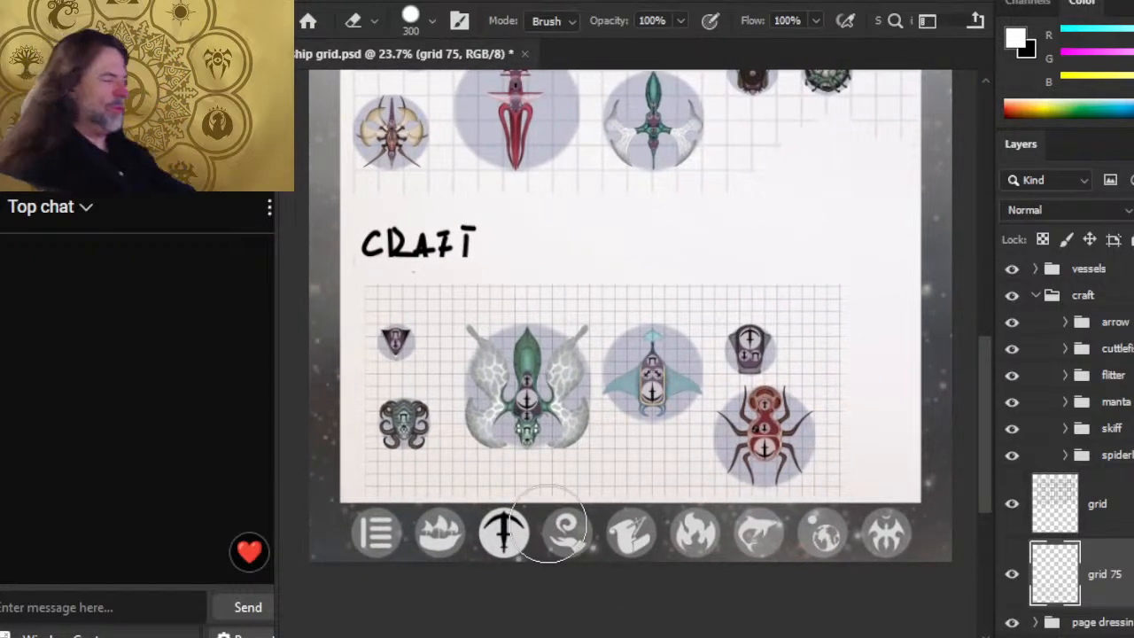
Step: Merge the grid layer down into the grid 75 layer
mouse_move(677, 297)
left_mouse_down()
mouse_move(691, 467)
mouse_move(801, 559)
mouse_move(679, 615)
left_mouse_up()
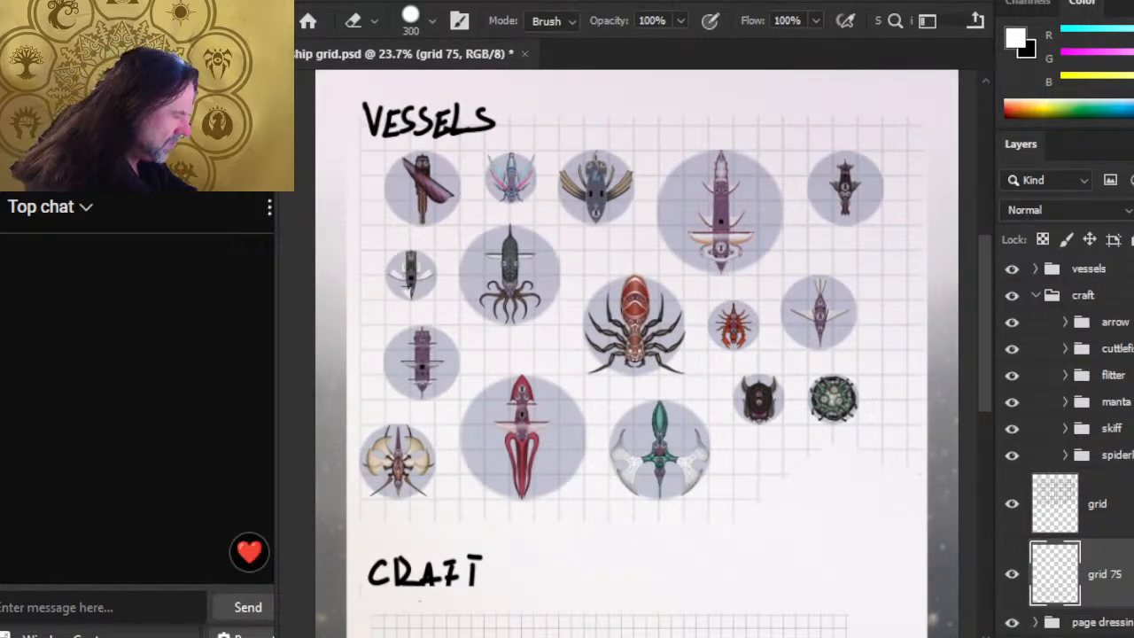
right_click(1131, 519)
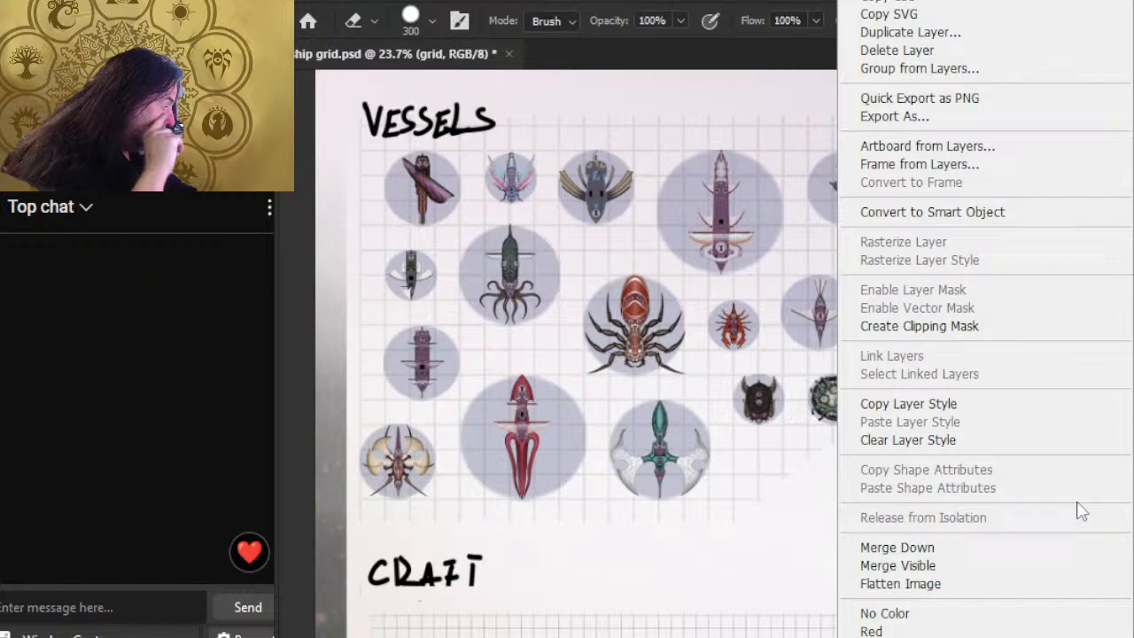
left_click(1025, 563)
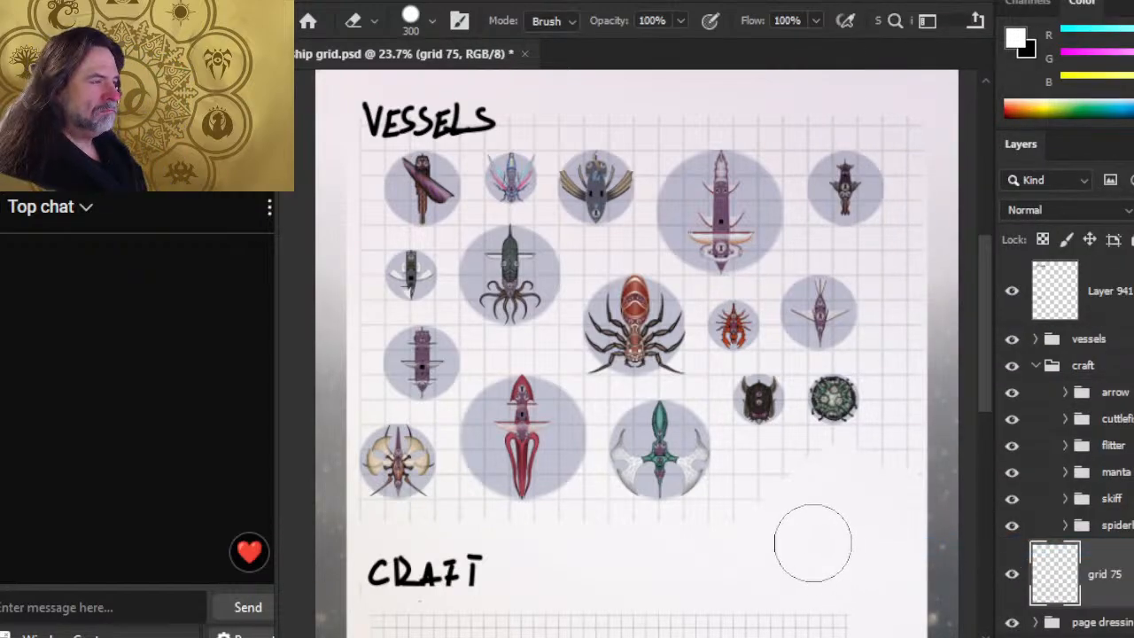
Step: Create a new empty layer above grid 75 and make black the foreground colour
key("z")
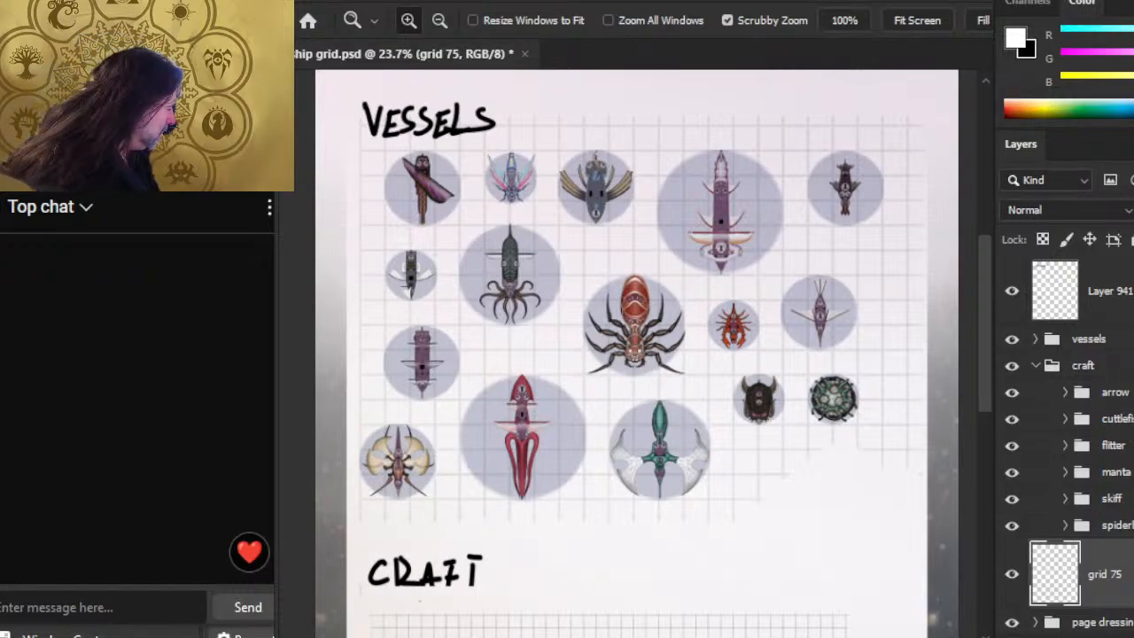
key("ctrl+shift+alt+n")
key("x")
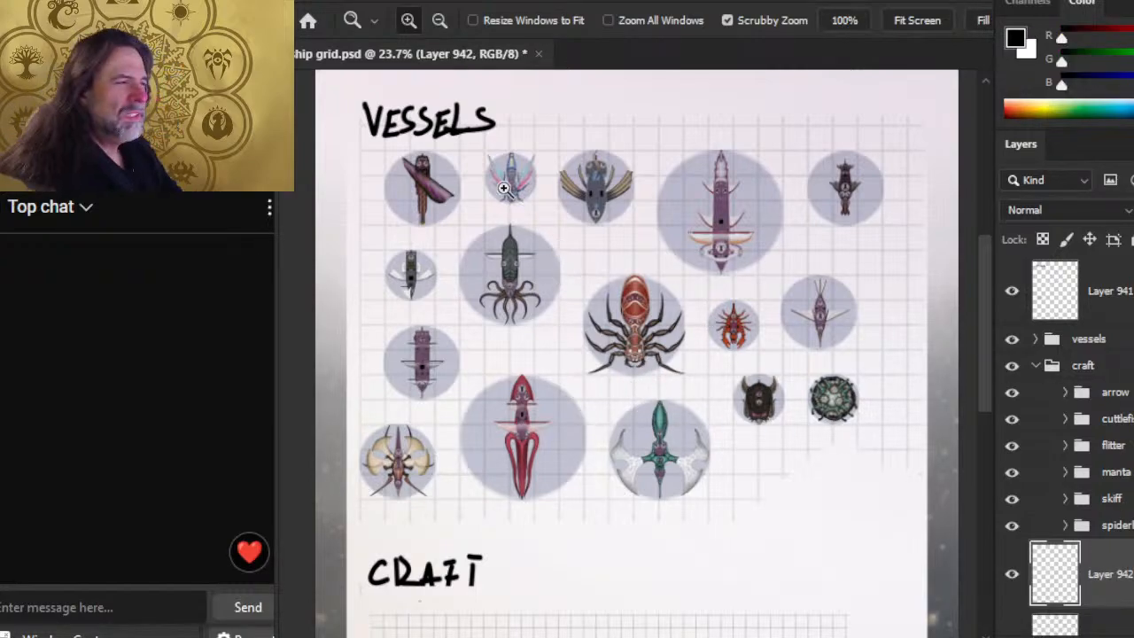
Step: Set the Brush tool to a size of 1 px for fine work on the dragonfly-shaped vessel in the first row
mouse_move(503, 188)
left_mouse_down()
mouse_move(597, 248)
mouse_move(732, 422)
mouse_move(716, 380)
left_mouse_up()
key("b")
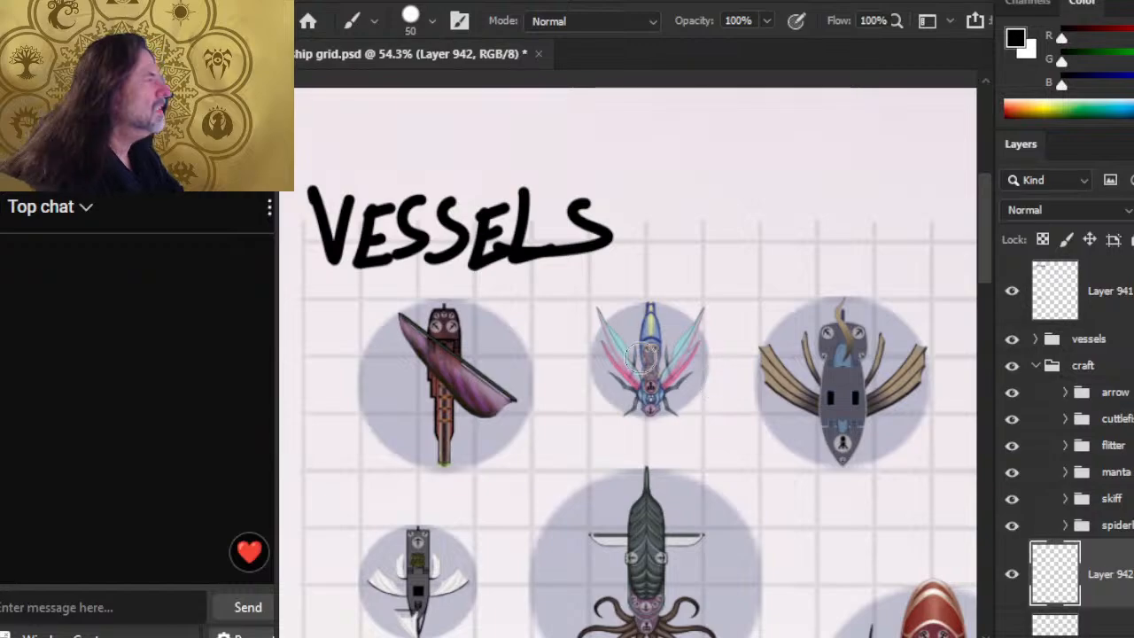
key("bracketleft")
key("bracketleft")
key("bracketleft")
key("bracketleft")
key("bracketleft")
key("bracketleft")
key("bracketleft")
key("bracketleft")
key("bracketleft")
key("bracketleft")
key("bracketleft")
key("z")
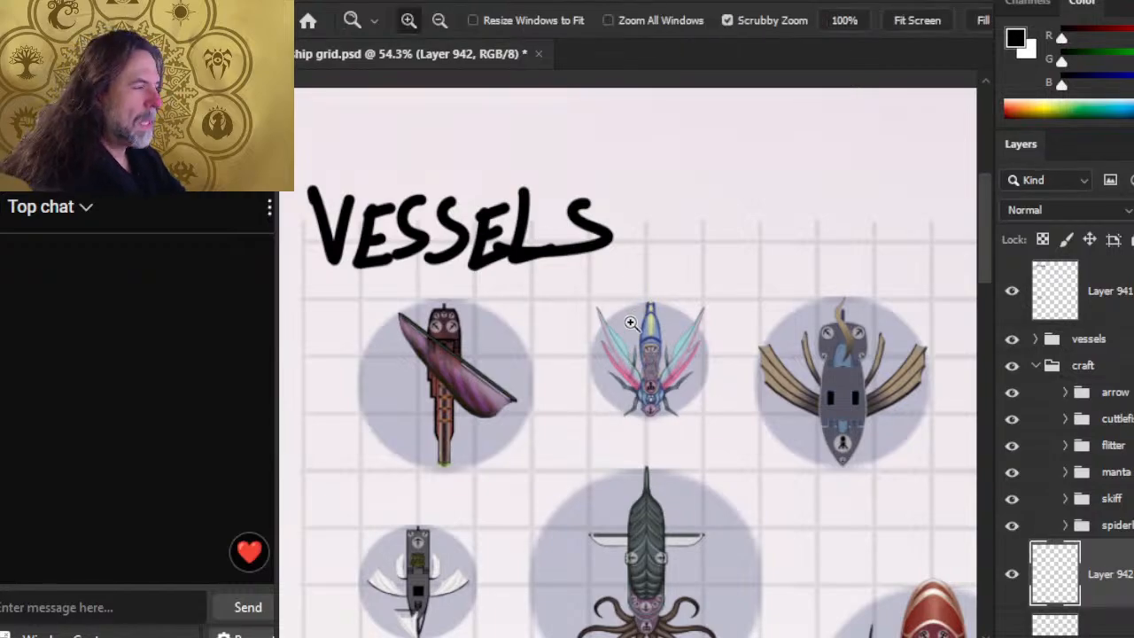
left_click_drag(609, 316, 683, 337)
key("b")
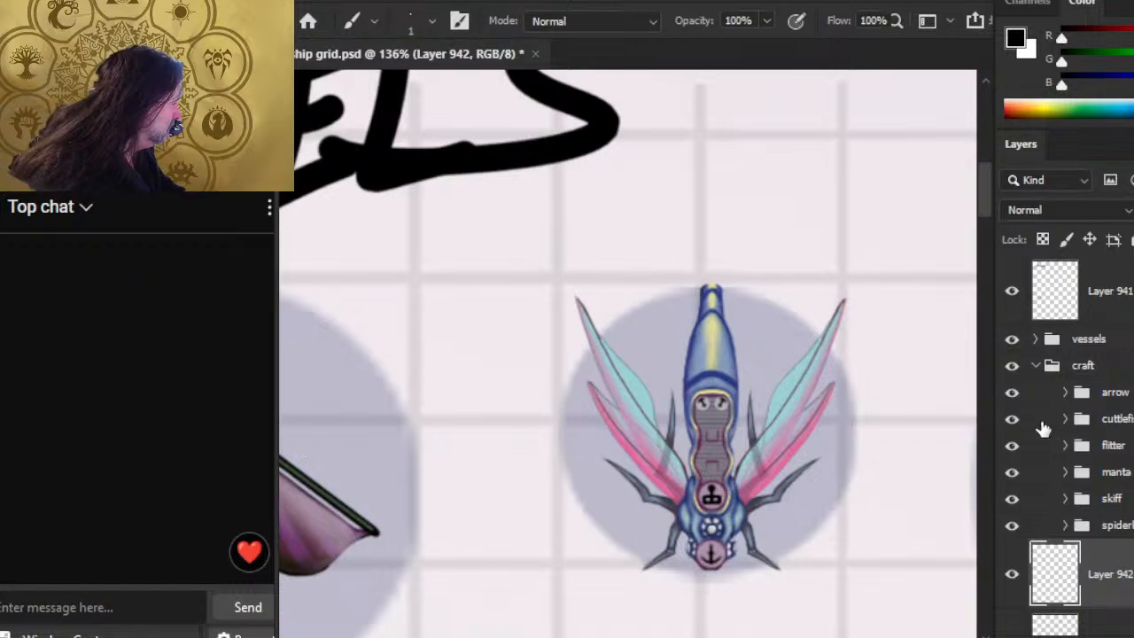
Step: Collapse the craft group, expand the vessels group and select its damsel group with the Move tool
left_click(1036, 365)
left_click(1036, 339)
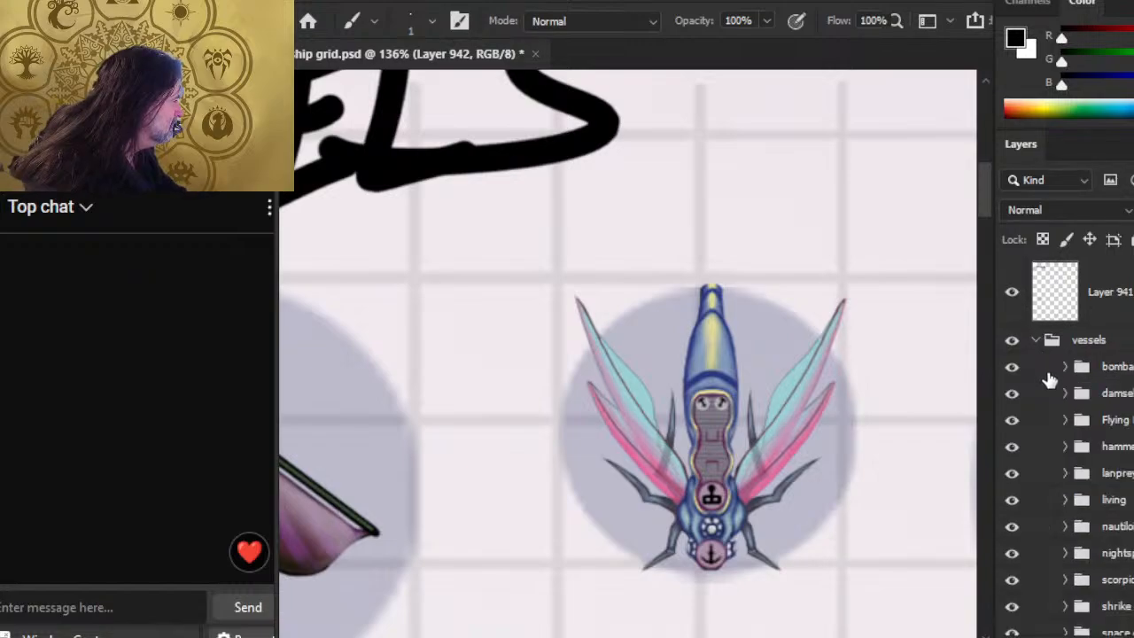
left_click(1074, 393)
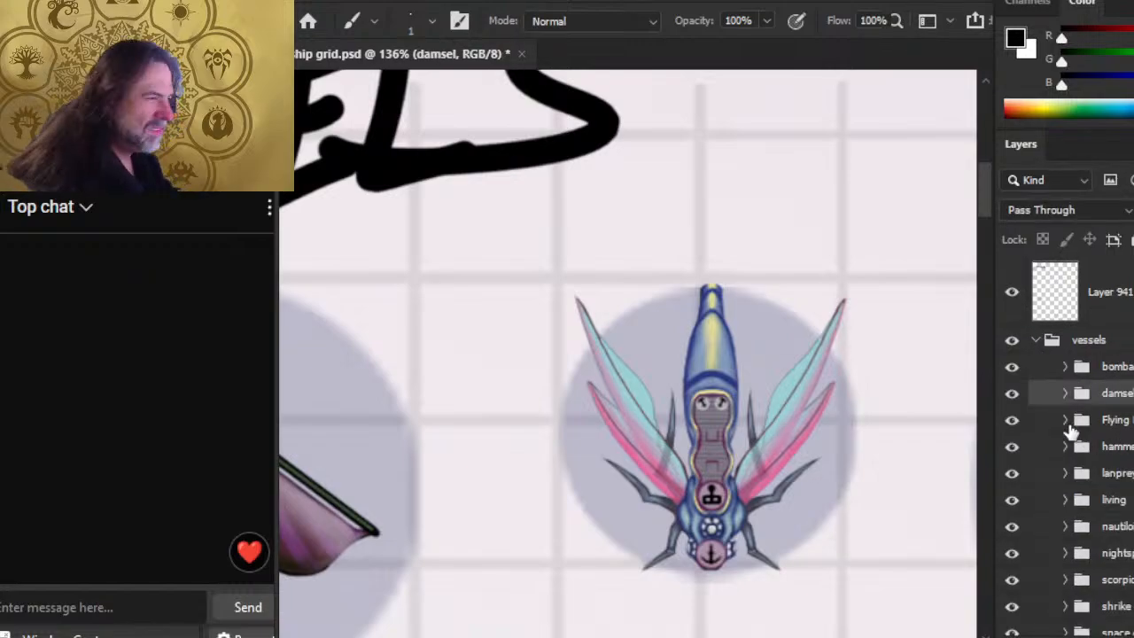
key("v")
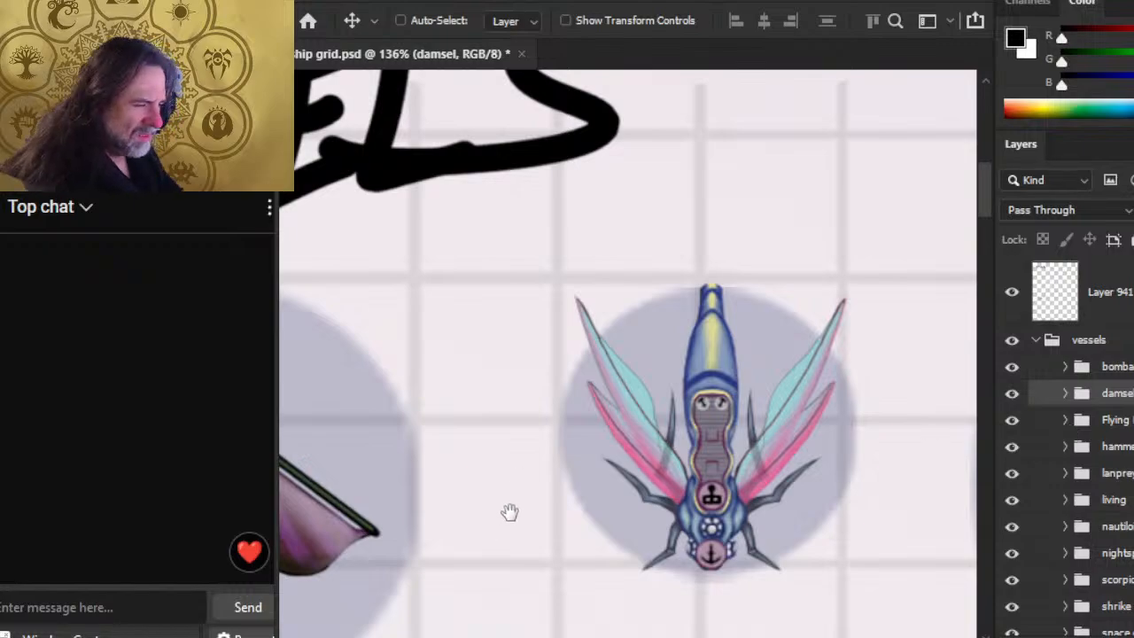
left_click_drag(509, 511, 947, 494)
left_click_drag(1022, 473, 590, 390)
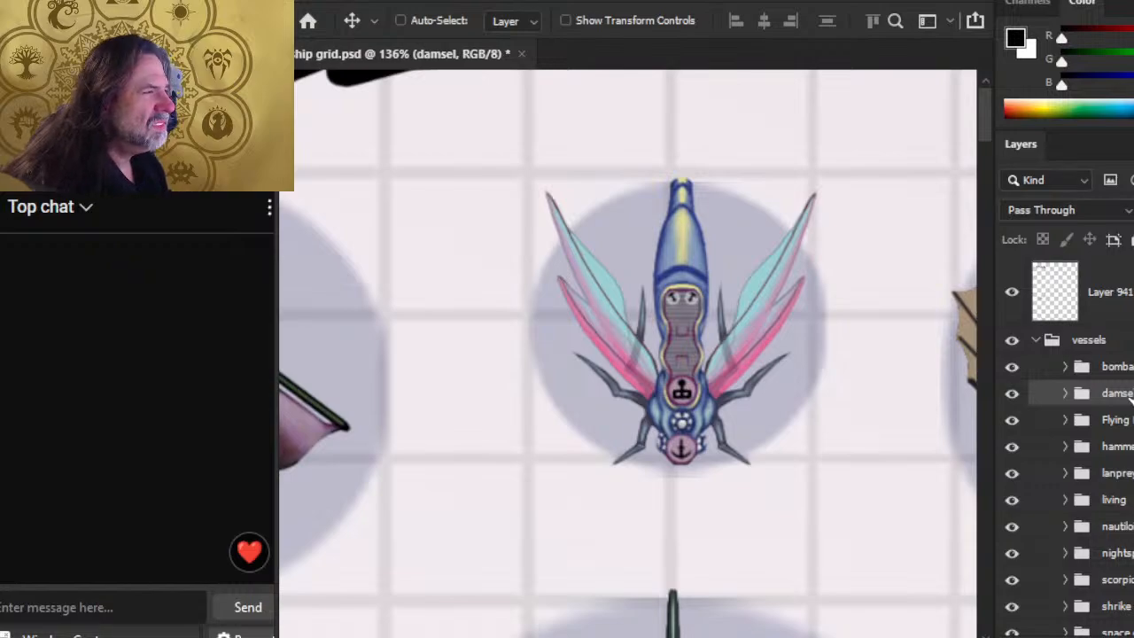
key("l")
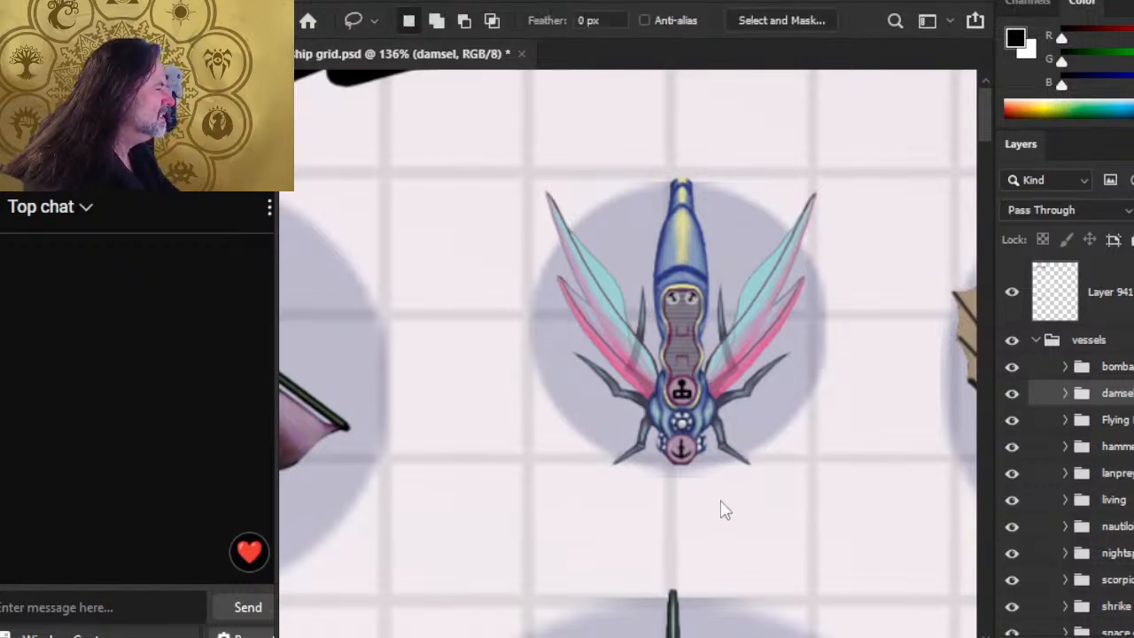
key("v")
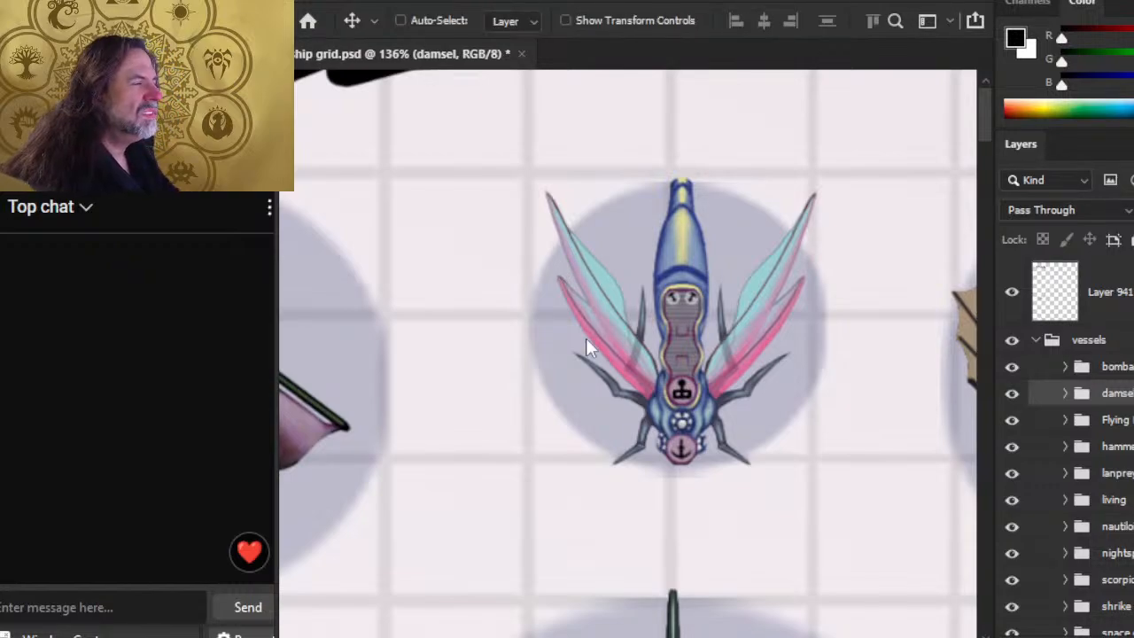
key("l")
key("v")
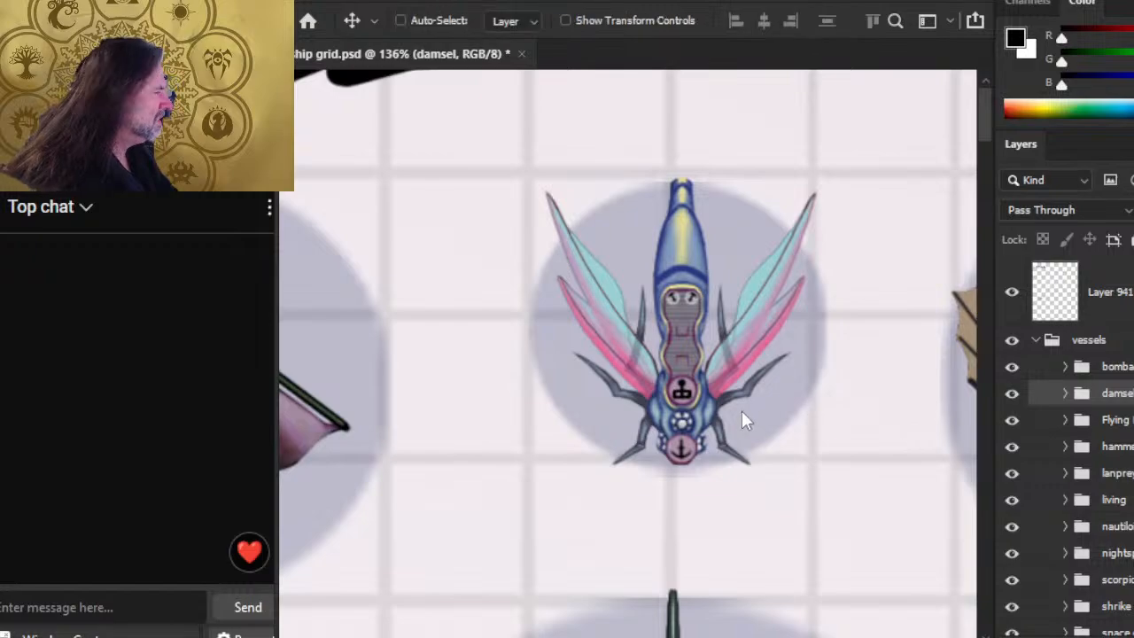
Step: Save and close ship grid.psd, and reopen it from the recent files
key("ctrl+s")
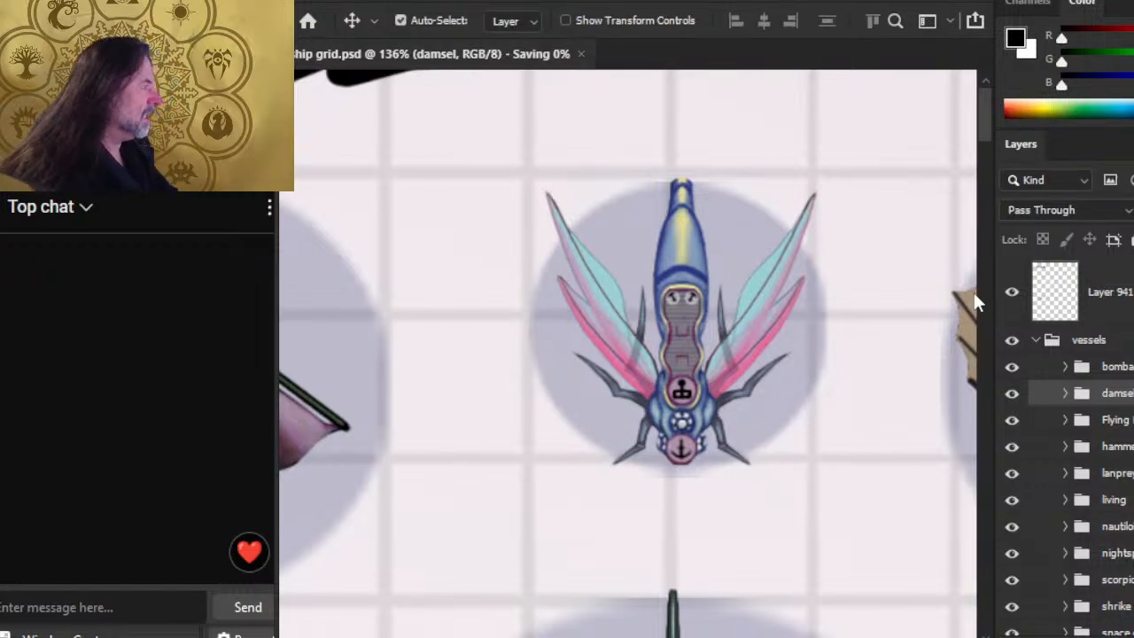
key("z")
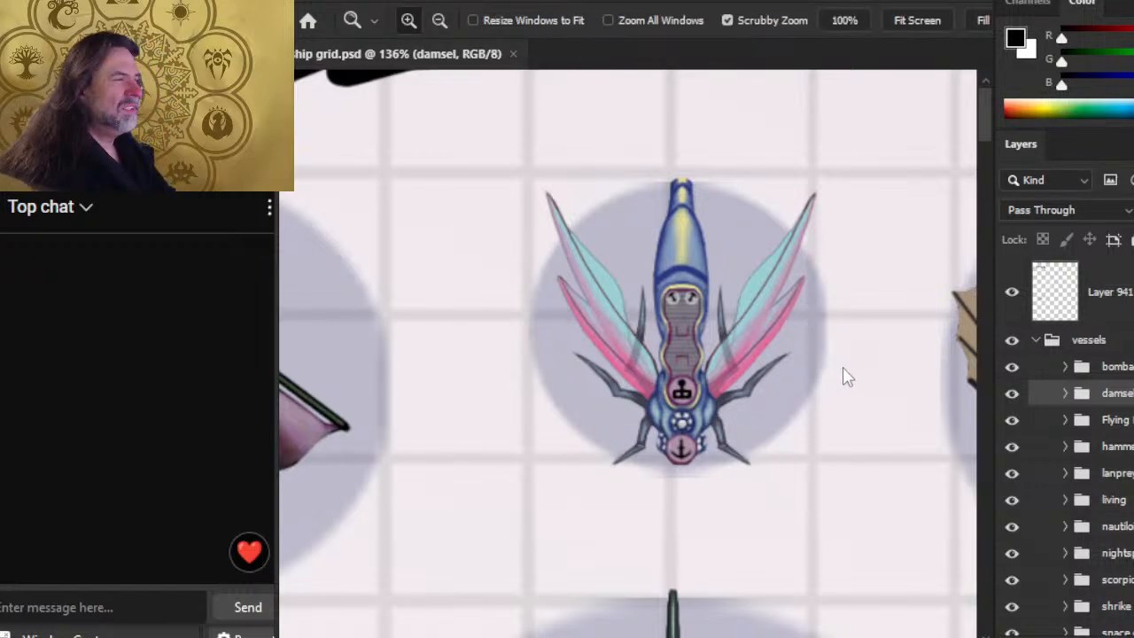
left_click(513, 54)
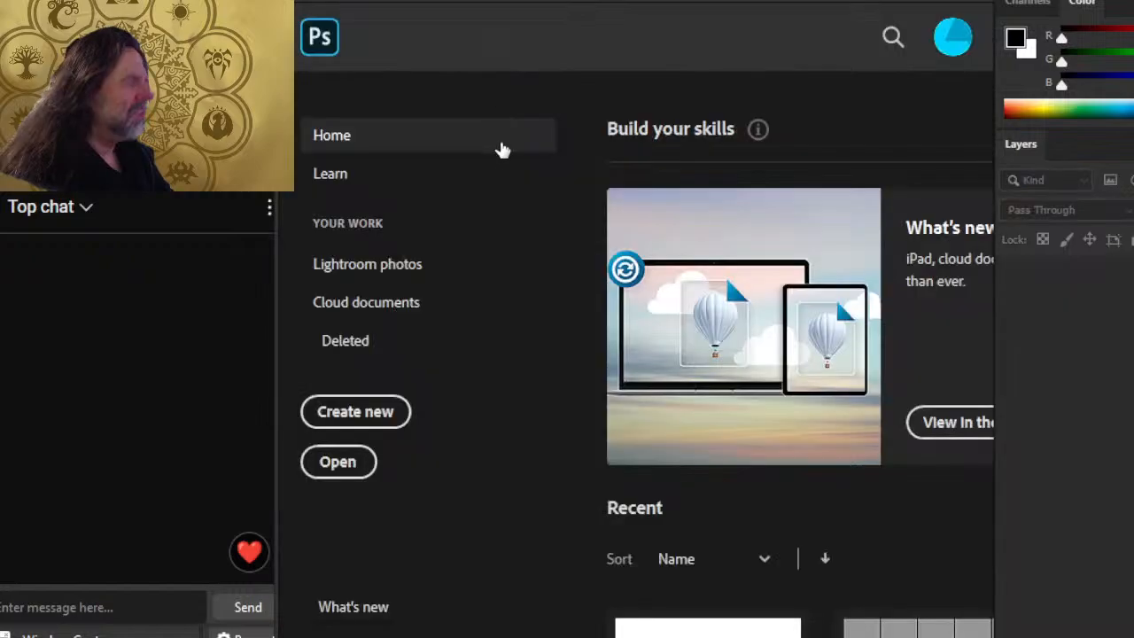
left_click(327, 6)
mouse_move(400, 116)
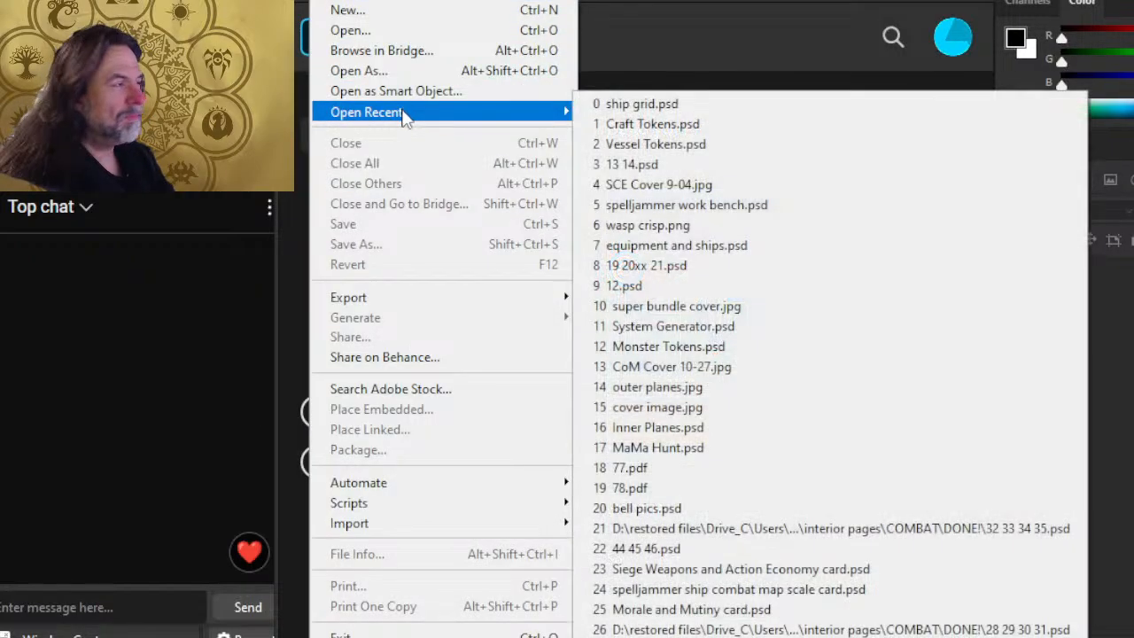
left_click(667, 106)
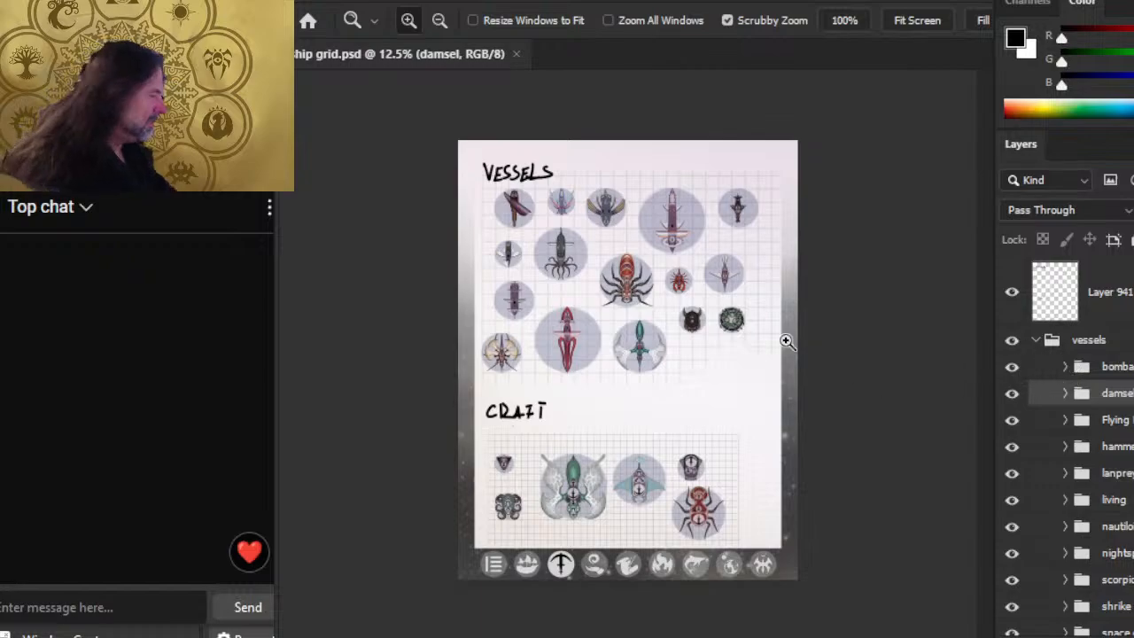
Step: Shift the damsel vessel slightly up and left so its token fits the two-by-two block of grid squares
left_click_drag(596, 202, 796, 275)
left_click_drag(571, 358, 853, 438)
key("v")
left_click_drag(835, 399, 825, 403)
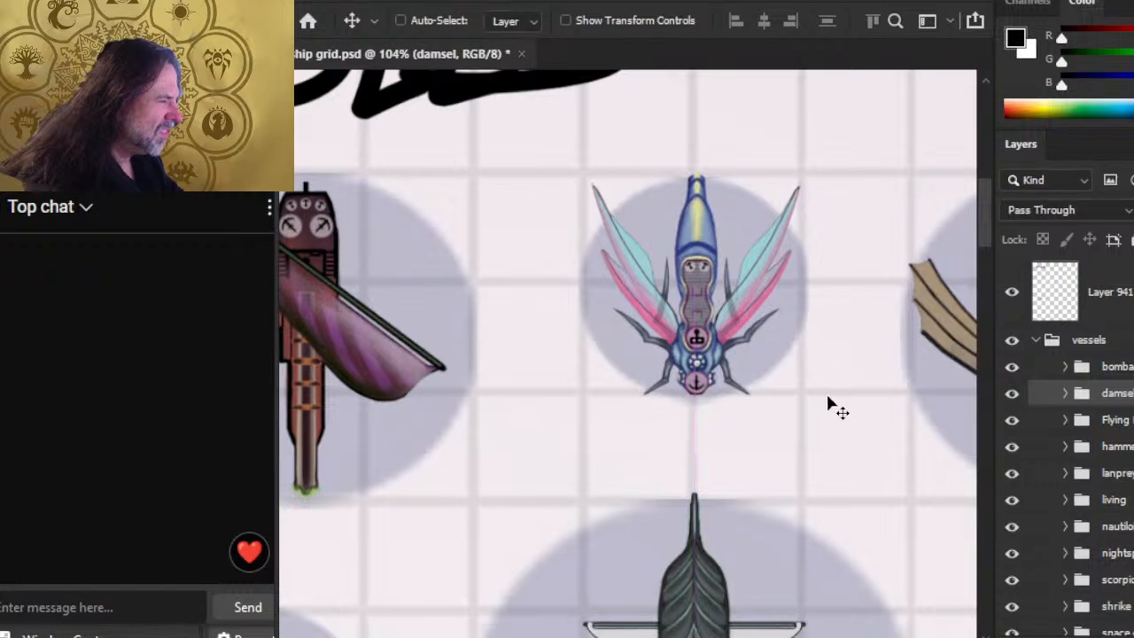
key("Up")
key("Up")
key("Up")
key("Up")
key("Up")
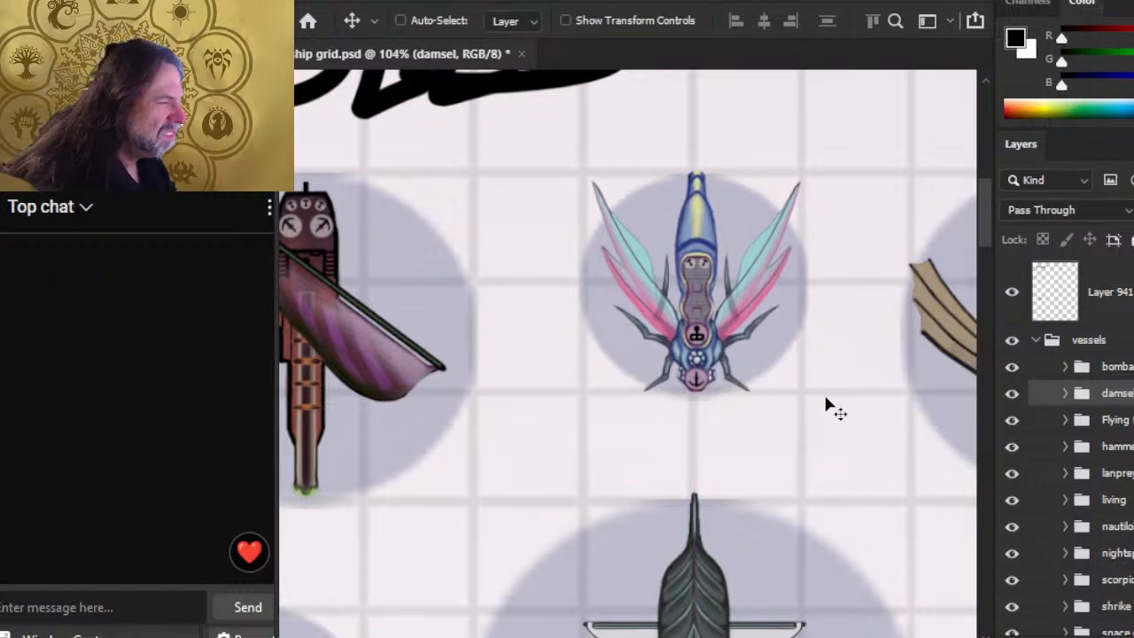
key("Left")
key("Left")
key("Left")
key("Left")
key("Left")
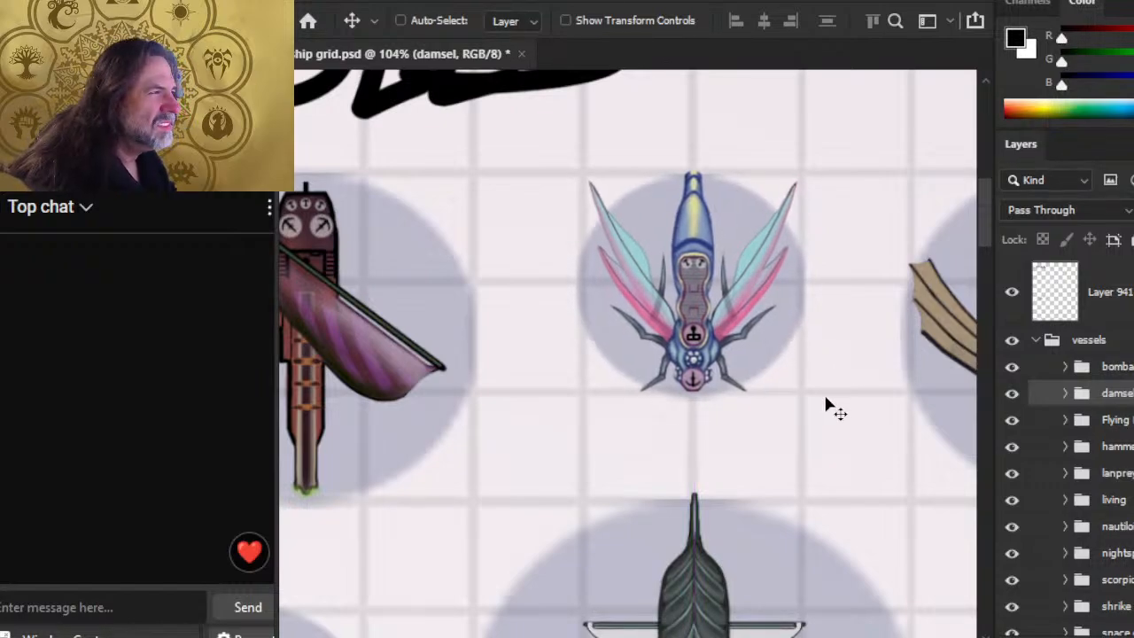
key("Right")
key("Left")
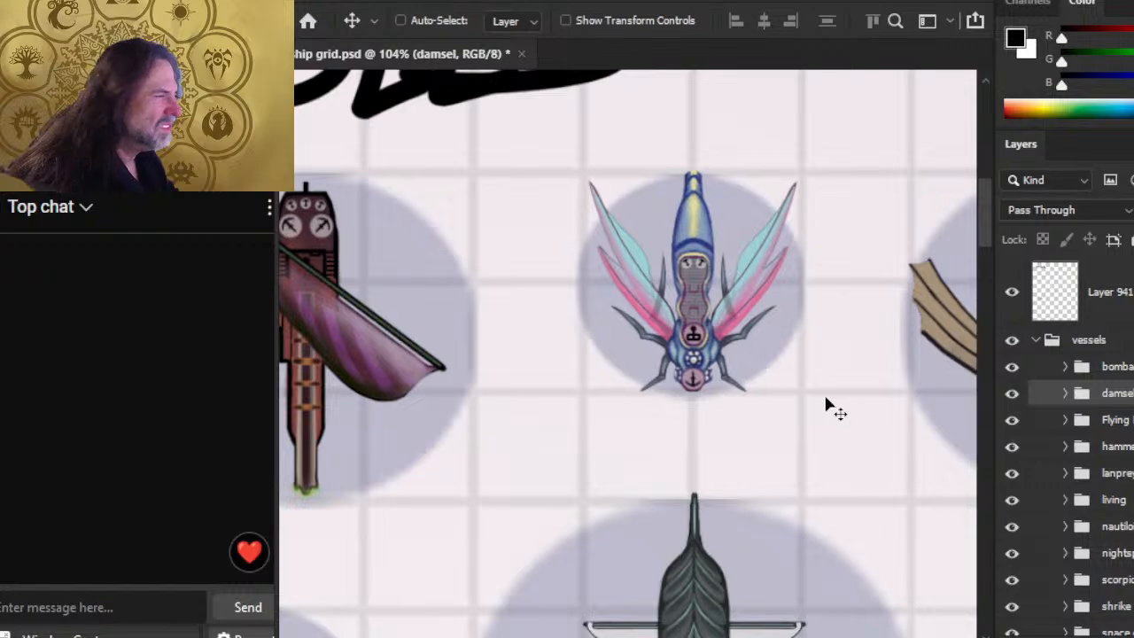
Step: Collapse the vessels group and delete Layer 941, which holds the handwritten VESSELS lettering
left_click_drag(826, 398, 410, 428)
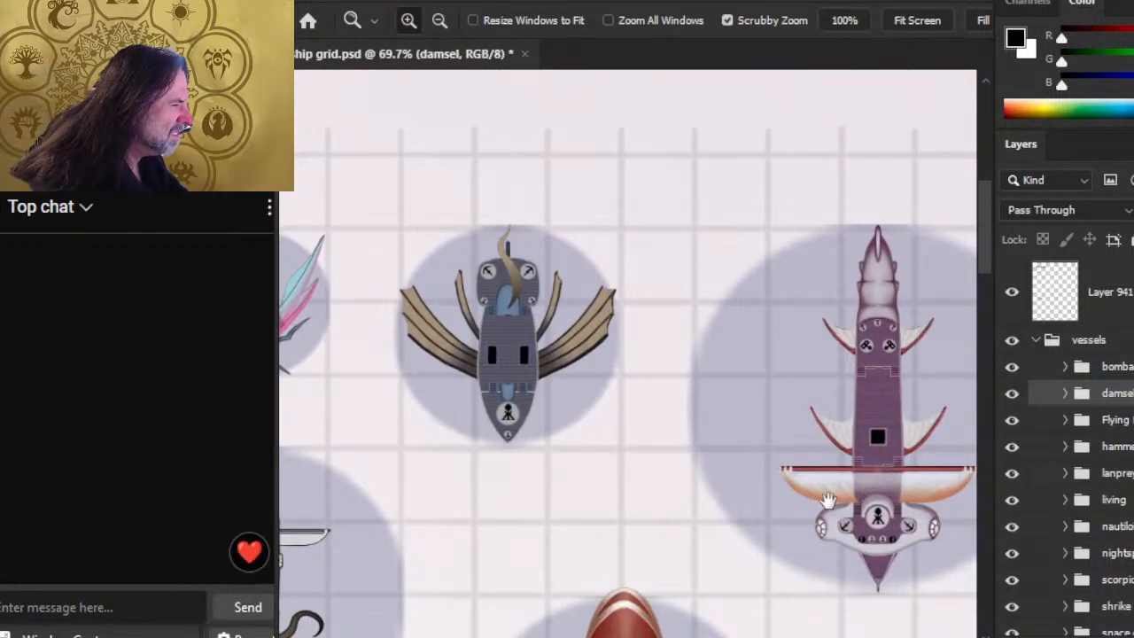
left_click_drag(861, 471, 922, 543)
left_click_drag(445, 531, 710, 418)
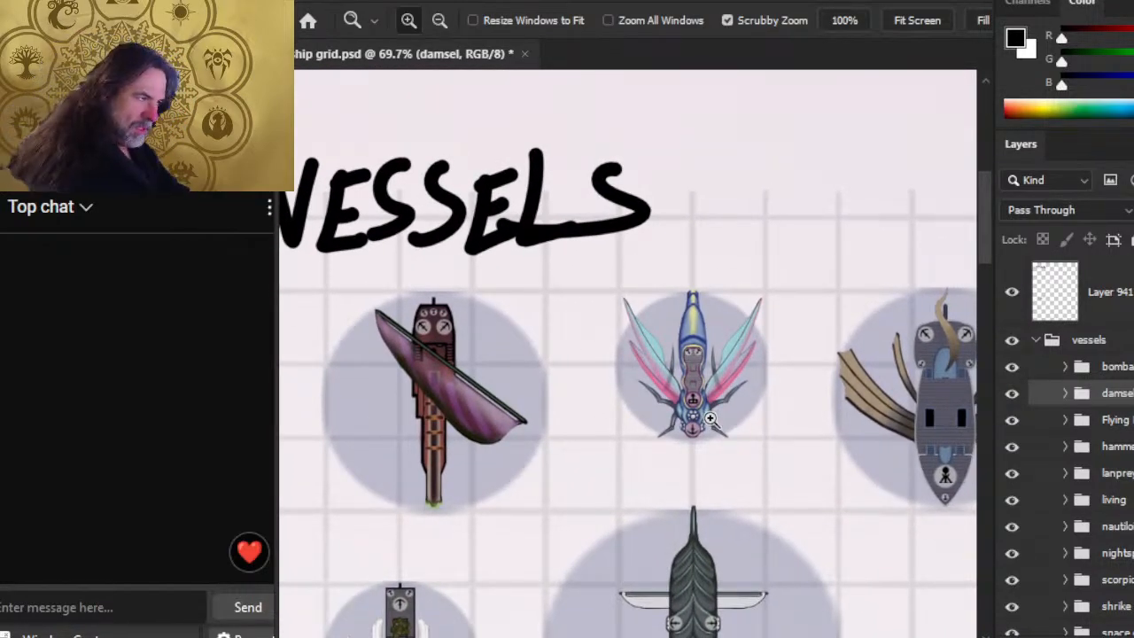
left_click(1036, 340)
left_click(1012, 298)
left_click(1012, 297)
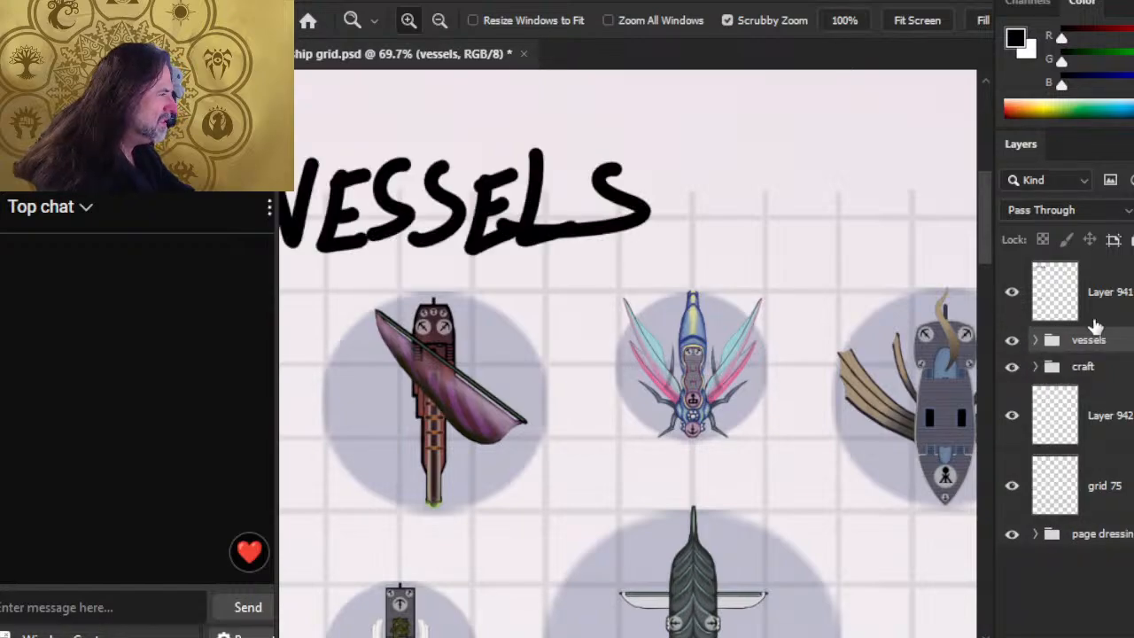
left_click(1130, 305)
key("Delete")
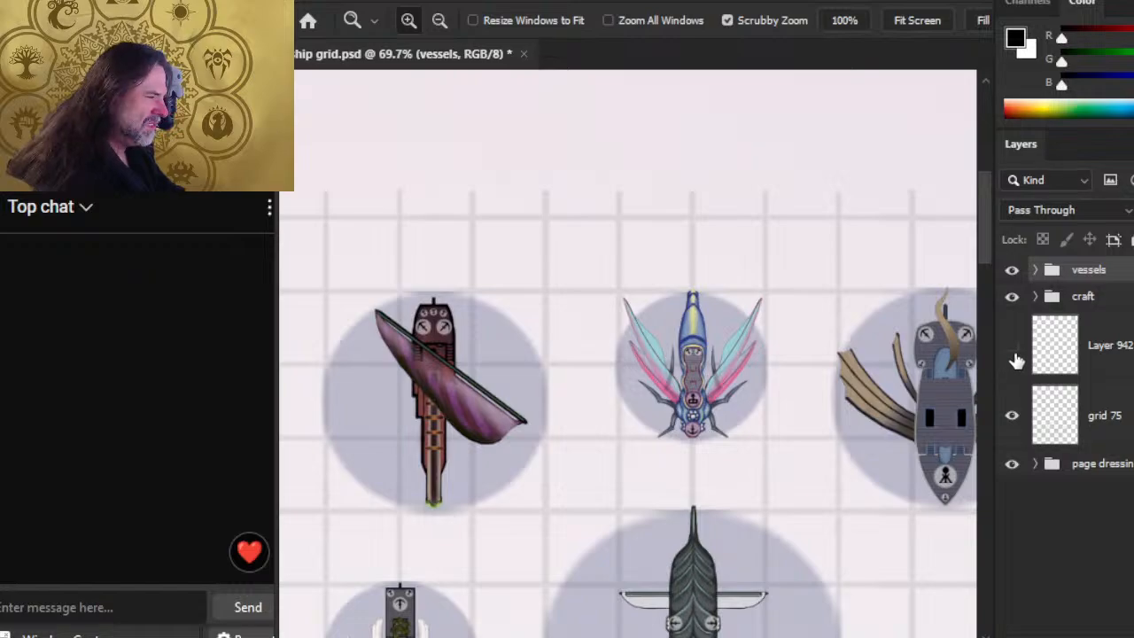
Step: Make Layer 942 visible and active, and return to the Brush tool near the damsel vessel's tail
left_click(1017, 359)
left_click(1099, 372)
scroll(671, 296, "up", 5)
key("b")
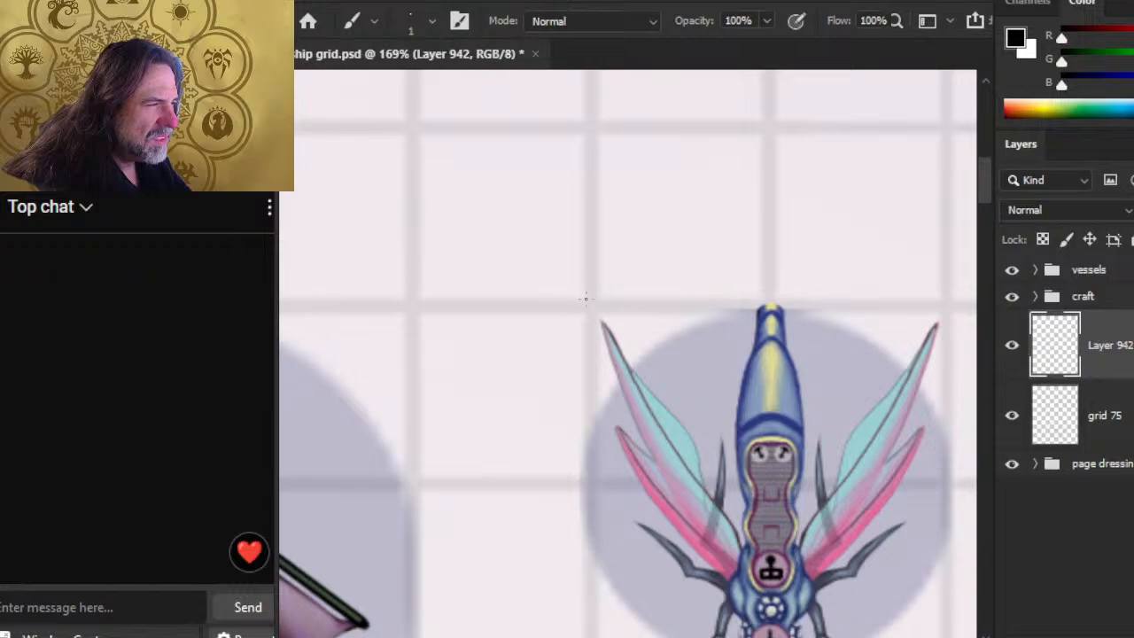
Step: Try a straight 1 px line two cells wide above the damsel vessel, and erase it with a 150 px eraser
mouse_move(584, 298)
left_mouse_down()
mouse_move(658, 347)
mouse_move(886, 394)
mouse_move(943, 394)
left_mouse_up()
key("e")
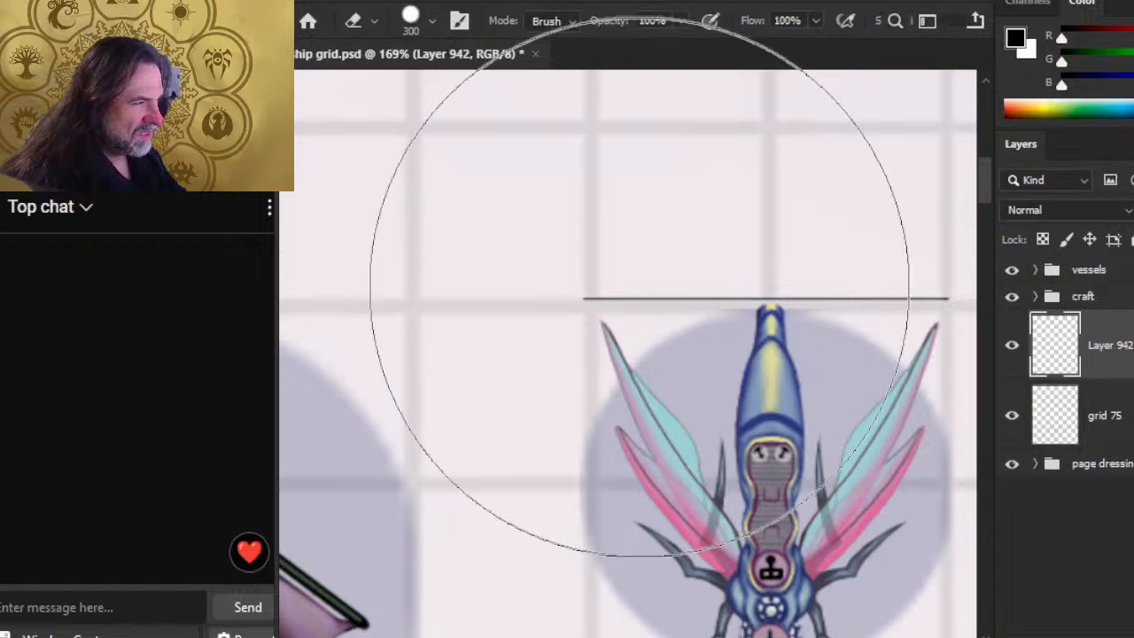
key("bracketleft")
key("bracketleft")
key("bracketleft")
key("bracketleft")
left_click(653, 305)
left_click_drag(704, 305, 851, 310)
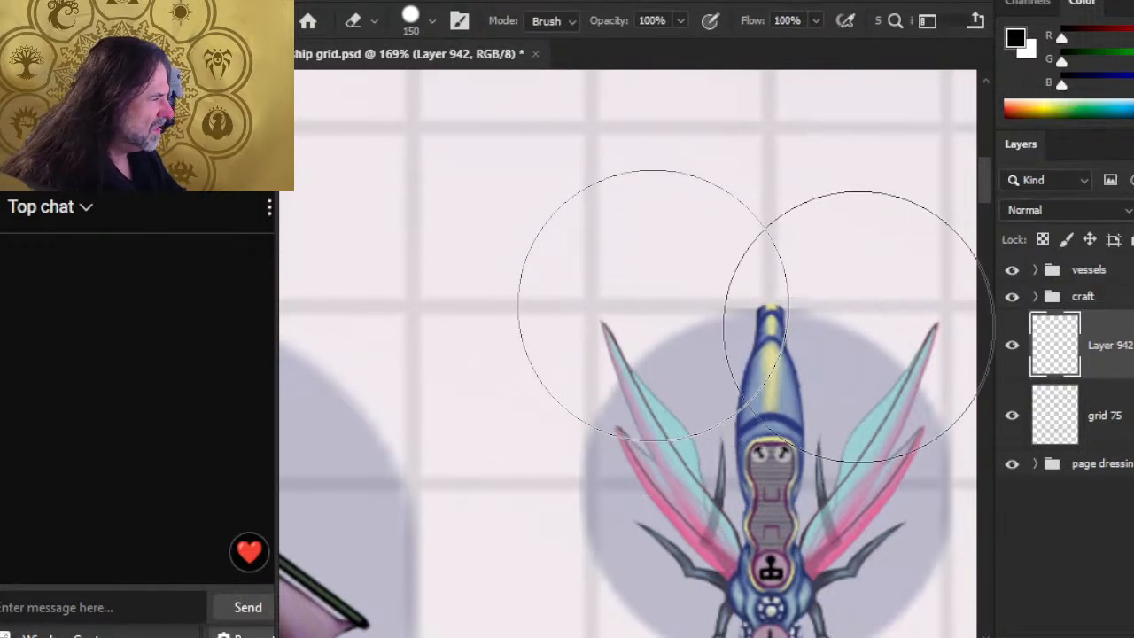
Step: Try a short horizontal 1 px line starting at the grid intersection beside the damsel's upper-left wing tip, and erase it
key("z")
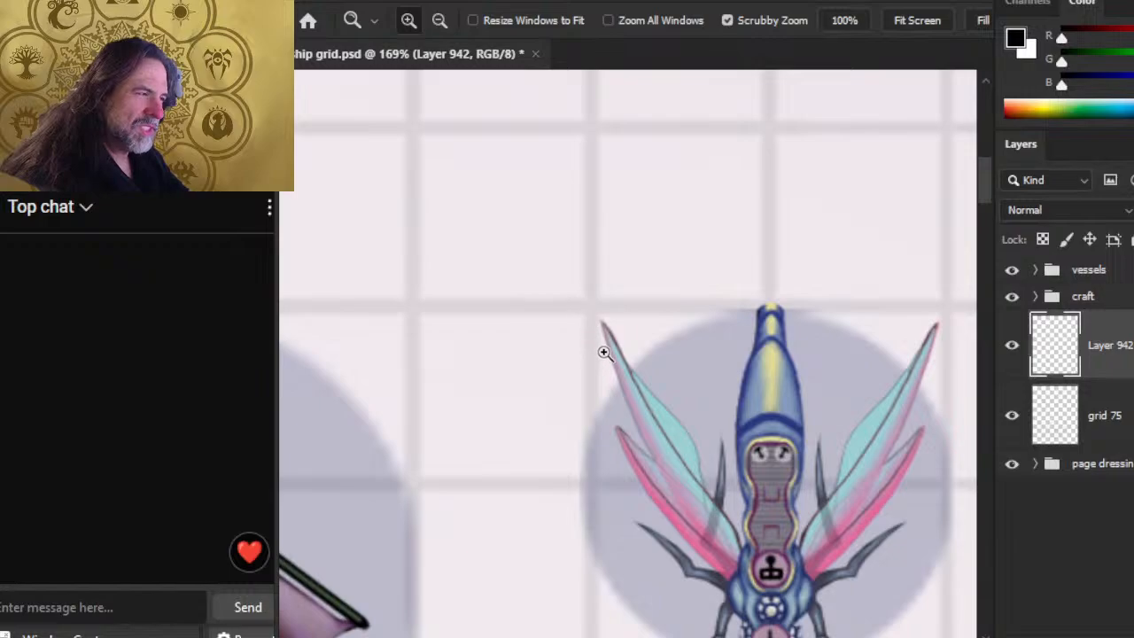
left_click_drag(608, 278, 724, 334)
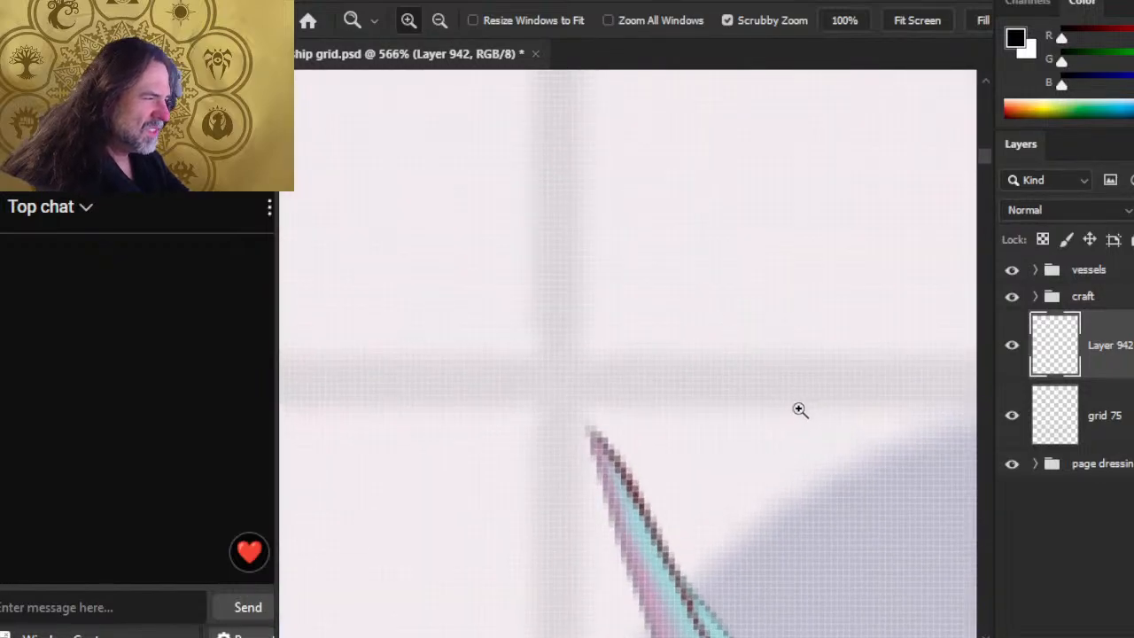
mouse_move(812, 463)
left_mouse_down()
mouse_move(779, 460)
mouse_move(582, 321)
left_mouse_up()
key("b")
left_click(423, 259)
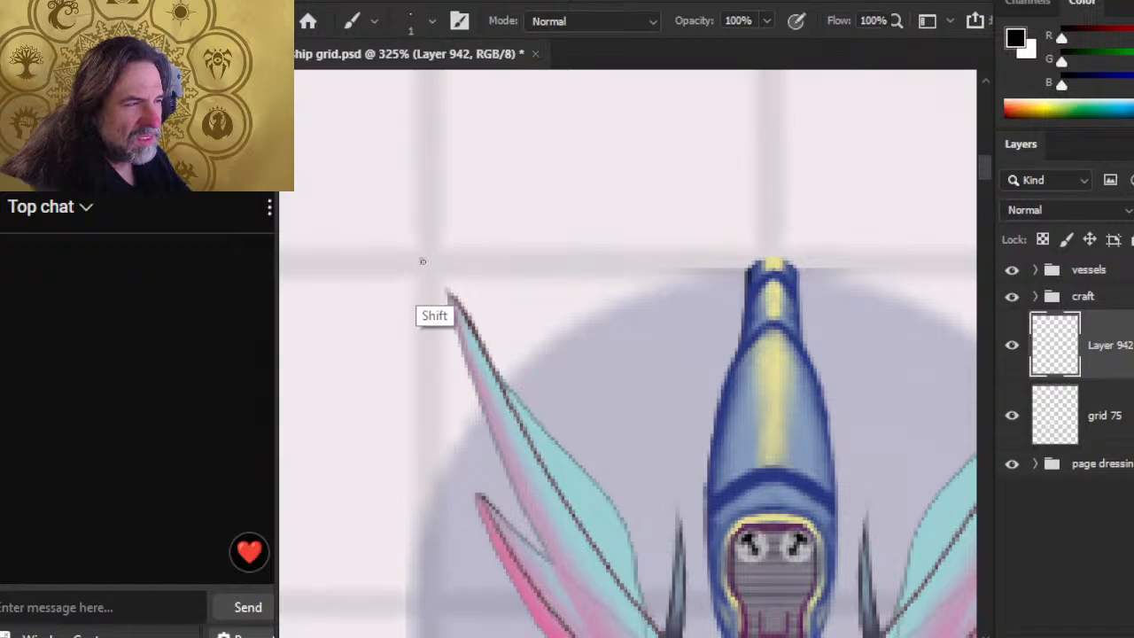
left_click(504, 261, "shift")
key("e")
left_click(481, 268)
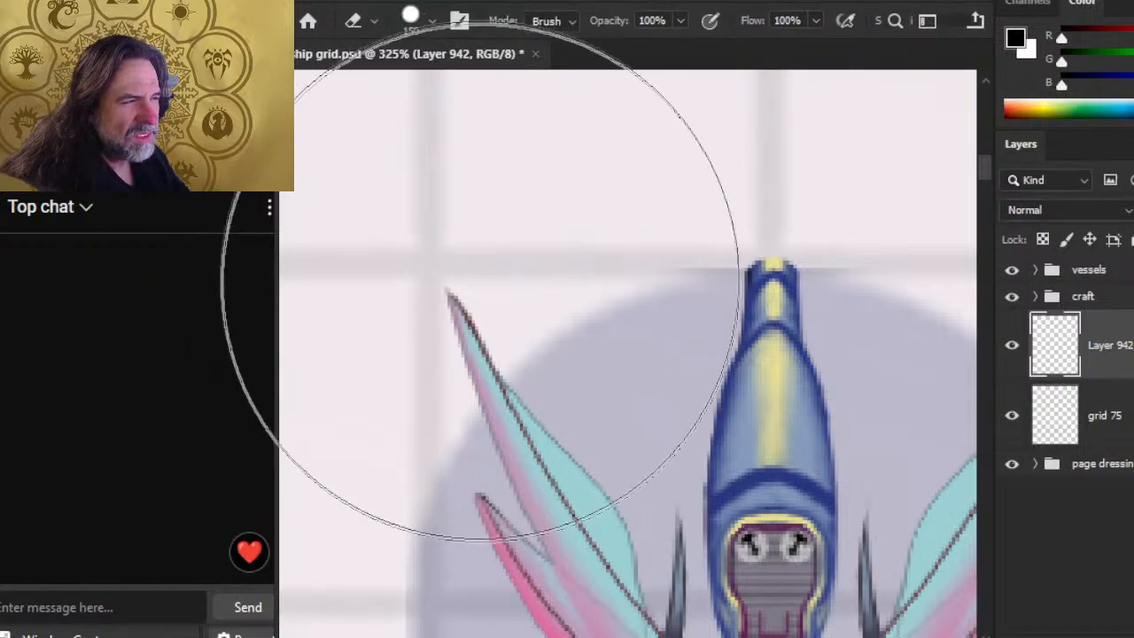
Step: Try a straight 1 px line from the grid intersection by the upper-left wing tip to the damsel's tail, and undo it
key("bracketleft")
key("bracketleft")
key("bracketleft")
key("bracketleft")
key("bracketleft")
key("bracketleft")
key("bracketleft")
key("b")
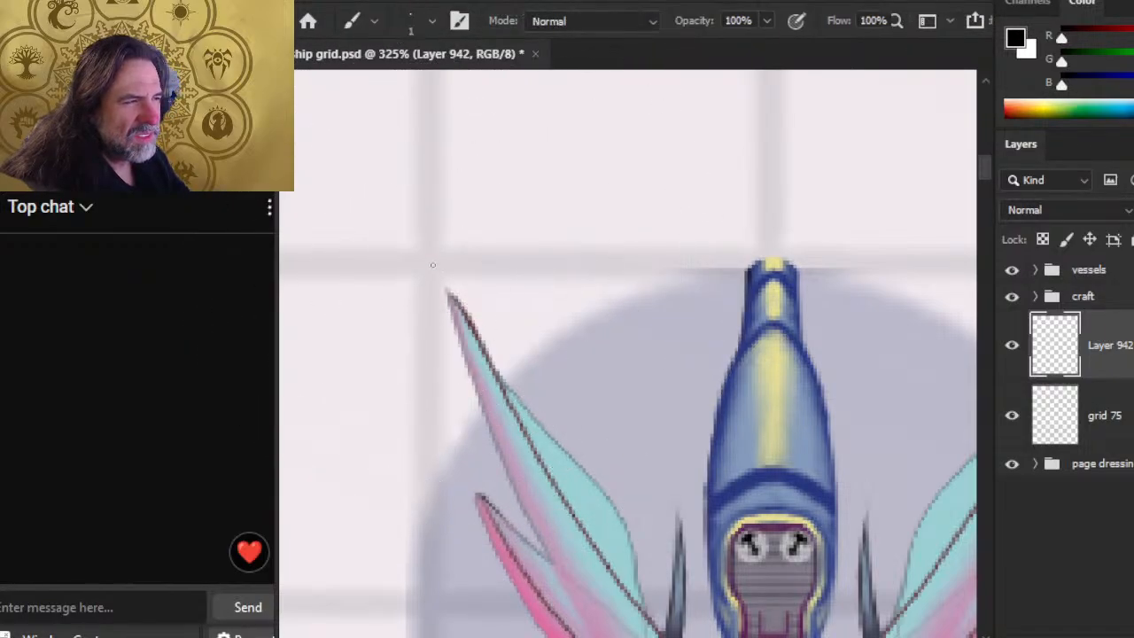
mouse_move(429, 260)
left_mouse_down()
mouse_move(791, 262)
mouse_move(775, 264)
left_mouse_up()
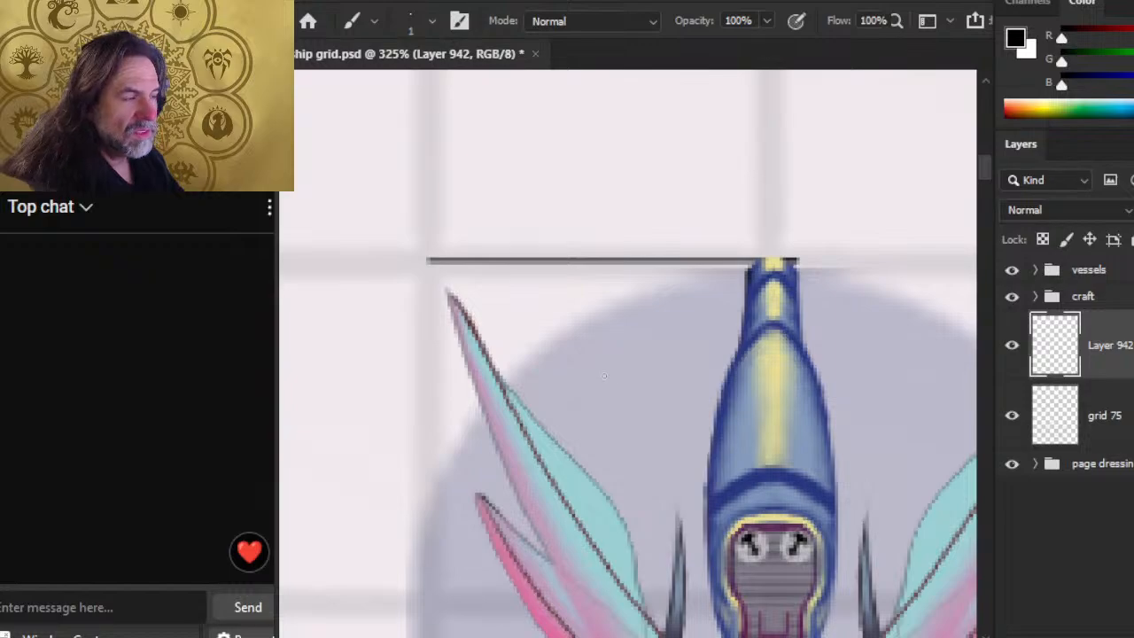
key("z")
mouse_move(558, 293)
left_mouse_down()
mouse_move(603, 321)
mouse_move(585, 321)
left_mouse_up()
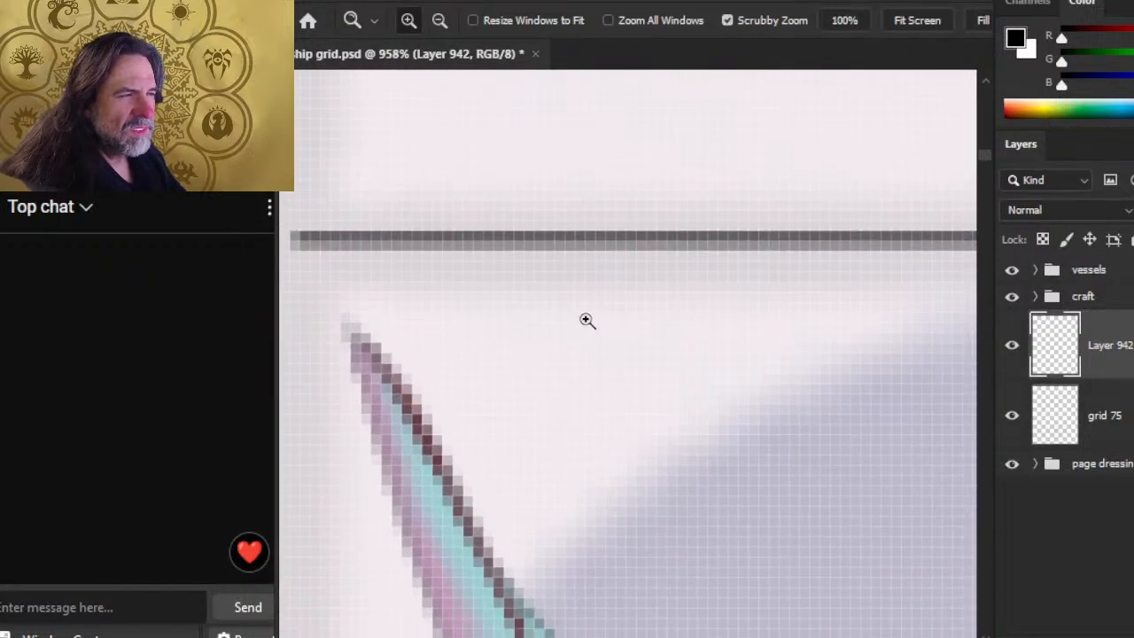
key("ctrl+z")
Step: Try 2 px brush strokes at the grid intersection by the upper-left wing tip, and undo them
left_click_drag(439, 336, 608, 395)
key("b")
mouse_move(493, 305)
left_mouse_down()
mouse_move(597, 305)
mouse_move(494, 305)
left_mouse_up()
key("ctrl+z")
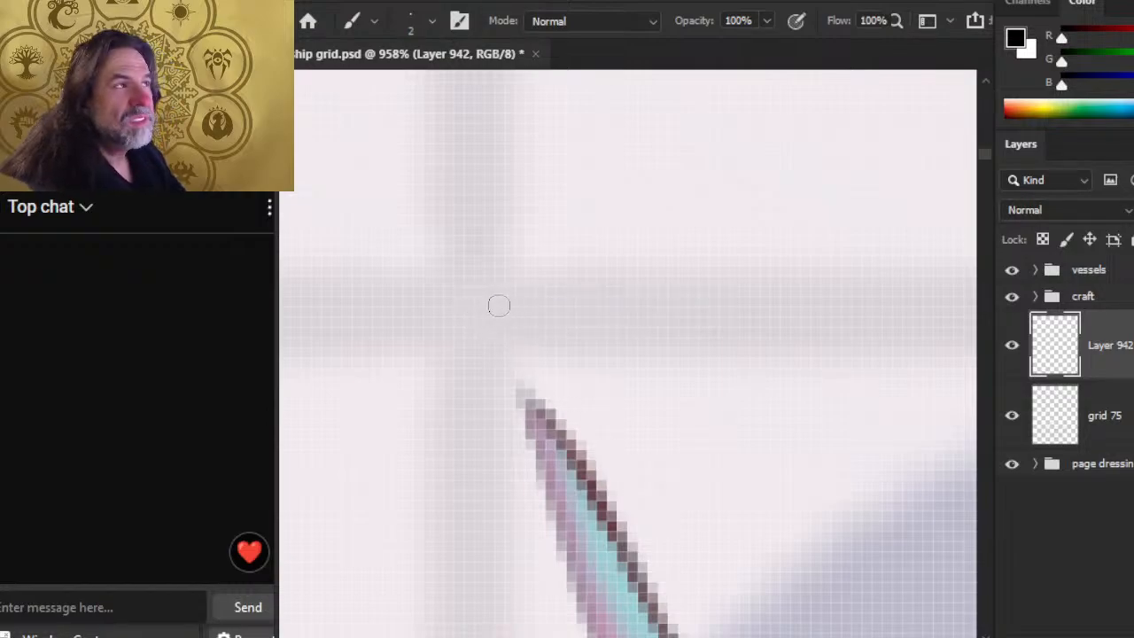
mouse_move(507, 308)
left_mouse_down()
mouse_move(584, 302)
mouse_move(488, 301)
mouse_move(656, 302)
left_mouse_up()
key("ctrl+z")
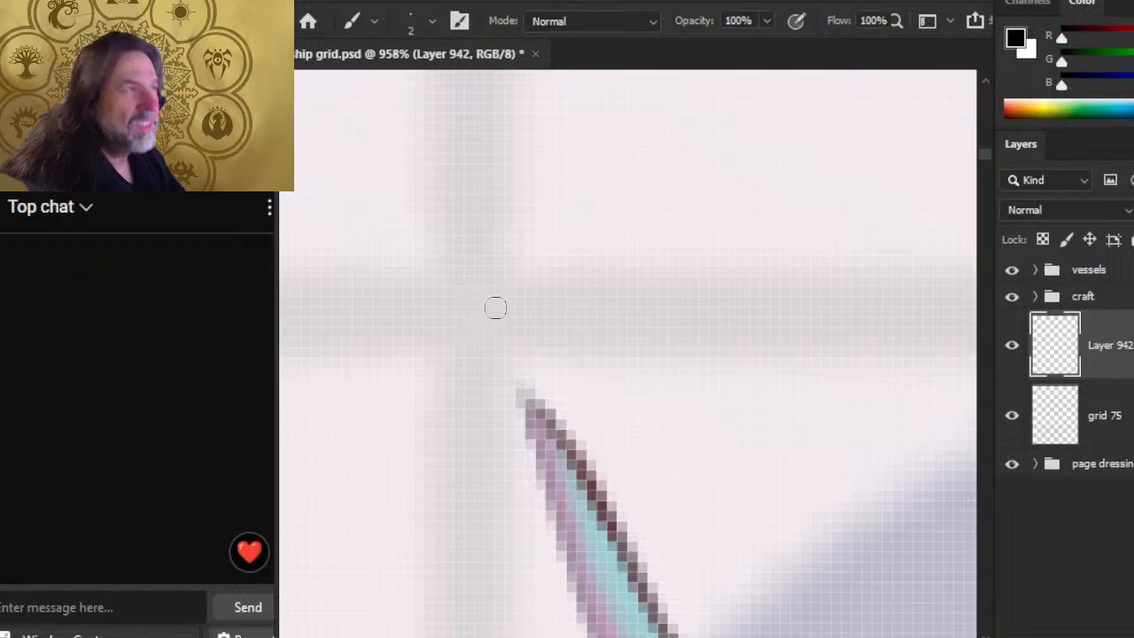
Step: Try a straight 1 px black line two cells wide along the grid line at the damsel vessel's tail tip
left_click_drag(617, 388, 453, 362)
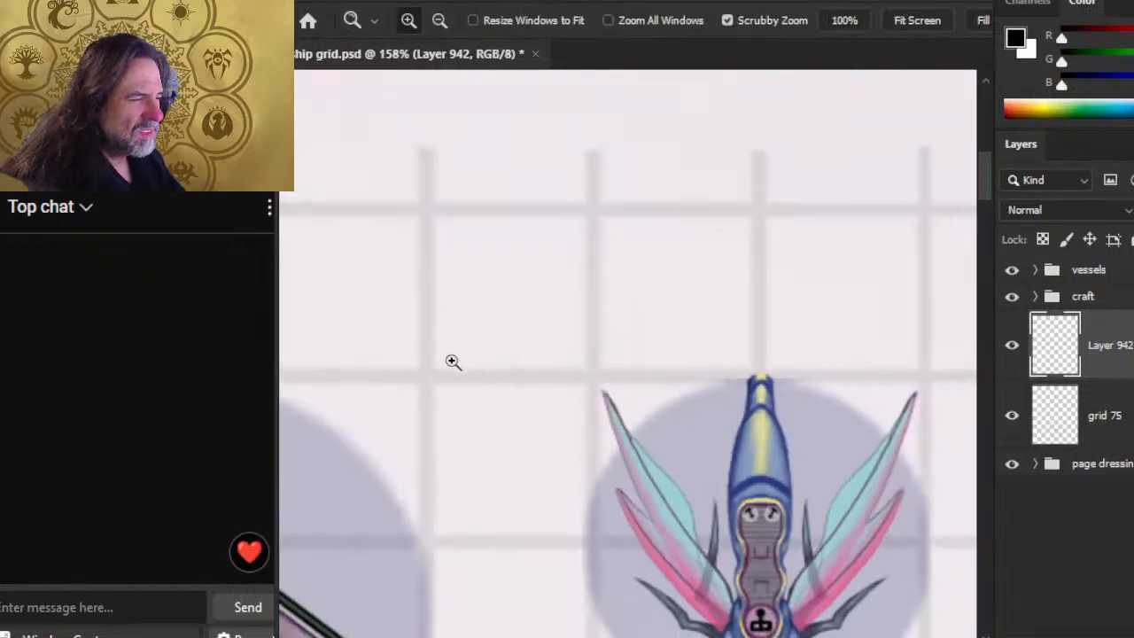
left_click_drag(753, 447, 639, 370)
mouse_move(484, 297)
left_mouse_down()
mouse_move(538, 346)
mouse_move(815, 392)
left_mouse_up()
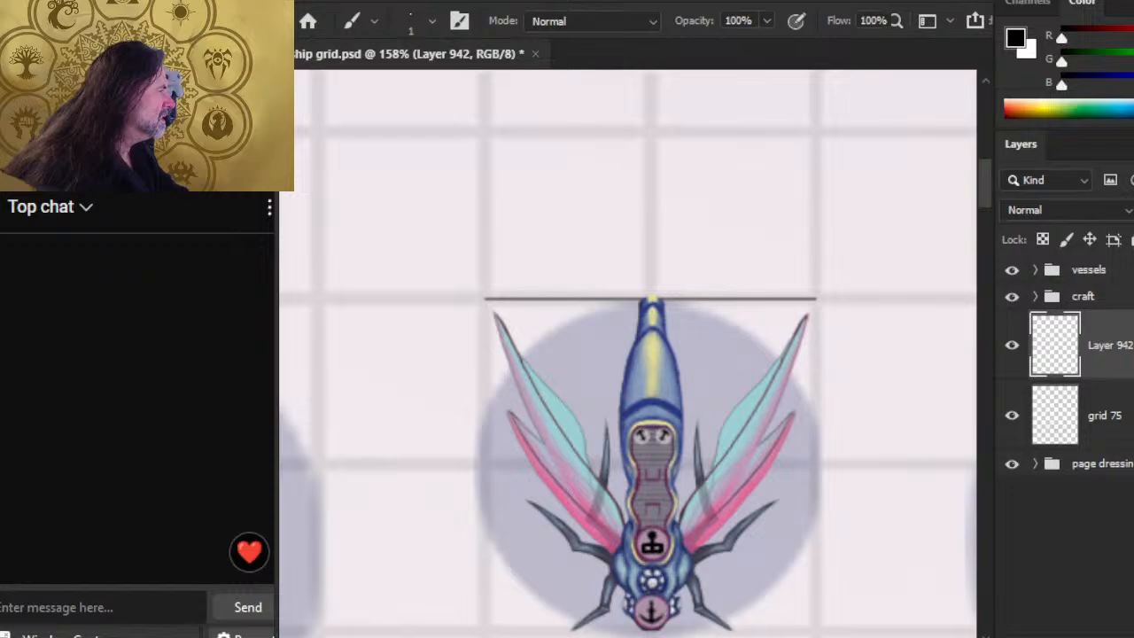
Step: Try to load Layer 942's pixels as a selection, and lasso around the black line
left_click(1050, 421, "ctrl")
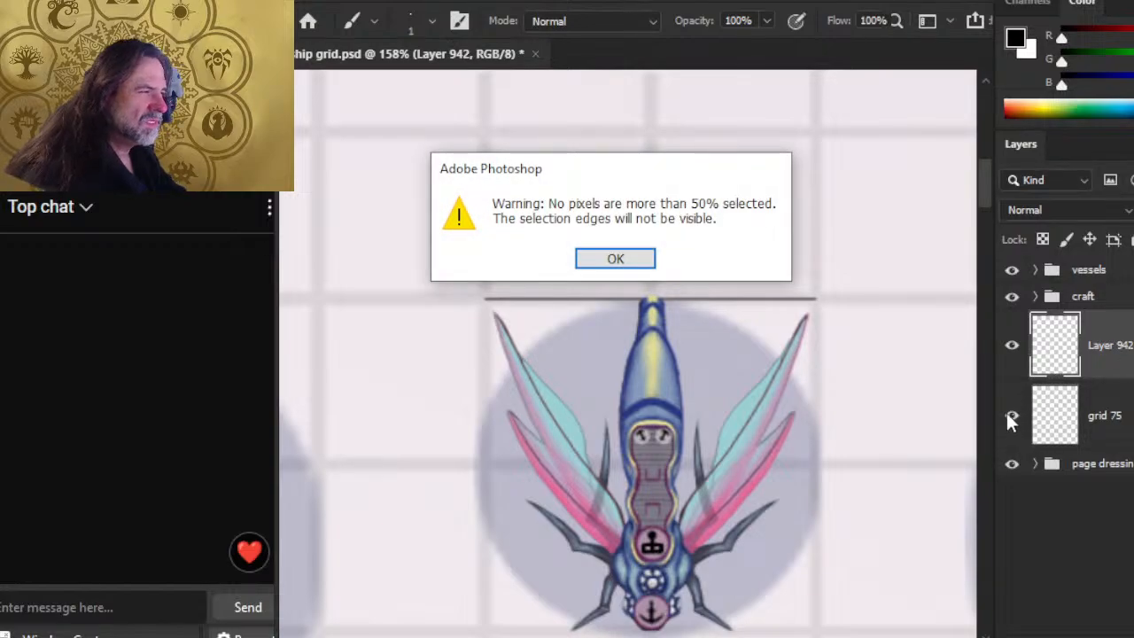
key("Return")
key("l")
left_click_drag(829, 268, 864, 251)
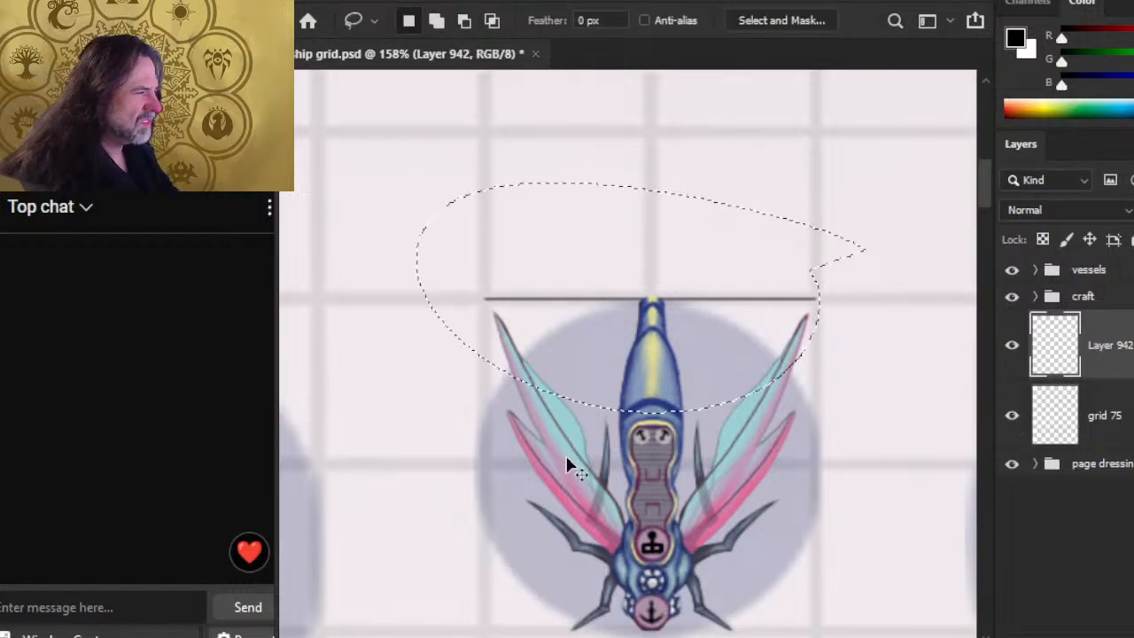
left_click(1063, 368, "ctrl")
key("Return")
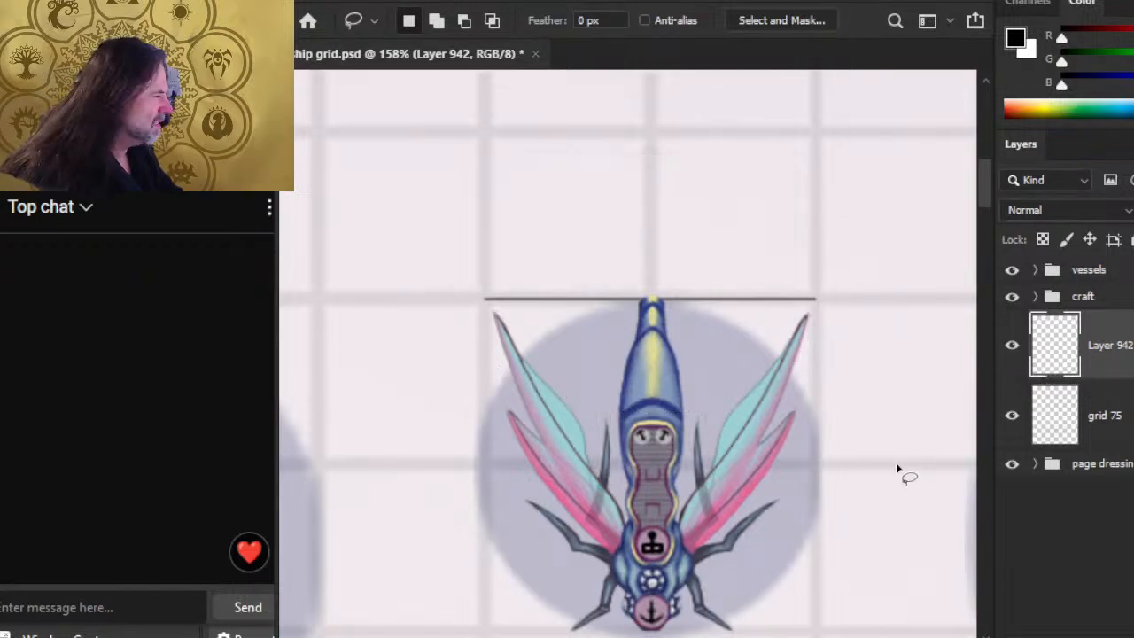
Step: Retry loading the line layer's pixels as a selection
left_click(1056, 359, "ctrl")
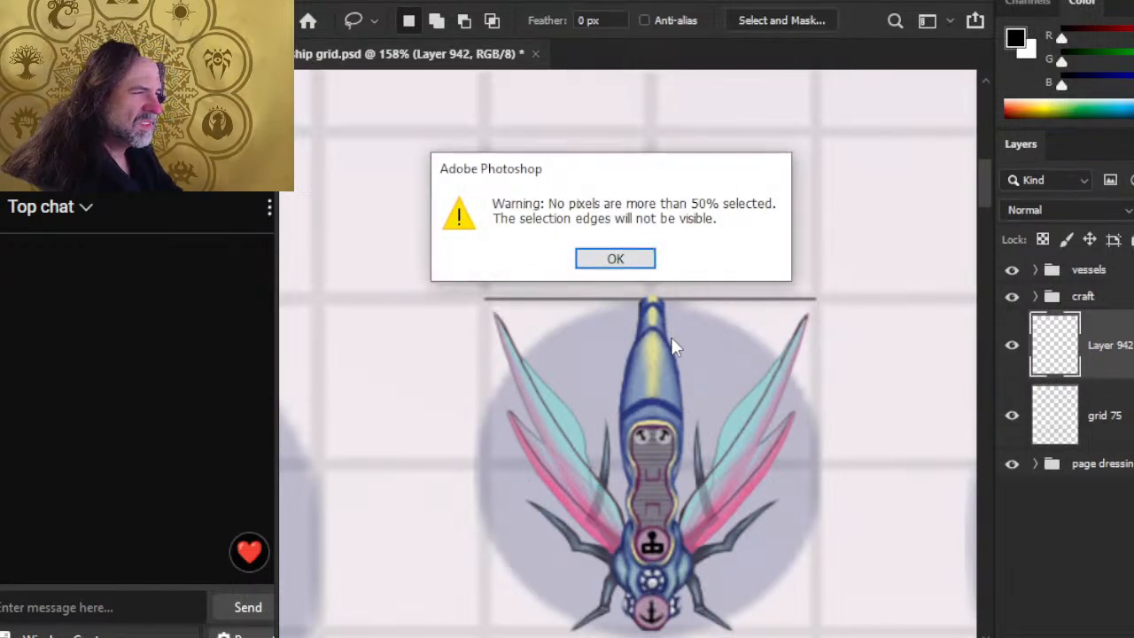
key("Return")
key("z")
left_click_drag(639, 312, 785, 392)
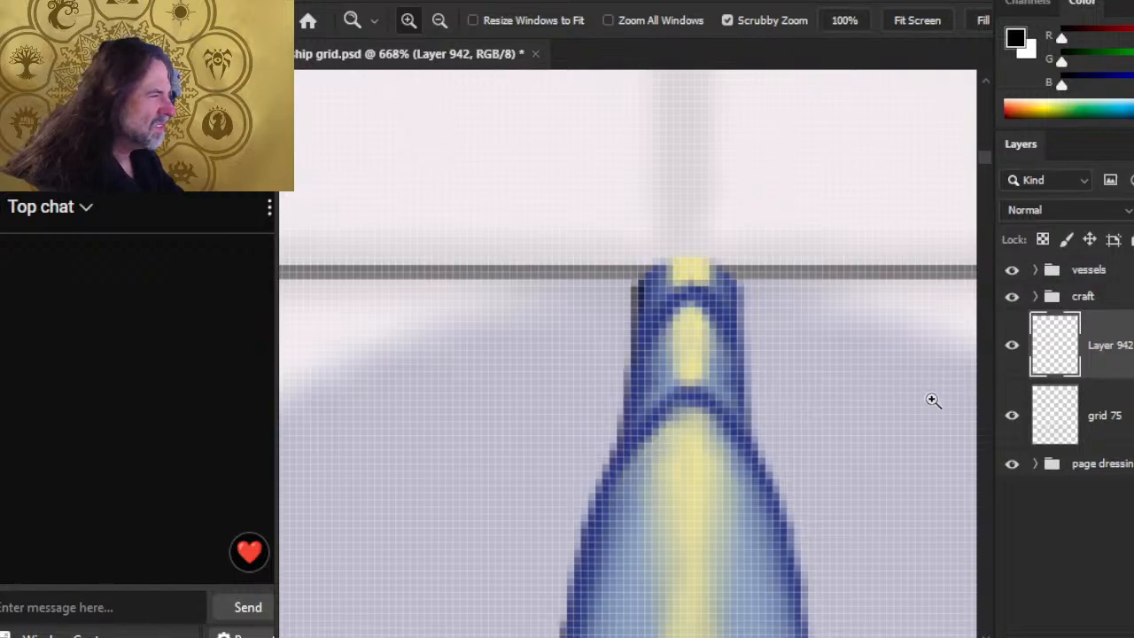
key("b")
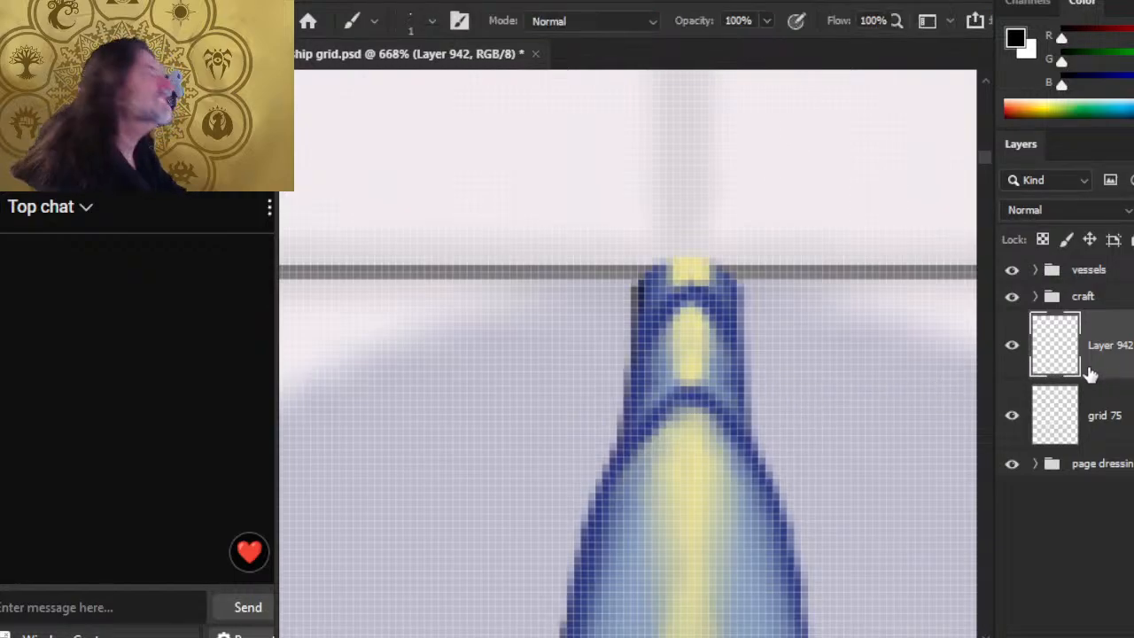
left_click(1042, 364, "ctrl")
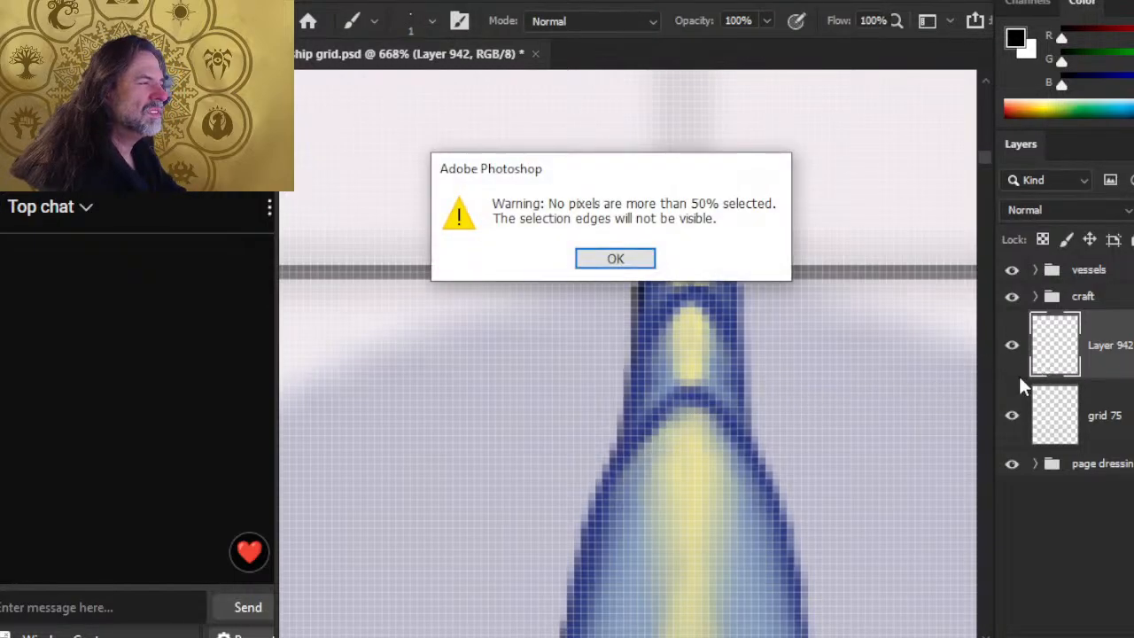
key("Return")
Step: Lasso the black line, copy it, and paste it into a new 198 x 2 px document at 300 ppi
key("z")
left_click_drag(923, 454, 573, 308)
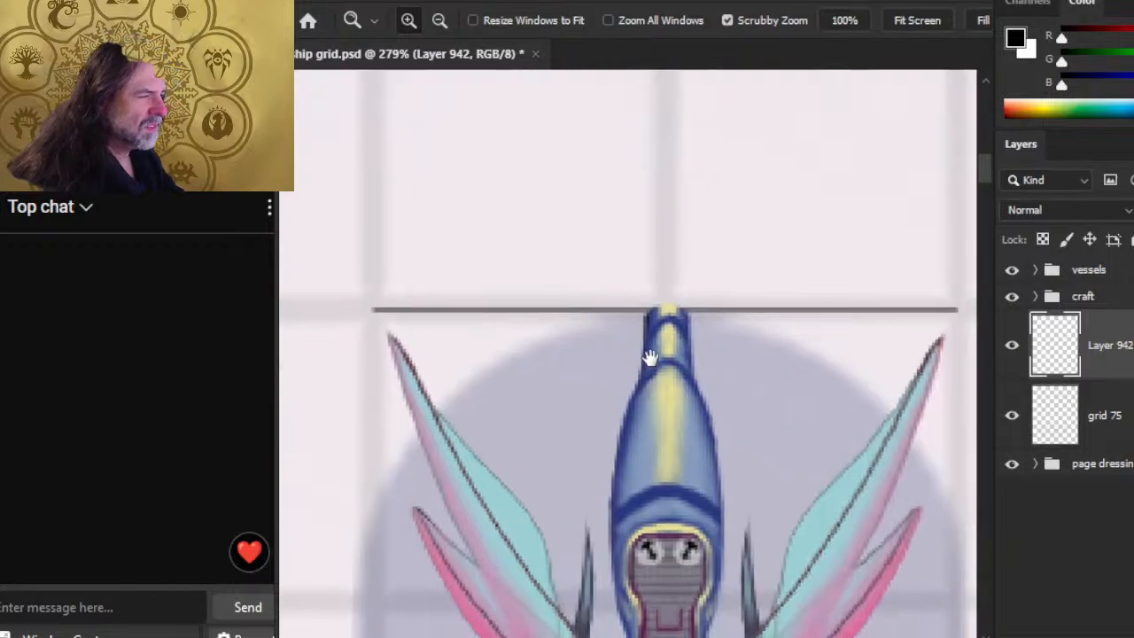
key("l")
mouse_move(480, 196)
left_mouse_down()
mouse_move(464, 403)
mouse_move(936, 390)
mouse_move(921, 284)
mouse_move(765, 240)
mouse_move(736, 266)
left_mouse_up()
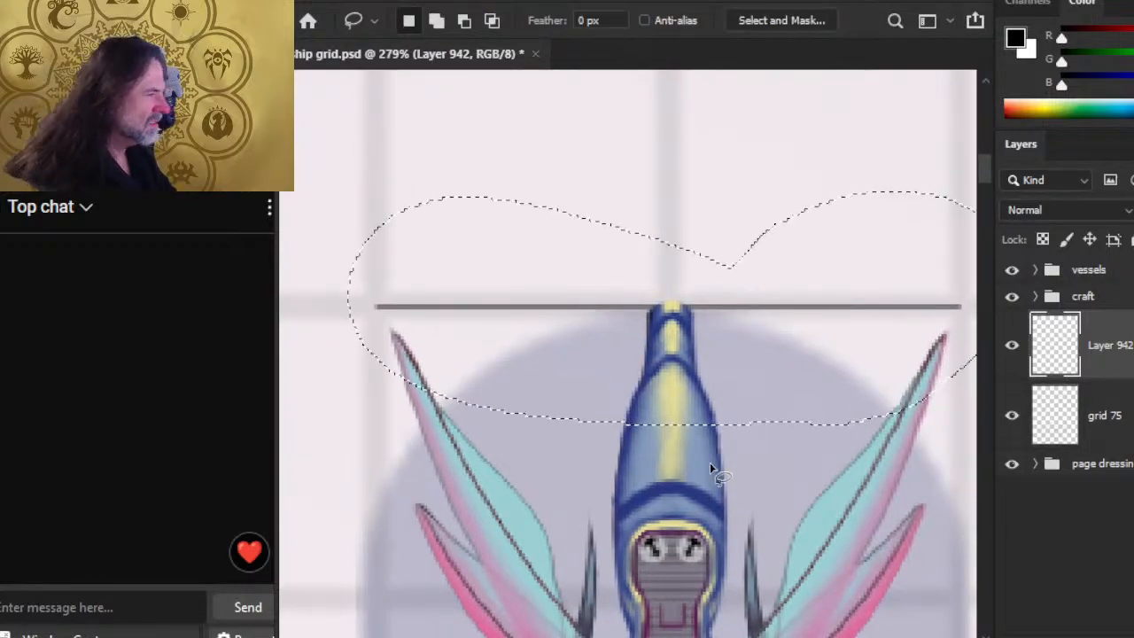
left_click(328, 3)
left_click(348, 12)
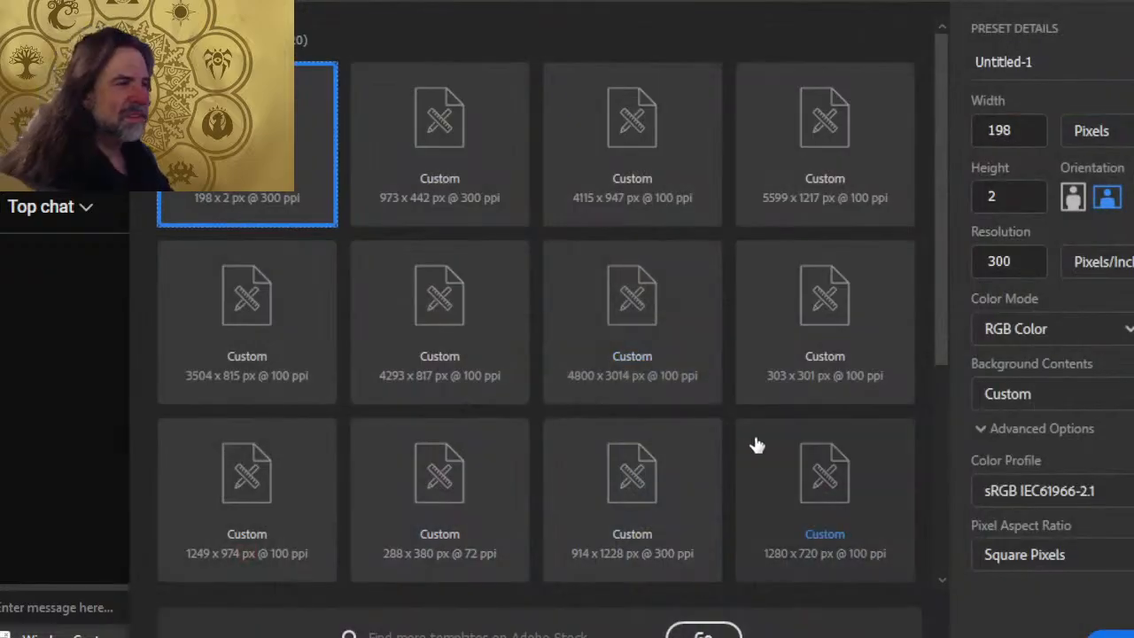
key("Return")
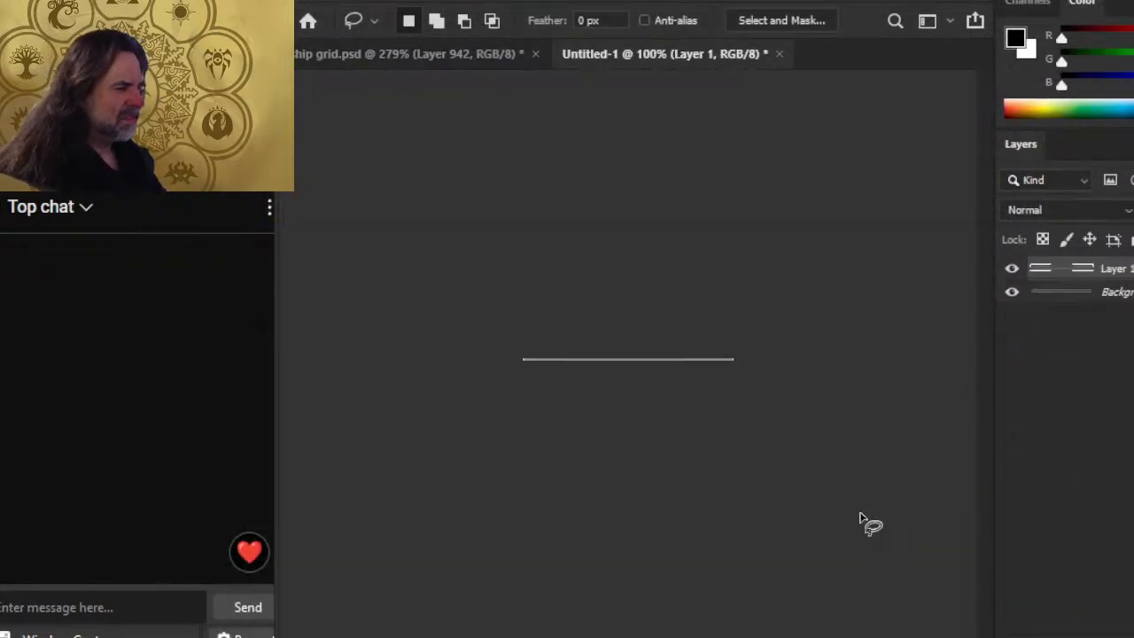
Step: Examine the pasted line up close and check the untitled document's pixel dimensions in Image Size
key("z")
mouse_move(533, 346)
left_mouse_down()
mouse_move(673, 360)
mouse_move(830, 472)
mouse_move(281, 487)
mouse_move(403, 455)
mouse_move(303, 448)
mouse_move(504, 476)
mouse_move(466, 481)
mouse_move(969, 461)
left_mouse_up()
key("v")
left_click_drag(434, 541, 544, 541)
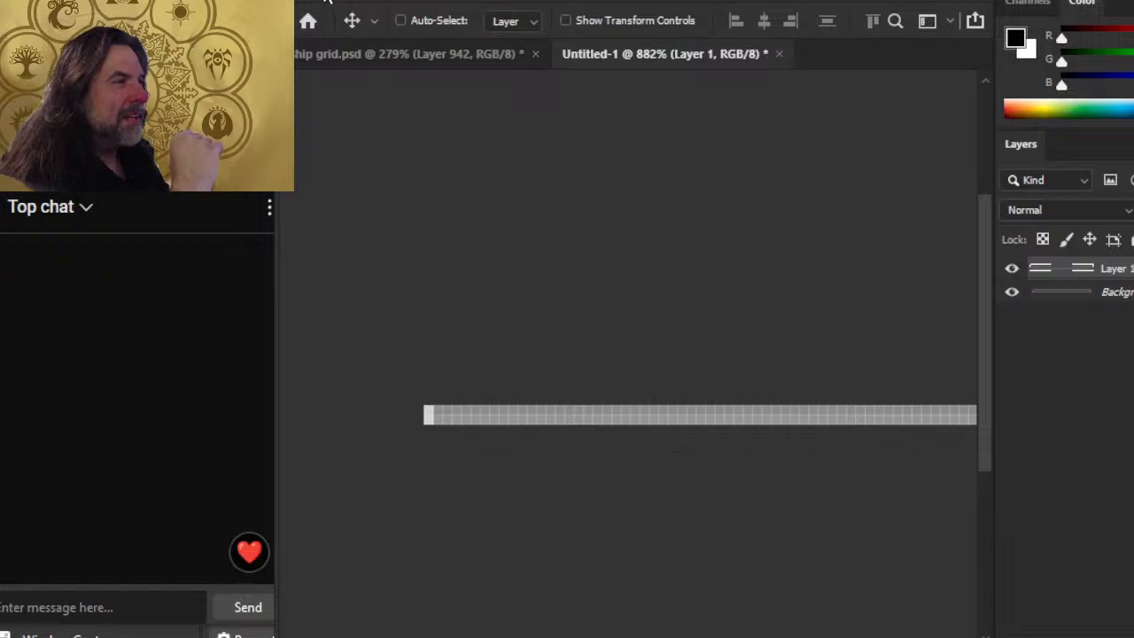
left_click(421, 1)
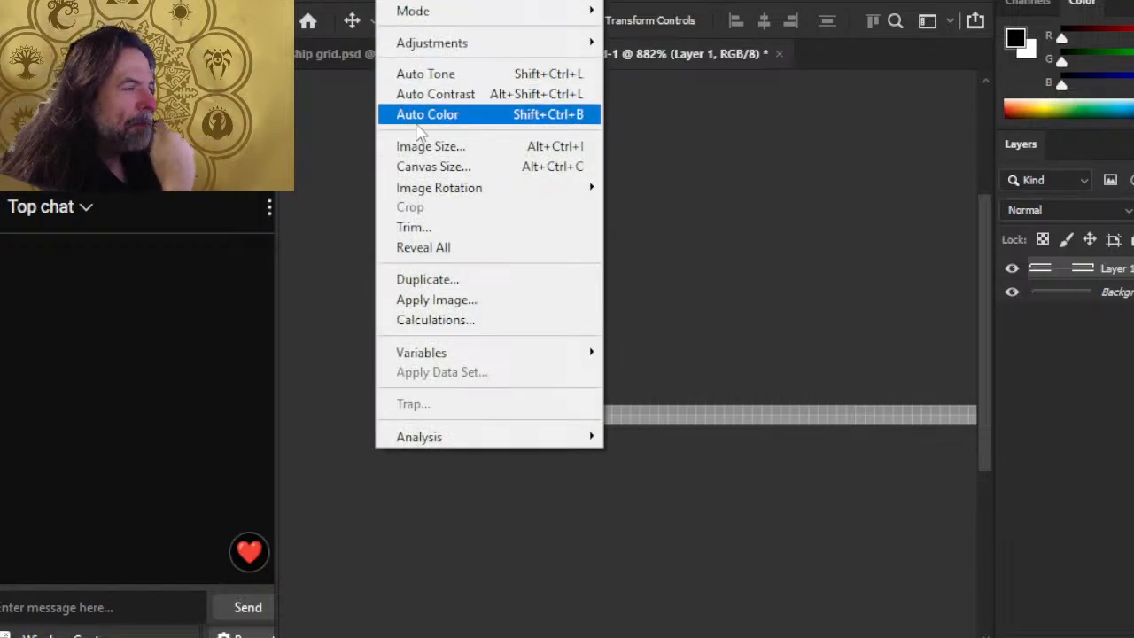
left_click(431, 146)
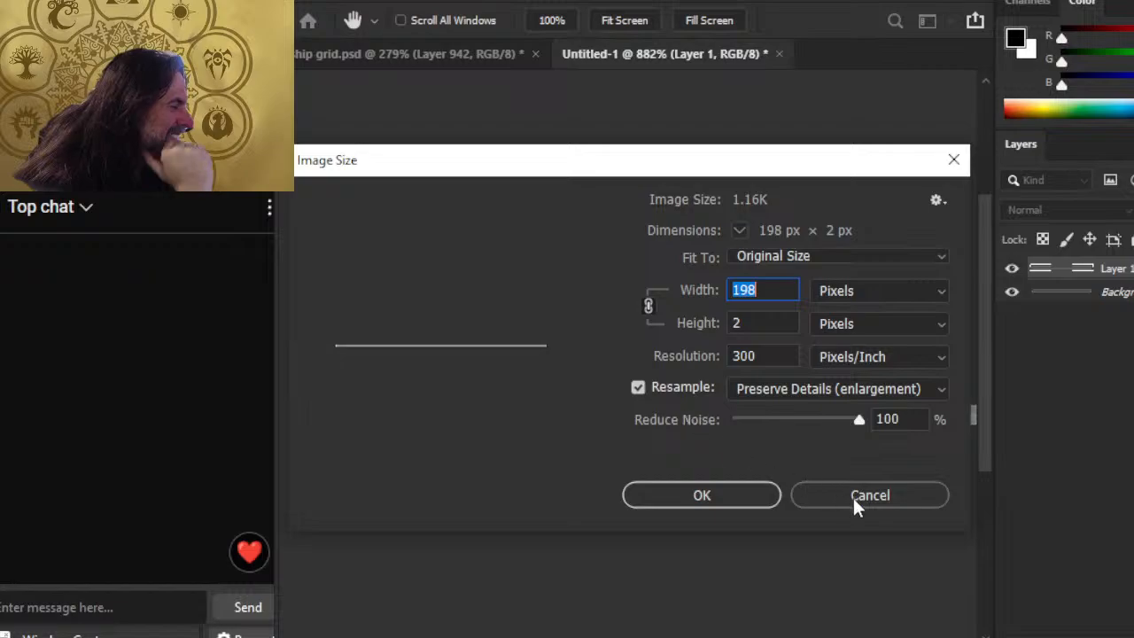
left_click(725, 496)
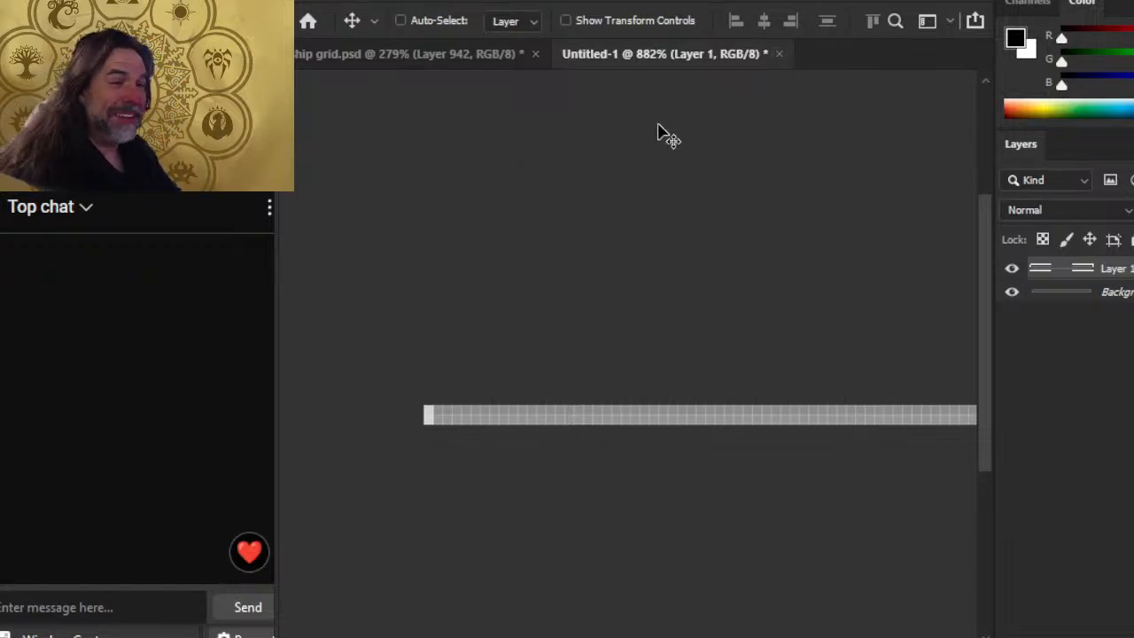
Step: Close the untitled document without saving, and delete the line layer, Layer 942, from the ship grid file
left_click(777, 53)
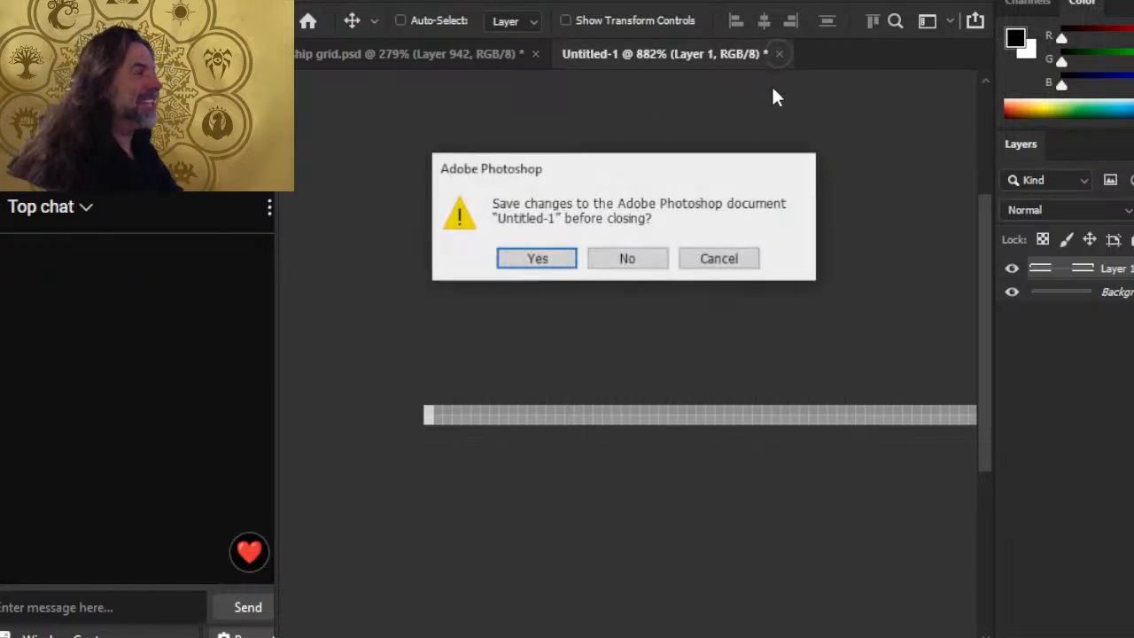
left_click(642, 252)
key("l")
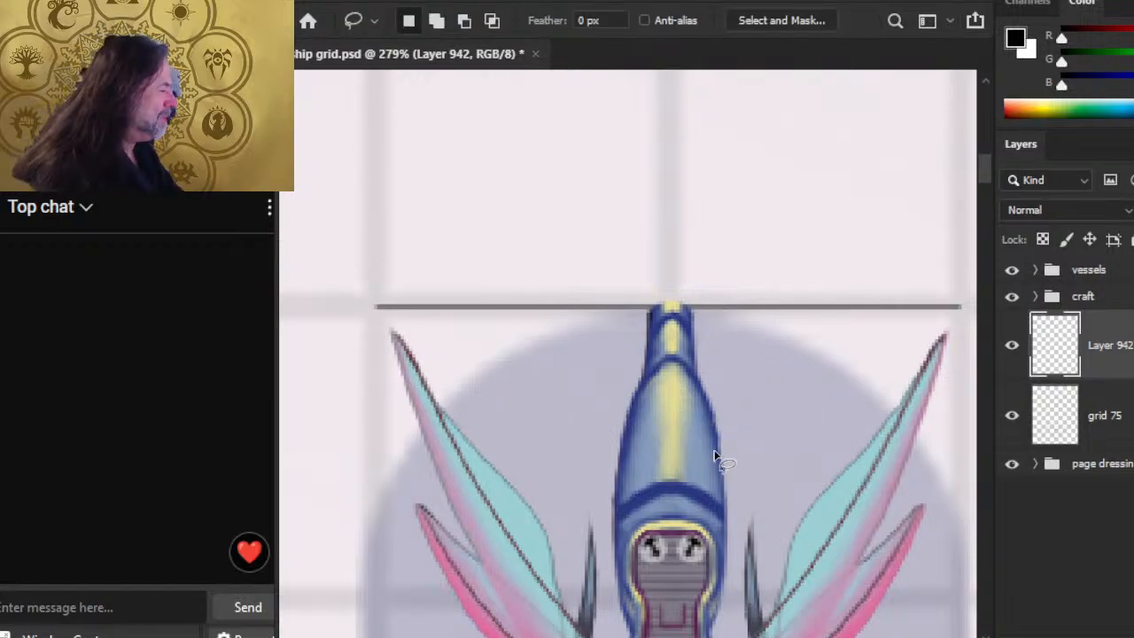
key("Delete")
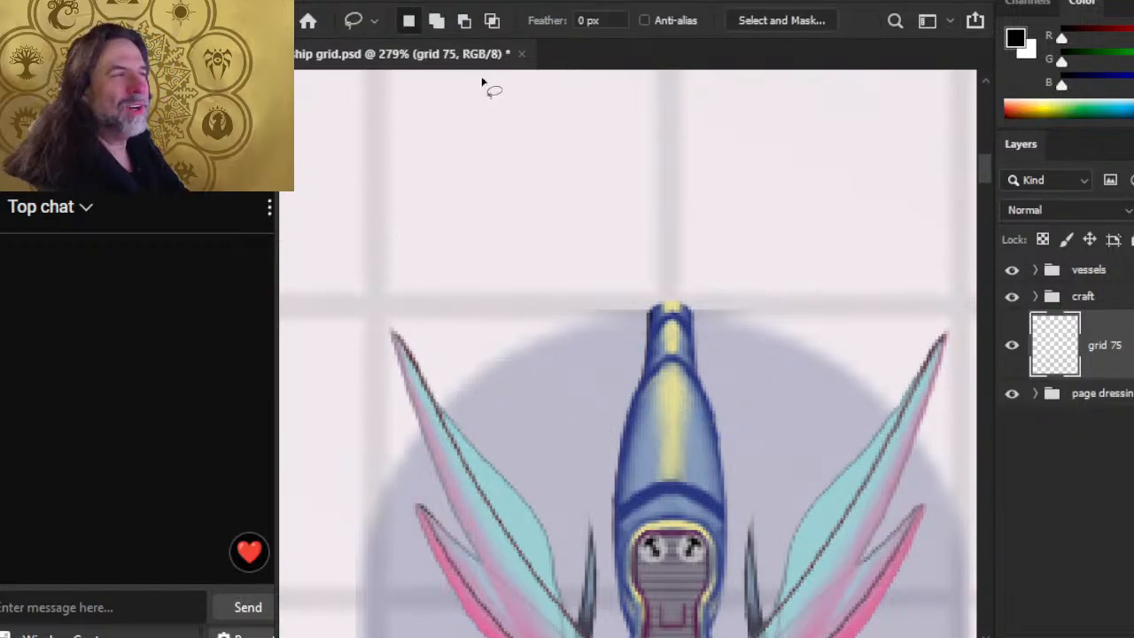
Step: Choose the hard square brush preset and set its size to 100 px
key("b")
right_click(630, 355)
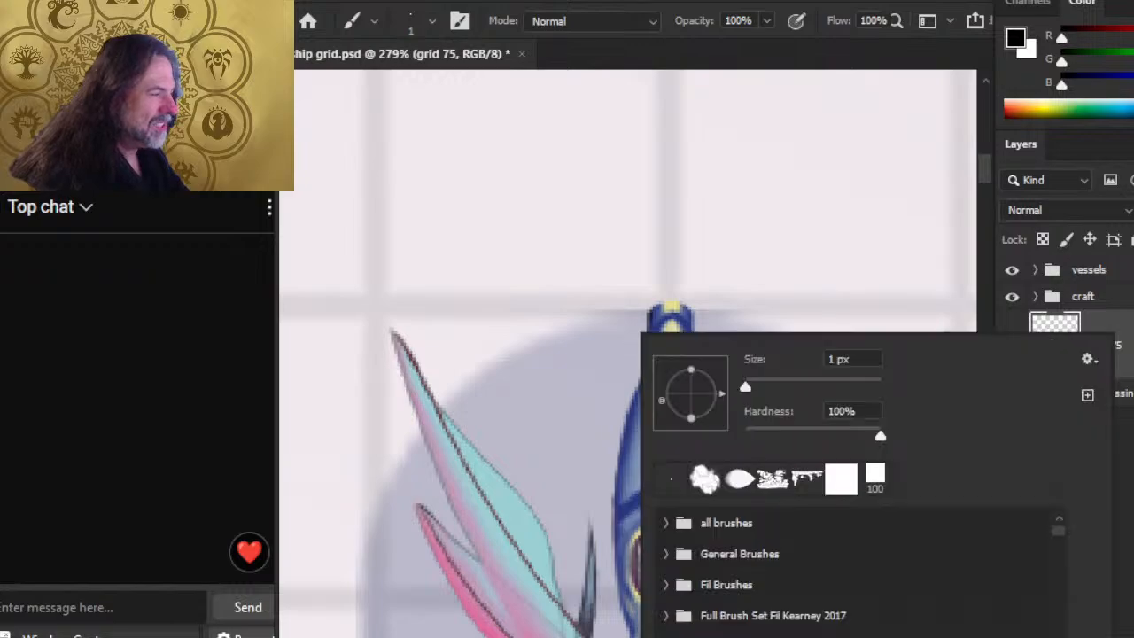
left_click(841, 485)
right_click(722, 268)
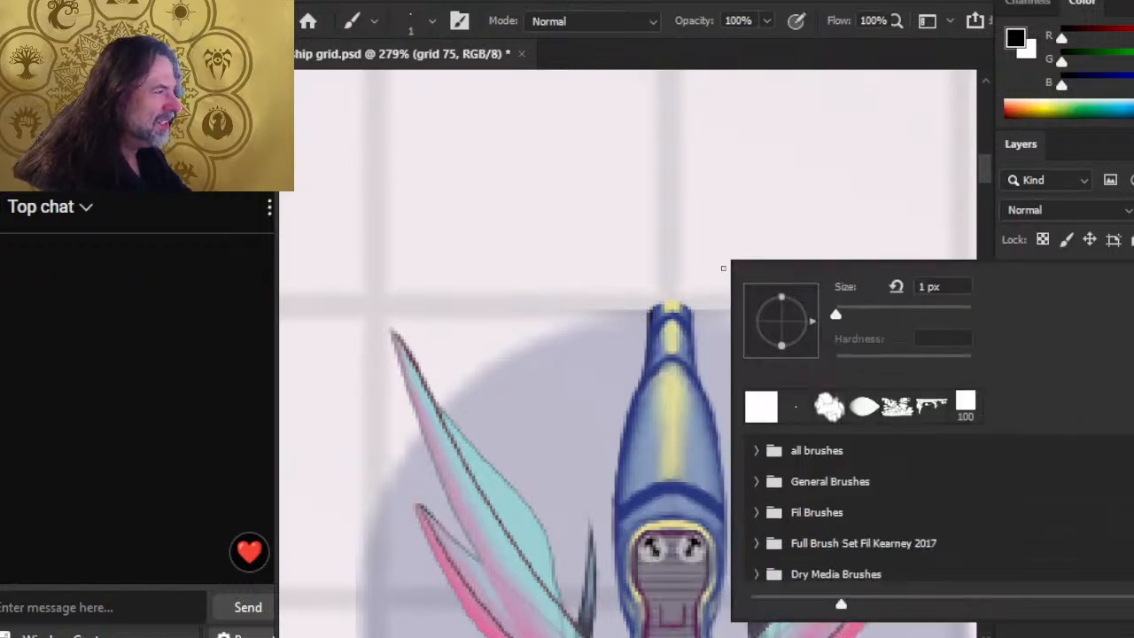
left_click(942, 286)
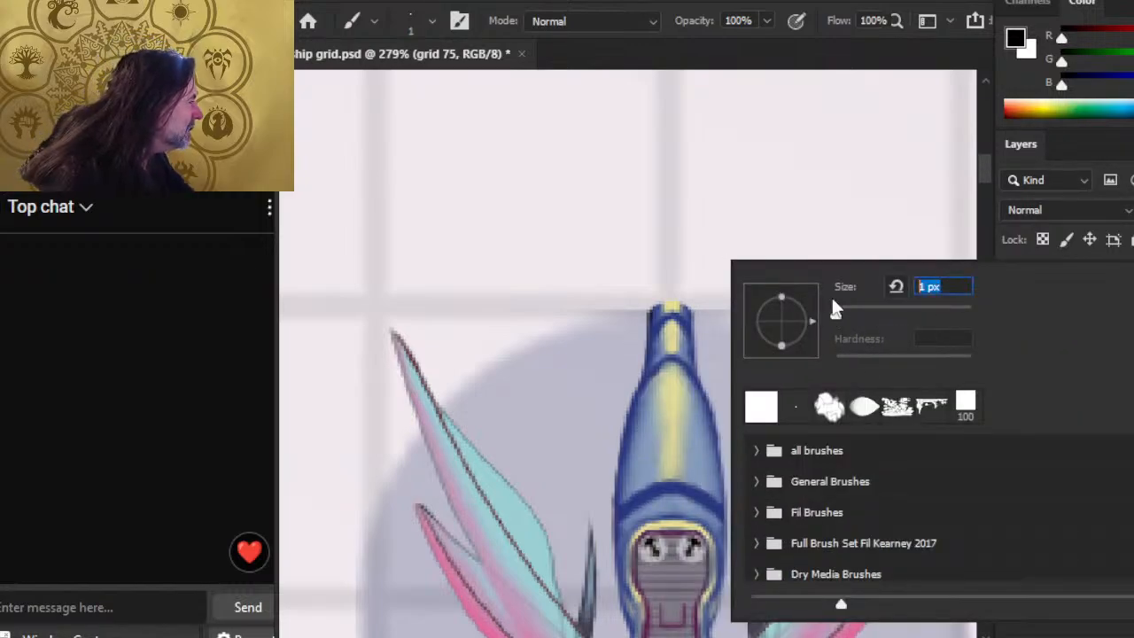
type("100")
key("Return")
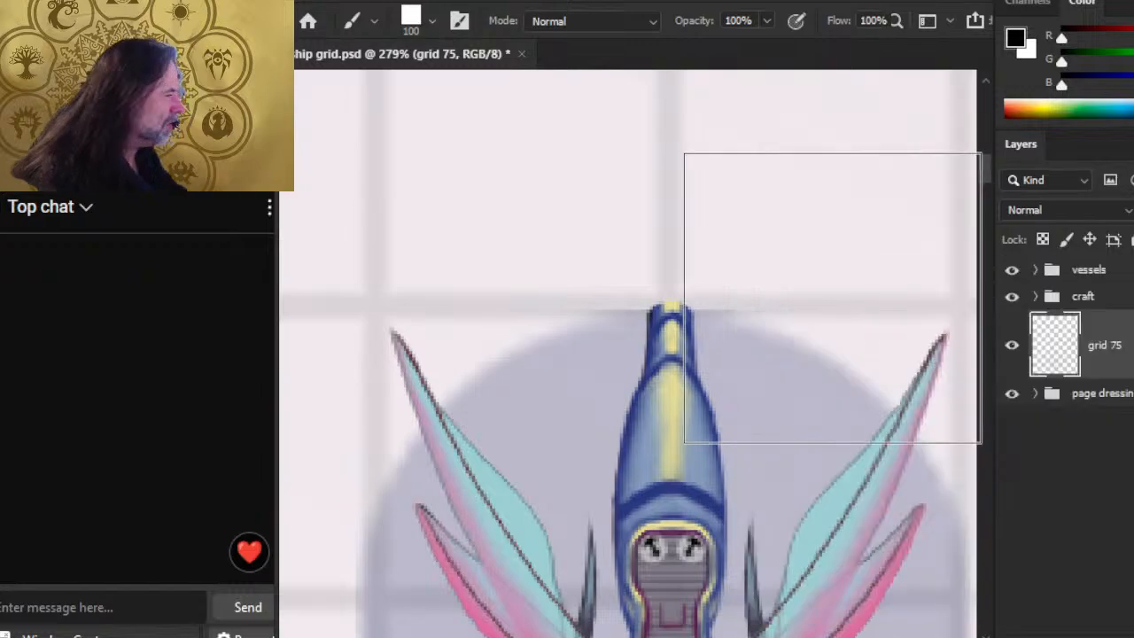
Step: Stamp a black 100 px square on grid 75 over the damsel's upper-left cell, and move that layer above the vessels group
mouse_move(638, 393)
left_mouse_down()
mouse_move(799, 344)
mouse_move(793, 355)
left_mouse_up()
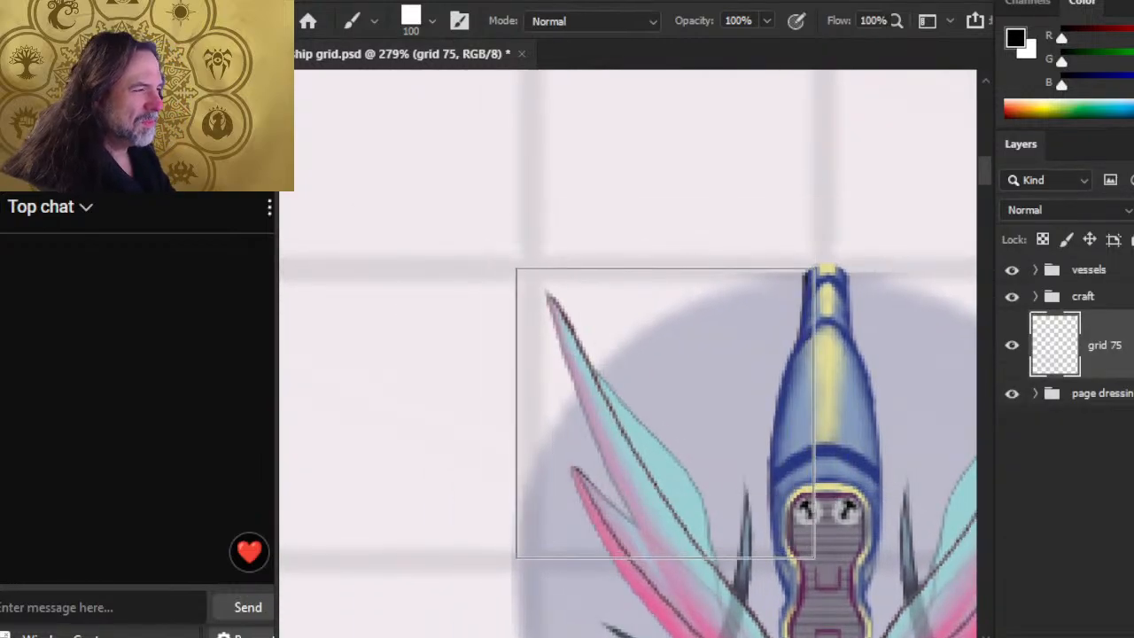
left_click(681, 415)
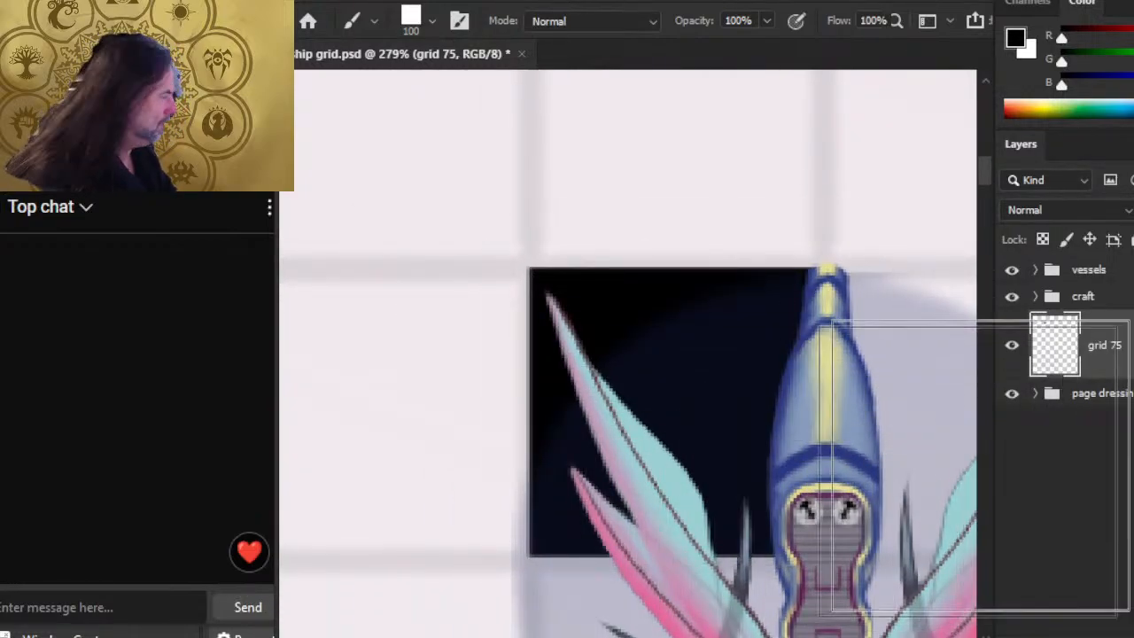
left_click_drag(1127, 353, 1118, 261)
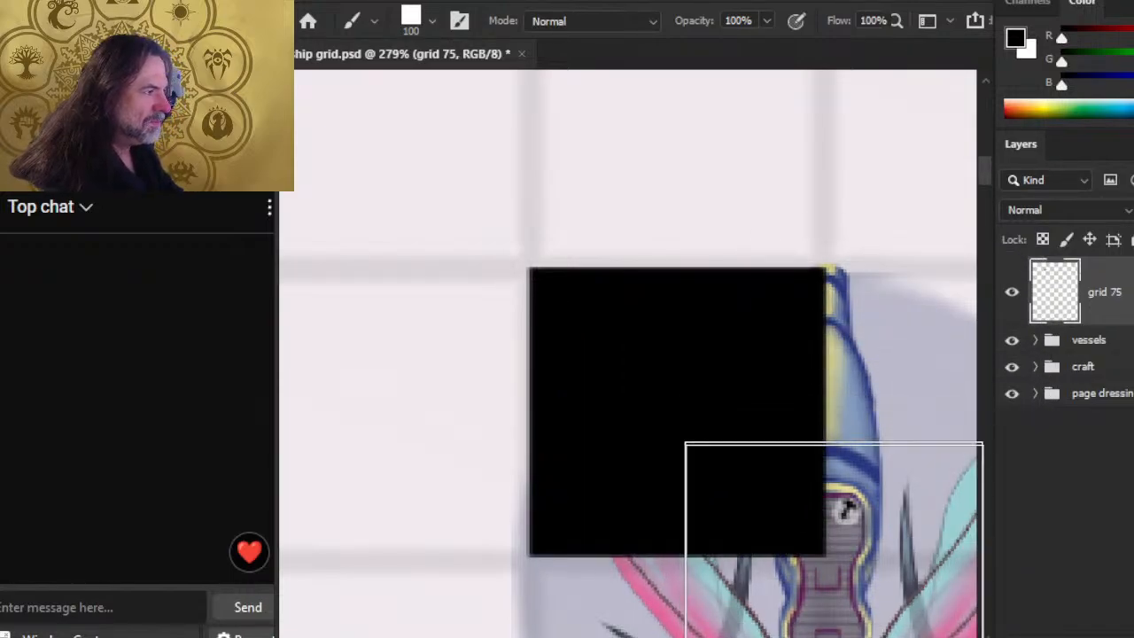
Step: Try a Magic Wand selection on the black square, deselect, and toggle the grid 75 layer's visibility
key("w")
left_click(719, 425)
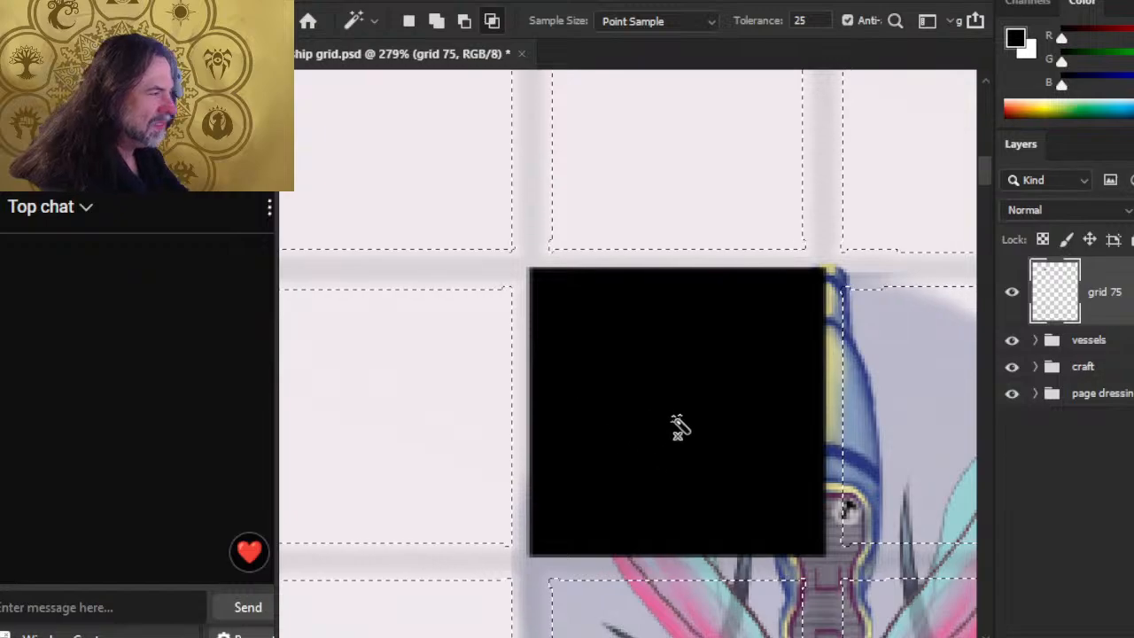
key("l")
key("ctrl+d")
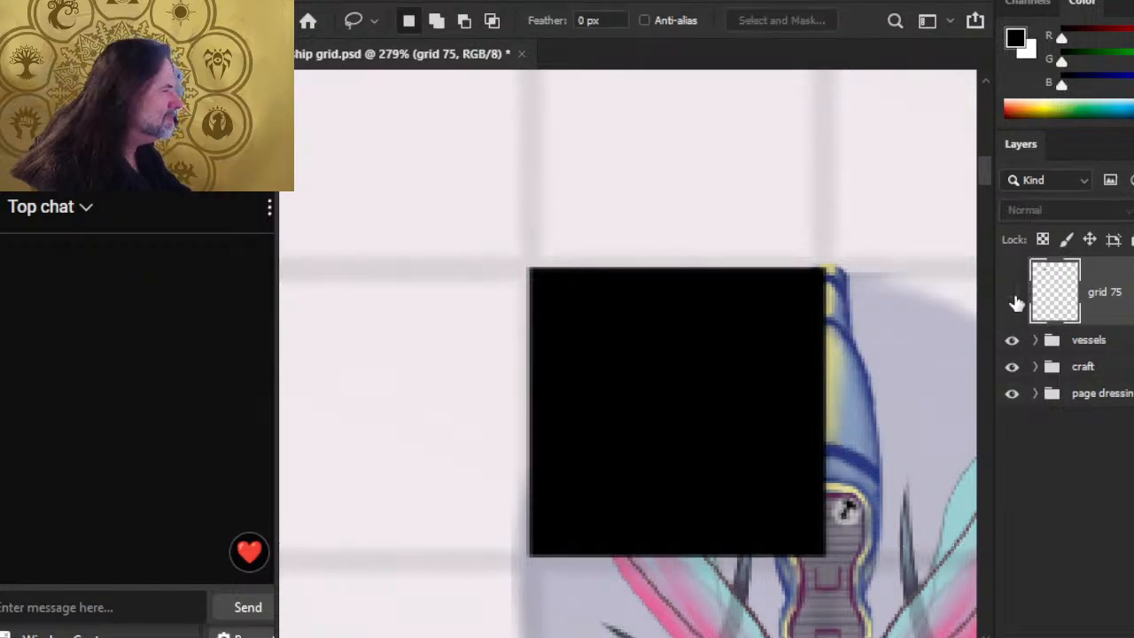
left_click(1012, 295)
left_click(1012, 295)
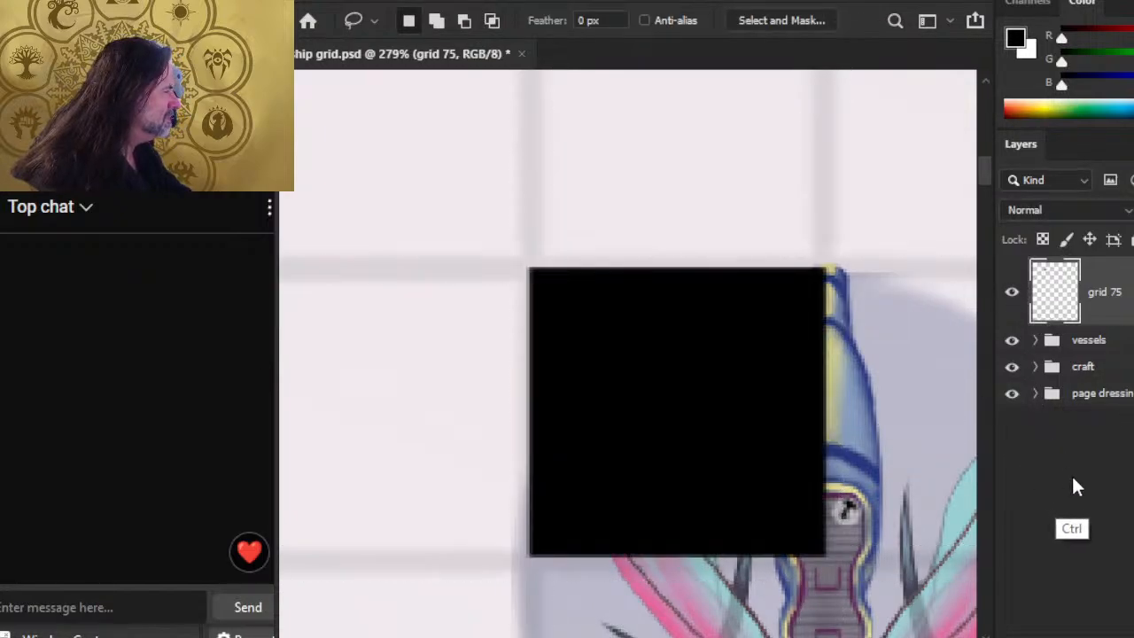
Step: Undo the square stamp and layer reordering, and step back through the history past the black line
key("ctrl+[")
key("ctrl+[")
key("ctrl+v")
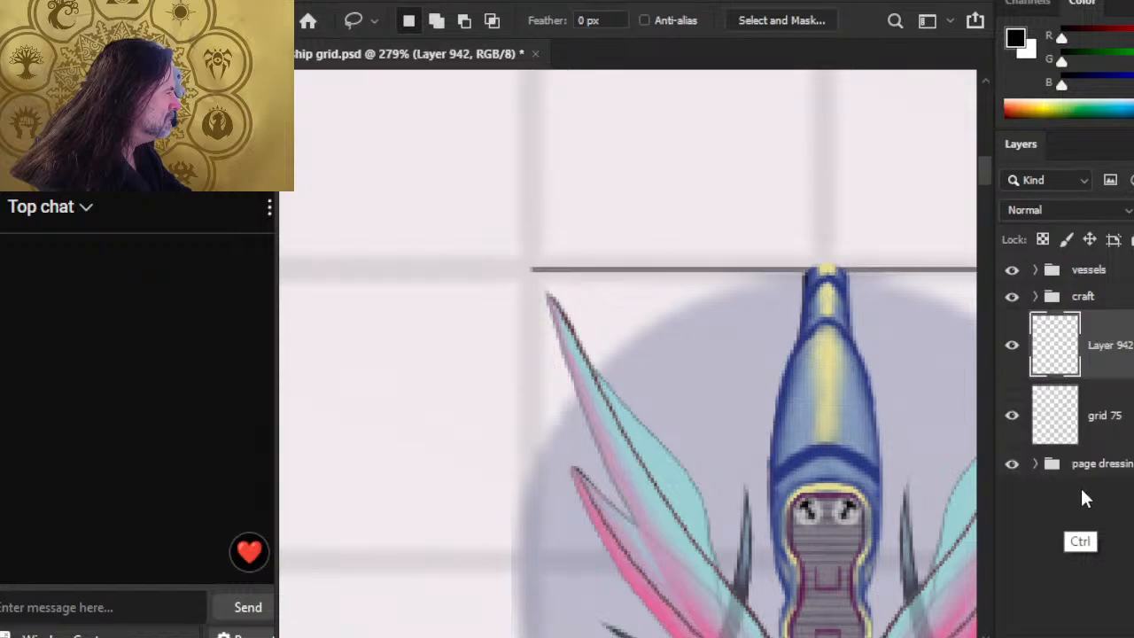
left_click(1012, 349)
left_click(1011, 348)
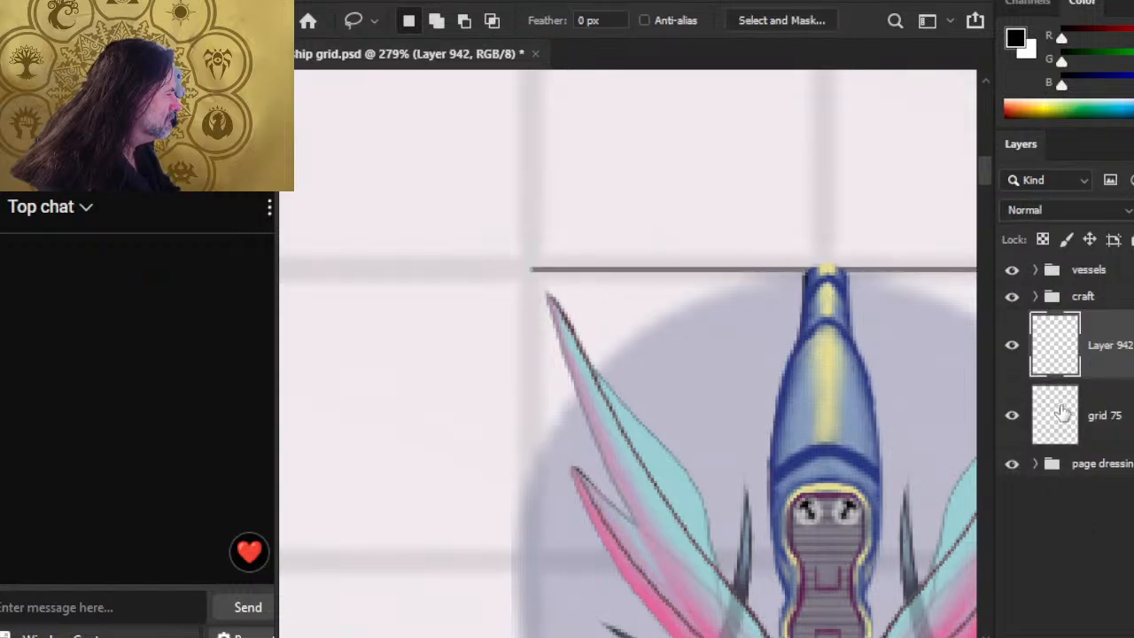
key("ctrl+z")
Step: Add a new layer above grid 75 and stamp a black 100 px square over the damsel's upper-left grid cell
key("ctrl+shift+alt+n")
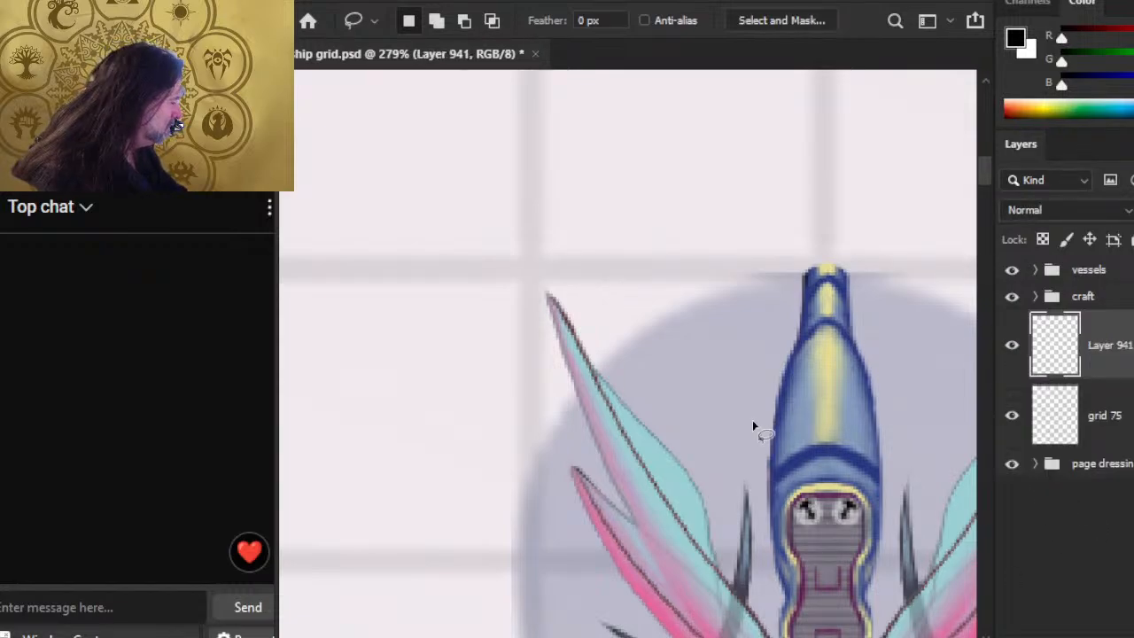
key("b")
left_click(677, 414)
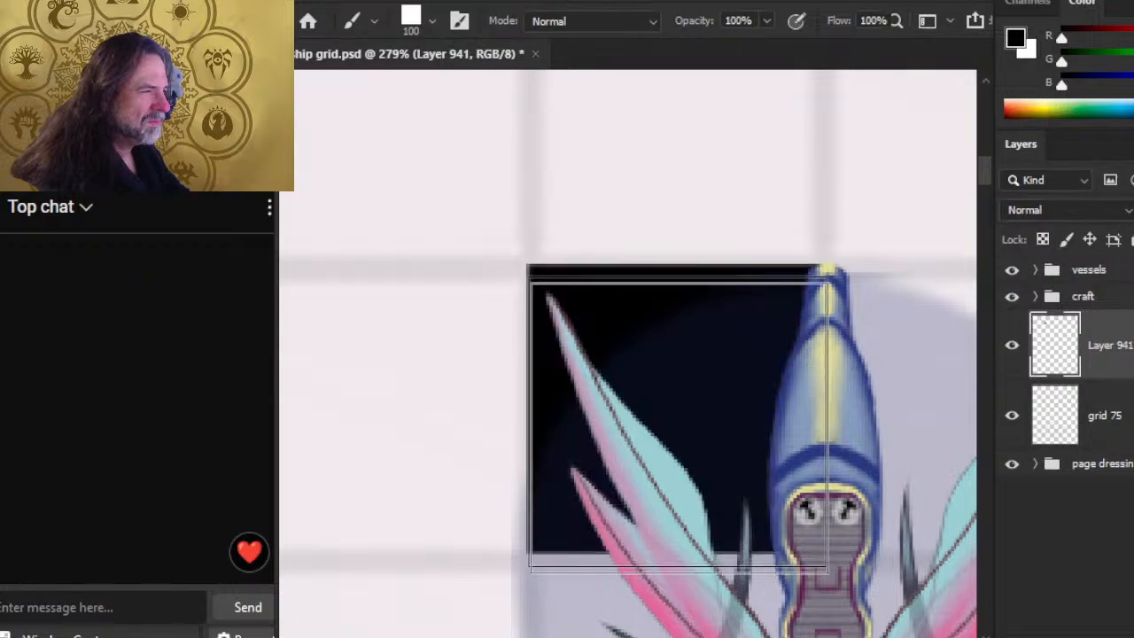
left_click_drag(589, 287, 710, 350)
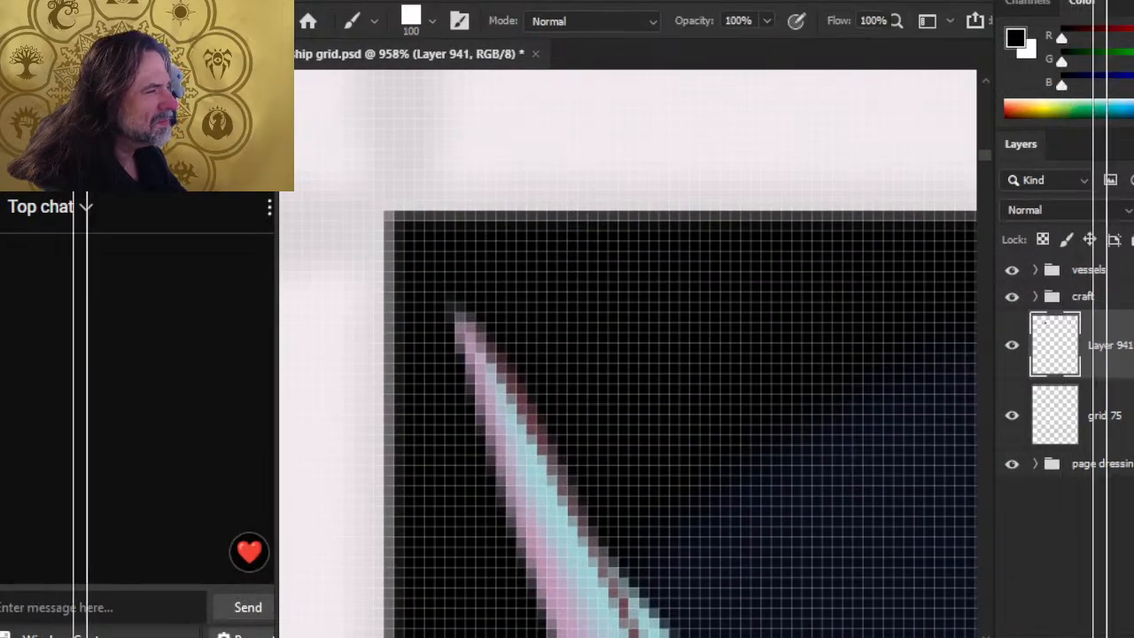
Step: Try touching up the black square's upper-left corner with a 10 px square brush, undo back past the stamp, and redo the stamp
key("bracketleft")
key("bracketleft")
key("bracketleft")
key("bracketleft")
key("bracketleft")
key("bracketleft")
key("bracketleft")
key("bracketleft")
key("bracketleft")
key("bracketleft")
key("bracketleft")
key("bracketleft")
key("bracketleft")
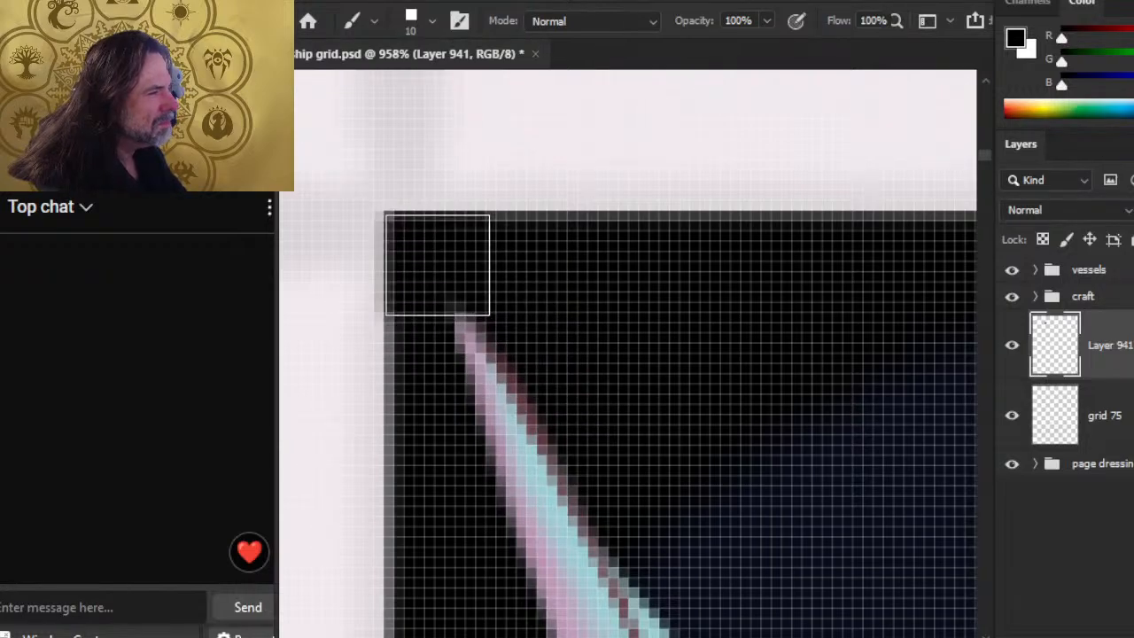
key("ctrl+z")
key("ctrl+z")
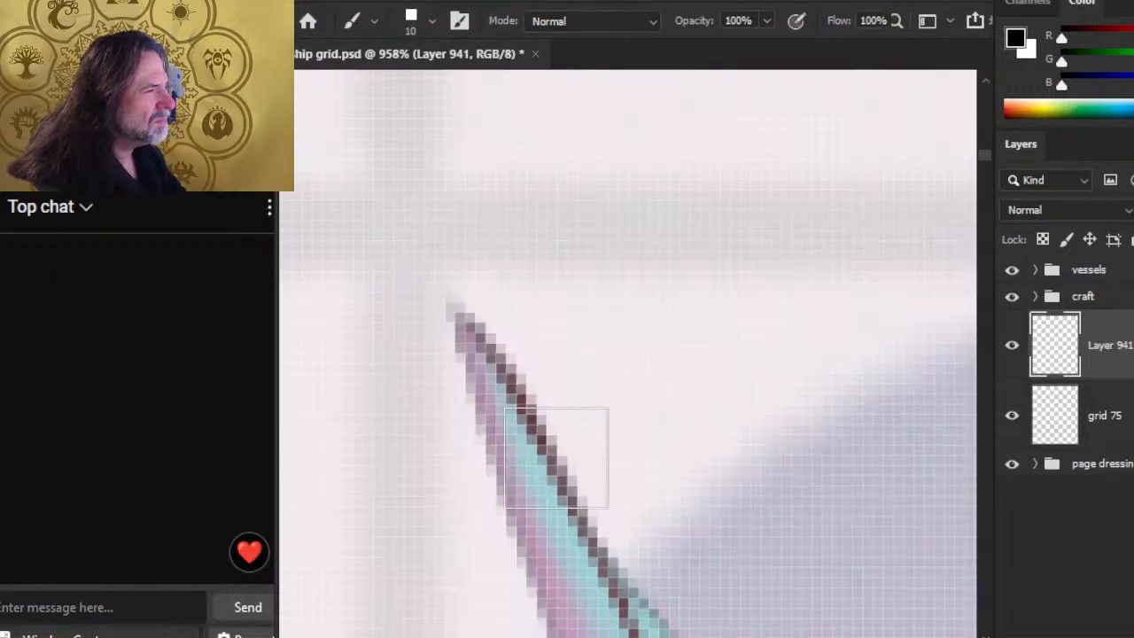
key("ctrl+shift+z")
Step: Move the black square's layer above the vessels group
mouse_move(878, 431)
left_mouse_down()
mouse_move(372, 405)
mouse_move(431, 401)
mouse_move(424, 394)
left_mouse_up()
left_click_drag(1096, 351, 1095, 266)
key("z")
left_click_drag(727, 395, 718, 233)
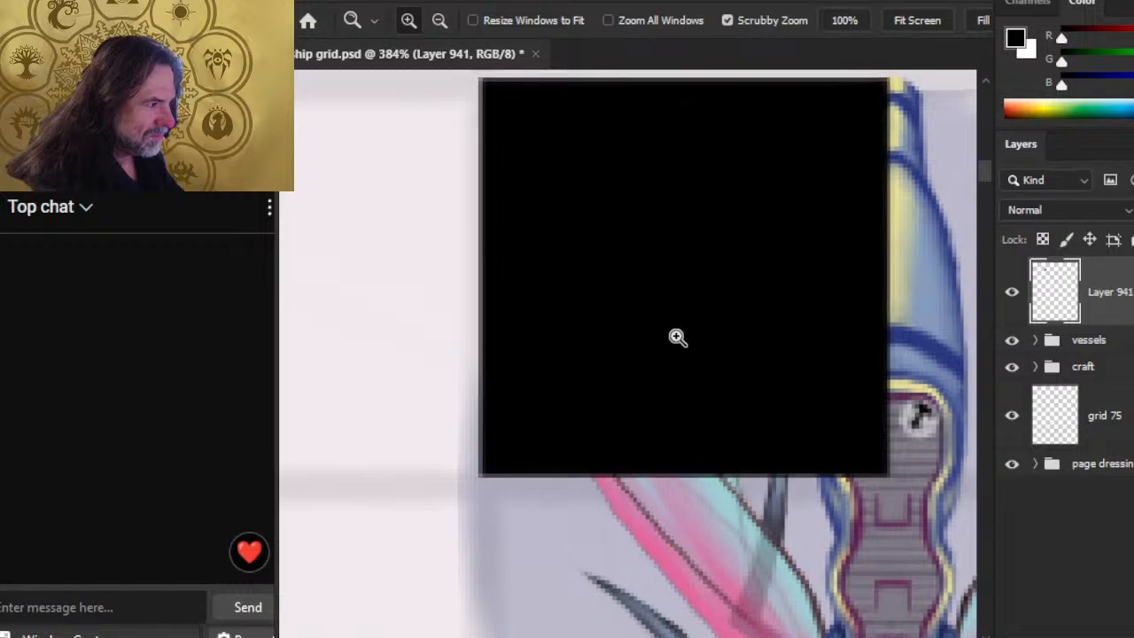
Step: Select the black square with the Magic Wand, inspect its edges against the selection, and deselect
key("w")
left_click(715, 354)
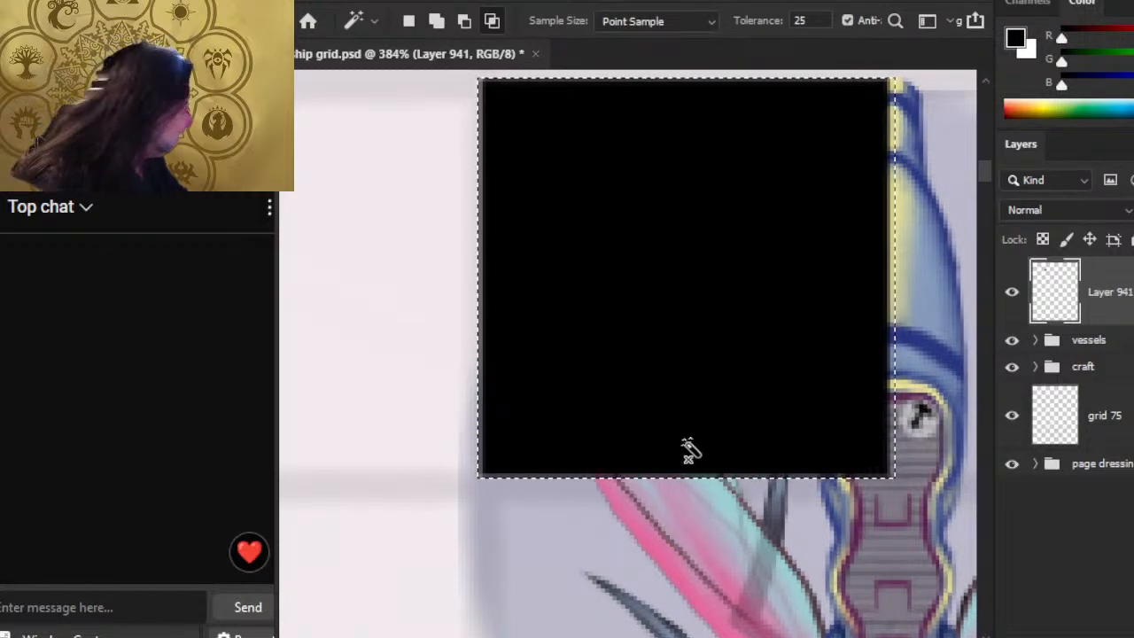
key("z")
left_click_drag(686, 448, 667, 581)
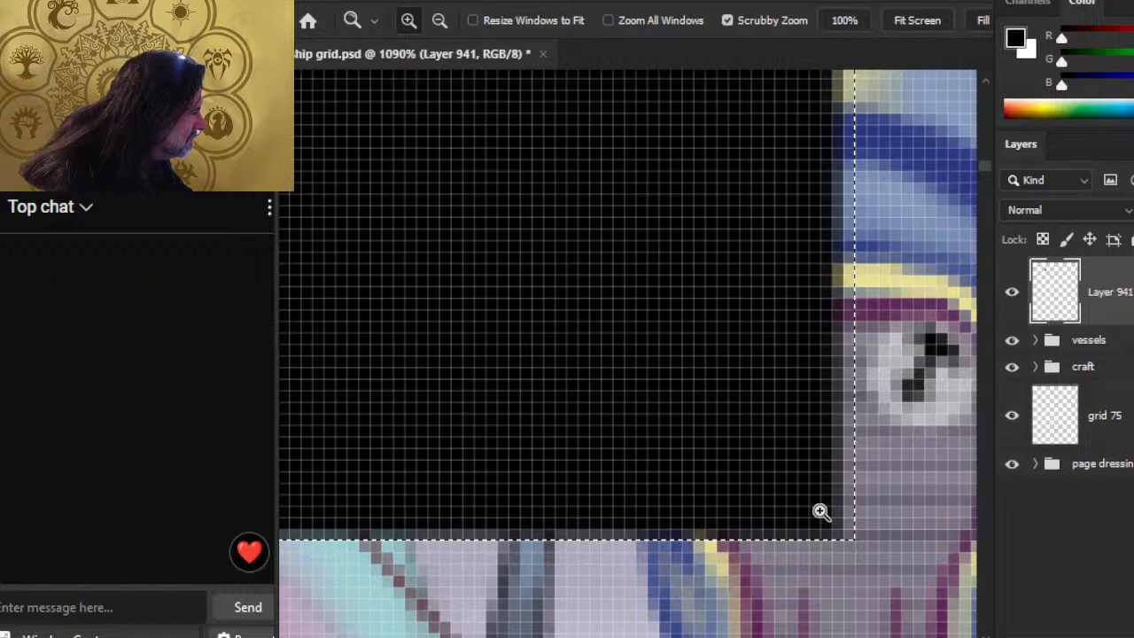
left_click_drag(794, 579, 958, 579)
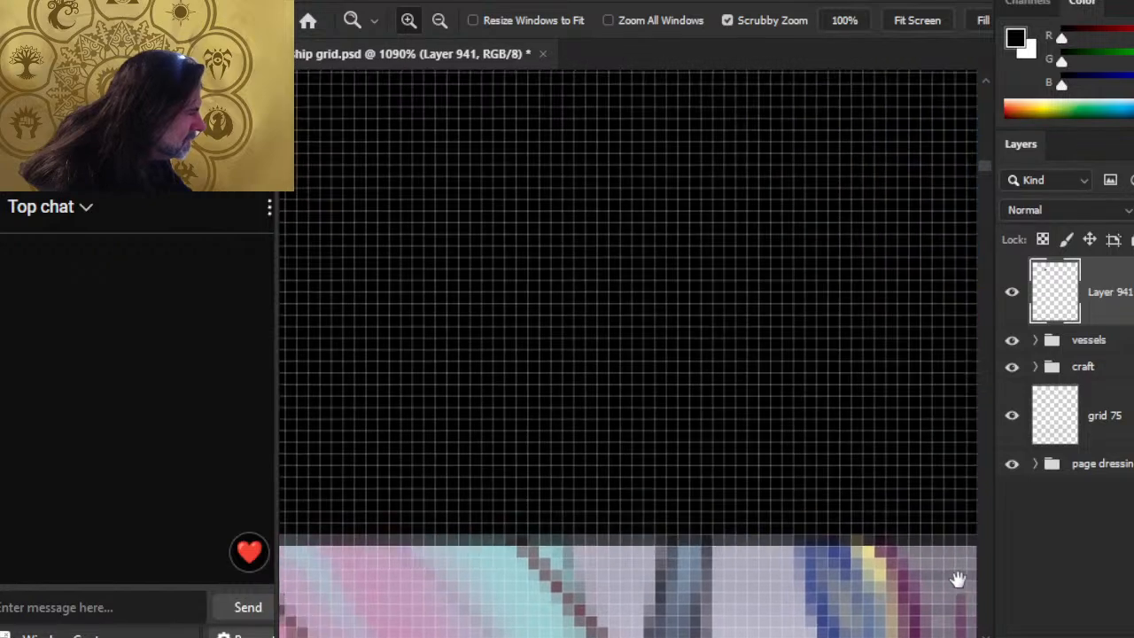
left_click_drag(906, 544, 743, 560)
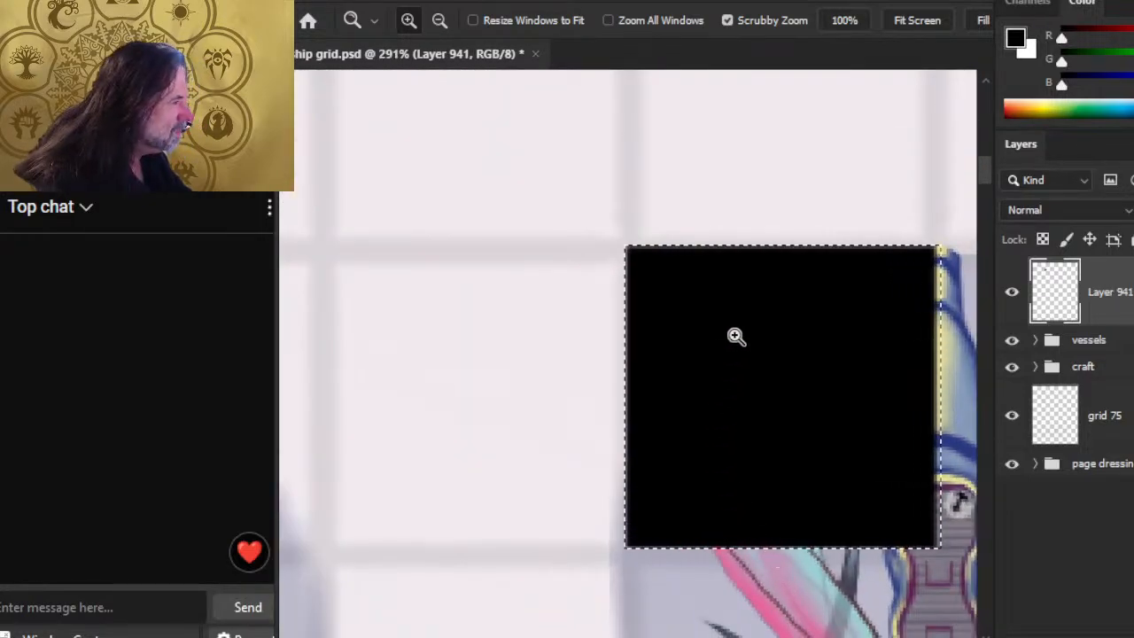
key("l")
left_click(818, 184)
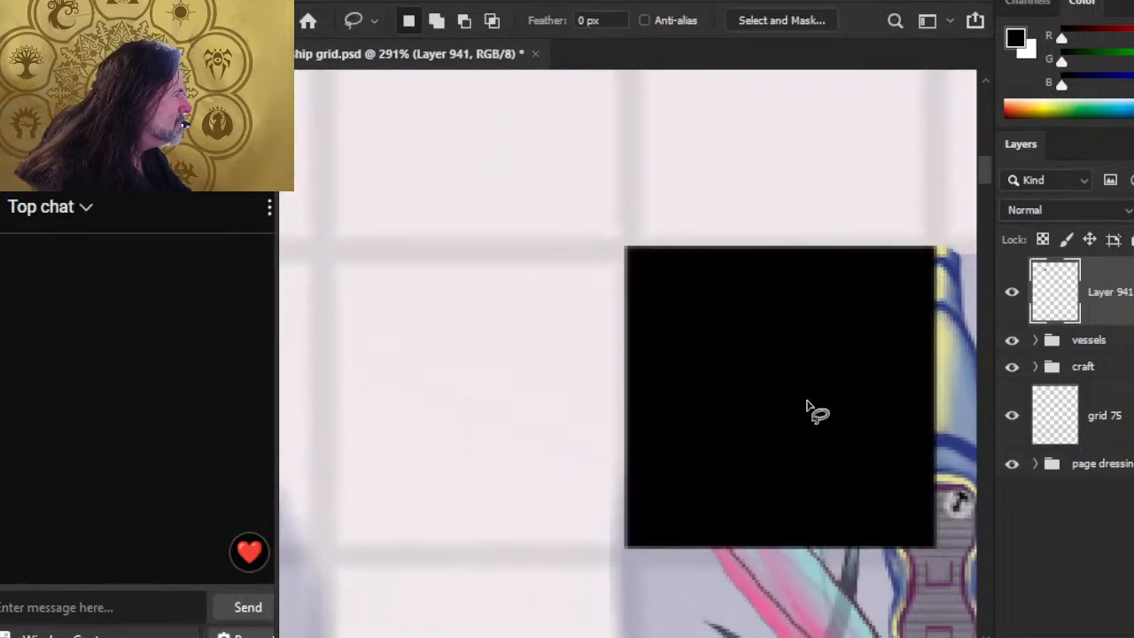
Step: Enlarge the square brush to 100 px, stamp over the black square again, and check its upper-left edges
key("b")
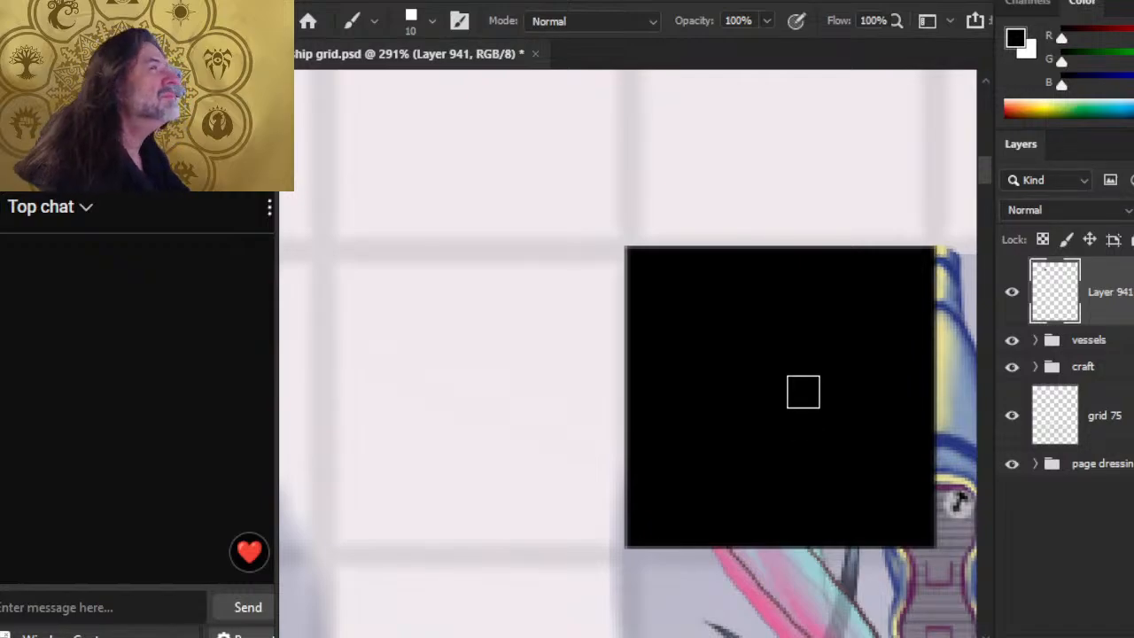
key("bracketright")
key("bracketright")
key("bracketright")
key("bracketright")
key("bracketright")
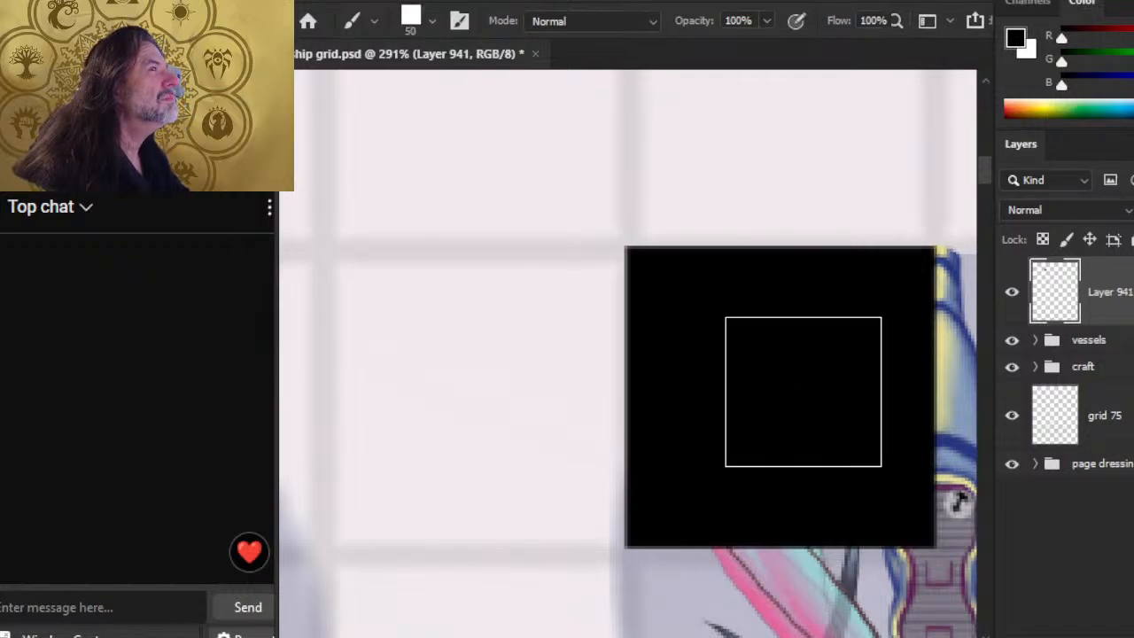
key("bracketright")
key("bracketright")
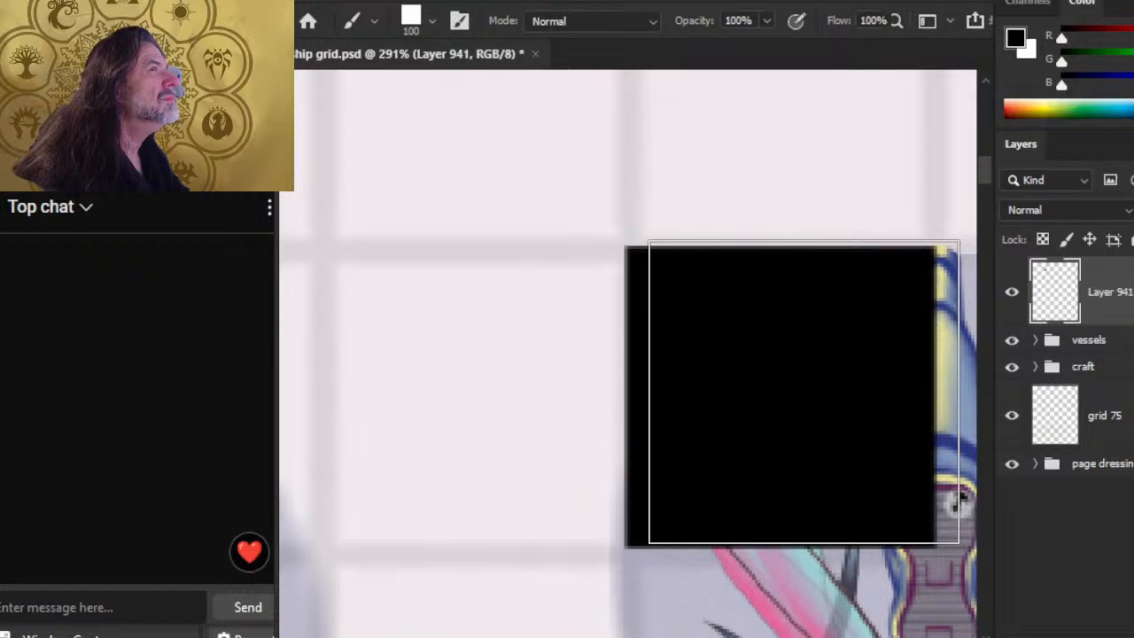
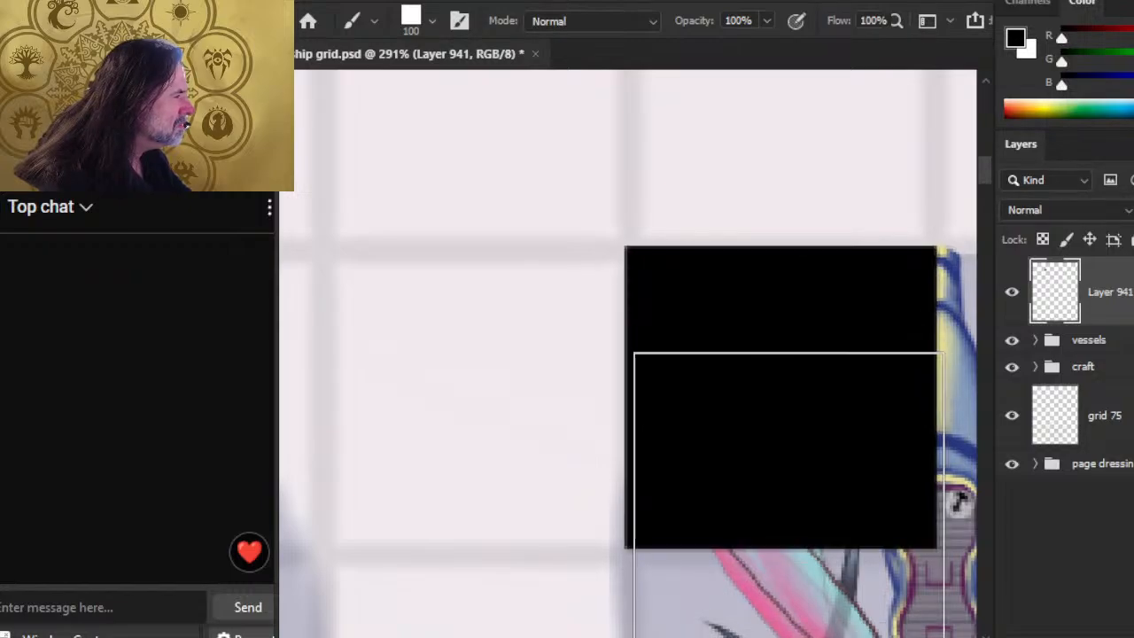
key("z")
mouse_move(718, 431)
left_mouse_down()
mouse_move(795, 421)
mouse_move(784, 425)
left_mouse_up()
key("space")
left_click_drag(746, 540, 788, 628)
Step: Undo the layer reordering and remove the black square from the damsel's upper-left cell
key("ctrl+z")
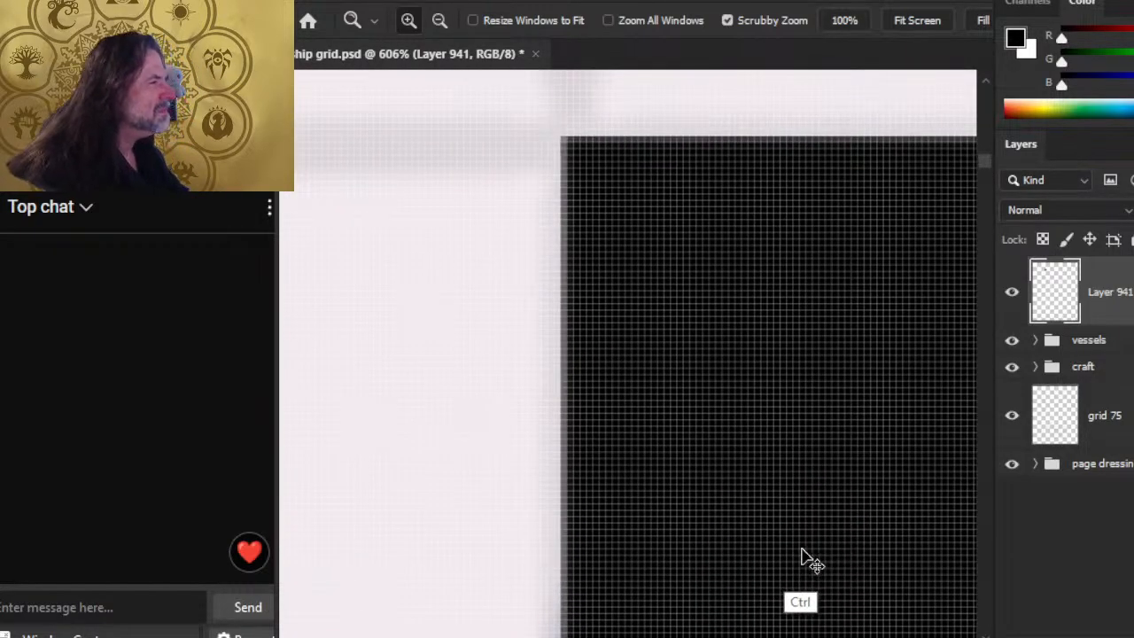
key("ctrl+bracketleft")
key("ctrl+bracketleft")
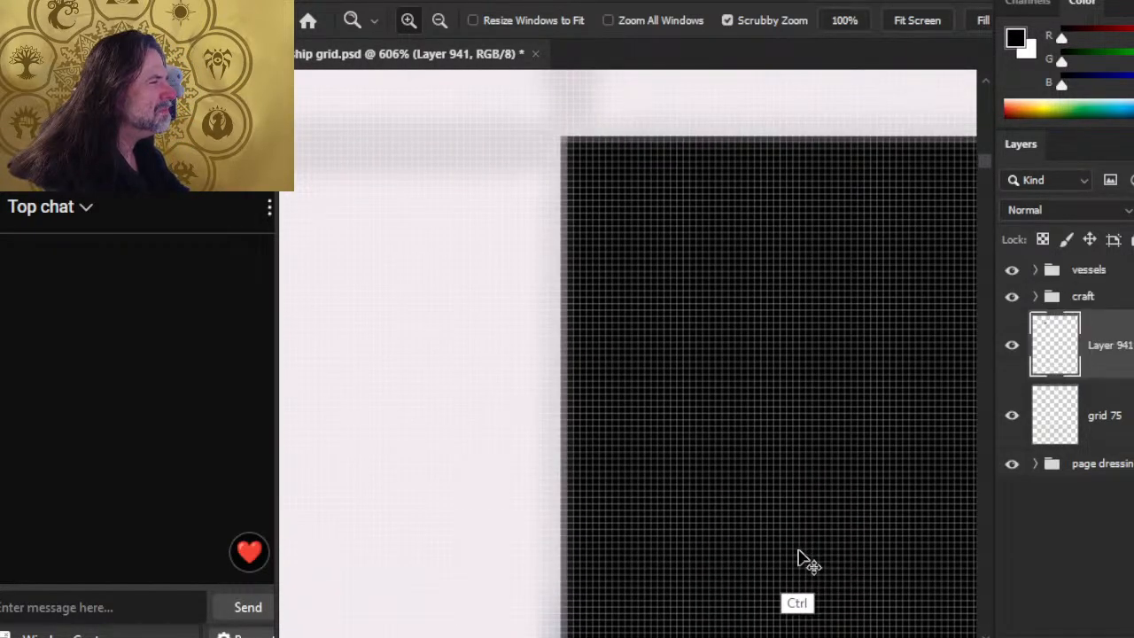
key("Delete")
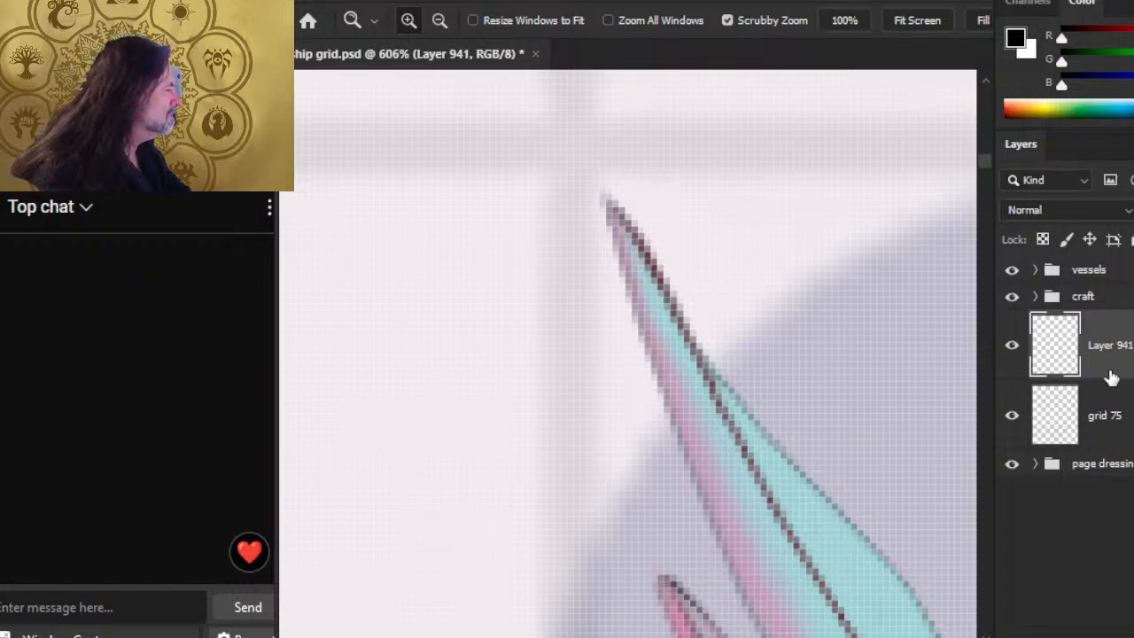
Step: Move the empty layer above the vessels group and stamp a black 100 px square over the damsel's lower-left grid cell
left_click_drag(1112, 378, 1117, 259)
mouse_move(781, 492)
left_mouse_down()
mouse_move(701, 505)
mouse_move(587, 337)
mouse_move(863, 182)
mouse_move(810, 57)
mouse_move(699, 440)
mouse_move(552, 582)
left_mouse_up()
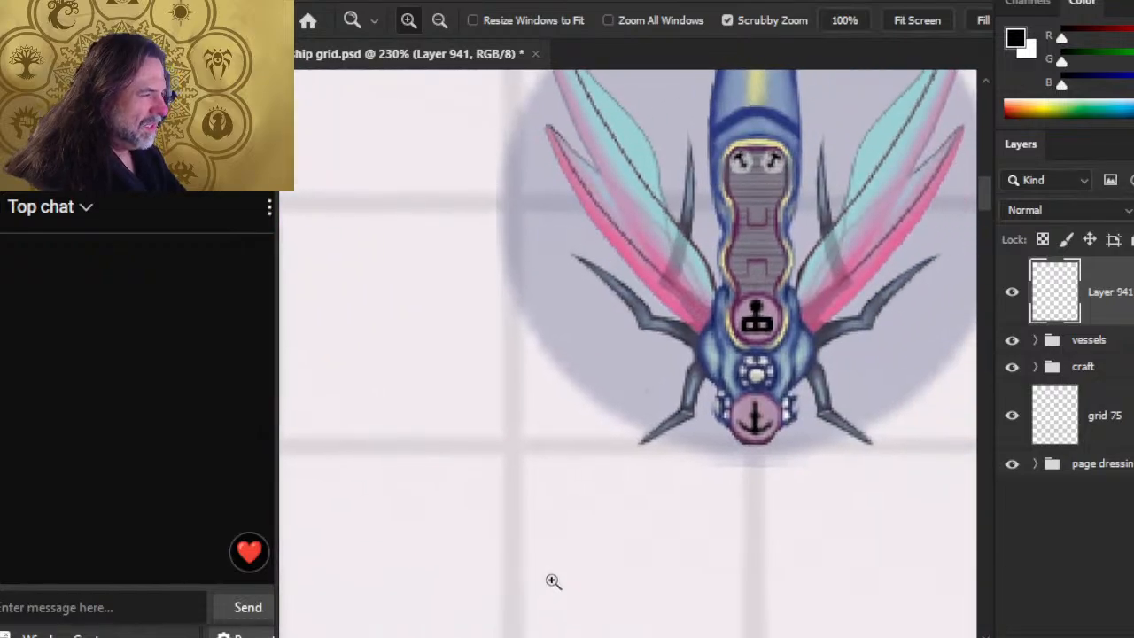
key("b")
left_click(636, 327)
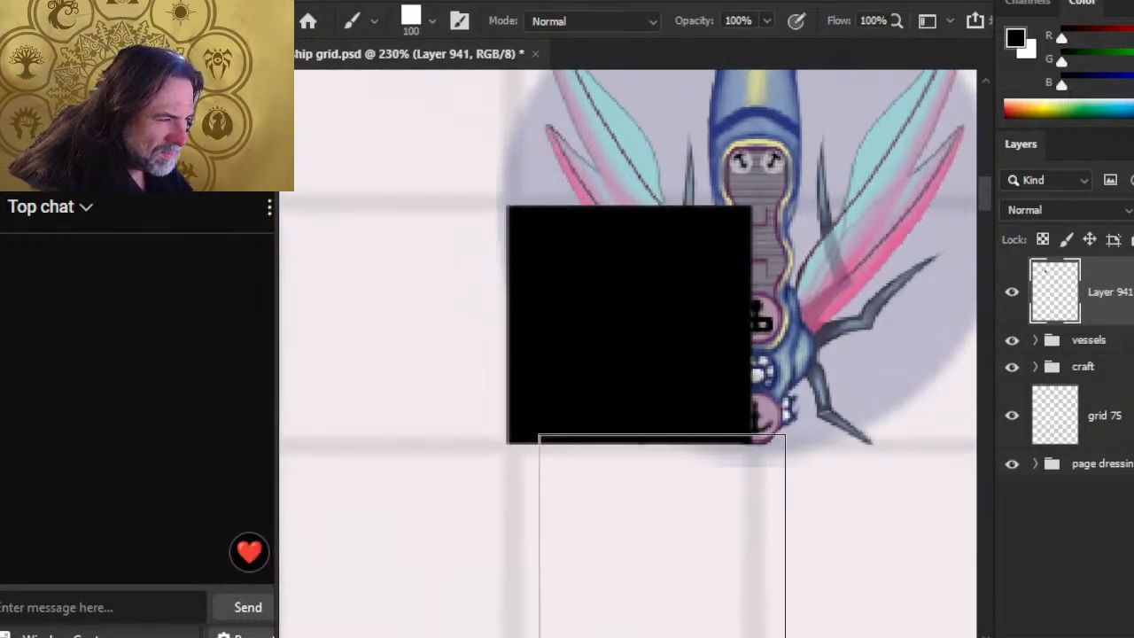
Step: Hide the vessels group to expose the right and bottom edges of the black square
key("z")
mouse_move(611, 464)
left_mouse_down()
mouse_move(669, 494)
mouse_move(608, 504)
mouse_move(665, 413)
mouse_move(729, 397)
left_mouse_up()
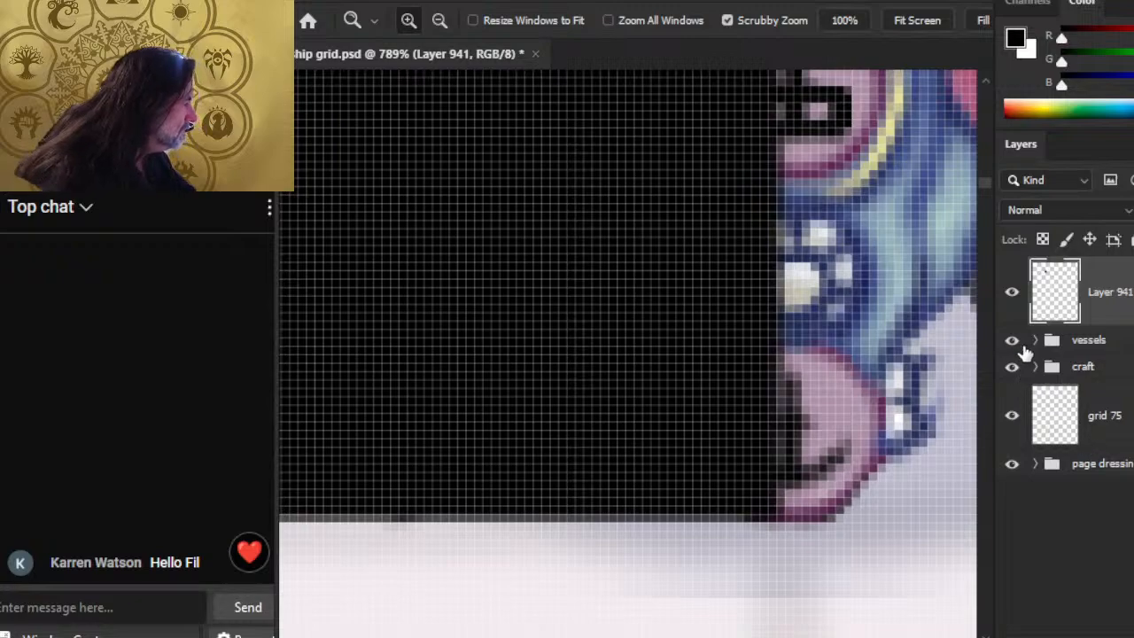
left_click(1012, 342)
key("b")
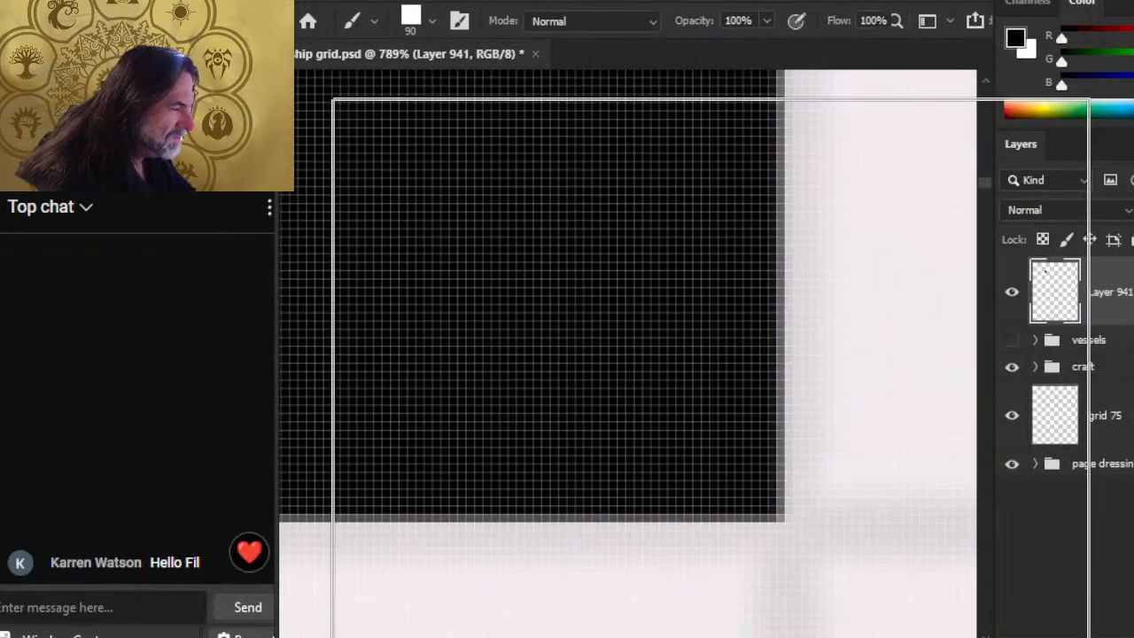
Step: Paint the square's faded right edge solid black with a straight 7 px square brush line running past its top corner
key("bracketleft")
key("bracketleft")
key("bracketleft")
key("bracketleft")
key("bracketleft")
key("bracketleft")
key("bracketleft")
key("bracketleft")
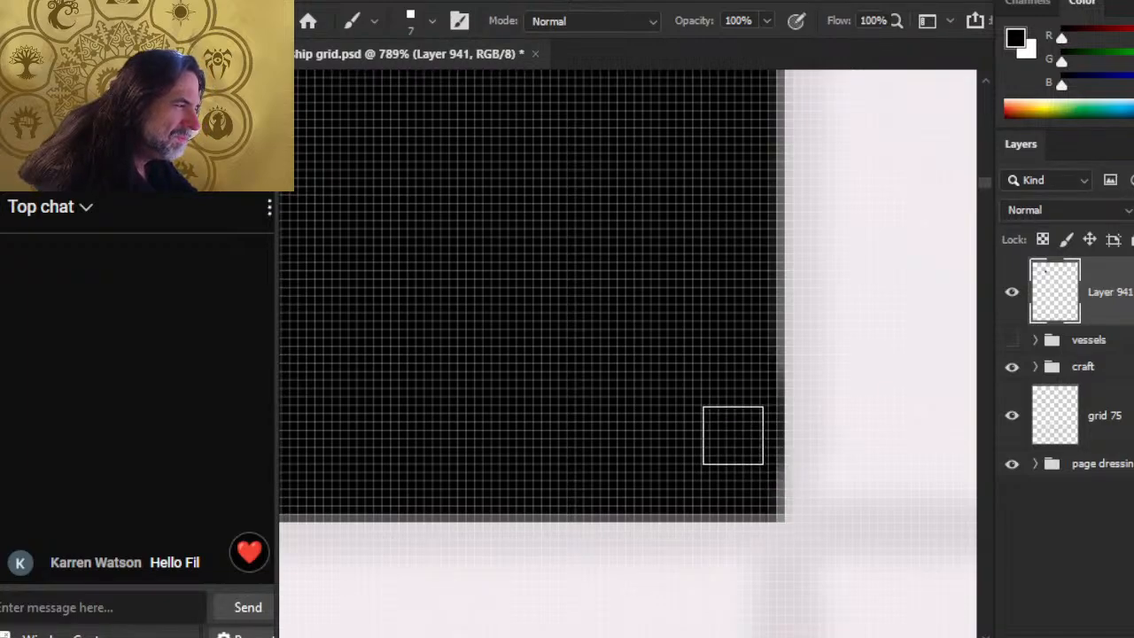
key("shift")
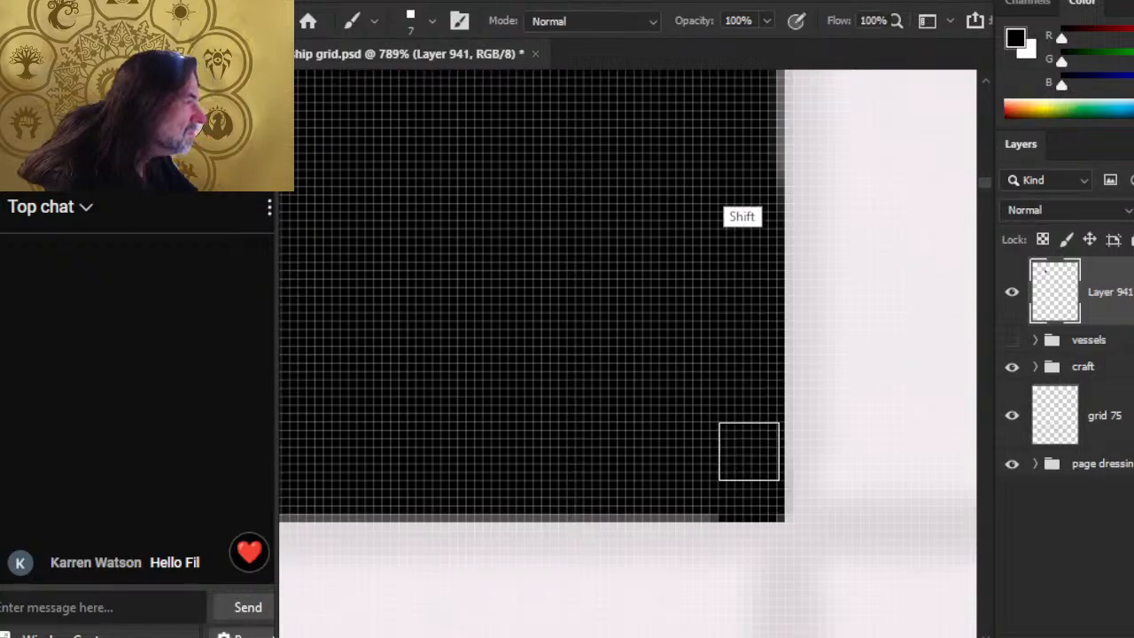
scroll(748, 451, "up", 3)
scroll(749, 451, "up", 5)
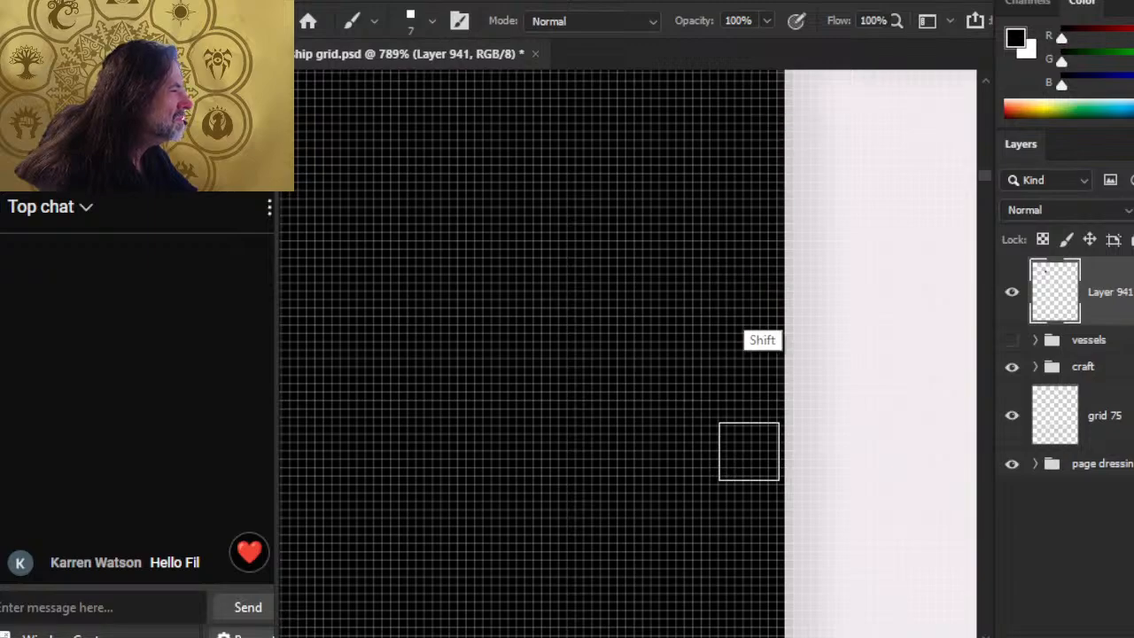
scroll(749, 451, "up", 3)
left_click_drag(750, 311, 720, 485)
Step: Erase the black overshoot above the square's upper-right corner with the 25 px eraser
key("e")
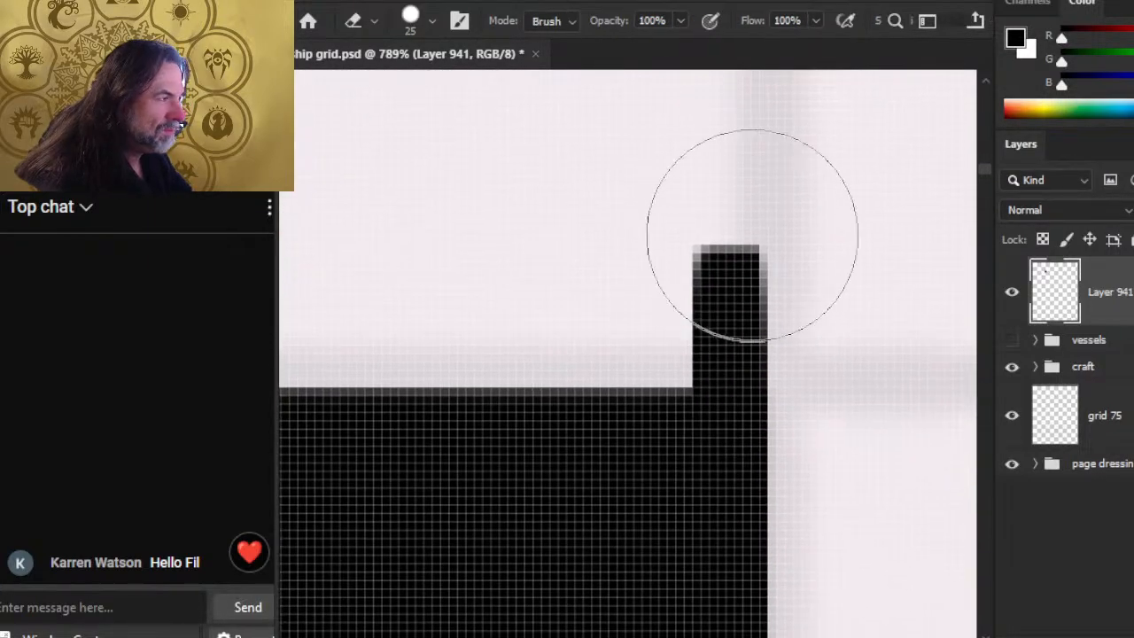
mouse_move(752, 235)
left_mouse_down()
mouse_move(779, 217)
mouse_move(747, 253)
left_mouse_up()
left_click(755, 274, "shift")
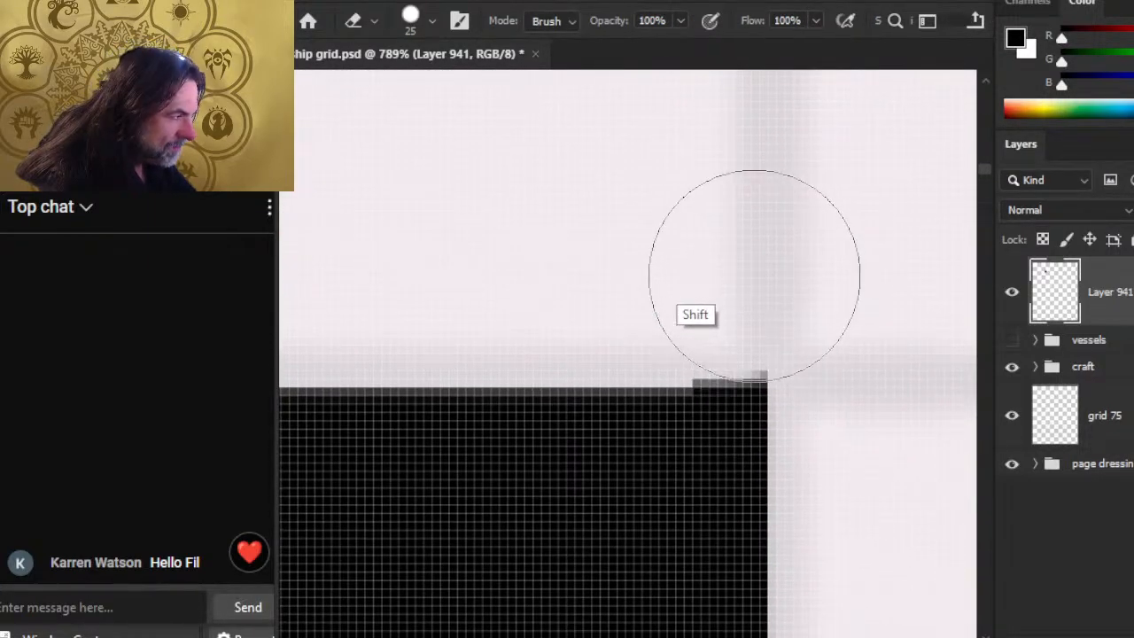
key("shift")
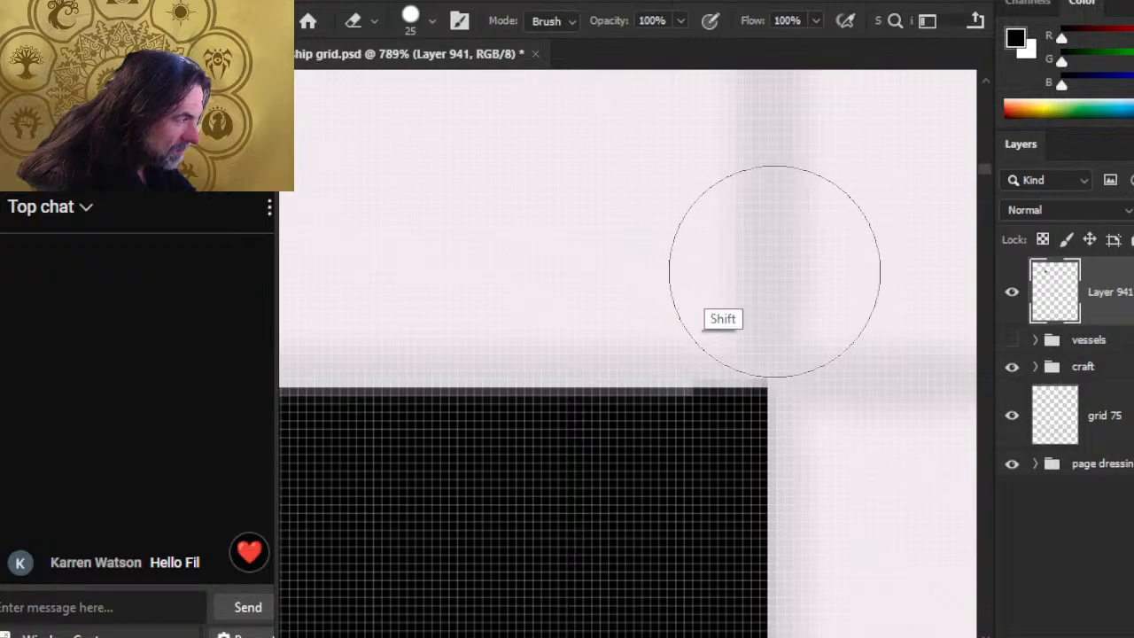
key("shift")
Step: Paint the square's faded top edge solid black with a straight 7 px brush line running leftward
key("b")
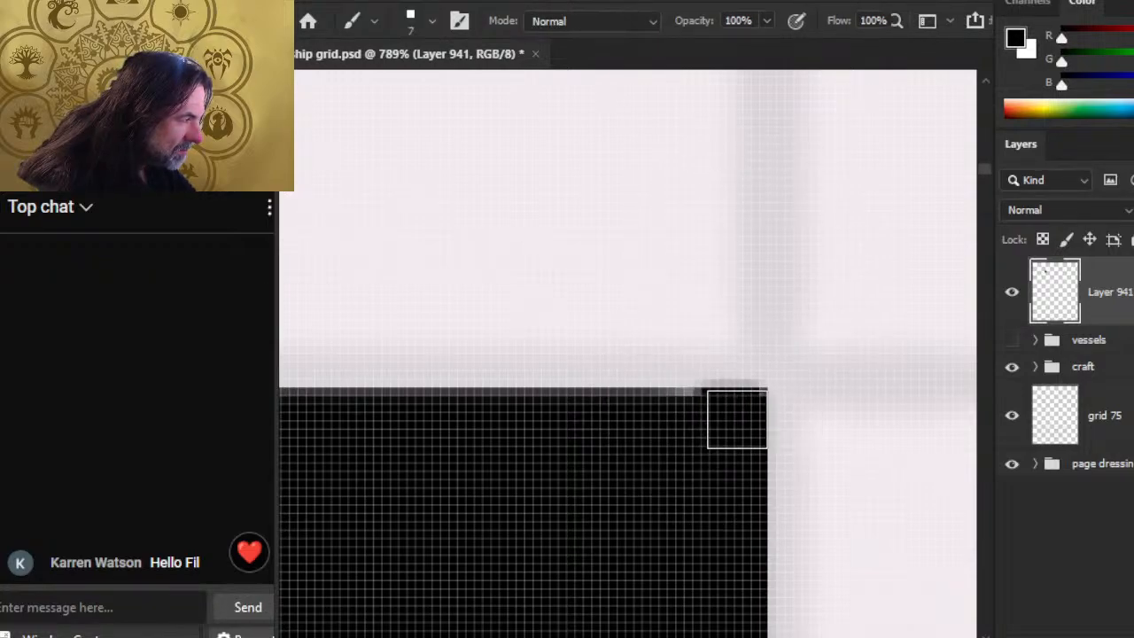
left_click(737, 419, "shift")
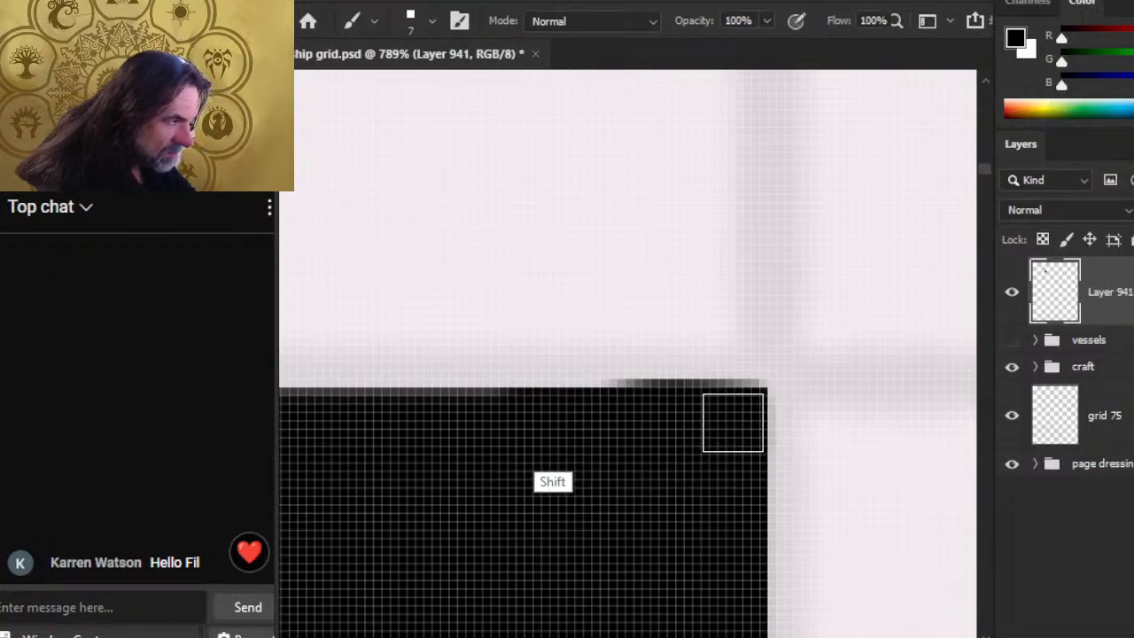
scroll(733, 423, "left", 5)
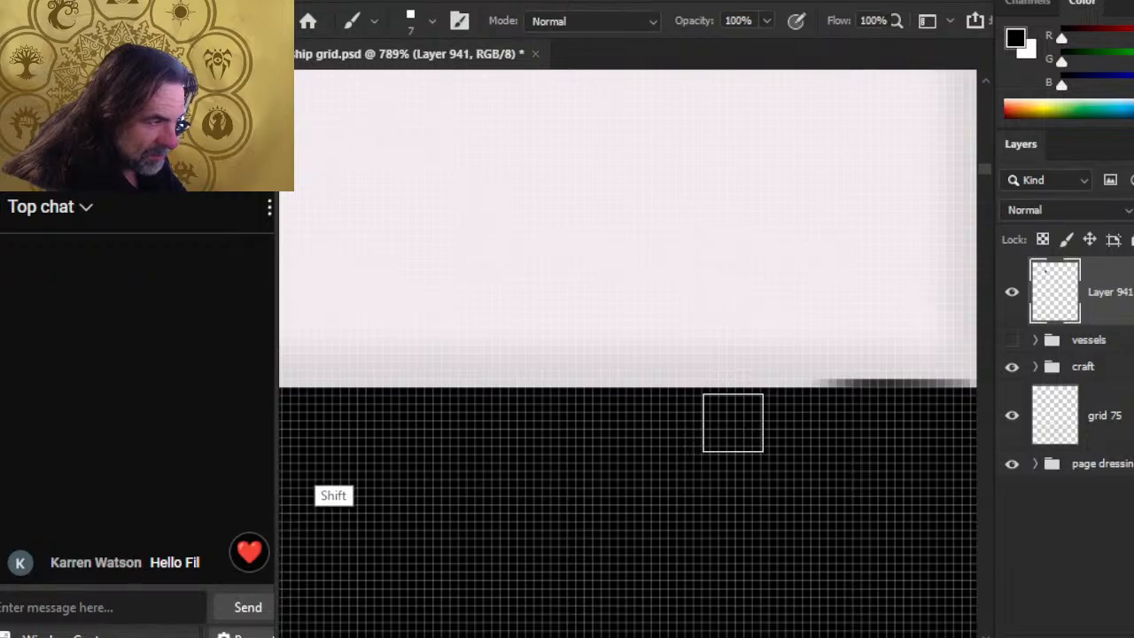
scroll(732, 423, "left", 8)
mouse_move(426, 475)
left_mouse_down()
mouse_move(417, 493)
mouse_move(342, 494)
left_mouse_up()
Step: Clean up the square's upper-right corner by alternating the 25 px eraser and the 7 px brush
key("e")
key("shift")
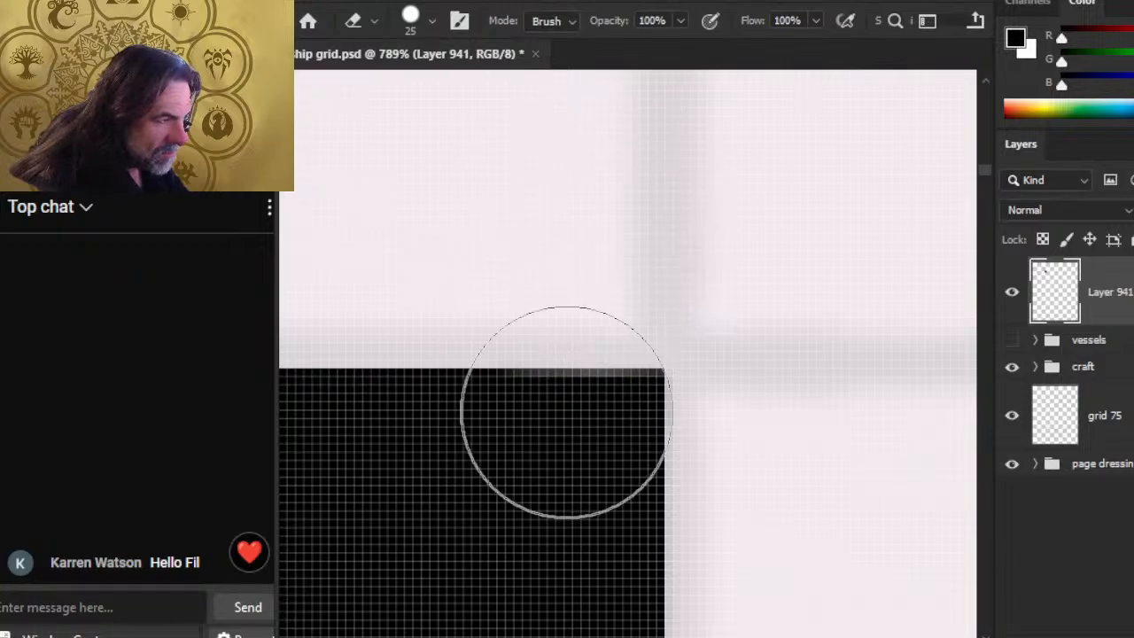
key("b")
key("shift")
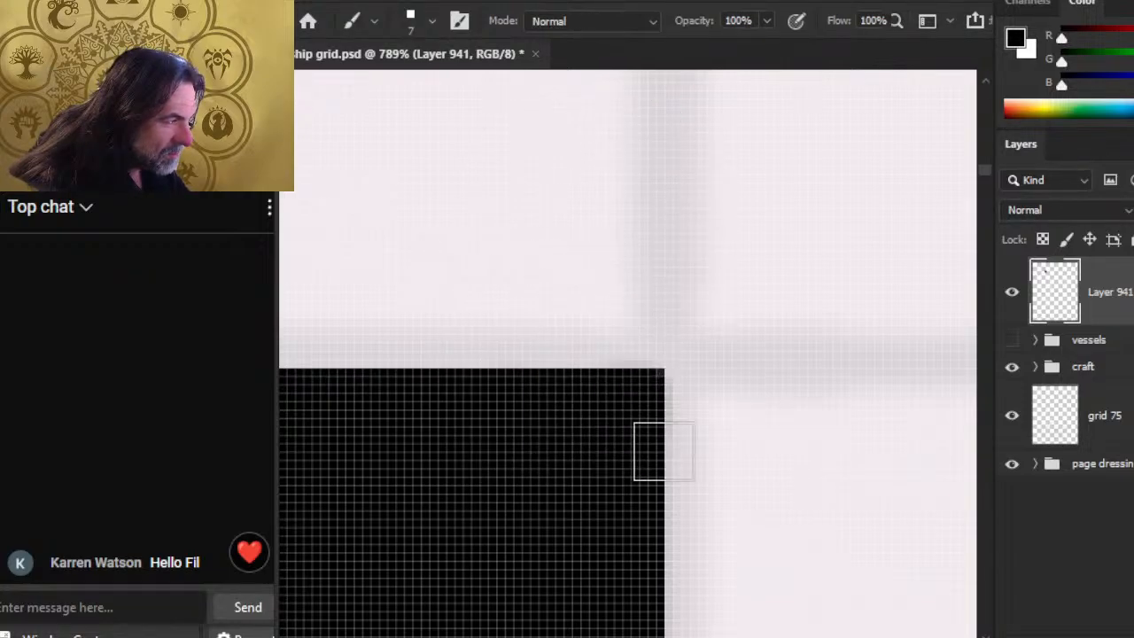
key("e")
key("shift")
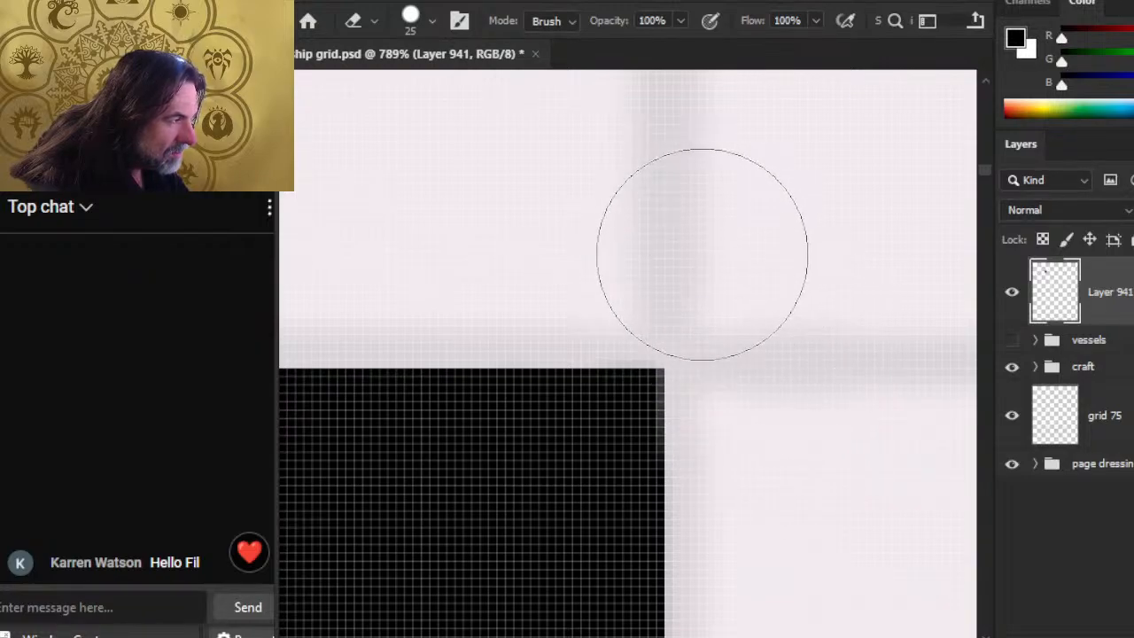
Step: Show the vessels group again and review the black square against the whole ship grid page
left_click_drag(502, 481, 701, 494)
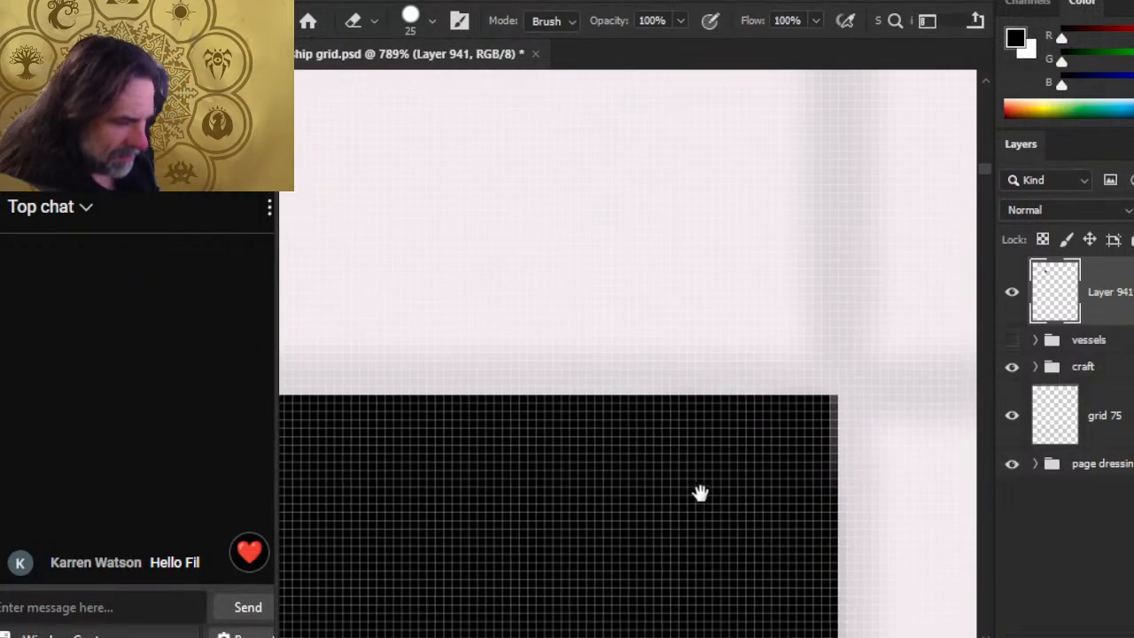
left_click_drag(526, 487, 913, 476)
key("z")
left_click_drag(810, 524, 807, 629)
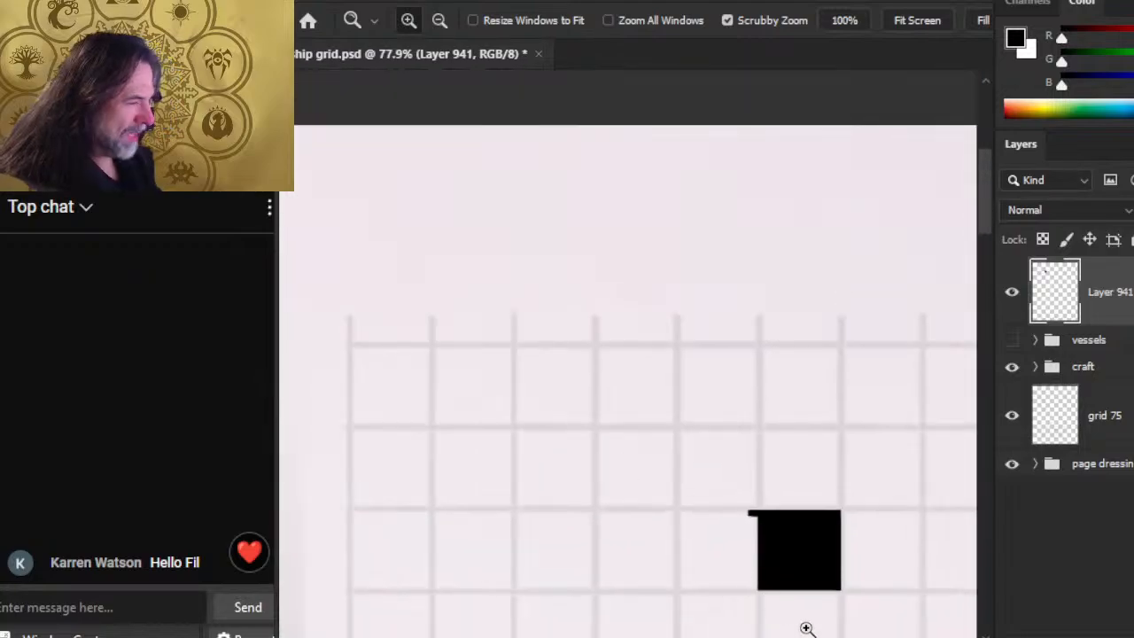
left_click_drag(777, 535, 781, 620)
left_click_drag(786, 626, 553, 218)
left_click_drag(820, 396, 690, 407)
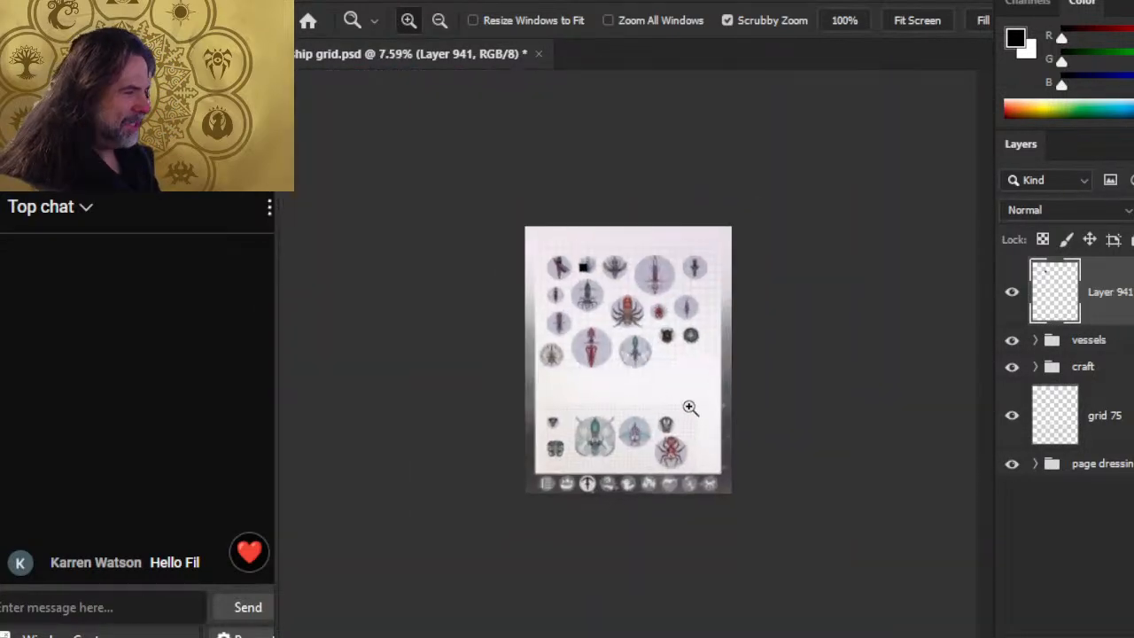
left_click_drag(625, 374, 670, 355)
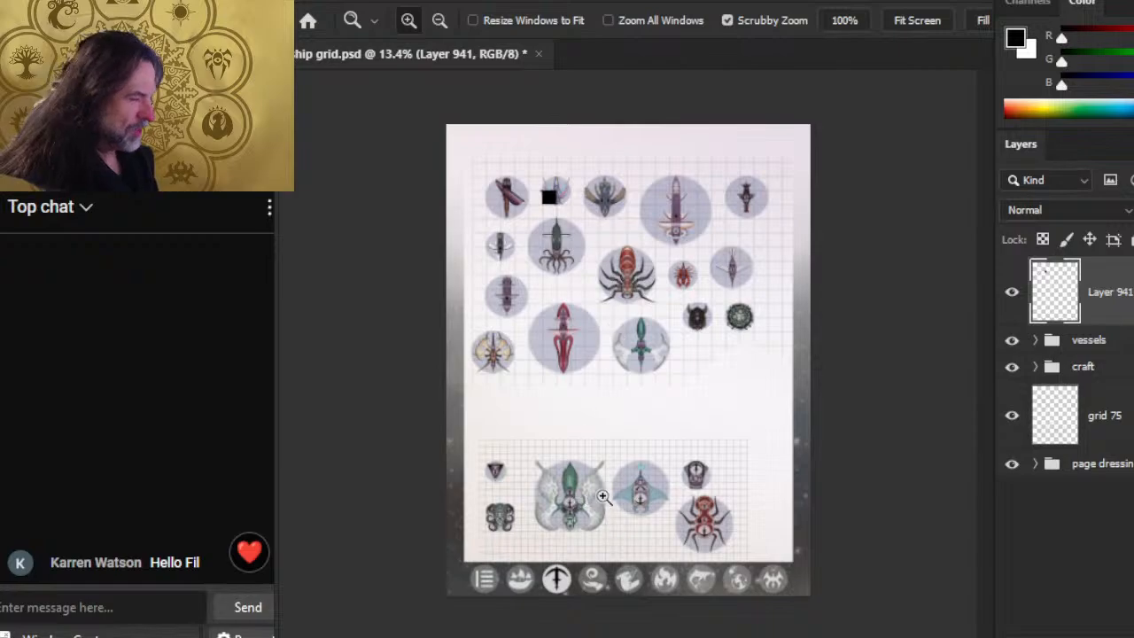
Step: Switch to the Word document, review the vessel and craft size and space tables and the landing rules, and return to the ship grid page
key("alt+Tab")
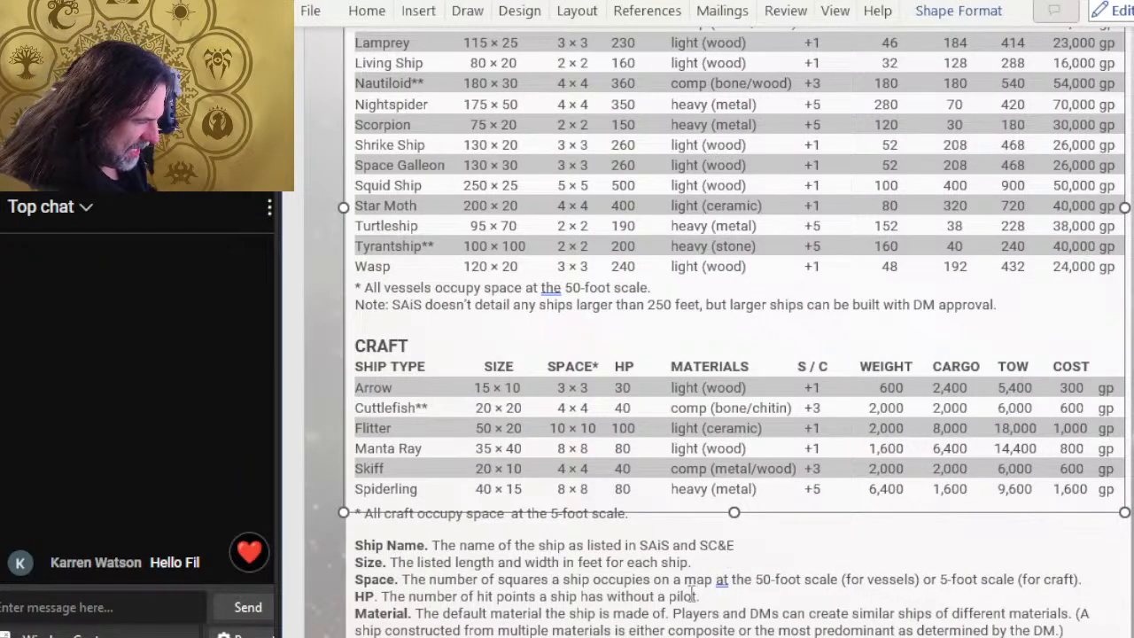
left_click(694, 596)
scroll(699, 479, "up", 5)
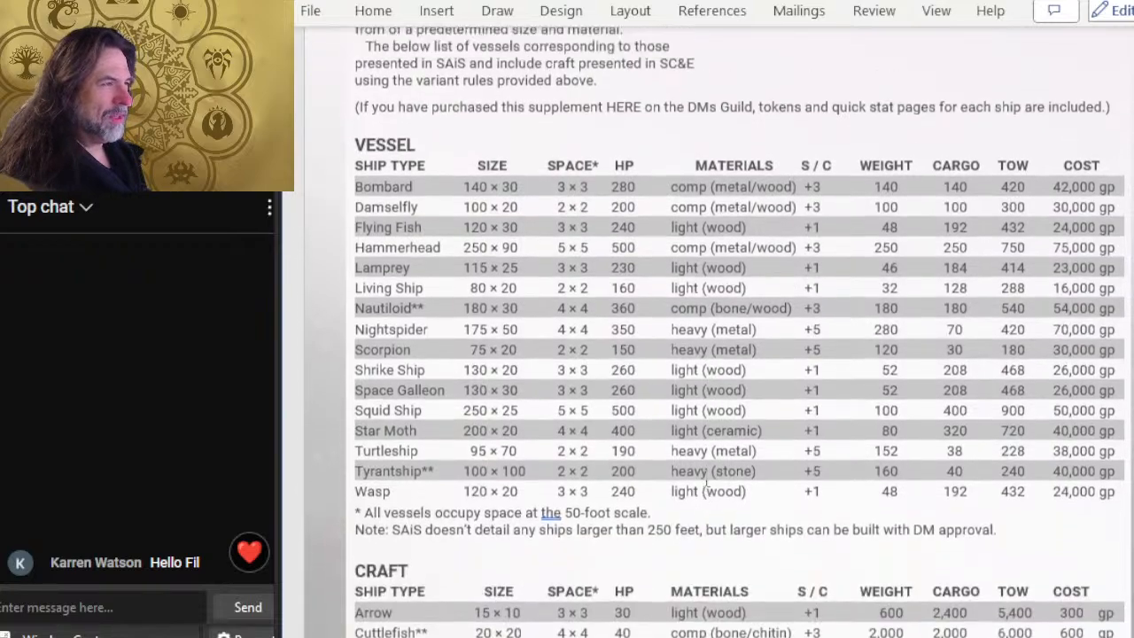
scroll(706, 483, "up", 3)
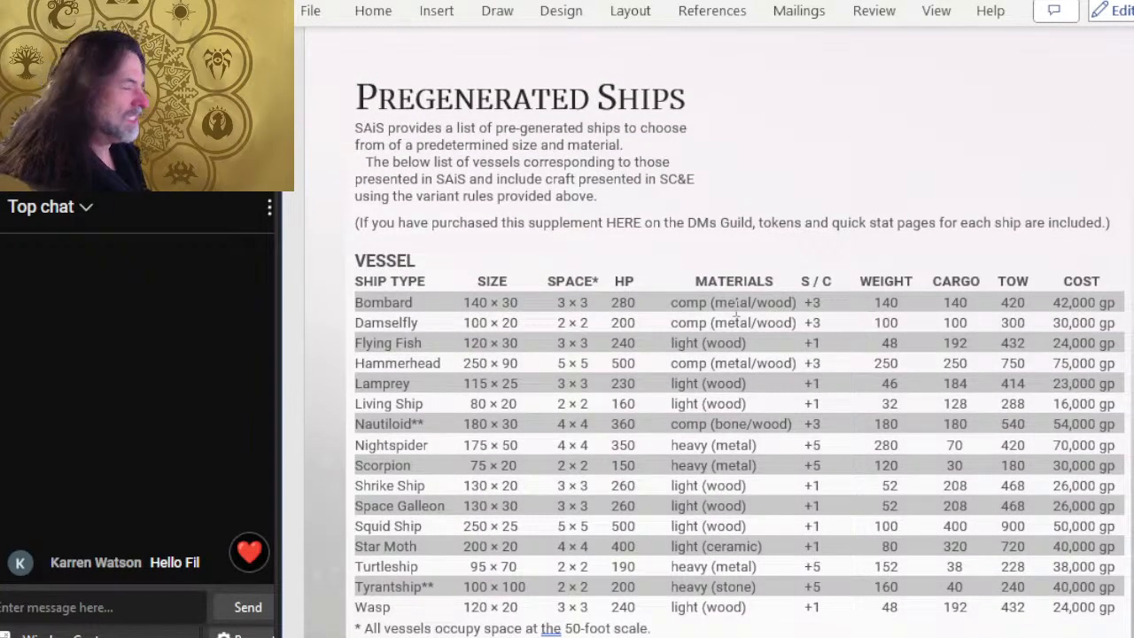
scroll(807, 322, "down", 9)
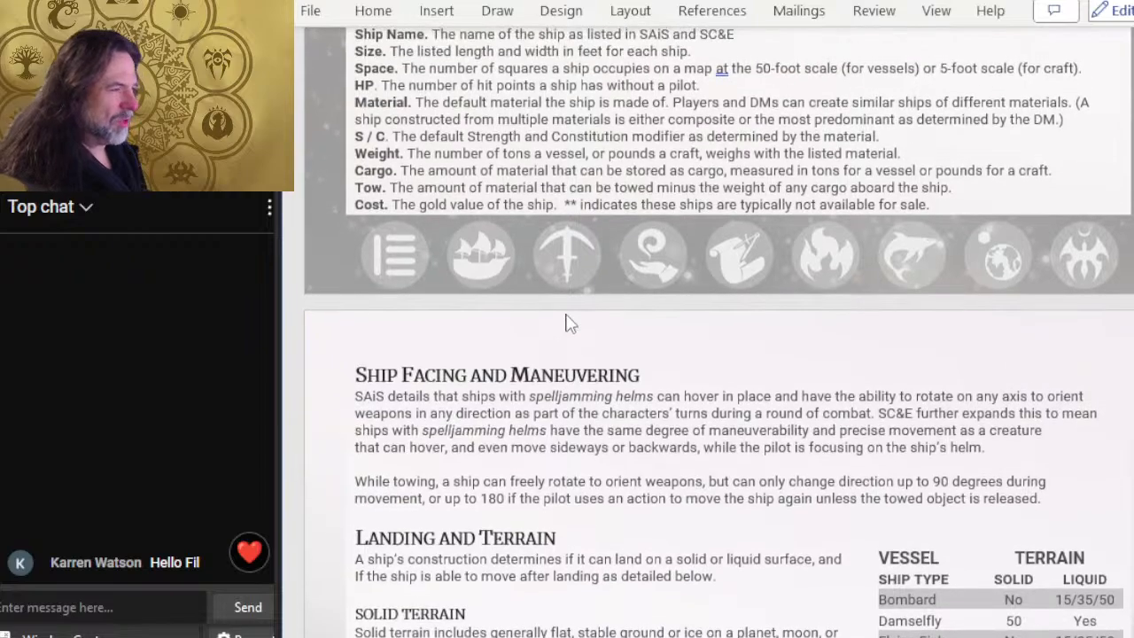
scroll(563, 337, "down", 6)
scroll(620, 355, "down", 5)
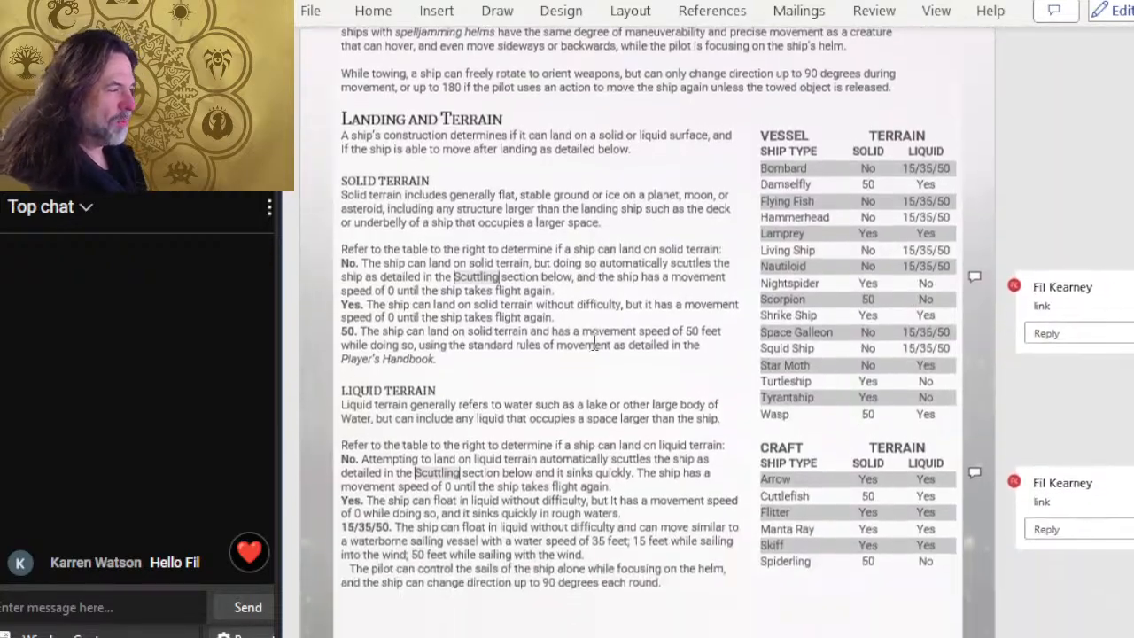
scroll(664, 356, "up", 12)
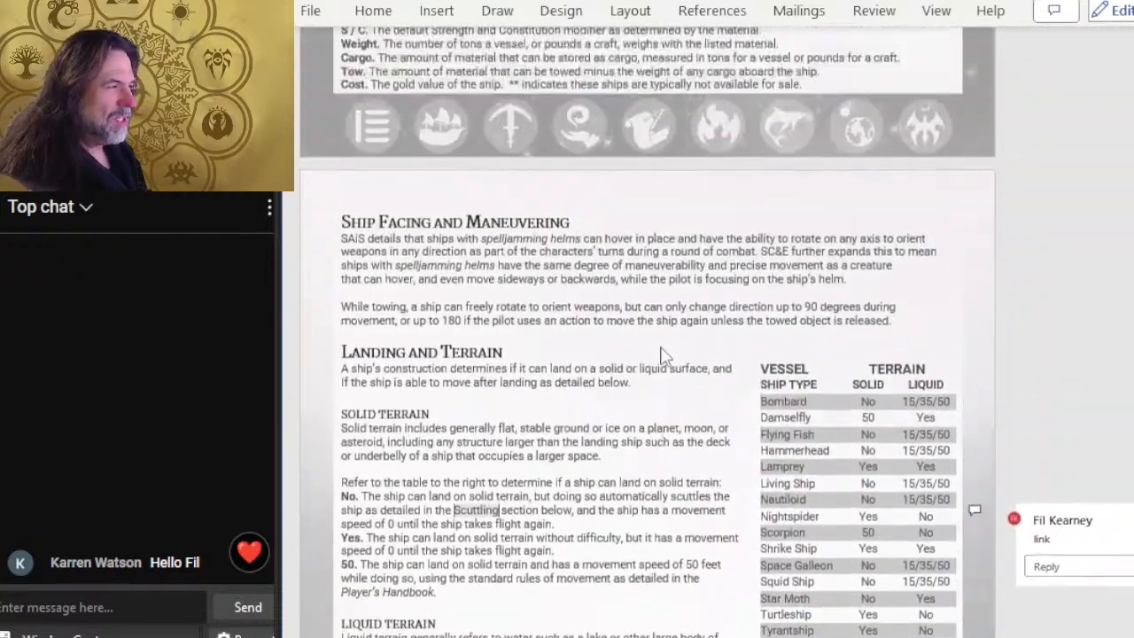
scroll(681, 348, "up", 3)
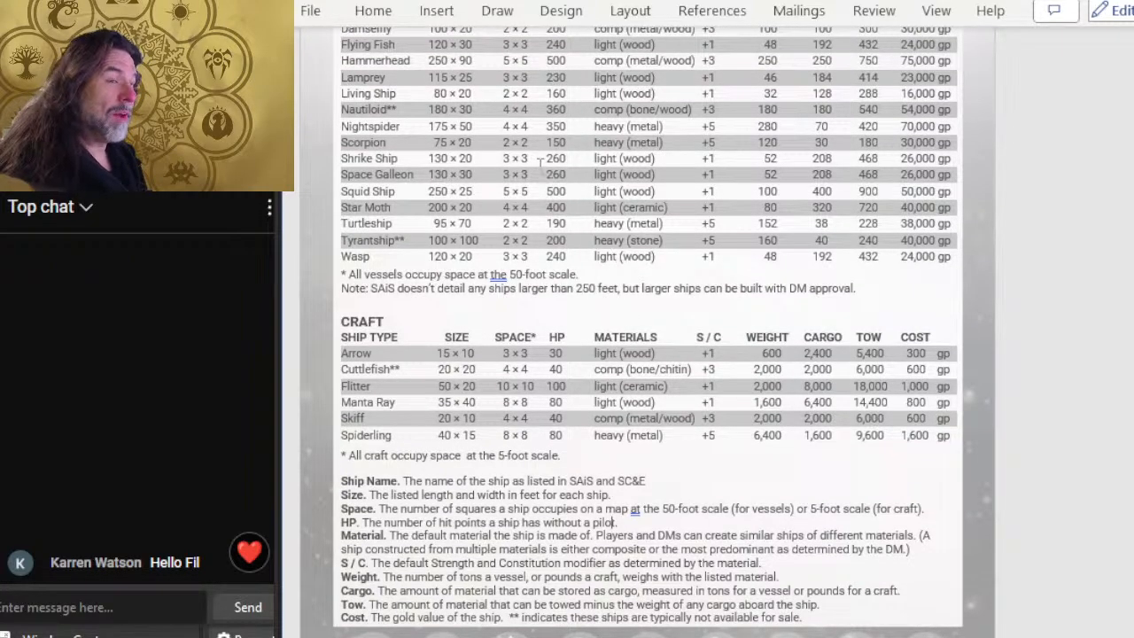
key("alt+Tab")
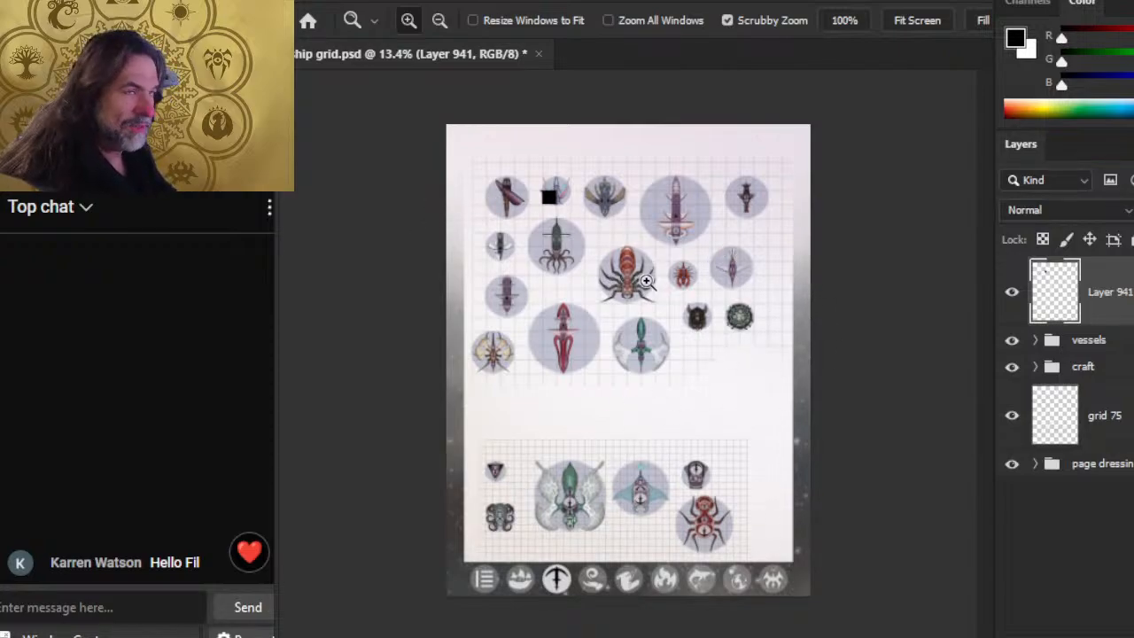
Step: Paint the square's faded left edge black with a straight 7 px brush line and erase the overhang at its upper-left corner with the 25 px eraser
left_click_drag(529, 175, 830, 404)
left_click_drag(729, 387, 751, 454)
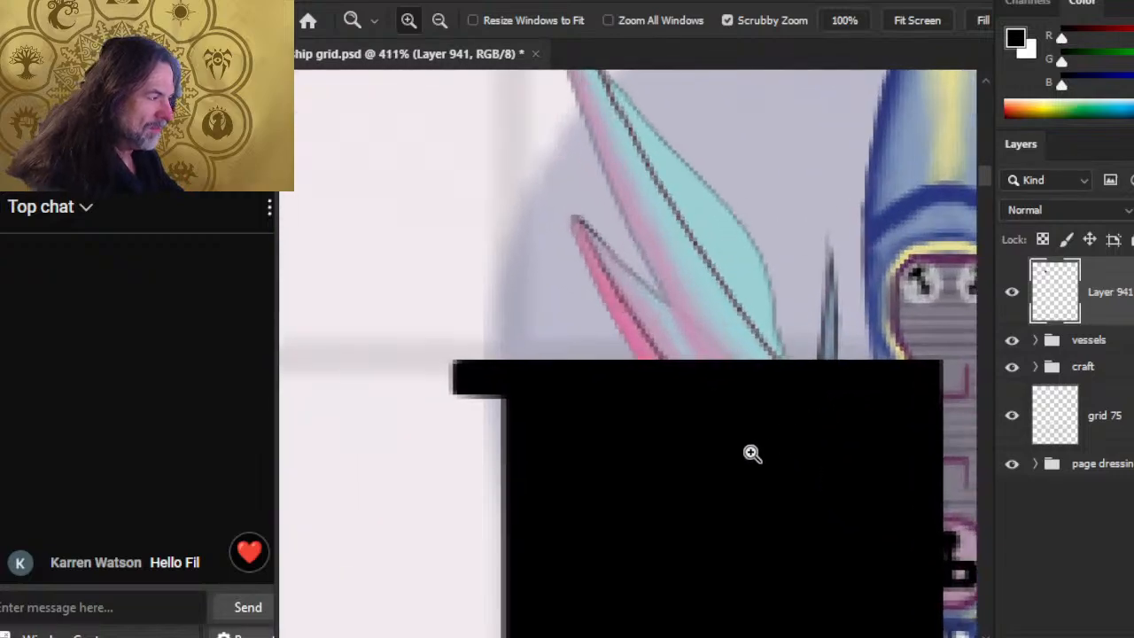
left_click_drag(435, 386, 539, 412)
key("b")
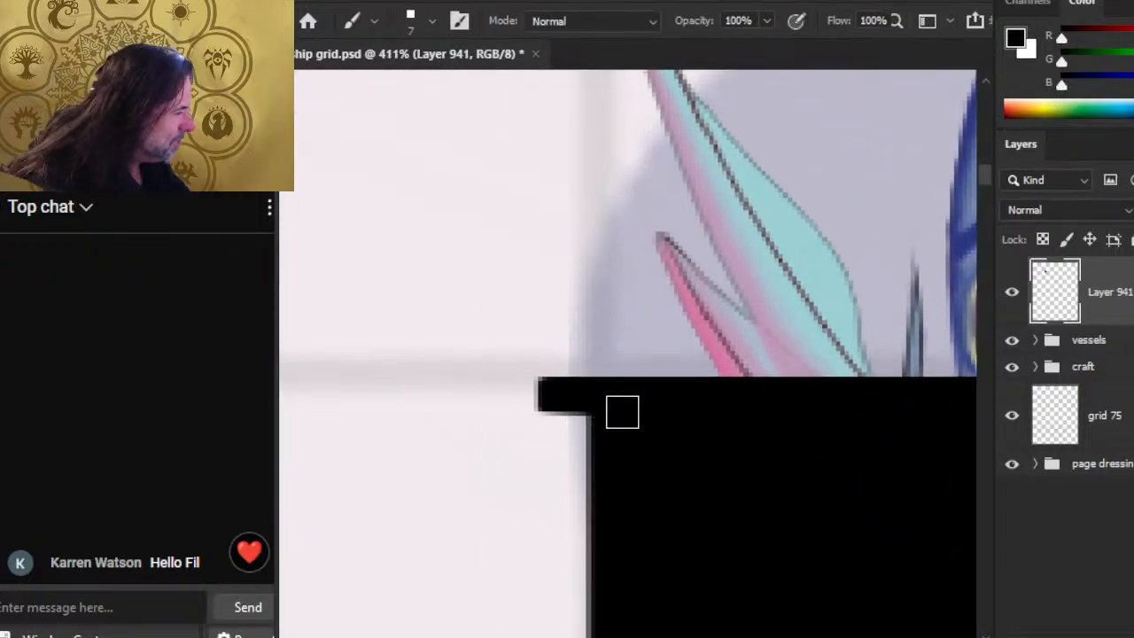
left_click(620, 589, "shift")
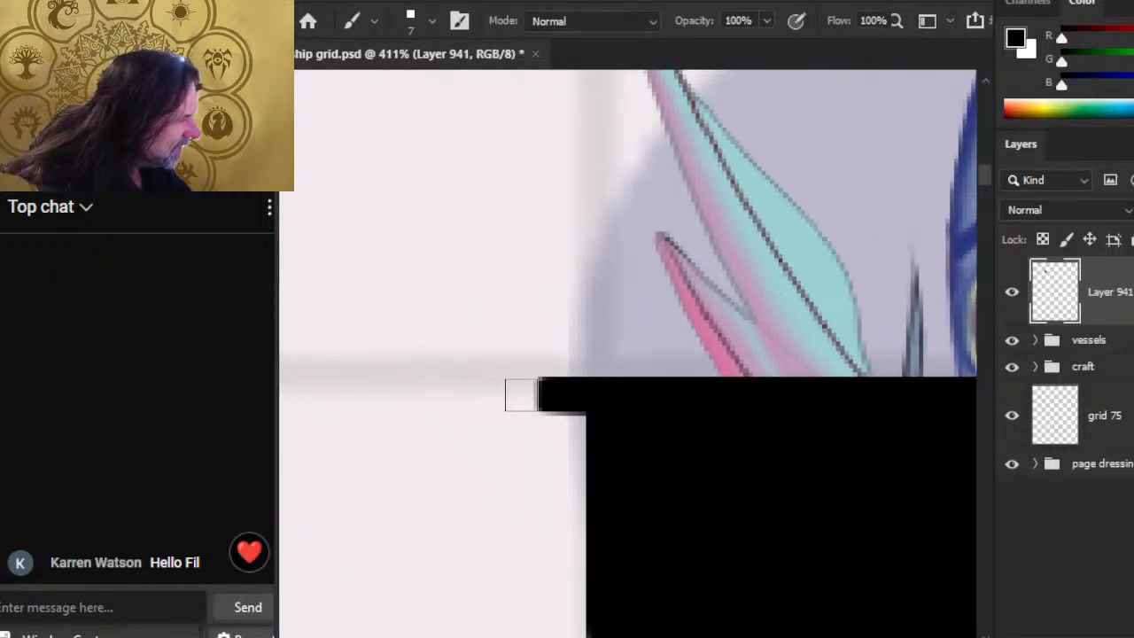
key("e")
left_click_drag(519, 369, 516, 408)
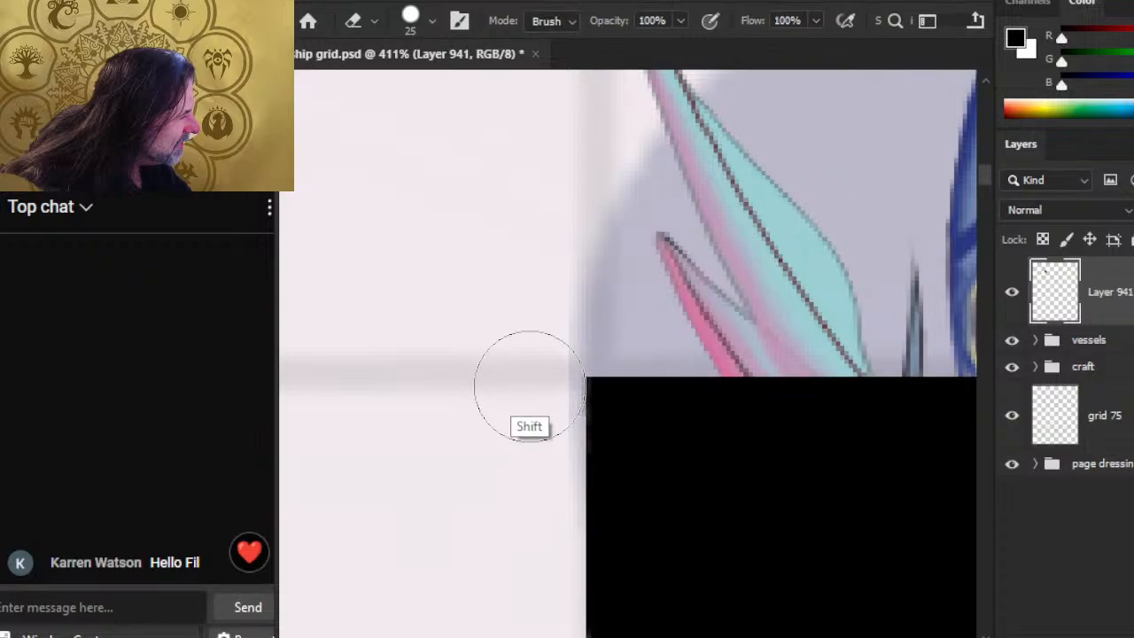
Step: Fill the faded pixels at the square's upper-left corner with the 7 px brush and trim the overspill with the eraser reduced to 7 px
key("z")
left_click_drag(600, 398, 627, 455)
key("b")
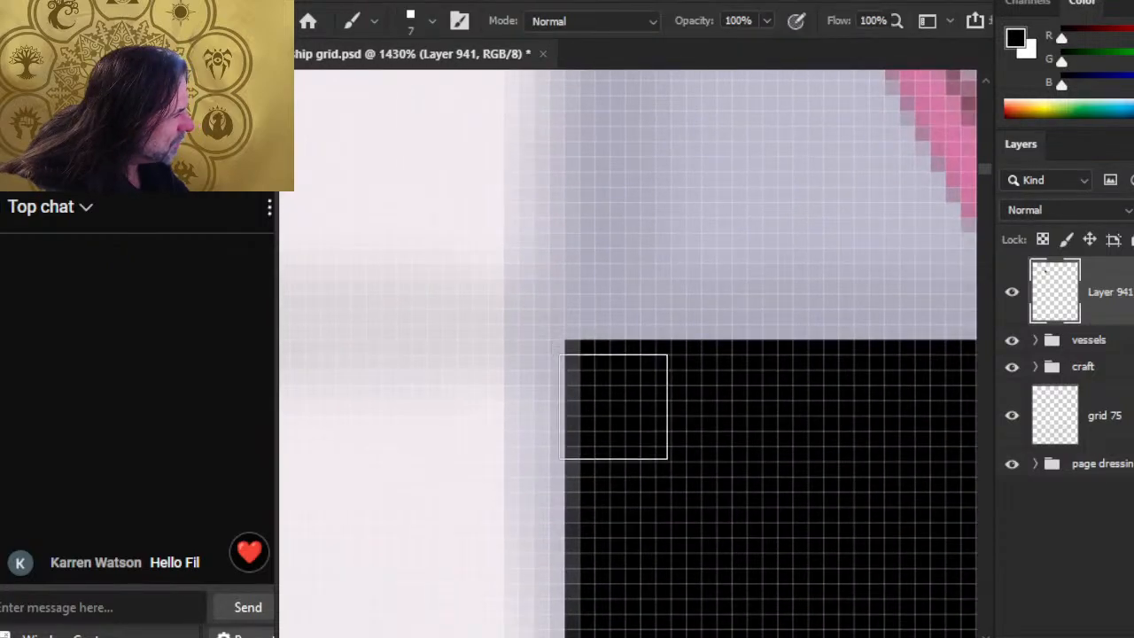
left_click(613, 422, "shift")
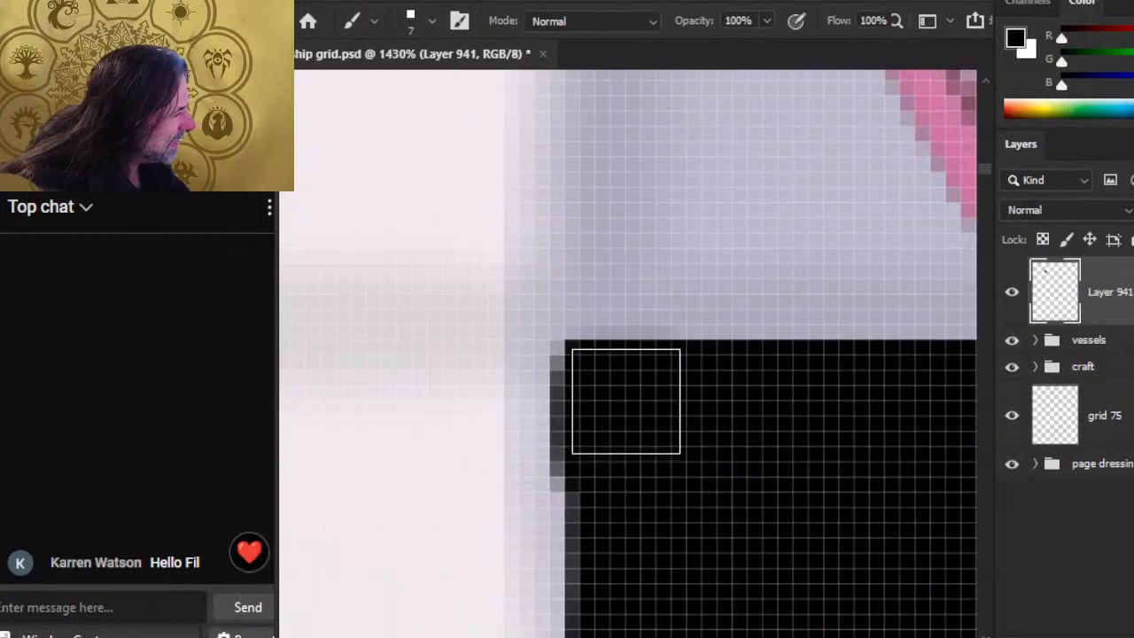
key("e")
key("bracketleft")
key("bracketleft")
key("bracketleft")
key("bracketleft")
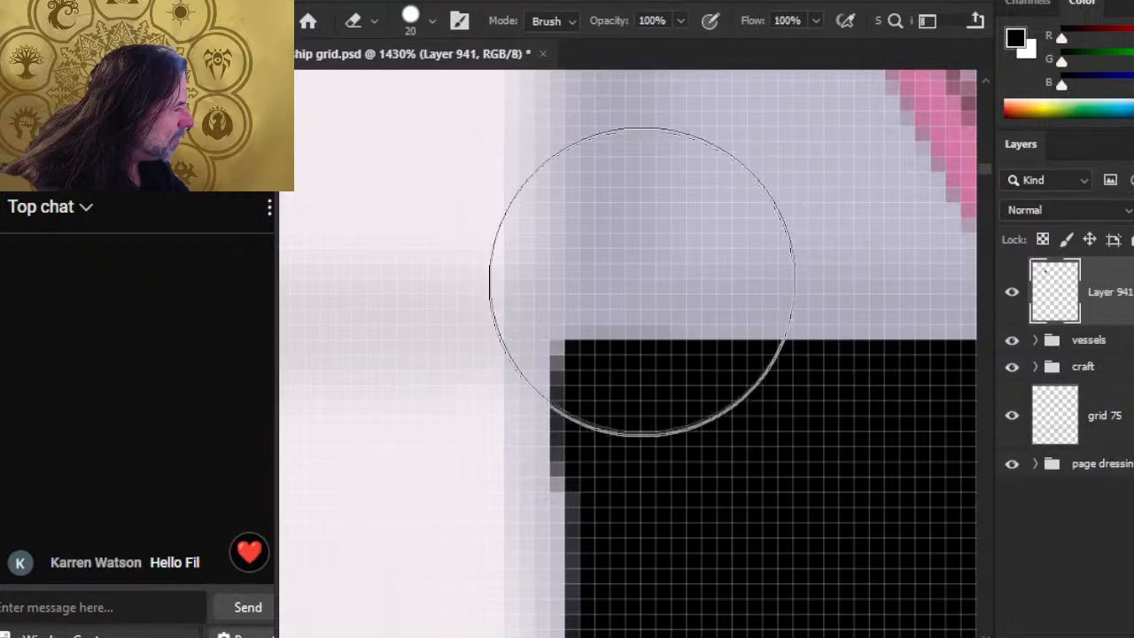
left_click(483, 342, "shift")
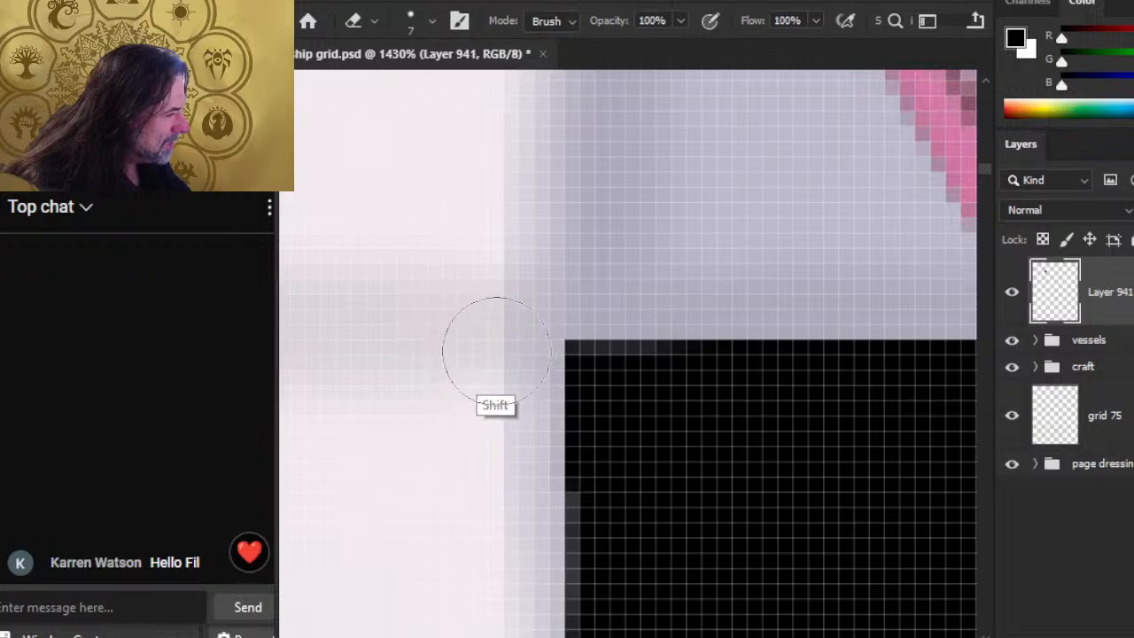
Step: Repaint the upper-left corner's softened top pixels black and erase the spill beyond the left edge
key("b")
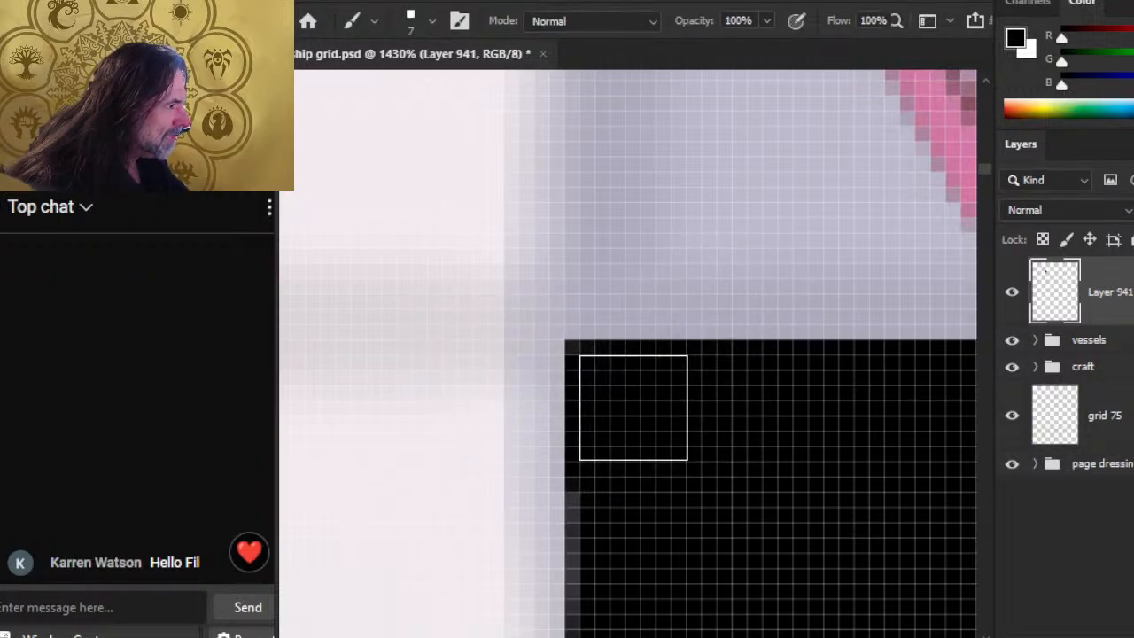
key("shift")
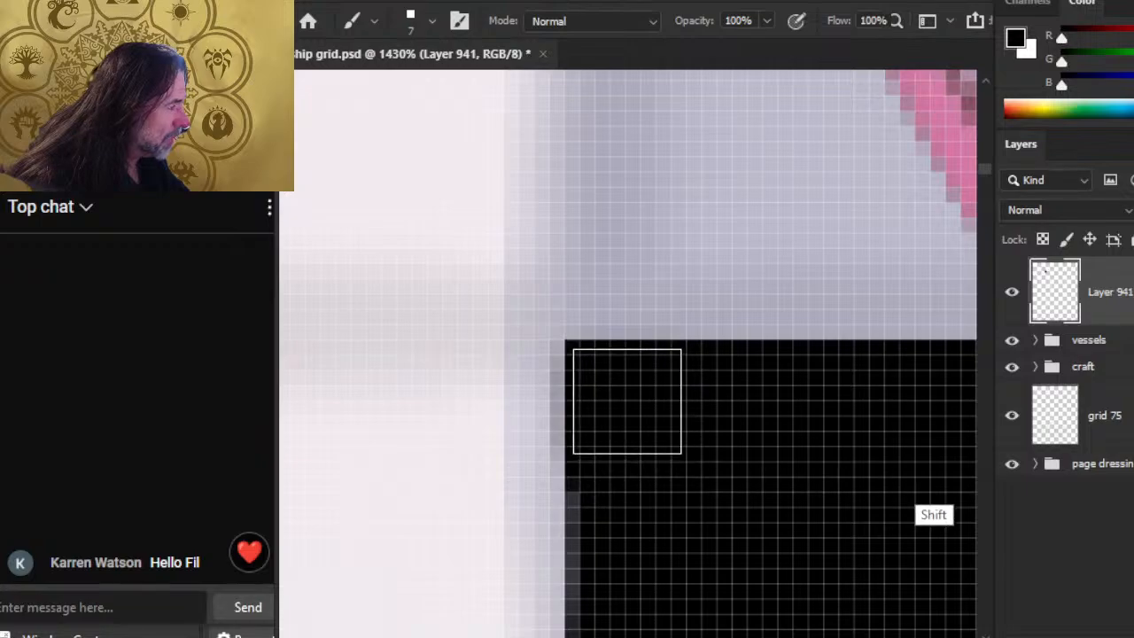
key("e")
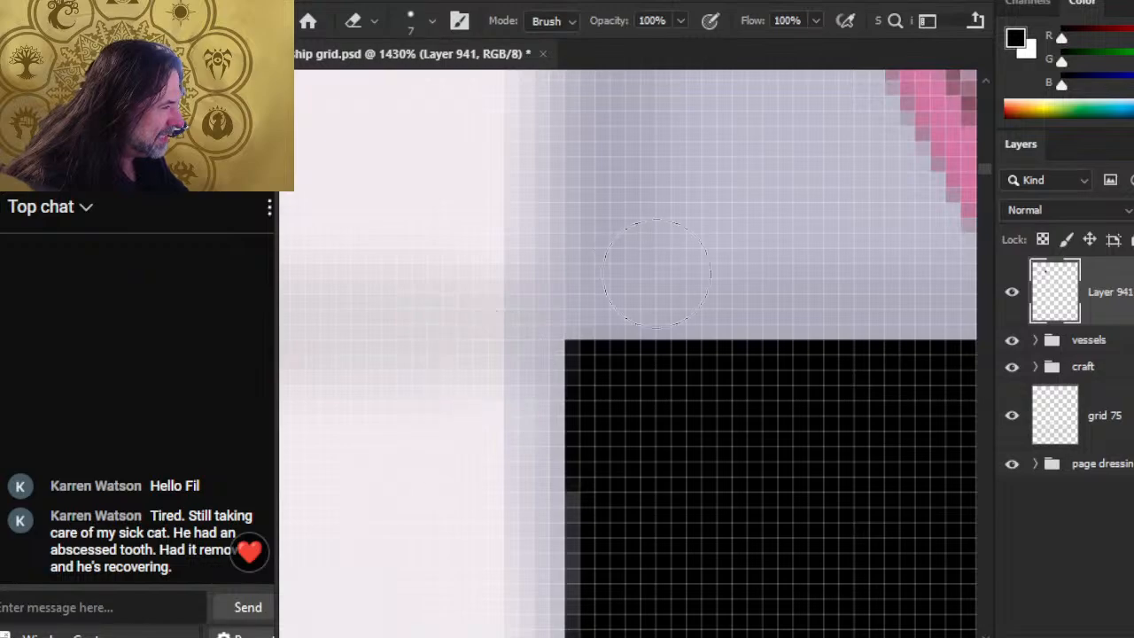
Step: Paint the remaining faded pixels down the square's left edge solid black to the lower-left corner using straight 7 px brush lines
left_click_drag(794, 419, 459, 450)
key("b")
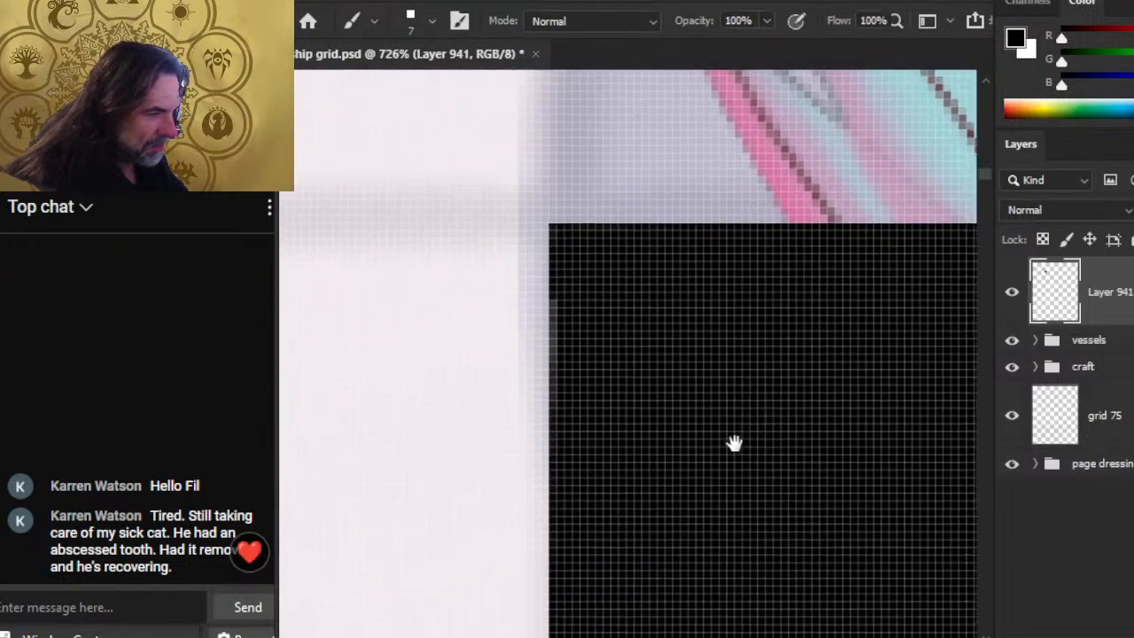
left_click_drag(469, 589, 732, 443)
key("z")
left_click_drag(552, 380, 610, 385)
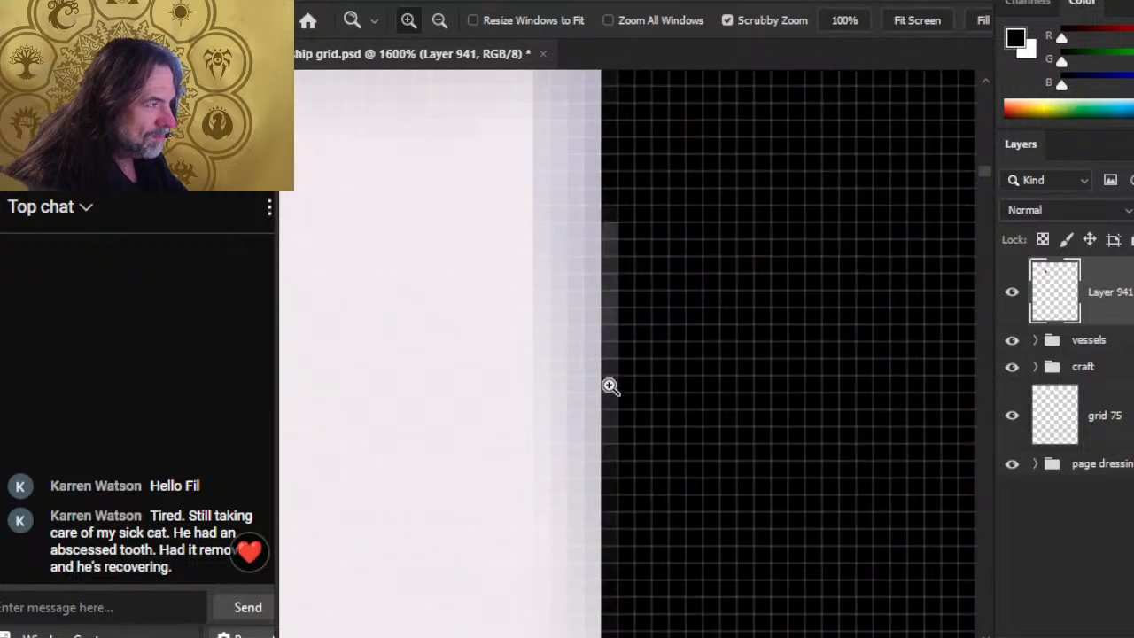
key("b")
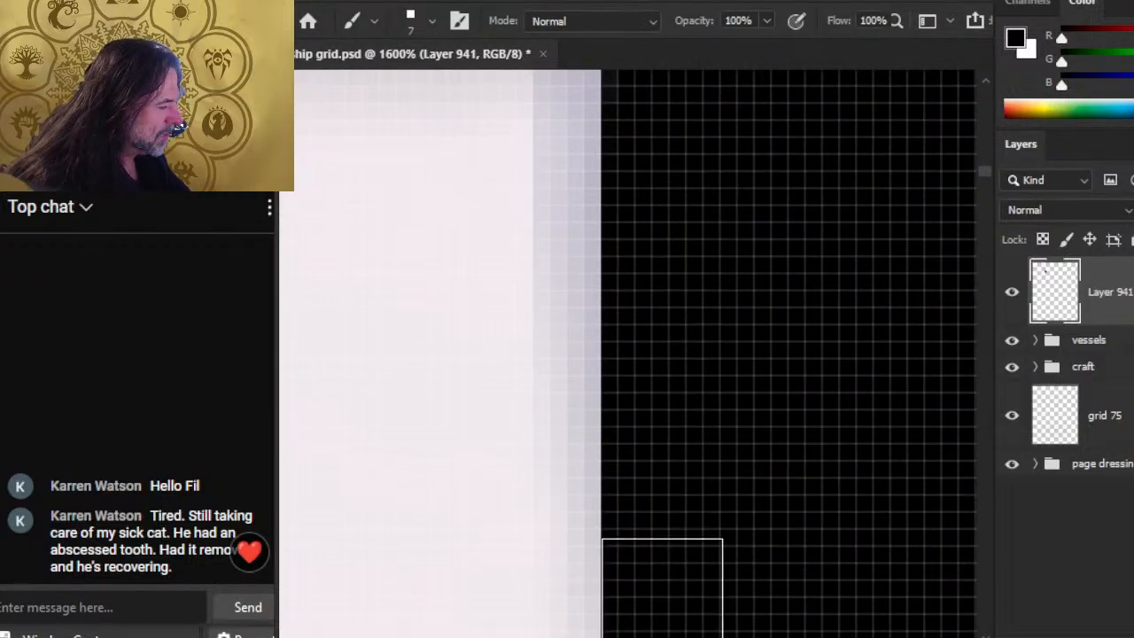
mouse_move(663, 589)
left_mouse_down()
mouse_move(792, 228)
mouse_move(726, 362)
left_mouse_up()
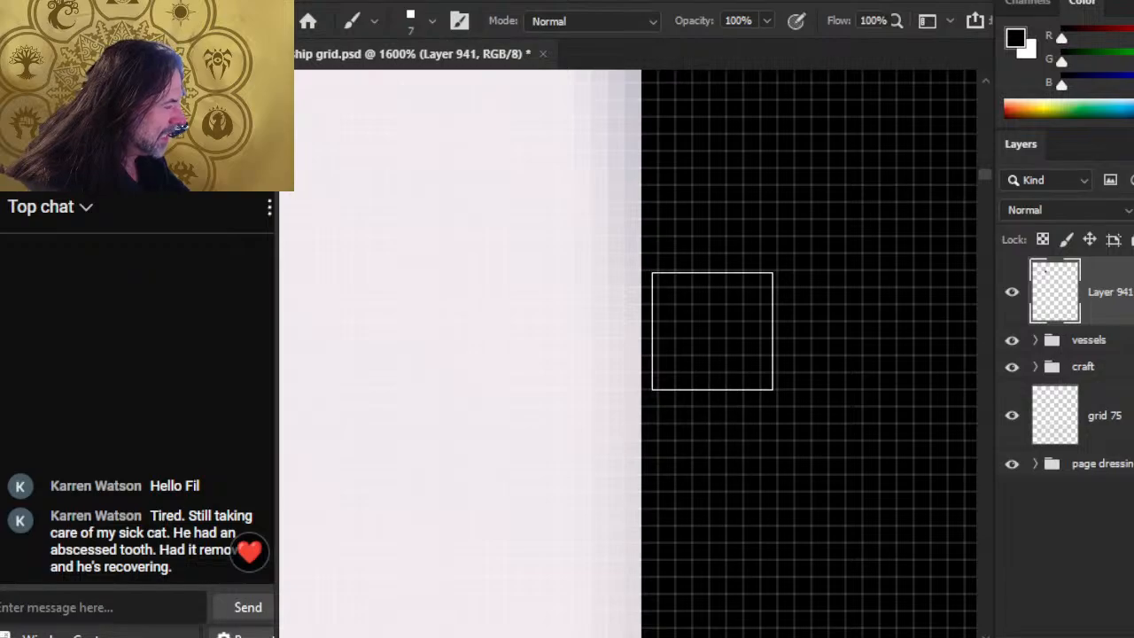
mouse_move(793, 576)
left_mouse_down()
mouse_move(783, 185)
mouse_move(776, 207)
left_mouse_up()
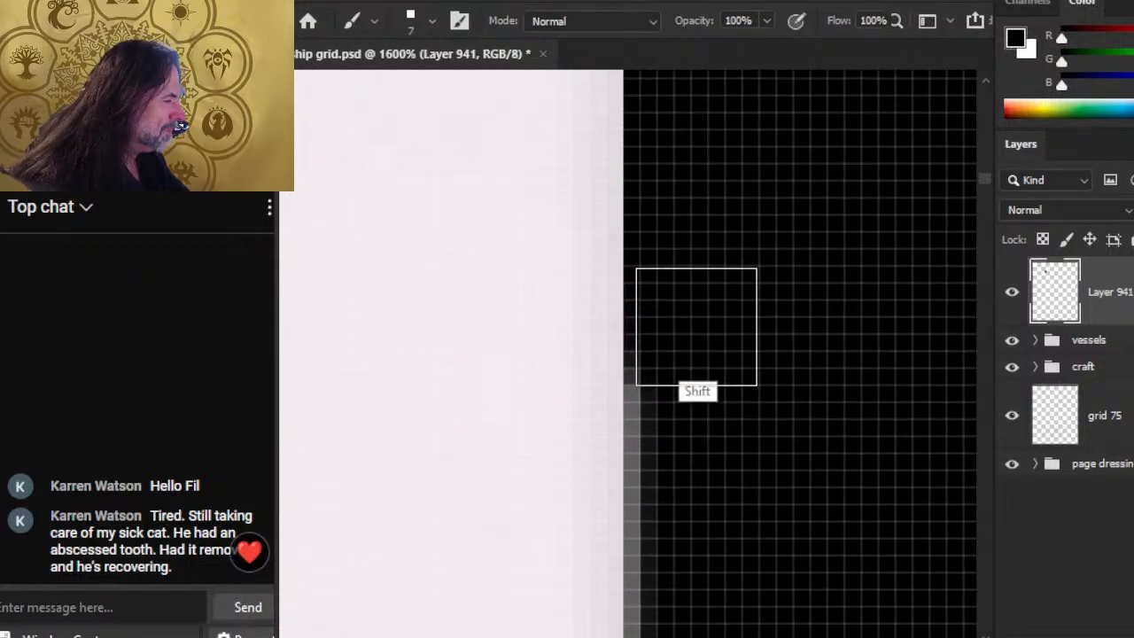
left_click_drag(749, 468, 770, 253)
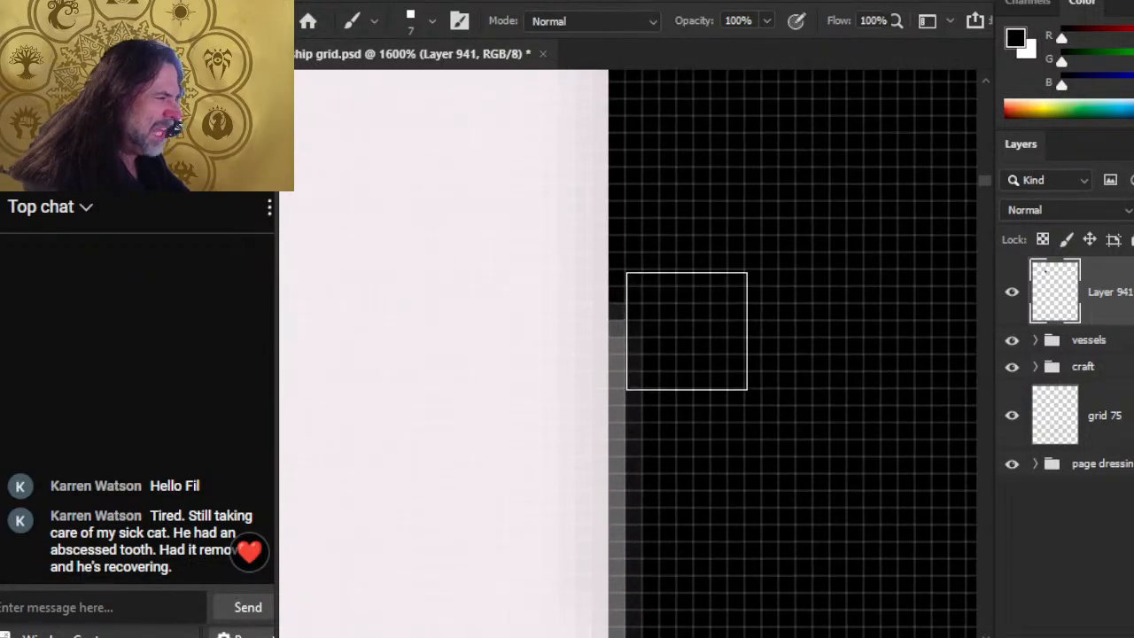
left_click(684, 315, "shift")
left_click_drag(786, 513, 819, 197)
left_click(708, 317, "shift")
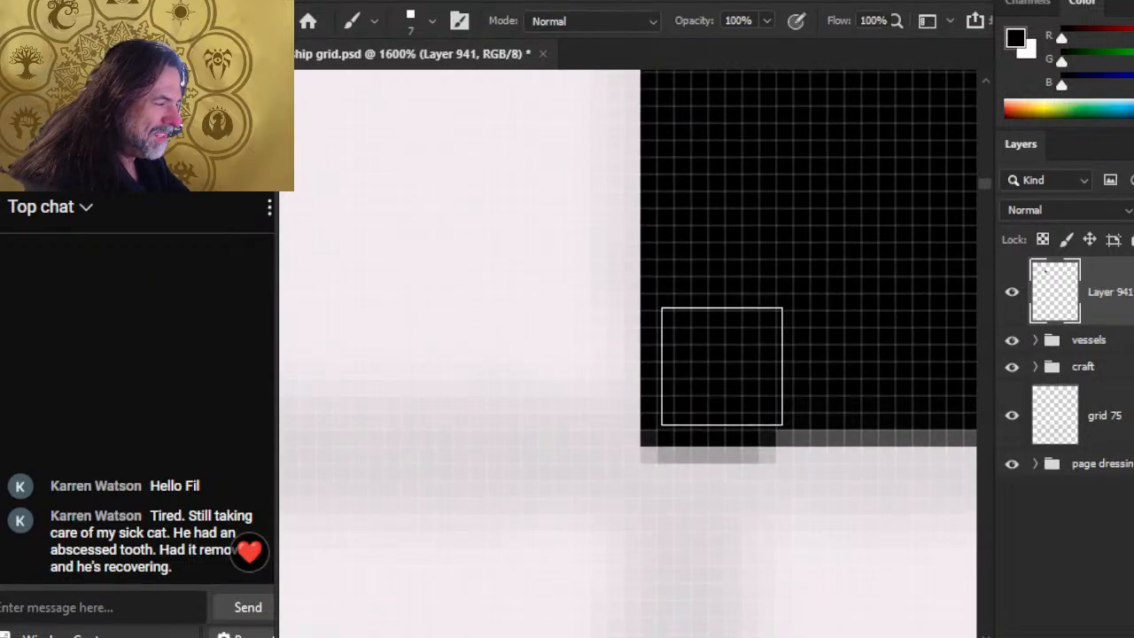
Step: Erase the grey spill beside and beneath the square's lower-left corner with the 7 px eraser
key("e")
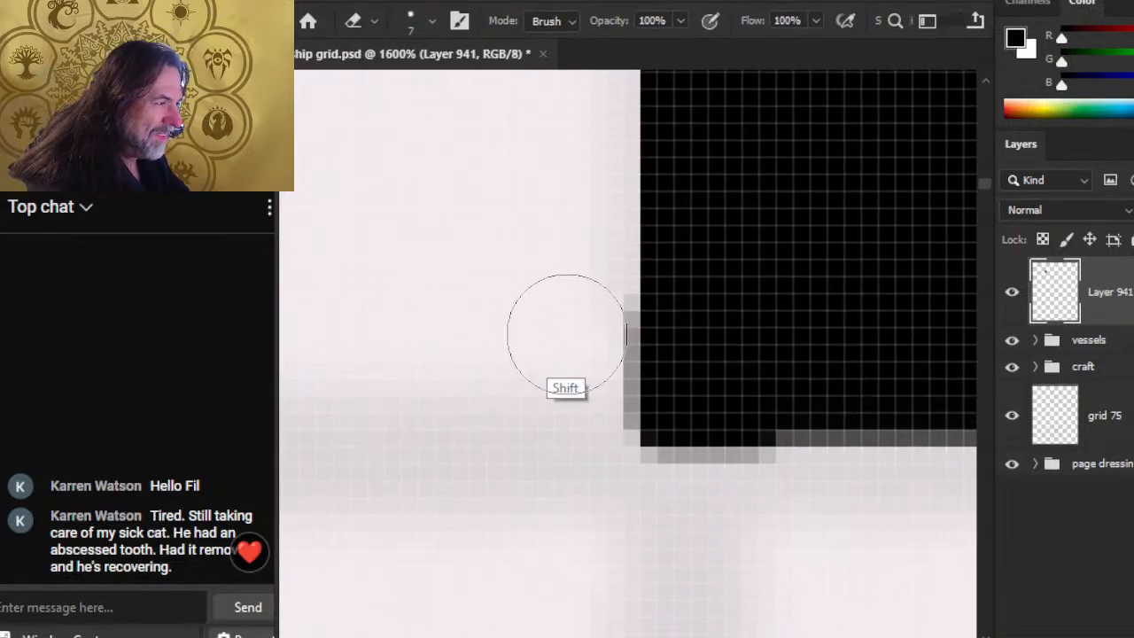
left_click_drag(567, 334, 551, 531)
left_click_drag(653, 513, 751, 540)
Step: Paint the start of the square's bottom edge black with the 7 px brush and trim the overspill left of and below the corner
key("b")
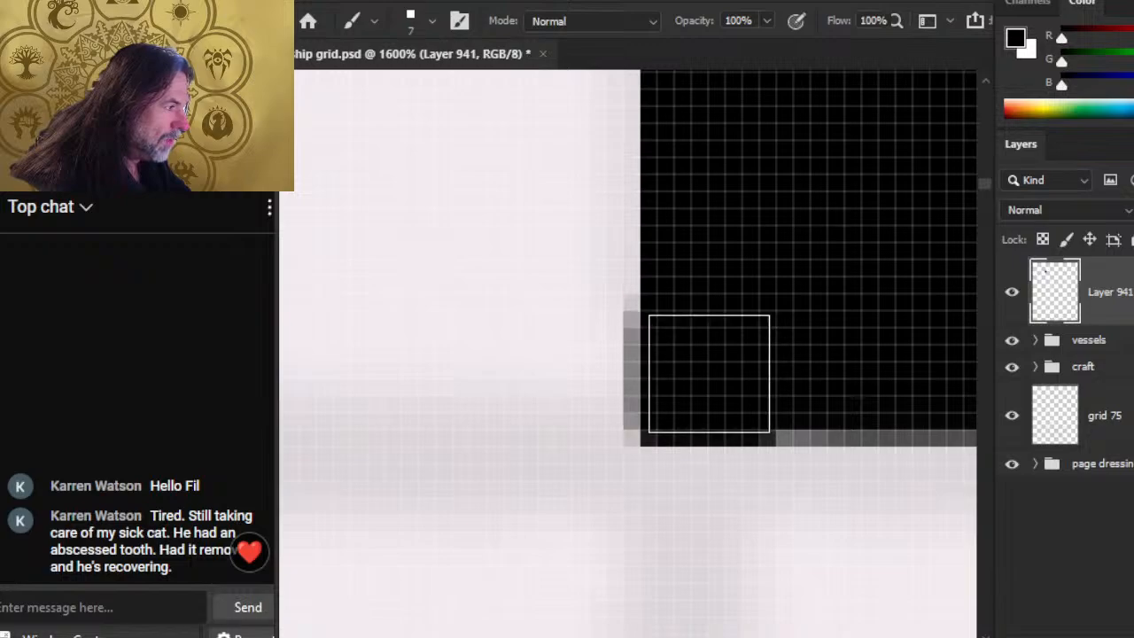
left_click_drag(706, 381, 871, 381)
key("e")
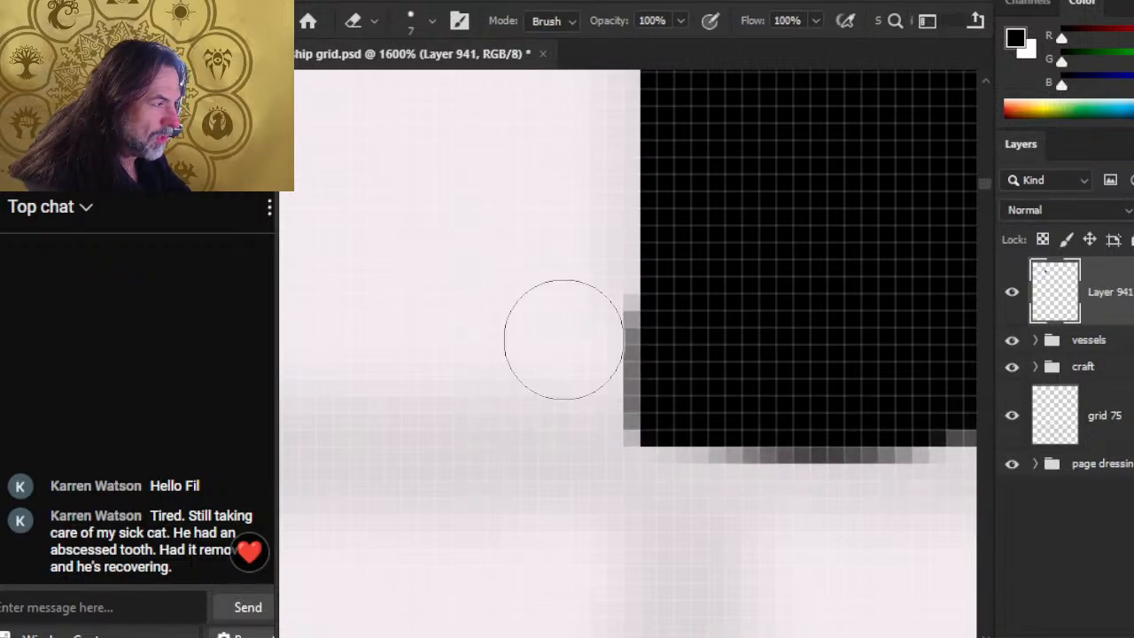
left_click(571, 416, "shift")
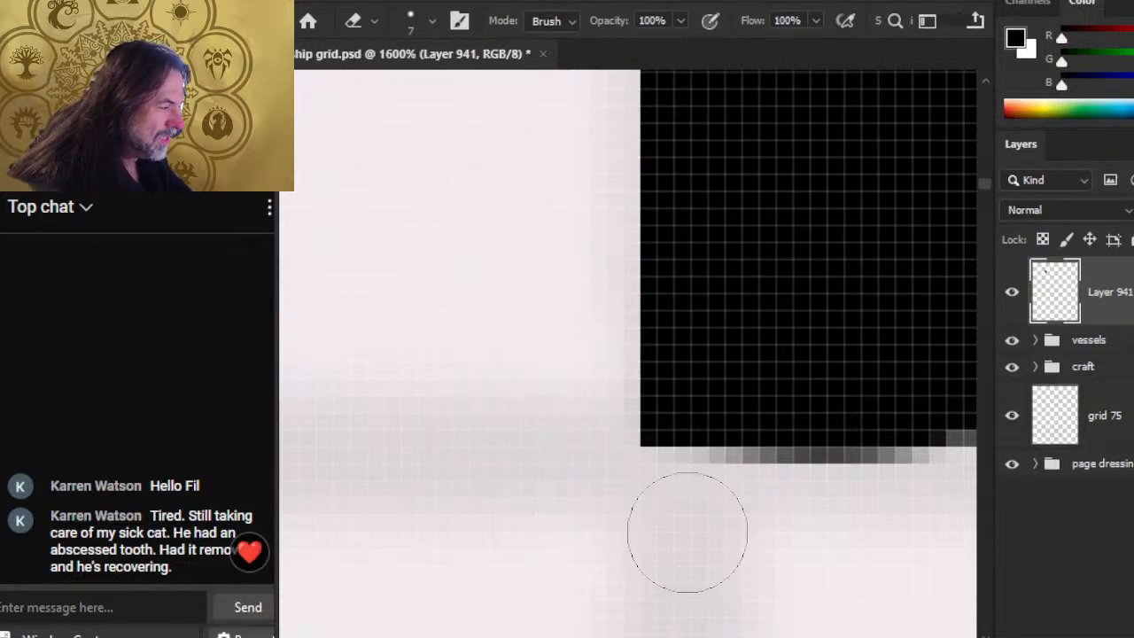
mouse_move(680, 519)
left_mouse_down()
mouse_move(695, 531)
mouse_move(657, 523)
mouse_move(924, 539)
mouse_move(722, 553)
left_mouse_up()
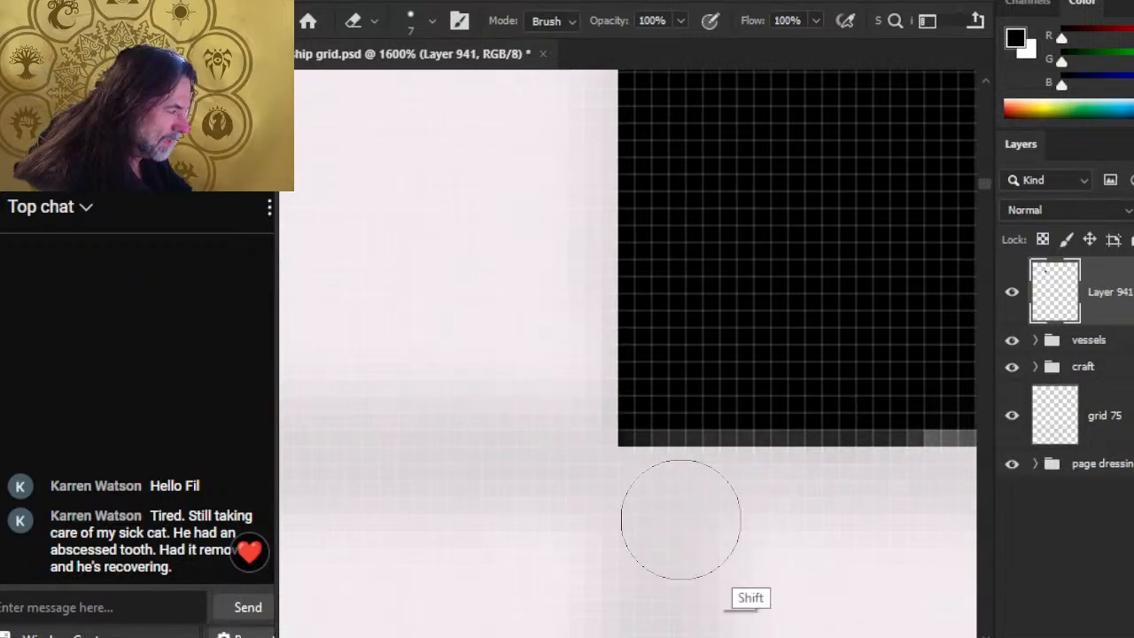
left_click(680, 519, "shift")
left_click(546, 429, "shift")
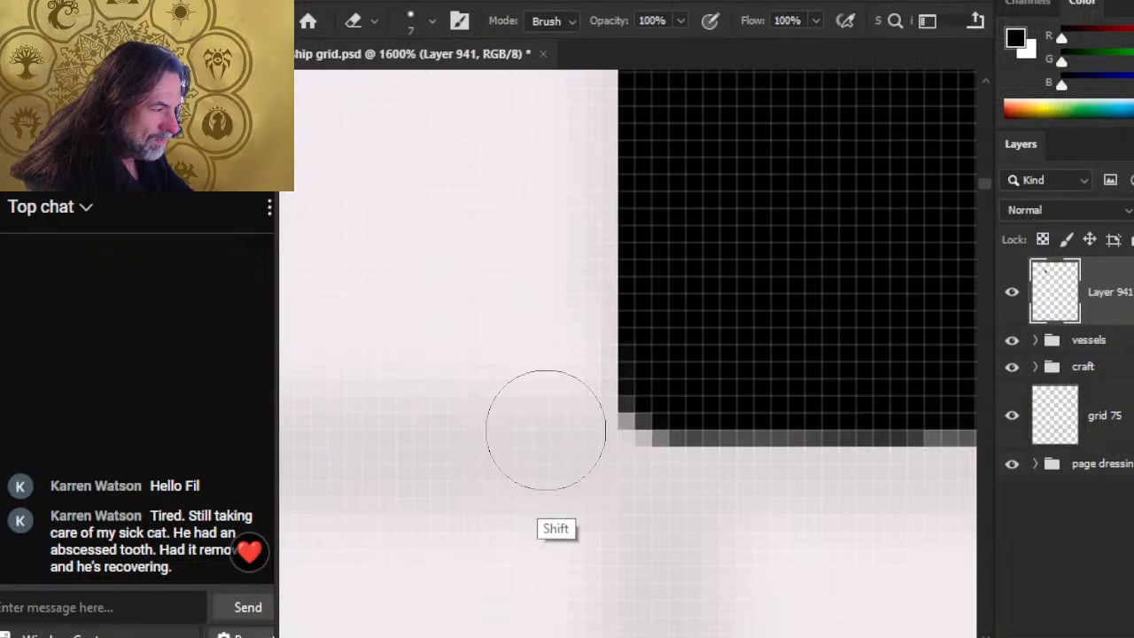
Step: Repaint the square's lower-left corner solid black with the 7 px brush and erase the grey spill beyond its left edge
key("b")
left_click(684, 383)
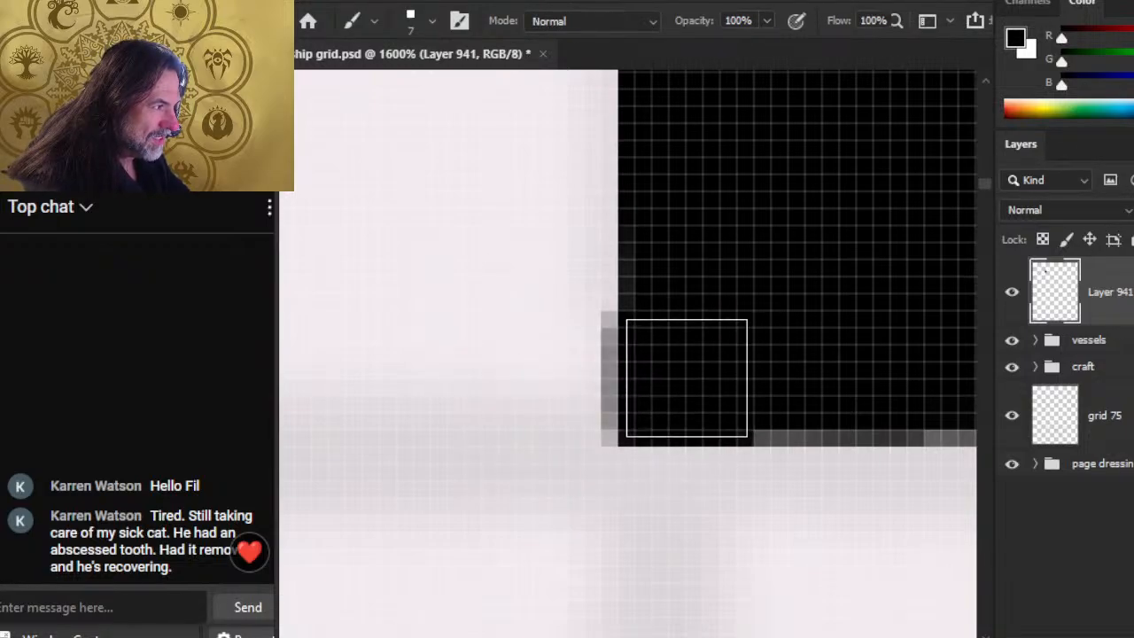
key("e")
left_click_drag(545, 316, 520, 542)
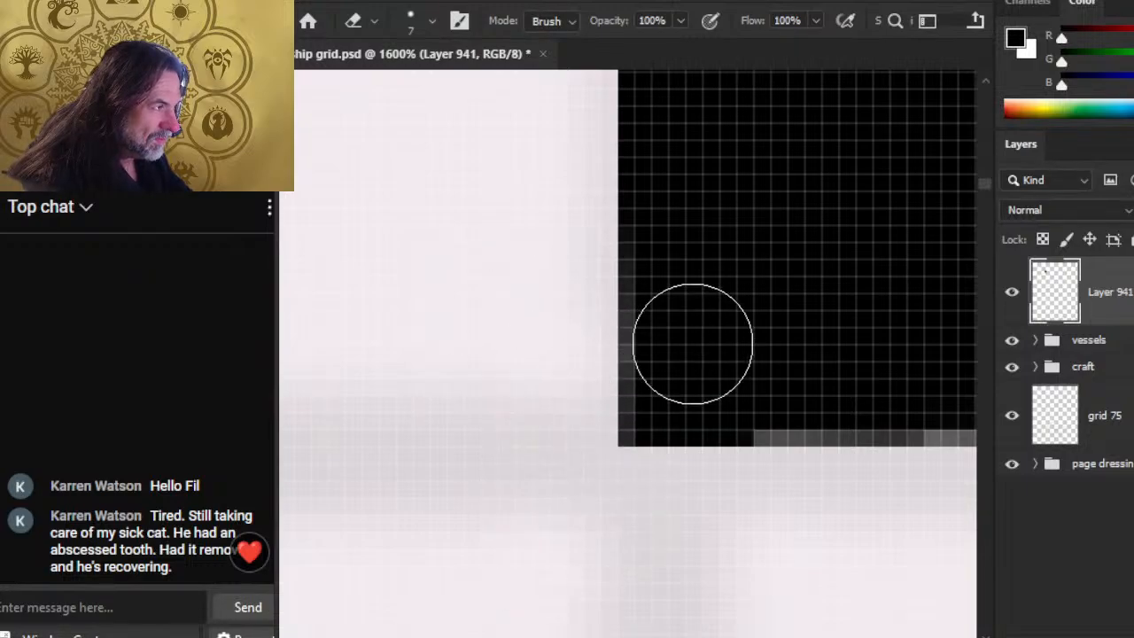
key("b")
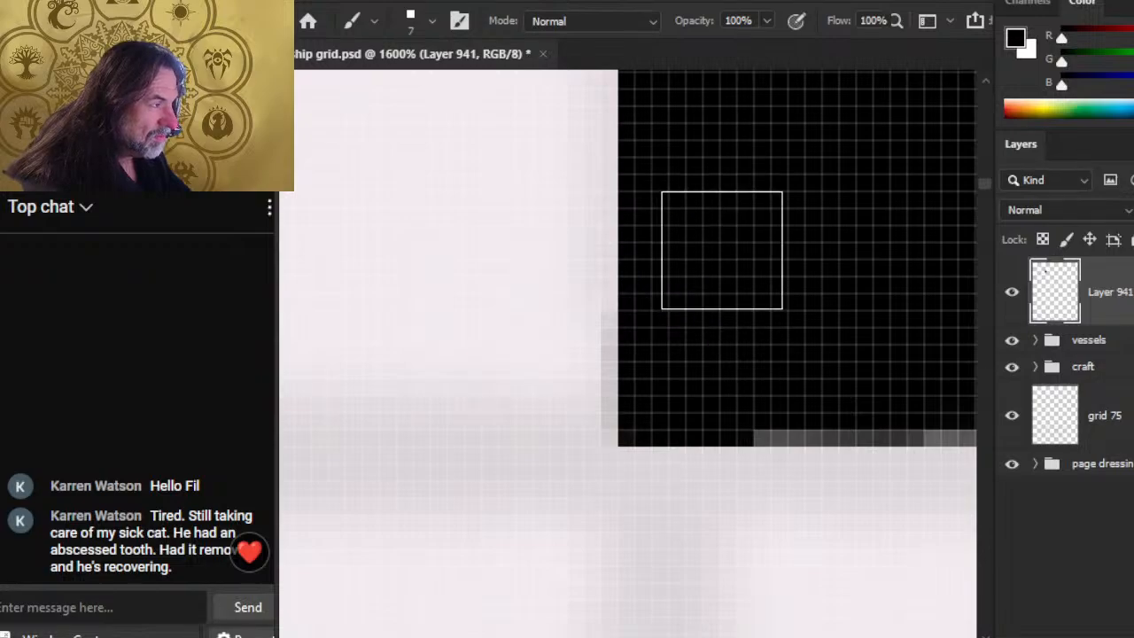
key("e")
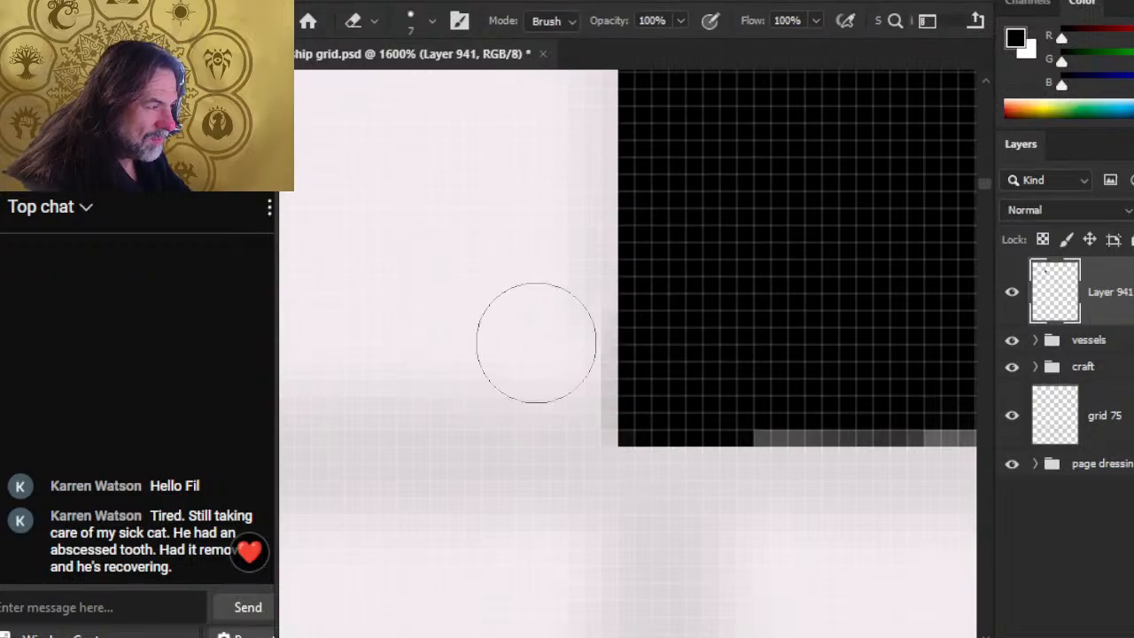
Step: Paint the faded pixels along the square's bottom edge solid black with straight 7 px brush lines and erase the overspill beneath
mouse_move(788, 492)
left_mouse_down()
mouse_move(747, 450)
mouse_move(590, 384)
left_mouse_up()
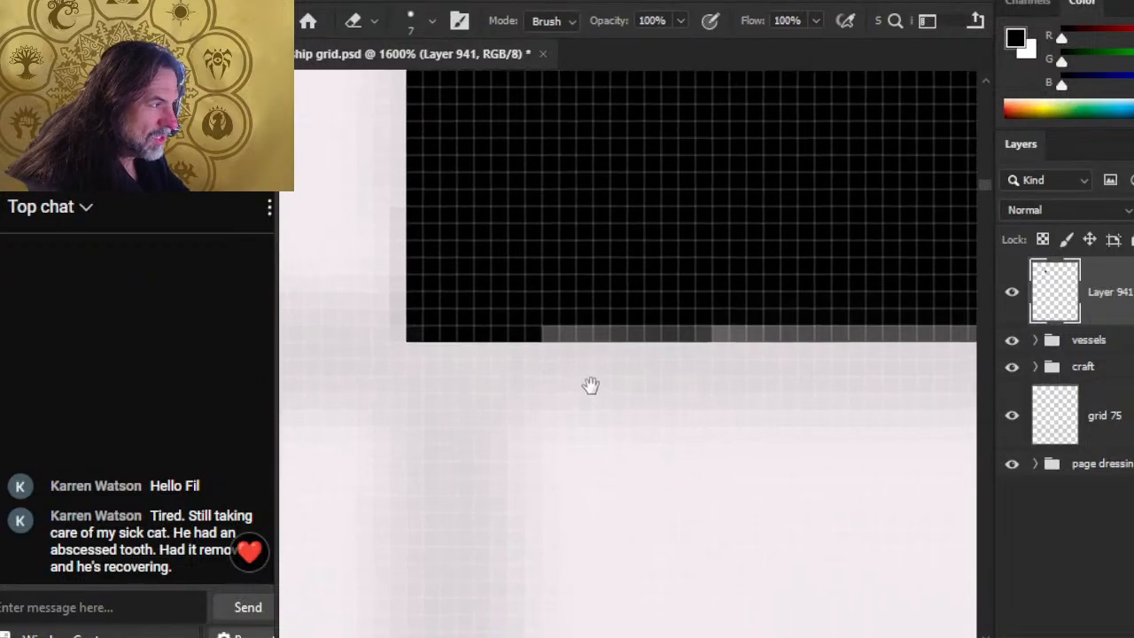
key("b")
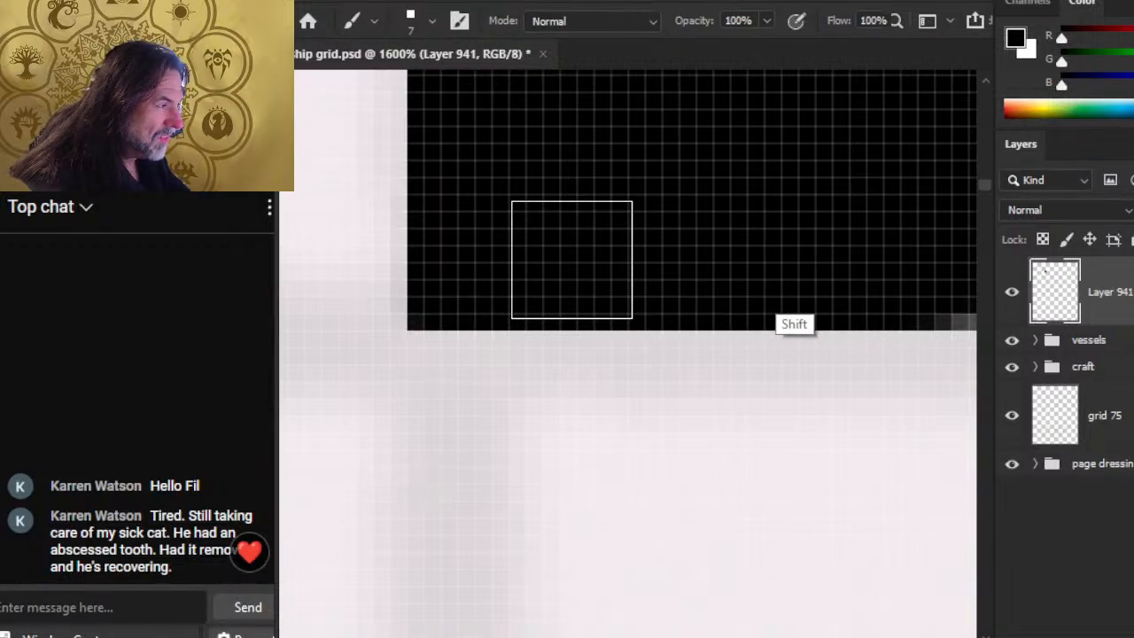
scroll(571, 258, "left", 3)
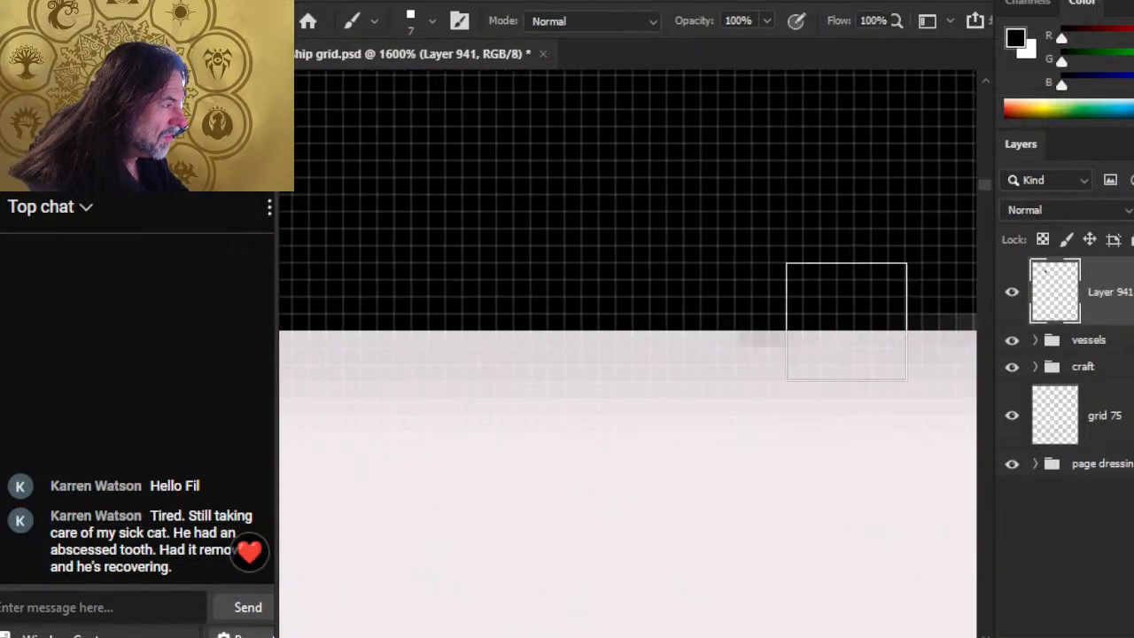
scroll(554, 405, "up", 2)
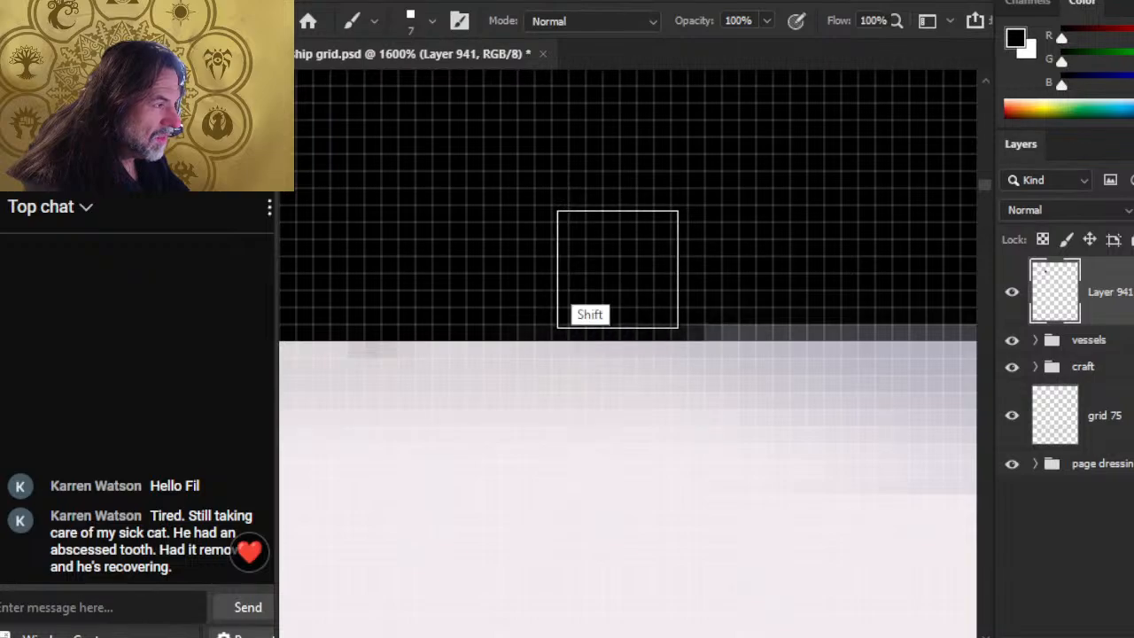
scroll(850, 435, "down", 1)
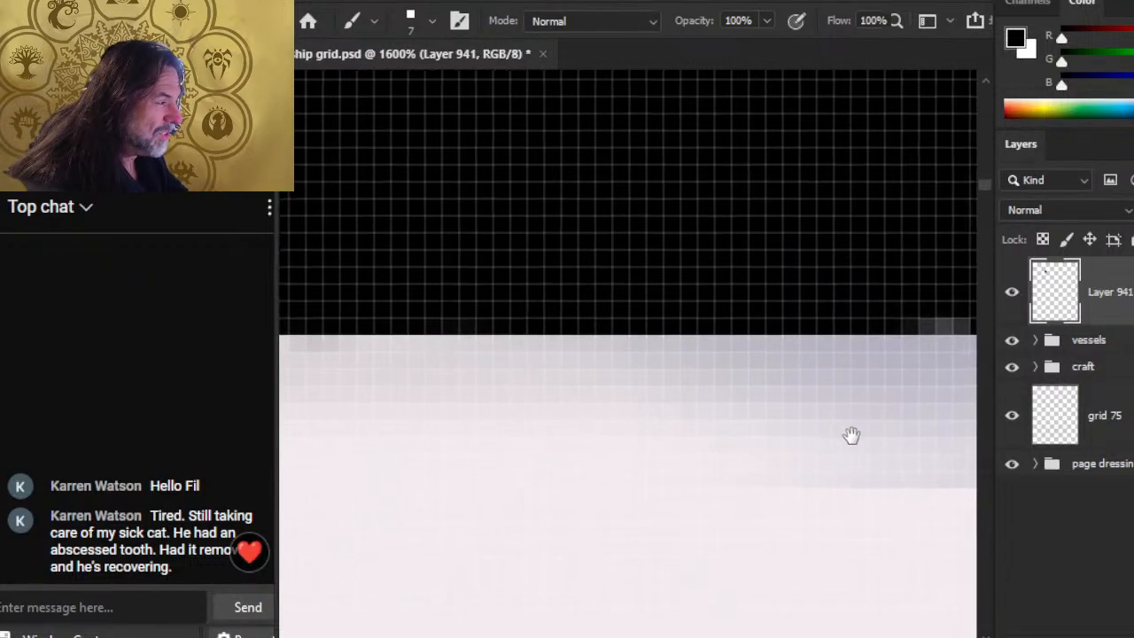
key("e")
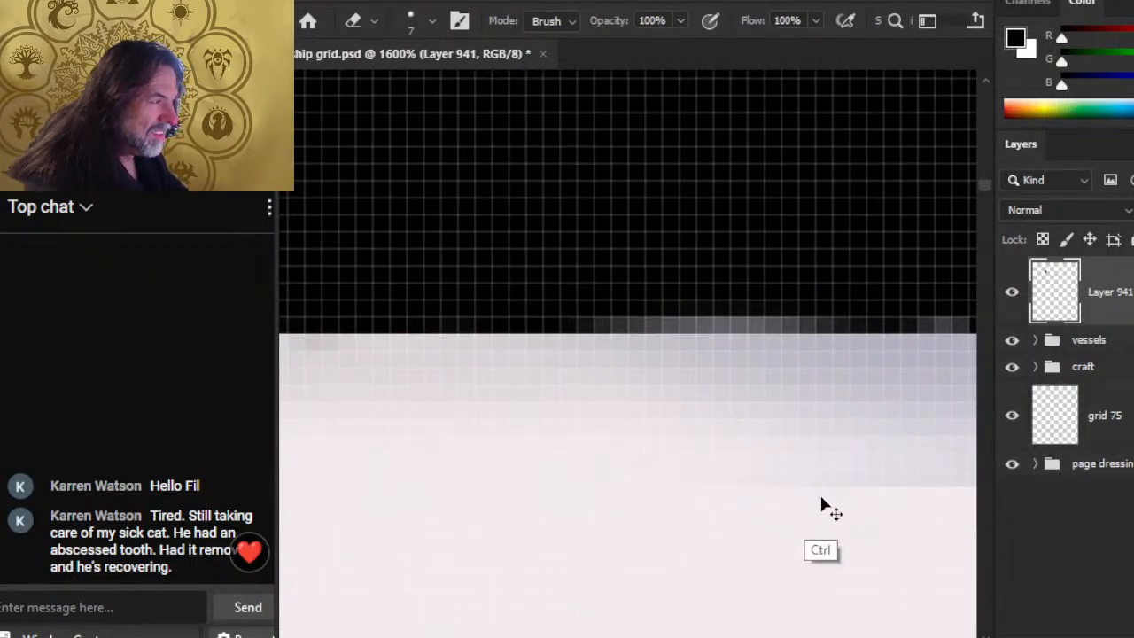
key("b")
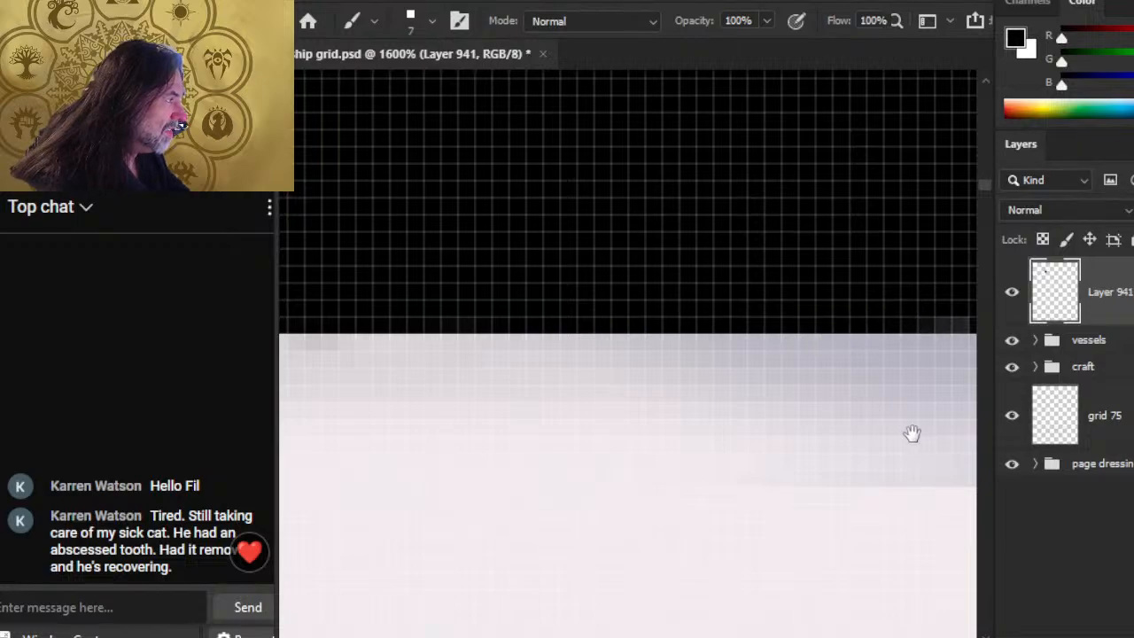
scroll(676, 456, "right", 3)
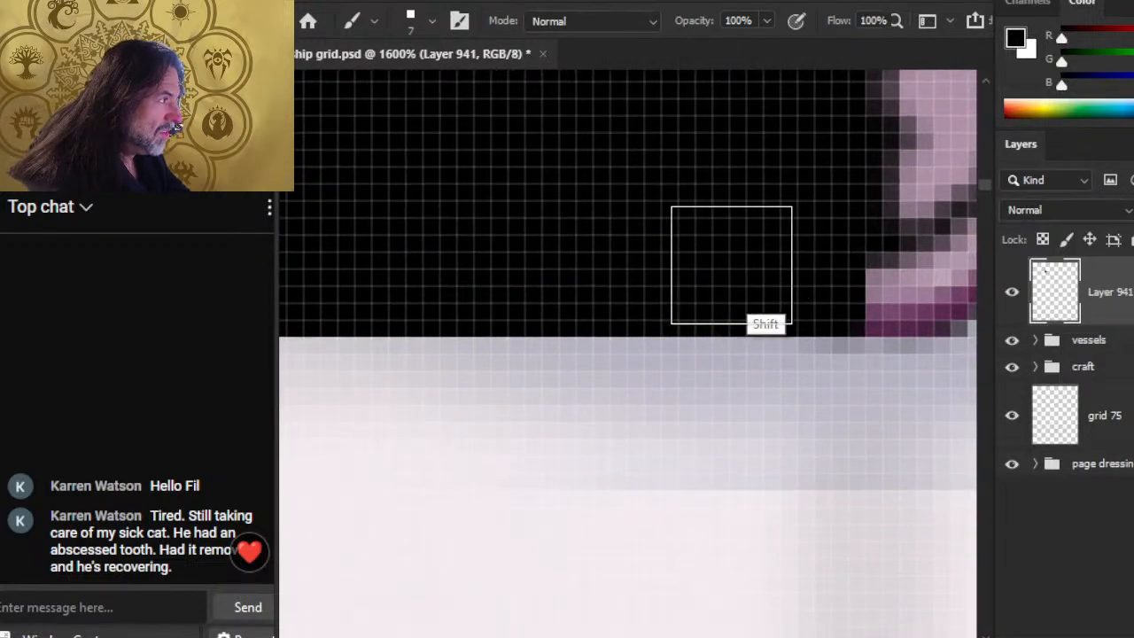
Step: Hide the vessels group to uncover the right part of the black square
key("z")
left_click_drag(873, 448, 803, 441)
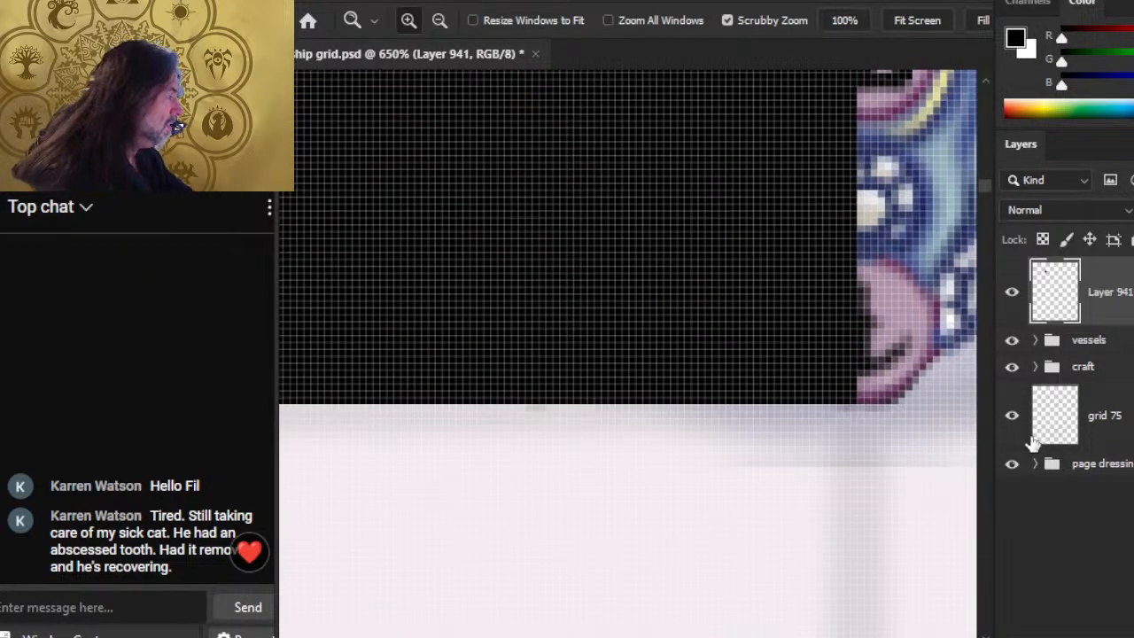
left_click(1012, 340)
Step: Clean up the square's right edge, painting it solid black with the 7 px brush and erasing spill outside it
left_click_drag(850, 345, 782, 539)
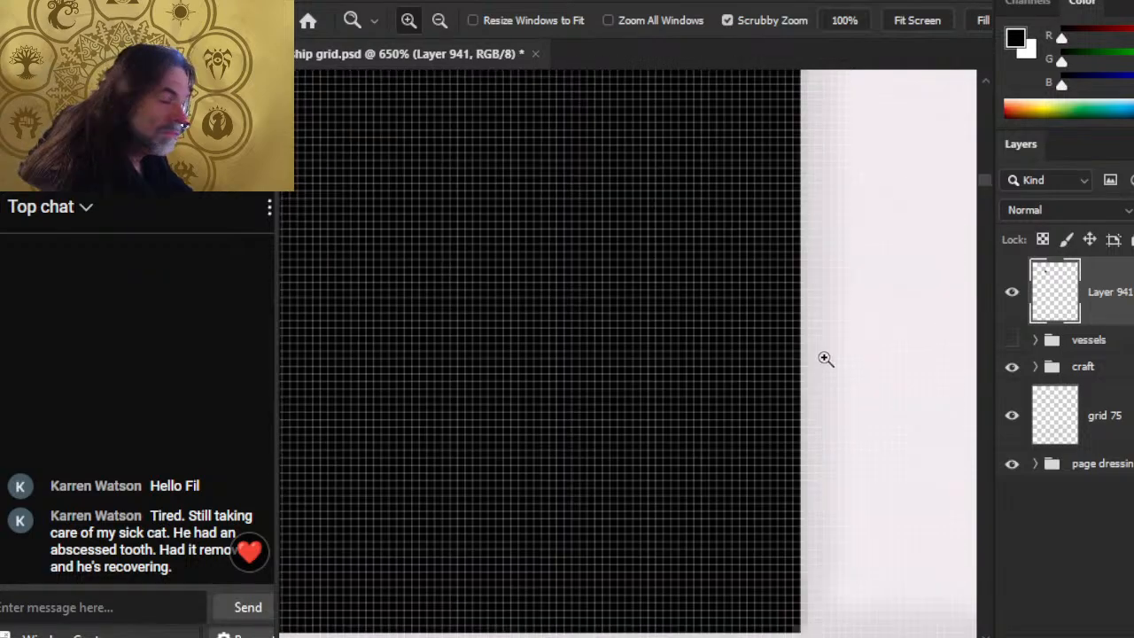
left_click_drag(825, 358, 864, 397)
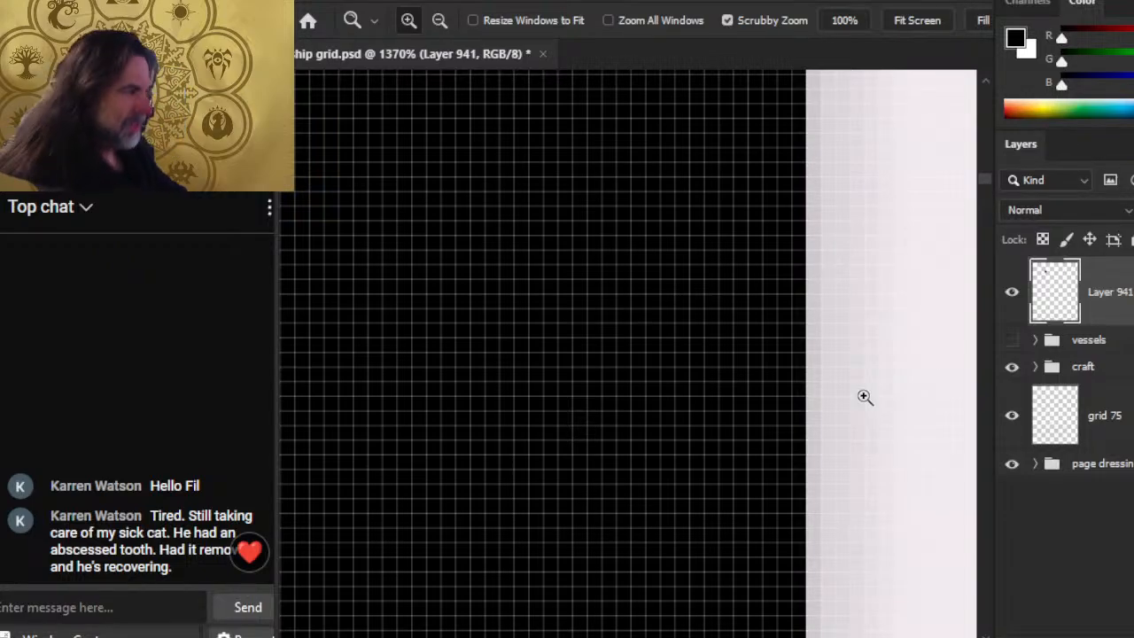
key("b")
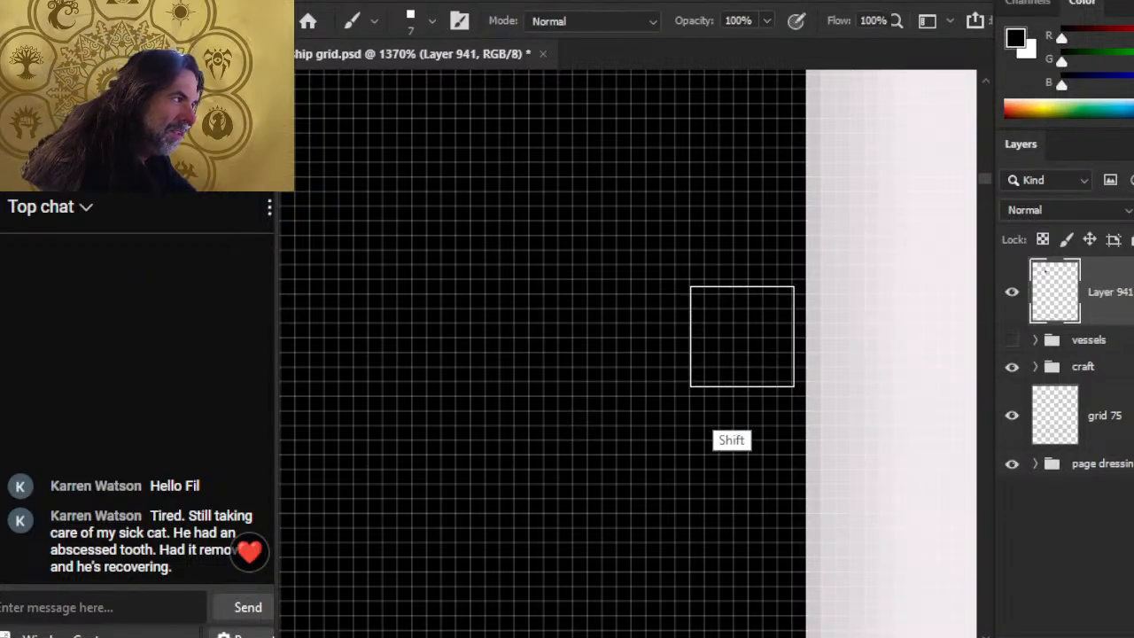
left_click_drag(691, 274, 671, 273)
key("e")
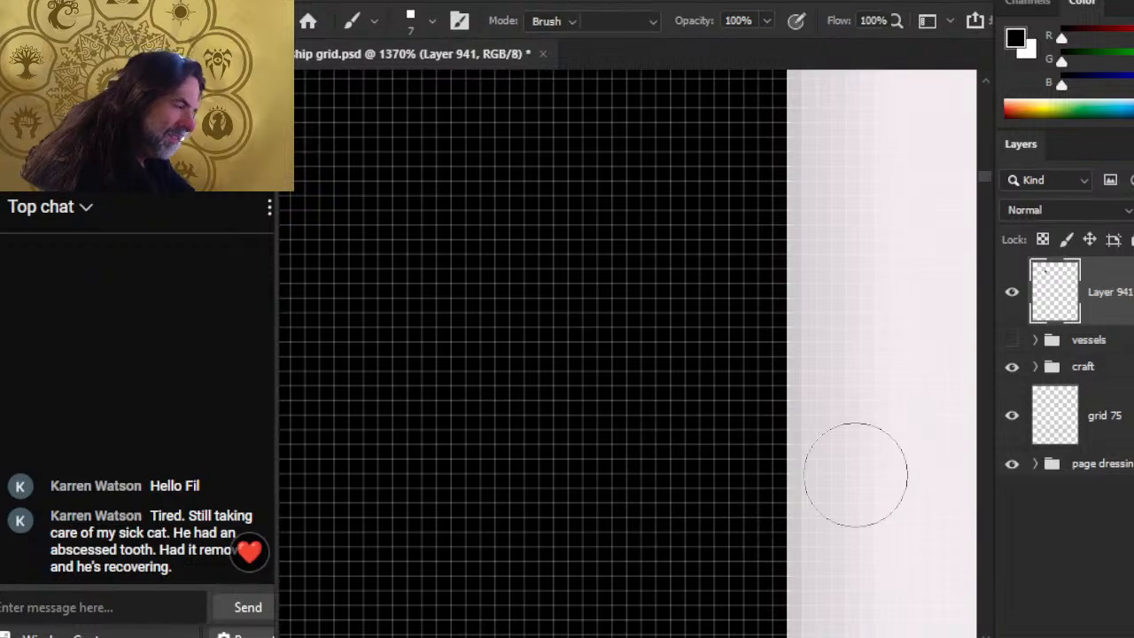
left_click(841, 450, "shift")
key("b")
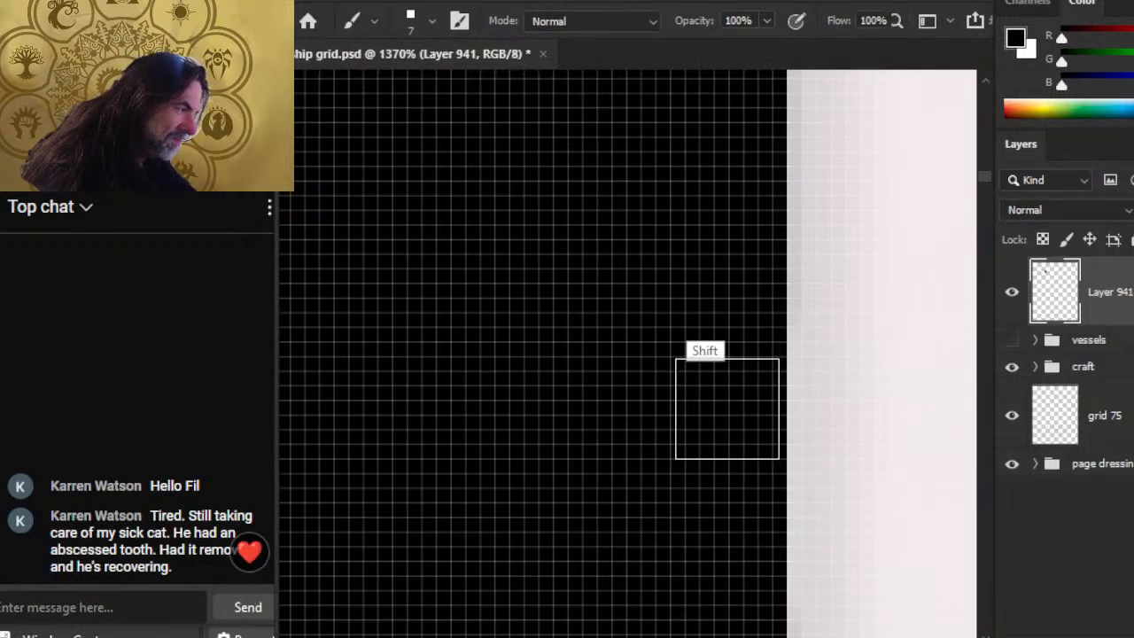
Step: Erase the grey spill around the square's upper-right corner and above its top edge with the 7 px eraser
left_click_drag(708, 485, 704, 576)
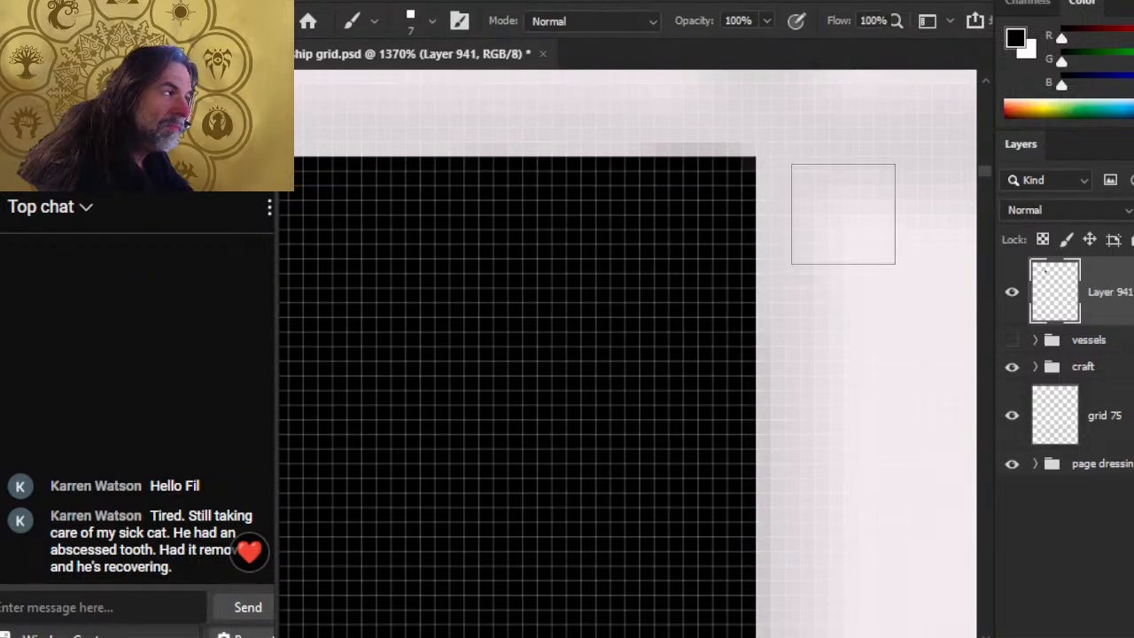
key("e")
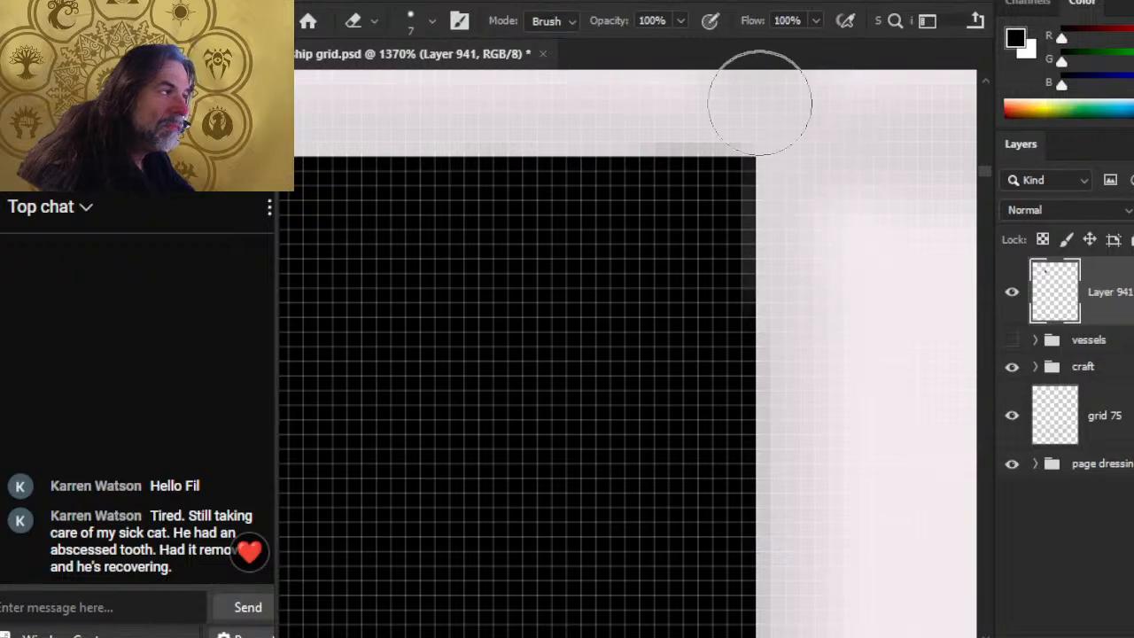
left_click_drag(753, 259, 769, 414)
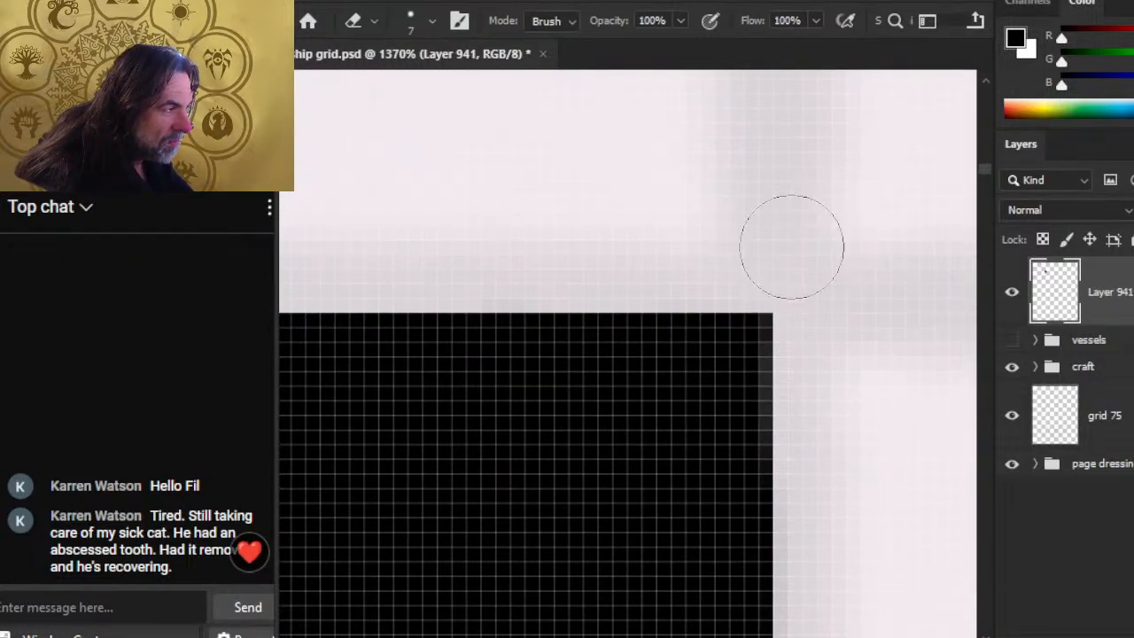
left_click(781, 252, "shift")
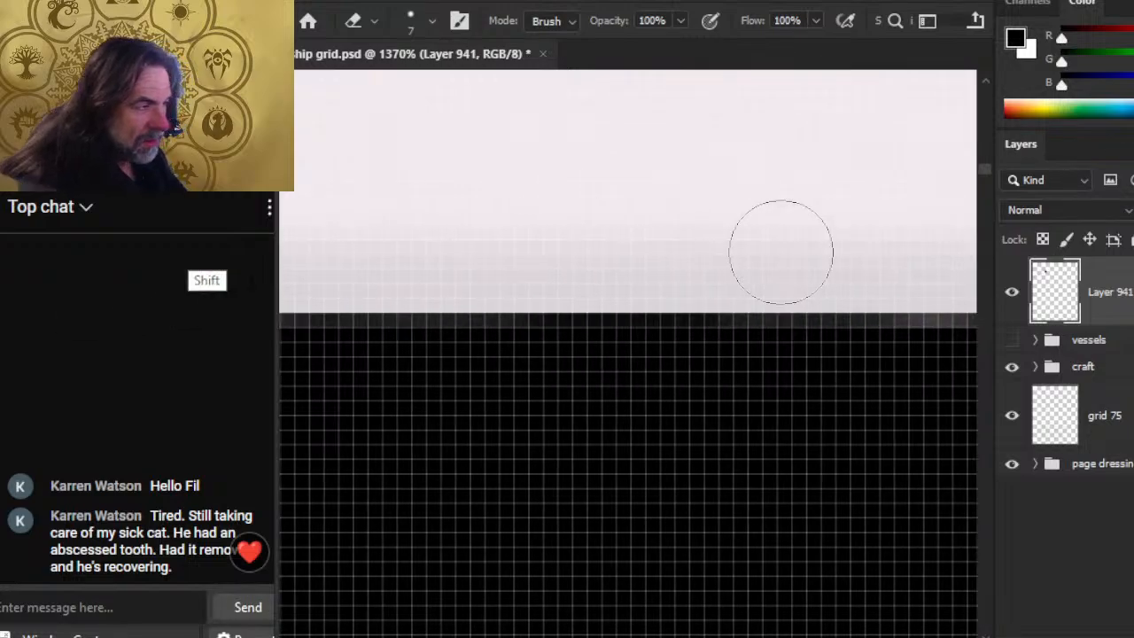
Step: Paint the faded pixels along the square's top edge solid black up to the upper-right corner with straight 7 px brush lines
left_click_drag(731, 435, 988, 494)
key("b")
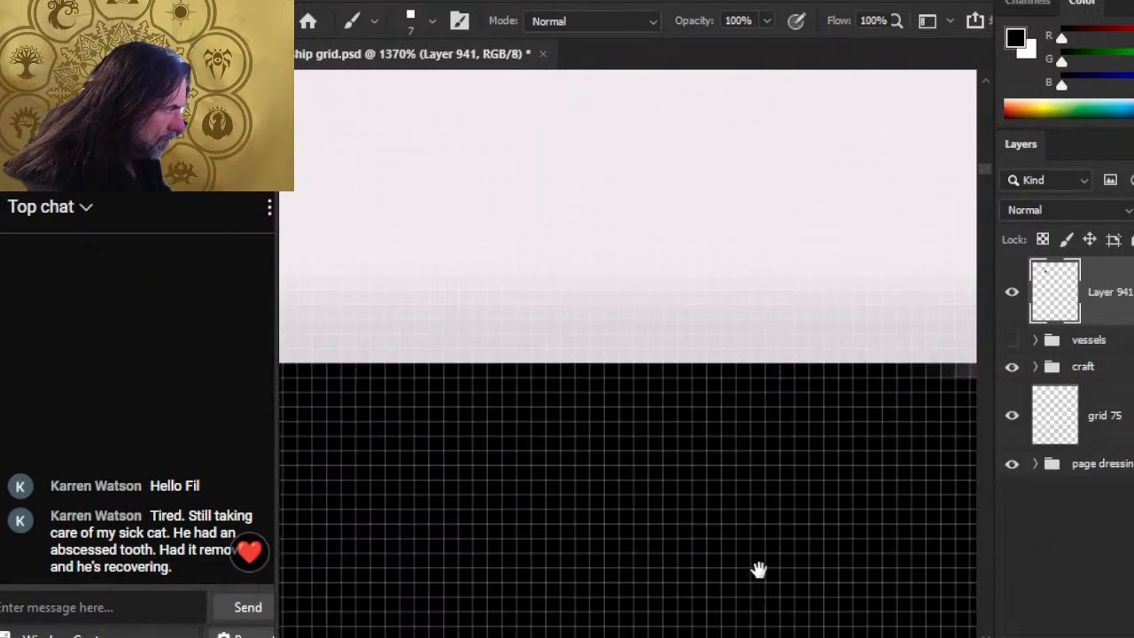
left_click_drag(759, 569, 450, 530)
key("shift")
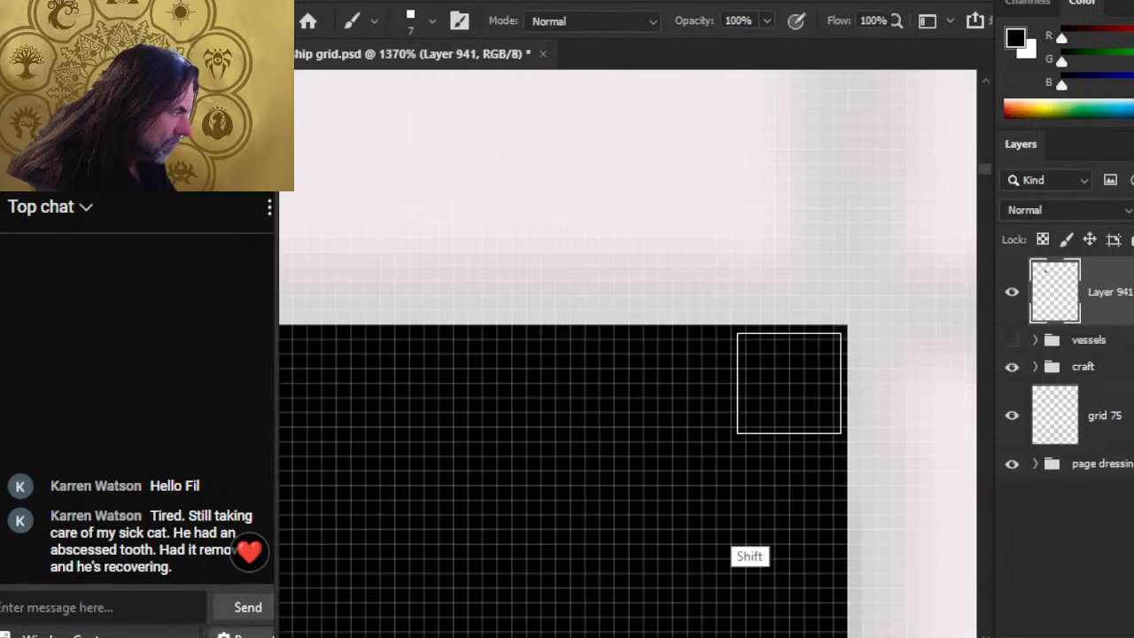
scroll(789, 383, "down", 1)
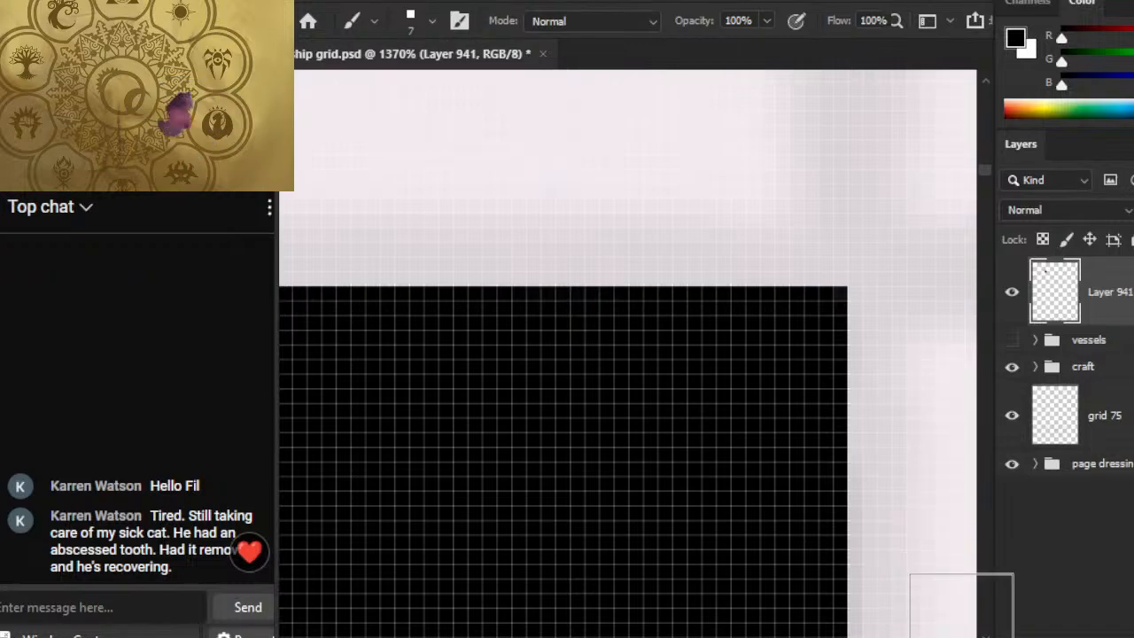
Step: Erase the spill beside the right edge at the lower-right corner and repaint the edge's faded pixels solid black
left_click_drag(727, 509, 815, 271)
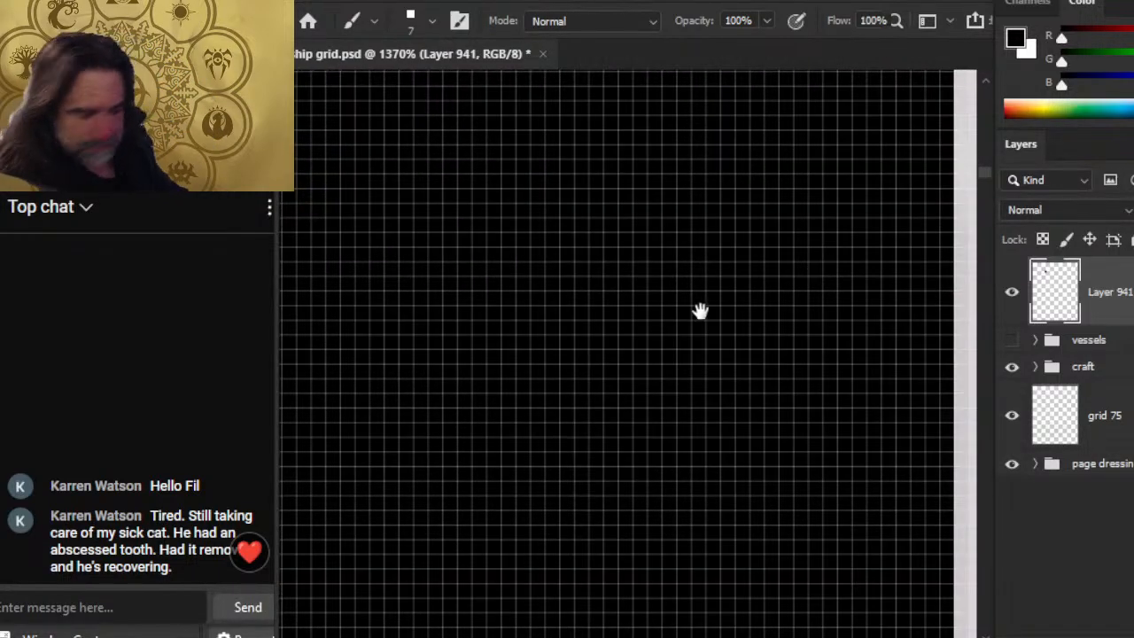
left_click_drag(869, 458, 698, 192)
left_click_drag(675, 381, 705, 203)
left_click_drag(753, 496, 760, 325)
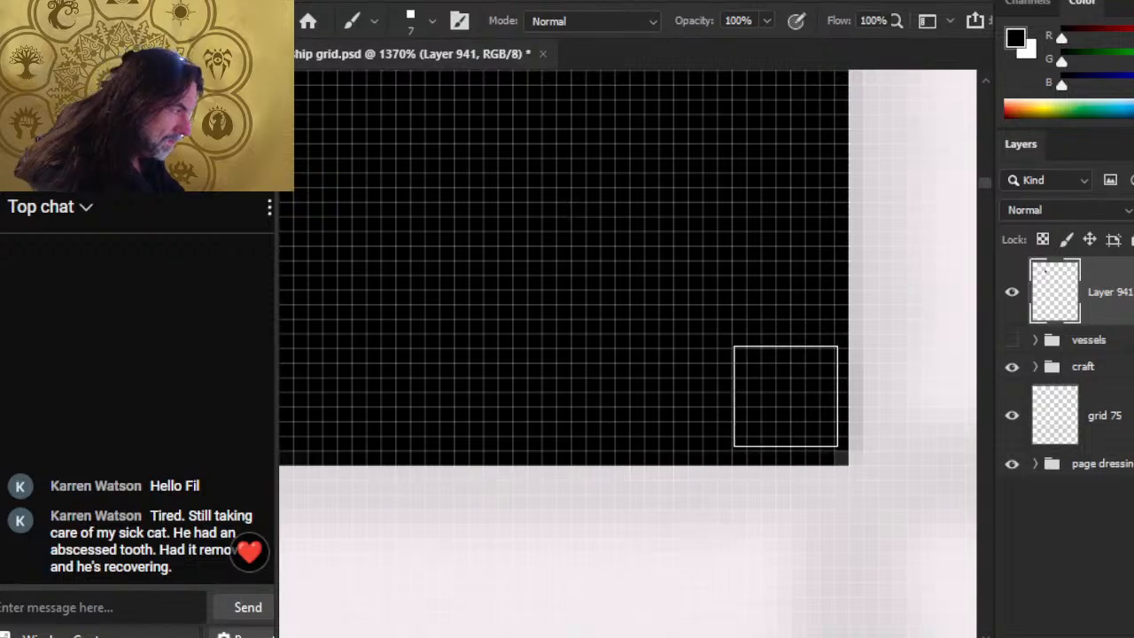
key("e")
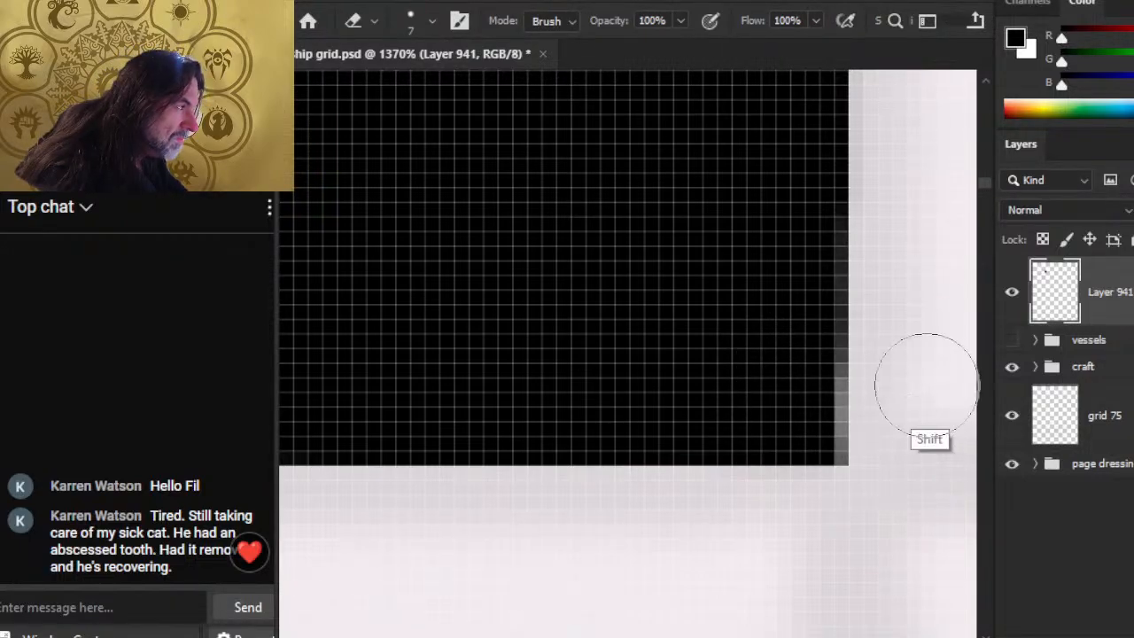
key("b")
left_click(787, 336, "shift")
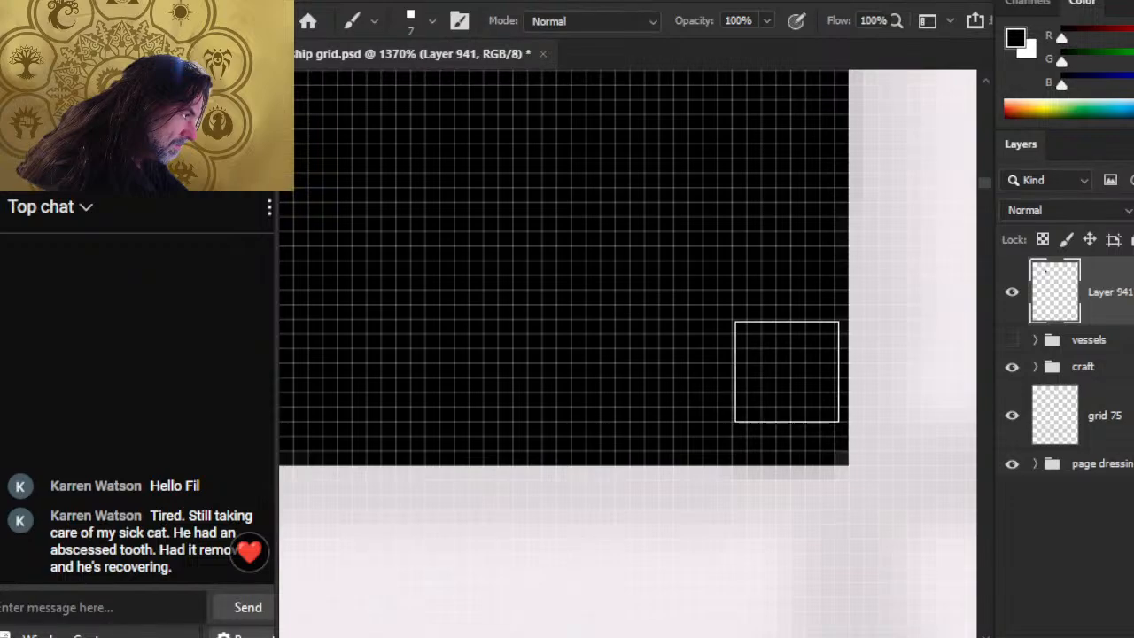
Step: Erase the spill below the square's bottom edge at the lower-right corner with the 7 px eraser and repaint the edge's faded pixels solid black
key("e")
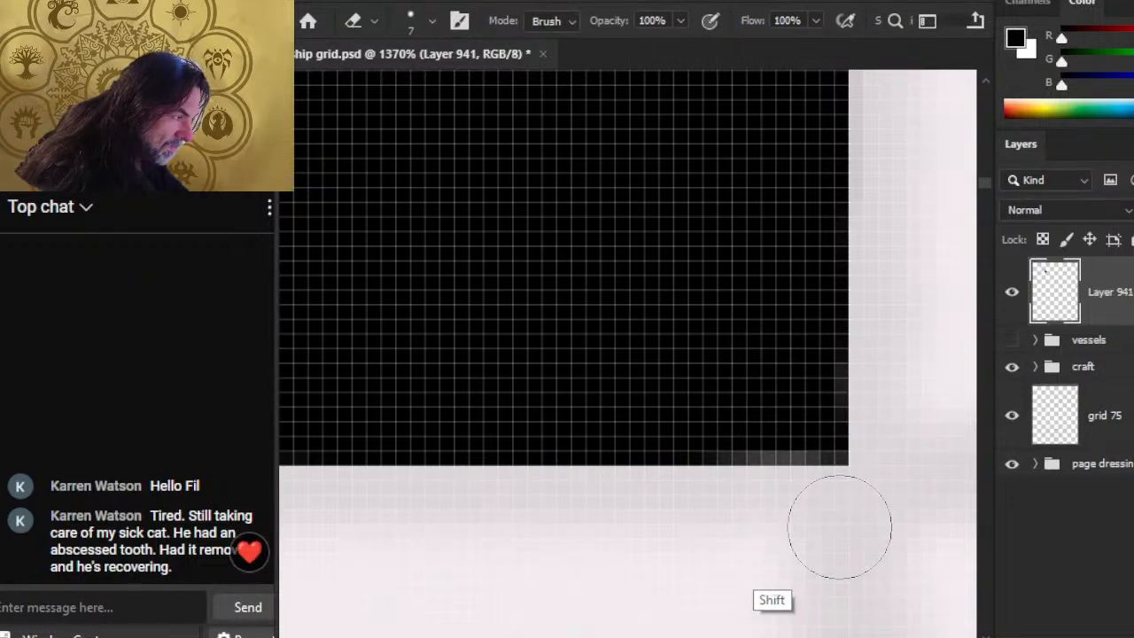
key("b")
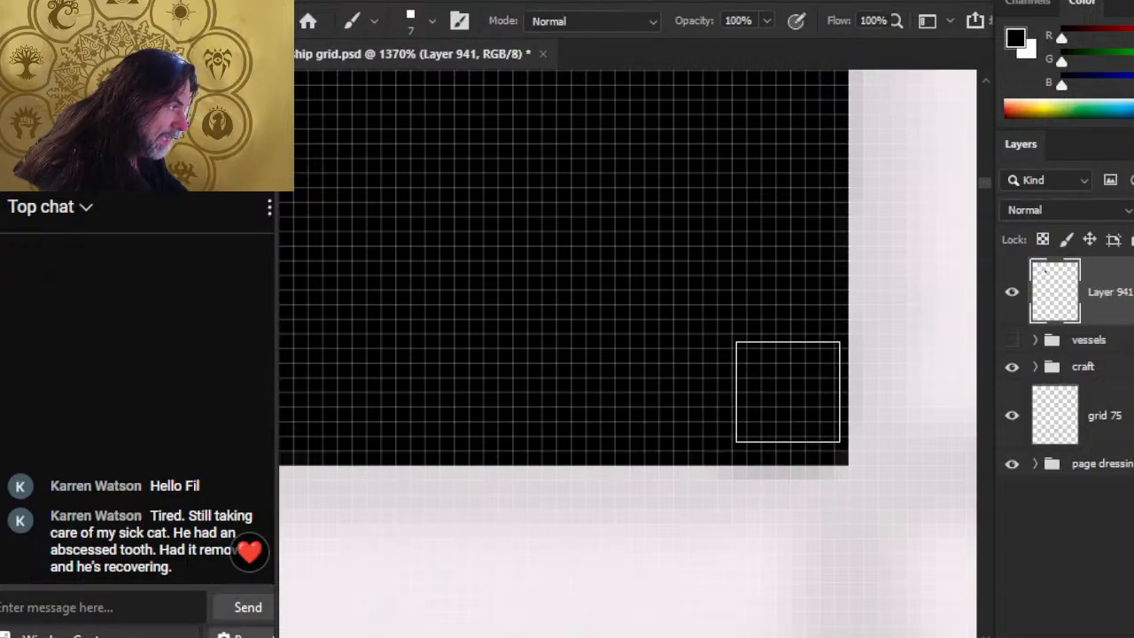
key("e")
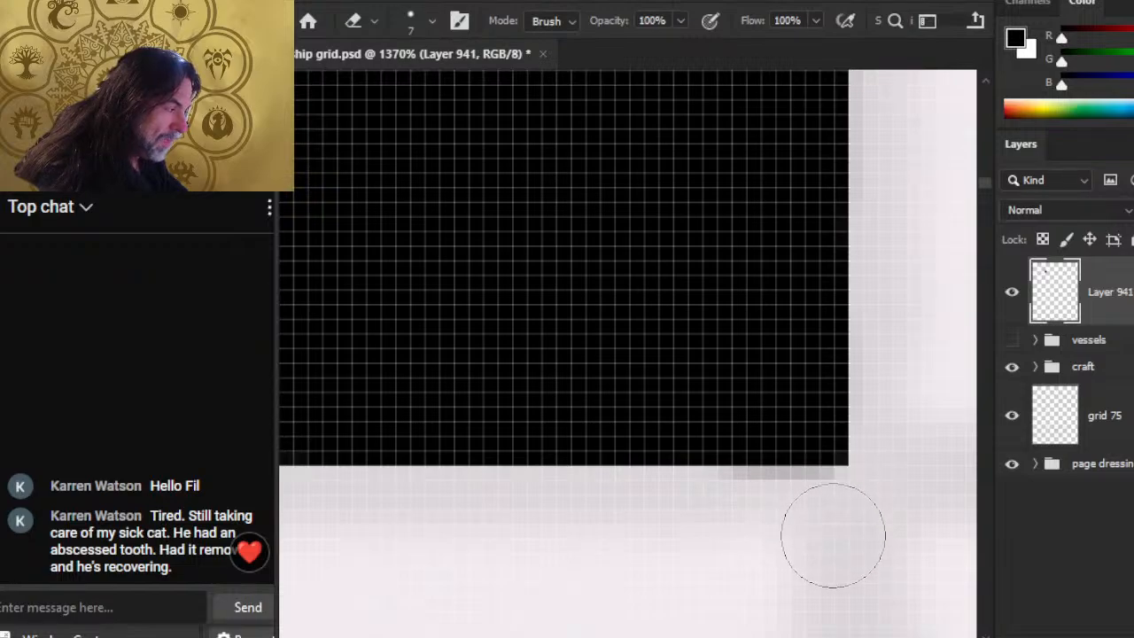
key("b")
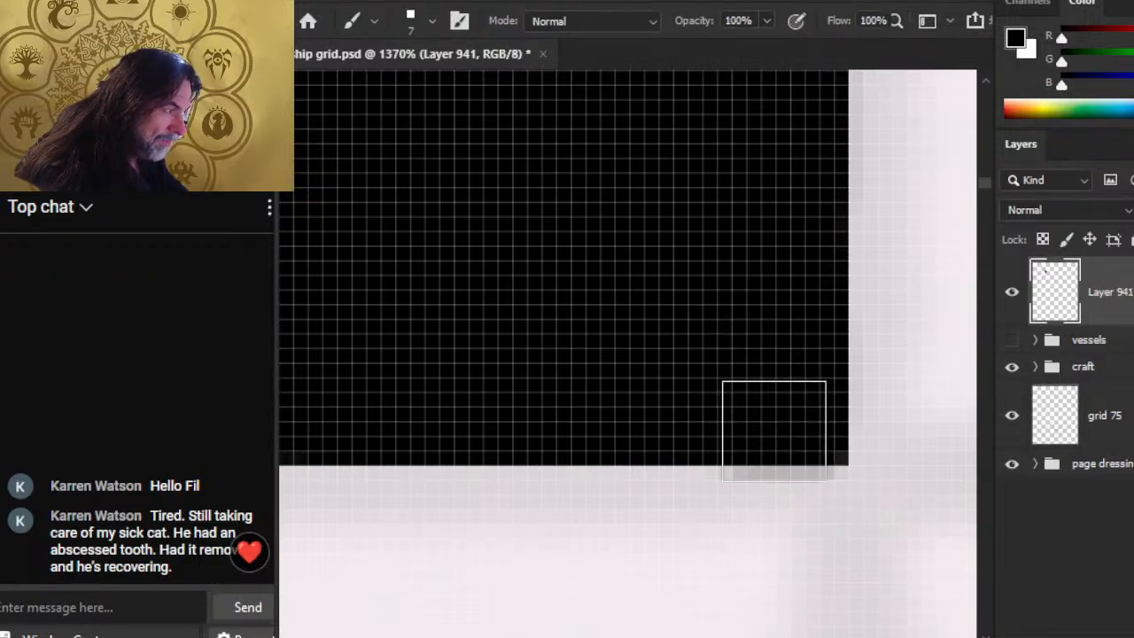
key("e")
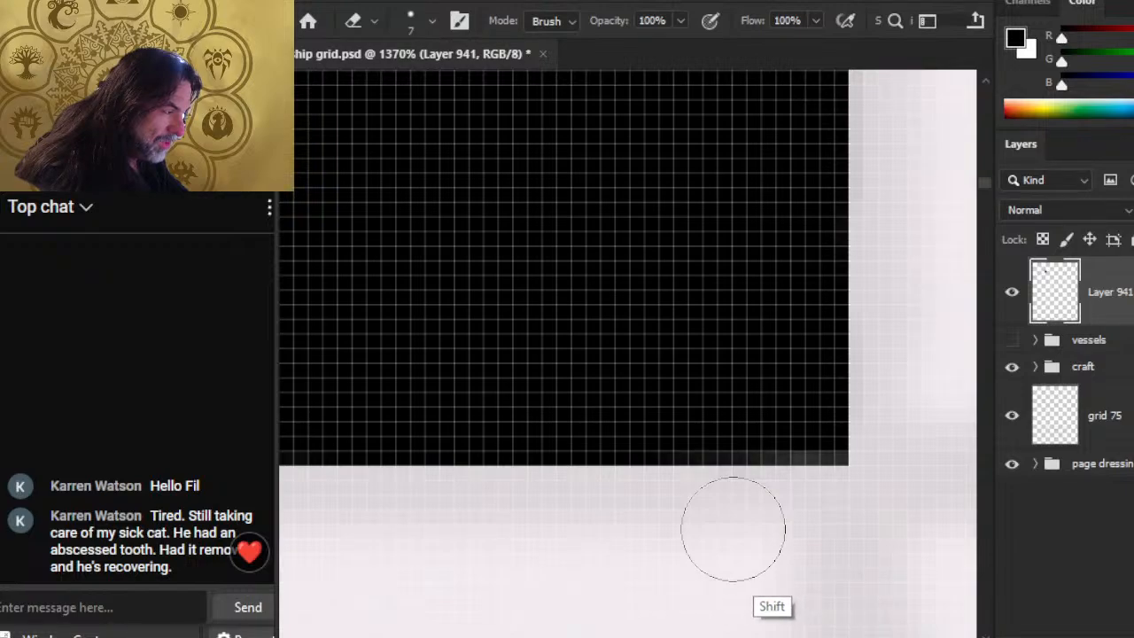
key("b")
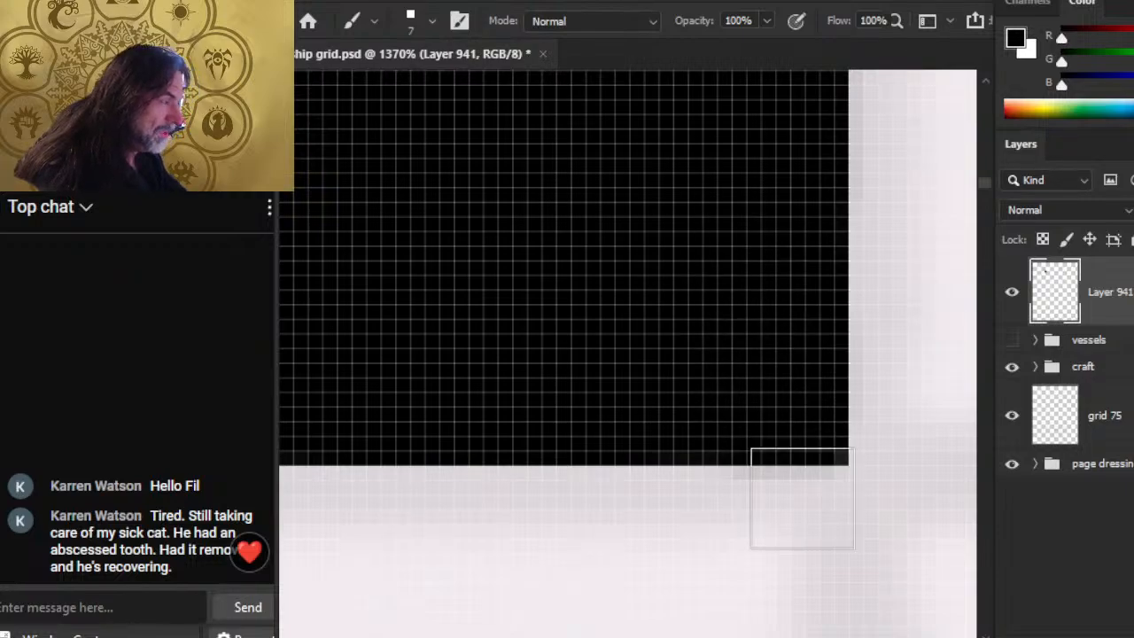
Step: Check the whole black square's outline for stray pixels using a temporary Magic Wand selection
key("z")
mouse_move(801, 514)
left_mouse_down()
mouse_move(753, 612)
mouse_move(663, 513)
left_mouse_up()
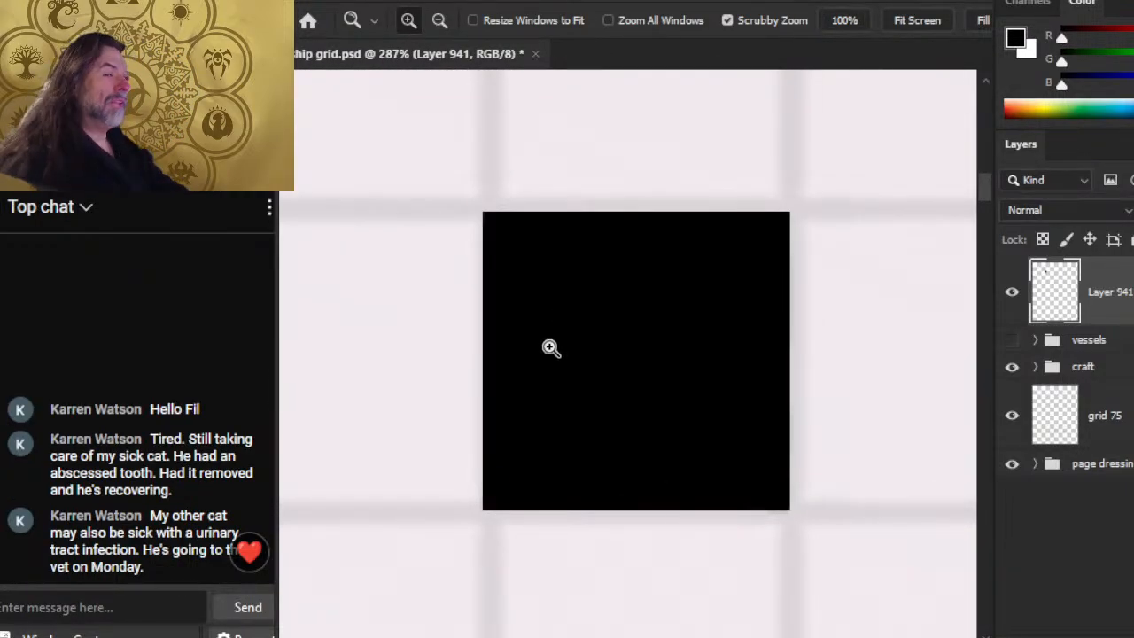
left_click_drag(735, 337, 735, 407)
left_click_drag(841, 518, 813, 428)
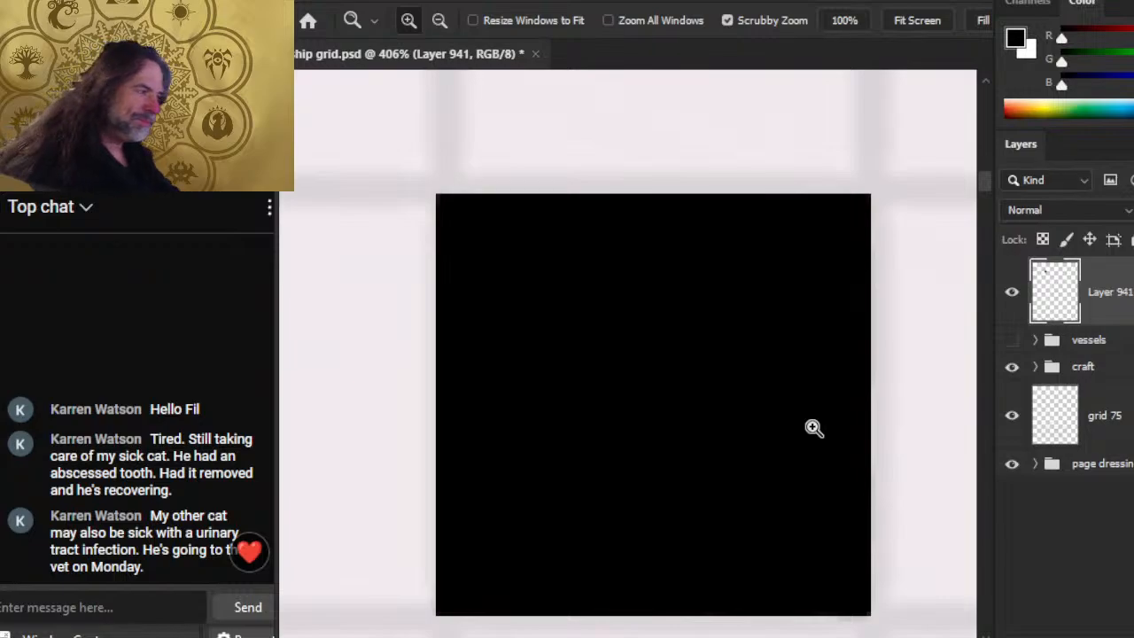
key("w")
left_click(772, 400)
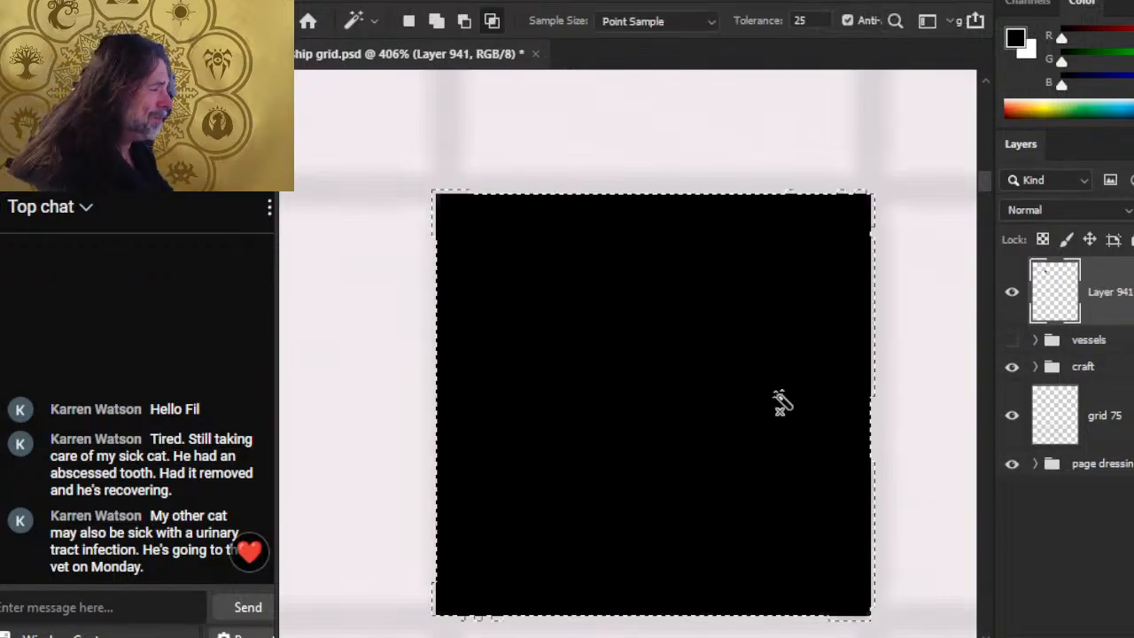
key("z")
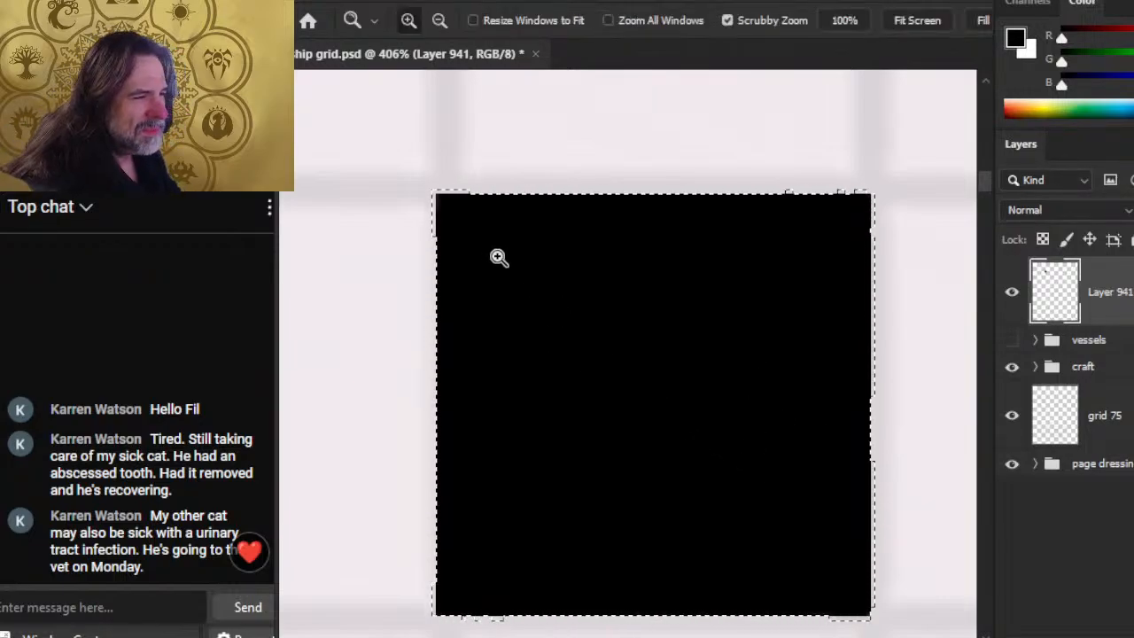
left_click_drag(499, 256, 777, 374)
key("l")
key("ctrl+d")
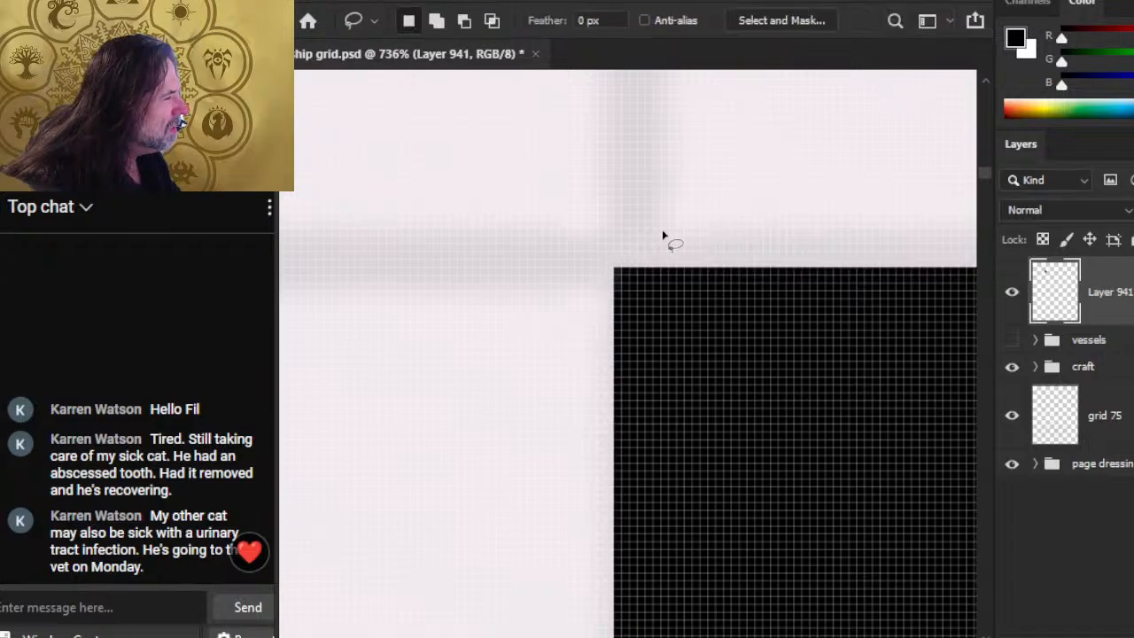
Step: Erase the faint spill outside the square's upper-left corner, upper-right corner and right edge with the 7 px eraser
key("e")
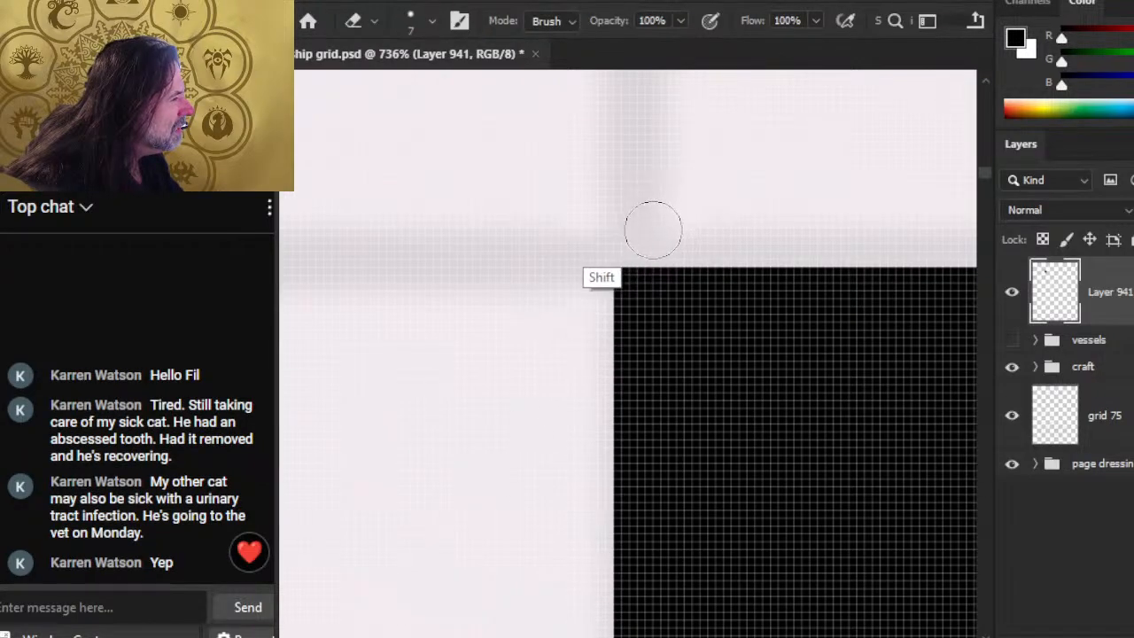
scroll(653, 231, "right", 5)
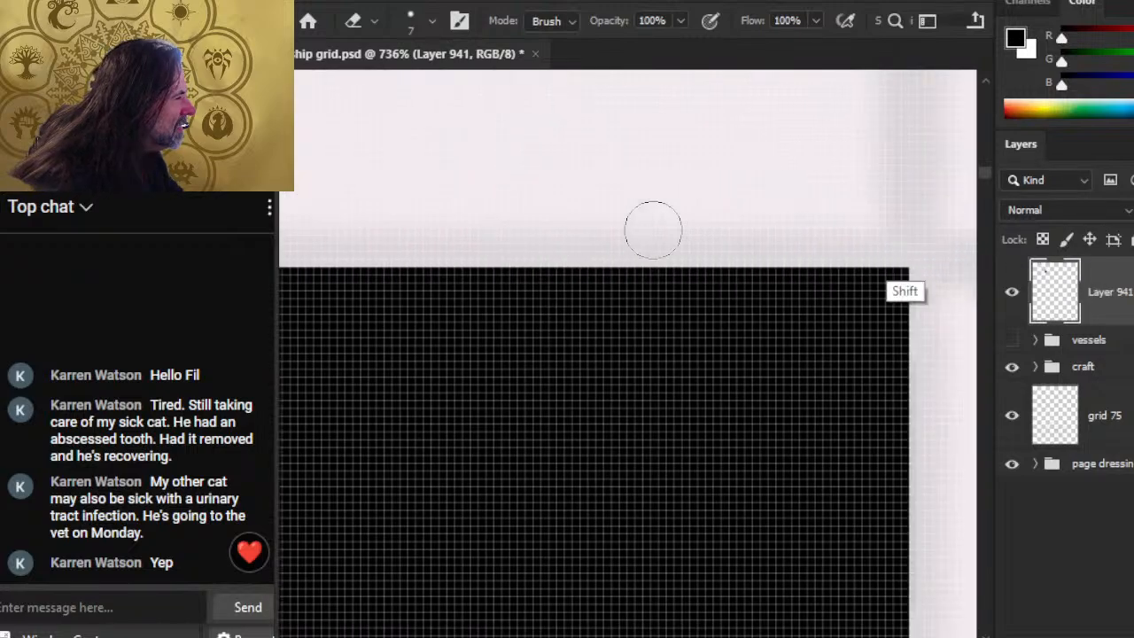
scroll(653, 231, "right", 2)
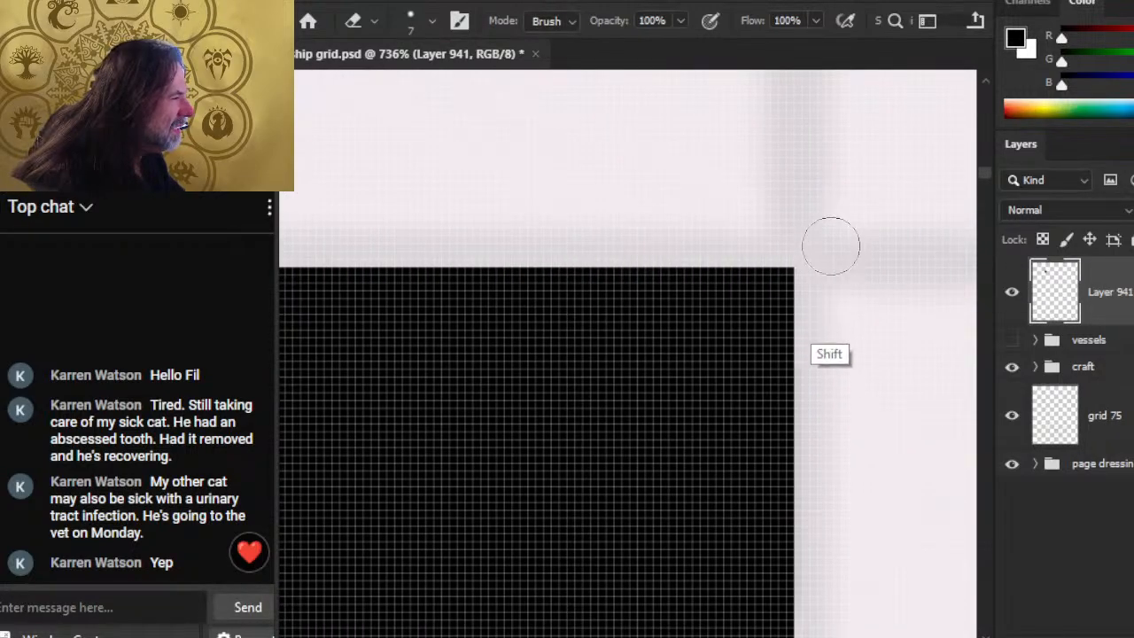
scroll(831, 246, "down", 2)
key("shift")
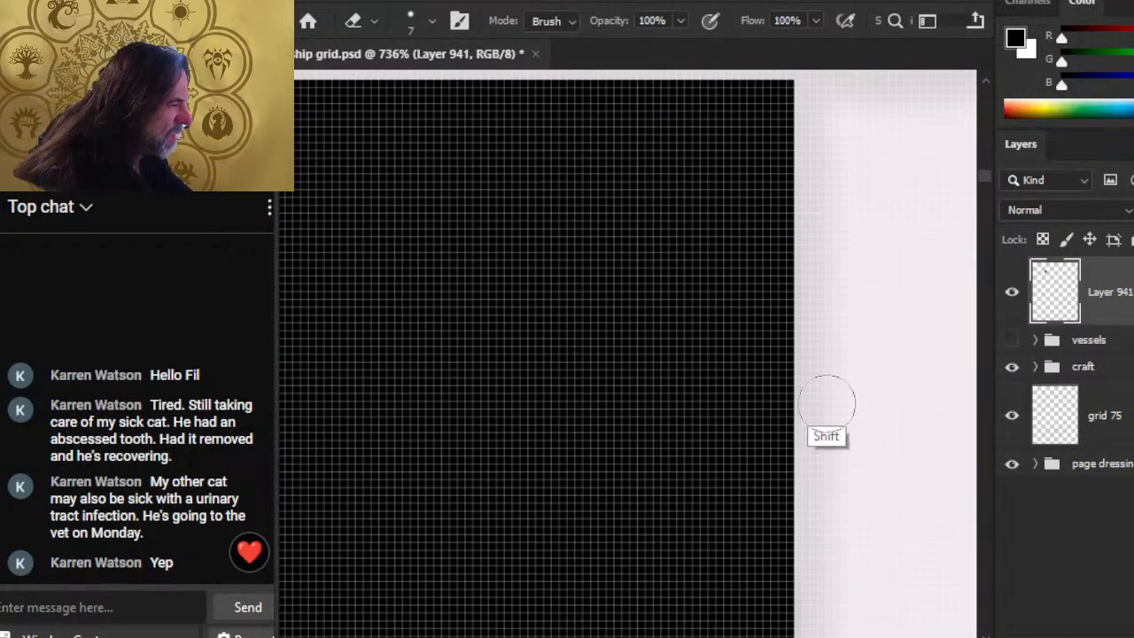
scroll(842, 461, "down", 5)
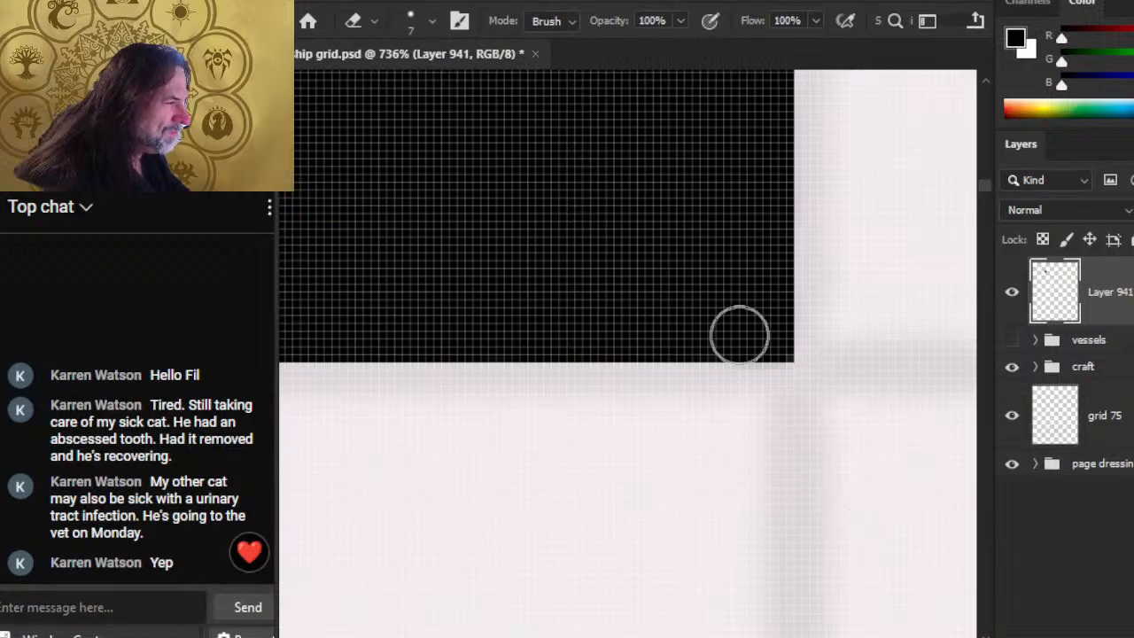
Step: Check the lower-right corner with a Magic Wand selection and erase the spill beneath the bottom edge there
key("w")
left_click(678, 343)
key("ctrl+d")
key("e")
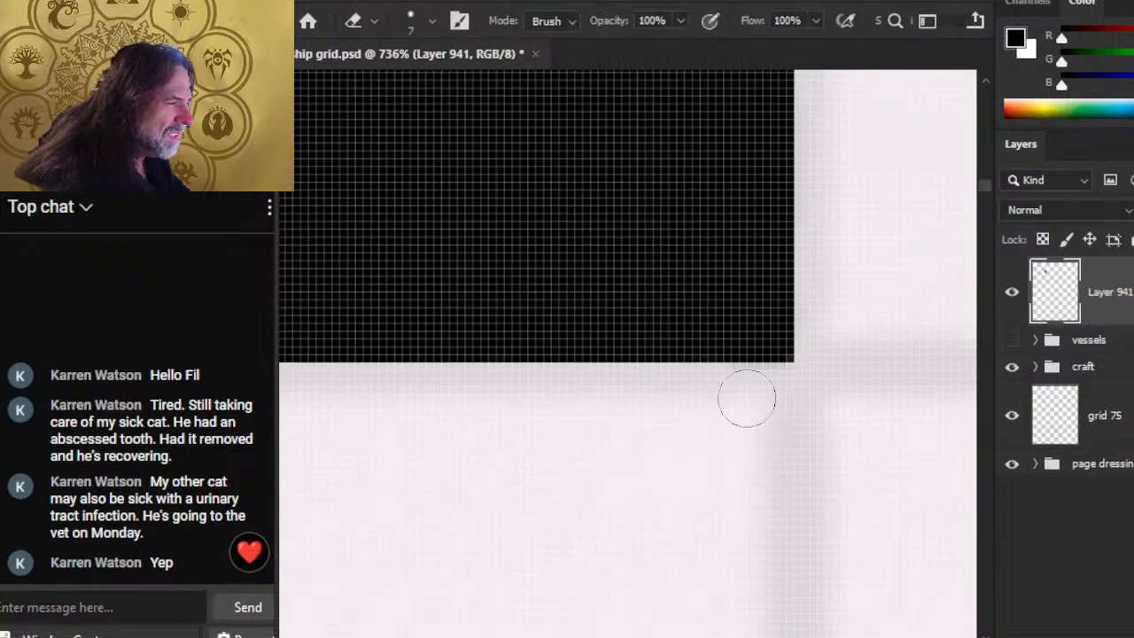
key("shift")
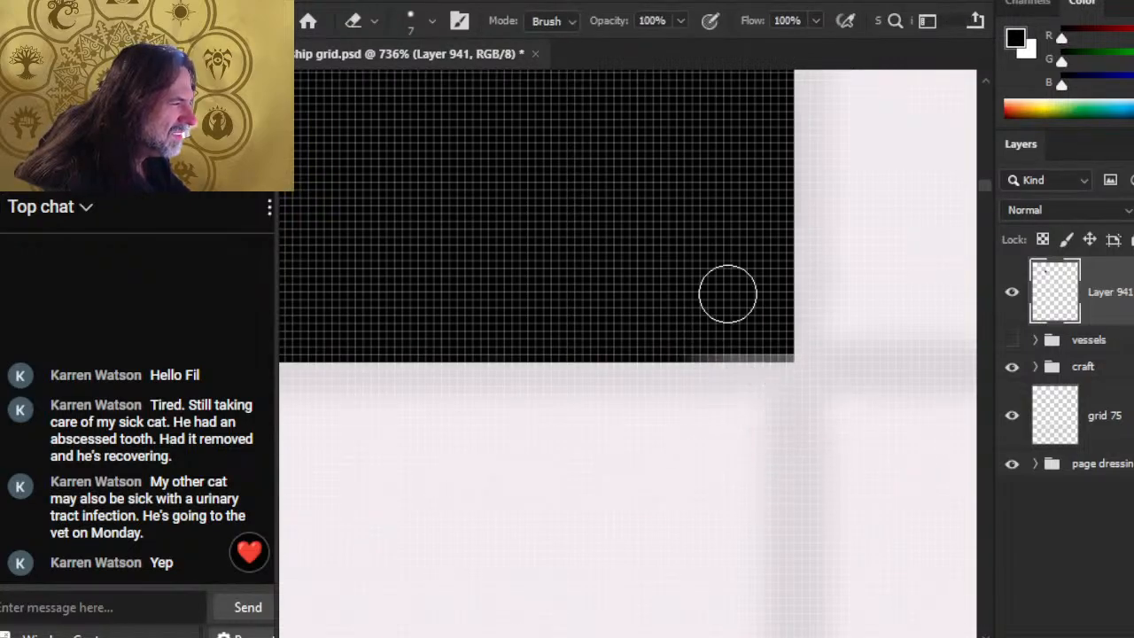
Step: Reveal the spill outside the lower part of the right edge with the Magic Wand and erase it in a straight line
key("w")
left_click(714, 262)
left_click_drag(704, 248, 661, 359)
key("l")
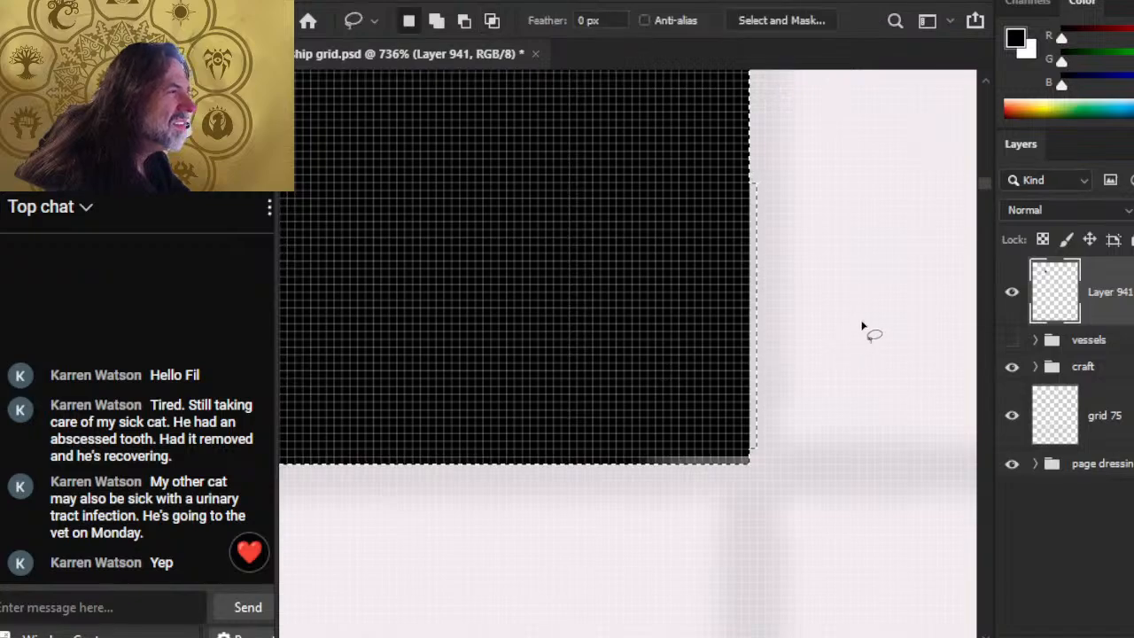
key("e")
key("shift")
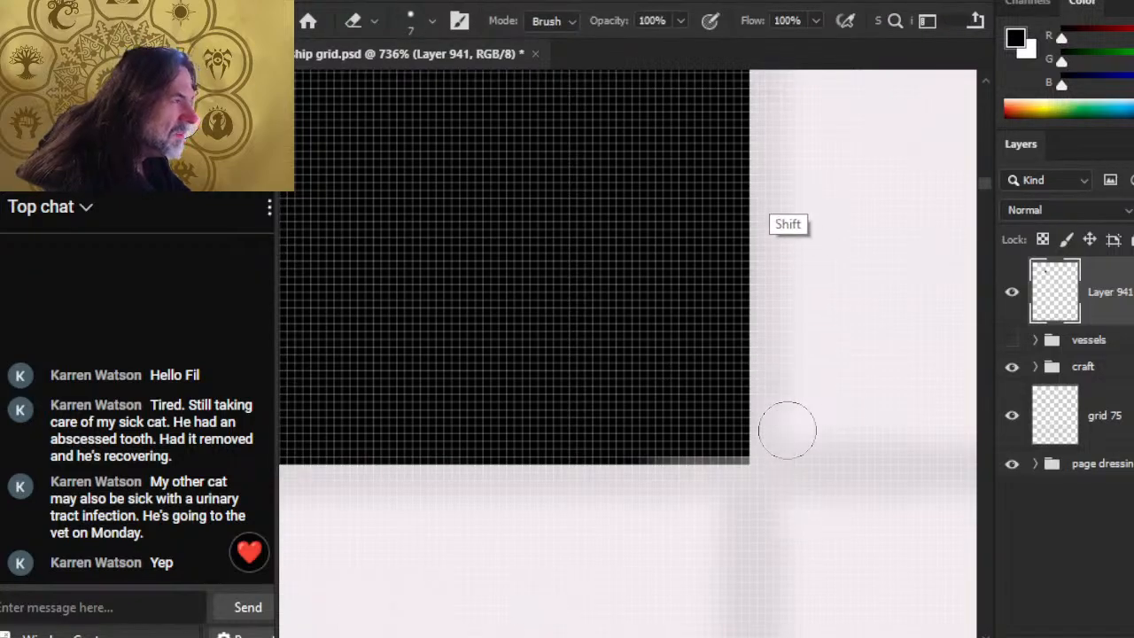
Step: Recheck the lower right edge with the Magic Wand and erase the leftover stray pixels closer to the edge
key("w")
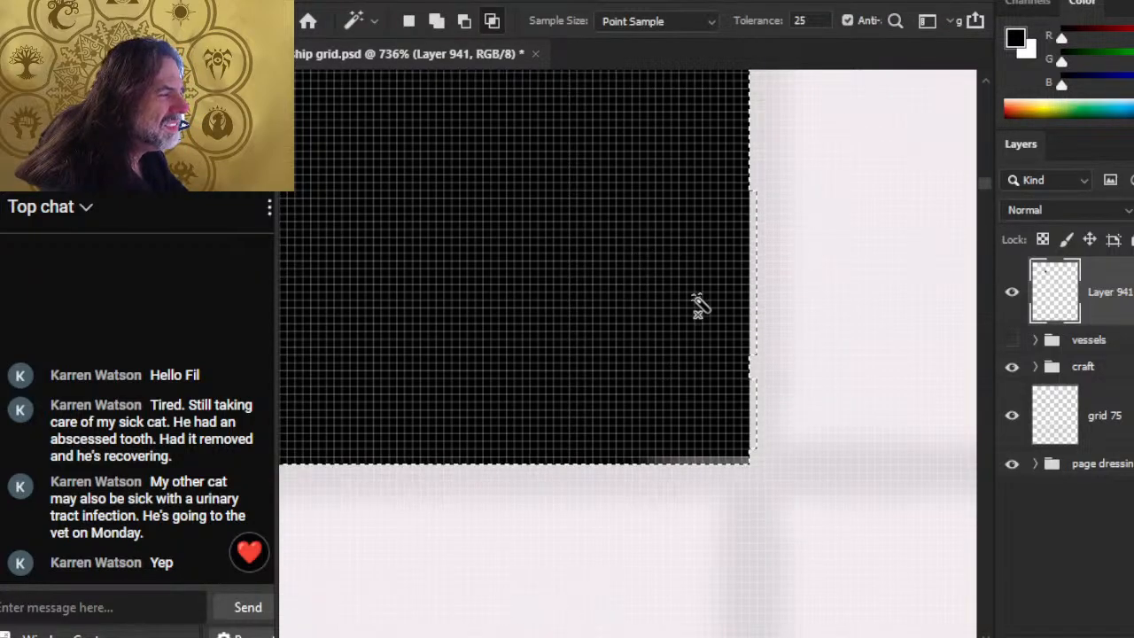
key("ctrl")
key("e")
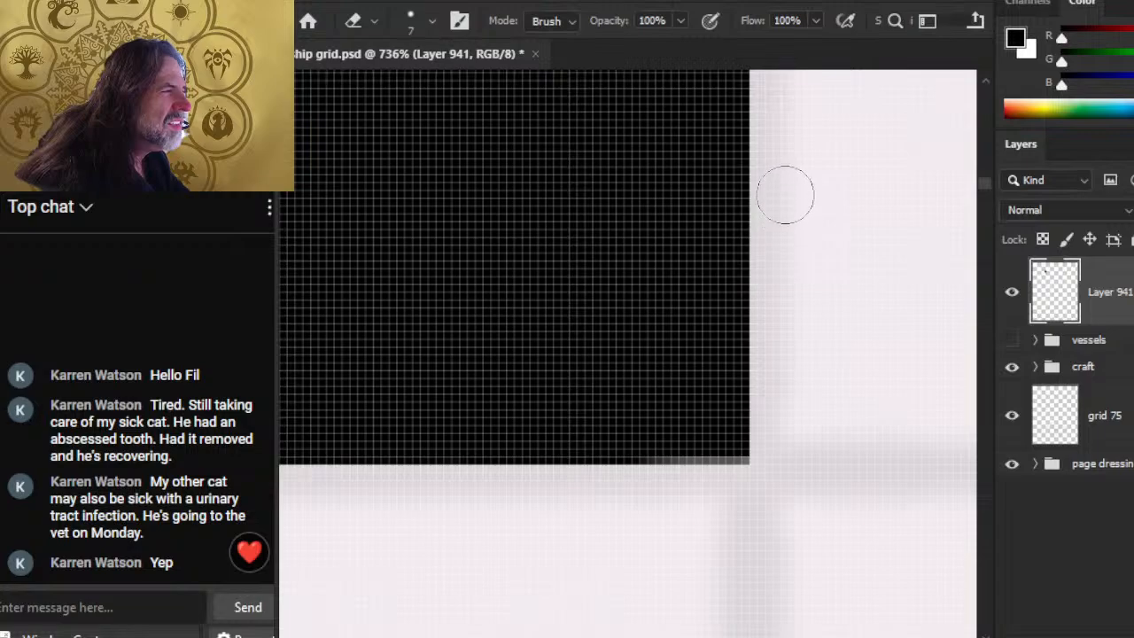
key("shift")
Step: Reselect the square with the Magic Wand and erase the spill outside the upper part of the right edge up to the corner
key("w")
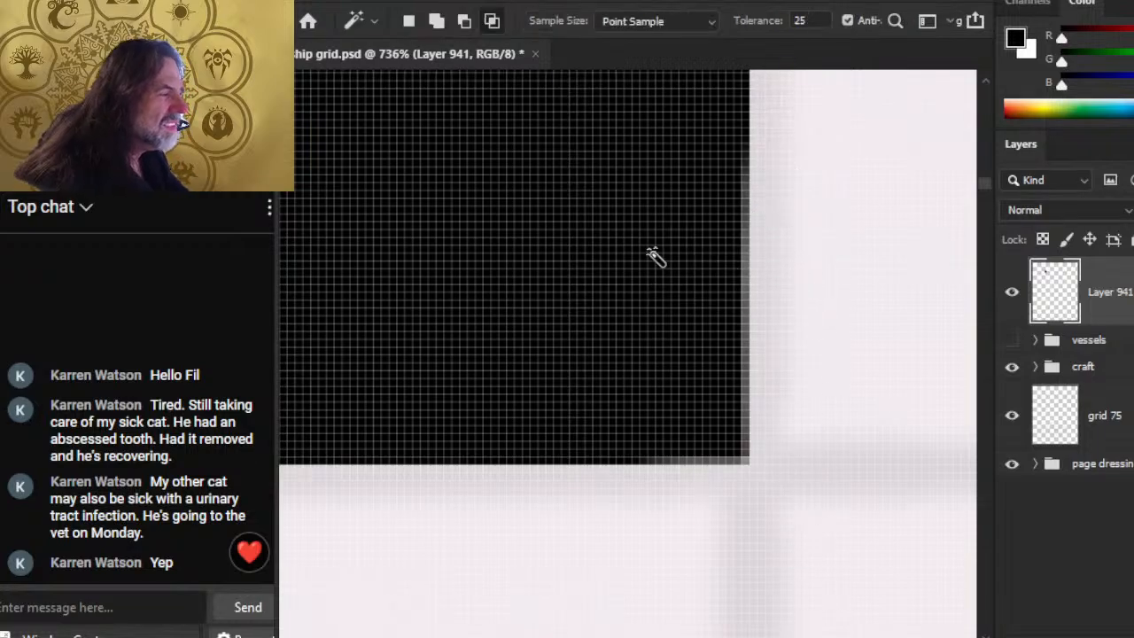
left_click(652, 253)
key("space")
left_click_drag(642, 236, 697, 550)
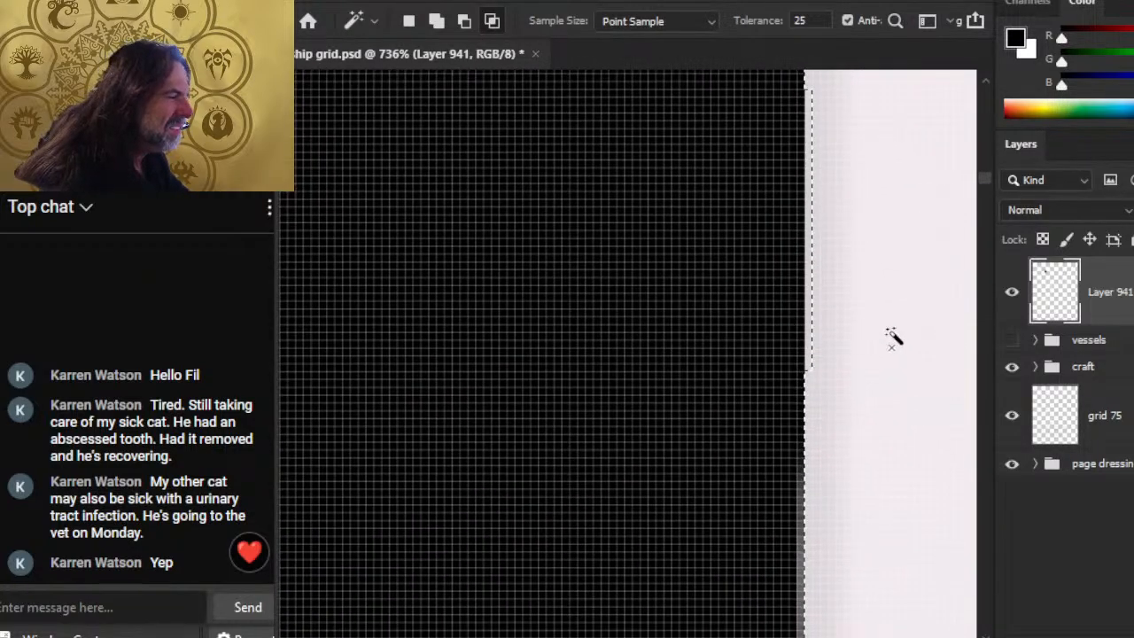
key("l")
key("e")
key("shift")
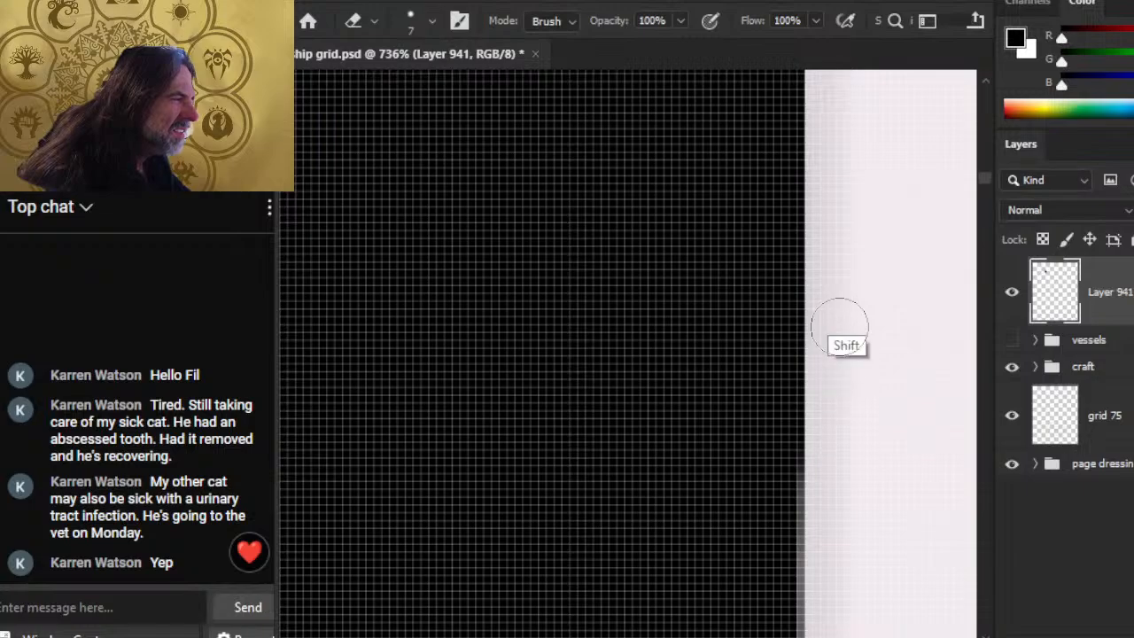
scroll(839, 327, "down", 1)
scroll(839, 327, "up", 5)
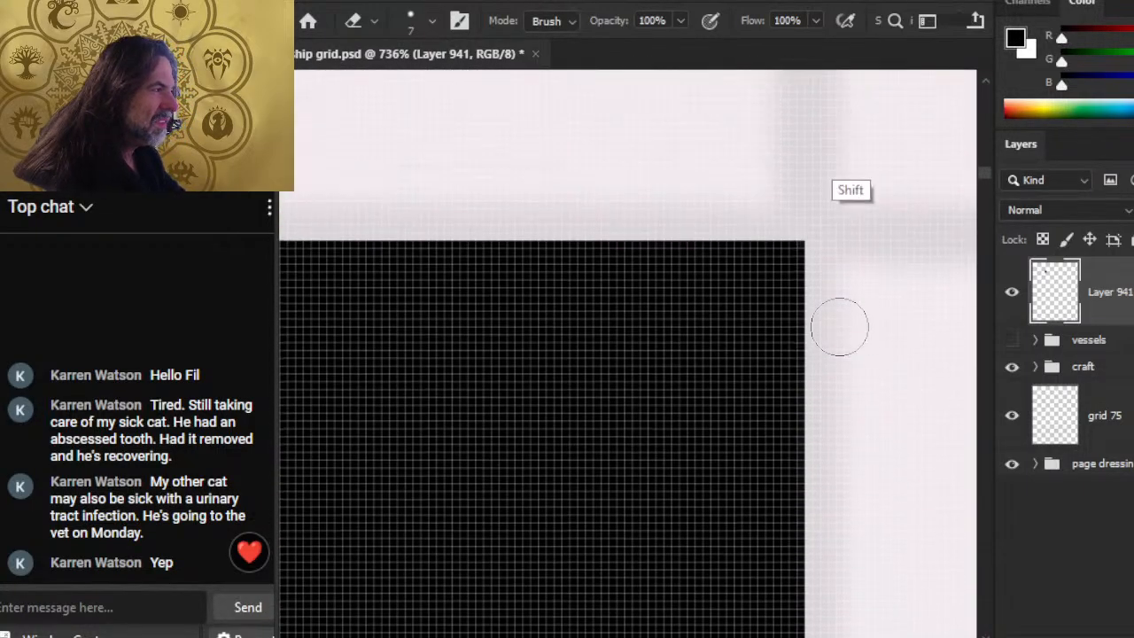
Step: Locate the stray pixels at the lower-left corner with the Magic Wand and erase those below the bottom edge
key("w")
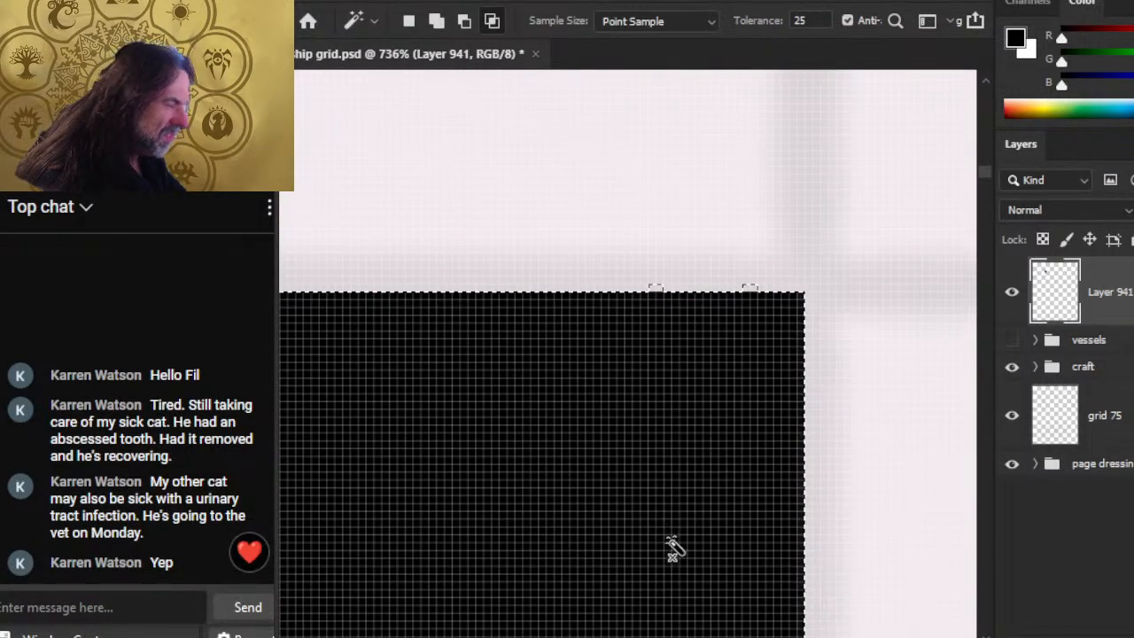
left_click_drag(671, 544, 724, 243)
left_click_drag(744, 544, 763, 231)
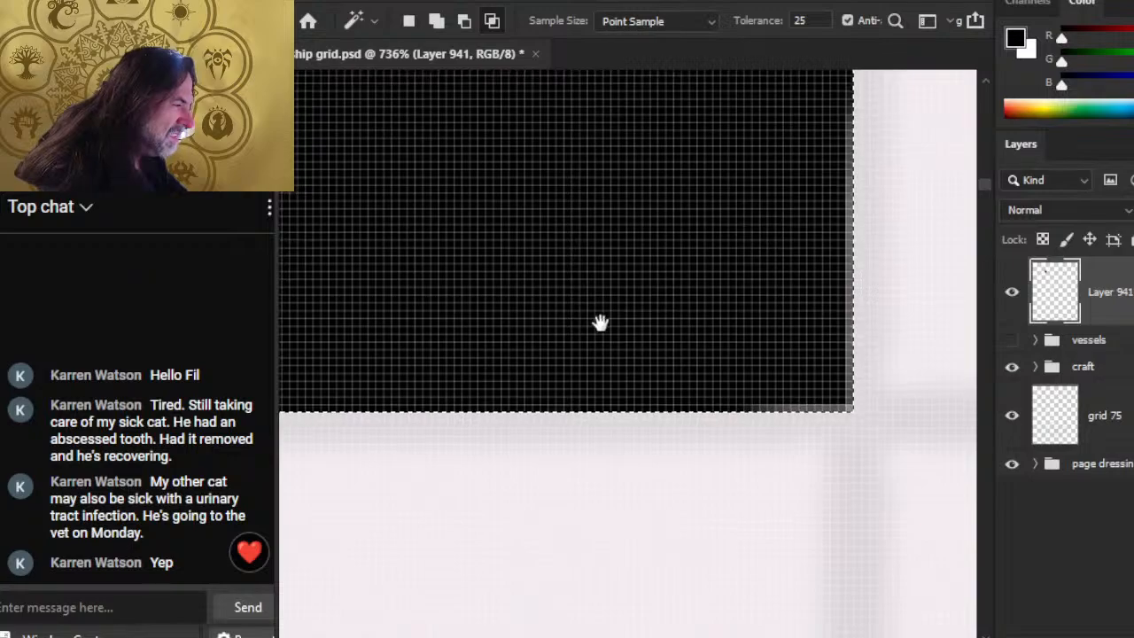
left_click_drag(600, 321, 1001, 398)
key("l")
key("e")
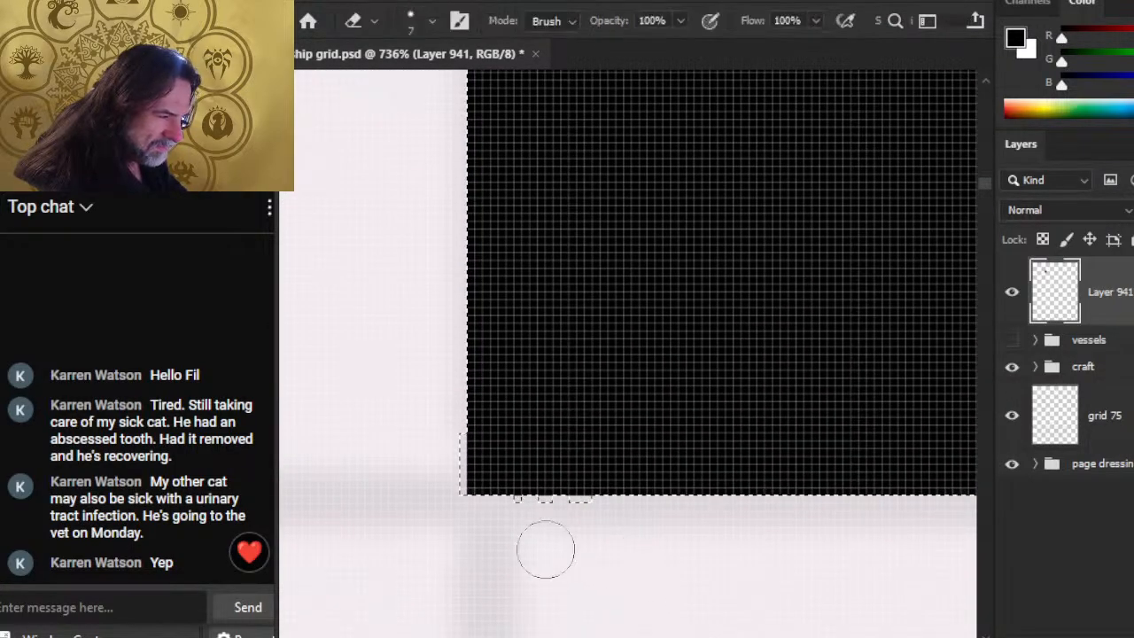
key("l")
left_click(570, 550)
key("e")
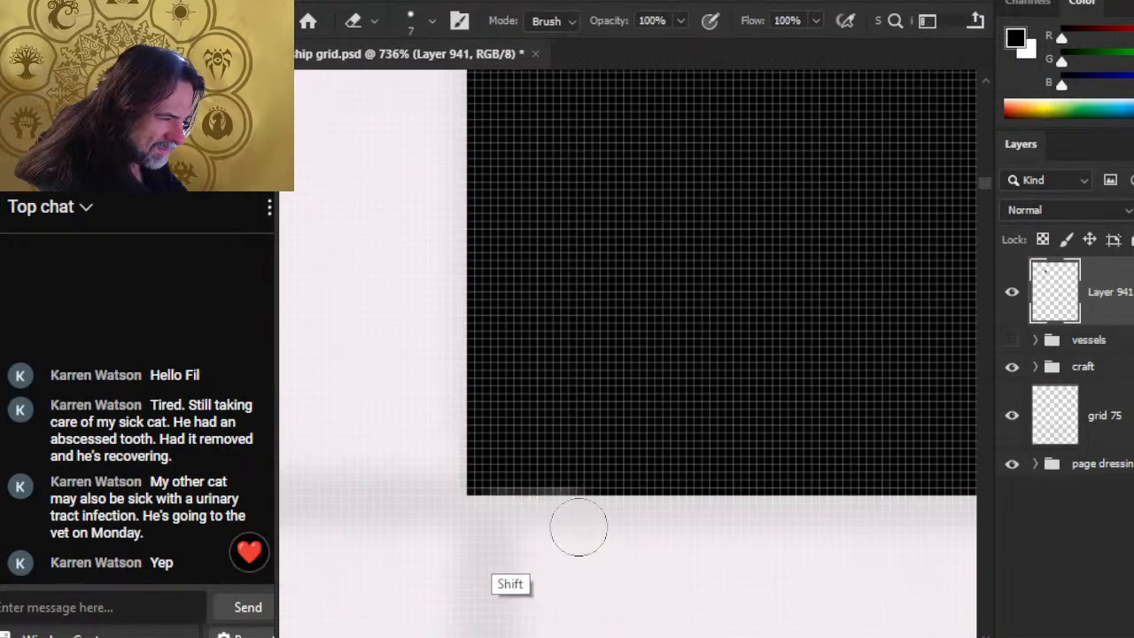
Step: Check the lower-left corner with a Magic Wand selection and erase the spill outside the left edge there
key("w")
left_click(654, 398)
left_click_drag(604, 380, 788, 455)
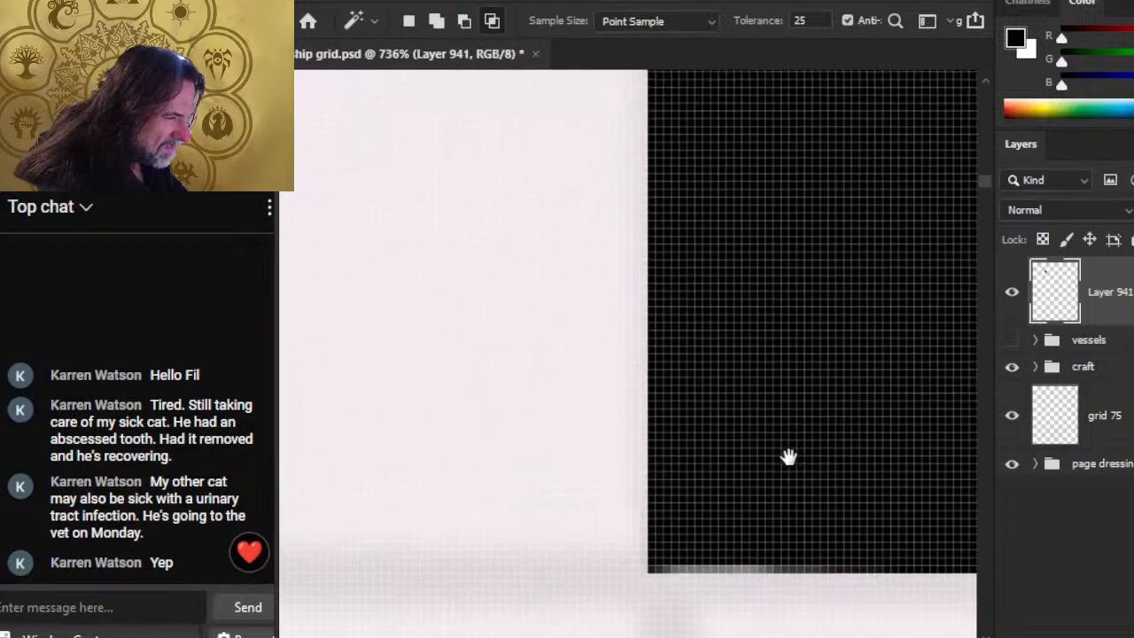
key("l")
left_click(552, 475)
key("e")
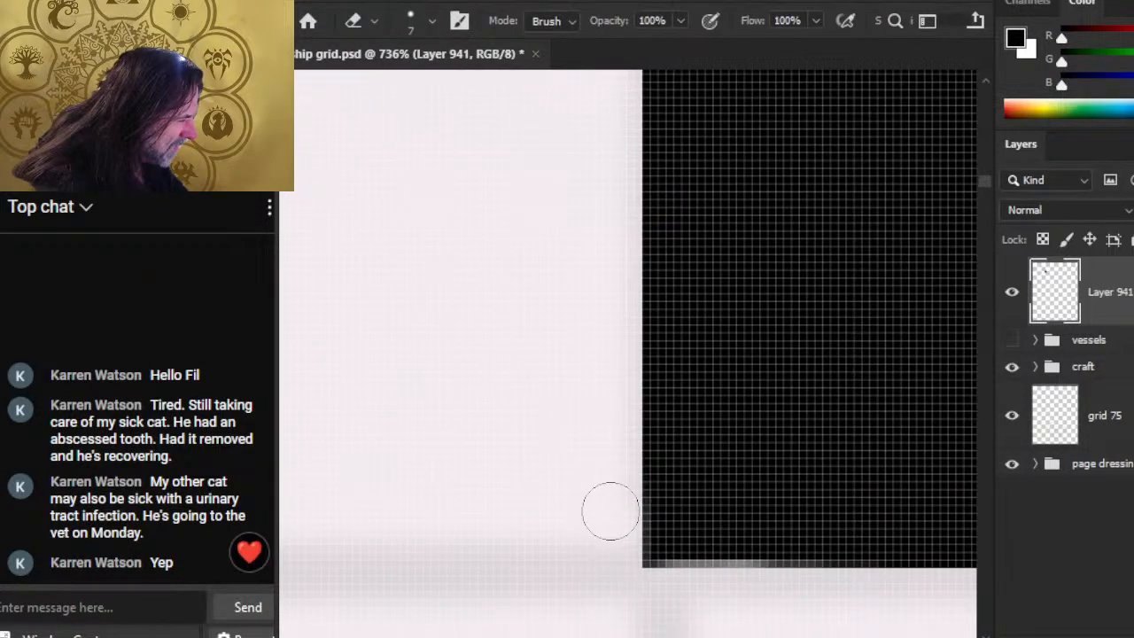
Step: Check the left edge with the Magic Wand and erase the spill above and beside the upper-left corner with straight 7 px strokes
key("w")
left_click(788, 402)
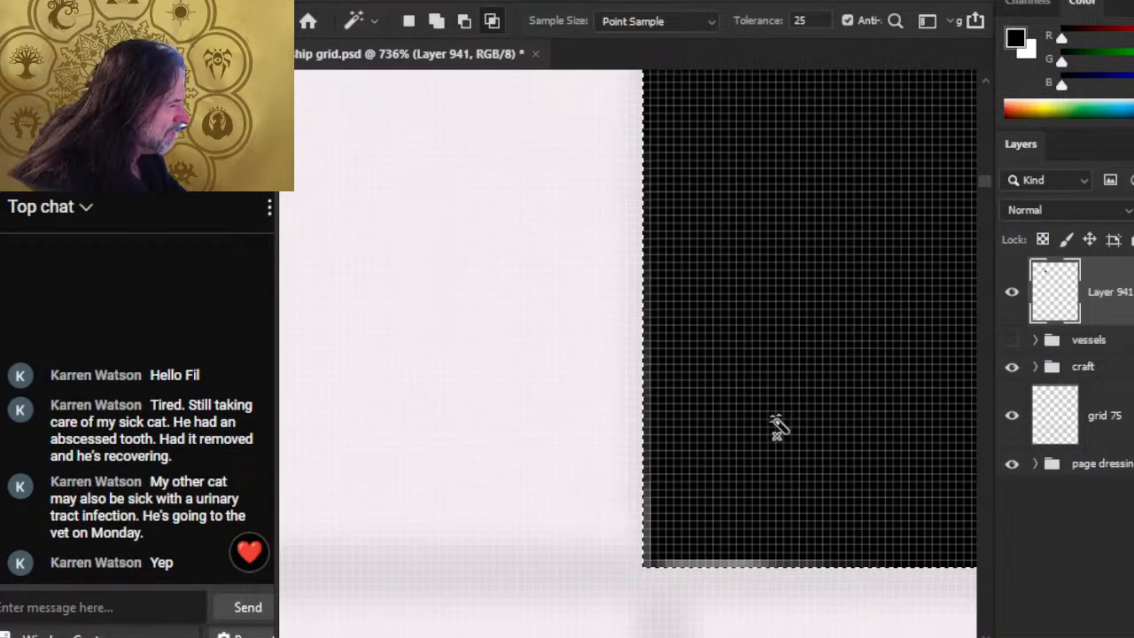
left_click_drag(774, 426, 747, 514)
mouse_move(780, 222)
left_mouse_down()
mouse_move(790, 313)
mouse_move(774, 447)
mouse_move(718, 469)
left_mouse_up()
key("l")
left_click(728, 257)
key("e")
left_click(585, 304, "shift")
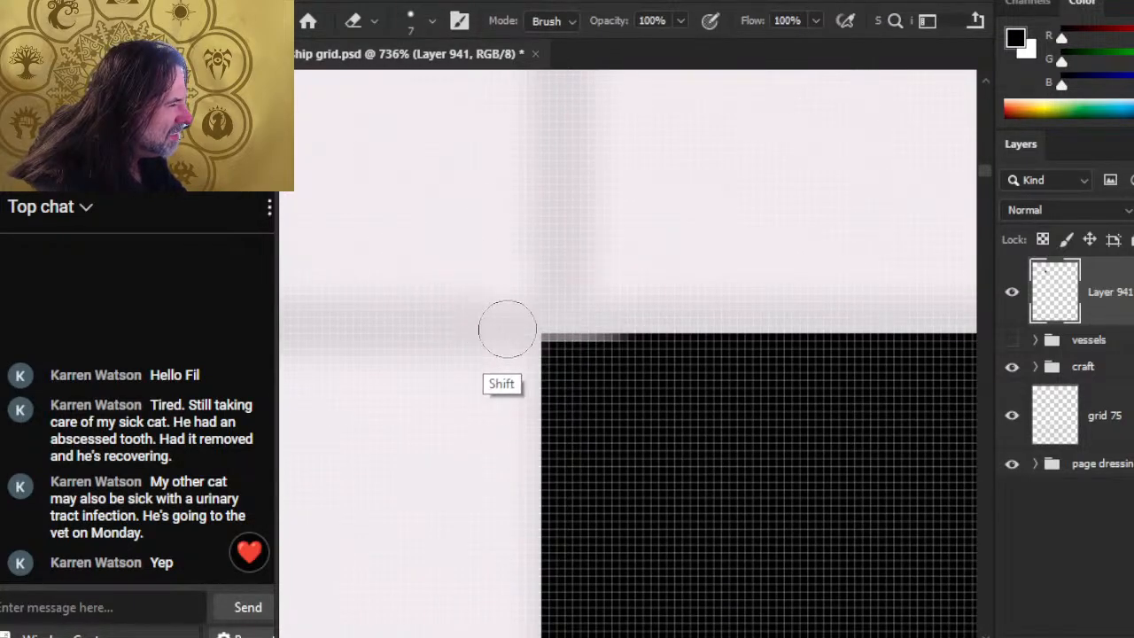
Step: Check the square's upper edge with the Magic Wand and try to erase the spill above it near the upper-right corner
key("w")
left_click(656, 446)
left_click_drag(860, 487, 524, 512)
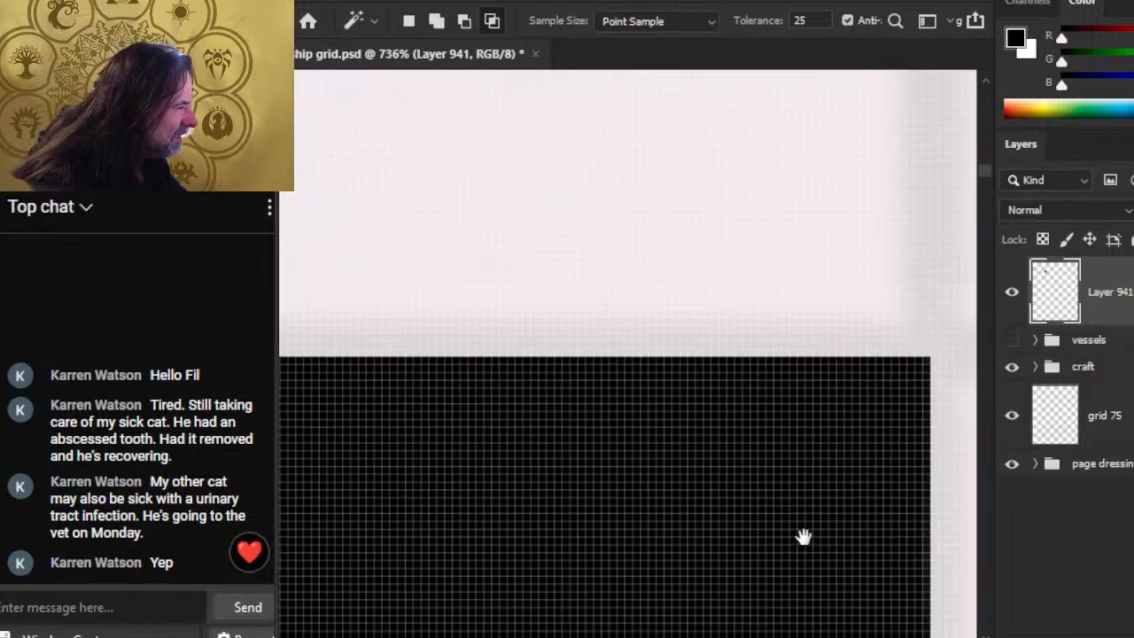
key("ctrl+d")
key("e")
left_click_drag(804, 323, 751, 324)
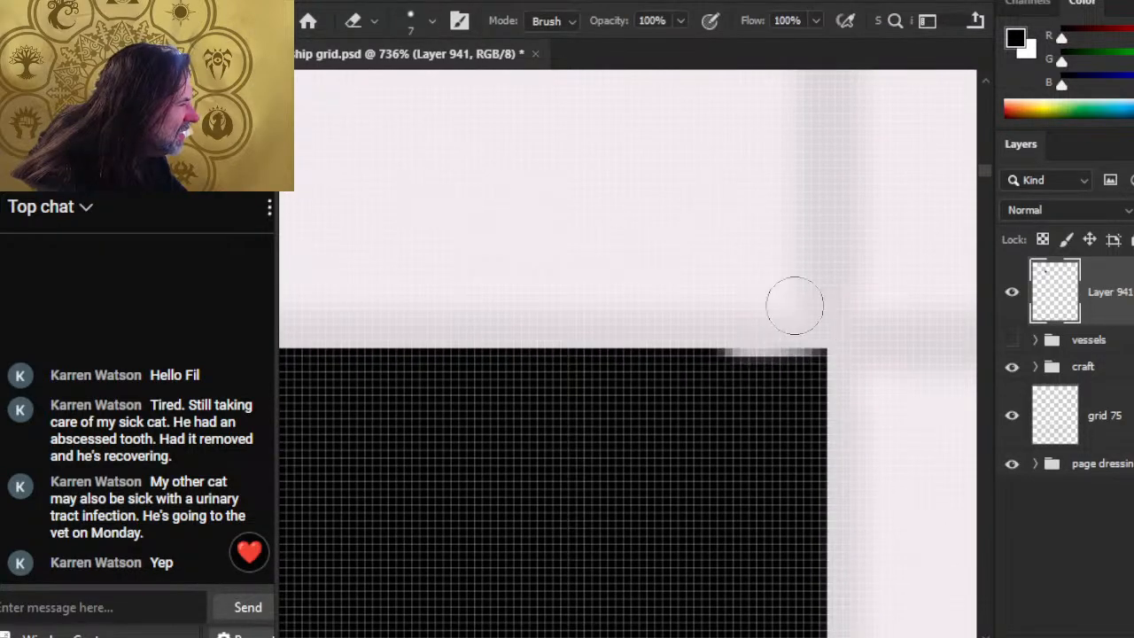
key("ctrl+z")
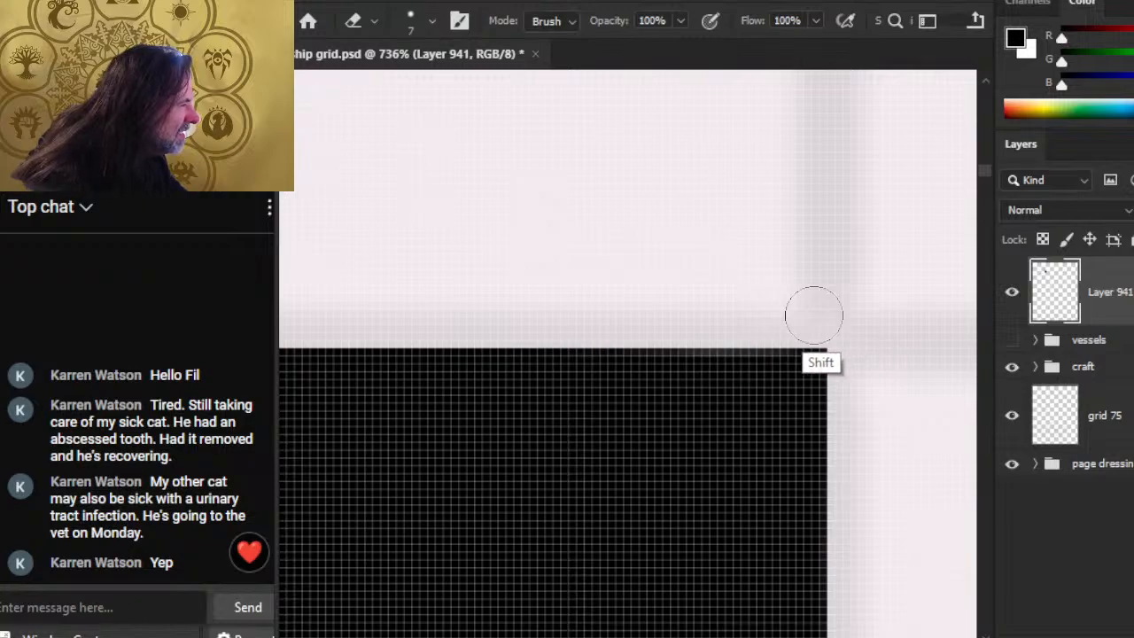
Step: Select the black square with the Magic Wand and inspect the selection along its edges and at all four corners
key("w")
left_click(734, 474)
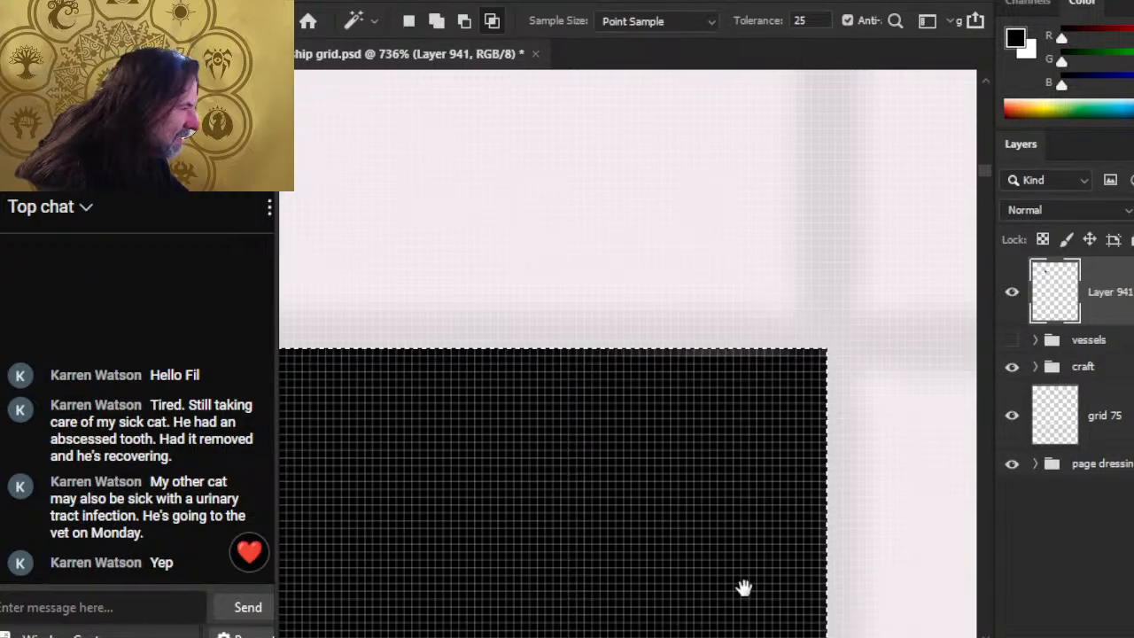
left_click_drag(741, 590, 752, 207)
mouse_move(730, 582)
left_mouse_down()
mouse_move(697, 331)
mouse_move(682, 330)
left_mouse_up()
key("b")
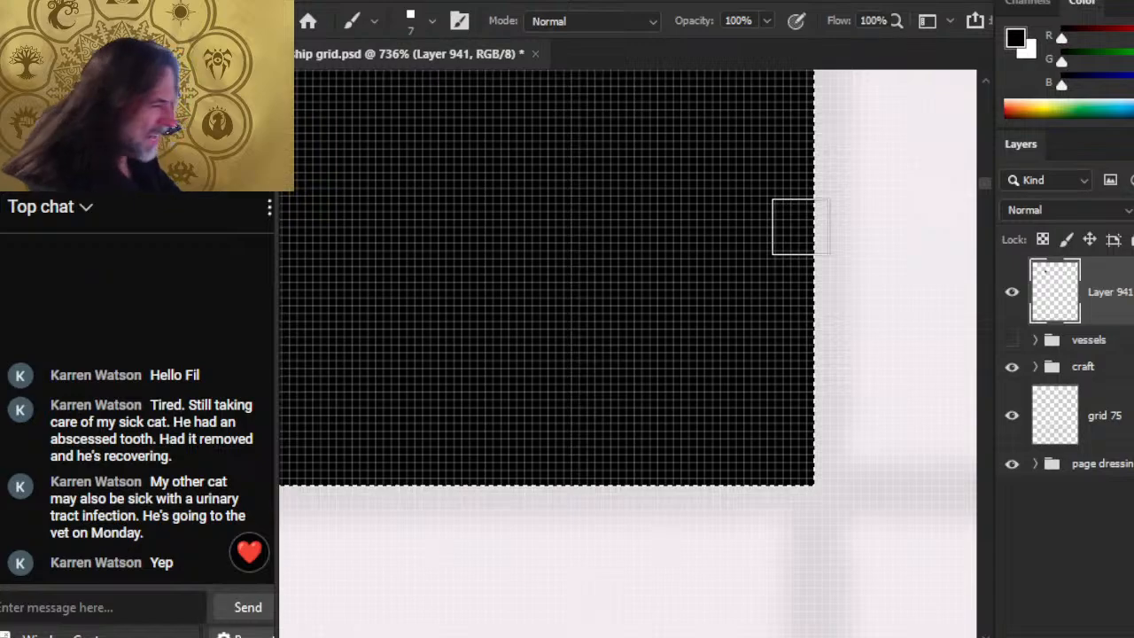
mouse_move(388, 440)
left_mouse_down()
mouse_move(804, 430)
mouse_move(792, 437)
left_mouse_up()
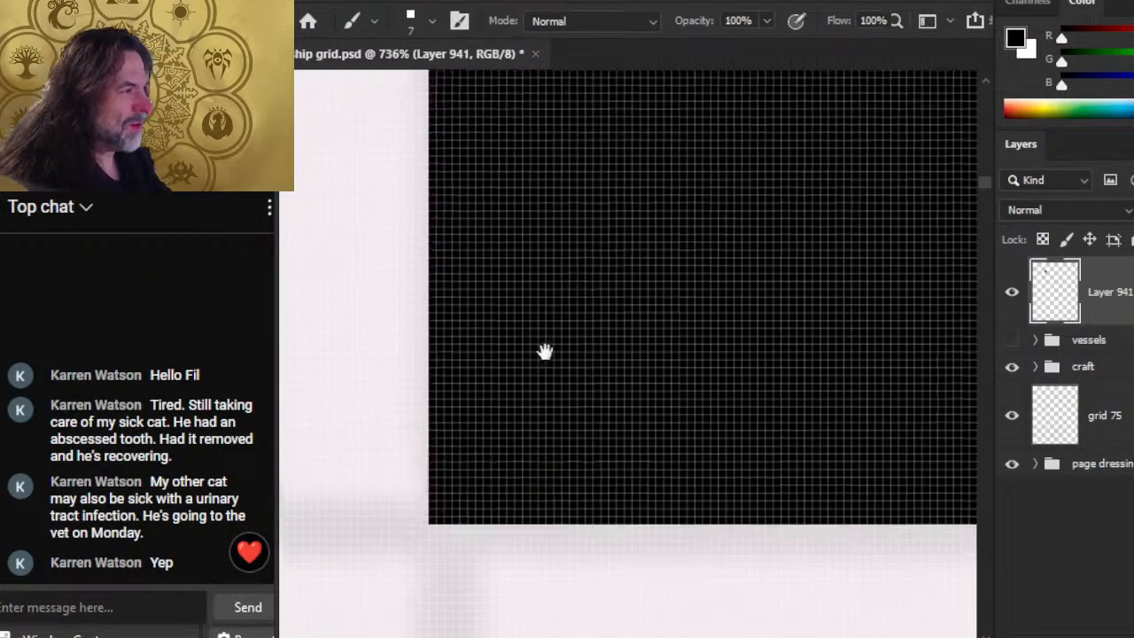
left_click_drag(544, 349, 433, 612)
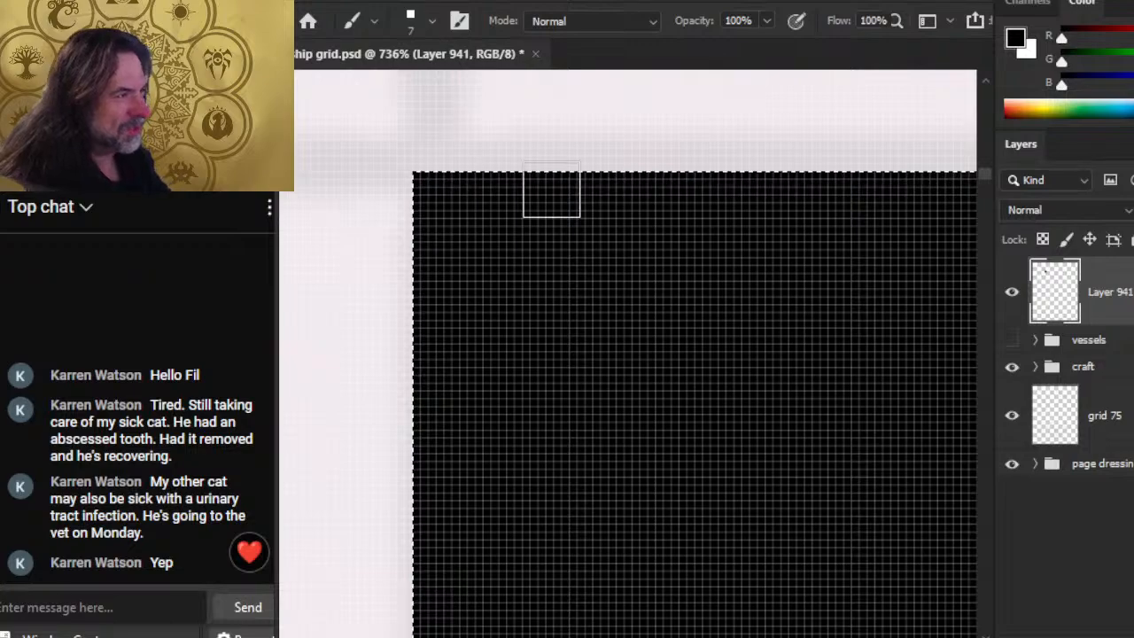
left_click_drag(788, 336, 504, 346)
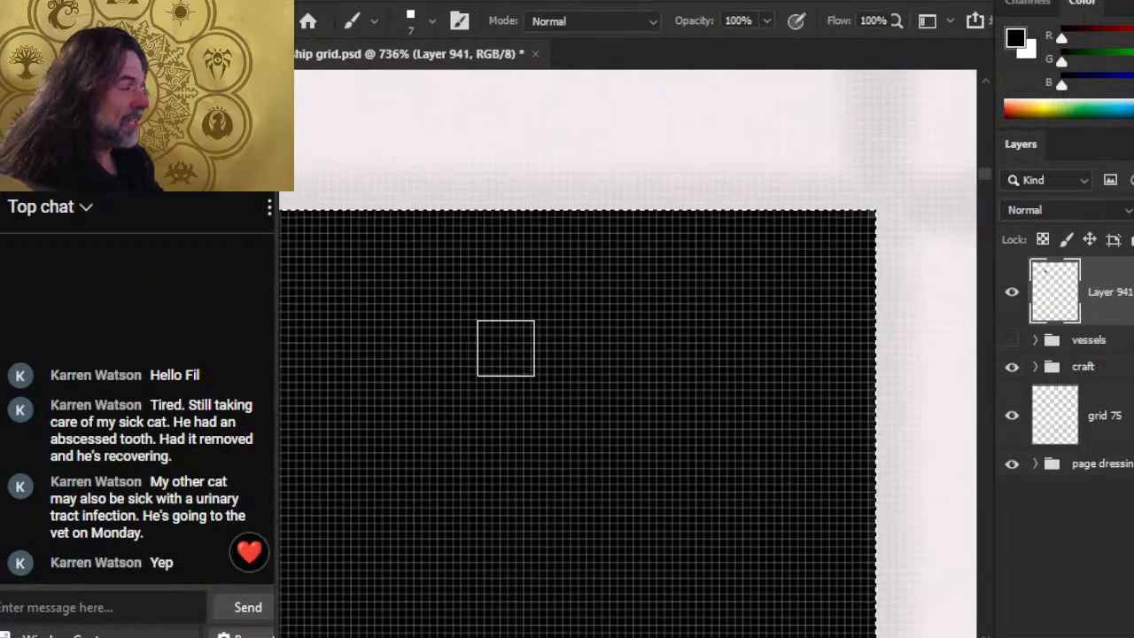
Step: Contract the square's selection by 1 px, delete the black fill inside to leave a thin outline, and deselect
key("z")
mouse_move(758, 449)
left_mouse_down()
mouse_move(647, 393)
mouse_move(645, 404)
left_mouse_up()
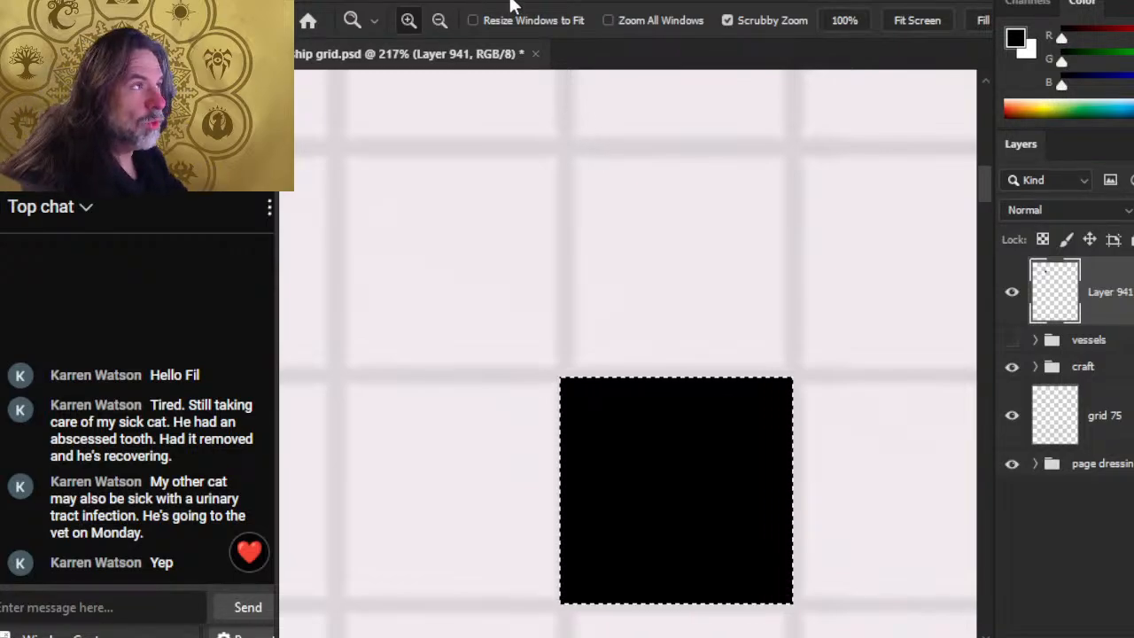
left_click(544, 1)
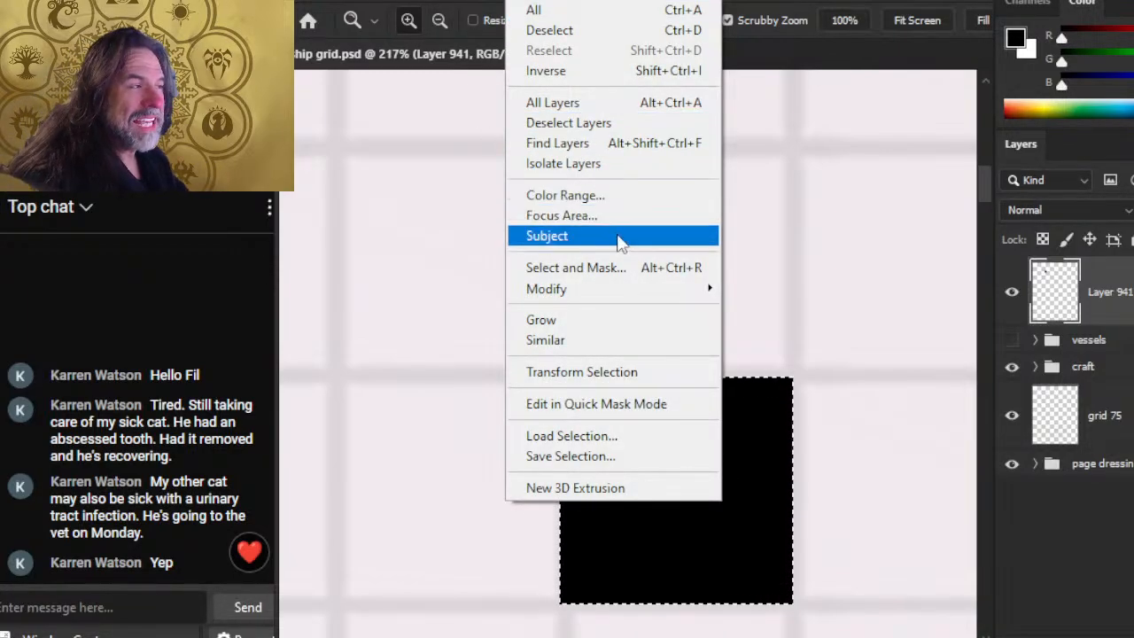
mouse_move(645, 294)
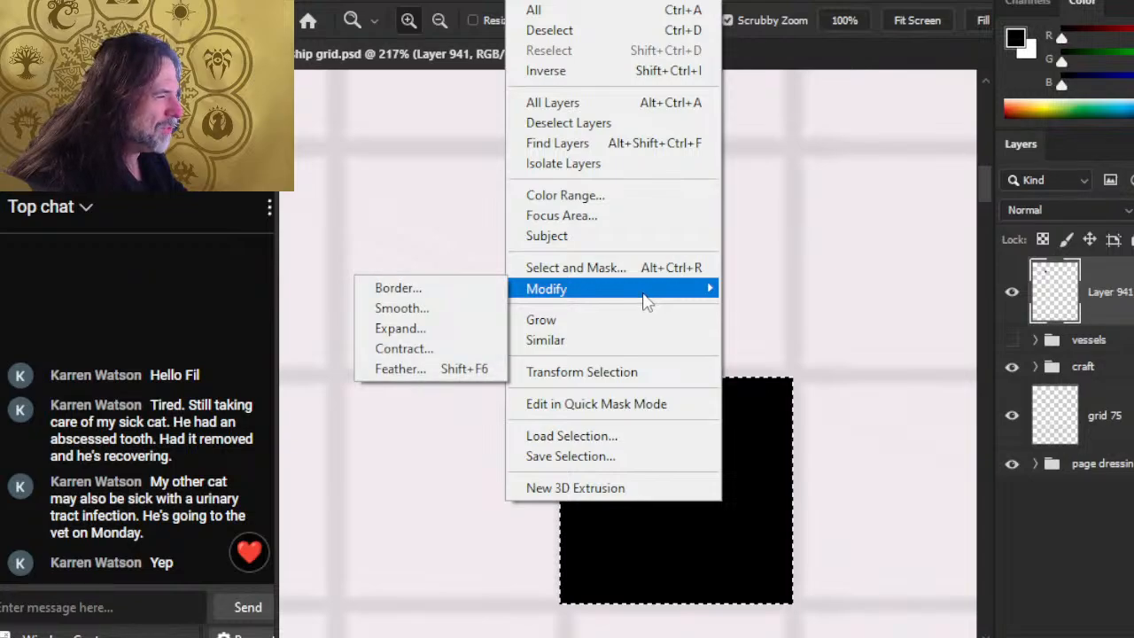
left_click(452, 353)
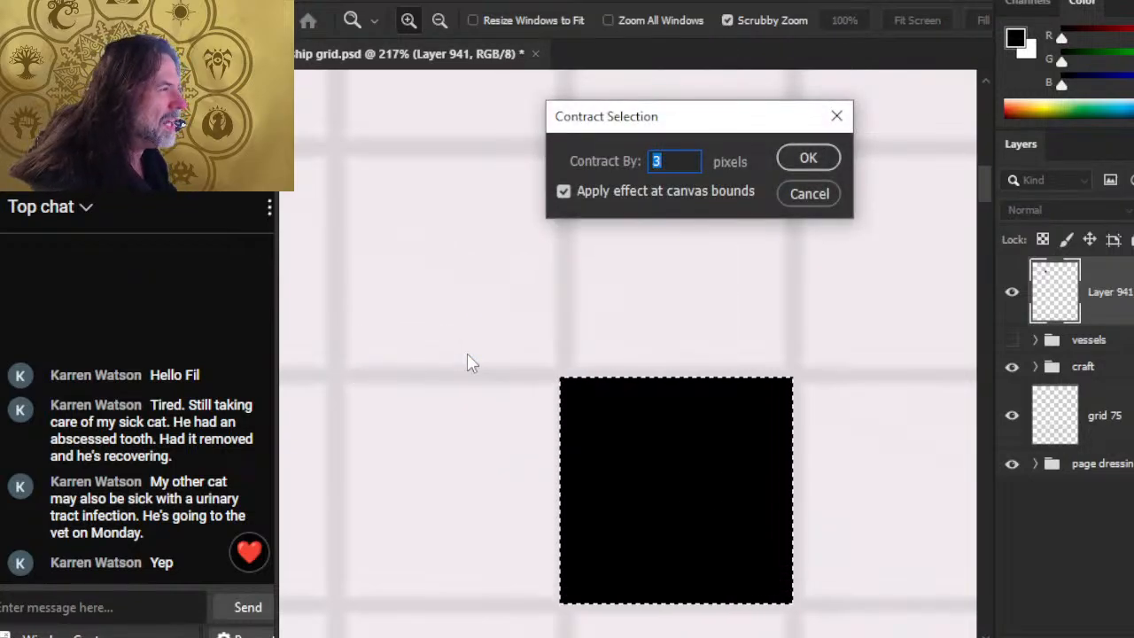
type("1")
key("Return")
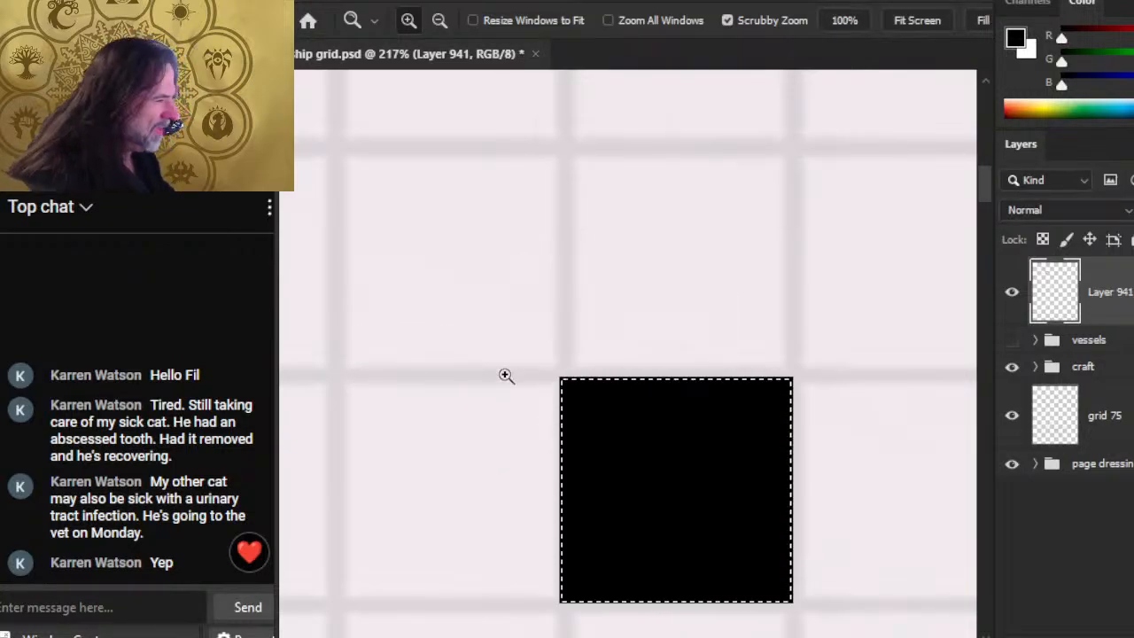
key("Delete")
key("l")
key("ctrl+d")
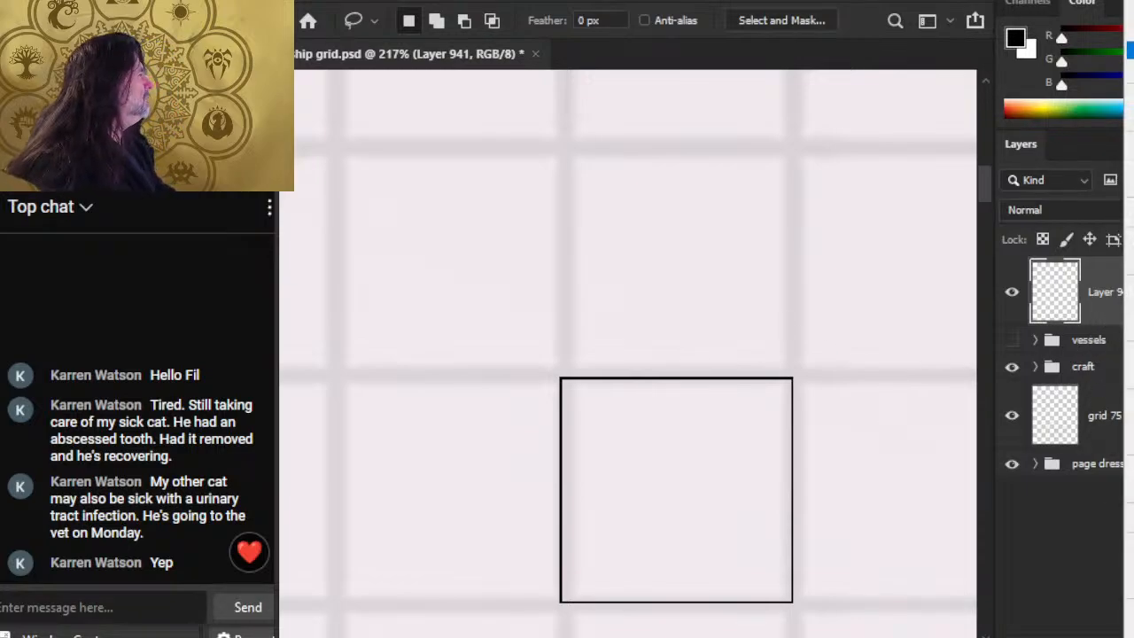
Step: Duplicate the outline layer and move the copy one cell to the right so its left edge sits directly beside the original's right edge
left_click(1130, 33)
key("Return")
left_click_drag(733, 511, 605, 329)
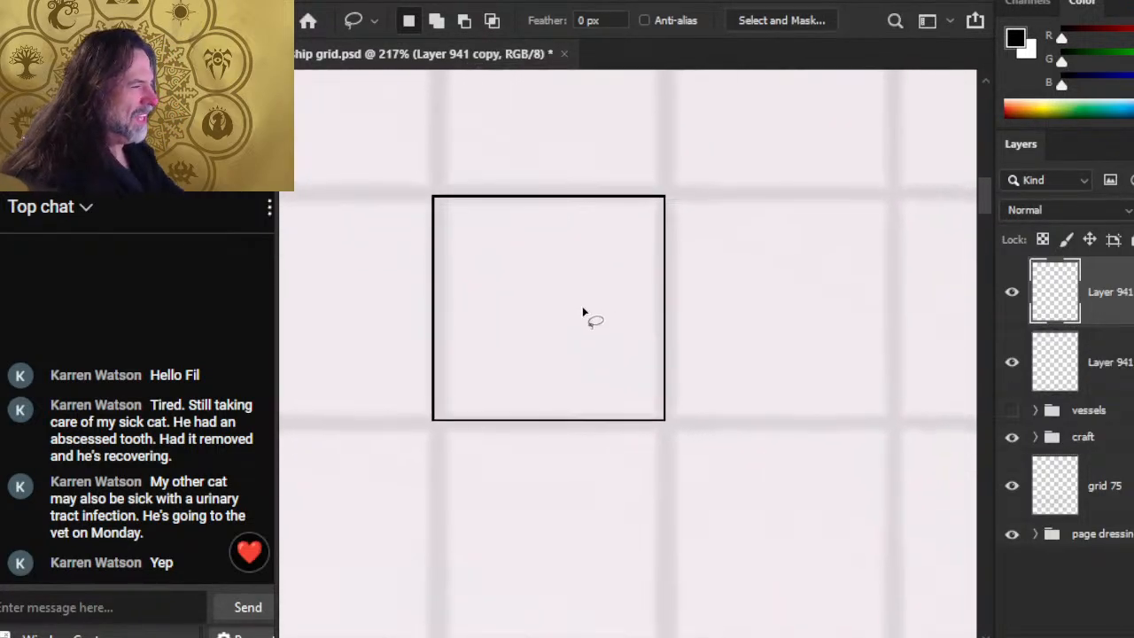
key("v")
mouse_move(630, 367)
left_mouse_down()
mouse_move(804, 372)
mouse_move(780, 387)
left_mouse_up()
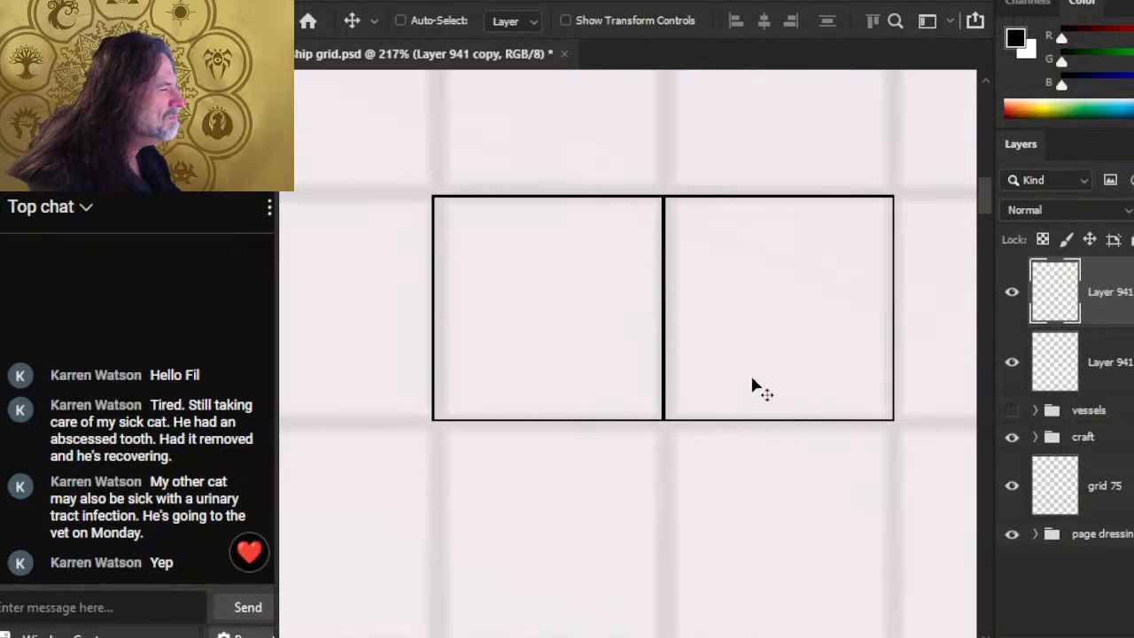
key("Right")
key("Right")
key("Right")
key("Left")
key("Left")
Step: Merge the copied outline down into Layer 941 and duplicate the merged two-cell layer
key("z")
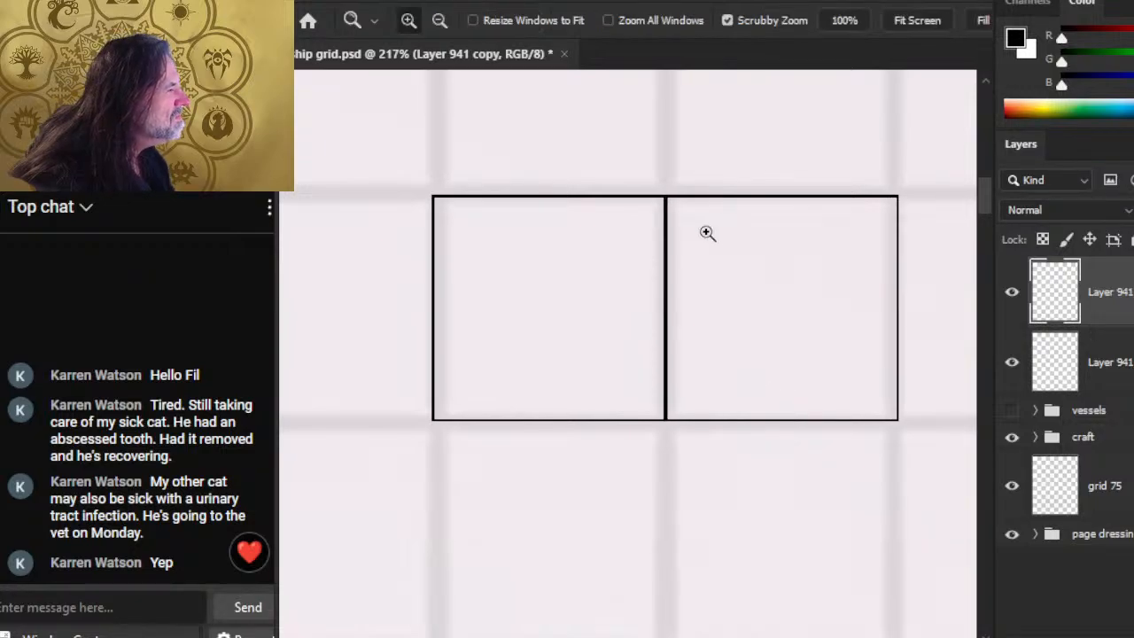
left_click_drag(707, 233, 631, 337)
right_click(1130, 313)
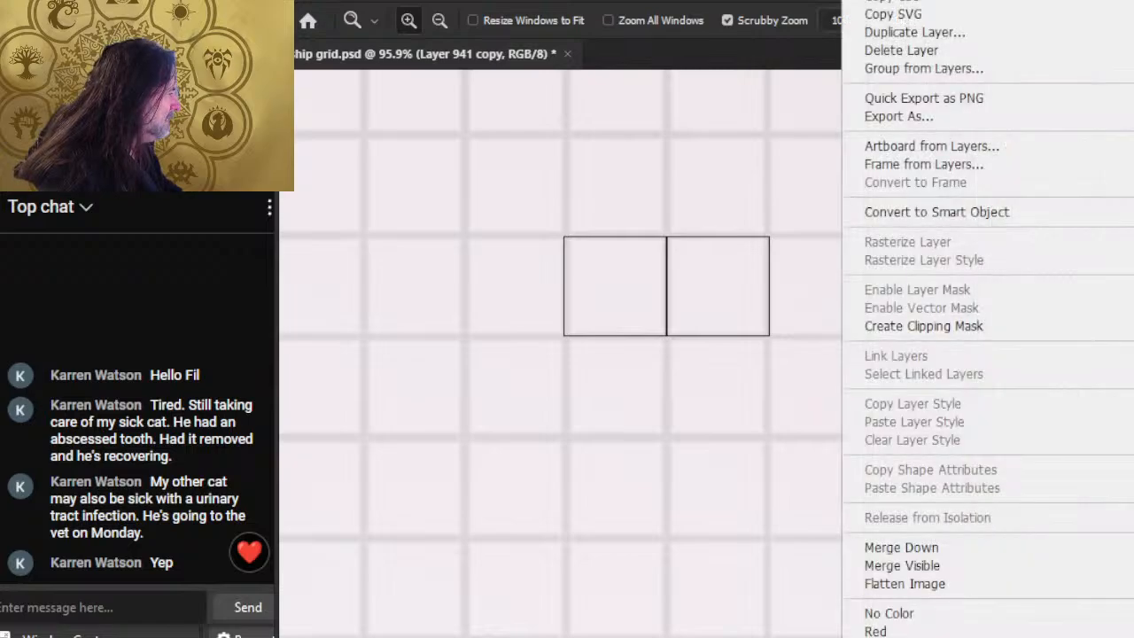
left_click(1037, 551)
right_click(1107, 292)
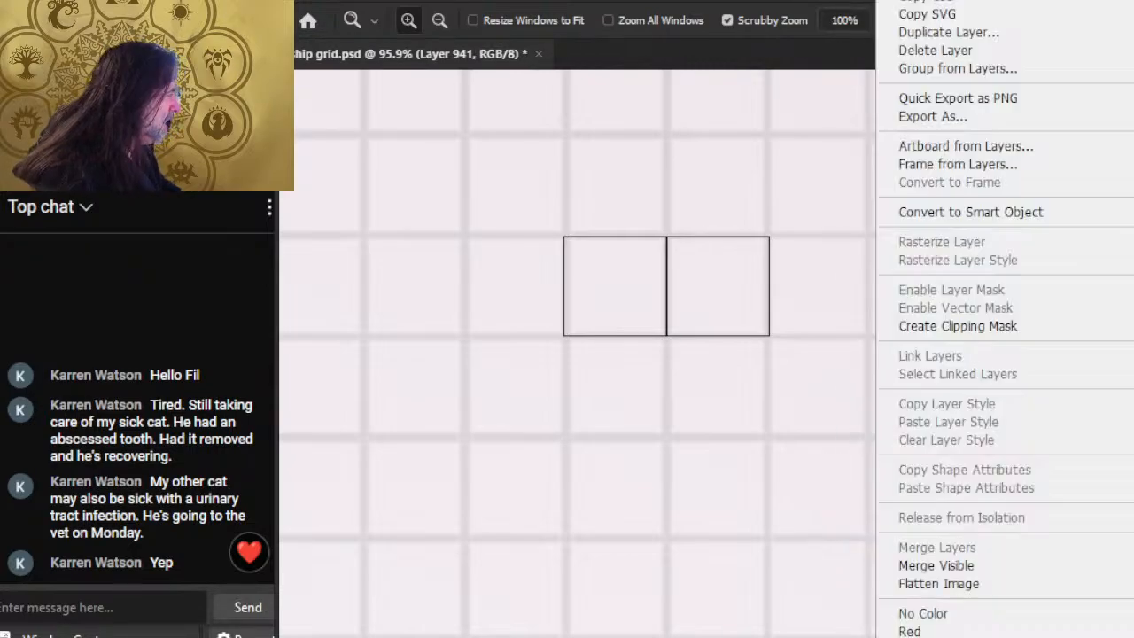
left_click(1076, 32)
key("Return")
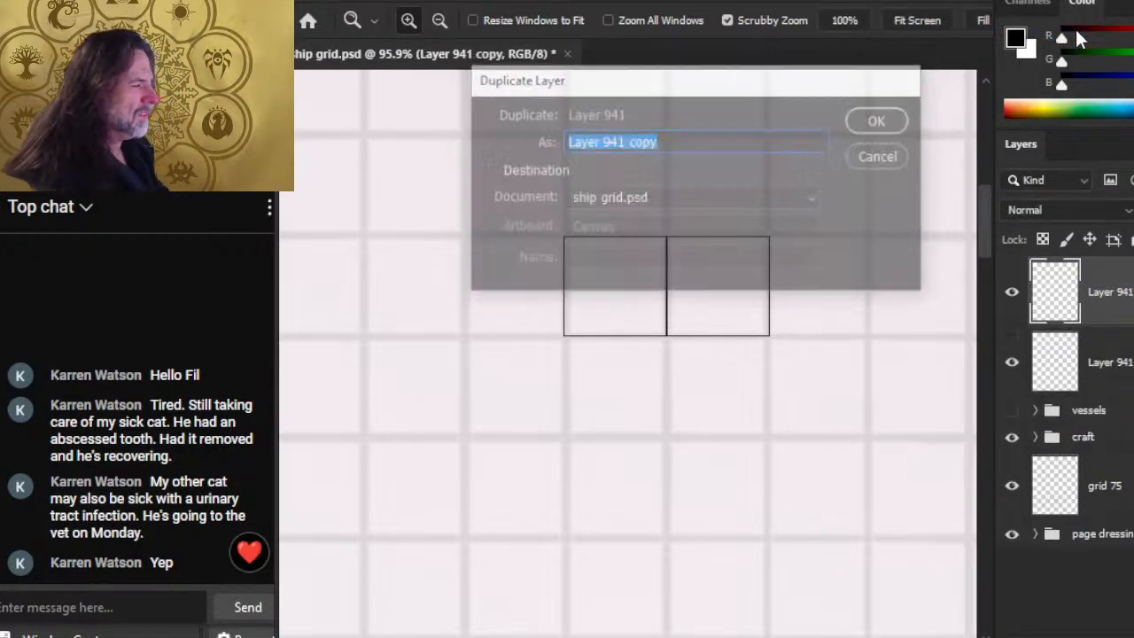
Step: Move the duplicated pair of cells straight down and nudge it until its upper edge meets the lower edge of the original pair
key("v")
key("shift+Down")
key("shift+Down")
key("shift+Down")
key("shift+Down")
key("shift+Down")
key("shift+Down")
key("shift+Down")
key("shift+Down")
key("shift+Down")
key("shift+Down")
key("shift+Down")
key("shift+Down")
key("shift+Down")
key("shift+Down")
key("shift+Down")
key("shift+Up")
key("shift+Up")
key("shift+Up")
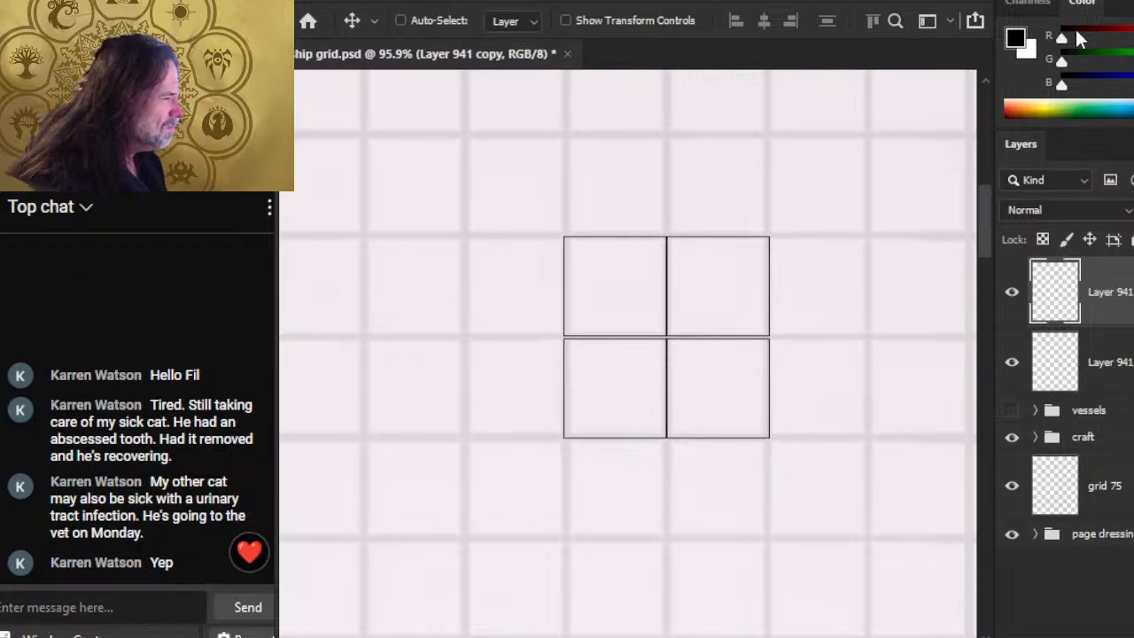
key("Up")
key("Up")
key("Up")
key("Up")
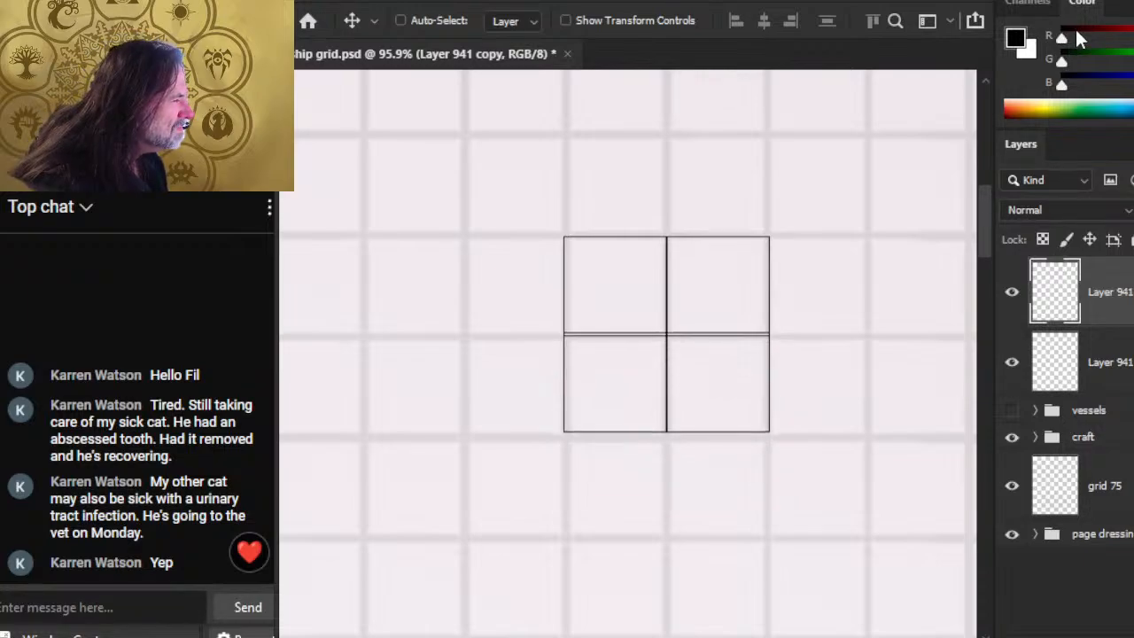
key("Down")
key("Up")
key("Down")
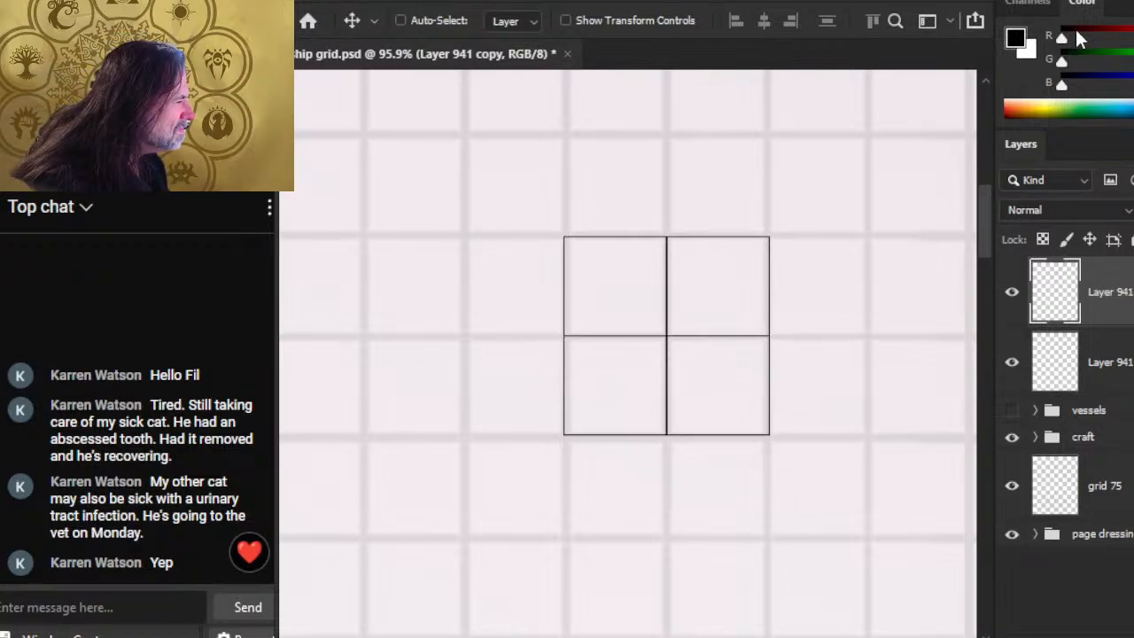
Step: Check the junction of the four cells up close and merge the copy down into a single two-by-two grid layer
key("z")
left_click_drag(590, 331, 736, 405)
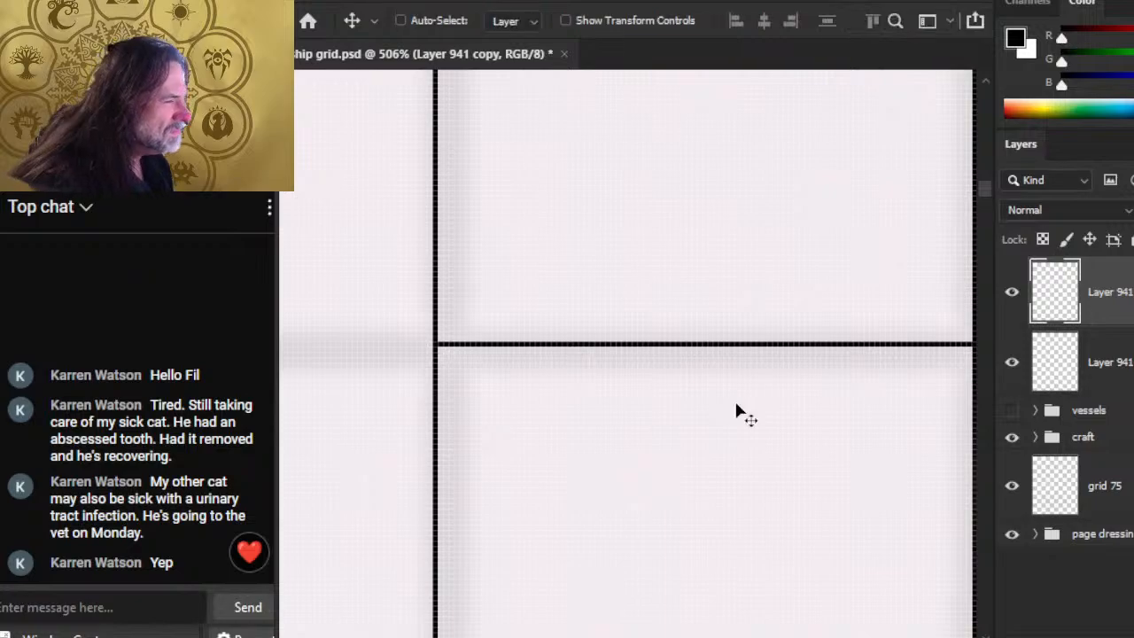
left_click_drag(810, 454, 484, 463)
key("z")
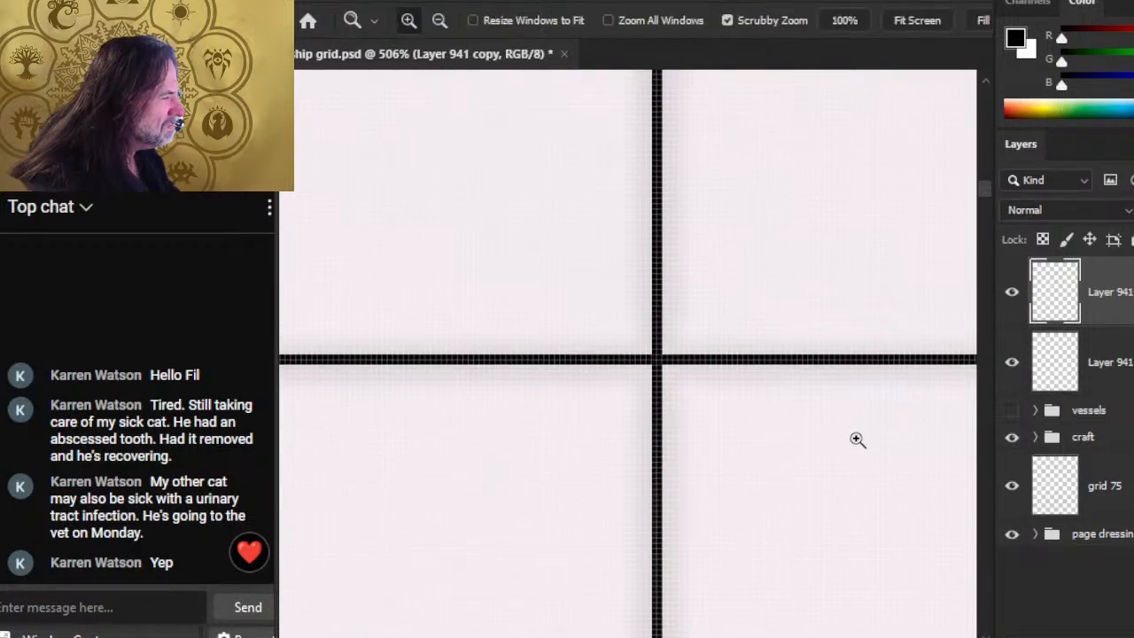
left_click_drag(856, 440, 737, 458)
right_click(1107, 292)
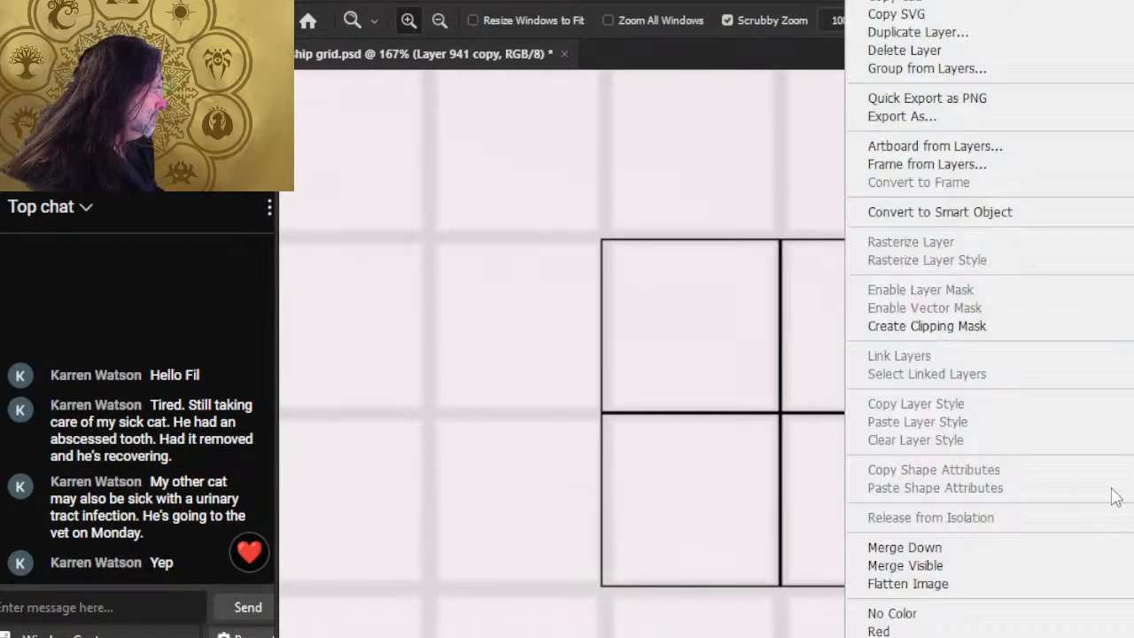
left_click(1051, 559)
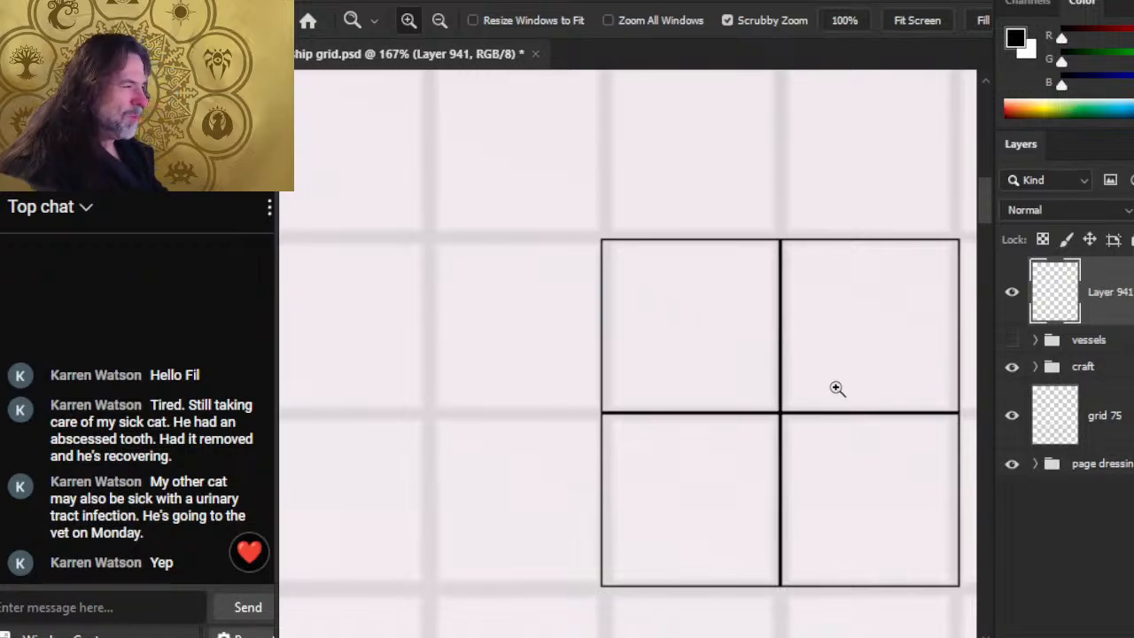
Step: Examine the line thickness of the two-by-two grid up close and its look against the whole page
left_click_drag(806, 503, 655, 448)
left_click_drag(742, 418, 574, 341)
left_click_drag(704, 348, 647, 384)
left_click_drag(840, 578, 608, 309)
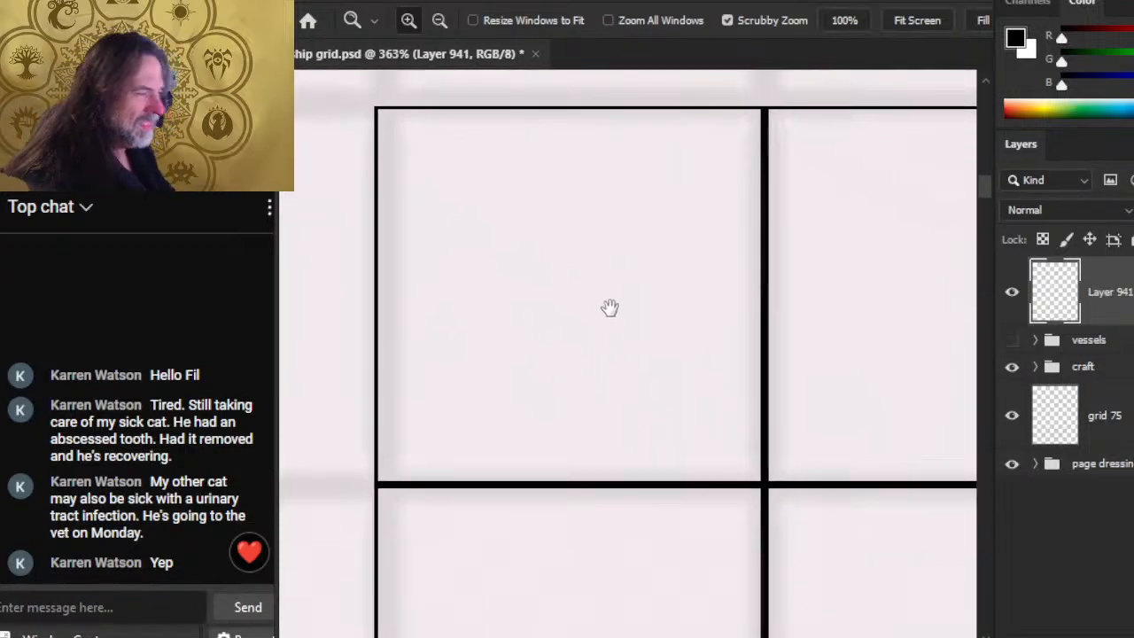
scroll(727, 399, "down", 5)
left_click_drag(889, 550, 748, 428)
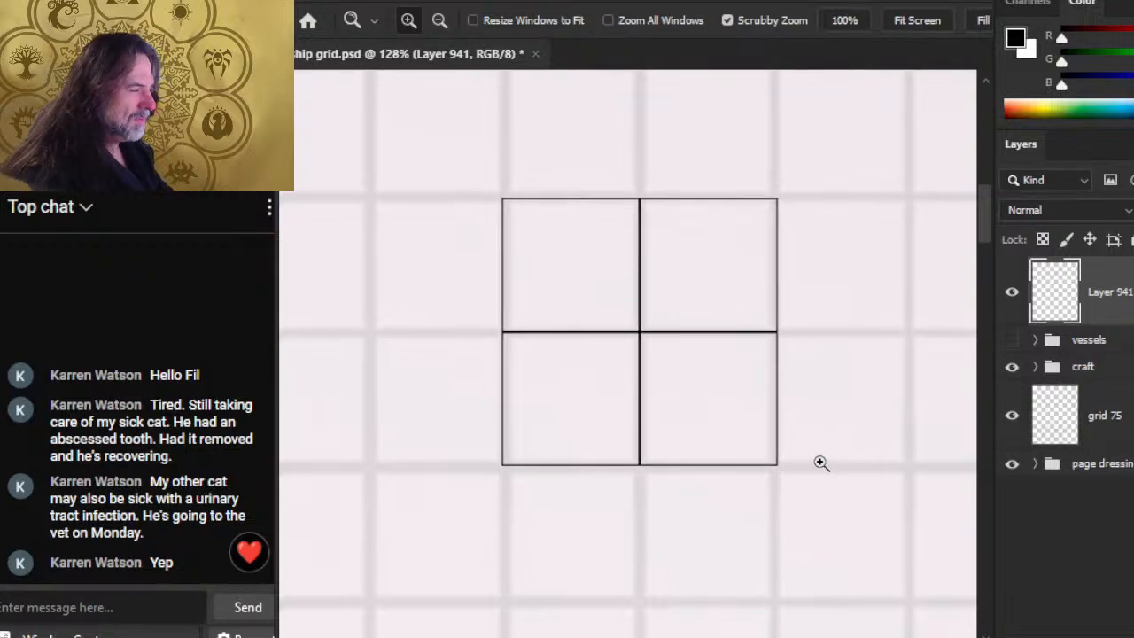
scroll(850, 483, "down", 5)
left_click_drag(912, 515, 689, 421)
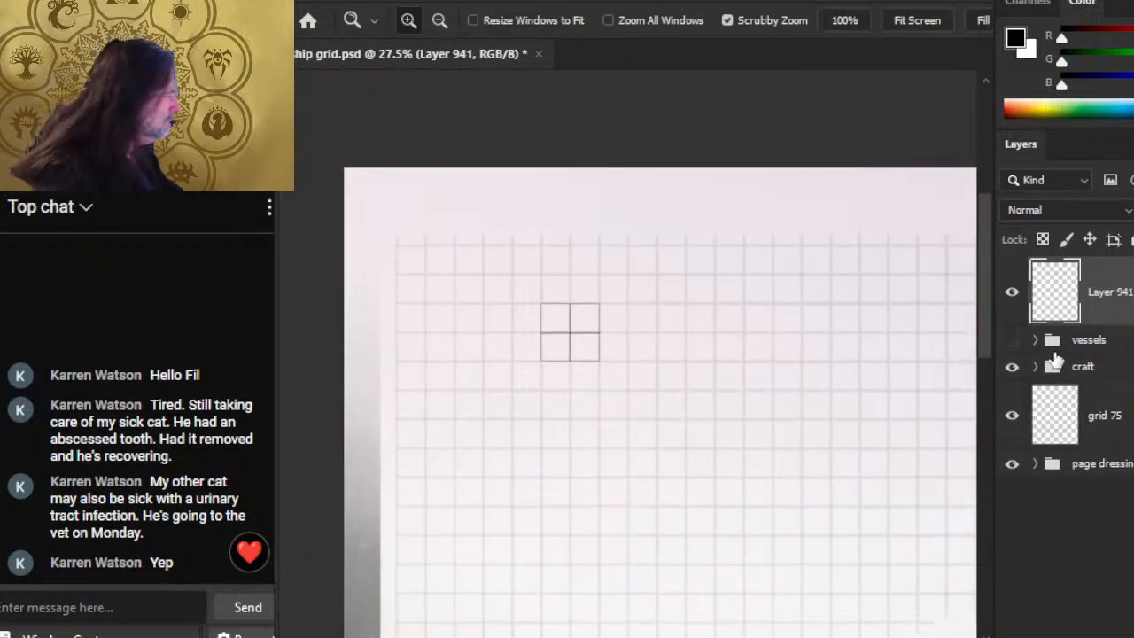
Step: Show the vessels group and move the two-by-two grid up over the winged insect vessel
left_click(1013, 341)
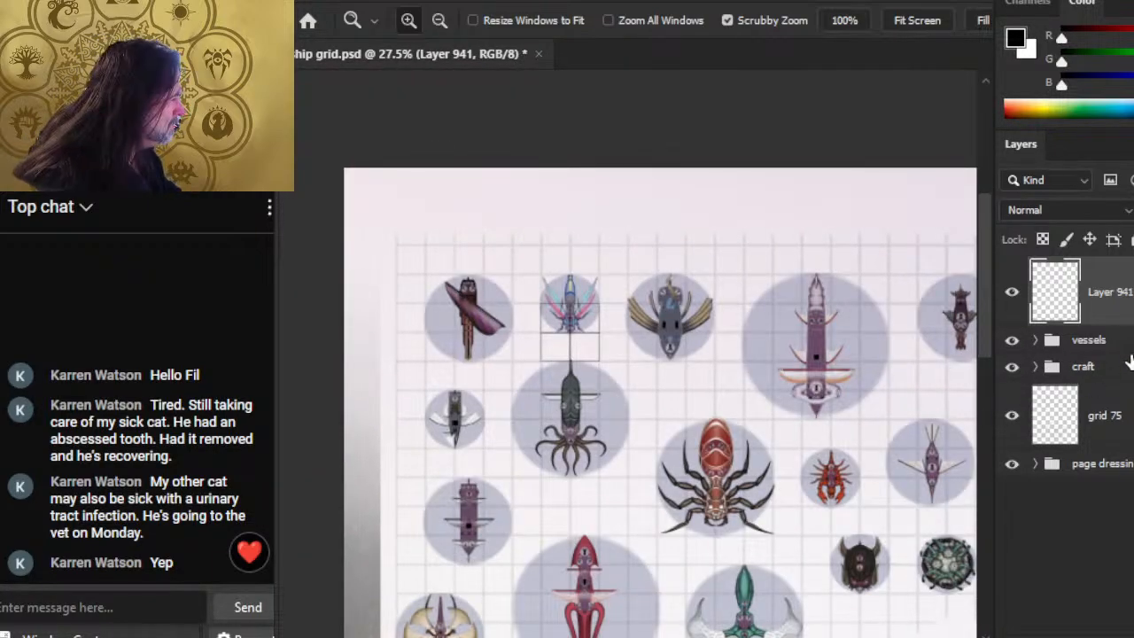
left_click_drag(549, 359, 727, 496)
key("v")
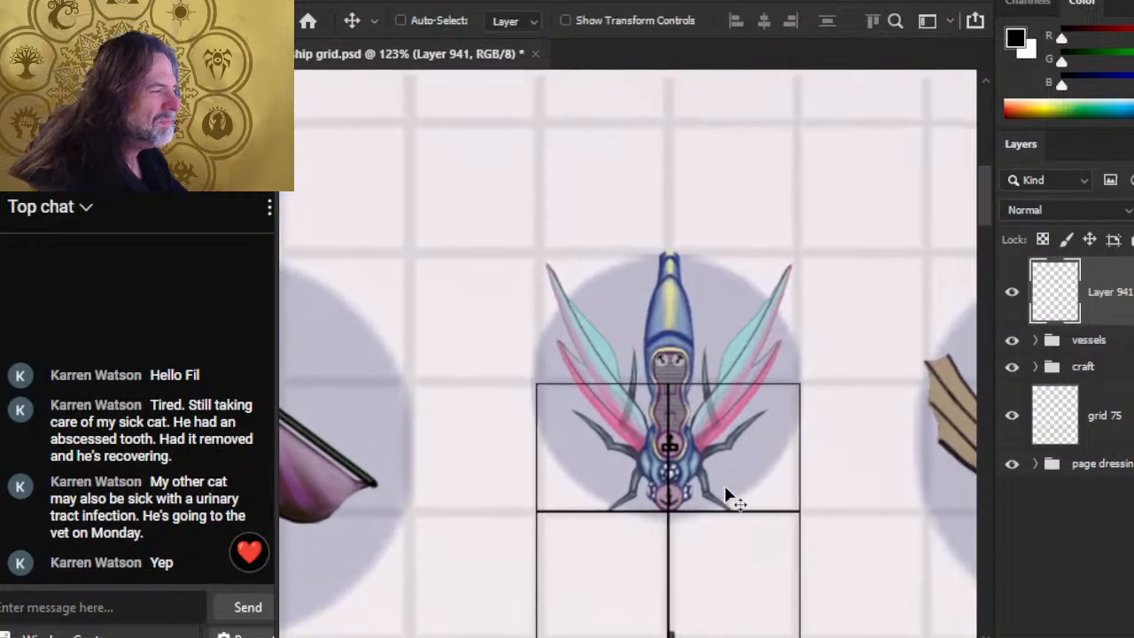
left_click_drag(757, 559, 800, 435)
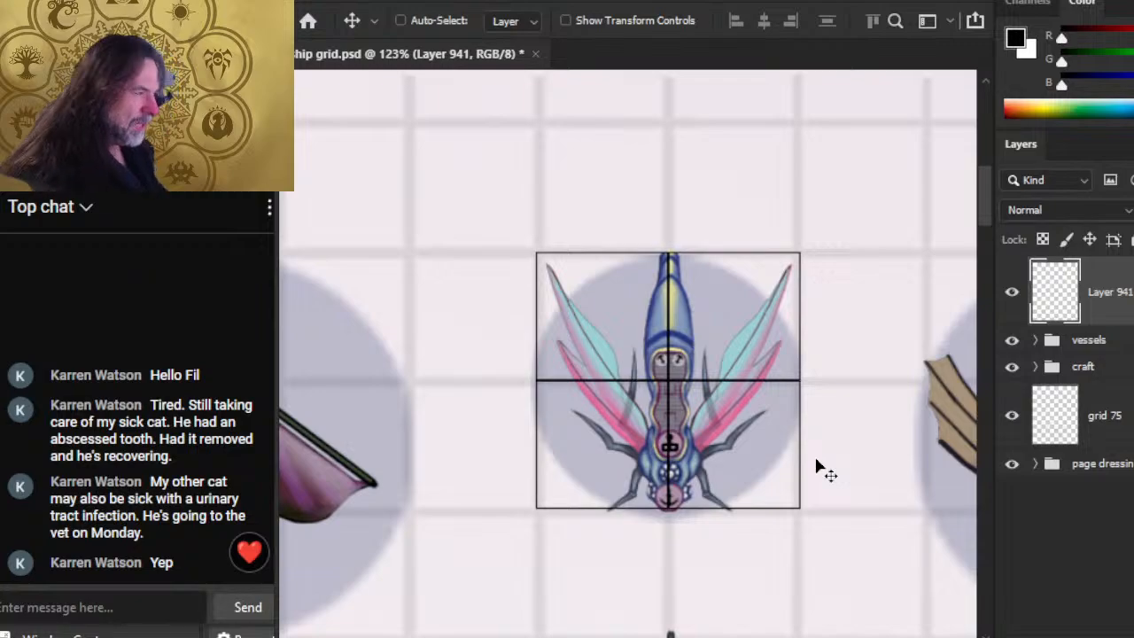
Step: Nudge the two-by-two grid slightly down and right to align it with the page grid around the vessel
key("Down")
key("Right")
key("Right")
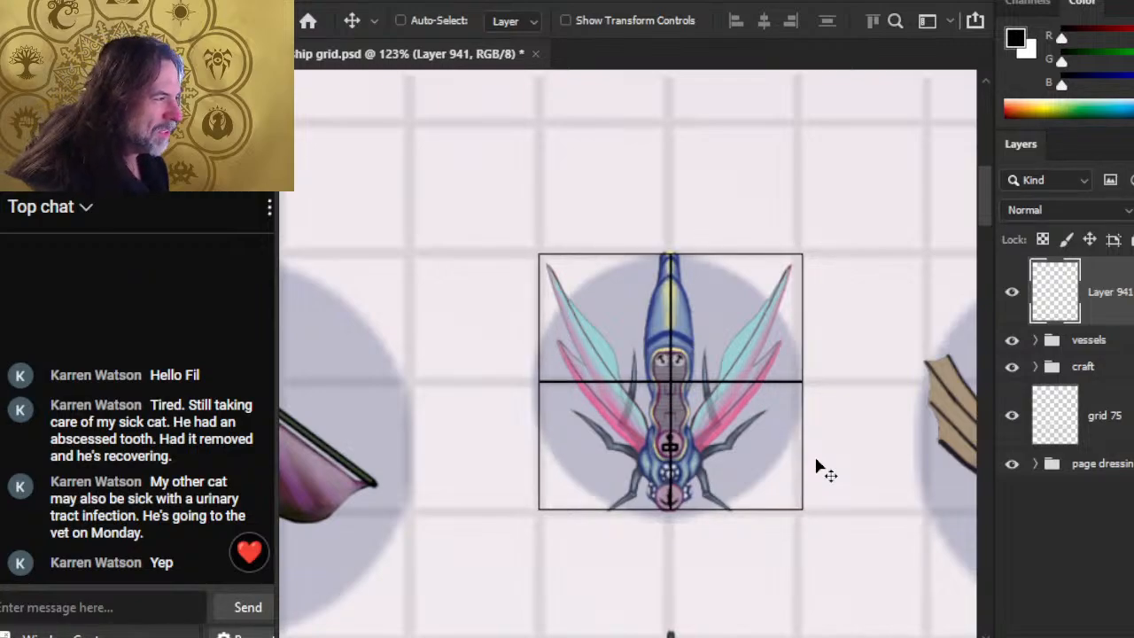
key("Left")
key("Right")
key("Left")
key("Left")
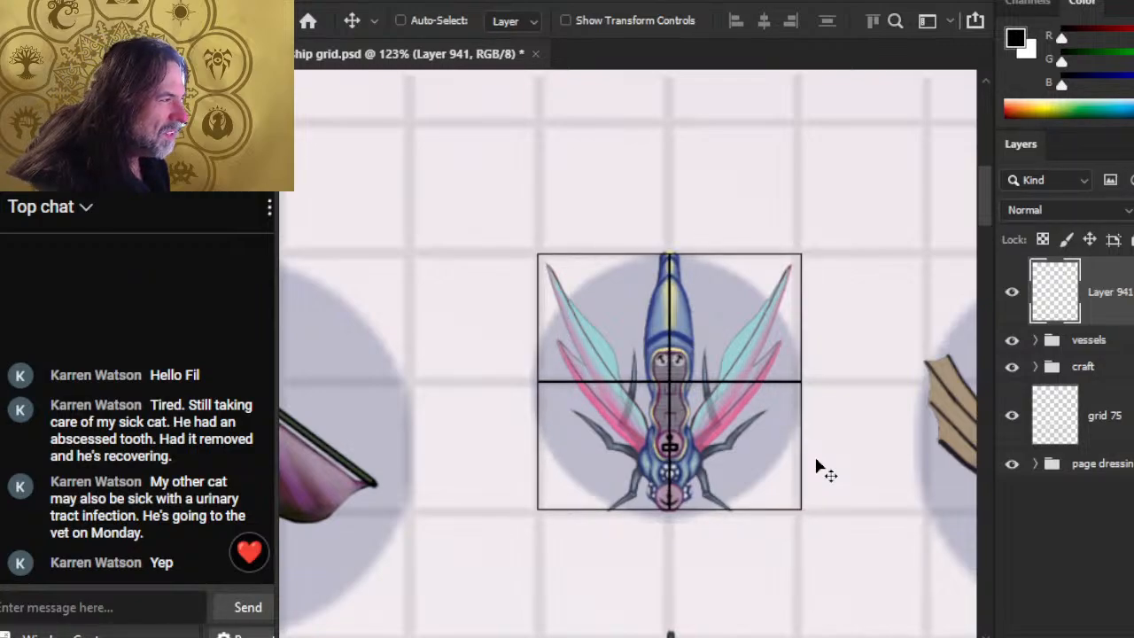
Step: Hide the vessels group and duplicate the two-by-two grid layer
key("z")
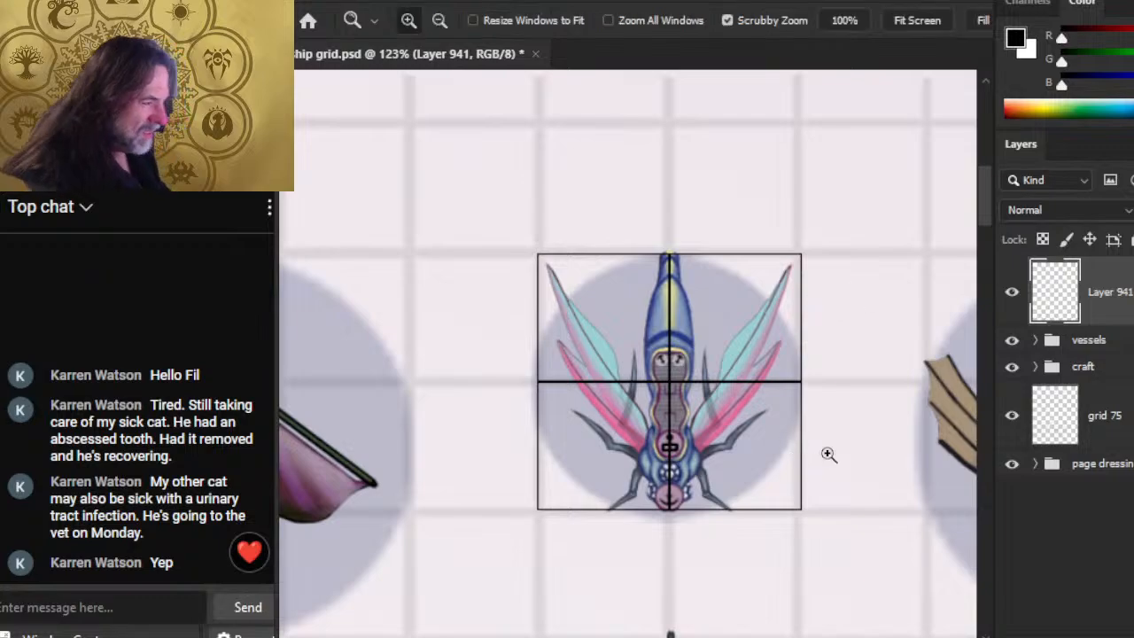
left_click_drag(916, 478, 735, 398)
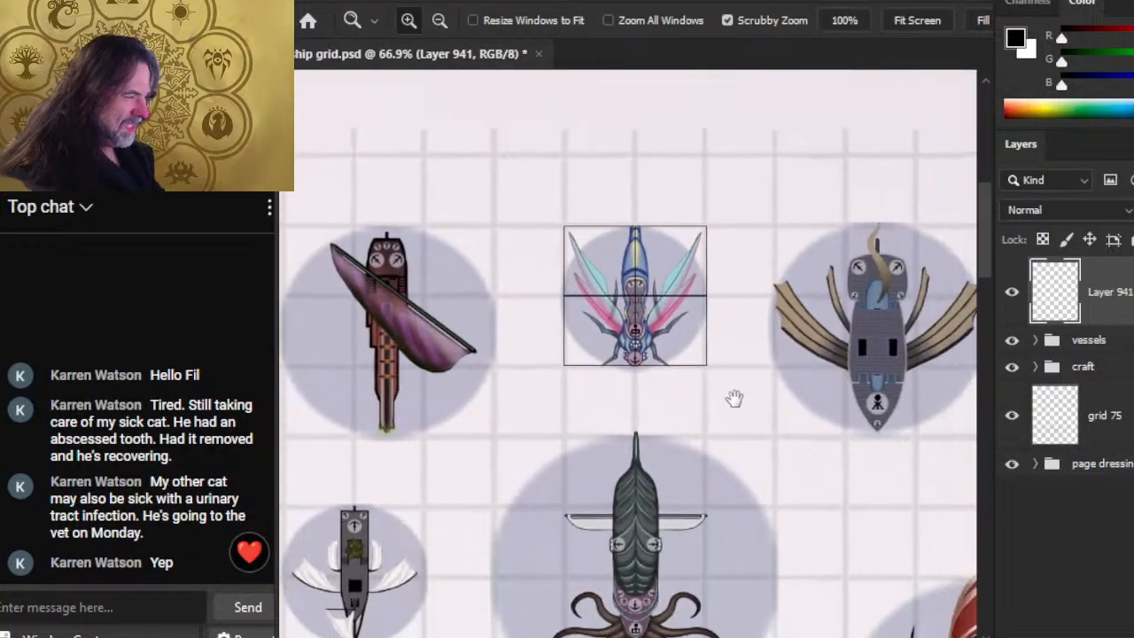
left_click_drag(883, 506, 754, 479)
left_click(1012, 341)
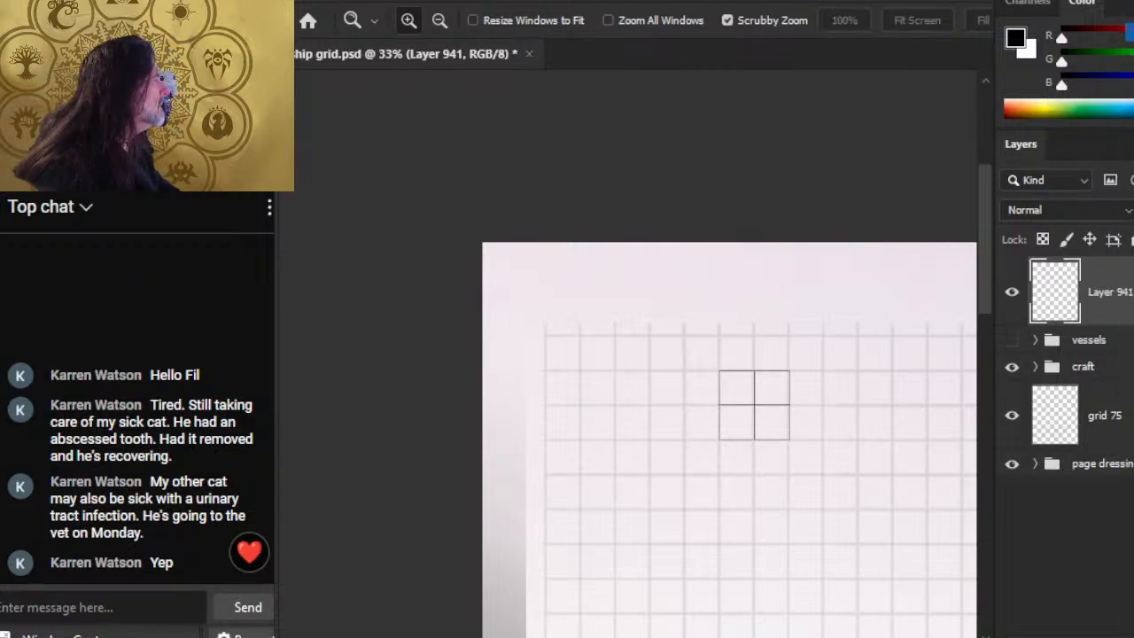
key("ctrl+j")
left_click_drag(764, 404, 700, 406)
key("v")
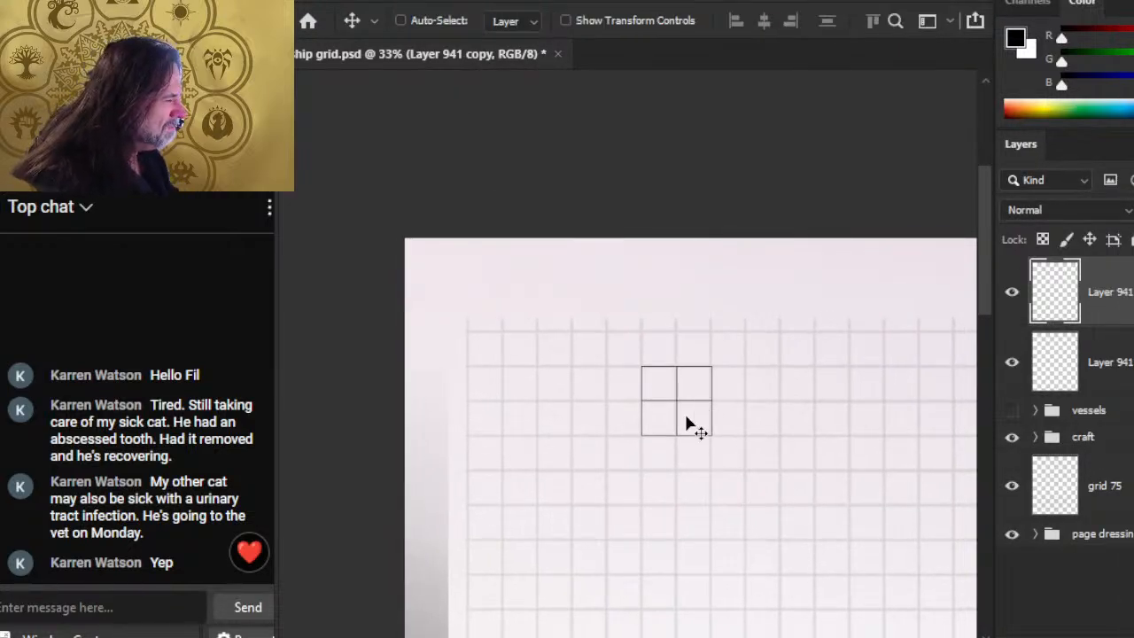
Step: Move the duplicated two-by-two grid horizontally until it sits just right of the original
key("shift+Right")
key("shift+Right")
key("shift+Right")
key("shift+Right")
key("shift+Right")
key("shift+Right")
key("shift+Right")
key("shift+Right")
key("shift+Right")
key("shift+Right")
key("shift+Right")
key("shift+Right")
key("shift+Right")
key("shift+Right")
key("shift+Right")
key("shift+Right")
key("shift+Right")
key("shift+Right")
key("shift+Right")
key("shift+Right")
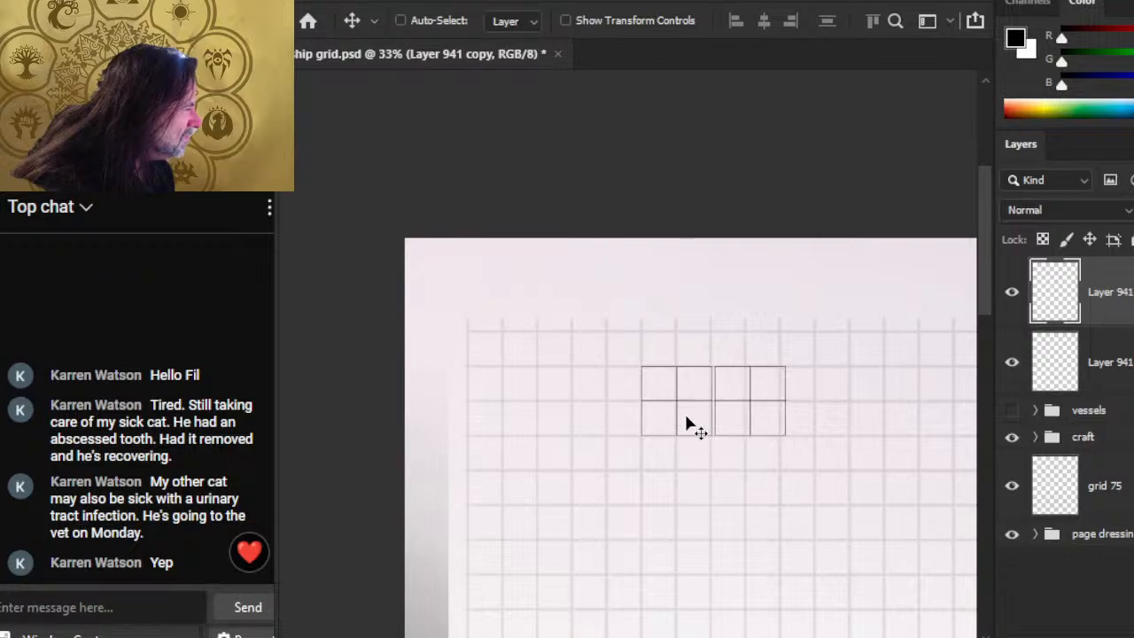
Step: Fine-tune the copy's horizontal position so the shared border with the original matches the thickness of the inner lines
key("ctrl+space")
left_click_drag(739, 402, 927, 461)
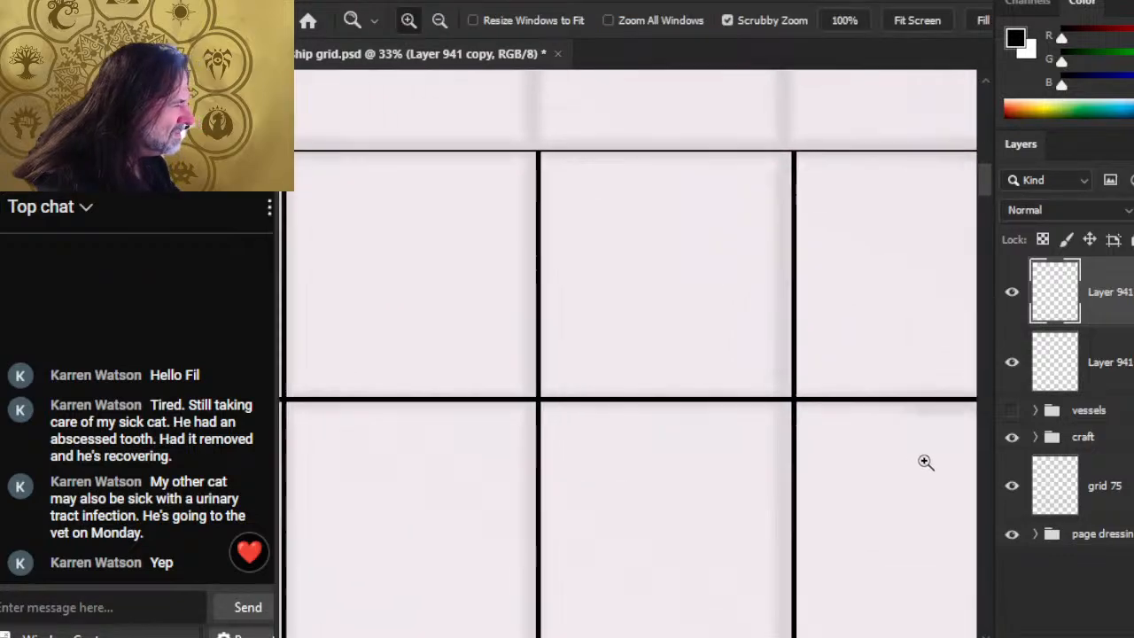
key("Right")
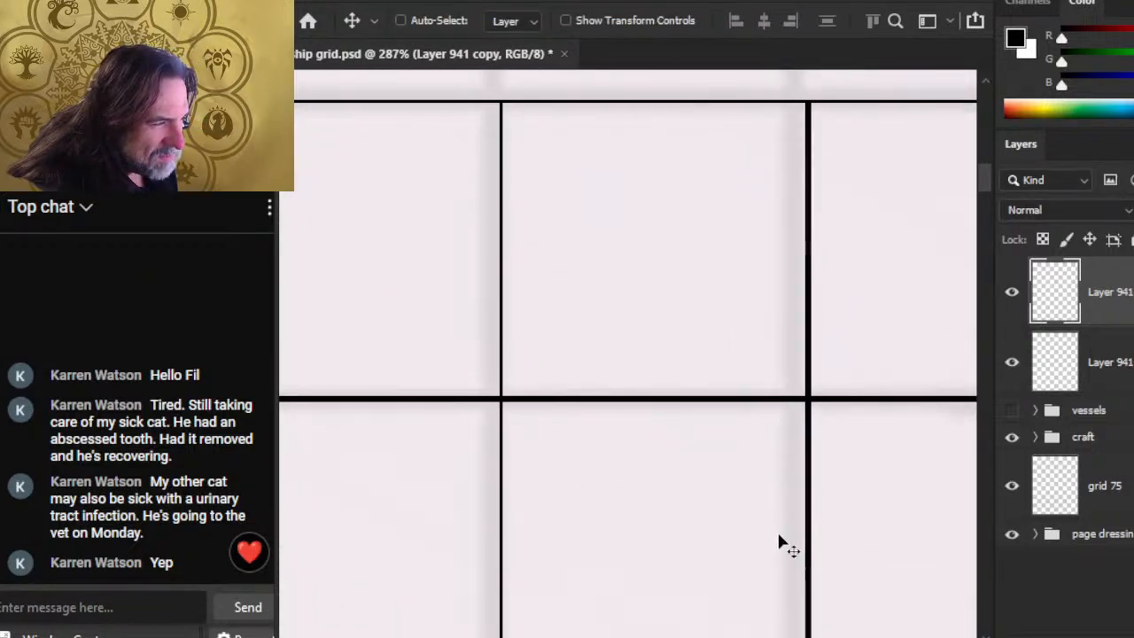
key("Right")
key("Right")
key("ctrl+space")
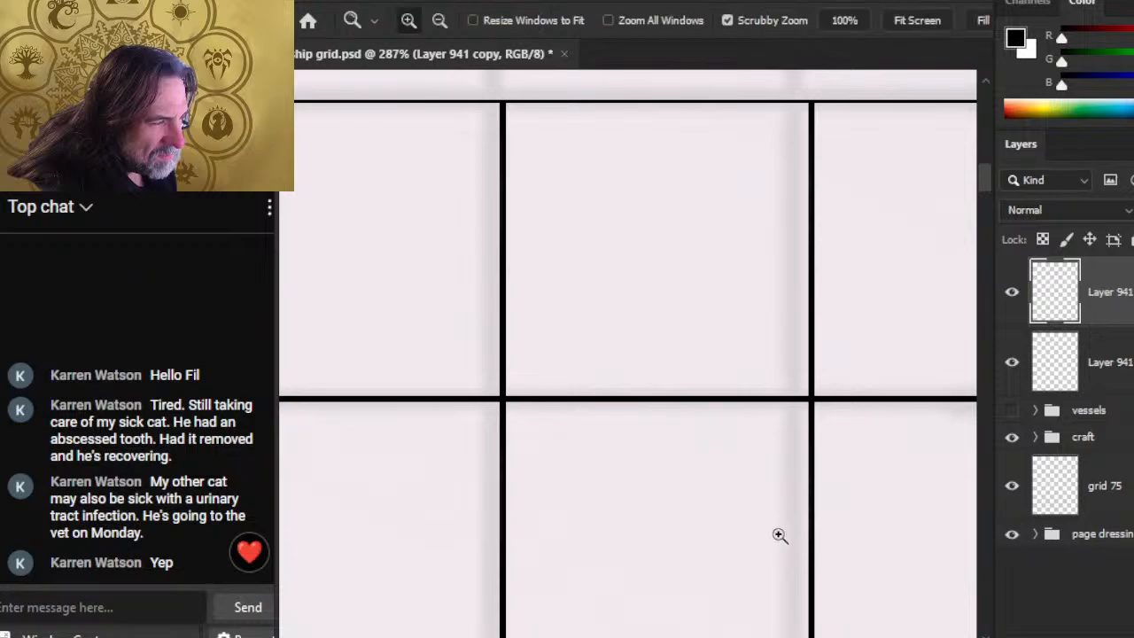
left_click_drag(780, 535, 536, 491)
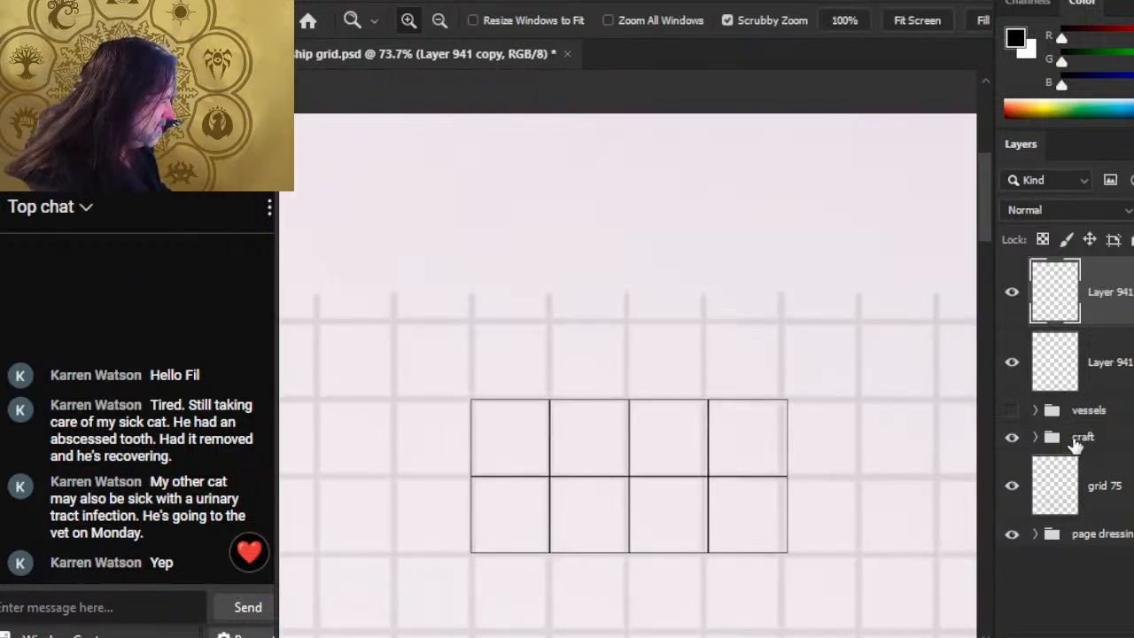
Step: Merge the copy down into one grid layer four cells wide and two cells high
right_click(1077, 310)
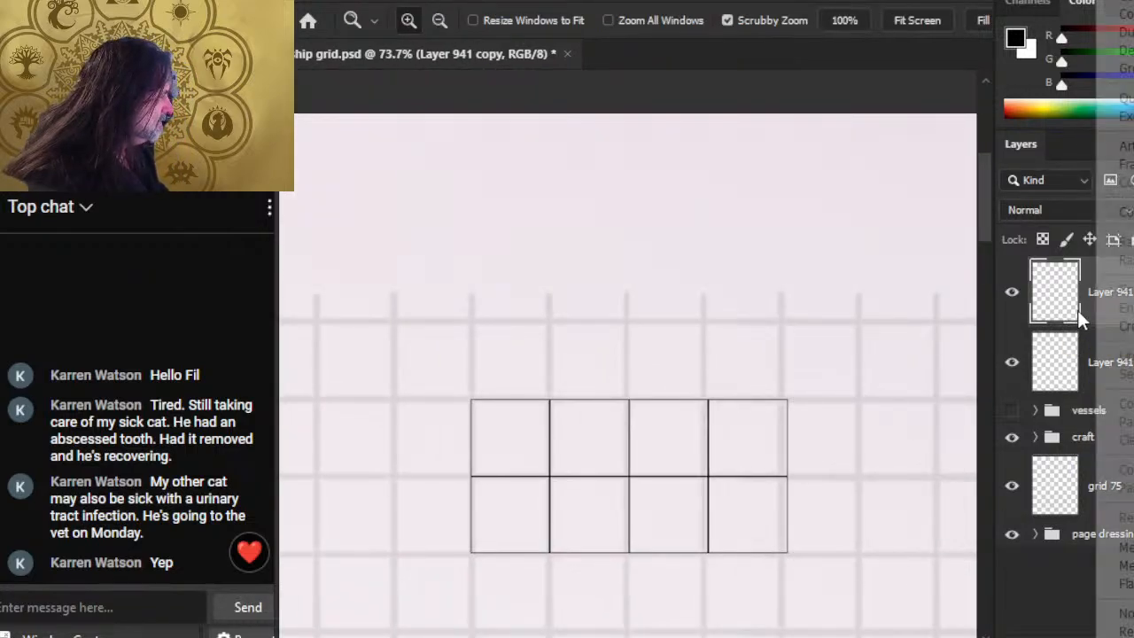
left_click(1118, 547)
scroll(790, 413, "down", 2)
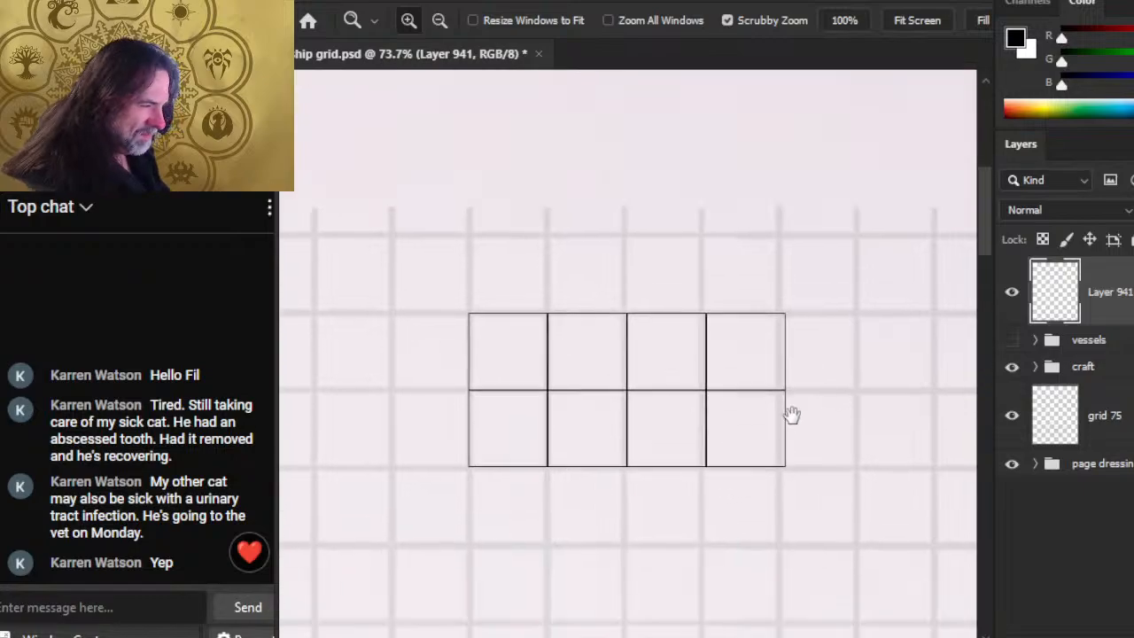
left_click_drag(767, 477, 801, 348)
Step: Duplicate the merged four-by-two grid layer and keep the copy over the original
right_click(1077, 292)
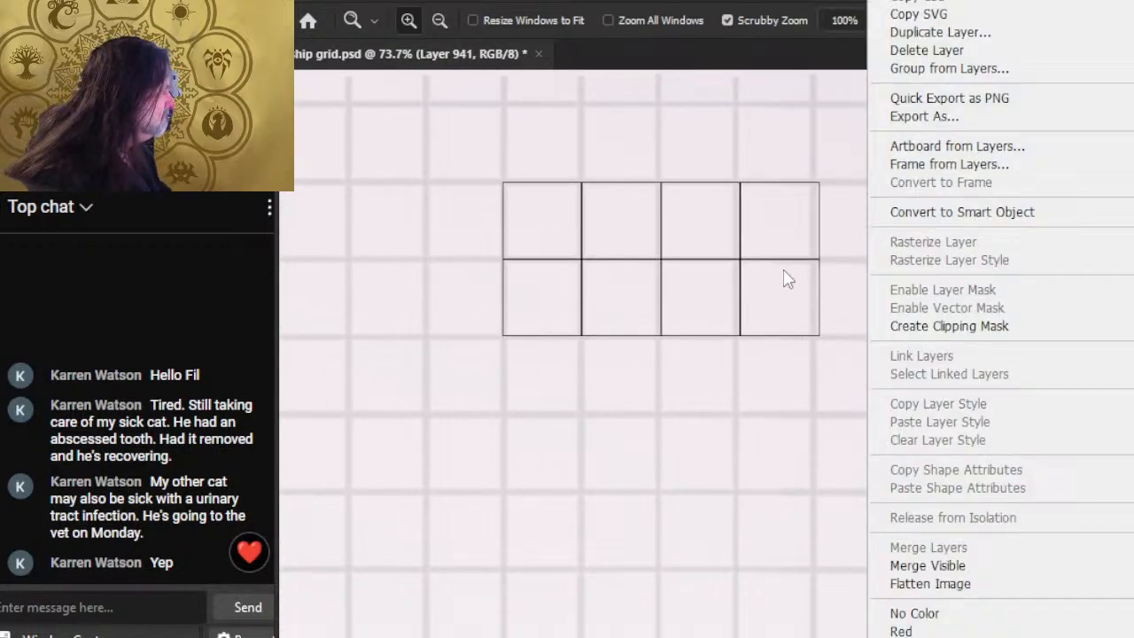
left_click(1092, 36)
key("v")
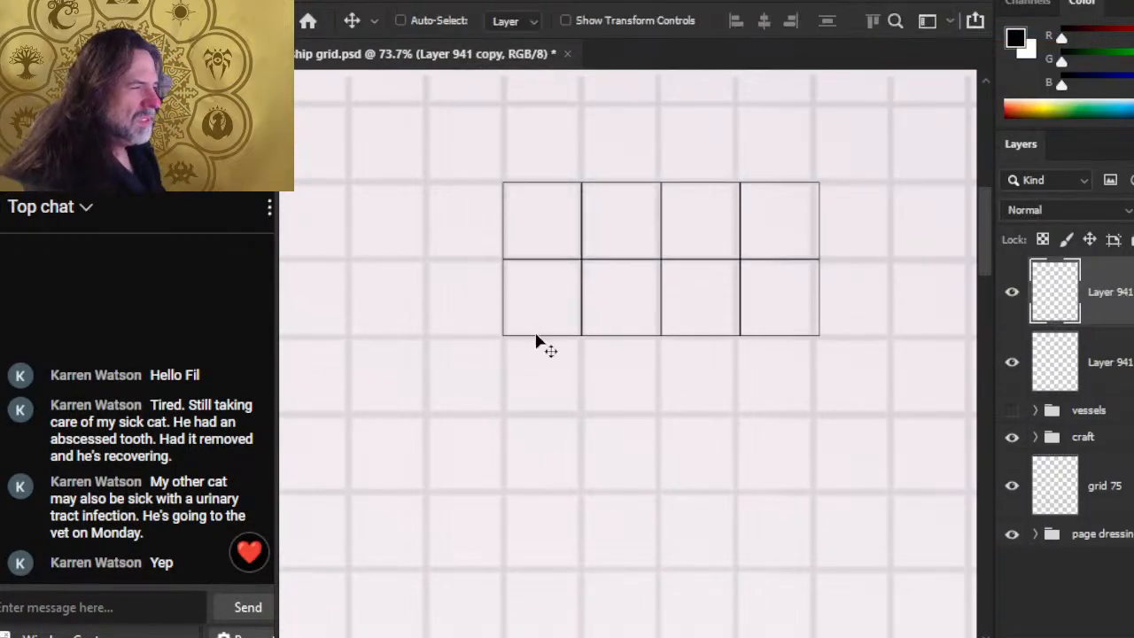
key("shift+Left")
key("shift+Down")
left_click_drag(536, 342, 529, 332)
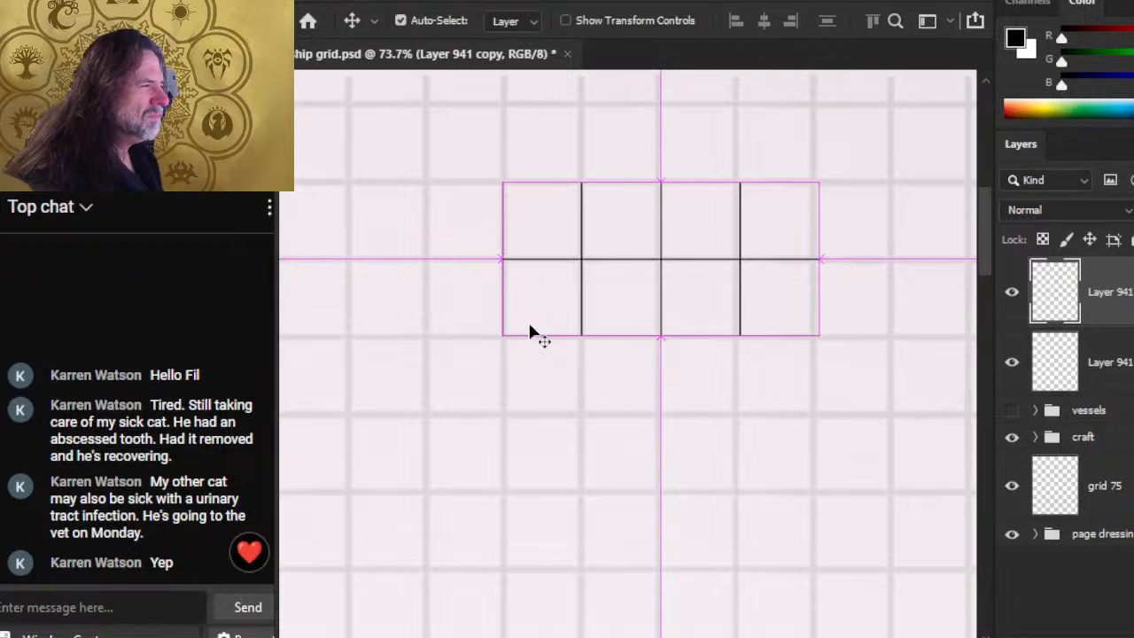
Step: Move the four-by-two copy down below the original until their facing borders nearly meet
key("shift+Down")
key("shift+Down")
key("shift+Down")
key("shift+Down")
key("shift+Down")
key("shift+Down")
key("shift+Down")
key("shift+Down")
key("shift+Down")
key("shift+Down")
key("shift+Down")
key("shift+Down")
key("shift+Down")
key("shift+Down")
key("shift+Down")
key("shift+Down")
key("shift+Down")
key("shift+Down")
key("shift+Down")
key("shift+Down")
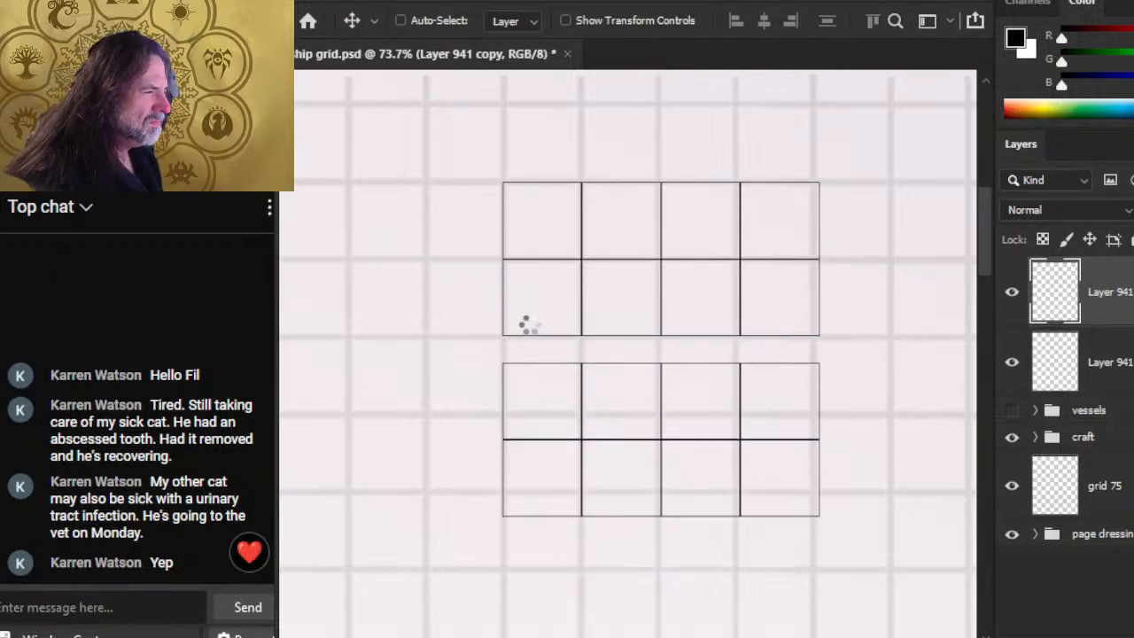
key("shift+Up")
key("shift+Up")
key("shift+Up")
key("shift+Up")
key("shift+Up")
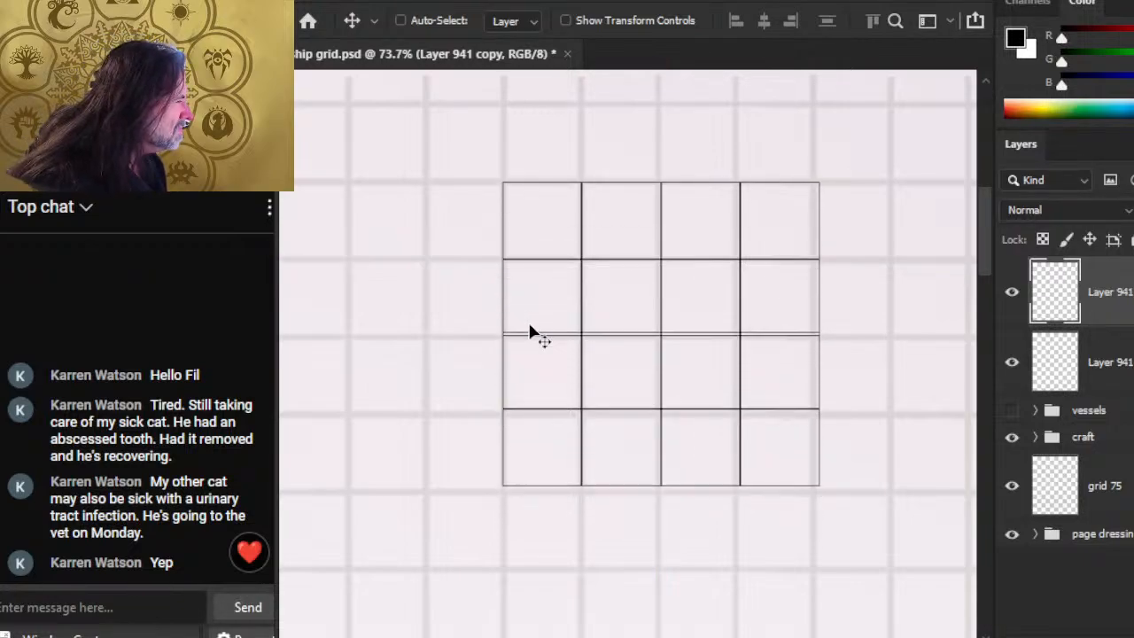
Step: Nudge the lower copy down so its top border meets the original's bottom border
key("Down")
key("Down")
key("Down")
key("Down")
key("Down")
key("Down")
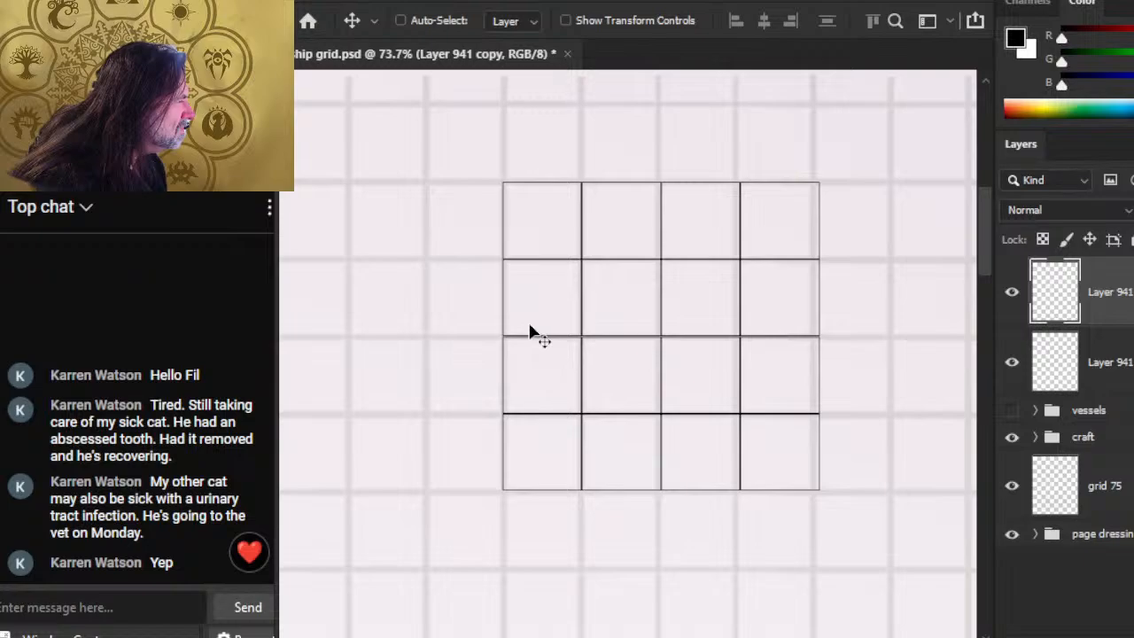
Step: Check the joined borders up close and merge the lower copy down into a single four-by-four grid layer
key("z")
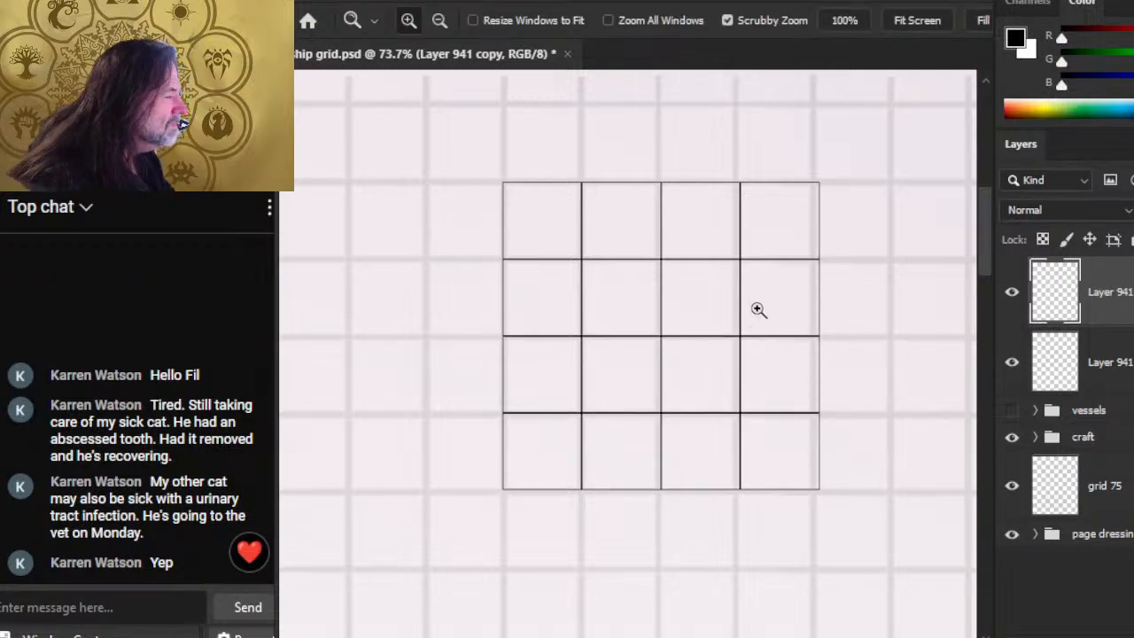
left_click_drag(758, 309, 580, 474)
key("v")
key("z")
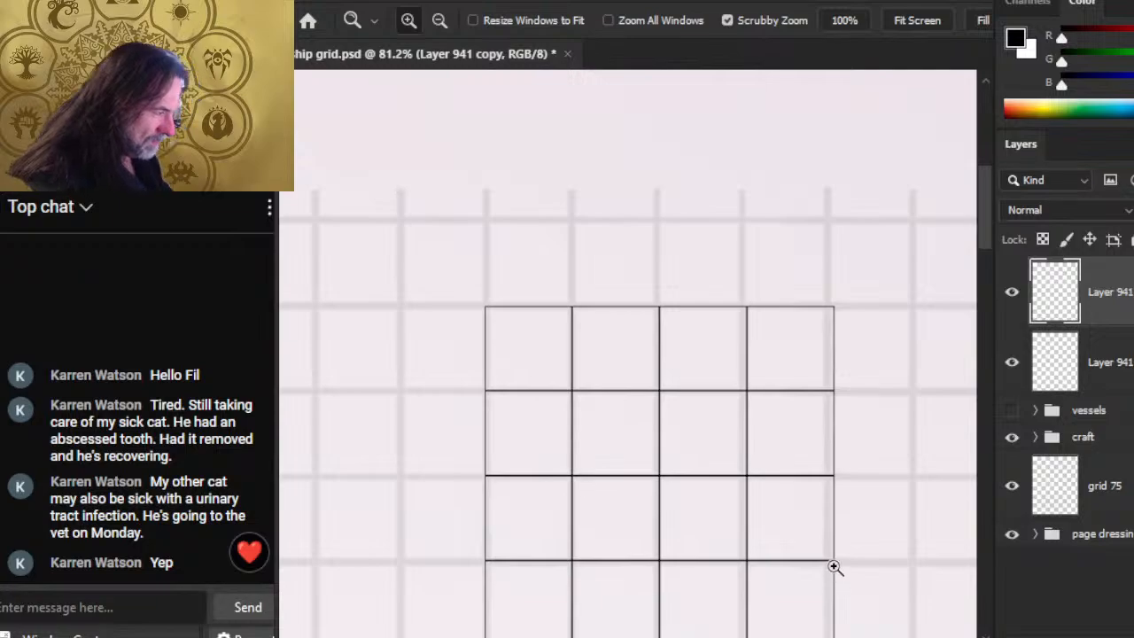
right_click(1107, 292)
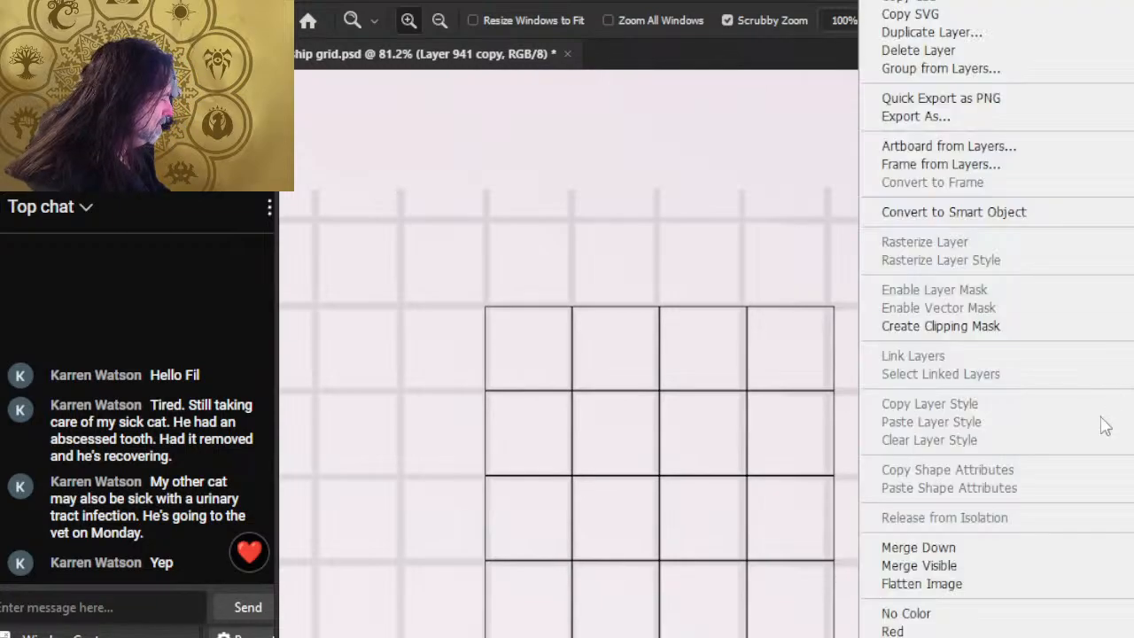
left_click(1005, 546)
left_click_drag(823, 523, 759, 412)
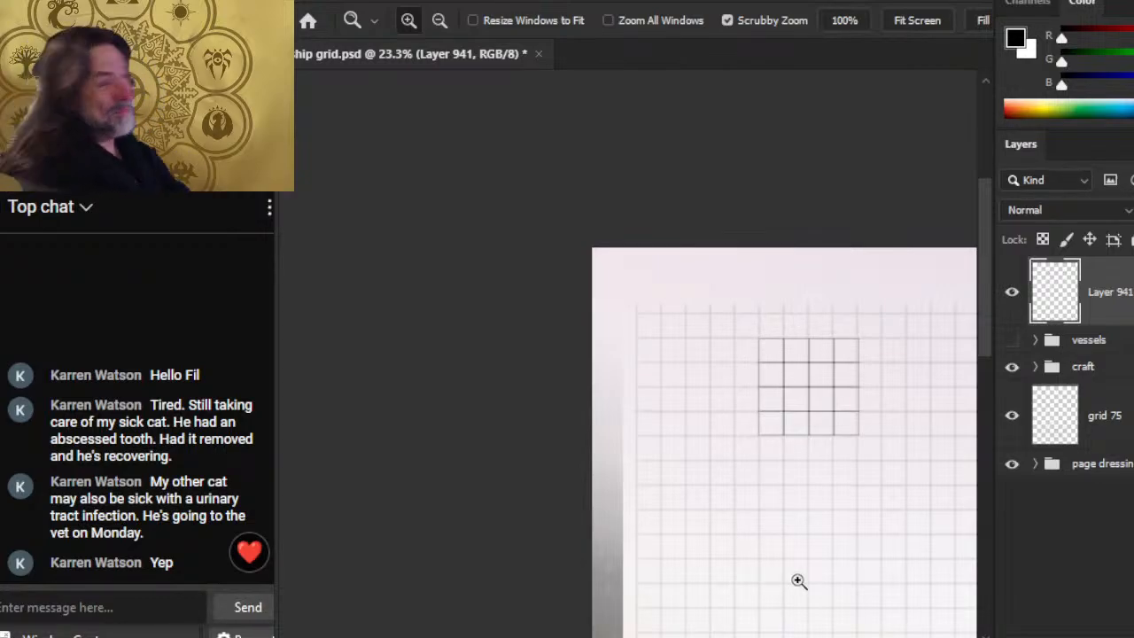
left_click_drag(678, 354, 835, 440)
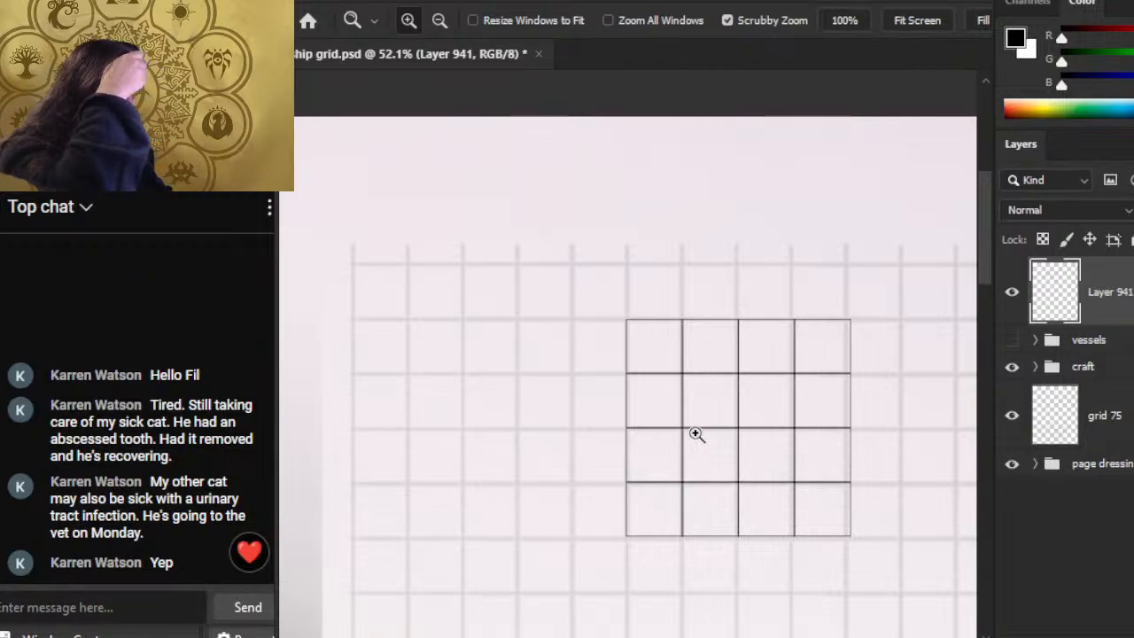
Step: Undo the grid extensions back to the duplicated two-by-two grid stacked on its original
key("ctrl+z")
key("ctrl+z")
key("ctrl+z")
key("ctrl+z")
key("ctrl+z")
key("ctrl+z")
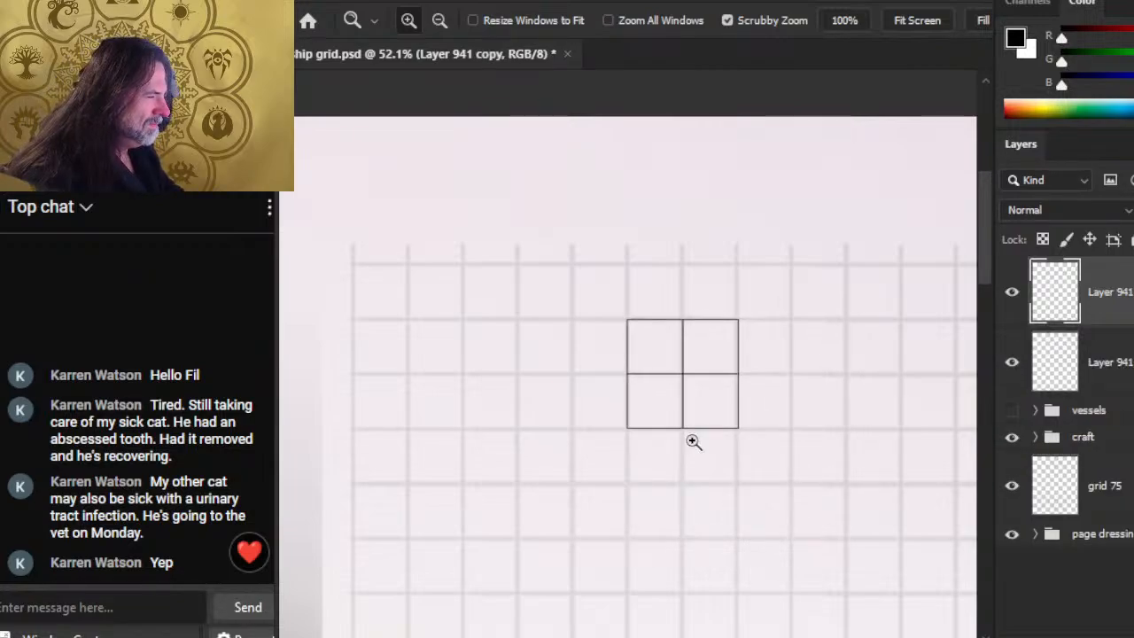
Step: Compare the grid with the stacked copy hidden and shown, and merge the copy down into the original
left_click(1012, 292)
left_click(1012, 292)
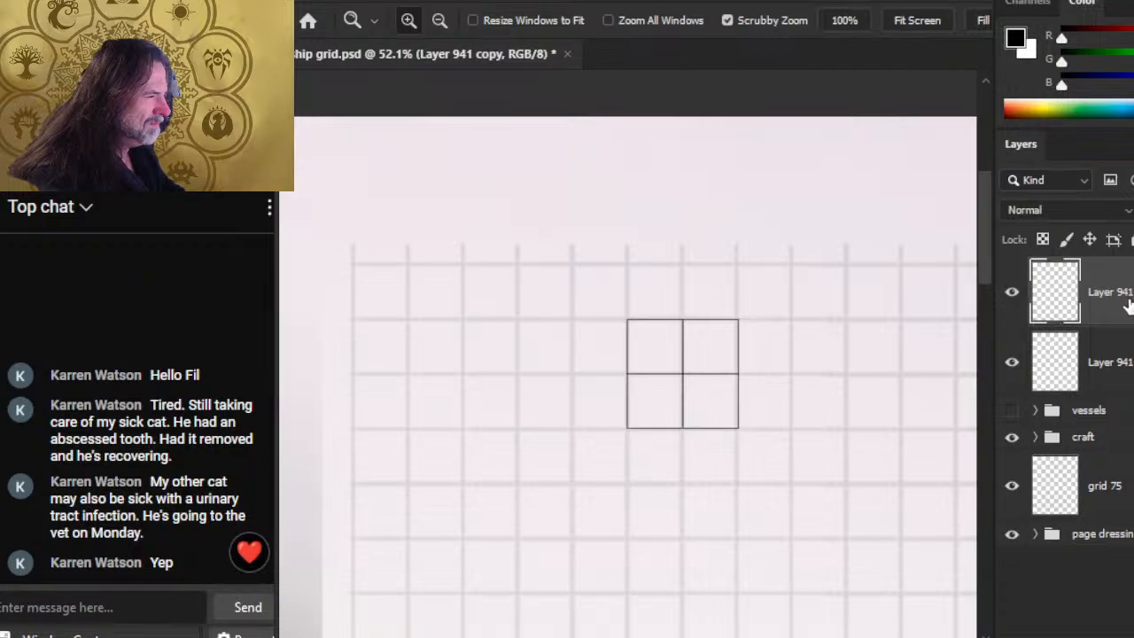
key("ctrl+e")
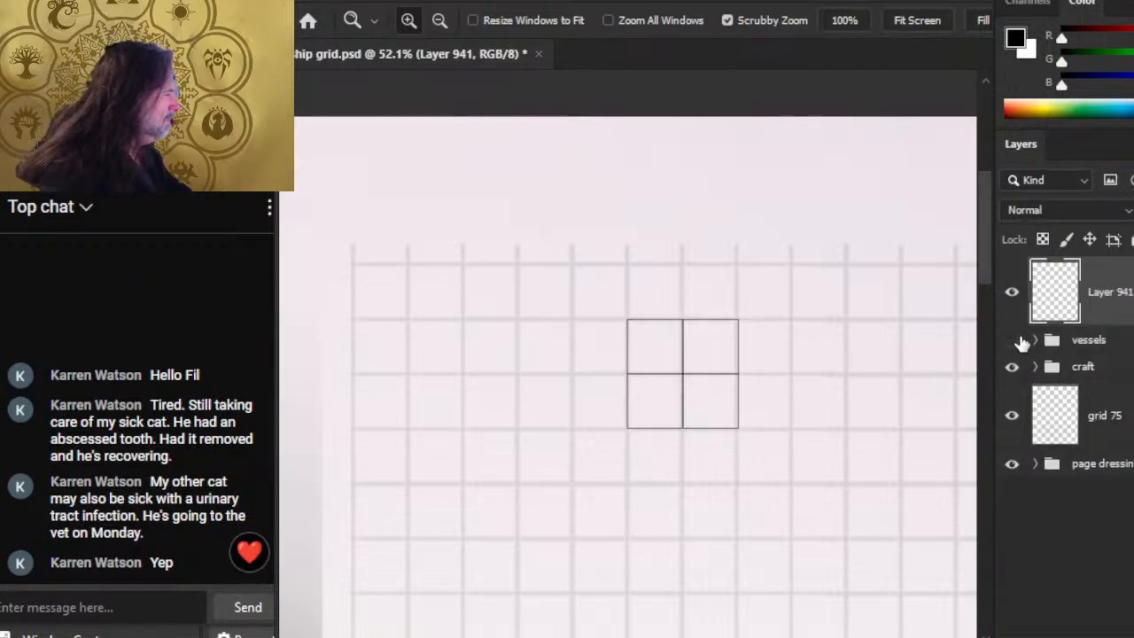
Step: Show the vessels group and move the two-by-two grid layer into its damsel subgroup, beneath the vessel artwork
left_click(1014, 340)
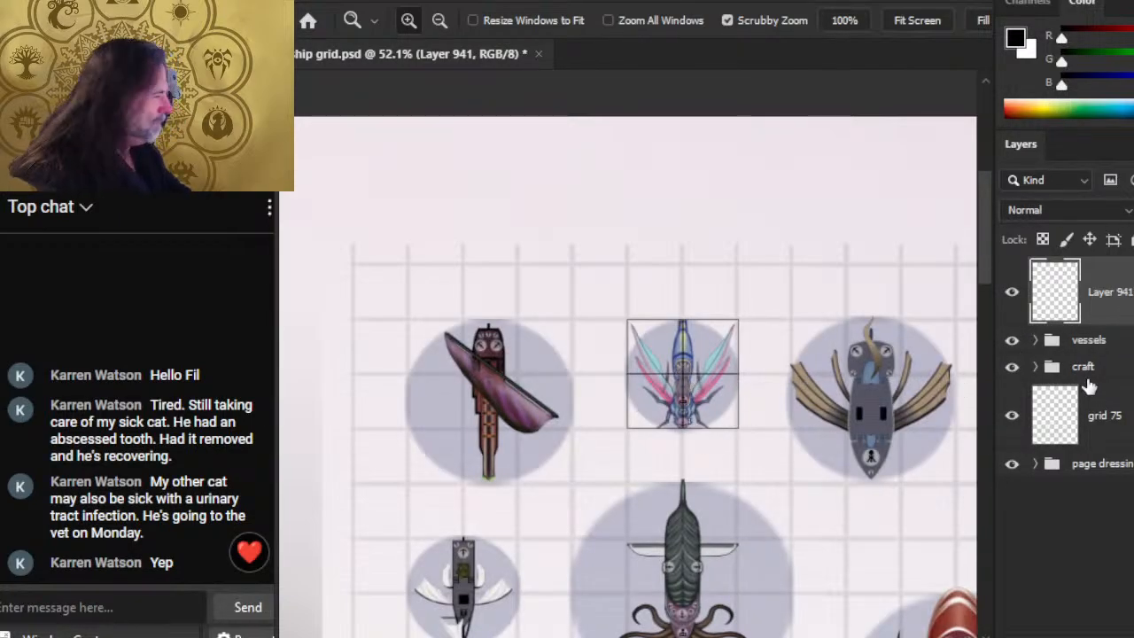
left_click(1050, 341)
left_click(1035, 340)
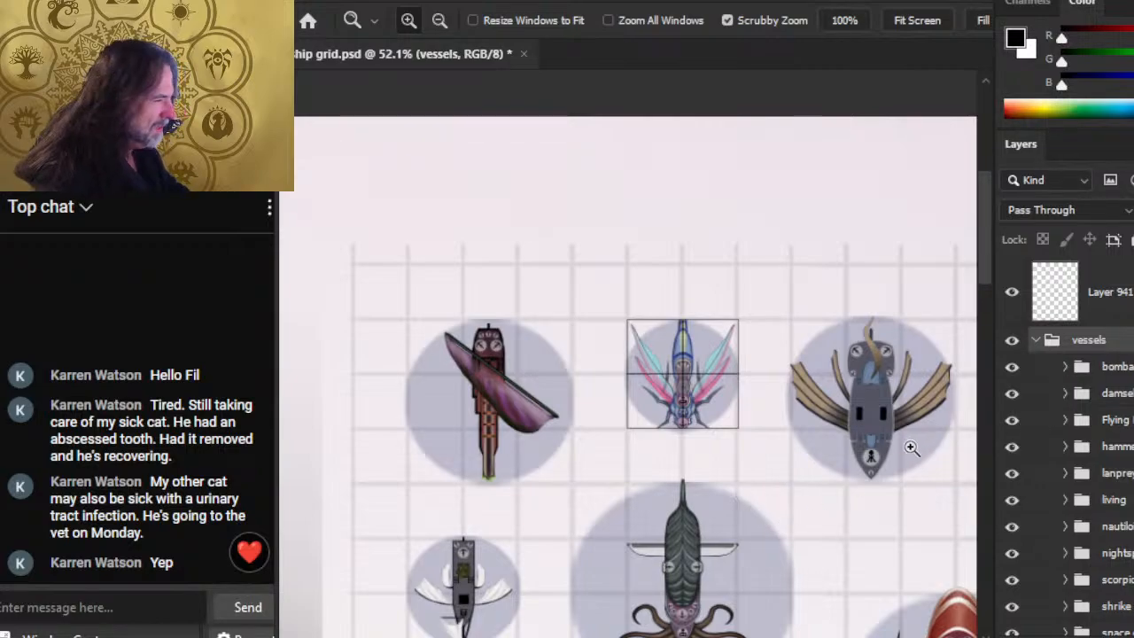
left_click(1065, 393)
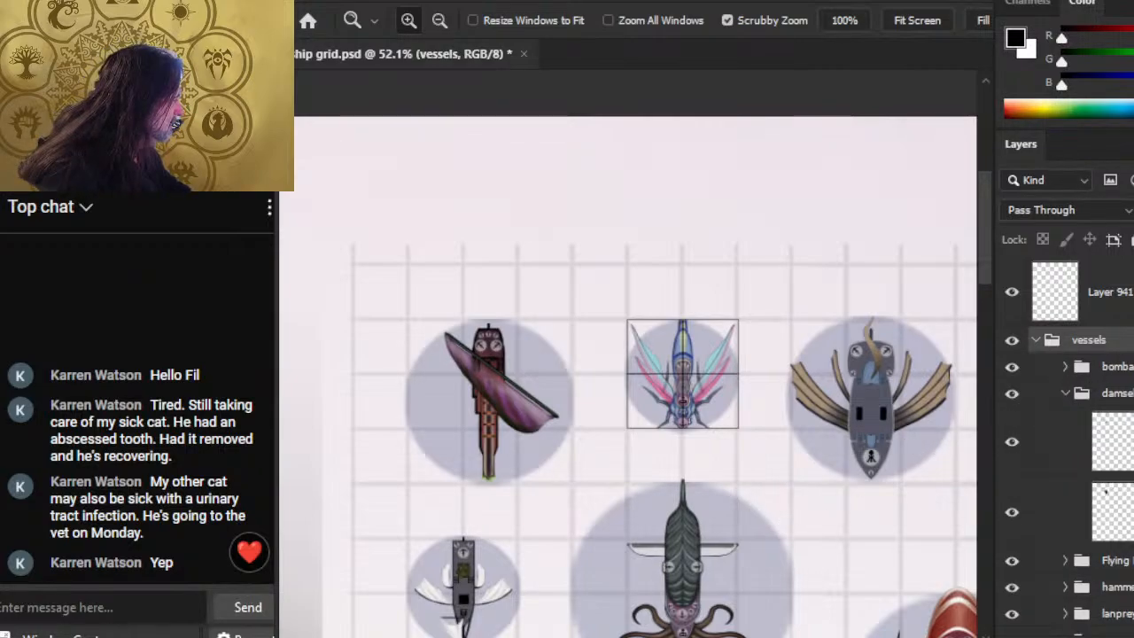
left_click_drag(1054, 292, 1059, 511)
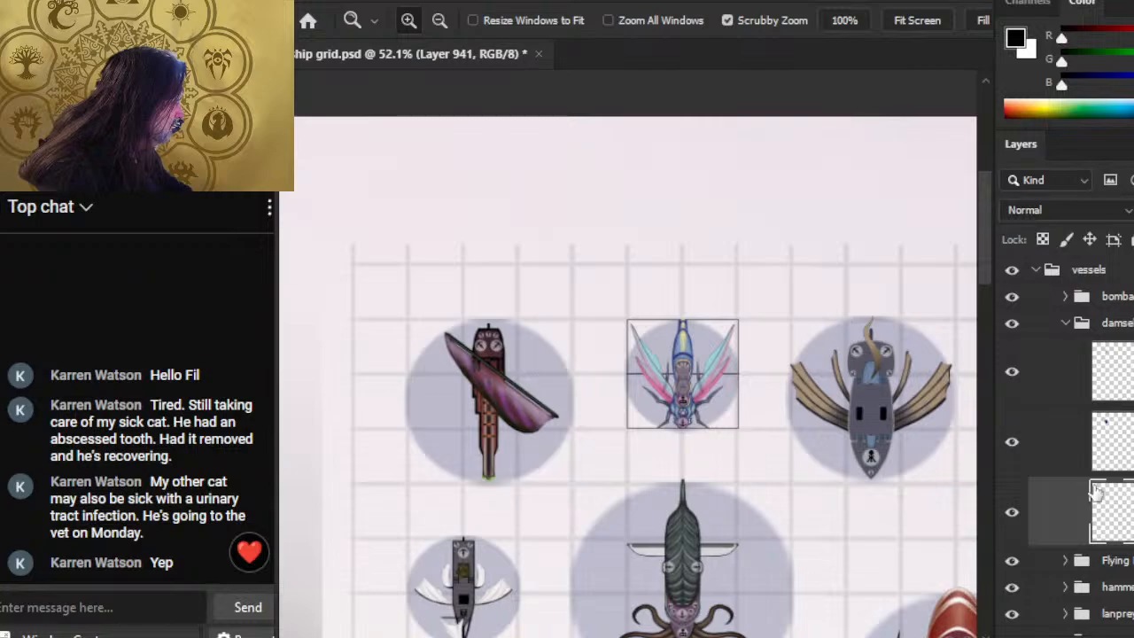
Step: Duplicate the two-by-two grid layer within ship grid.psd under the default copy name
left_click_drag(848, 482, 559, 366)
left_click_drag(697, 503, 746, 481)
right_click(1125, 511)
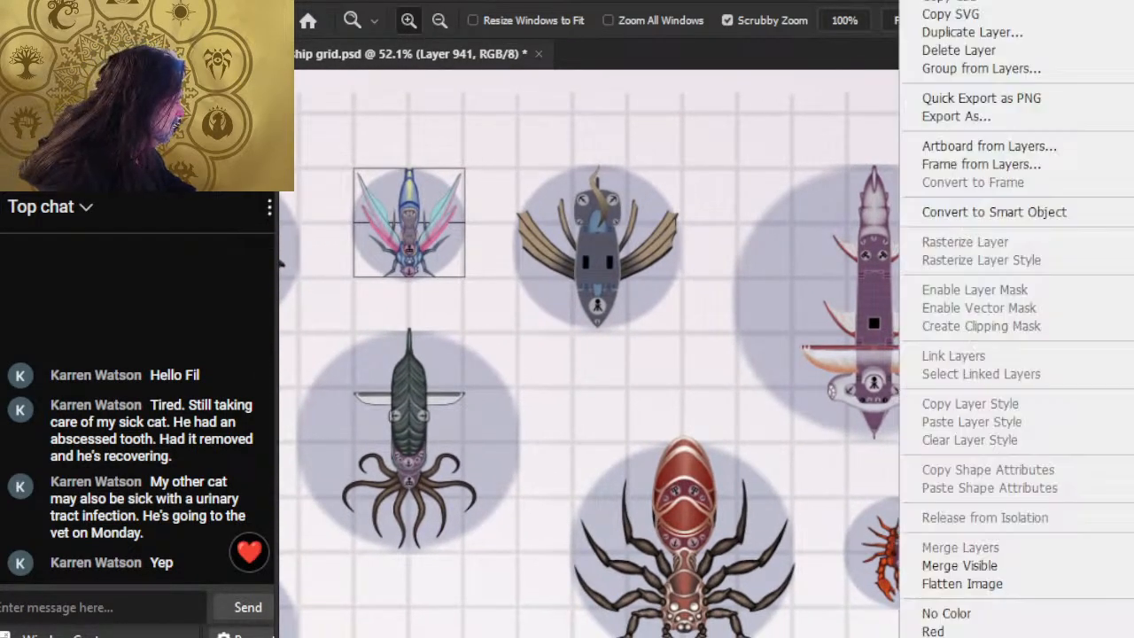
left_click(972, 32)
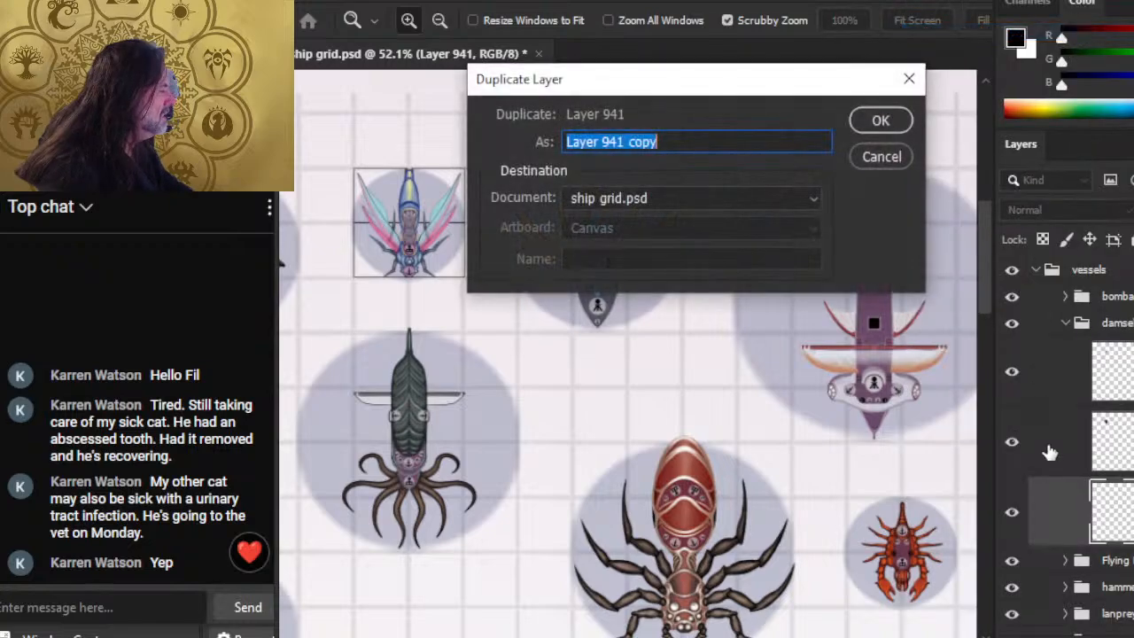
key("Return")
Step: Move the spare two-by-two grid layer from the damsel subgroup into the living subgroup, beneath its vessel artwork
left_click_drag(875, 435, 708, 416)
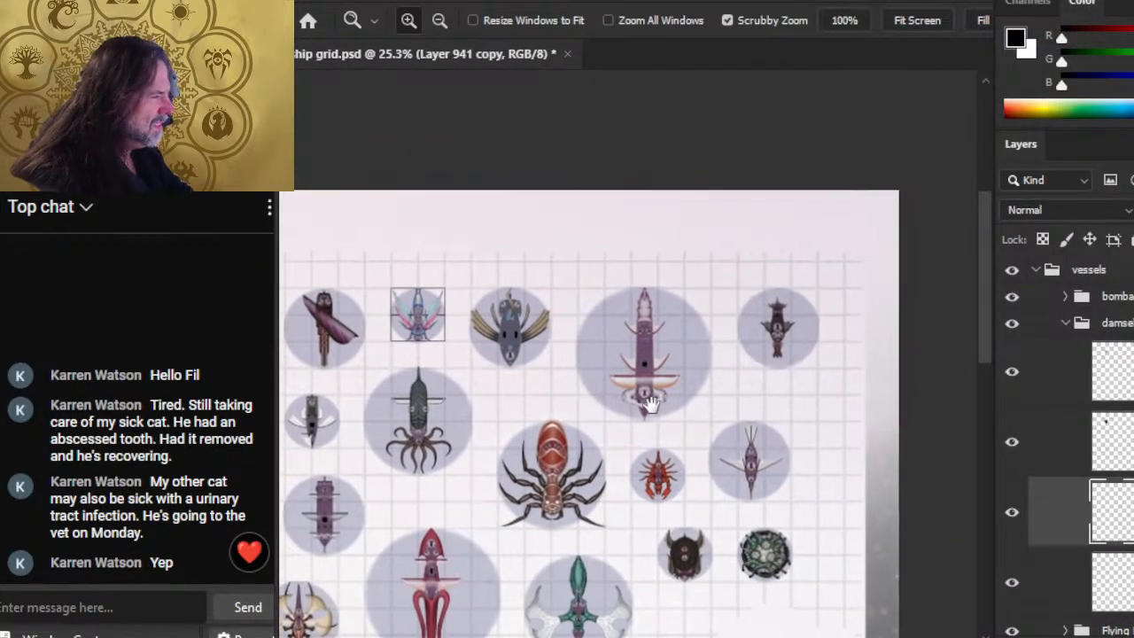
left_click_drag(514, 377, 754, 474)
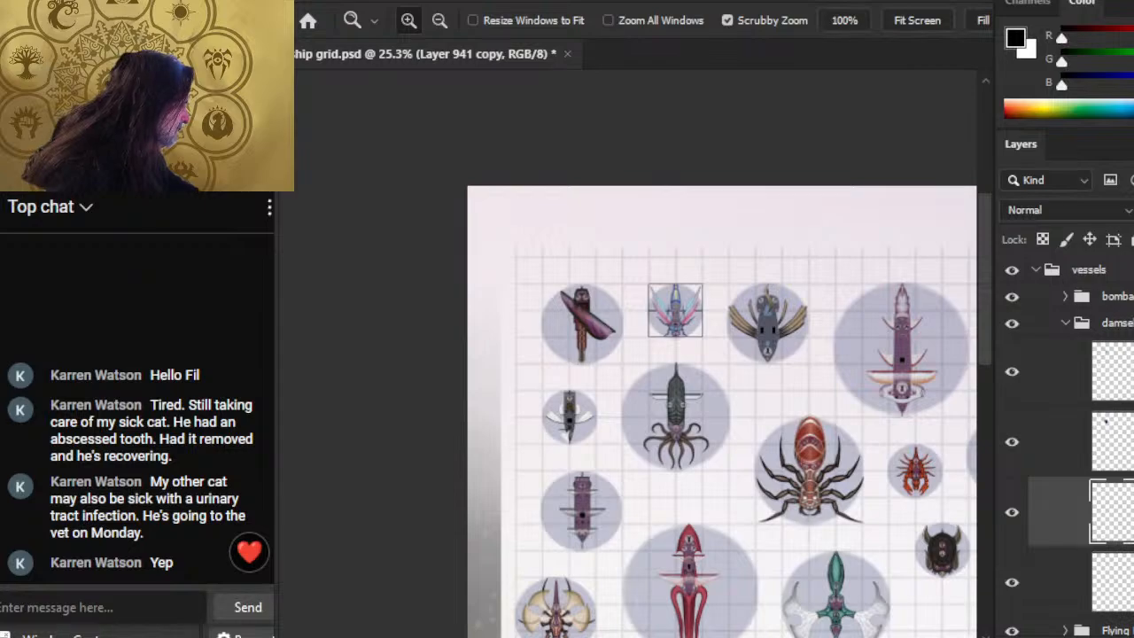
scroll(1081, 434, "down", 4)
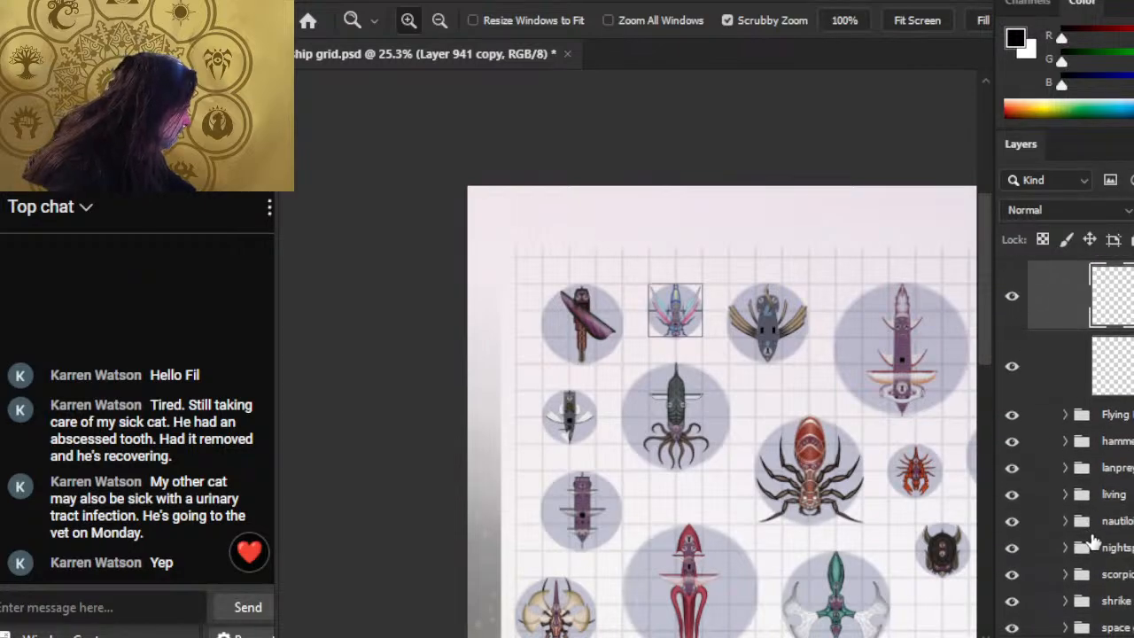
left_click(1065, 494)
scroll(1063, 496, "down", 1)
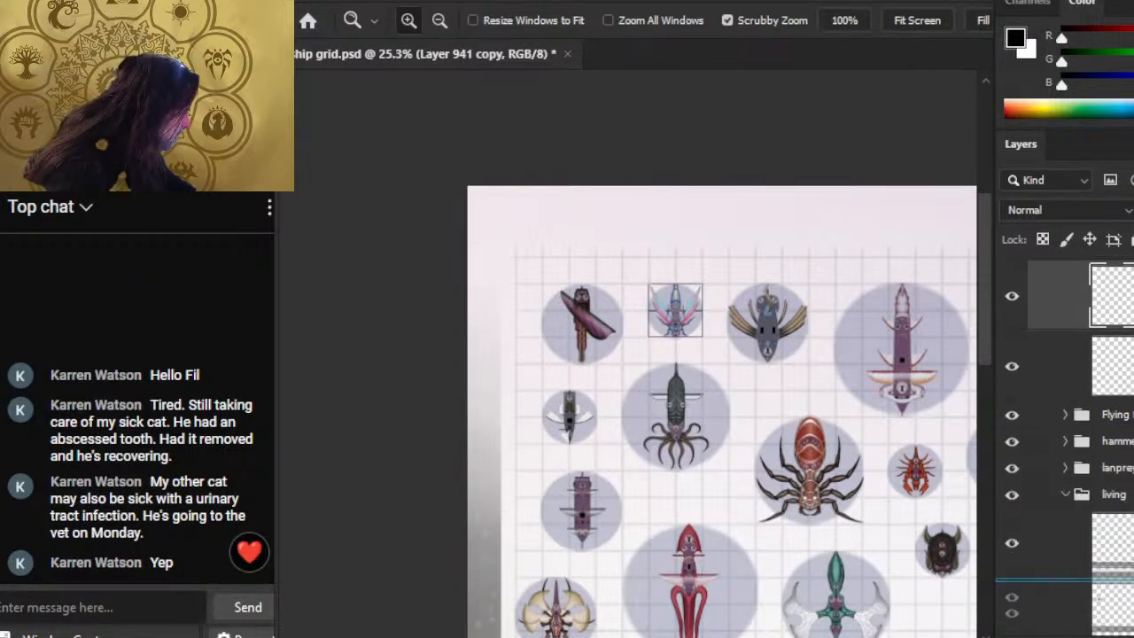
left_click(1055, 542)
key("Delete")
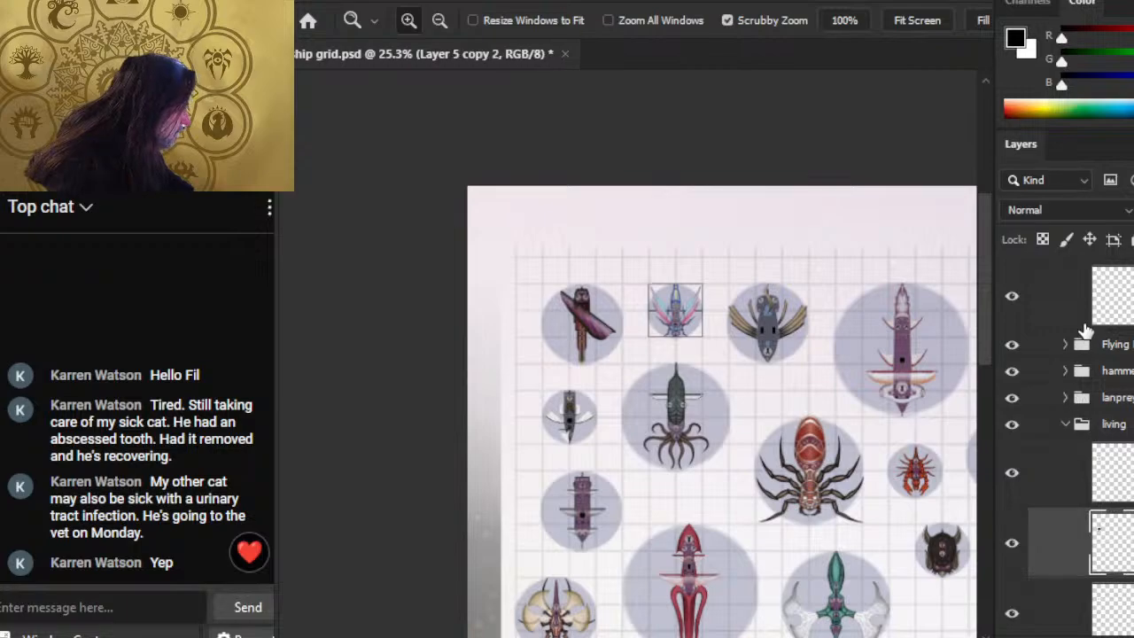
Step: Collapse the damsel subgroup and toggle the visibility of the grid layer in the living subgroup off and on
scroll(1061, 333, "up", 4)
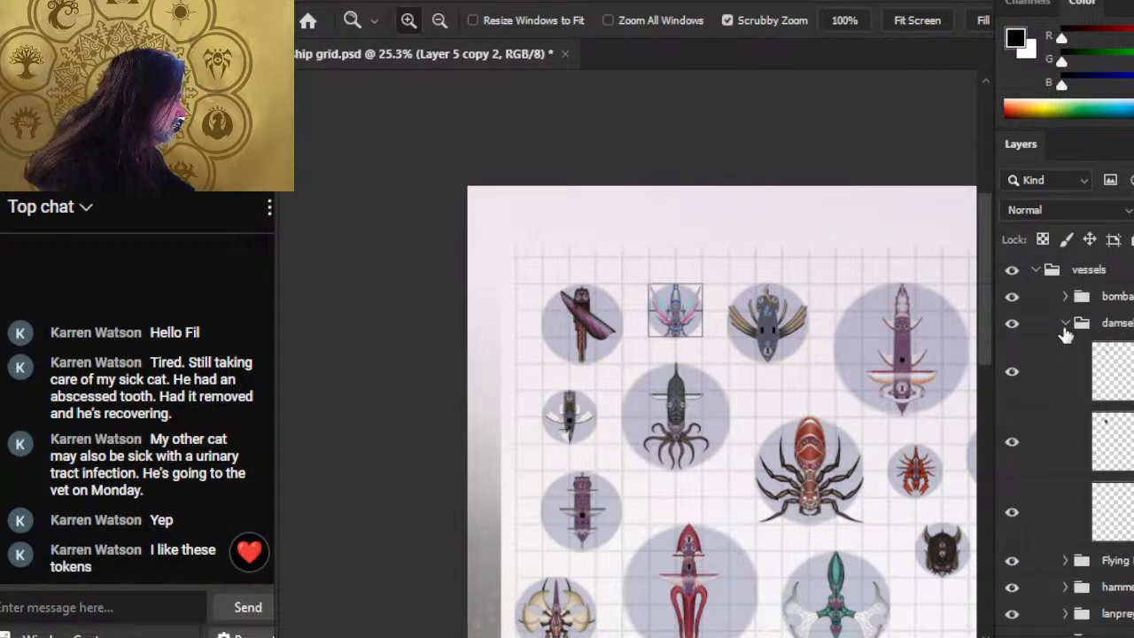
left_click(1065, 323)
scroll(1063, 443, "down", 2)
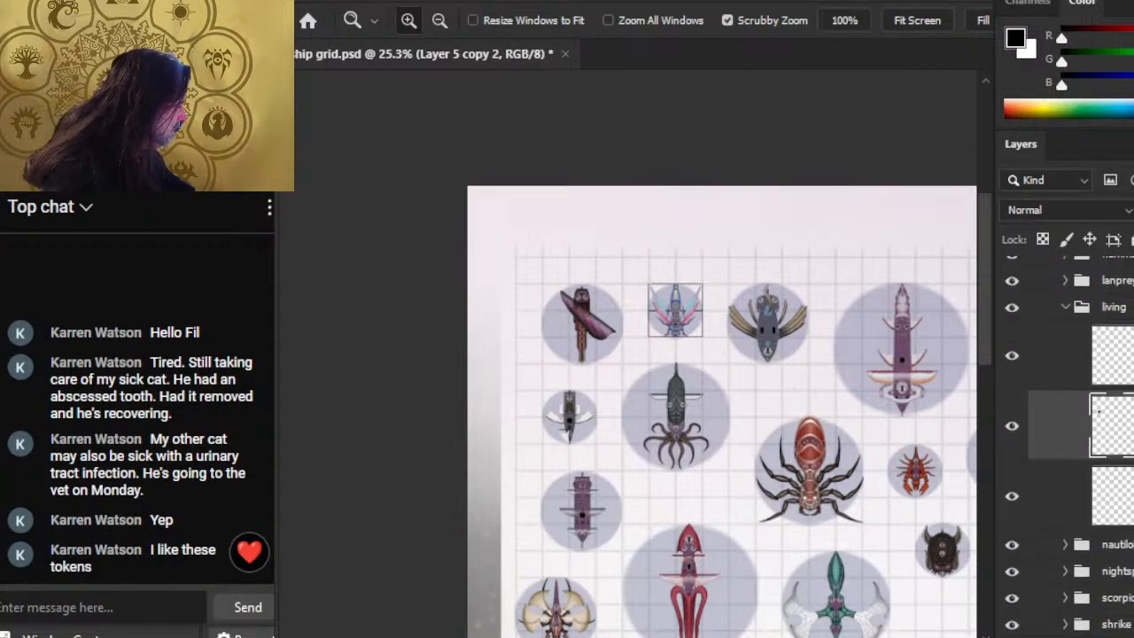
left_click(1014, 500)
left_click(1014, 501)
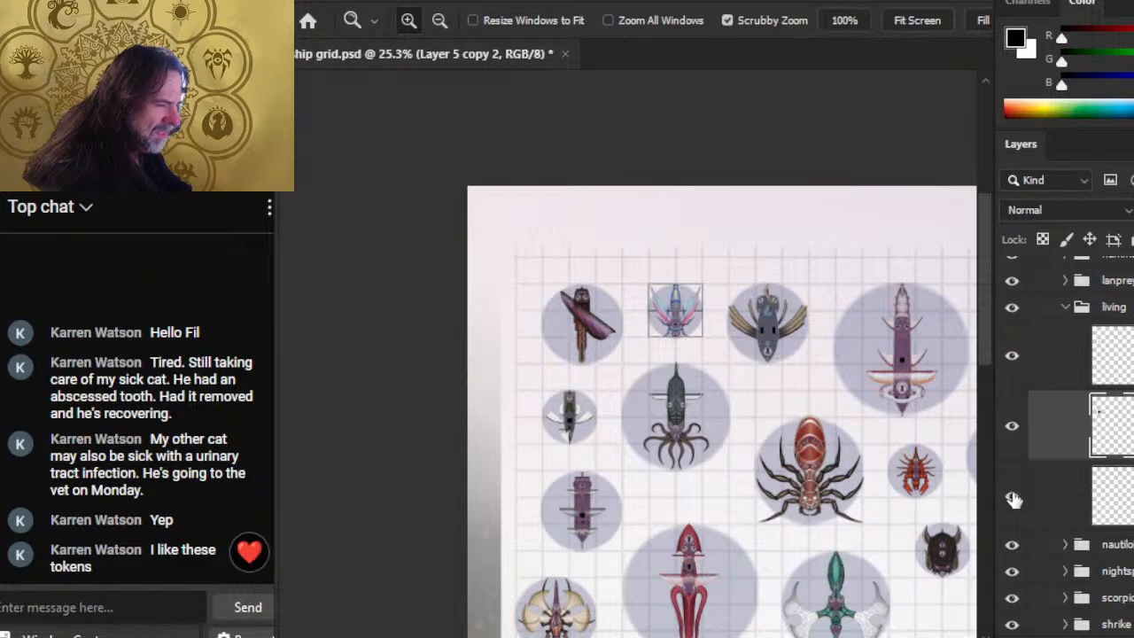
Step: Move the living subgroup's grid onto the small white-finned vessel below the bombard and nudge it three pixels left to fit its circle
left_click(1054, 503)
key("v")
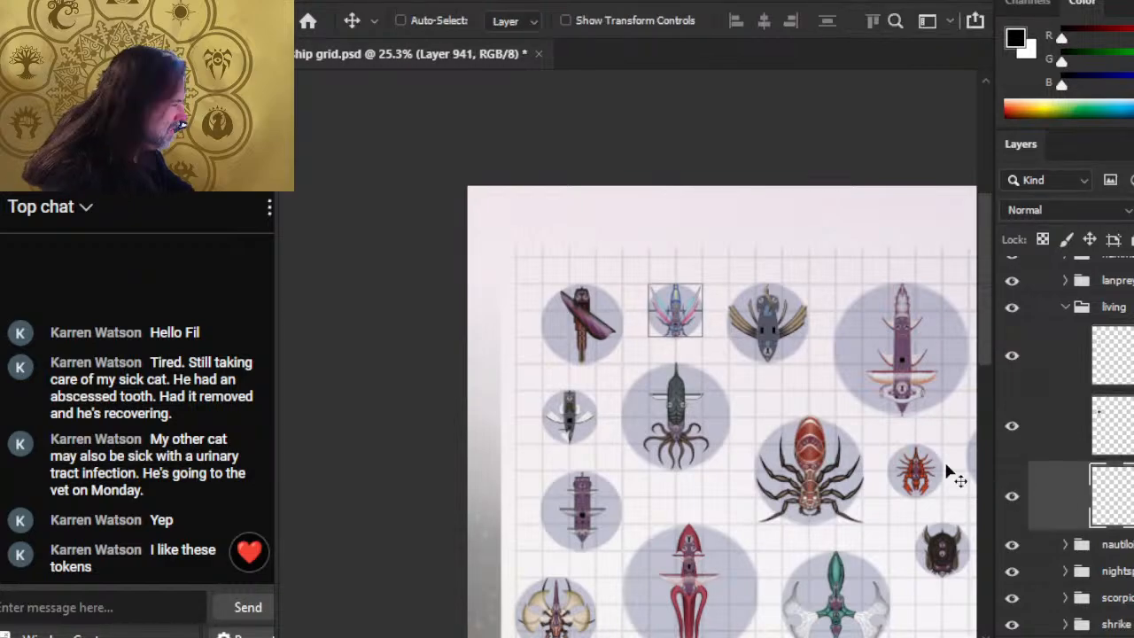
left_click_drag(948, 471, 773, 470)
key("ctrl+space")
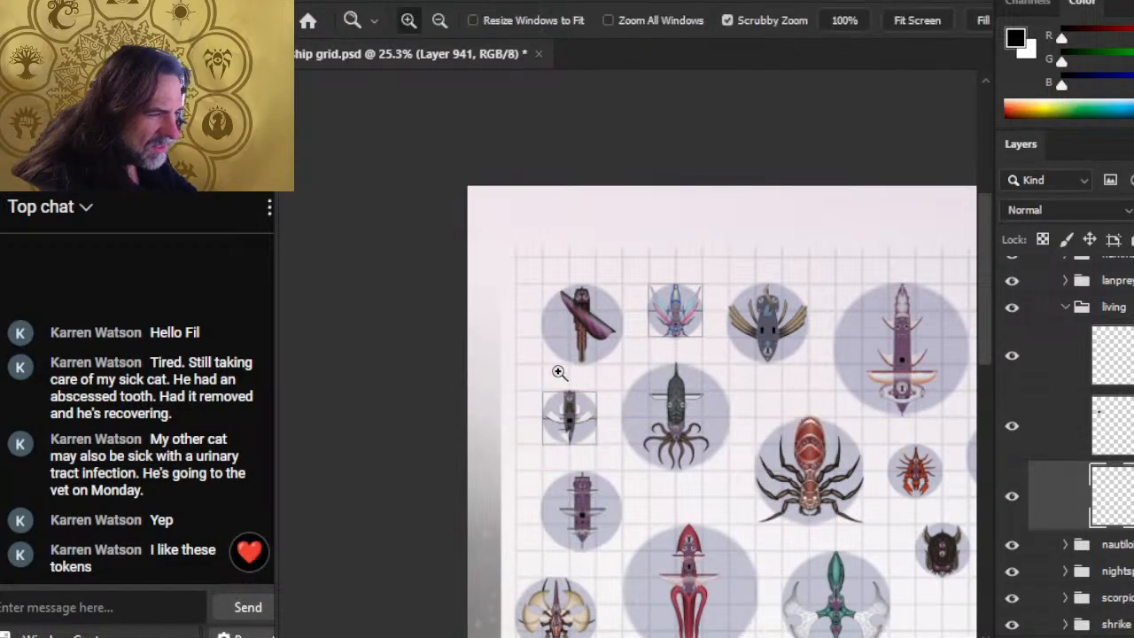
left_click_drag(557, 372, 696, 430)
left_click_drag(816, 543, 817, 537)
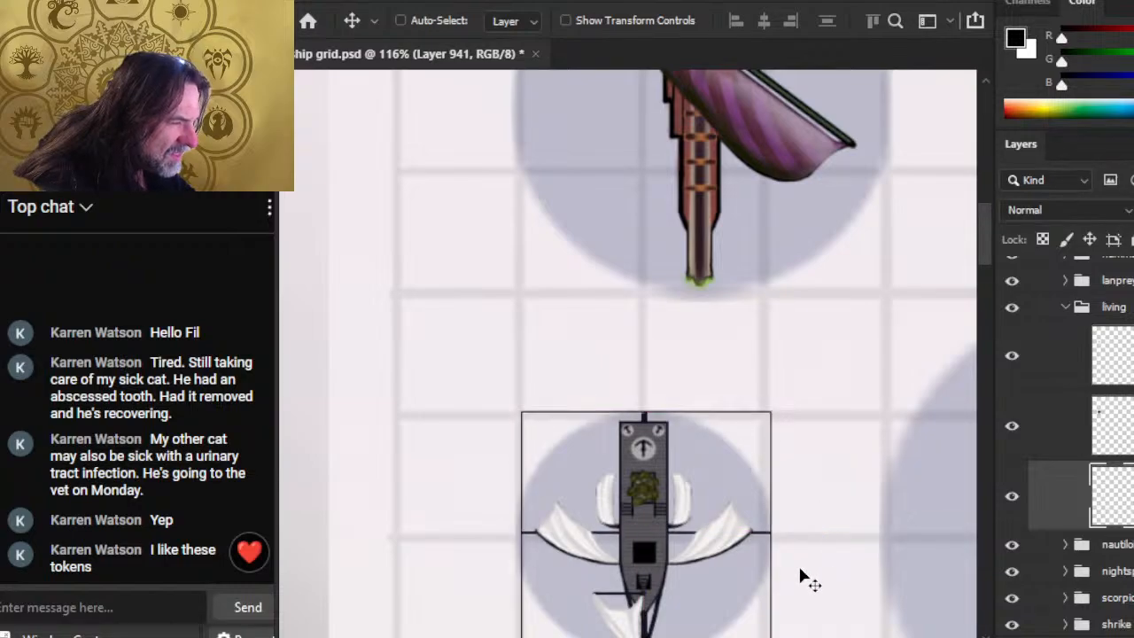
key("space")
left_click_drag(740, 589, 777, 473)
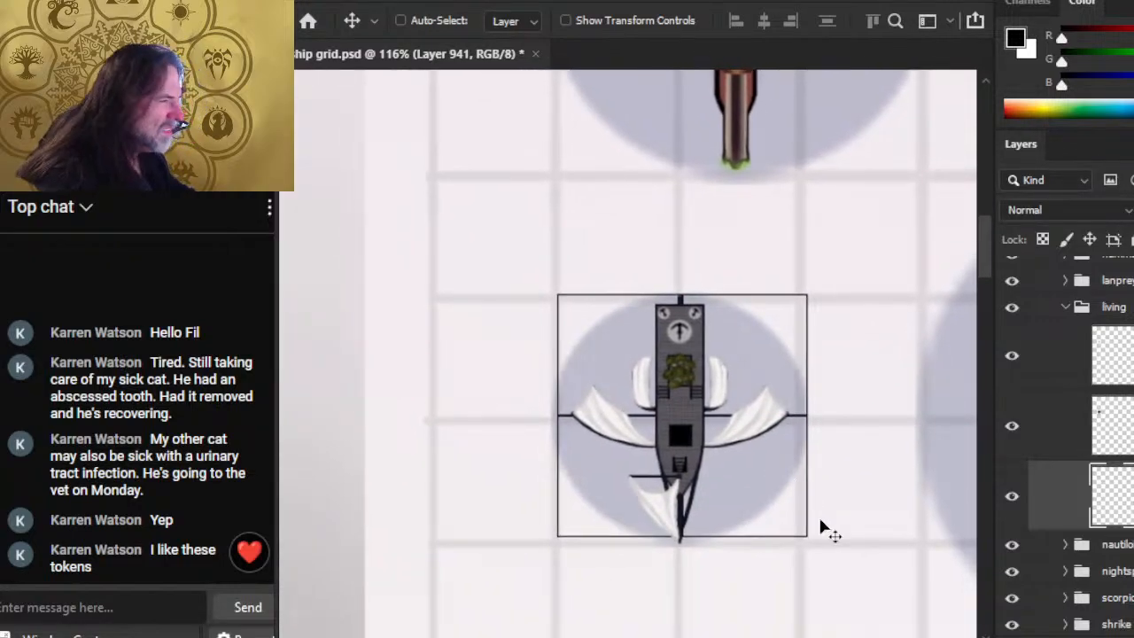
key("Left")
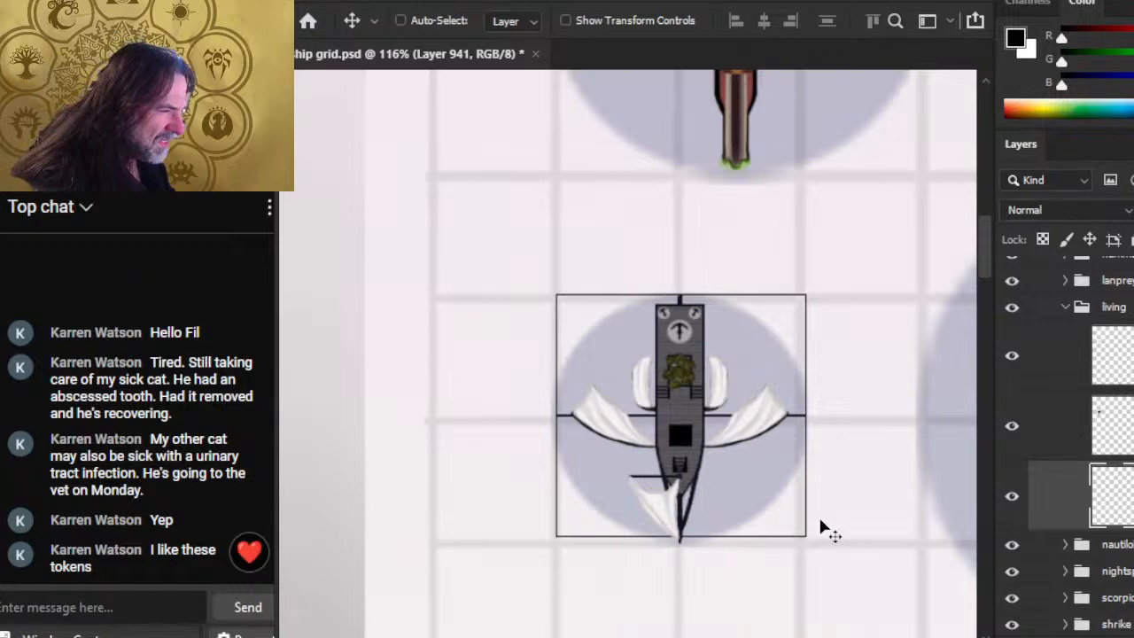
key("Left")
key("Left")
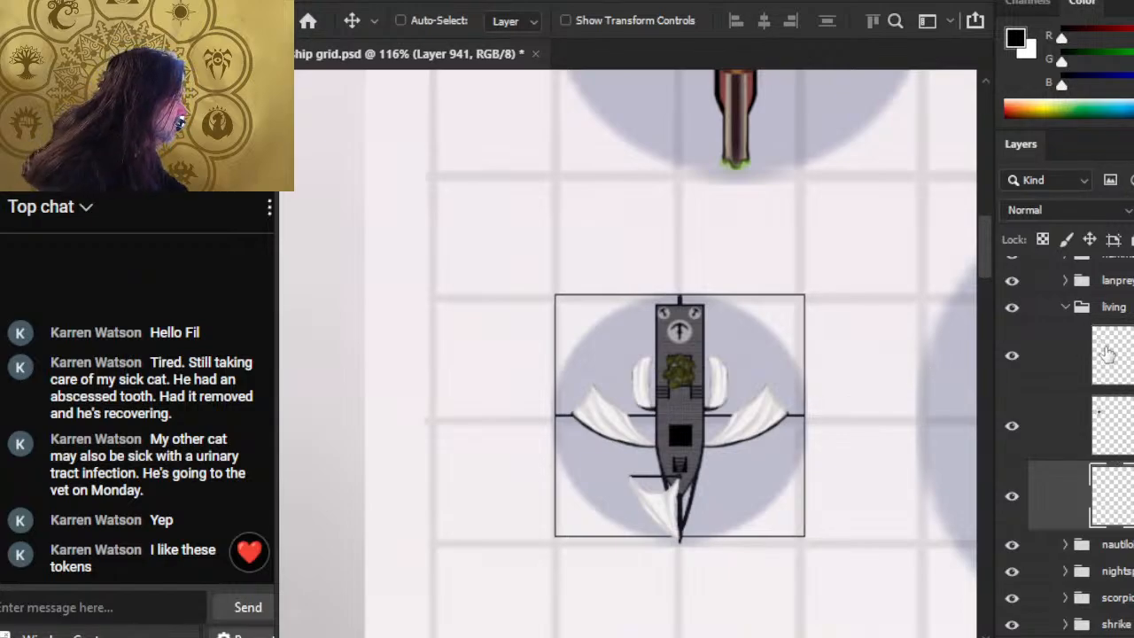
Step: Expand the scorpion, turtle and tyrant subgroups within the vessels group
key("z")
left_click_drag(820, 415, 714, 407)
left_click_drag(853, 469, 516, 416)
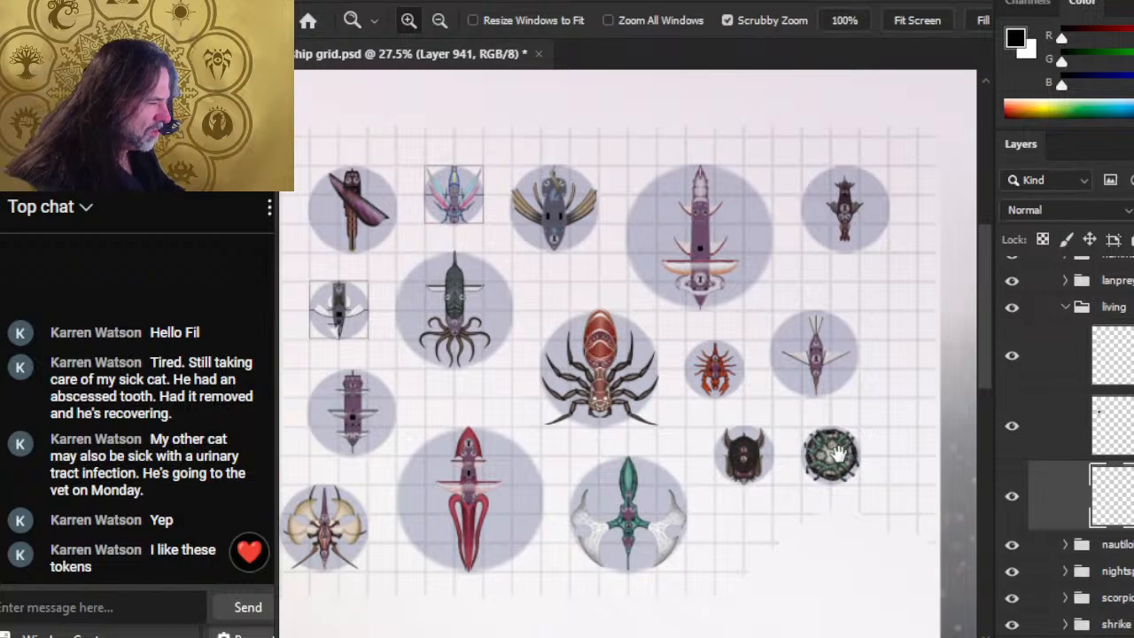
left_click_drag(719, 457, 775, 448)
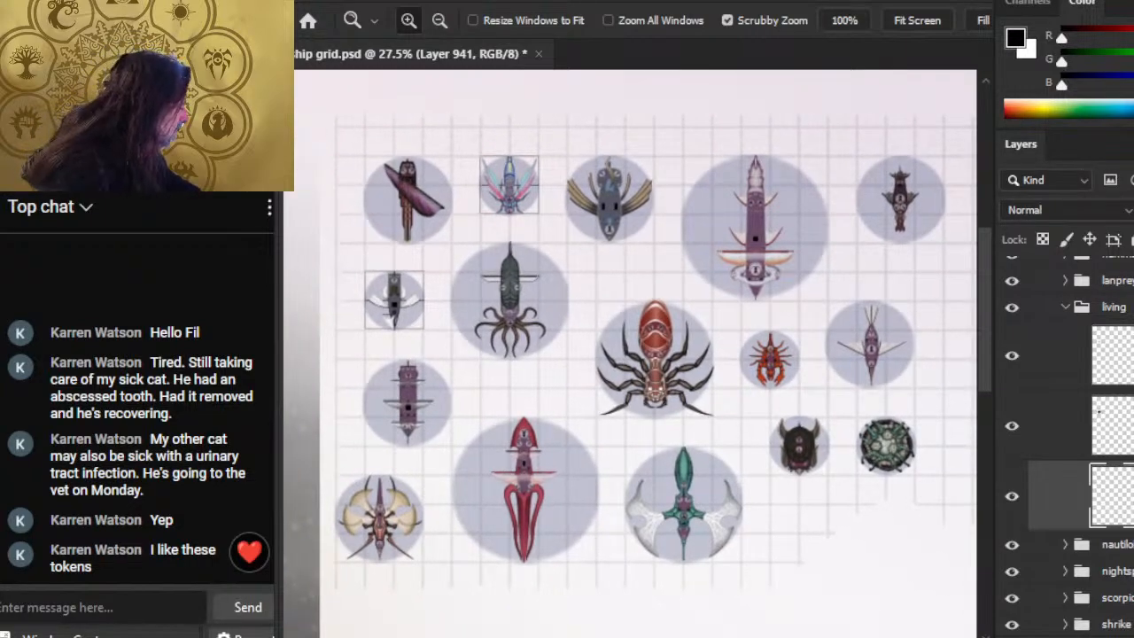
scroll(1083, 458, "down", 3)
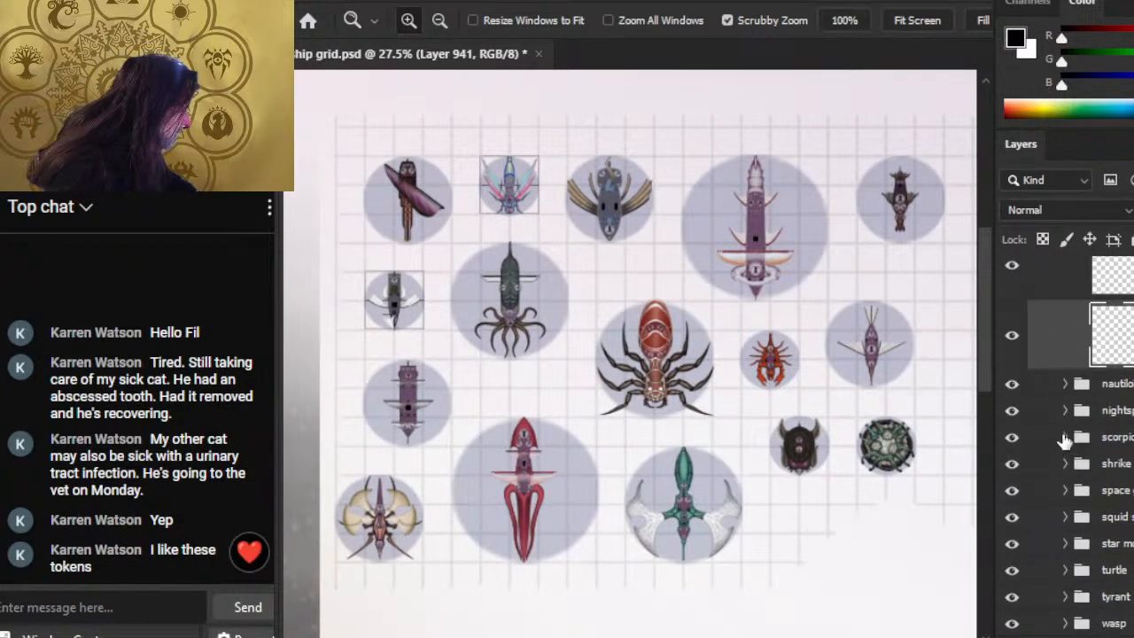
left_click(1065, 438)
scroll(1063, 511, "down", 3)
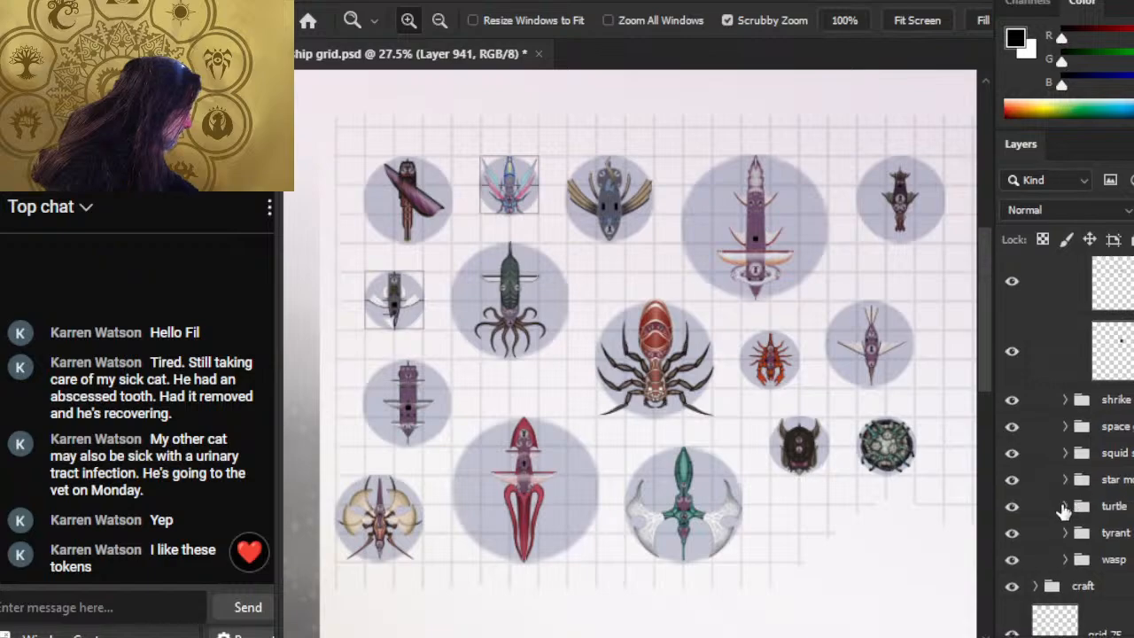
left_click(1065, 506)
scroll(1085, 505, "down", 3)
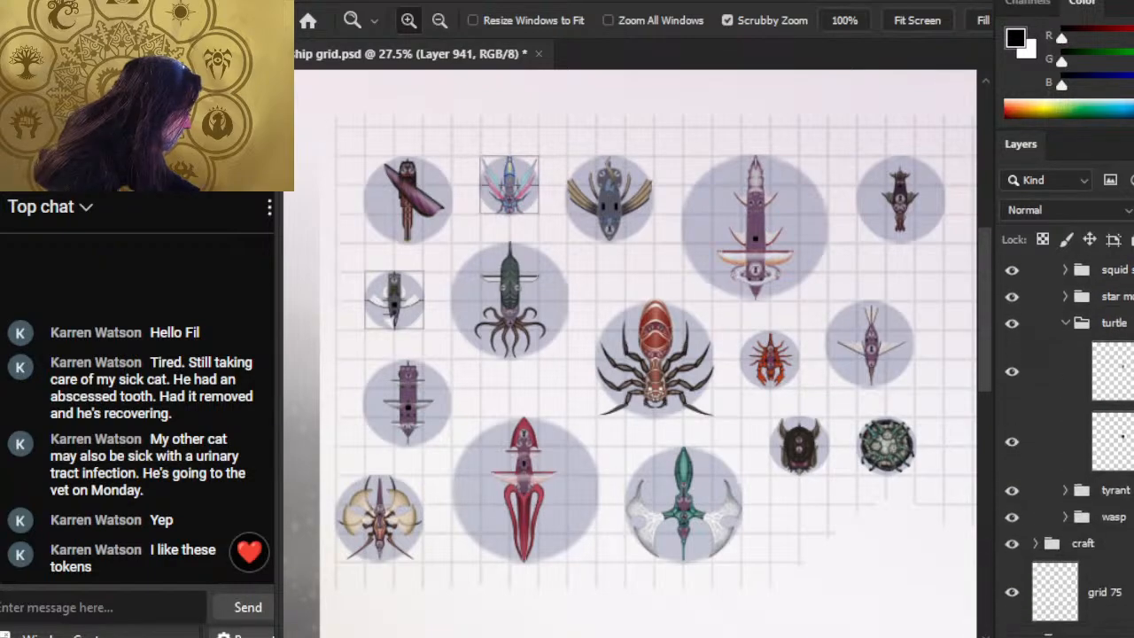
left_click(1065, 492)
scroll(1063, 443, "up", 5)
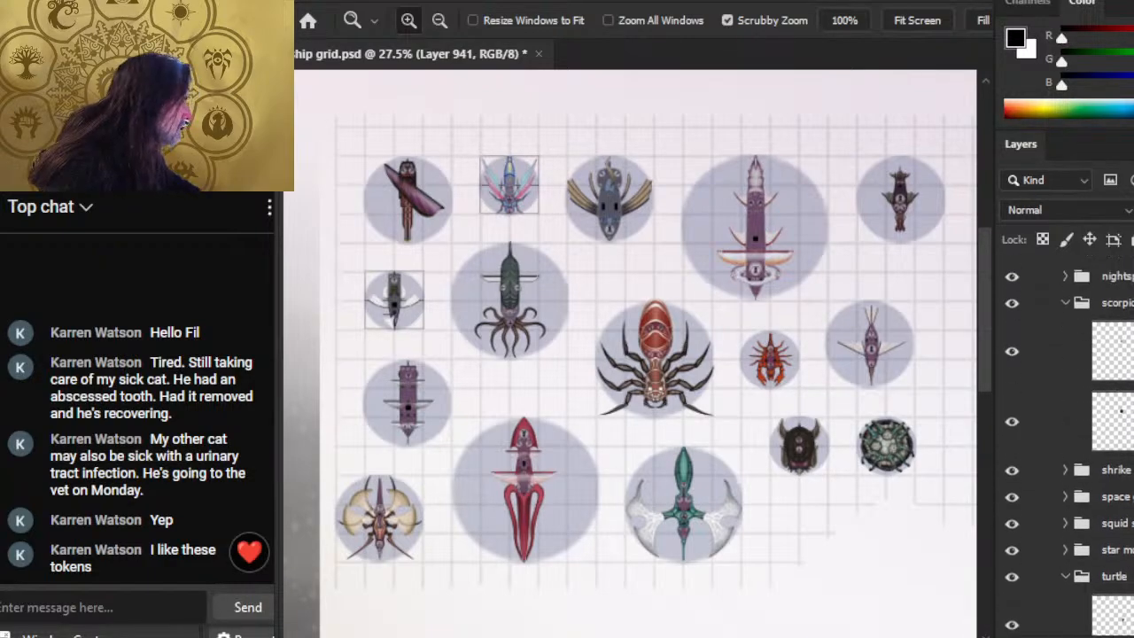
Step: Duplicate the living subgroup's grid layer under the default copy name and move one grid into the scorpion subgroup, beneath its artwork
right_click(1059, 399)
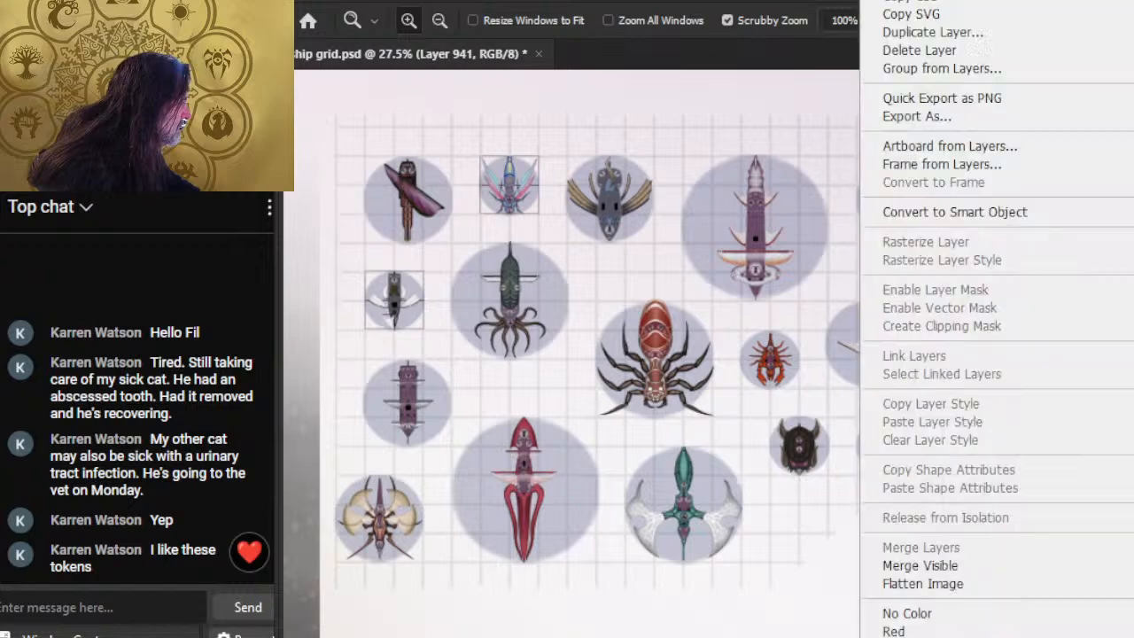
left_click(1078, 34)
key("Return")
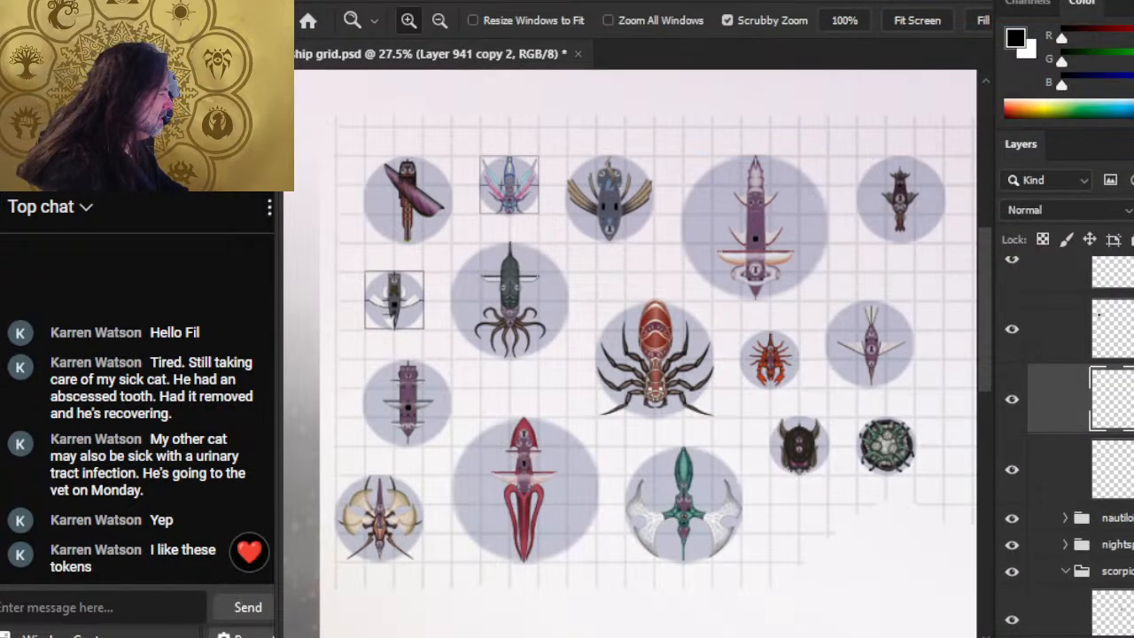
scroll(1063, 443, "down", 3)
left_click_drag(1118, 425, 1118, 536)
Step: Move the scorpion subgroup's grid onto the orange scorpion vessel and nudge it five pixels left to center it on the ship
key("v")
left_click_drag(557, 458, 924, 398)
key("z")
key("v")
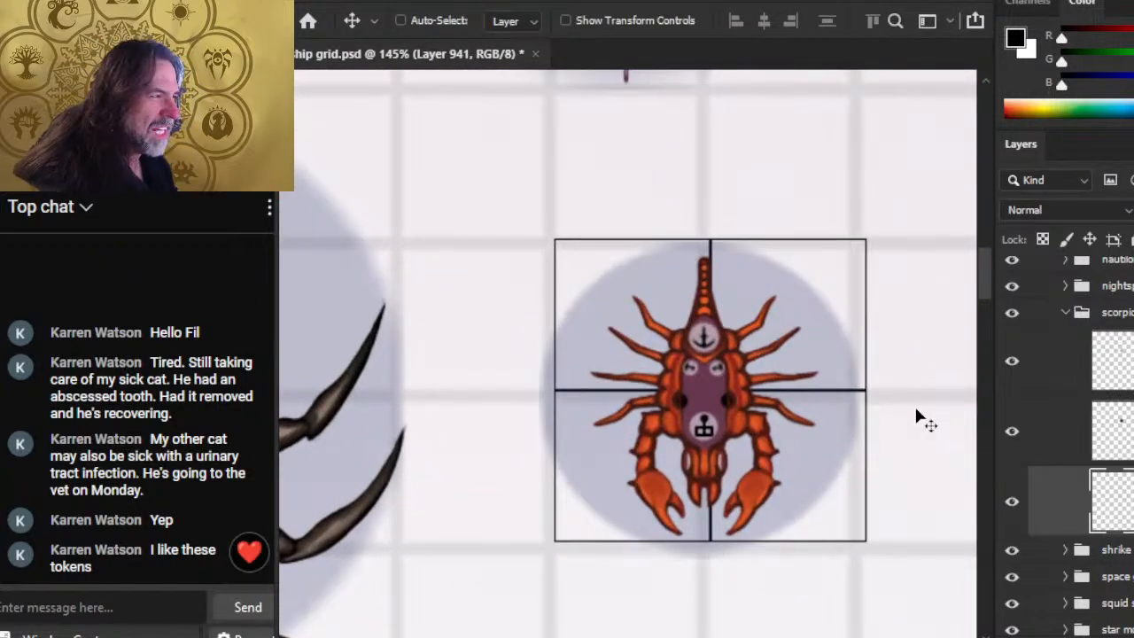
key("Left")
key("Left")
key("Left")
key("Left")
key("Left")
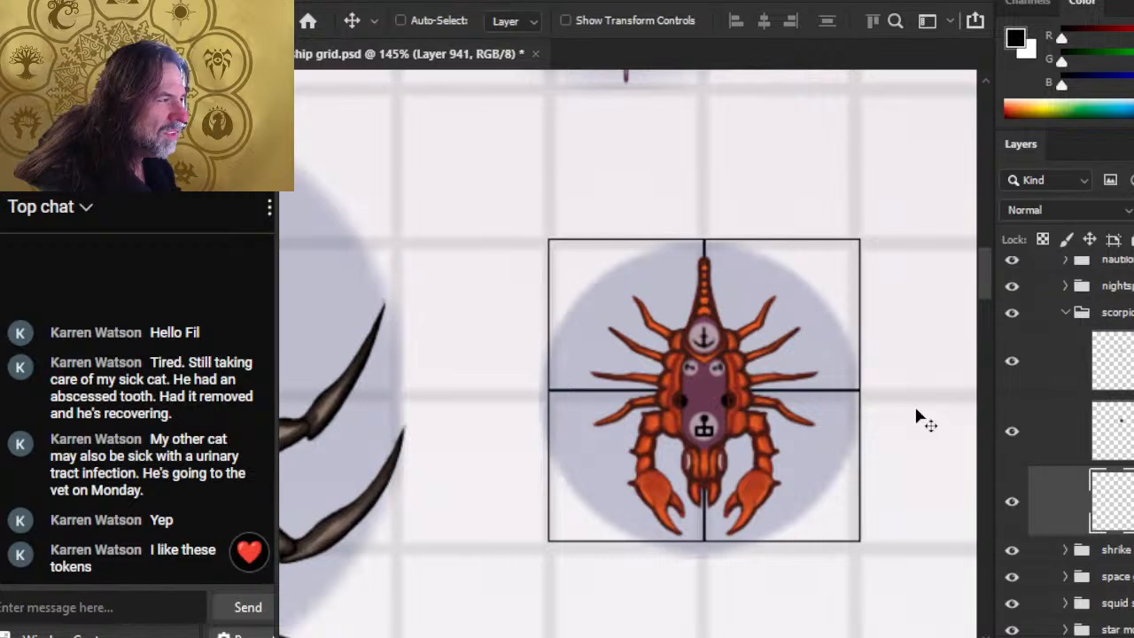
Step: Nudge the square crosshair outline down until it is centred on the blue circle behind the red scorpion token
key("Down")
key("Down")
key("Down")
key("Right")
key("Left")
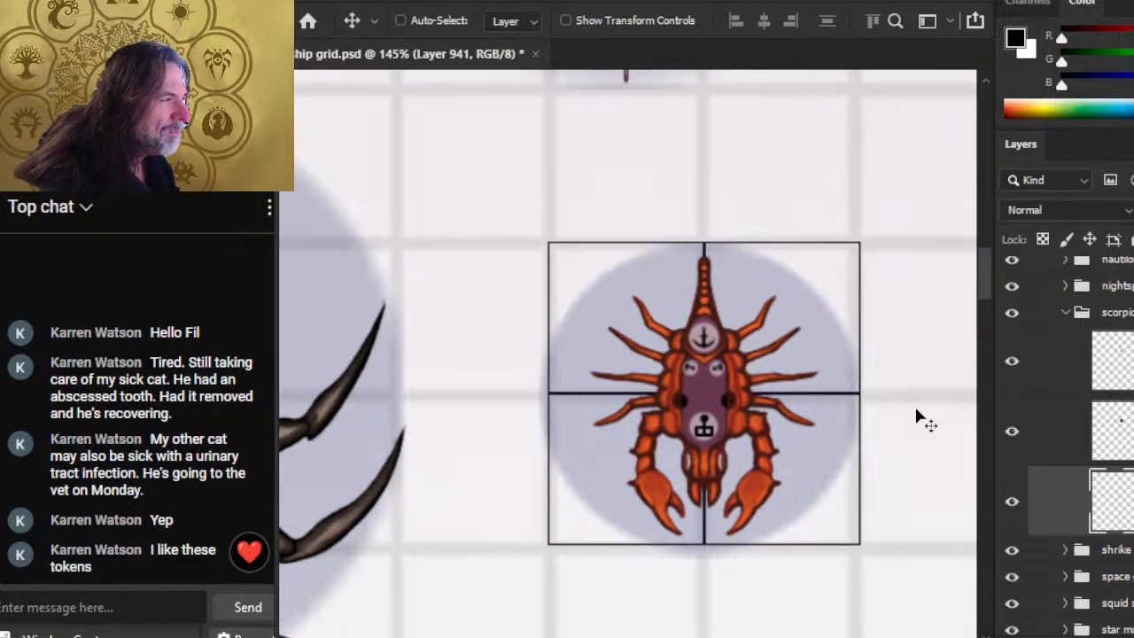
key("Down")
key("Down")
key("Down")
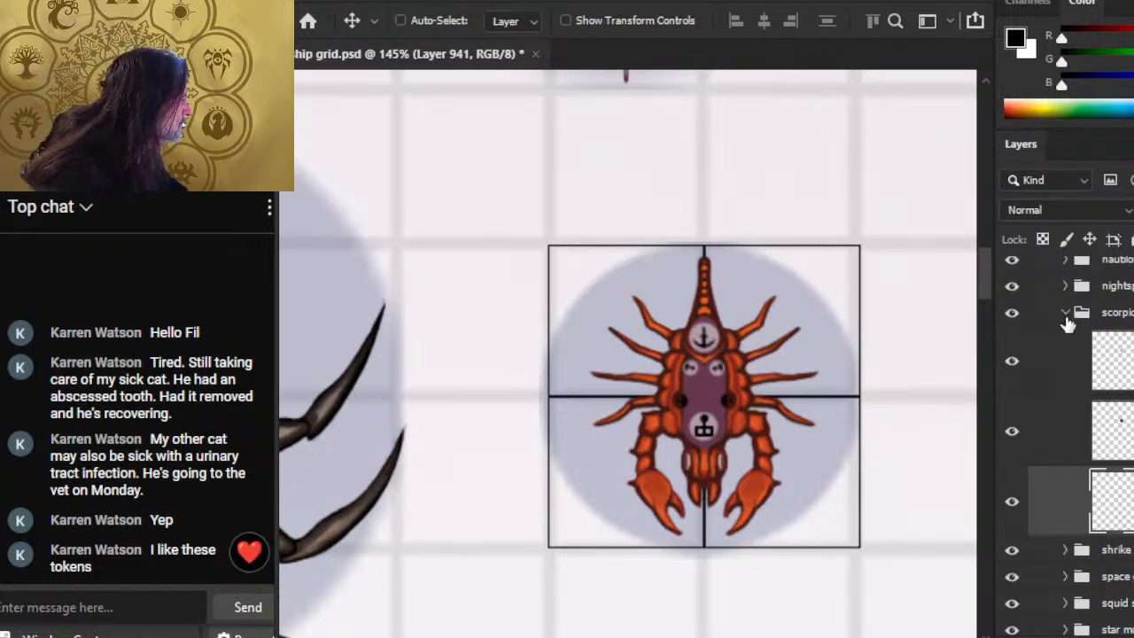
Step: Duplicate the scorpion's square outline layer, place one at the bottom of the turtle group, and collapse the scorpion group
scroll(1063, 443, "down", 3)
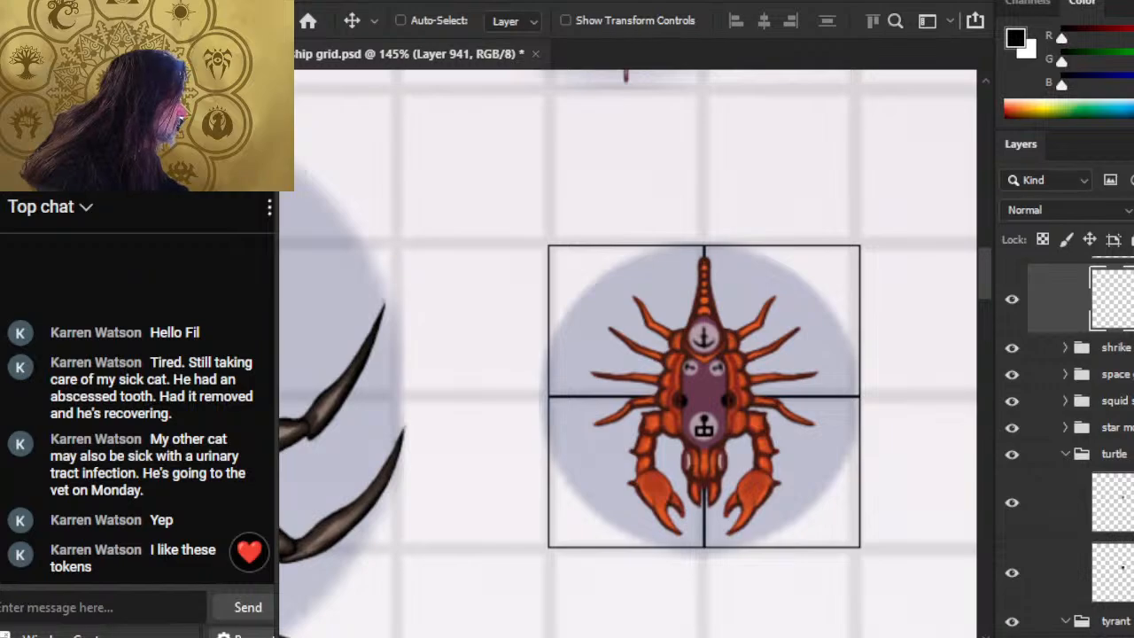
right_click(1063, 299)
left_click(962, 27)
key("Return")
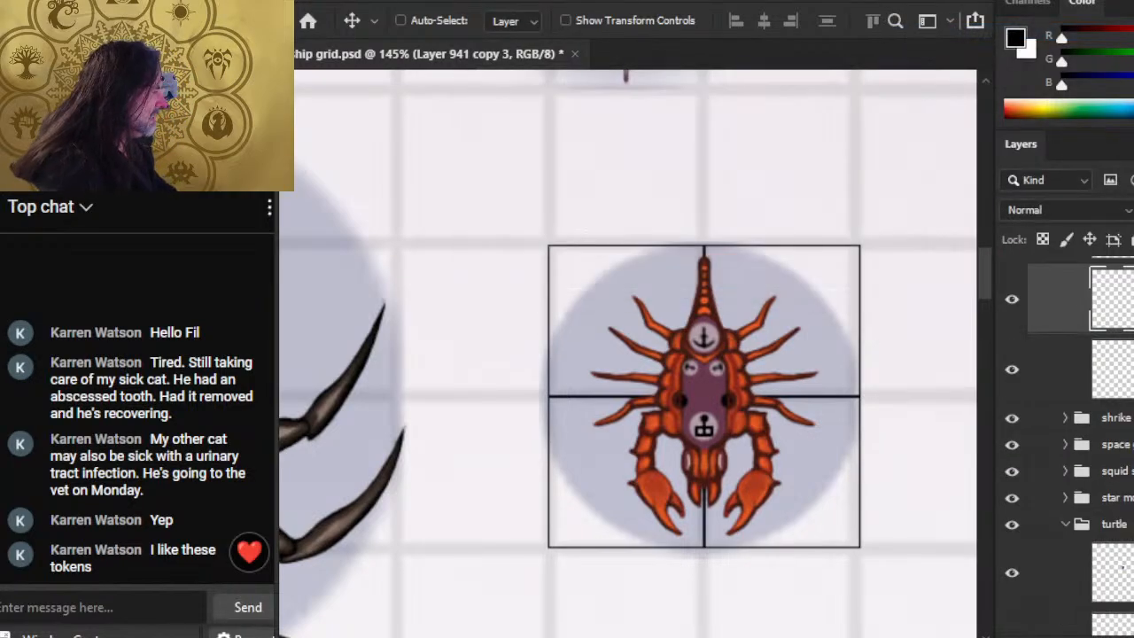
scroll(1064, 355, "down", 1)
left_click_drag(1063, 304, 1063, 612)
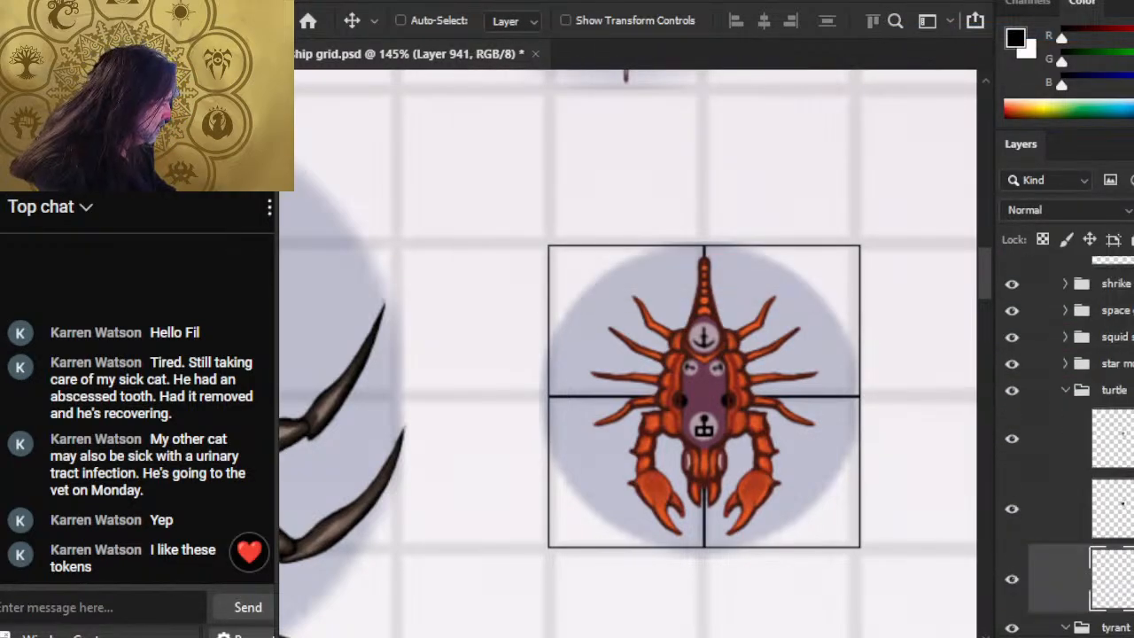
scroll(1083, 382, "up", 5)
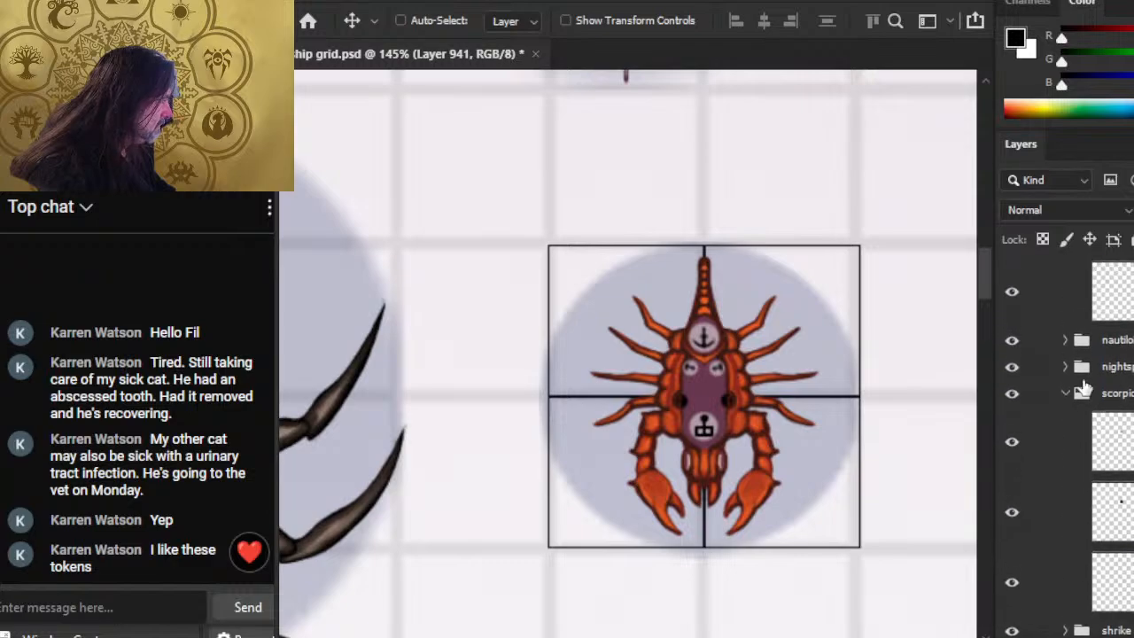
left_click(1064, 397)
scroll(1067, 372, "up", 3)
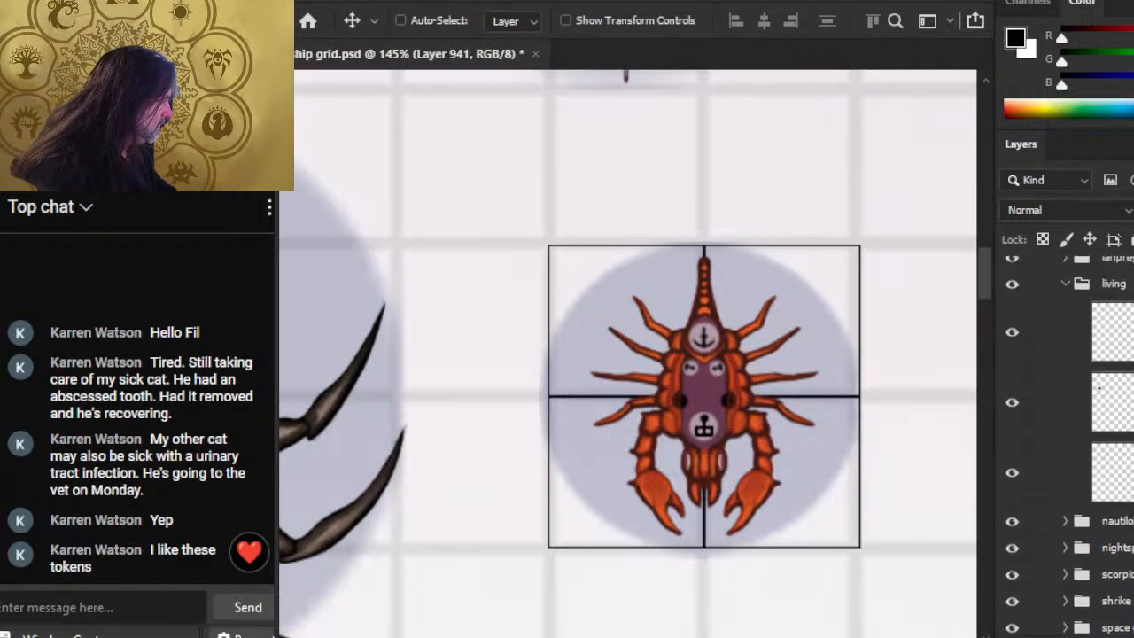
Step: Duplicate the outline layer in the turtle group and place one below the layers of the tyrant group
scroll(1067, 425, "down", 6)
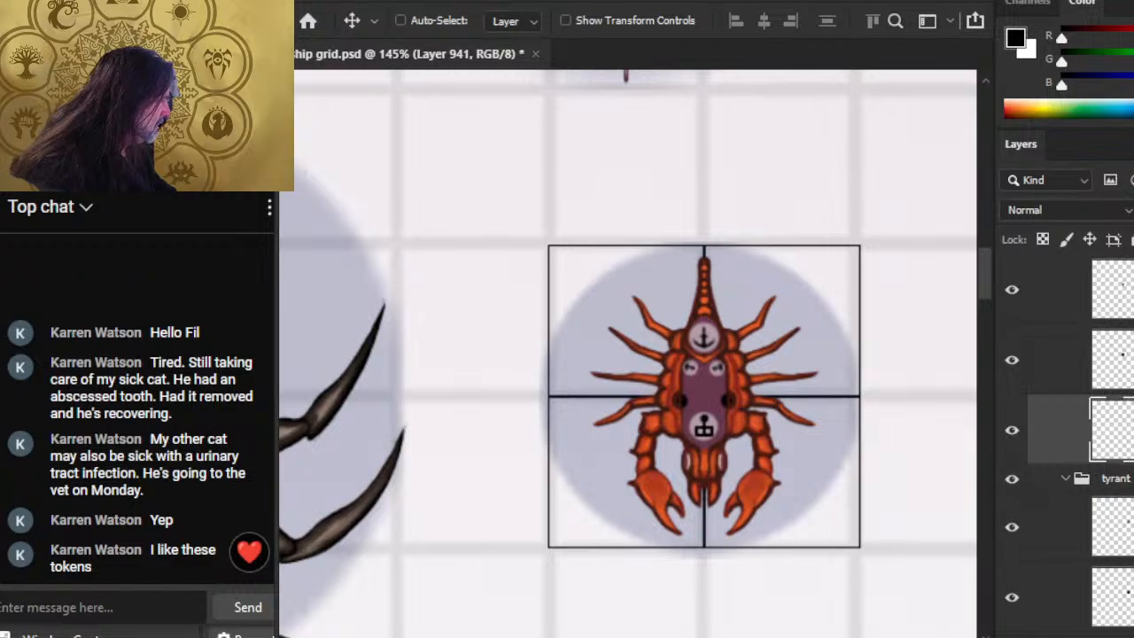
right_click(1055, 459)
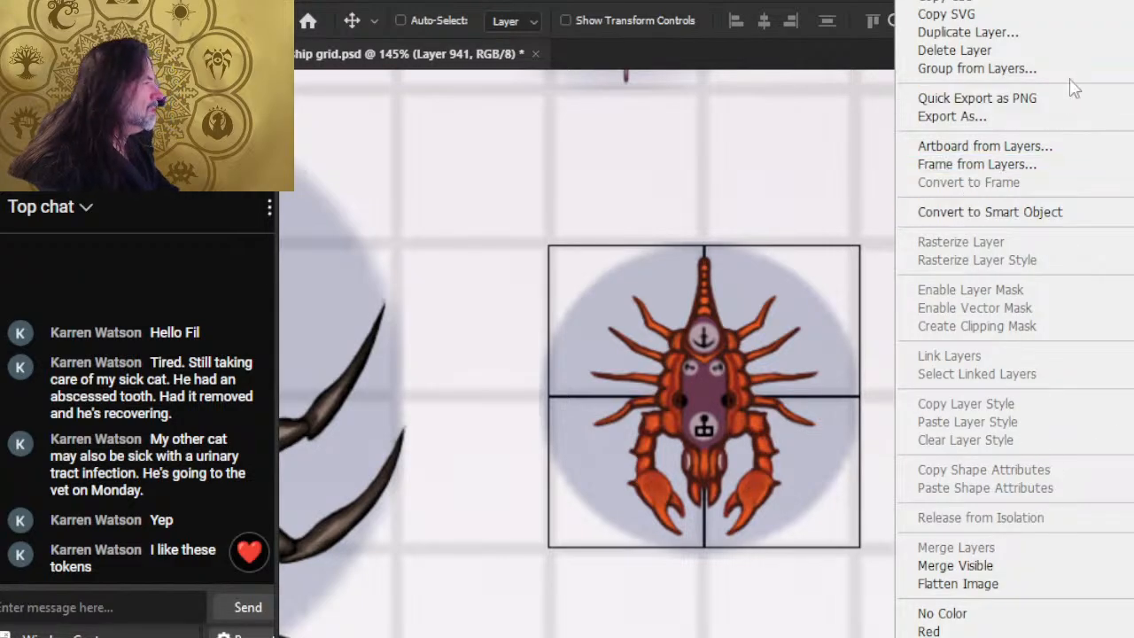
left_click(1076, 34)
key("Return")
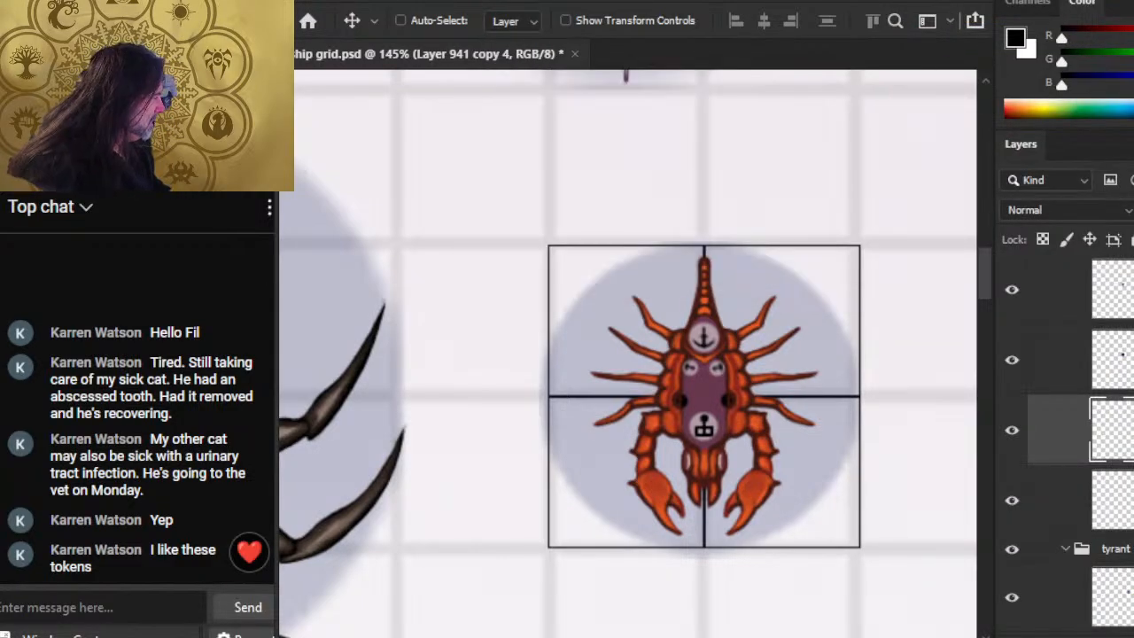
scroll(1063, 372, "down", 3)
left_click_drag(1063, 357, 1063, 551)
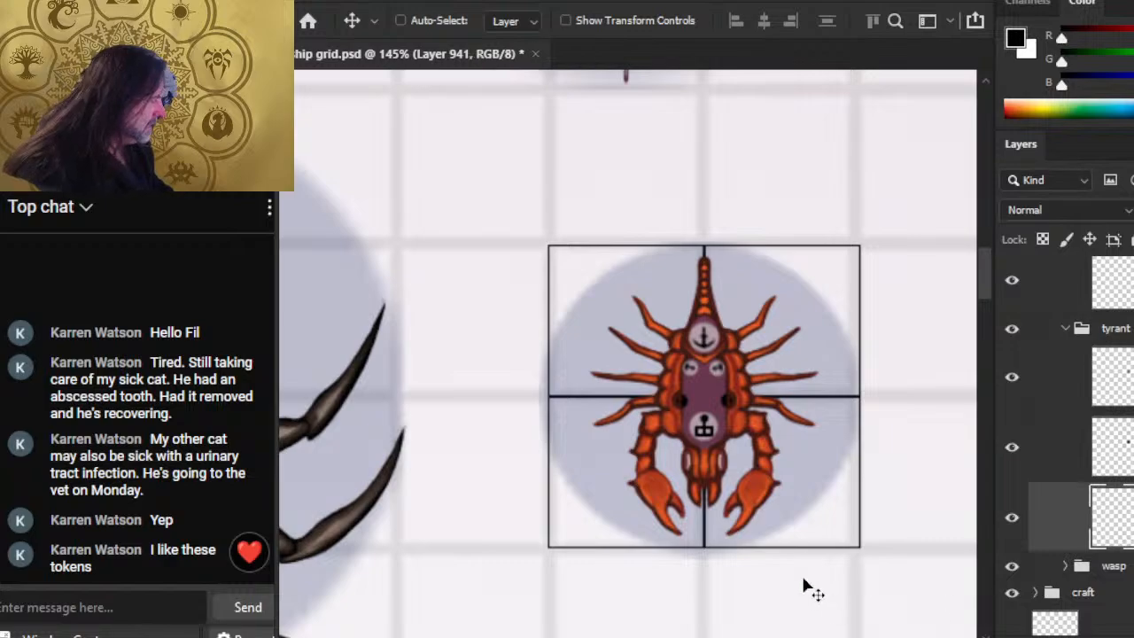
Step: Move the tyrant group's square outline over the round green token and collapse the tyrant group
left_click_drag(872, 538, 664, 393)
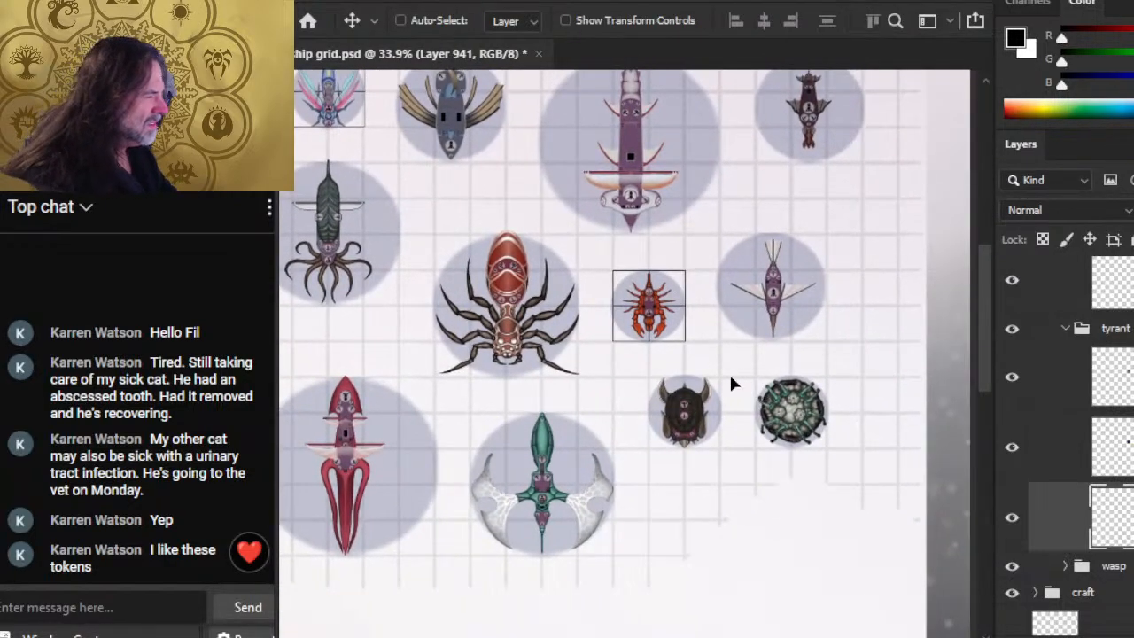
left_click_drag(731, 383, 864, 453)
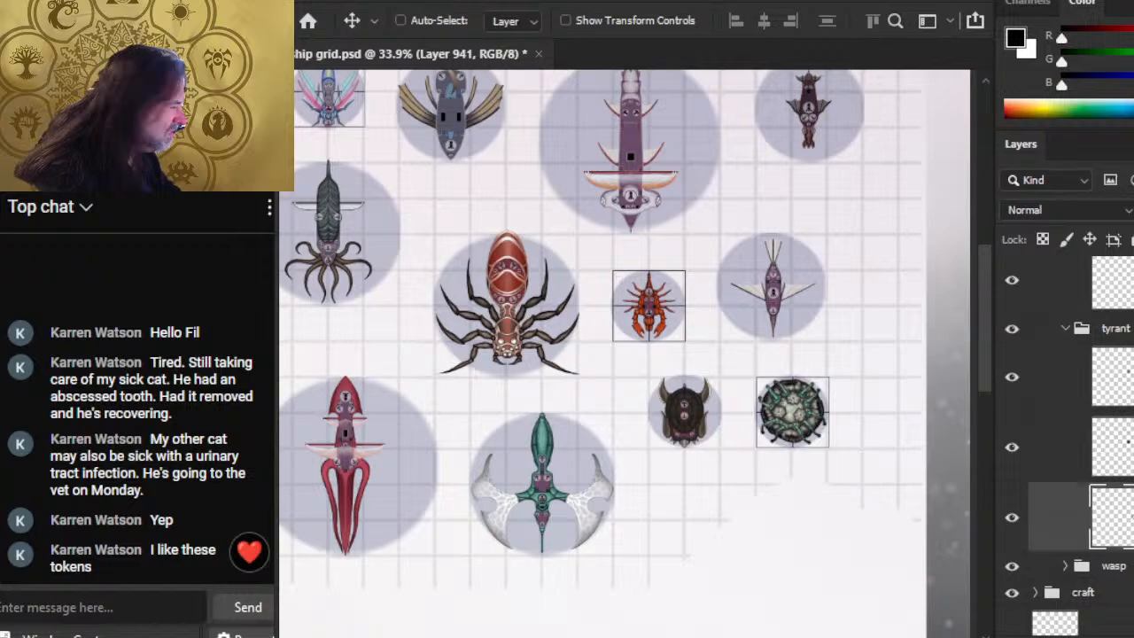
left_click(1066, 329)
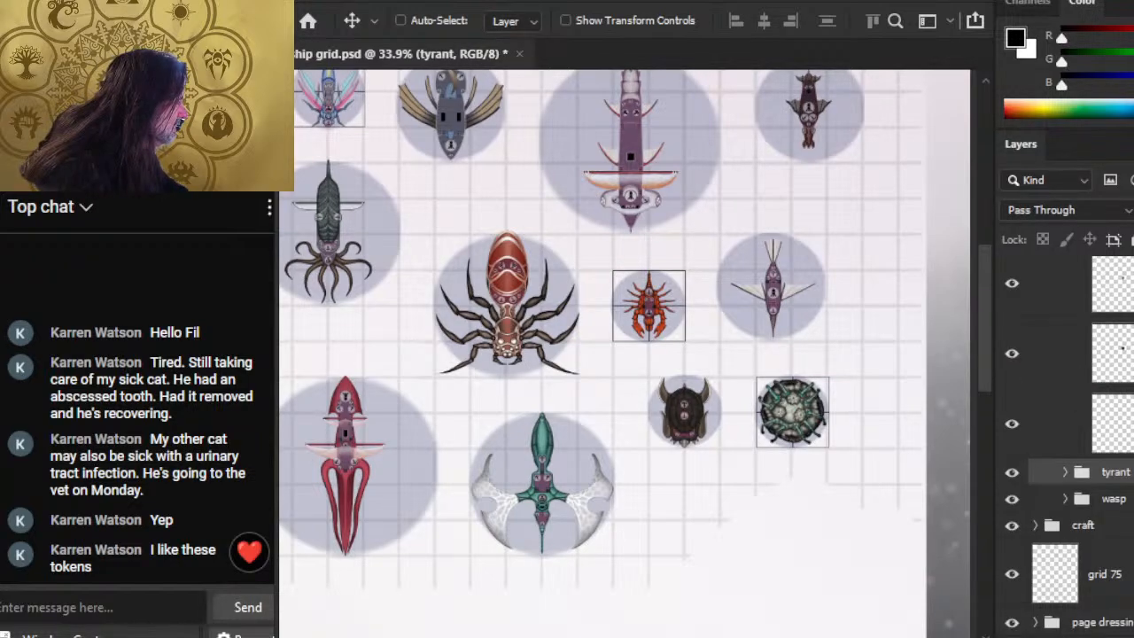
Step: Move the turtle group's copied square outline over the horned turtle token, then collapse the turtle group
scroll(1063, 443, "up", 8)
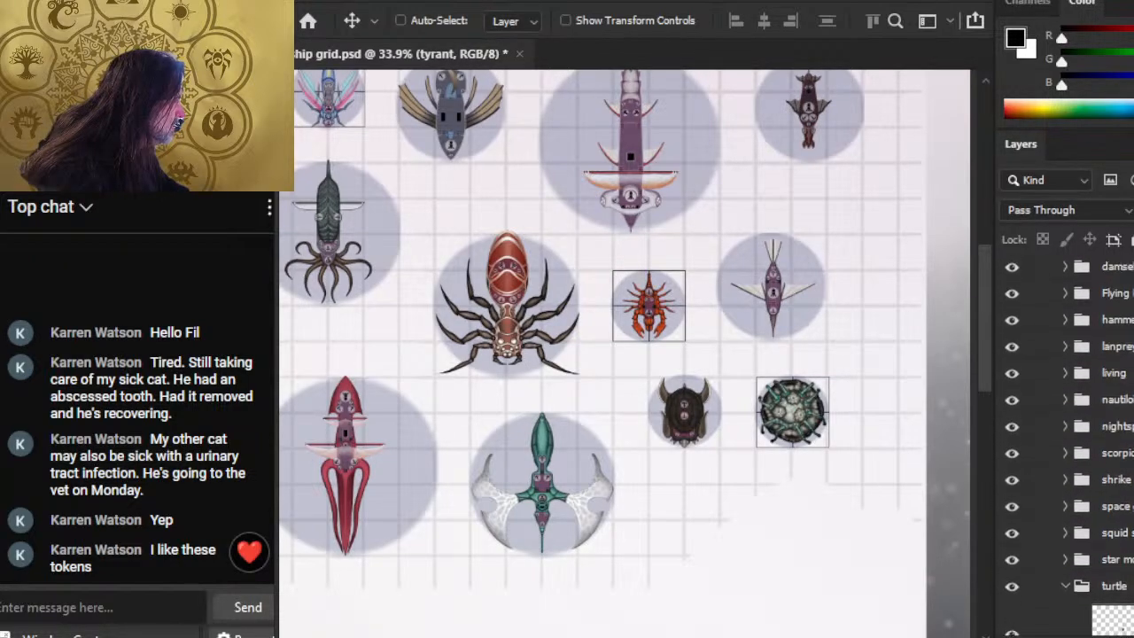
scroll(1063, 443, "down", 4)
scroll(1032, 555, "up", 1)
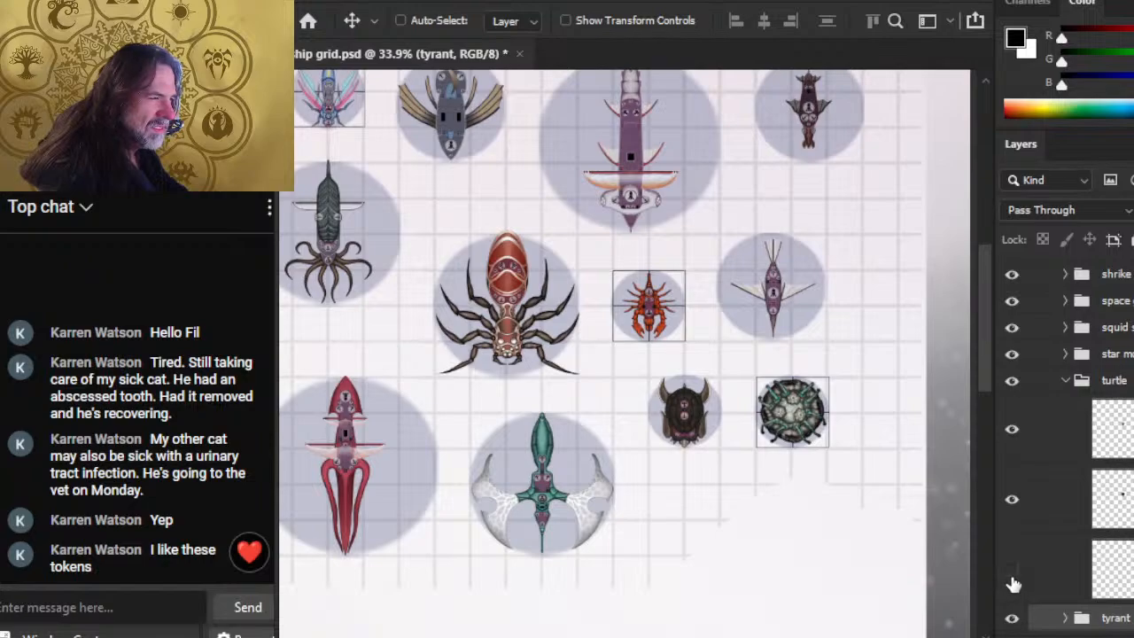
left_click(1048, 573)
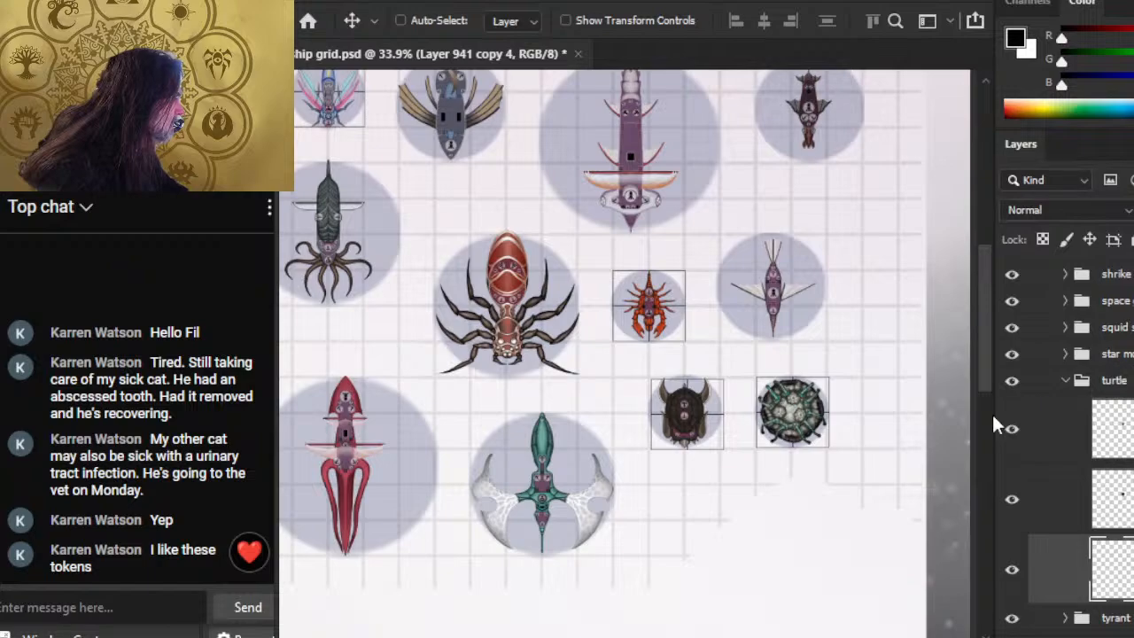
key("z")
left_click_drag(632, 456, 869, 528)
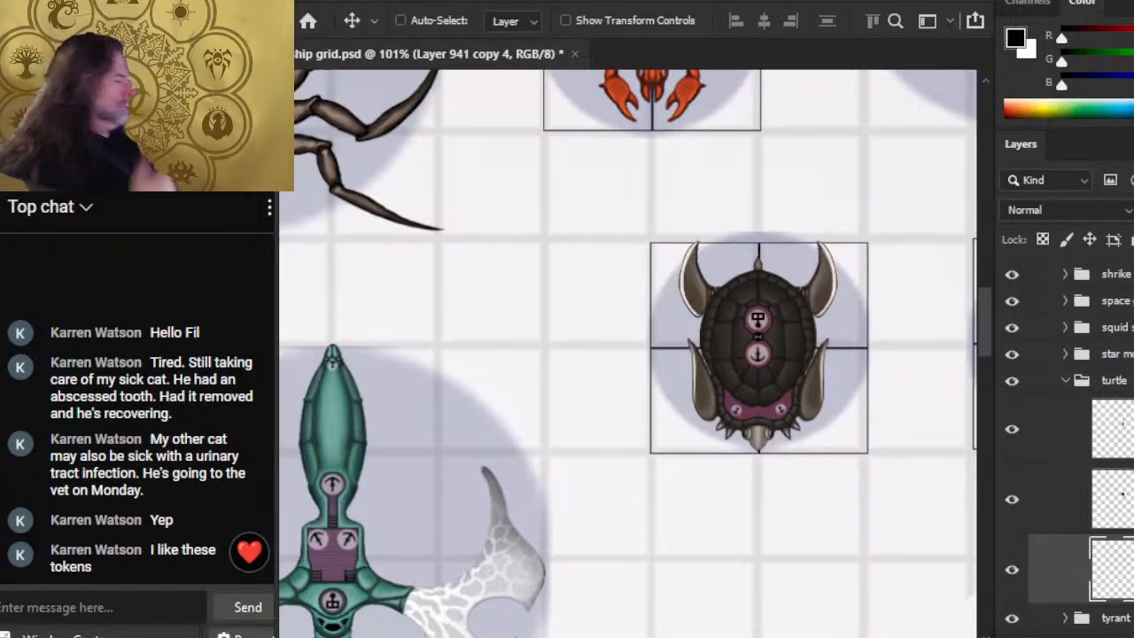
left_click(1067, 383)
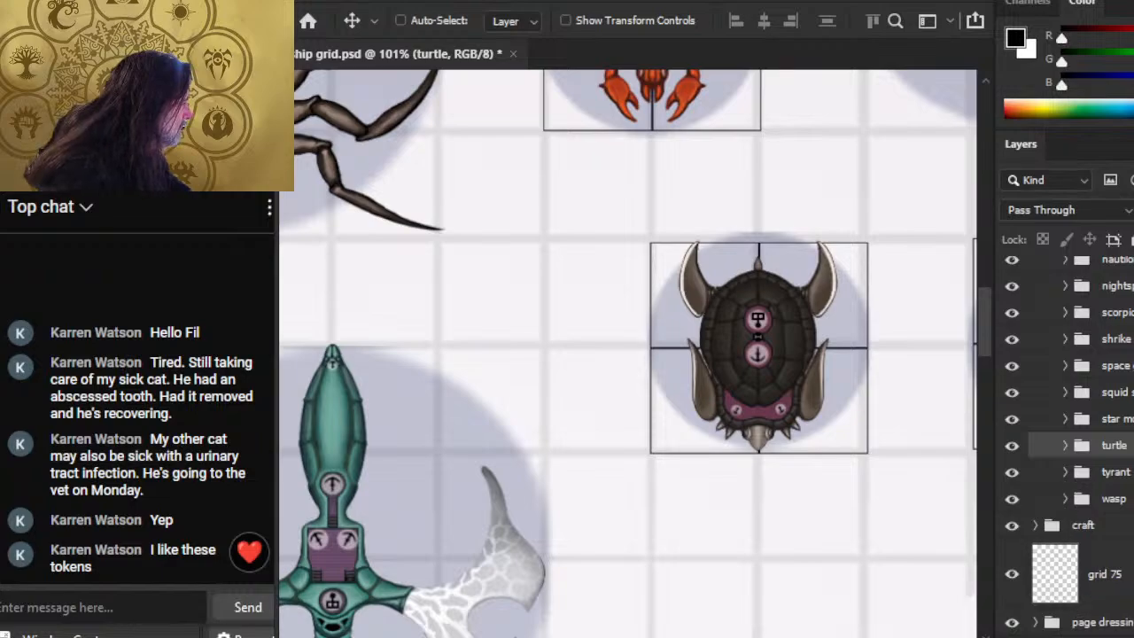
Step: Examine the teal ship token with white blade-shaped wings, including its deck markers and its fit within the circle
key("z")
left_click_drag(788, 483, 646, 469)
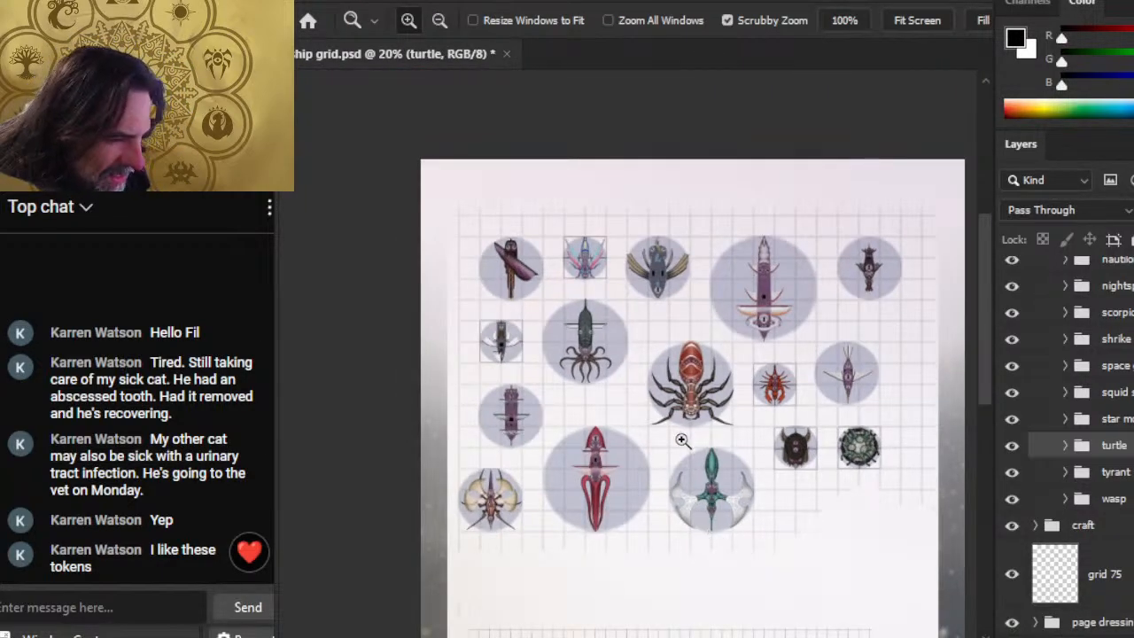
left_click_drag(682, 441, 791, 611)
left_click_drag(684, 440, 547, 377)
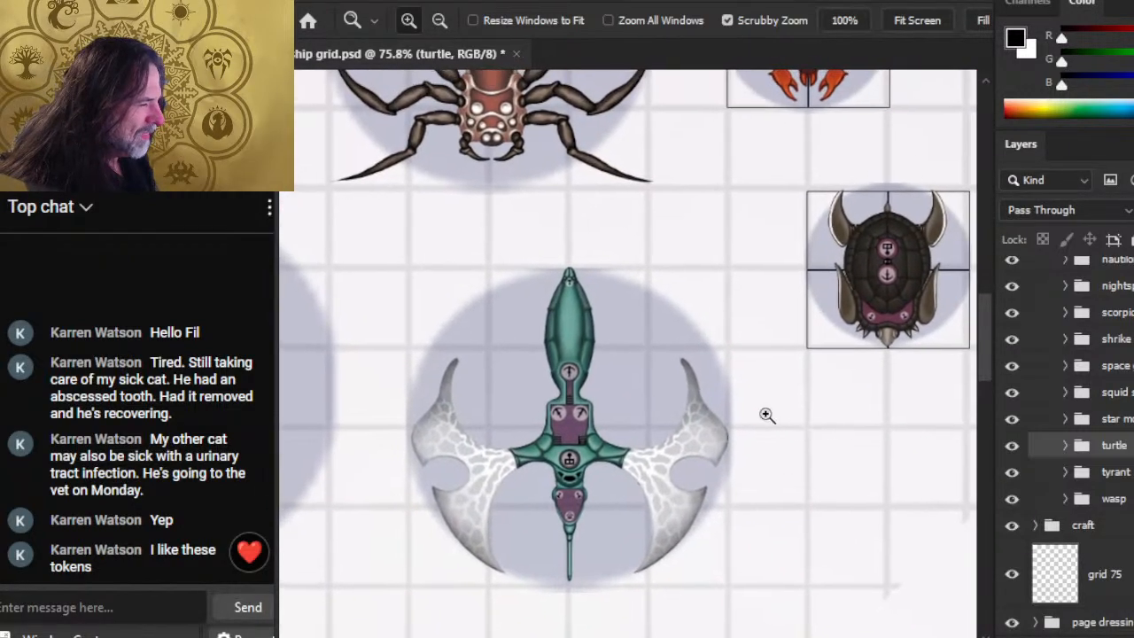
left_click_drag(601, 406, 670, 443)
left_click_drag(838, 491, 822, 493)
left_click_drag(873, 520, 773, 339)
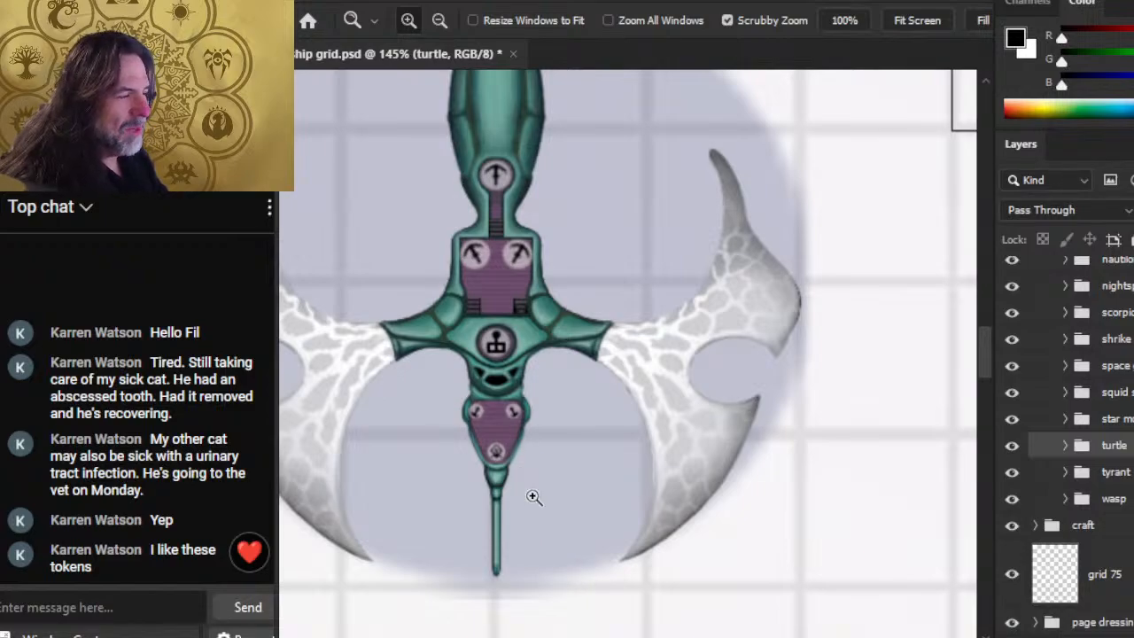
left_click_drag(569, 309, 620, 309)
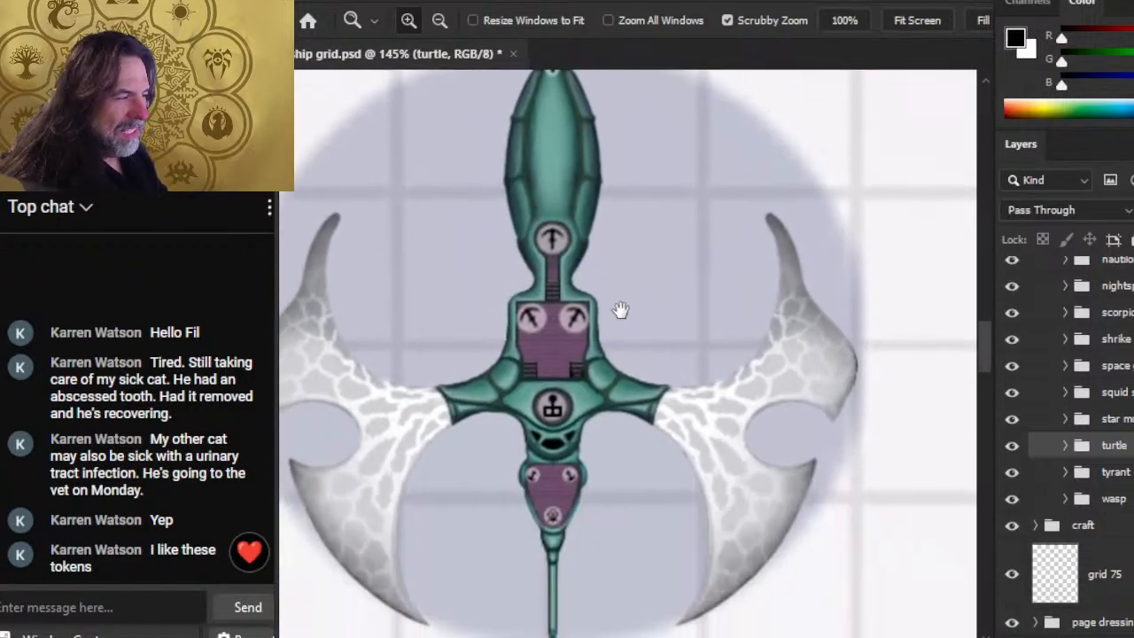
left_click_drag(570, 423, 673, 437)
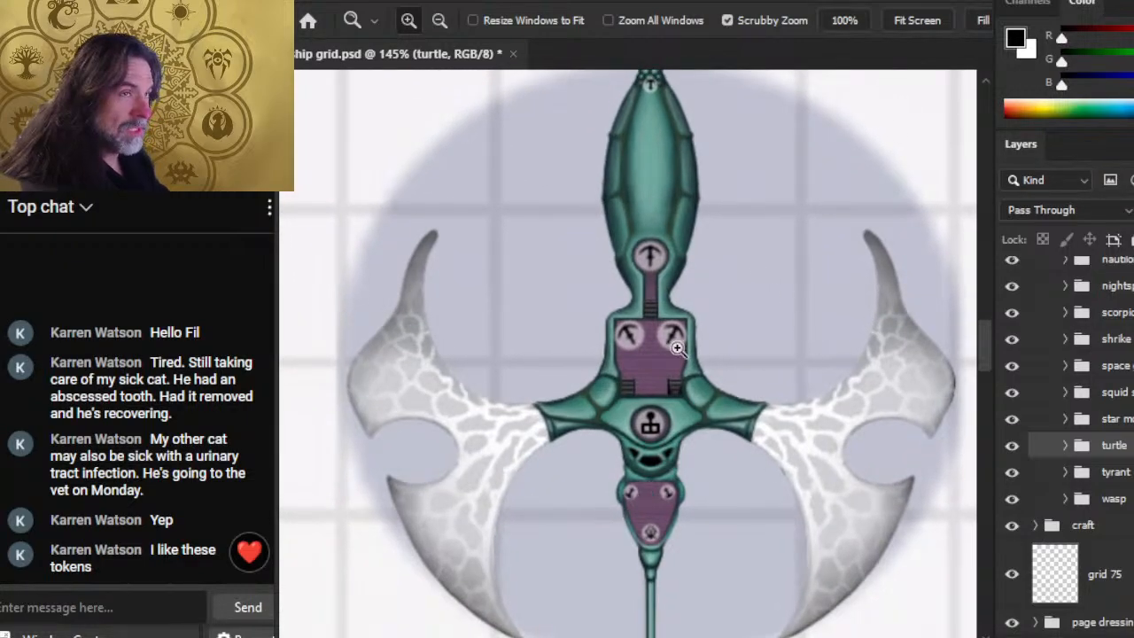
left_click(741, 358, "alt")
left_click(722, 310)
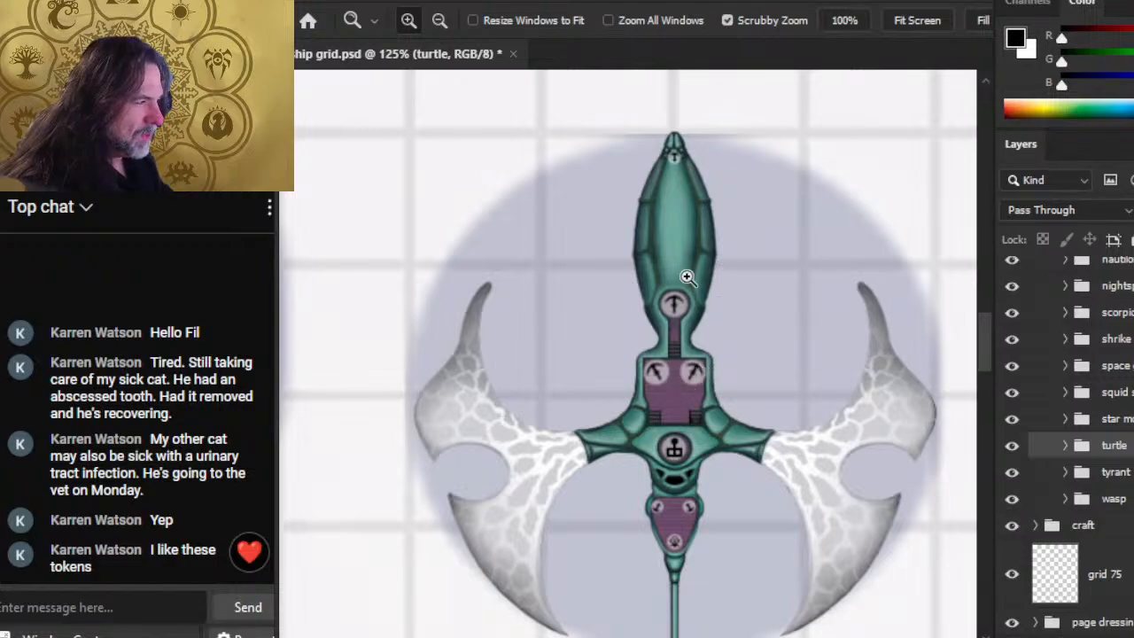
left_click_drag(662, 535, 670, 501)
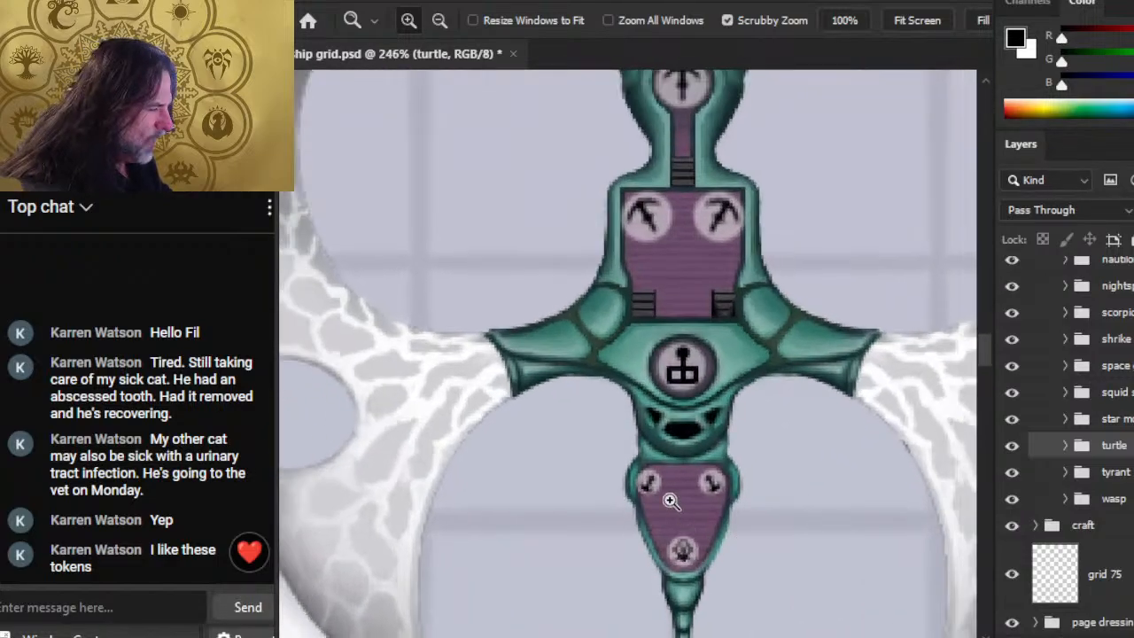
scroll(744, 532, "down", 3)
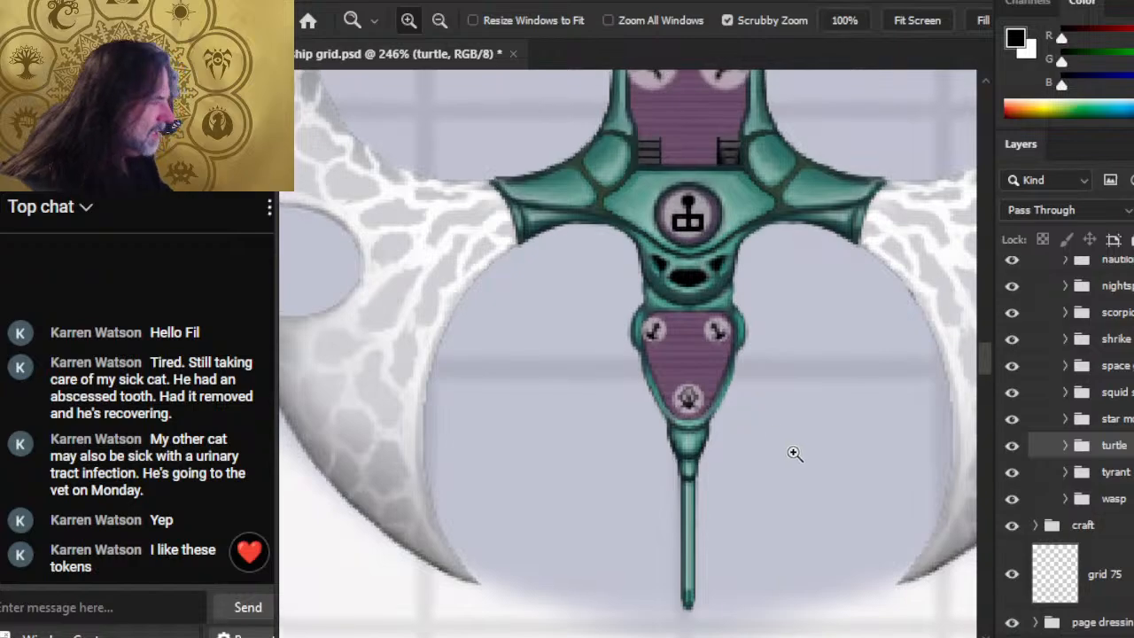
left_click_drag(794, 452, 669, 402)
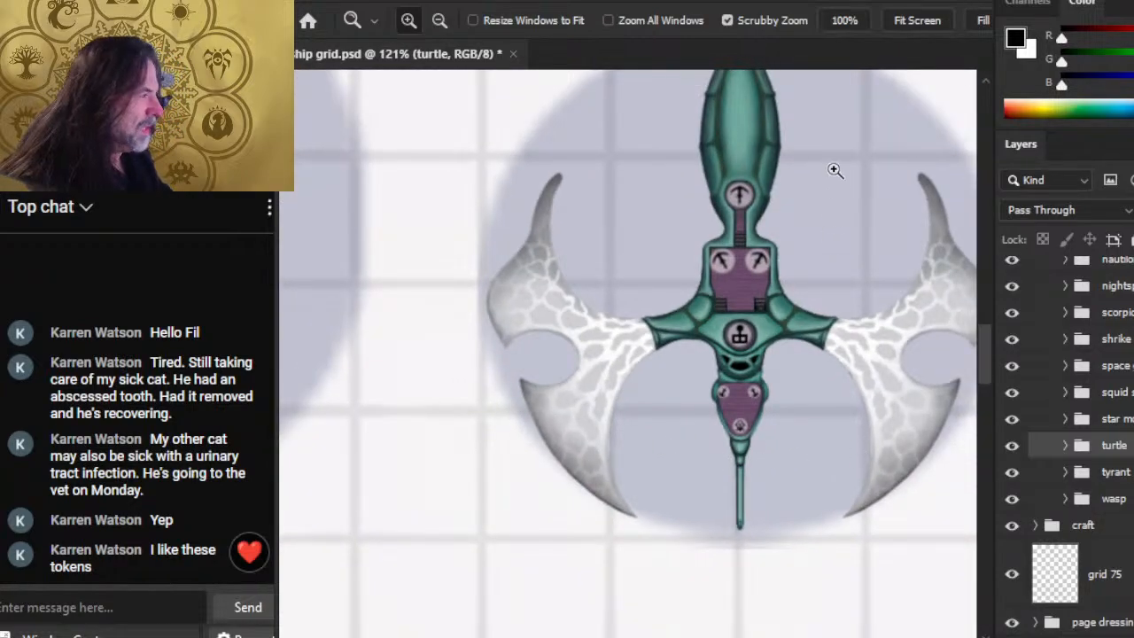
left_click_drag(715, 276, 495, 361)
left_click_drag(551, 339, 618, 308)
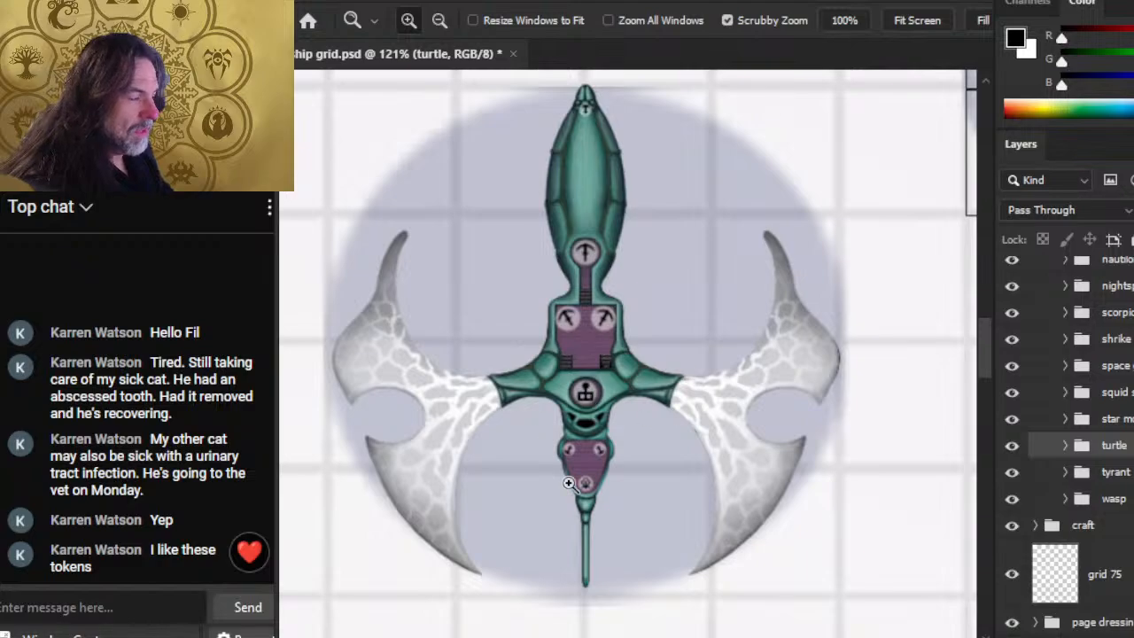
Step: Examine the red squid-shaped ship token and compare its circle and grid spacing with the neighbouring ships
left_click_drag(720, 500, 651, 532)
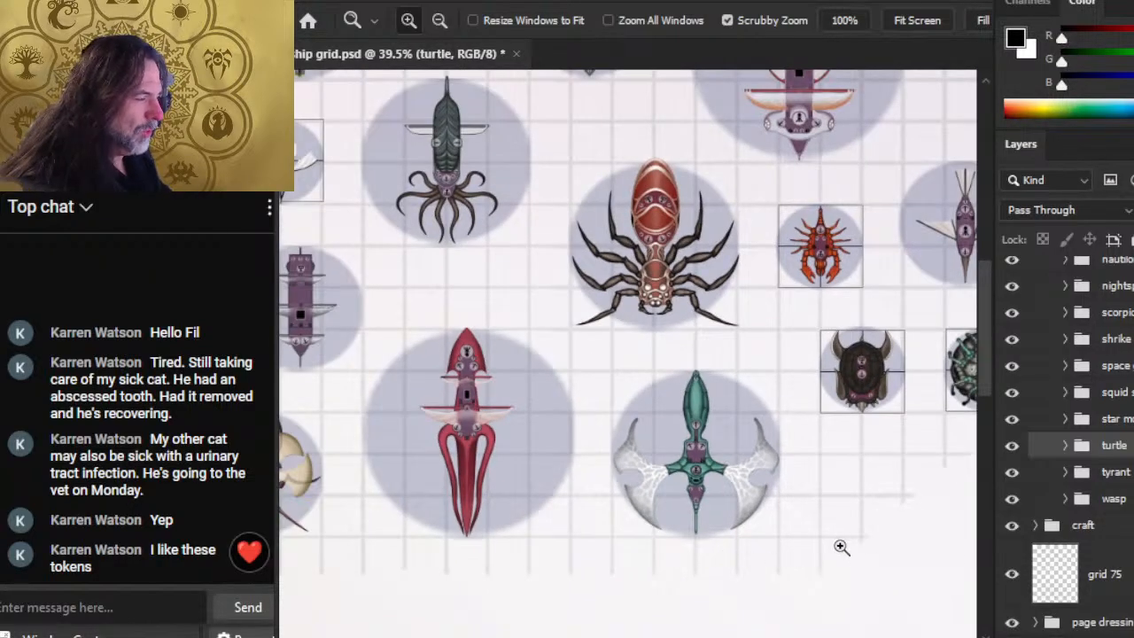
left_click_drag(841, 547, 789, 597)
left_click_drag(776, 531, 810, 578)
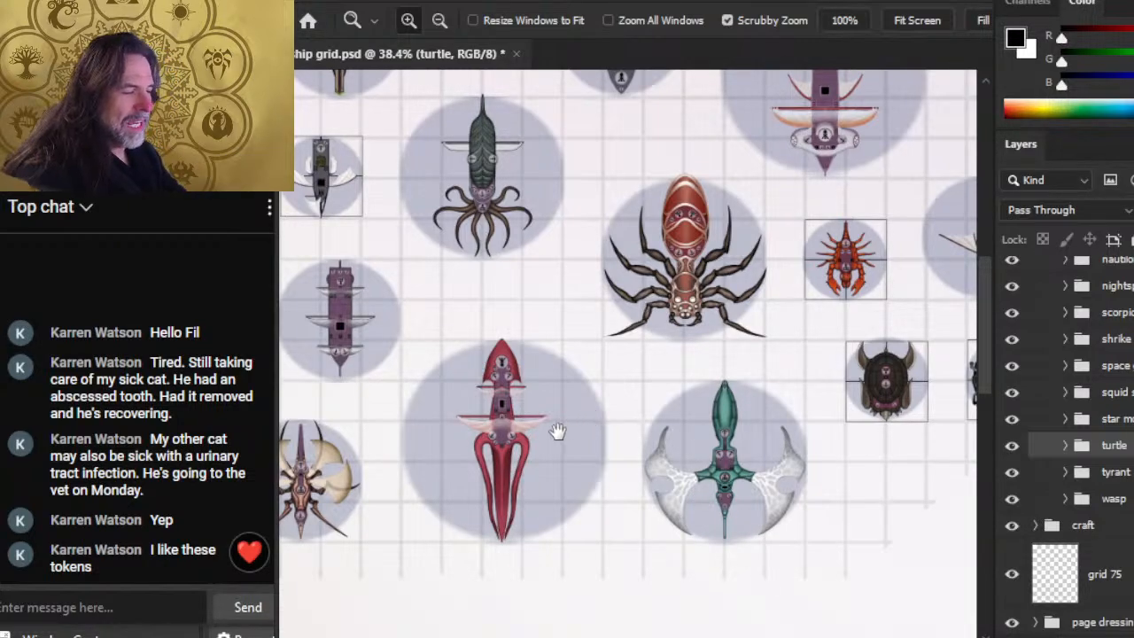
left_click_drag(557, 430, 625, 438)
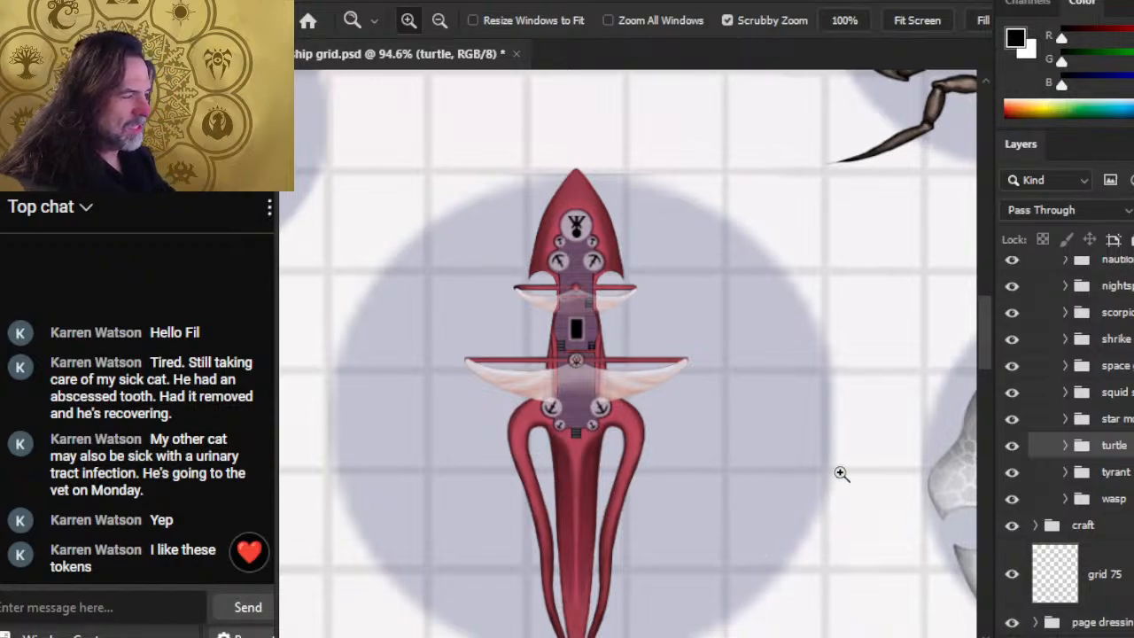
left_click_drag(843, 473, 774, 485)
left_click_drag(866, 381, 710, 382)
left_click_drag(652, 431, 699, 470)
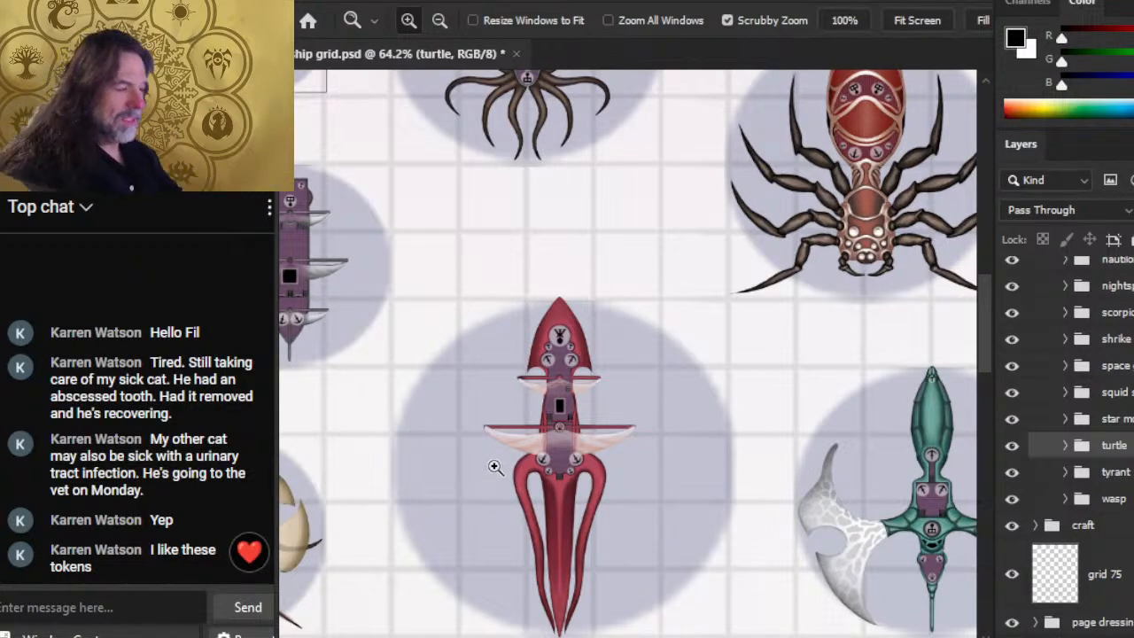
left_click_drag(548, 455, 577, 490)
left_click_drag(627, 547, 587, 576)
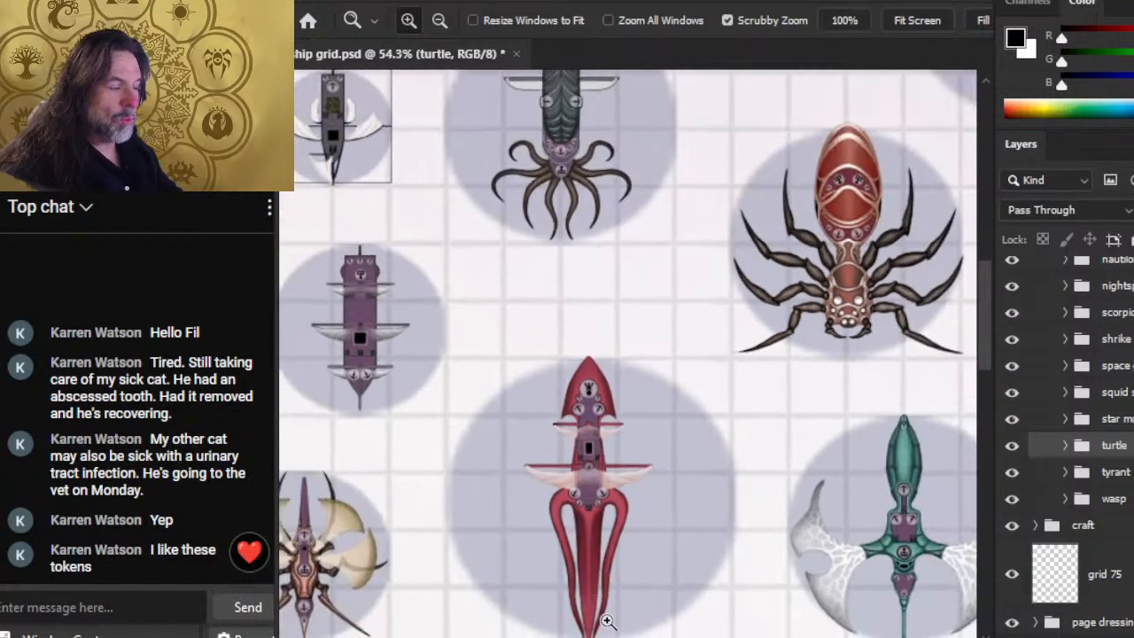
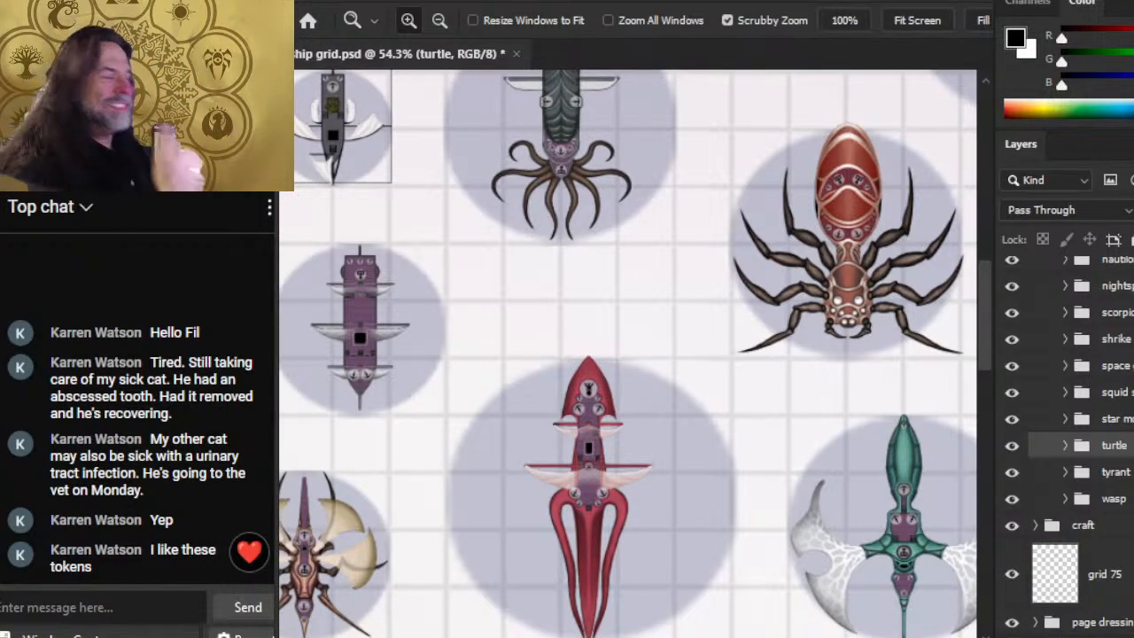
Step: Inspect the red squid ship's bow, deck markers and sails up close, then its circle against the surrounding grid squares
left_click_drag(589, 449, 700, 452)
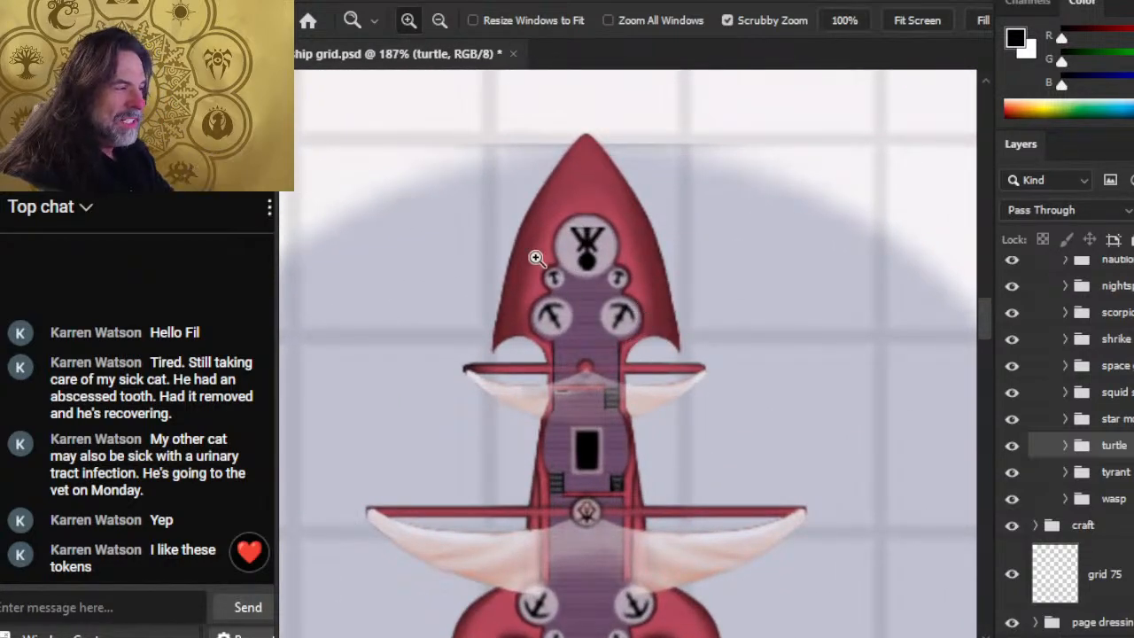
left_click_drag(810, 470, 762, 469)
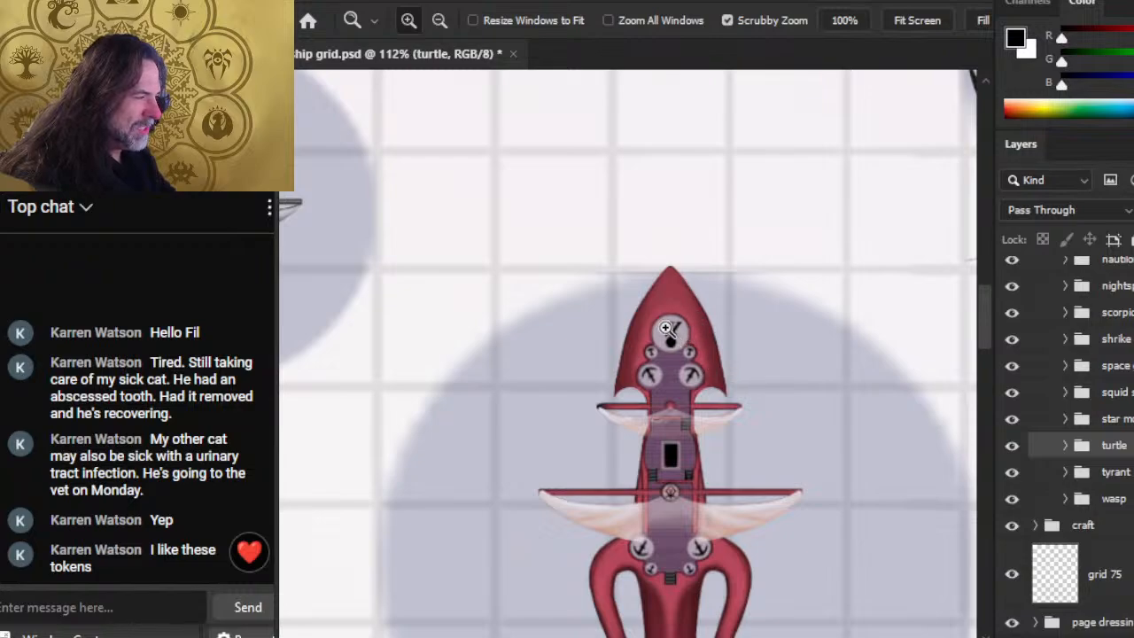
left_click_drag(732, 585, 708, 479)
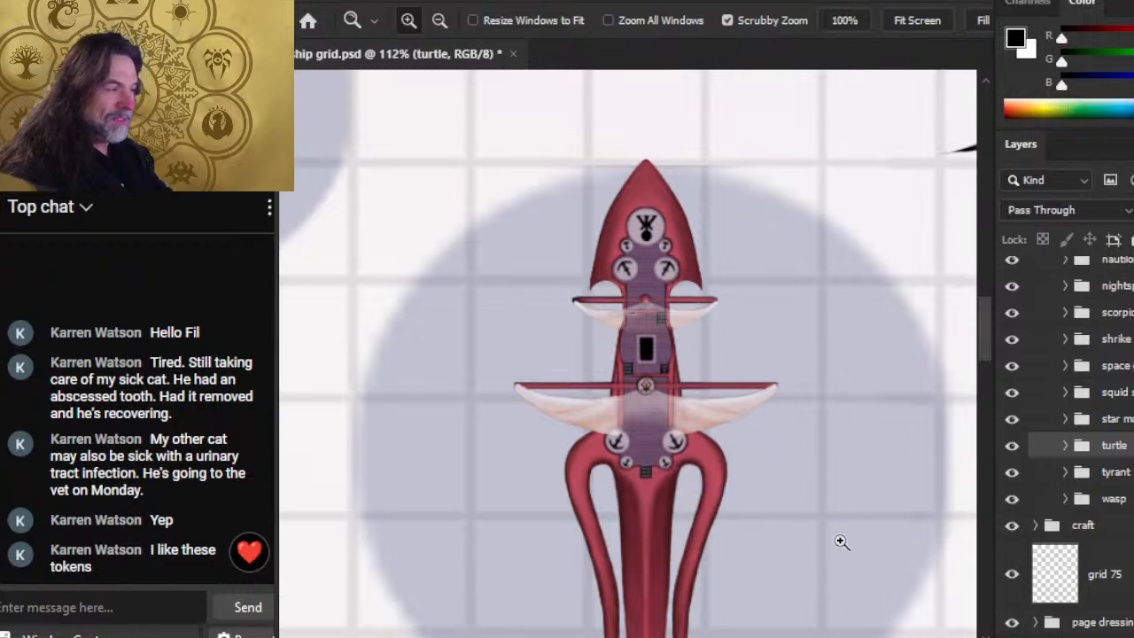
left_click_drag(760, 466, 714, 448)
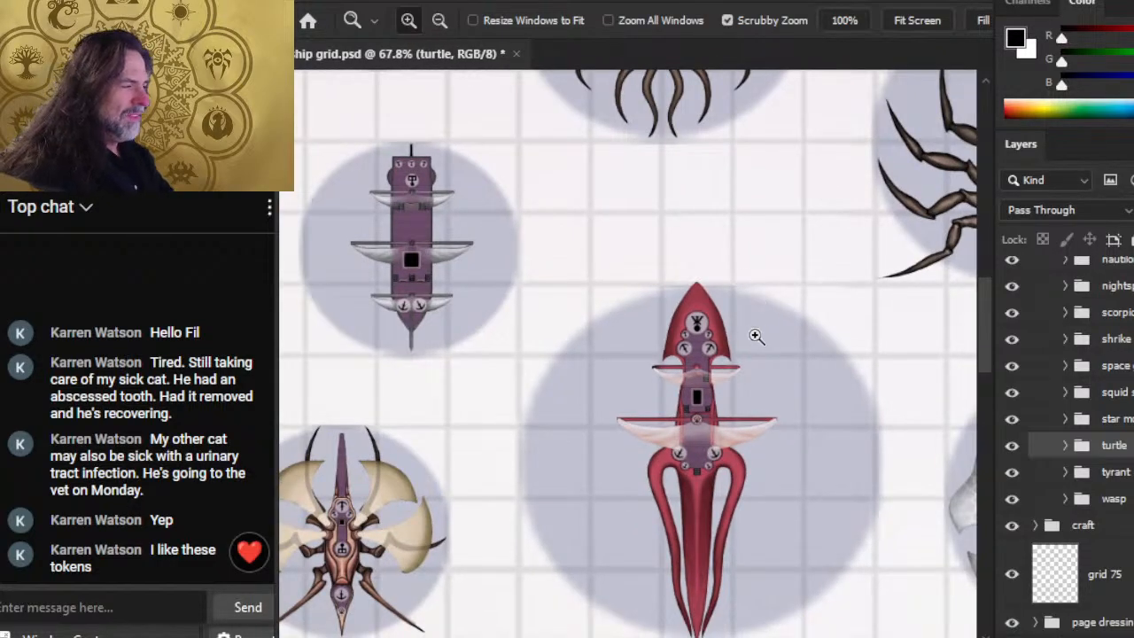
left_click_drag(756, 336, 797, 336)
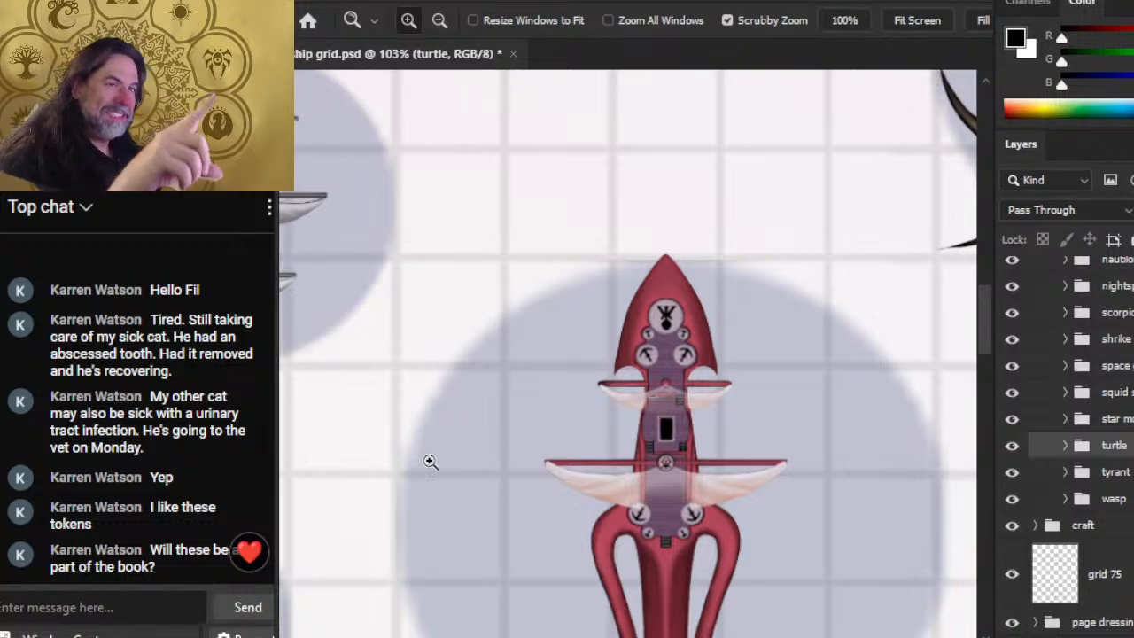
left_click_drag(678, 435, 646, 481)
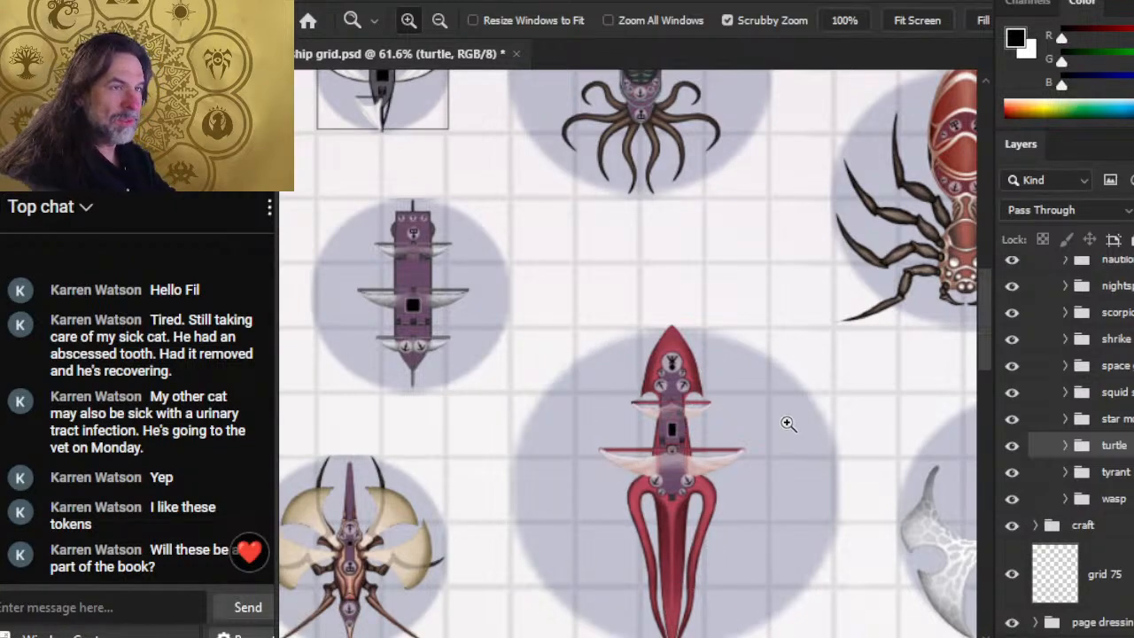
left_click(802, 537, "alt")
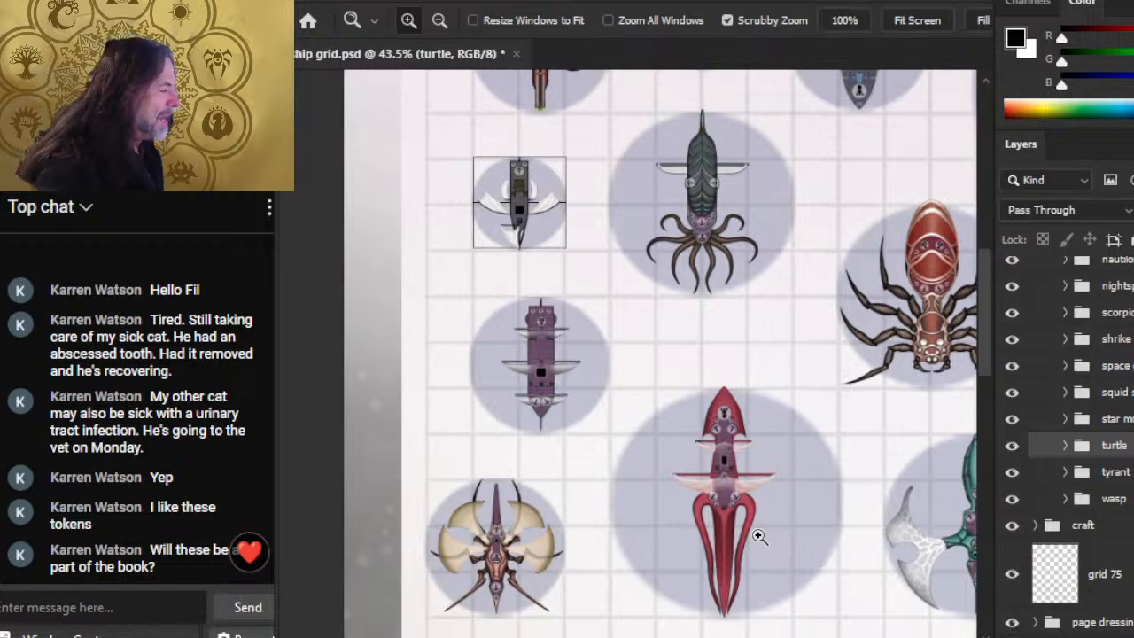
Step: Duplicate the square outline layer in the damselfly group, place the copy above the vessels group, and collapse the damselfly group
scroll(1068, 443, "up", 4)
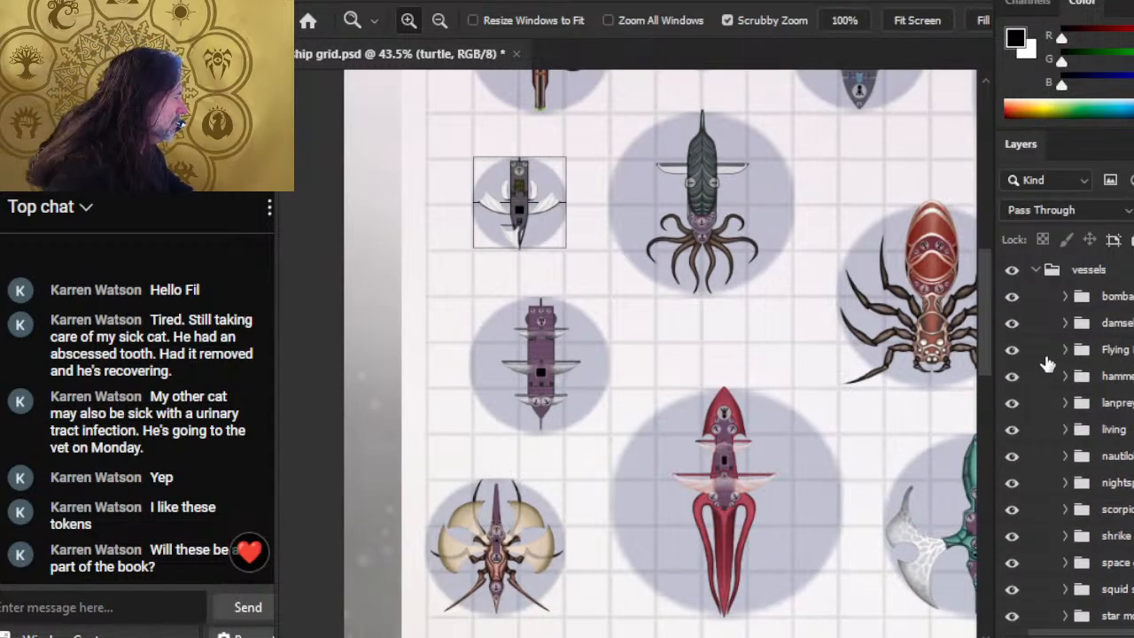
left_click(1065, 323)
right_click(1072, 512)
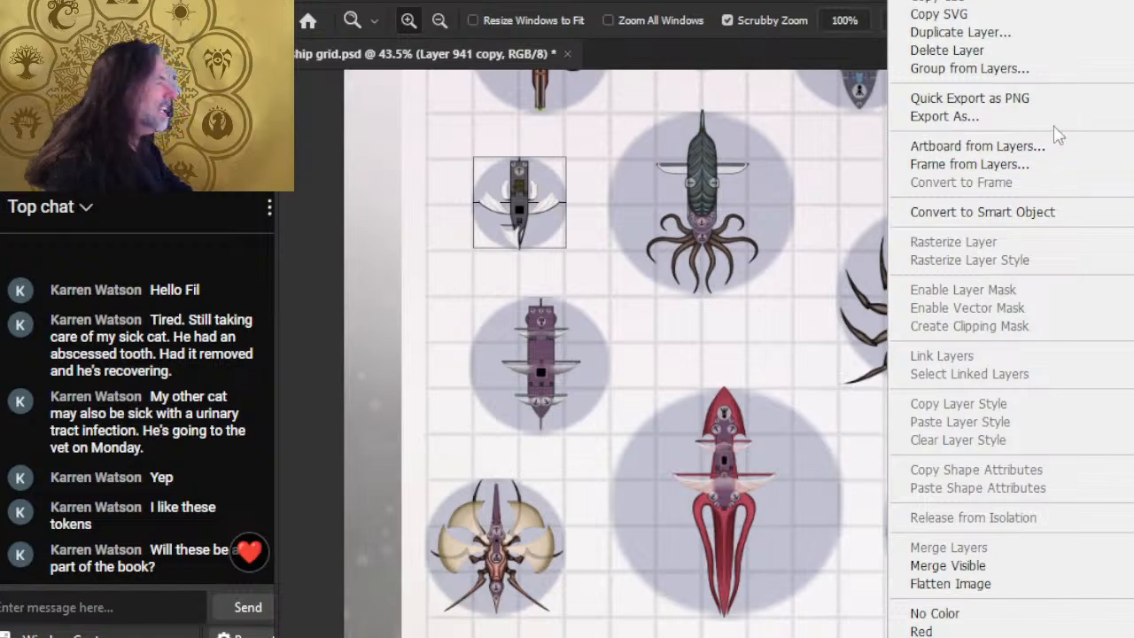
left_click(1037, 33)
key("Return")
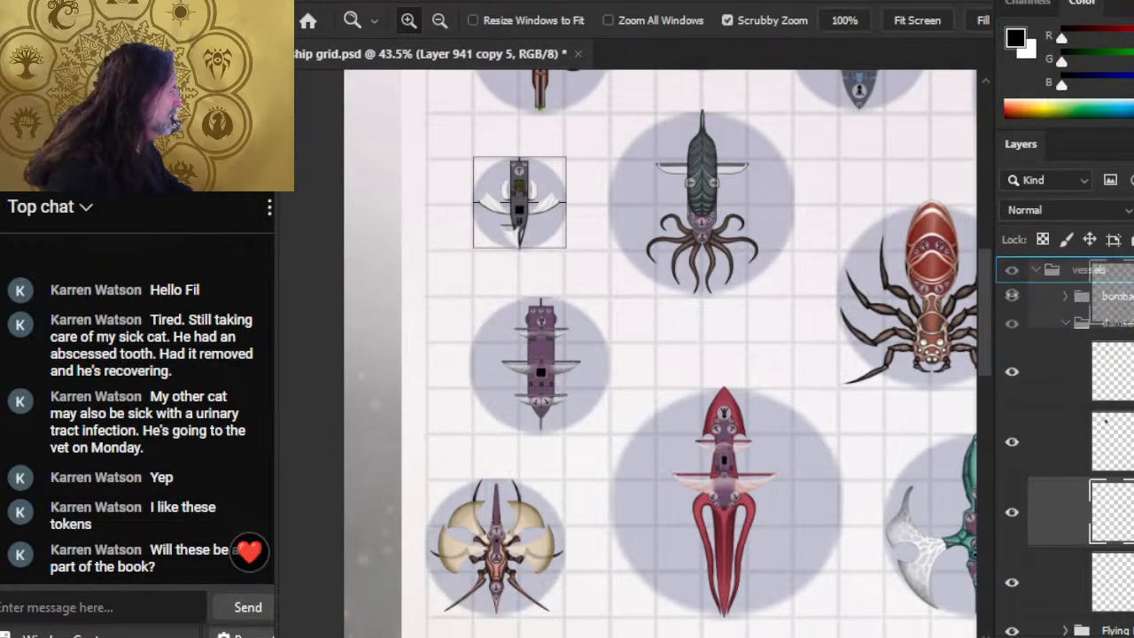
left_click(1065, 394)
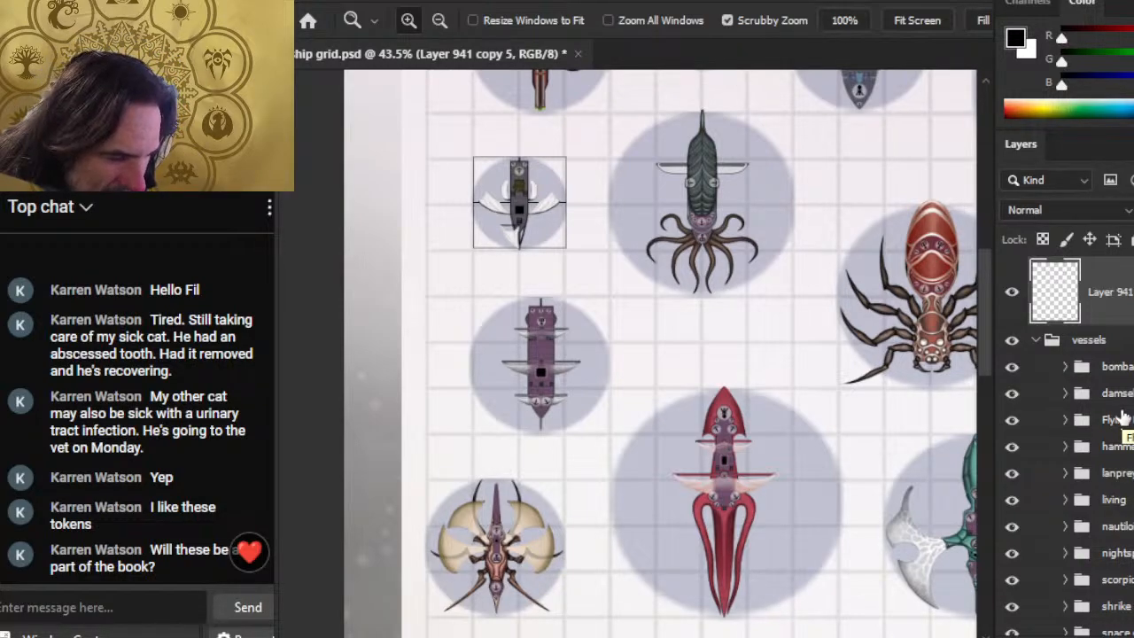
Step: Switch to the Word rulebook document and review the vessel and craft tables on the Pregenerated Ships page and its neighbouring pages
key("alt+Tab")
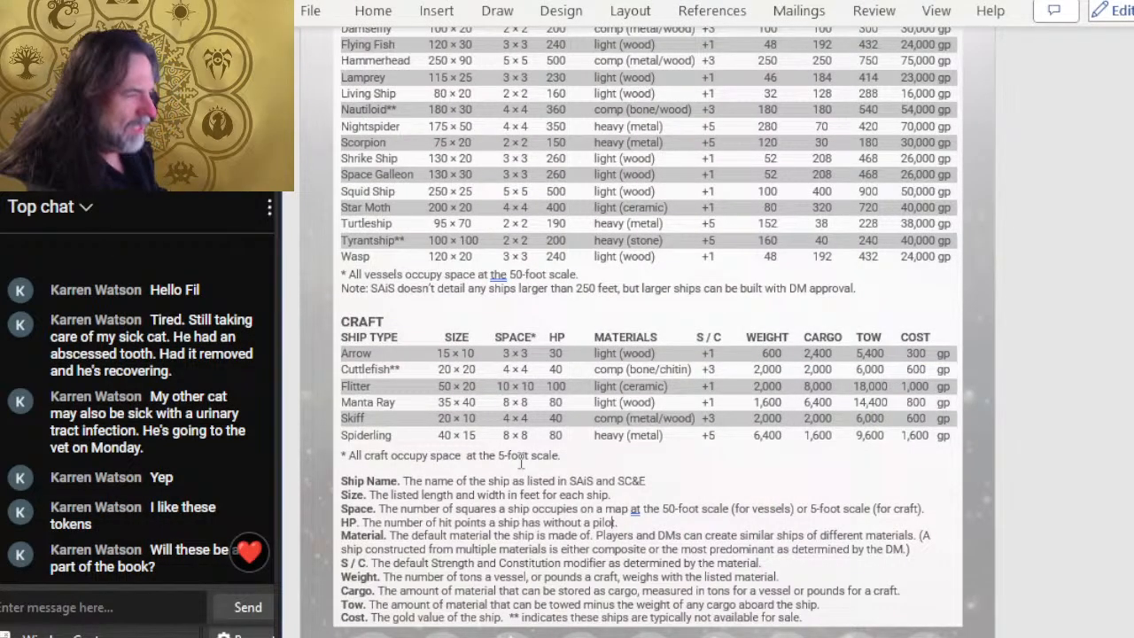
scroll(487, 414, "down", 1)
scroll(432, 392, "up", 2)
scroll(430, 395, "down", 1)
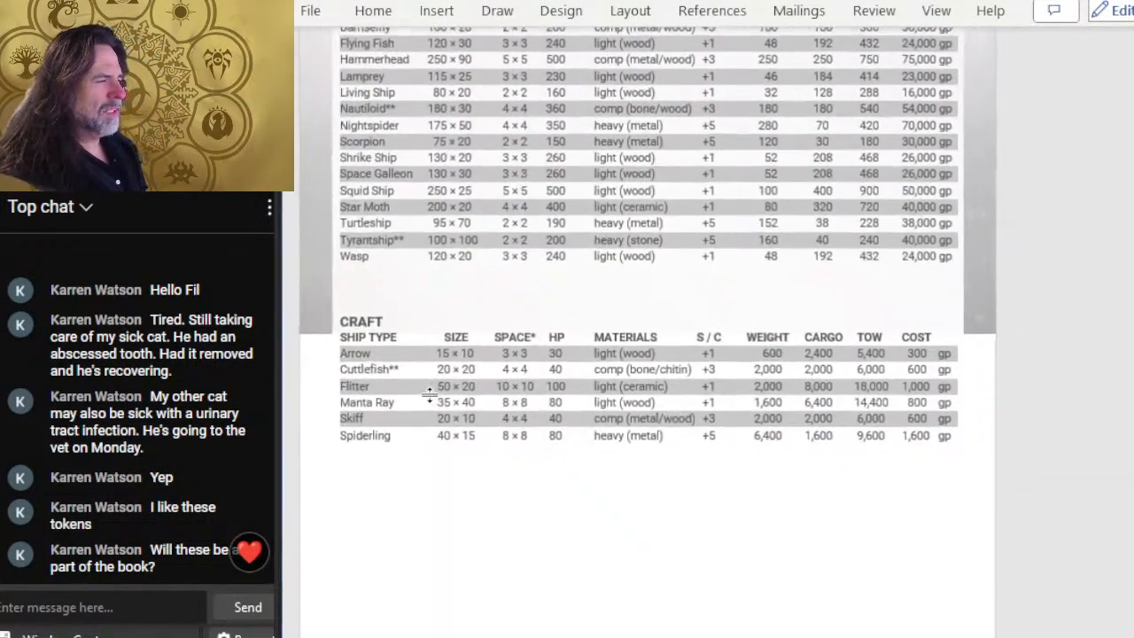
scroll(430, 396, "down", 3)
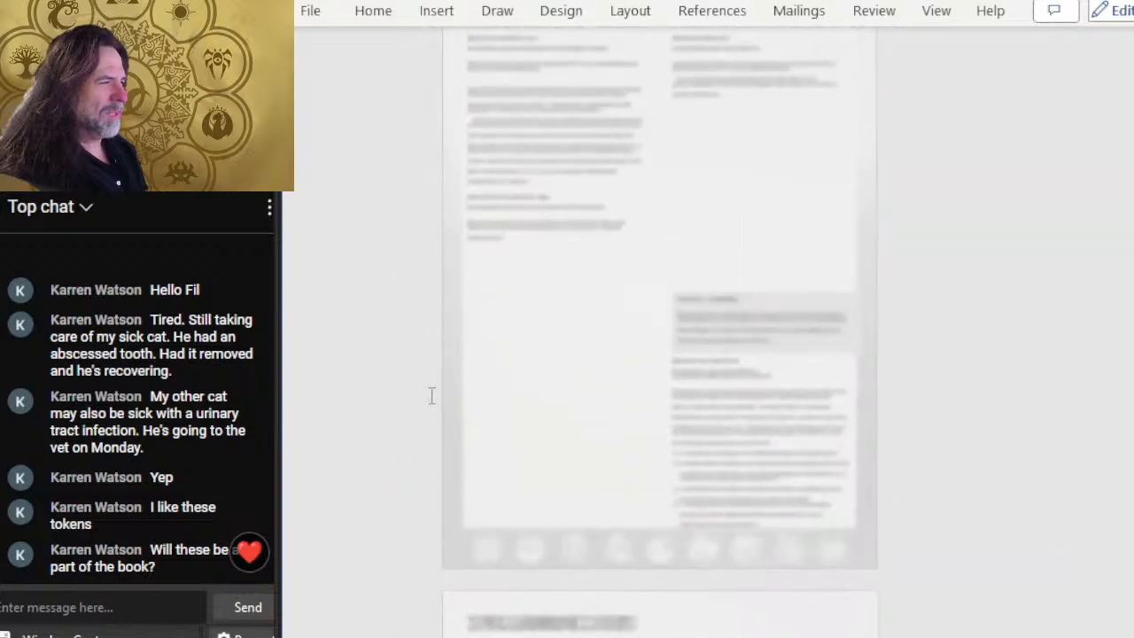
scroll(489, 326, "down", 3)
scroll(509, 301, "up", 1)
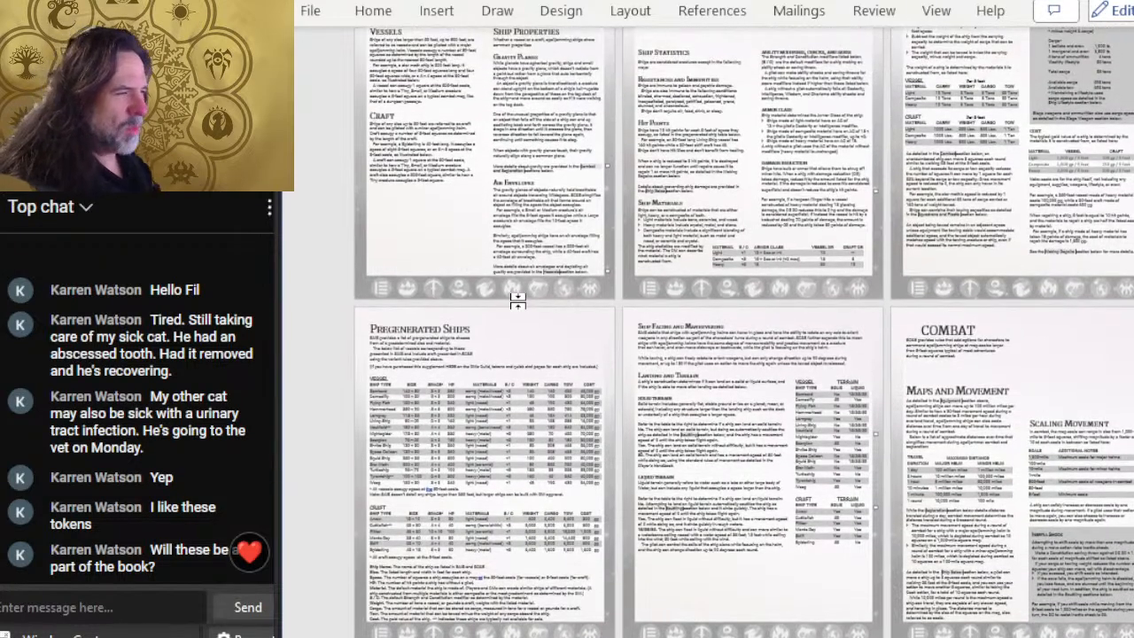
scroll(505, 319, "down", 1)
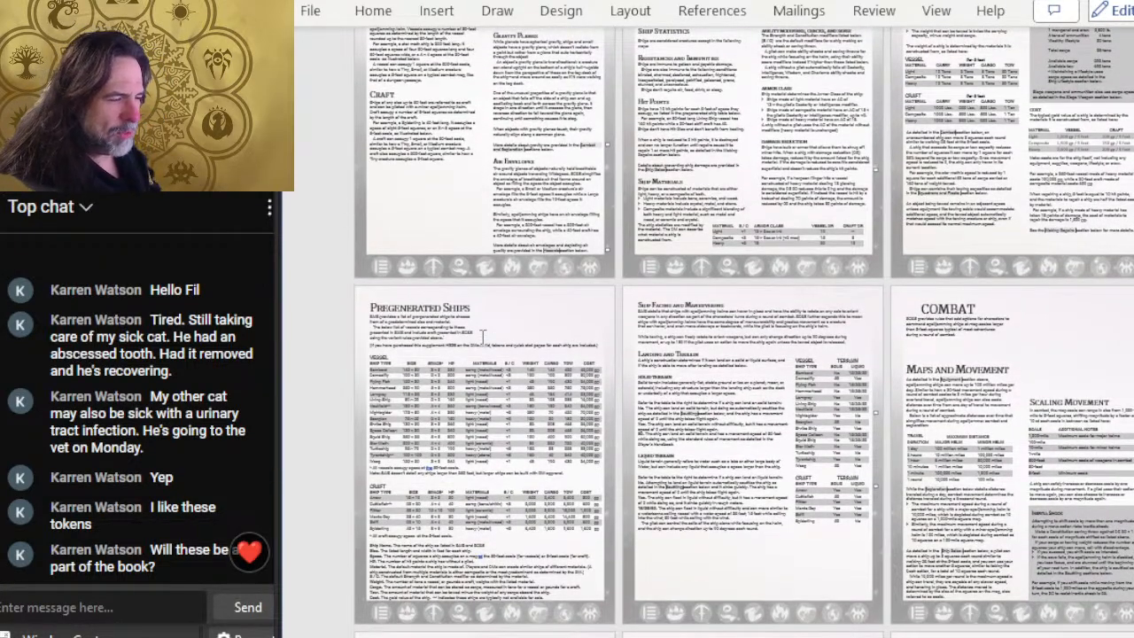
scroll(483, 335, "down", 1)
scroll(483, 335, "up", 2)
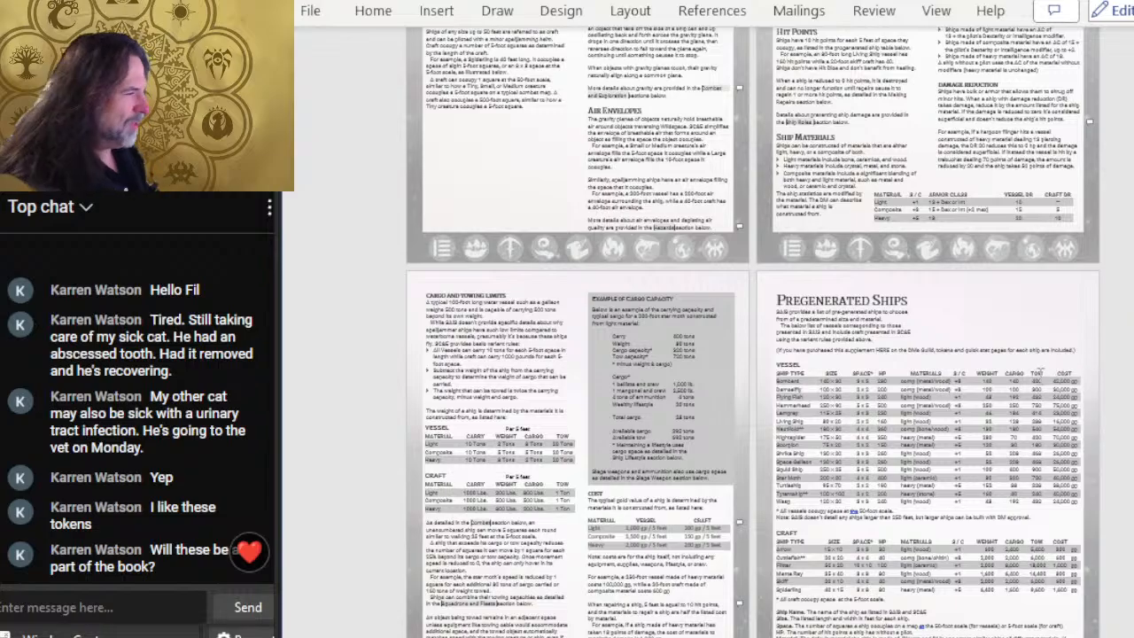
Step: Review the Ship Facing and Maneuvering page, including the landing terrain tables, and the start of the Combat section
scroll(1036, 372, "down", 5)
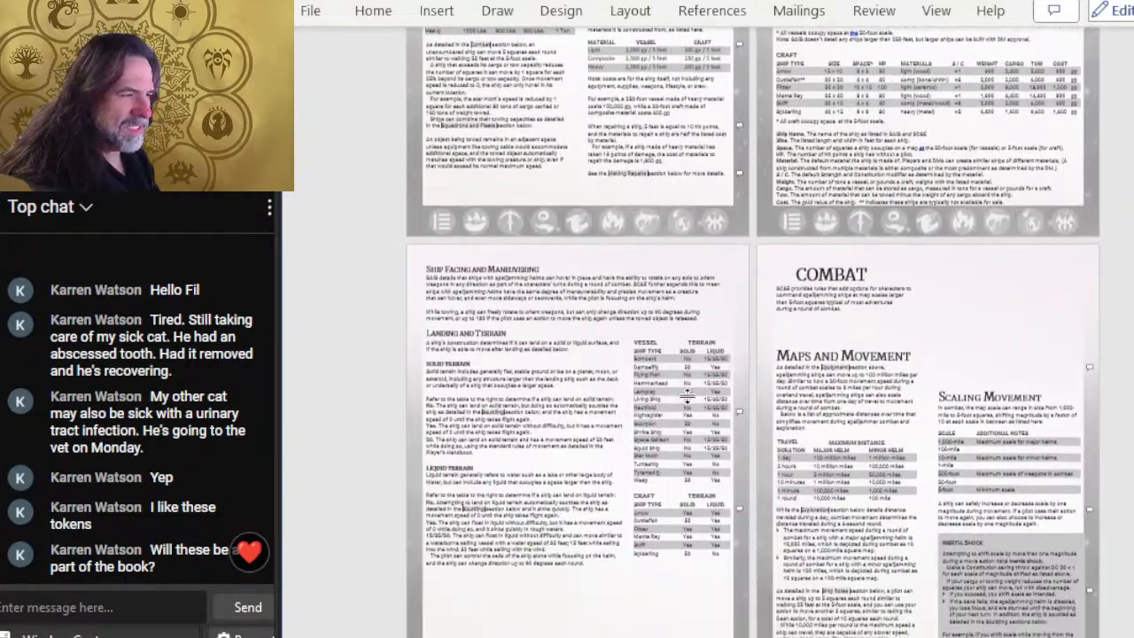
scroll(576, 462, "up", 2)
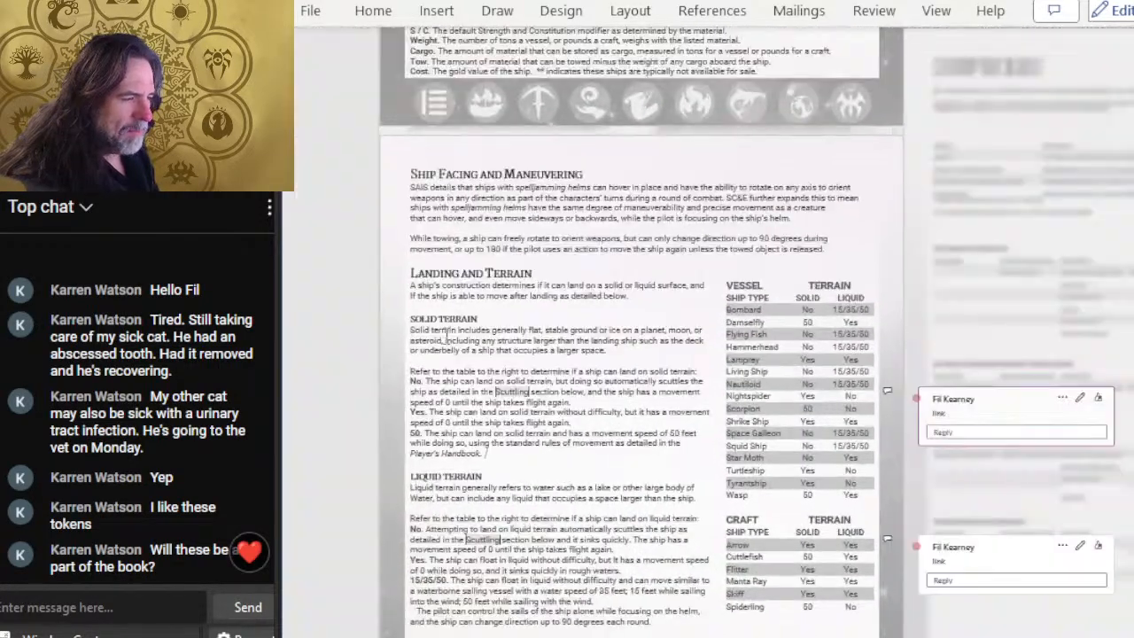
scroll(491, 509, "up", 1)
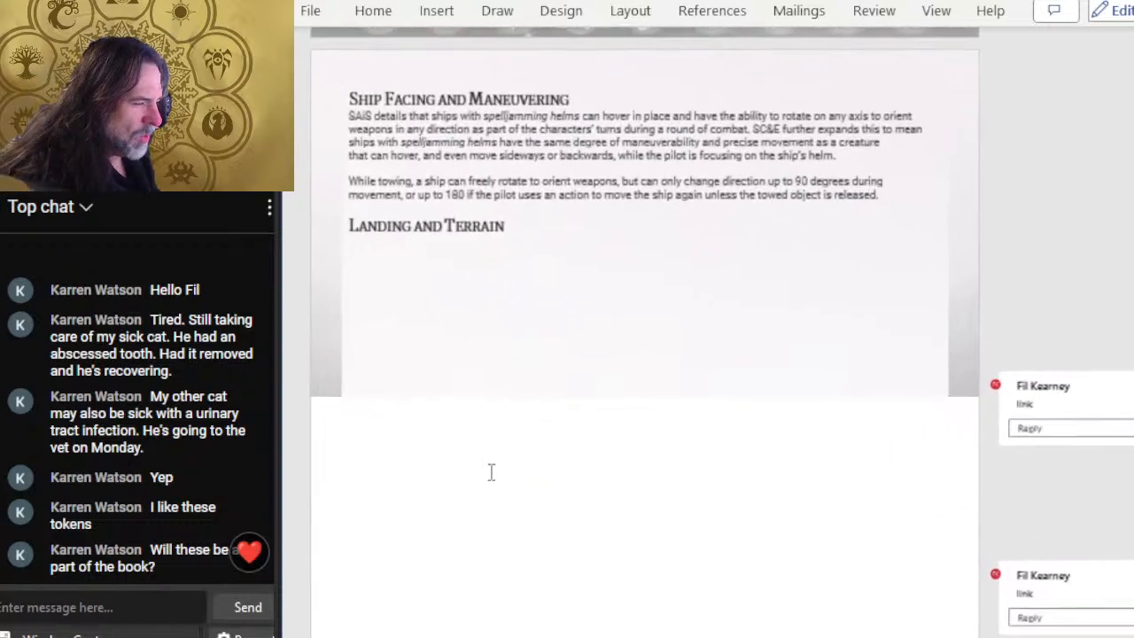
scroll(768, 474, "down", 1)
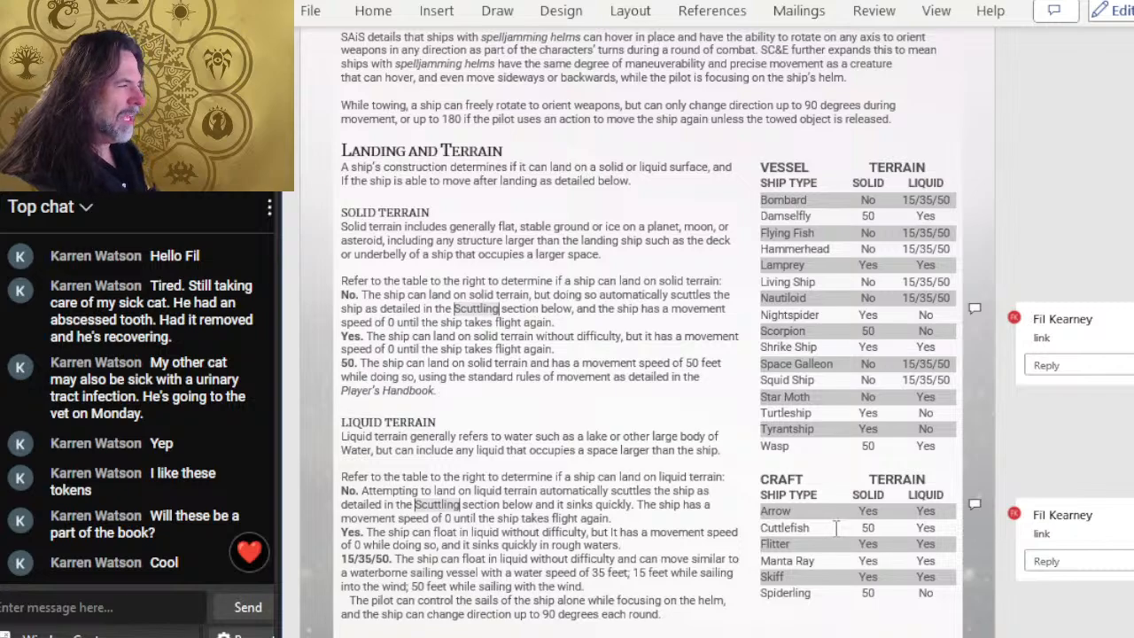
scroll(835, 527, "down", 15)
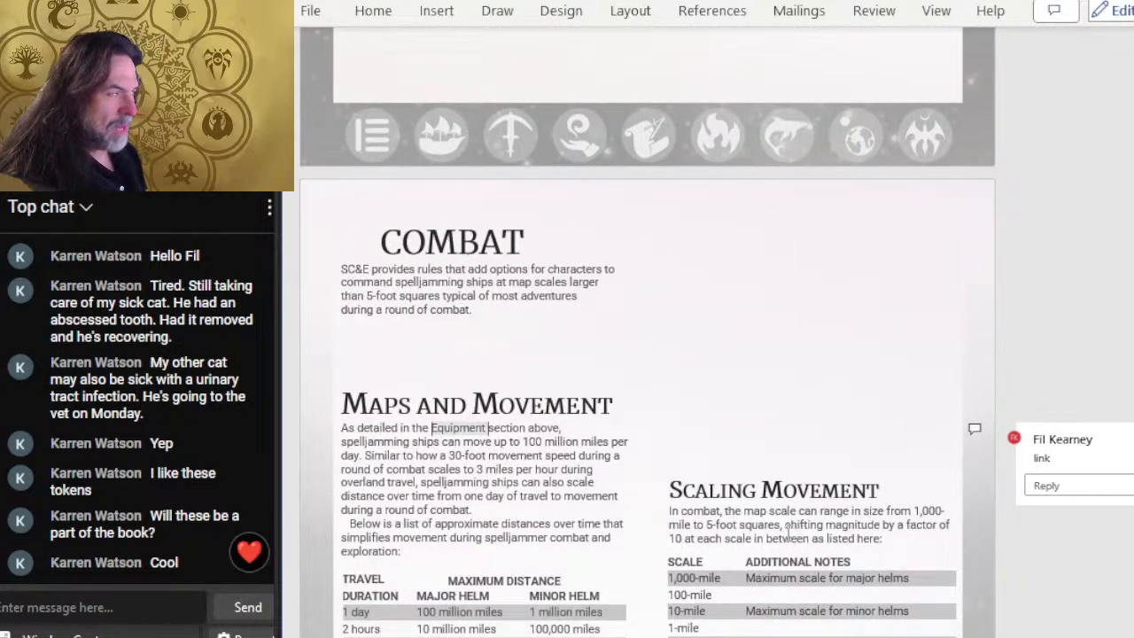
scroll(786, 531, "up", 5)
scroll(776, 532, "down", 2)
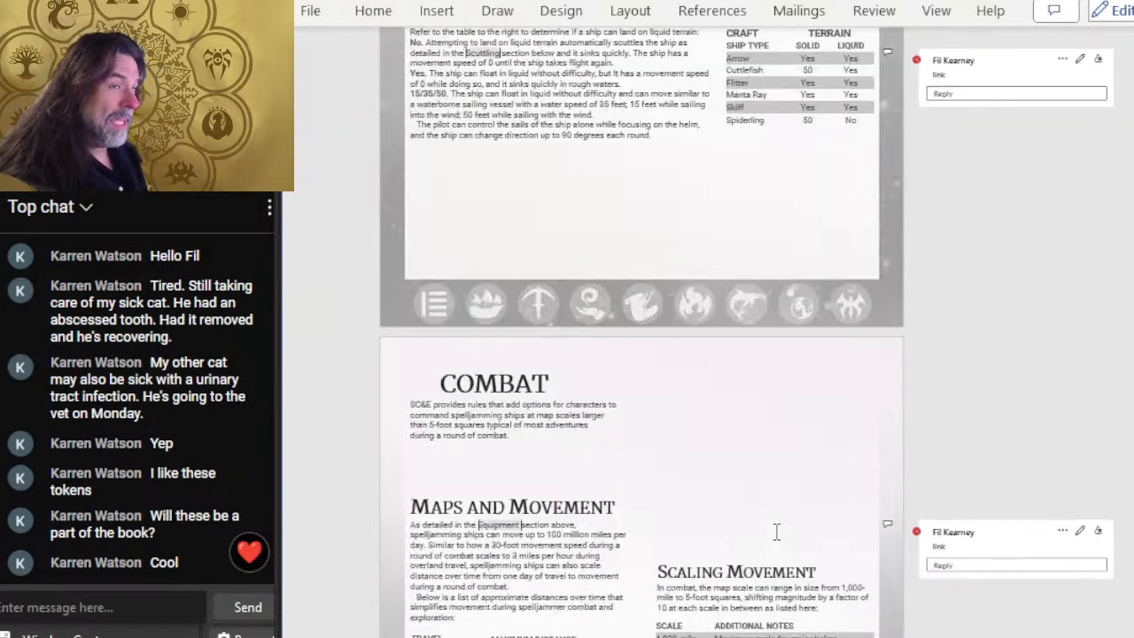
scroll(776, 532, "up", 5)
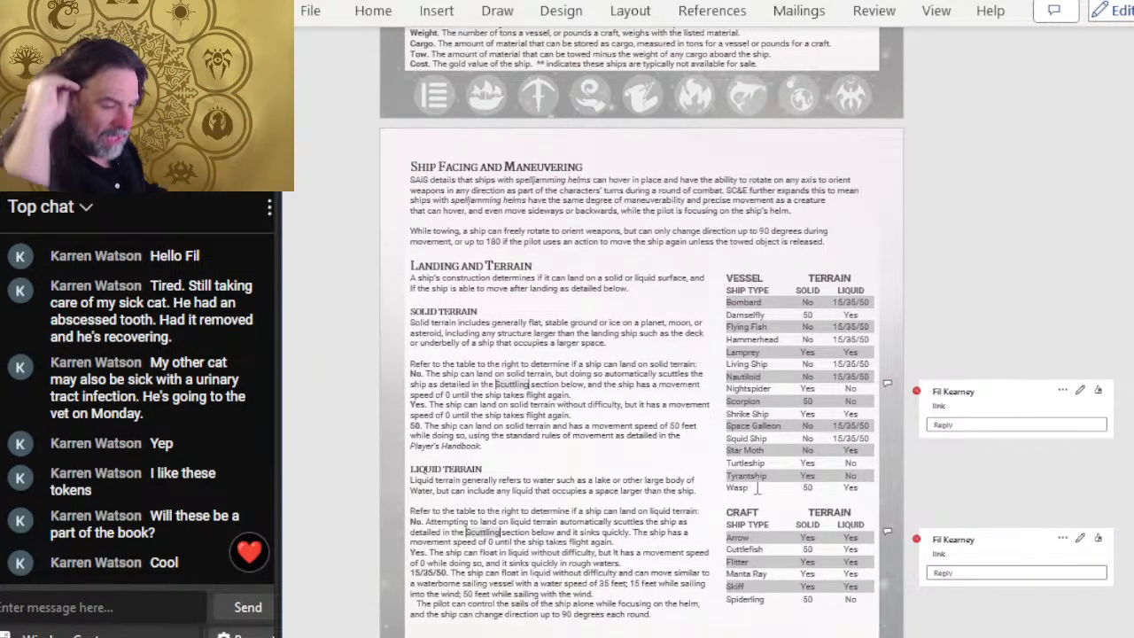
scroll(773, 465, "up", 3)
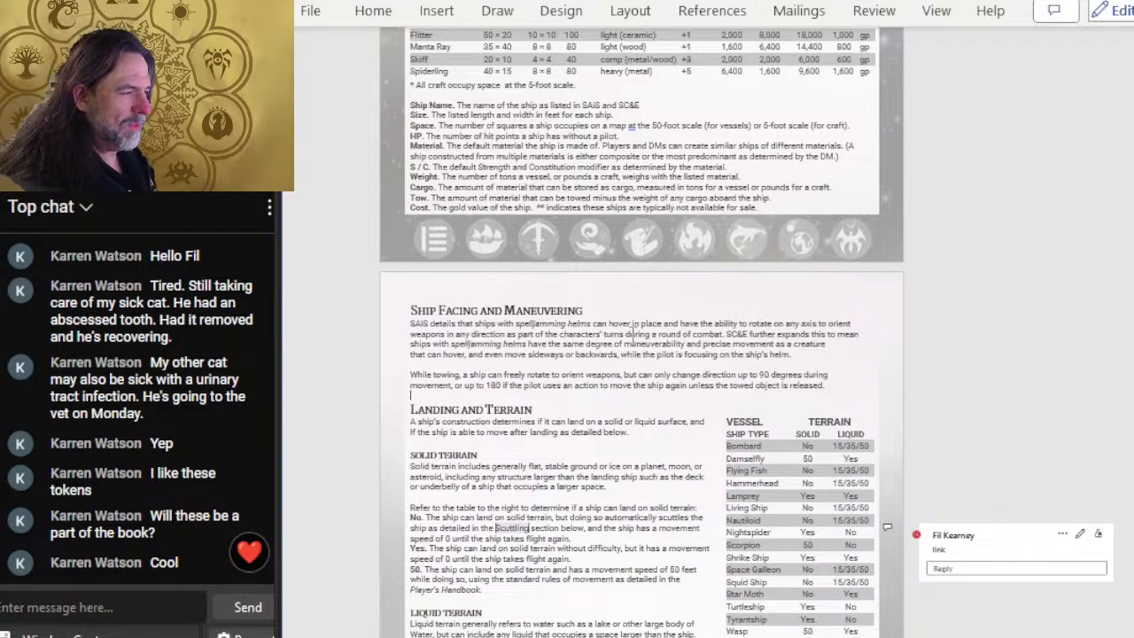
scroll(521, 565, "down", 6)
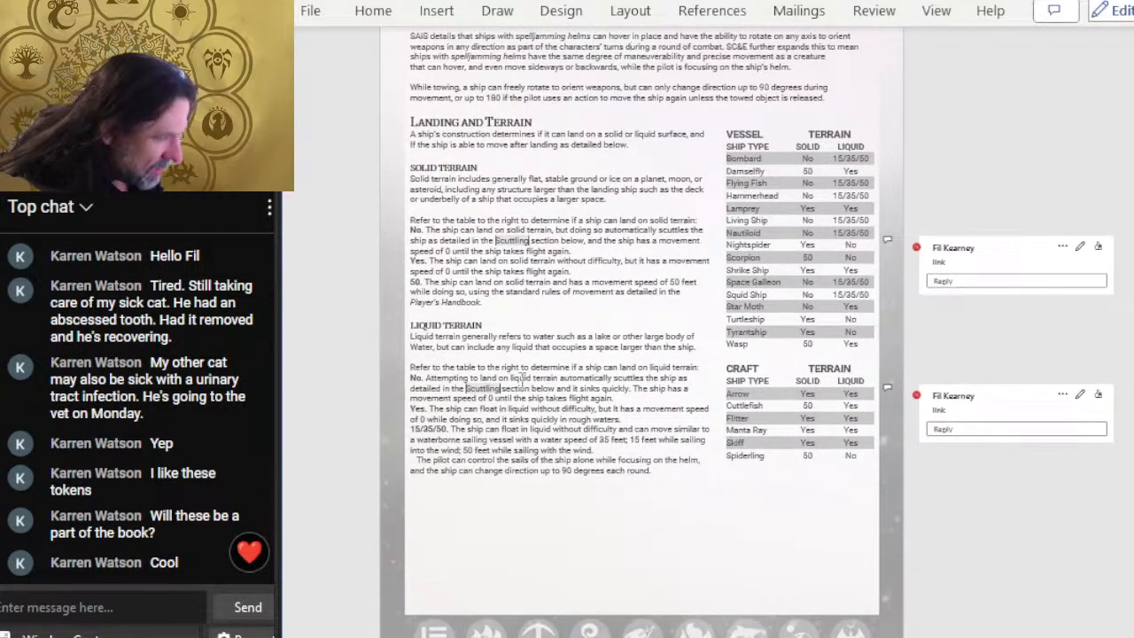
scroll(556, 412, "up", 8)
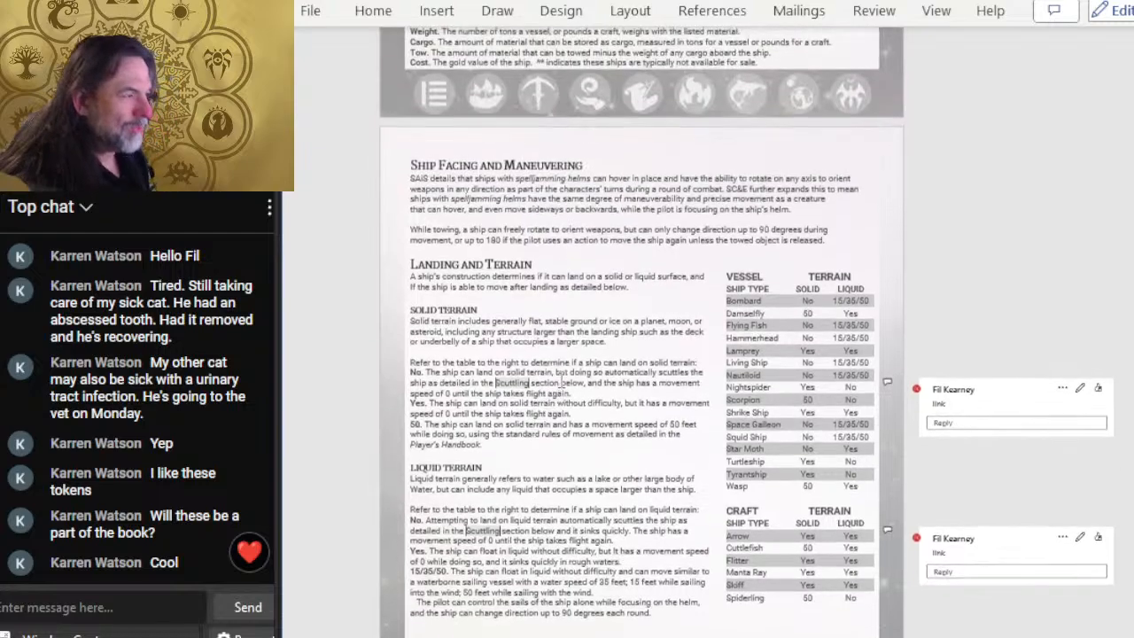
Step: Switch back to Photoshop and handwrite the label "Damselfly" beneath the damselfly token with a size 4 black brush
key("alt+Tab")
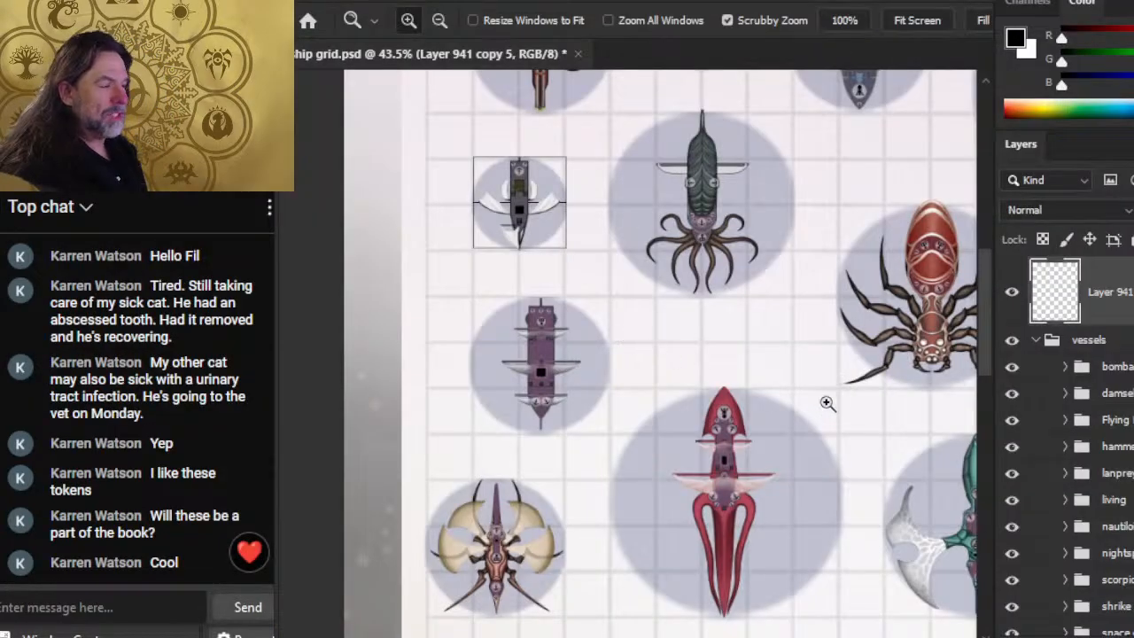
left_click_drag(815, 364, 720, 317)
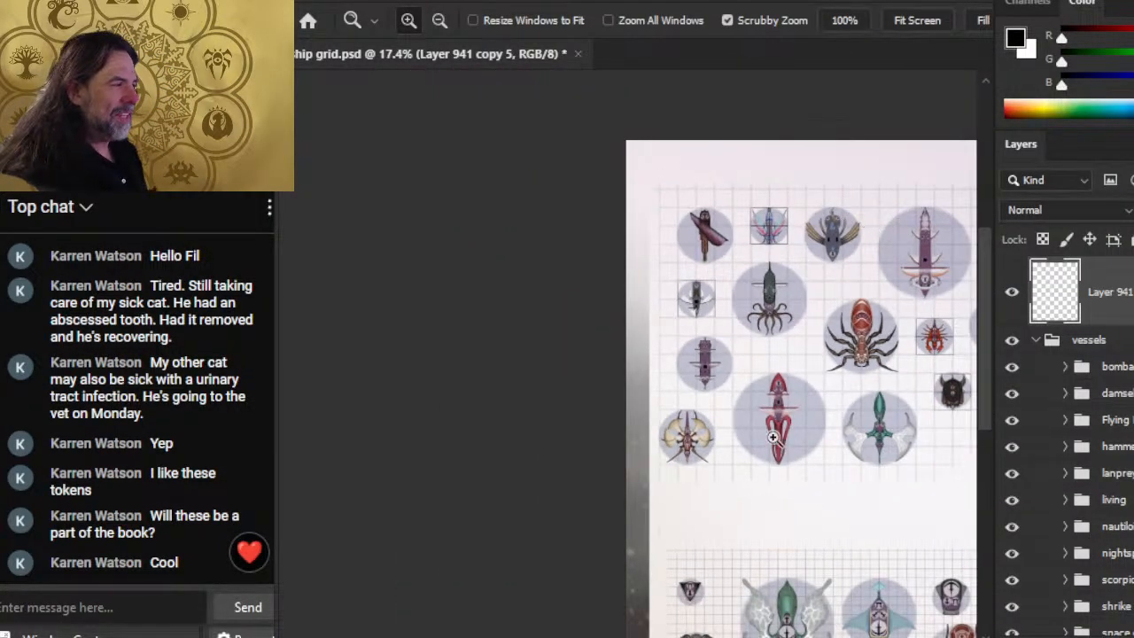
left_click_drag(753, 636, 567, 415)
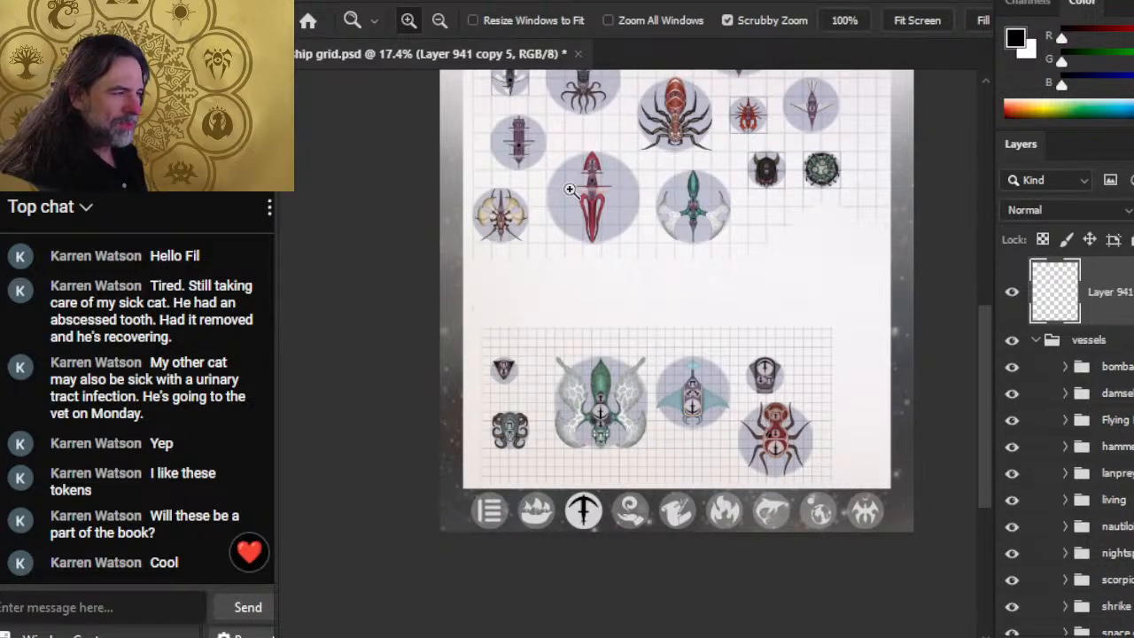
left_click_drag(570, 190, 688, 500)
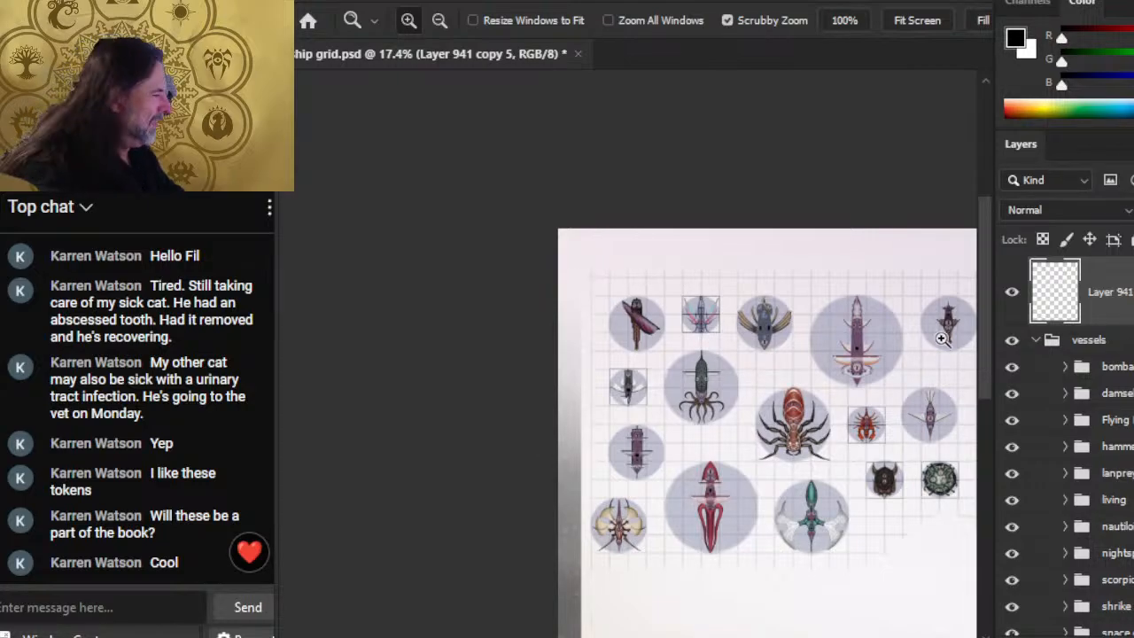
left_click(762, 312)
key("b")
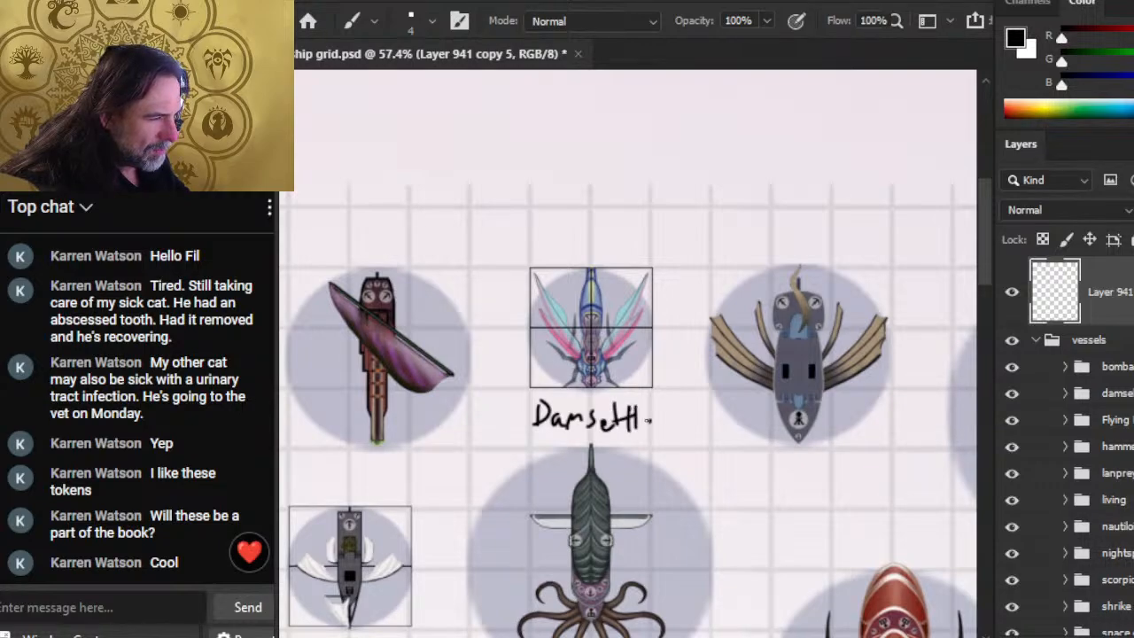
key("l")
mouse_move(578, 395)
left_mouse_down()
mouse_move(638, 447)
mouse_move(584, 397)
left_mouse_up()
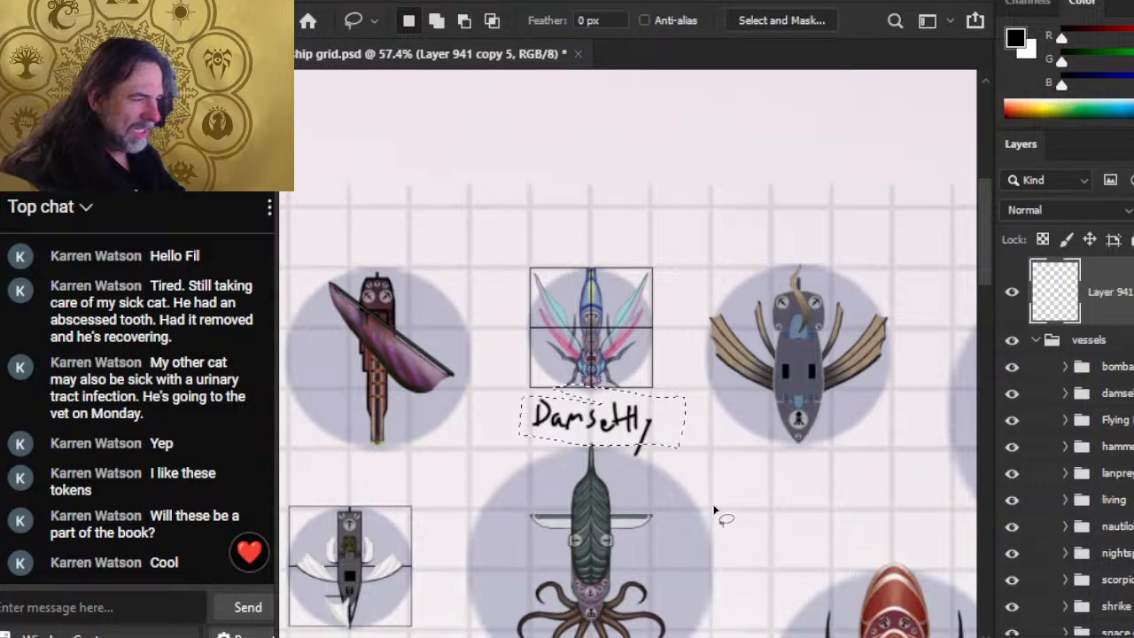
left_click(733, 551)
key("z")
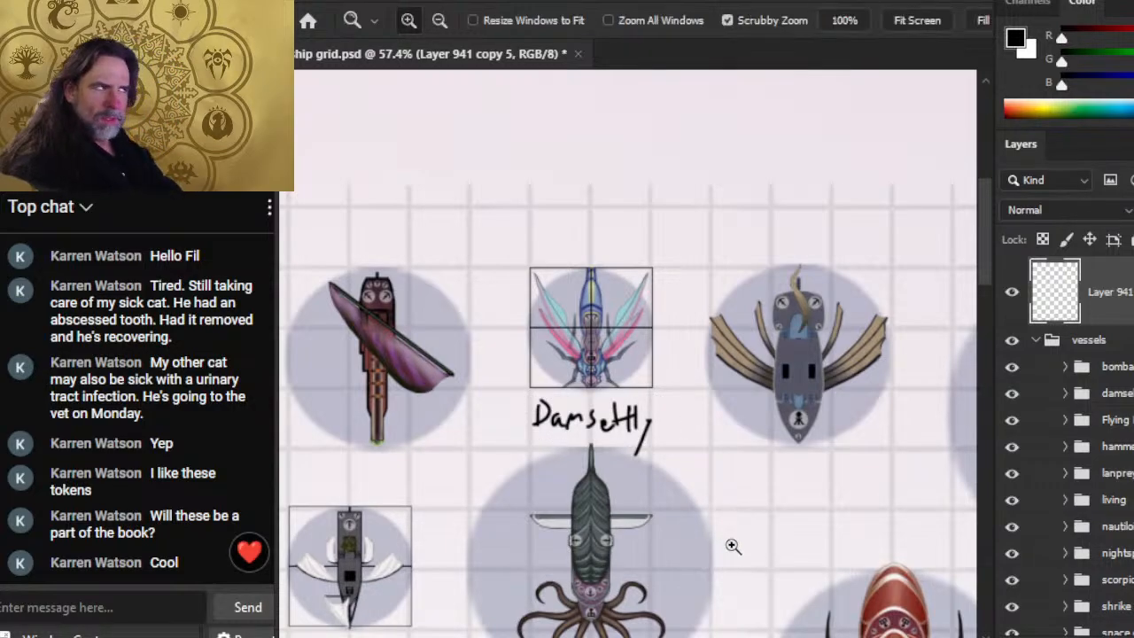
left_click_drag(735, 527, 677, 549)
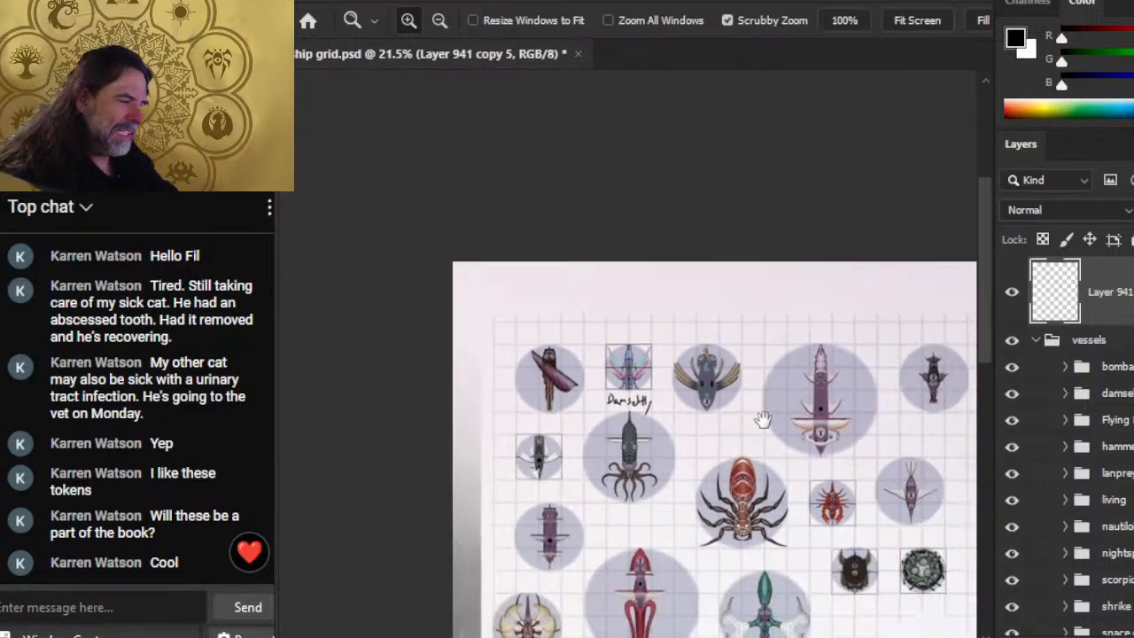
Step: Undo the handwritten label beneath the damselfly token and compare the ship grid with the rulebook's ship pages in Word
key("ctrl")
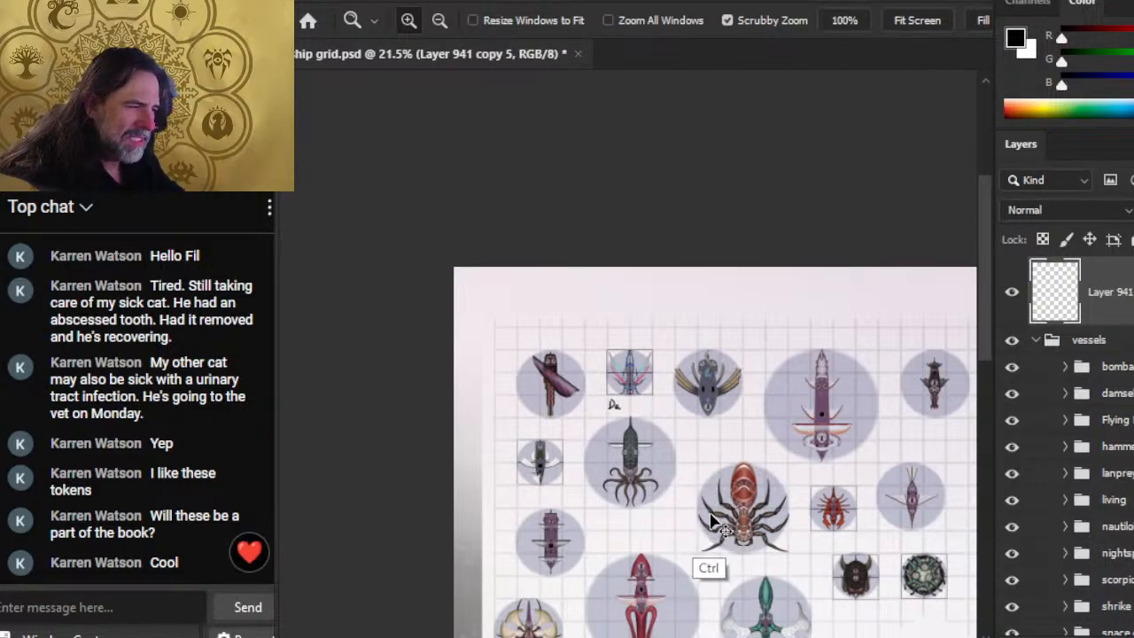
key("alt+Tab")
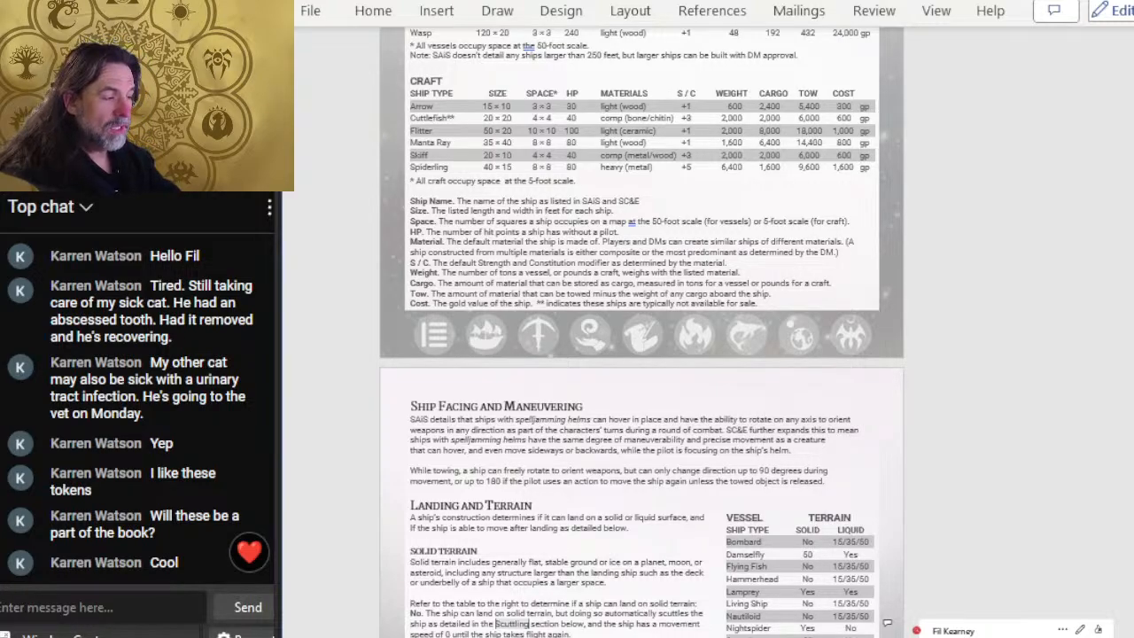
key("alt+Tab")
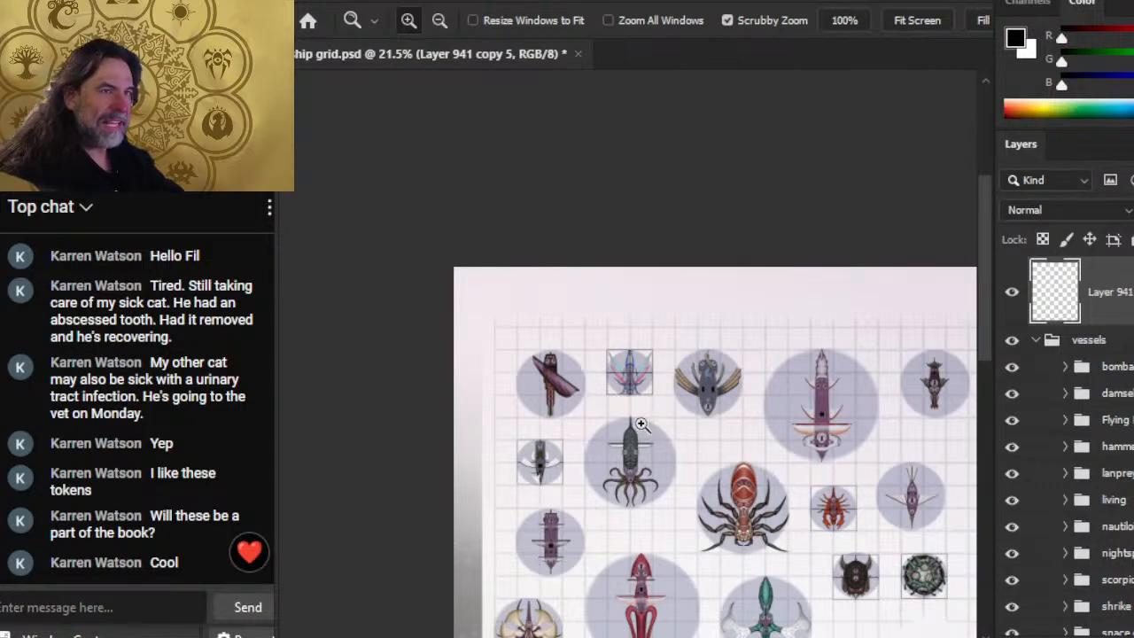
key("alt+Tab")
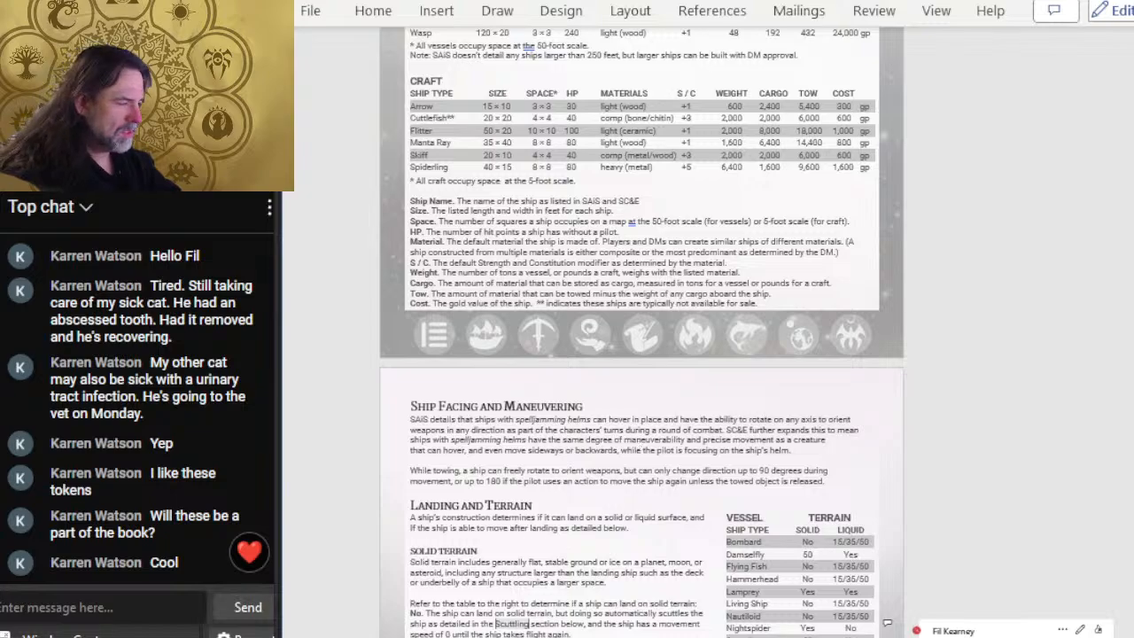
key("alt+Tab")
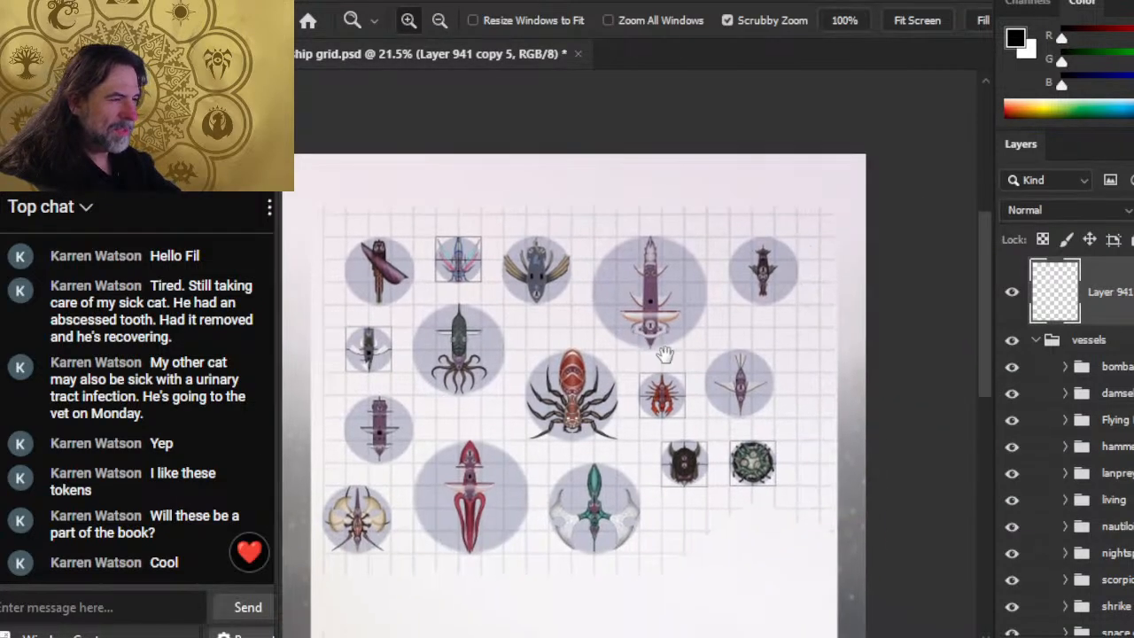
key("alt+Tab")
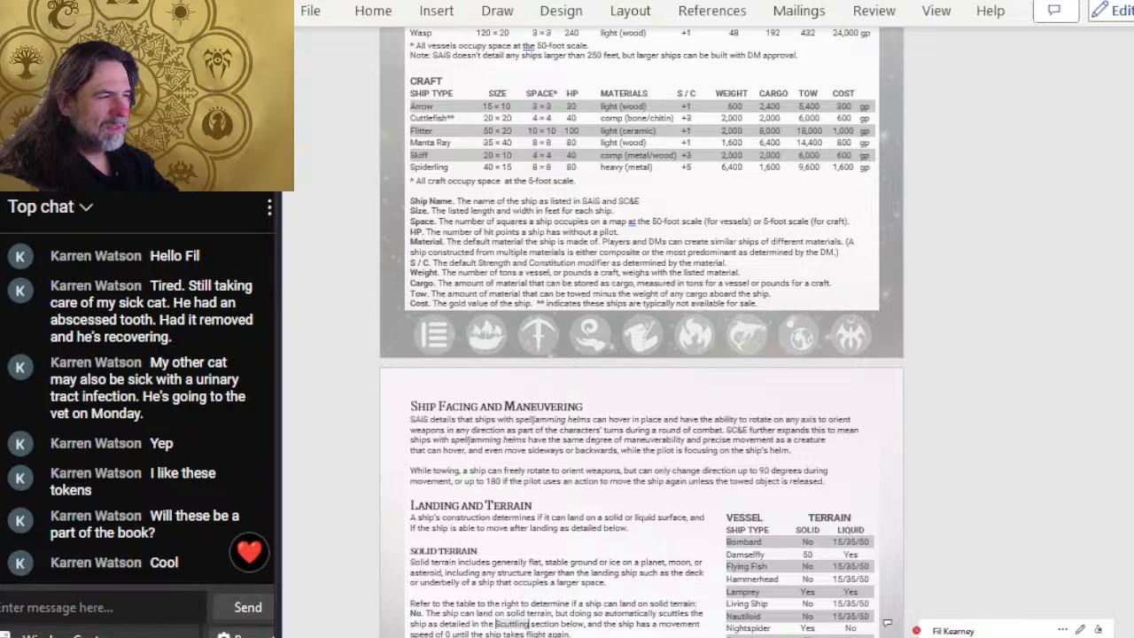
key("alt+Tab")
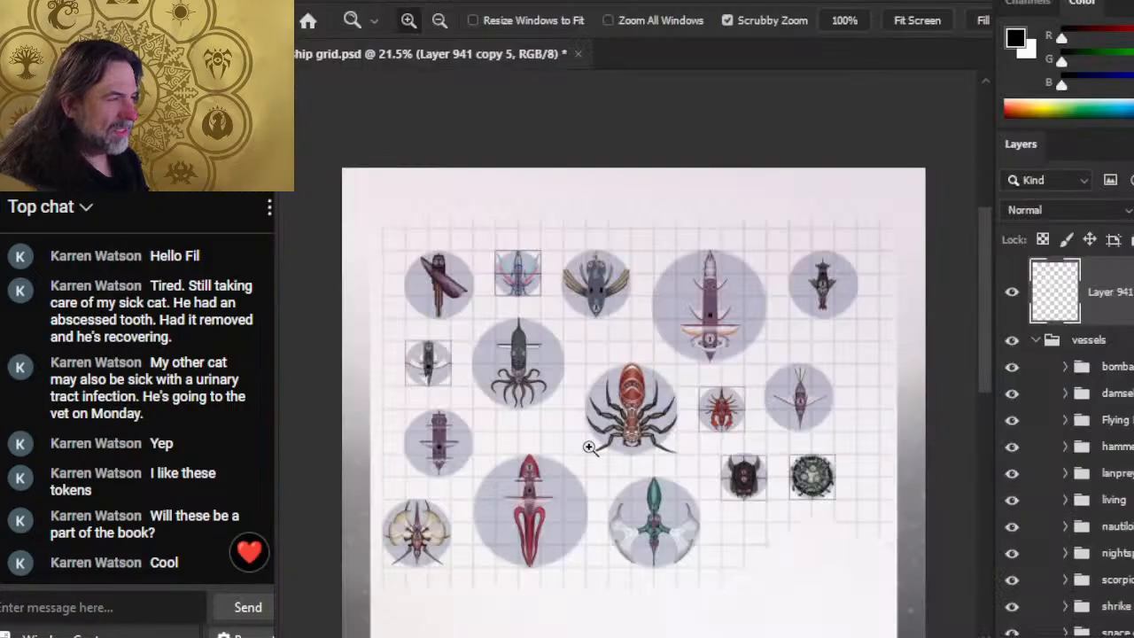
Step: Examine closely how the damselfly token's square outline and centre lines fit the page grid
left_click_drag(521, 296, 570, 354)
left_click_drag(542, 418, 569, 345)
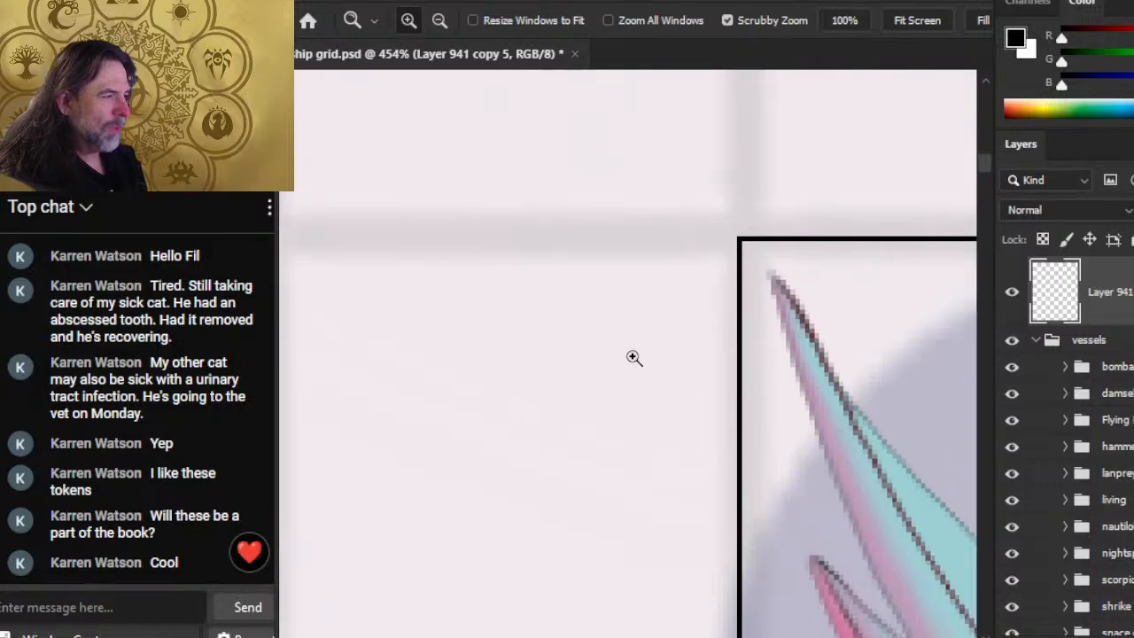
left_click_drag(804, 516, 759, 498)
left_click(753, 502, "alt")
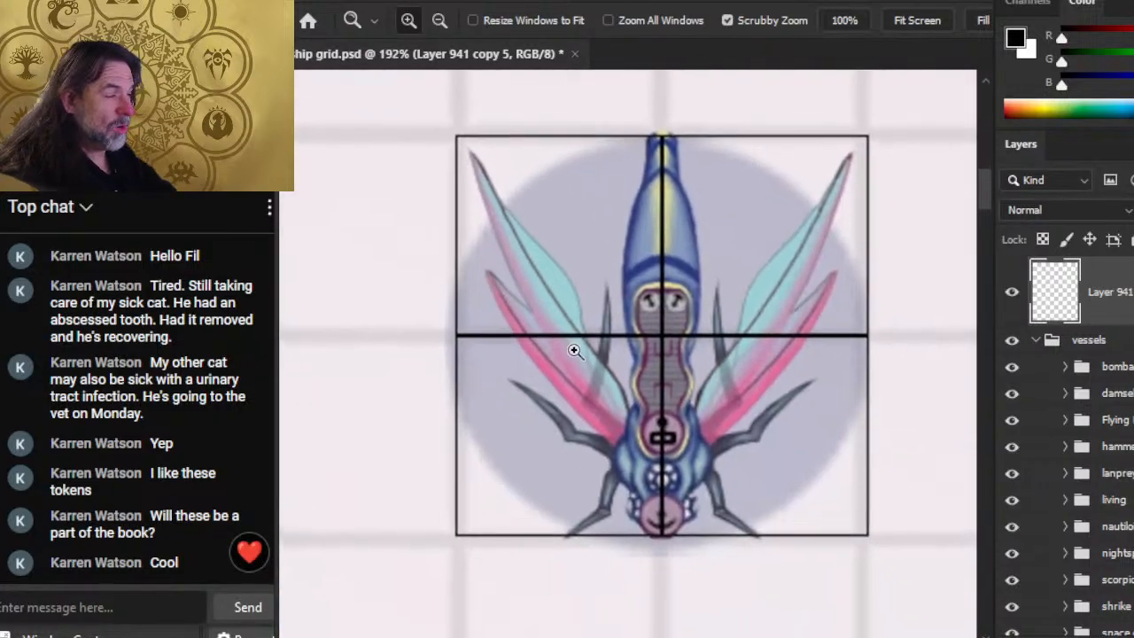
left_click(697, 475, "alt")
Step: Switch to the Word rulebook and examine the Solid Terrain heading and text under Landing and Terrain, comparing them with the damselfly token in Photoshop
key("alt+Tab")
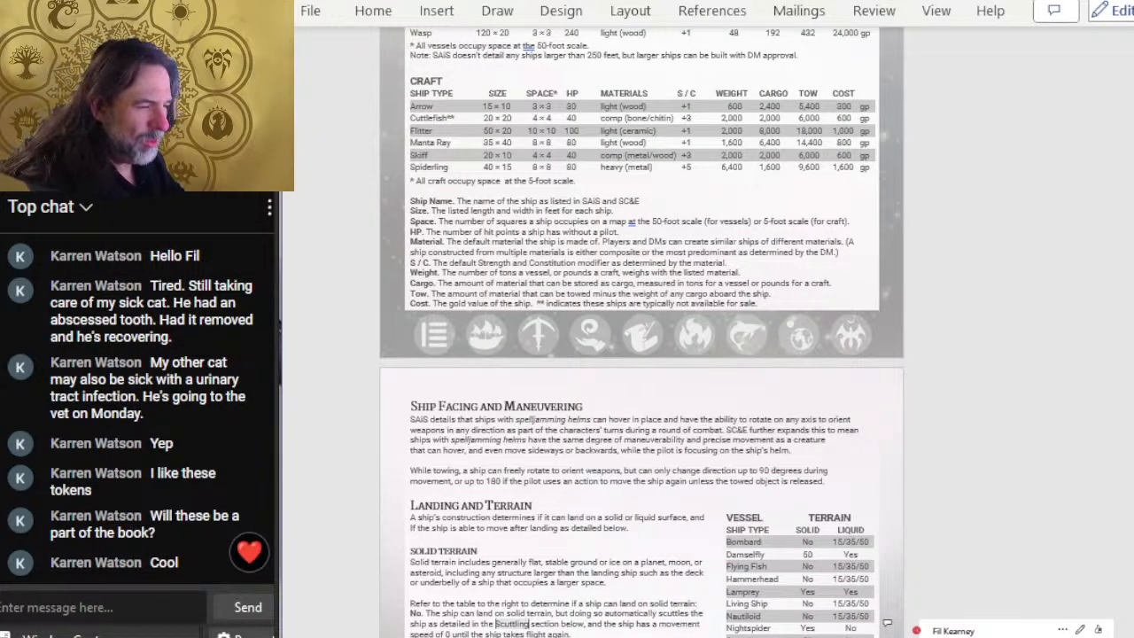
scroll(432, 410, "down", 3)
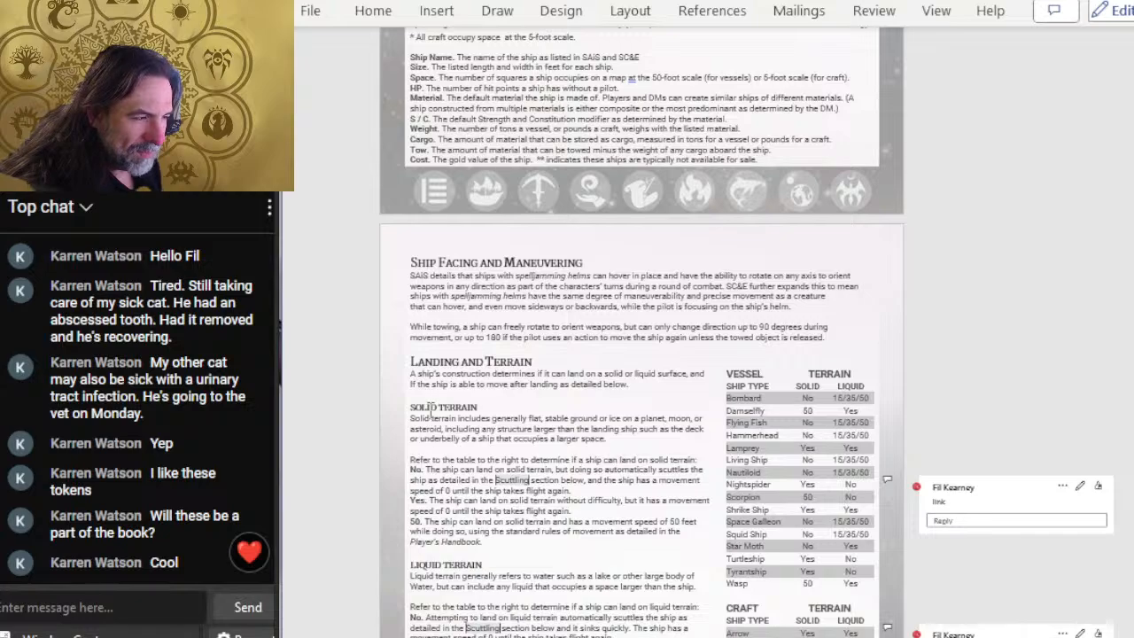
triple_click(440, 405)
scroll(415, 409, "up", 3)
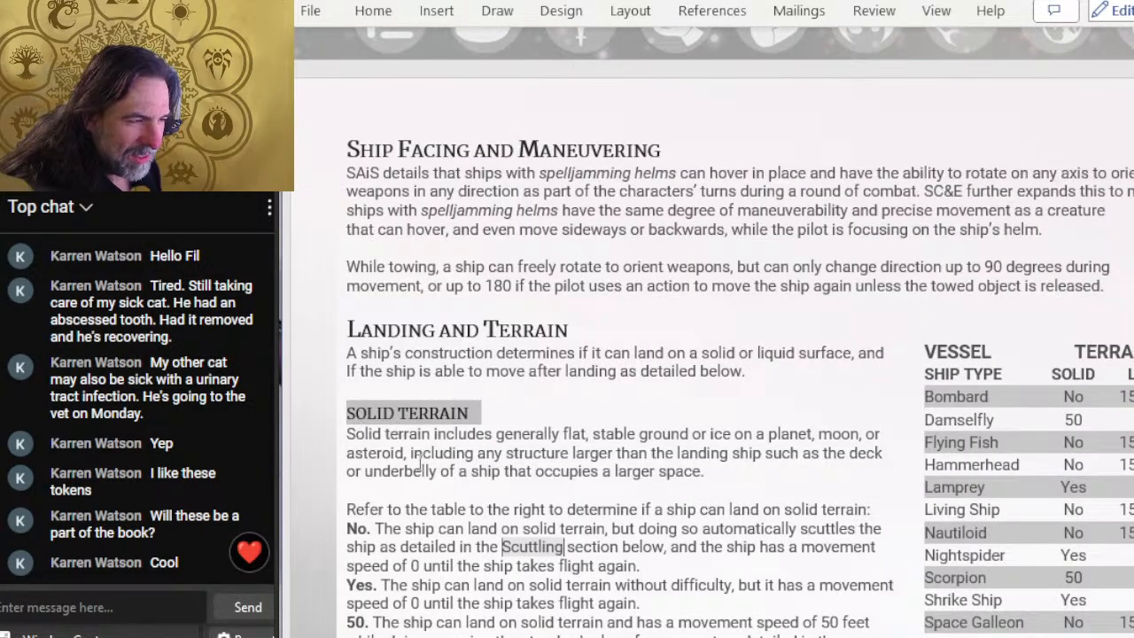
left_click(420, 465)
key("alt+Tab")
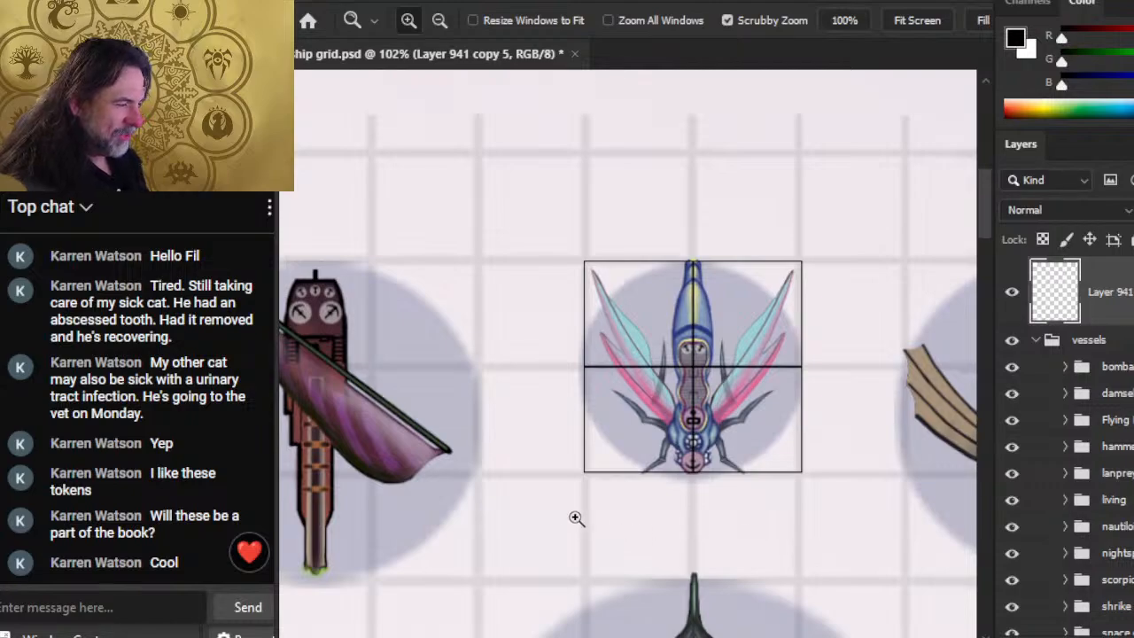
key("alt+Tab")
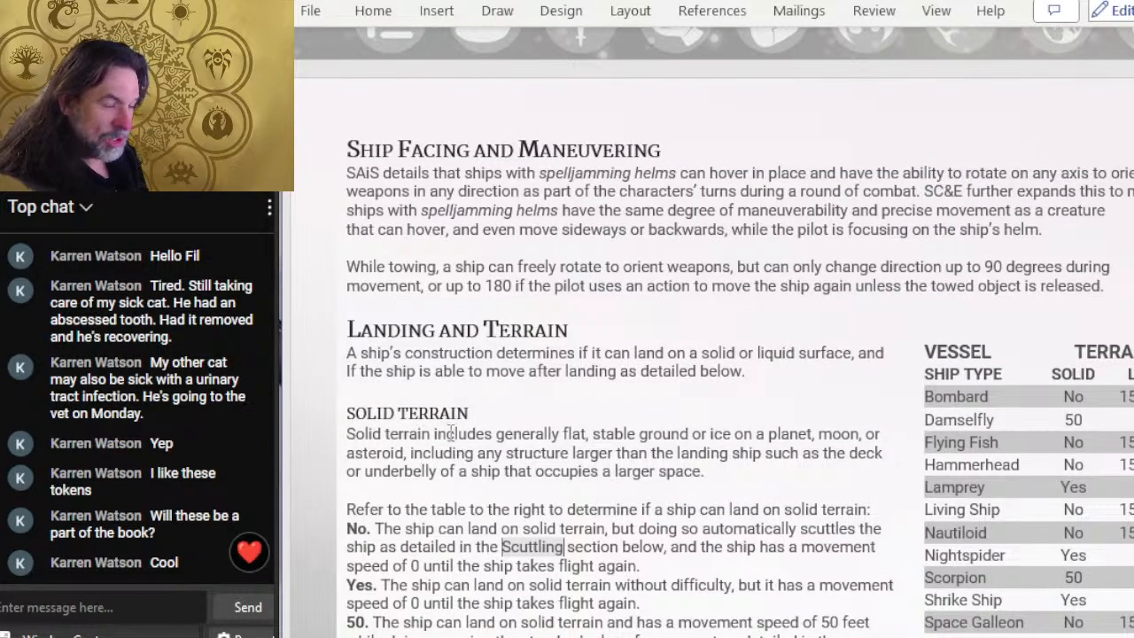
key("alt+Tab")
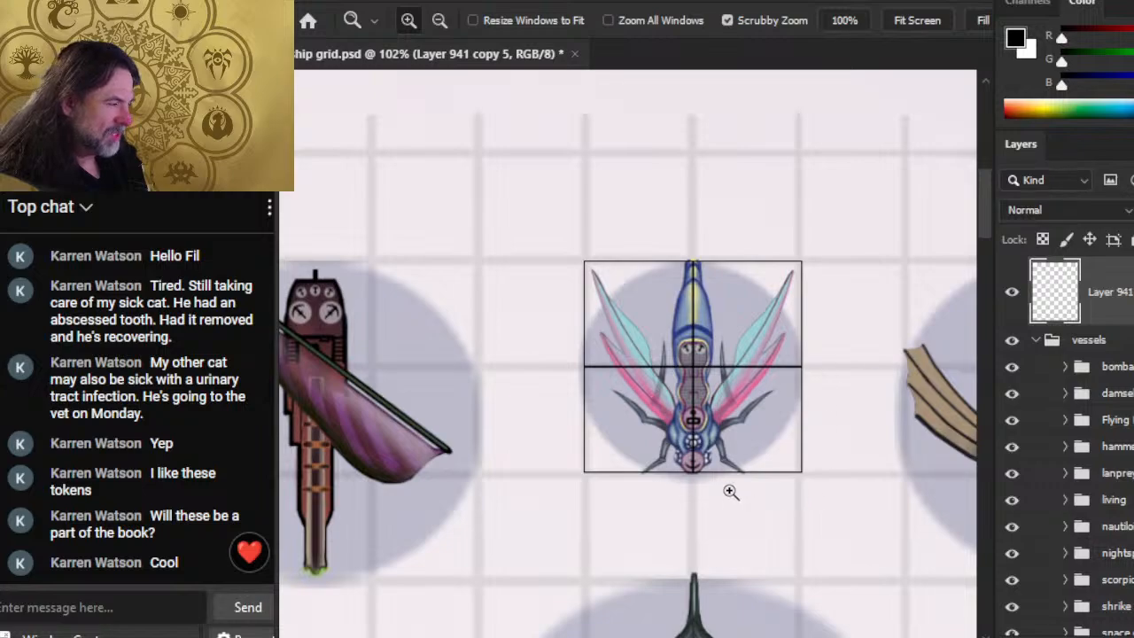
Step: View the whole ship grid page and compare it with the Ship Facing and Maneuvering page in Word
key("ctrl+0")
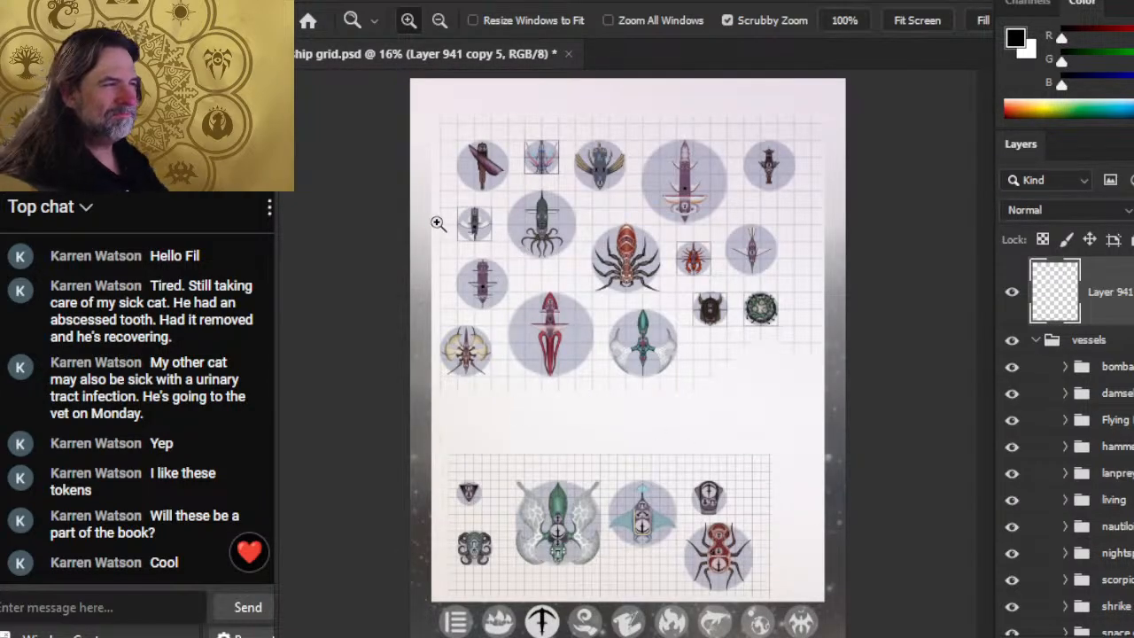
left_click_drag(553, 172, 585, 174)
key("alt+Tab")
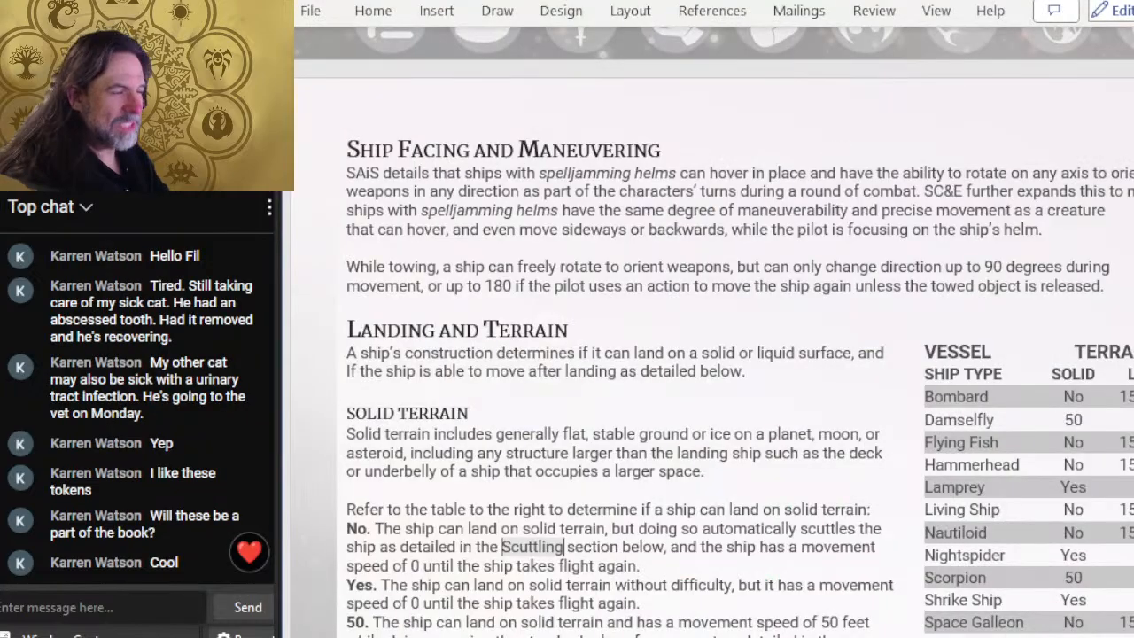
key("alt+Tab")
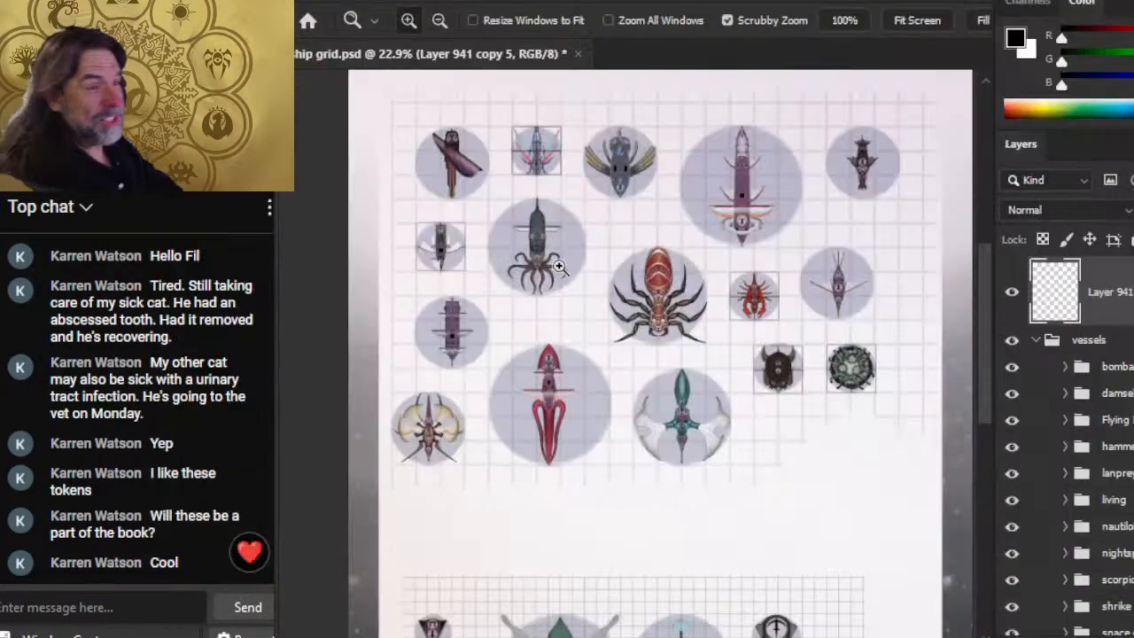
key("alt+Tab")
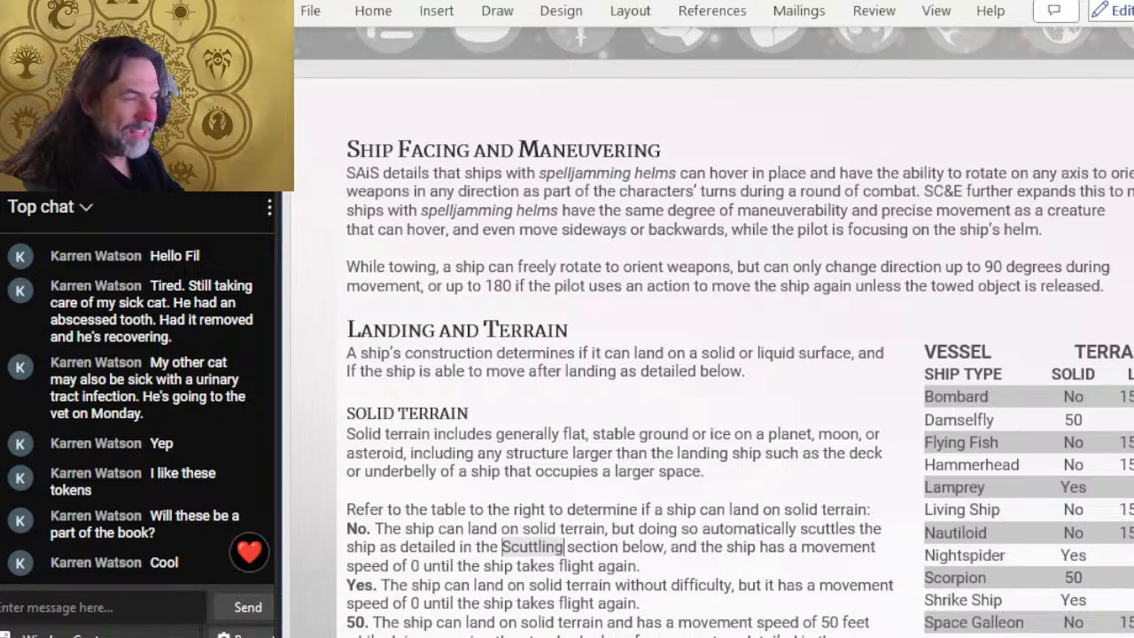
key("alt+Tab")
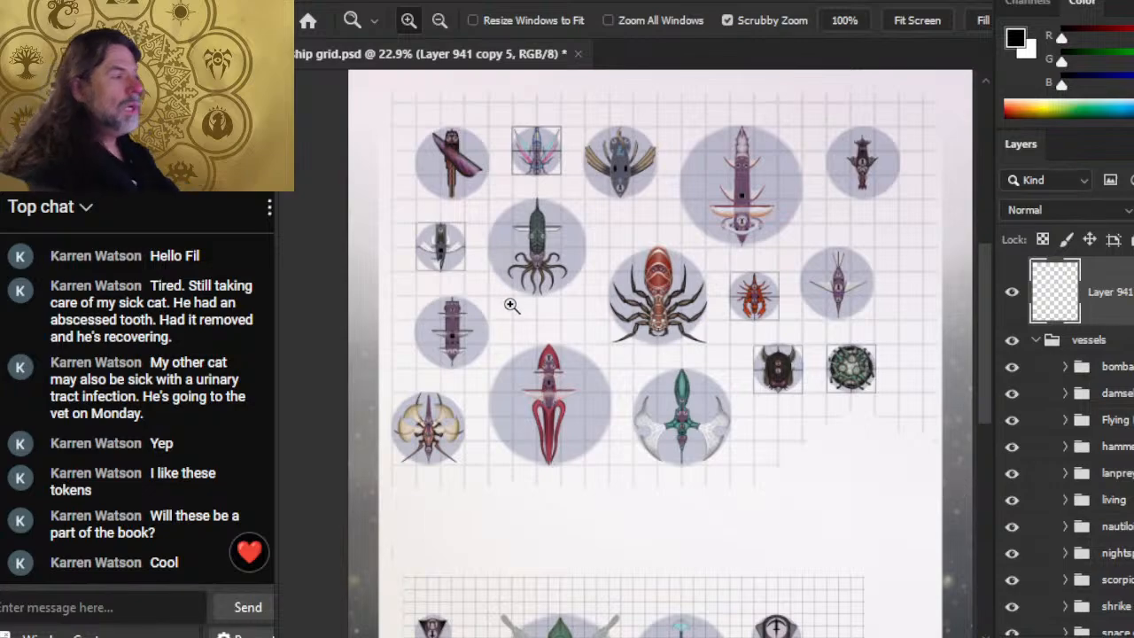
Step: Examine the spacing of the vessel tokens and the craft tokens on their two grids
left_click_drag(528, 167, 698, 365)
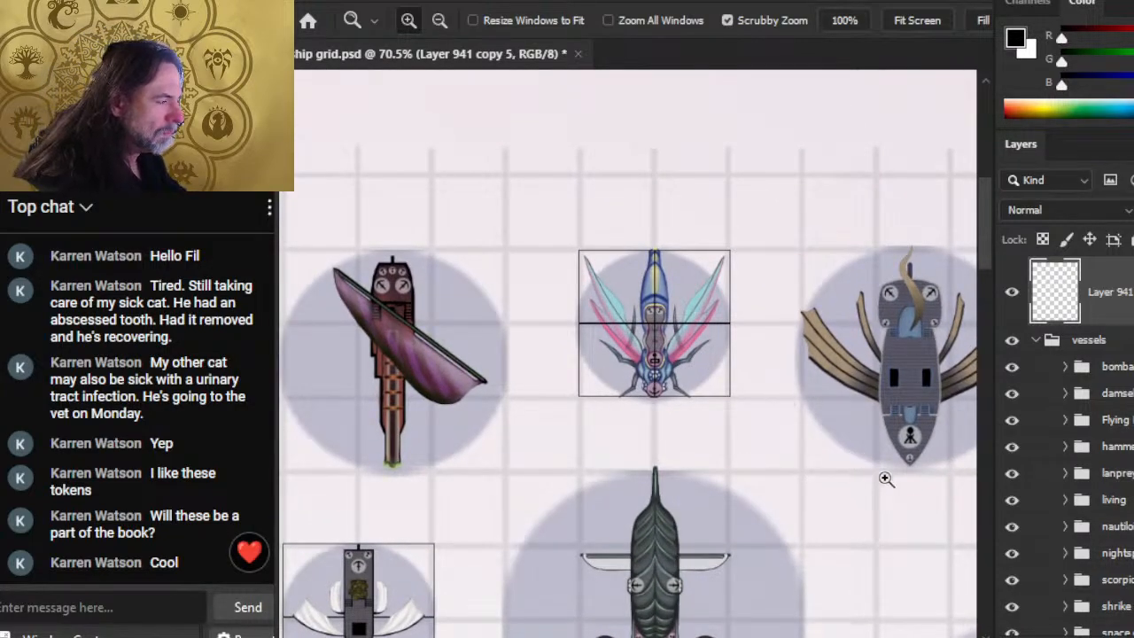
left_click_drag(886, 478, 744, 448)
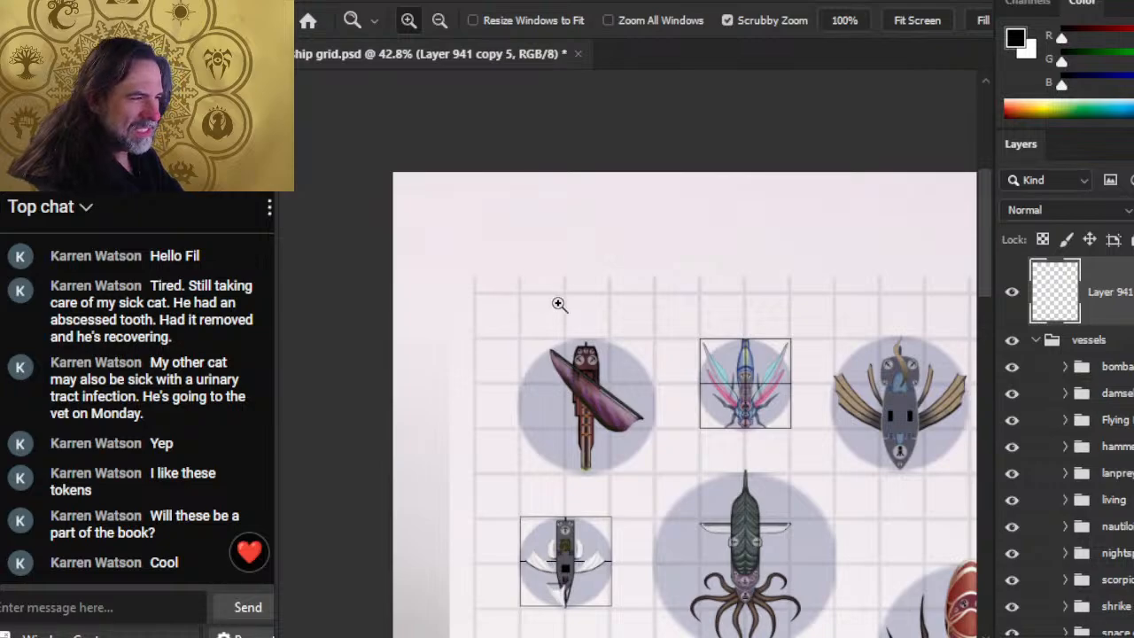
left_click_drag(846, 574, 688, 417)
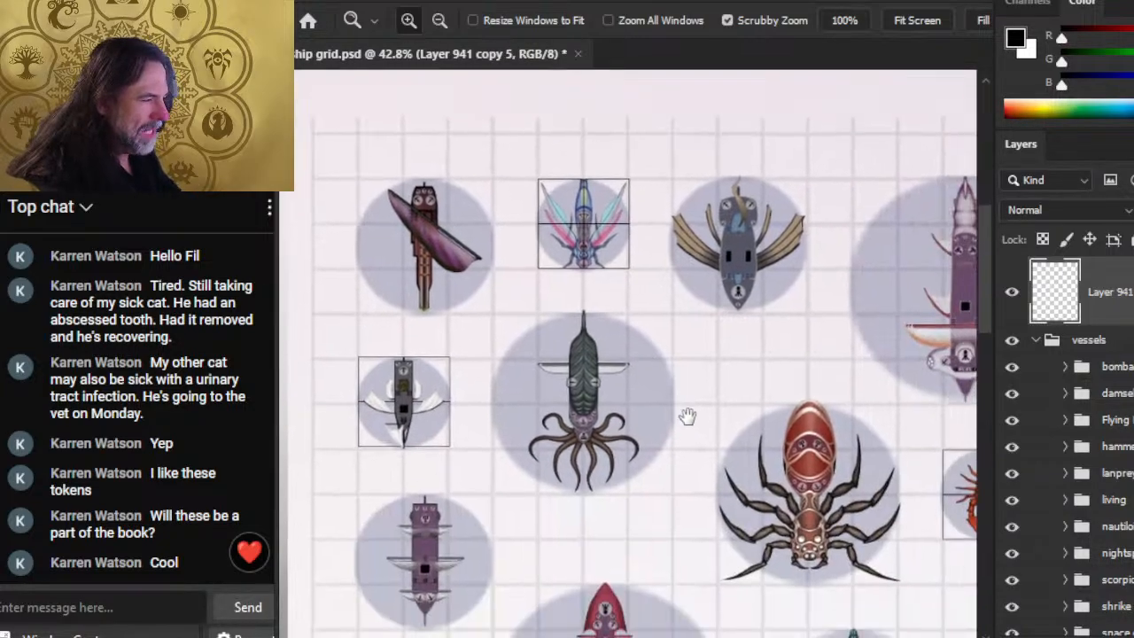
left_click_drag(734, 367, 591, 271)
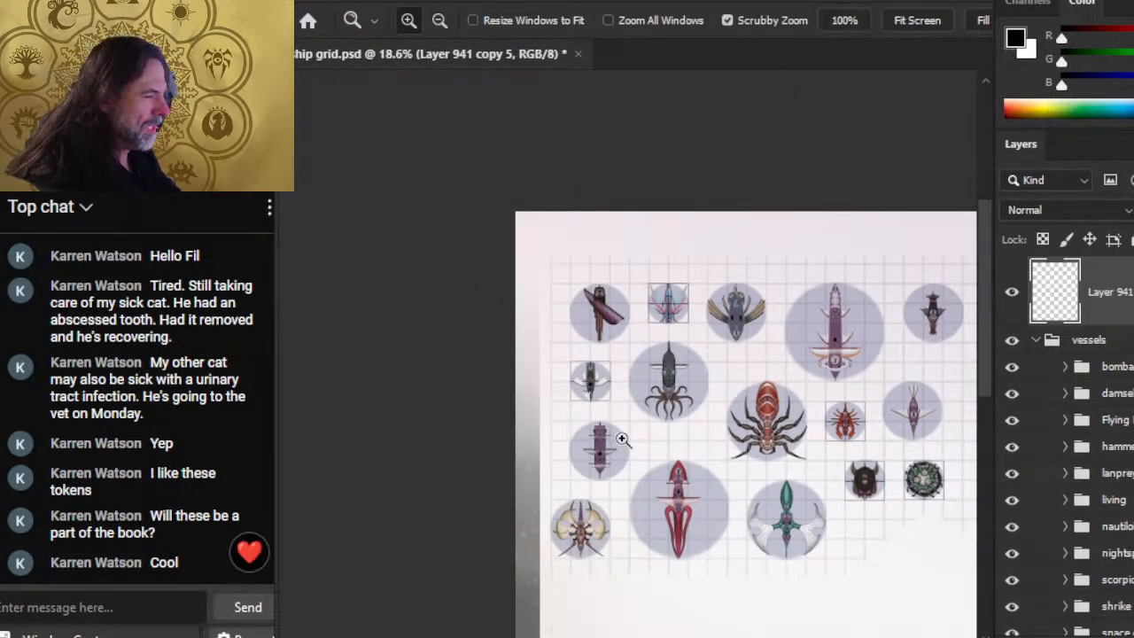
left_click_drag(848, 570, 795, 258)
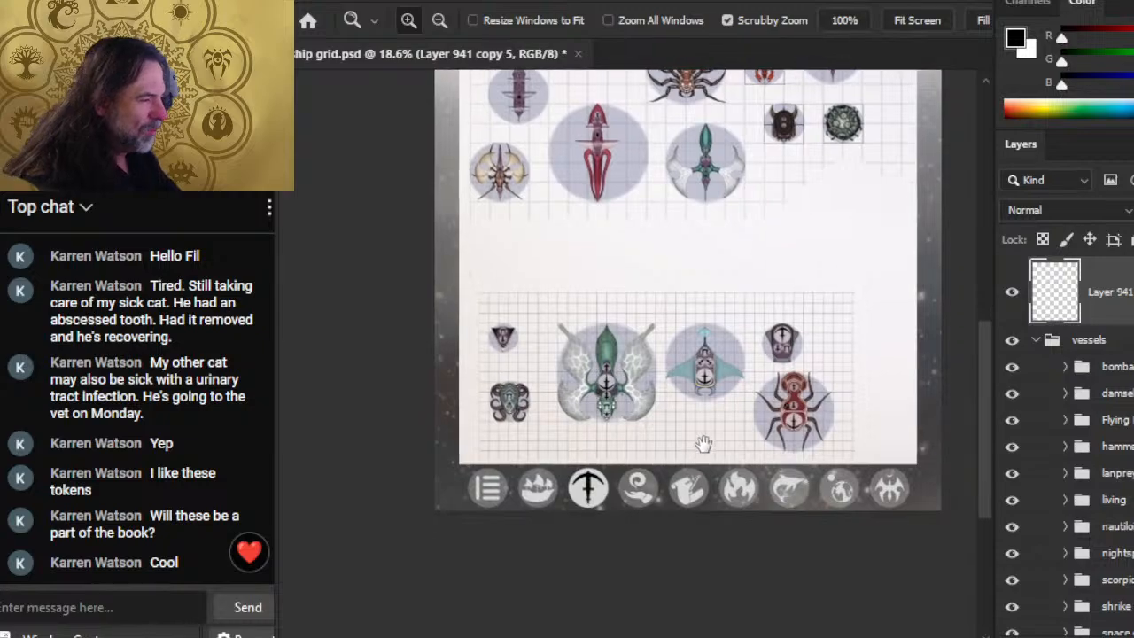
left_click_drag(638, 284, 728, 322)
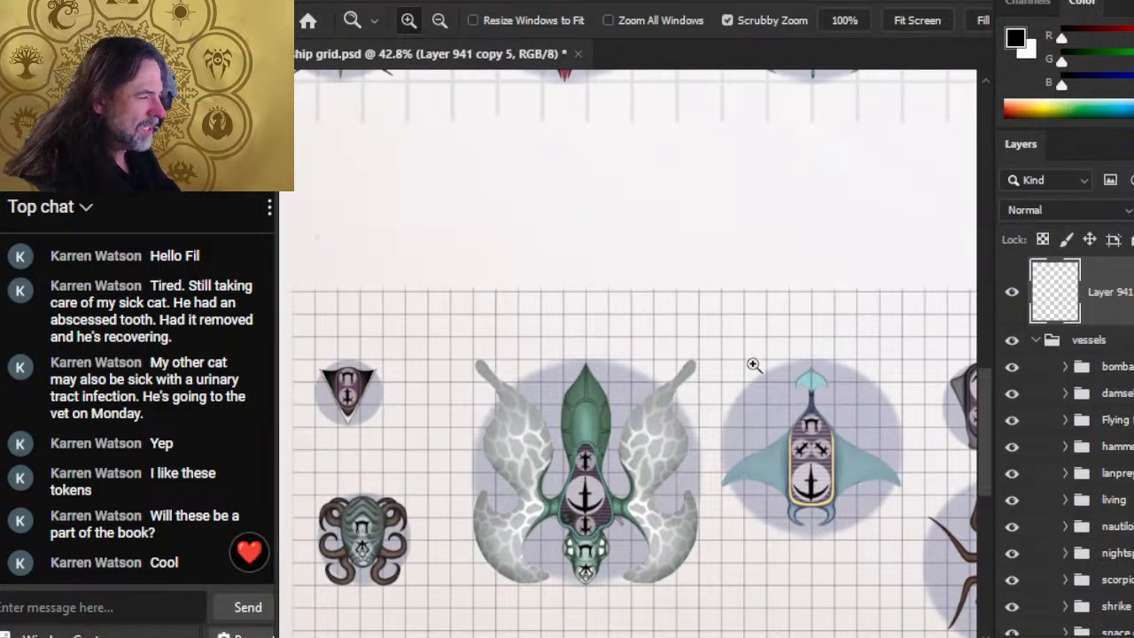
left_click_drag(753, 365, 675, 312)
left_click_drag(580, 235, 659, 245)
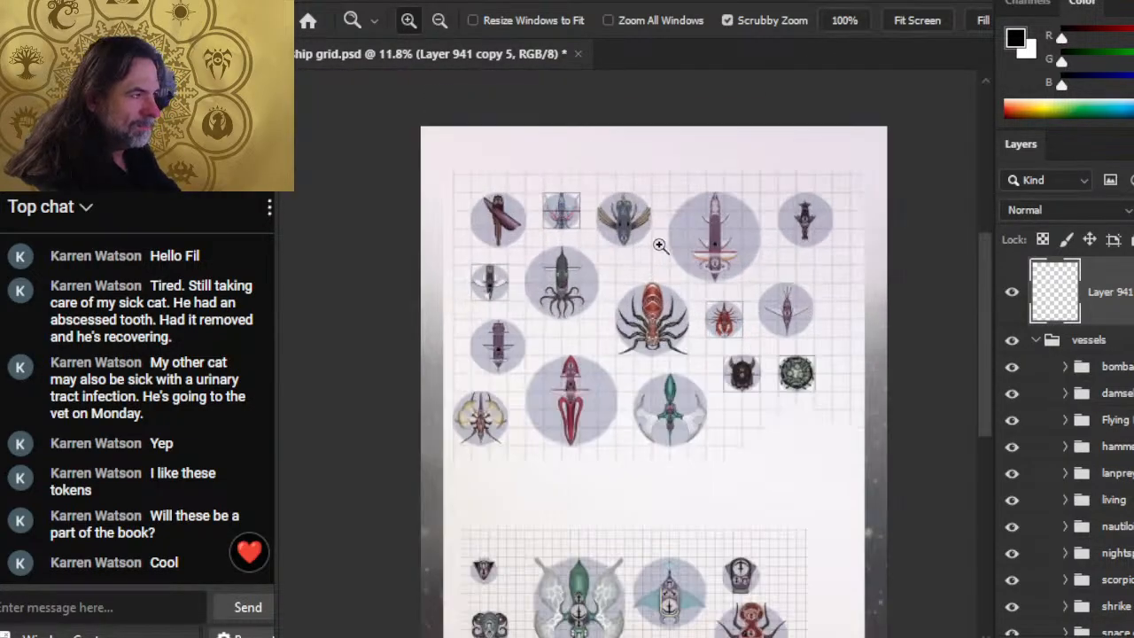
Step: Collapse the vessels group and hide it, leaving the square outline layer visible over the grid
left_click_drag(567, 208, 616, 308)
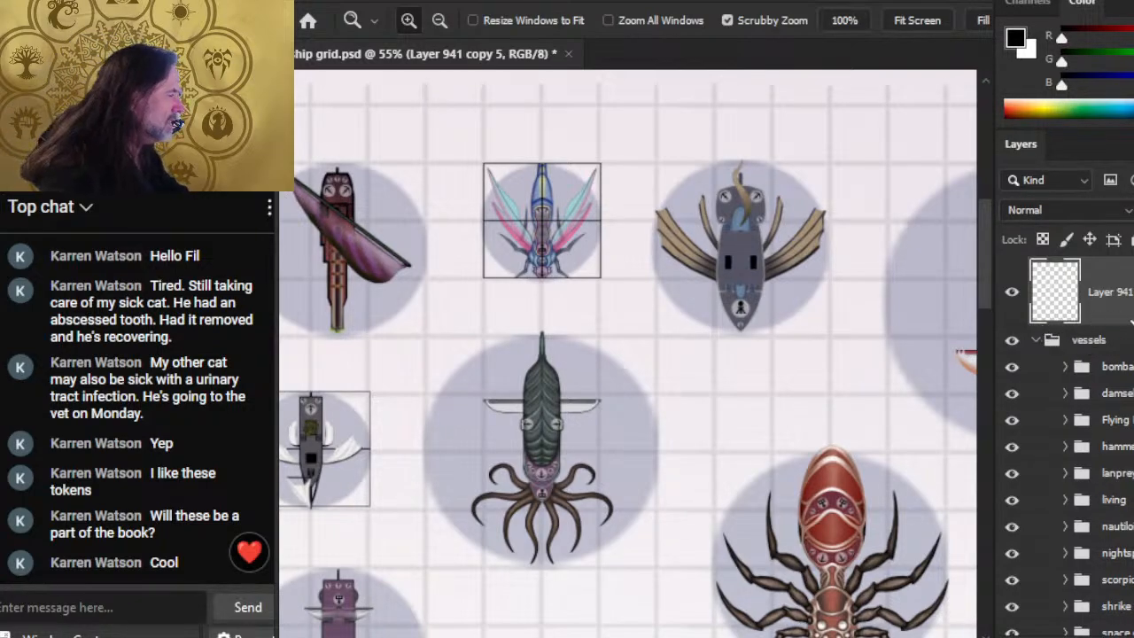
left_click(1037, 342)
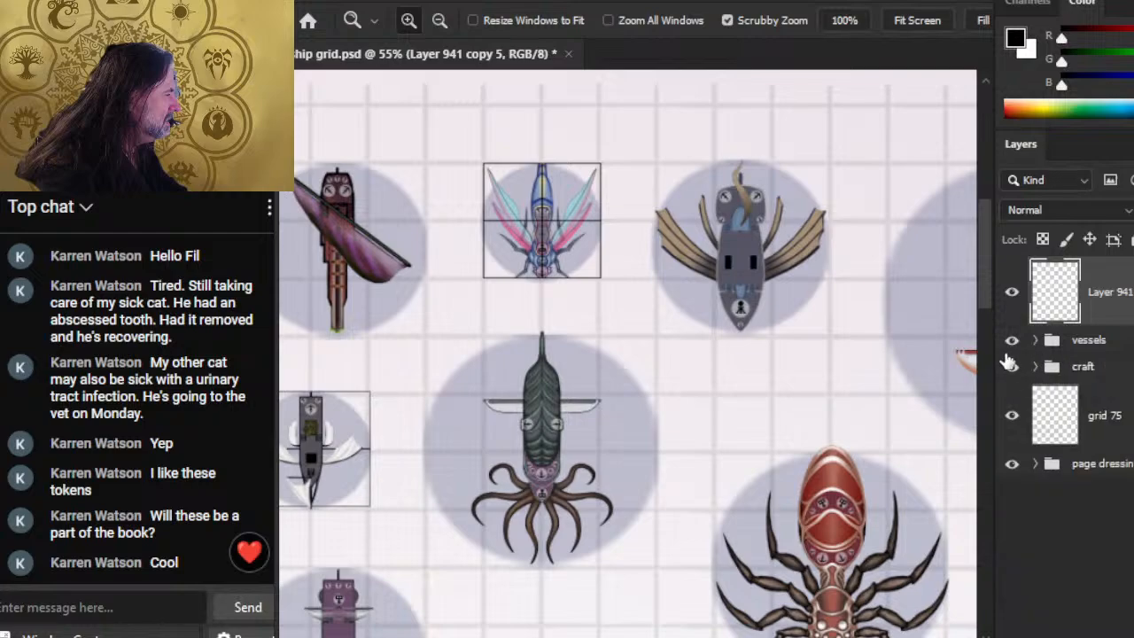
left_click(1011, 340)
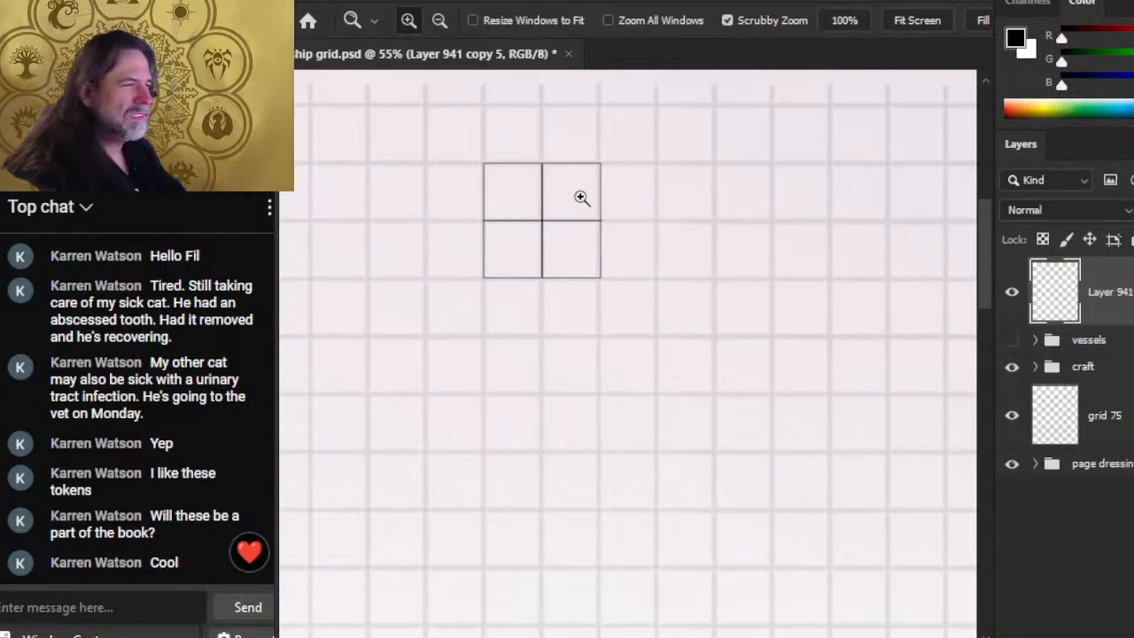
Step: Lasso a freehand selection around the right-hand portion of the two-by-two square outline, discarding the first selection
left_click_drag(581, 198, 610, 334)
key("l")
left_click_drag(722, 248, 719, 253)
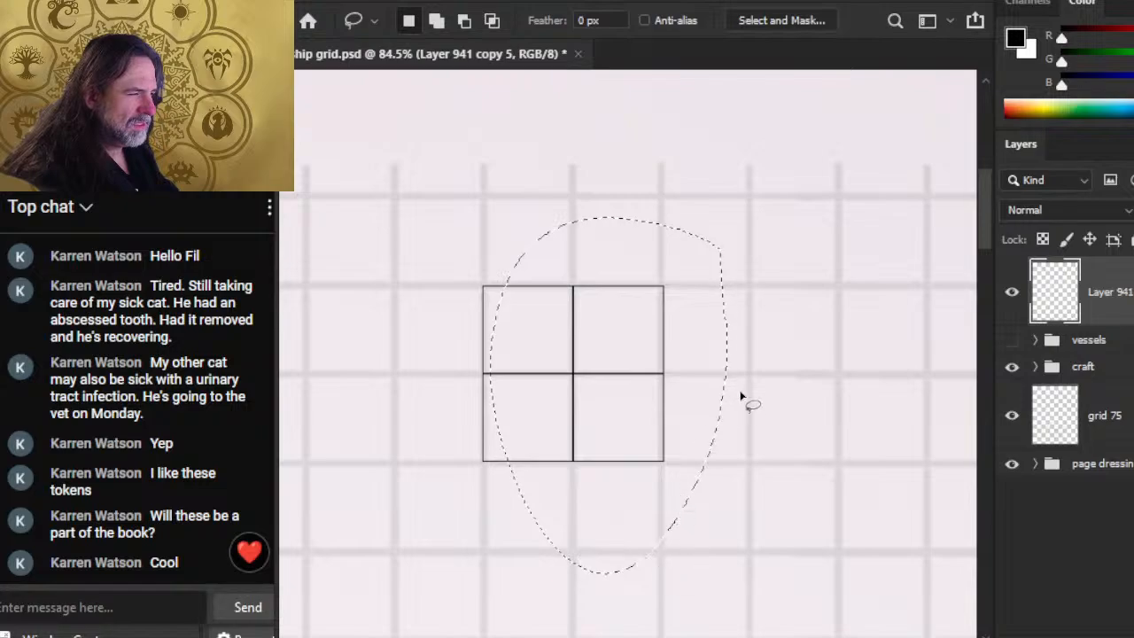
key("ctrl+d")
left_click_drag(652, 255, 537, 339)
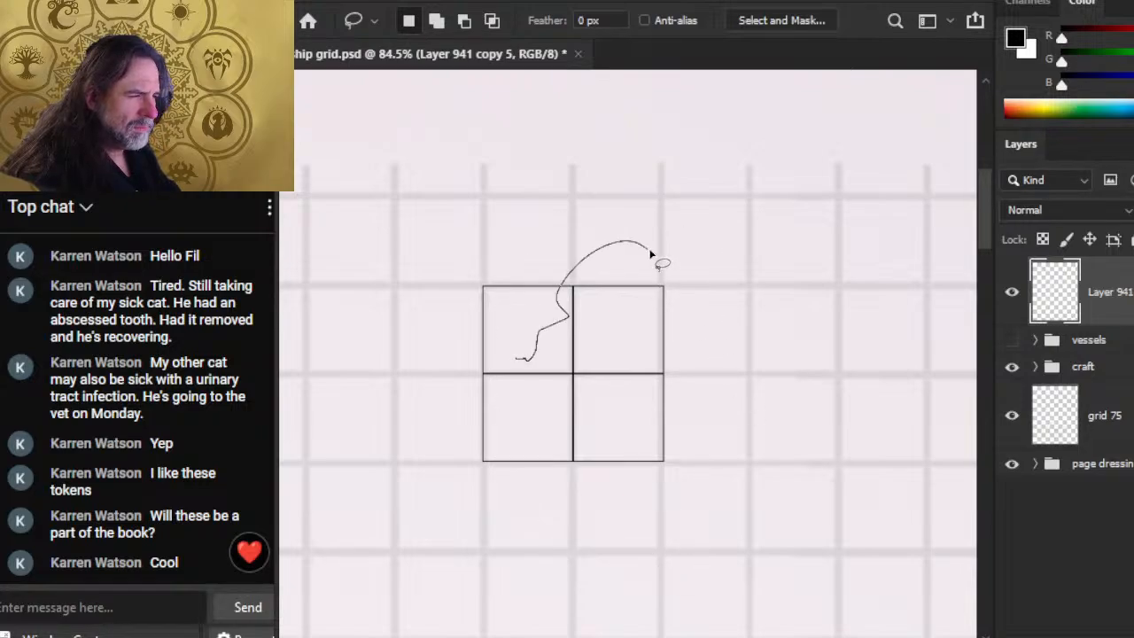
left_click_drag(651, 255, 648, 254)
mouse_move(560, 287)
left_mouse_down()
mouse_move(526, 474)
mouse_move(667, 460)
left_mouse_up()
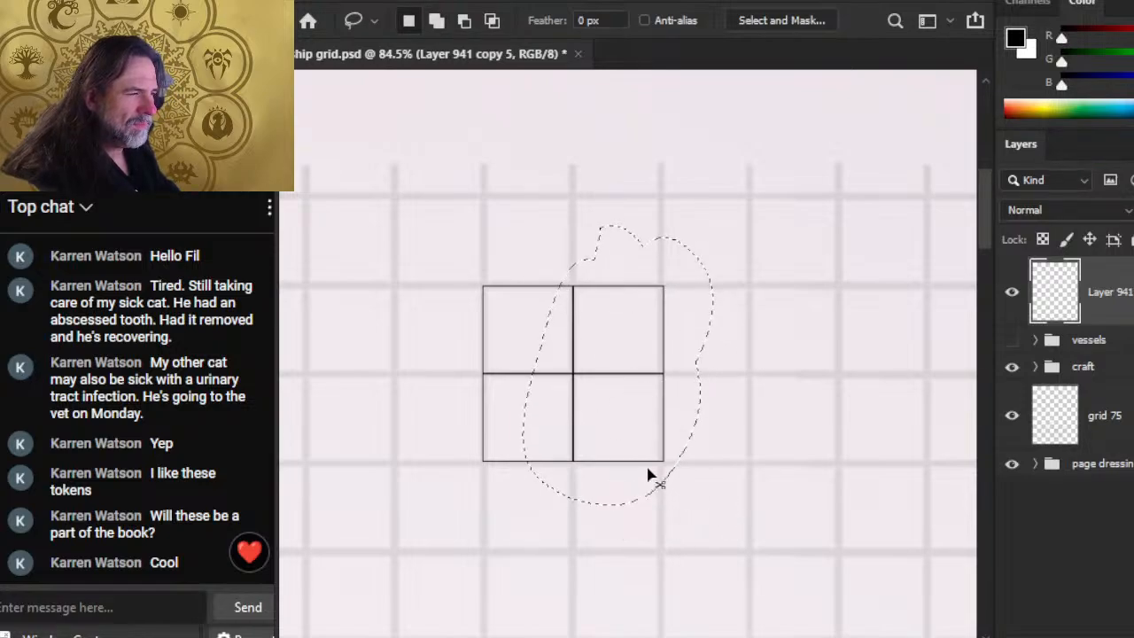
Step: Try to nudge the selected portion of the square outline to the right
key("v")
key("shift+Right")
key("shift+Right")
key("shift+Right")
key("shift+Right")
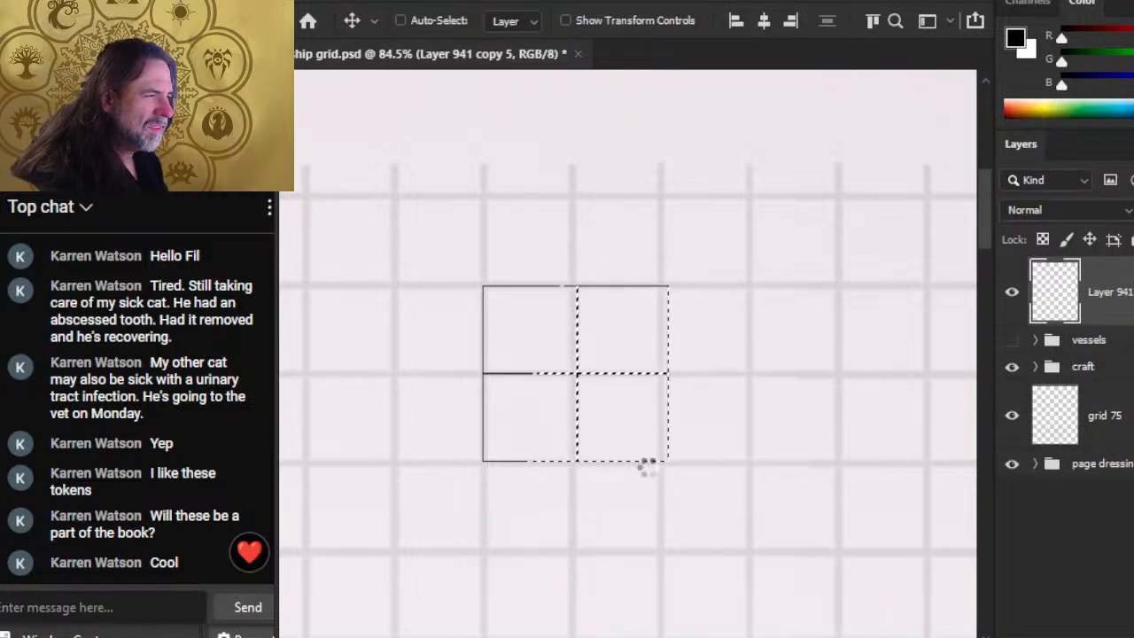
Step: Undo the nudges of the selected outline portion
key("ctrl+z")
key("ctrl+z")
key("ctrl+z")
key("ctrl+z")
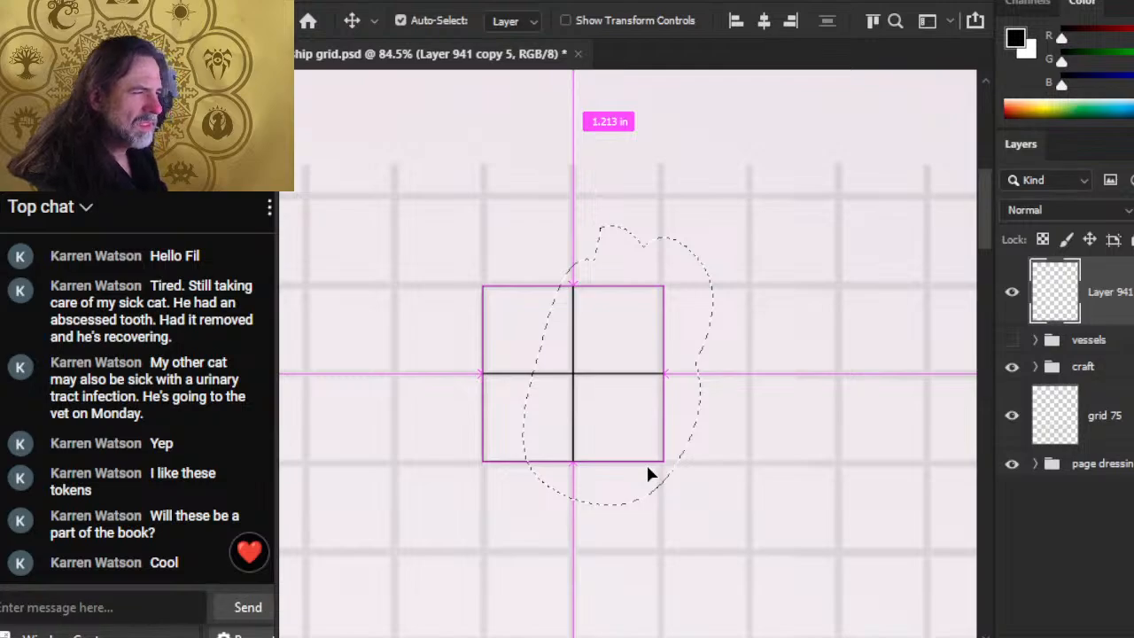
Step: Copy the selected part of the square outline onto a new layer and shift it one grid cell right to form a third column
key("ctrl+j")
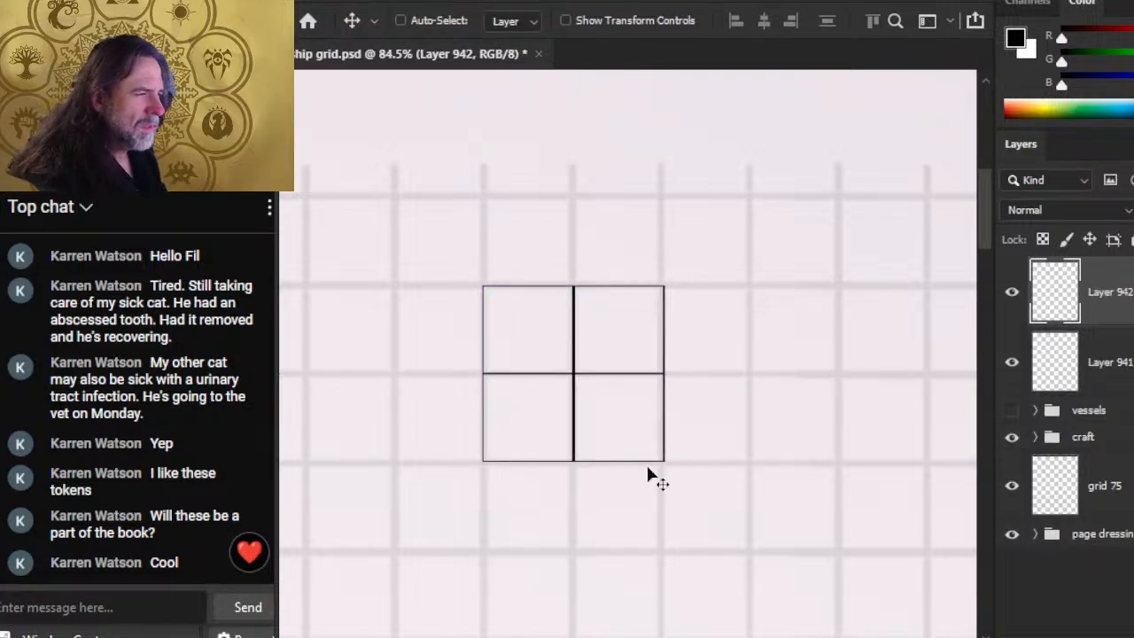
key("shift+Right")
key("shift+Right")
key("shift+Right")
key("shift+Right")
key("shift+Right")
key("shift+Right")
key("shift+Right")
key("shift+Right")
key("shift+Right")
key("shift+Right")
key("shift+Right")
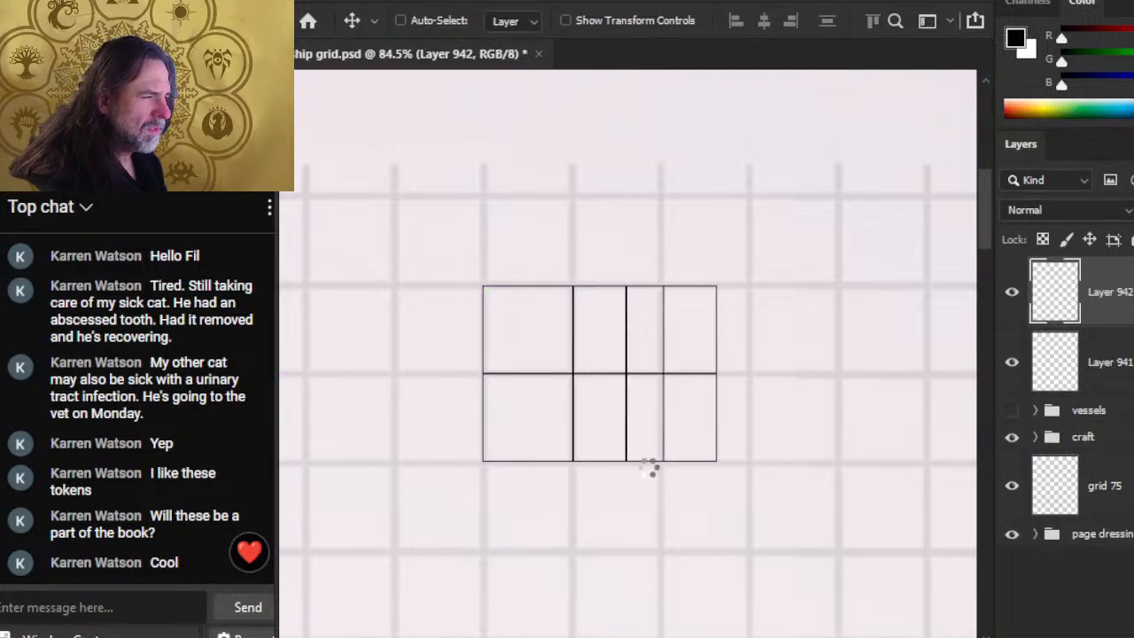
key("shift+Right")
key("shift+Right")
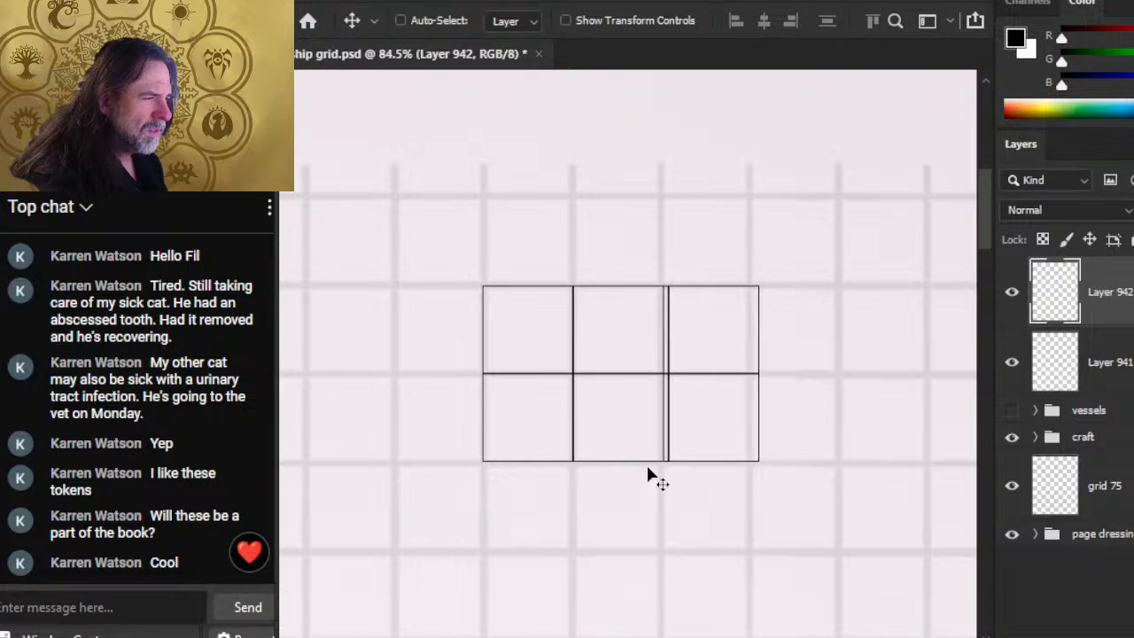
Step: Fine-position the copied column so its vertical line overlaps the original outline's outer edge, matching the thickness of the other inner lines
key("z")
left_click_drag(673, 305, 798, 342)
key("v")
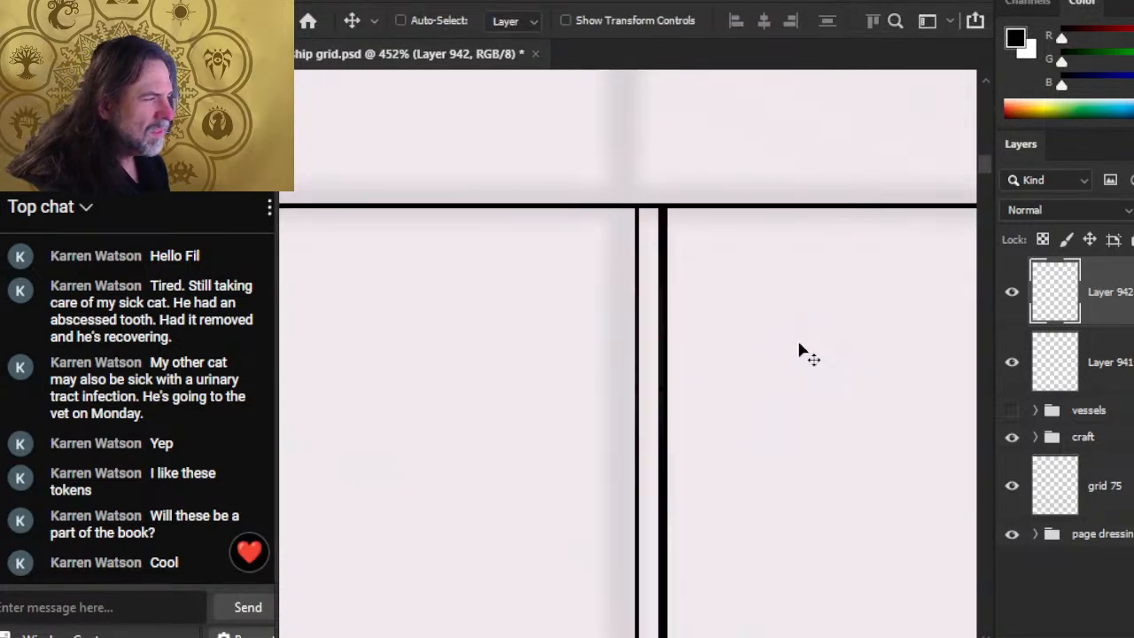
key("Left")
key("Left")
key("Left")
key("Left")
key("Left")
key("Left")
key("Left")
key("Left")
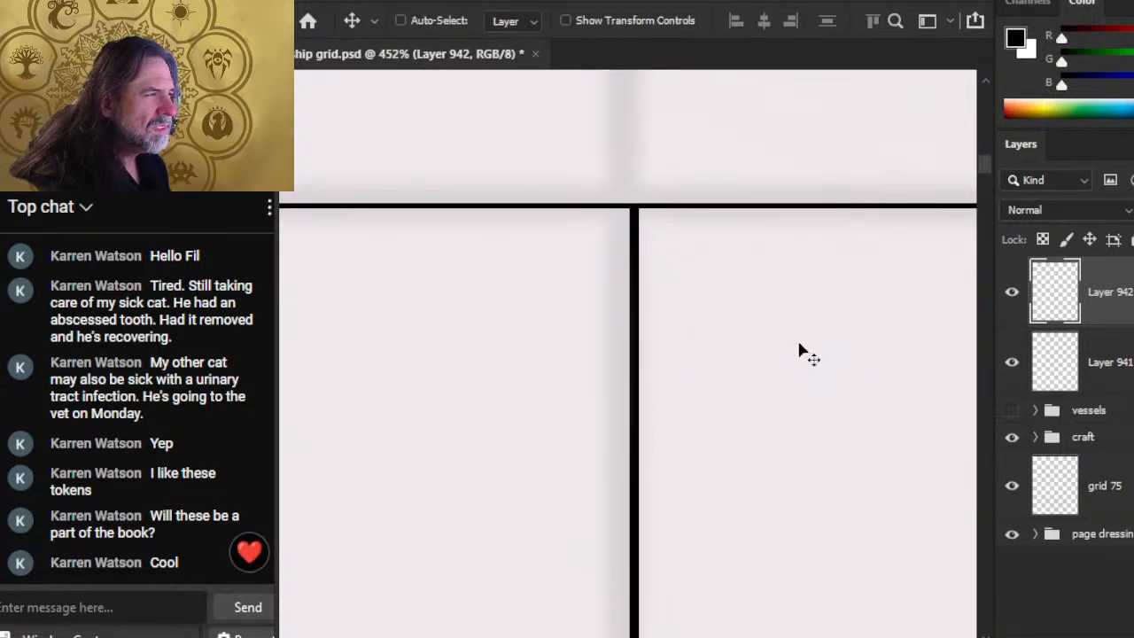
key("Right")
key("Right")
key("Right")
key("Right")
key("Left")
key("Left")
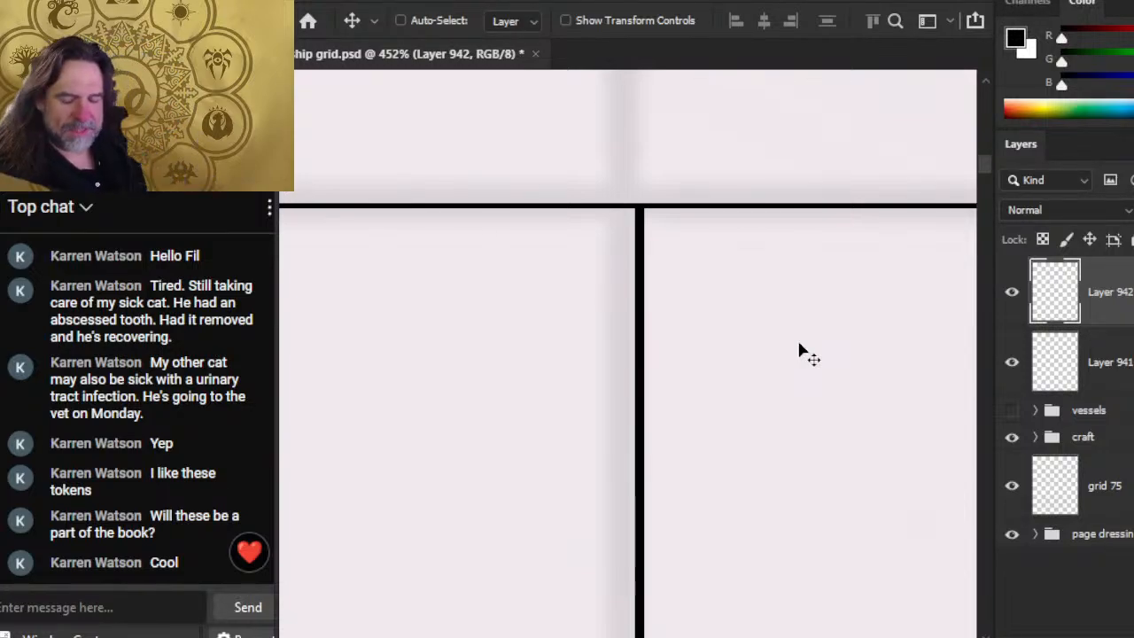
key("Right")
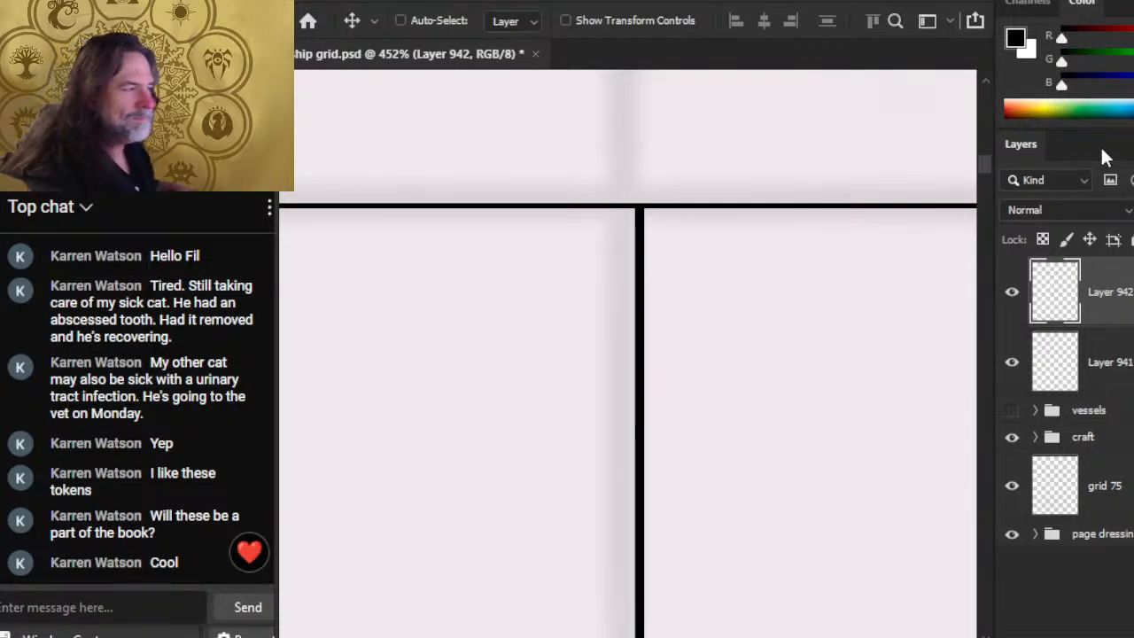
Step: Merge the copied column layer down into the square outline layer
key("z")
scroll(585, 443, "down", 5)
left_click_drag(750, 559, 688, 372)
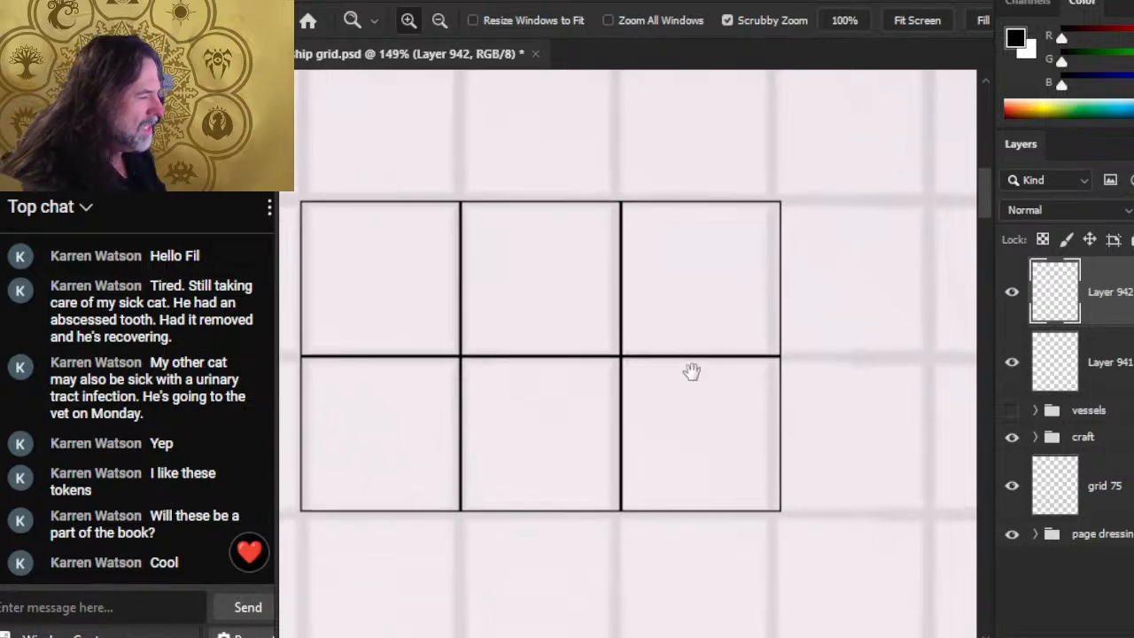
right_click(1120, 301)
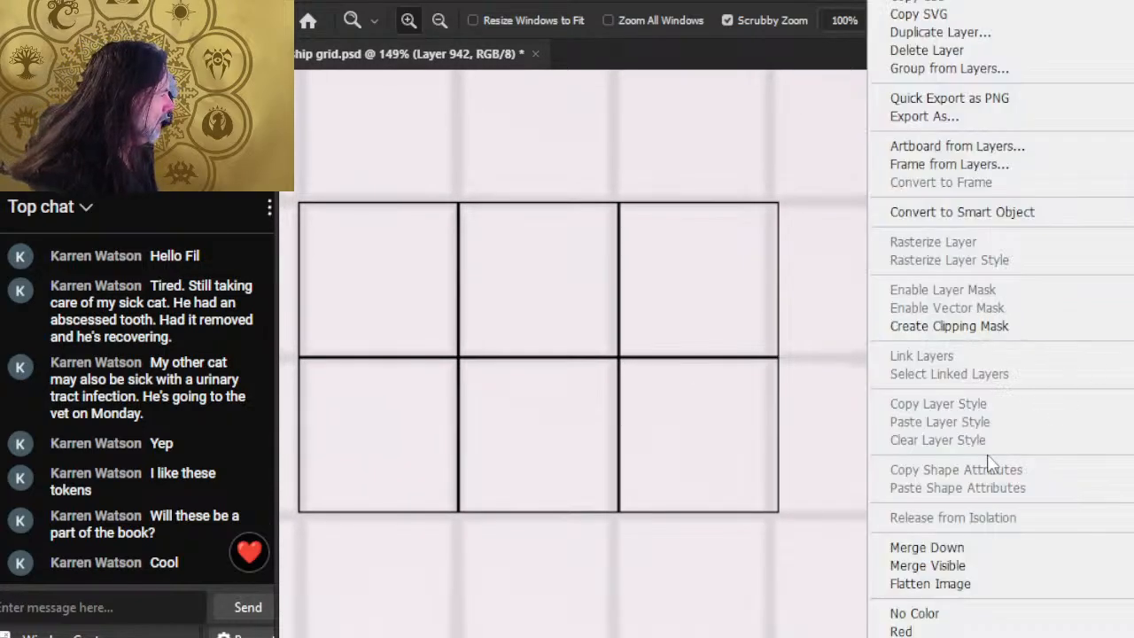
left_click(1031, 544)
right_click(1129, 310)
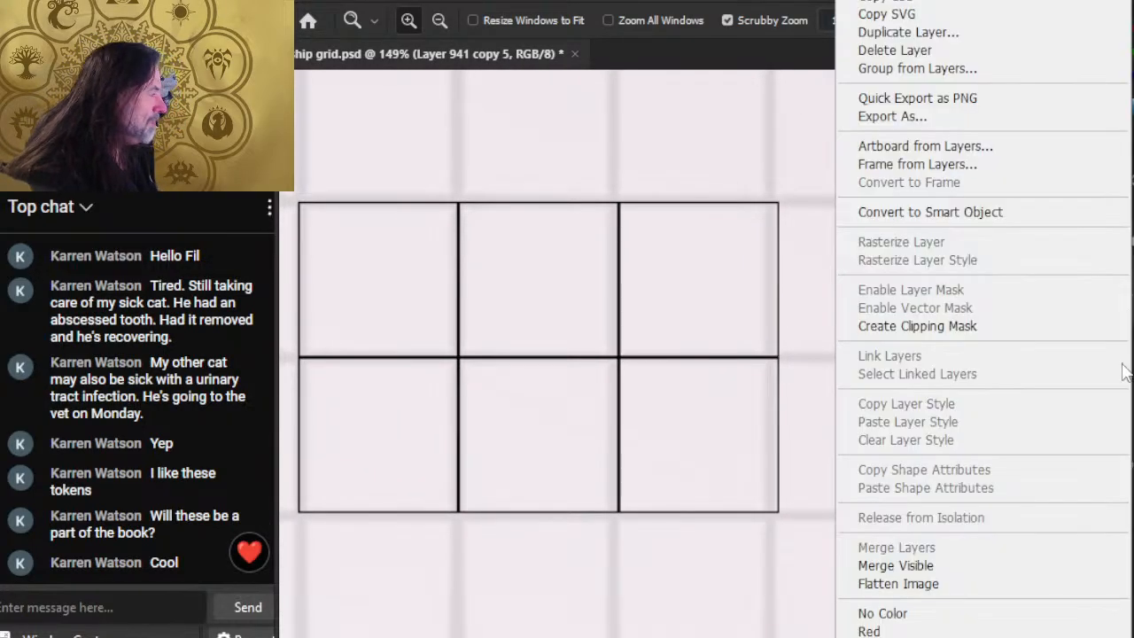
key("Escape")
Step: Lasso the lower row of the three-by-two outline and copy it onto a new layer
scroll(695, 497, "down", 2)
key("l")
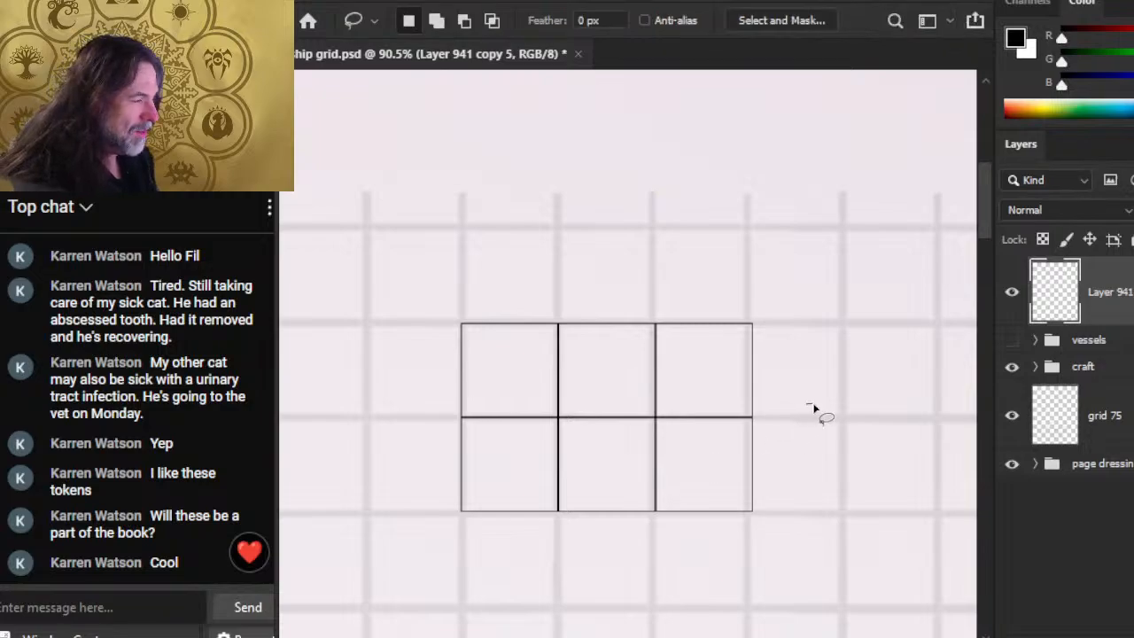
mouse_move(810, 406)
left_mouse_down()
mouse_move(683, 587)
mouse_move(802, 416)
left_mouse_up()
key("ctrl+j")
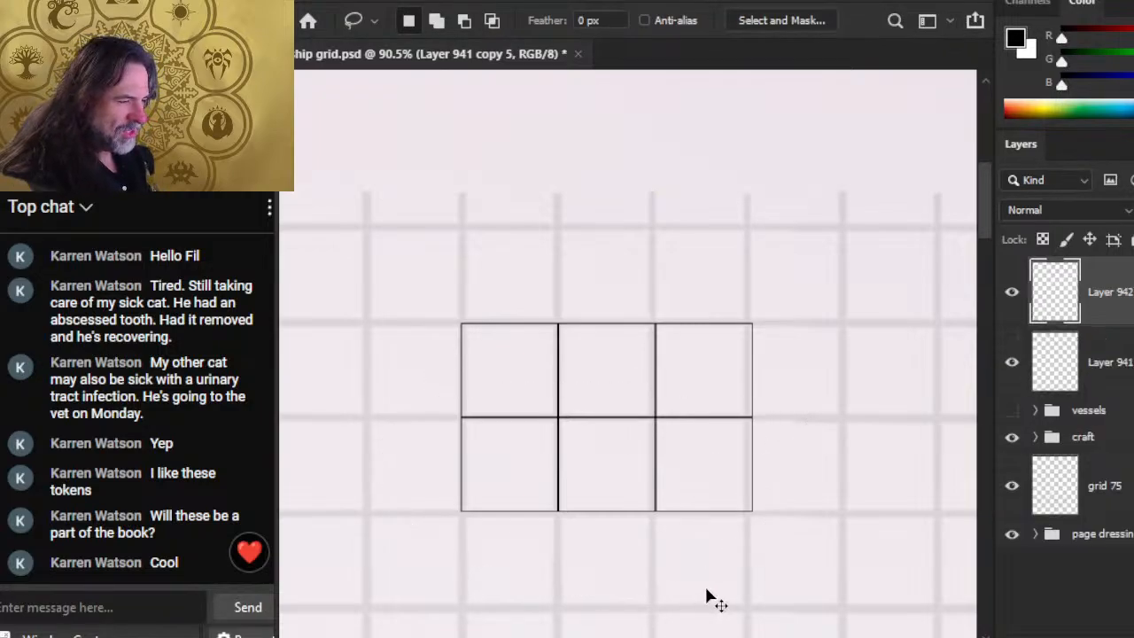
Step: Shift the copied row one grid cell down so the outline becomes three by three squares
key("v")
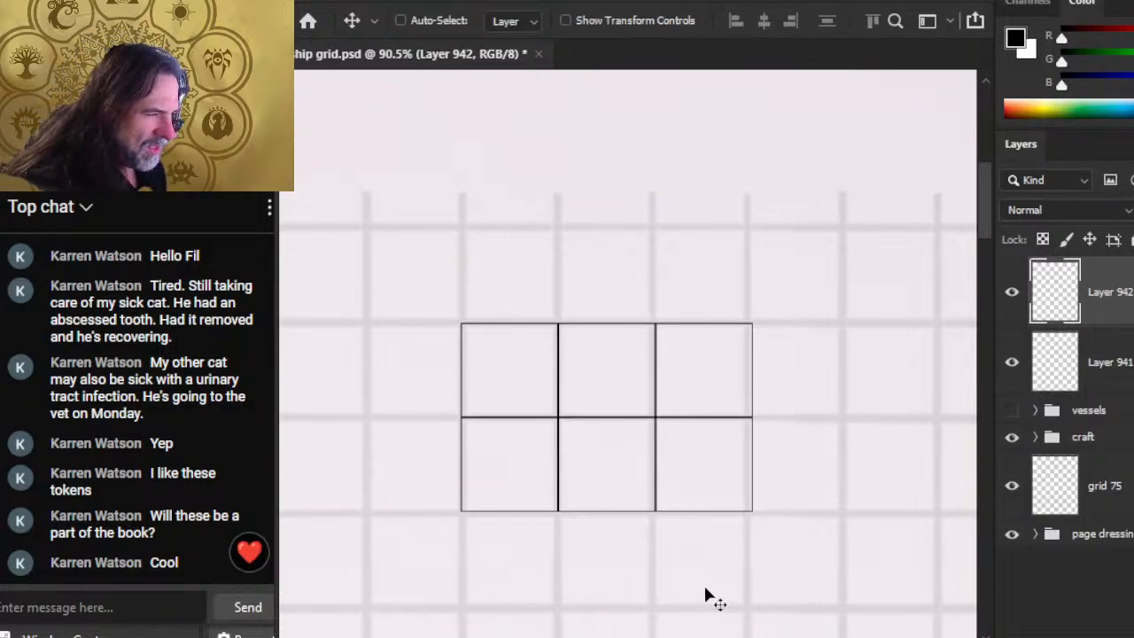
key("Down")
key("Down")
key("Down")
key("Down")
key("Down")
key("Down")
key("Down")
key("Down")
key("Down")
key("Down")
key("Down")
key("Down")
key("Down")
key("Down")
key("Down")
key("Down")
key("Down")
key("Down")
key("Down")
key("Down")
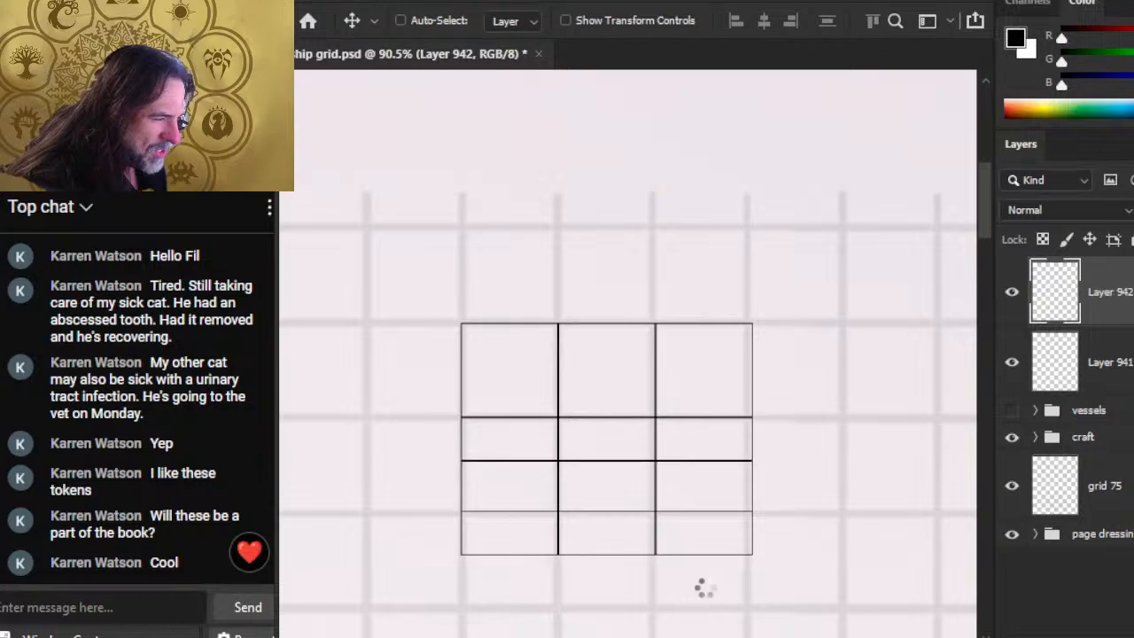
key("Down")
key("Down")
key("Down")
key("Down")
key("Down")
key("Down")
key("Down")
key("Down")
key("Down")
key("Down")
key("Down")
key("Down")
key("Down")
key("Down")
key("Down")
key("Down")
key("Down")
key("Down")
key("Down")
key("Down")
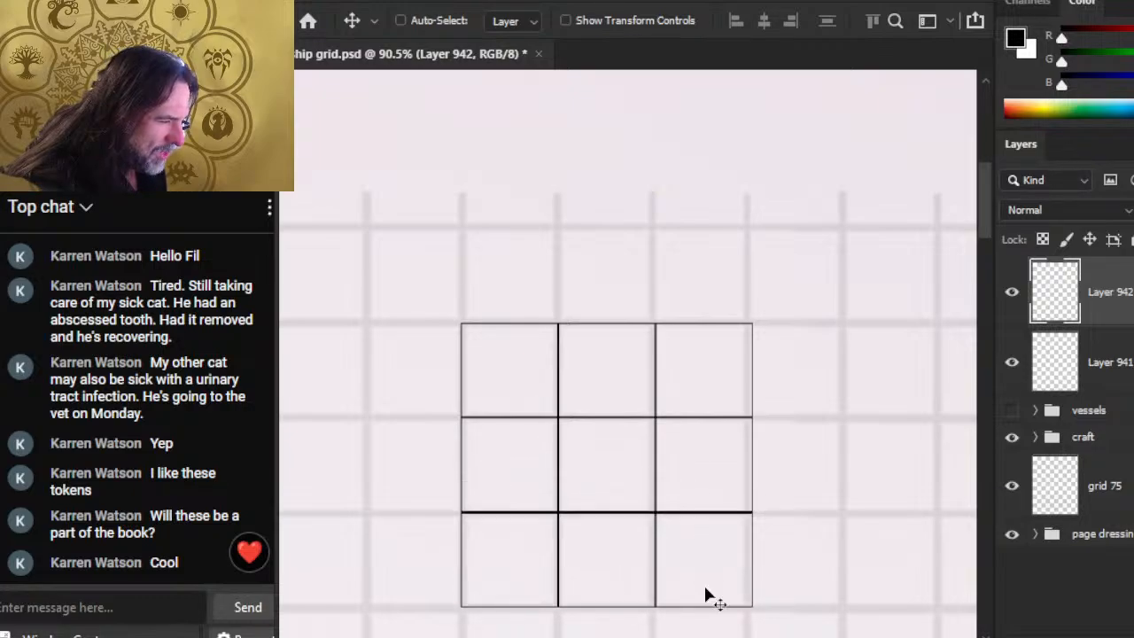
Step: Fine-position the copied row's line over the original lower edge and merge the copy down into the outline layer
key("z")
left_click_drag(522, 554, 688, 623)
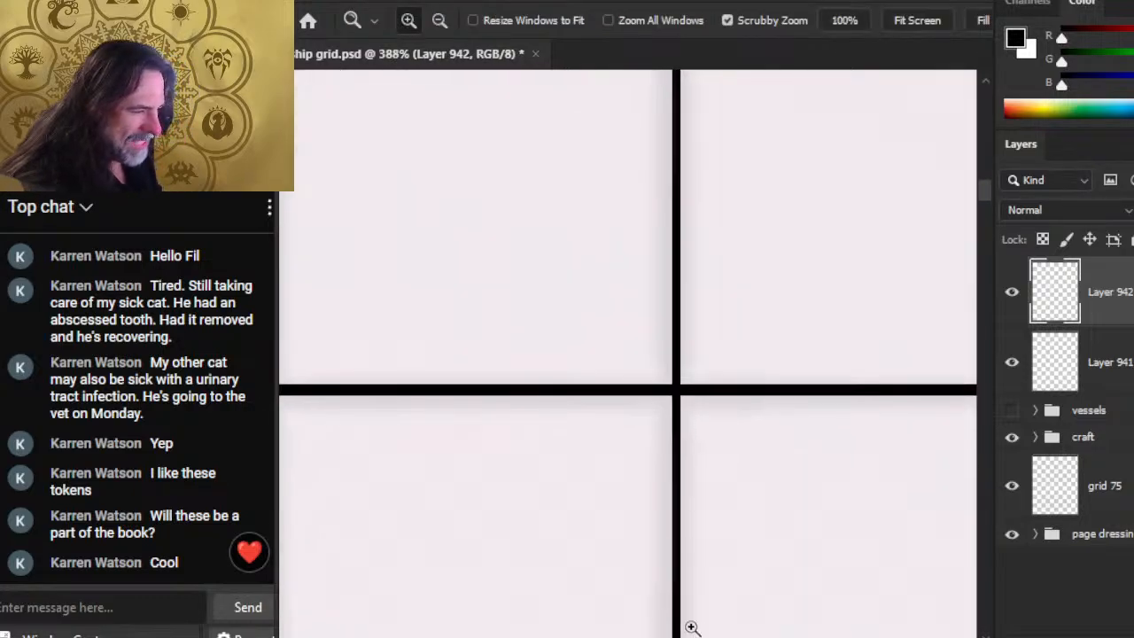
left_click_drag(471, 473, 685, 476)
key("Up")
key("Down")
key("Down")
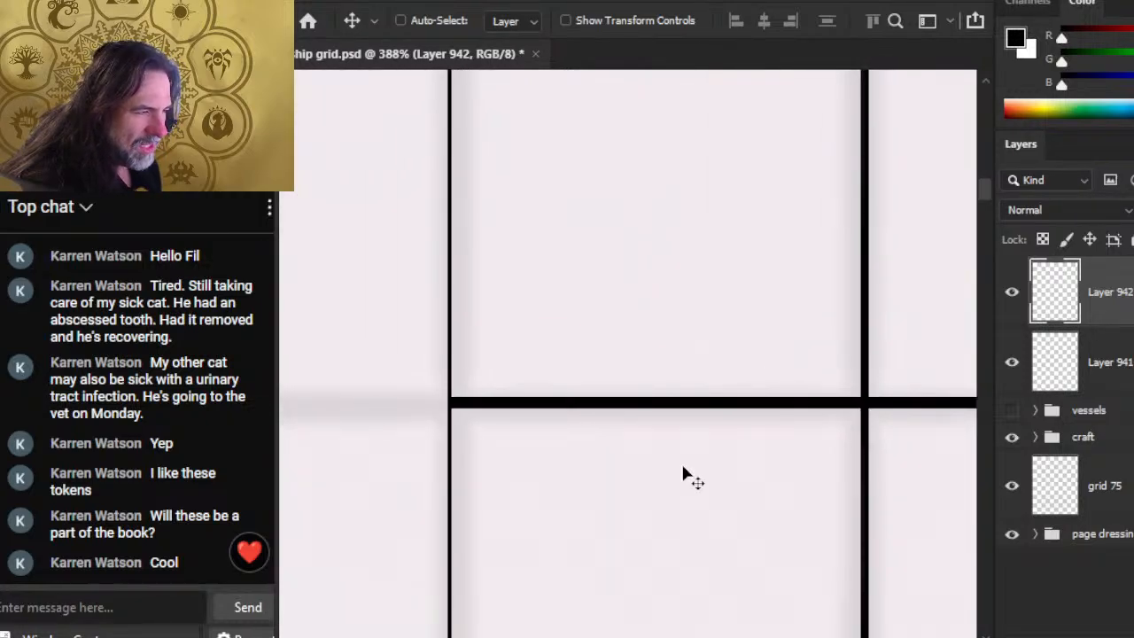
key("Up")
key("z")
left_click_drag(645, 451, 625, 486)
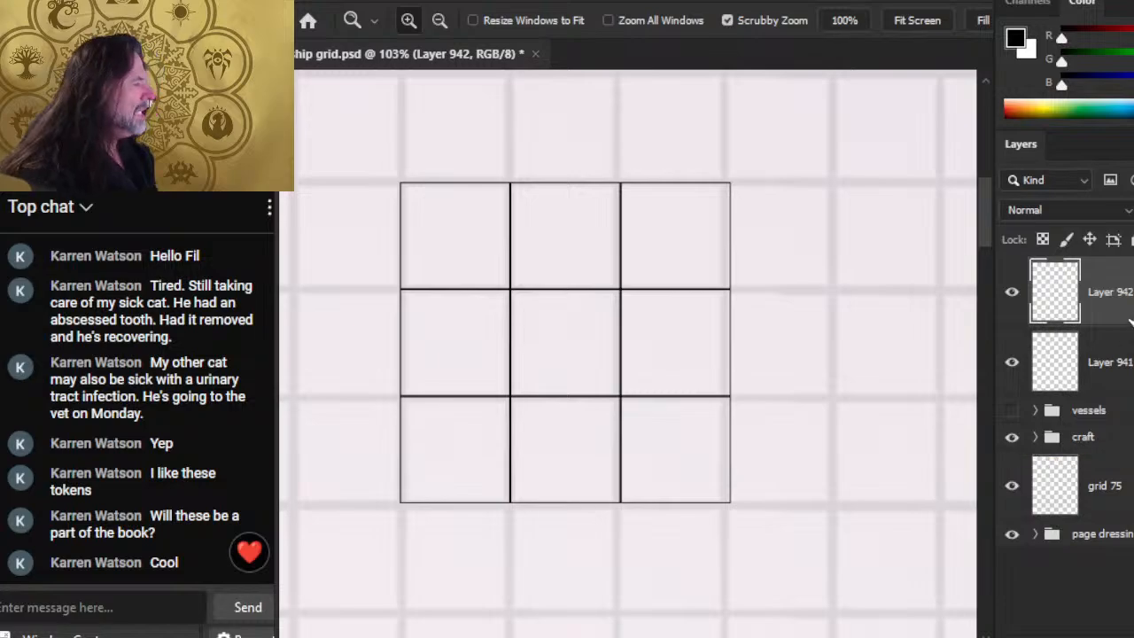
right_click(1127, 344)
left_click(990, 551)
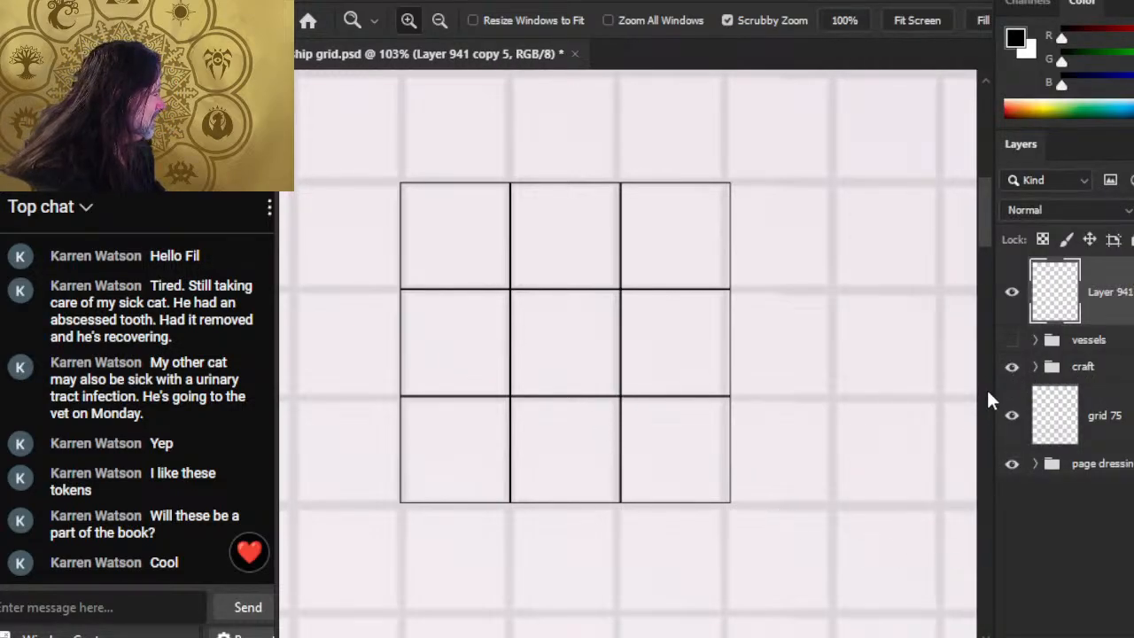
Step: Show the vessels group again and expand it
left_click(1012, 342)
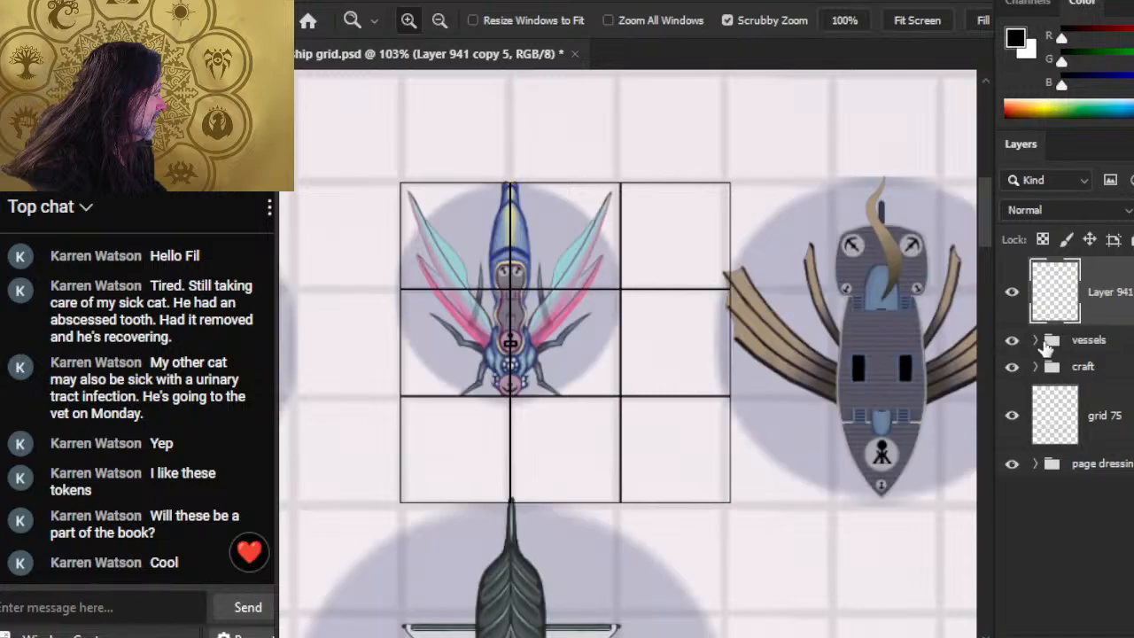
left_click(1032, 347)
left_click(1035, 340)
left_click_drag(883, 500, 673, 487)
key("v")
left_click_drag(805, 451, 646, 458)
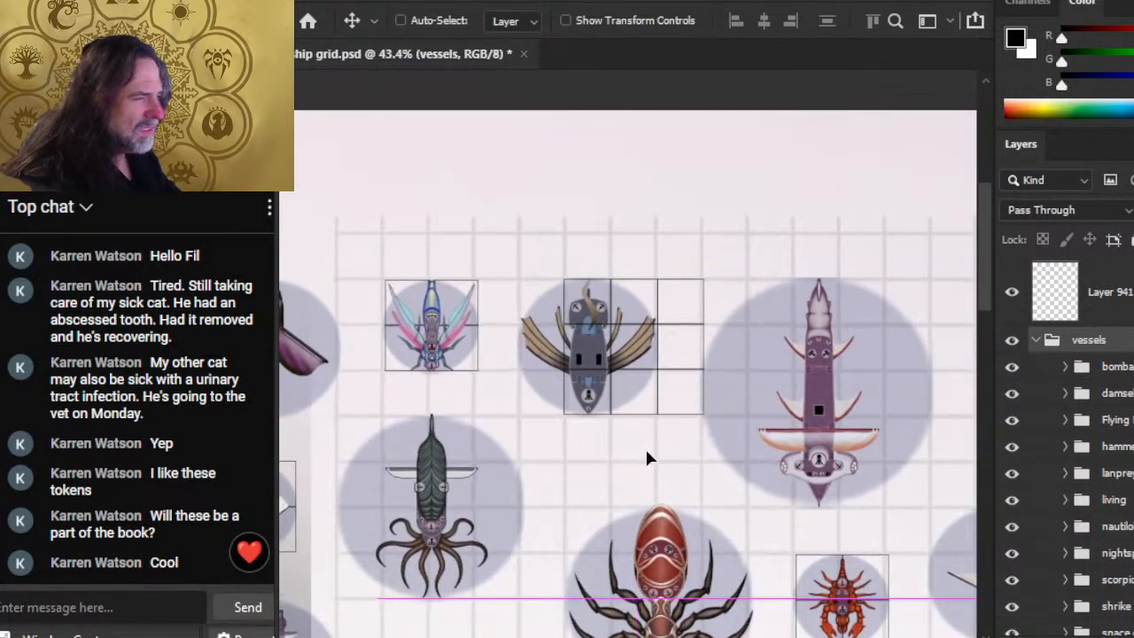
key("ctrl+z")
Step: Move the three-by-three square outline onto the bombard ship token
left_click_drag(731, 368, 698, 426)
key("z")
left_click_drag(589, 387, 696, 414)
key("v")
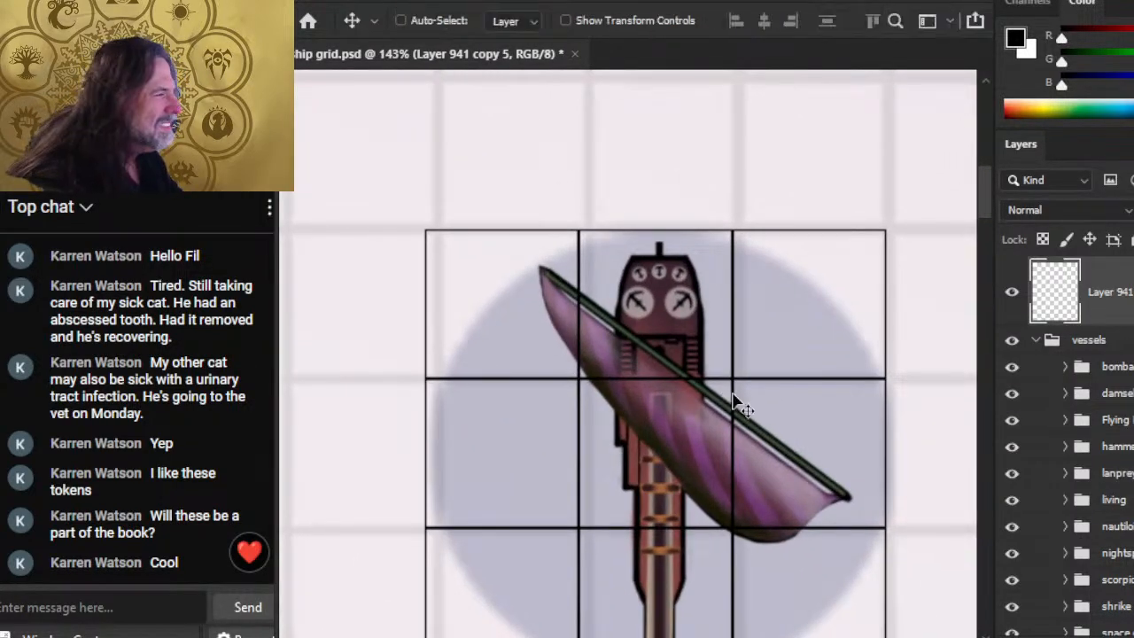
Step: Nudge the three-by-three outline slightly down and right so it frames the bombard token's circle
scroll(700, 394, "down", 3)
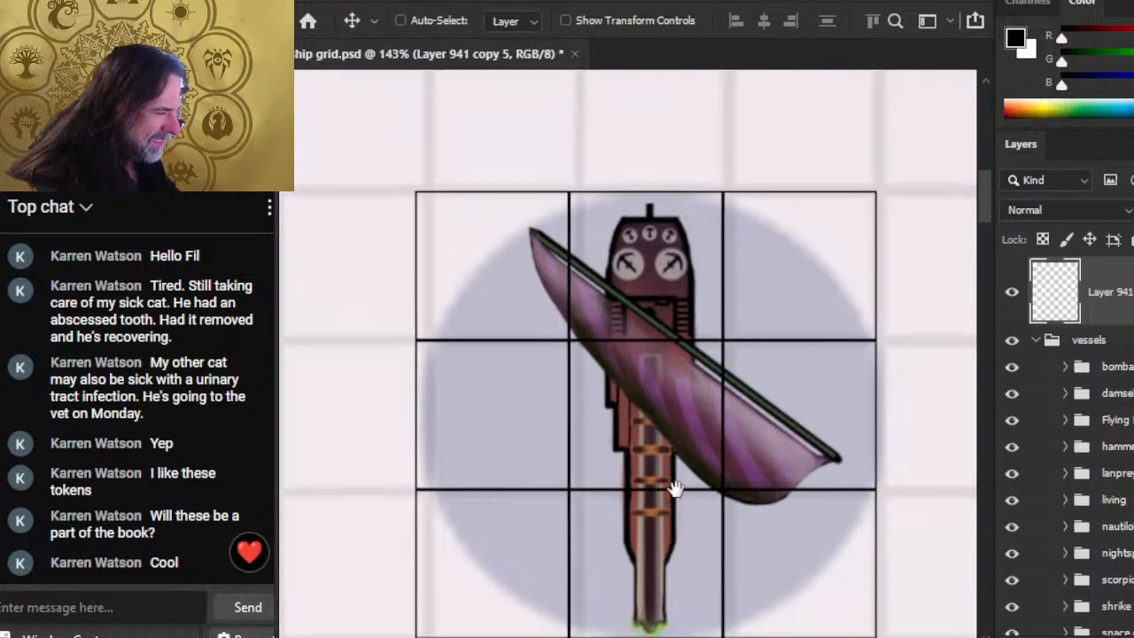
key("Down")
key("Down")
key("Down")
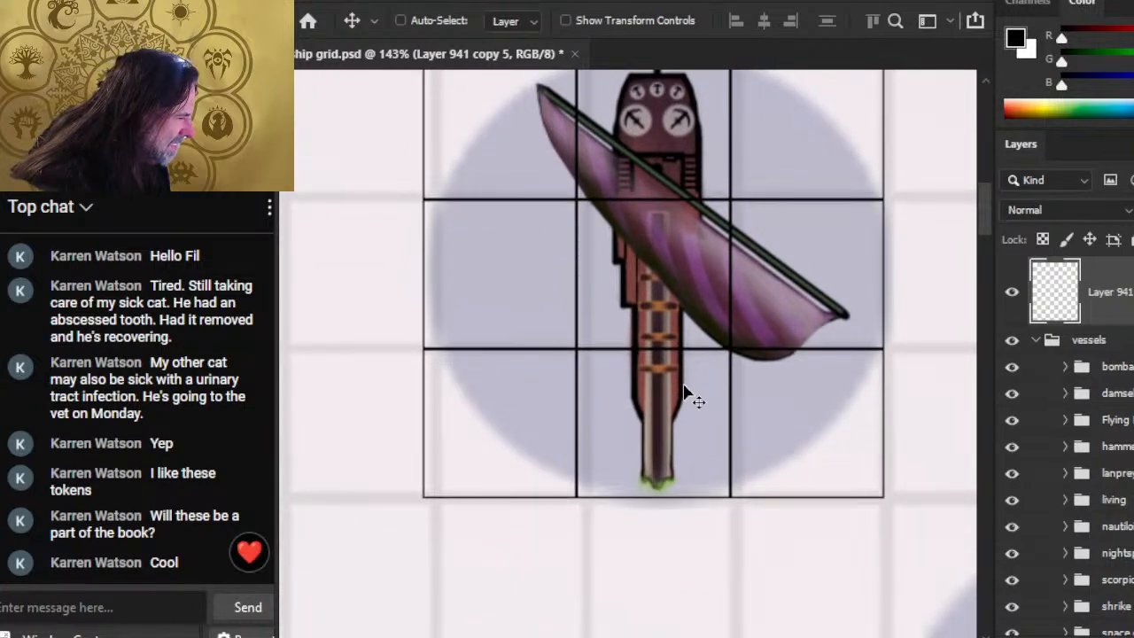
key("Right")
key("Right")
key("Right")
key("Right")
key("Right")
key("Right")
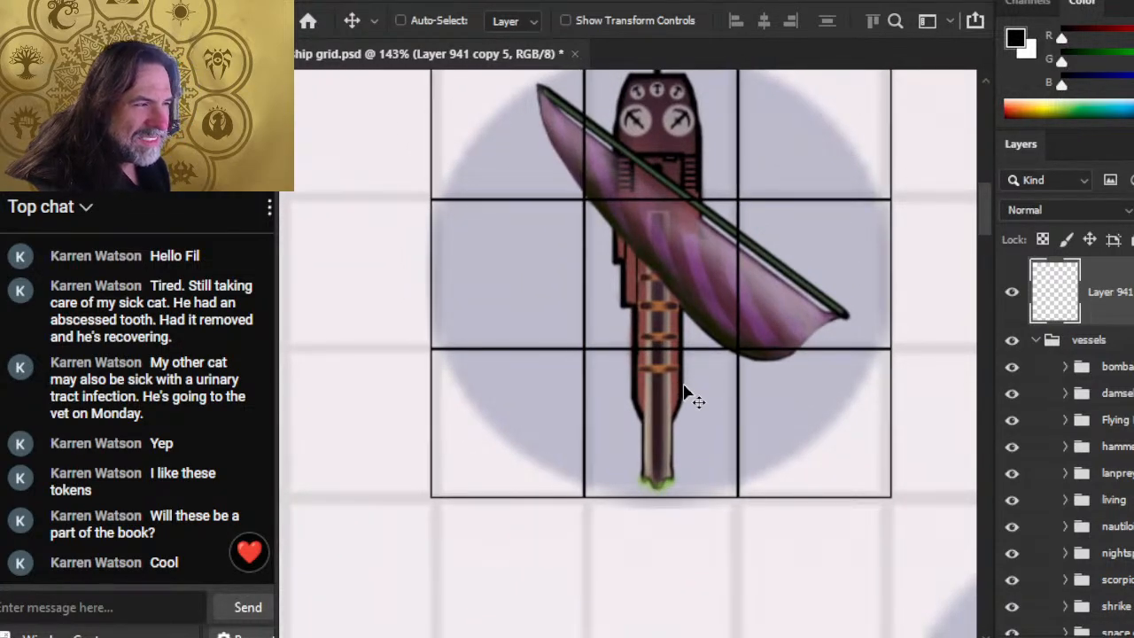
key("Right")
key("Right")
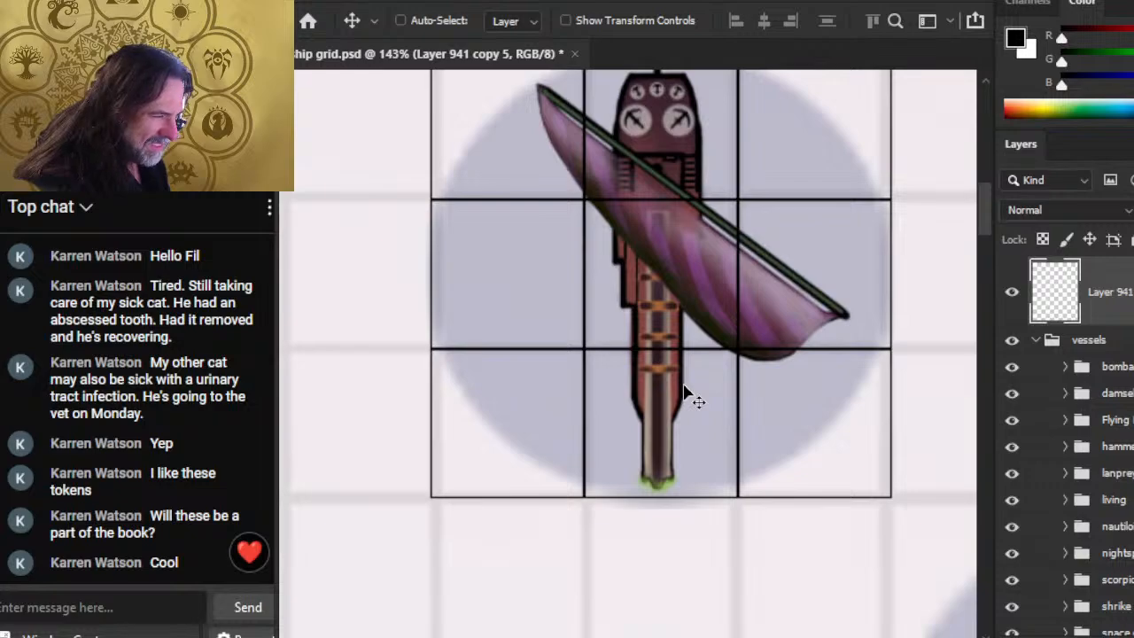
Step: Expand the bombard group and move the three-by-three outline layer to the bottom of that group
left_click_drag(725, 344, 777, 381)
left_click_drag(869, 449, 704, 493)
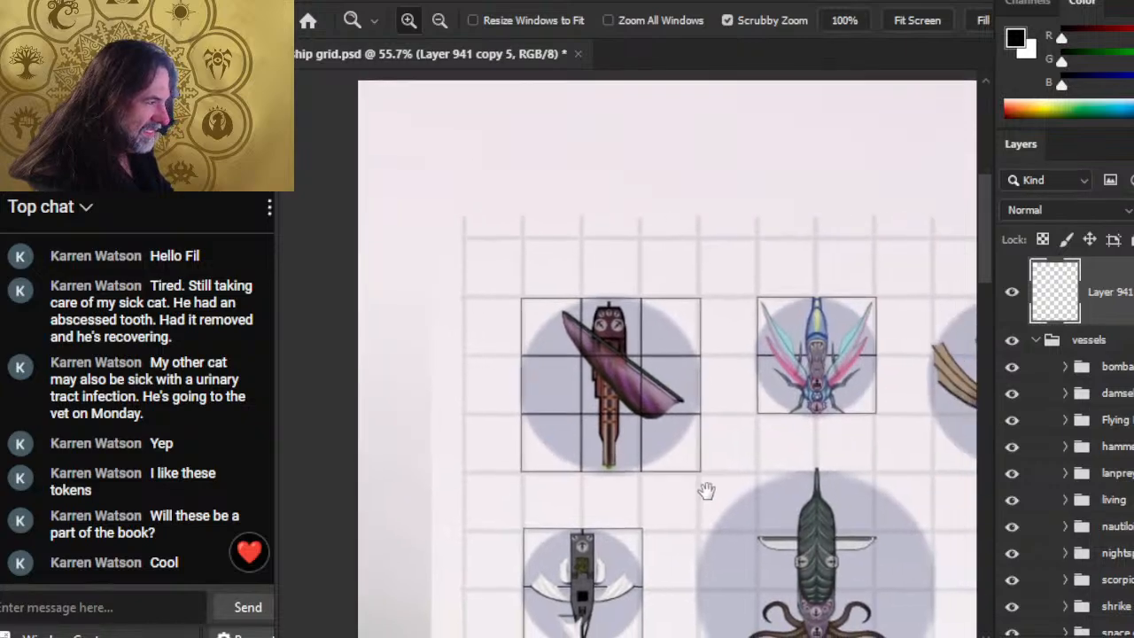
left_click(1058, 367)
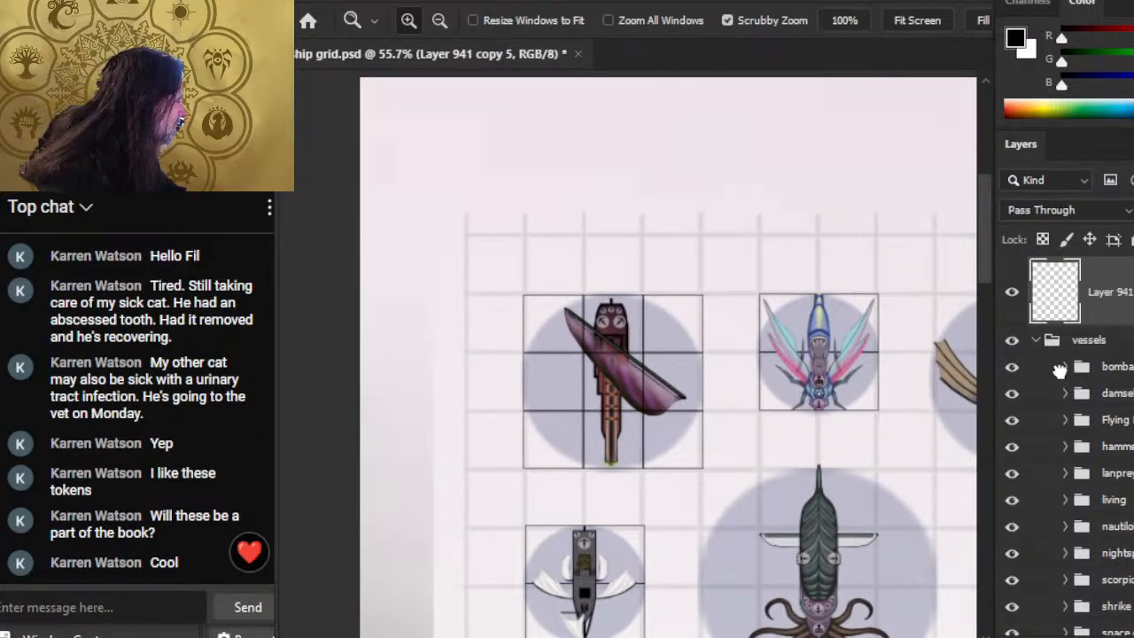
left_click(1066, 367)
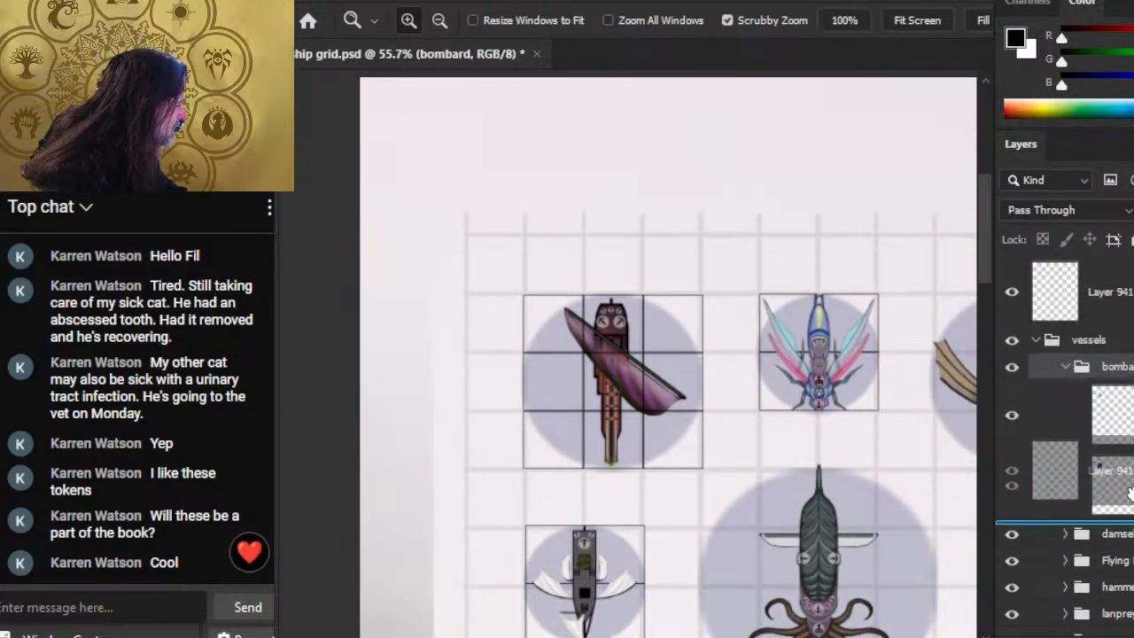
left_click(1054, 483)
Step: Expand the Flying, lanprey, shrike, space and wasp groups inside the vessels group
left_click_drag(959, 448, 625, 350)
scroll(1085, 503, "down", 2)
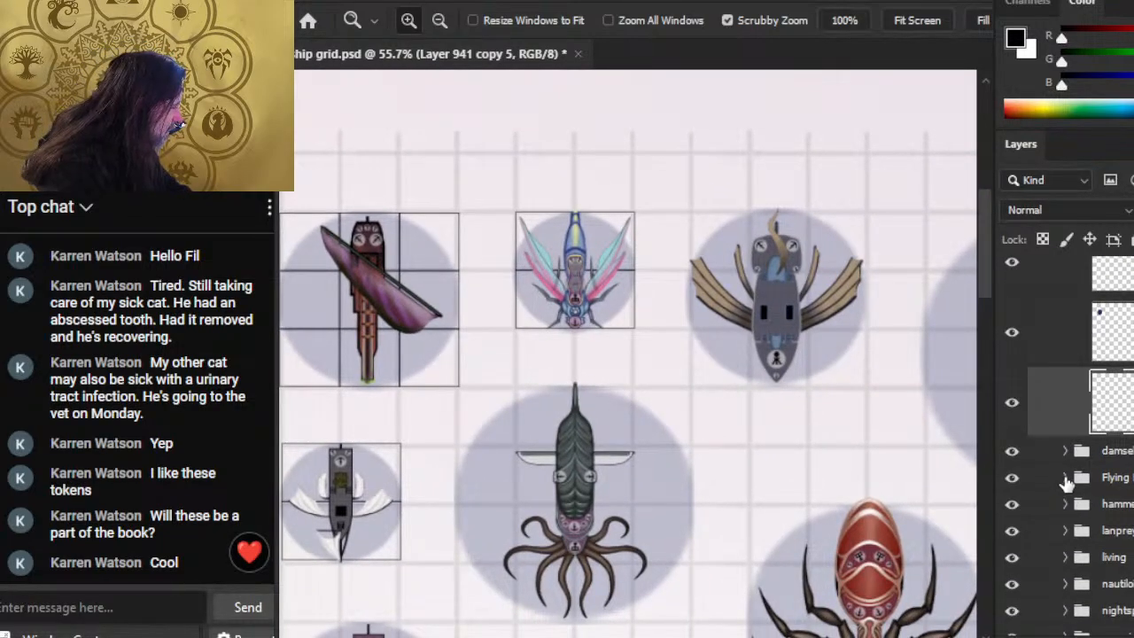
left_click(1066, 478)
left_click_drag(850, 483, 539, 485)
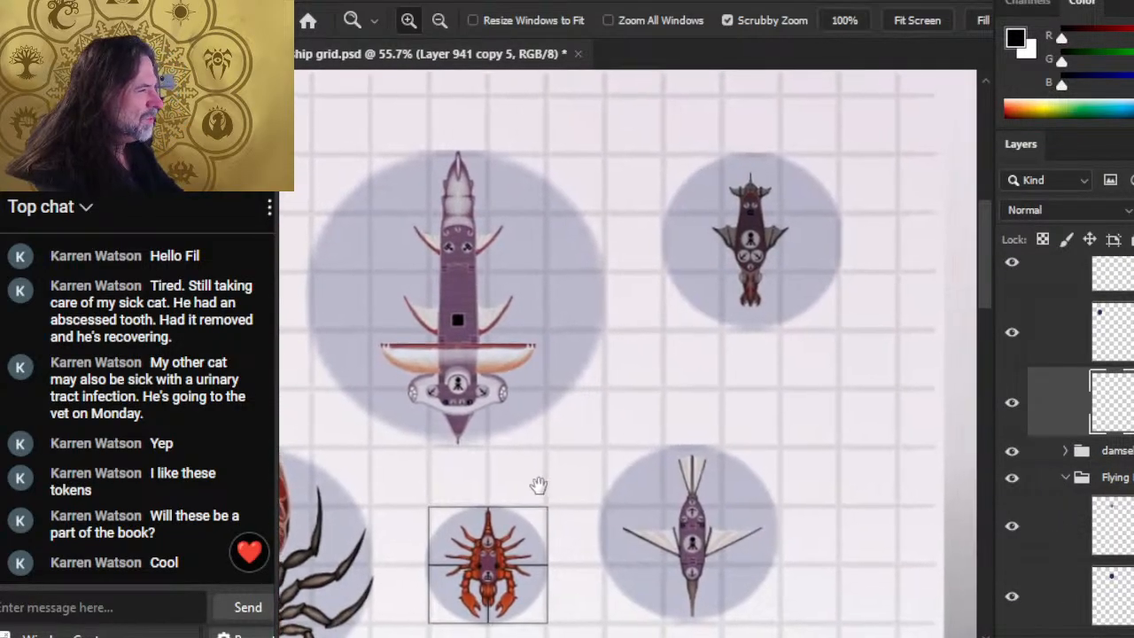
left_click(1065, 478)
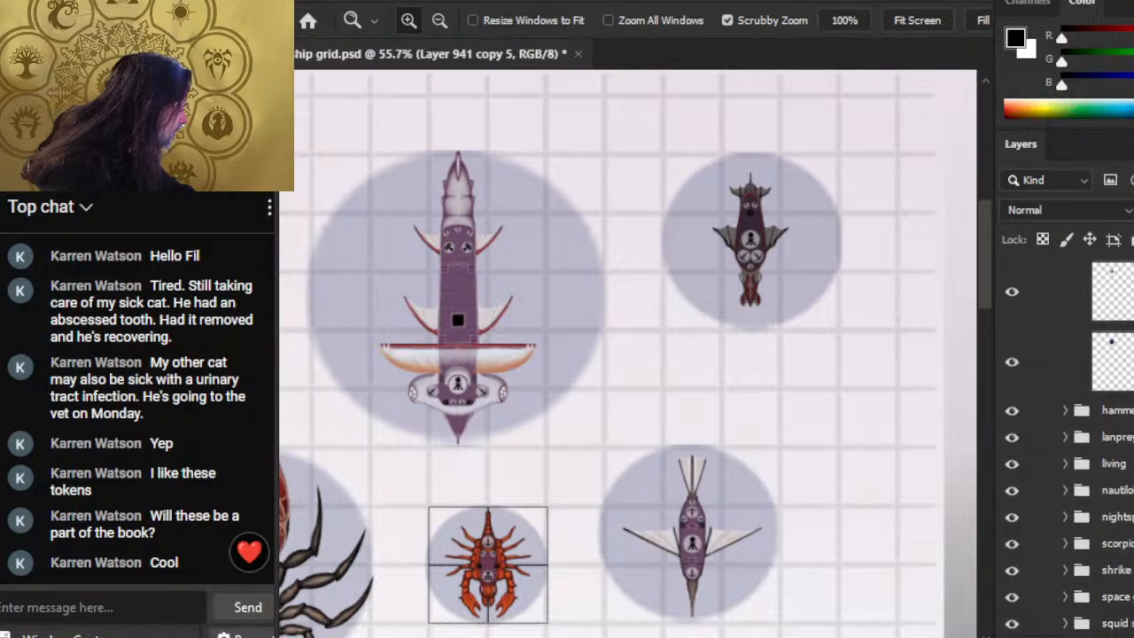
left_click(1065, 445)
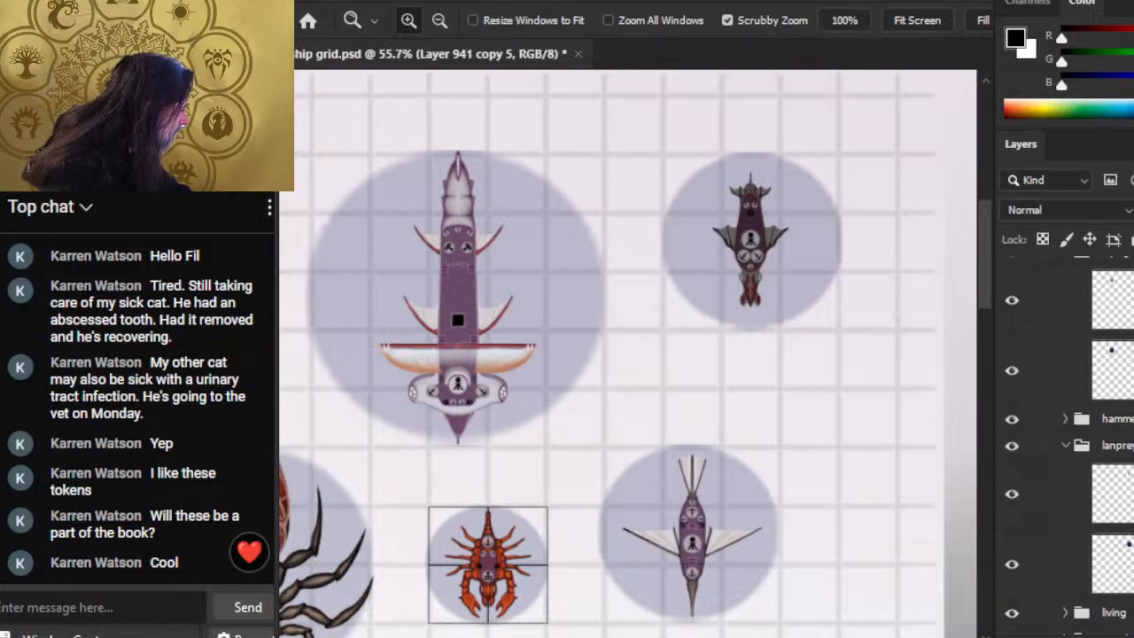
scroll(1057, 523, "down", 3)
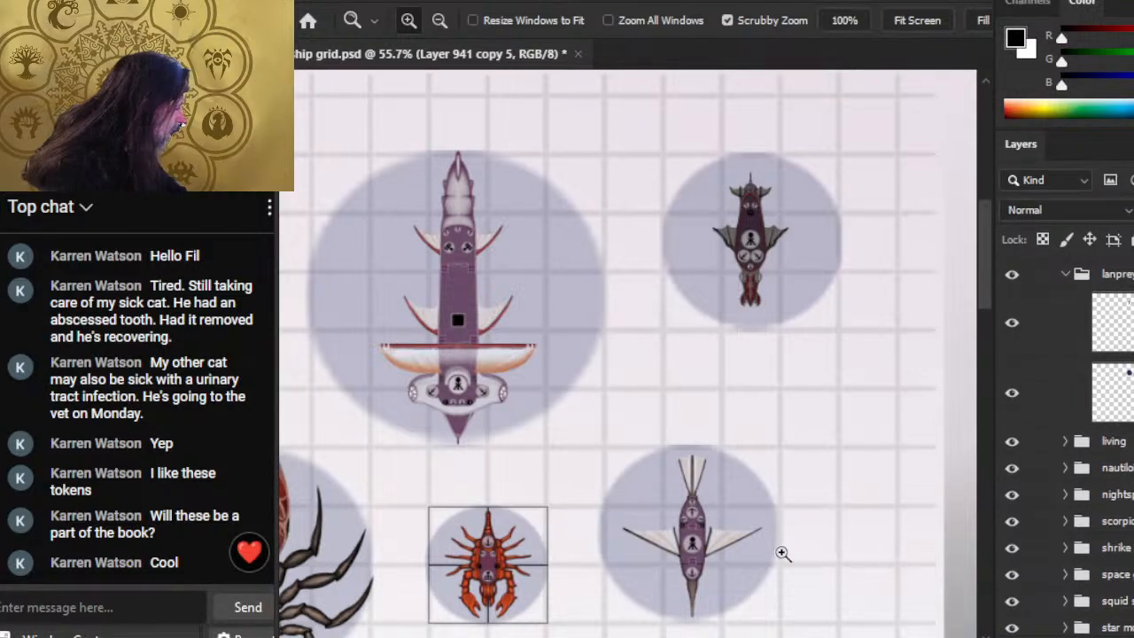
left_click(1066, 548)
scroll(1063, 443, "down", 5)
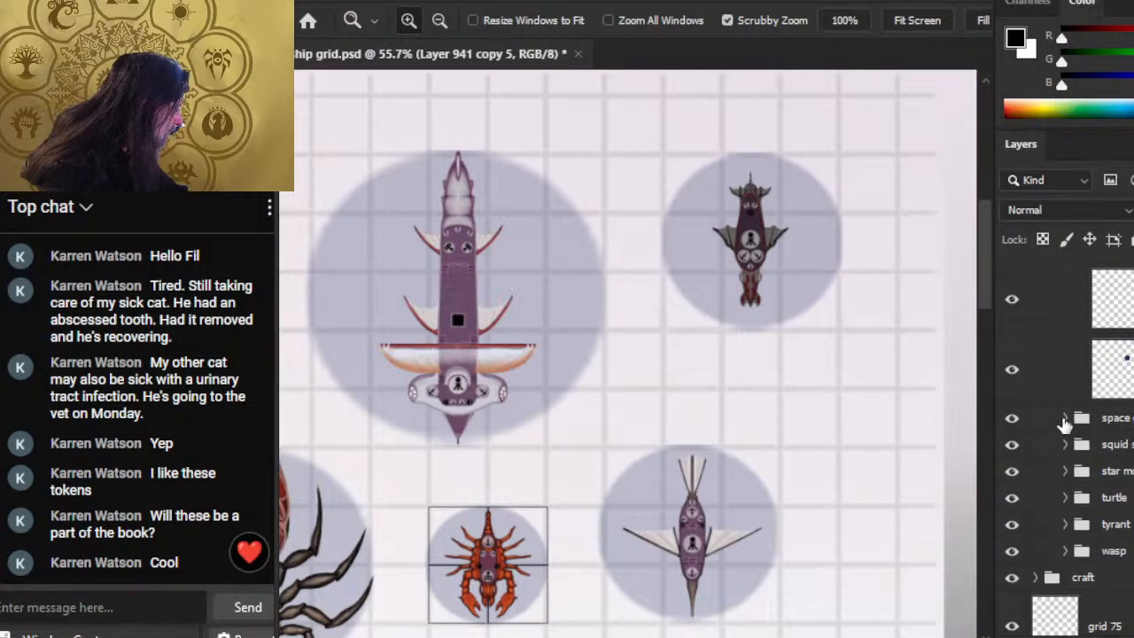
left_click(1065, 418)
scroll(1063, 443, "down", 3)
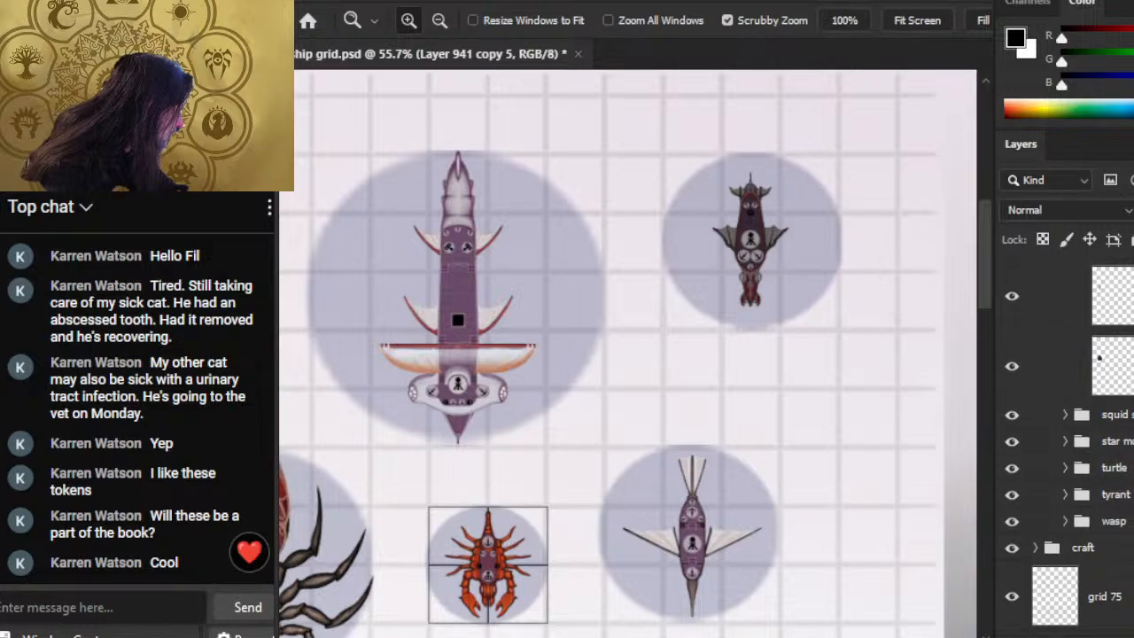
scroll(1110, 553, "up", 1)
left_click(1065, 546)
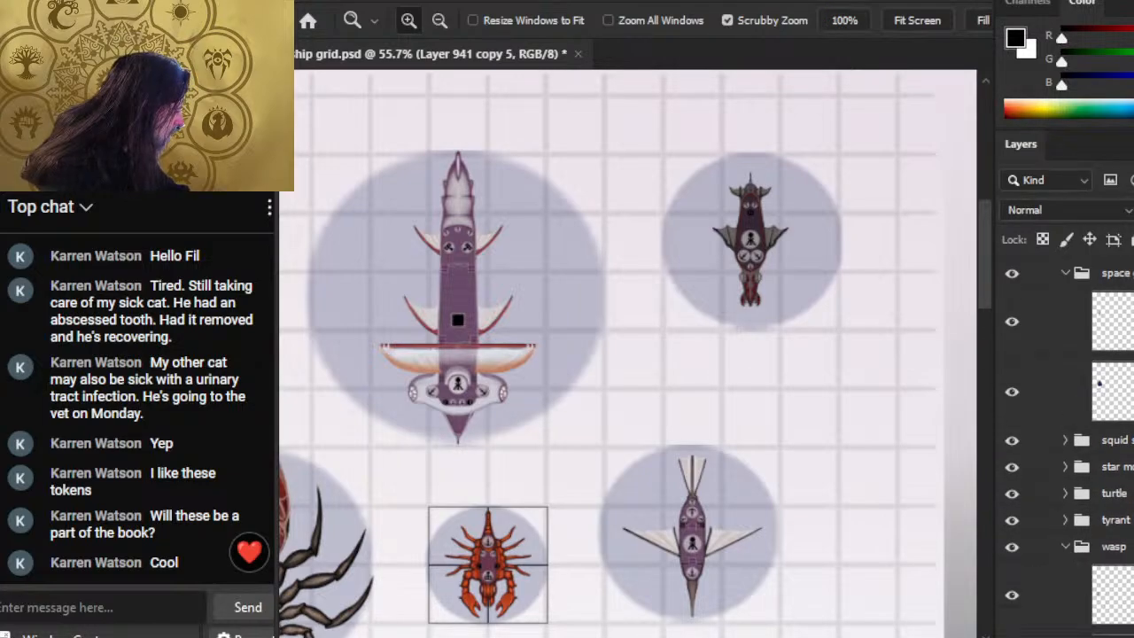
Step: Duplicate the bombard's three-by-three outline layer and place one copy at the bottom of the Flying group
scroll(1065, 442, "up", 14)
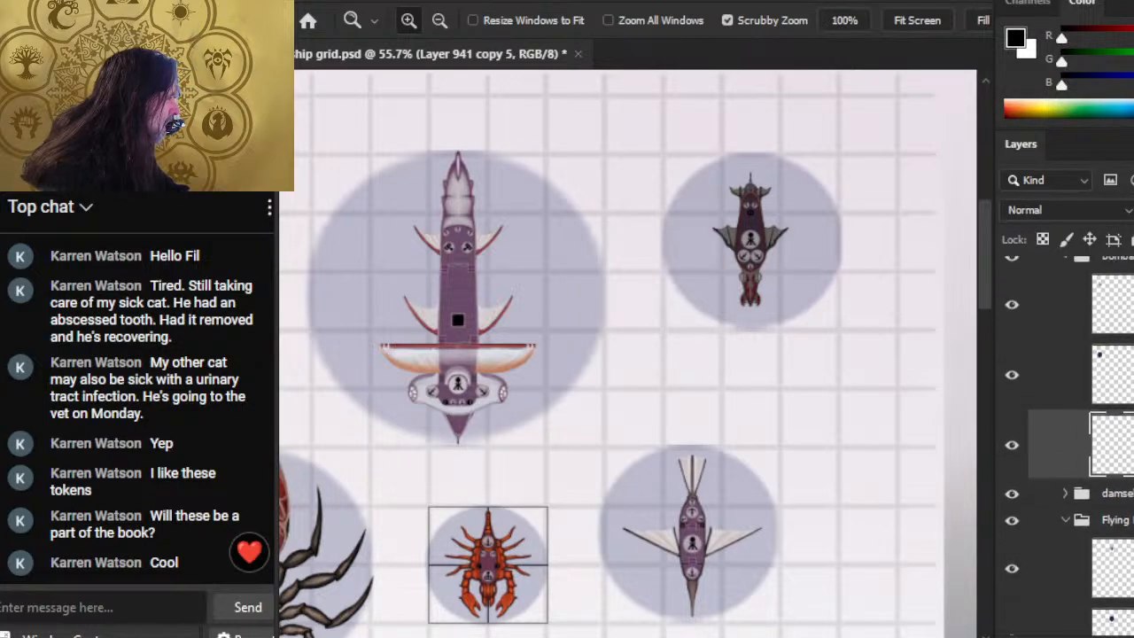
scroll(1065, 443, "down", 2)
right_click(1058, 381)
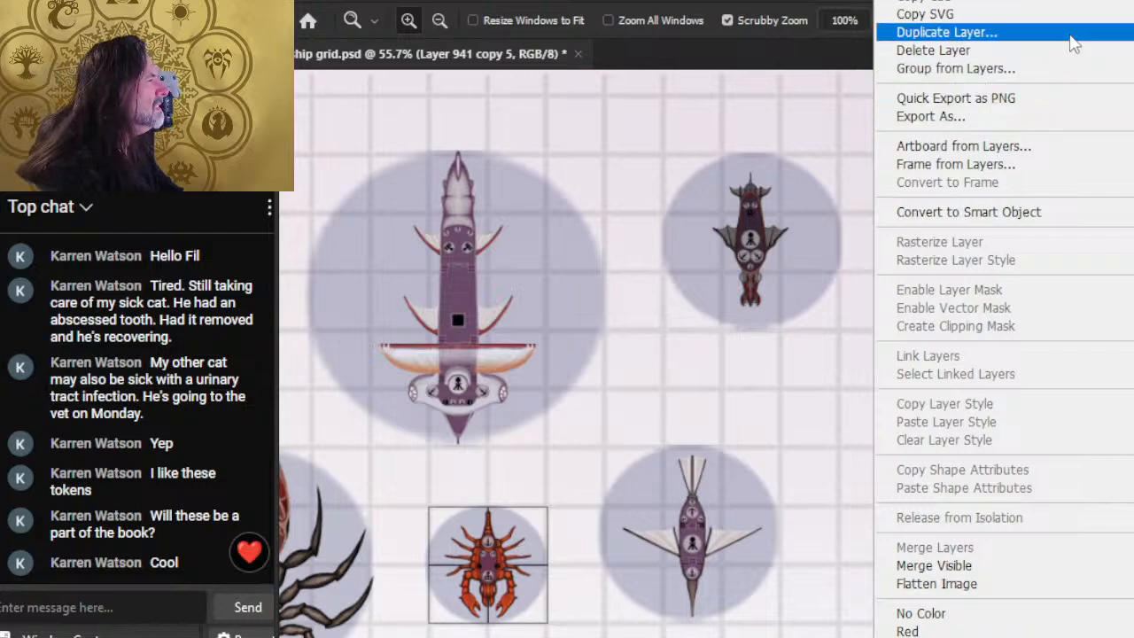
left_click(1008, 34)
key("Return")
scroll(1063, 398, "down", 7)
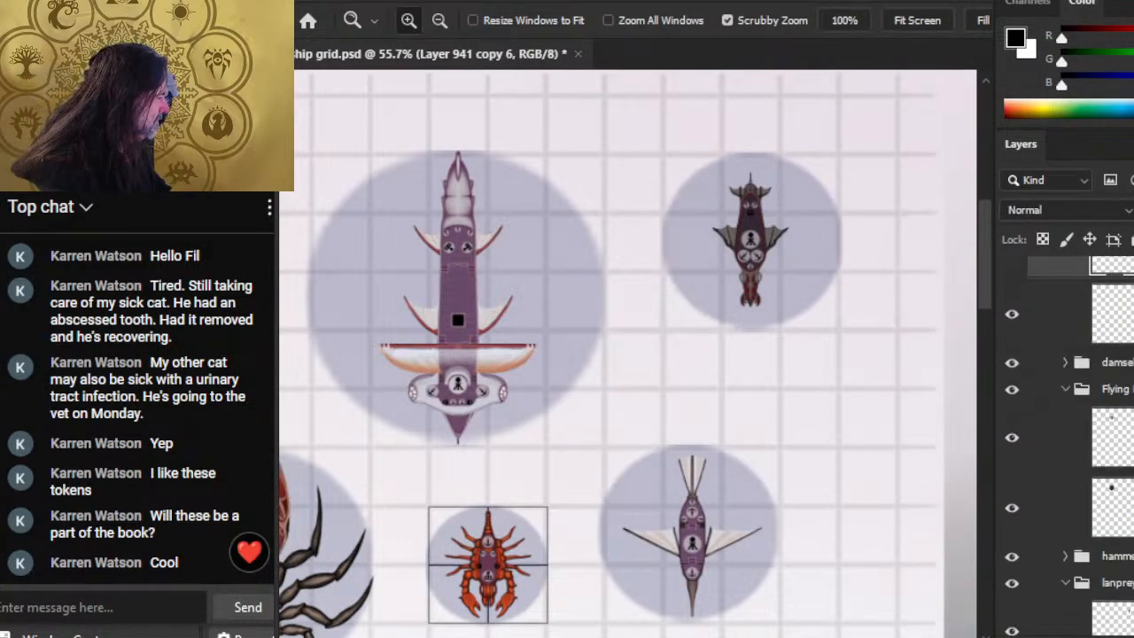
left_click(1054, 503)
Step: Try to place the three-by-three outline freehand over the winged grey ship token and undo the placement
key("v")
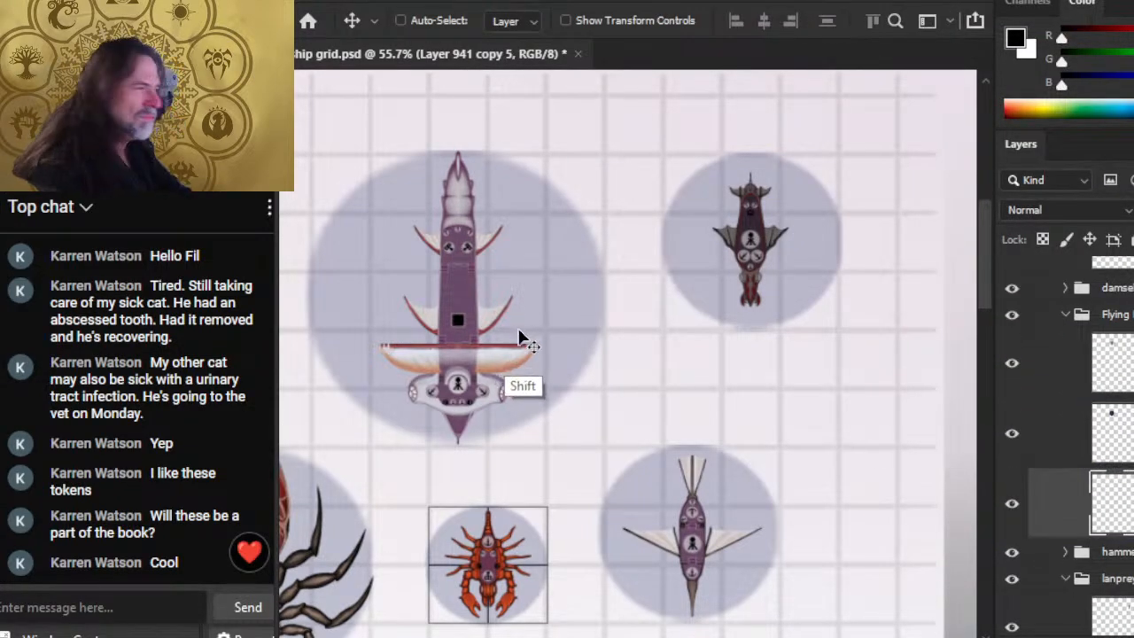
left_click_drag(723, 400, 633, 391)
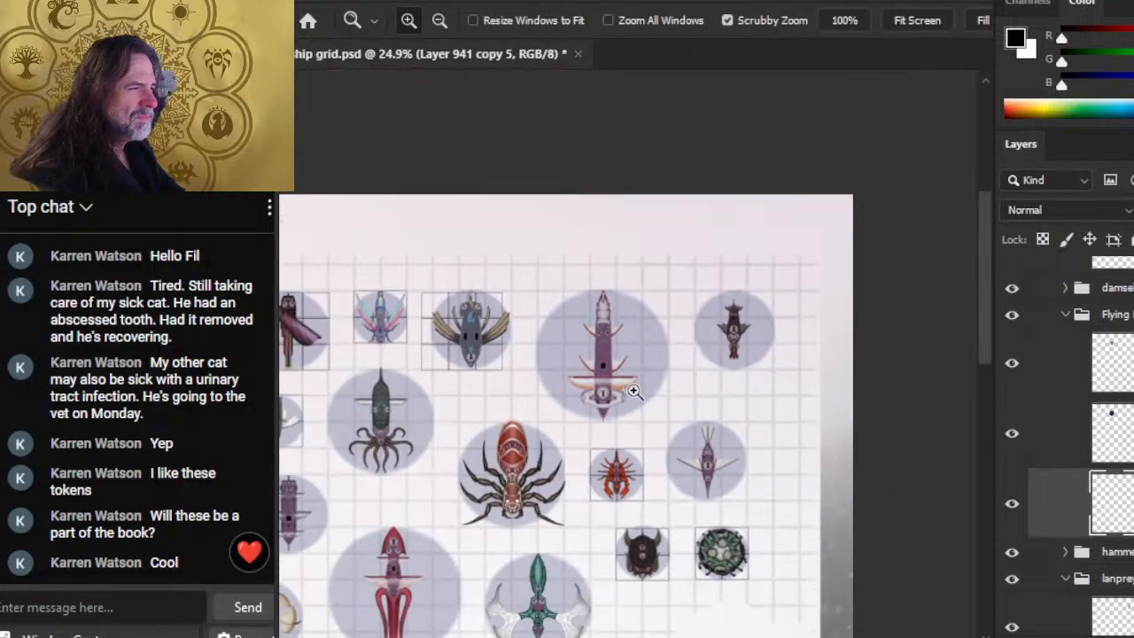
left_click_drag(483, 418, 591, 423)
left_click_drag(531, 326, 802, 407)
left_click(678, 411)
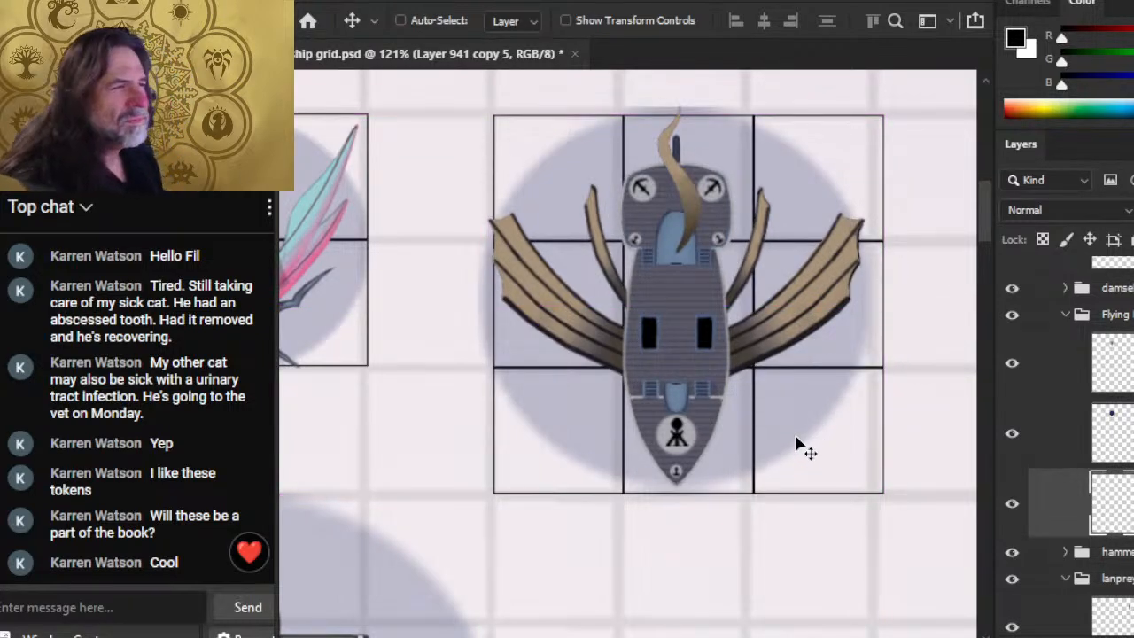
key("ctrl+z")
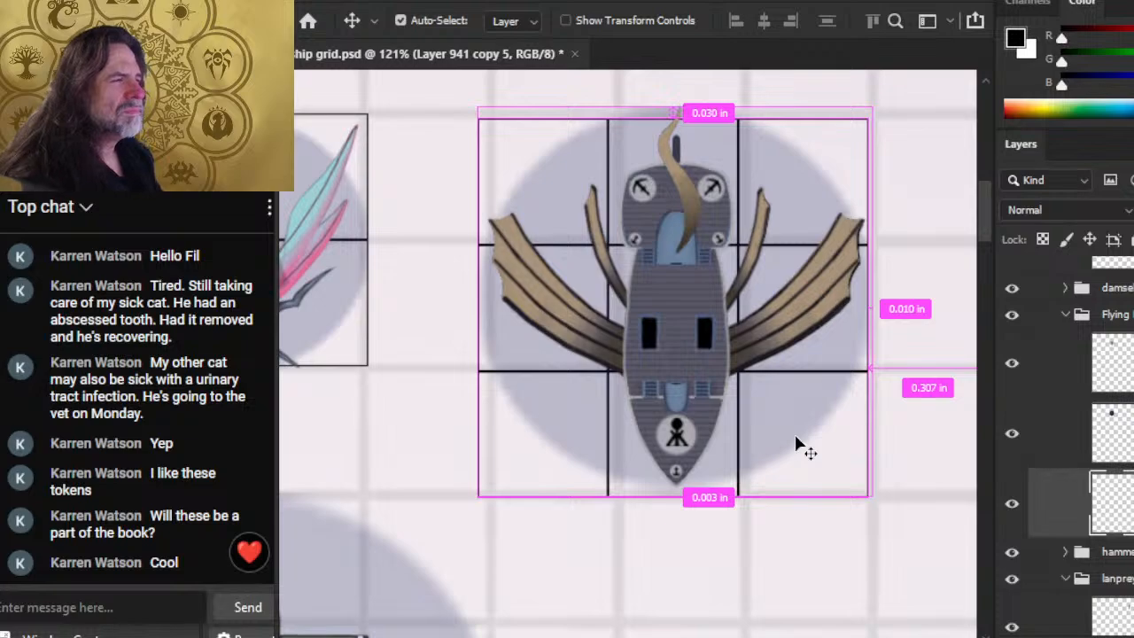
key("ctrl+z")
Step: Nudge the bombard group and the Flying group's outline up 2 pixels to level them with the damselfly outline, and collapse the bombard group
left_click_drag(651, 347, 894, 512)
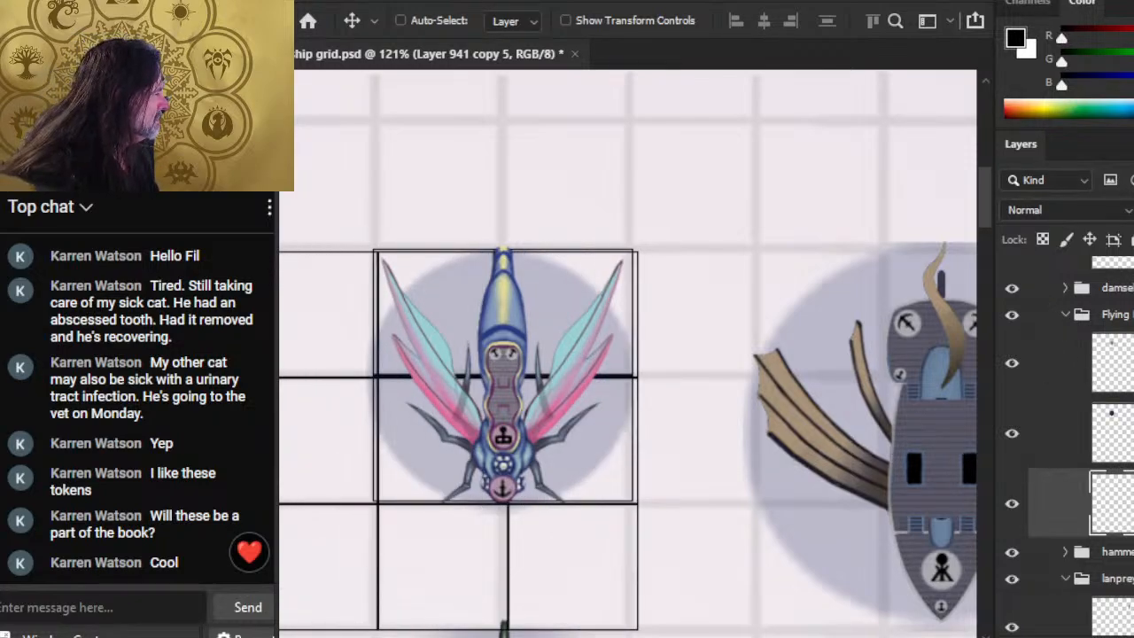
scroll(1069, 450, "up", 5)
left_click(1099, 296)
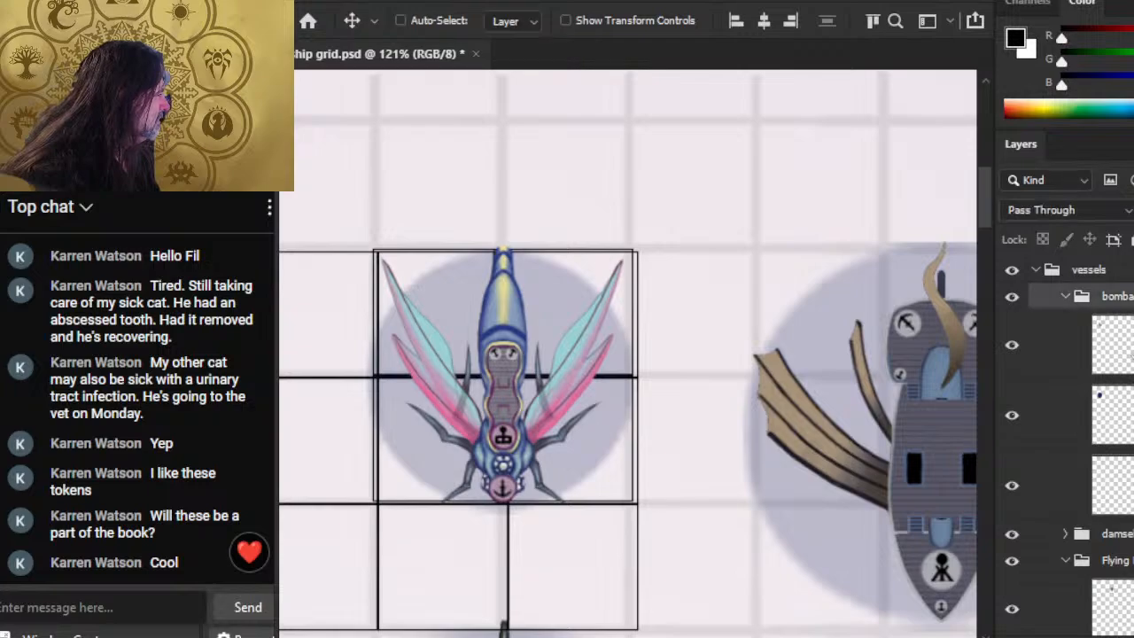
key("Up")
key("Up")
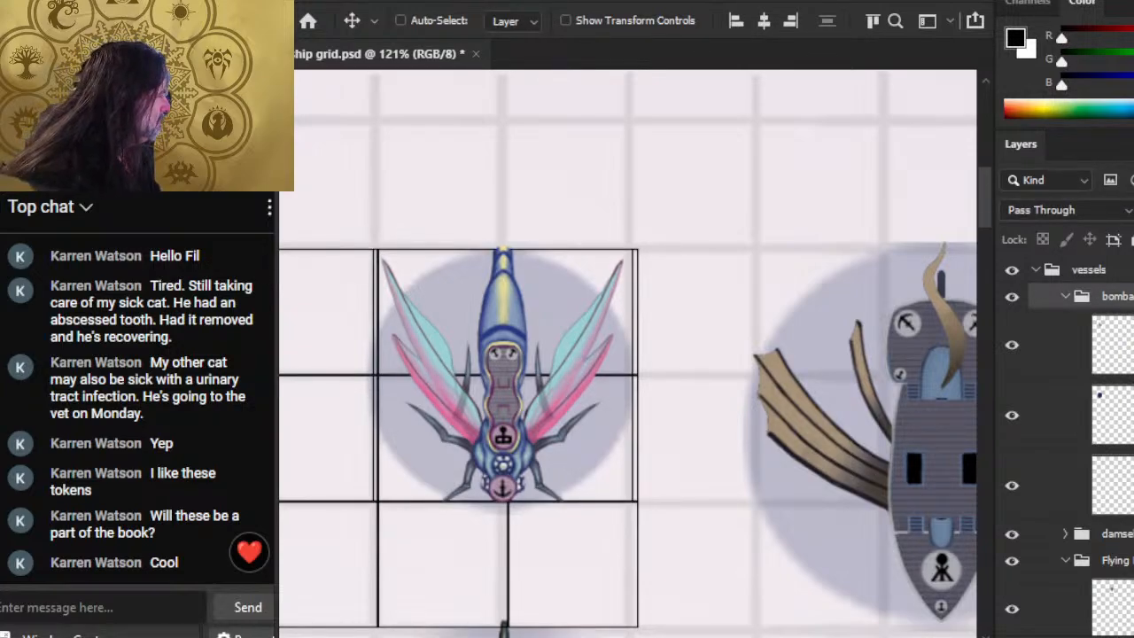
left_click(1058, 296)
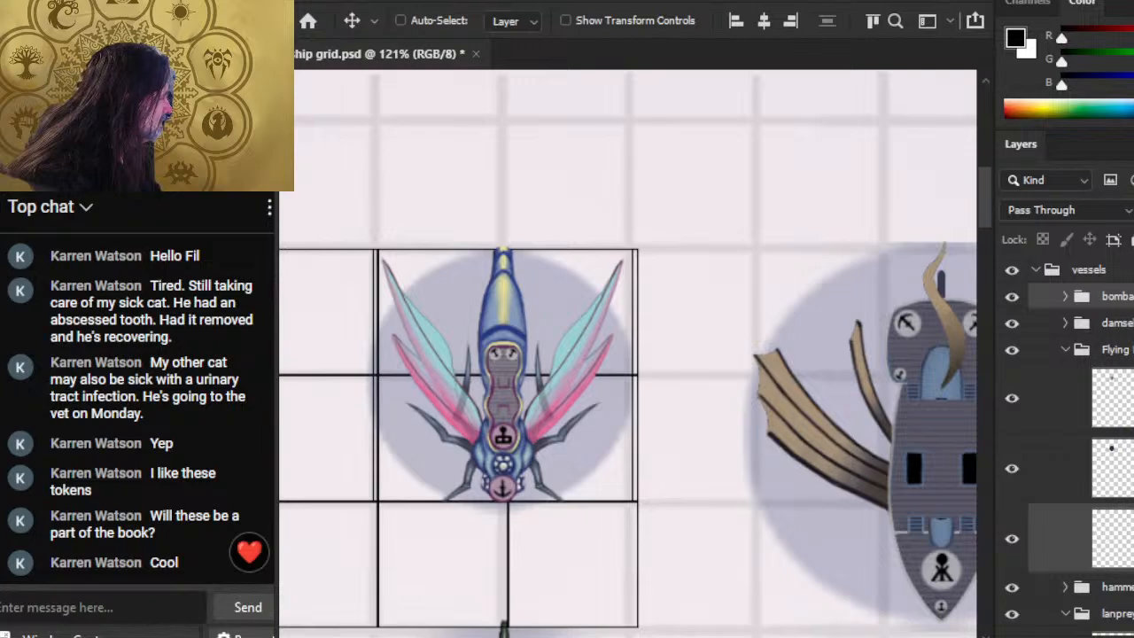
Step: Shift only the Flying group's three-by-three outline horizontally until it frames the winged grey ship token's circle
left_click(1044, 531)
key("shift+Right")
key("shift+Right")
key("shift+Right")
key("shift+Right")
key("shift+Right")
key("shift+Right")
key("shift+Right")
key("shift+Right")
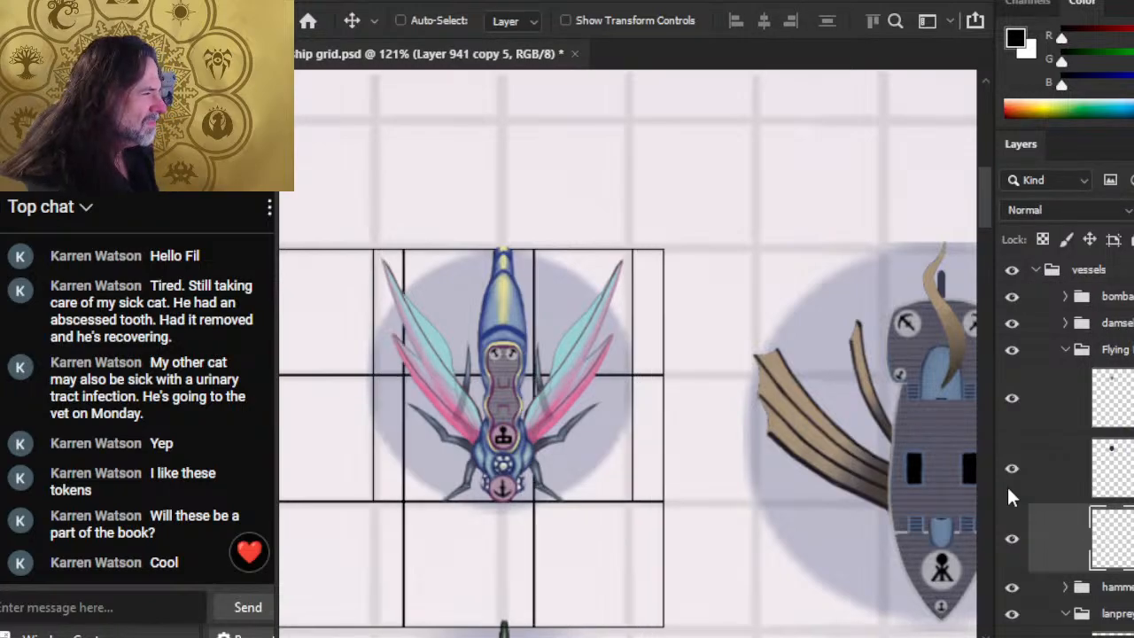
key("shift+Right")
key("shift+Right")
key("shift+Right")
key("shift+Right")
key("shift+Right")
key("shift+Right")
key("shift+Right")
key("shift+Right")
key("shift+Right")
key("shift+Right")
key("shift+Right")
key("shift+Right")
key("shift+Right")
key("shift+Right")
key("shift+Right")
key("shift+Right")
key("shift+Right")
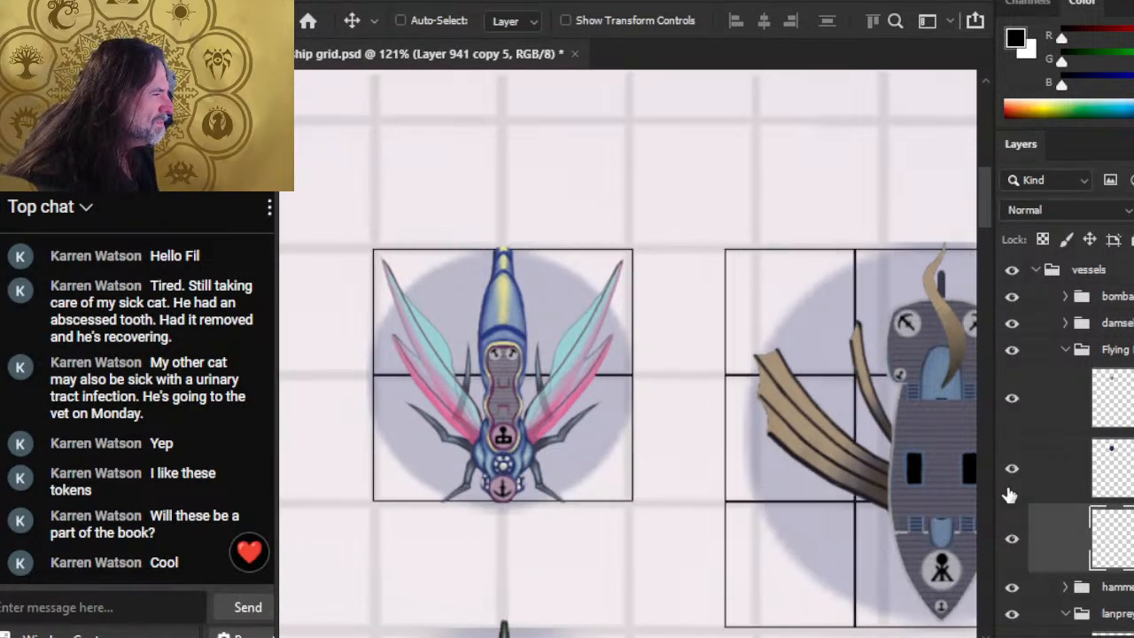
key("shift+Left")
key("shift+Left")
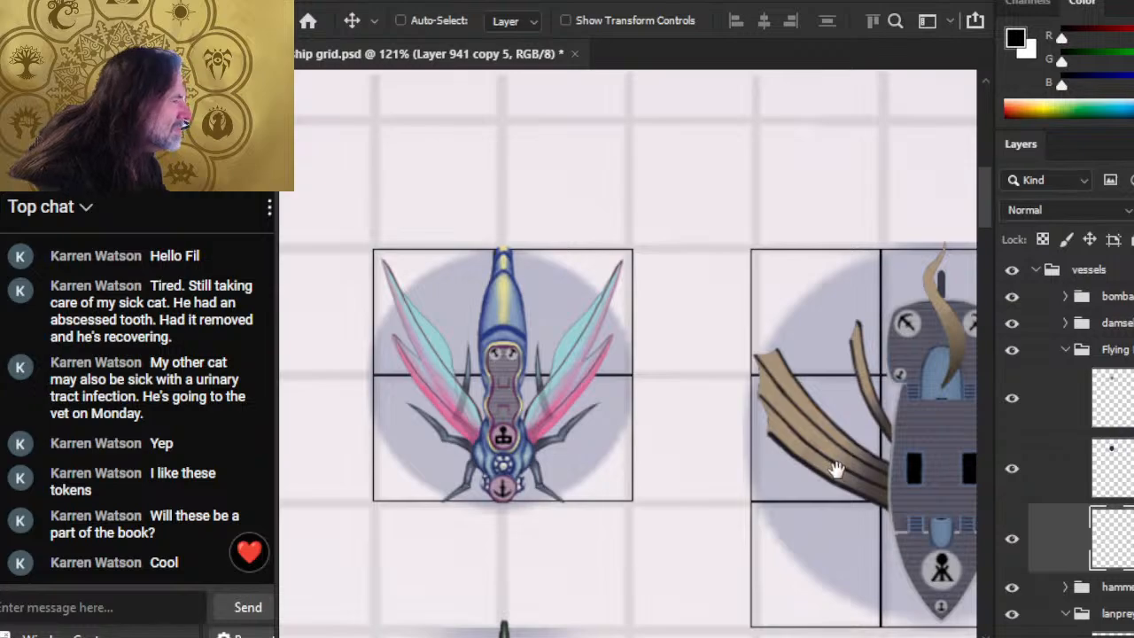
left_click_drag(837, 470, 542, 422)
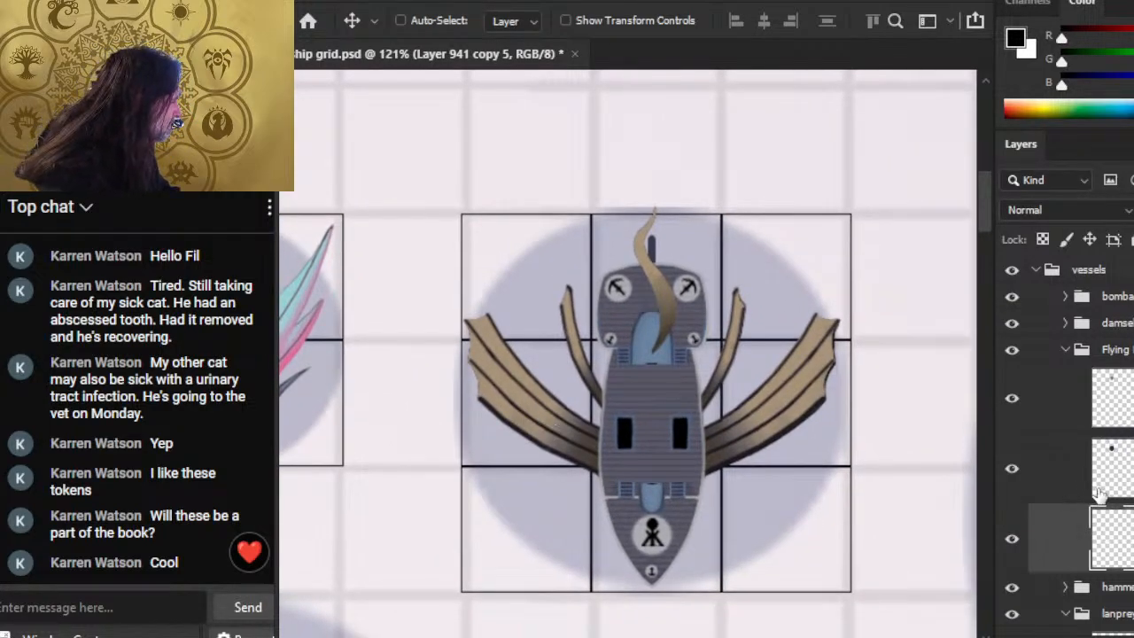
Step: Select the Flying group's ship and circle layers together and nudge them slightly right and down to centre them in the outline
left_click(1127, 468)
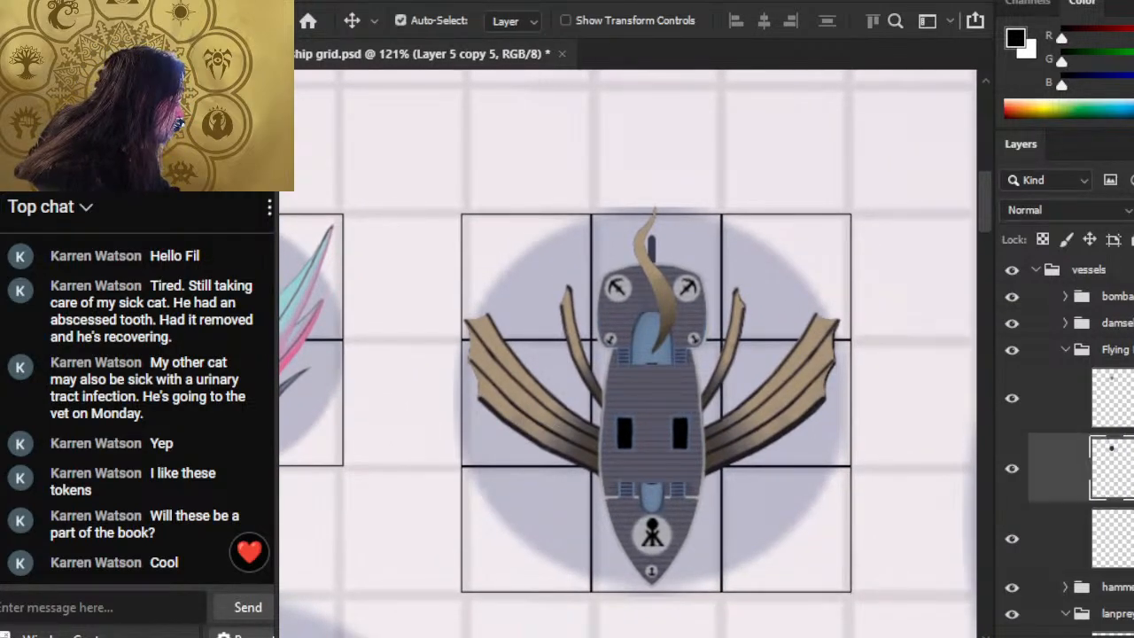
left_click(1127, 398, "ctrl")
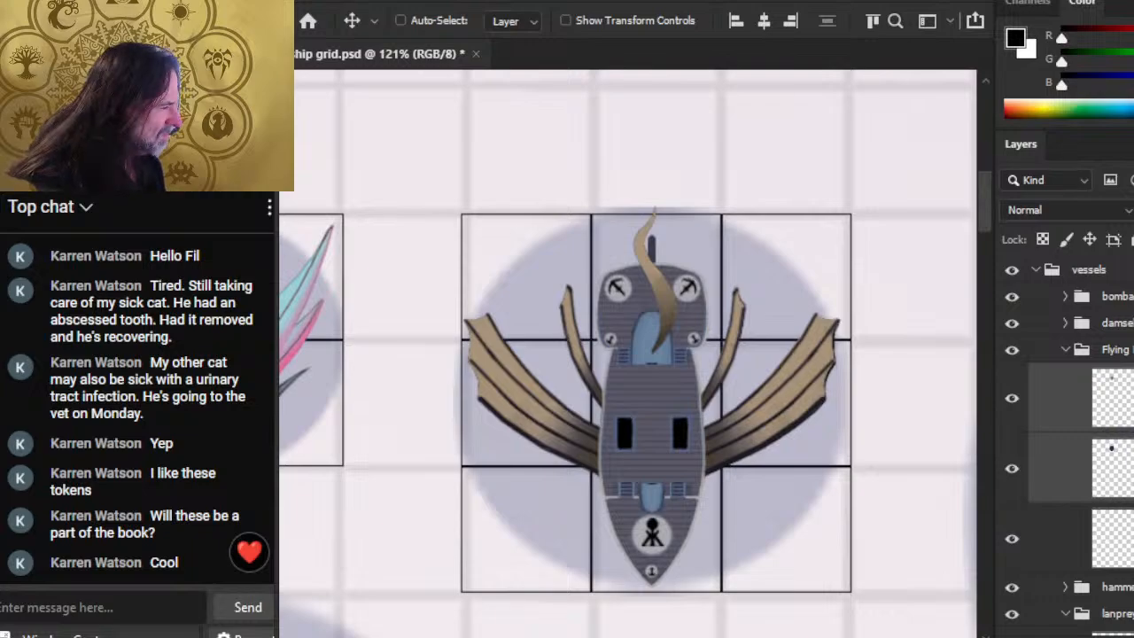
key("Right")
key("Right")
key("Right")
key("Right")
key("Right")
key("Right")
key("Right")
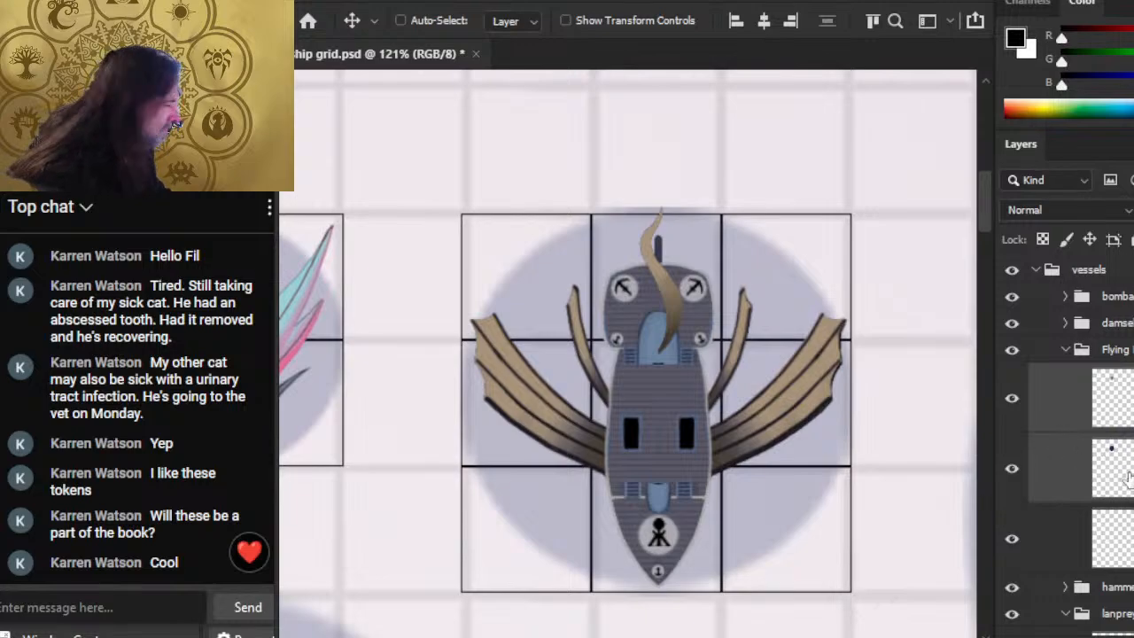
key("Down")
key("Down")
key("Down")
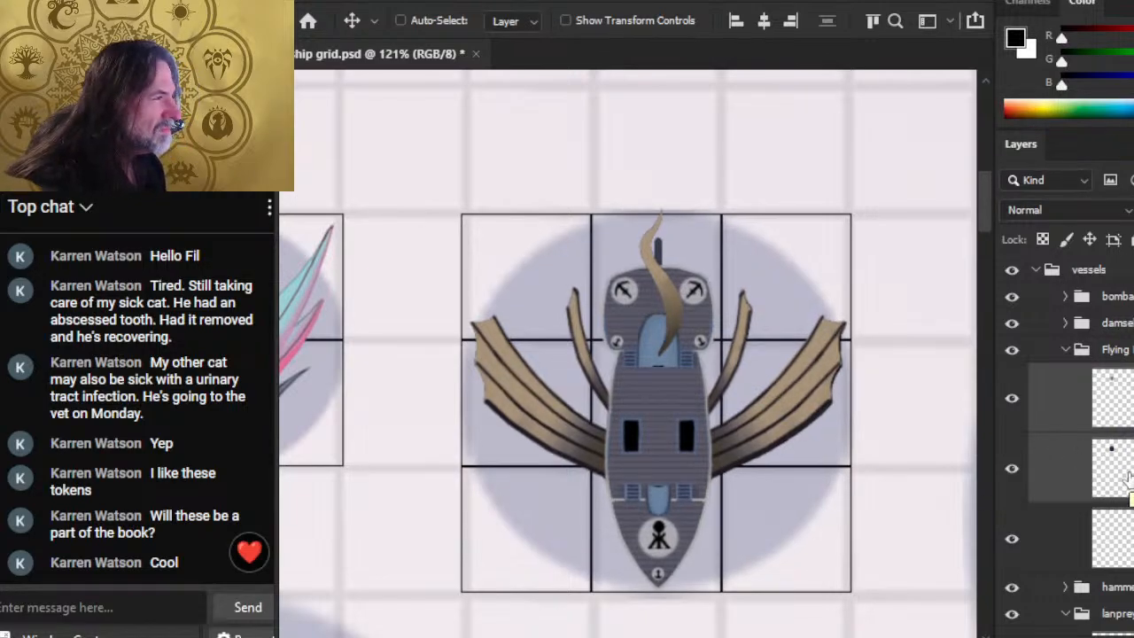
key("Down")
key("z")
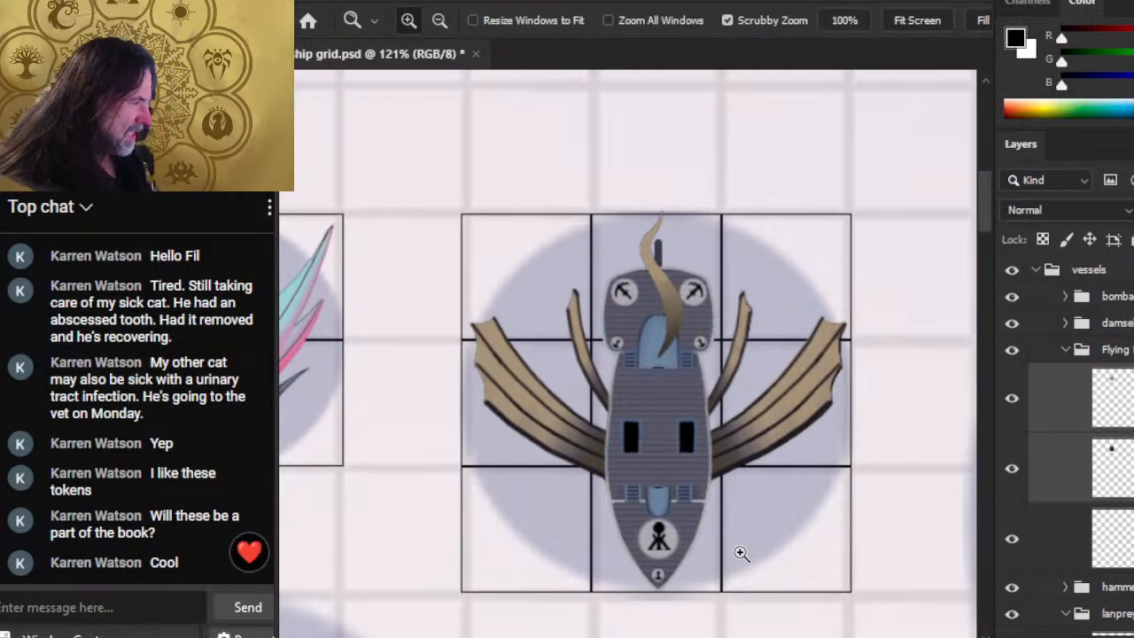
key("v")
key("Left")
key("z")
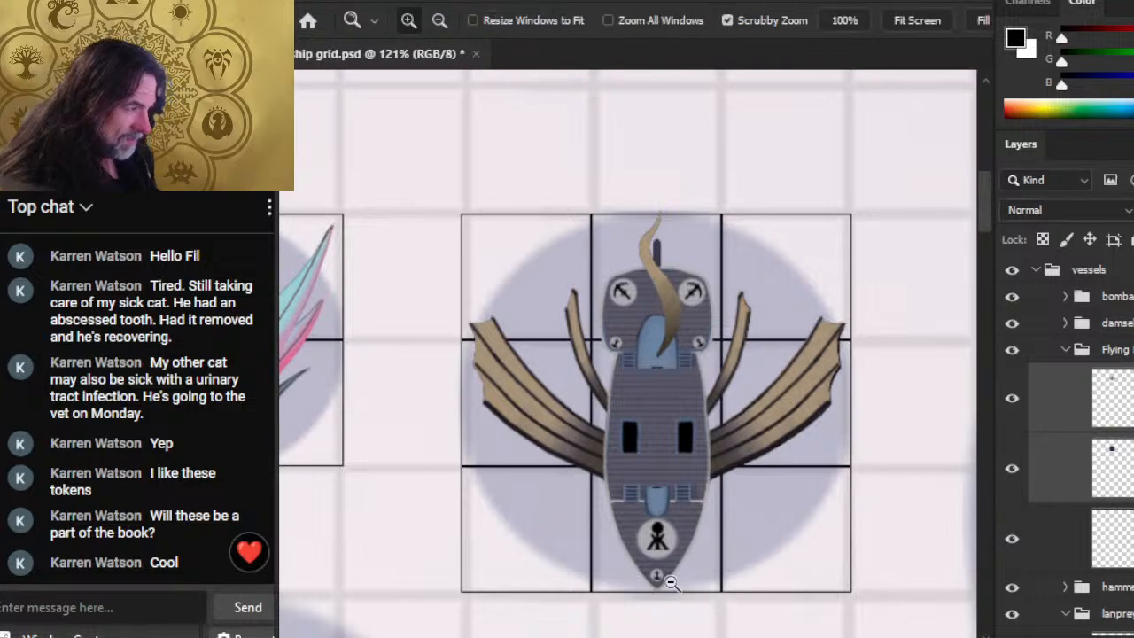
Step: Select the Flying group's outline layer and toggle its visibility off and on to check its fit around the token
scroll(674, 589, "down", 3)
left_click(1076, 536)
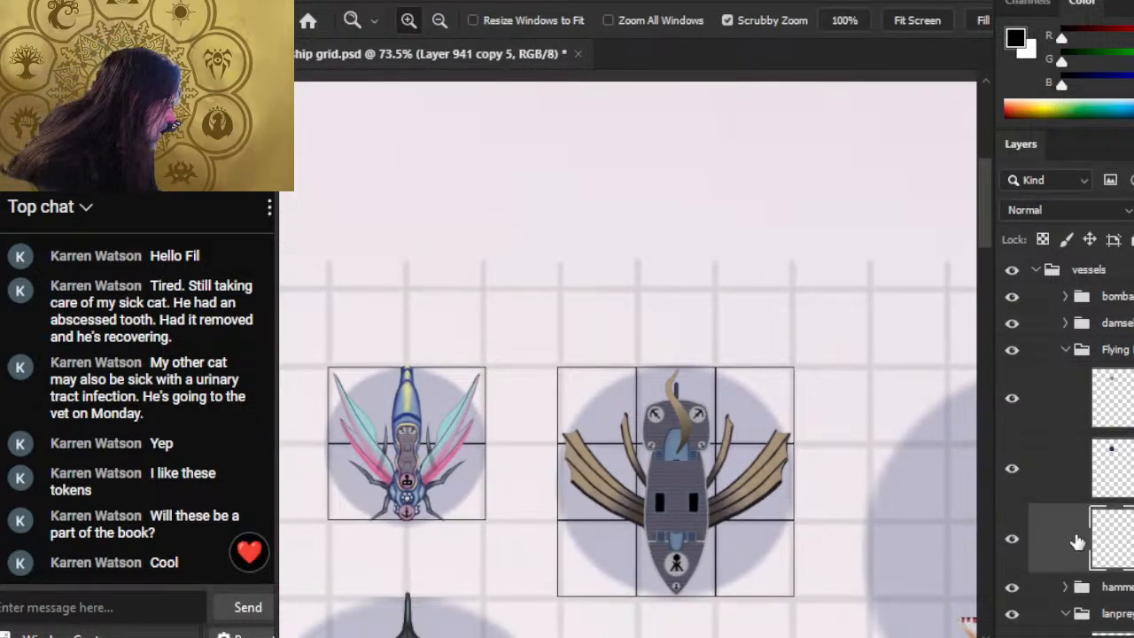
left_click(1012, 539)
left_click(1012, 539)
scroll(783, 560, "down", 4)
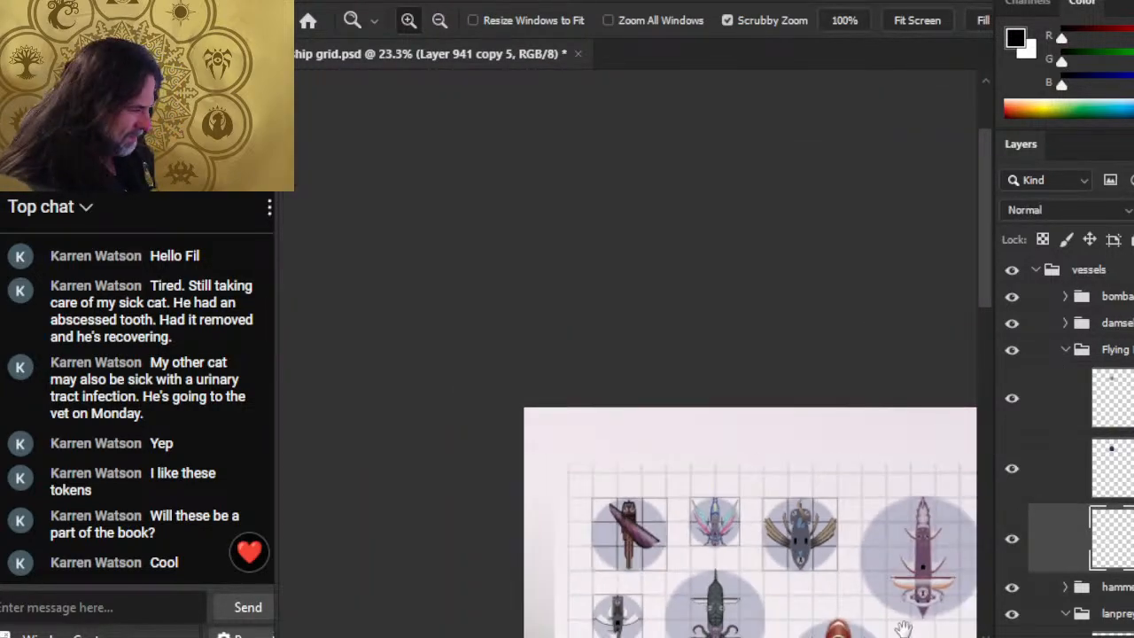
left_click_drag(904, 624, 657, 410)
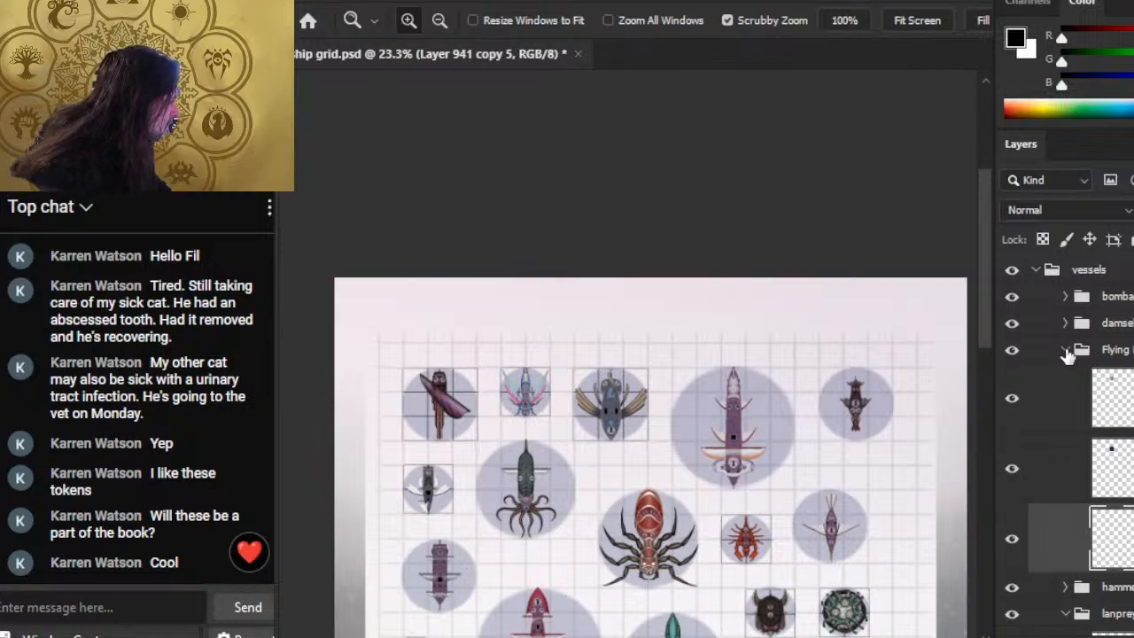
Step: Duplicate the Flying group's three-by-three outline layer and place one copy at the bottom of the lanprey group
right_click(1054, 537)
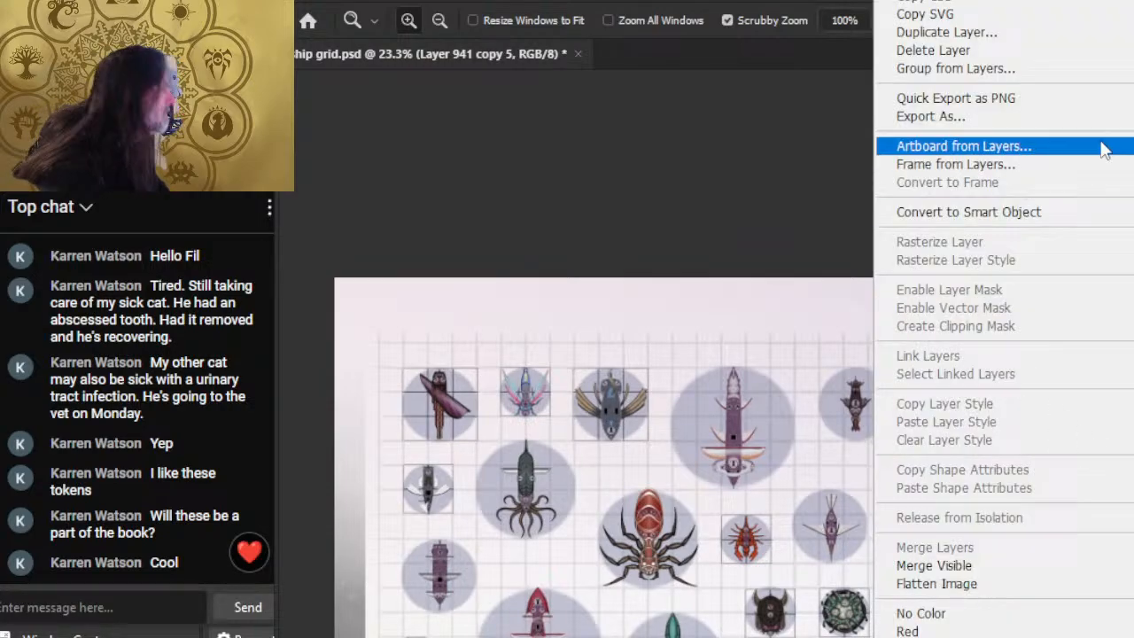
left_click(1097, 36)
key("Return")
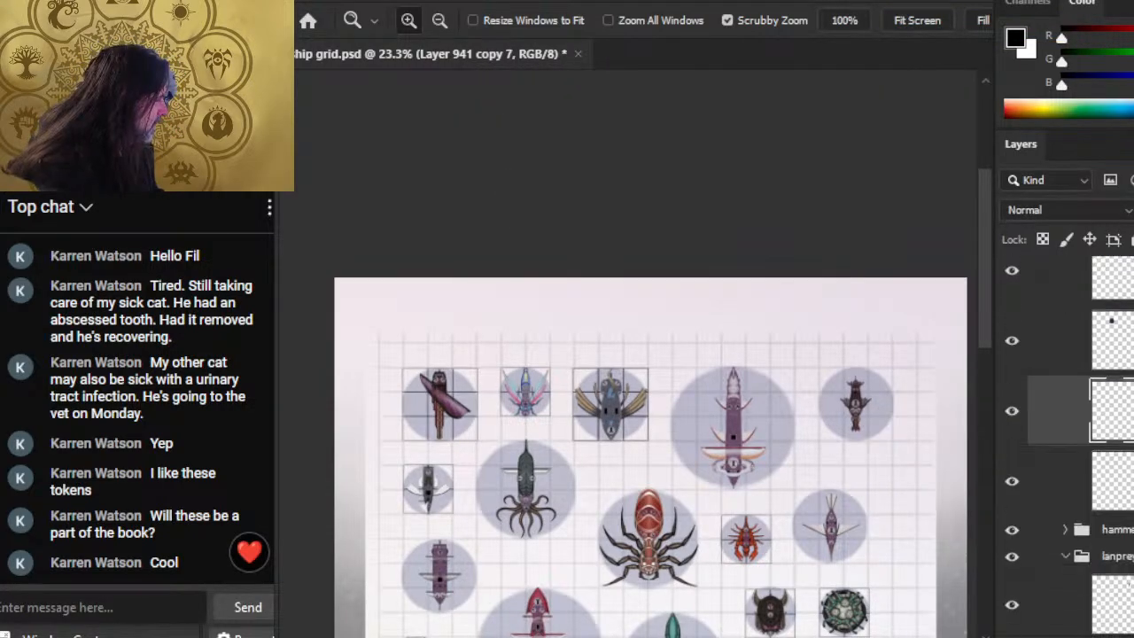
left_click_drag(1118, 331, 1118, 558)
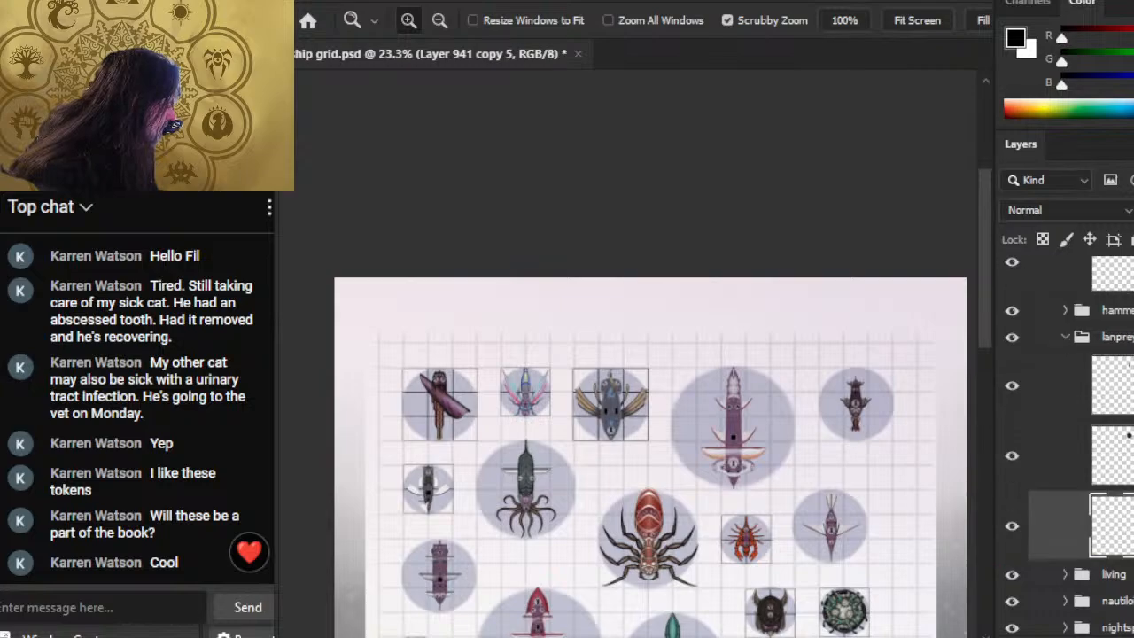
Step: Move the lanprey group's three-by-three outline onto the circle of the small dark winged ship and collapse the Flying group
key("v")
left_click_drag(660, 463, 946, 495)
scroll(1063, 443, "up", 4)
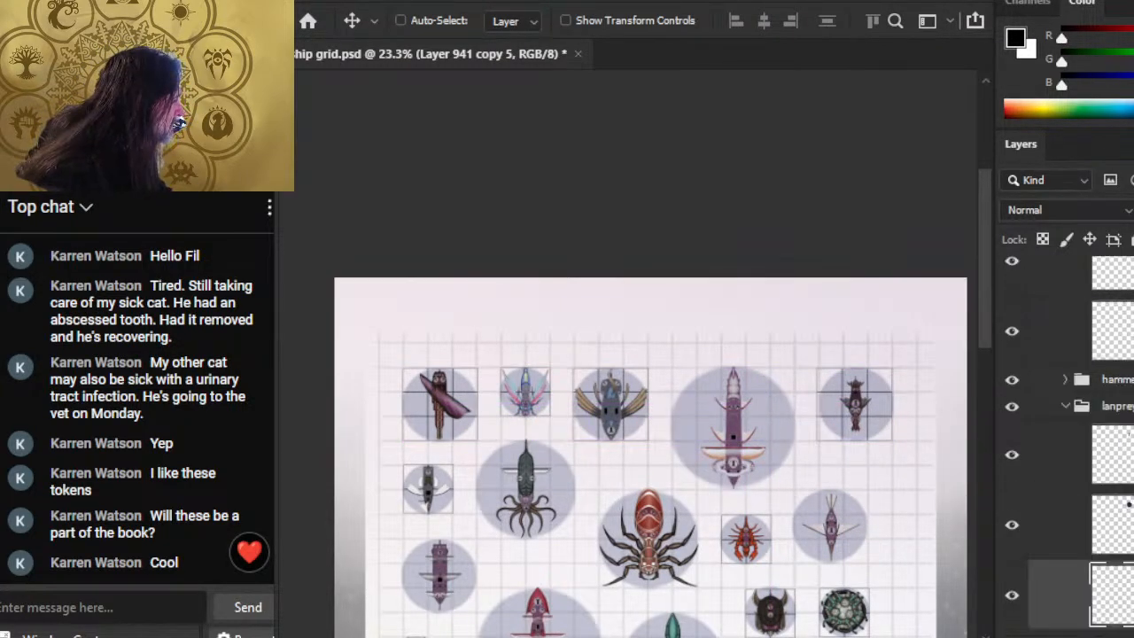
left_click(1065, 349)
Step: Nudge the lanprey group's outline horizontally until its sides line up with the edges of the ship's circle
key("z")
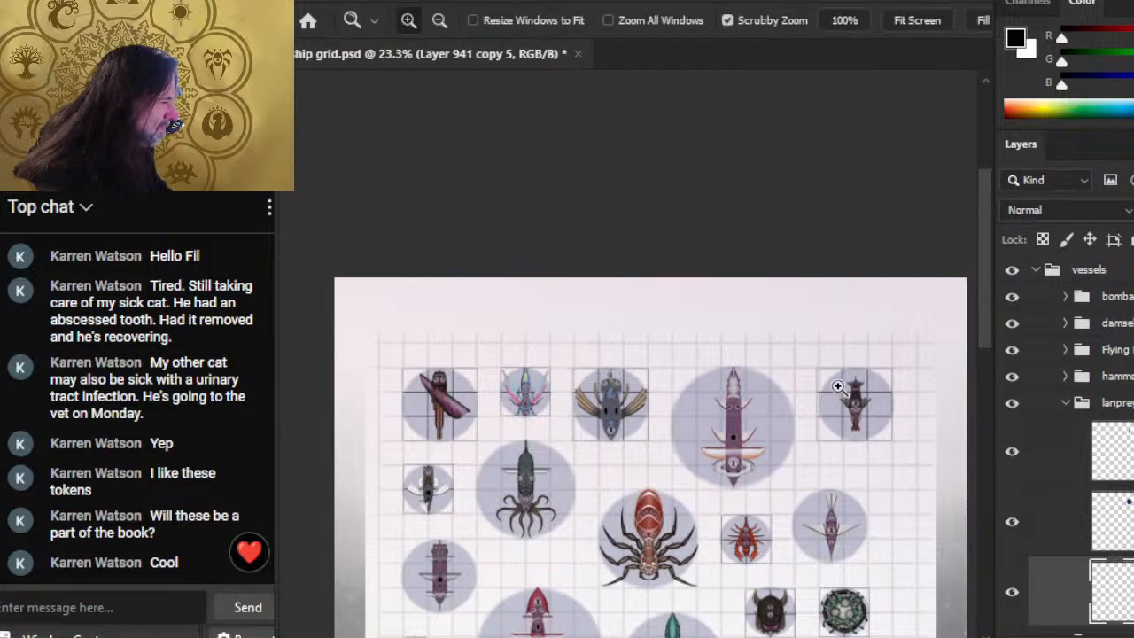
left_click_drag(838, 400, 981, 432)
left_click_drag(886, 434, 720, 434)
key("v")
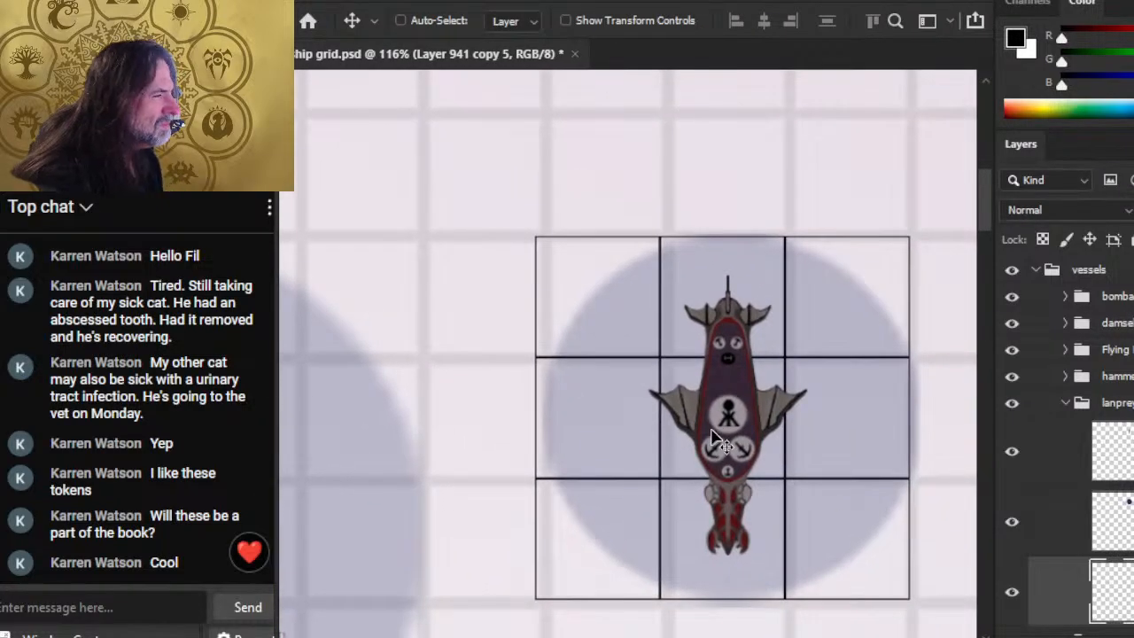
key("shift+Right")
key("shift+Right")
key("shift+Right")
key("shift+Right")
key("shift+Left")
key("shift+Left")
key("shift+Left")
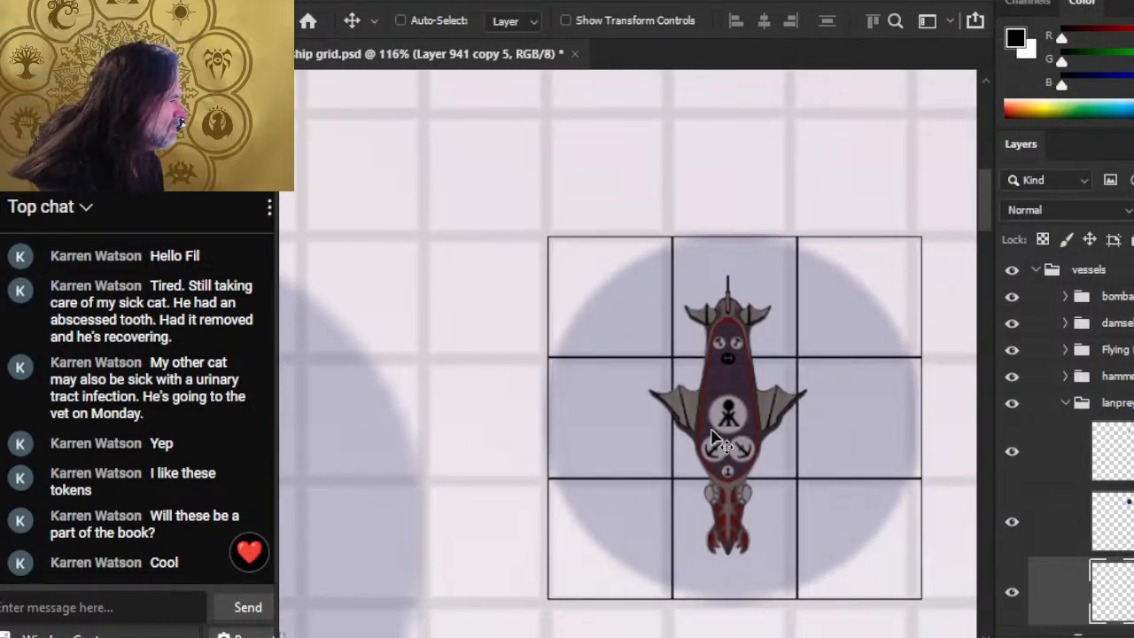
key("Left")
key("Left")
key("Left")
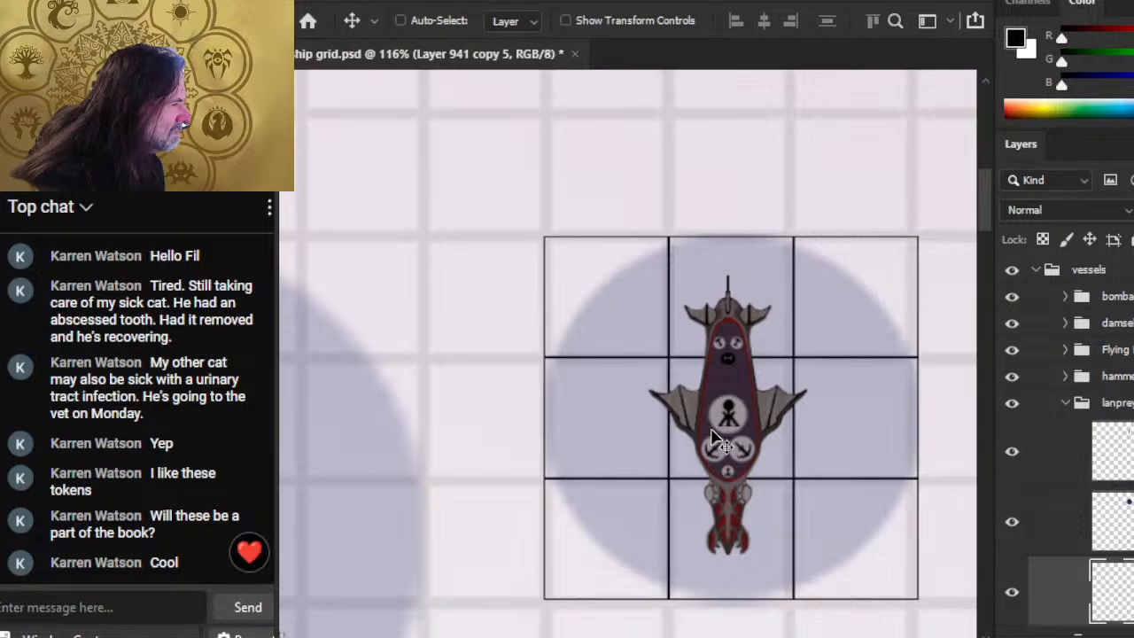
key("Left")
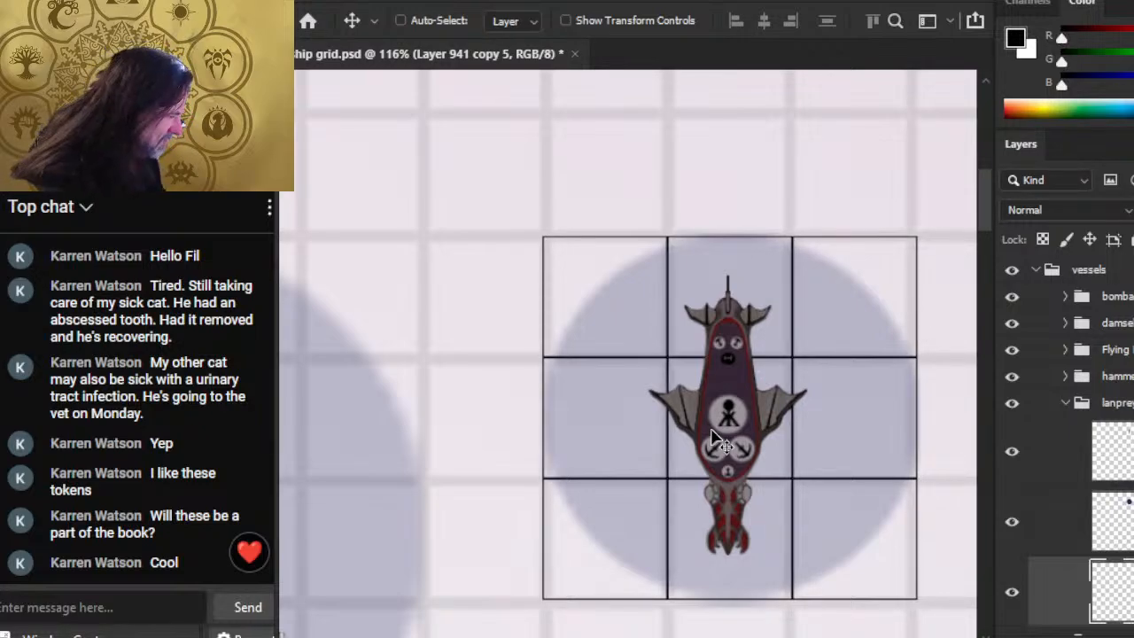
Step: Duplicate the lanprey group's outline layer, place one copy at the bottom of the shrike group, and collapse the lanprey group
scroll(1069, 443, "down", 5)
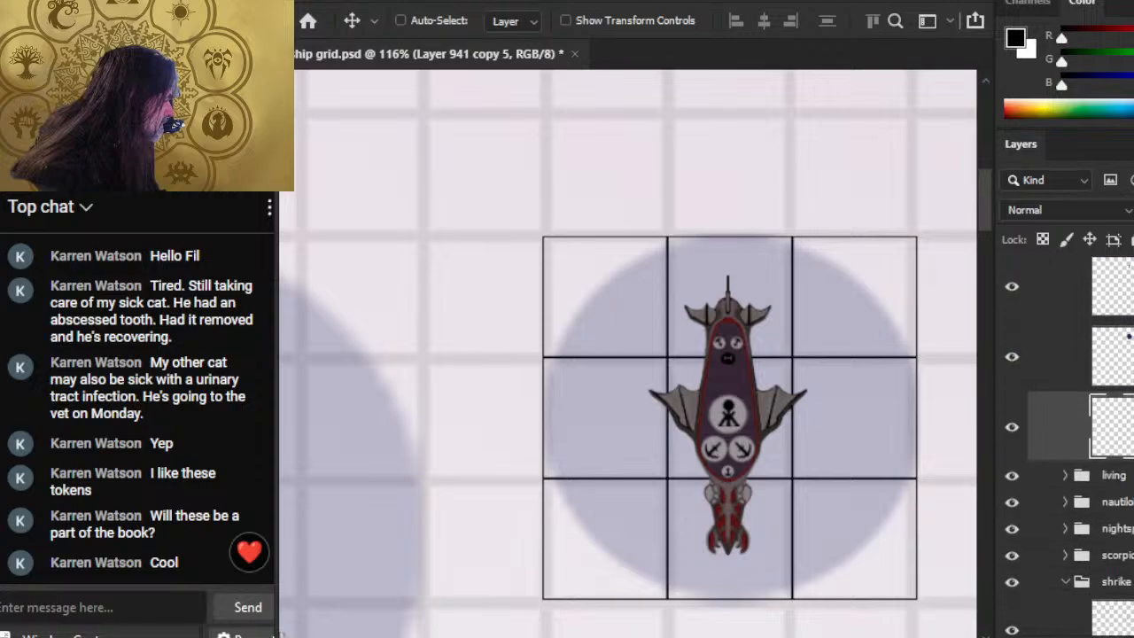
right_click(1063, 346)
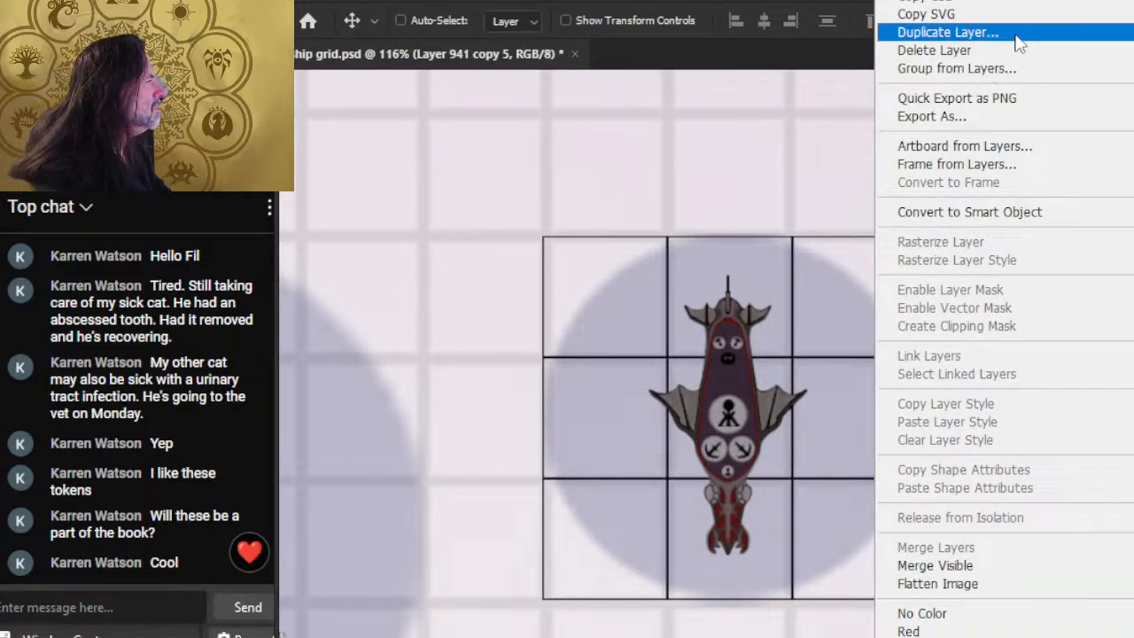
left_click(947, 32)
key("Return")
scroll(1069, 443, "down", 3)
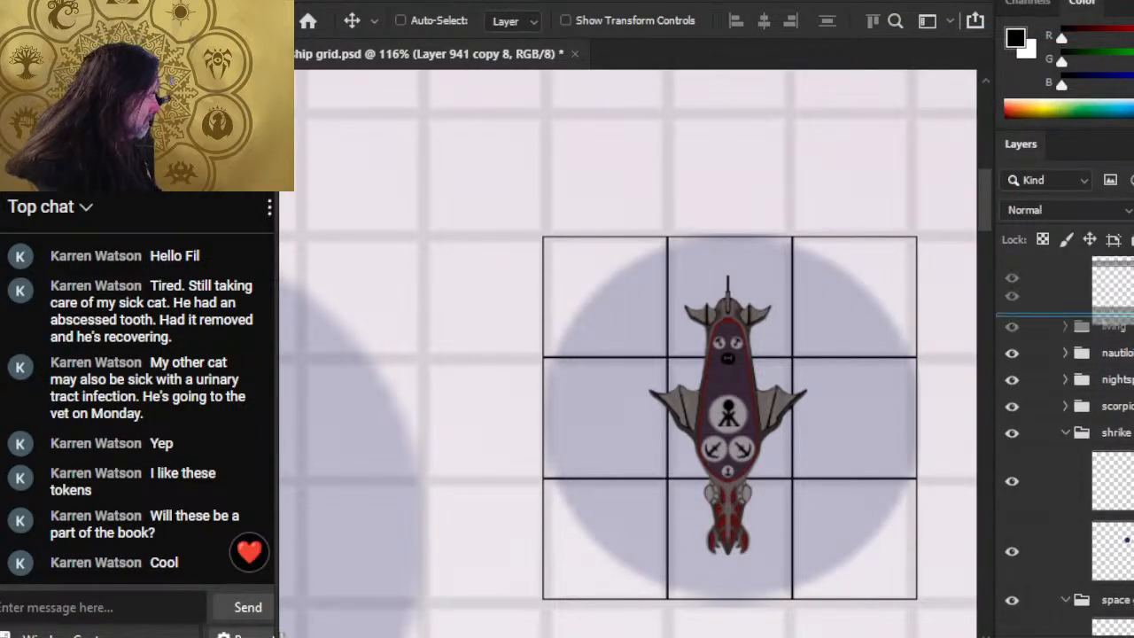
left_click(1063, 551)
scroll(1070, 443, "up", 5)
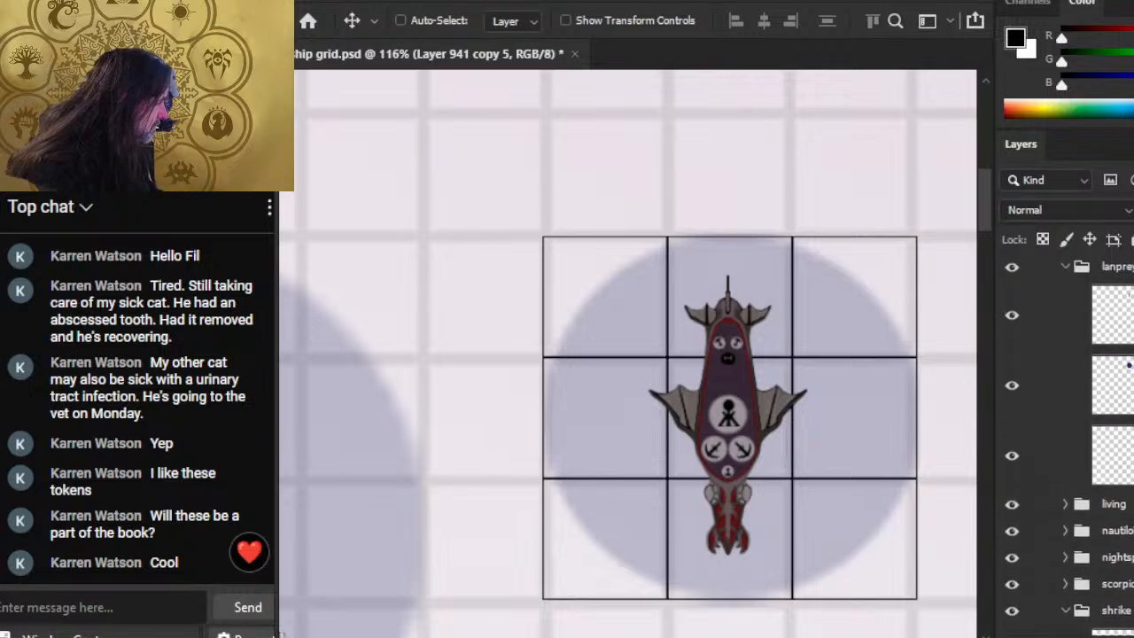
left_click(1067, 325)
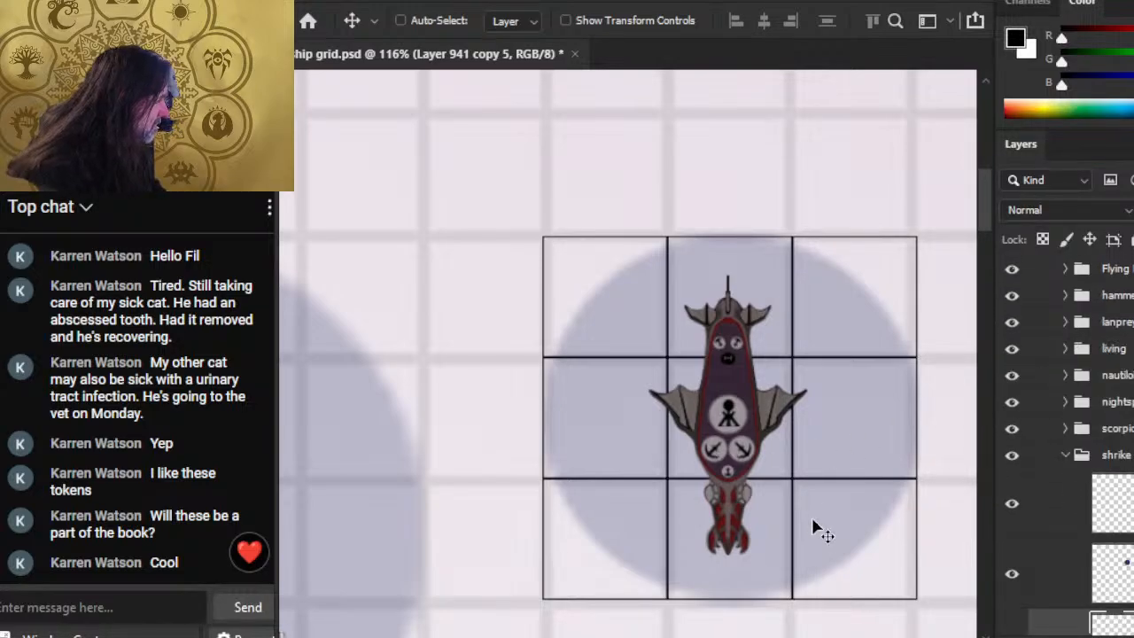
Step: Move the shrike group's outline down beside the scorpion token and align its lower edge with the scorpion's outline
key("z")
left_click_drag(836, 517, 856, 236)
key("v")
left_click_drag(774, 413, 707, 423)
left_click_drag(812, 501, 696, 525)
left_click_drag(768, 489, 821, 442)
key("z")
key("v")
key("z")
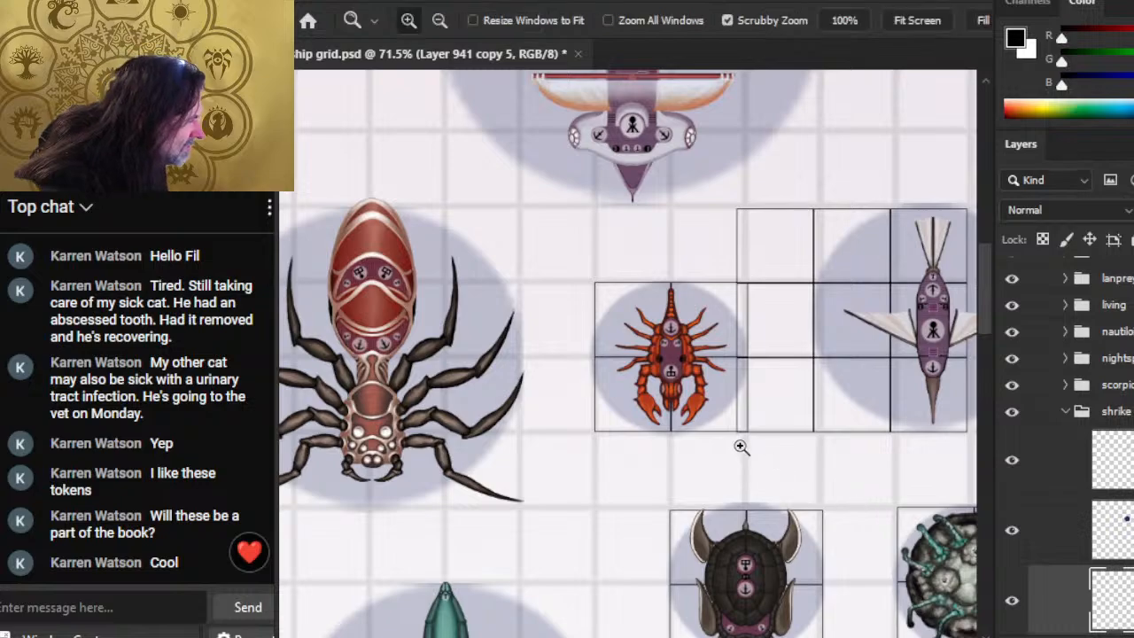
left_click_drag(740, 447, 853, 476)
key("v")
key("Up")
key("z")
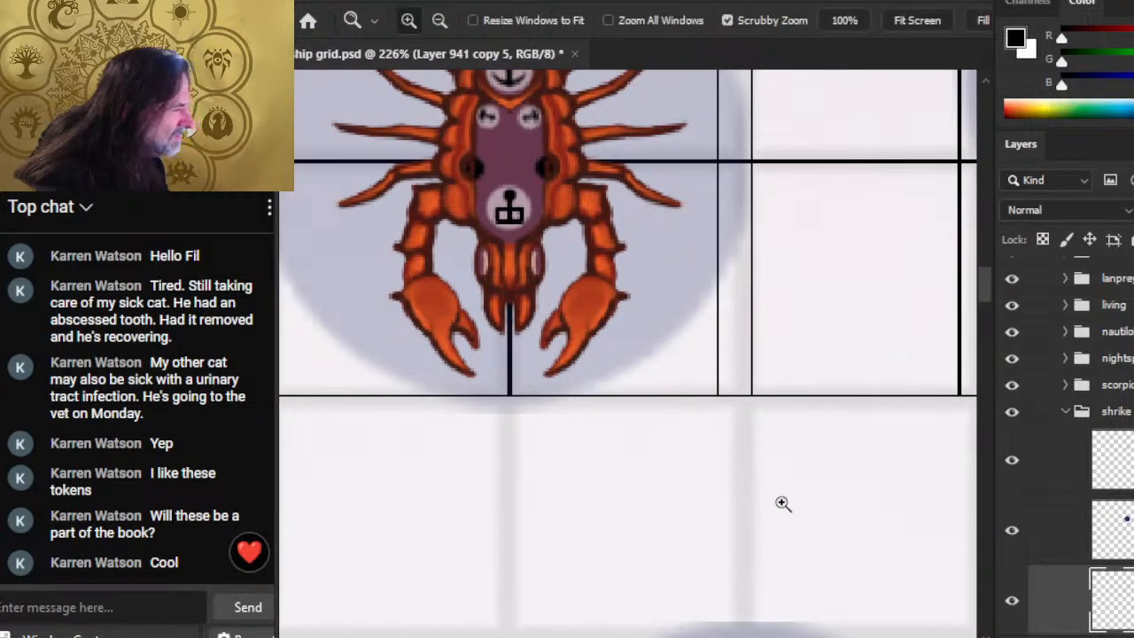
Step: Shift the shrike group's outline right along the grid until it frames the white-winged shrike ship's circle
left_click_drag(782, 503, 759, 446)
key("v")
key("shift+Right")
key("shift+Right")
key("shift+Right")
key("shift+Right")
key("shift+Right")
key("shift+Right")
key("shift+Right")
key("shift+Right")
key("shift+Right")
key("shift+Right")
key("shift+Right")
key("shift+Right")
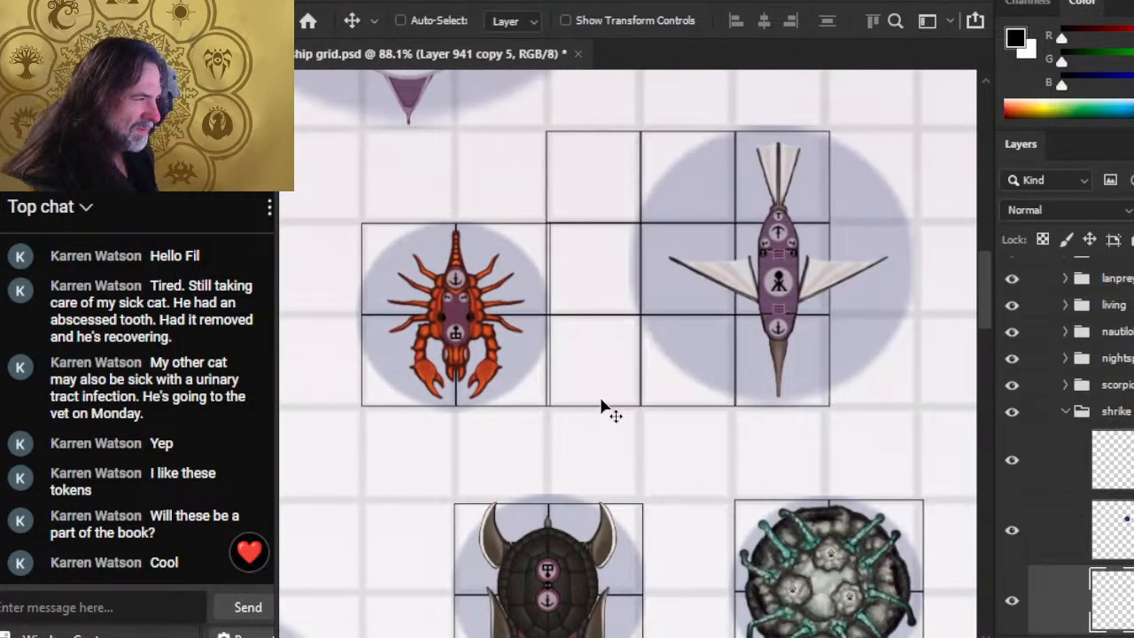
key("shift+Right")
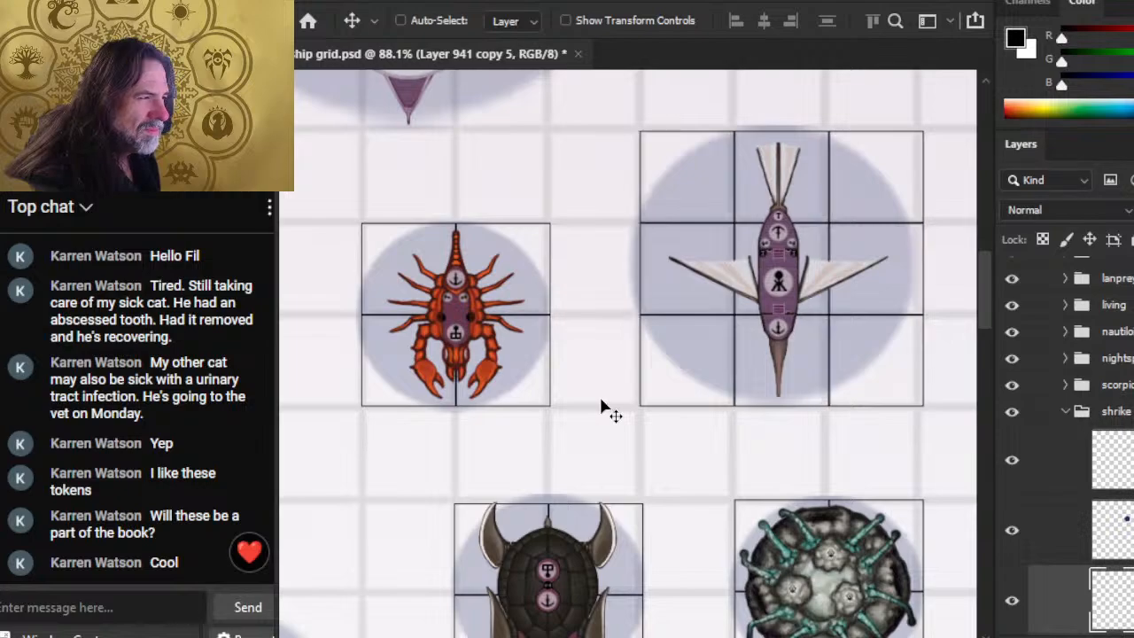
Step: Select the shrike group's ship and circle layers together and nudge them right and slightly down to centre the circle in the outline
left_click(1054, 459)
left_click(1054, 530, "shift")
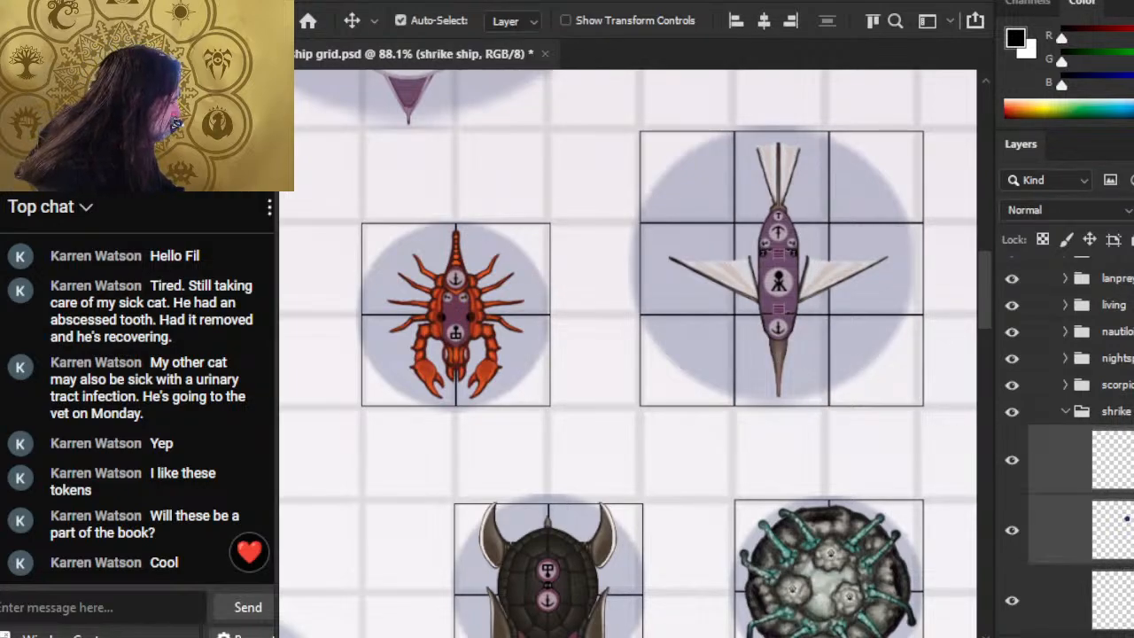
key("Right")
key("Right")
key("Right")
key("Right")
key("Right")
key("Right")
key("Right")
key("Right")
key("Right")
key("Right")
key("Right")
key("Right")
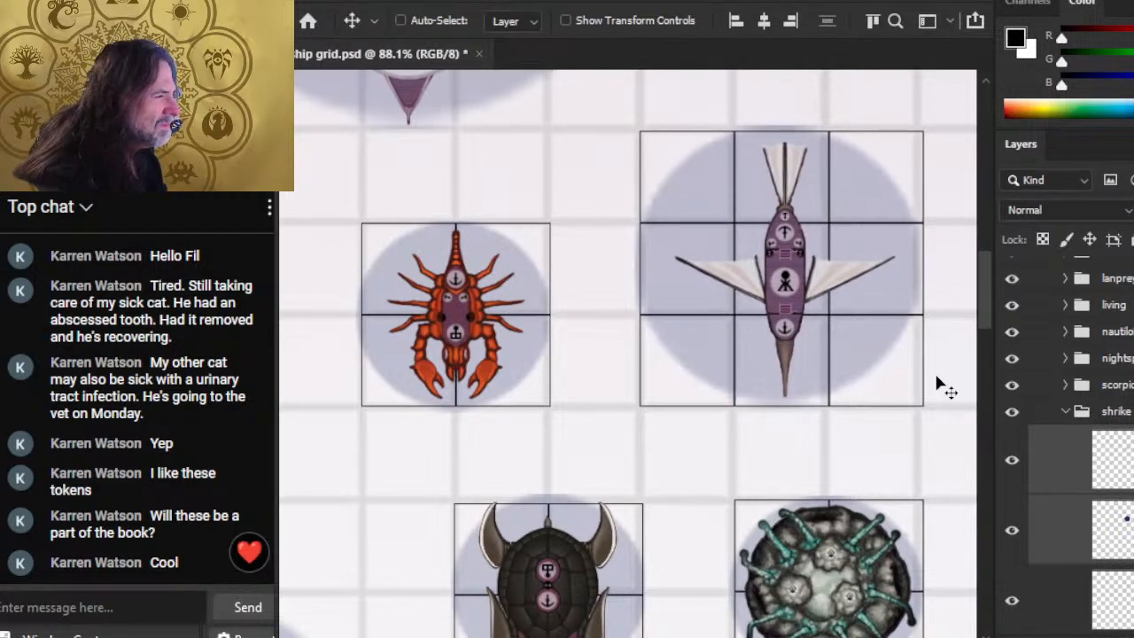
key("Right")
key("Right")
key("Right")
key("Right")
key("Right")
key("Right")
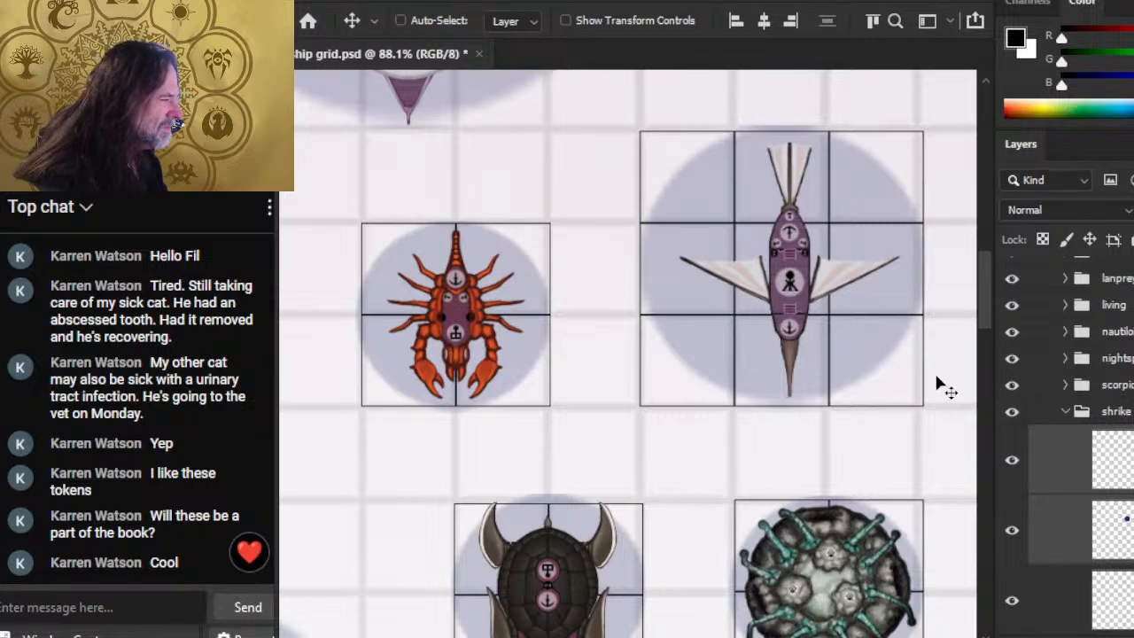
key("Right")
key("Right")
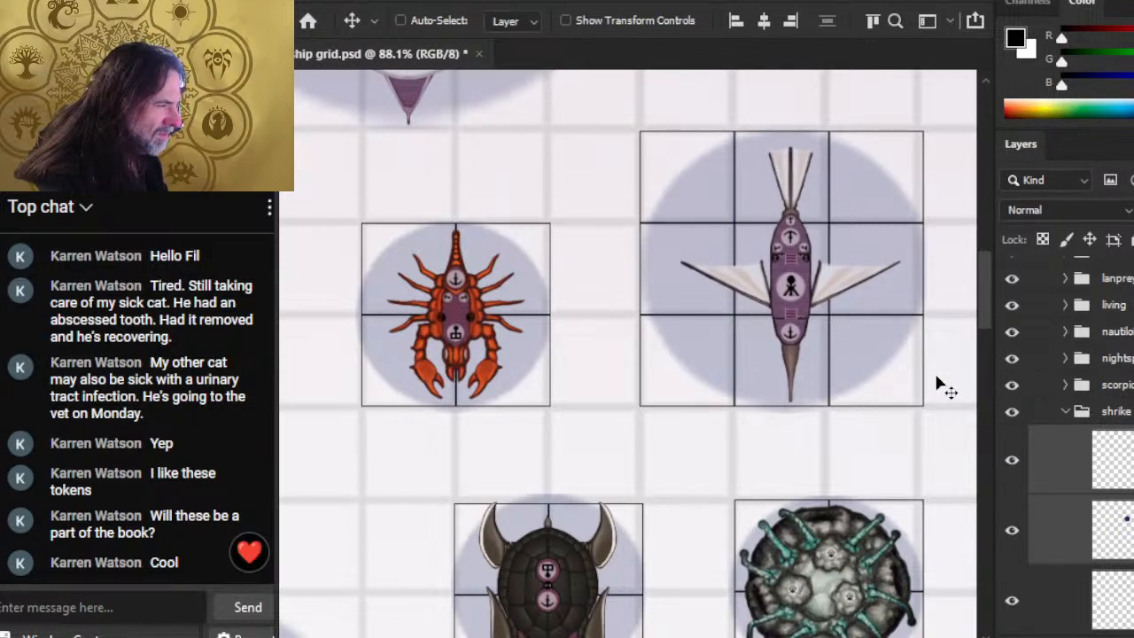
key("Right")
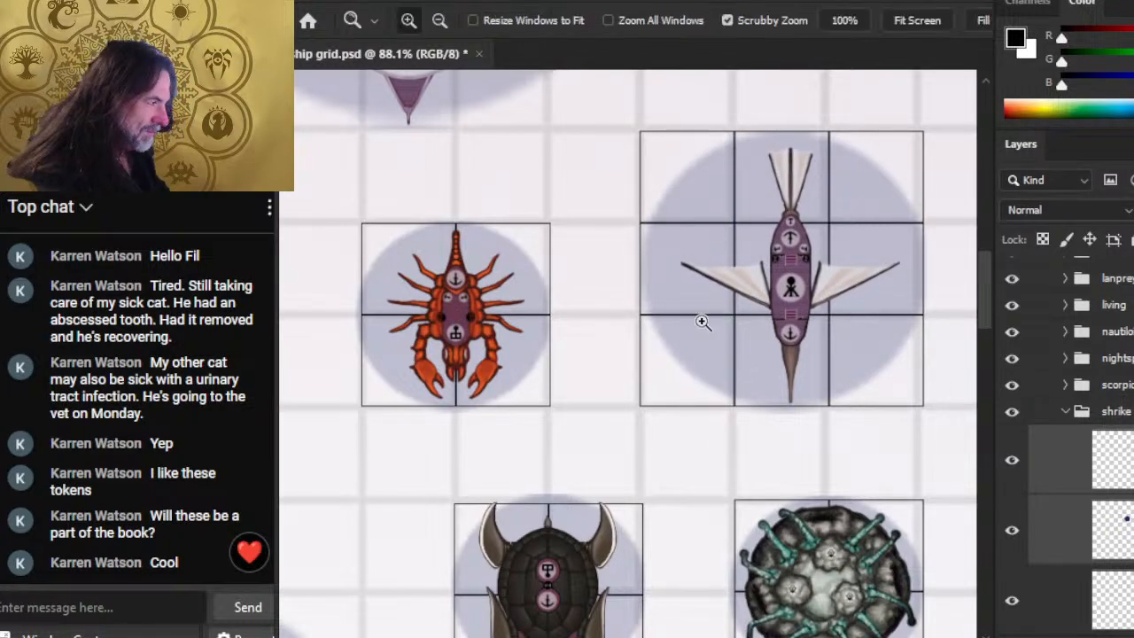
left_click_drag(711, 313, 707, 312)
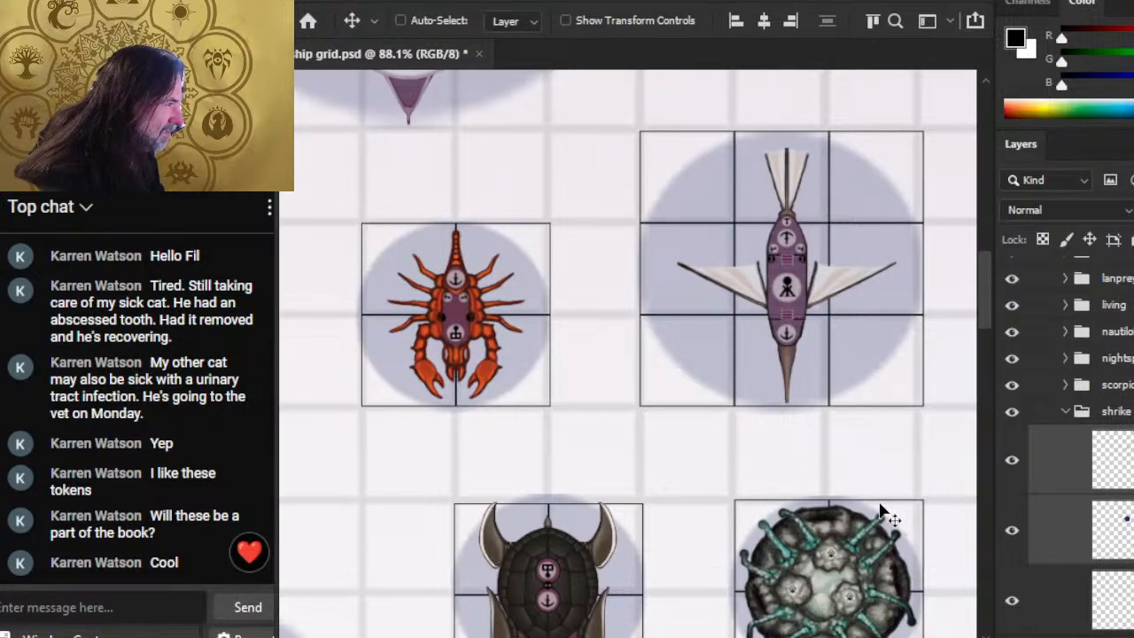
key("Right")
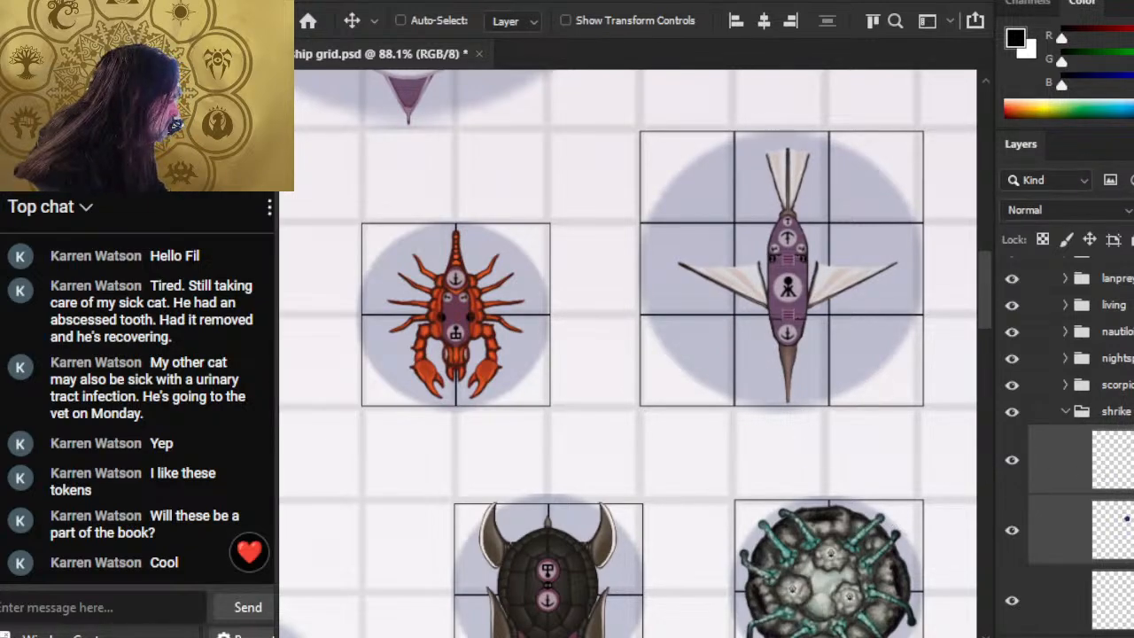
Step: Select only the shrike ship layer and nudge it left and up to centre the ship within its outline
left_click(1054, 460)
key("Left")
key("Left")
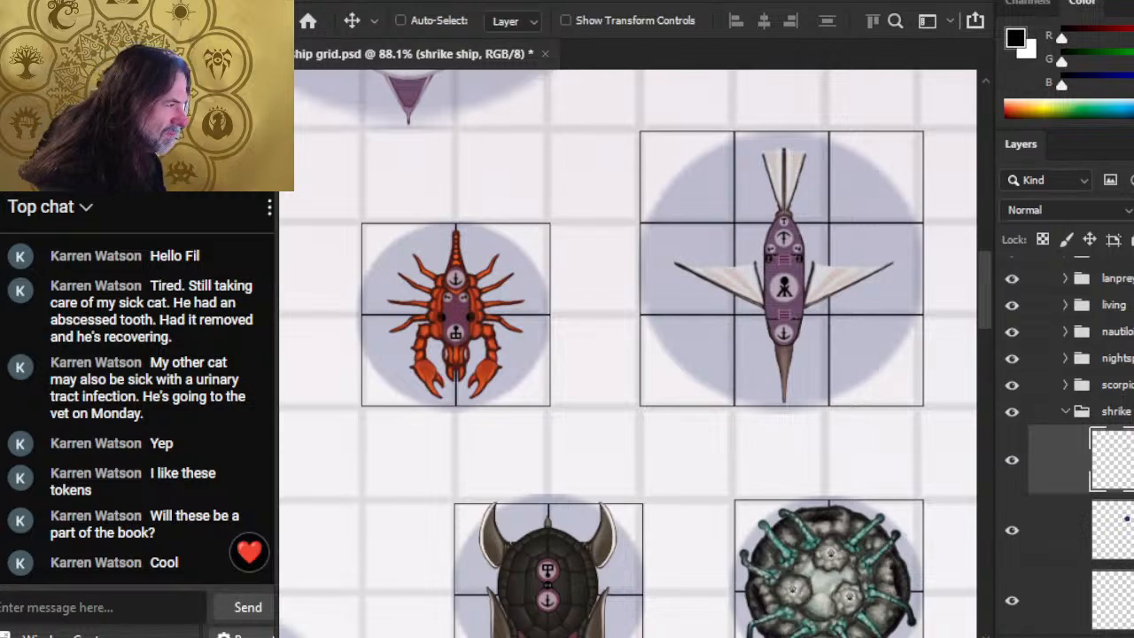
key("Left")
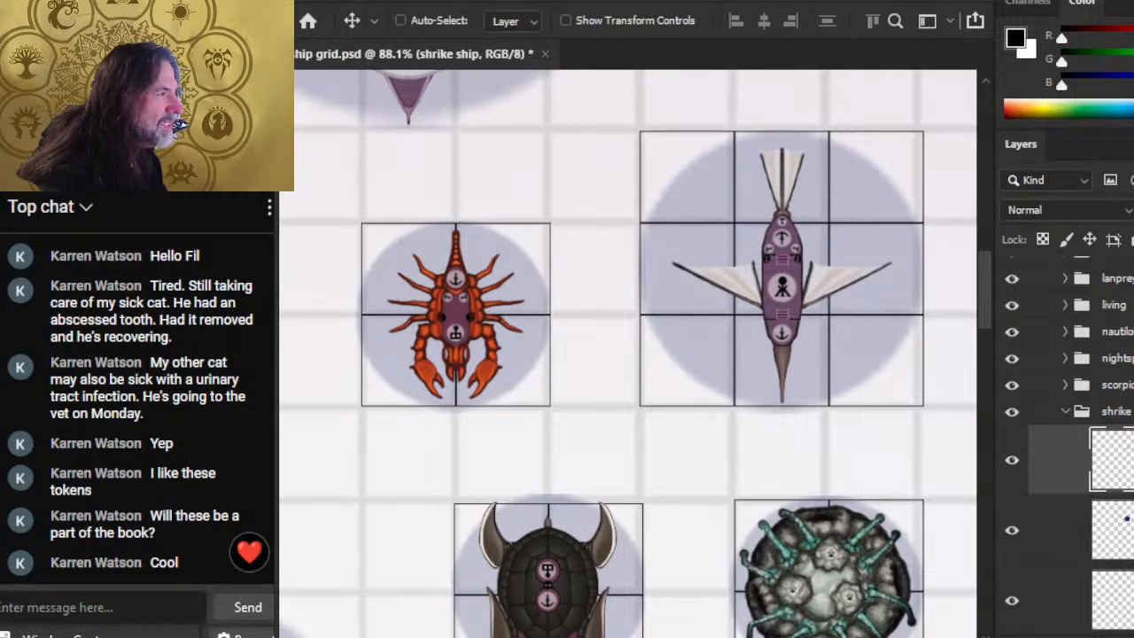
key("Up")
key("Up")
key("Up")
key("Down")
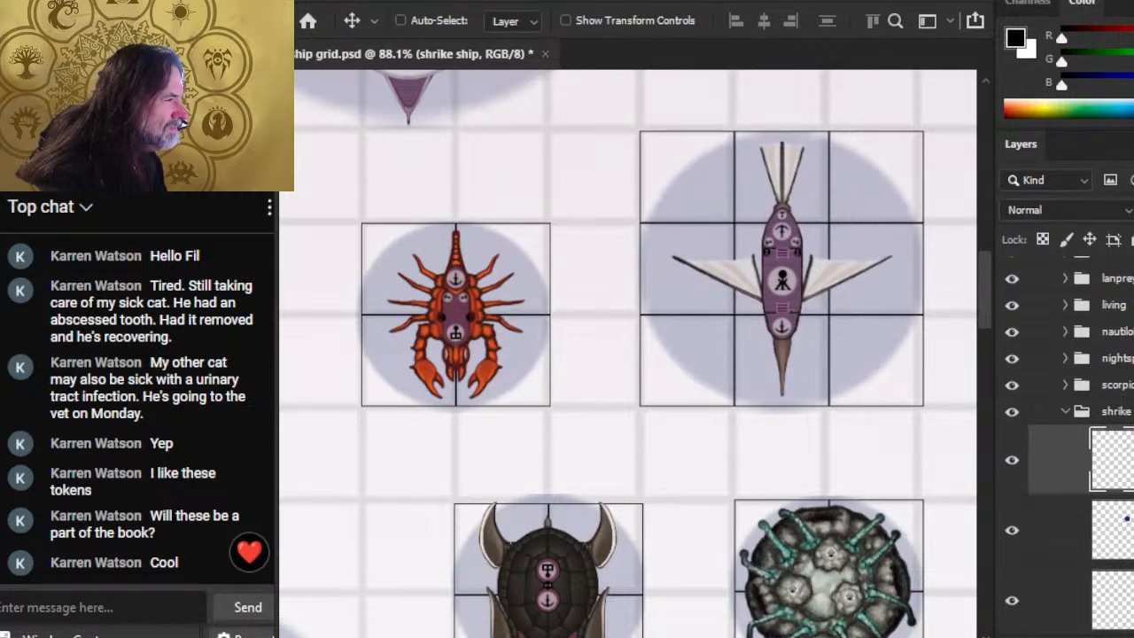
Step: Duplicate the shrike group's outline layer, place one copy at the bottom of the space group, and collapse the shrike group
key("z")
left_click_drag(833, 545, 720, 564)
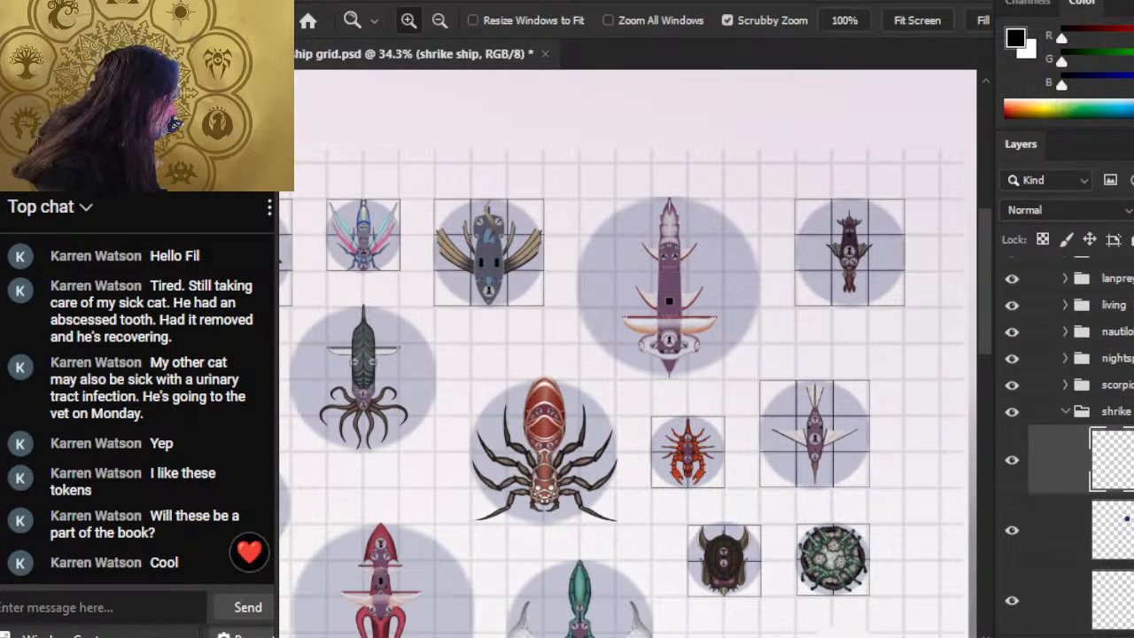
scroll(1063, 443, "down", 3)
right_click(1055, 478)
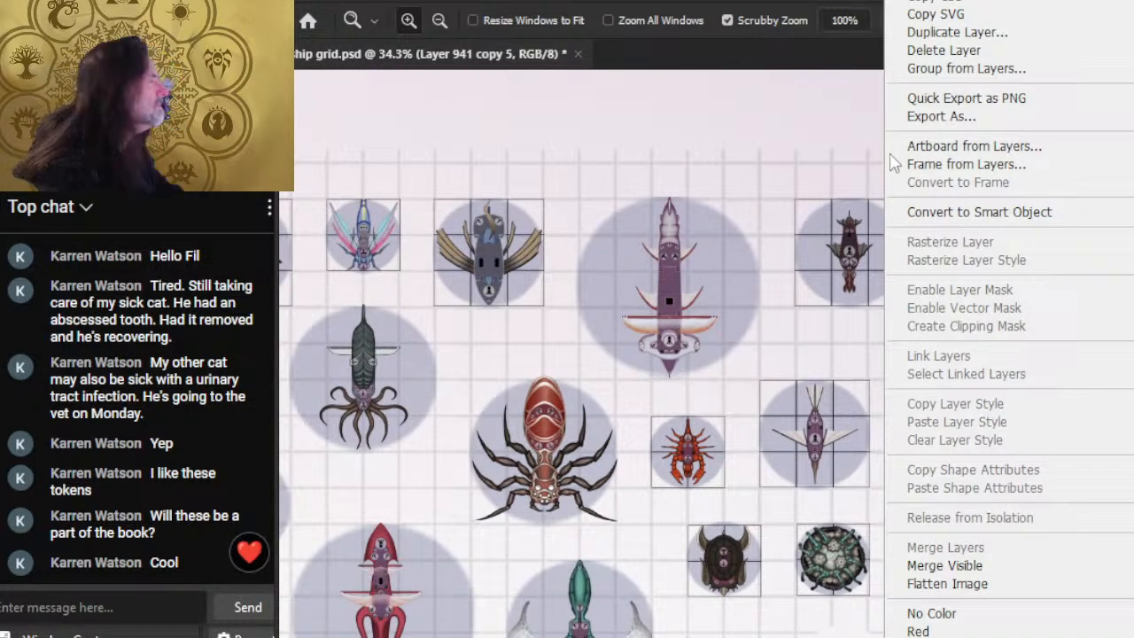
left_click(957, 32)
key("Return")
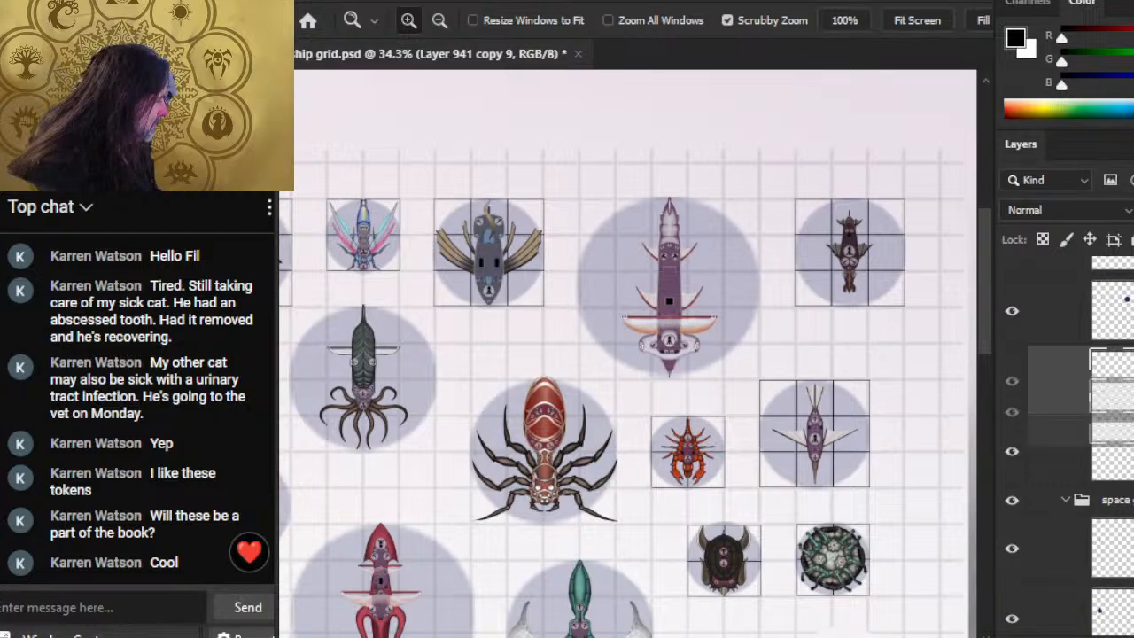
left_click_drag(1108, 412, 1108, 548)
left_click_drag(1125, 619, 1125, 517)
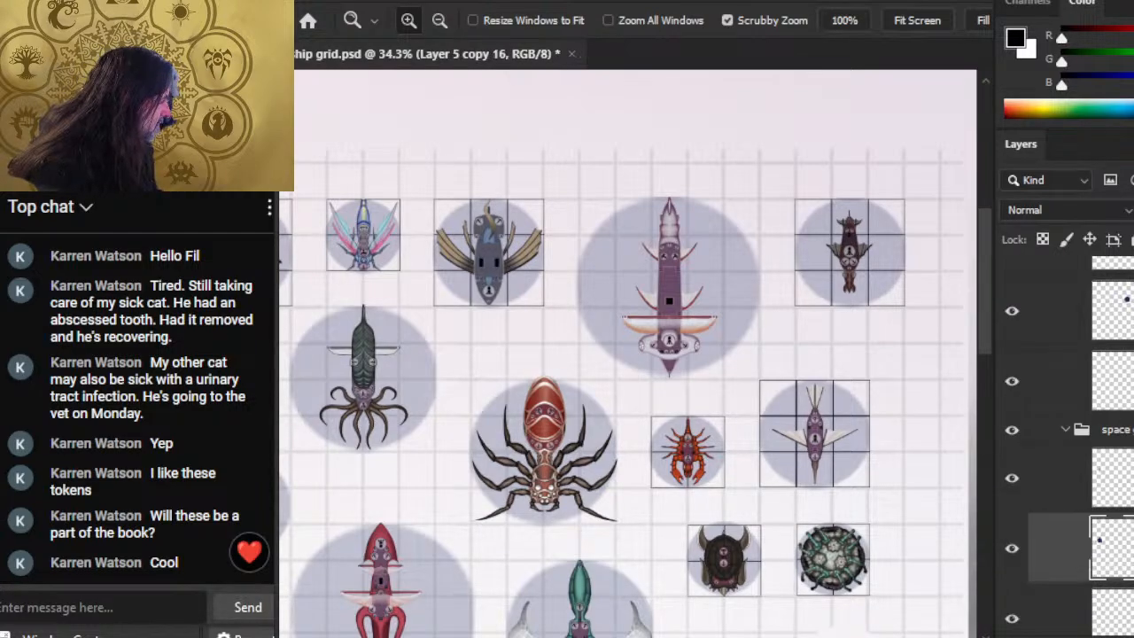
scroll(1117, 496, "up", 3)
left_click(1064, 372)
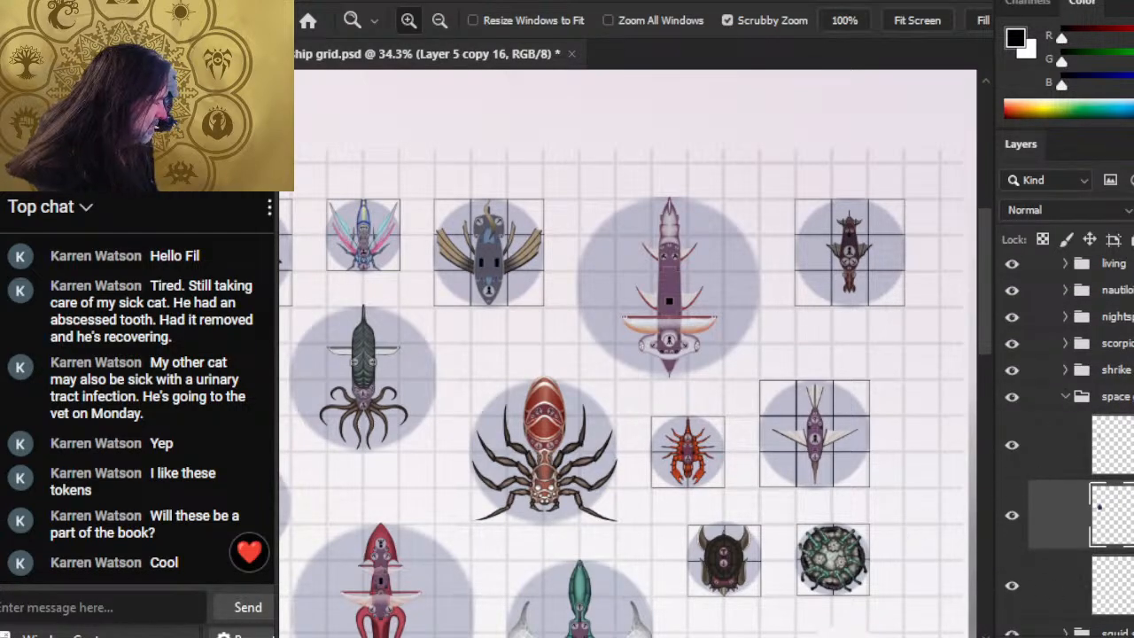
Step: Select the space group's outline layer and move it over the purple sailing ship token's circle
left_click(870, 575, "ctrl")
scroll(792, 538, "down", 2)
left_click_drag(567, 529, 688, 390)
left_click_drag(873, 413, 545, 427)
left_click_drag(758, 395, 693, 430)
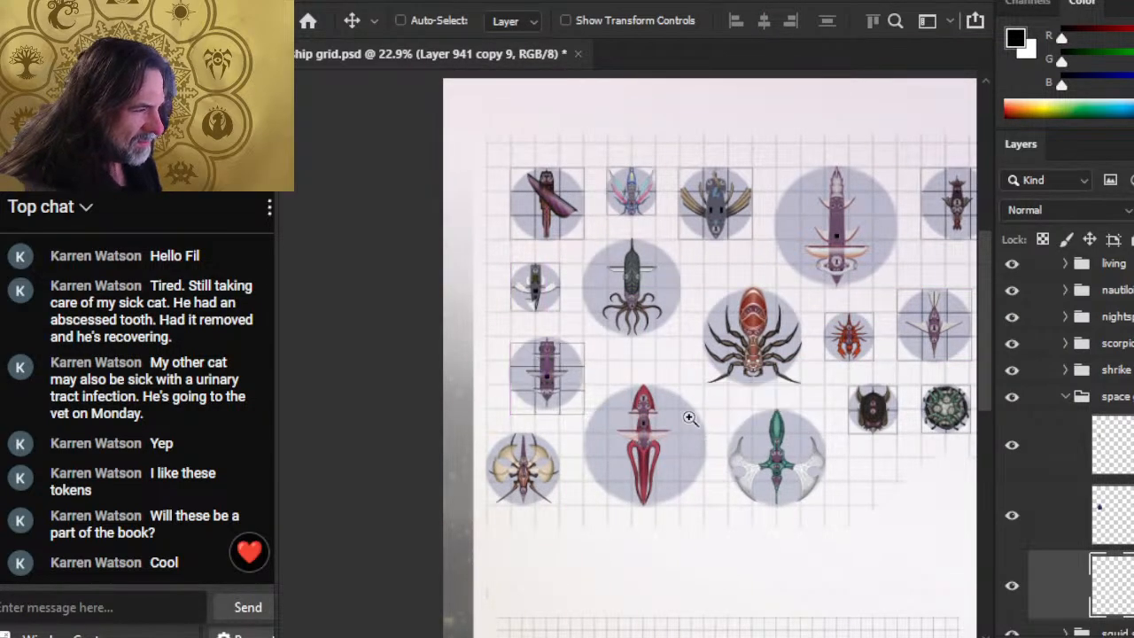
Step: Nudge the space group's outline slightly left and up to align it with the page grid around the ship
key("ctrl+space")
left_click_drag(517, 389, 753, 397)
key("Right")
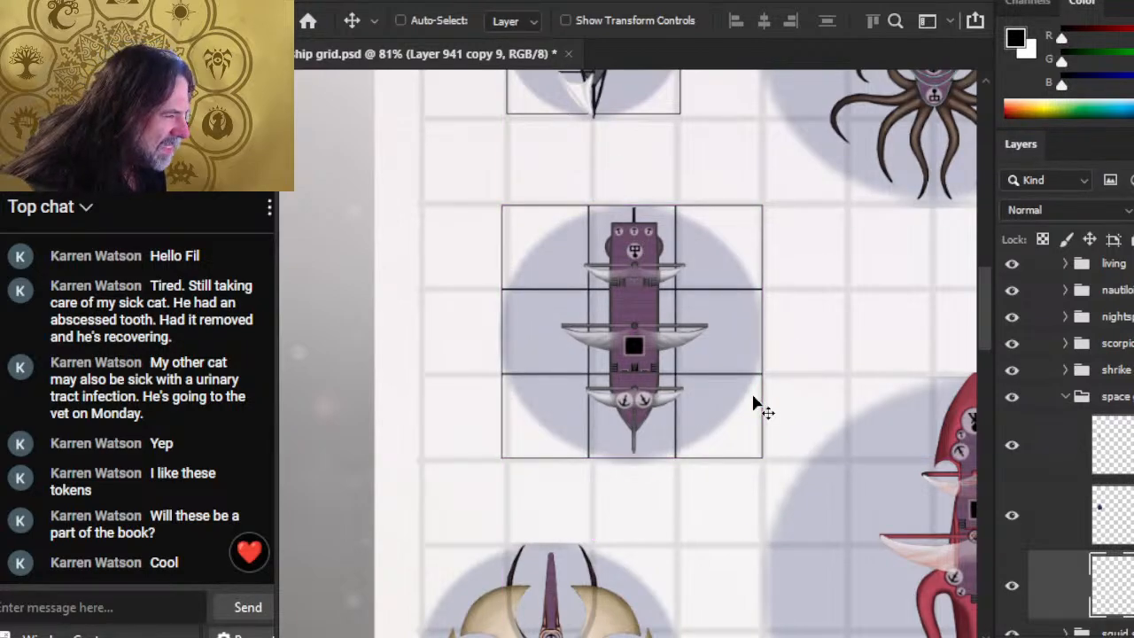
key("Left")
key("Up")
key("Up")
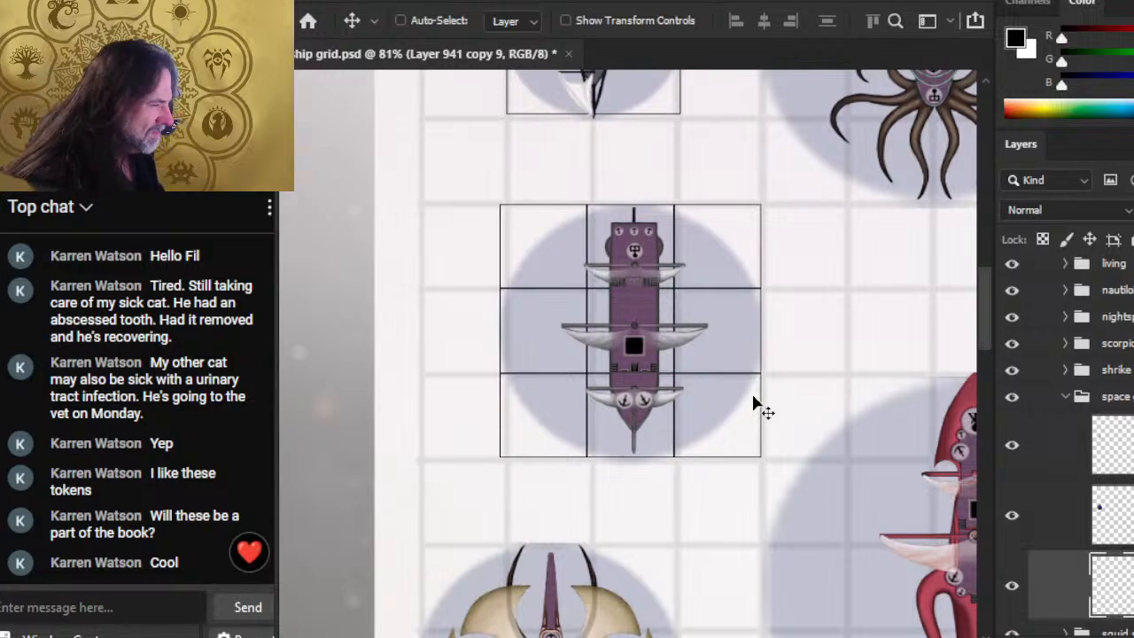
Step: Free-transform the space galleon's circle layer, scaling it down to about 98.5% so it fits inside the square outline
left_click(752, 380, "ctrl")
key("l")
right_click(805, 354)
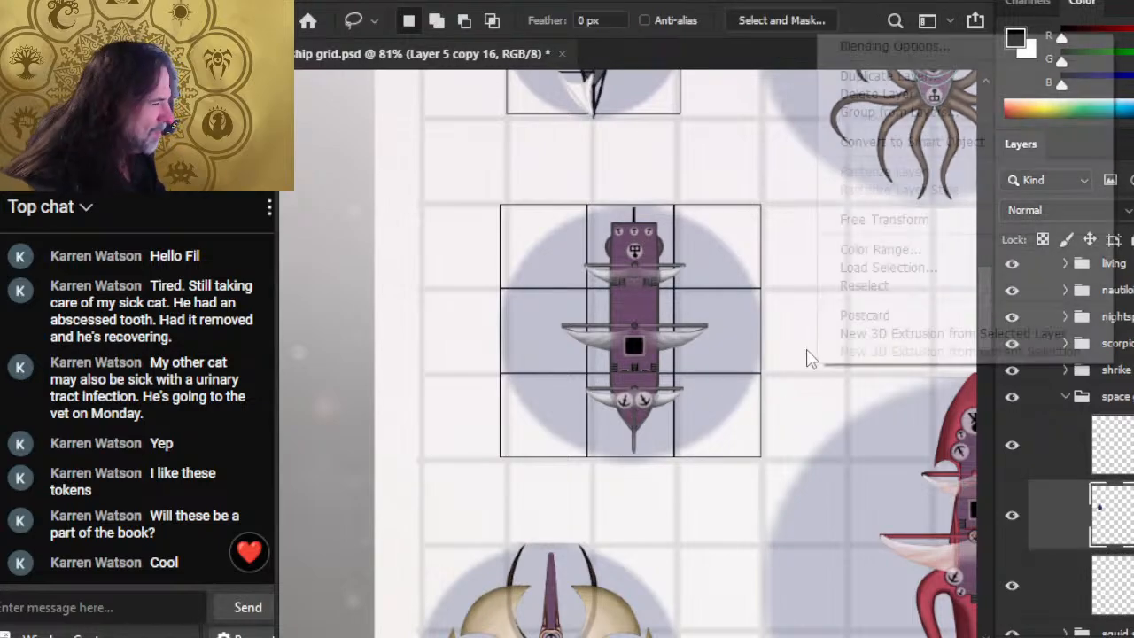
left_click(968, 221)
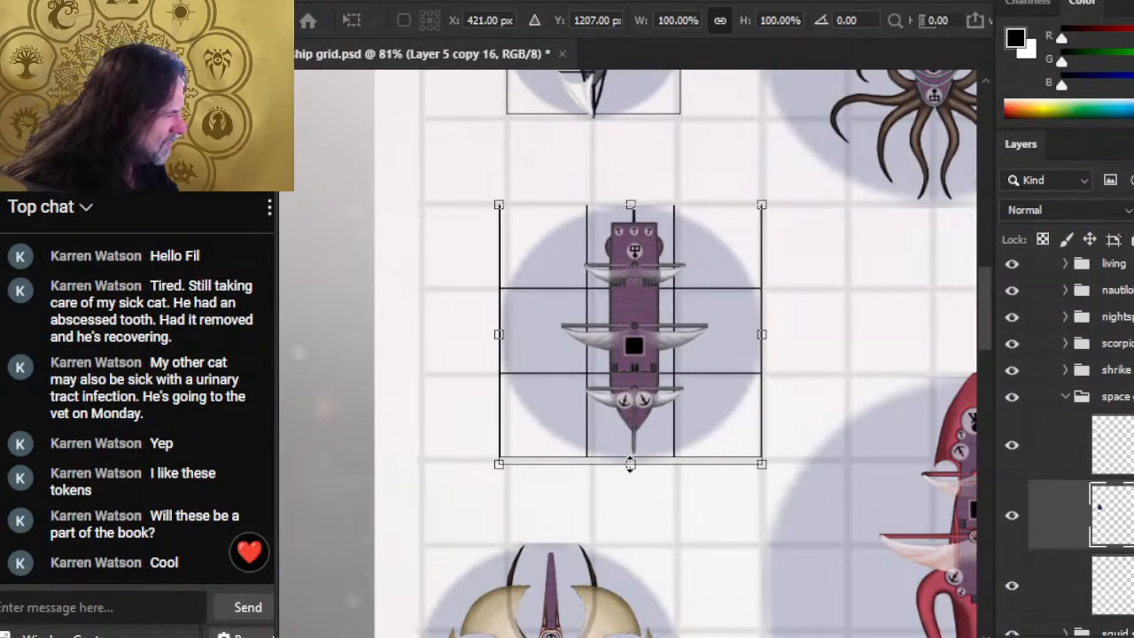
left_click_drag(630, 464, 629, 456)
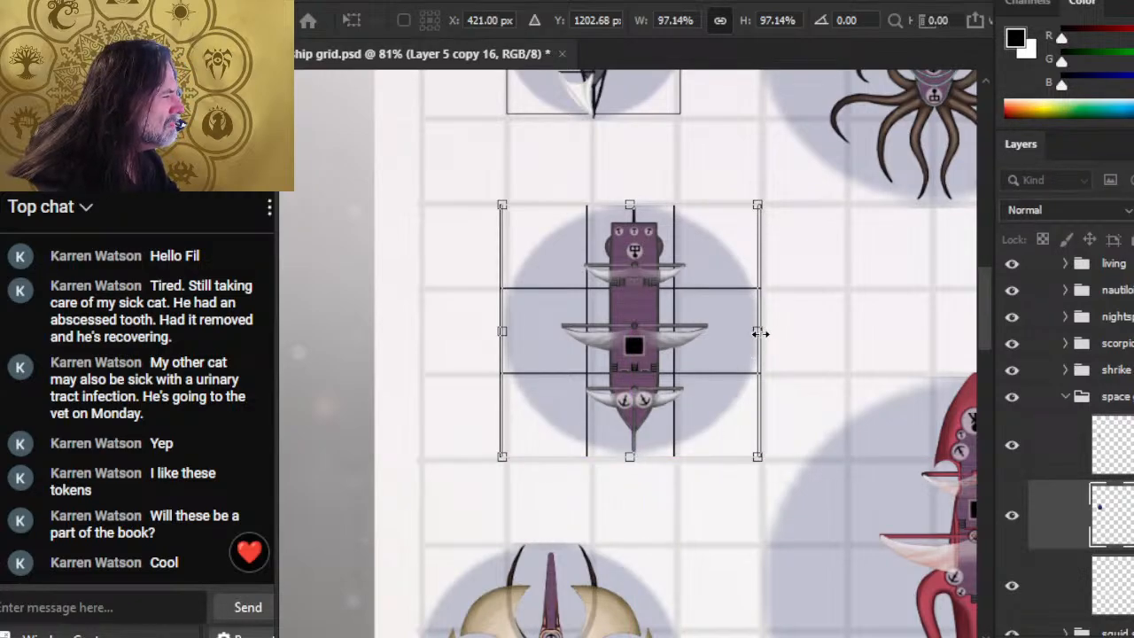
left_click_drag(759, 332, 761, 334)
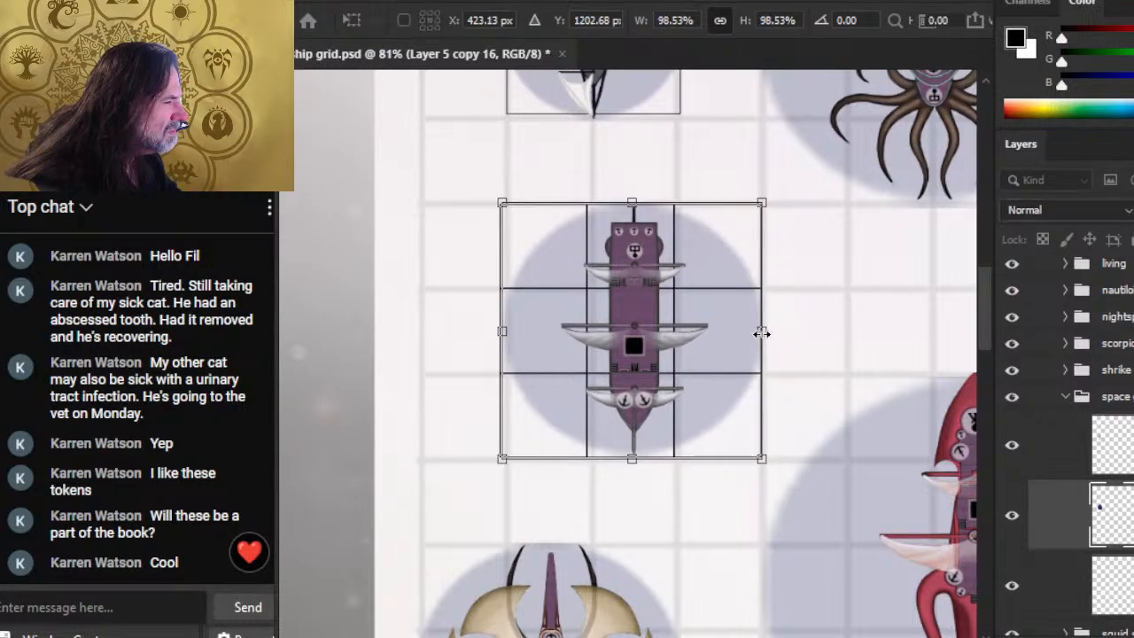
key("Return")
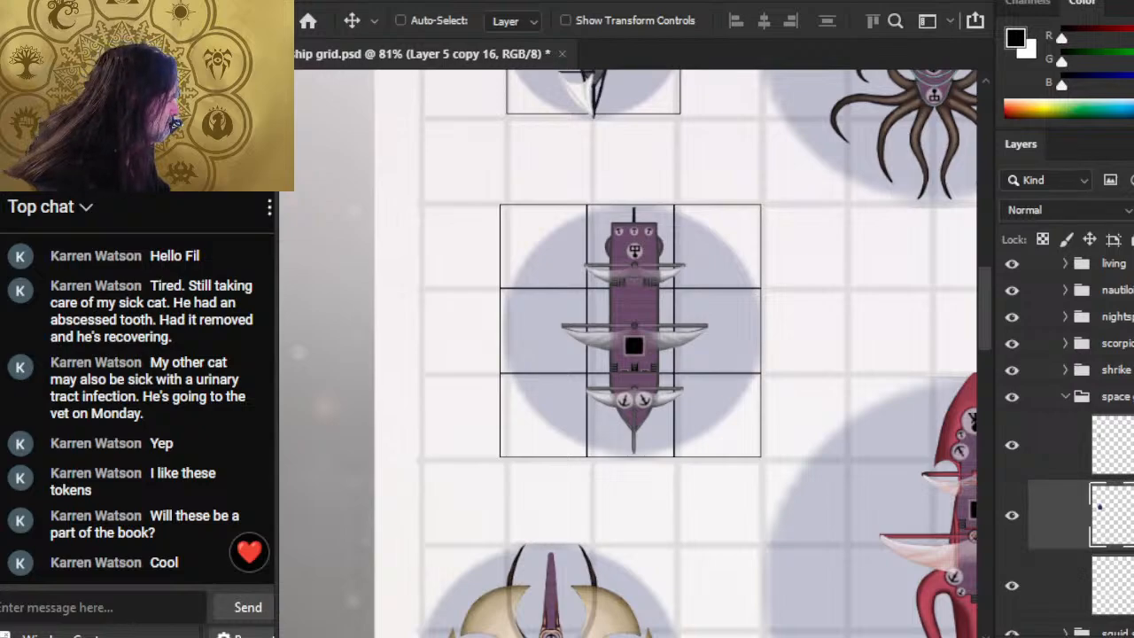
Step: Toggle the galleon's circle off and on to check the fit, and nudge the ship layer slightly left to centre it in the outline
left_click(1012, 519)
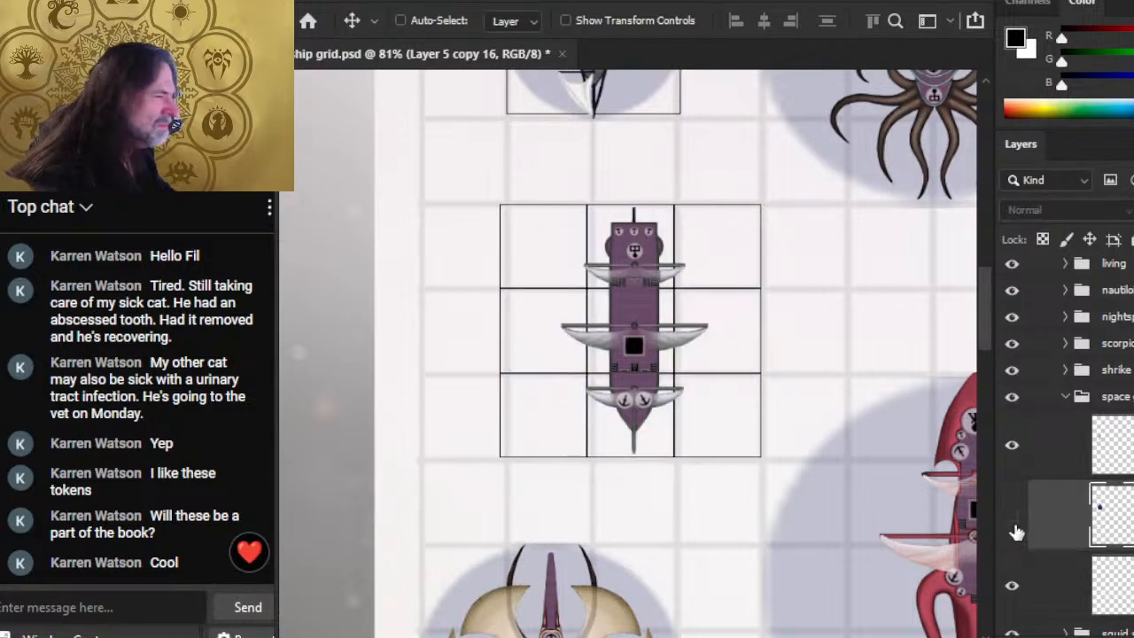
left_click(1011, 519)
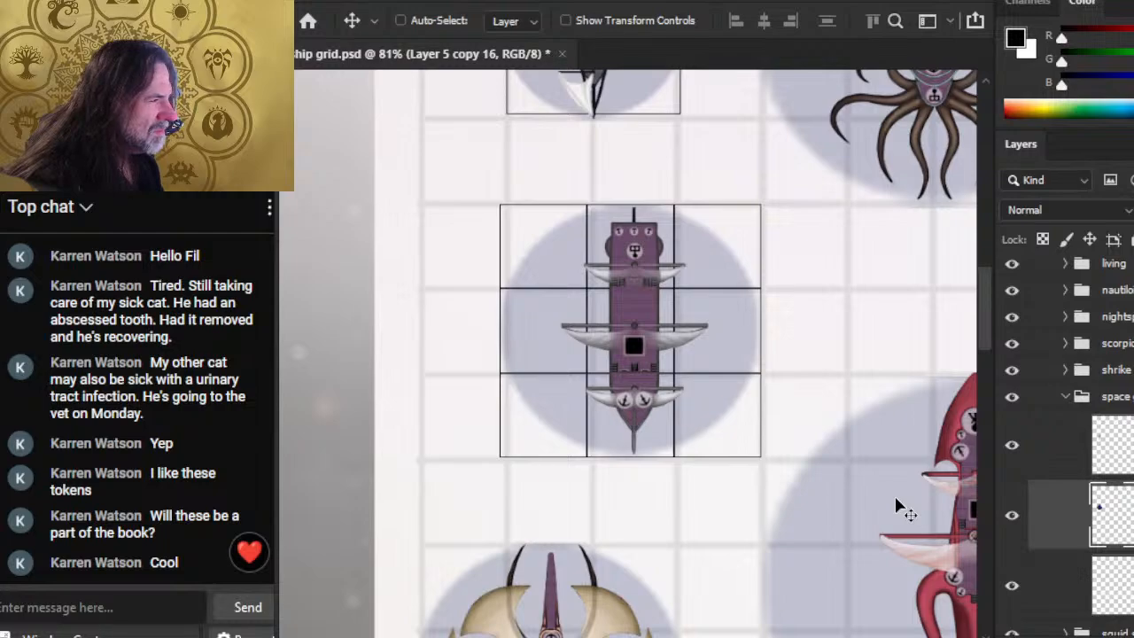
left_click(1113, 445)
key("Left")
key("Left")
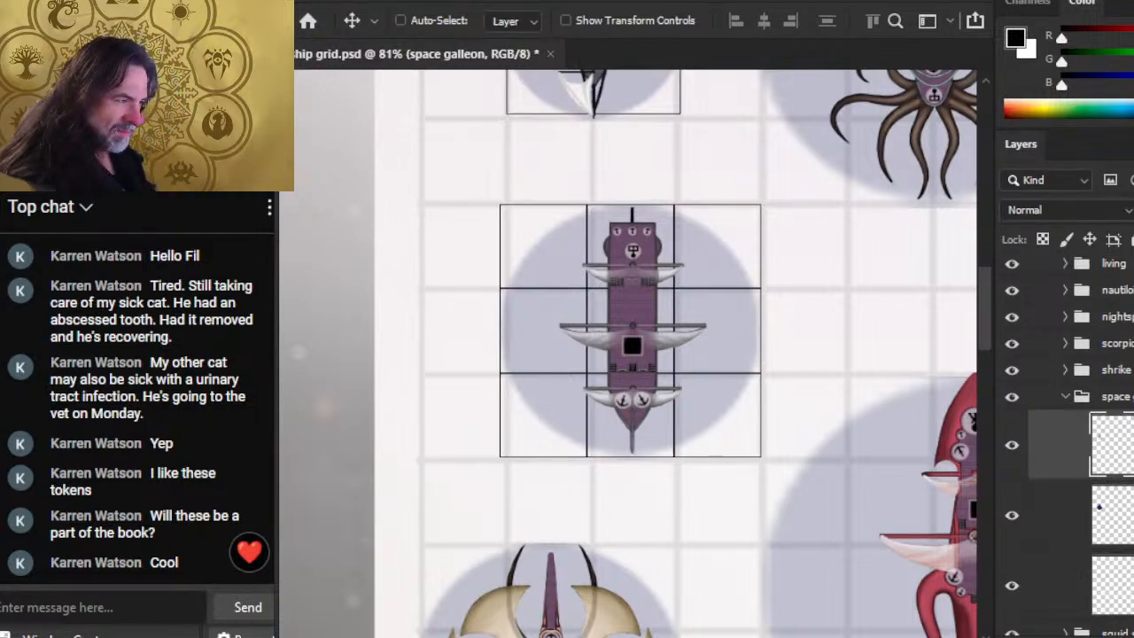
key("z")
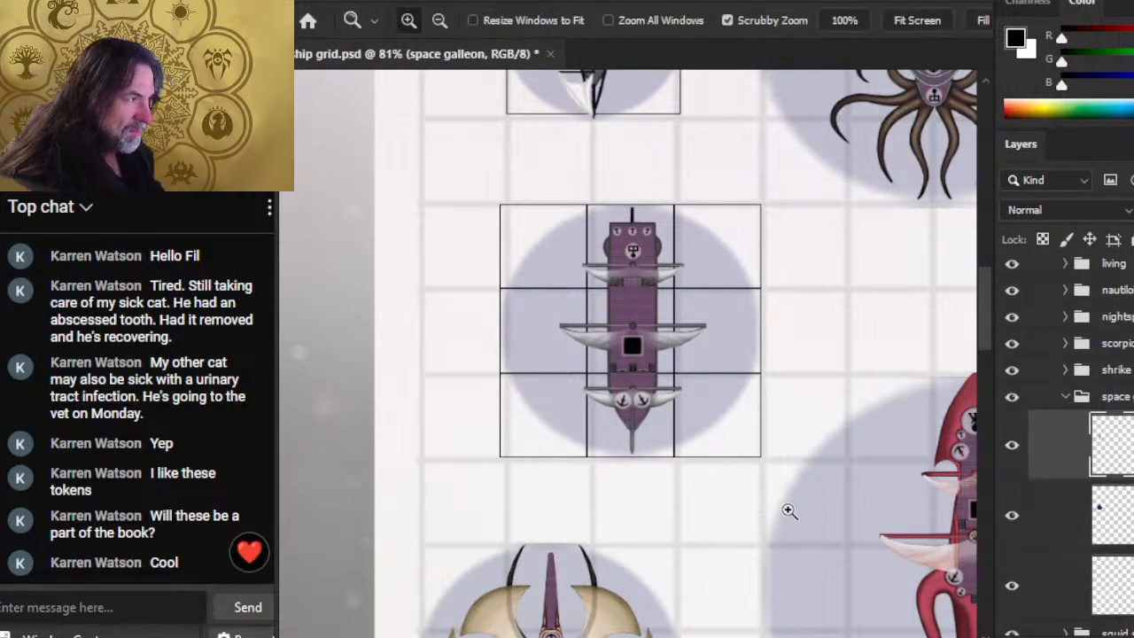
left_click(1112, 515)
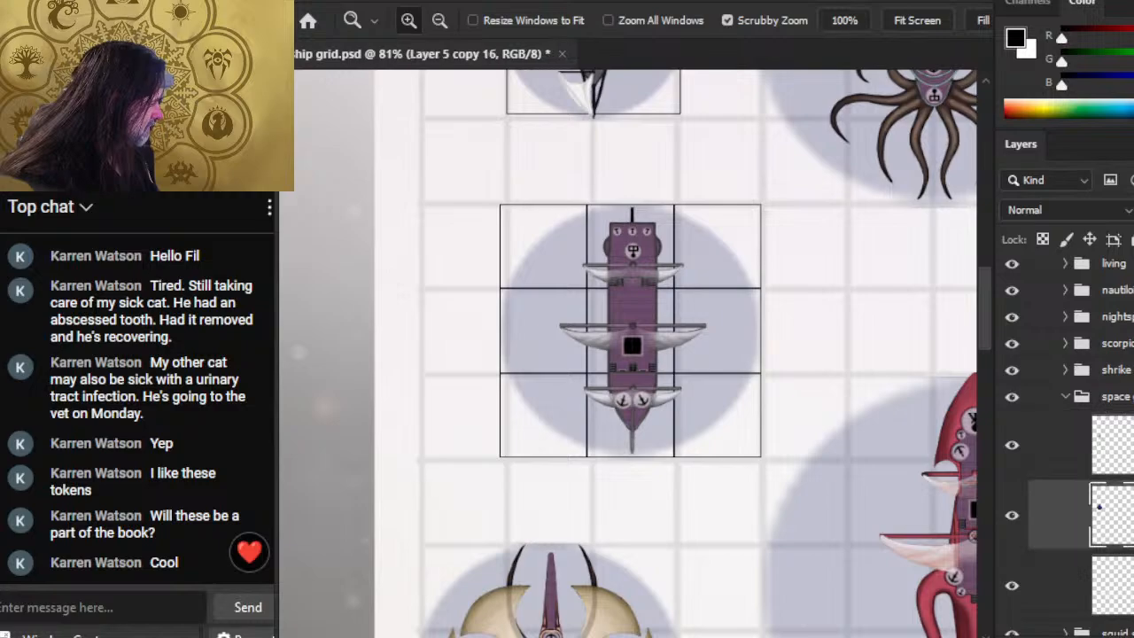
key("v")
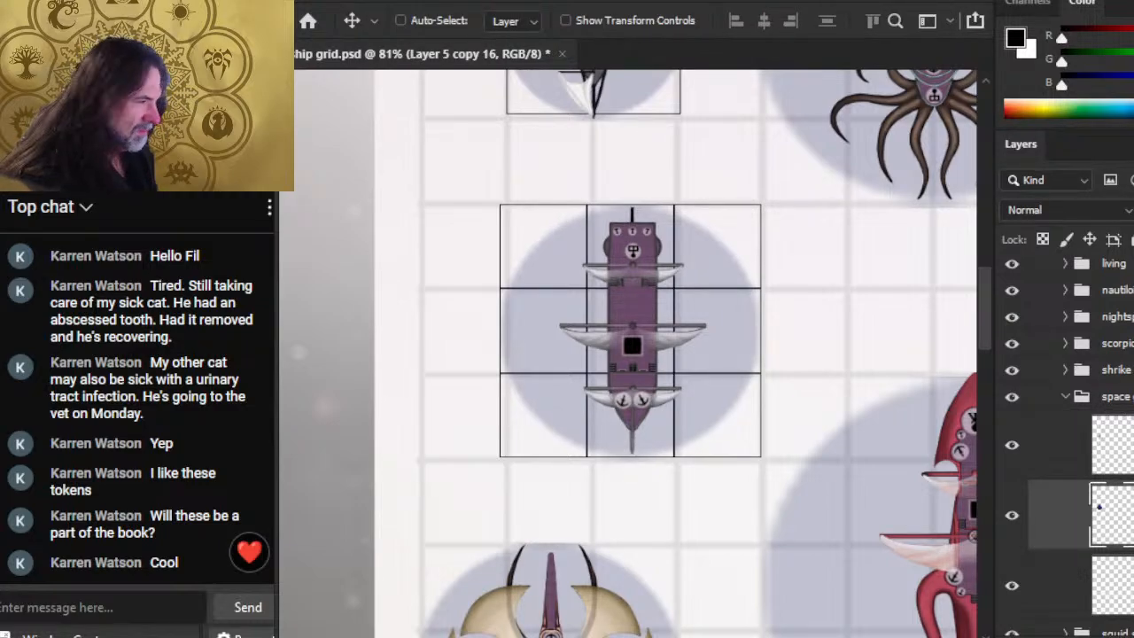
key("z")
Step: Duplicate the space galleon's outline layer, place one copy at the bottom of the wasp group, and collapse the space galleon group
left_click_drag(785, 464, 744, 463)
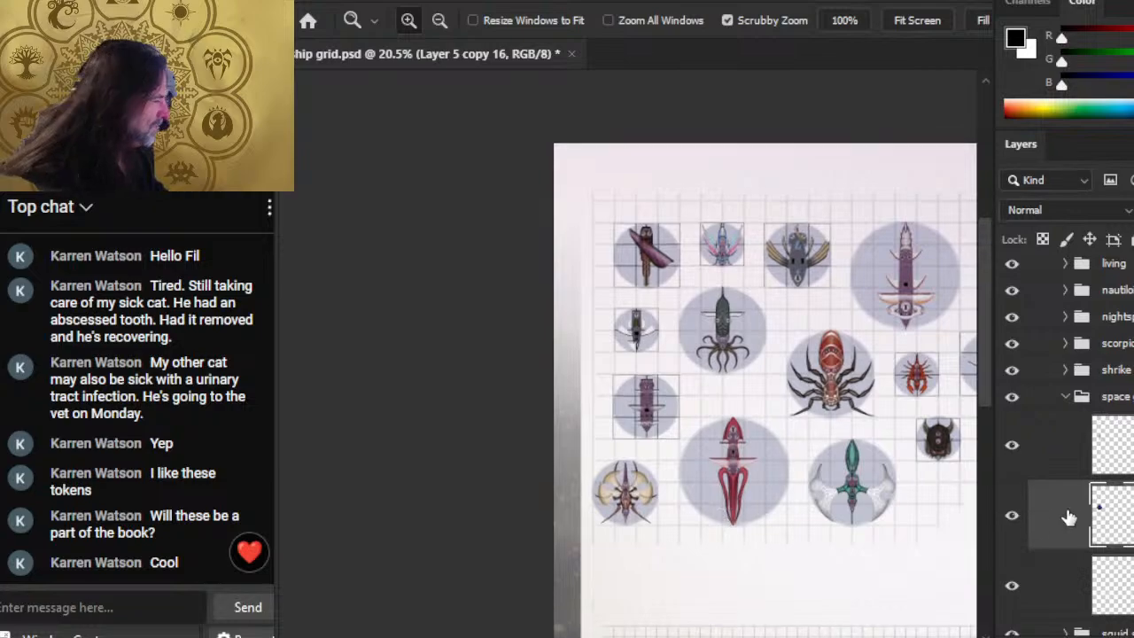
scroll(1063, 443, "down", 3)
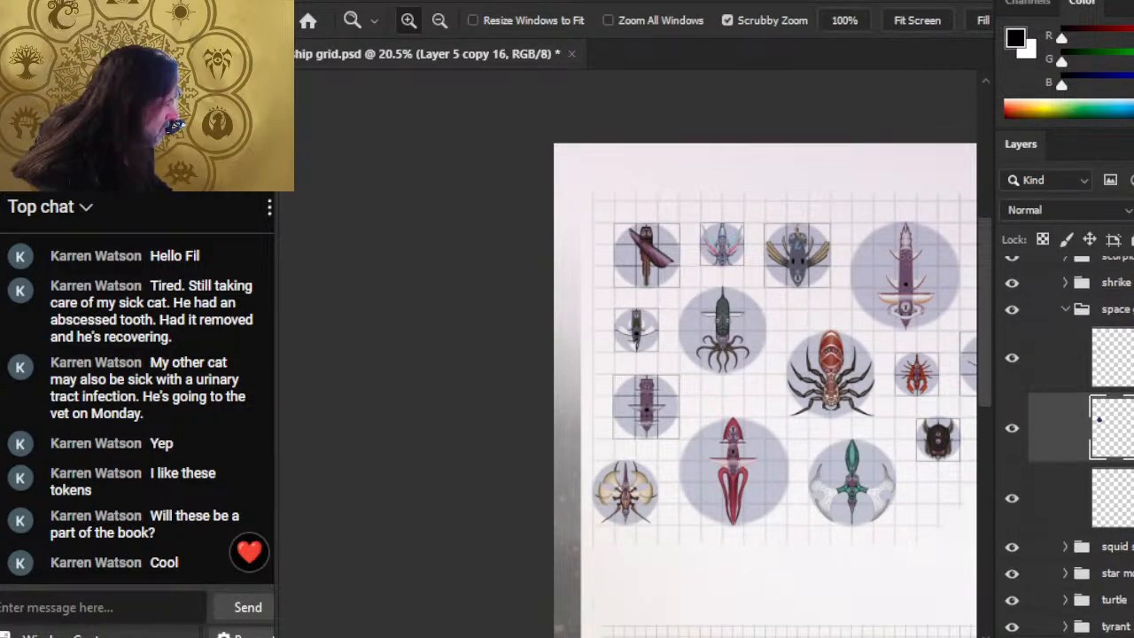
scroll(1063, 443, "down", 4)
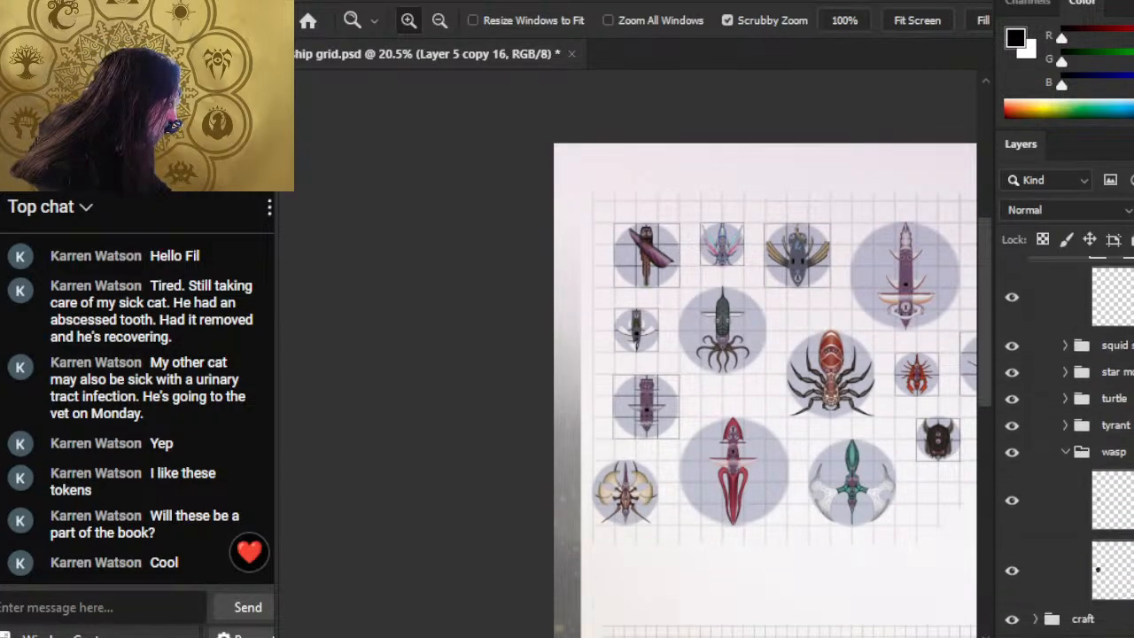
right_click(1063, 275)
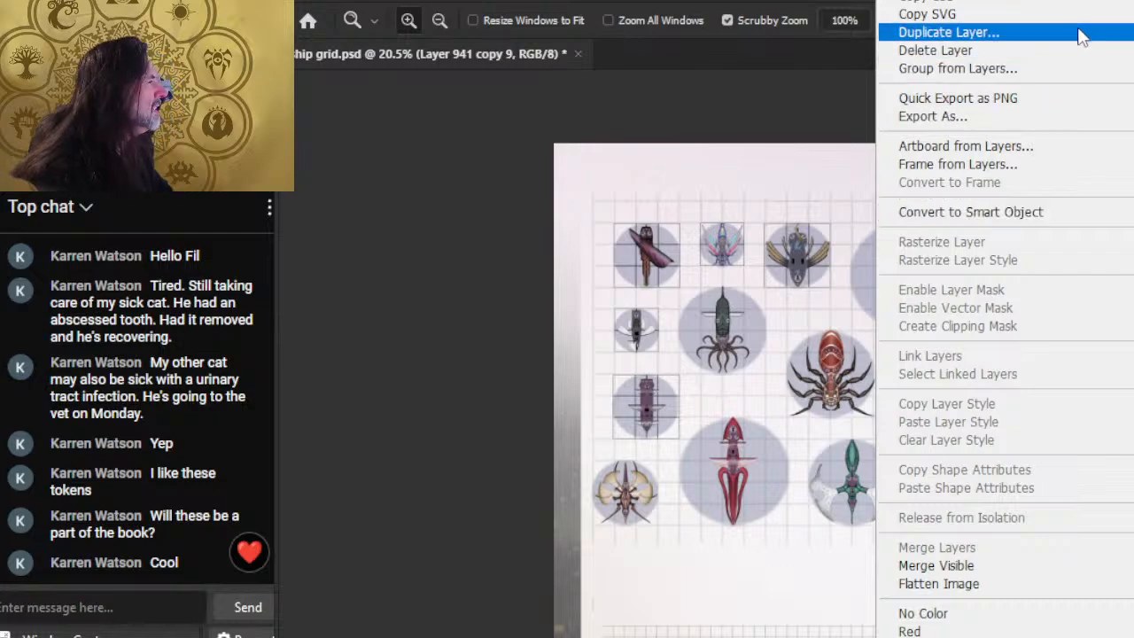
left_click(942, 30)
key("Return")
scroll(1063, 398, "down", 5)
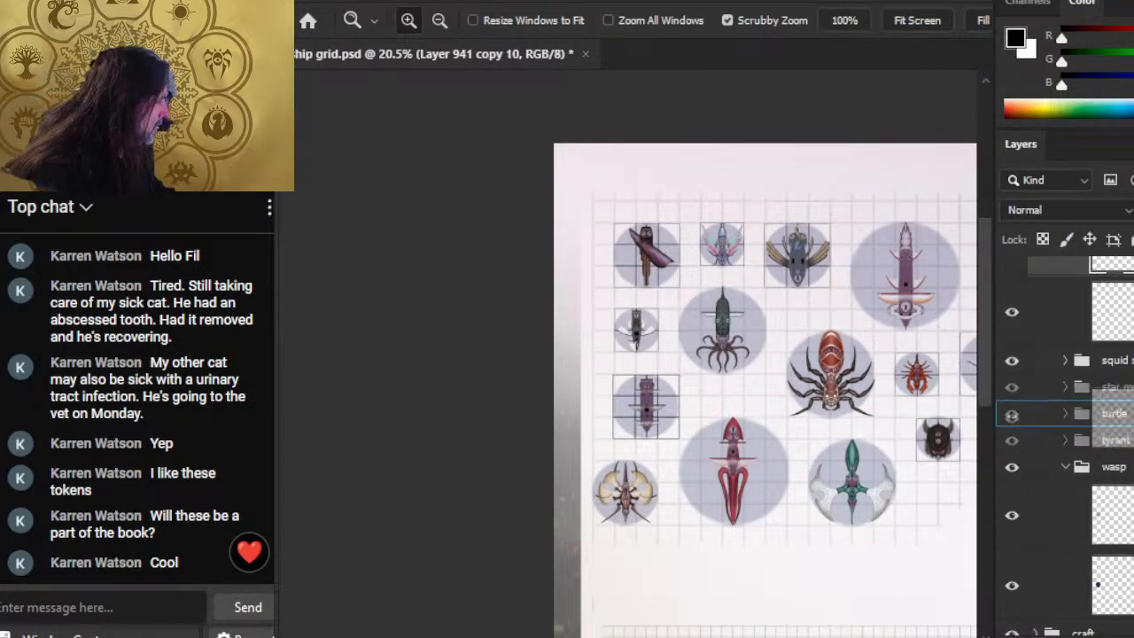
left_click(1054, 585)
scroll(1062, 461, "up", 4)
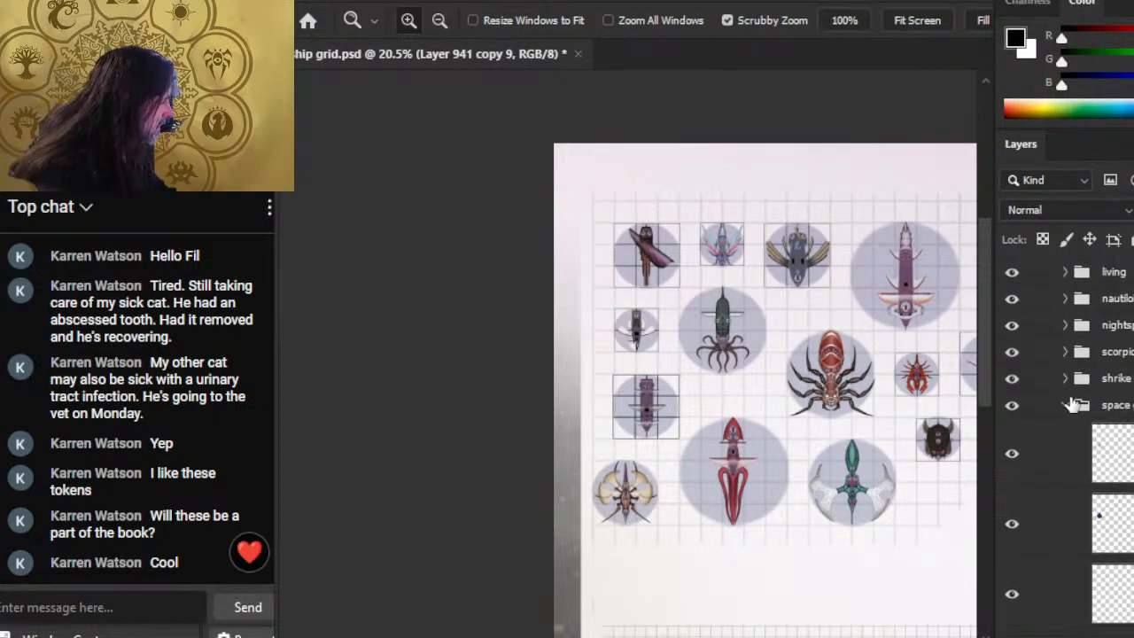
left_click_drag(822, 548, 612, 370)
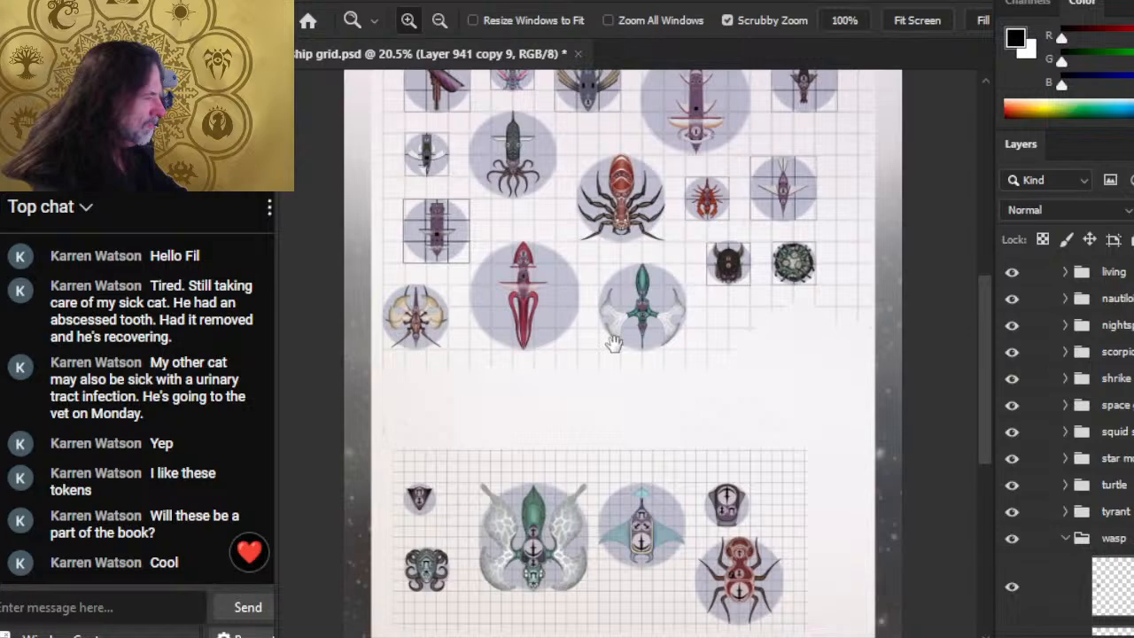
Step: Select the wasp group's outline layer and move it over the wasp token's circle
left_click(1112, 538)
scroll(1064, 460, "down", 5)
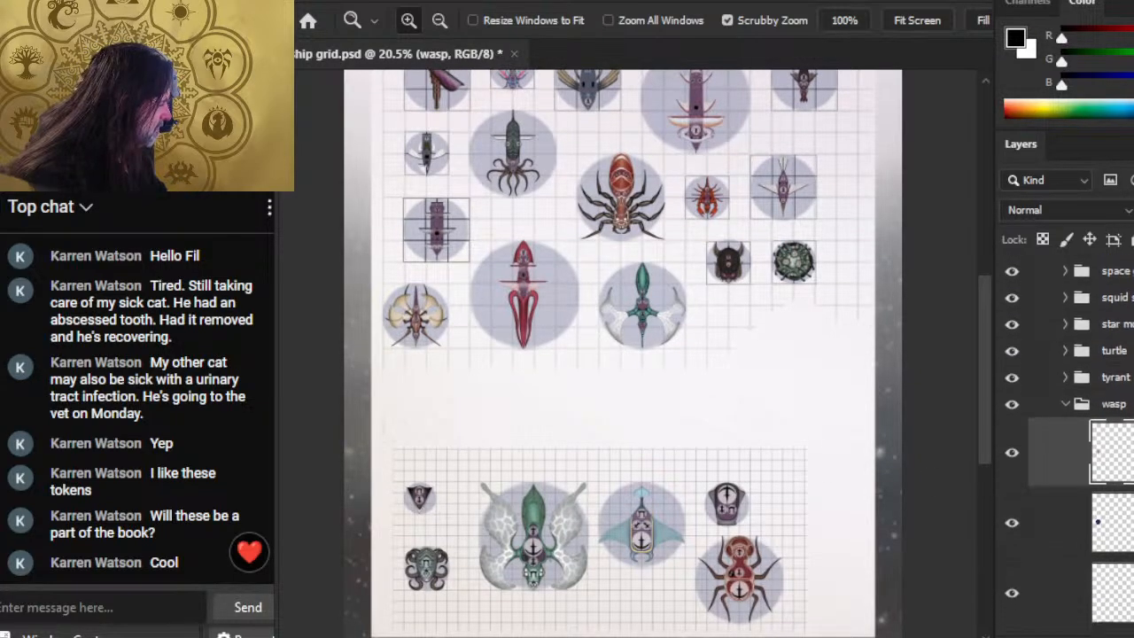
left_click(1063, 592)
key("v")
left_click_drag(562, 395, 678, 448)
key("z")
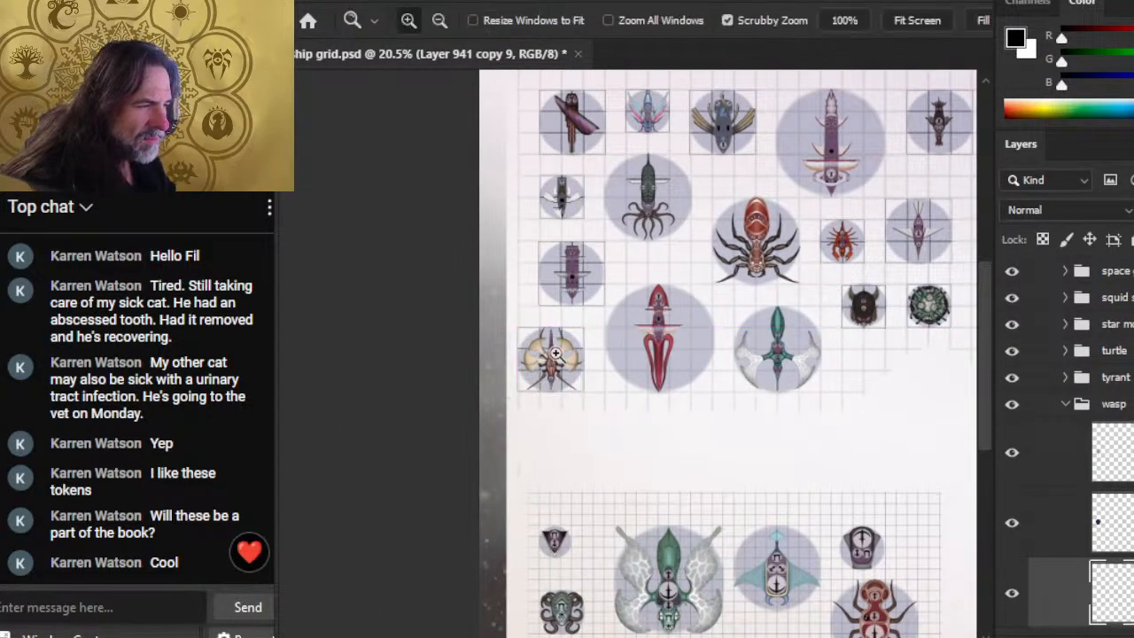
Step: Nudge the wasp group's outline left to align it with the page grid around the ship
left_click_drag(548, 348, 736, 432)
key("v")
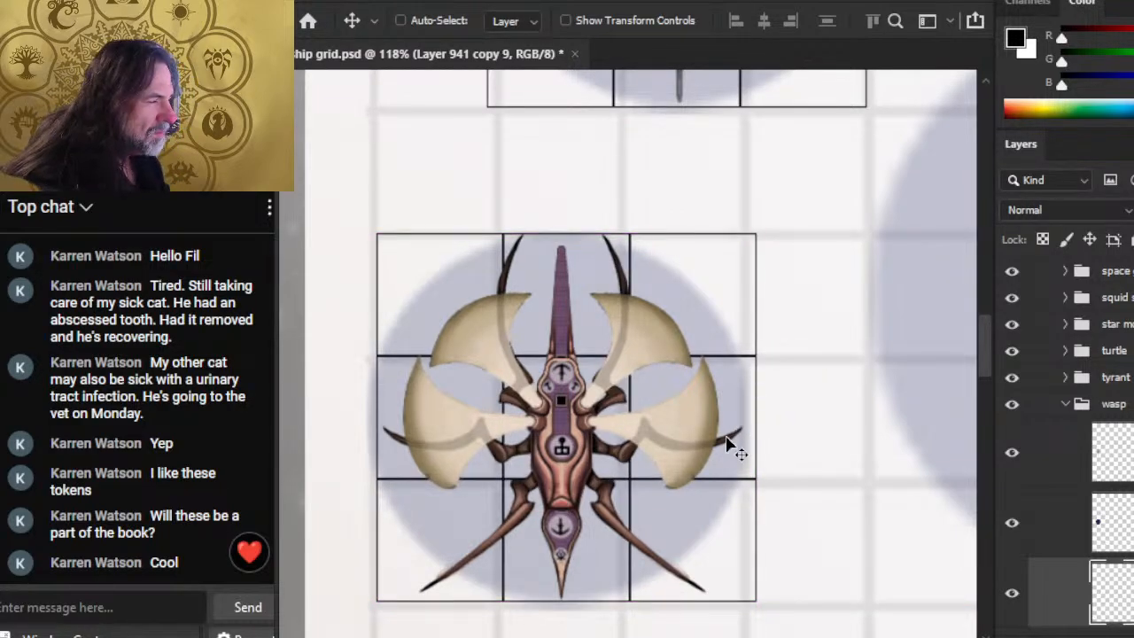
key("Left")
key("Left")
key("Left")
key("Left")
key("Left")
key("Left")
key("Left")
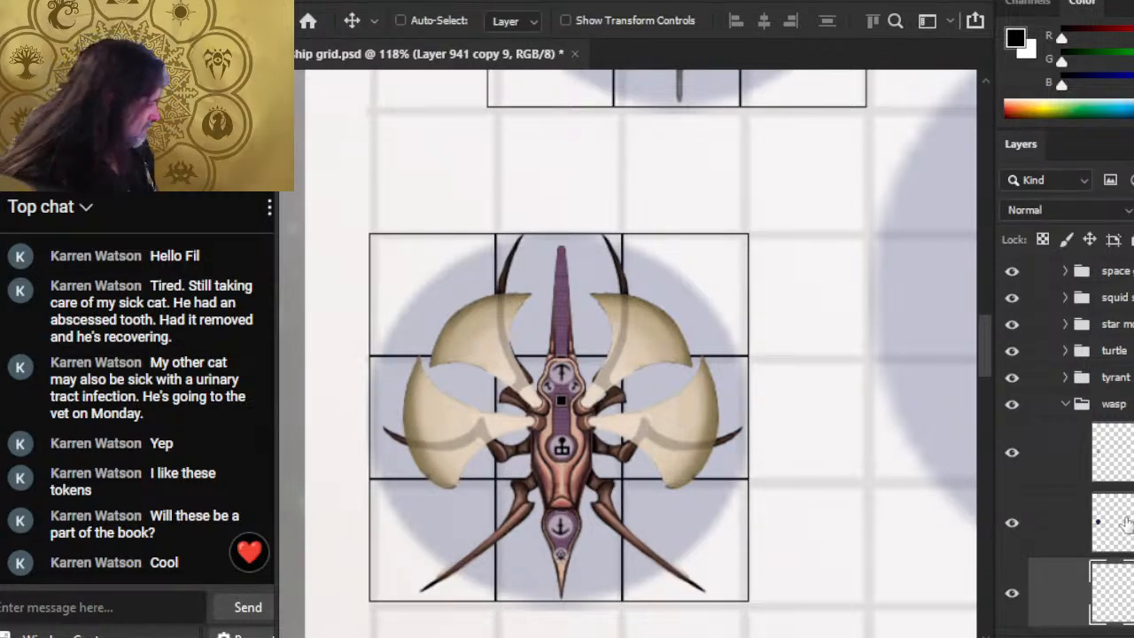
Step: Select the wasp's circle and ship layers together, nudge them slightly down within the outline, and reselect only the circle layer
left_click(1059, 521)
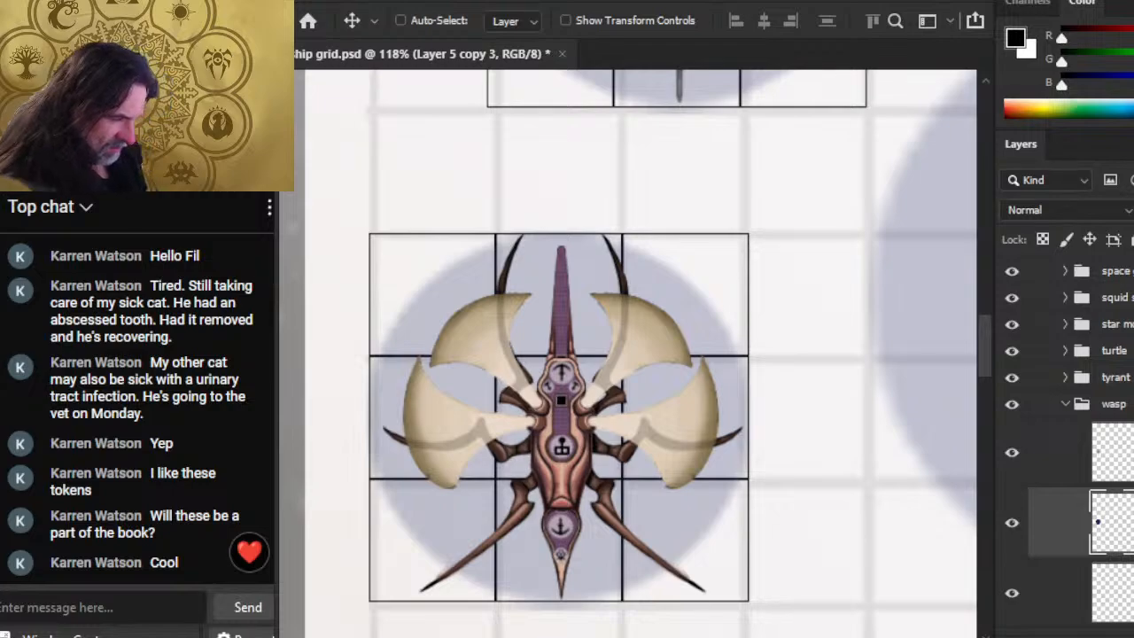
left_click(1111, 457, "shift")
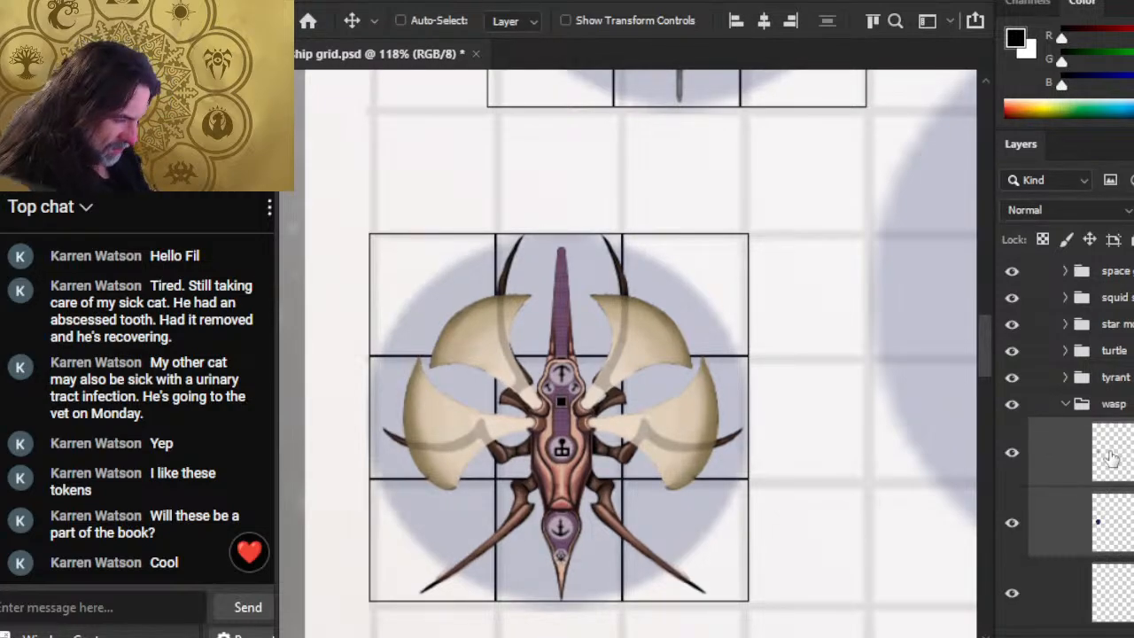
key("z")
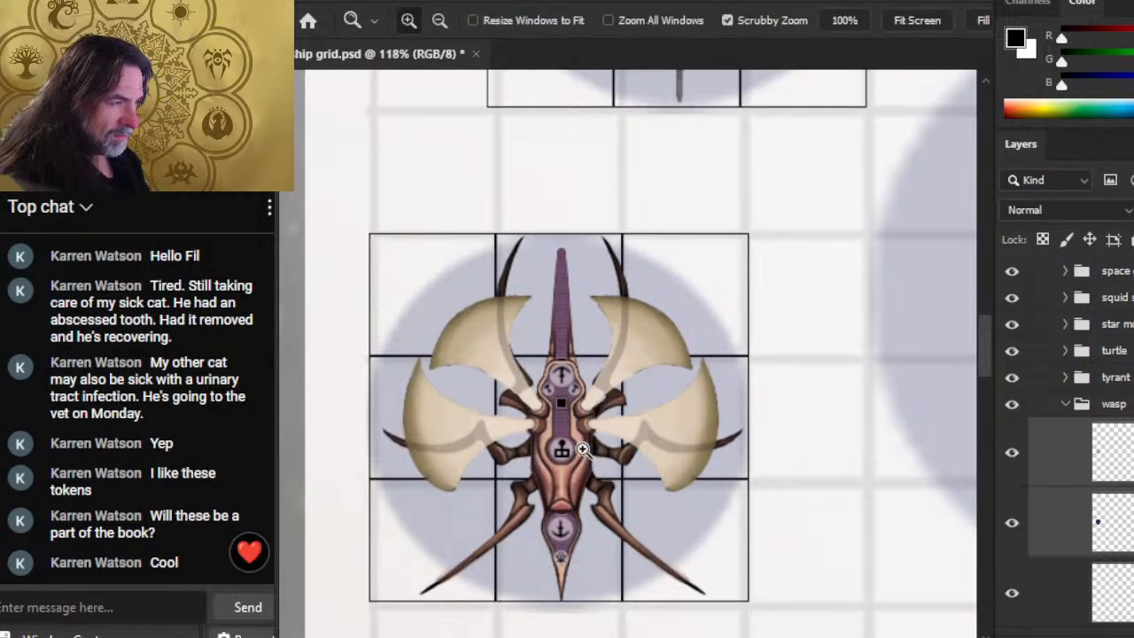
left_click(1082, 515)
key("v")
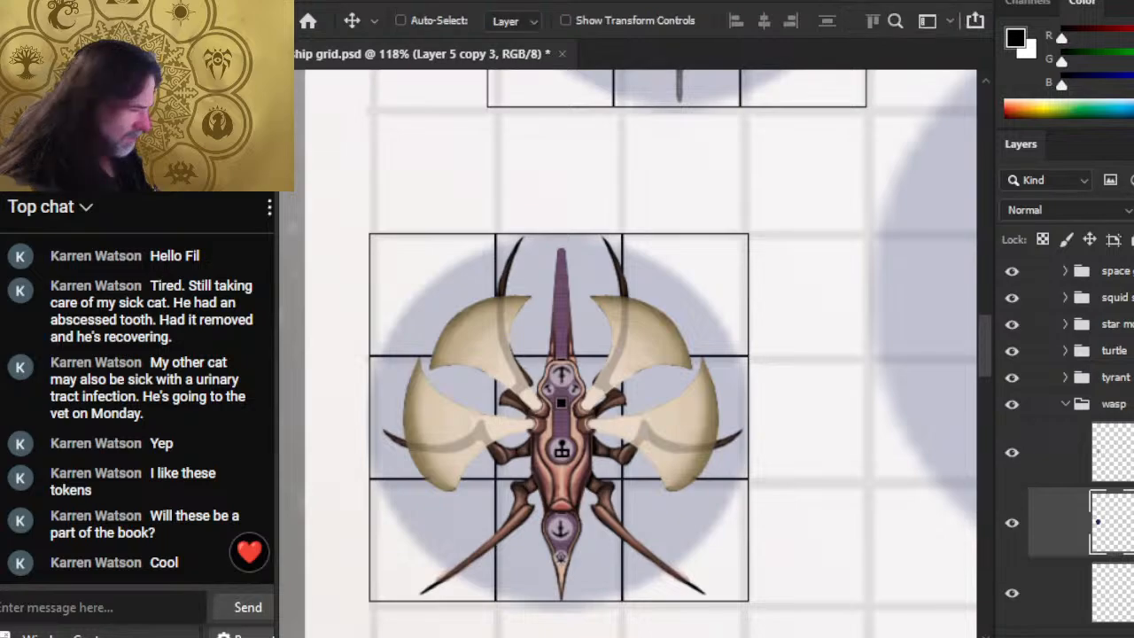
Step: Brush a rough freehand oval with a vertical line below the ship around the wasp token, on the wasp's circle layer
key("z")
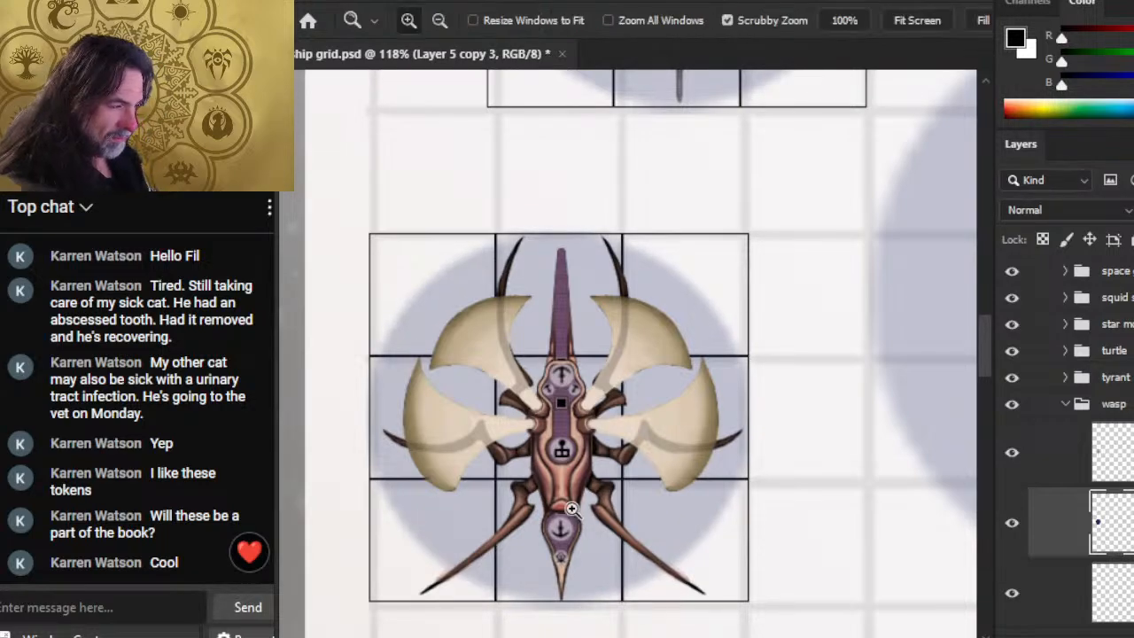
left_click_drag(611, 567, 570, 622)
left_click_drag(653, 576, 615, 448)
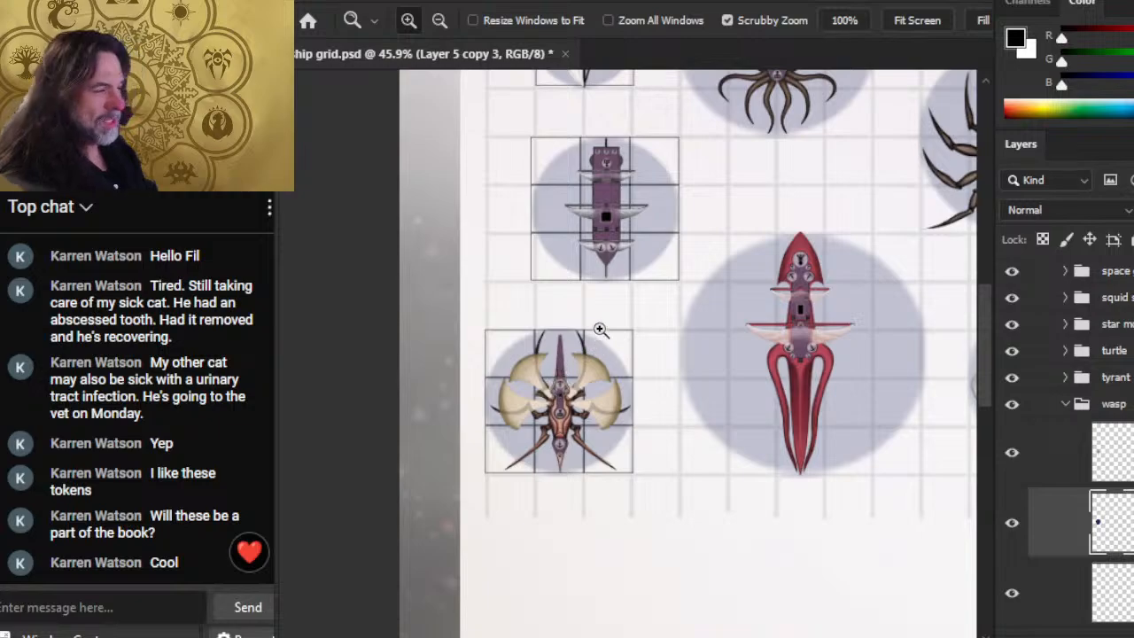
key("b")
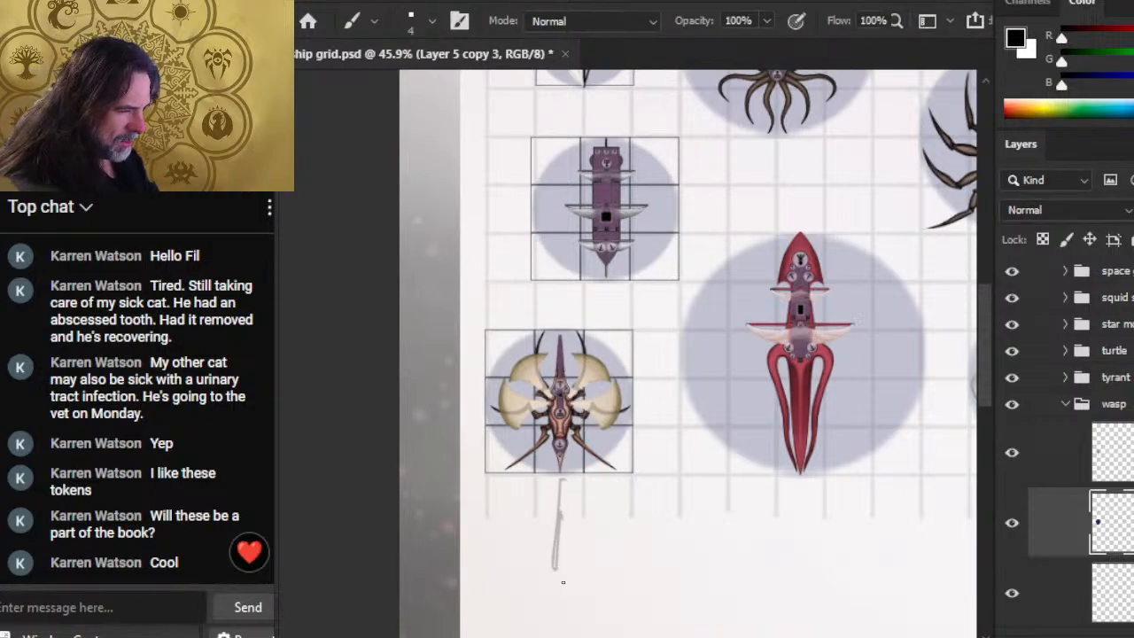
left_click_drag(563, 582, 484, 518)
mouse_move(565, 578)
left_mouse_down()
mouse_move(446, 431)
mouse_move(431, 338)
left_mouse_up()
mouse_move(447, 424)
left_mouse_down()
mouse_move(451, 306)
mouse_move(545, 232)
mouse_move(631, 303)
mouse_move(672, 401)
mouse_move(663, 435)
left_mouse_up()
left_click_drag(661, 344, 675, 437)
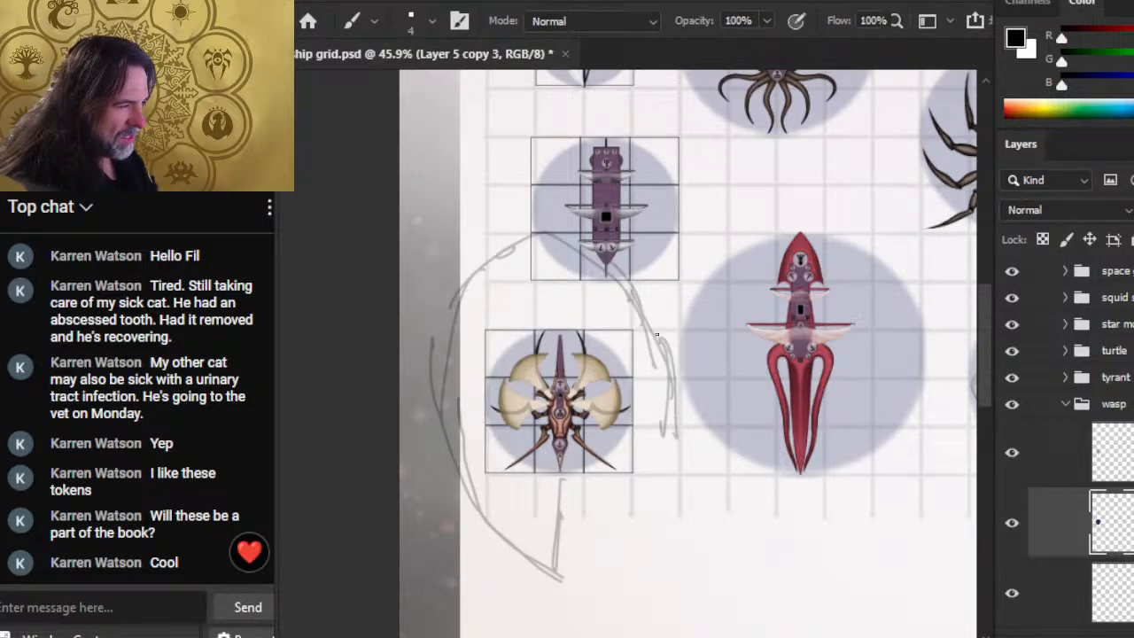
mouse_move(669, 371)
left_mouse_down()
mouse_move(625, 274)
mouse_move(679, 409)
left_mouse_up()
left_click_drag(645, 295, 691, 480)
mouse_move(691, 390)
left_mouse_down()
mouse_move(620, 548)
mouse_move(466, 567)
mouse_move(403, 452)
mouse_move(416, 292)
left_mouse_up()
mouse_move(415, 411)
left_mouse_down()
mouse_move(461, 277)
mouse_move(574, 250)
mouse_move(557, 299)
mouse_move(531, 235)
mouse_move(631, 376)
left_mouse_up()
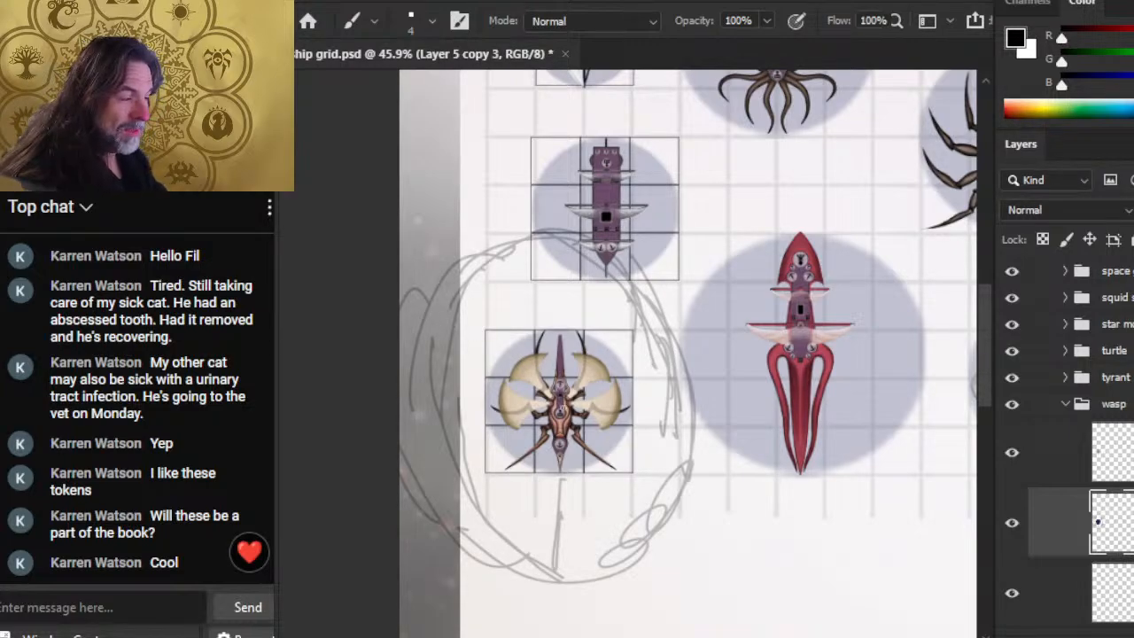
Step: Switch to the Word document, check the vessel and craft size tables, and return to the ship grid in Photoshop
key("alt+Tab")
scroll(996, 300, "down", 10)
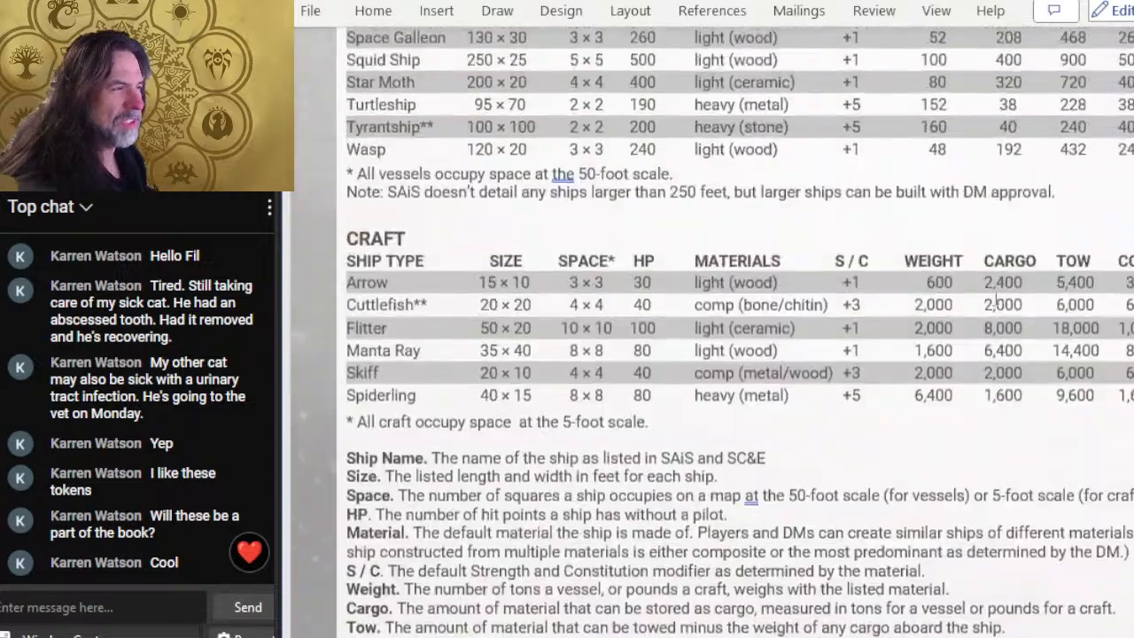
scroll(996, 298, "up", 5)
key("alt+Tab")
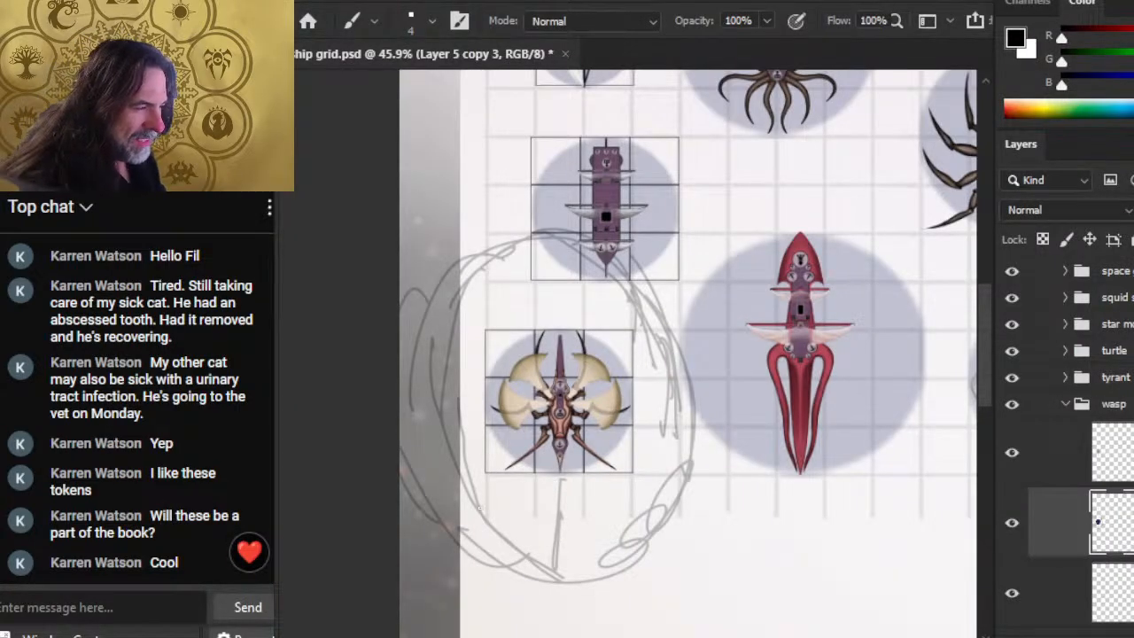
Step: Scale the wasp ship layer down to about 95% so it sits inside its three-by-three outline
left_click(1107, 452)
key("z")
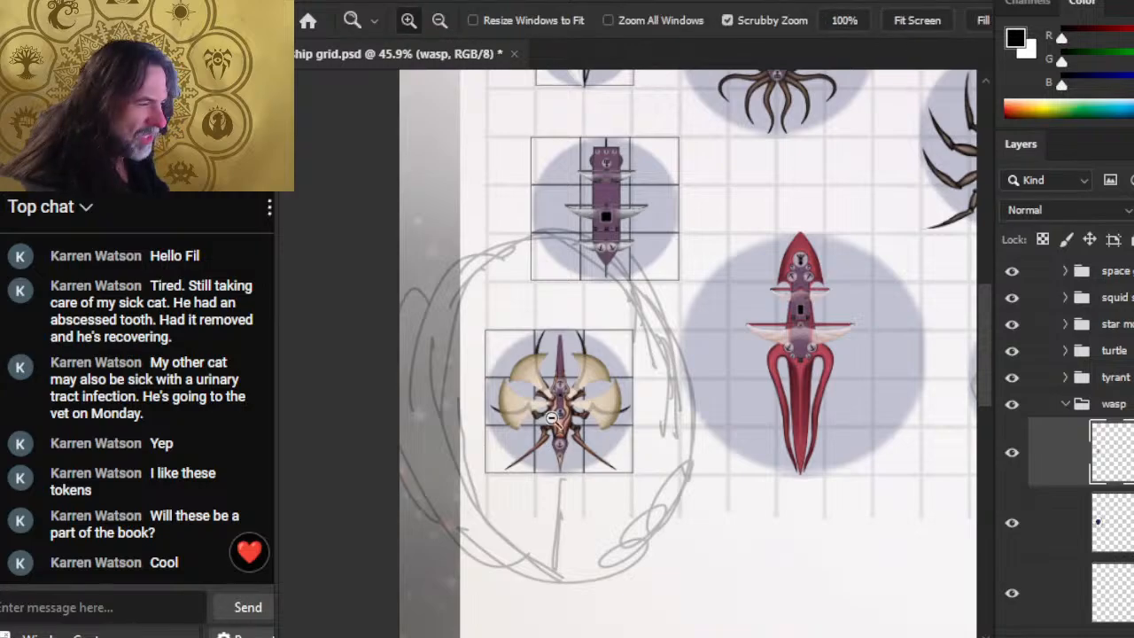
left_click(530, 407)
key("l")
right_click(578, 418)
left_click(728, 275)
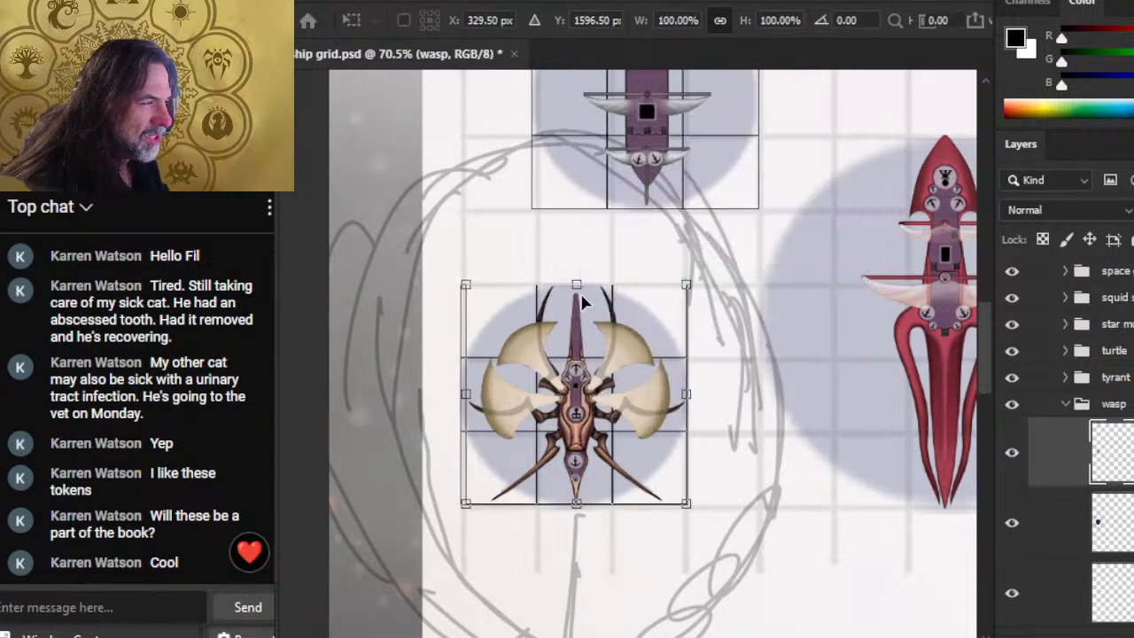
mouse_move(578, 285)
left_mouse_down()
mouse_move(576, 364)
mouse_move(574, 297)
left_mouse_up()
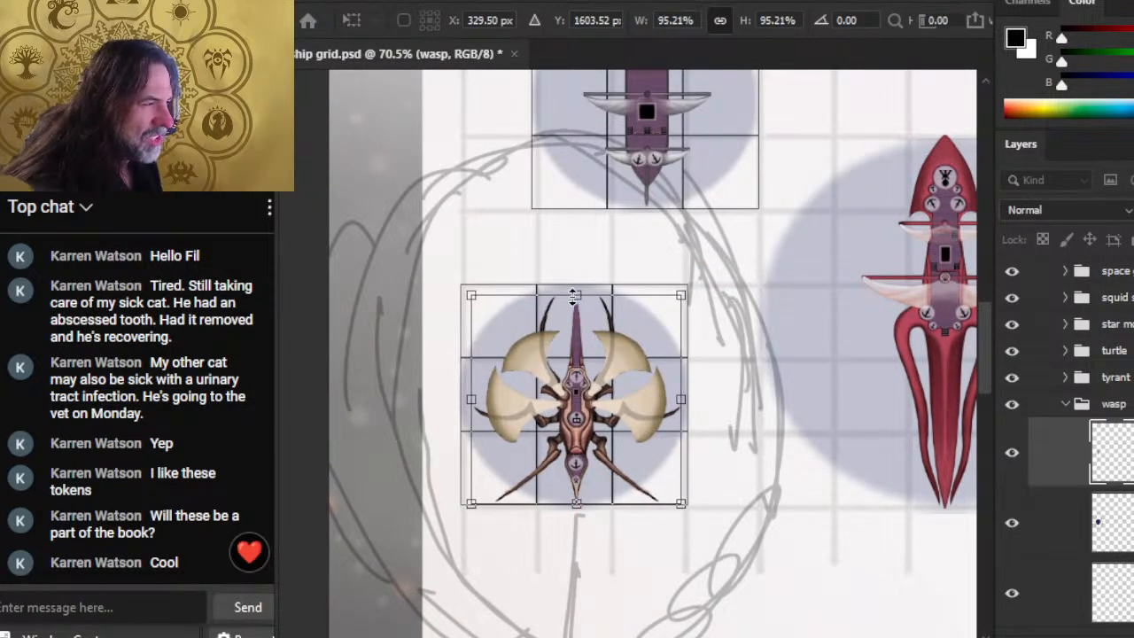
key("Return")
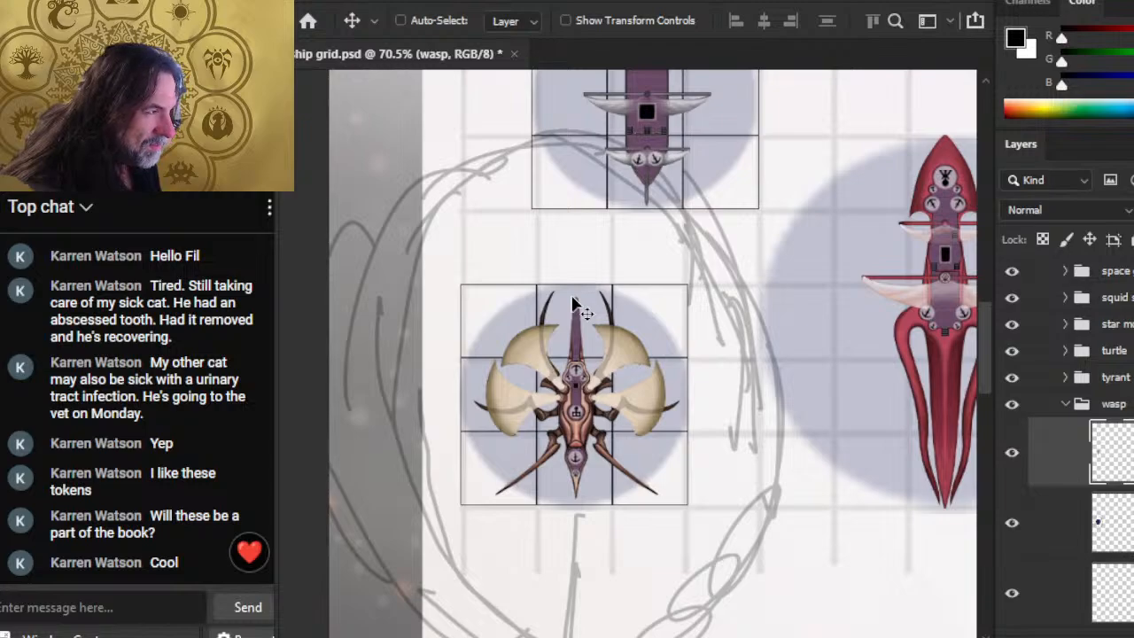
Step: Shrink the wasp ship slightly more with another free transform and nudge it up to centre it on its circle
key("m")
right_click(578, 363)
left_click(687, 544)
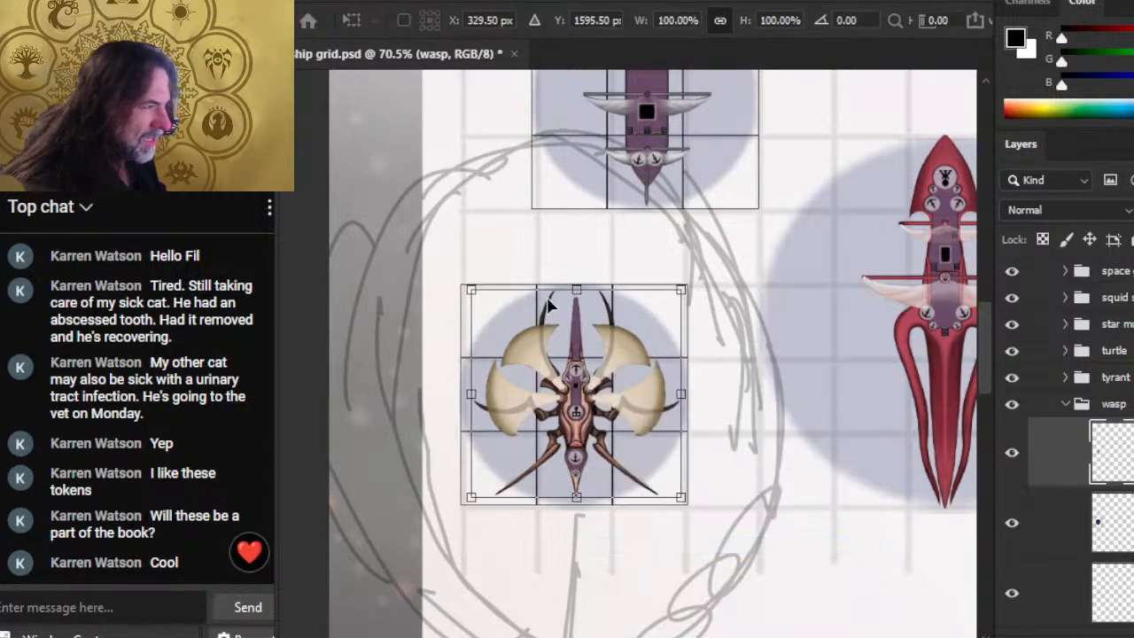
left_click_drag(576, 288, 576, 297)
key("Return")
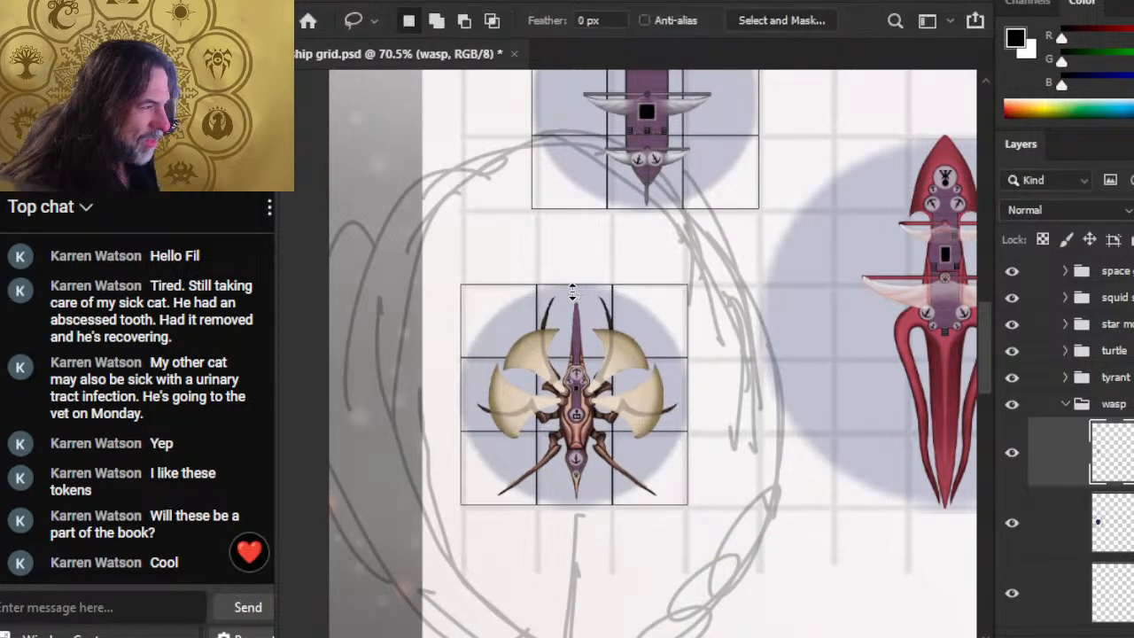
key("v")
key("Up")
key("Up")
key("Up")
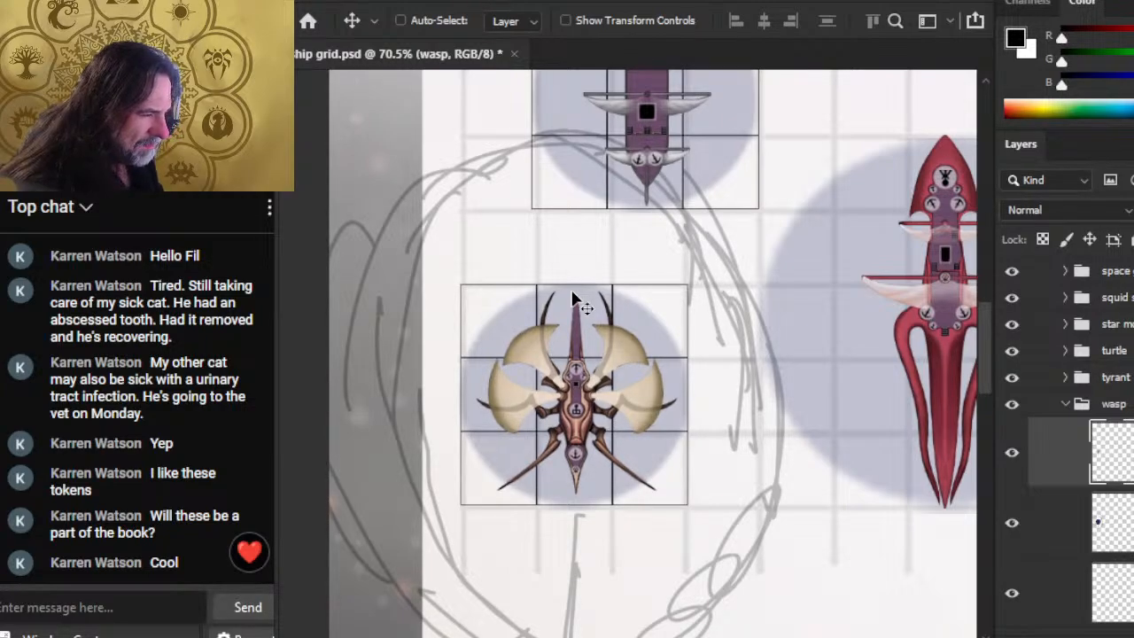
Step: Hide the wasp's square outline and toggle its ship and circle layers to inspect the token against the page grid
key("z")
left_click_drag(775, 462, 608, 379)
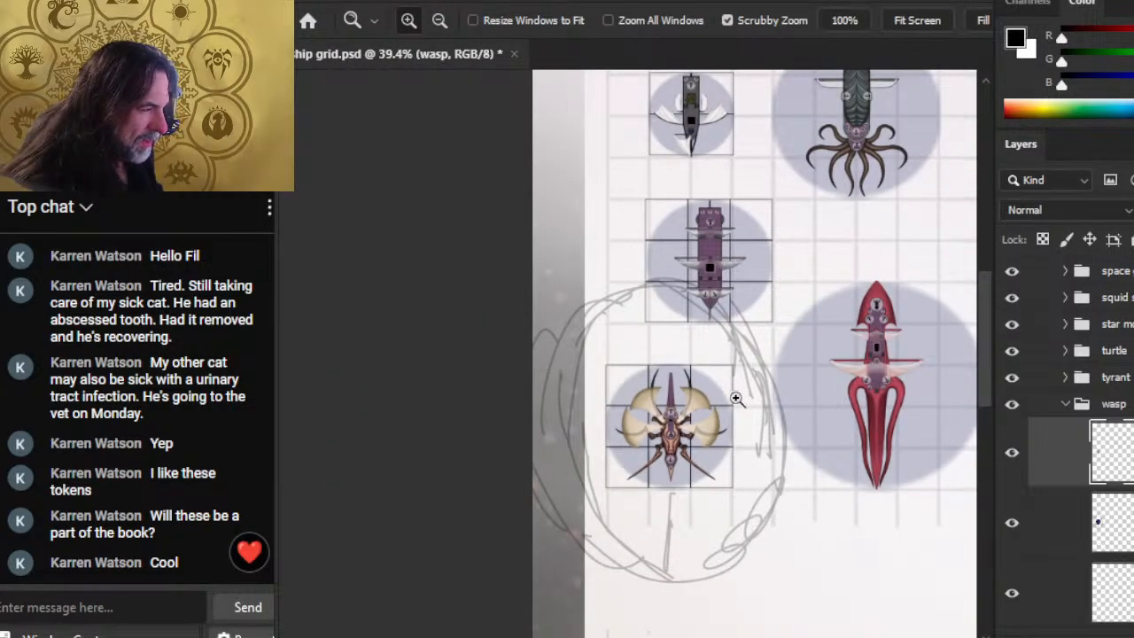
left_click_drag(667, 474, 726, 537)
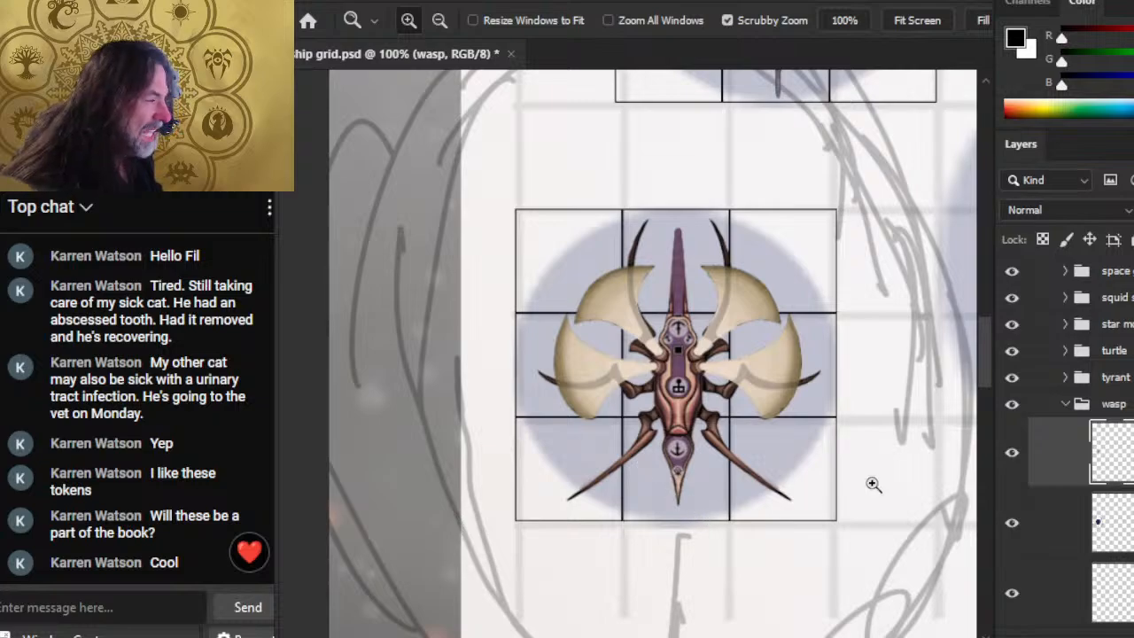
left_click(1012, 593)
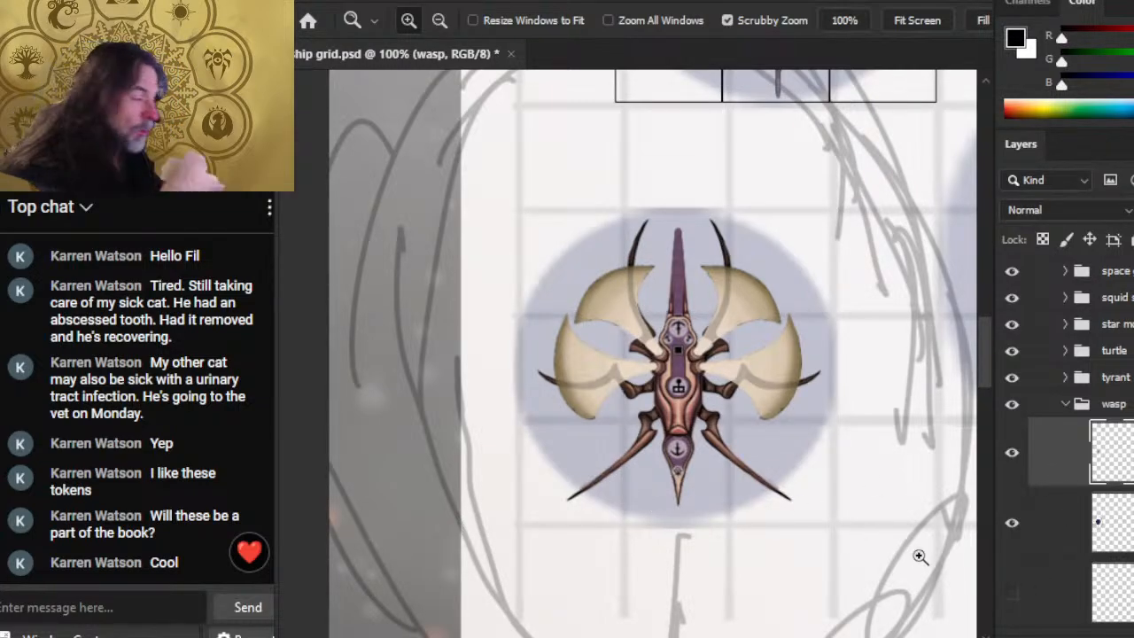
left_click(1012, 593)
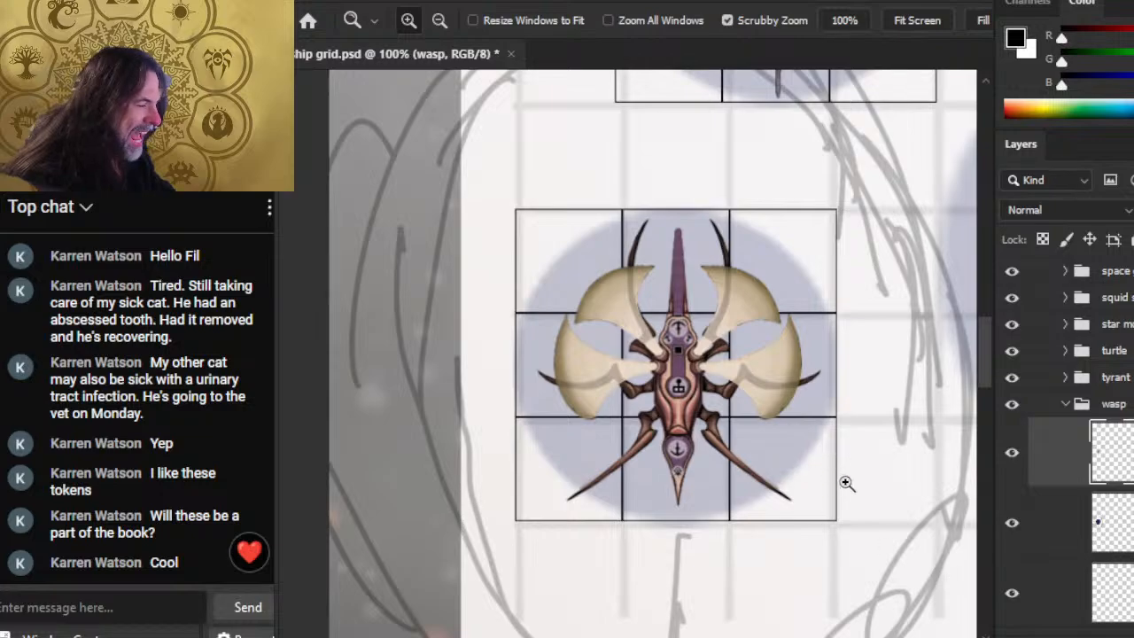
left_click(1012, 593)
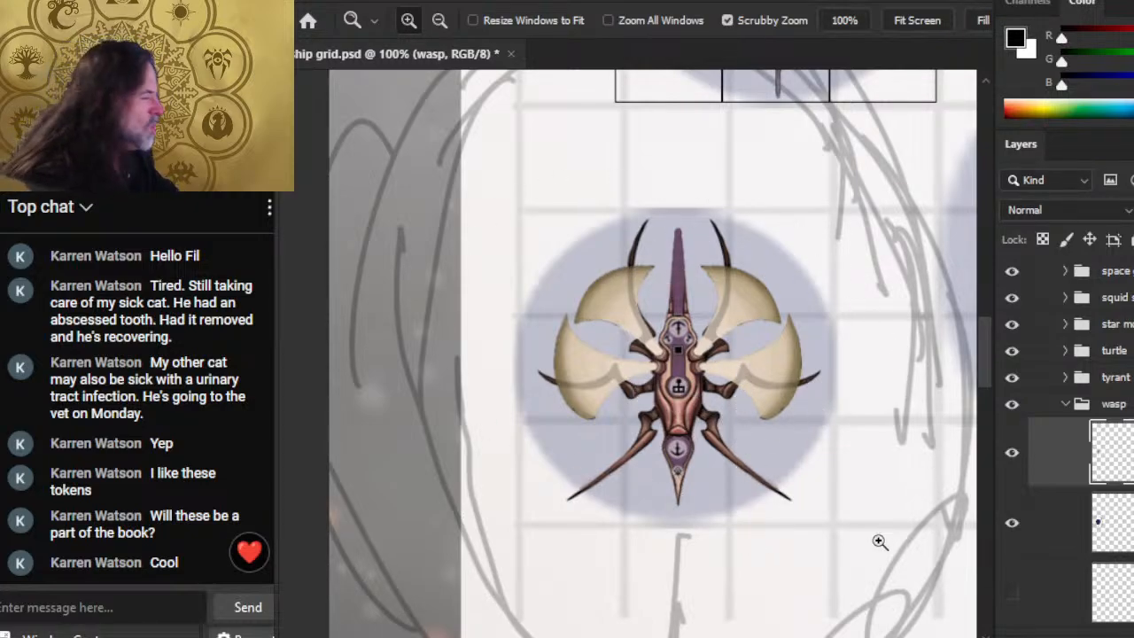
left_click(1013, 453)
left_click(1014, 453)
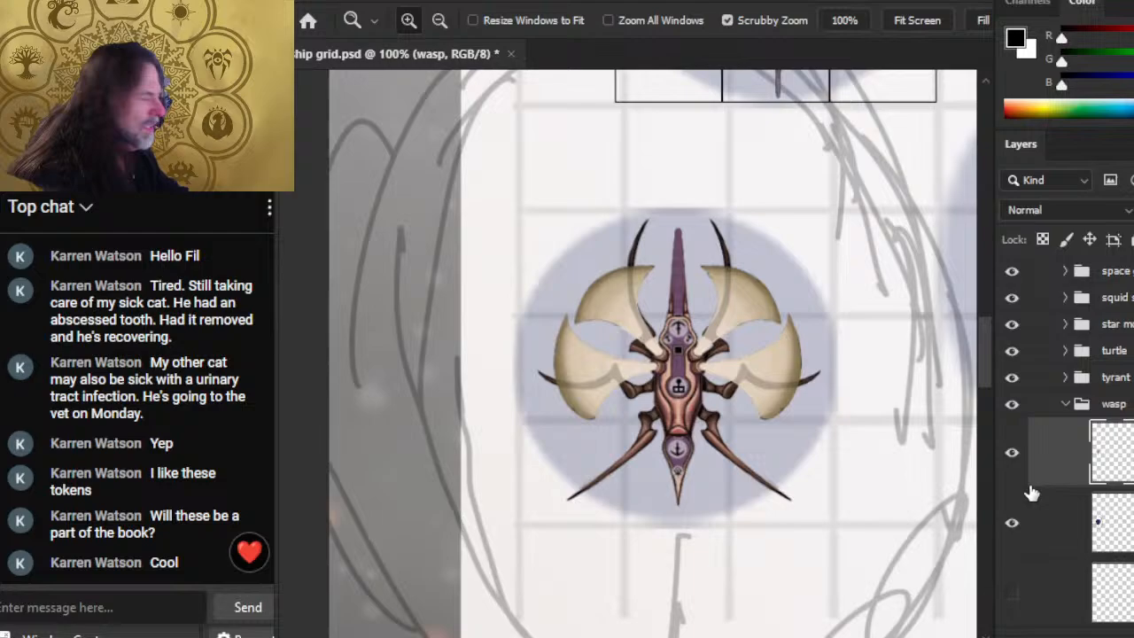
left_click(1019, 544)
left_click(1022, 547)
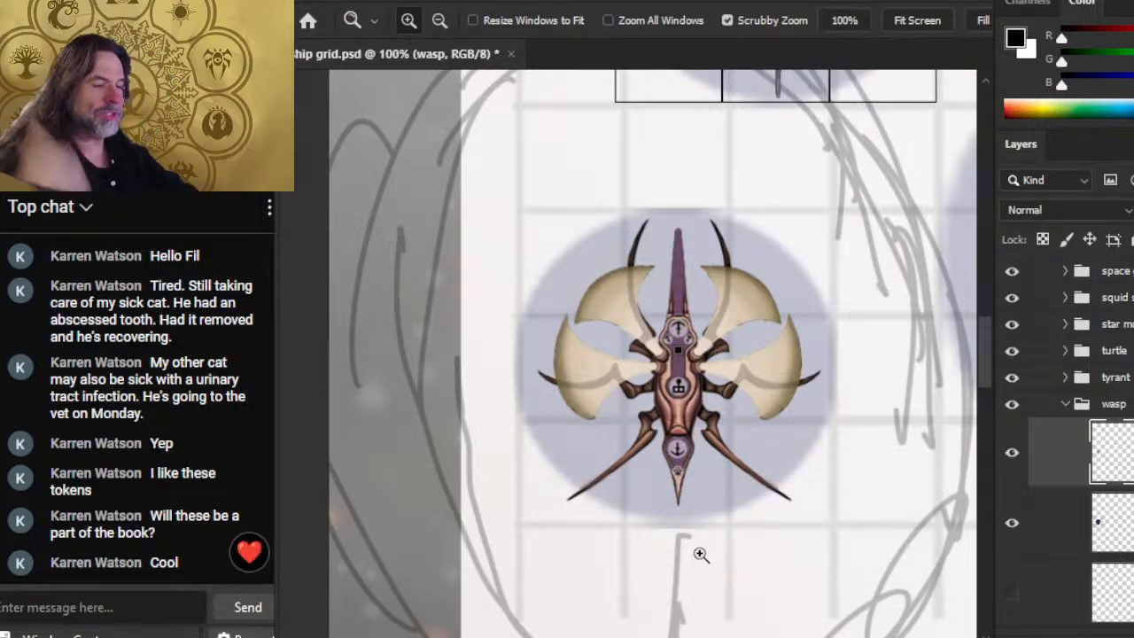
Step: Make the wasp's circle layer active and erase the upper part of the freehand vertical line below the ship
left_click_drag(792, 511, 754, 426)
key("e")
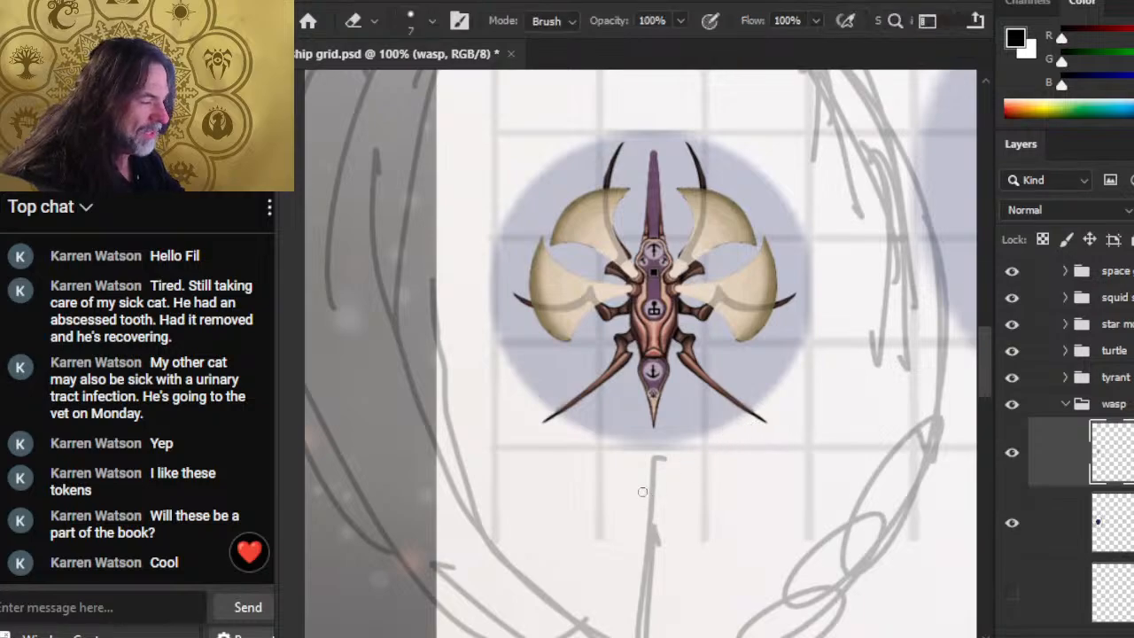
key("l")
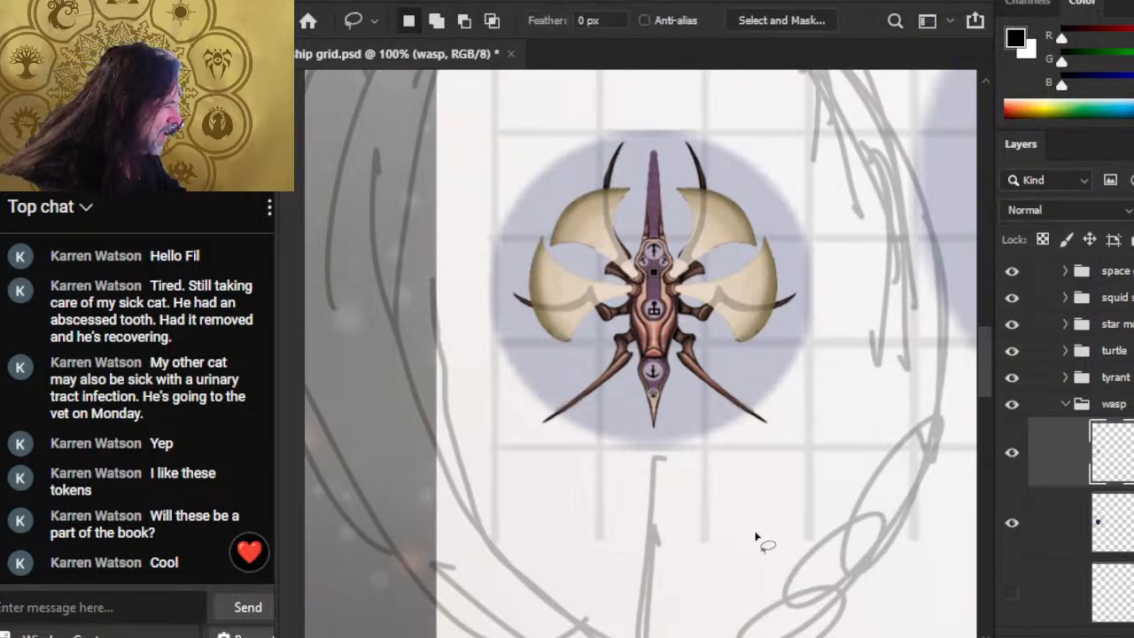
key("alt+bracketleft")
key("alt+bracketleft")
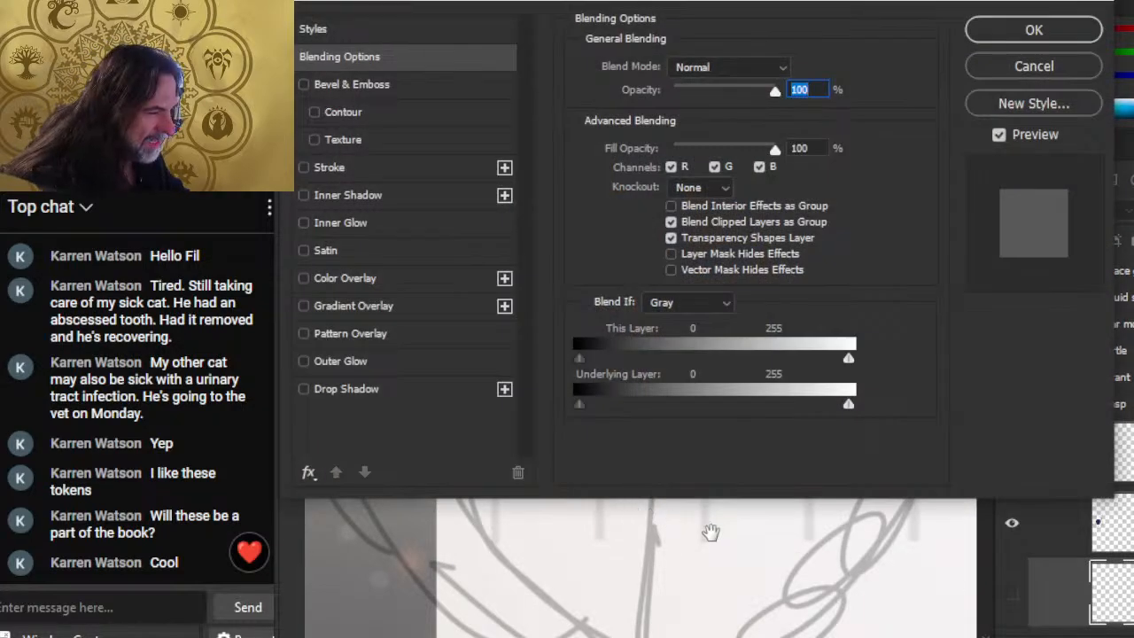
key("Return")
left_click(654, 528, "ctrl")
key("b")
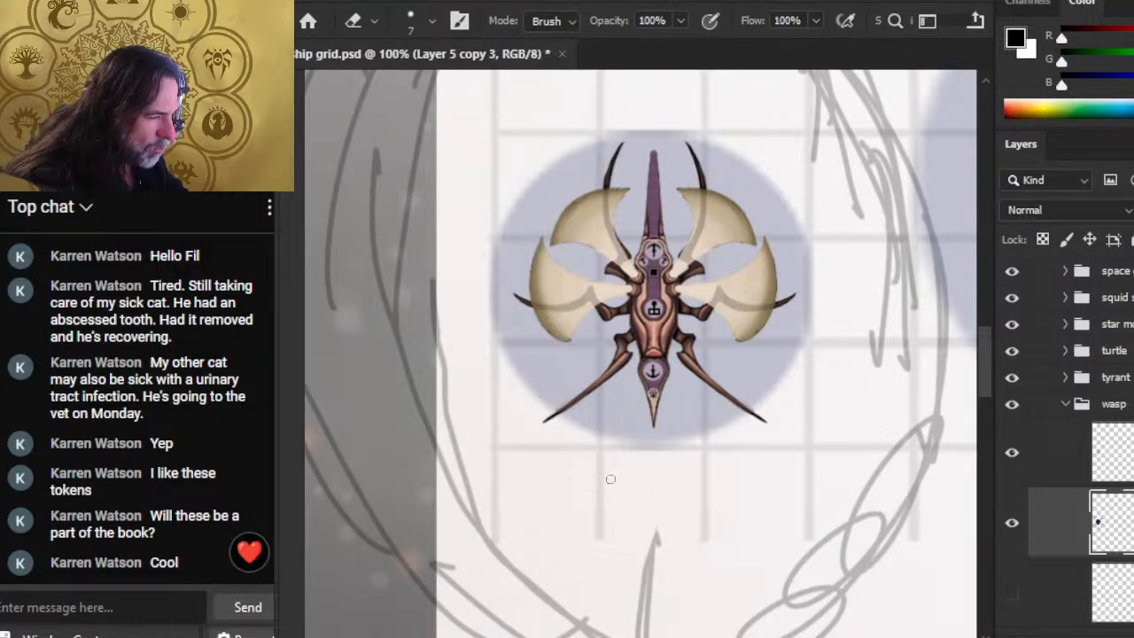
Step: Erase the rest of the freehand oval around the wasp token using an enlarged eraser of up to 40 px
mouse_move(819, 518)
left_mouse_down()
mouse_move(820, 414)
mouse_move(711, 531)
left_mouse_up()
key("bracketright")
key("bracketright")
key("bracketright")
key("bracketright")
key("bracketright")
key("bracketright")
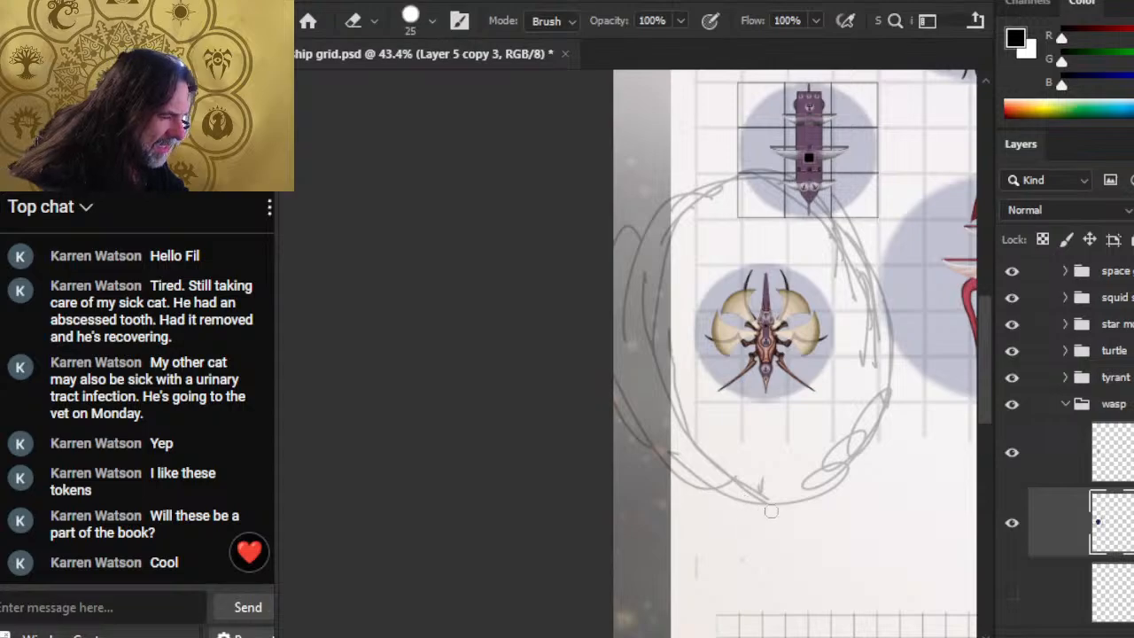
mouse_move(737, 494)
left_mouse_down()
mouse_move(765, 502)
mouse_move(886, 395)
mouse_move(890, 345)
mouse_move(873, 319)
mouse_move(882, 324)
left_mouse_up()
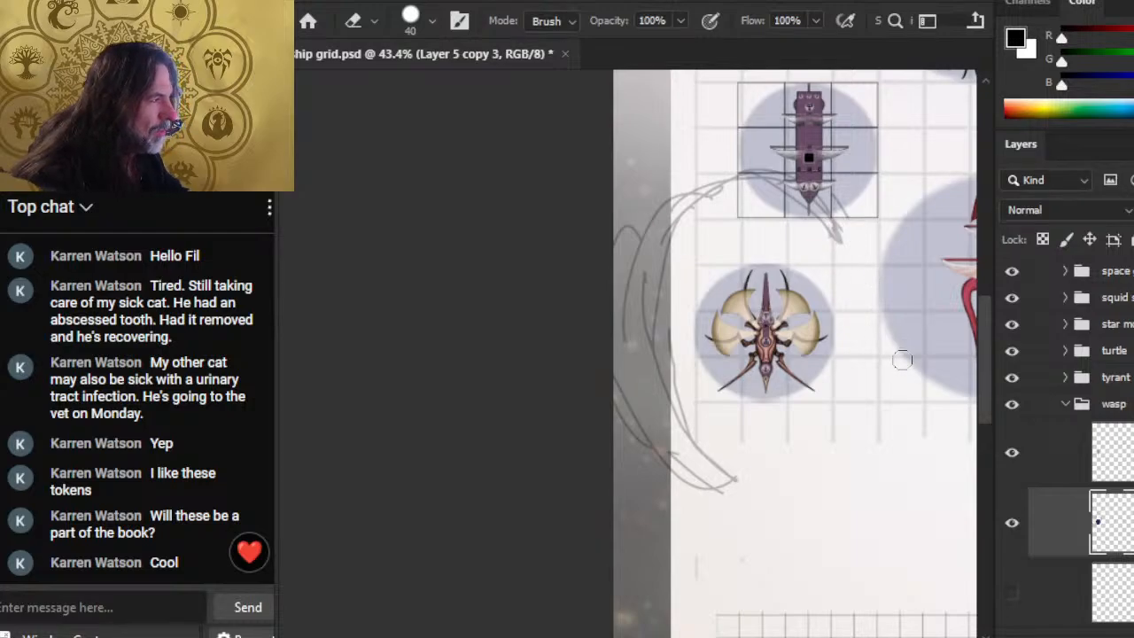
left_click_drag(772, 180, 672, 199)
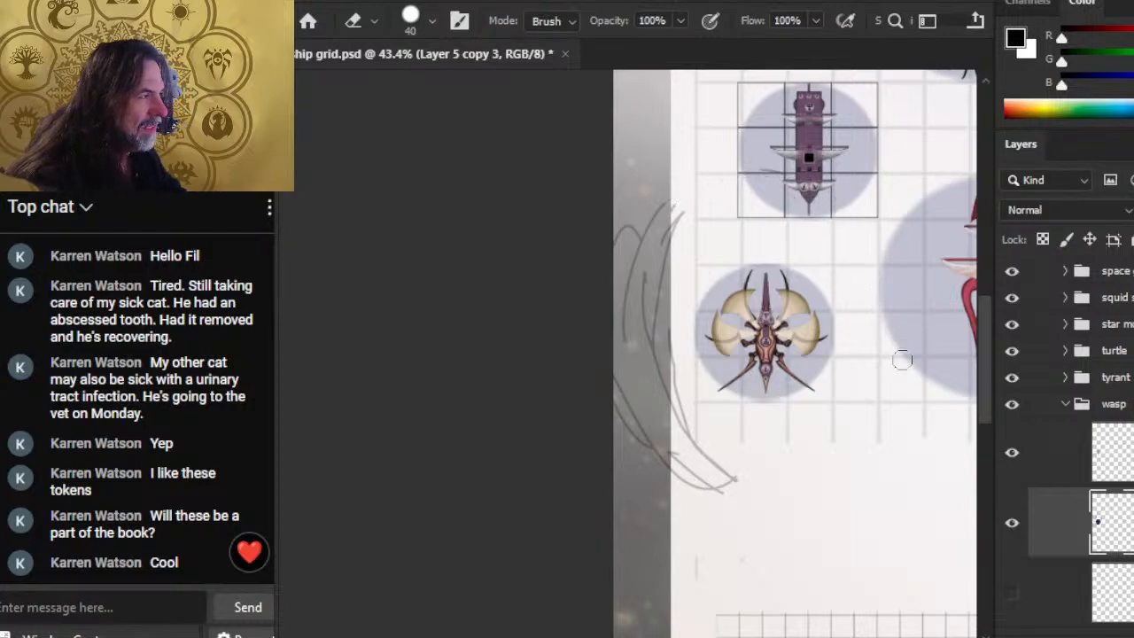
mouse_move(777, 158)
left_mouse_down()
mouse_move(668, 233)
mouse_move(620, 244)
mouse_move(644, 336)
left_mouse_up()
mouse_move(662, 253)
left_mouse_down()
mouse_move(654, 345)
mouse_move(629, 417)
left_mouse_up()
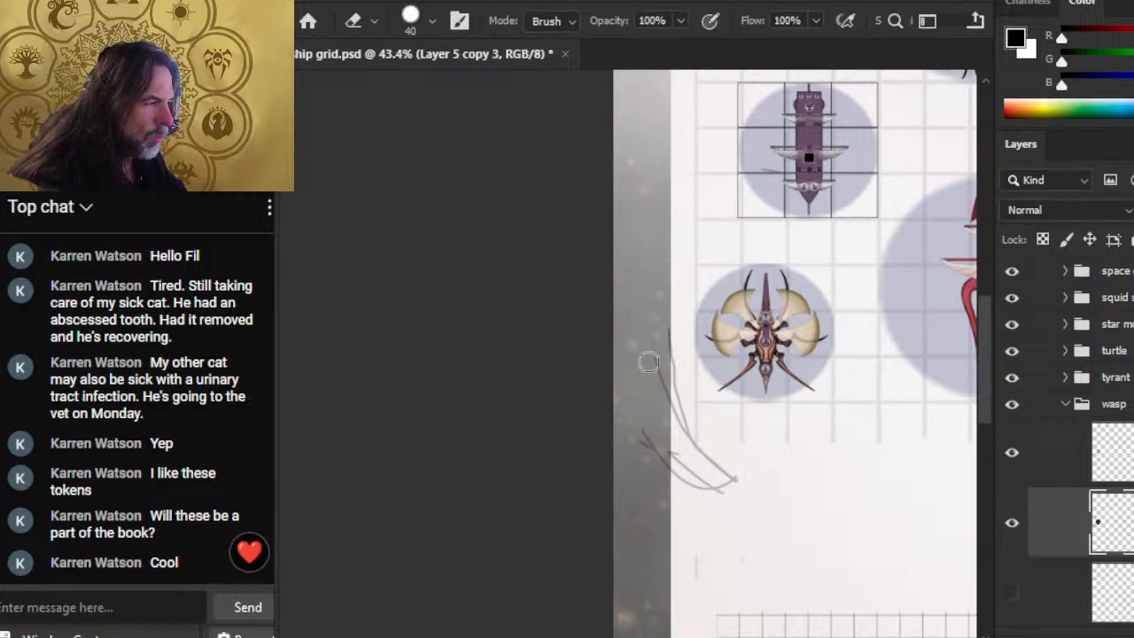
mouse_move(656, 350)
left_mouse_down()
mouse_move(698, 447)
mouse_move(669, 337)
left_mouse_up()
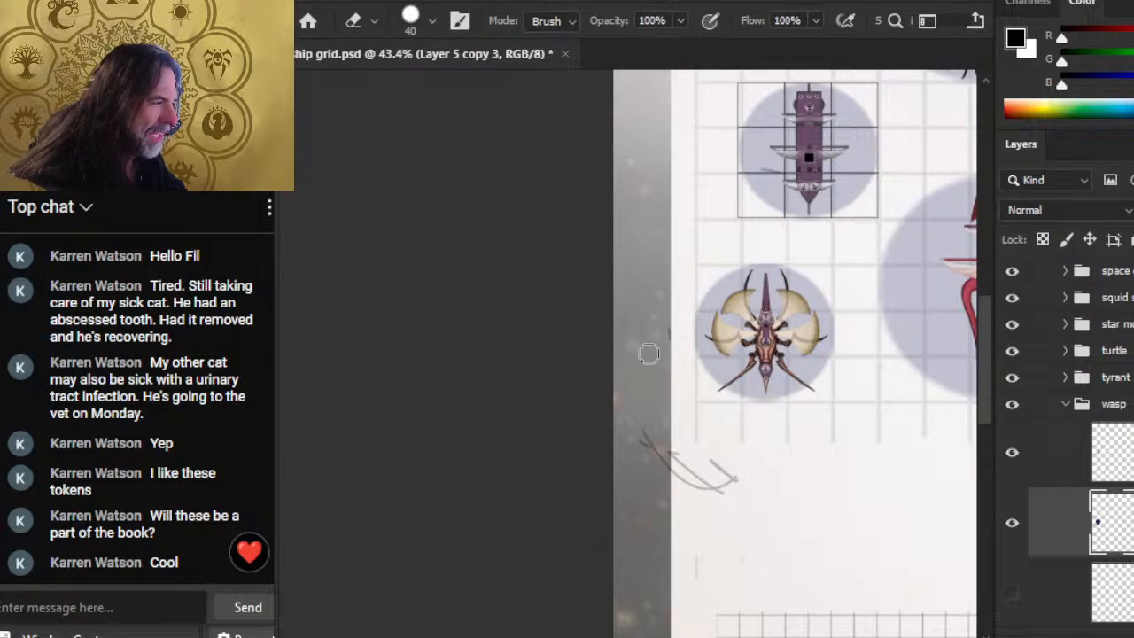
mouse_move(735, 483)
left_mouse_down()
mouse_move(713, 460)
mouse_move(642, 434)
left_mouse_up()
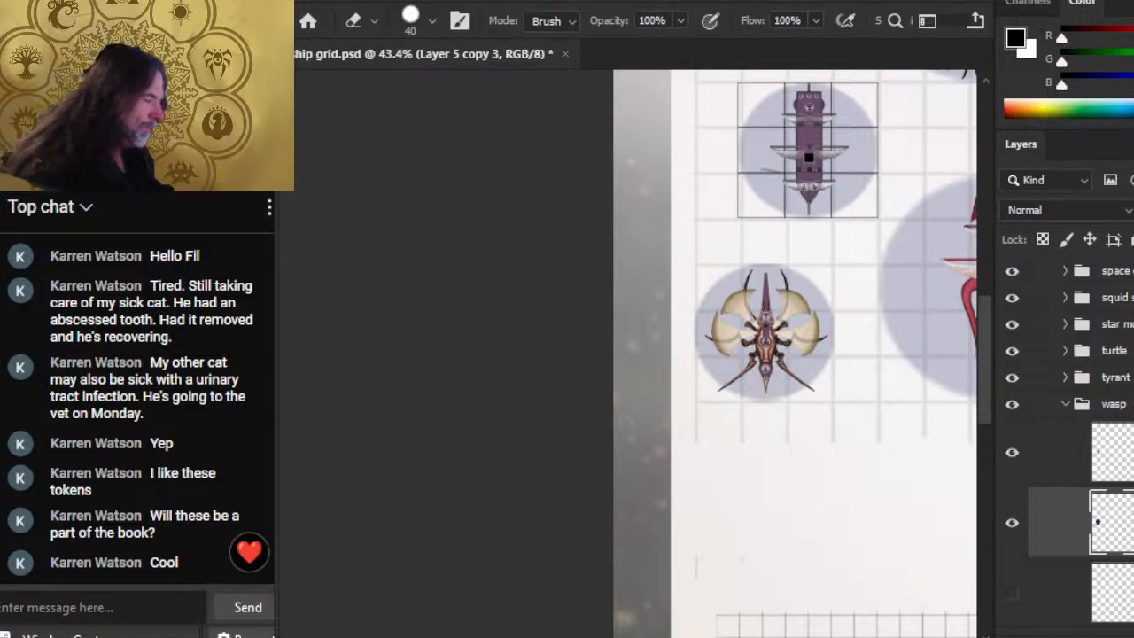
Step: Show the wasp's square outline again and collapse the wasp group
left_click(1012, 592)
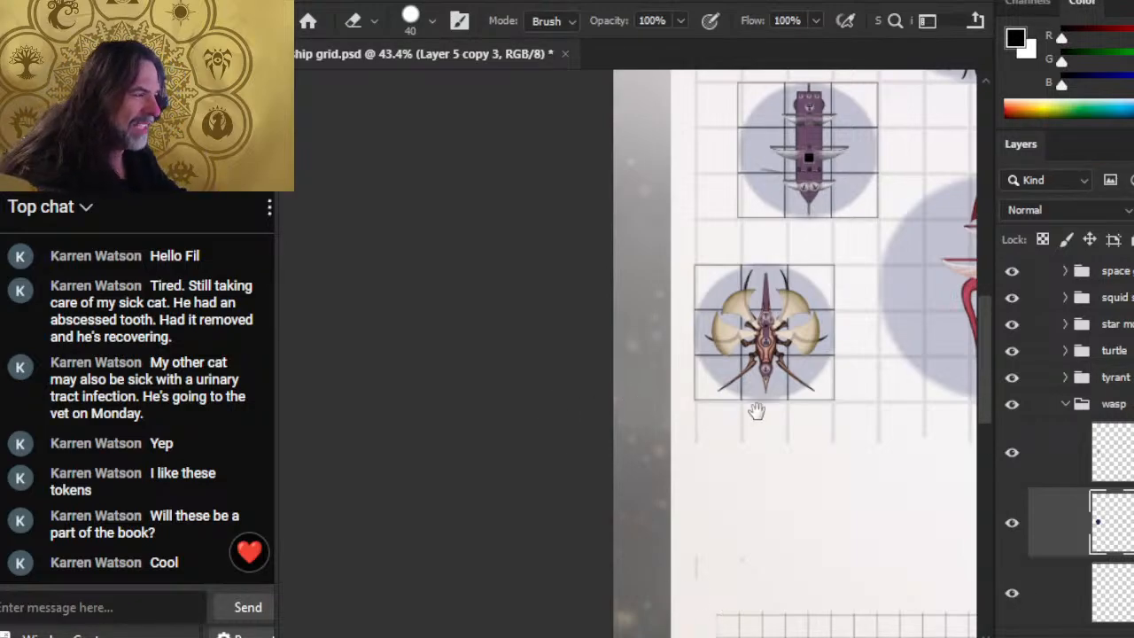
left_click_drag(755, 410, 545, 392)
key("z")
left_click_drag(809, 388, 775, 413)
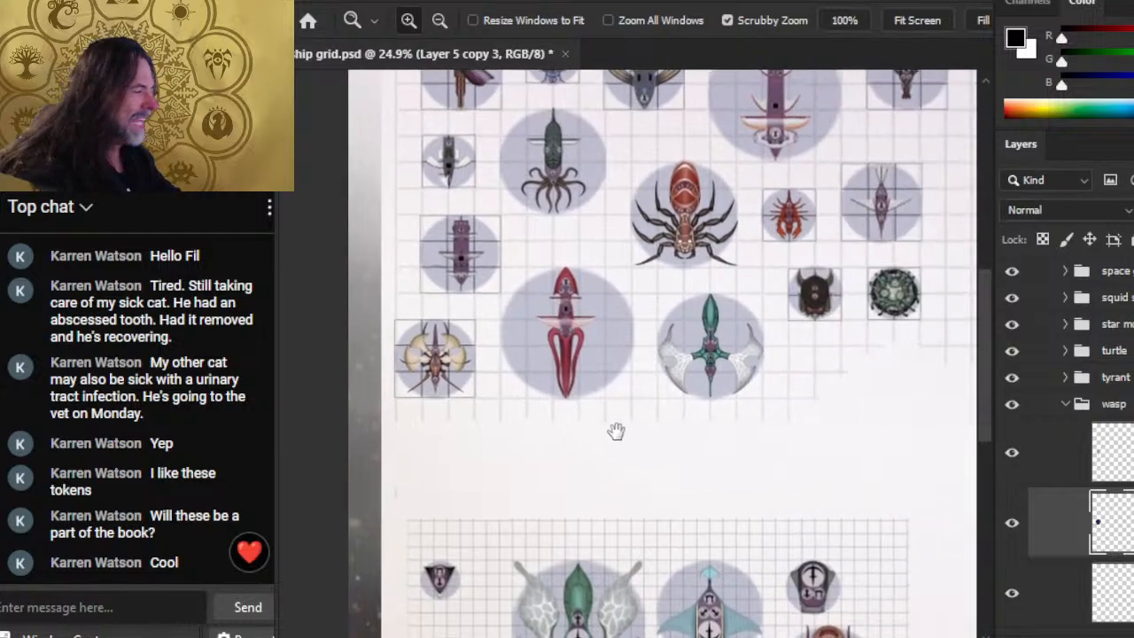
left_click_drag(615, 431, 587, 428)
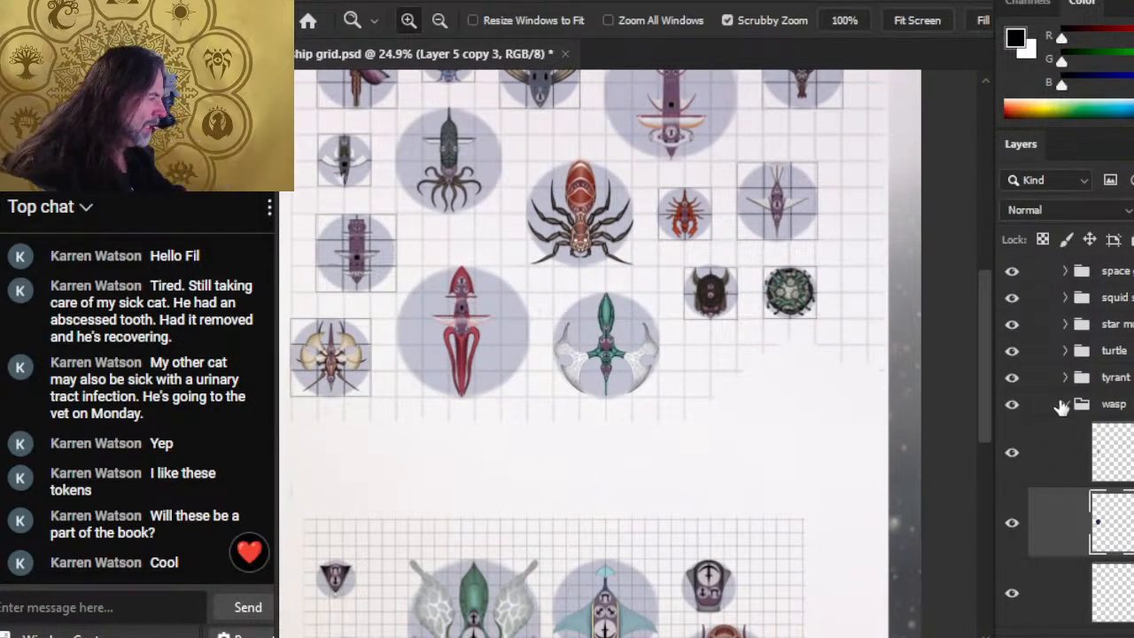
left_click(1064, 404)
Step: Duplicate the square outline layer from the bombard group, move the copy above the vessels group, and collapse that group
scroll(1080, 398, "up", 4)
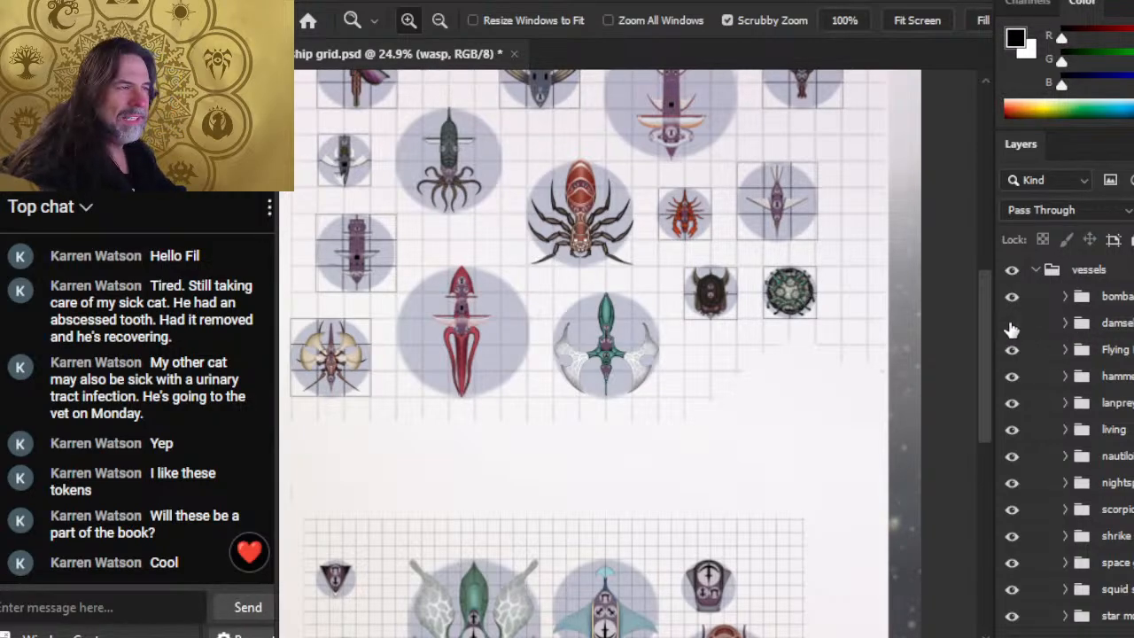
left_click_drag(580, 238, 656, 428)
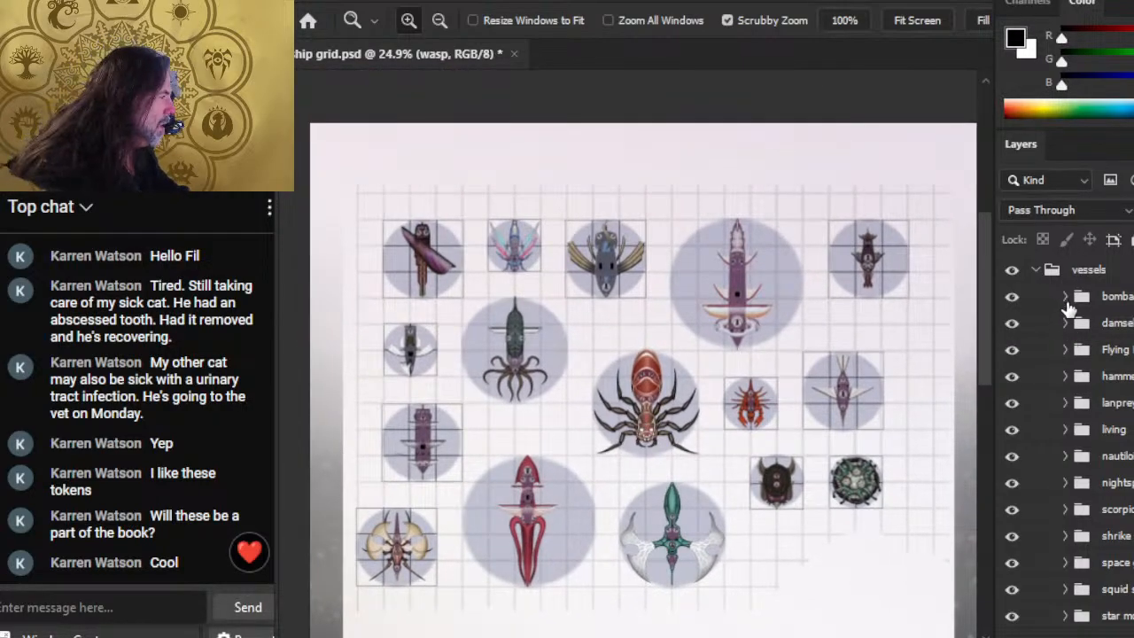
left_click(1065, 296)
right_click(1129, 407)
right_click(1127, 345)
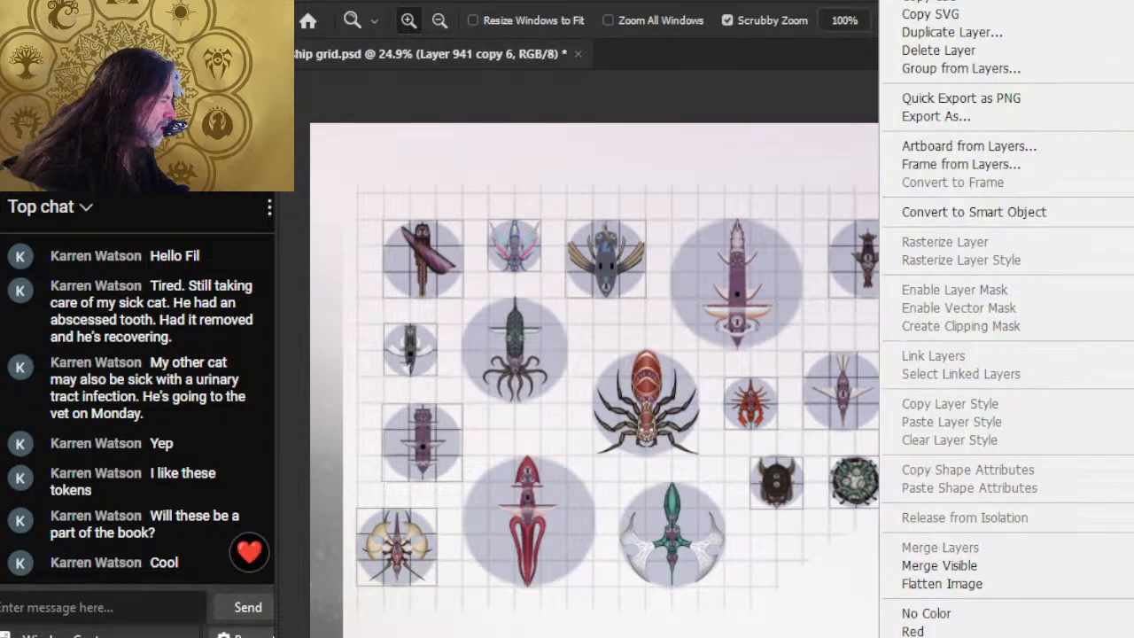
left_click(1041, 32)
key("Return")
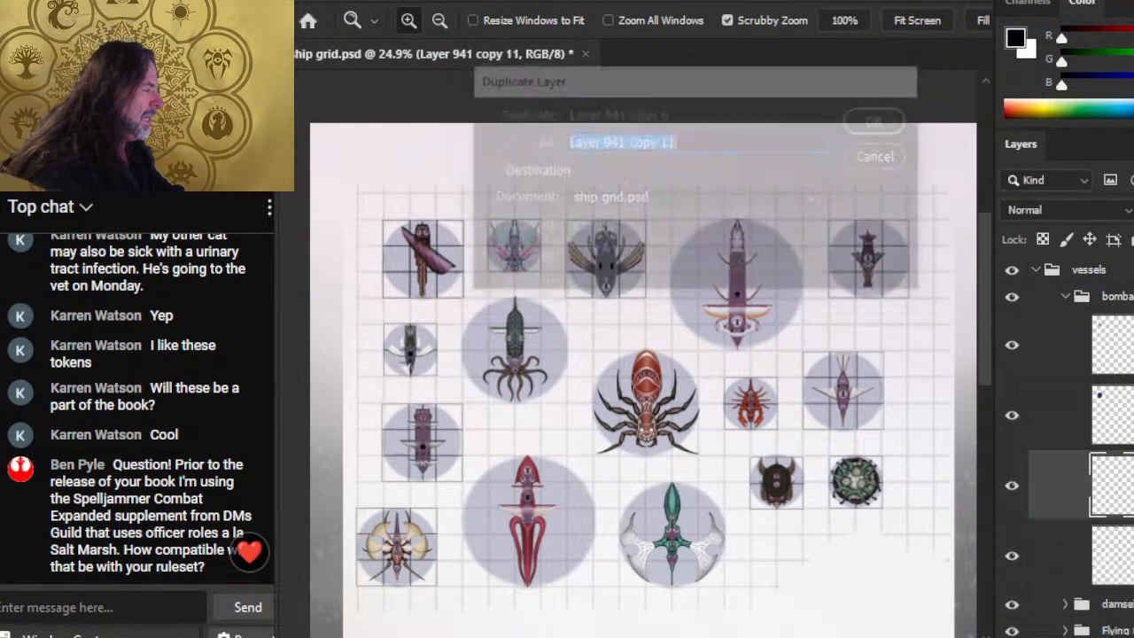
left_click_drag(1125, 486, 1125, 293)
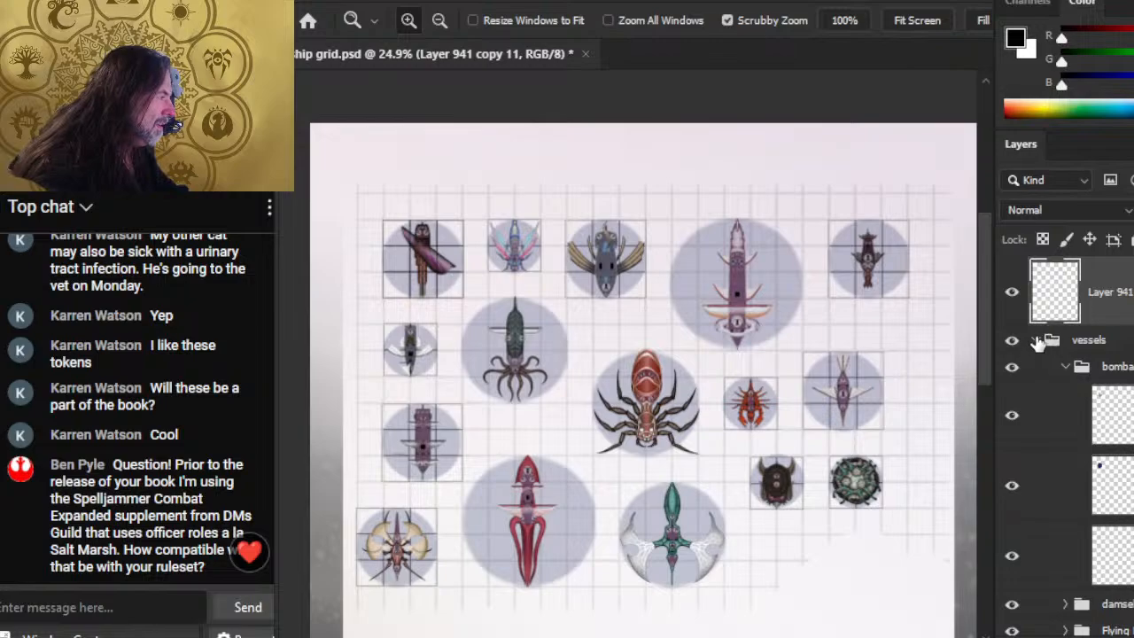
left_click(1034, 340)
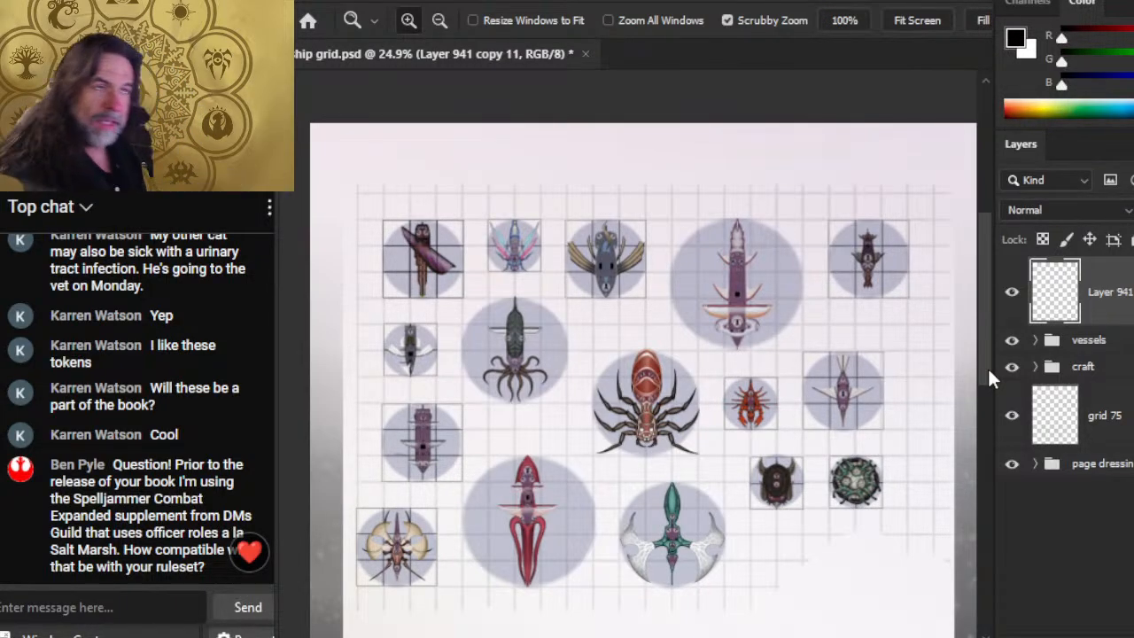
Step: Switch to the Word document and check the space sizes in the craft table
key("alt+Tab")
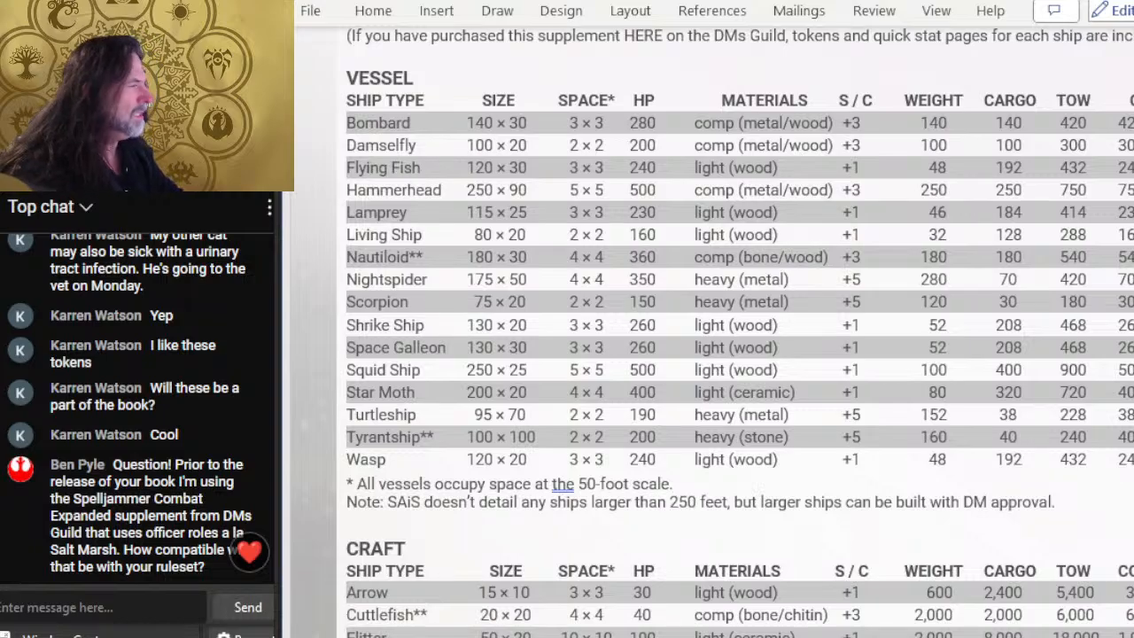
scroll(620, 282, "down", 5)
scroll(658, 271, "down", 4)
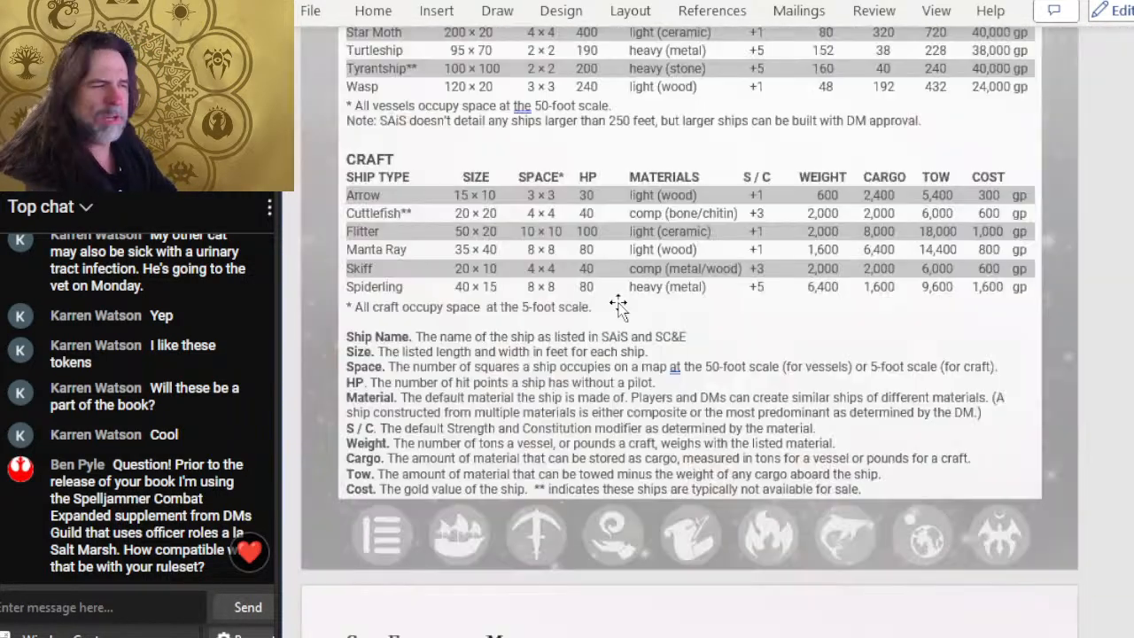
Step: Look through the rulebook's Combat chapter, from map scales and movement to pursuits, ship maneuvers and squeezing into smaller spaces
scroll(614, 312, "down", 15)
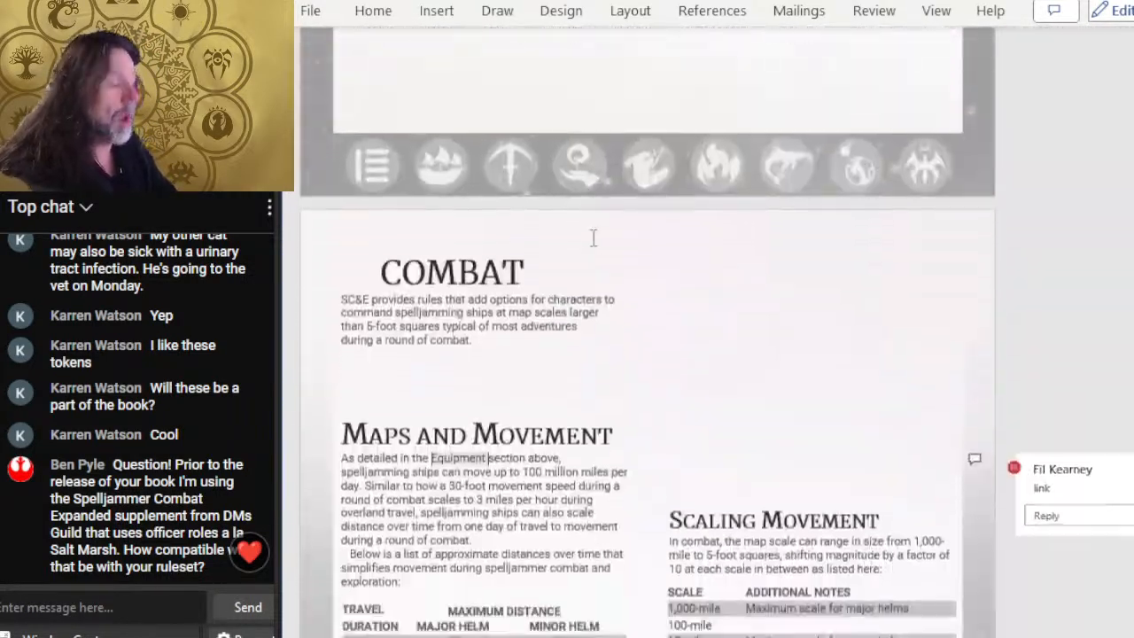
scroll(593, 240, "down", 15)
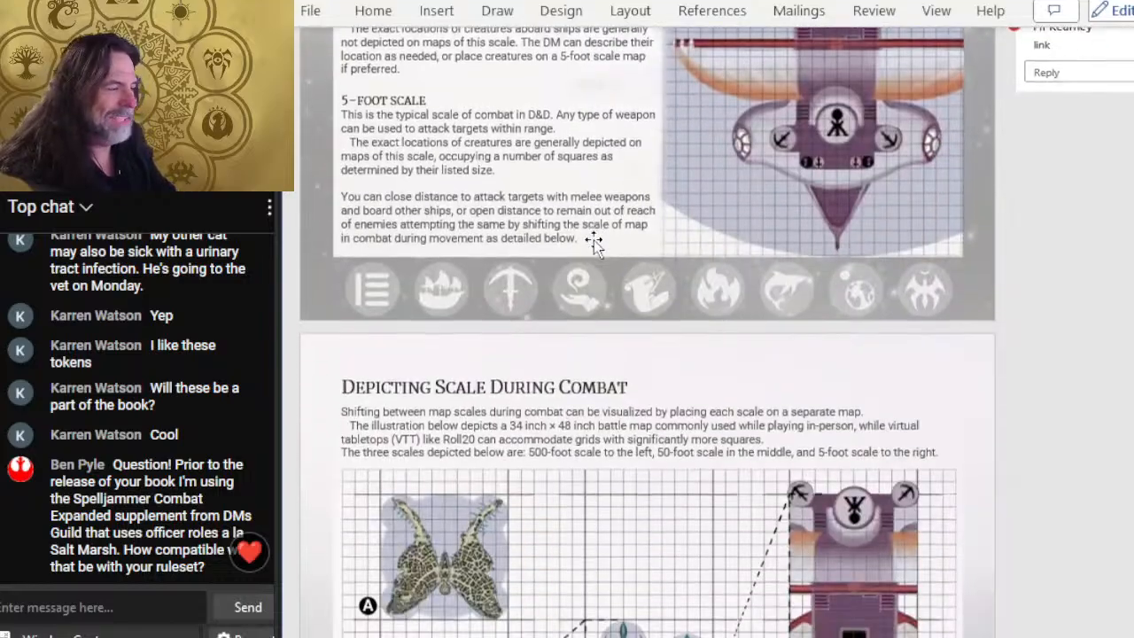
scroll(593, 240, "down", 15)
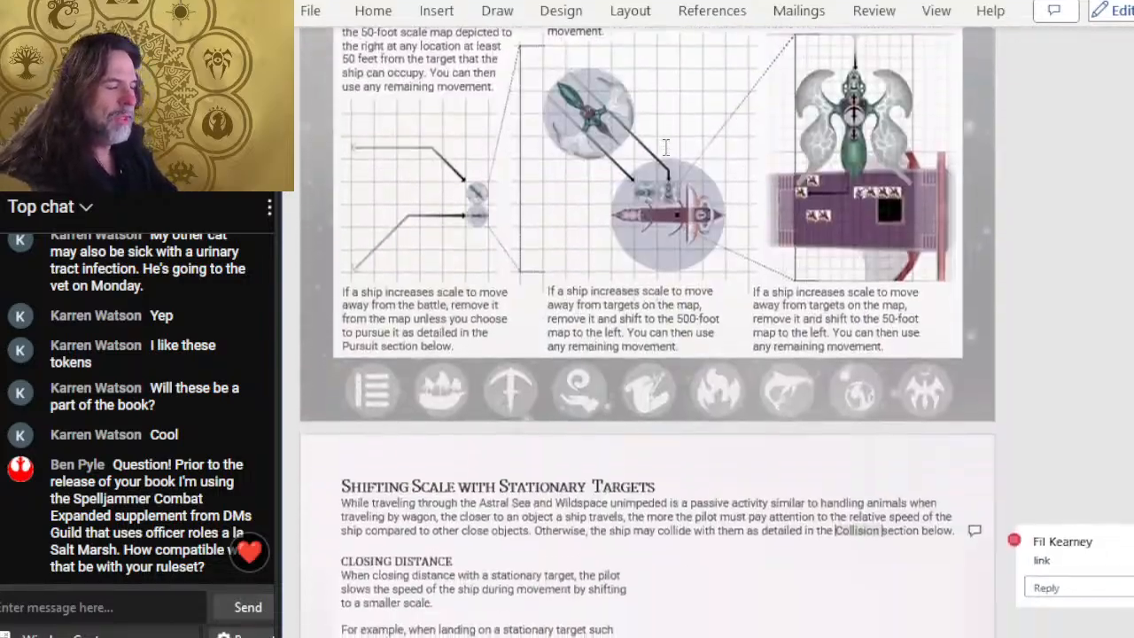
scroll(684, 164, "down", 15)
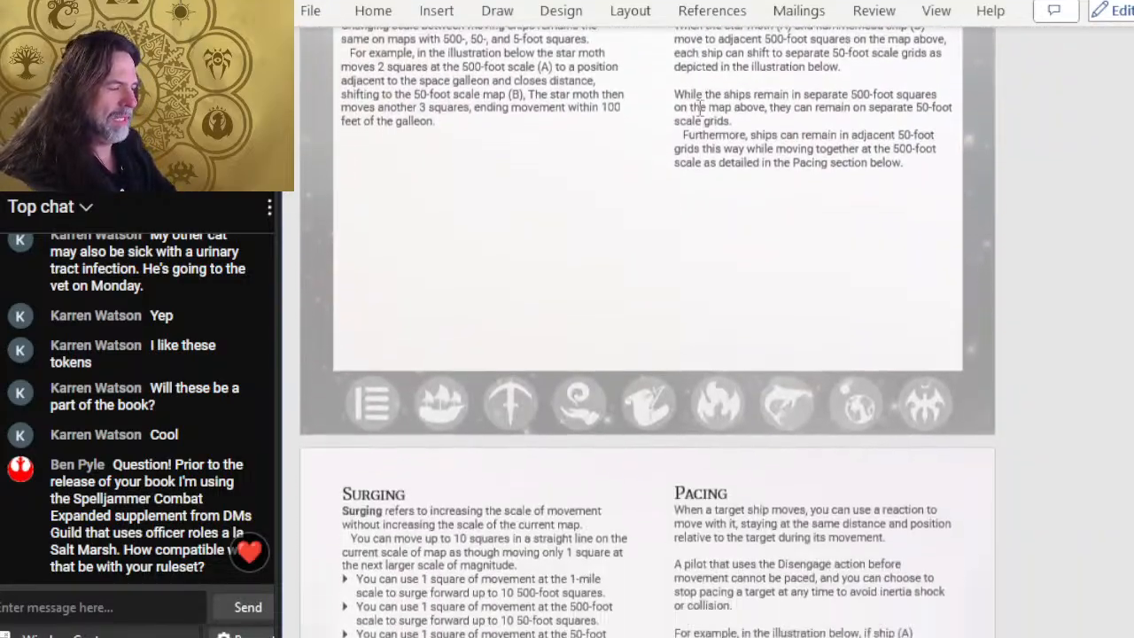
scroll(706, 100, "down", 15)
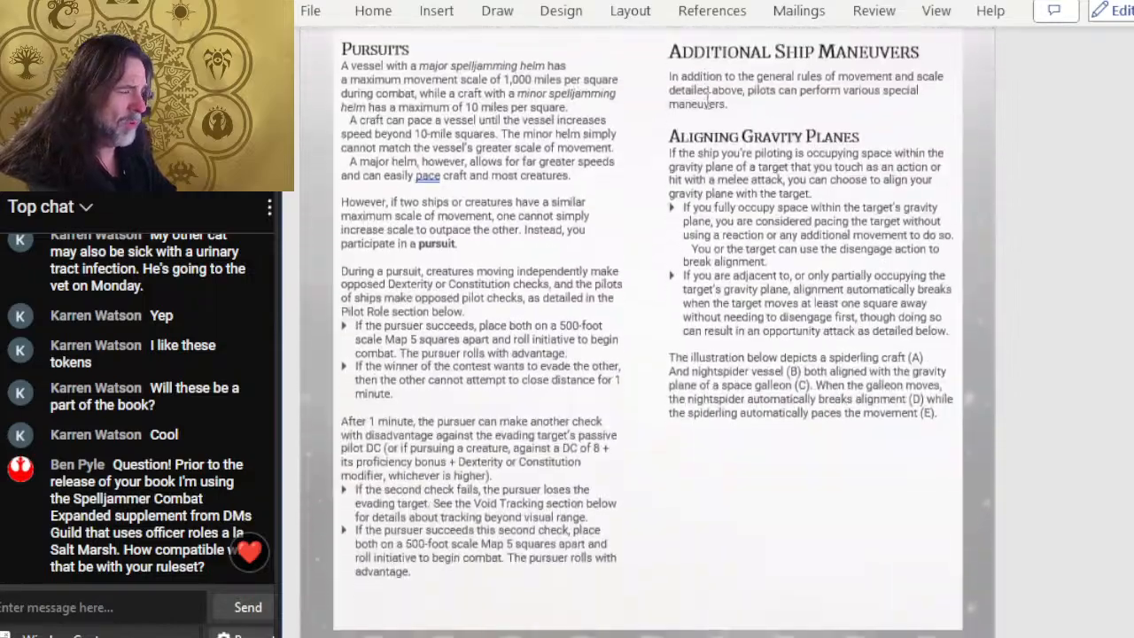
scroll(707, 101, "down", 12)
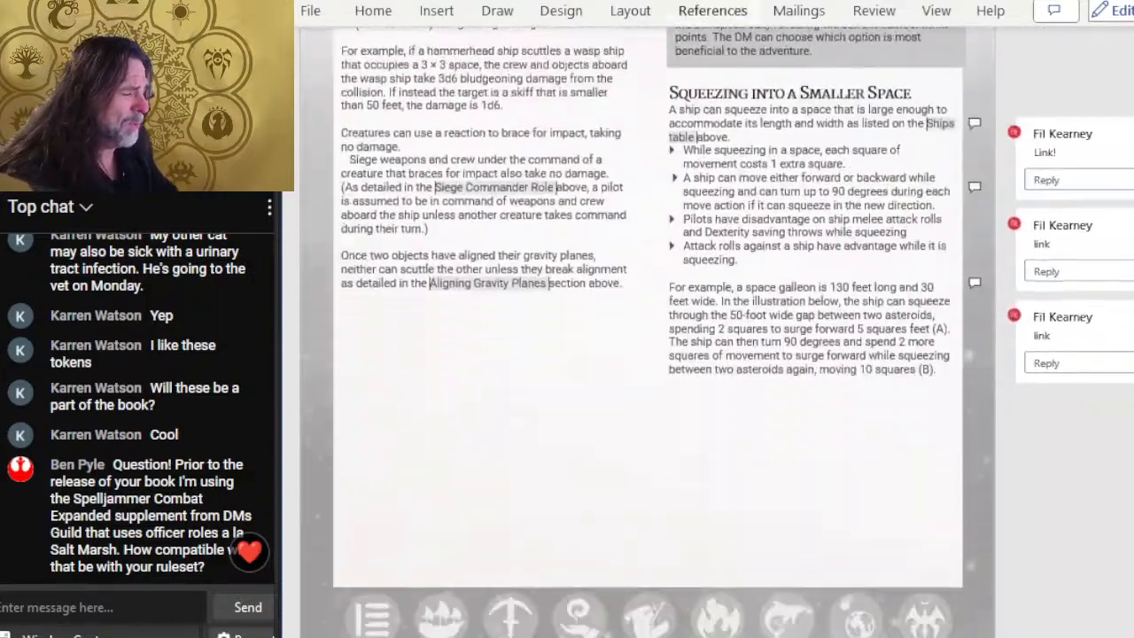
key("alt+Tab")
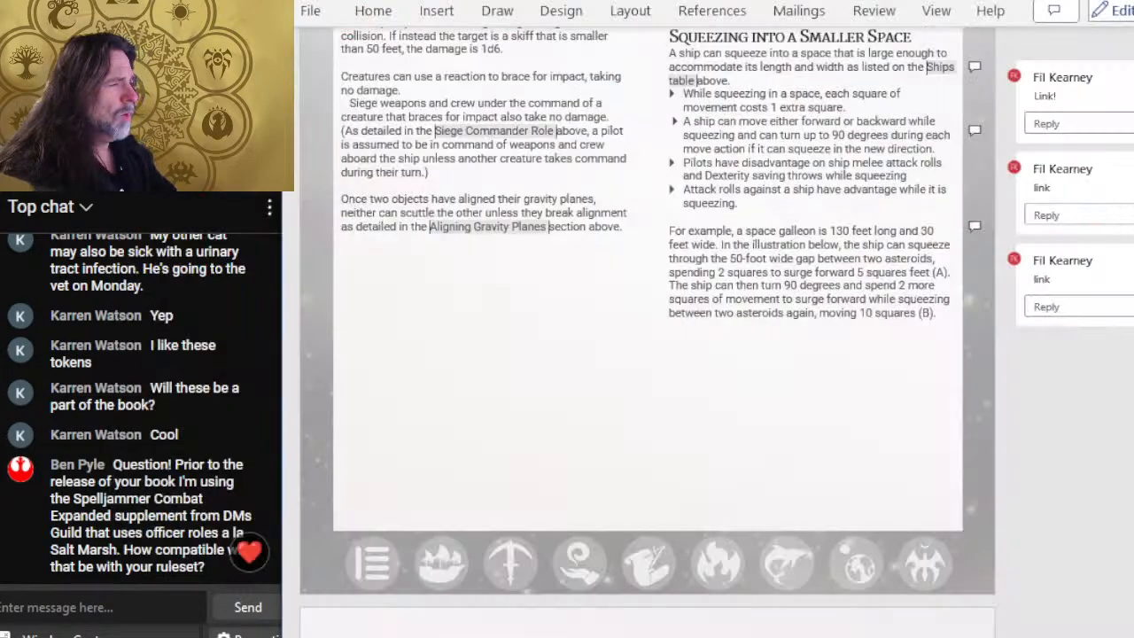
scroll(647, 516, "down", 15)
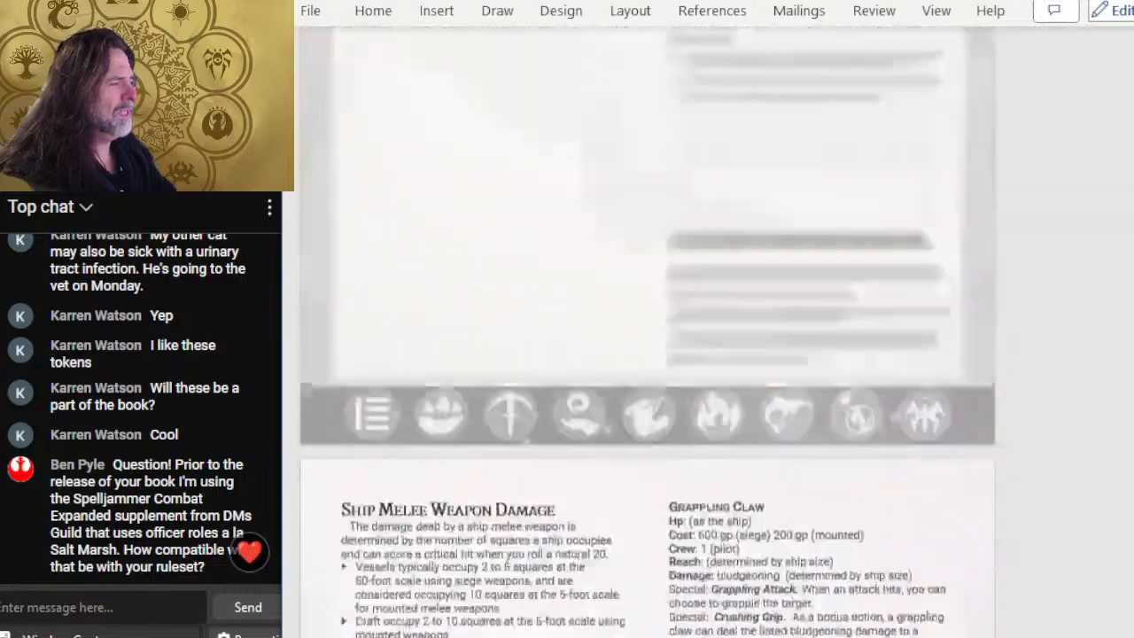
Step: Find the Ship Roles page earlier in the rulebook and examine the pilot, siege commander and squadron commander option tables
scroll(647, 517, "up", 12)
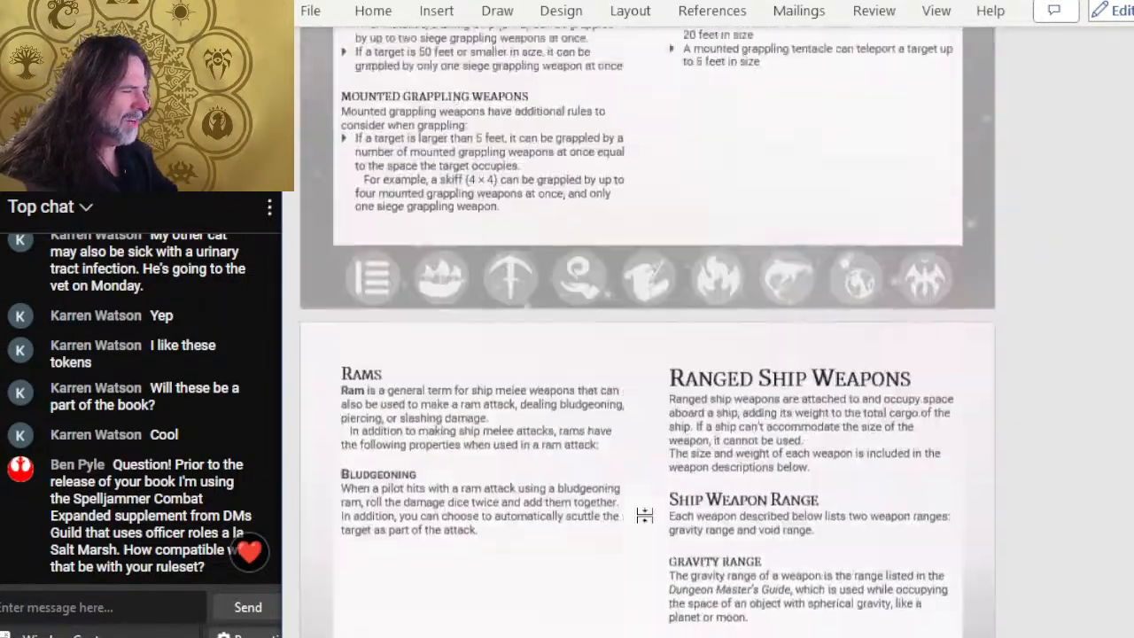
scroll(645, 515, "up", 12)
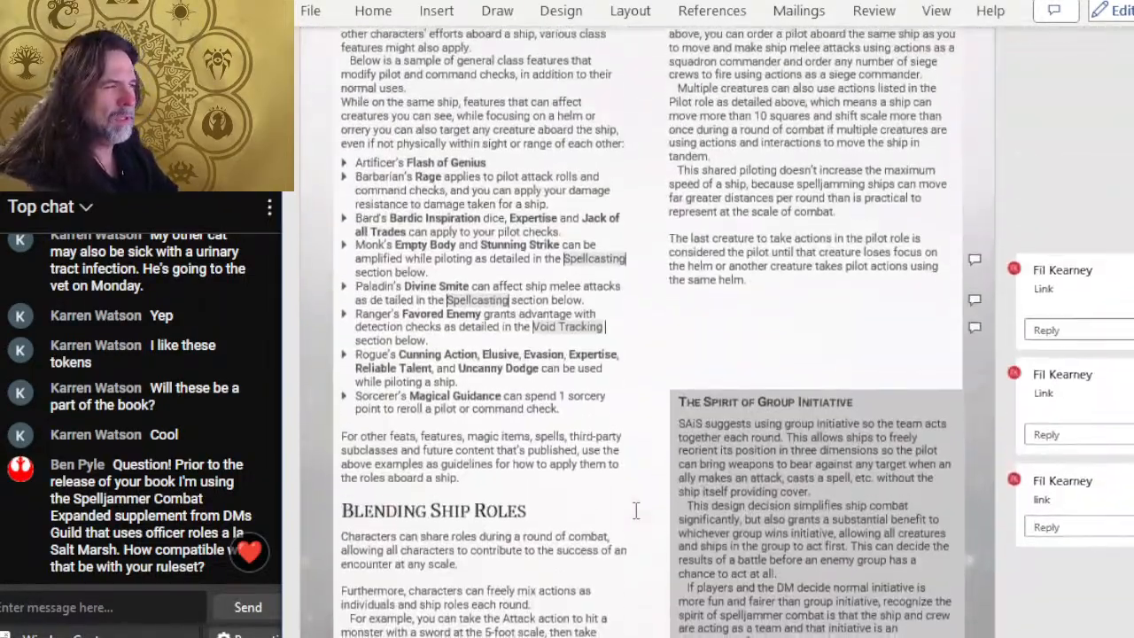
scroll(636, 511, "up", 15)
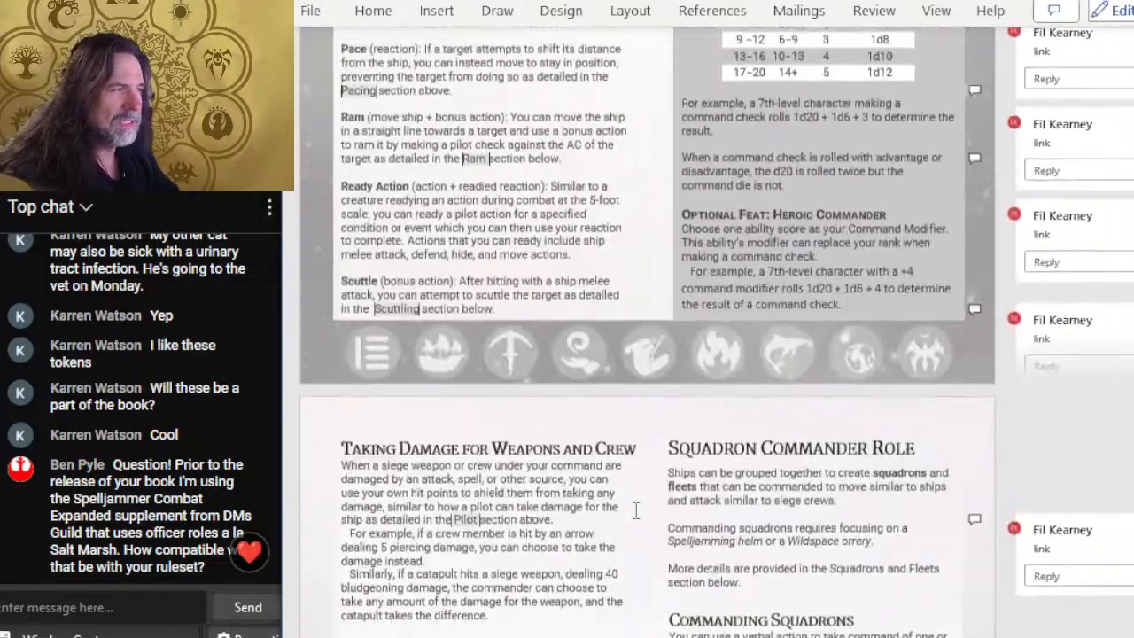
scroll(635, 511, "up", 12)
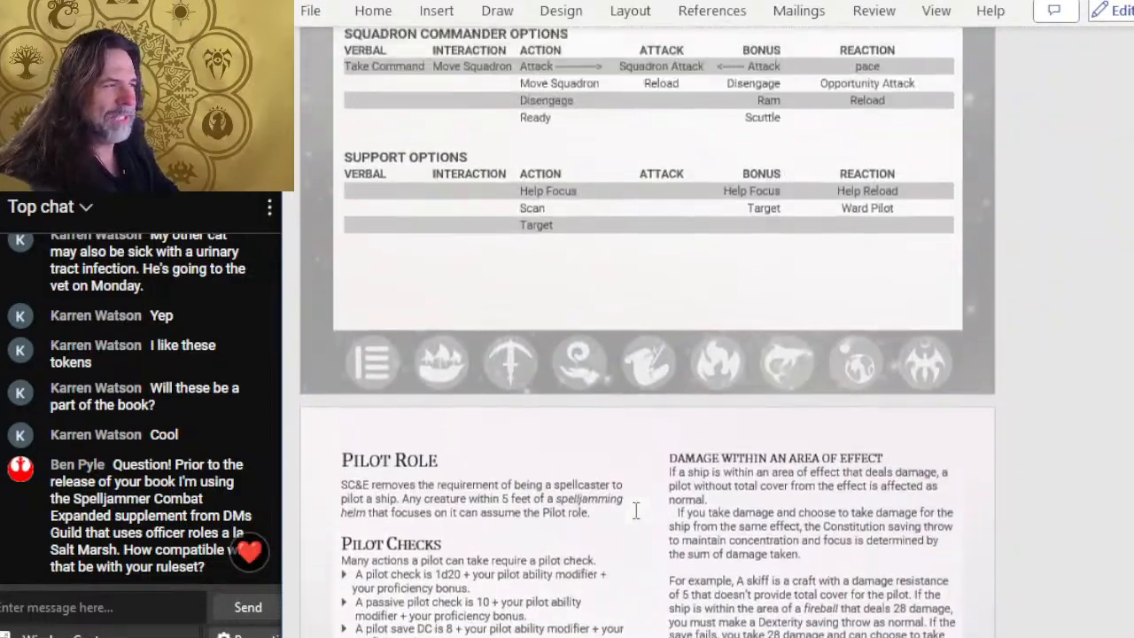
scroll(633, 509, "up", 3)
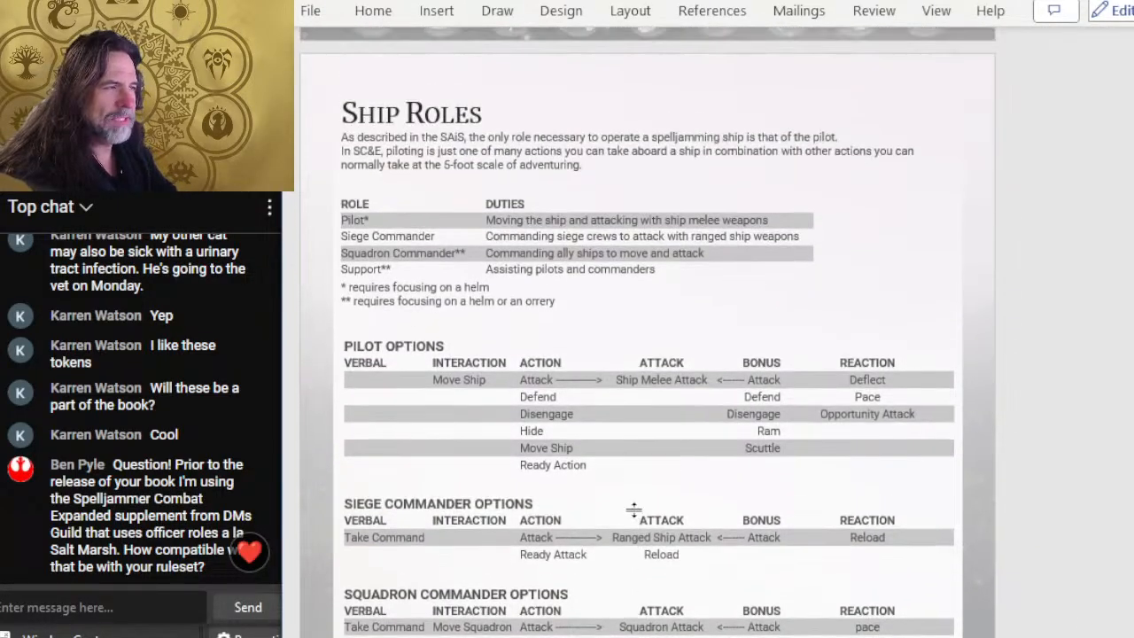
scroll(632, 509, "down", 3)
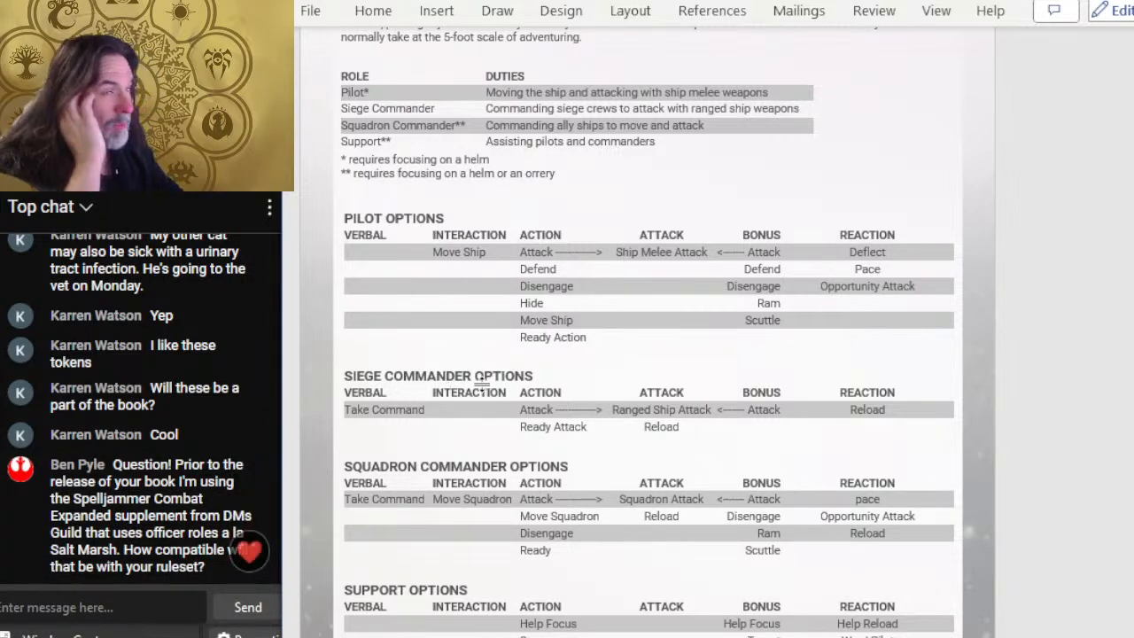
scroll(385, 237, "up", 2, "ctrl")
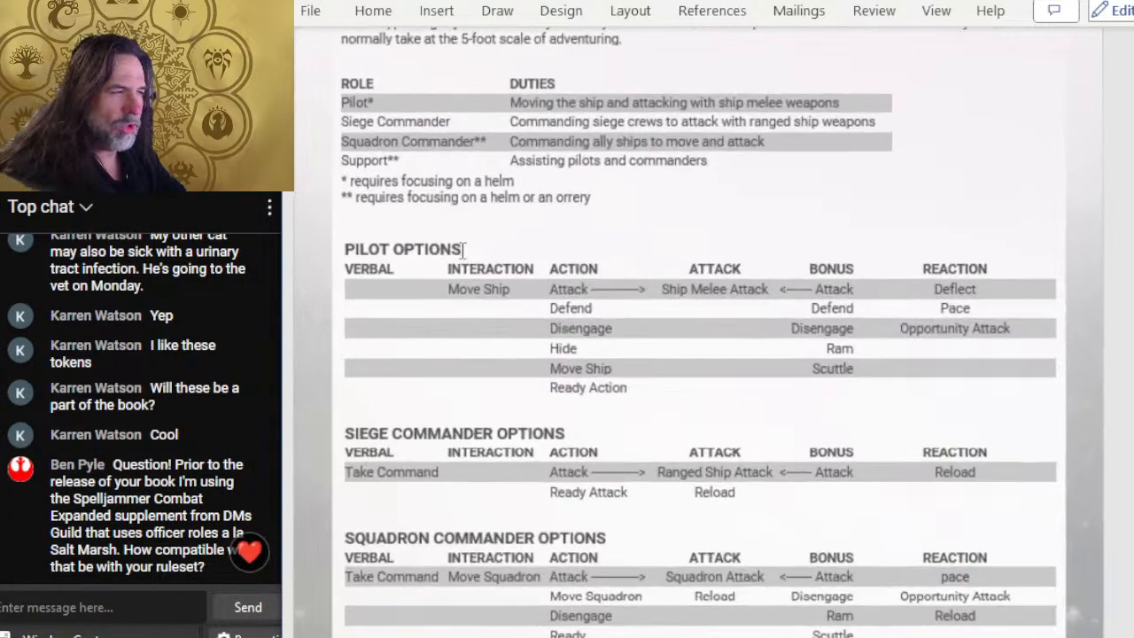
scroll(458, 248, "down", 3)
scroll(582, 301, "up", 1)
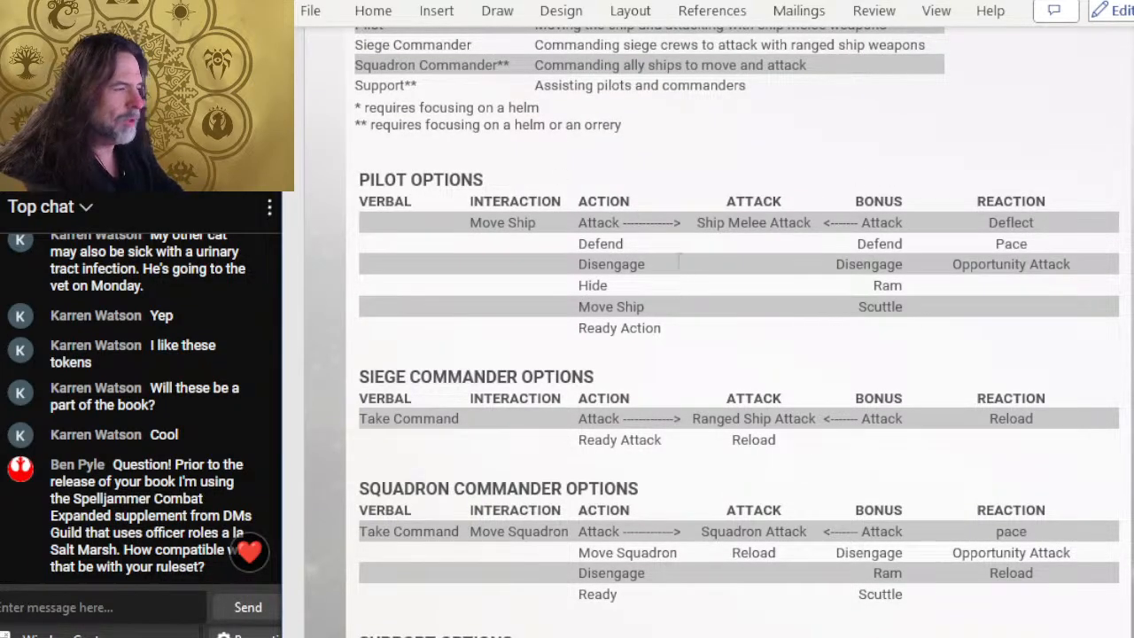
Step: Switch to ship grid.psd in Photoshop and examine the symbols on the large green winged craft token close up
key("alt+Tab")
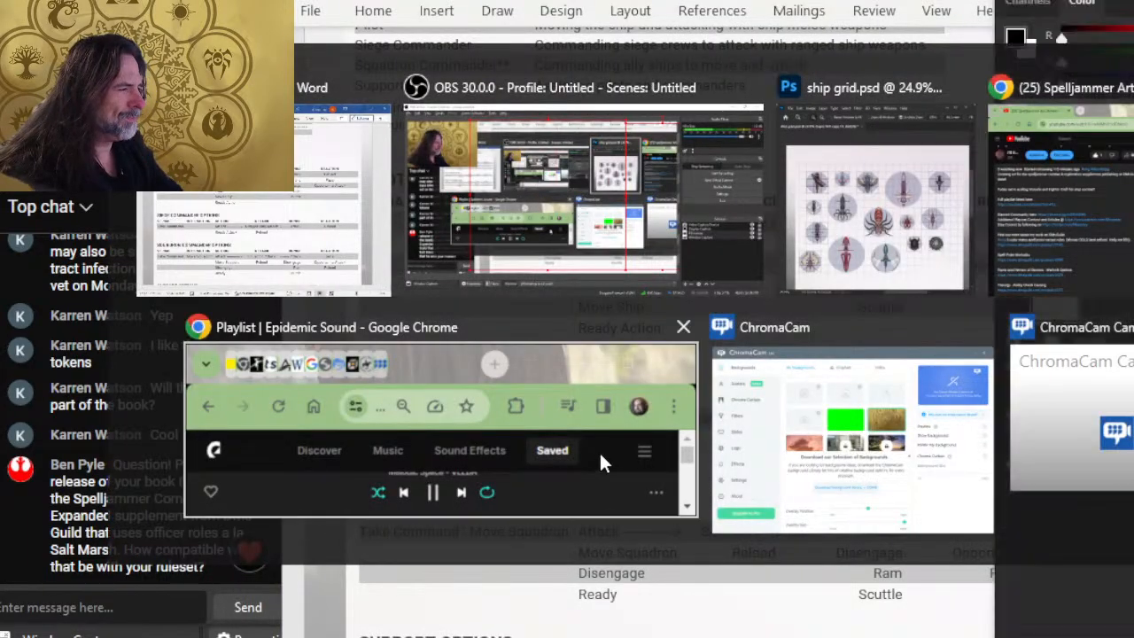
key("alt+Tab")
left_click_drag(501, 505, 561, 363)
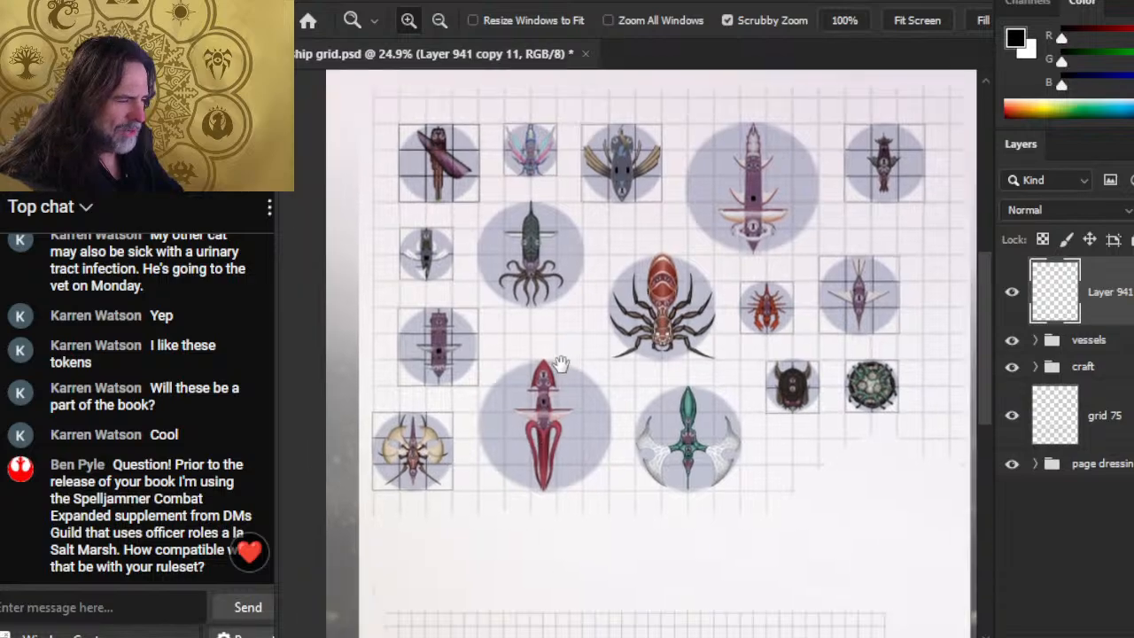
scroll(561, 363, "down", 3)
left_click_drag(461, 450, 532, 443)
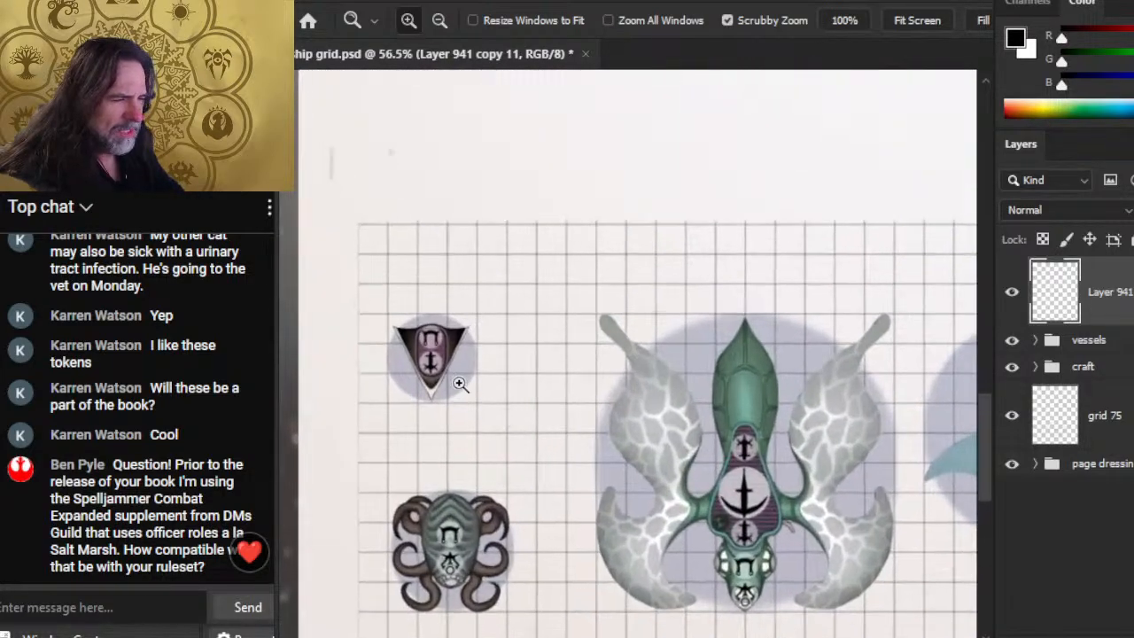
left_click_drag(532, 524, 486, 468)
left_click_drag(725, 408, 833, 453)
left_click_drag(447, 505, 615, 572)
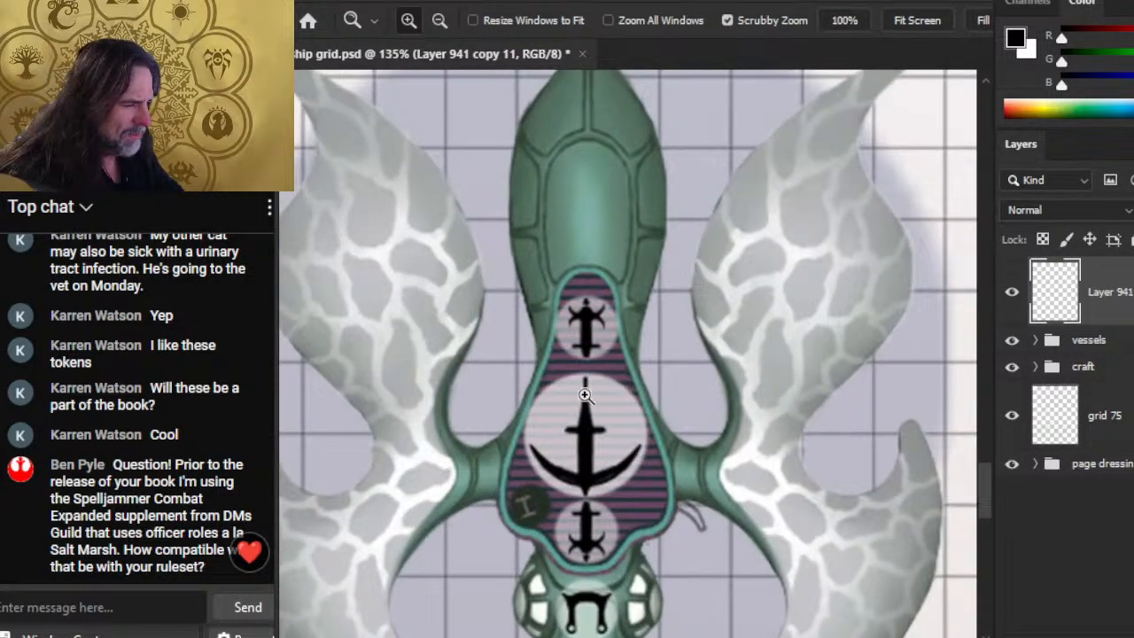
left_click_drag(686, 569, 706, 242)
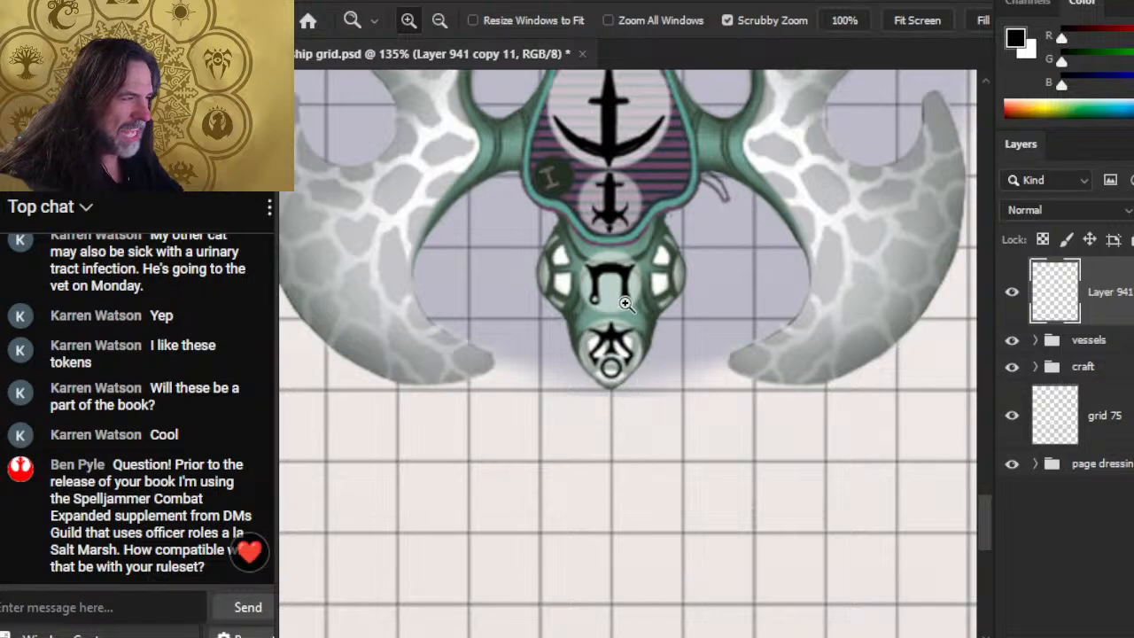
left_click_drag(703, 357, 580, 280)
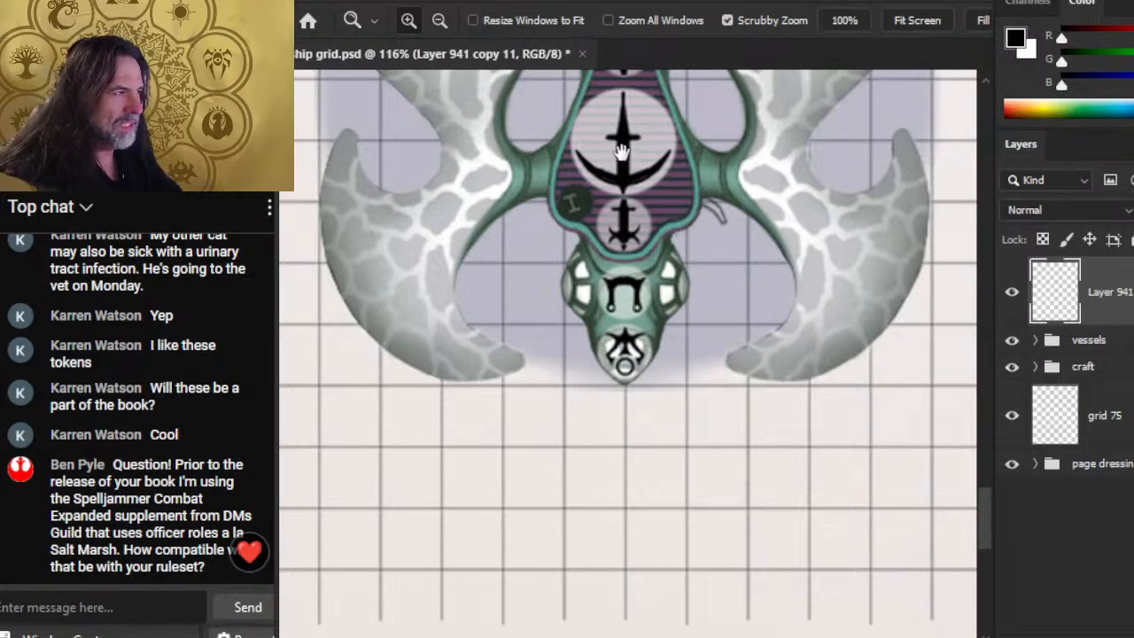
left_click_drag(622, 152, 626, 268)
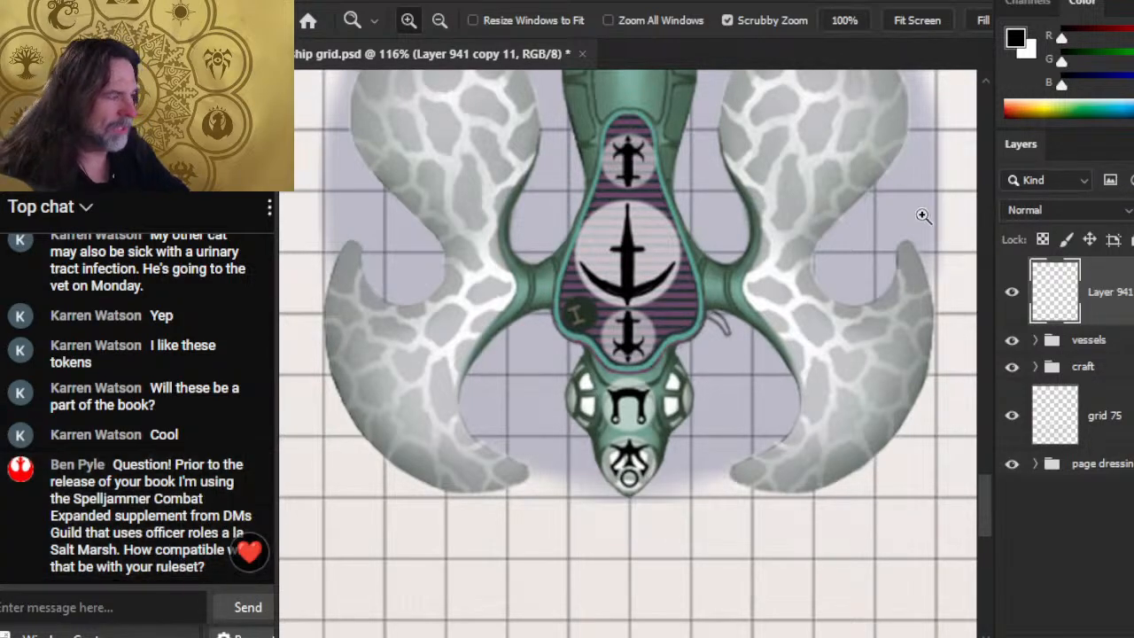
Step: Switch back to the Word document and examine the Support Options table alongside the other ship role options
key("alt")
key("alt+Tab")
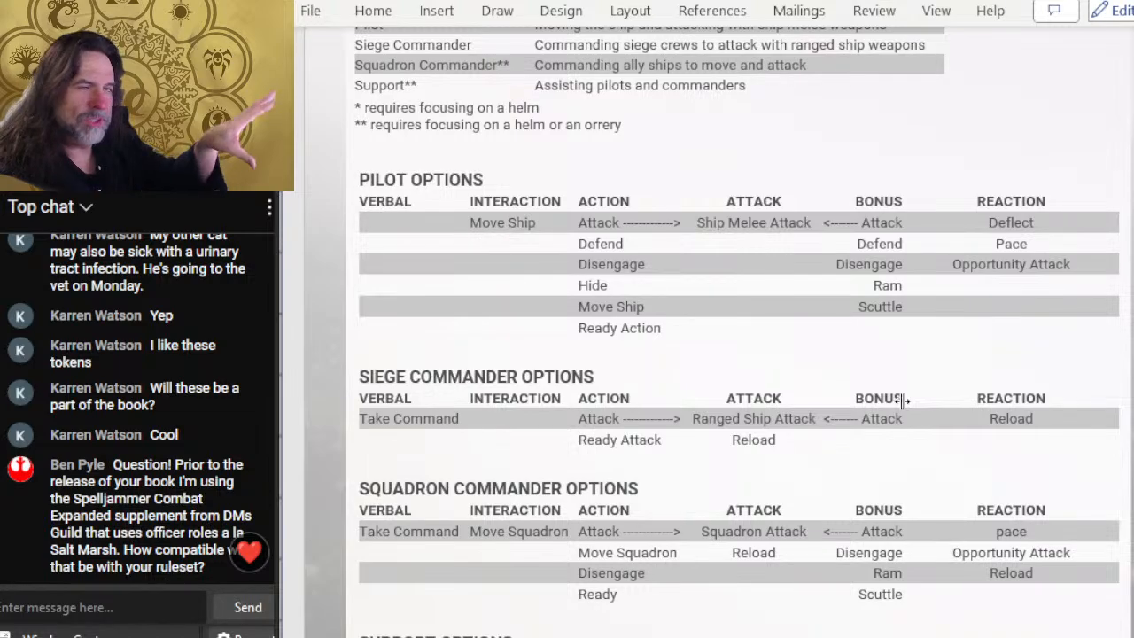
scroll(902, 401, "down", 4)
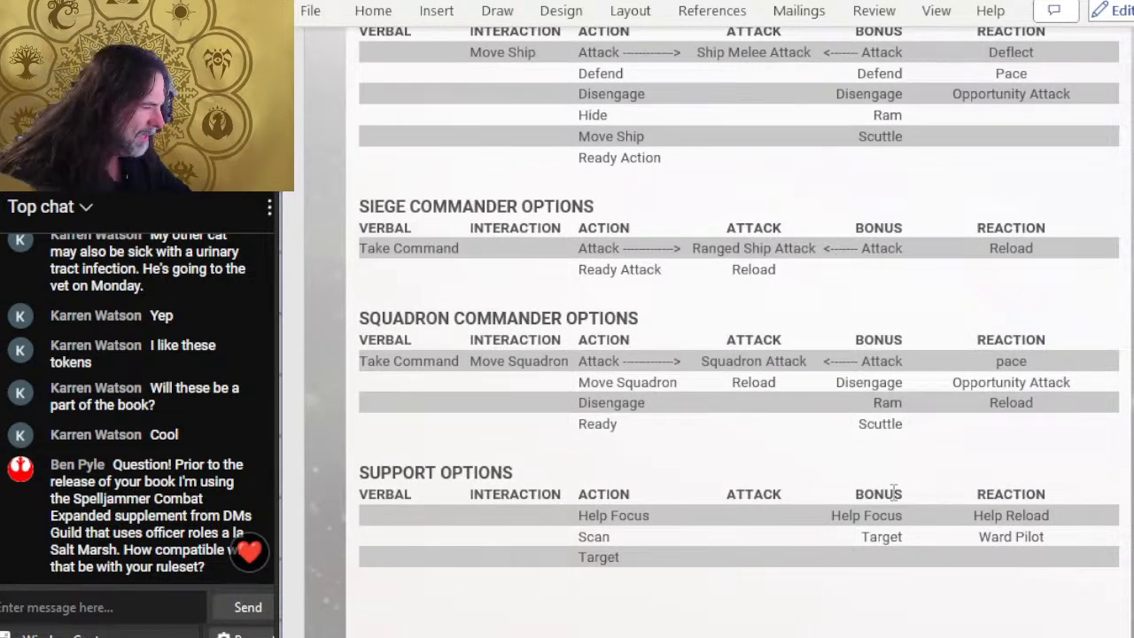
left_click(906, 524)
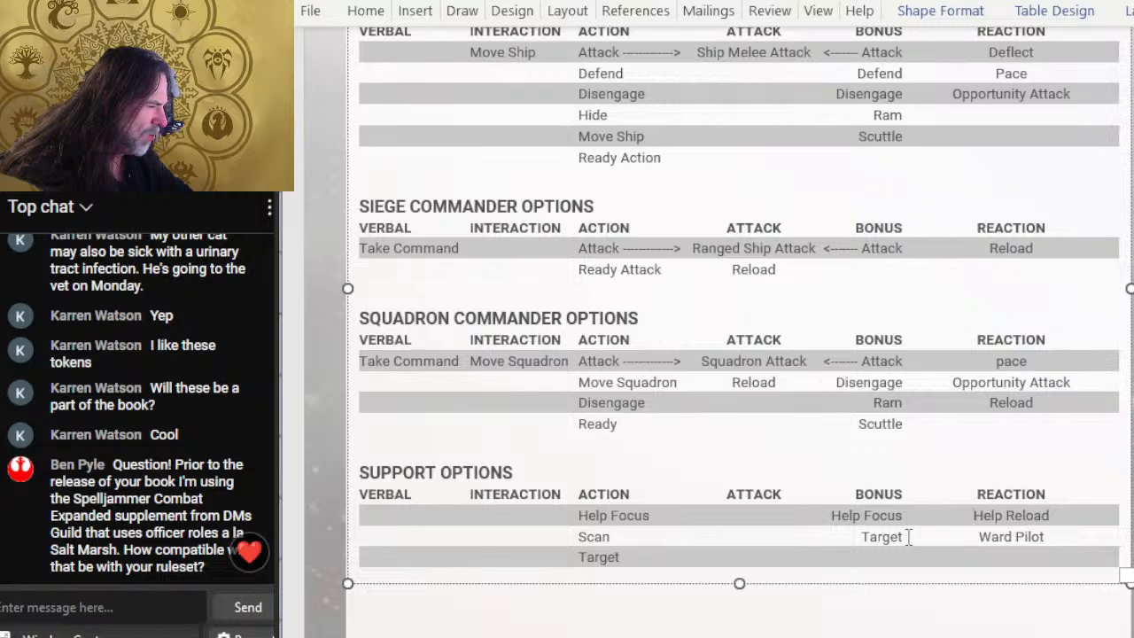
left_click_drag(909, 537, 878, 539)
left_click(878, 539)
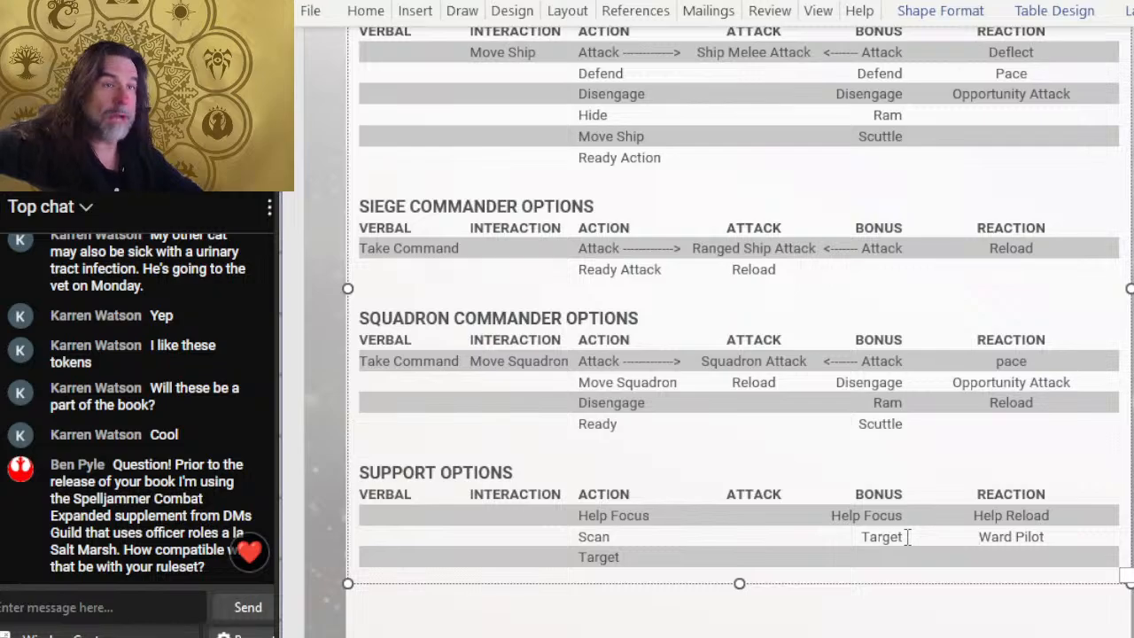
left_click_drag(1057, 525, 1044, 521)
left_click(1046, 526)
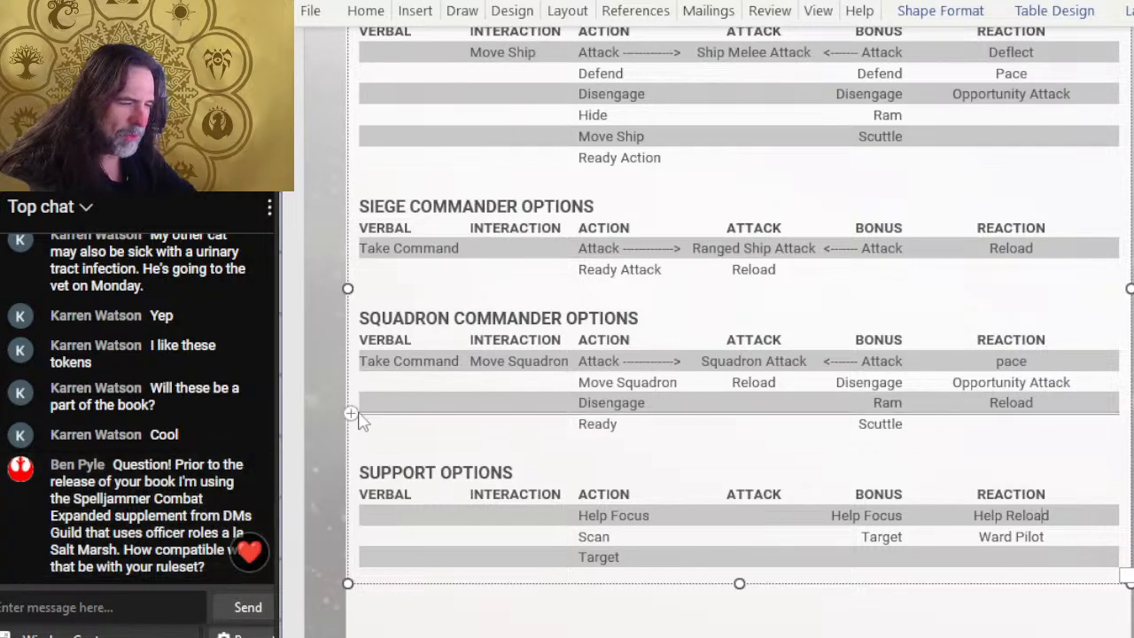
scroll(371, 381, "up", 1)
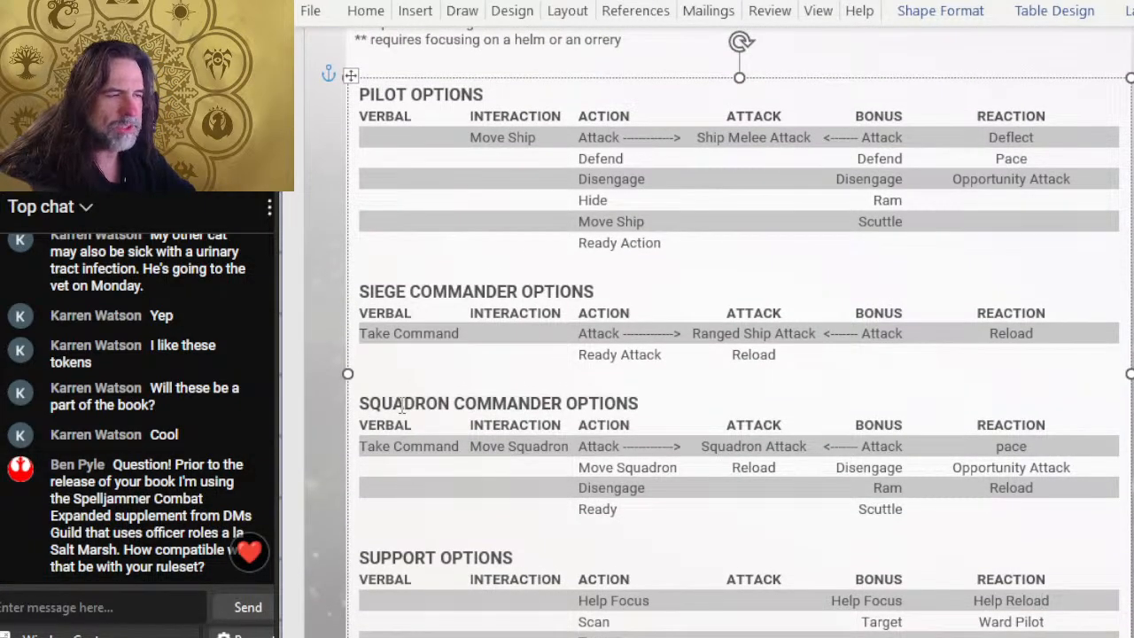
scroll(412, 401, "down", 1)
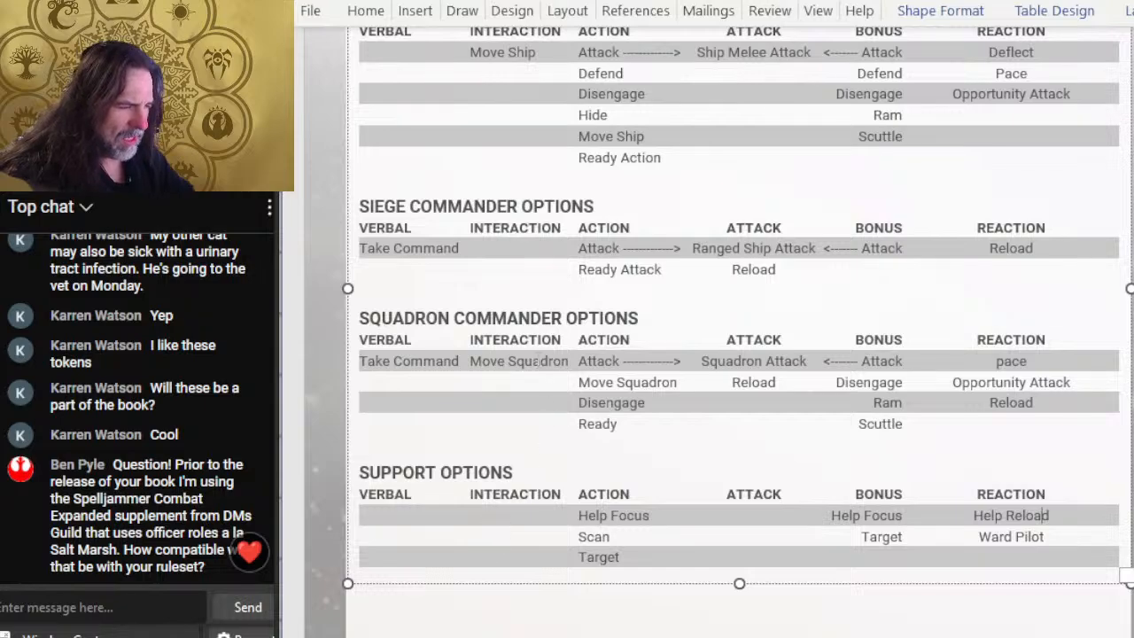
scroll(512, 360, "up", 1)
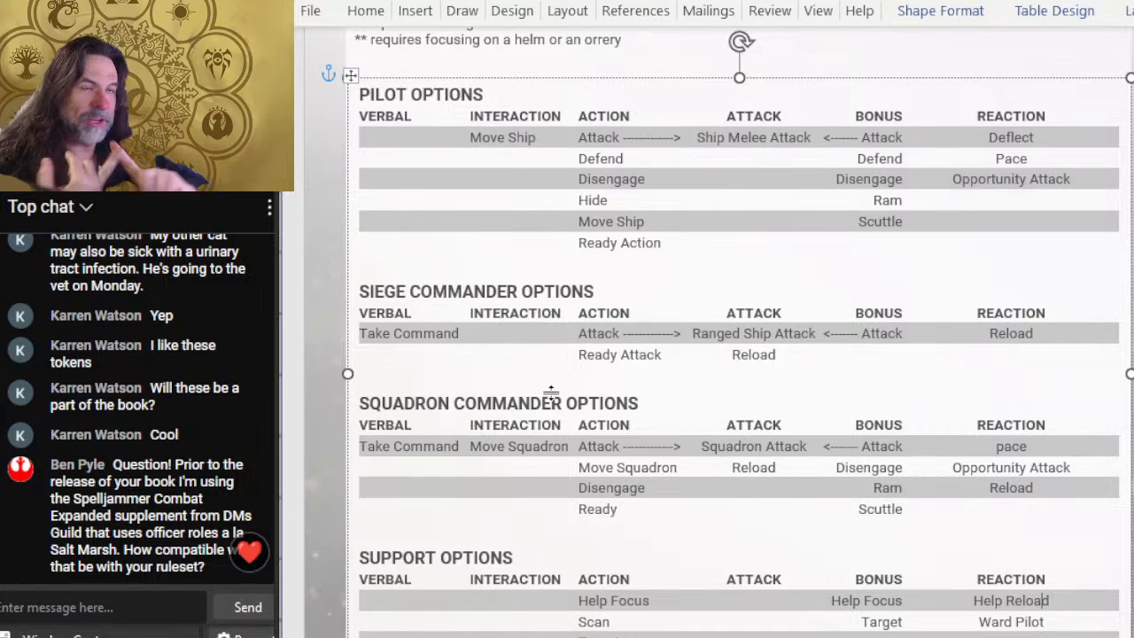
Step: Return to ship grid.psd in Photoshop and examine the tentacled craft token and its symbols close up
key("alt+Tab")
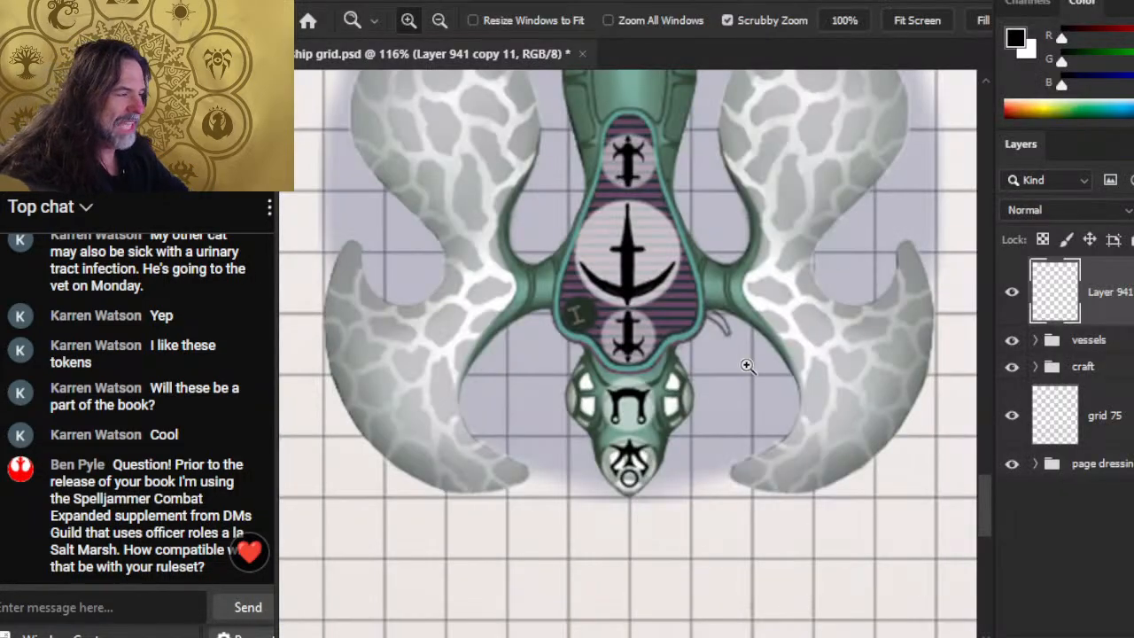
left_click_drag(651, 297, 612, 236)
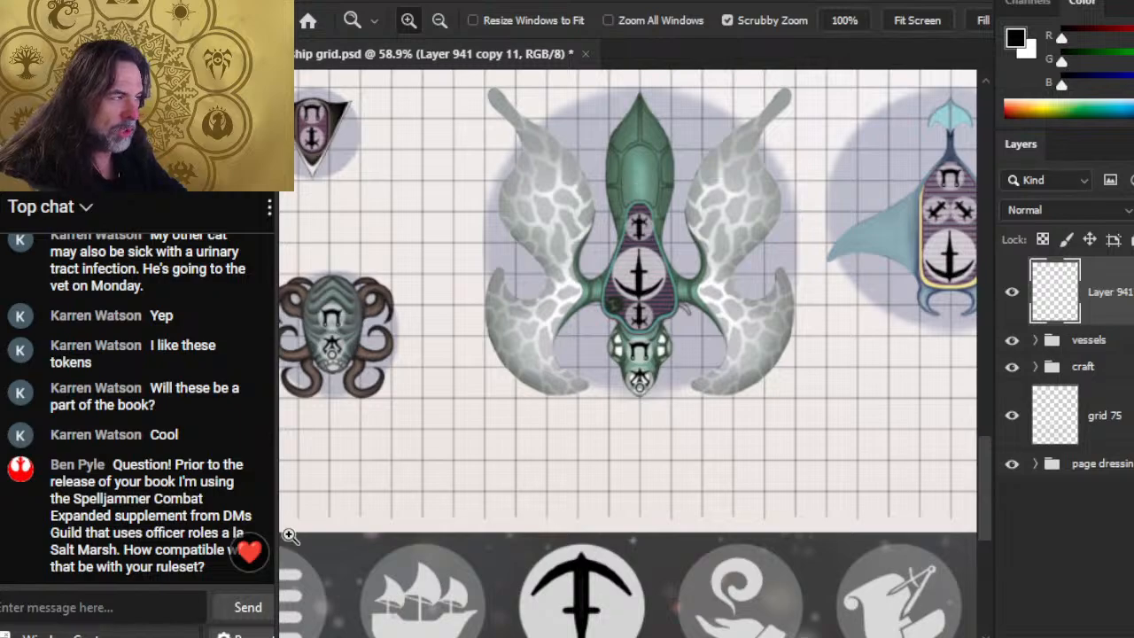
scroll(438, 296, "left", 5)
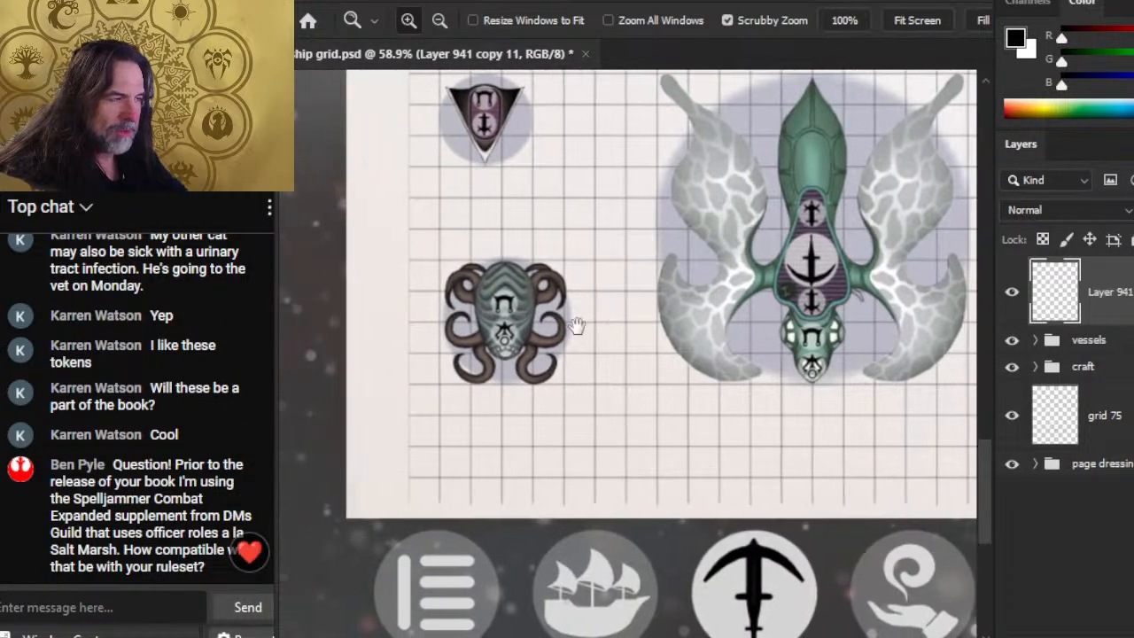
left_click_drag(475, 352, 567, 355)
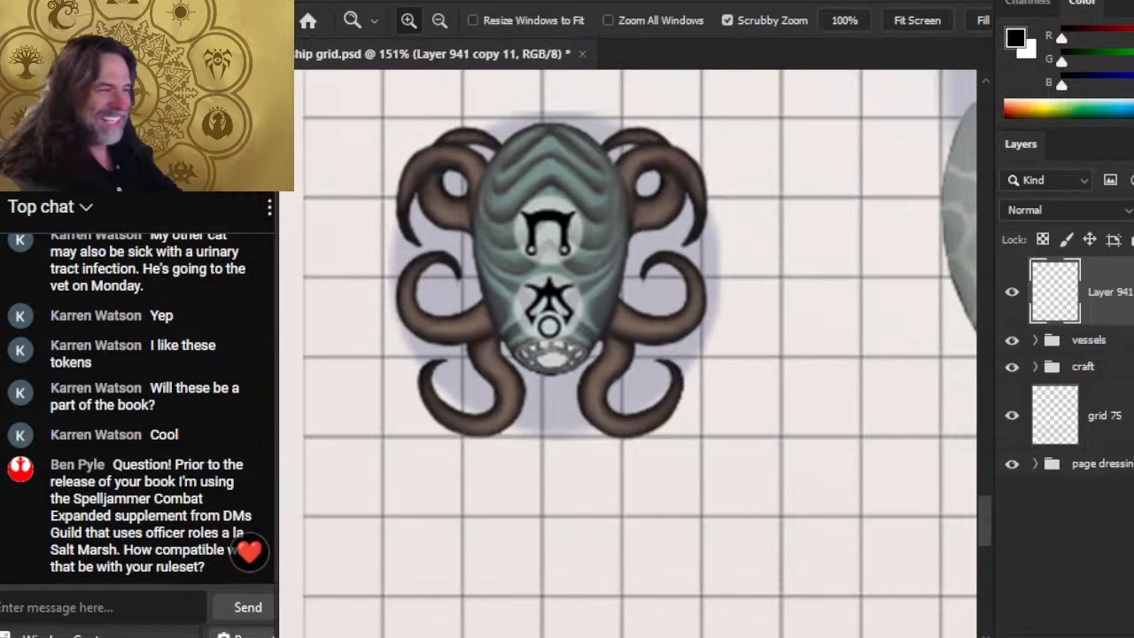
Step: Locate the long red ship token on the upper ship grid and examine its forward deck symbols close up
left_click_drag(579, 270, 516, 235)
left_click_drag(625, 339, 615, 620)
left_click_drag(693, 574, 578, 476)
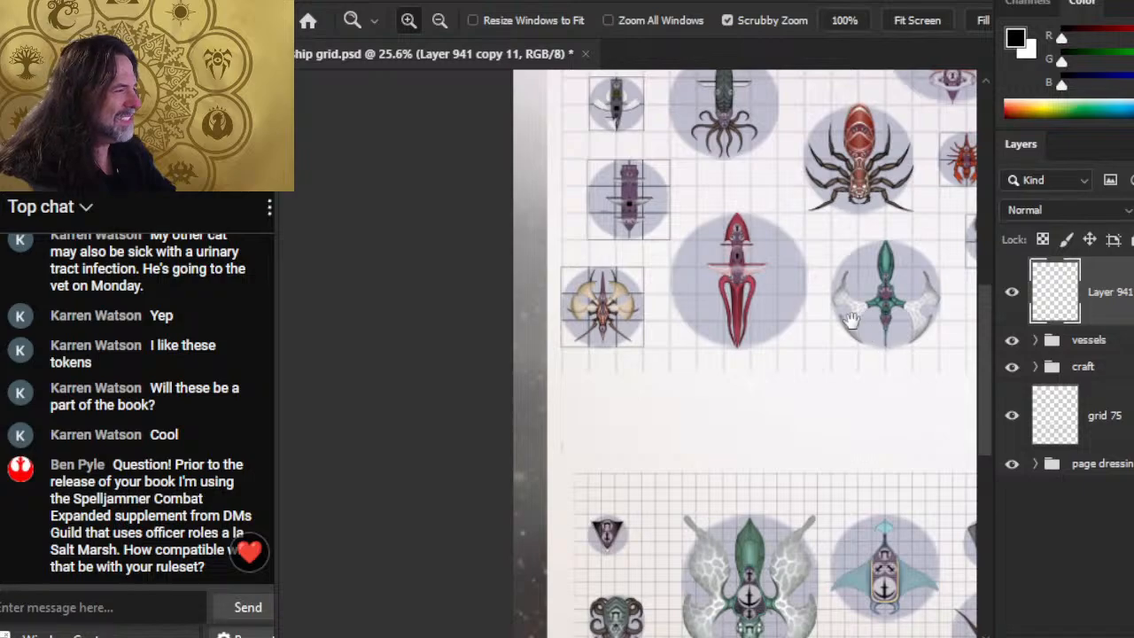
left_click_drag(850, 323, 740, 342)
left_click_drag(653, 304, 716, 298)
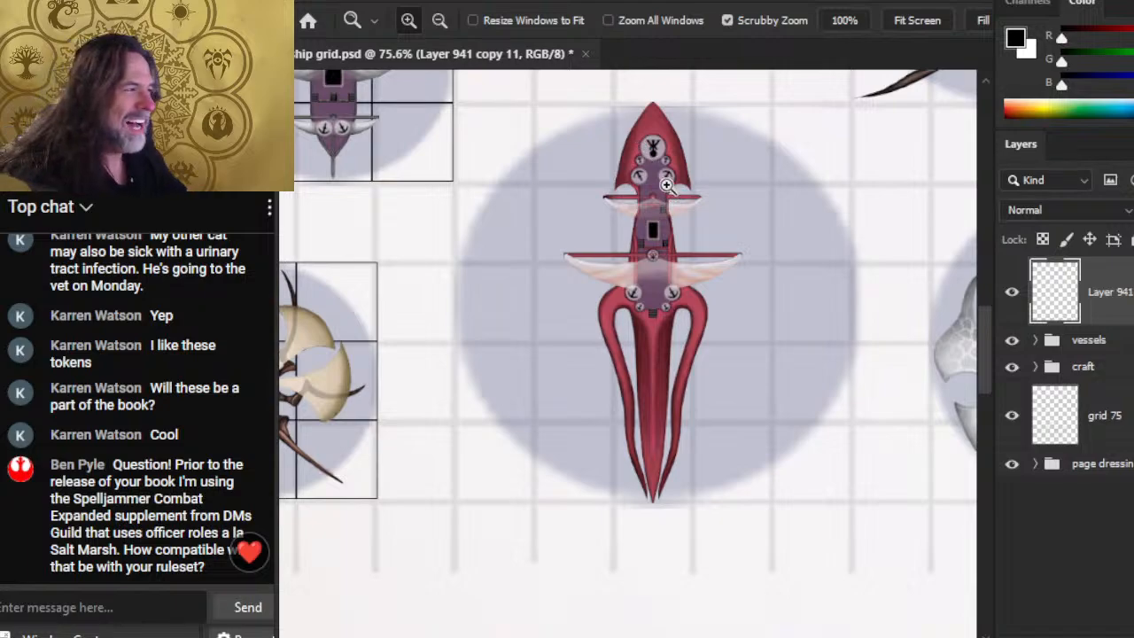
left_click_drag(663, 174, 752, 171)
left_click_drag(660, 216, 651, 311)
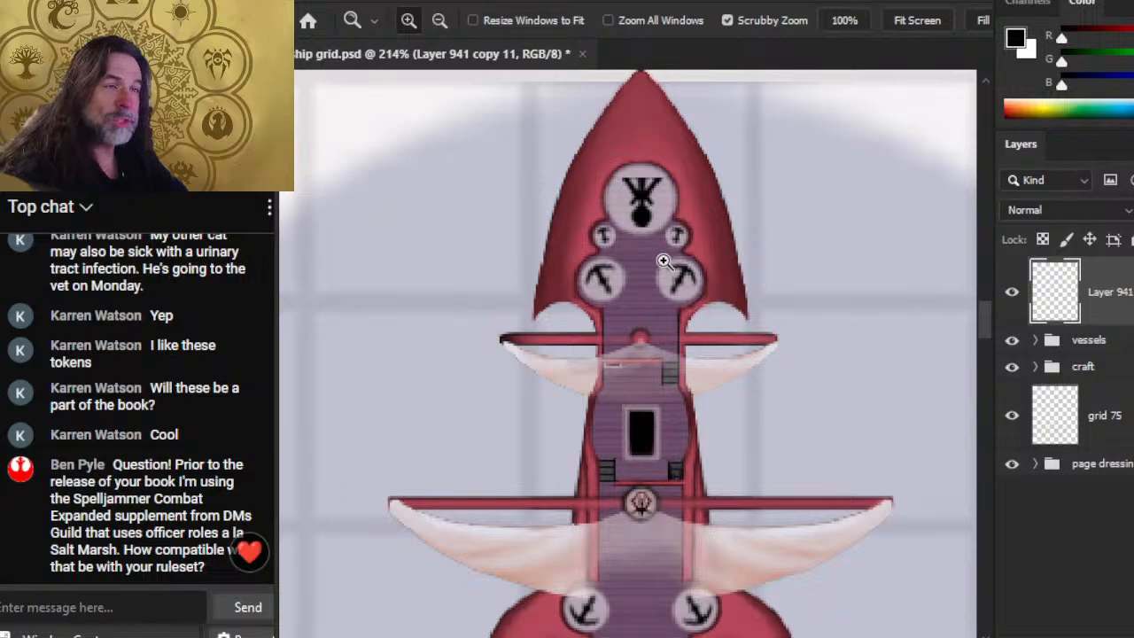
Step: Switch to the Word document and examine the Ranged Ship Attack entry in the Siege Commander Options table
key("alt+Tab")
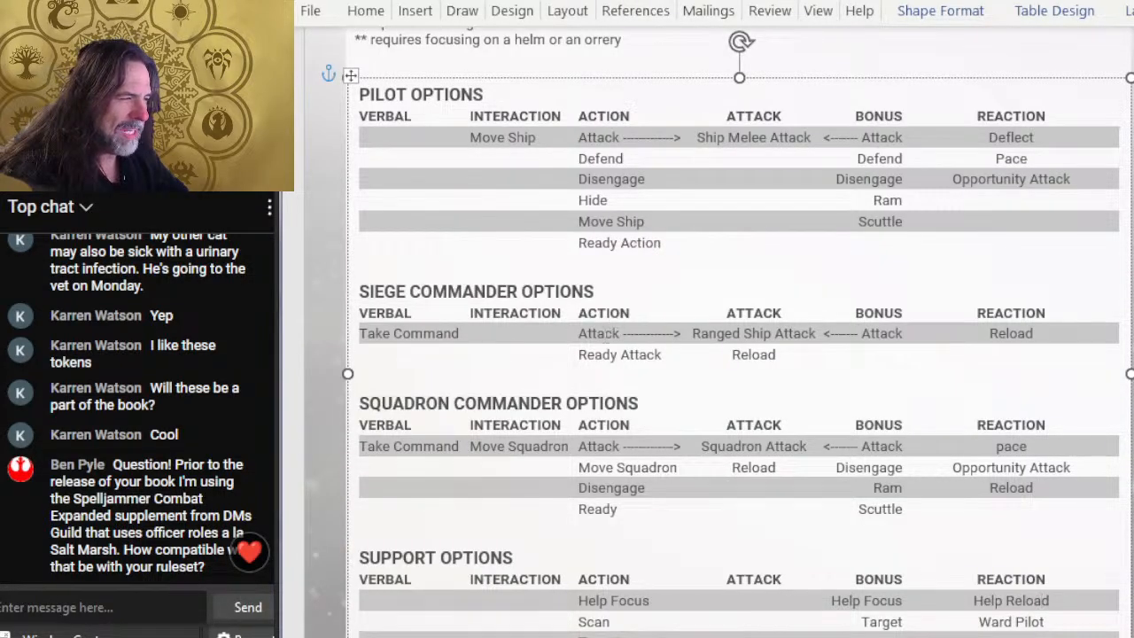
left_click_drag(736, 334, 815, 335)
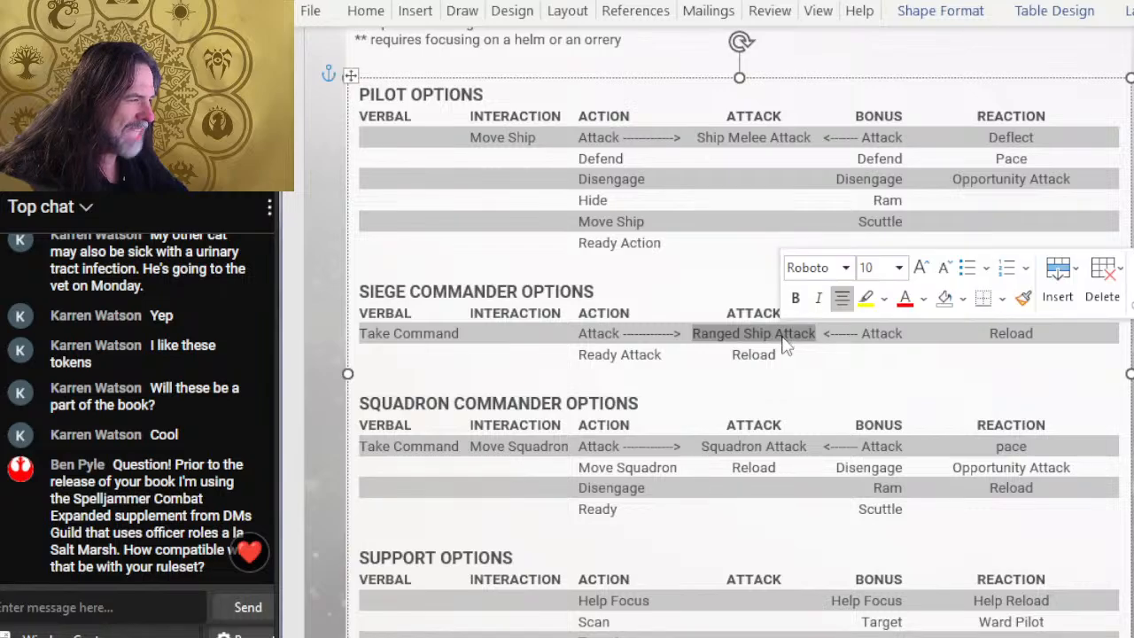
left_click(743, 334)
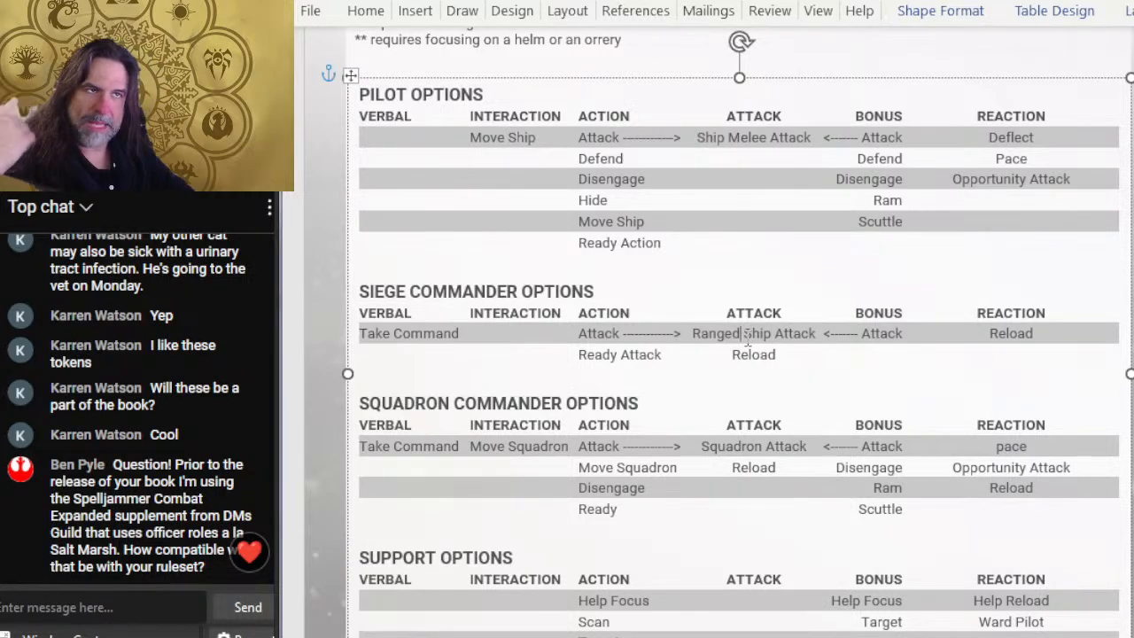
Step: Switch to the YouTube browser window and open the streaming channel's list of videos from the live stream page
key("alt+Tab")
key("alt+Tab")
key("alt+Tab")
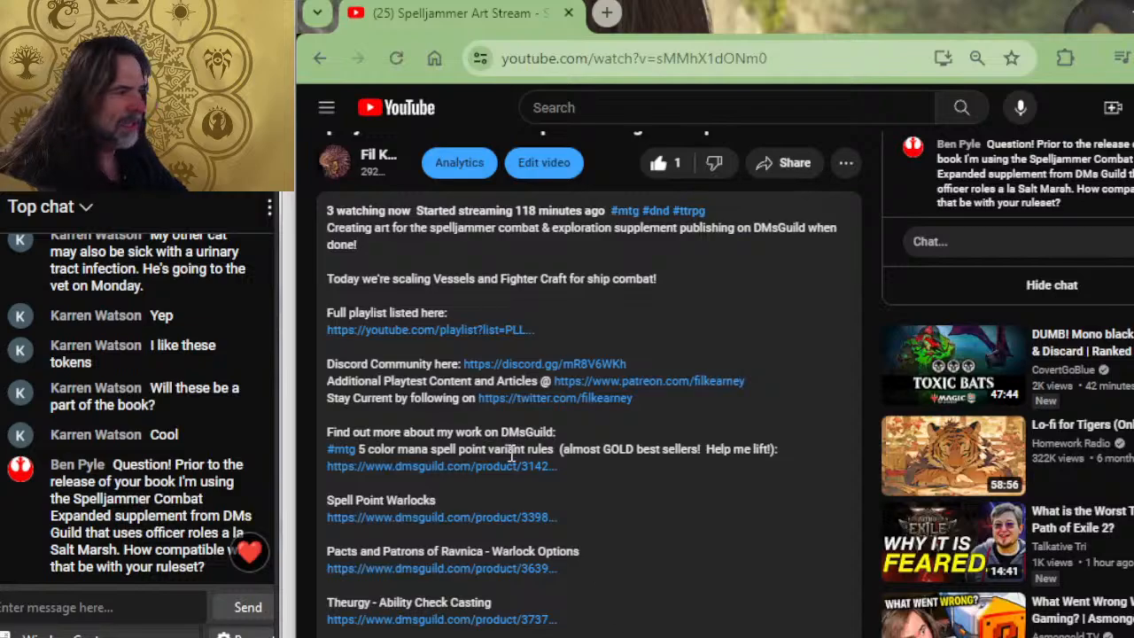
scroll(509, 443, "up", 4)
scroll(367, 342, "down", 2)
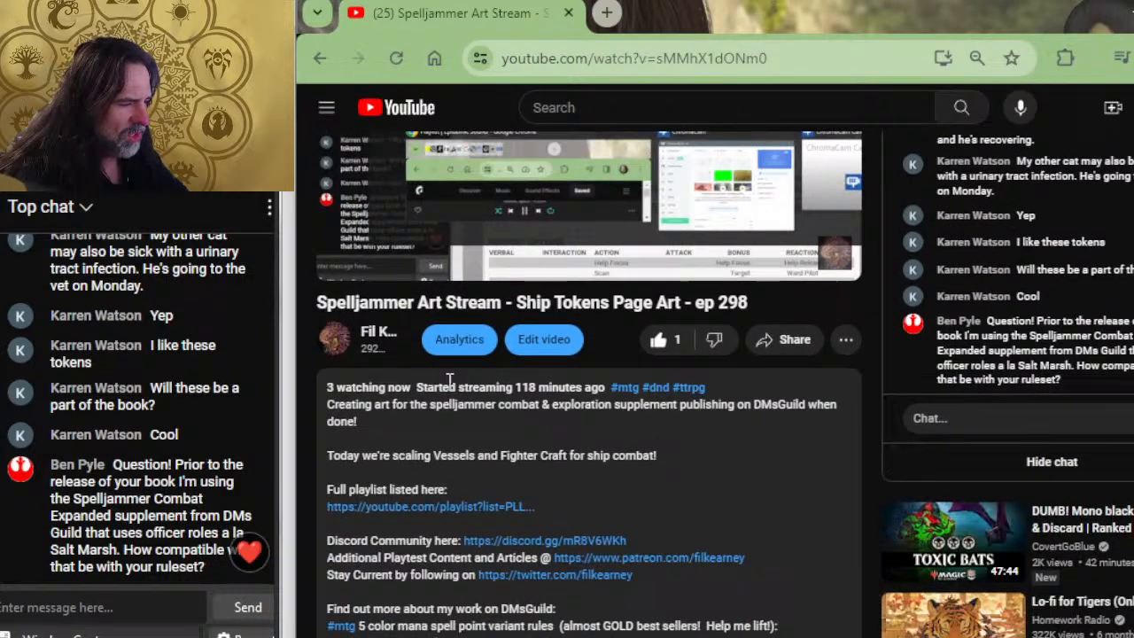
left_click(367, 341)
scroll(753, 355, "down", 3)
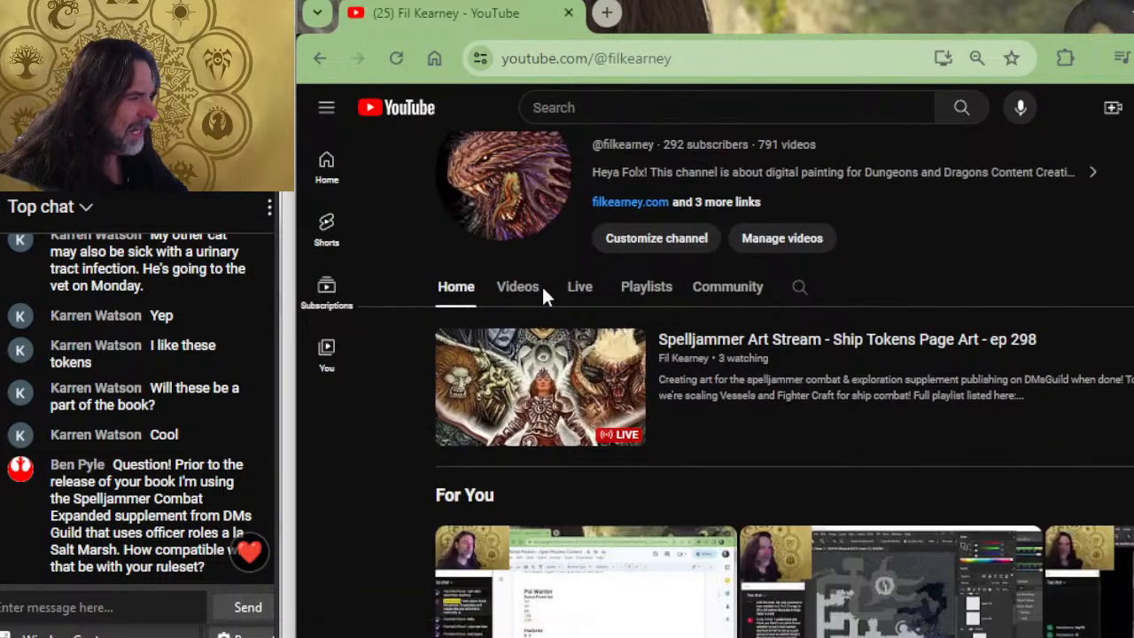
left_click(519, 287)
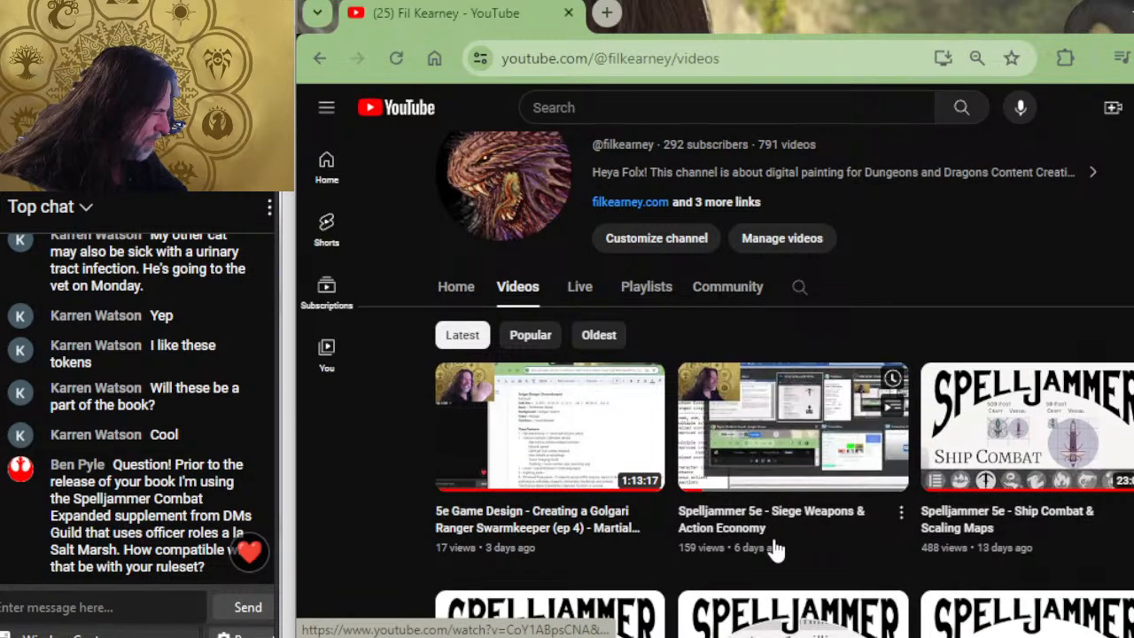
Step: Return to the Word document and examine the attack and reload entries across the Siege Commander Options table
key("alt+Tab")
scroll(589, 276, "up", 1)
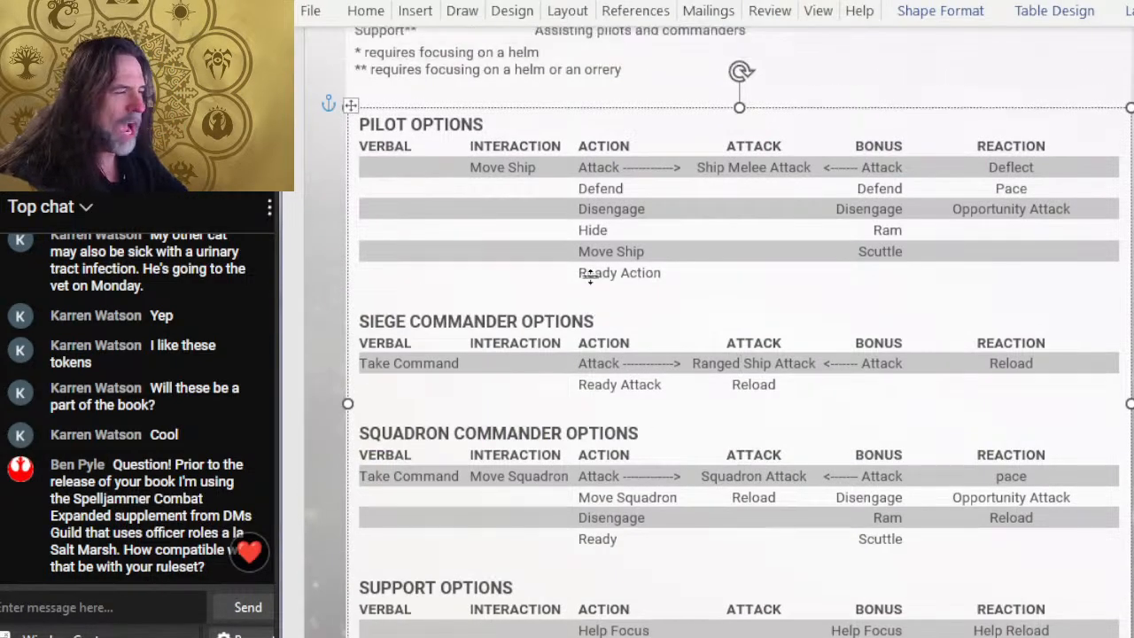
scroll(589, 277, "up", 2)
scroll(568, 256, "down", 3)
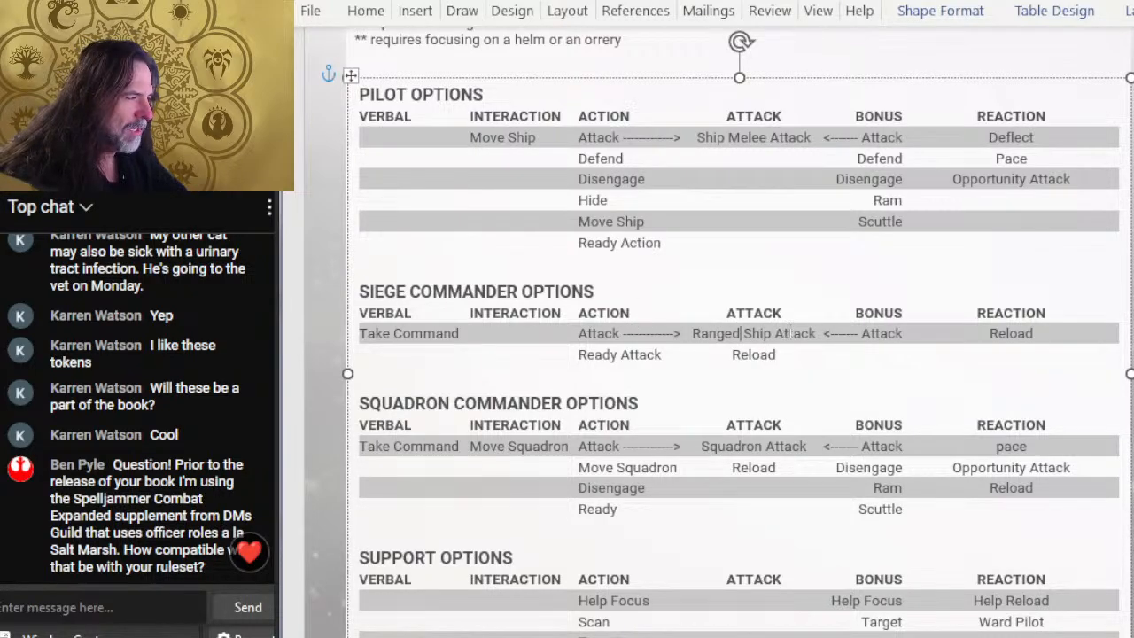
triple_click(790, 333)
left_click(751, 351)
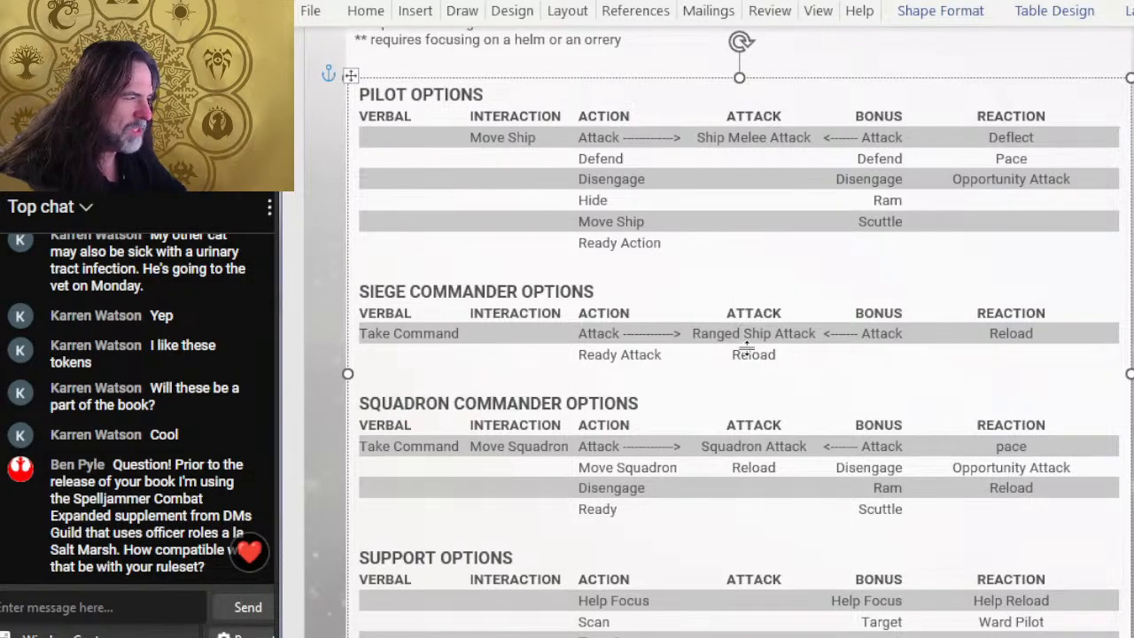
left_click_drag(768, 361, 754, 364)
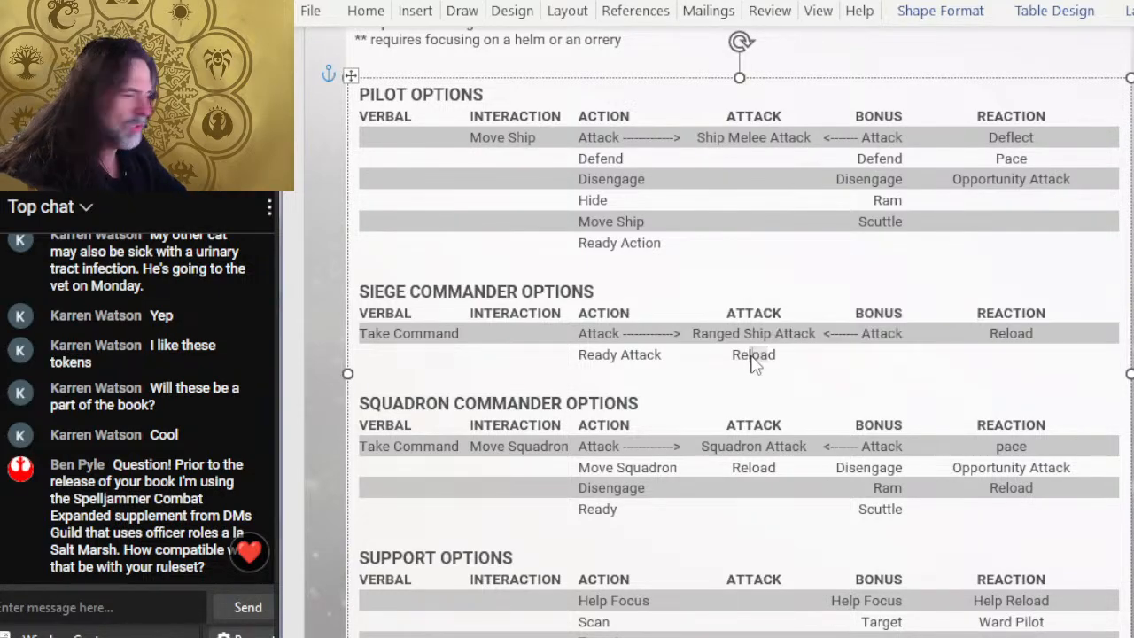
left_click(753, 362)
left_click_drag(761, 355, 753, 355)
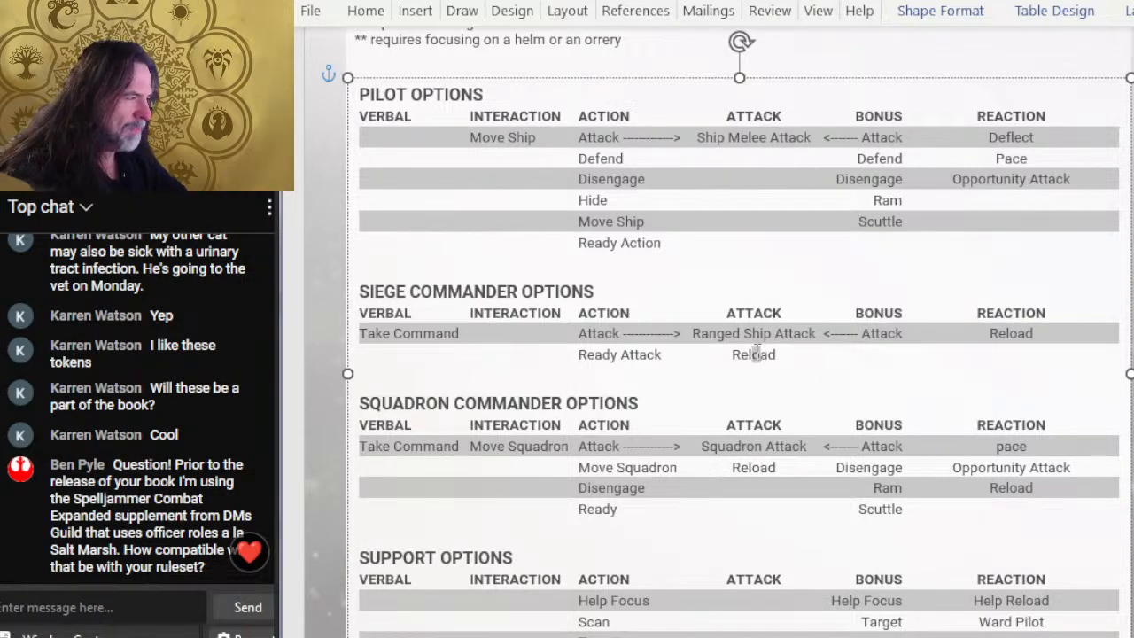
left_click_drag(1017, 335, 1010, 334)
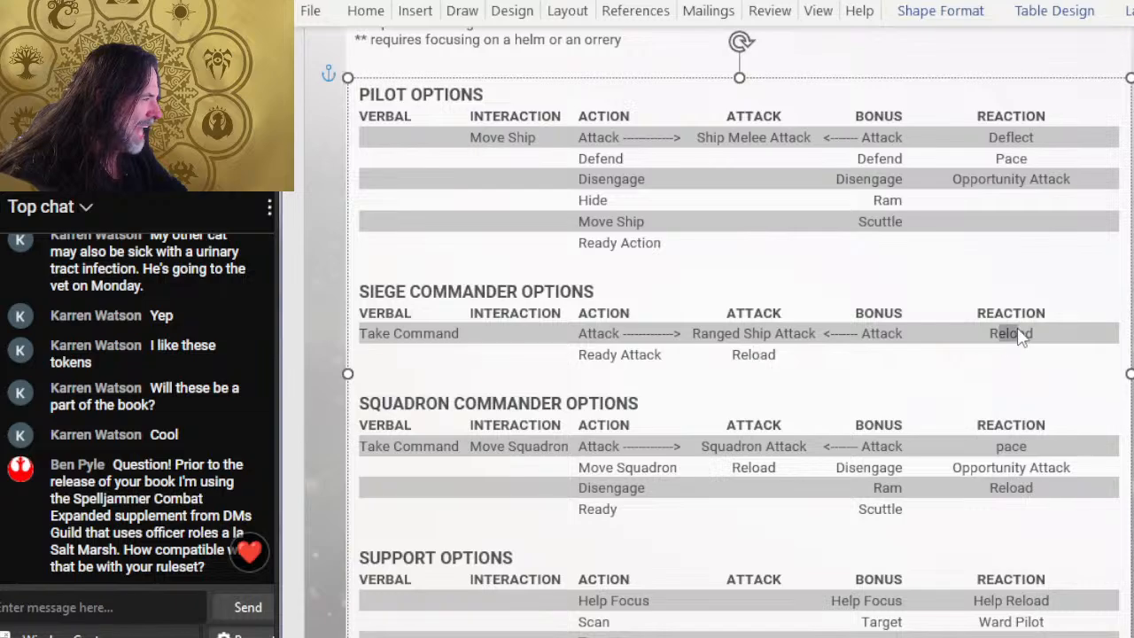
left_click(1011, 334)
left_click_drag(877, 333, 873, 333)
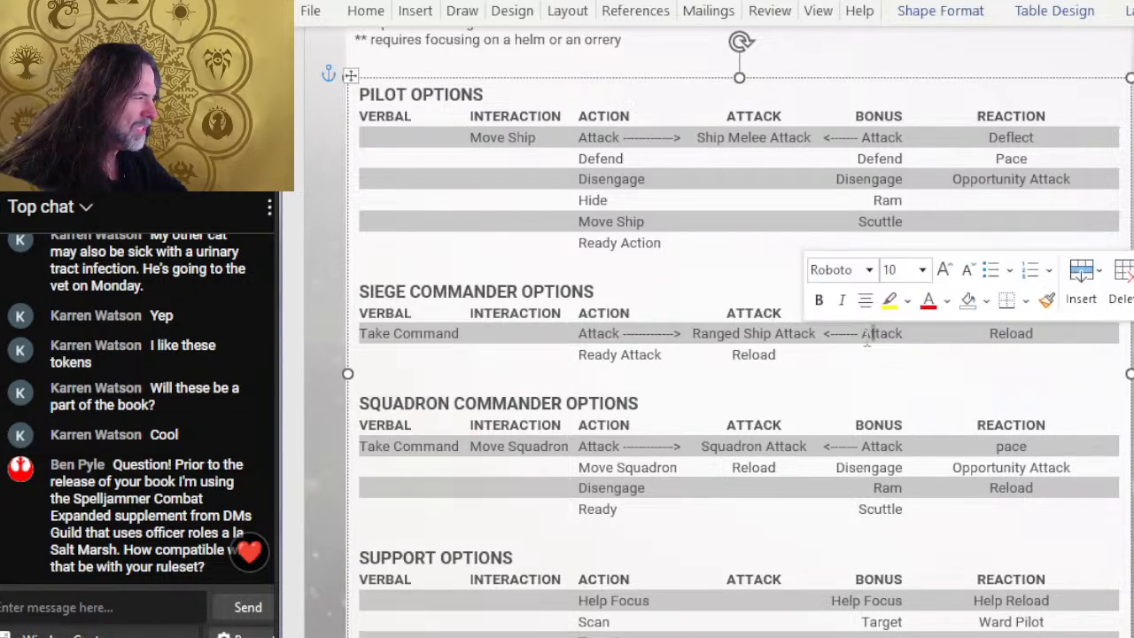
left_click_drag(604, 333, 599, 333)
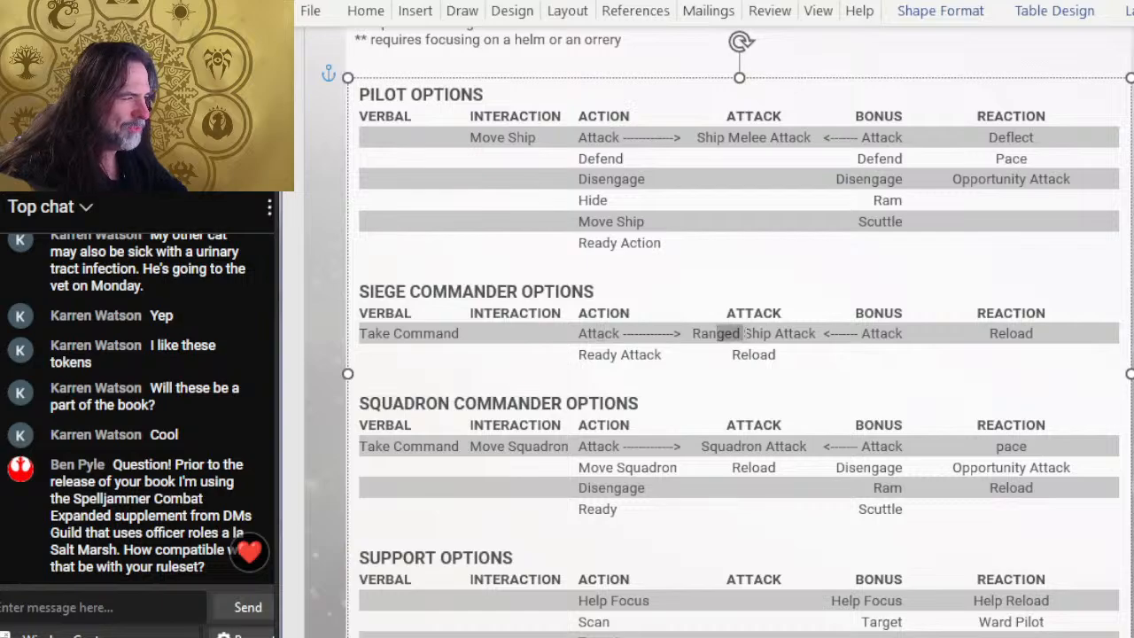
Step: Check the channel's video list in the browser and examine the Attack action in the Word document's Pilot Options table
key("alt+Tab")
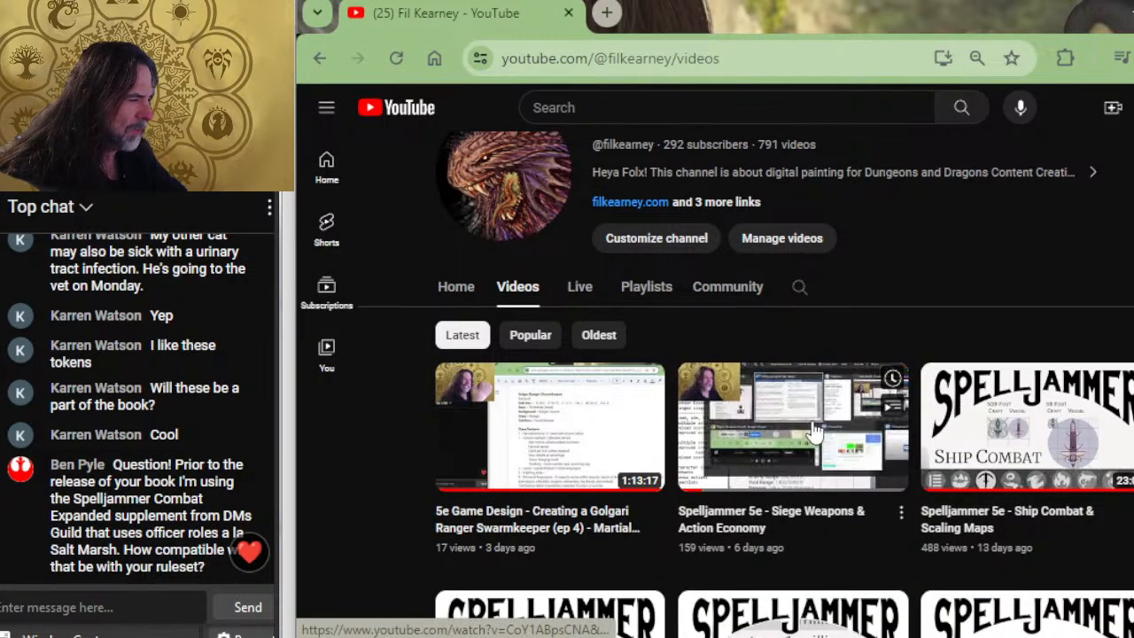
key("alt+Tab")
scroll(725, 226, "up", 3)
scroll(725, 225, "down", 1)
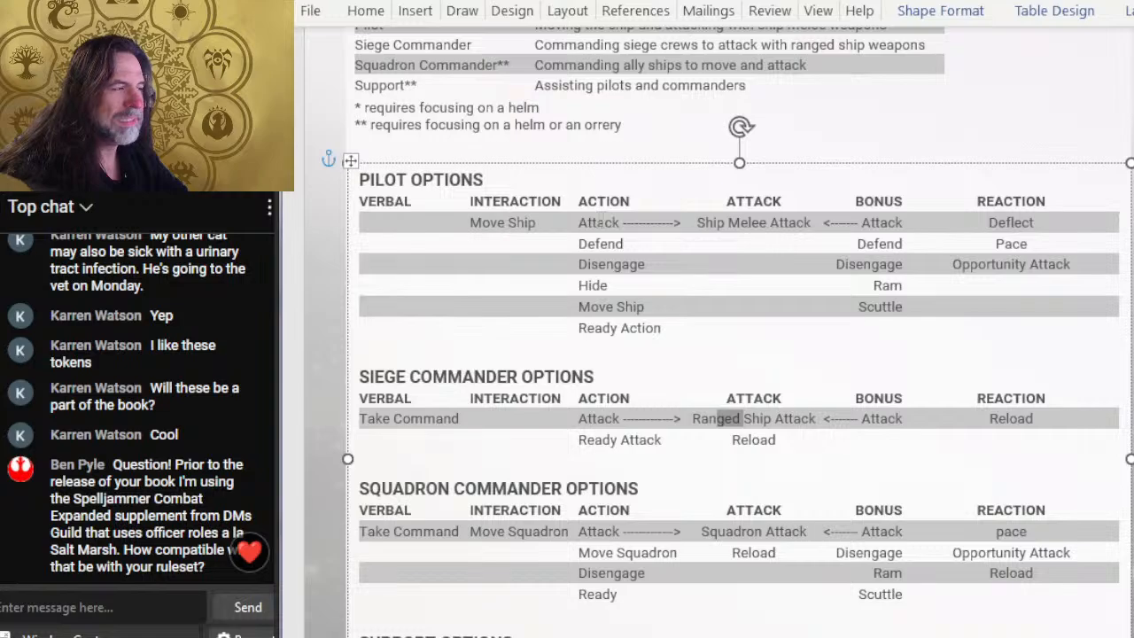
left_click_drag(601, 220, 638, 223)
key("alt+Tab")
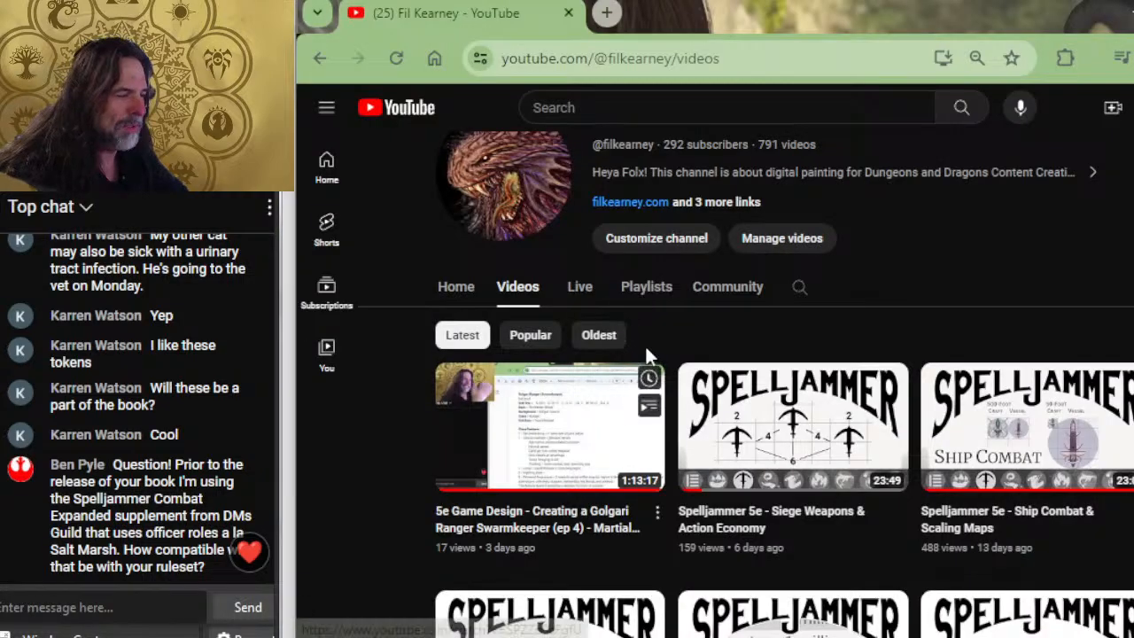
Step: Switch to ship grid.psd in Photoshop and examine the red ship token's decks, full length and neighbouring tokens
key("alt+Tab")
key("Tab")
scroll(669, 362, "down", 1)
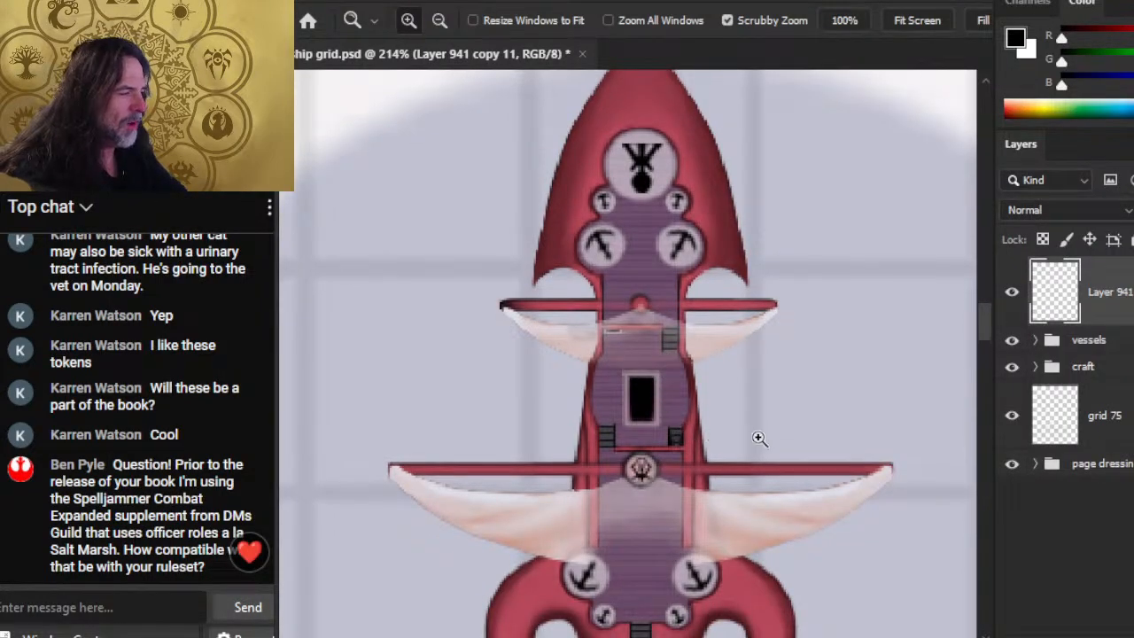
left_click_drag(759, 438, 694, 422)
left_click_drag(748, 551, 725, 323)
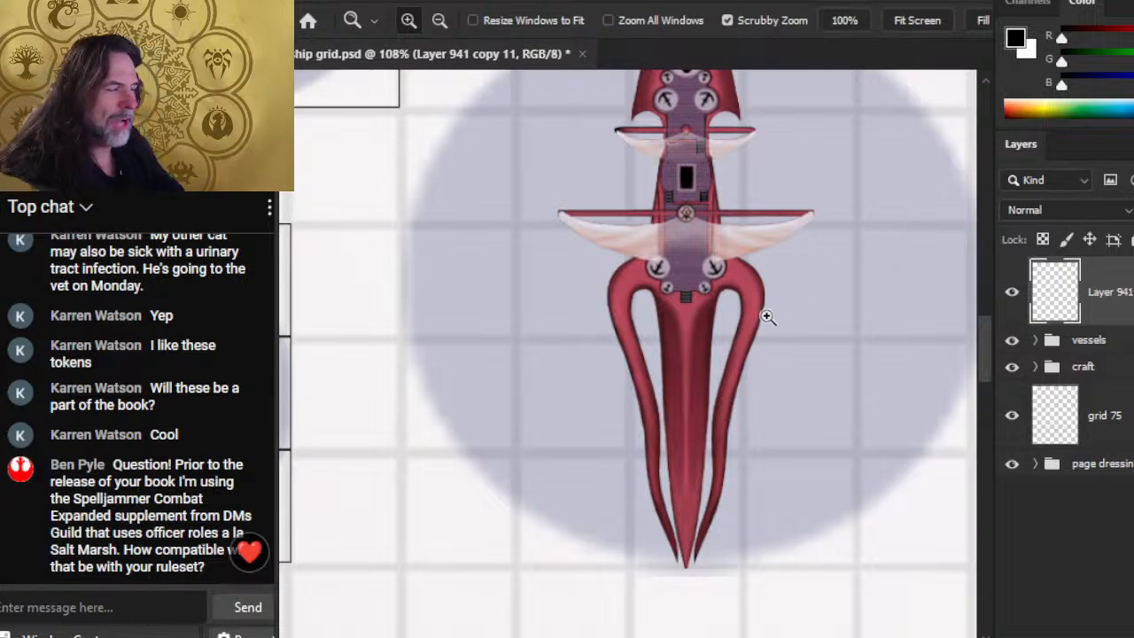
scroll(767, 316, "down", 3)
key("alt+Tab")
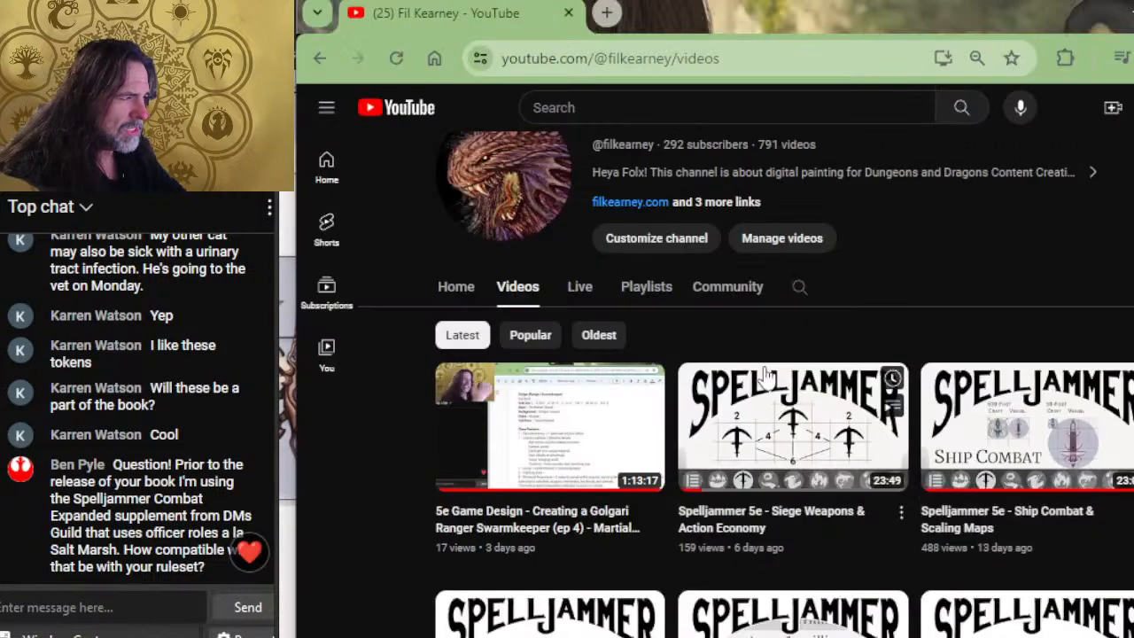
key("alt+Tab")
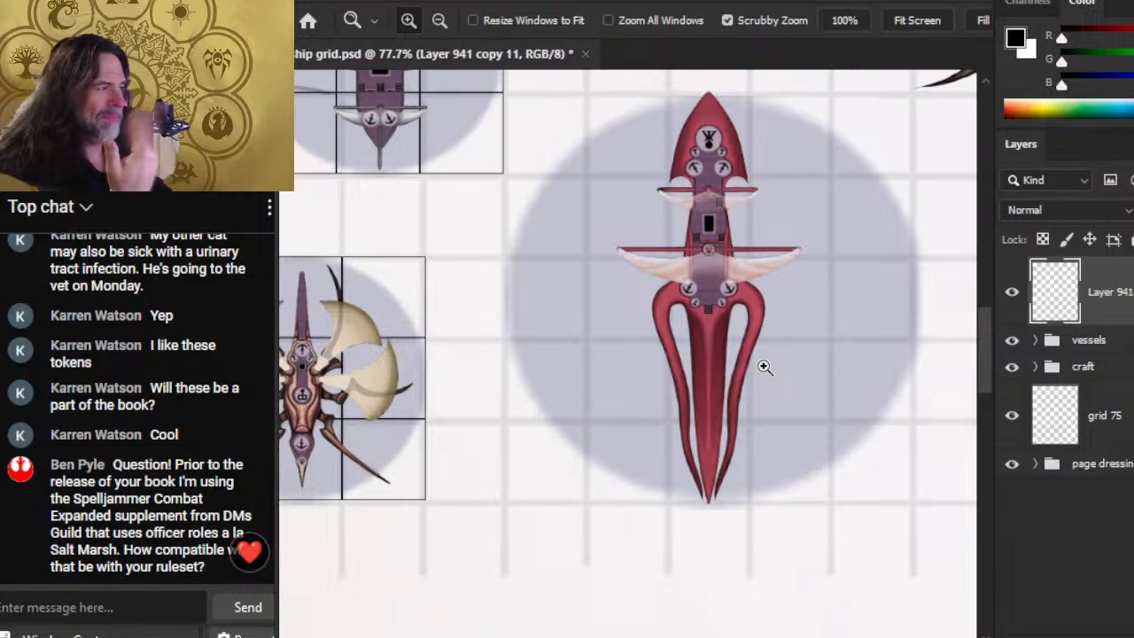
left_click_drag(795, 369, 699, 363)
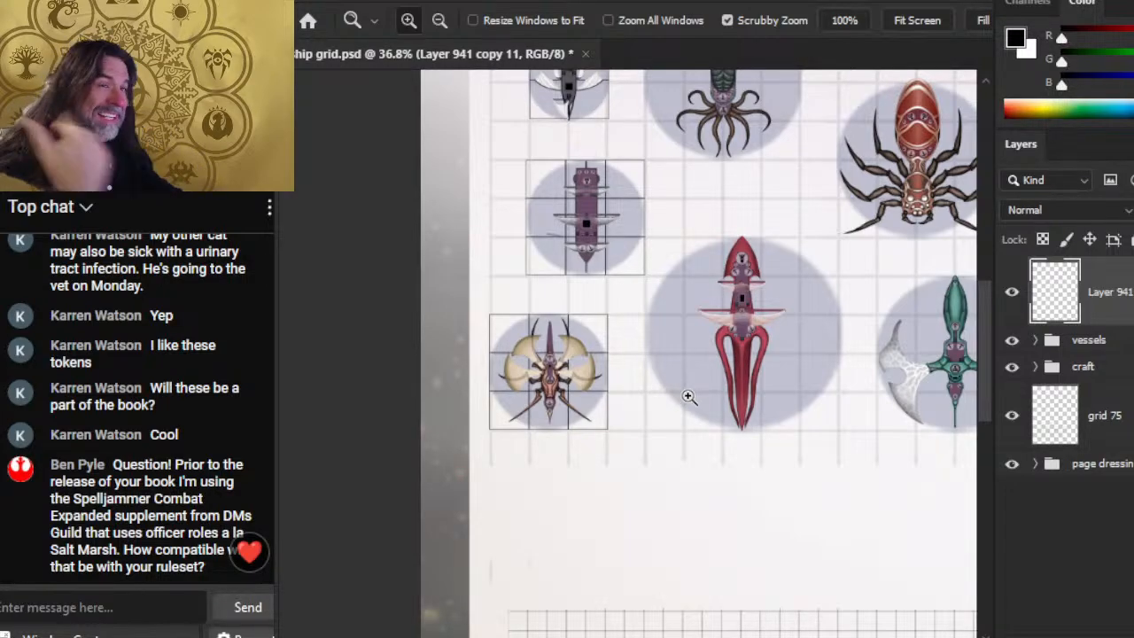
Step: Switch to the Word document and review the ship role tables from Pilot Options through Support Options
key("alt+Tab")
key("alt+Tab")
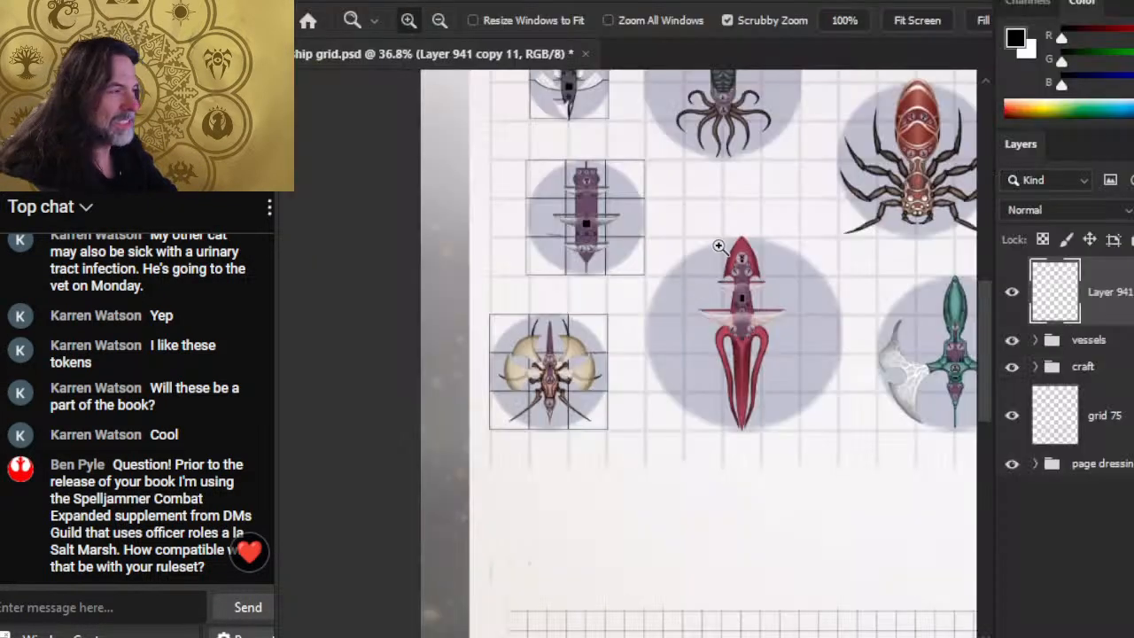
key("alt+Tab")
left_click(483, 282)
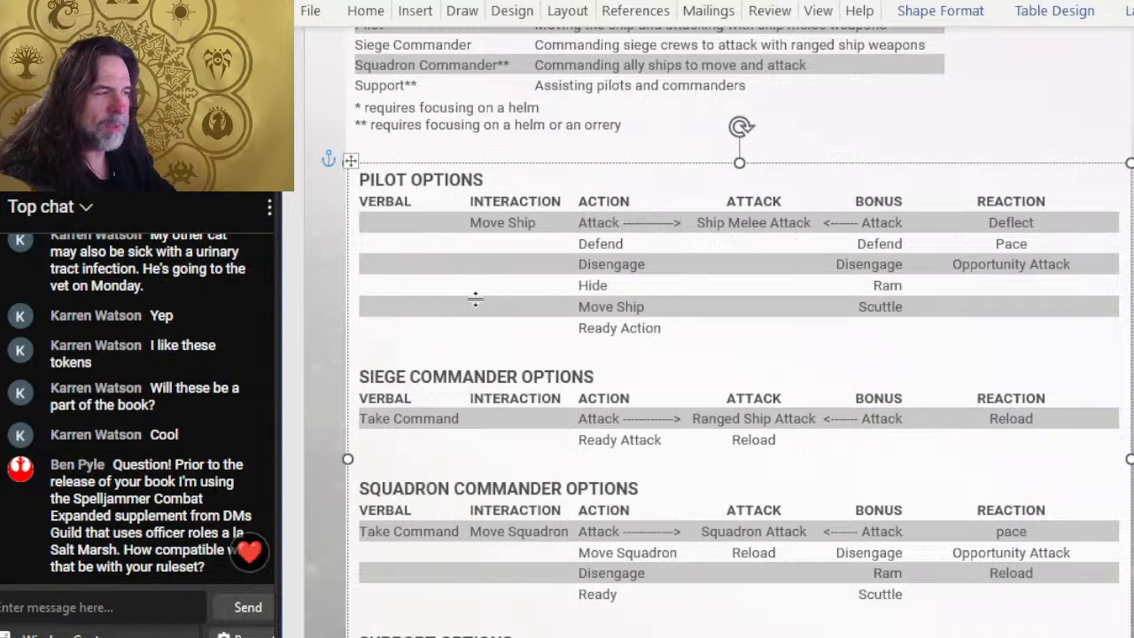
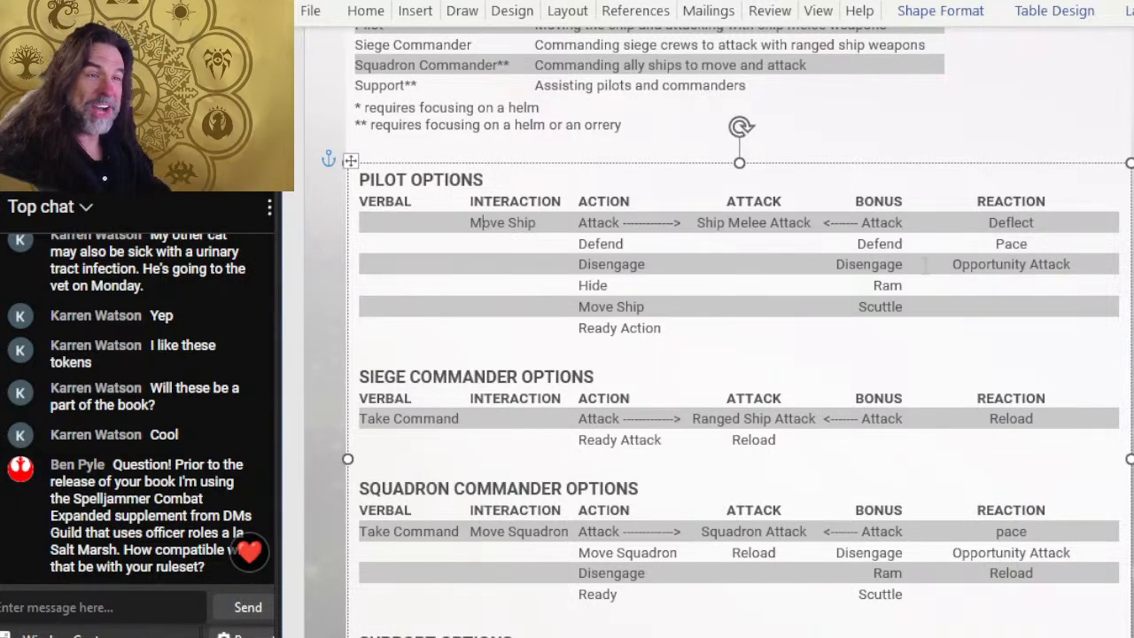
scroll(868, 186, "down", 2)
scroll(855, 213, "down", 1)
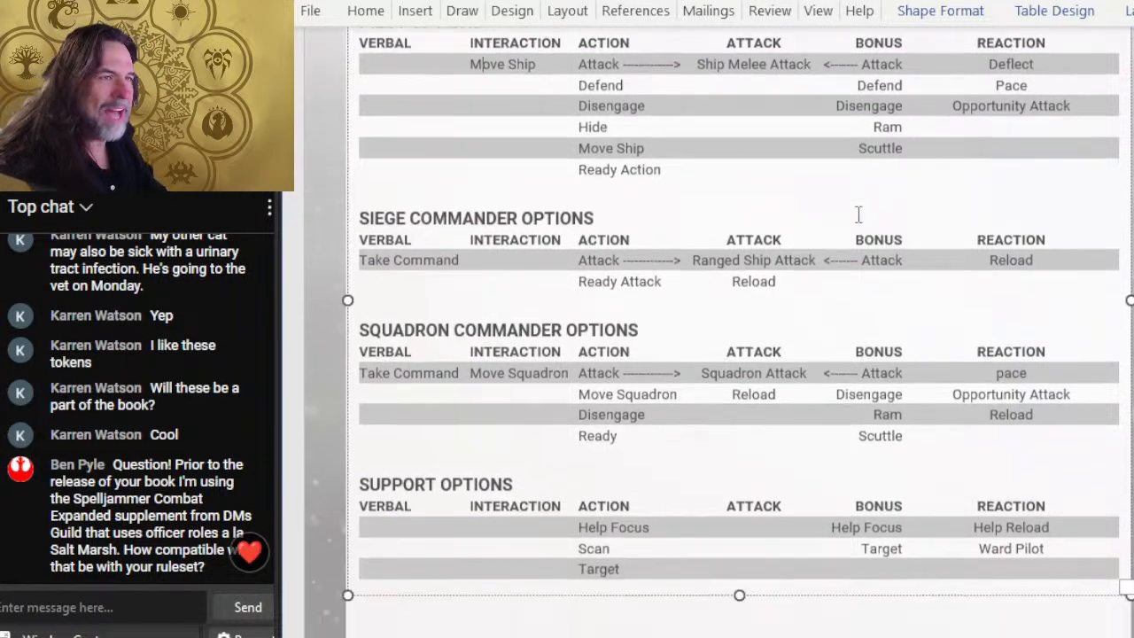
scroll(856, 212, "up", 1)
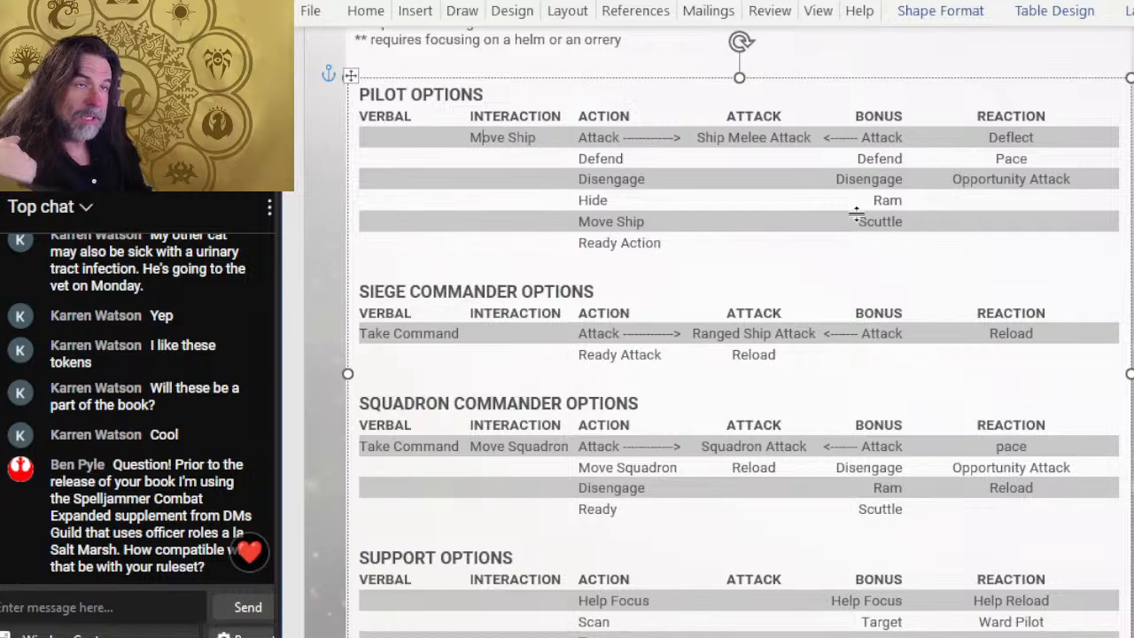
Step: Browse the channel's Spelljammer videos in the browser and return to the role option tables in the Word document
key("alt+Tab")
key("alt+Tab")
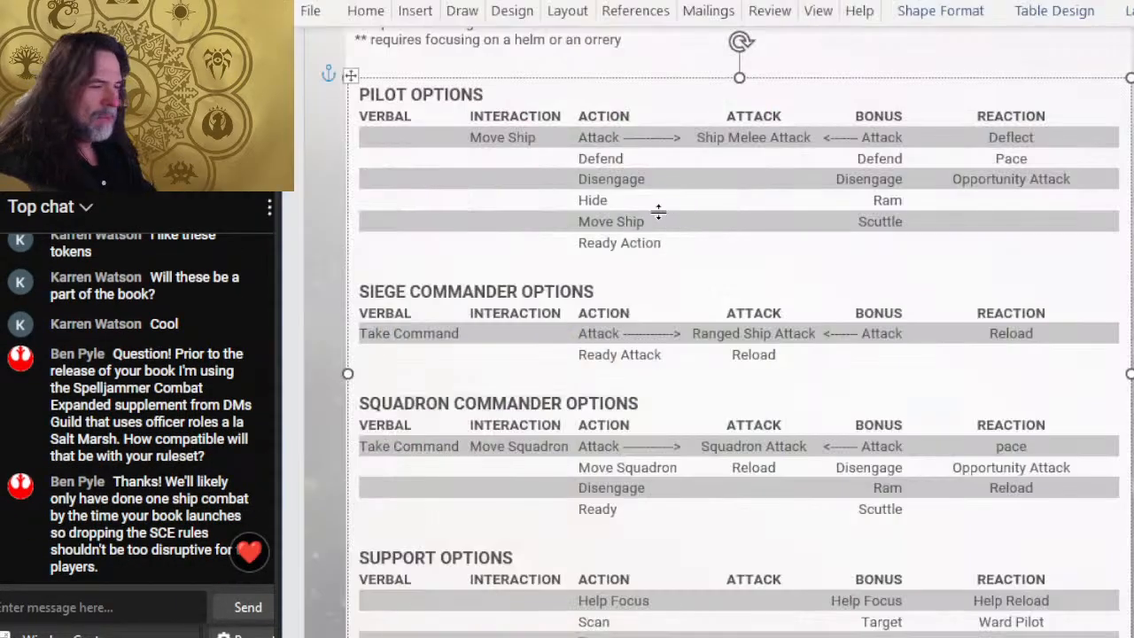
key("alt+Tab")
scroll(842, 328, "down", 2)
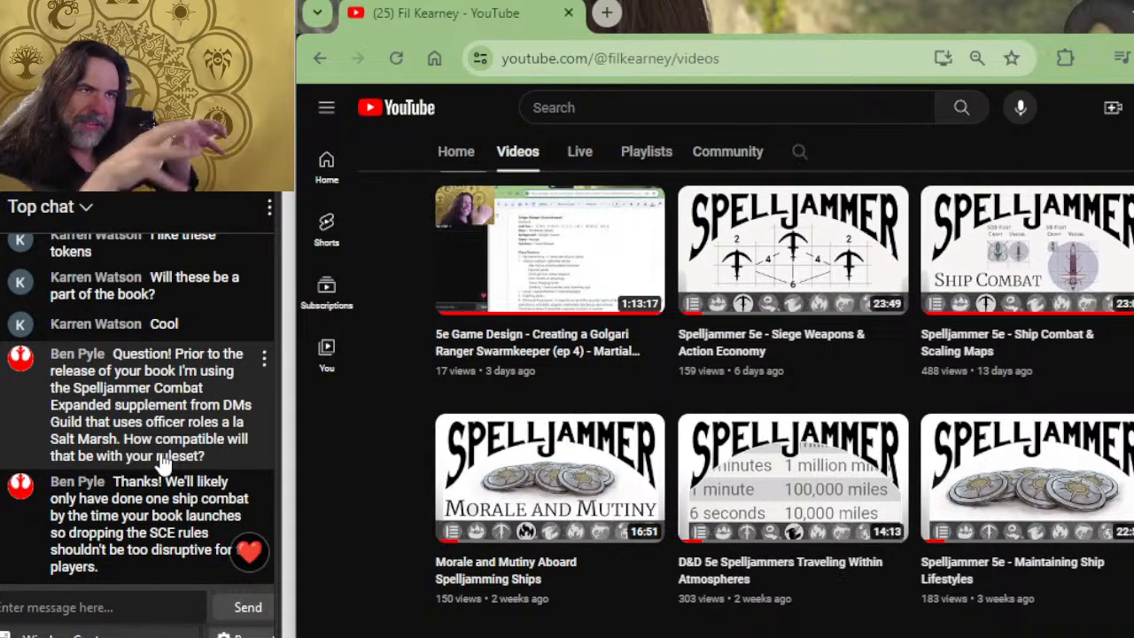
key("alt+Tab")
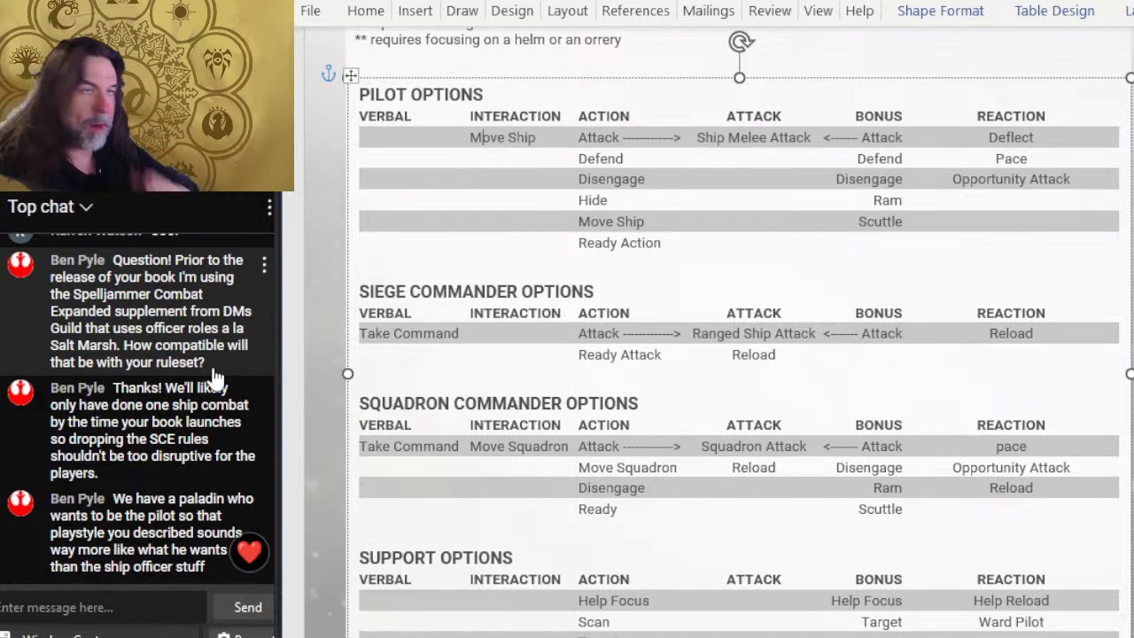
key("alt+Tab")
key("alt+Tab")
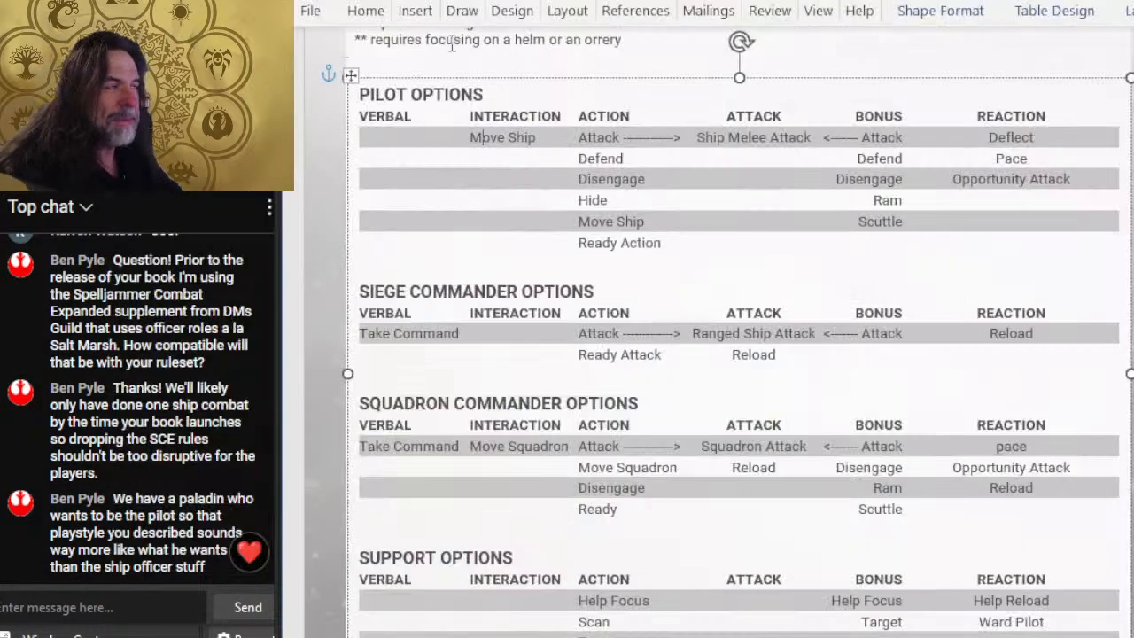
Step: Switch to Photoshop, open the recent file 12.psd to check its Combat page, and close that file again
key("alt+Tab")
key("alt+Tab")
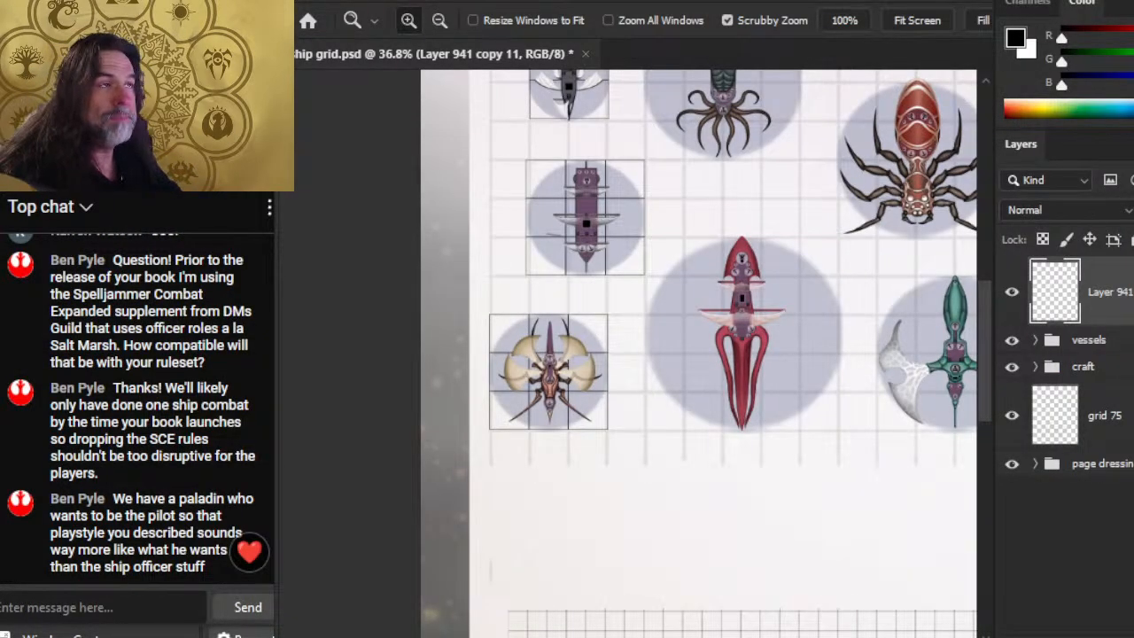
left_click(333, 4)
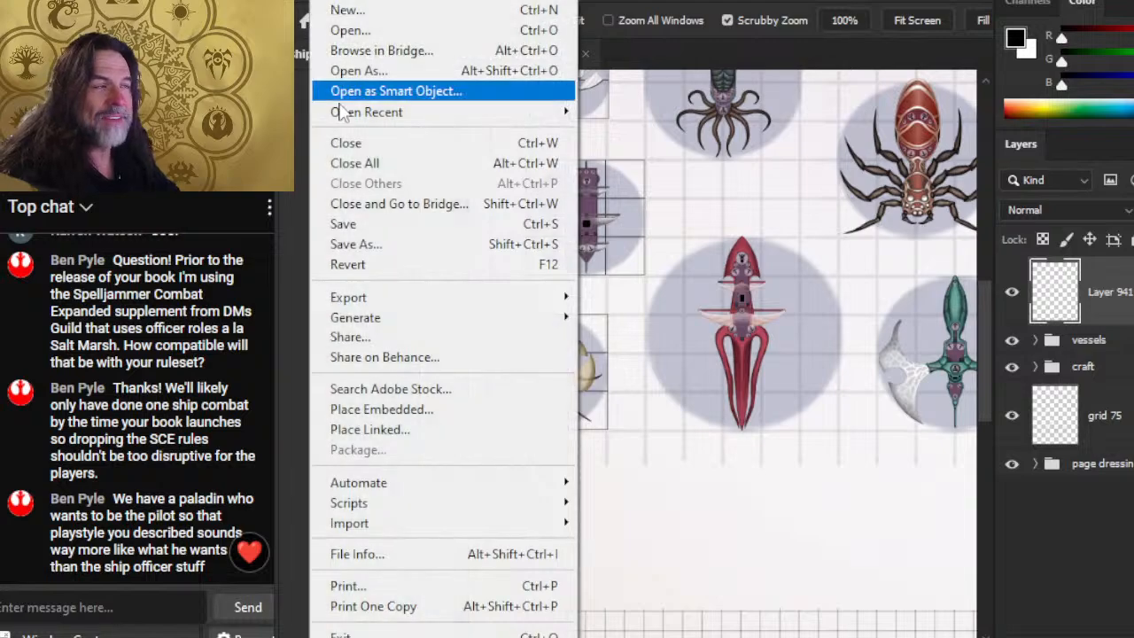
mouse_move(417, 115)
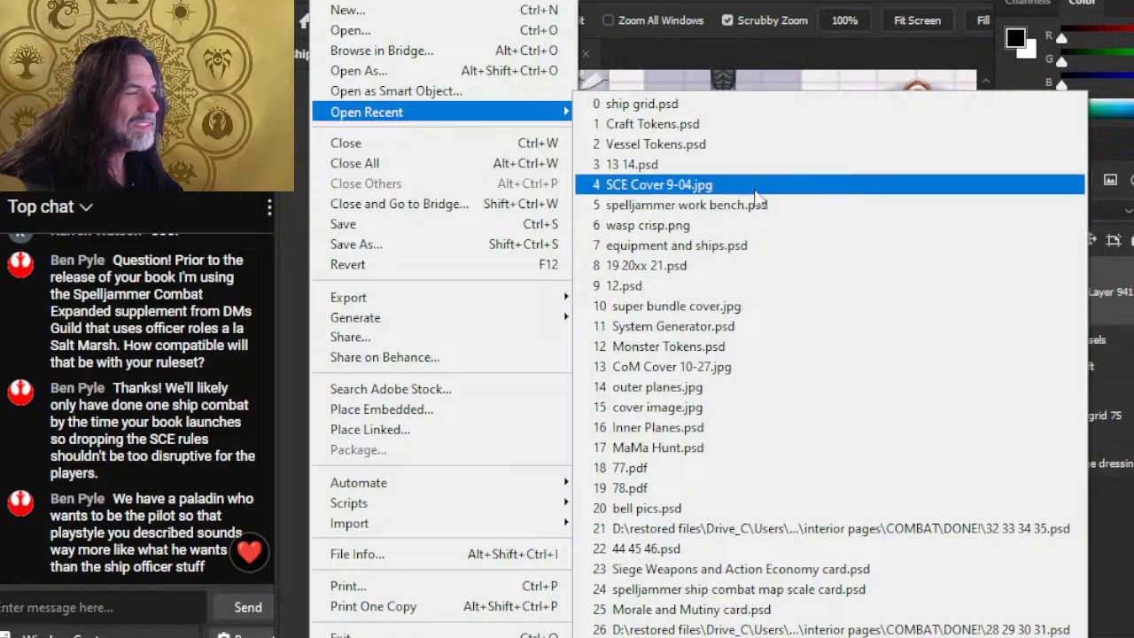
left_click(766, 300)
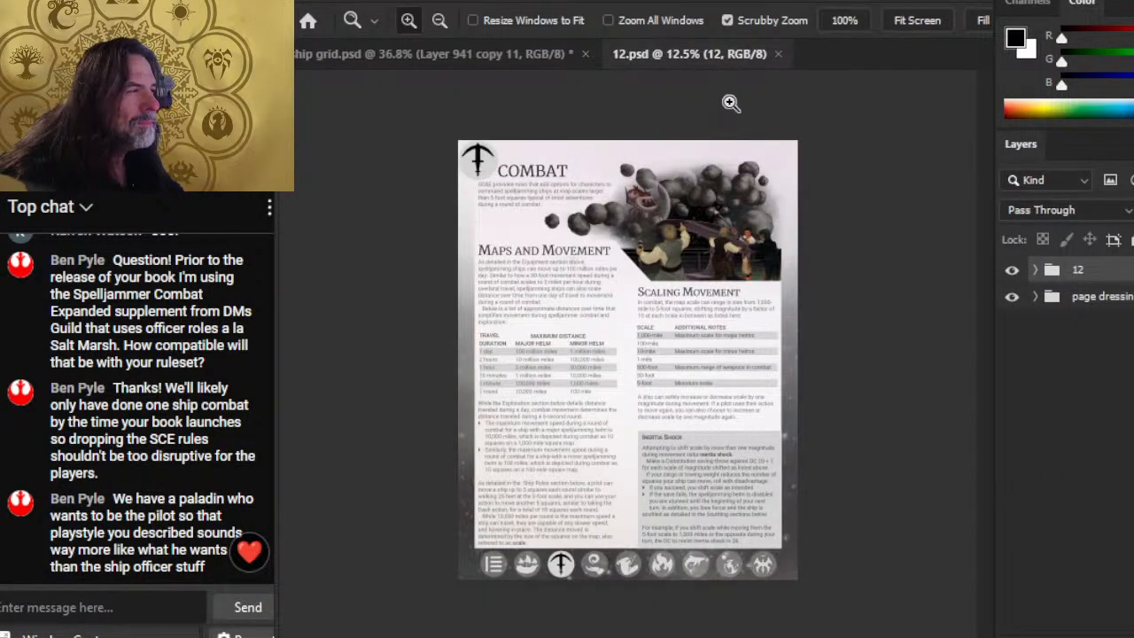
left_click(778, 53)
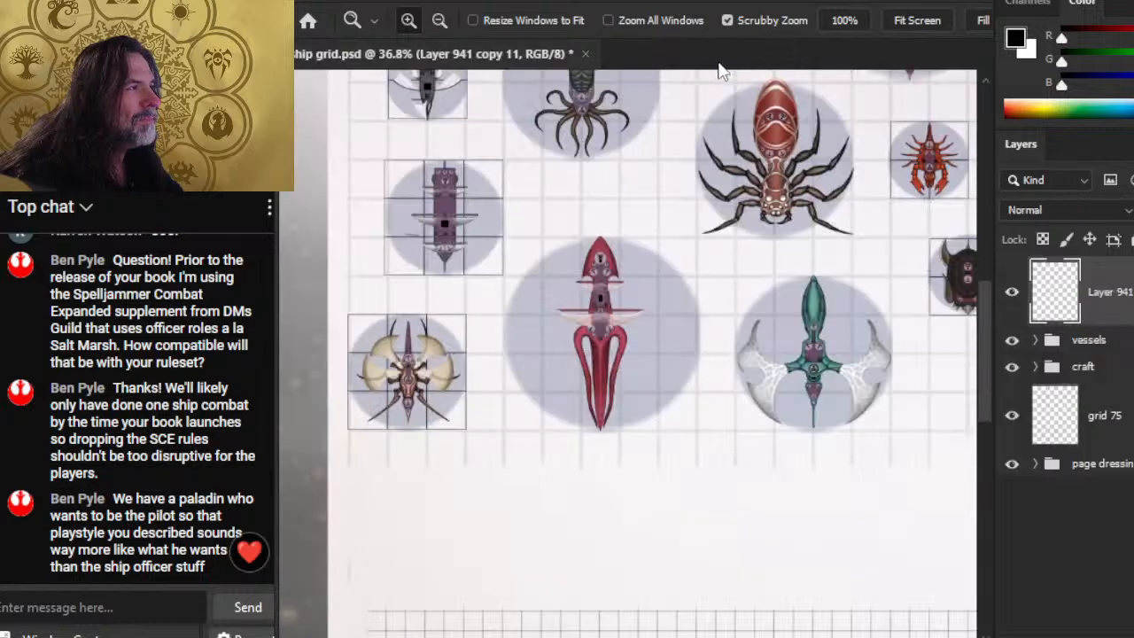
Step: Open the recent file equipment and ships.psd and examine the helm illustration and the Replacing Attunement with Focus section
key("alt+f")
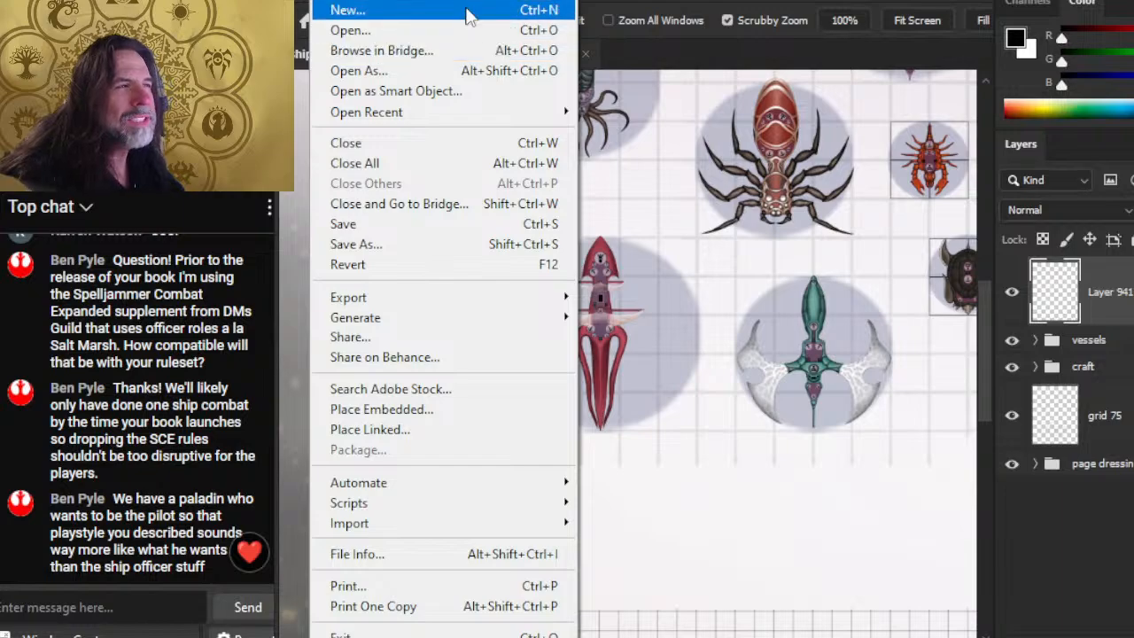
mouse_move(491, 118)
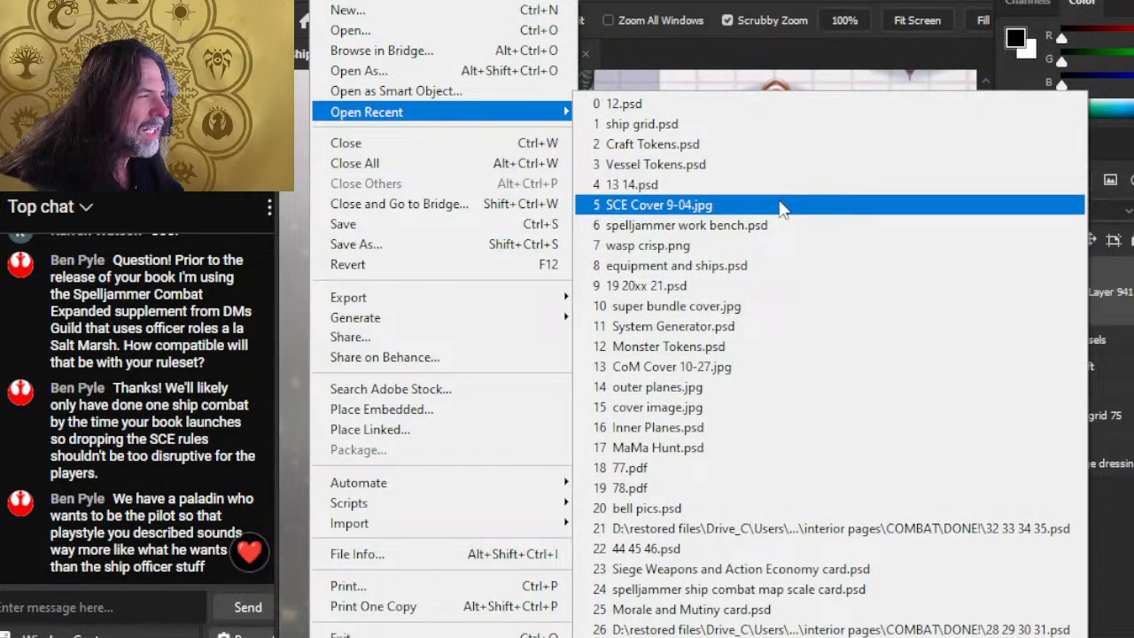
left_click(764, 265)
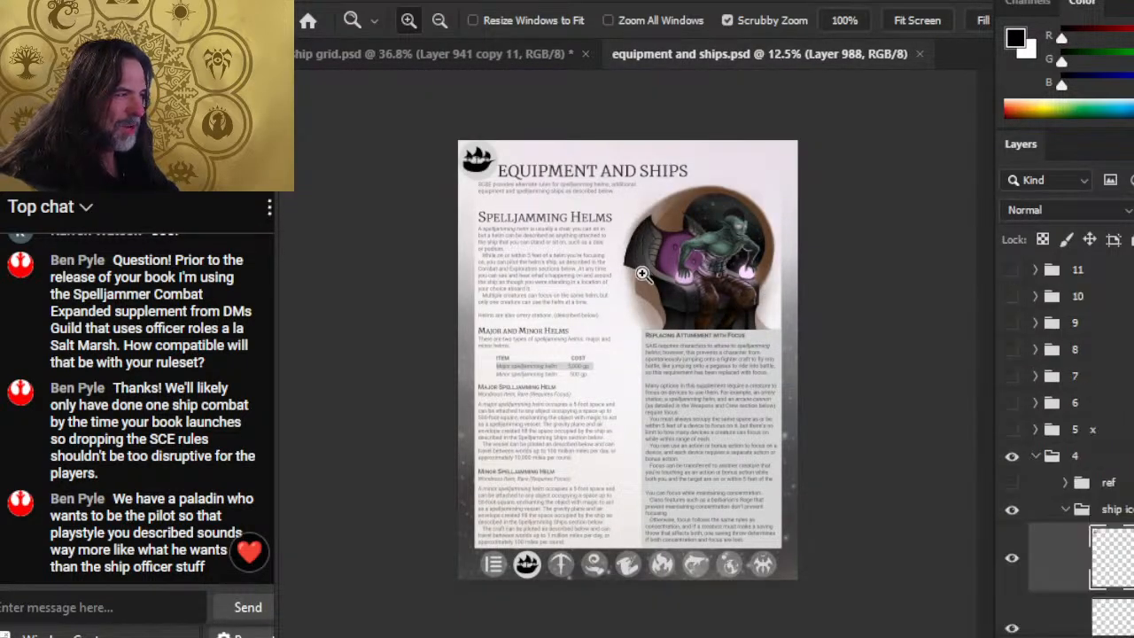
left_click_drag(715, 288, 808, 357)
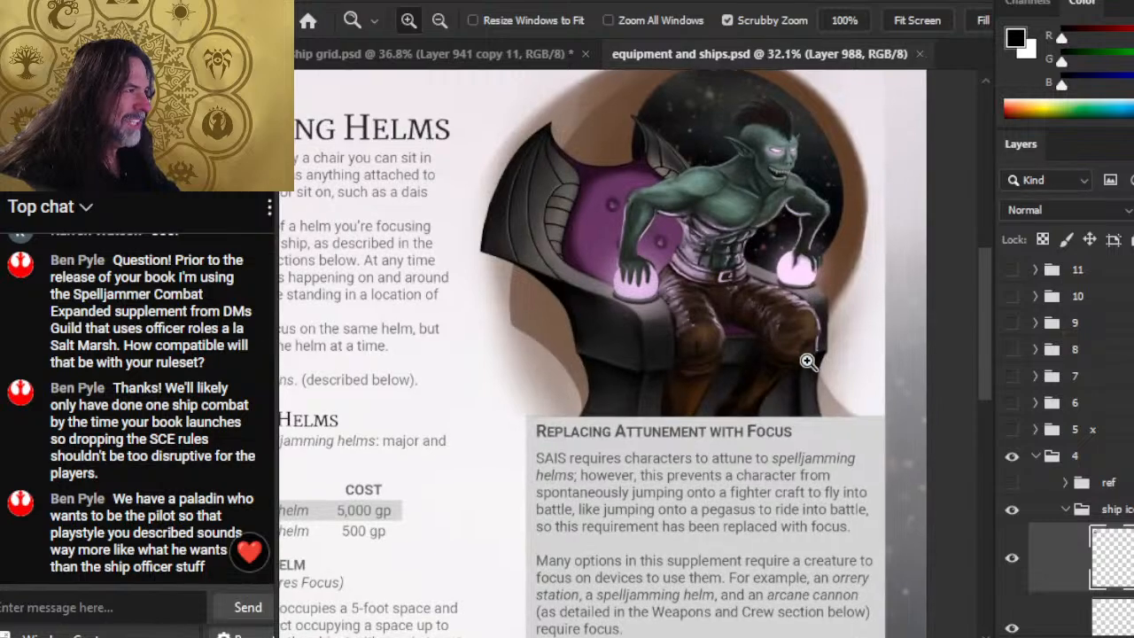
left_click(766, 408)
left_click_drag(709, 450, 655, 312)
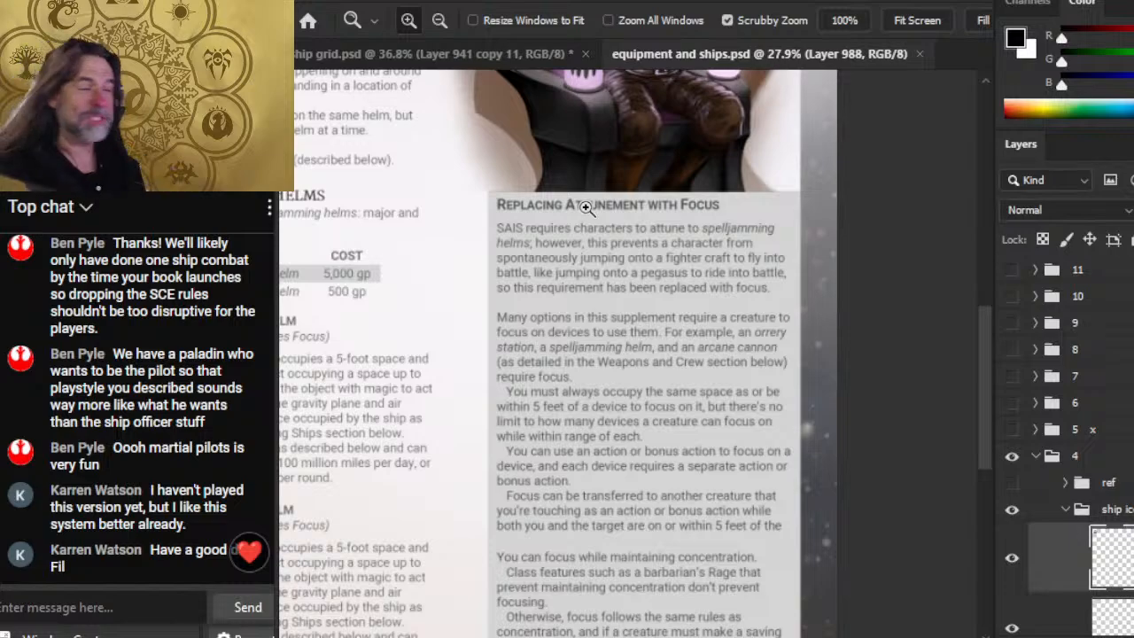
Step: Review the Spelljamming Helms text beside the illustration and the Equipment and Ships page as a whole
left_click_drag(563, 228, 746, 430)
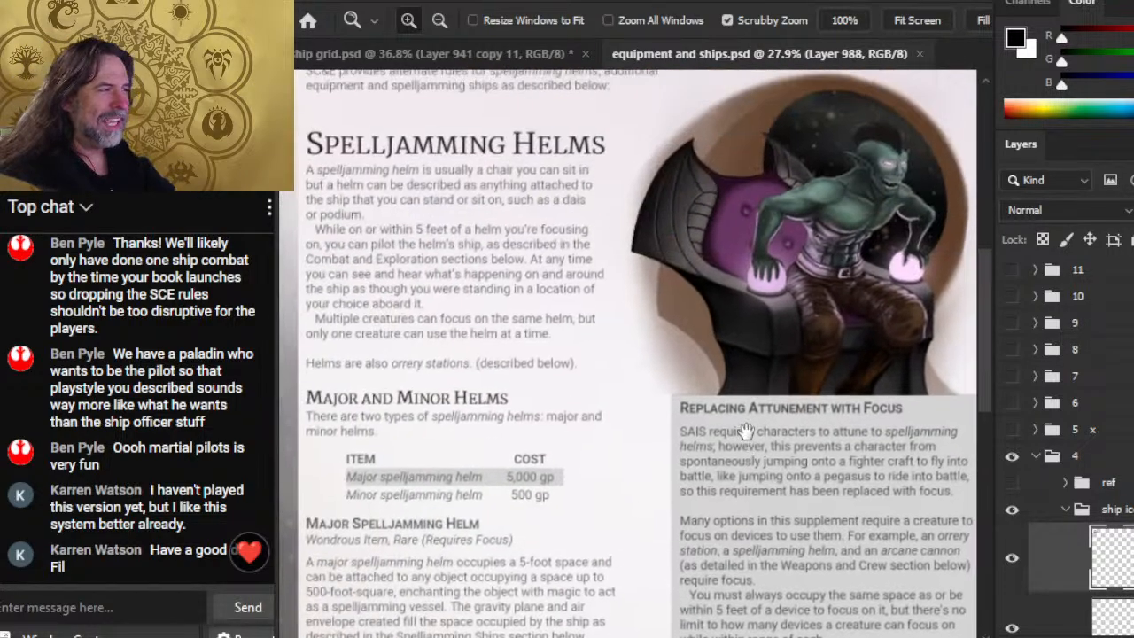
left_click_drag(712, 381, 612, 365)
left_click_drag(626, 324, 691, 310)
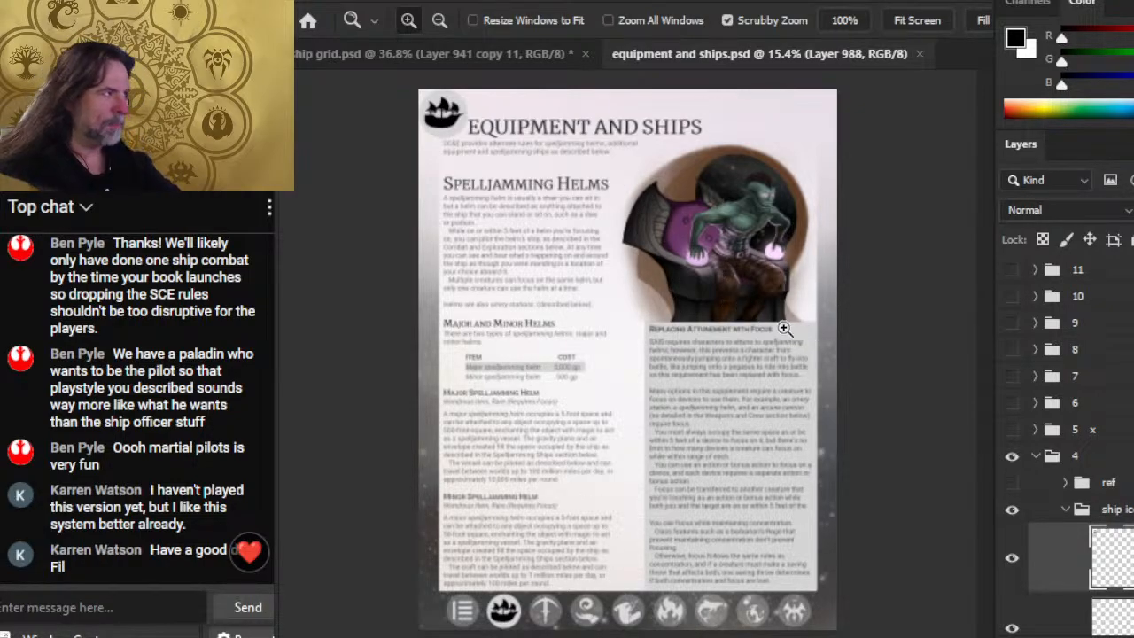
left_click(717, 325)
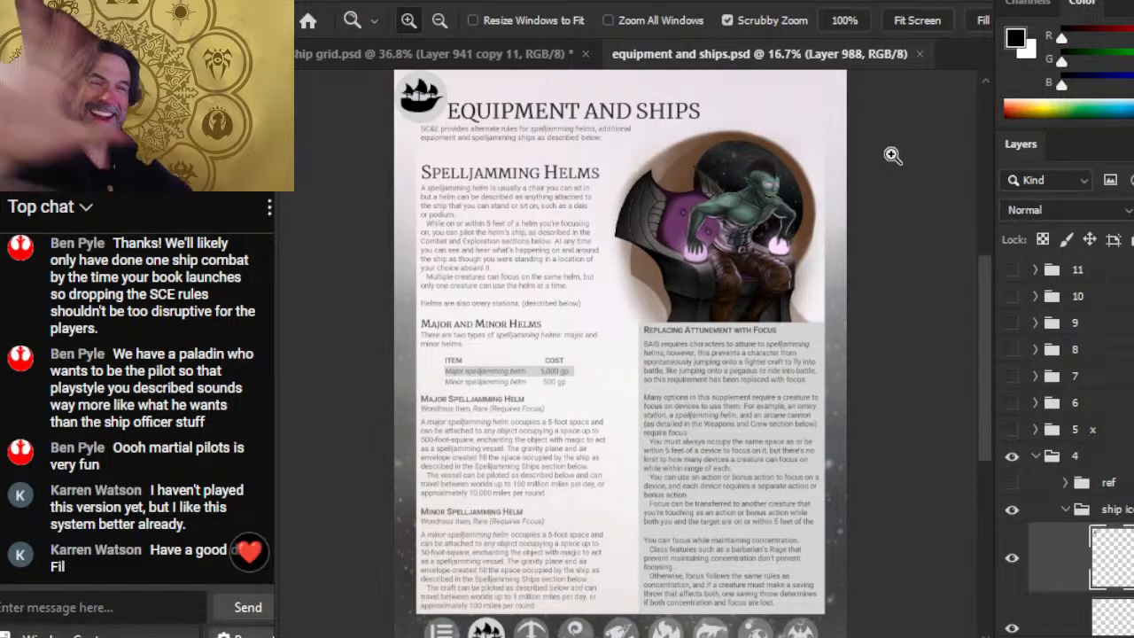
Step: Switch to the browser to check the channel's Spelljammer videos, and switch on to the OBS window
key("super+Tab")
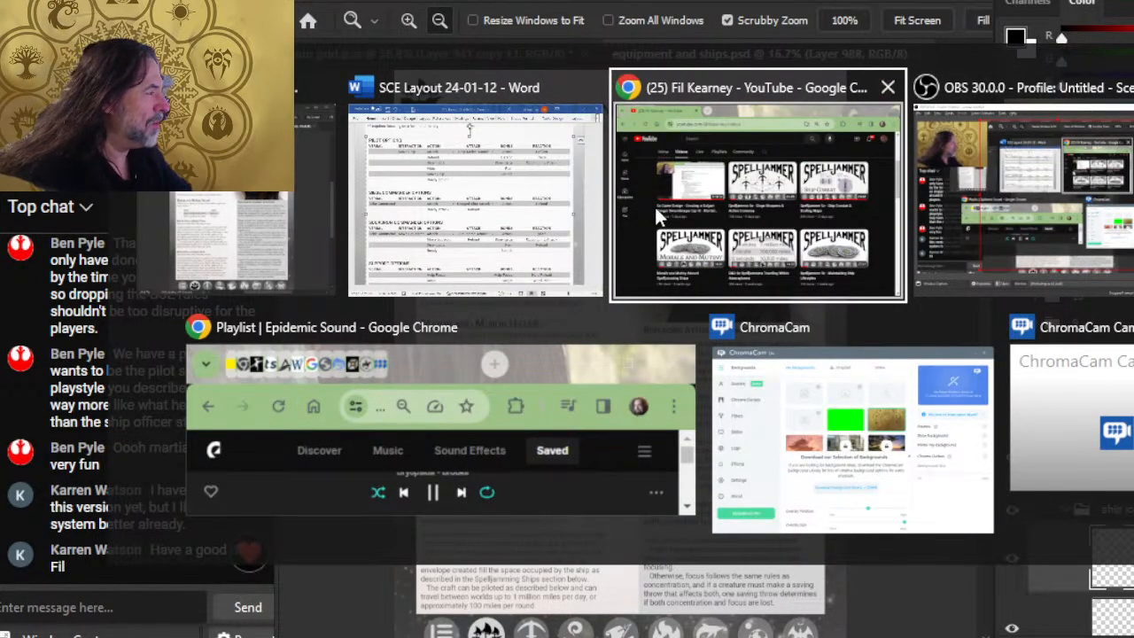
key("alt+shift+Tab")
key("alt+Tab")
key("alt+Tab")
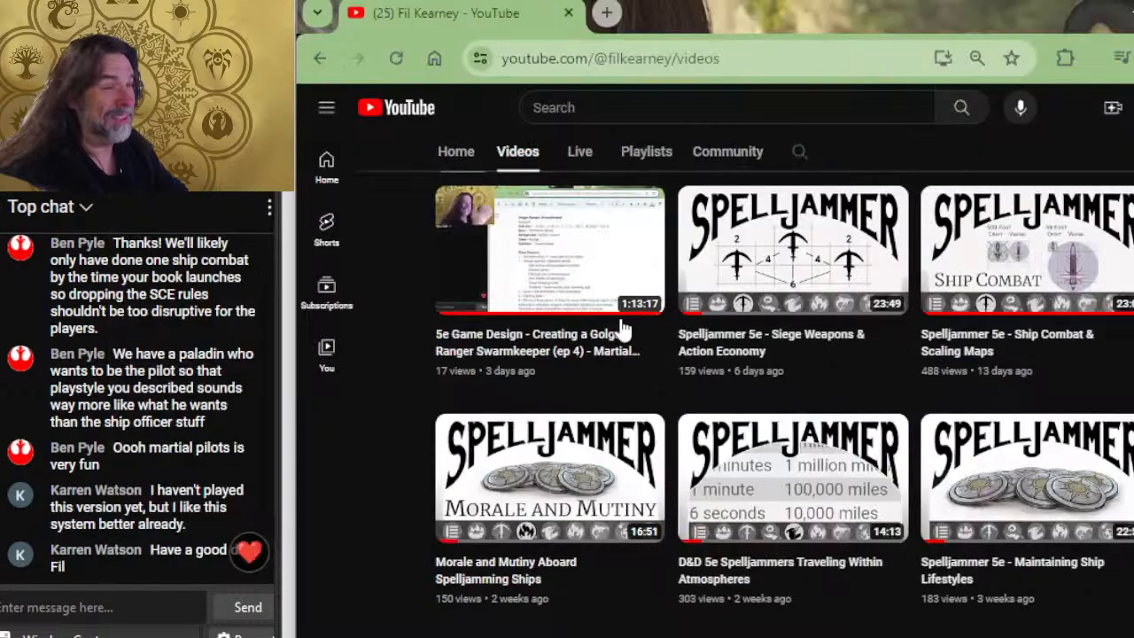
key("alt+Tab")
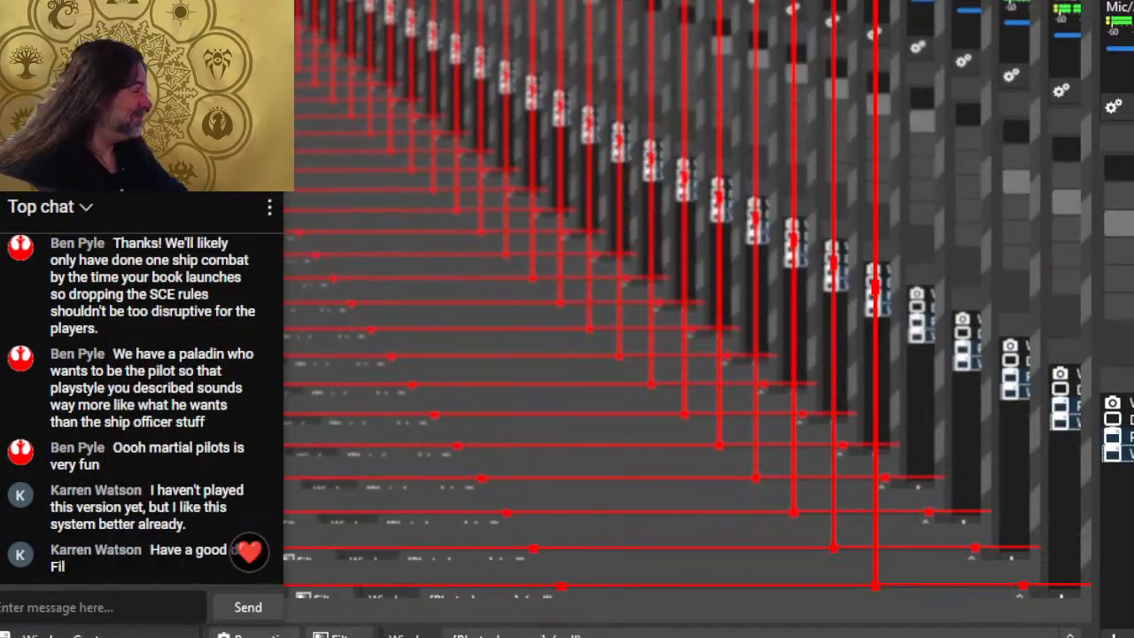